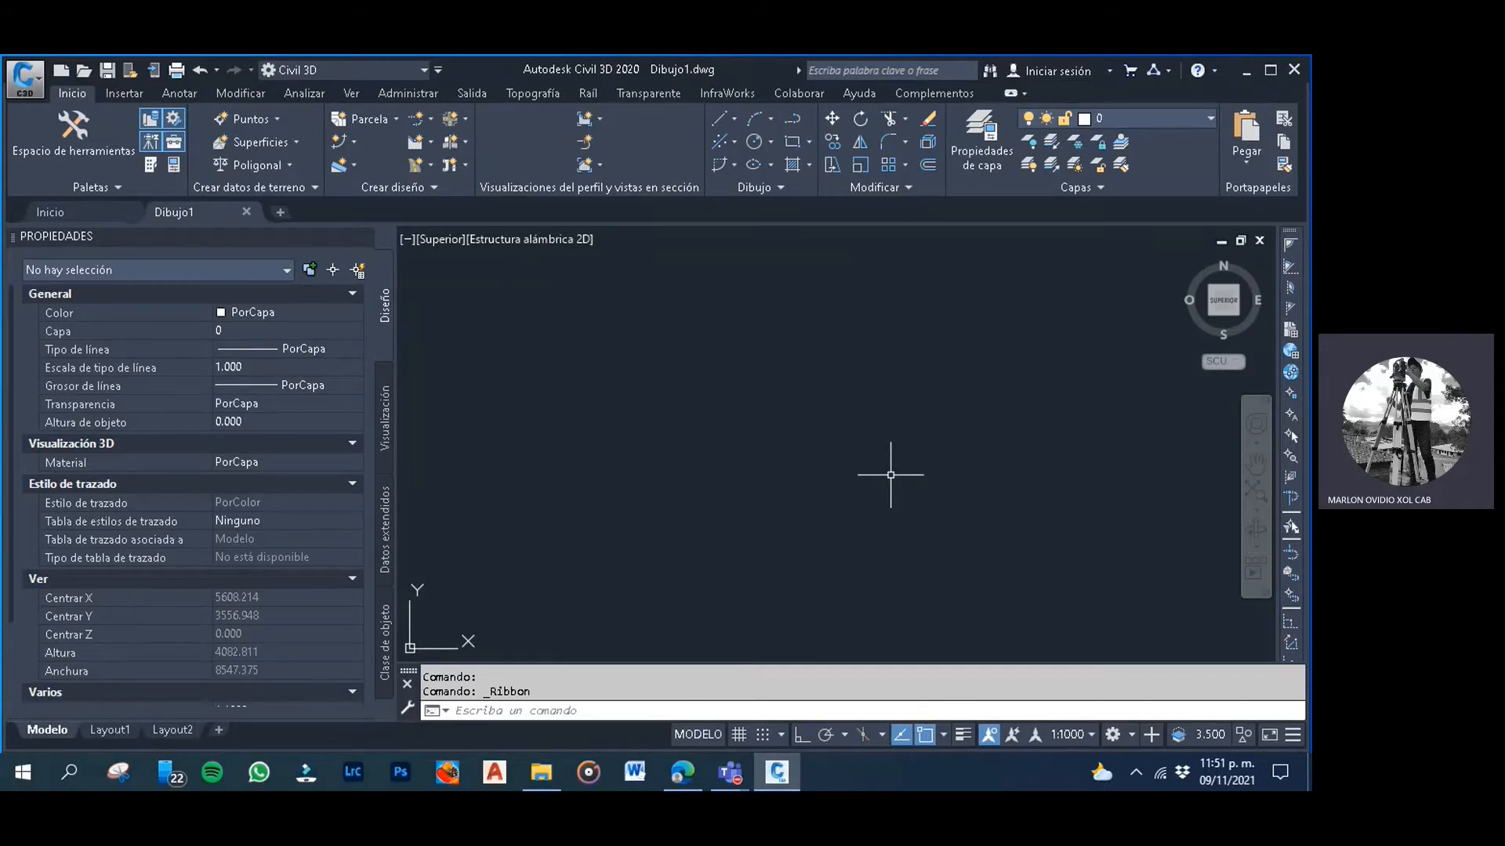
{"action": "left_click", "coordinate": [685, 385]}
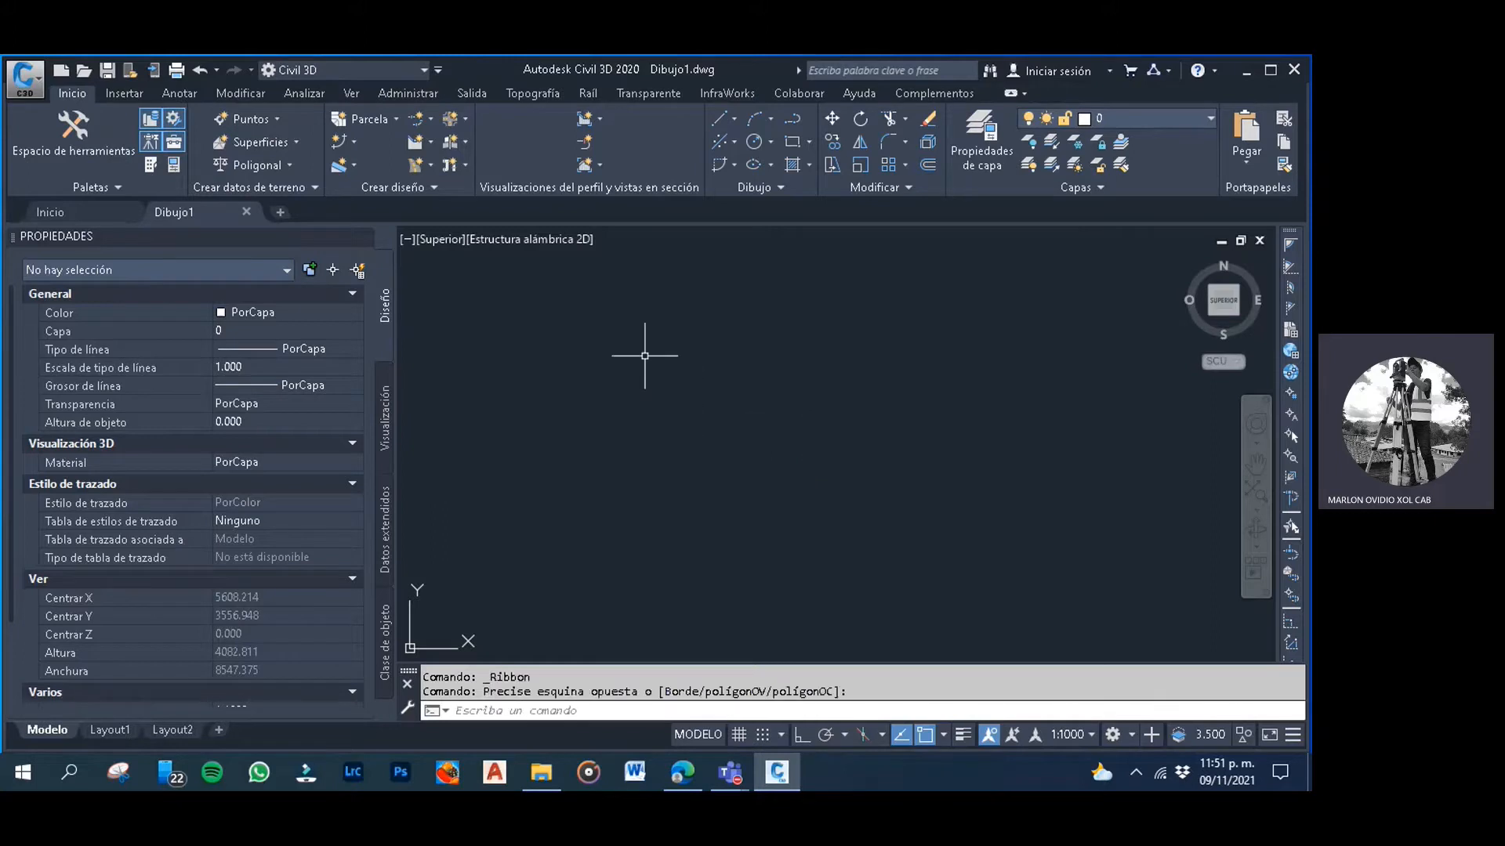
{"action": "left_click", "coordinate": [730, 454]}
{"action": "left_click", "coordinate": [584, 343]}
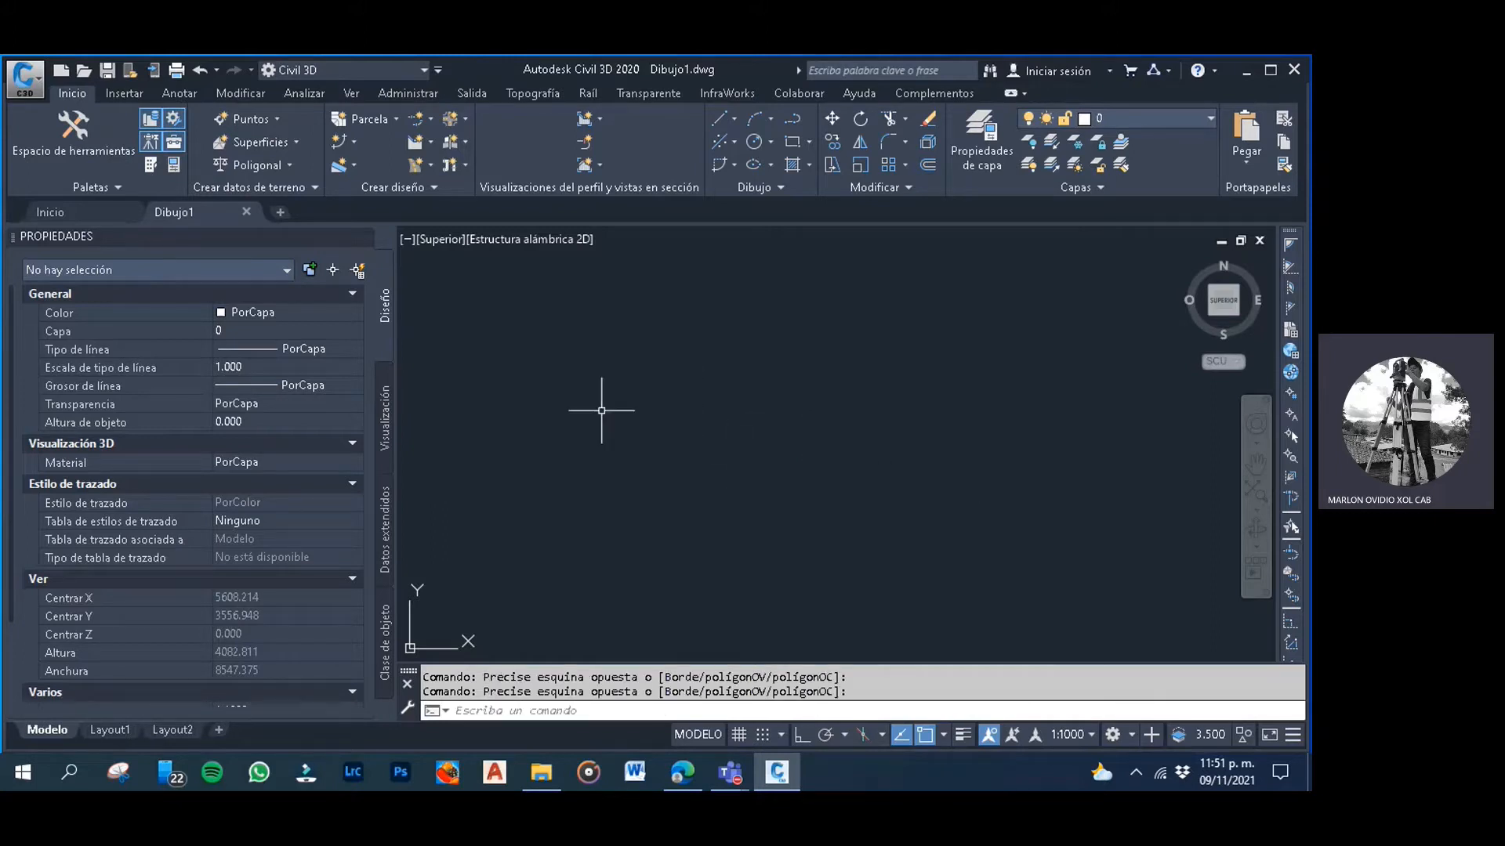
{"action": "left_click", "coordinate": [770, 452]}
{"action": "left_click", "coordinate": [674, 400]}
{"action": "left_click", "coordinate": [819, 446]}
{"action": "left_click", "coordinate": [636, 359]}
{"action": "left_click", "coordinate": [815, 409]}
{"action": "left_click", "coordinate": [673, 316]}
{"action": "left_click", "coordinate": [839, 376]}
{"action": "left_click", "coordinate": [711, 339]}
{"action": "left_click", "coordinate": [867, 471]}
{"action": "left_click", "coordinate": [684, 404]}
{"action": "left_click", "coordinate": [761, 462]}
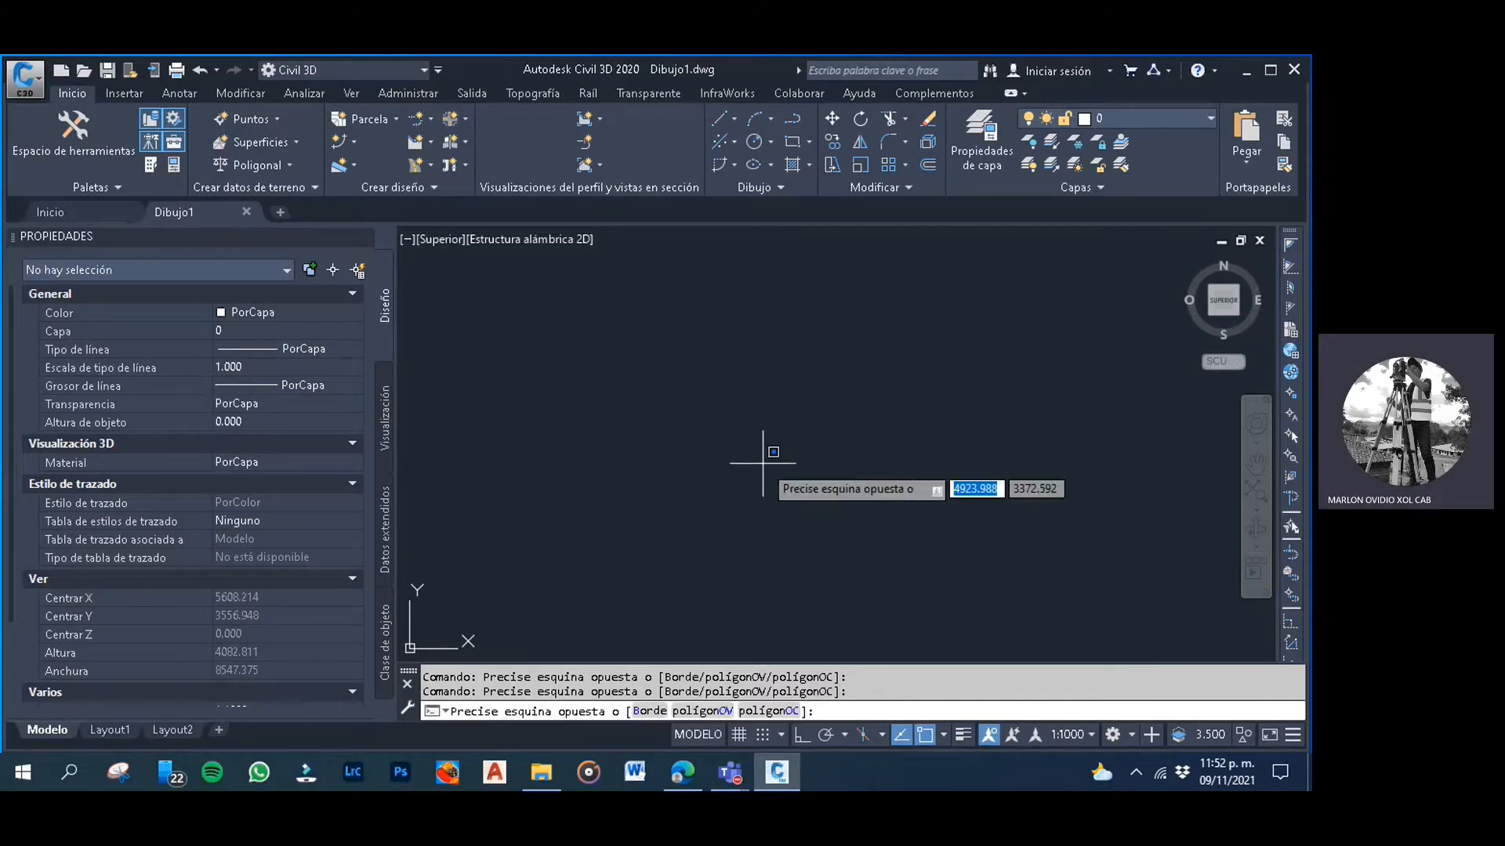
{"action": "left_click", "coordinate": [687, 387]}
{"action": "left_click", "coordinate": [829, 453]}
{"action": "left_click", "coordinate": [655, 330]}
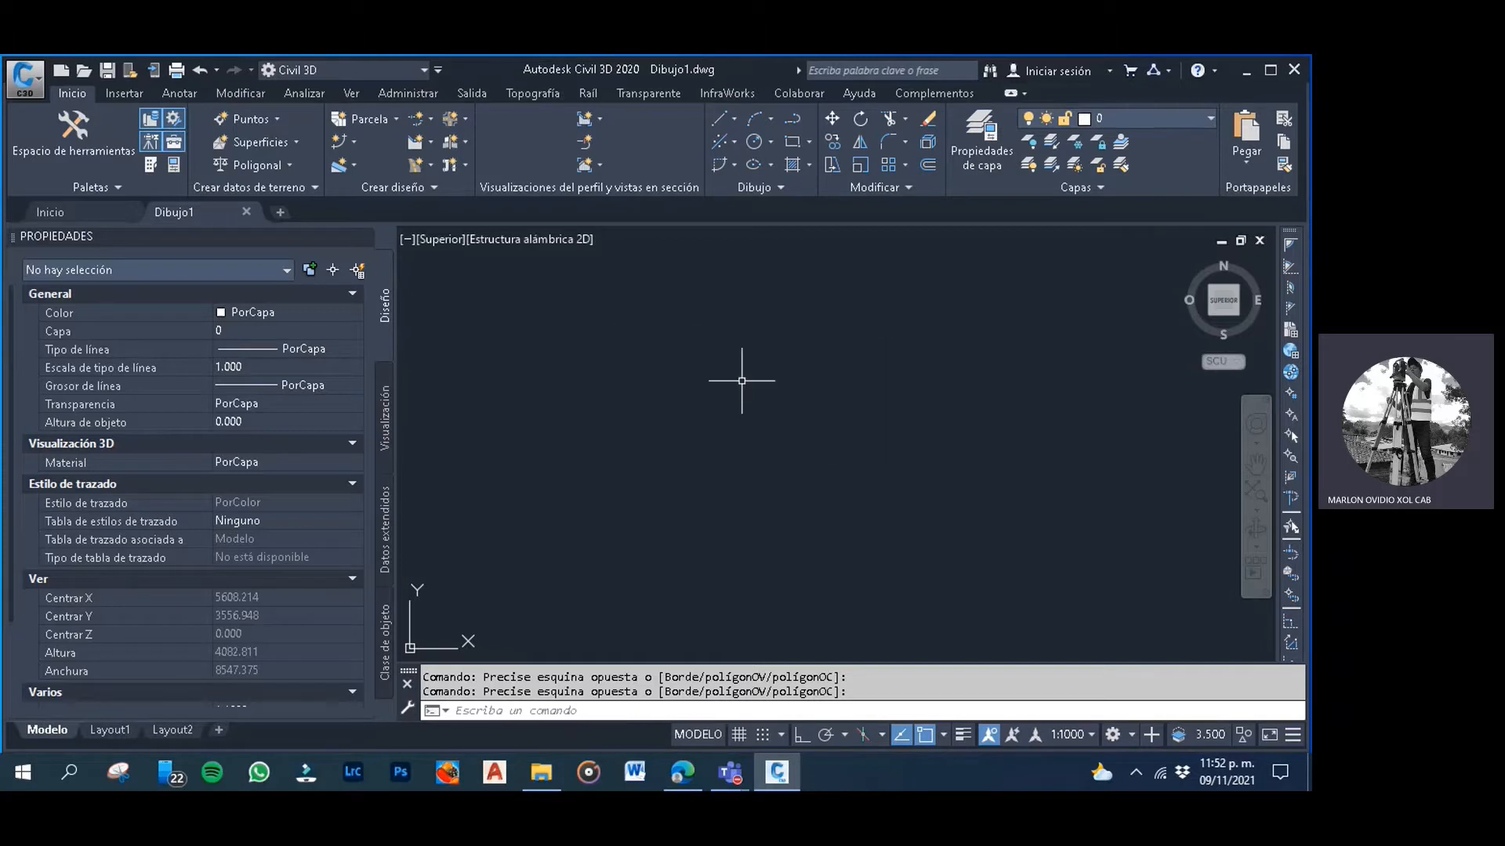
{"action": "left_click", "coordinate": [808, 424]}
{"action": "left_click", "coordinate": [597, 314]}
{"action": "left_click", "coordinate": [857, 377]}
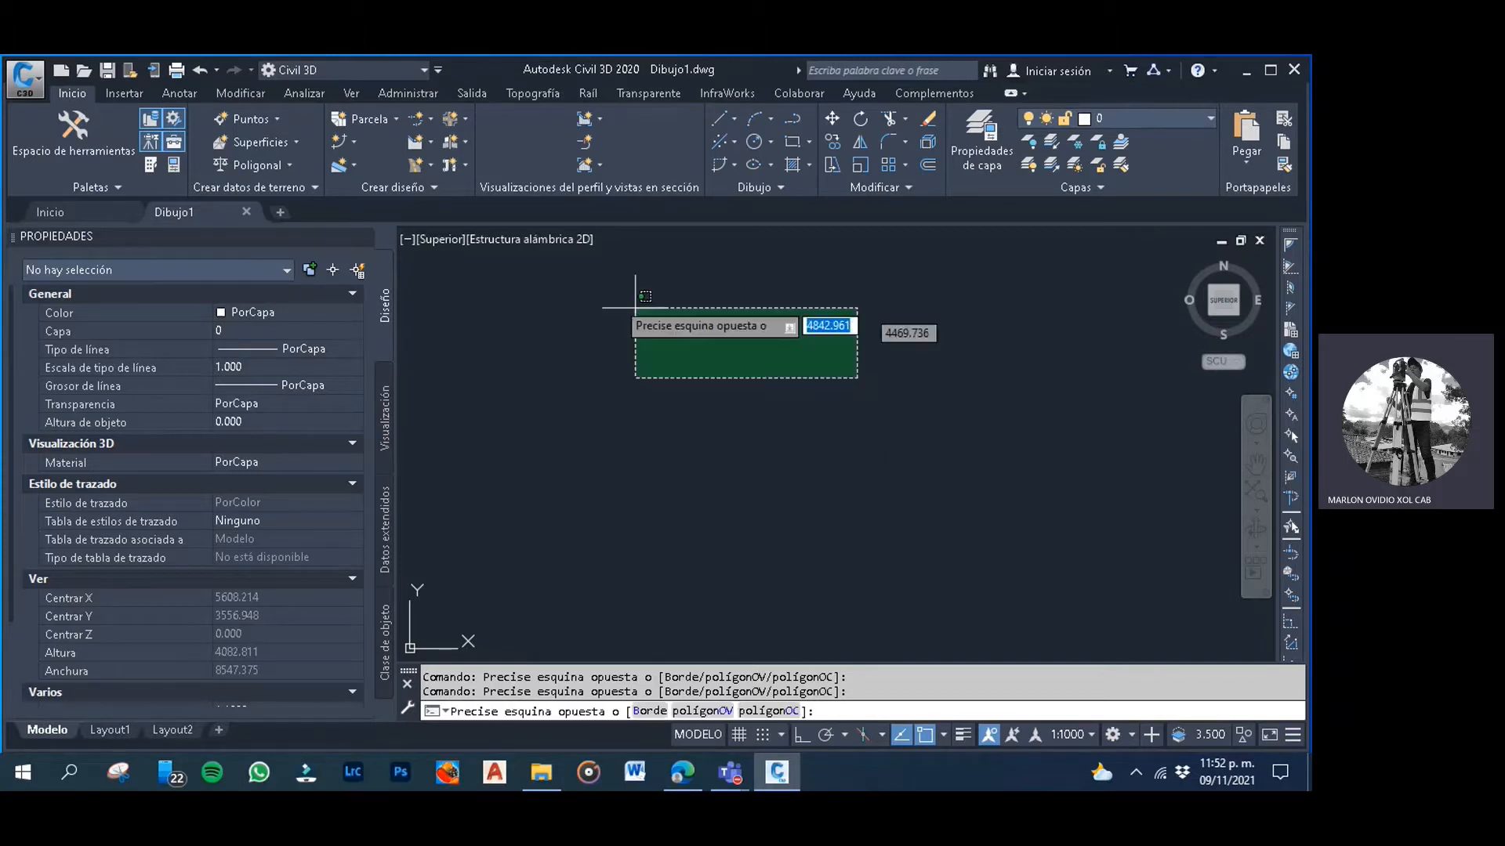
{"action": "left_click", "coordinate": [592, 290]}
{"action": "left_click", "coordinate": [866, 373]}
{"action": "left_click", "coordinate": [627, 284]}
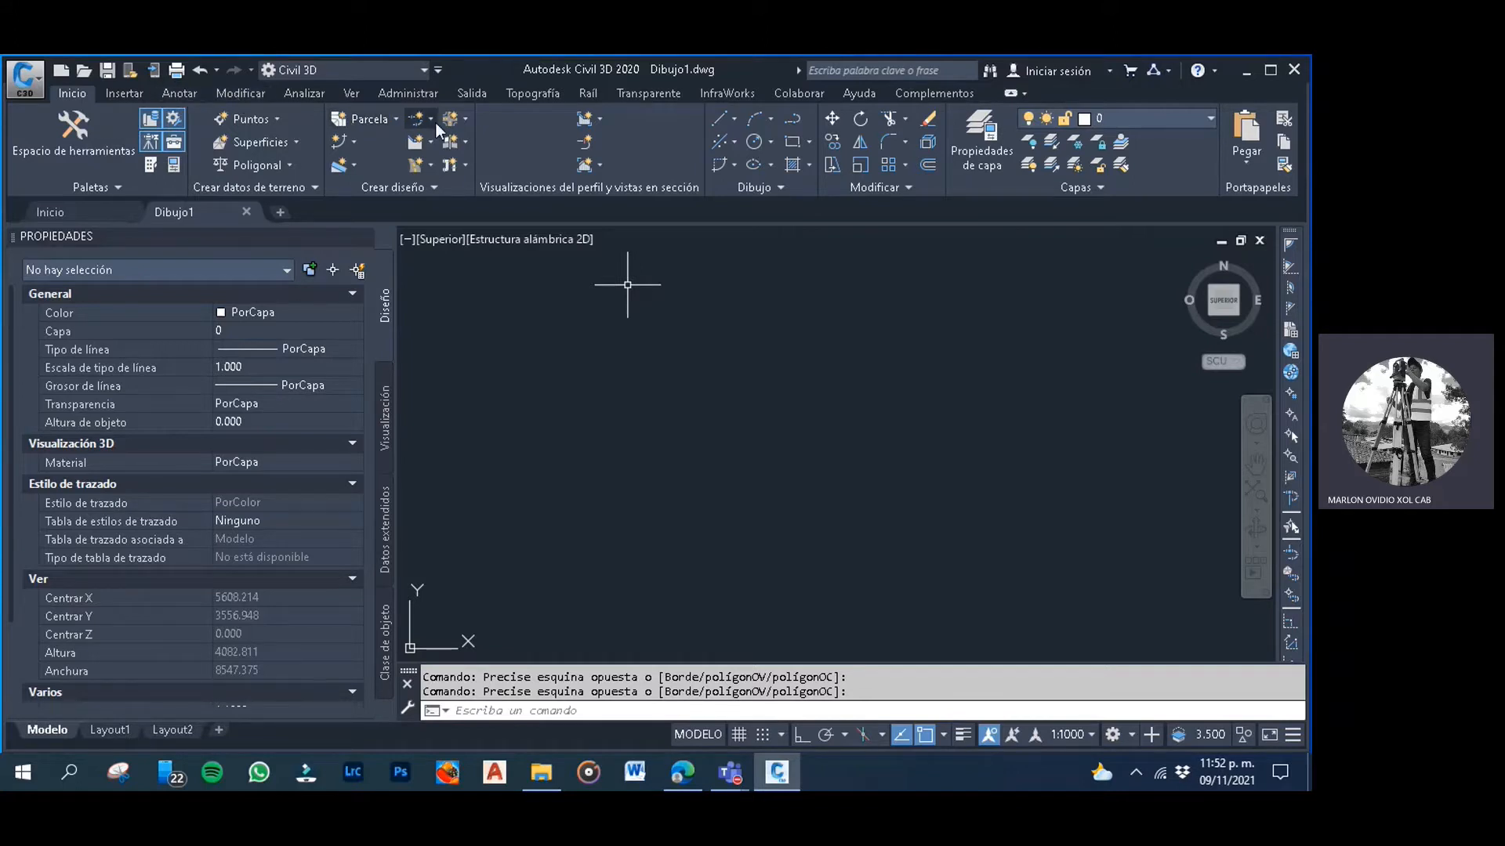
Start a Civil 3D style import using the template PLANTILLA PARA CARRETERAS ESCALA 100 from the DISEÑO DE CARRETERAS folder as the source
{"action": "left_click", "coordinate": [415, 92]}
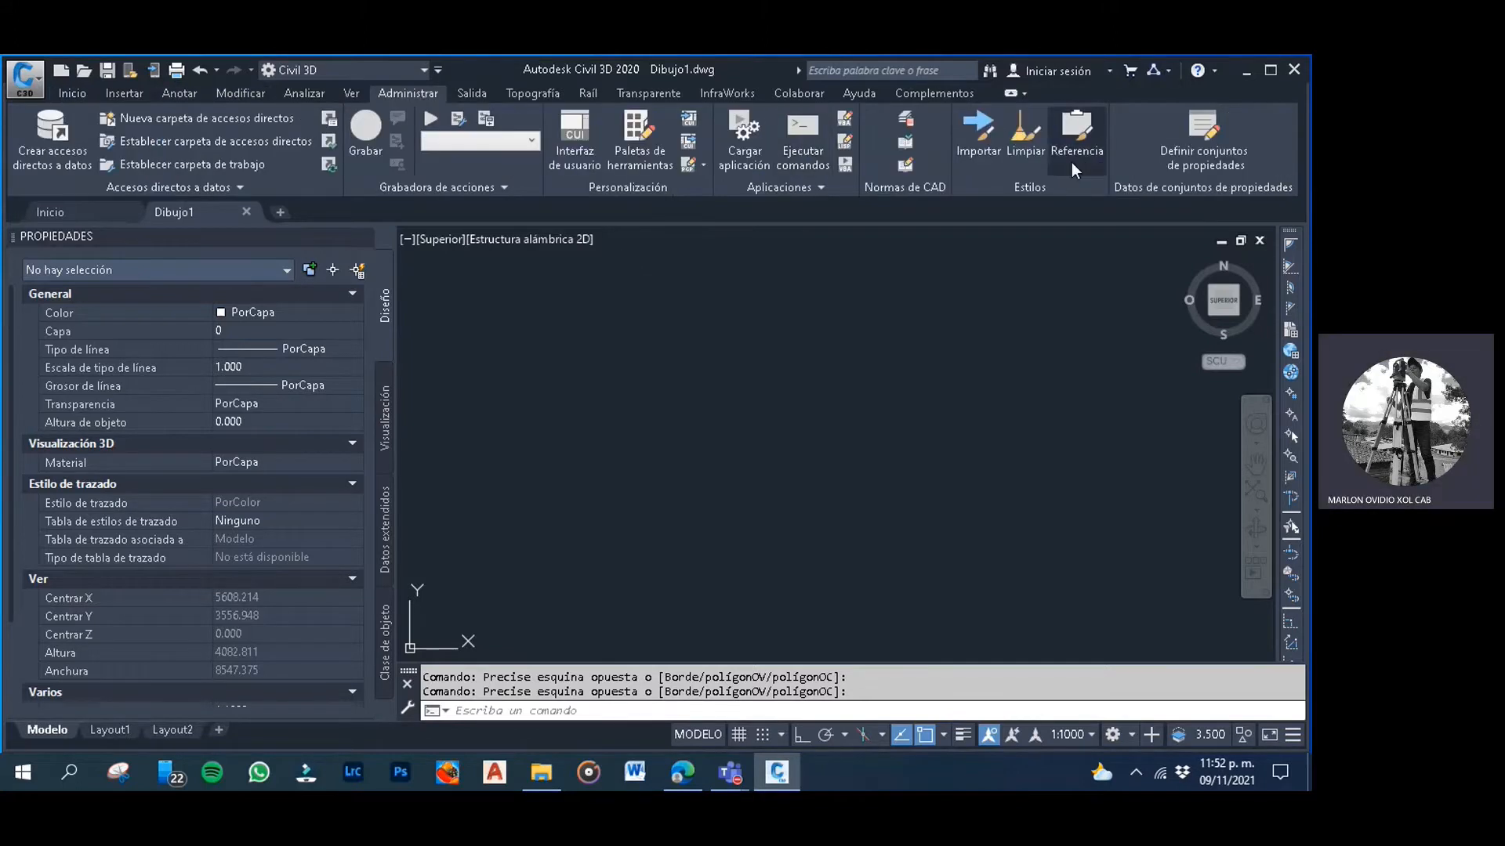
{"action": "left_click", "coordinate": [986, 149]}
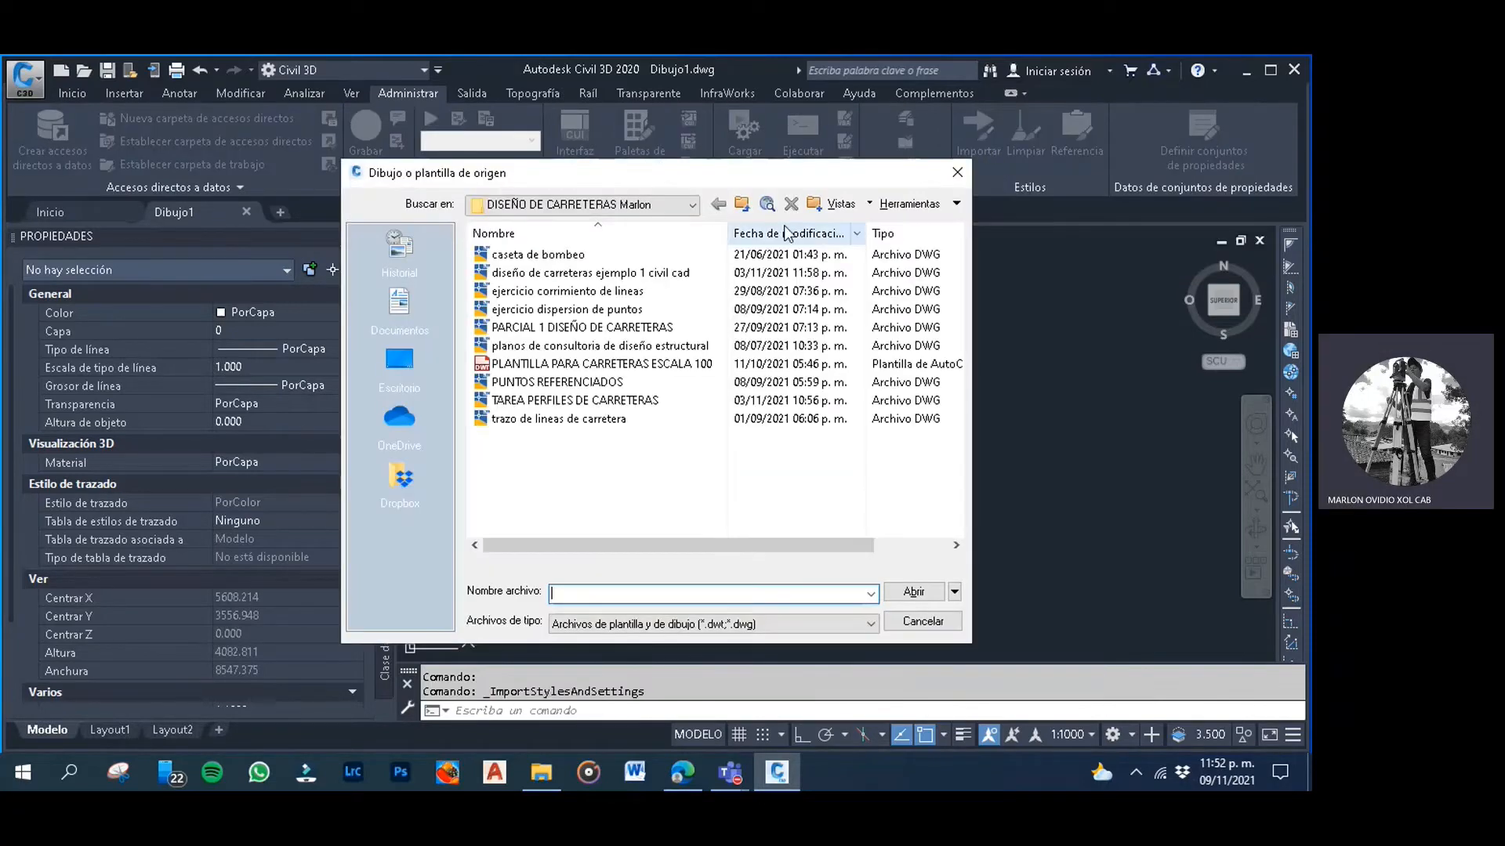
{"action": "left_click", "coordinate": [576, 364]}
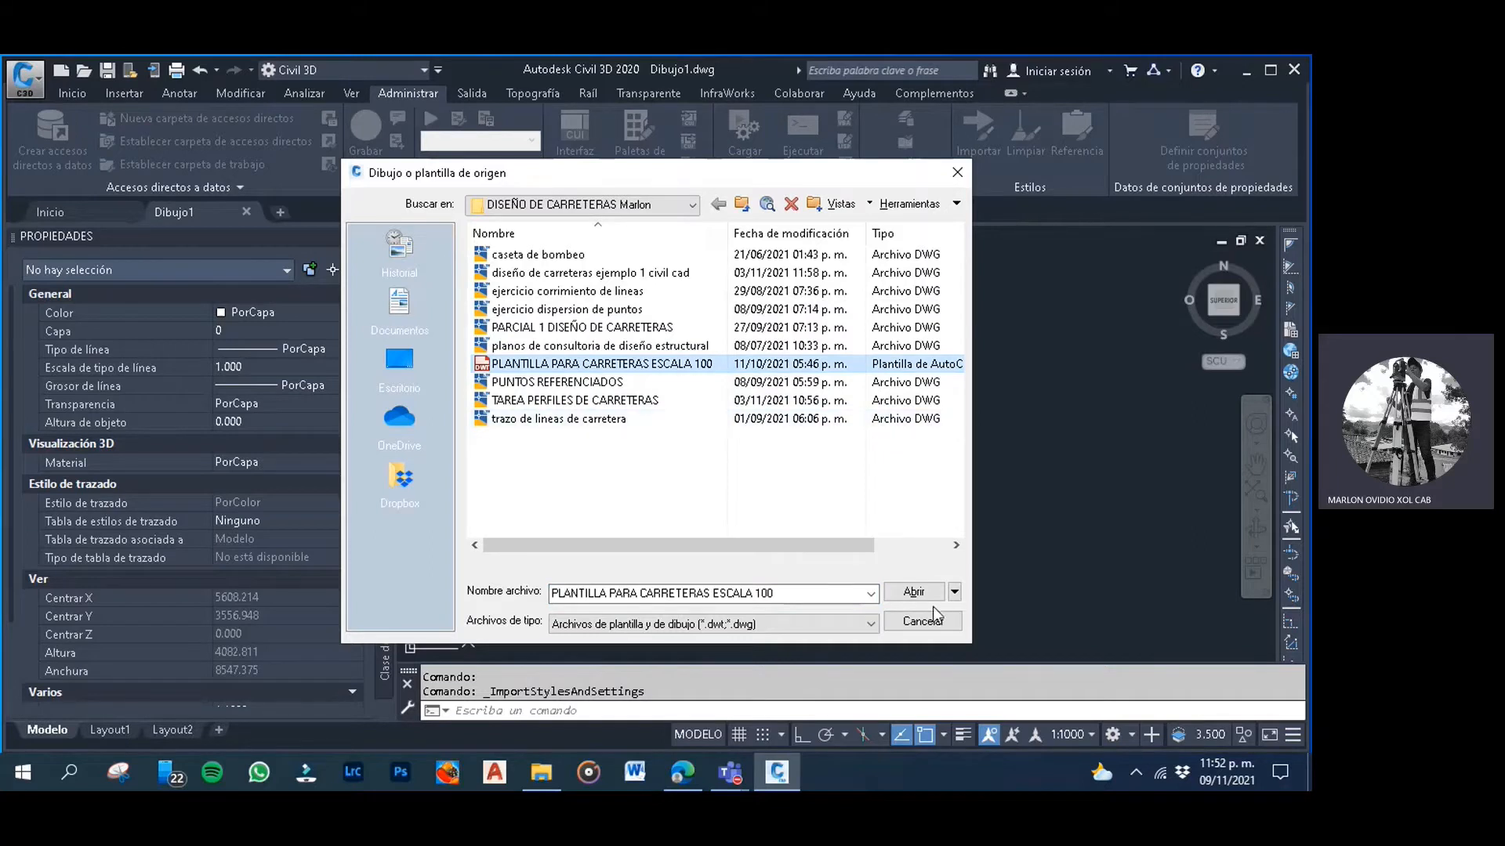
{"action": "left_click", "coordinate": [916, 593]}
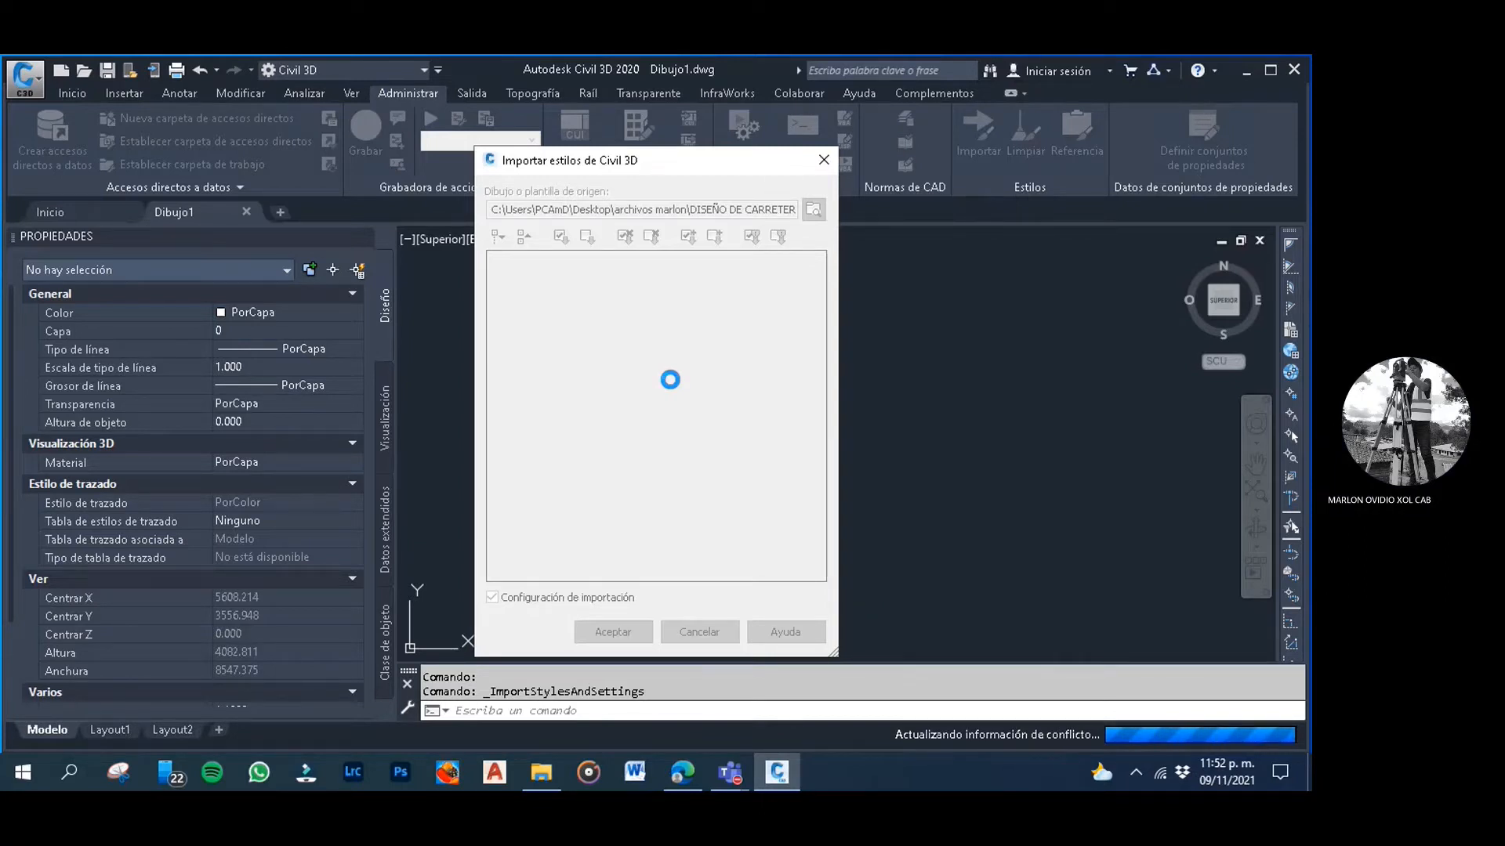
Review the General styles offered for import, covering the multipurpose shape styles and the curve label styles
{"action": "left_click", "coordinate": [500, 262]}
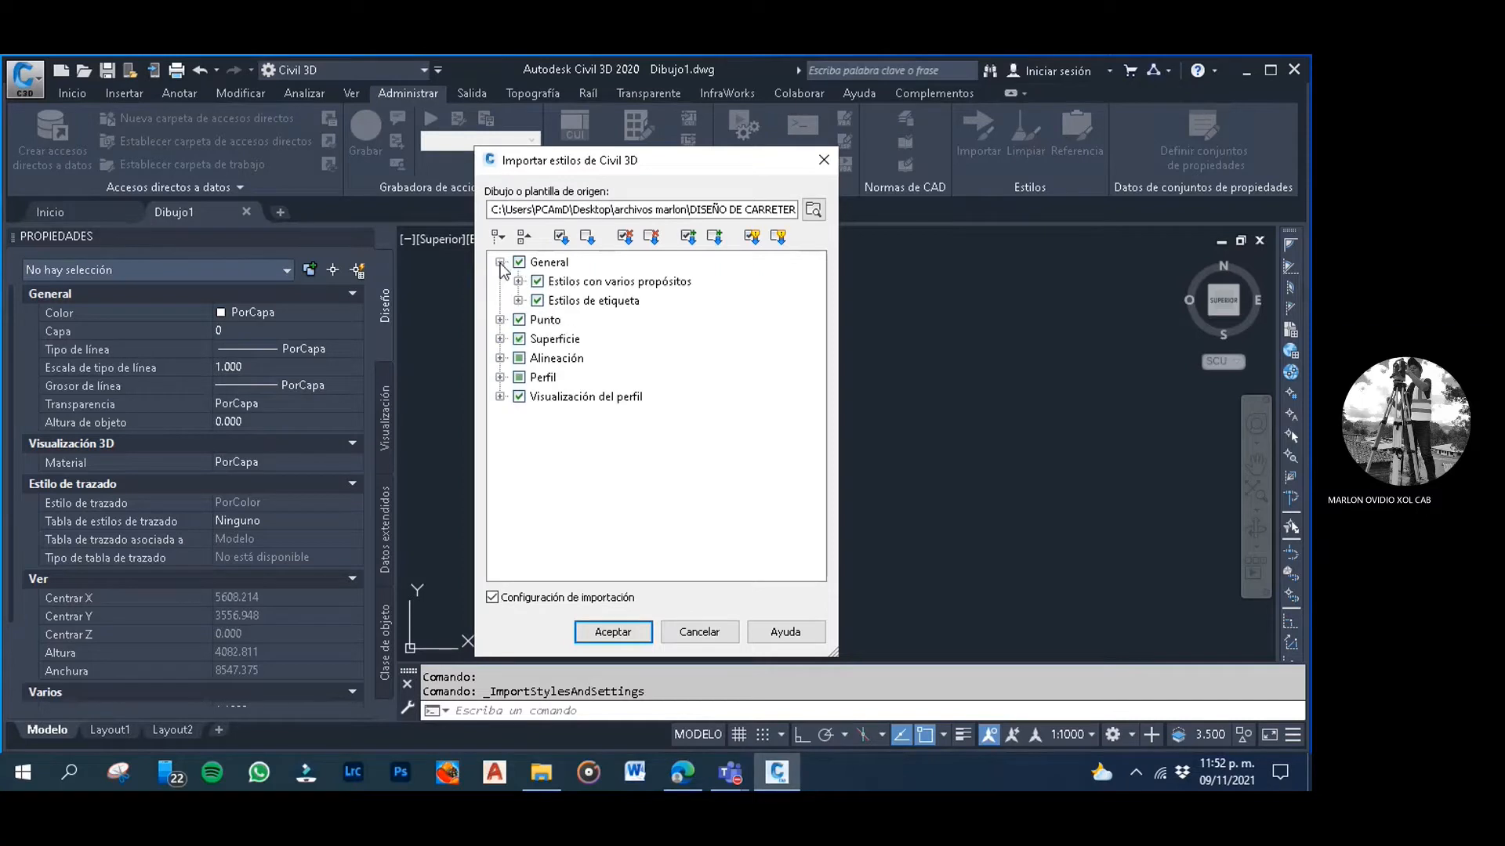
{"action": "left_click", "coordinate": [518, 281]}
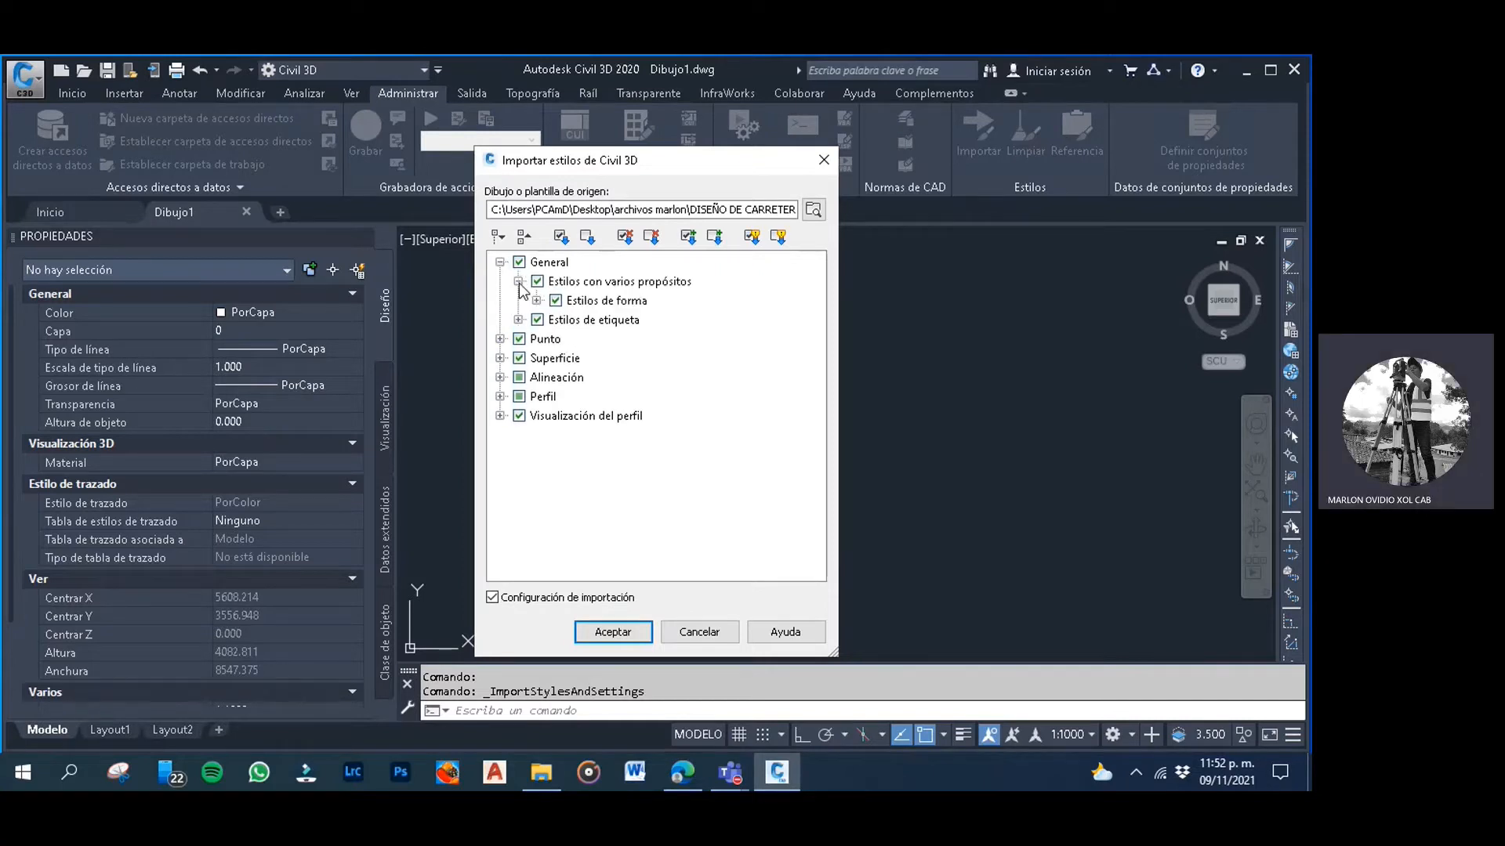
{"action": "left_click", "coordinate": [537, 301]}
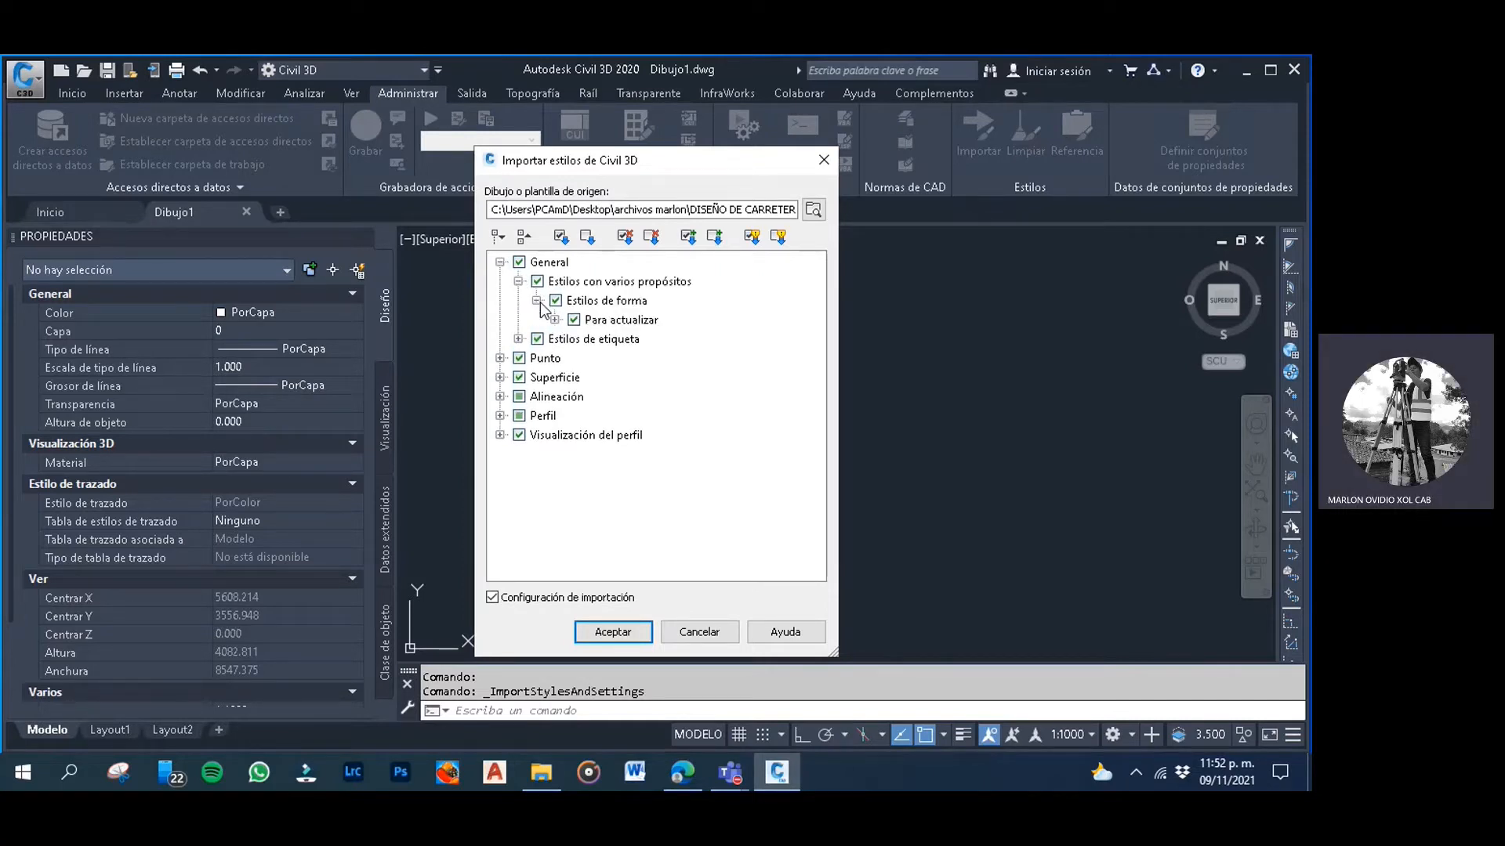
{"action": "left_click", "coordinate": [536, 301]}
{"action": "left_click", "coordinate": [518, 281]}
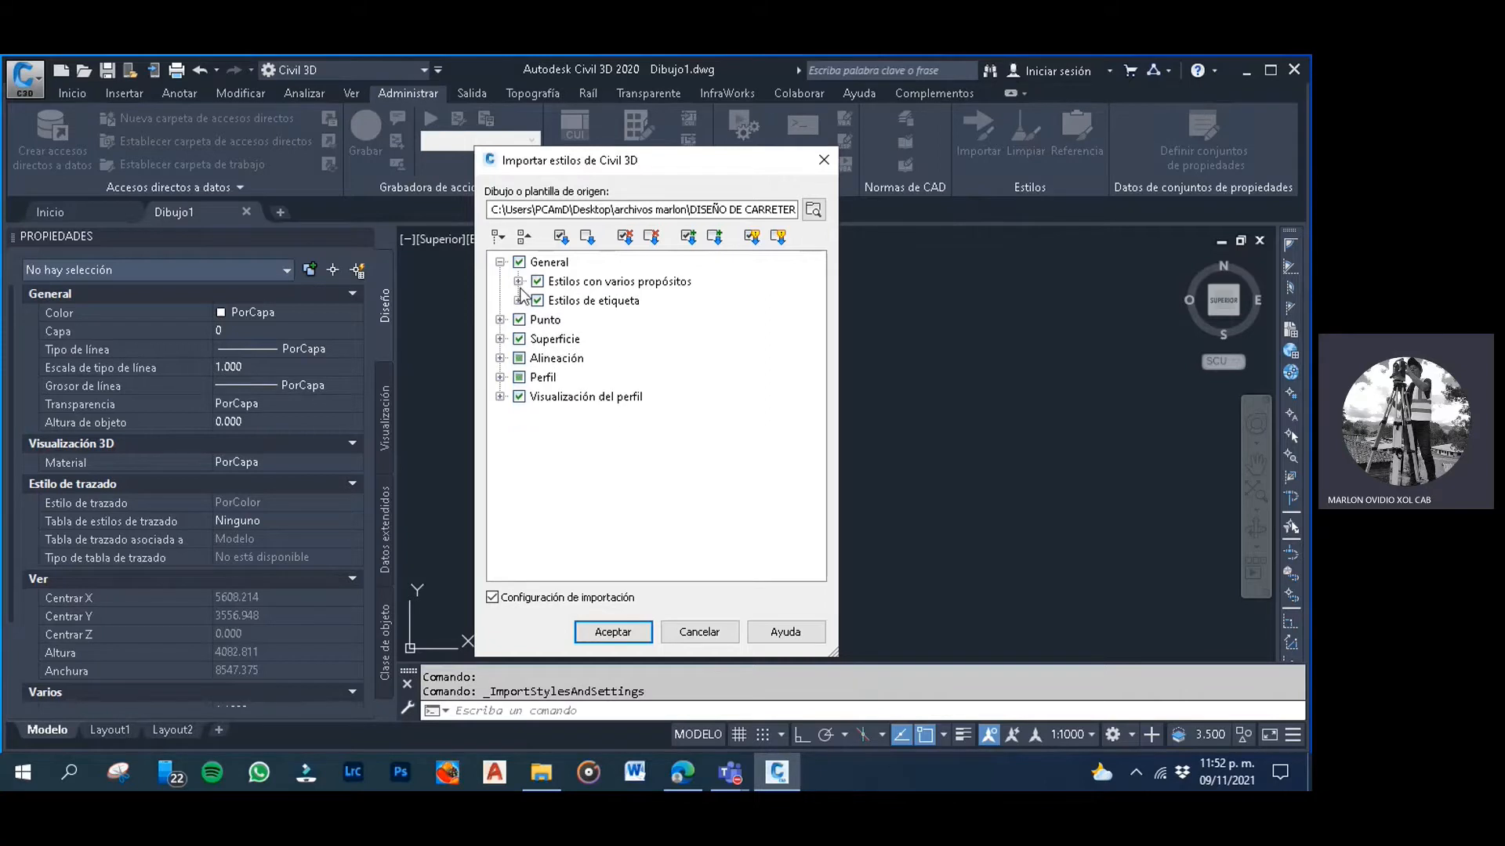
{"action": "left_click", "coordinate": [518, 281]}
{"action": "left_click", "coordinate": [537, 301]}
{"action": "left_click", "coordinate": [555, 320]}
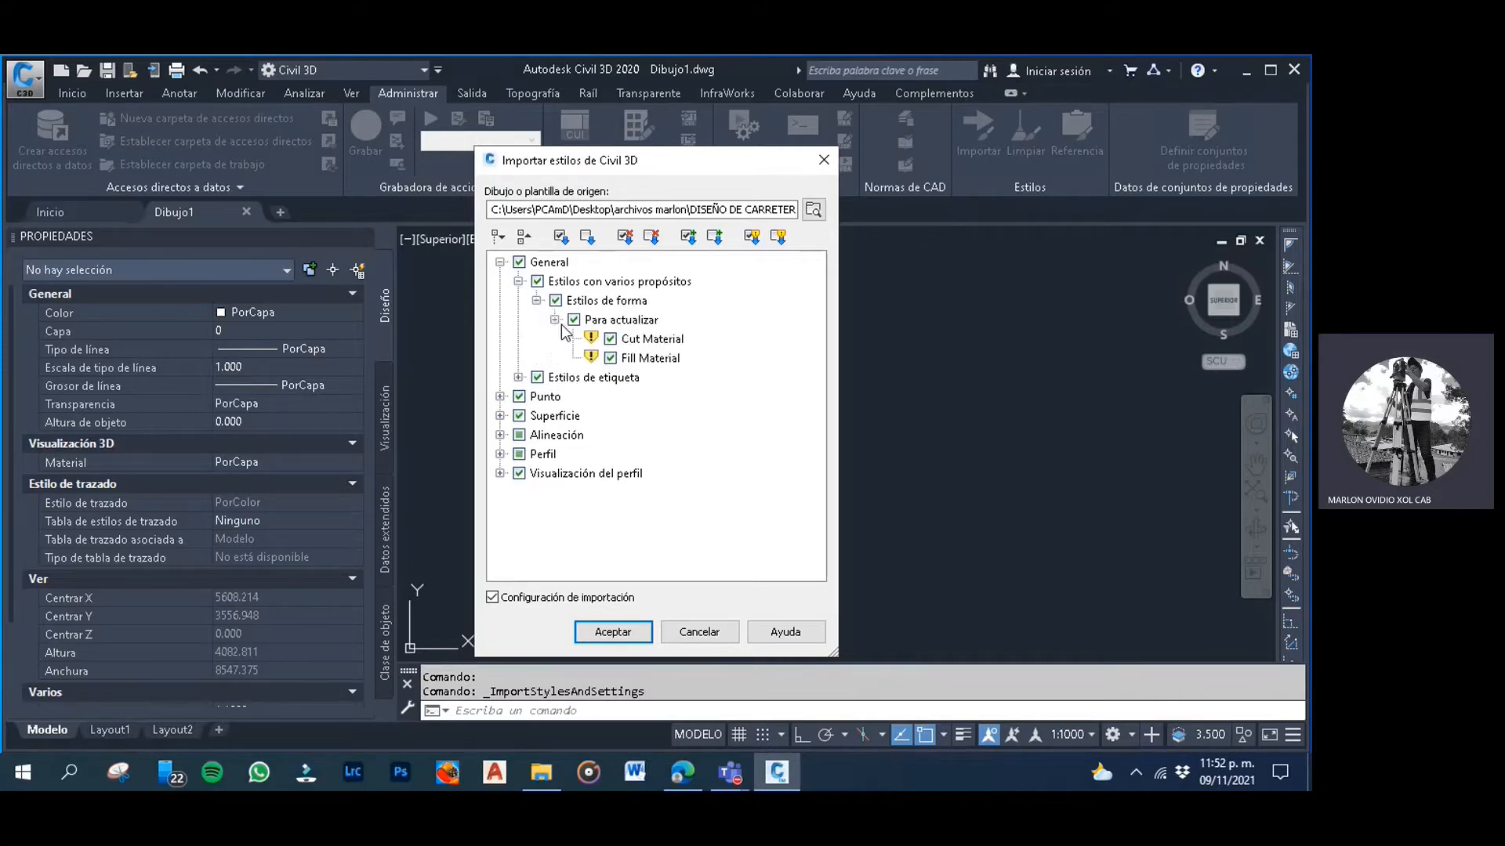
{"action": "left_click", "coordinate": [555, 320]}
{"action": "left_click", "coordinate": [518, 340]}
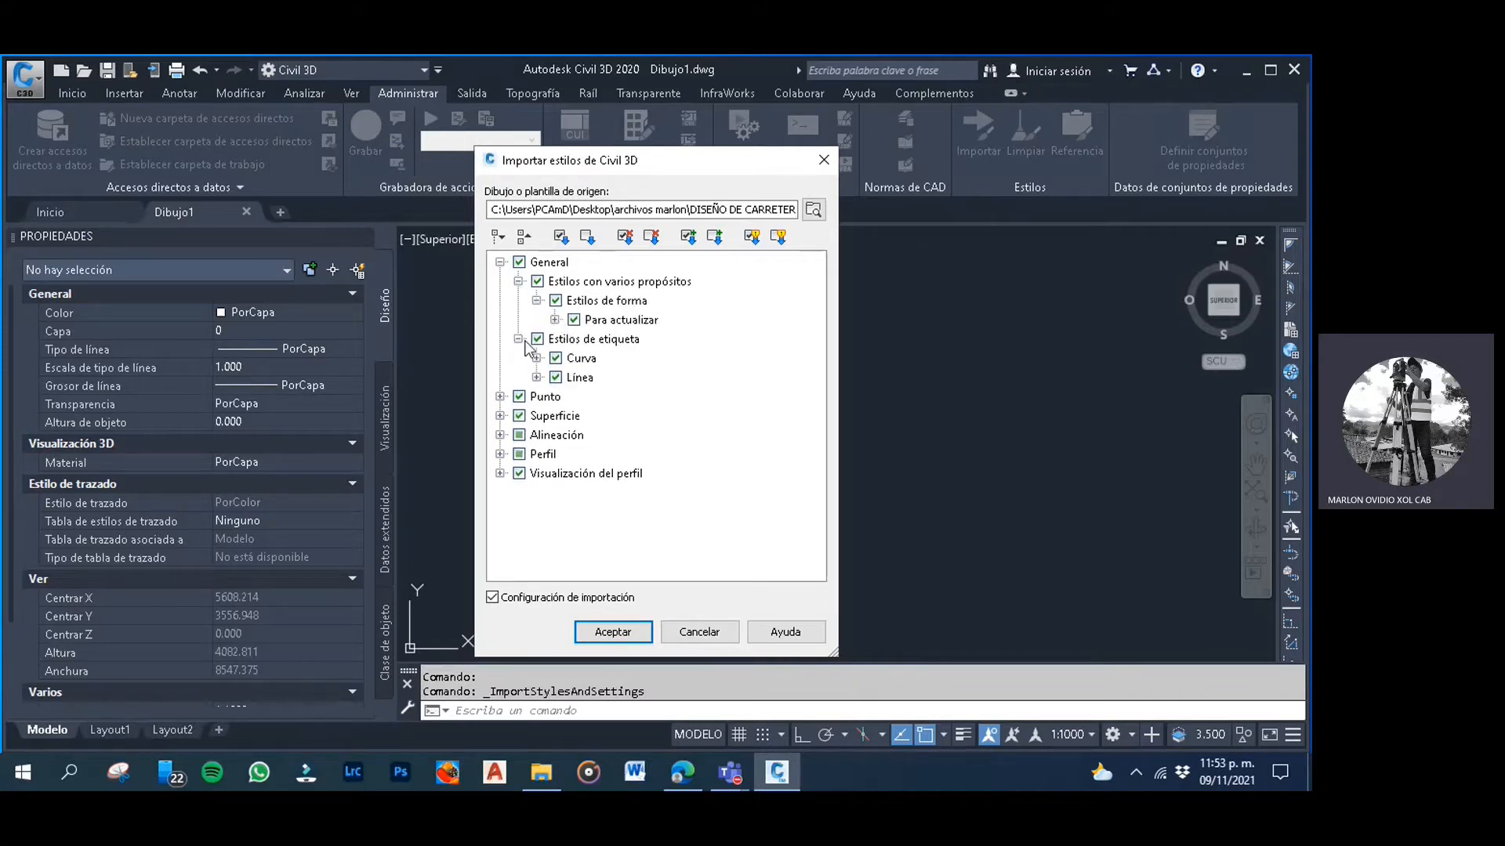
{"action": "left_click", "coordinate": [537, 358]}
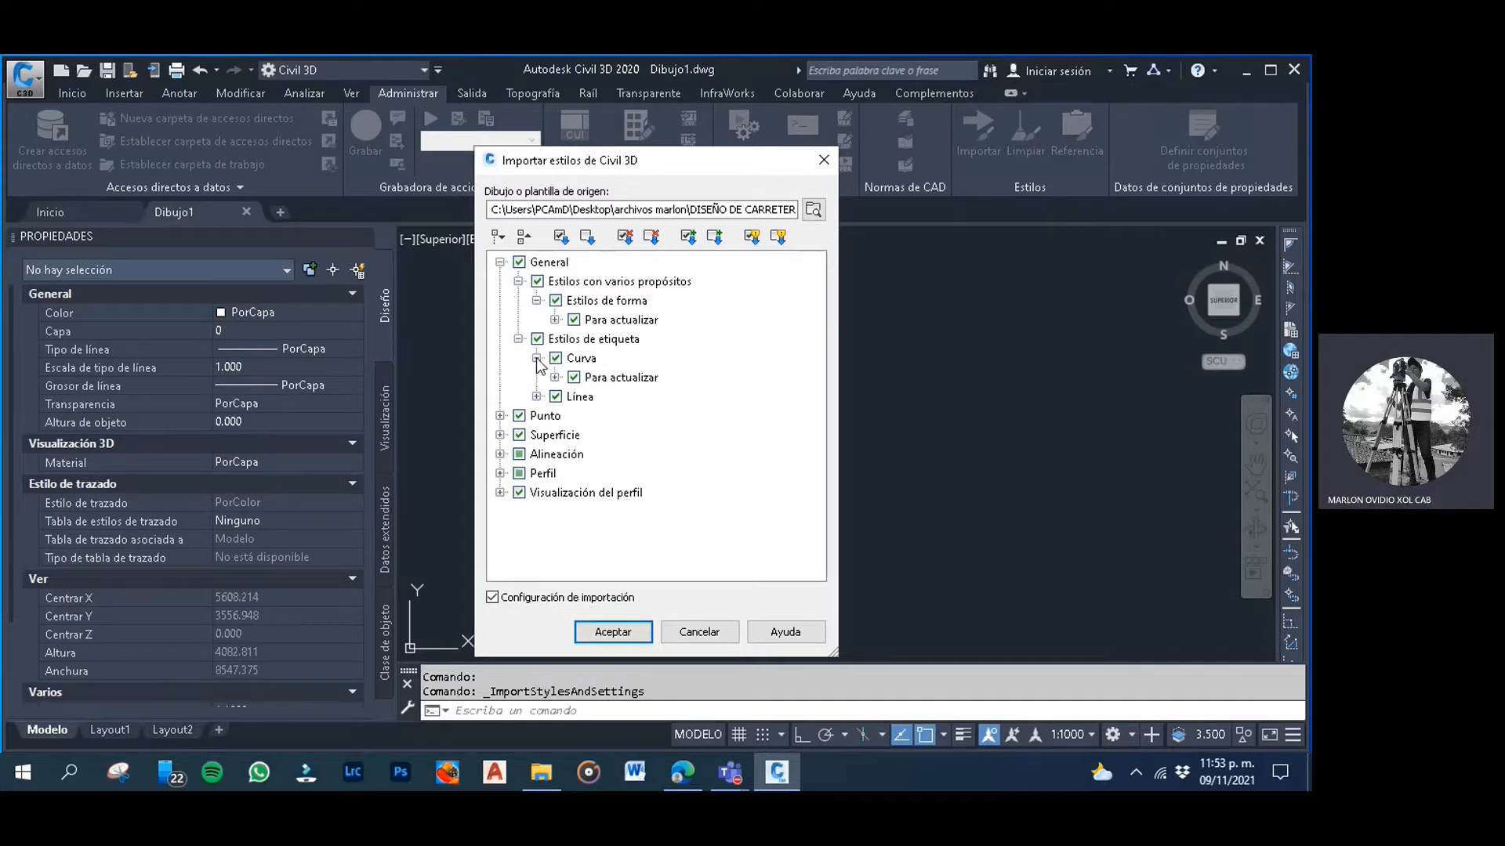
{"action": "left_click", "coordinate": [537, 358]}
{"action": "left_click", "coordinate": [536, 358]}
{"action": "left_click", "coordinate": [555, 377]}
{"action": "left_click", "coordinate": [555, 377]}
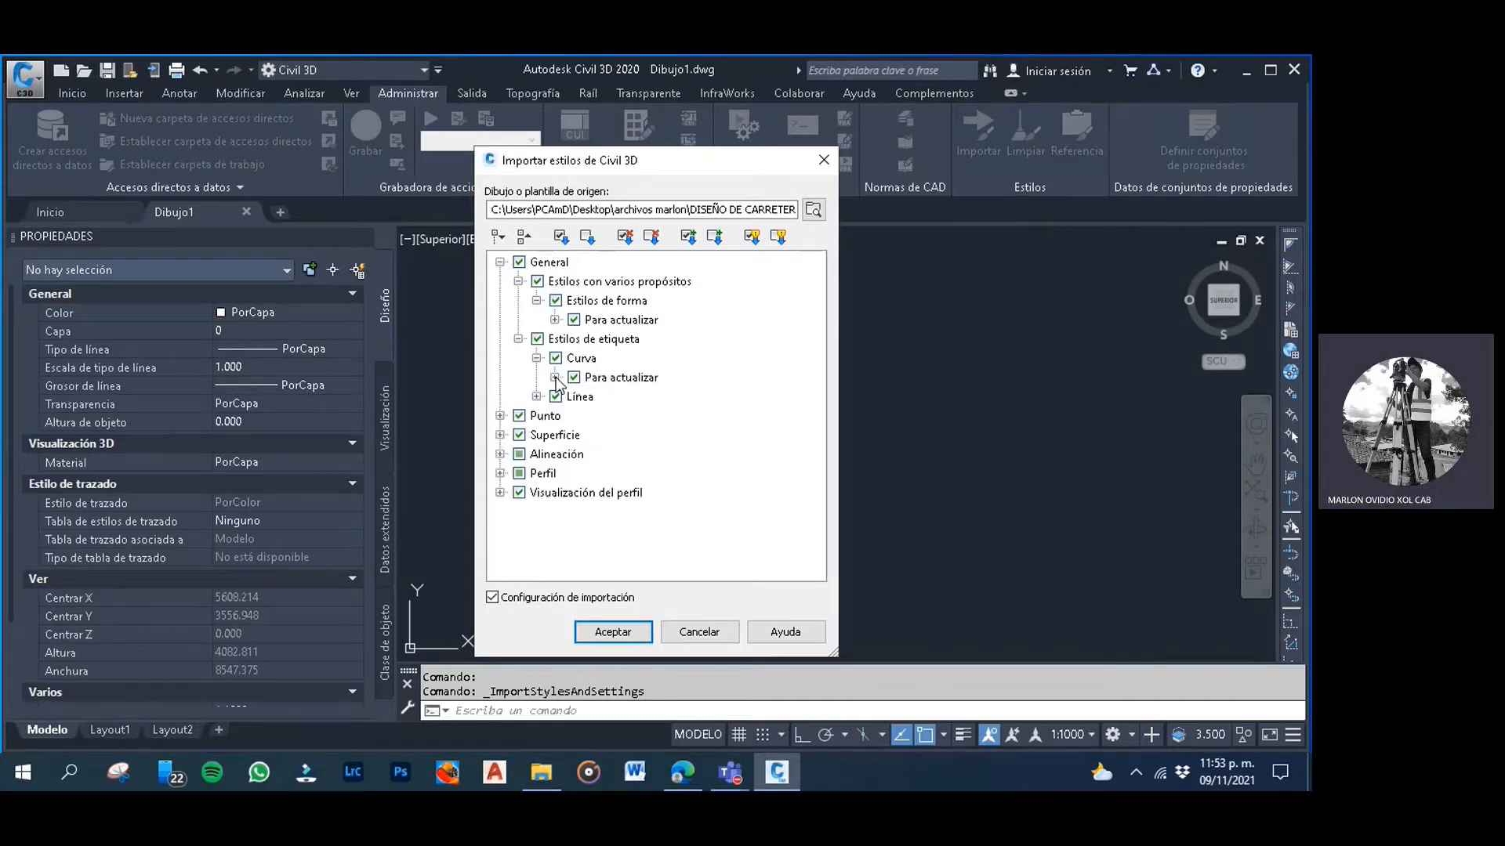
Review the Punto, Superficie and Alineación styles offered for import, including their label style categories
{"action": "left_click", "coordinate": [500, 416]}
{"action": "left_click", "coordinate": [518, 435]}
{"action": "left_click", "coordinate": [518, 435]}
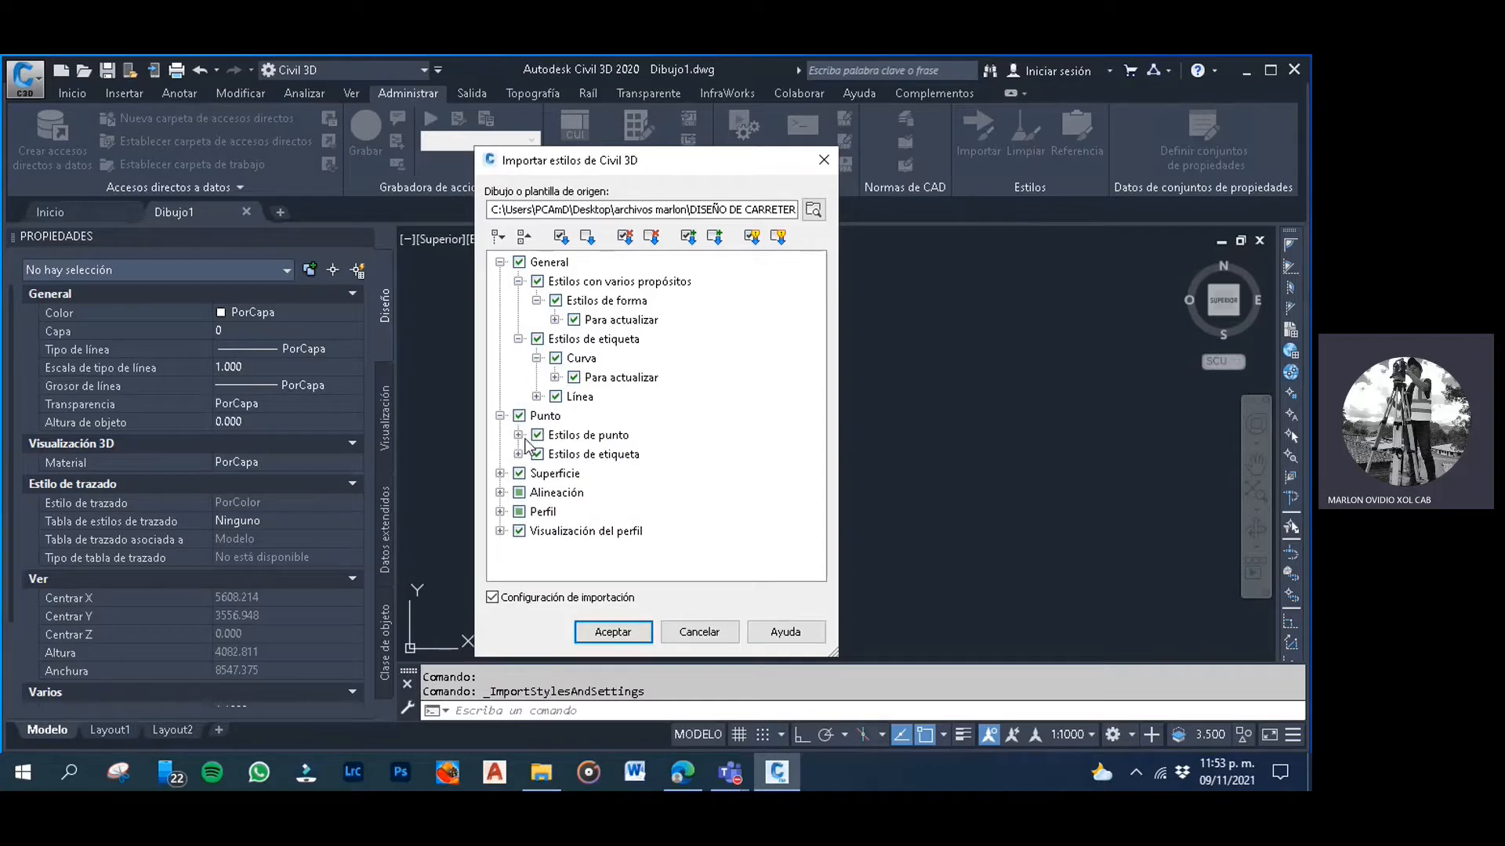
{"action": "left_click", "coordinate": [518, 454]}
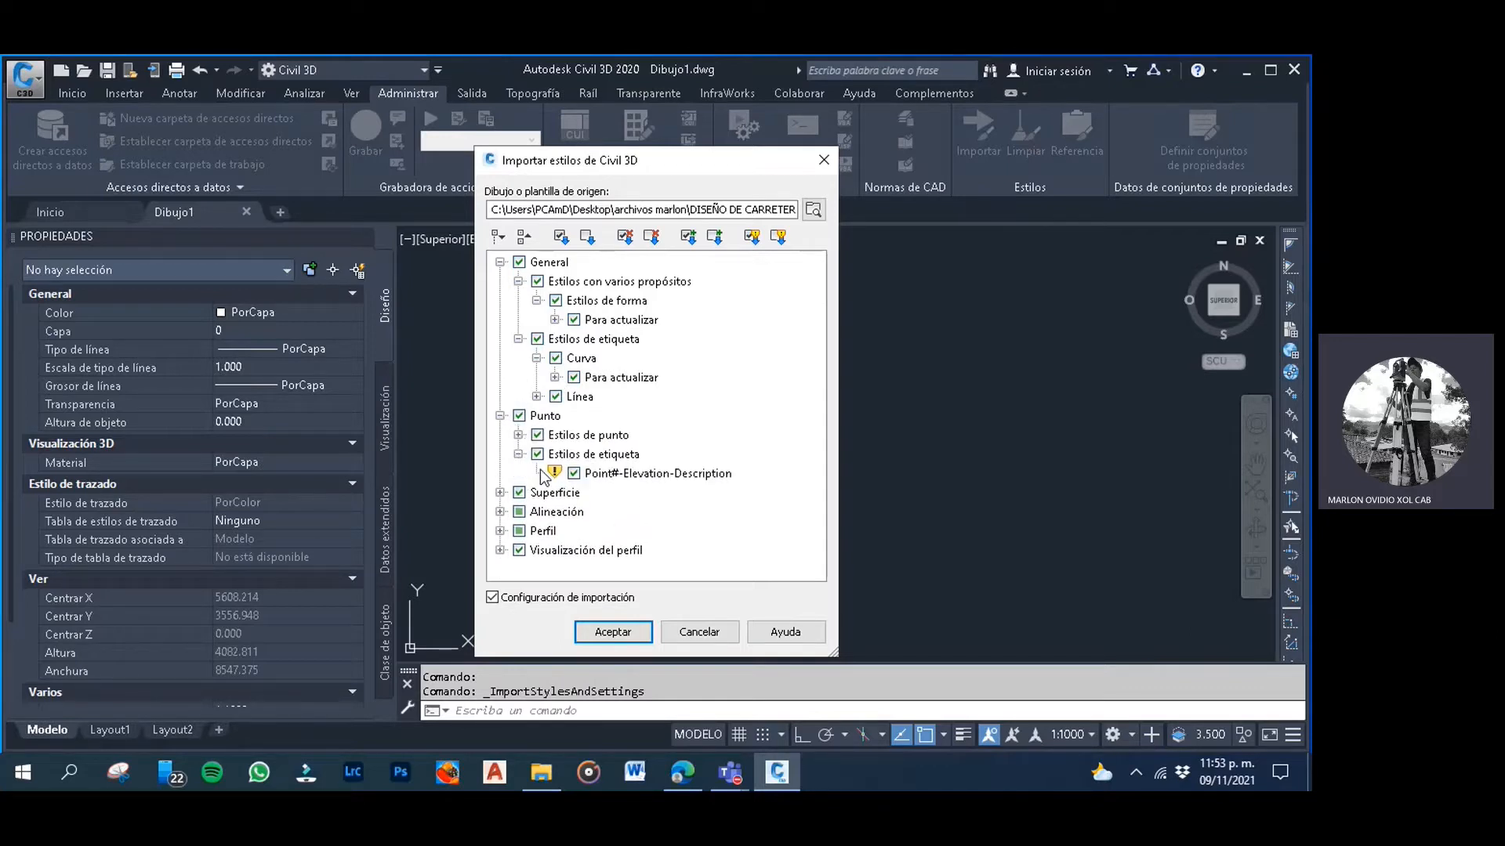
{"action": "left_click", "coordinate": [500, 492]}
{"action": "left_click", "coordinate": [518, 512]}
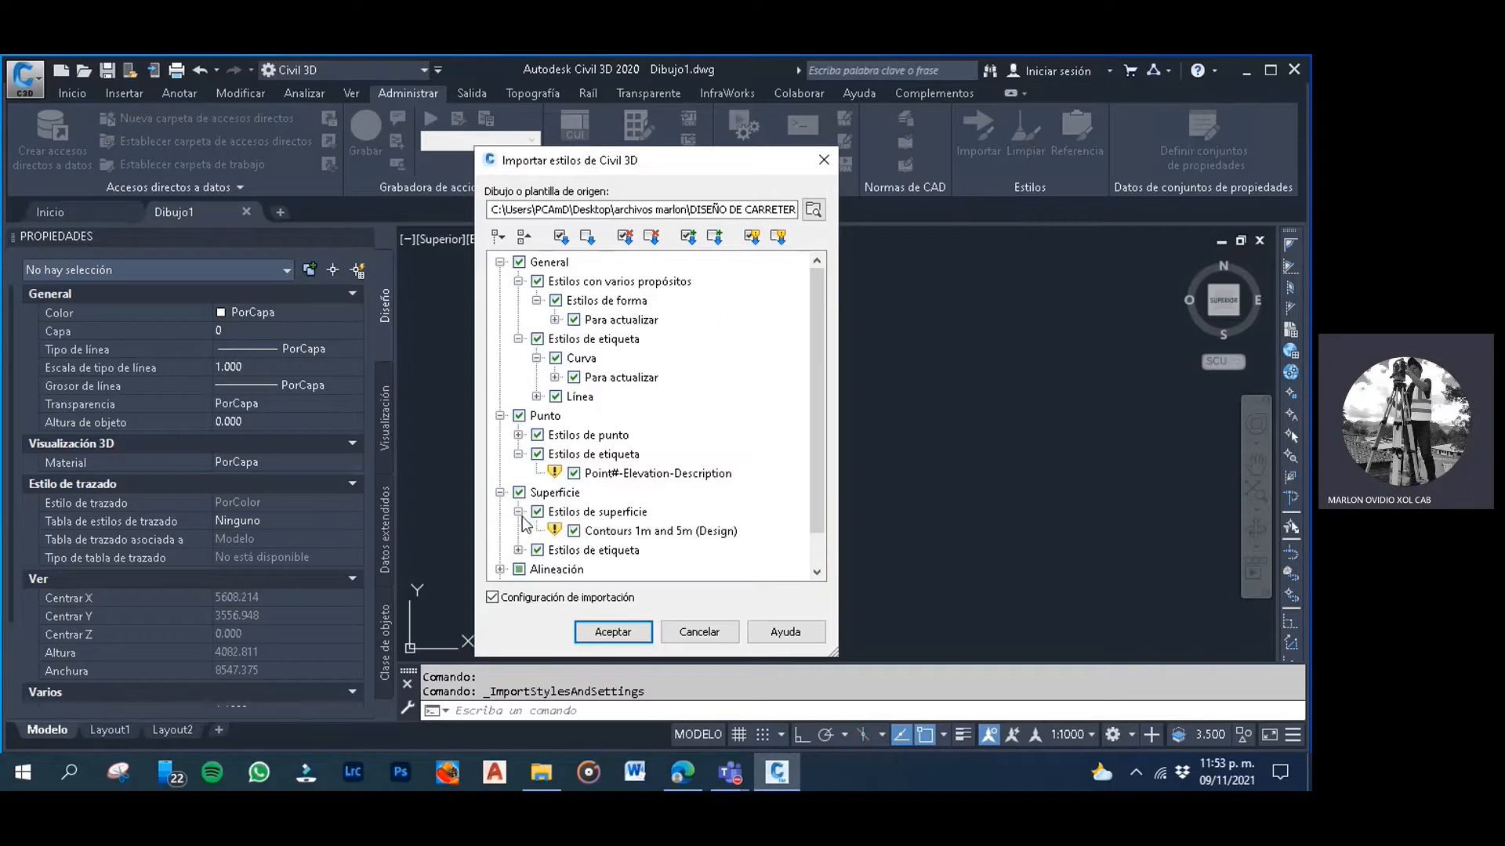
{"action": "left_click", "coordinate": [518, 512]}
{"action": "left_click", "coordinate": [518, 530]}
{"action": "scroll", "coordinate": [560, 533], "scroll_direction": "down", "scroll_amount": 1}
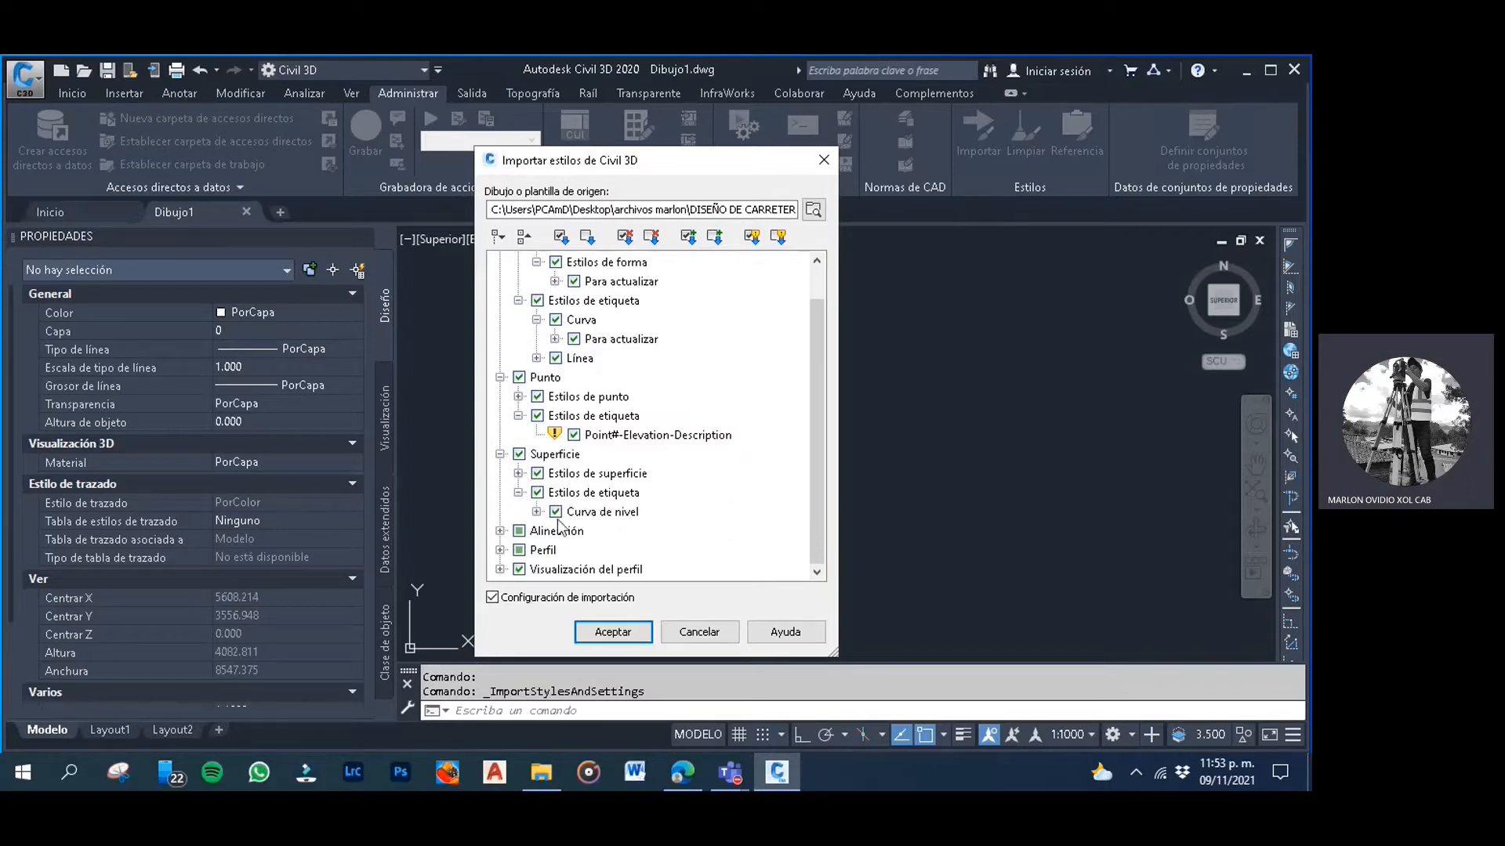
{"action": "left_click", "coordinate": [537, 511]}
{"action": "scroll", "coordinate": [591, 531], "scroll_direction": "down", "scroll_amount": 1}
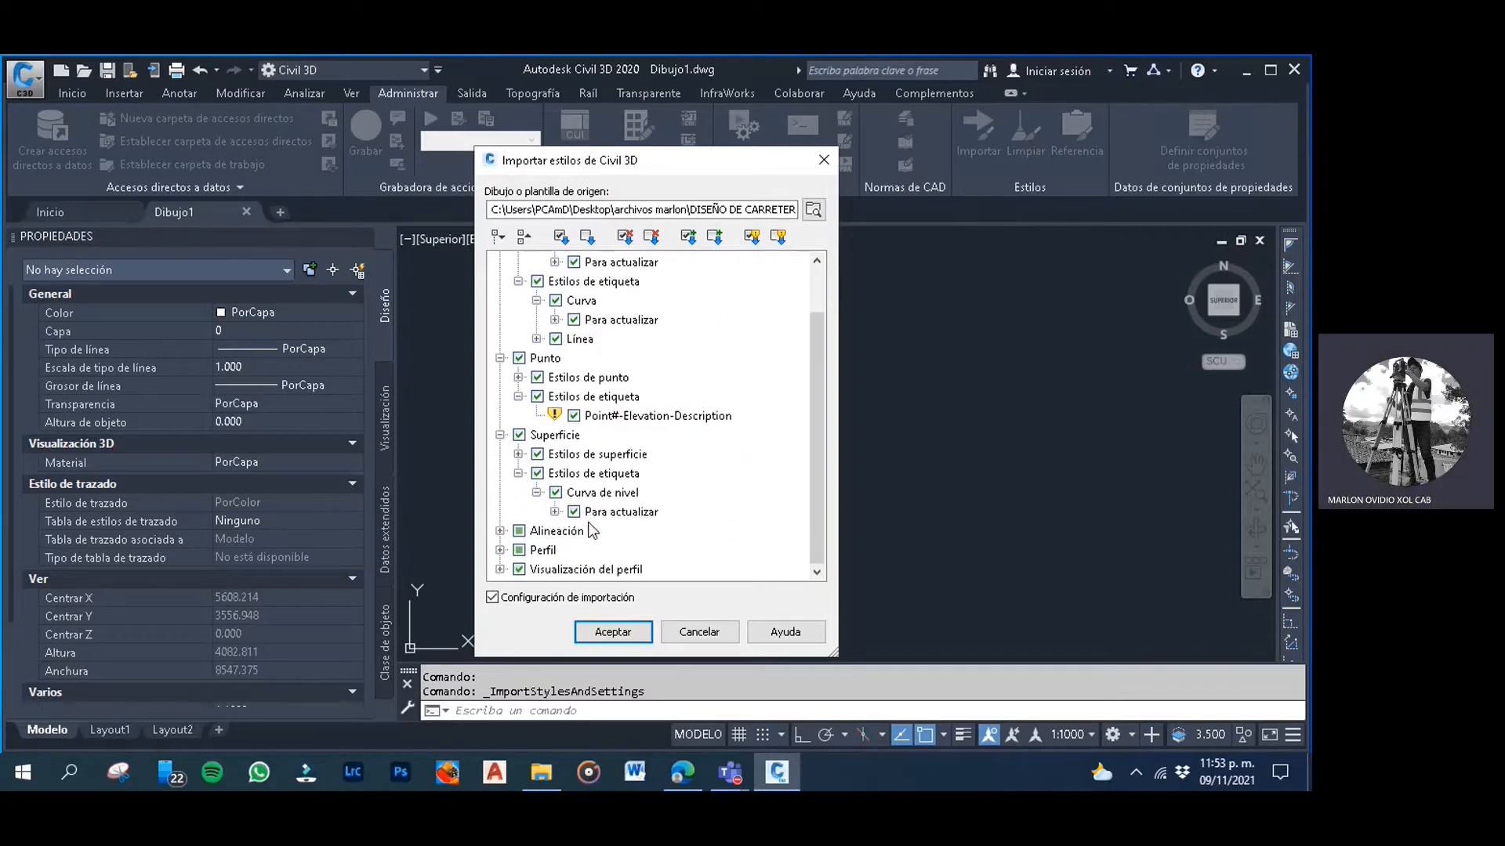
{"action": "left_click", "coordinate": [555, 511]}
{"action": "left_click", "coordinate": [555, 512]}
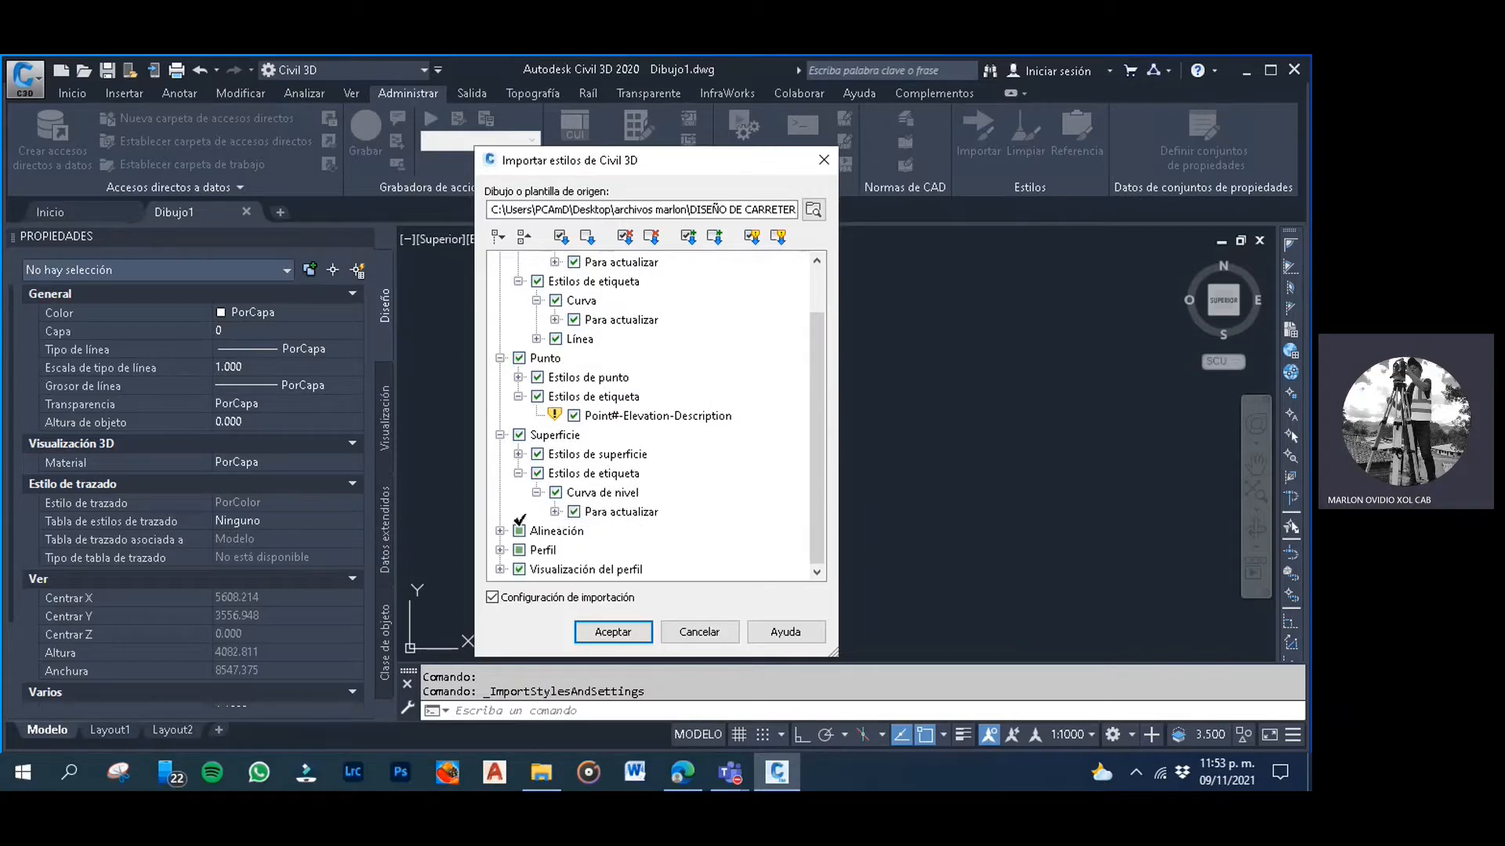
{"action": "left_click", "coordinate": [499, 531]}
{"action": "scroll", "coordinate": [558, 529], "scroll_direction": "down", "scroll_amount": 2}
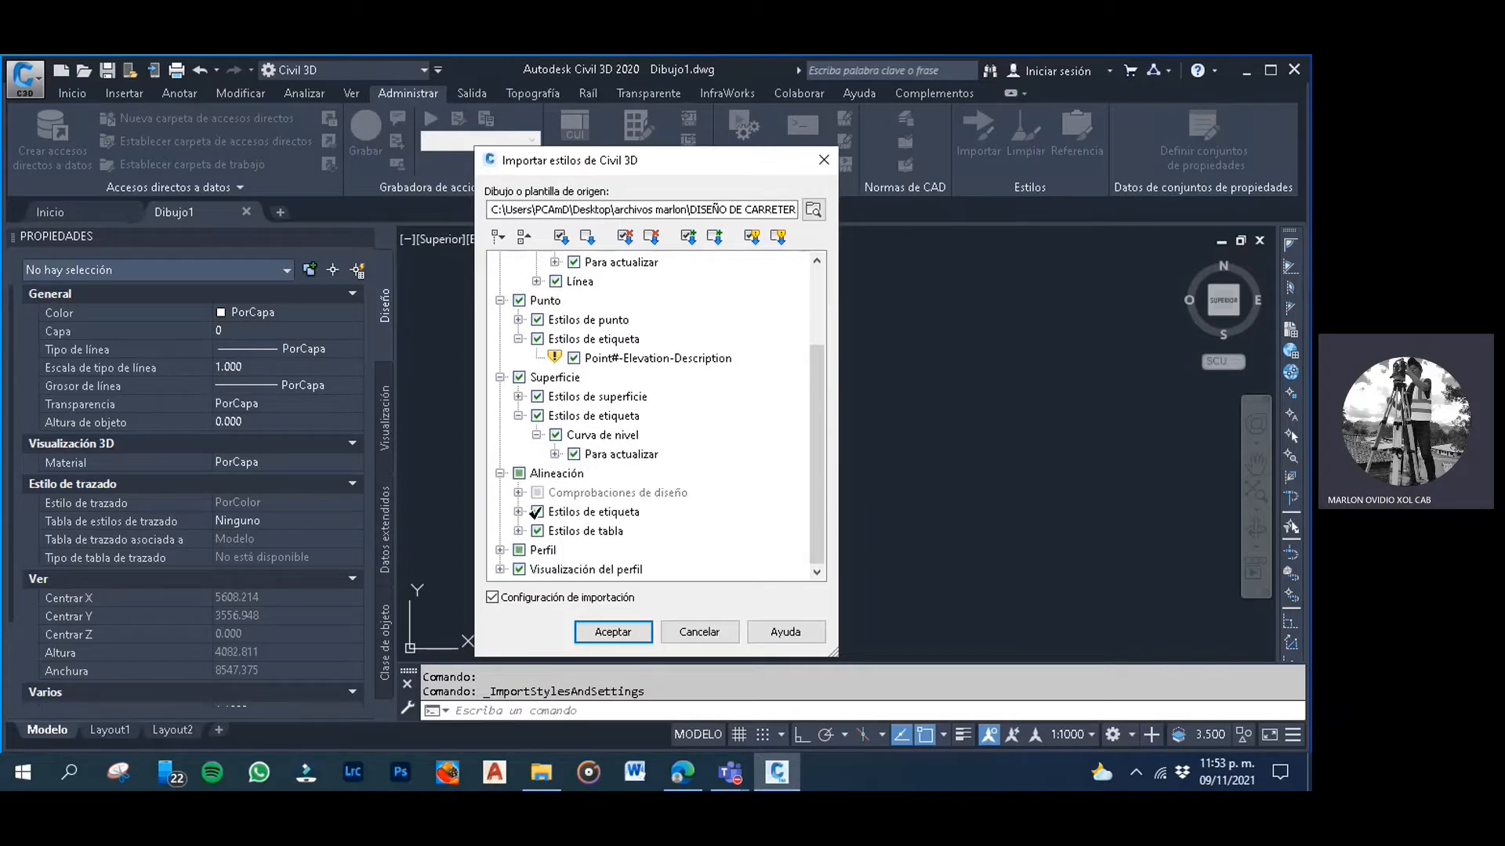
{"action": "left_click", "coordinate": [518, 511]}
{"action": "left_click", "coordinate": [536, 531]}
{"action": "scroll", "coordinate": [536, 529], "scroll_direction": "down", "scroll_amount": 1}
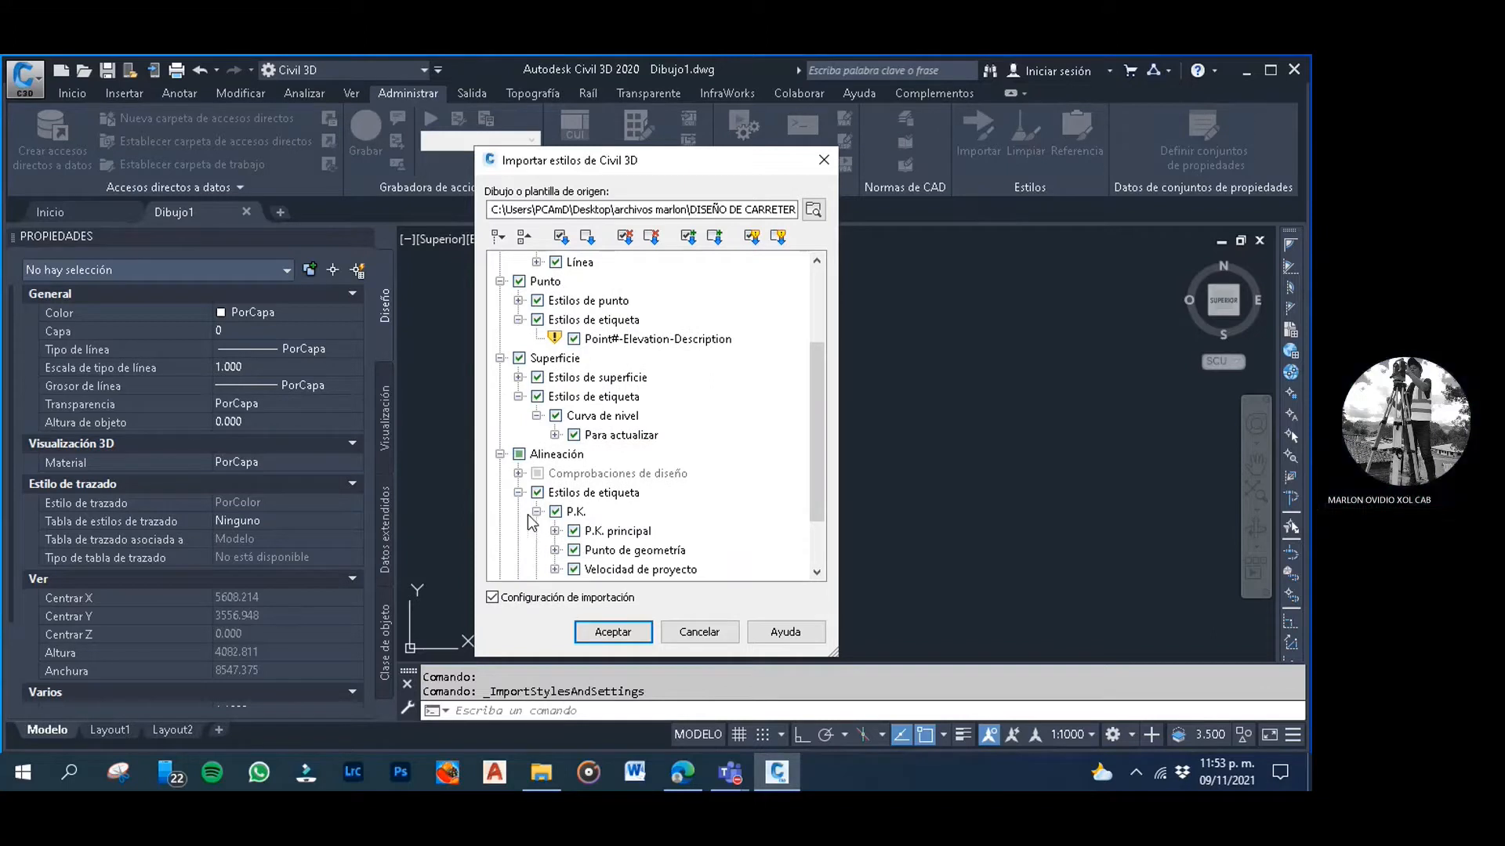
Import the checked styles and settings from the template, allowing duplicate styles to be overwritten
{"action": "left_click", "coordinate": [625, 632]}
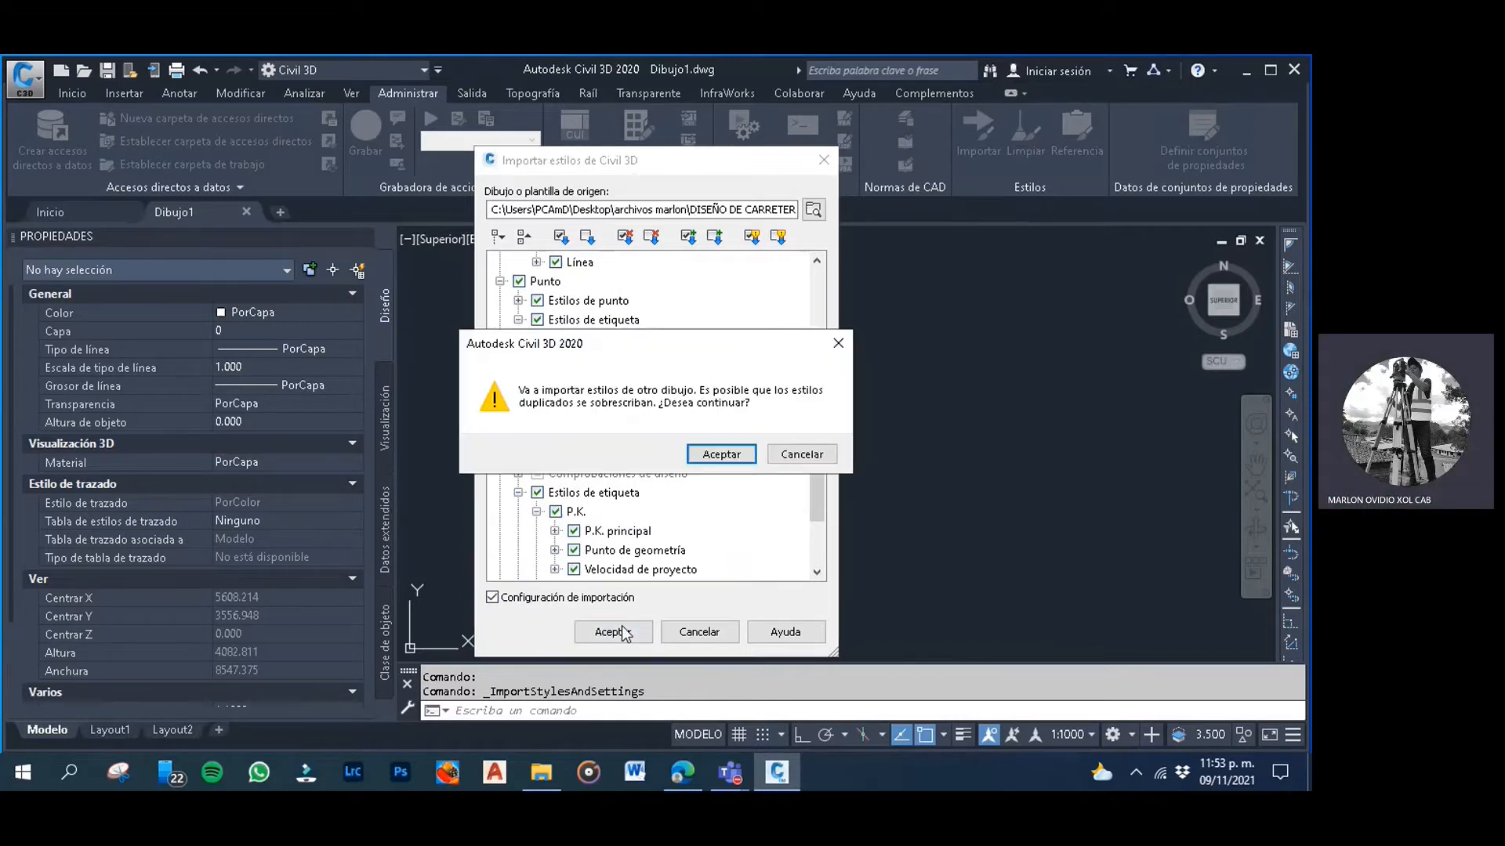
{"action": "left_click", "coordinate": [713, 454]}
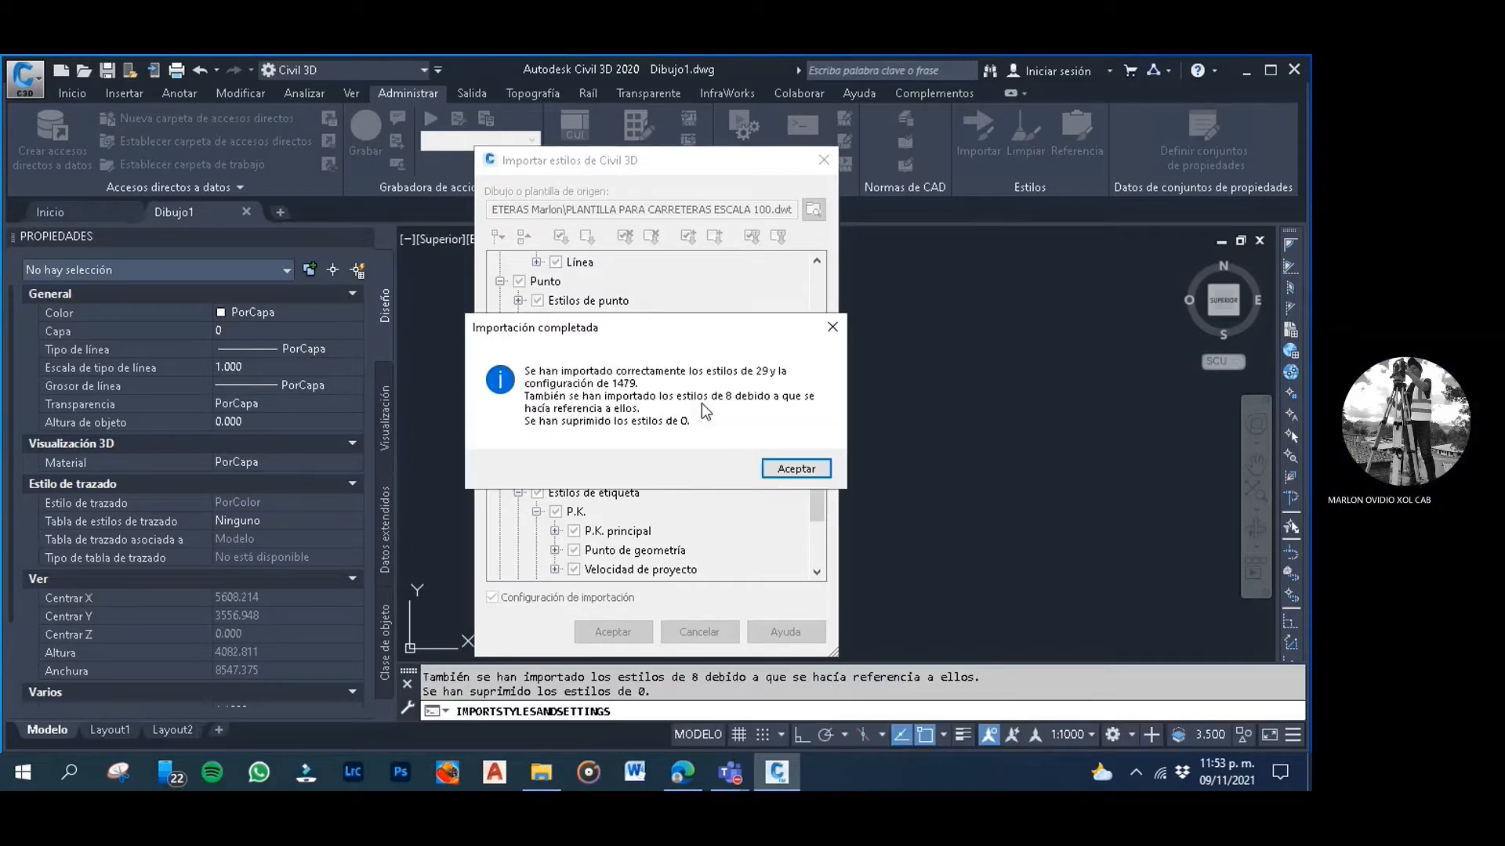
{"action": "left_click", "coordinate": [784, 469]}
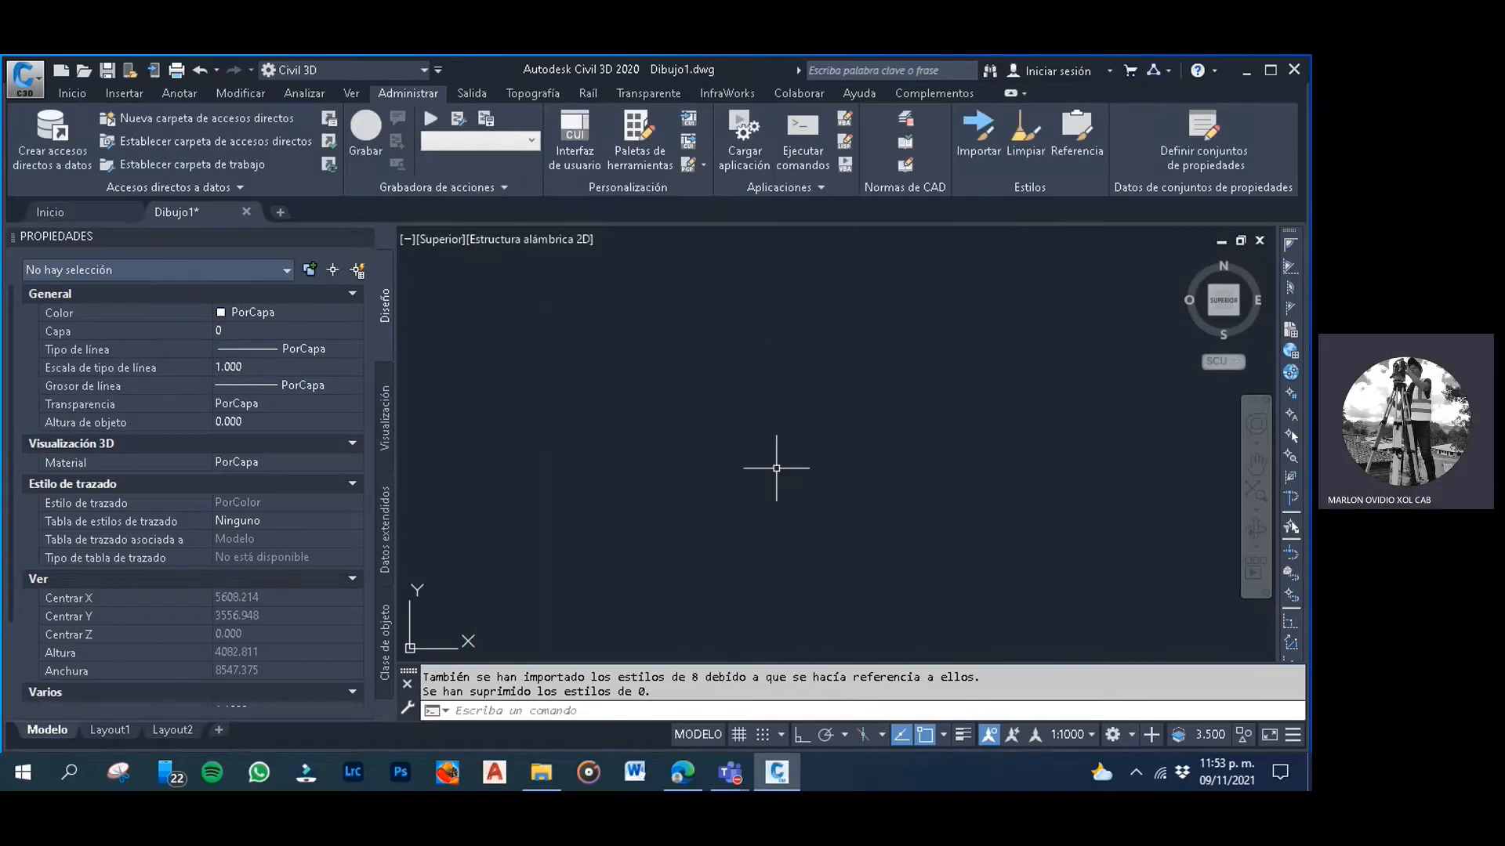
{"action": "left_click", "coordinate": [809, 412]}
{"action": "left_click", "coordinate": [671, 340]}
{"action": "left_click", "coordinate": [655, 400]}
{"action": "left_click", "coordinate": [572, 356]}
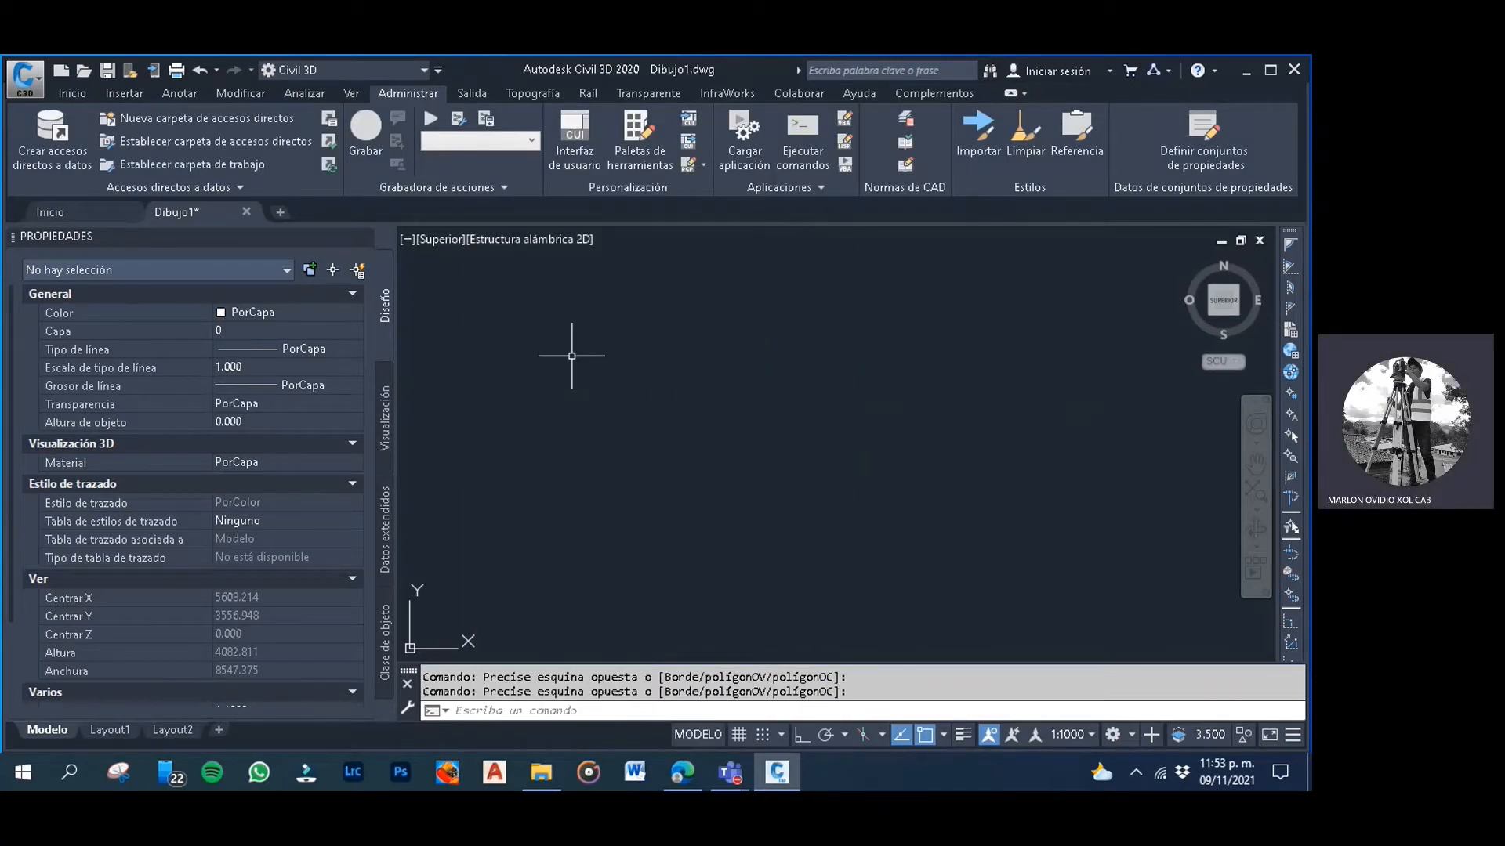
{"action": "left_click", "coordinate": [782, 428]}
{"action": "left_click", "coordinate": [632, 357]}
Start configuring the drawing units, setting the length type to Decimales with a precision of 0.00
{"action": "type", "text": "UNI"}
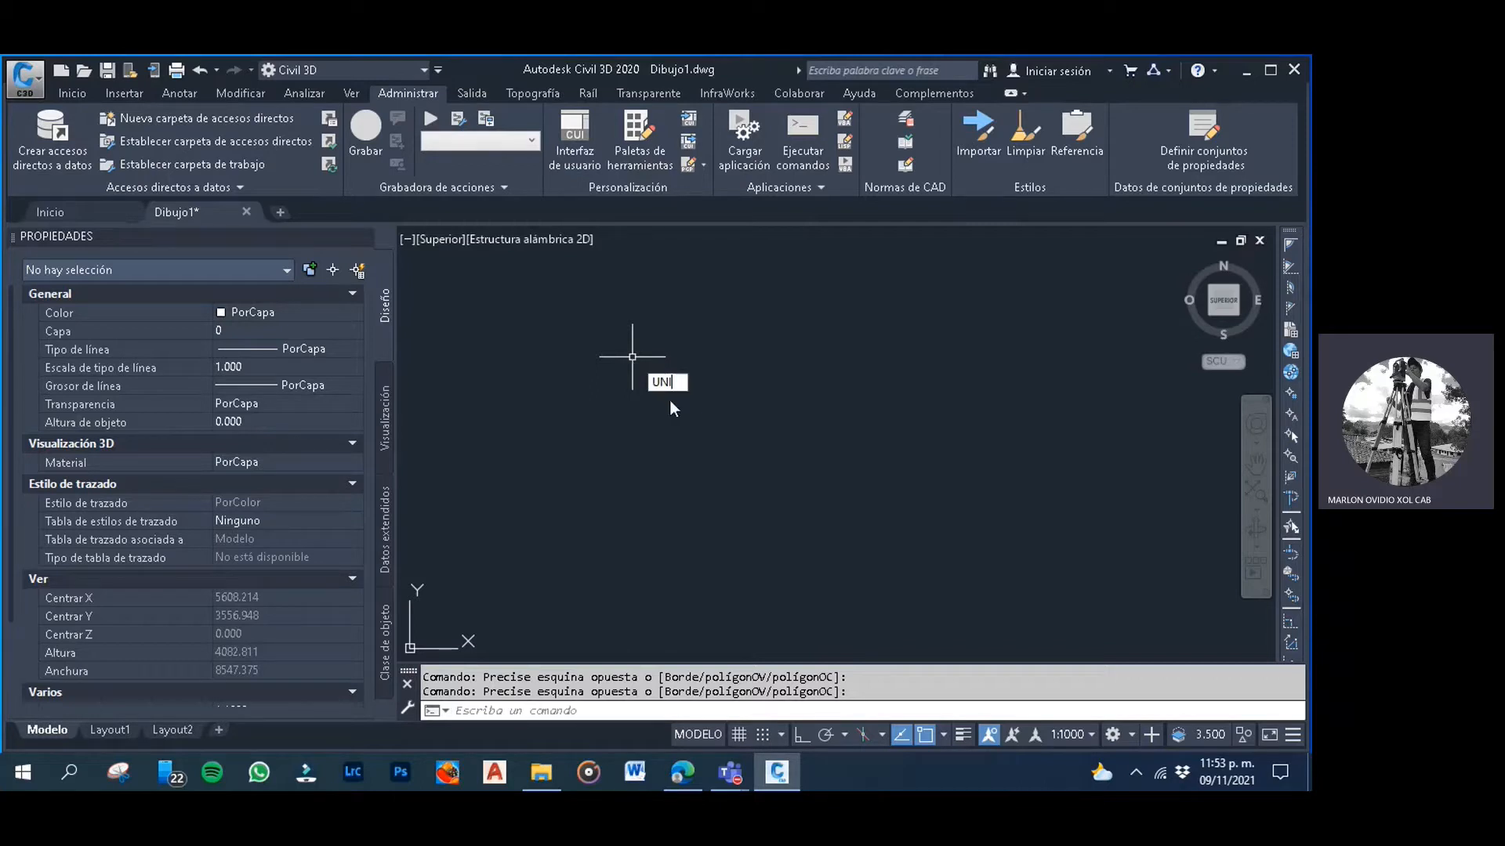
{"action": "type", "text": "D"}
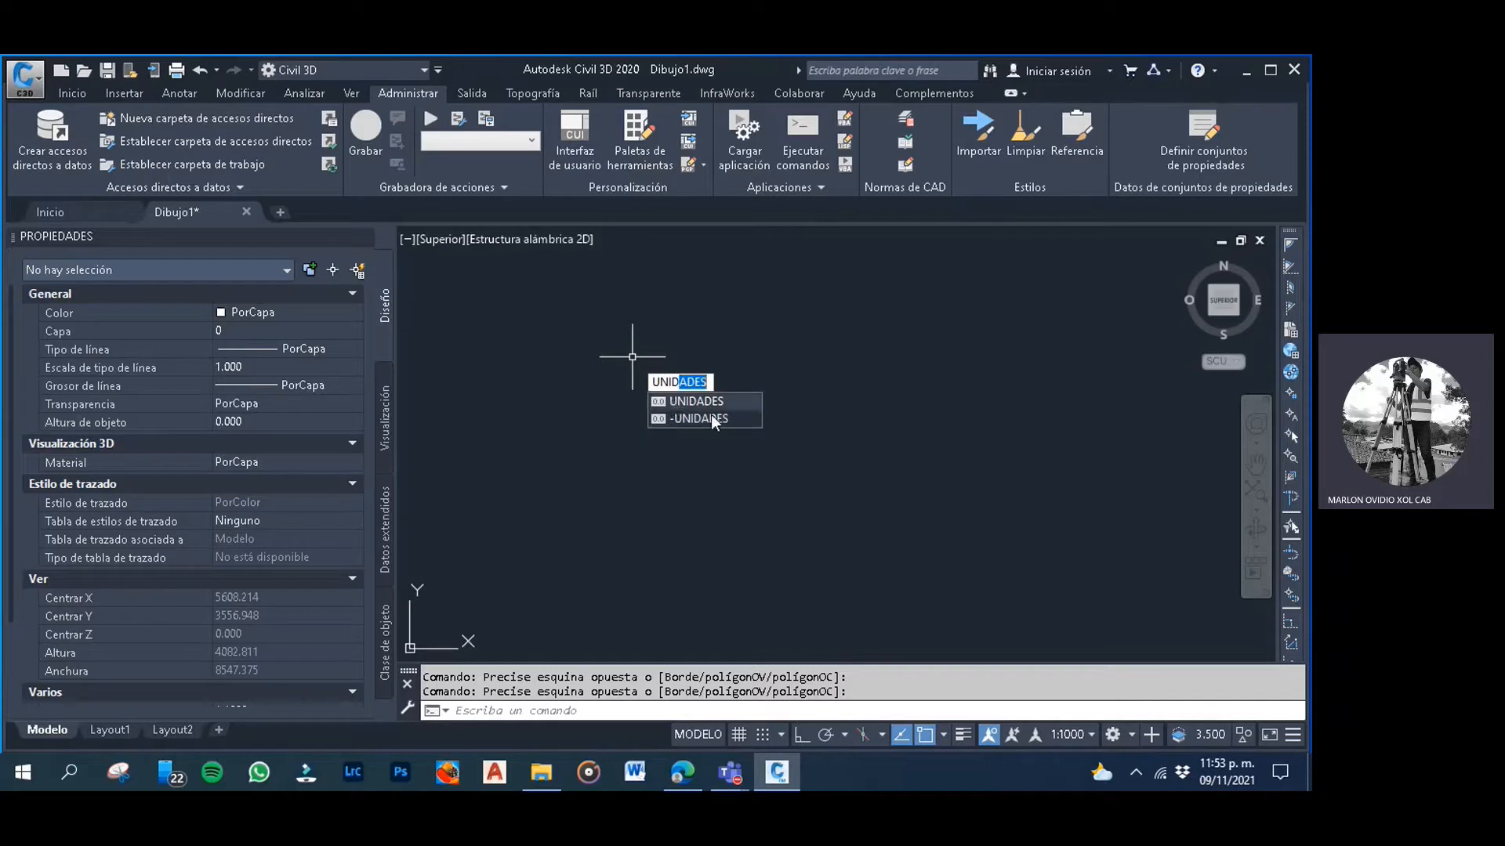
{"action": "left_click", "coordinate": [674, 401]}
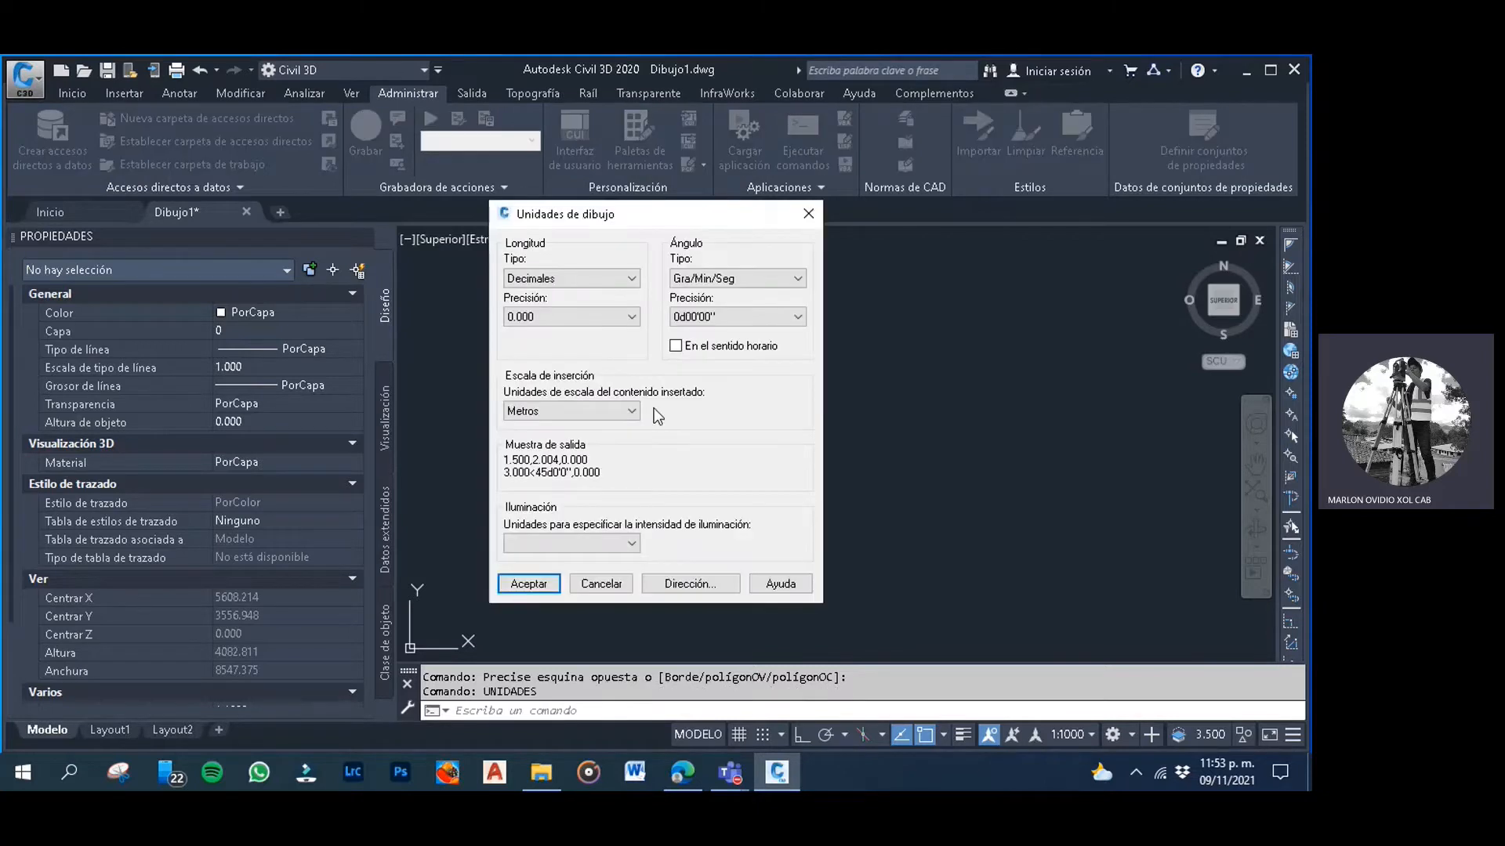
{"action": "left_click", "coordinate": [584, 279]}
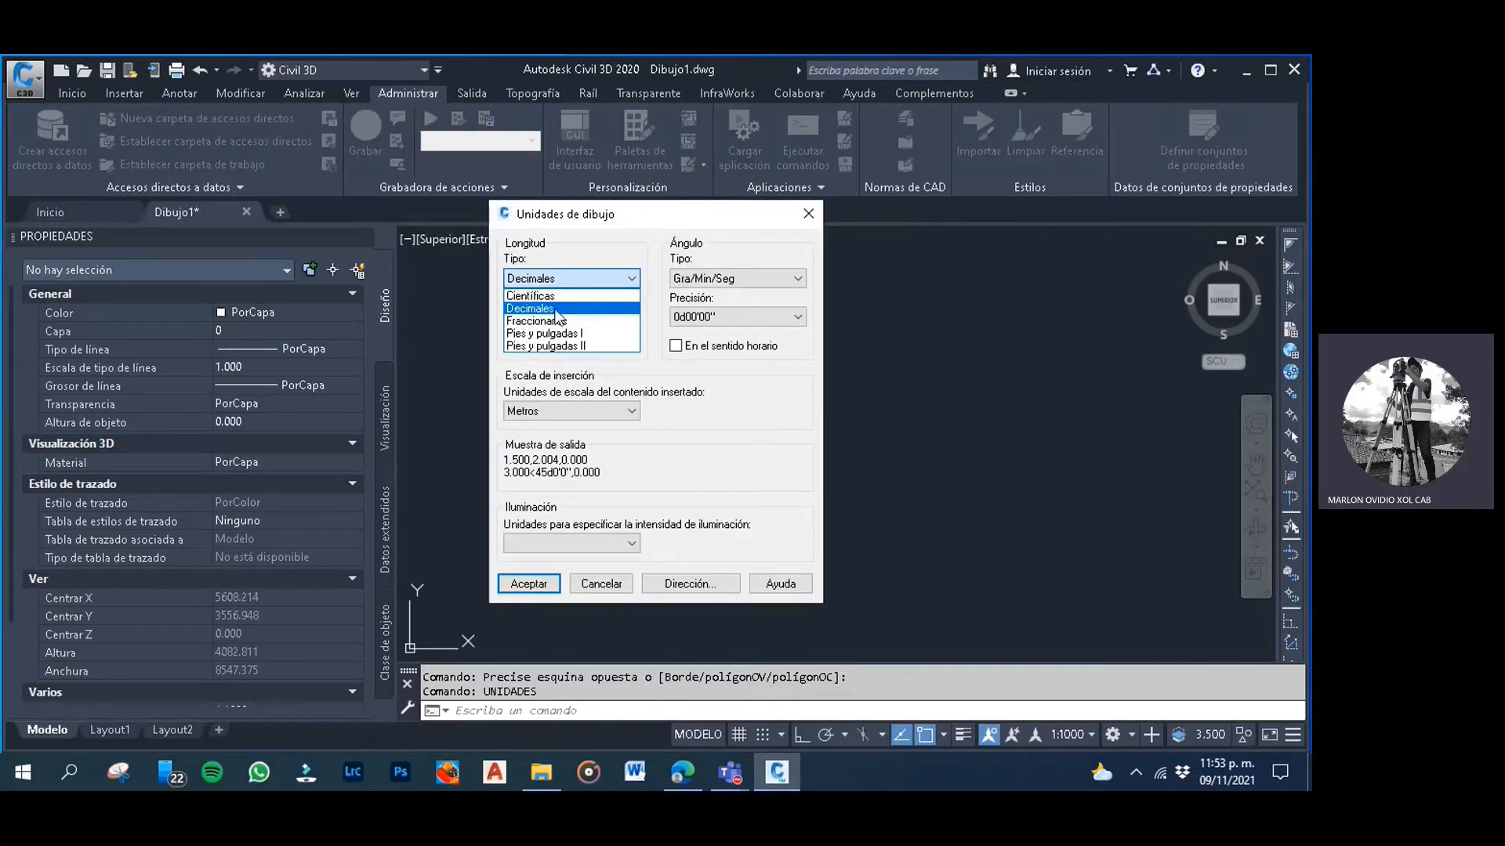
{"action": "left_click", "coordinate": [561, 309]}
{"action": "left_click_drag", "start_coordinate": [607, 227], "coordinate": [624, 243]}
{"action": "left_click", "coordinate": [595, 332]}
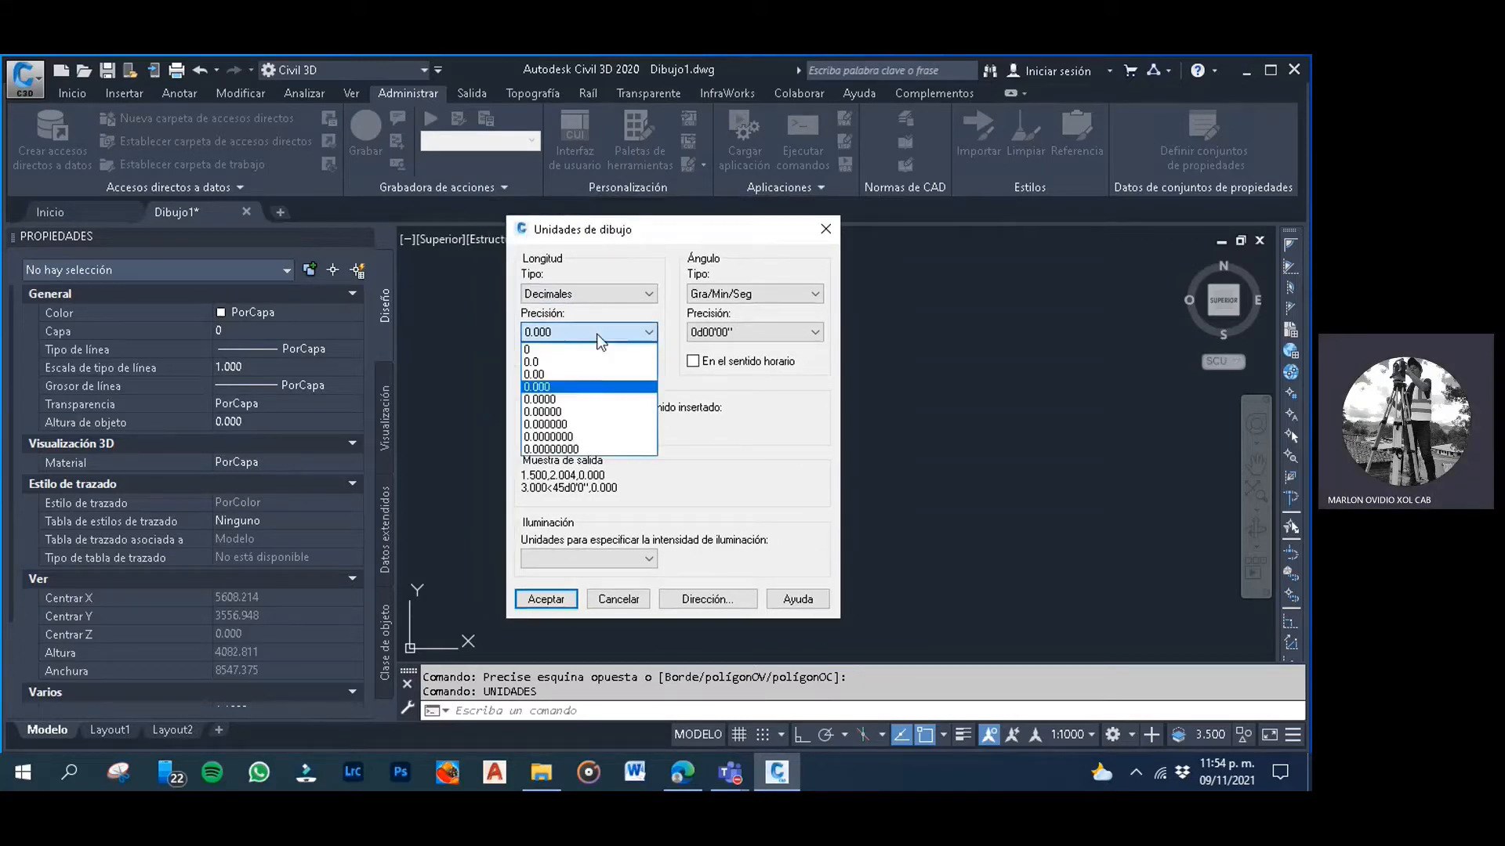
{"action": "left_click", "coordinate": [565, 376]}
Set the angle units to Gra/Min/Seg with a precision of 0d00'00.00" and measure angles clockwise
{"action": "left_click", "coordinate": [740, 296]}
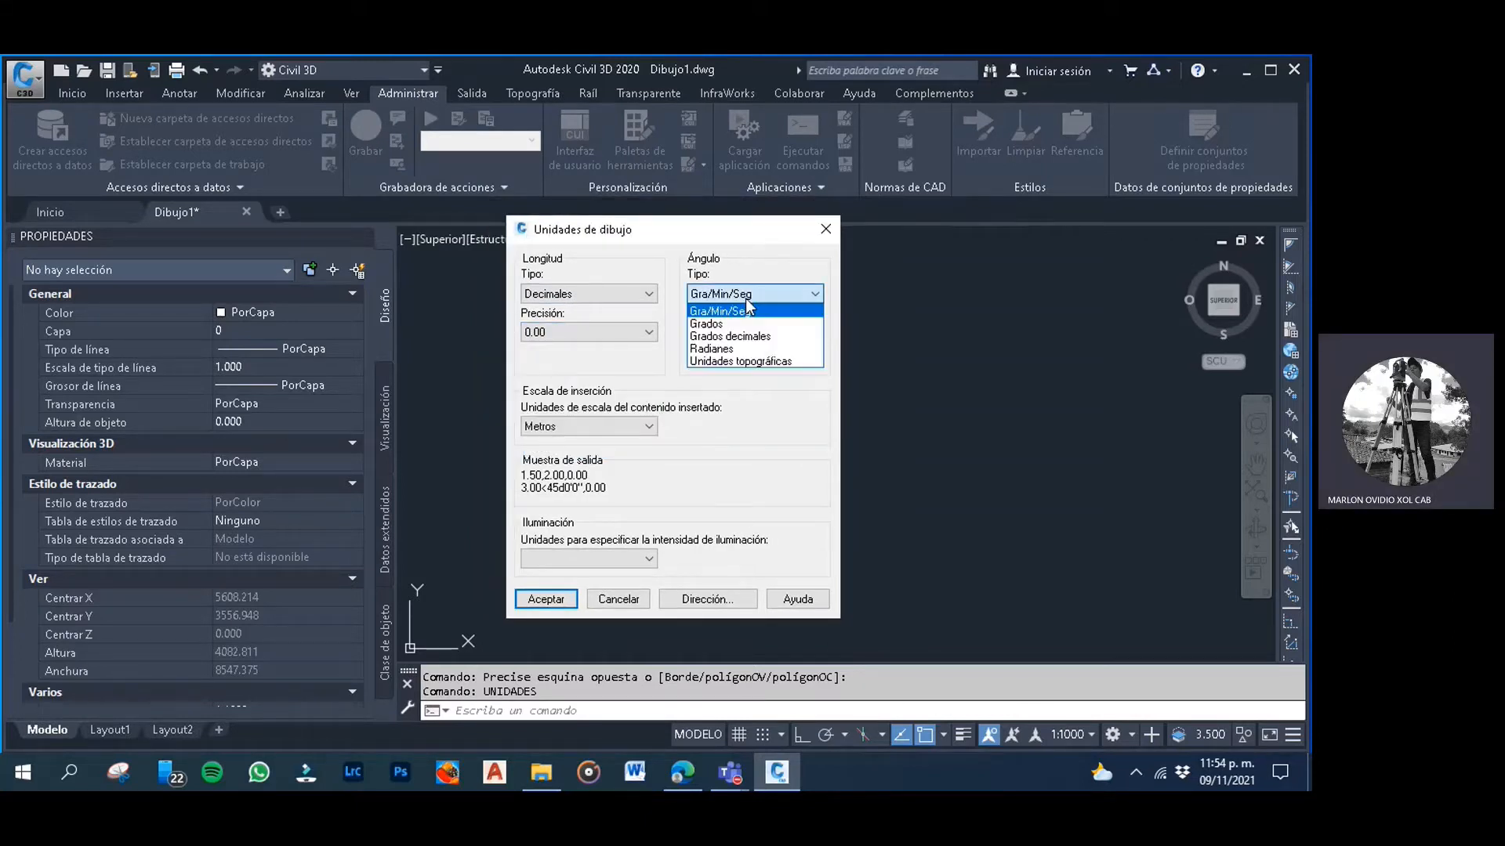
{"action": "left_click", "coordinate": [745, 298]}
{"action": "left_click", "coordinate": [745, 298]}
{"action": "left_click", "coordinate": [746, 301]}
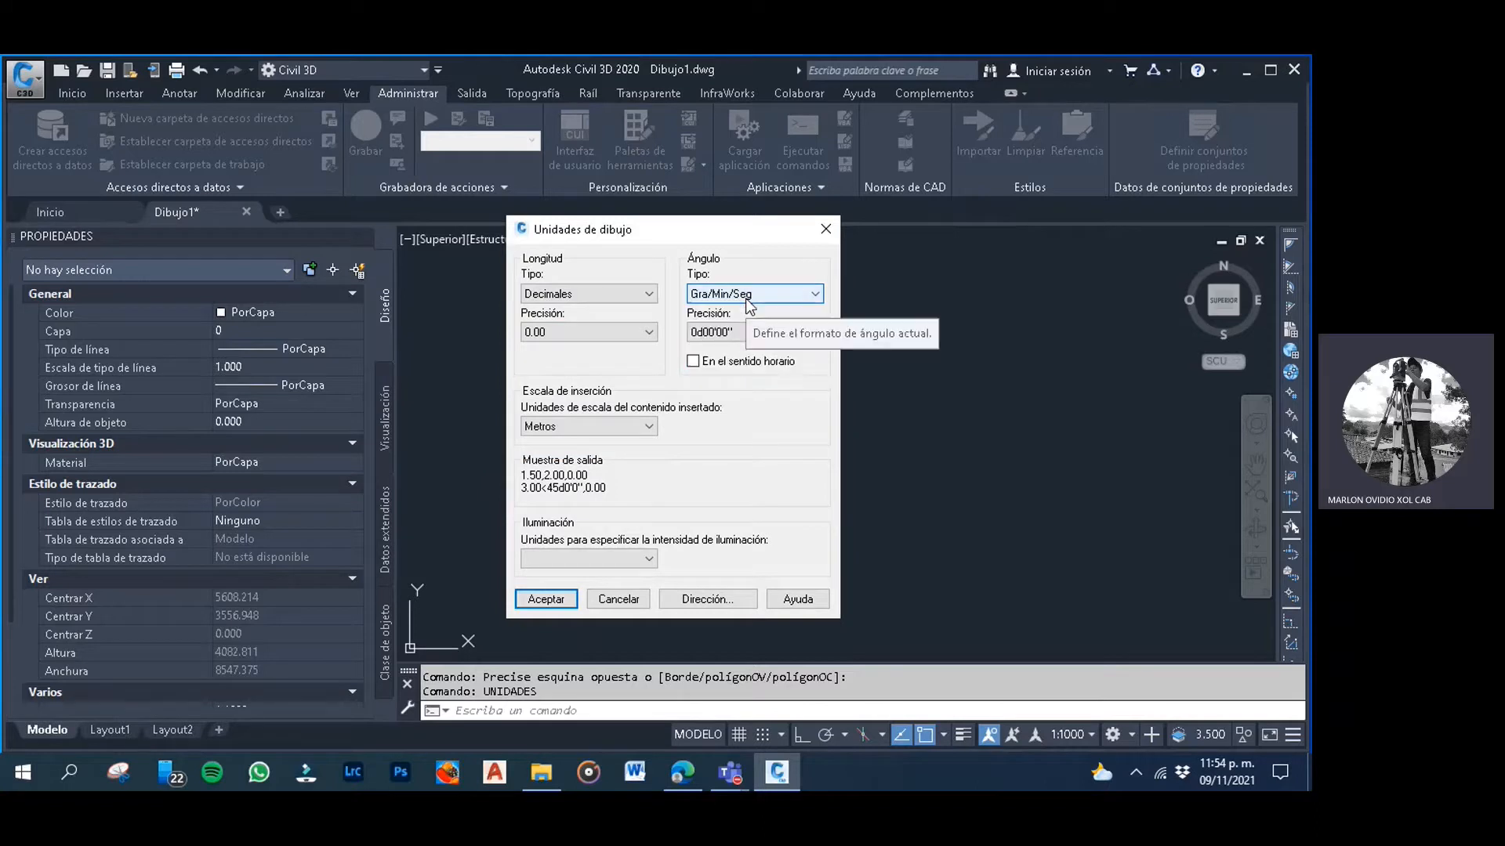
{"action": "left_click", "coordinate": [770, 335]}
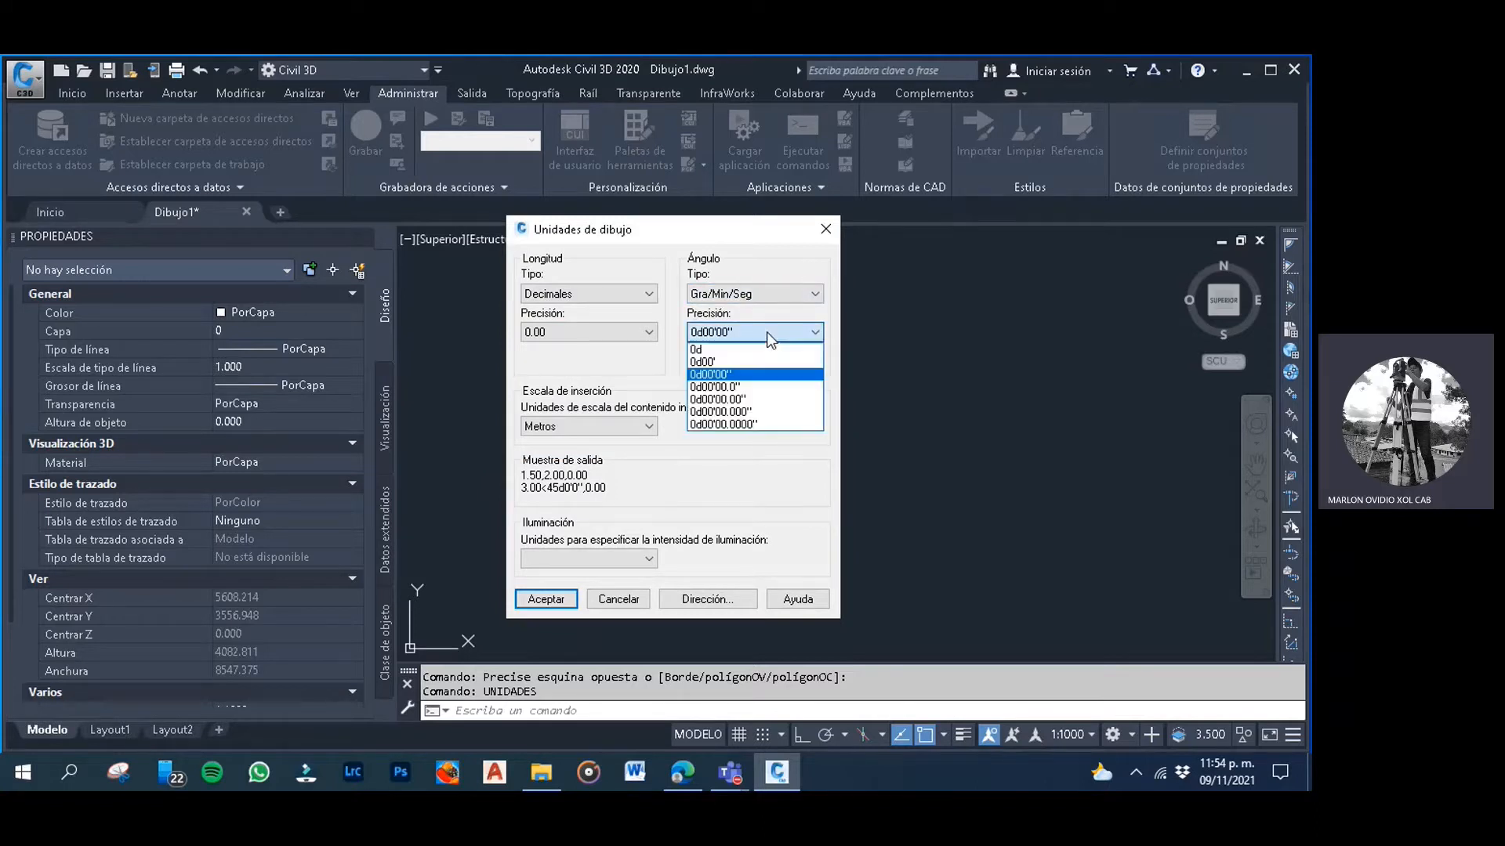
{"action": "left_click", "coordinate": [757, 399]}
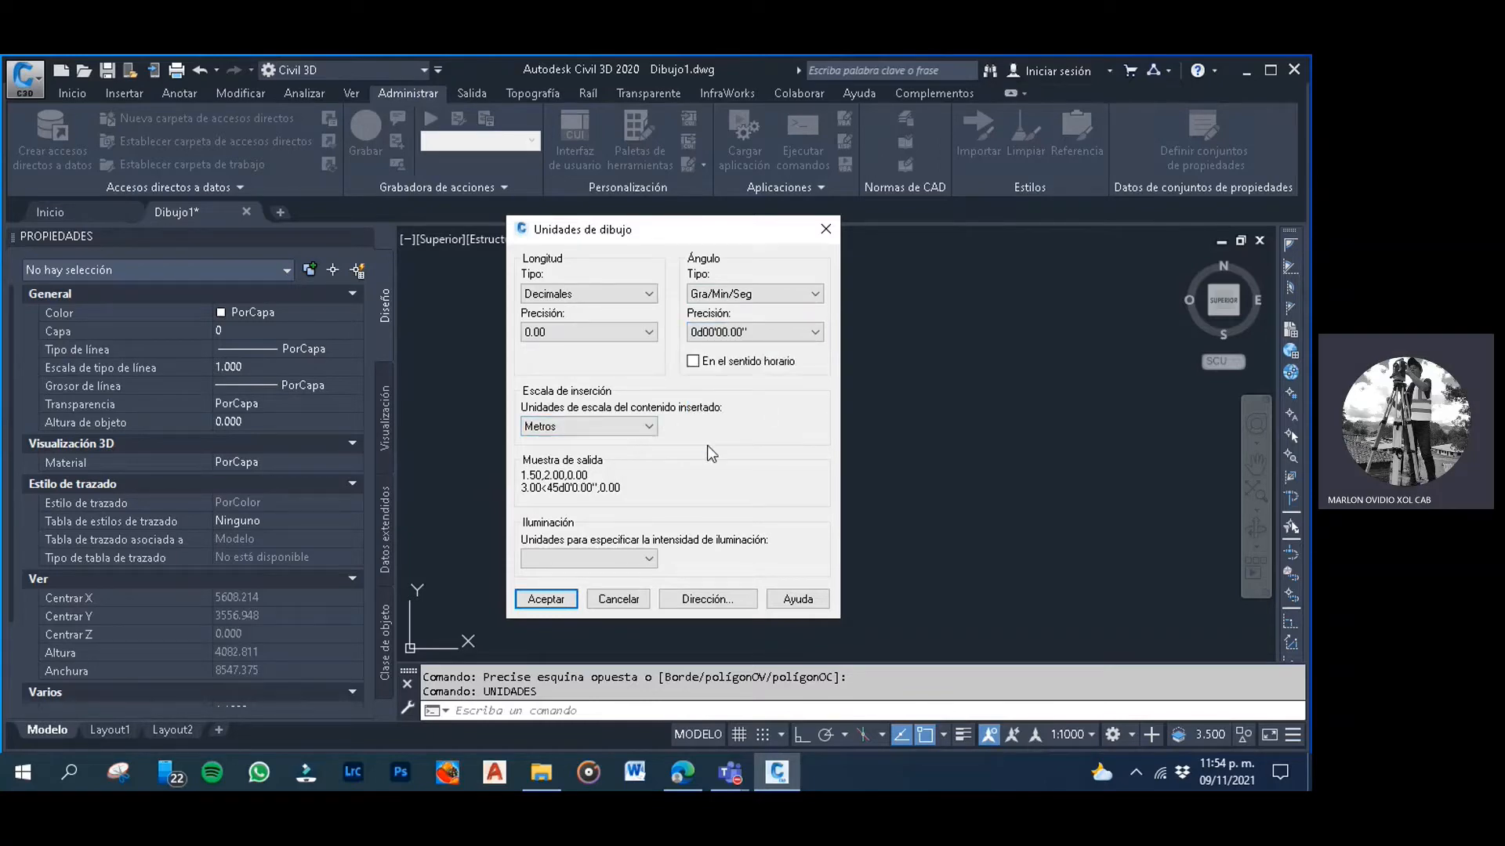
{"action": "left_click", "coordinate": [693, 362]}
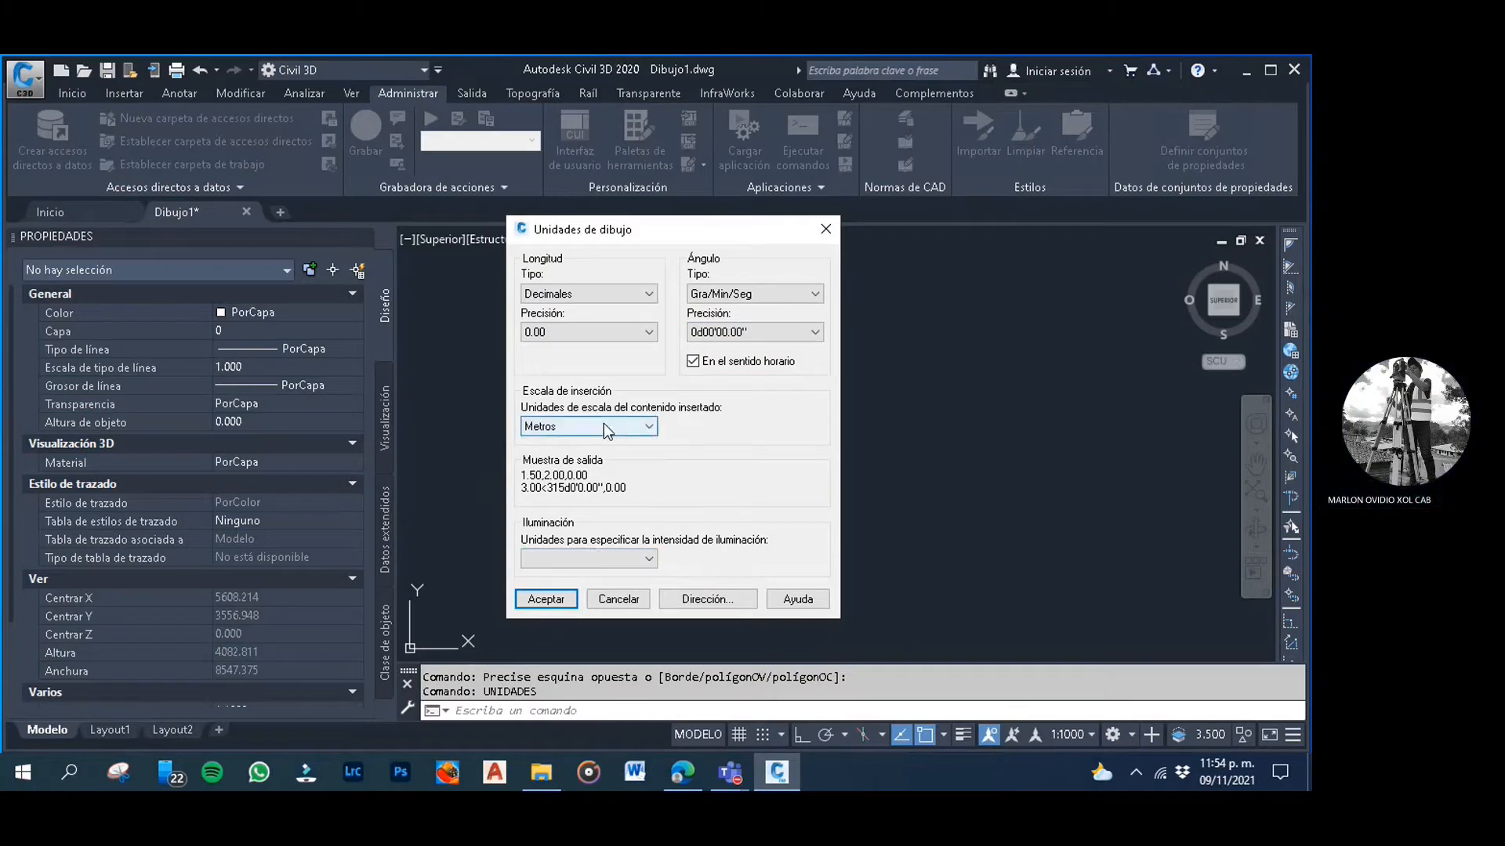
Set the lighting intensity units to Internacional and the base angle to Norte, and apply the drawing units
{"action": "left_click", "coordinate": [575, 559]}
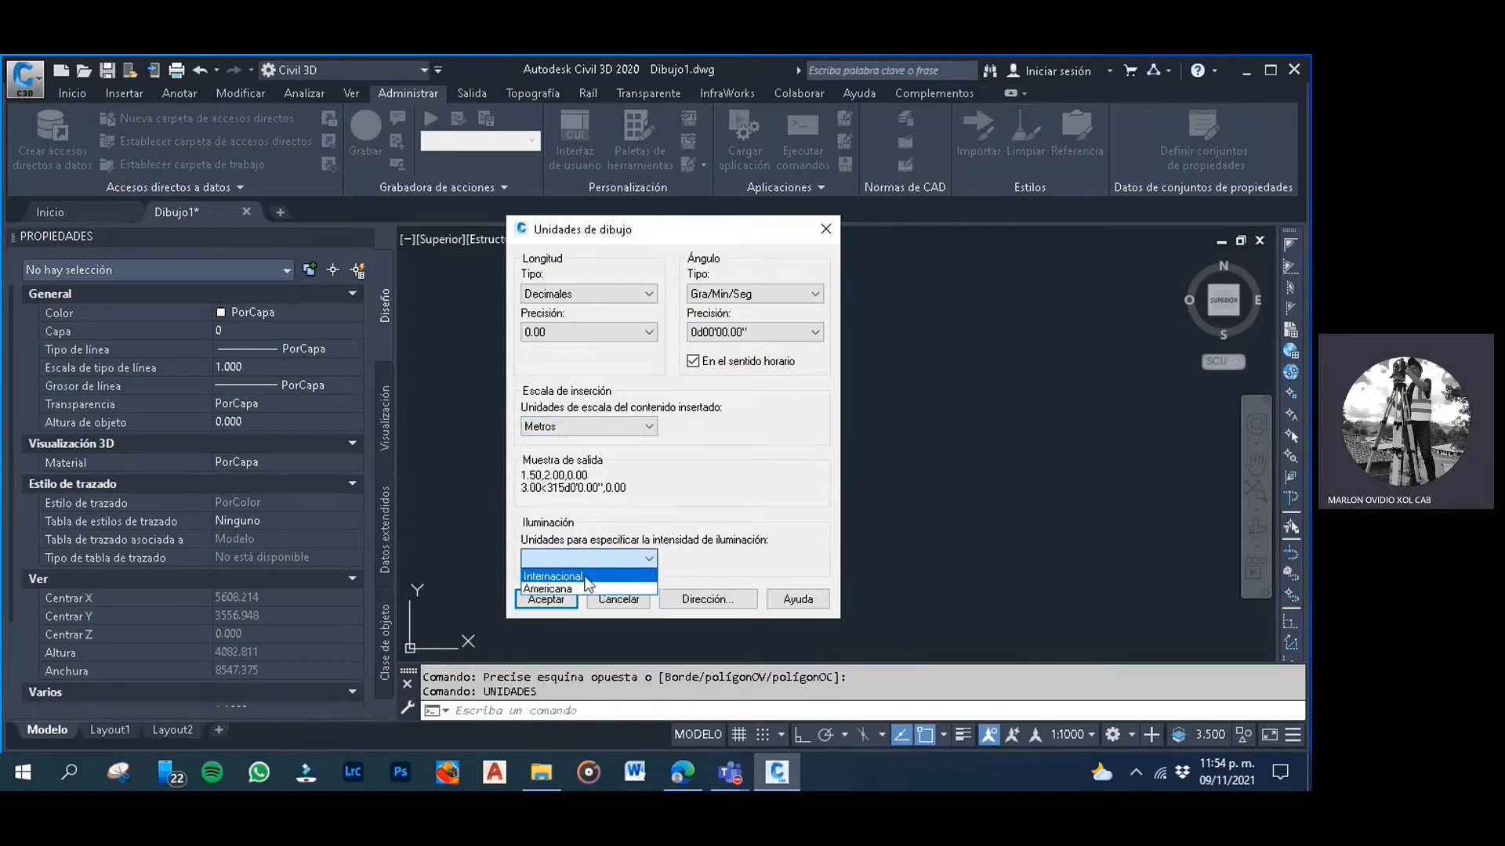
{"action": "left_click", "coordinate": [586, 577]}
{"action": "left_click", "coordinate": [706, 599]}
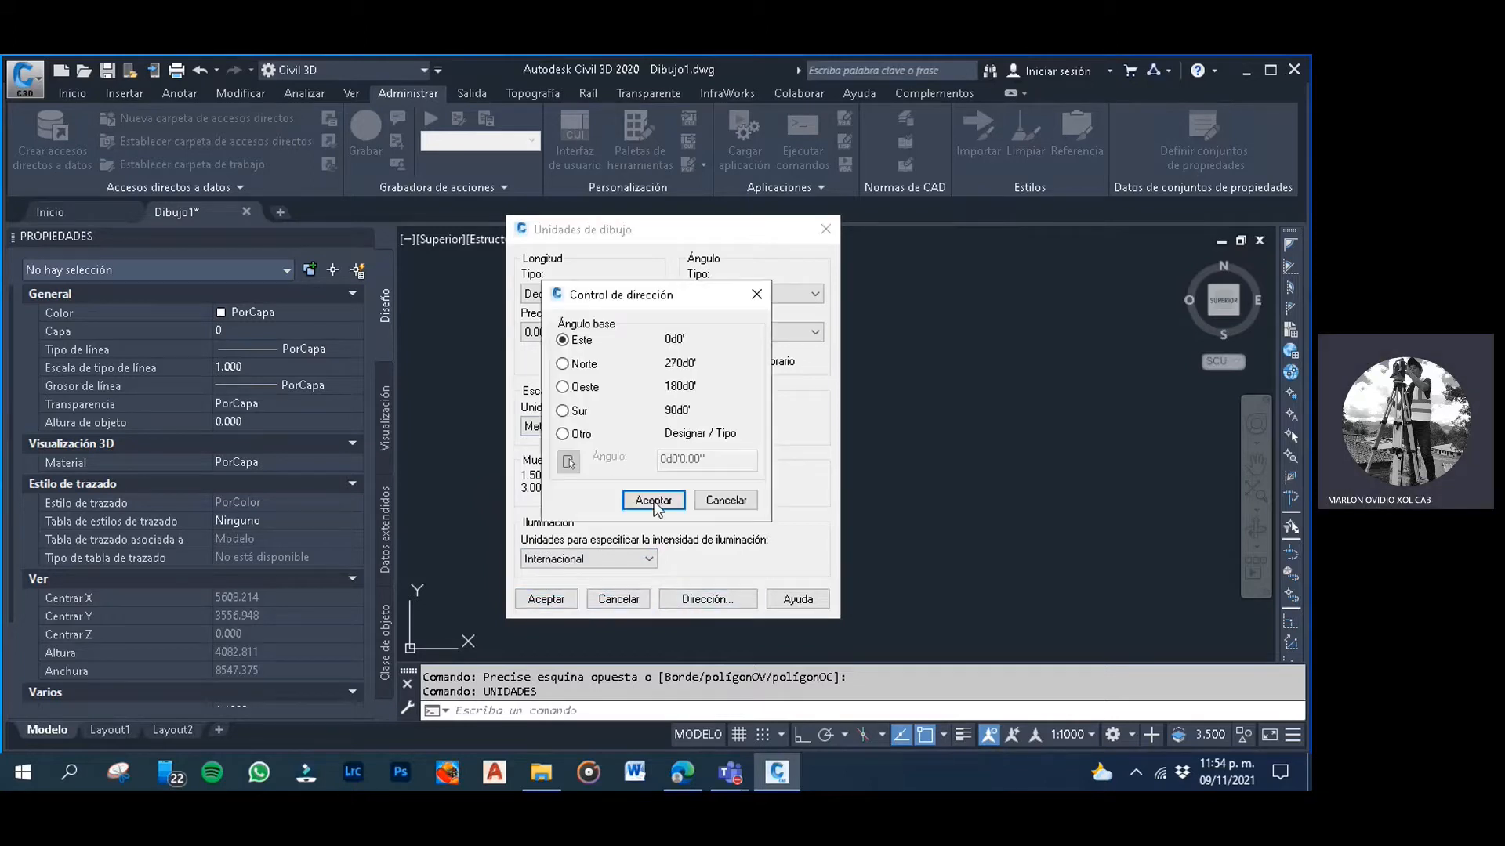
{"action": "left_click", "coordinate": [568, 365]}
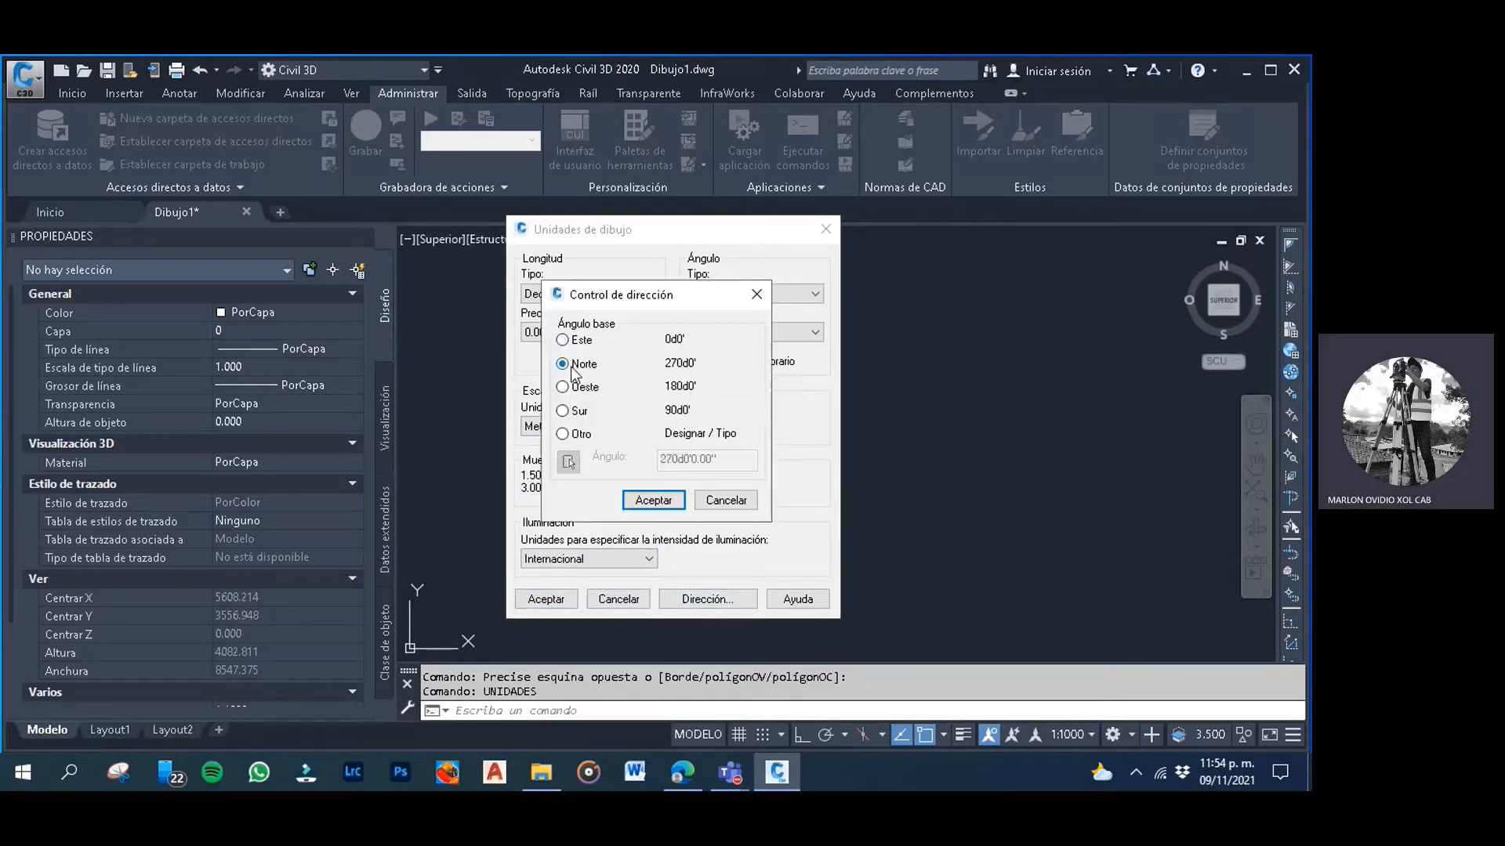
{"action": "left_click", "coordinate": [667, 499]}
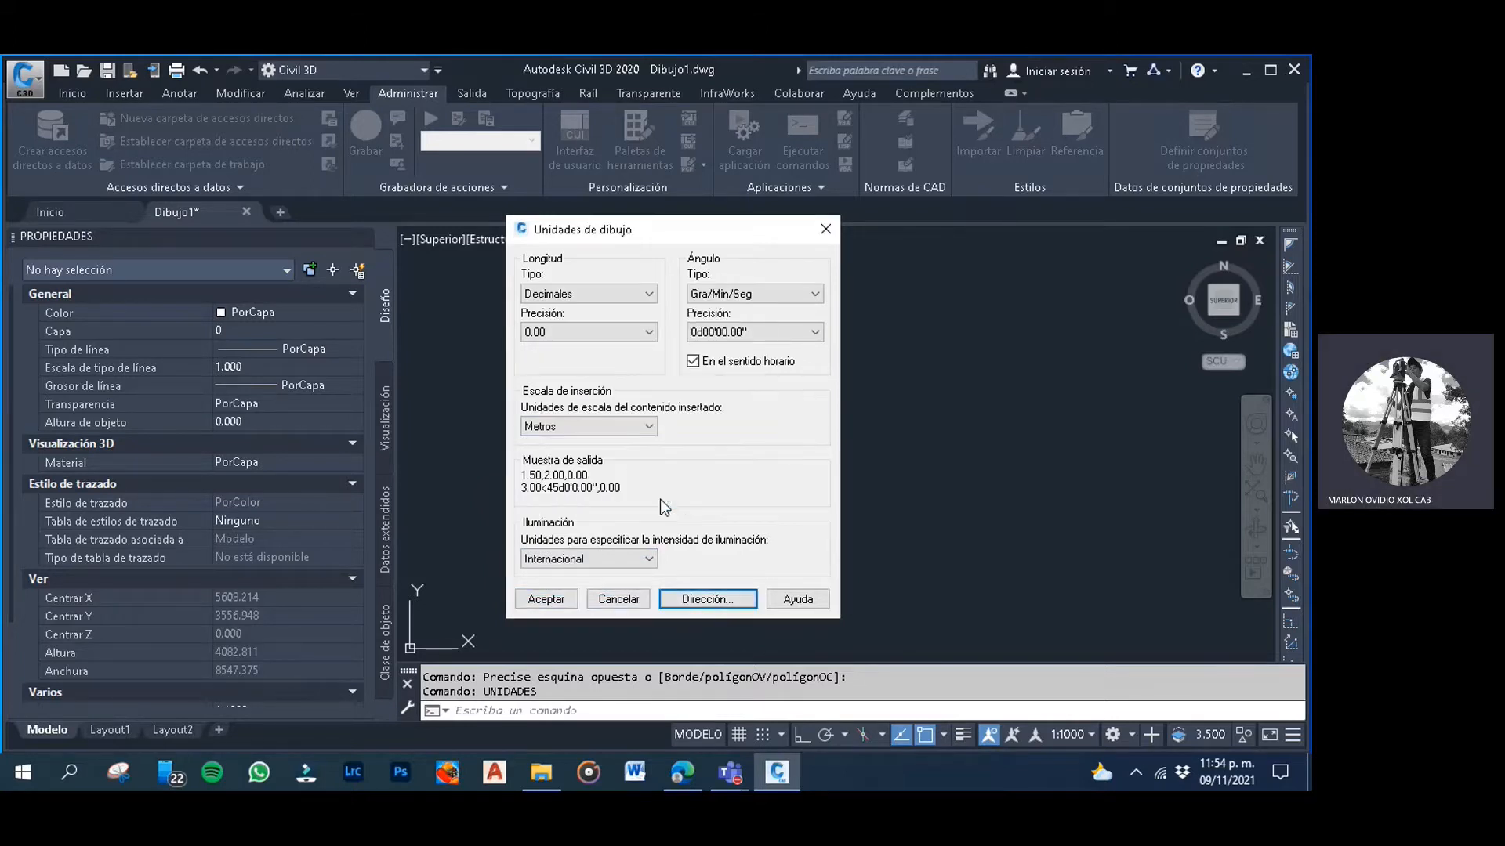
{"action": "left_click", "coordinate": [544, 599]}
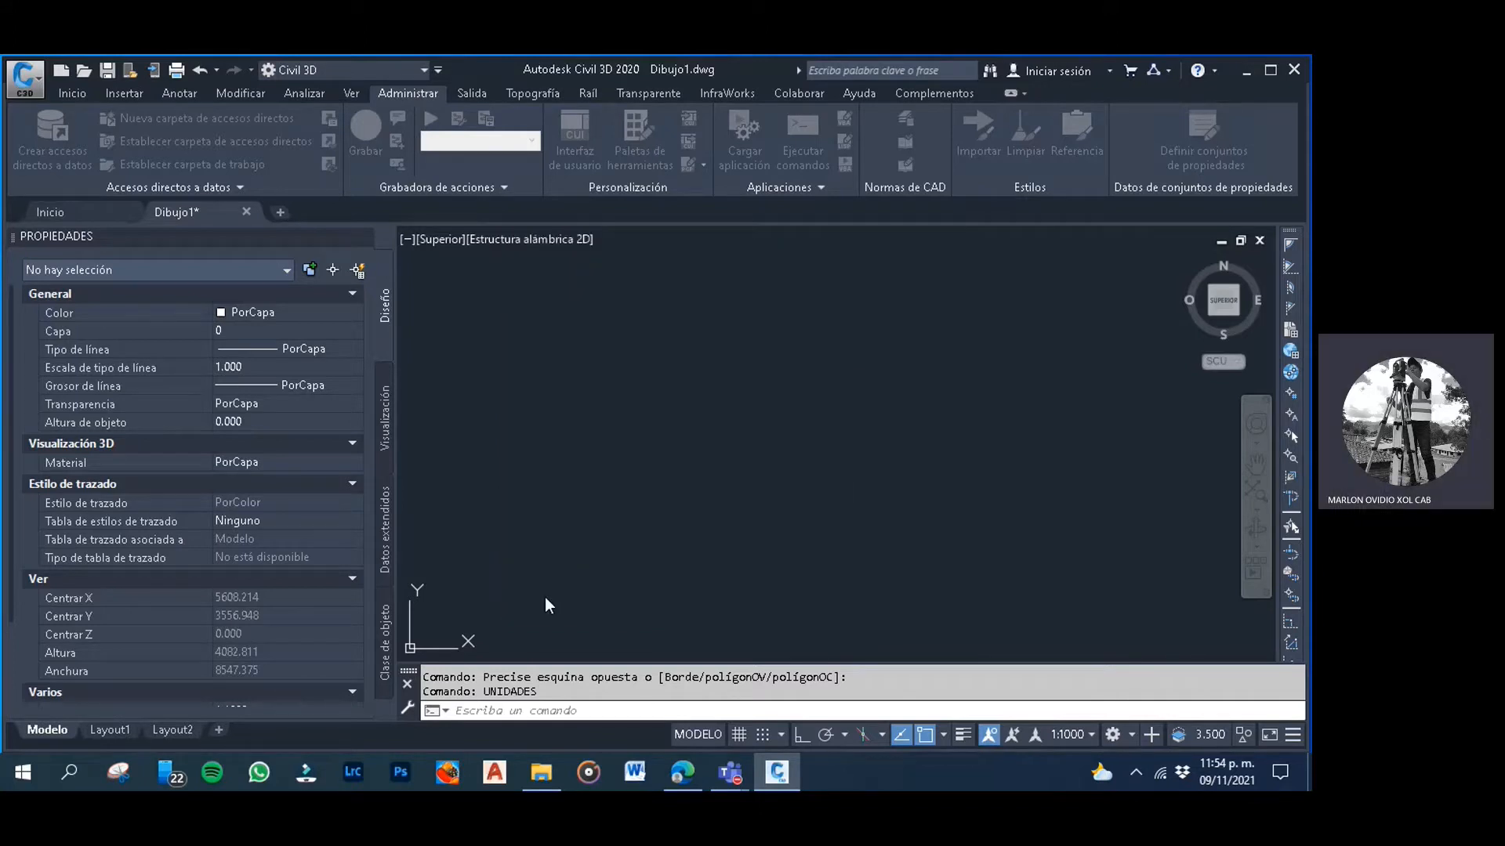
{"action": "left_click", "coordinate": [688, 481]}
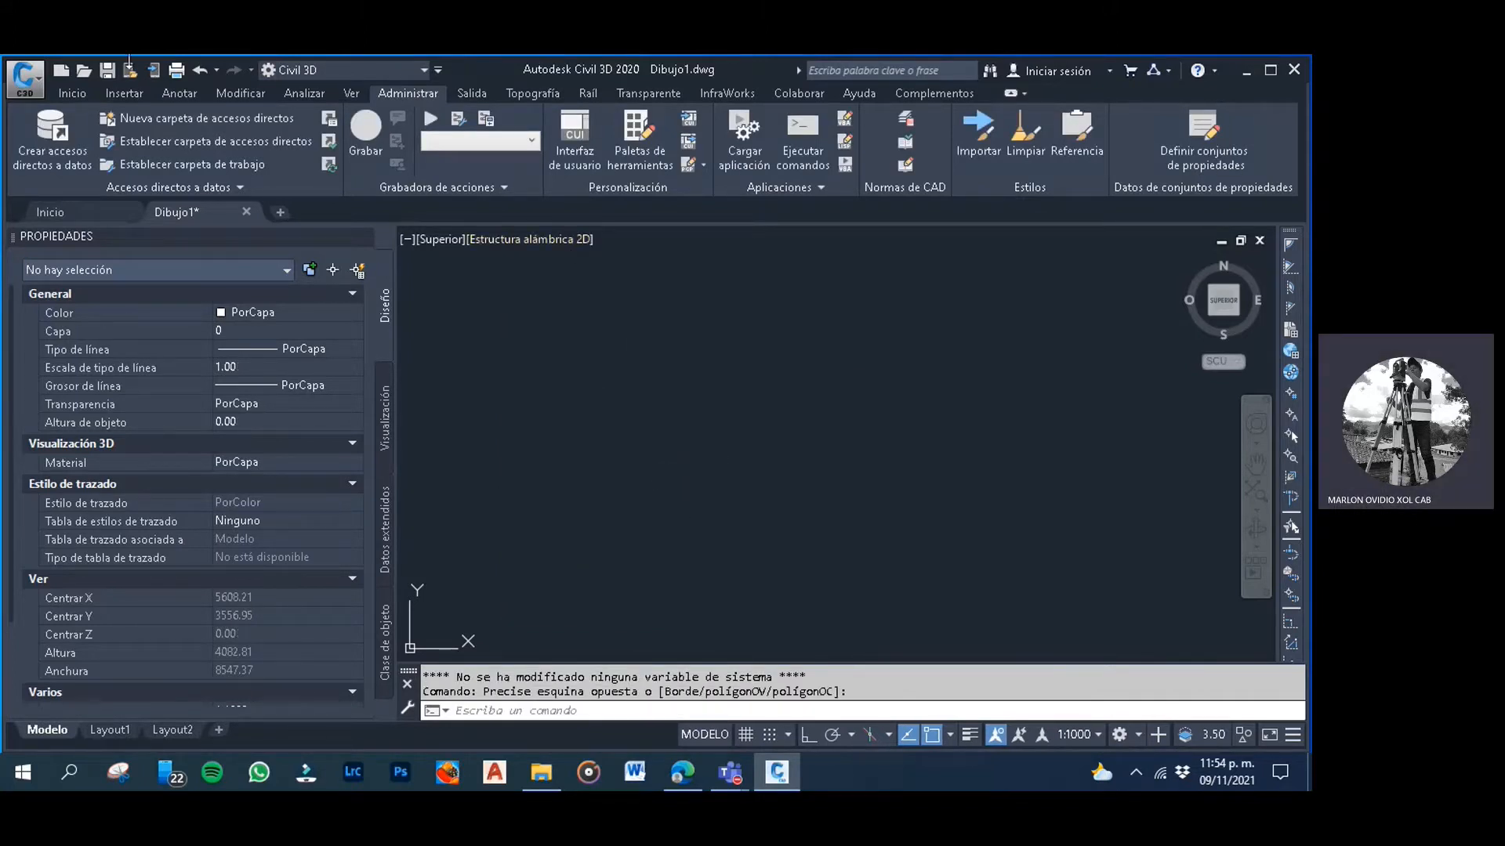
Start a point import in the point creation tools, using the text file LIBRETA 2 as the source
{"action": "left_click", "coordinate": [86, 91]}
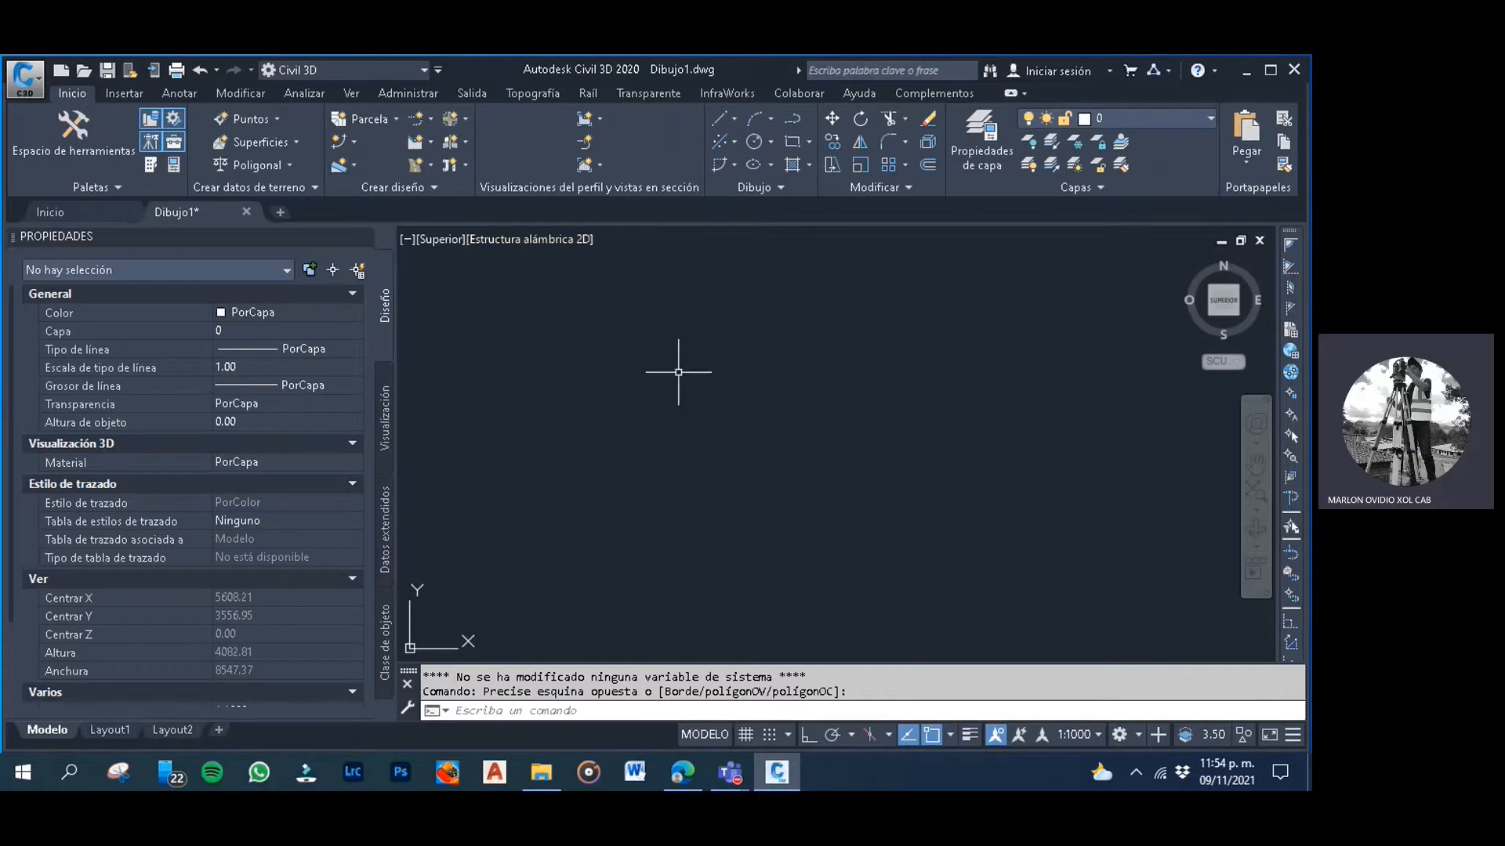
{"action": "left_click", "coordinate": [266, 120]}
{"action": "left_click", "coordinate": [323, 136]}
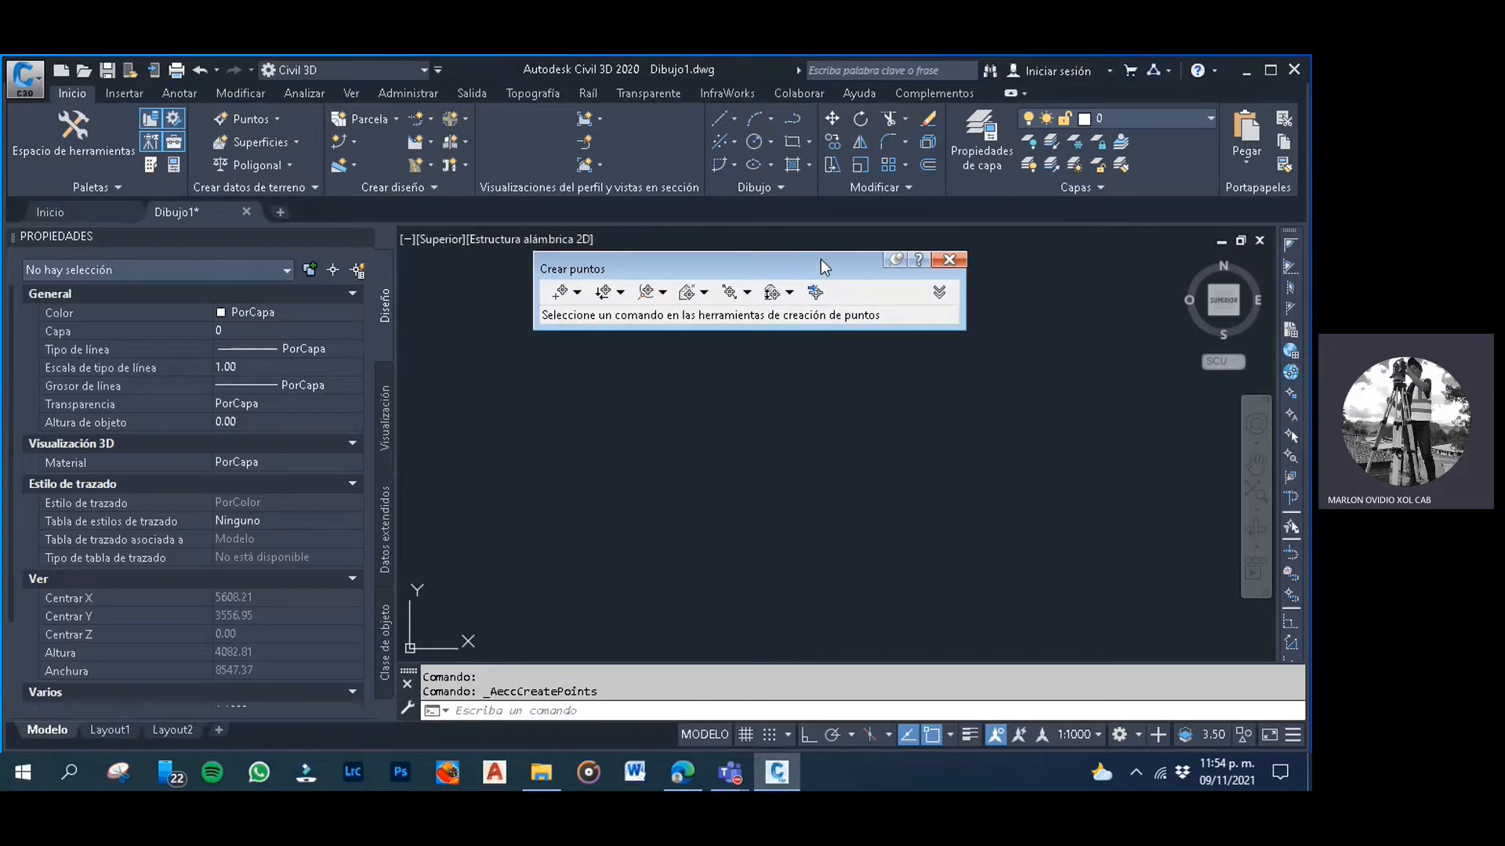
{"action": "left_click", "coordinate": [814, 293]}
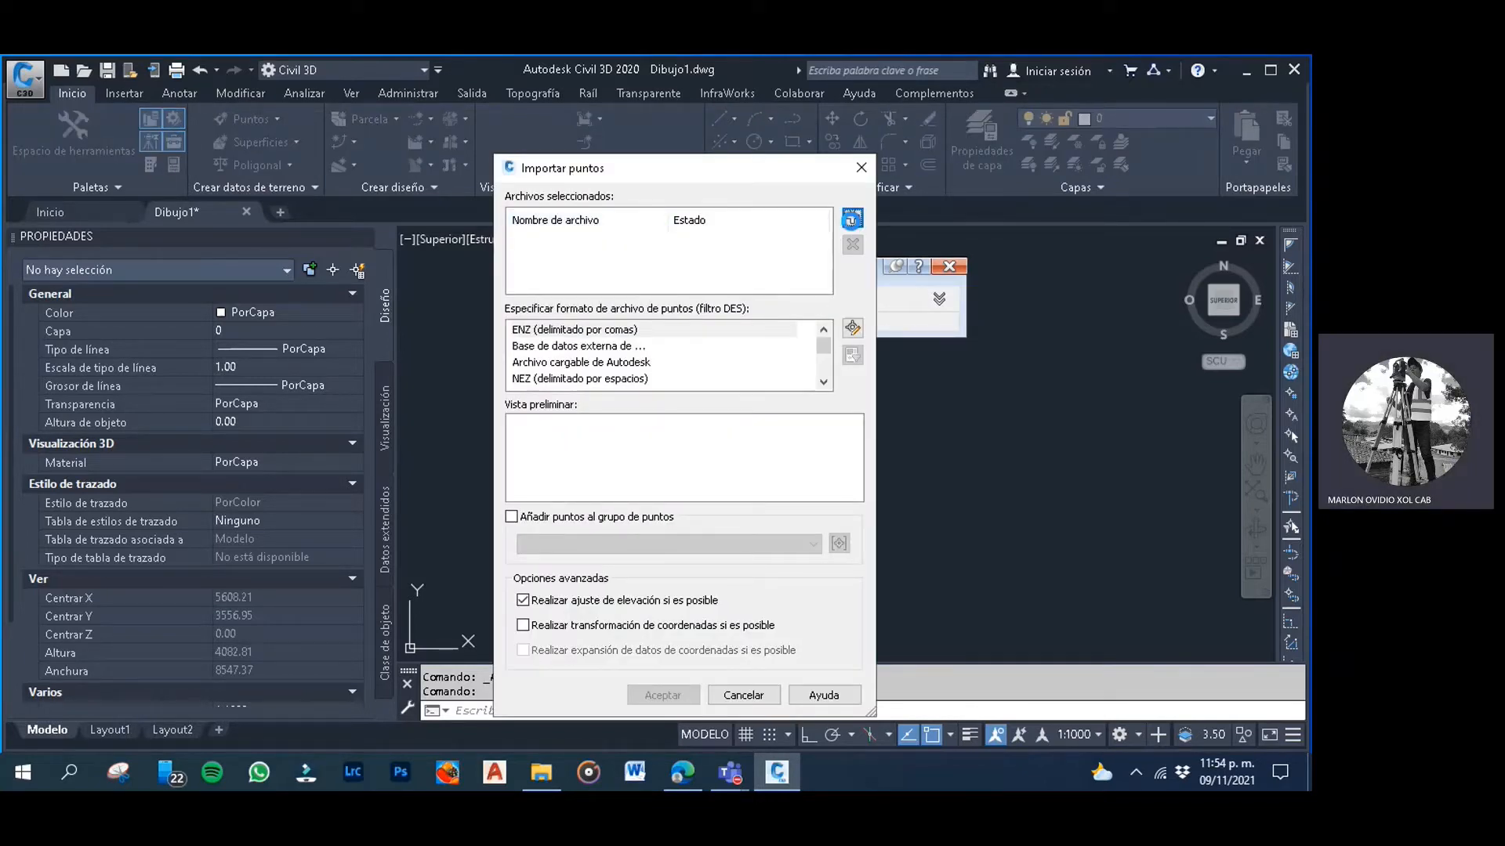
{"action": "left_click", "coordinate": [852, 221]}
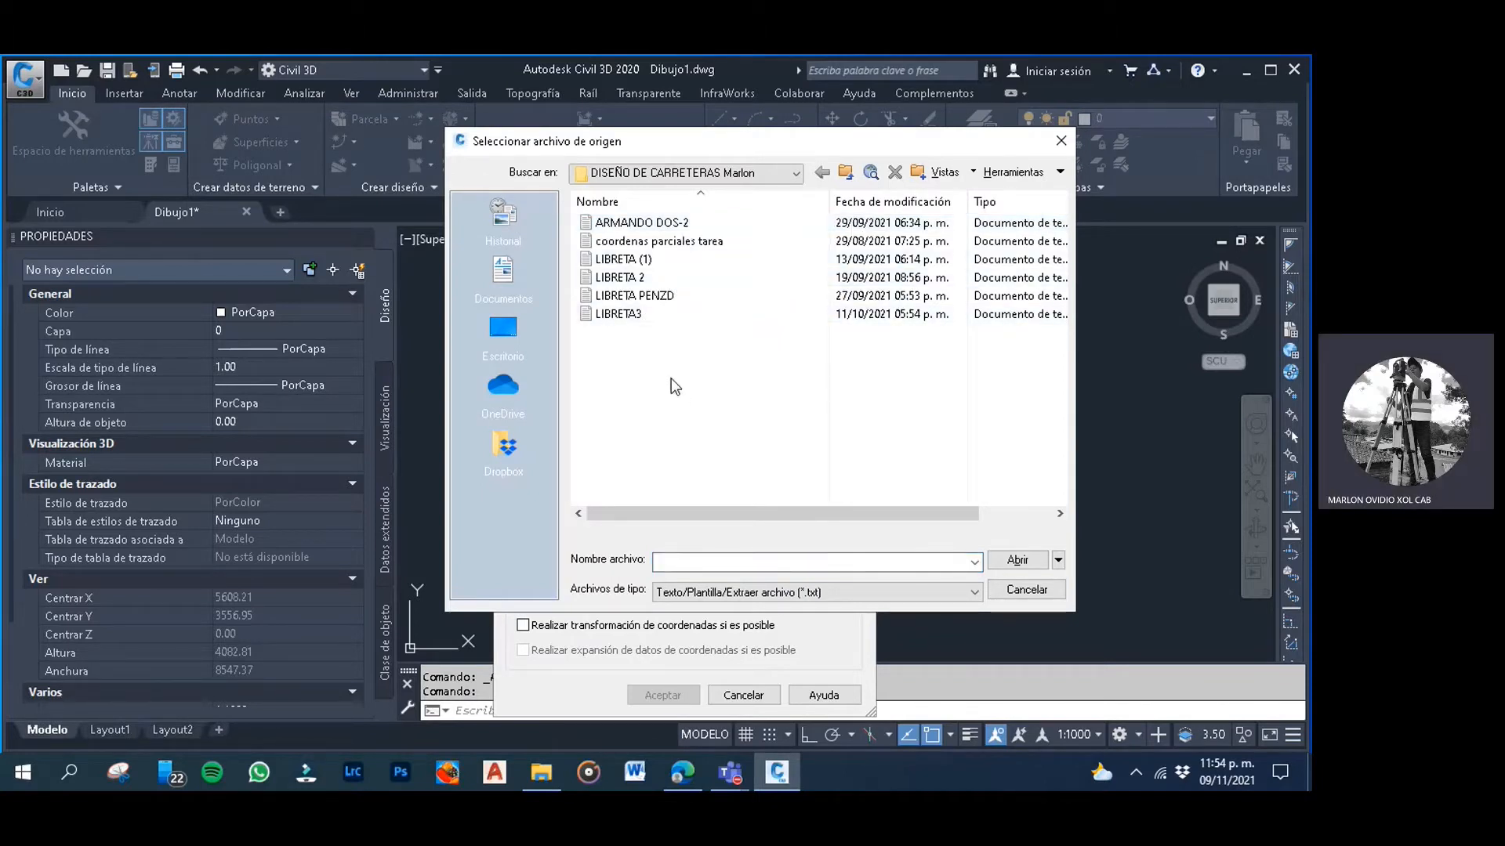
{"action": "left_click", "coordinate": [646, 280]}
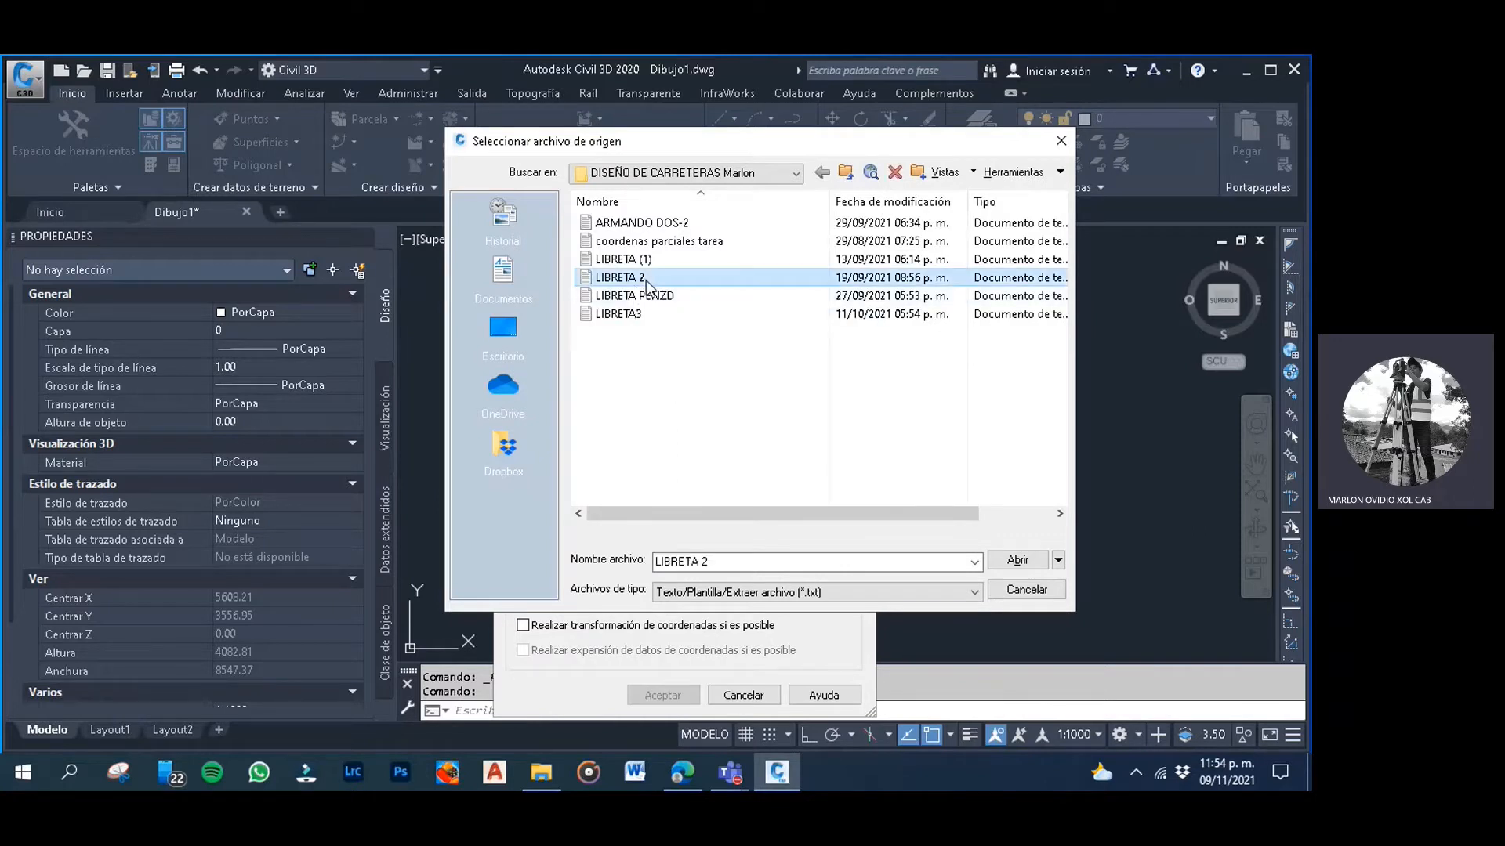
{"action": "left_click", "coordinate": [1017, 560]}
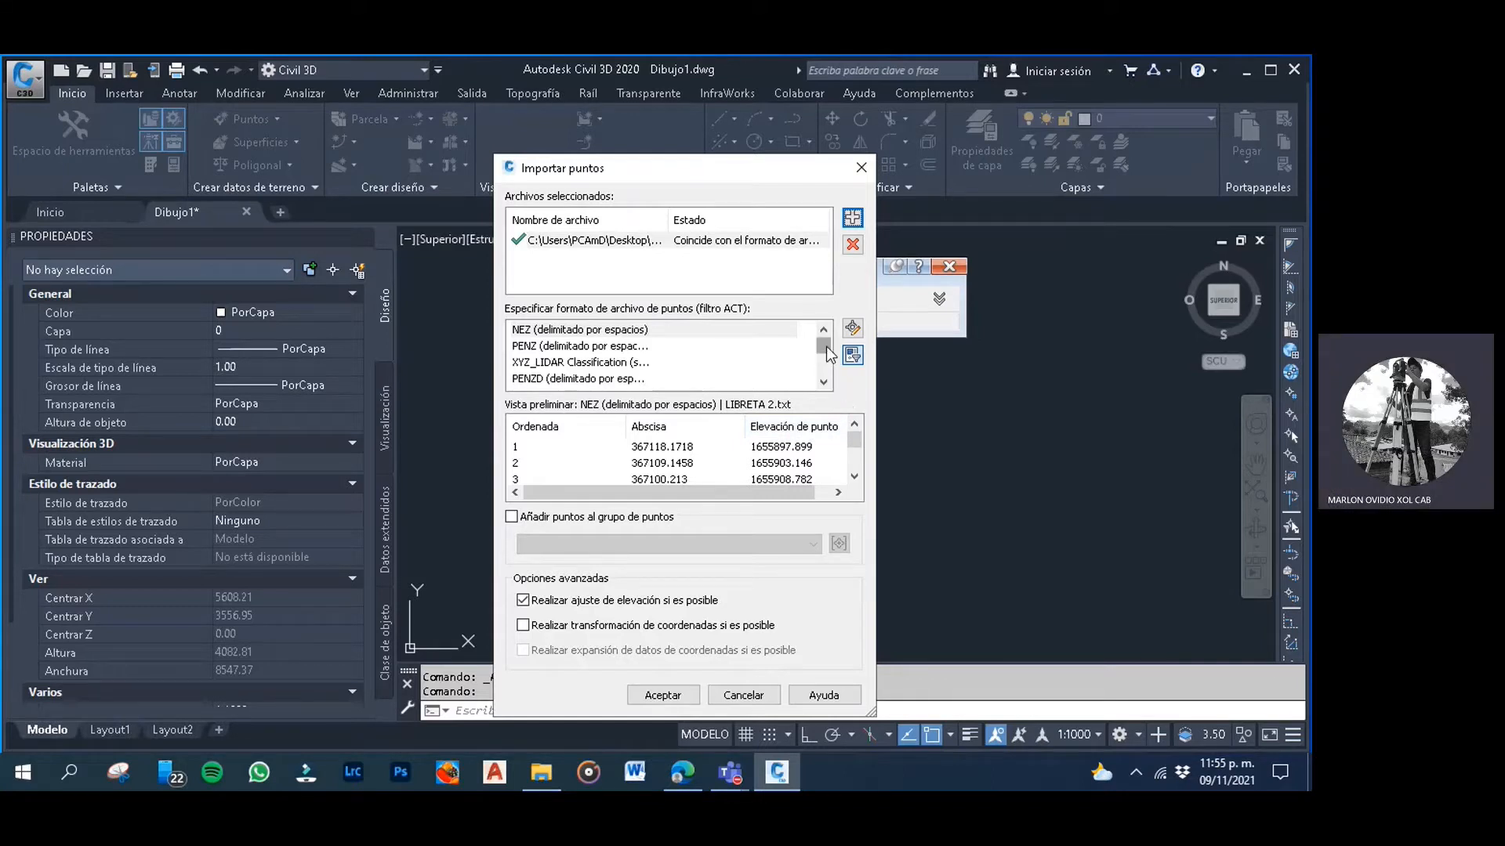
Choose the space-delimited PENZD format for the point file
{"action": "mouse_move", "coordinate": [826, 346]}
{"action": "left_mouse_down"}
{"action": "mouse_move", "coordinate": [824, 359]}
{"action": "mouse_move", "coordinate": [821, 329]}
{"action": "left_mouse_up"}
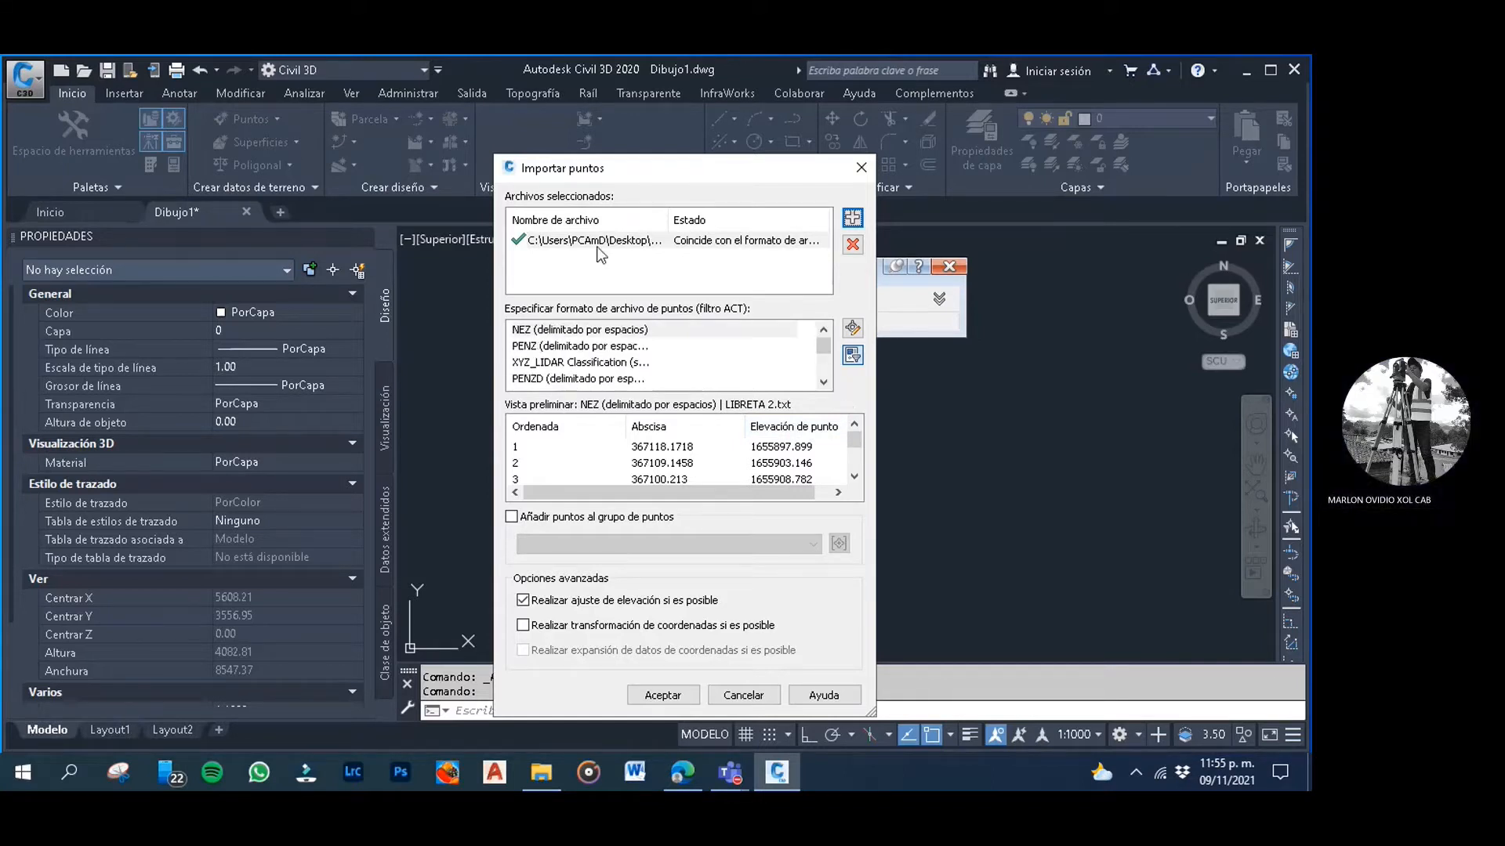
{"action": "left_click", "coordinate": [645, 244]}
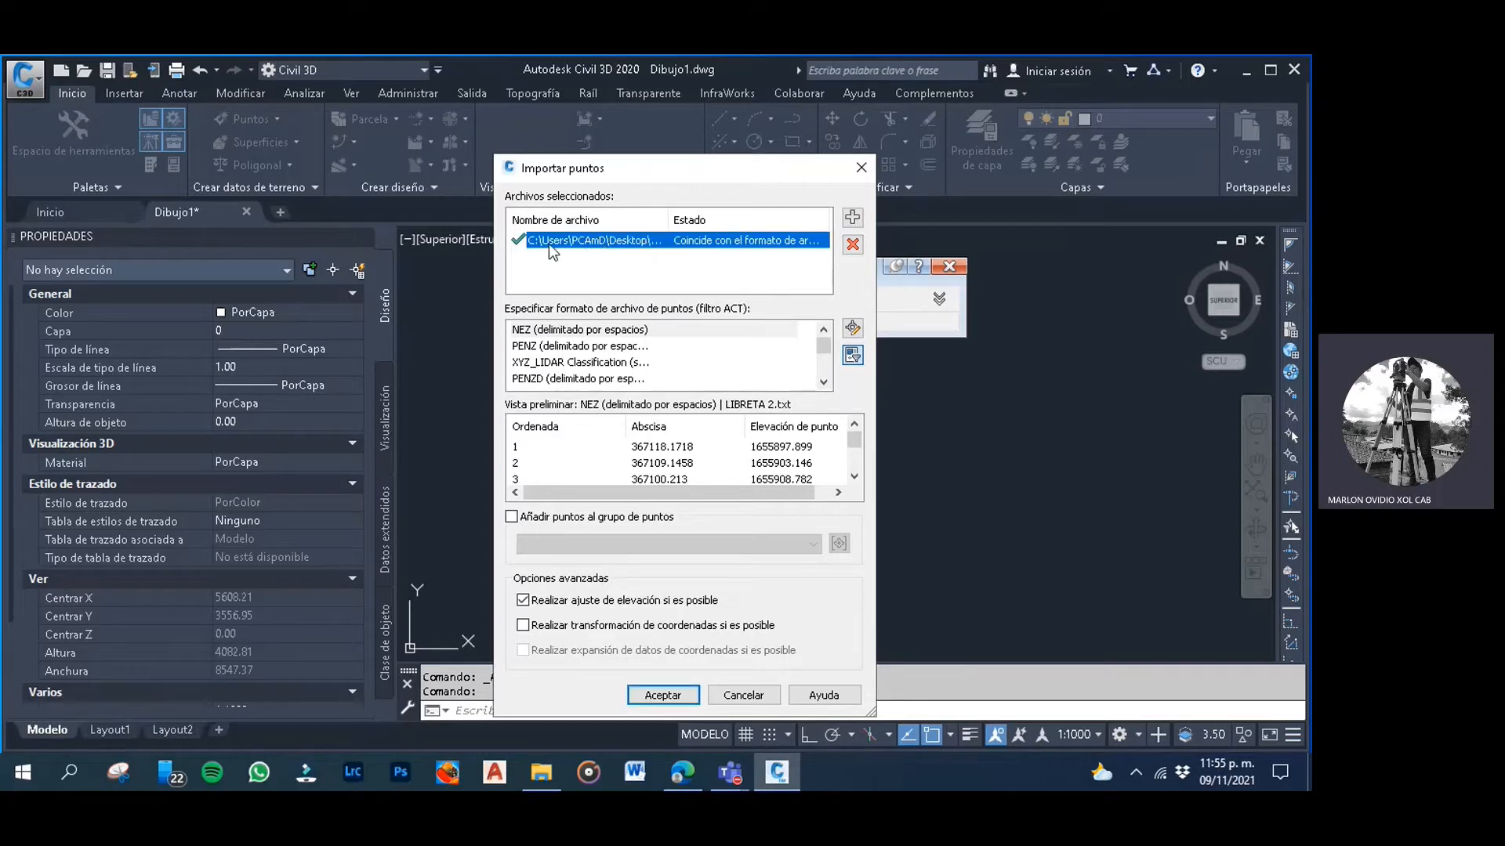
{"action": "left_click", "coordinate": [587, 271]}
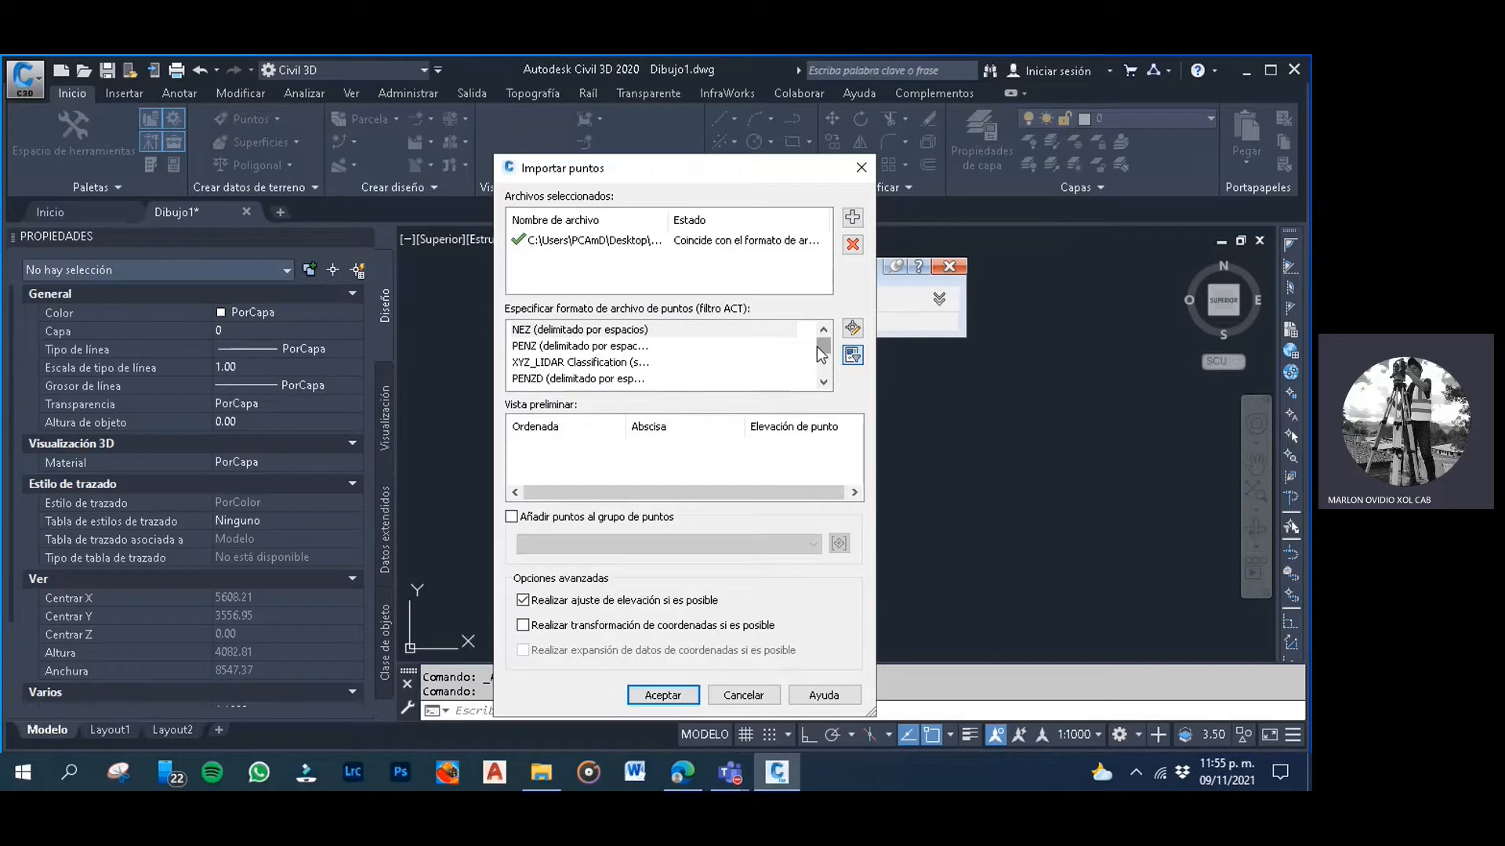
{"action": "mouse_move", "coordinate": [823, 349]}
{"action": "left_mouse_down"}
{"action": "mouse_move", "coordinate": [821, 369]}
{"action": "mouse_move", "coordinate": [824, 348]}
{"action": "left_mouse_up"}
{"action": "left_click", "coordinate": [657, 379]}
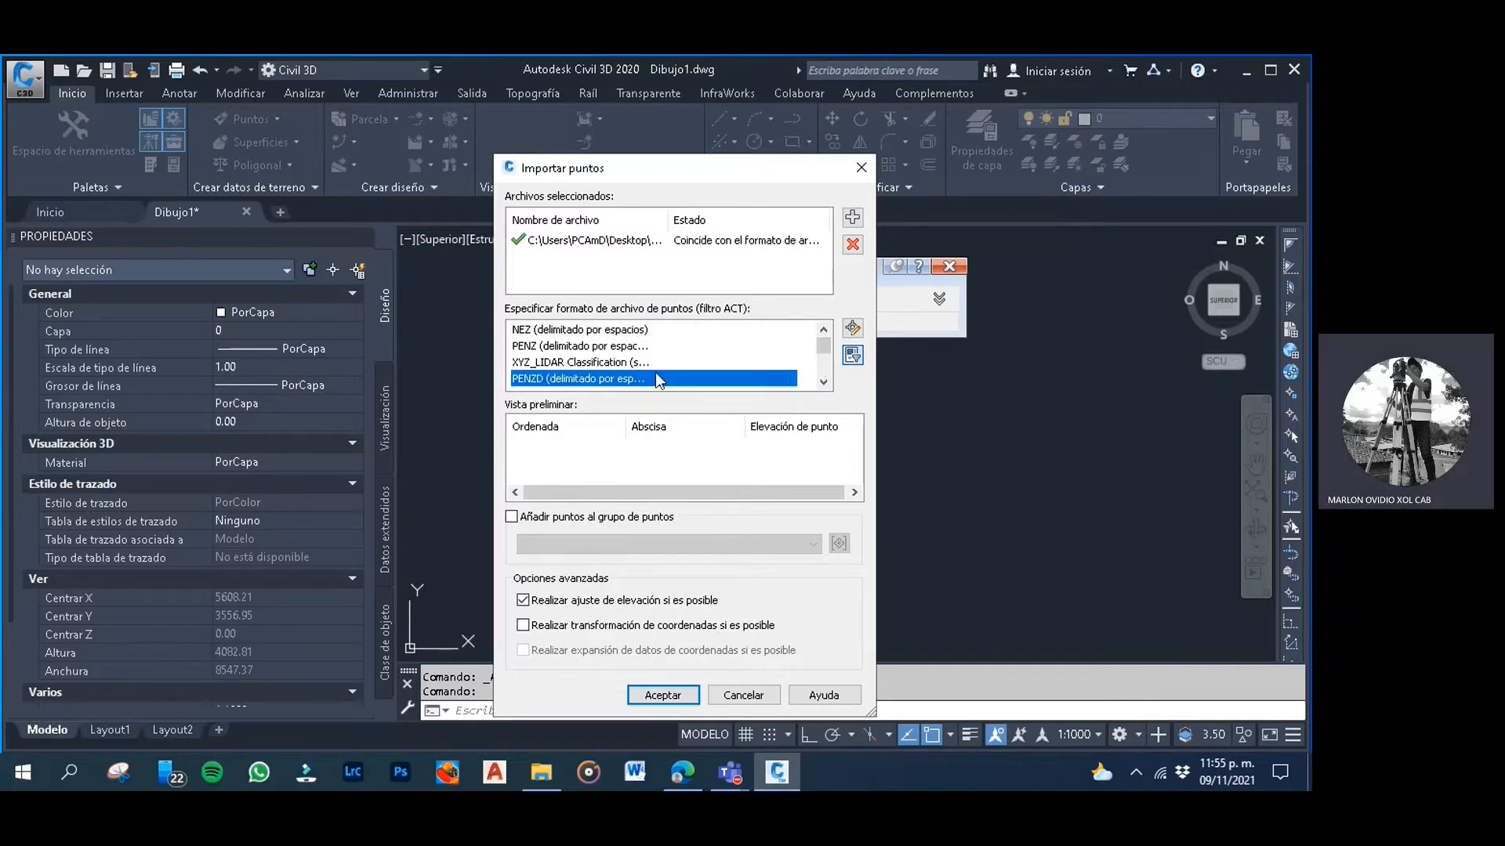
Import the points into a new point group named GRUPO DE PUNTOS TOPOGRAFICOS
{"action": "left_click", "coordinate": [513, 519]}
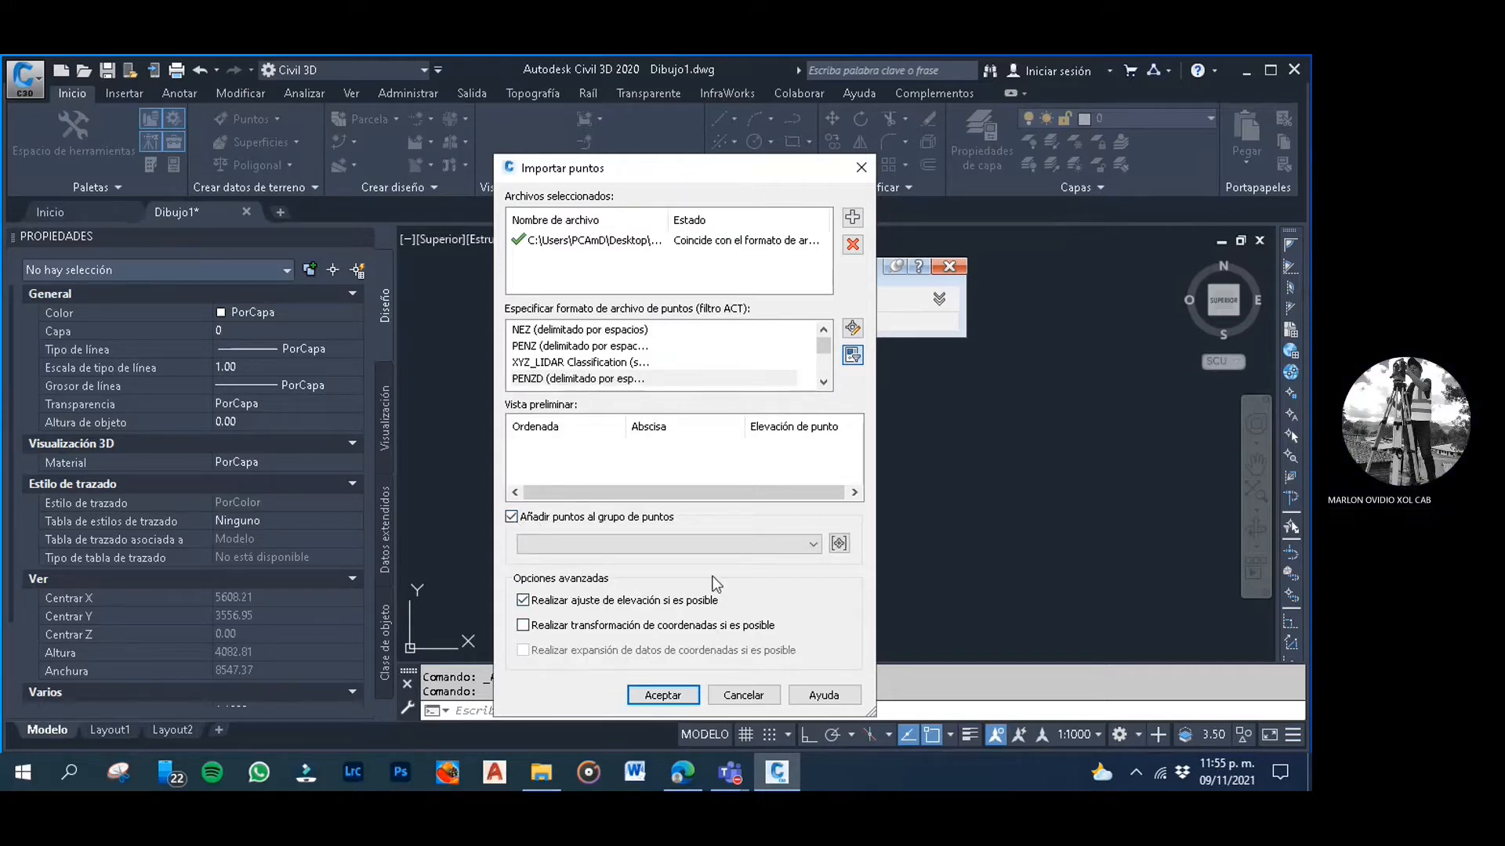
{"action": "left_click", "coordinate": [838, 543]}
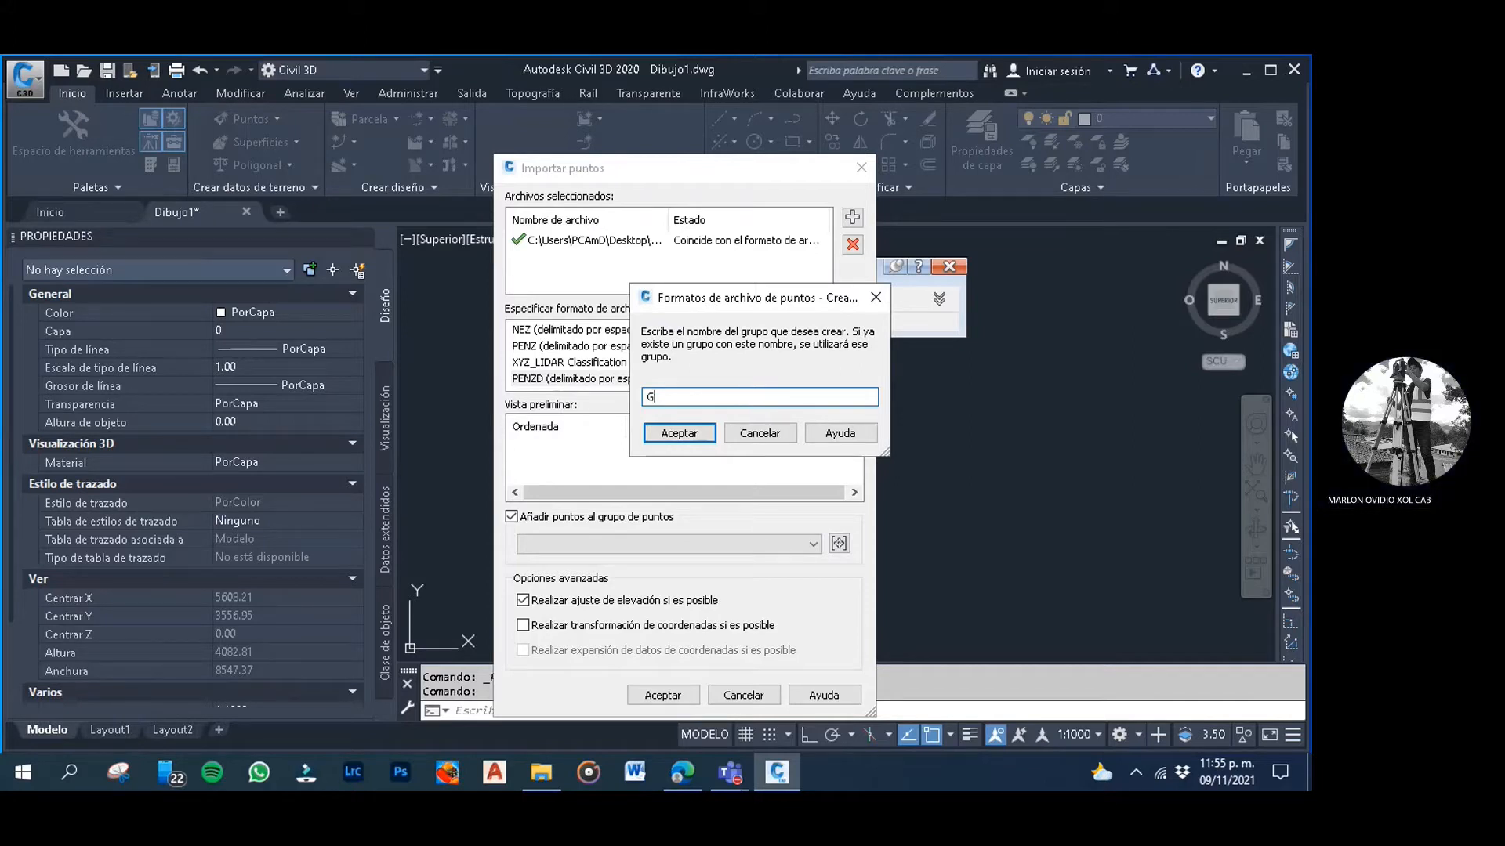
{"action": "type", "text": "O DE PUNTOS"}
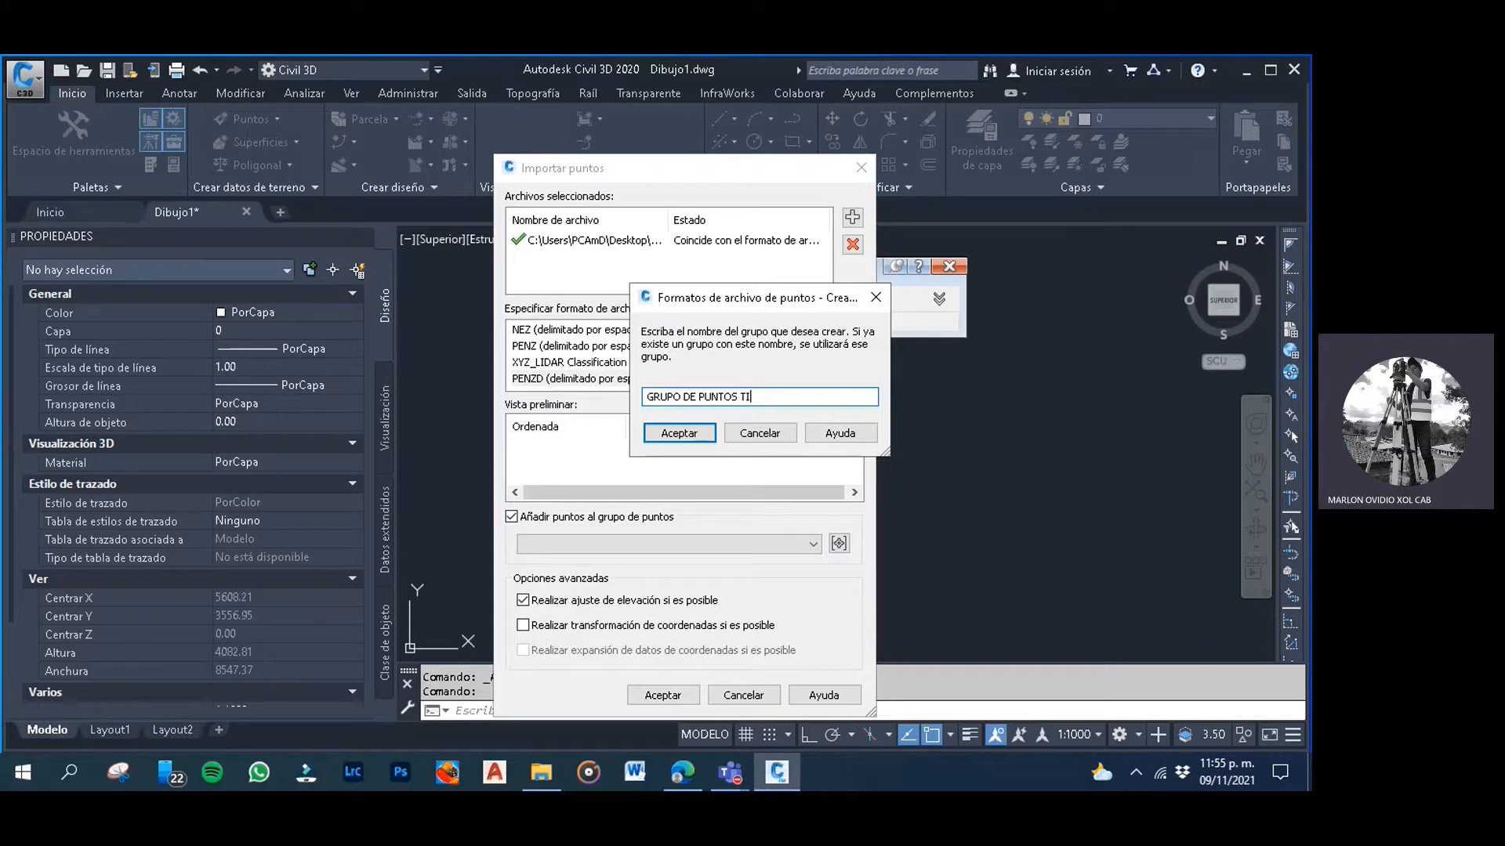
{"action": "type", "text": " TOPOGRAFICOS"}
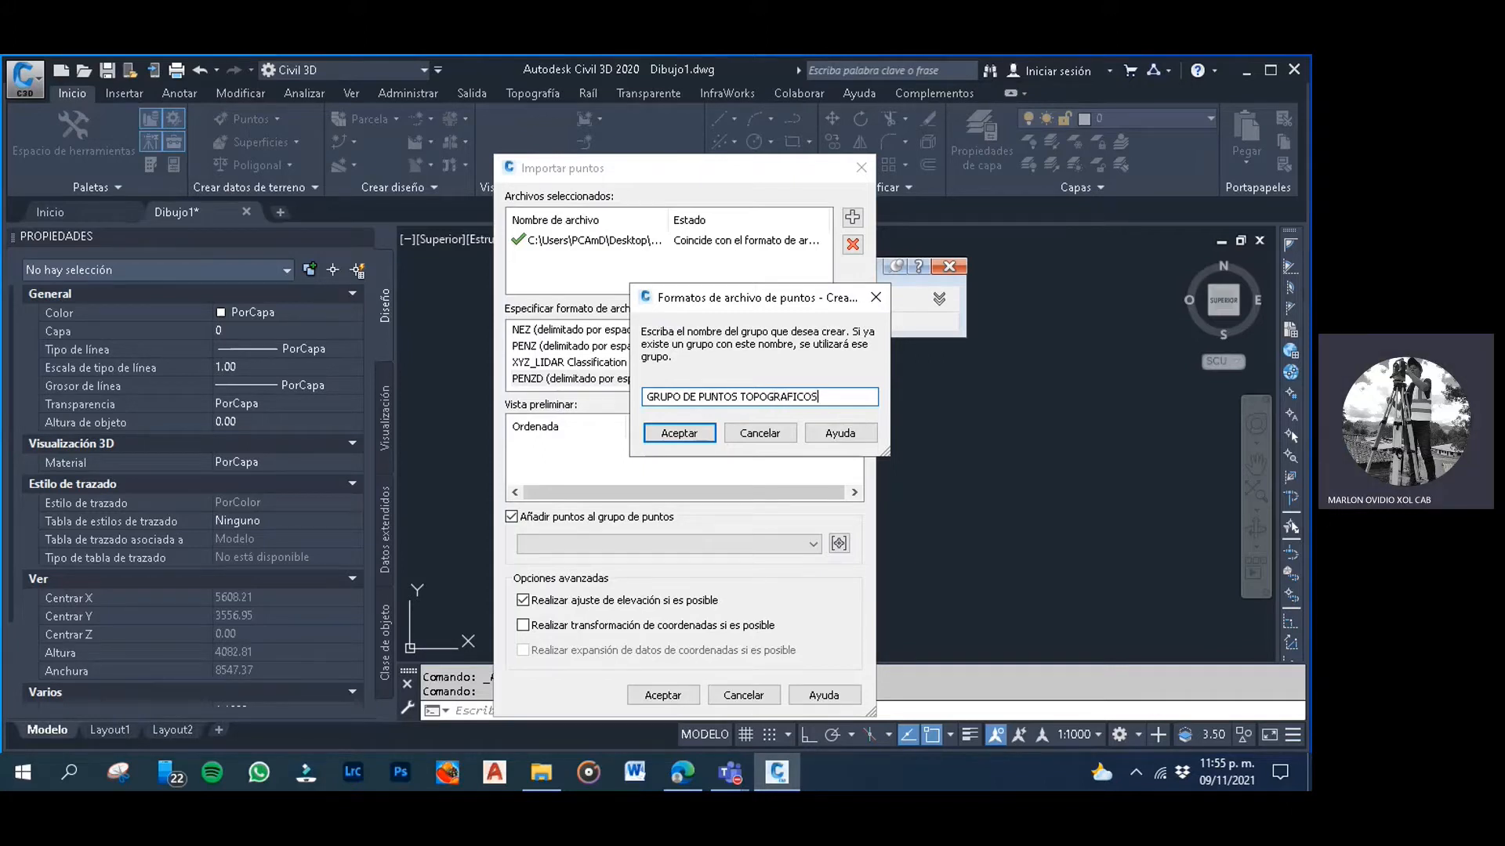
{"action": "left_click", "coordinate": [680, 433]}
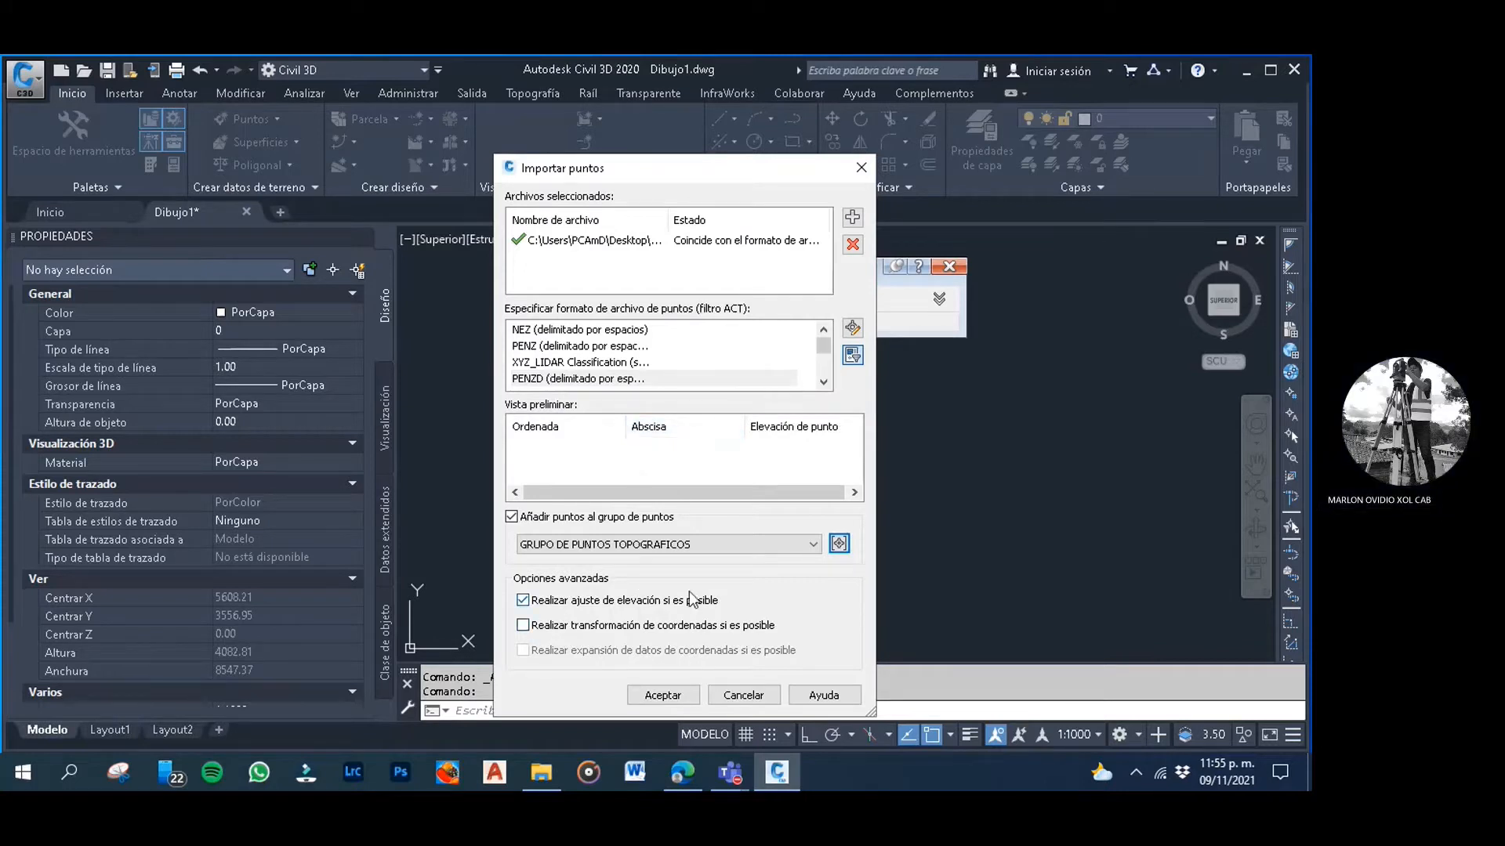
{"action": "left_click", "coordinate": [674, 697]}
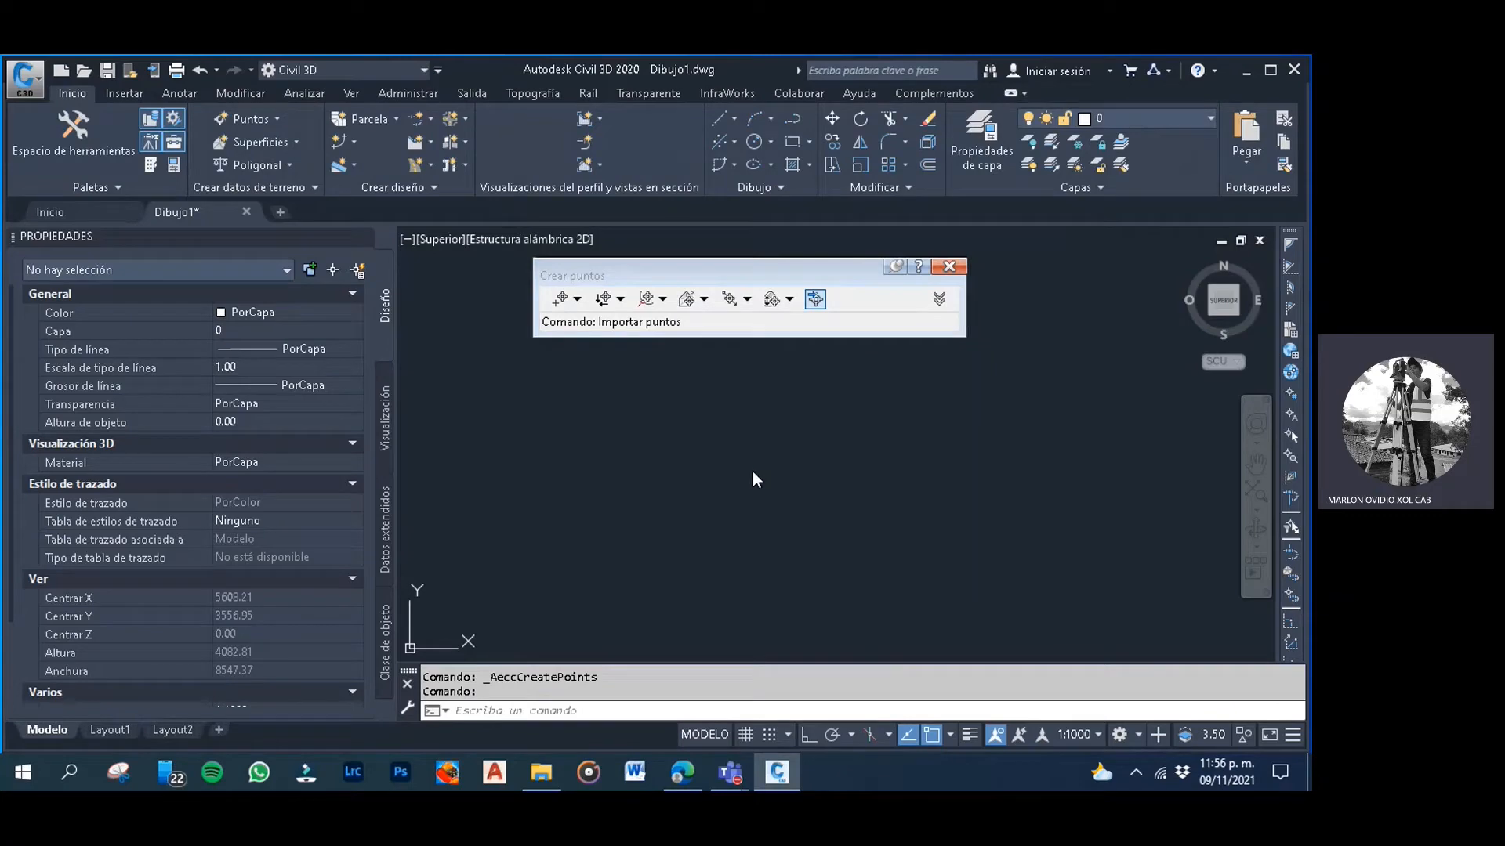
Show the full extent of the imported survey points and examine their labels up close
{"action": "middle_click", "coordinate": [744, 403]}
{"action": "middle_click", "coordinate": [744, 403]}
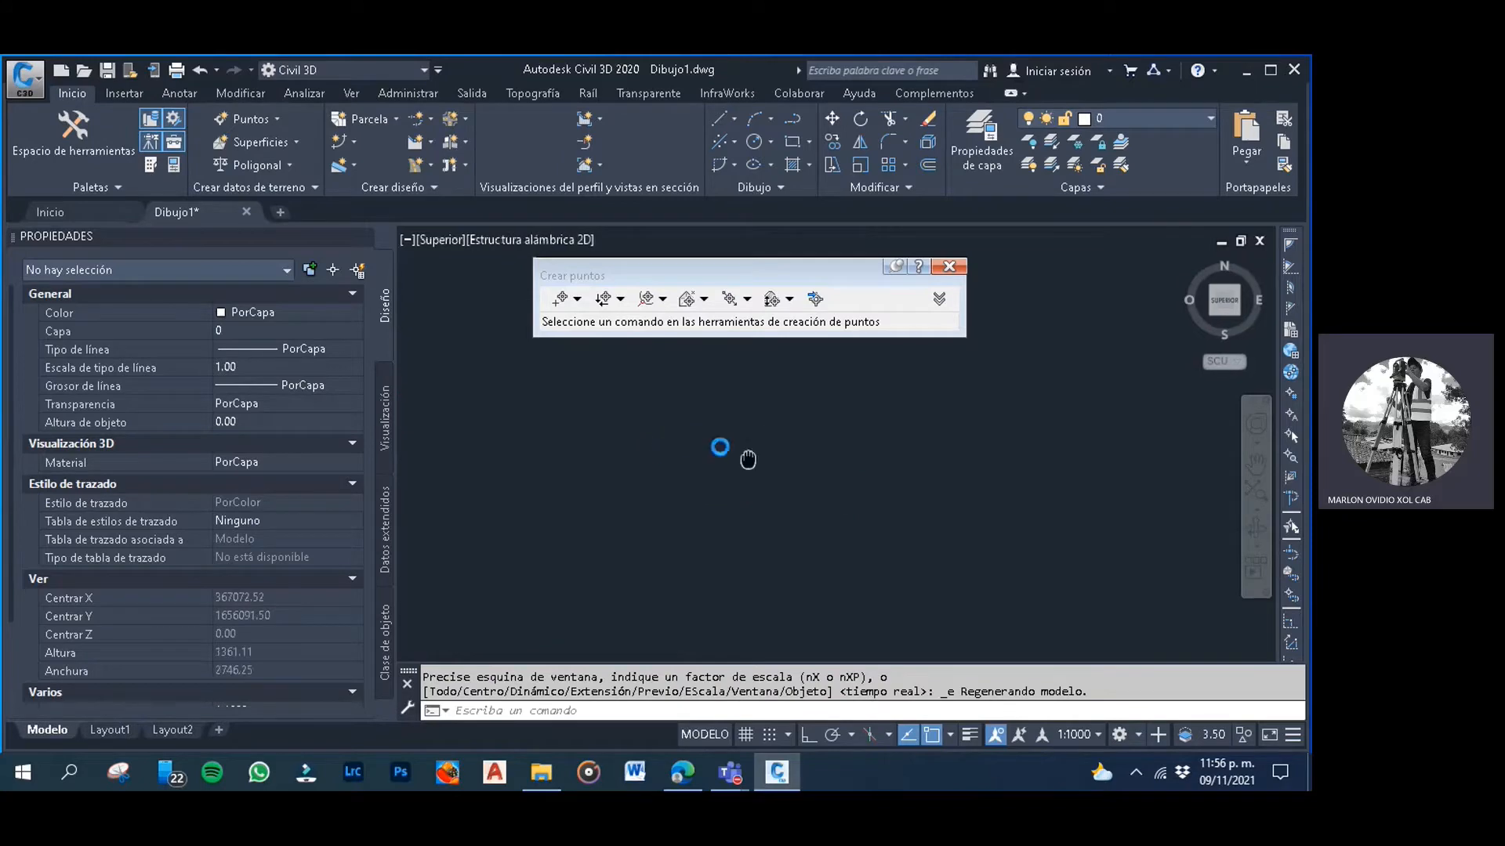
{"action": "scroll", "coordinate": [701, 441], "scroll_direction": "up", "scroll_amount": 4}
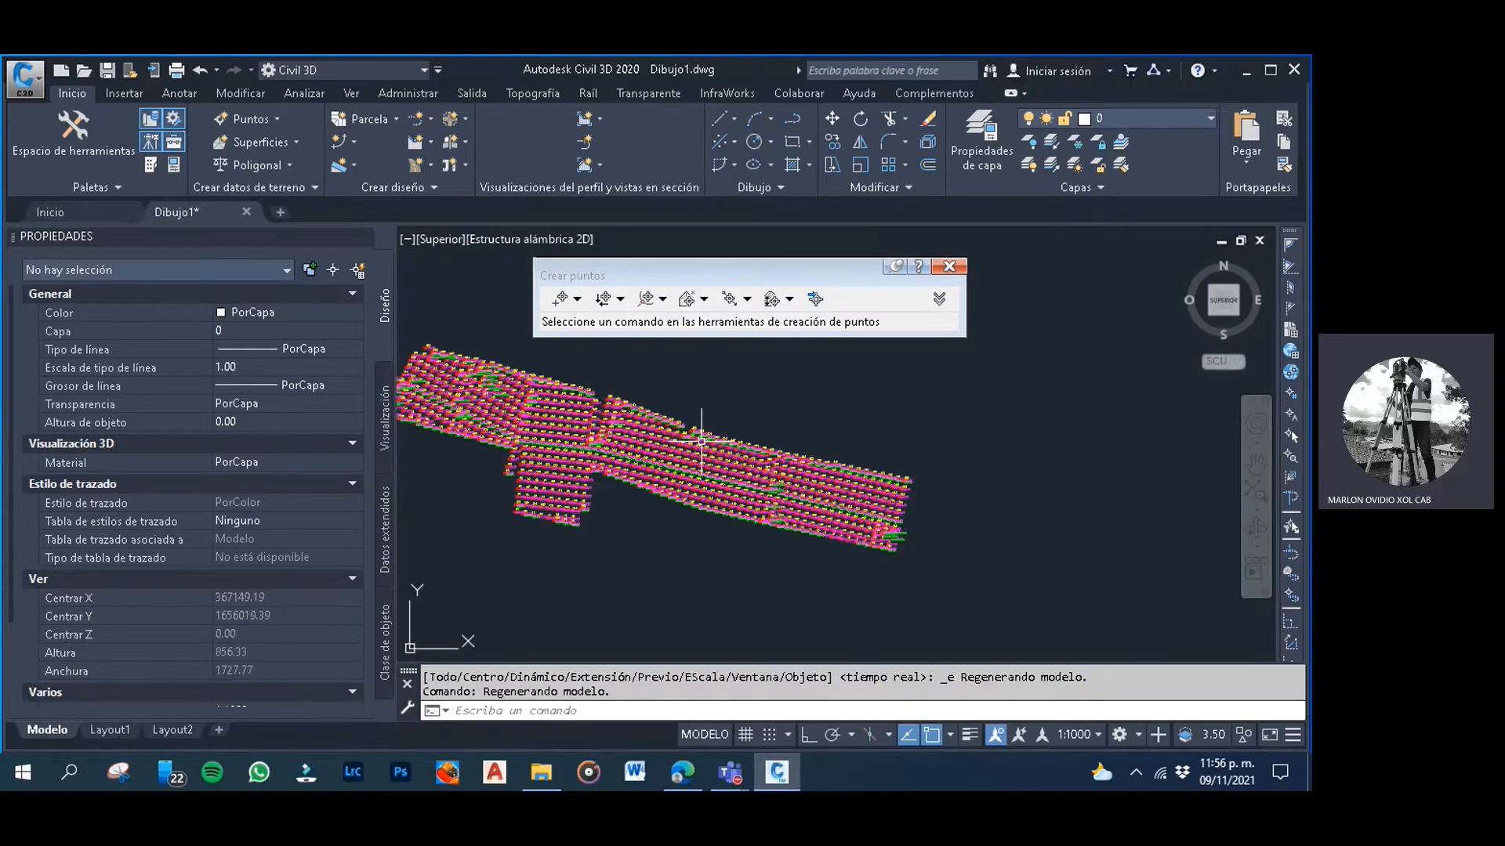
{"action": "scroll", "coordinate": [766, 420], "scroll_direction": "up", "scroll_amount": 2}
{"action": "left_click", "coordinate": [766, 416]}
{"action": "scroll", "coordinate": [771, 429], "scroll_direction": "up", "scroll_amount": 3}
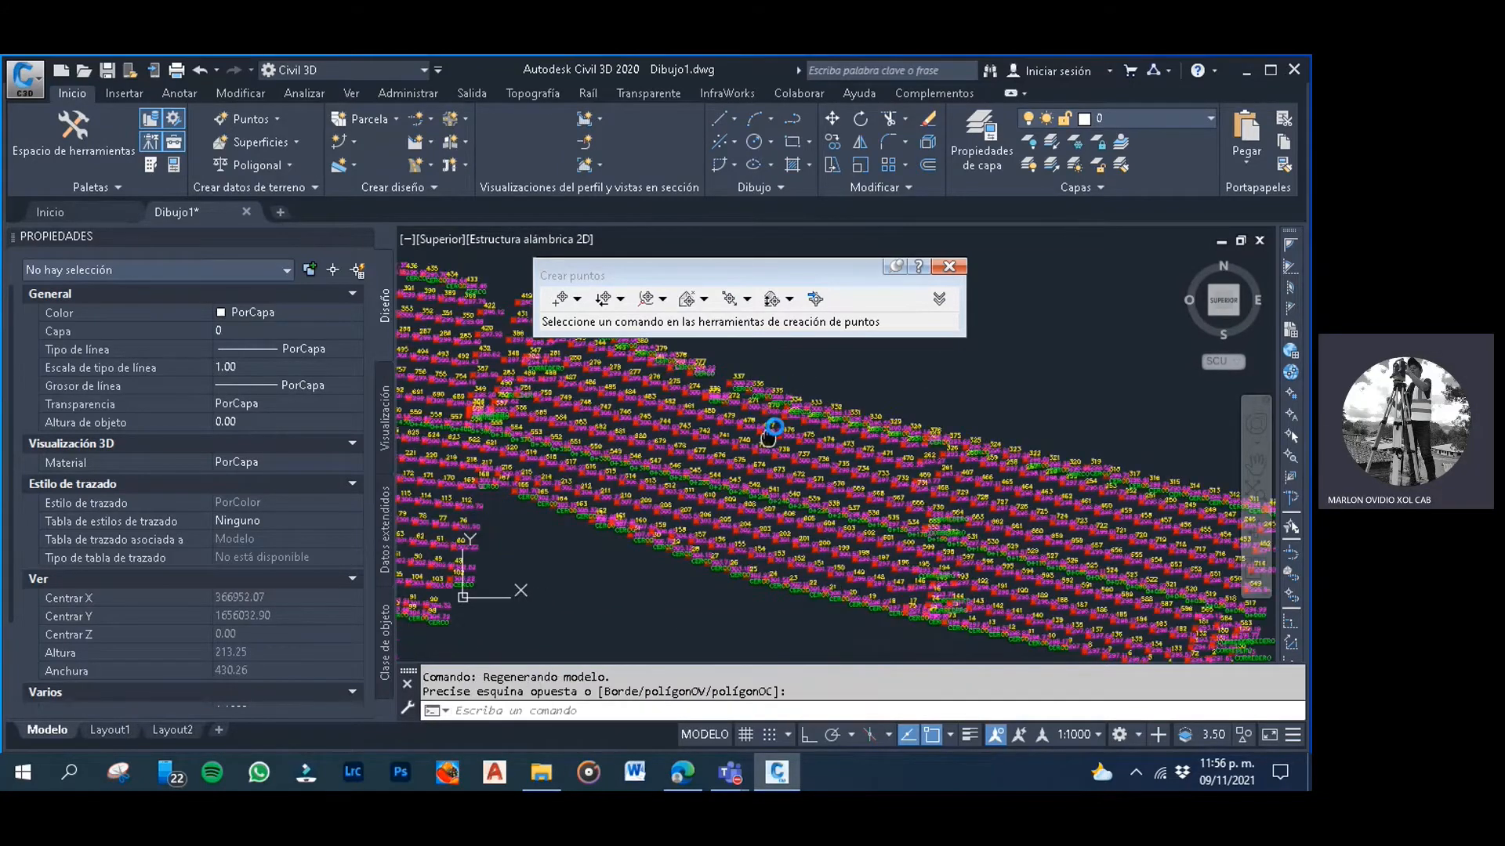
Examine the density and legibility of the survey point labels up close and across the whole survey area
{"action": "scroll", "coordinate": [739, 507], "scroll_direction": "up", "scroll_amount": 4}
{"action": "middle_click_drag", "start_coordinate": [715, 481], "coordinate": [723, 450]}
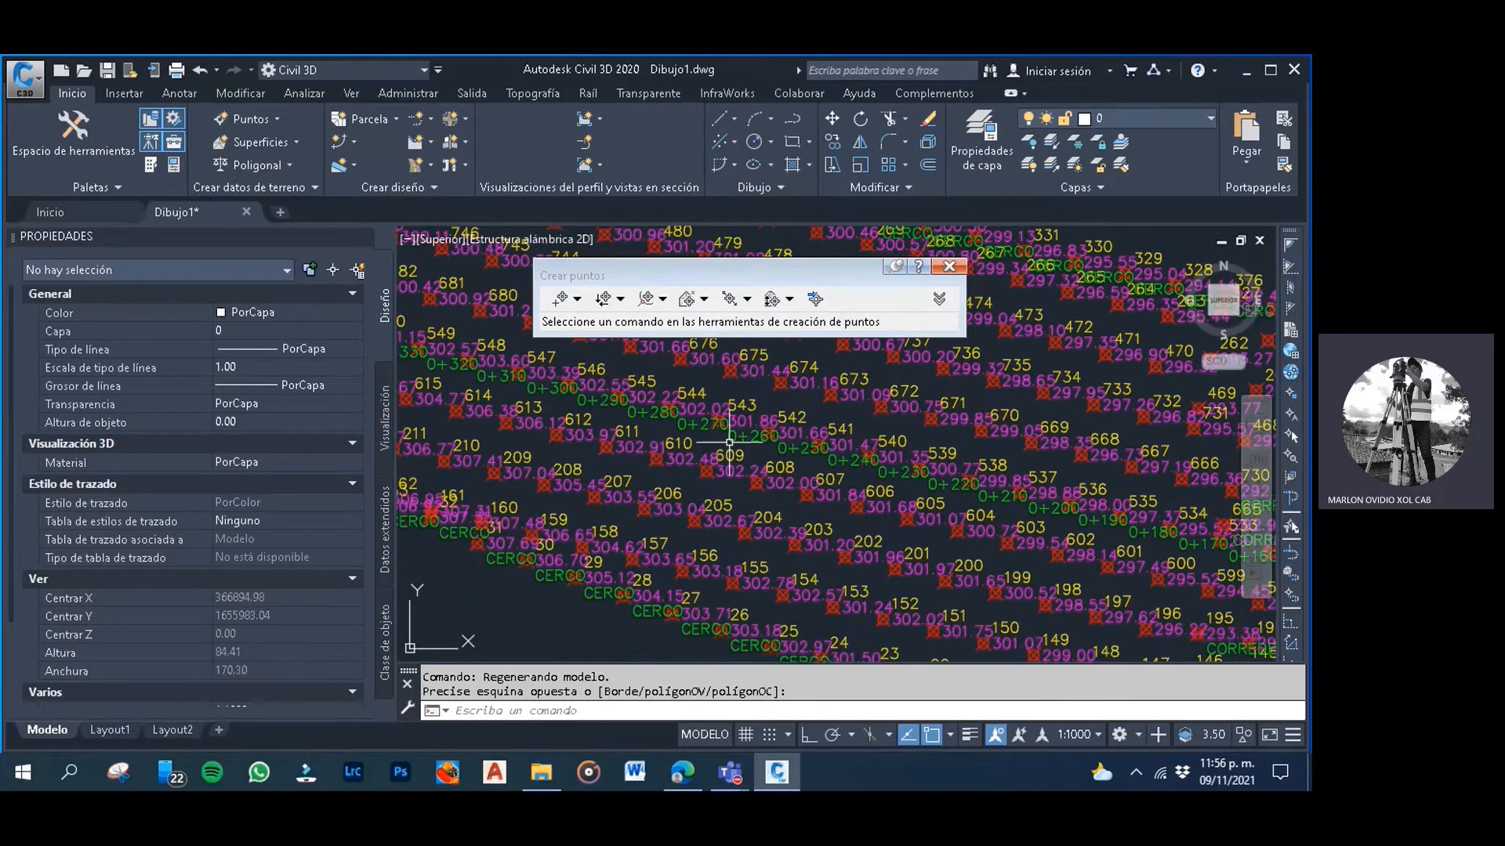
{"action": "scroll", "coordinate": [729, 442], "scroll_direction": "down", "scroll_amount": 2}
{"action": "middle_click_drag", "start_coordinate": [688, 497], "coordinate": [718, 443]}
{"action": "left_click", "coordinate": [727, 535]}
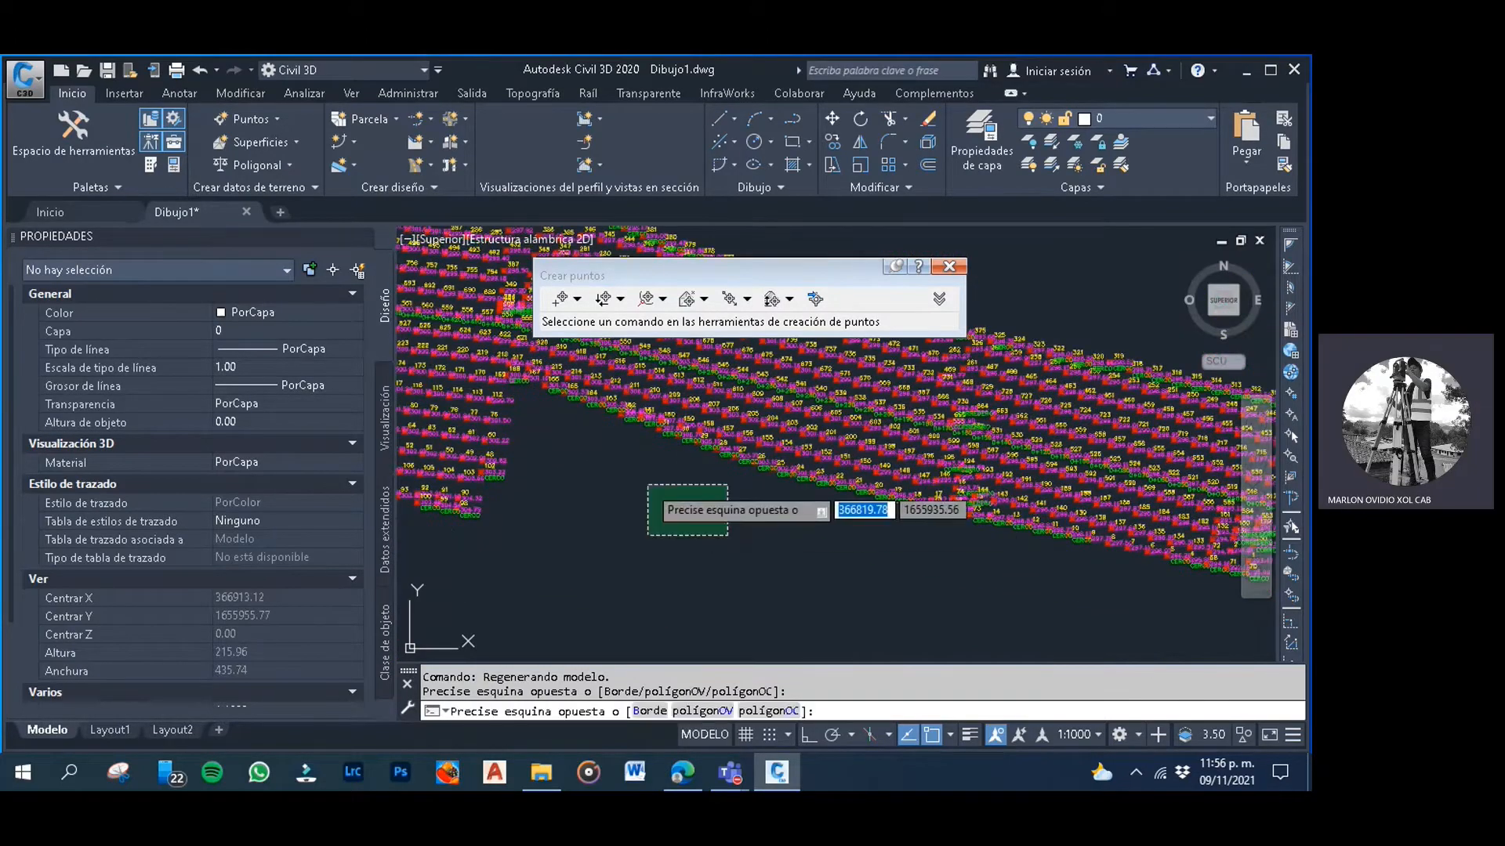
{"action": "left_click", "coordinate": [647, 485]}
{"action": "left_click", "coordinate": [745, 578]}
{"action": "left_click", "coordinate": [682, 510]}
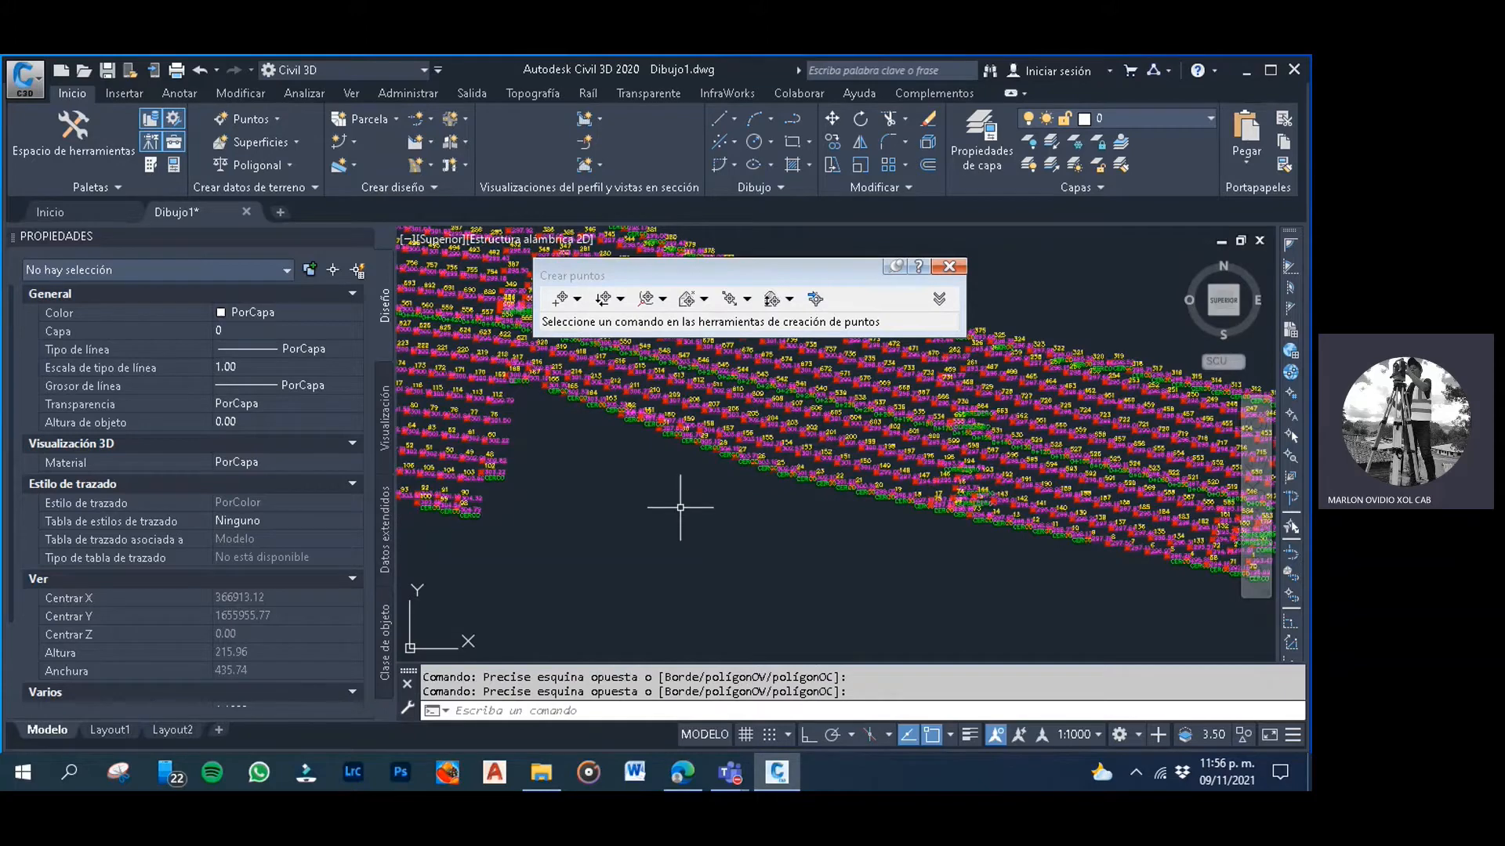
{"action": "scroll", "coordinate": [681, 505], "scroll_direction": "down", "scroll_amount": 2}
{"action": "middle_click_drag", "start_coordinate": [684, 494], "coordinate": [699, 416]}
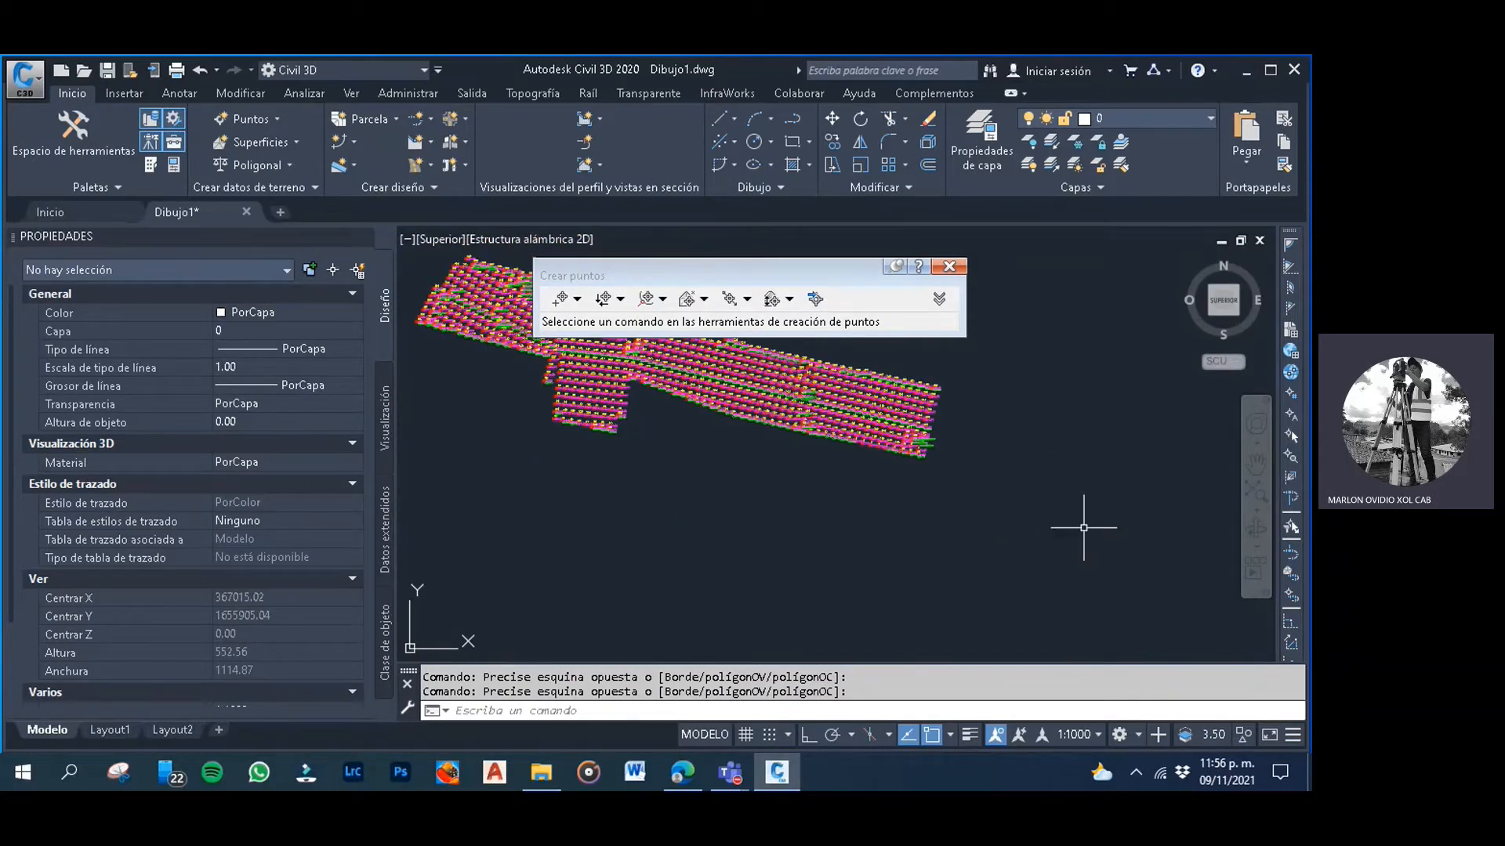
Set the drawing's annotation scale to 1:100
{"action": "left_click", "coordinate": [1097, 738]}
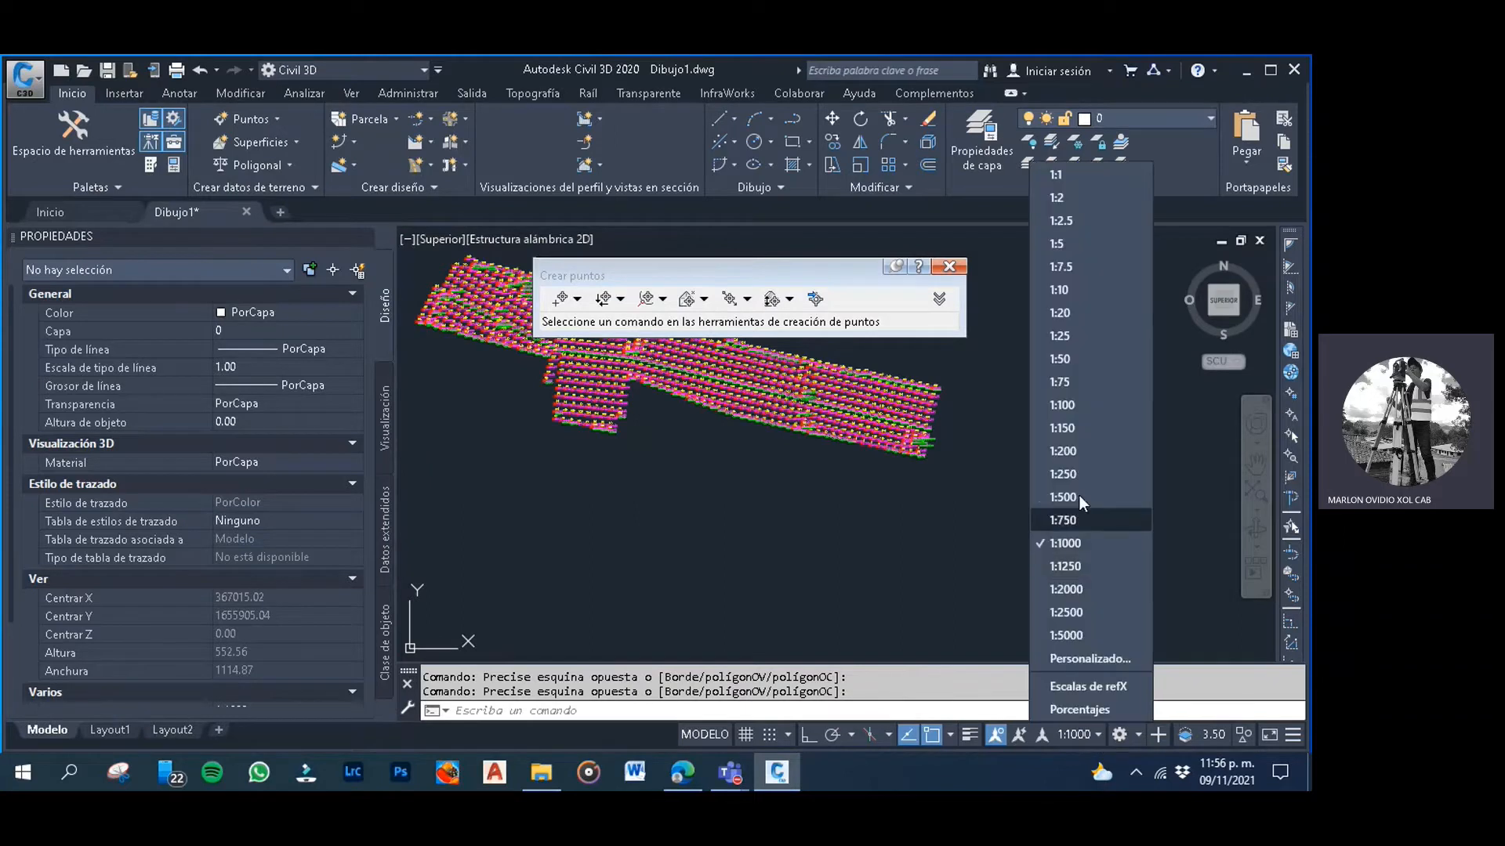
{"action": "left_click", "coordinate": [1079, 405]}
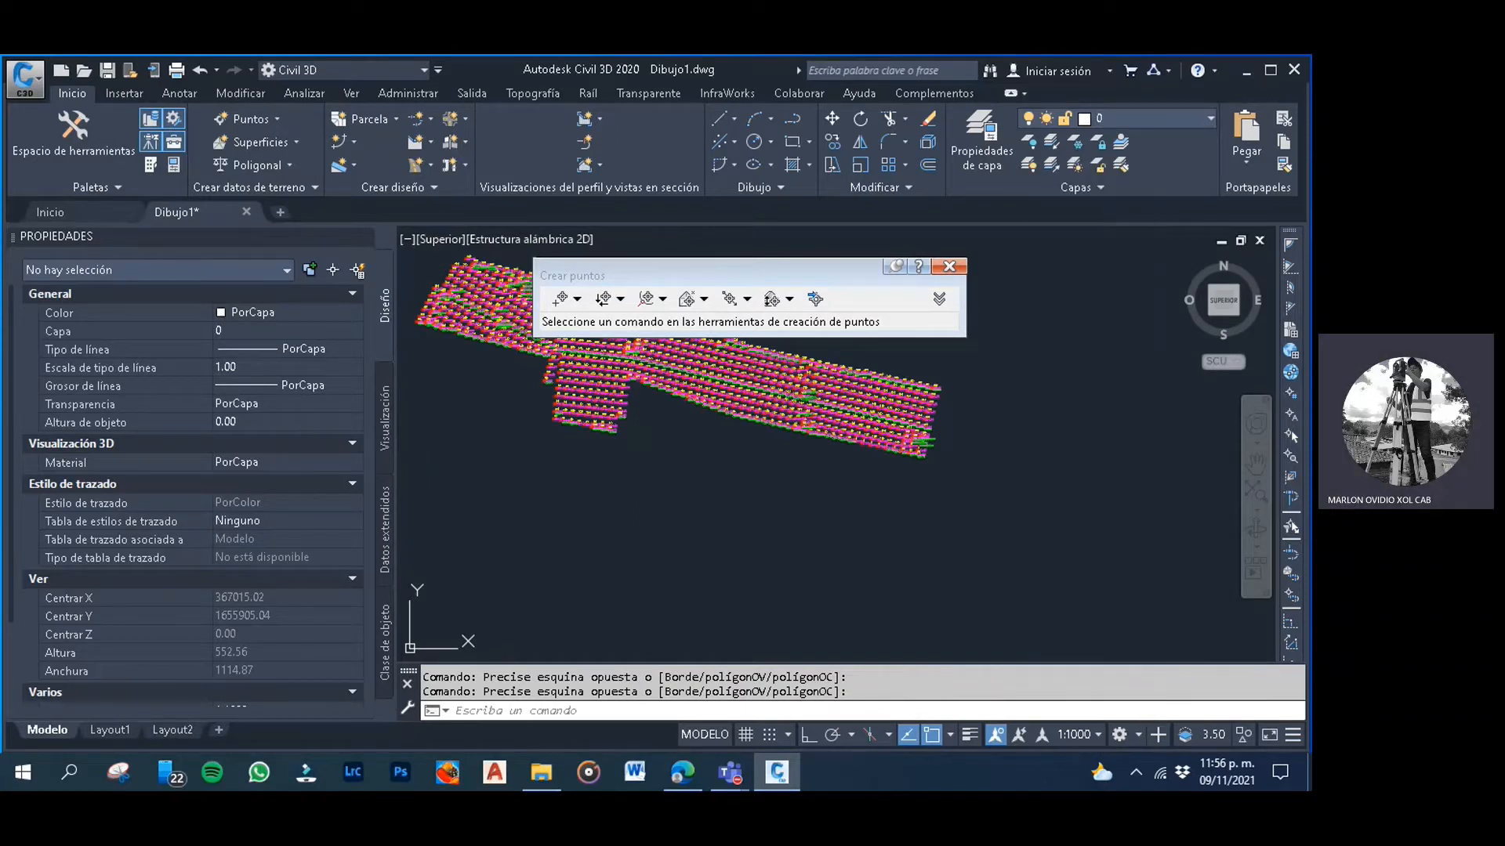
{"action": "left_click", "coordinate": [1120, 541]}
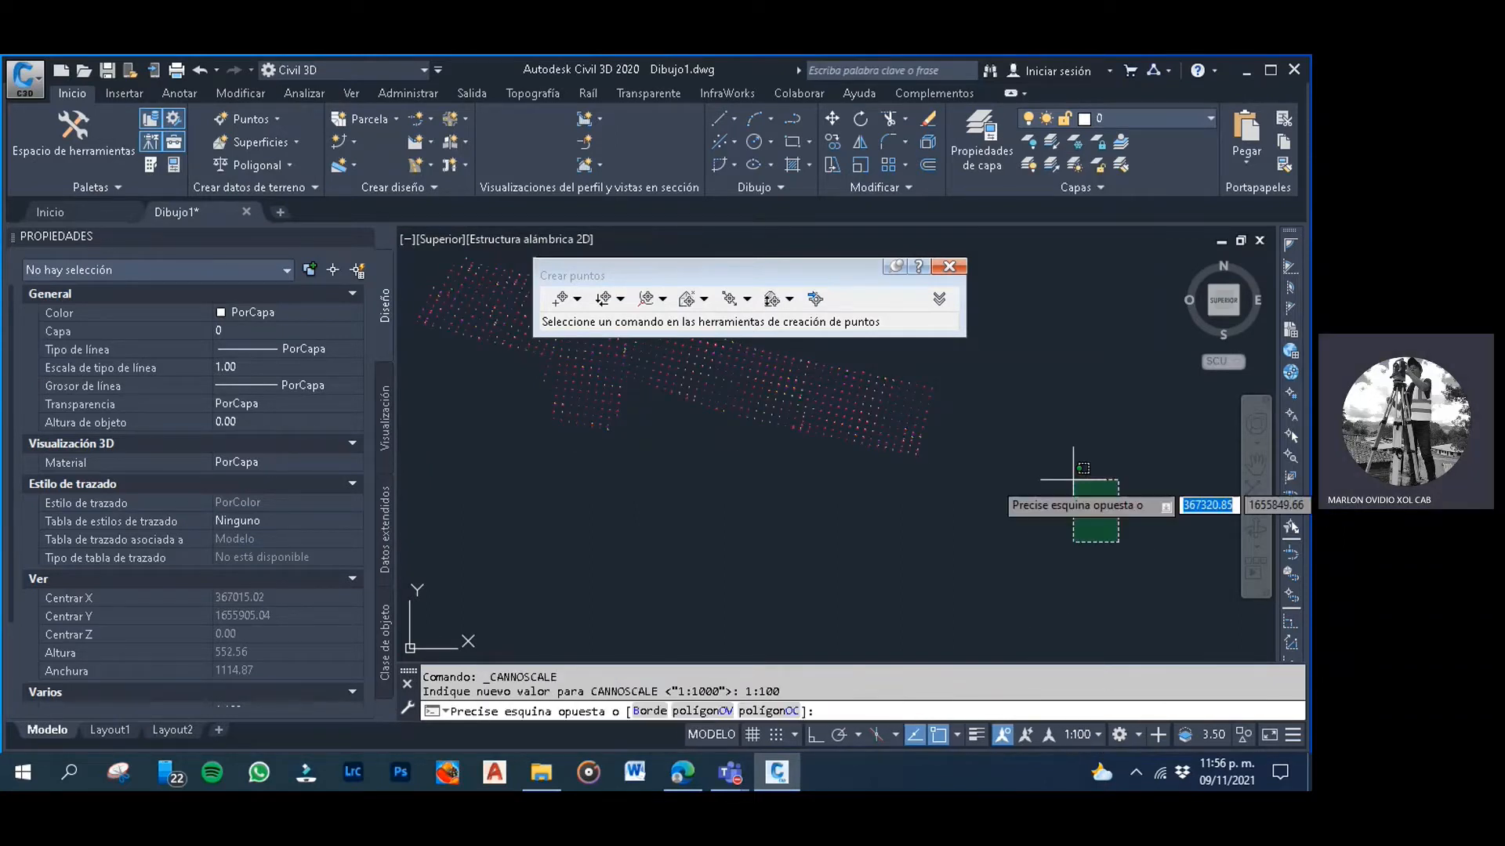
{"action": "left_click", "coordinate": [1086, 738]}
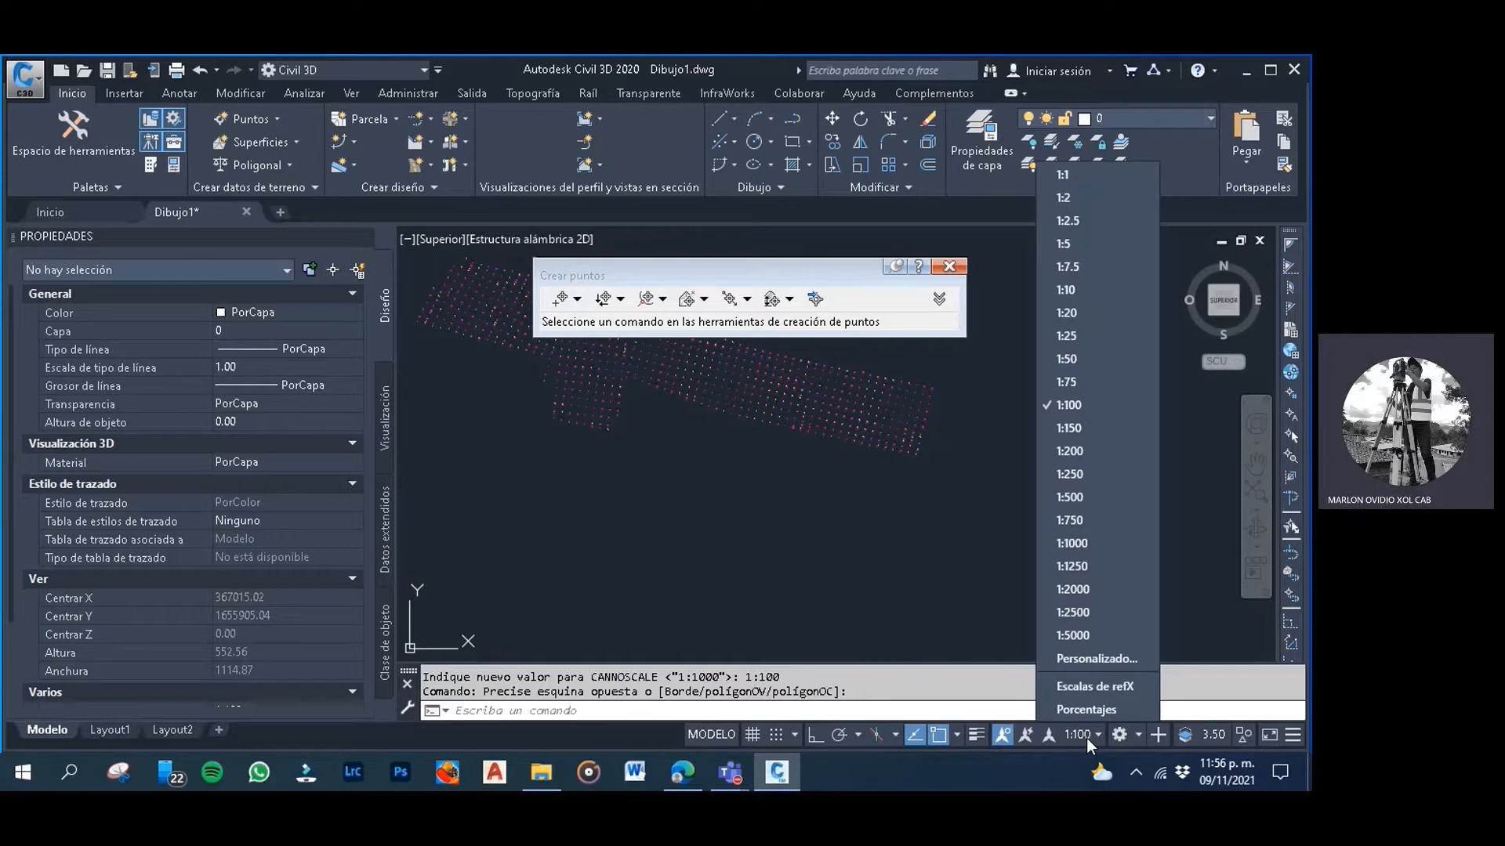
{"action": "left_click", "coordinate": [1103, 407]}
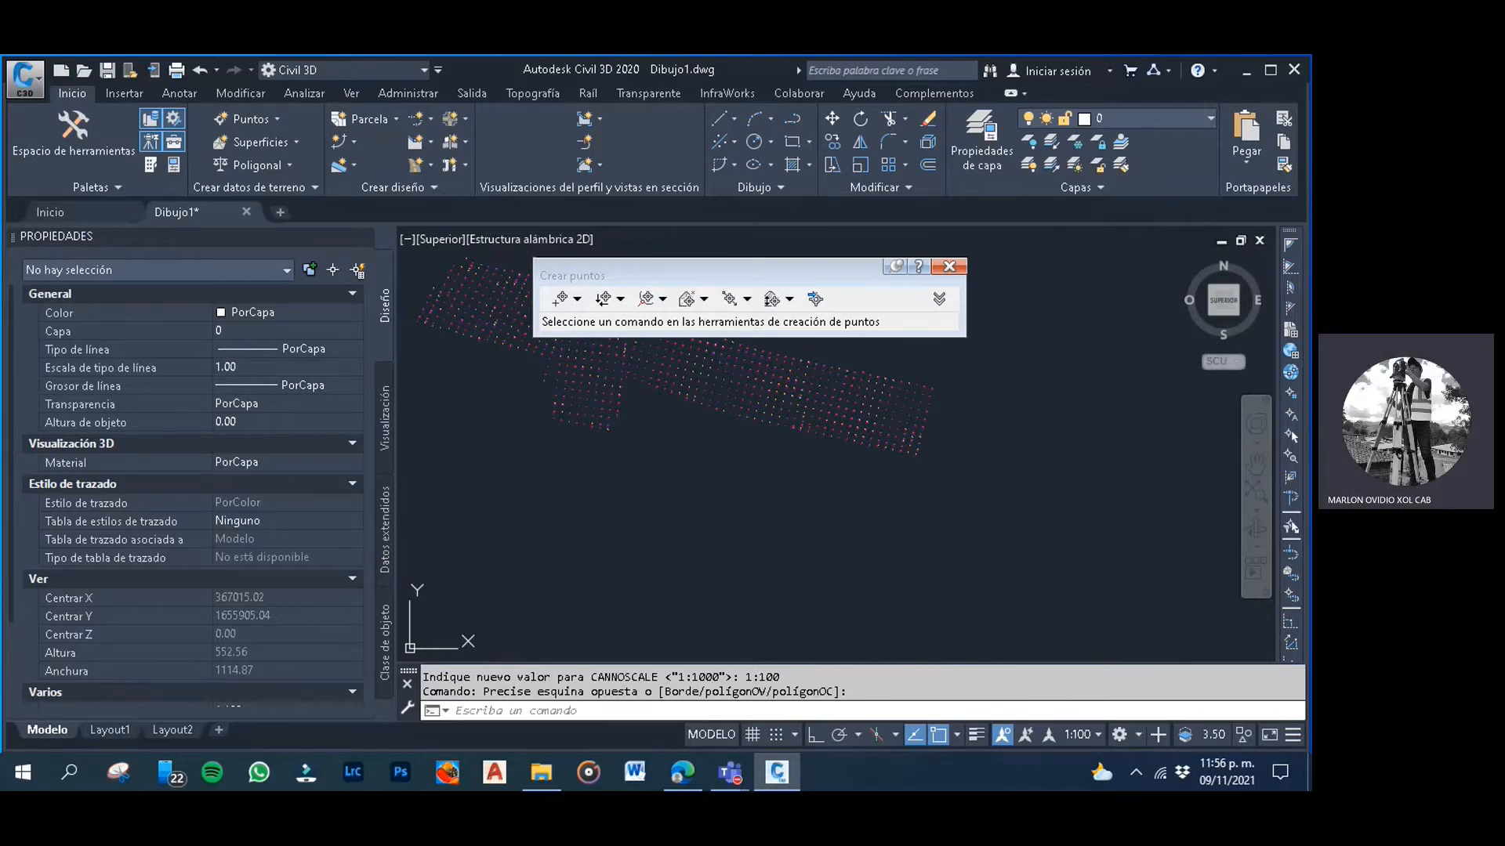
{"action": "left_click", "coordinate": [941, 537]}
Examine the size and spacing of individual point labels at the 1:100 annotation scale, finishing with the whole survey in view
{"action": "scroll", "coordinate": [782, 487], "scroll_direction": "up", "scroll_amount": 6}
{"action": "scroll", "coordinate": [749, 437], "scroll_direction": "up", "scroll_amount": 12}
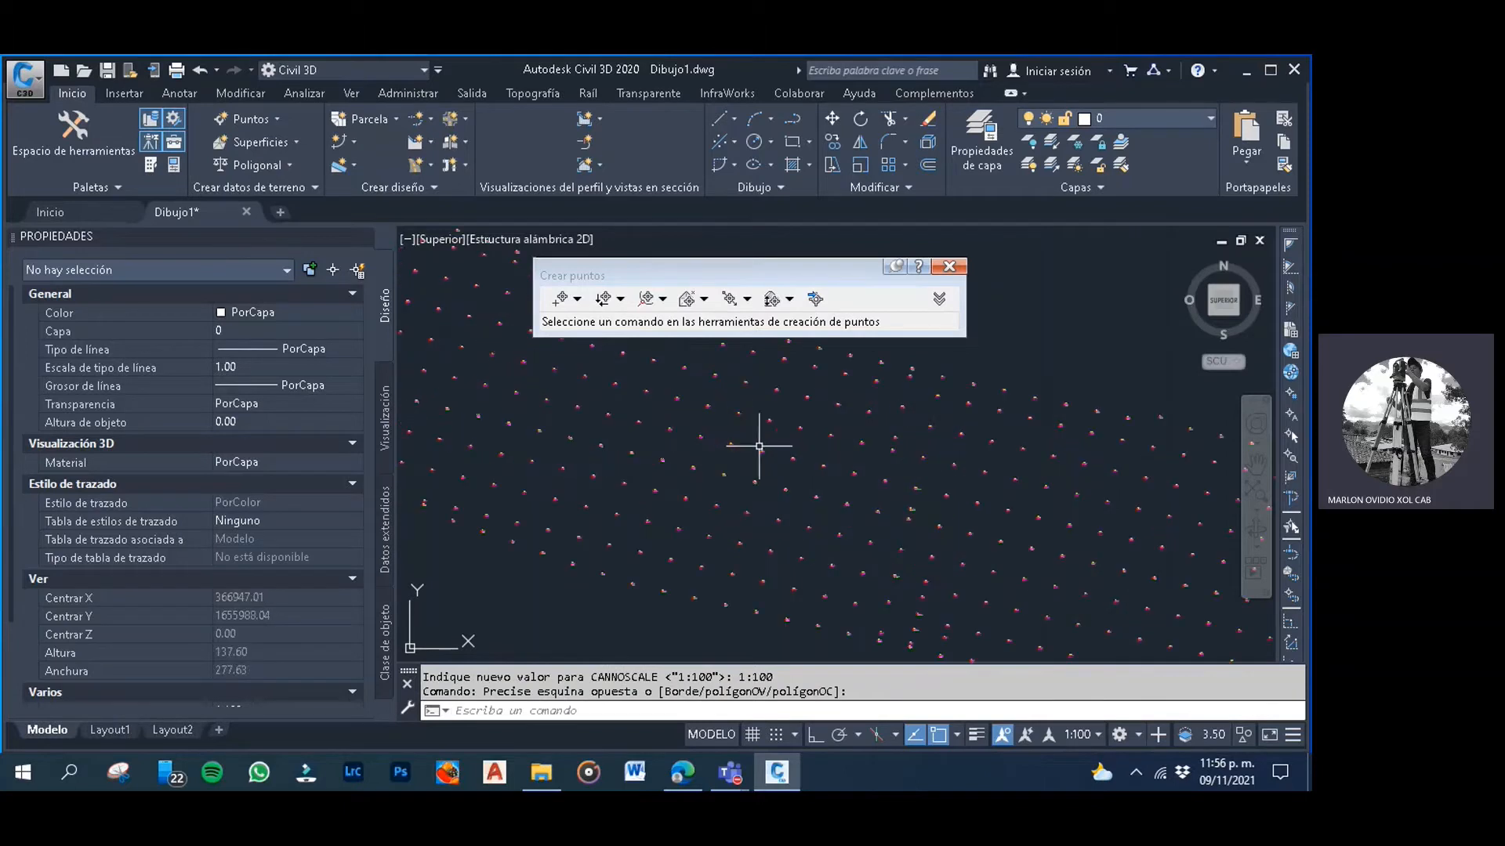
{"action": "left_click", "coordinate": [812, 503]}
{"action": "left_click", "coordinate": [762, 456]}
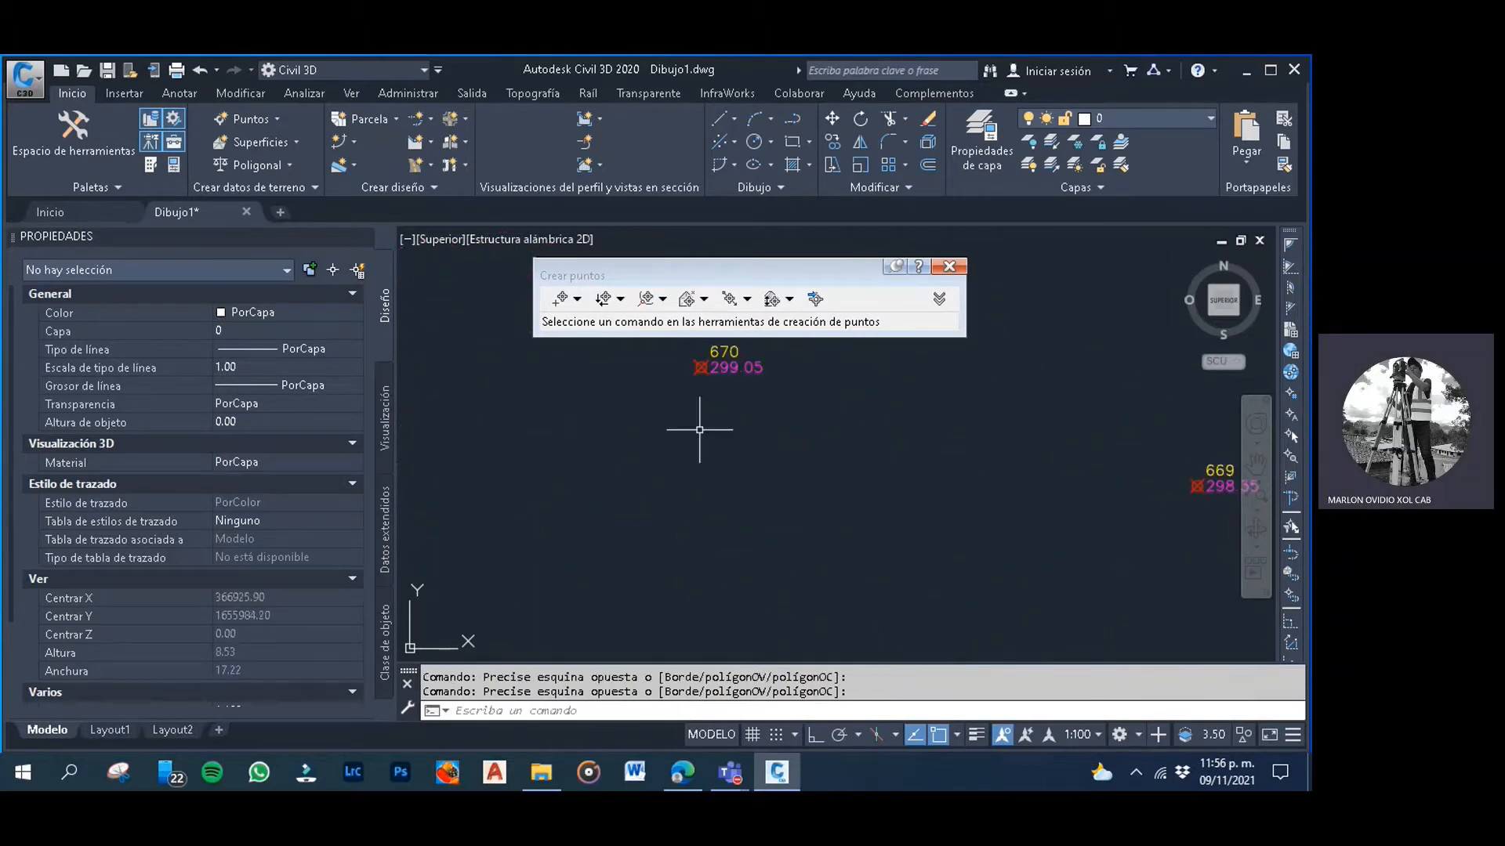
{"action": "scroll", "coordinate": [697, 427], "scroll_direction": "down", "scroll_amount": 8}
{"action": "middle_click_drag", "start_coordinate": [712, 427], "coordinate": [723, 435]}
{"action": "scroll", "coordinate": [632, 429], "scroll_direction": "up", "scroll_amount": 10}
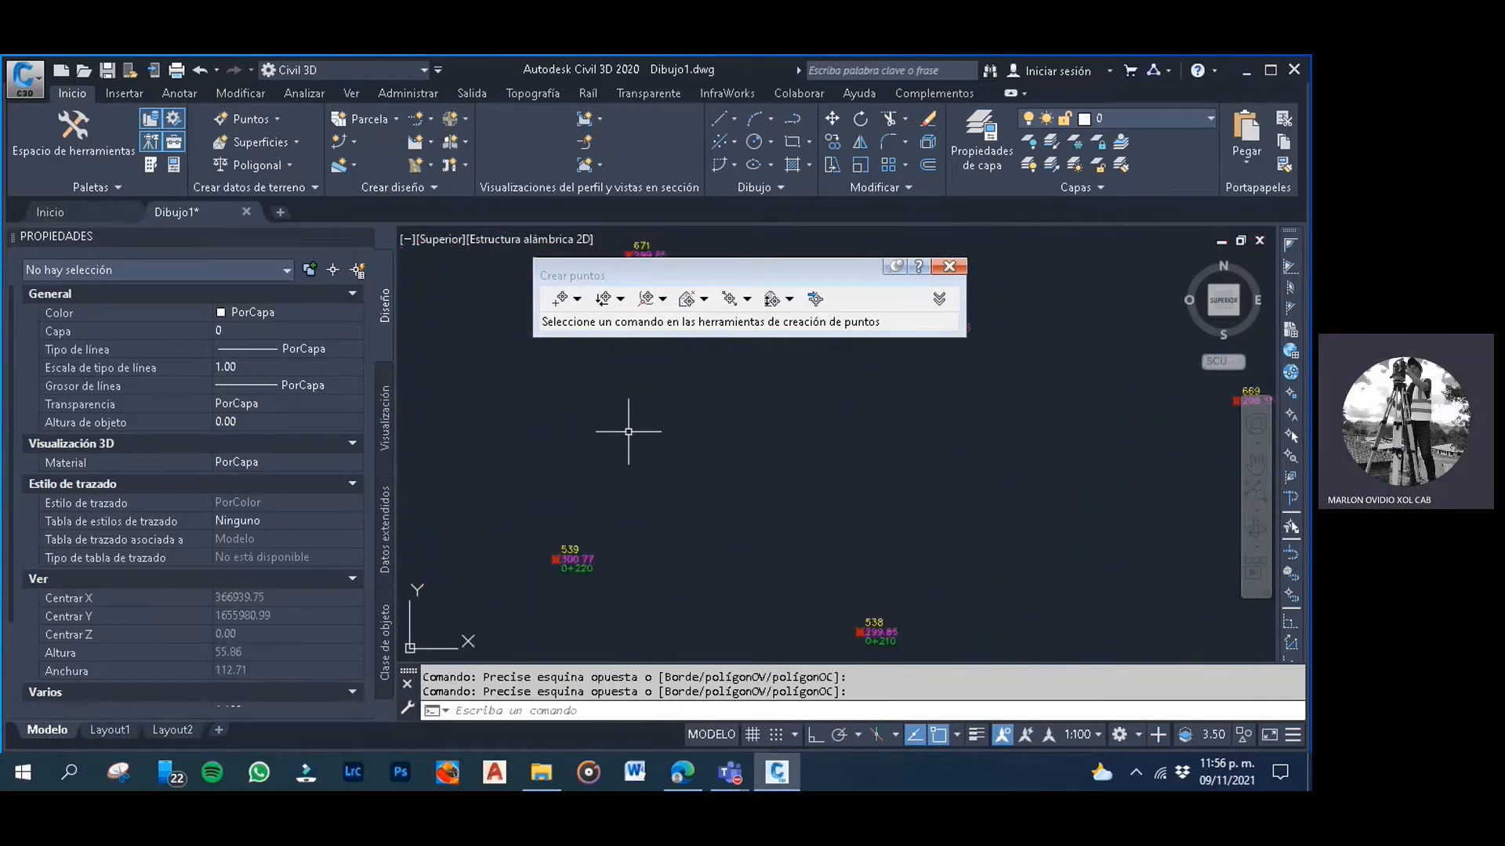
{"action": "scroll", "coordinate": [643, 470], "scroll_direction": "up", "scroll_amount": 6}
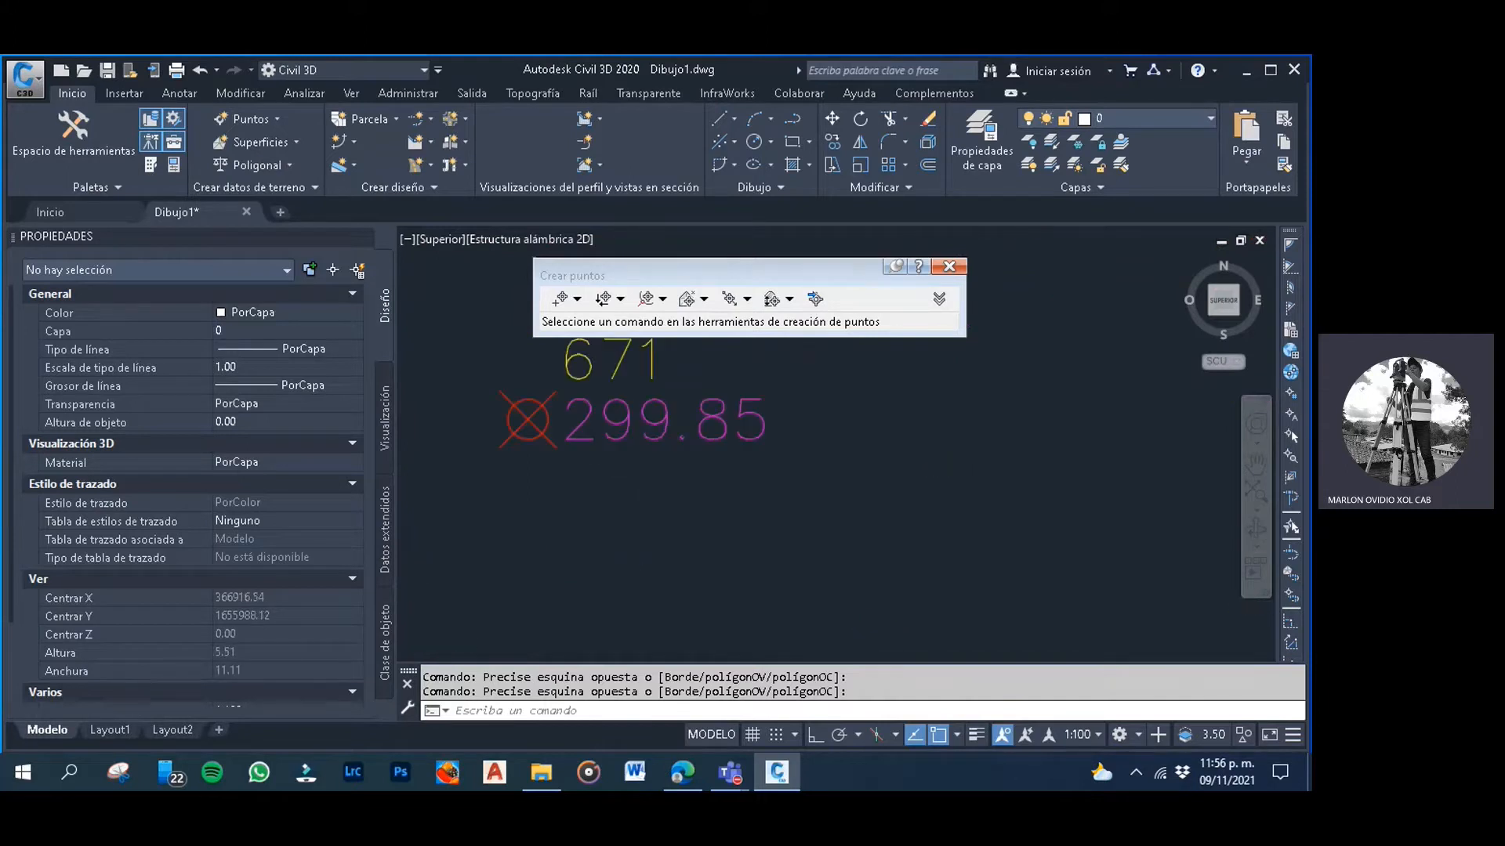
{"action": "scroll", "coordinate": [820, 483], "scroll_direction": "down", "scroll_amount": 6}
{"action": "left_click", "coordinate": [969, 429]}
{"action": "left_click", "coordinate": [969, 429]}
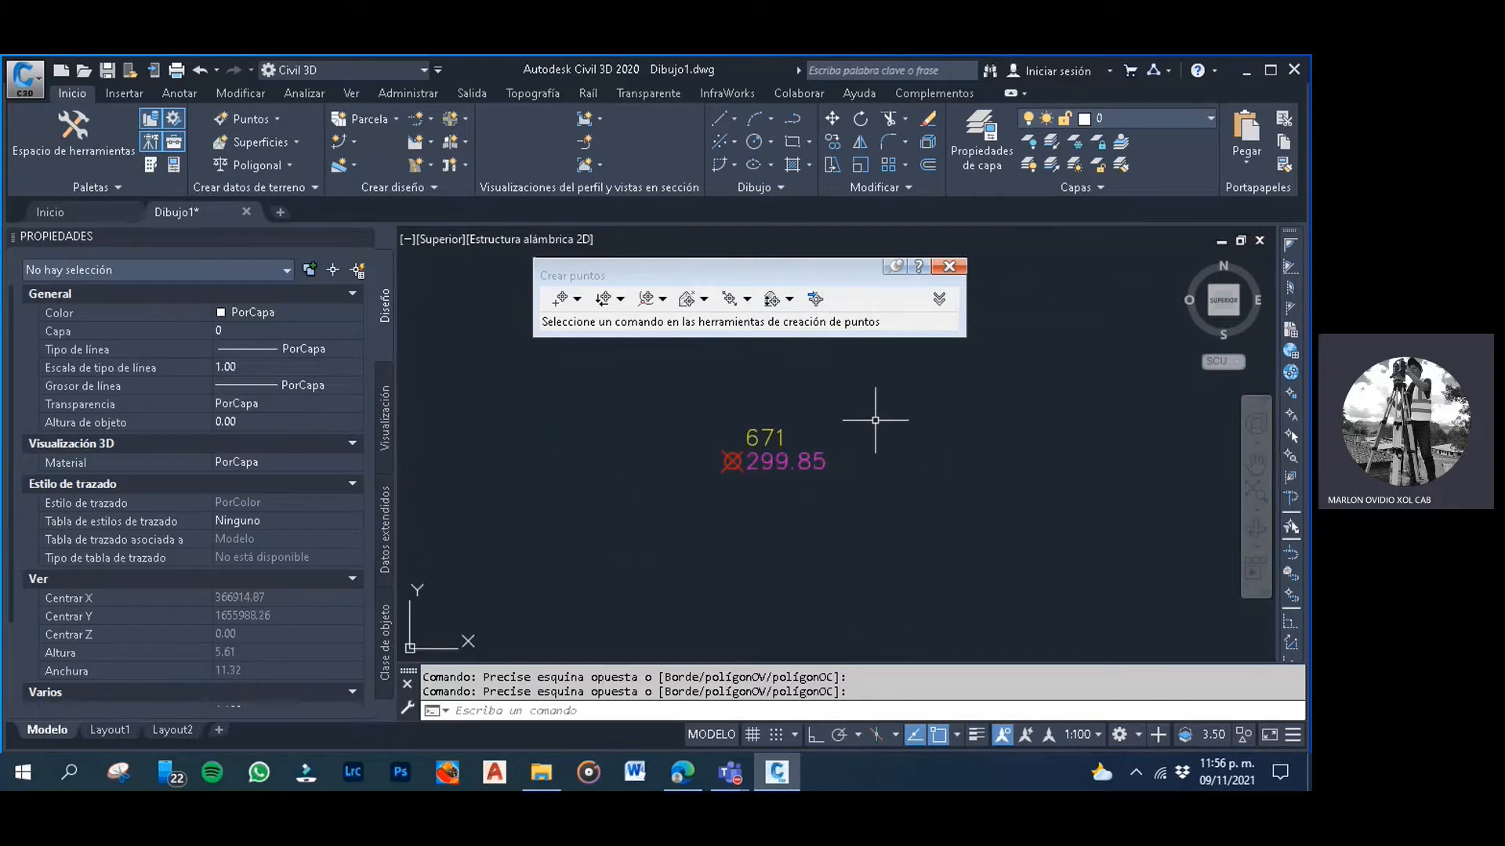
{"action": "scroll", "coordinate": [873, 420], "scroll_direction": "down", "scroll_amount": 10}
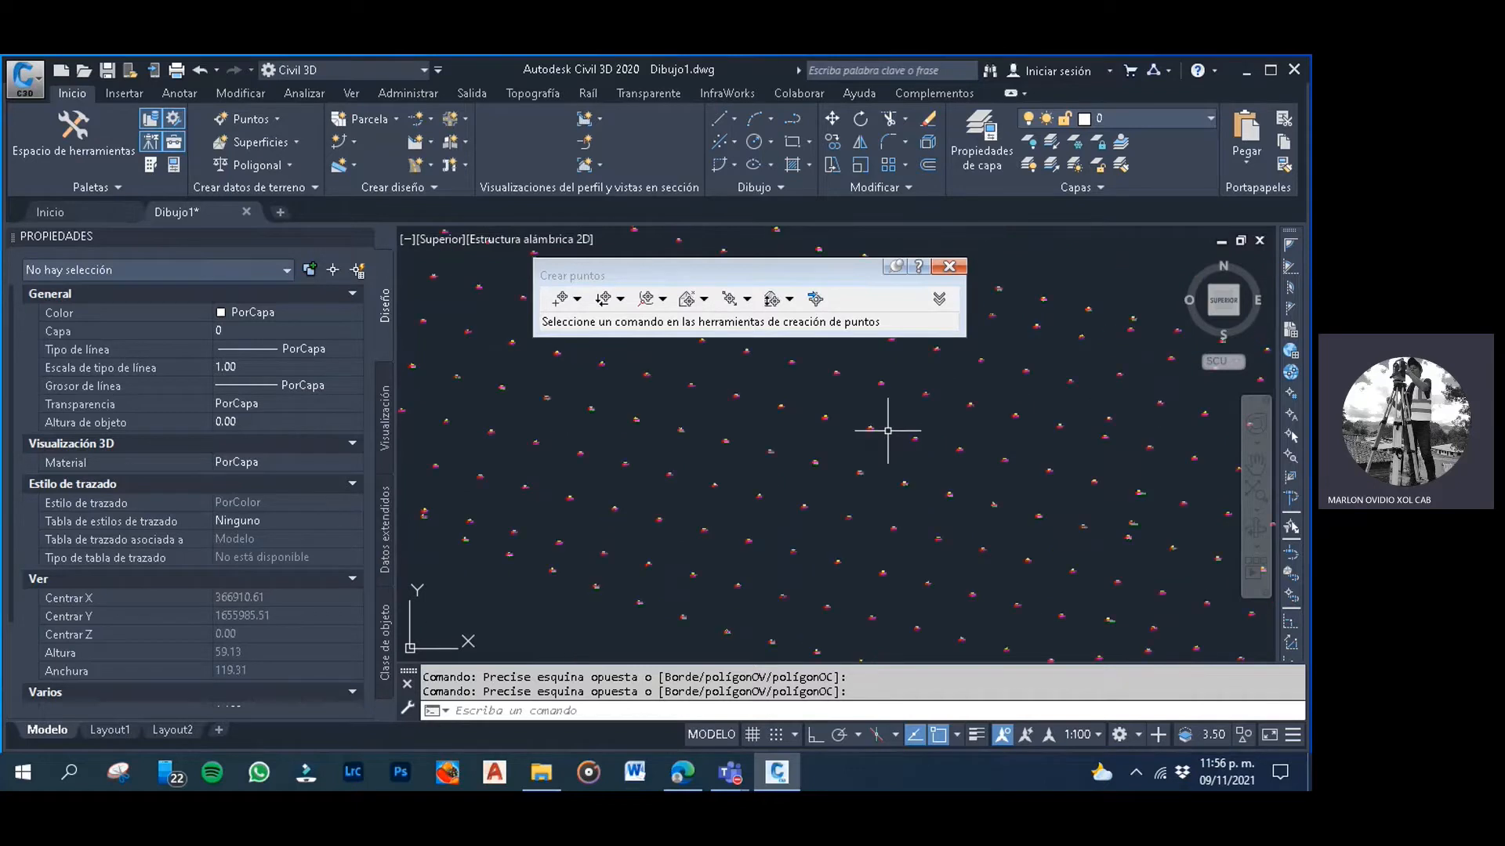
{"action": "scroll", "coordinate": [839, 470], "scroll_direction": "down", "scroll_amount": 10}
{"action": "mouse_move", "coordinate": [762, 459]}
{"action": "middle_mouse_down"}
{"action": "mouse_move", "coordinate": [755, 433]}
{"action": "mouse_move", "coordinate": [718, 457]}
{"action": "mouse_move", "coordinate": [763, 478]}
{"action": "middle_mouse_up"}
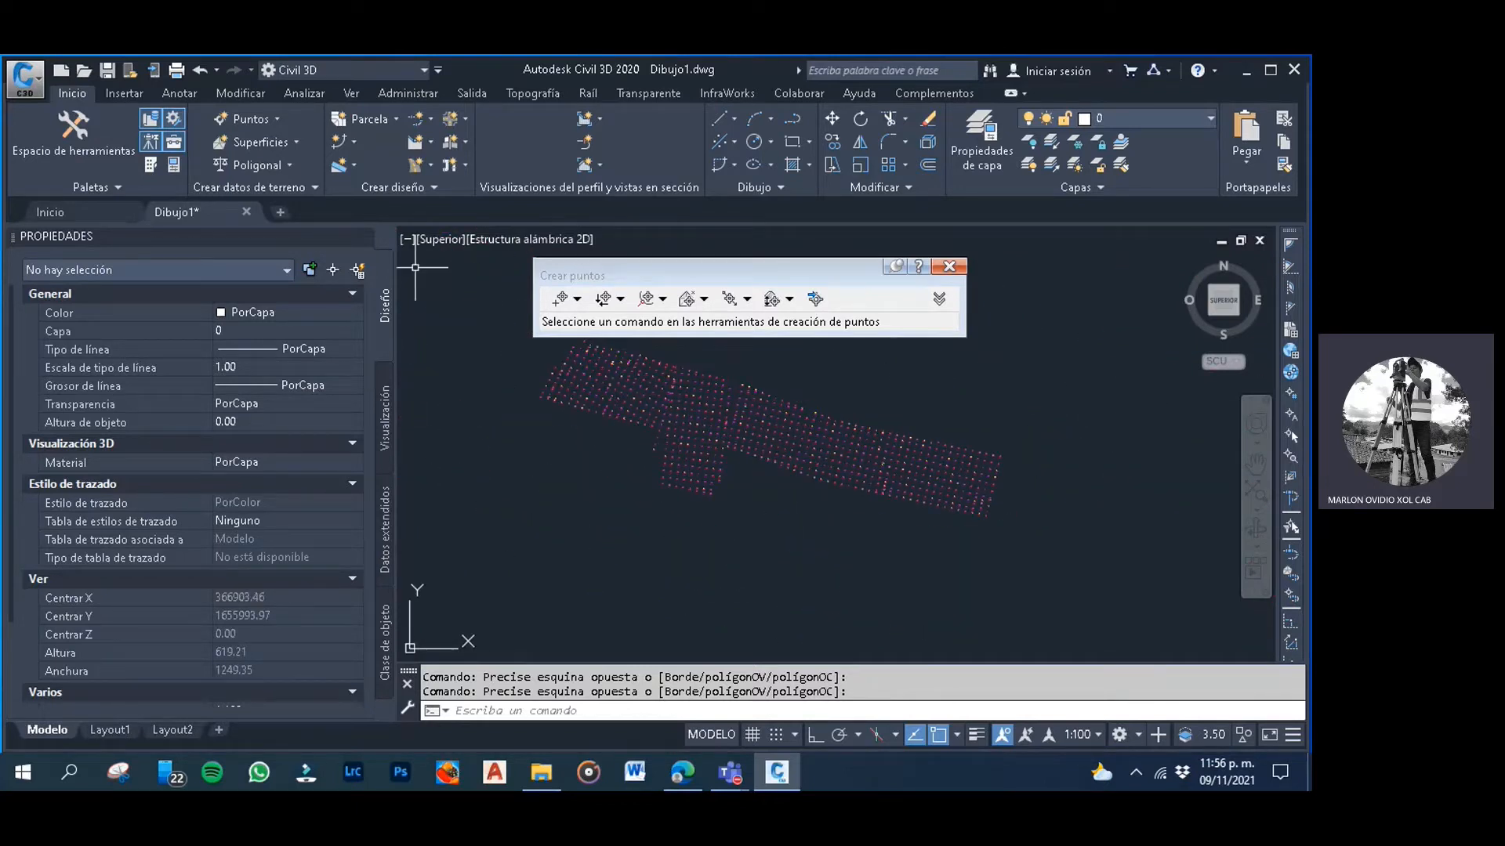
Start creating a TIN surface and name it SUPERFICIE TOPOGRAFICA
{"action": "left_click", "coordinate": [430, 120]}
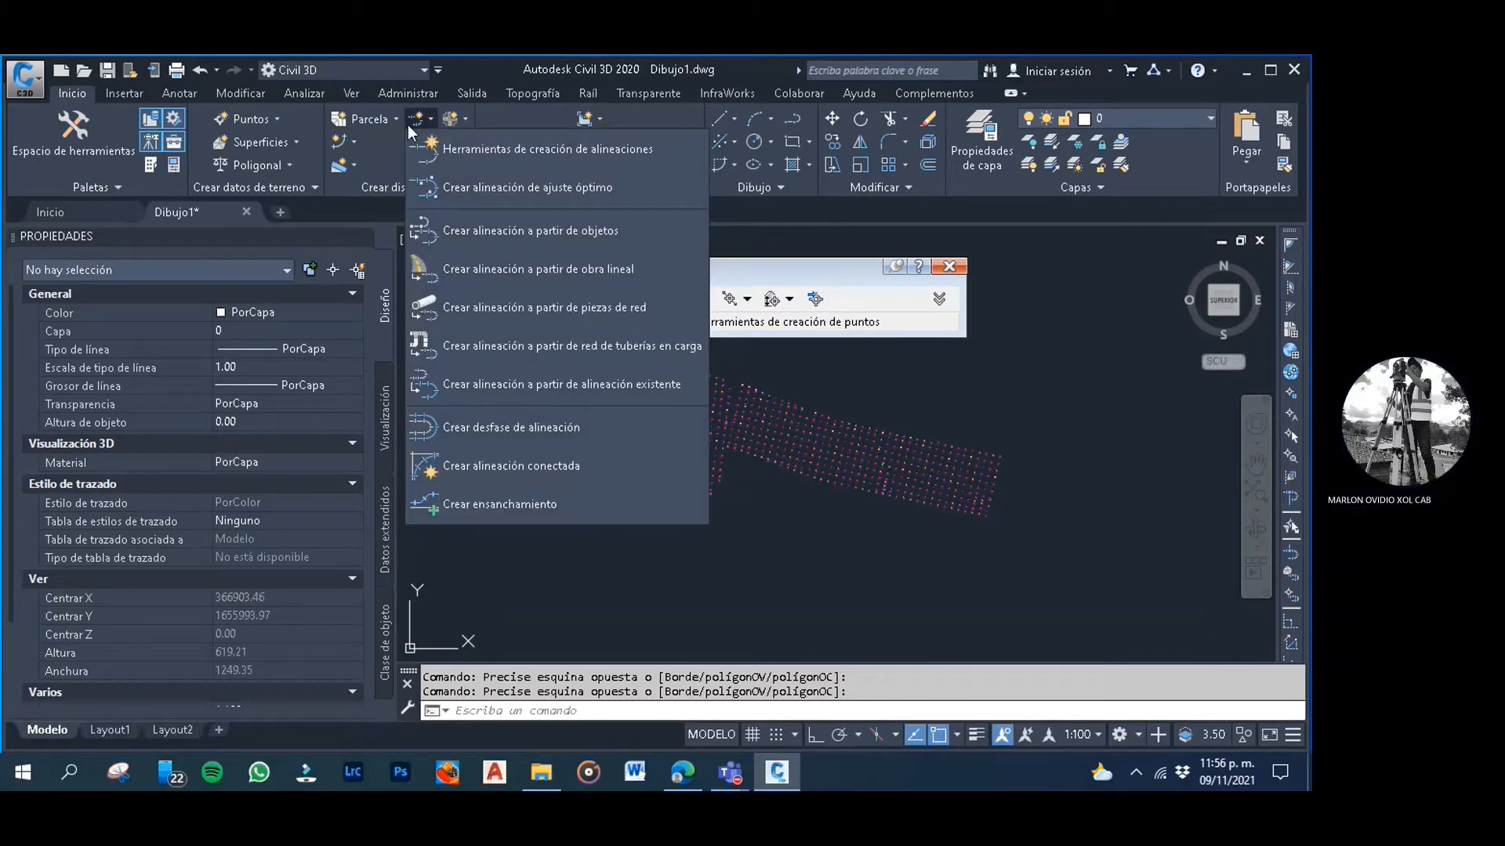
{"action": "left_click", "coordinate": [292, 143]}
{"action": "left_click", "coordinate": [290, 169]}
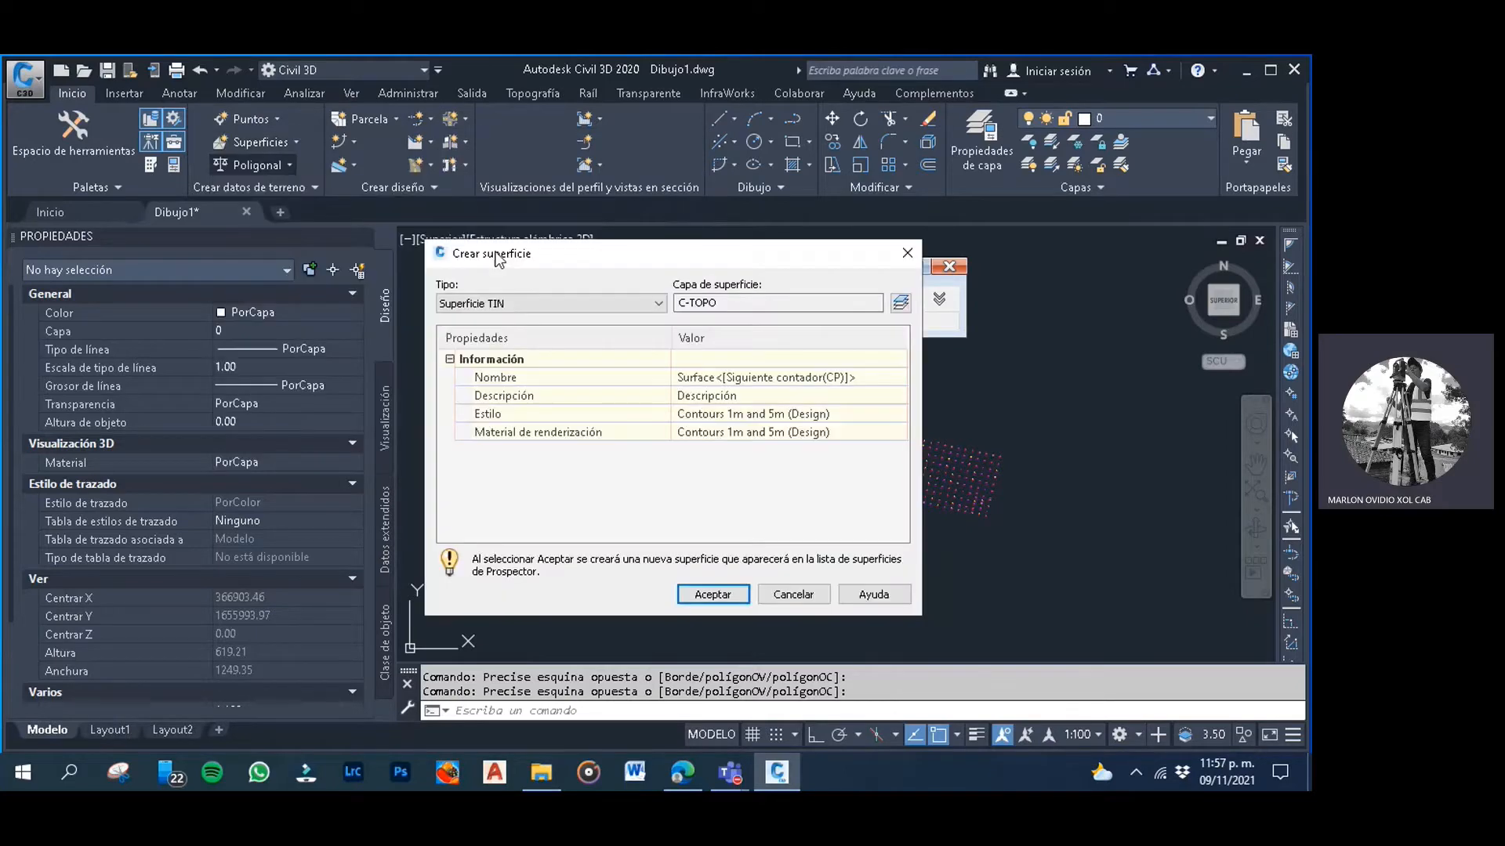
{"action": "left_click", "coordinate": [753, 378]}
{"action": "type", "text": "SUPERFICIE T"}
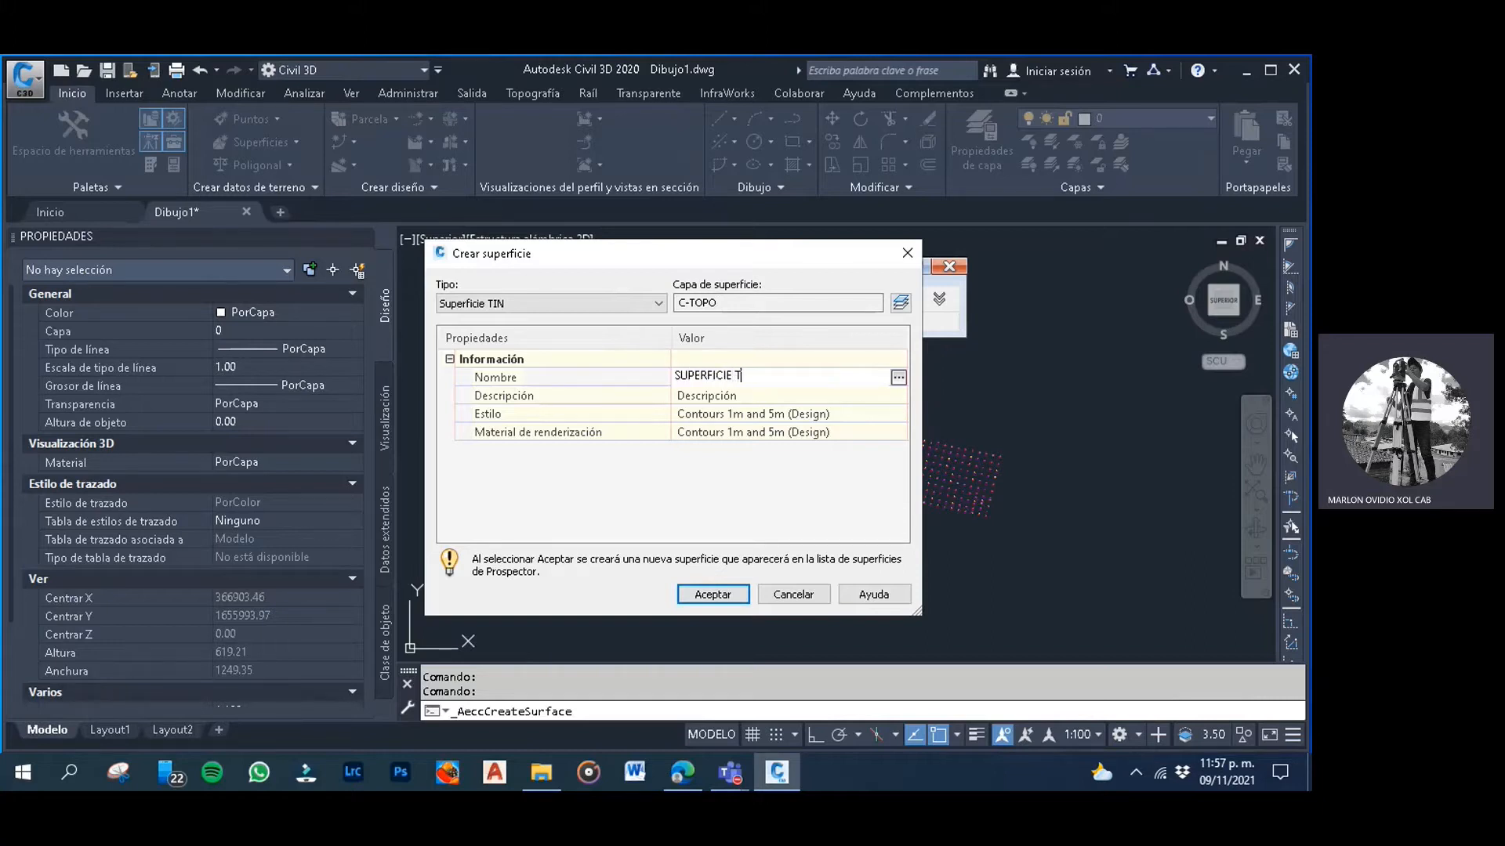
{"action": "type", "text": "OPOG"}
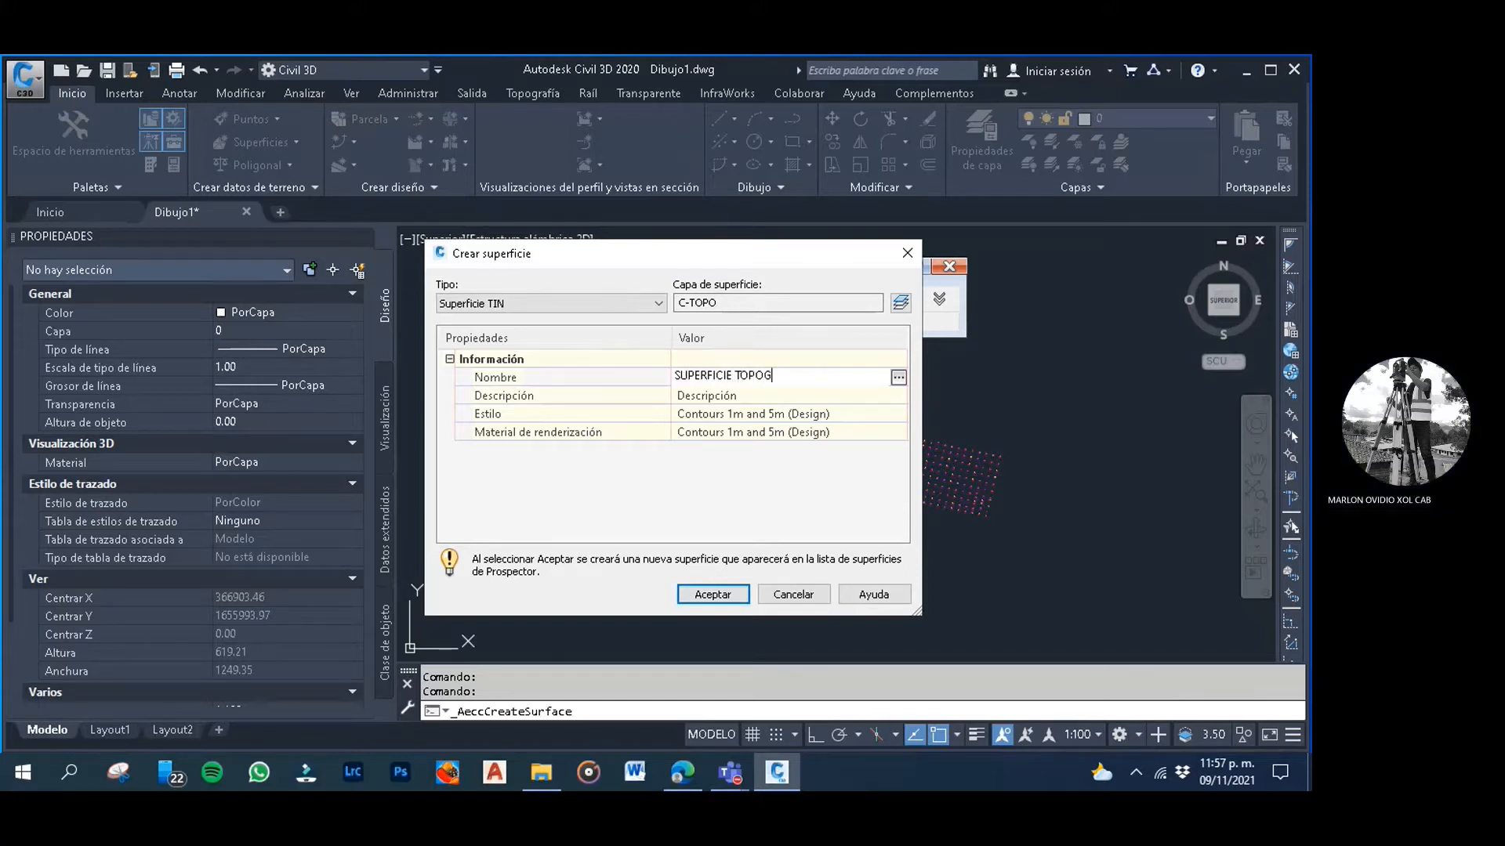
{"action": "type", "text": "RAFICA"}
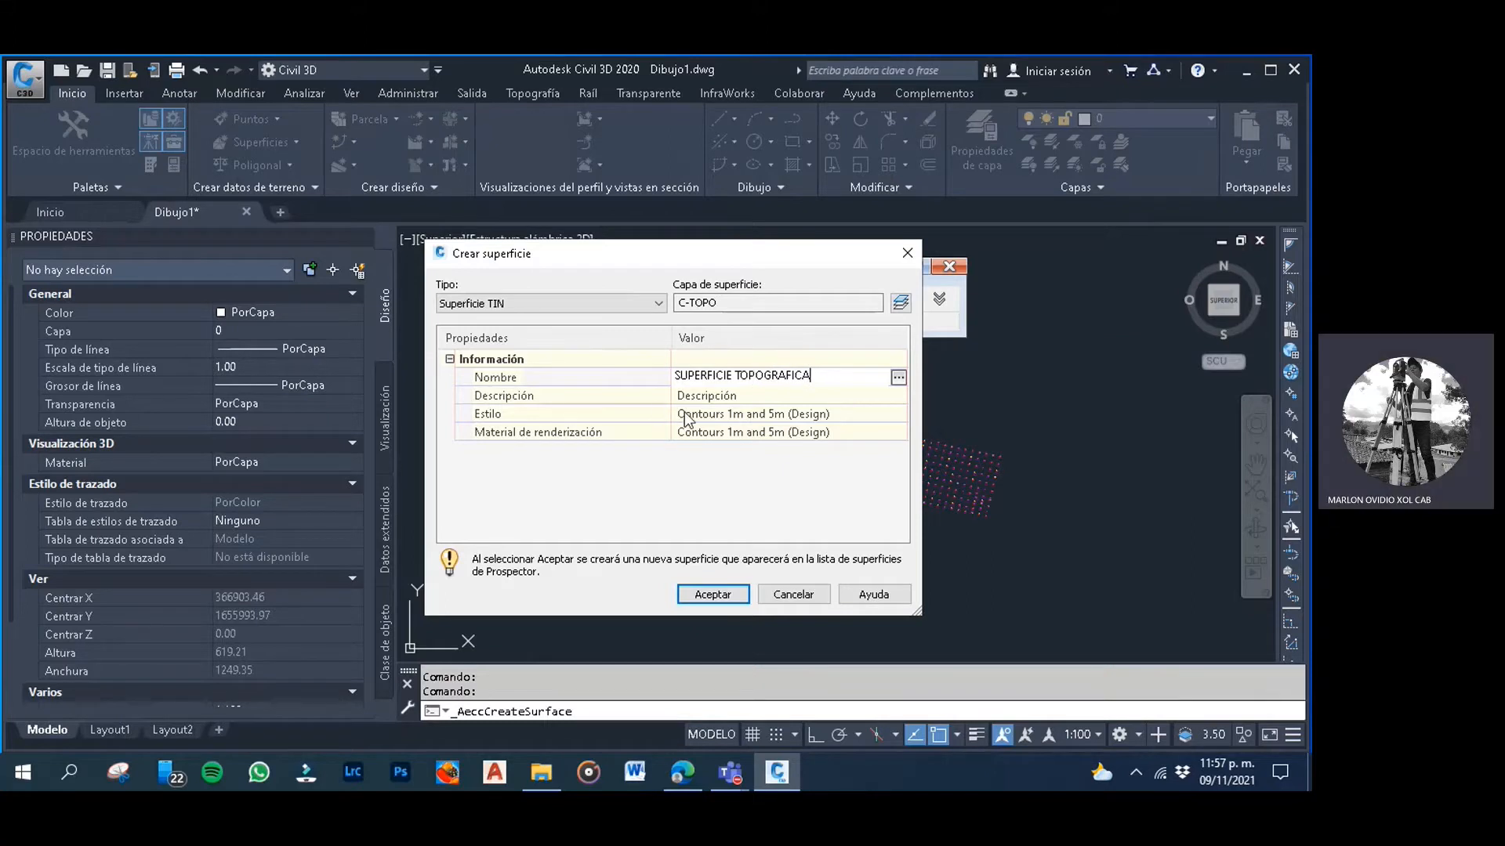
{"action": "key", "text": "Return"}
Confirm Contours 1m and 5m (Design) as the surface style and create the surface
{"action": "left_click", "coordinate": [709, 415]}
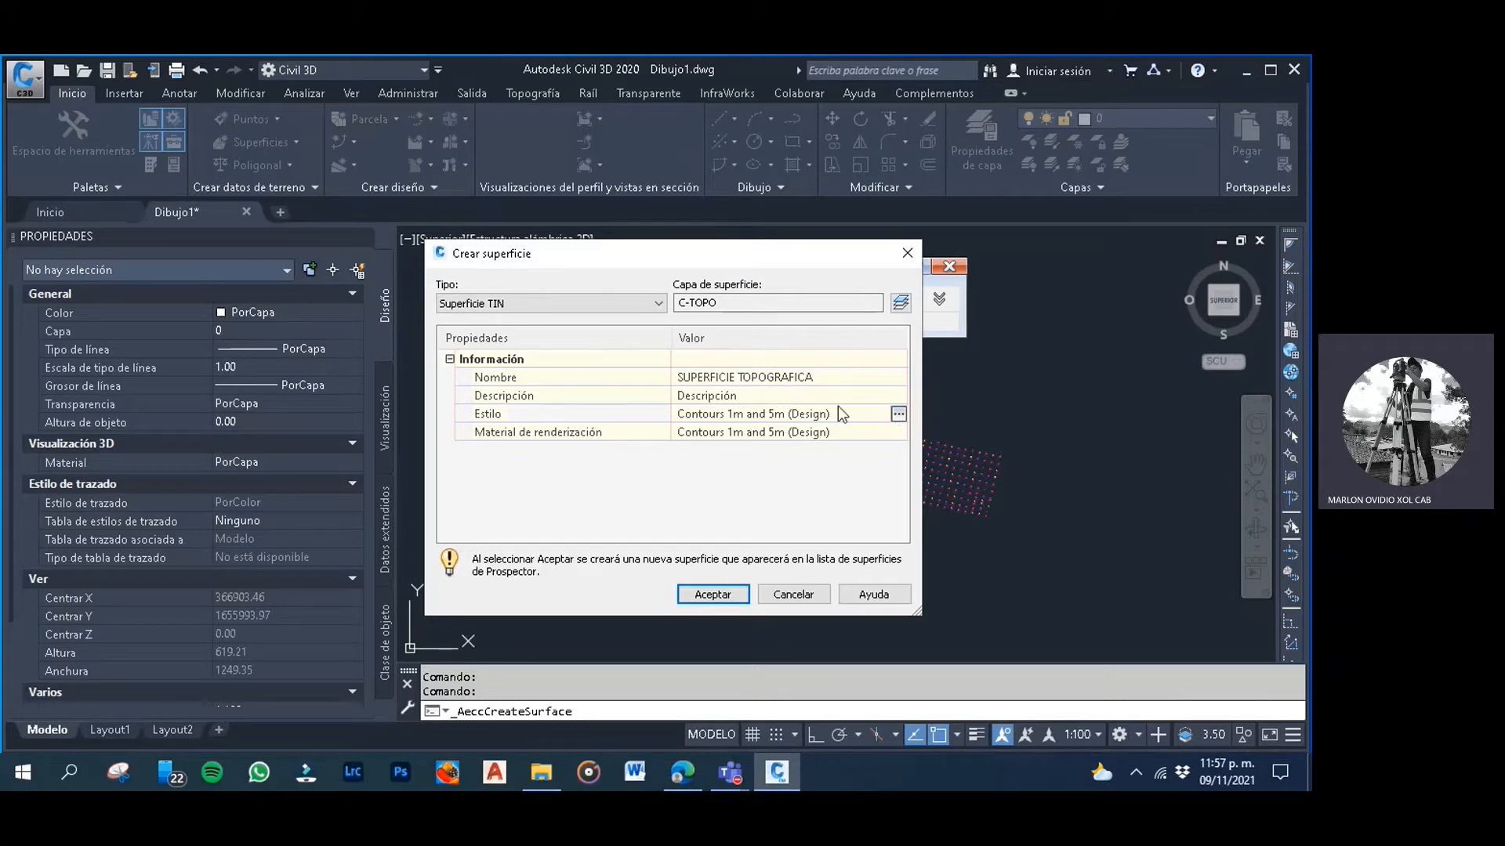
{"action": "left_click", "coordinate": [796, 416]}
{"action": "left_click", "coordinate": [884, 416]}
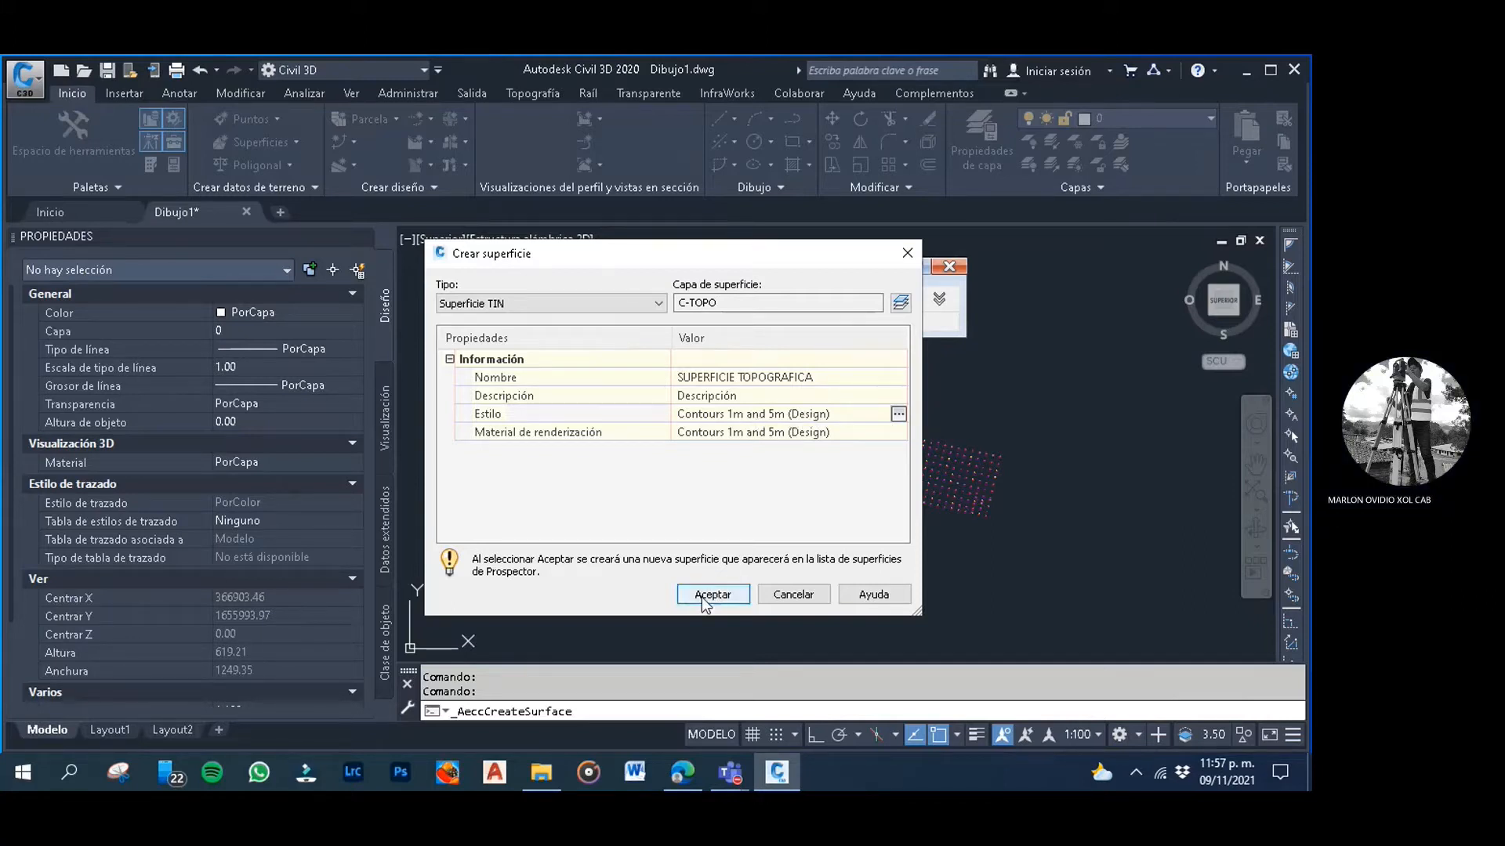
{"action": "left_click", "coordinate": [899, 413]}
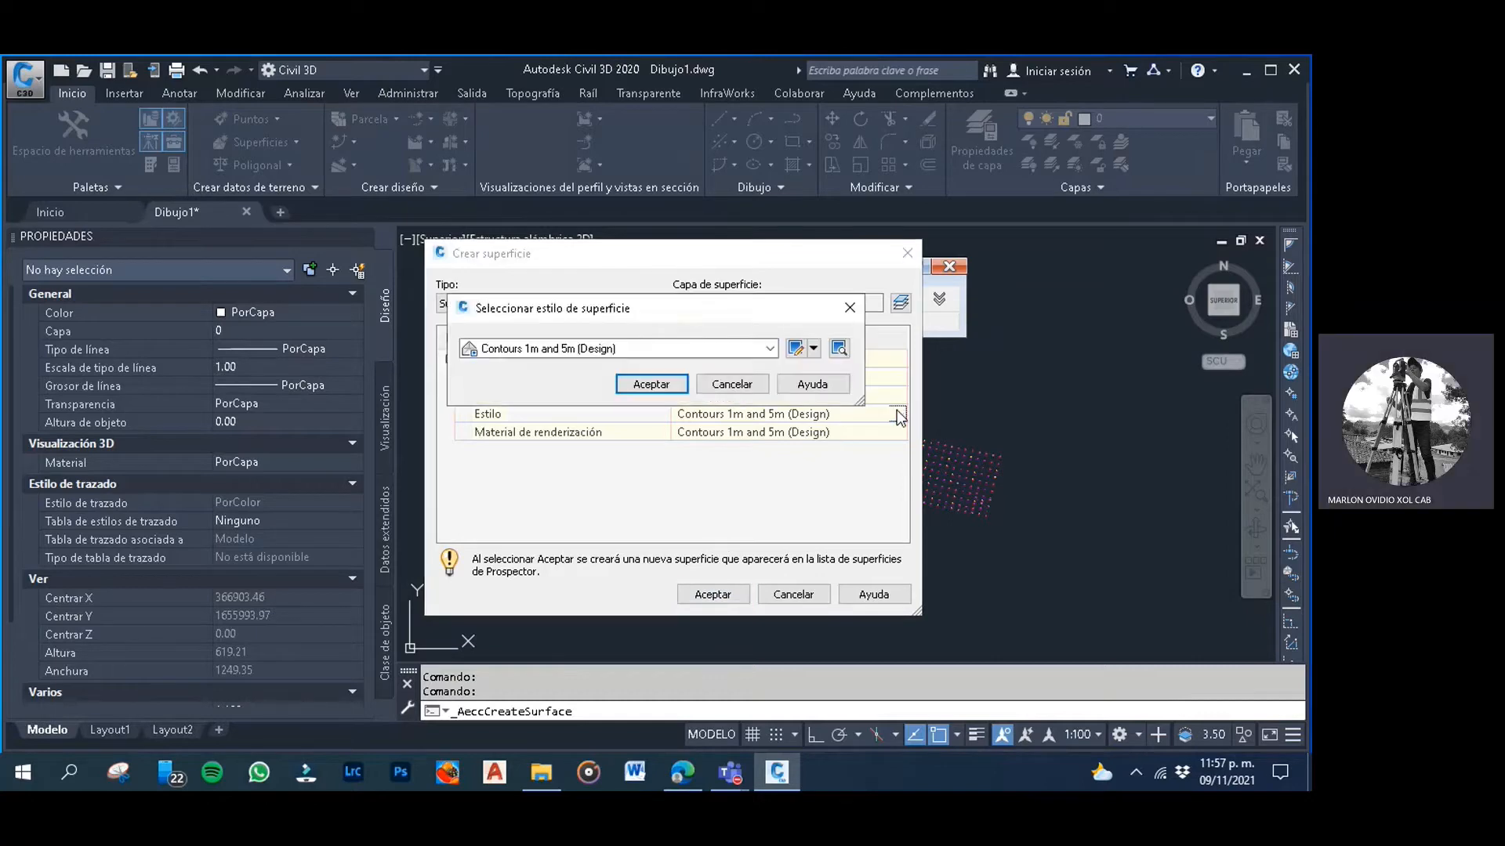
{"action": "left_click", "coordinate": [651, 384]}
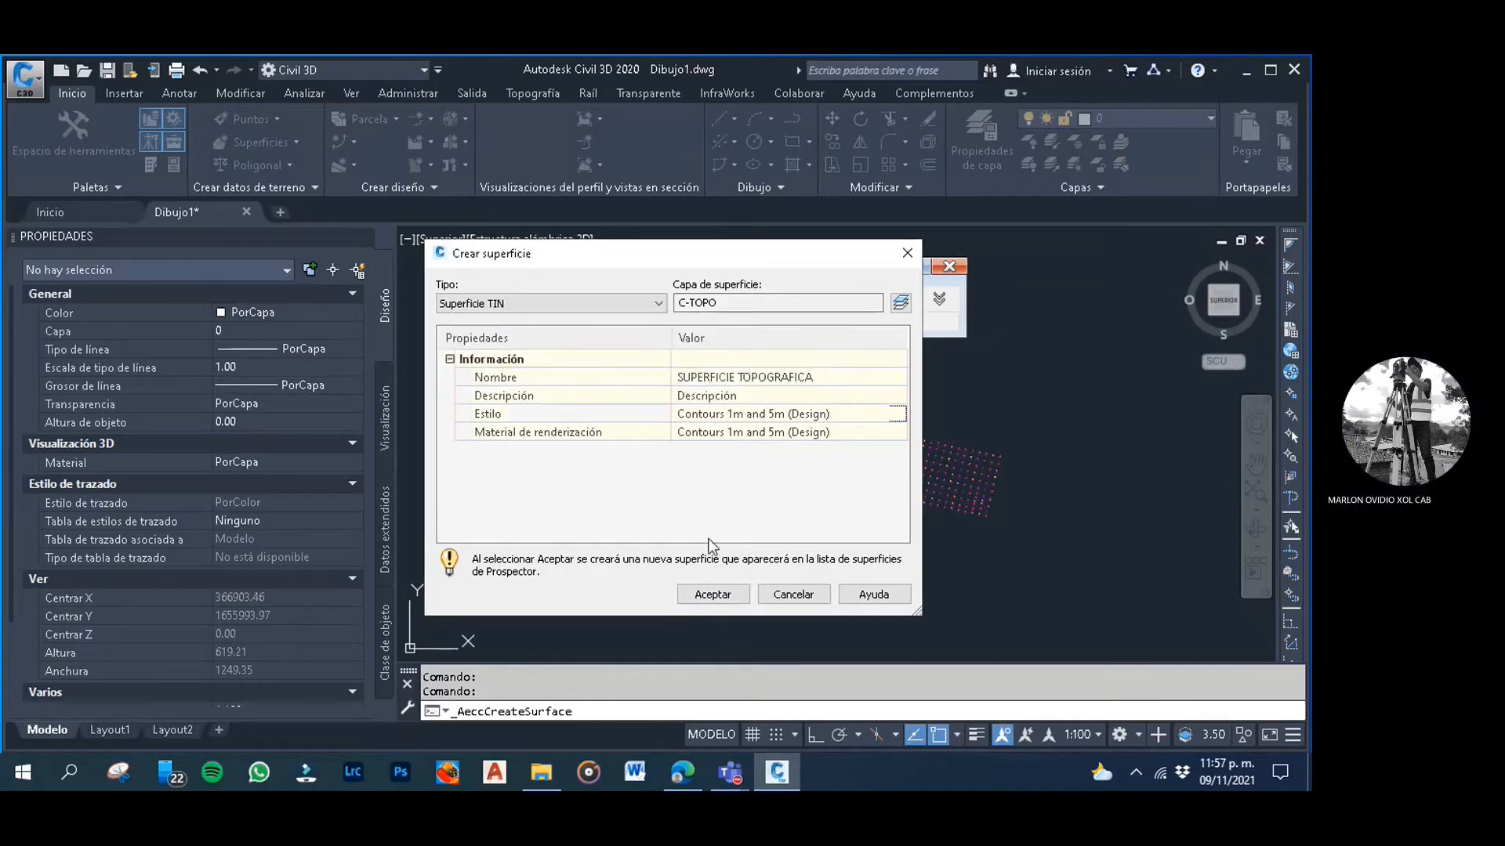
{"action": "left_click", "coordinate": [710, 596]}
{"action": "left_click", "coordinate": [651, 423]}
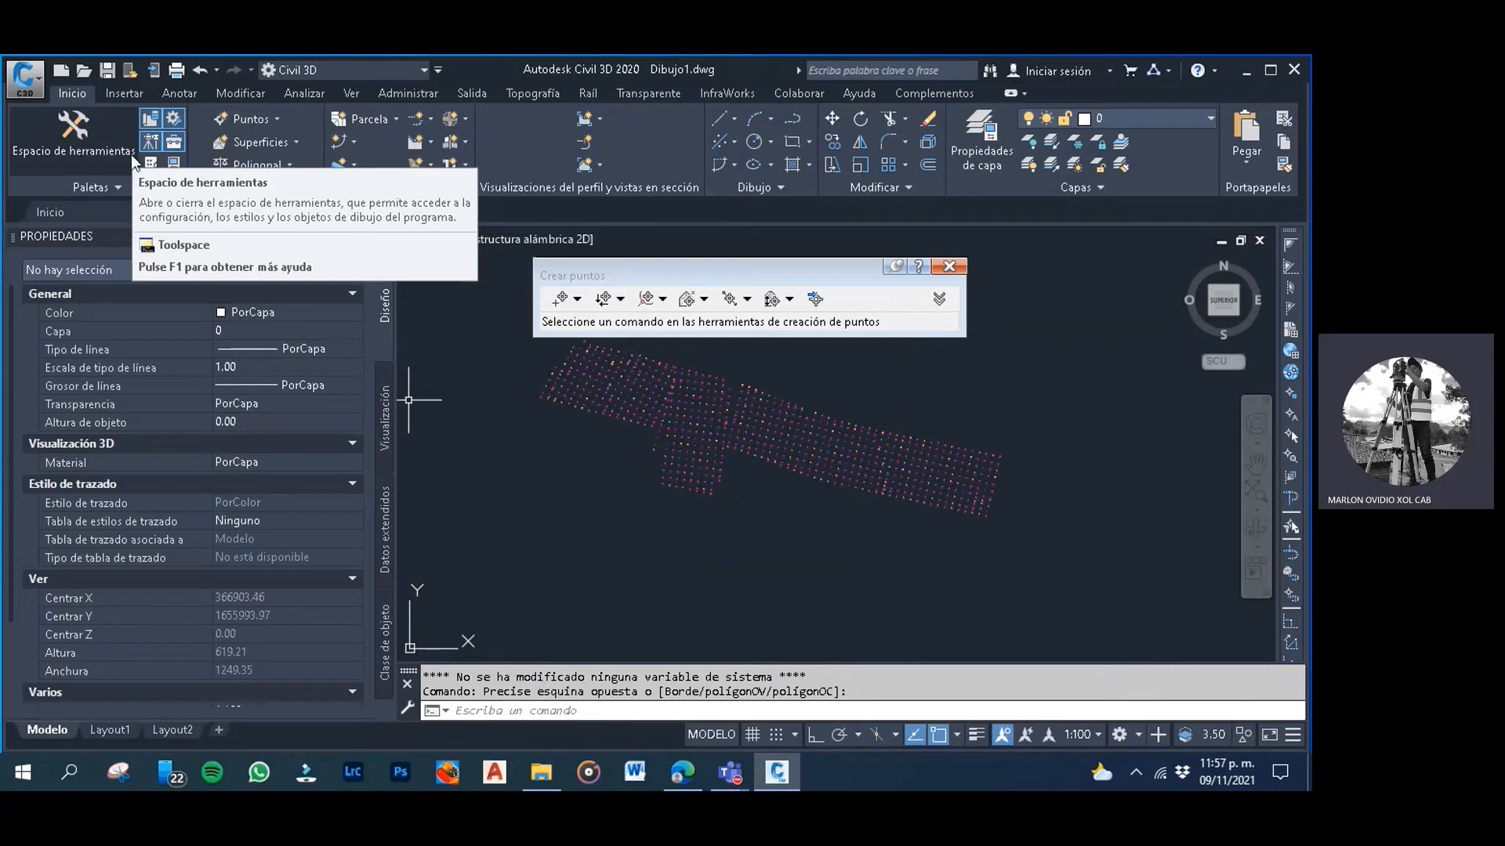
Open the Toolspace, close the Properties palette and show the drawing's Prospector tree
{"action": "left_click", "coordinate": [97, 134]}
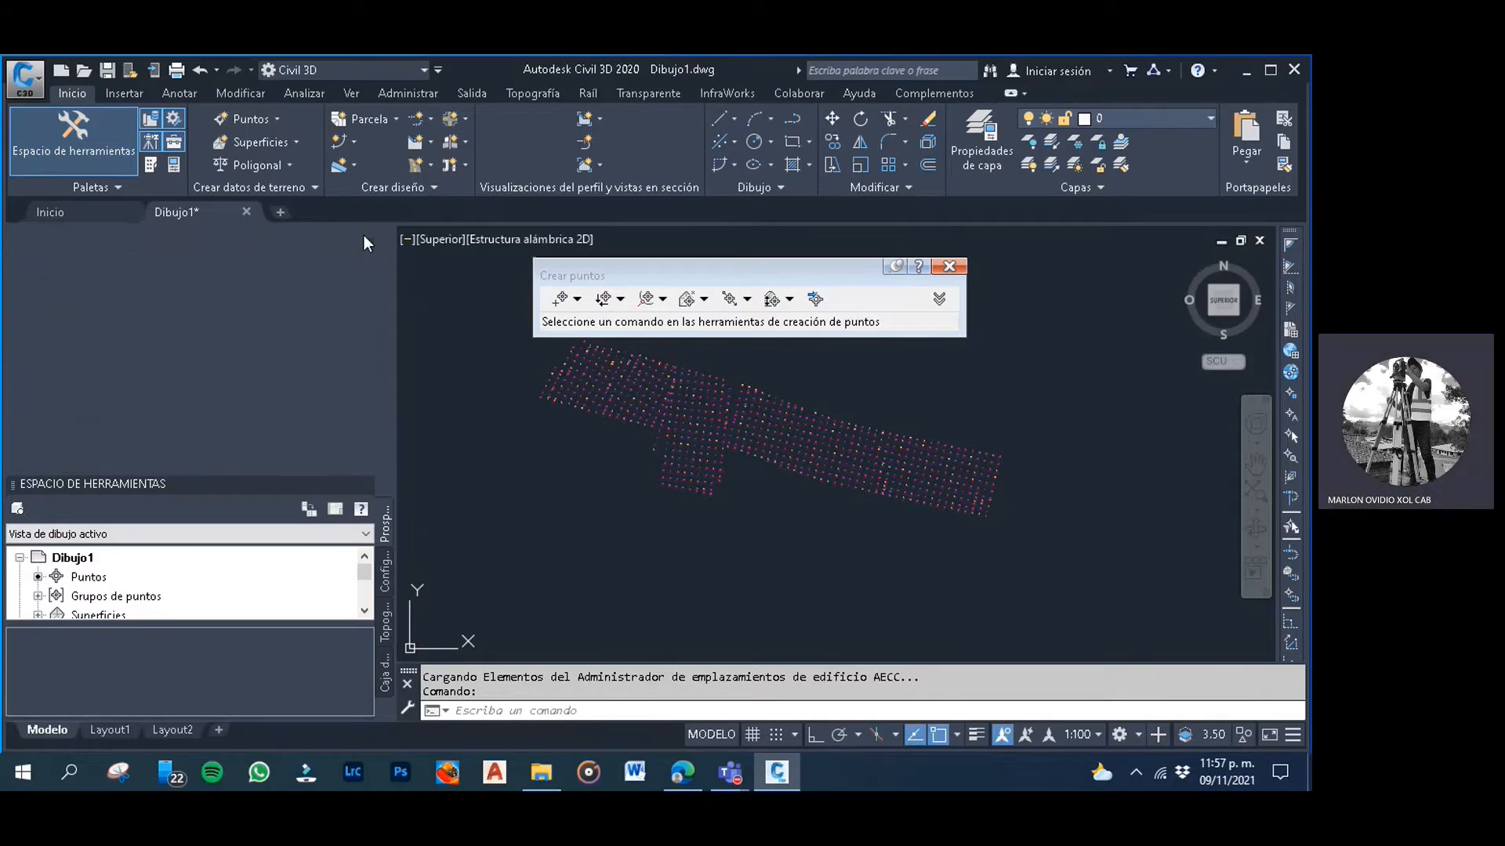
{"action": "left_click", "coordinate": [364, 235]}
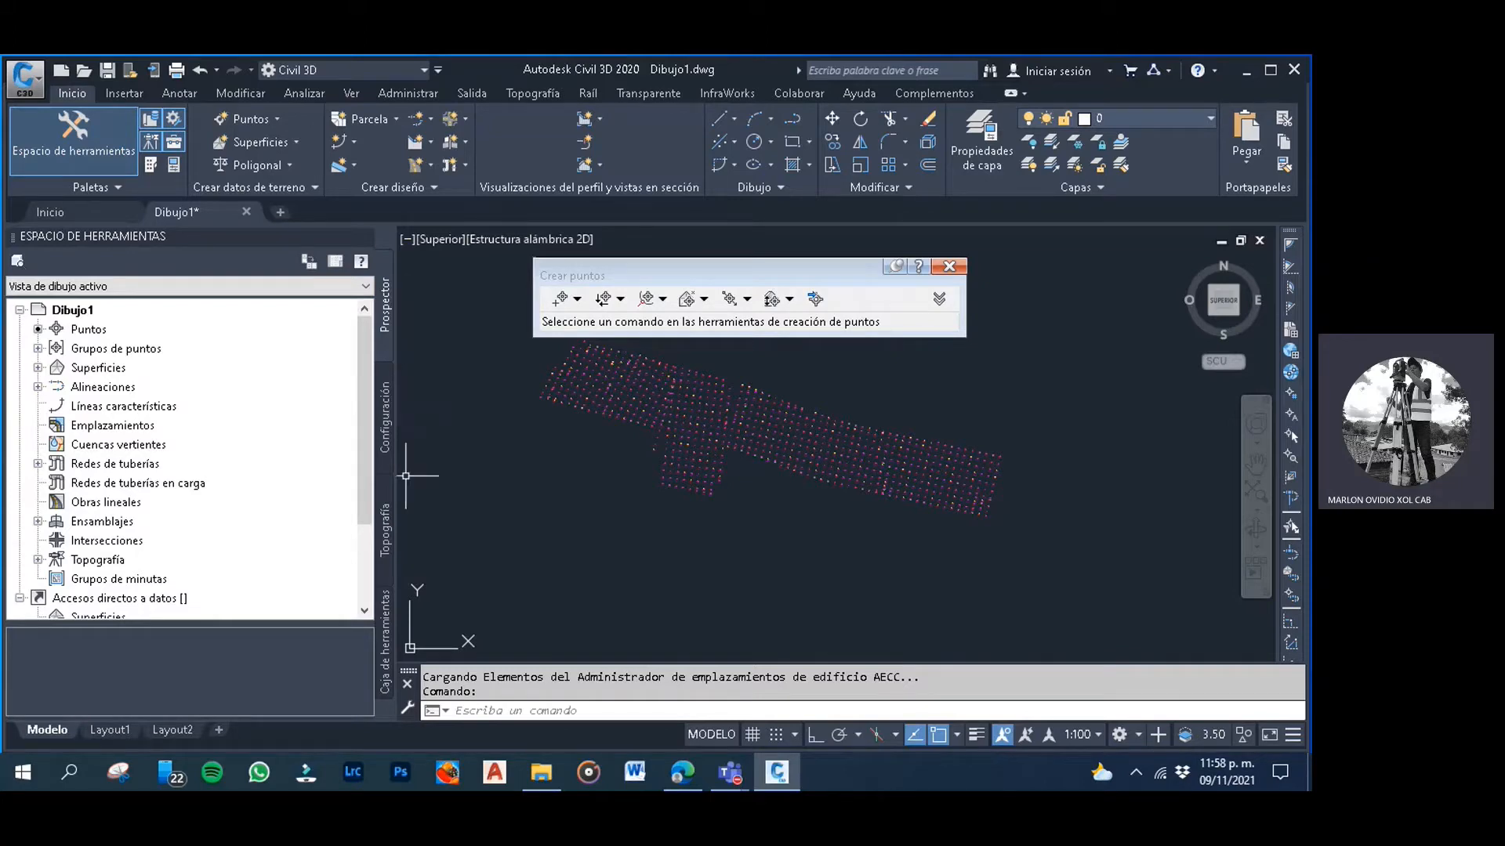
{"action": "left_click", "coordinate": [387, 398]}
{"action": "left_click", "coordinate": [387, 321]}
{"action": "left_click", "coordinate": [451, 316]}
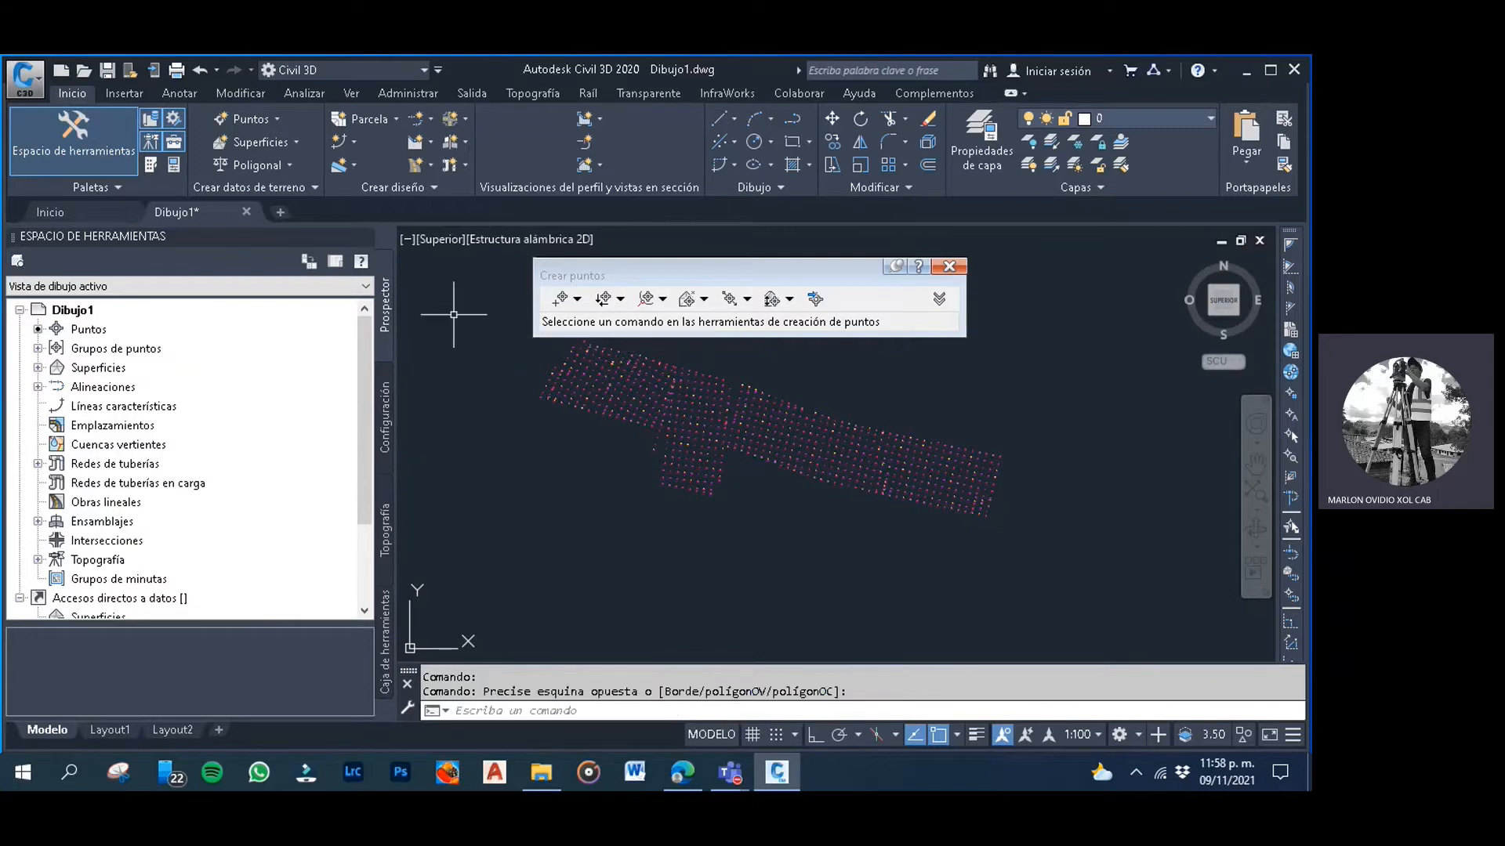
Expand SUPERFICIE TOPOGRAFICA in the Prospector tree down to the items of its Definition
{"action": "left_click", "coordinate": [37, 368]}
{"action": "right_click", "coordinate": [138, 387]}
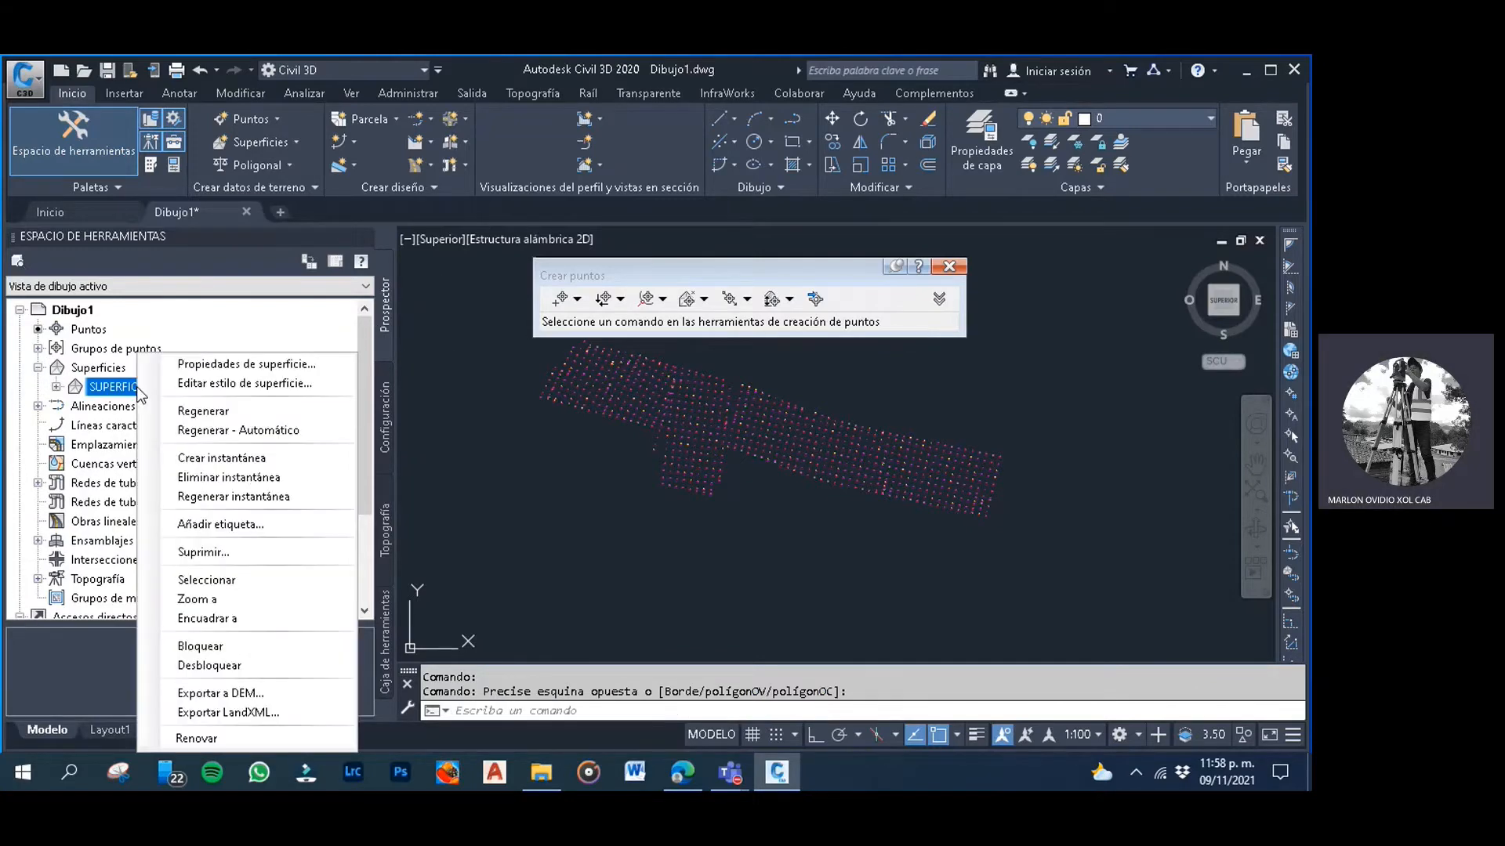
{"action": "left_click", "coordinate": [72, 394]}
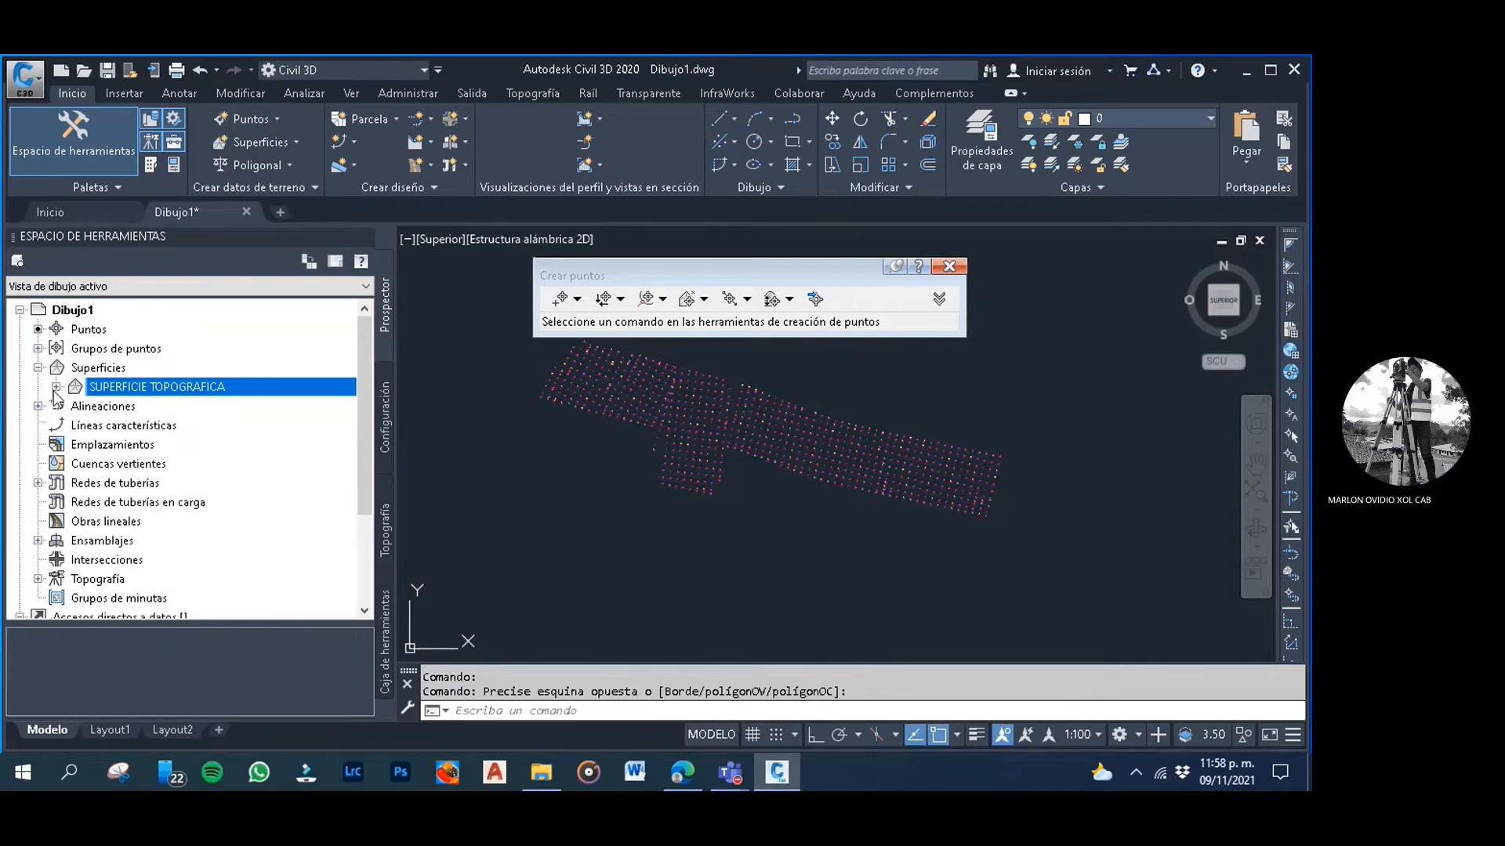
{"action": "left_click", "coordinate": [56, 388]}
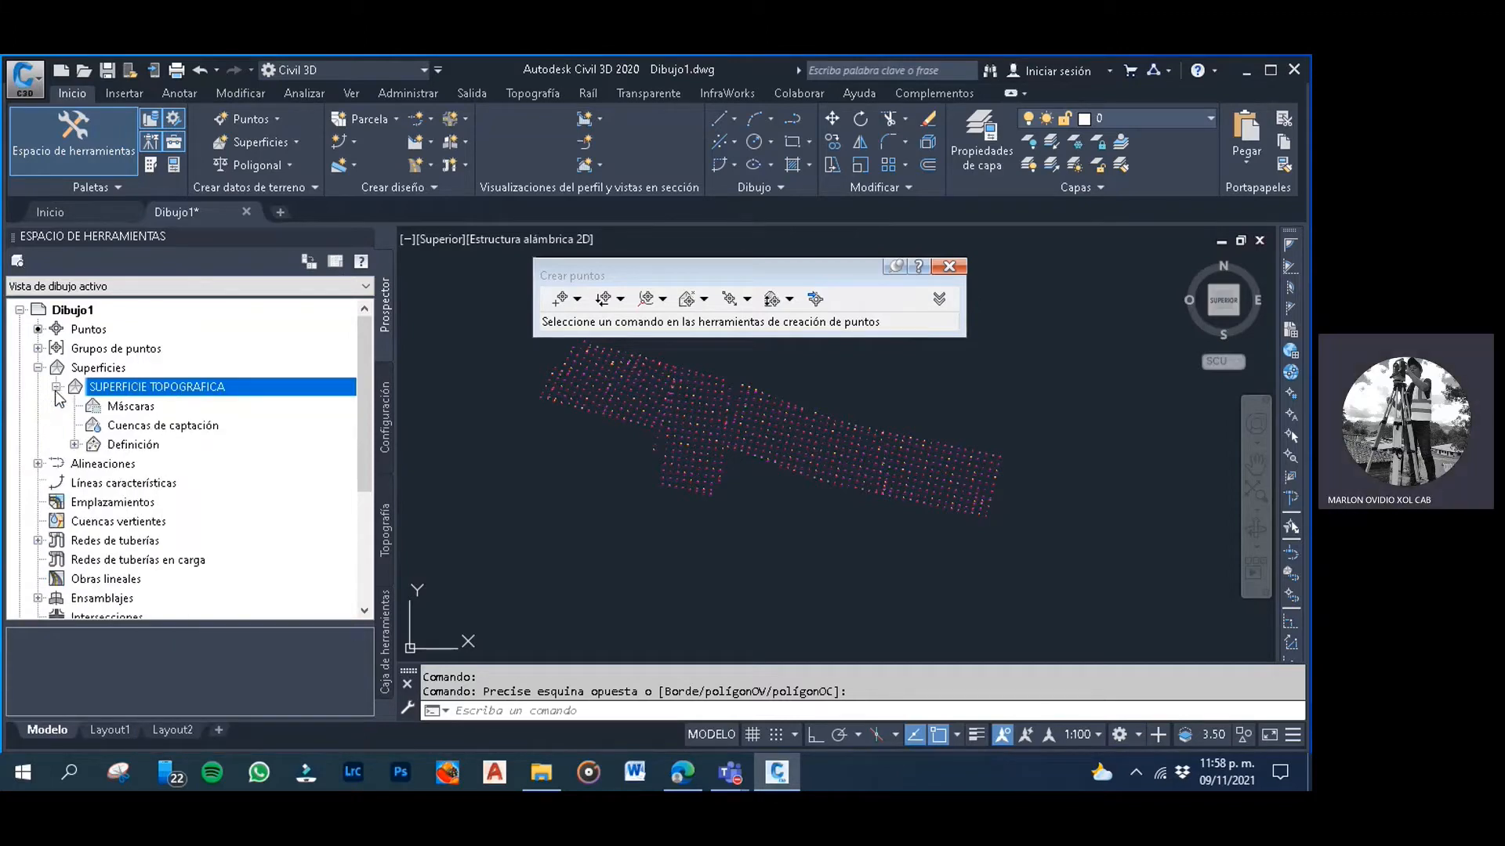
{"action": "left_click", "coordinate": [75, 444]}
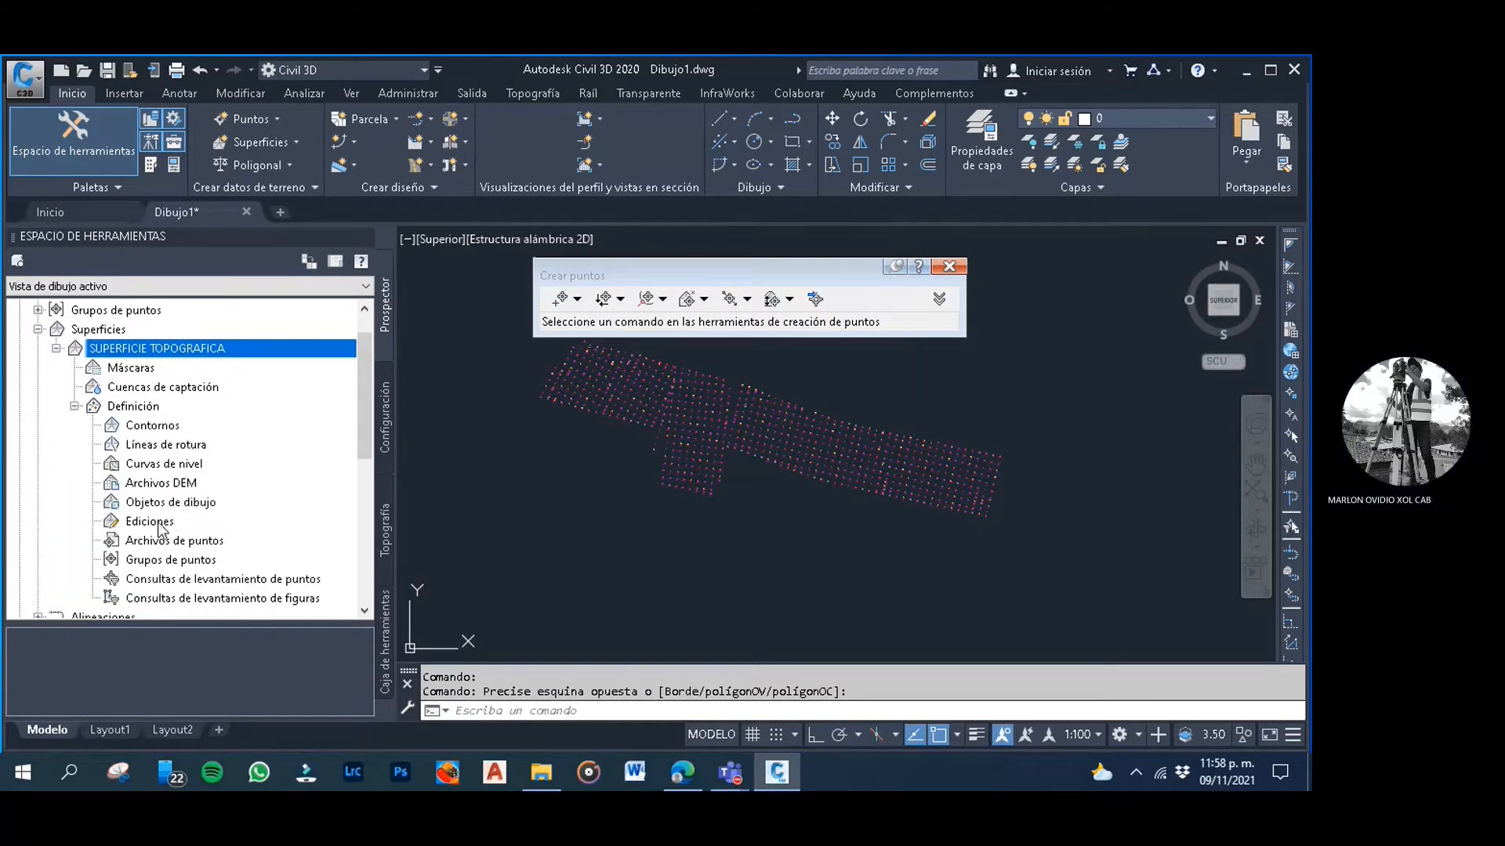
Add the survey point group whose name starts with GRUPO DE PUNTOS TO to the definition of SUPERFICIE TOPOGRAFICA and apply it
{"action": "right_click", "coordinate": [159, 561]}
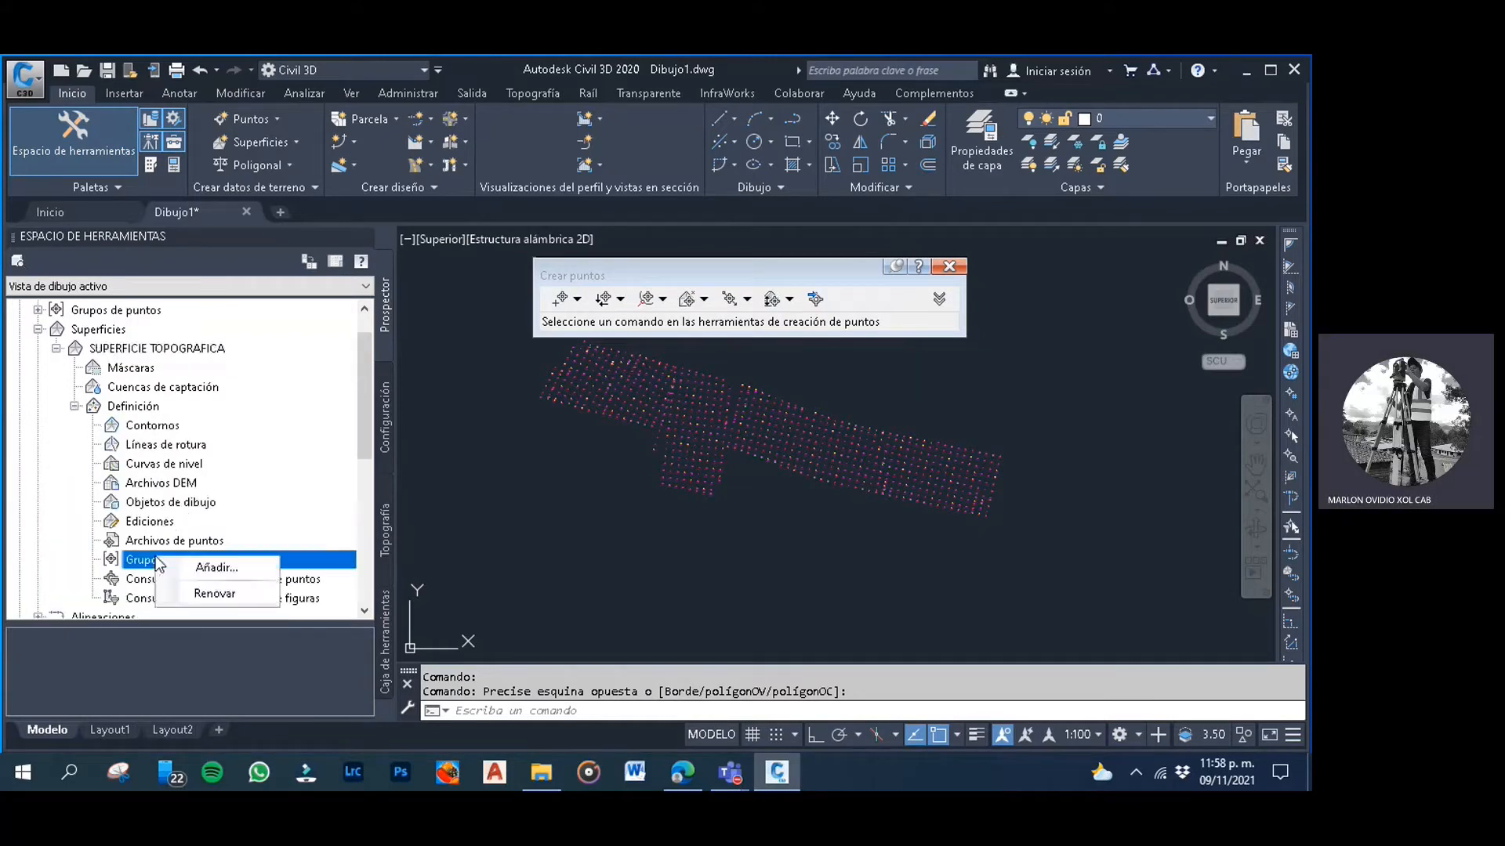
{"action": "left_click", "coordinate": [211, 569]}
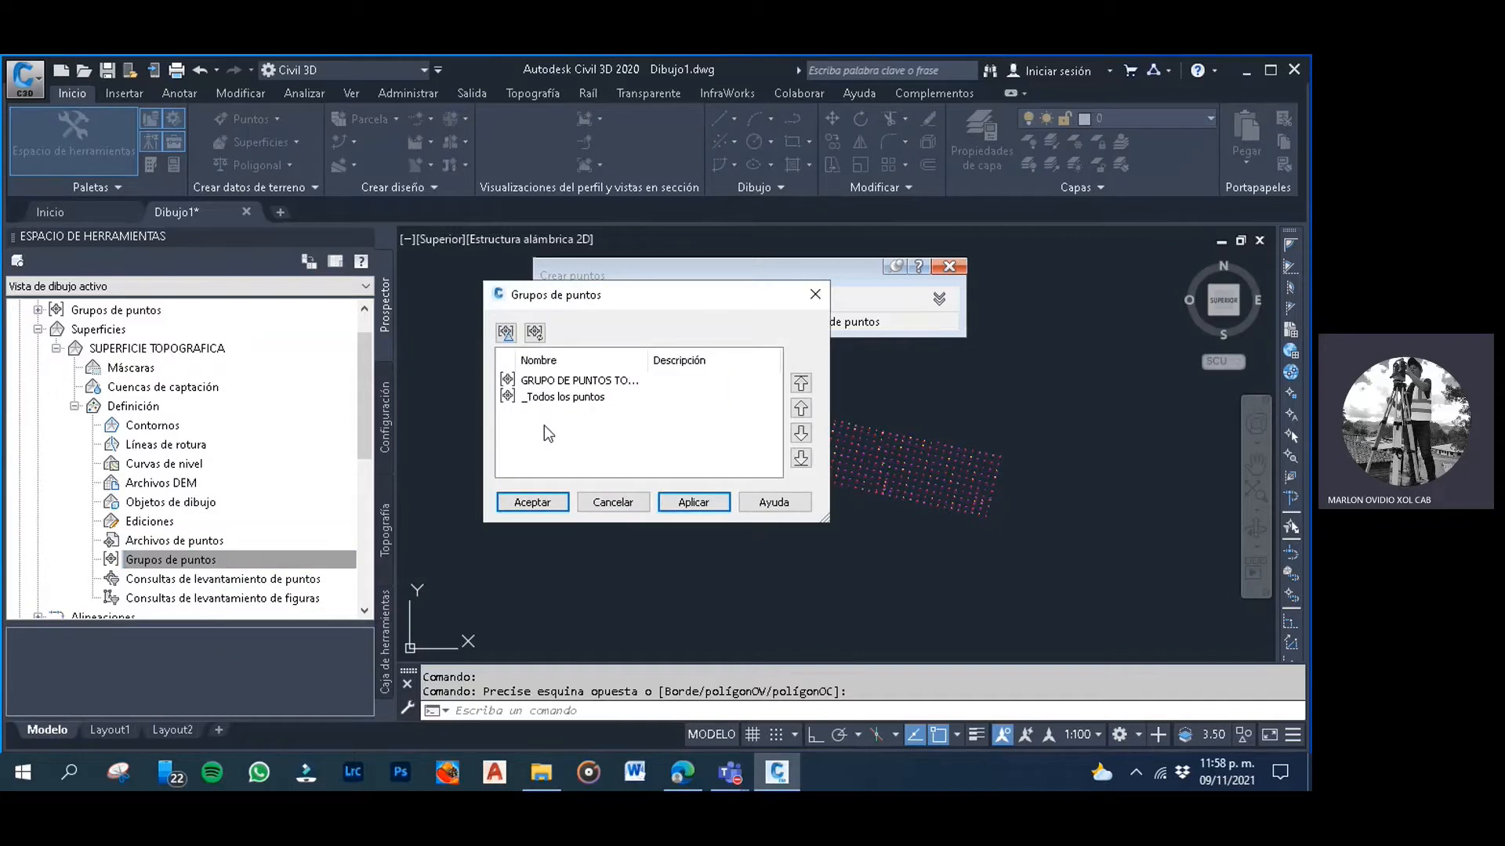
{"action": "left_click", "coordinate": [593, 381]}
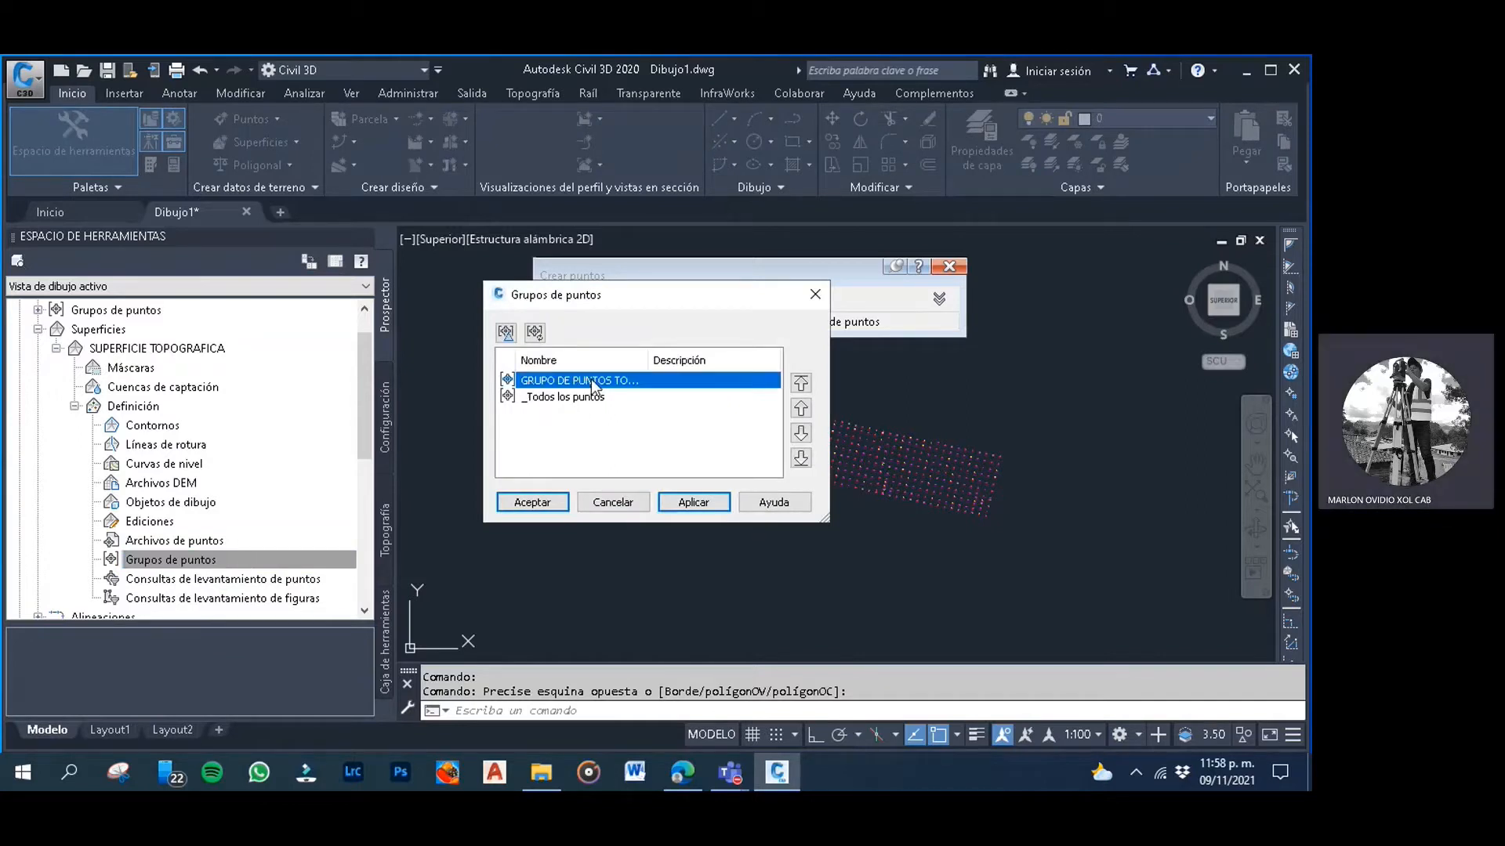
{"action": "left_click", "coordinate": [694, 506]}
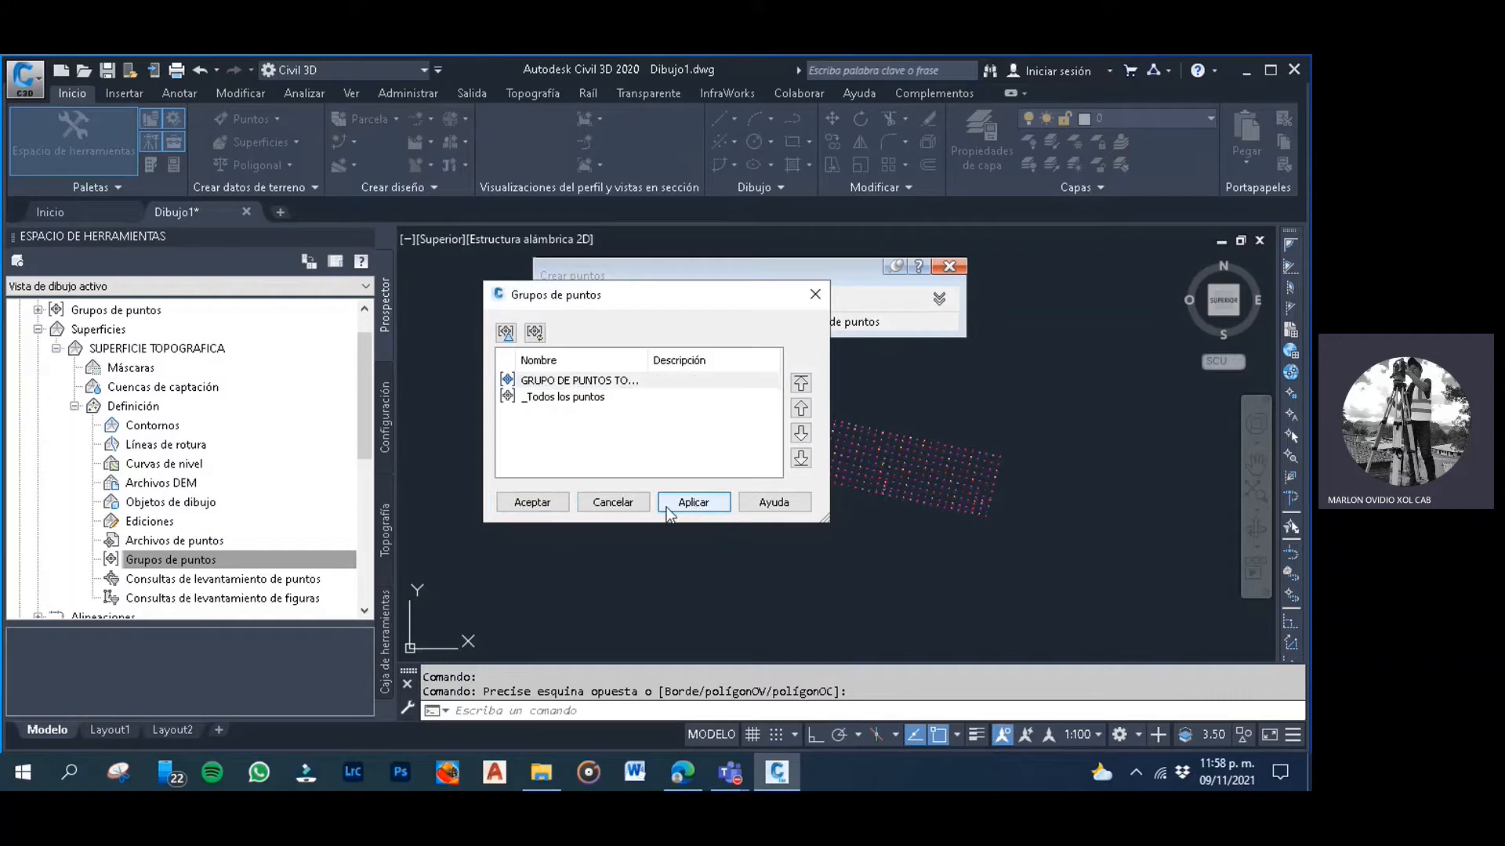
{"action": "left_click", "coordinate": [546, 508]}
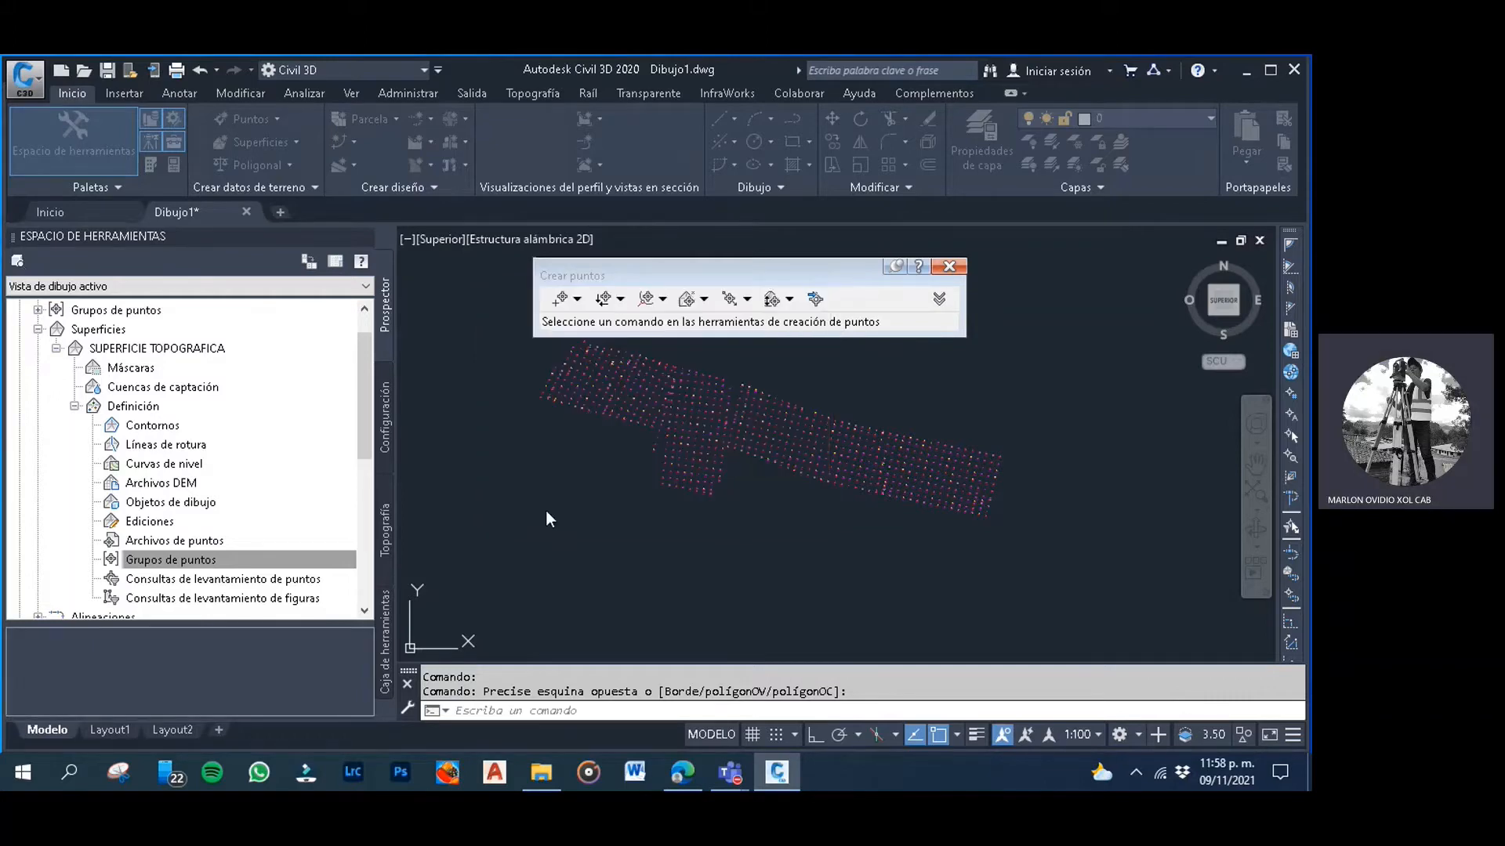
{"action": "left_click", "coordinate": [573, 513]}
{"action": "left_click", "coordinate": [519, 471]}
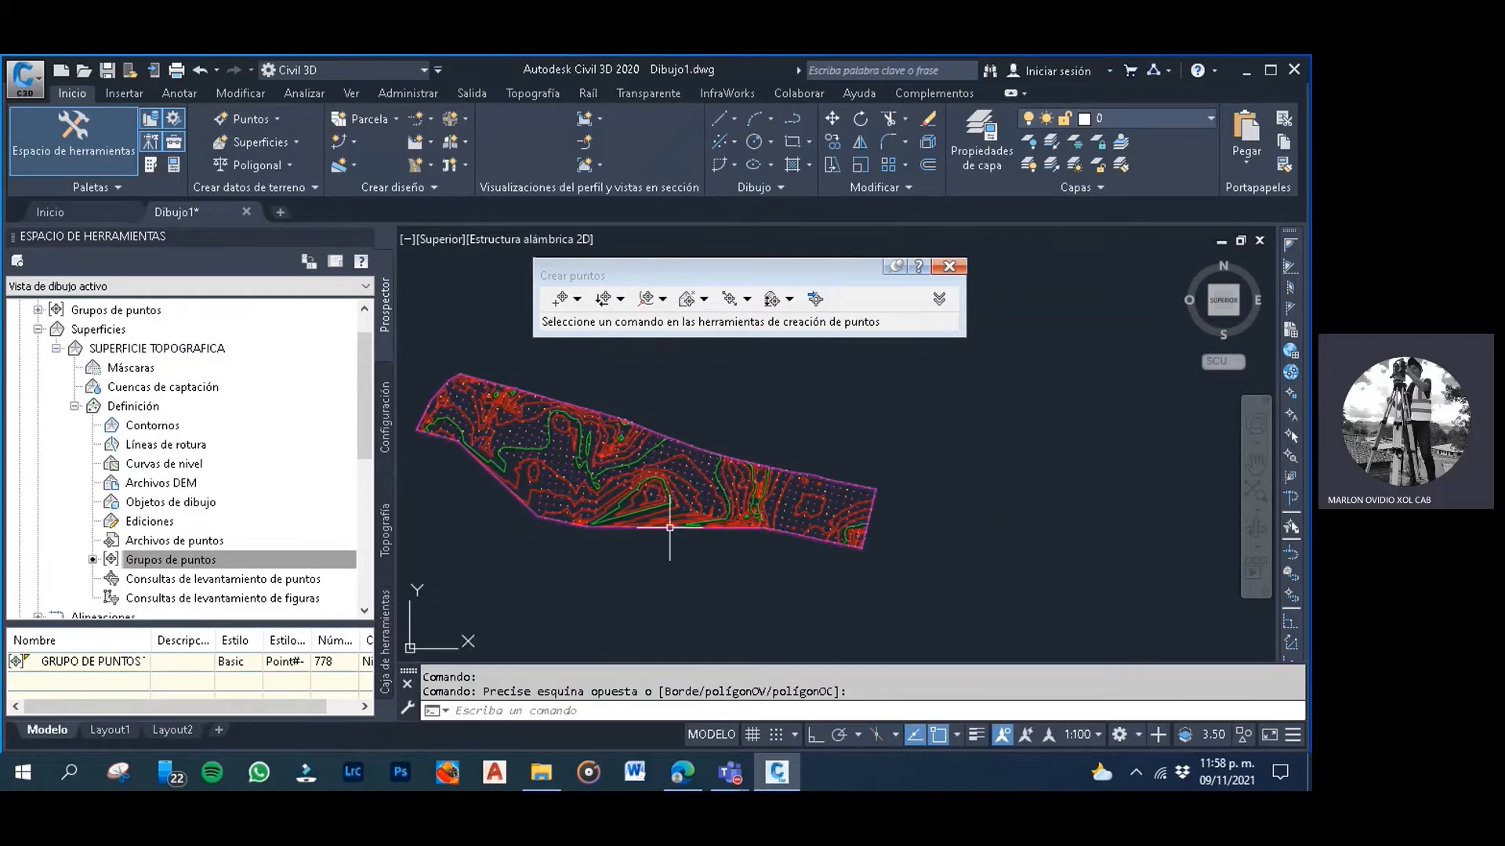
Examine the generated contours across the surface, especially along the long straight stretch of its southern boundary
{"action": "scroll", "coordinate": [665, 531], "scroll_direction": "up", "scroll_amount": 3}
{"action": "middle_click_drag", "start_coordinate": [651, 497], "coordinate": [696, 478]}
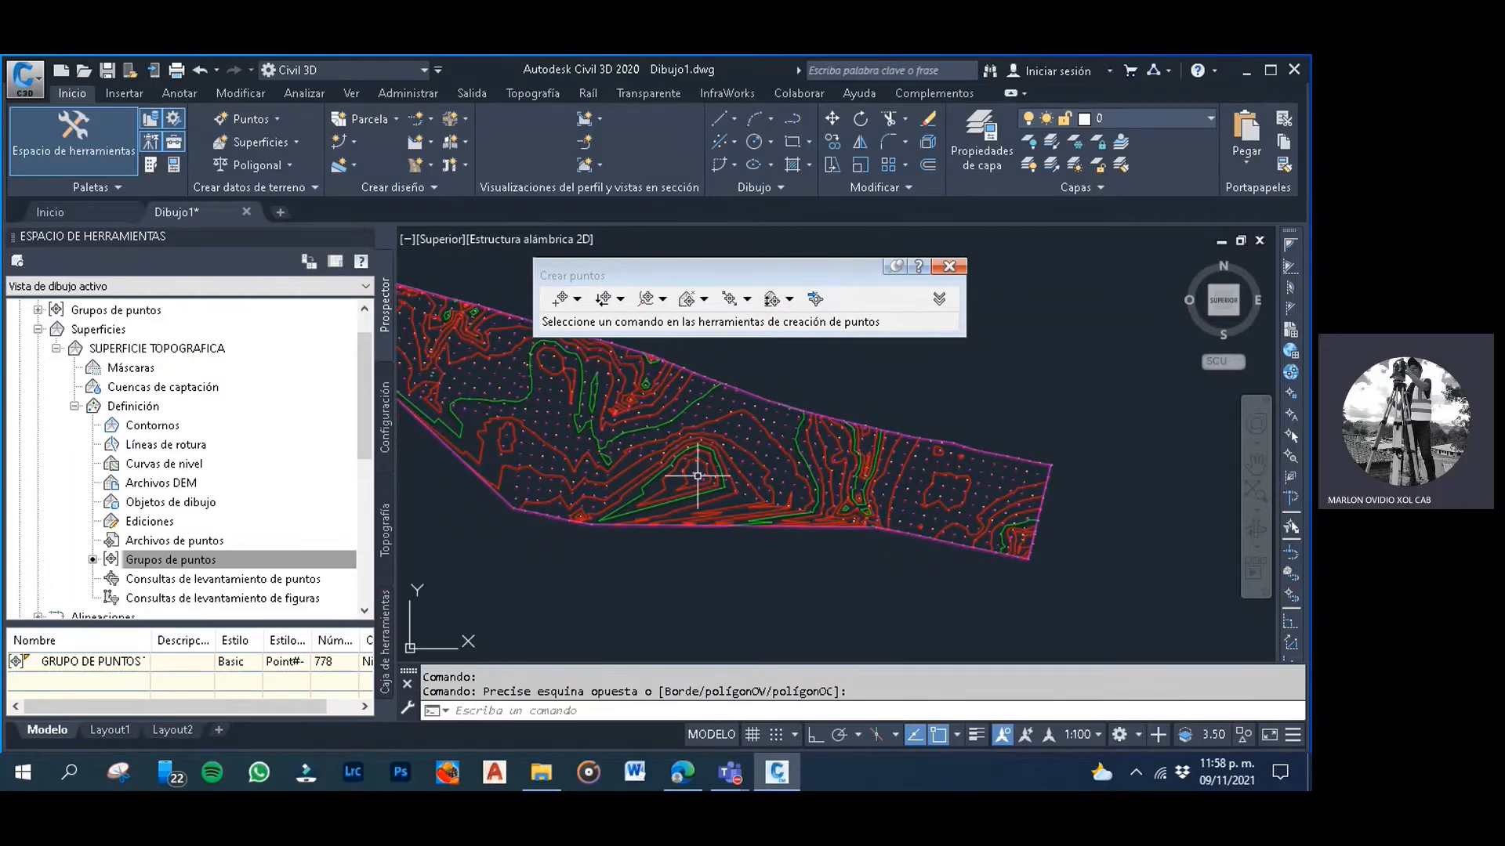
{"action": "scroll", "coordinate": [696, 476], "scroll_direction": "up", "scroll_amount": 2}
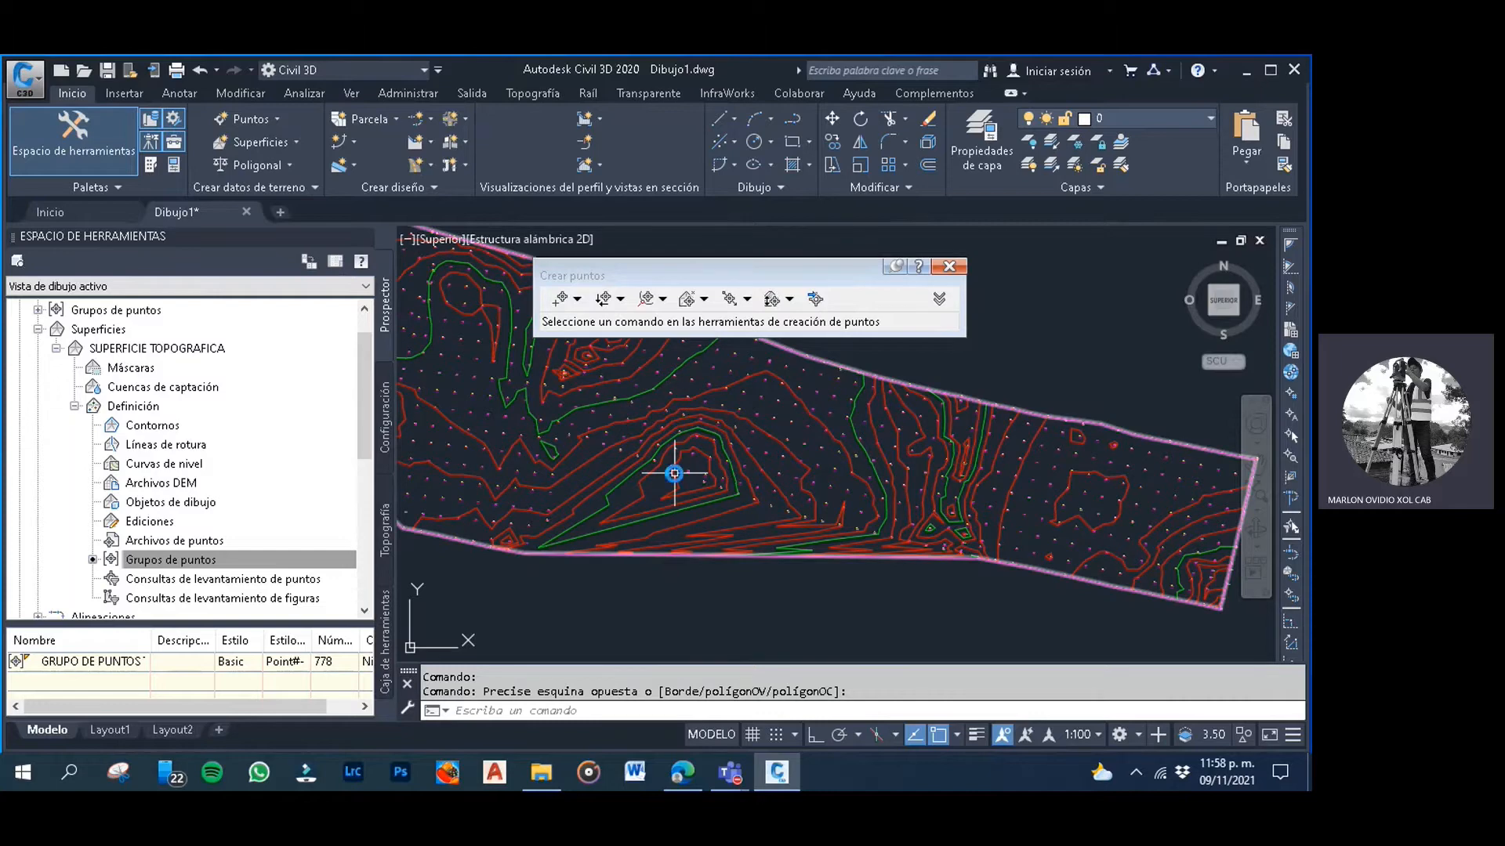
{"action": "scroll", "coordinate": [705, 466], "scroll_direction": "down", "scroll_amount": 2}
{"action": "left_click", "coordinate": [788, 570]}
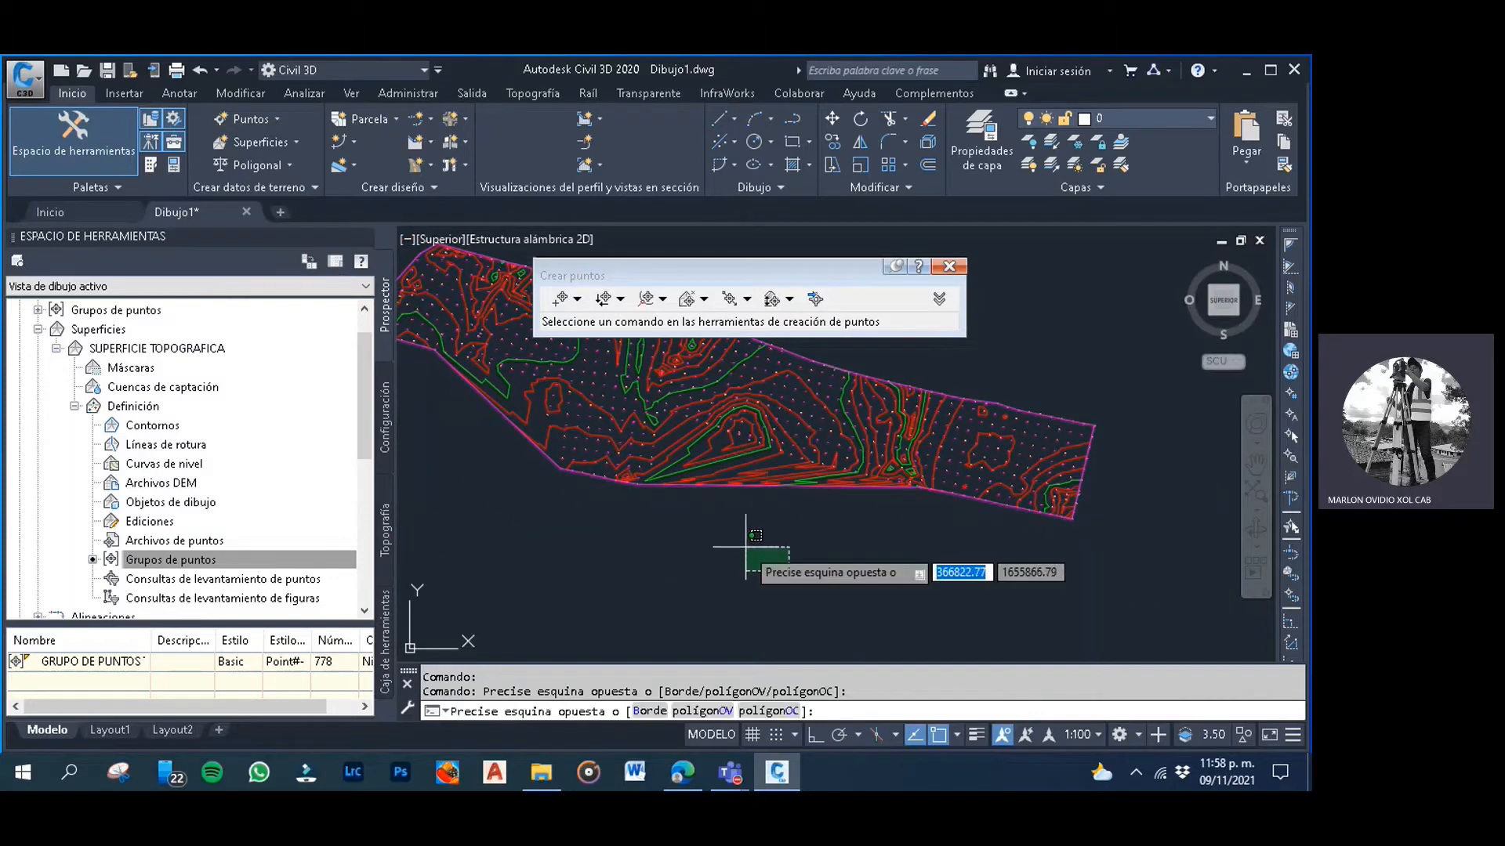
{"action": "left_click", "coordinate": [746, 538]}
{"action": "scroll", "coordinate": [745, 538], "scroll_direction": "down", "scroll_amount": 2}
{"action": "middle_click_drag", "start_coordinate": [745, 537], "coordinate": [786, 505]}
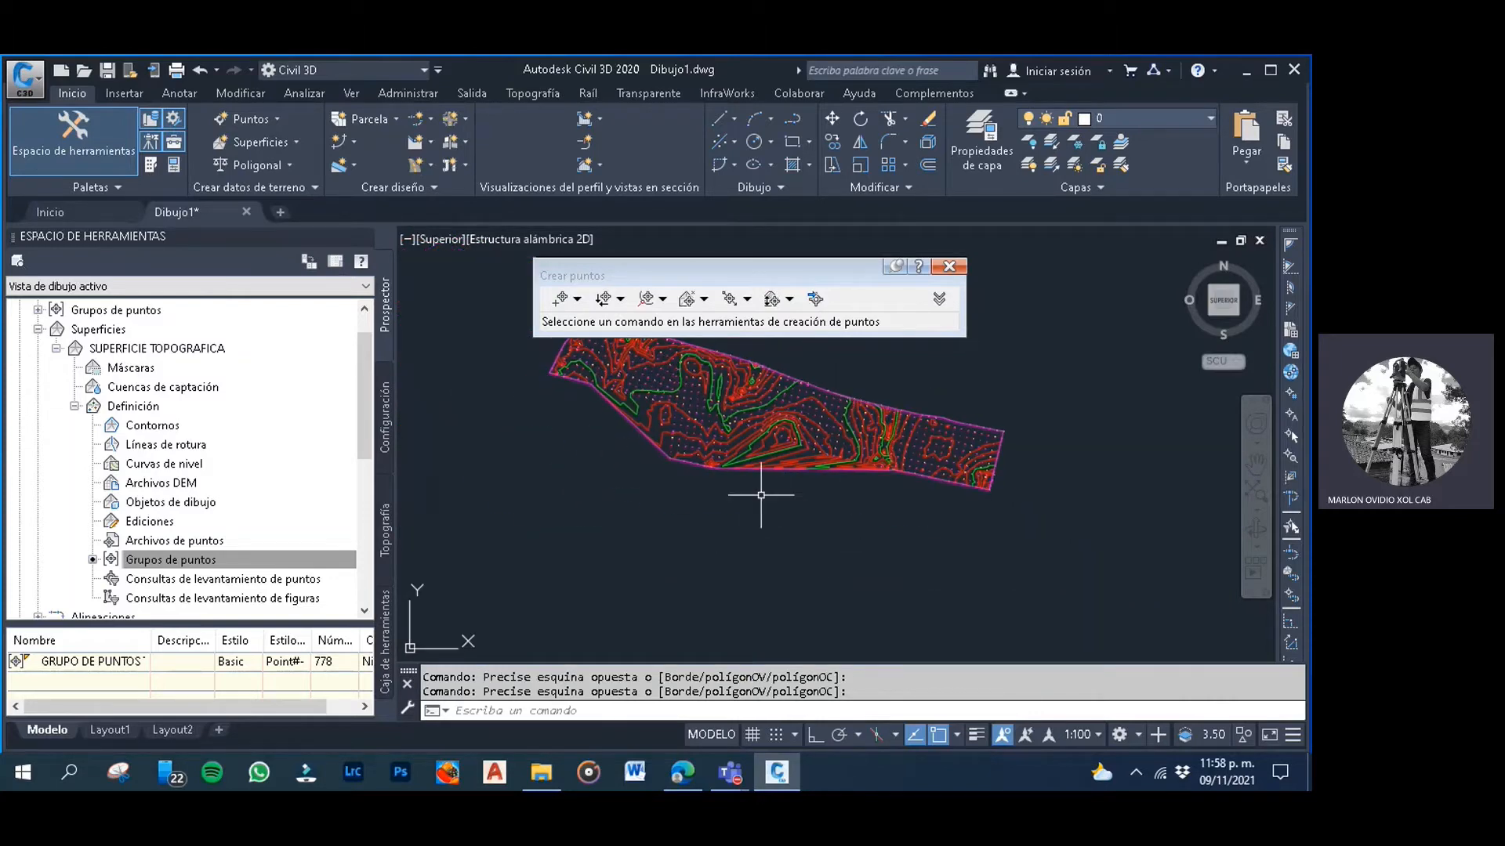
{"action": "left_click", "coordinate": [761, 495]}
{"action": "left_click", "coordinate": [692, 521]}
{"action": "scroll", "coordinate": [801, 478], "scroll_direction": "up", "scroll_amount": 4}
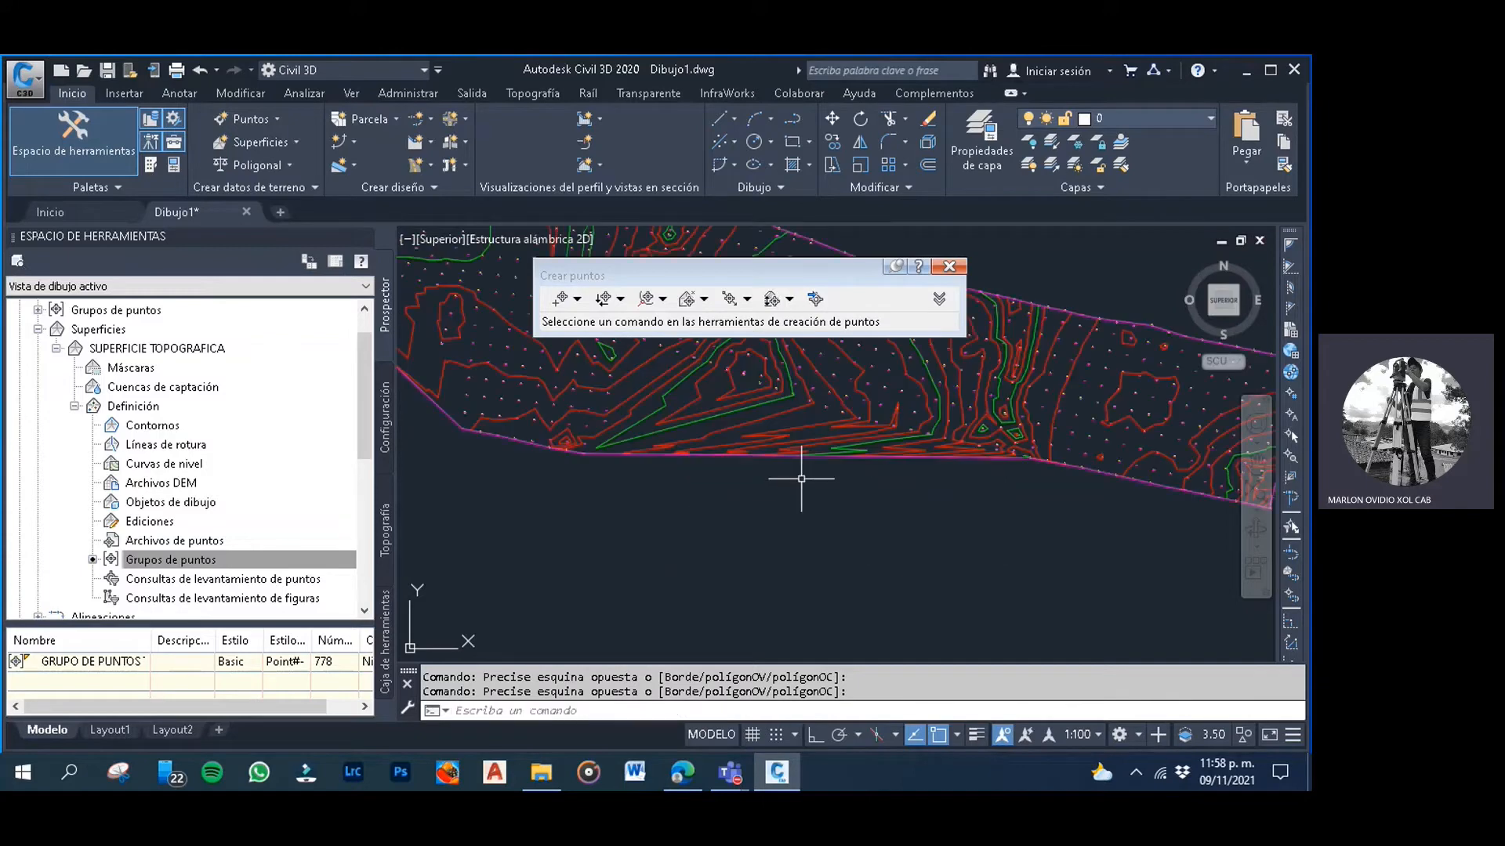
{"action": "scroll", "coordinate": [737, 517], "scroll_direction": "down", "scroll_amount": 2}
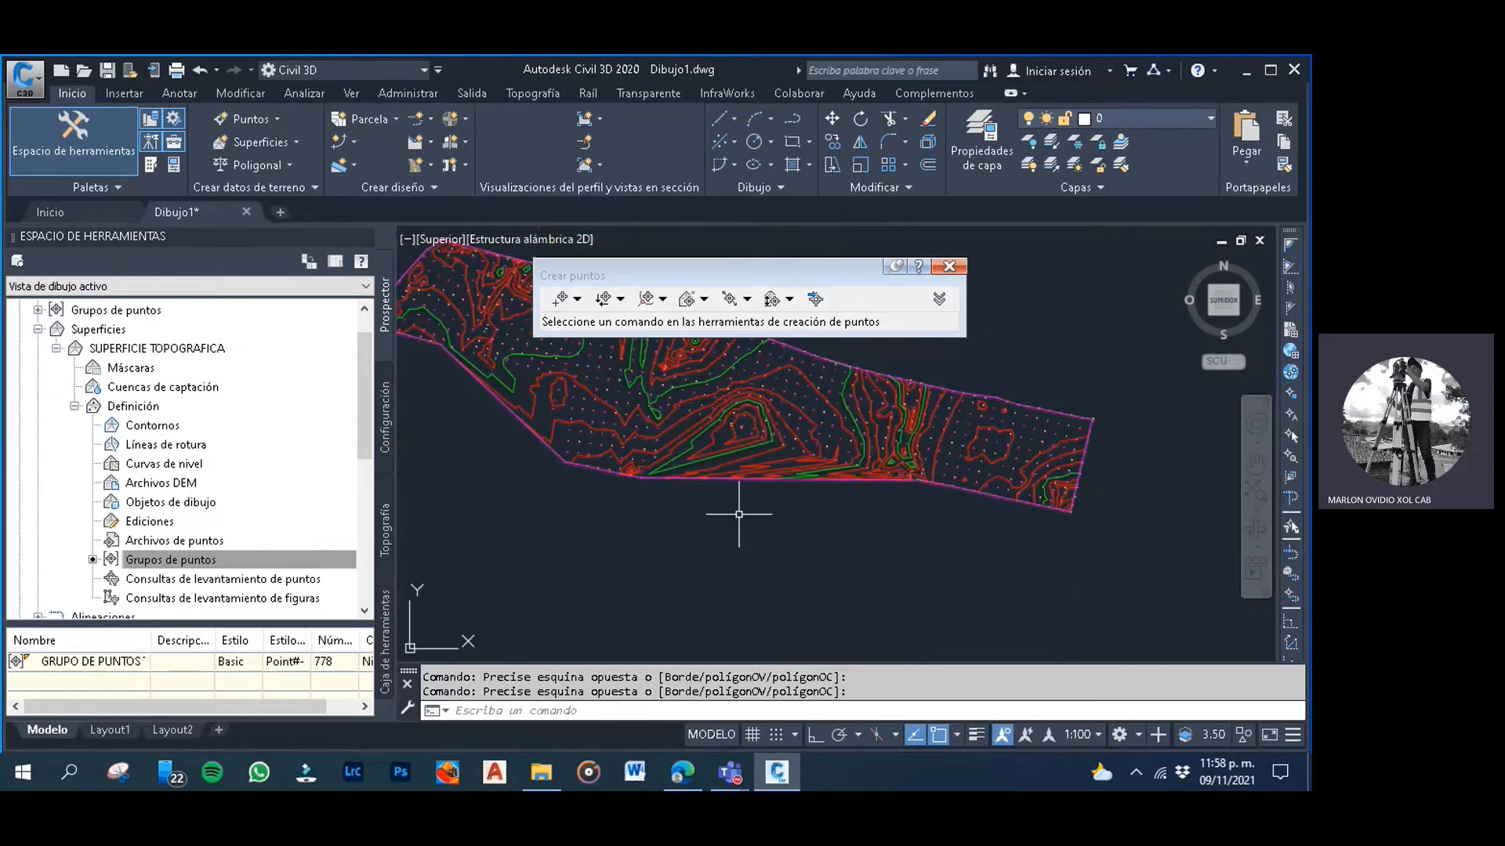
{"action": "middle_click_drag", "start_coordinate": [739, 514], "coordinate": [716, 489]}
{"action": "left_click", "coordinate": [779, 529]}
{"action": "left_click", "coordinate": [716, 499]}
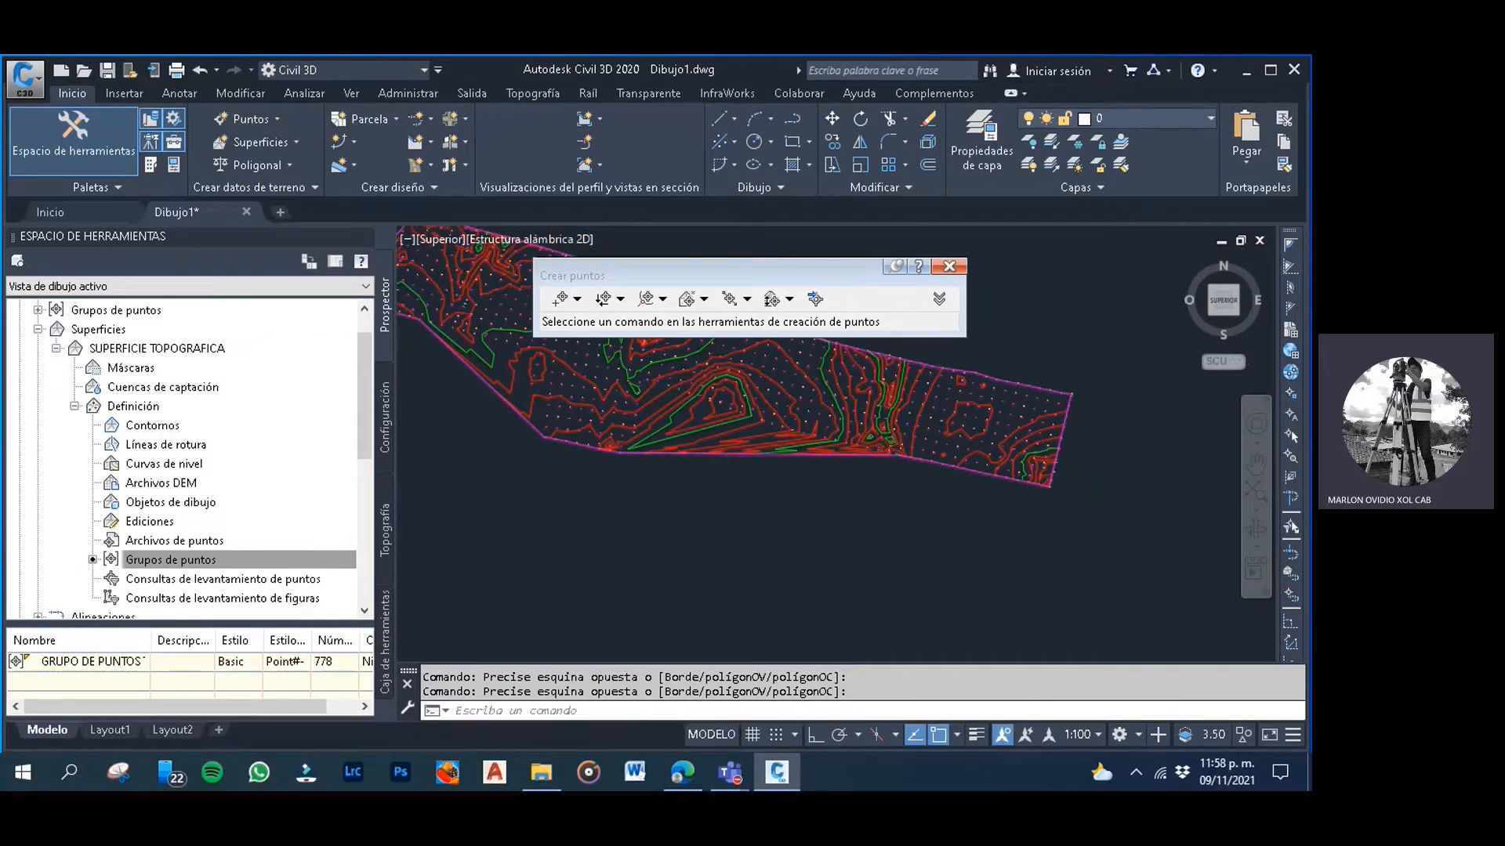
{"action": "scroll", "coordinate": [714, 439], "scroll_direction": "up", "scroll_amount": 2}
{"action": "left_click", "coordinate": [750, 510]}
{"action": "left_click", "coordinate": [739, 520]}
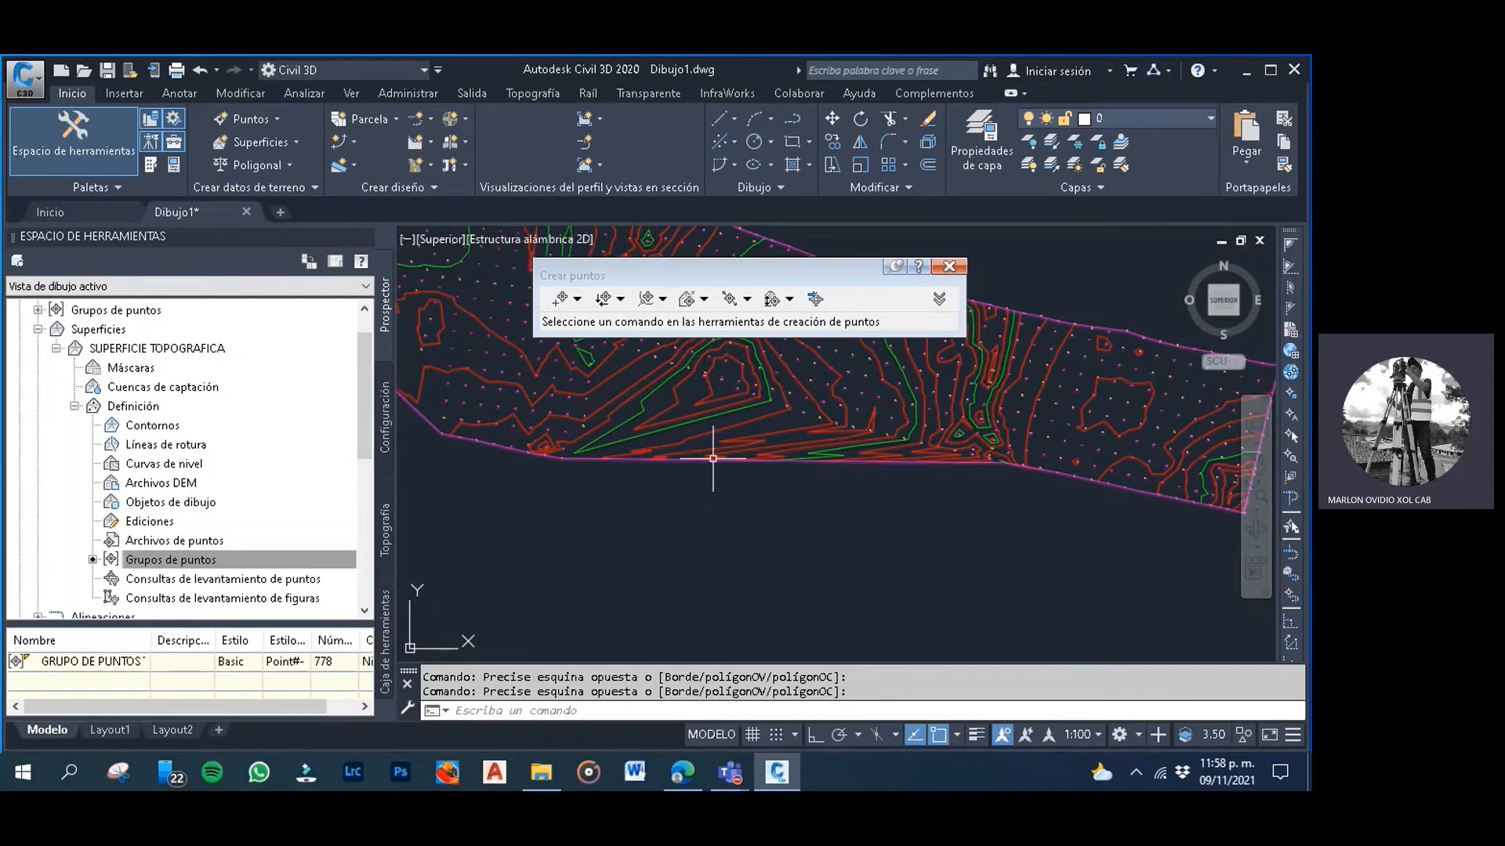
{"action": "middle_click_drag", "start_coordinate": [714, 459], "coordinate": [716, 476]}
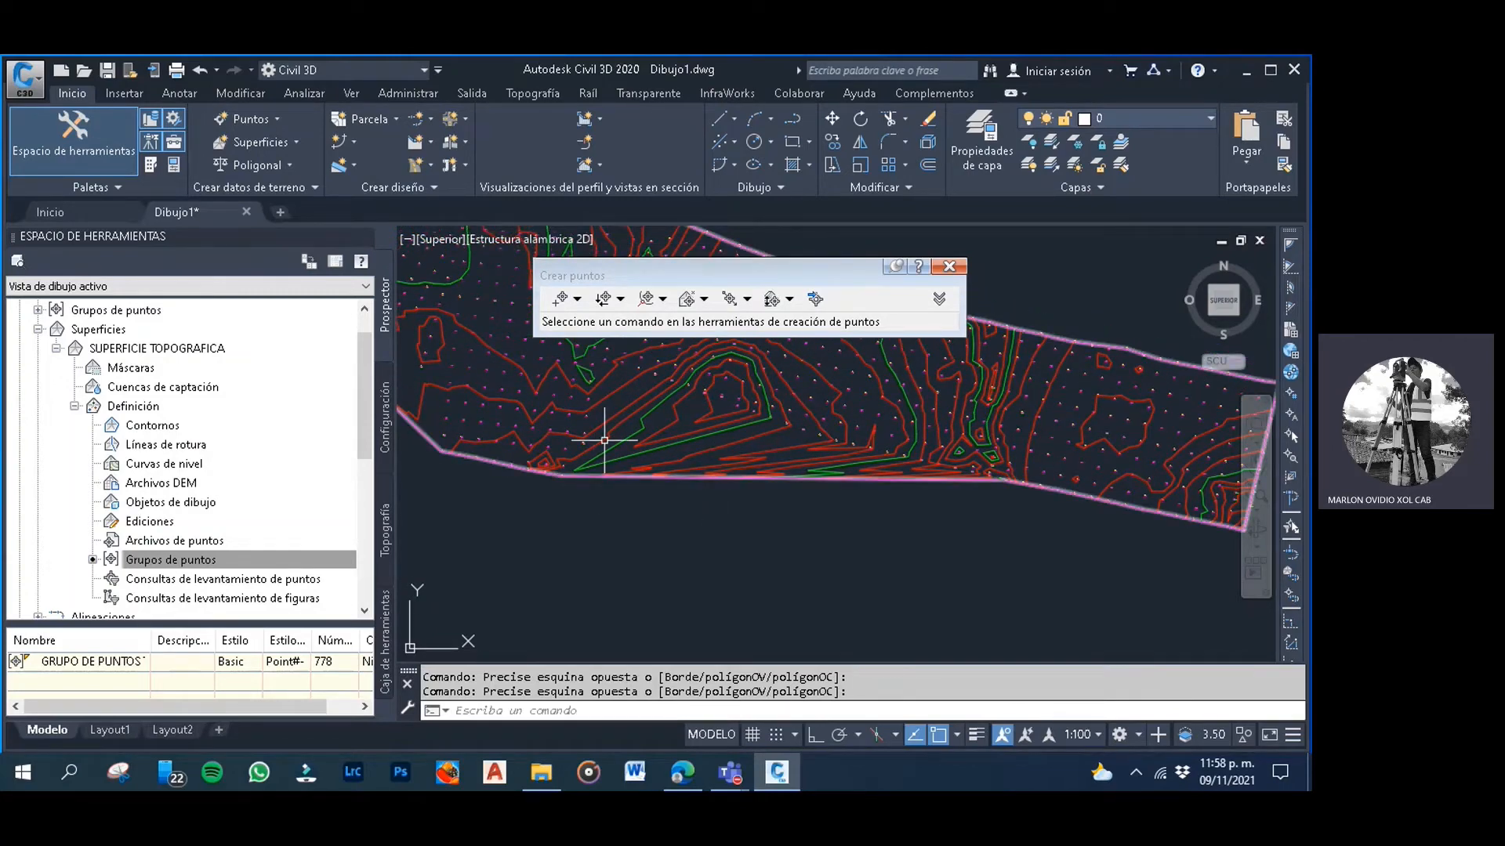
Inspect the survey points at the western end of the straight southern boundary and the jagged contours running beside it
{"action": "scroll", "coordinate": [593, 457], "scroll_direction": "up", "scroll_amount": 5}
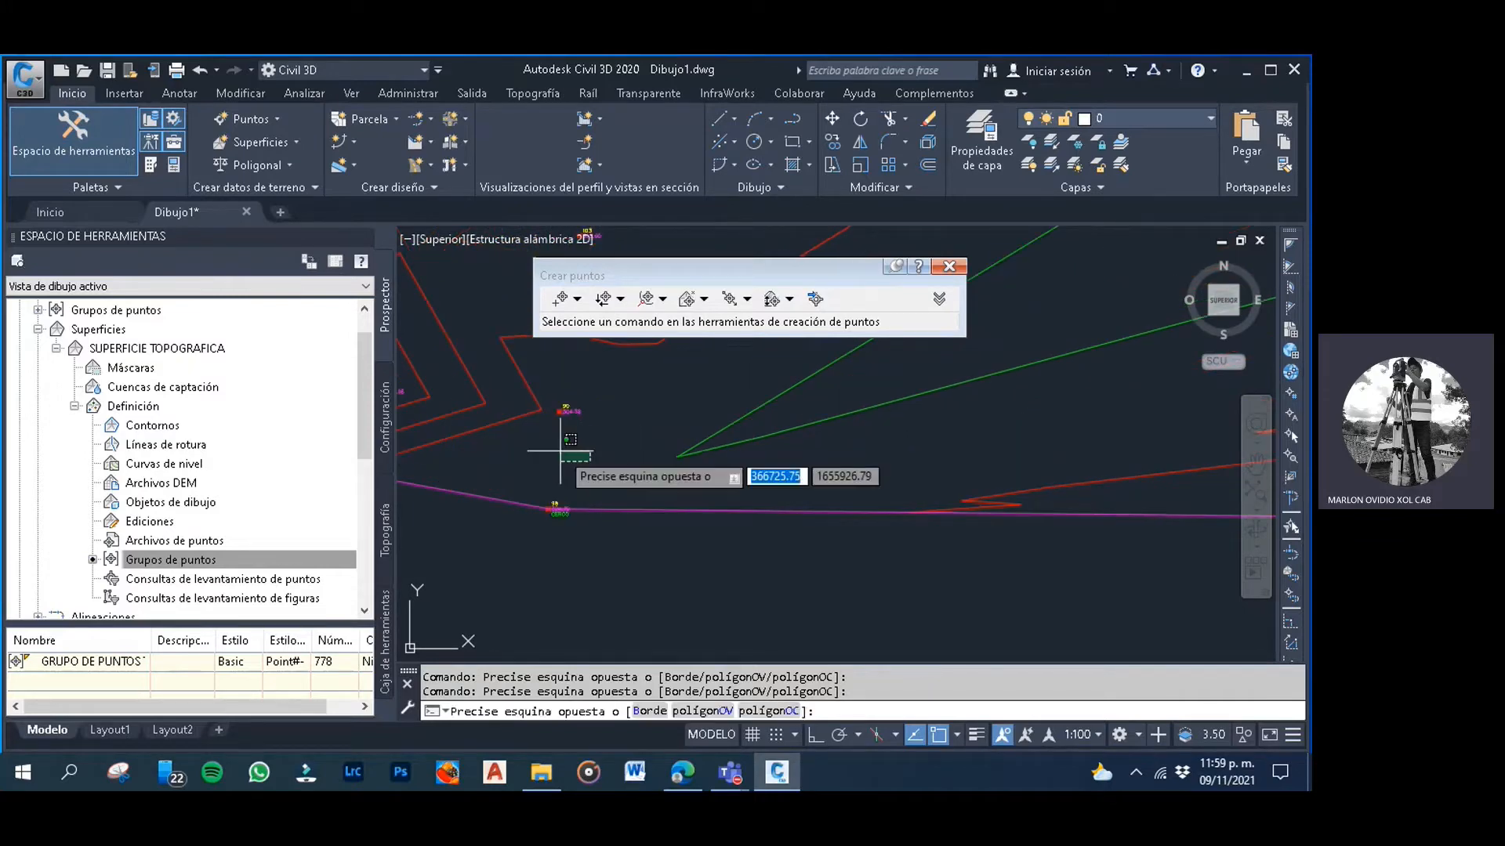
{"action": "scroll", "coordinate": [586, 449], "scroll_direction": "down", "scroll_amount": 4}
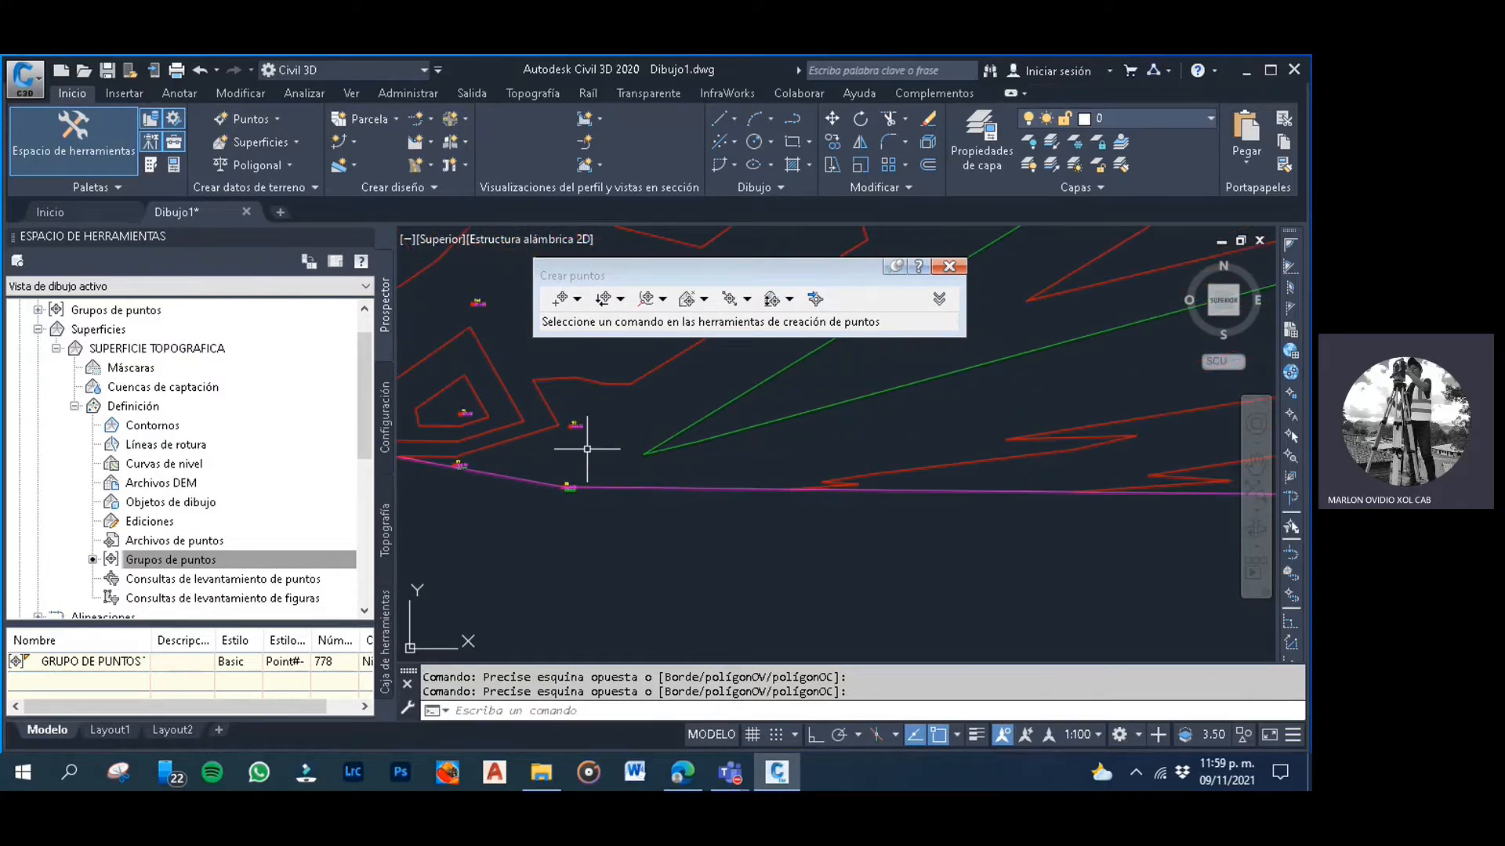
{"action": "left_click", "coordinate": [611, 512]}
{"action": "left_click", "coordinate": [601, 503]}
{"action": "left_click", "coordinate": [583, 491]}
{"action": "left_click", "coordinate": [561, 486]}
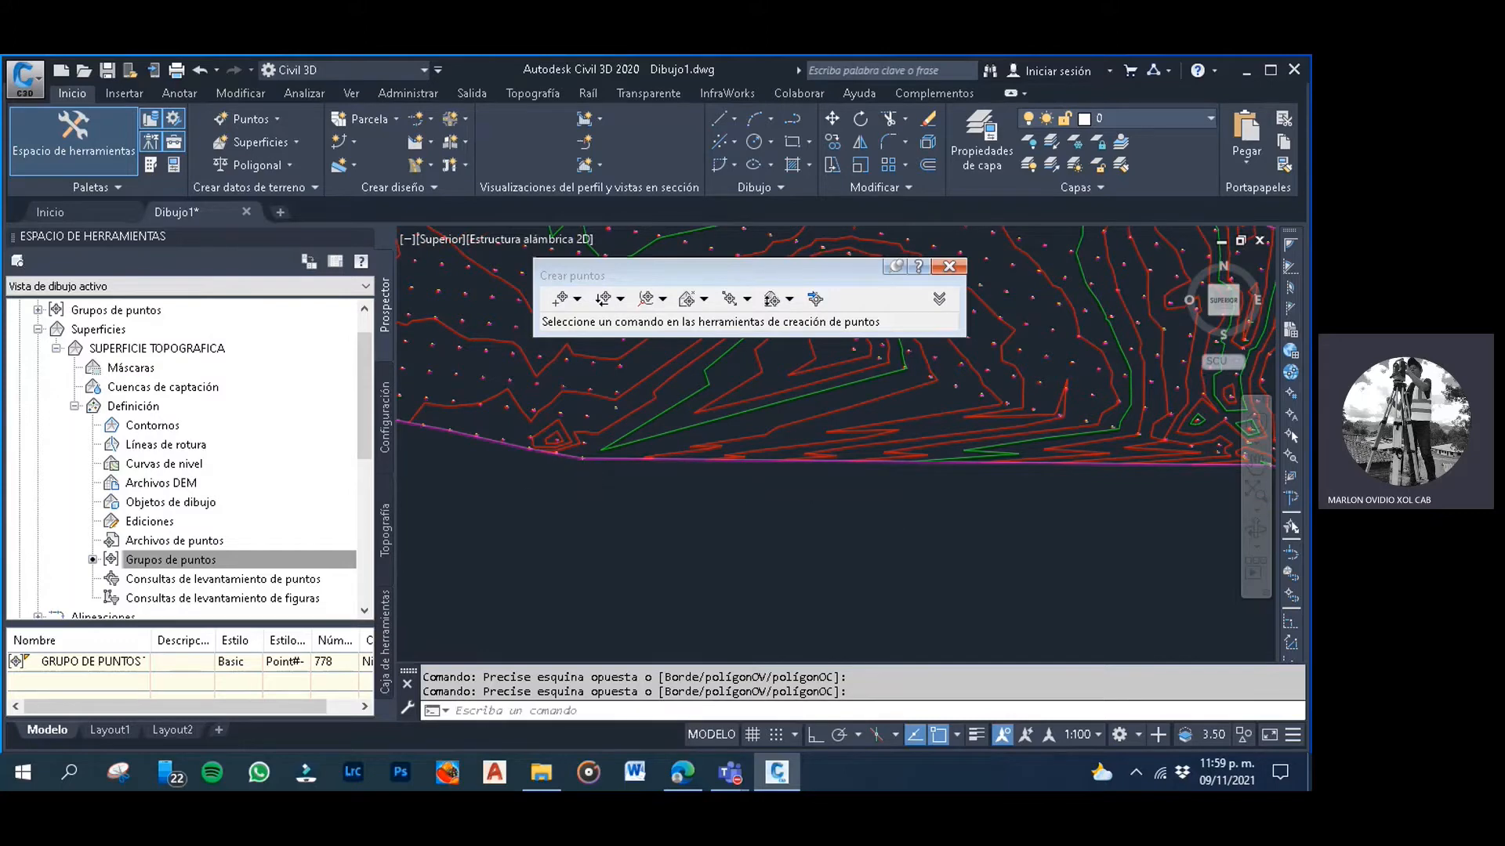
{"action": "scroll", "coordinate": [652, 481], "scroll_direction": "down", "scroll_amount": 3}
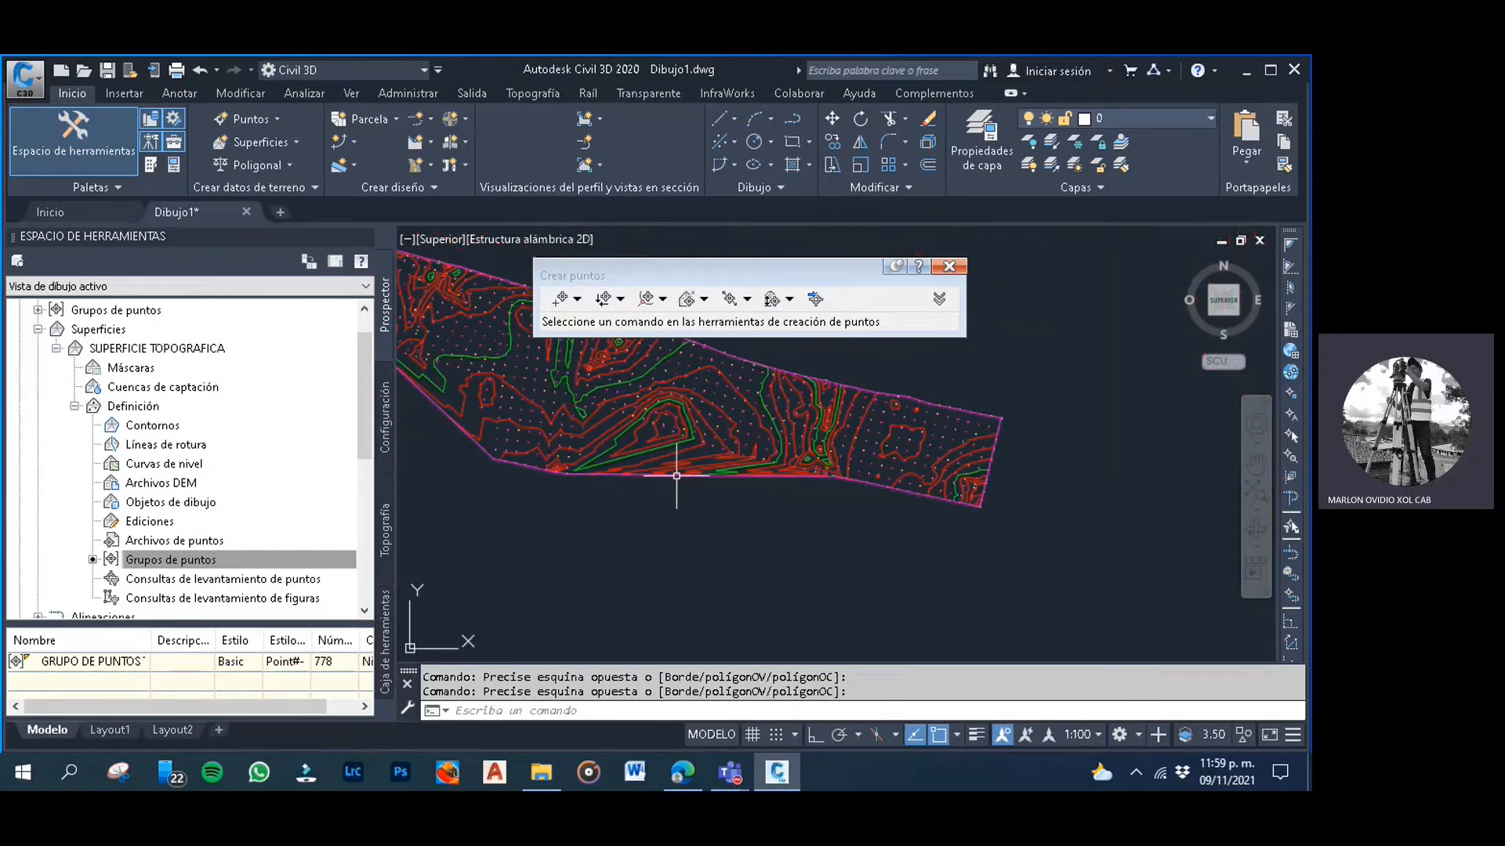
{"action": "middle_click_drag", "start_coordinate": [677, 475], "coordinate": [677, 463]}
{"action": "scroll", "coordinate": [679, 474], "scroll_direction": "up", "scroll_amount": 2}
{"action": "left_click", "coordinate": [671, 464]}
{"action": "left_click", "coordinate": [646, 432]}
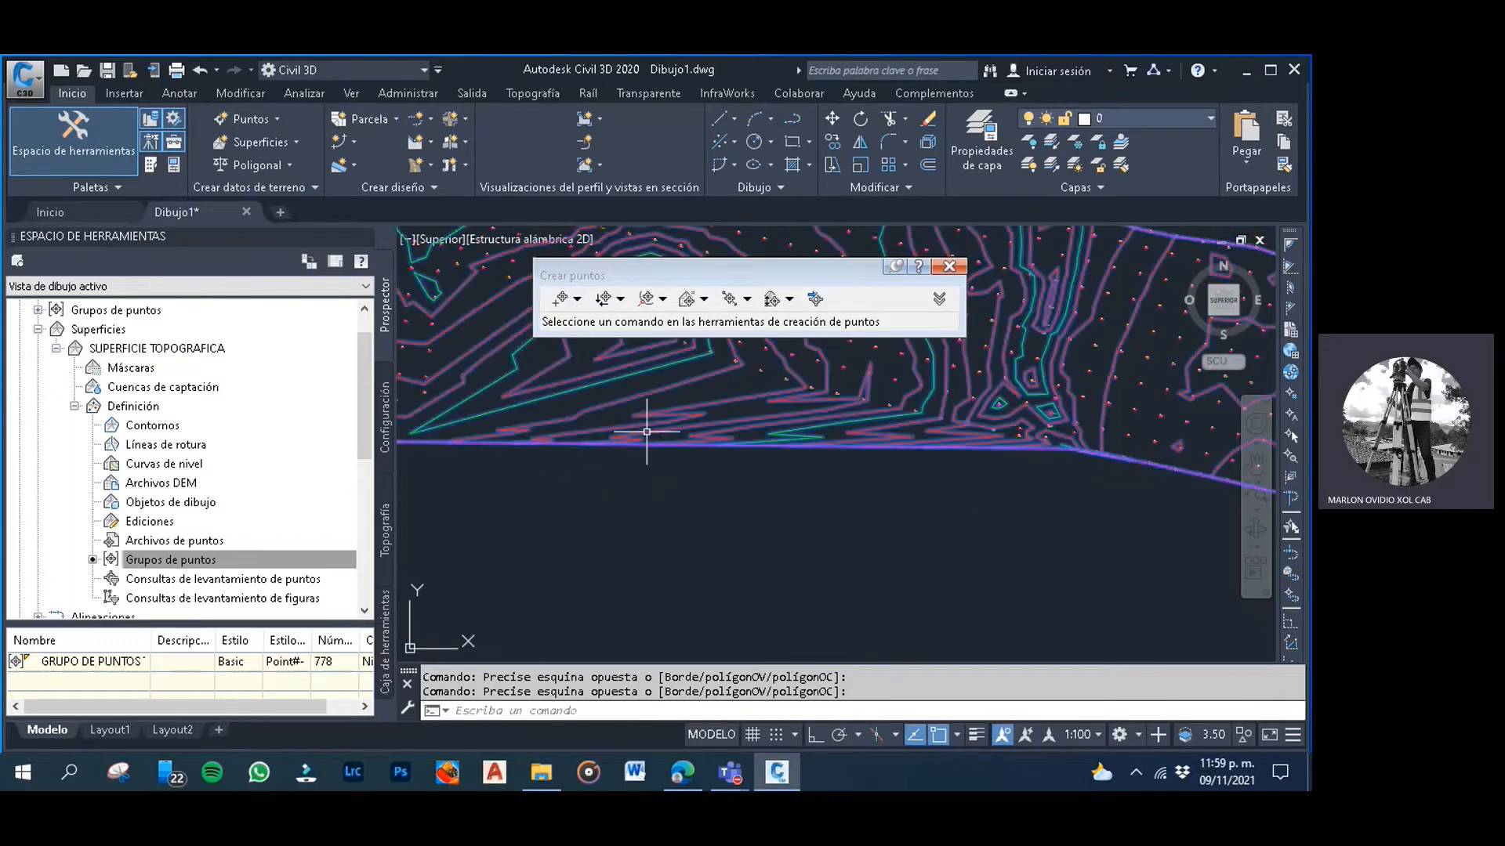
{"action": "key", "text": "Escape"}
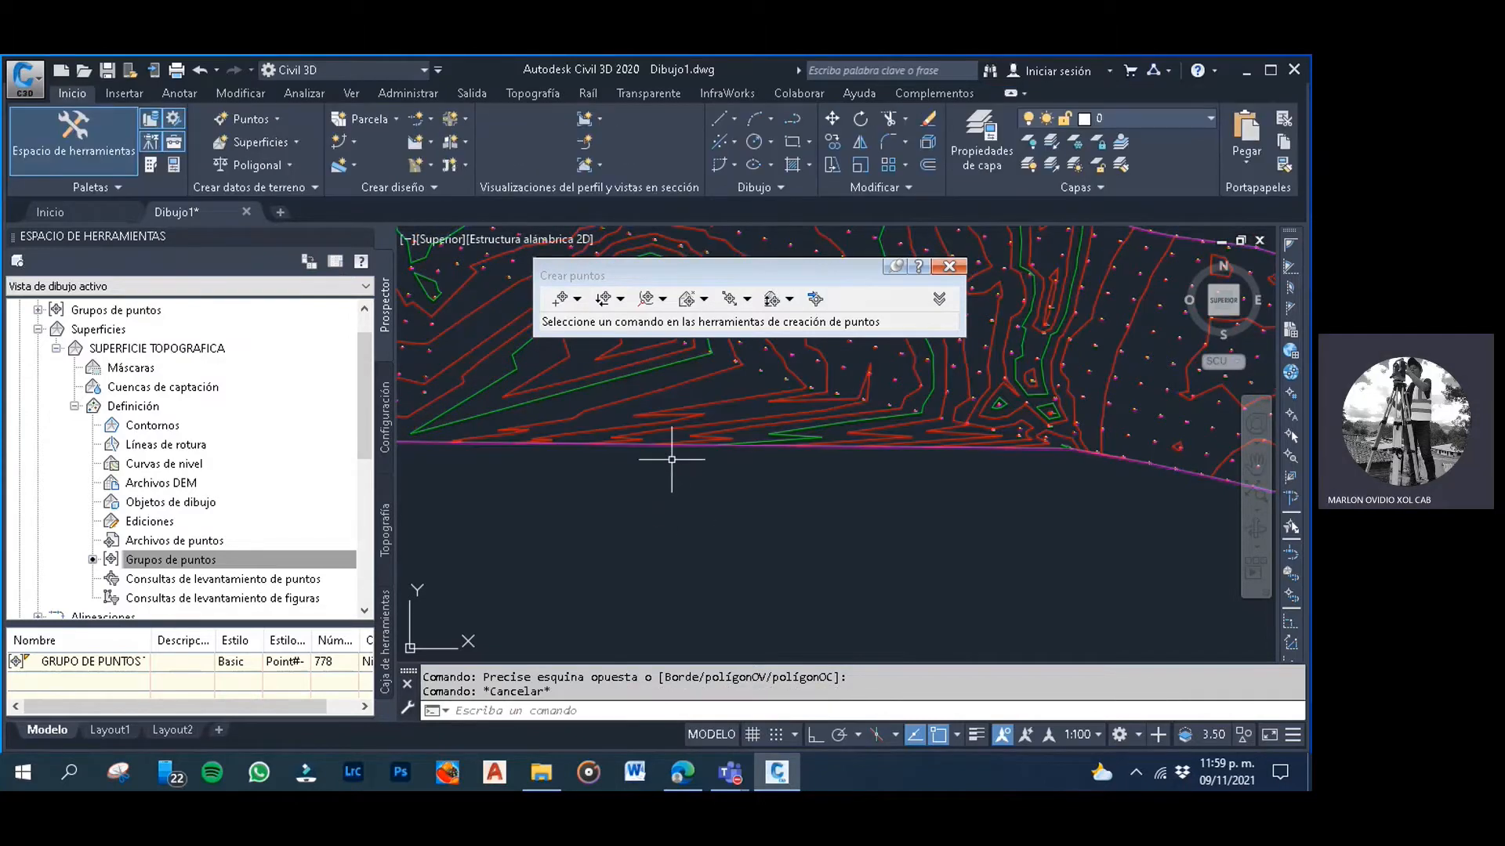
Make the Triángulos component visible in plan view in the style of SUPERFICIE TOPOGRAFICA, accept the change and deselect the surface
{"action": "left_click", "coordinate": [669, 444]}
{"action": "scroll", "coordinate": [669, 460], "scroll_direction": "down", "scroll_amount": 4}
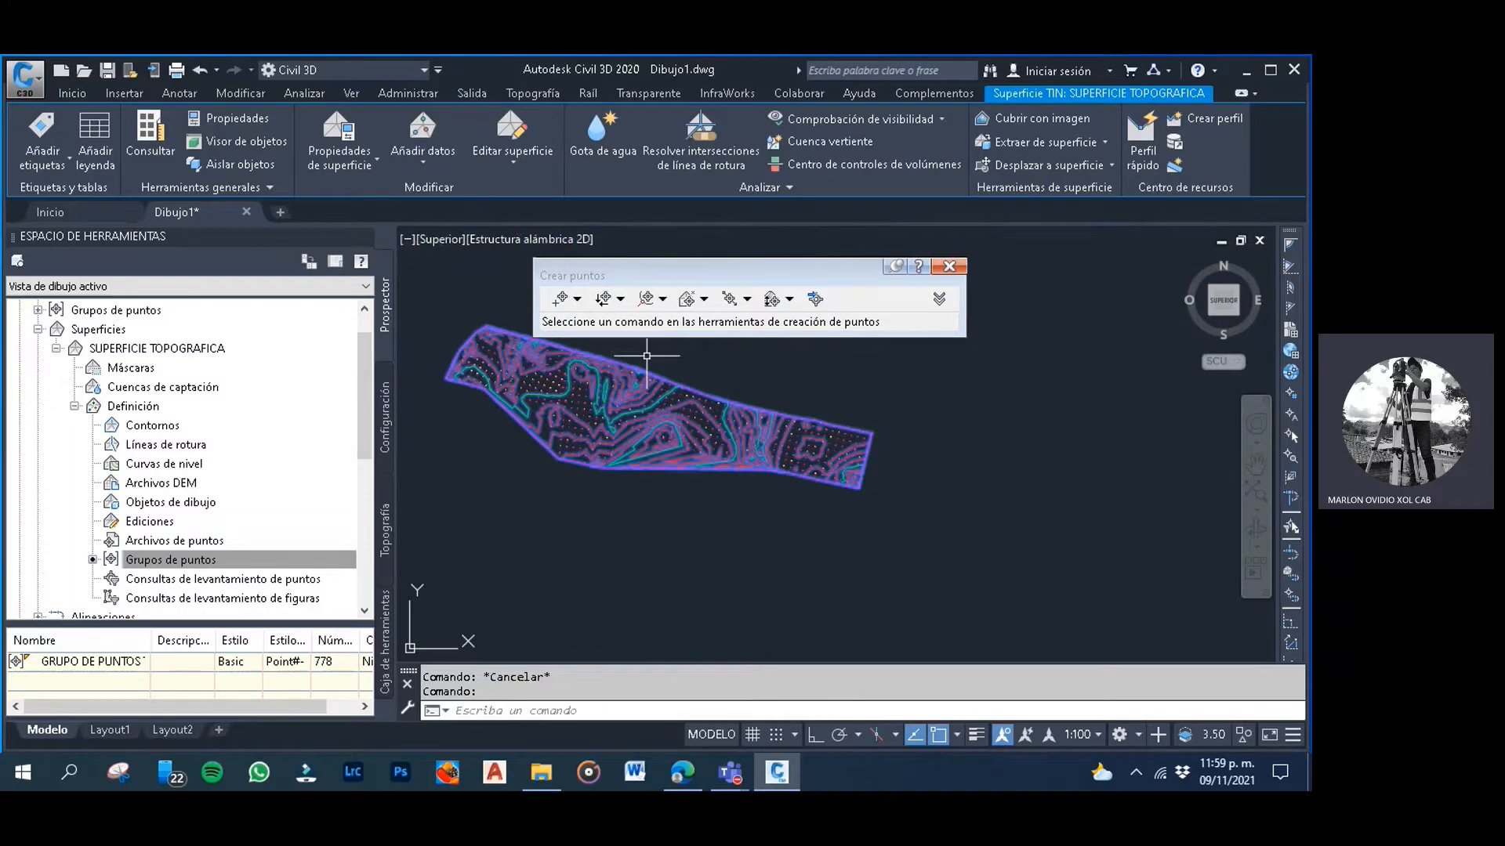
{"action": "left_click", "coordinate": [75, 406]}
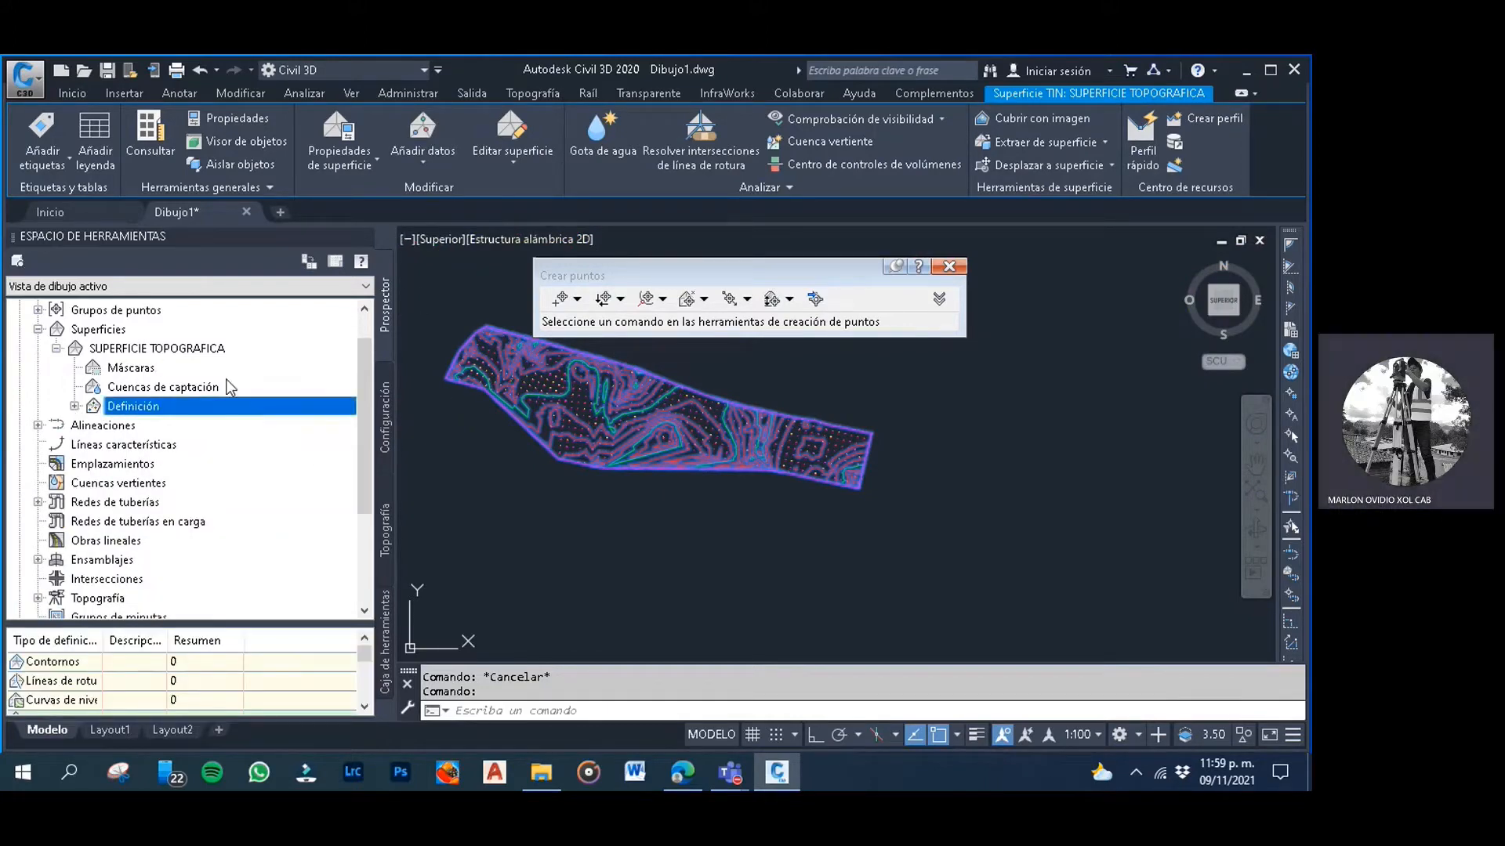
{"action": "left_click", "coordinate": [57, 350]}
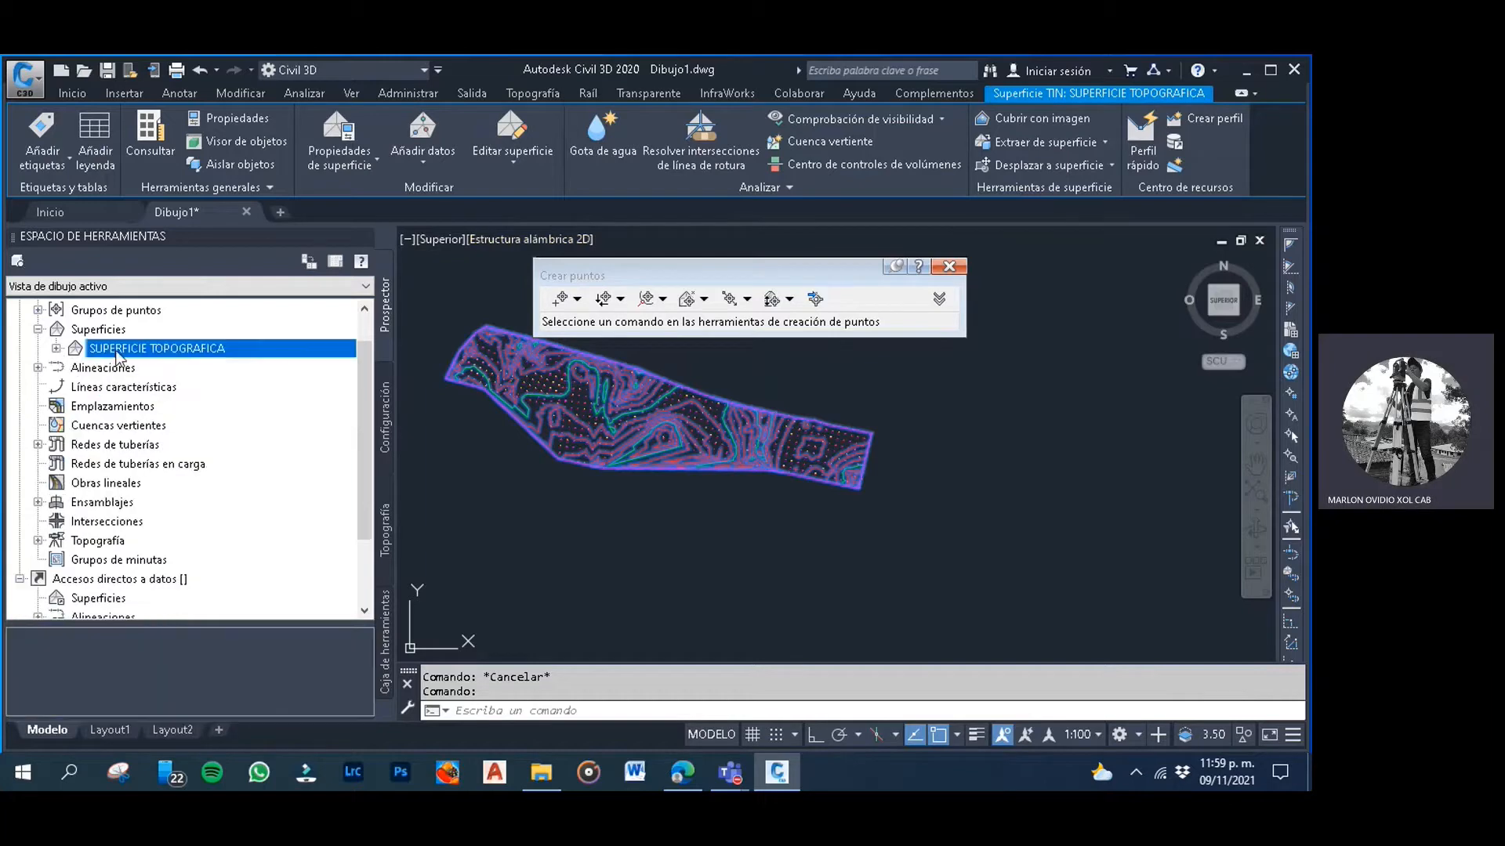
{"action": "right_click", "coordinate": [118, 356]}
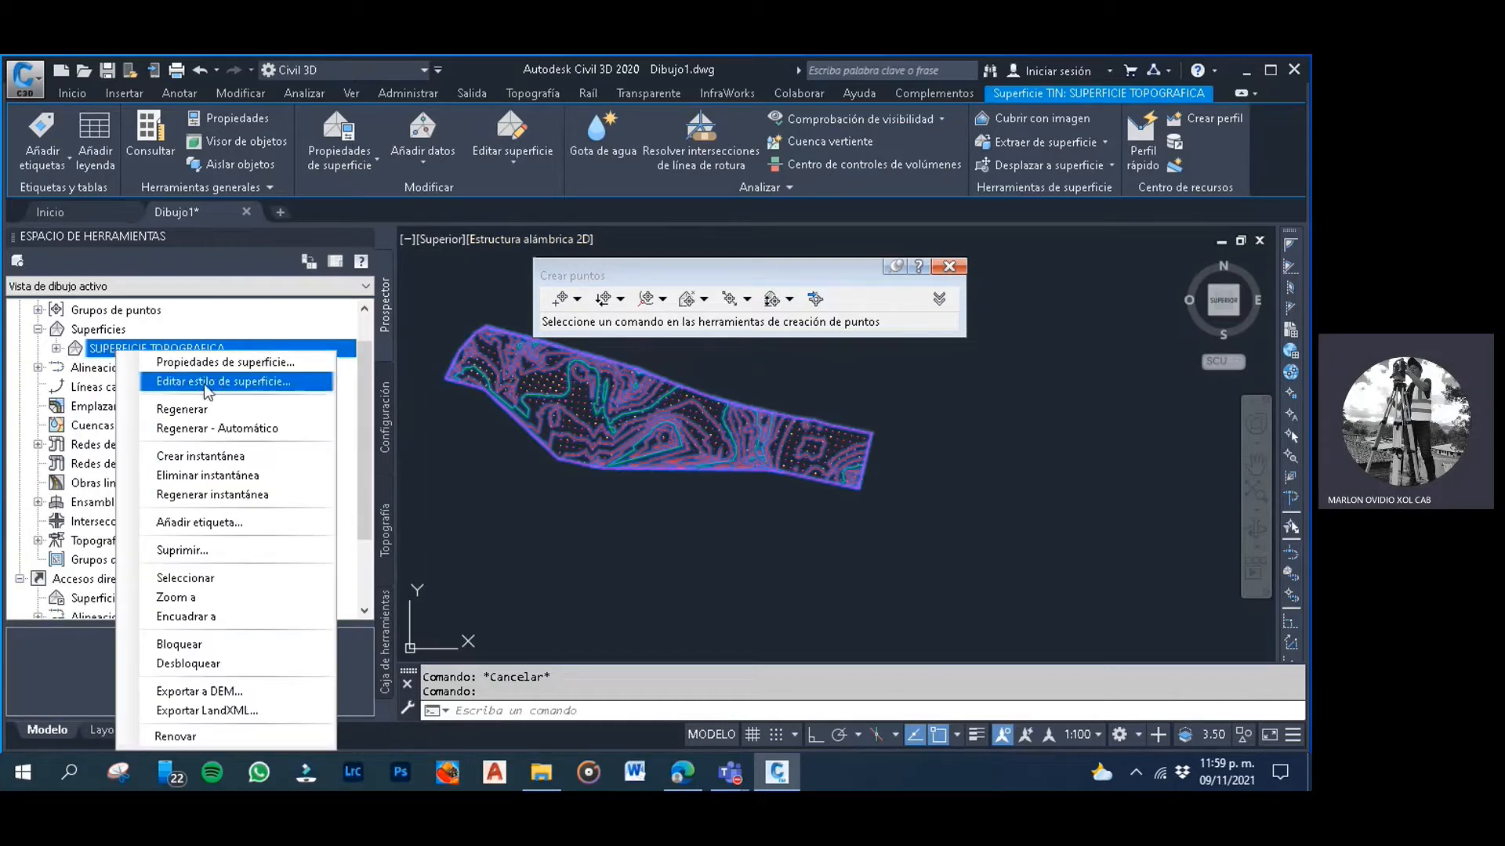
{"action": "left_click", "coordinate": [207, 383]}
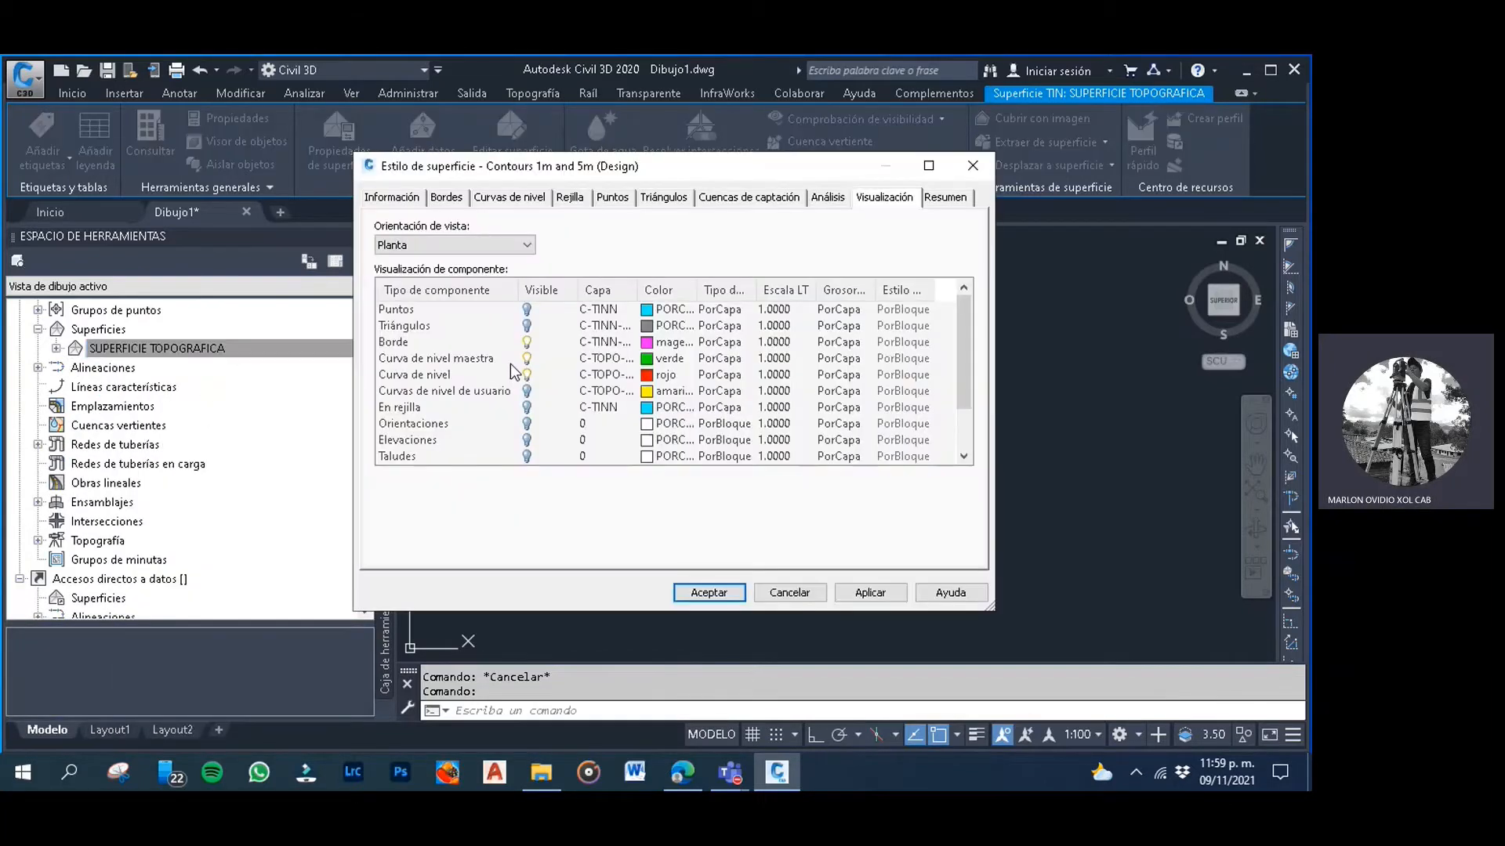
{"action": "left_click", "coordinate": [528, 326]}
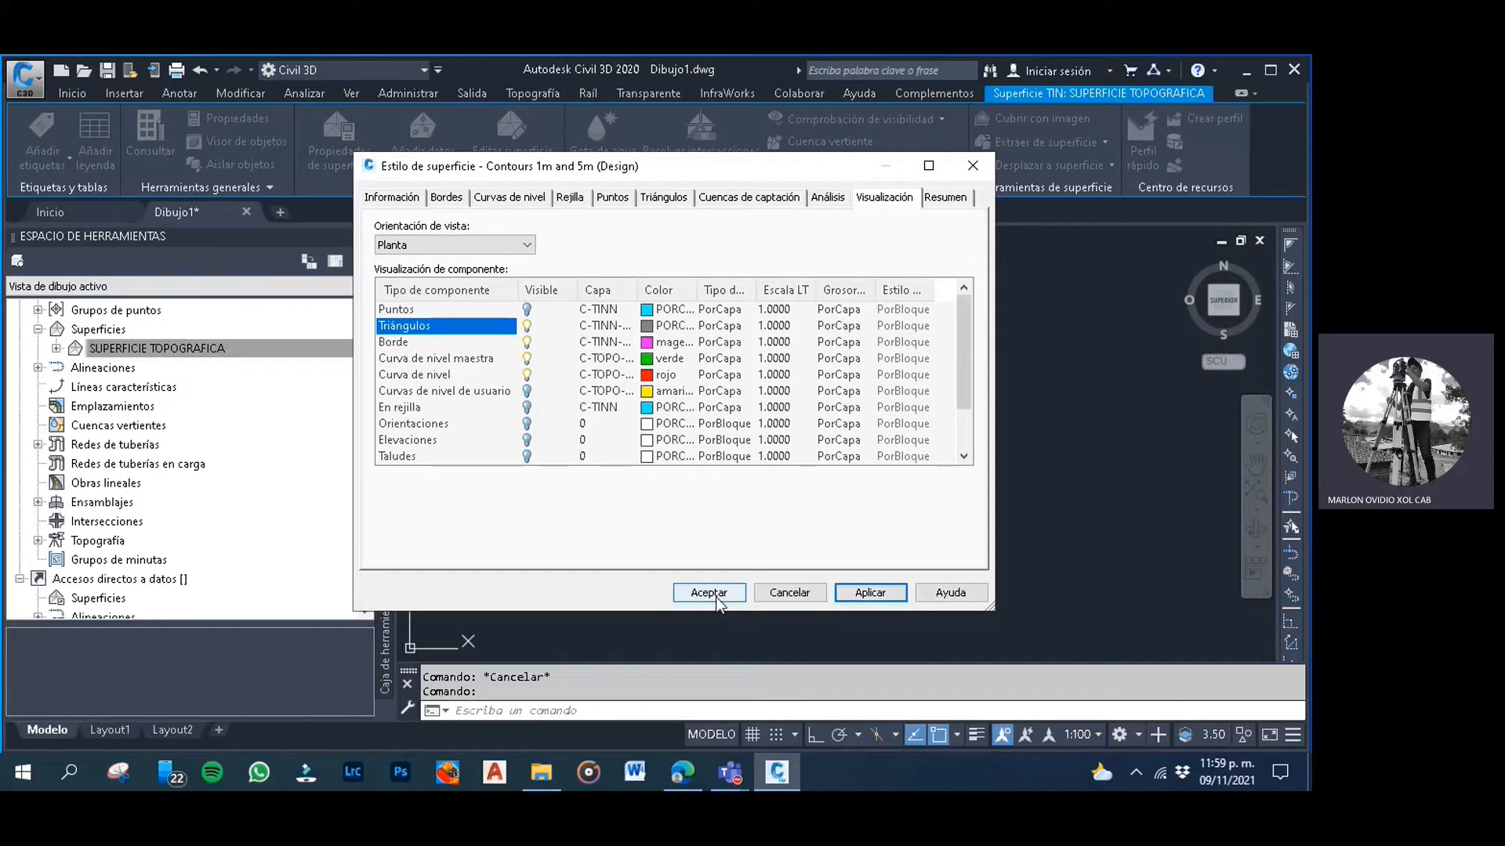
{"action": "left_click", "coordinate": [708, 593]}
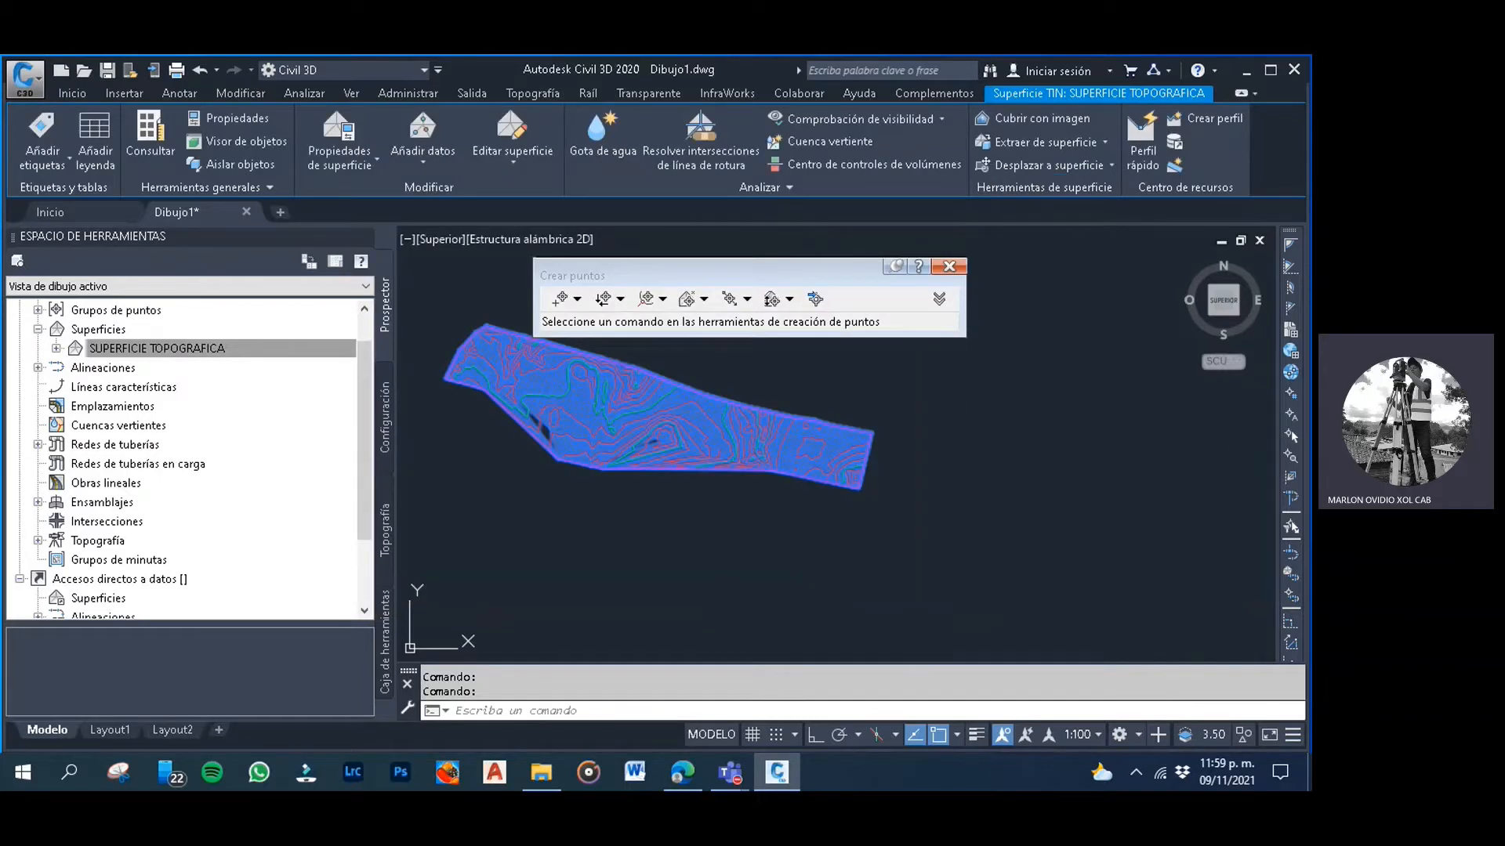
{"action": "left_click", "coordinate": [752, 555]}
{"action": "left_click", "coordinate": [660, 539]}
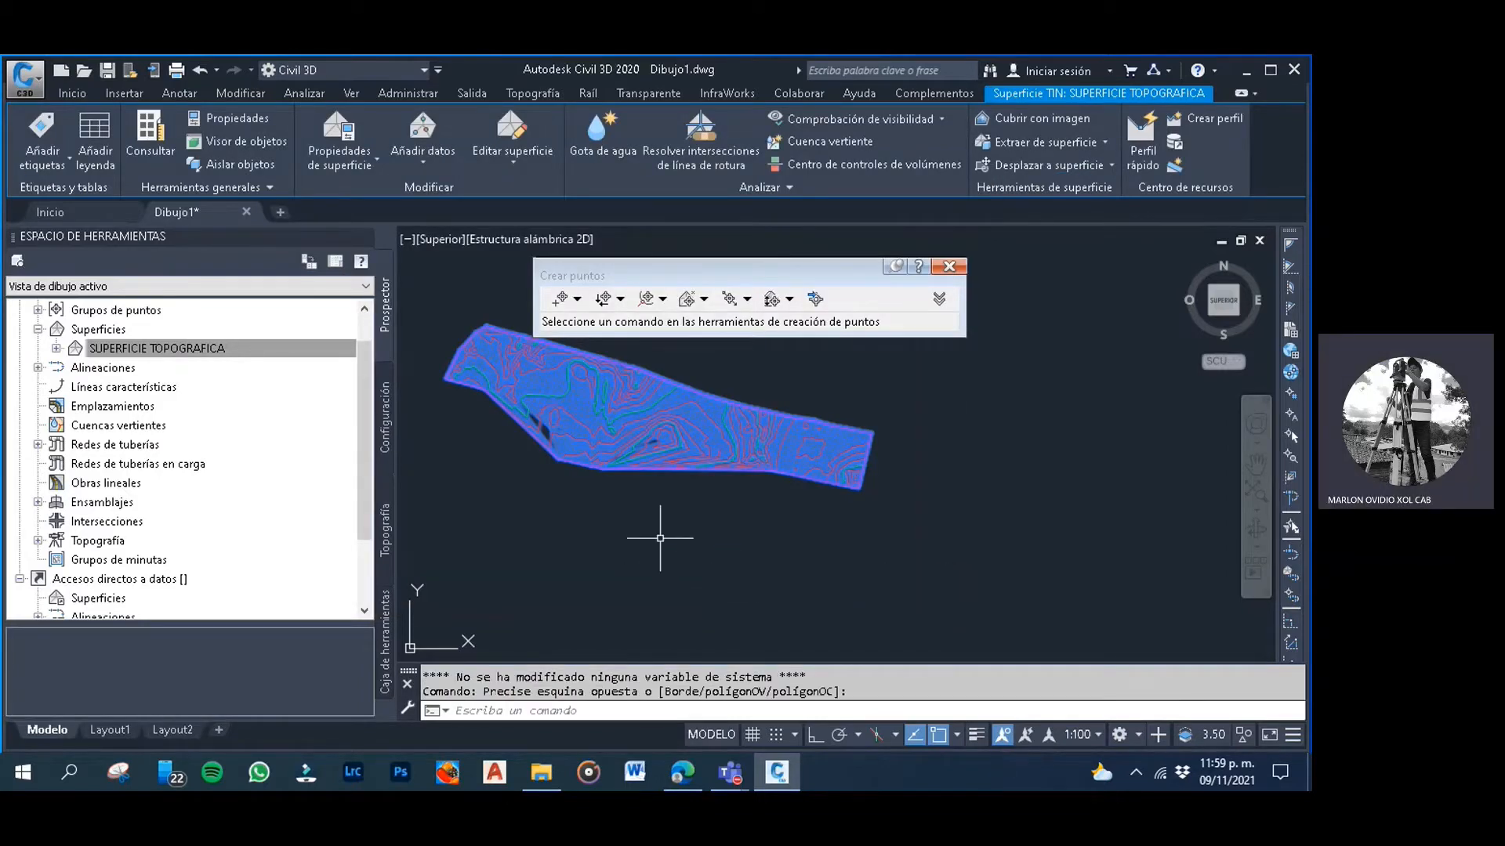
{"action": "key", "text": "Escape"}
Delete the long thin triangle edges of SUPERFICIE TOPOGRAFICA along the straight southern boundary, using Suprimir línea with a crossing selection
{"action": "scroll", "coordinate": [701, 471], "scroll_direction": "up", "scroll_amount": 3}
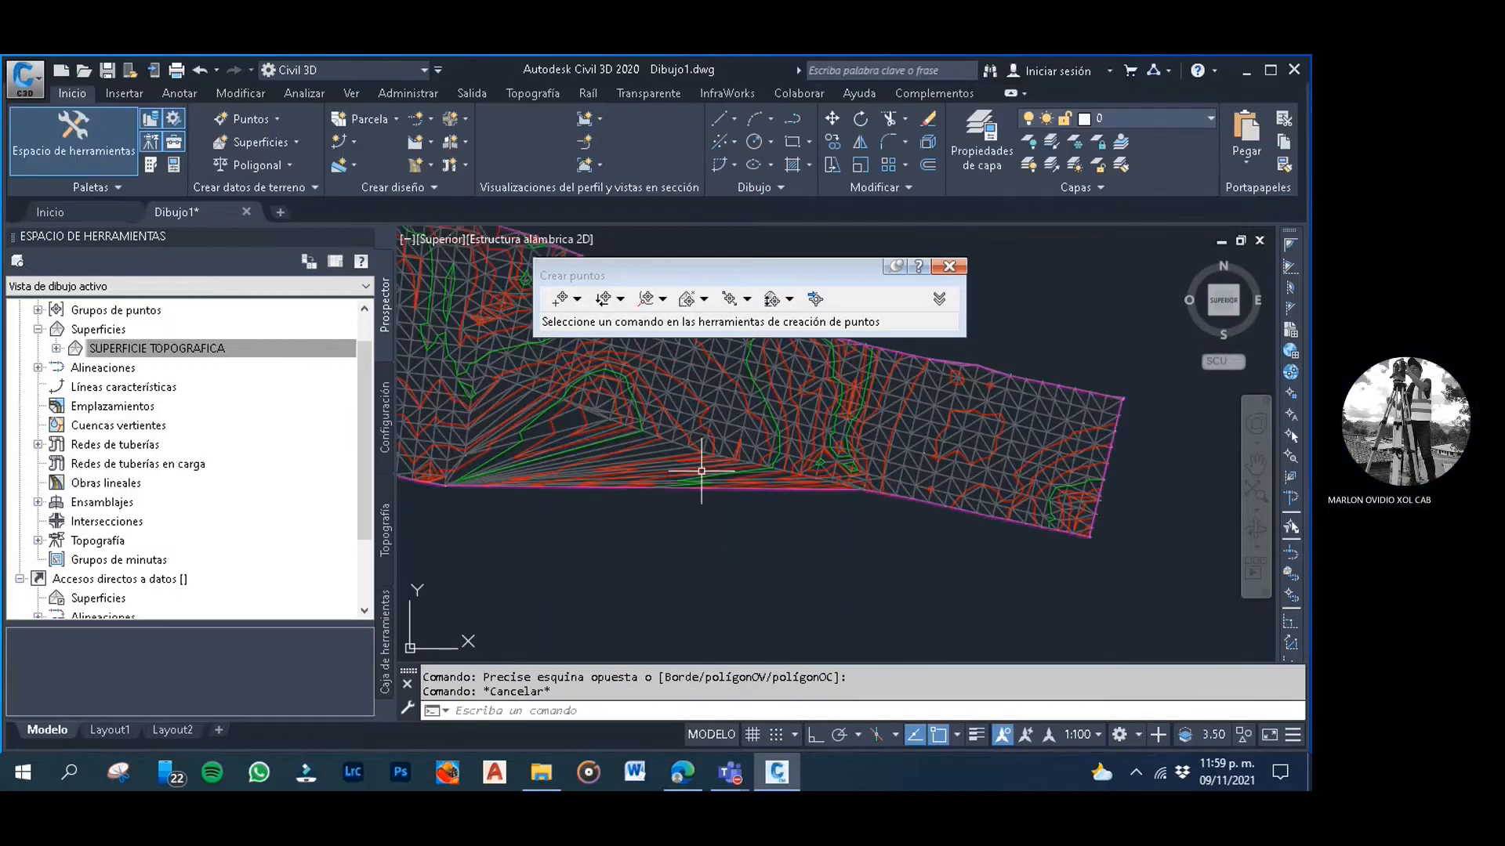
{"action": "left_click", "coordinate": [668, 527]}
{"action": "left_click", "coordinate": [636, 488]}
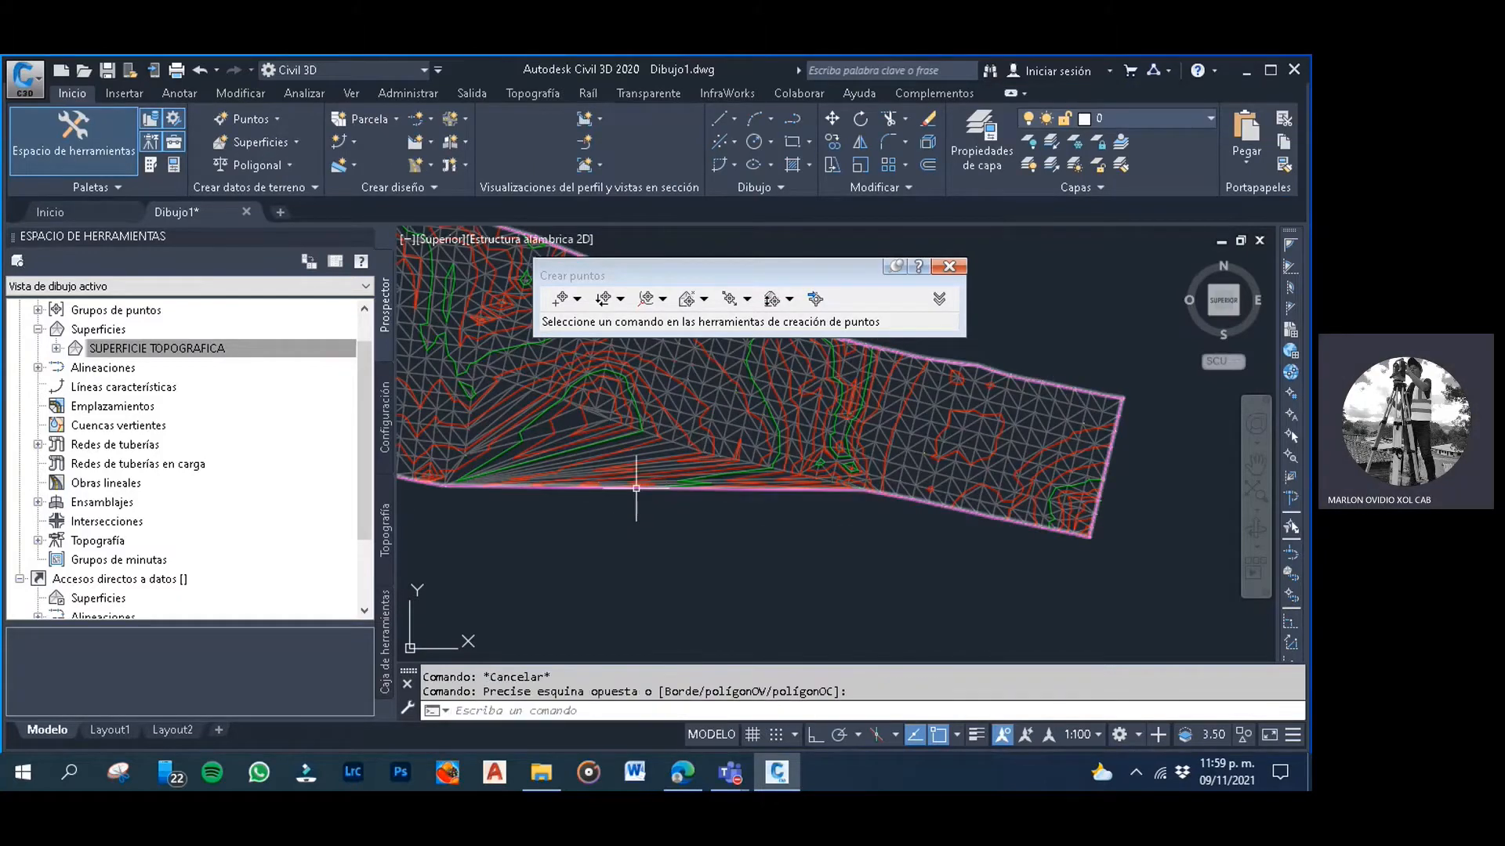
{"action": "scroll", "coordinate": [641, 461], "scroll_direction": "down", "scroll_amount": 2}
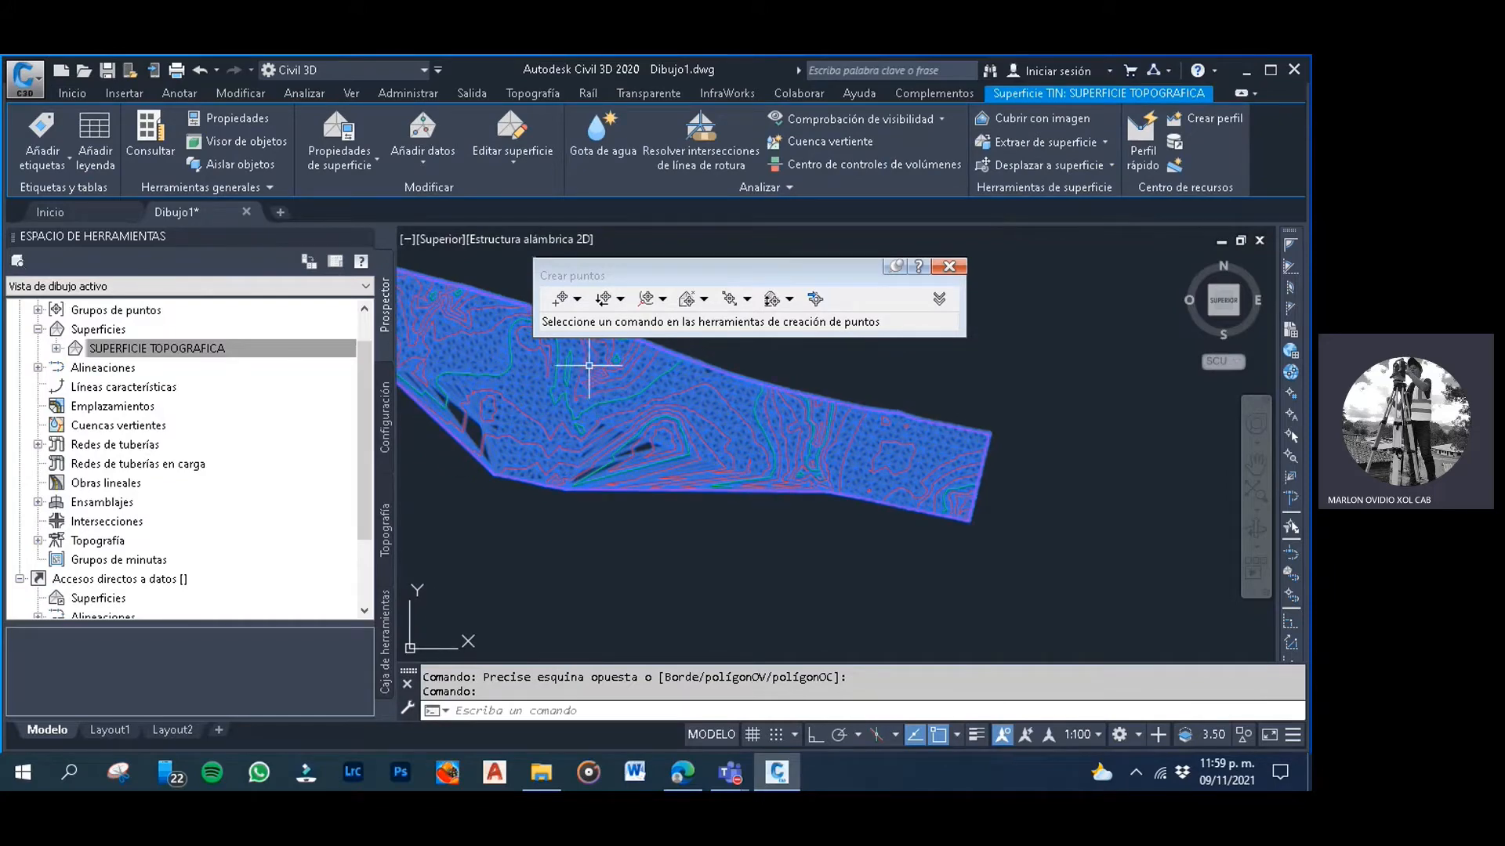
{"action": "left_click", "coordinate": [520, 166]}
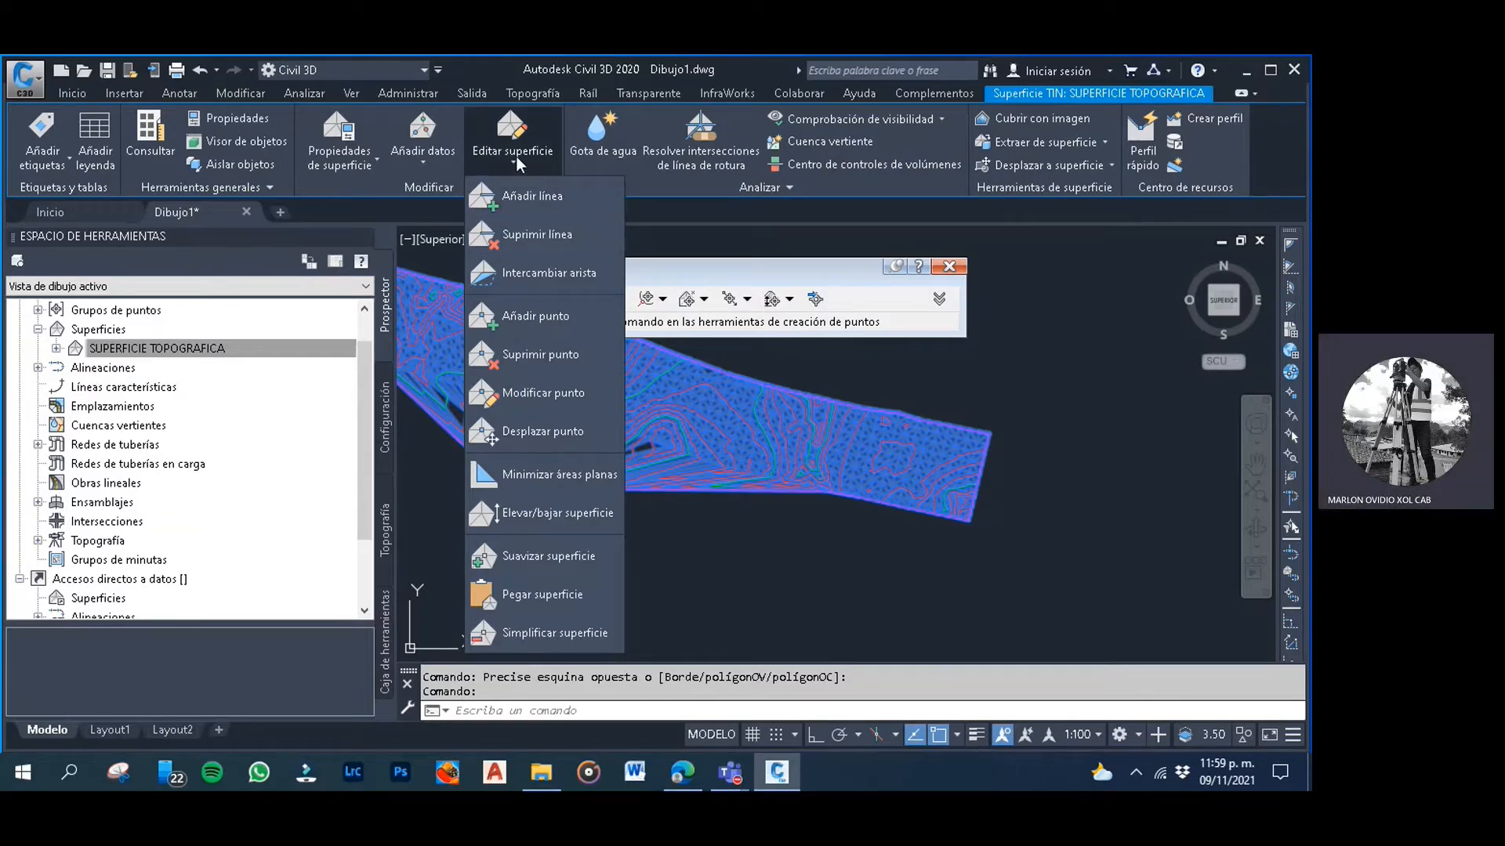
{"action": "left_click", "coordinate": [516, 157]}
{"action": "left_click", "coordinate": [515, 159]}
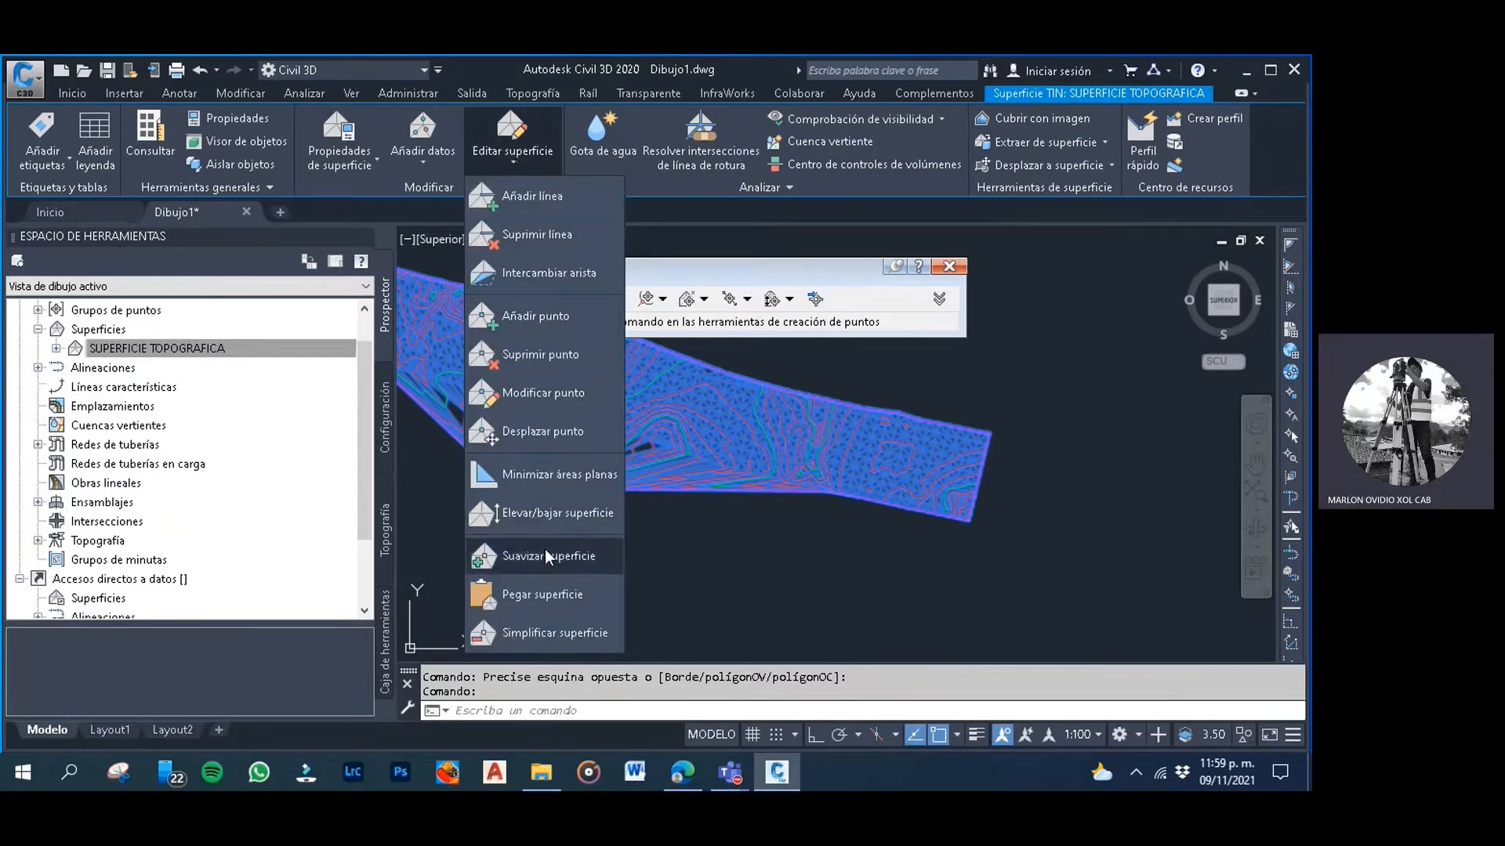
{"action": "left_click", "coordinate": [544, 251]}
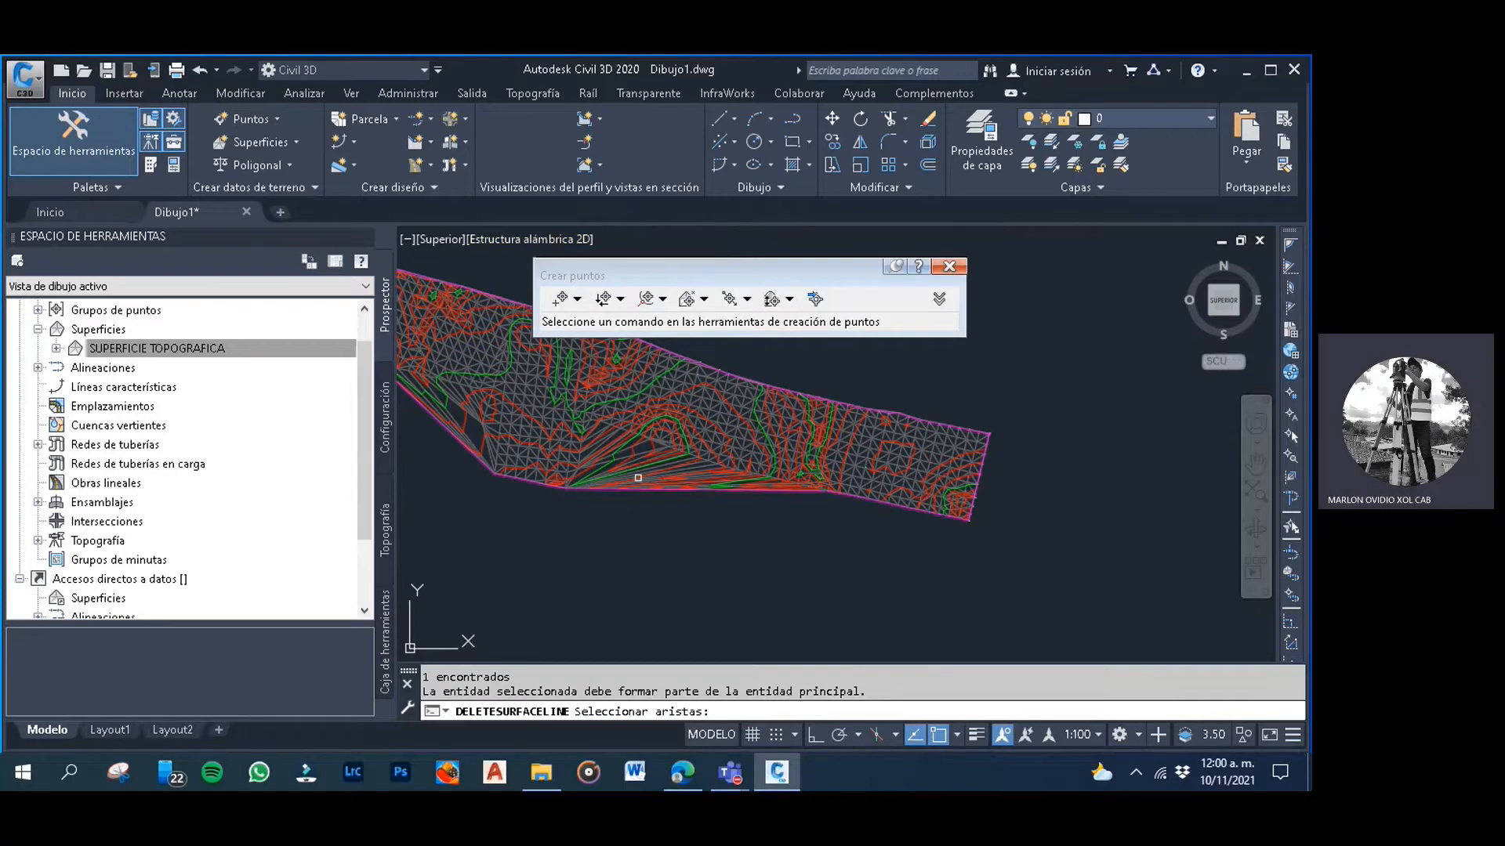
{"action": "scroll", "coordinate": [638, 477], "scroll_direction": "up", "scroll_amount": 3}
{"action": "middle_click_drag", "start_coordinate": [712, 568], "coordinate": [736, 571]}
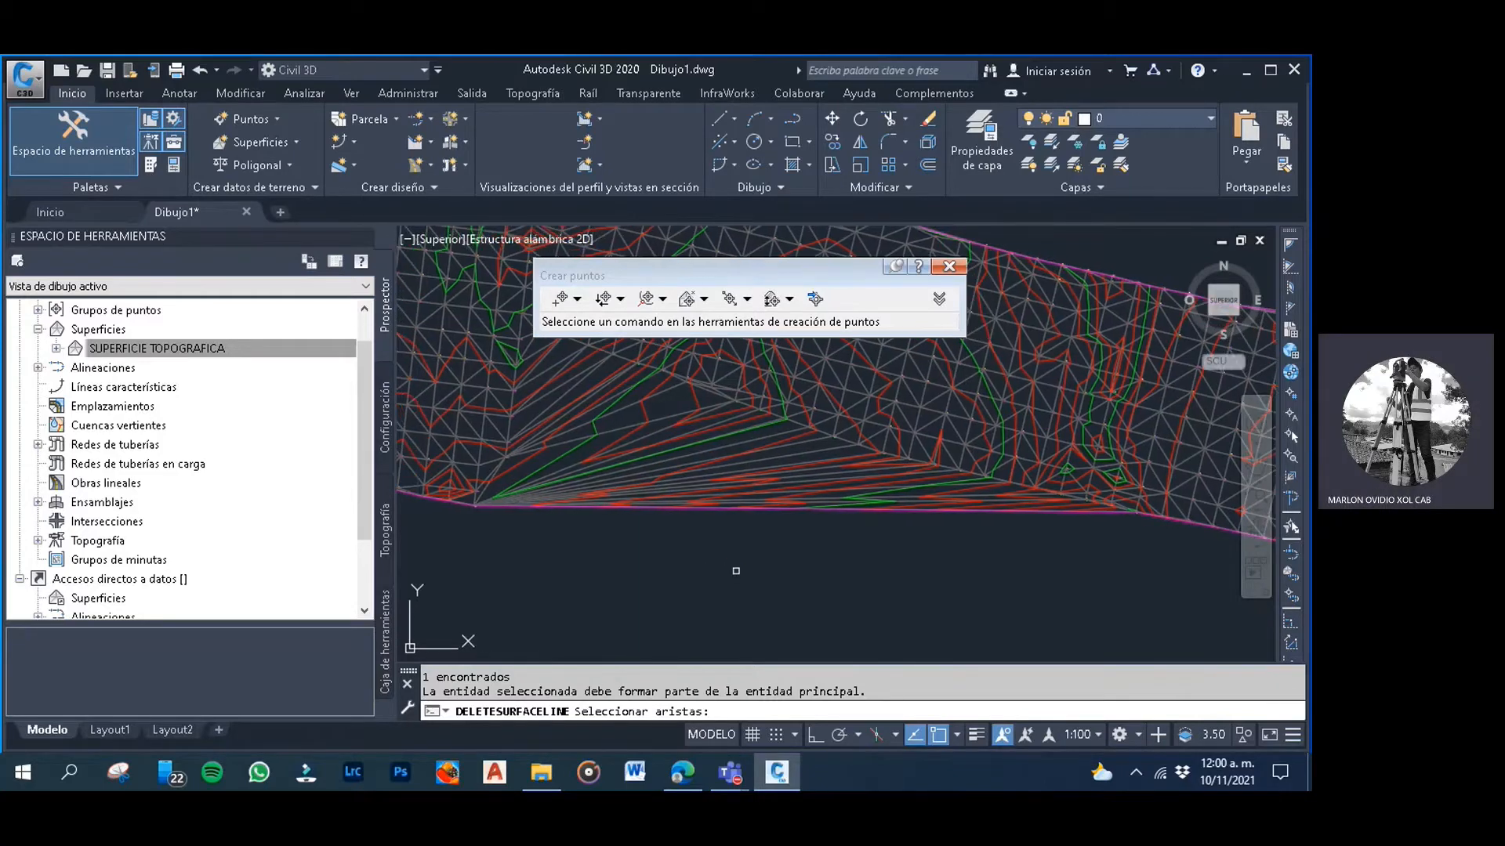
{"action": "left_click", "coordinate": [702, 534]}
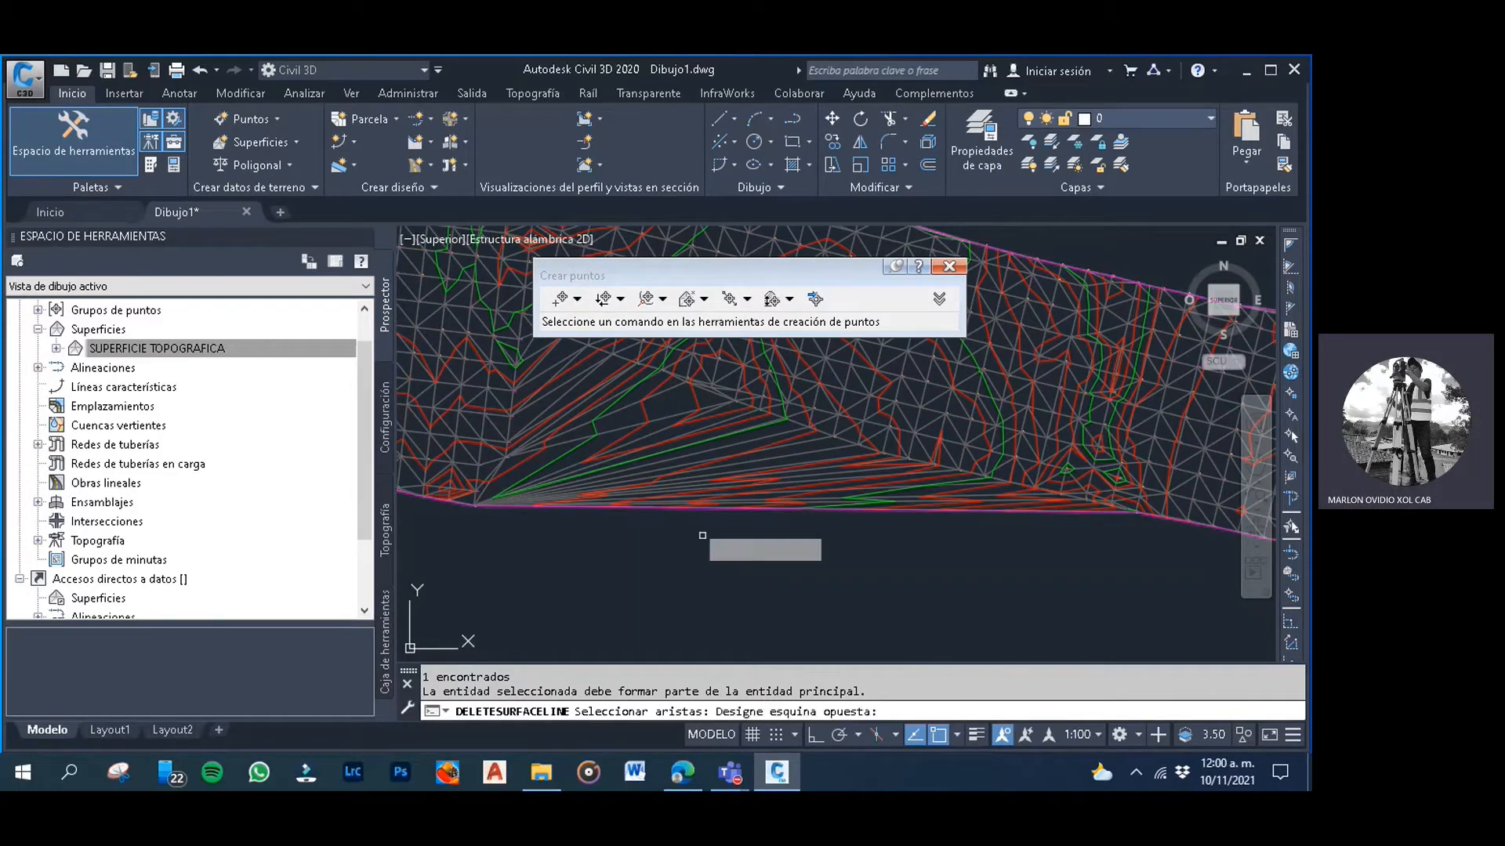
{"action": "left_click", "coordinate": [658, 473]}
{"action": "left_click", "coordinate": [712, 530]}
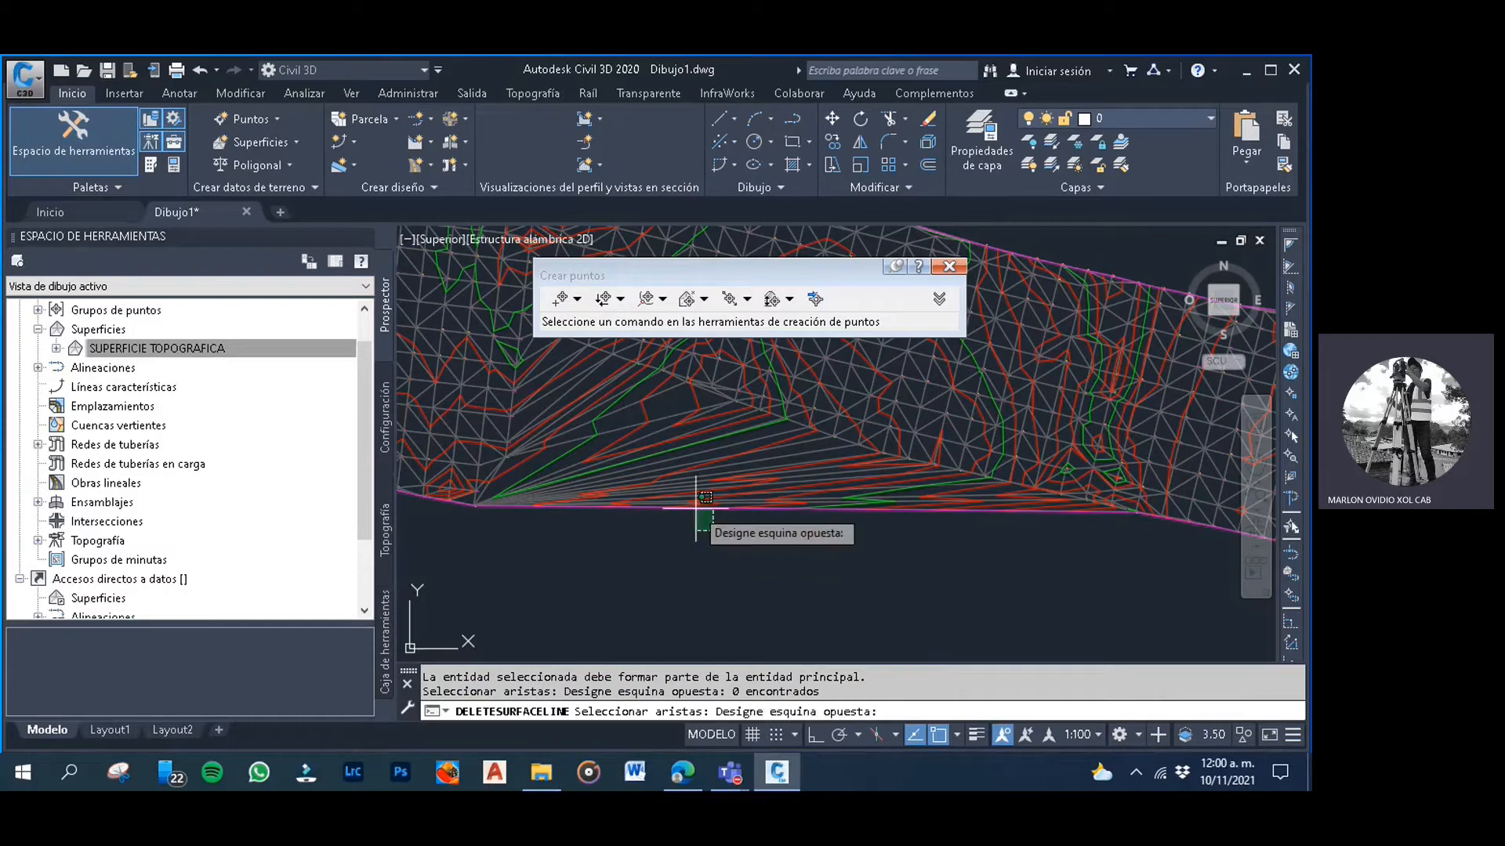
{"action": "left_click", "coordinate": [631, 449]}
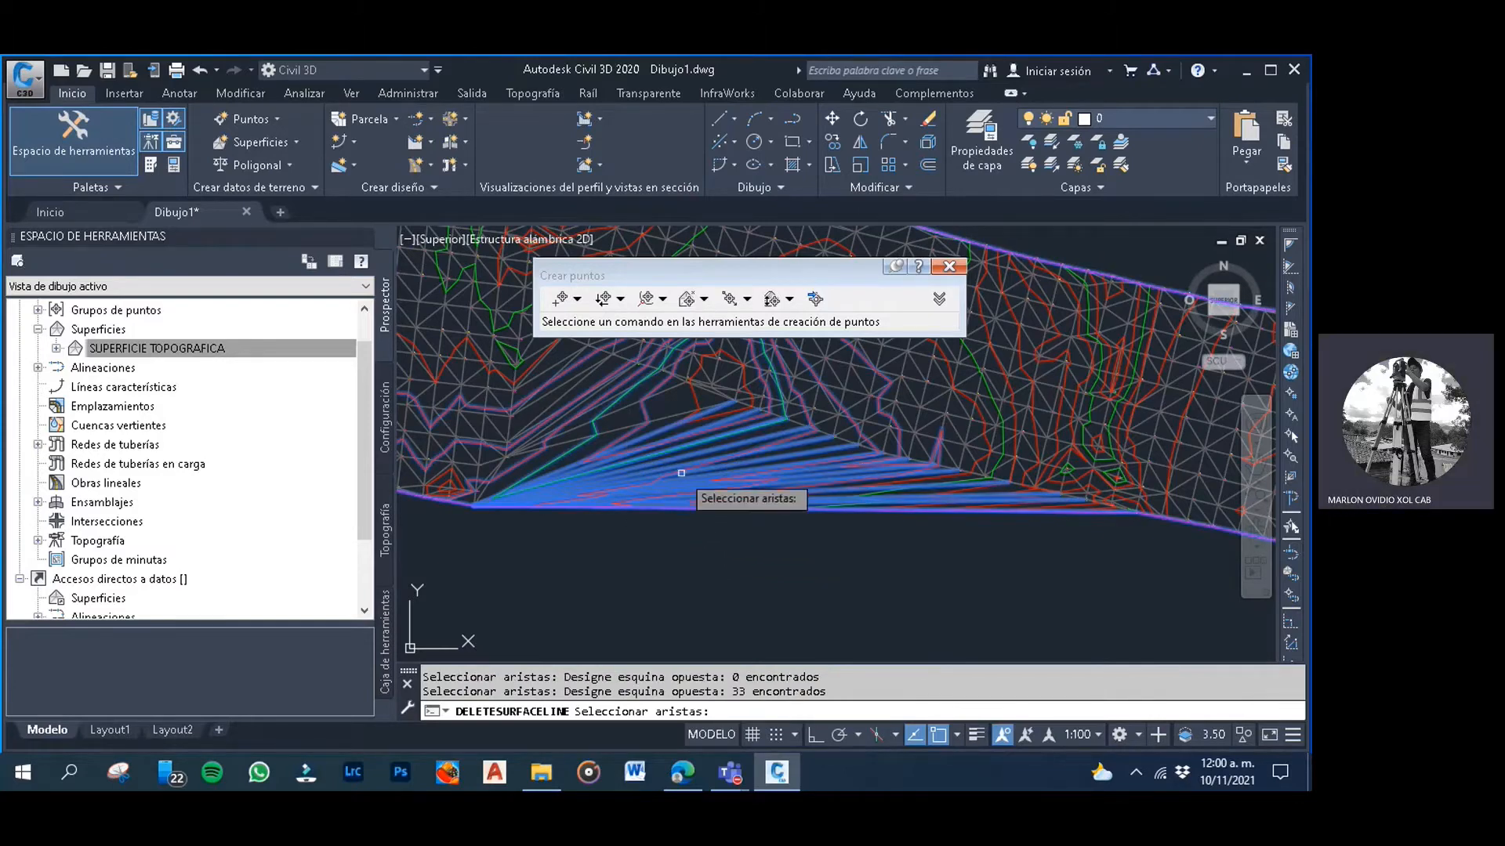
{"action": "key", "text": "Return"}
Delete the remaining long edges bridging the western side of the opened southern notch in two crossing selections
{"action": "scroll", "coordinate": [698, 497], "scroll_direction": "up", "scroll_amount": 4}
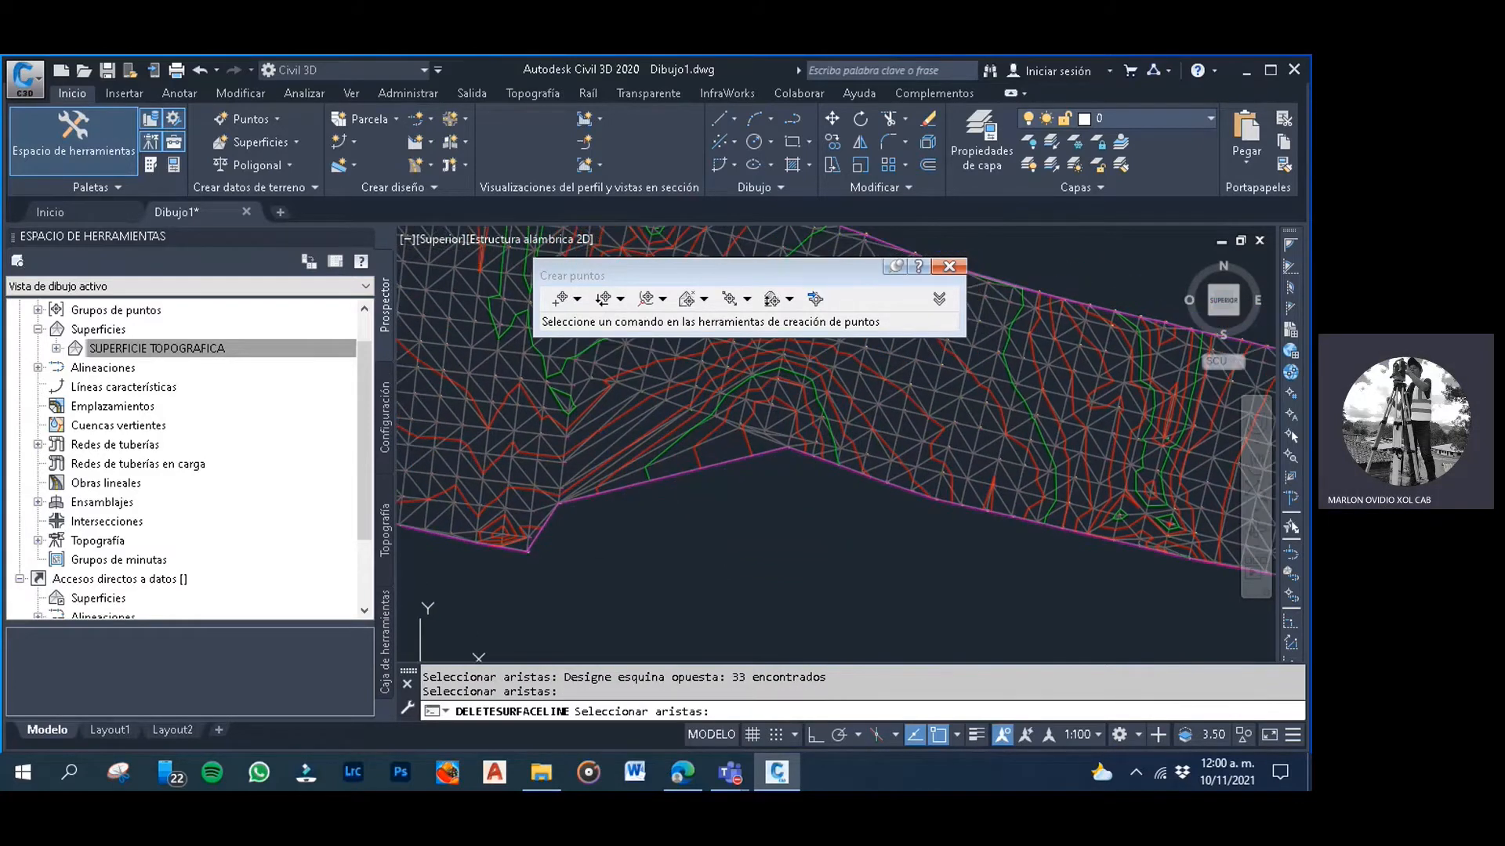
{"action": "left_click", "coordinate": [811, 560]}
{"action": "left_click", "coordinate": [686, 436]}
{"action": "key", "text": "Return"}
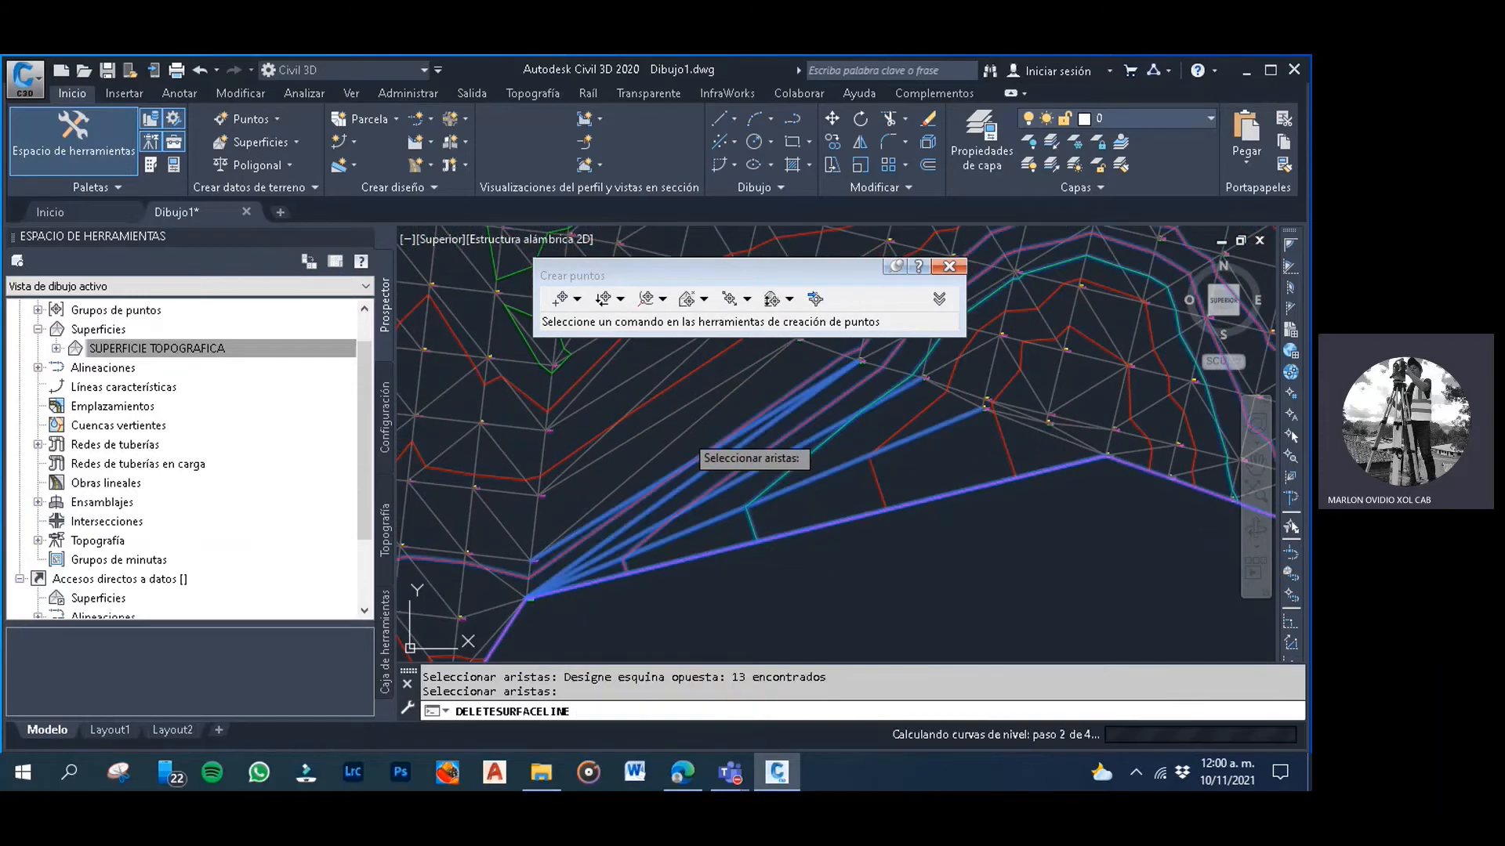
{"action": "scroll", "coordinate": [684, 433], "scroll_direction": "down", "scroll_amount": 2}
{"action": "middle_click_drag", "start_coordinate": [685, 434], "coordinate": [716, 482]}
{"action": "scroll", "coordinate": [714, 482], "scroll_direction": "up", "scroll_amount": 2}
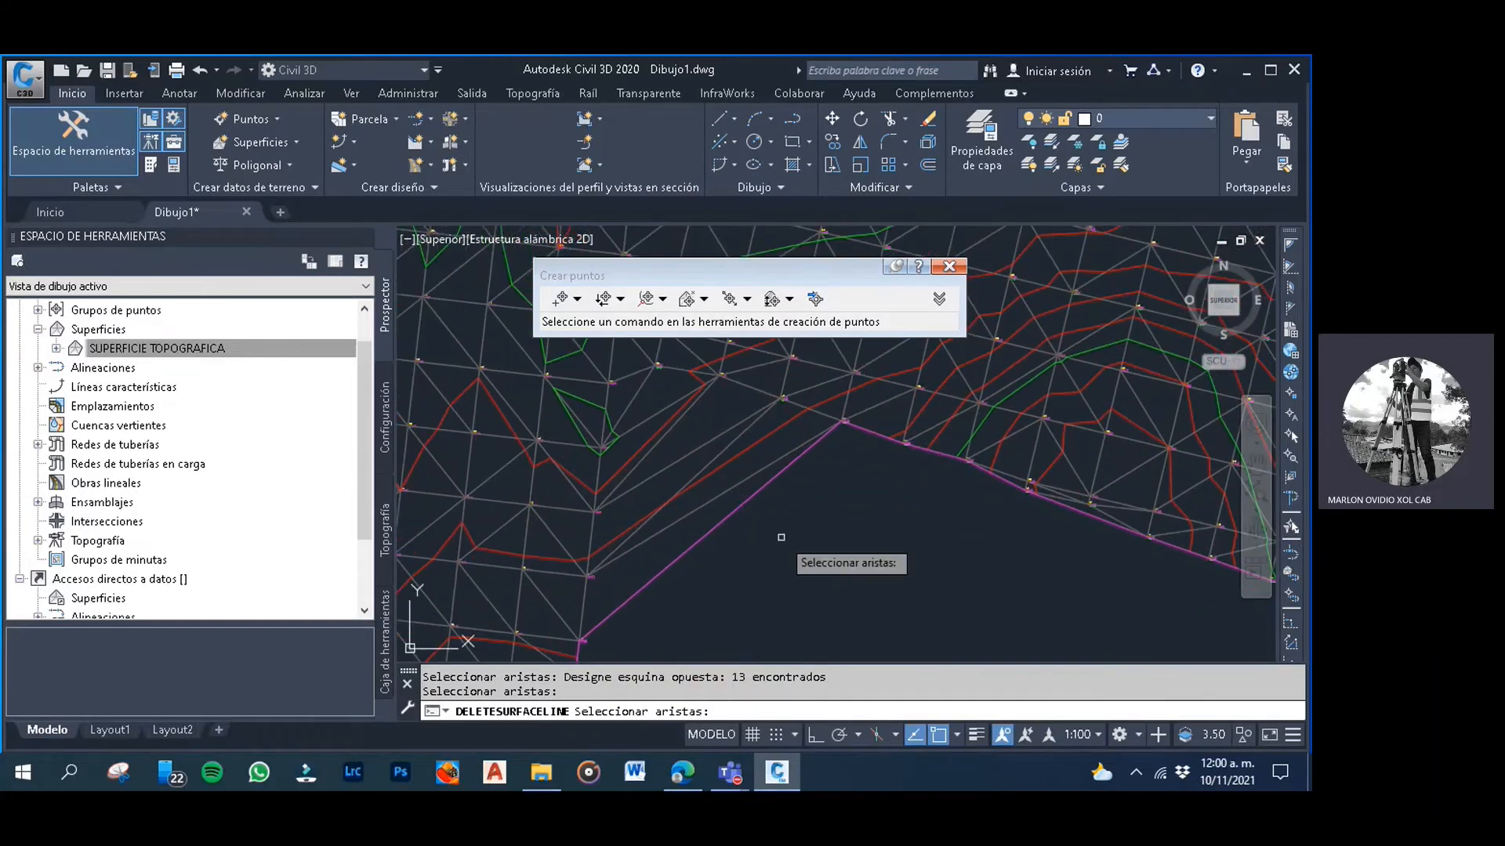
{"action": "left_click", "coordinate": [779, 534]}
{"action": "left_click", "coordinate": [701, 443]}
{"action": "key", "text": "Return"}
Delete the last stretched edges at the inner corner of the southern notch
{"action": "middle_click_drag", "start_coordinate": [701, 443], "coordinate": [721, 487]}
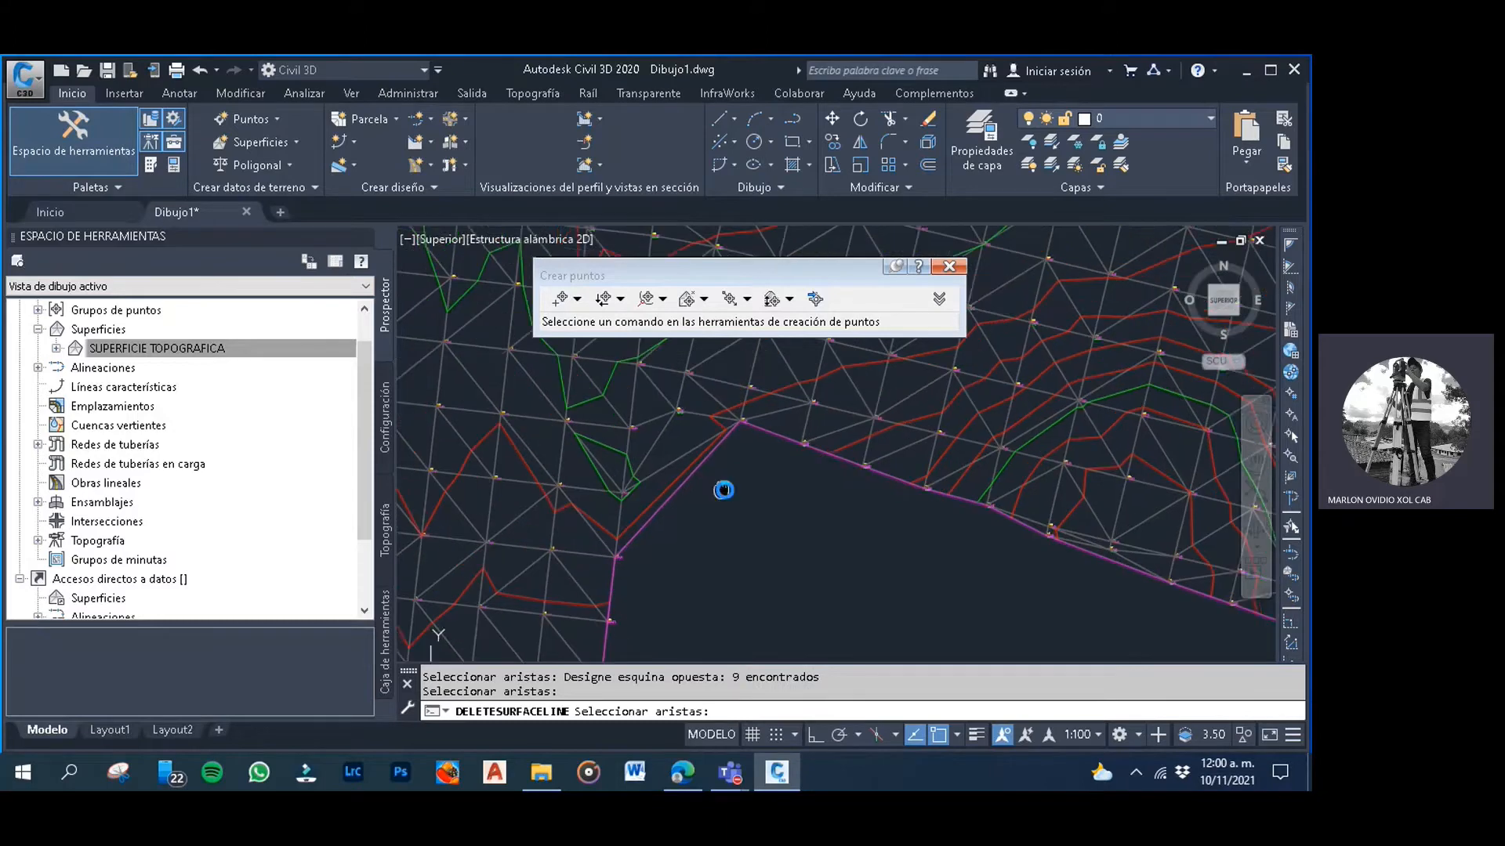
{"action": "scroll", "coordinate": [703, 471], "scroll_direction": "up", "scroll_amount": 2}
{"action": "left_click", "coordinate": [707, 484]}
{"action": "left_click", "coordinate": [668, 426]}
{"action": "key", "text": "Return"}
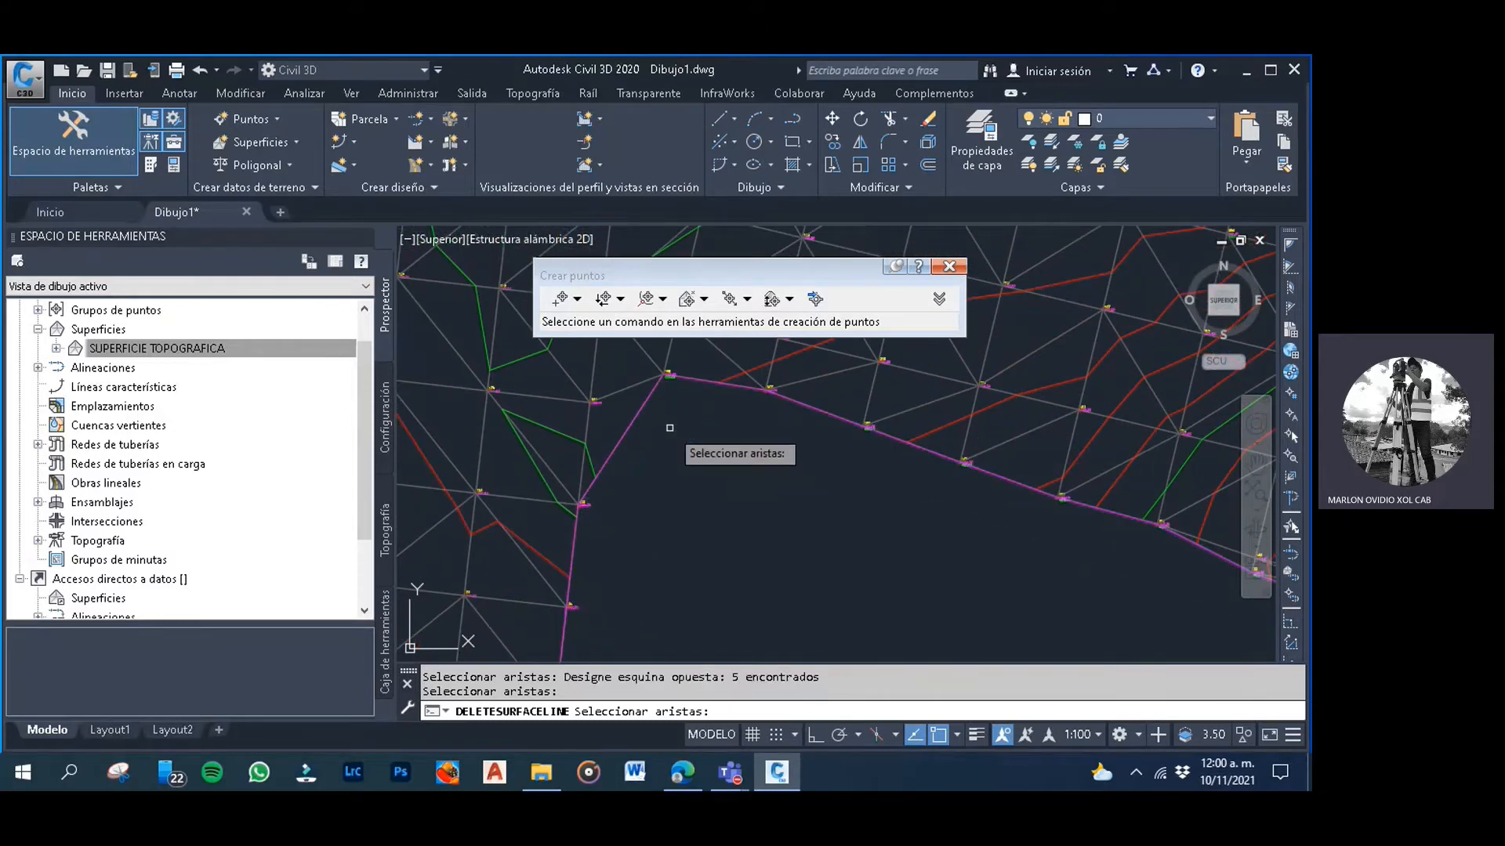
Inspect the survey points and remaining triangles around the inner corner of the southern notch, near points 168 and 112
{"action": "middle_click_drag", "start_coordinate": [669, 426], "coordinate": [705, 468]}
{"action": "scroll", "coordinate": [671, 434], "scroll_direction": "up", "scroll_amount": 3}
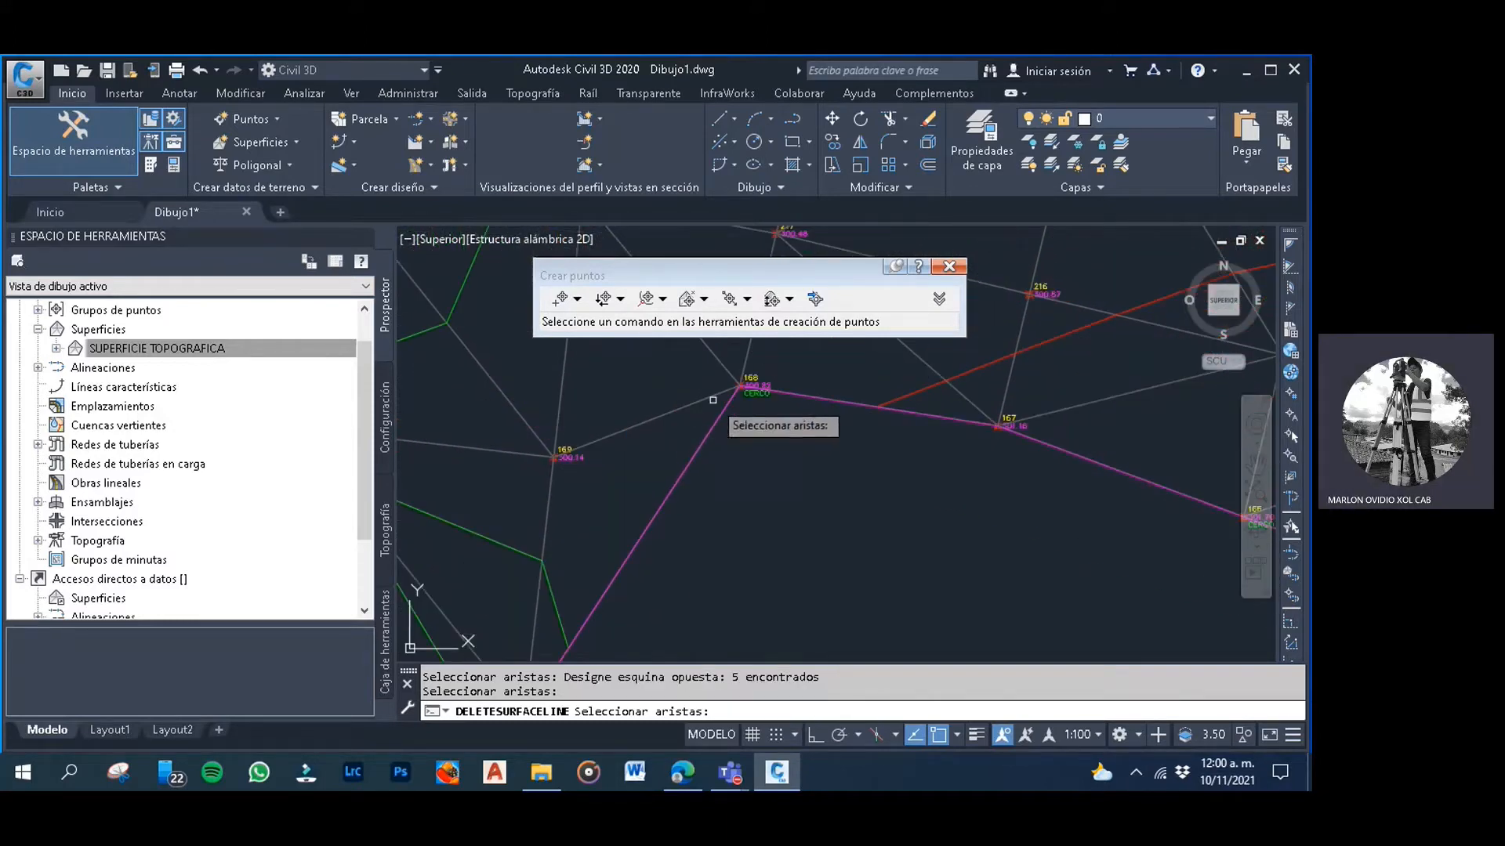
{"action": "scroll", "coordinate": [764, 406], "scroll_direction": "up", "scroll_amount": 3}
{"action": "scroll", "coordinate": [764, 432], "scroll_direction": "down", "scroll_amount": 5}
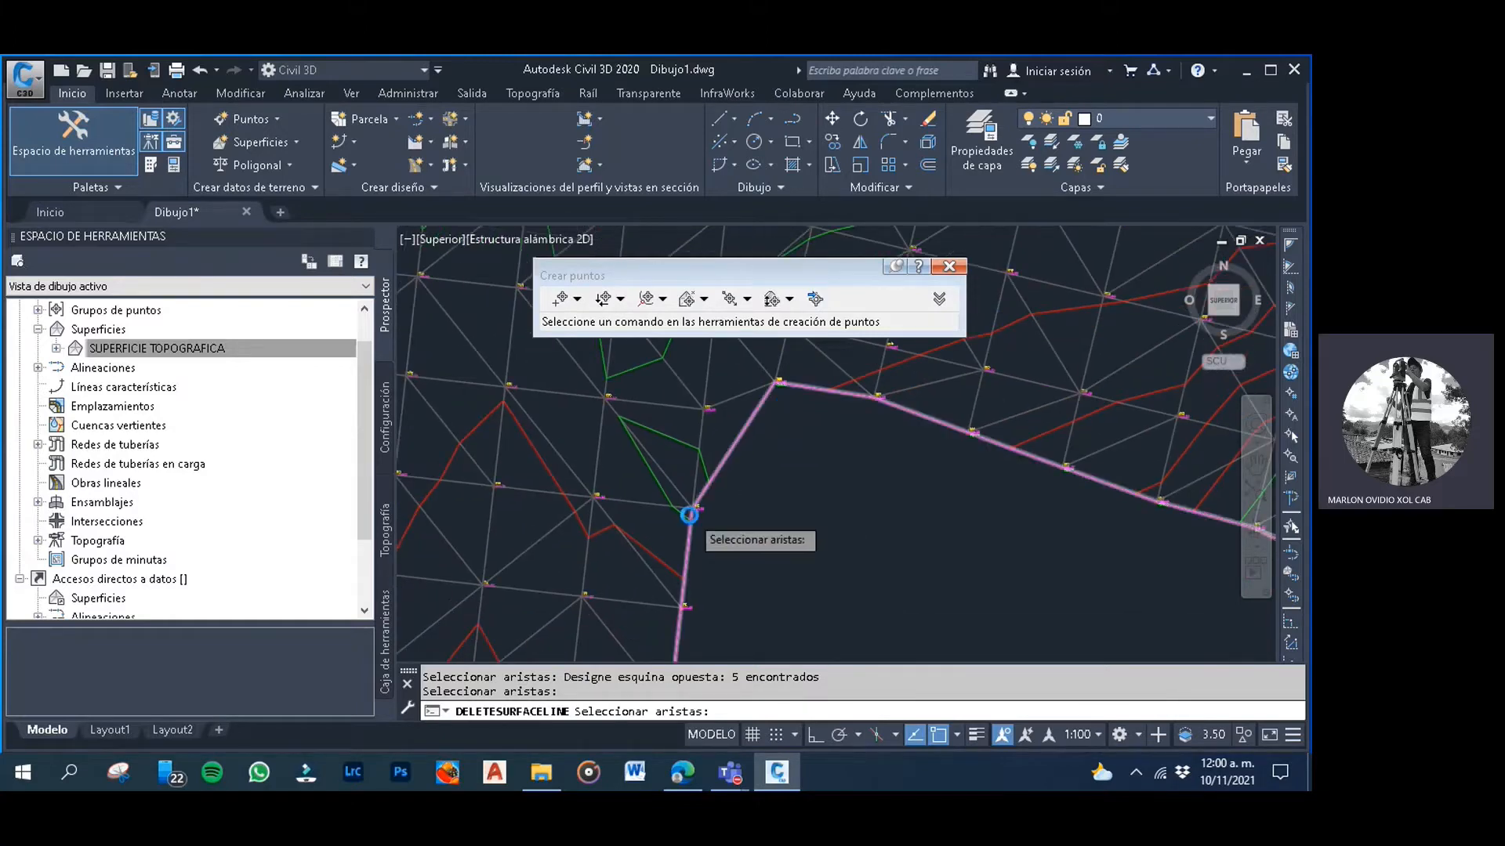
{"action": "scroll", "coordinate": [692, 512], "scroll_direction": "up", "scroll_amount": 5}
{"action": "scroll", "coordinate": [735, 474], "scroll_direction": "down", "scroll_amount": 3}
{"action": "middle_click_drag", "start_coordinate": [794, 455], "coordinate": [737, 616]}
{"action": "scroll", "coordinate": [735, 616], "scroll_direction": "down", "scroll_amount": 6}
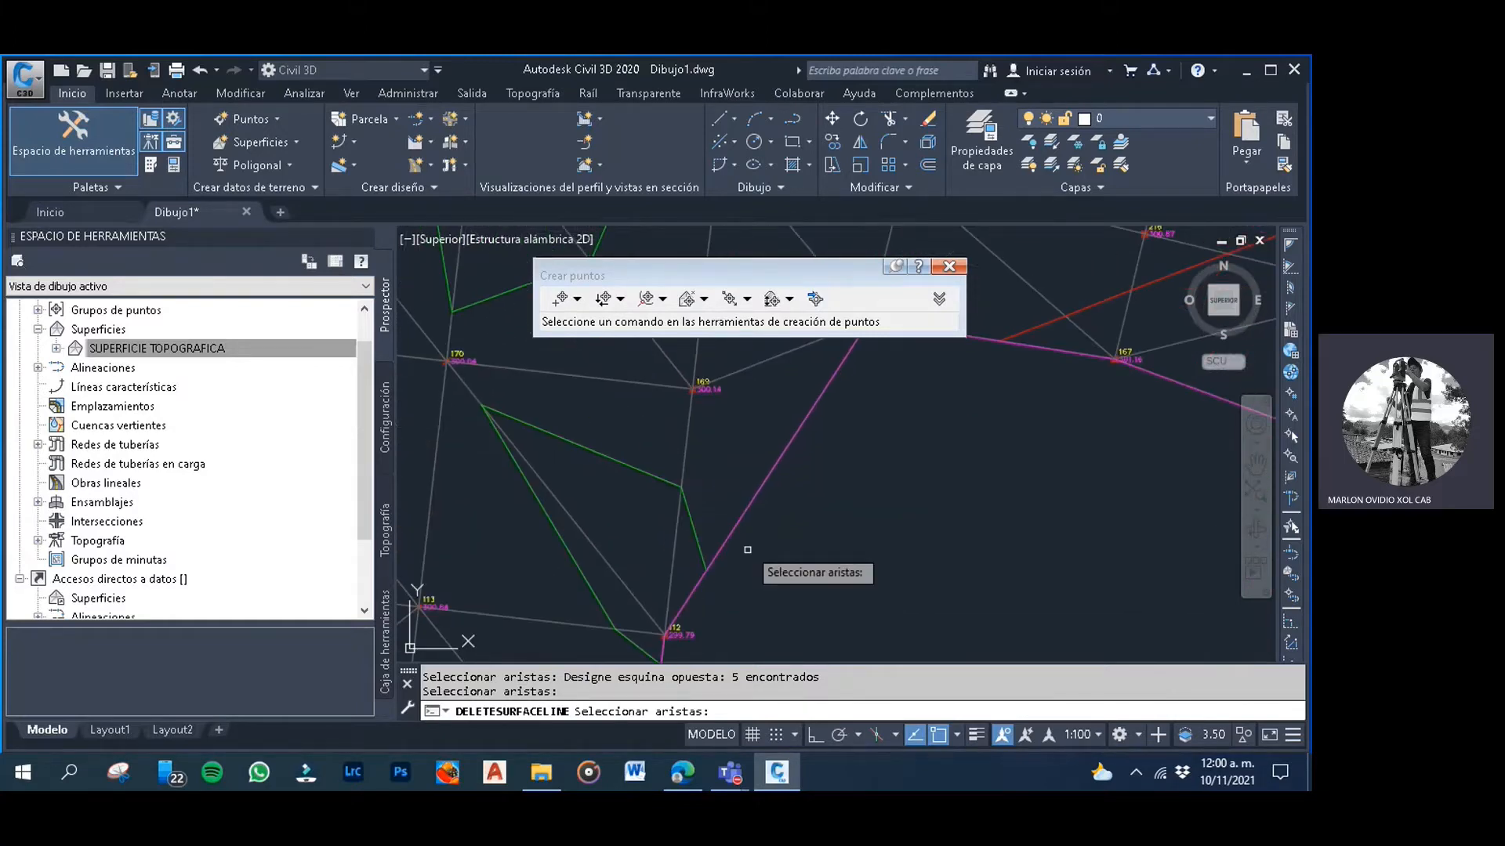
Select the outermost long triangle edges along the straight southwestern boundary for deletion with a crossing selection
{"action": "middle_click_drag", "start_coordinate": [755, 493], "coordinate": [818, 455]}
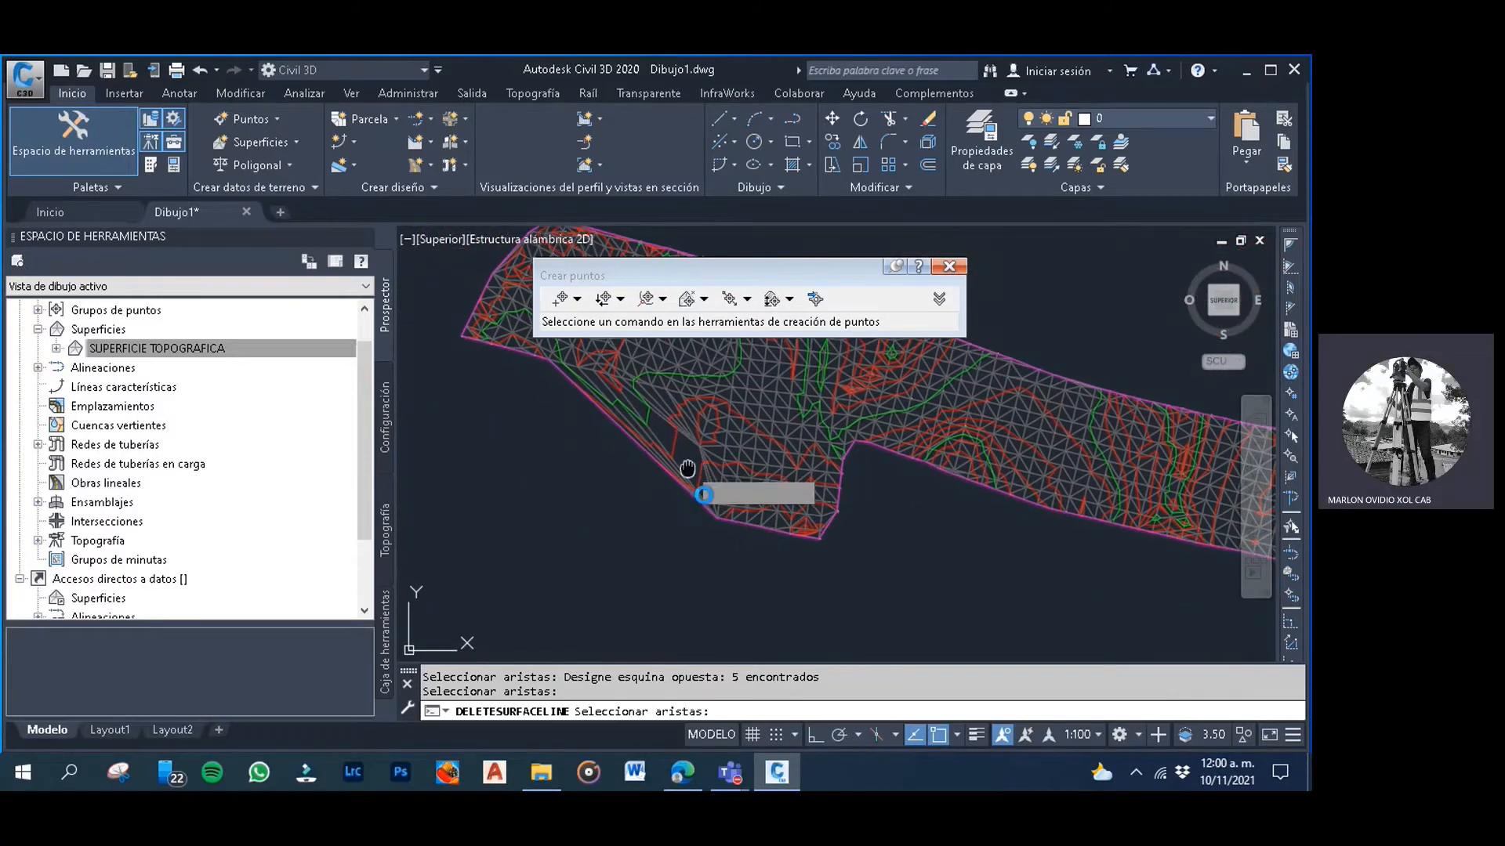
{"action": "scroll", "coordinate": [701, 507], "scroll_direction": "up", "scroll_amount": 5}
{"action": "scroll", "coordinate": [701, 513], "scroll_direction": "up", "scroll_amount": 2}
{"action": "left_click", "coordinate": [701, 521]}
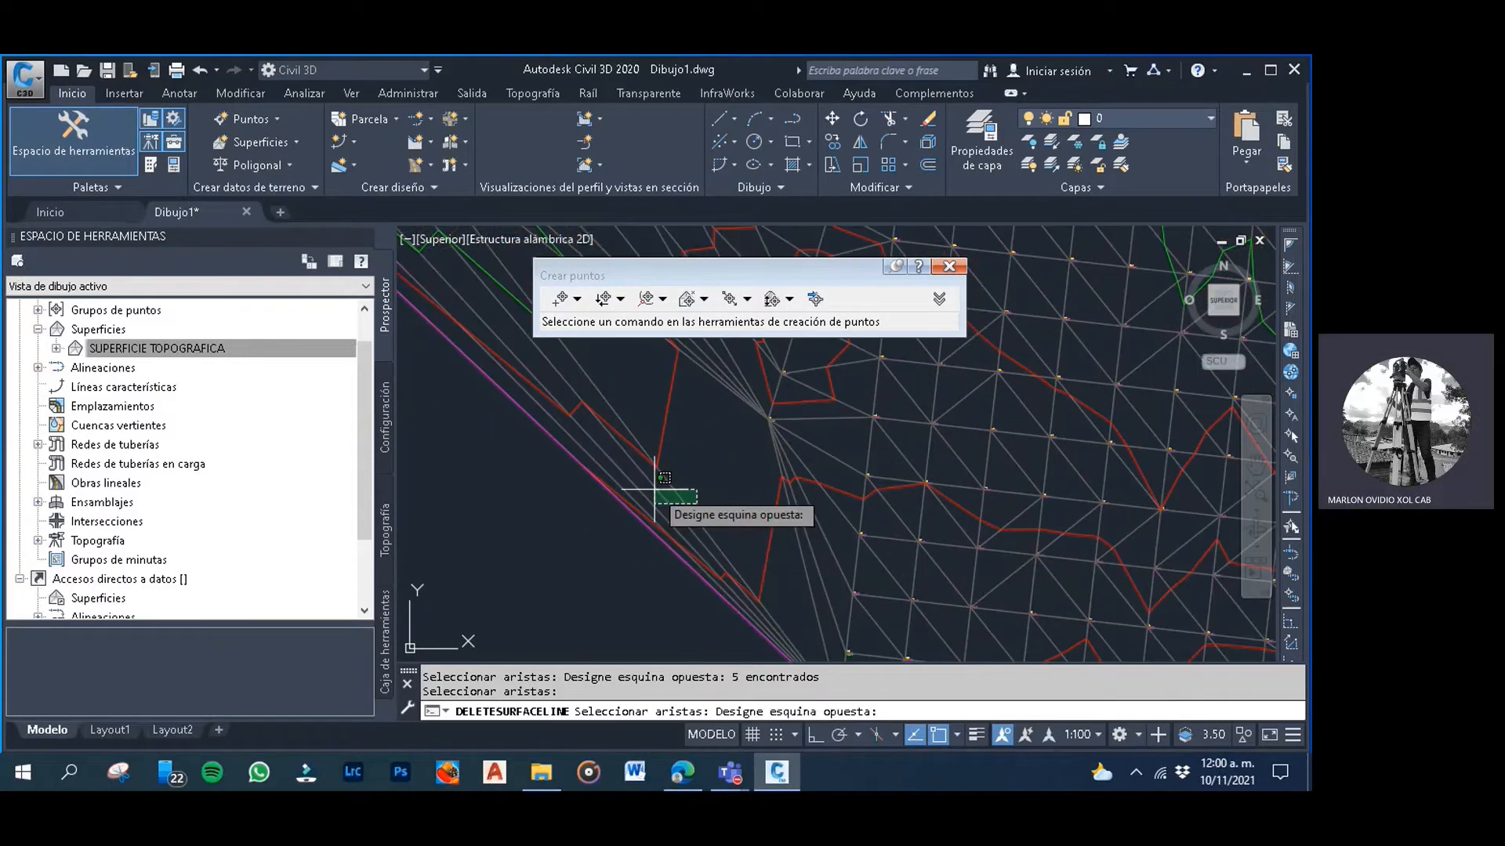
{"action": "left_click", "coordinate": [565, 462]}
{"action": "scroll", "coordinate": [650, 465], "scroll_direction": "down", "scroll_amount": 5}
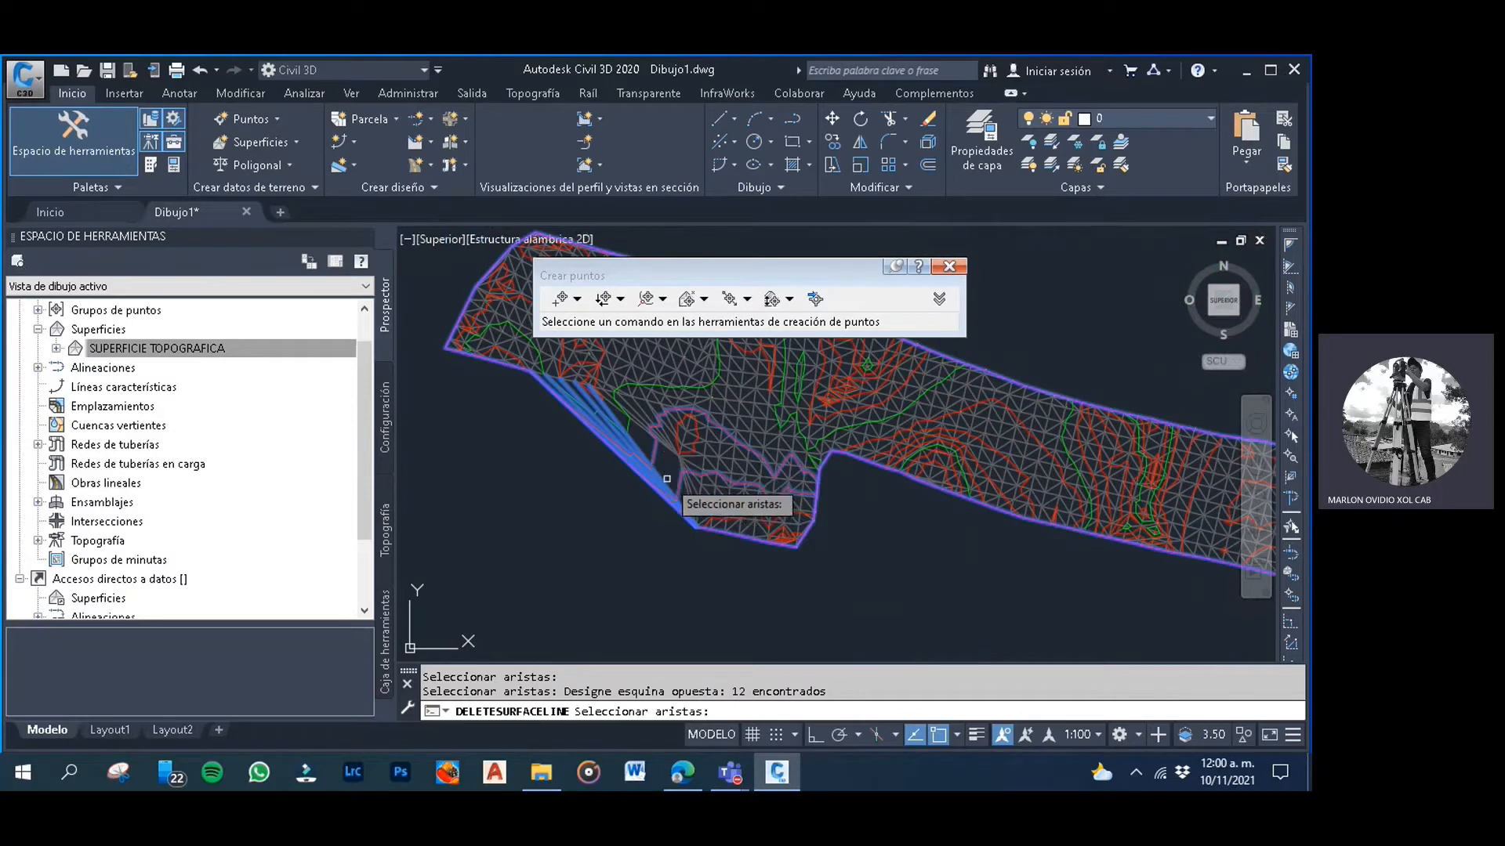
Delete the remaining elongated edges along the southwestern boundary in successive crossing selections, working inward to the regular point grid
{"action": "scroll", "coordinate": [670, 482], "scroll_direction": "up", "scroll_amount": 5}
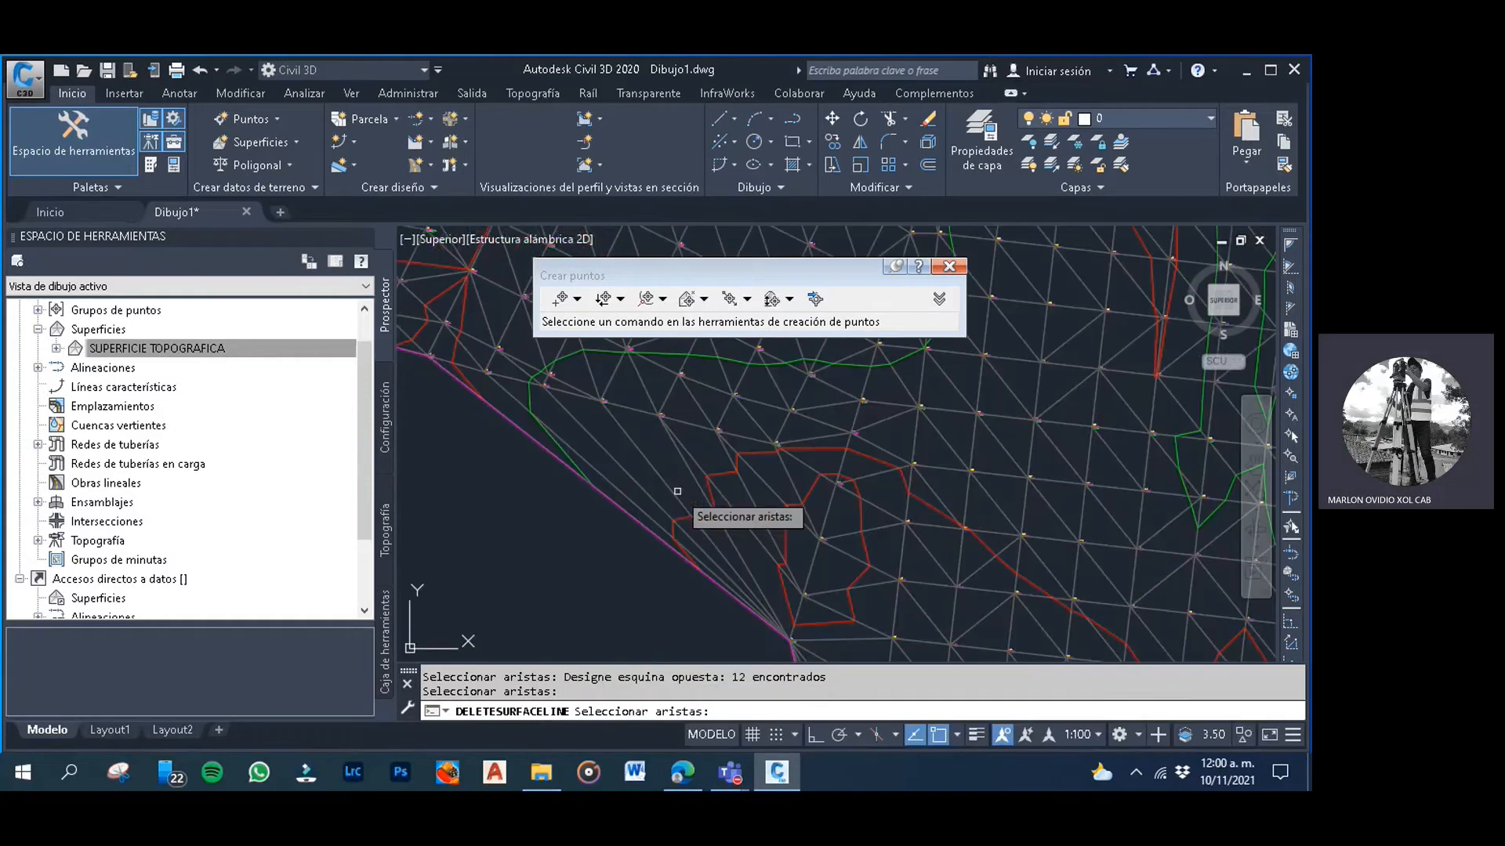
{"action": "left_click", "coordinate": [680, 489]}
{"action": "left_click", "coordinate": [539, 514]}
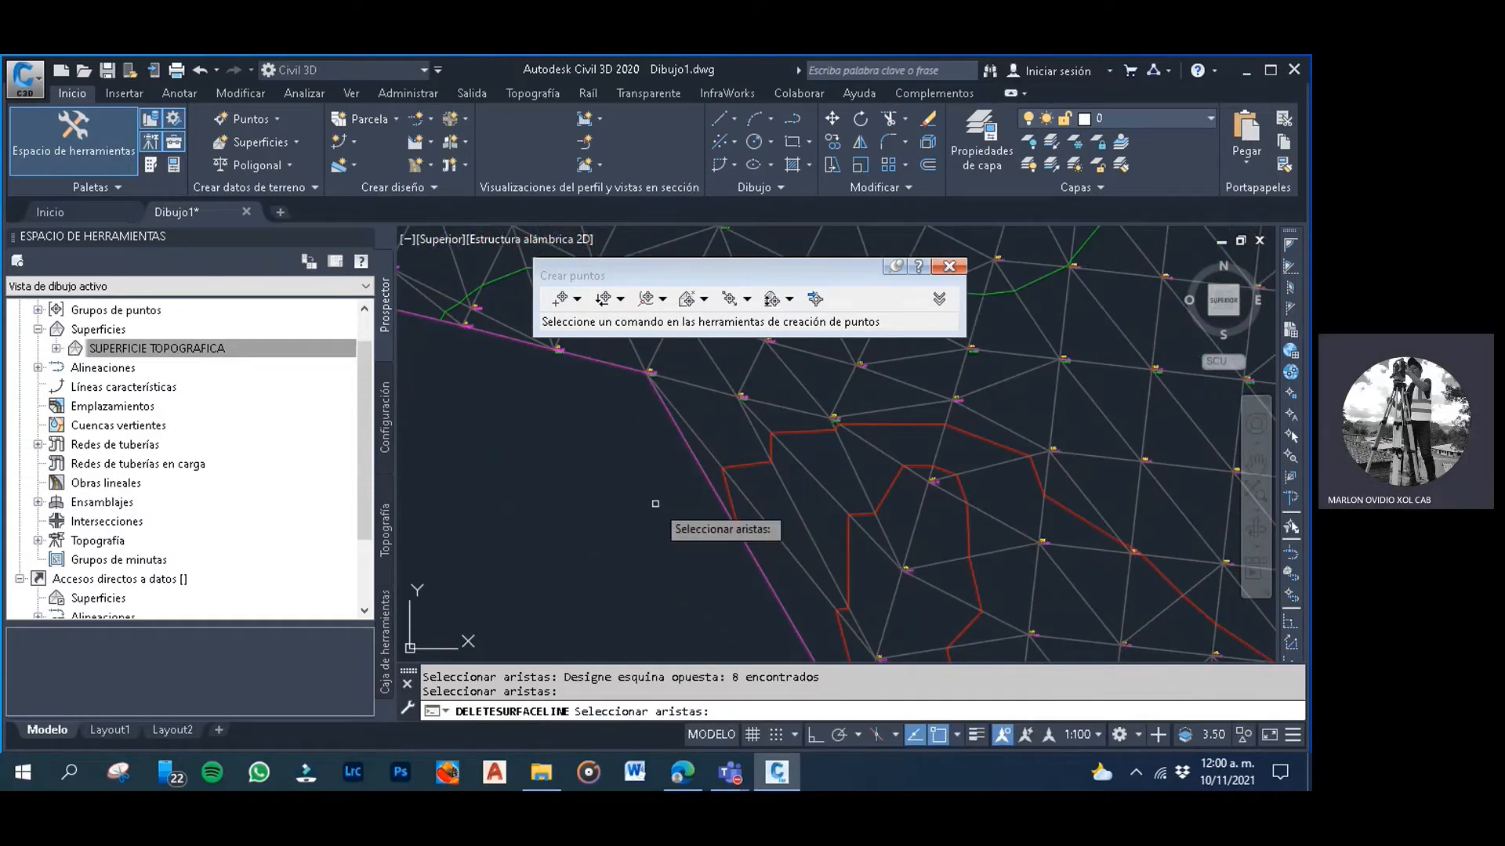
{"action": "scroll", "coordinate": [683, 510], "scroll_direction": "down", "scroll_amount": 5}
{"action": "scroll", "coordinate": [683, 510], "scroll_direction": "up", "scroll_amount": 5}
{"action": "left_click", "coordinate": [746, 491]}
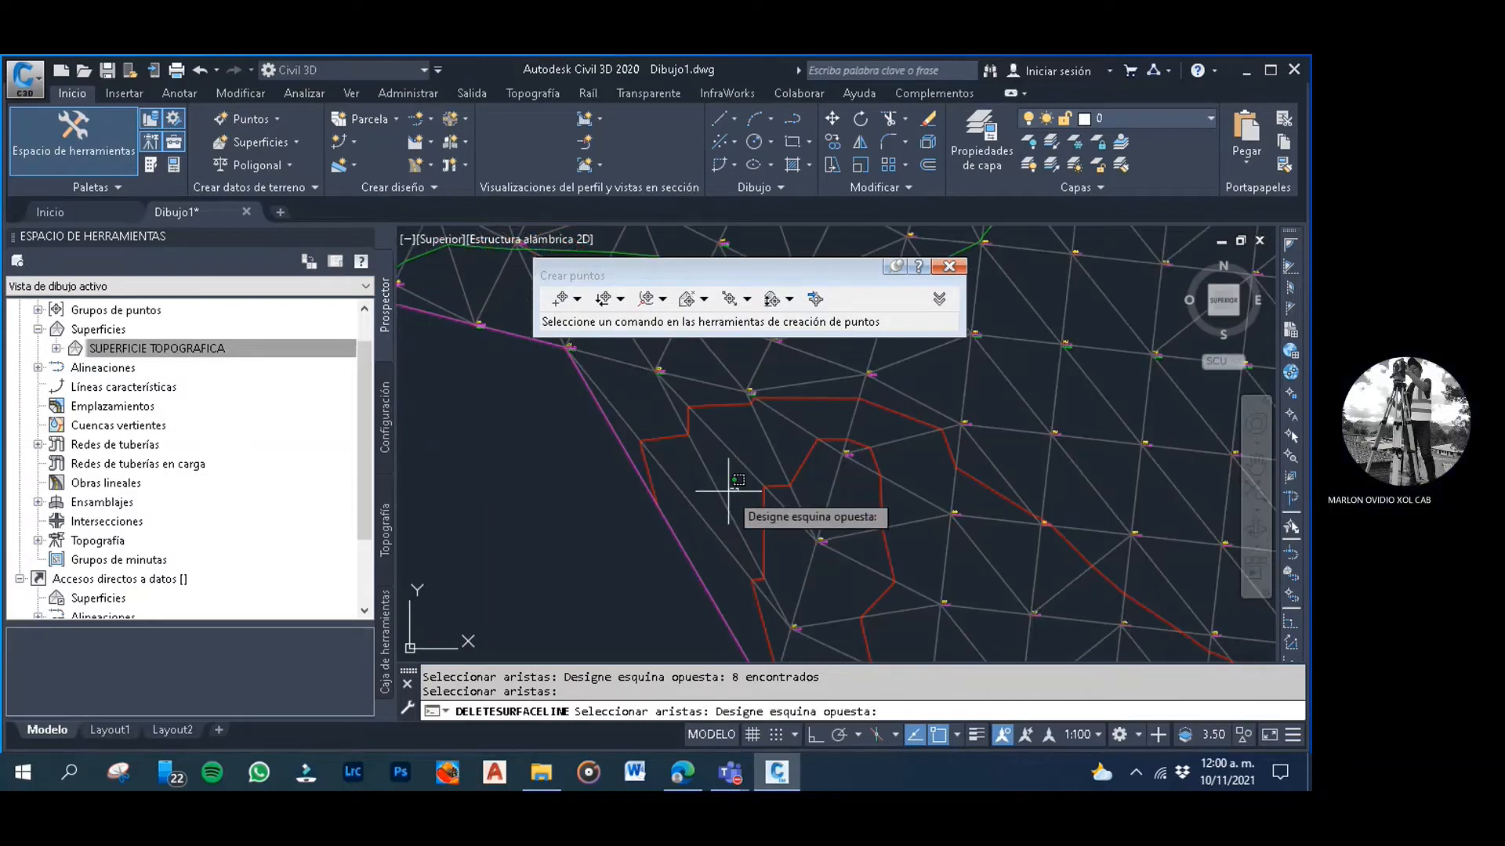
{"action": "left_click", "coordinate": [605, 496]}
{"action": "scroll", "coordinate": [791, 461], "scroll_direction": "up", "scroll_amount": 2}
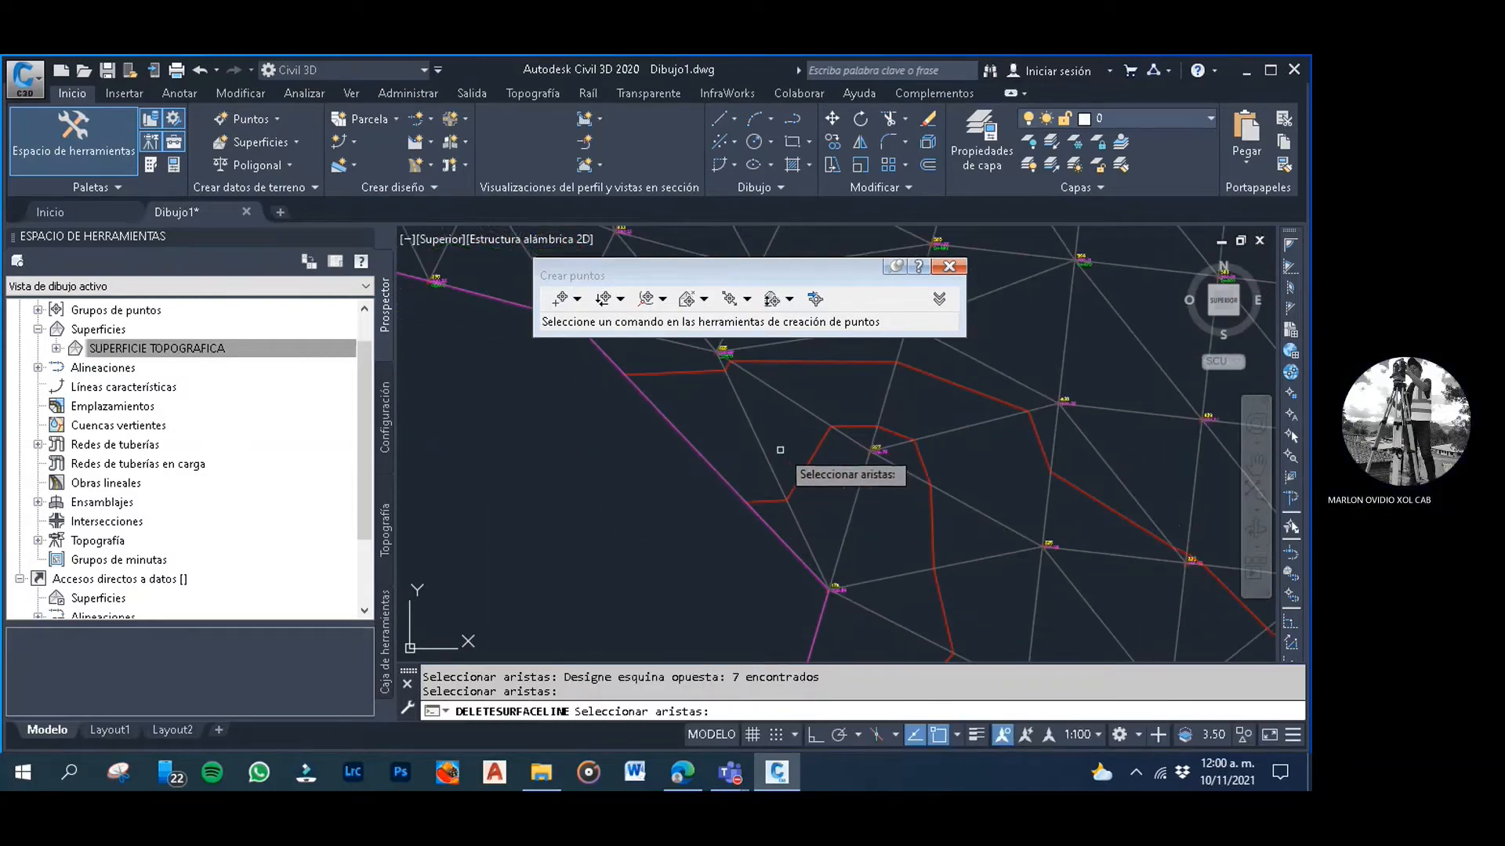
{"action": "left_click", "coordinate": [776, 440]}
{"action": "left_click", "coordinate": [652, 463]}
Delete the thin triangle edges outside the point grid on the western side of the surface's southern projection
{"action": "scroll", "coordinate": [674, 466], "scroll_direction": "down", "scroll_amount": 6}
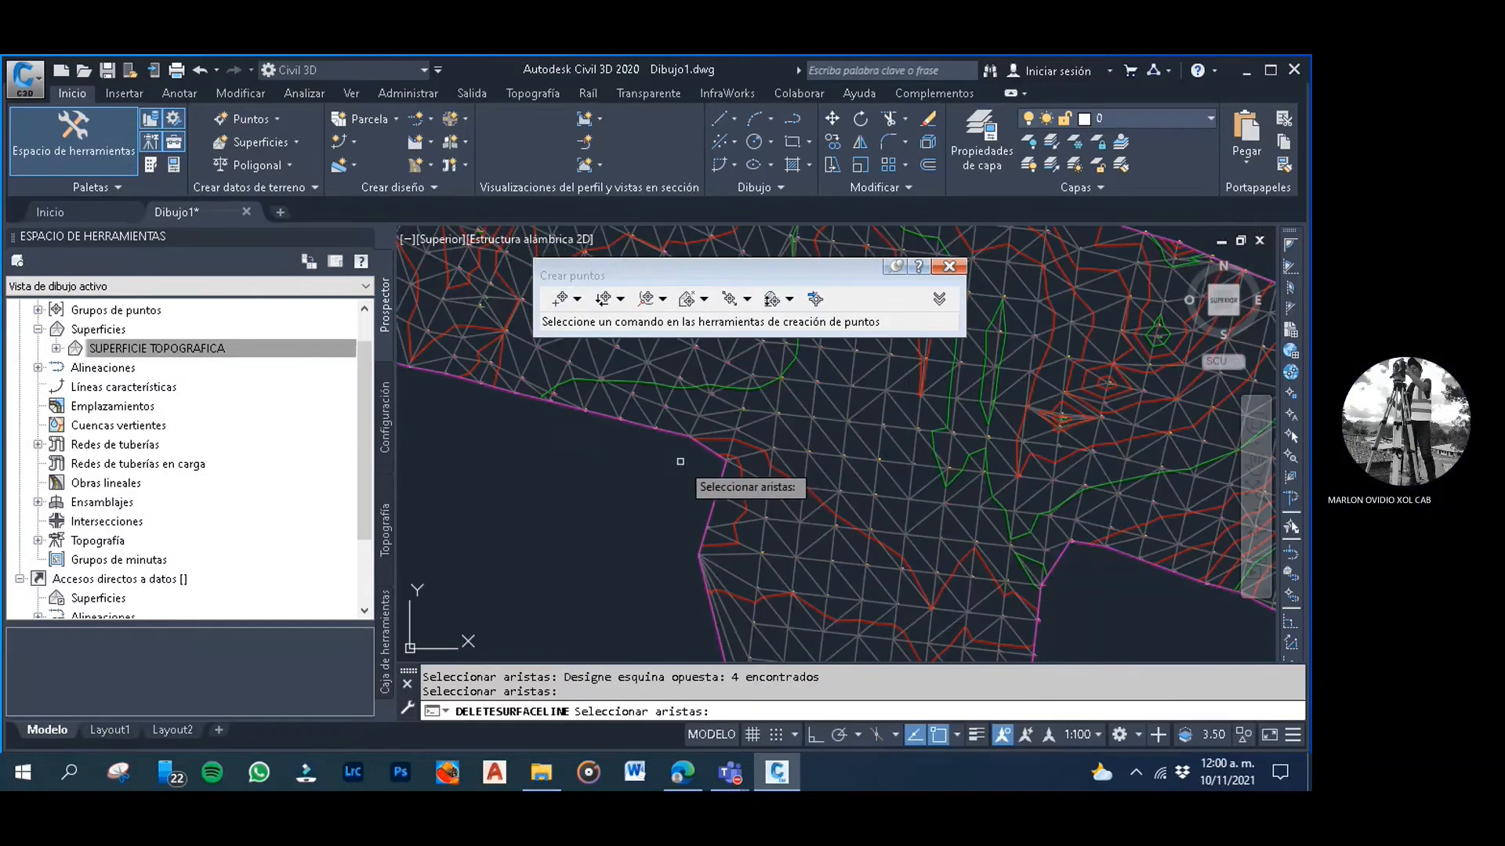
{"action": "scroll", "coordinate": [701, 470], "scroll_direction": "up", "scroll_amount": 3}
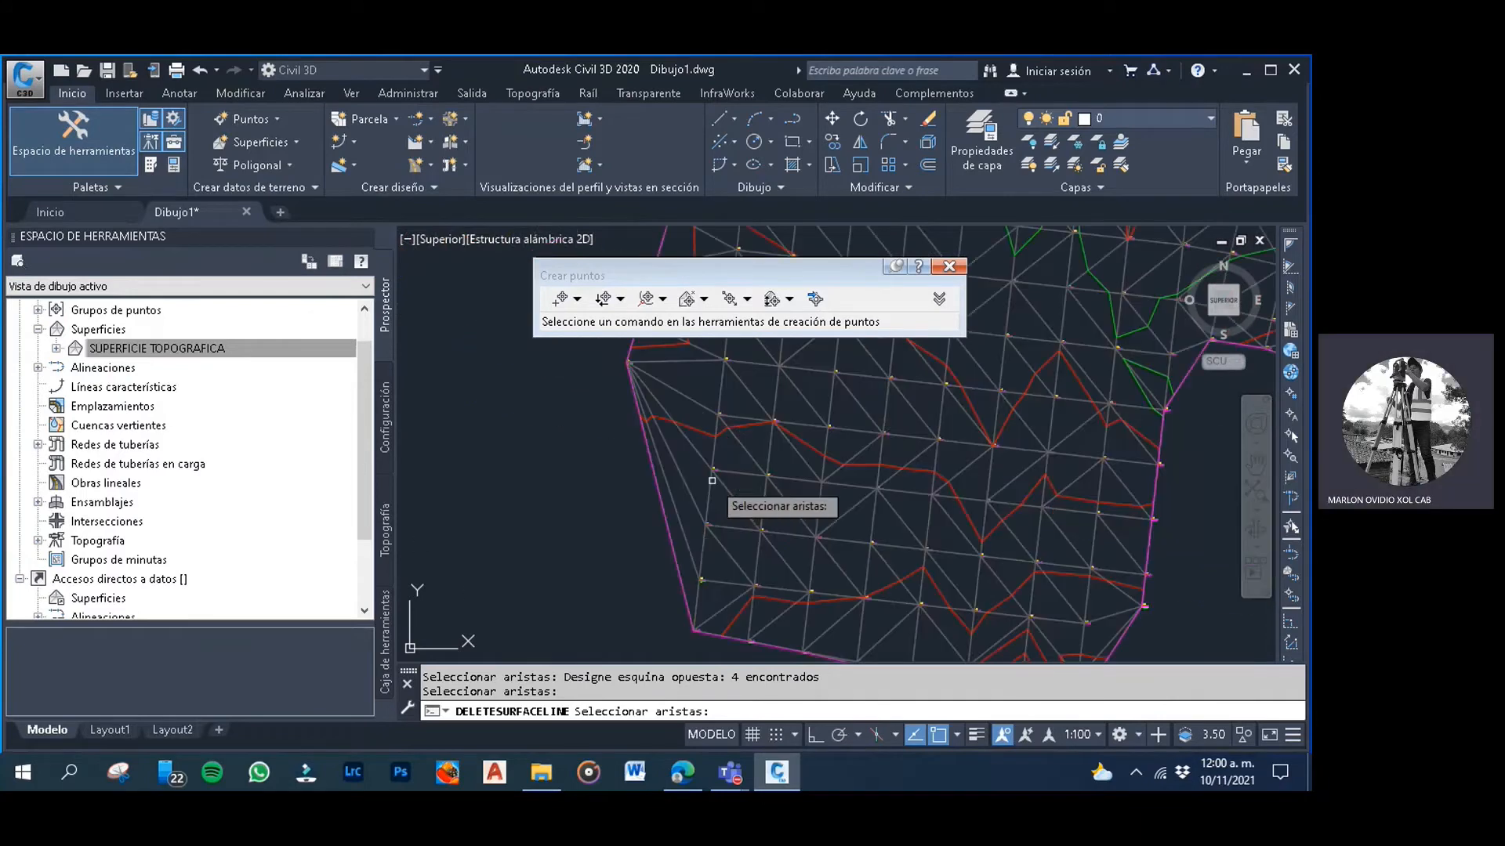
{"action": "scroll", "coordinate": [685, 447], "scroll_direction": "up", "scroll_amount": 2}
{"action": "left_click", "coordinate": [672, 463]}
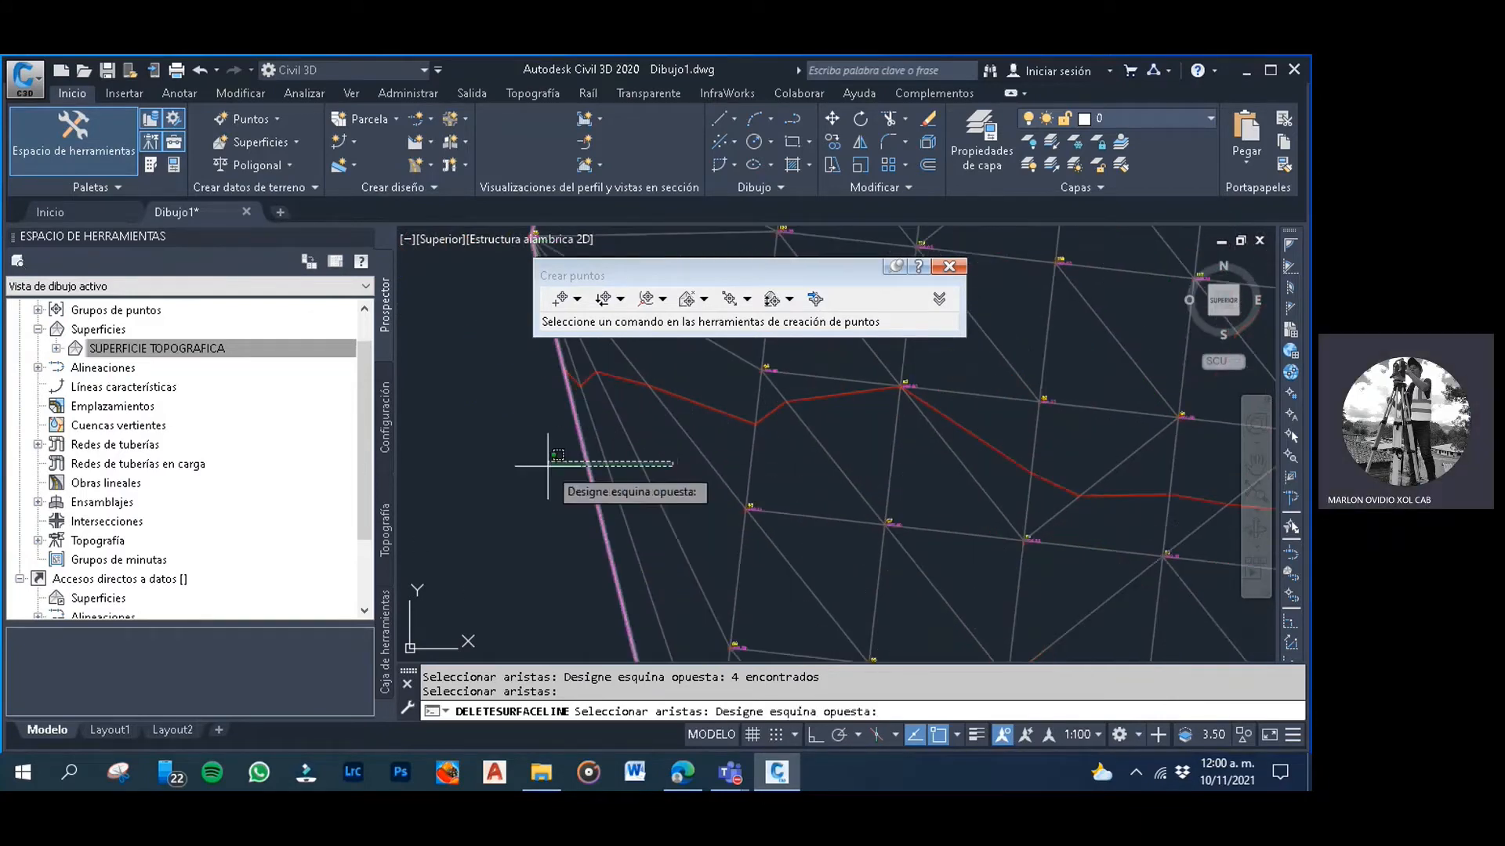
{"action": "left_click", "coordinate": [548, 467]}
{"action": "key", "text": "Return"}
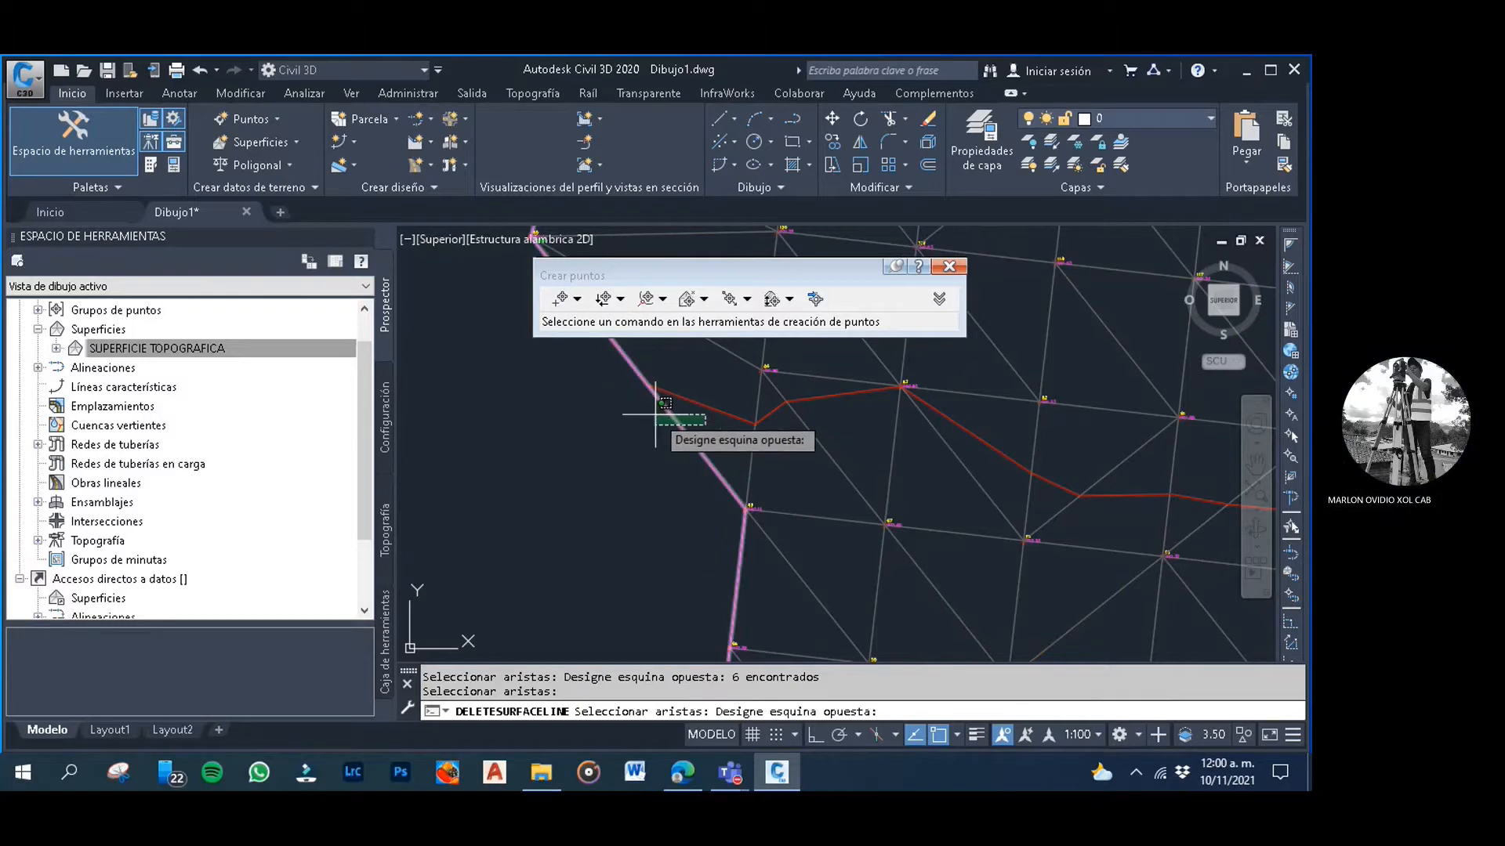
{"action": "left_click", "coordinate": [657, 413]}
Examine the surface perimeter along the northern boundary and at the western and eastern ends for remaining elongated triangles
{"action": "scroll", "coordinate": [658, 424], "scroll_direction": "down", "scroll_amount": 4}
{"action": "scroll", "coordinate": [670, 435], "scroll_direction": "down", "scroll_amount": 3}
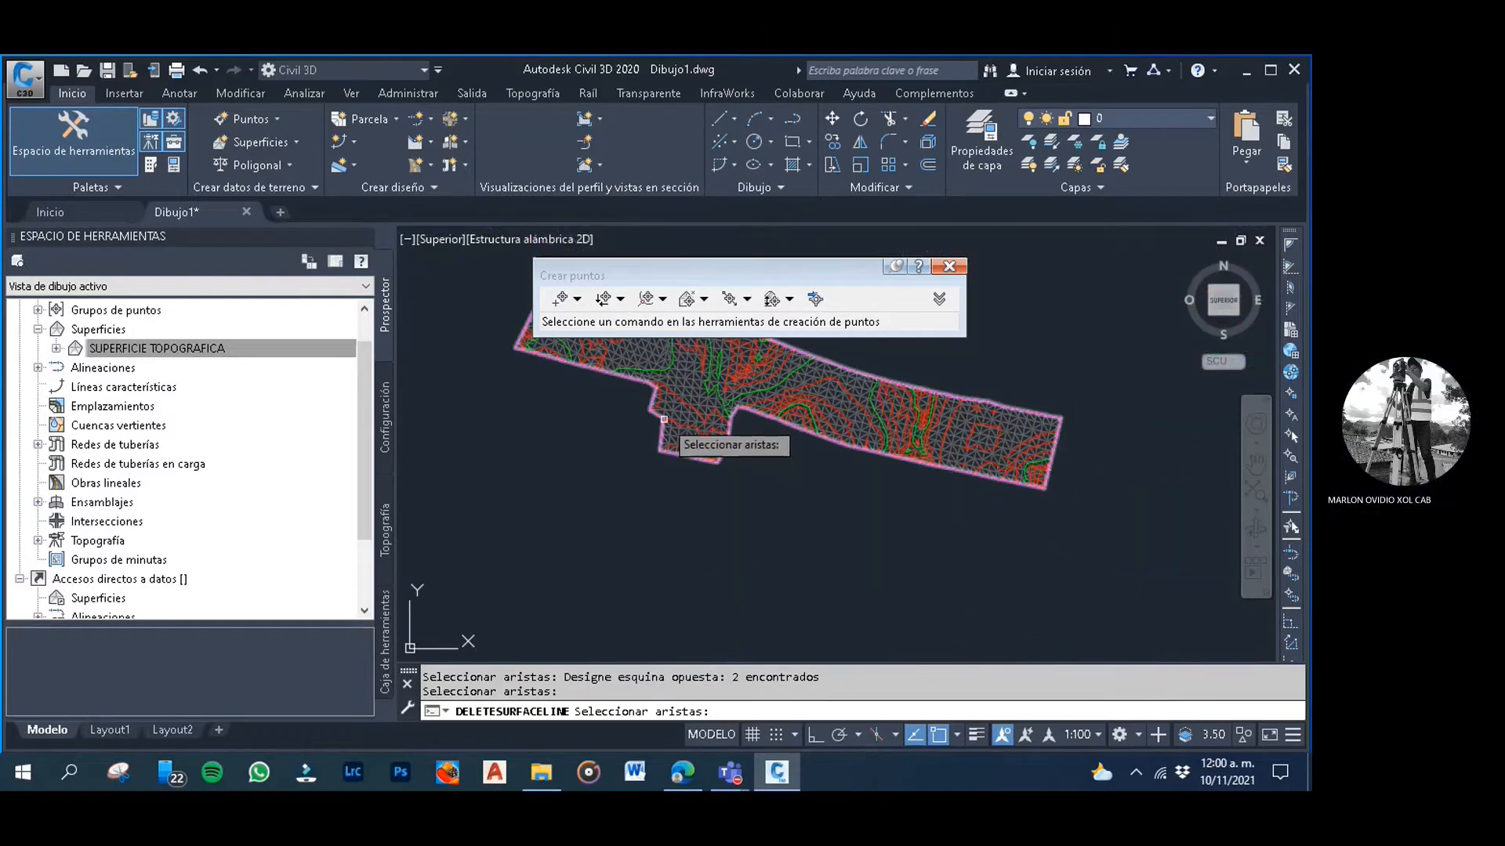
{"action": "scroll", "coordinate": [666, 435], "scroll_direction": "up", "scroll_amount": 1}
{"action": "scroll", "coordinate": [654, 431], "scroll_direction": "up", "scroll_amount": 1}
{"action": "scroll", "coordinate": [660, 424], "scroll_direction": "up", "scroll_amount": 5}
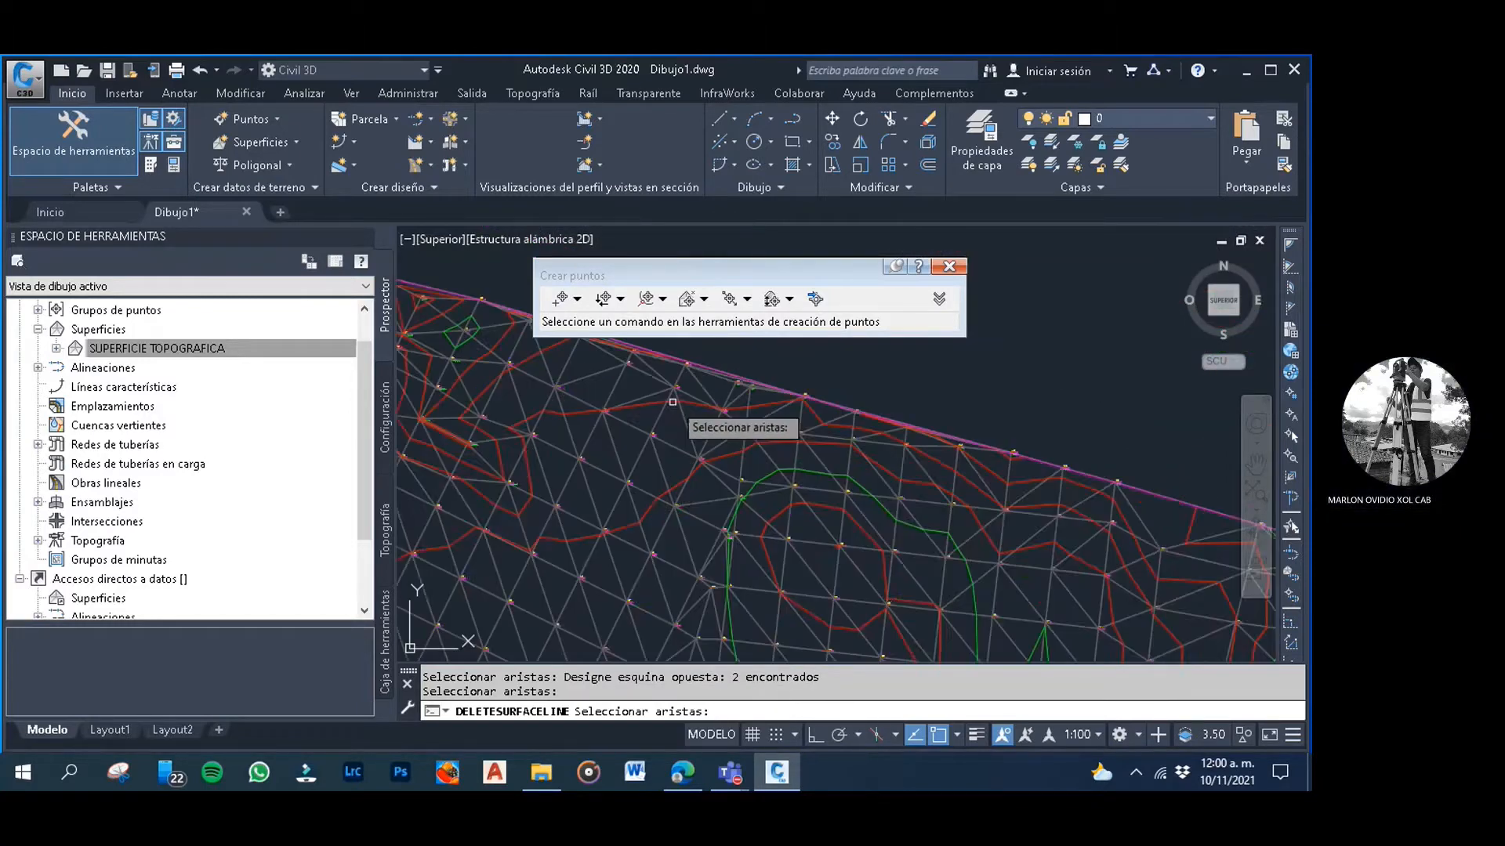
{"action": "scroll", "coordinate": [690, 403], "scroll_direction": "down", "scroll_amount": 4}
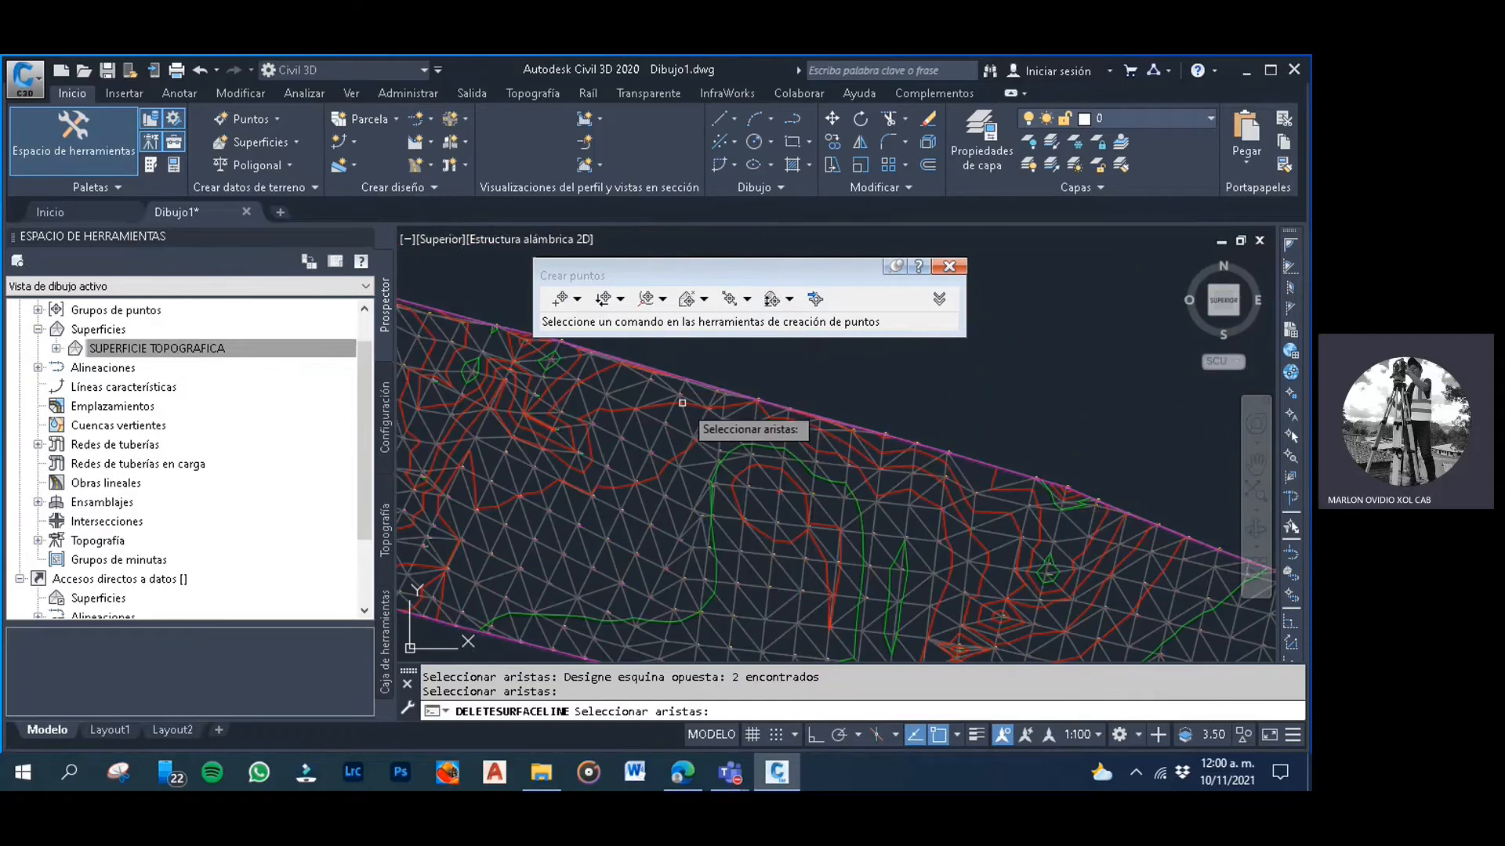
{"action": "scroll", "coordinate": [580, 447], "scroll_direction": "up", "scroll_amount": 2}
{"action": "scroll", "coordinate": [580, 447], "scroll_direction": "up", "scroll_amount": 2}
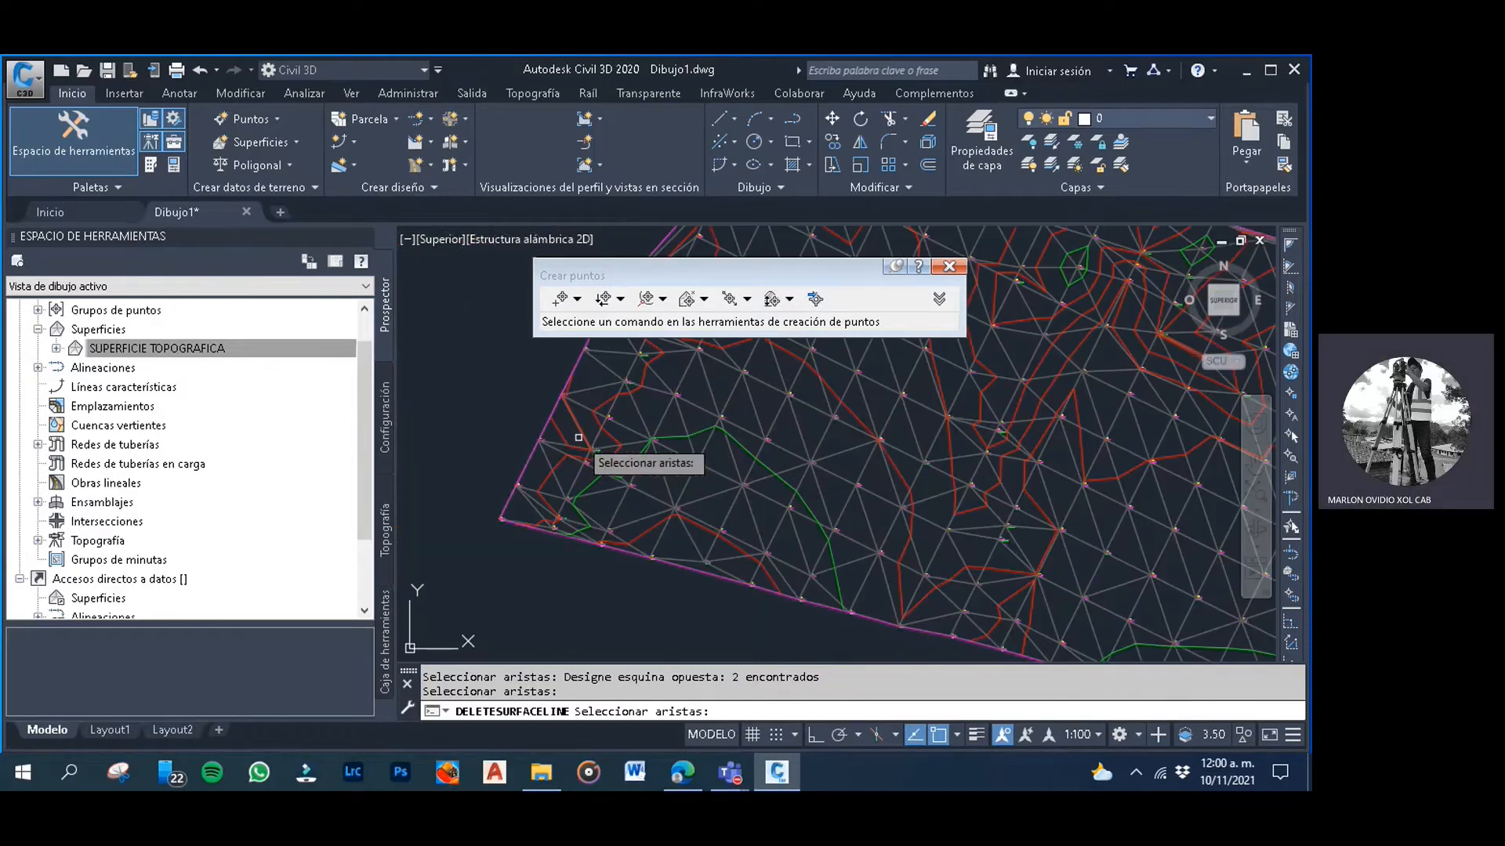
{"action": "scroll", "coordinate": [567, 473], "scroll_direction": "down", "scroll_amount": 4}
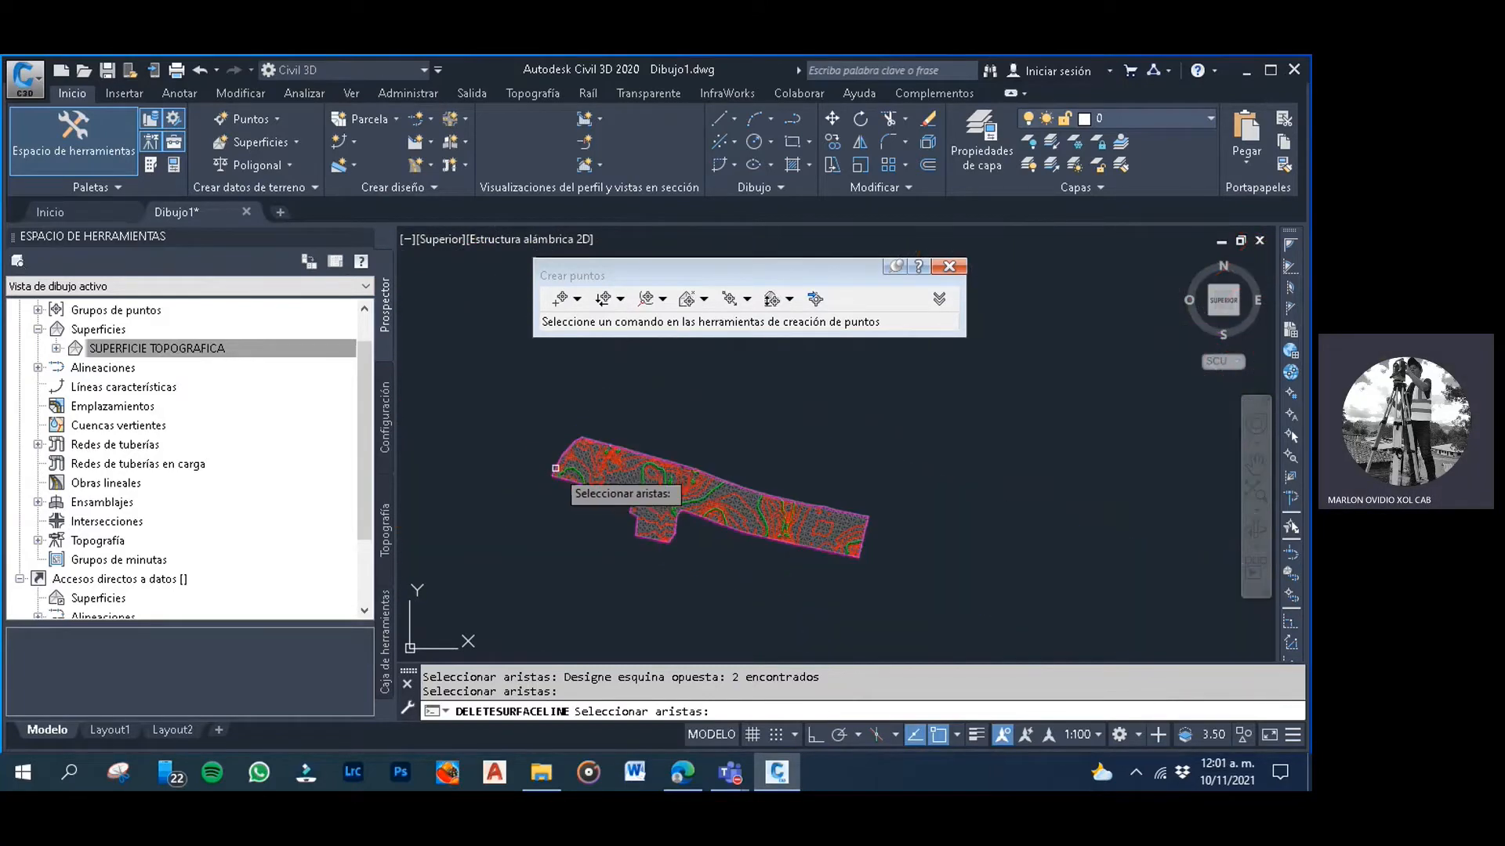
{"action": "scroll", "coordinate": [807, 504], "scroll_direction": "up", "scroll_amount": 4}
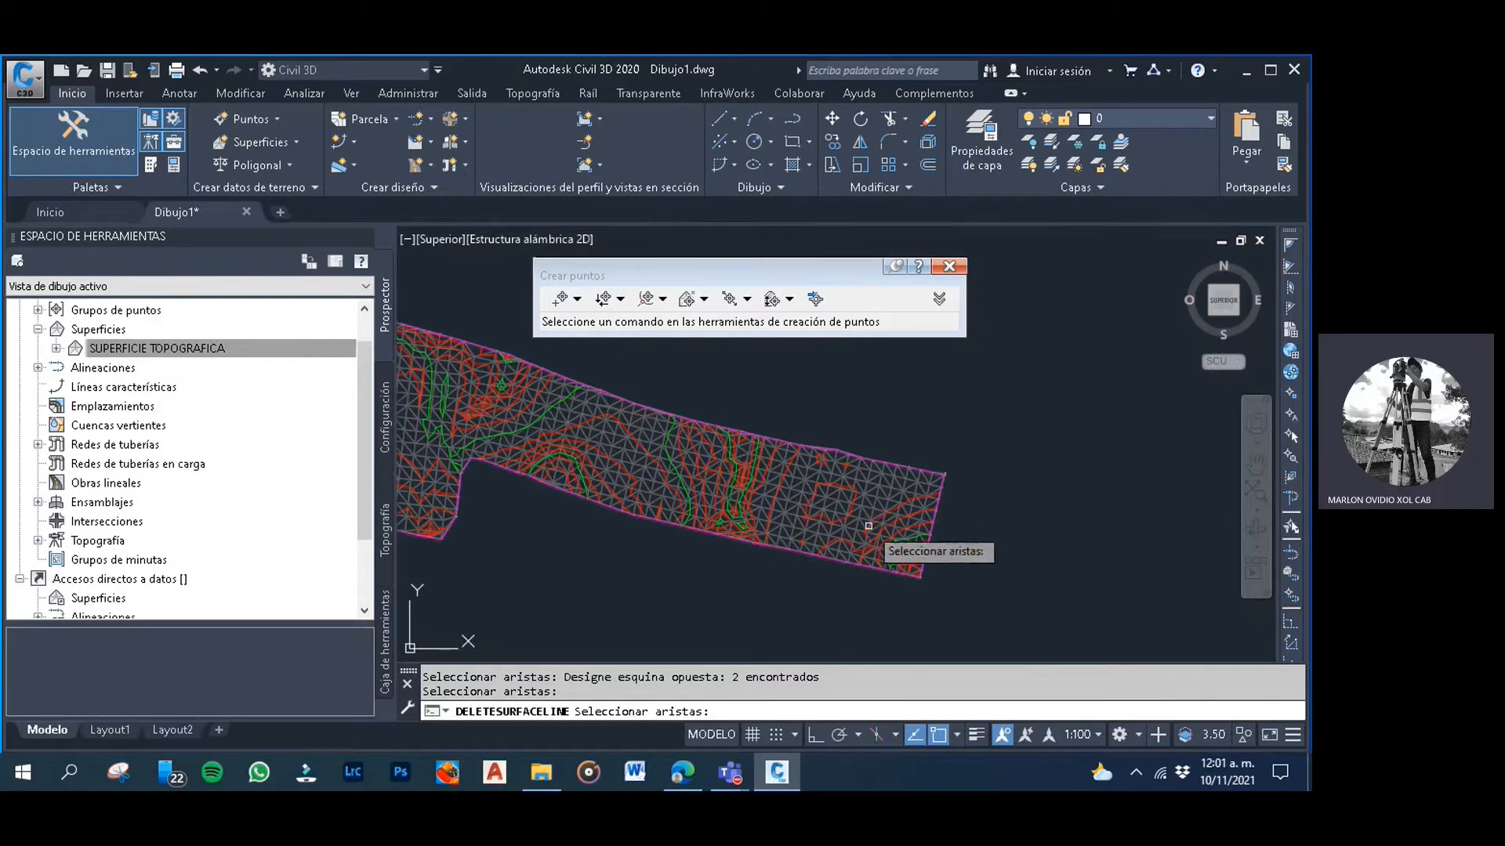
Check the surface outline around the southern projection for leftover false triangles and end the surface line deletion
{"action": "scroll", "coordinate": [665, 497], "scroll_direction": "up", "scroll_amount": 5}
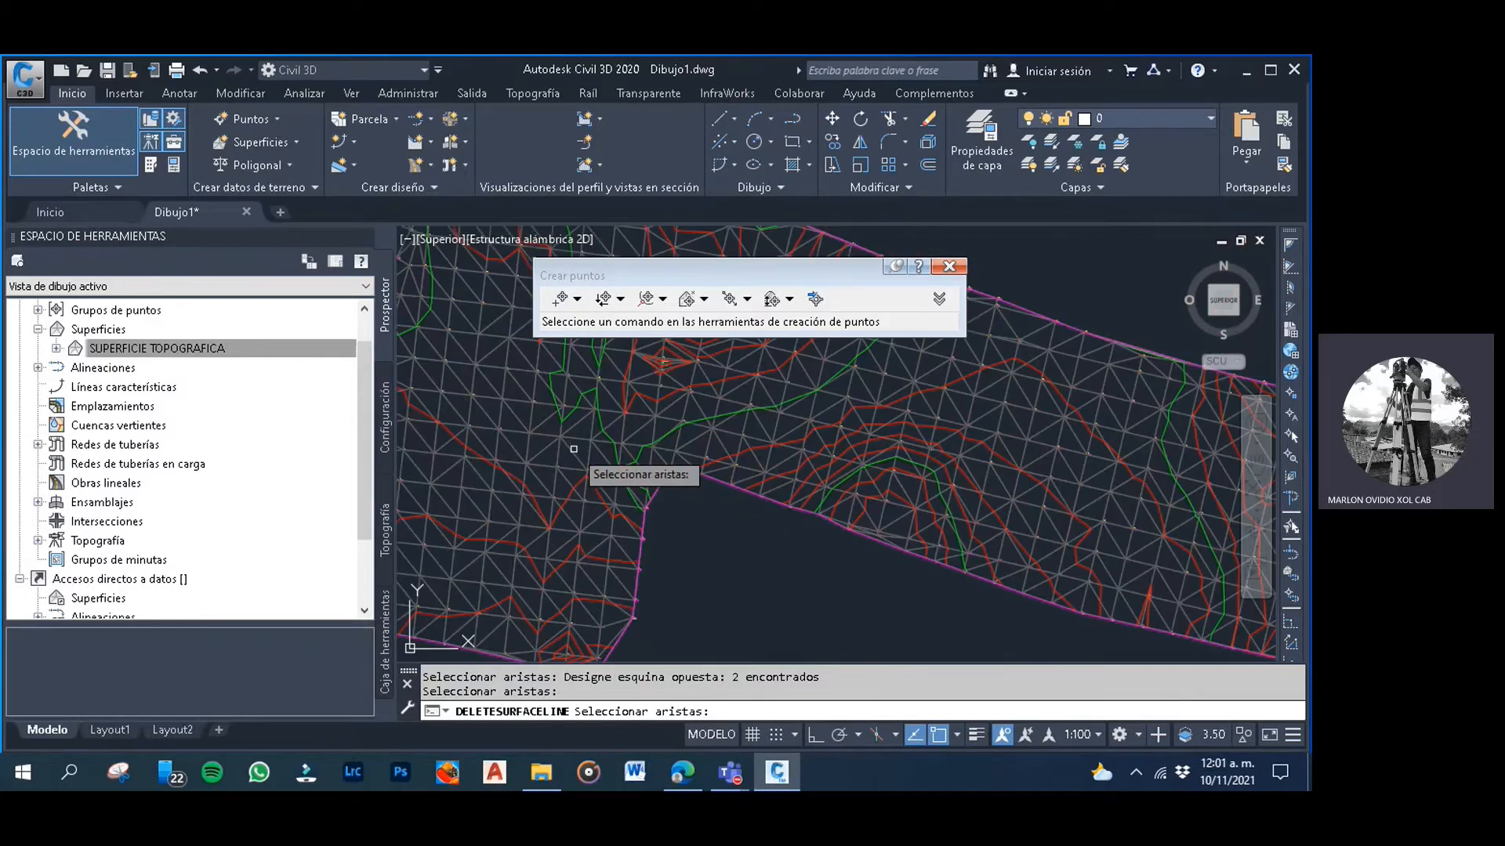
{"action": "scroll", "coordinate": [684, 467], "scroll_direction": "down", "scroll_amount": 5}
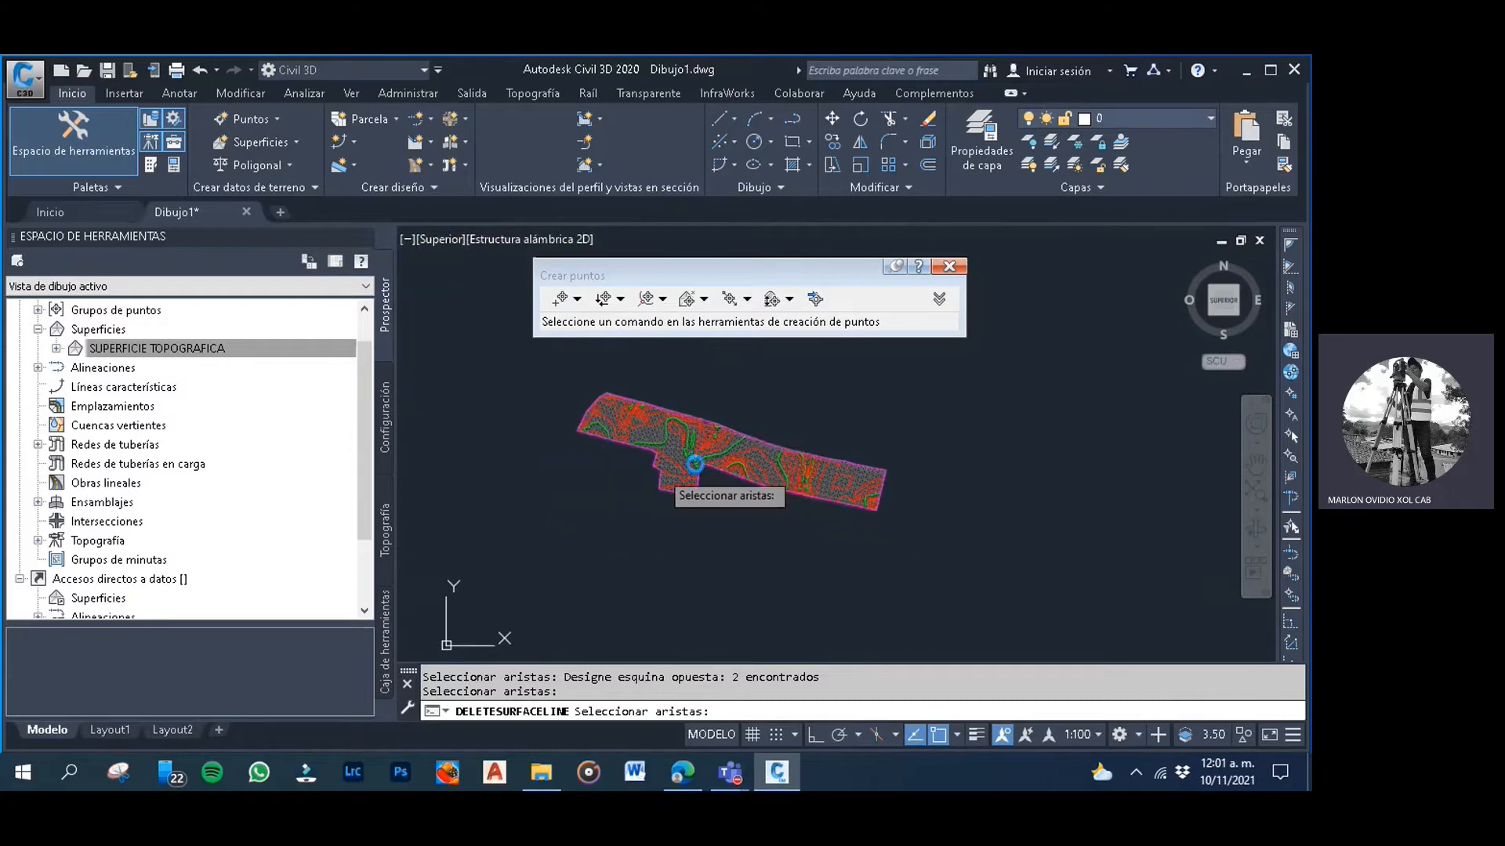
{"action": "scroll", "coordinate": [685, 466], "scroll_direction": "up", "scroll_amount": 6}
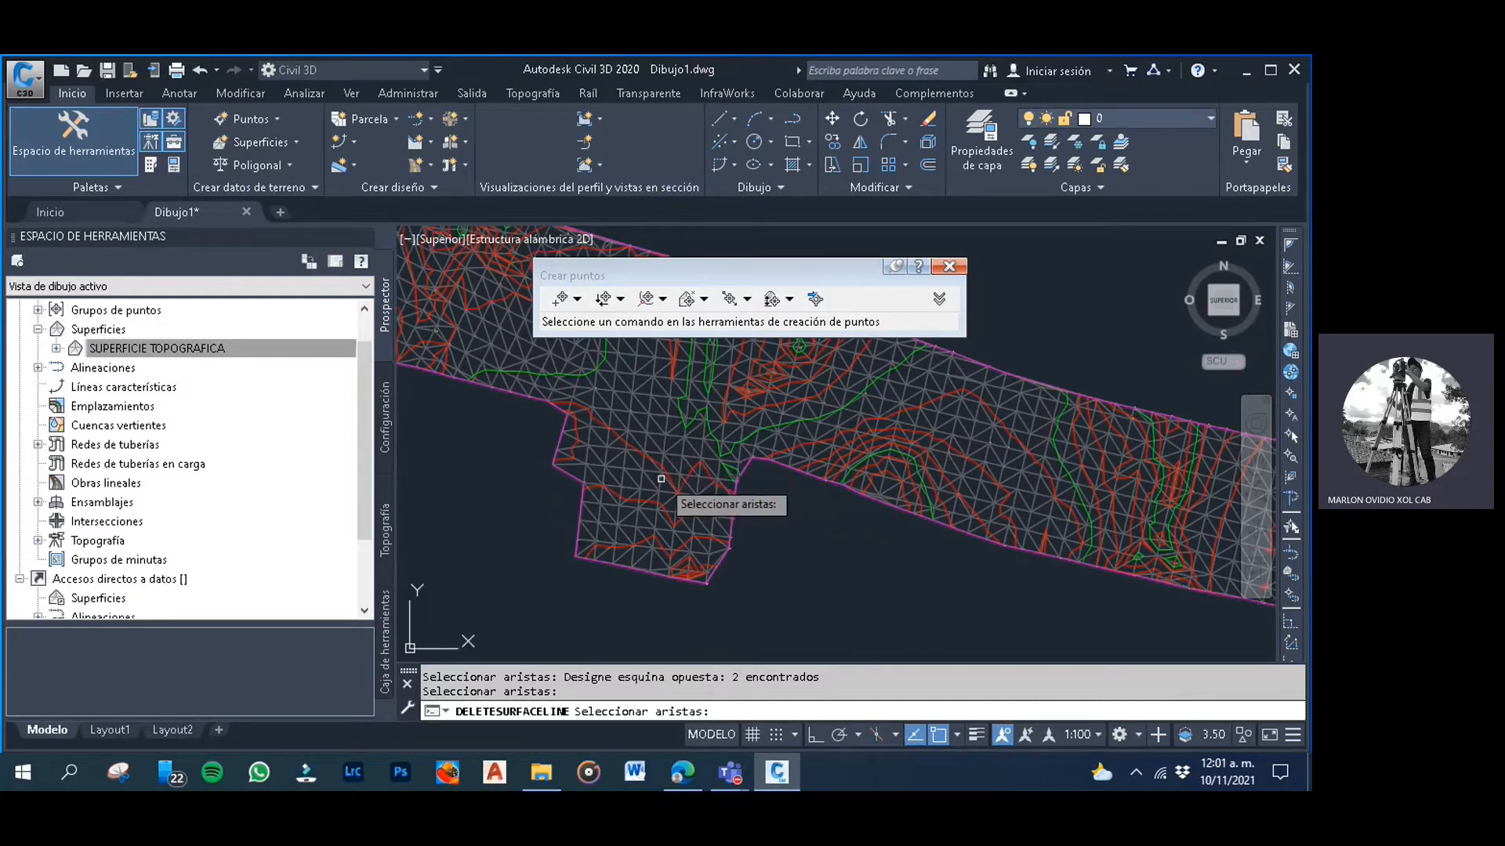
{"action": "middle_click_drag", "start_coordinate": [662, 477], "coordinate": [674, 433]}
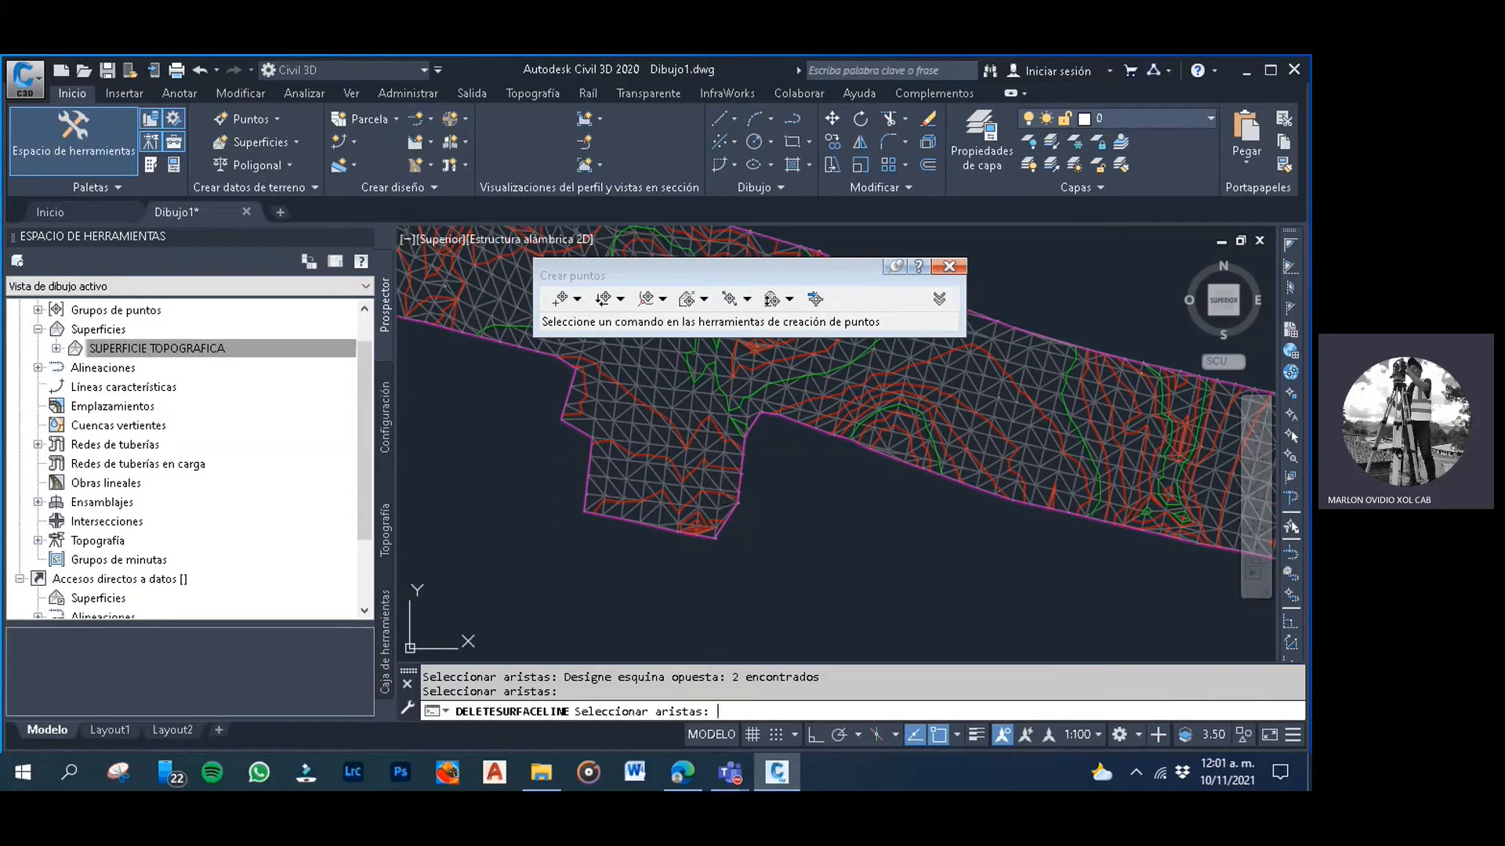
{"action": "key", "text": "Return"}
{"action": "left_click", "coordinate": [731, 442]}
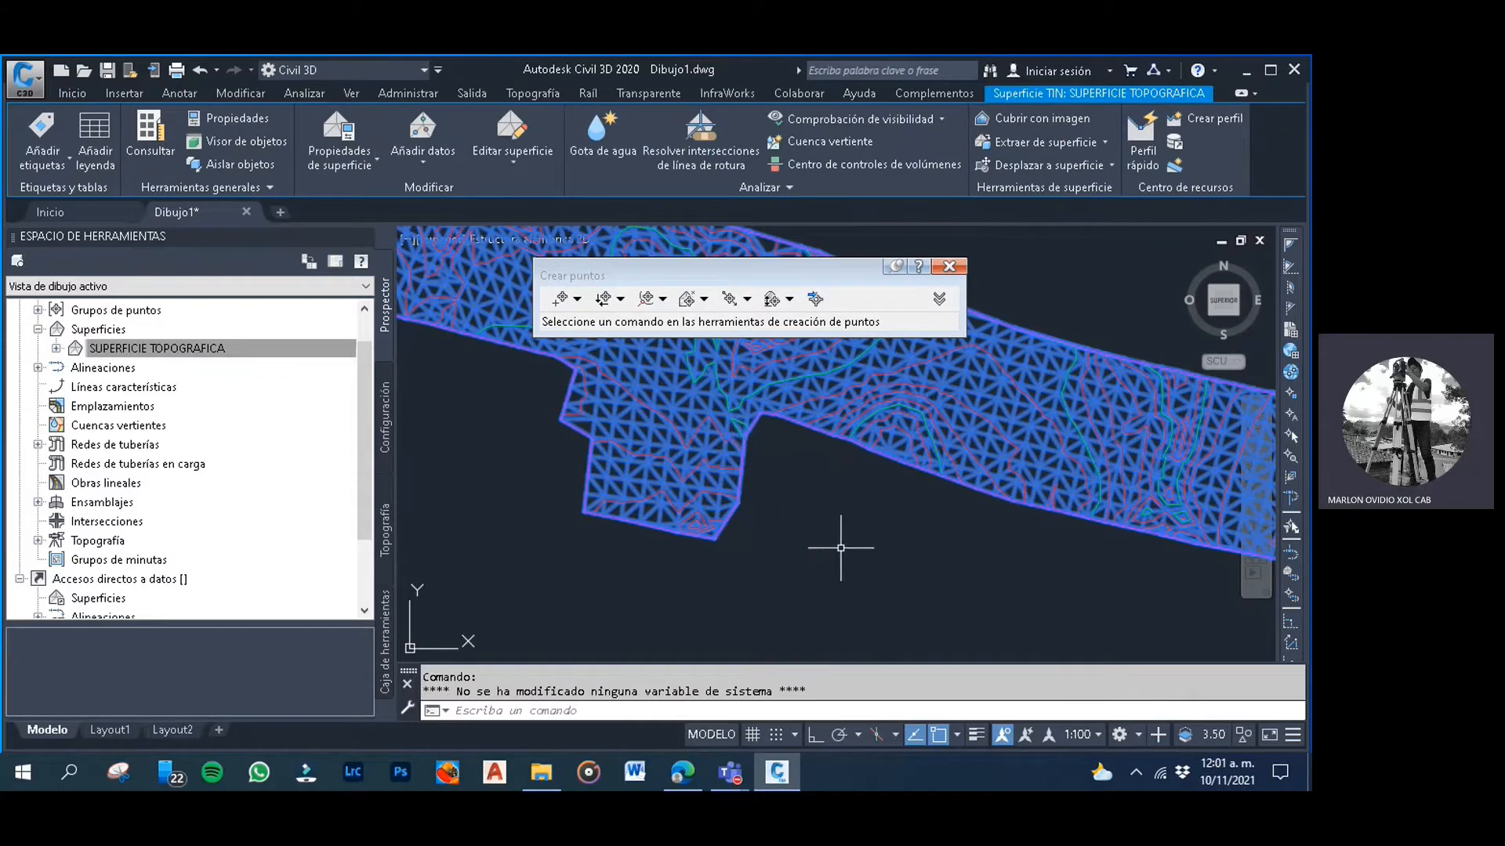
{"action": "left_click", "coordinate": [840, 547]}
{"action": "key", "text": "Escape"}
{"action": "key", "text": "Escape"}
{"action": "left_click", "coordinate": [856, 520]}
{"action": "key", "text": "Escape"}
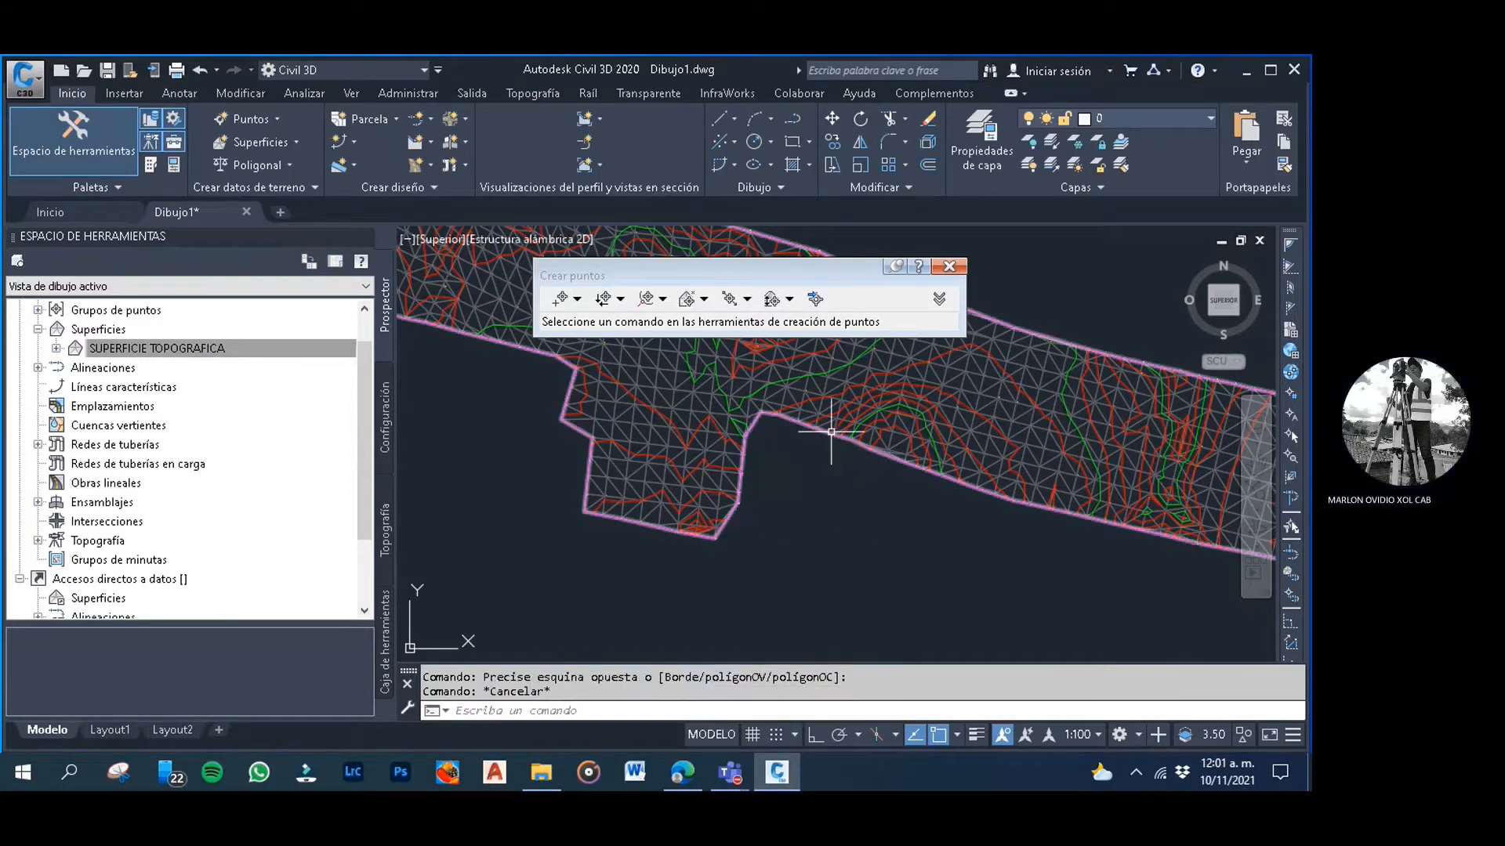
{"action": "left_click", "coordinate": [822, 430]}
{"action": "key", "text": "Escape"}
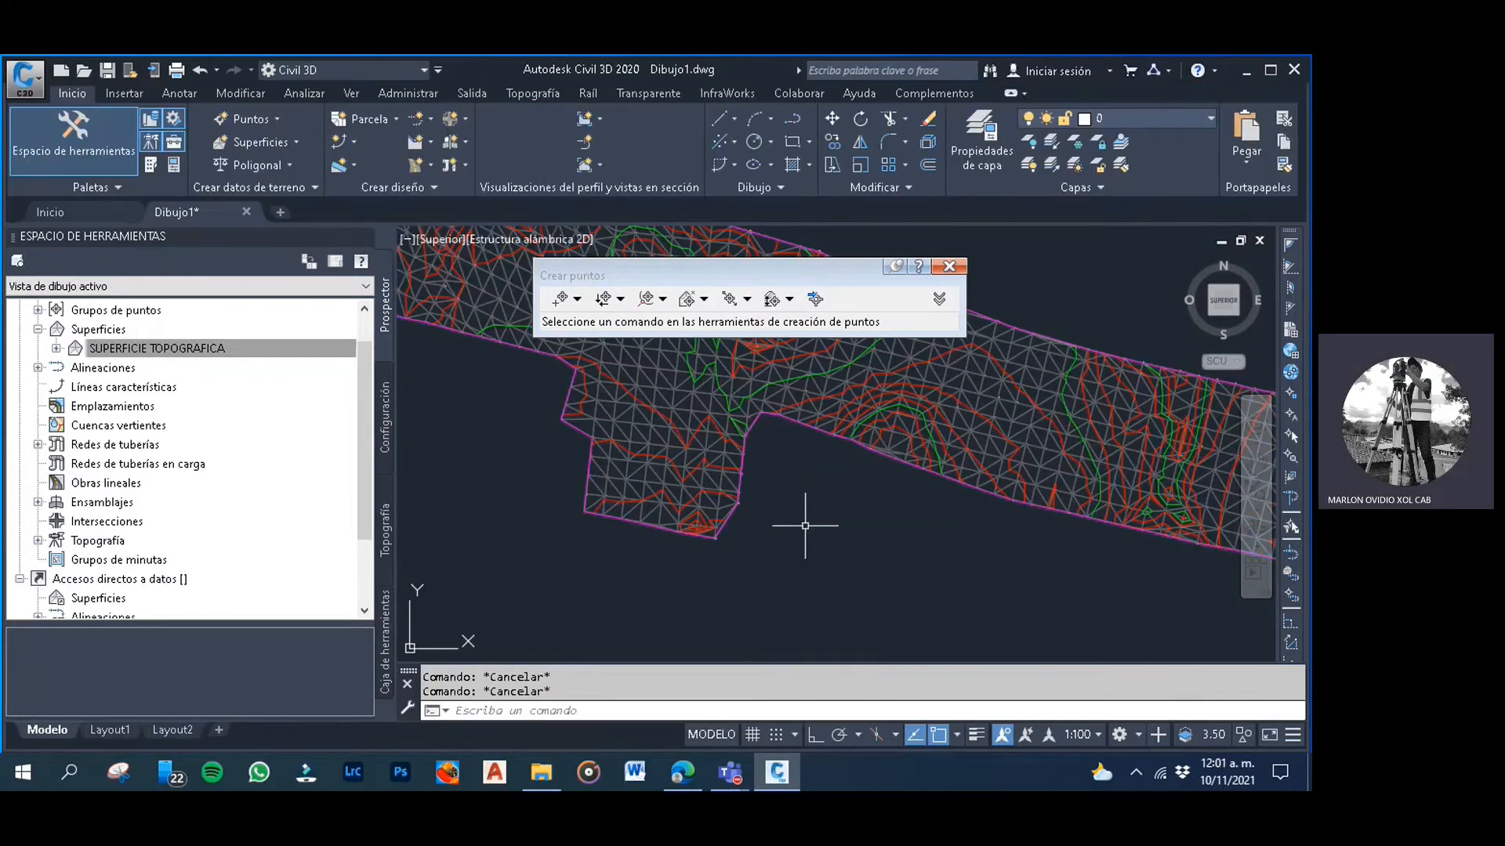
{"action": "scroll", "coordinate": [793, 507], "scroll_direction": "down", "scroll_amount": 2}
{"action": "scroll", "coordinate": [793, 507], "scroll_direction": "down", "scroll_amount": 2}
{"action": "middle_click_drag", "start_coordinate": [793, 507], "coordinate": [778, 450]}
{"action": "left_click", "coordinate": [766, 528]}
{"action": "left_click", "coordinate": [662, 500]}
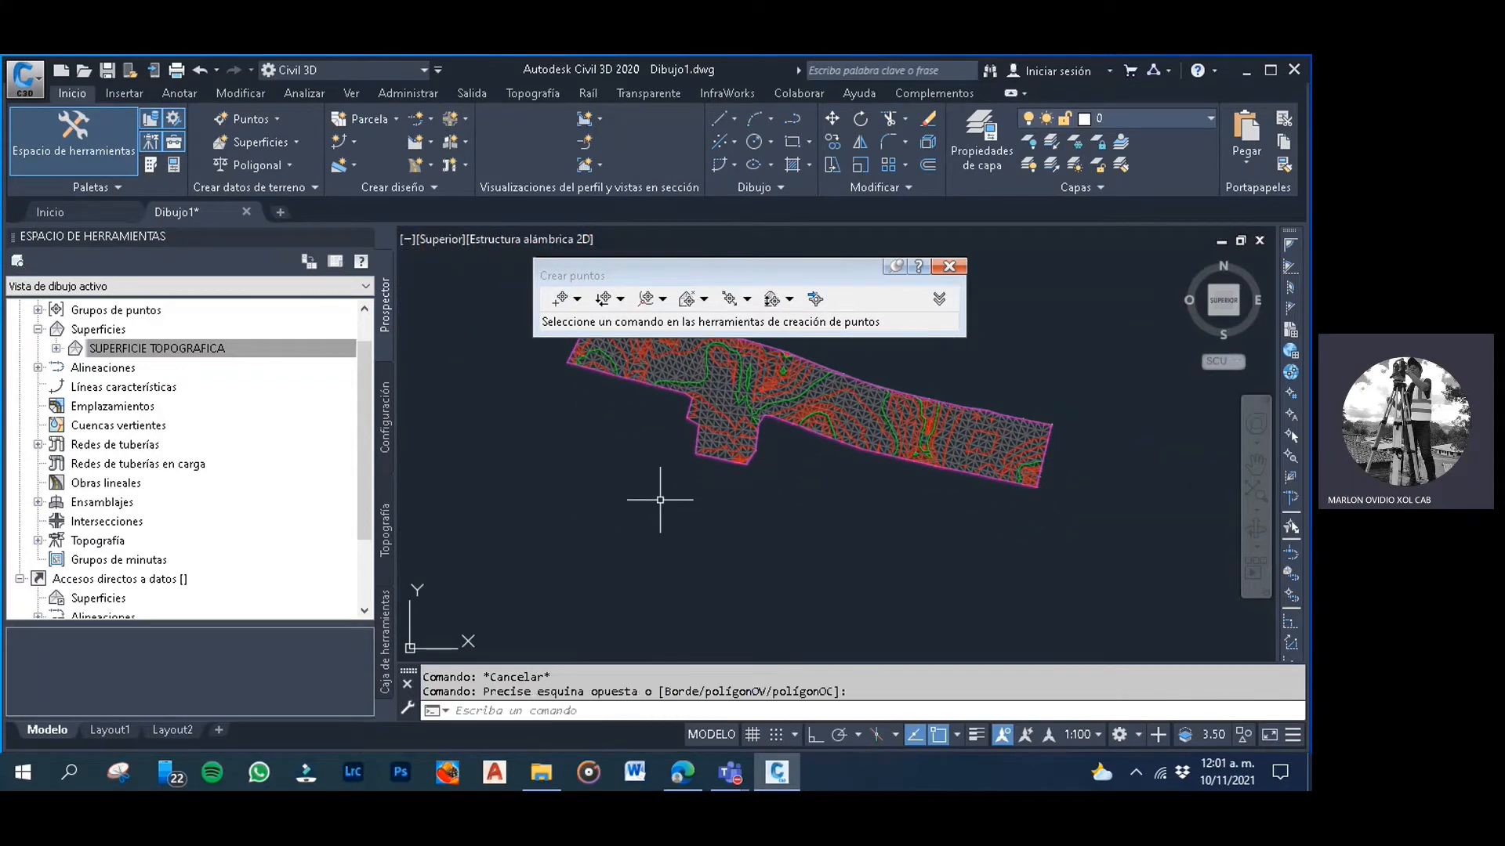
{"action": "key", "text": "Escape"}
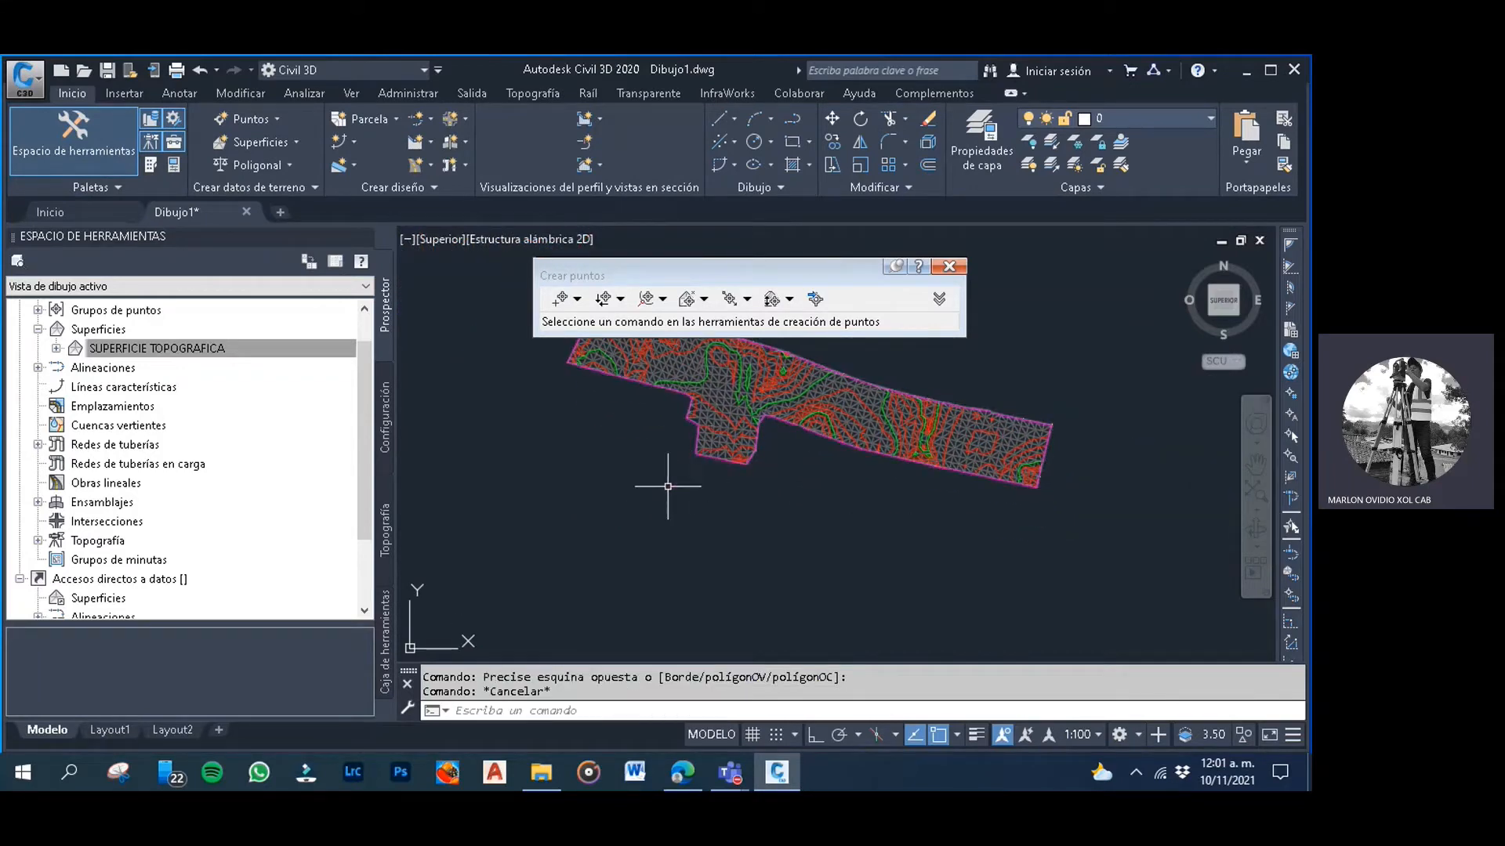
{"action": "middle_click_drag", "start_coordinate": [625, 451], "coordinate": [627, 493]}
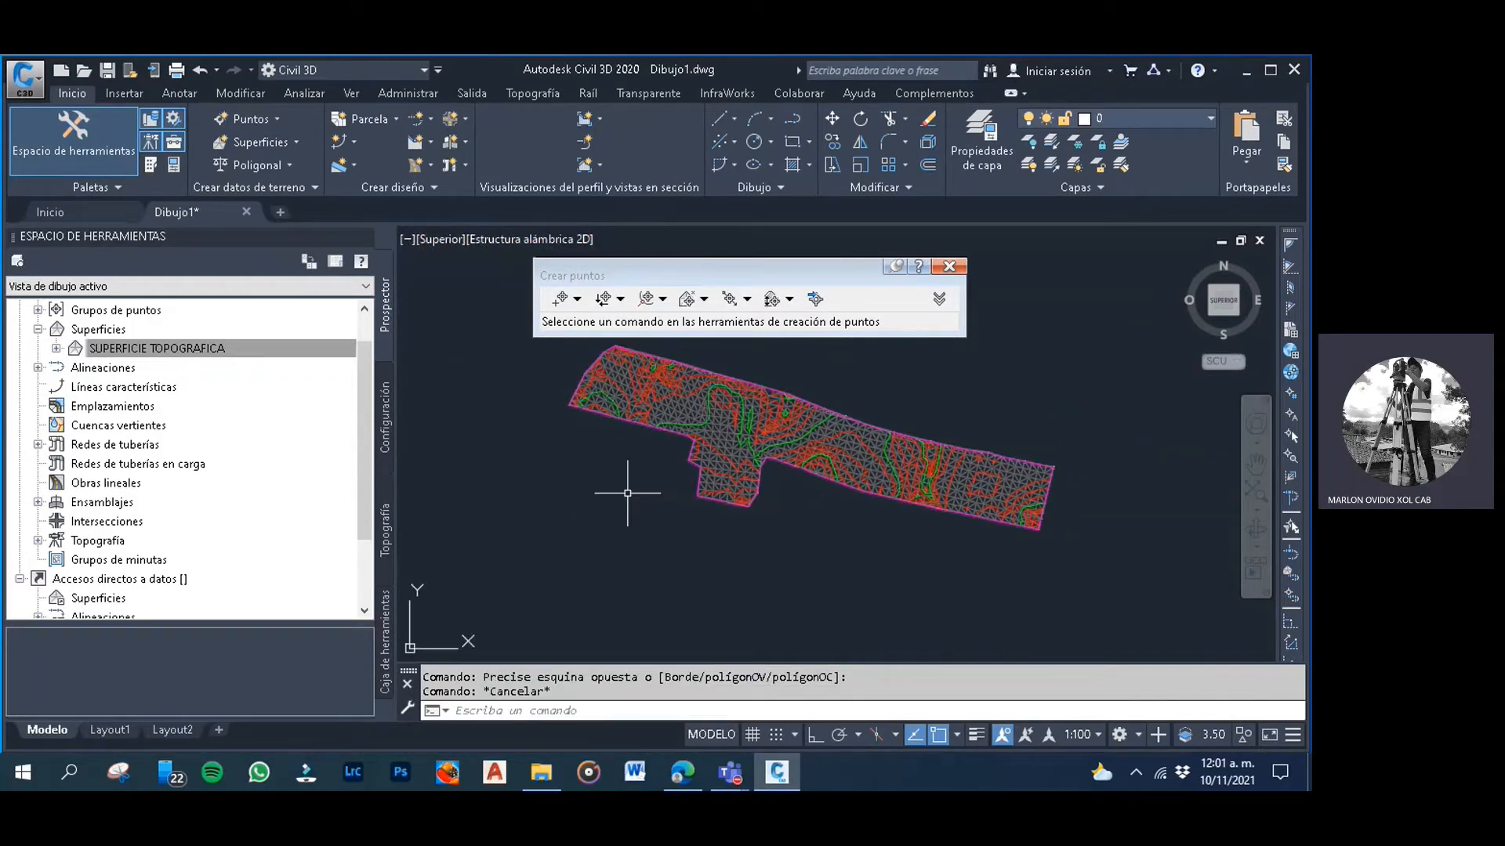
{"action": "left_click", "coordinate": [661, 423]}
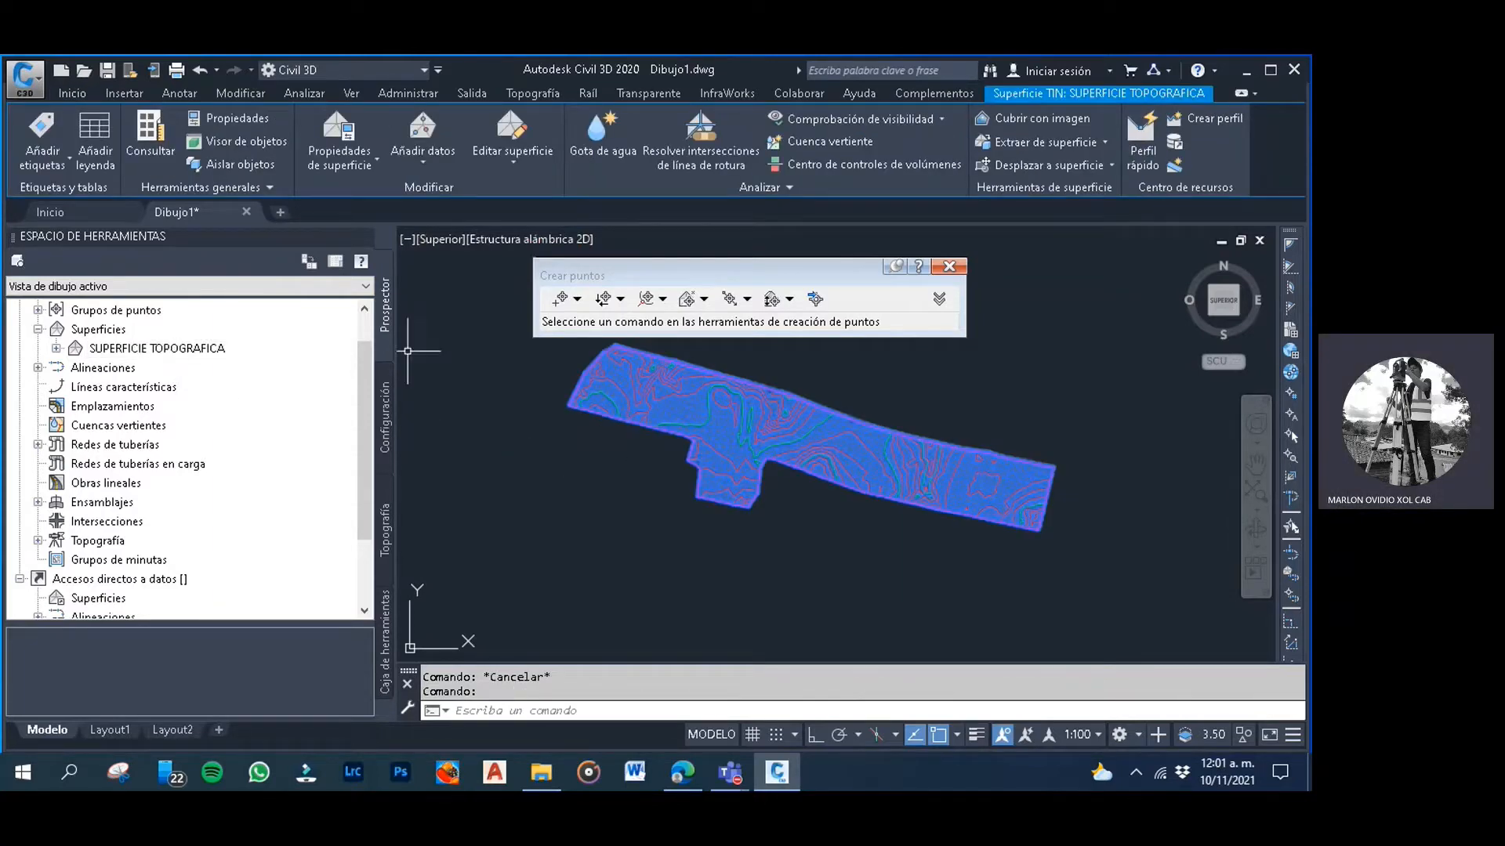
{"action": "key", "text": "Escape"}
{"action": "left_click", "coordinate": [581, 482]}
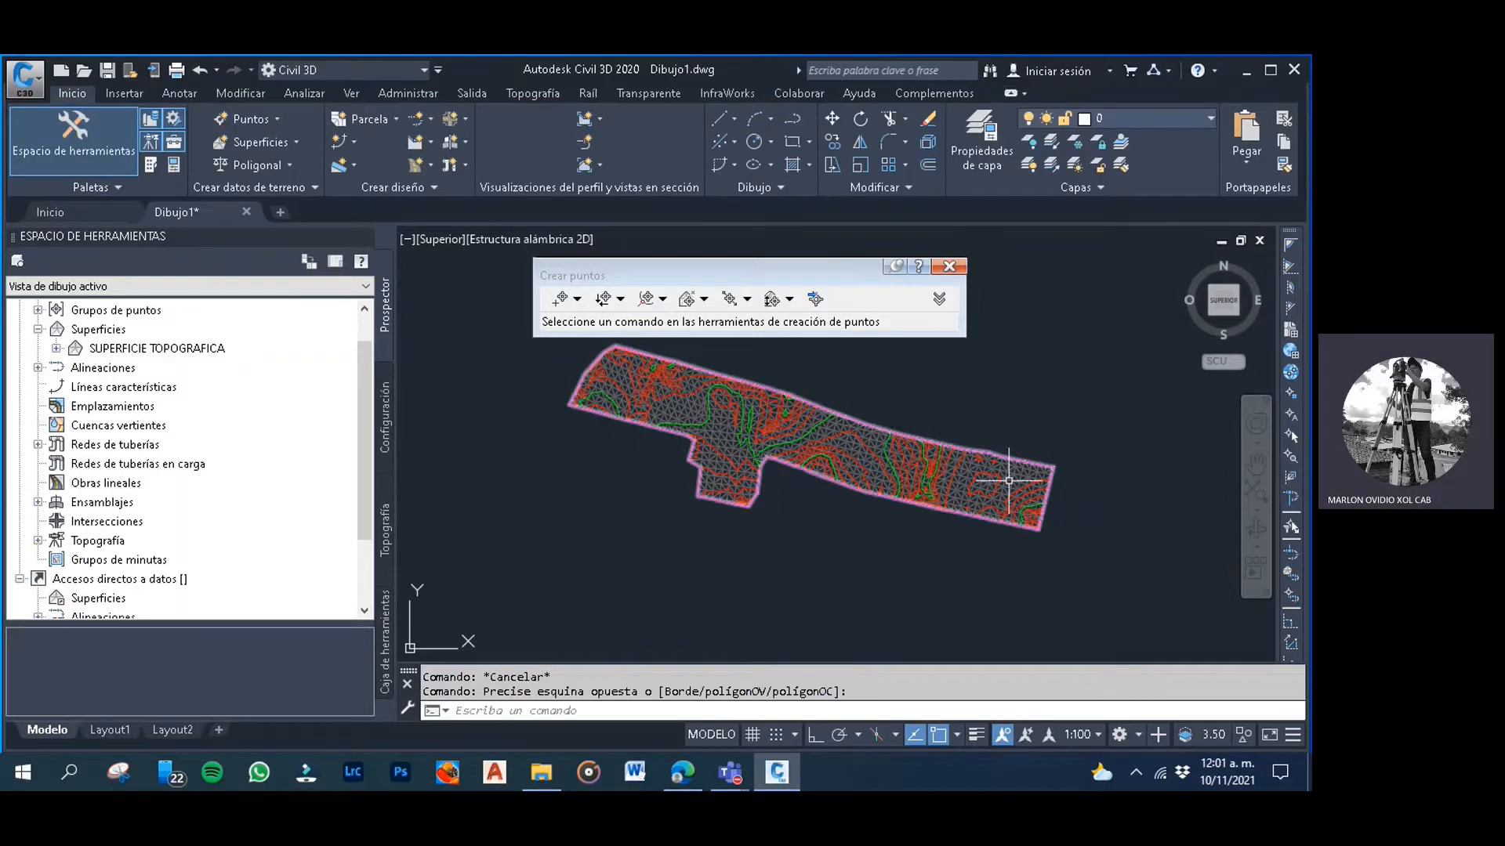
{"action": "left_click", "coordinate": [1024, 431]}
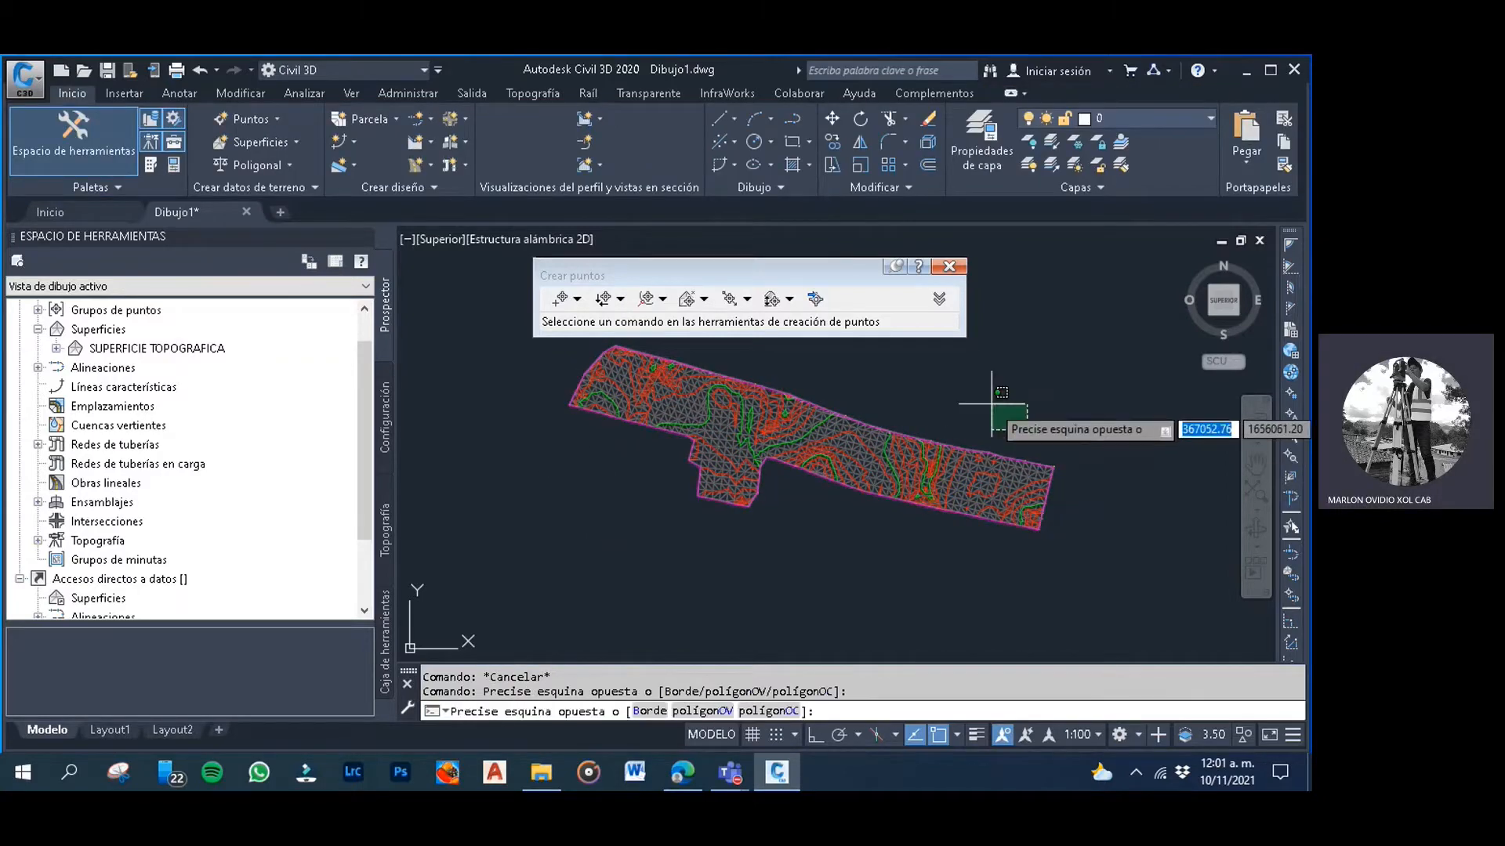
{"action": "left_click", "coordinate": [989, 401]}
{"action": "left_click", "coordinate": [978, 409]}
{"action": "left_click", "coordinate": [925, 373]}
{"action": "middle_click_drag", "start_coordinate": [937, 390], "coordinate": [885, 388]}
{"action": "left_click", "coordinate": [918, 412]}
{"action": "left_click", "coordinate": [877, 374]}
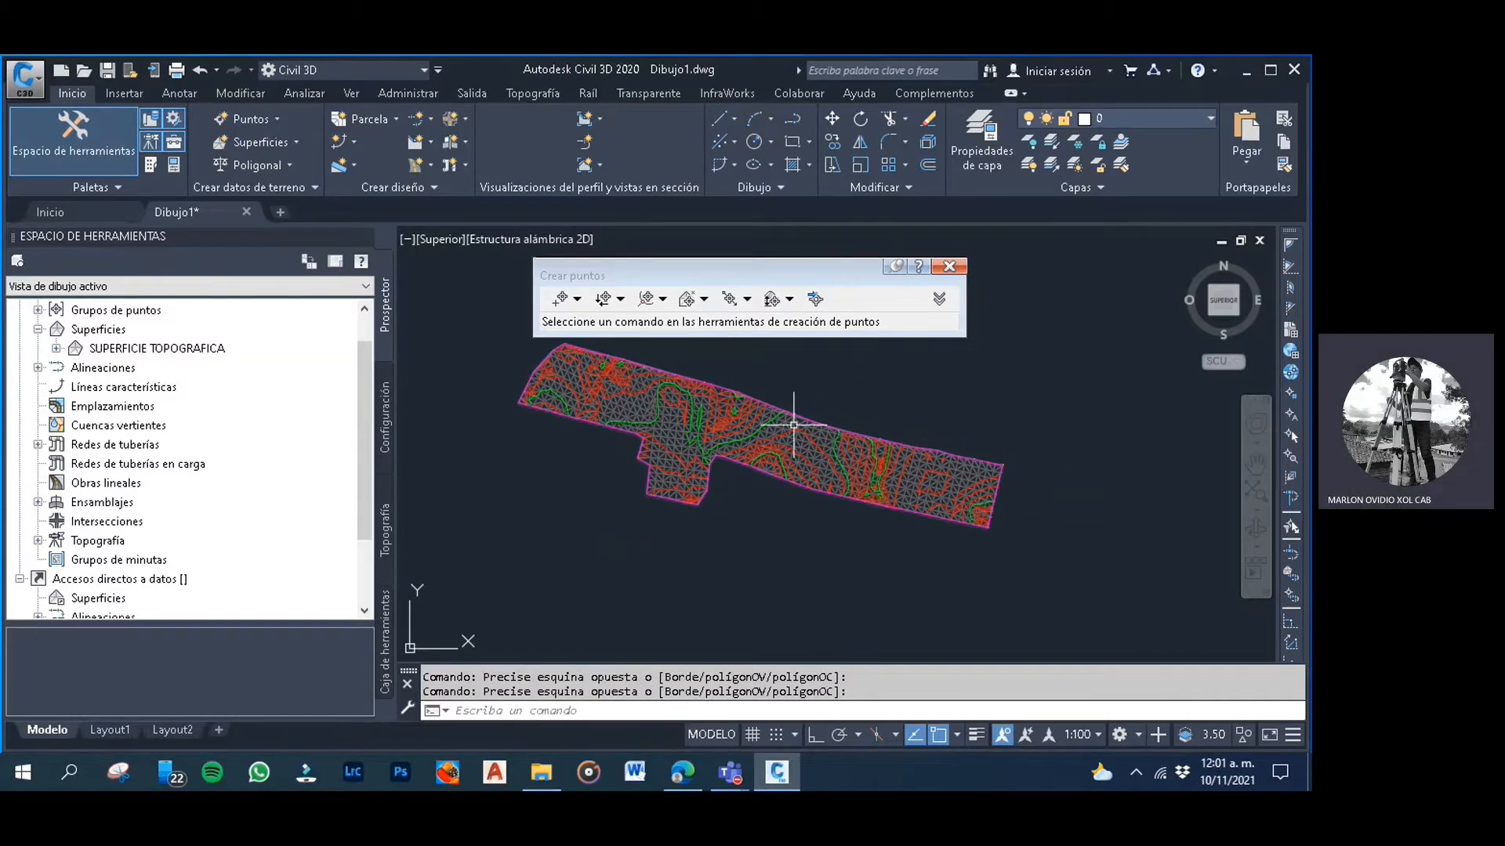
{"action": "scroll", "coordinate": [793, 424], "scroll_direction": "up", "scroll_amount": 5}
{"action": "left_click", "coordinate": [808, 391]}
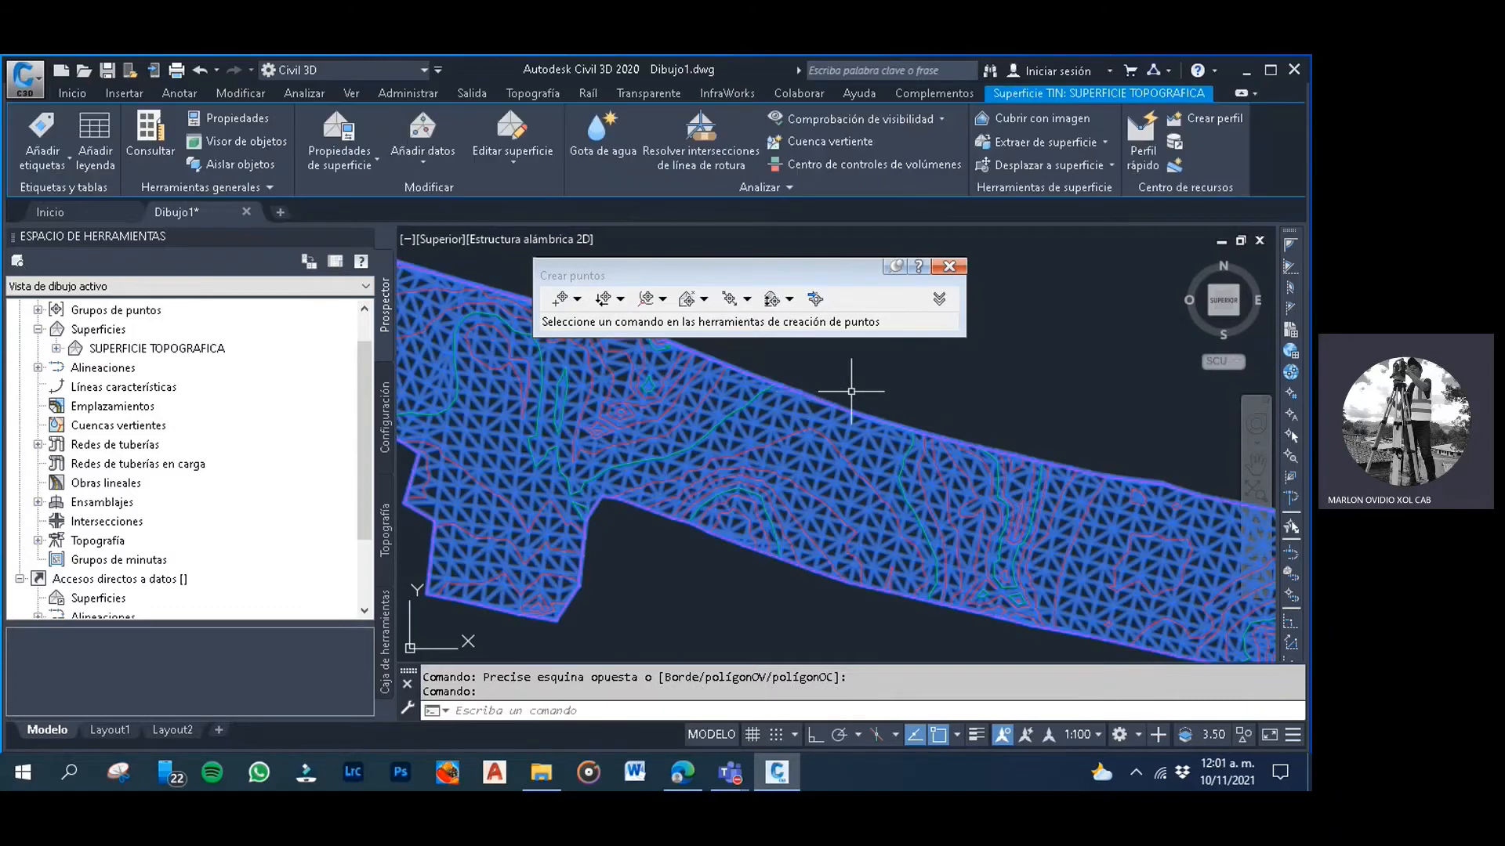
{"action": "key", "text": "Escape"}
{"action": "scroll", "coordinate": [872, 392], "scroll_direction": "down", "scroll_amount": 5}
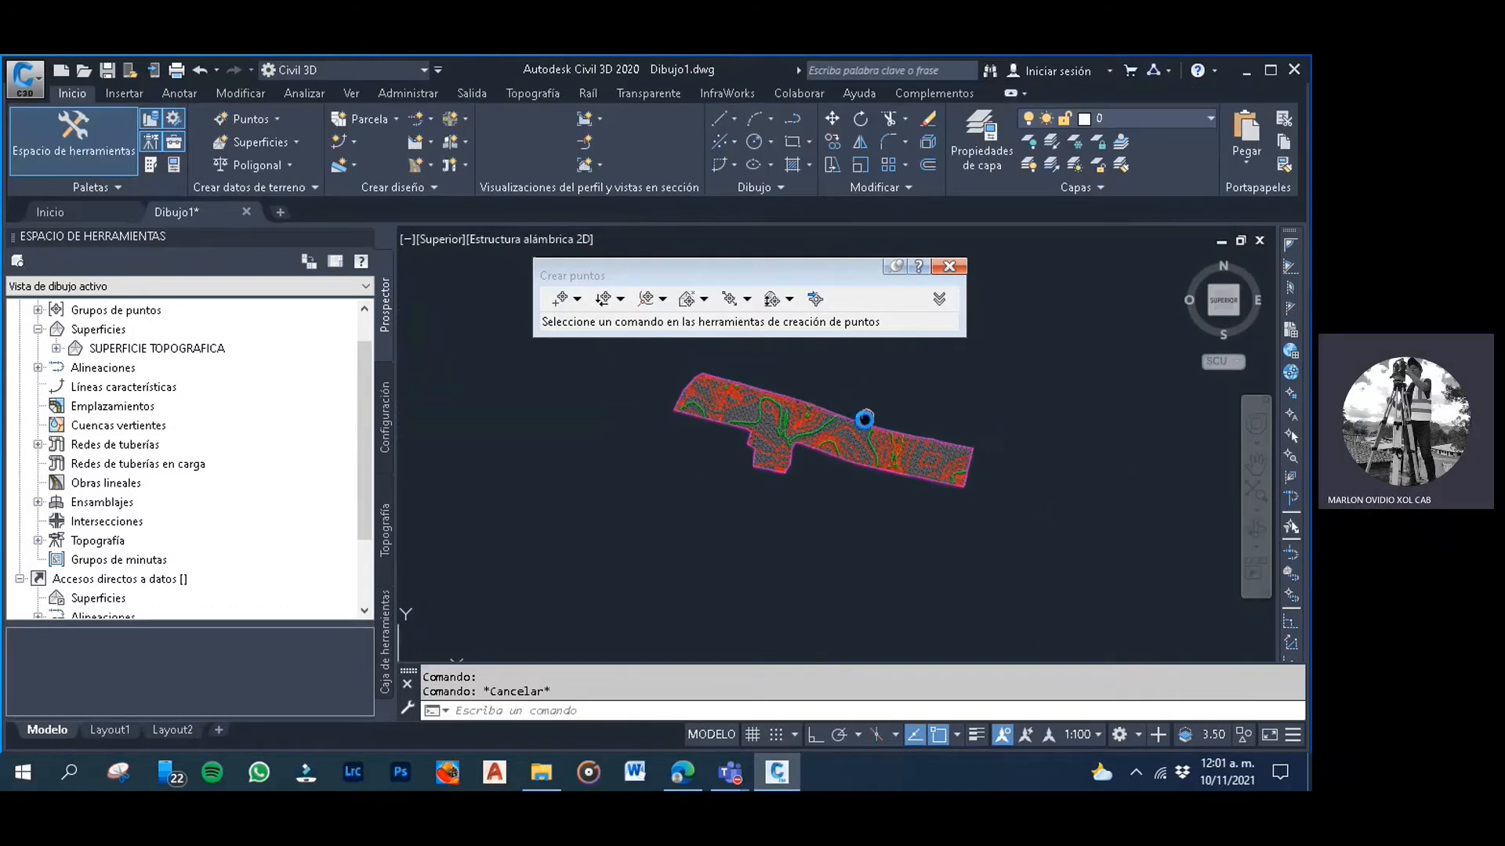
{"action": "left_click", "coordinate": [818, 360]}
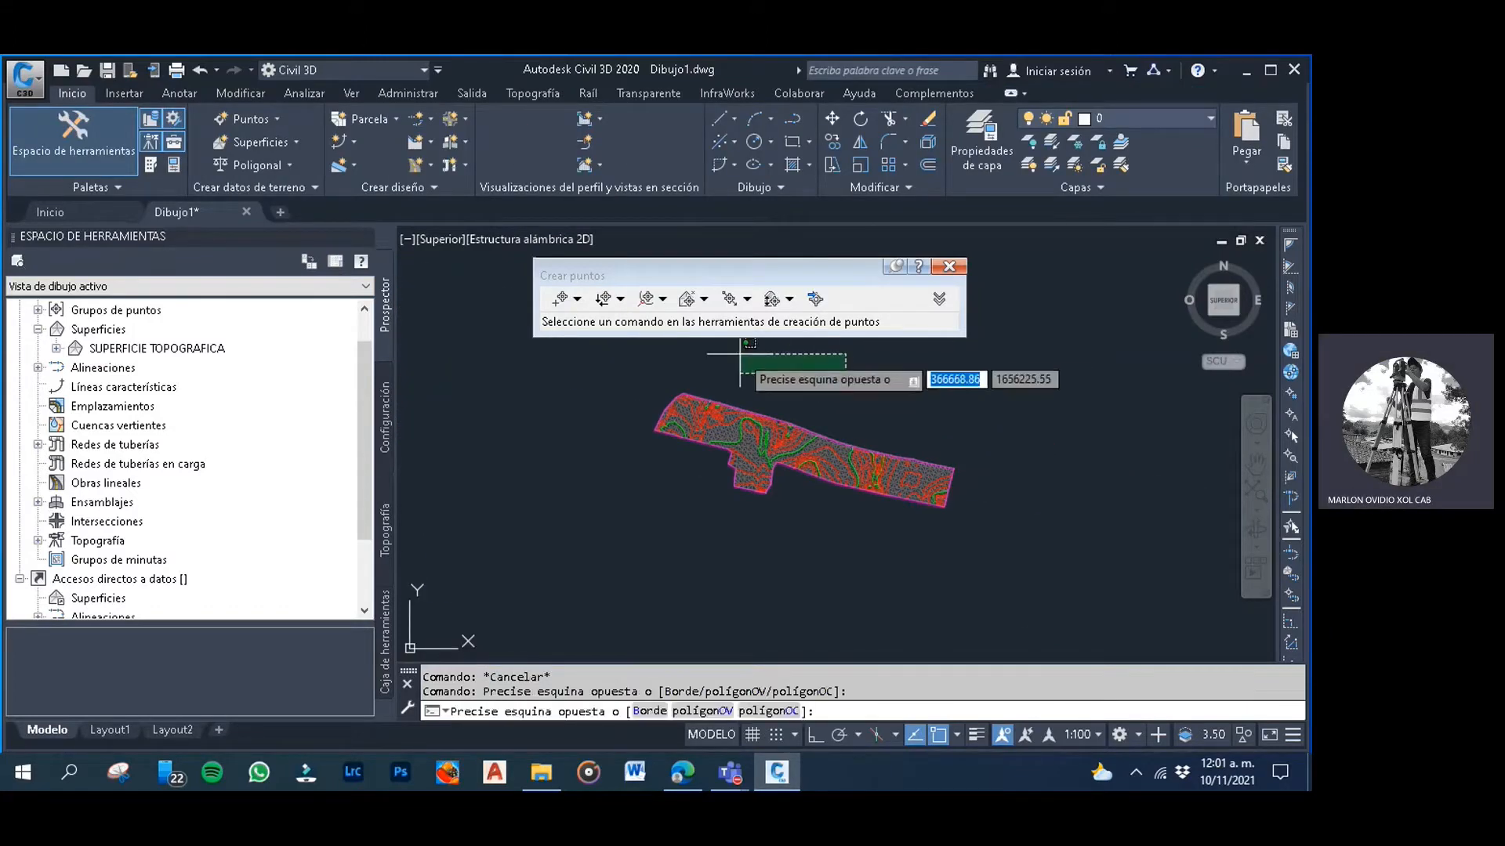
{"action": "left_click", "coordinate": [701, 355]}
{"action": "key", "text": "Escape"}
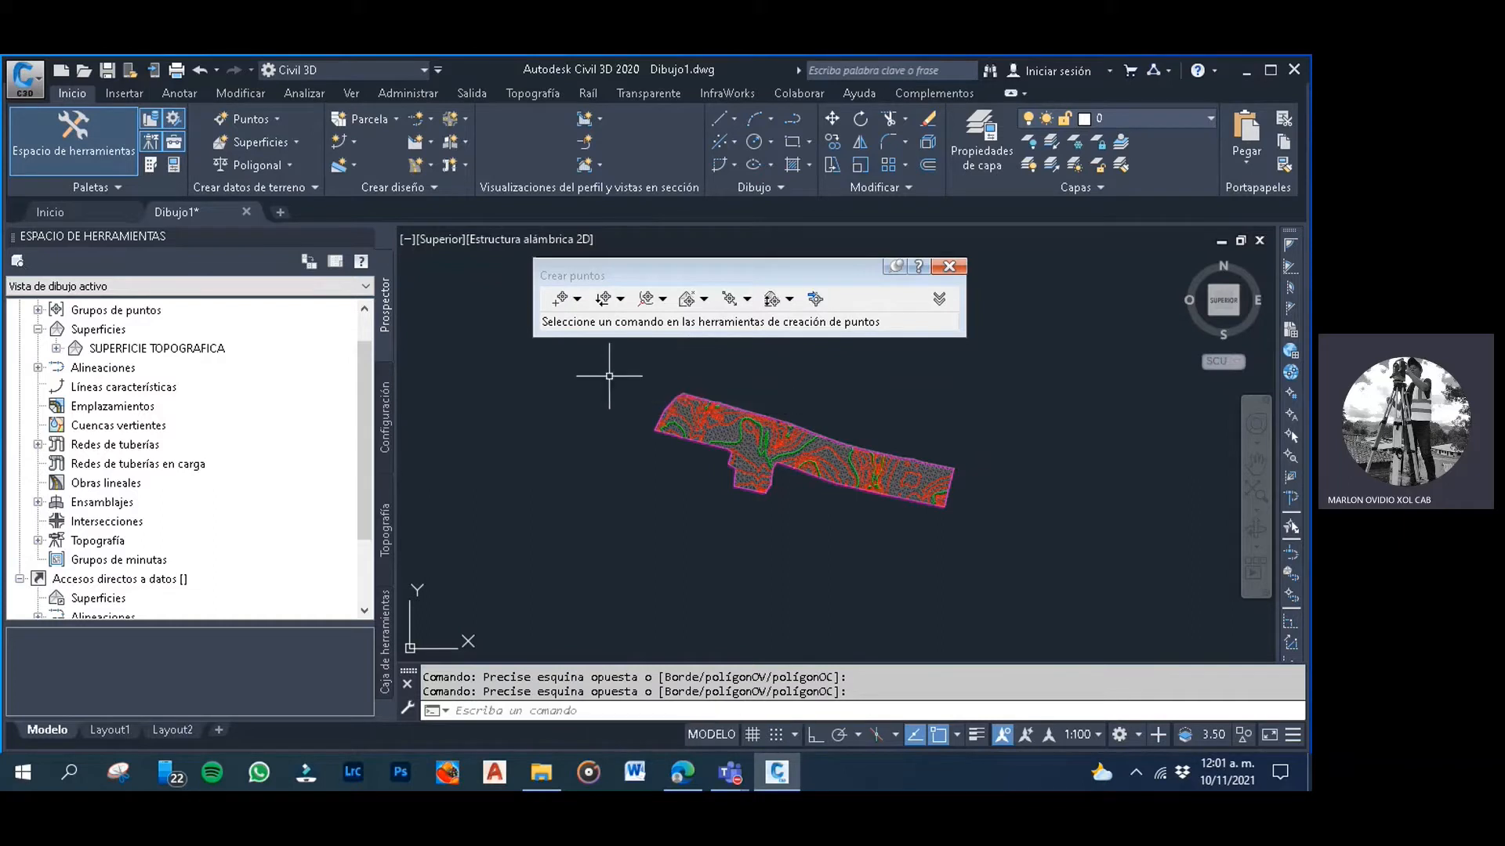
{"action": "scroll", "coordinate": [684, 369], "scroll_direction": "down", "scroll_amount": 2}
{"action": "left_click", "coordinate": [765, 365]}
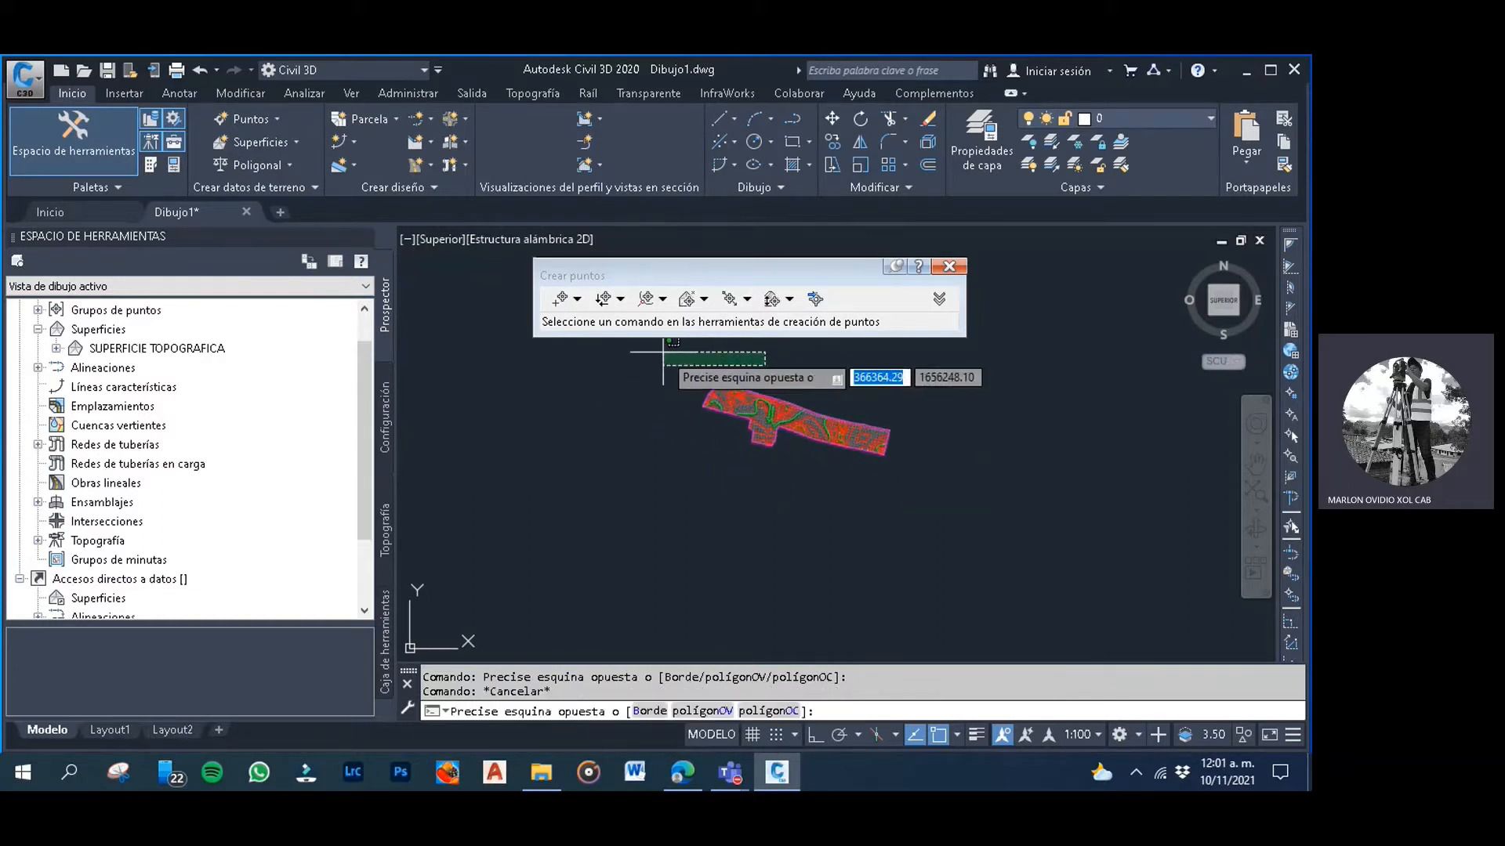
{"action": "left_click", "coordinate": [650, 352]}
{"action": "key", "text": "Escape"}
{"action": "scroll", "coordinate": [771, 385], "scroll_direction": "up", "scroll_amount": 3}
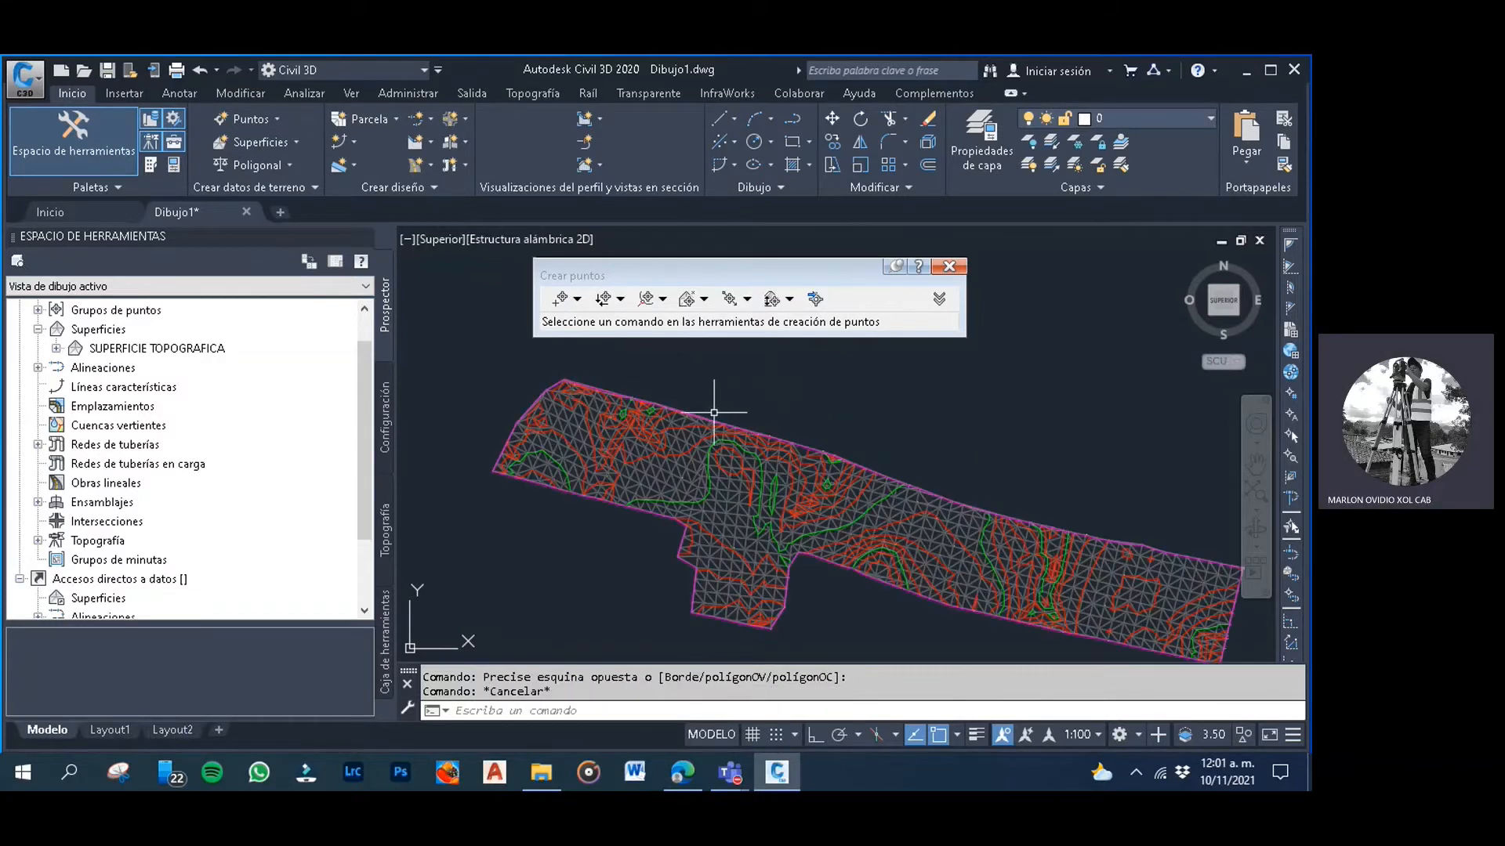
Hide the triangles and border in the plan display of SUPERFICIE TOPOGRAFICA's surface style, leaving only the contours visible
{"action": "right_click", "coordinate": [128, 354]}
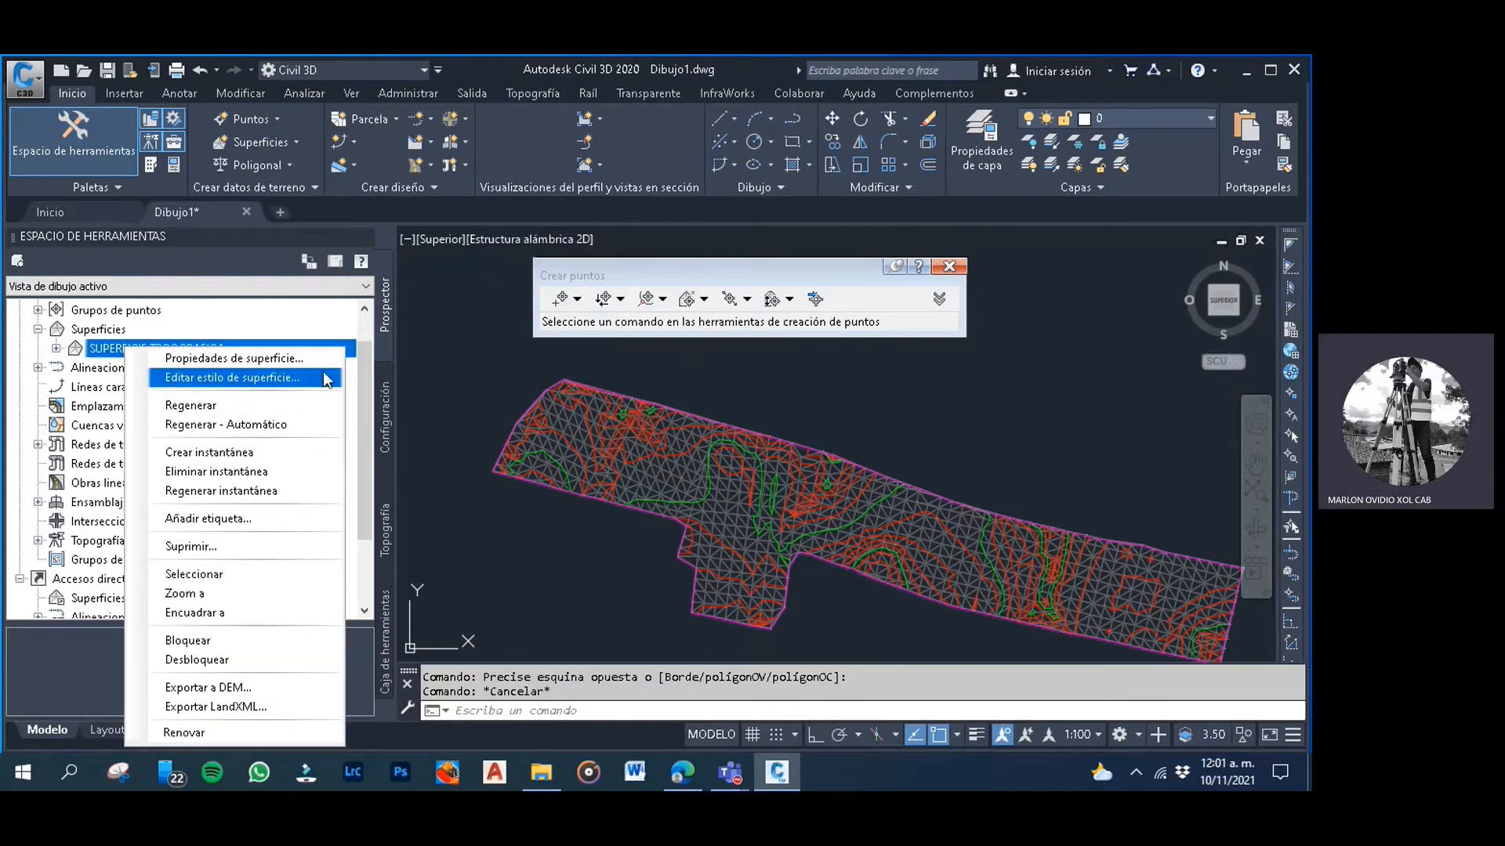
{"action": "left_click", "coordinate": [234, 377]}
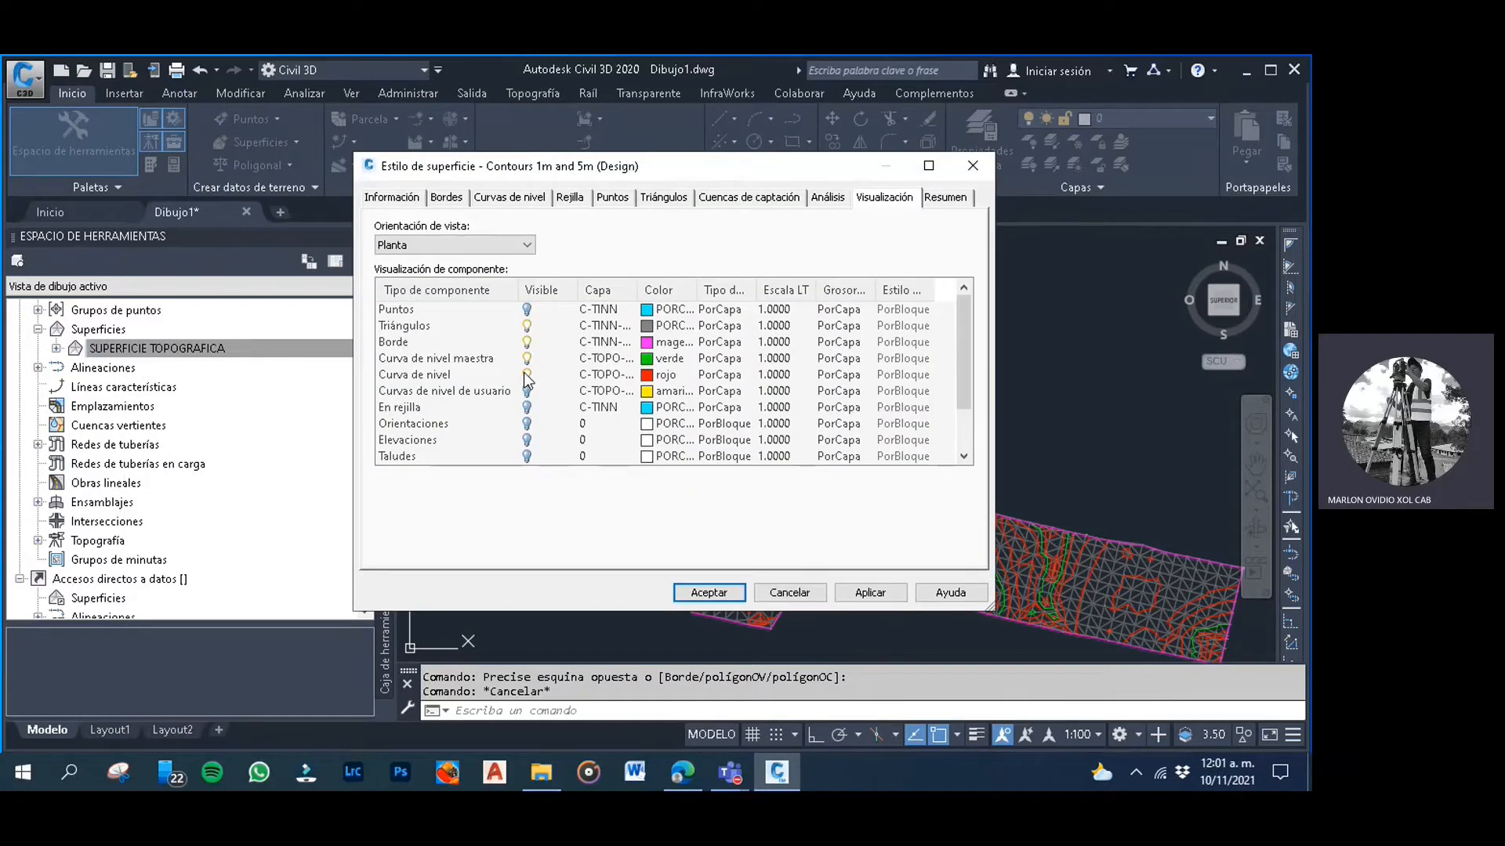
{"action": "left_click", "coordinate": [529, 328]}
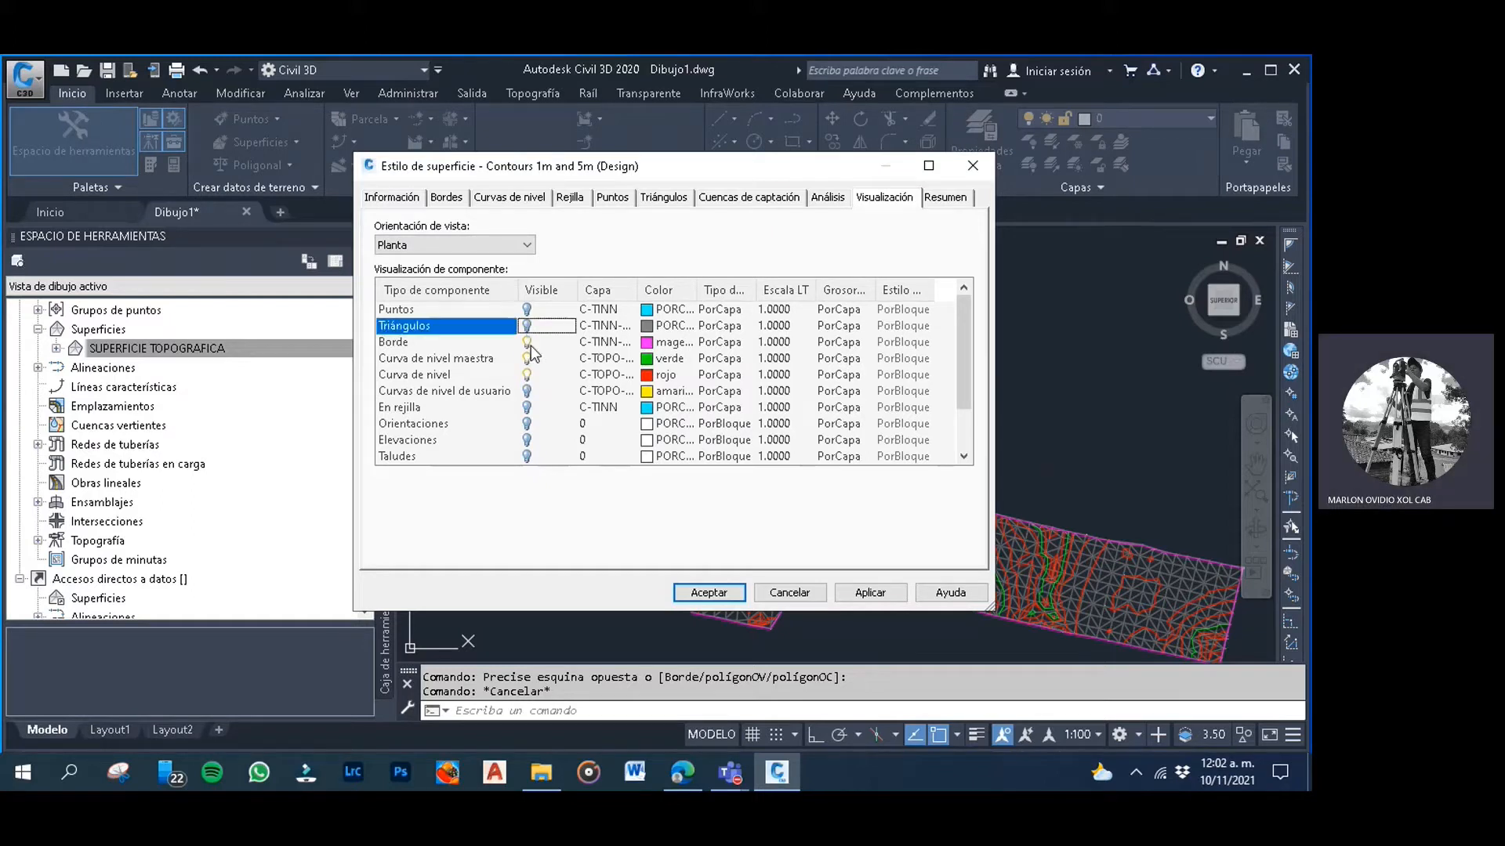
{"action": "left_click", "coordinate": [527, 343]}
{"action": "left_click", "coordinate": [862, 593]}
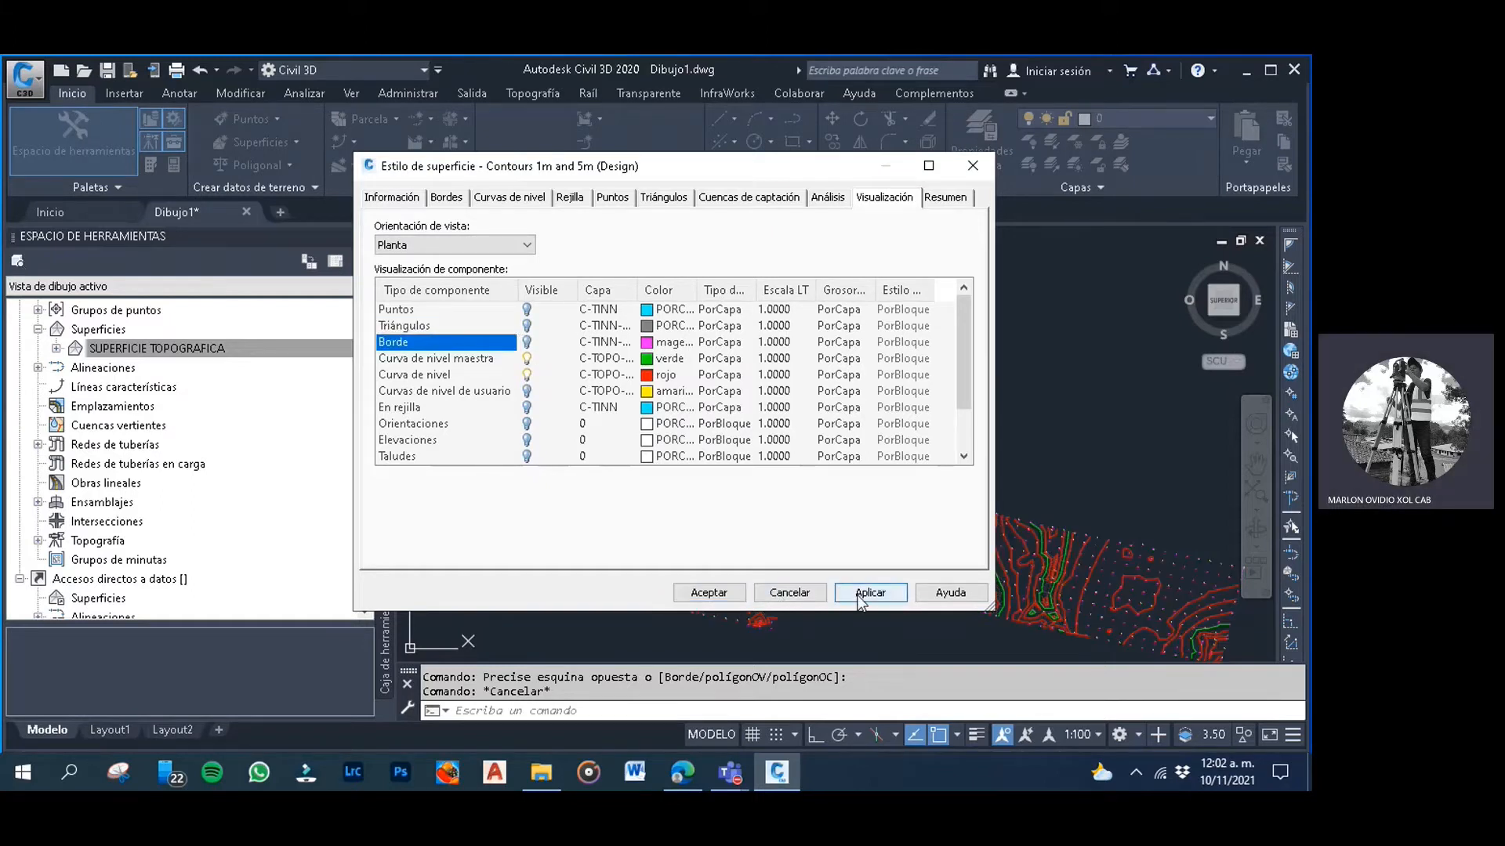
{"action": "left_click", "coordinate": [709, 593]}
{"action": "left_click", "coordinate": [849, 460]}
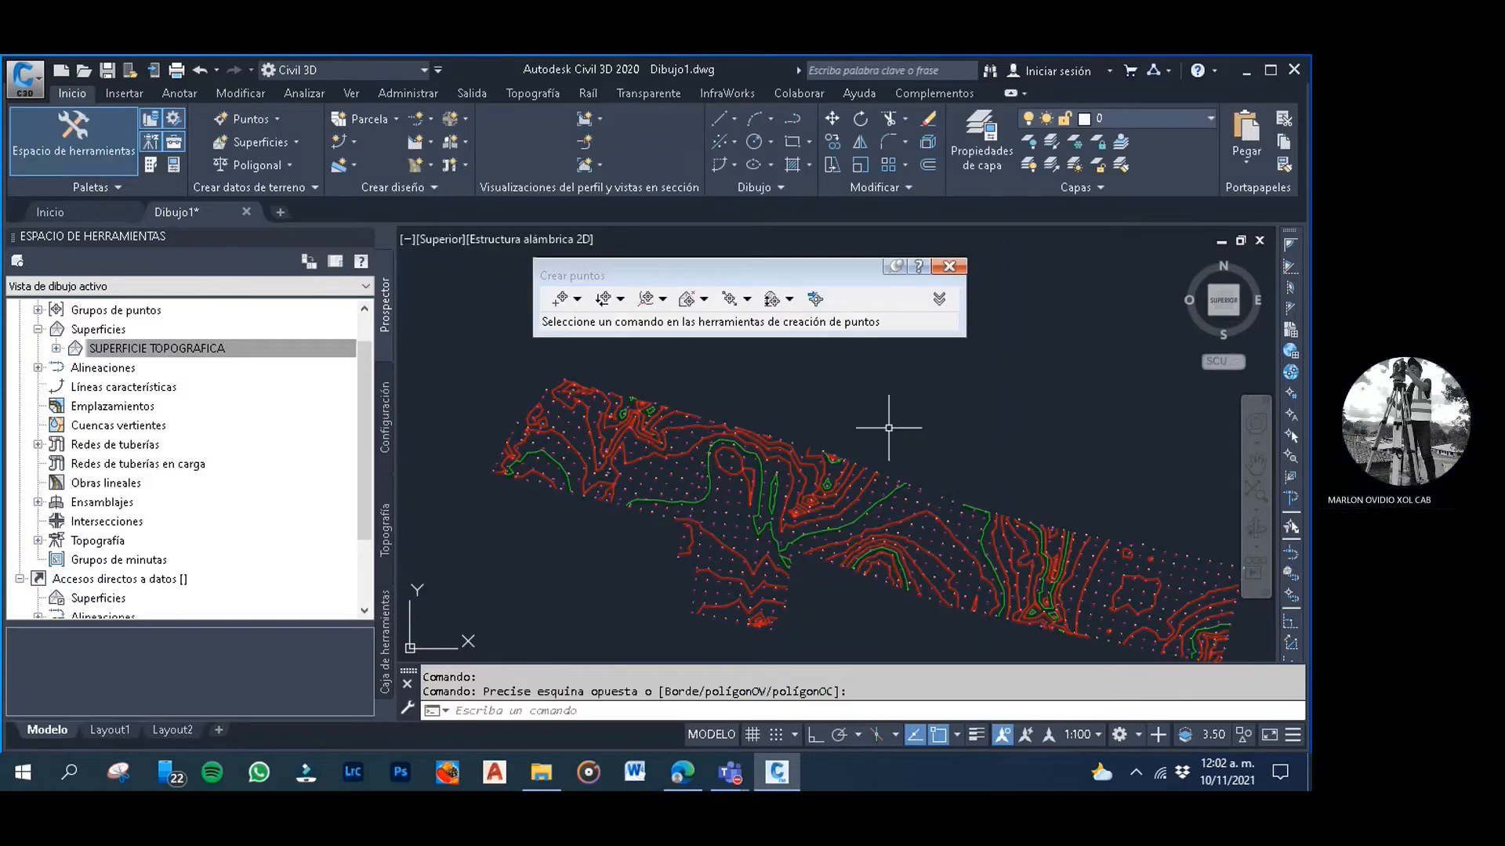
{"action": "scroll", "coordinate": [752, 453], "scroll_direction": "up", "scroll_amount": 5}
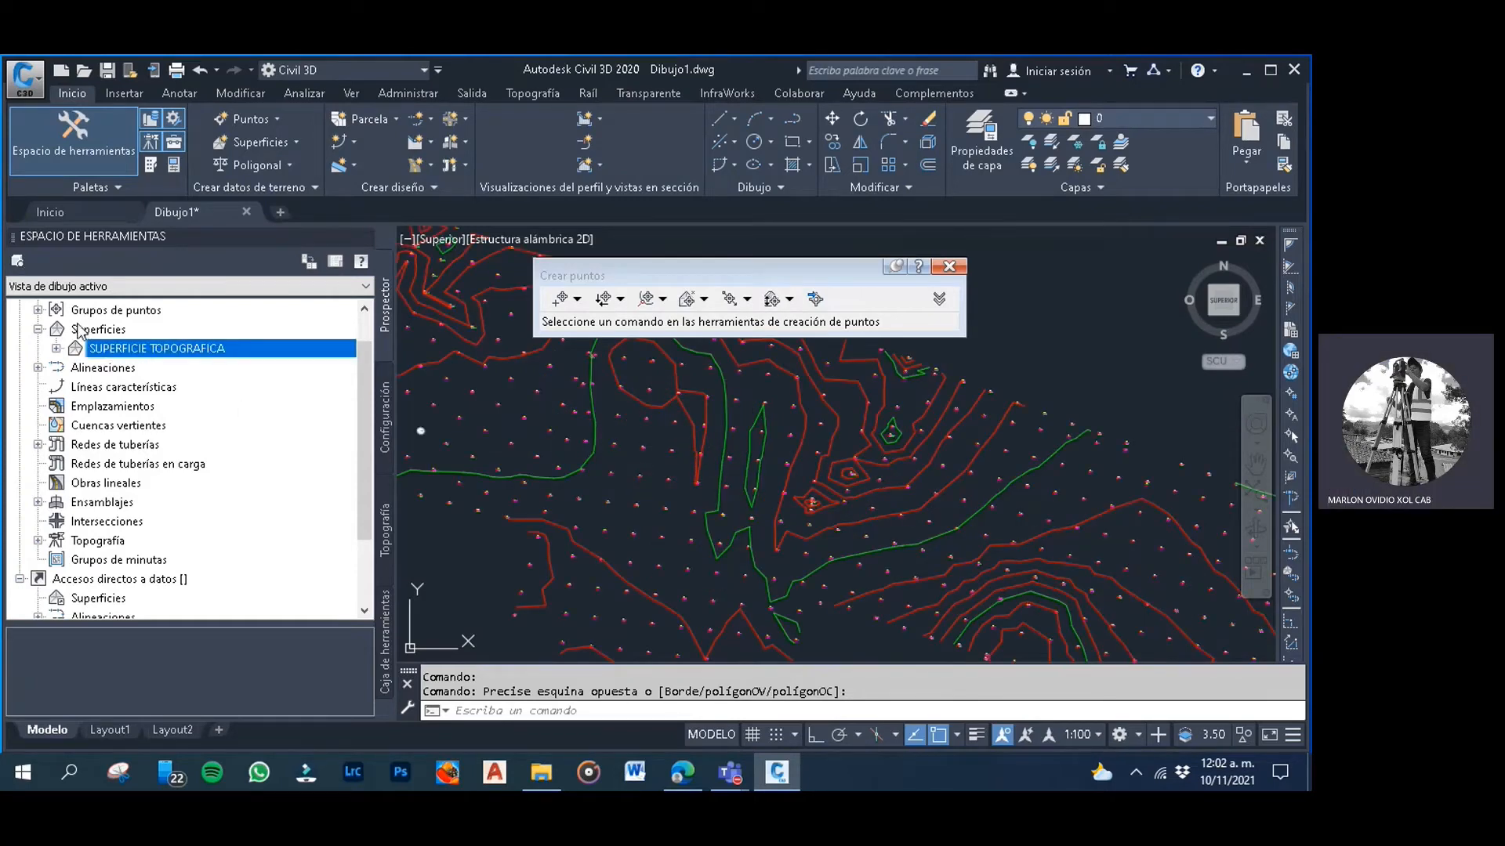
{"action": "scroll", "coordinate": [63, 368], "scroll_direction": "up", "scroll_amount": 1}
{"action": "left_click", "coordinate": [89, 354]}
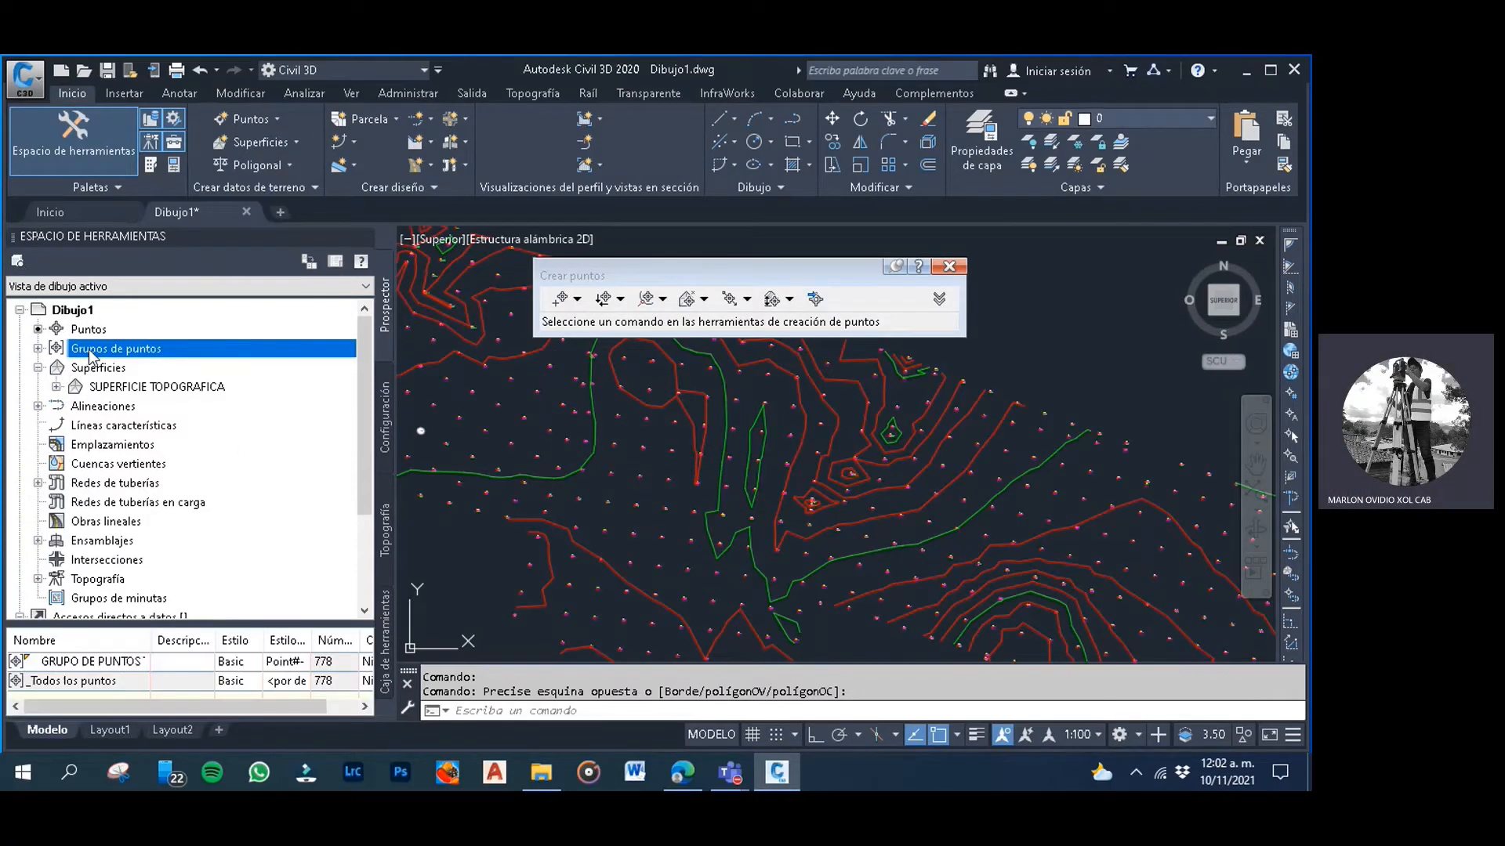
{"action": "right_click", "coordinate": [92, 357]}
{"action": "left_click", "coordinate": [194, 366]}
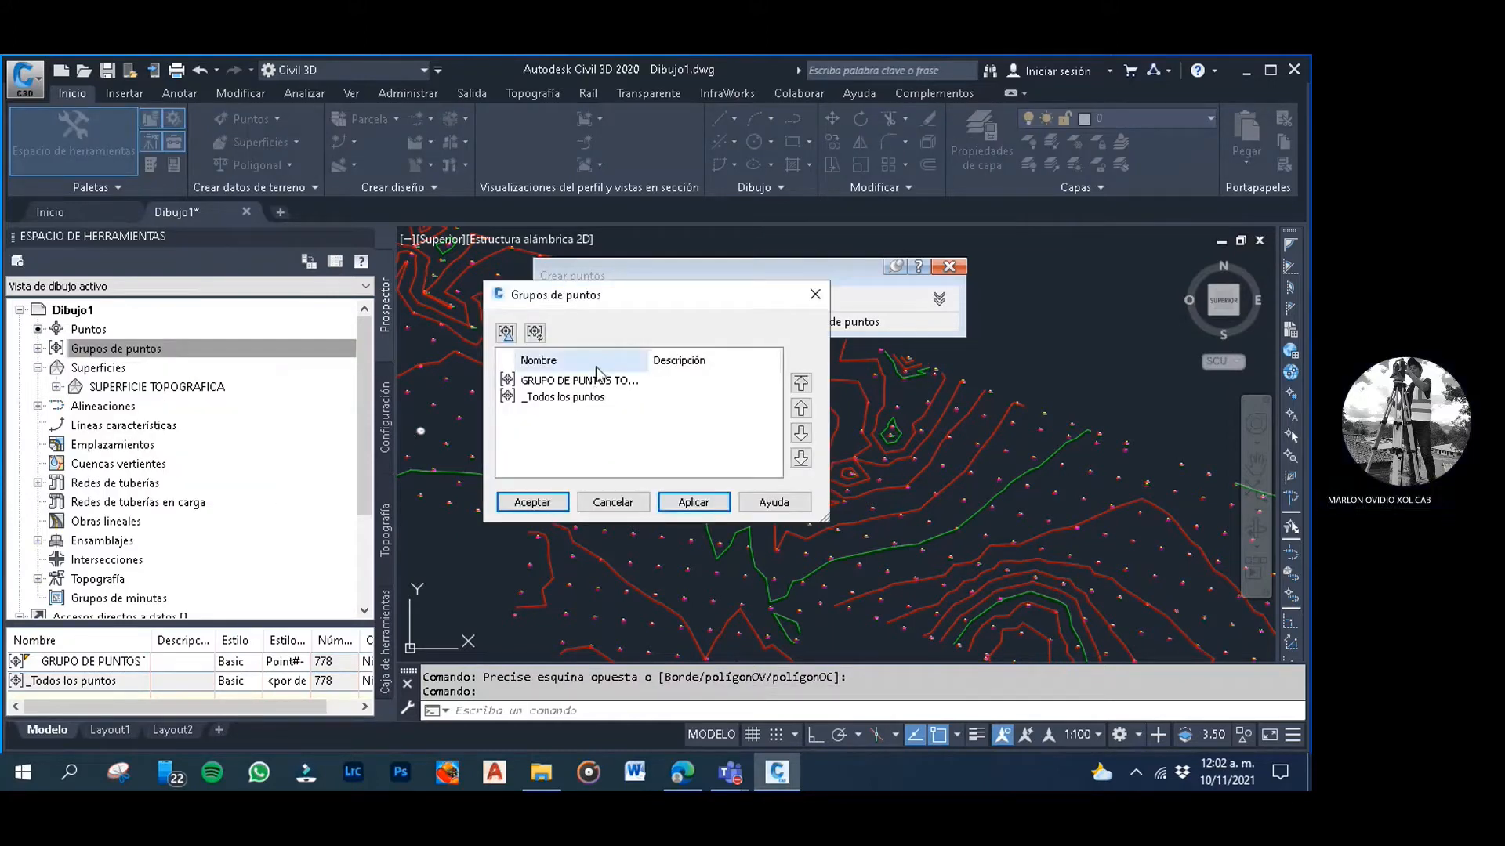
{"action": "left_click", "coordinate": [590, 382]}
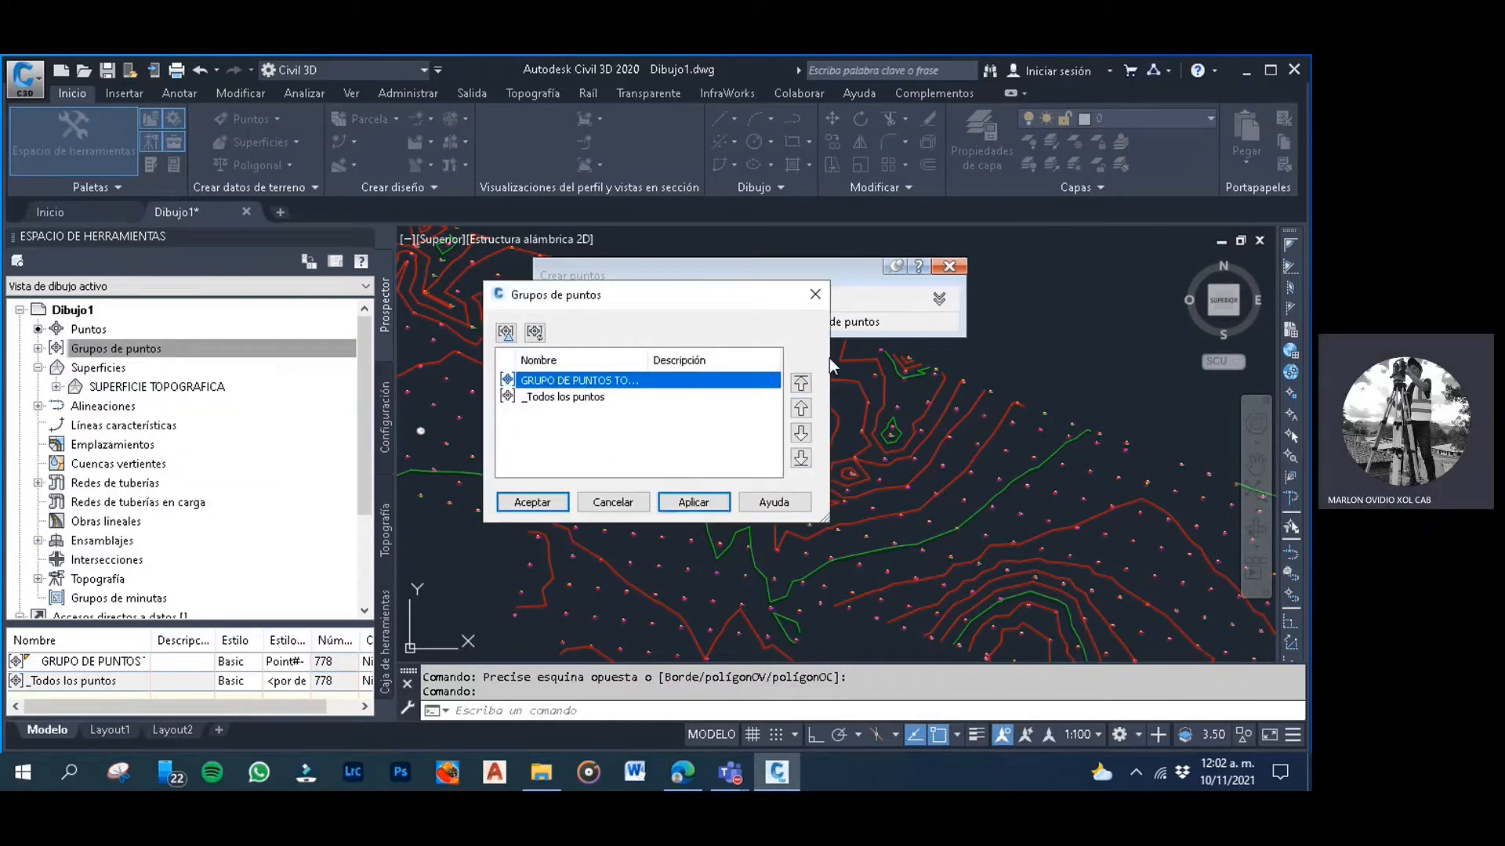
{"action": "left_click", "coordinate": [816, 293]}
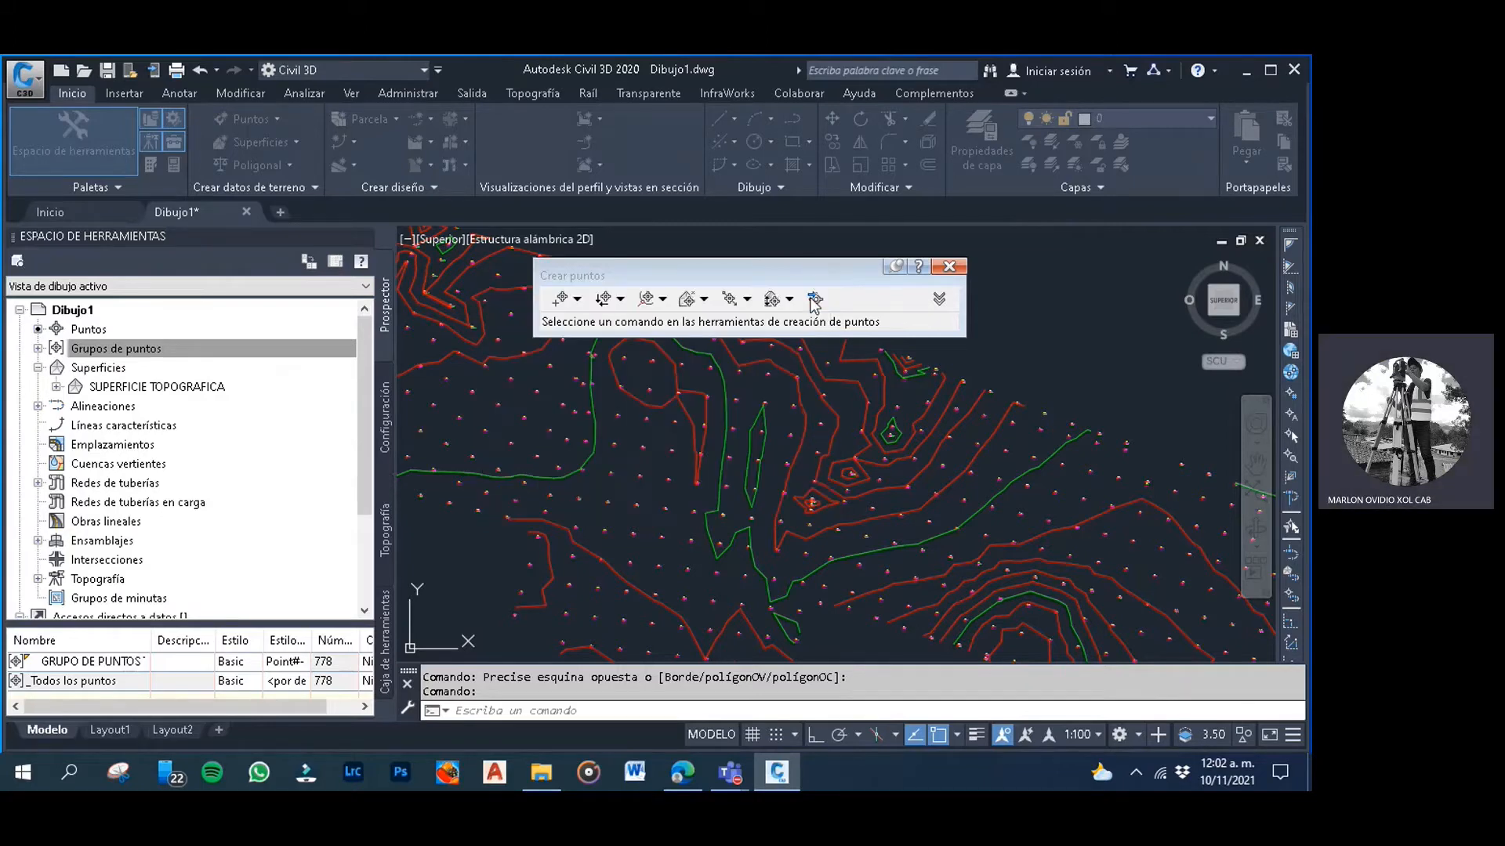
{"action": "left_click", "coordinate": [129, 352]}
{"action": "right_click", "coordinate": [123, 352]}
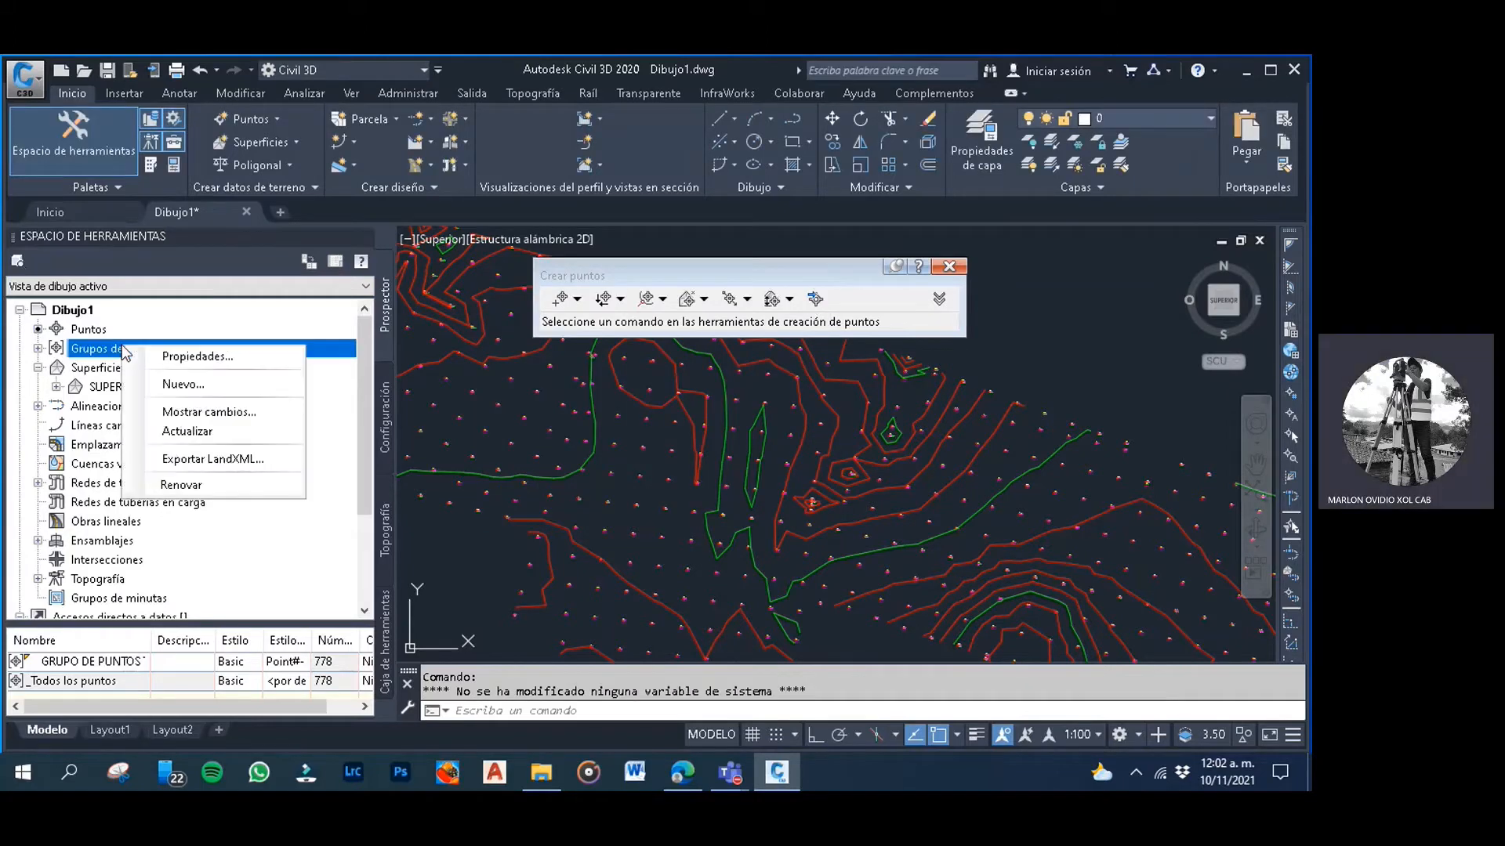
Set both the point style and the point label style of GRUPO DE PUNTOS TOPOGRAFICOS to <ninguno>
{"action": "left_click", "coordinate": [38, 349]}
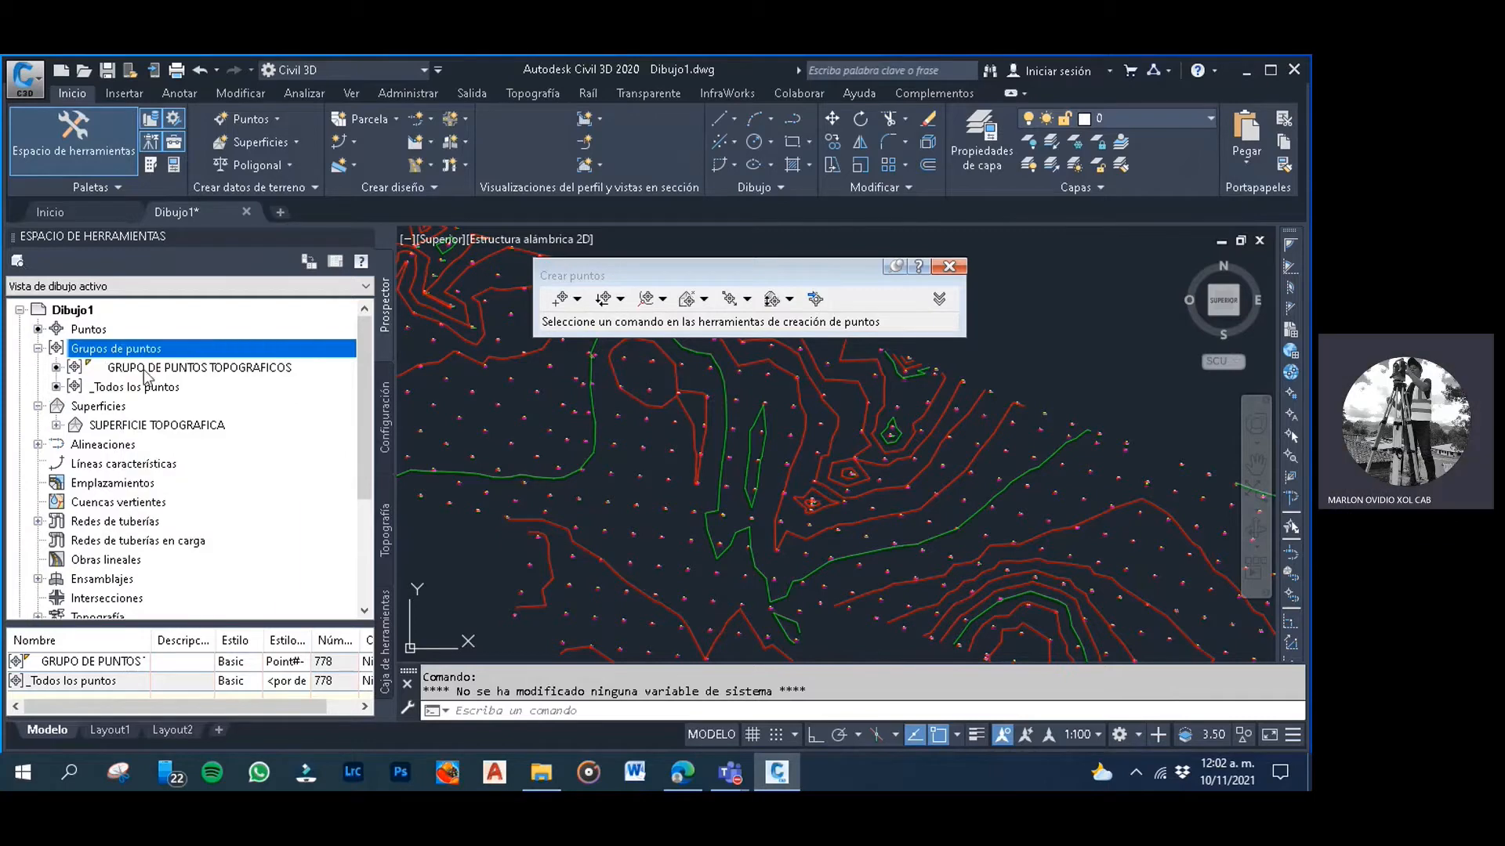
{"action": "left_click", "coordinate": [157, 368]}
{"action": "right_click", "coordinate": [157, 370]}
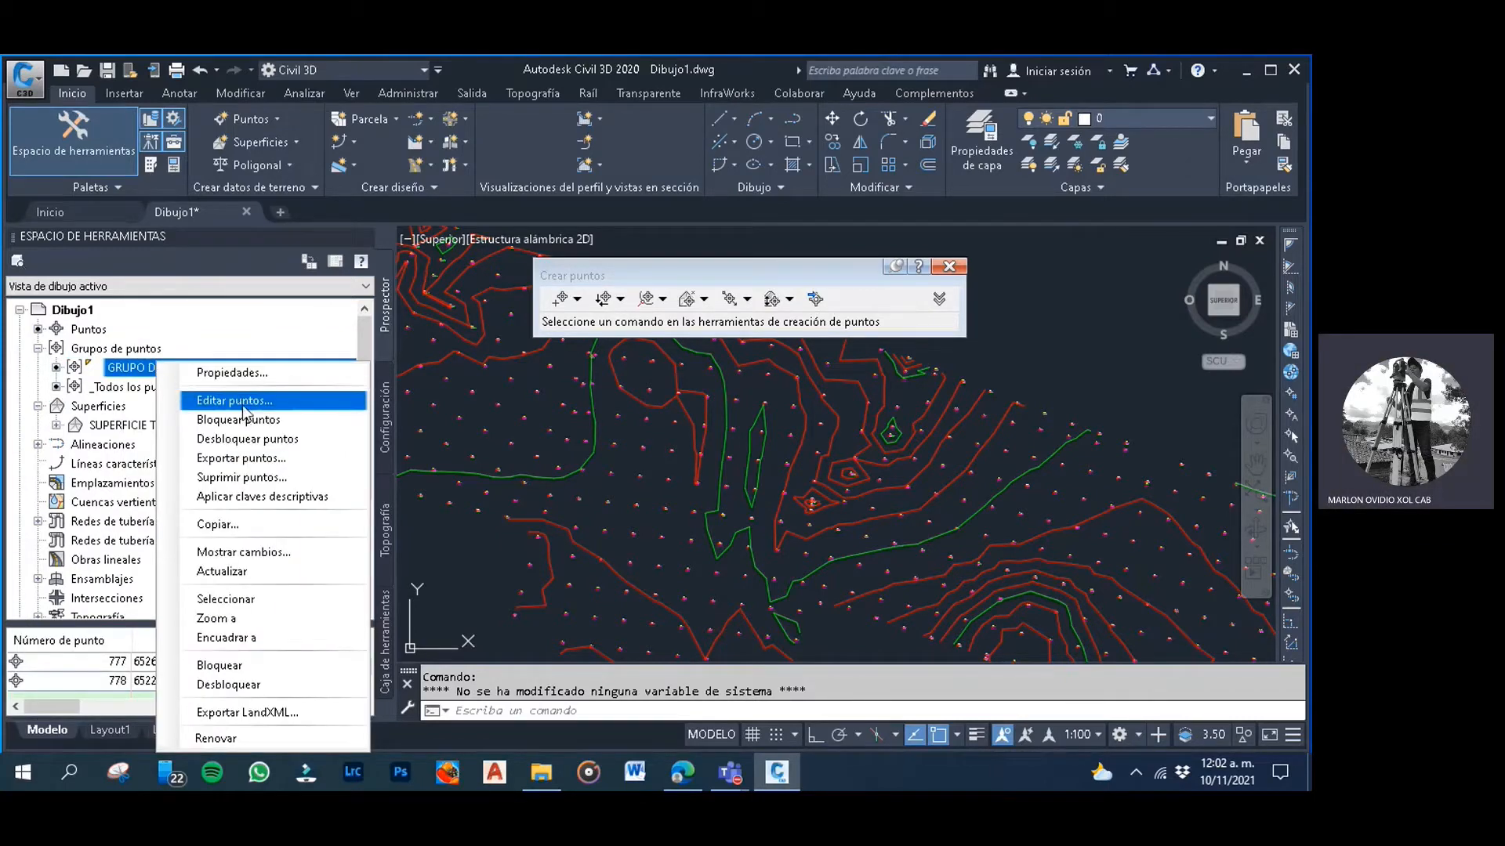
{"action": "left_click", "coordinate": [251, 370]}
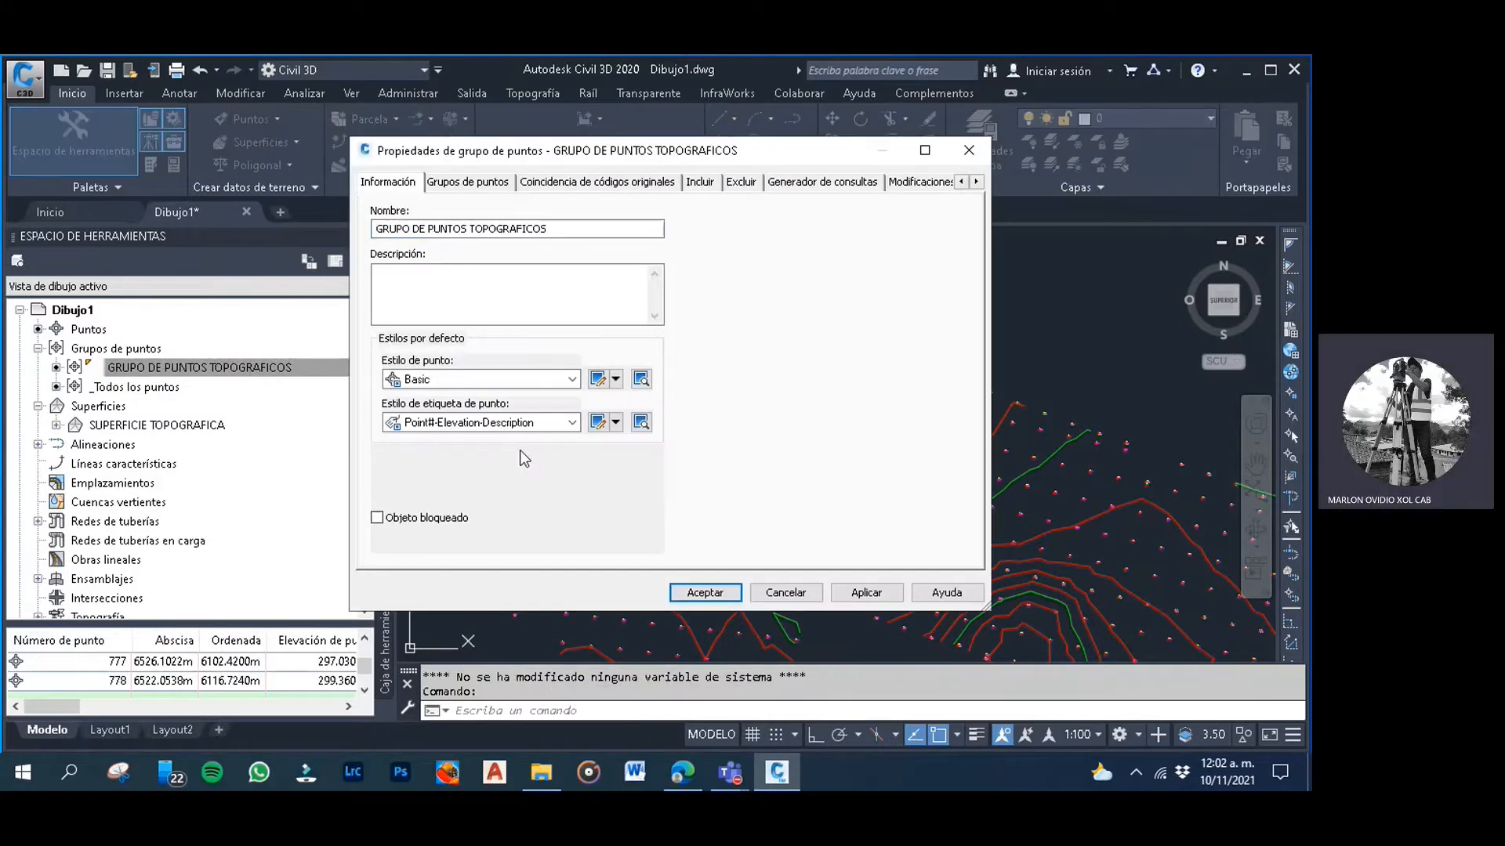
{"action": "left_click", "coordinate": [573, 379]}
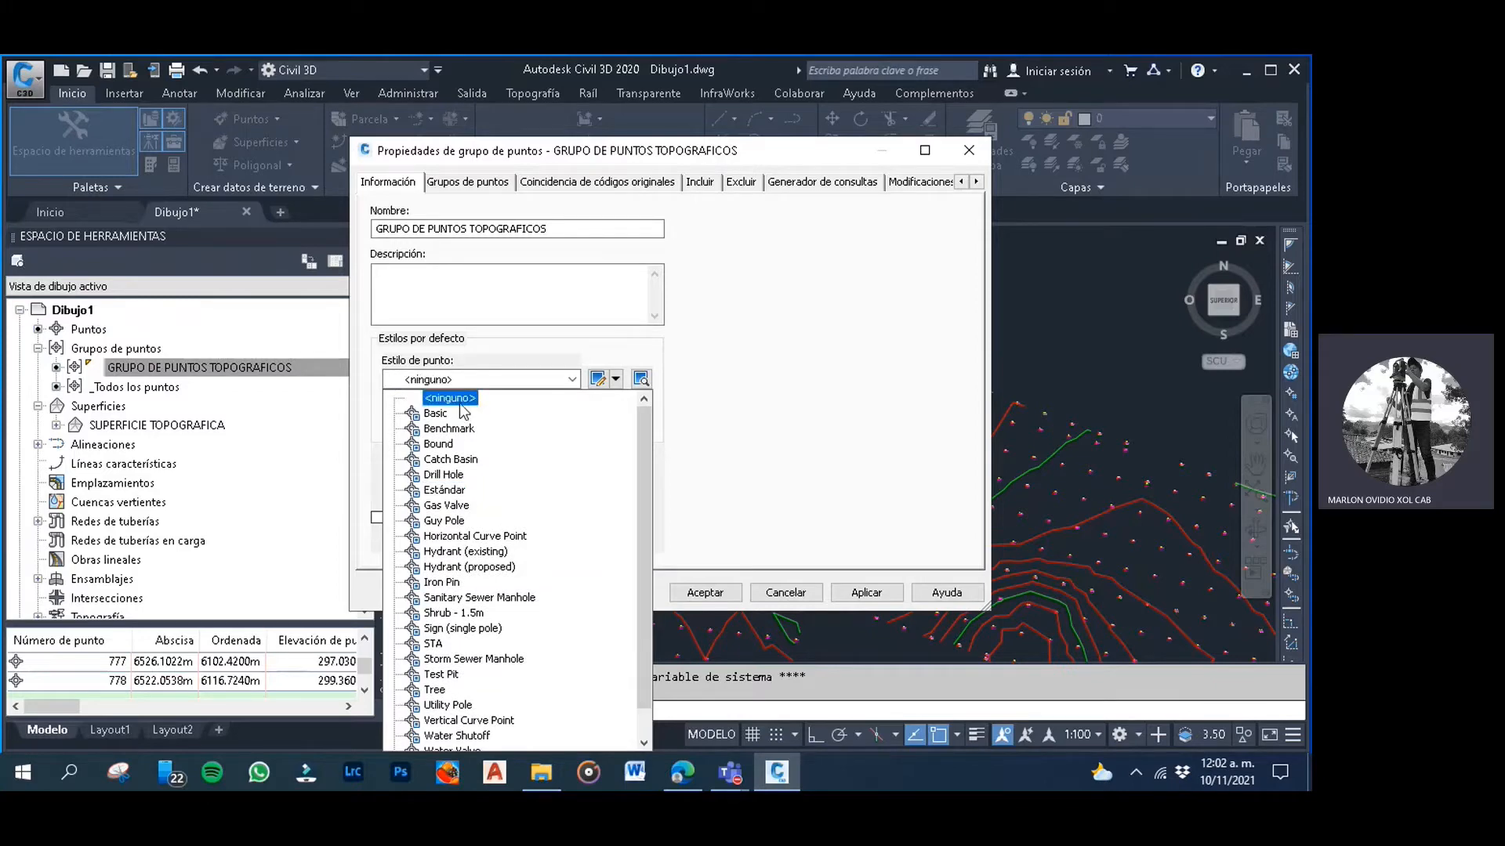
{"action": "left_click", "coordinate": [462, 401]}
{"action": "left_click", "coordinate": [573, 422]}
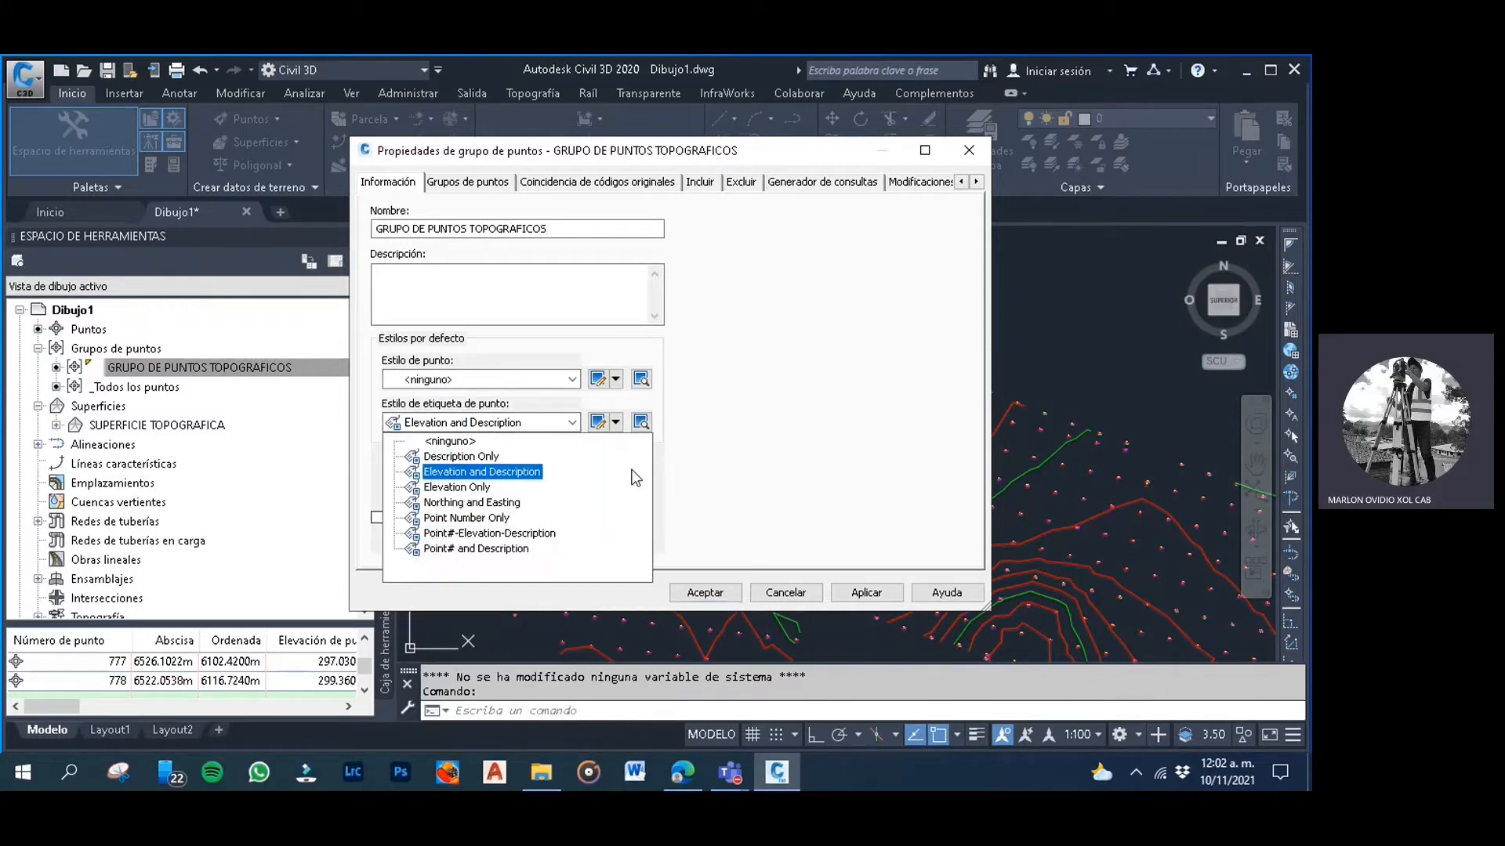
{"action": "left_click", "coordinate": [450, 441]}
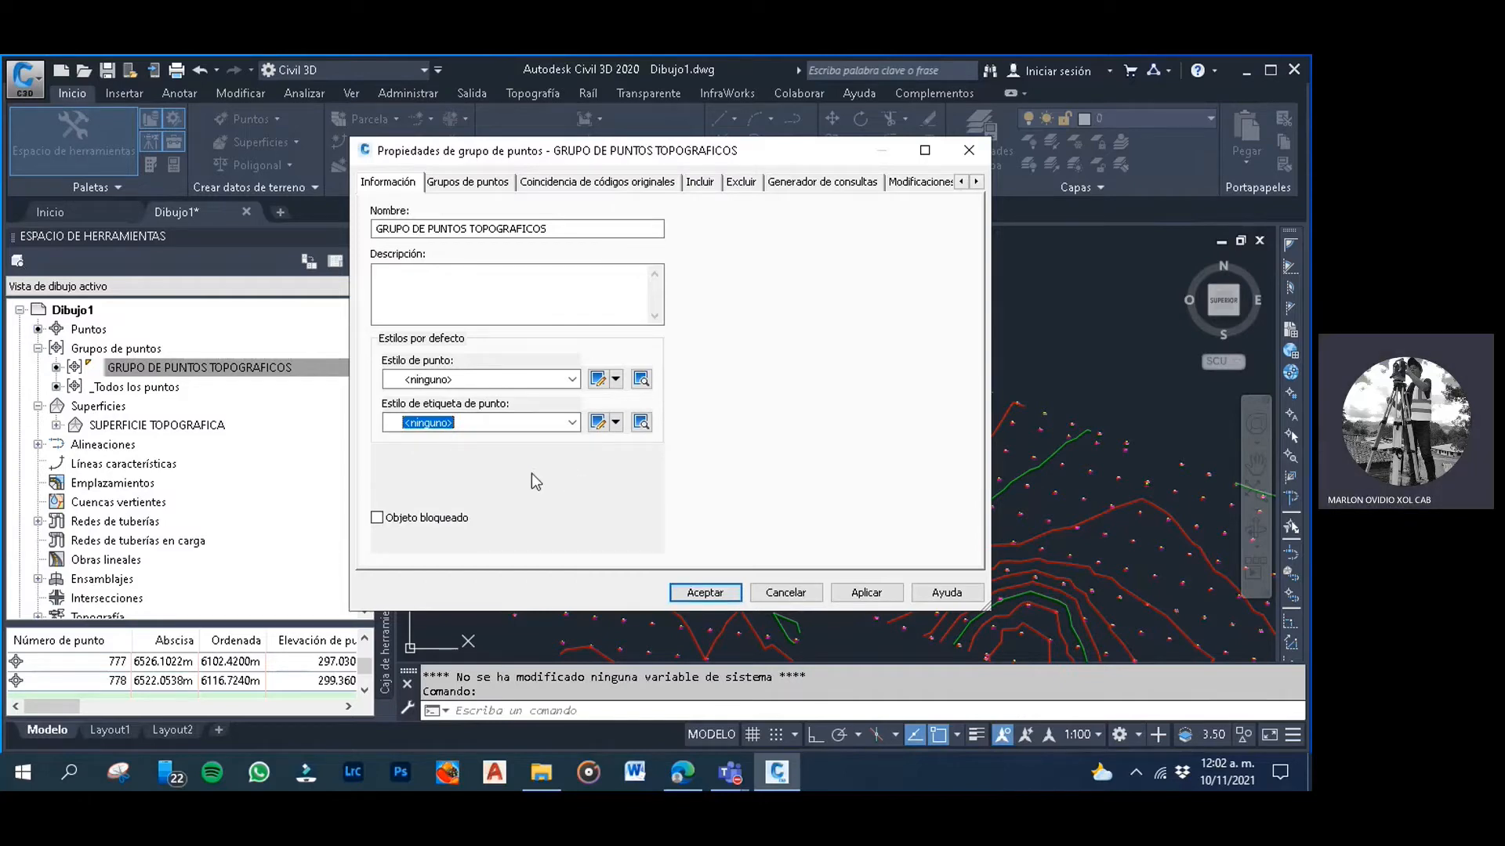
{"action": "left_click", "coordinate": [573, 380]}
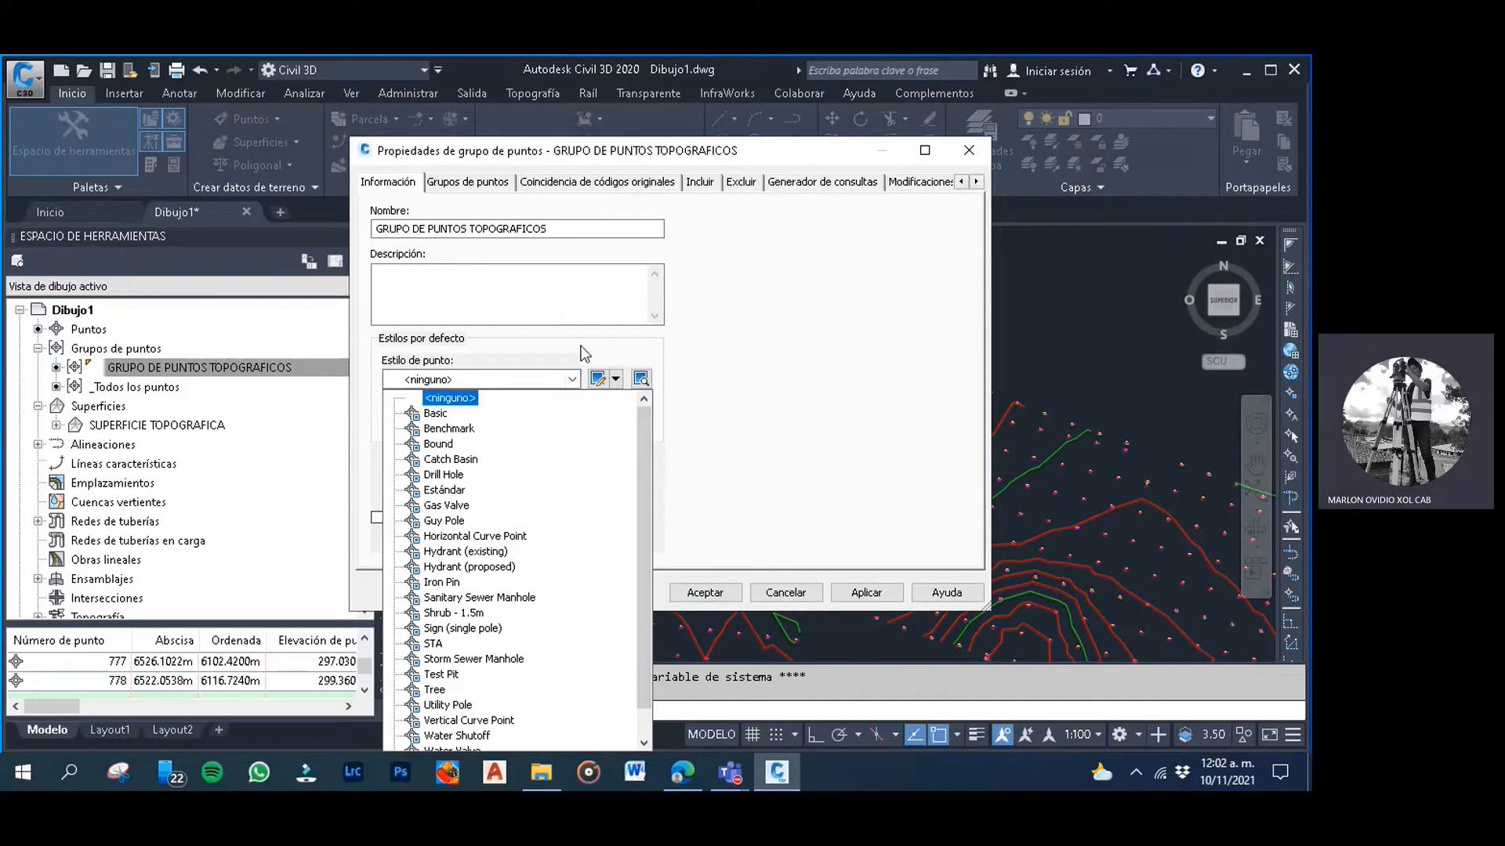
{"action": "left_click", "coordinate": [588, 347]}
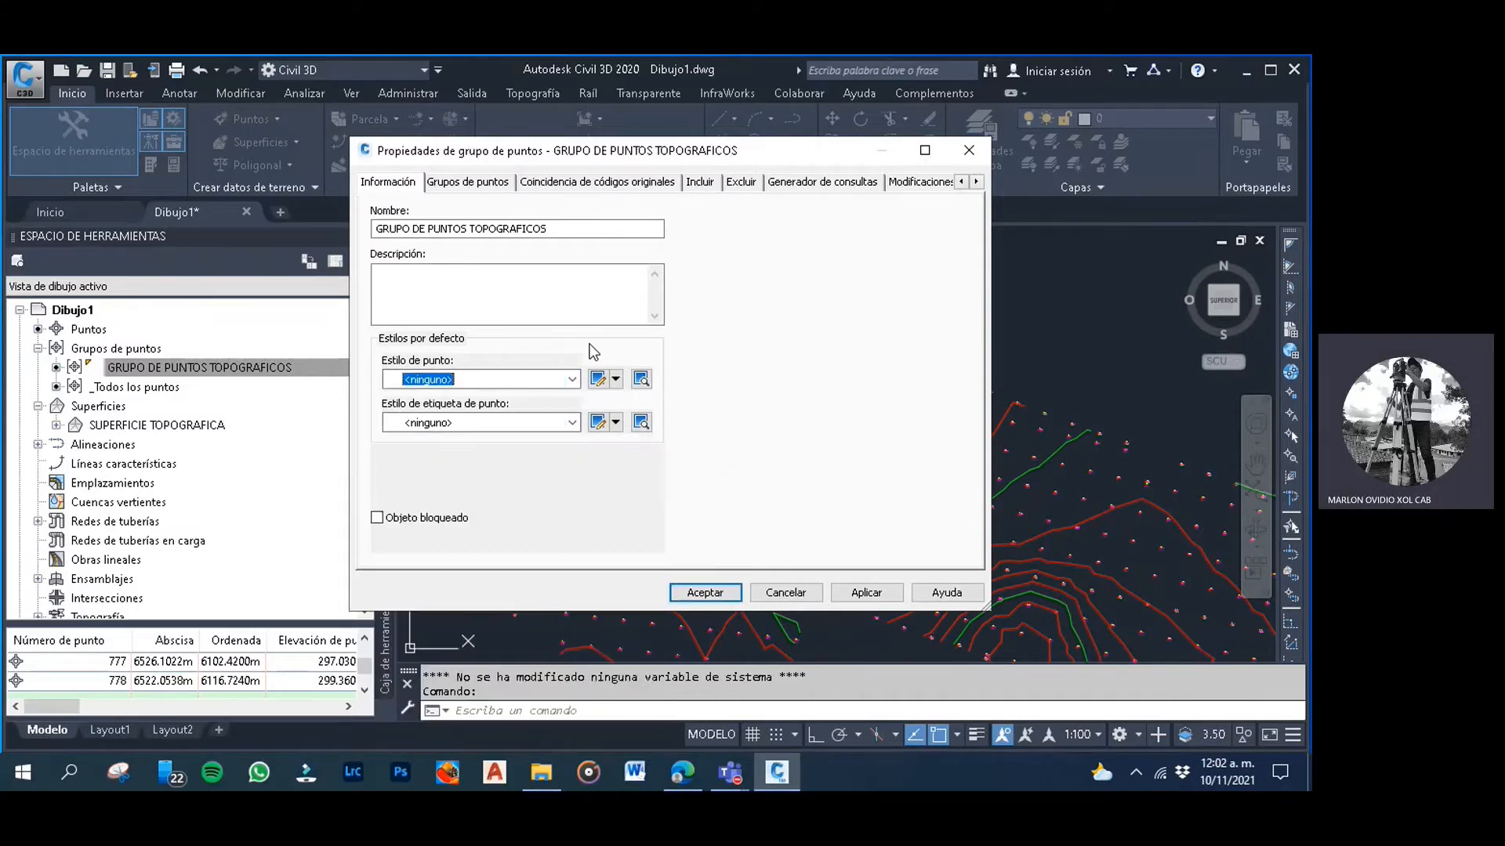
{"action": "left_click", "coordinate": [867, 590]}
{"action": "left_click", "coordinate": [705, 593]}
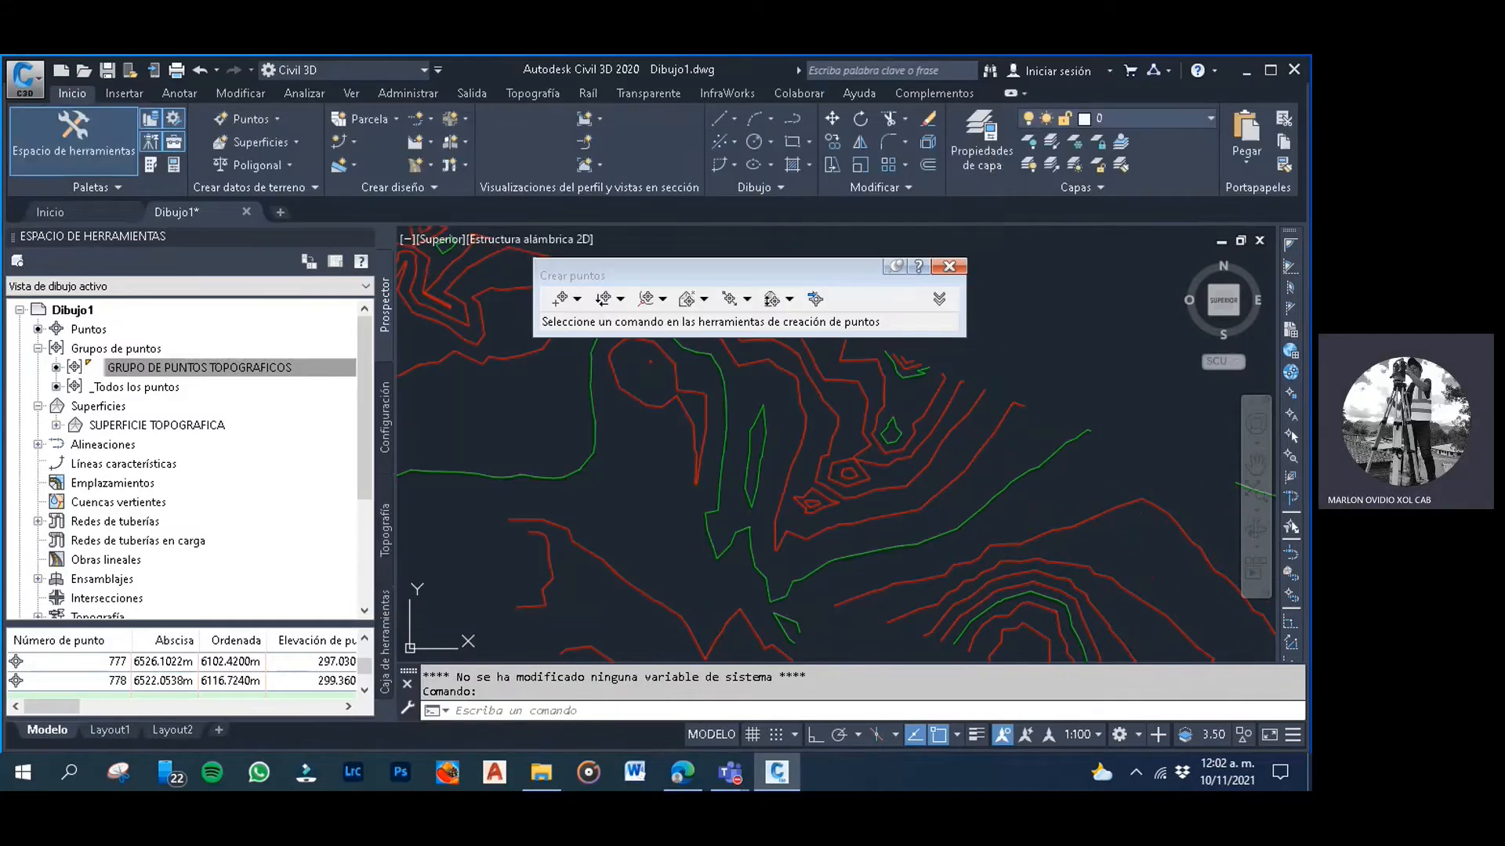
{"action": "left_click", "coordinate": [631, 484]}
{"action": "scroll", "coordinate": [631, 484], "scroll_direction": "down", "scroll_amount": 5}
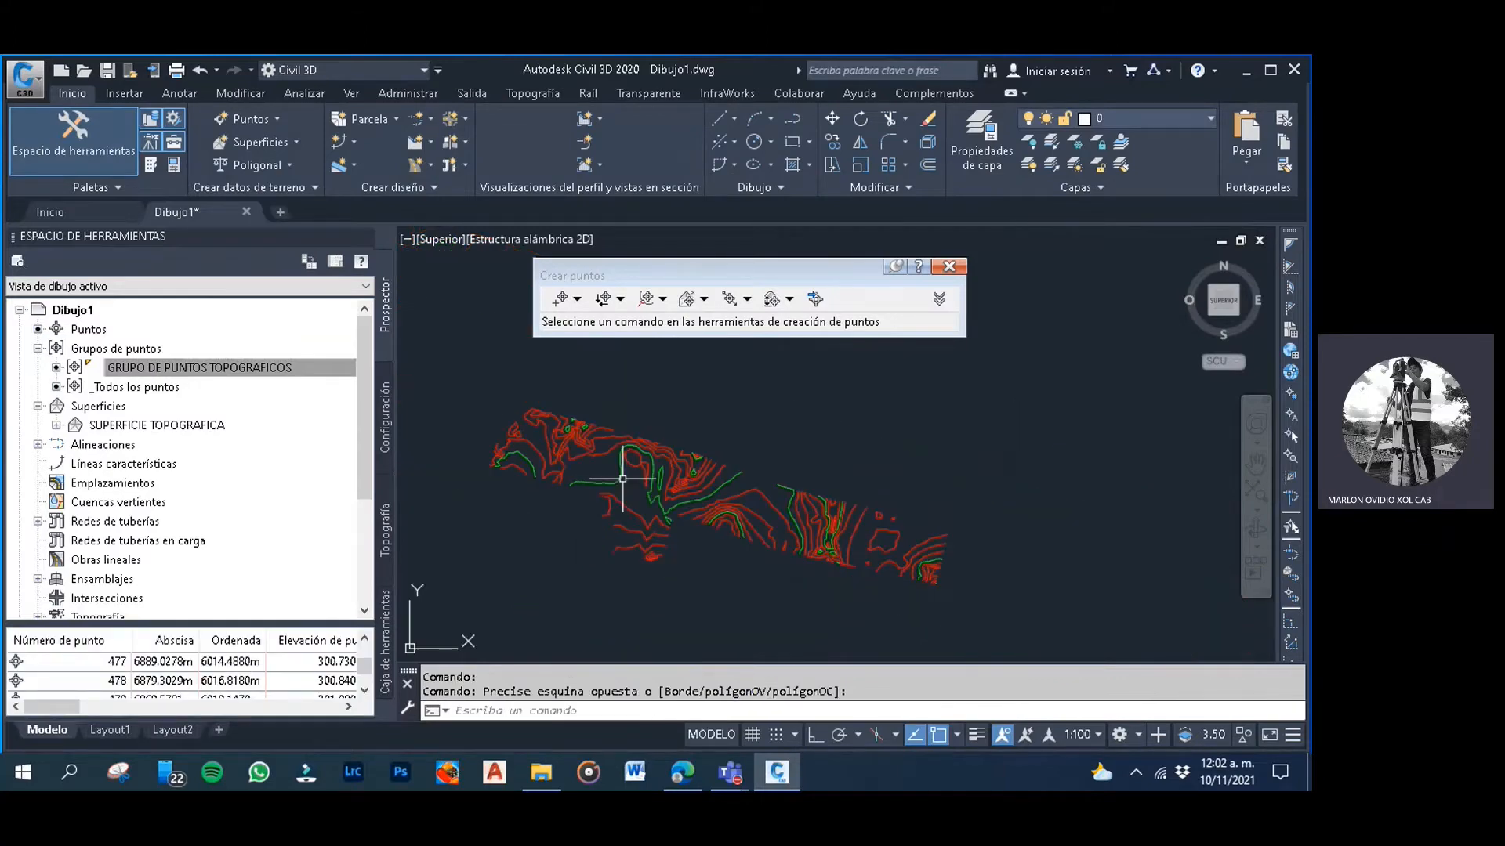
{"action": "left_click", "coordinate": [815, 423]}
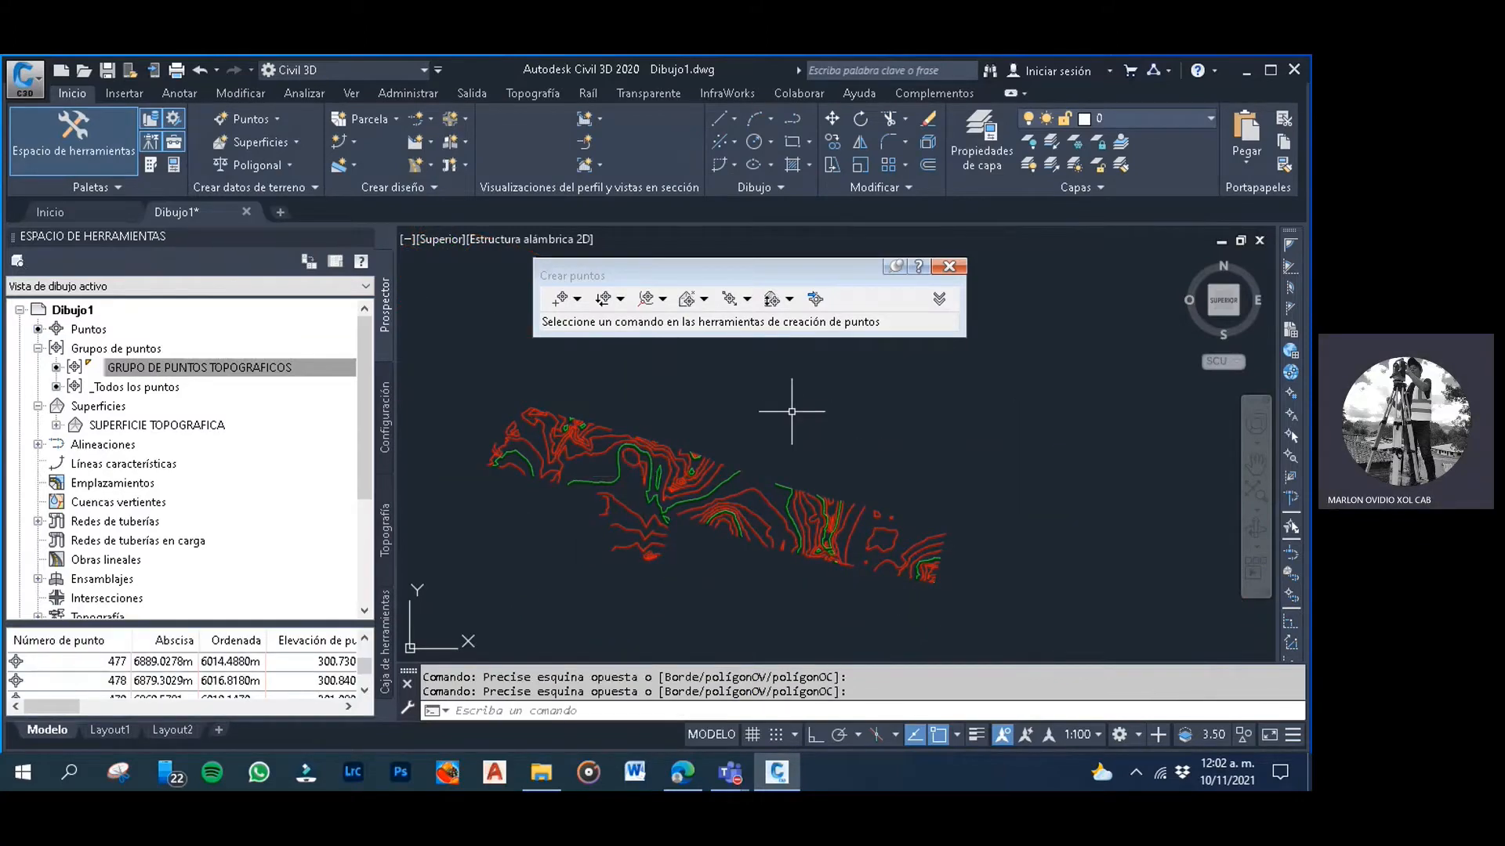
{"action": "left_click", "coordinate": [797, 419]}
{"action": "left_click", "coordinate": [761, 398]}
{"action": "left_click", "coordinate": [764, 415]}
{"action": "left_click", "coordinate": [727, 385]}
{"action": "middle_click_drag", "start_coordinate": [733, 417], "coordinate": [734, 406]}
{"action": "left_click", "coordinate": [781, 399]}
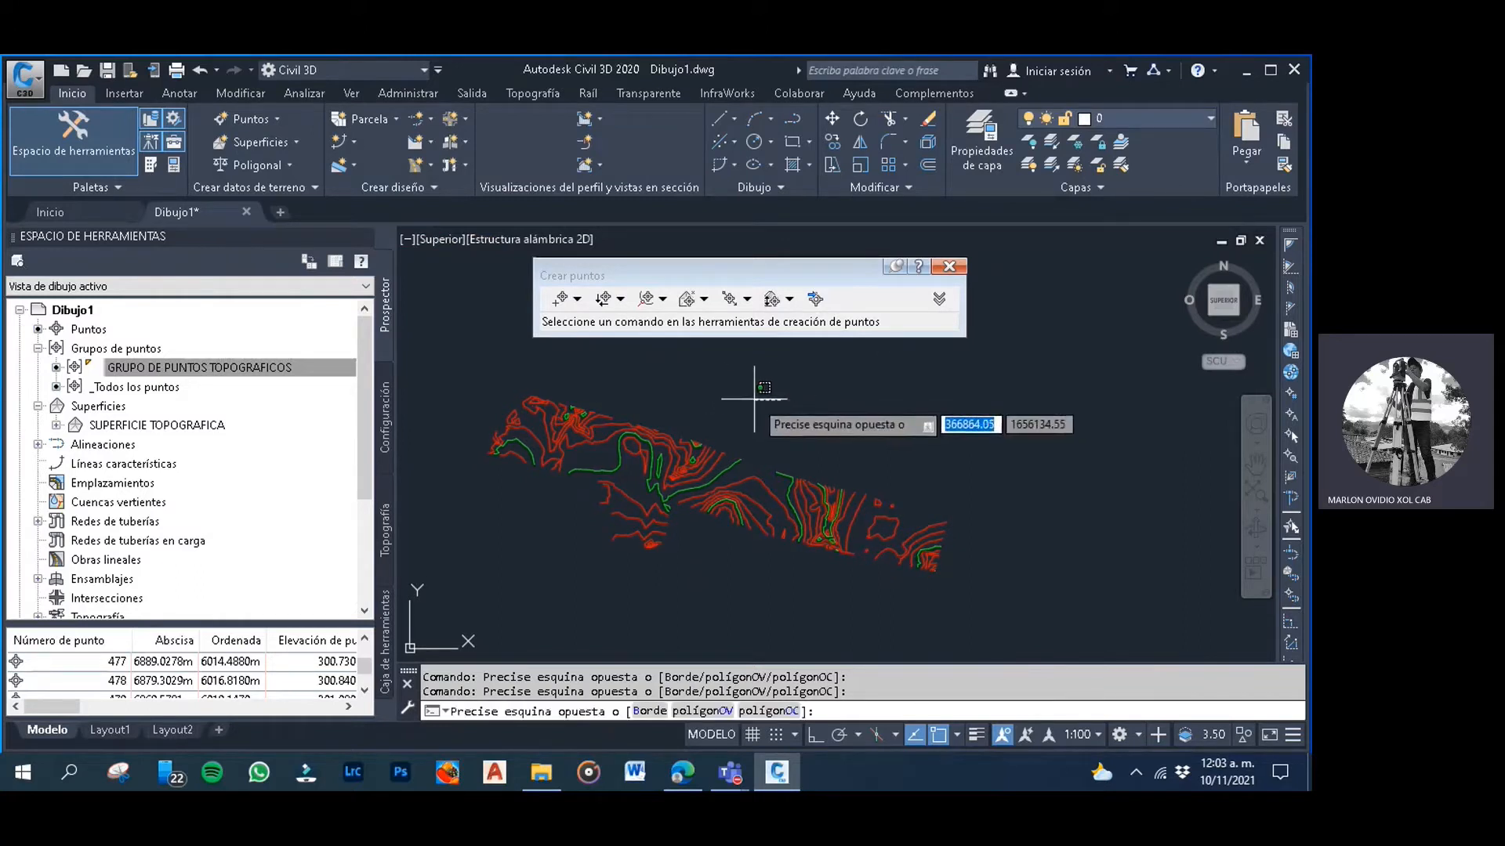
{"action": "left_click", "coordinate": [710, 379]}
{"action": "left_click", "coordinate": [781, 408]}
{"action": "left_click", "coordinate": [726, 381]}
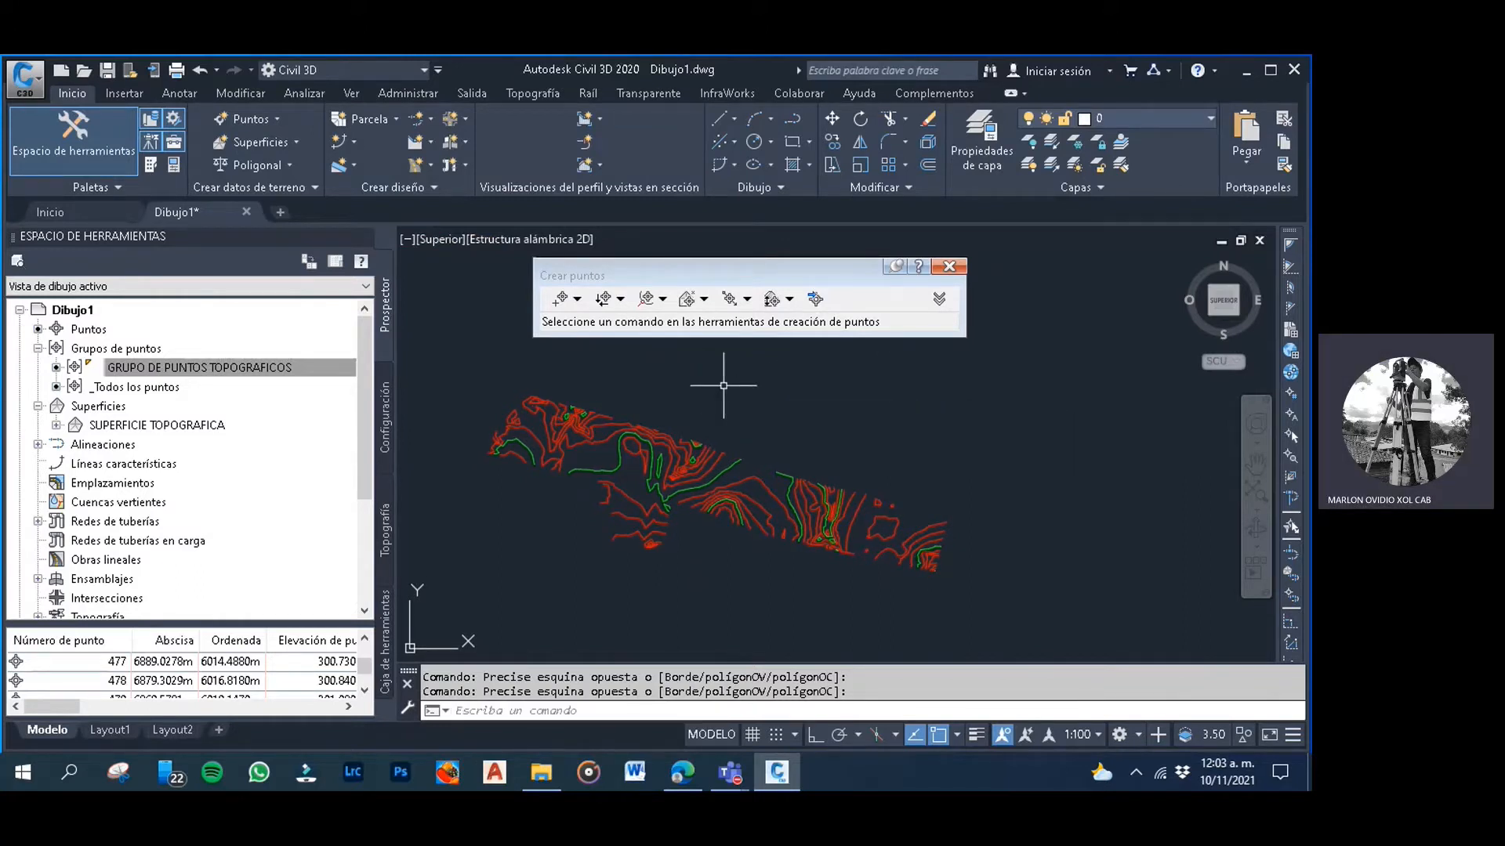
{"action": "left_click", "coordinate": [638, 396]}
{"action": "left_click", "coordinate": [588, 362]}
Start a new alignment with the alignment creation tools and name it EJE CENTRAL DE CARRETERA
{"action": "left_click", "coordinate": [433, 123]}
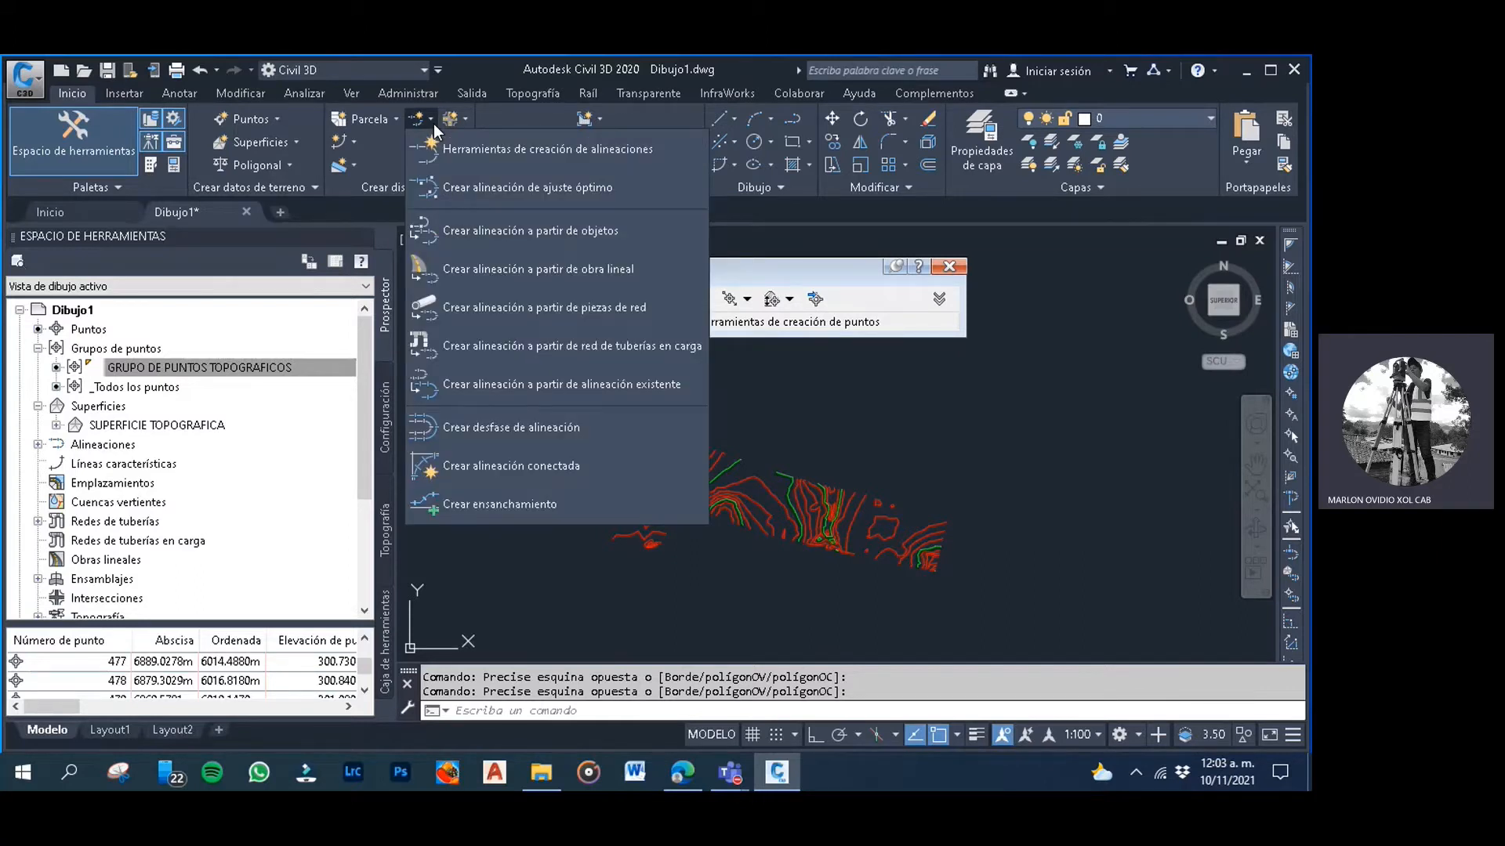
{"action": "left_click", "coordinate": [392, 119]}
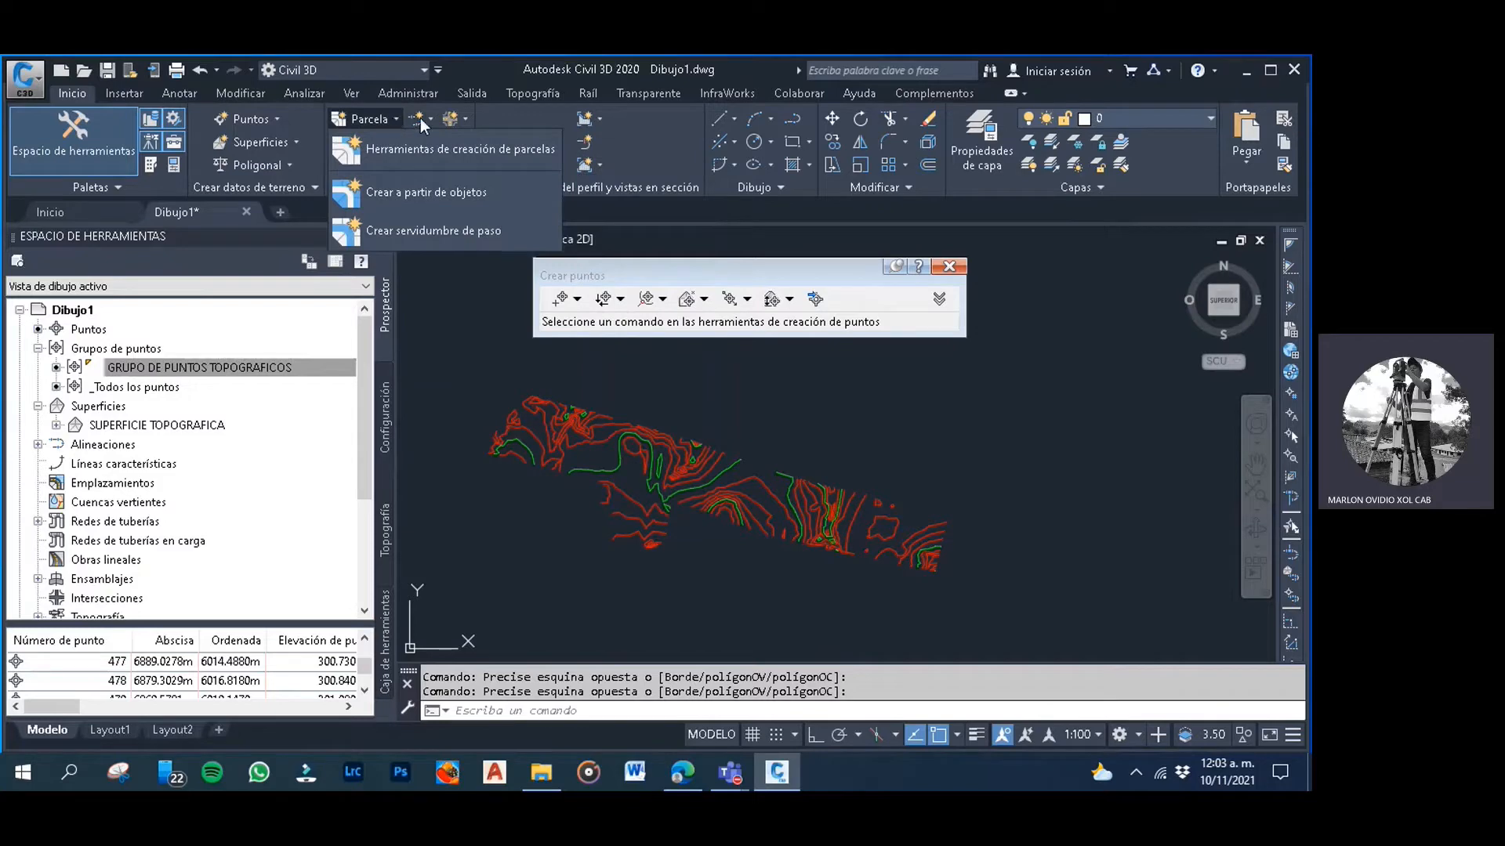
{"action": "left_click", "coordinate": [426, 119]}
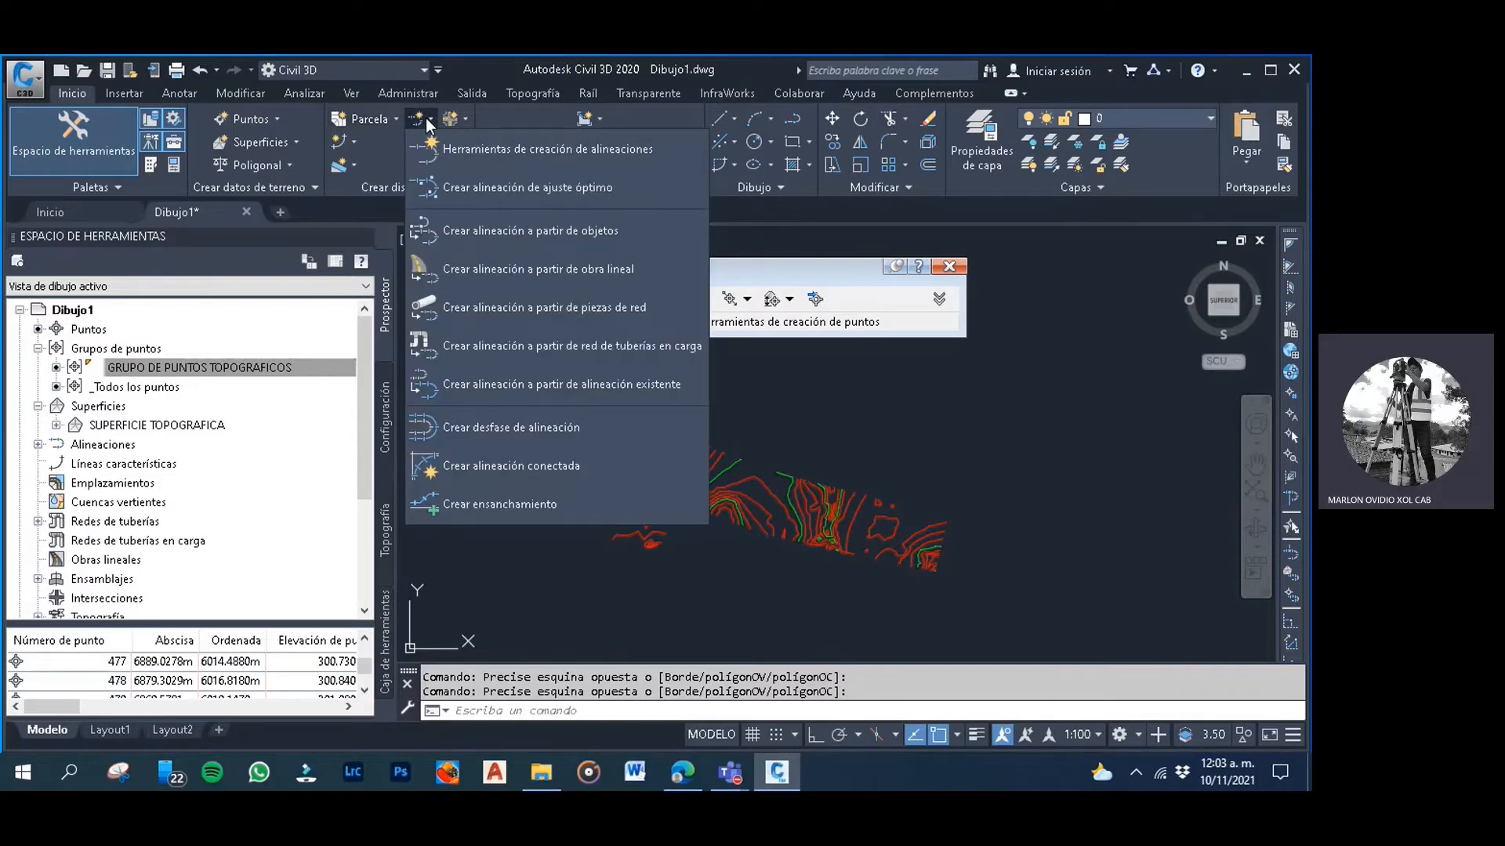
{"action": "left_click", "coordinate": [494, 152]}
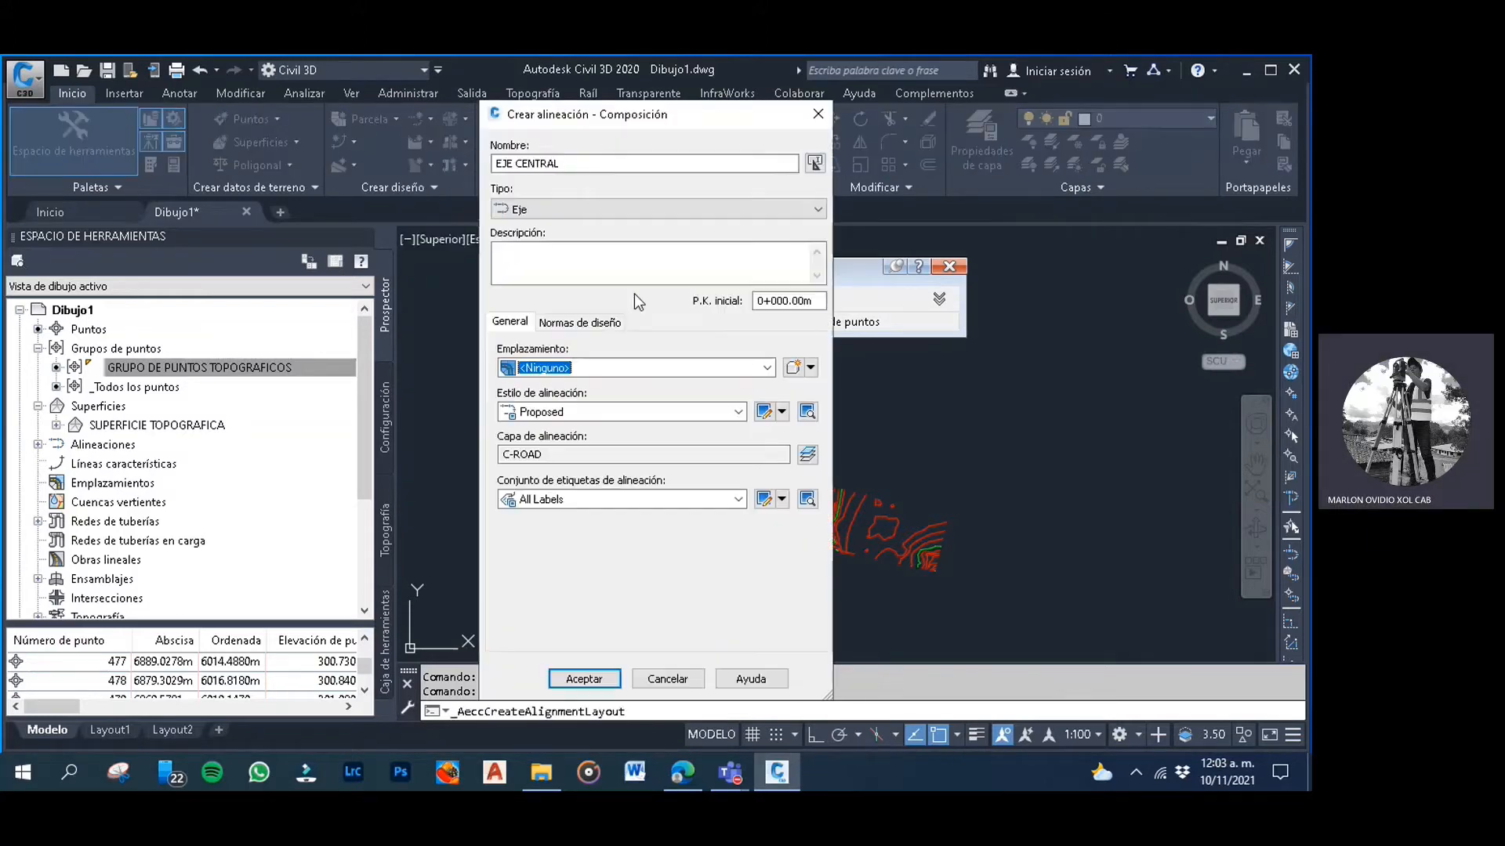
{"action": "left_click", "coordinate": [581, 164]}
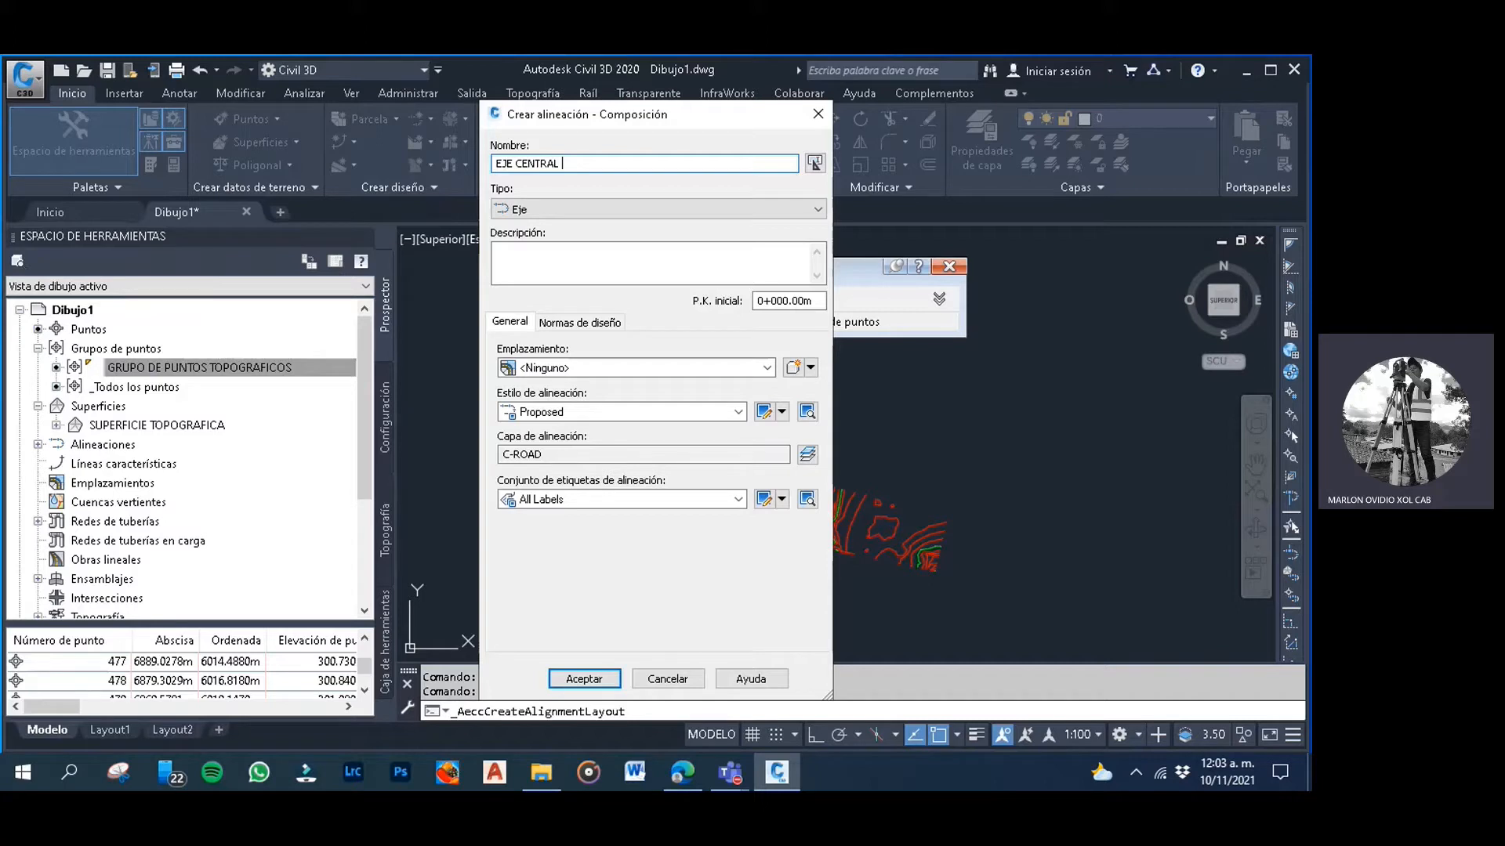
{"action": "type", "text": "DE CA"}
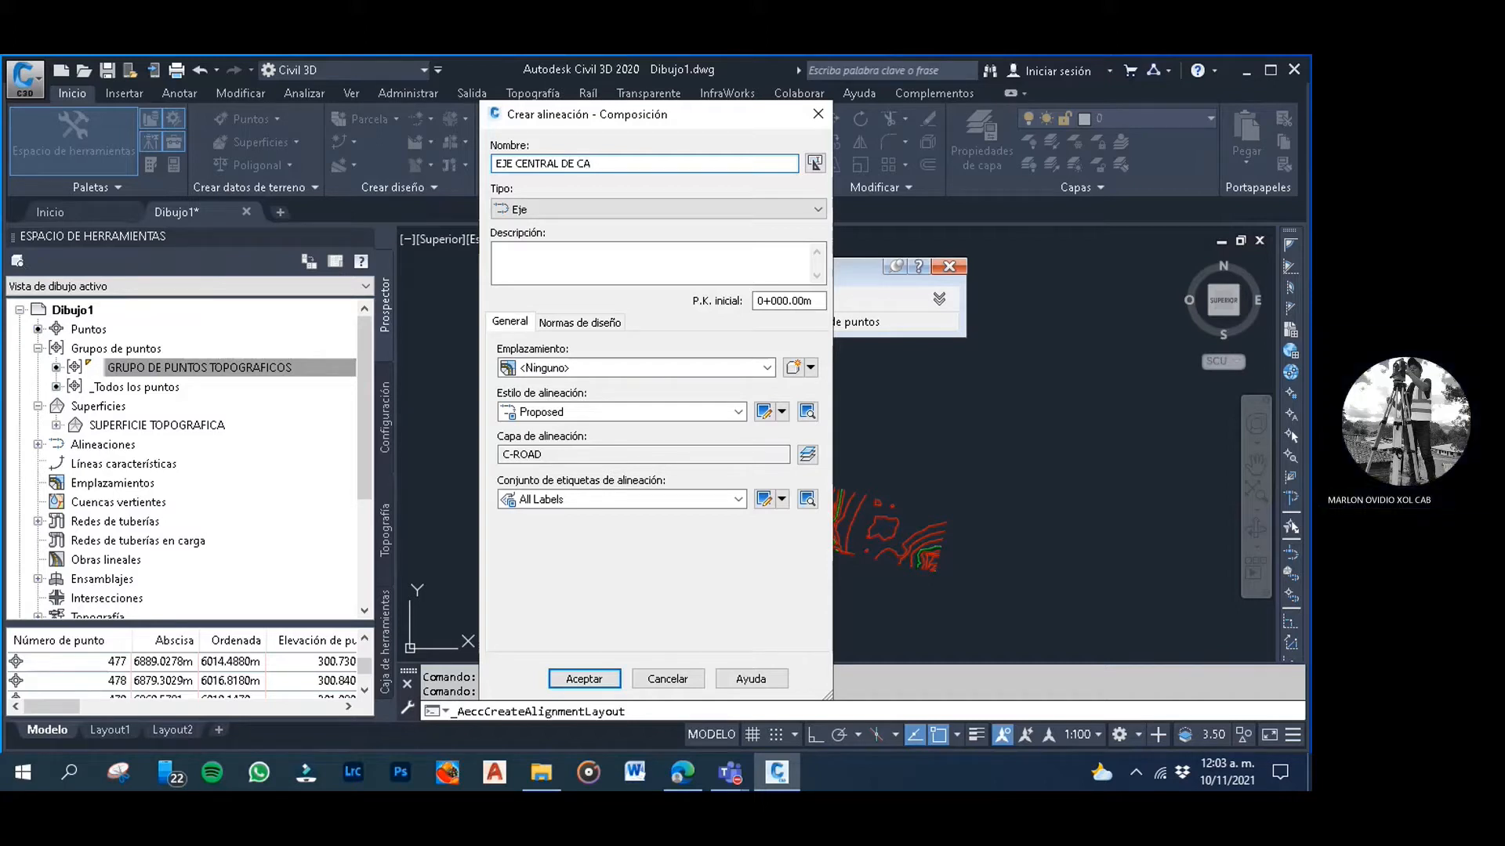
{"action": "type", "text": "RRETERA"}
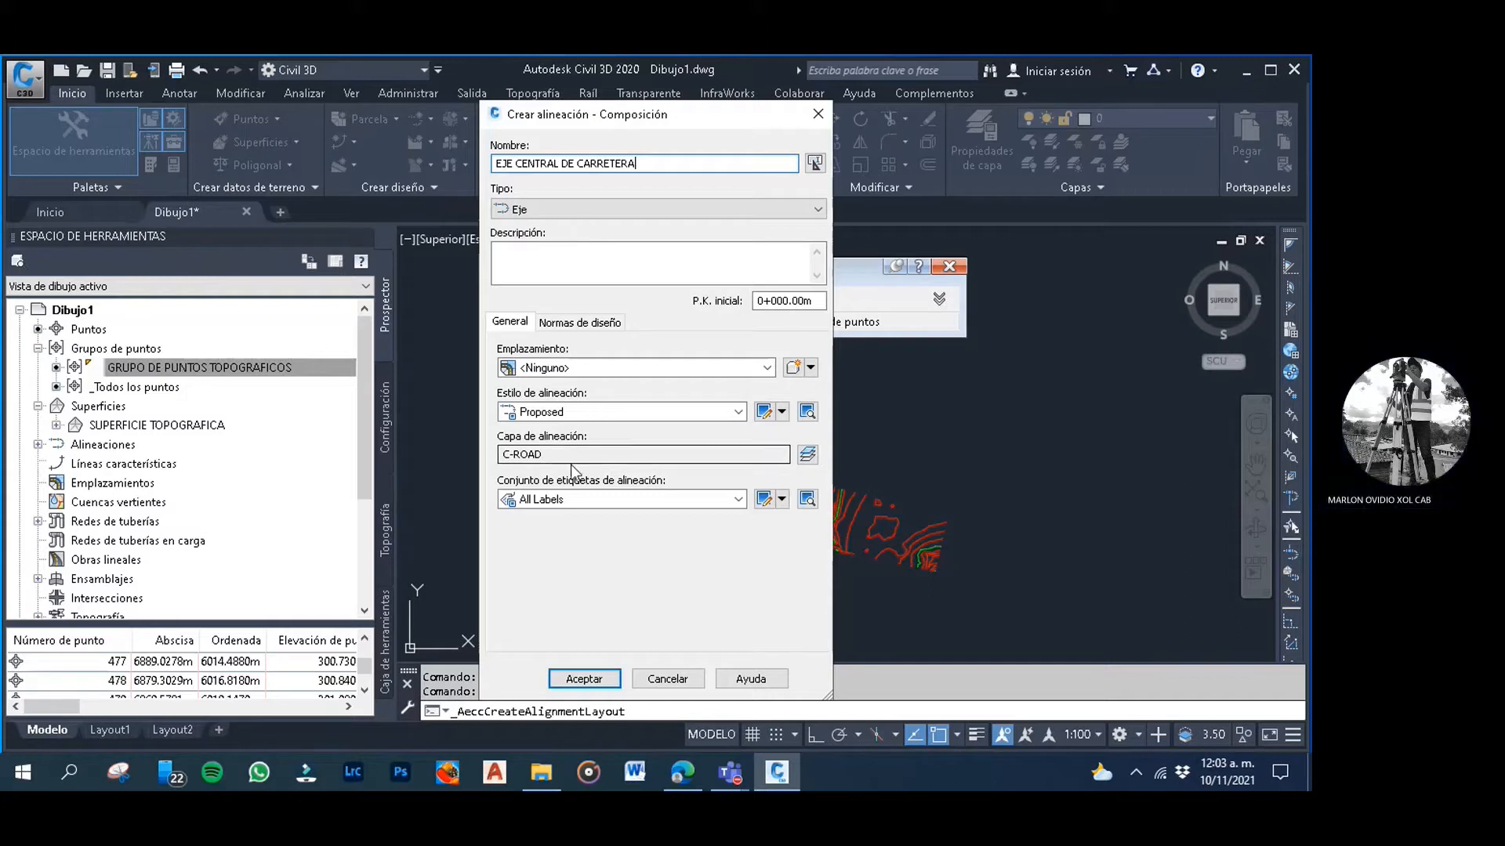
Set the alignment's starting design speed to 30 km/h and enable criteria-based design with the design criteria file turned off
{"action": "left_click", "coordinate": [572, 322]}
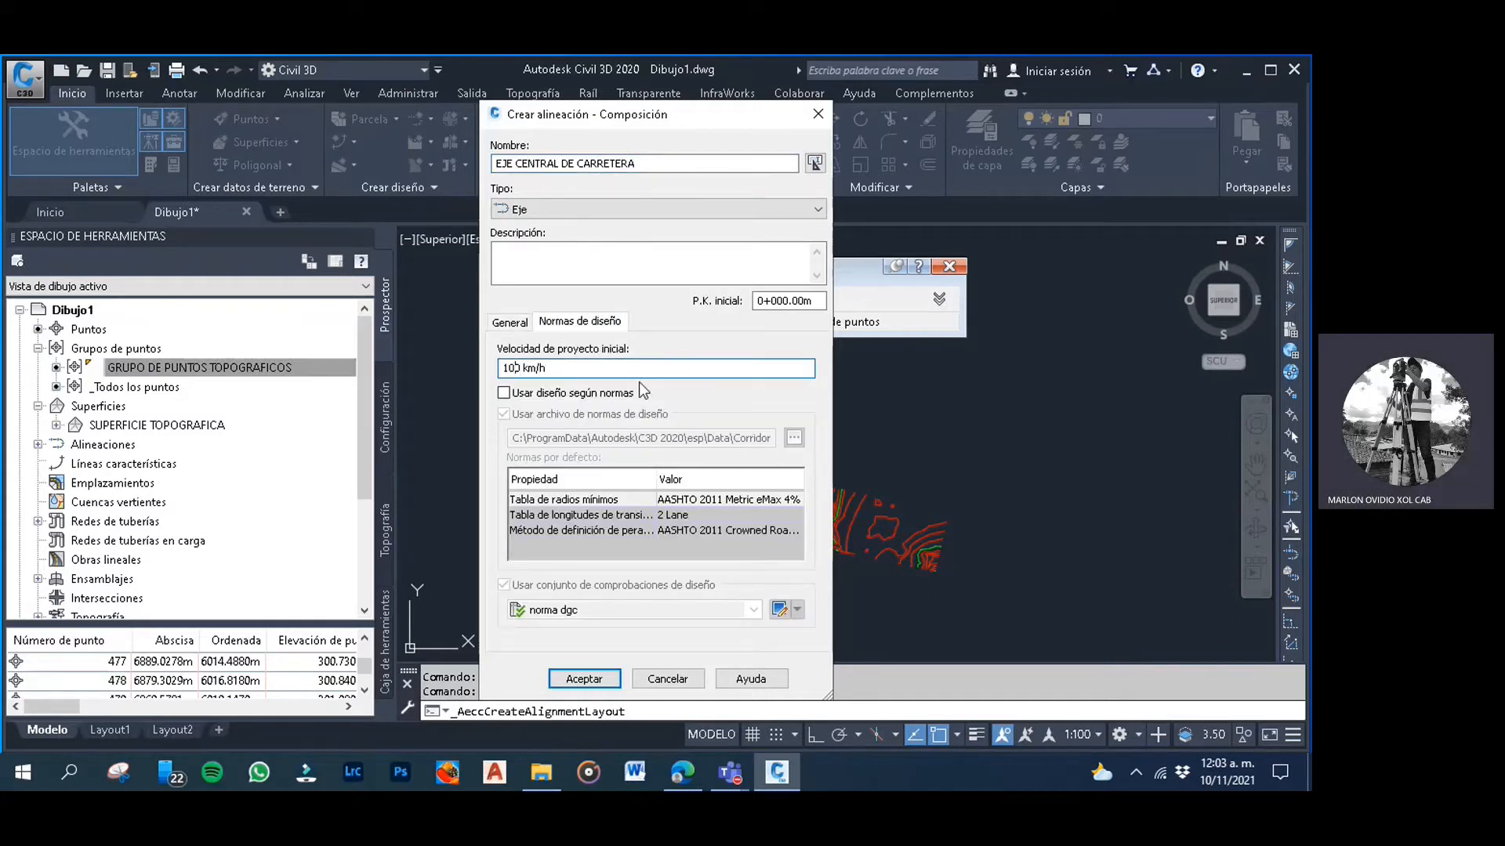
{"action": "key", "text": "BackSpace"}
{"action": "key", "text": "BackSpace"}
{"action": "type", "text": "3"}
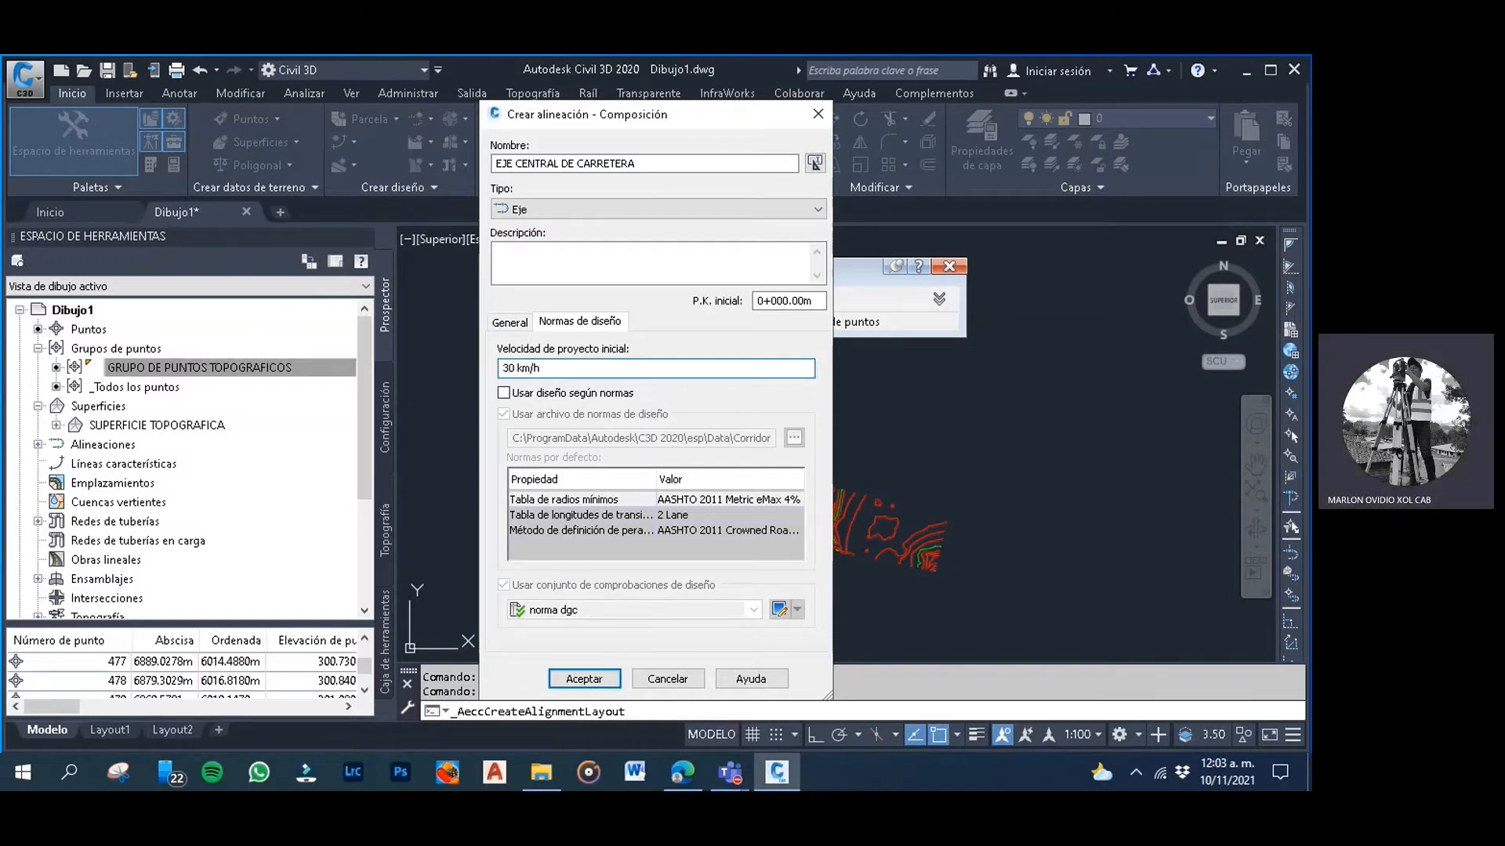
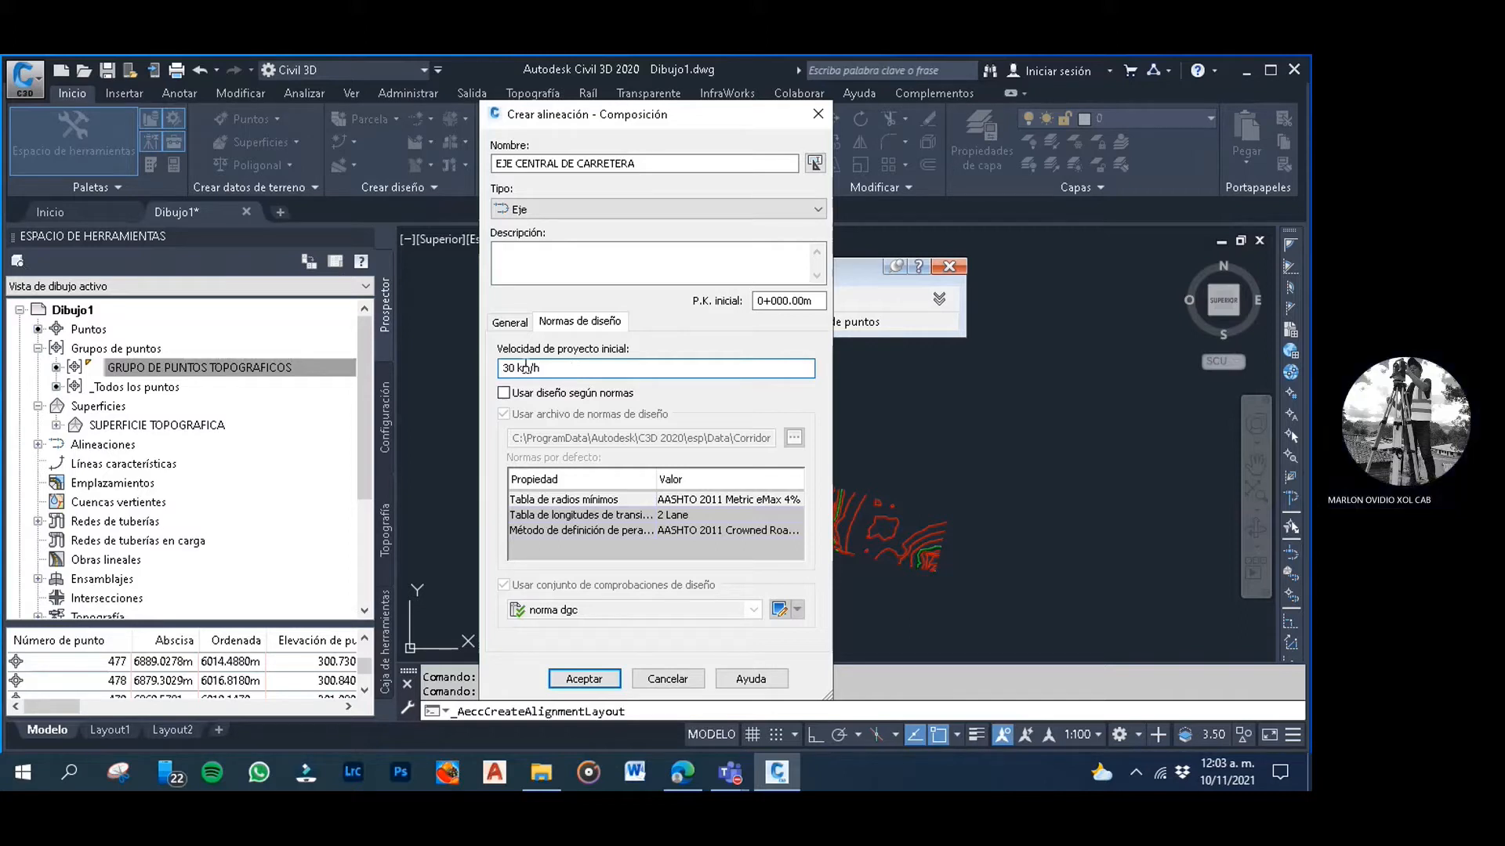
{"action": "left_click", "coordinate": [503, 392]}
{"action": "left_click", "coordinate": [504, 414]}
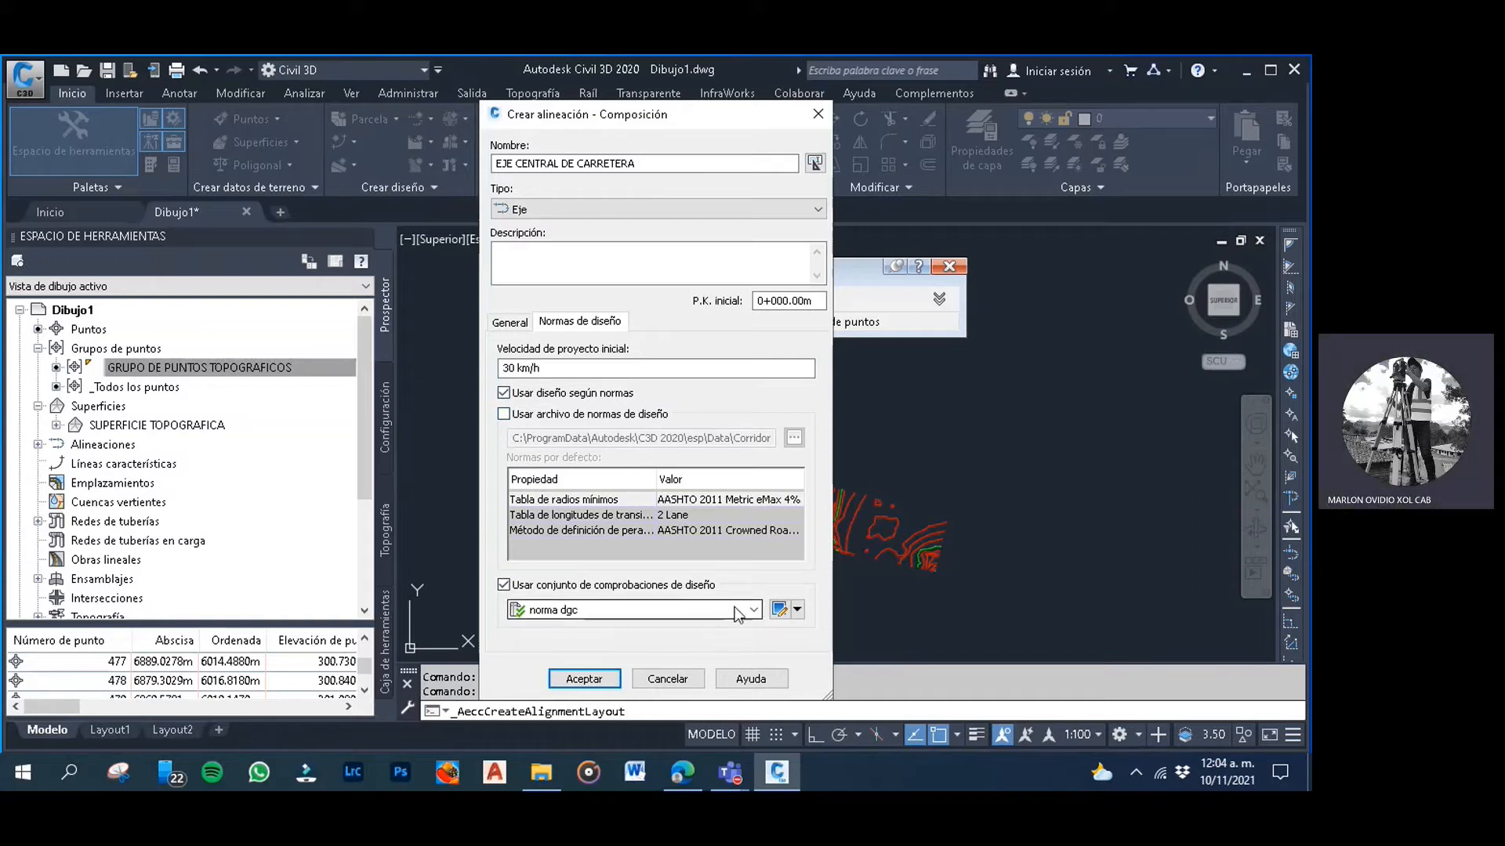
Review the design checks in the norma dgc check set, including the expression of the LONGITUD DE TANGENTE line check
{"action": "left_click", "coordinate": [781, 612]}
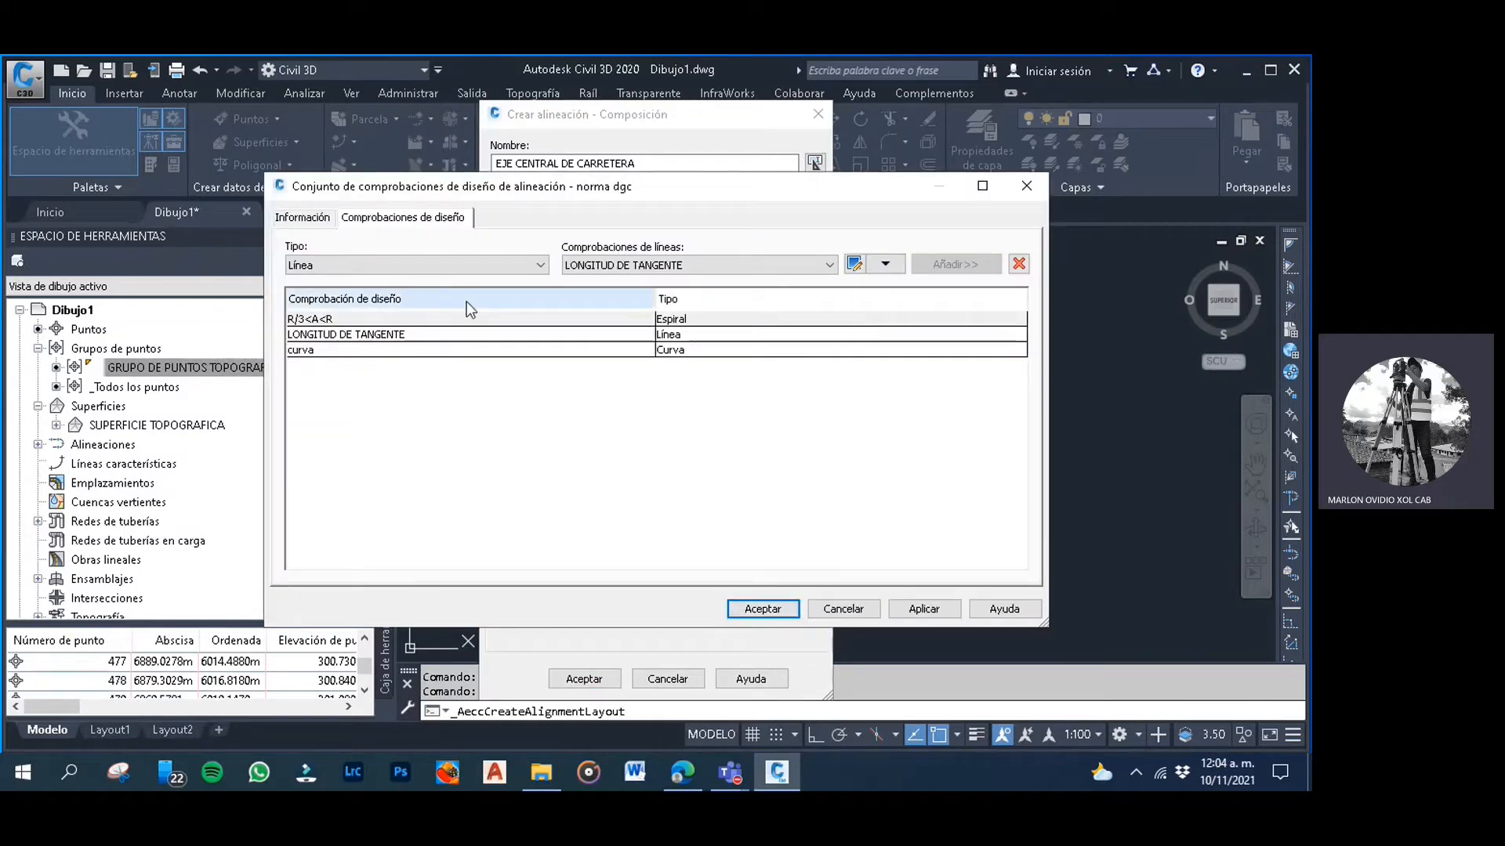
{"action": "left_click", "coordinate": [382, 398]}
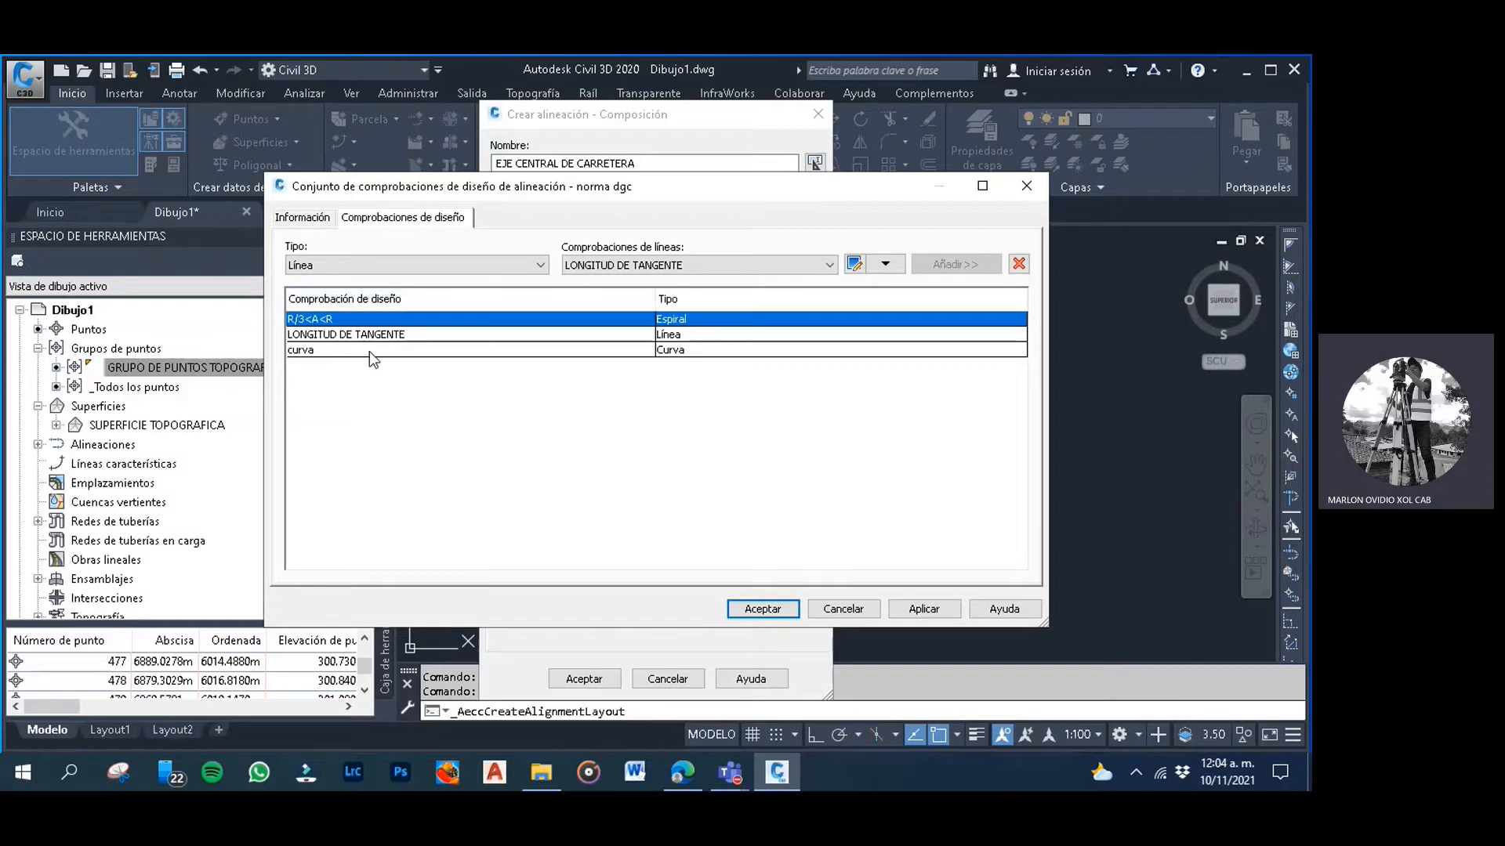
{"action": "left_click", "coordinate": [379, 336]}
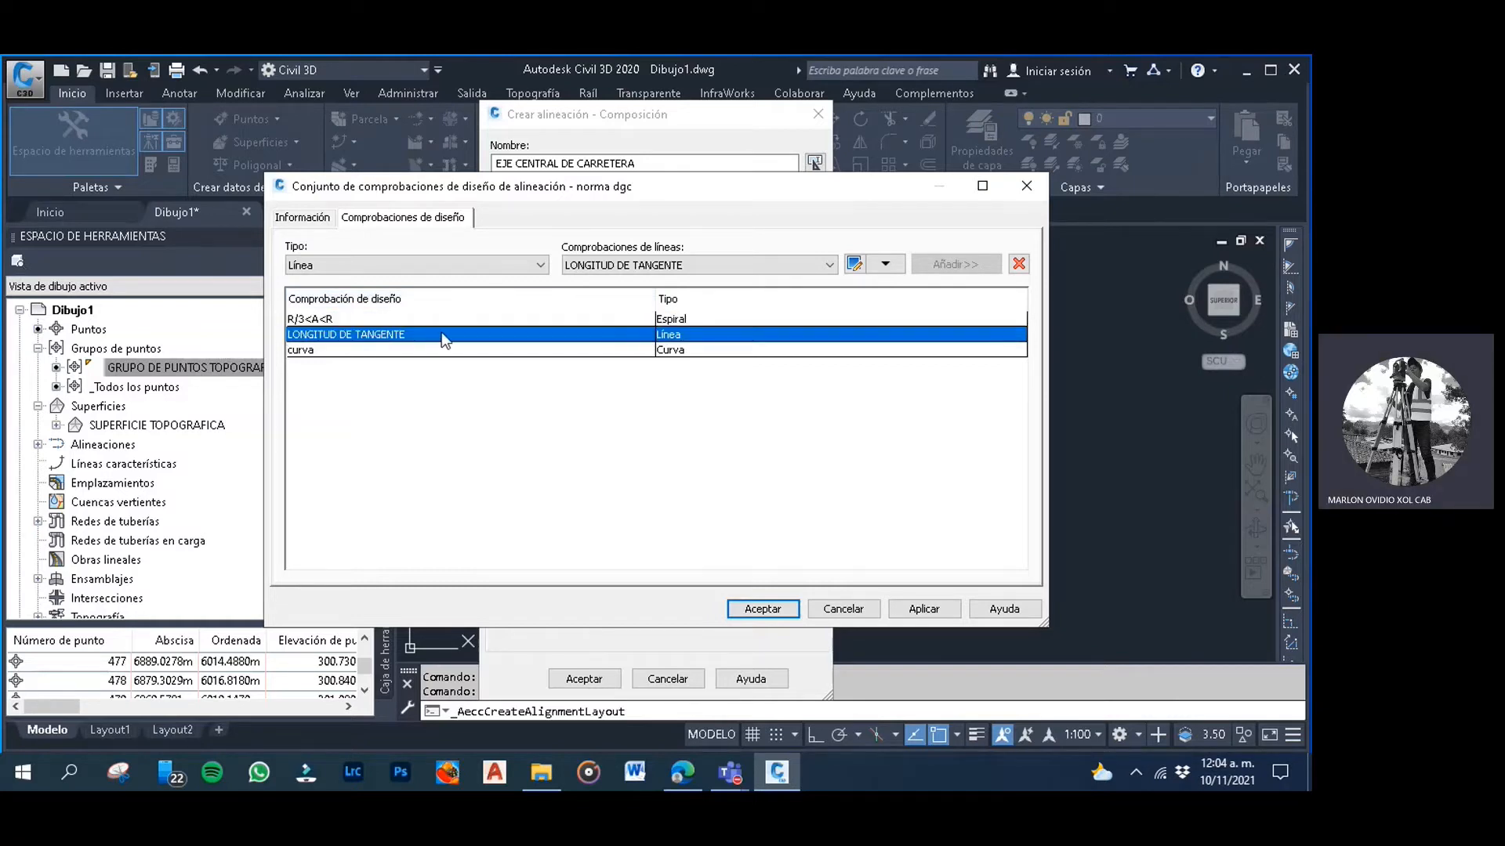
{"action": "left_click", "coordinate": [670, 337]}
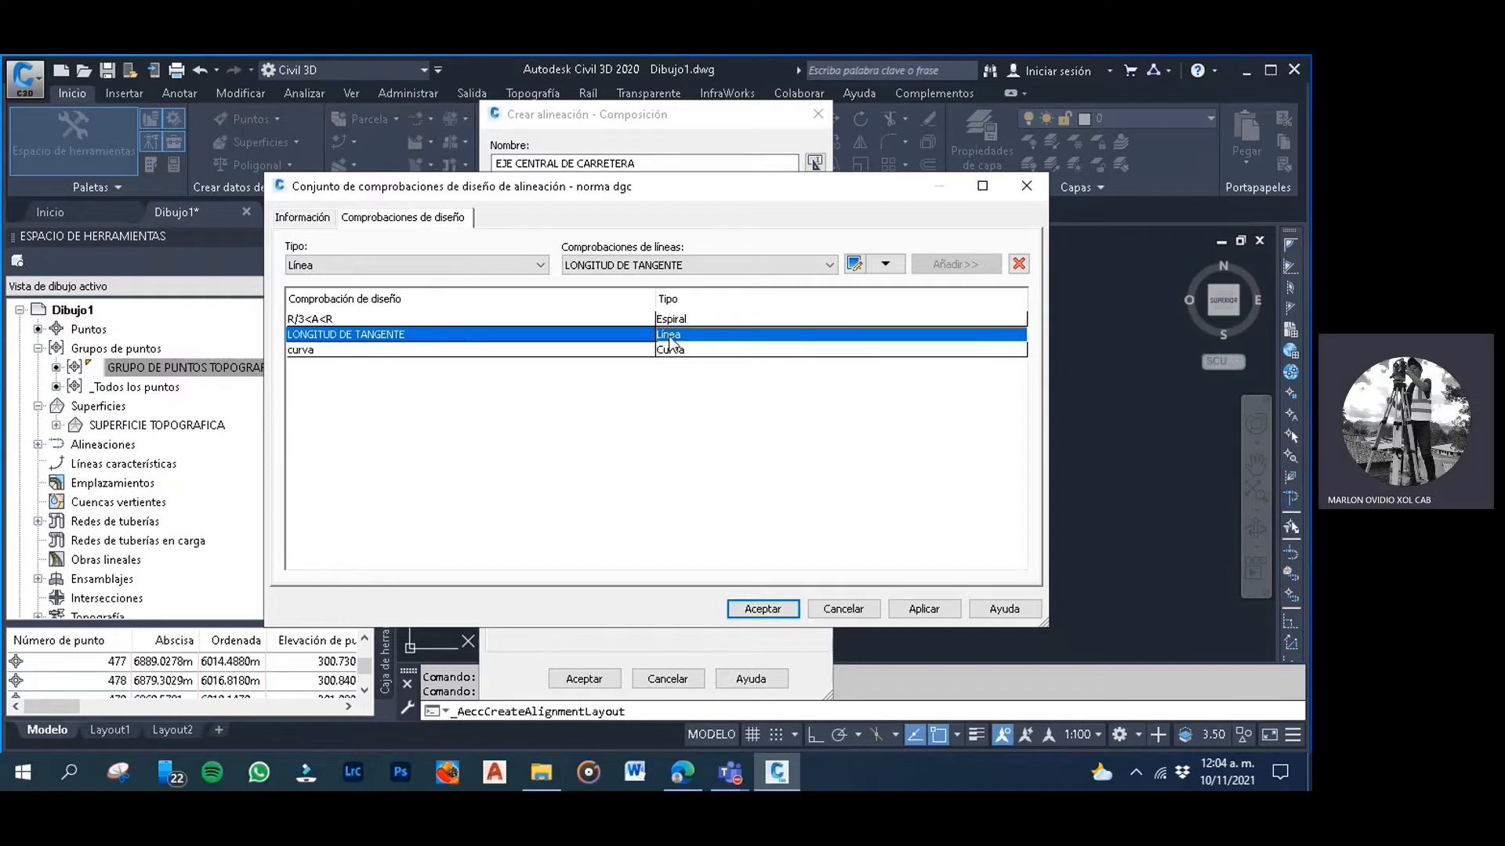
{"action": "right_click", "coordinate": [732, 330]}
{"action": "left_click", "coordinate": [651, 420]}
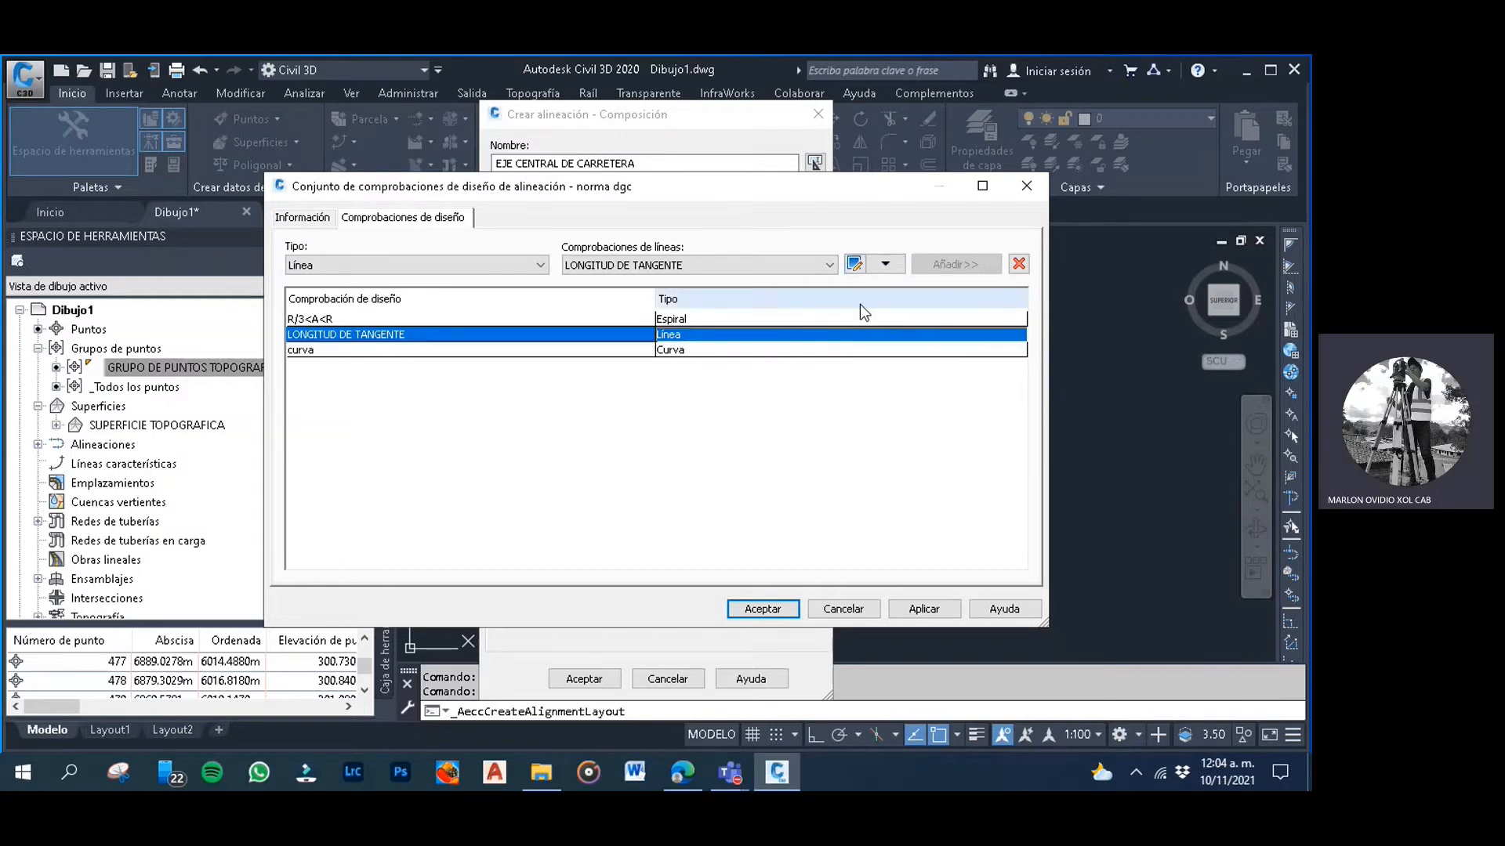
{"action": "left_click", "coordinate": [853, 264]}
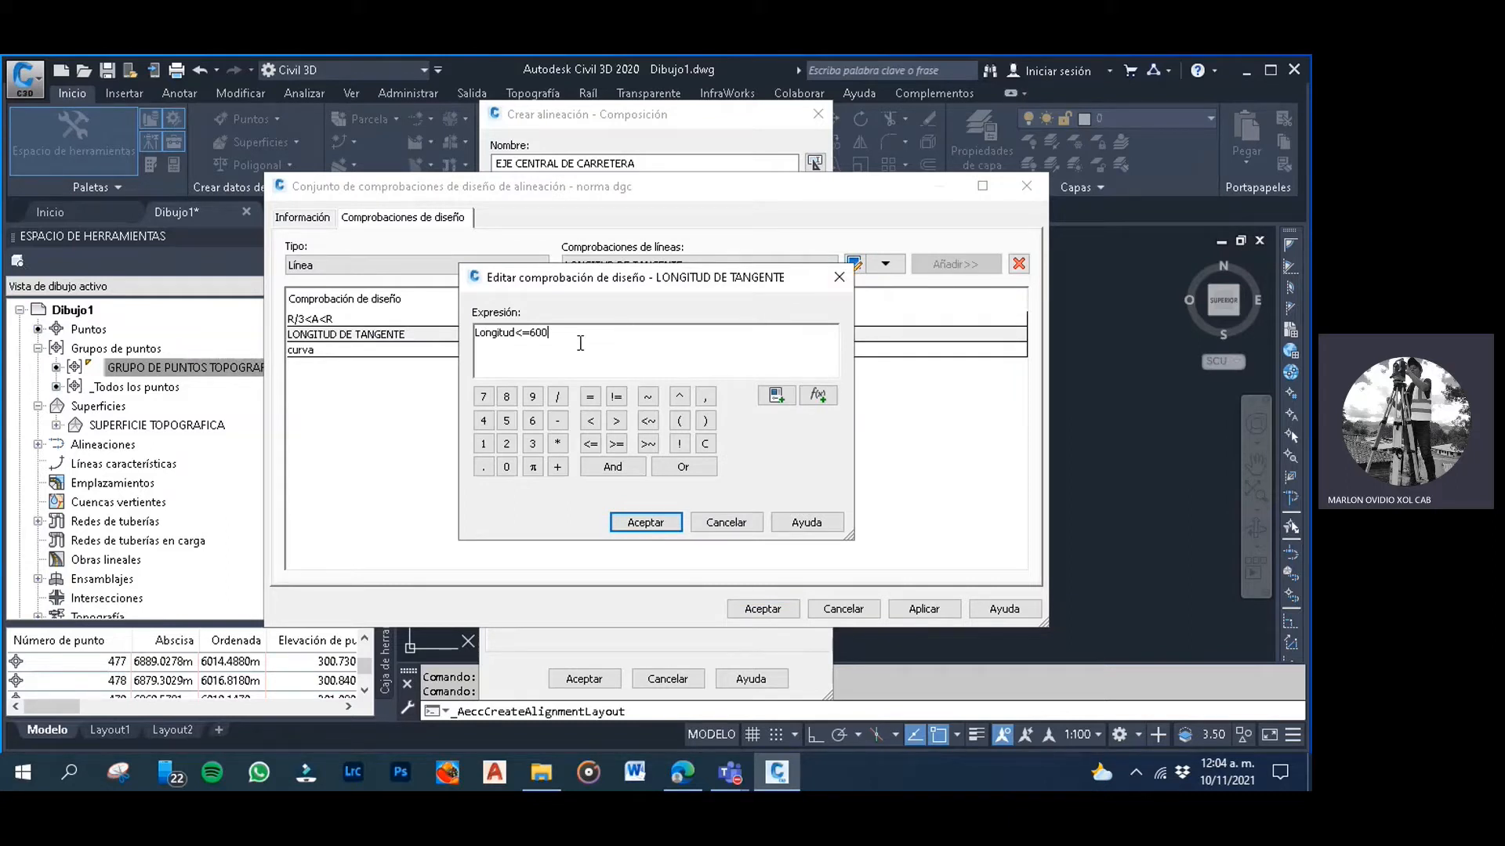
{"action": "left_click", "coordinate": [660, 522]}
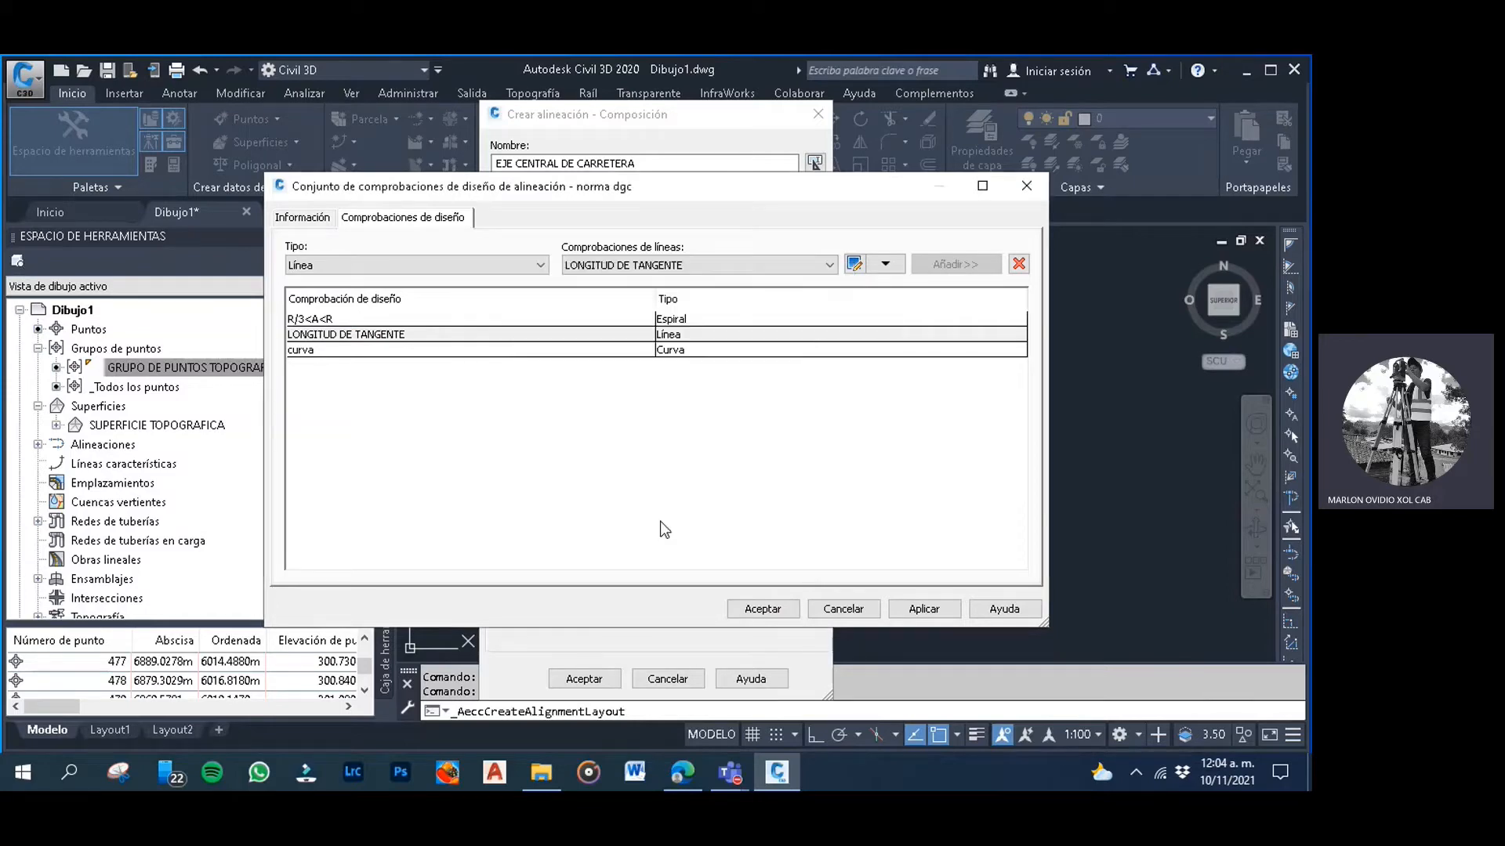
{"action": "left_click", "coordinate": [794, 610]}
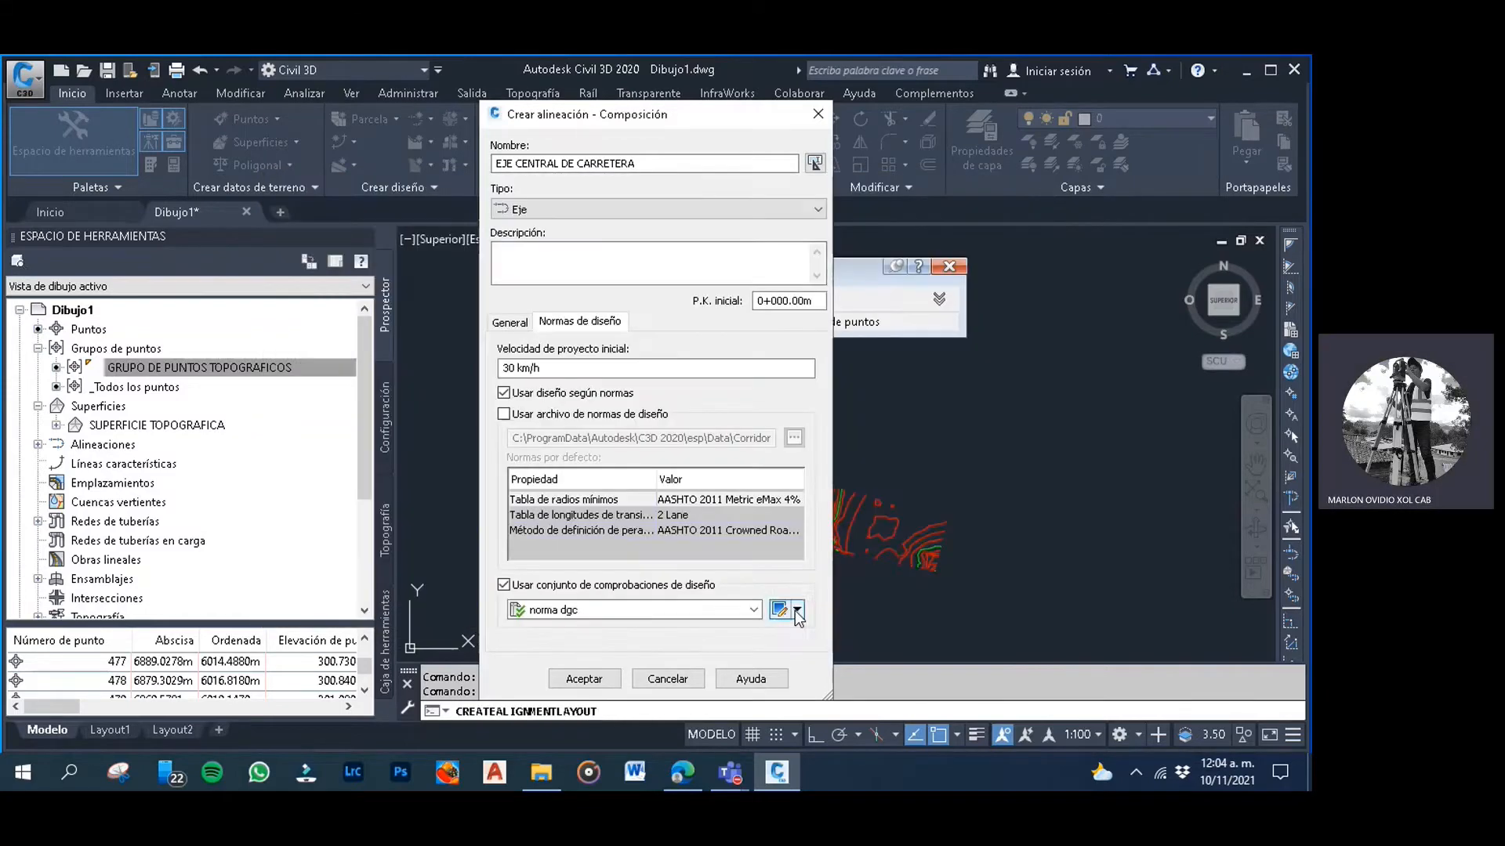
Accept the EJE CENTRAL DE CARRETERA alignment settings and choose the Tangente-Tangente (con curvas) layout method
{"action": "left_click", "coordinate": [594, 678]}
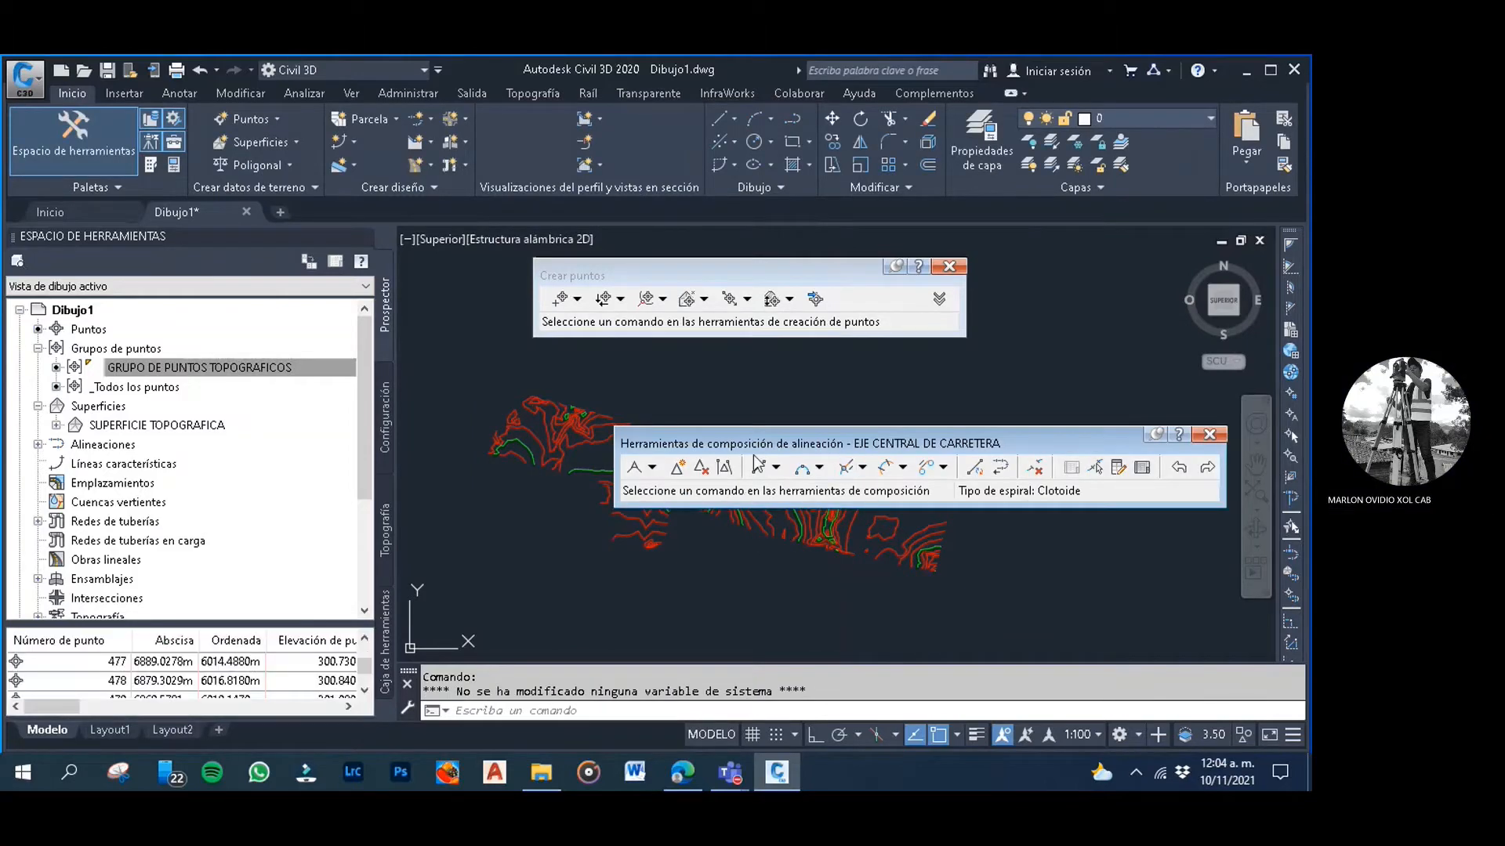
{"action": "left_click", "coordinate": [652, 467]}
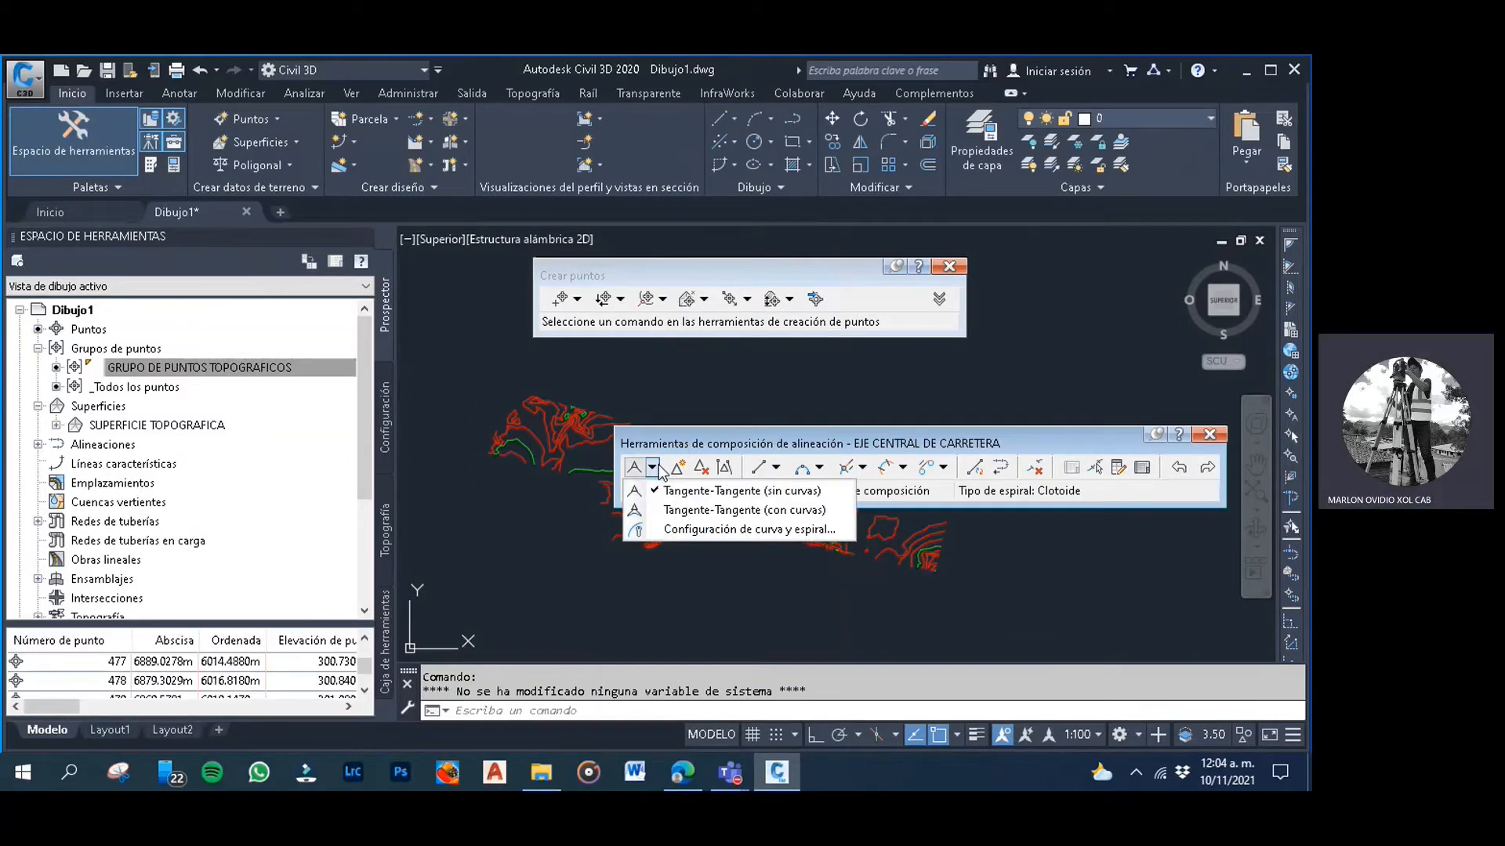
{"action": "left_click", "coordinate": [653, 469]}
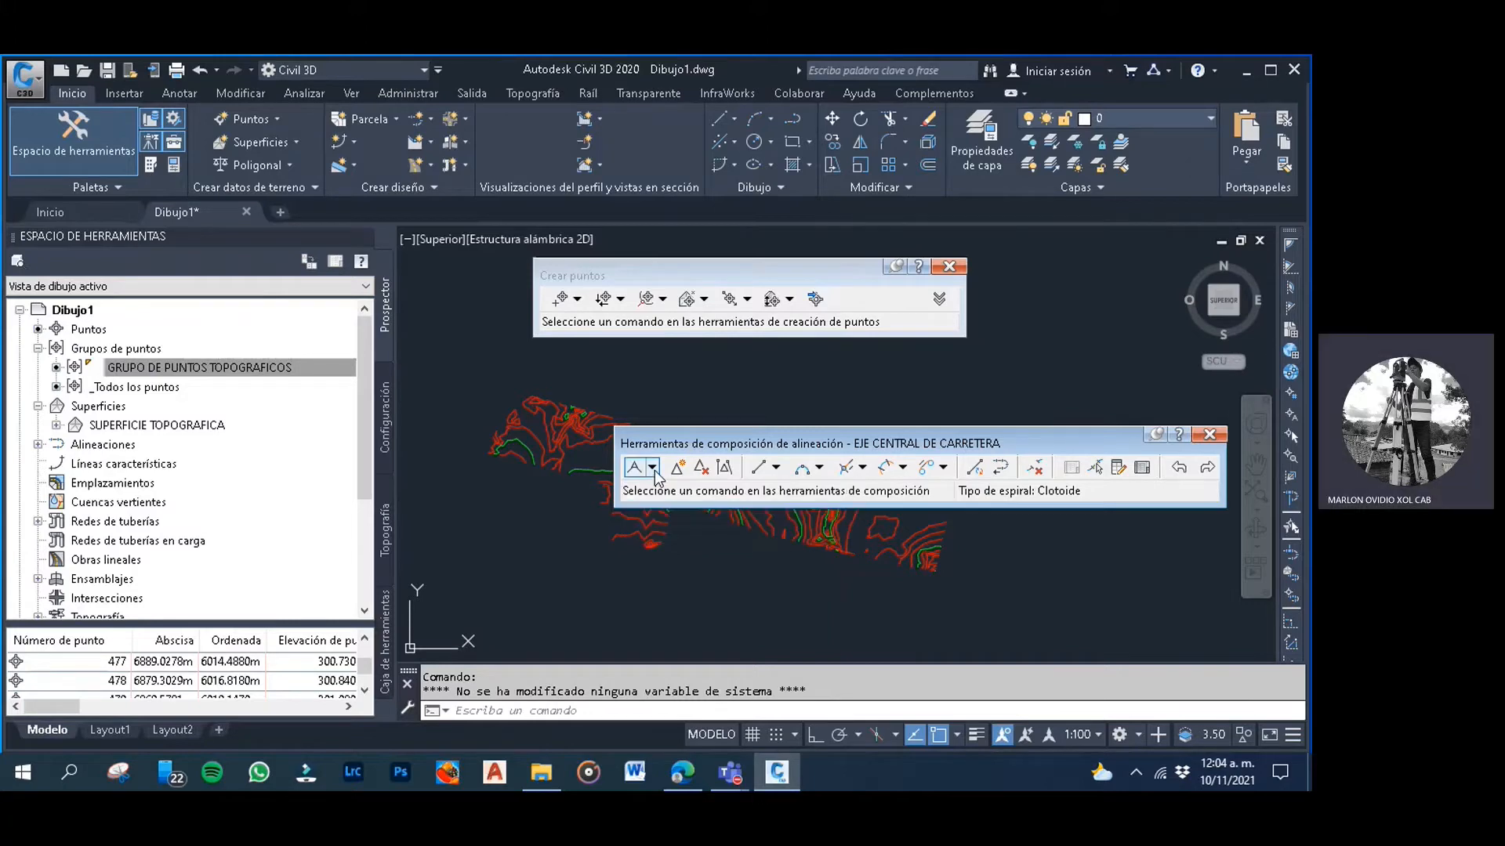
{"action": "left_click", "coordinate": [653, 471]}
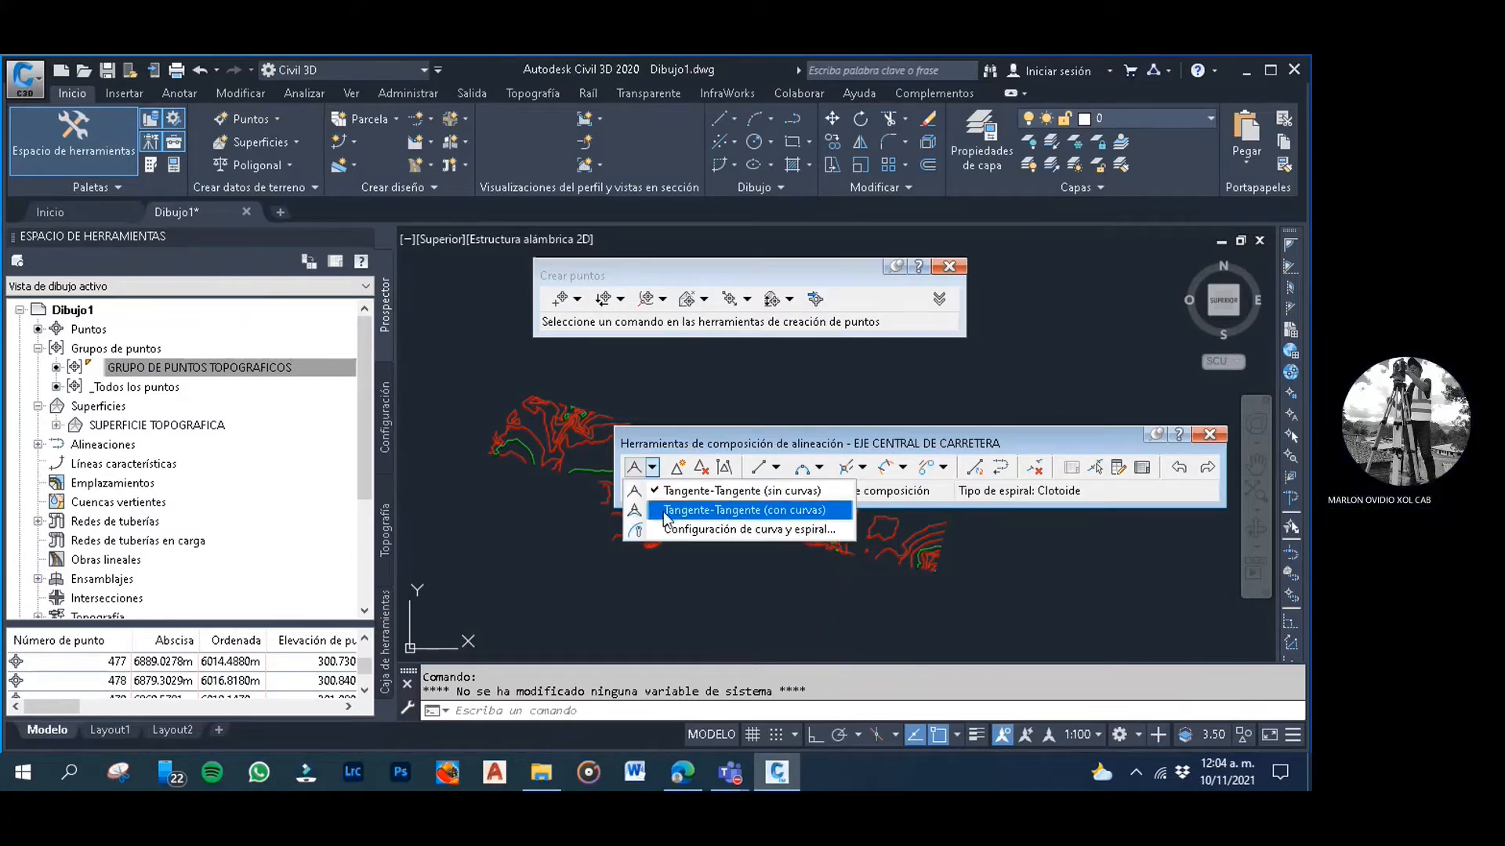
{"action": "left_click", "coordinate": [654, 470]}
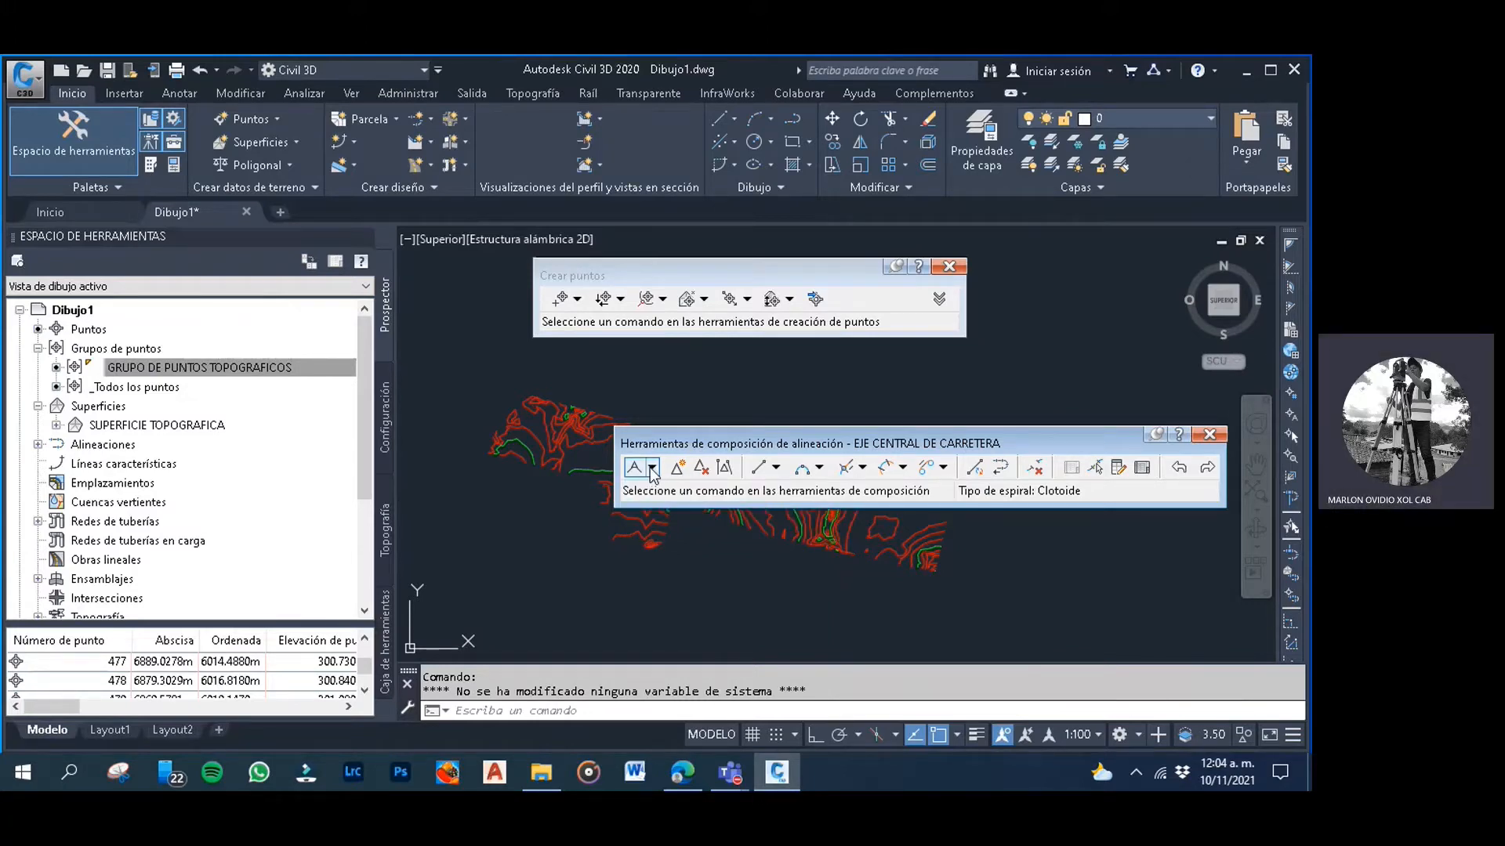
{"action": "left_click", "coordinate": [653, 469]}
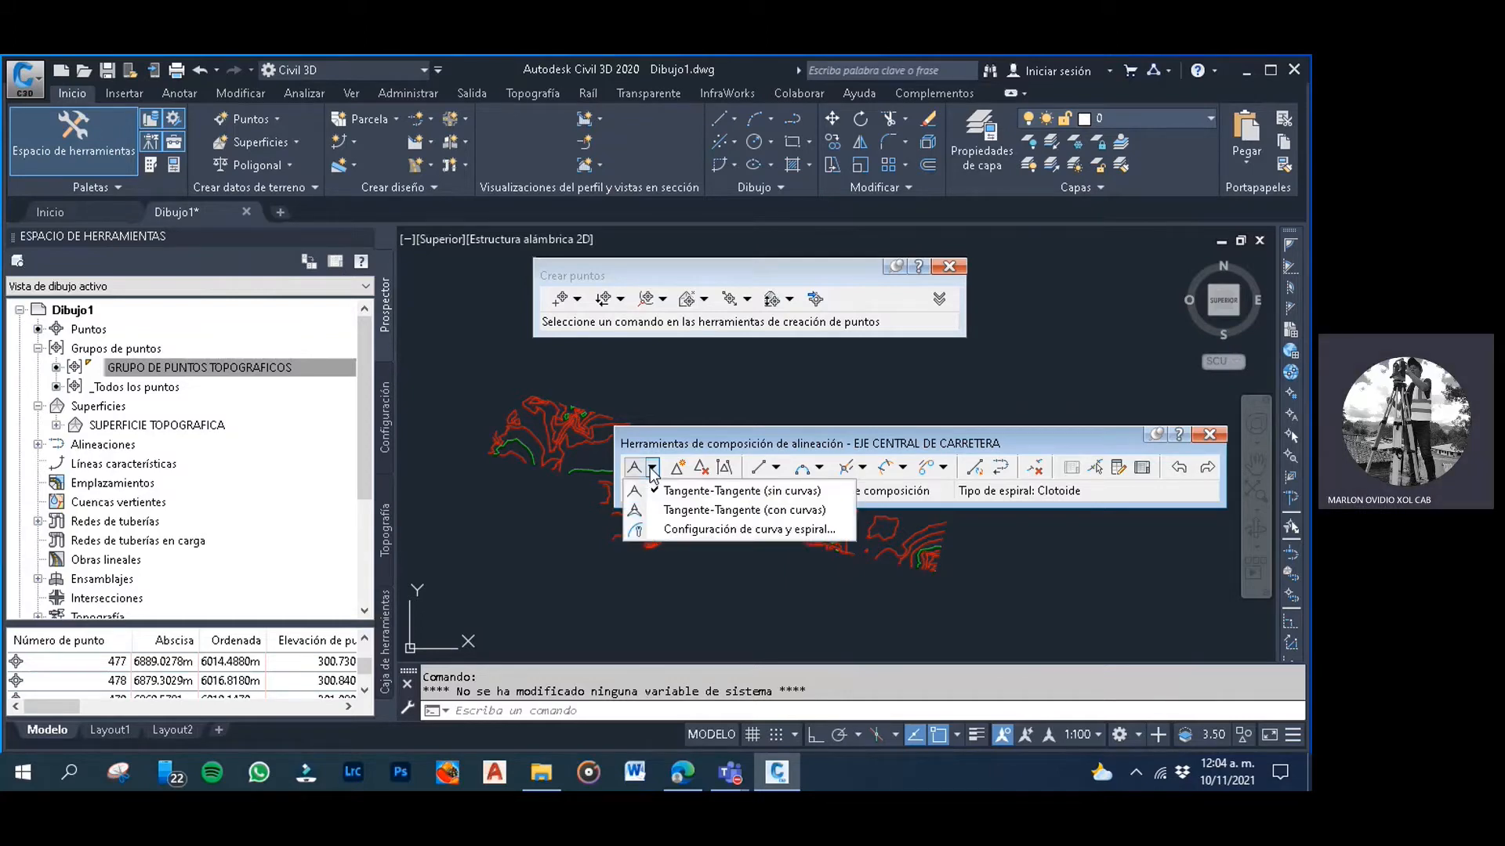
{"action": "left_click", "coordinate": [680, 511]}
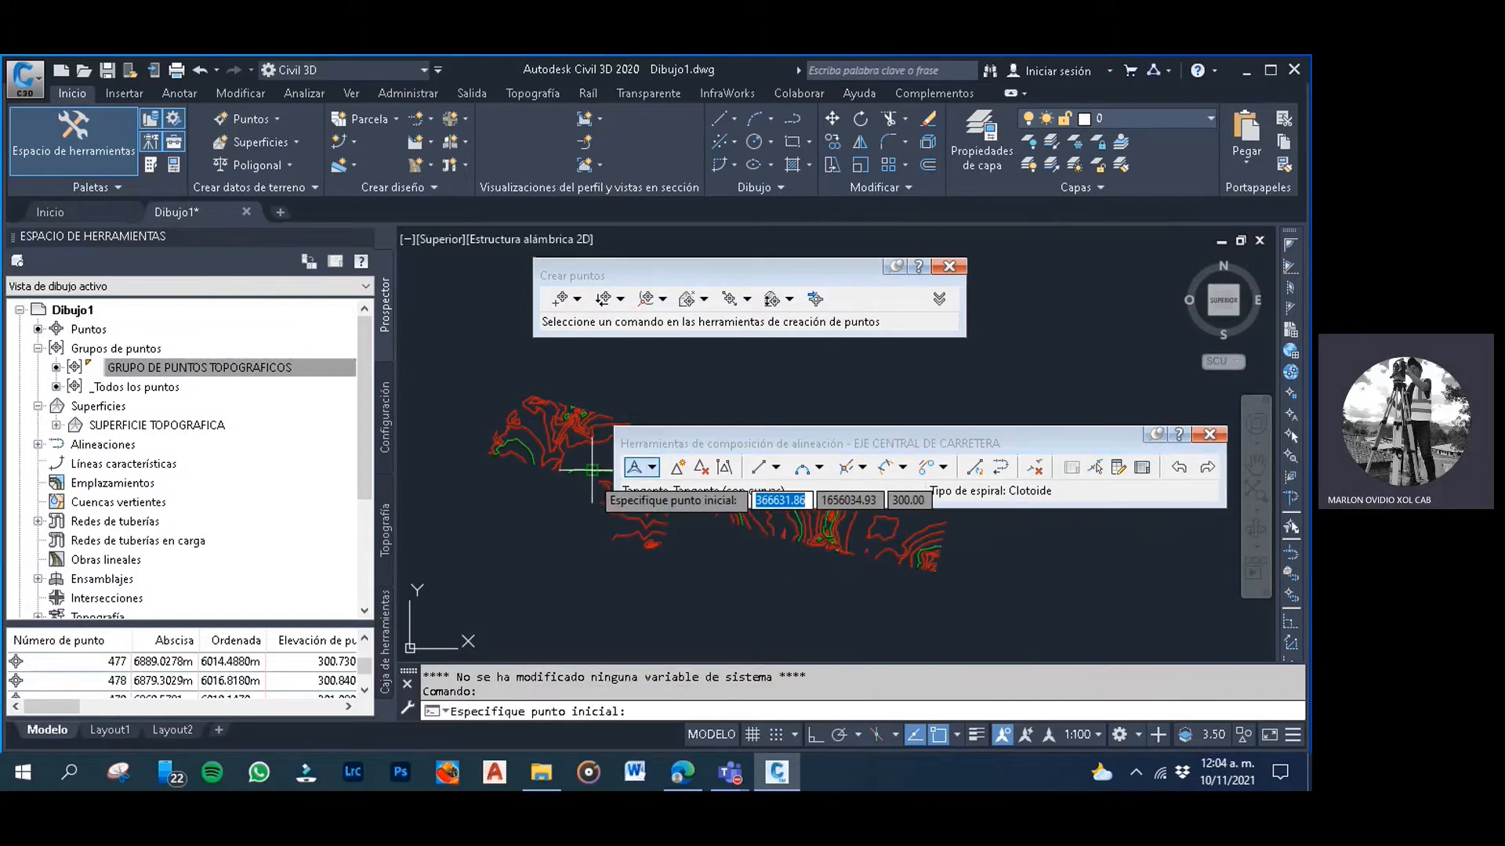
Draw the alignment's first tangent, about 166 m long, from the northwest end of the contours toward the southeast
{"action": "middle_click_drag", "start_coordinate": [584, 527], "coordinate": [537, 615]}
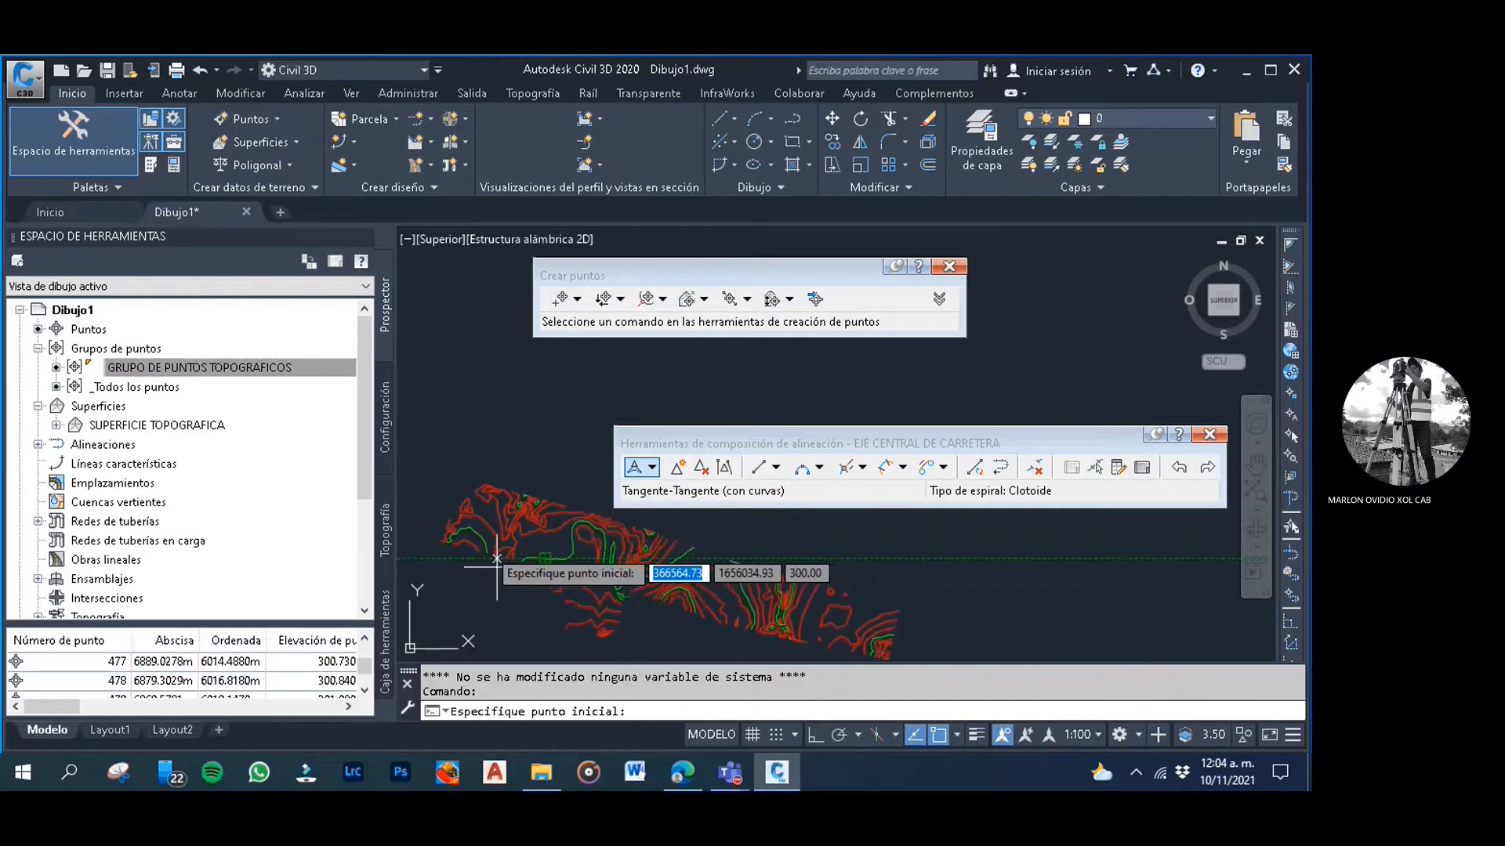
{"action": "scroll", "coordinate": [494, 548], "scroll_direction": "up", "scroll_amount": 8}
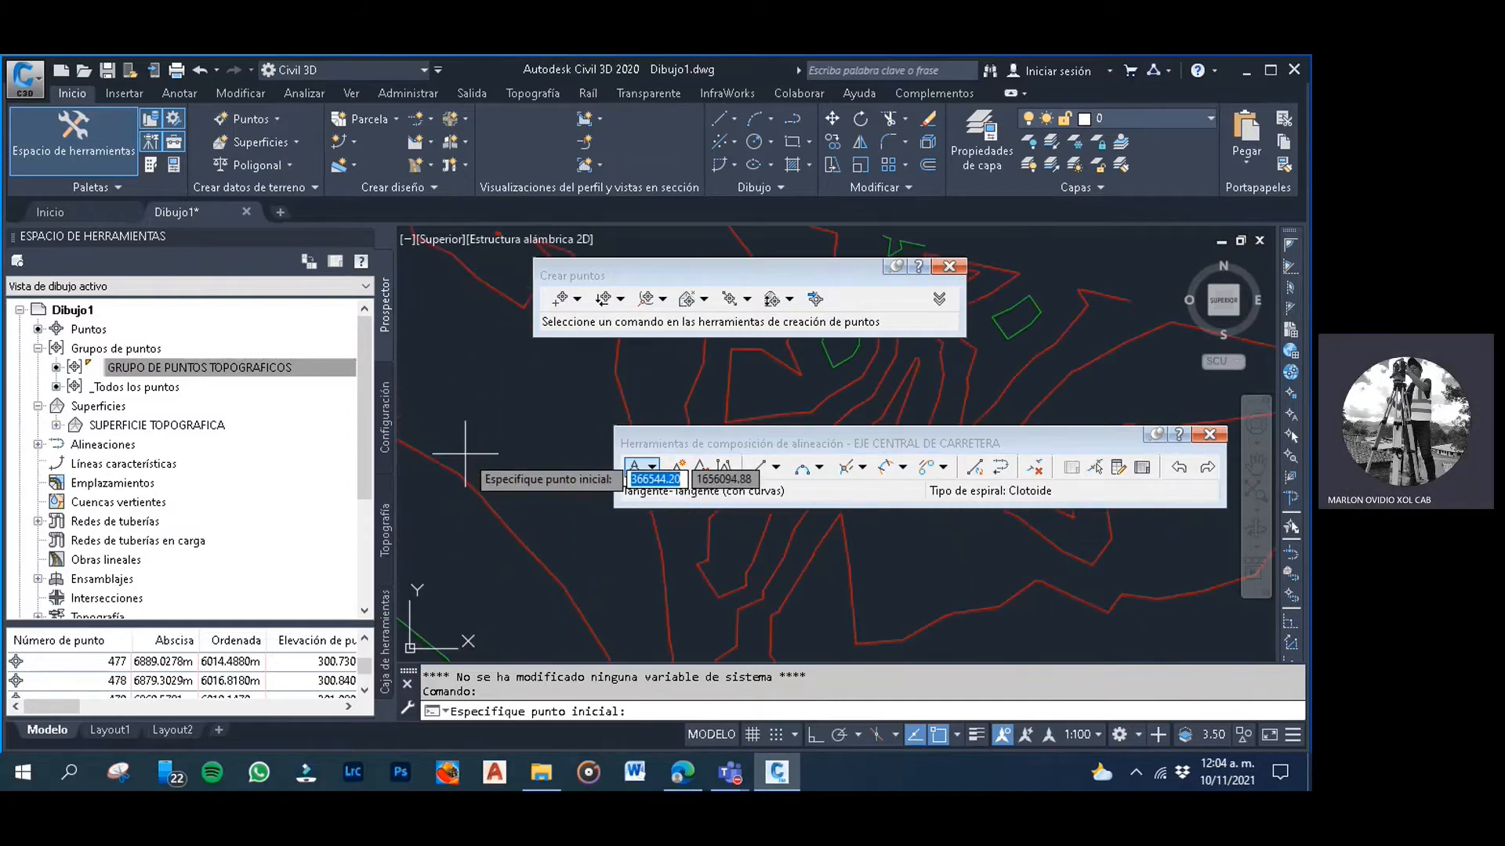
{"action": "left_click", "coordinate": [497, 462]}
{"action": "scroll", "coordinate": [497, 465], "scroll_direction": "down", "scroll_amount": 5}
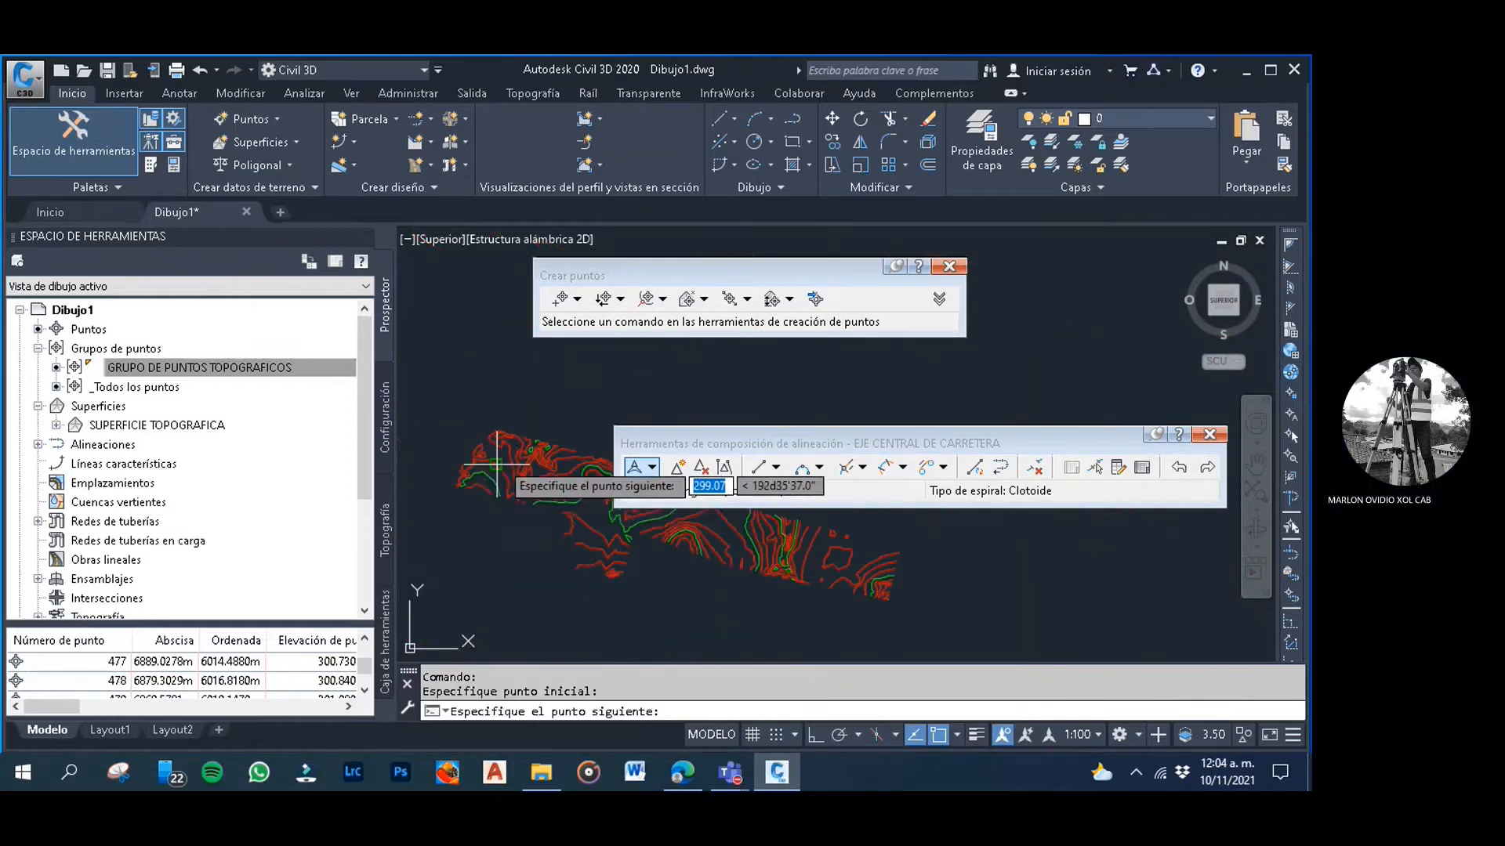
{"action": "scroll", "coordinate": [606, 526], "scroll_direction": "up", "scroll_amount": 4}
{"action": "mouse_move", "coordinate": [589, 521]}
{"action": "middle_mouse_down"}
{"action": "mouse_move", "coordinate": [602, 571]}
{"action": "mouse_move", "coordinate": [636, 562]}
{"action": "middle_mouse_up"}
{"action": "scroll", "coordinate": [619, 555], "scroll_direction": "down", "scroll_amount": 2}
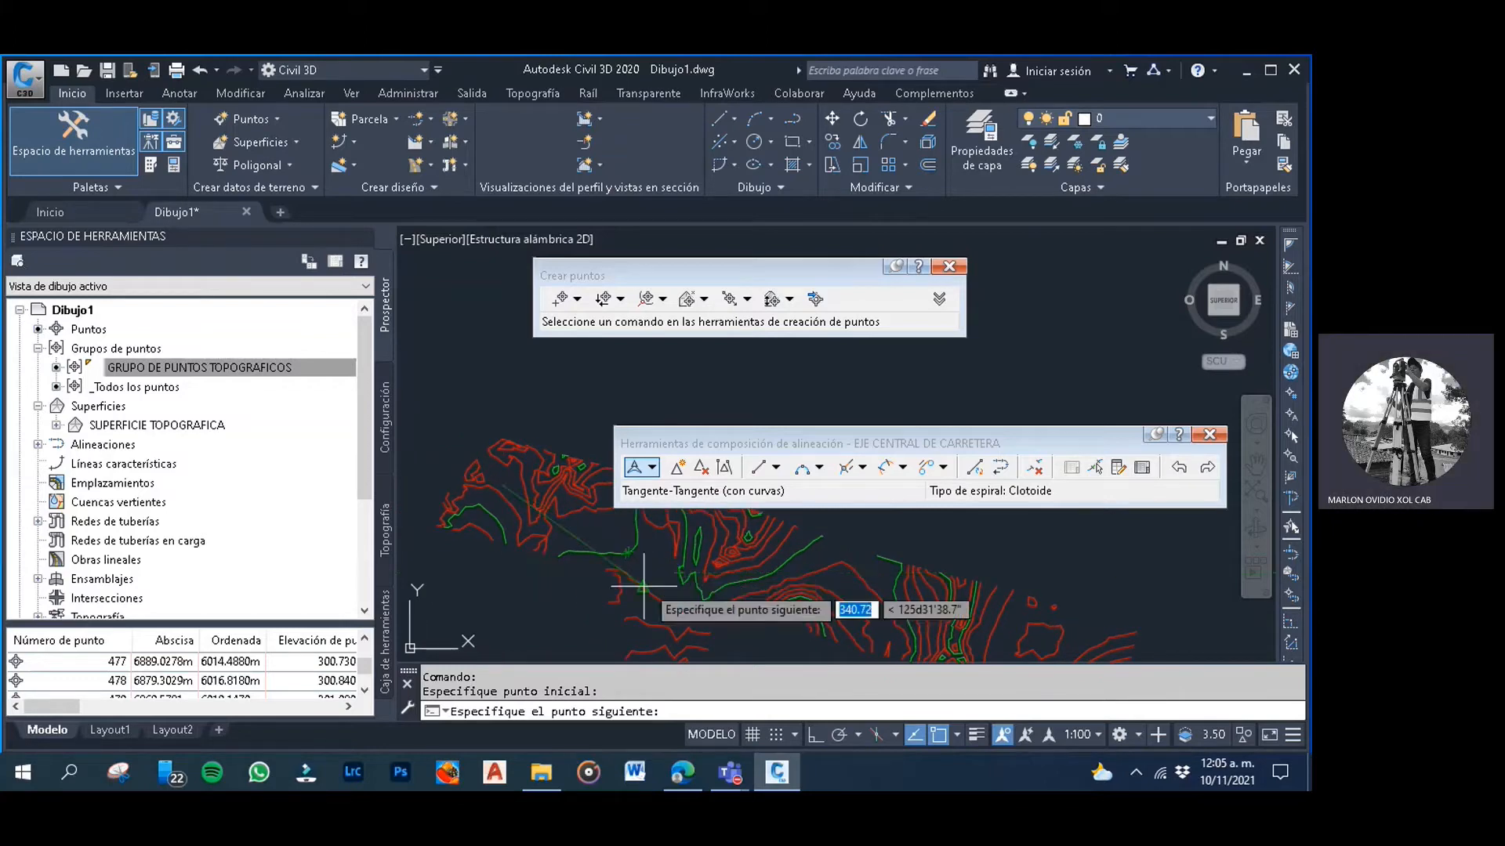
{"action": "scroll", "coordinate": [641, 560], "scroll_direction": "up", "scroll_amount": 3}
{"action": "scroll", "coordinate": [642, 564], "scroll_direction": "down", "scroll_amount": 2}
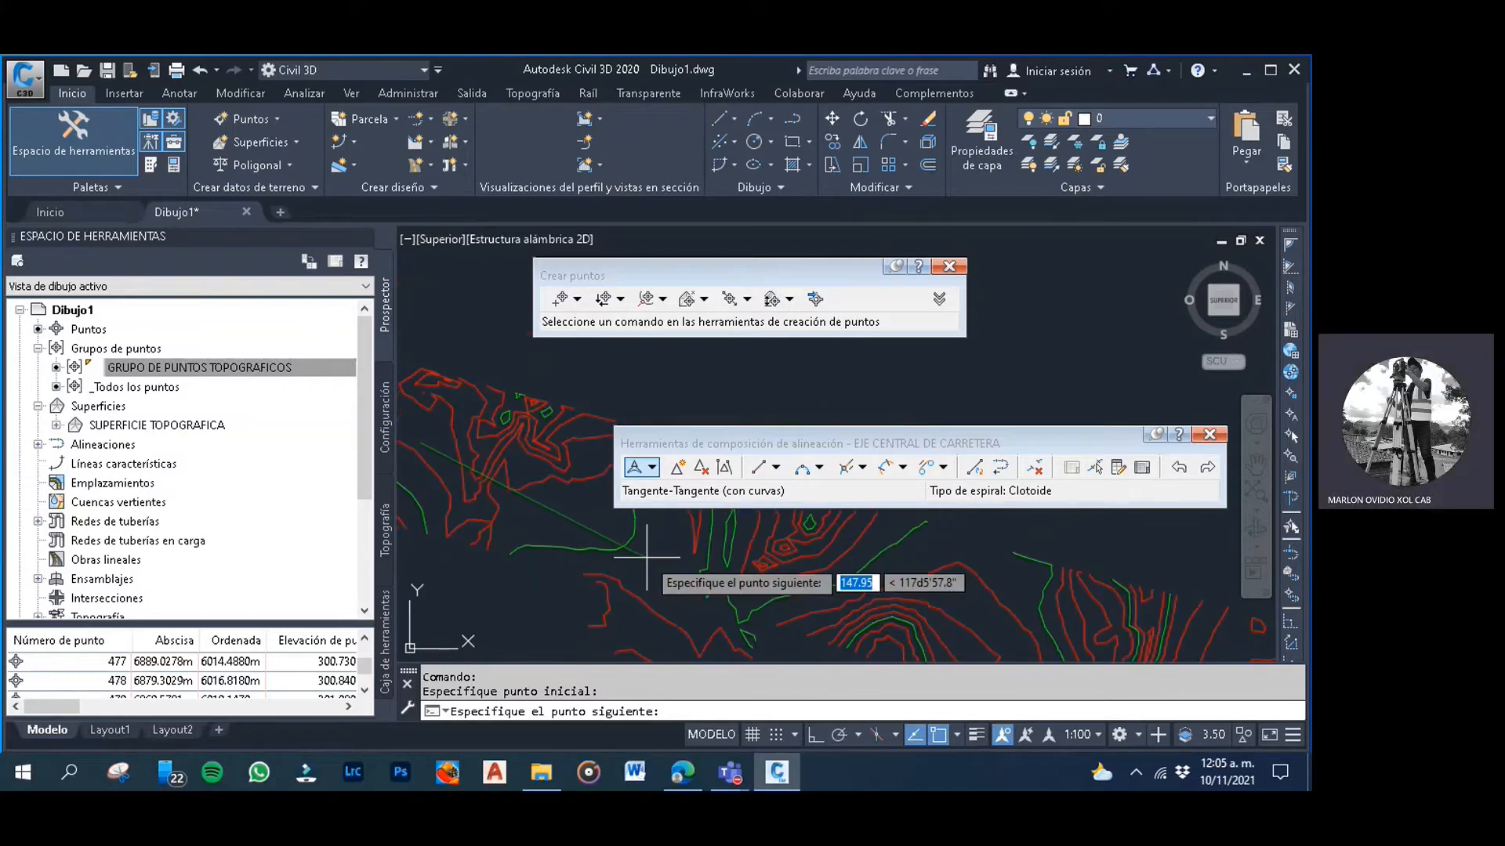
{"action": "middle_click_drag", "start_coordinate": [649, 580], "coordinate": [655, 574]}
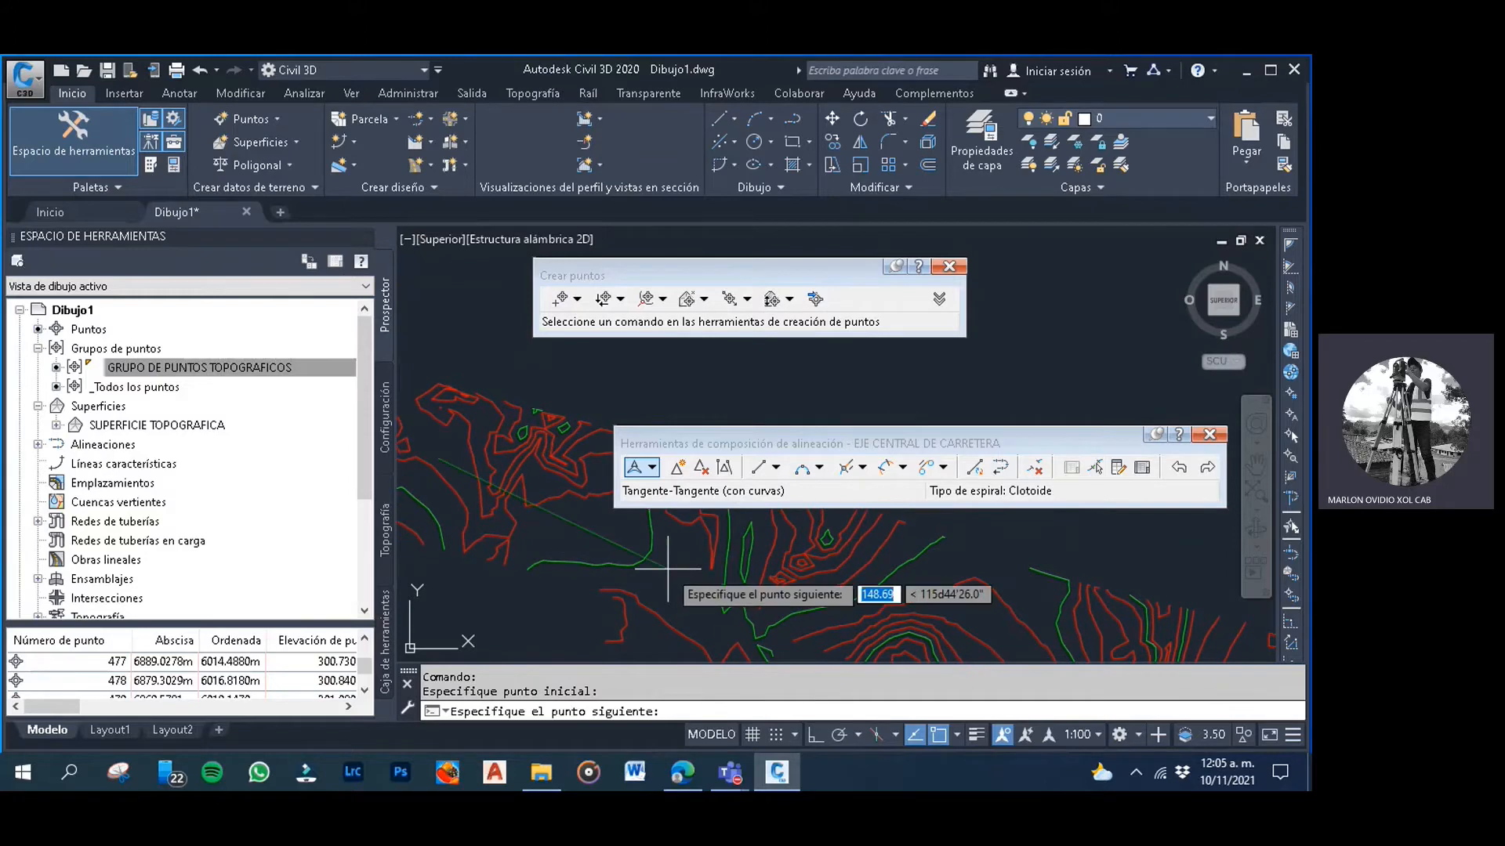
{"action": "mouse_move", "coordinate": [667, 568]}
{"action": "middle_mouse_down"}
{"action": "mouse_move", "coordinate": [668, 584]}
{"action": "mouse_move", "coordinate": [682, 562]}
{"action": "middle_mouse_up"}
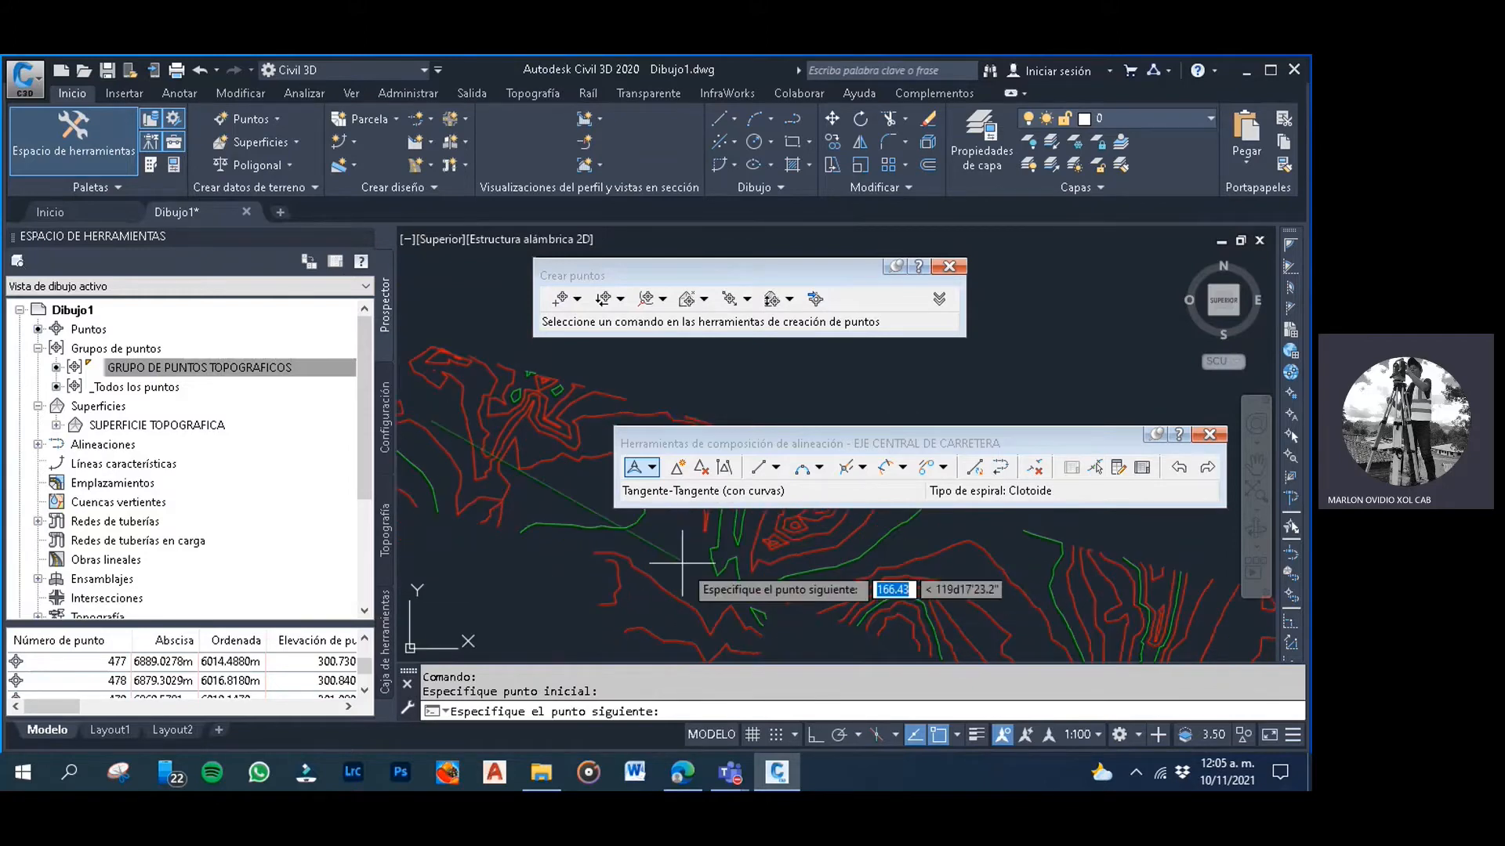
{"action": "left_click", "coordinate": [677, 560]}
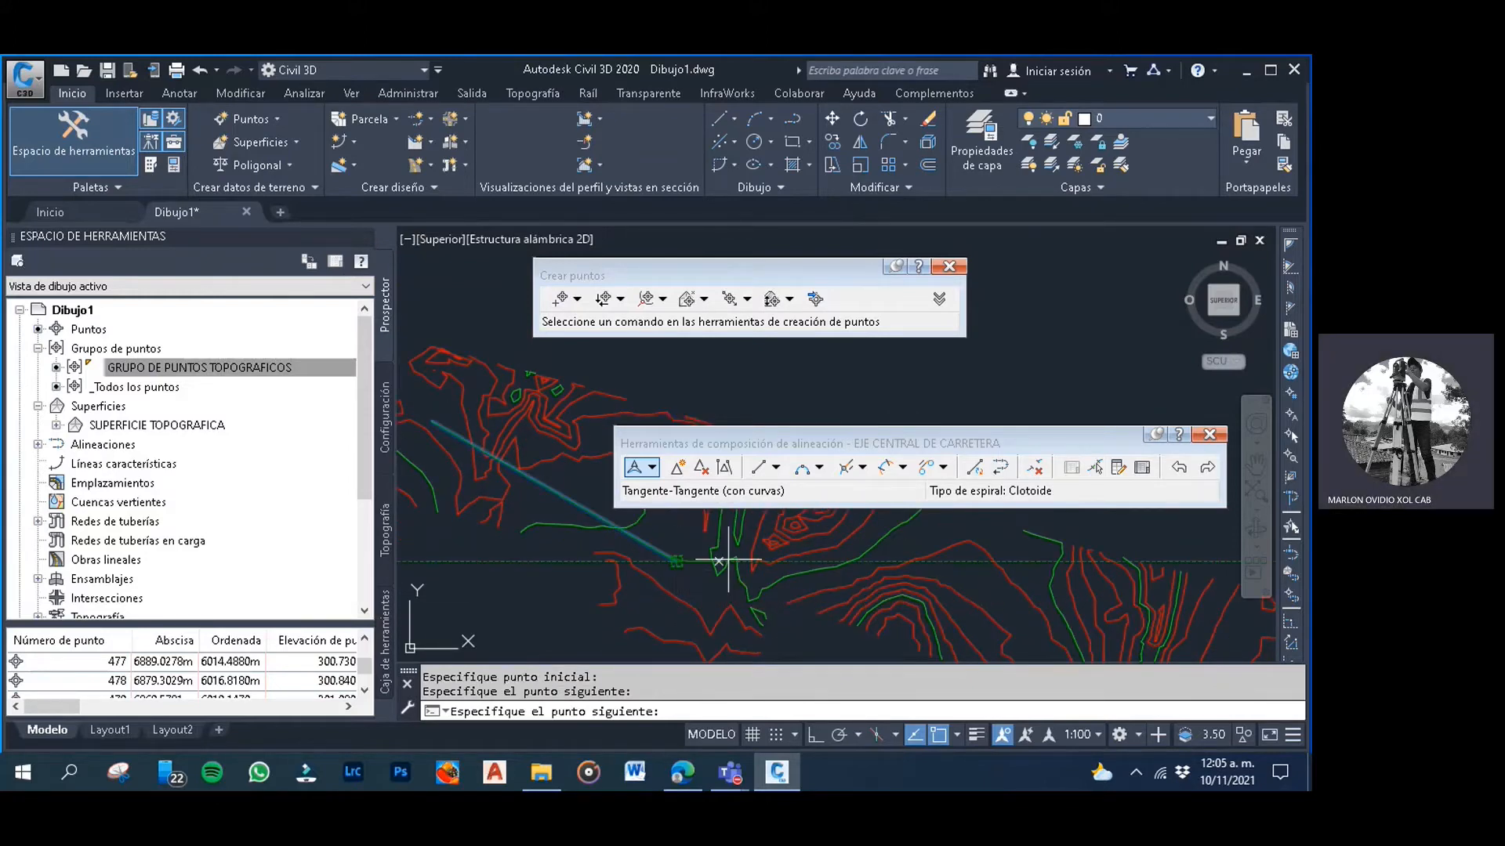
Extend the alignment with an eastward tangent about 168 m long and another running southeast across the dense contours, and finish the layout
{"action": "middle_click_drag", "start_coordinate": [891, 578], "coordinate": [798, 585]}
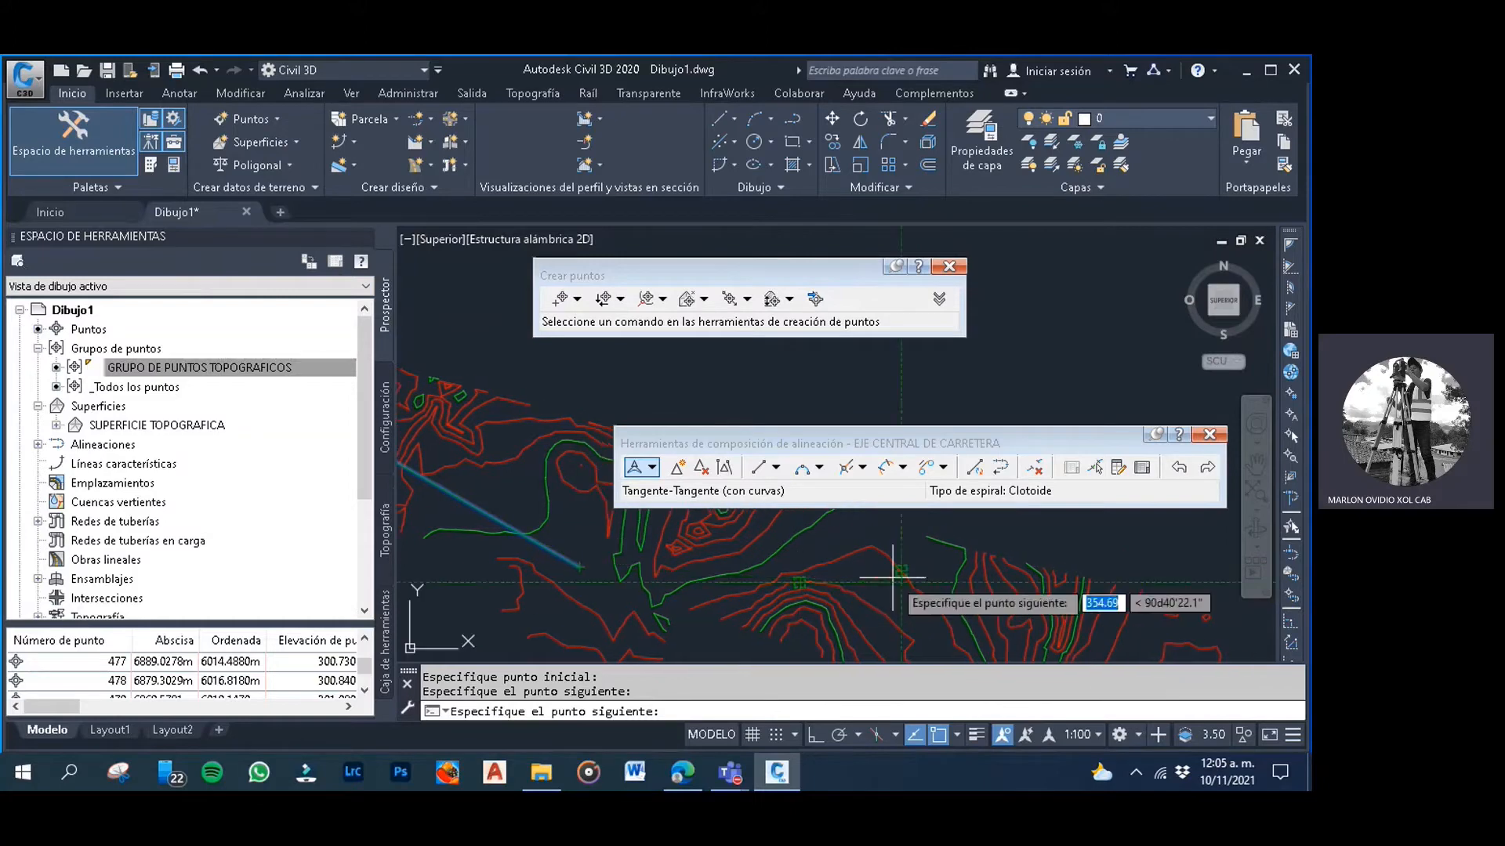
{"action": "middle_click_drag", "start_coordinate": [894, 577], "coordinate": [827, 547]}
{"action": "scroll", "coordinate": [828, 549], "scroll_direction": "up", "scroll_amount": 2}
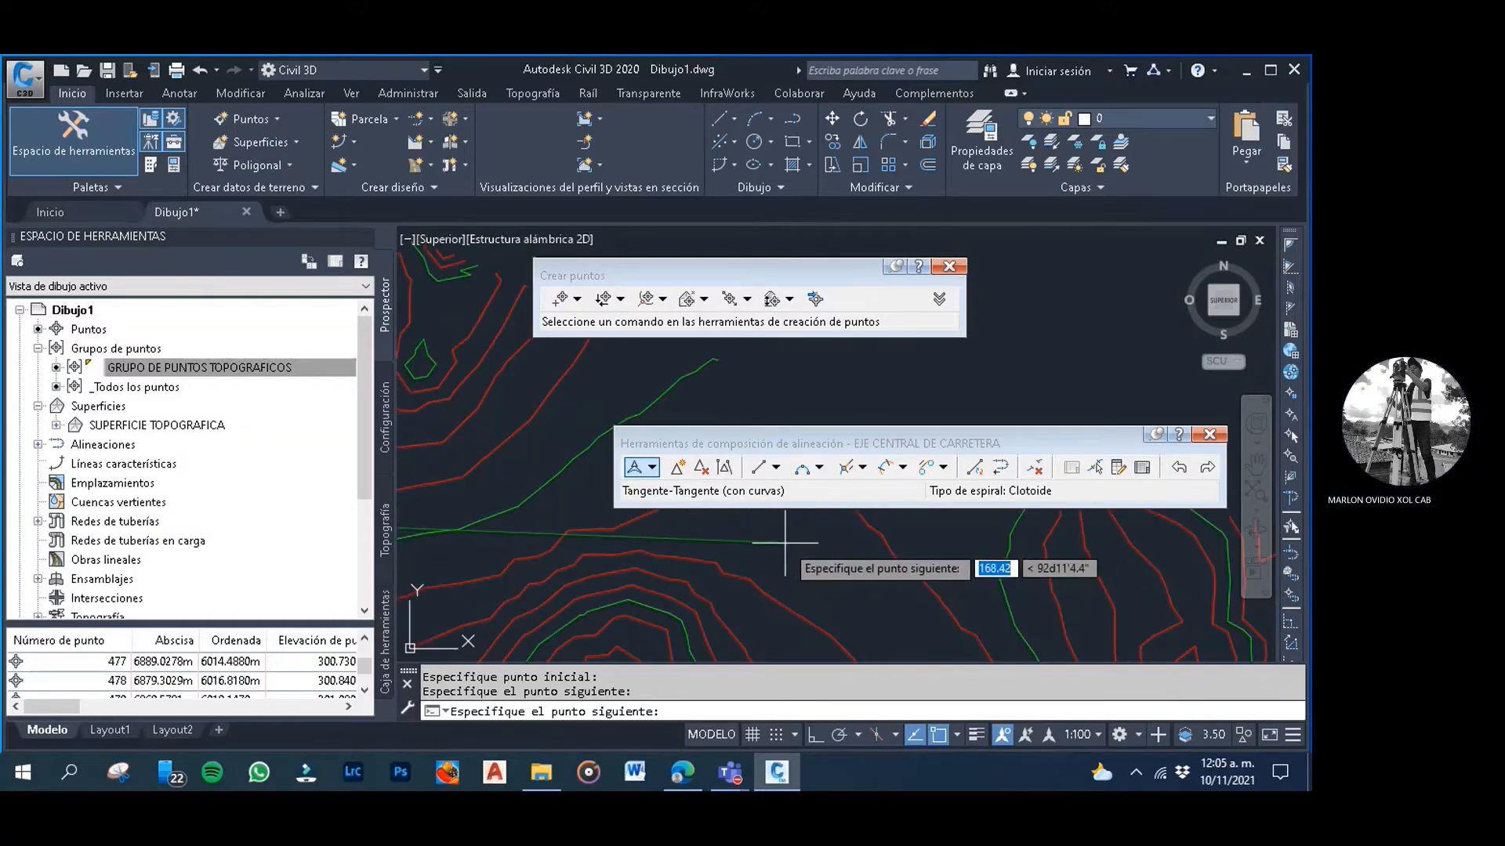
{"action": "scroll", "coordinate": [786, 542], "scroll_direction": "down", "scroll_amount": 5}
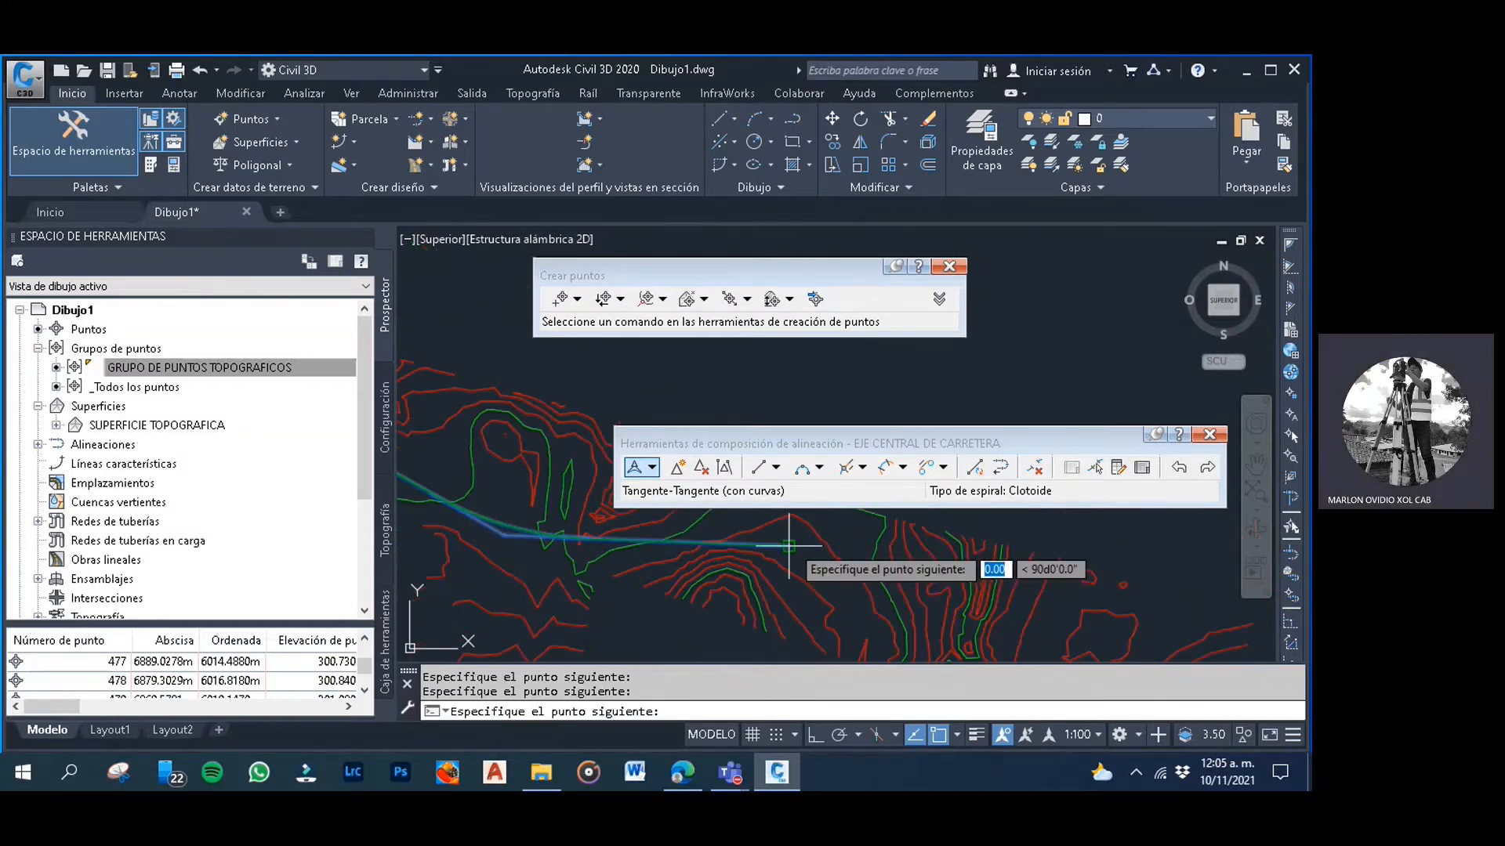
{"action": "scroll", "coordinate": [791, 542], "scroll_direction": "up", "scroll_amount": 6}
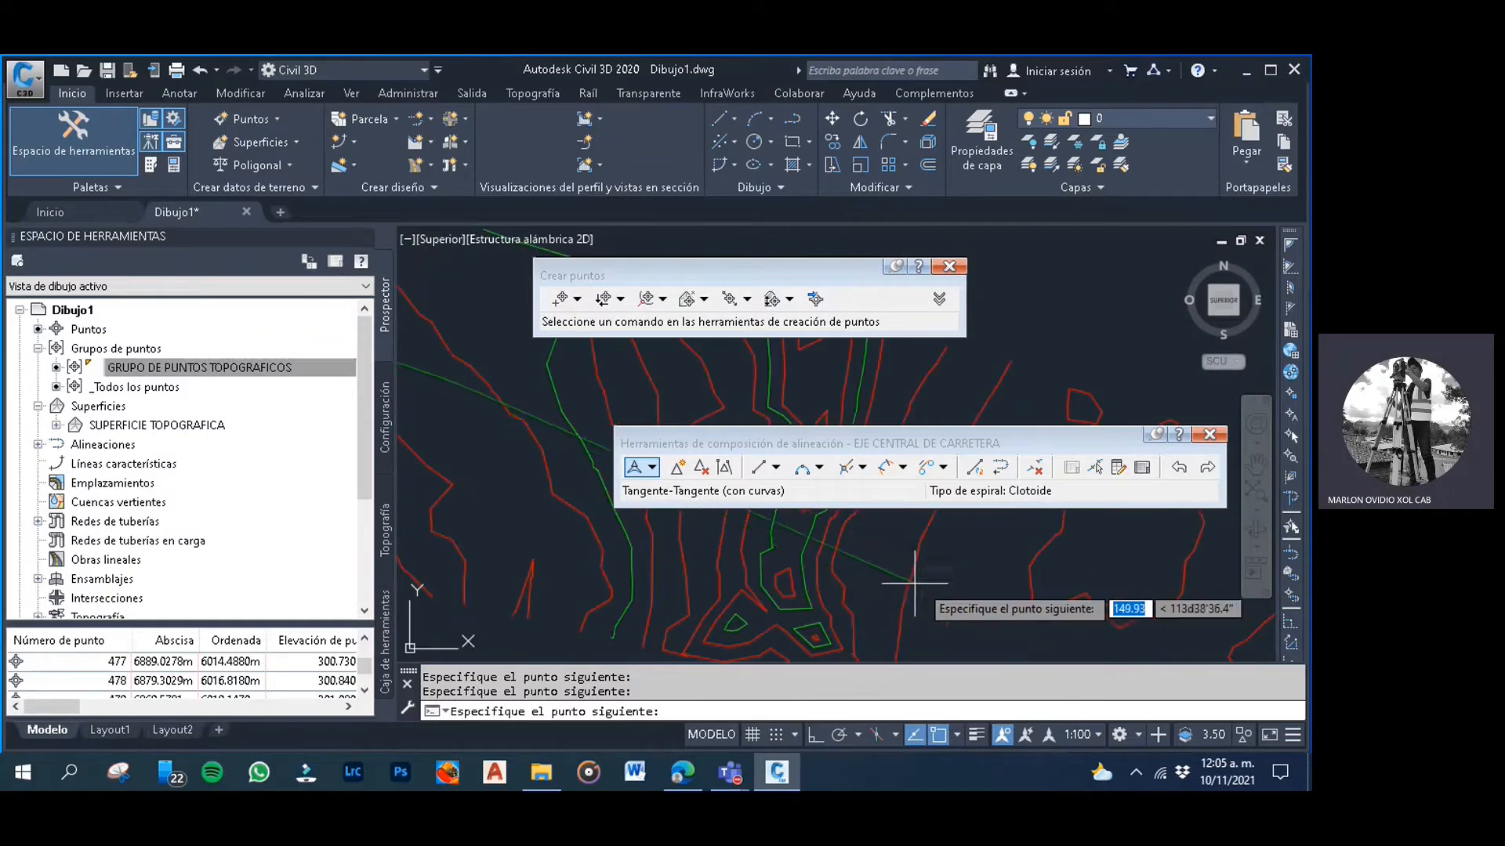
{"action": "scroll", "coordinate": [925, 582], "scroll_direction": "down", "scroll_amount": 2}
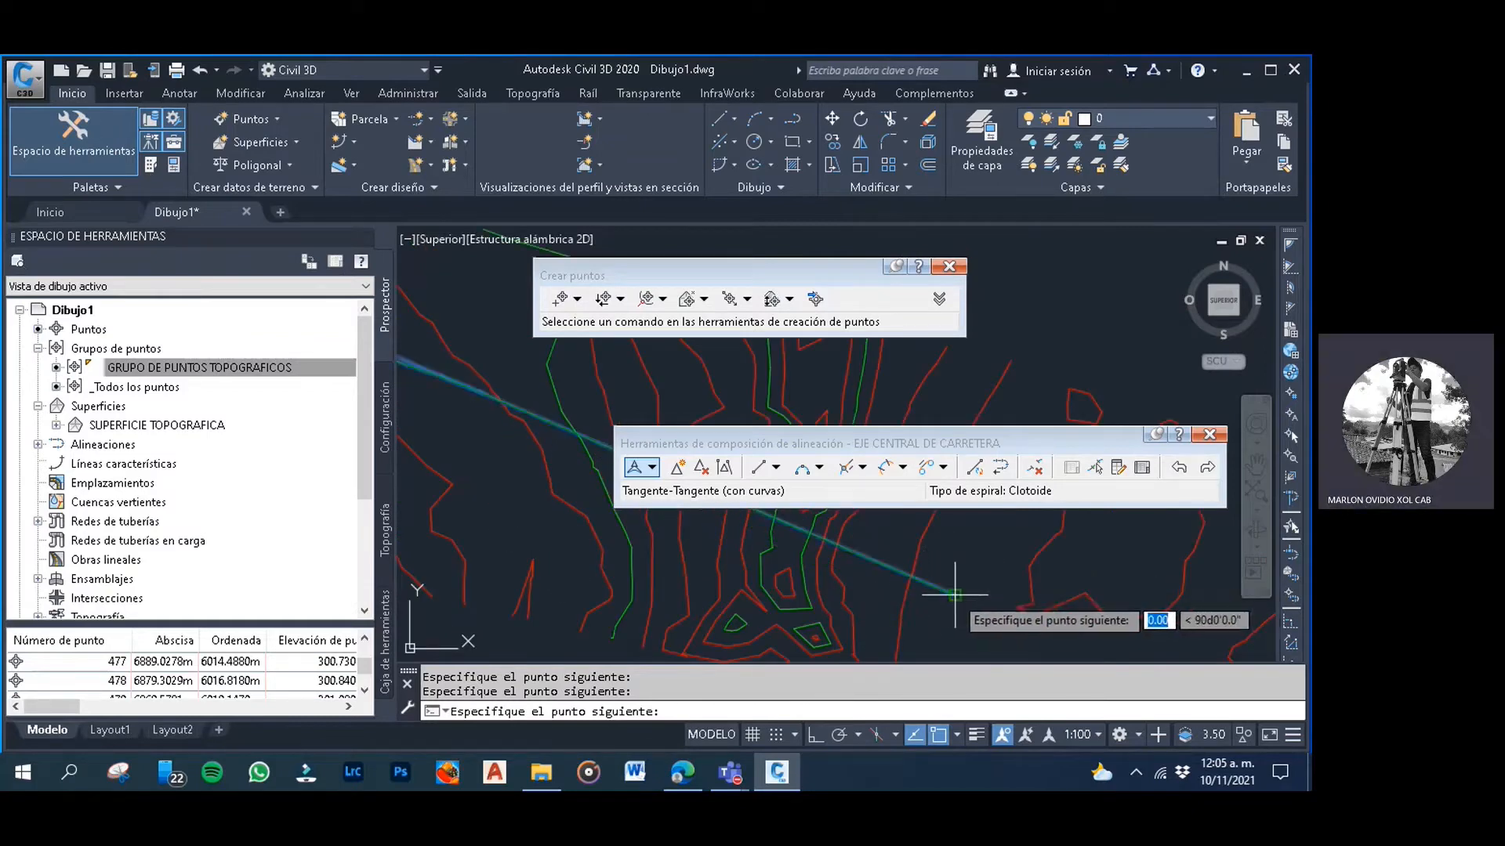
{"action": "scroll", "coordinate": [936, 581], "scroll_direction": "down", "scroll_amount": 3}
{"action": "scroll", "coordinate": [924, 589], "scroll_direction": "up", "scroll_amount": 2}
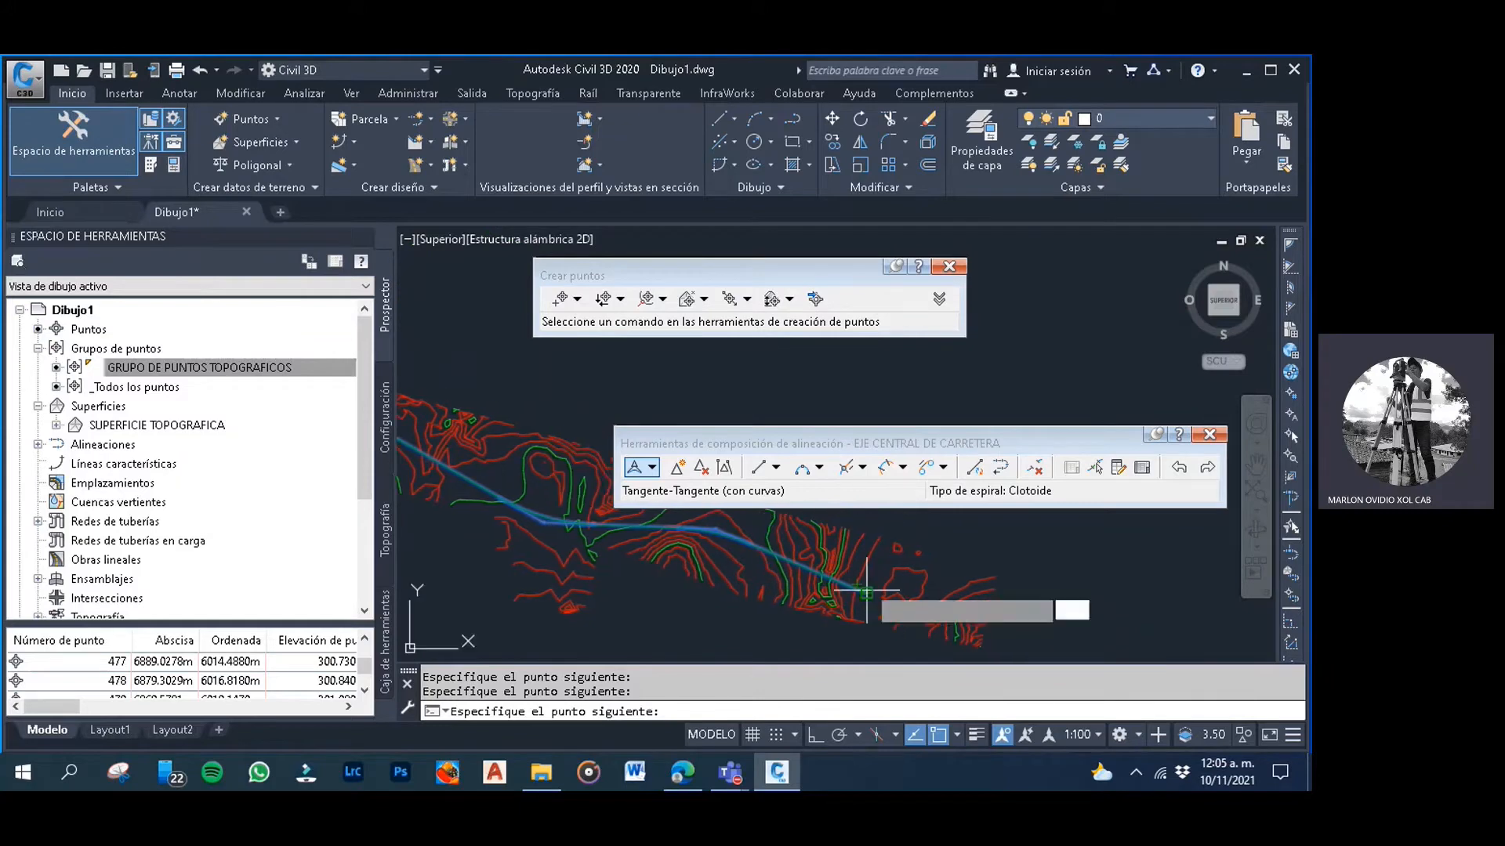
{"action": "key", "text": "Return"}
Examine the tangents and curves of the alignment from its southeast end back to its start
{"action": "scroll", "coordinate": [823, 564], "scroll_direction": "up", "scroll_amount": 2}
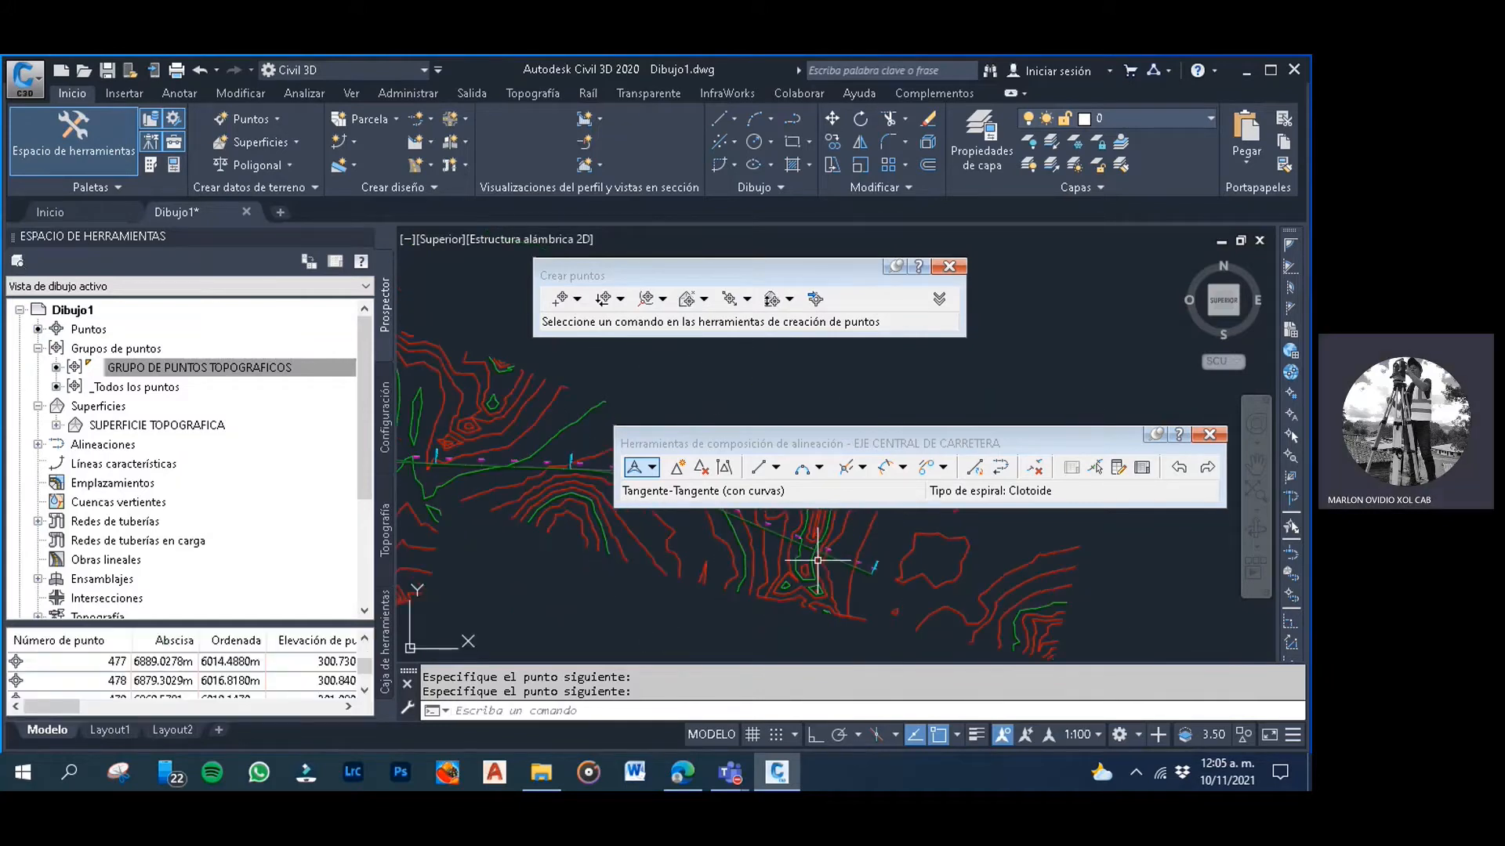
{"action": "middle_click_drag", "start_coordinate": [729, 547], "coordinate": [828, 604]}
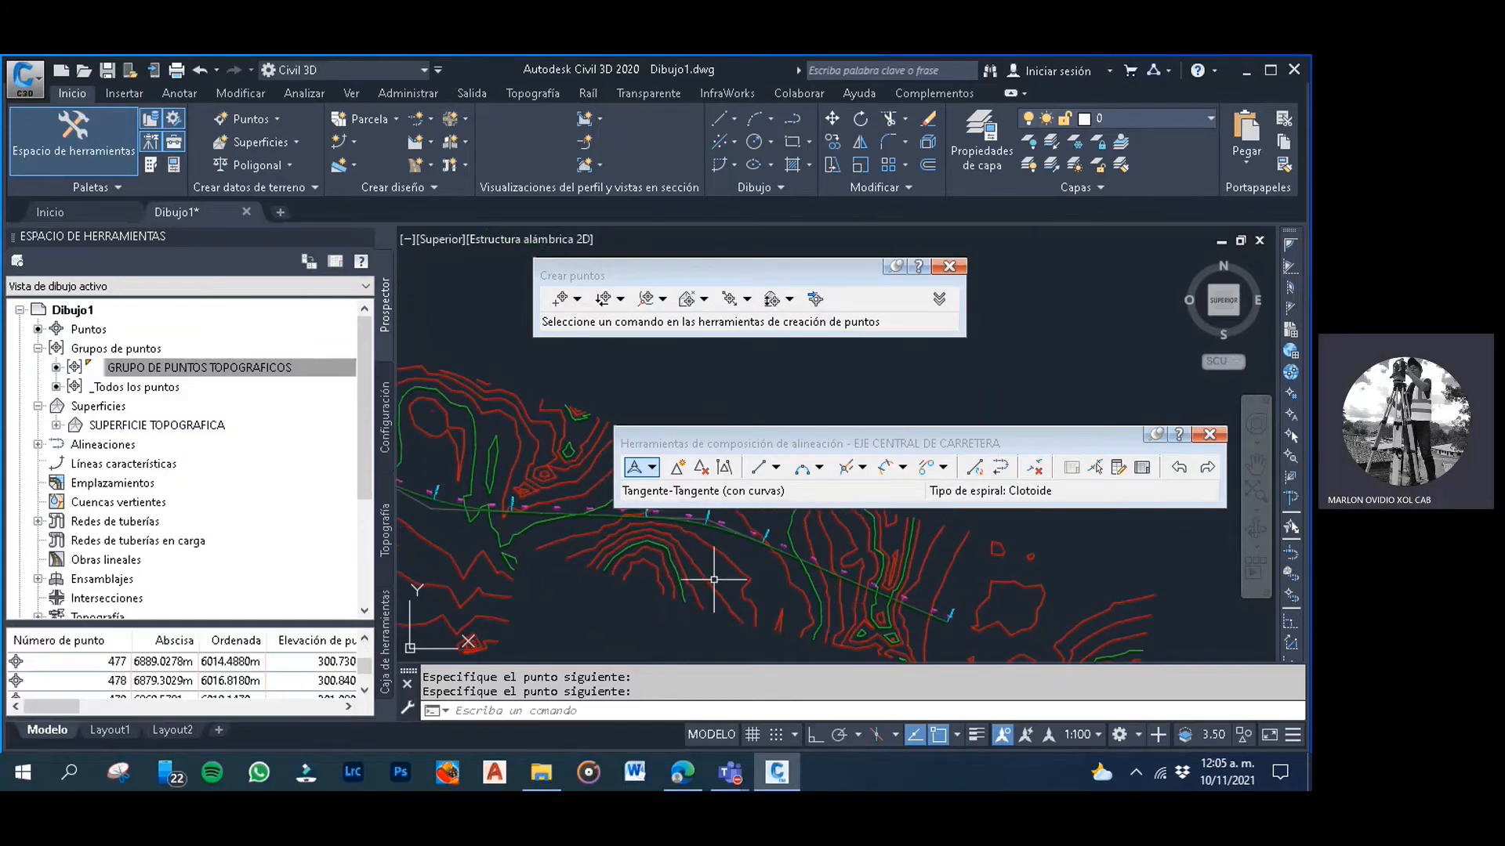
{"action": "middle_click_drag", "start_coordinate": [713, 580], "coordinate": [784, 634]}
{"action": "middle_click_drag", "start_coordinate": [558, 578], "coordinate": [671, 605]}
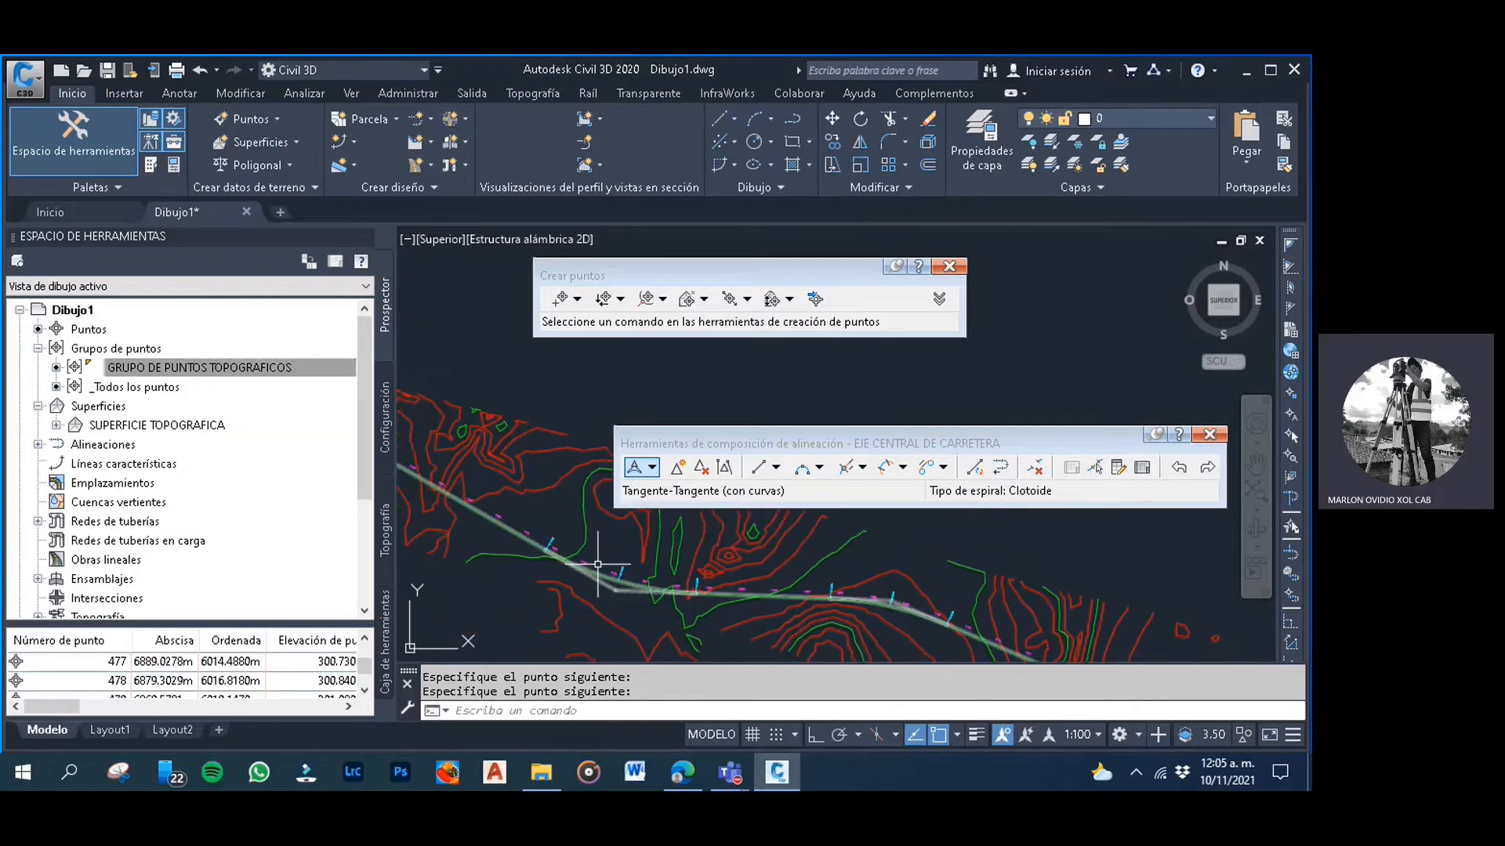
{"action": "left_click", "coordinate": [511, 605]}
{"action": "left_click", "coordinate": [487, 596]}
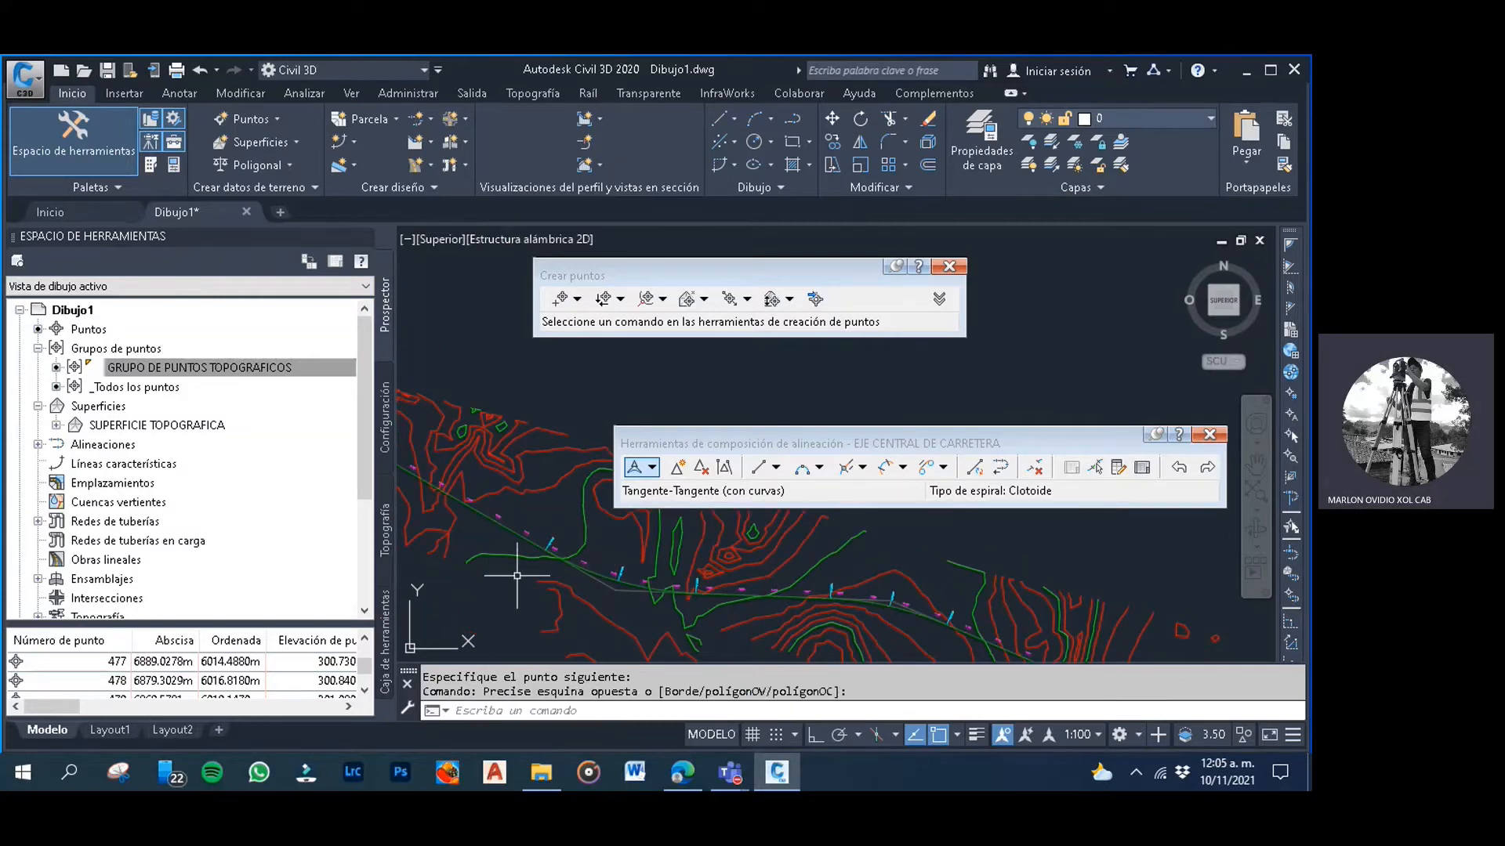
{"action": "middle_click_drag", "start_coordinate": [525, 570], "coordinate": [650, 614]}
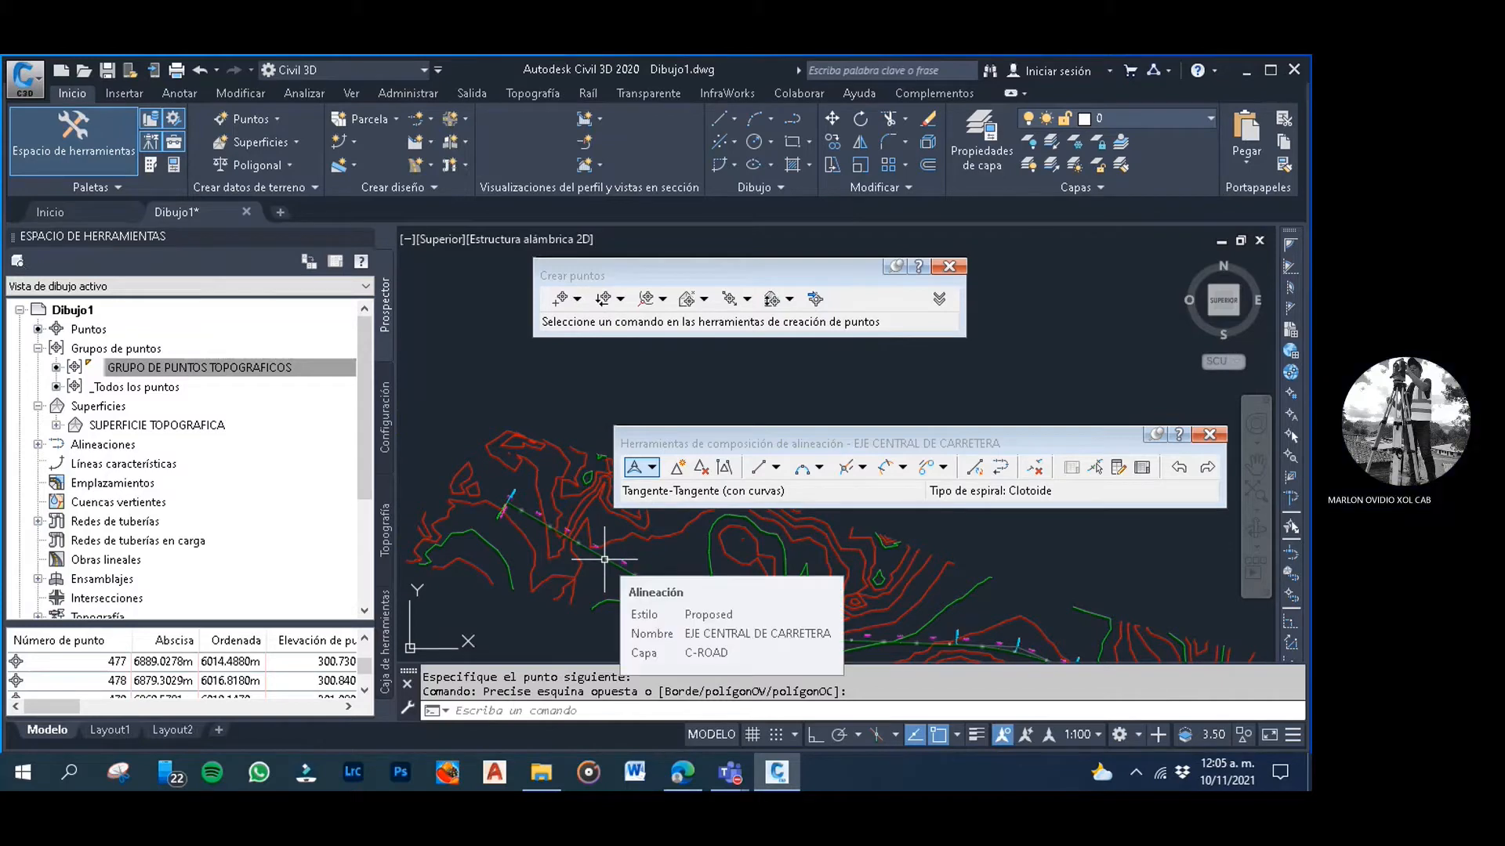
Inspect the alignment's geometry and station labels along the first tangent near 0+060 and at the second curve near 0+300
{"action": "scroll", "coordinate": [600, 557], "scroll_direction": "up", "scroll_amount": 8}
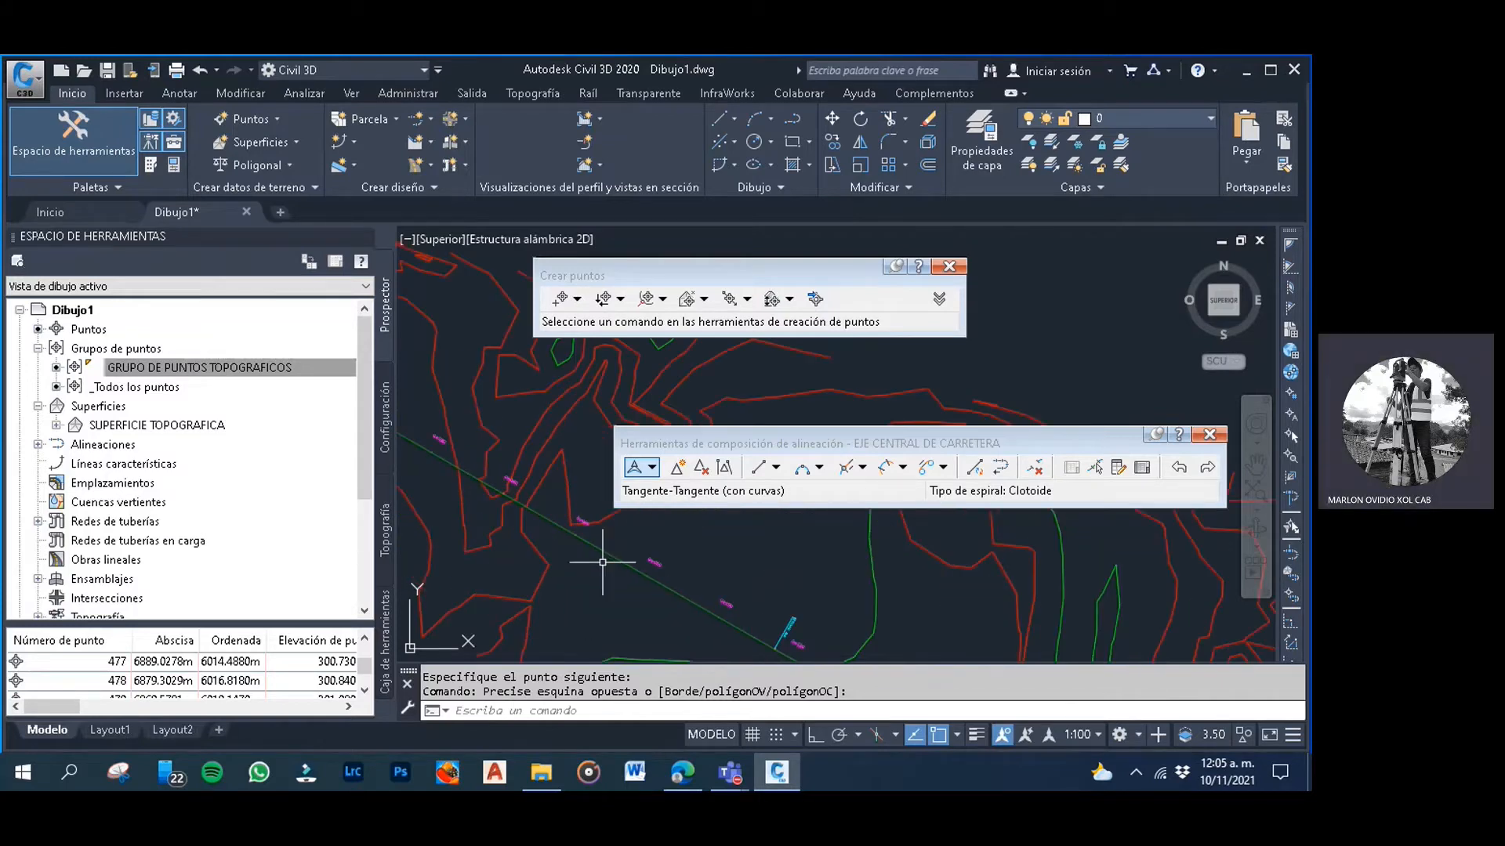
{"action": "left_click", "coordinate": [614, 594]}
{"action": "key", "text": "Escape"}
{"action": "left_click", "coordinate": [588, 568]}
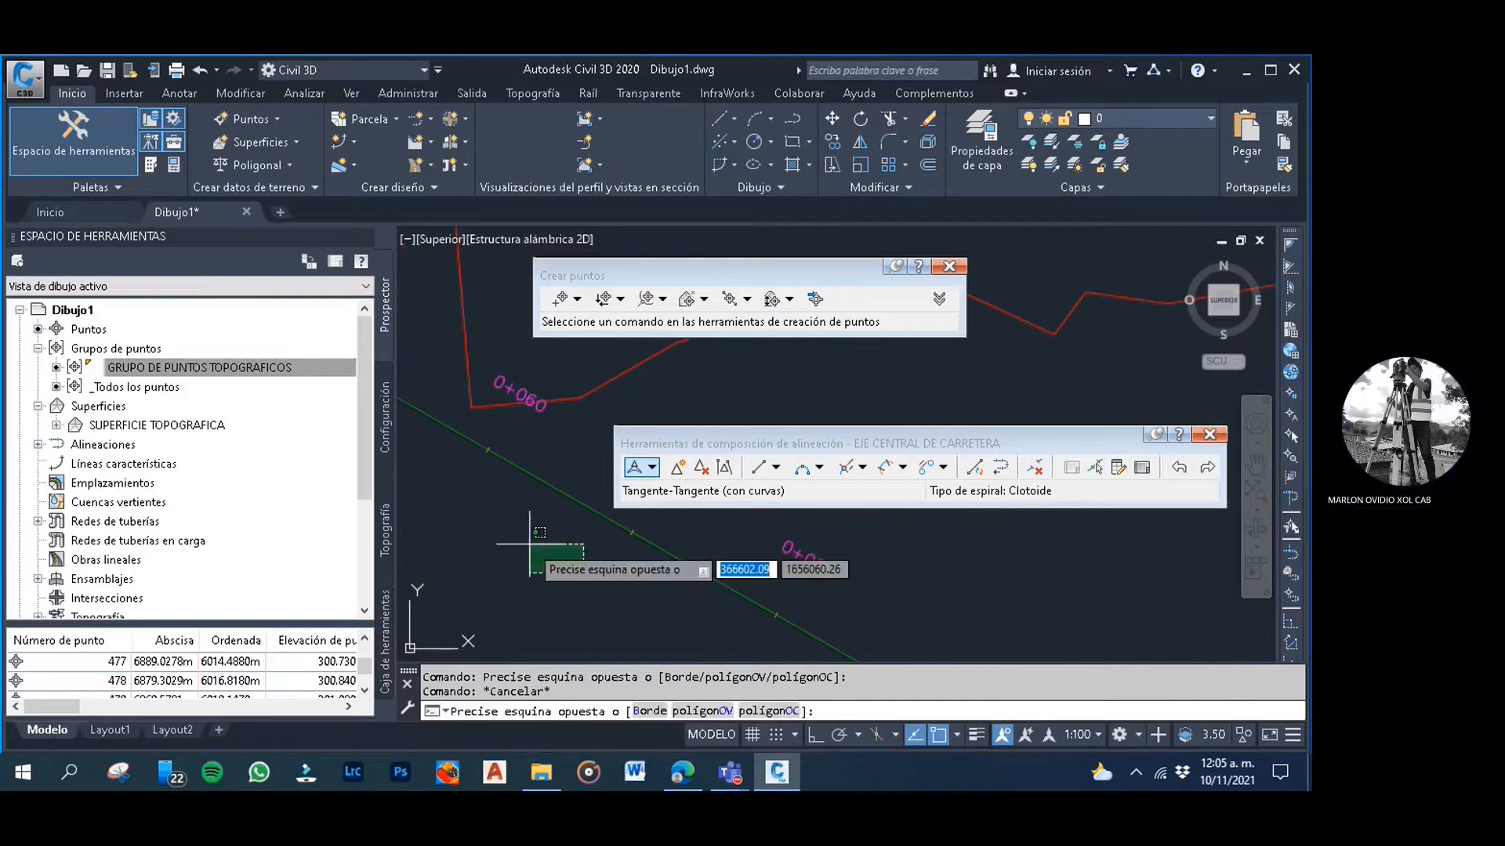
{"action": "key", "text": "Escape"}
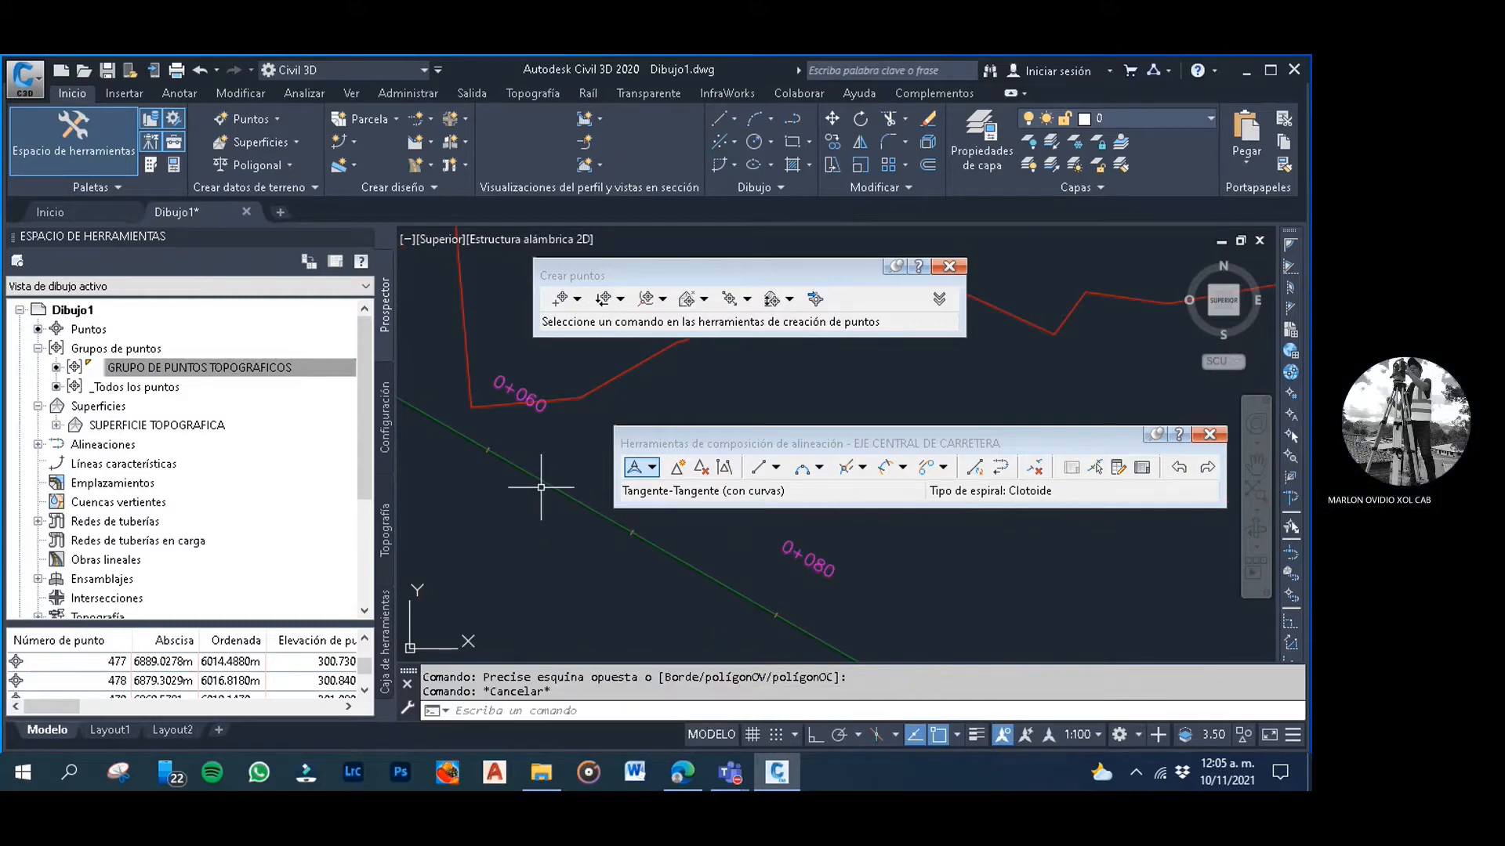
{"action": "left_click", "coordinate": [539, 482]}
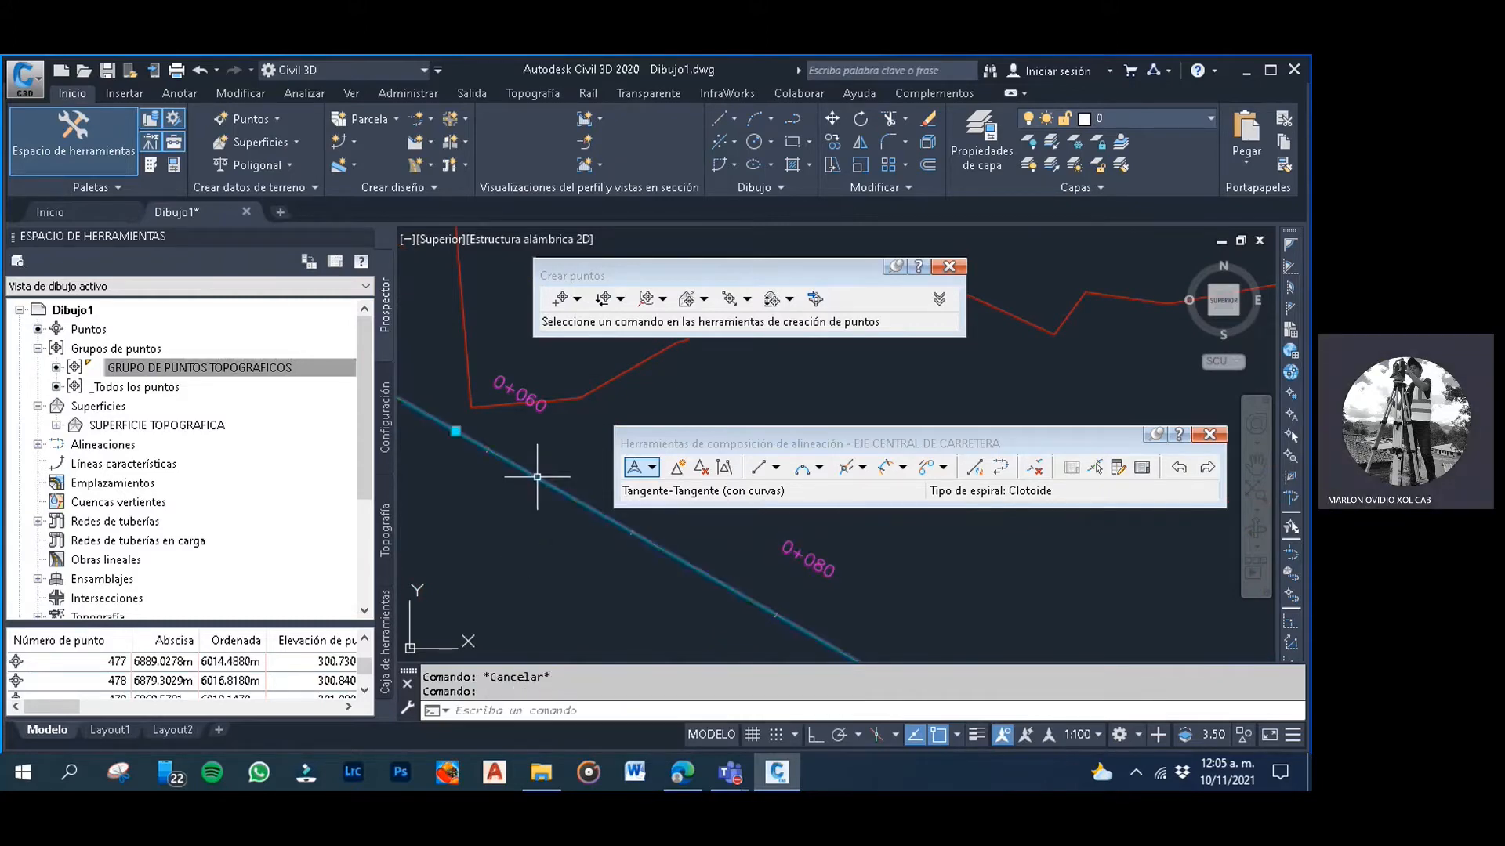
{"action": "key", "text": "Escape"}
{"action": "scroll", "coordinate": [551, 540], "scroll_direction": "down", "scroll_amount": 3}
{"action": "scroll", "coordinate": [552, 540], "scroll_direction": "down", "scroll_amount": 2}
{"action": "left_click", "coordinate": [553, 533]}
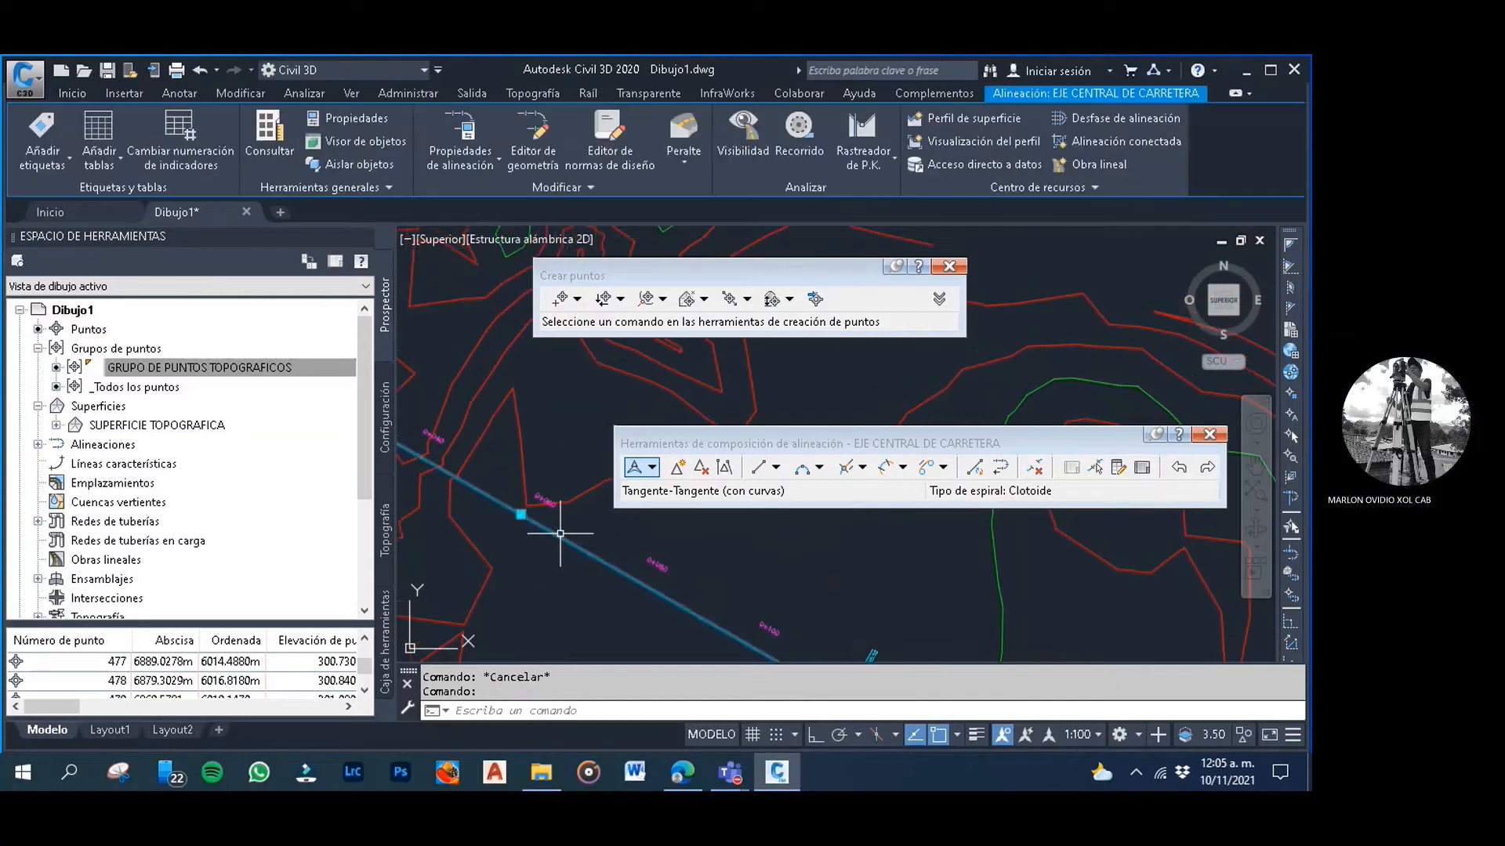
{"action": "key", "text": "Escape"}
{"action": "left_click", "coordinate": [557, 537]}
{"action": "key", "text": "Escape"}
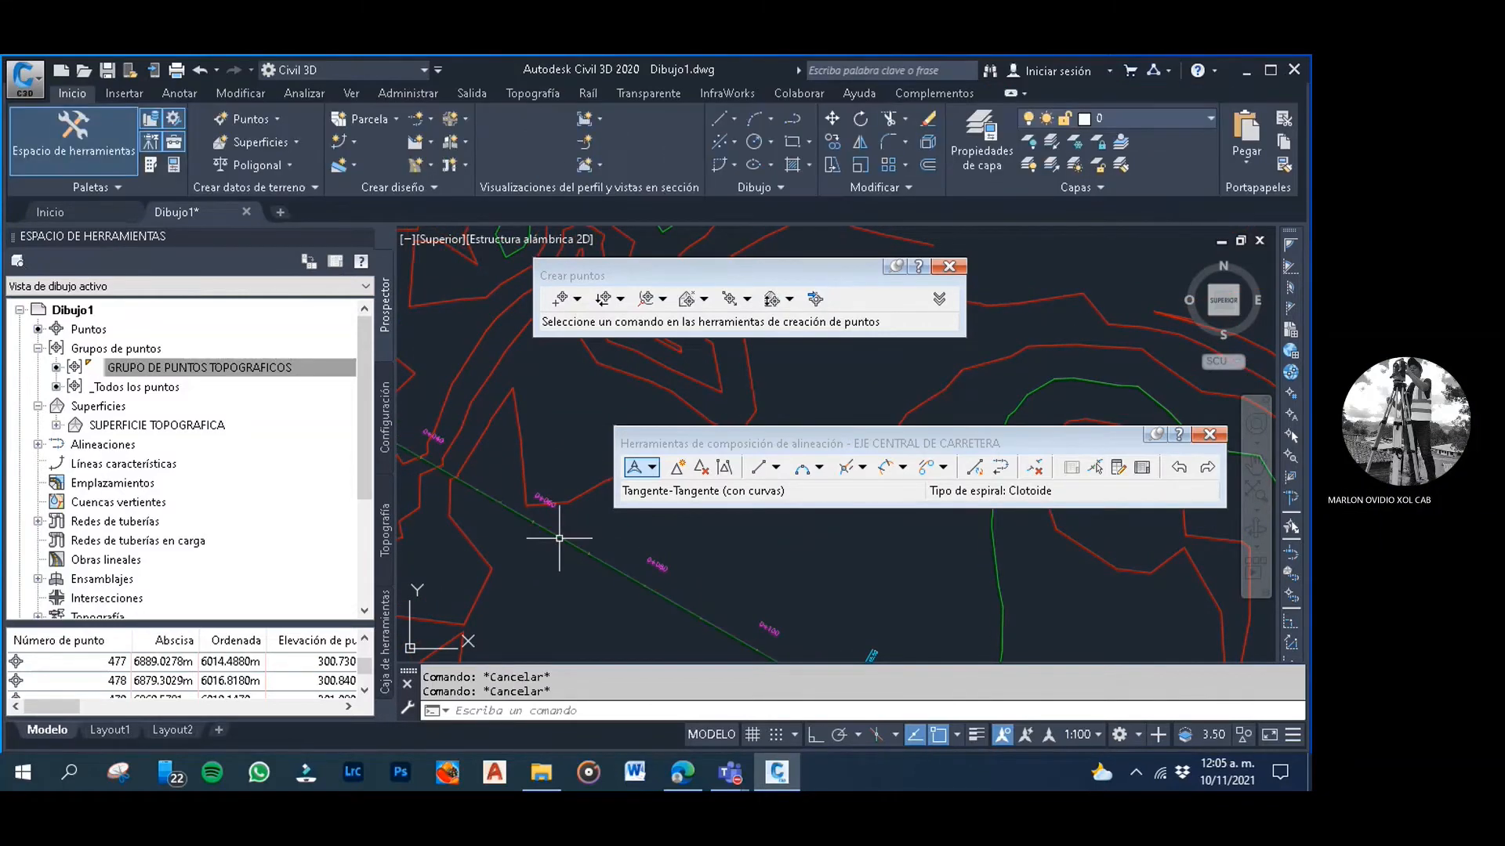
{"action": "left_click", "coordinate": [558, 539]}
{"action": "key", "text": "Escape"}
{"action": "scroll", "coordinate": [570, 556], "scroll_direction": "down", "scroll_amount": 3}
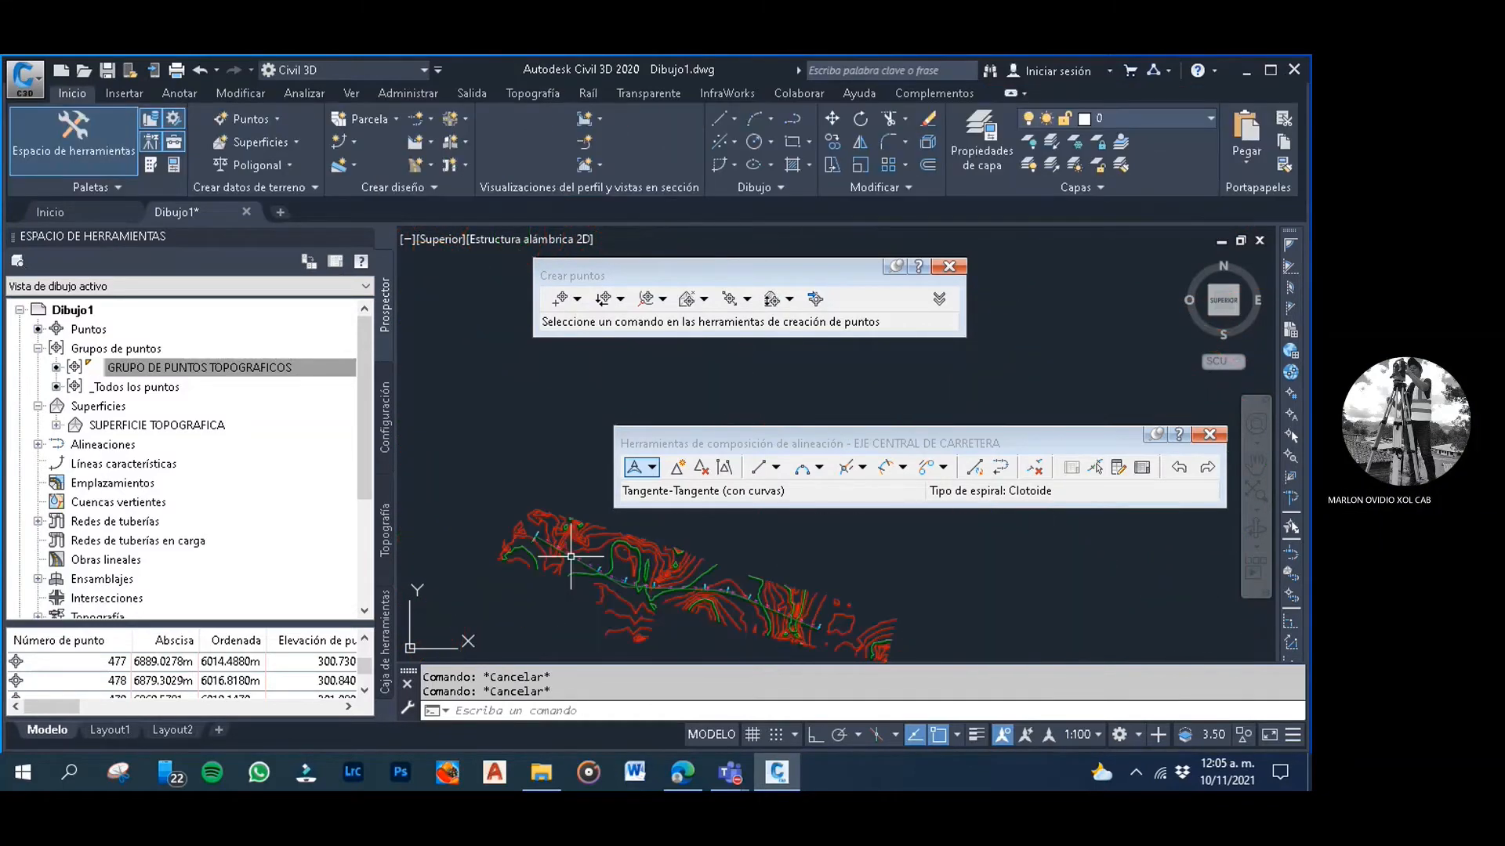
{"action": "scroll", "coordinate": [679, 586], "scroll_direction": "up", "scroll_amount": 5}
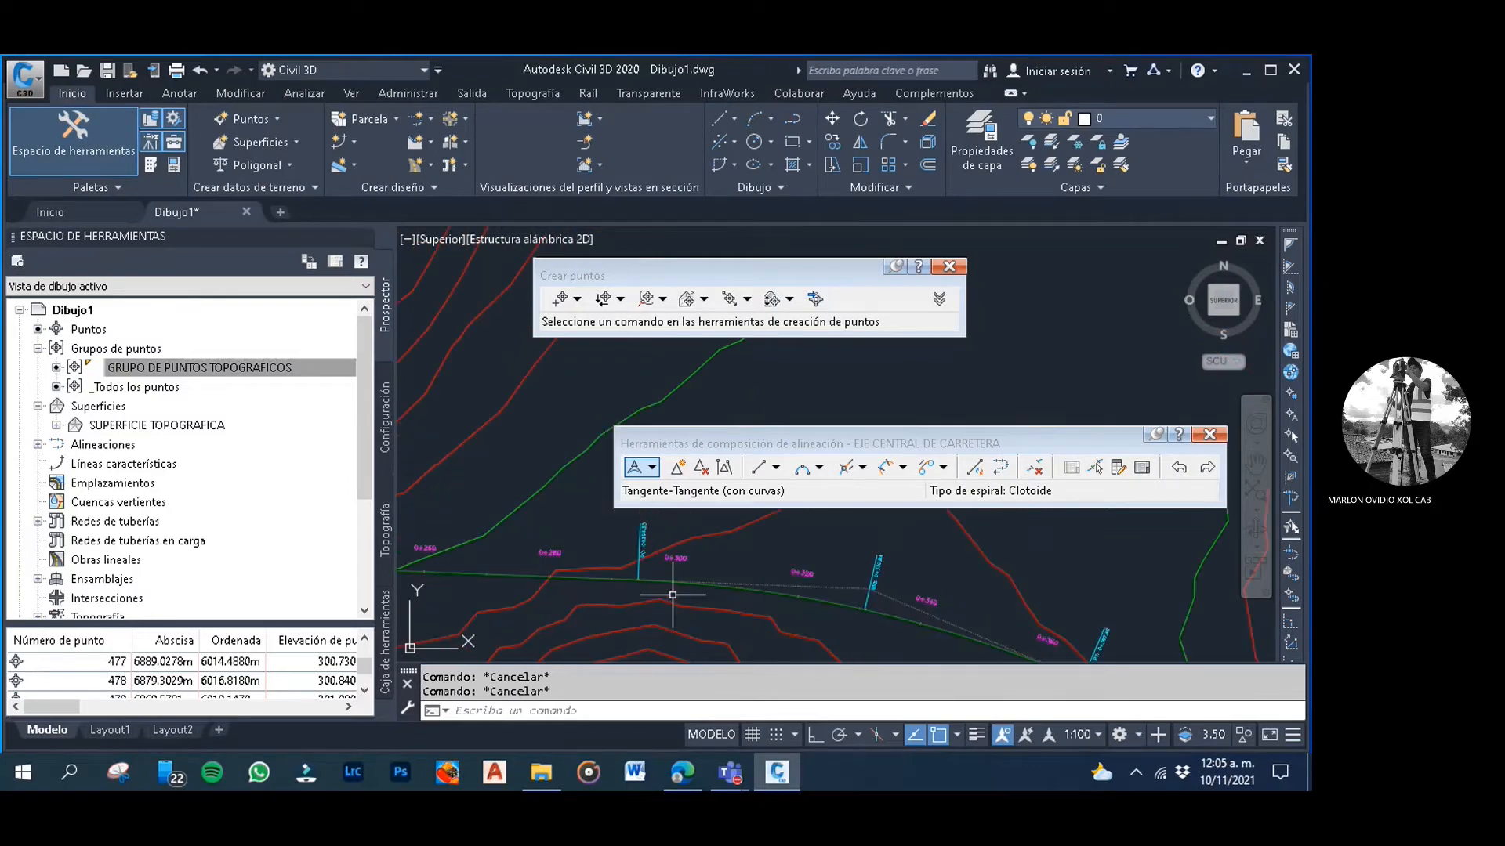
{"action": "left_click", "coordinate": [497, 573]}
{"action": "key", "text": "Escape"}
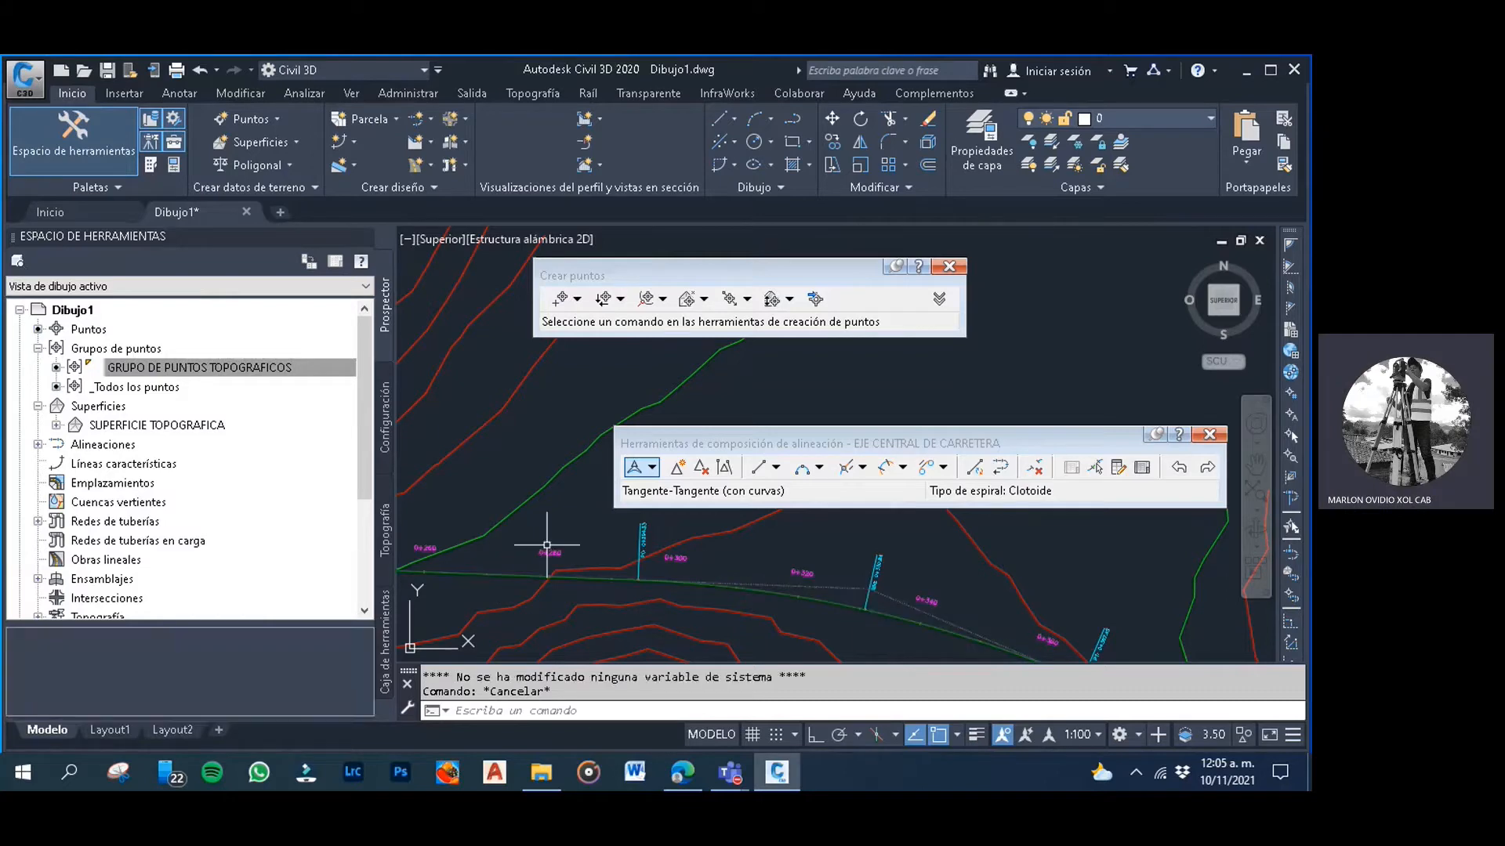
Review the whole central alignment against the contours, including the second curve between 0+320 and 0+360
{"action": "scroll", "coordinate": [561, 556], "scroll_direction": "down", "scroll_amount": 6}
{"action": "mouse_move", "coordinate": [561, 557]}
{"action": "middle_mouse_down"}
{"action": "mouse_move", "coordinate": [672, 555]}
{"action": "mouse_move", "coordinate": [638, 571]}
{"action": "middle_mouse_up"}
{"action": "left_click", "coordinate": [536, 506]}
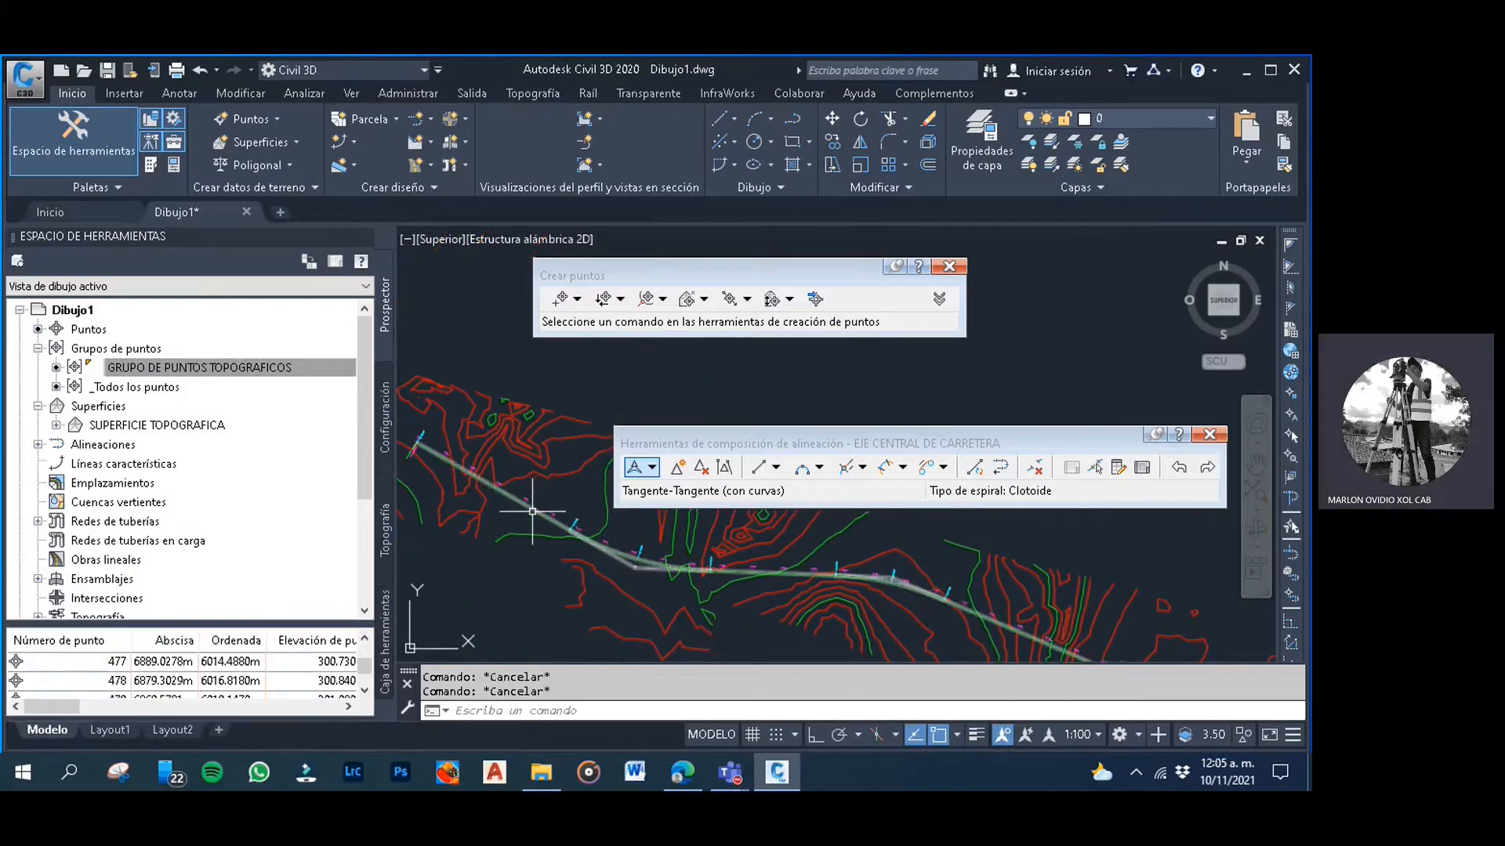
{"action": "key", "text": "Escape"}
{"action": "scroll", "coordinate": [680, 588], "scroll_direction": "down", "scroll_amount": 4}
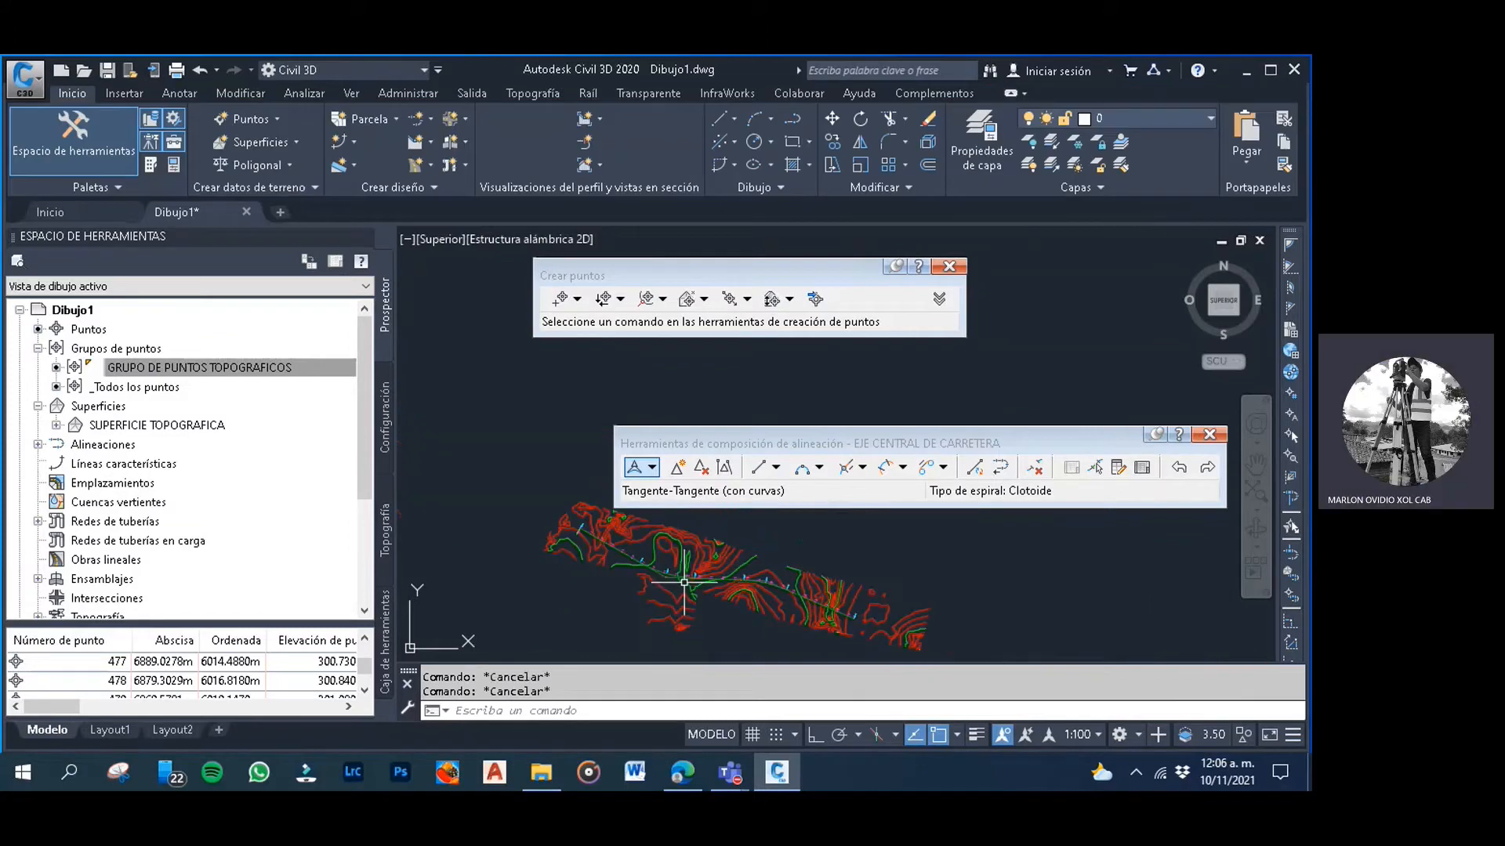
{"action": "left_click", "coordinate": [948, 560]}
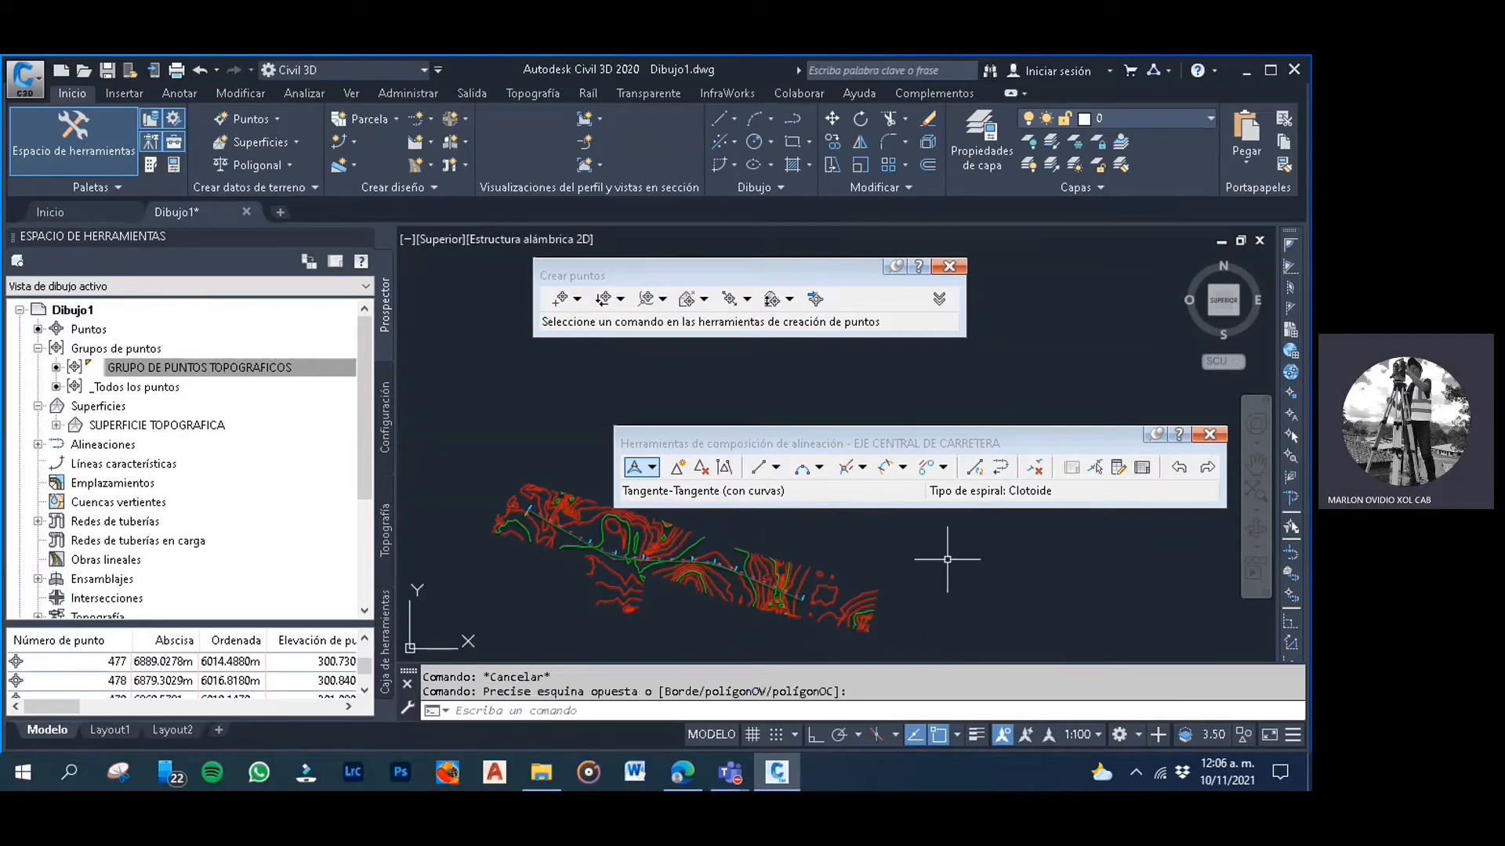
{"action": "scroll", "coordinate": [744, 555], "scroll_direction": "up", "scroll_amount": 6}
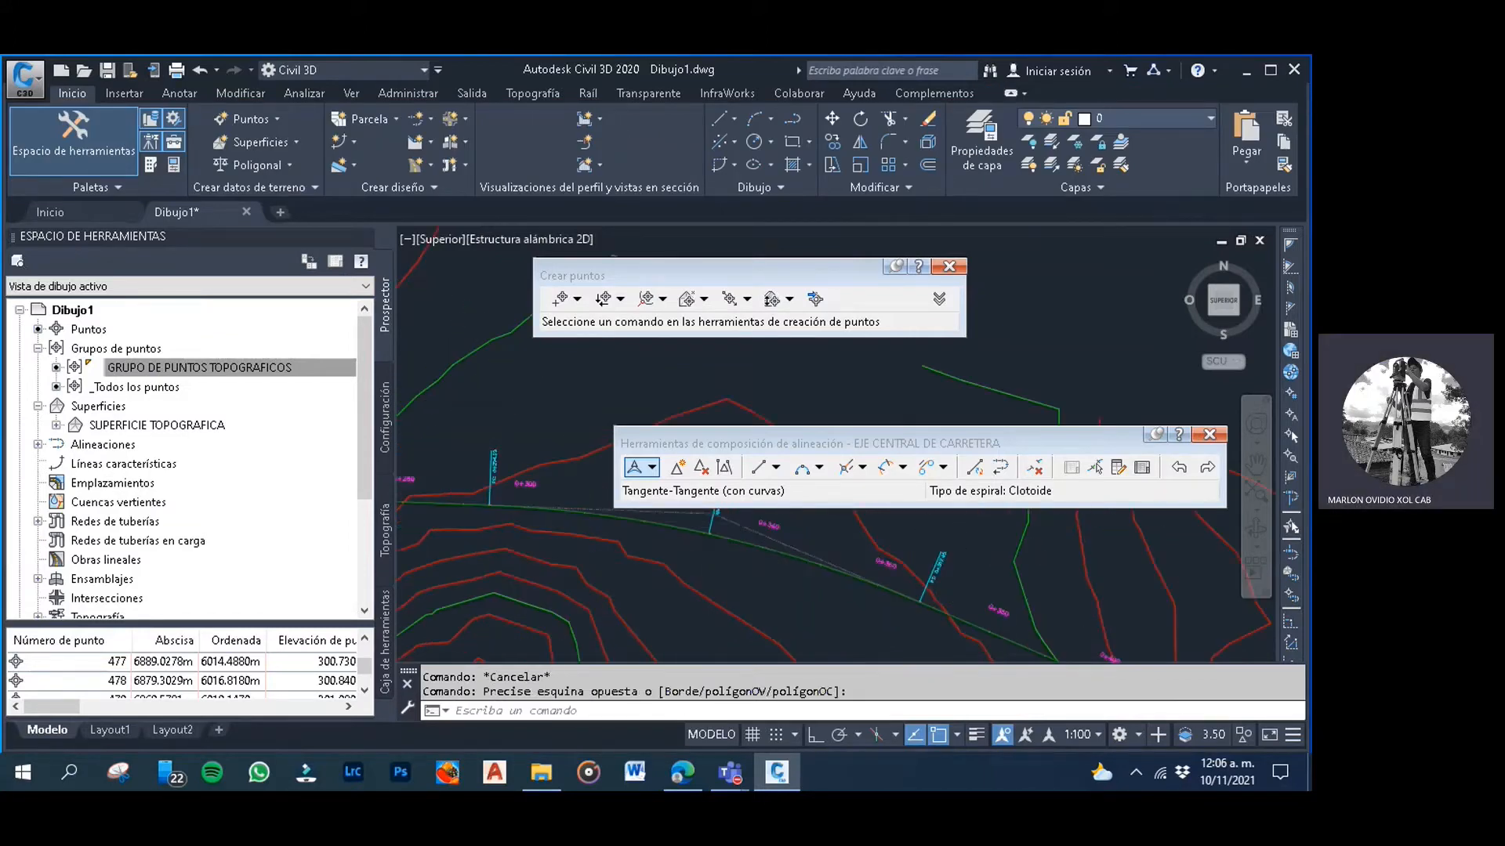
{"action": "scroll", "coordinate": [746, 572], "scroll_direction": "down", "scroll_amount": 3}
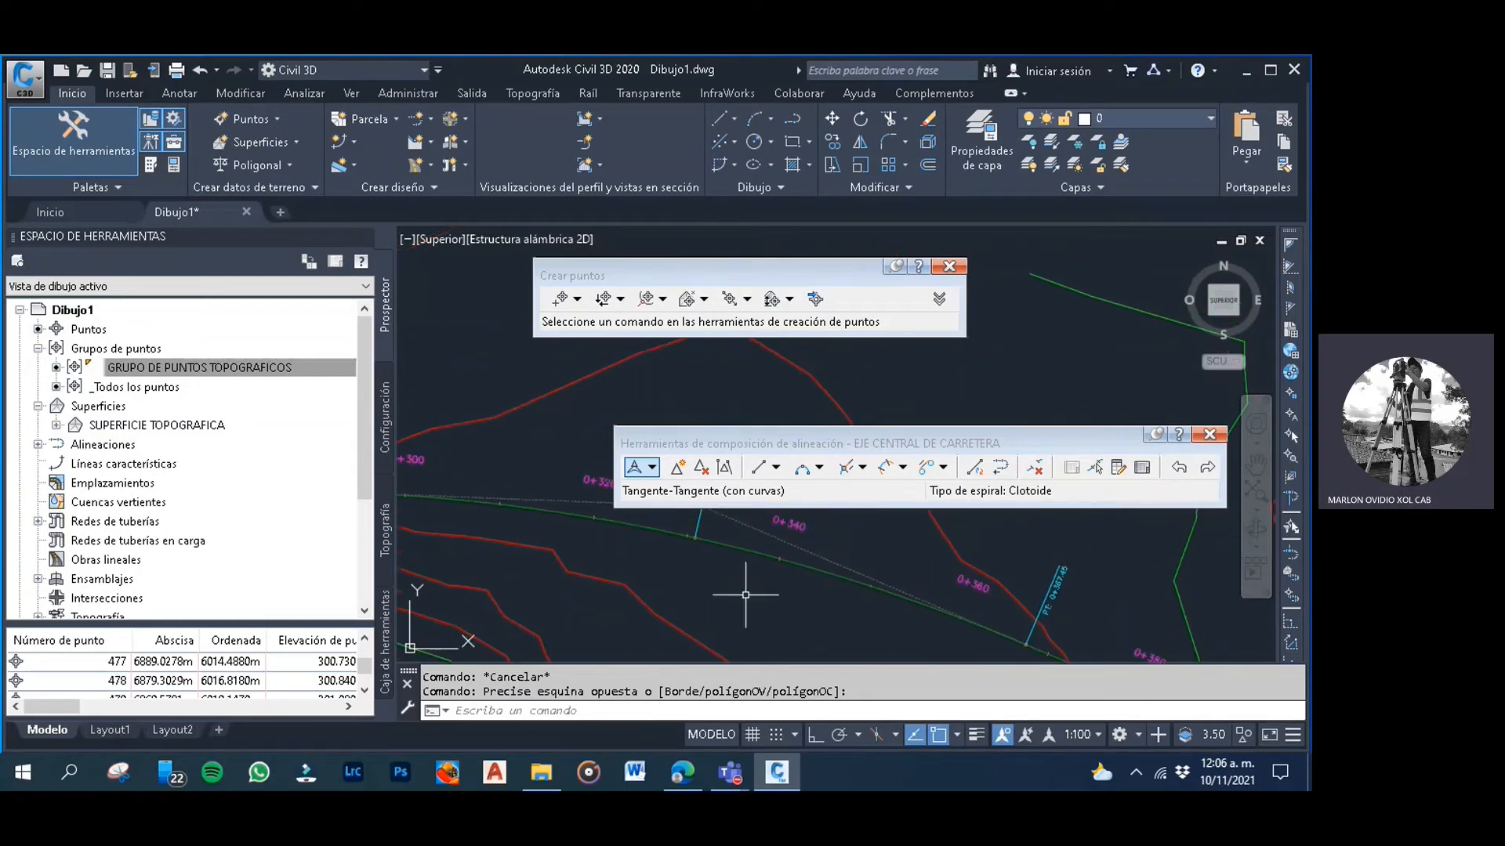
{"action": "scroll", "coordinate": [746, 572], "scroll_direction": "down", "scroll_amount": 5}
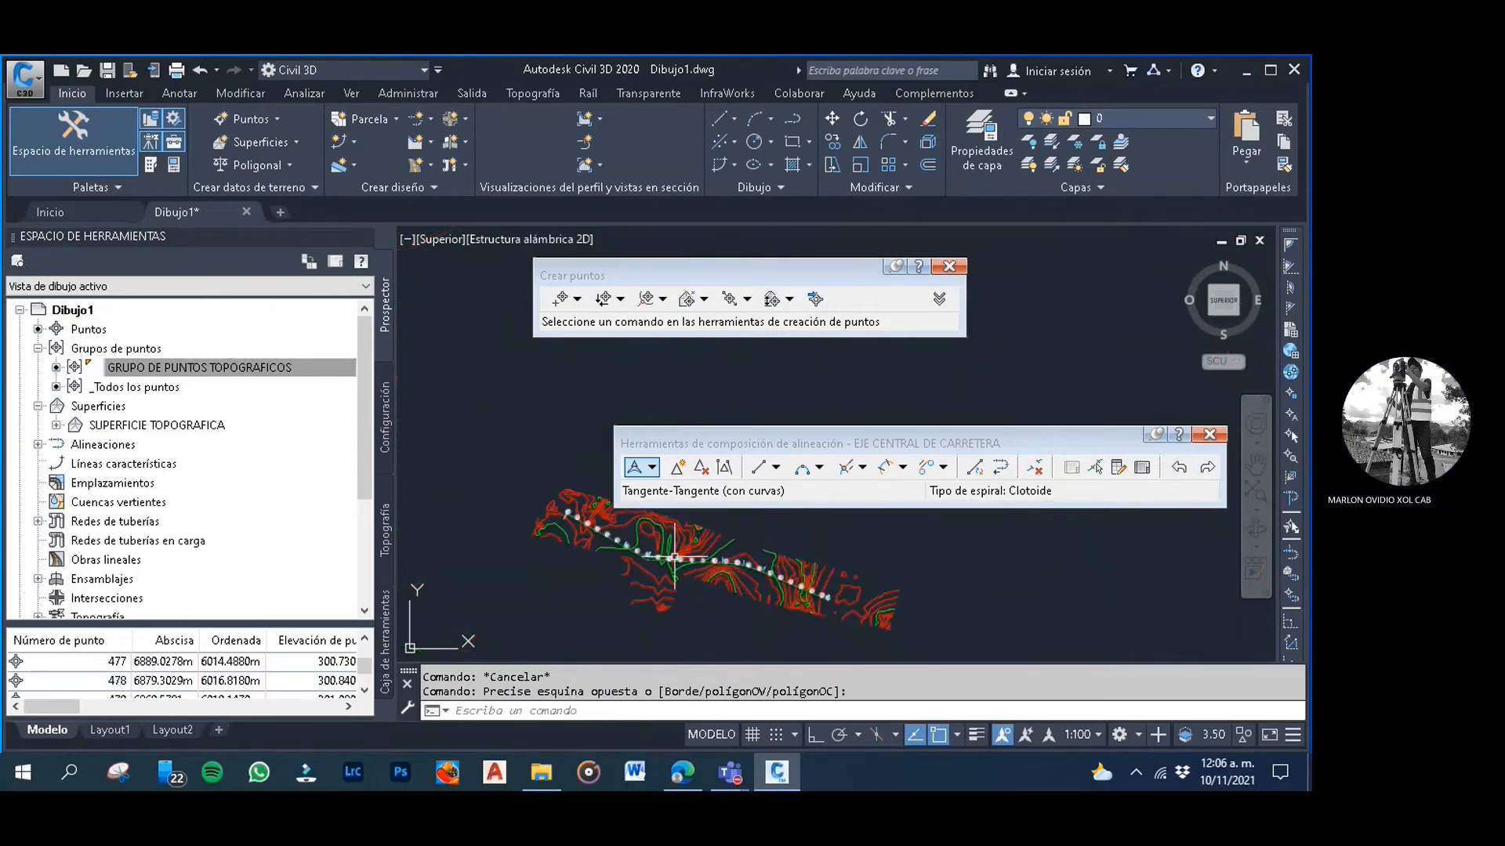
{"action": "scroll", "coordinate": [672, 556], "scroll_direction": "up", "scroll_amount": 3}
{"action": "scroll", "coordinate": [674, 558], "scroll_direction": "down", "scroll_amount": 3}
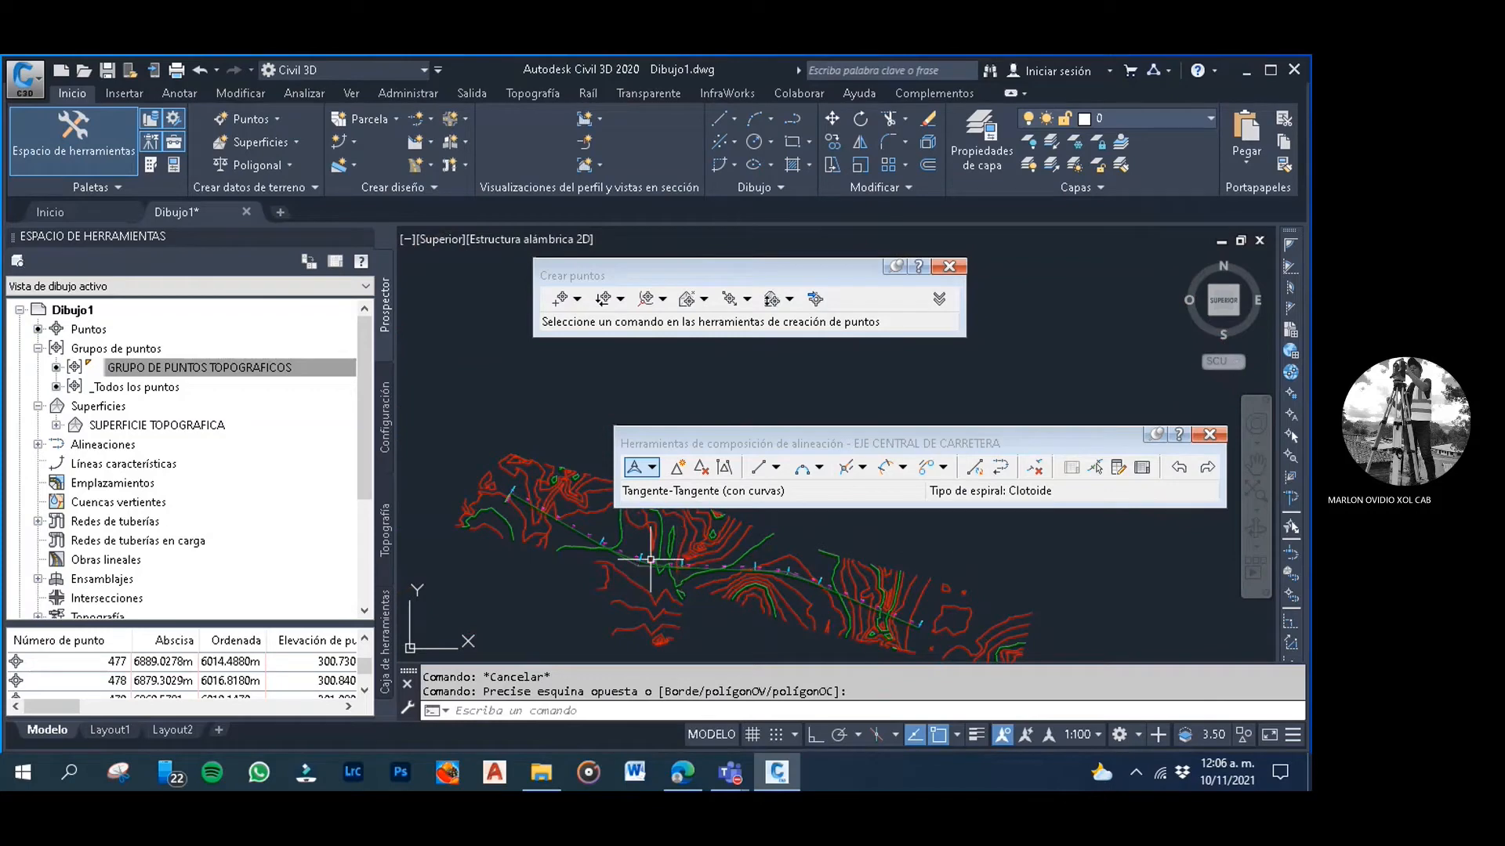
Examine the first curve's point-of-curvature and midpoint station labels near 0+120 and 0+160
{"action": "scroll", "coordinate": [650, 559], "scroll_direction": "up", "scroll_amount": 8}
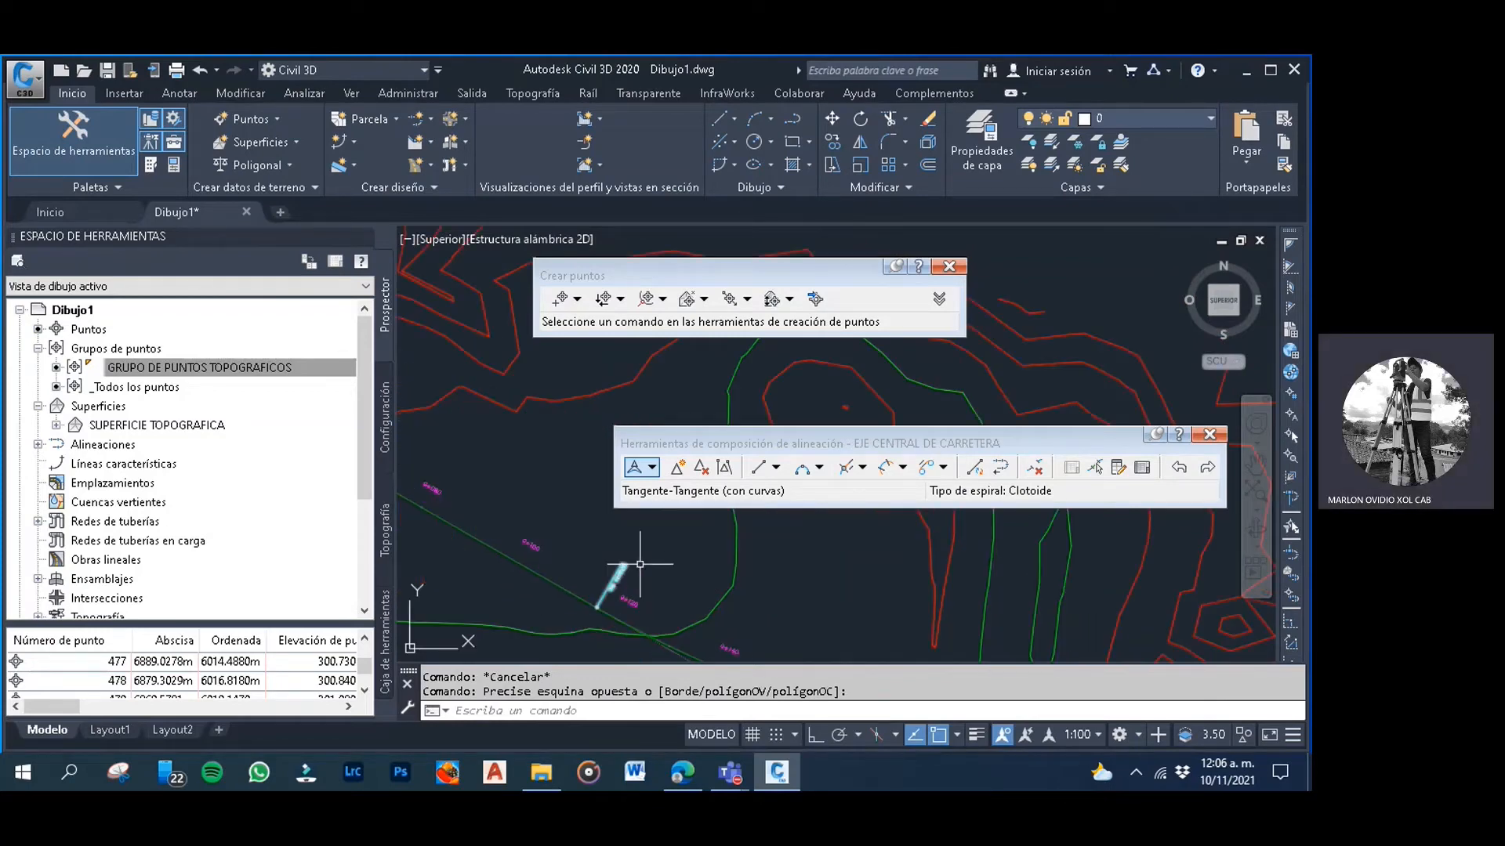
{"action": "scroll", "coordinate": [671, 579], "scroll_direction": "down", "scroll_amount": 1}
{"action": "scroll", "coordinate": [681, 581], "scroll_direction": "up", "scroll_amount": 4}
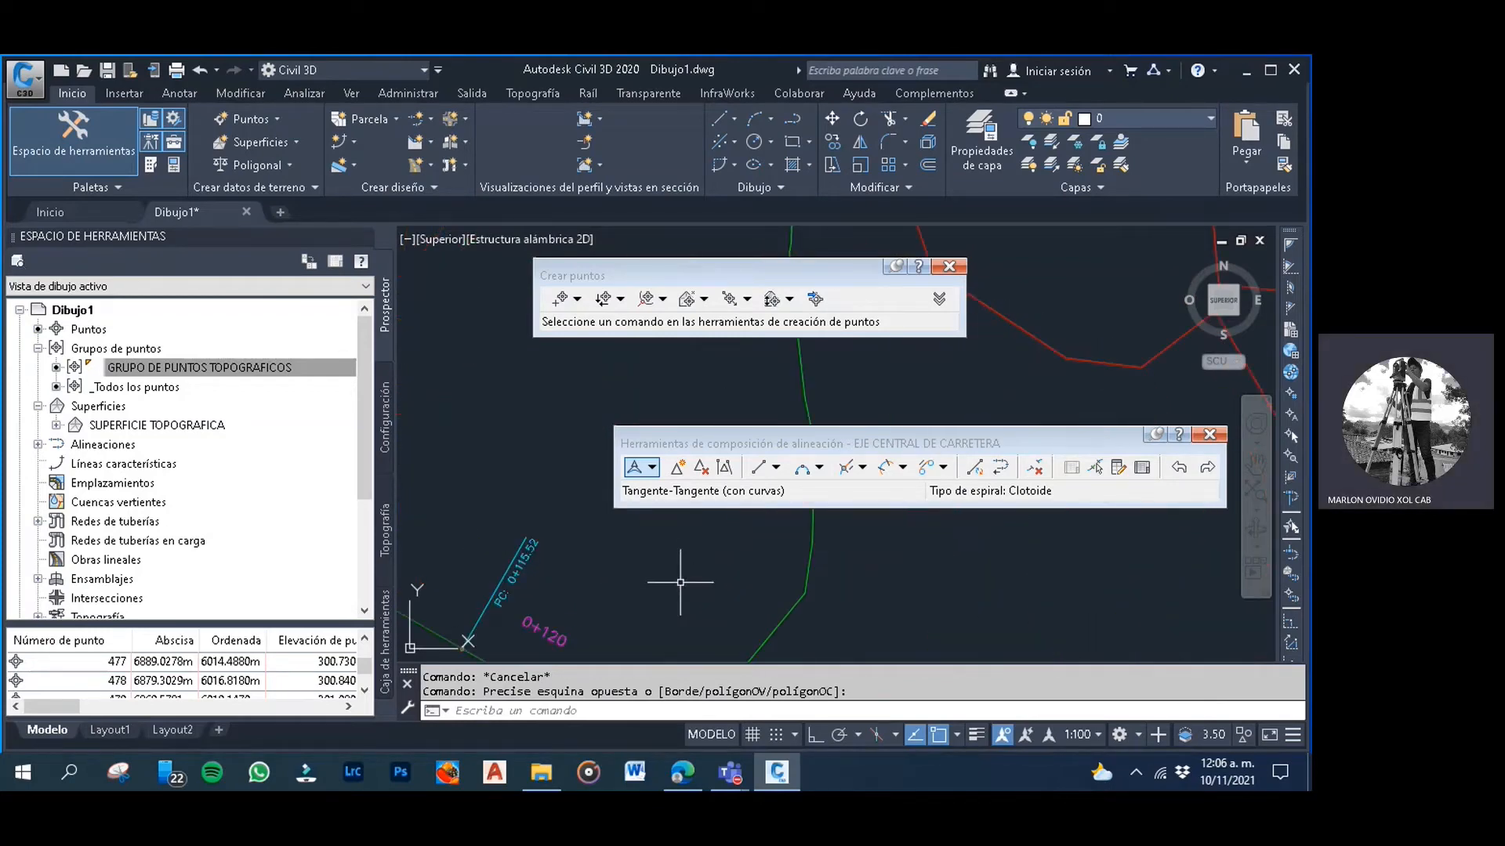
{"action": "middle_click_drag", "start_coordinate": [602, 601], "coordinate": [609, 594]}
{"action": "left_click", "coordinate": [690, 570]}
{"action": "left_click", "coordinate": [644, 557]}
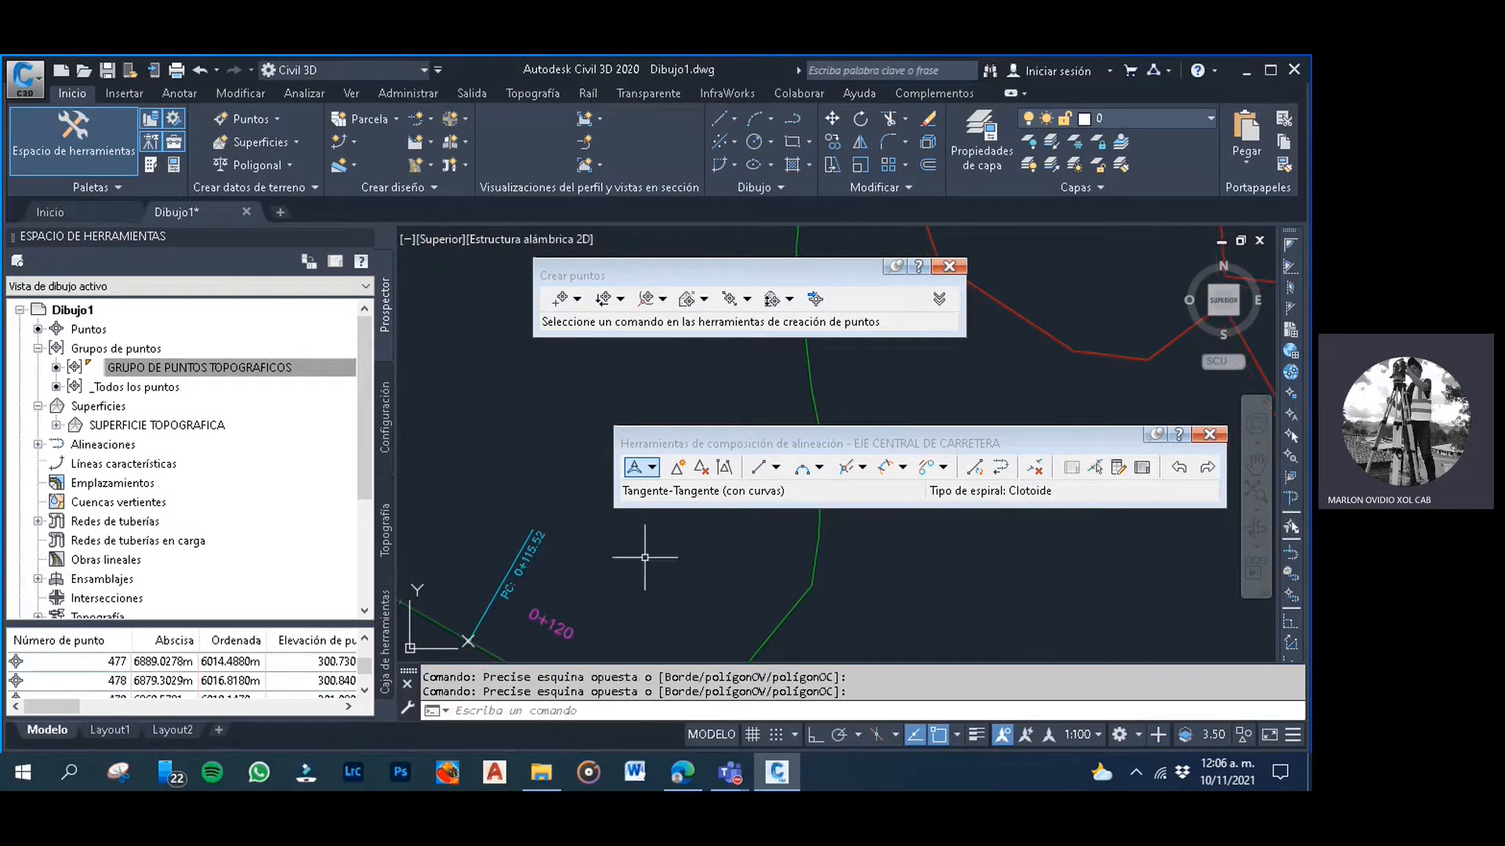
{"action": "scroll", "coordinate": [639, 552], "scroll_direction": "down", "scroll_amount": 5}
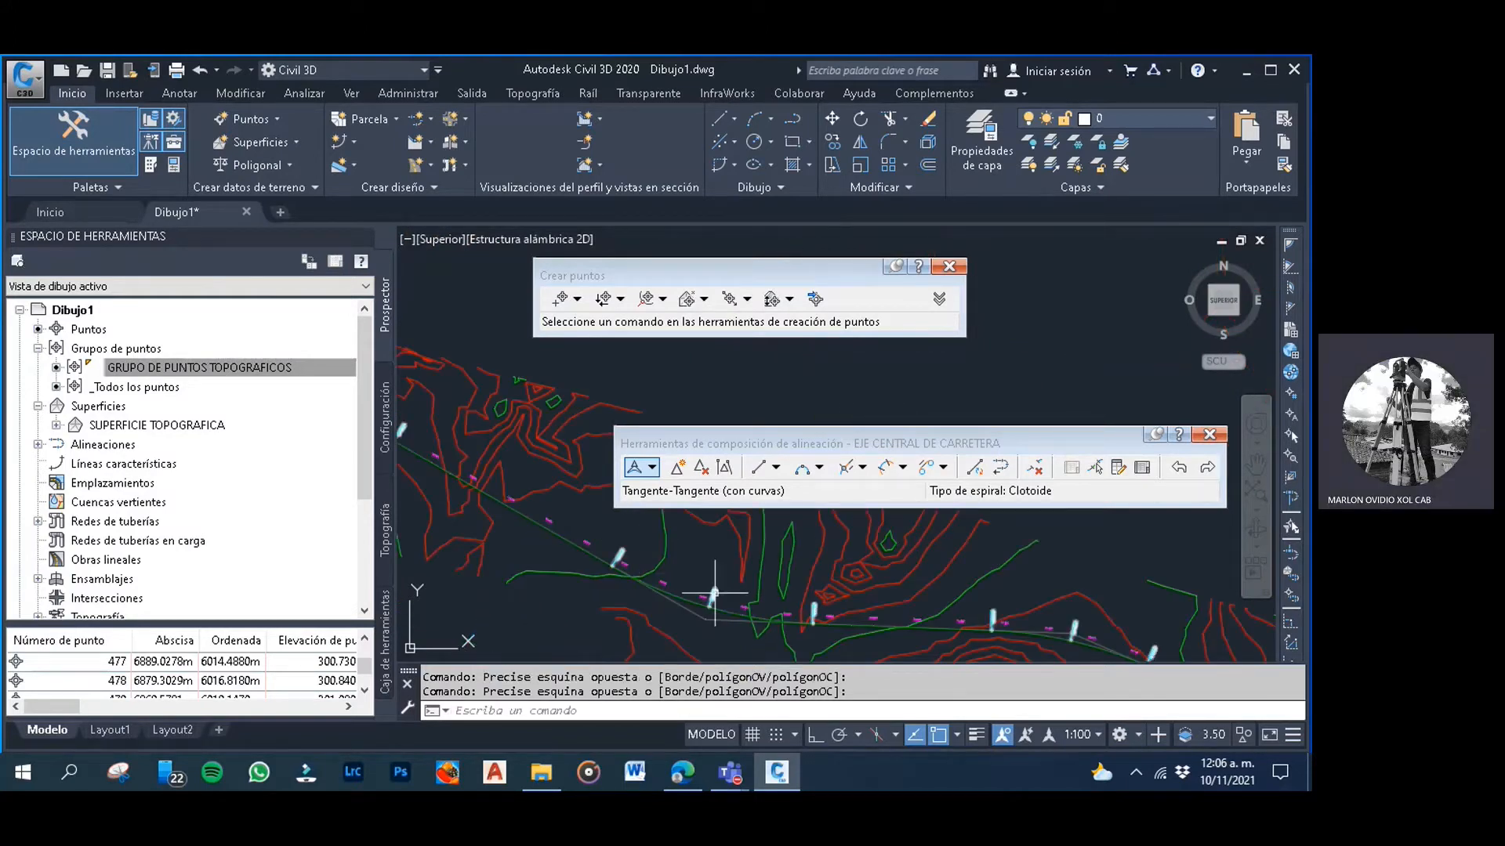
{"action": "scroll", "coordinate": [672, 582], "scroll_direction": "up", "scroll_amount": 5}
{"action": "middle_click_drag", "start_coordinate": [757, 591], "coordinate": [666, 619]}
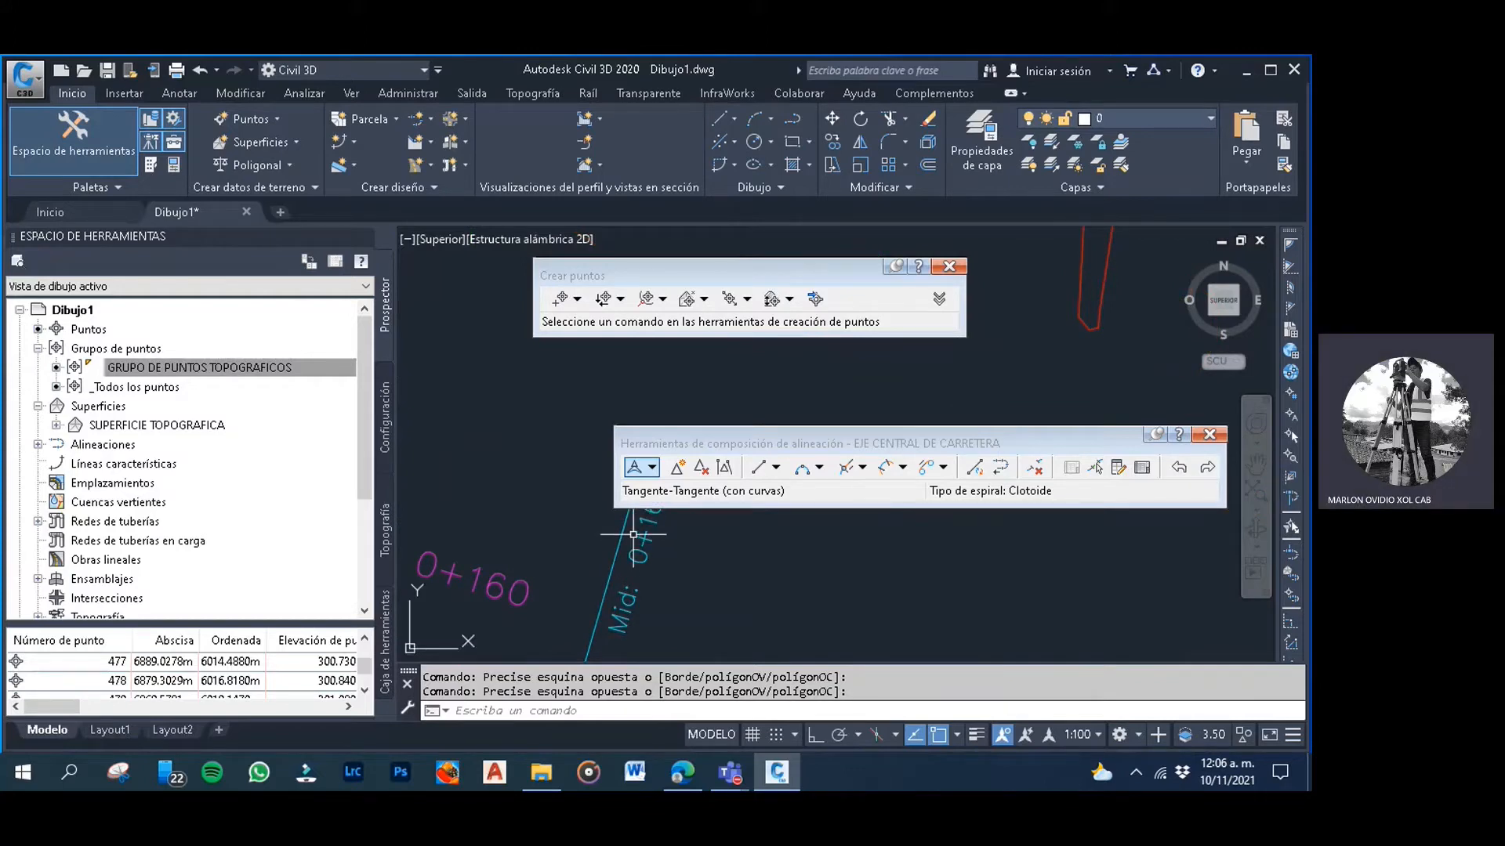
{"action": "scroll", "coordinate": [633, 534], "scroll_direction": "down", "scroll_amount": 3}
{"action": "scroll", "coordinate": [622, 564], "scroll_direction": "up", "scroll_amount": 4}
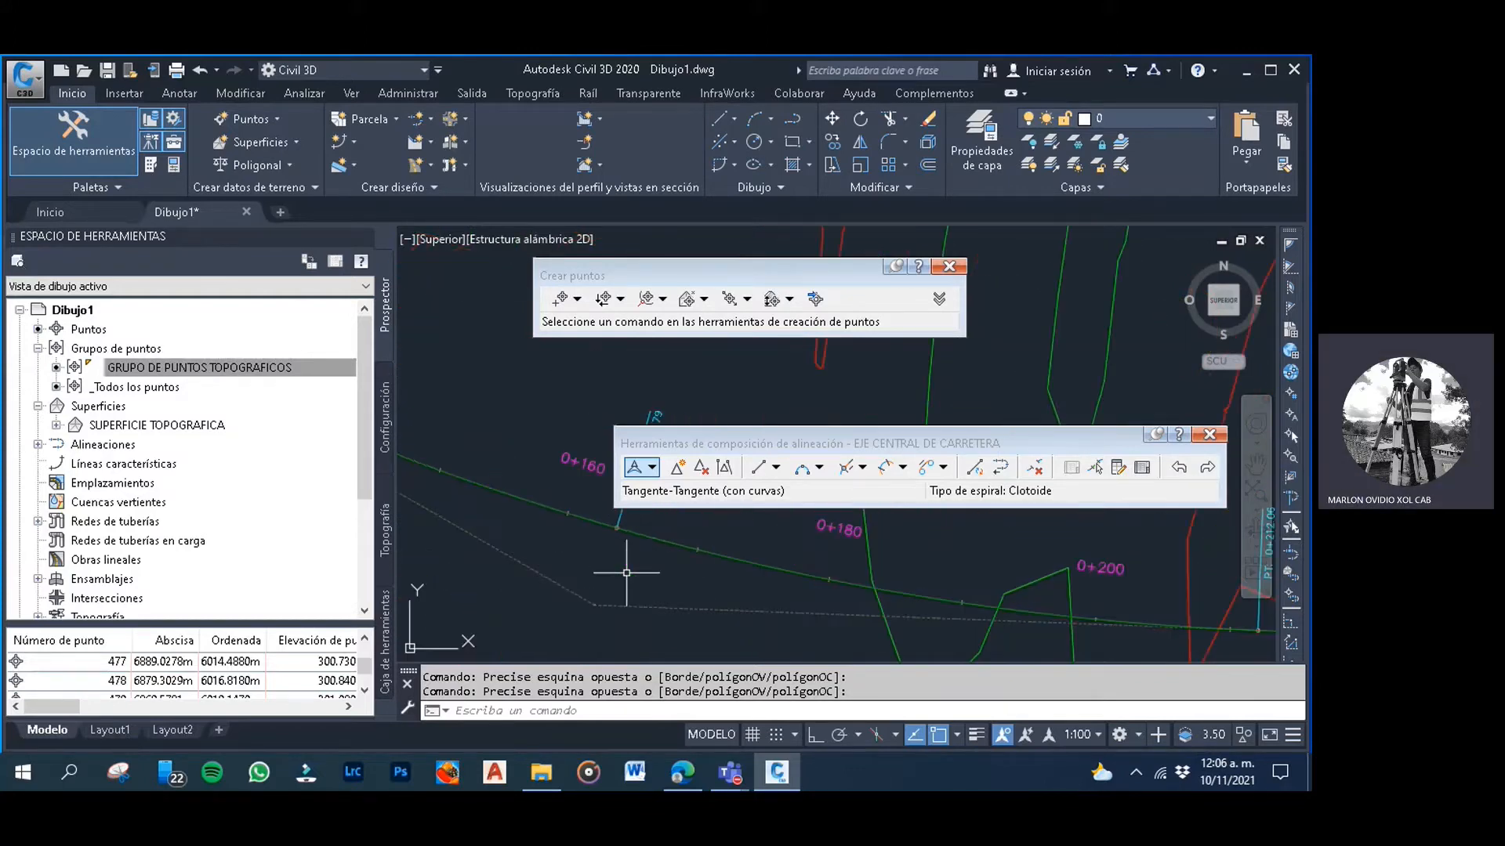
{"action": "scroll", "coordinate": [570, 566], "scroll_direction": "down", "scroll_amount": 5}
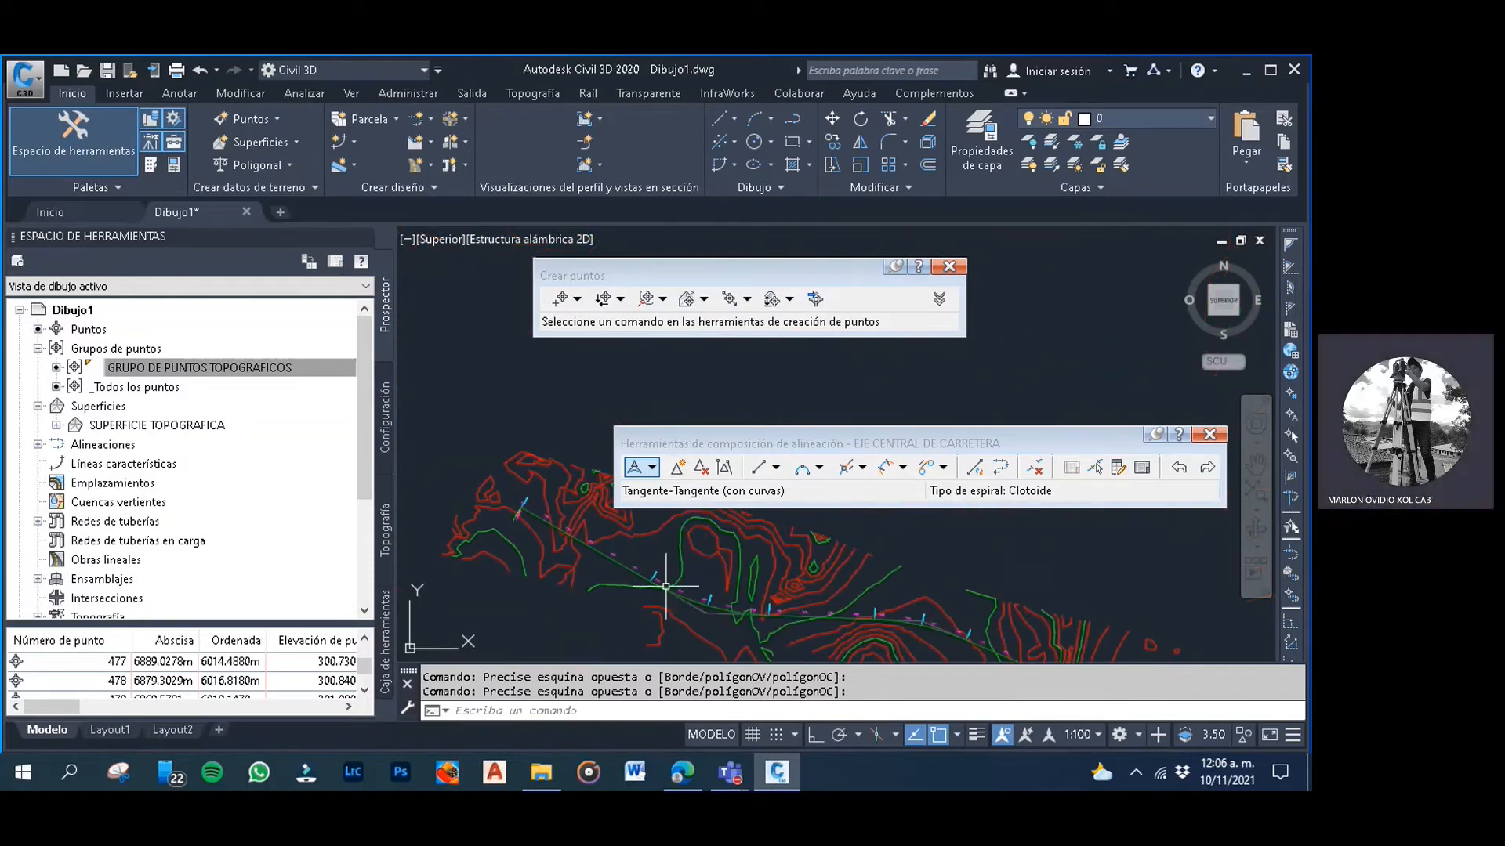
Examine the station and design speed labels at the alignment's starting point
{"action": "scroll", "coordinate": [510, 508], "scroll_direction": "up", "scroll_amount": 6}
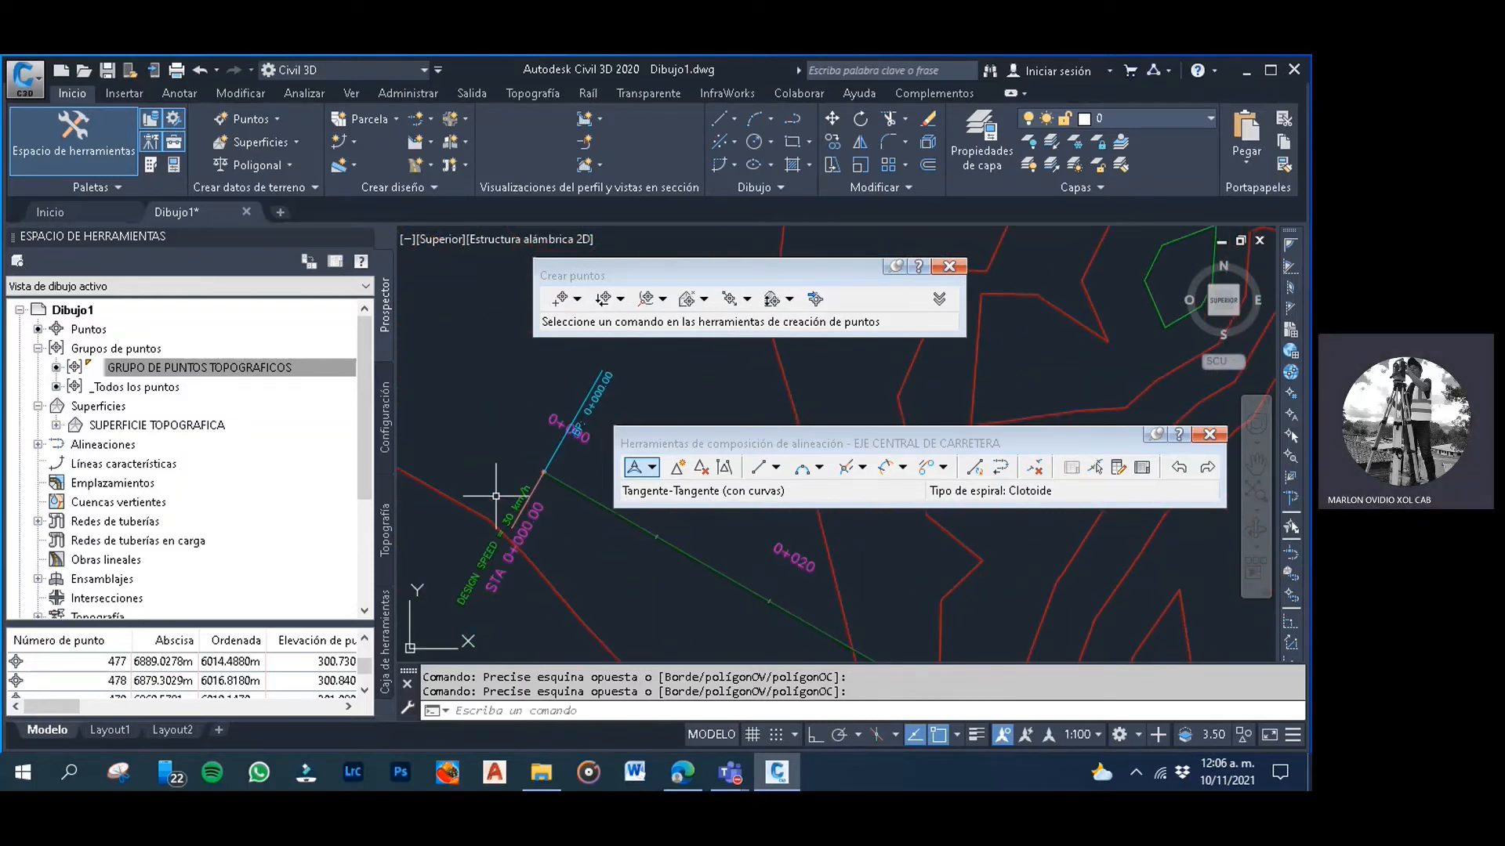
{"action": "left_click", "coordinate": [503, 456]}
{"action": "left_click", "coordinate": [494, 444]}
{"action": "left_click", "coordinate": [495, 443]}
{"action": "left_click", "coordinate": [487, 442]}
{"action": "left_click", "coordinate": [490, 446]}
{"action": "left_click", "coordinate": [474, 429]}
{"action": "scroll", "coordinate": [530, 428], "scroll_direction": "down", "scroll_amount": 4}
{"action": "middle_click_drag", "start_coordinate": [688, 531], "coordinate": [584, 560]}
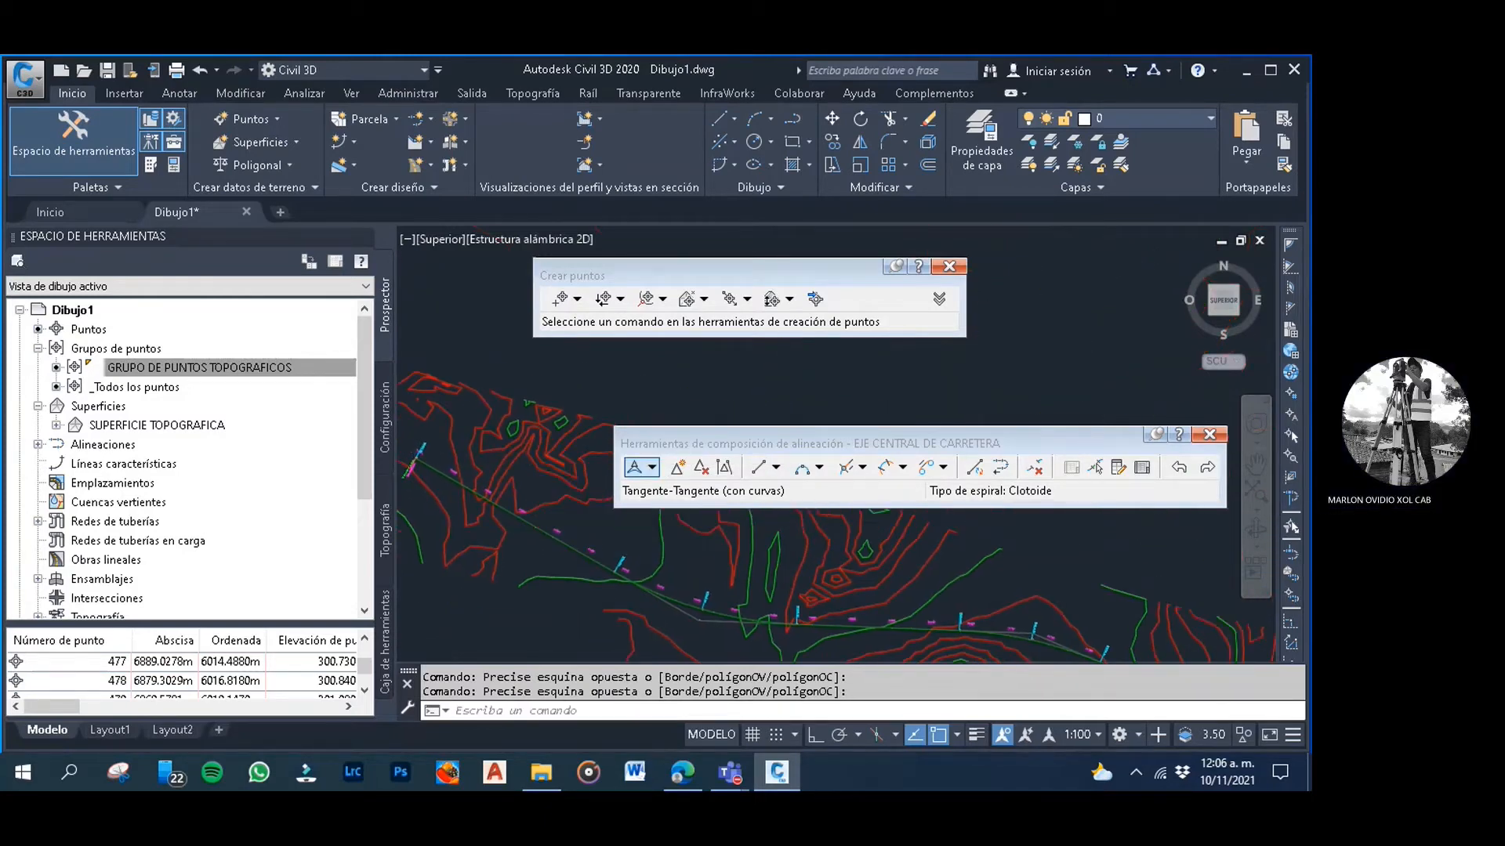
Inspect the second curve's geometry, tangent intersection and station labels from 0+300 to 0+360
{"action": "middle_click_drag", "start_coordinate": [751, 617], "coordinate": [627, 551]}
{"action": "scroll", "coordinate": [894, 586], "scroll_direction": "up", "scroll_amount": 4}
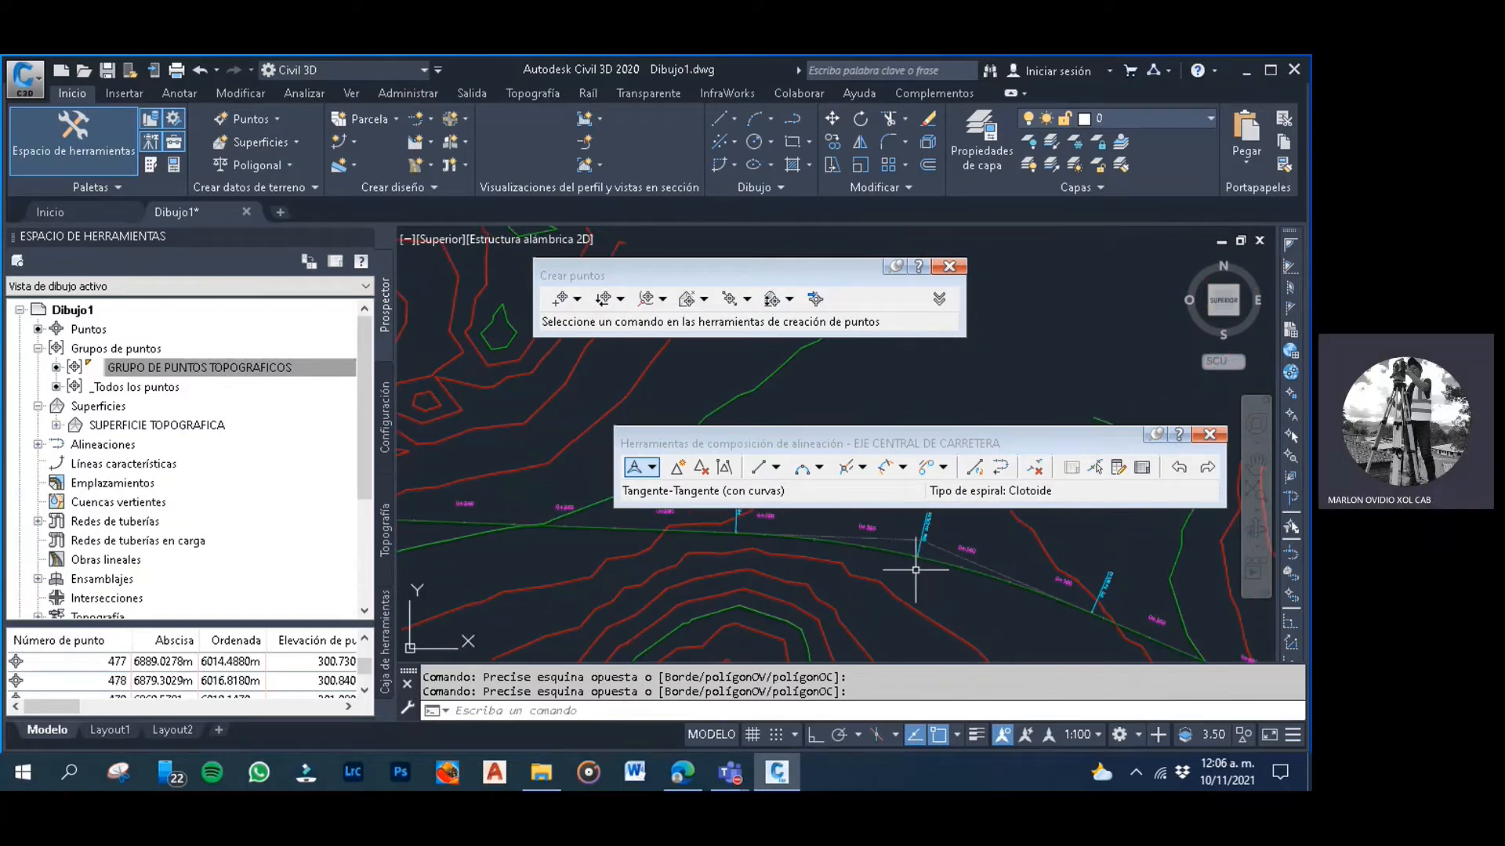
{"action": "middle_click_drag", "start_coordinate": [916, 572], "coordinate": [760, 605]}
{"action": "scroll", "coordinate": [821, 585], "scroll_direction": "up", "scroll_amount": 4}
{"action": "left_click", "coordinate": [886, 580]}
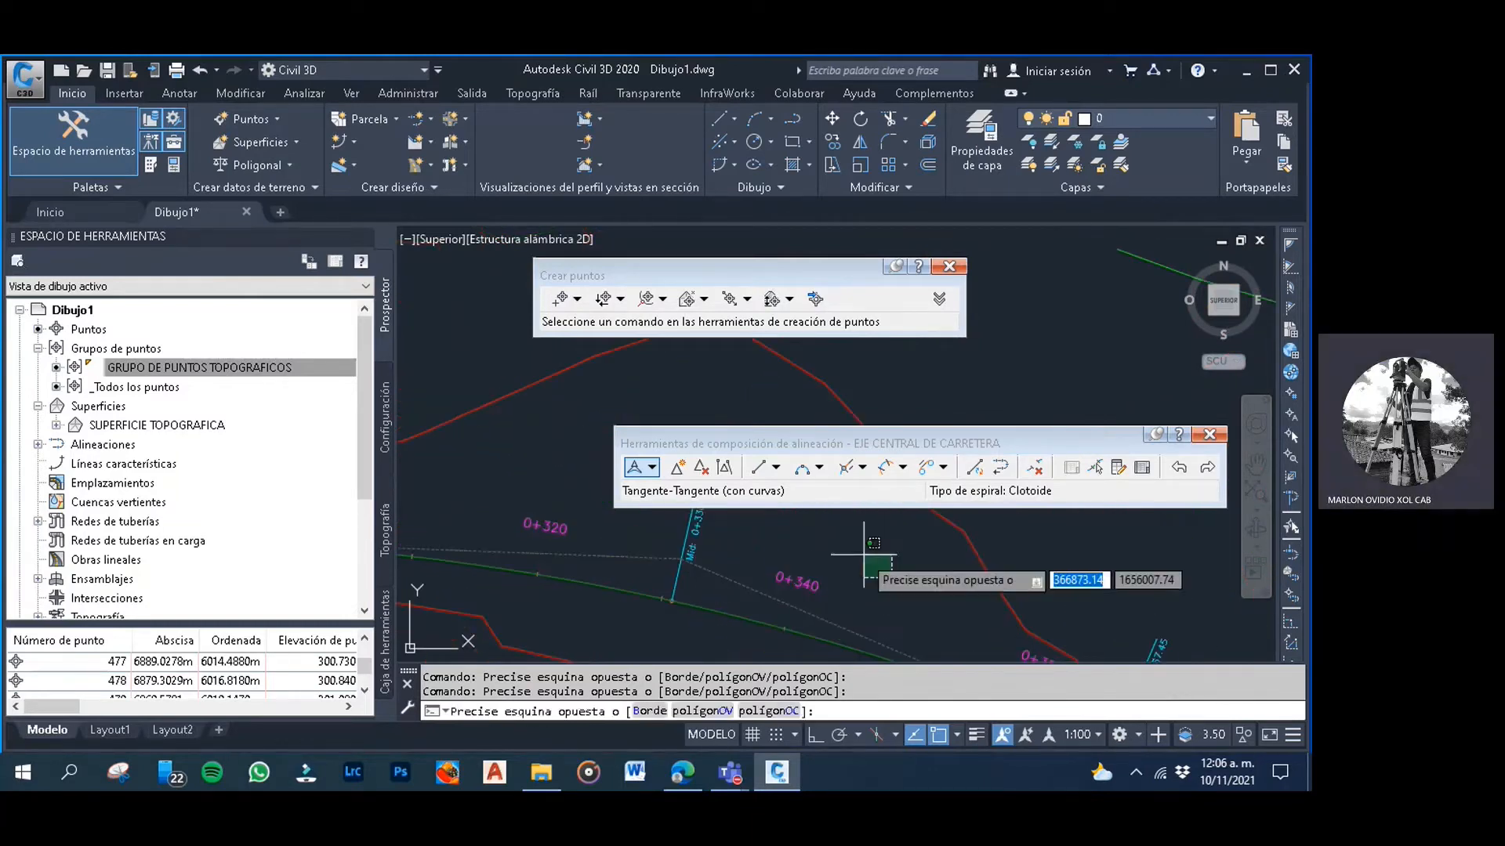
{"action": "left_click", "coordinate": [867, 555]}
{"action": "left_click", "coordinate": [903, 577]}
{"action": "left_click", "coordinate": [870, 567]}
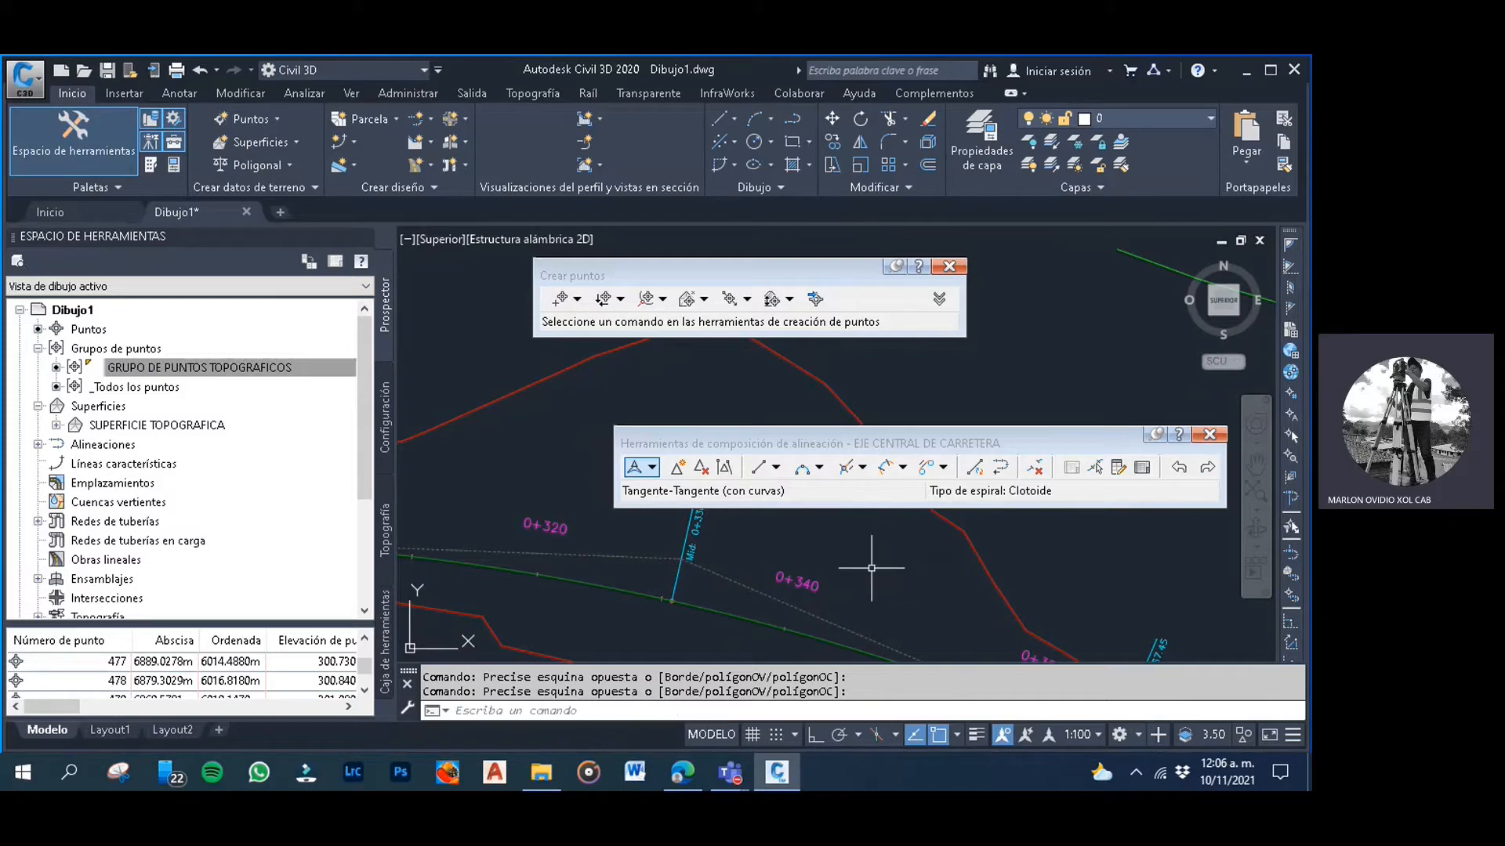
{"action": "middle_click_drag", "start_coordinate": [852, 591], "coordinate": [823, 573]}
{"action": "scroll", "coordinate": [823, 573], "scroll_direction": "down", "scroll_amount": 1}
{"action": "scroll", "coordinate": [843, 541], "scroll_direction": "down", "scroll_amount": 1}
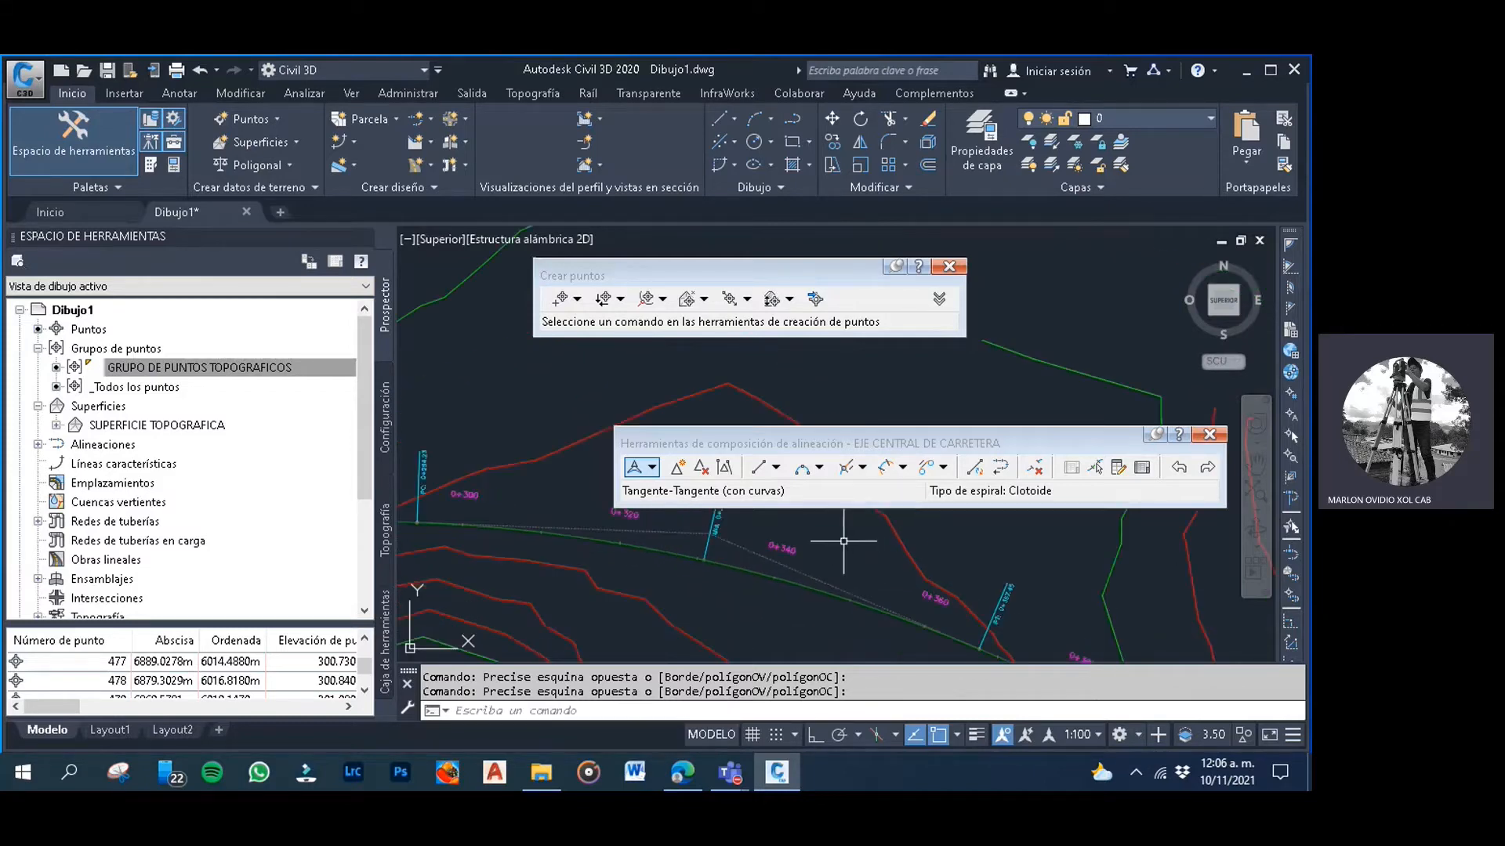
{"action": "scroll", "coordinate": [647, 558], "scroll_direction": "up", "scroll_amount": 2}
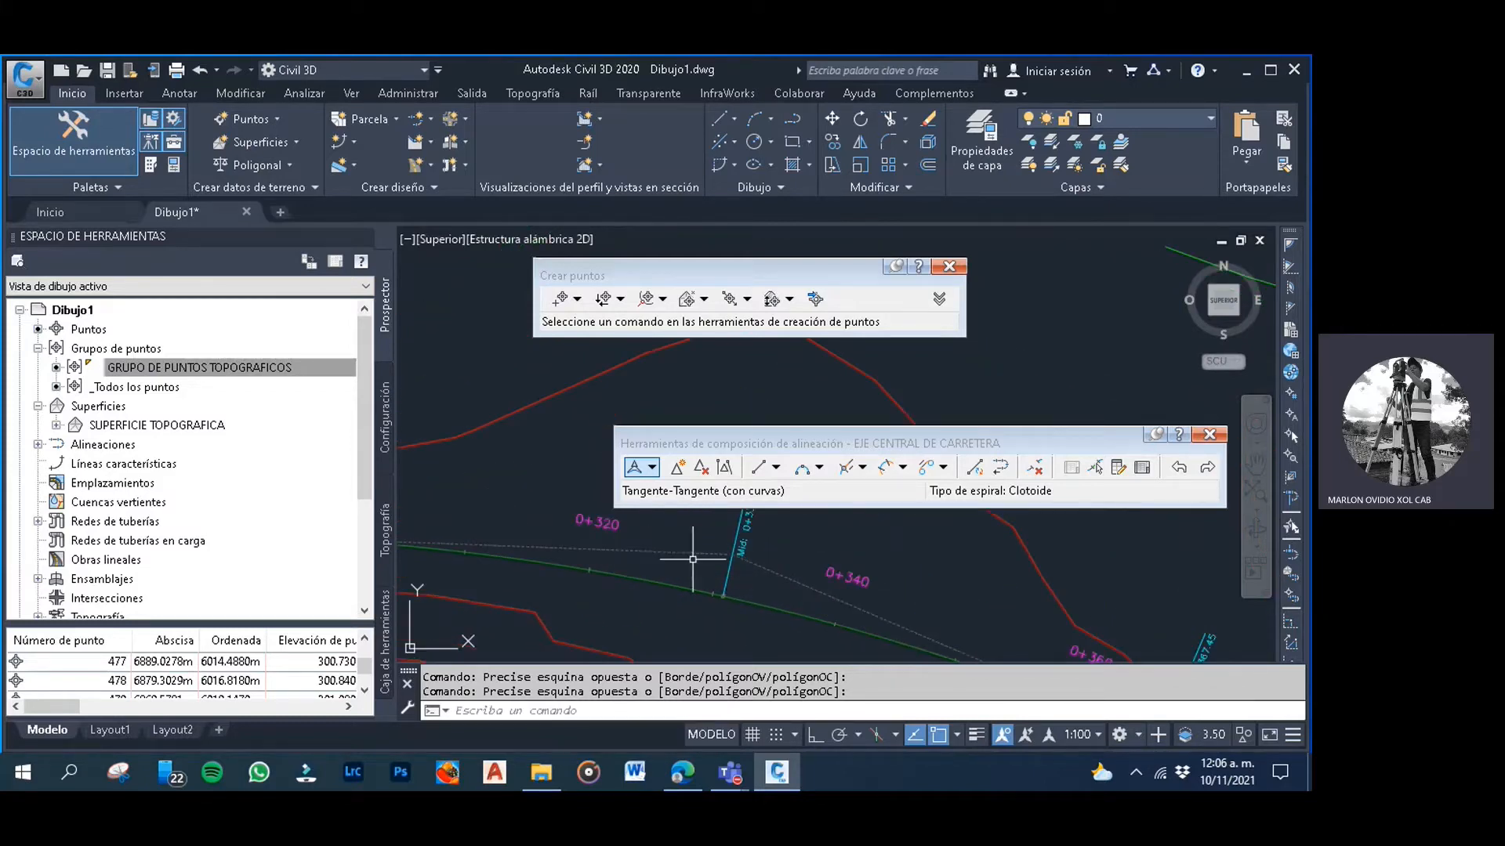
{"action": "scroll", "coordinate": [821, 565], "scroll_direction": "down", "scroll_amount": 3}
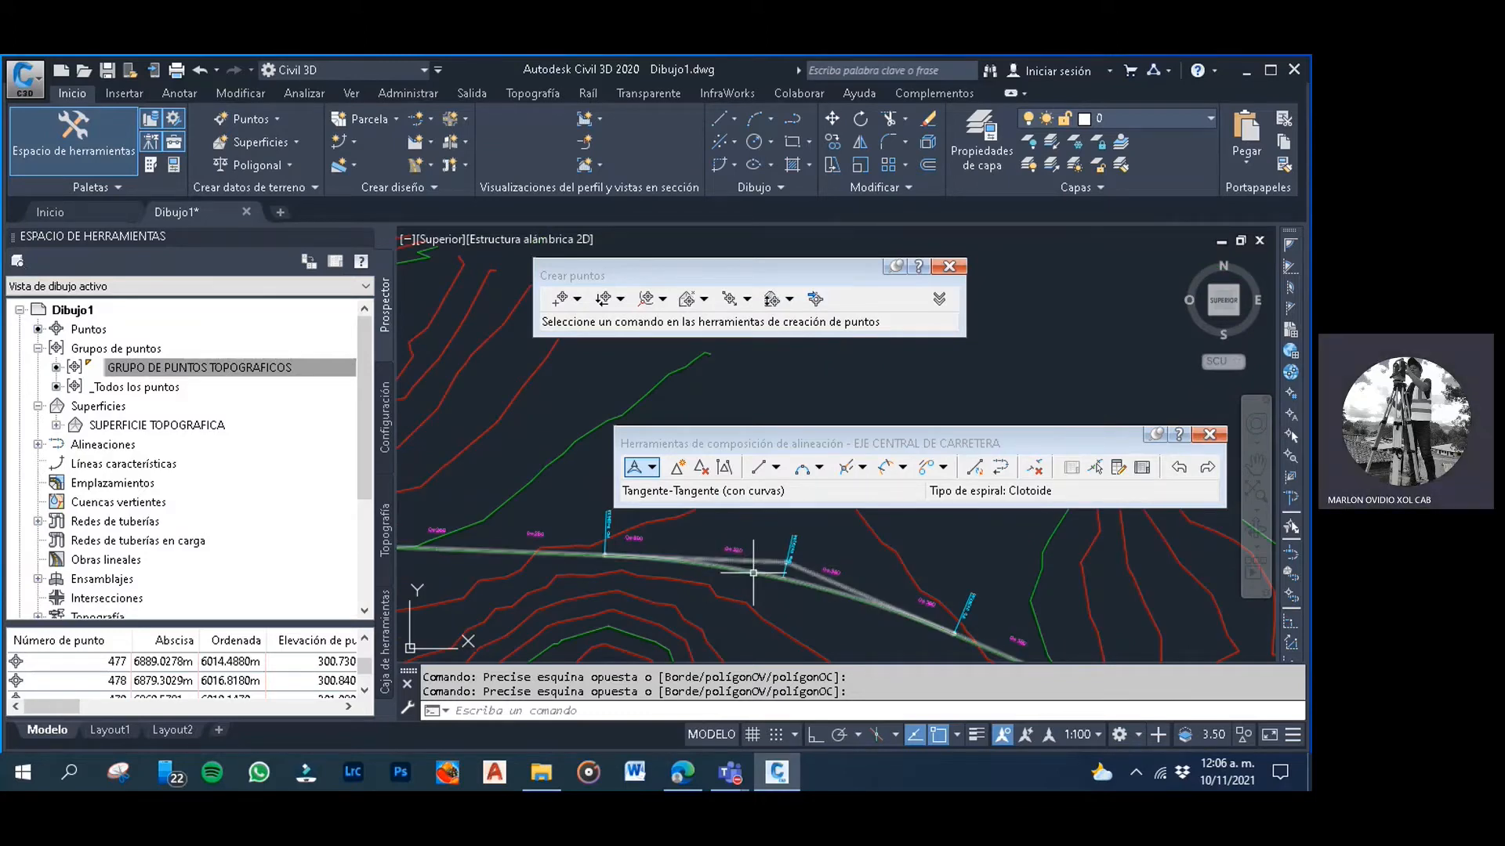
{"action": "mouse_move", "coordinate": [753, 573]}
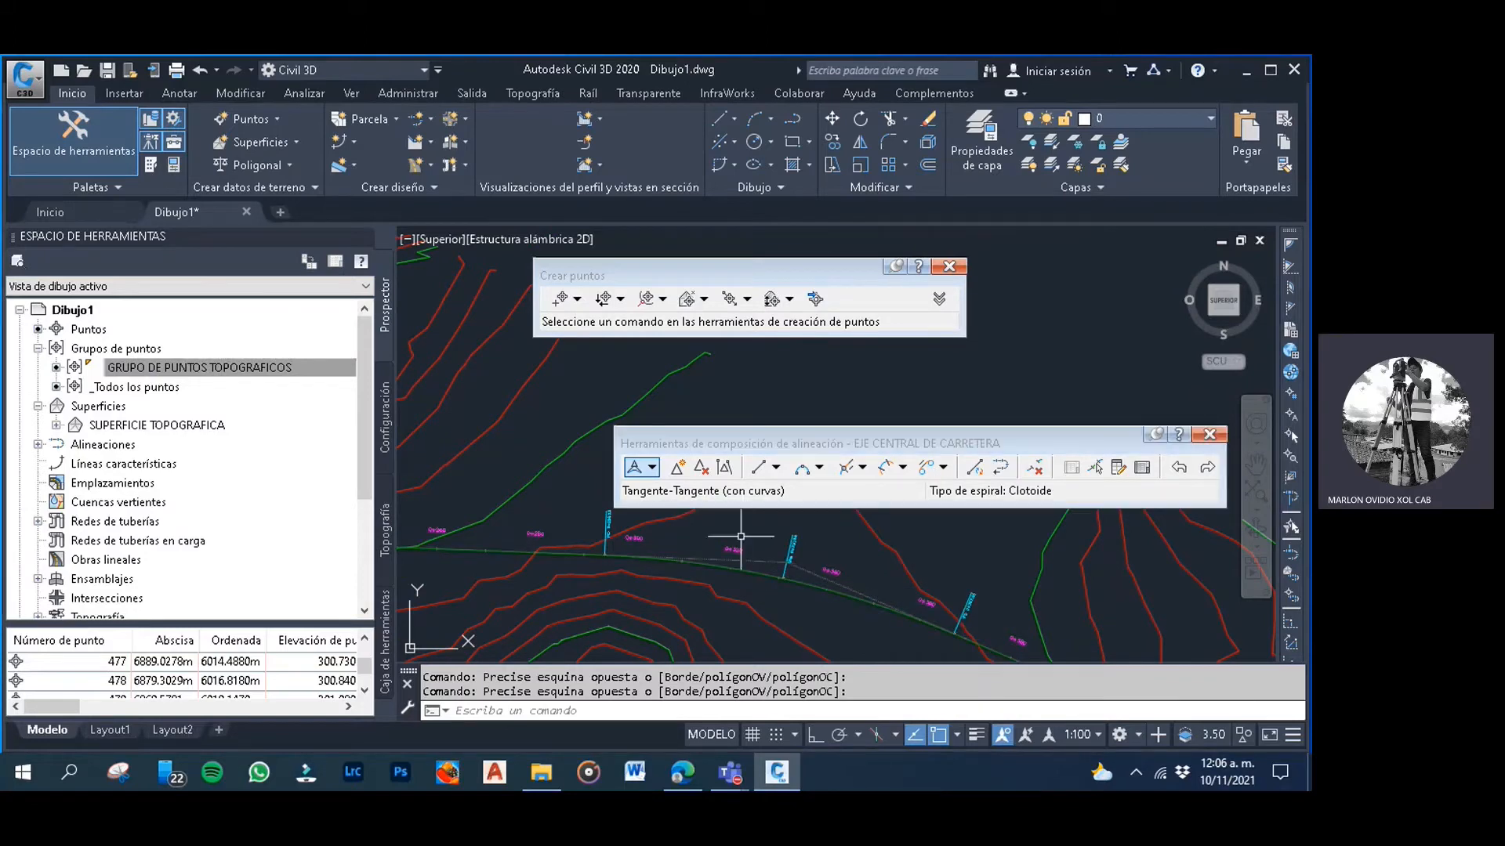
{"action": "scroll", "coordinate": [739, 539], "scroll_direction": "down", "scroll_amount": 2}
{"action": "middle_click_drag", "start_coordinate": [753, 545], "coordinate": [725, 590]}
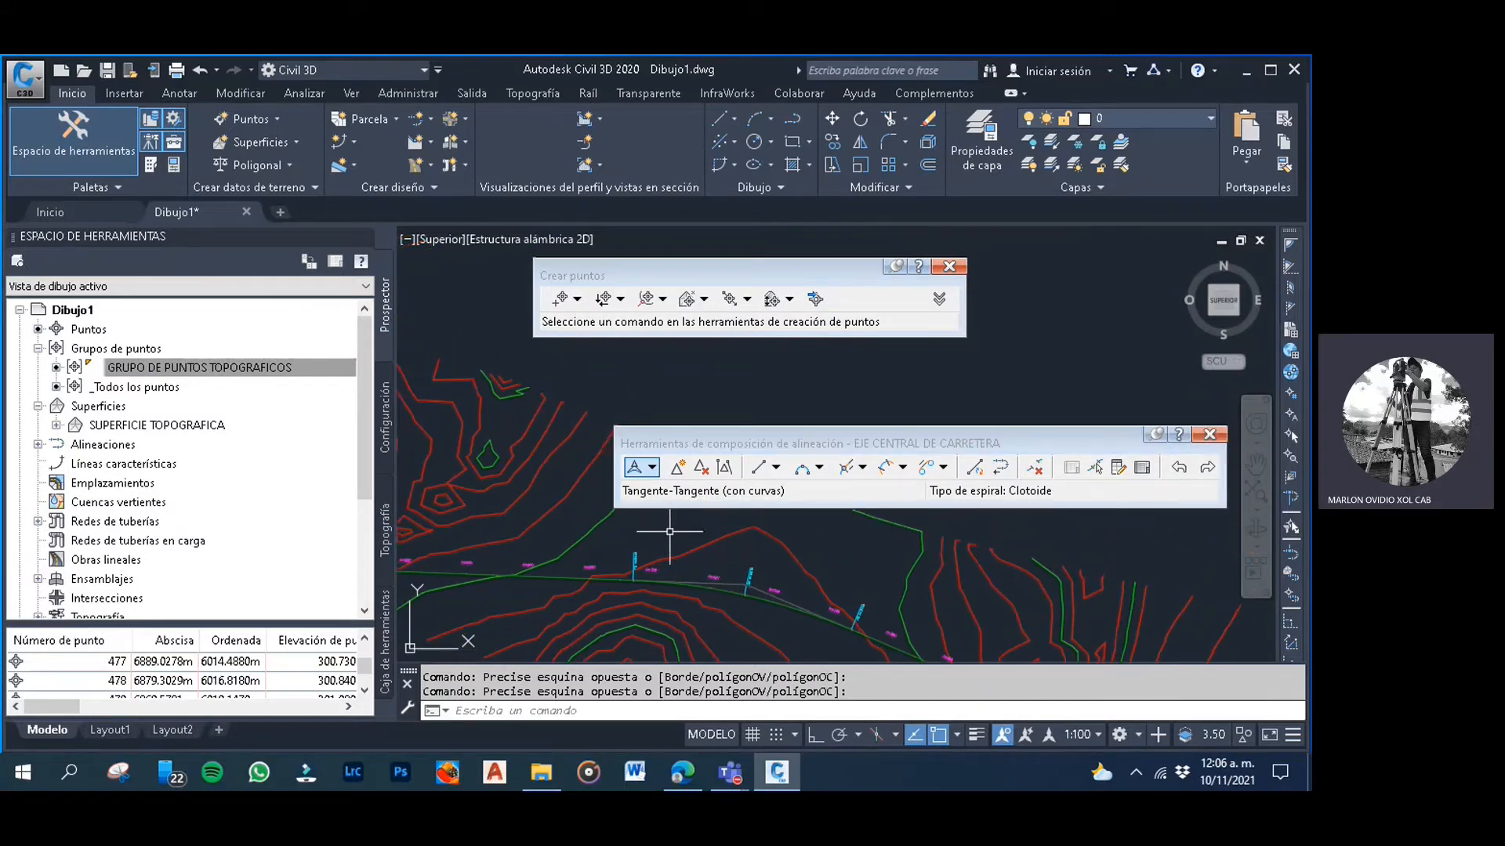
Close the alignment layout tools and the point creation tools
{"action": "left_click", "coordinate": [668, 532]}
{"action": "left_click", "coordinate": [679, 534]}
{"action": "left_click", "coordinate": [665, 524]}
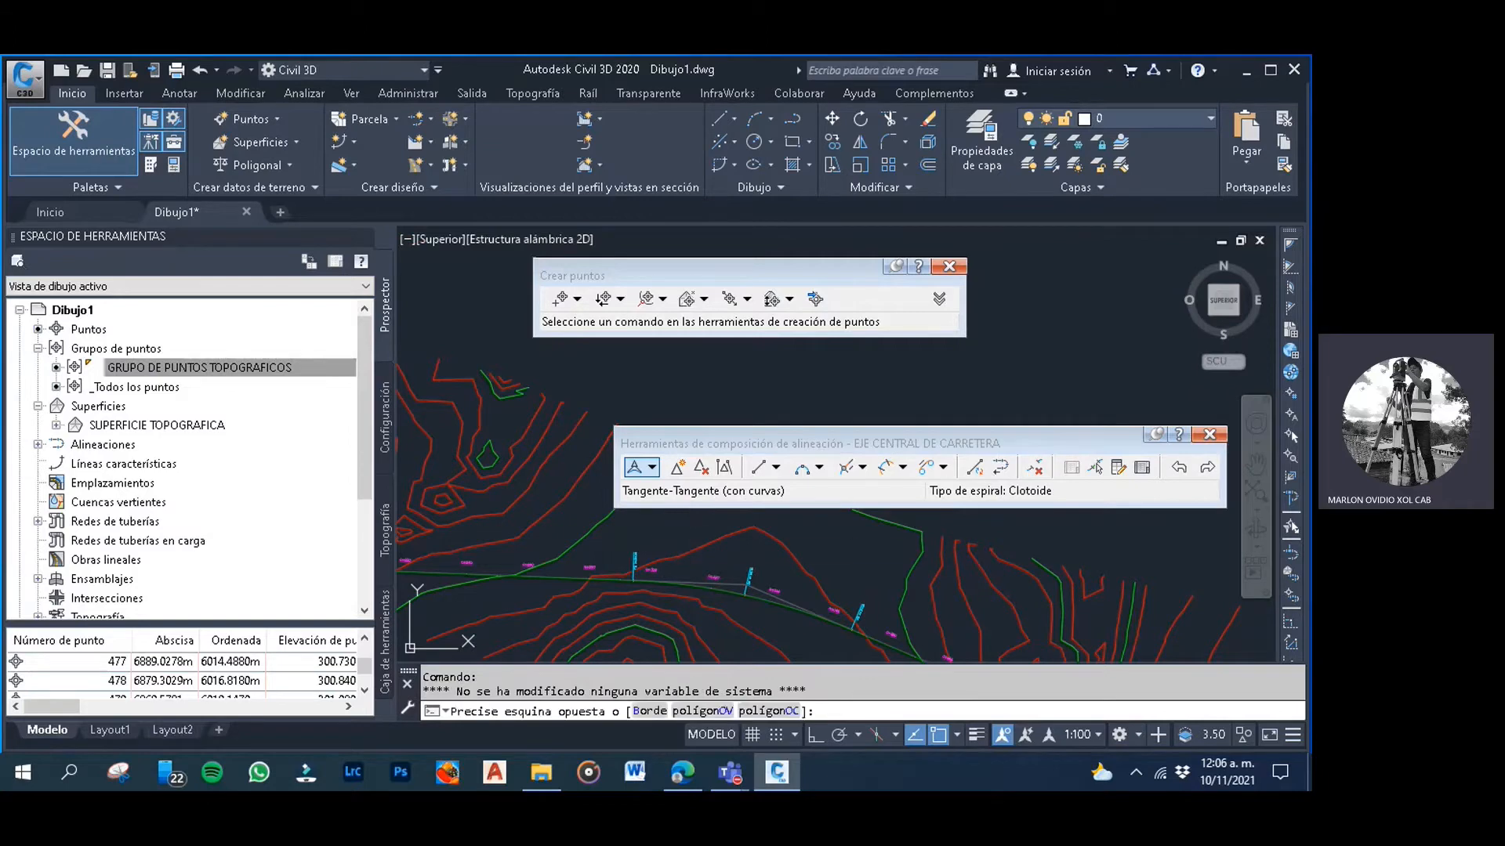
{"action": "left_click", "coordinate": [665, 524]}
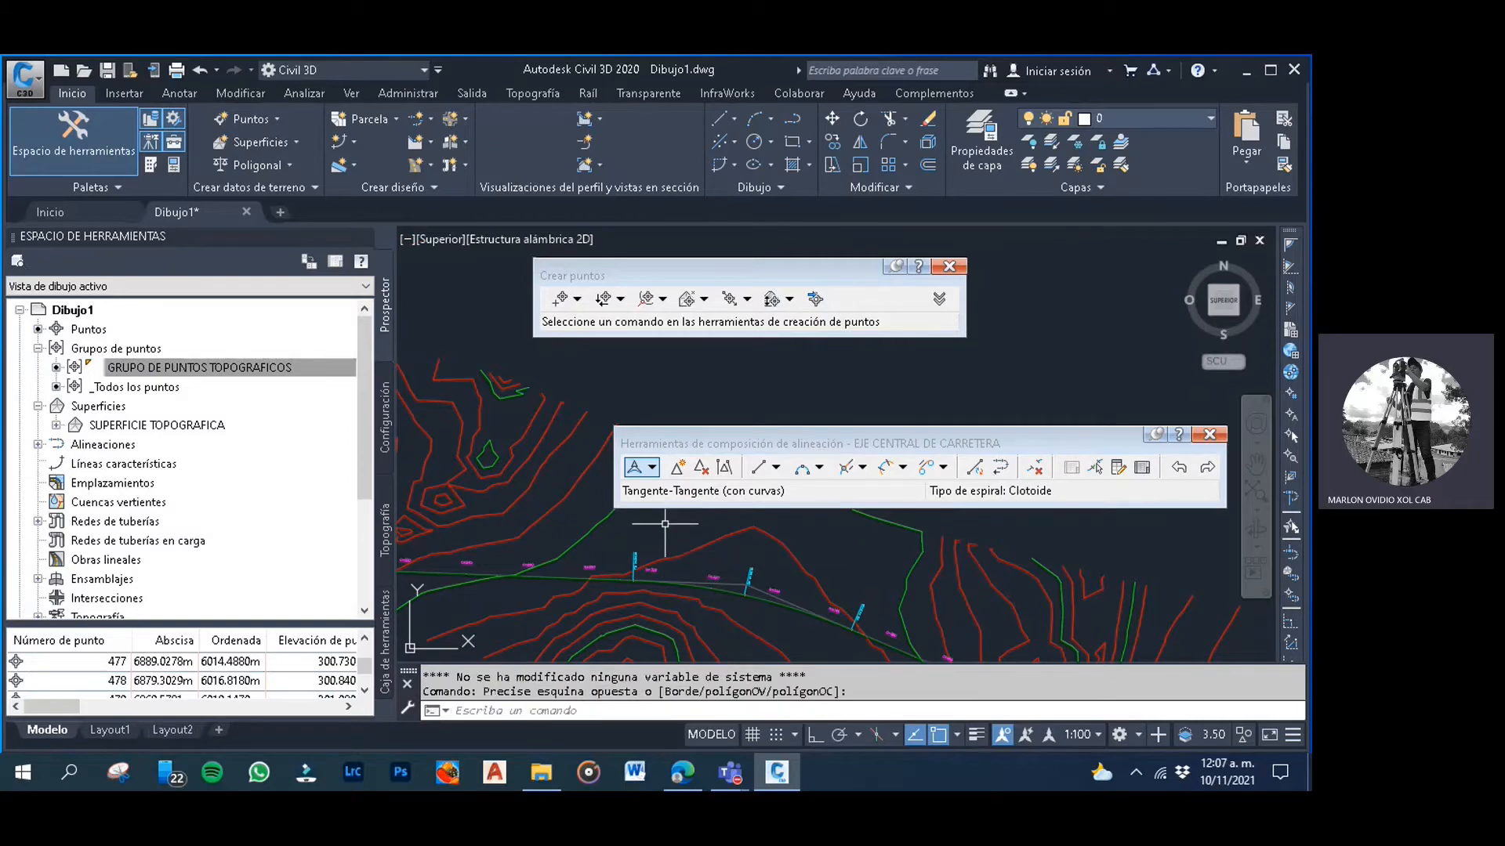
{"action": "left_click", "coordinate": [1208, 433]}
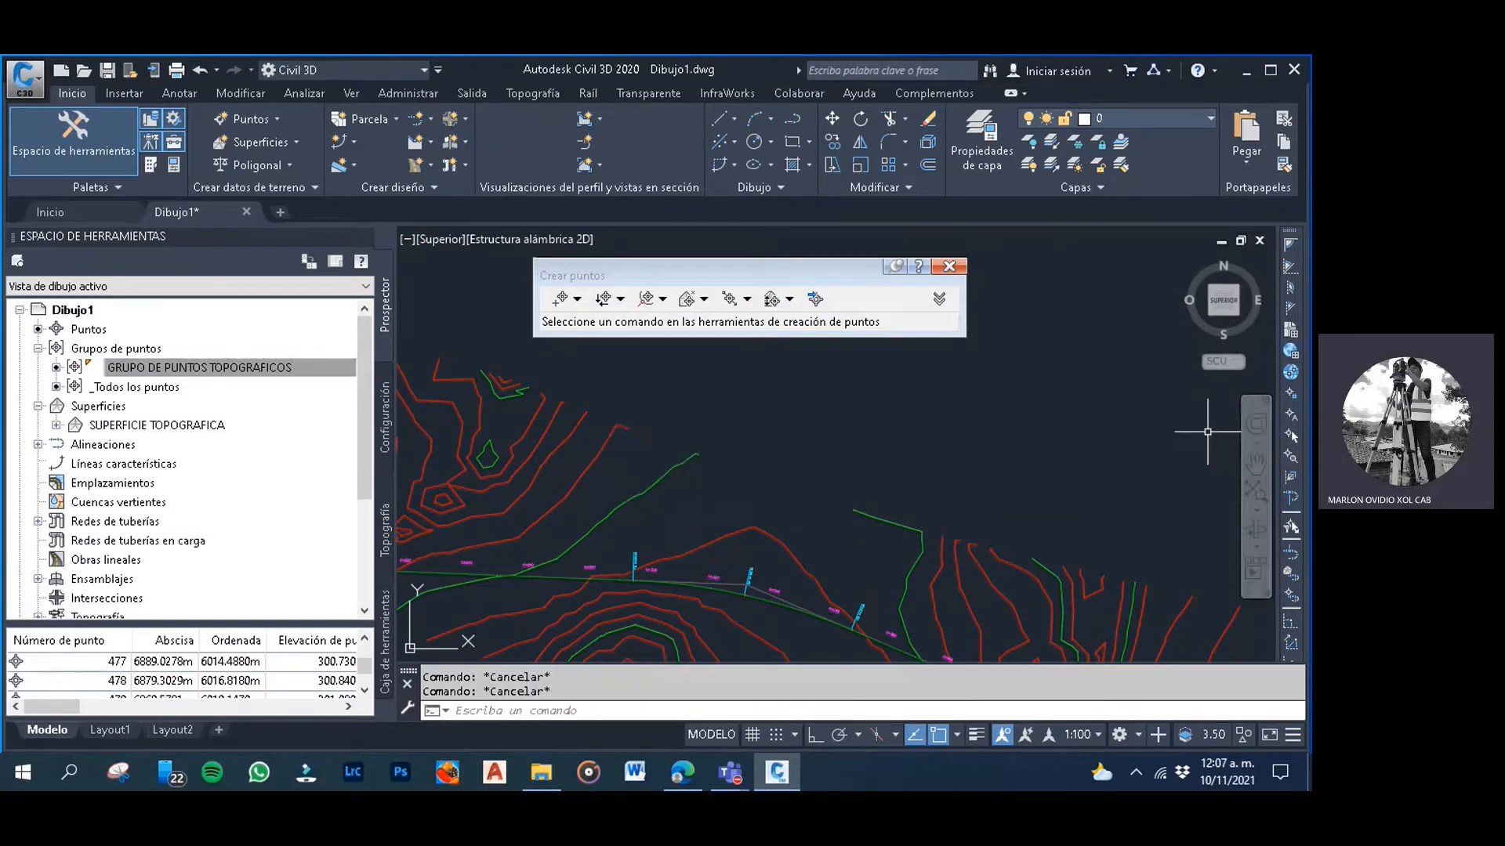
{"action": "left_click", "coordinate": [949, 266]}
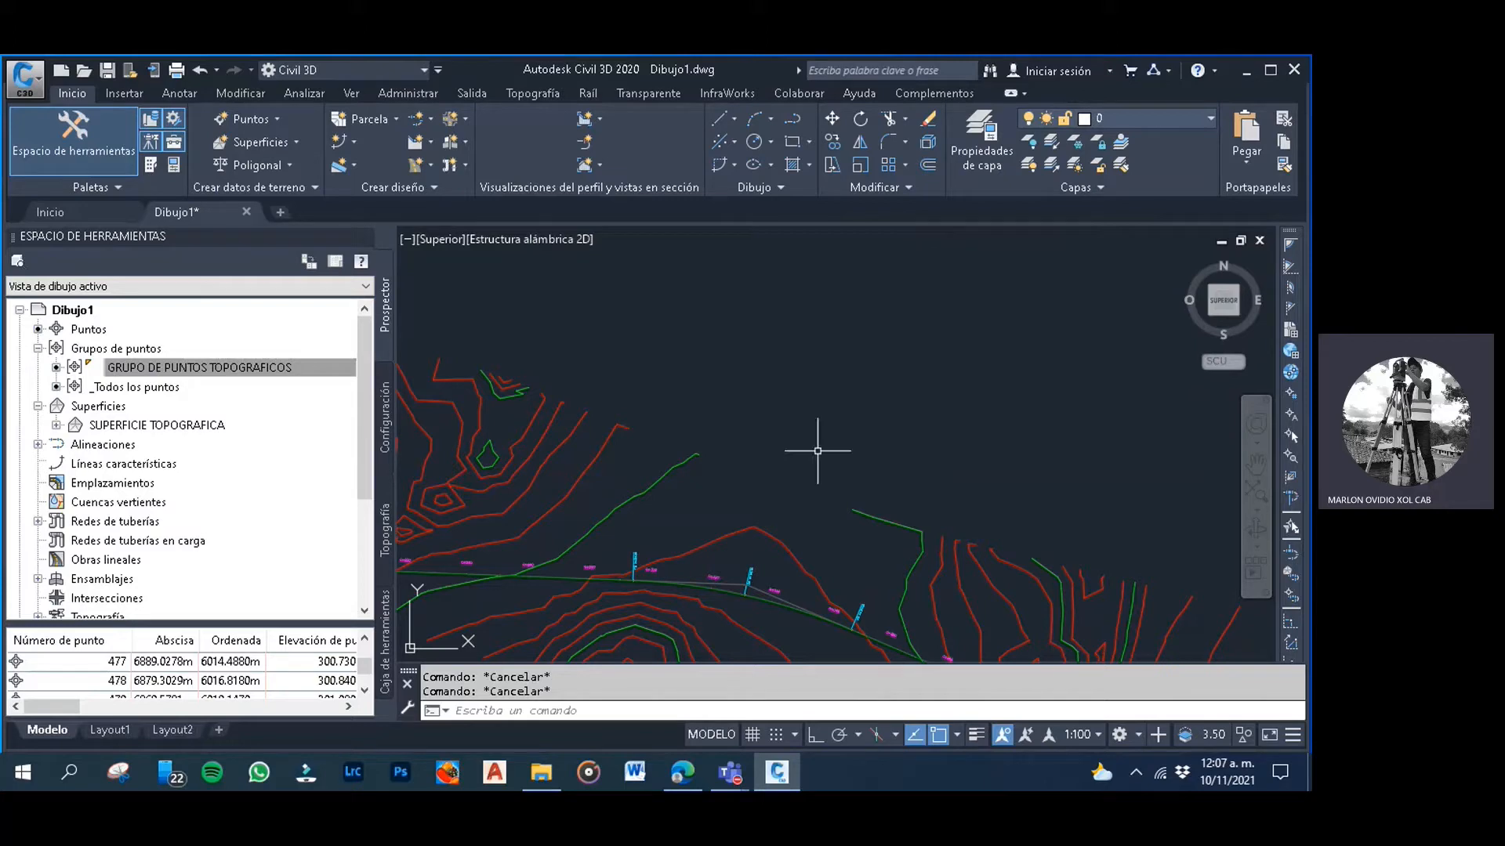
Begin creating offset alignments with EJE CENTRAL DE CARRETERA as the source alignment
{"action": "left_click", "coordinate": [553, 576]}
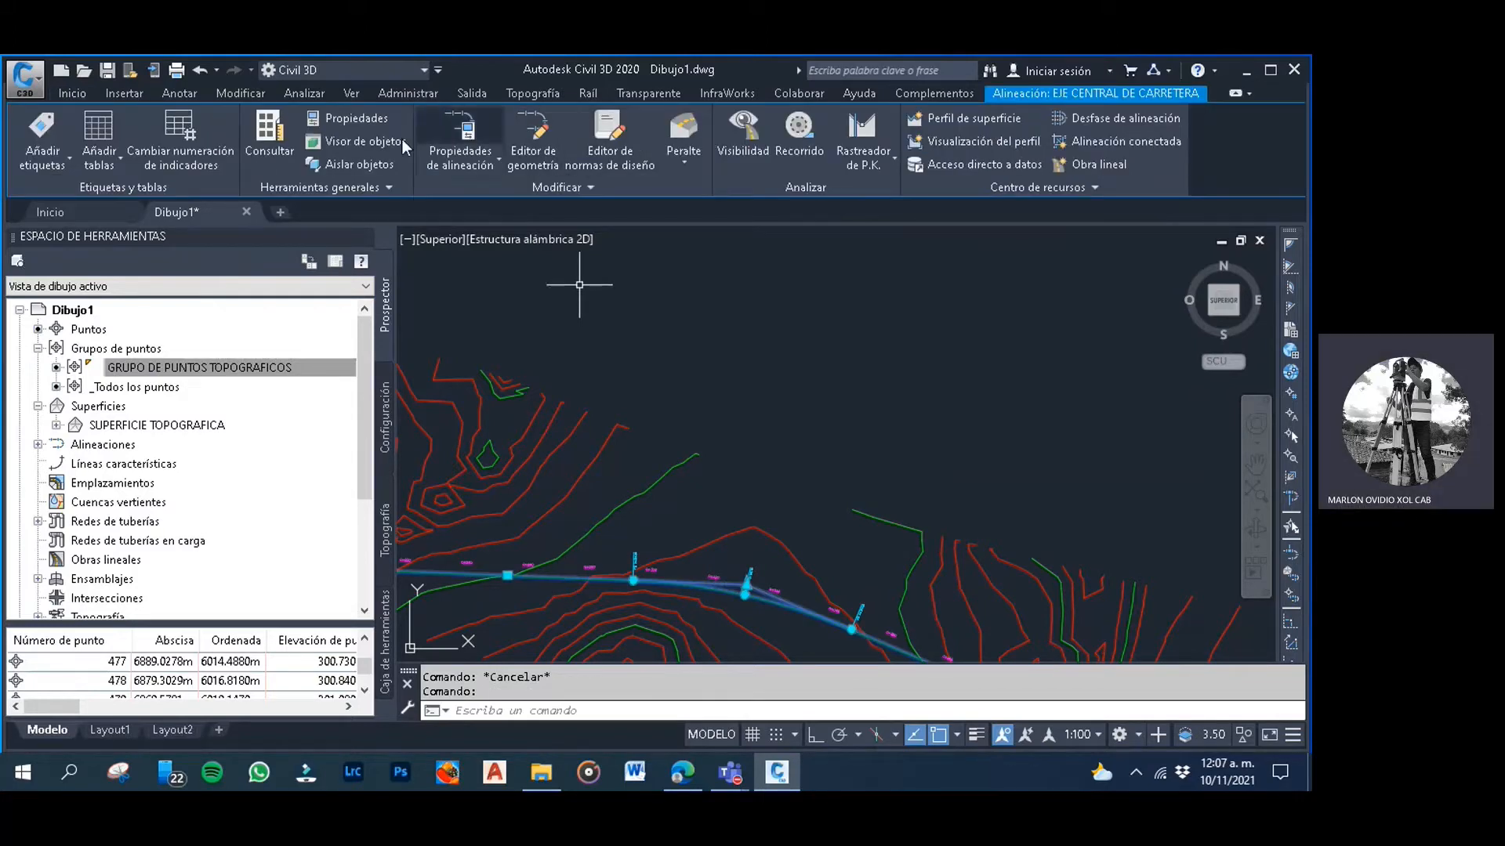
{"action": "left_click", "coordinate": [72, 93]}
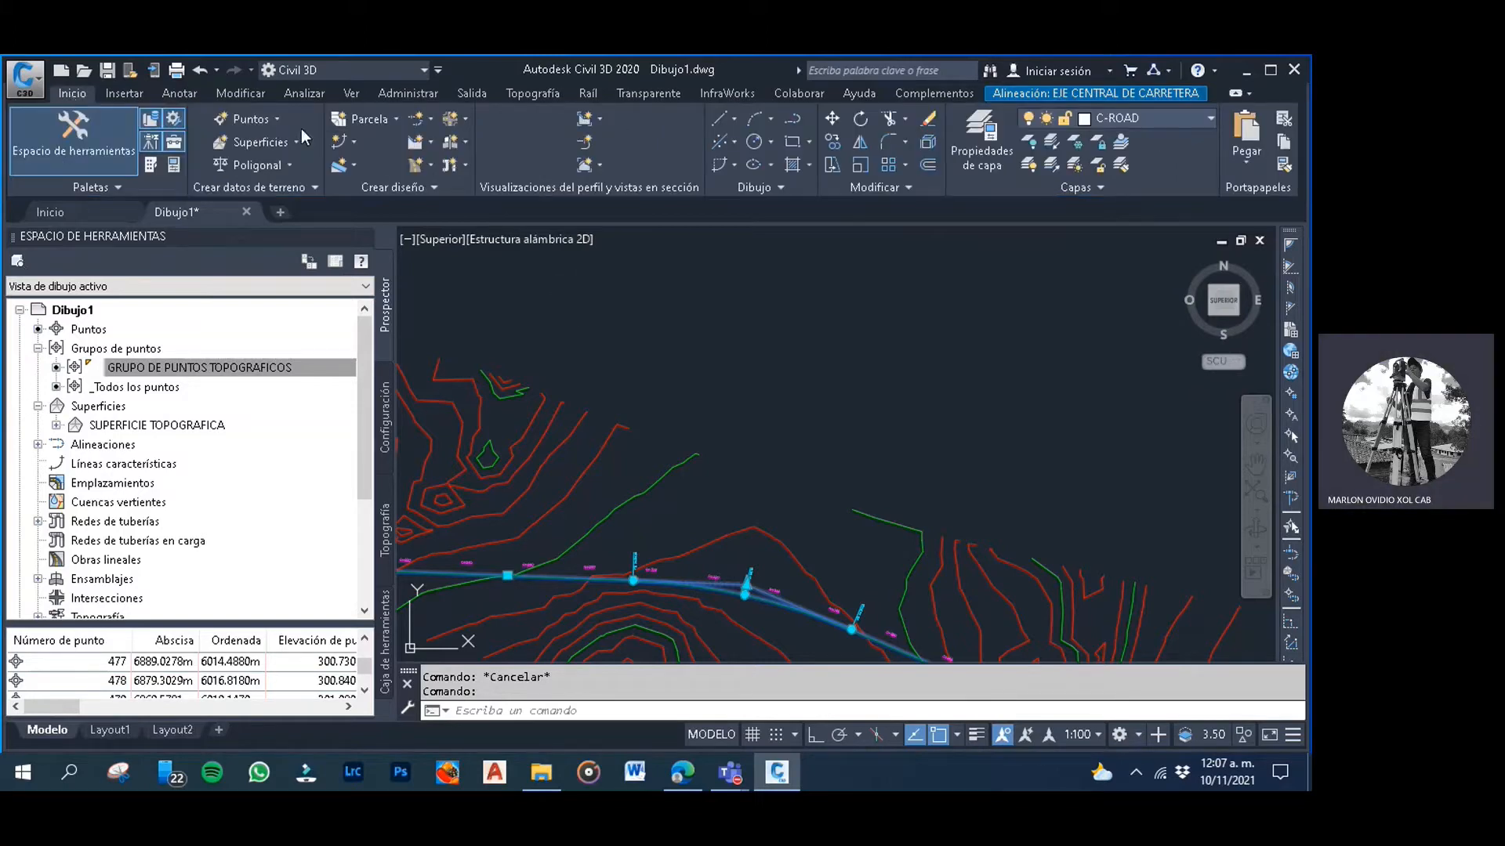
{"action": "left_click", "coordinate": [427, 124]}
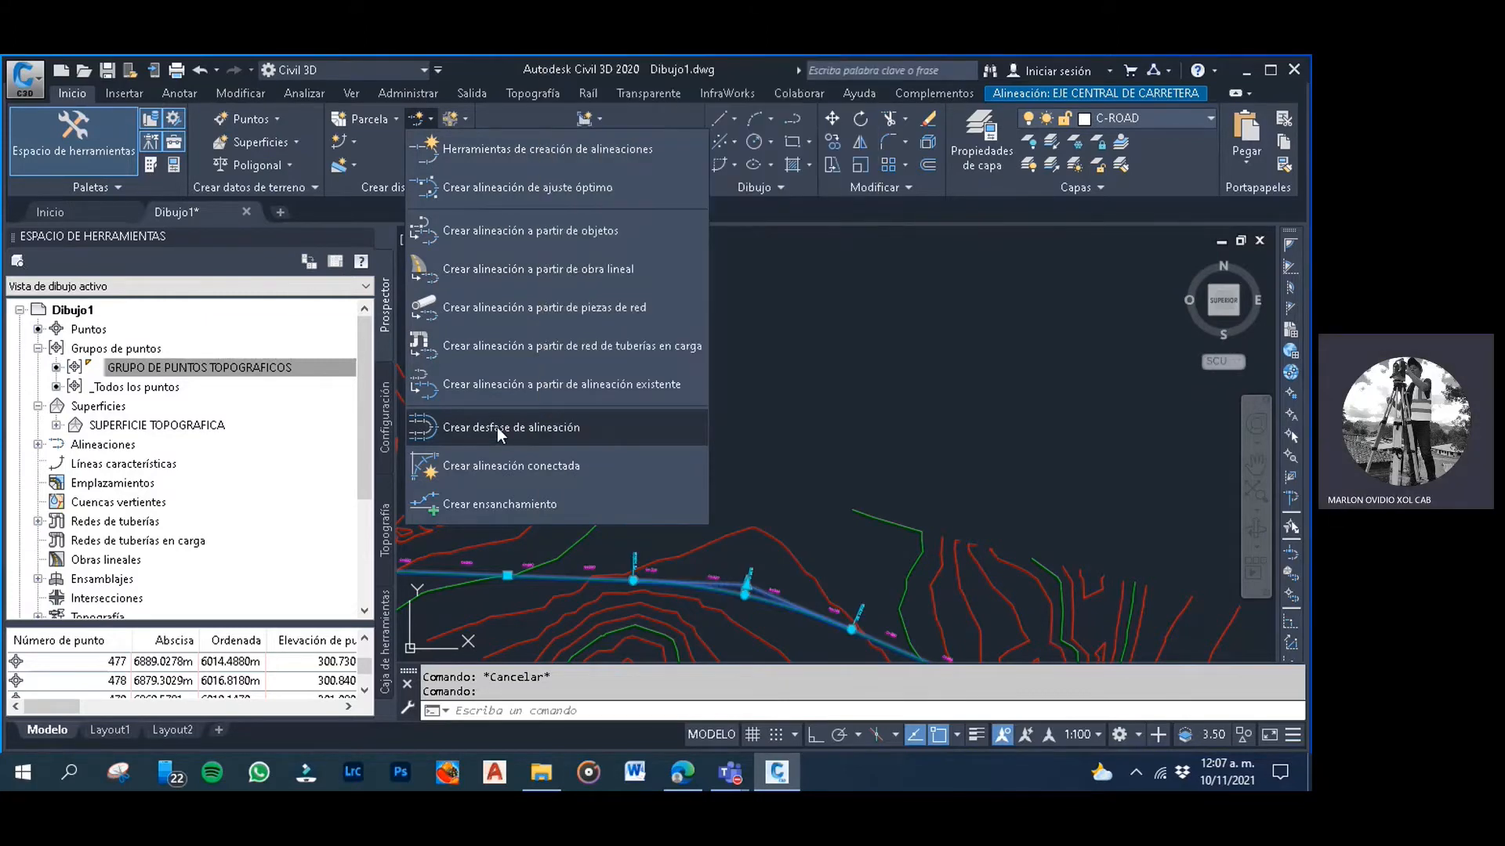
{"action": "left_click", "coordinate": [497, 426]}
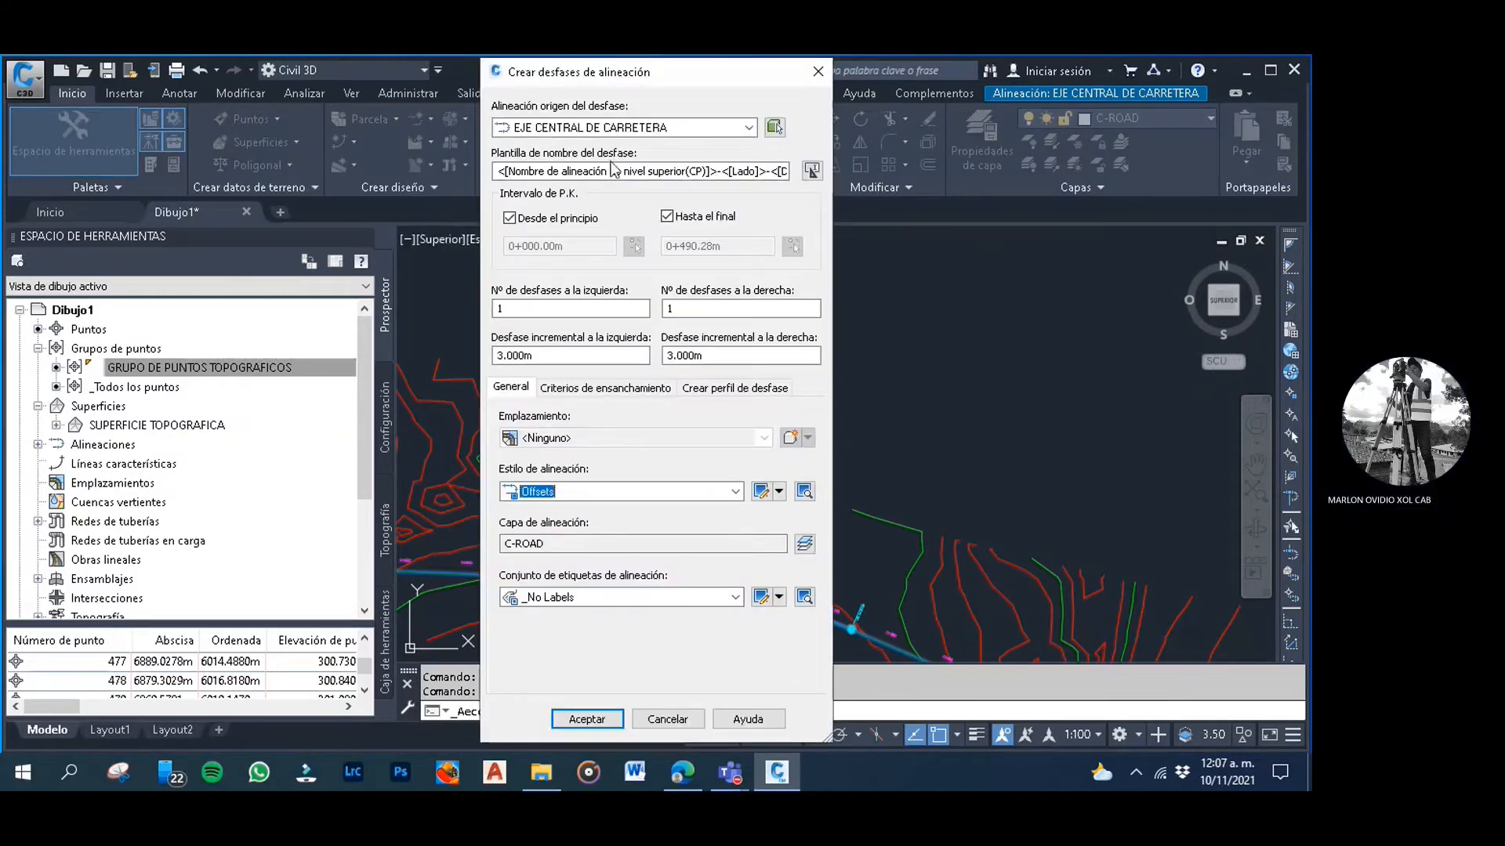
{"action": "left_click", "coordinate": [678, 171]}
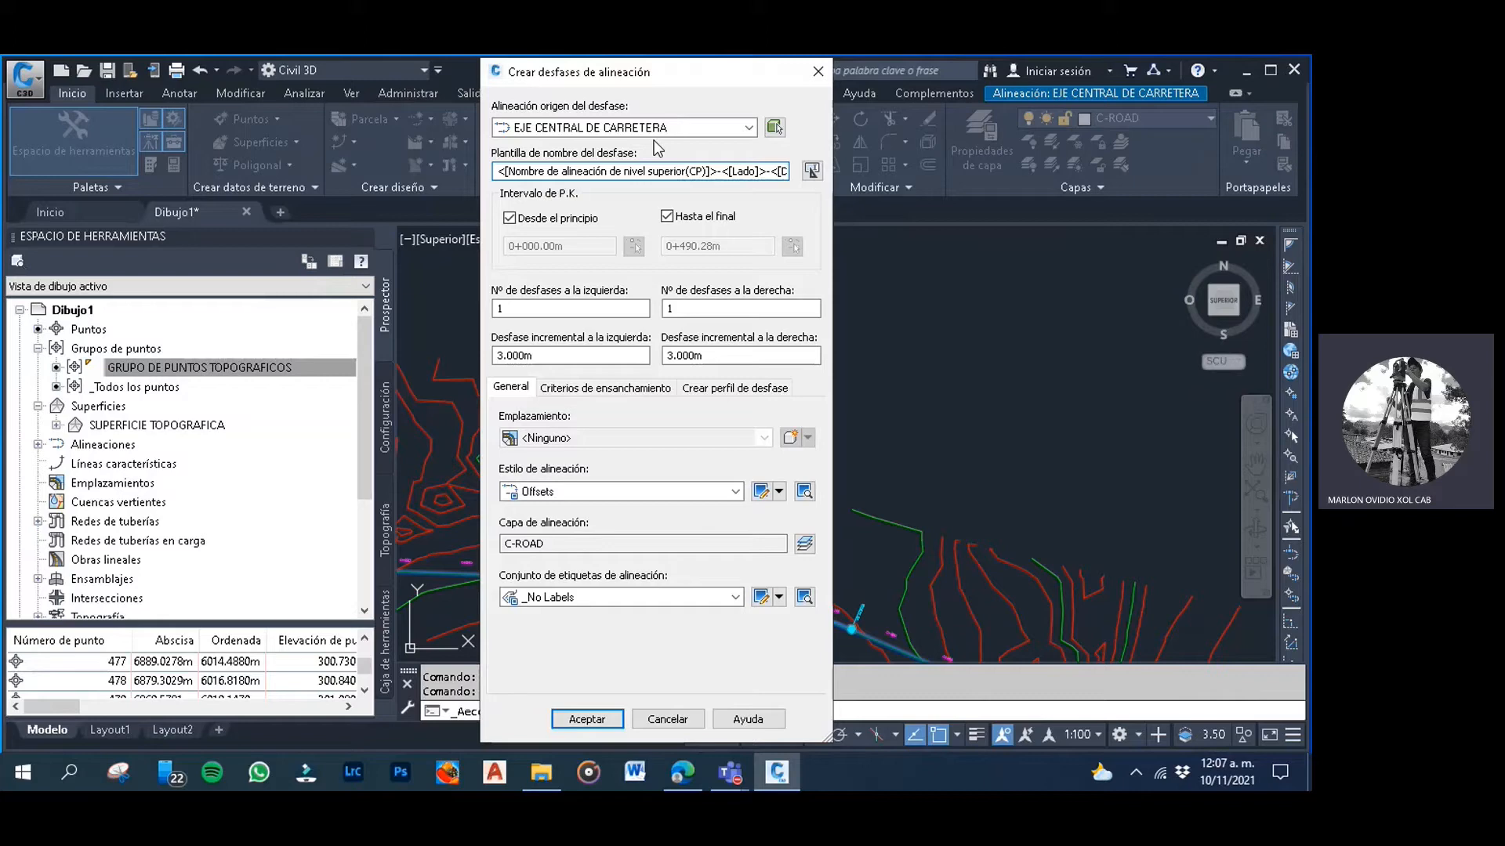
{"action": "left_click", "coordinate": [716, 126]}
{"action": "left_click", "coordinate": [717, 126]}
{"action": "left_click", "coordinate": [716, 127]}
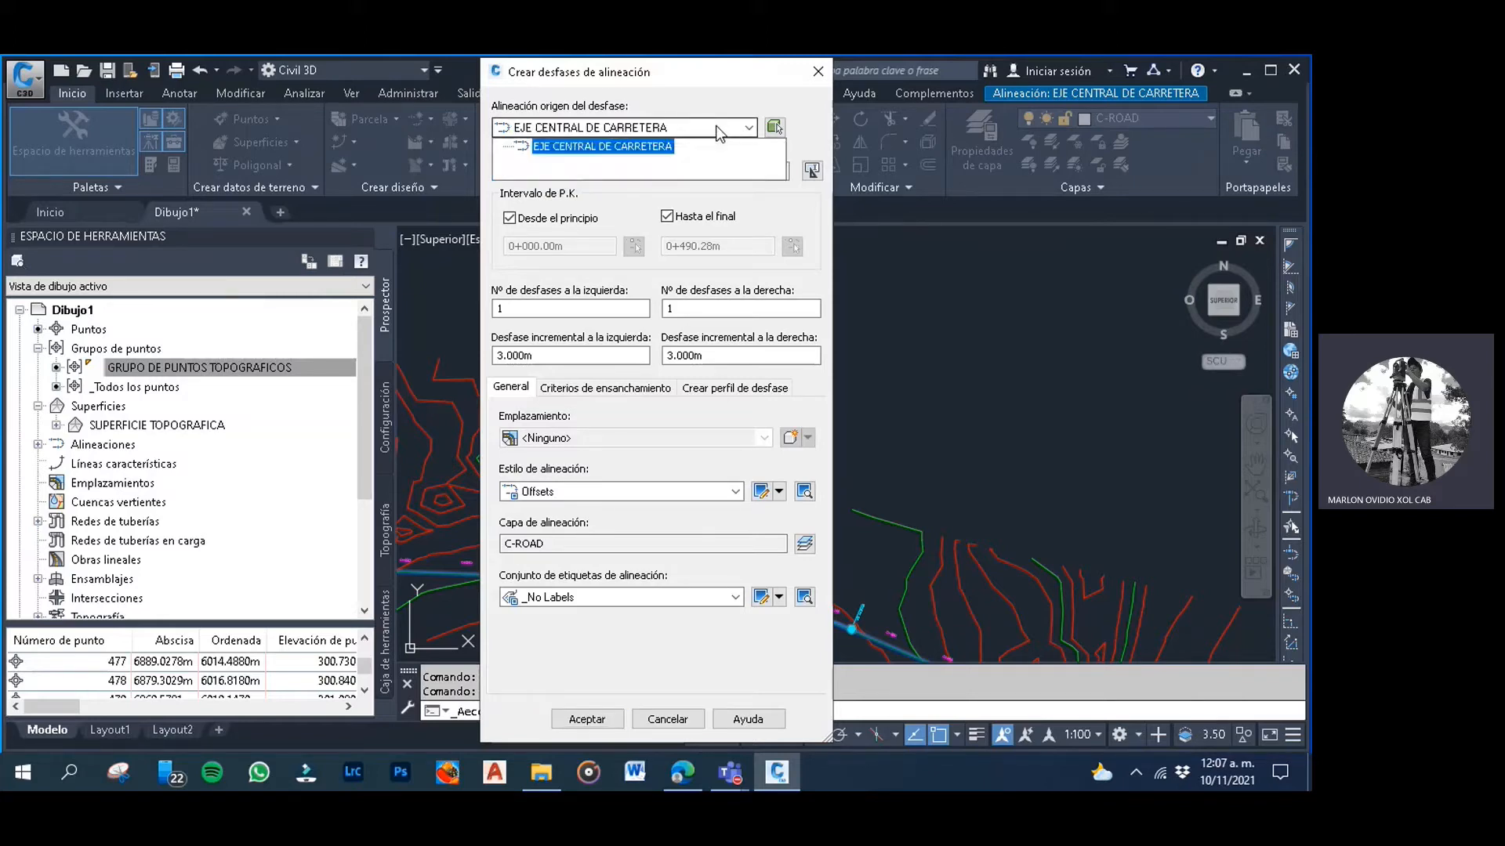
{"action": "left_click", "coordinate": [717, 126]}
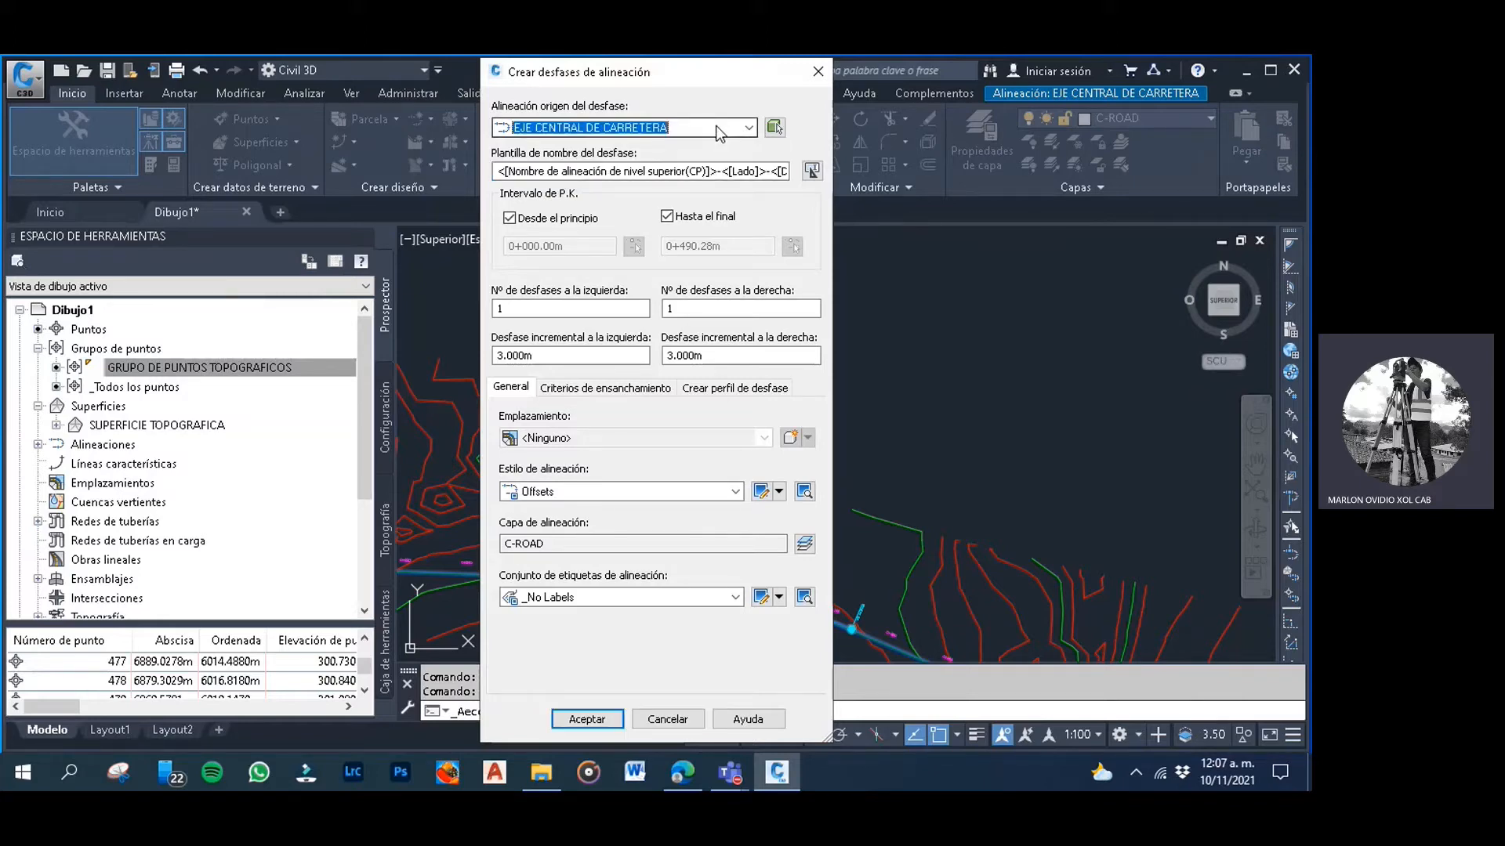
Create one offset alignment on each side of the central alignment at 3.000 m, from its beginning to station 0+490.28
{"action": "left_click", "coordinate": [713, 170]}
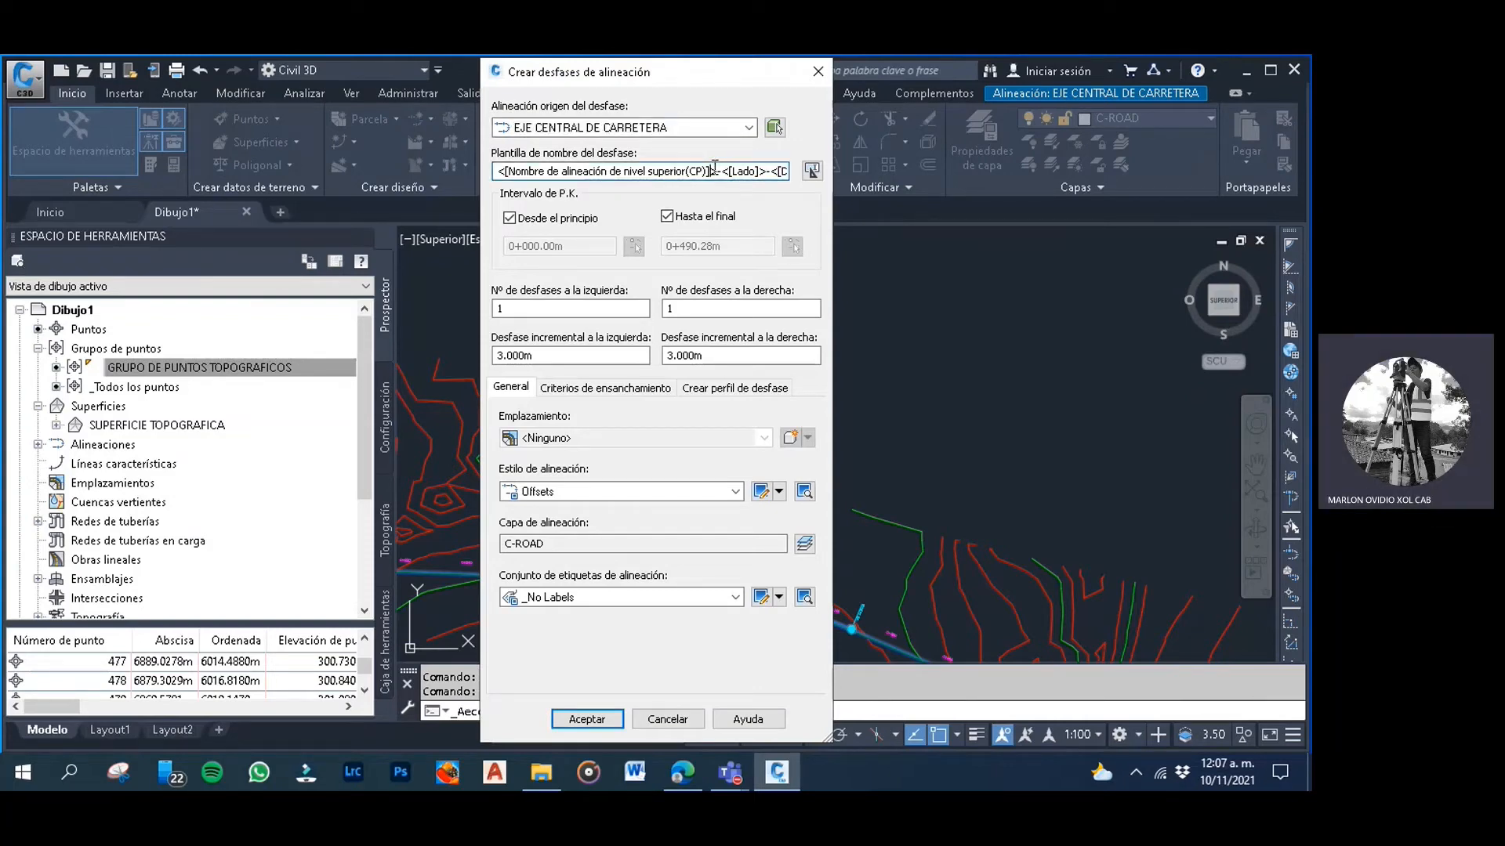
{"action": "left_click", "coordinate": [756, 223]}
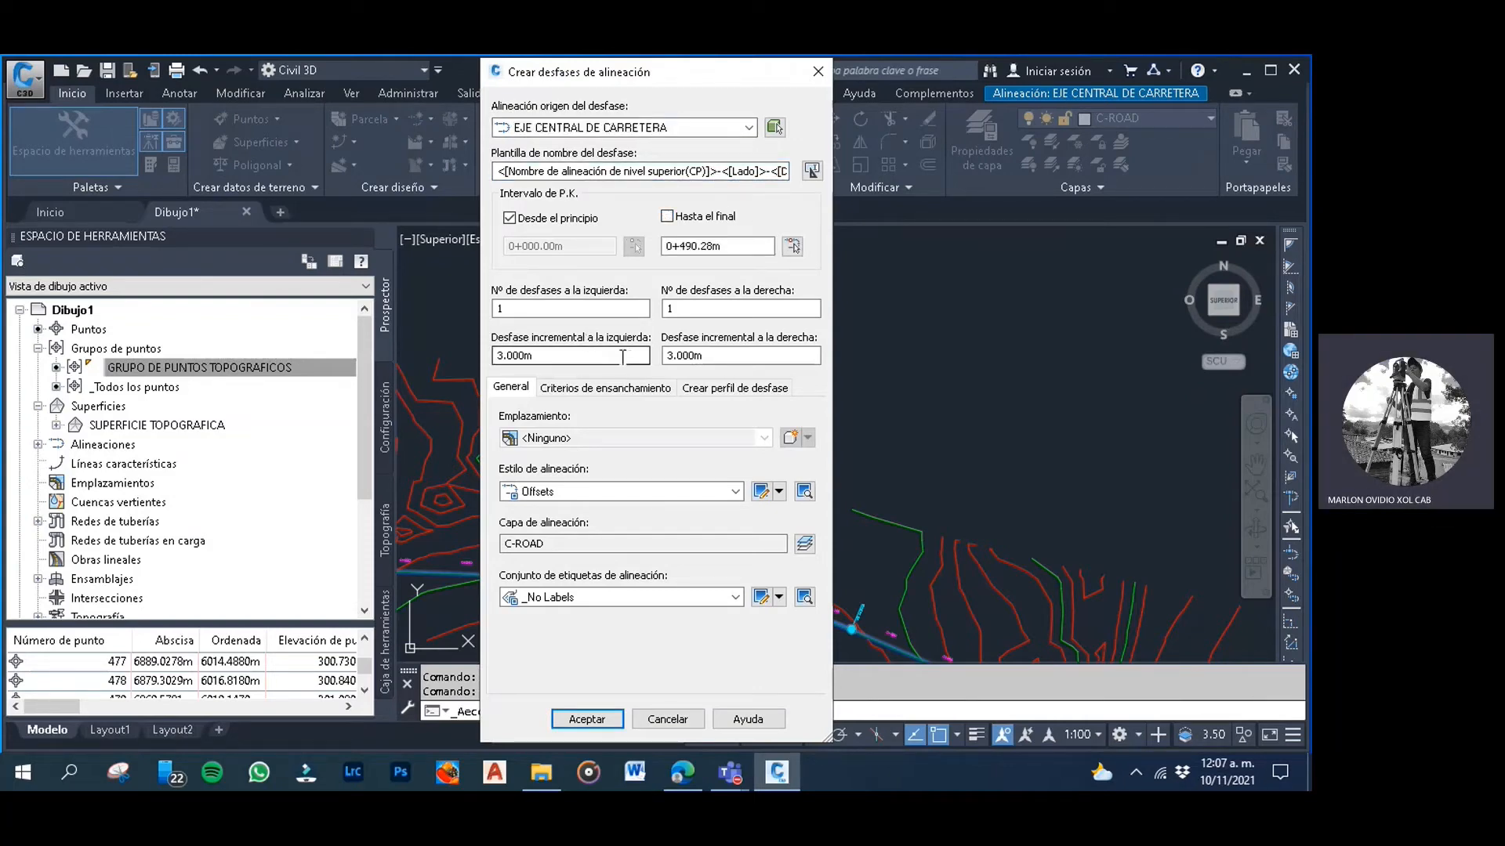
{"action": "left_click", "coordinate": [623, 357]}
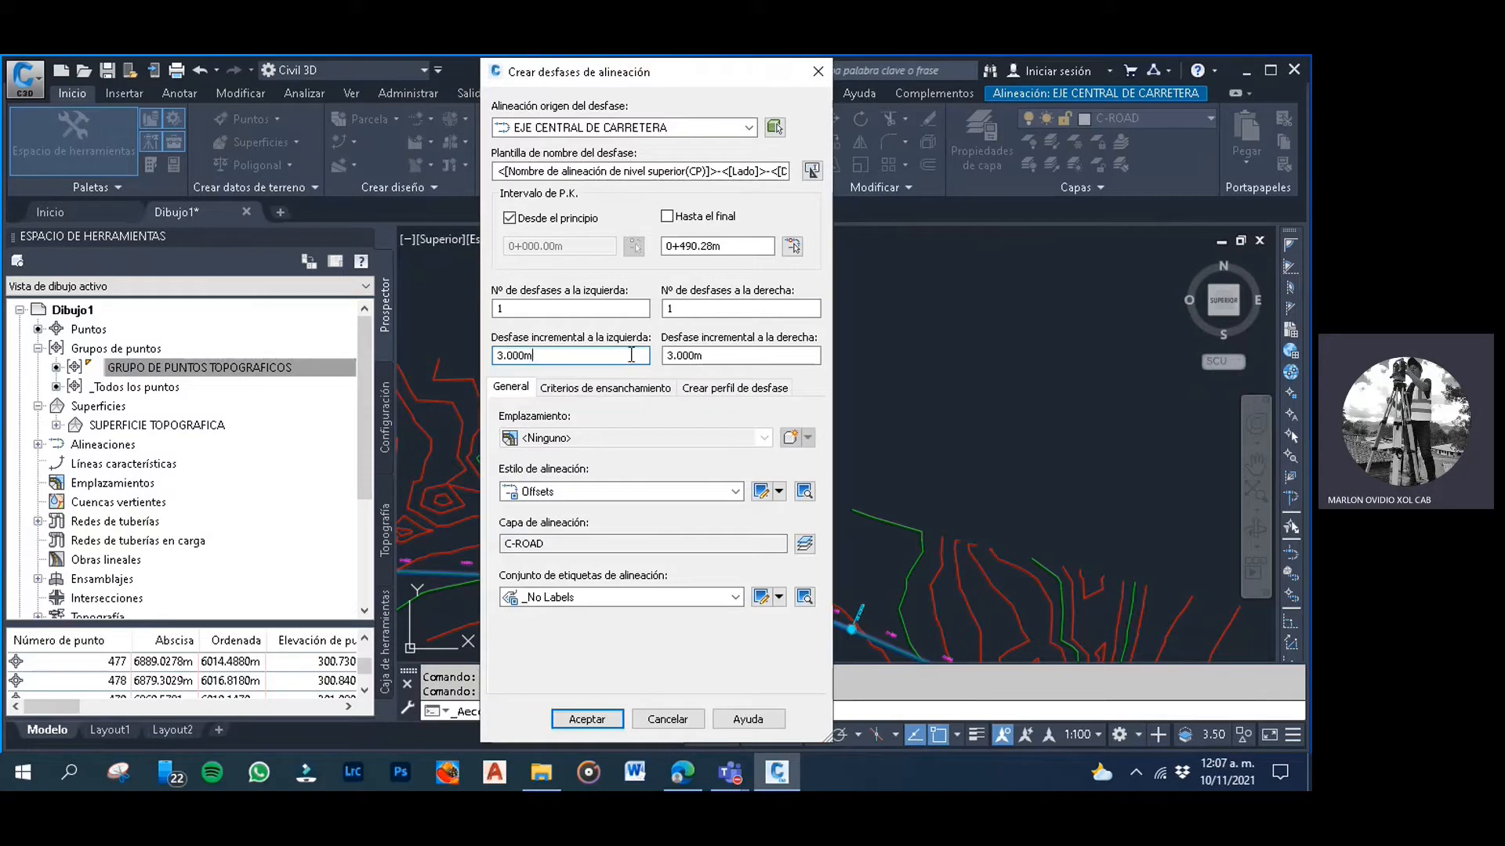
{"action": "left_click", "coordinate": [708, 352]}
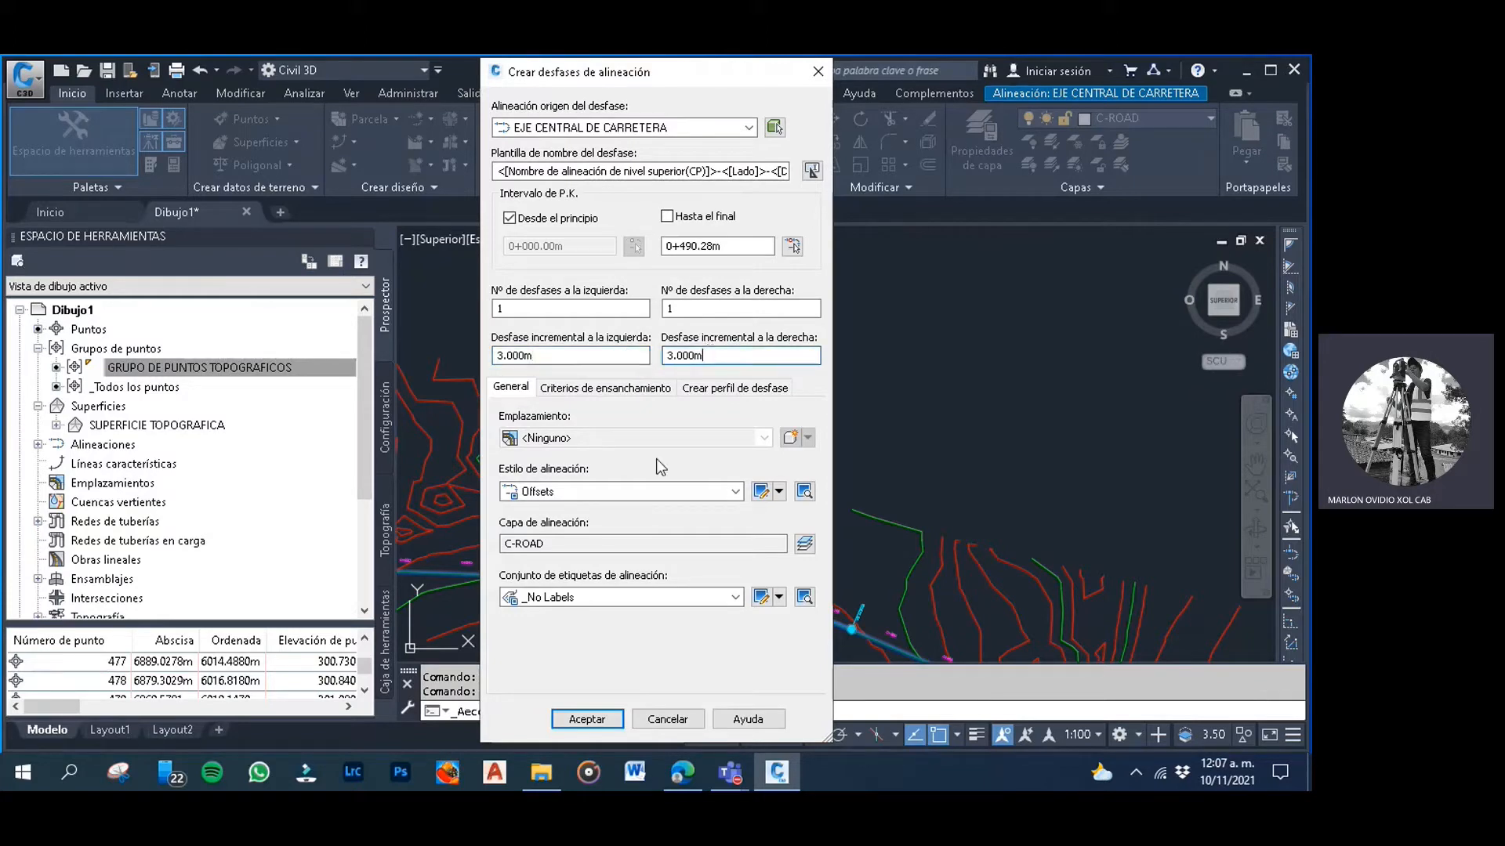
{"action": "left_click", "coordinate": [587, 719]}
{"action": "left_click", "coordinate": [664, 539]}
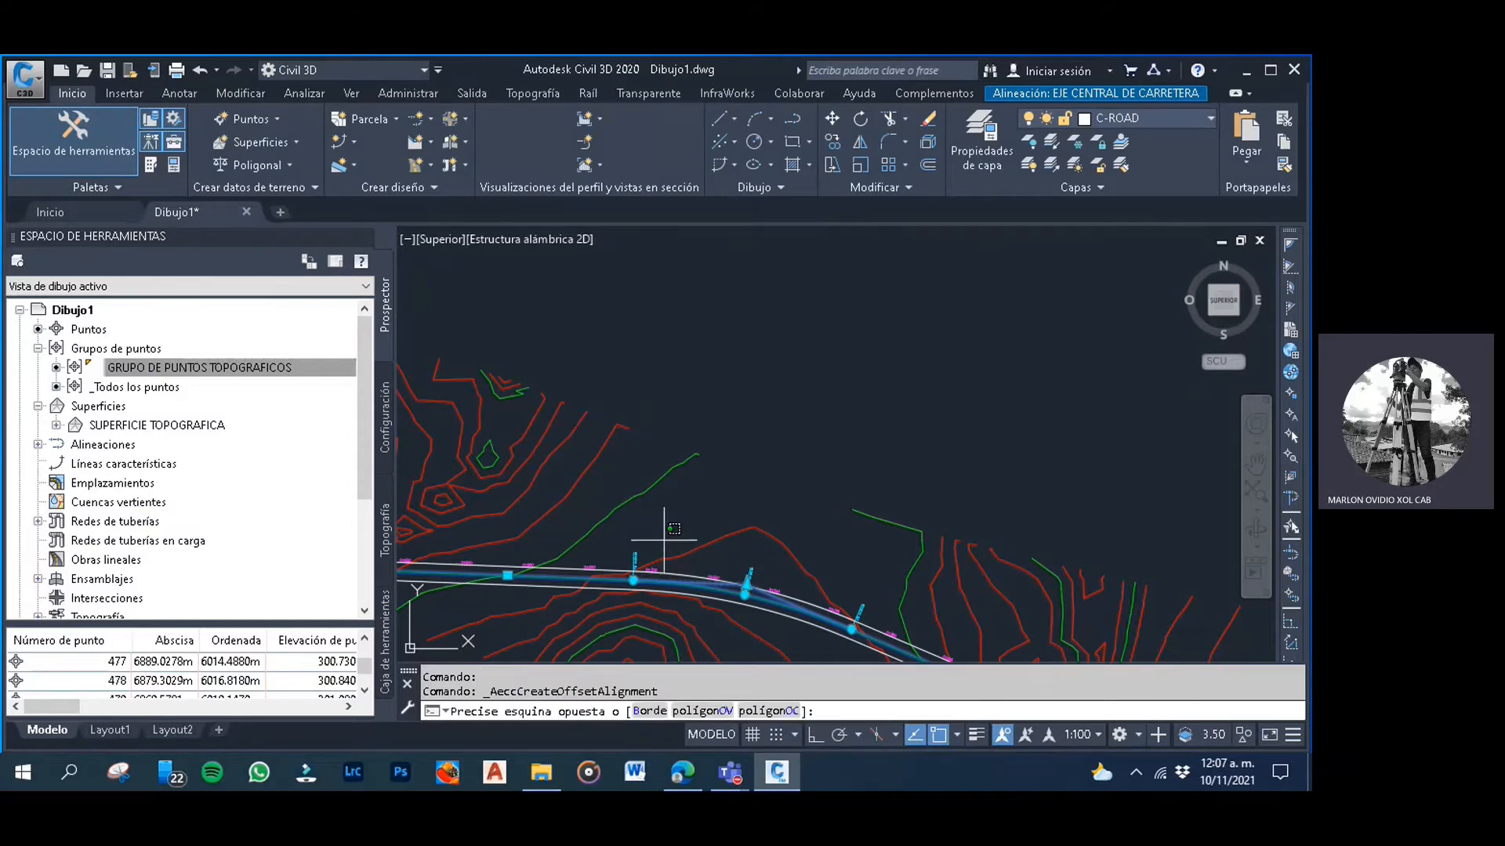
{"action": "left_click", "coordinate": [708, 523]}
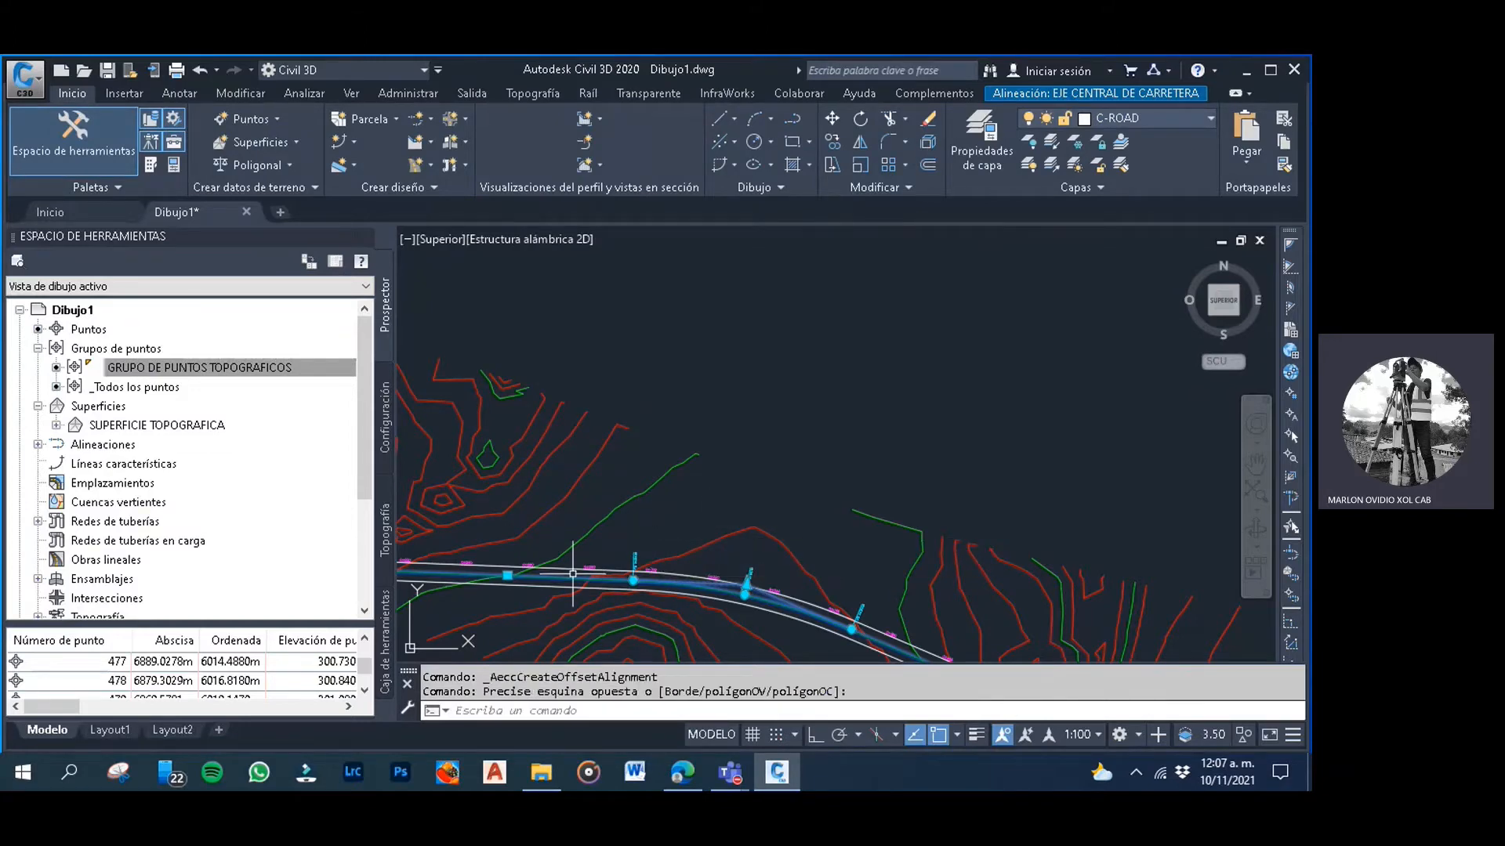
Examine the two offset alignments along the road and around stations 0+260 to 0+300
{"action": "scroll", "coordinate": [572, 574], "scroll_direction": "up", "scroll_amount": 2}
{"action": "scroll", "coordinate": [610, 532], "scroll_direction": "down", "scroll_amount": 1}
{"action": "middle_click_drag", "start_coordinate": [614, 531], "coordinate": [630, 500]}
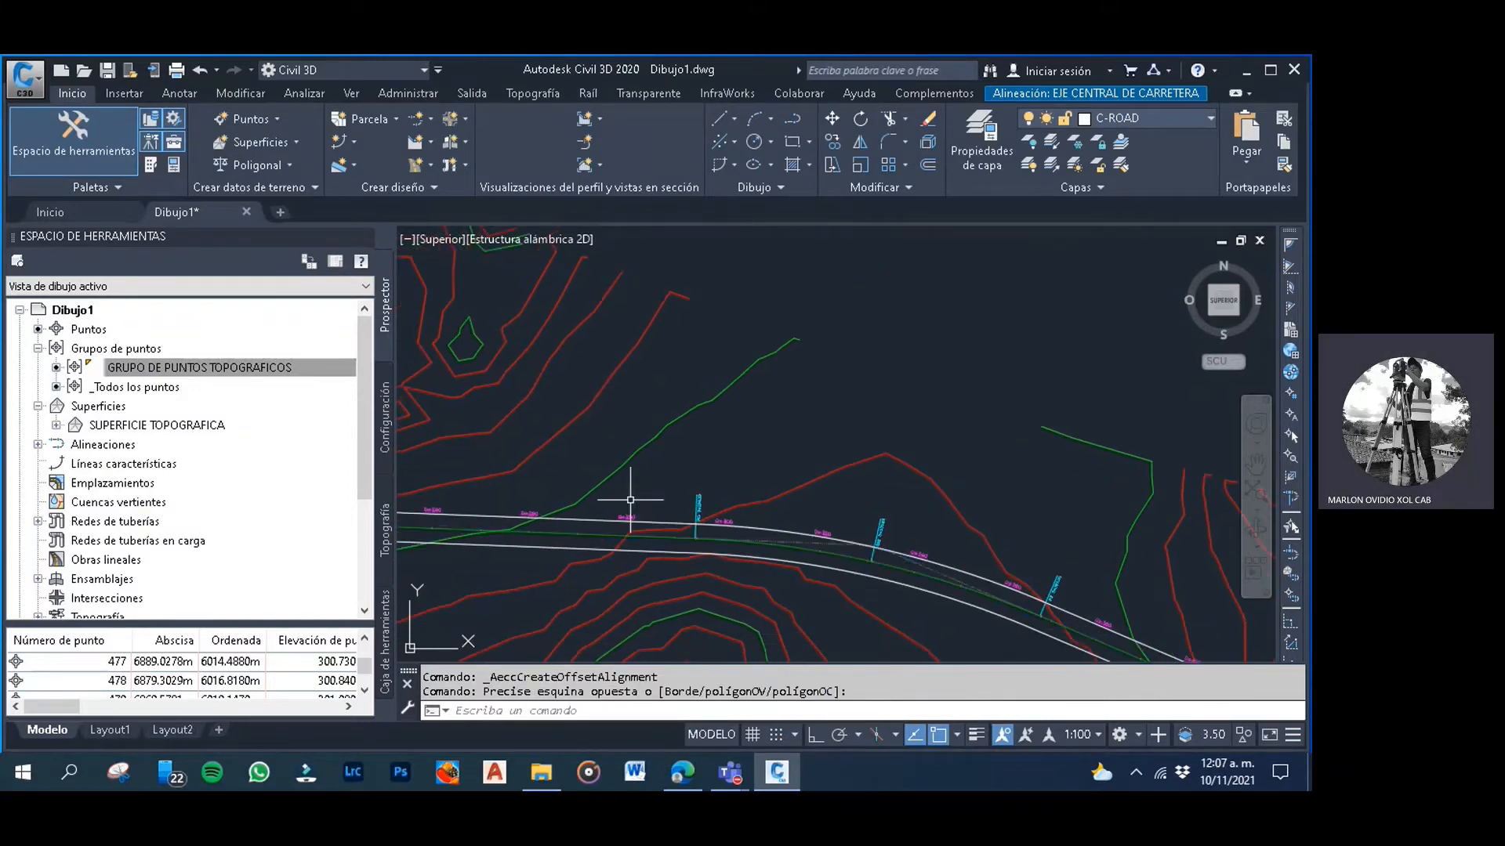
{"action": "key", "text": "Escape"}
{"action": "key", "text": "Escape"}
{"action": "scroll", "coordinate": [675, 495], "scroll_direction": "down", "scroll_amount": 2}
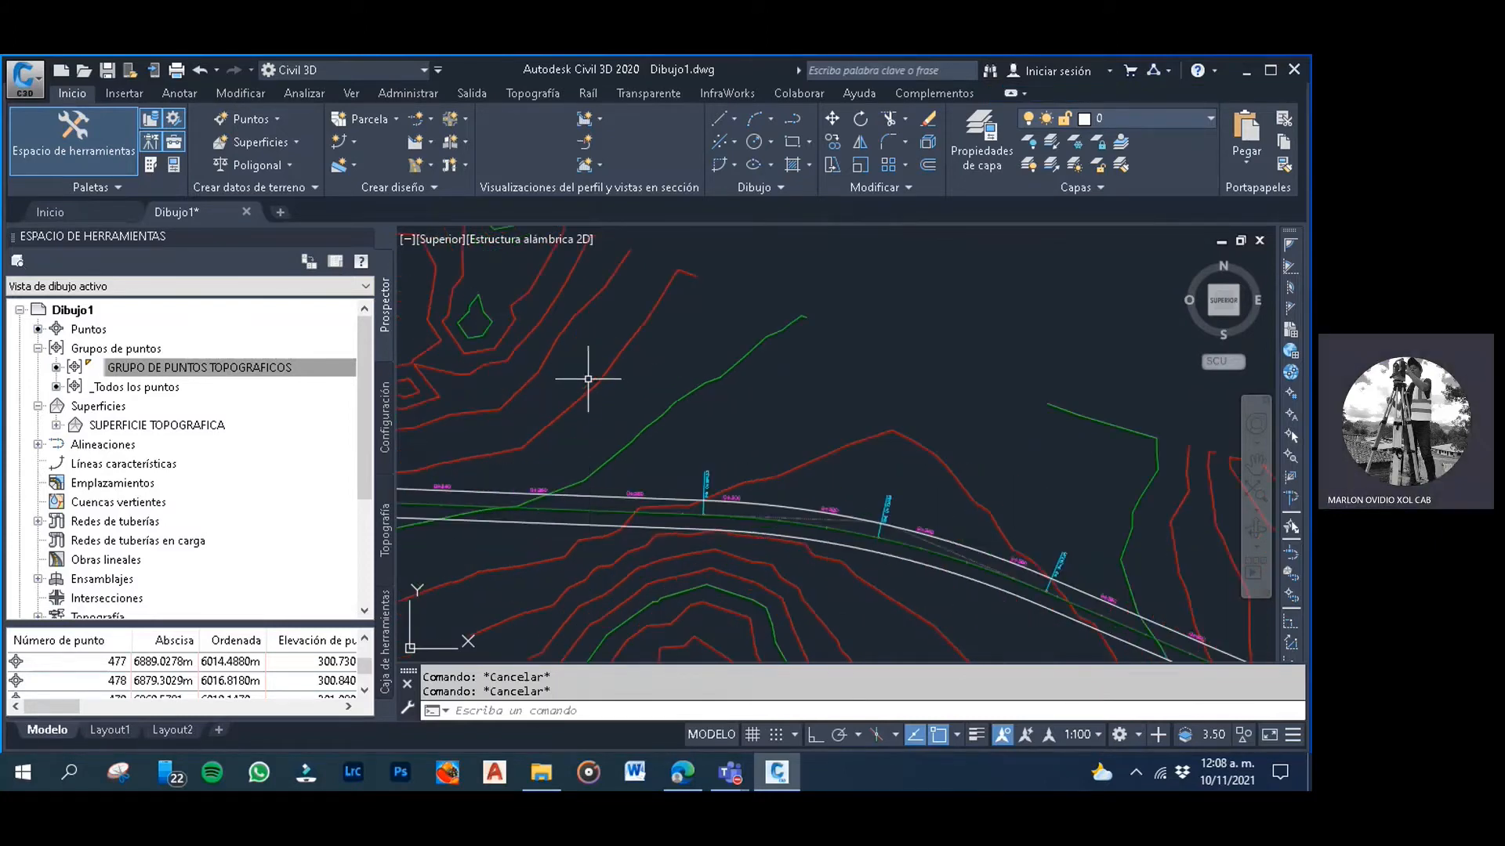
{"action": "scroll", "coordinate": [706, 400], "scroll_direction": "down", "scroll_amount": 2}
{"action": "left_click", "coordinate": [804, 305]}
{"action": "left_click", "coordinate": [773, 308]}
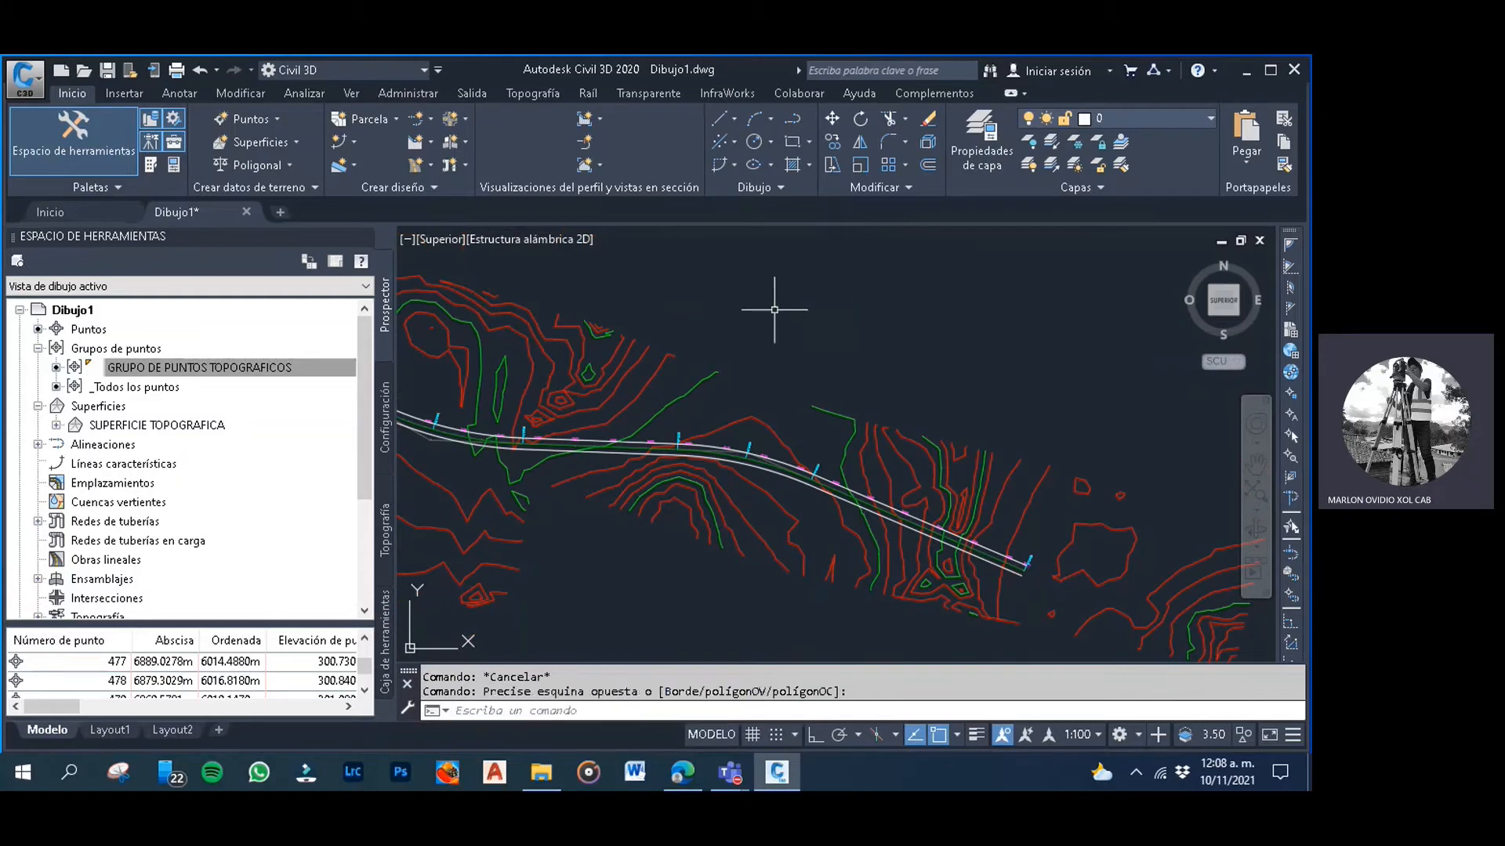
{"action": "scroll", "coordinate": [629, 442], "scroll_direction": "up", "scroll_amount": 5}
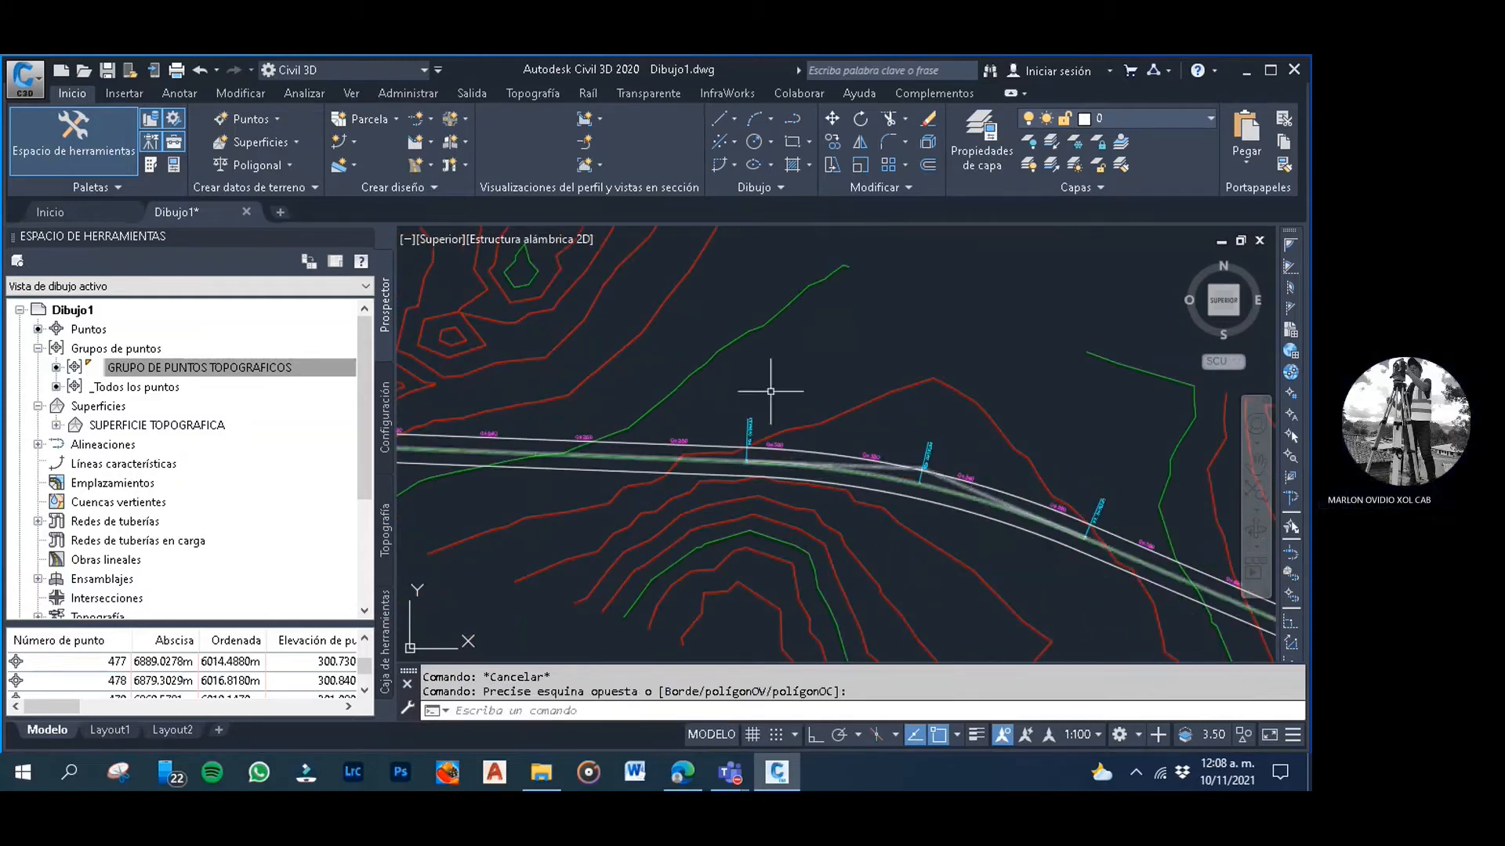
{"action": "left_click", "coordinate": [855, 339]}
{"action": "left_click", "coordinate": [840, 345]}
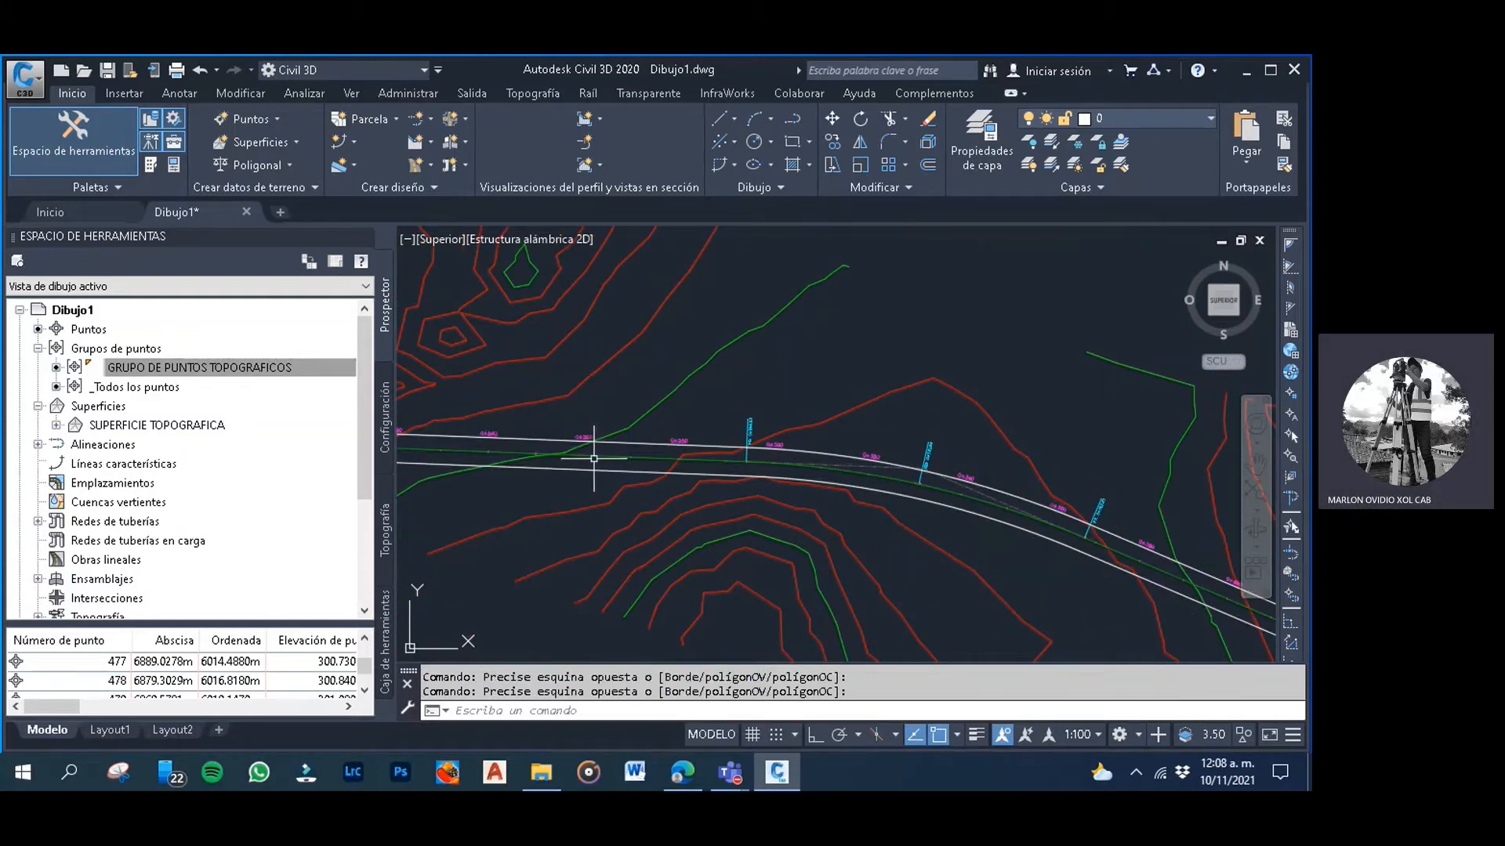
{"action": "scroll", "coordinate": [599, 448], "scroll_direction": "up", "scroll_amount": 4}
{"action": "left_click", "coordinate": [842, 336]}
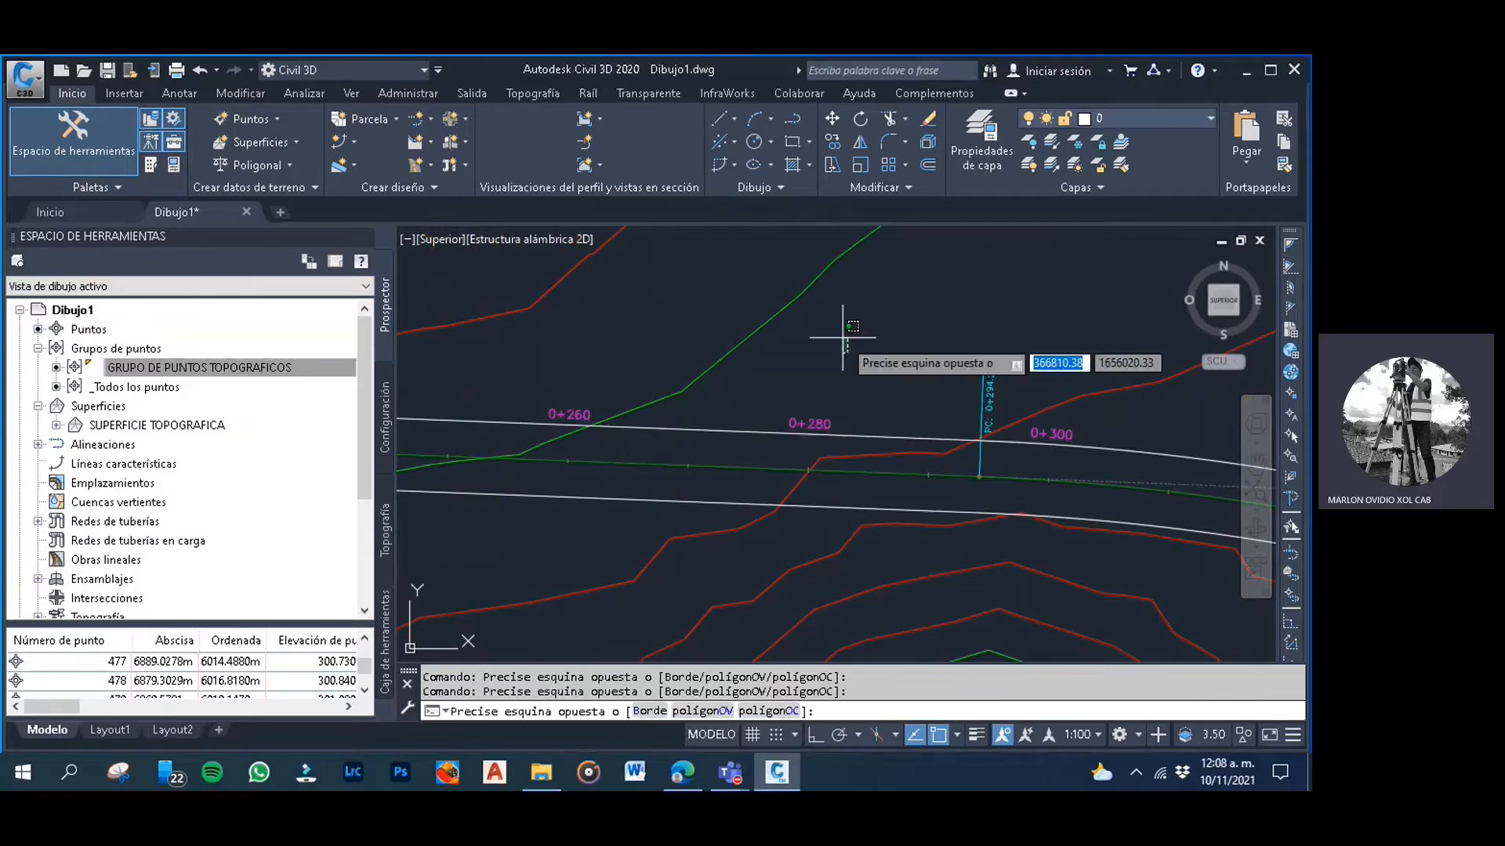
{"action": "key", "text": "Escape"}
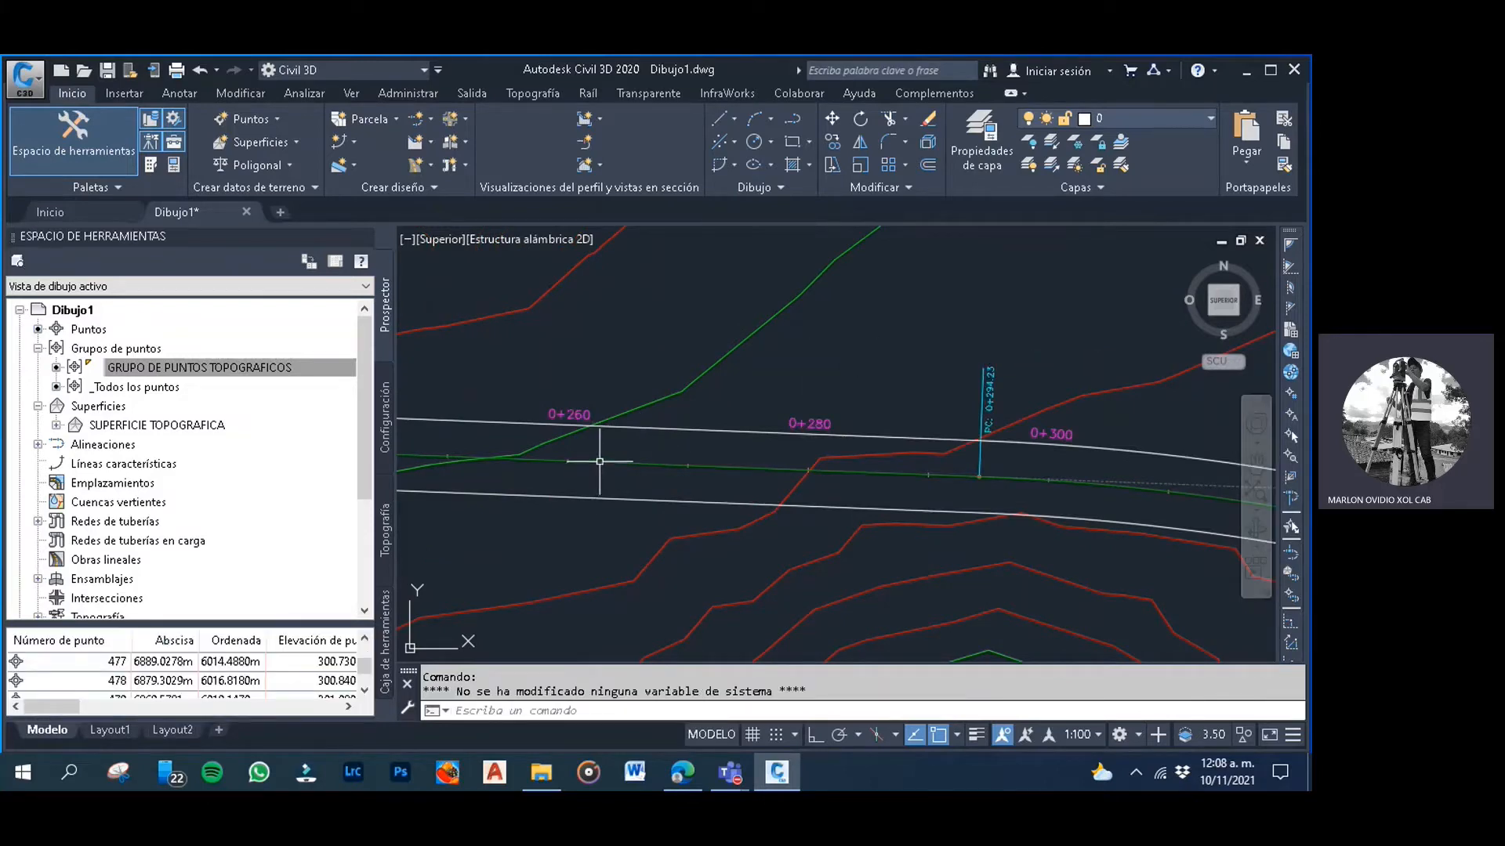
Look through the central alignment's labeling options, geometry editor and style editor
{"action": "left_click", "coordinate": [599, 460]}
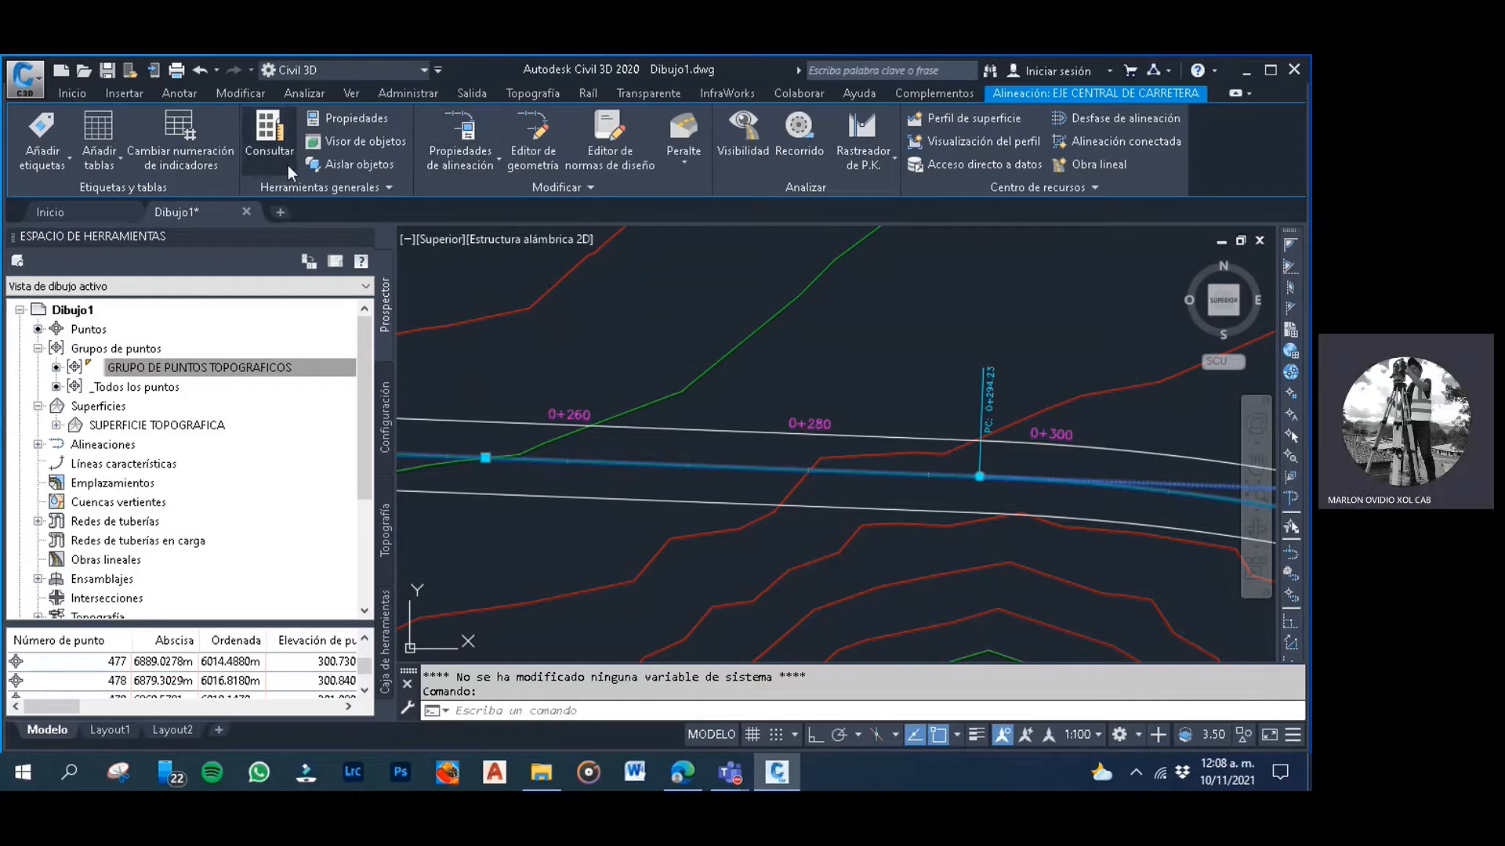
{"action": "left_click", "coordinate": [453, 166]}
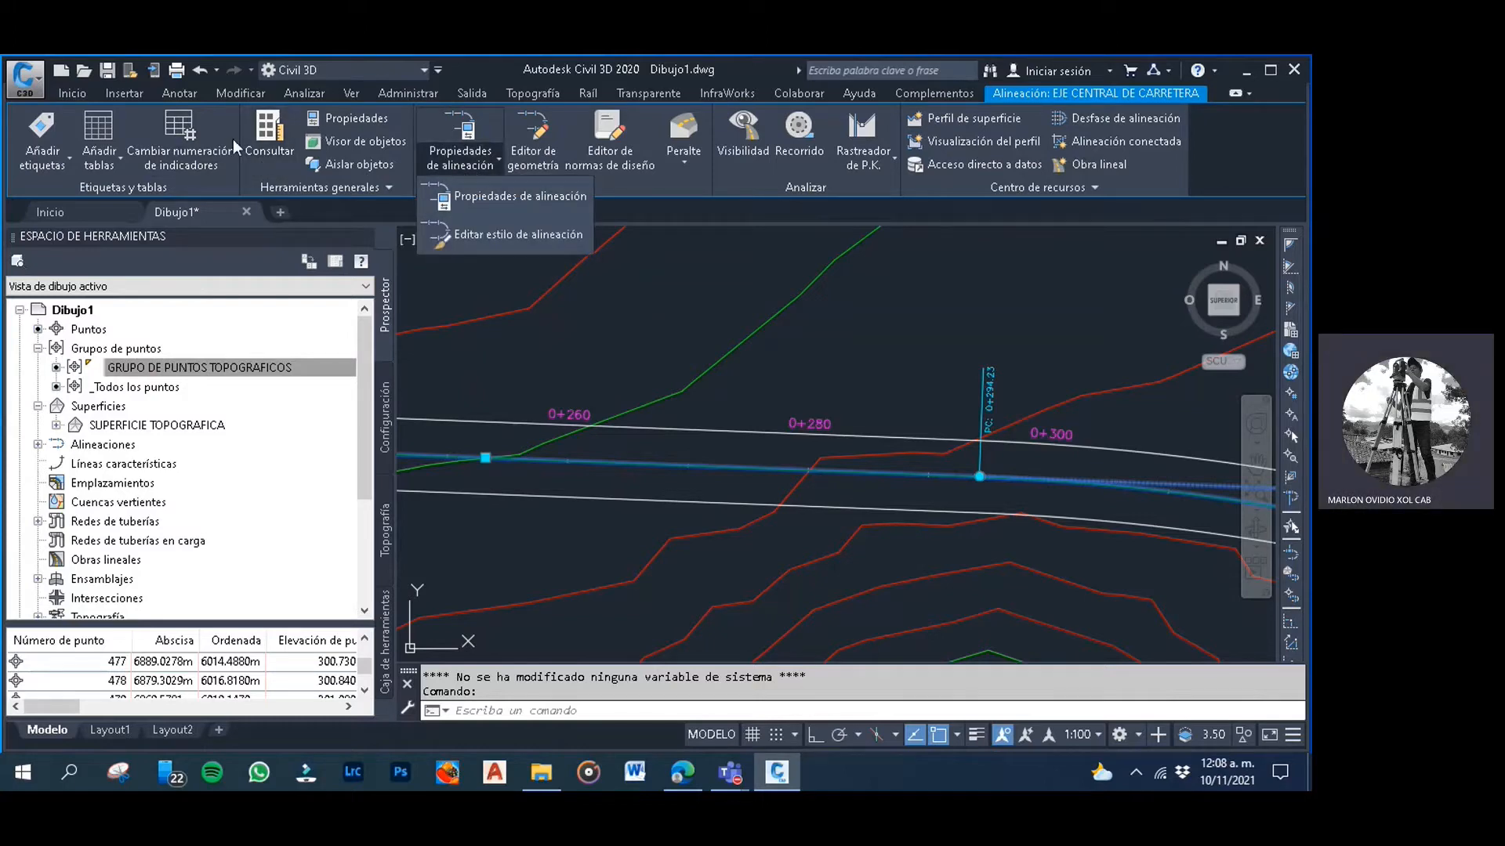
{"action": "left_click", "coordinate": [43, 161]}
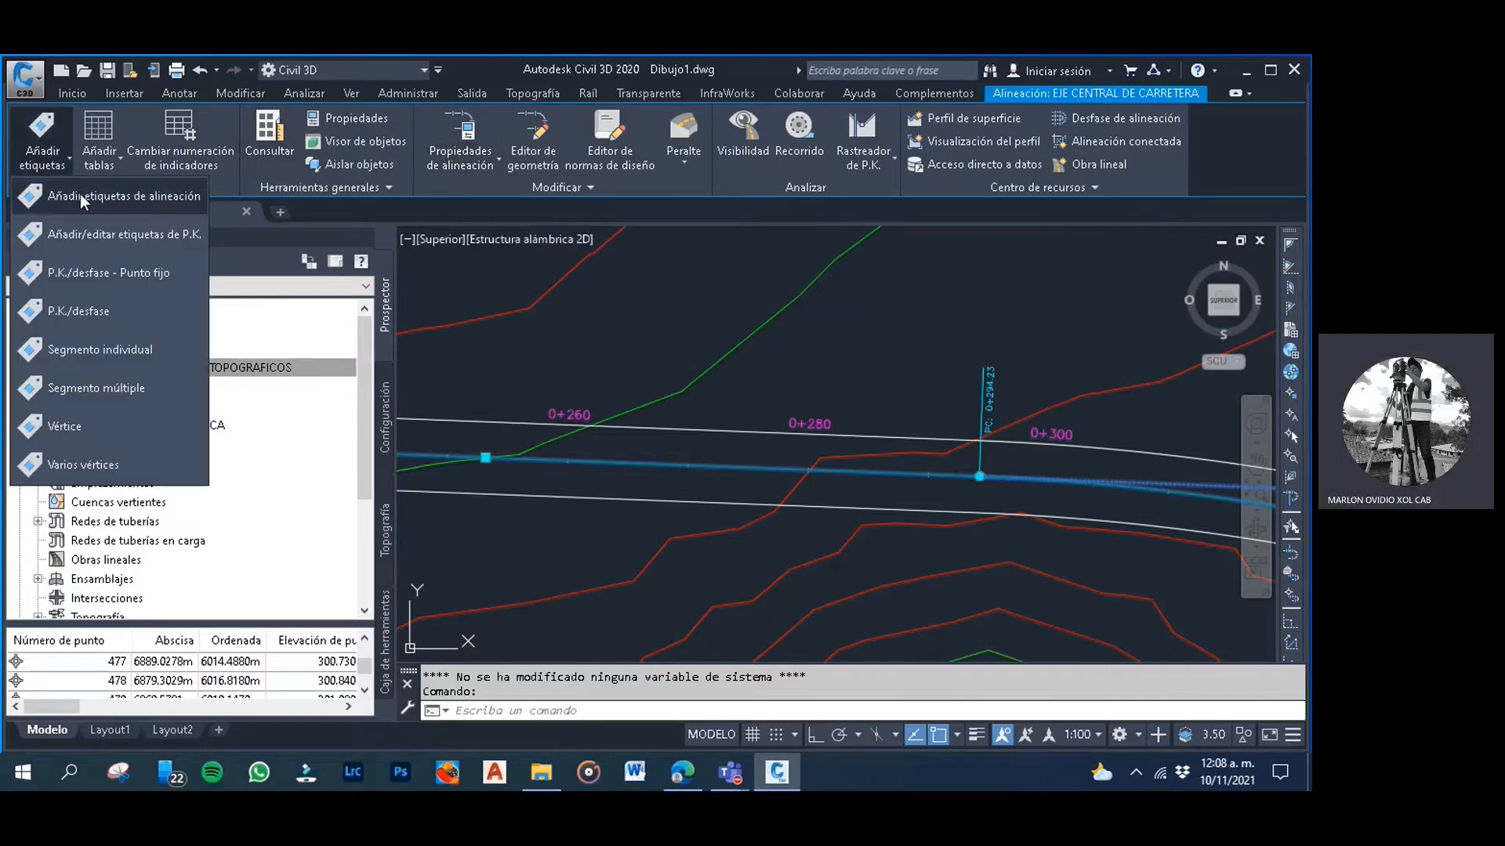
{"action": "left_click", "coordinate": [539, 163]}
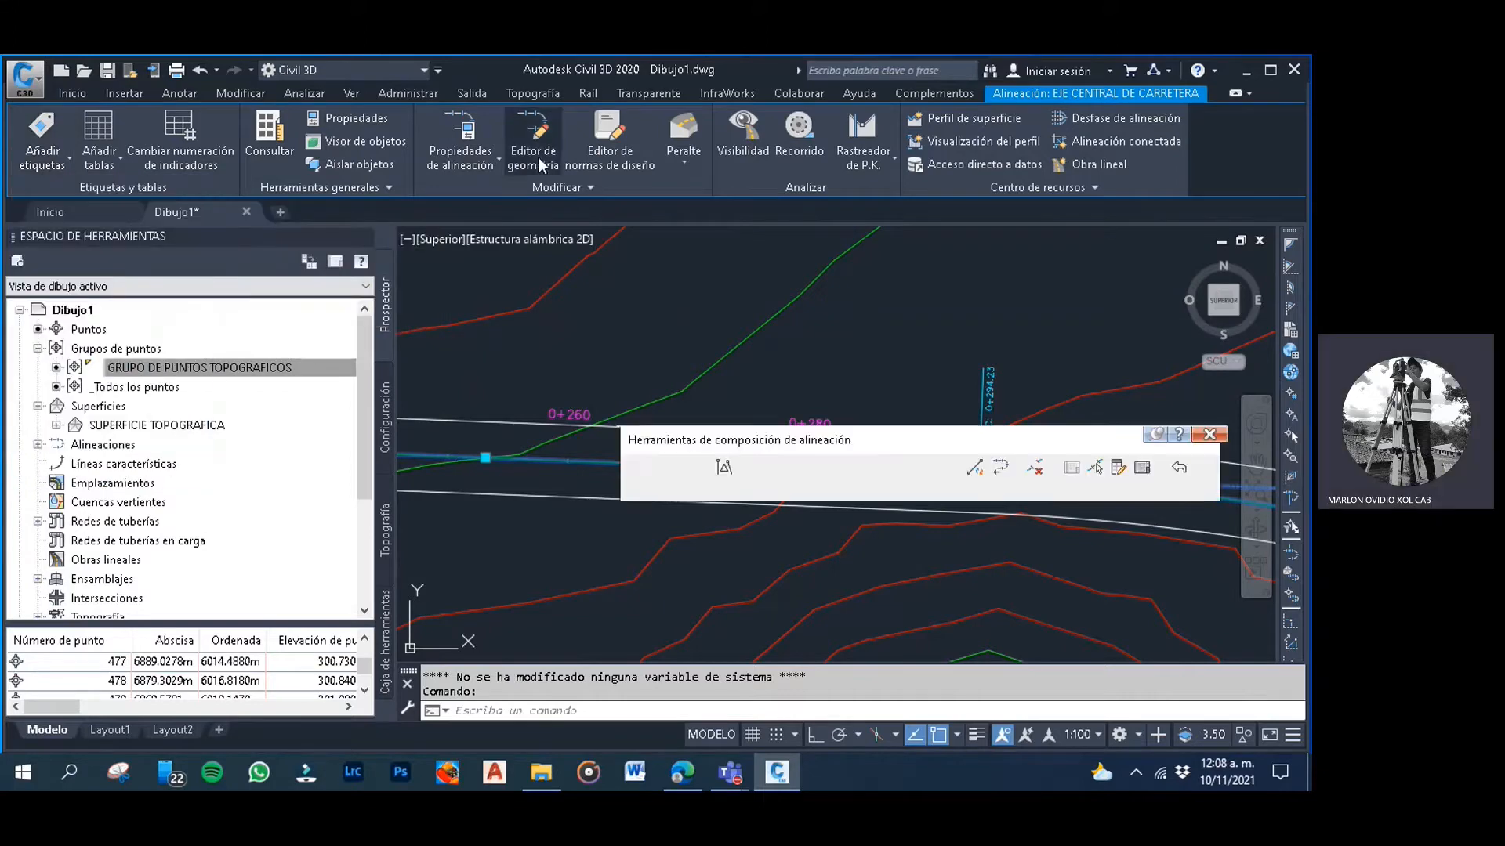
{"action": "left_click", "coordinate": [470, 164]}
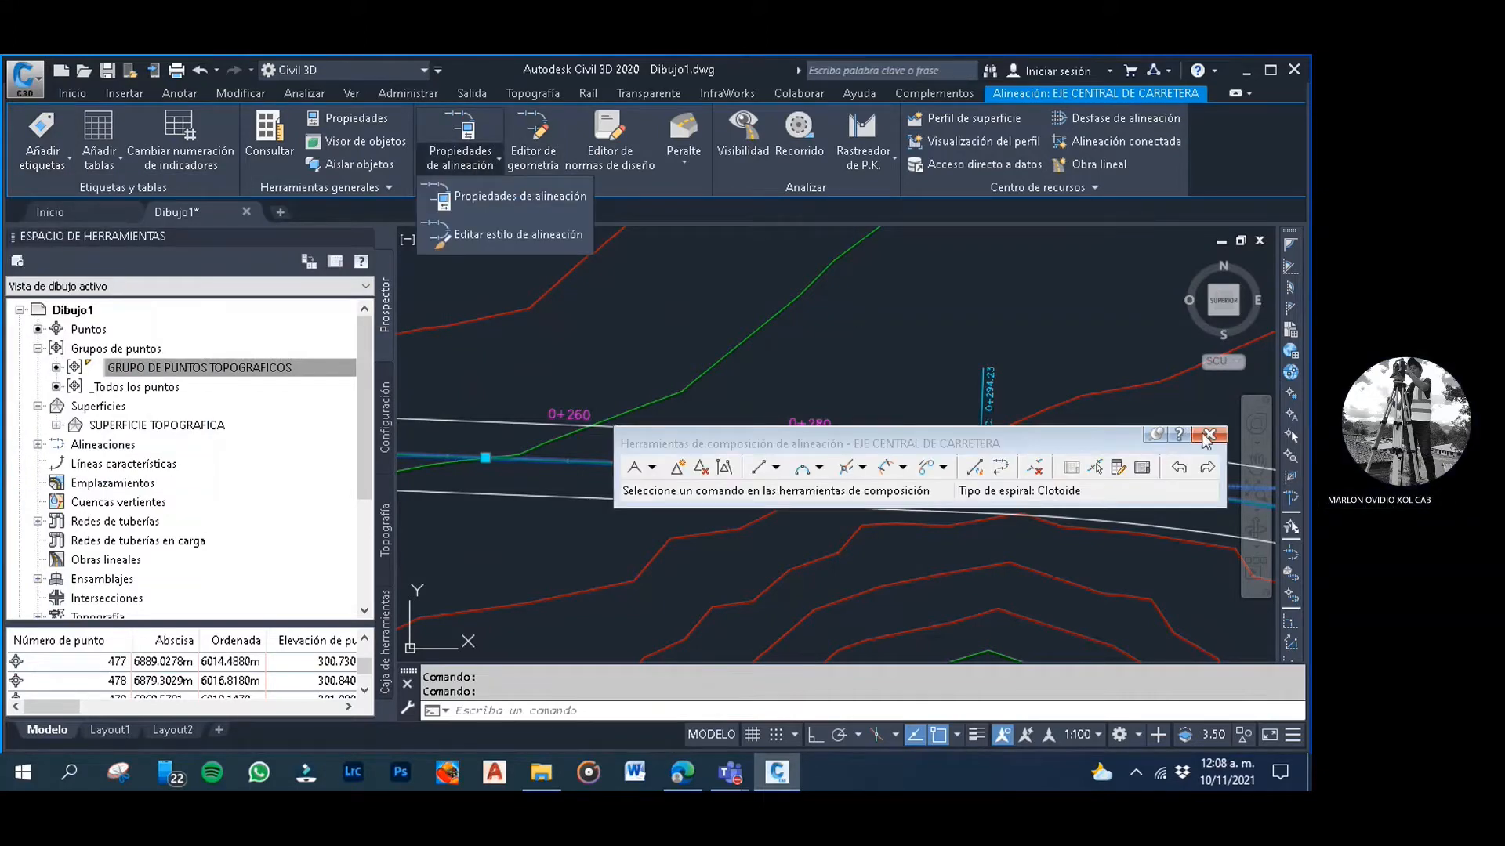
{"action": "left_click", "coordinate": [469, 163]}
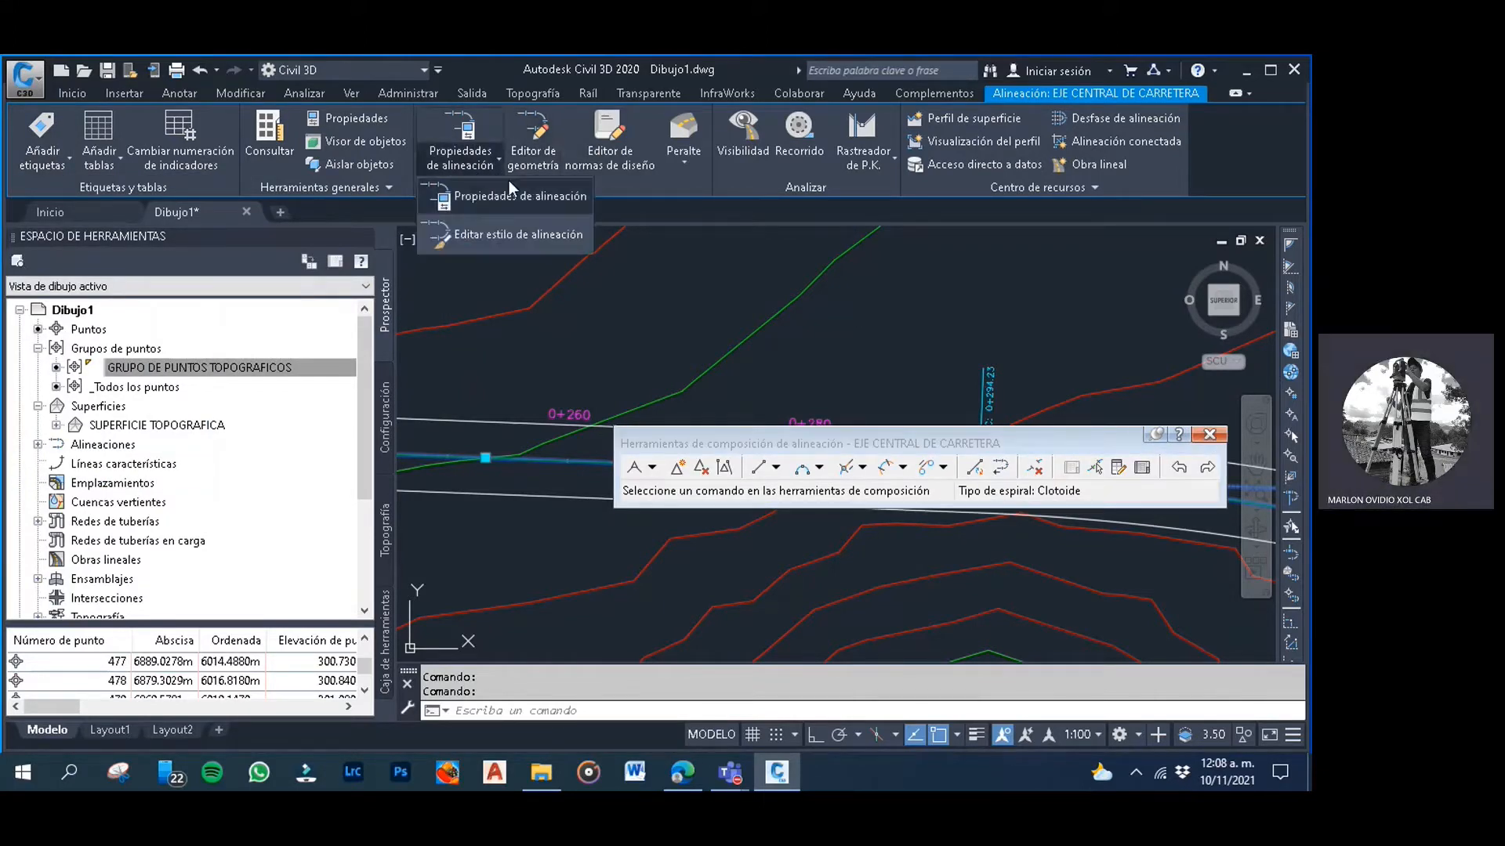
{"action": "left_click", "coordinate": [498, 238]}
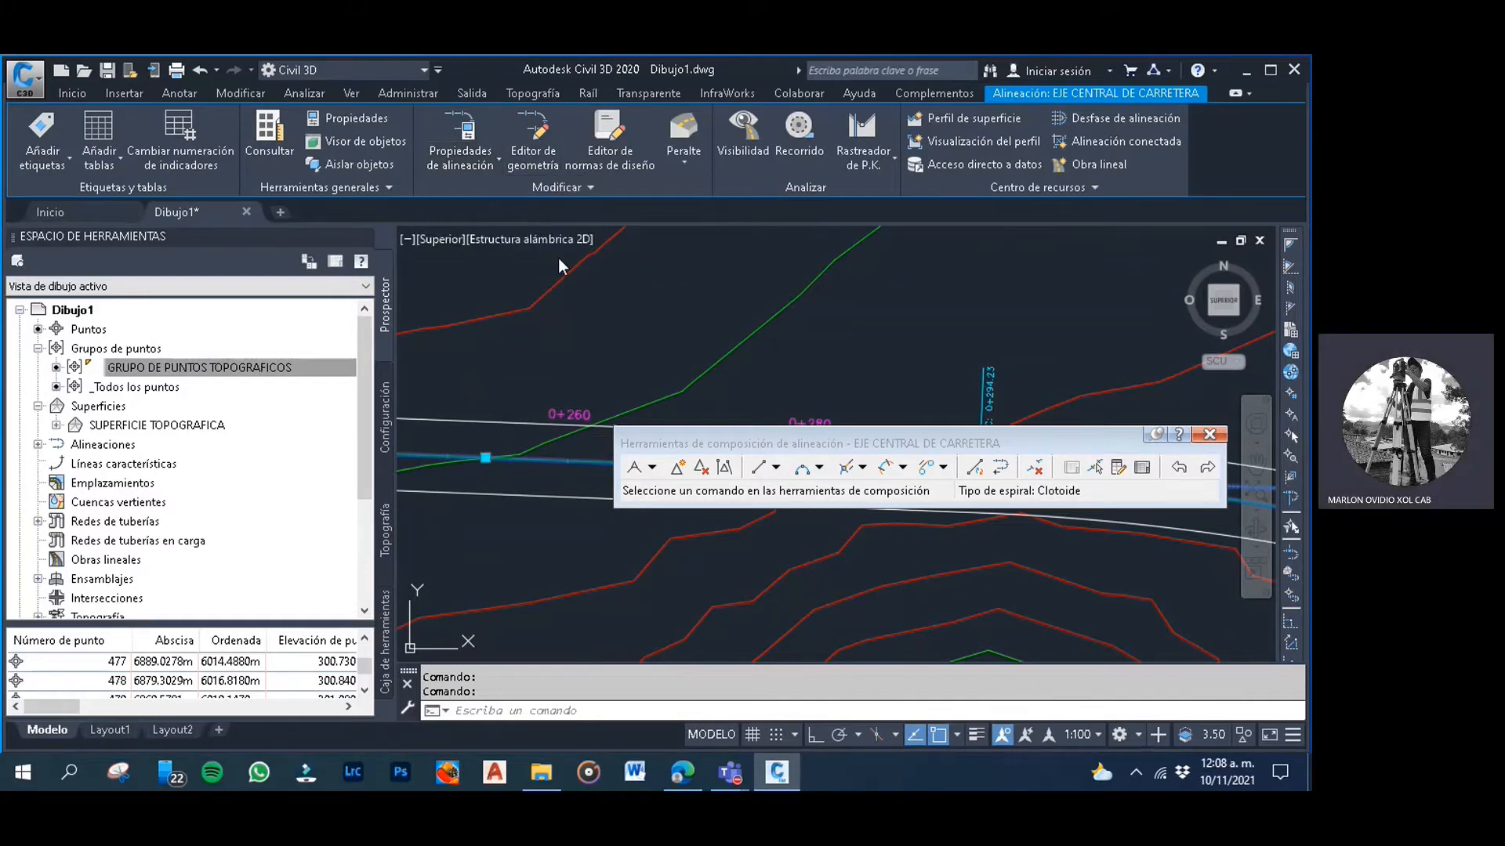
{"action": "left_click", "coordinate": [952, 189]}
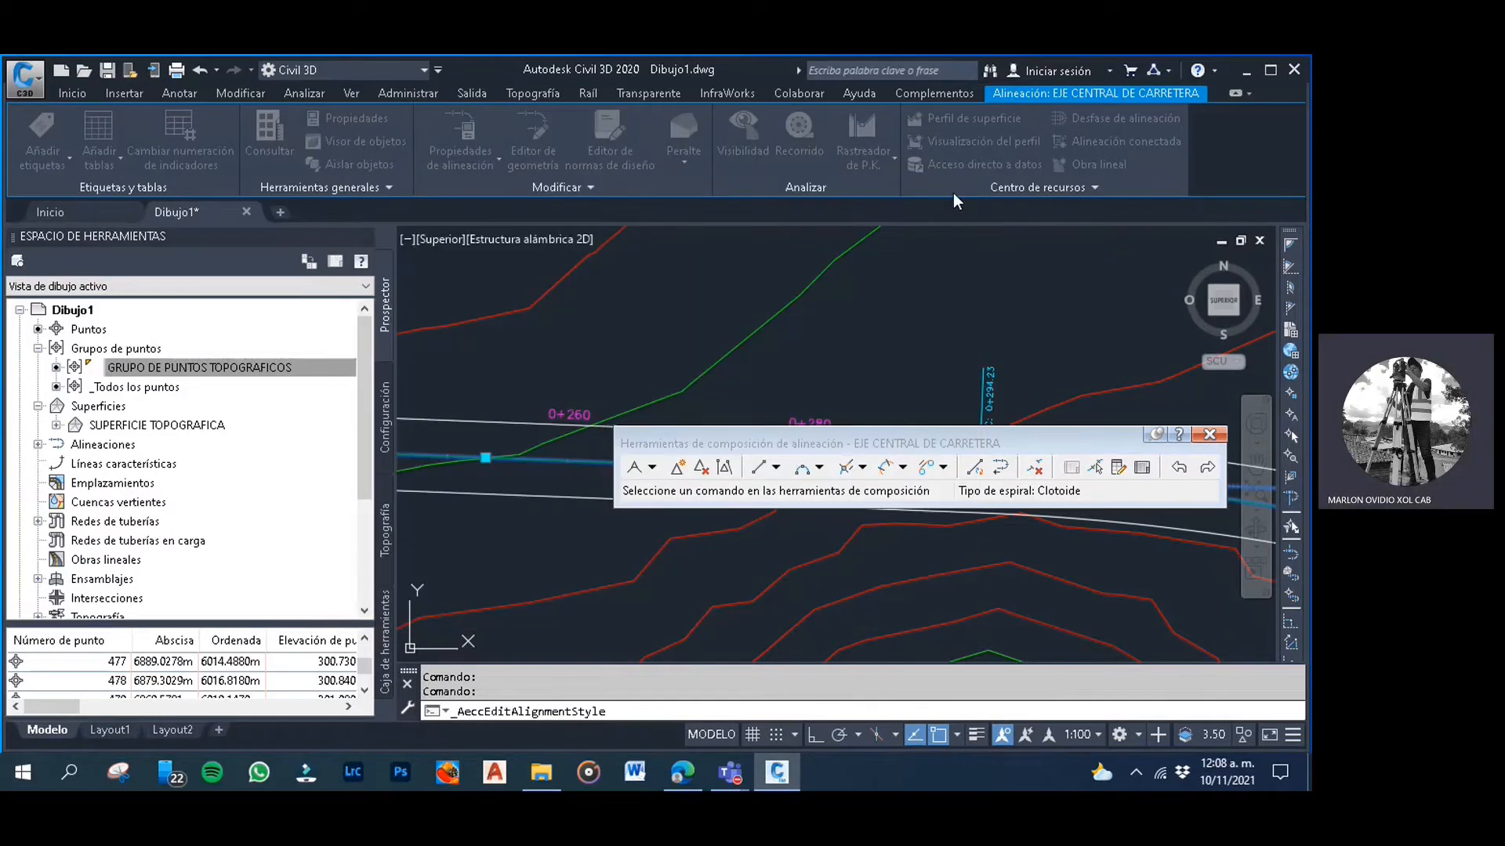
Review the central alignment's constraint editing and text mask properties, and close its layout tools
{"action": "left_click", "coordinate": [499, 163]}
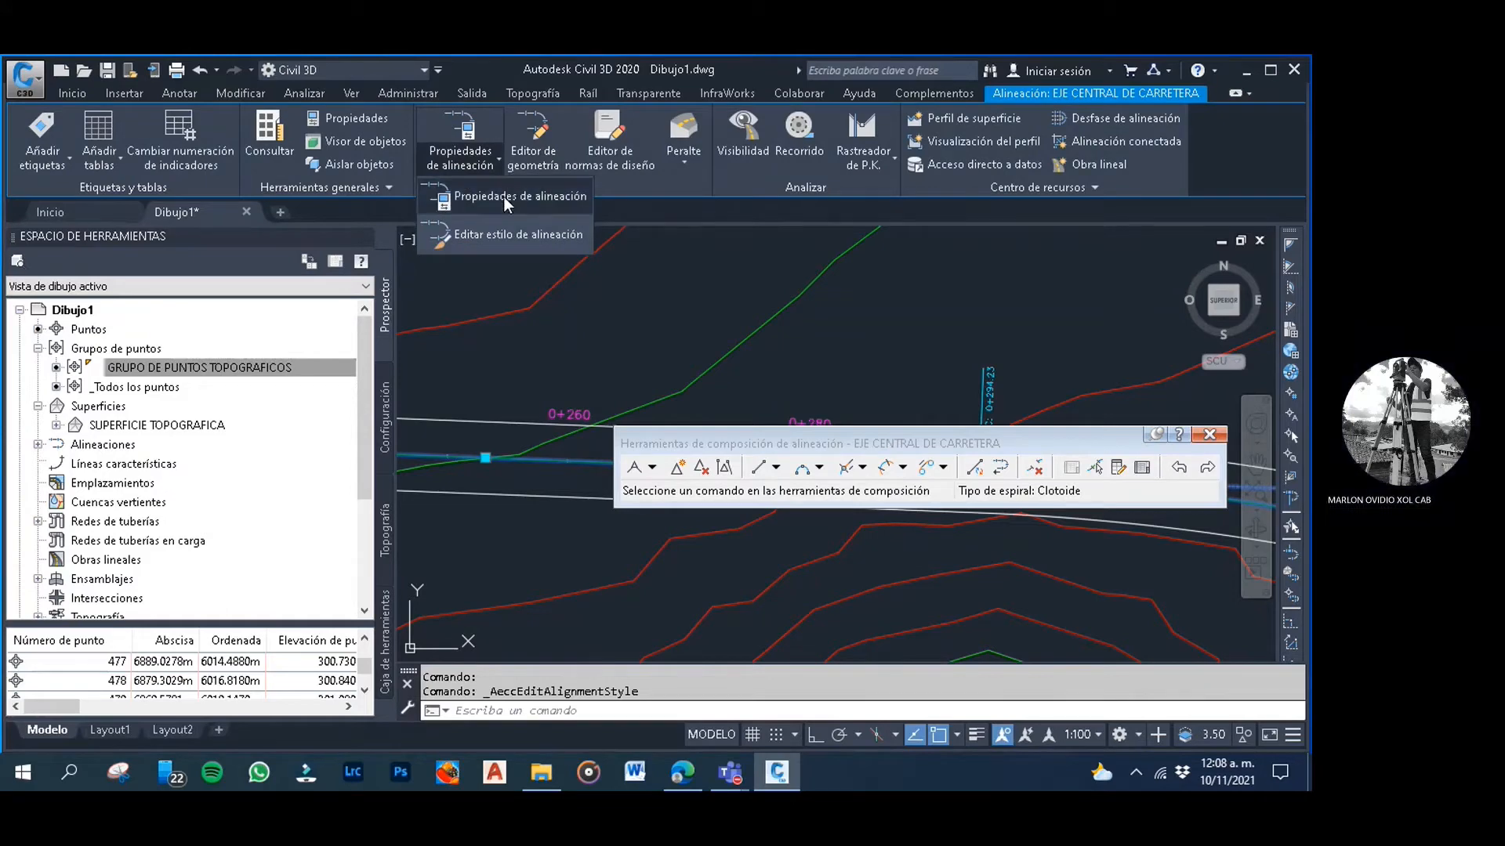
{"action": "left_click", "coordinate": [504, 196]}
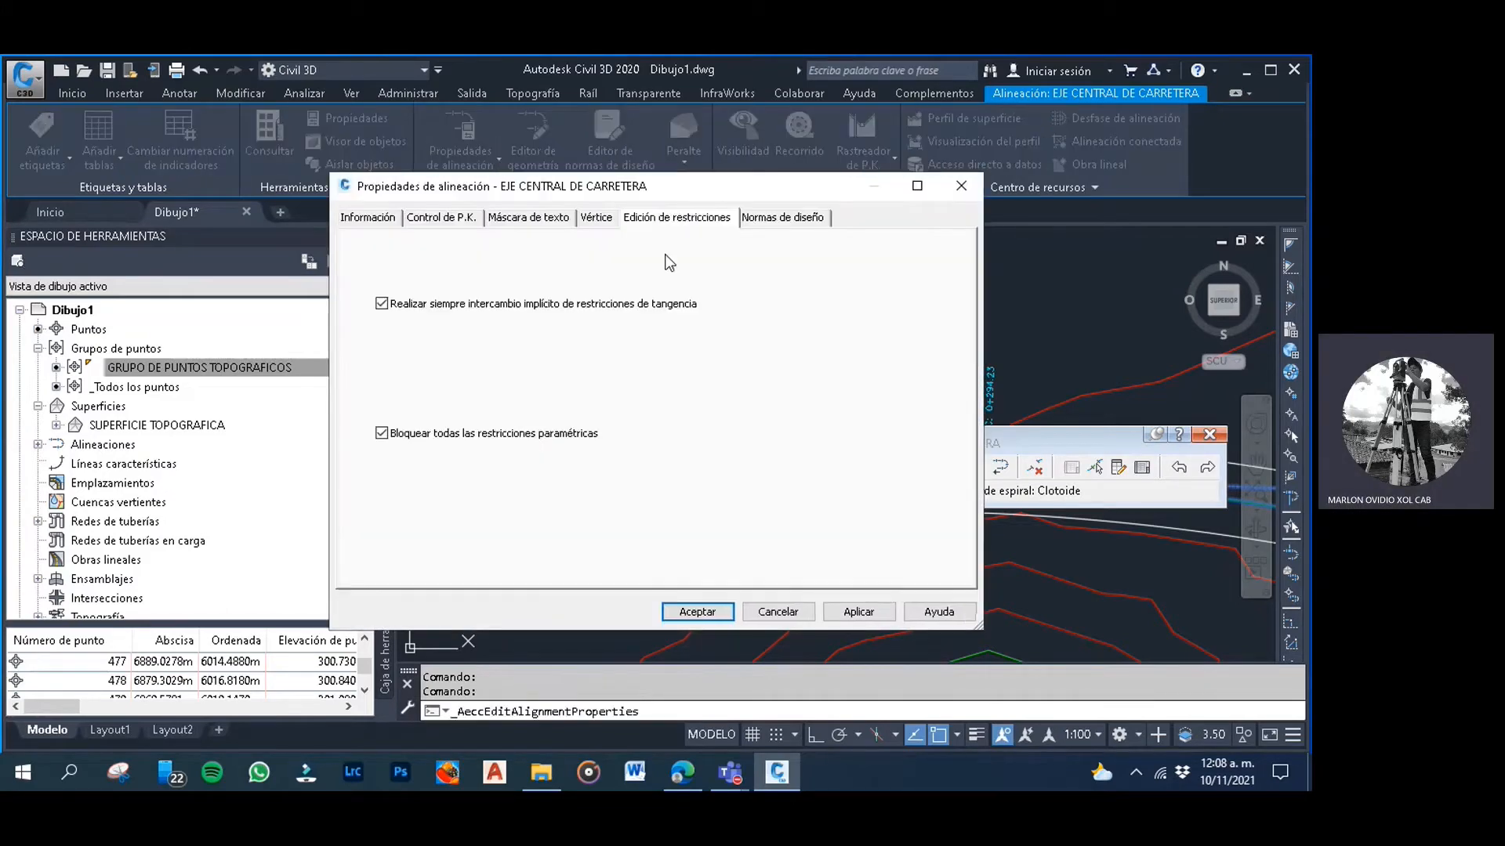
{"action": "left_click", "coordinate": [541, 227]}
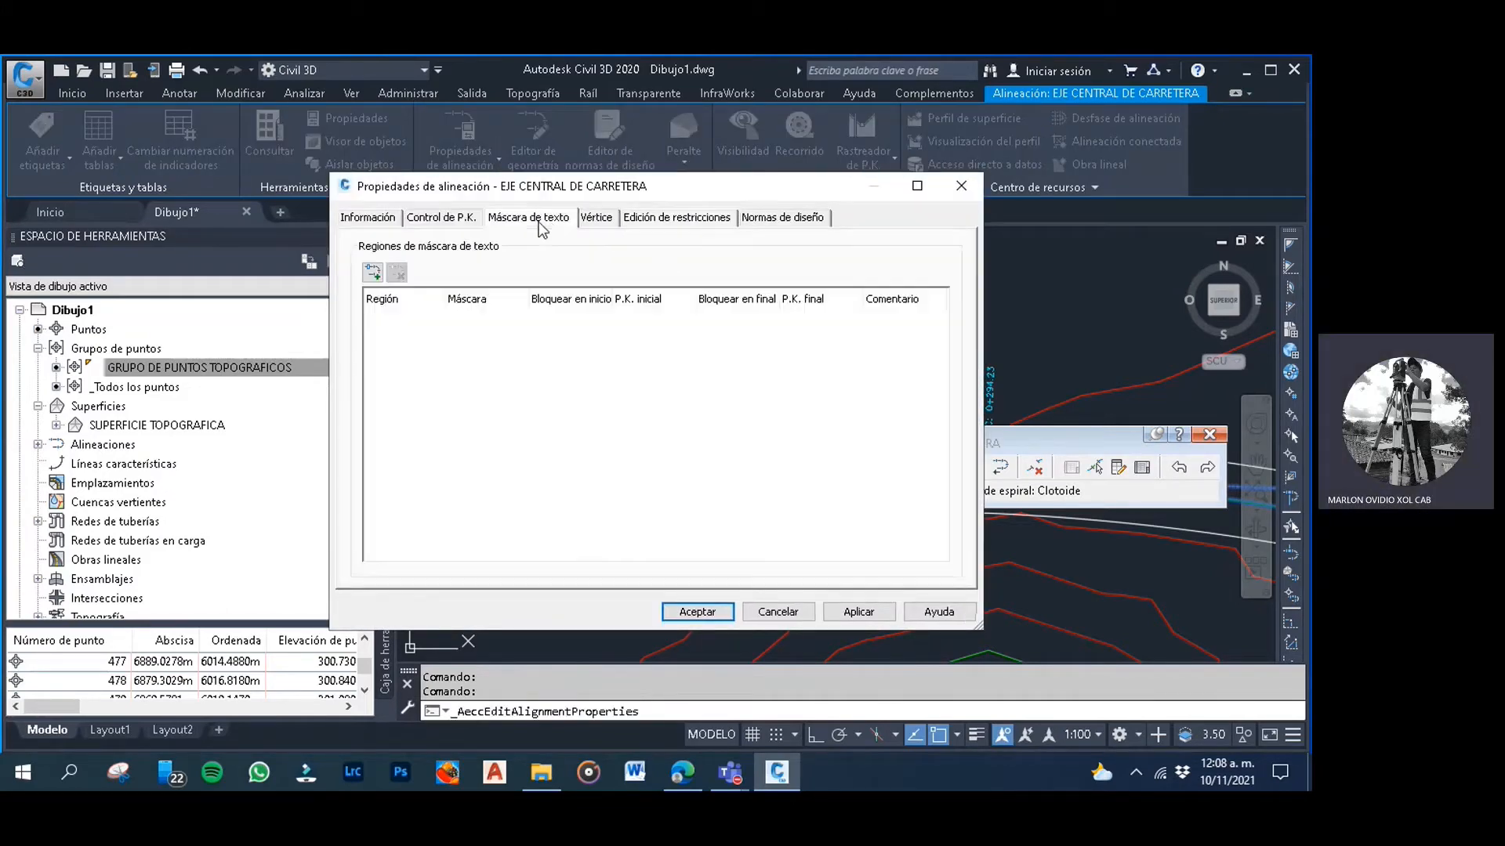
{"action": "left_click", "coordinate": [960, 186]}
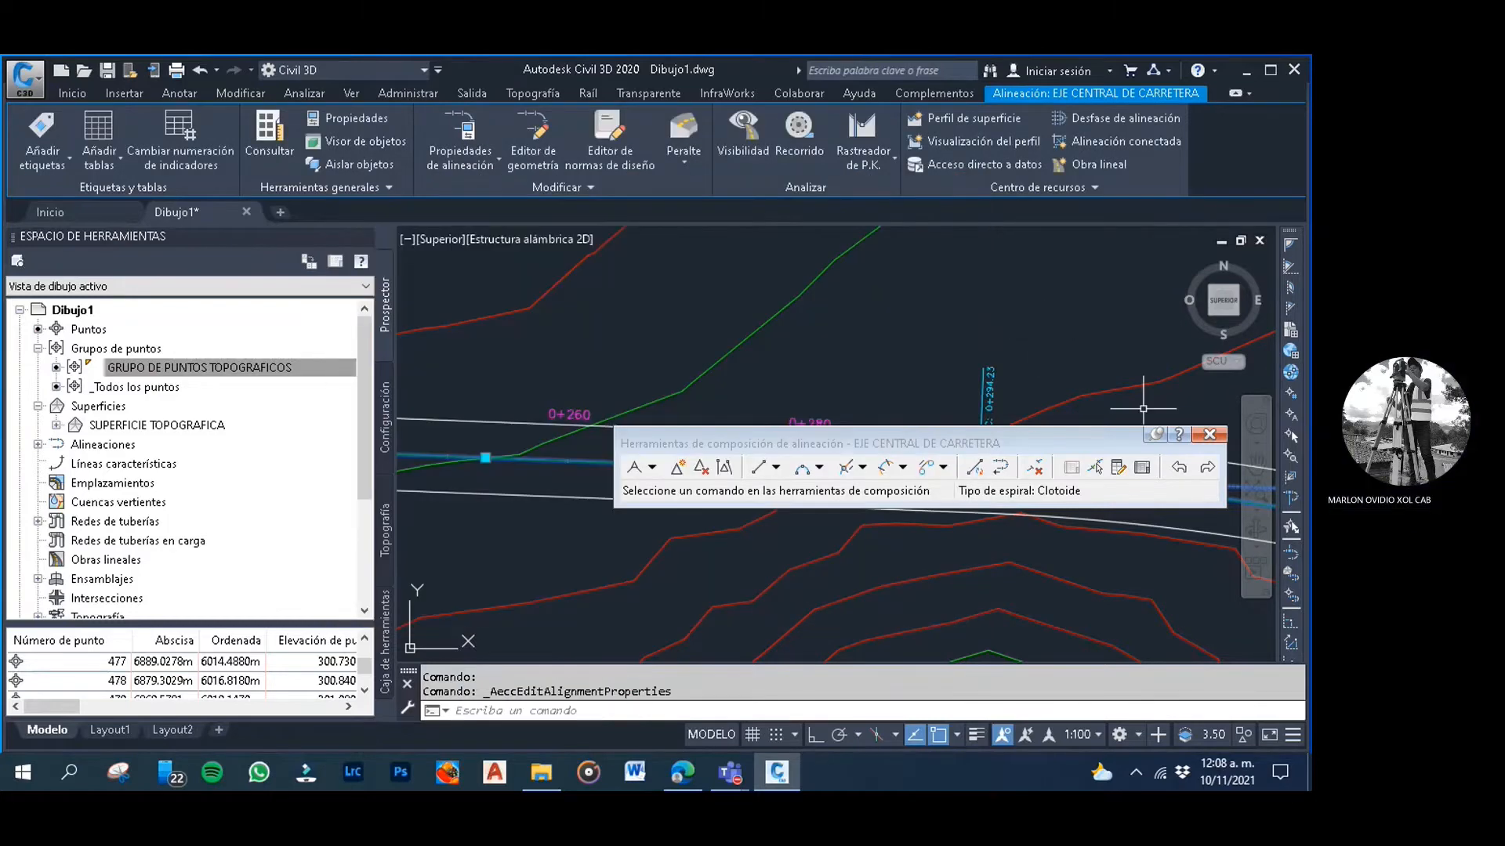
{"action": "left_click", "coordinate": [1209, 435]}
{"action": "key", "text": "Escape"}
{"action": "key", "text": "Escape"}
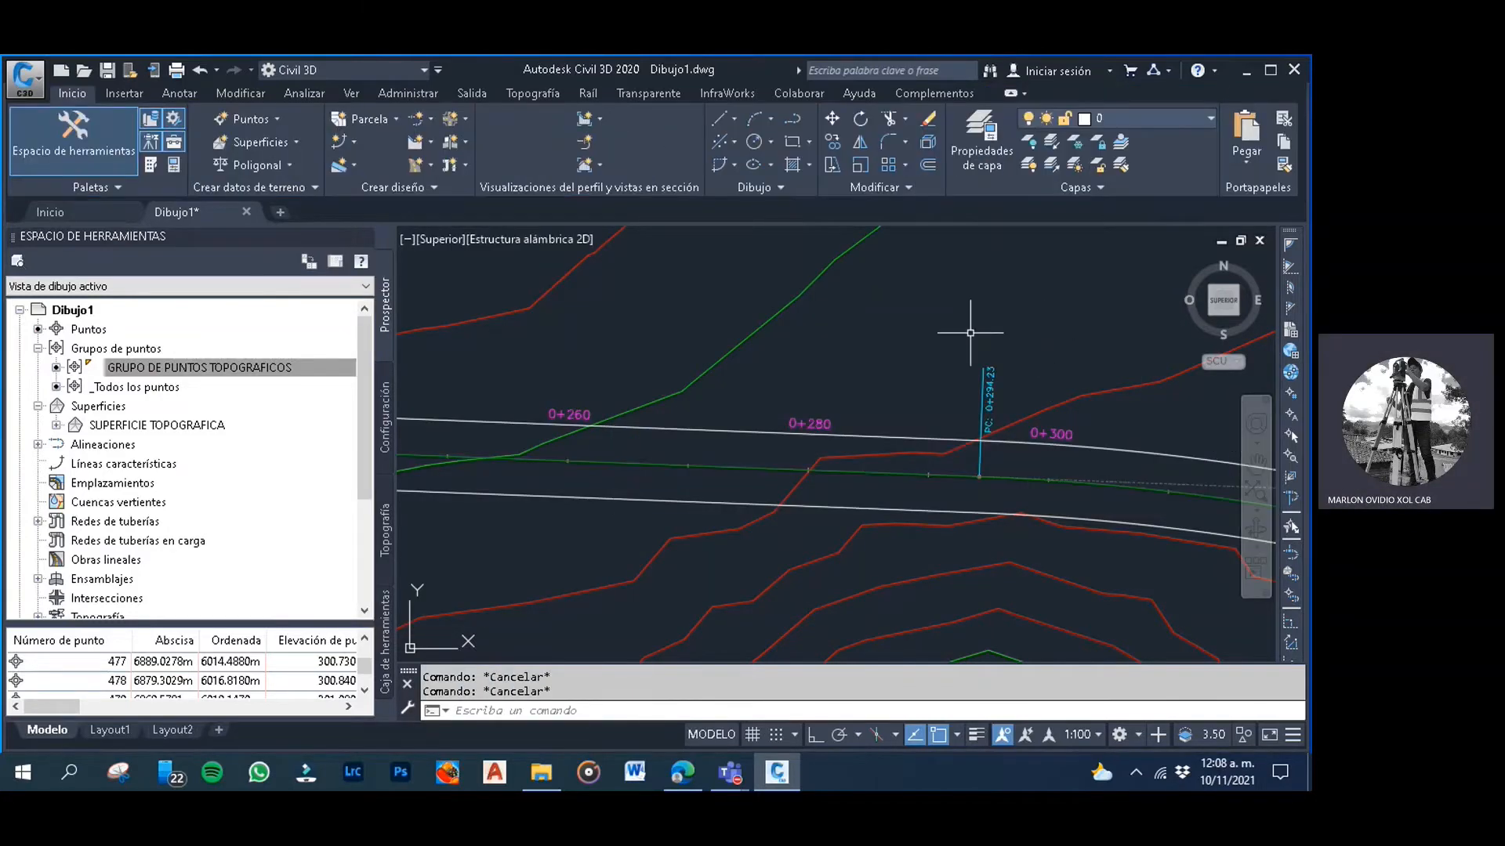
{"action": "left_click", "coordinate": [925, 316]}
{"action": "left_click", "coordinate": [892, 317]}
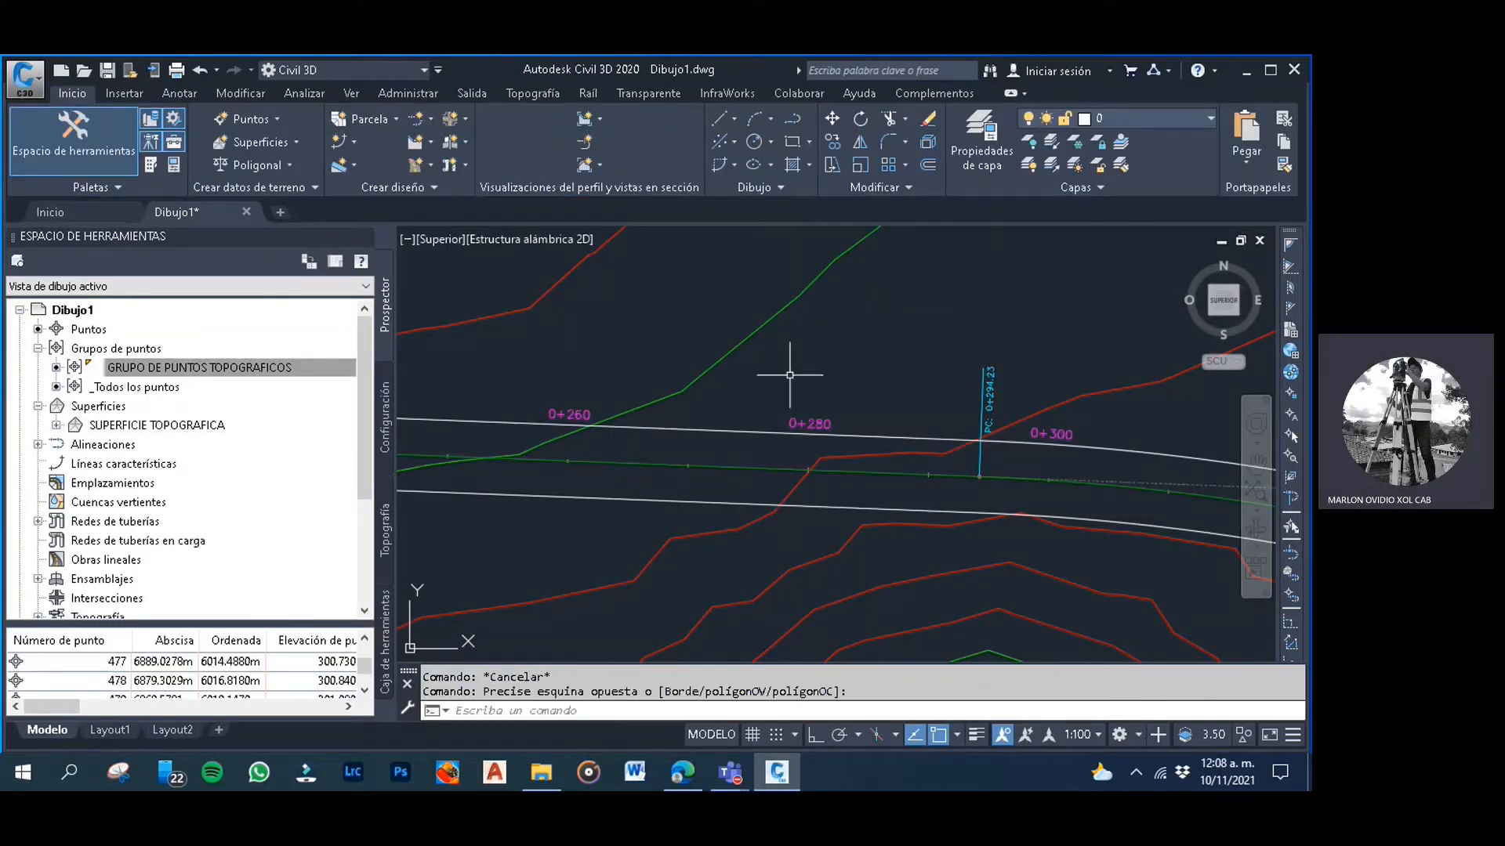
Start adding labels to the EJE CENTRAL DE CARRETERA alignment, with element Línea y curva and label type Segmento sencillo
{"action": "left_click", "coordinate": [656, 461]}
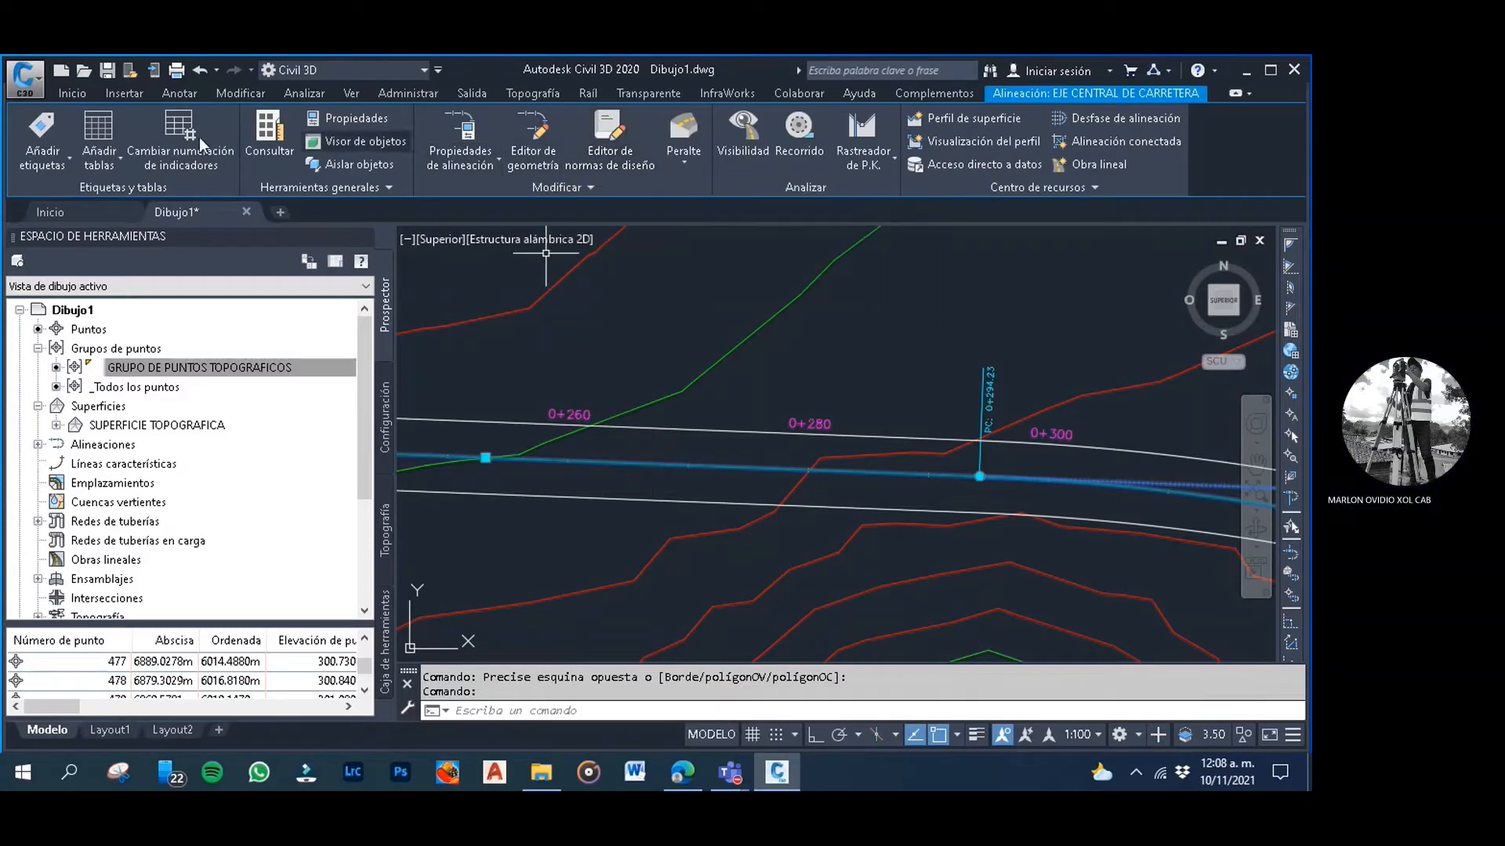
{"action": "left_click", "coordinate": [51, 160]}
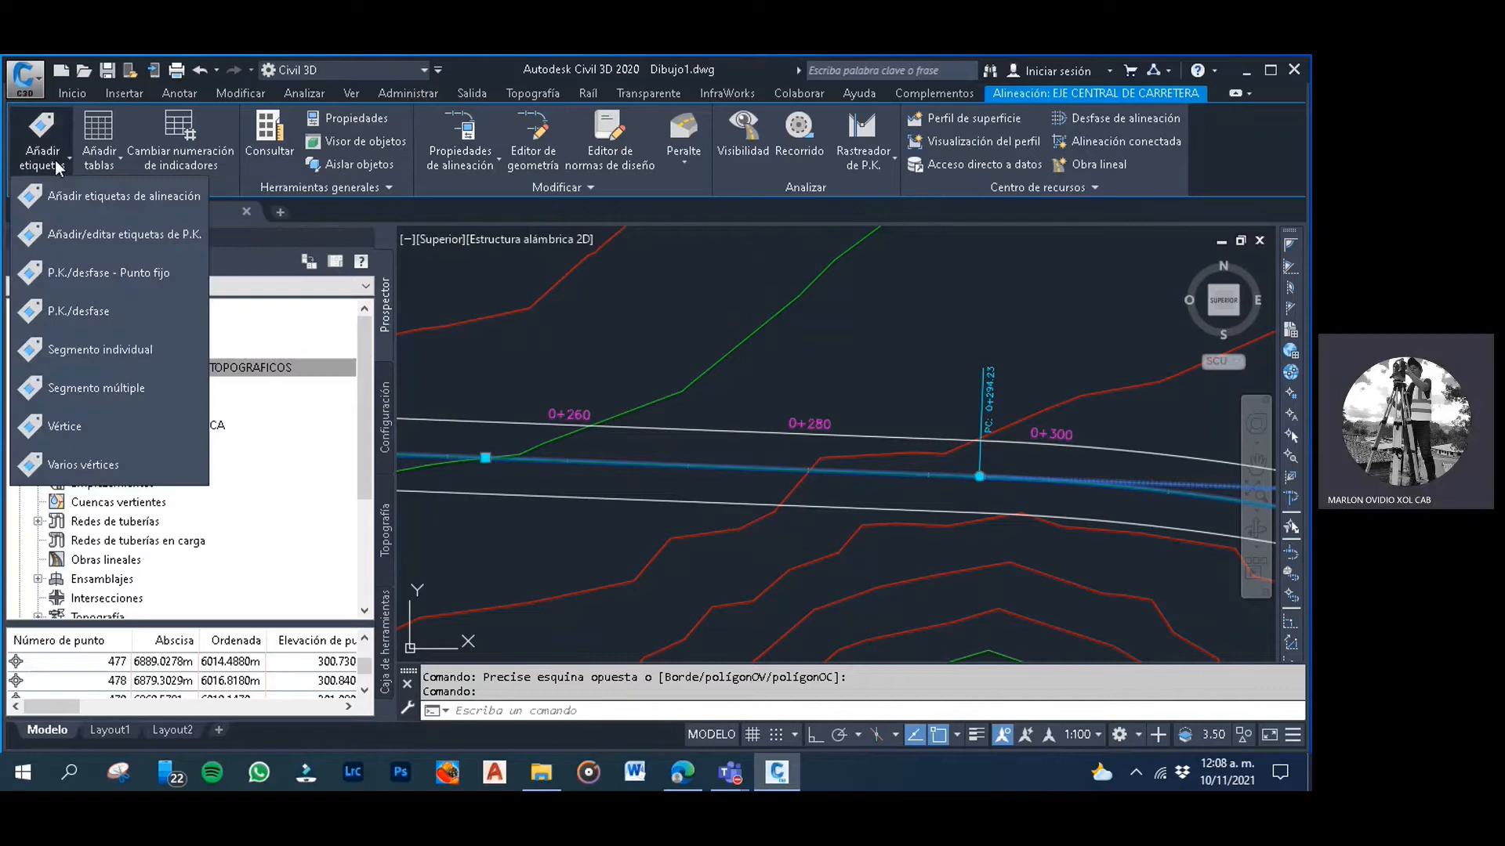
{"action": "left_click", "coordinate": [105, 209]}
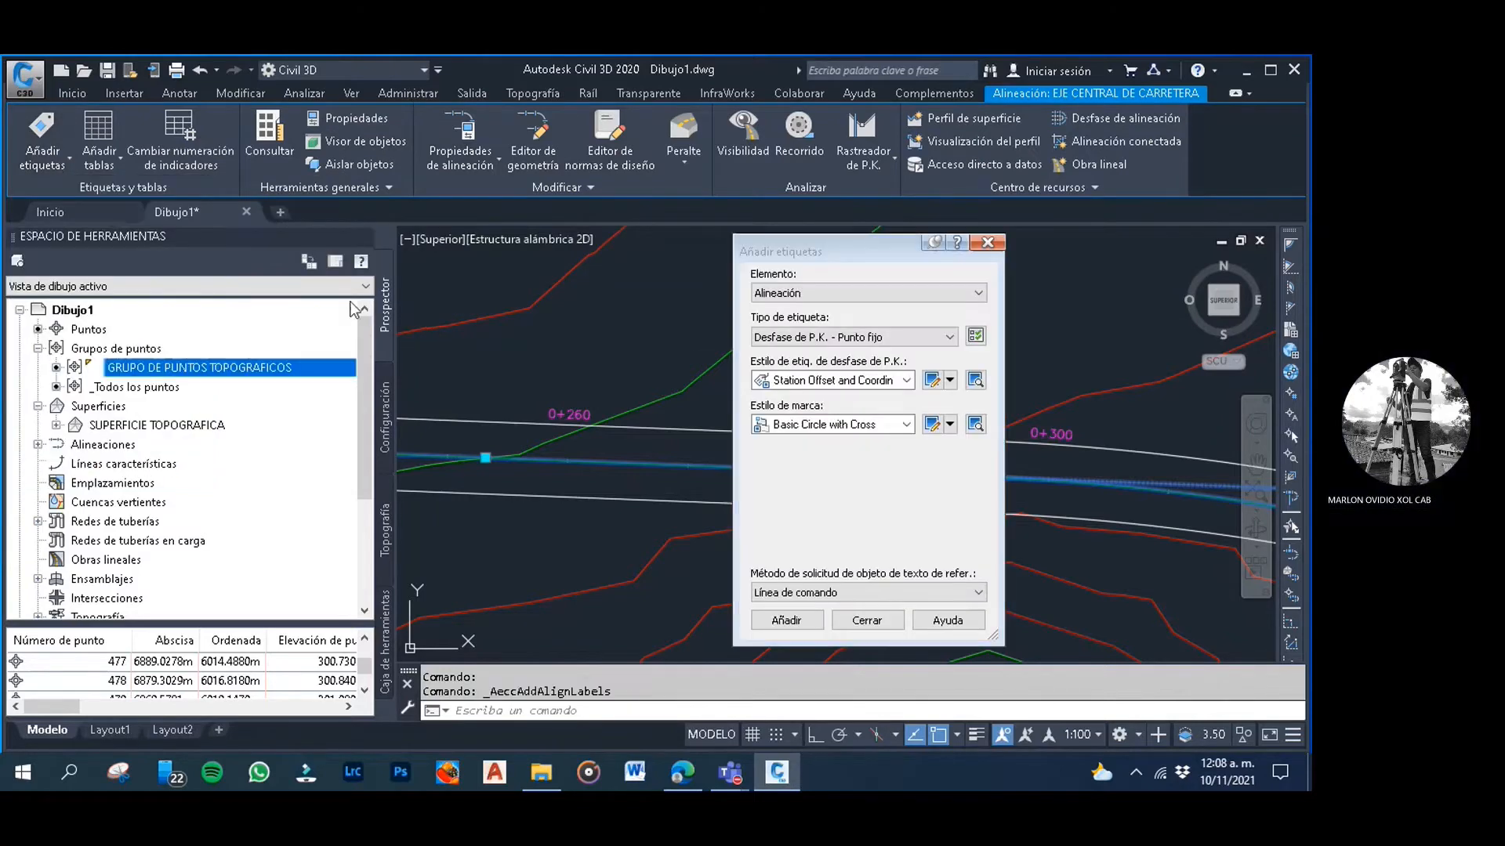
{"action": "left_click", "coordinate": [901, 294]}
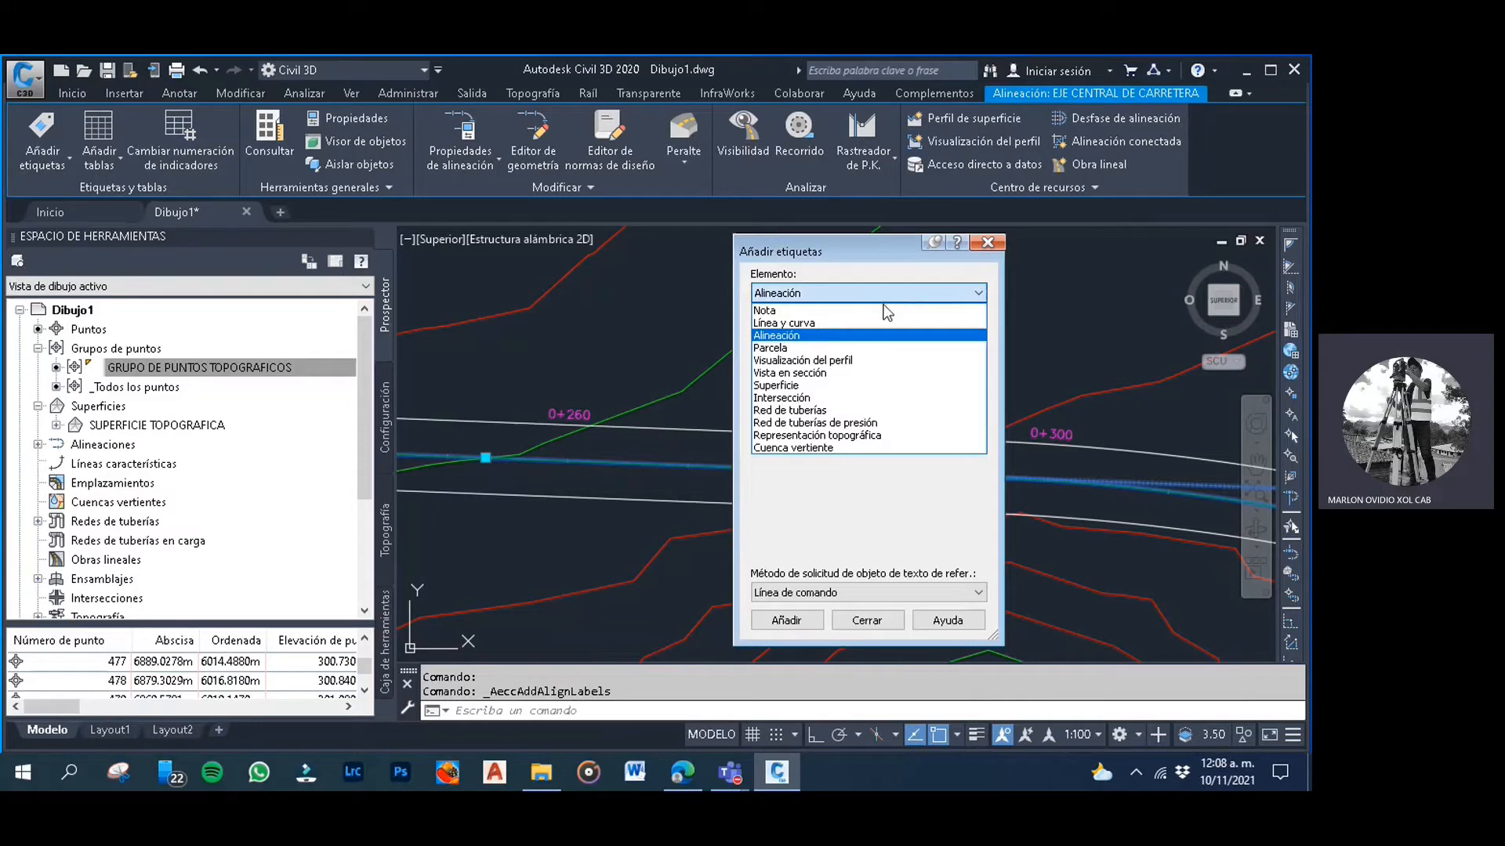
{"action": "left_click", "coordinate": [811, 323]}
{"action": "left_click", "coordinate": [853, 336]}
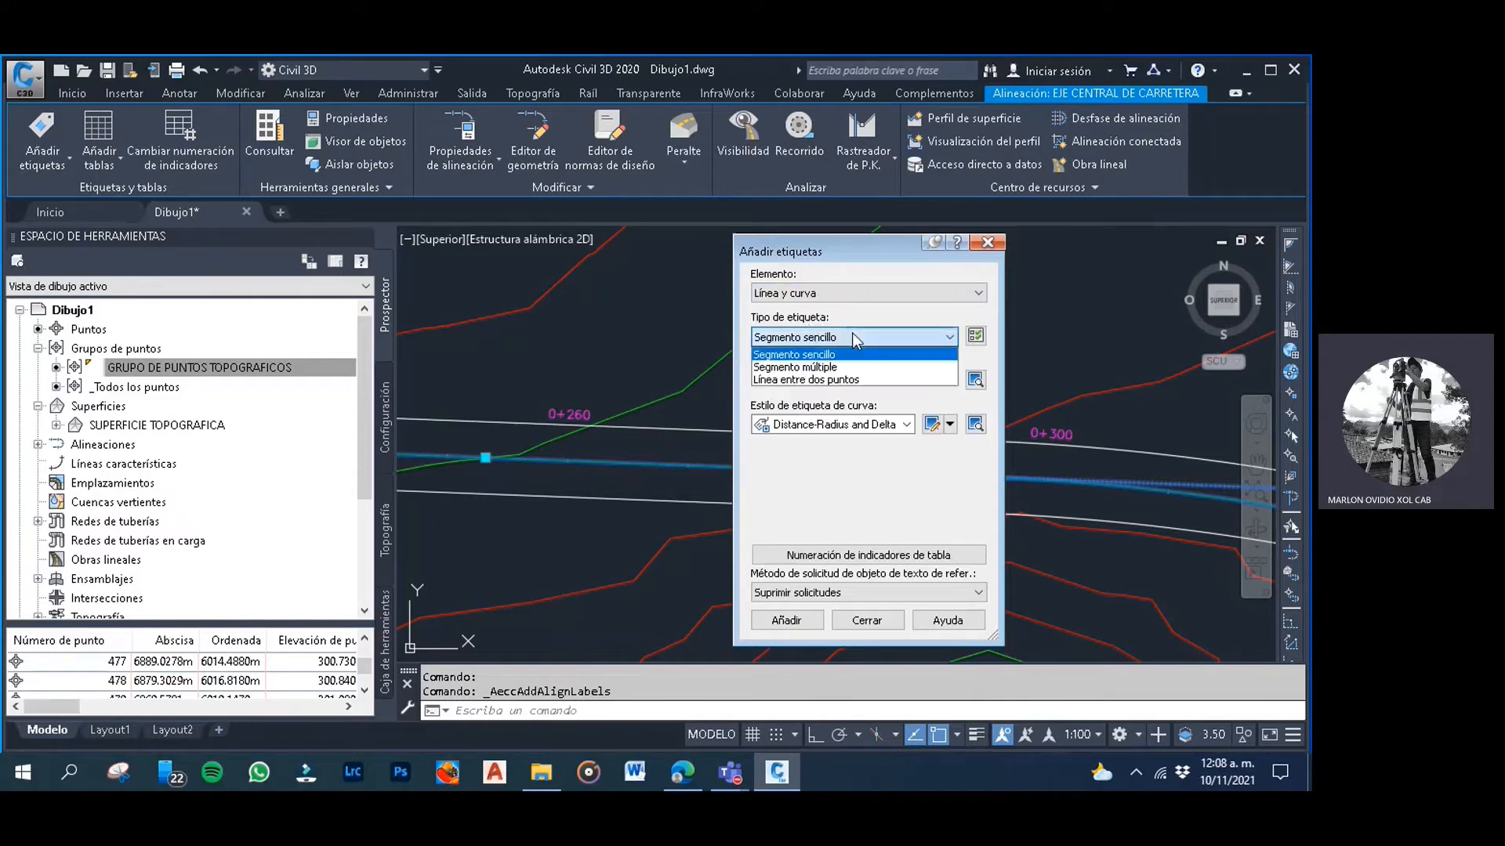
{"action": "left_click", "coordinate": [853, 336]}
{"action": "left_click", "coordinate": [852, 335]}
{"action": "left_click", "coordinate": [853, 336]}
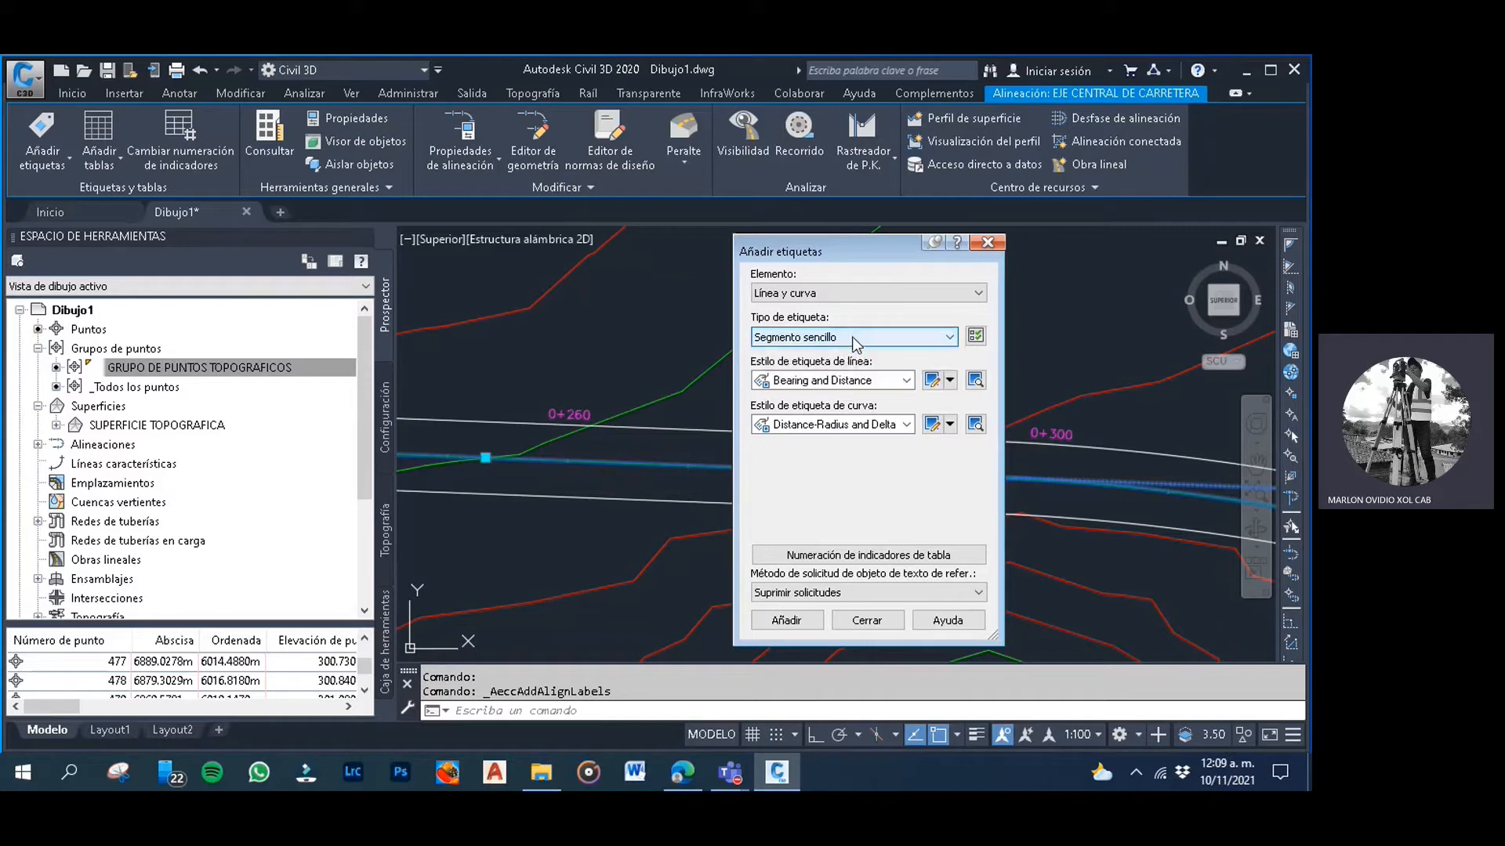
Use Bearing and Distance as the line label style and Distance-Radius and Delta as the curve label style
{"action": "left_click", "coordinate": [905, 380]}
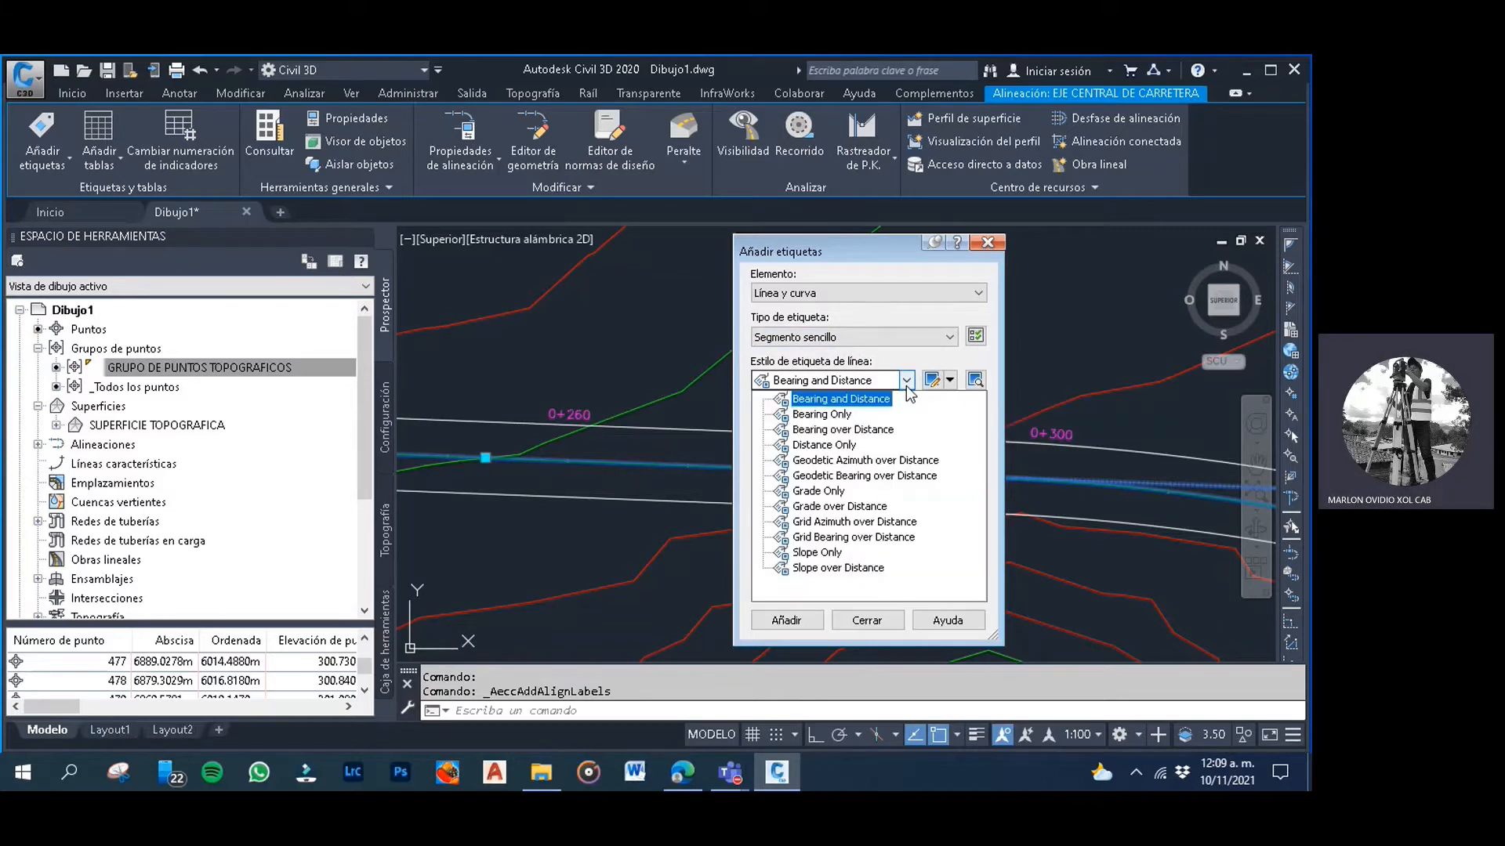
{"action": "left_click", "coordinate": [863, 400]}
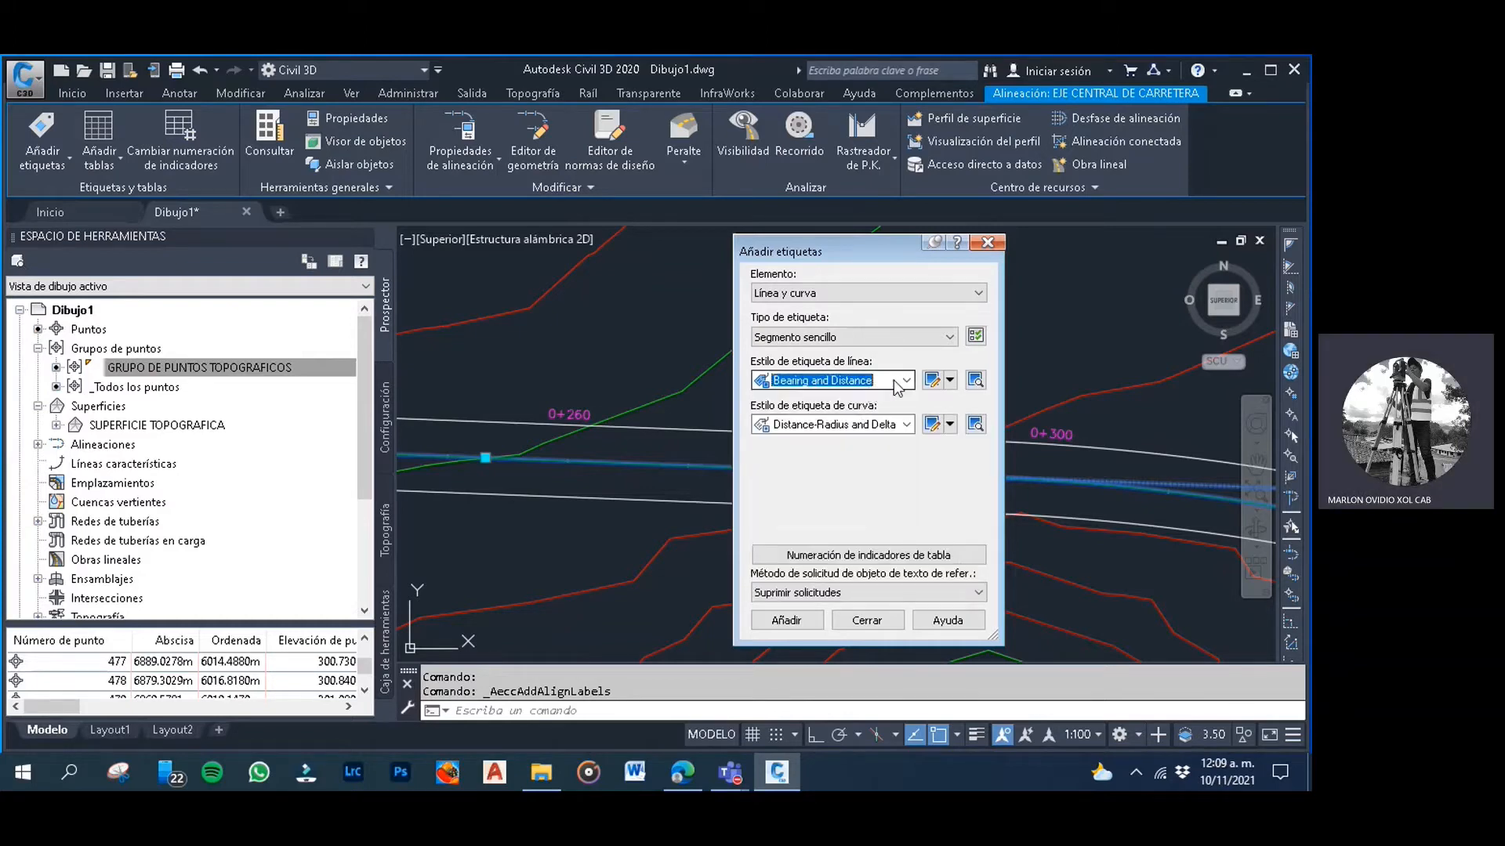
{"action": "left_click", "coordinate": [905, 381]}
{"action": "left_click", "coordinate": [907, 382]}
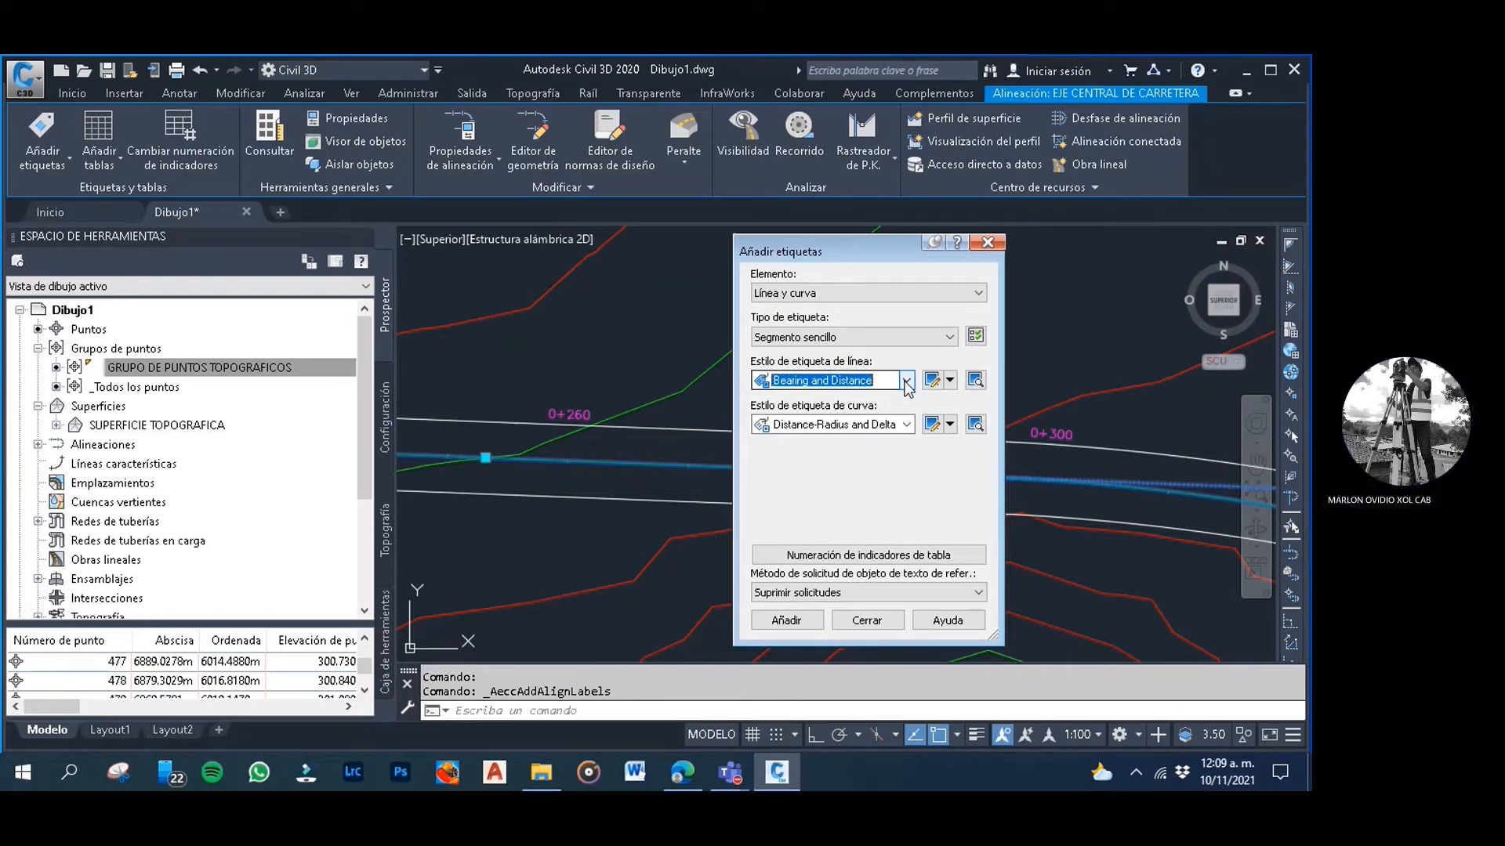
{"action": "left_click", "coordinate": [905, 382]}
{"action": "left_click", "coordinate": [906, 382]}
{"action": "left_click", "coordinate": [907, 382]}
{"action": "left_click", "coordinate": [907, 383]}
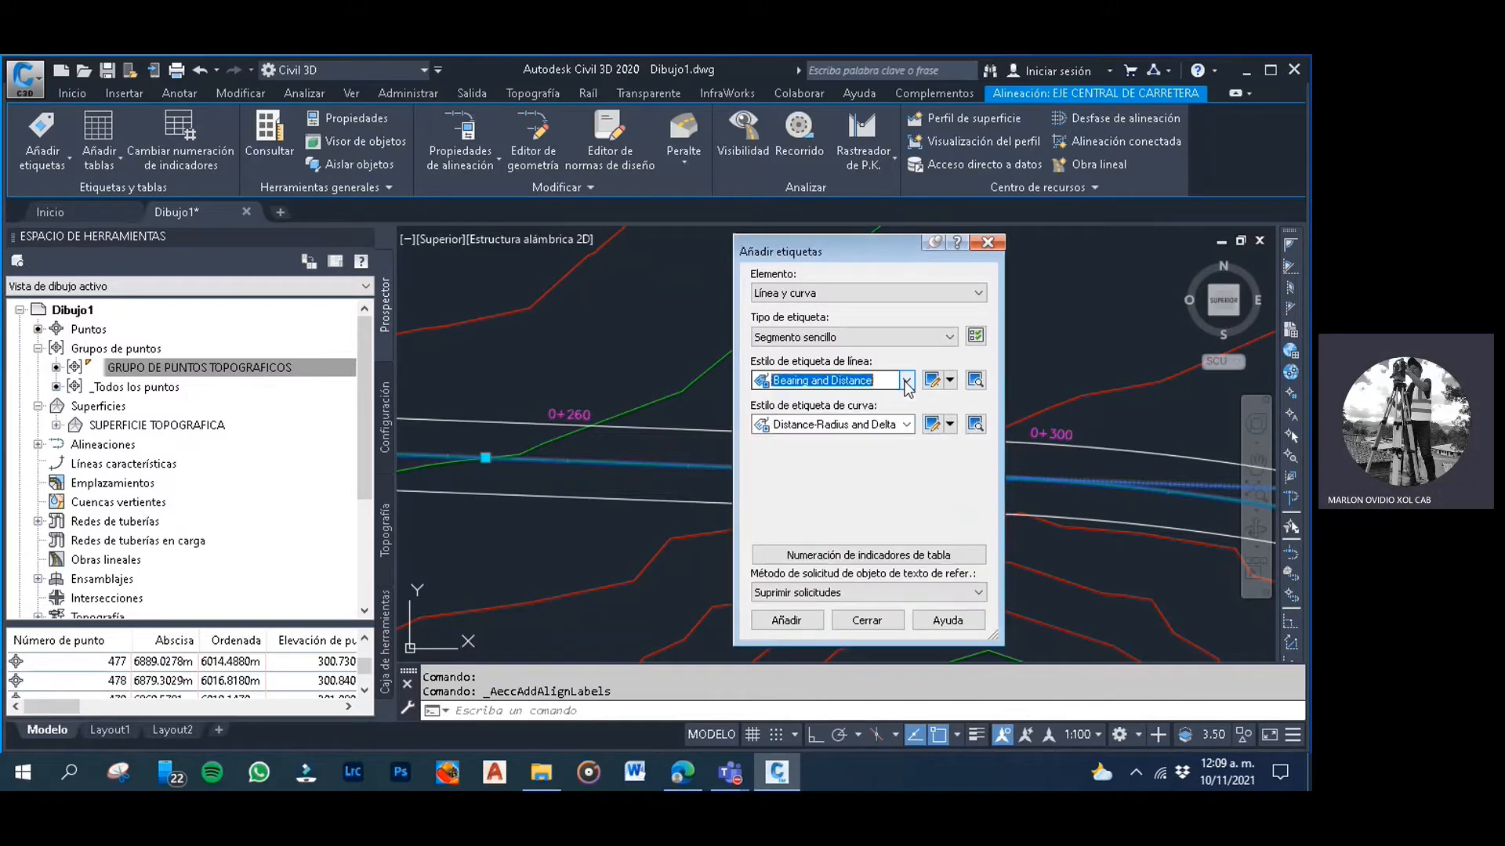
{"action": "left_click", "coordinate": [906, 426]}
{"action": "left_click", "coordinate": [907, 426]}
{"action": "left_click", "coordinate": [907, 426]}
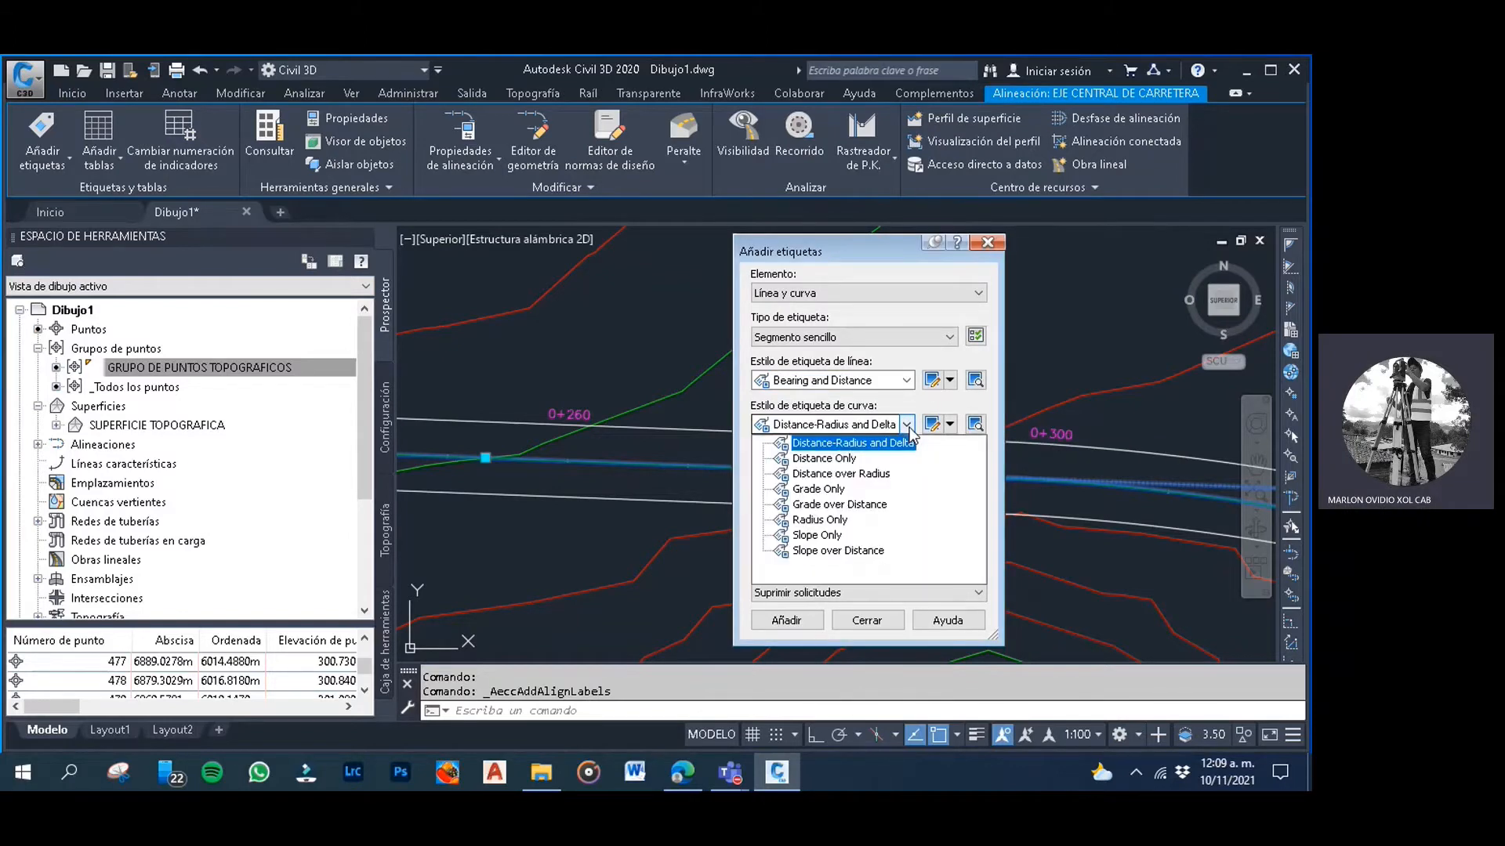
{"action": "left_click", "coordinate": [892, 443]}
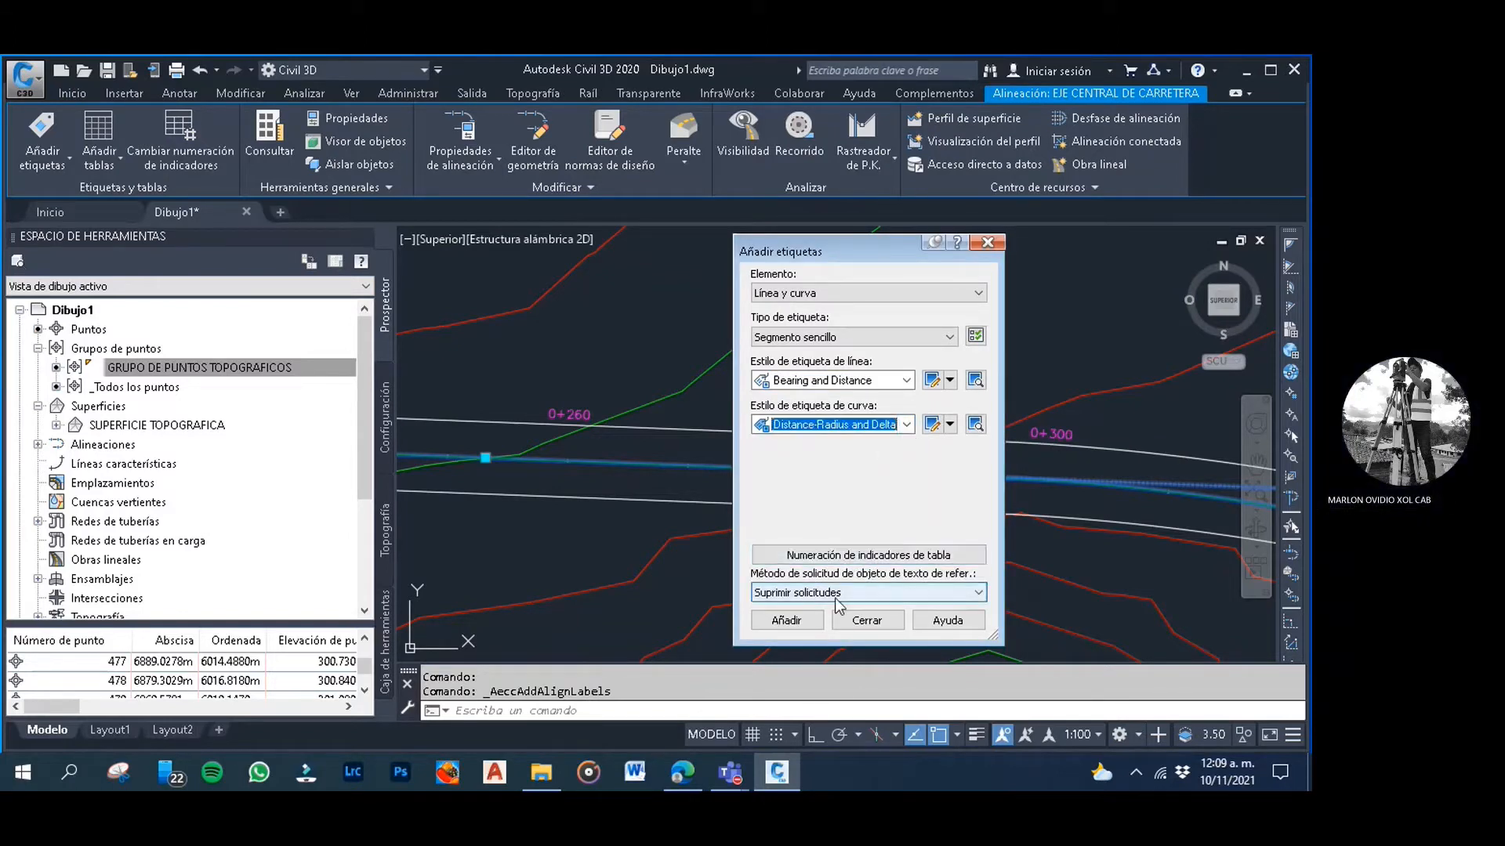
Add a bearing and distance label to the alignment's first straight segment, just before station 0+040
{"action": "left_click", "coordinate": [783, 620]}
{"action": "scroll", "coordinate": [615, 413], "scroll_direction": "down", "scroll_amount": 6}
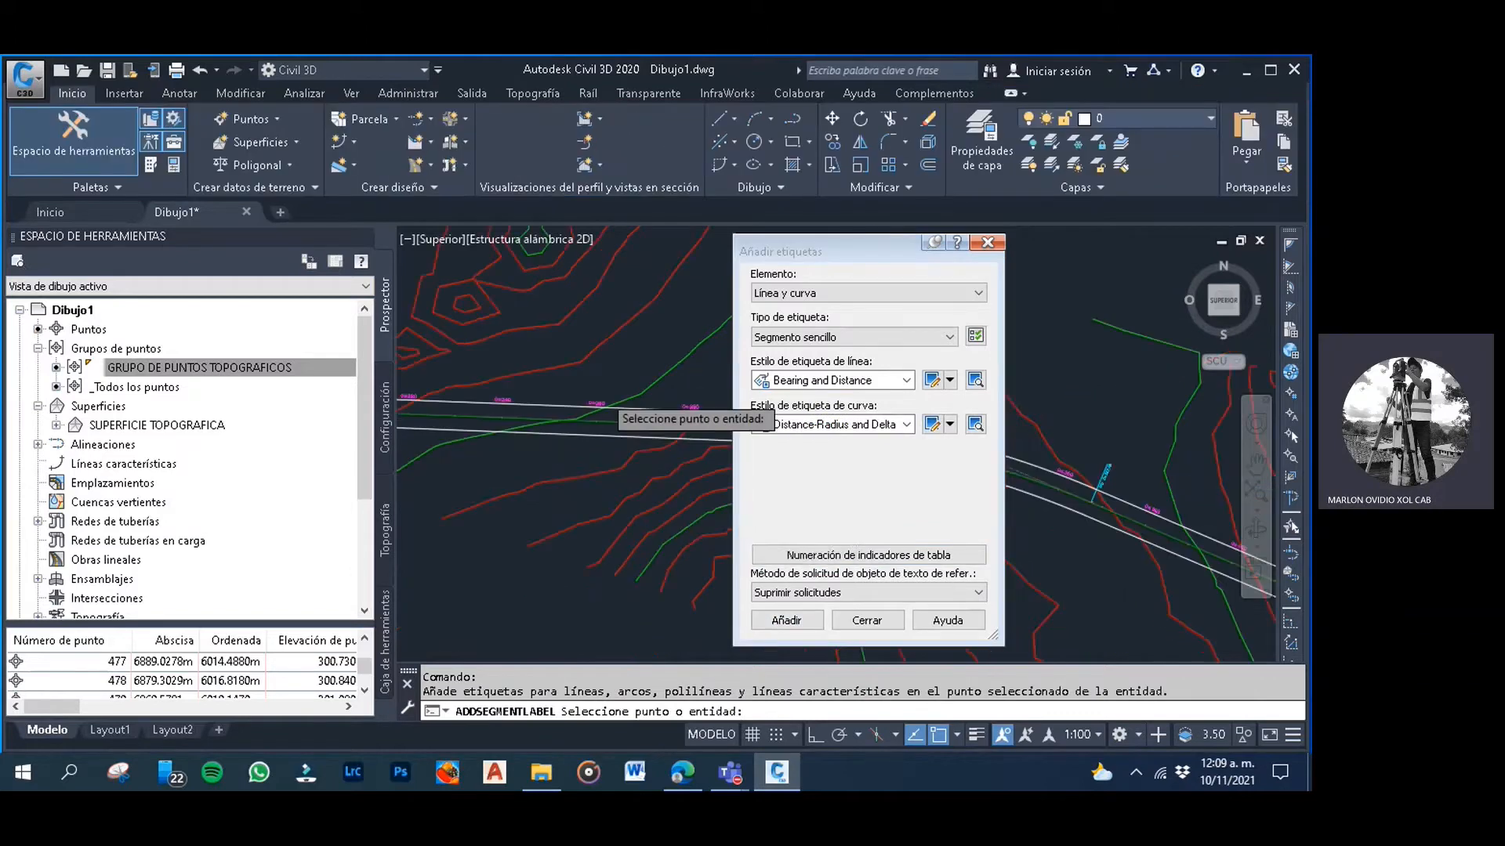
{"action": "scroll", "coordinate": [486, 454], "scroll_direction": "up", "scroll_amount": 6}
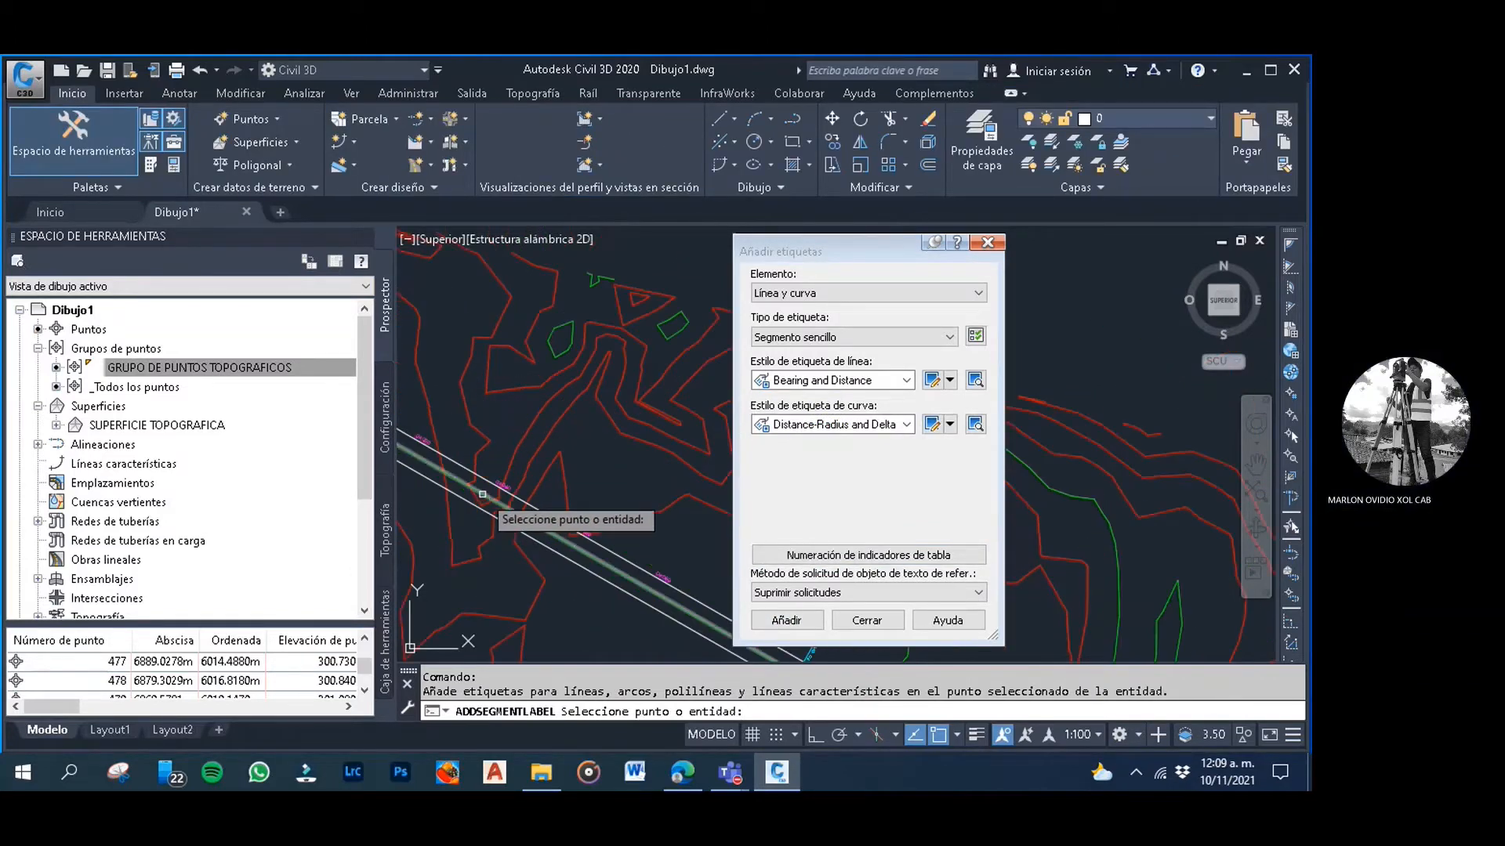
{"action": "scroll", "coordinate": [483, 495], "scroll_direction": "up", "scroll_amount": 4}
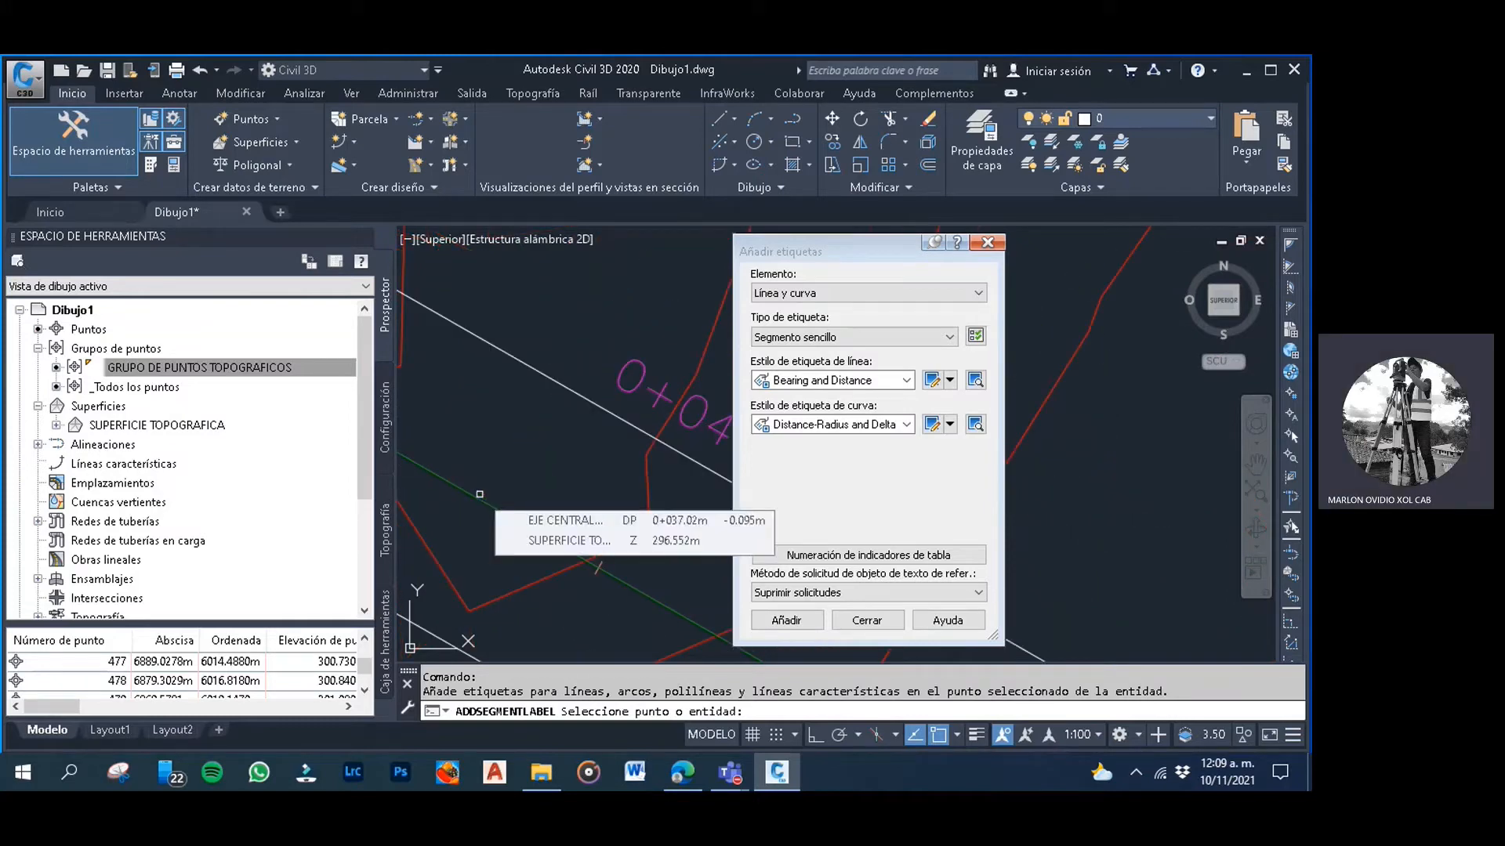
{"action": "left_click", "coordinate": [479, 495]}
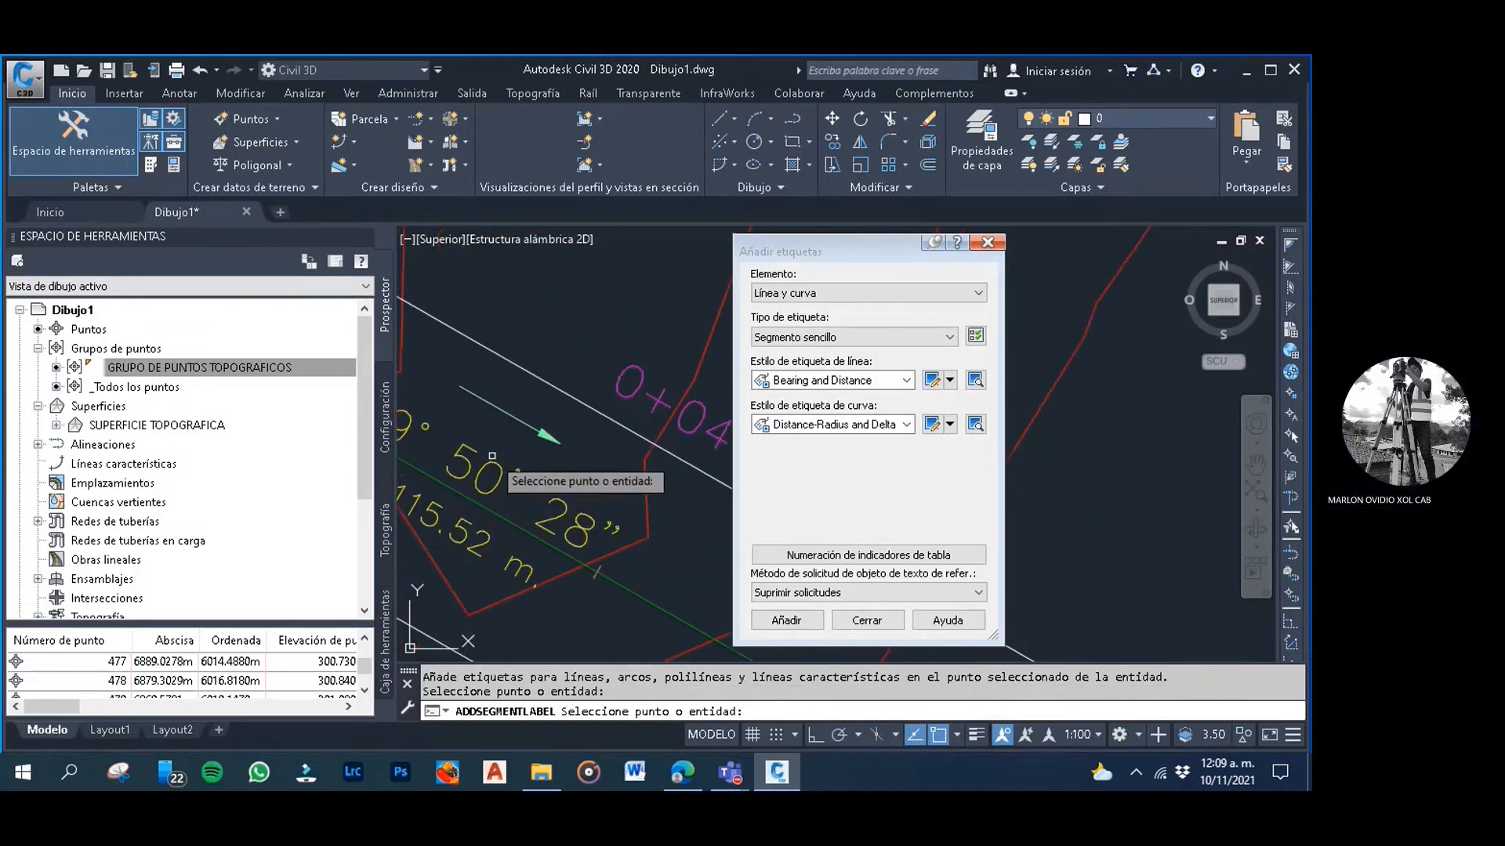
{"action": "scroll", "coordinate": [489, 462], "scroll_direction": "down", "scroll_amount": 8}
{"action": "scroll", "coordinate": [483, 460], "scroll_direction": "up", "scroll_amount": 5}
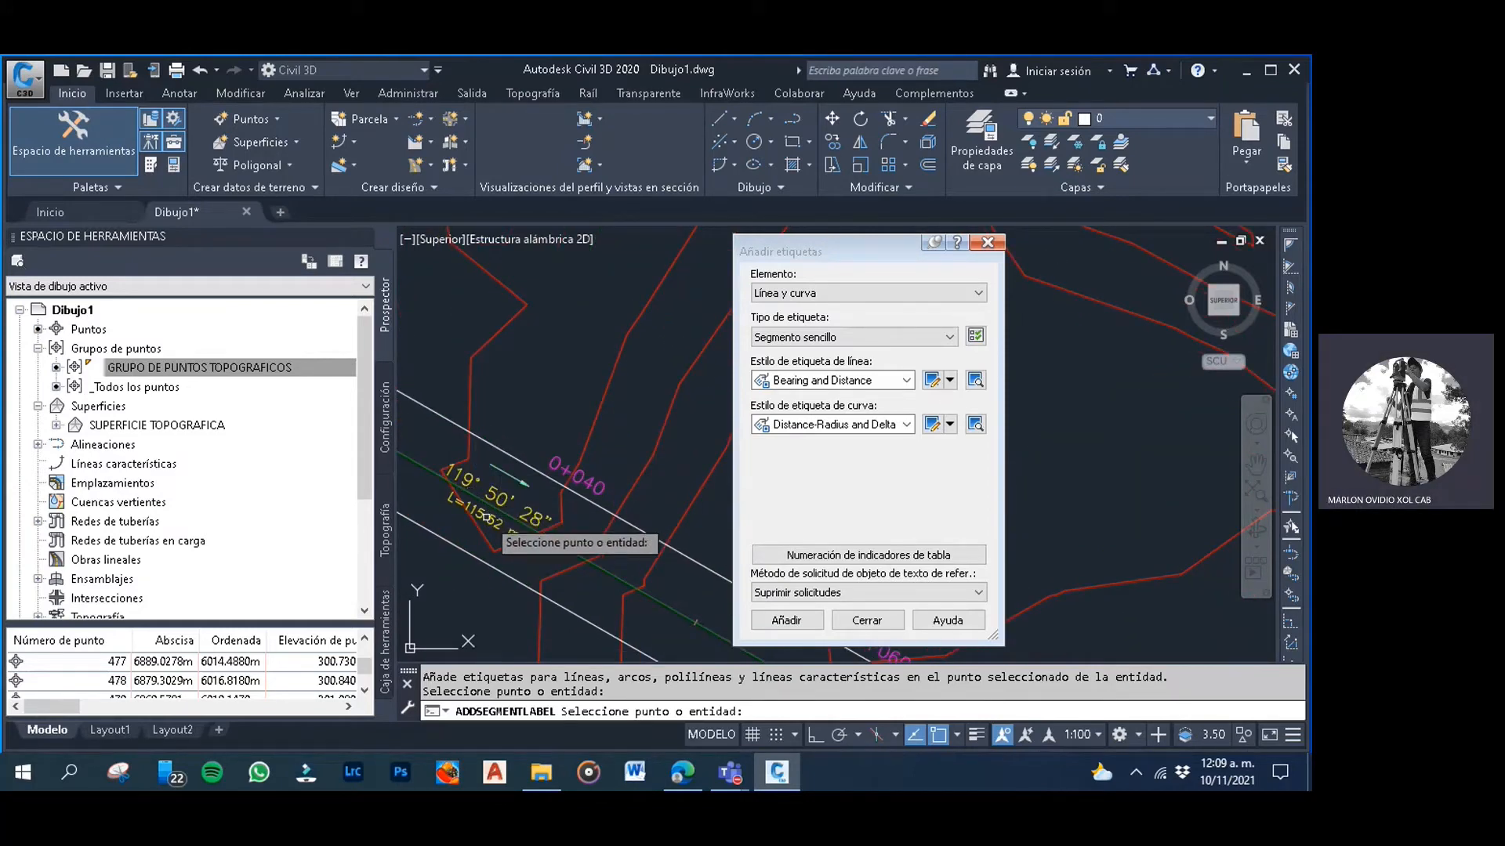
{"action": "scroll", "coordinate": [502, 498], "scroll_direction": "up", "scroll_amount": 3}
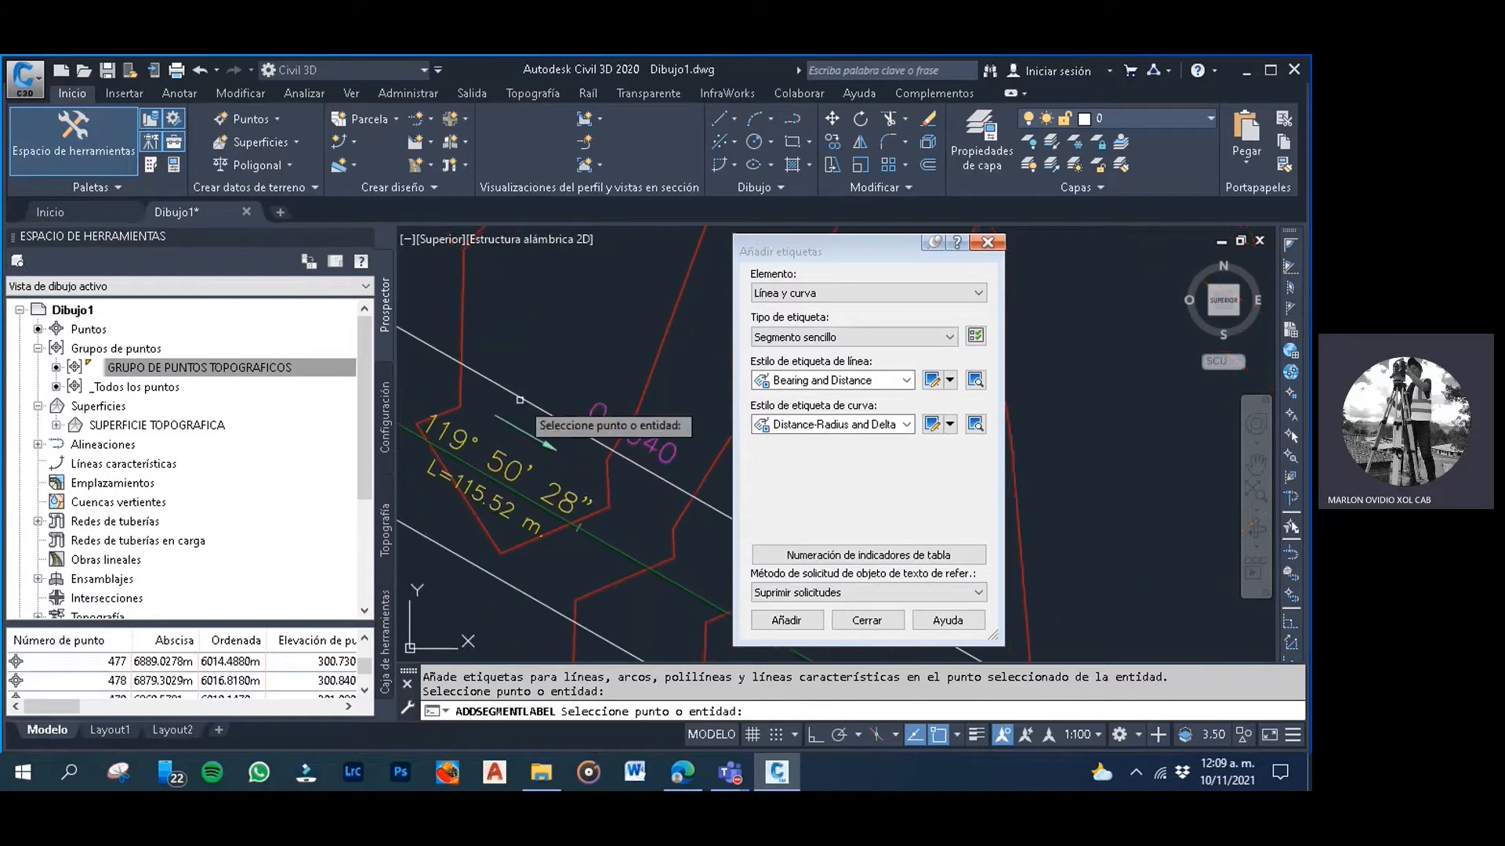
{"action": "middle_click_drag", "start_coordinate": [499, 455], "coordinate": [515, 417]}
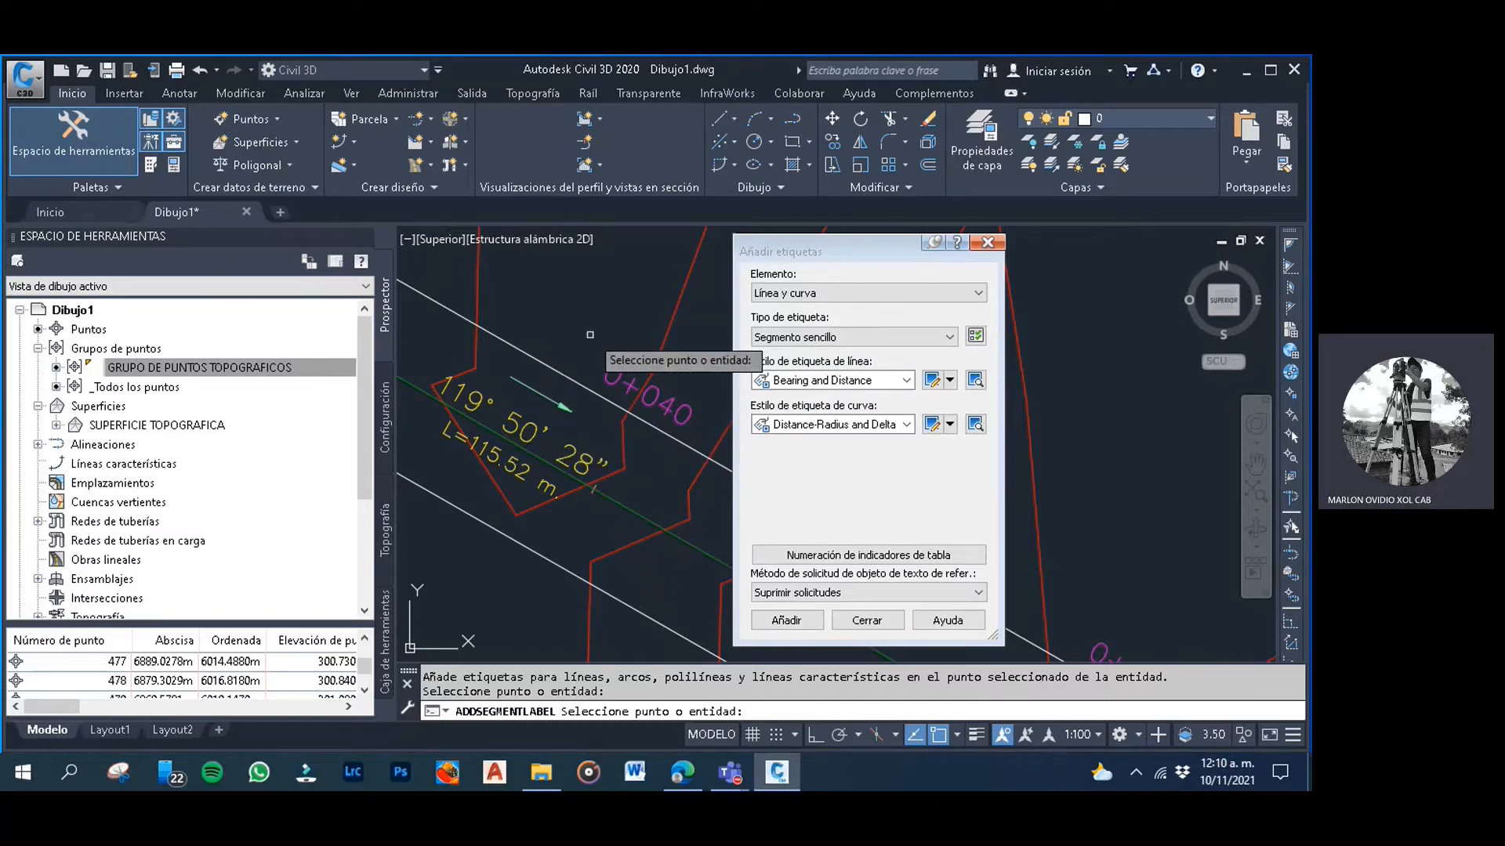
Add a segment label to the alignment's first curve, beside its midpoint just past station 0+160
{"action": "scroll", "coordinate": [564, 334], "scroll_direction": "down", "scroll_amount": 3}
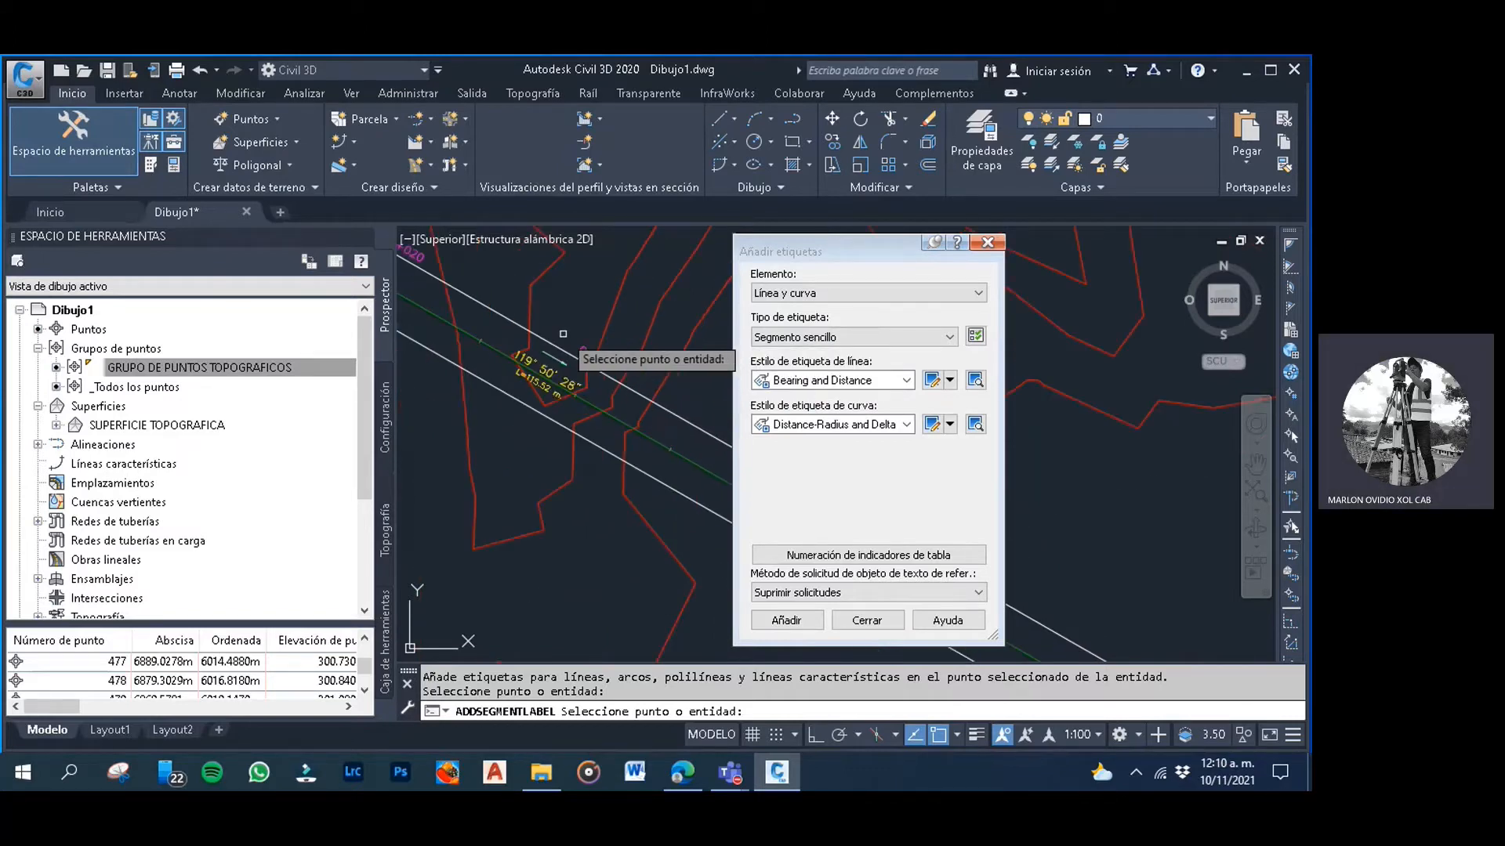
{"action": "scroll", "coordinate": [488, 354], "scroll_direction": "down", "scroll_amount": 2}
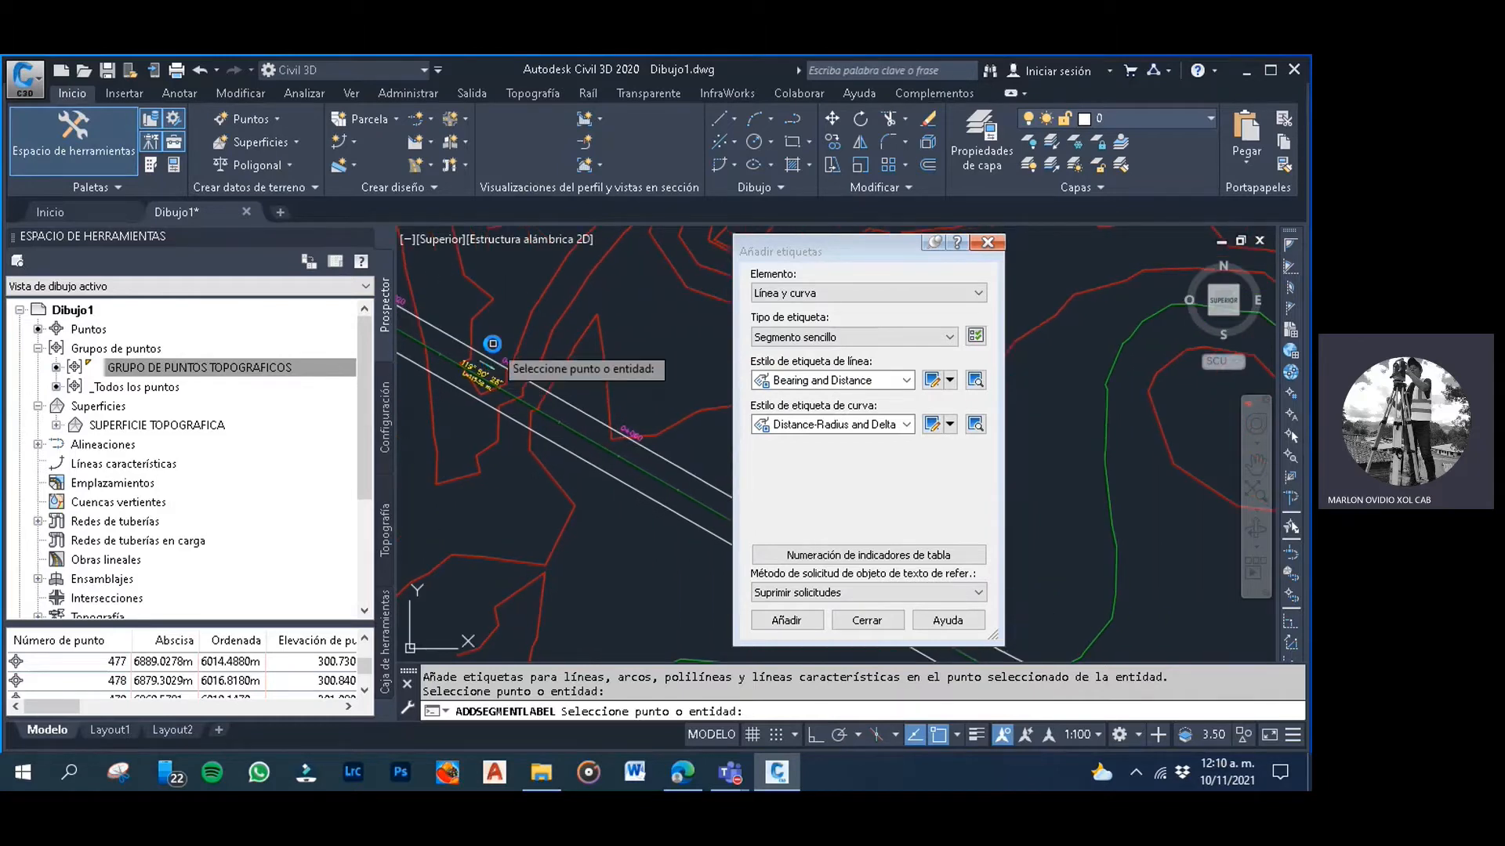
{"action": "scroll", "coordinate": [492, 344], "scroll_direction": "down", "scroll_amount": 5}
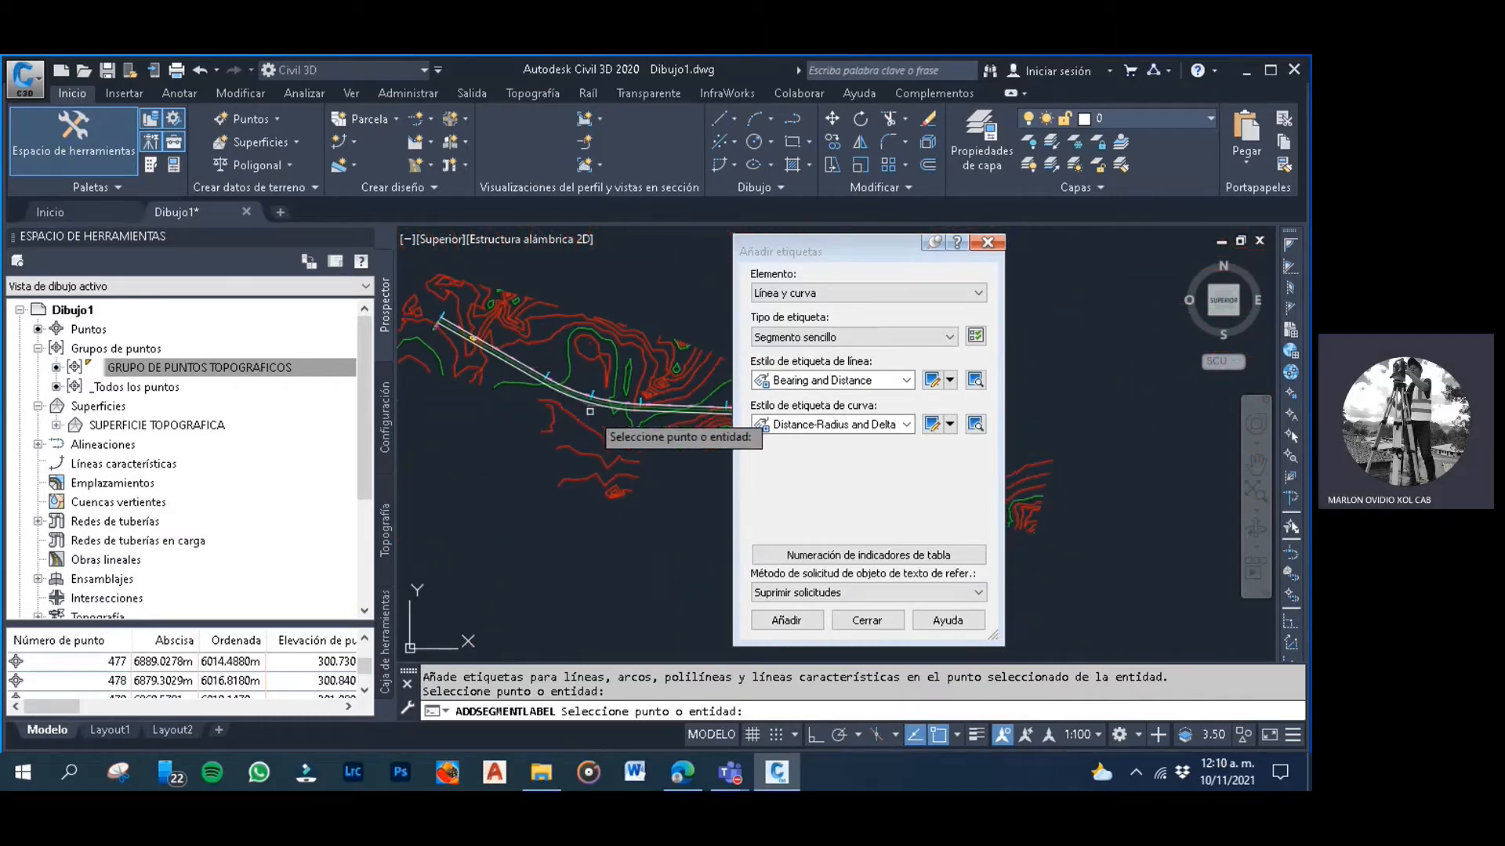
{"action": "scroll", "coordinate": [590, 411], "scroll_direction": "up", "scroll_amount": 6}
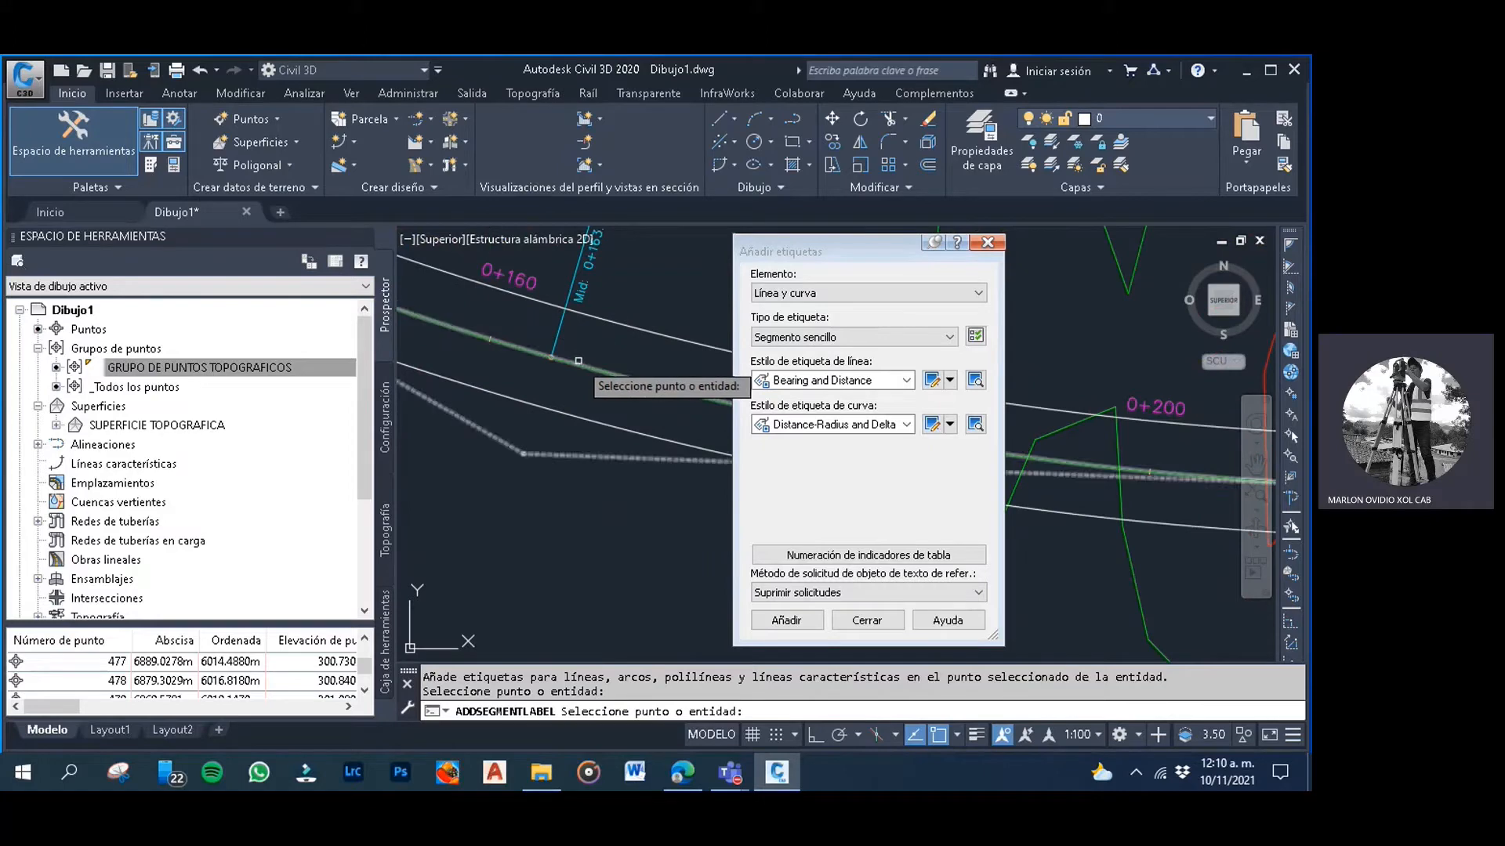
{"action": "left_click", "coordinate": [578, 361]}
{"action": "scroll", "coordinate": [549, 396], "scroll_direction": "down", "scroll_amount": 4}
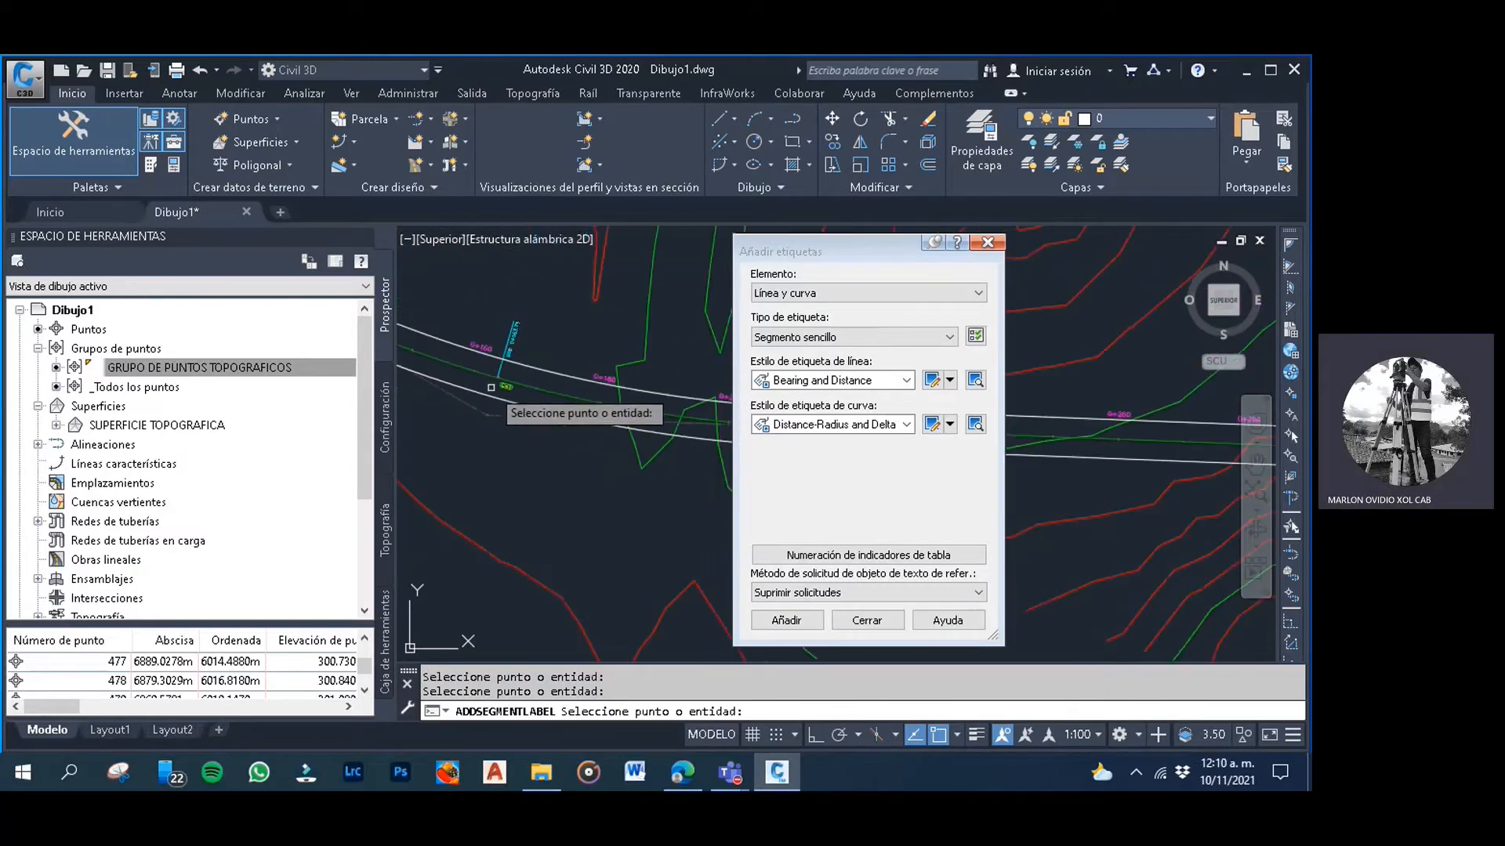
Add a bearing and distance label to the straight segment between the two curves, between stations 0+240 and 0+260
{"action": "scroll", "coordinate": [421, 406], "scroll_direction": "up", "scroll_amount": 5}
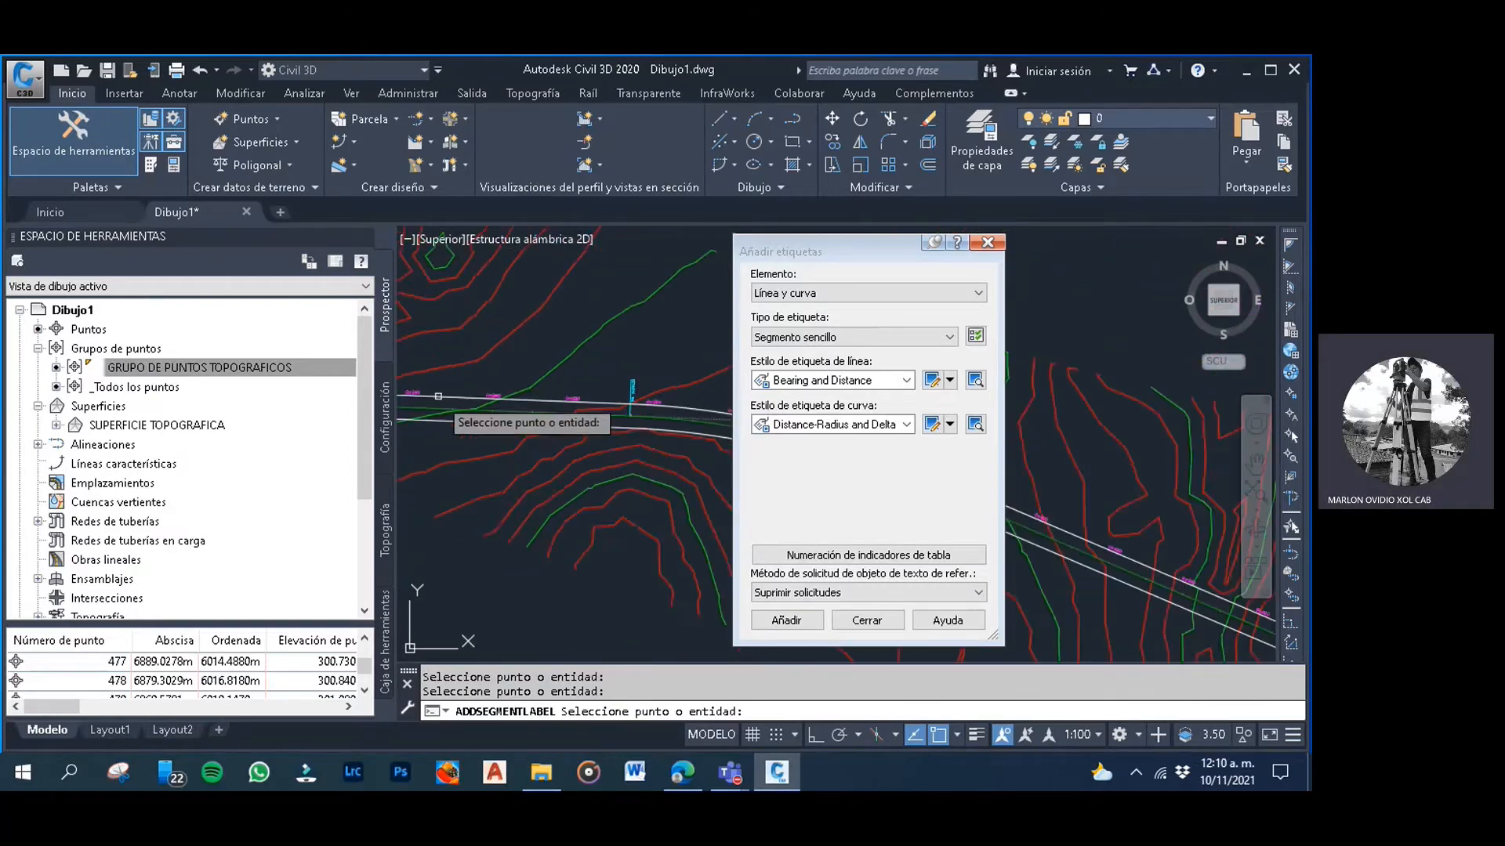
{"action": "left_click", "coordinate": [421, 405]}
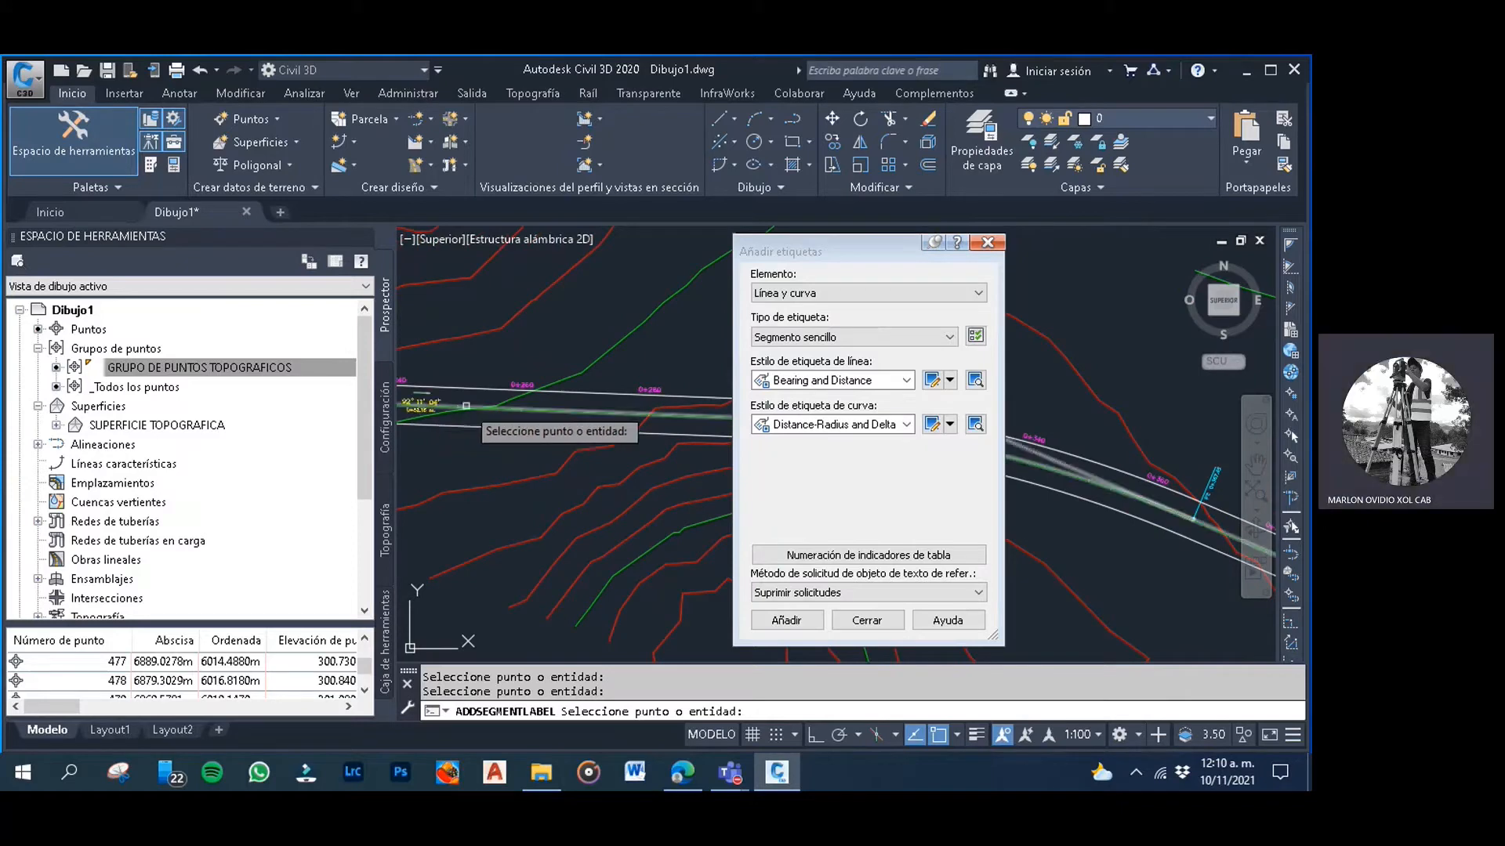
{"action": "scroll", "coordinate": [467, 406], "scroll_direction": "down", "scroll_amount": 4}
{"action": "middle_click_drag", "start_coordinate": [468, 407], "coordinate": [576, 429]}
{"action": "scroll", "coordinate": [556, 423], "scroll_direction": "up", "scroll_amount": 8}
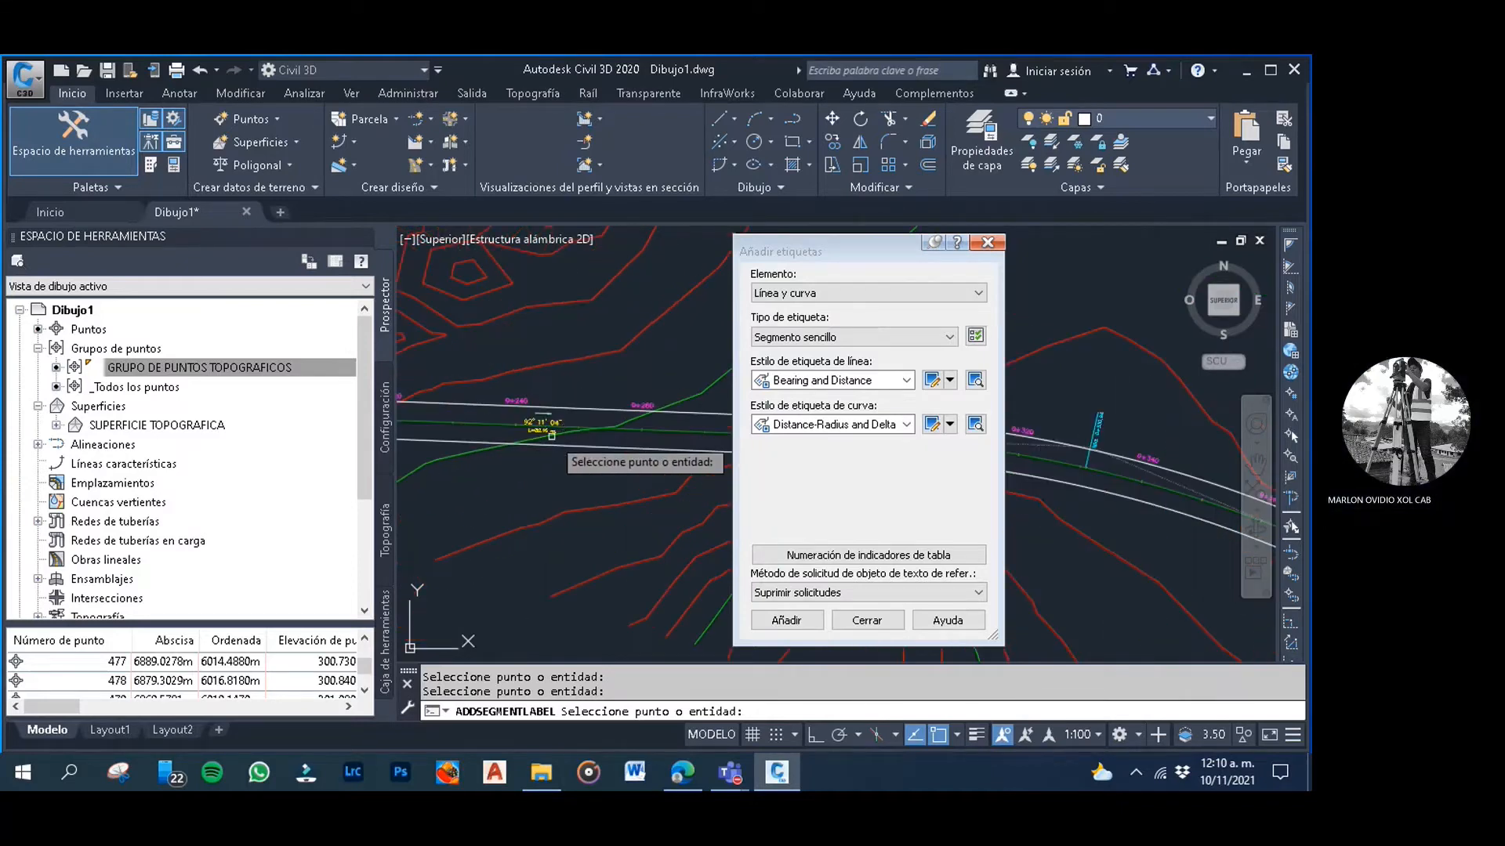
Add a segment label to the alignment's second curve, near its midpoint between stations 0+320 and 0+340
{"action": "scroll", "coordinate": [537, 417], "scroll_direction": "down", "scroll_amount": 8}
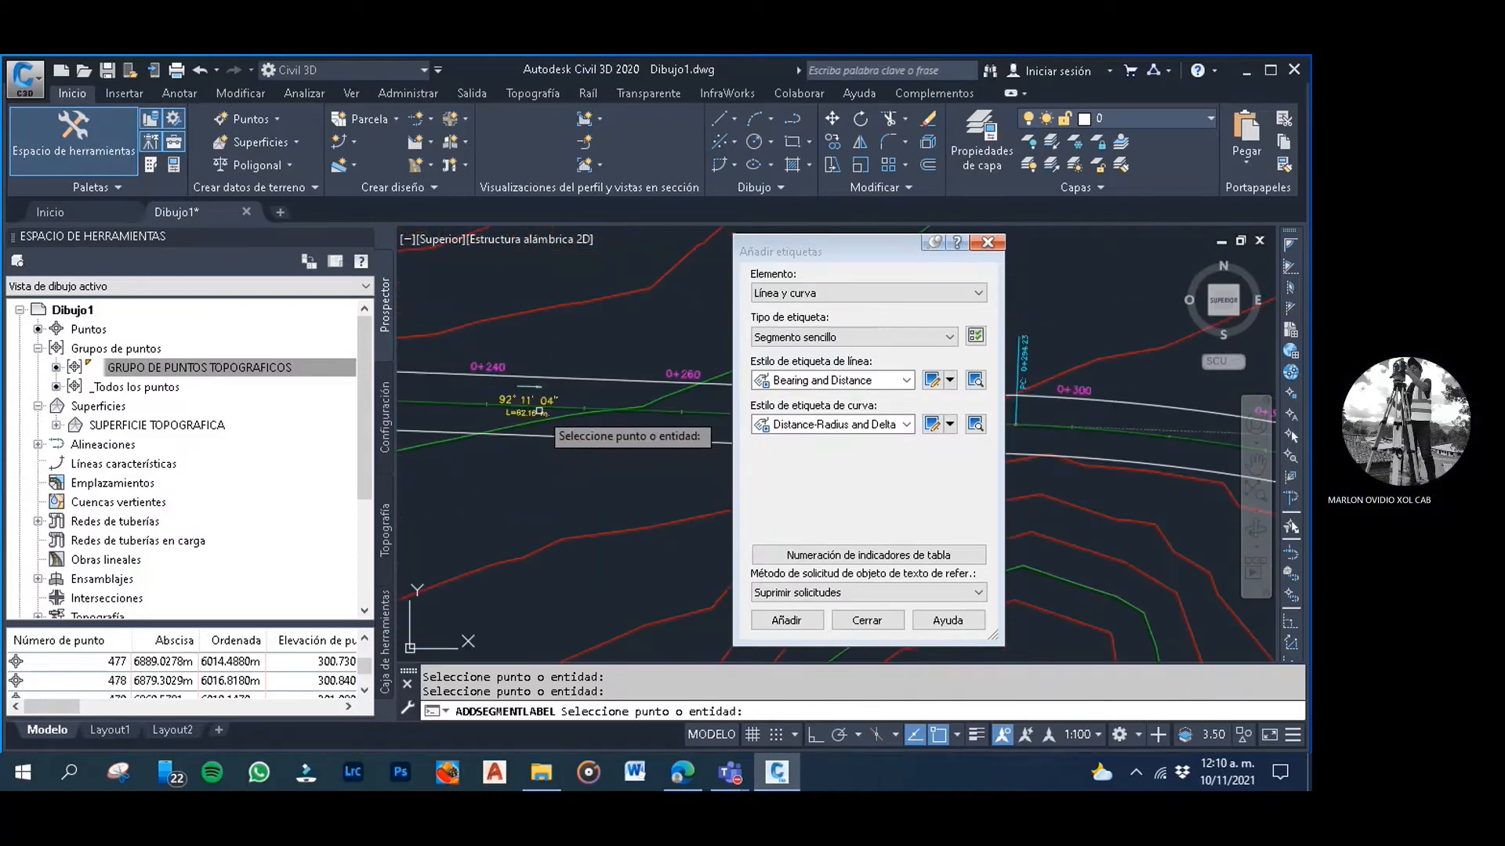
{"action": "scroll", "coordinate": [517, 409], "scroll_direction": "up", "scroll_amount": 5}
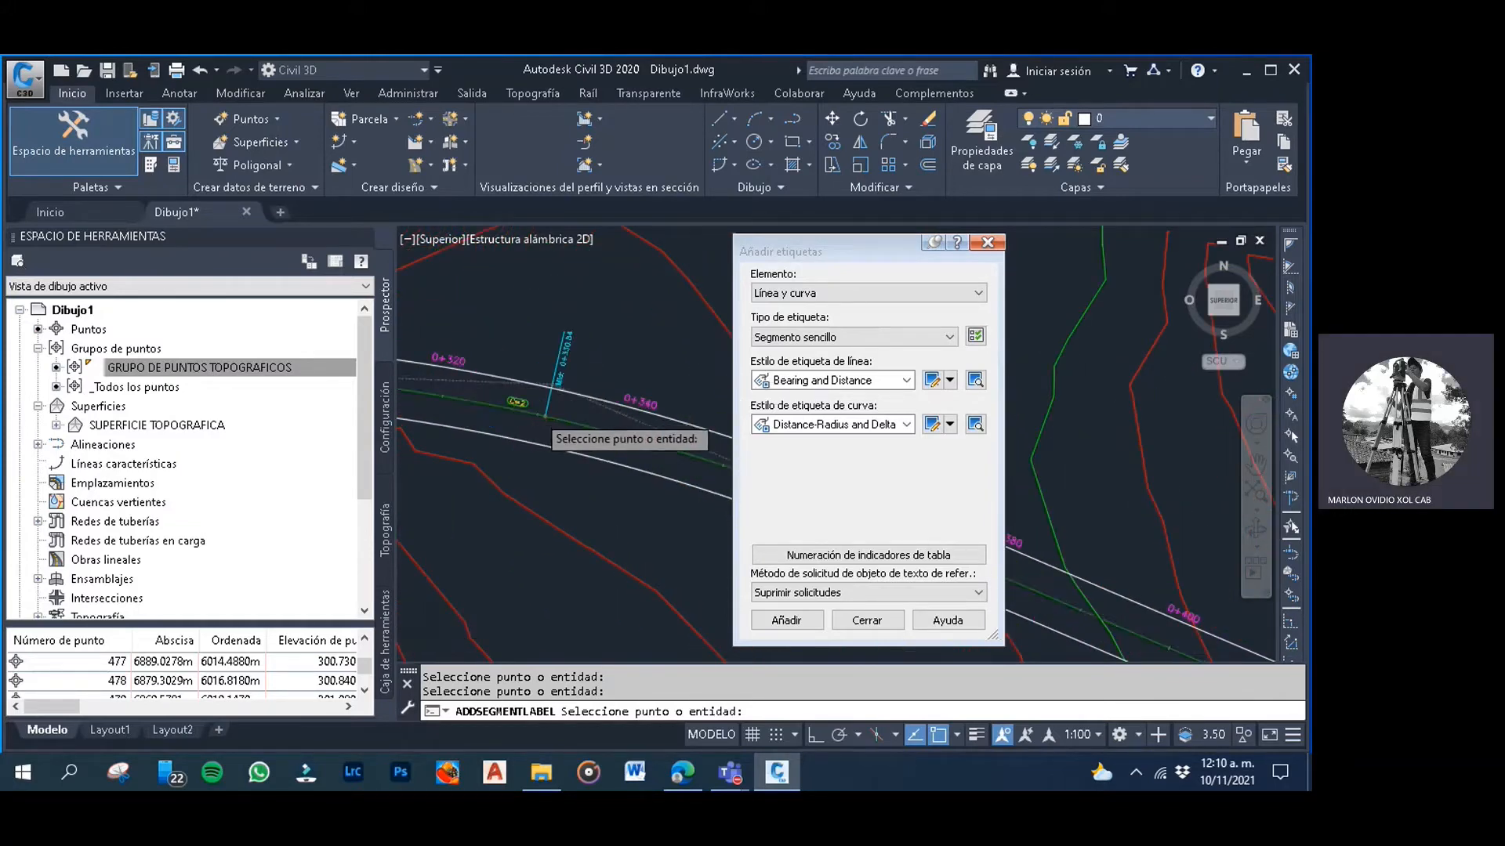
{"action": "scroll", "coordinate": [546, 416], "scroll_direction": "down", "scroll_amount": 5}
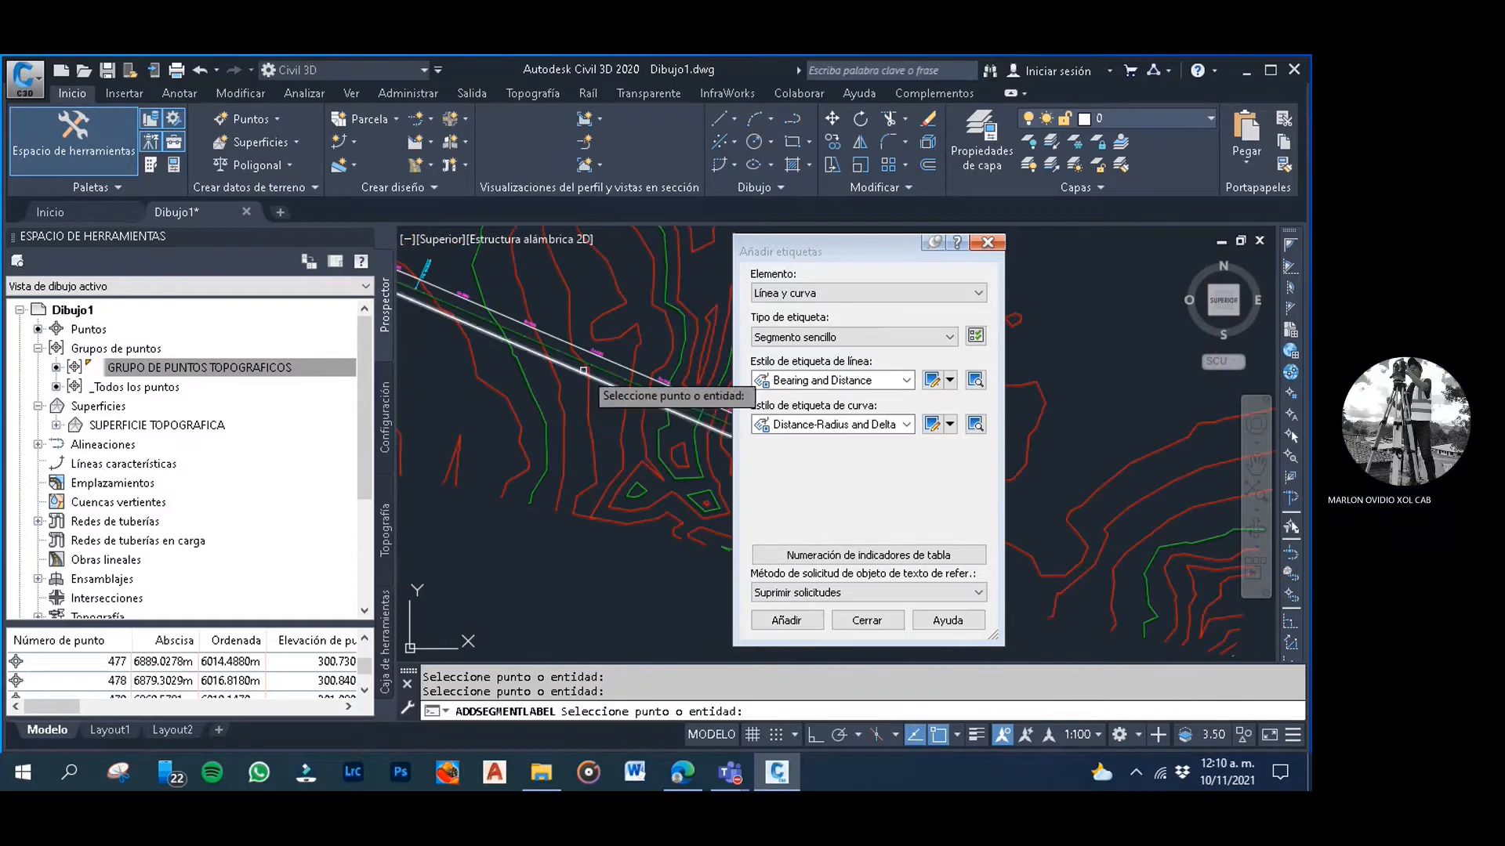
Add a bearing and distance label to the final straight segment after the second curve, and finish adding labels
{"action": "scroll", "coordinate": [568, 361], "scroll_direction": "up", "scroll_amount": 3}
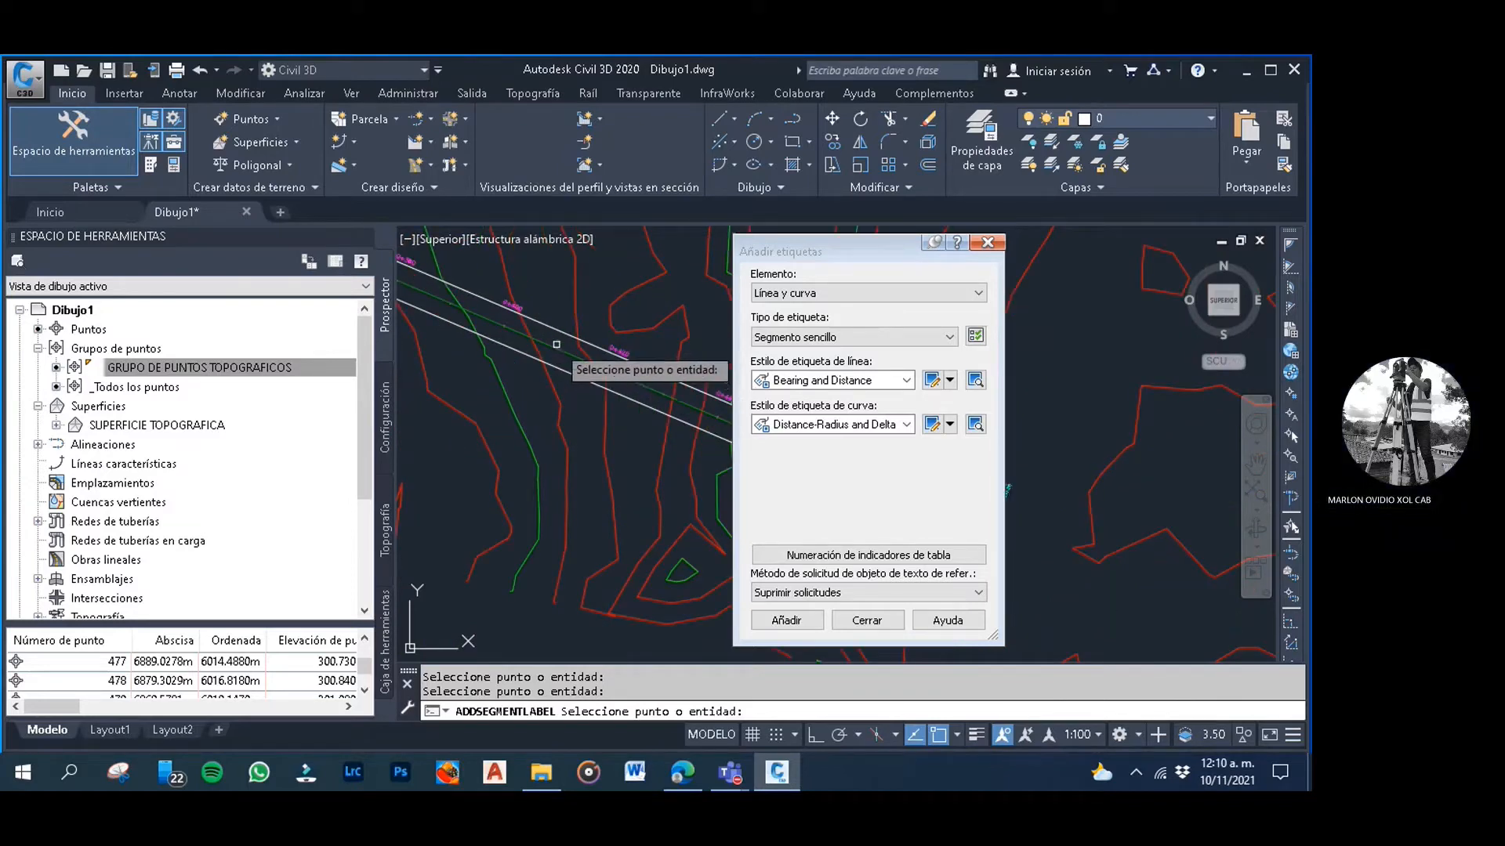
{"action": "left_click", "coordinate": [556, 344]}
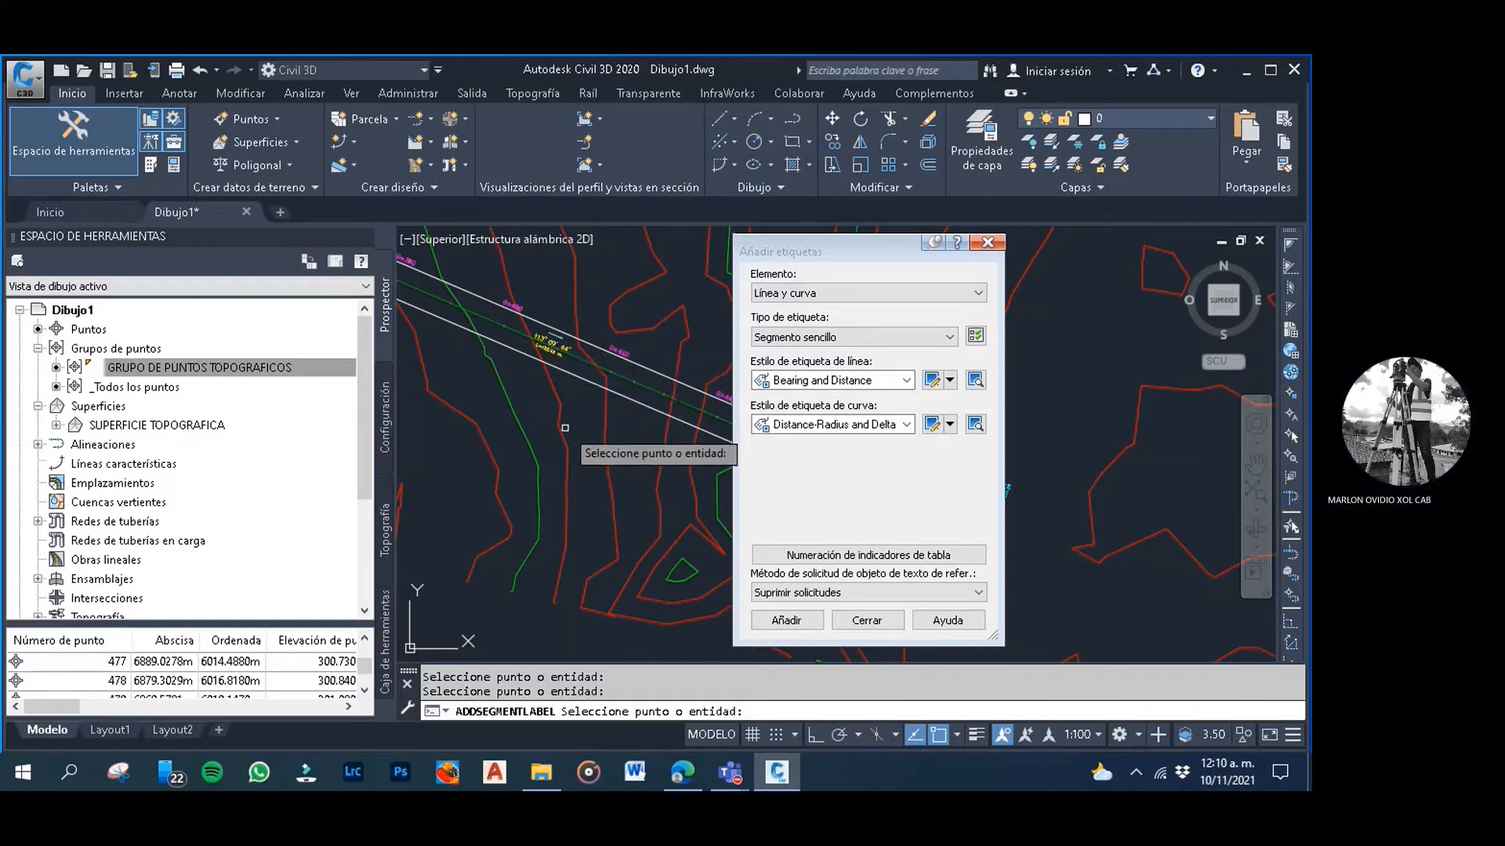
{"action": "scroll", "coordinate": [580, 431], "scroll_direction": "down", "scroll_amount": 3}
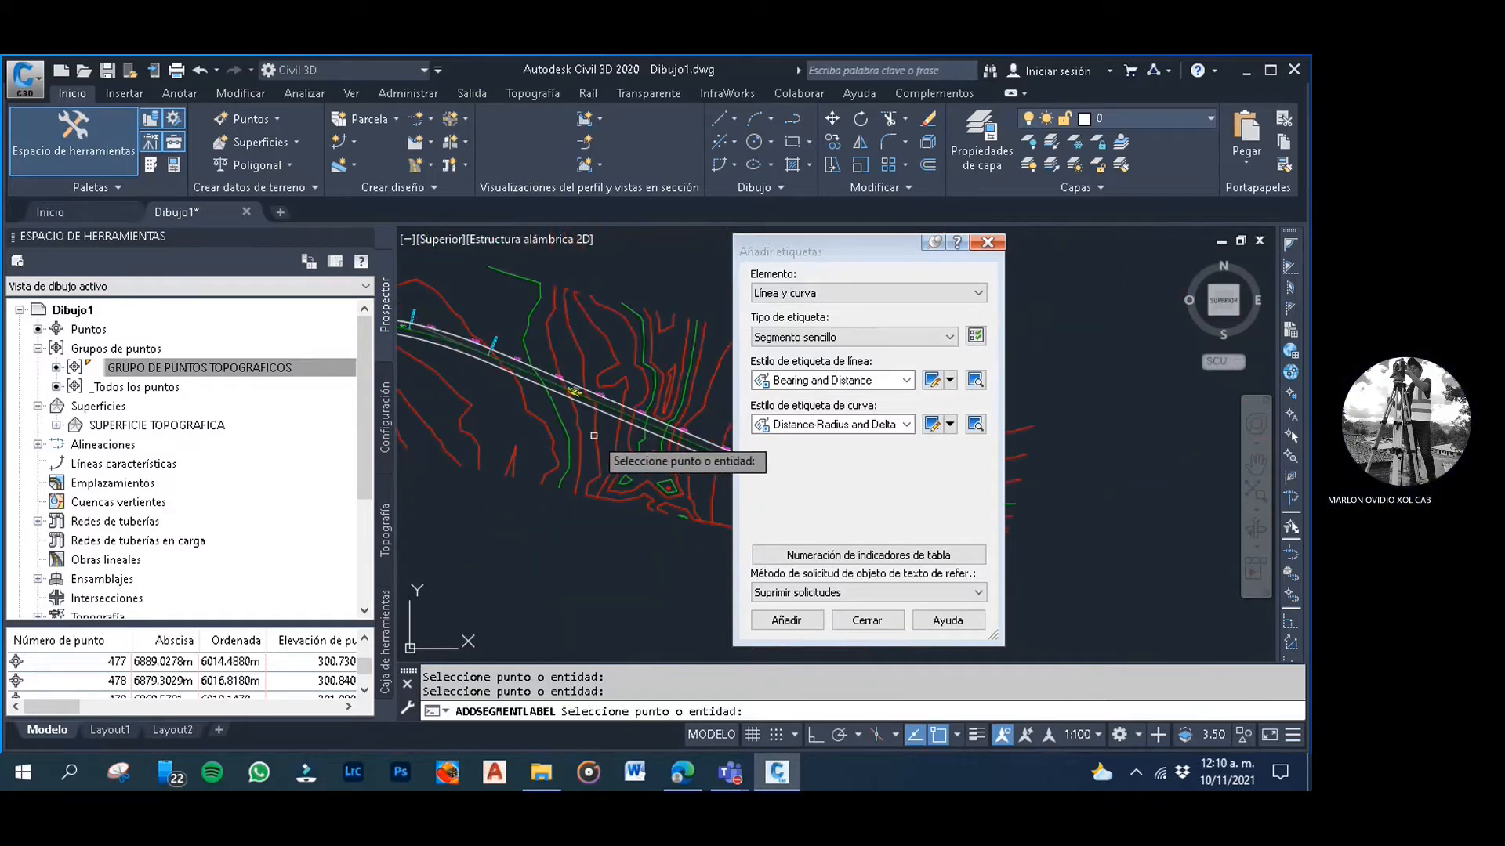
{"action": "key", "text": "Escape"}
{"action": "left_click", "coordinate": [867, 623]}
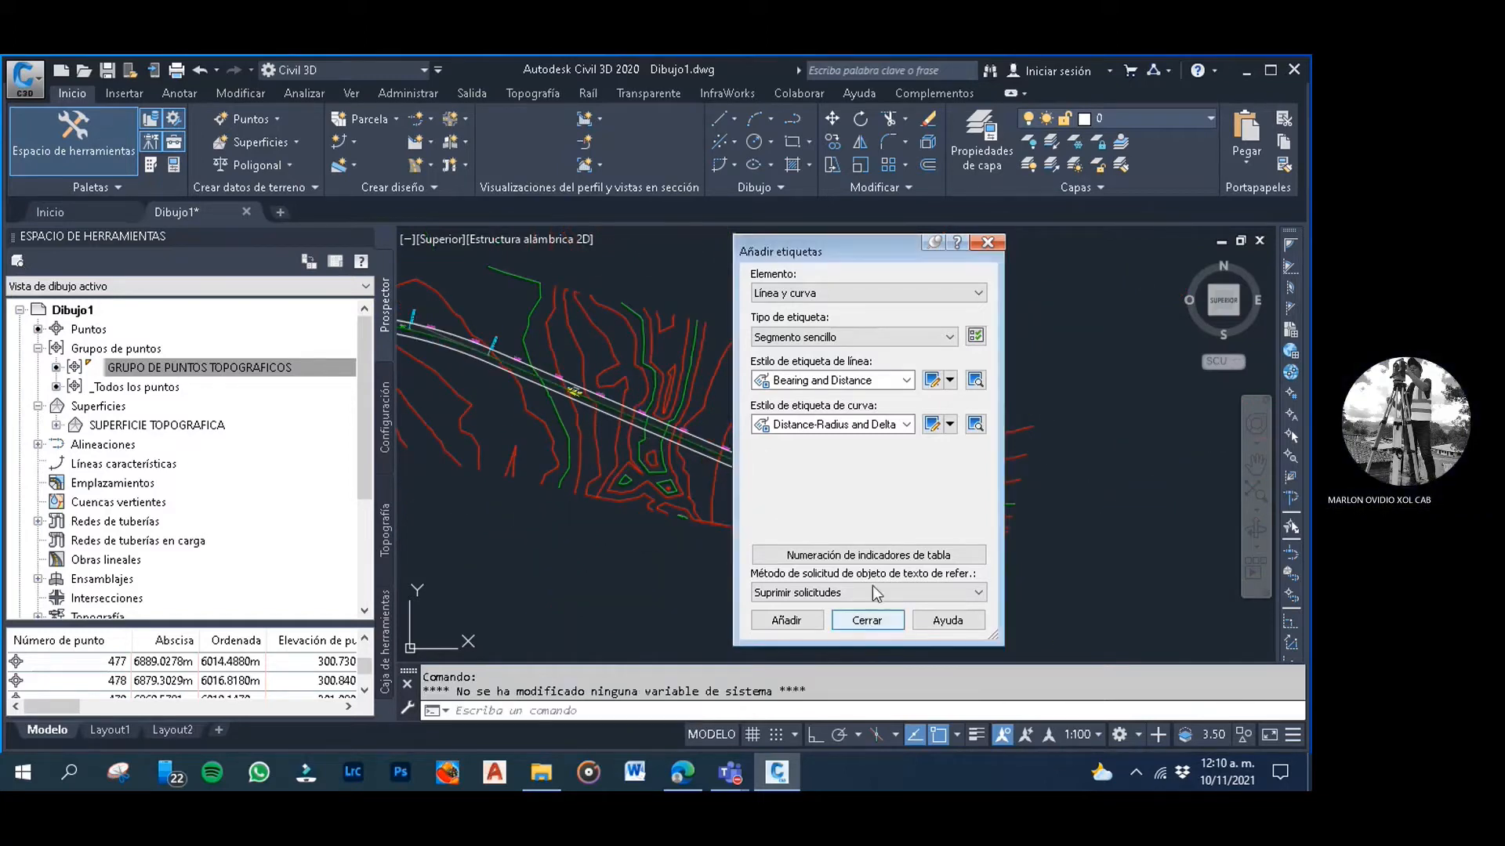
{"action": "left_click", "coordinate": [979, 243]}
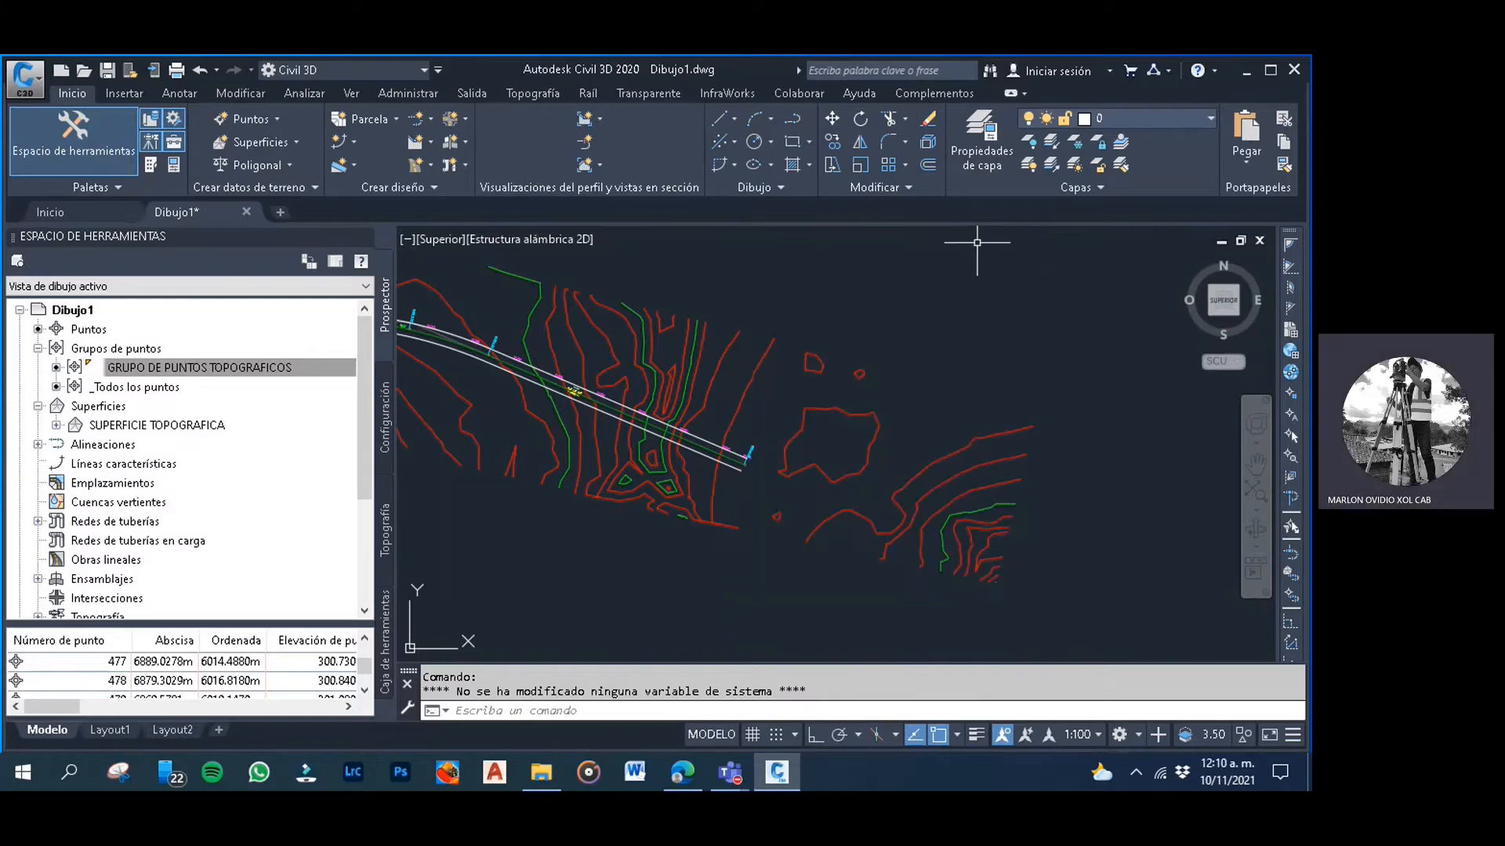
Review the bearing, distance, curve and station labels along the road alignment, from the first curve to its end
{"action": "left_click", "coordinate": [972, 362]}
{"action": "key", "text": "Escape"}
{"action": "scroll", "coordinate": [933, 326], "scroll_direction": "down", "scroll_amount": 5}
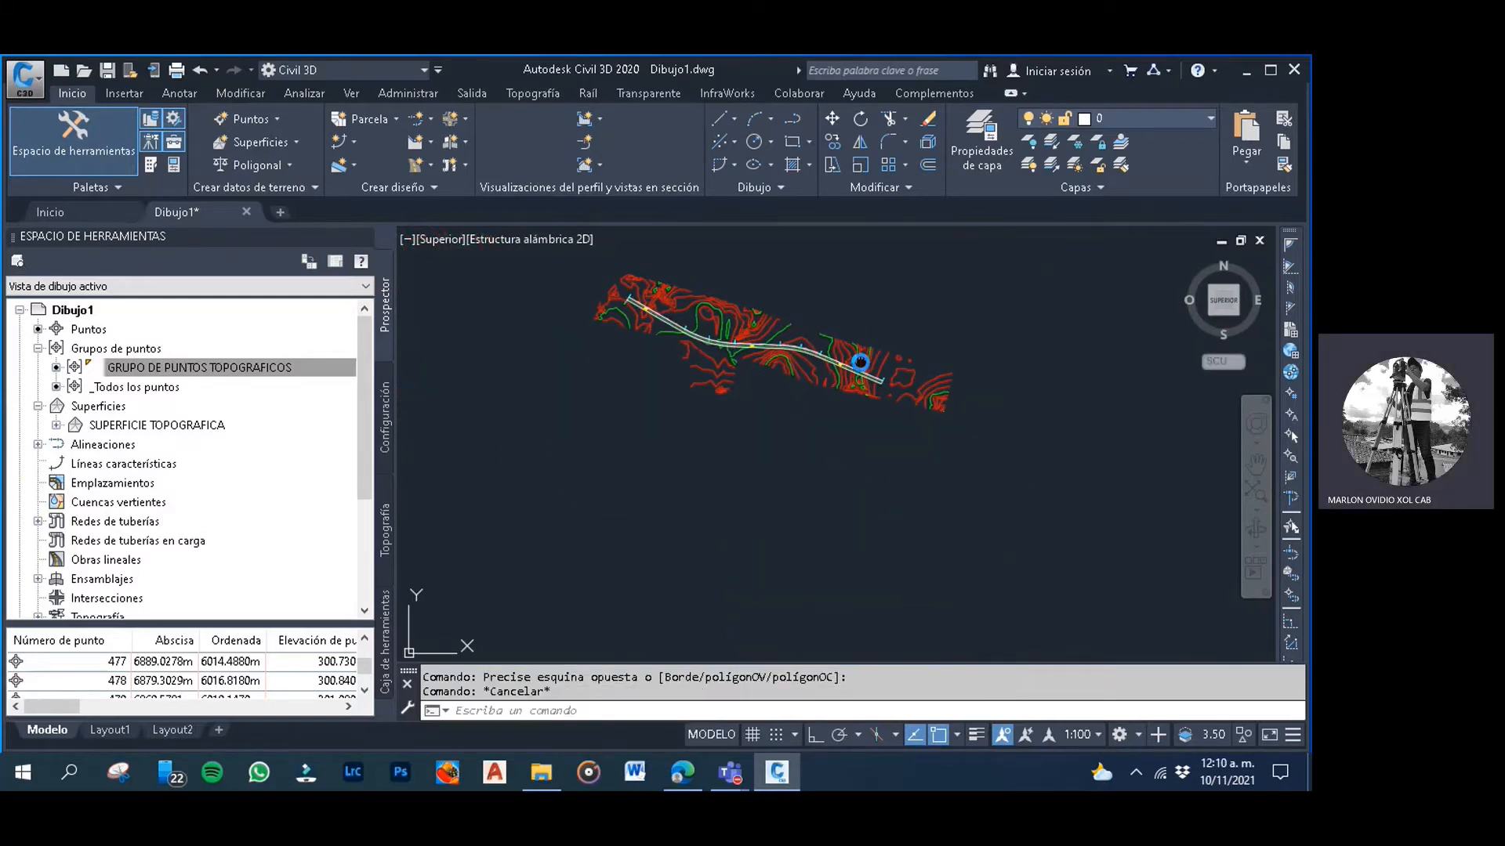
{"action": "scroll", "coordinate": [716, 367], "scroll_direction": "up", "scroll_amount": 6}
{"action": "scroll", "coordinate": [632, 429], "scroll_direction": "down", "scroll_amount": 6}
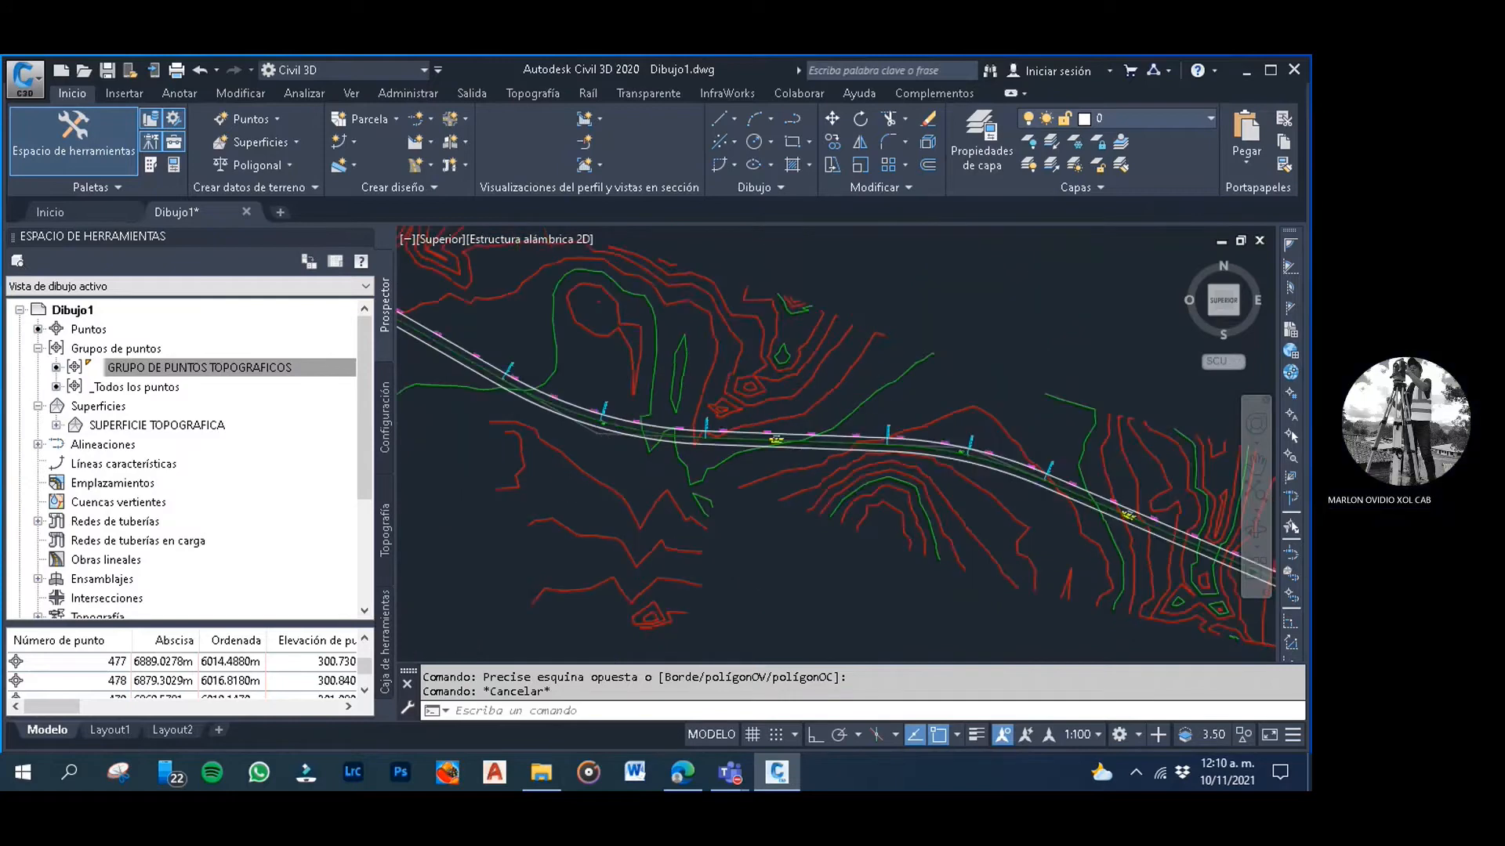
{"action": "left_click", "coordinate": [831, 290]}
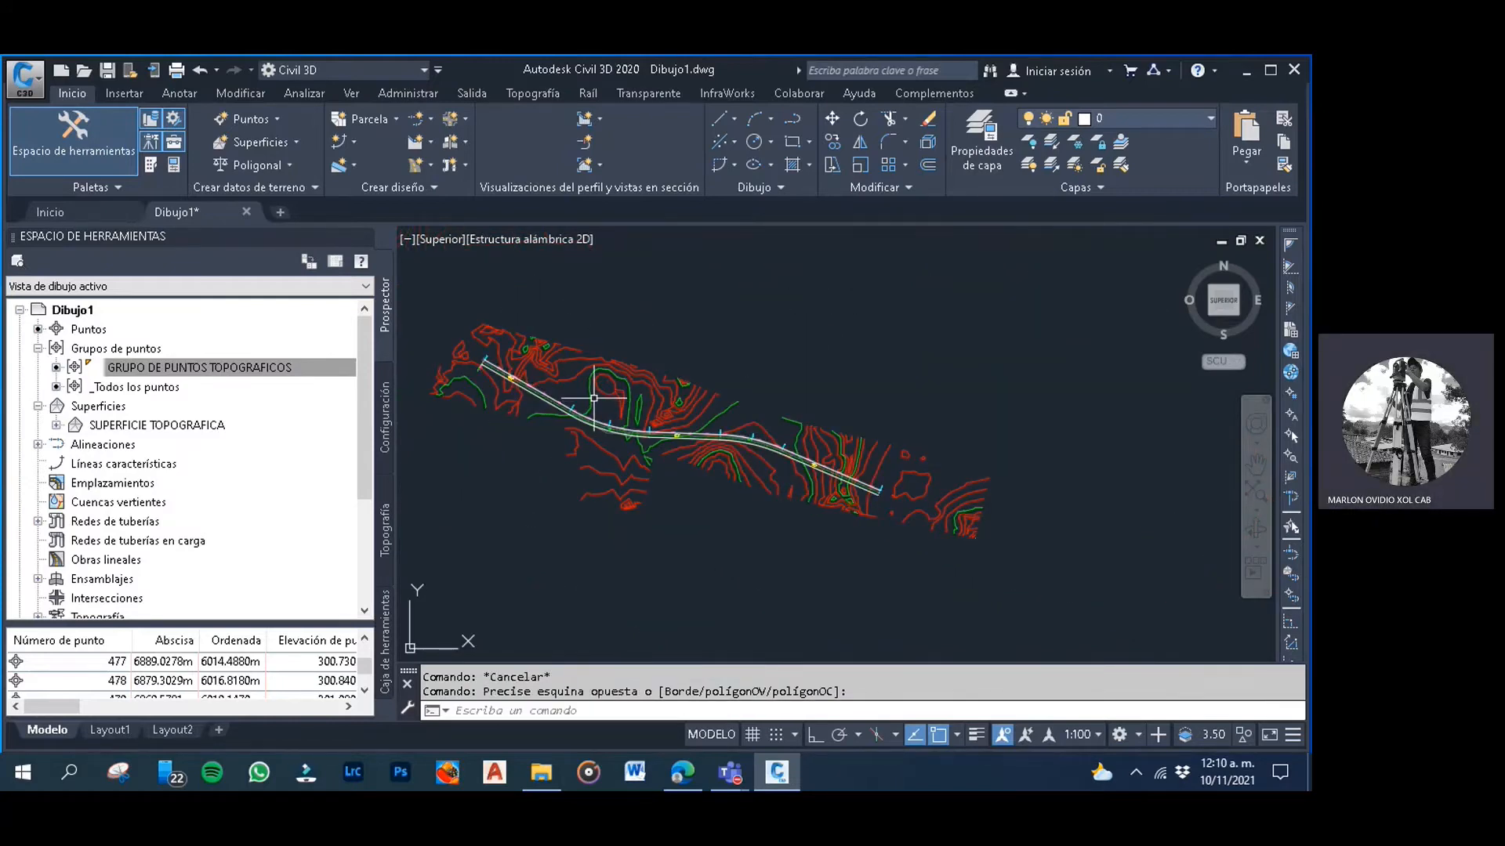
{"action": "scroll", "coordinate": [593, 398], "scroll_direction": "up", "scroll_amount": 5}
{"action": "scroll", "coordinate": [625, 399], "scroll_direction": "up", "scroll_amount": 3}
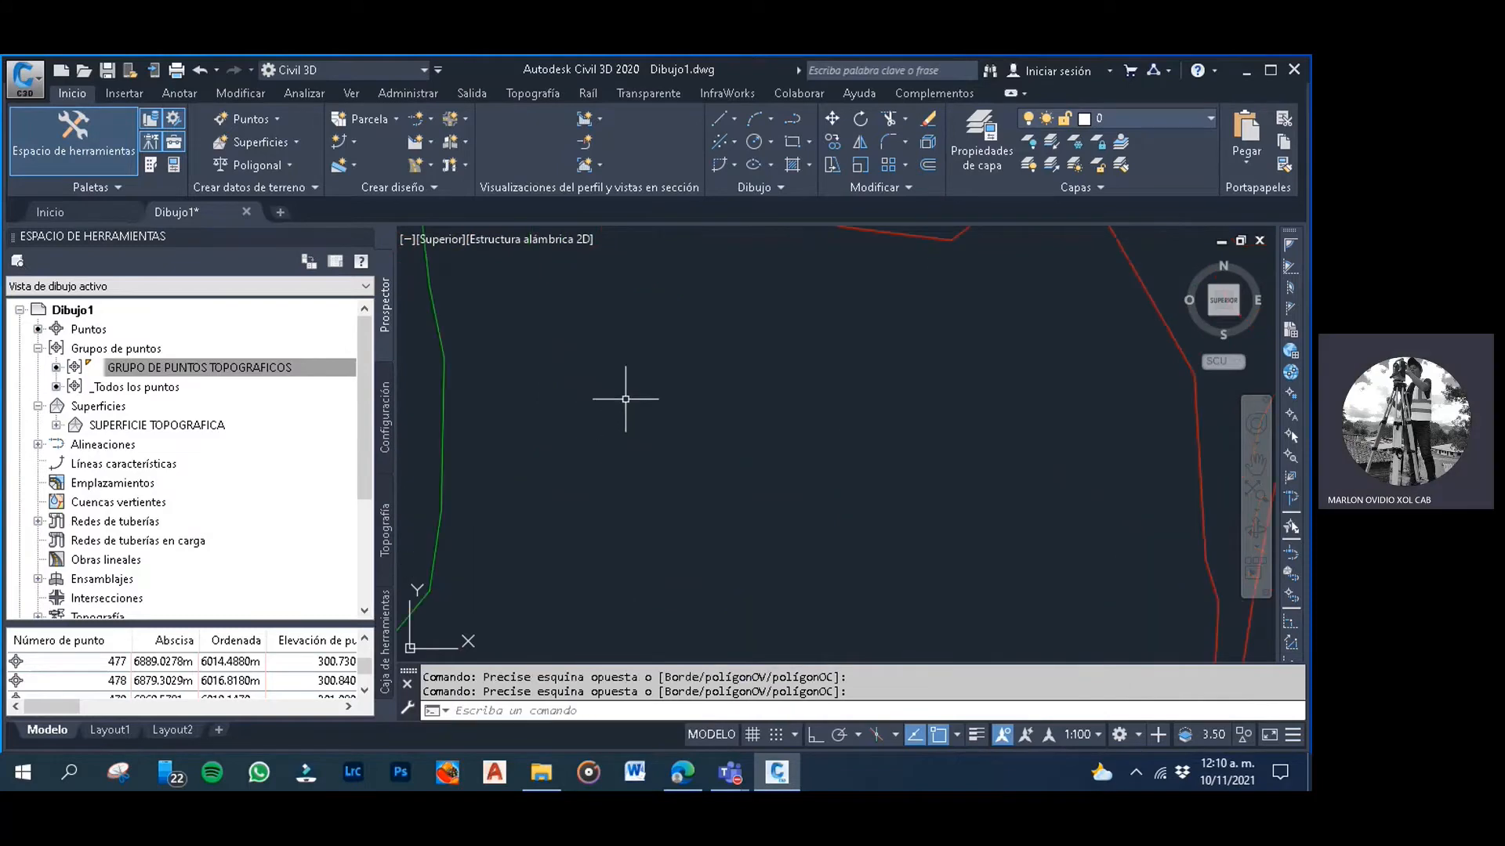
{"action": "scroll", "coordinate": [625, 399], "scroll_direction": "down", "scroll_amount": 6}
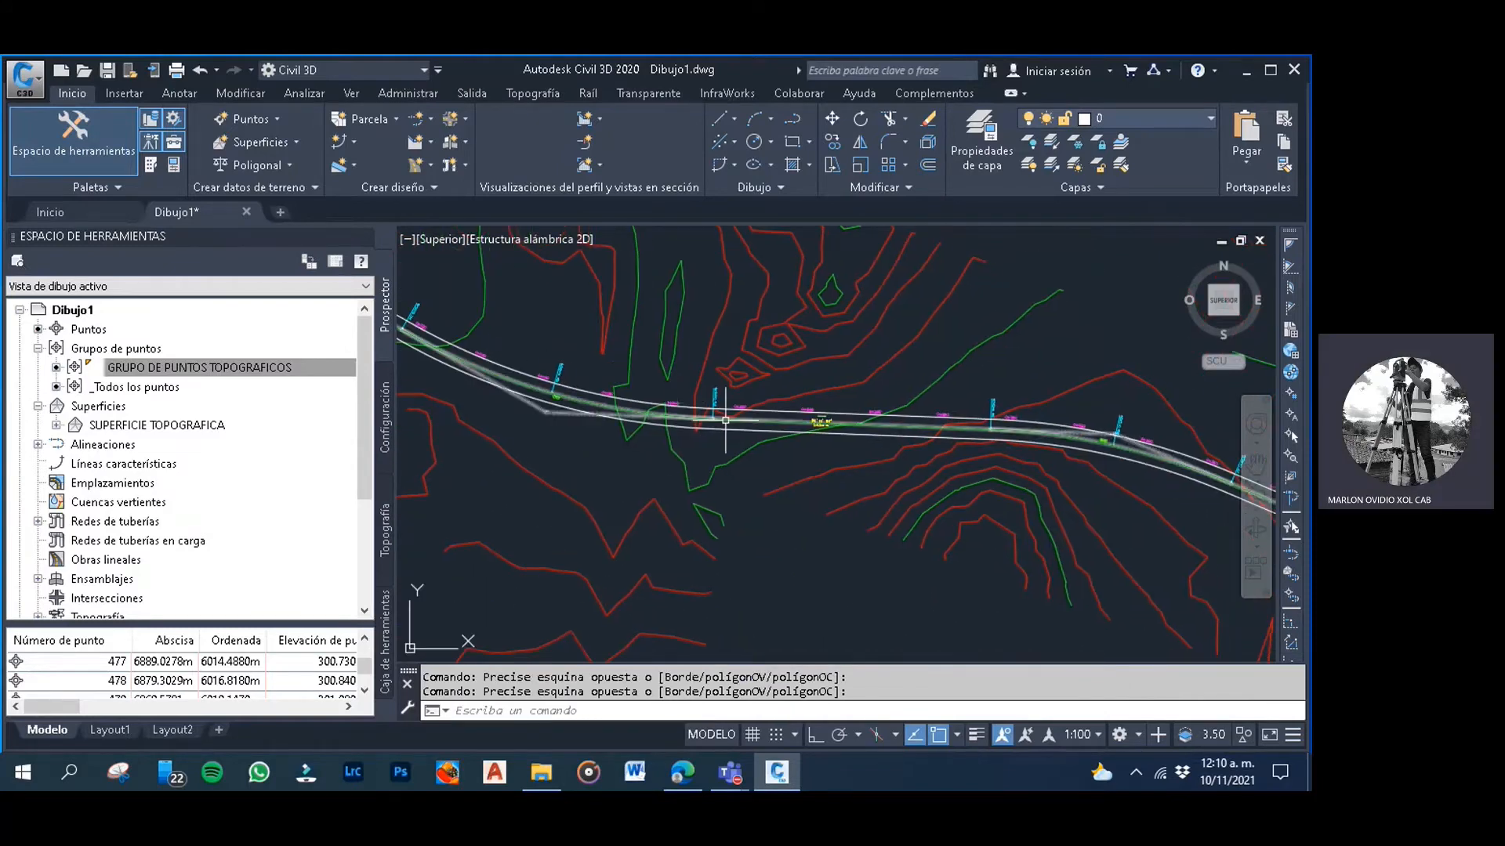
{"action": "scroll", "coordinate": [726, 420], "scroll_direction": "up", "scroll_amount": 4}
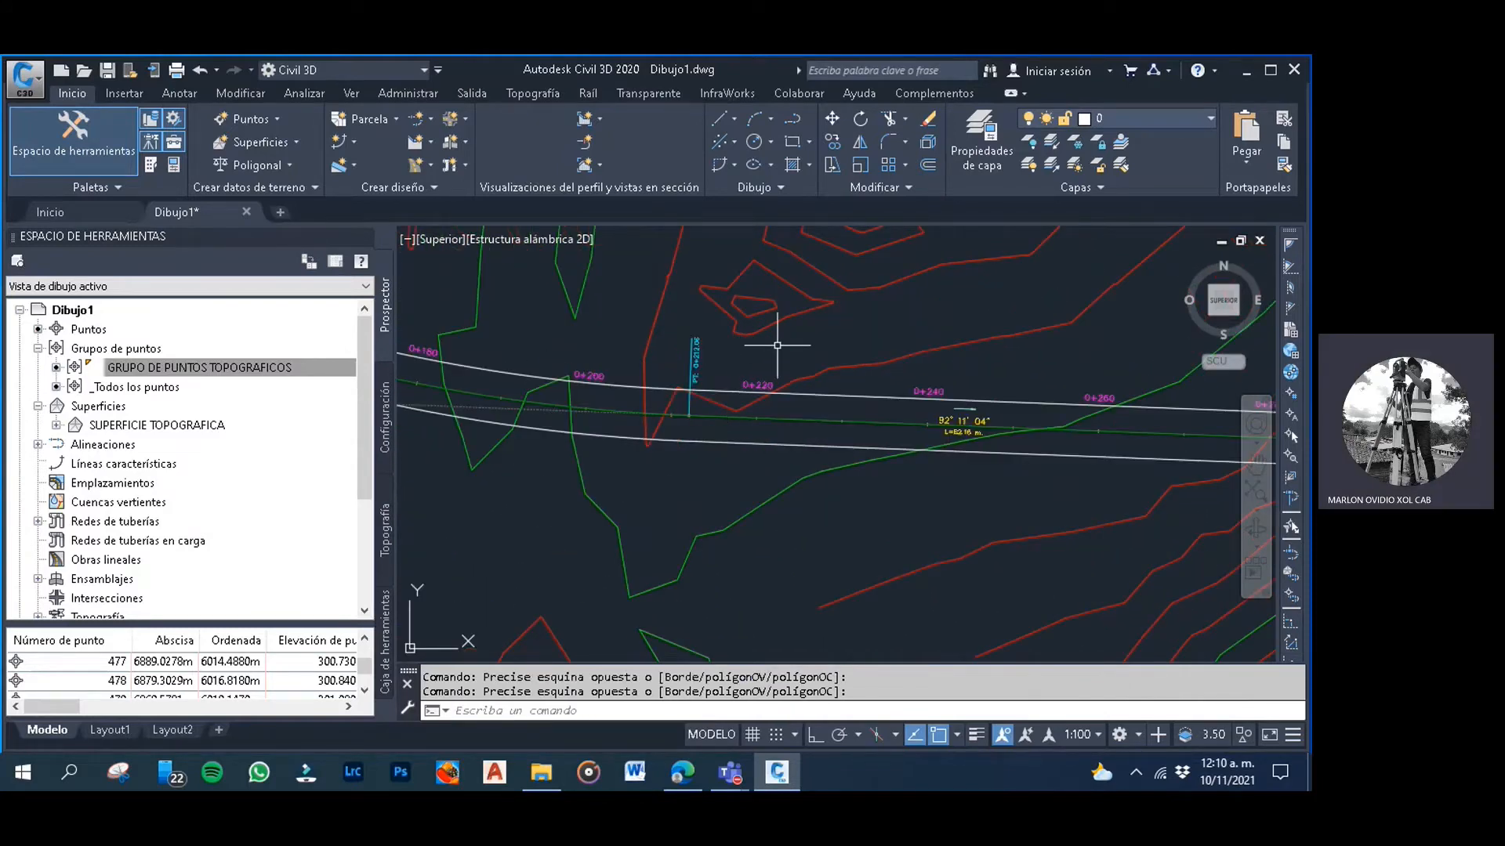
{"action": "scroll", "coordinate": [777, 345], "scroll_direction": "down", "scroll_amount": 1}
{"action": "middle_click_drag", "start_coordinate": [885, 366], "coordinate": [621, 350]}
{"action": "middle_click_drag", "start_coordinate": [967, 367], "coordinate": [706, 370]}
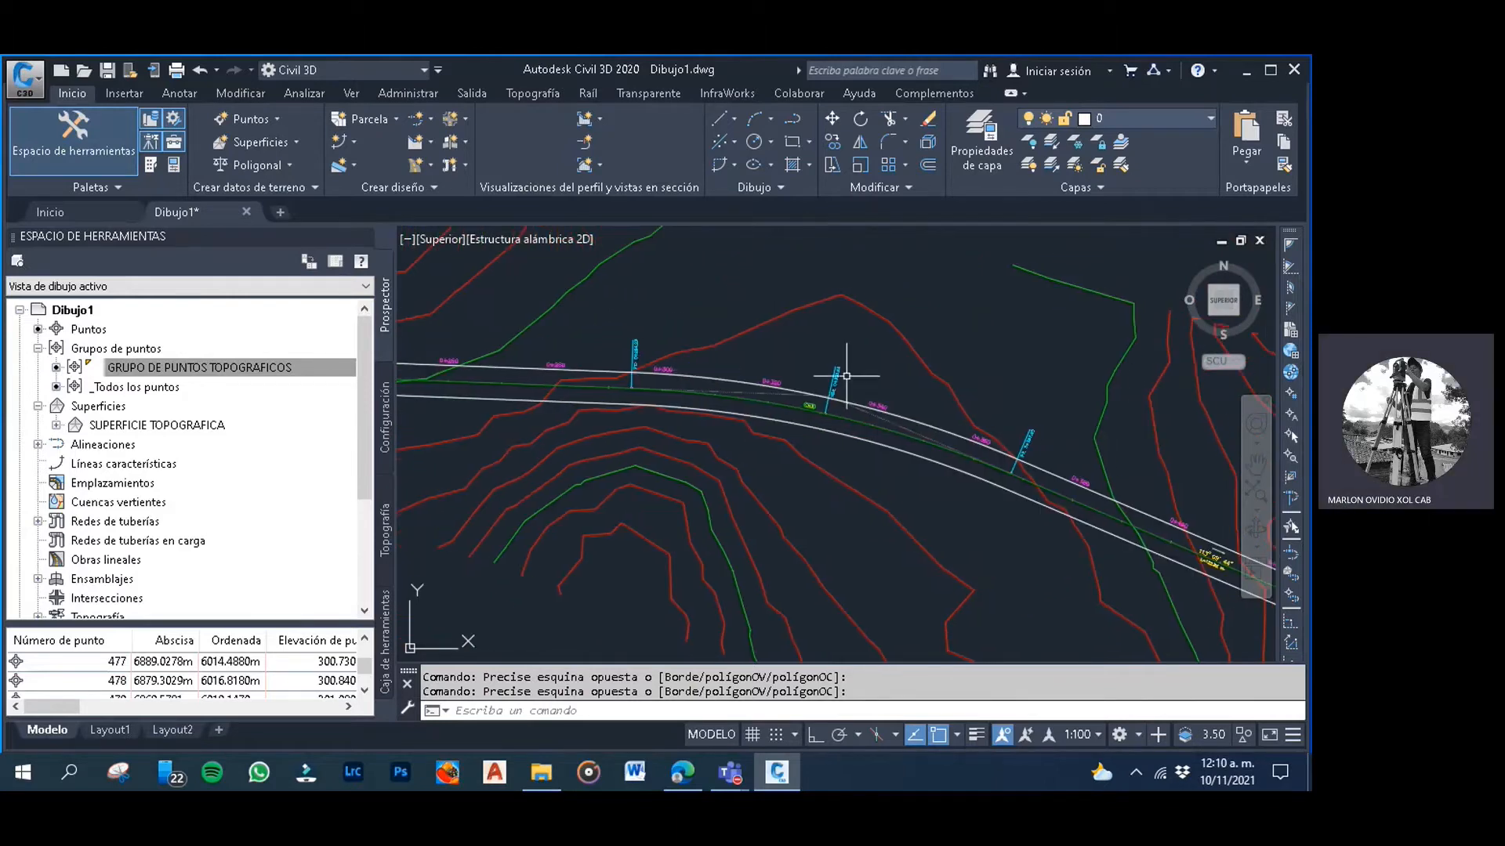
{"action": "scroll", "coordinate": [846, 376], "scroll_direction": "up", "scroll_amount": 3}
{"action": "scroll", "coordinate": [872, 325], "scroll_direction": "down", "scroll_amount": 3}
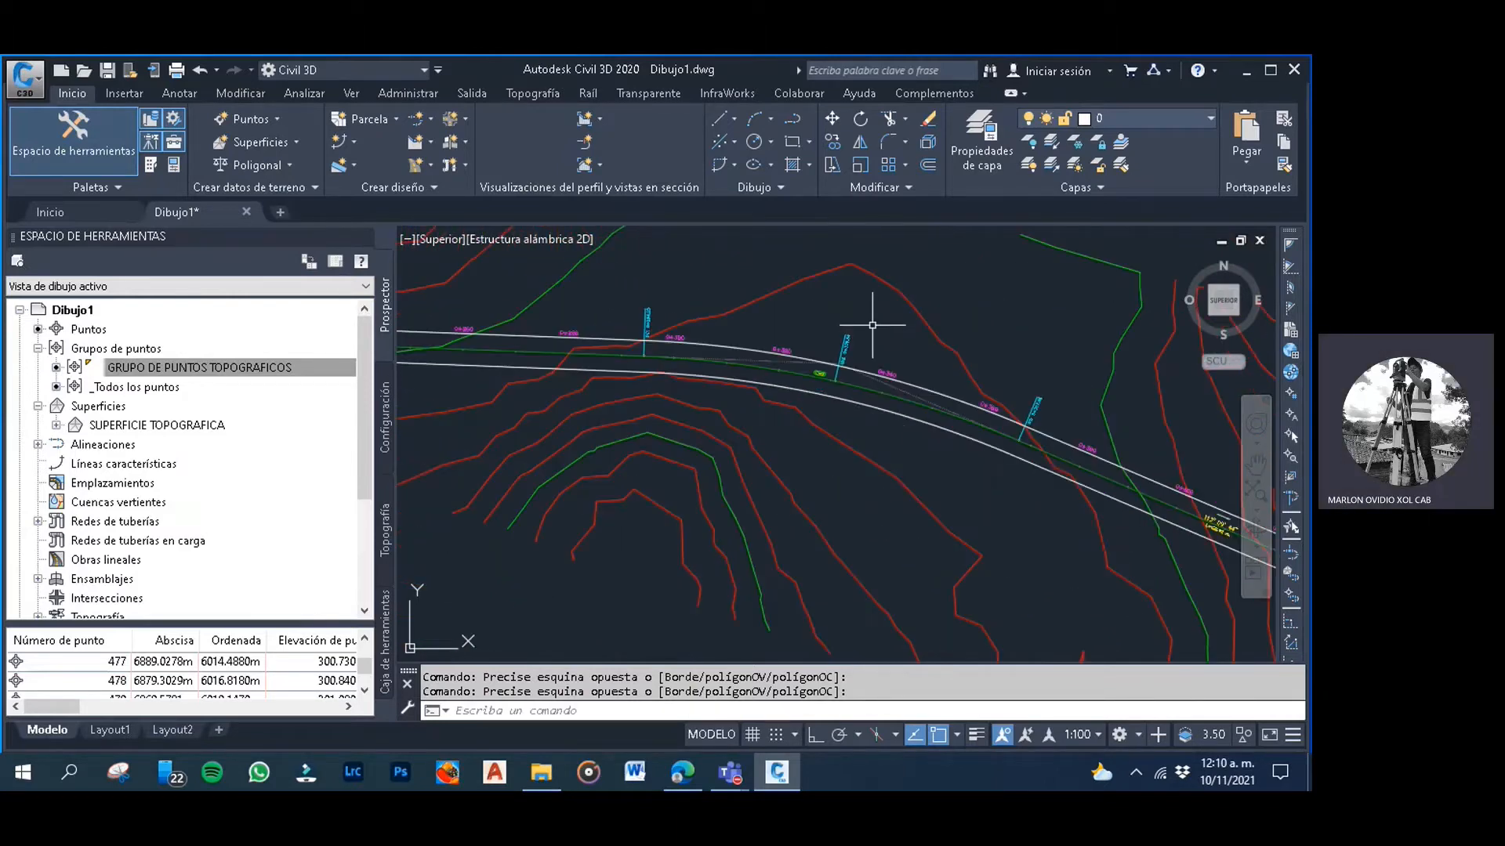
{"action": "middle_click_drag", "start_coordinate": [1030, 423], "coordinate": [873, 397]}
{"action": "left_click", "coordinate": [906, 339]}
{"action": "left_click", "coordinate": [906, 338]}
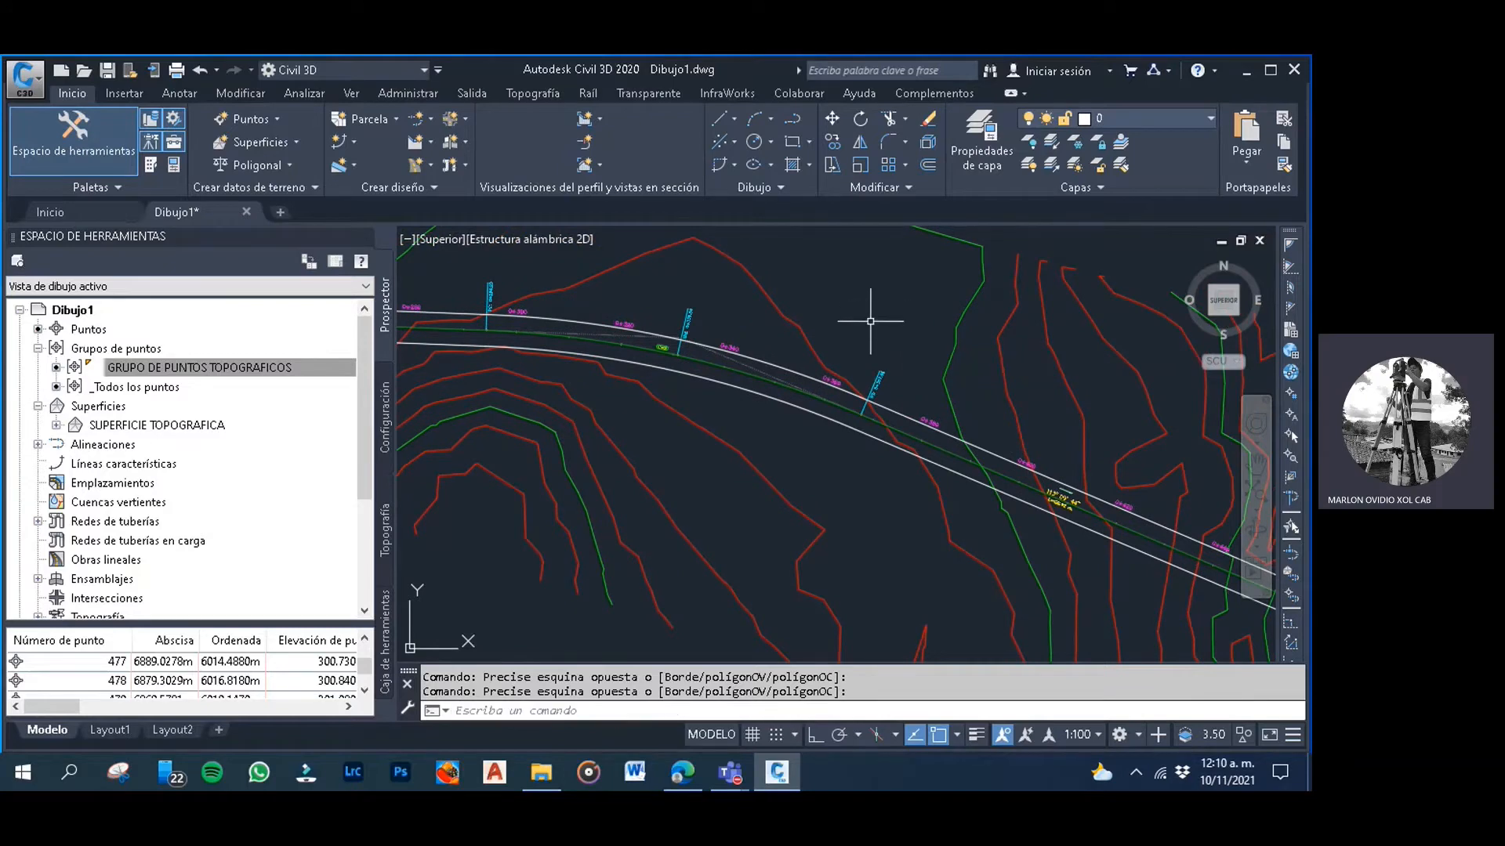
{"action": "scroll", "coordinate": [870, 321], "scroll_direction": "up", "scroll_amount": 6}
{"action": "left_click", "coordinate": [847, 334]}
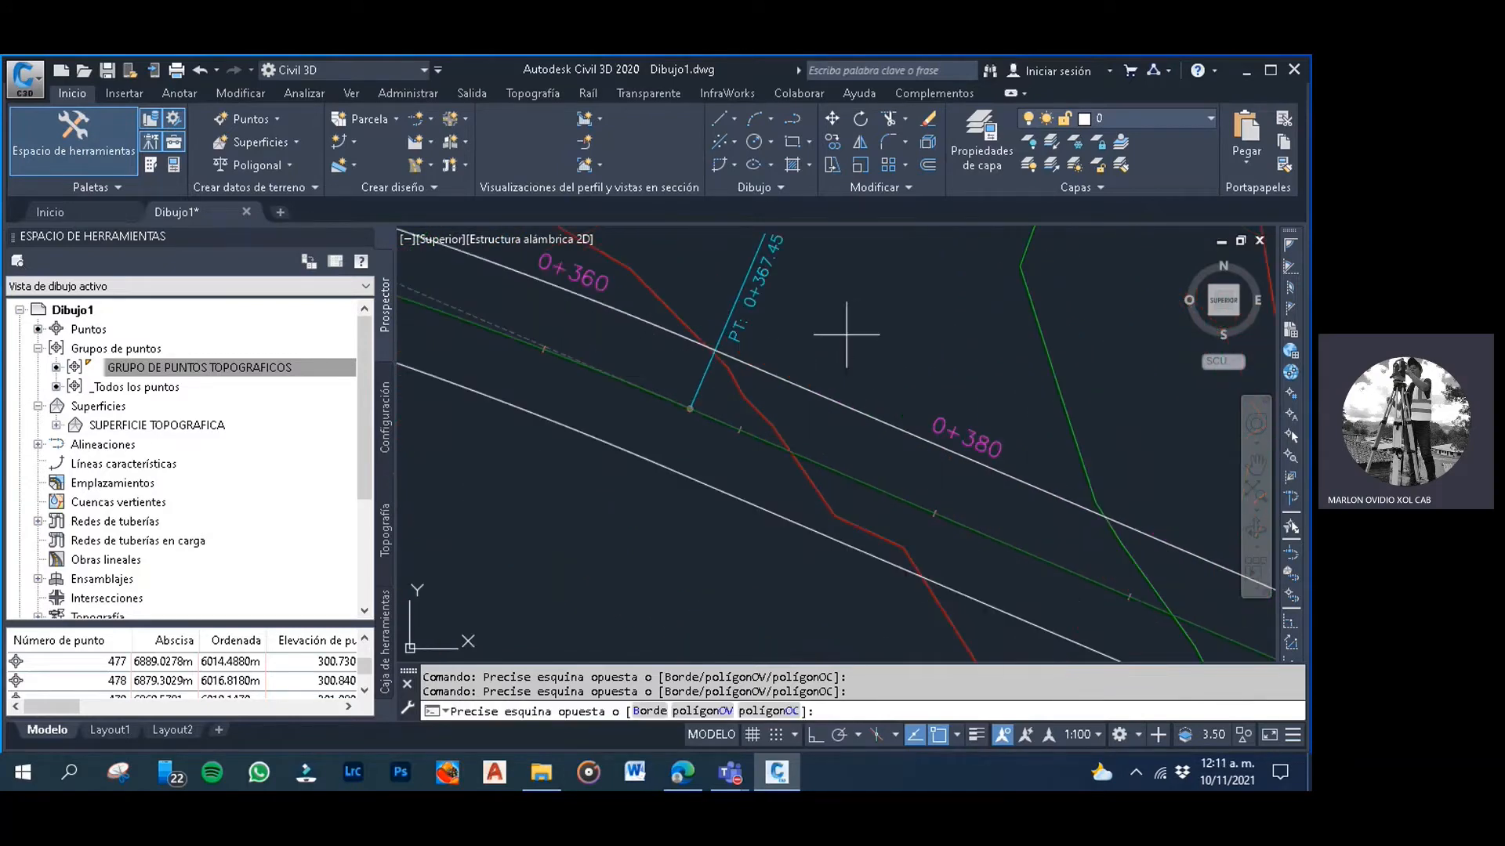
{"action": "key", "text": "Escape"}
{"action": "scroll", "coordinate": [821, 305], "scroll_direction": "down", "scroll_amount": 4}
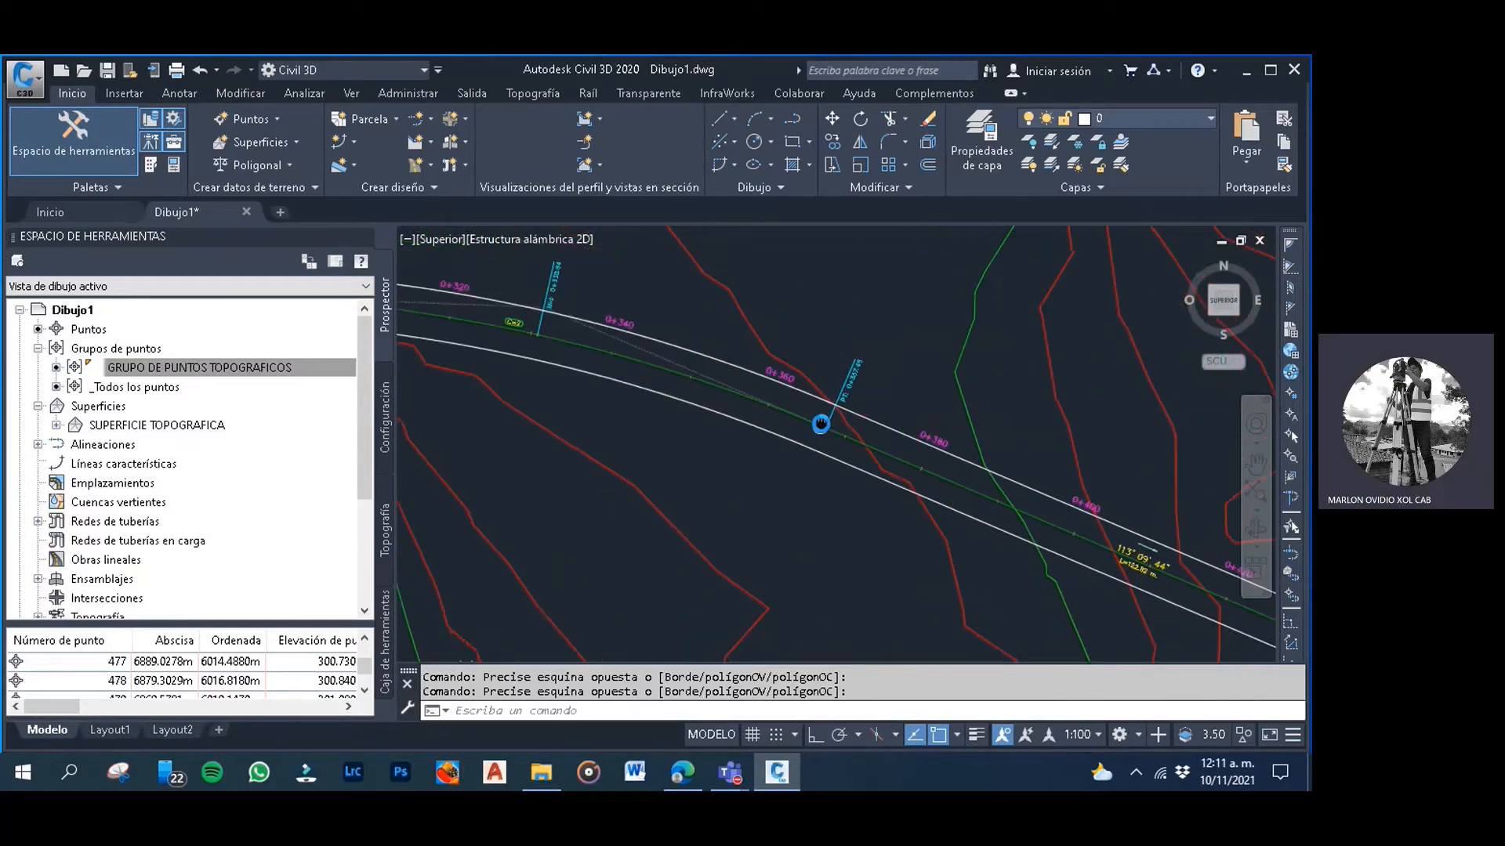
{"action": "middle_click_drag", "start_coordinate": [821, 424], "coordinate": [726, 392]}
{"action": "scroll", "coordinate": [726, 393], "scroll_direction": "down", "scroll_amount": 5}
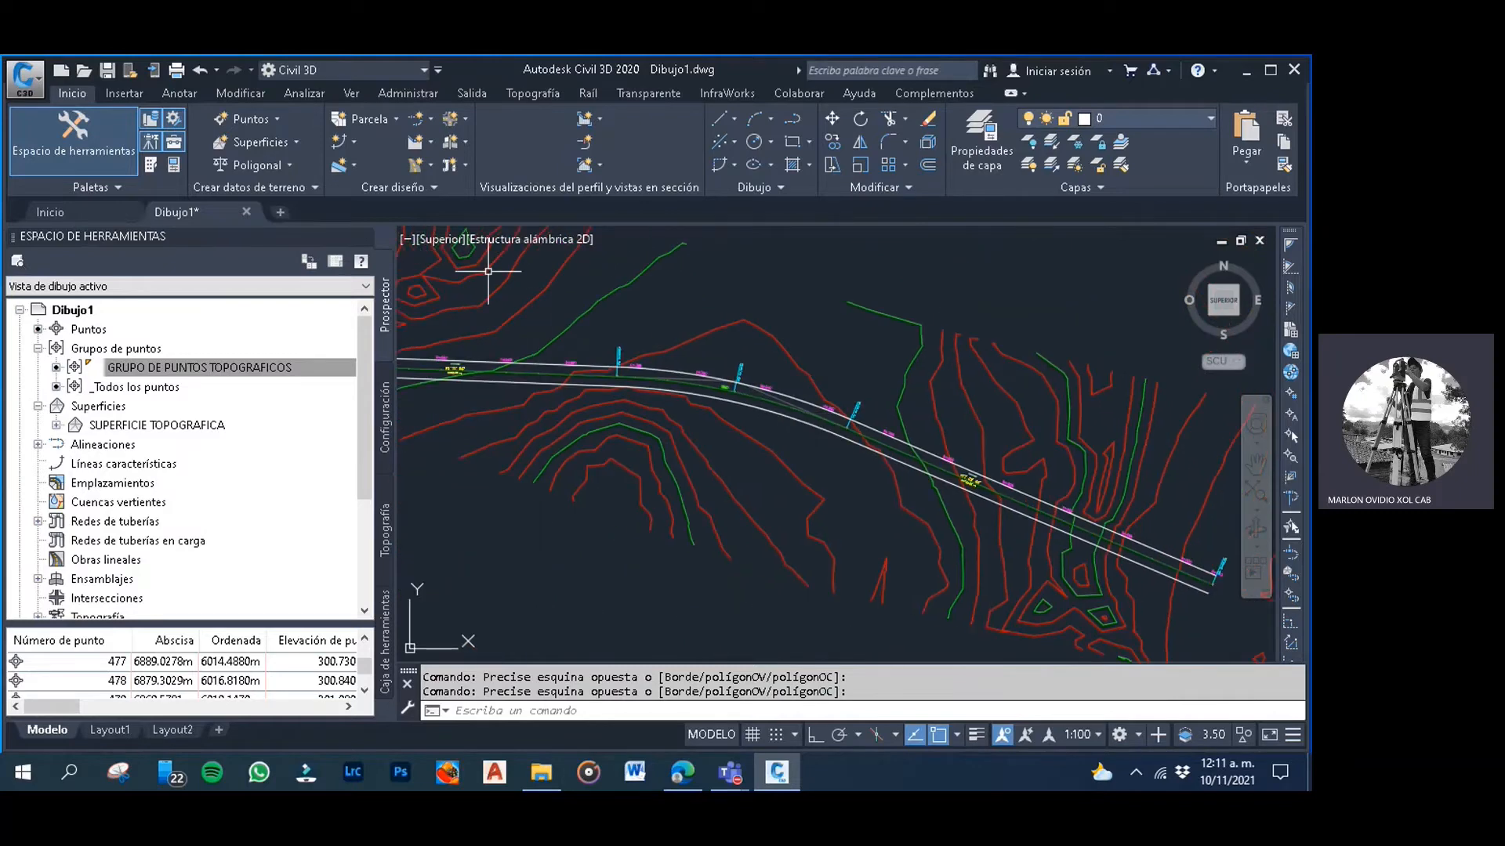
{"action": "scroll", "coordinate": [643, 339], "scroll_direction": "down", "scroll_amount": 4}
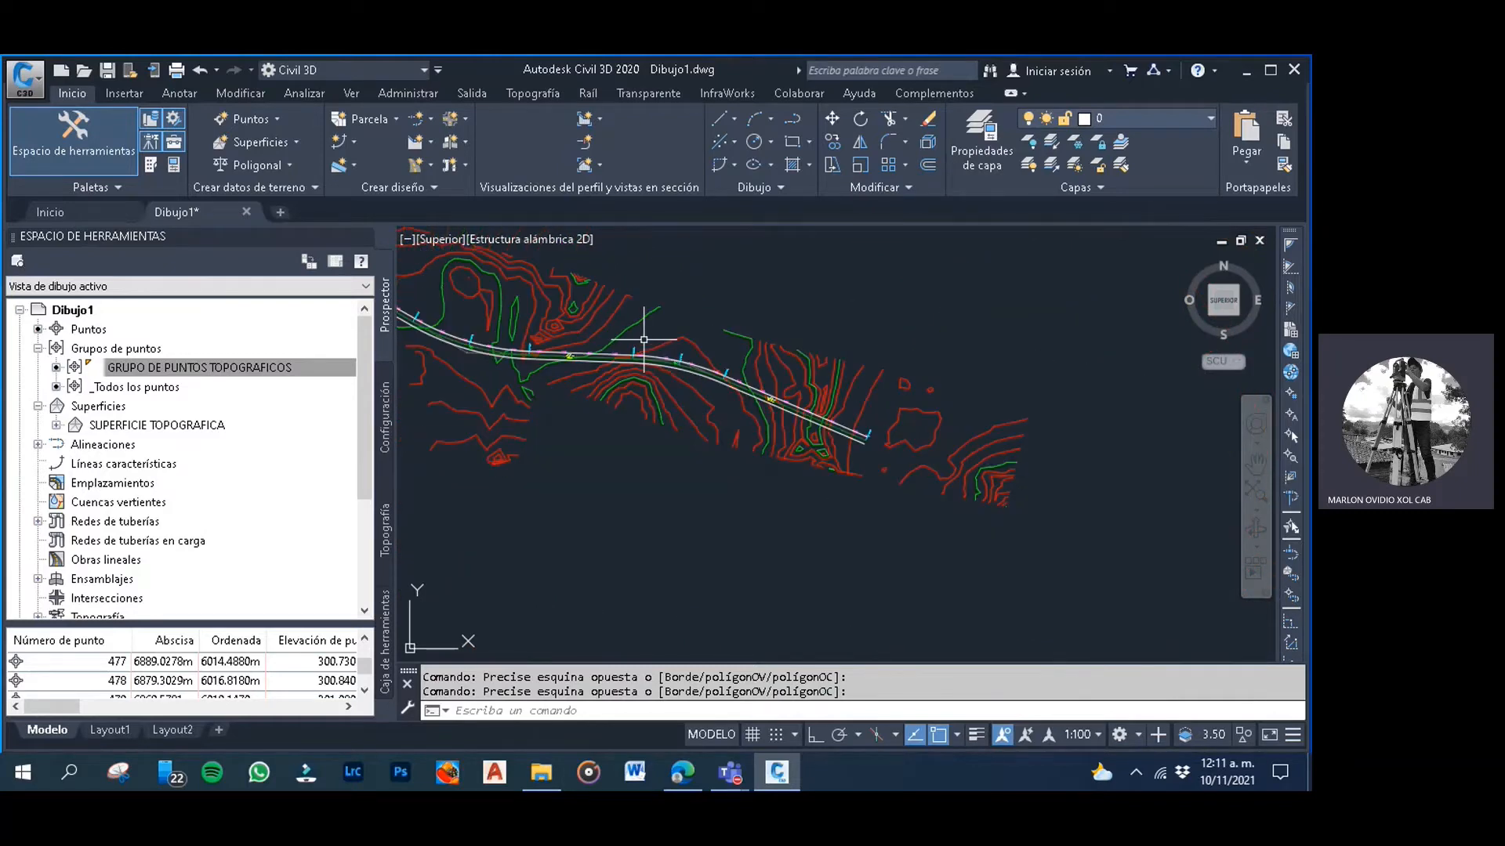
{"action": "left_click", "coordinate": [689, 573]}
{"action": "left_click", "coordinate": [638, 523]}
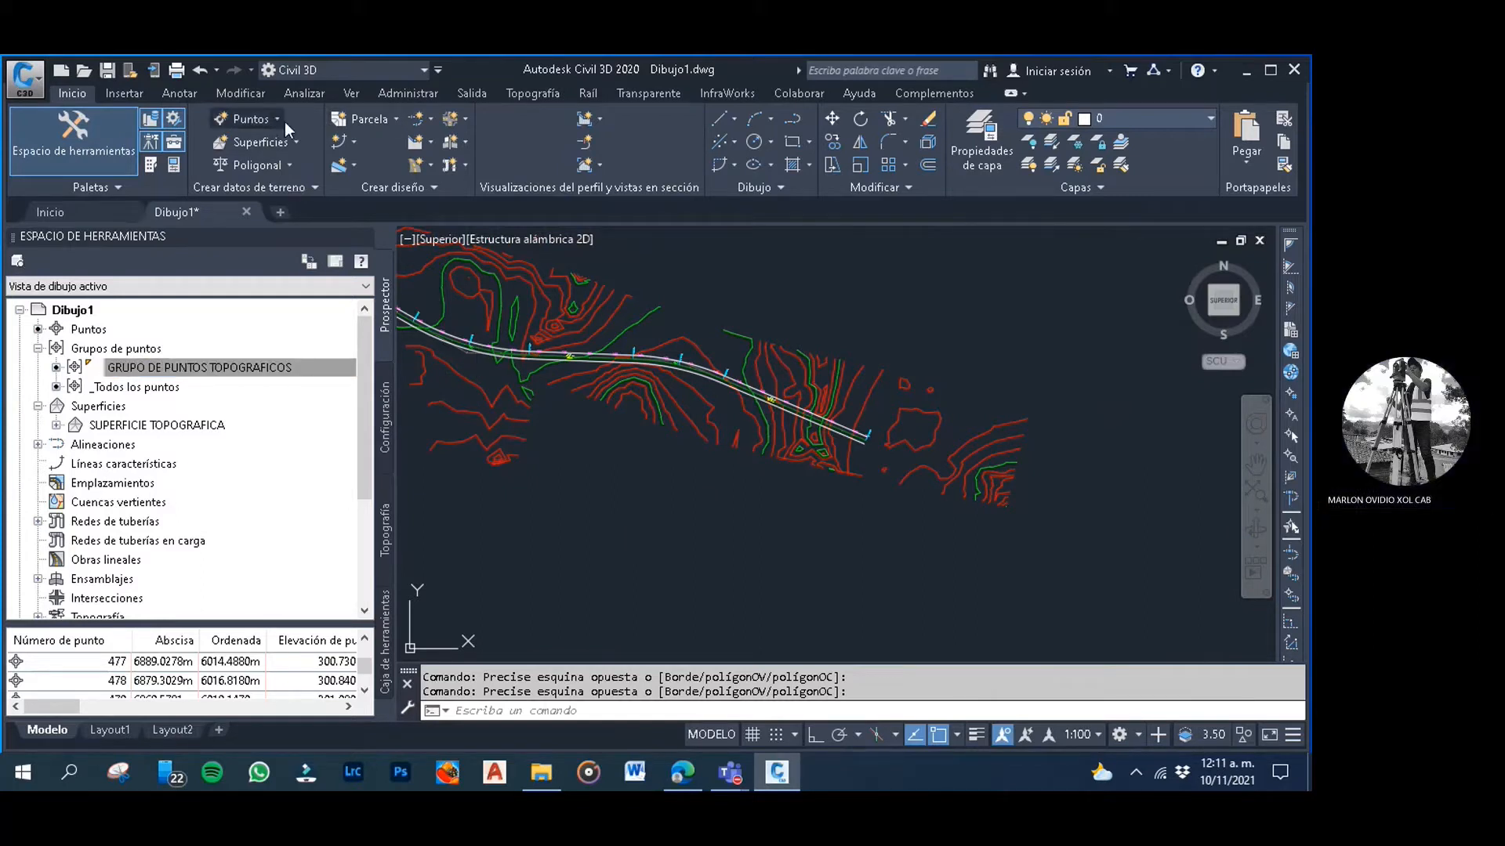
Start a curve table for the road centreline alignment and apply all nine listed curve label styles to it
{"action": "scroll", "coordinate": [532, 376], "scroll_direction": "up", "scroll_amount": 5}
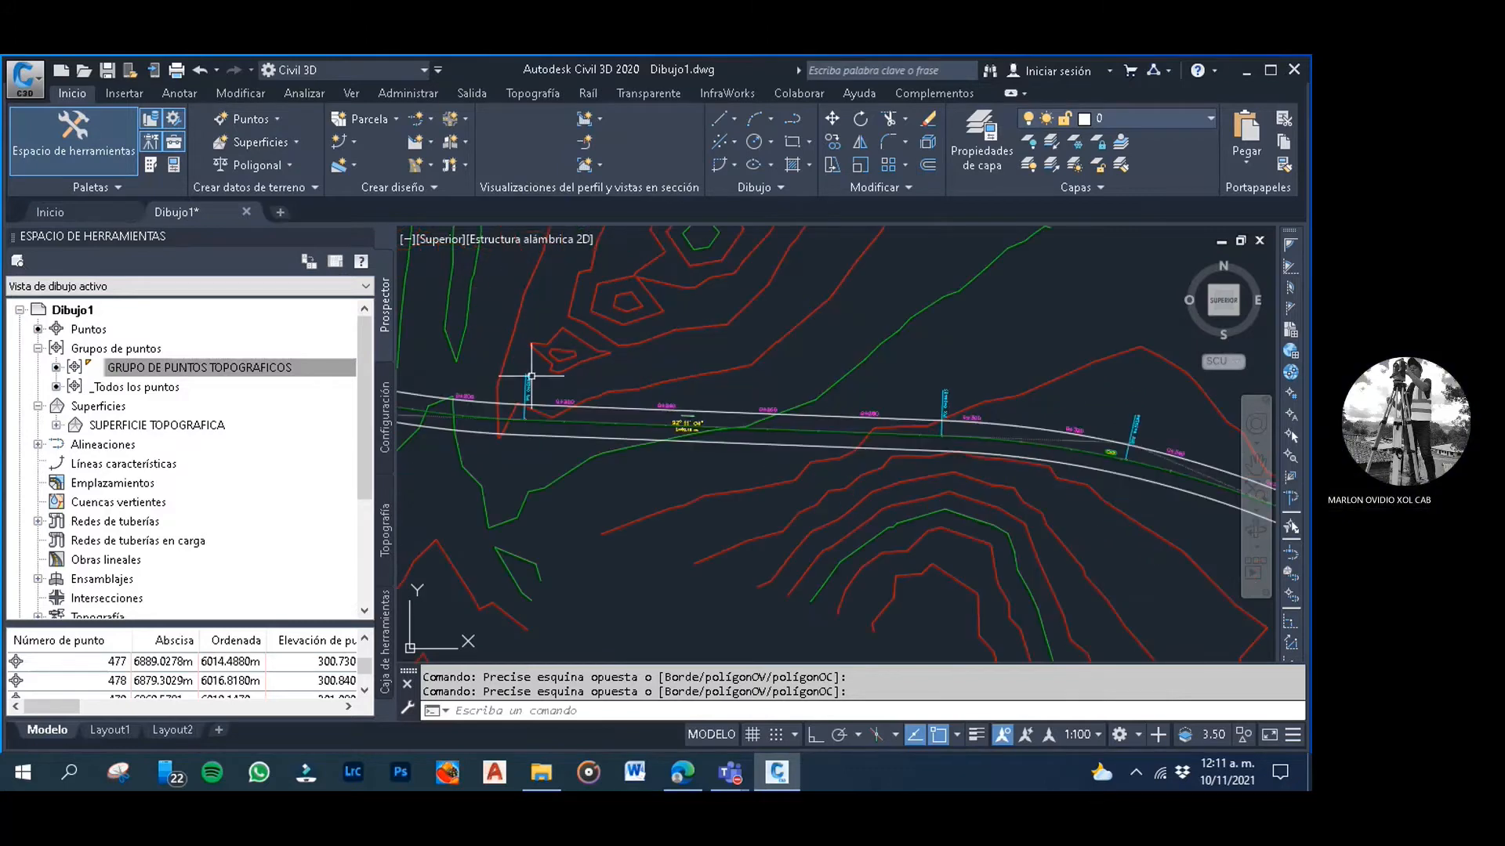
{"action": "left_click", "coordinate": [590, 421]}
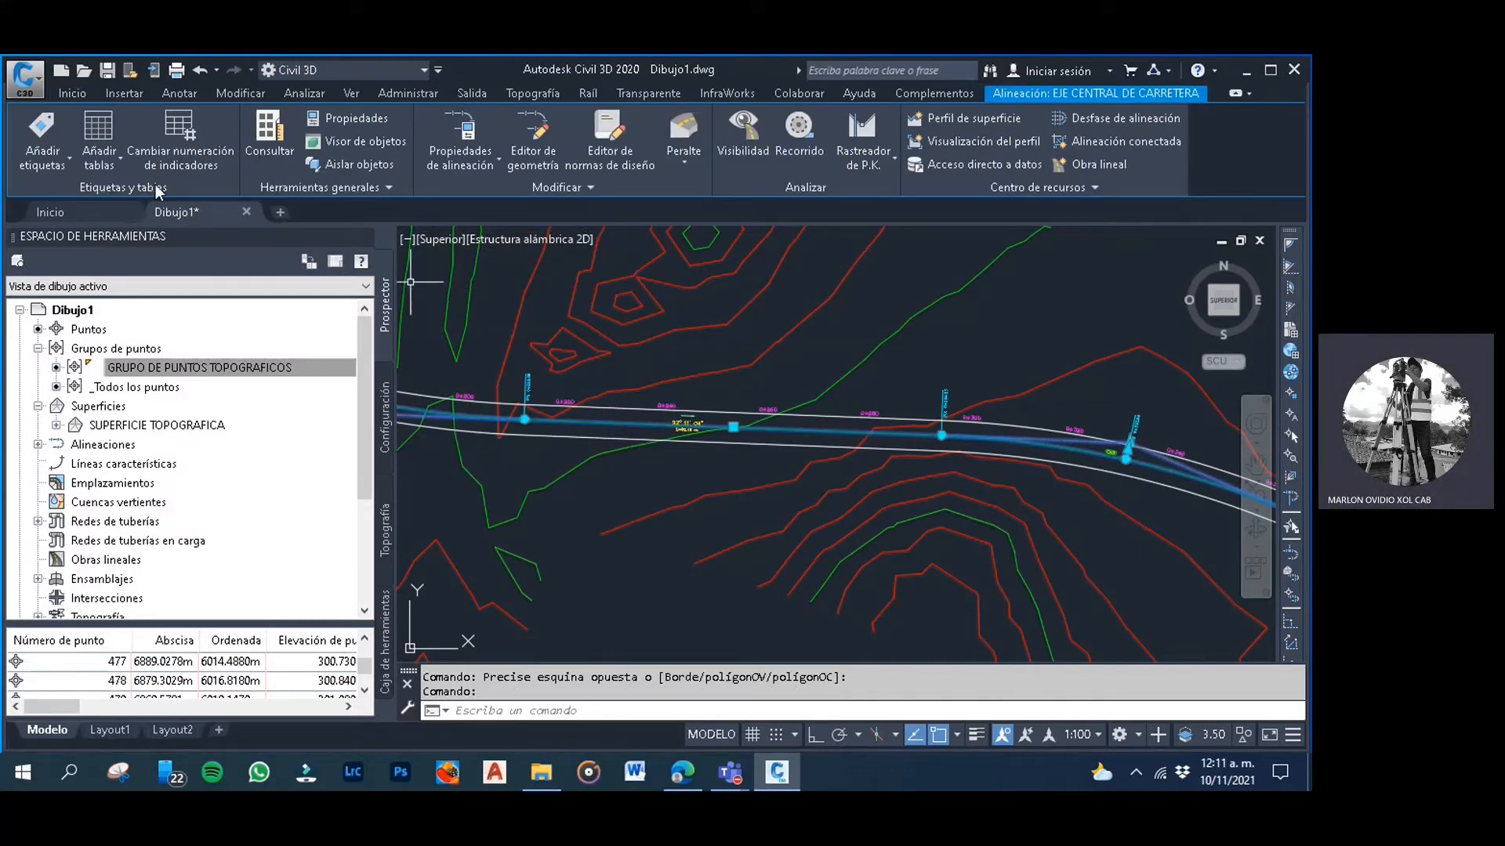
{"action": "left_click", "coordinate": [110, 146]}
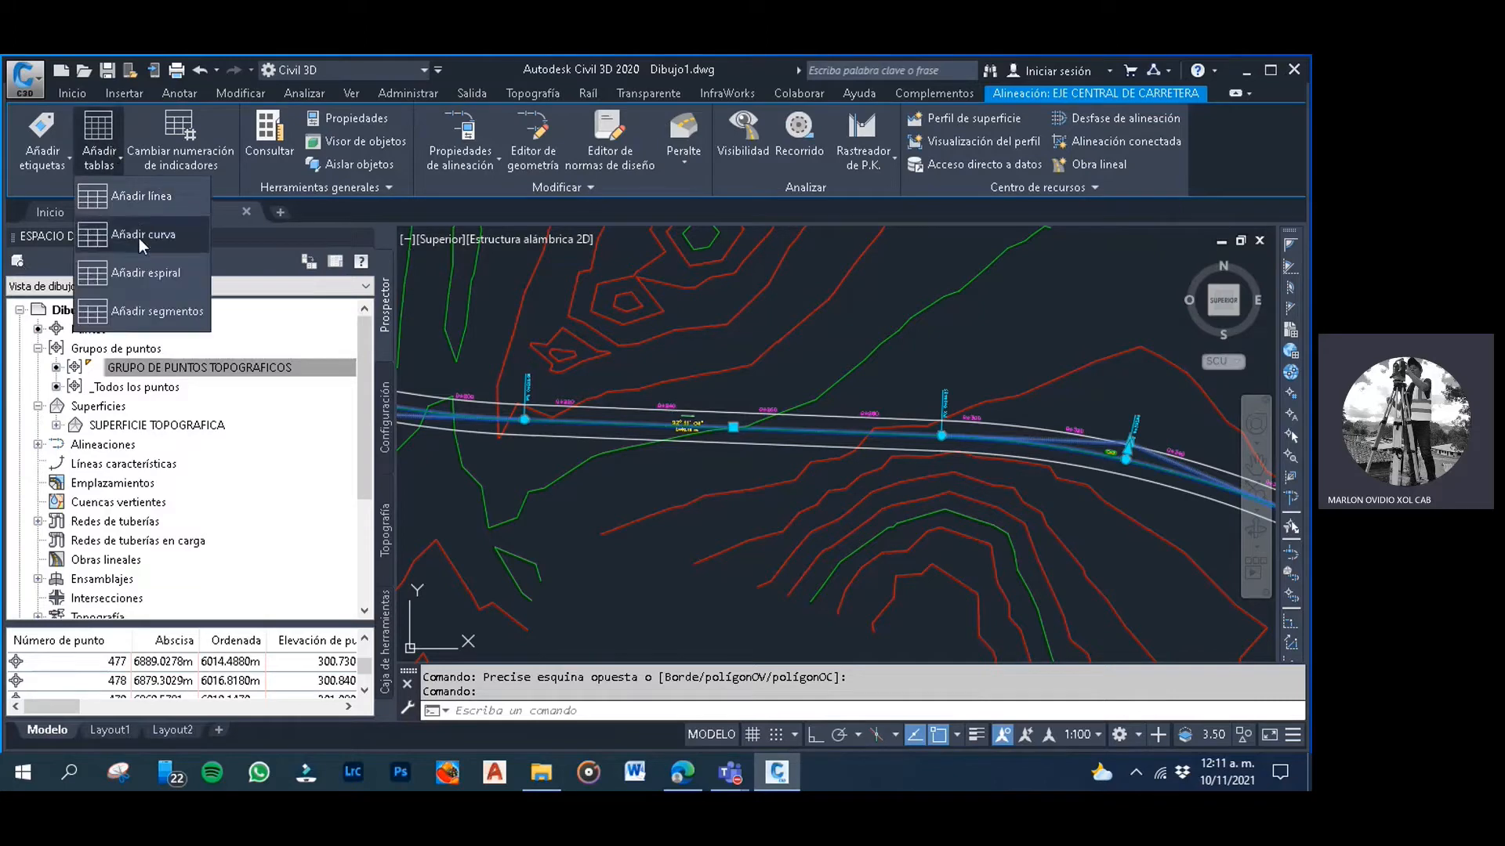
{"action": "left_click", "coordinate": [160, 235]}
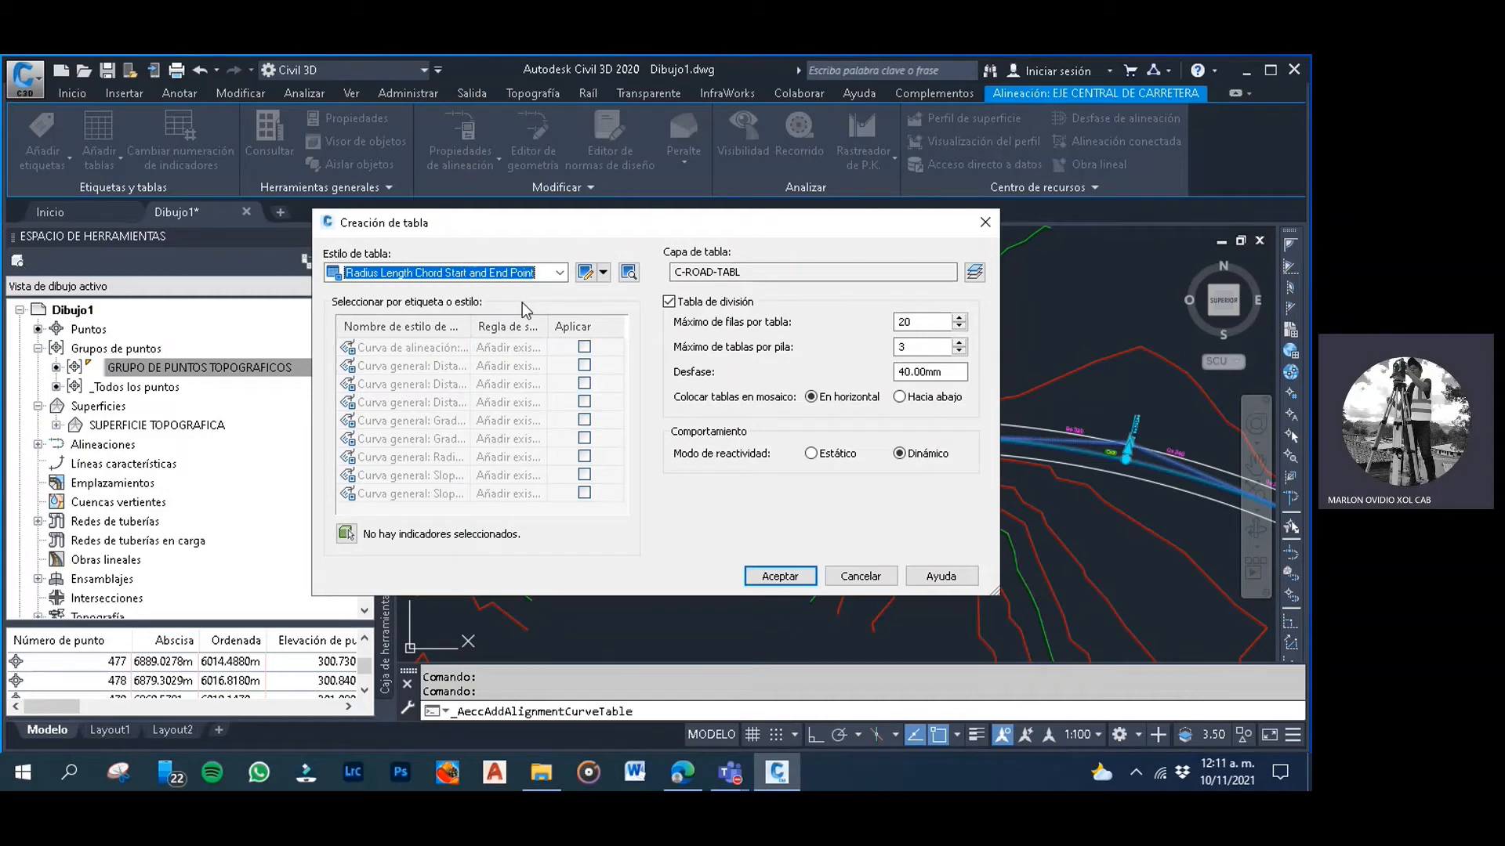
{"action": "left_click", "coordinate": [583, 347]}
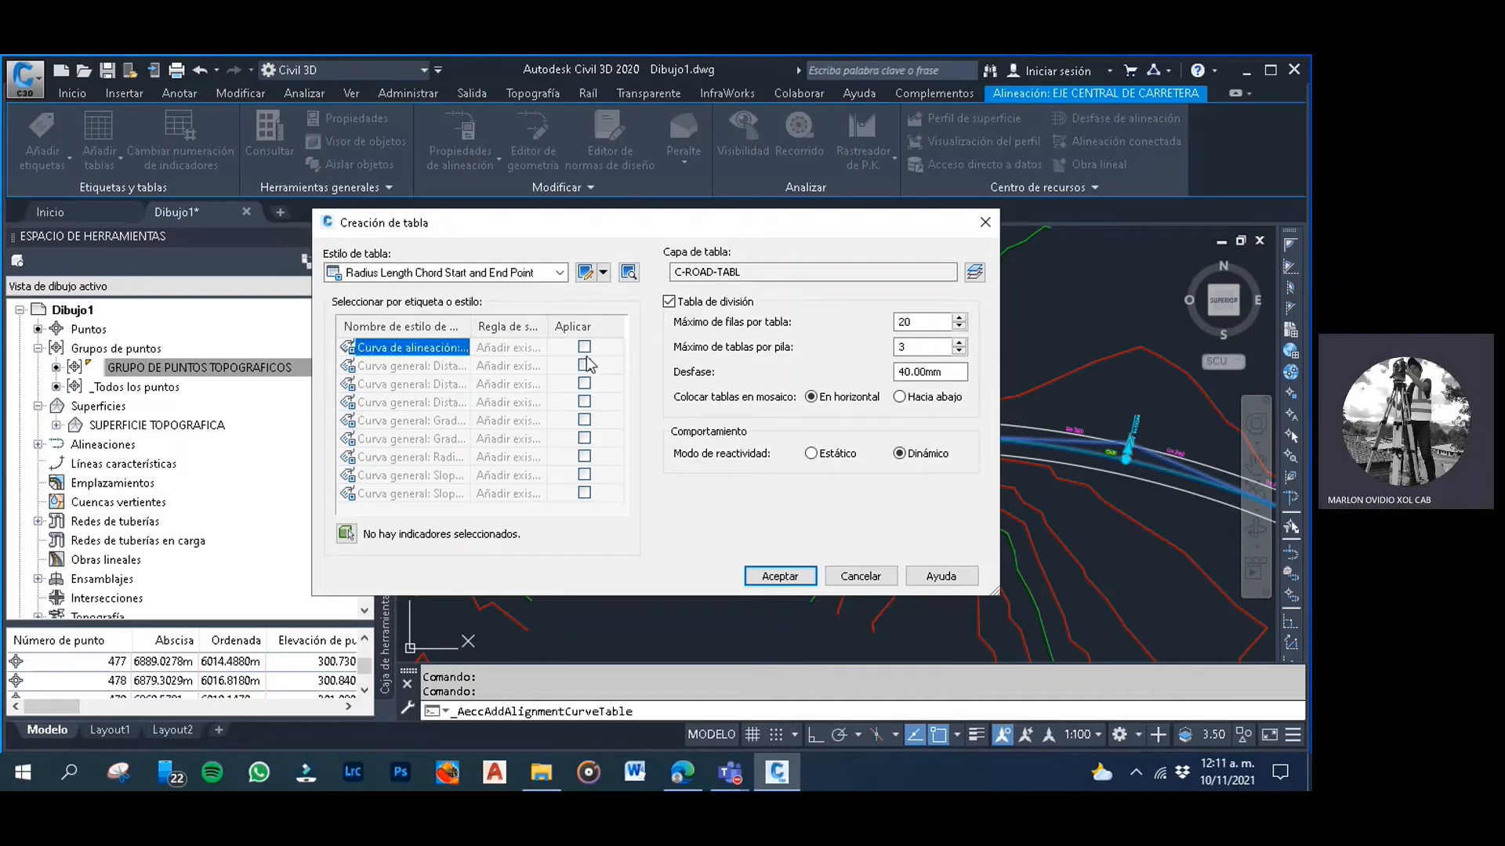
{"action": "left_click", "coordinate": [585, 365]}
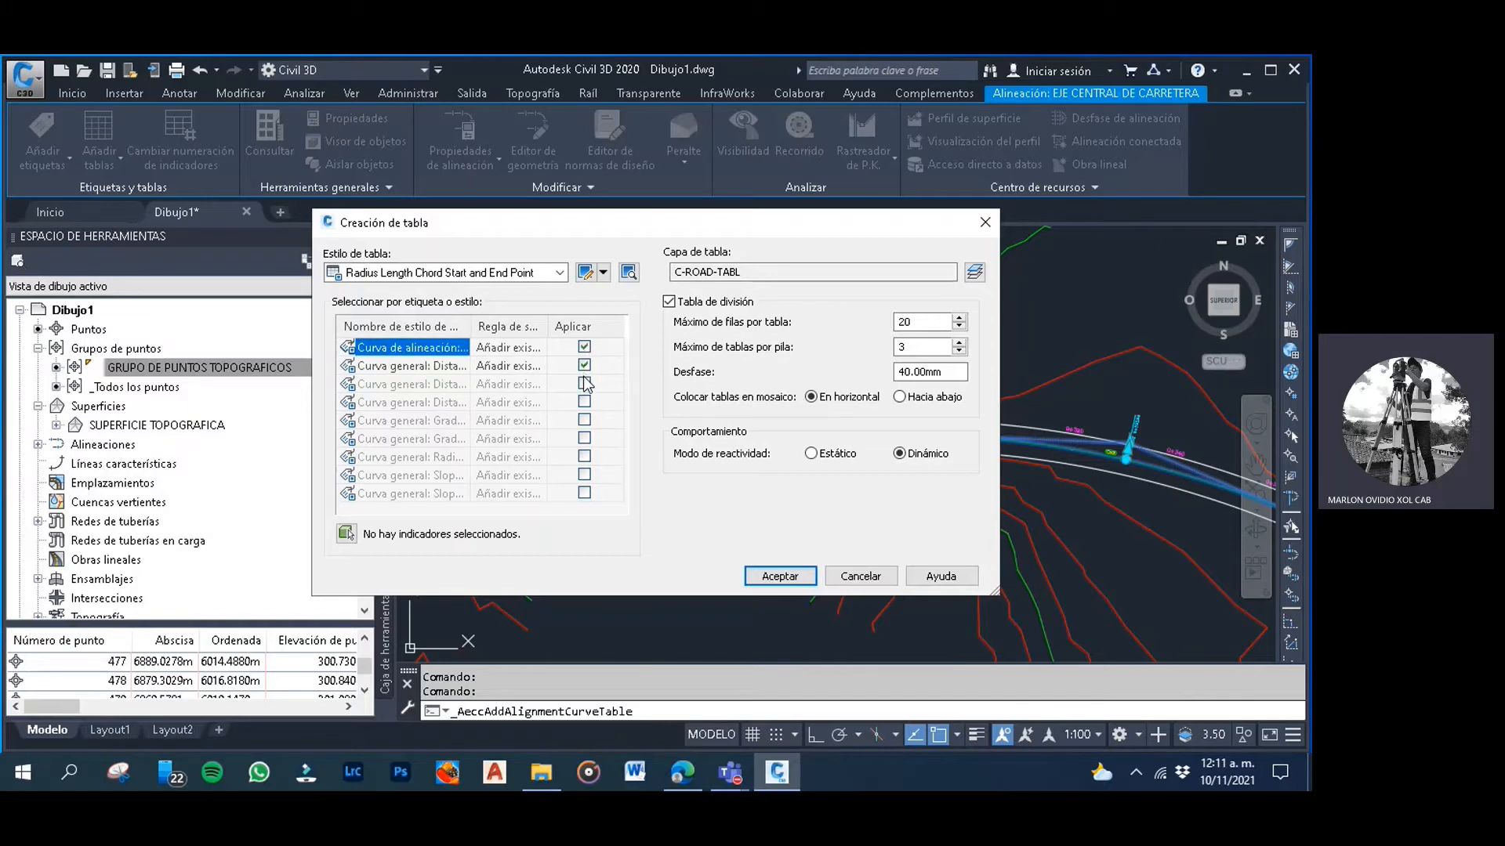
{"action": "left_click", "coordinate": [584, 383]}
{"action": "left_click", "coordinate": [583, 402]}
{"action": "left_click", "coordinate": [584, 420]}
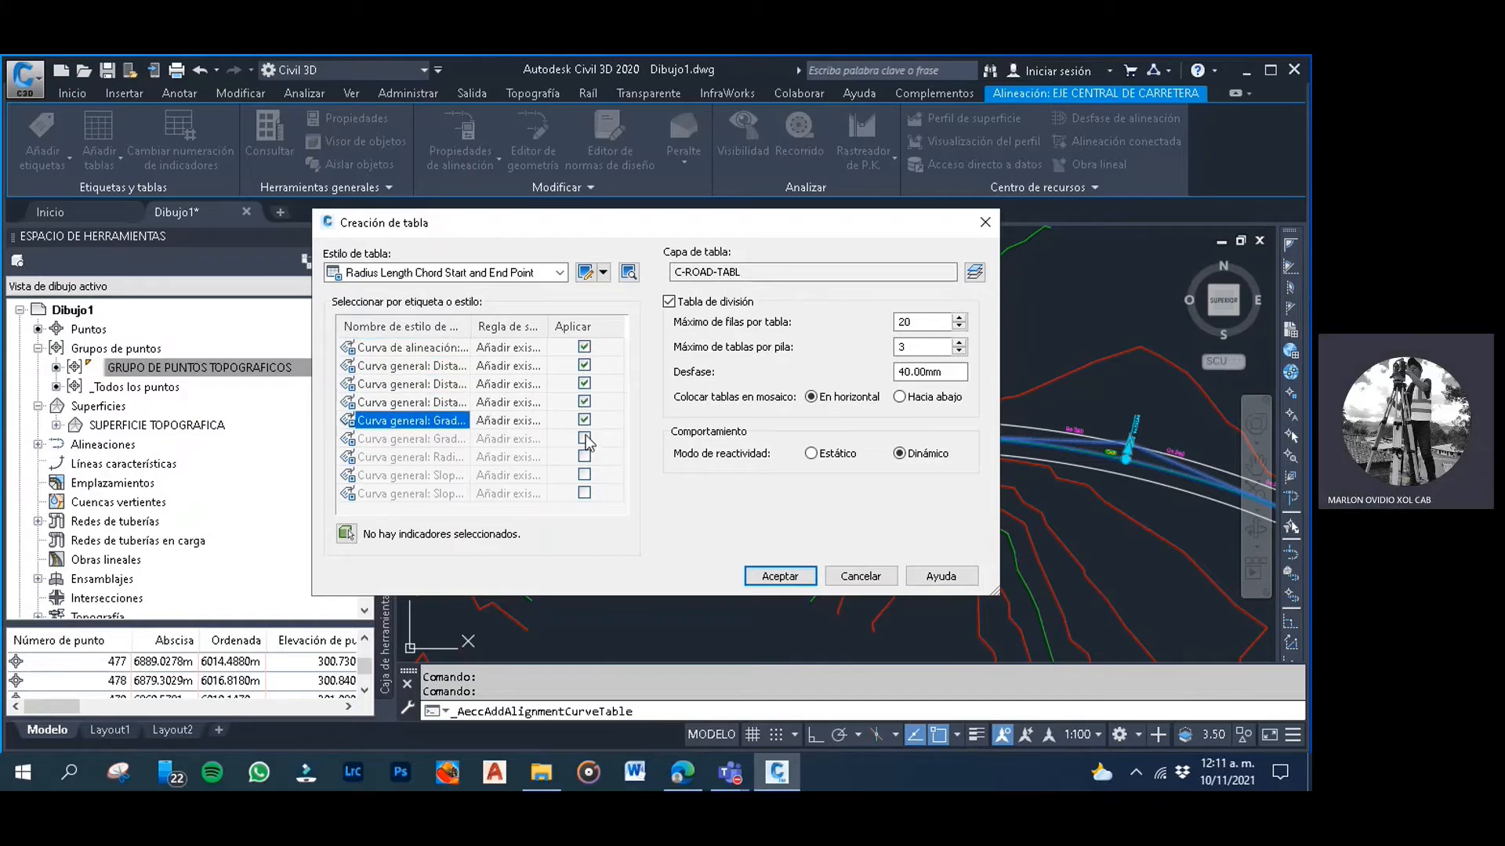
{"action": "left_click", "coordinate": [584, 438]}
{"action": "left_click", "coordinate": [584, 457]}
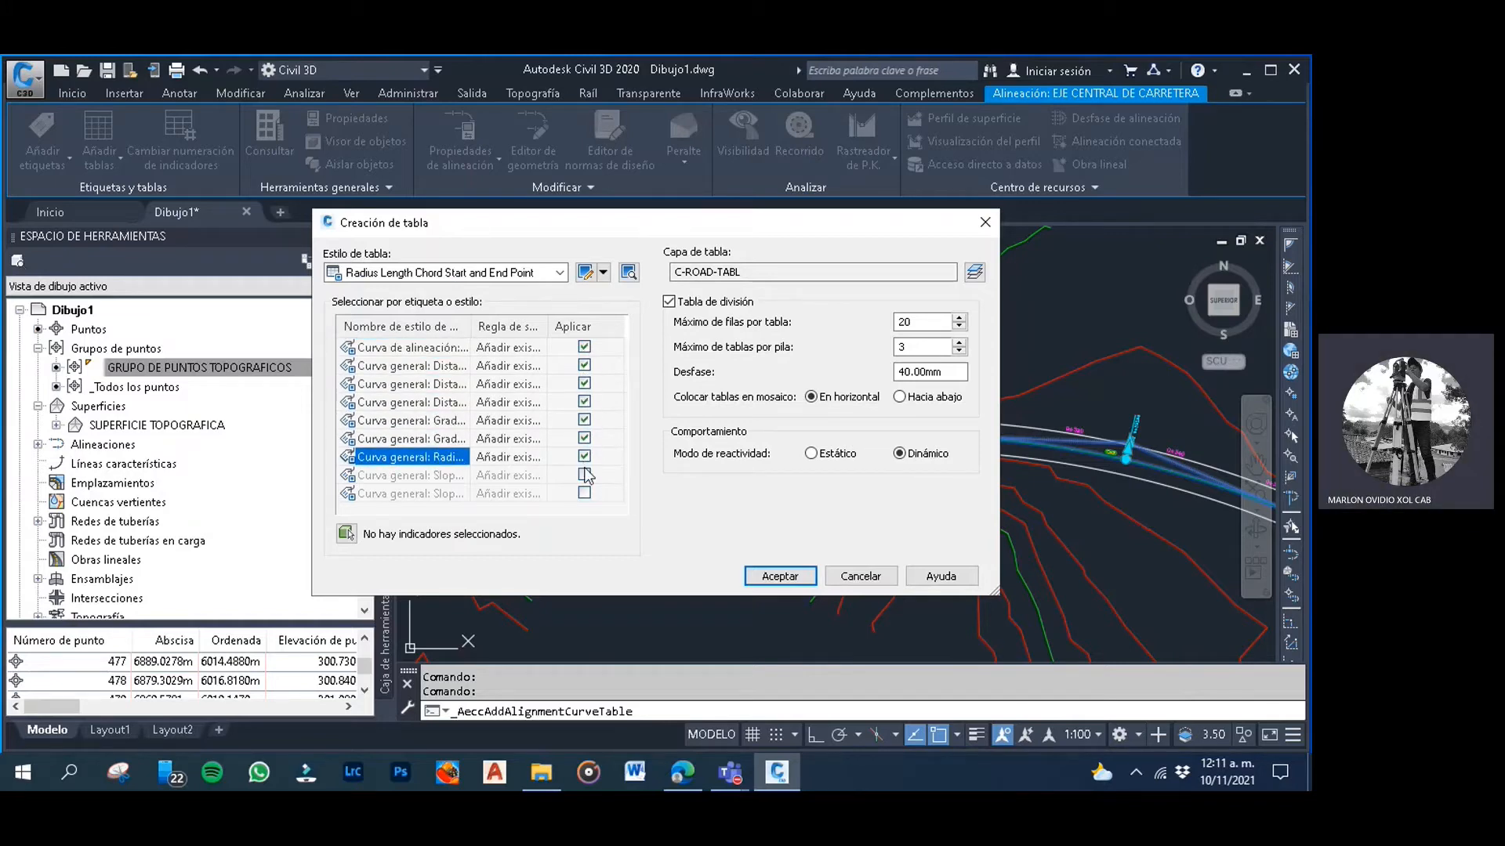
{"action": "left_click", "coordinate": [585, 475]}
{"action": "left_click", "coordinate": [584, 493]}
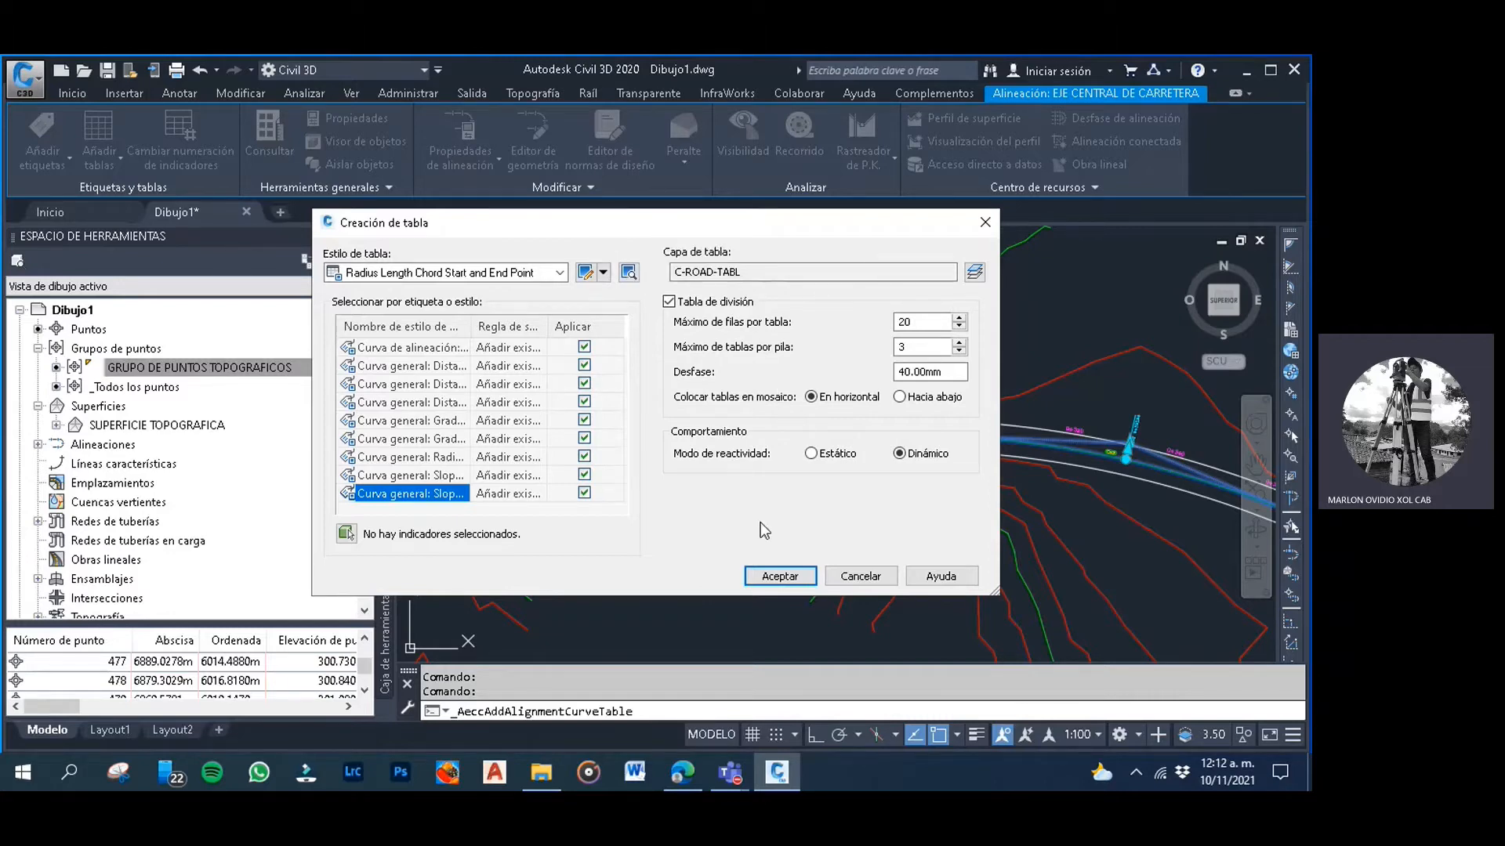
Place the curve table in the empty area below the contours and show the object properties
{"action": "left_click", "coordinate": [781, 576]}
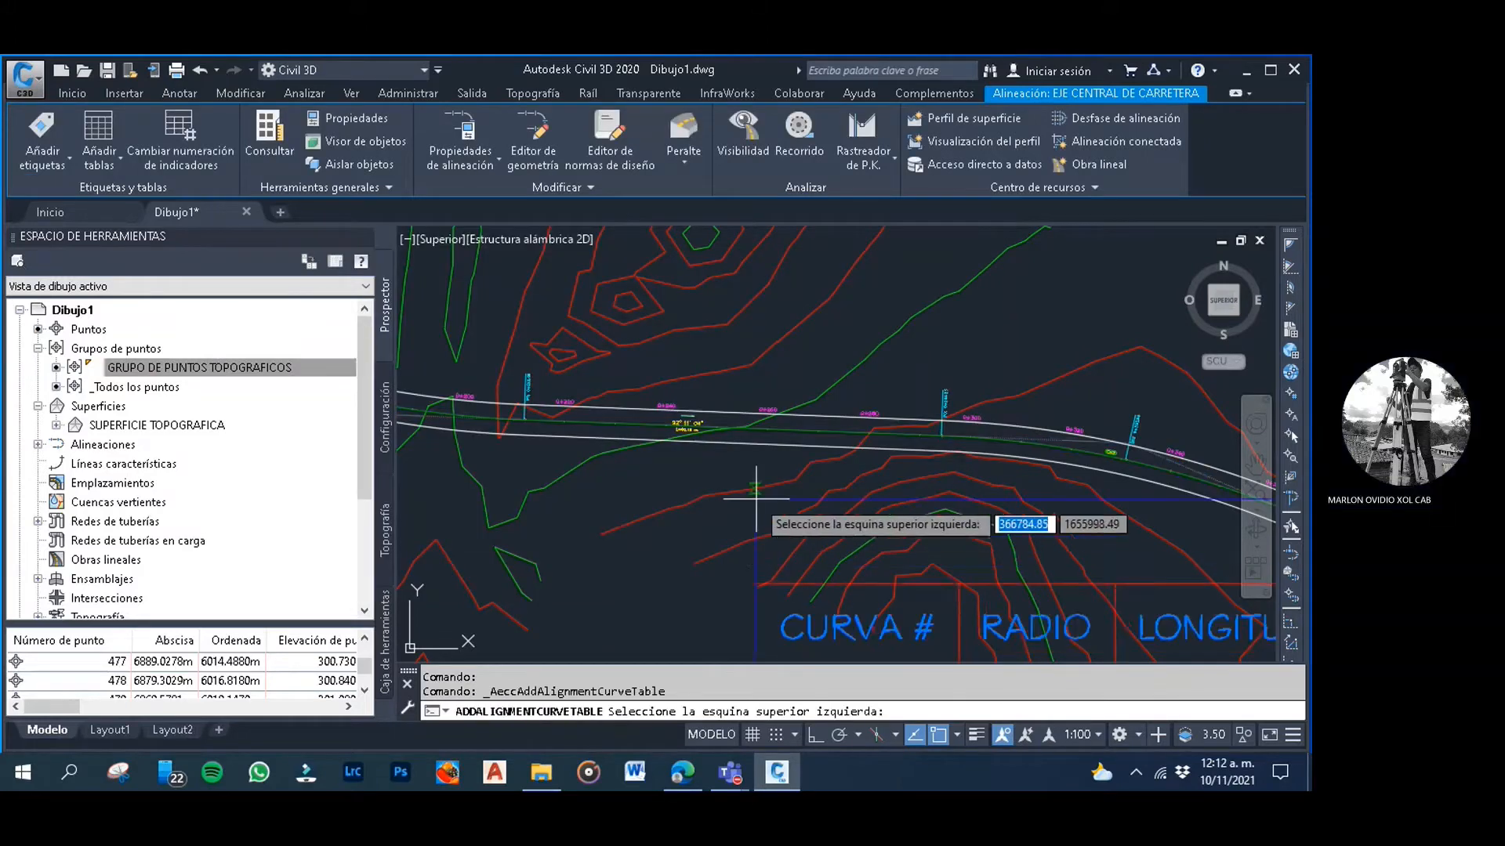
{"action": "scroll", "coordinate": [638, 352], "scroll_direction": "down", "scroll_amount": 5}
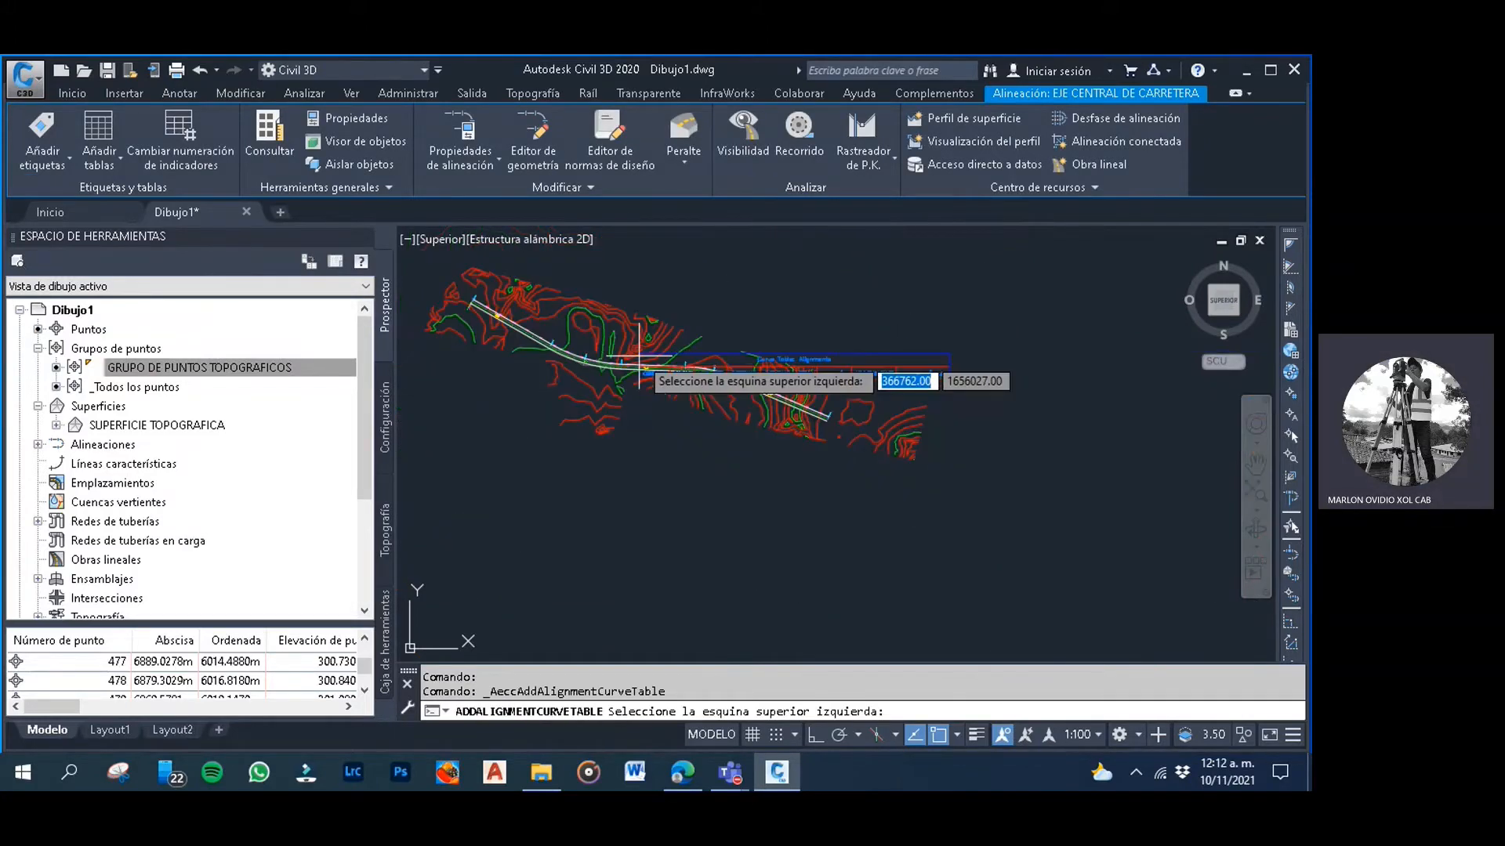
{"action": "left_click", "coordinate": [552, 472]}
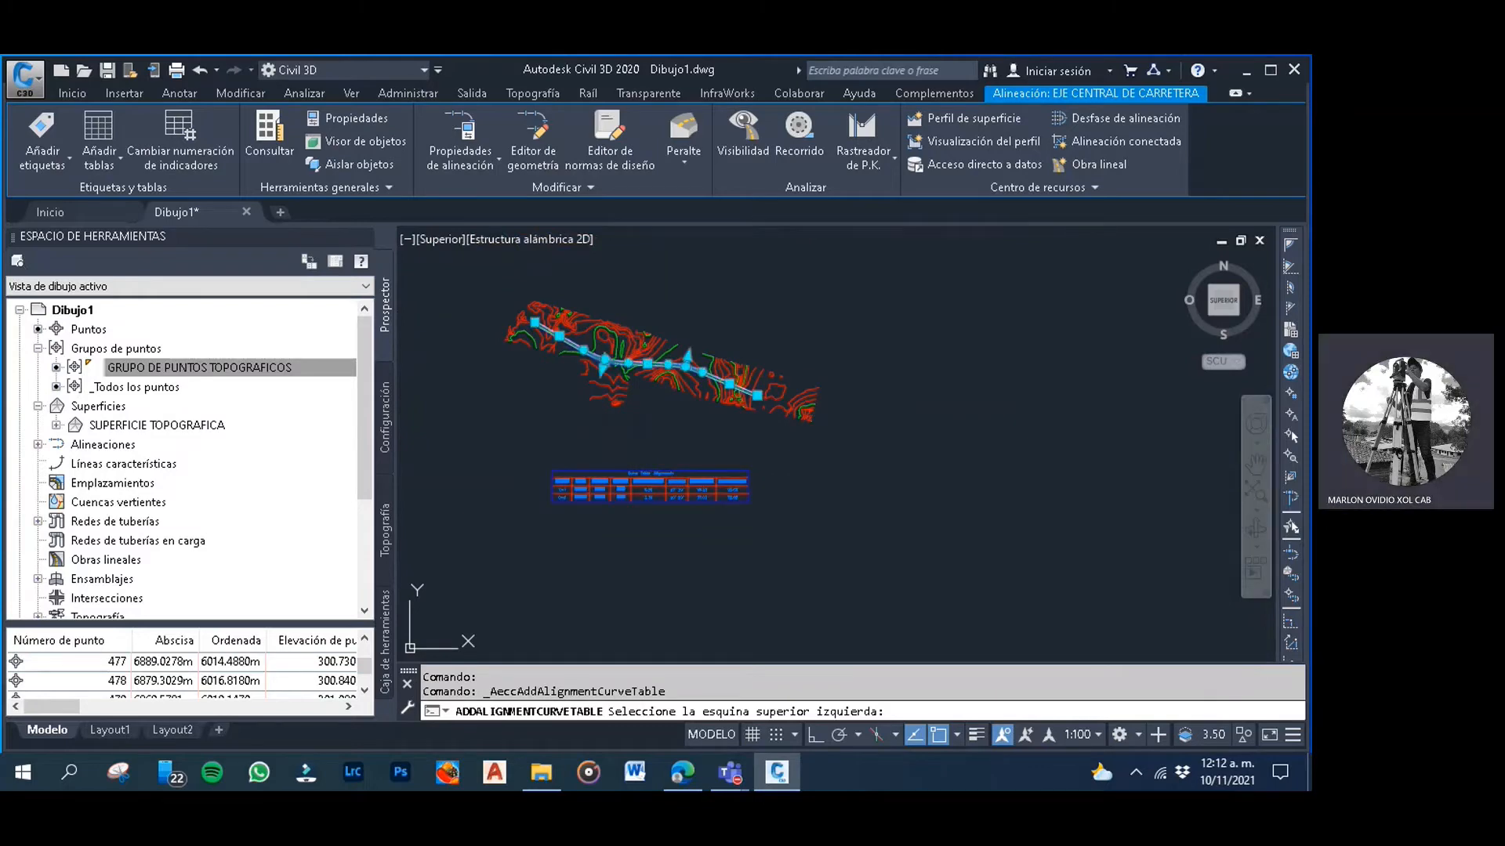
{"action": "key", "text": "ctrl+1"}
Examine the curve table's radius, length, external, middle ordinate, deflection, subtangent and maximum chord columns for both curves, and clear the selection
{"action": "scroll", "coordinate": [601, 494], "scroll_direction": "down", "scroll_amount": 2}
{"action": "scroll", "coordinate": [602, 494], "scroll_direction": "up", "scroll_amount": 8}
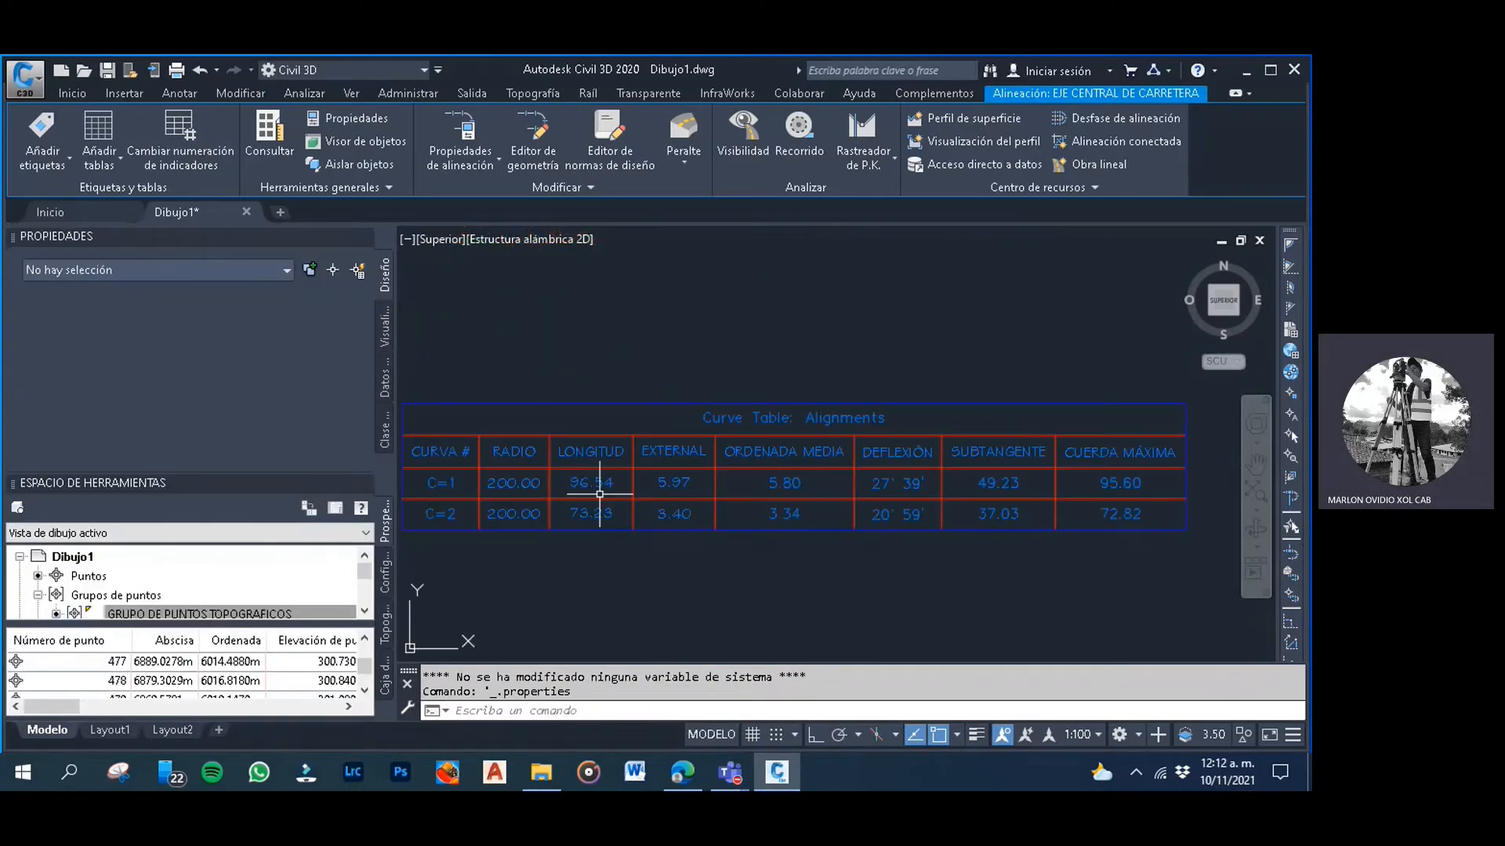
{"action": "middle_click_drag", "start_coordinate": [607, 491], "coordinate": [698, 481]}
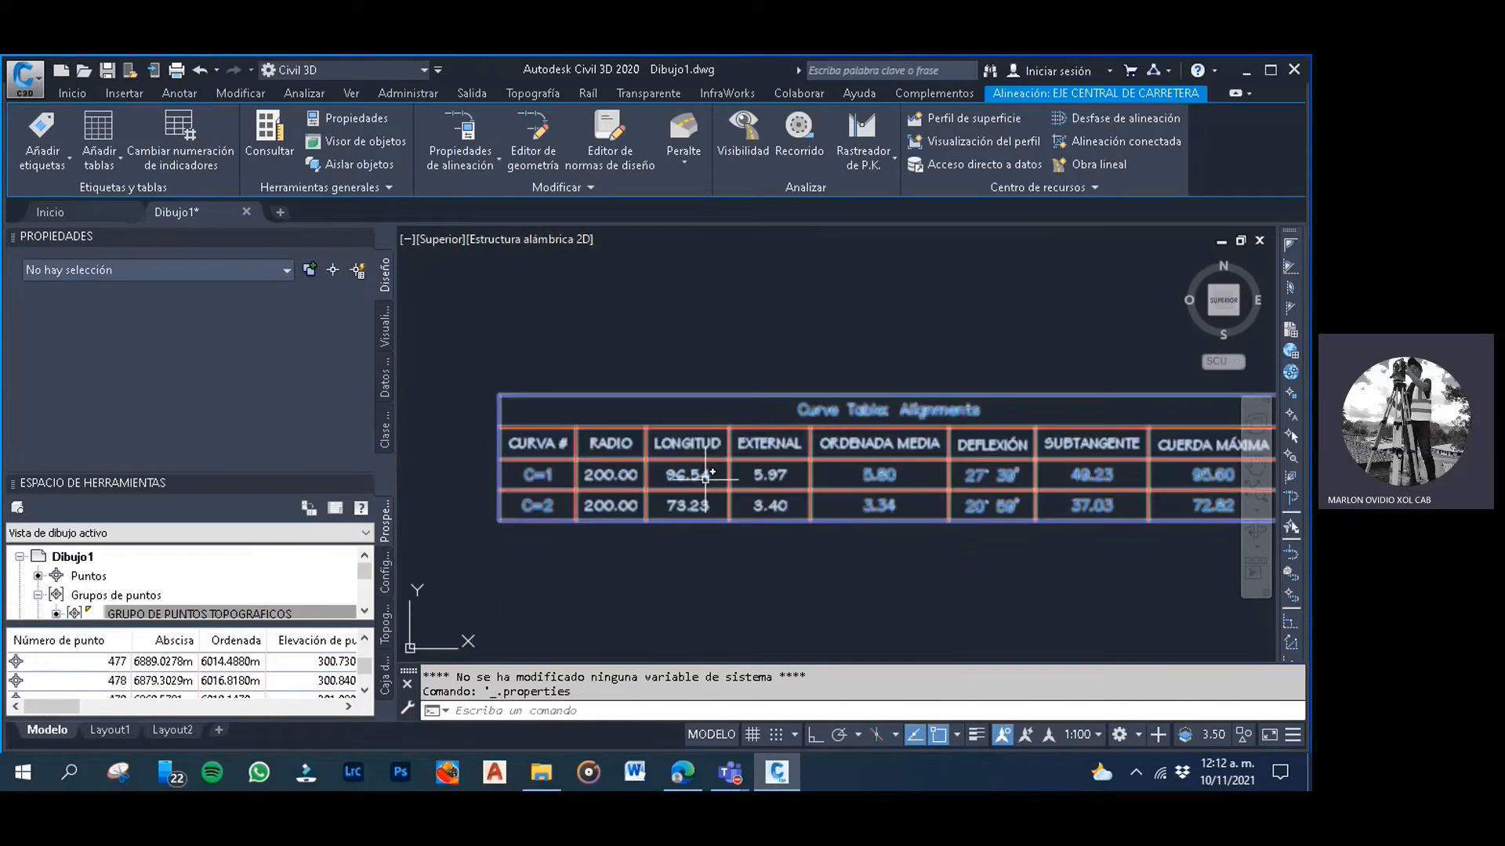
{"action": "left_click", "coordinate": [779, 339]}
{"action": "left_click", "coordinate": [776, 335]}
{"action": "left_click", "coordinate": [744, 310]}
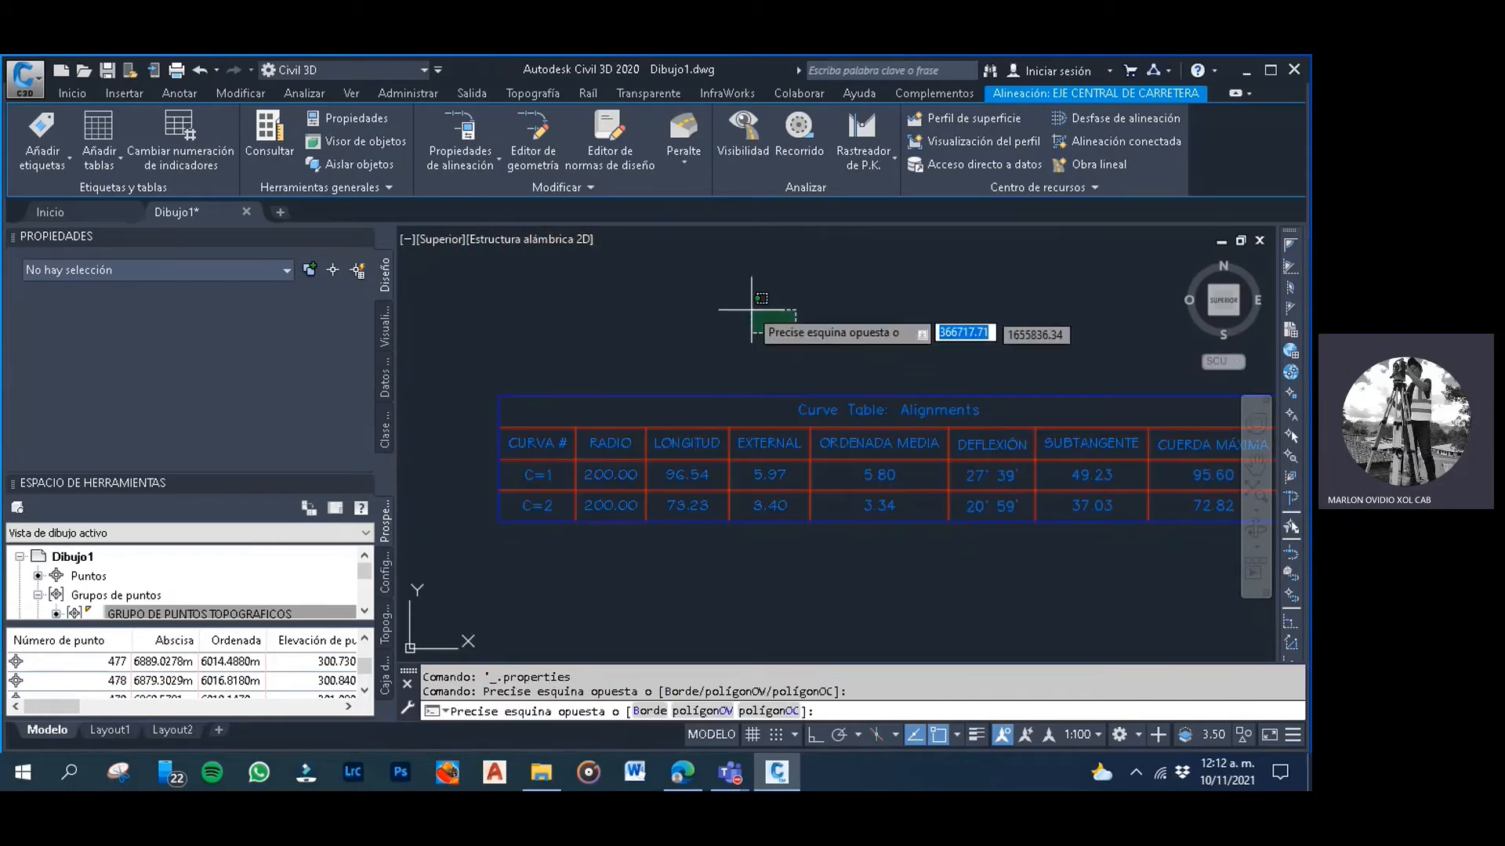
{"action": "left_click", "coordinate": [745, 318]}
{"action": "middle_click_drag", "start_coordinate": [745, 319], "coordinate": [711, 325]}
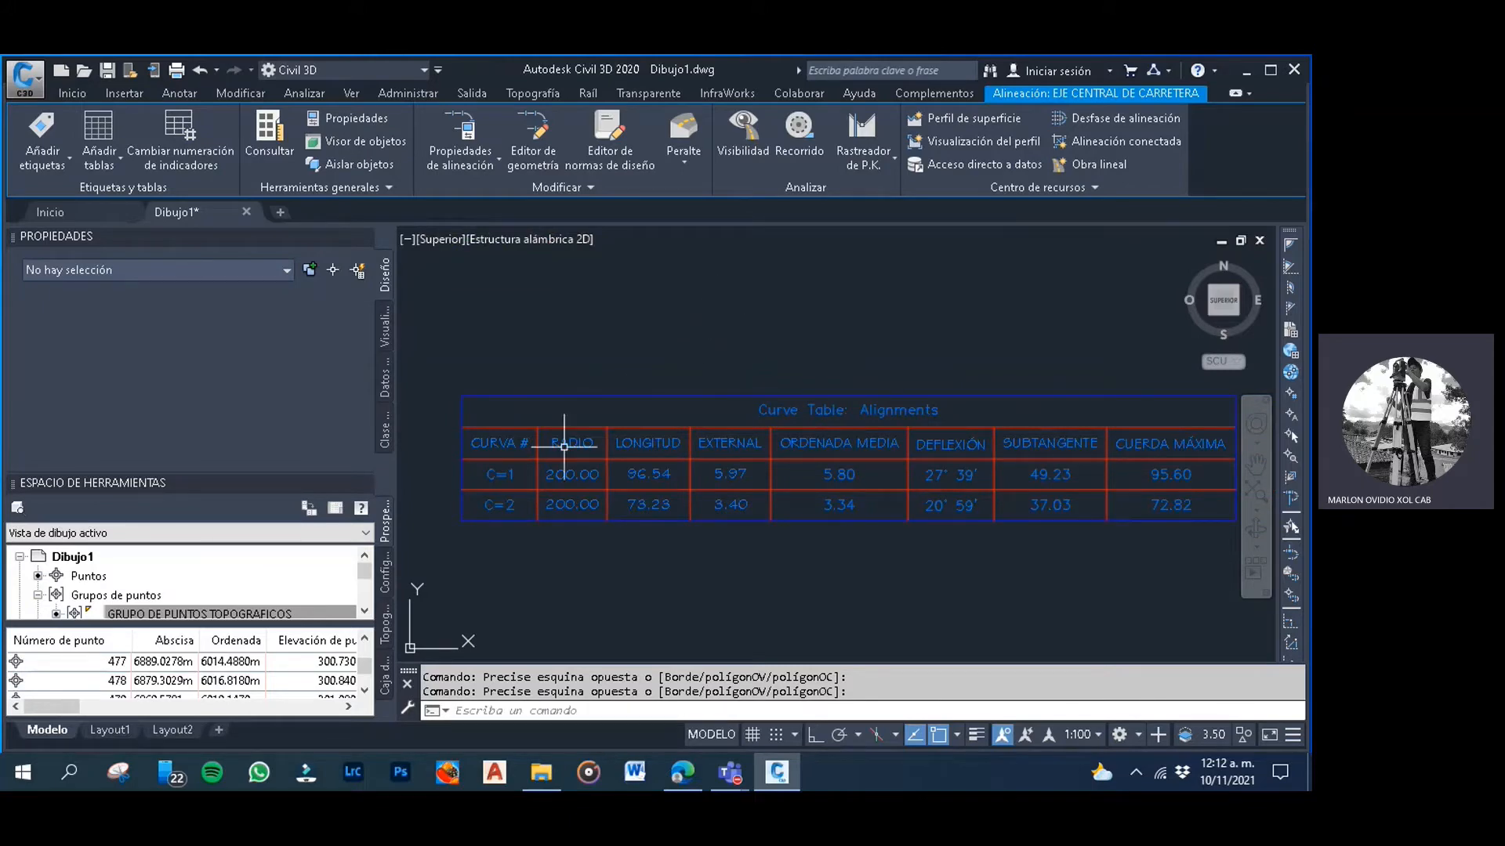
{"action": "left_click", "coordinate": [713, 346]}
{"action": "left_click", "coordinate": [678, 323]}
{"action": "left_click", "coordinate": [717, 318]}
{"action": "left_click", "coordinate": [730, 312]}
{"action": "left_click", "coordinate": [730, 312]}
{"action": "left_click", "coordinate": [739, 325]}
{"action": "left_click", "coordinate": [782, 342]}
{"action": "left_click", "coordinate": [762, 326]}
{"action": "middle_click_drag", "start_coordinate": [884, 394], "coordinate": [746, 364]}
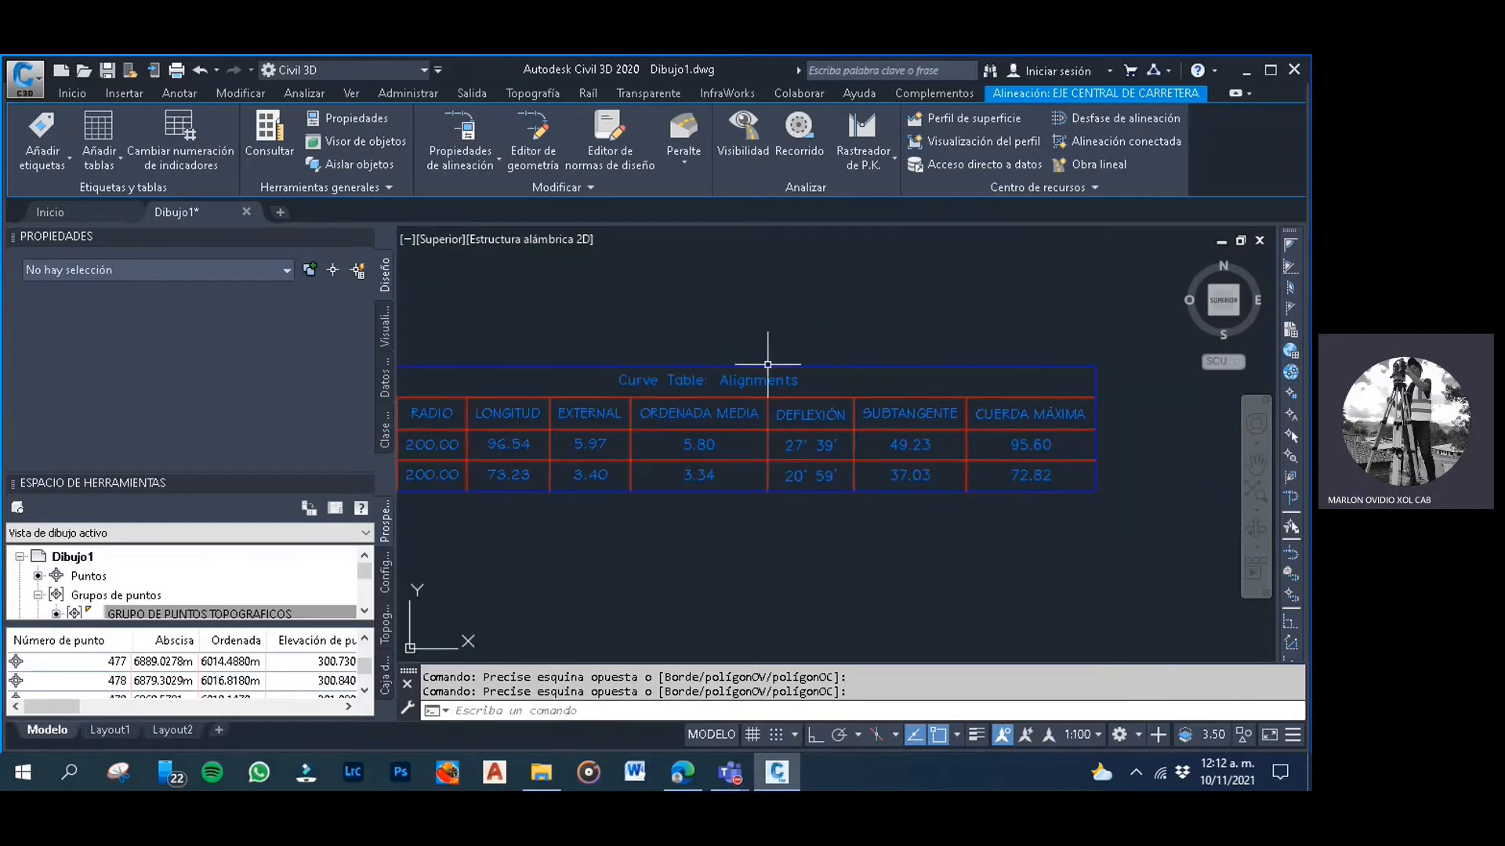
{"action": "left_click", "coordinate": [866, 310]}
{"action": "left_click", "coordinate": [860, 311]}
{"action": "left_click", "coordinate": [822, 296]}
{"action": "left_click", "coordinate": [816, 295]}
{"action": "scroll", "coordinate": [794, 382], "scroll_direction": "down", "scroll_amount": 8}
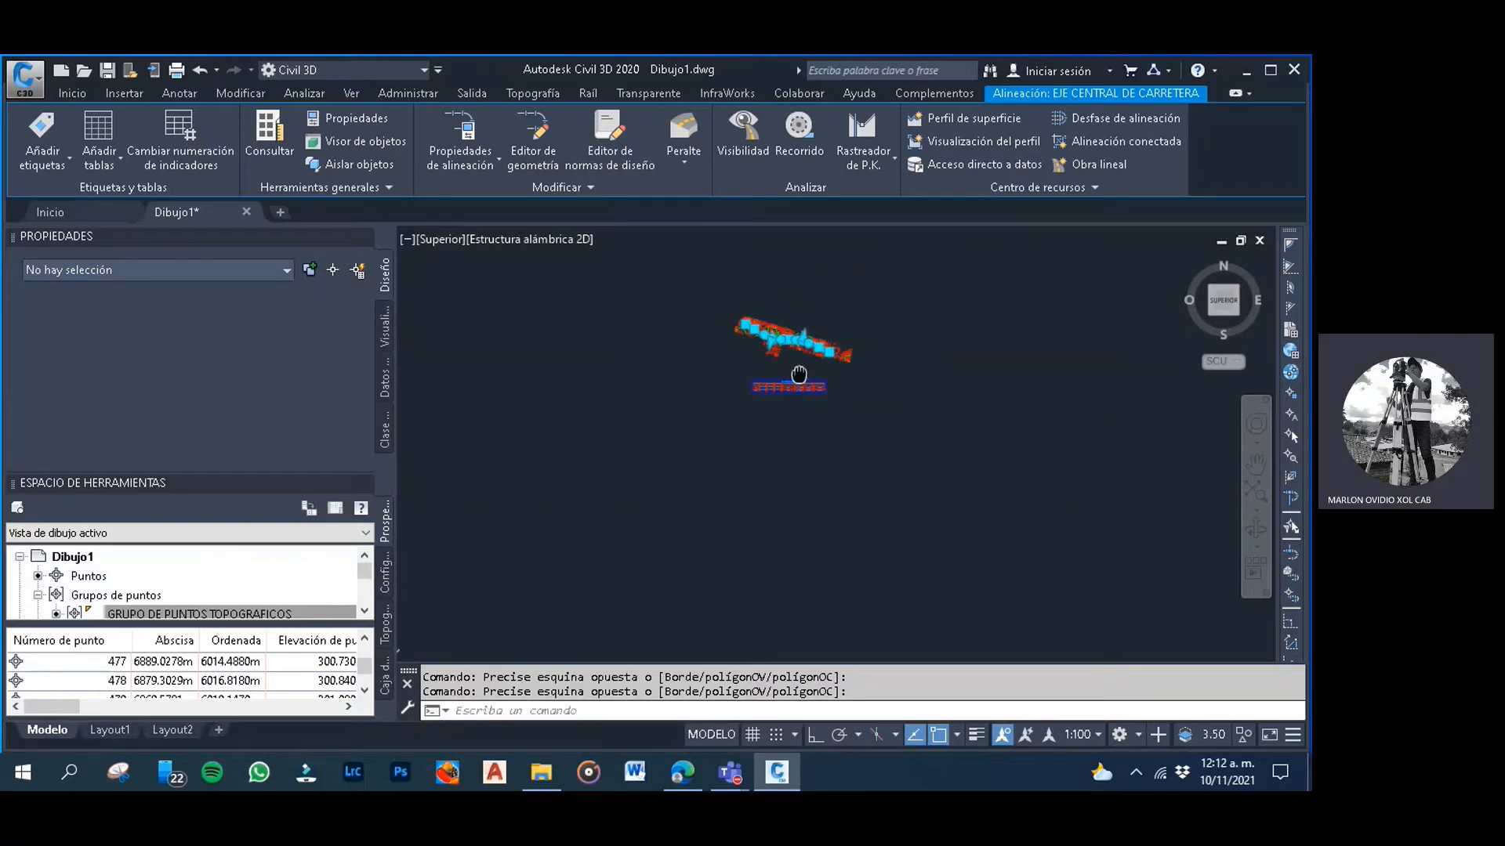
{"action": "key", "text": "Escape"}
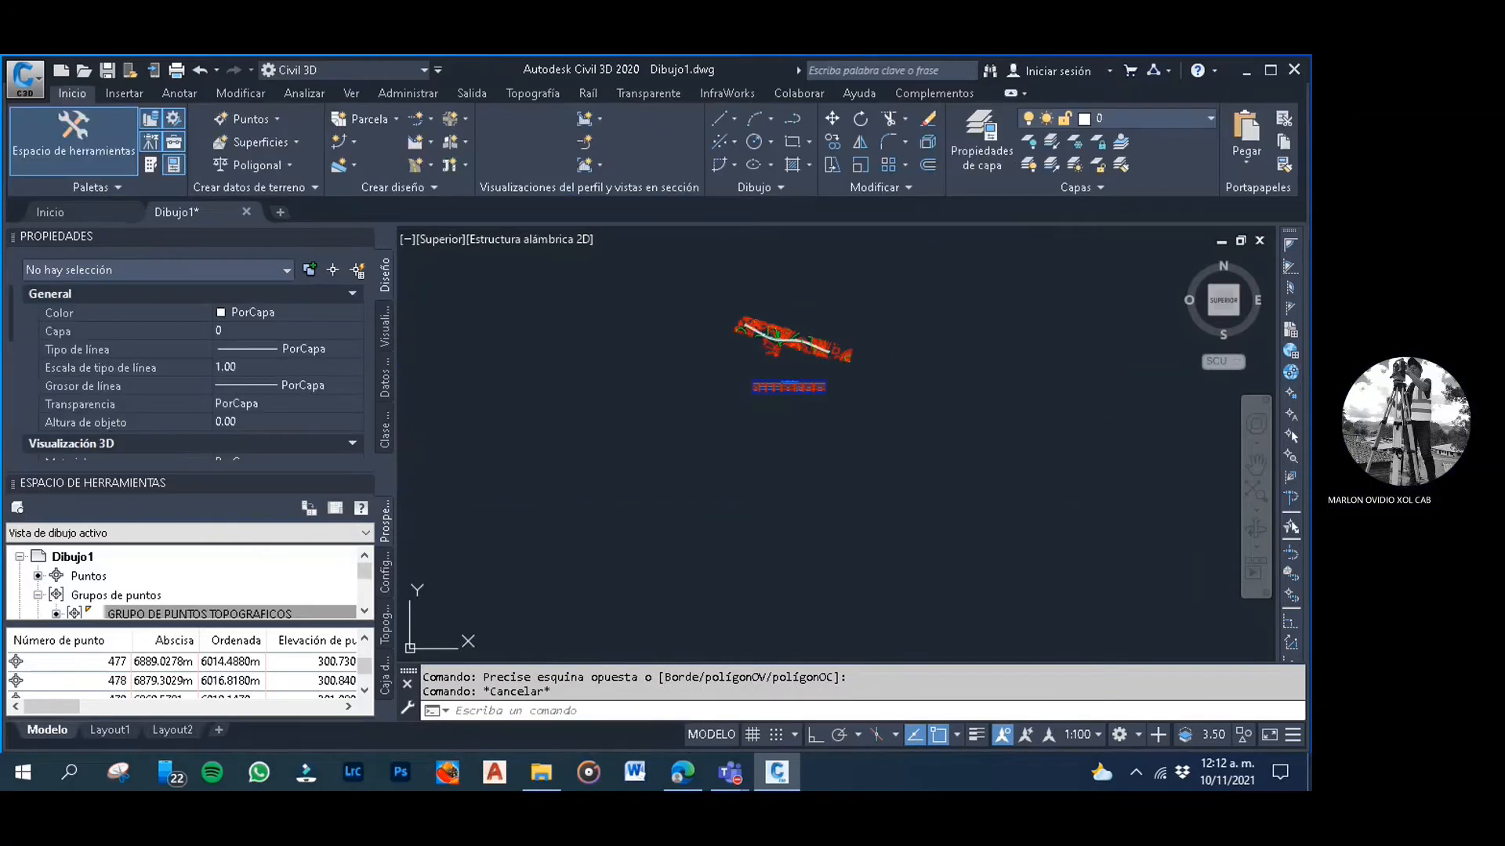
{"action": "scroll", "coordinate": [916, 317], "scroll_direction": "up", "scroll_amount": 2}
{"action": "scroll", "coordinate": [815, 322], "scroll_direction": "up", "scroll_amount": 3}
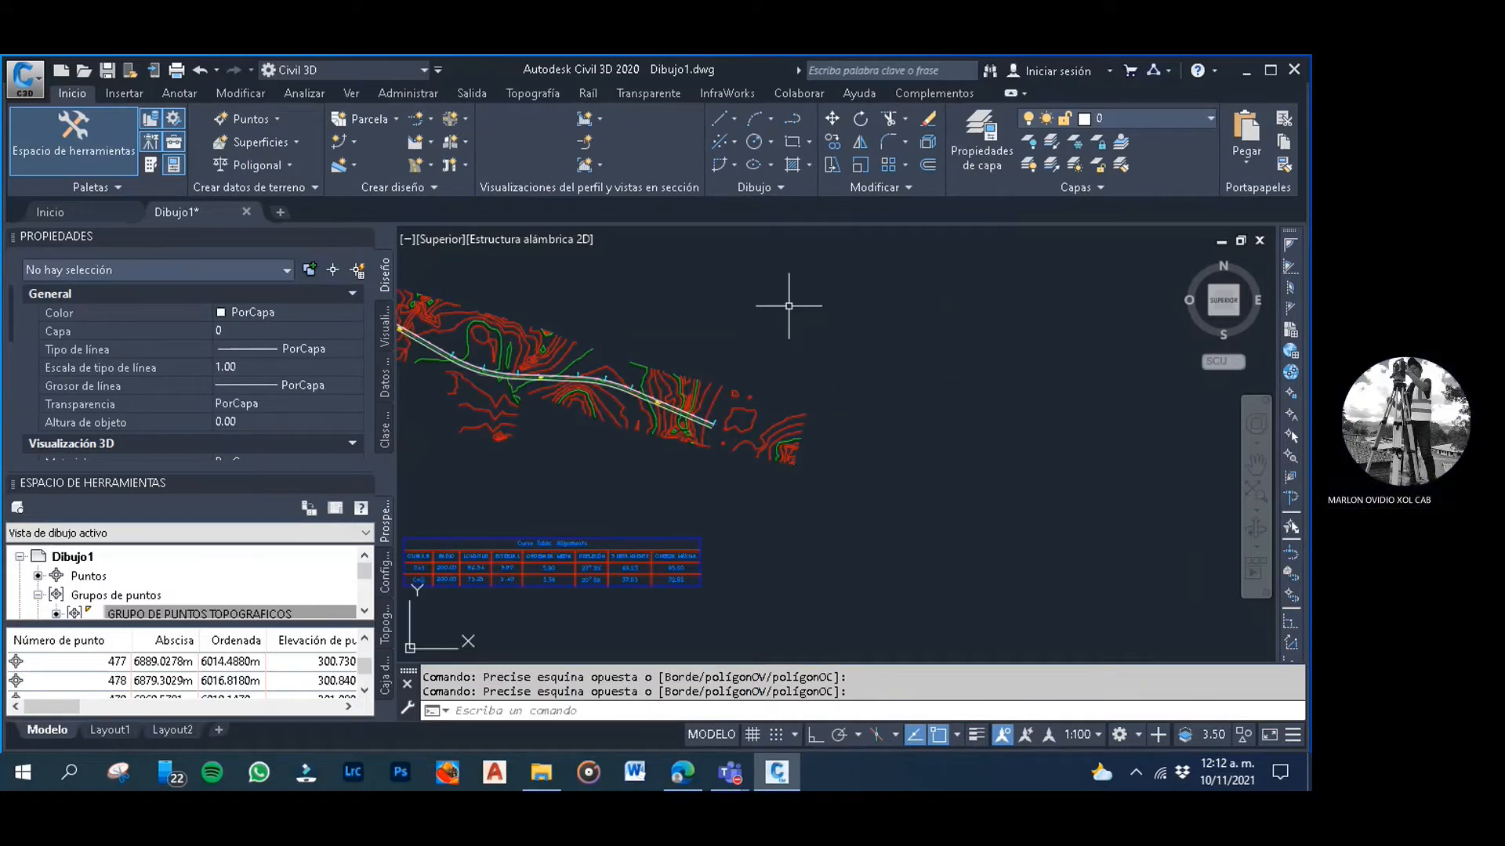
{"action": "left_click", "coordinate": [863, 326]}
{"action": "left_click", "coordinate": [803, 300]}
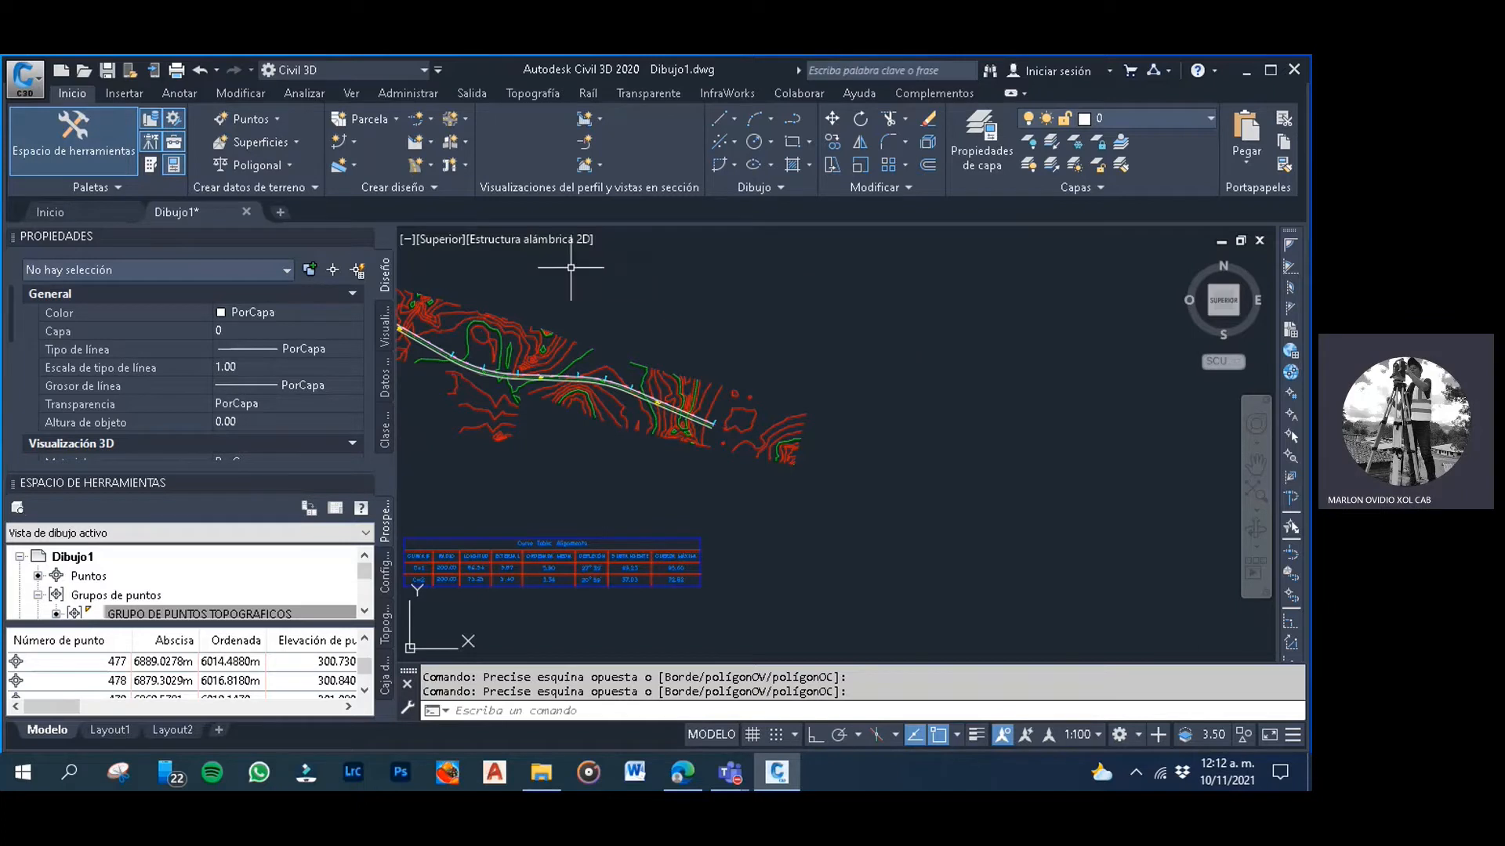
{"action": "middle_click_drag", "start_coordinate": [713, 344], "coordinate": [821, 349]}
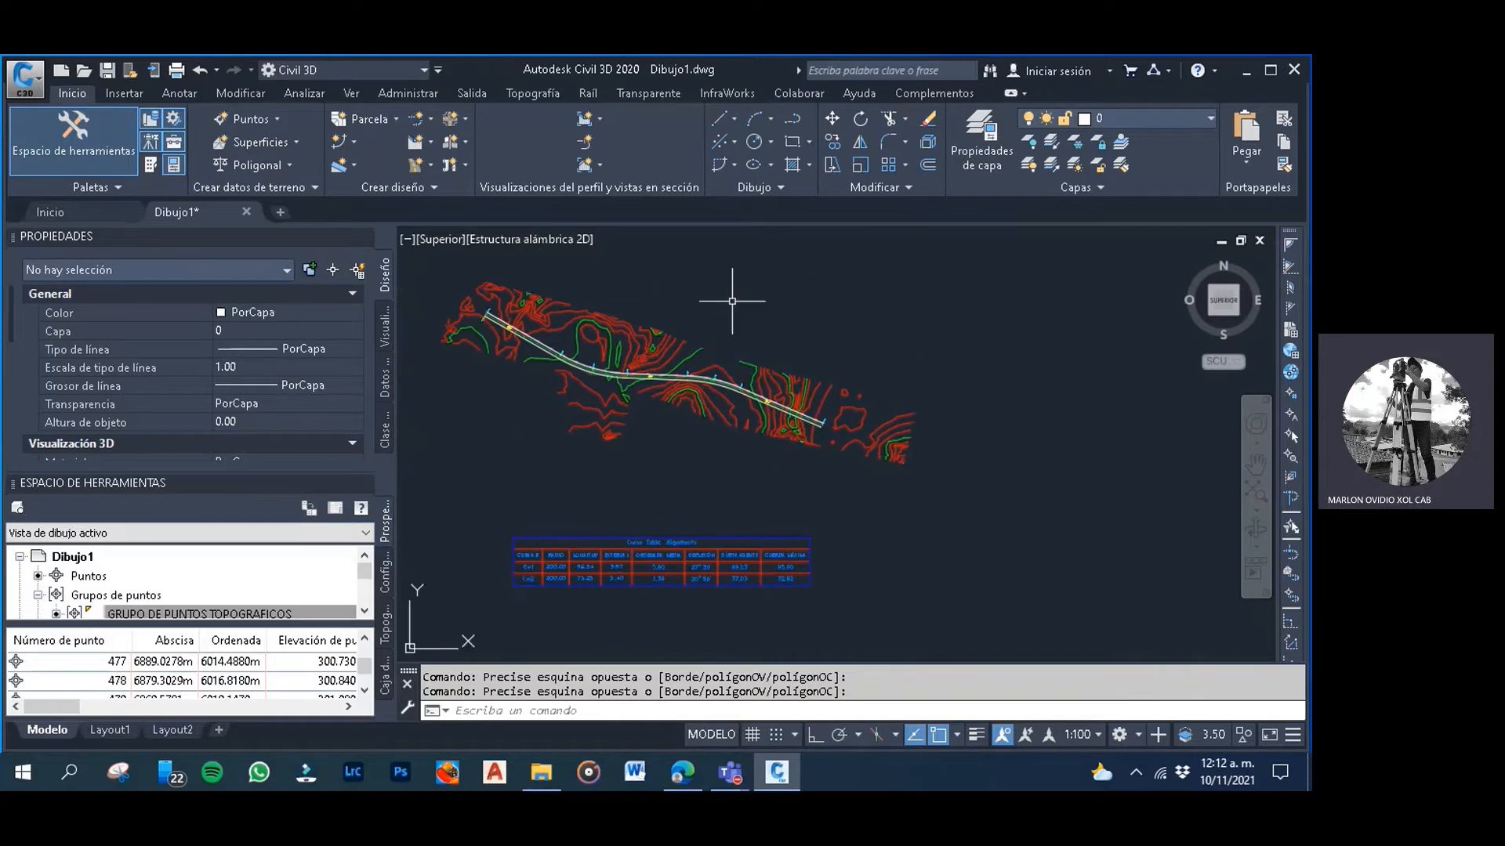
{"action": "left_click", "coordinate": [416, 141]}
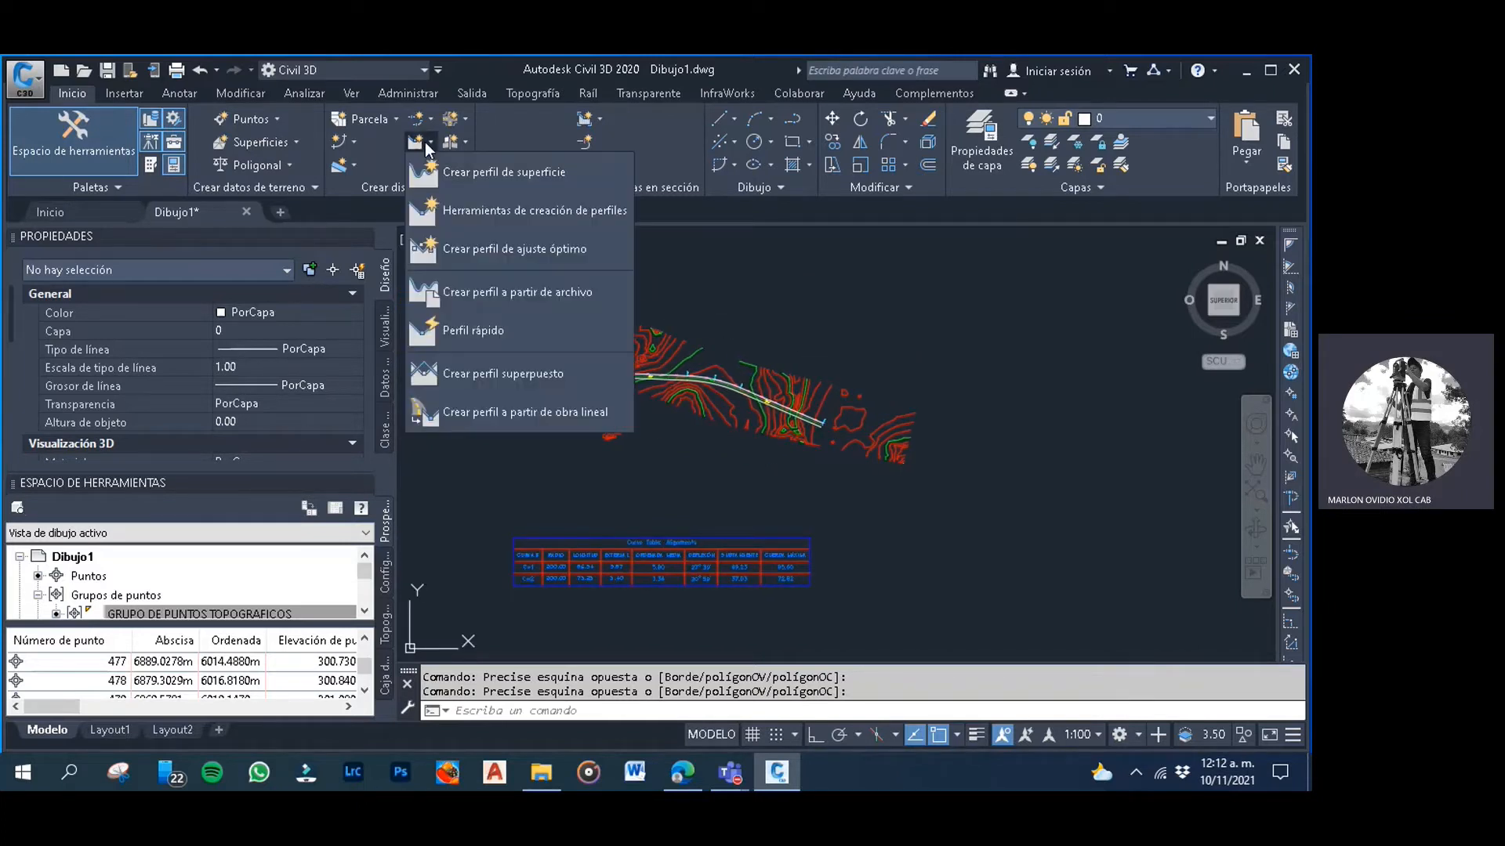
{"action": "left_click", "coordinate": [507, 176]}
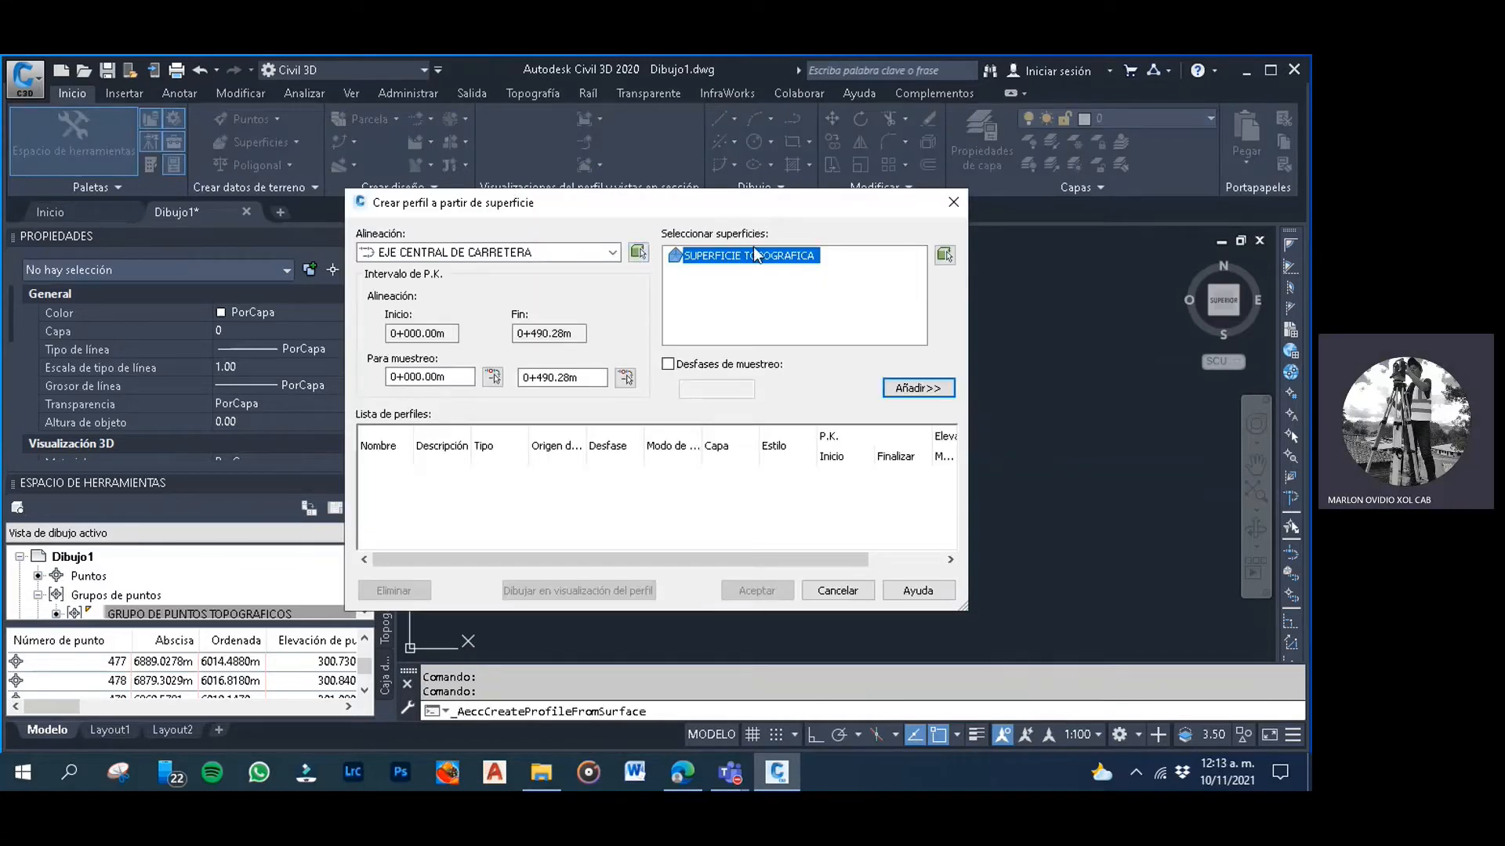
{"action": "left_click", "coordinate": [957, 201]}
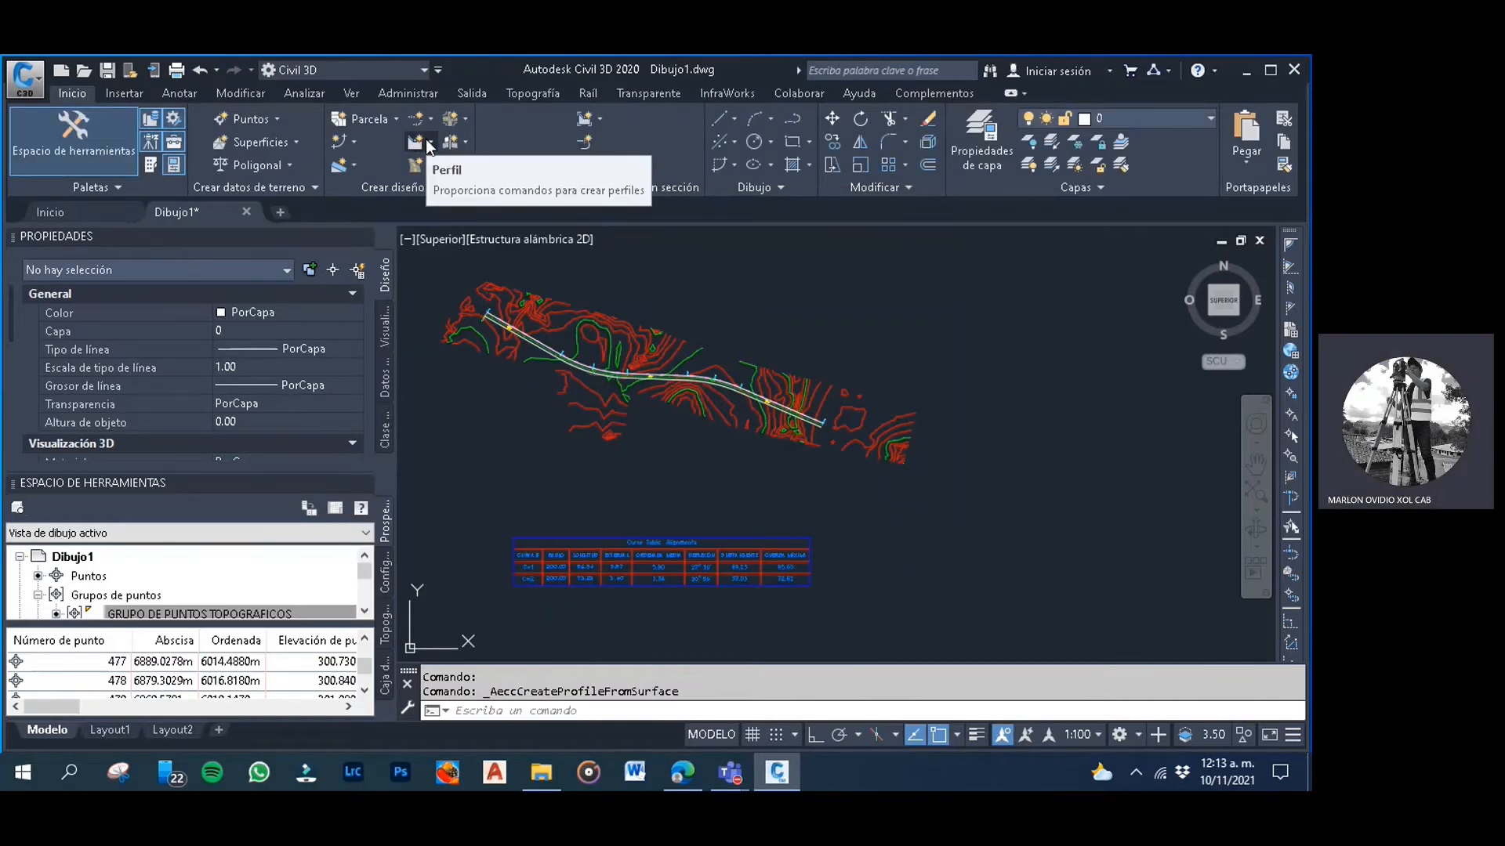
Create a surface profile of SUPERFICIE TOPOGRAFICA along the EJE CENTRAL DE CARRETERA alignment, and close the event viewer
{"action": "left_click", "coordinate": [428, 143]}
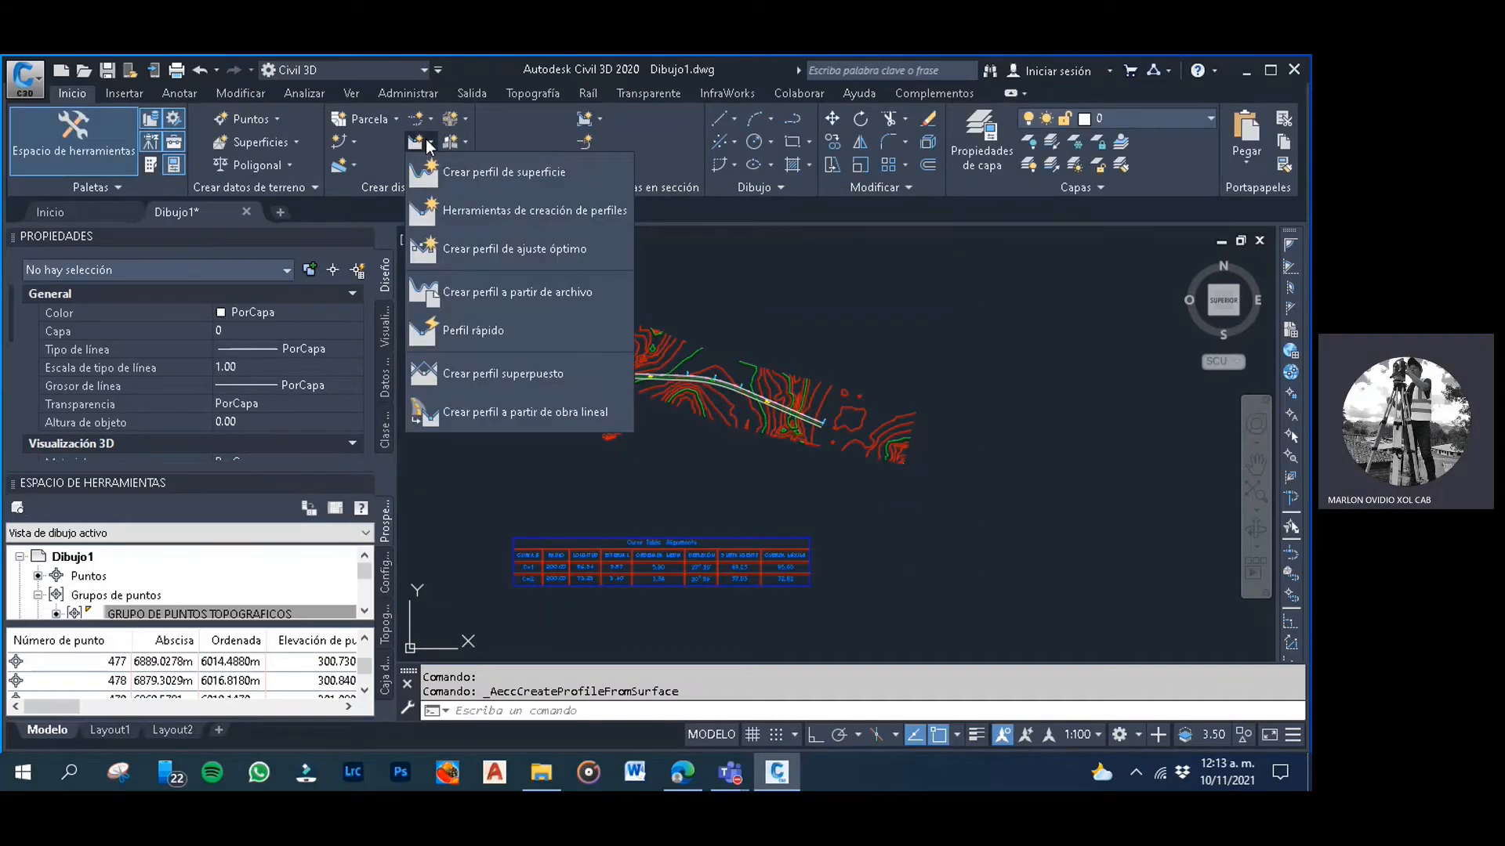
{"action": "left_click", "coordinate": [459, 172]}
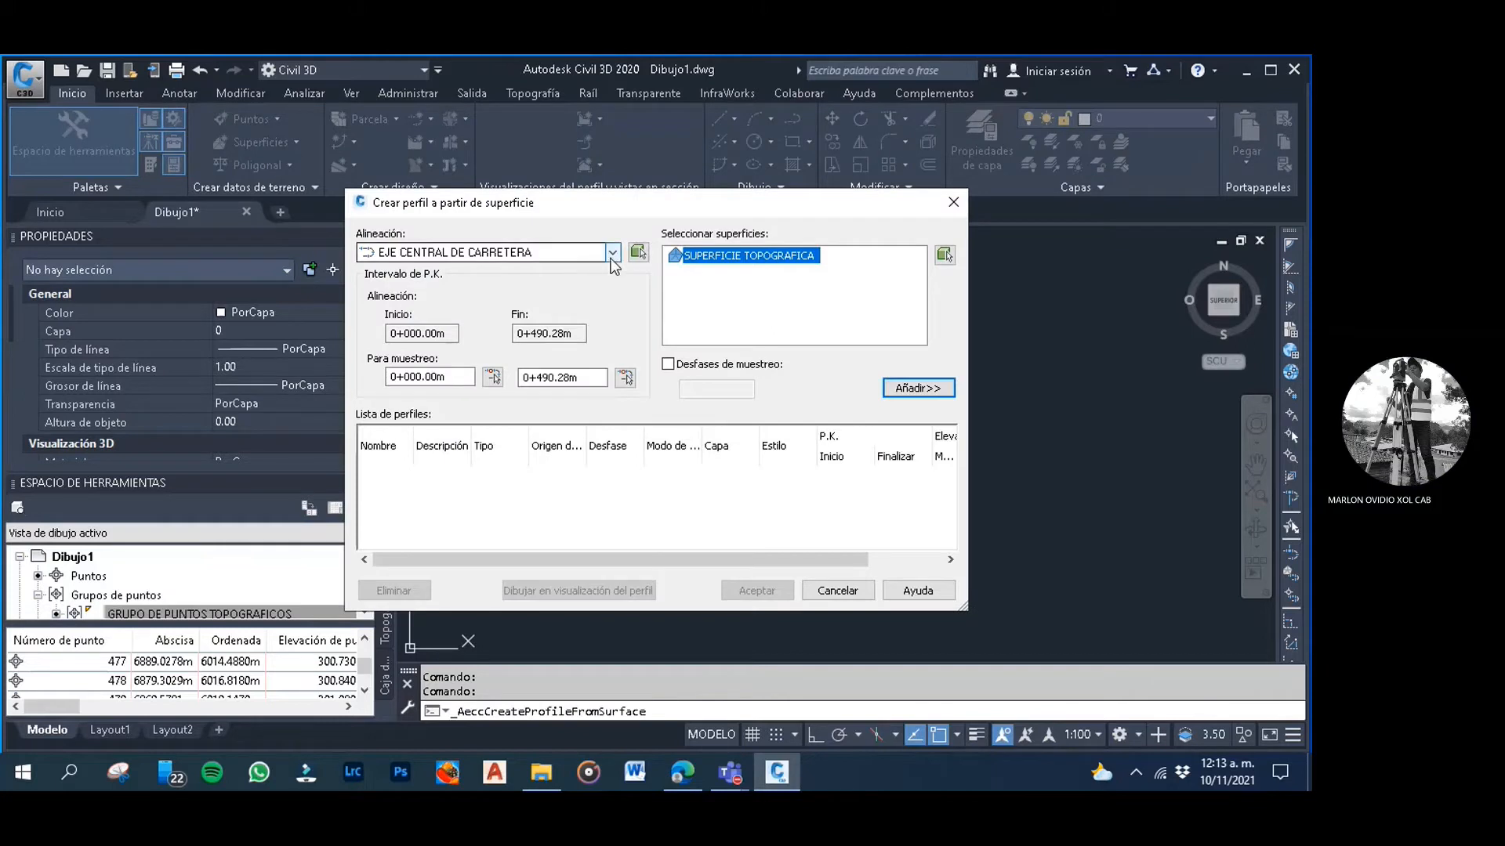
{"action": "left_click", "coordinate": [610, 254]}
{"action": "left_click", "coordinate": [610, 254]}
{"action": "left_click", "coordinate": [610, 254]}
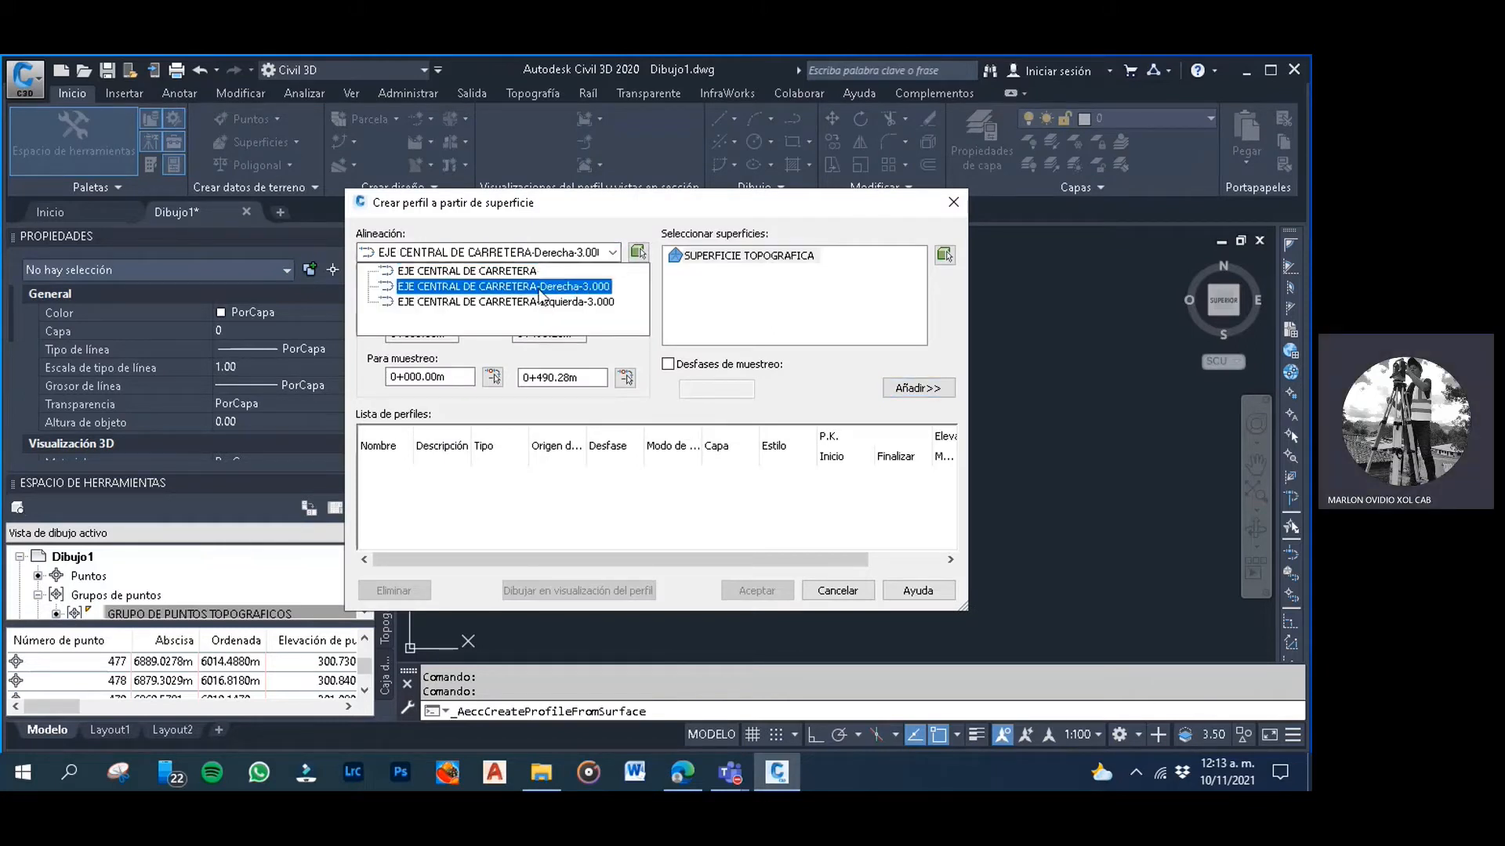
{"action": "left_click", "coordinate": [501, 272]}
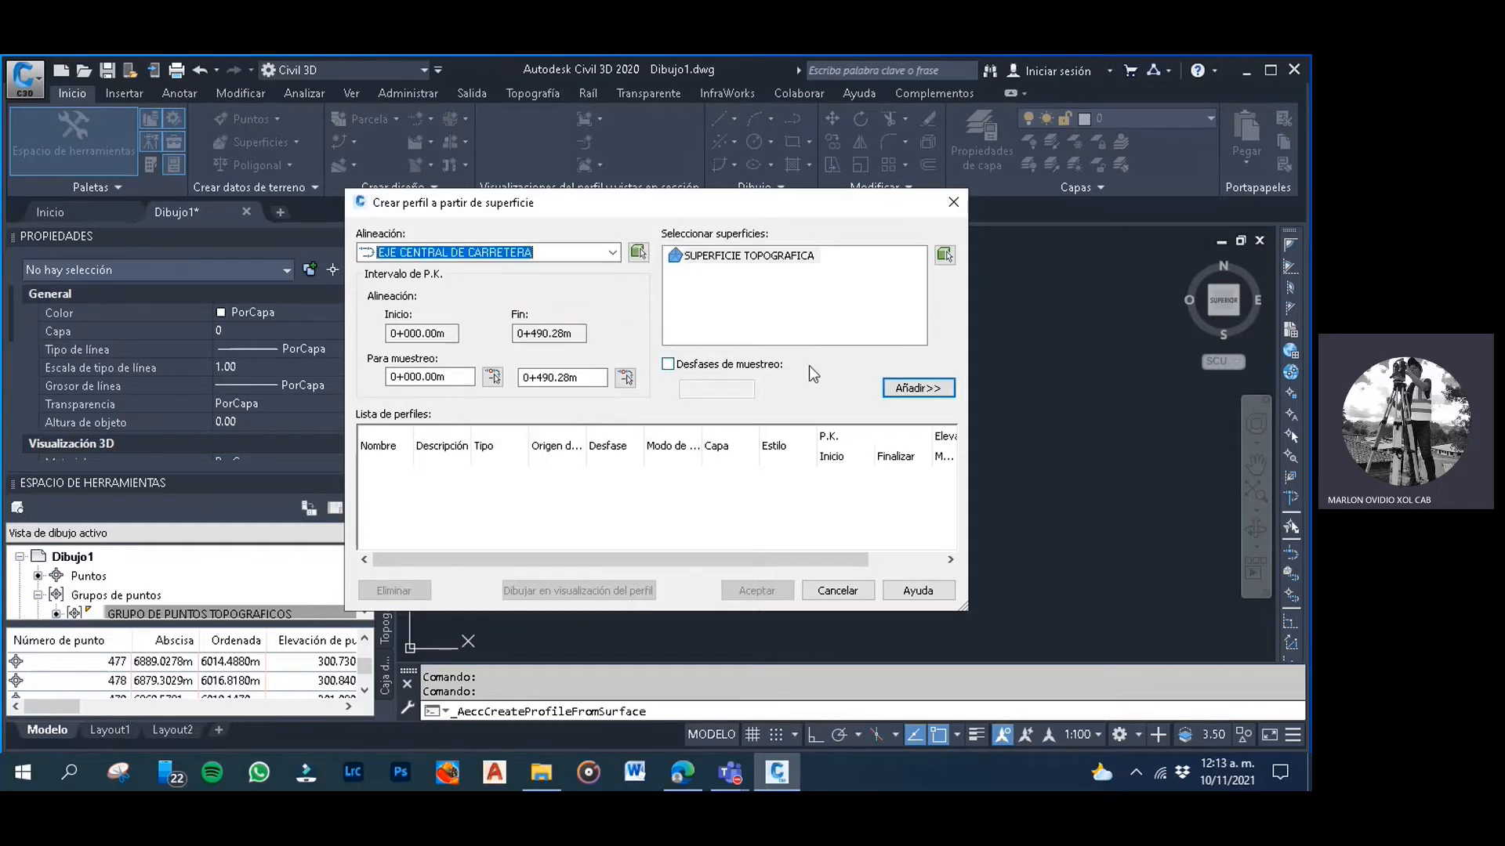
{"action": "left_click", "coordinate": [896, 389]}
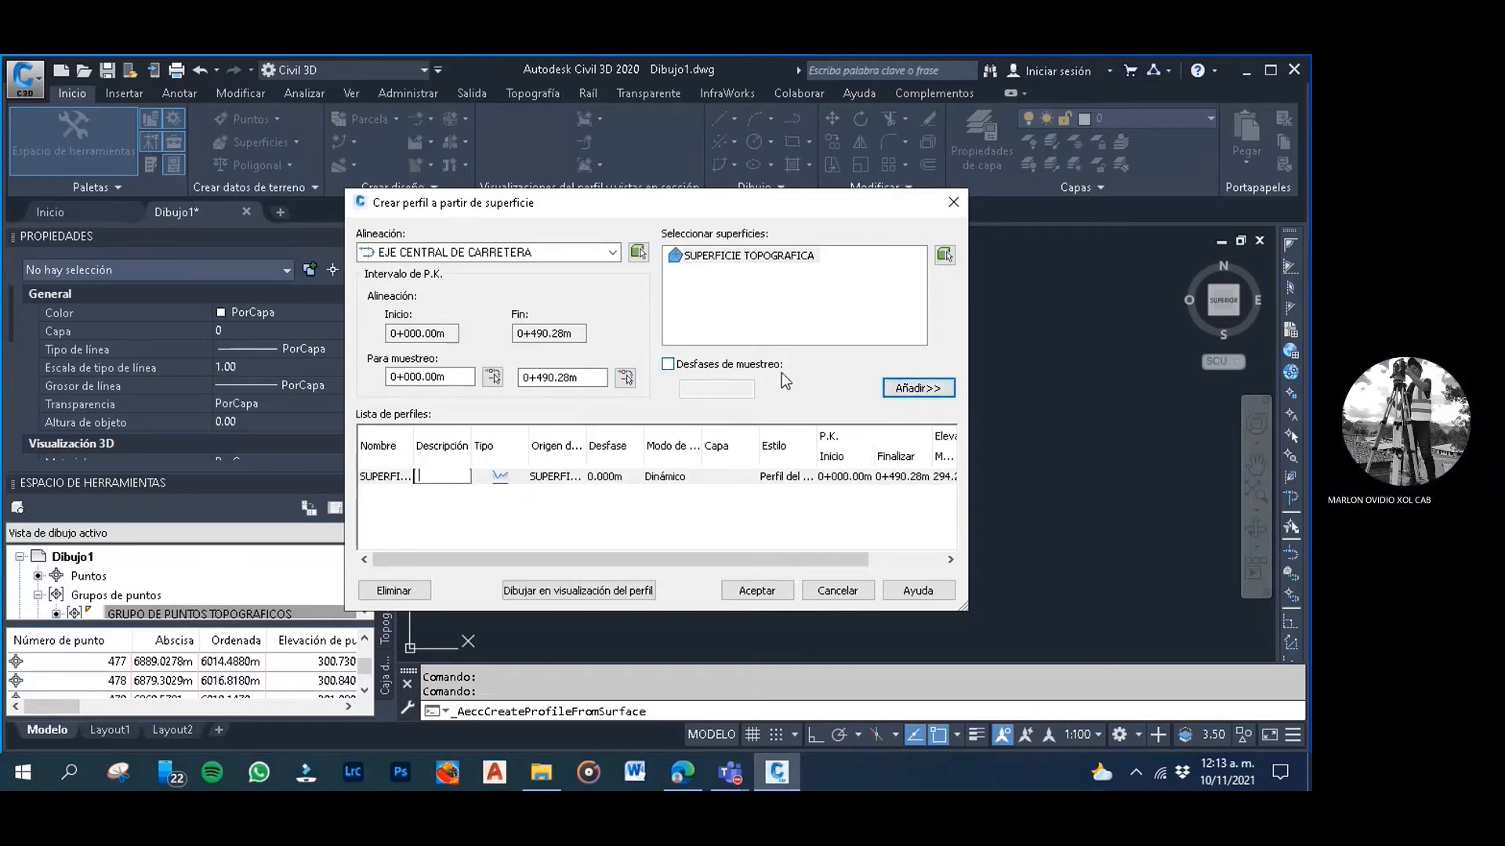
{"action": "left_click", "coordinate": [809, 375]}
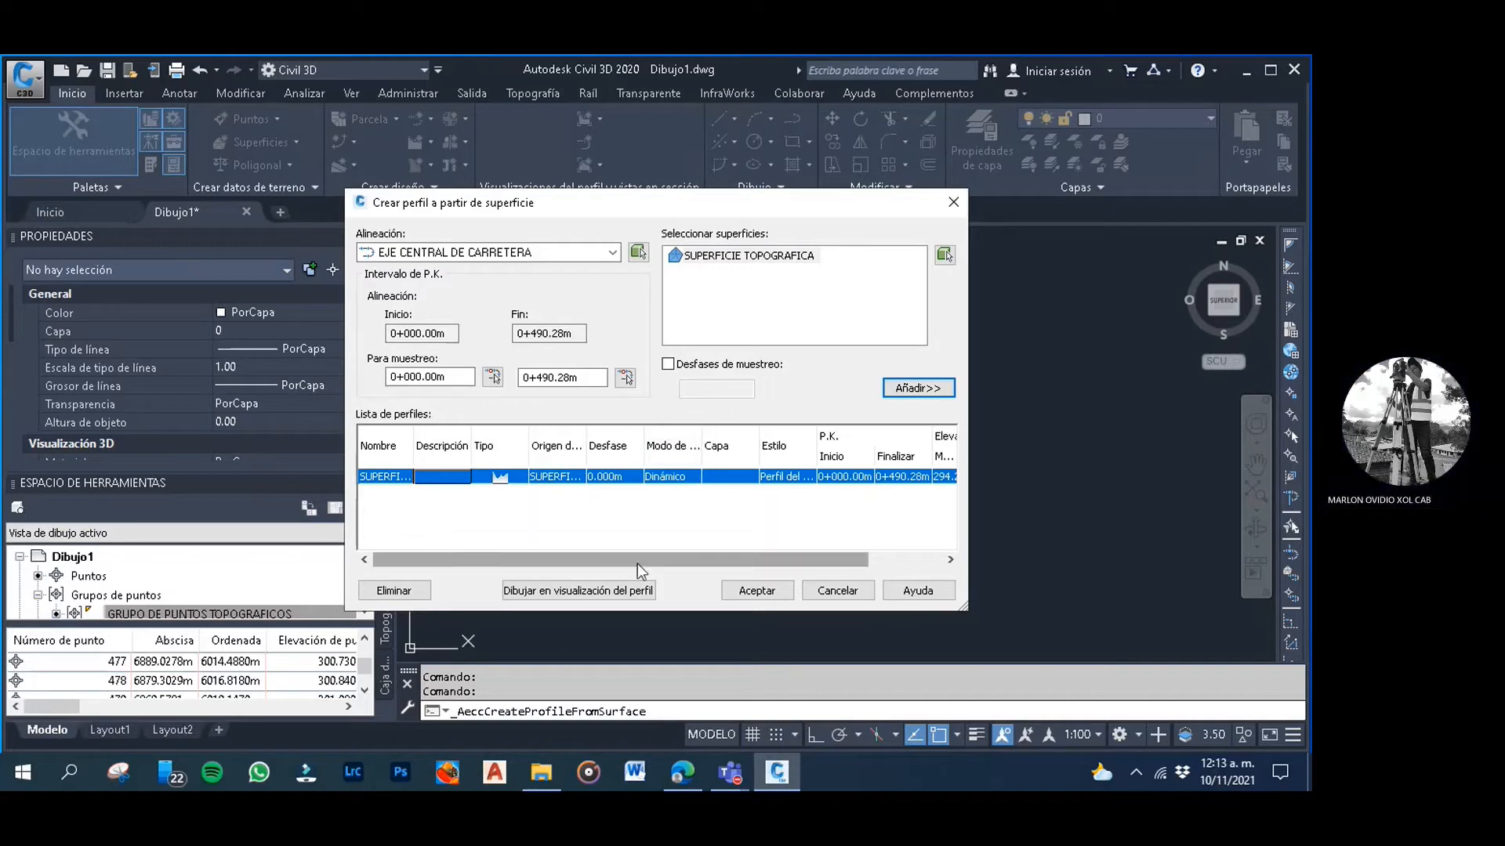
{"action": "left_click", "coordinate": [770, 592]}
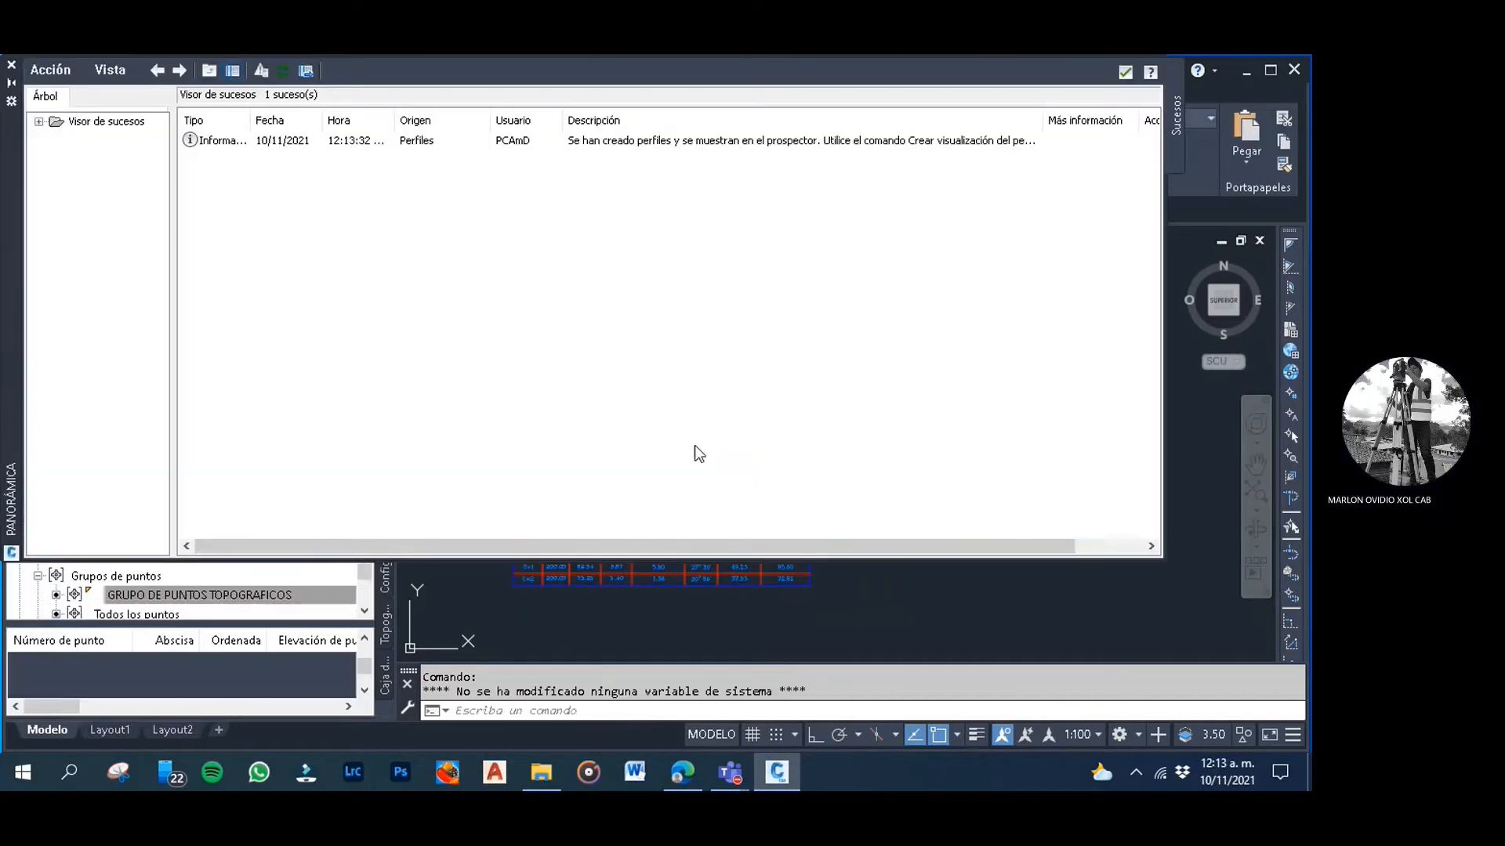
{"action": "left_click", "coordinate": [11, 64]}
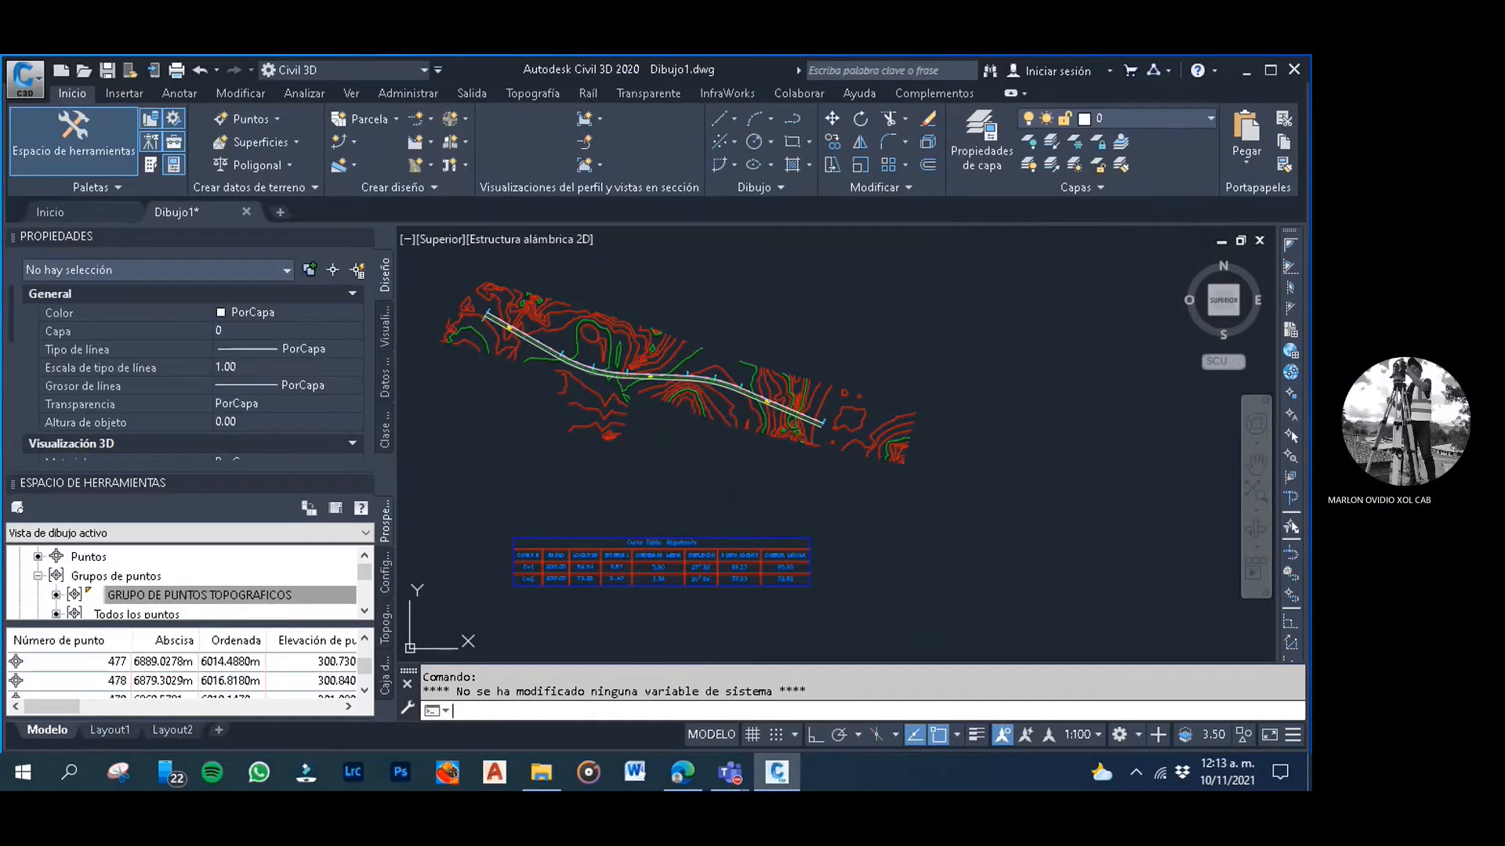
{"action": "key", "text": "Return"}
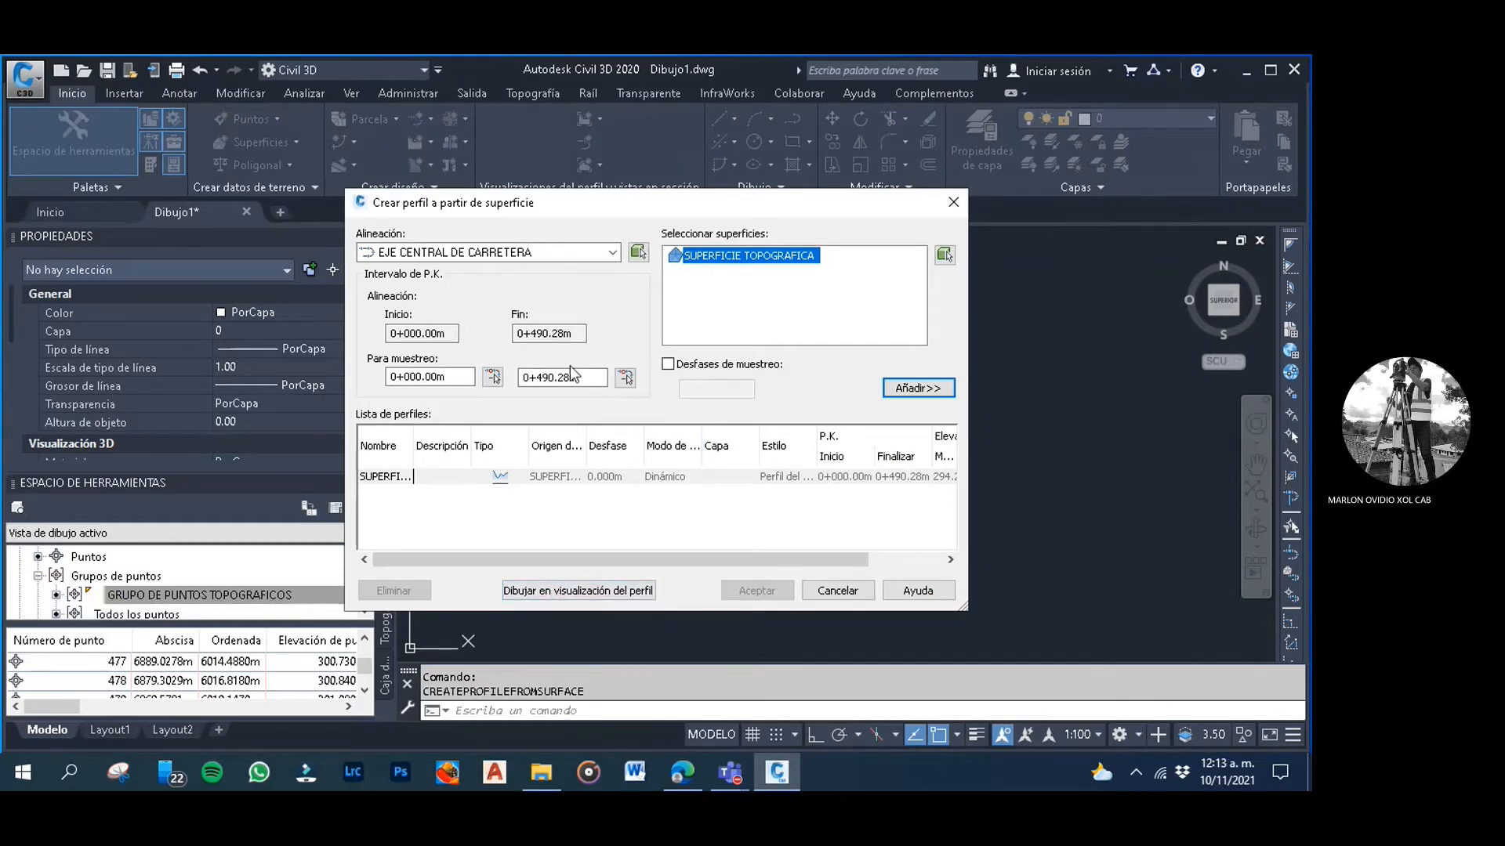
{"action": "left_click", "coordinate": [611, 254]}
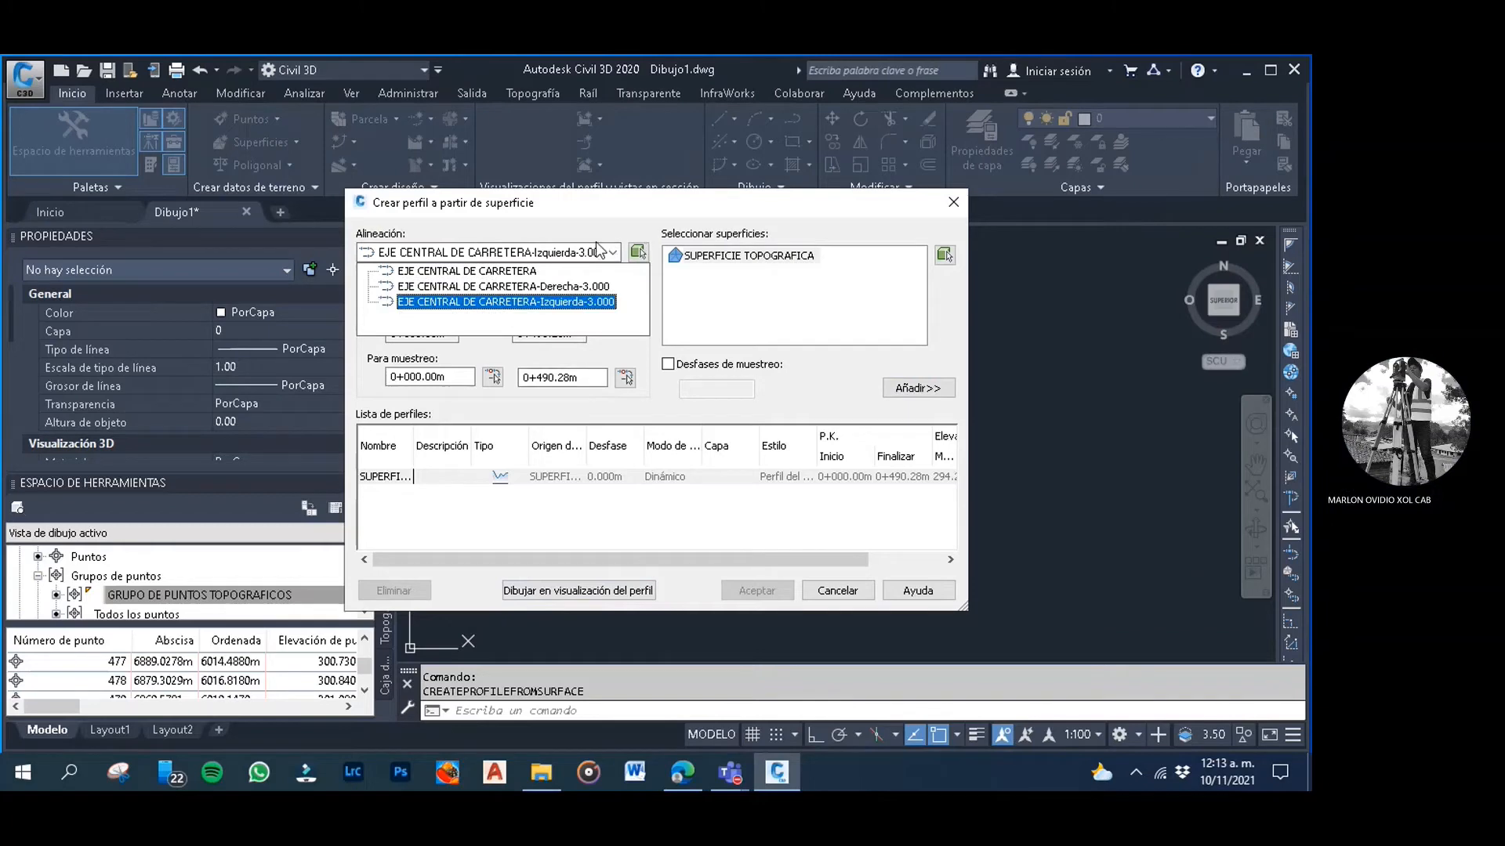
{"action": "left_click", "coordinate": [540, 271]}
{"action": "left_click", "coordinate": [569, 590]}
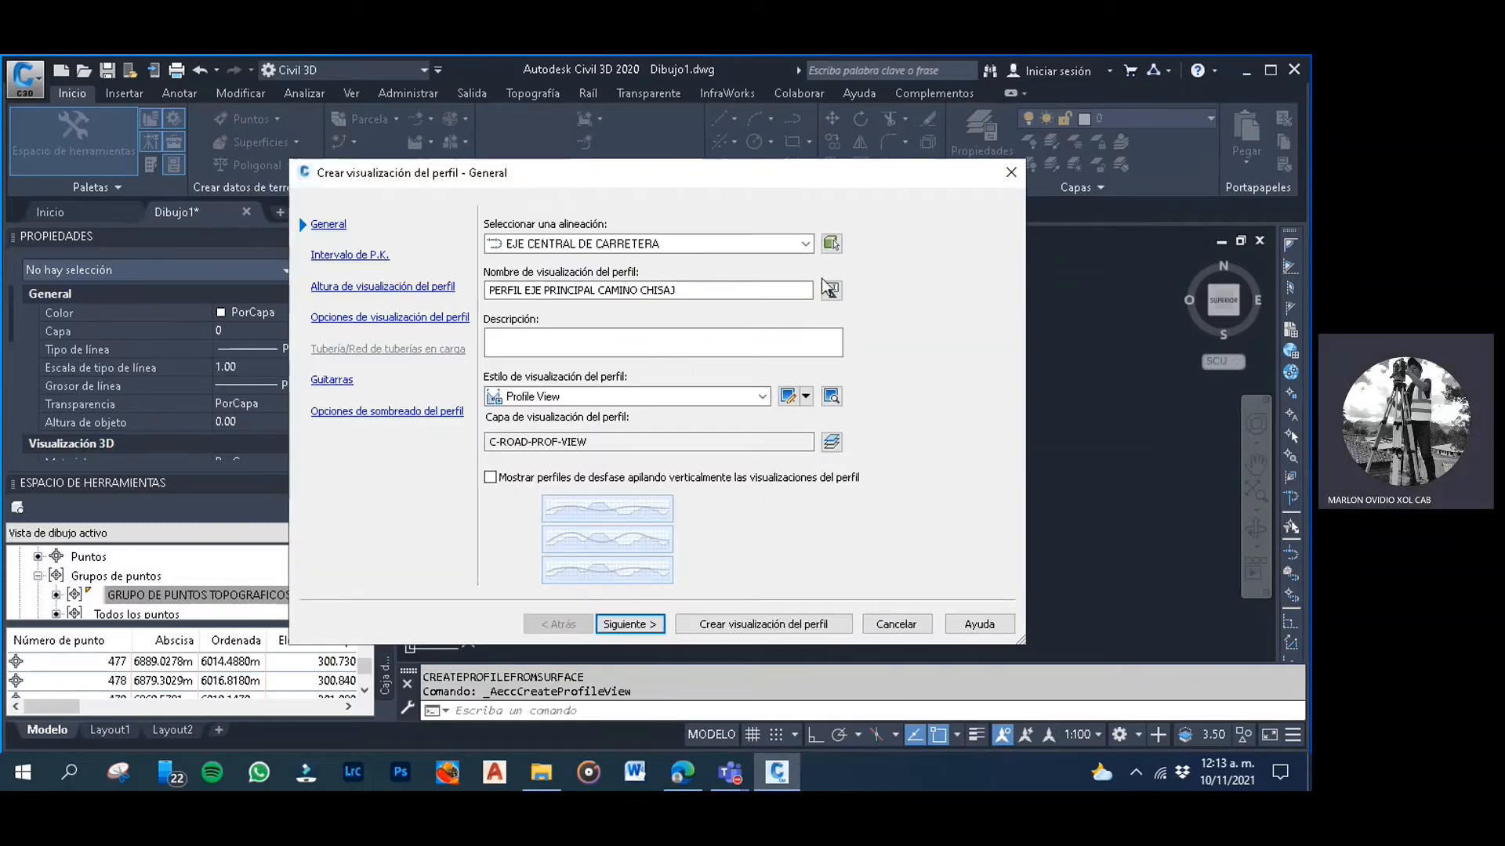
{"action": "left_click", "coordinate": [1010, 172]}
{"action": "left_click", "coordinate": [920, 348]}
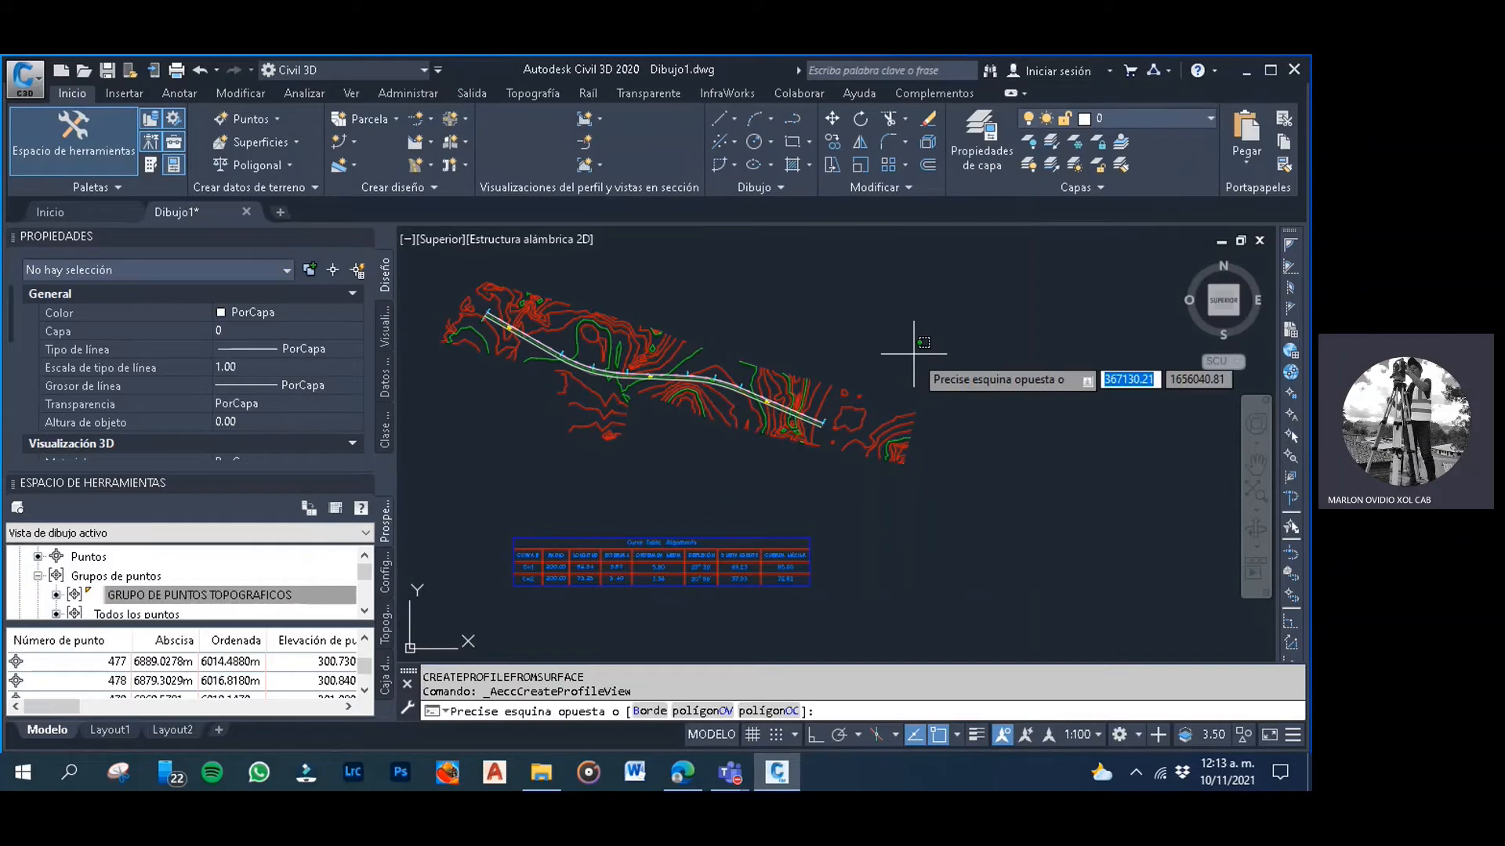
{"action": "left_click", "coordinate": [861, 310]}
{"action": "left_click", "coordinate": [916, 330]}
{"action": "left_click", "coordinate": [847, 307]}
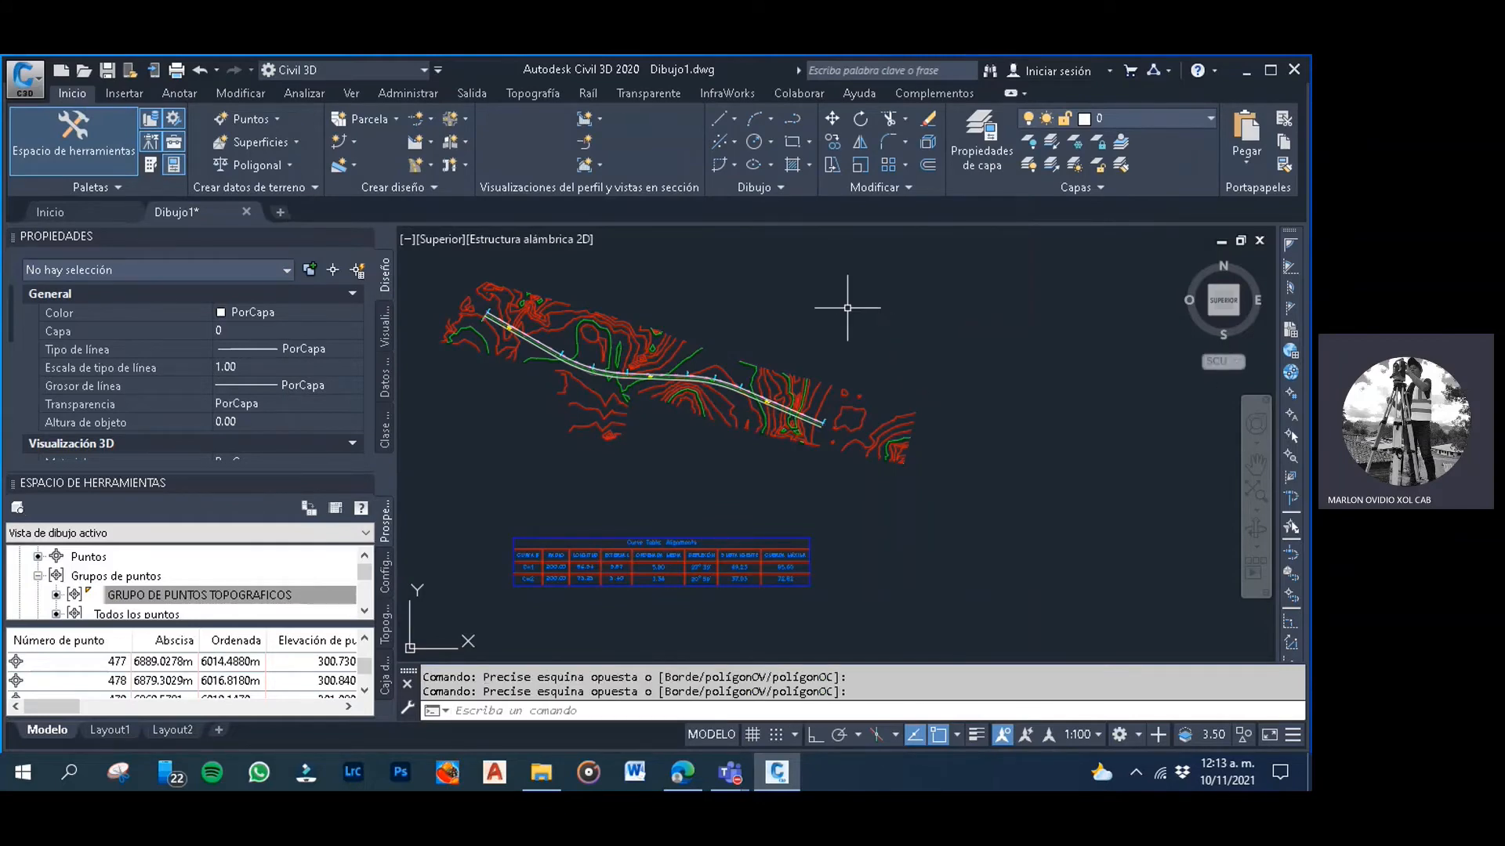
{"action": "scroll", "coordinate": [766, 296], "scroll_direction": "down", "scroll_amount": 4}
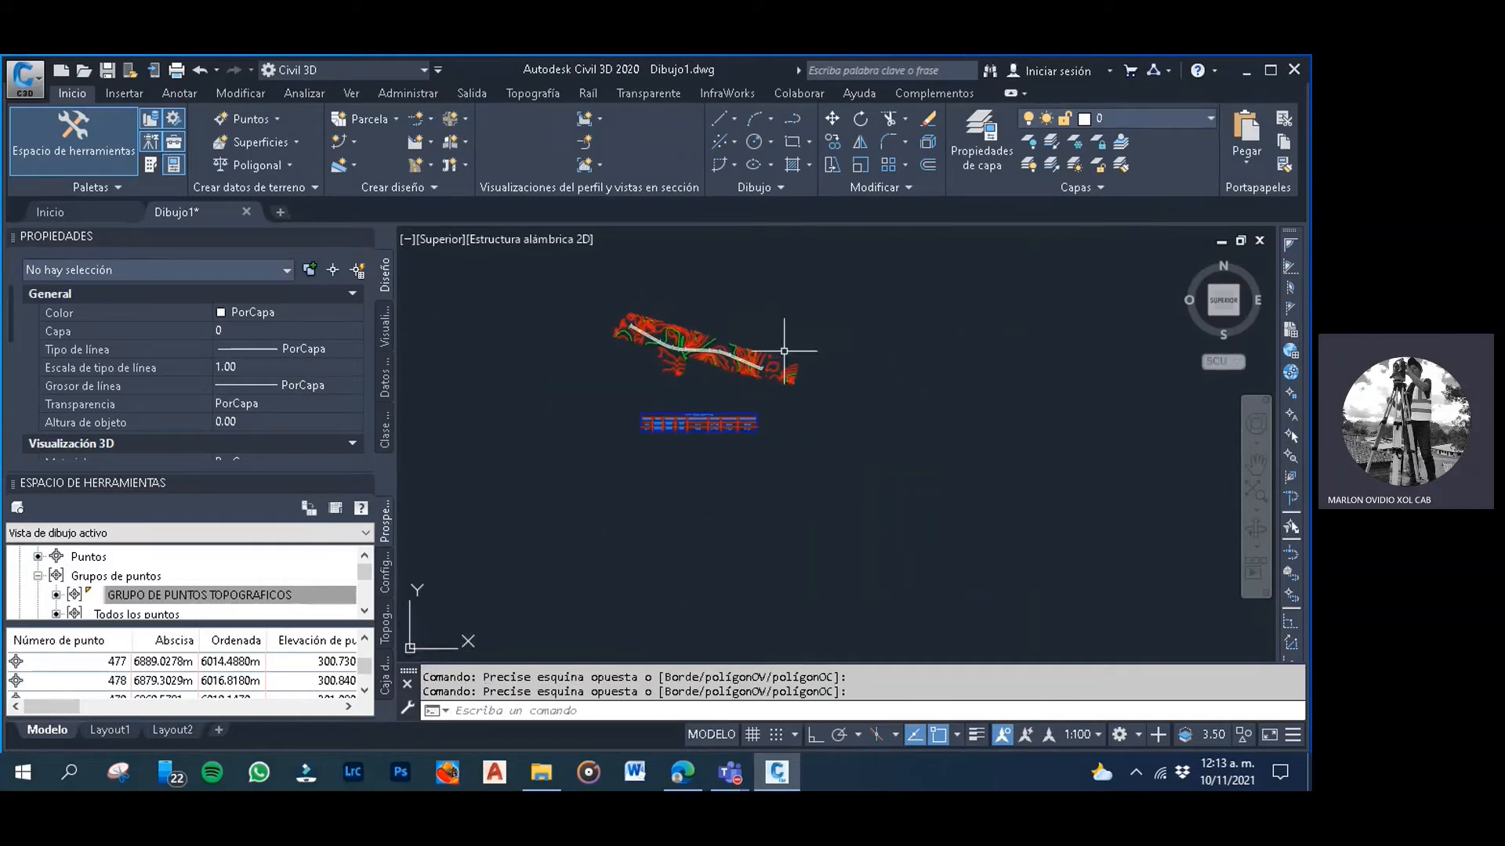
{"action": "middle_click_drag", "start_coordinate": [814, 351], "coordinate": [774, 356]}
{"action": "left_click", "coordinate": [857, 340]}
{"action": "left_click", "coordinate": [815, 296]}
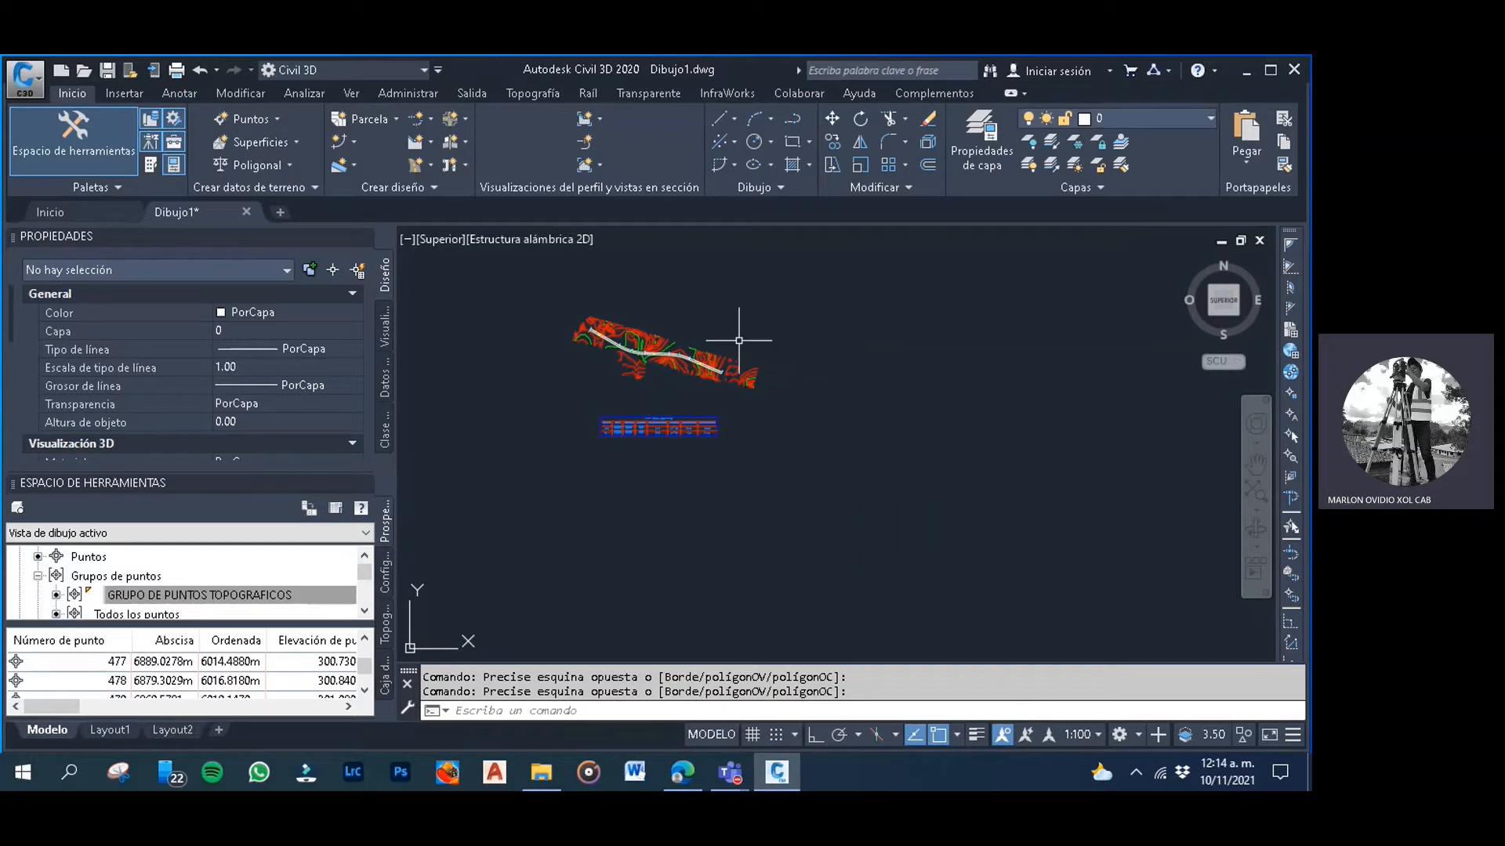
{"action": "scroll", "coordinate": [780, 329], "scroll_direction": "up", "scroll_amount": 6}
{"action": "left_click", "coordinate": [776, 346]}
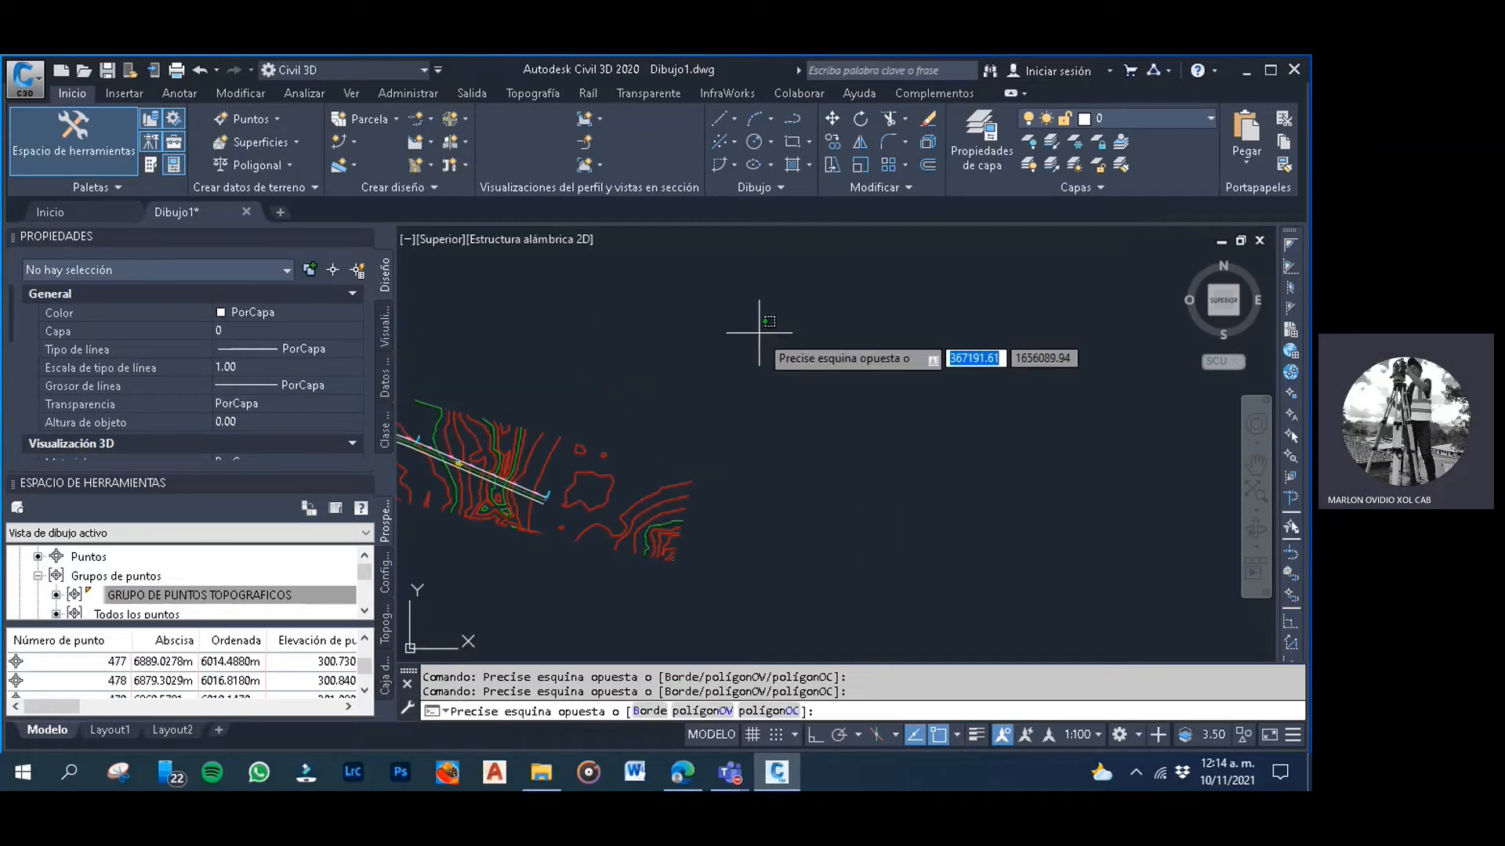
{"action": "left_click", "coordinate": [650, 335]}
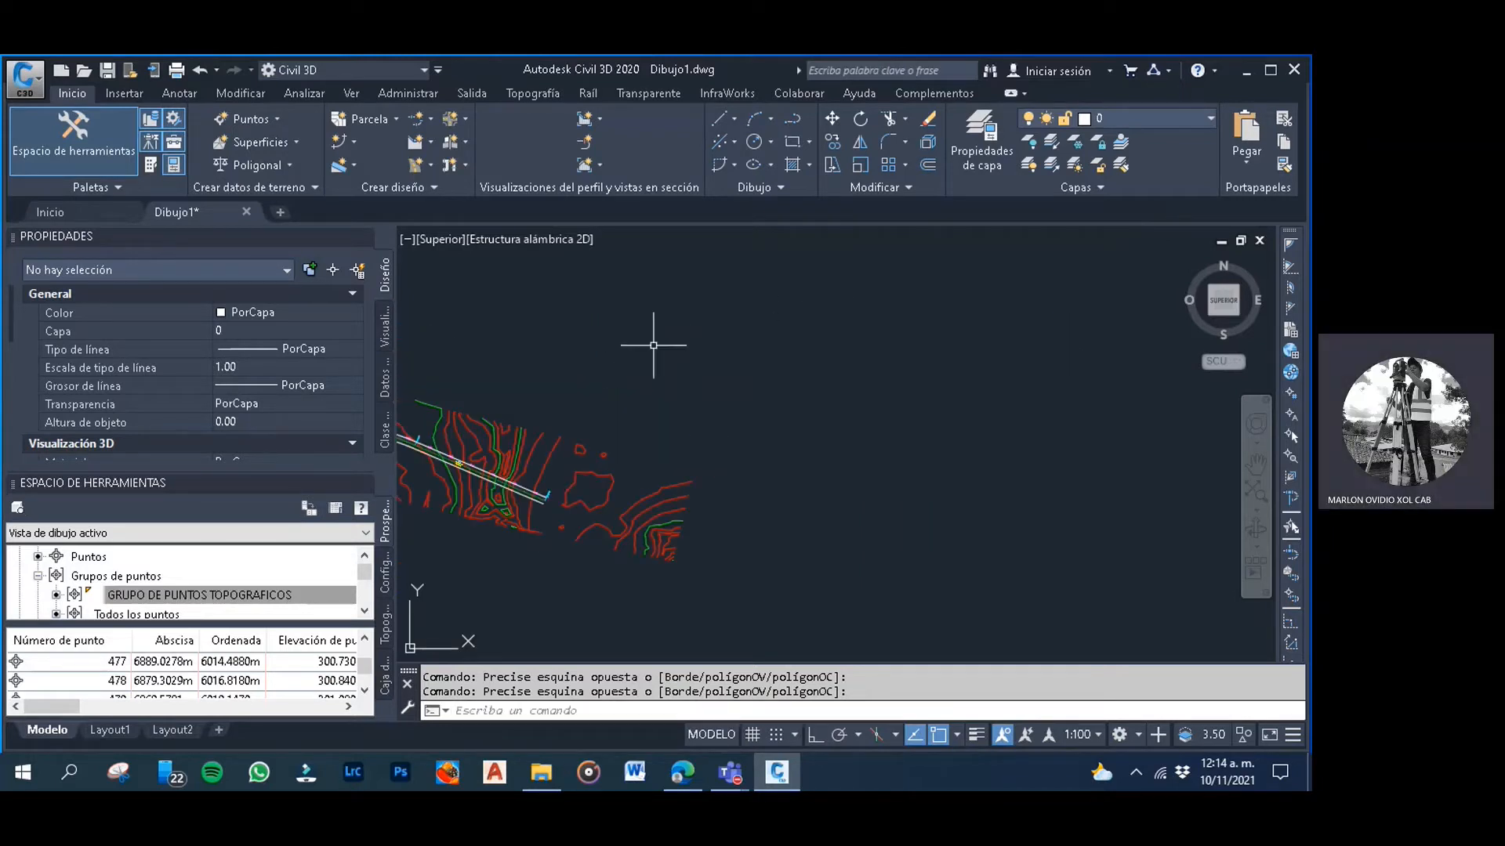
Start a profile view from the surface profile and choose EJE CENTRAL DE CARRETERA as its alignment
{"action": "left_click", "coordinate": [429, 146]}
{"action": "left_click", "coordinate": [471, 176]}
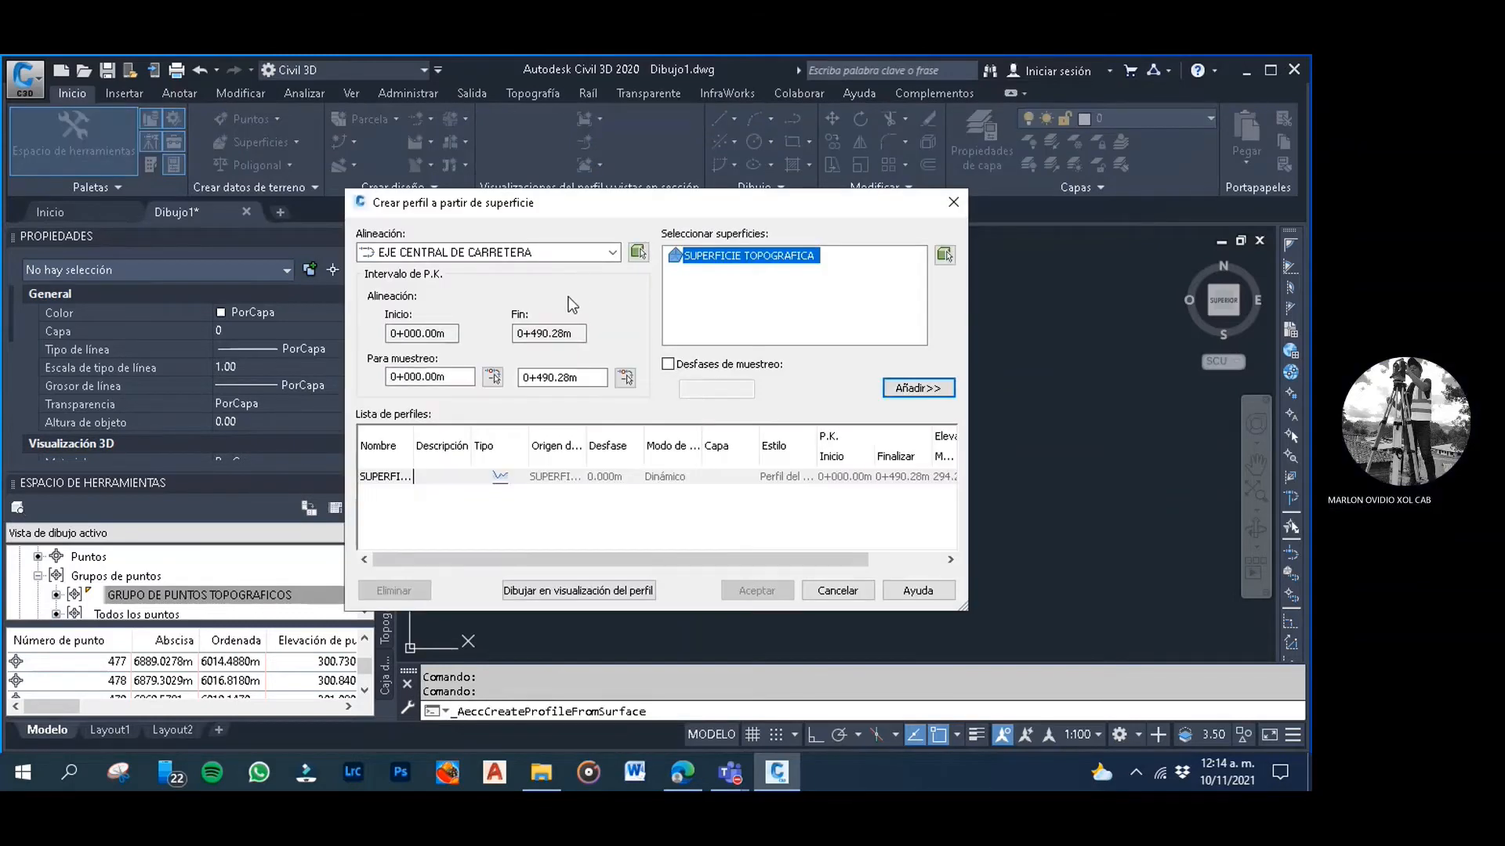
{"action": "left_click", "coordinate": [577, 587]}
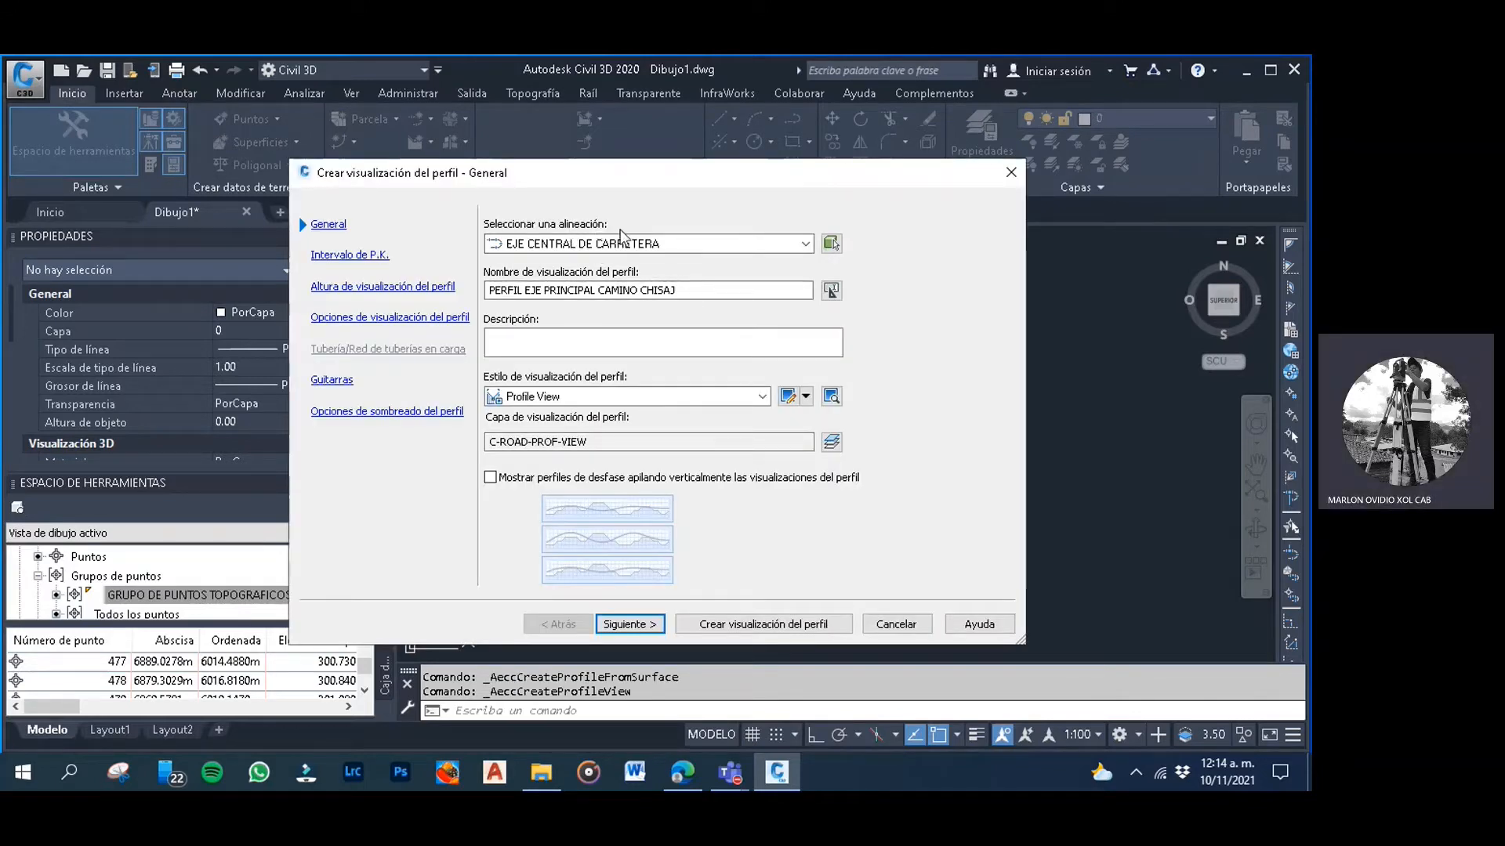
{"action": "left_click", "coordinate": [662, 242]}
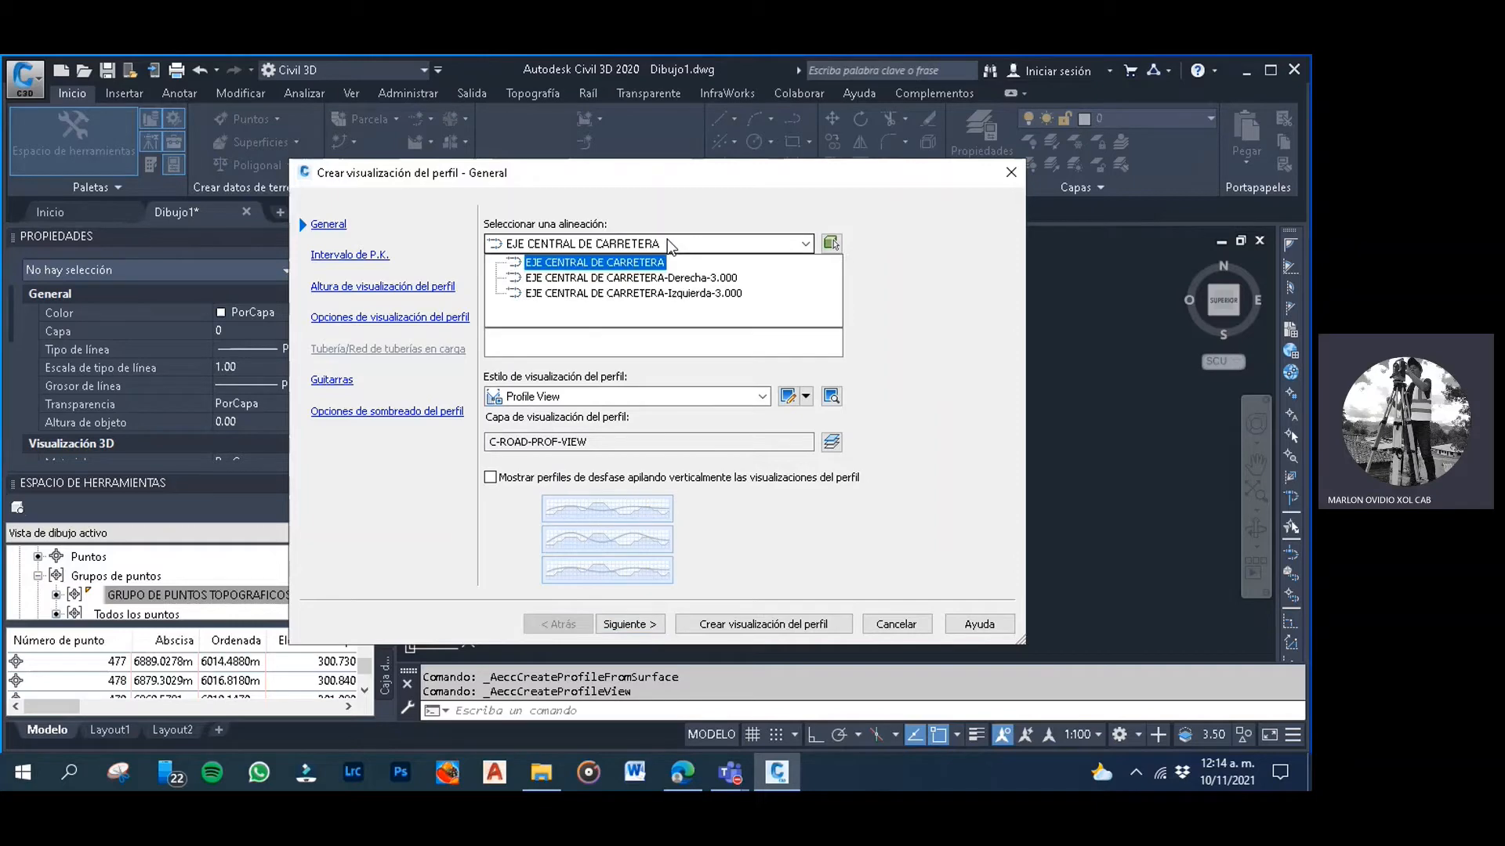
{"action": "left_click", "coordinate": [619, 262]}
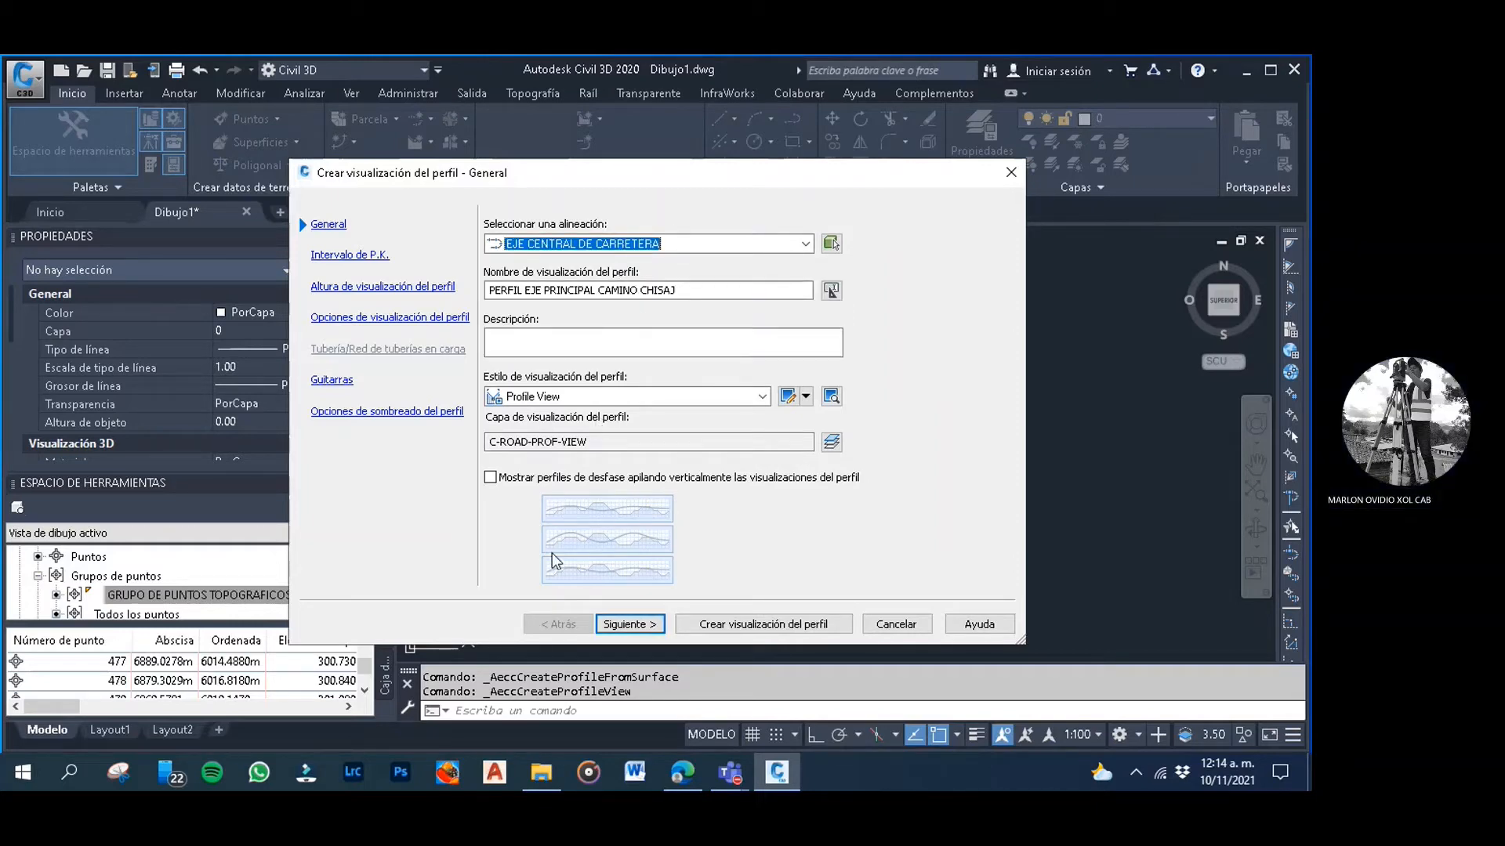
Accept the automatic station range, the automatic view height and the profile display options for the profile view
{"action": "left_click", "coordinate": [632, 623]}
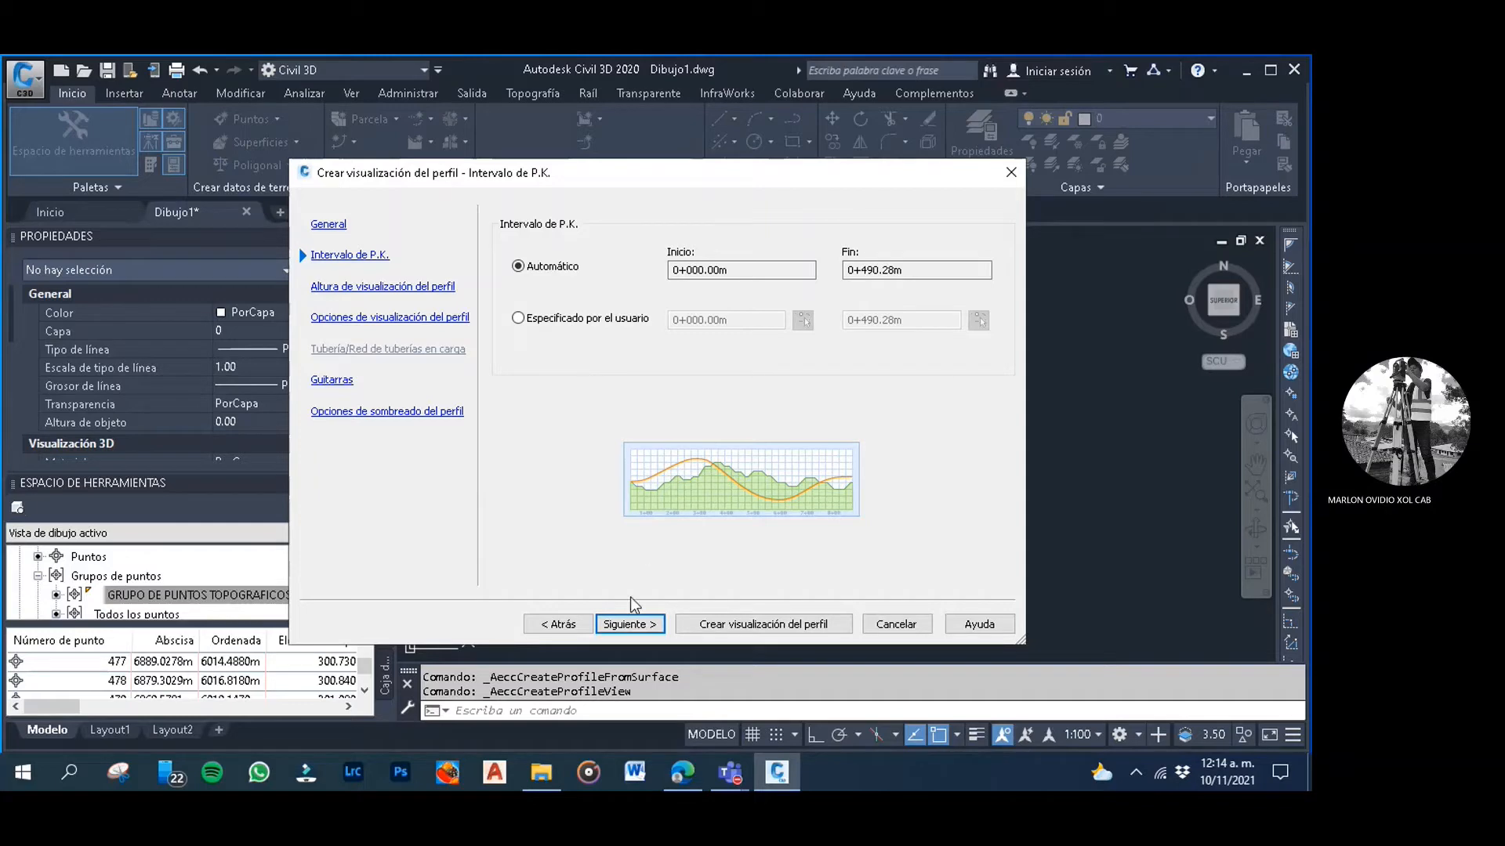
{"action": "left_click", "coordinate": [626, 625]}
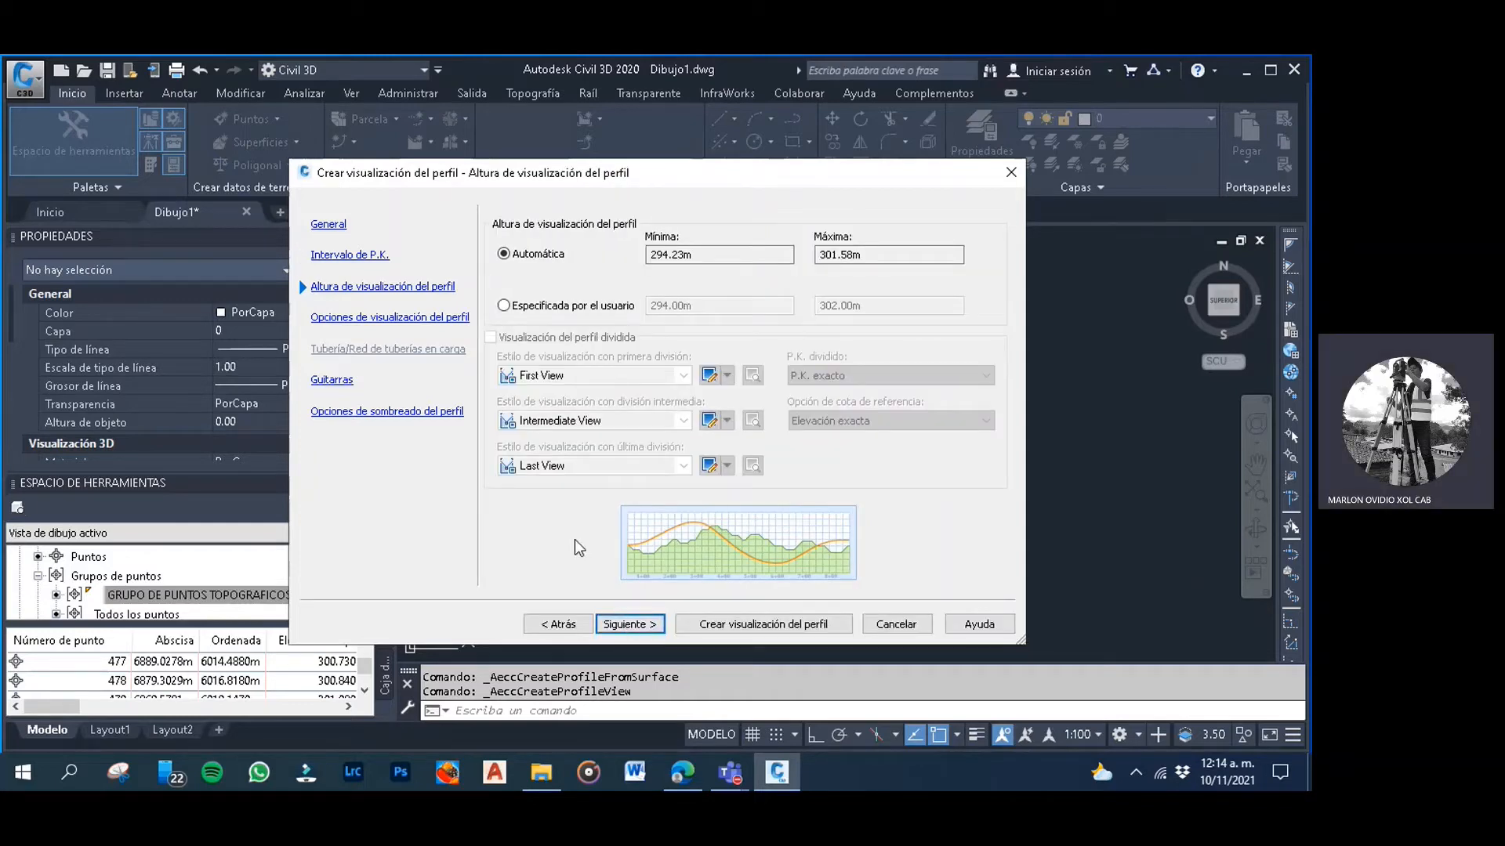
{"action": "left_click", "coordinate": [624, 627]}
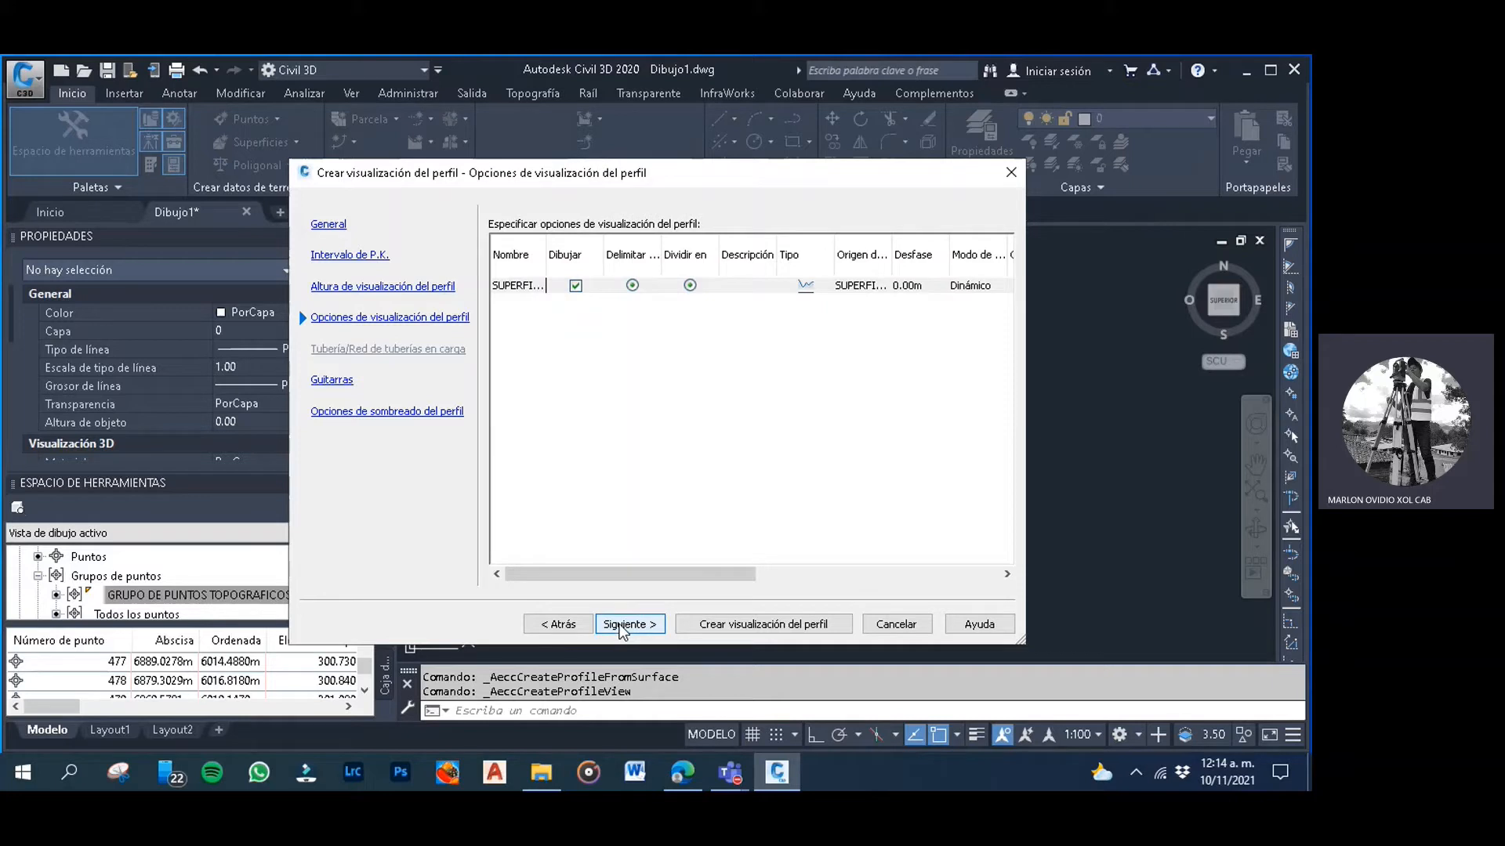
{"action": "left_click_drag", "start_coordinate": [711, 174], "coordinate": [798, 177]}
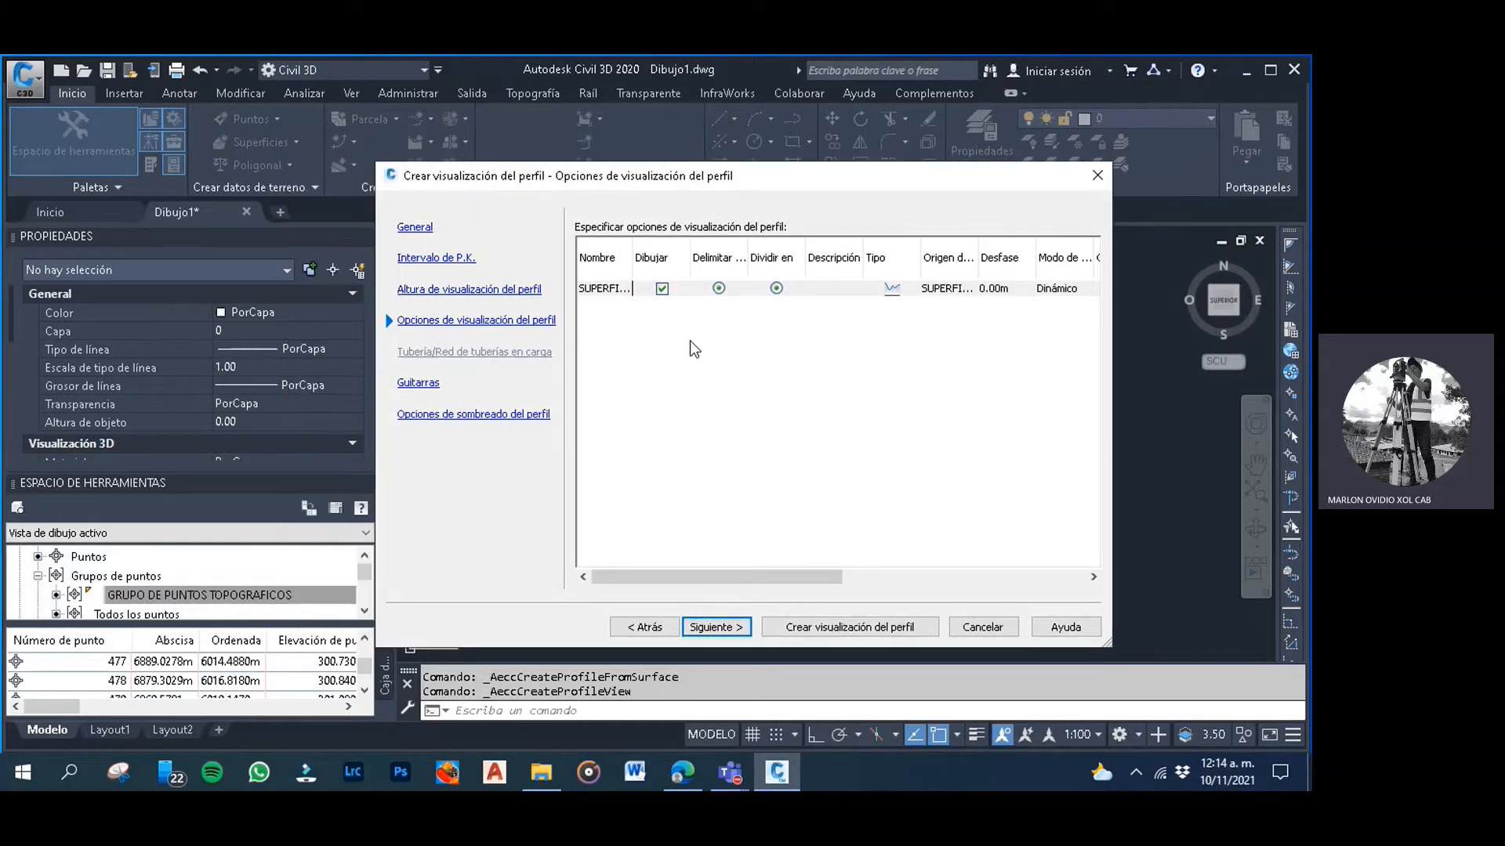
{"action": "left_click", "coordinate": [718, 632]}
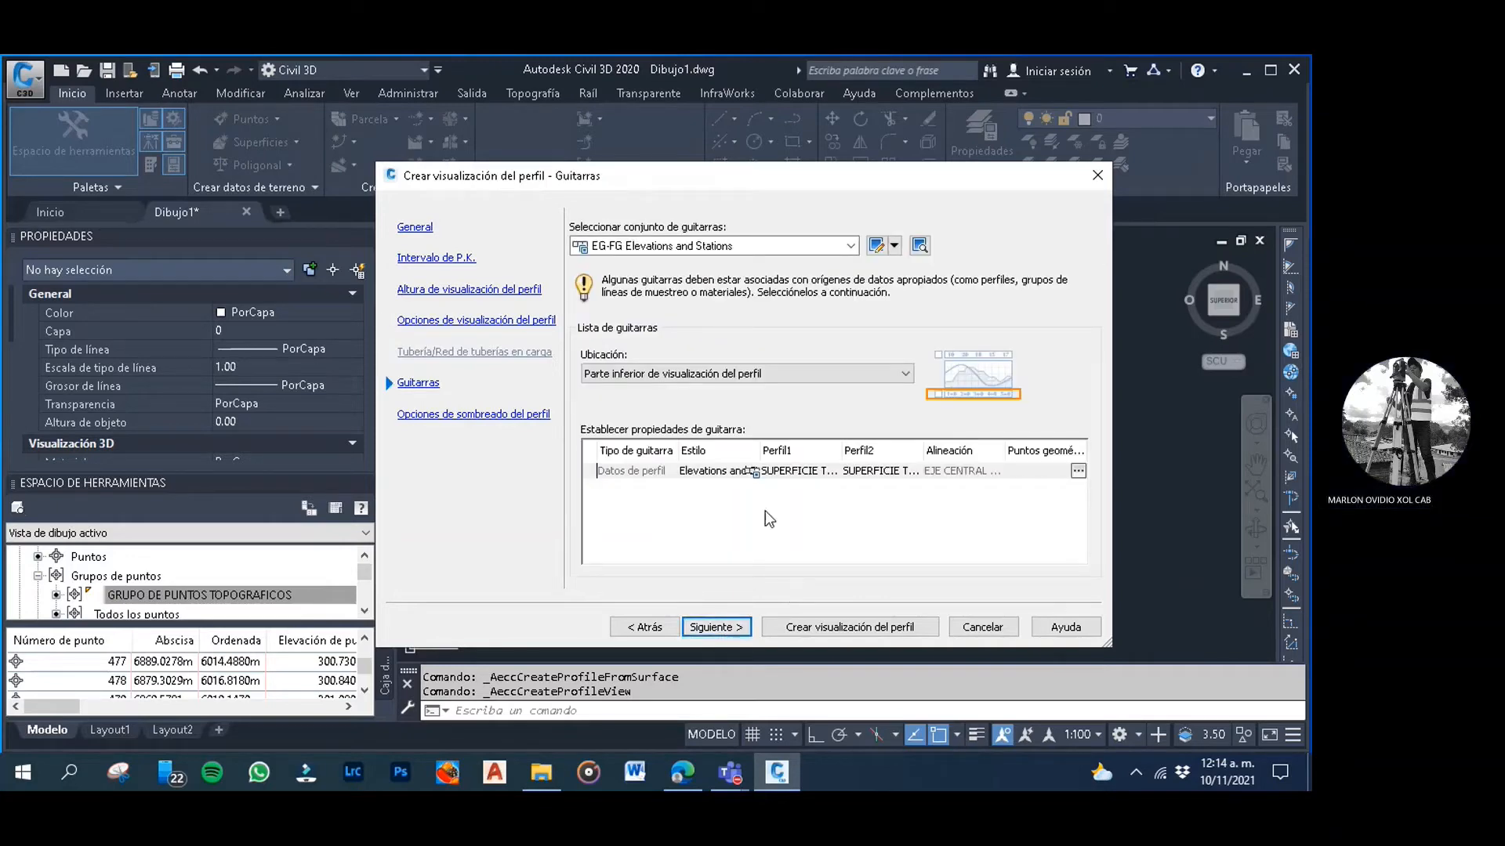
Assign SUPERFICIE TOPOGRAFICA - Superficie (1) as Perfil1 of the EG-FG Elevations and Stations band set
{"action": "left_click", "coordinate": [817, 473]}
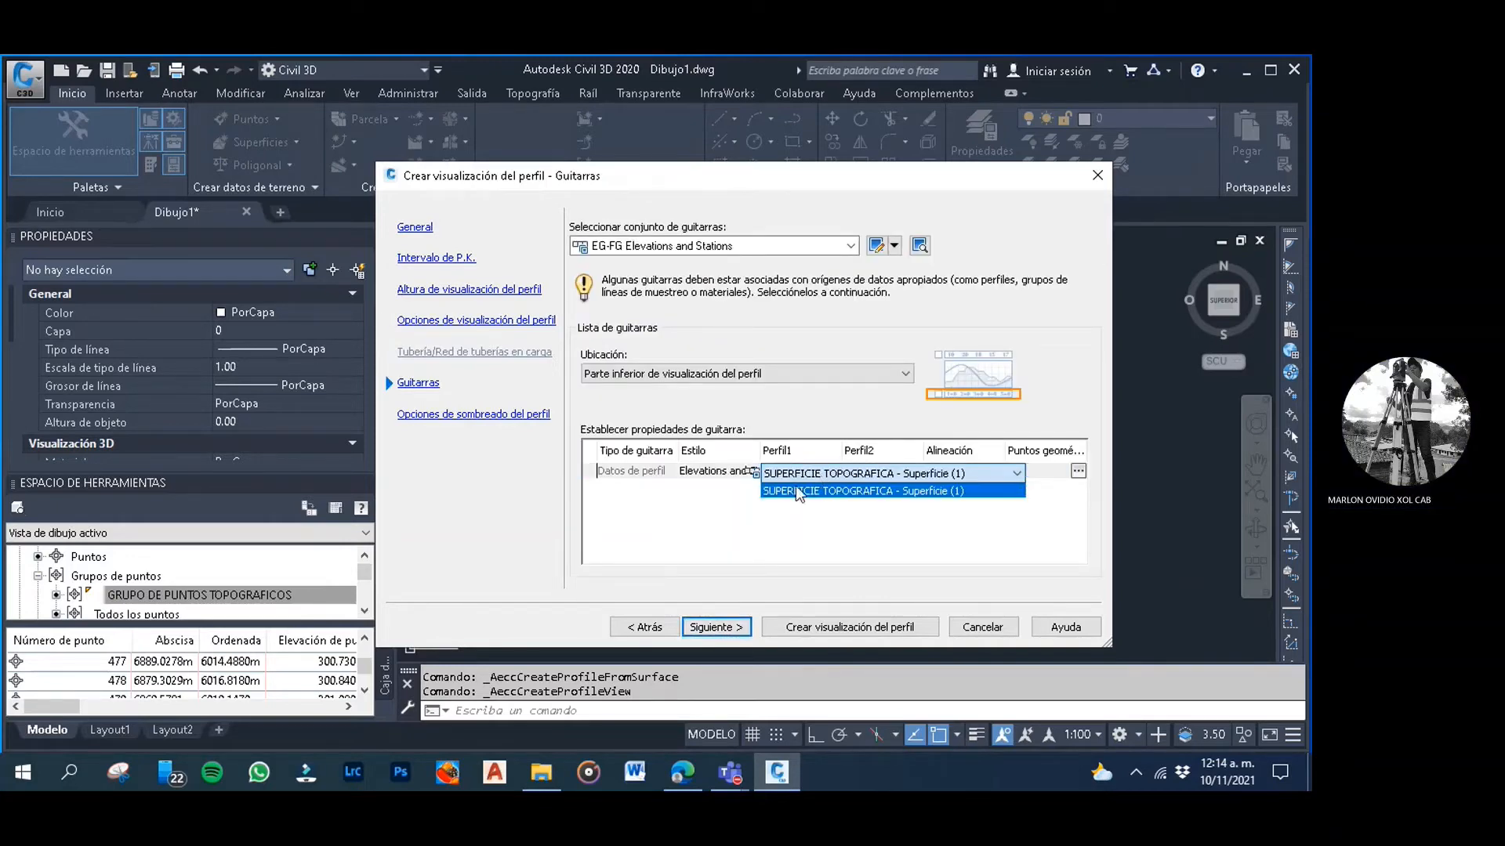
{"action": "left_click", "coordinate": [796, 489]}
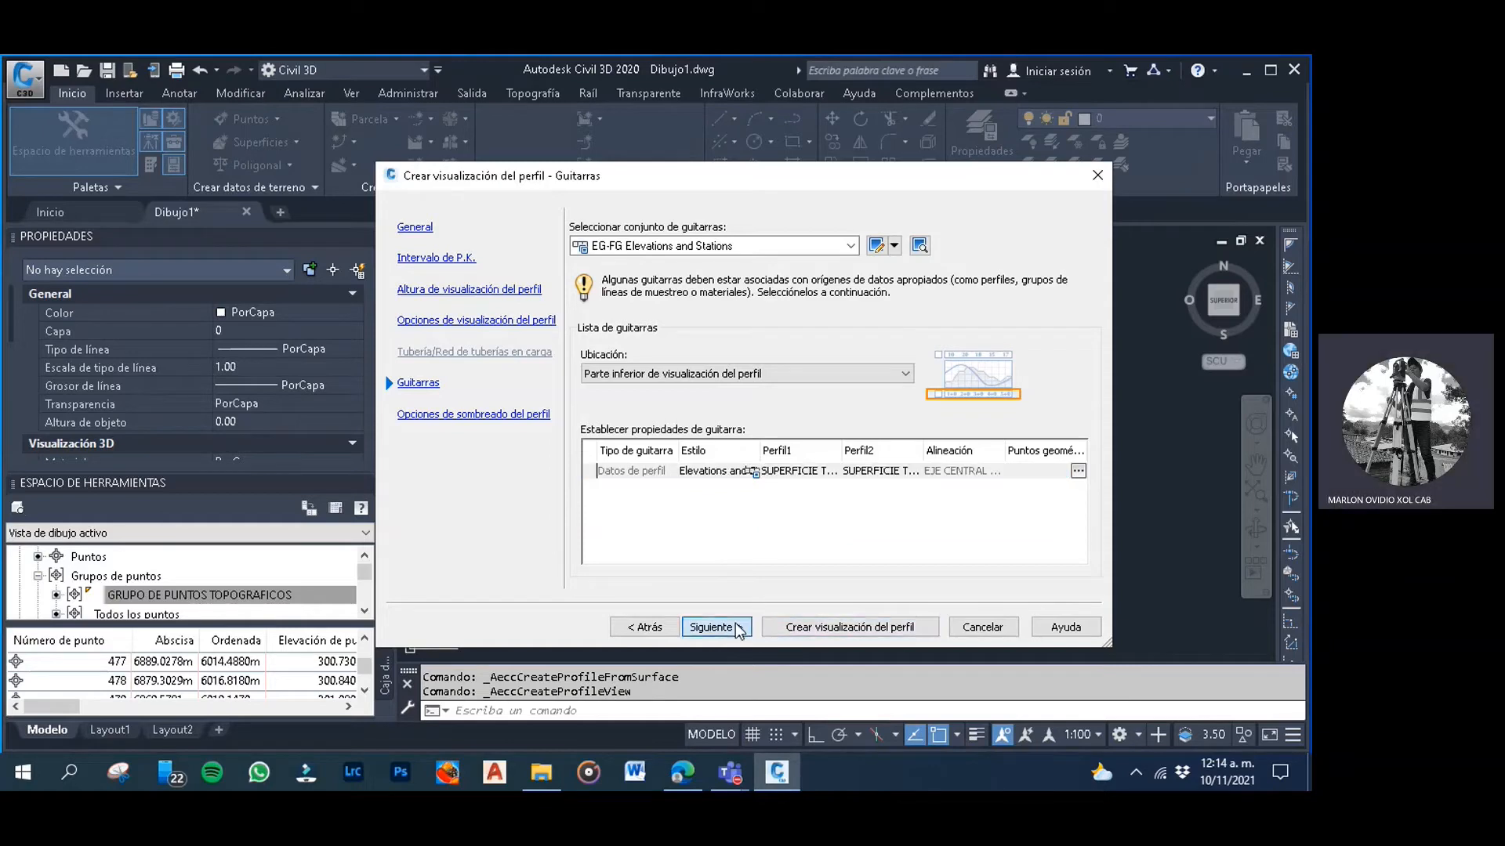
{"action": "left_click", "coordinate": [735, 625]}
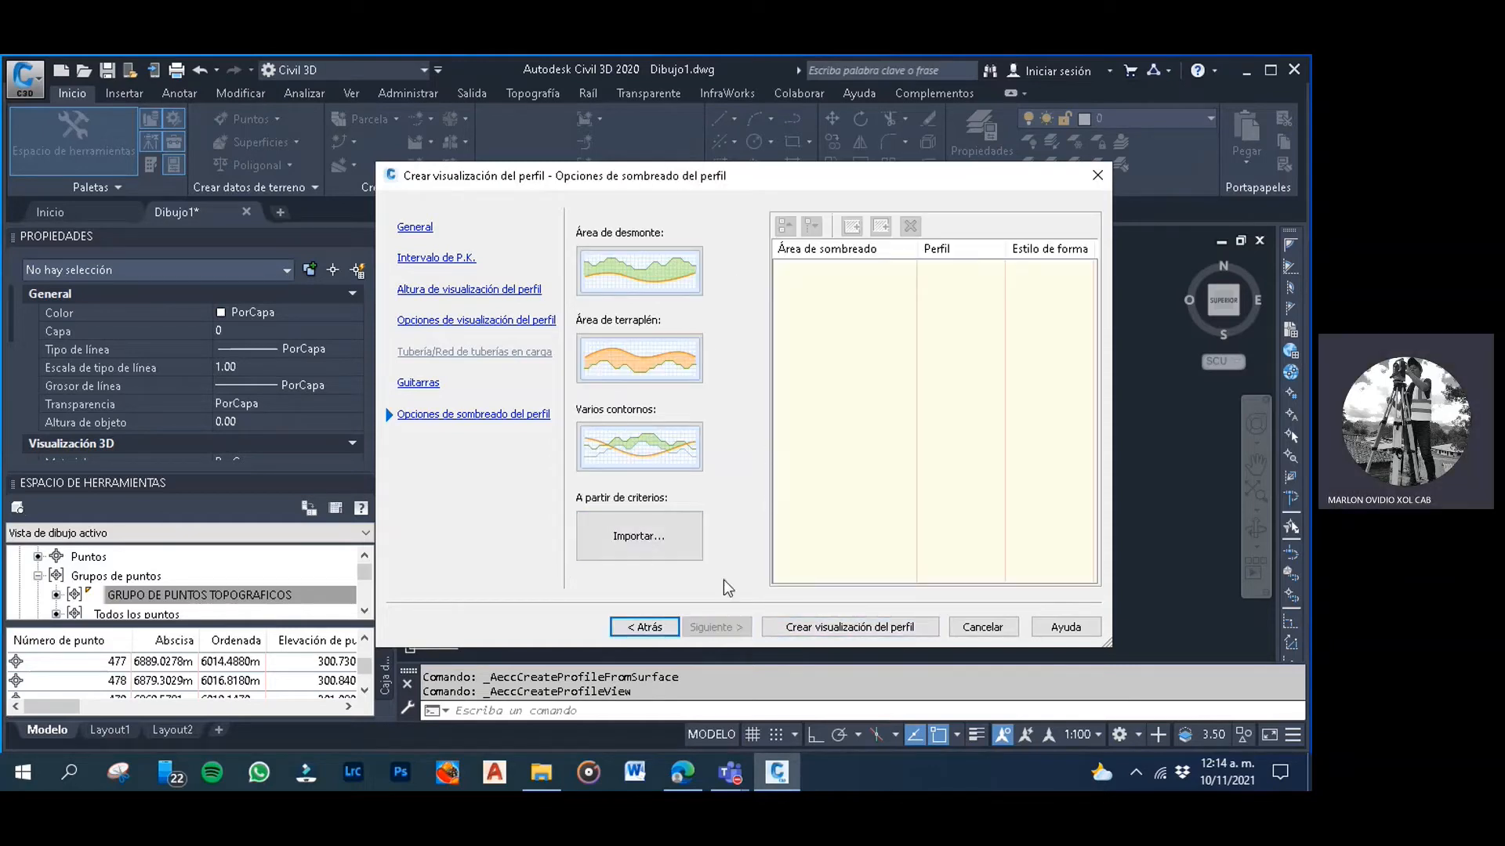
Create the profile view and place its origin in the empty area east of the topographic surface
{"action": "left_click", "coordinate": [812, 625]}
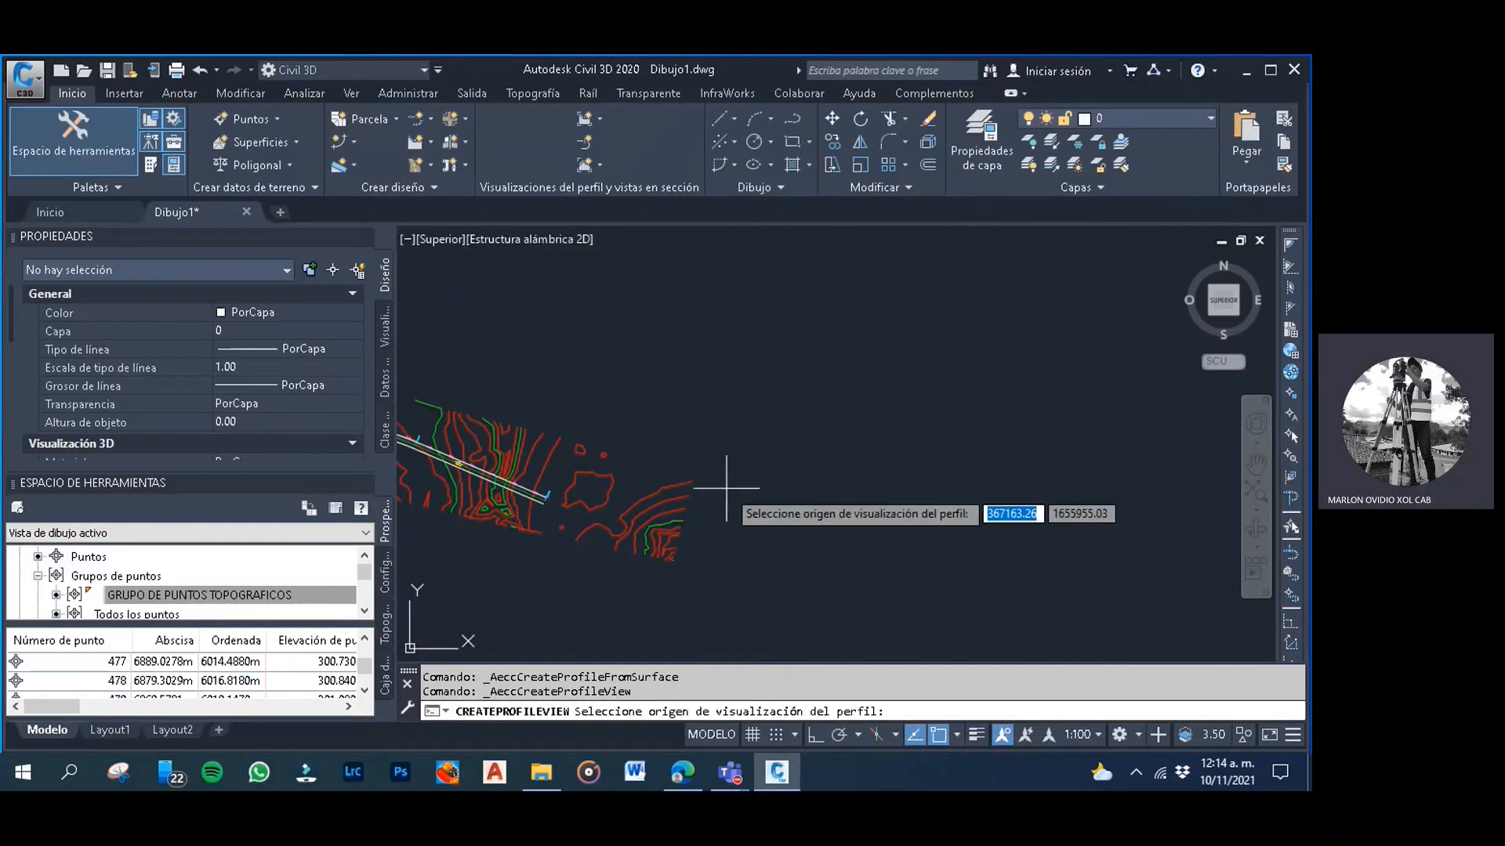
{"action": "scroll", "coordinate": [727, 488], "scroll_direction": "down", "scroll_amount": 5}
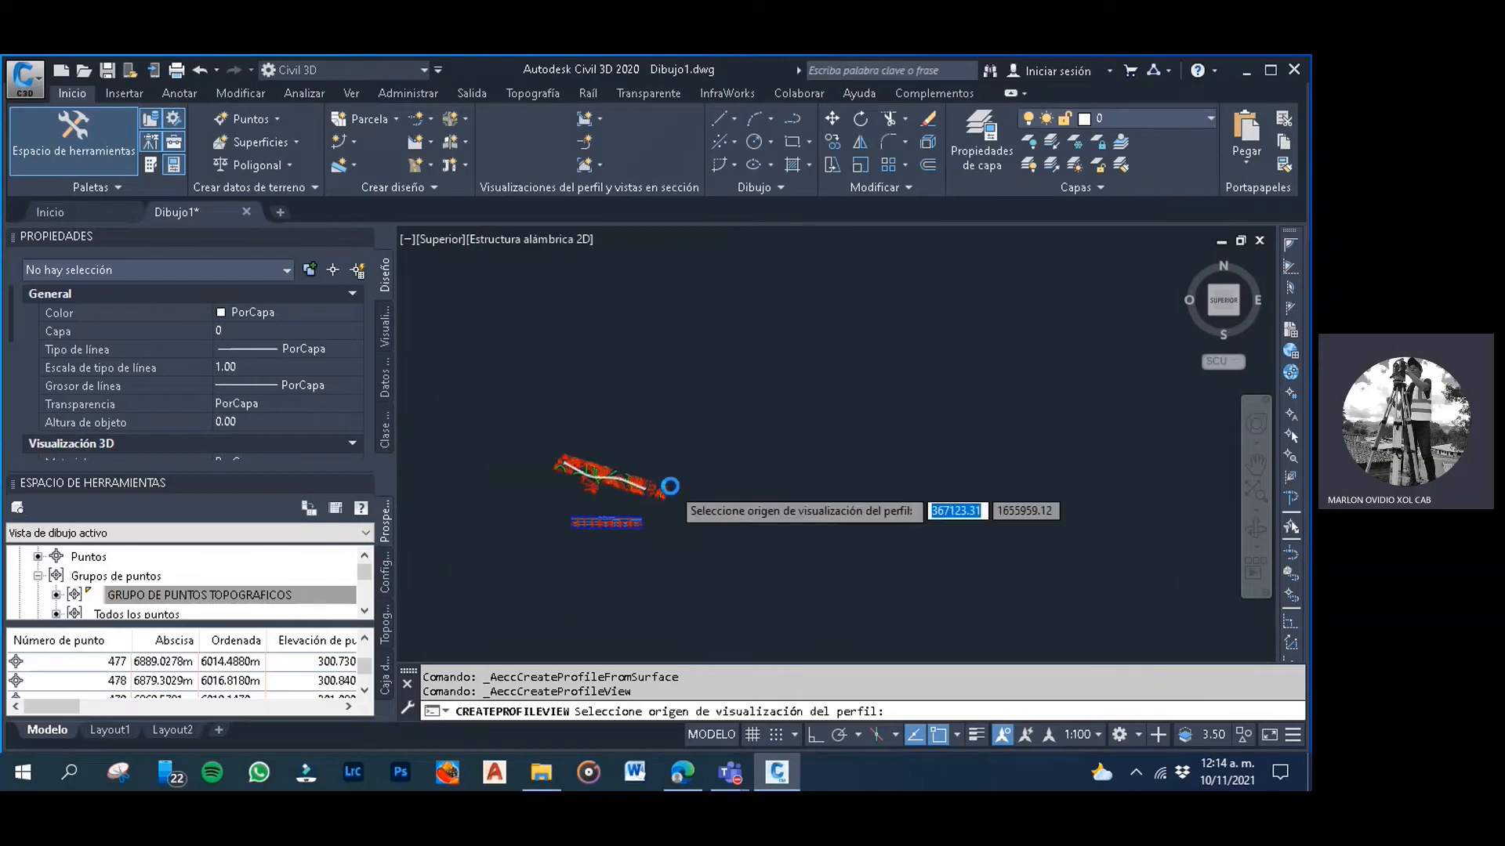
{"action": "scroll", "coordinate": [676, 481], "scroll_direction": "up", "scroll_amount": 3}
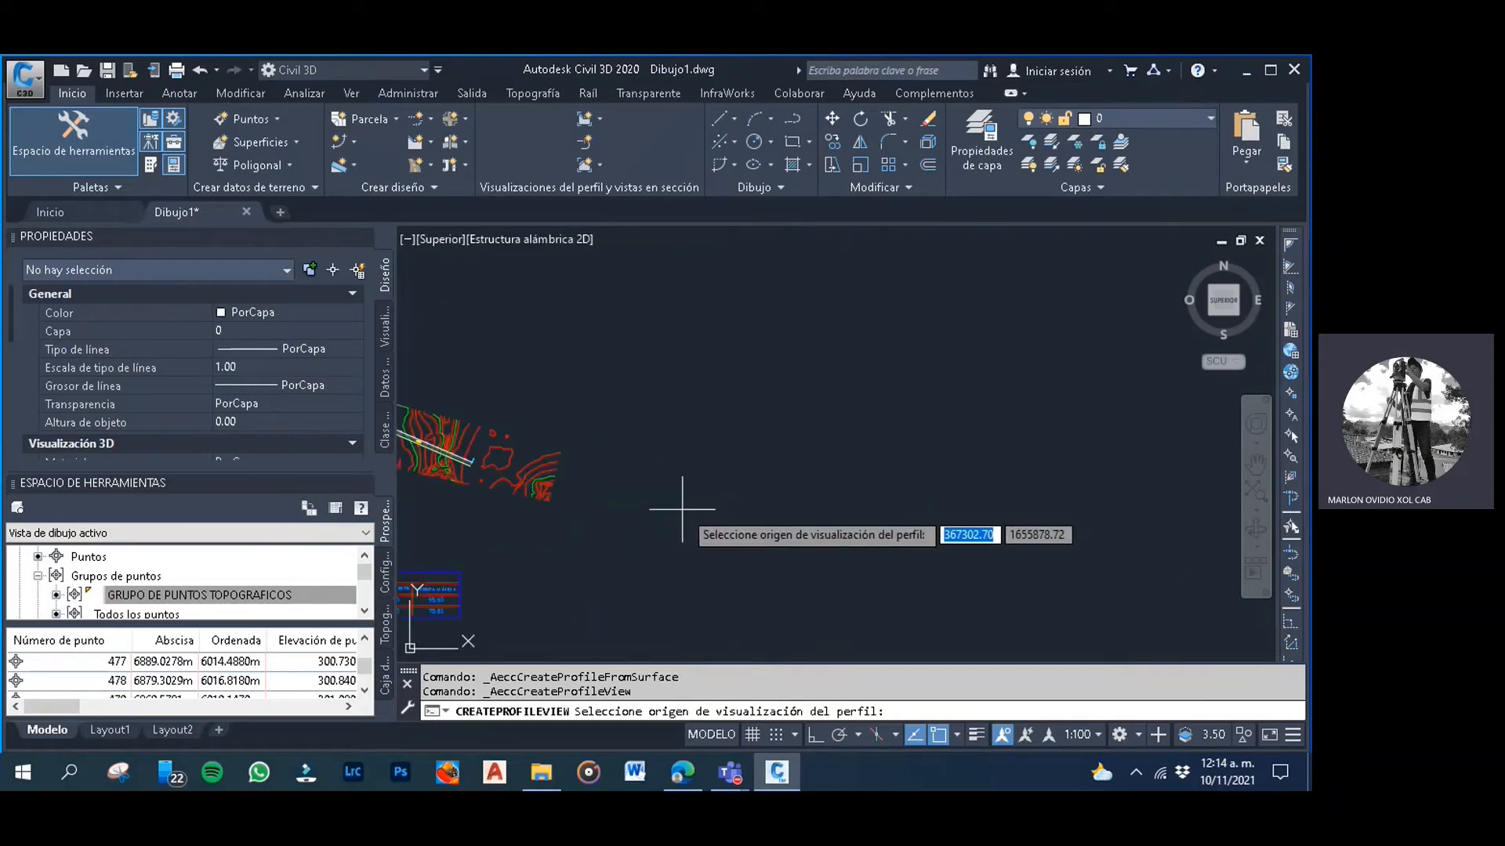
{"action": "left_click", "coordinate": [691, 419]}
{"action": "scroll", "coordinate": [750, 427], "scroll_direction": "up", "scroll_amount": 3}
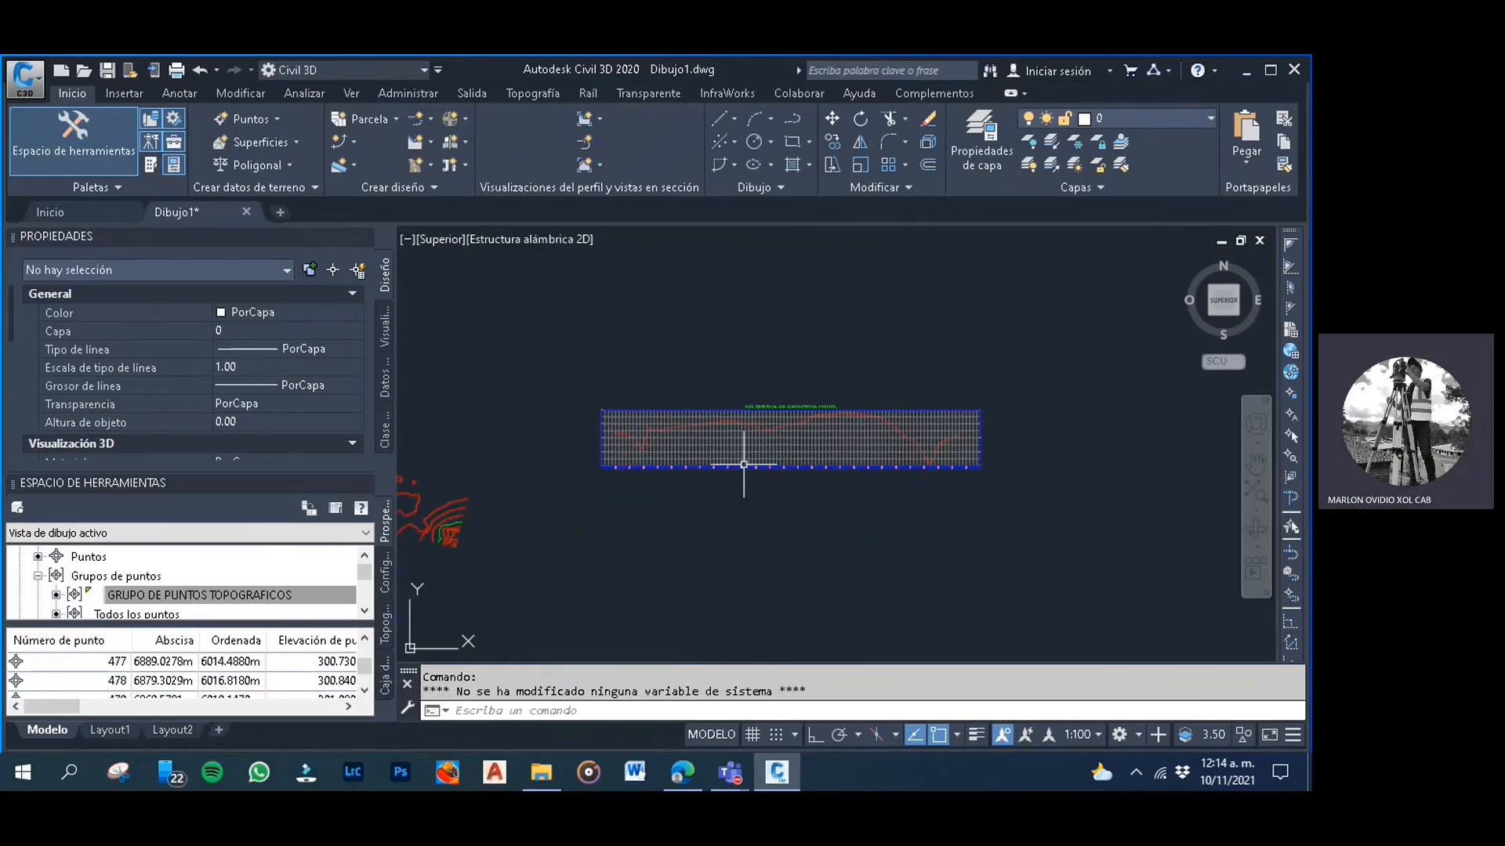
{"action": "scroll", "coordinate": [751, 423], "scroll_direction": "up", "scroll_amount": 2}
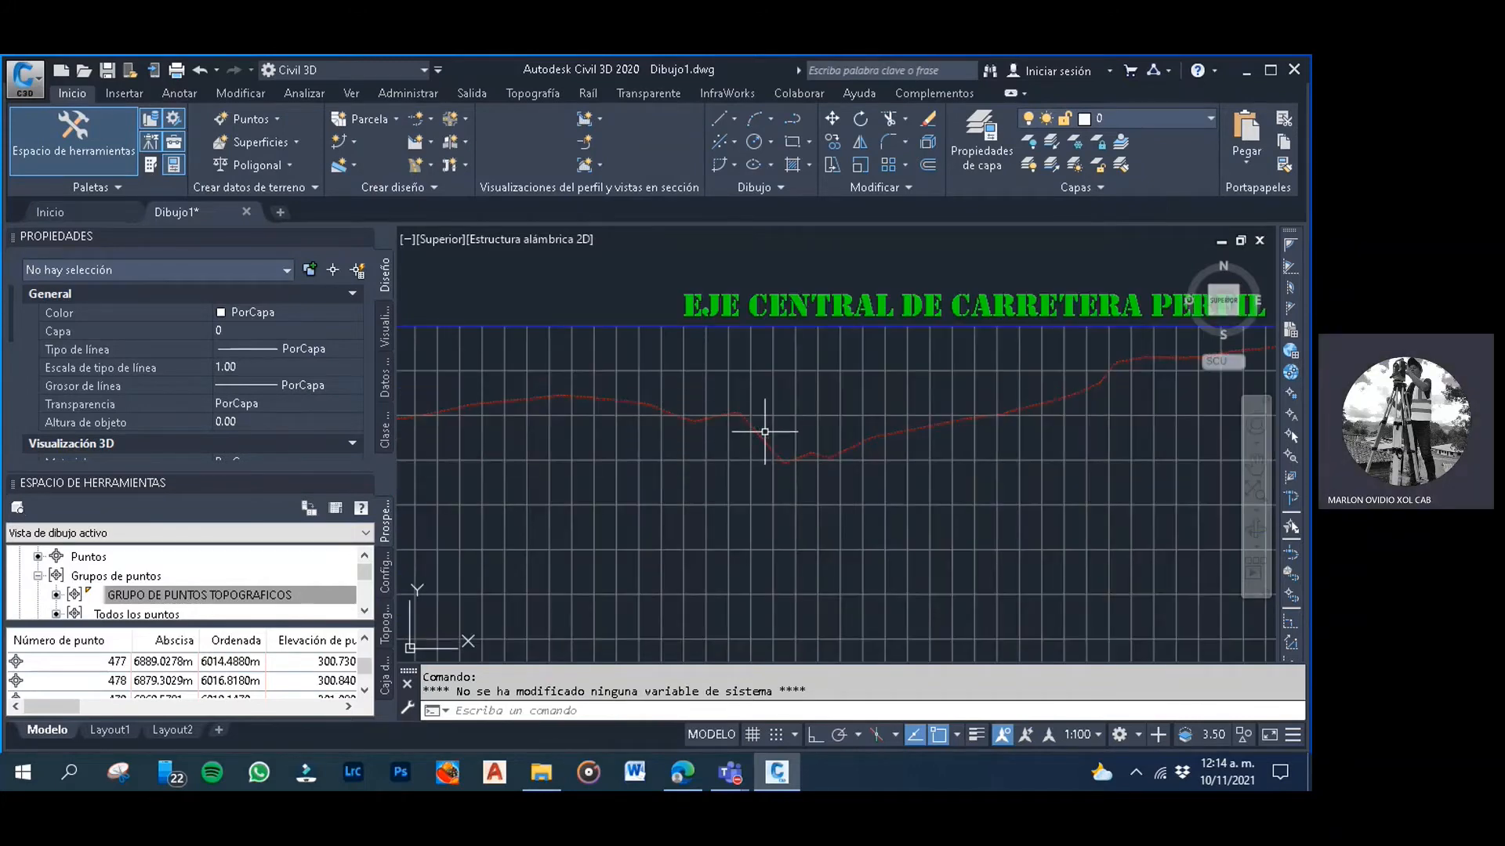
{"action": "scroll", "coordinate": [754, 429], "scroll_direction": "down", "scroll_amount": 5}
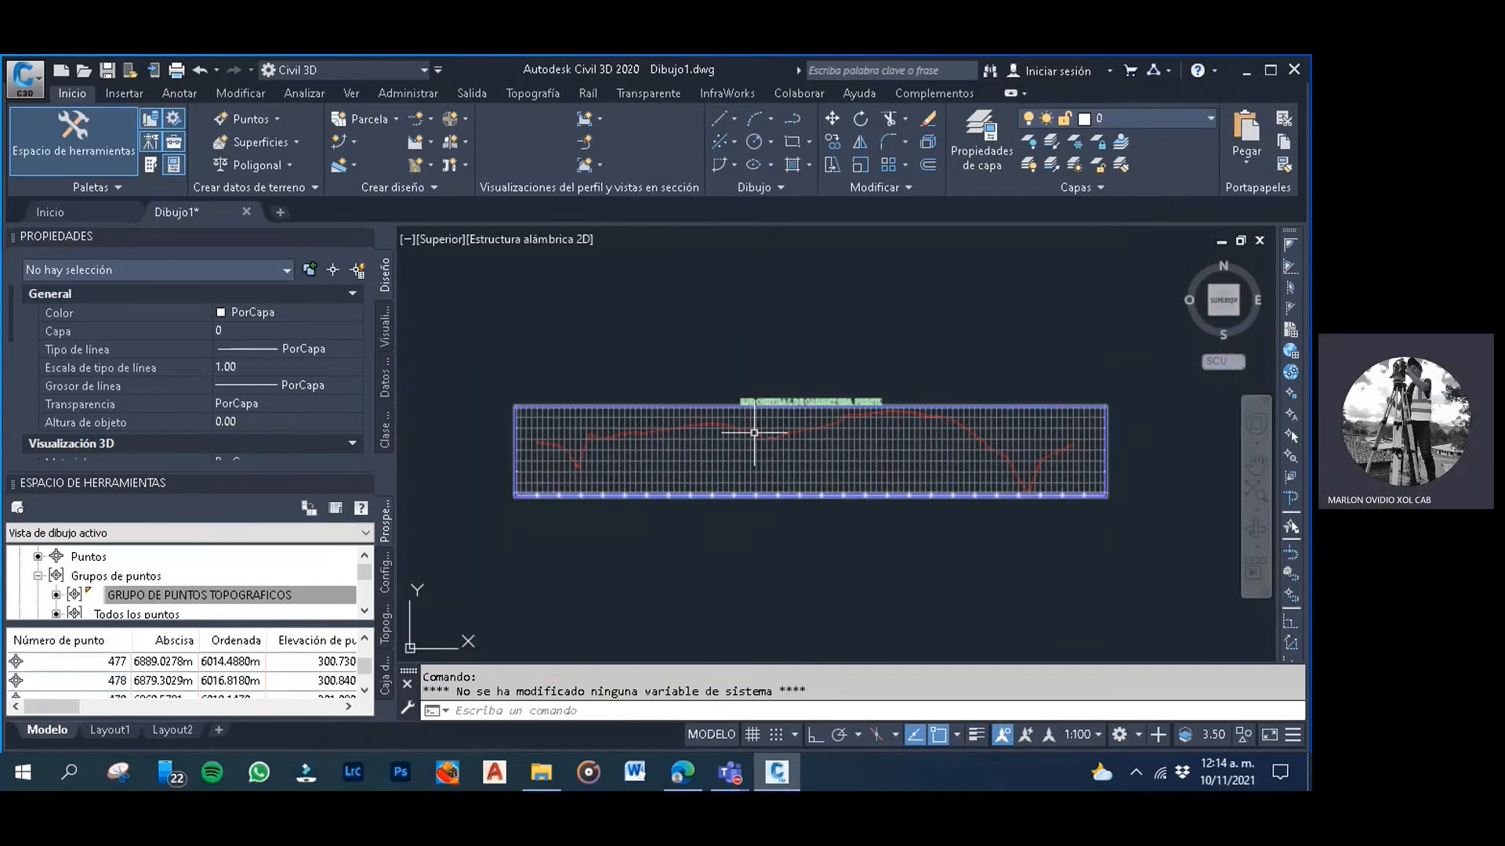
Examine the terrain line and grid of the new EJE CENTRAL DE CARRETERA profile view
{"action": "left_click", "coordinate": [681, 410]}
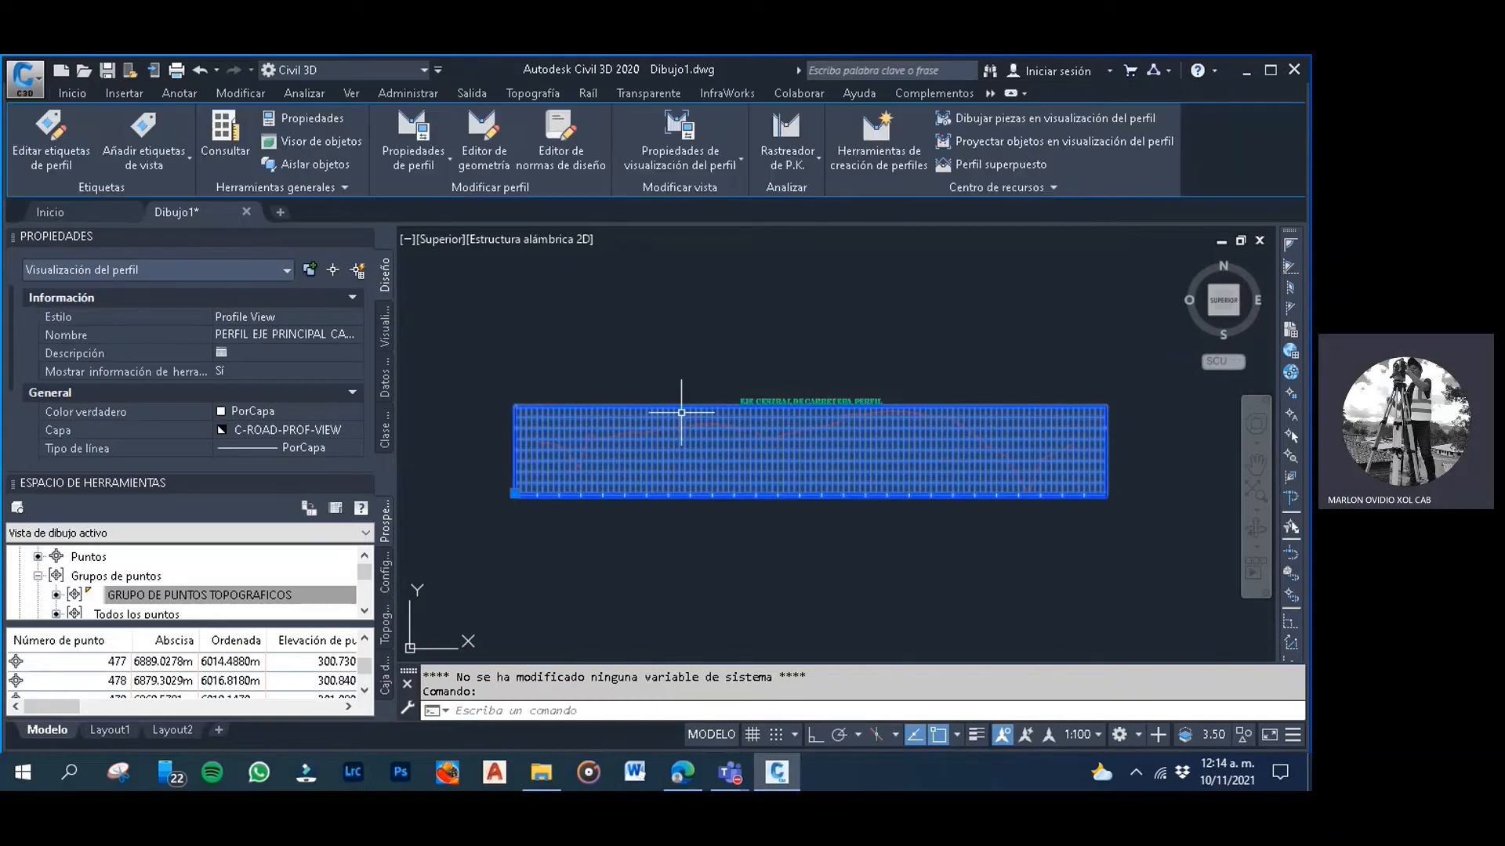
{"action": "key", "text": "Escape"}
{"action": "left_click", "coordinate": [605, 339]}
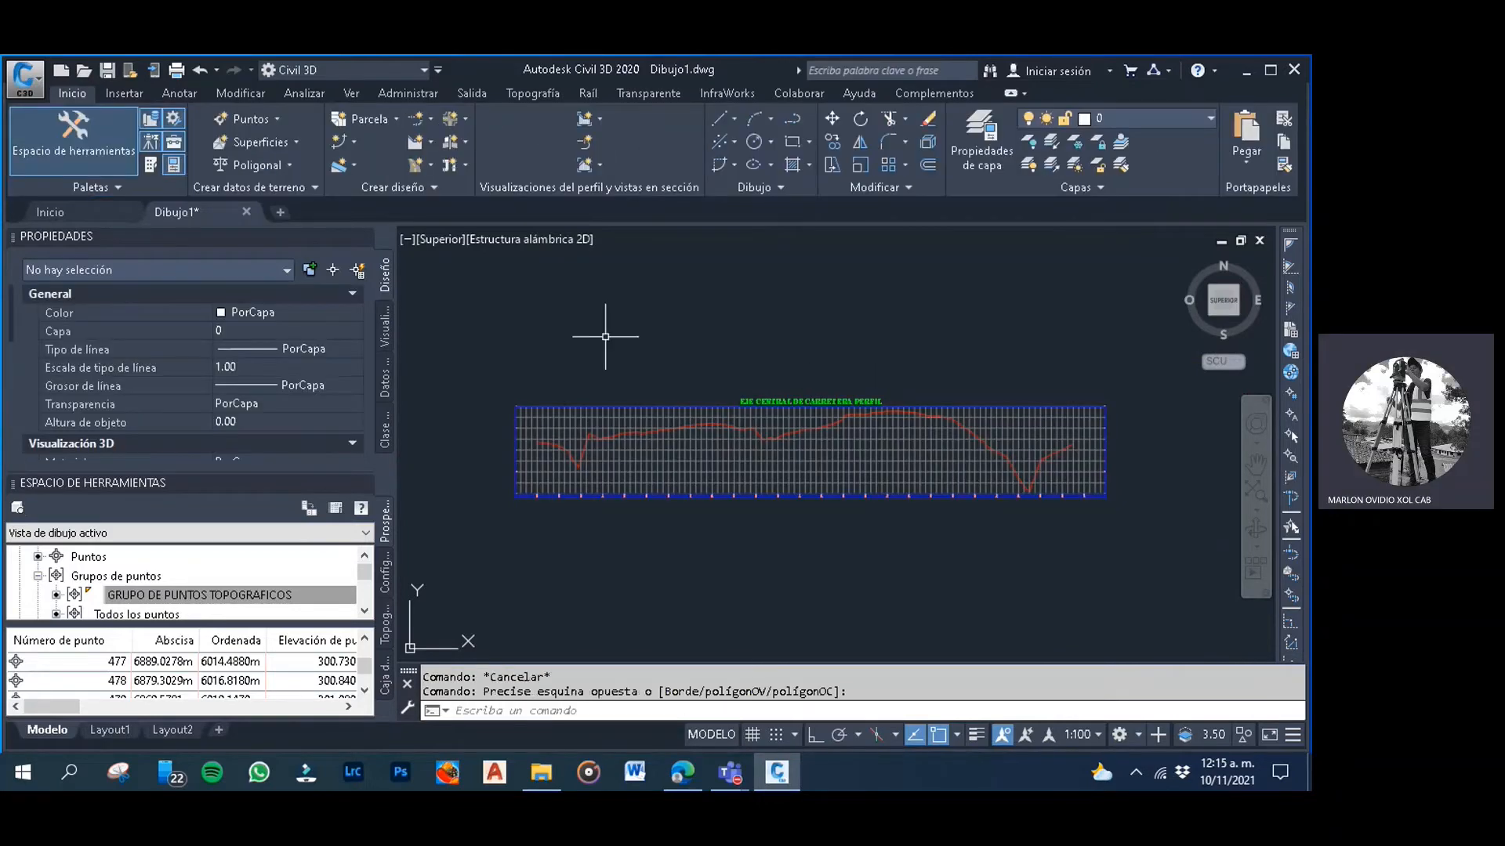
{"action": "left_click", "coordinate": [578, 329]}
{"action": "scroll", "coordinate": [612, 423], "scroll_direction": "up", "scroll_amount": 4}
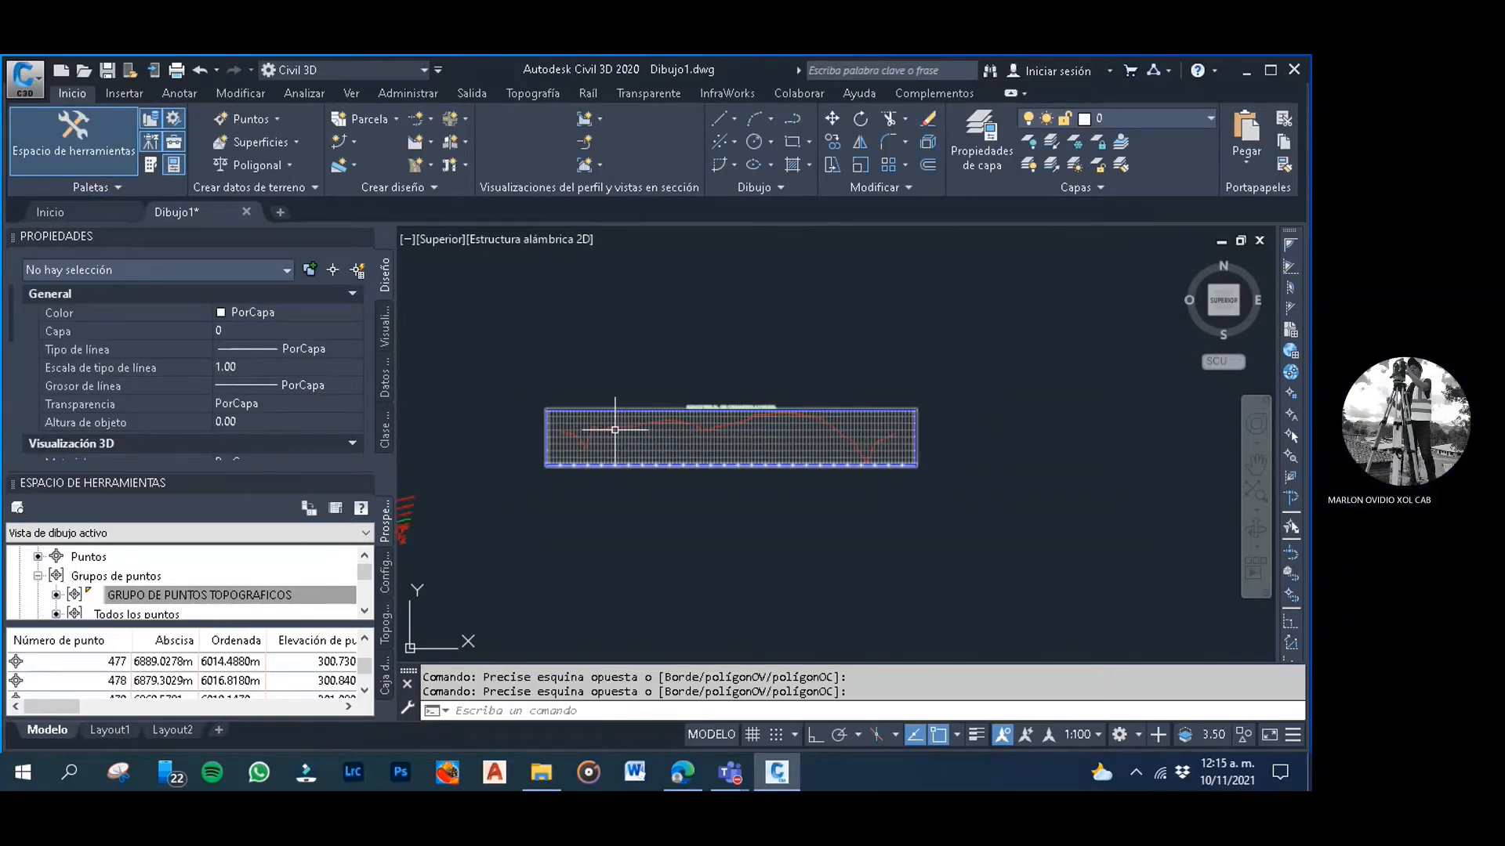
{"action": "scroll", "coordinate": [603, 309], "scroll_direction": "up", "scroll_amount": 1}
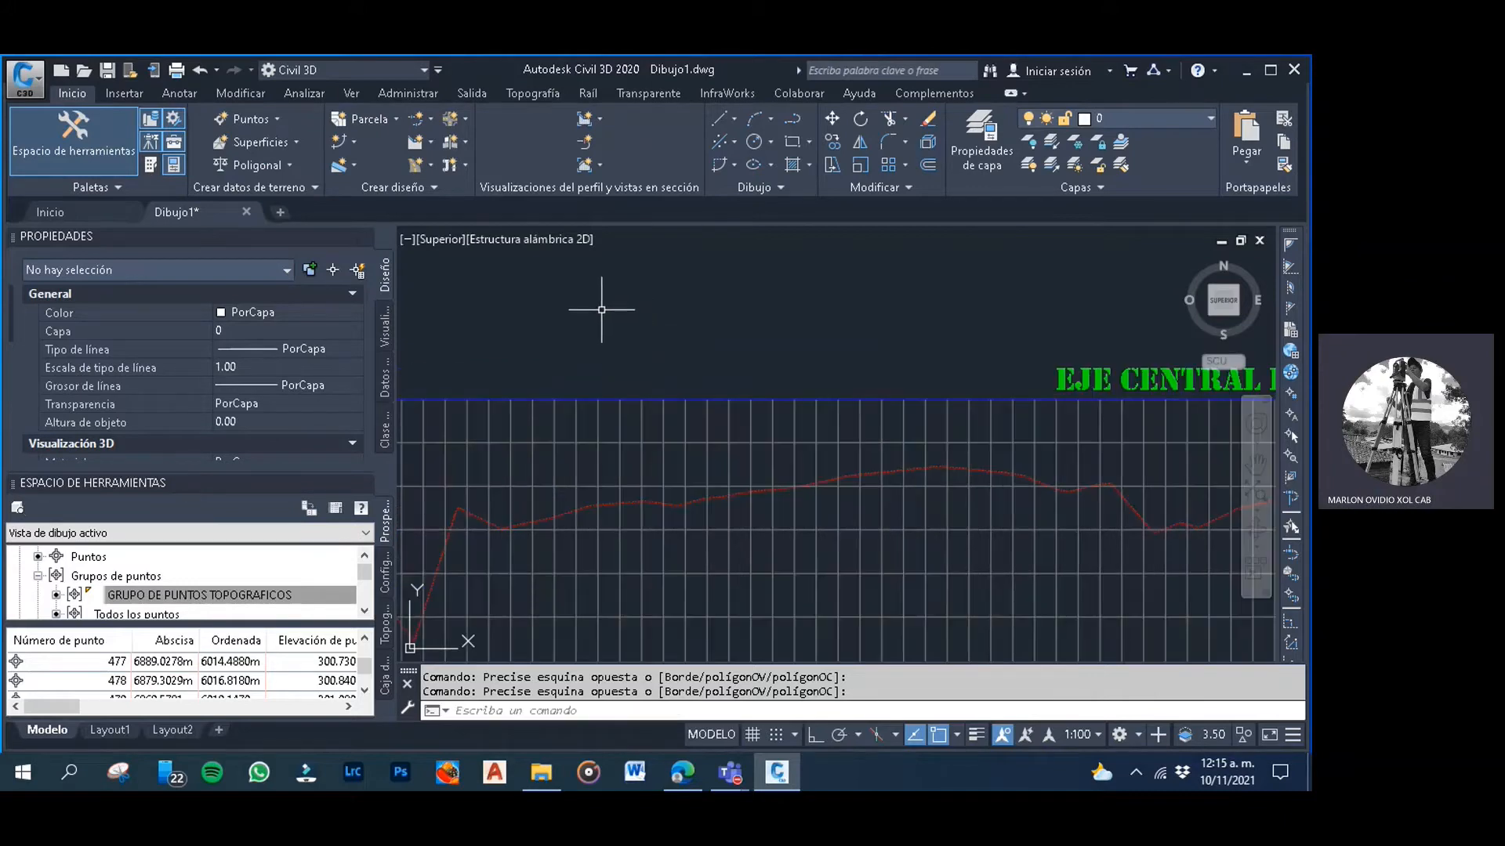
{"action": "scroll", "coordinate": [602, 309], "scroll_direction": "down", "scroll_amount": 1}
{"action": "middle_click_drag", "start_coordinate": [603, 309], "coordinate": [642, 383]}
{"action": "left_click", "coordinate": [594, 335]}
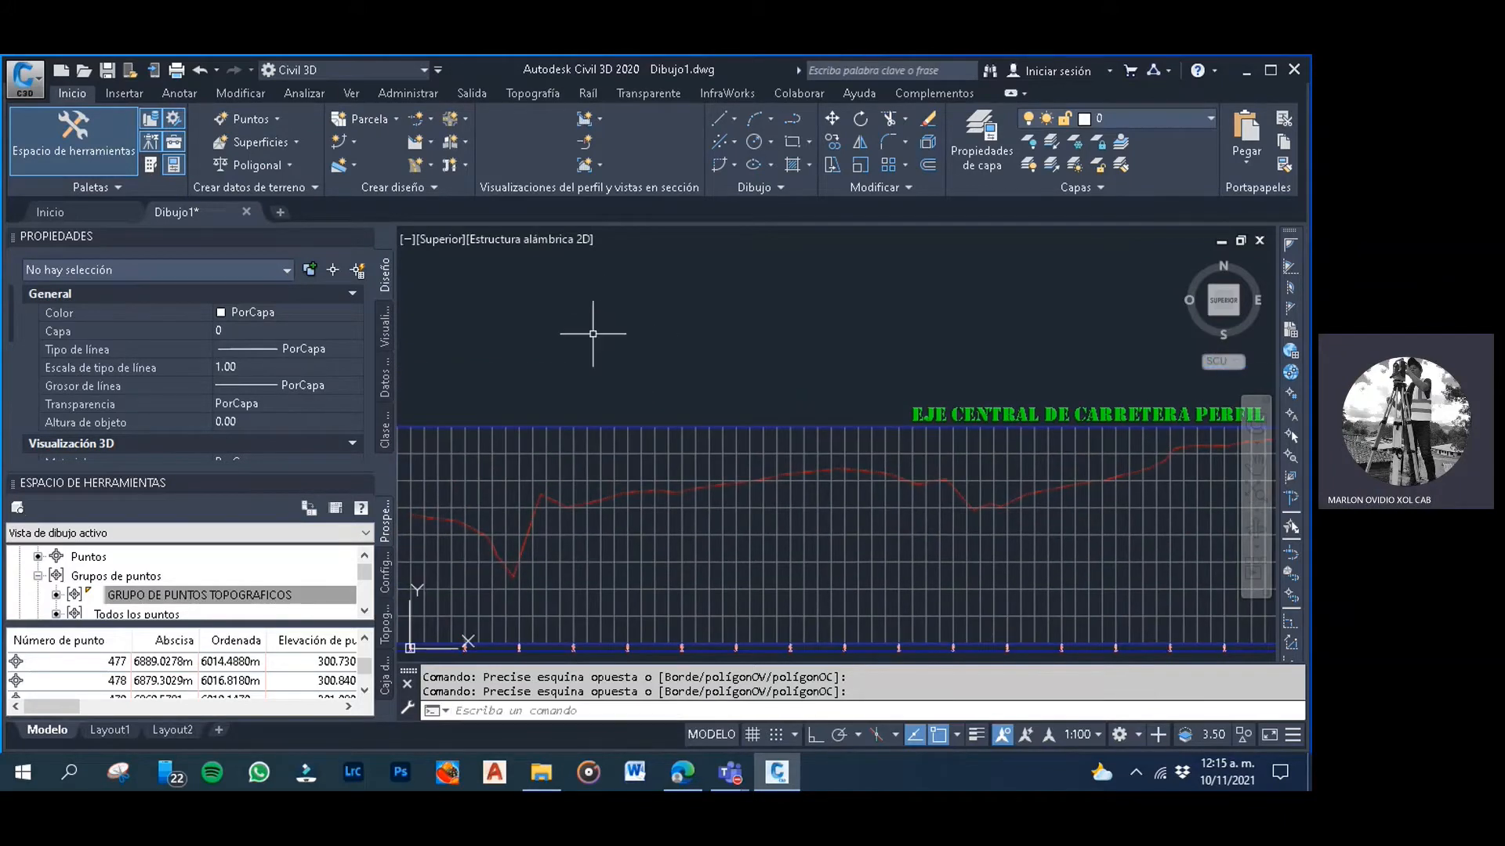
{"action": "scroll", "coordinate": [592, 328], "scroll_direction": "down", "scroll_amount": 5}
{"action": "left_click", "coordinate": [604, 355]}
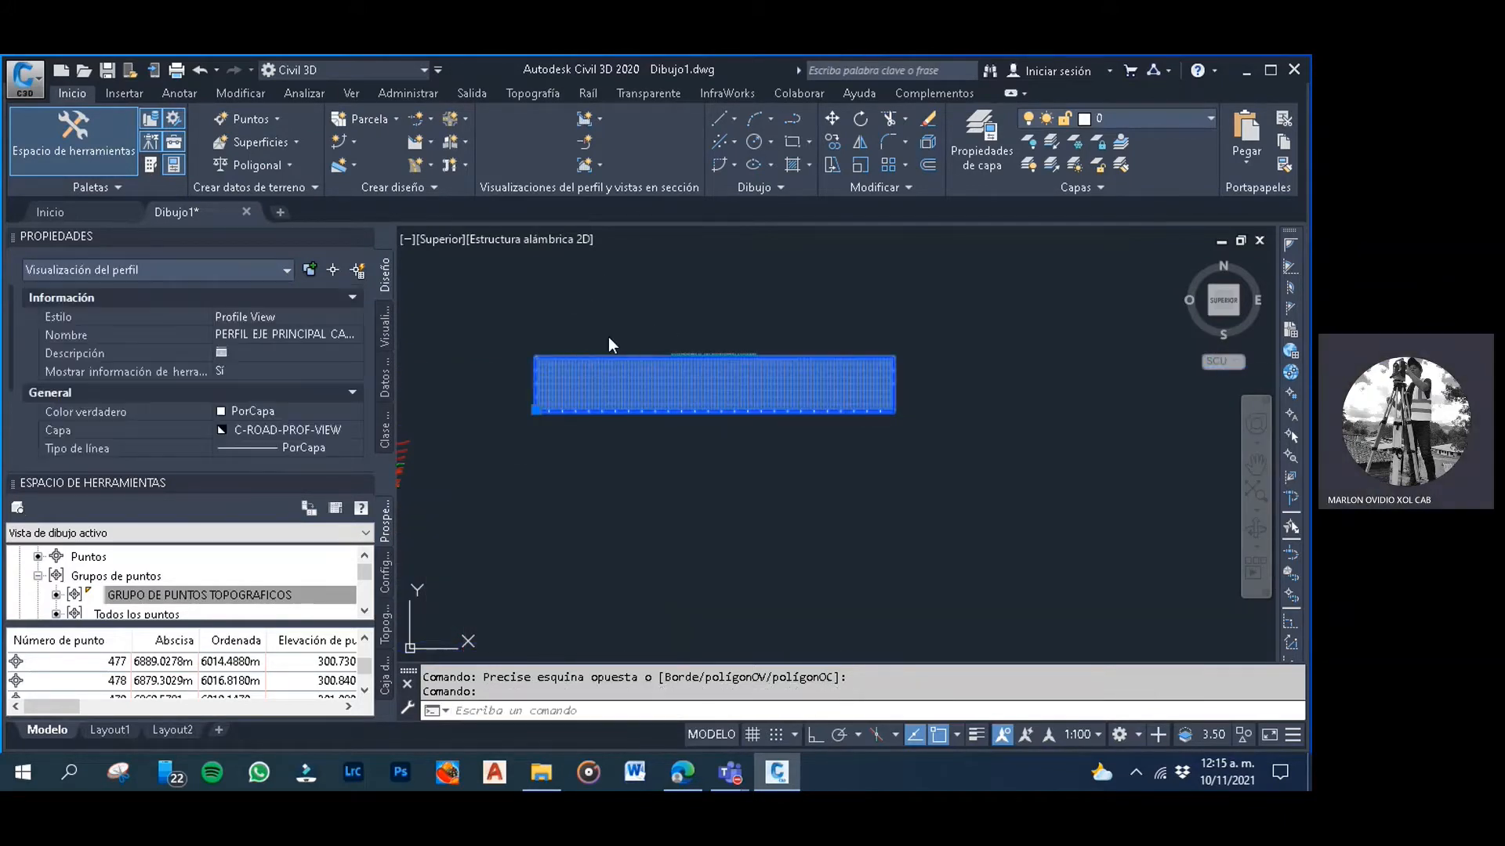
{"action": "left_click", "coordinate": [608, 337]}
{"action": "key", "text": "Escape"}
{"action": "scroll", "coordinate": [607, 353], "scroll_direction": "up", "scroll_amount": 4}
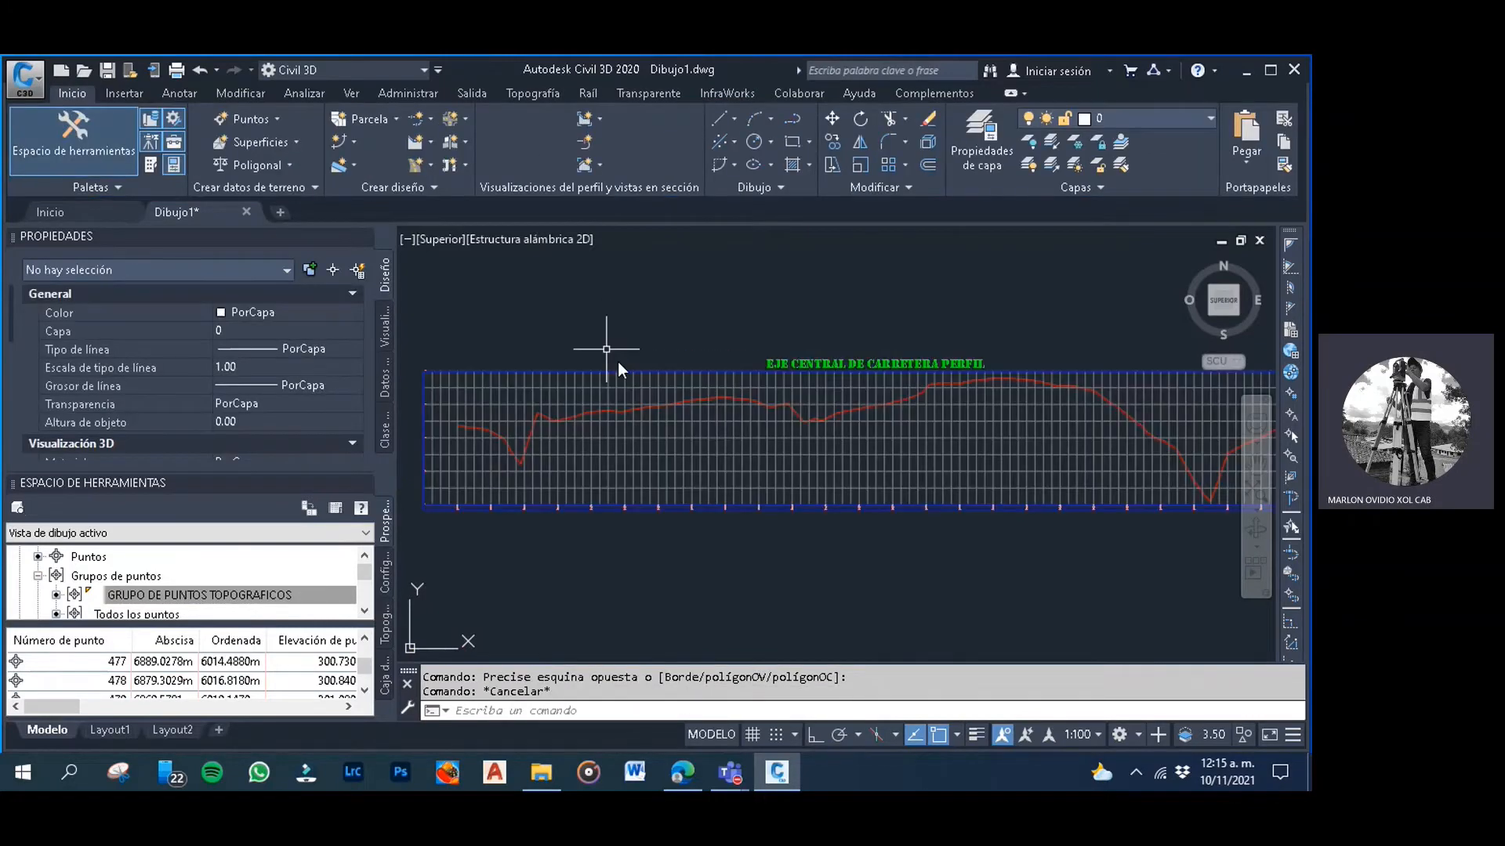
{"action": "left_click", "coordinate": [612, 345]}
{"action": "left_click", "coordinate": [591, 349]}
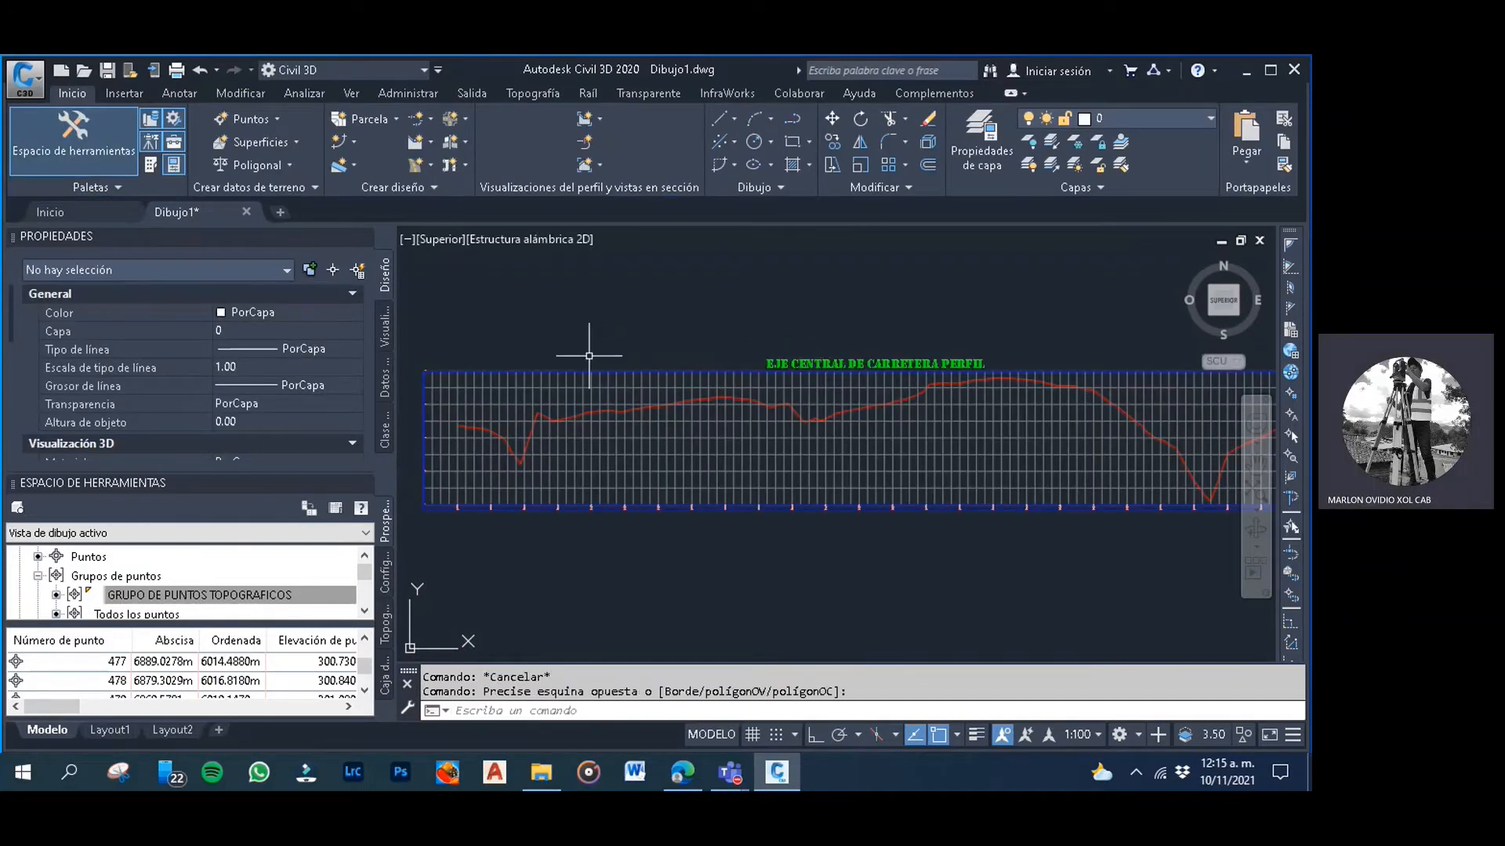
{"action": "left_click", "coordinate": [592, 372]}
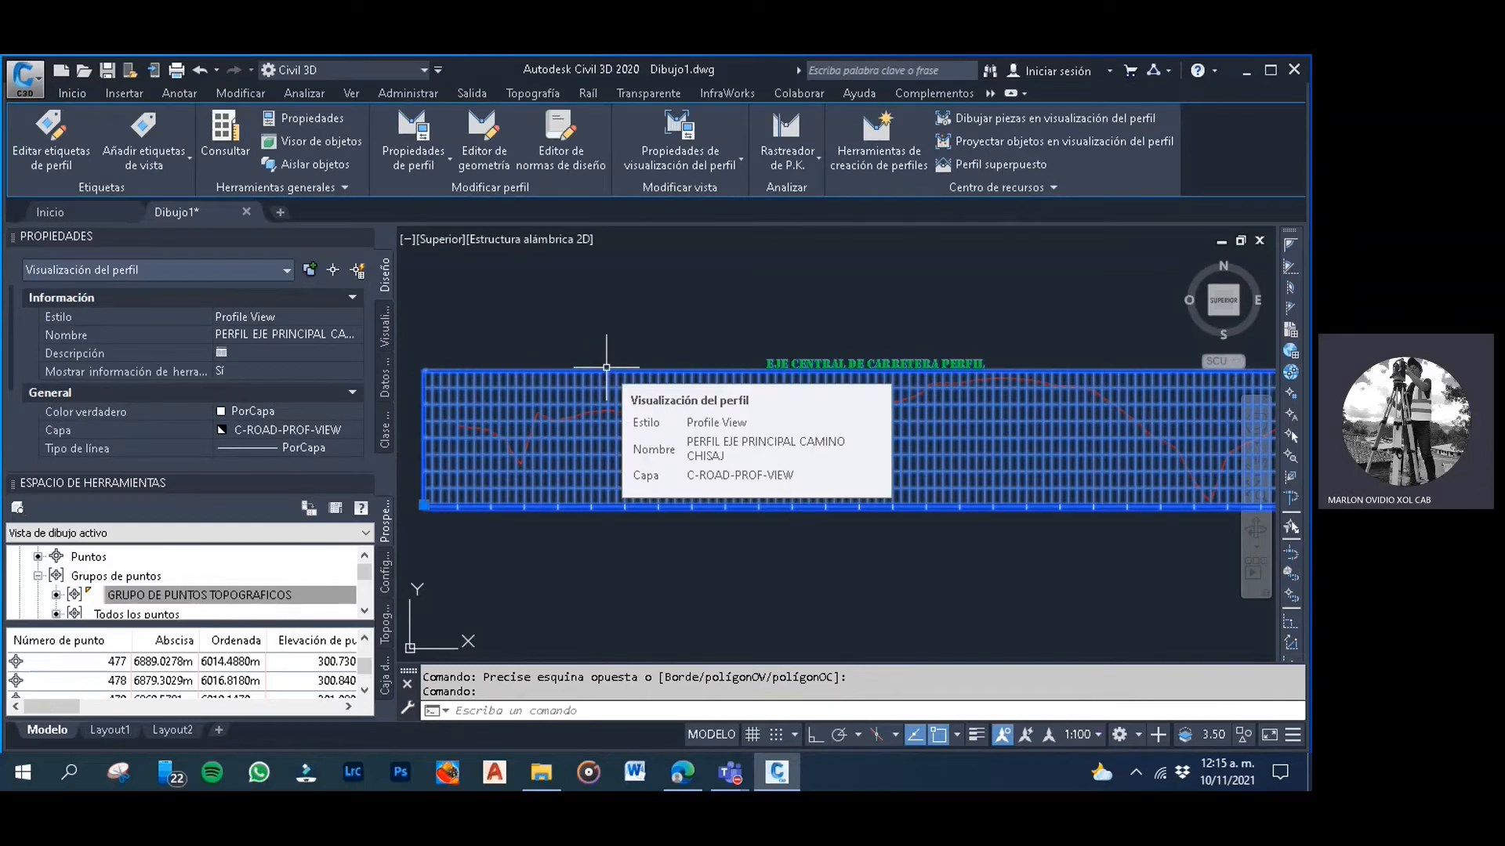
{"action": "left_click", "coordinate": [689, 168]}
{"action": "left_click", "coordinate": [714, 199]}
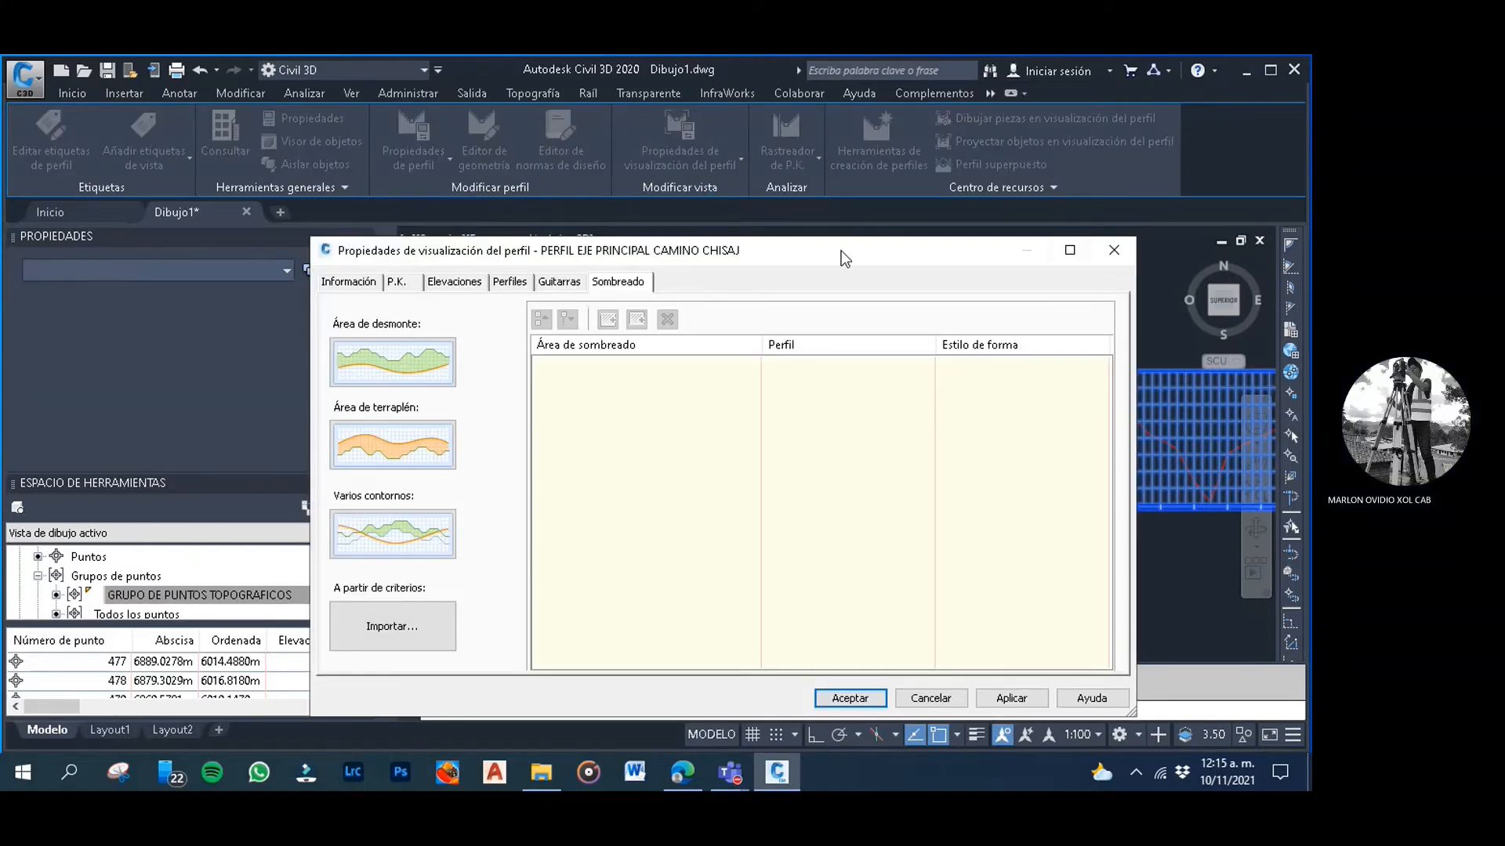
{"action": "left_click", "coordinate": [1113, 251]}
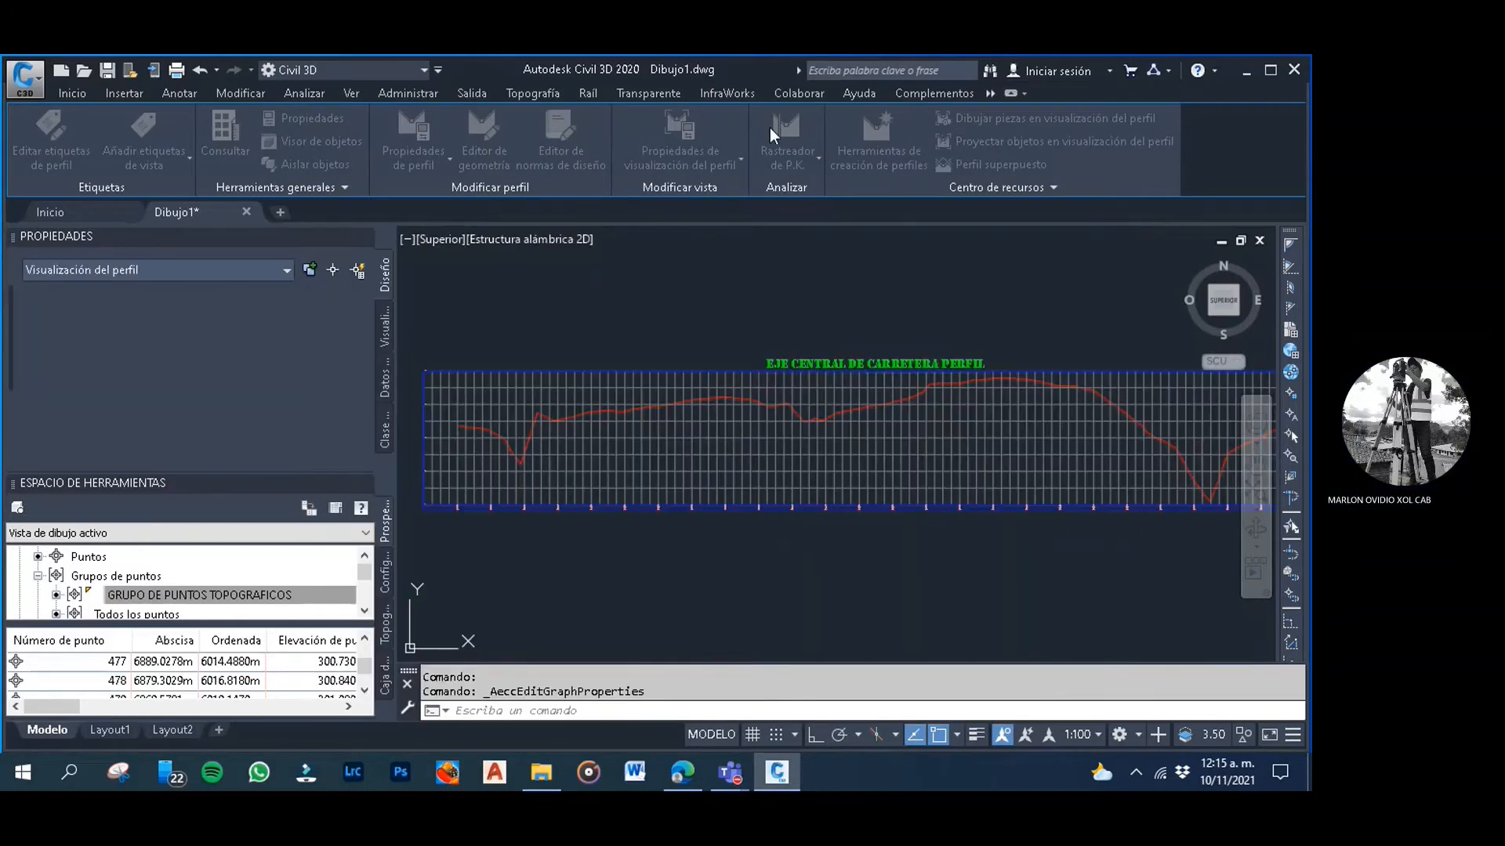
Set the vertical scale of the Profile View style to 1:100, apply it and deselect the profile view
{"action": "left_click", "coordinate": [681, 162]}
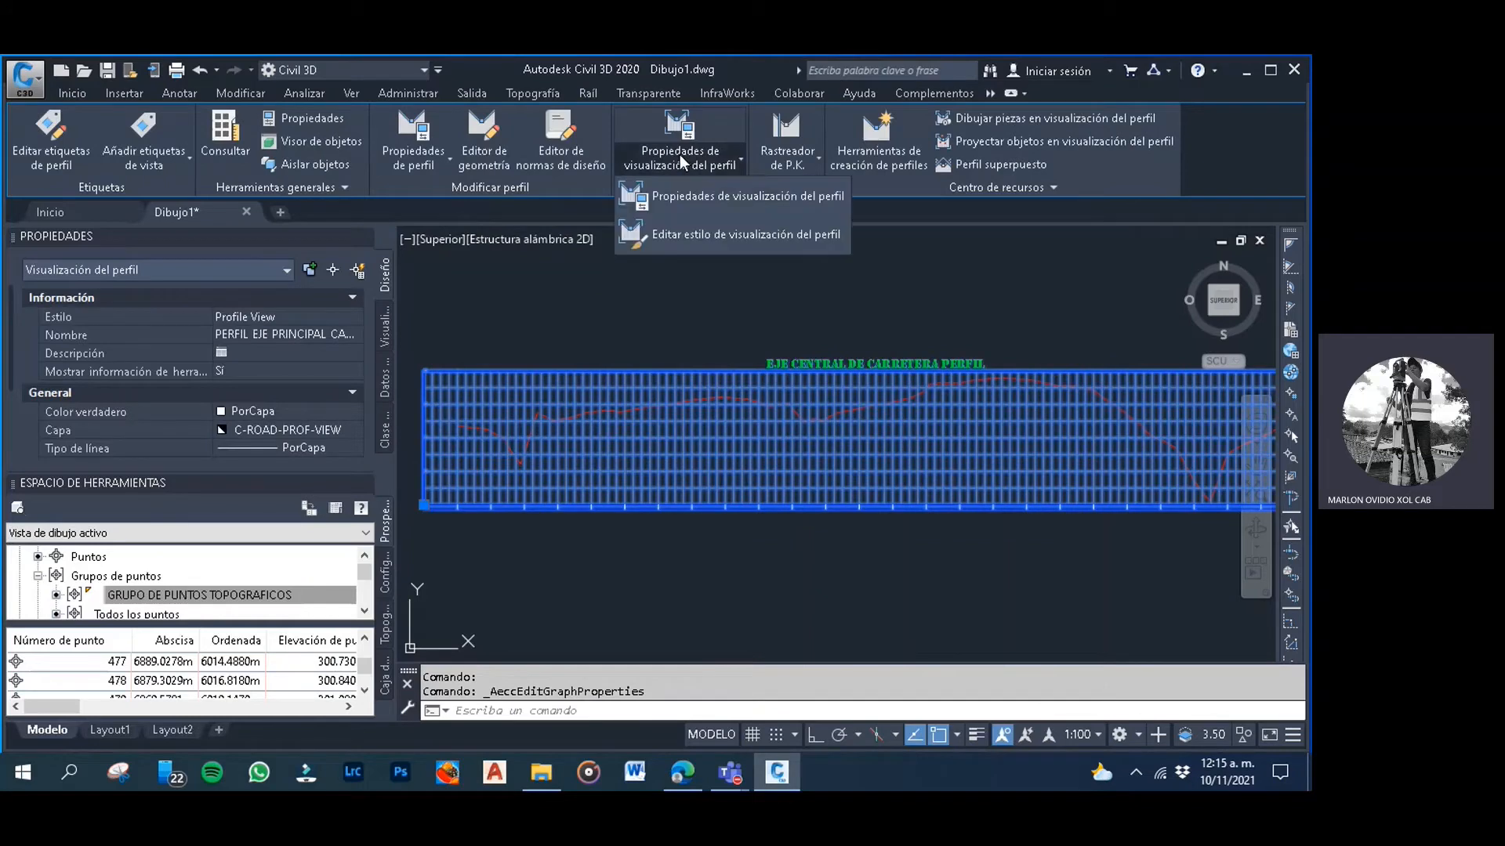
{"action": "left_click", "coordinate": [694, 234]}
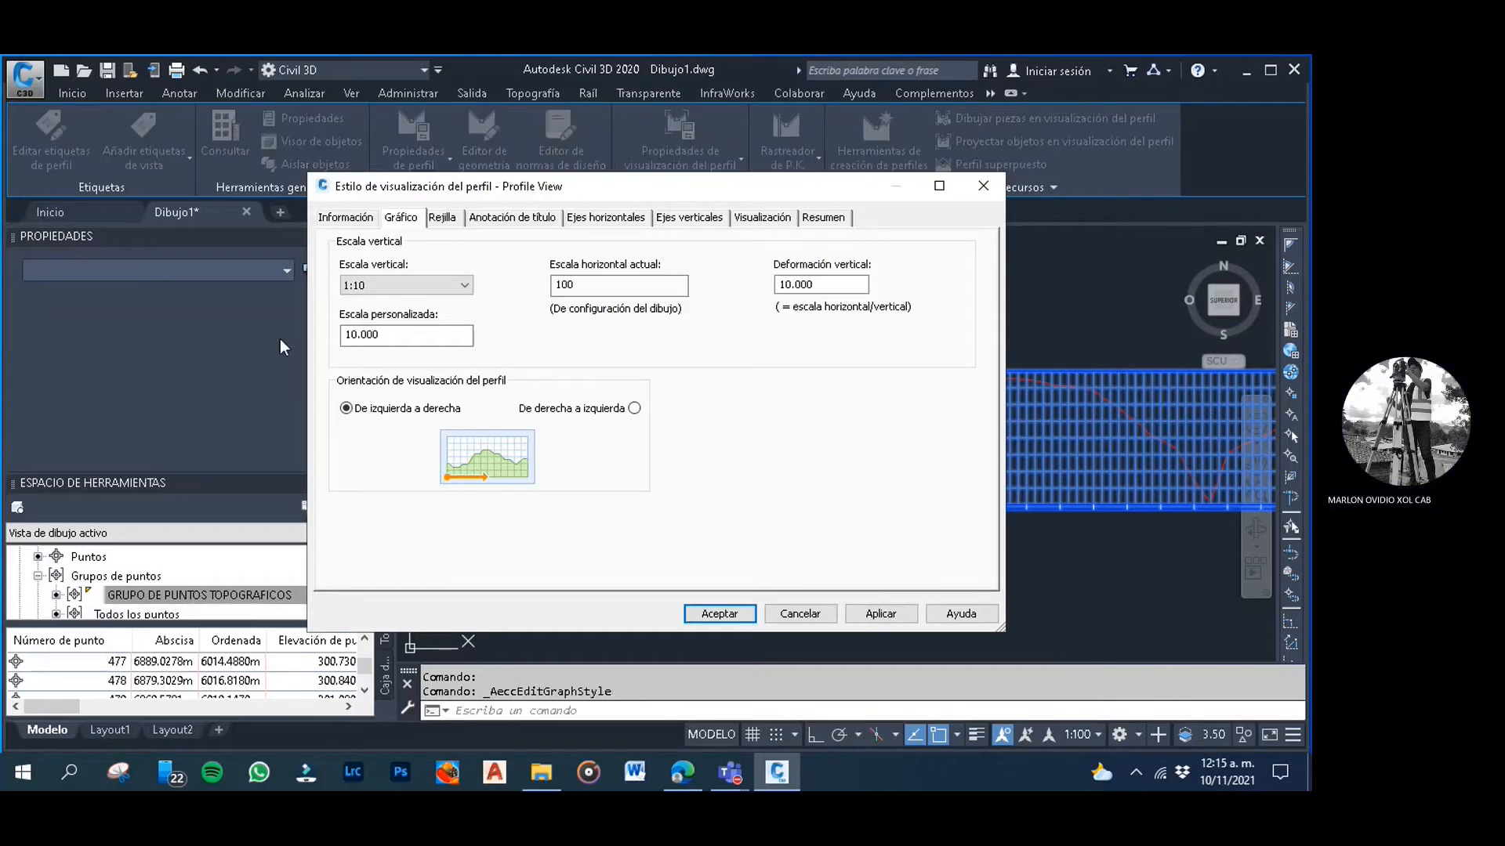
{"action": "left_click", "coordinate": [396, 286]}
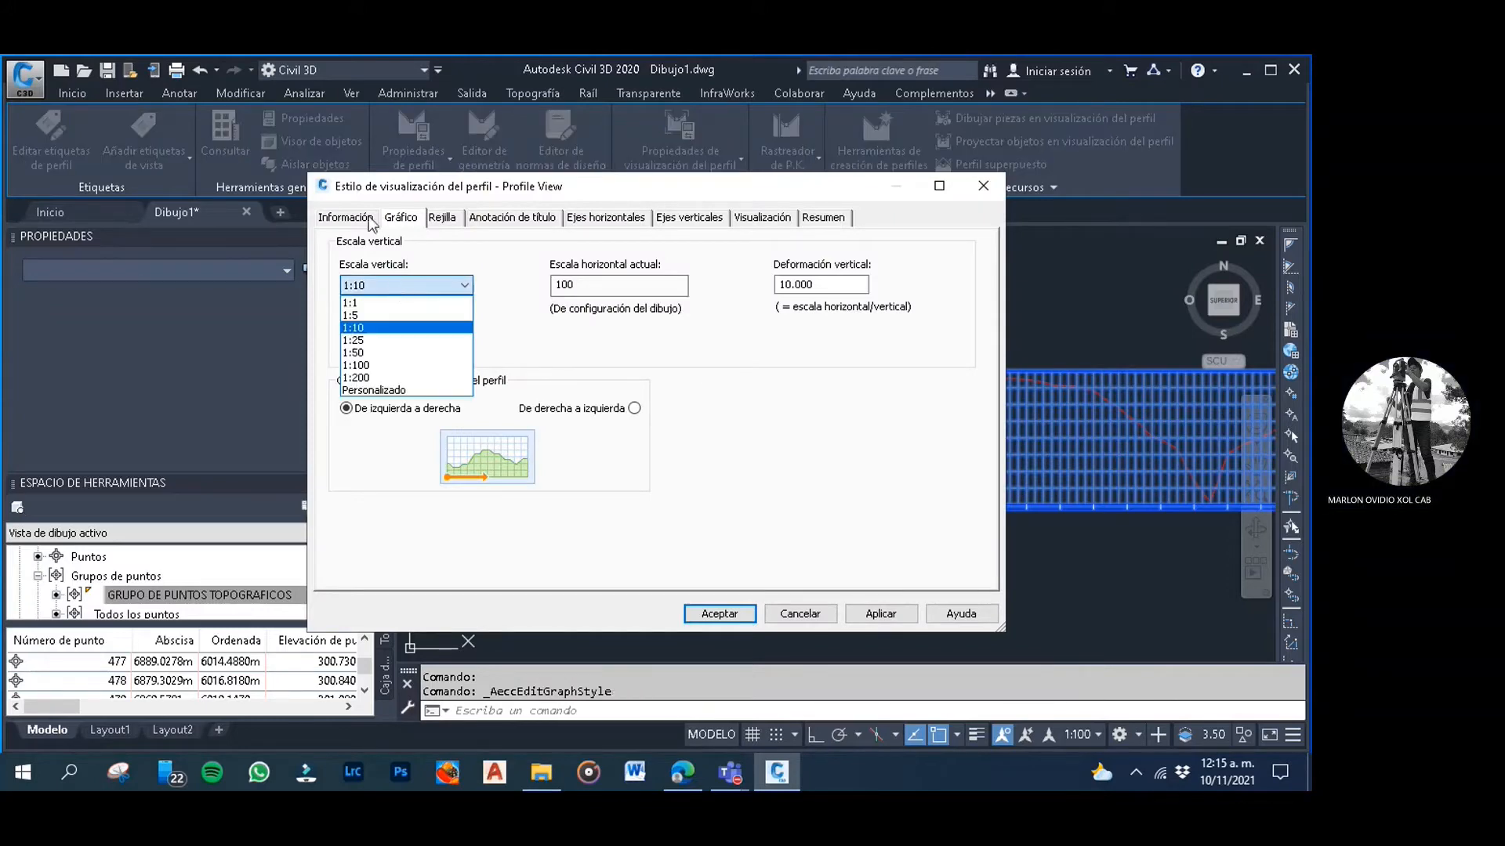
{"action": "left_click", "coordinate": [407, 285]}
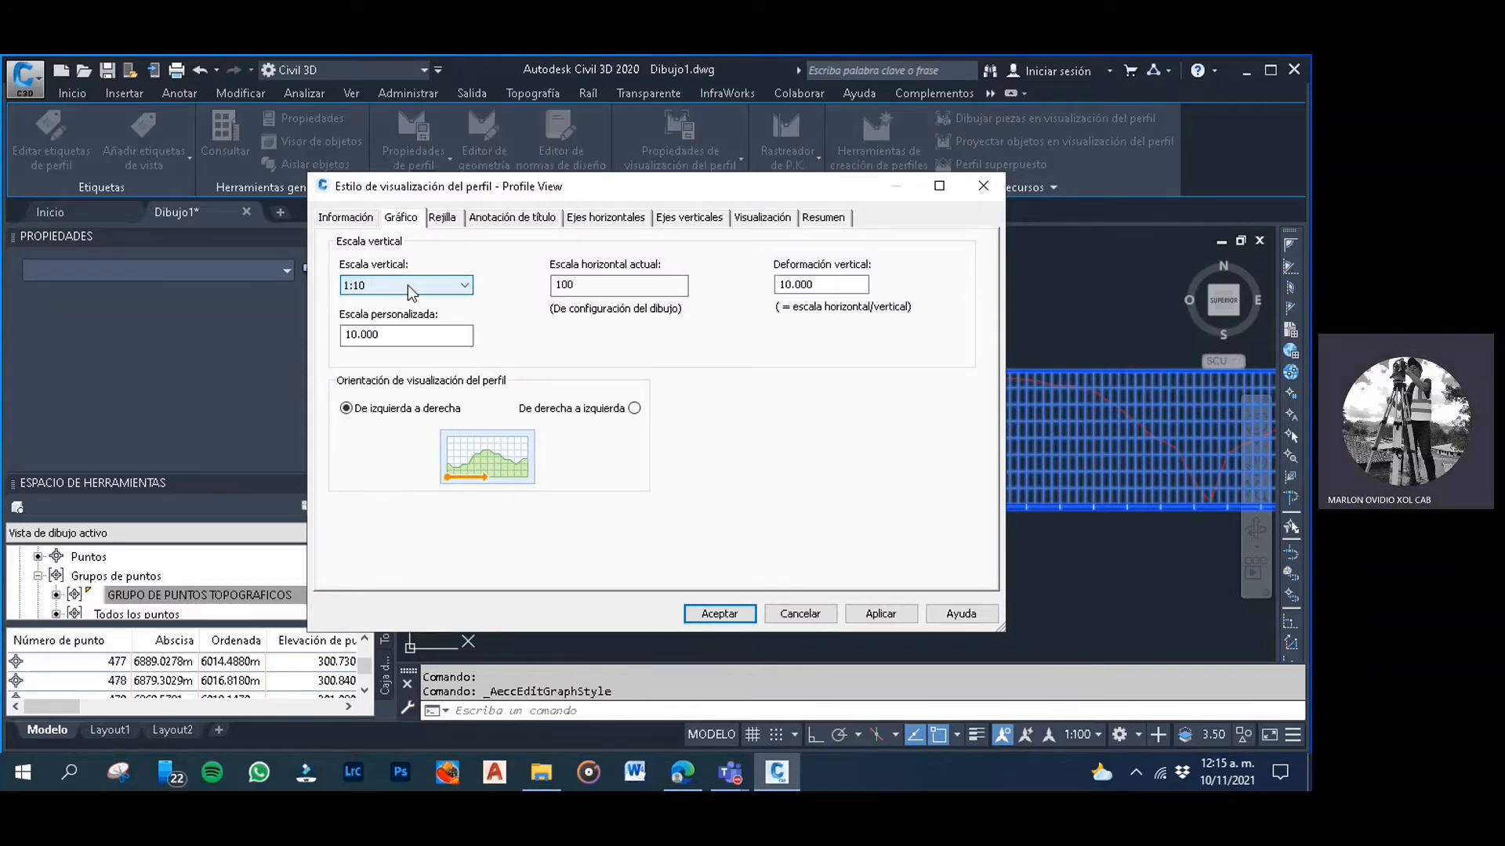
{"action": "left_click", "coordinate": [408, 284]}
{"action": "left_click", "coordinate": [408, 284]}
{"action": "left_click", "coordinate": [408, 284]}
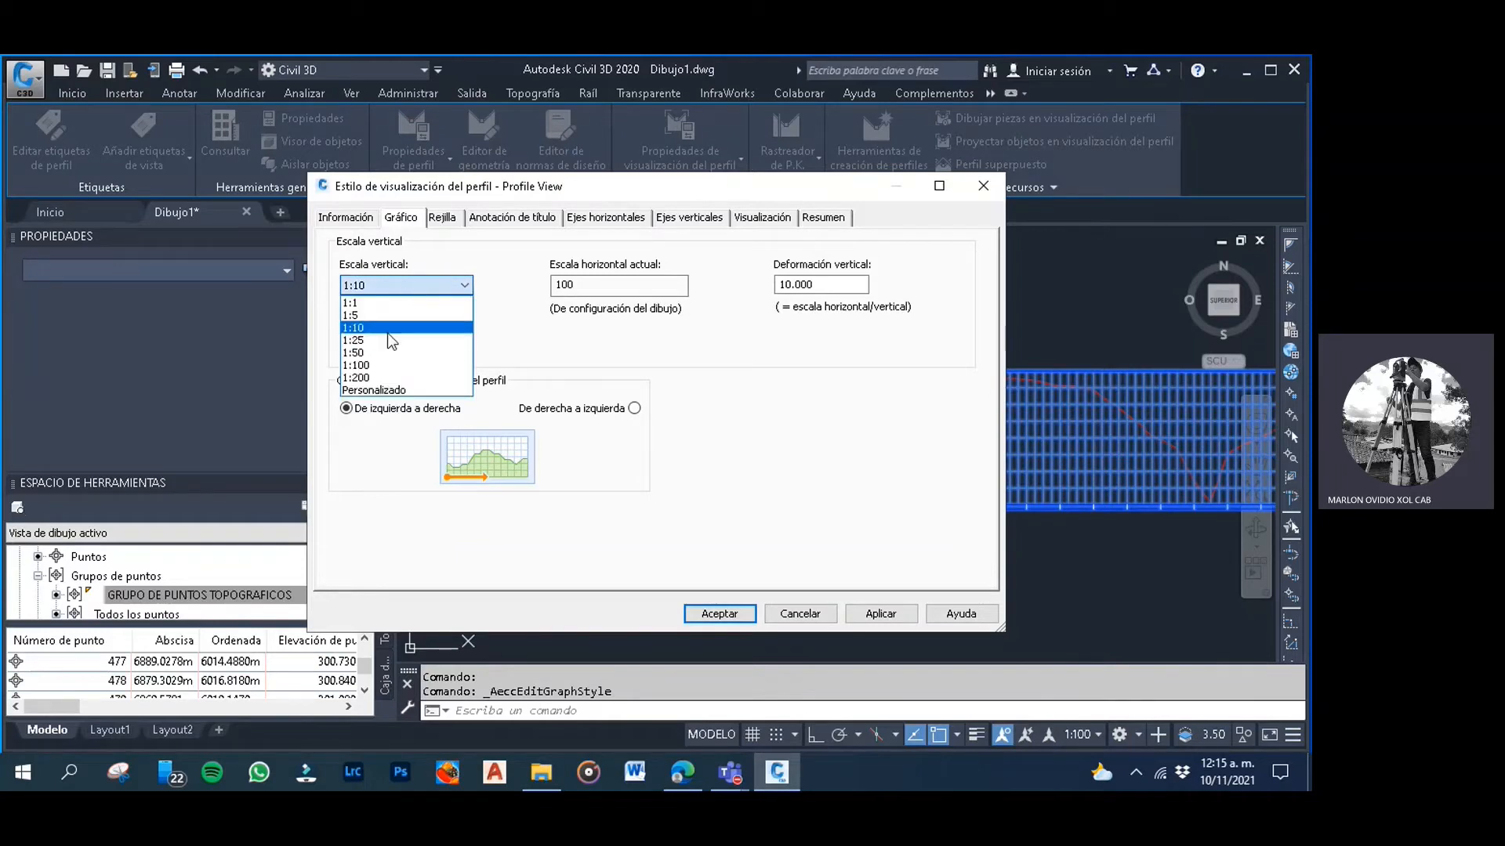
{"action": "left_click", "coordinate": [387, 332]}
{"action": "left_click", "coordinate": [419, 289]}
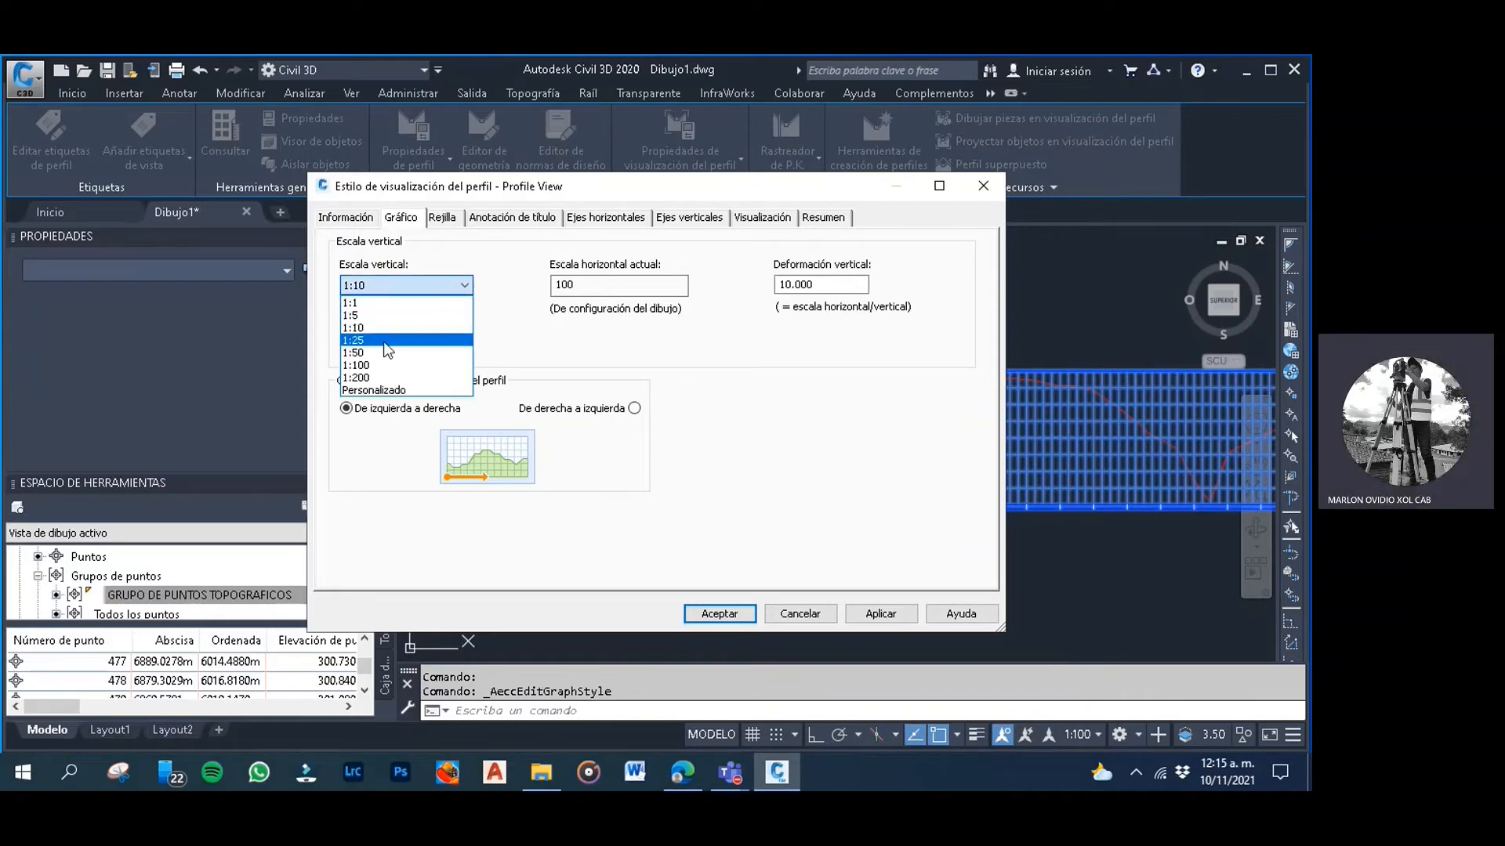
{"action": "left_click", "coordinate": [370, 365]}
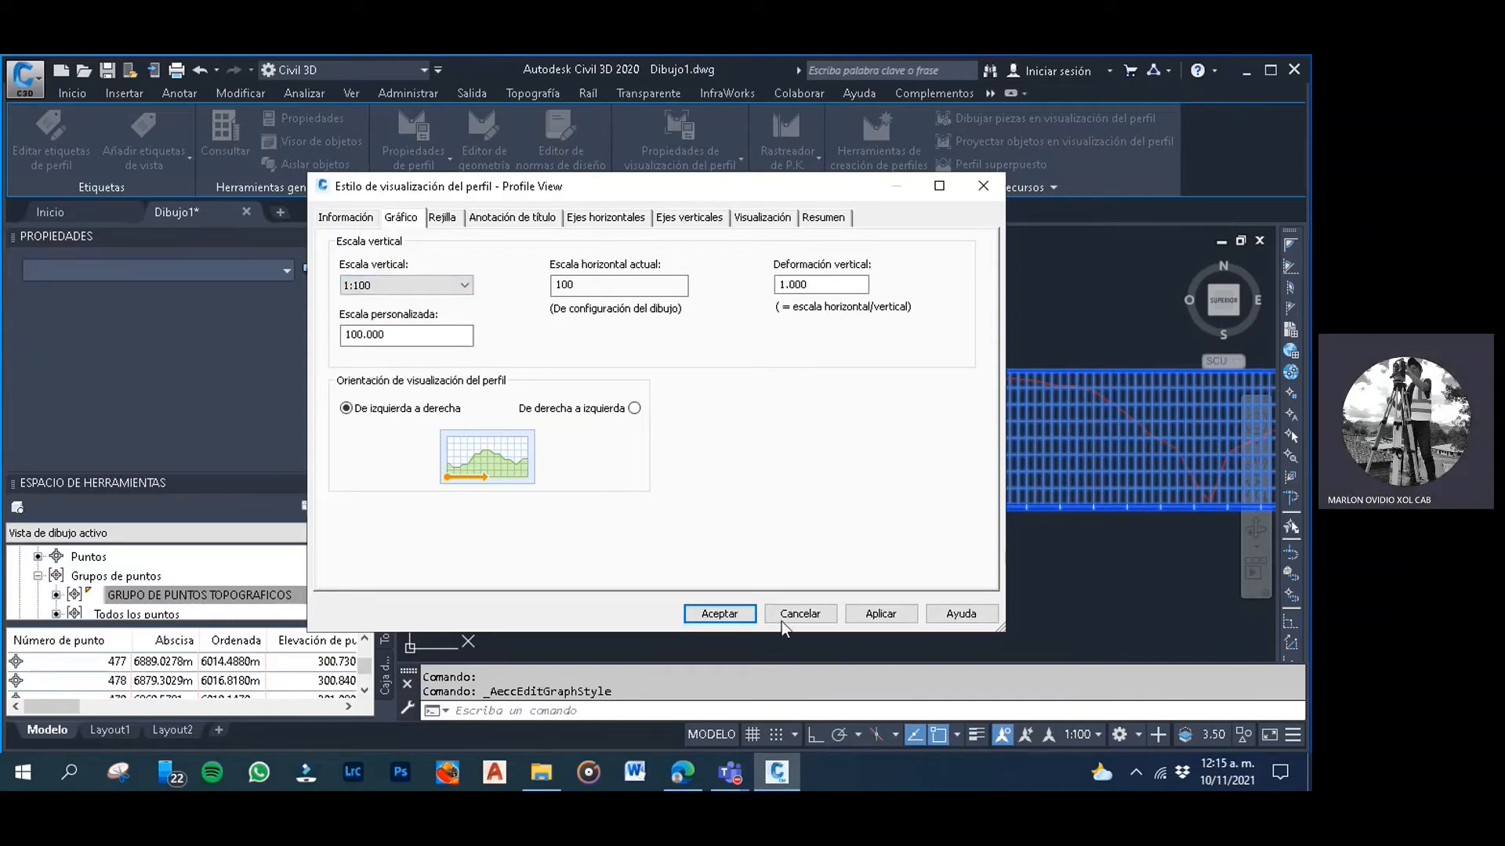
{"action": "left_click", "coordinate": [870, 615]}
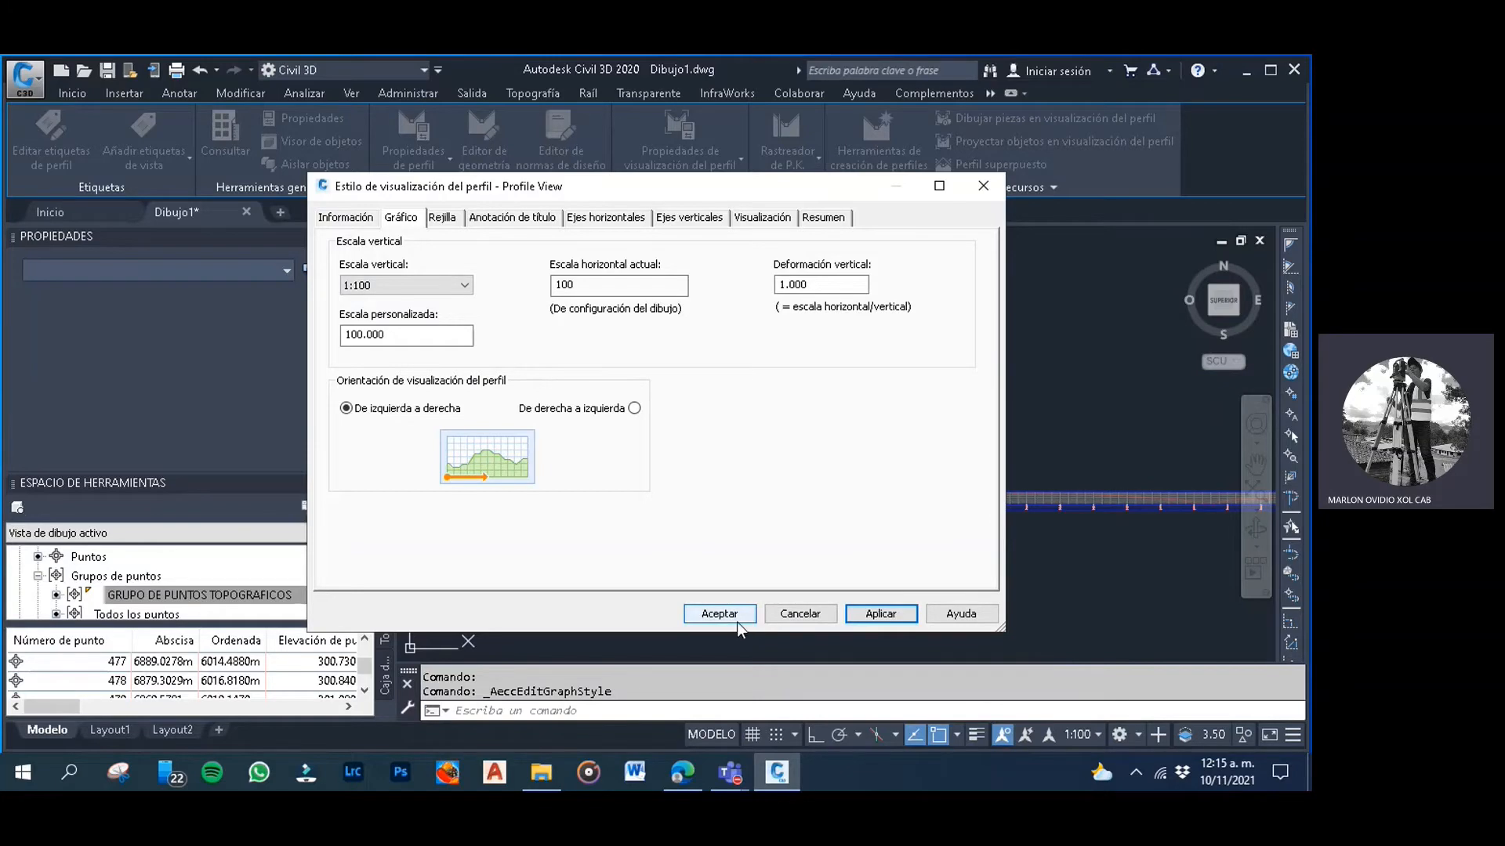
{"action": "left_click", "coordinate": [736, 622]}
{"action": "left_click", "coordinate": [735, 439]}
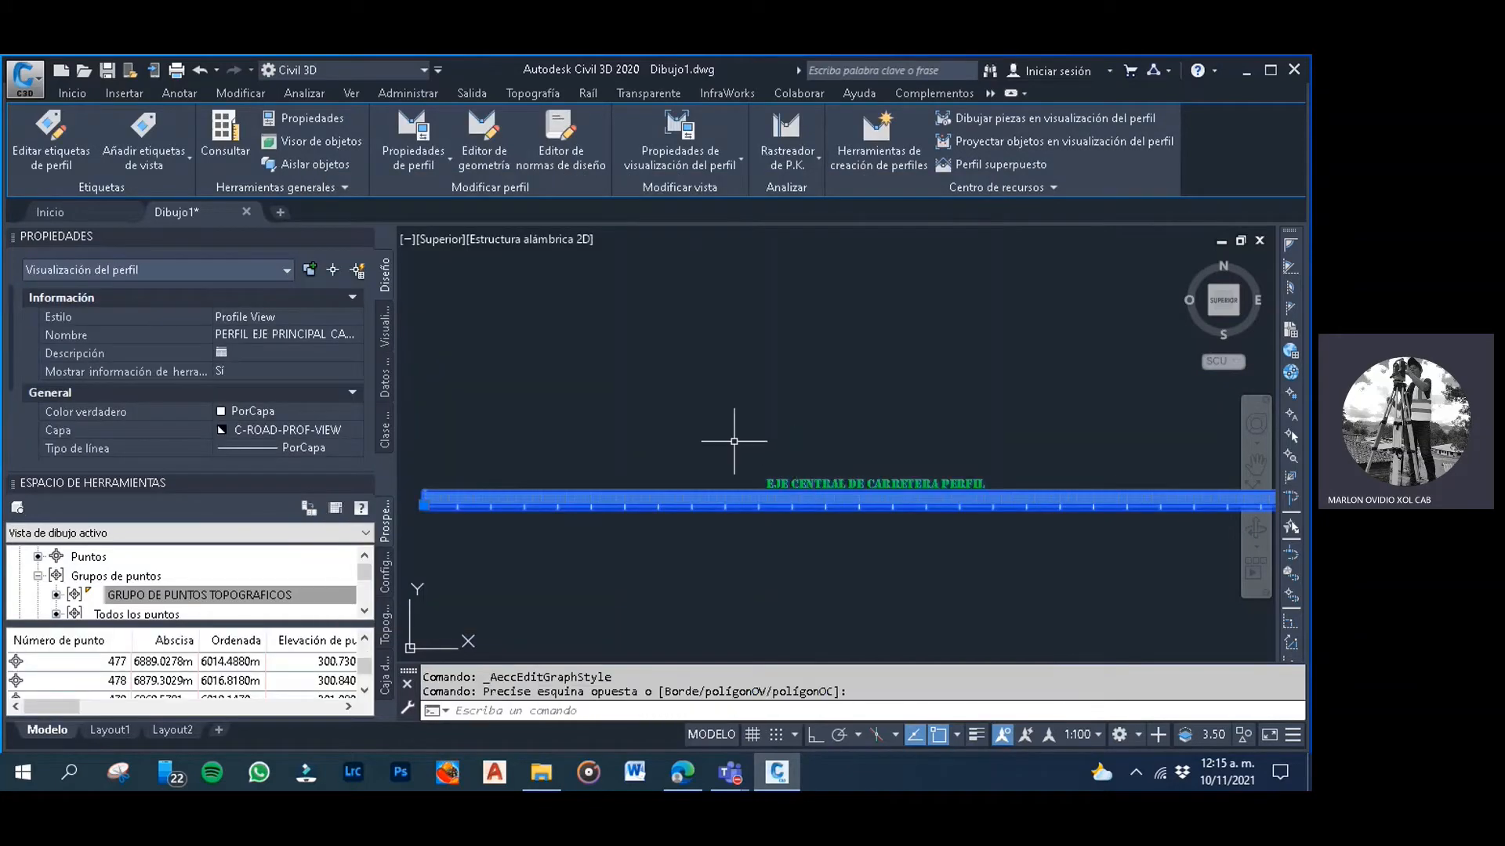
{"action": "key", "text": "Escape"}
{"action": "key", "text": "Escape"}
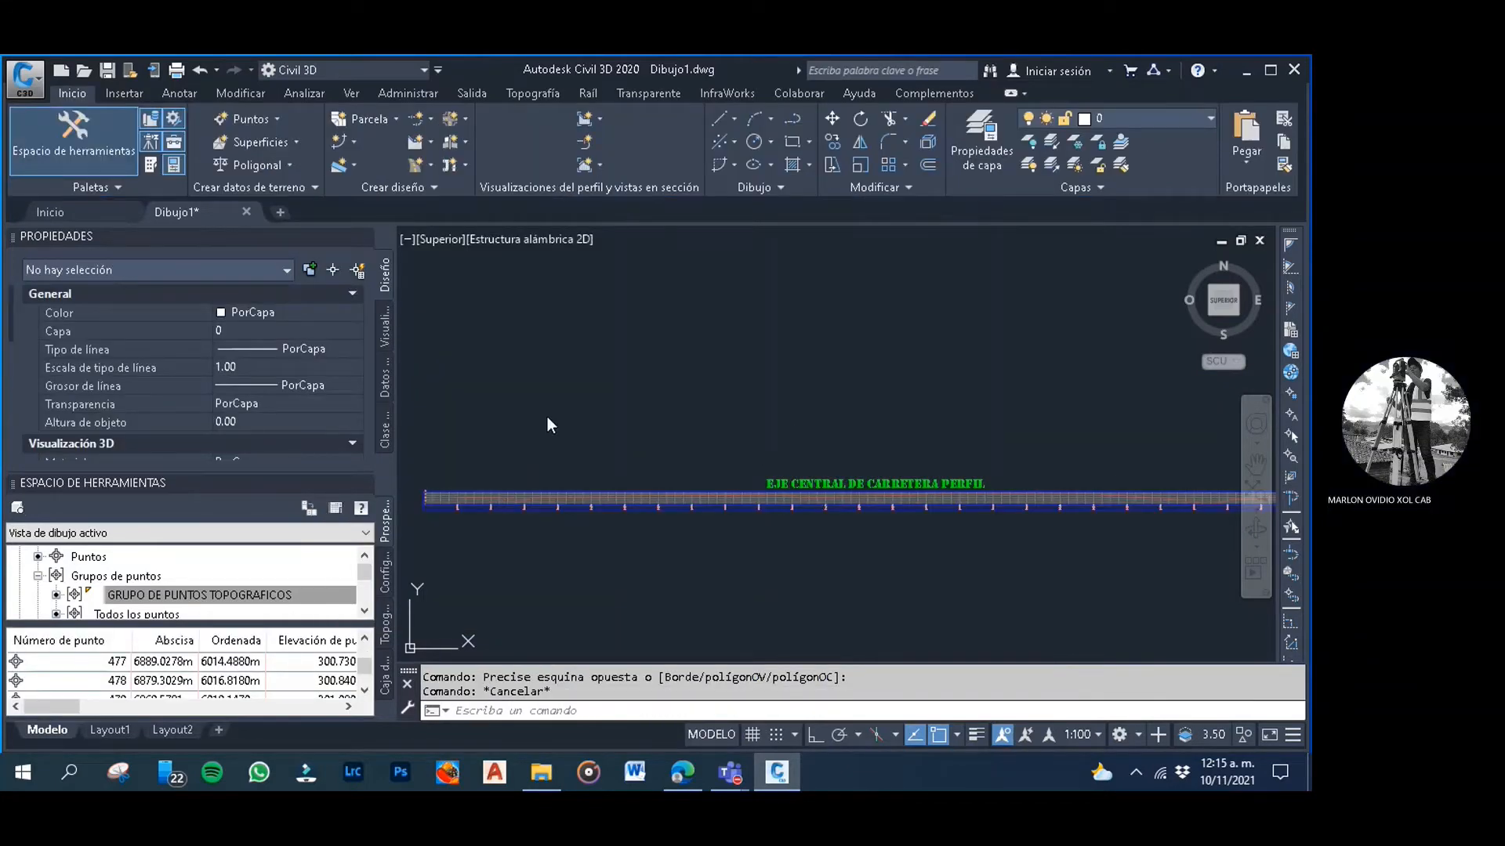
Inspect the terrain line and station labels near the start of the rescaled profile view
{"action": "left_click", "coordinate": [510, 404]}
{"action": "scroll", "coordinate": [504, 413], "scroll_direction": "up", "scroll_amount": 5}
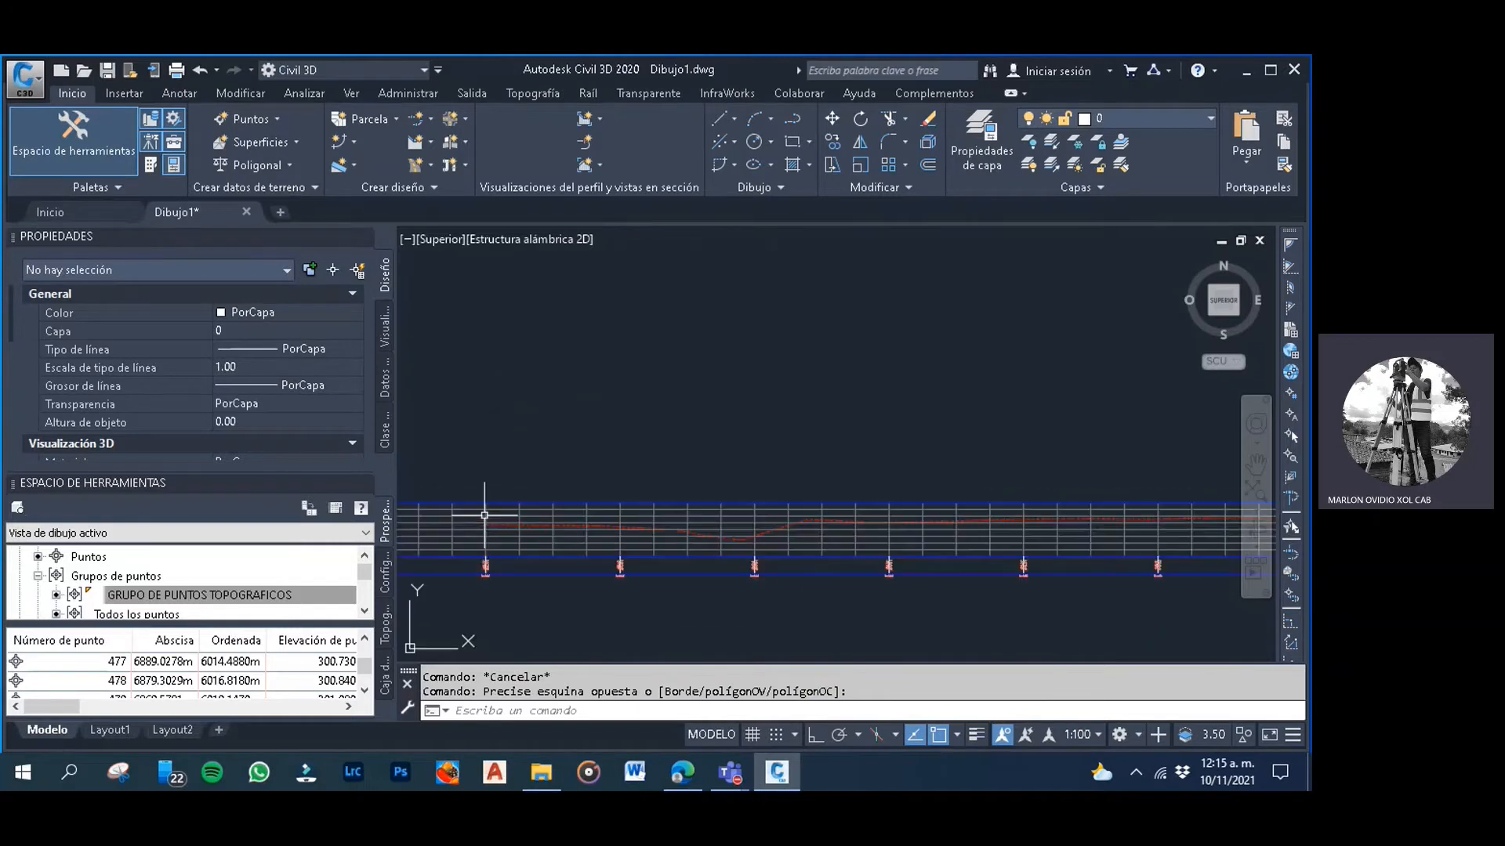
{"action": "left_click", "coordinate": [571, 460]}
{"action": "left_click", "coordinate": [621, 437]}
{"action": "left_click", "coordinate": [630, 438]}
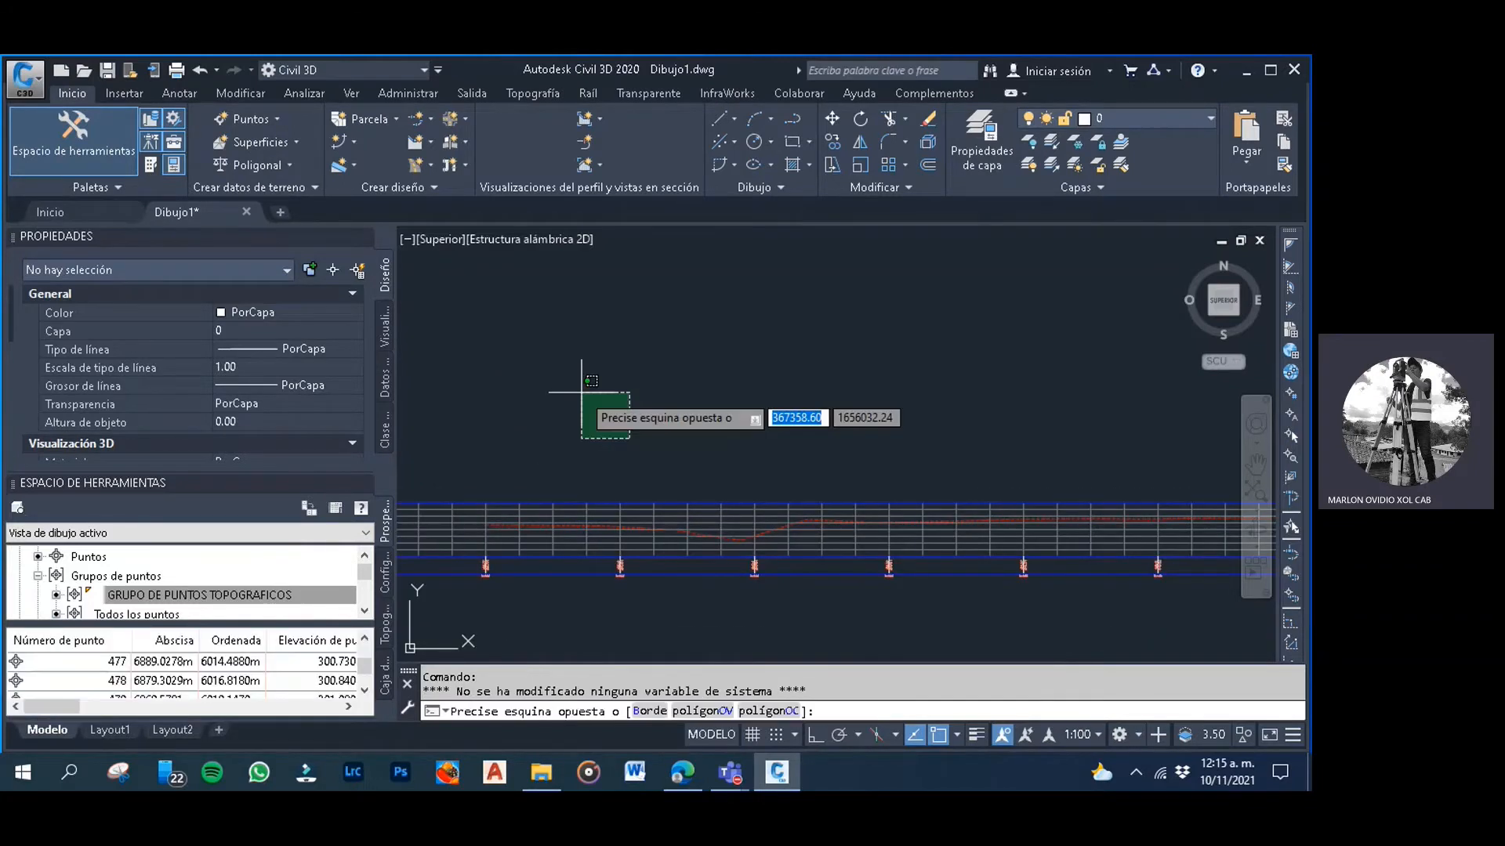
{"action": "left_click", "coordinate": [582, 392]}
{"action": "middle_click_drag", "start_coordinate": [691, 510], "coordinate": [691, 477]}
{"action": "left_click", "coordinate": [712, 438]}
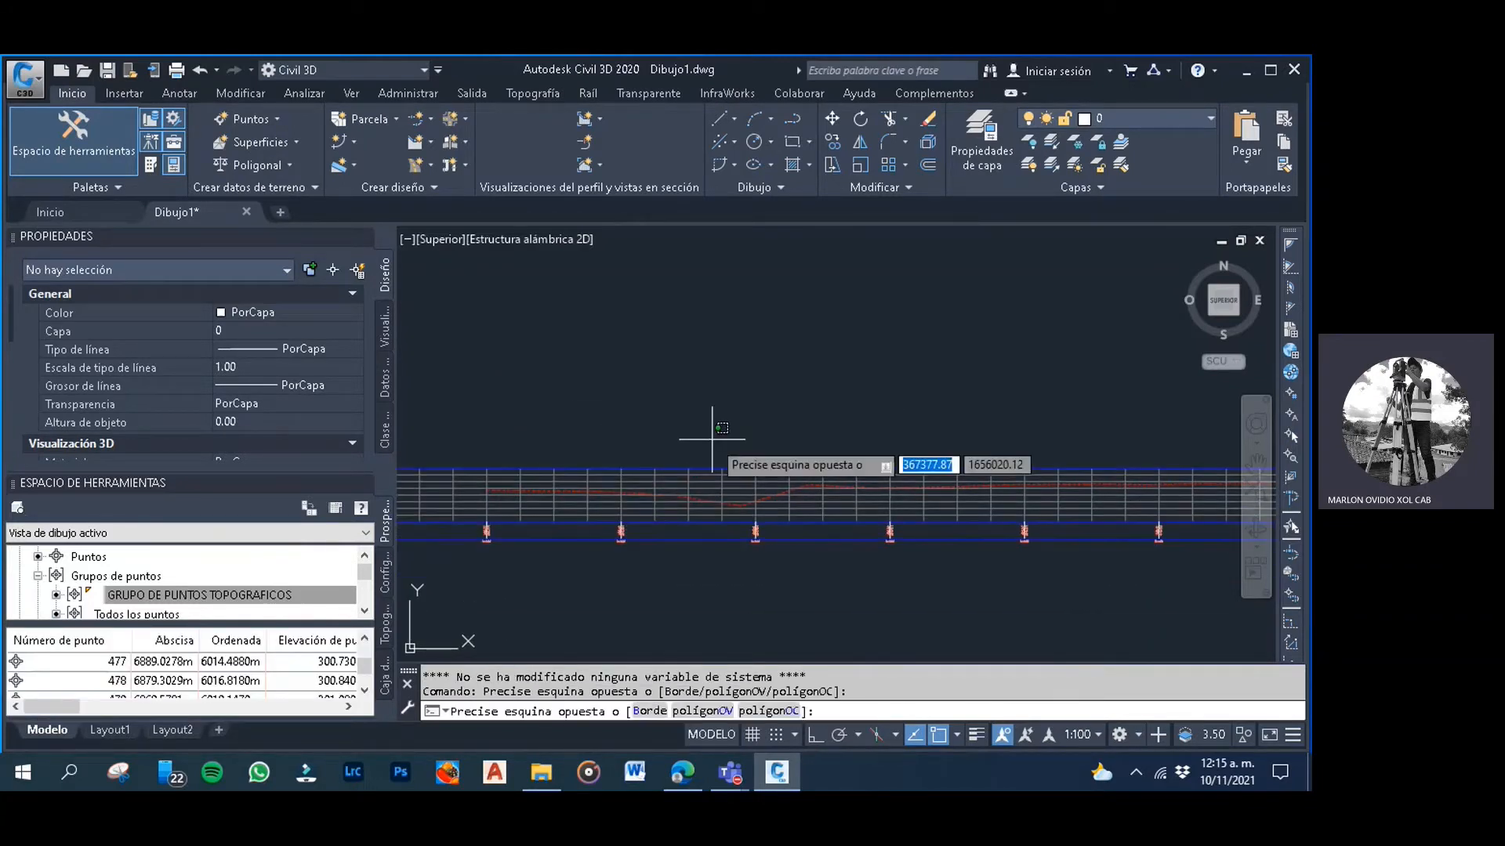
{"action": "left_click", "coordinate": [694, 427]}
{"action": "left_click", "coordinate": [699, 416]}
{"action": "left_click", "coordinate": [683, 411]}
{"action": "left_click", "coordinate": [670, 407]}
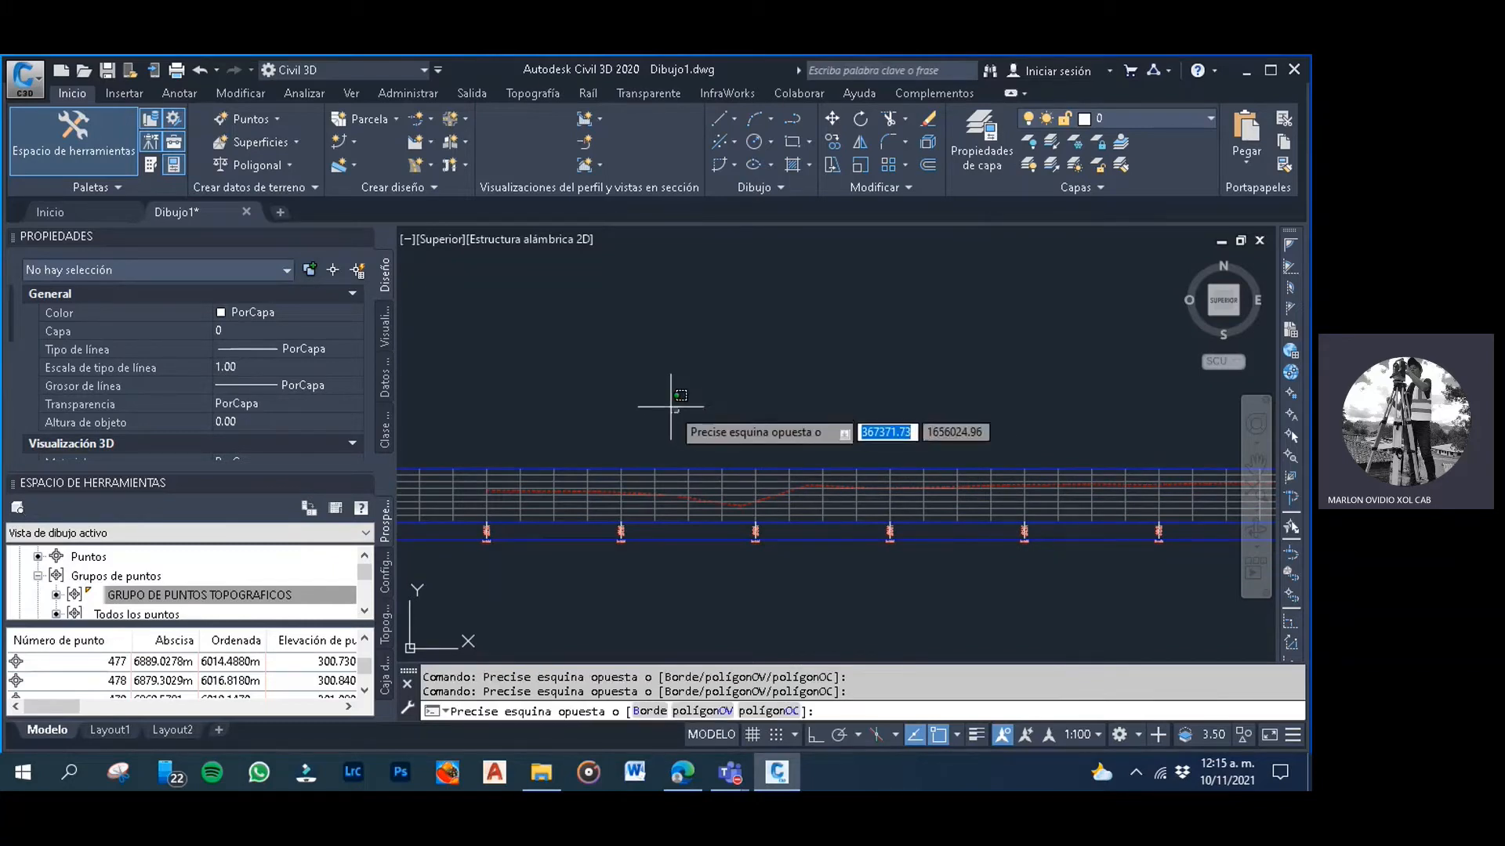
{"action": "left_click", "coordinate": [668, 404]}
{"action": "left_click", "coordinate": [597, 353]}
{"action": "left_click", "coordinate": [593, 346]}
{"action": "left_click", "coordinate": [696, 367]}
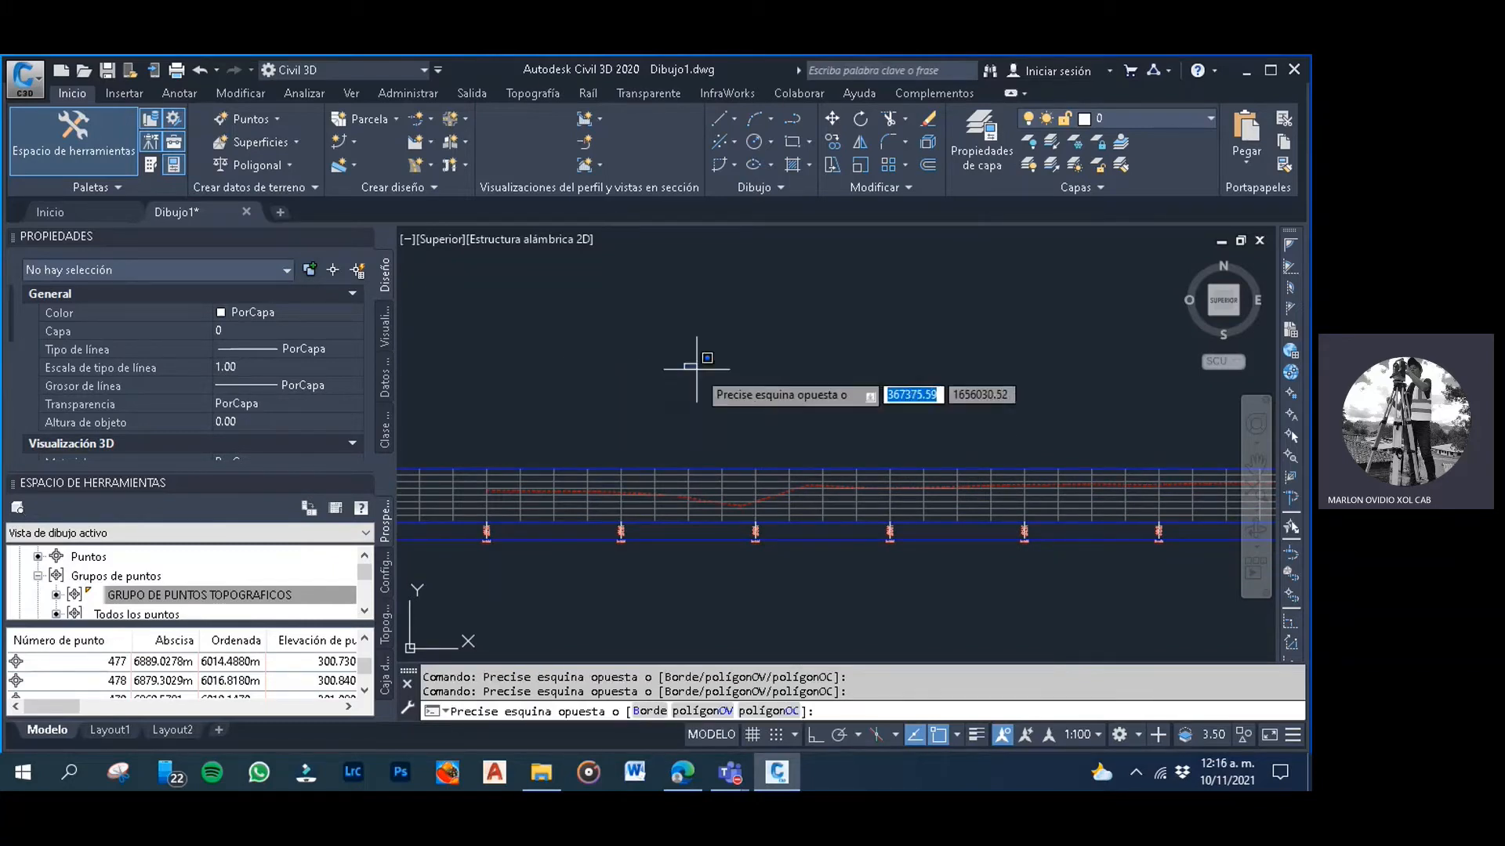
{"action": "left_click", "coordinate": [696, 368]}
{"action": "left_click", "coordinate": [571, 313]}
{"action": "left_click", "coordinate": [565, 314]}
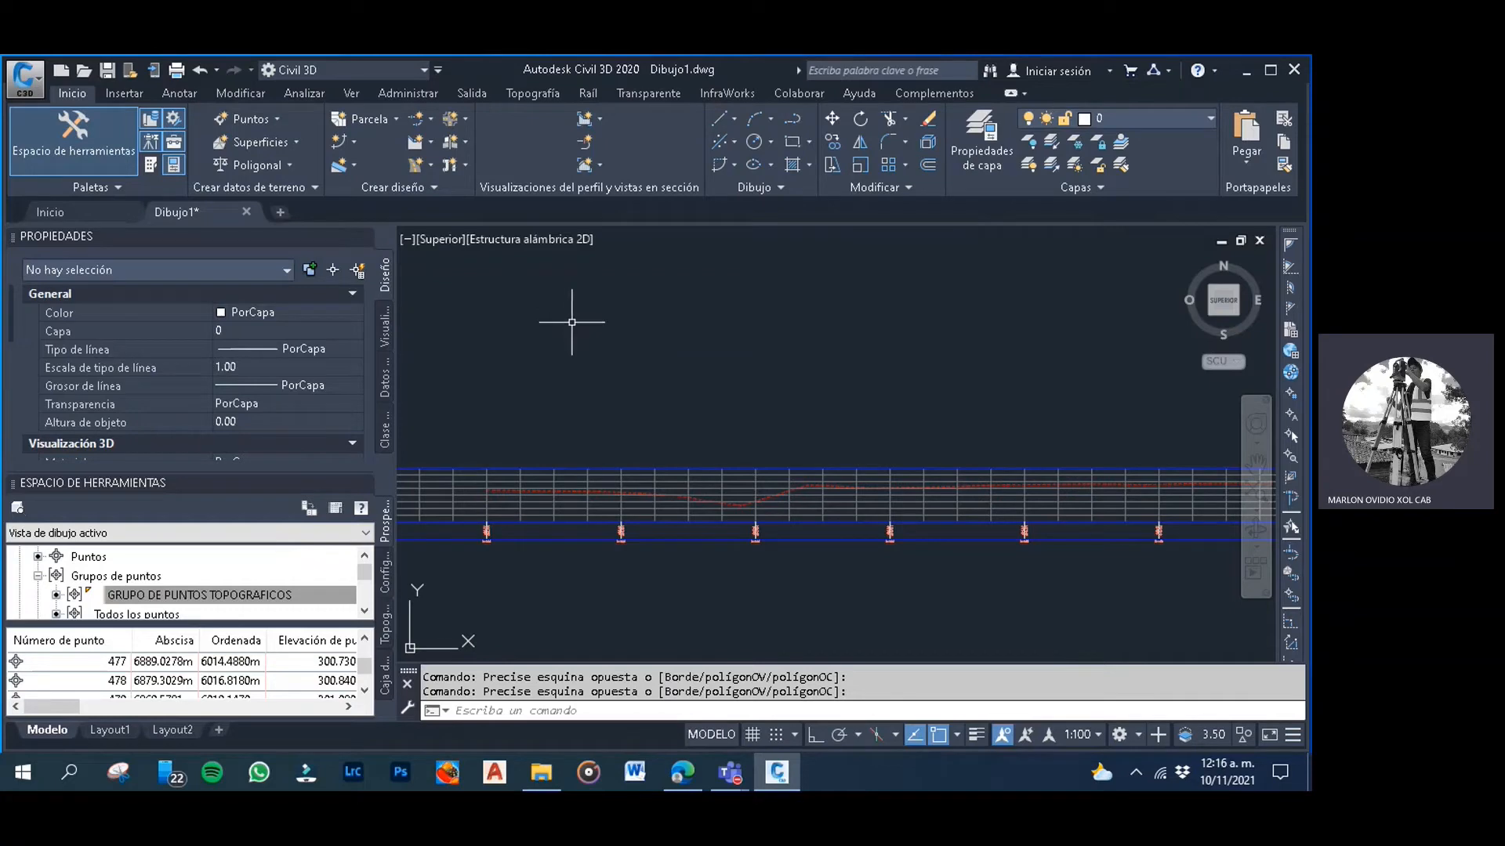
Start a new layout profile from the selected profile view and name it RASANTE DE CARRETERA
{"action": "left_click", "coordinate": [619, 476]}
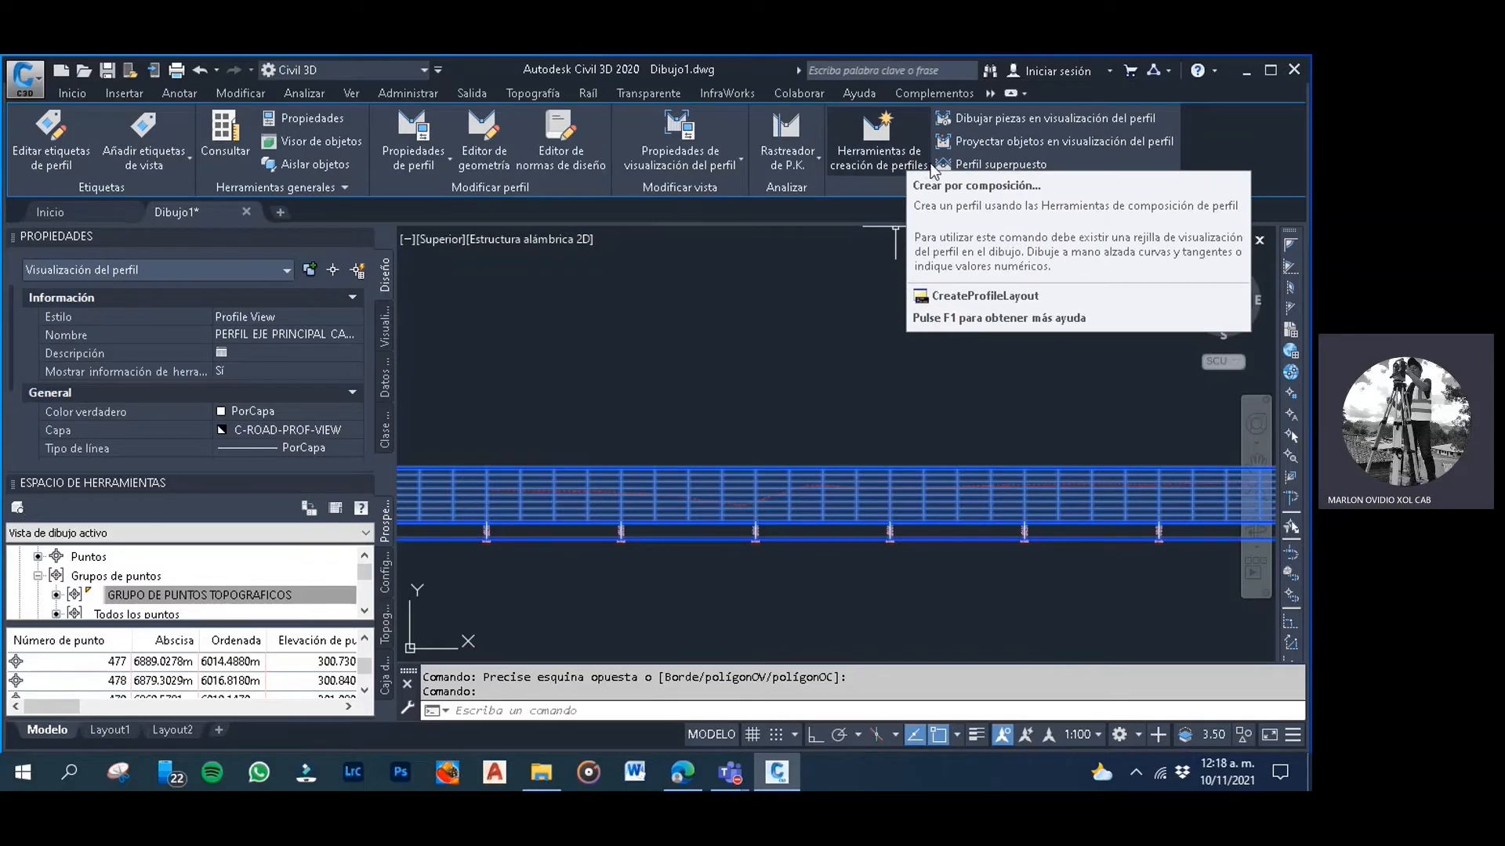
{"action": "left_click", "coordinate": [930, 168]}
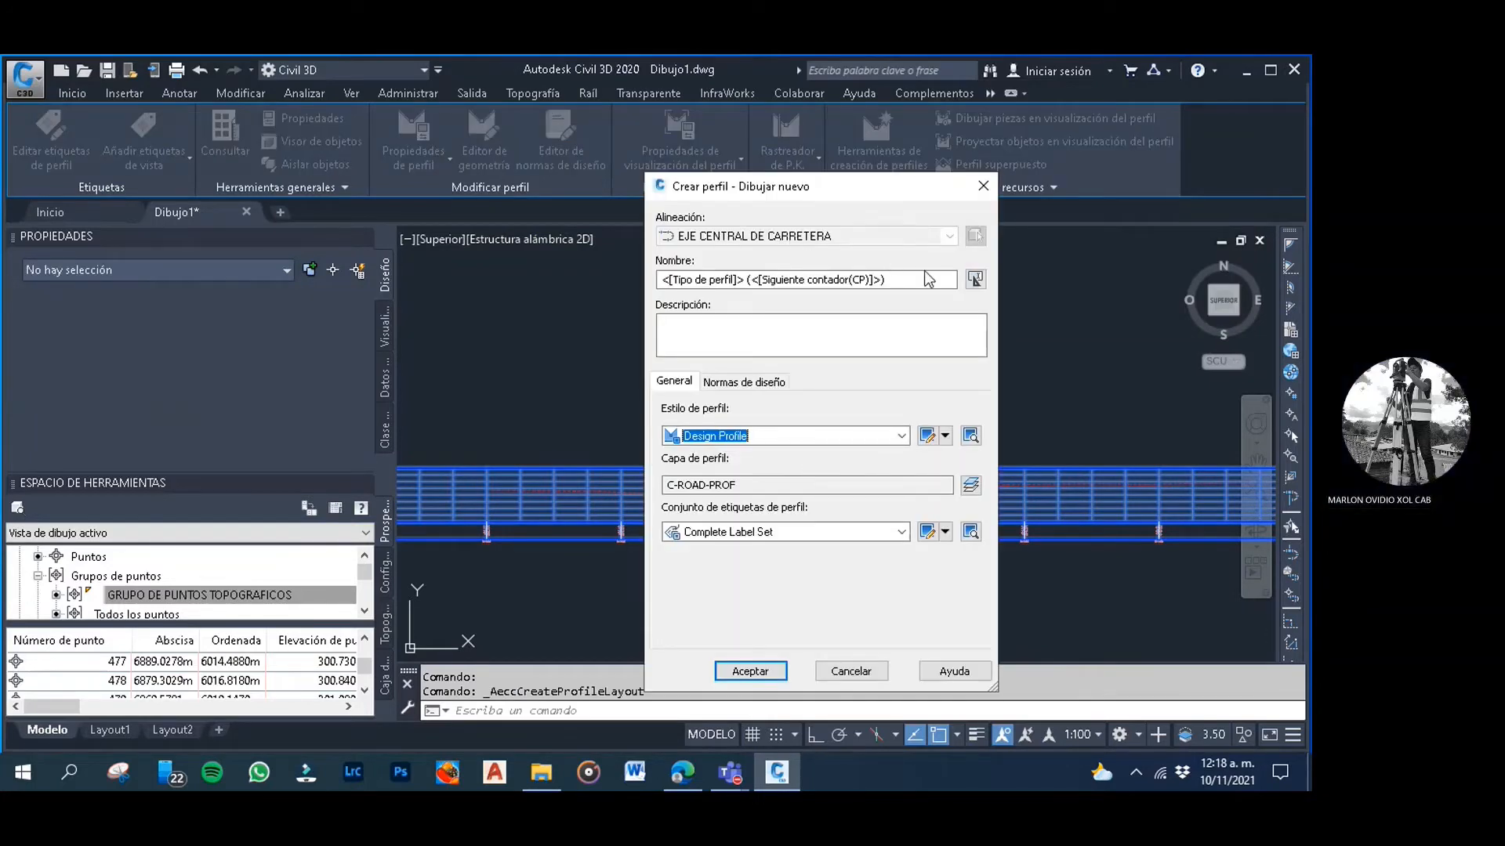
{"action": "left_click", "coordinate": [910, 284]}
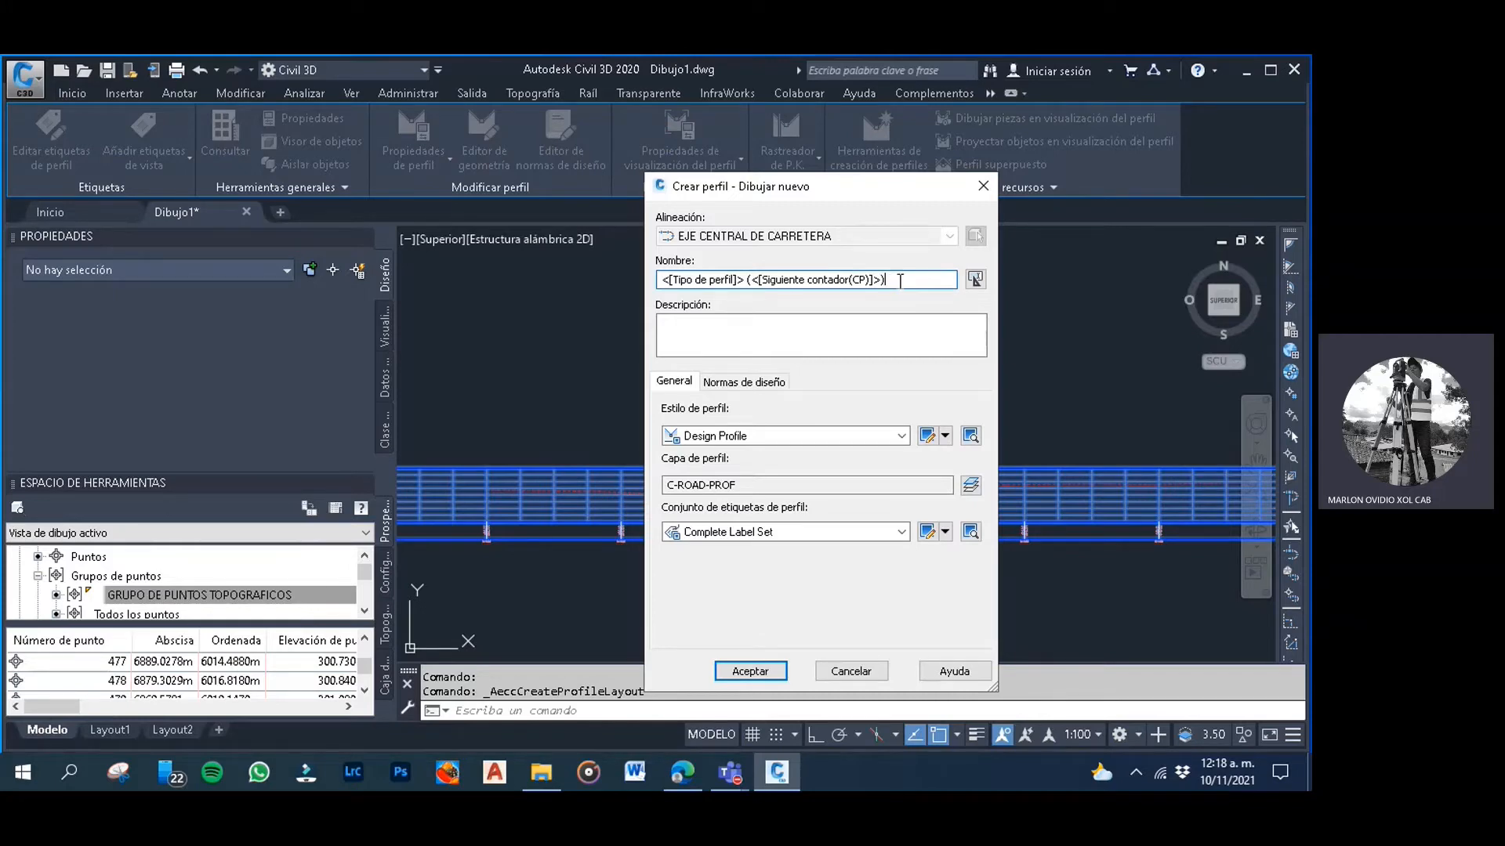
{"action": "left_click_drag", "start_coordinate": [901, 281], "coordinate": [635, 266]}
{"action": "type", "text": "RASANTE D"}
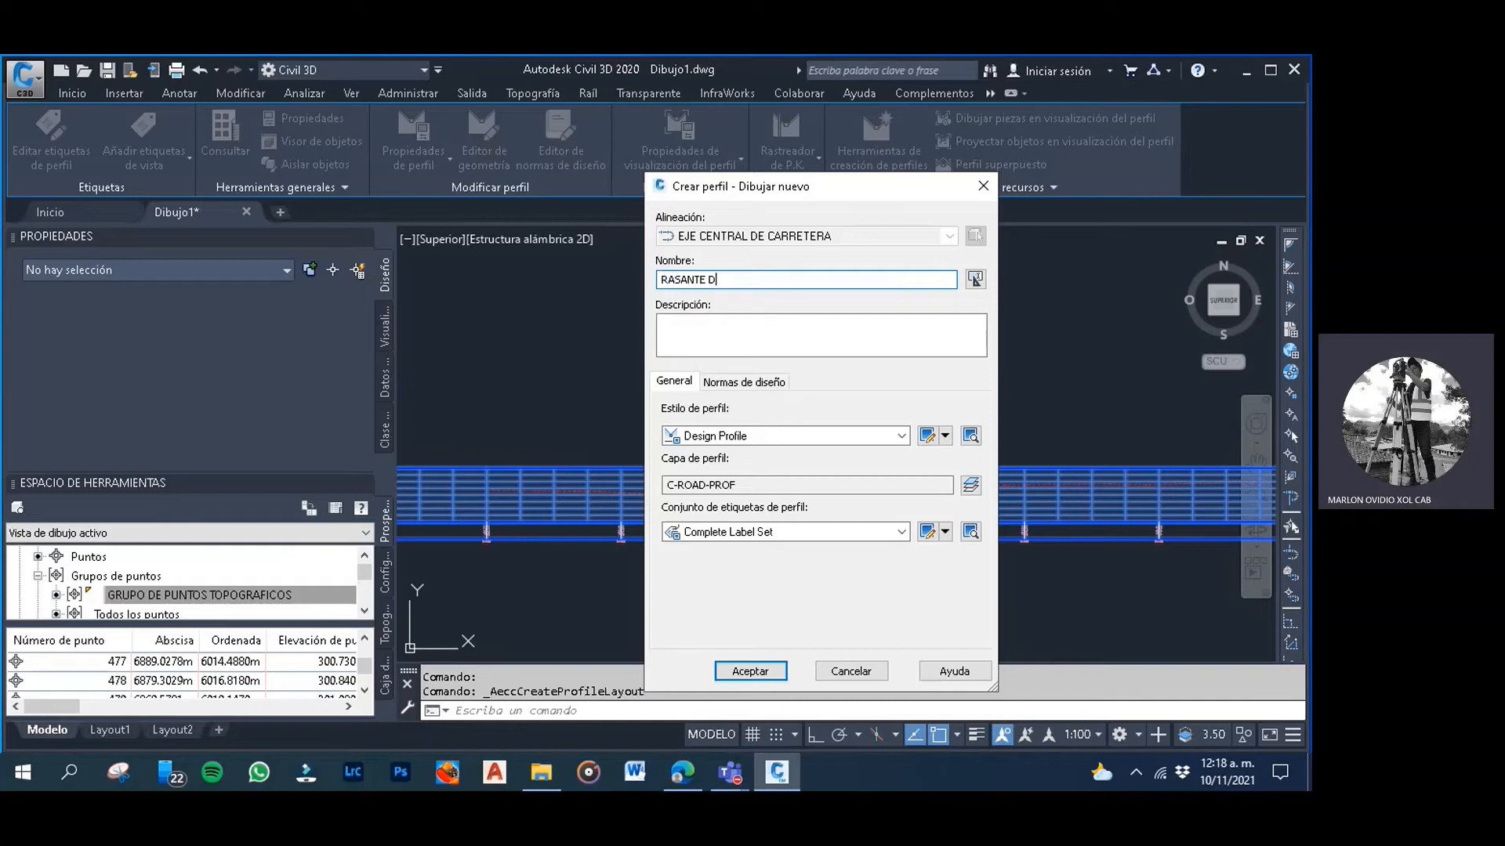
{"action": "type", "text": "E CARRETERA"}
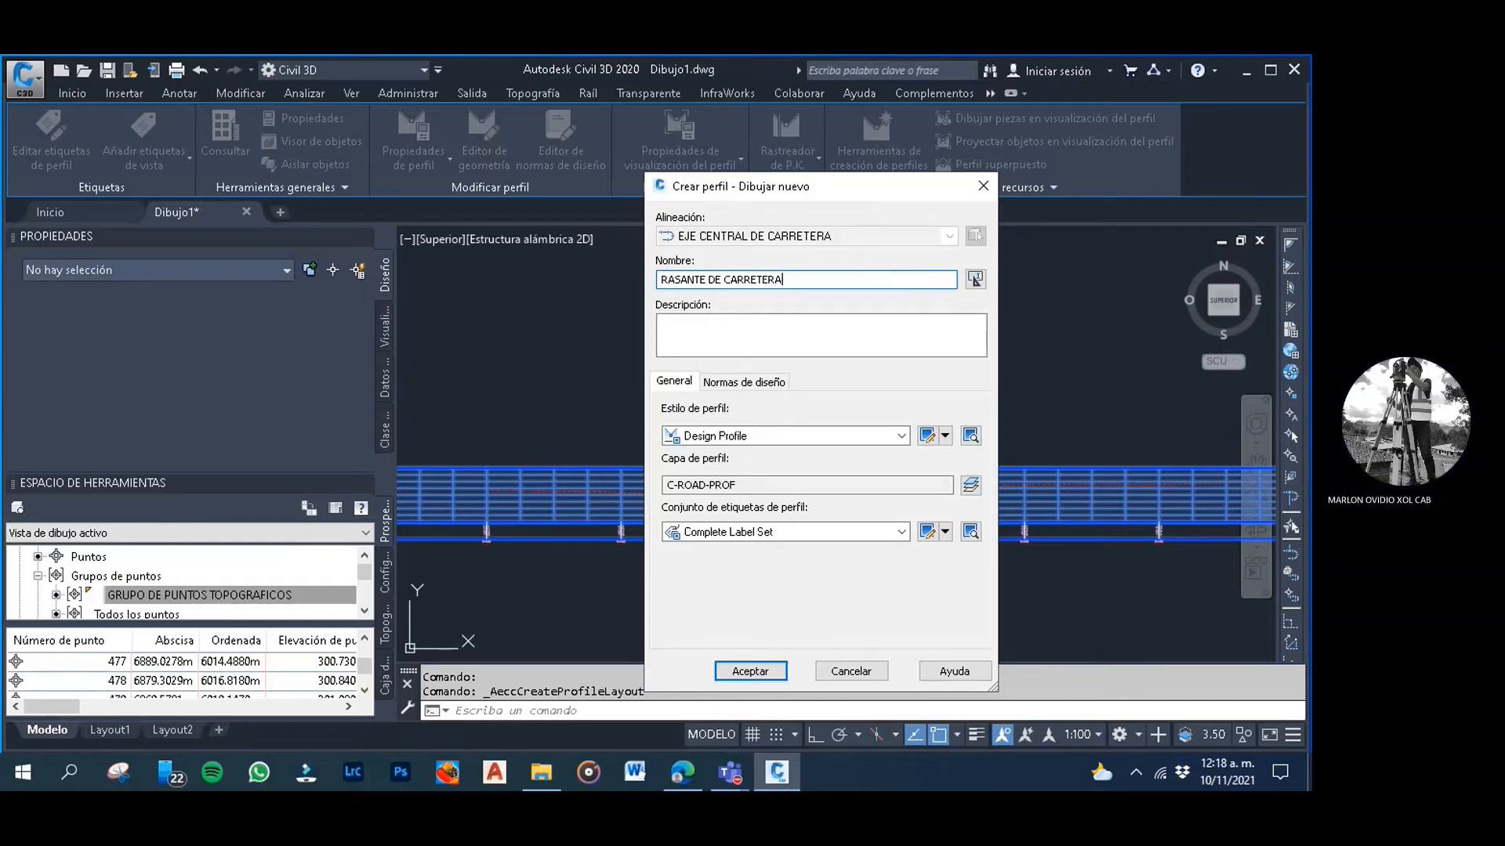
Enable criteria-based design for the profile without the design criteria file, using the D.G.C. design check set
{"action": "left_click", "coordinate": [741, 384]}
{"action": "left_click", "coordinate": [683, 384]}
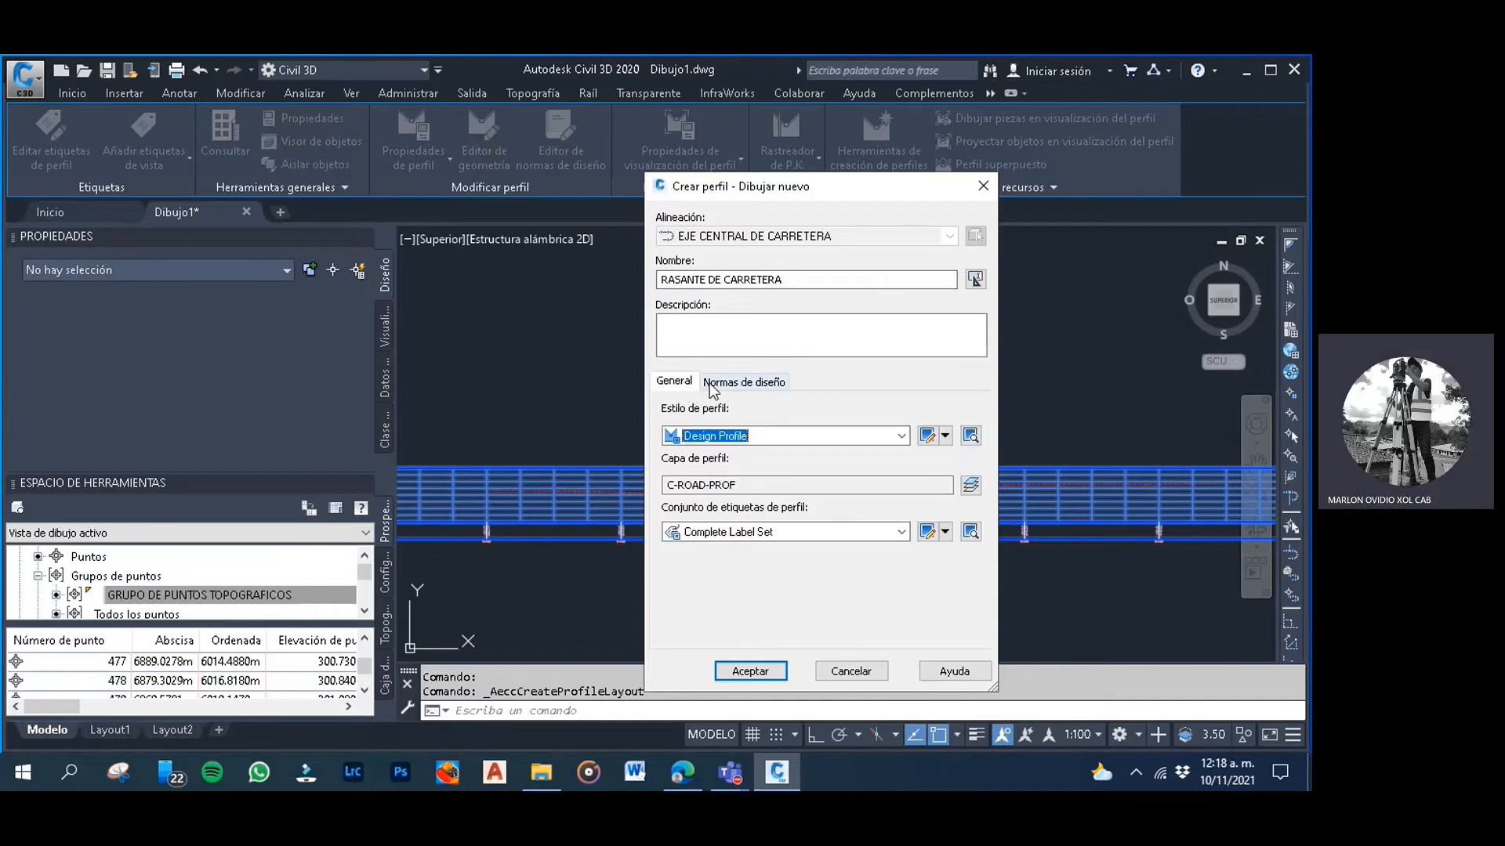
{"action": "left_click", "coordinate": [710, 382]}
{"action": "left_click", "coordinate": [668, 411]}
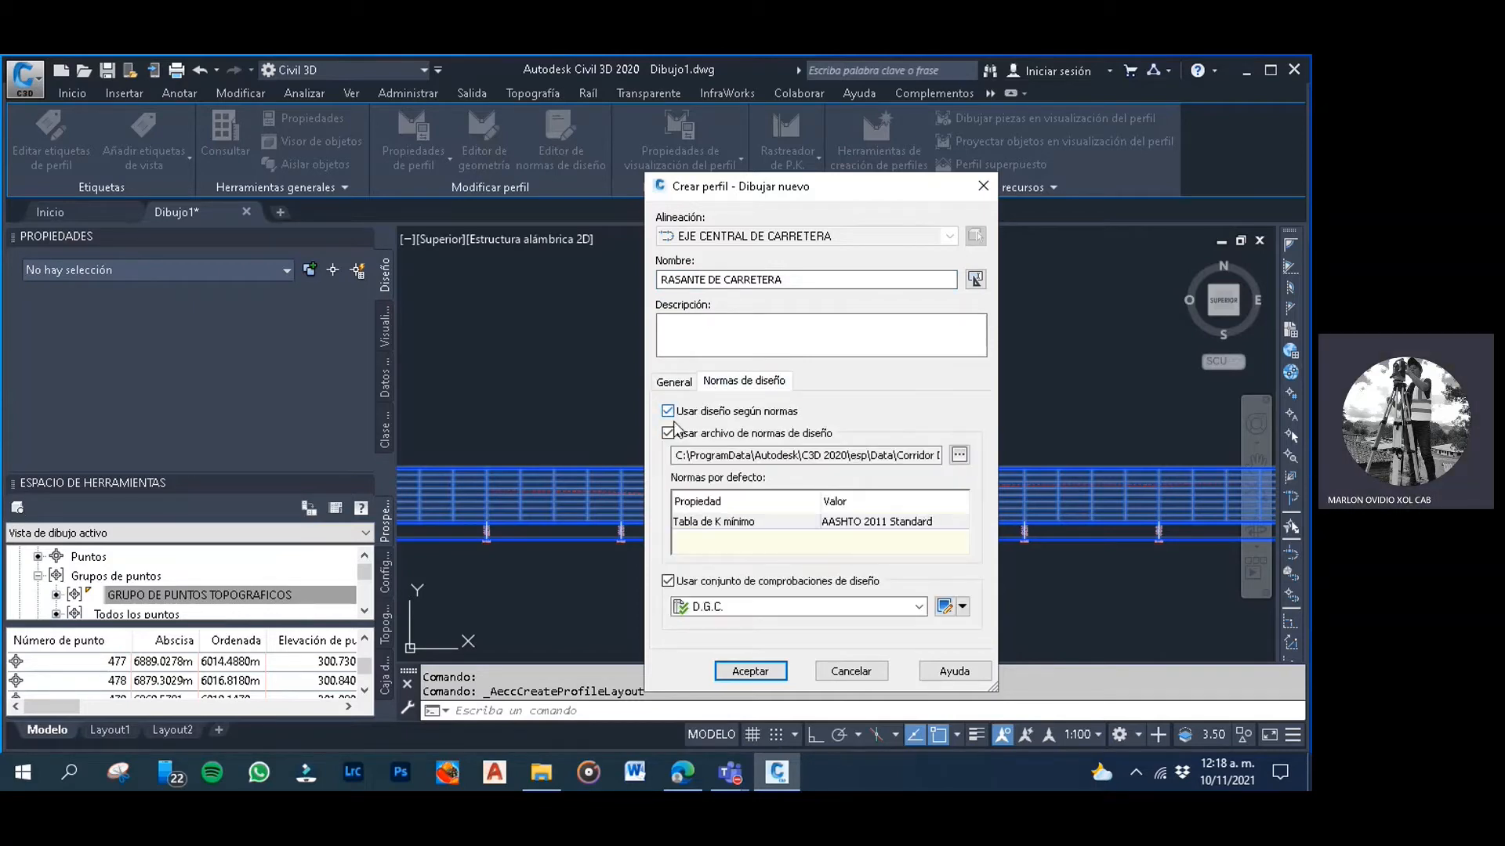
{"action": "left_click", "coordinate": [667, 433]}
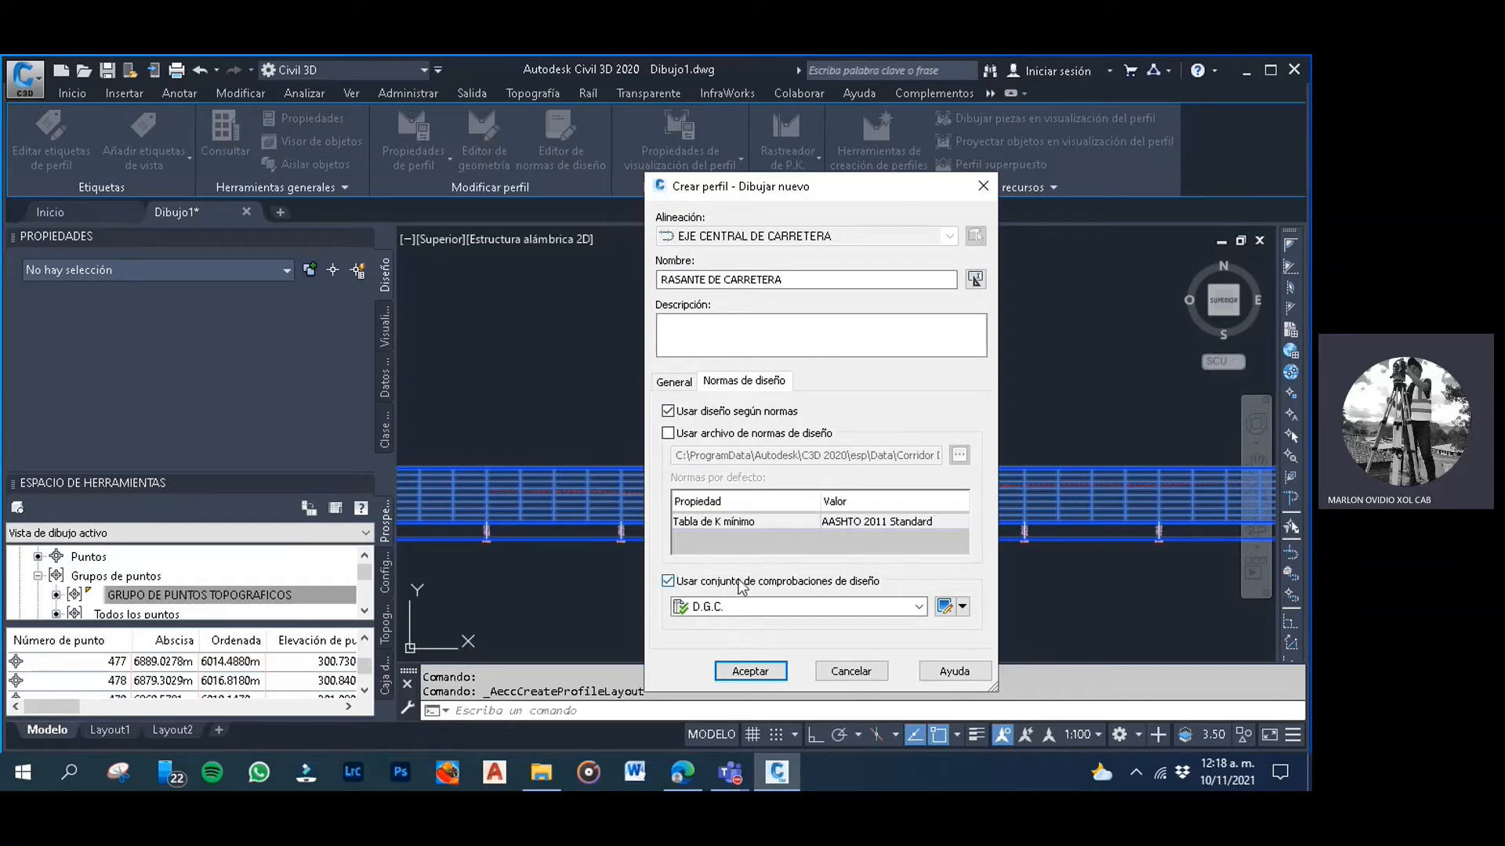
{"action": "left_click", "coordinate": [919, 607]}
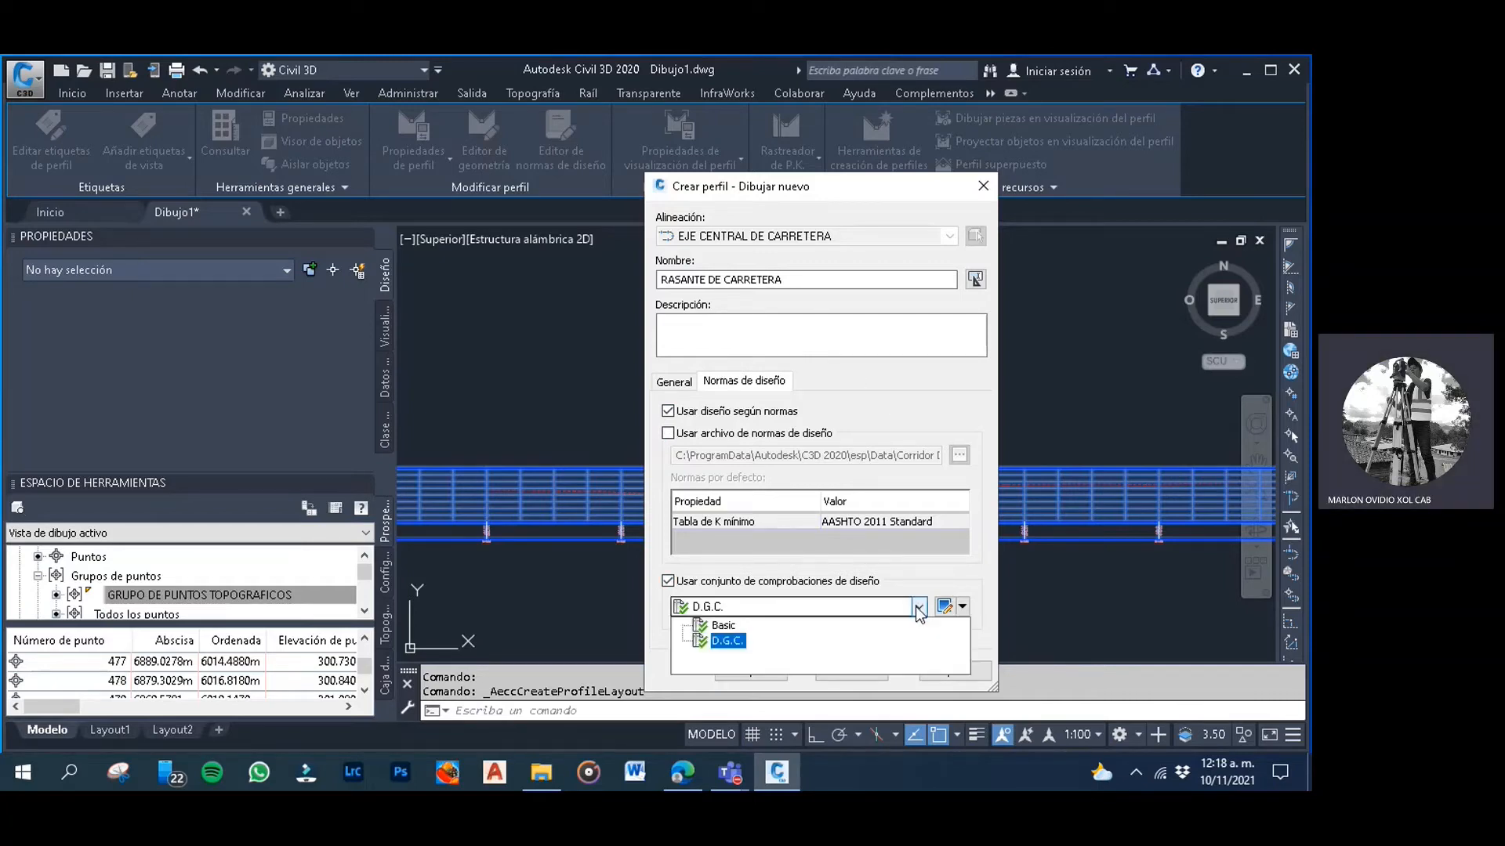
{"action": "left_click", "coordinate": [919, 607]}
{"action": "left_click", "coordinate": [918, 608]}
{"action": "left_click", "coordinate": [735, 642]}
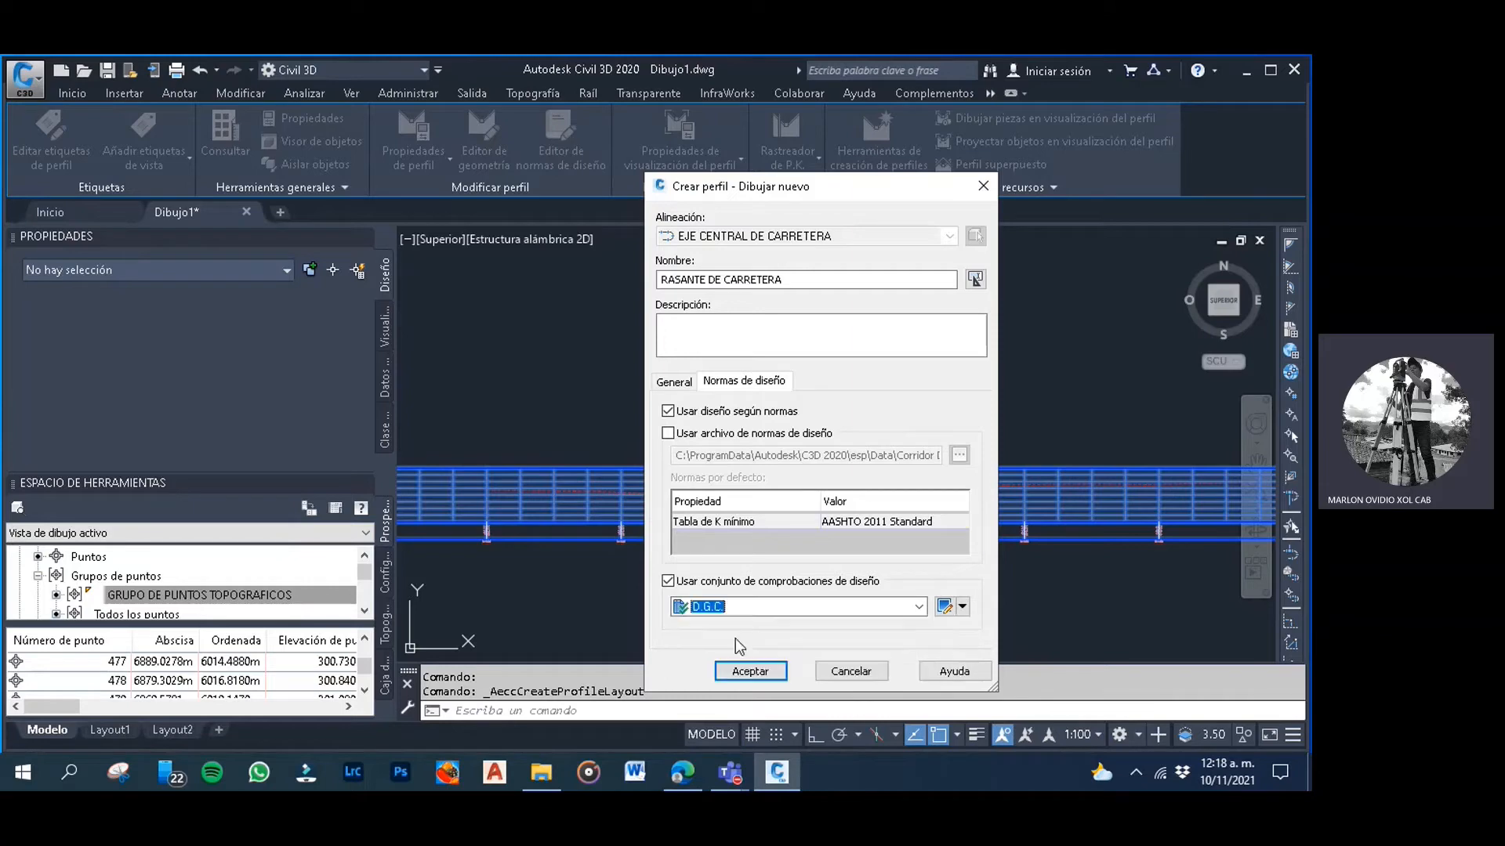
Review the expression of the PENDIENTE line check in the D.G.C. design check set
{"action": "left_click", "coordinate": [944, 607]}
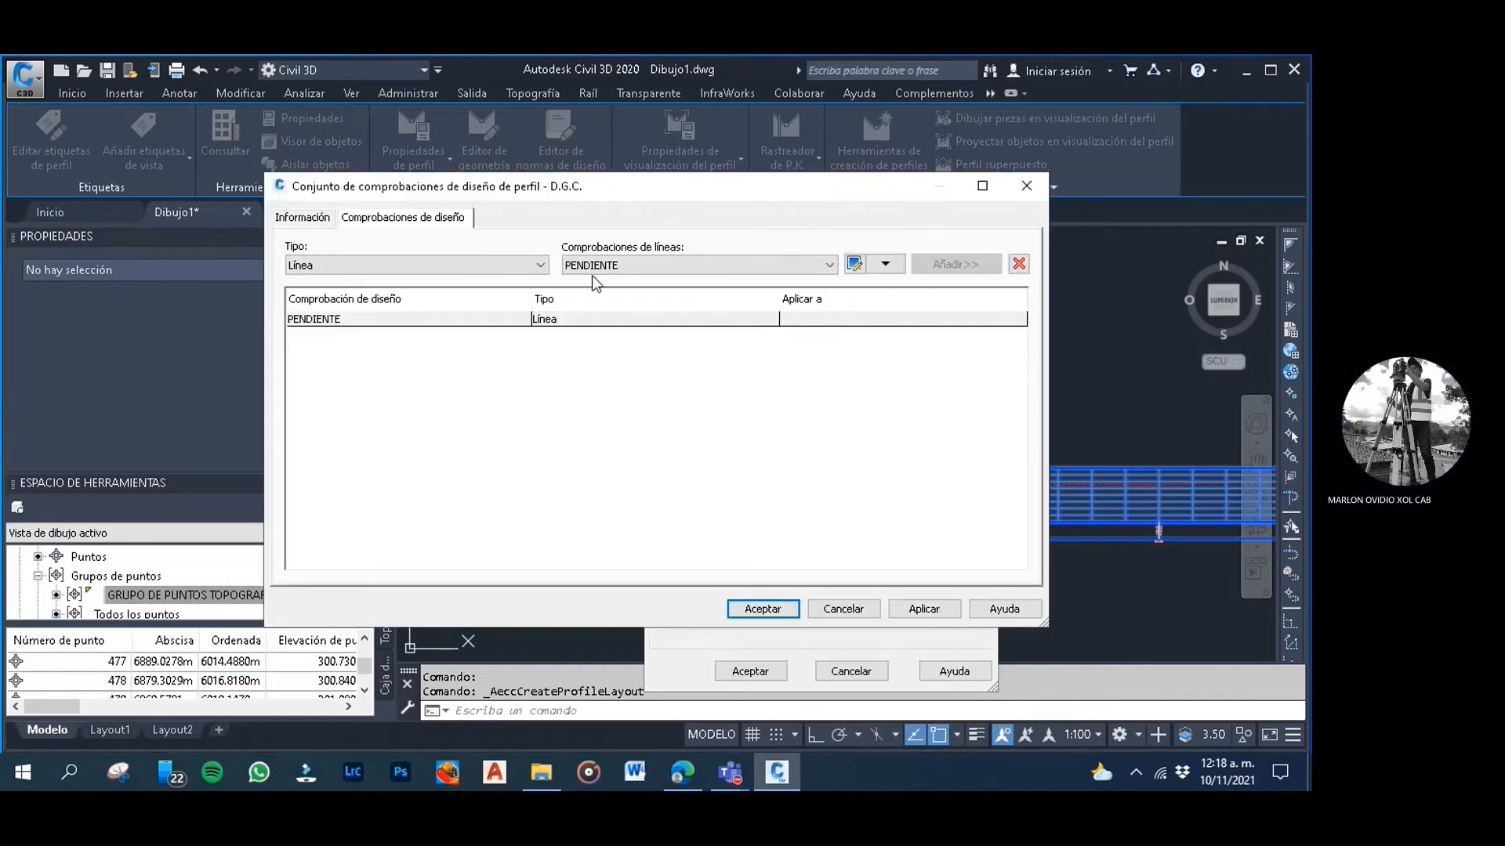
{"action": "left_click", "coordinate": [565, 317]}
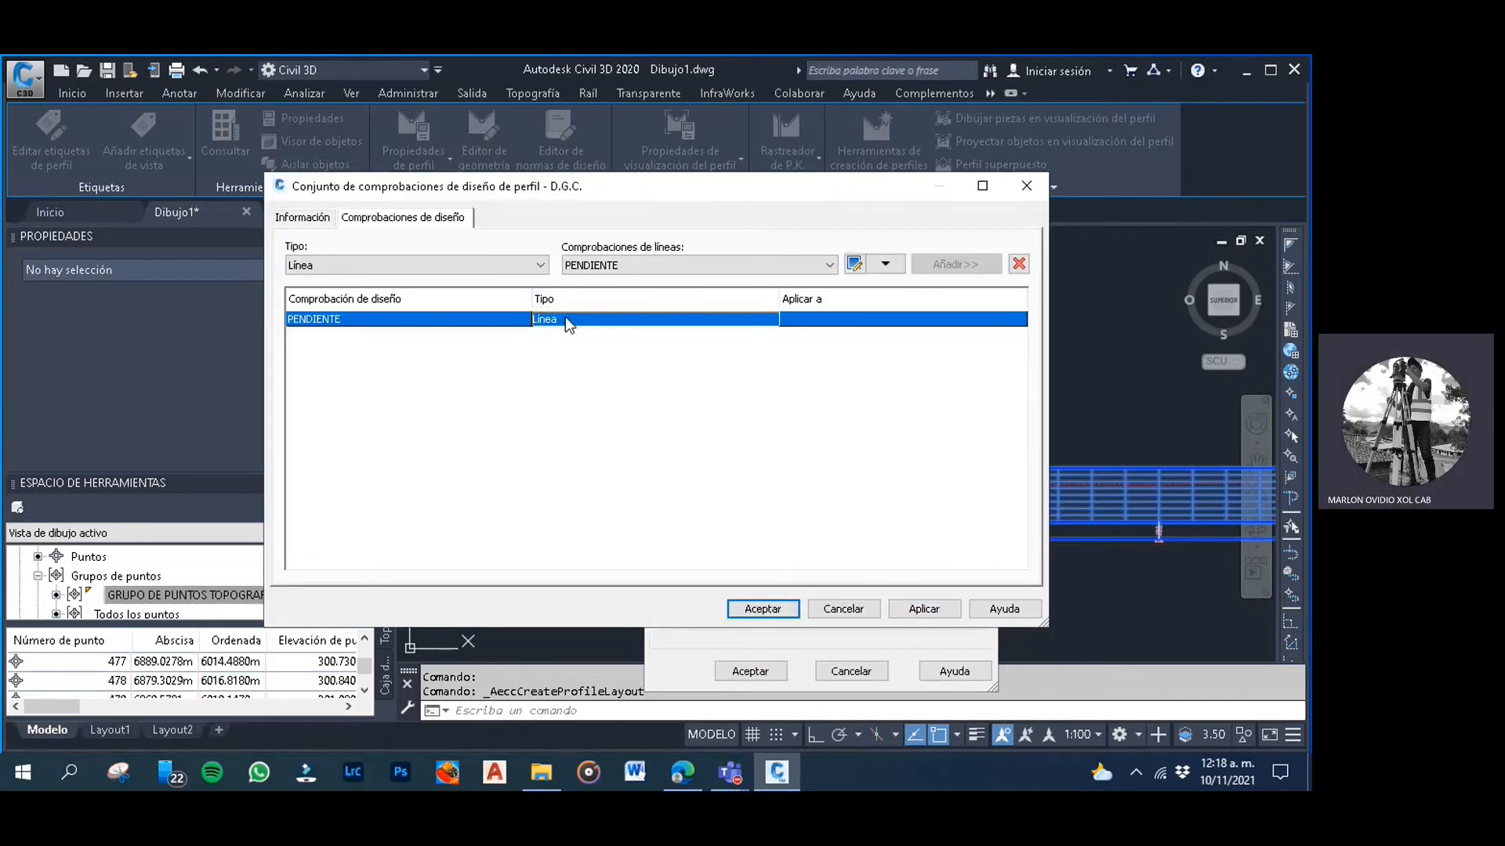
{"action": "left_click", "coordinate": [853, 265]}
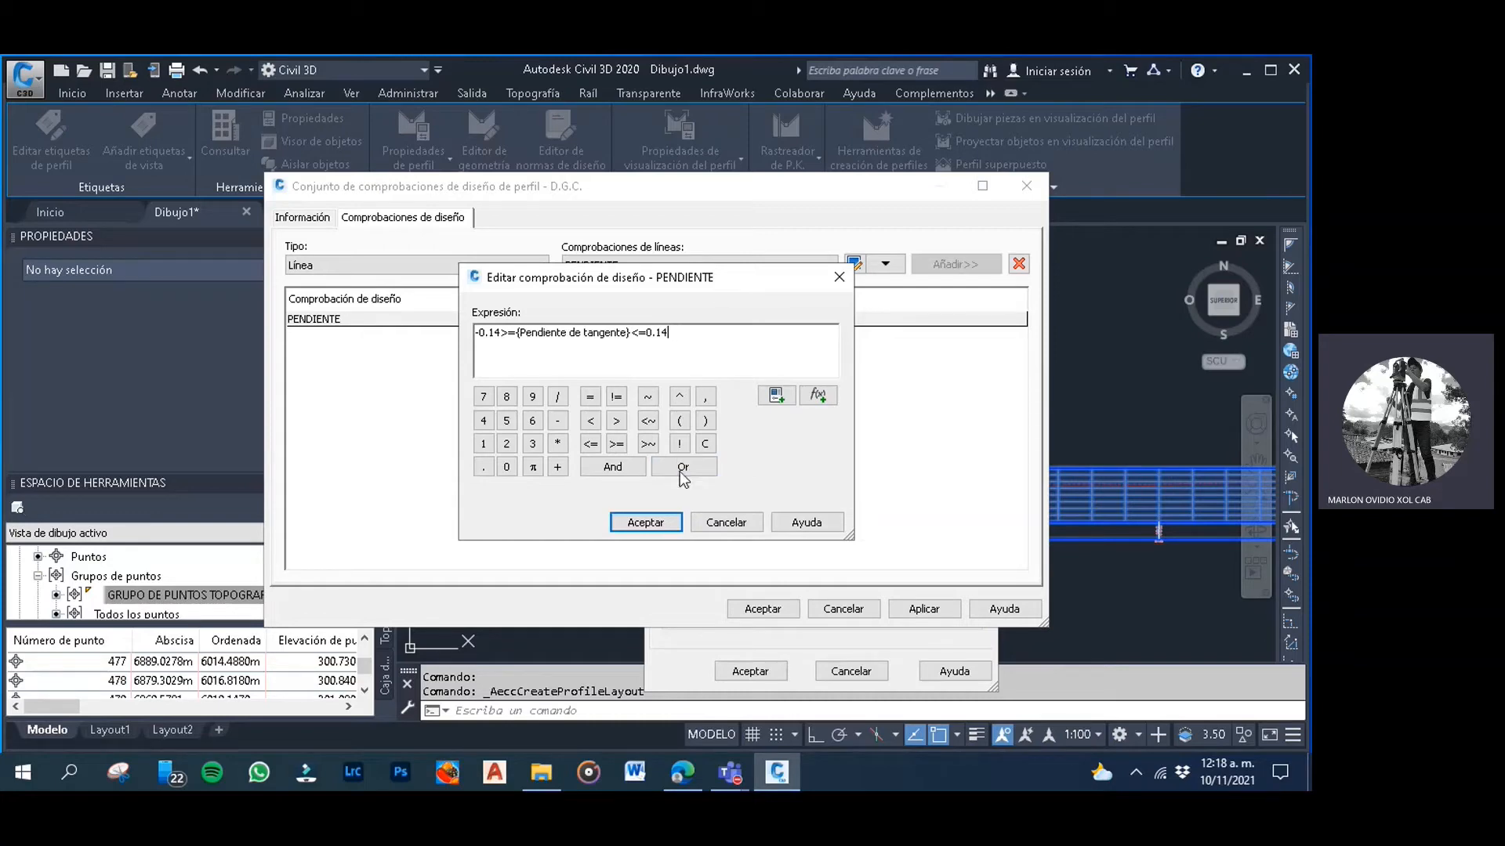
{"action": "left_click", "coordinate": [665, 521]}
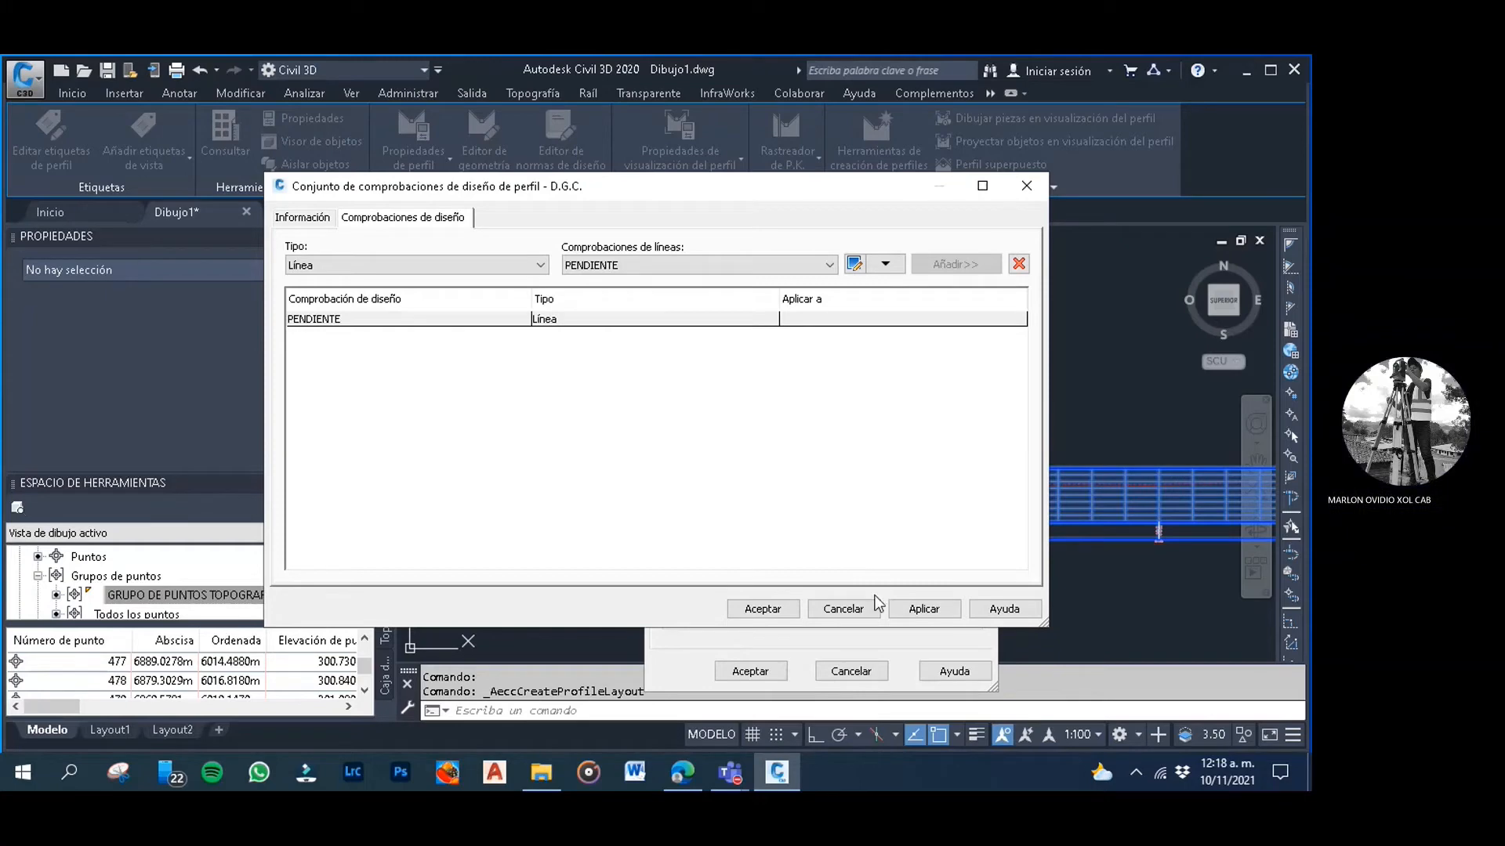
{"action": "left_click", "coordinate": [771, 611]}
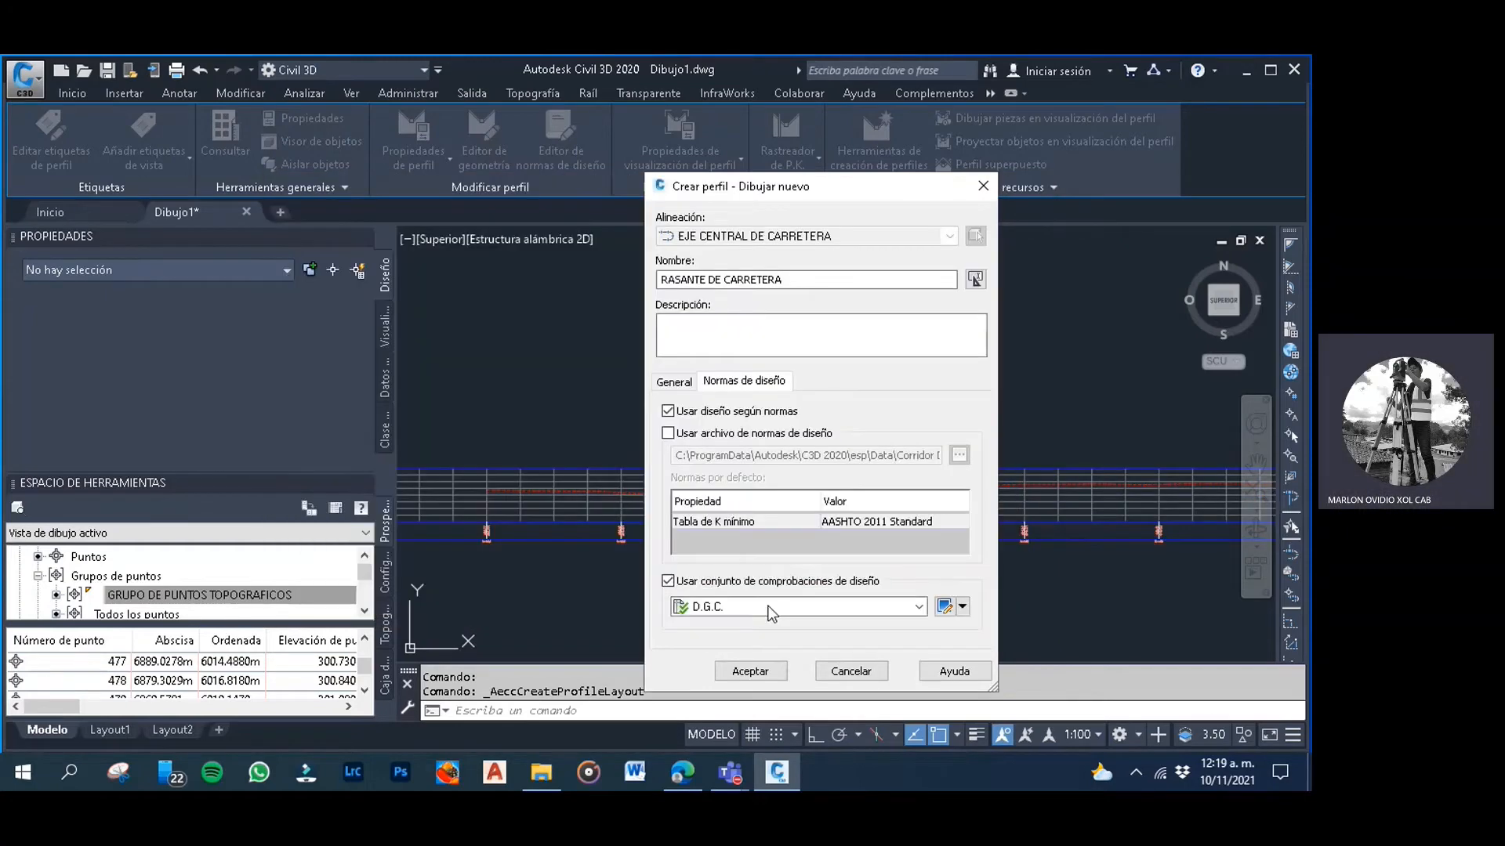
Create the RASANTE DE CARRETERA profile and reposition its layout tools over the drawing
{"action": "left_click", "coordinate": [763, 674]}
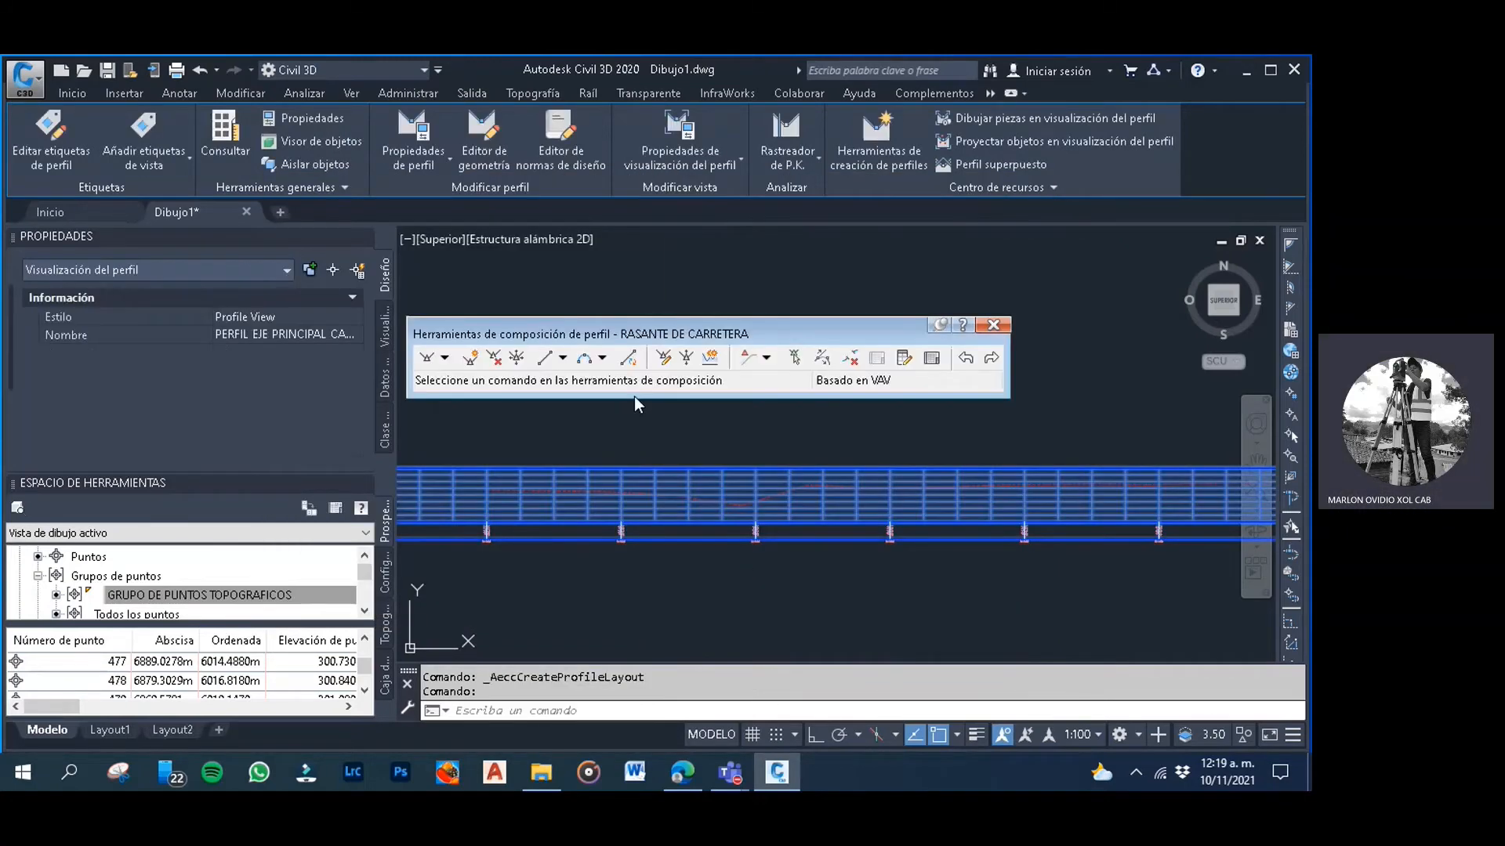
{"action": "left_click", "coordinate": [445, 358]}
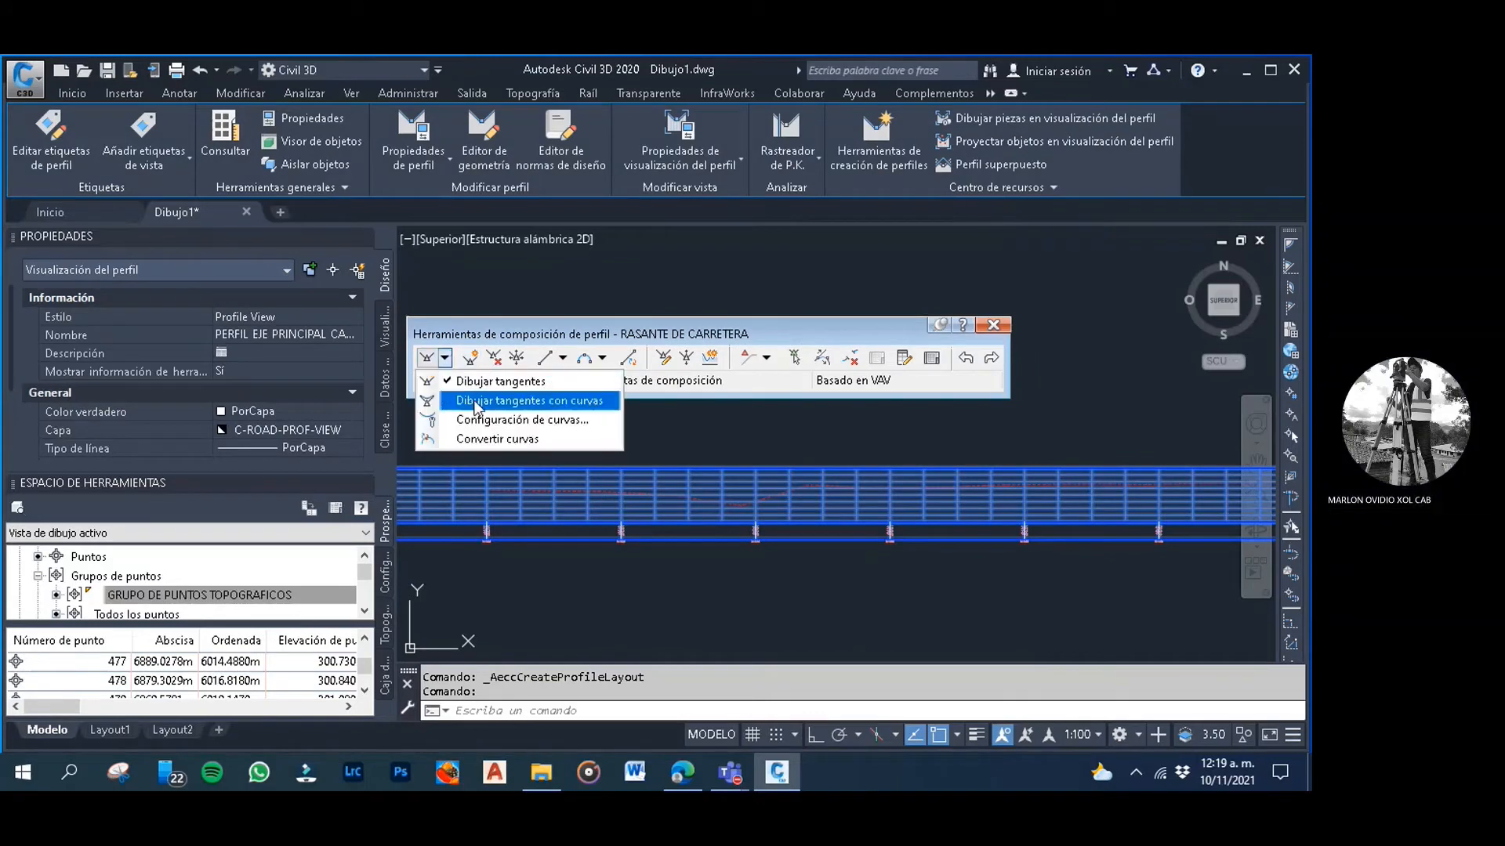
{"action": "left_click", "coordinate": [486, 339]}
{"action": "left_click_drag", "start_coordinate": [497, 334], "coordinate": [584, 331]}
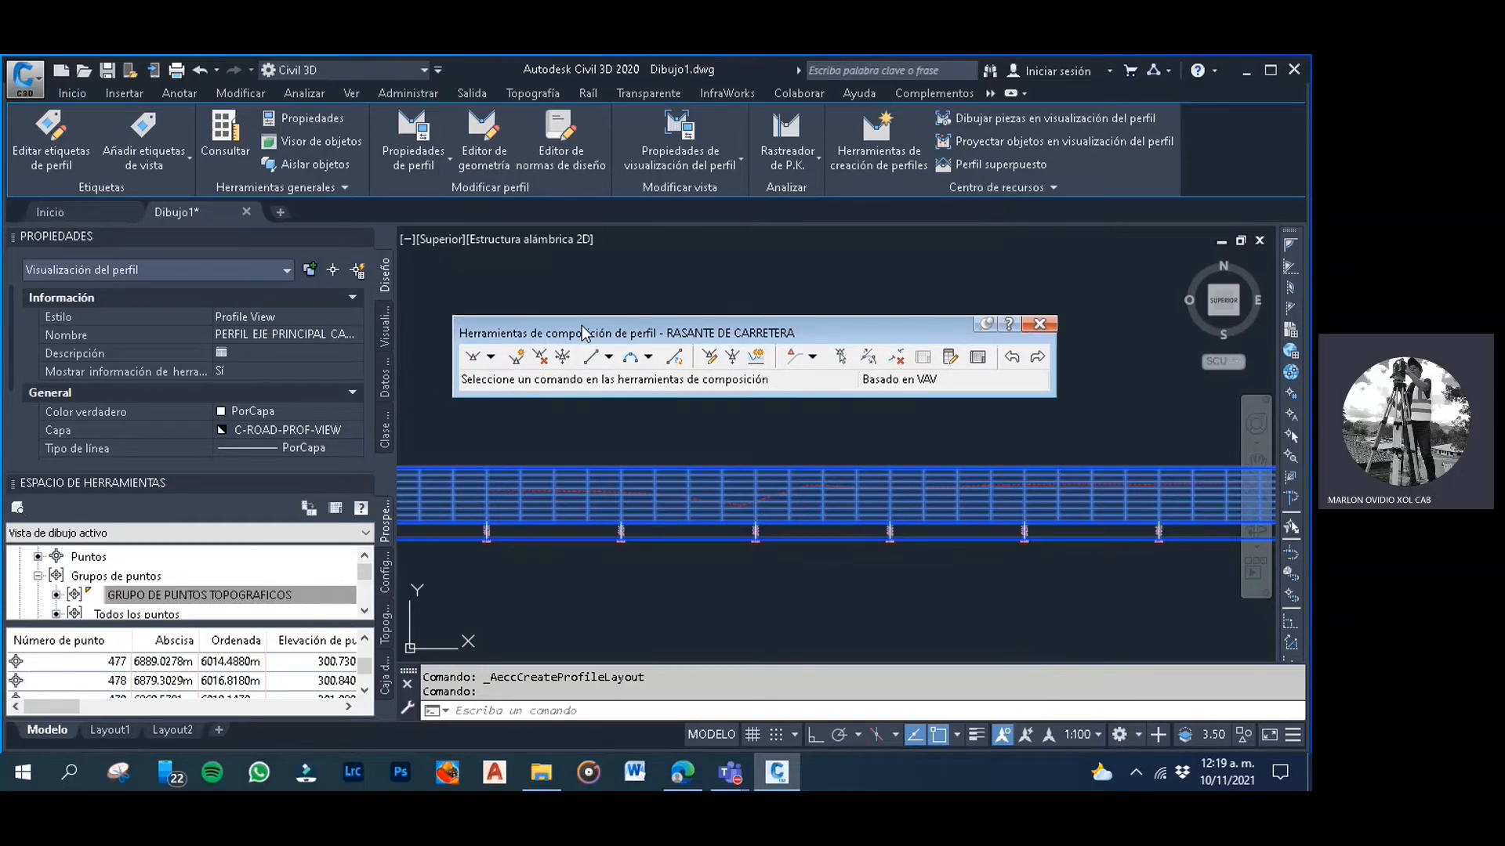
Open the vertical curve settings of the profile layout tools and choose the Parabólico curve type
{"action": "left_click", "coordinate": [490, 357]}
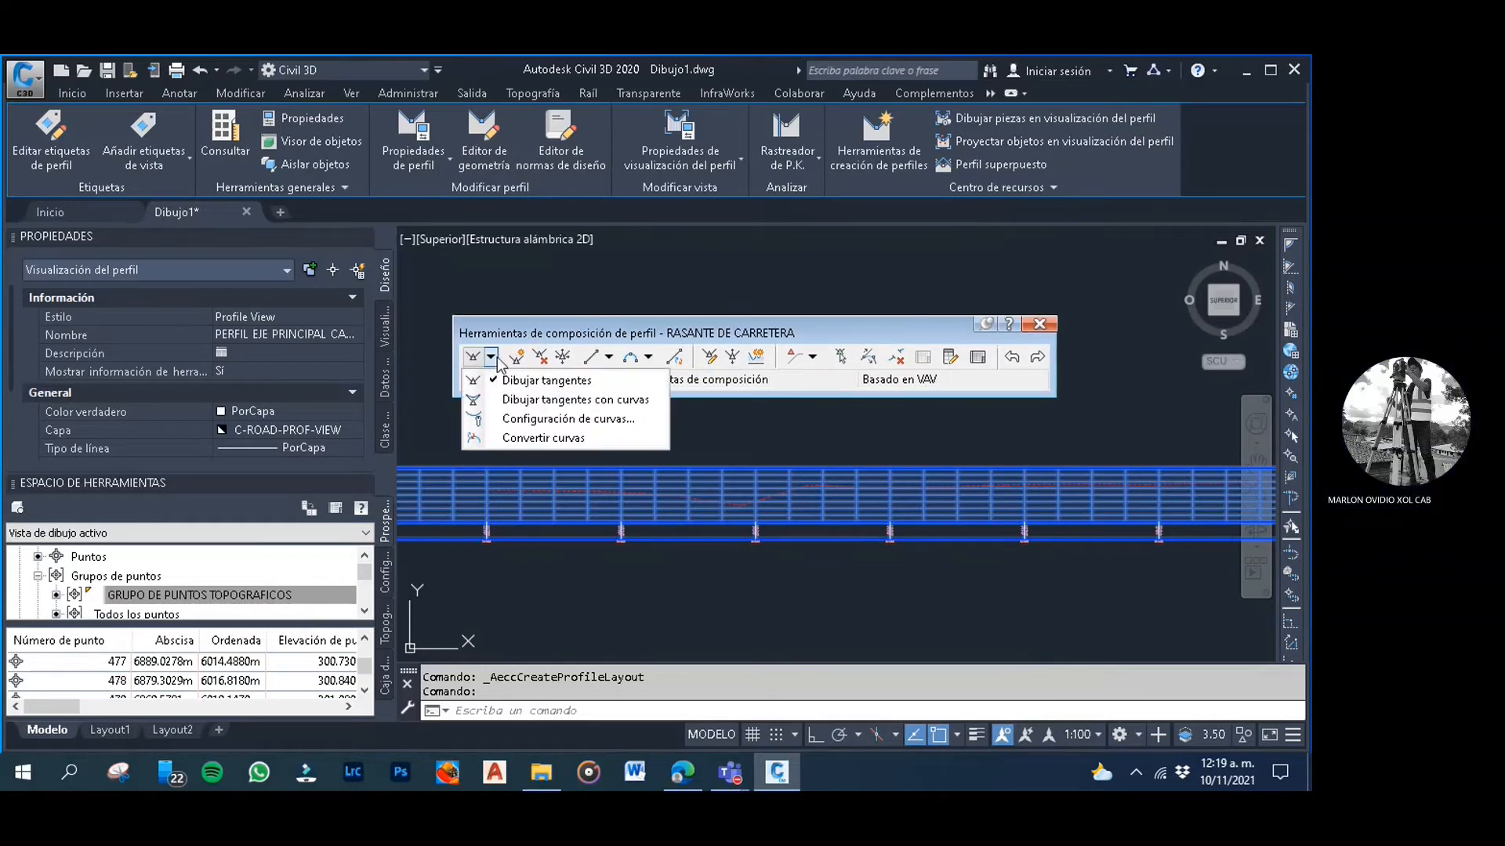
{"action": "left_click", "coordinate": [492, 359]}
{"action": "left_click", "coordinate": [490, 357]}
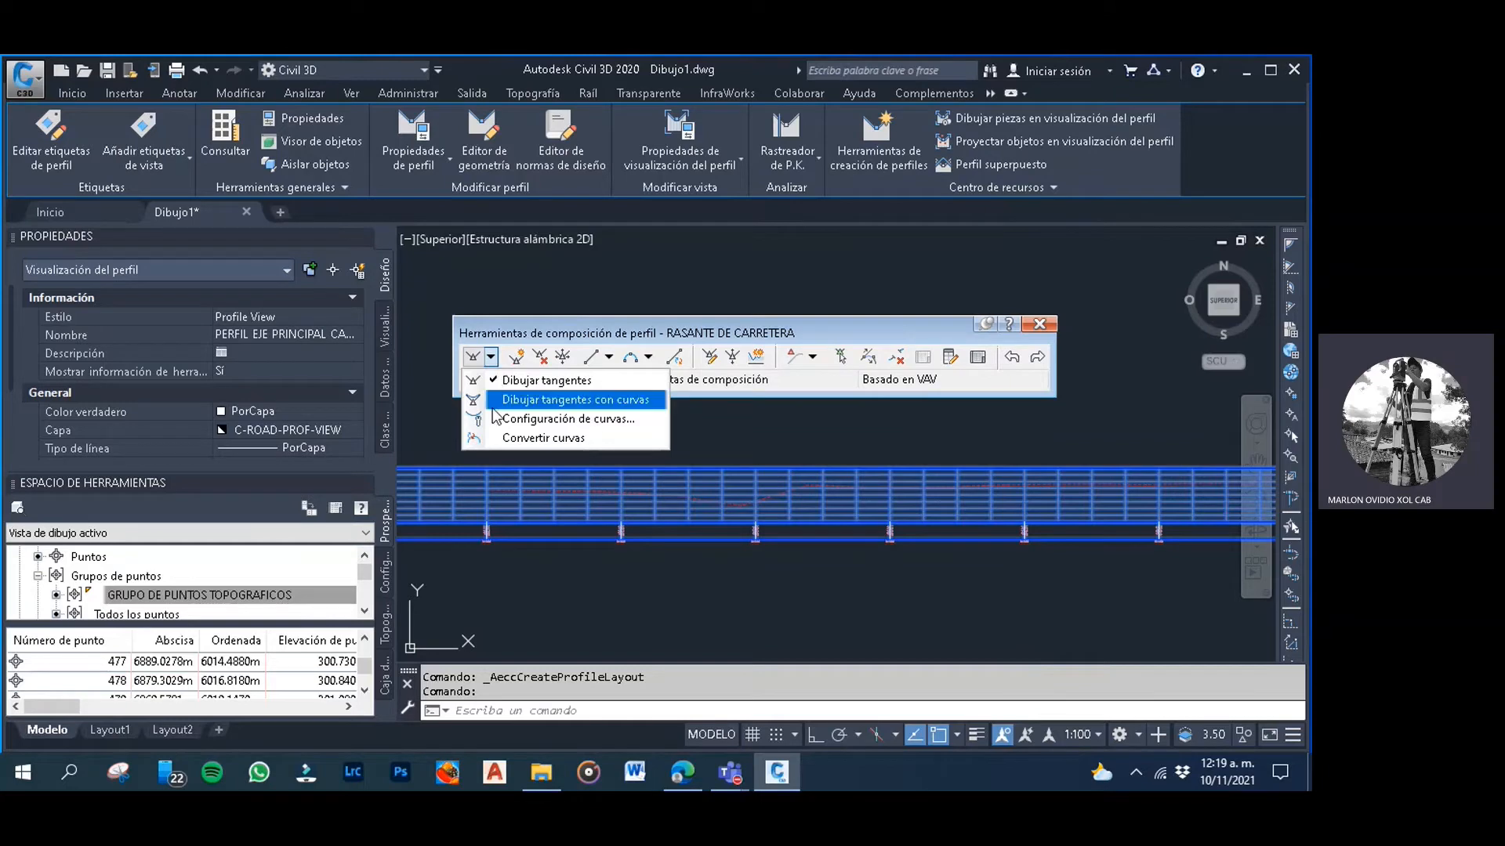
{"action": "left_click", "coordinate": [533, 381]}
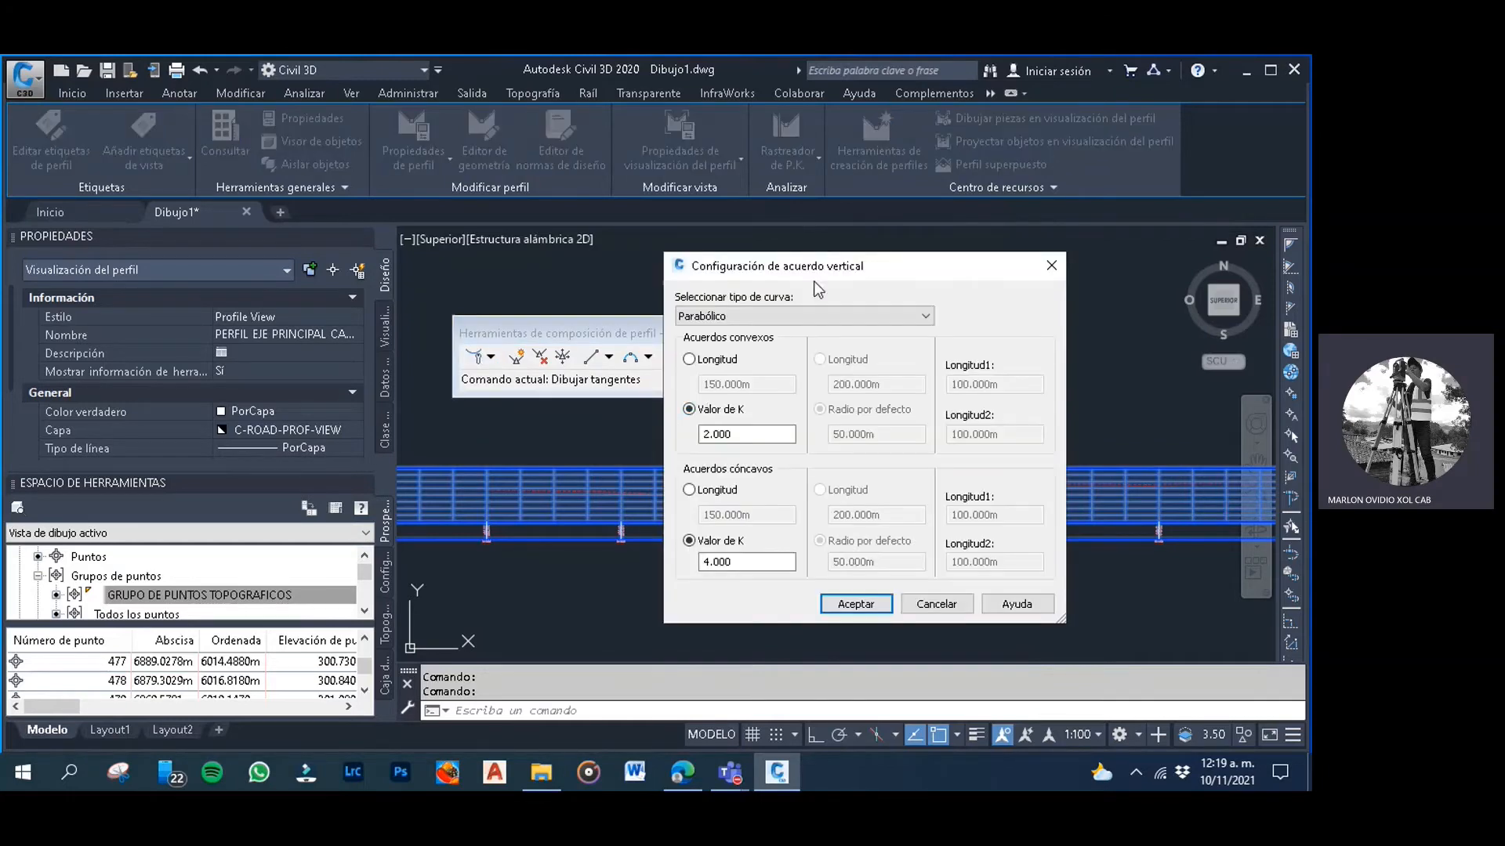
{"action": "left_click_drag", "start_coordinate": [810, 272], "coordinate": [717, 276]}
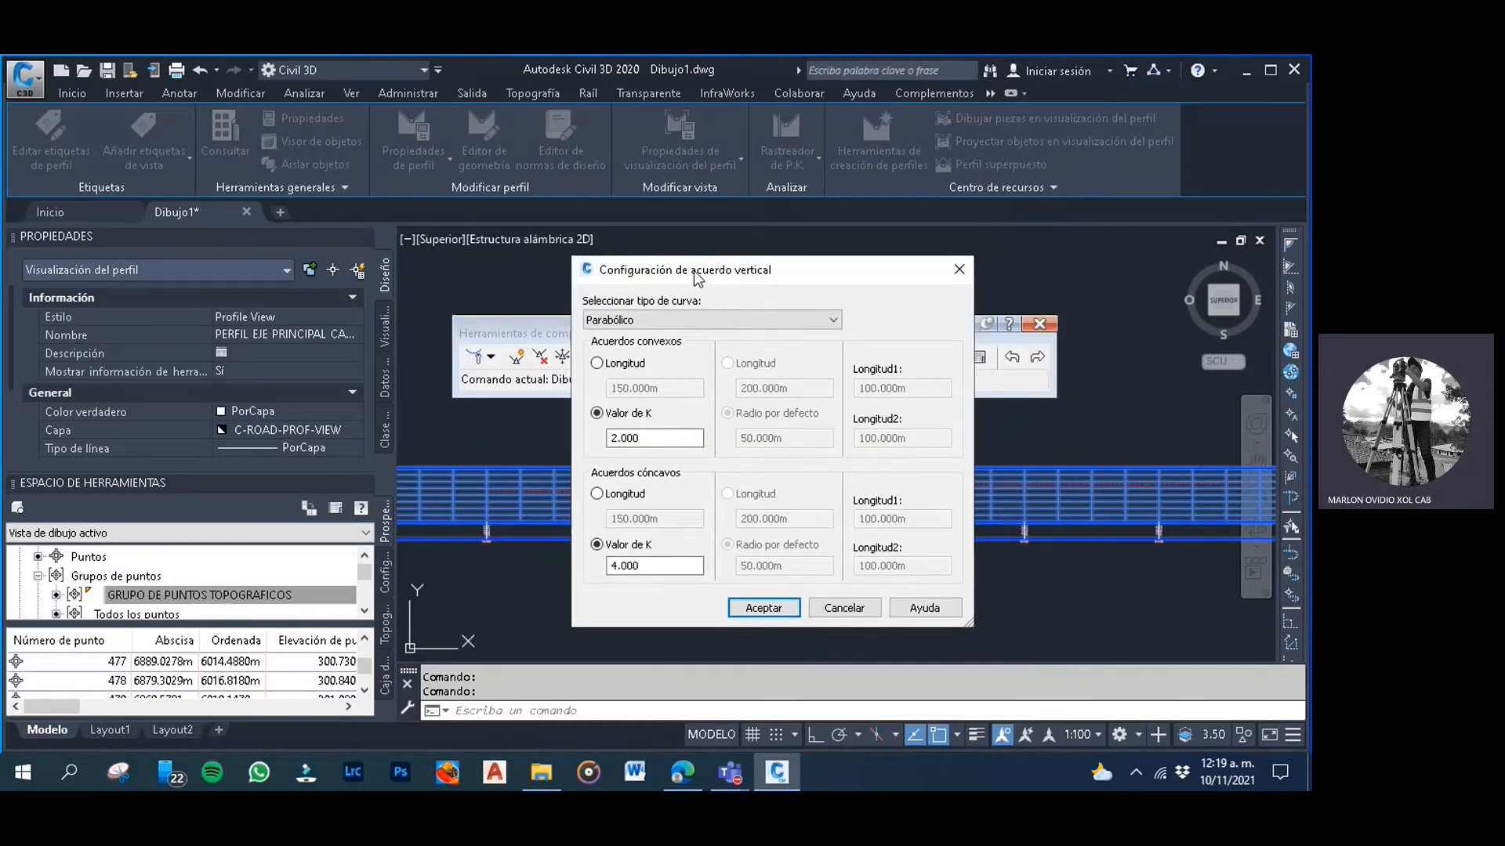
{"action": "left_click", "coordinate": [700, 321]}
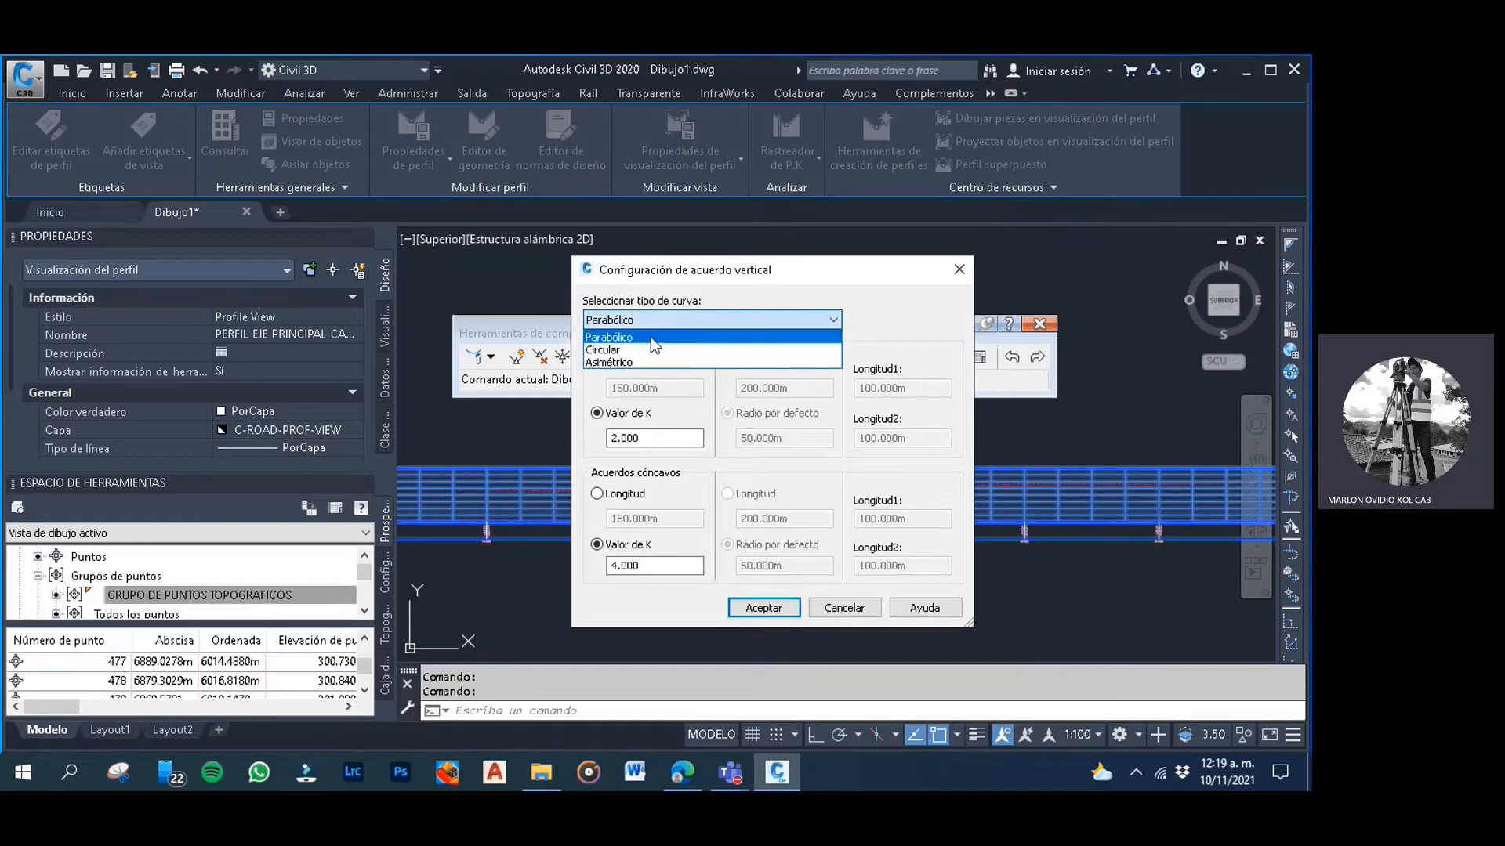
{"action": "left_click", "coordinate": [650, 337]}
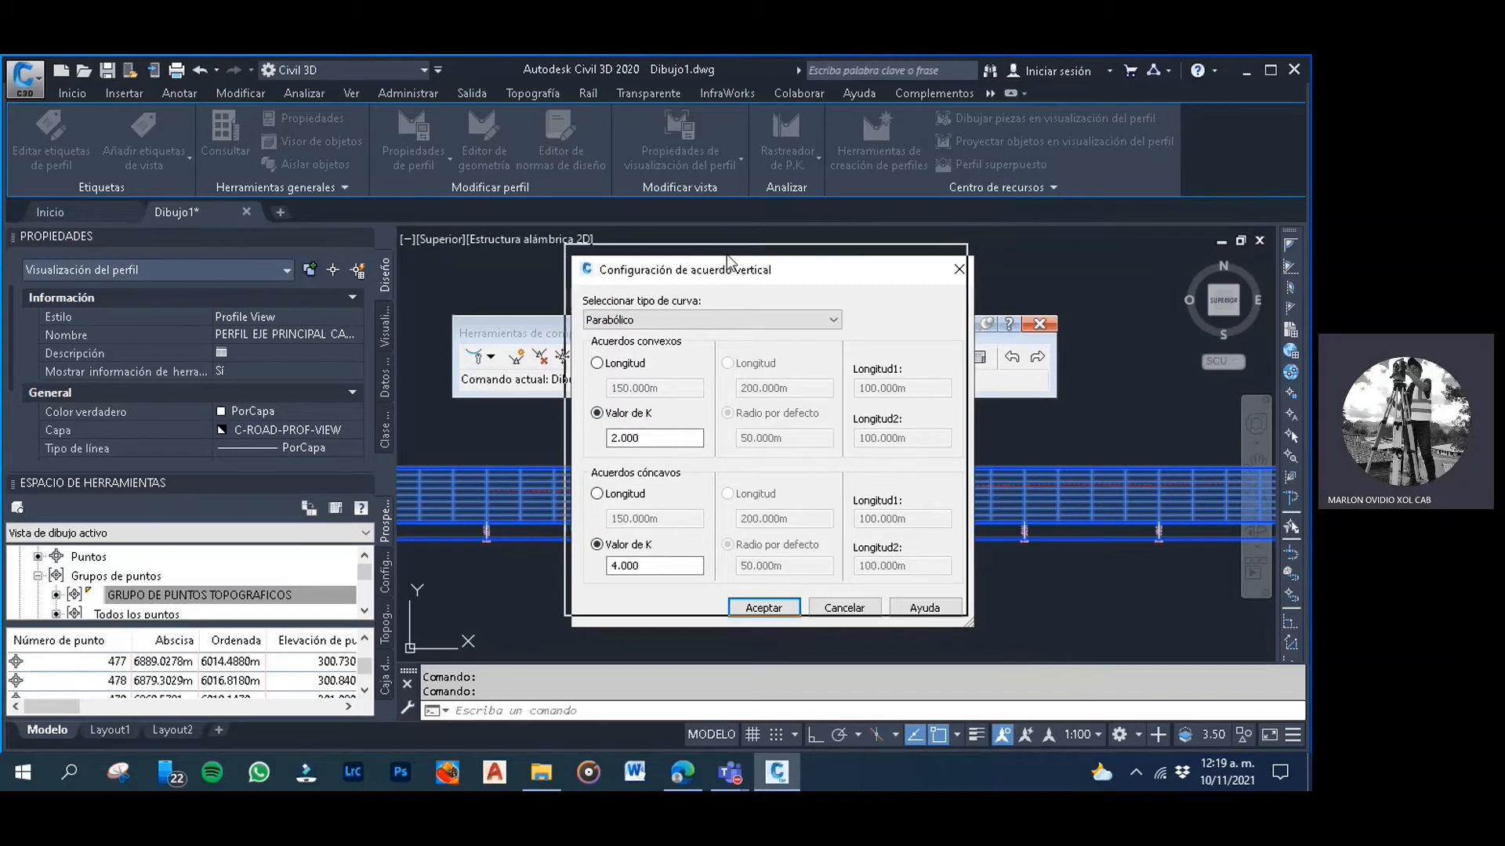
Accept the vertical curve settings with K values of 2.000 for convex curves and 4.000 for concave curves
{"action": "left_click_drag", "start_coordinate": [736, 273], "coordinate": [688, 245]}
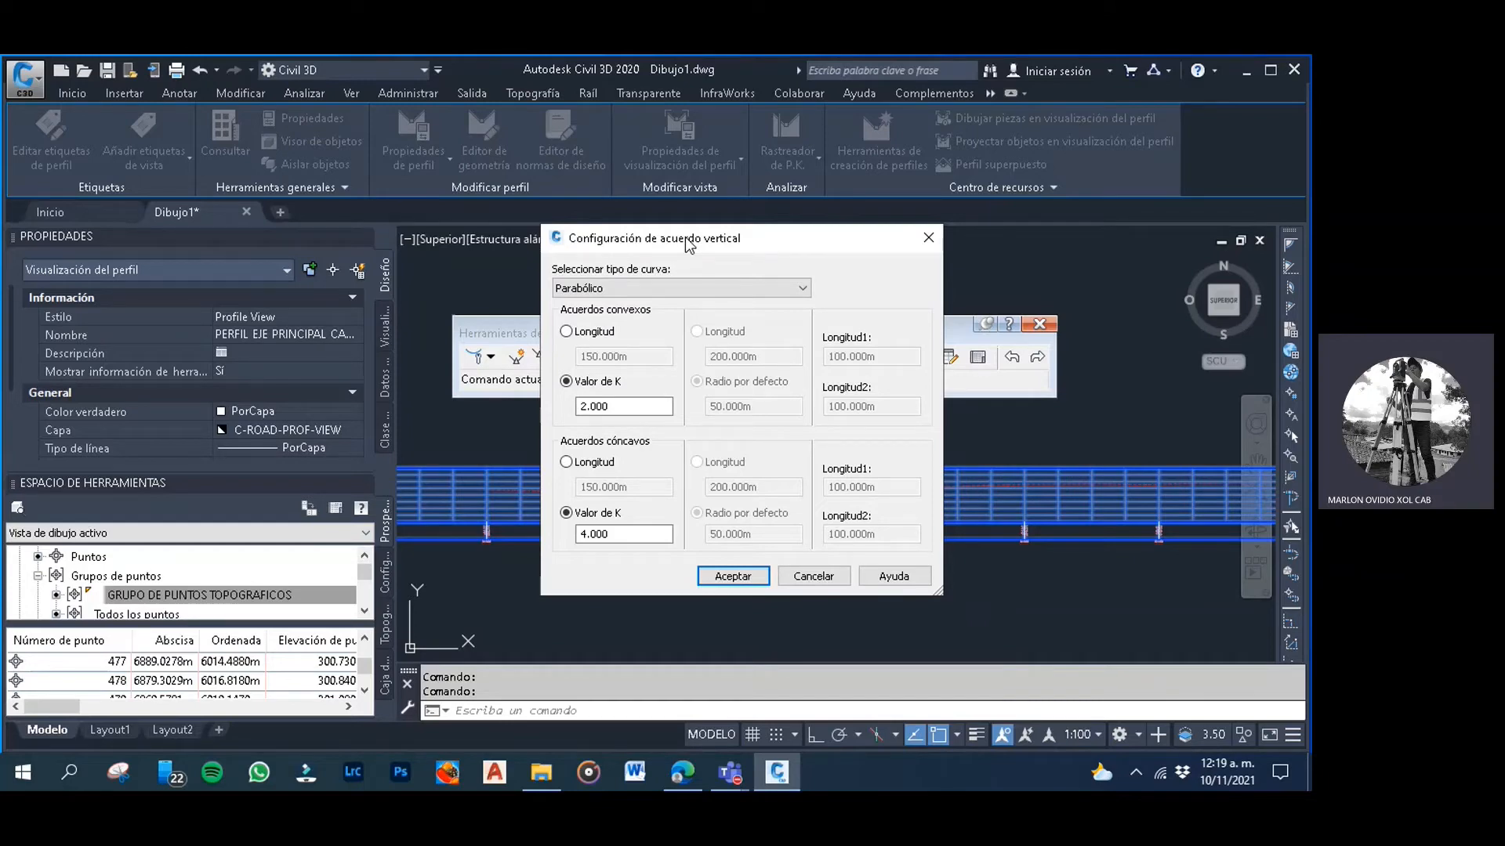
{"action": "right_click", "coordinate": [686, 239]}
{"action": "left_click", "coordinate": [640, 239]}
{"action": "left_click_drag", "start_coordinate": [658, 239], "coordinate": [660, 205]}
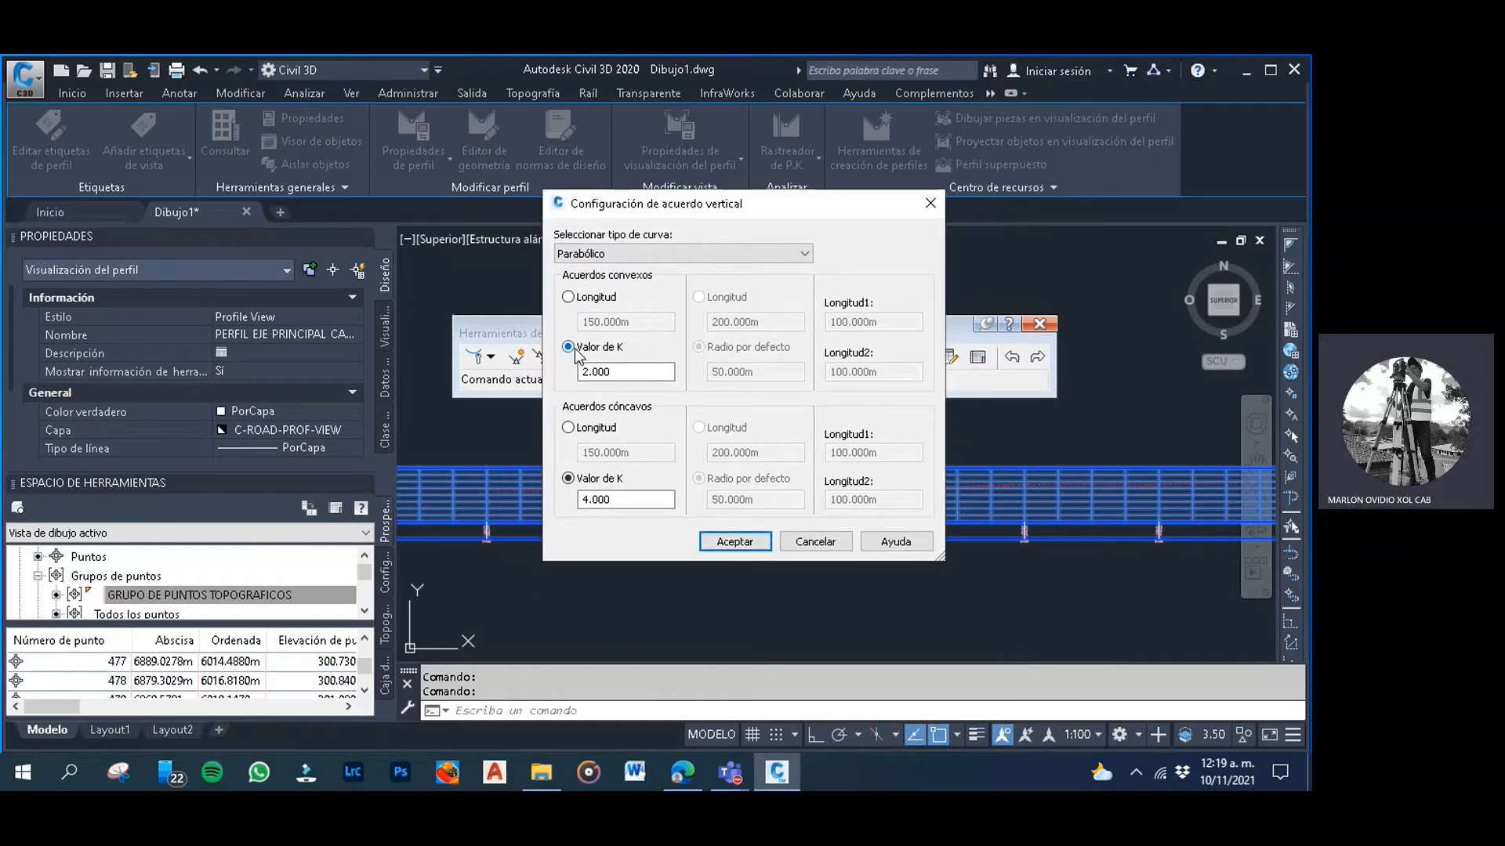
{"action": "left_click_drag", "start_coordinate": [717, 213], "coordinate": [715, 195]}
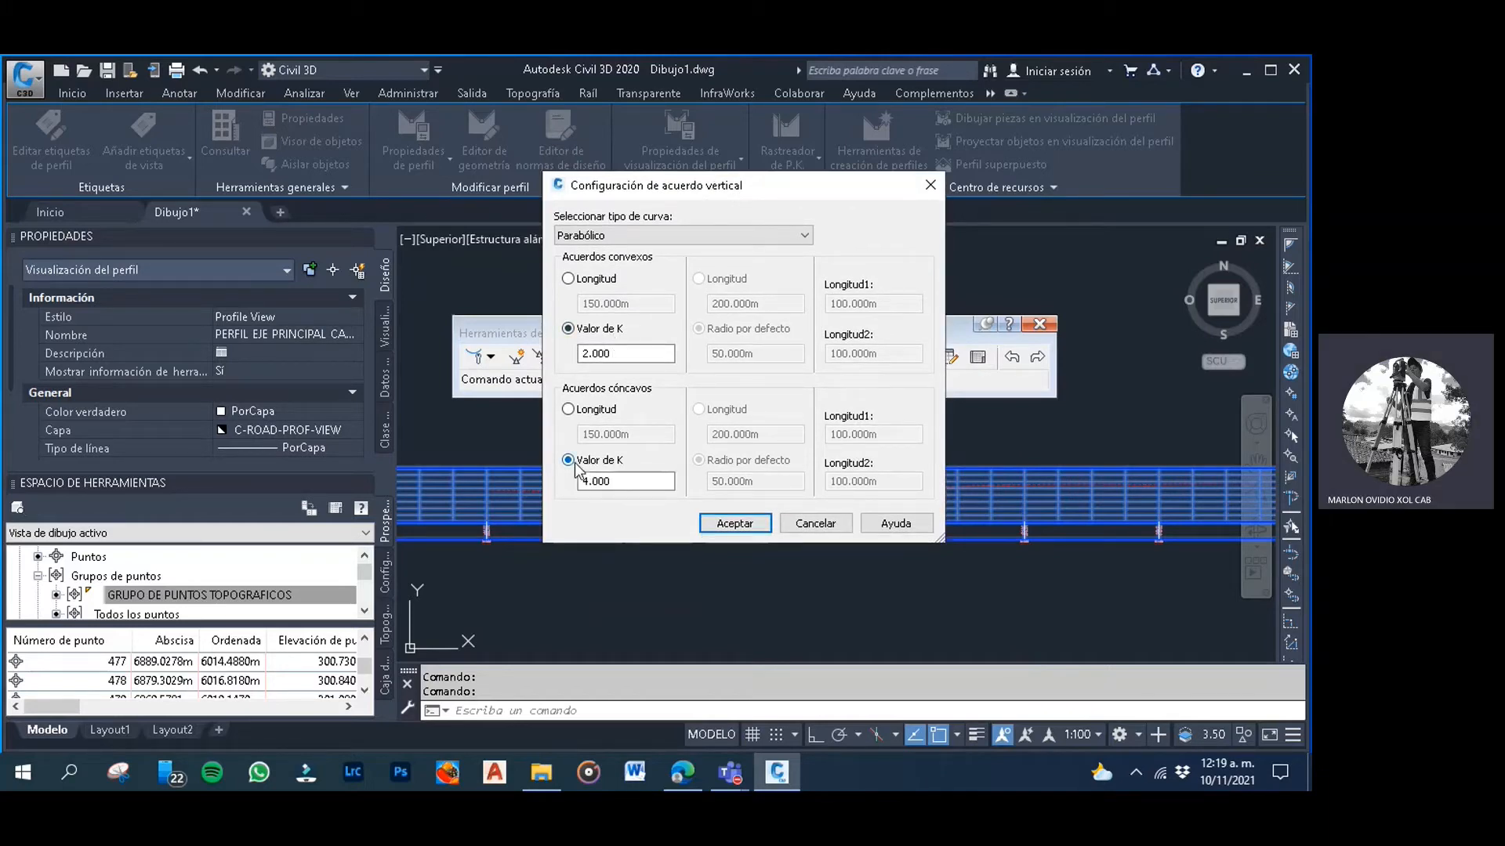
{"action": "left_click", "coordinate": [618, 353]}
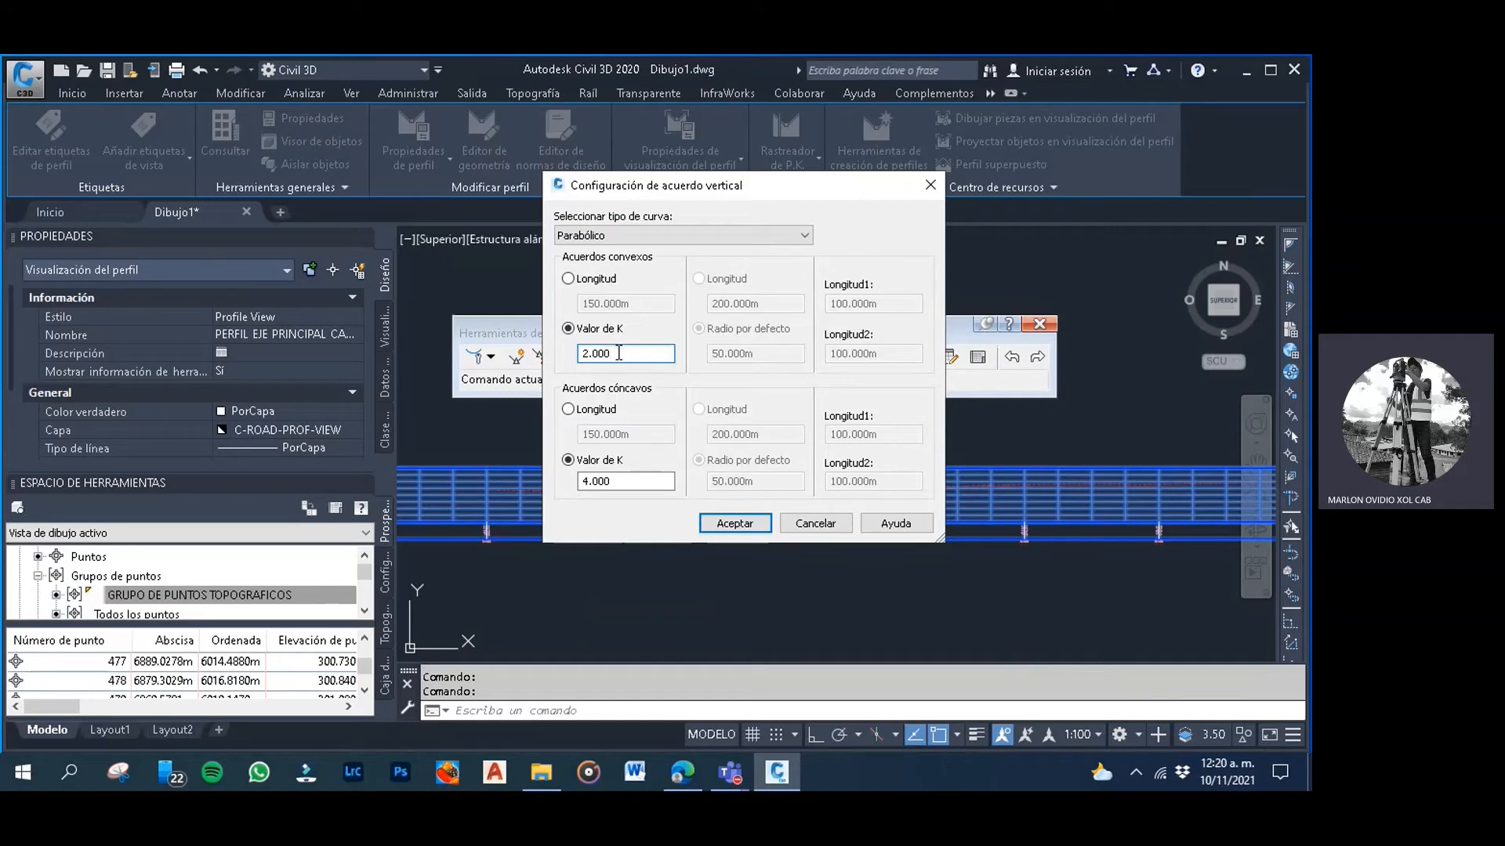
{"action": "left_click", "coordinate": [627, 481]}
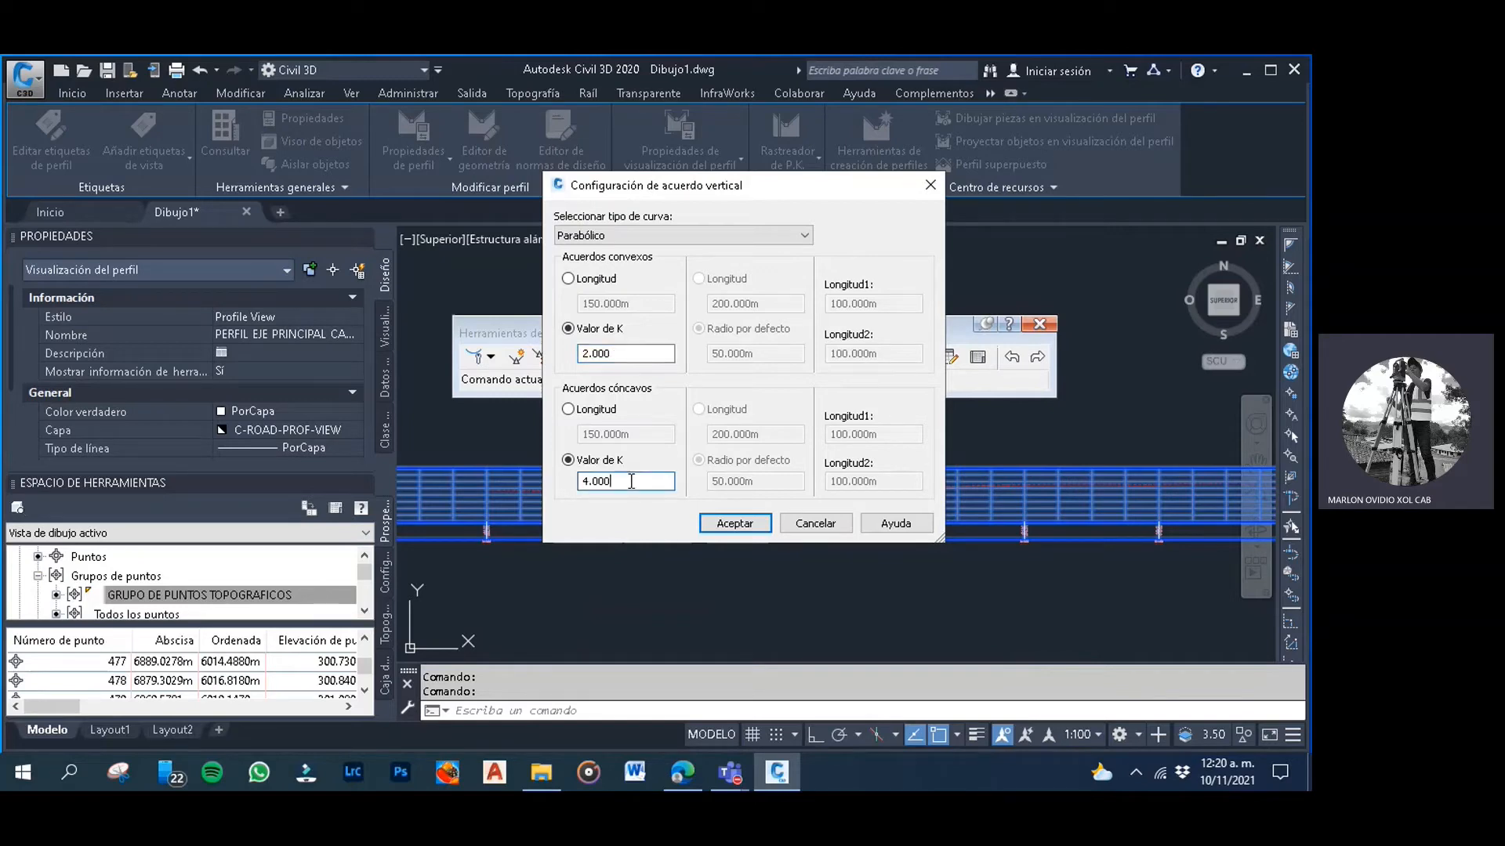
{"action": "left_click", "coordinate": [734, 524]}
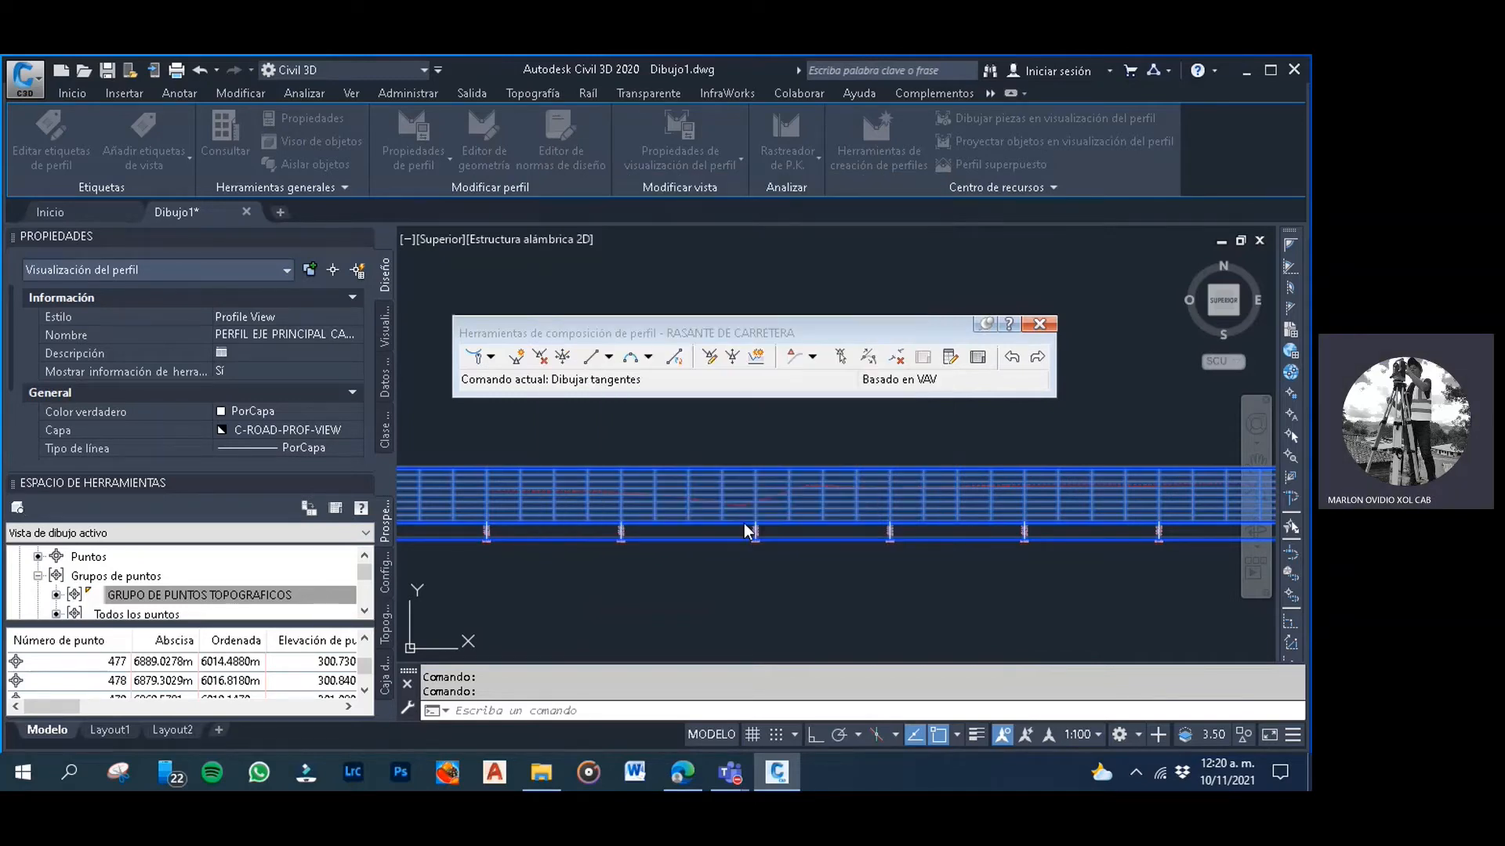
Start drawing tangents with curves for RASANTE DE CARRETERA from the beginning of the ground profile
{"action": "left_click", "coordinate": [491, 357]}
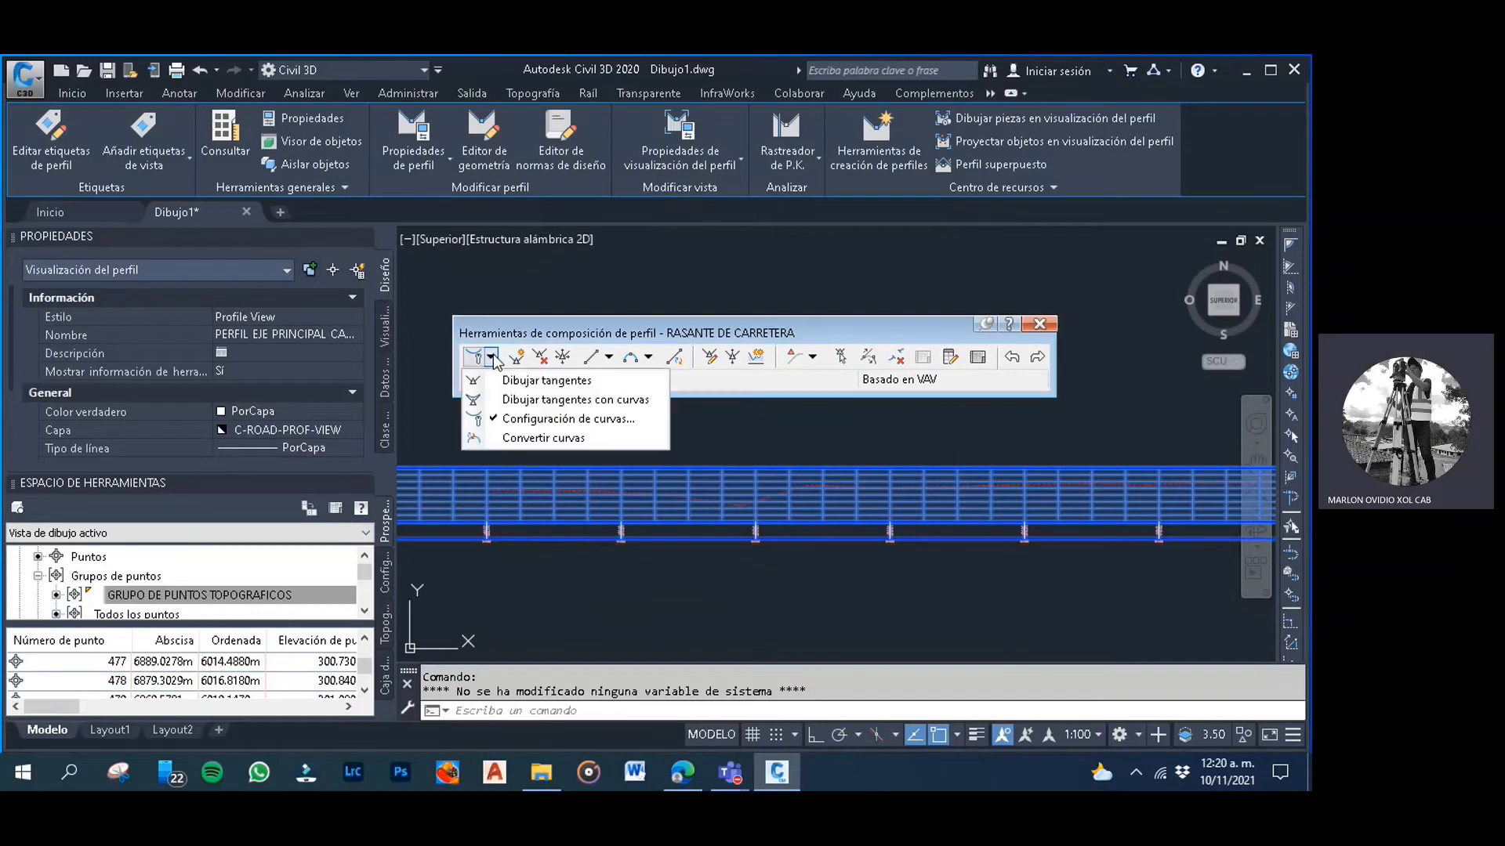
{"action": "left_click", "coordinate": [523, 401]}
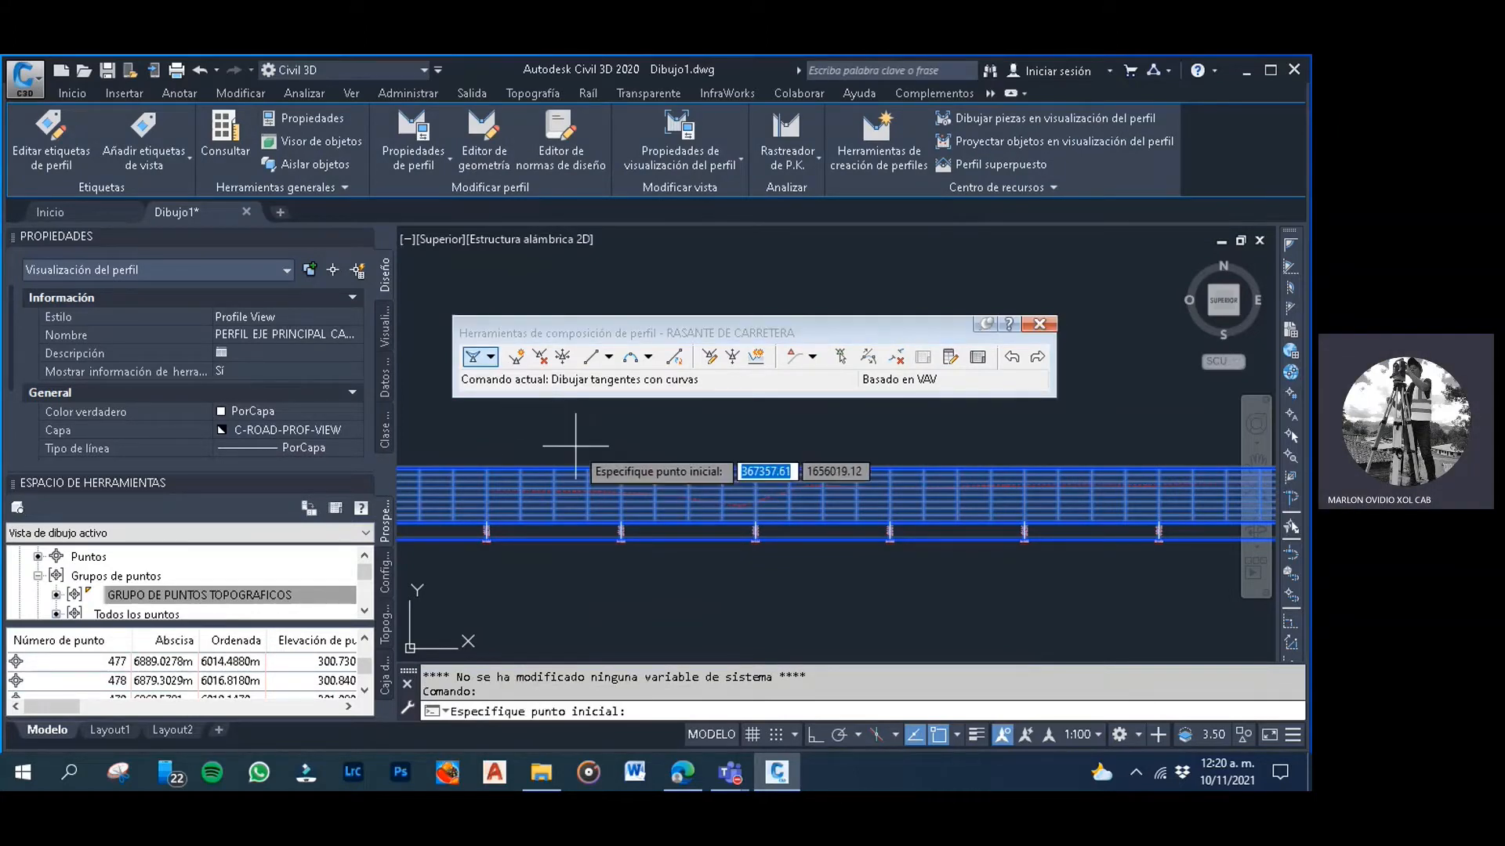
{"action": "scroll", "coordinate": [576, 448], "scroll_direction": "down", "scroll_amount": 2}
{"action": "scroll", "coordinate": [576, 448], "scroll_direction": "down", "scroll_amount": 1}
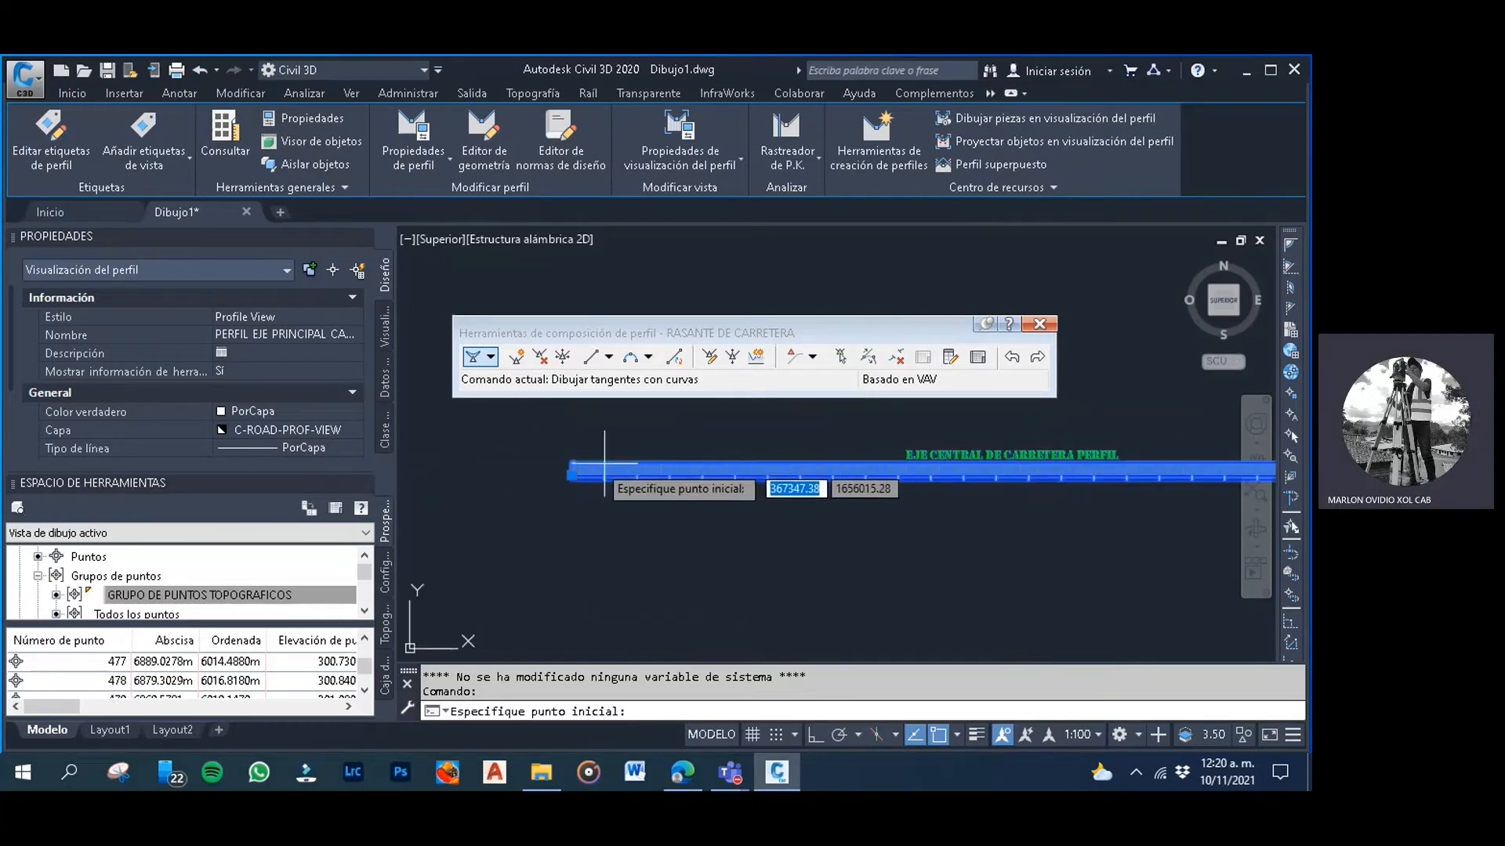
{"action": "scroll", "coordinate": [533, 463], "scroll_direction": "up", "scroll_amount": 5}
{"action": "scroll", "coordinate": [823, 537], "scroll_direction": "down", "scroll_amount": 2}
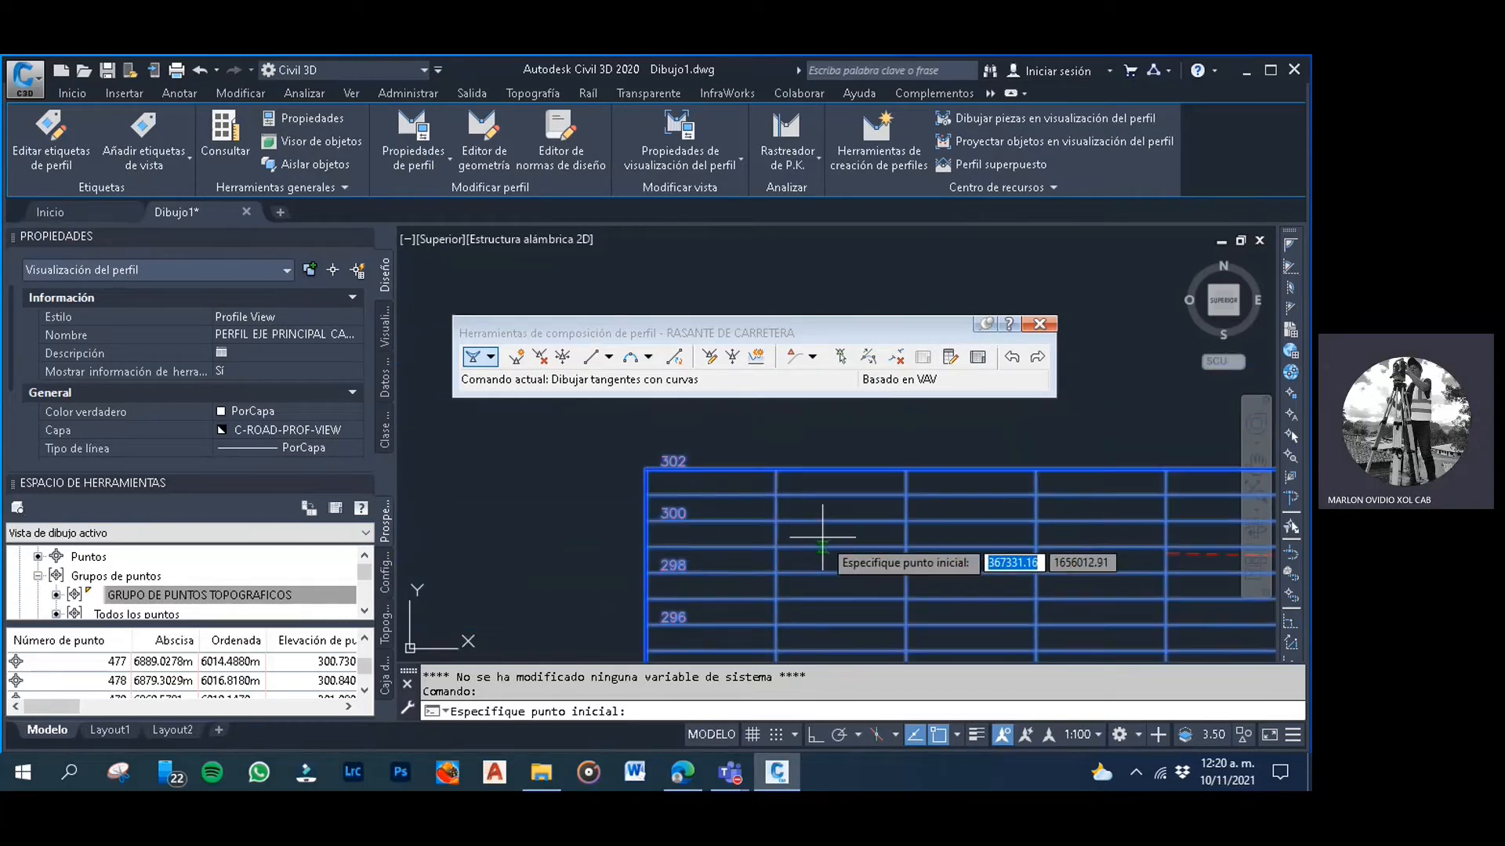
{"action": "scroll", "coordinate": [643, 505], "scroll_direction": "up", "scroll_amount": 1}
{"action": "scroll", "coordinate": [826, 570], "scroll_direction": "up", "scroll_amount": 3}
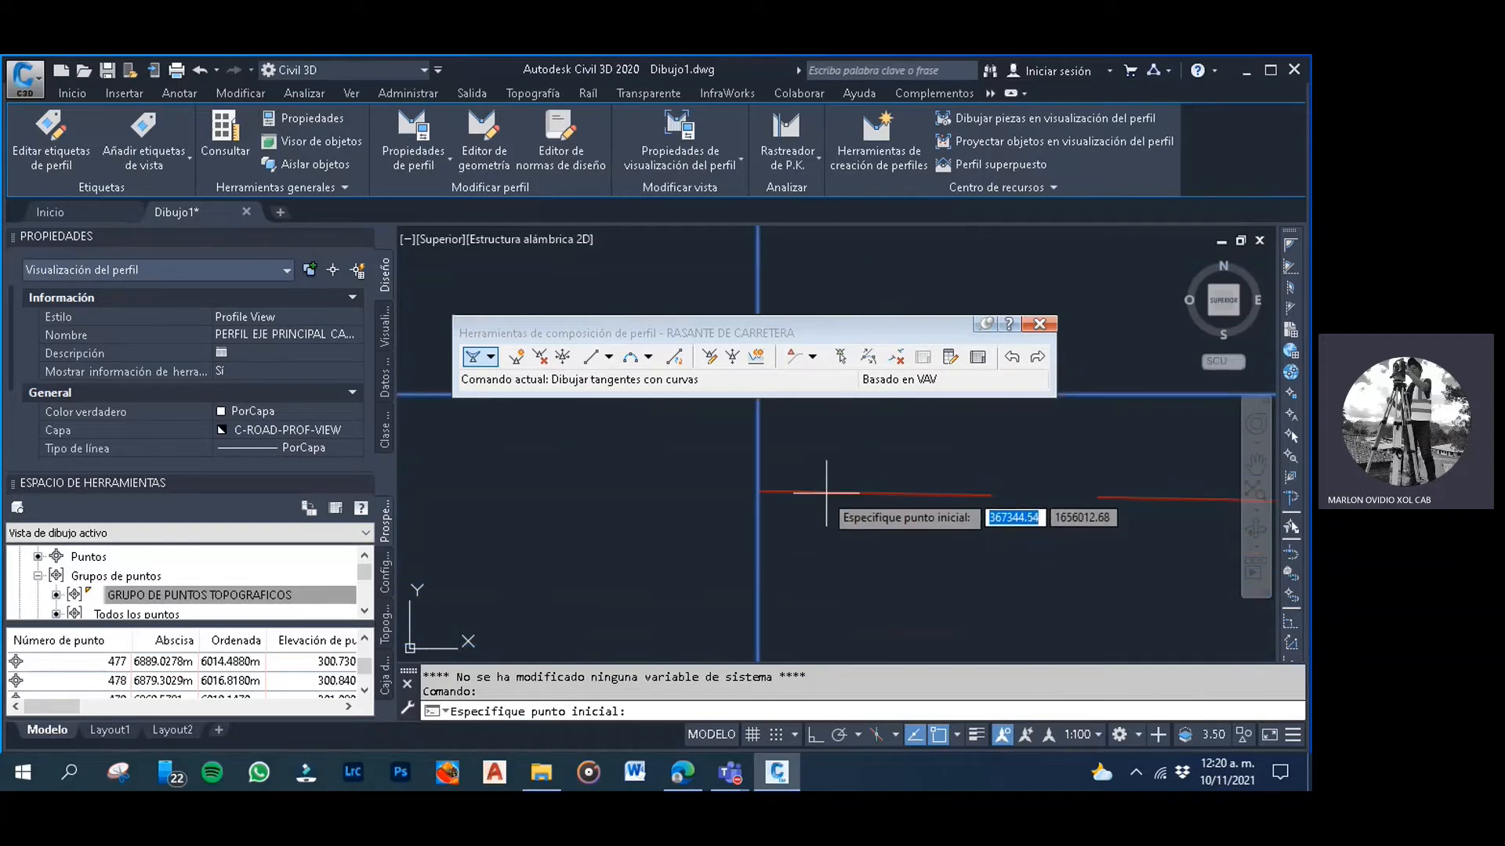
{"action": "left_click", "coordinate": [757, 491]}
Draw the first tangent about 27 m long, following the gentle descent at the start of the ground profile
{"action": "scroll", "coordinate": [862, 455], "scroll_direction": "down", "scroll_amount": 4}
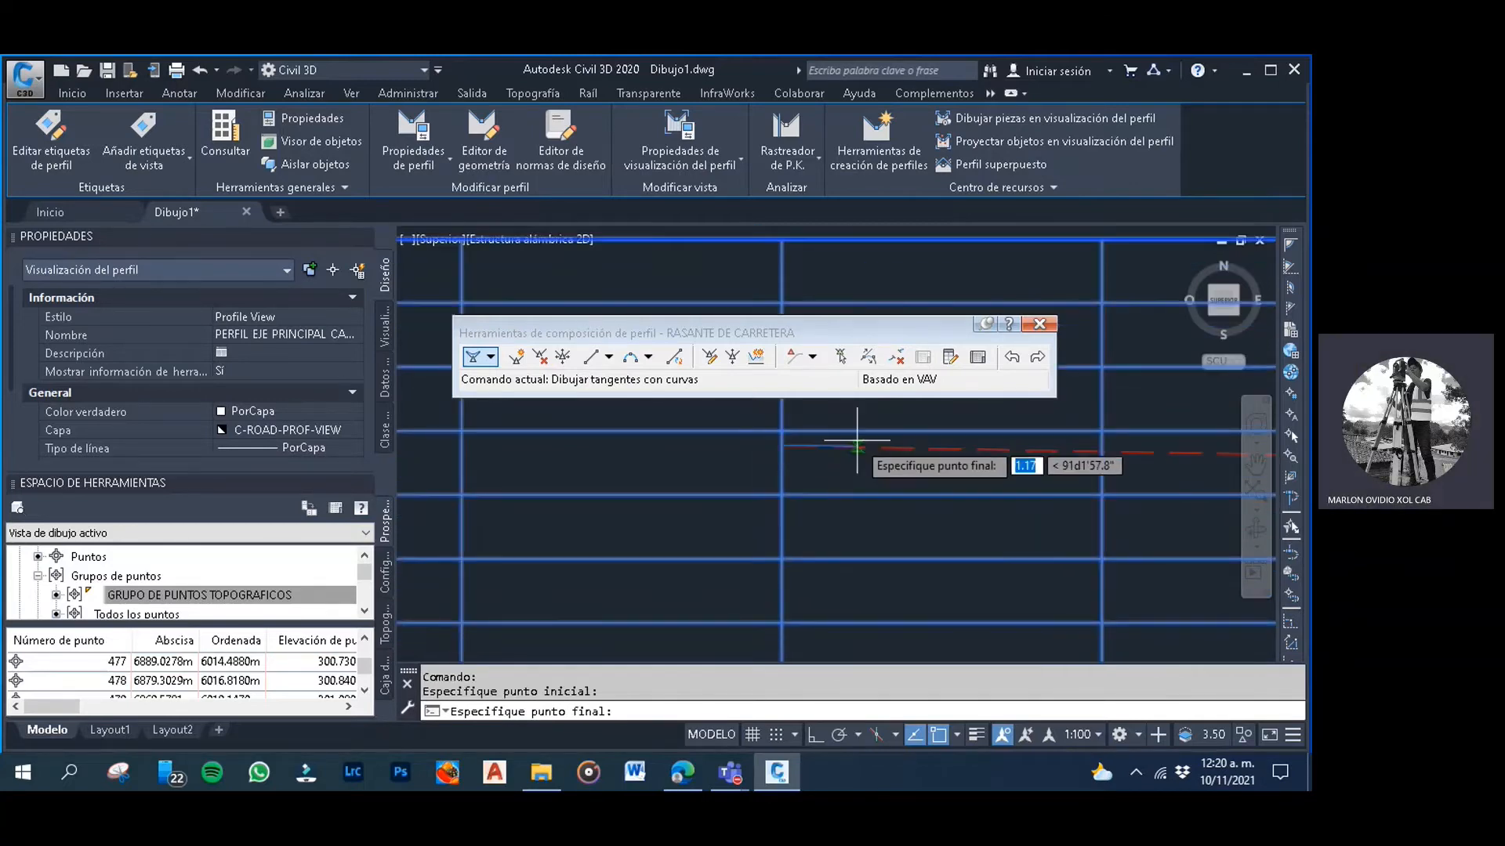
{"action": "scroll", "coordinate": [830, 534], "scroll_direction": "up", "scroll_amount": 1}
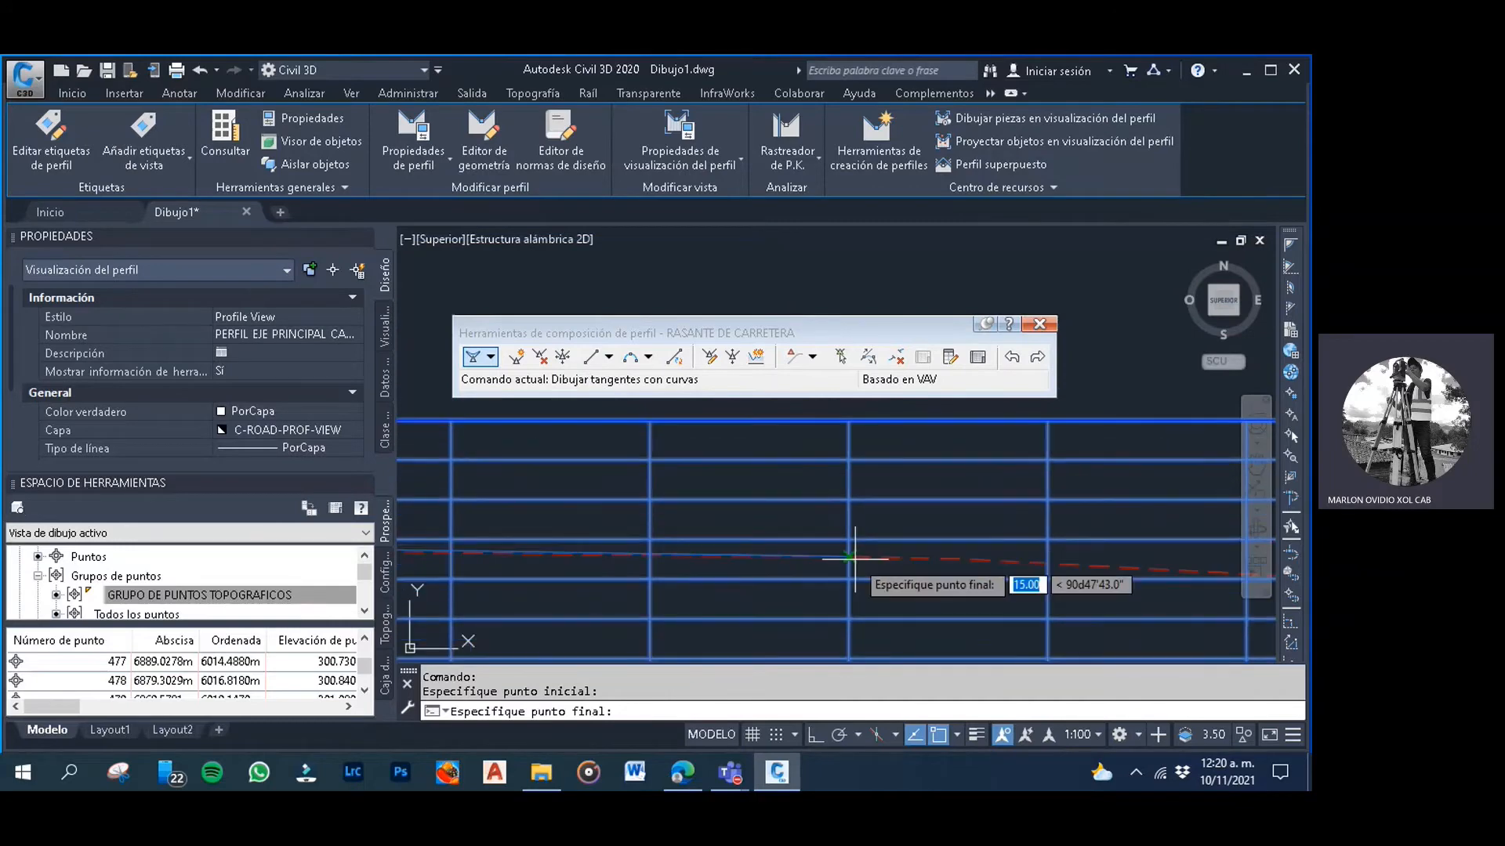
{"action": "scroll", "coordinate": [986, 579], "scroll_direction": "down", "scroll_amount": 1}
{"action": "scroll", "coordinate": [987, 579], "scroll_direction": "down", "scroll_amount": 2}
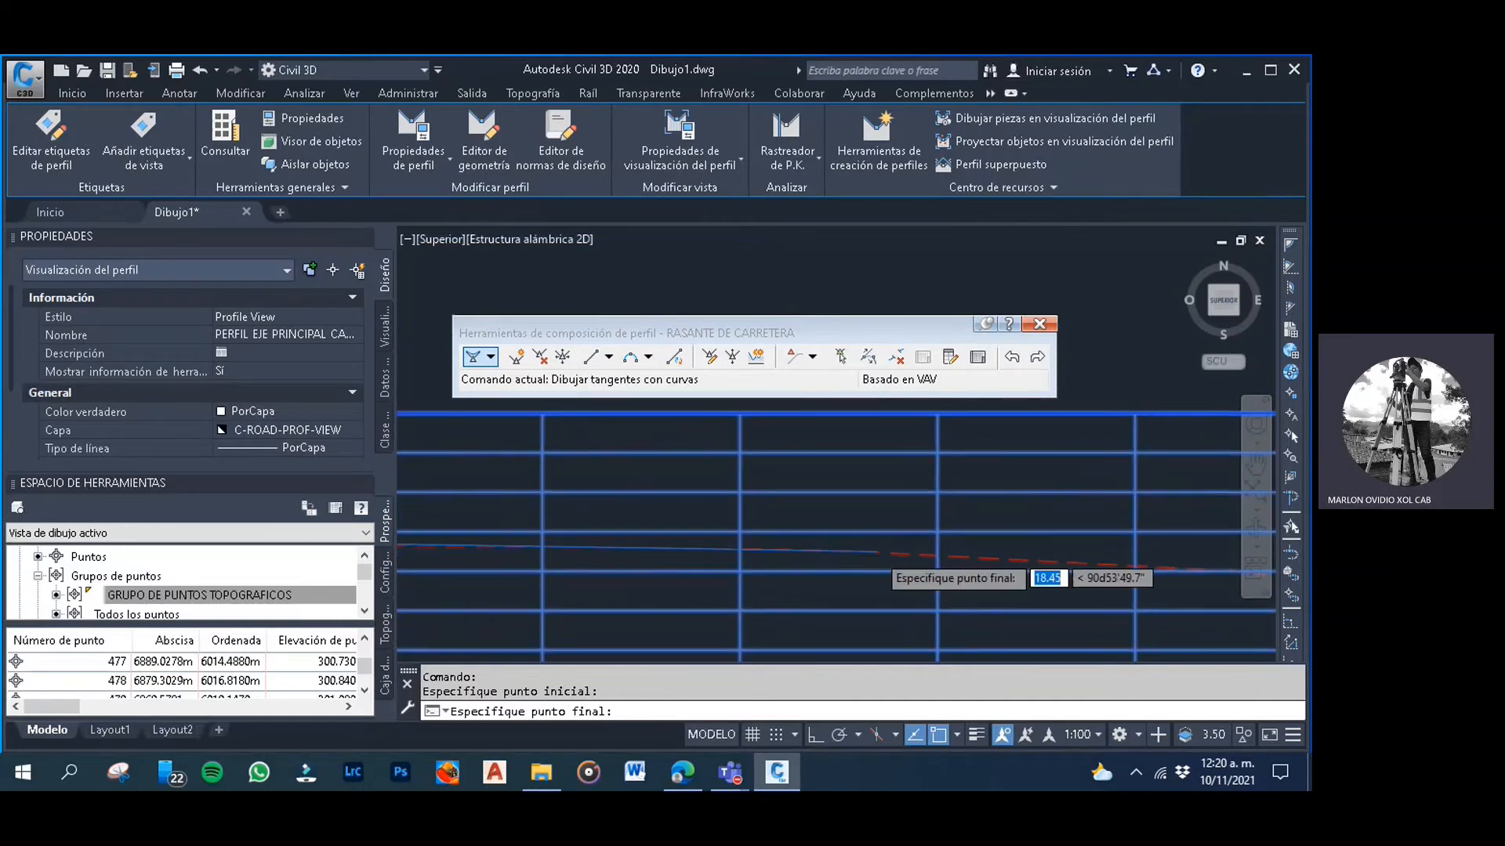
{"action": "scroll", "coordinate": [901, 548], "scroll_direction": "up", "scroll_amount": 3}
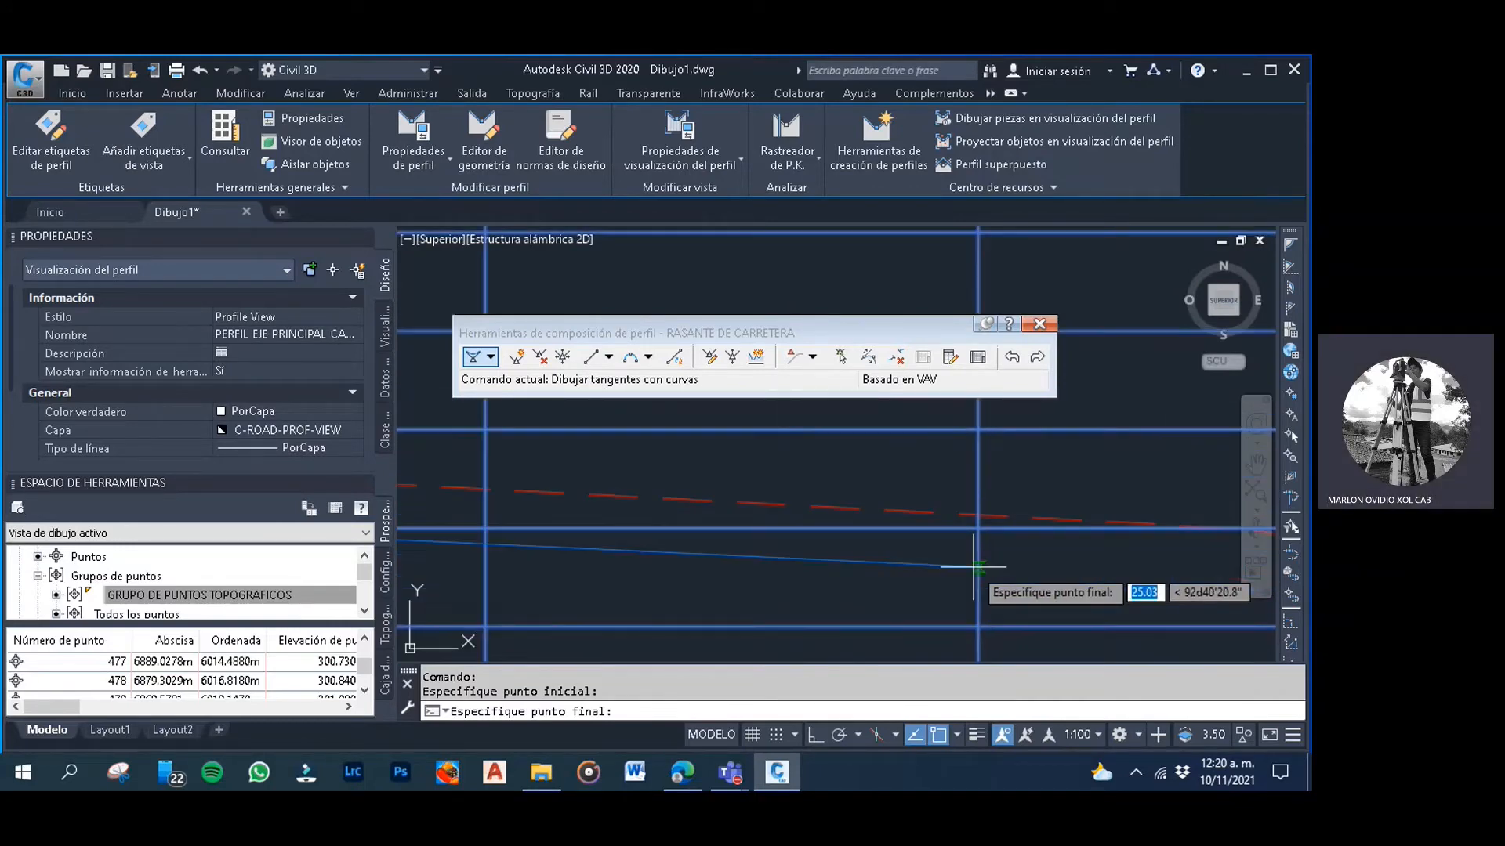
{"action": "scroll", "coordinate": [842, 537], "scroll_direction": "up", "scroll_amount": 2}
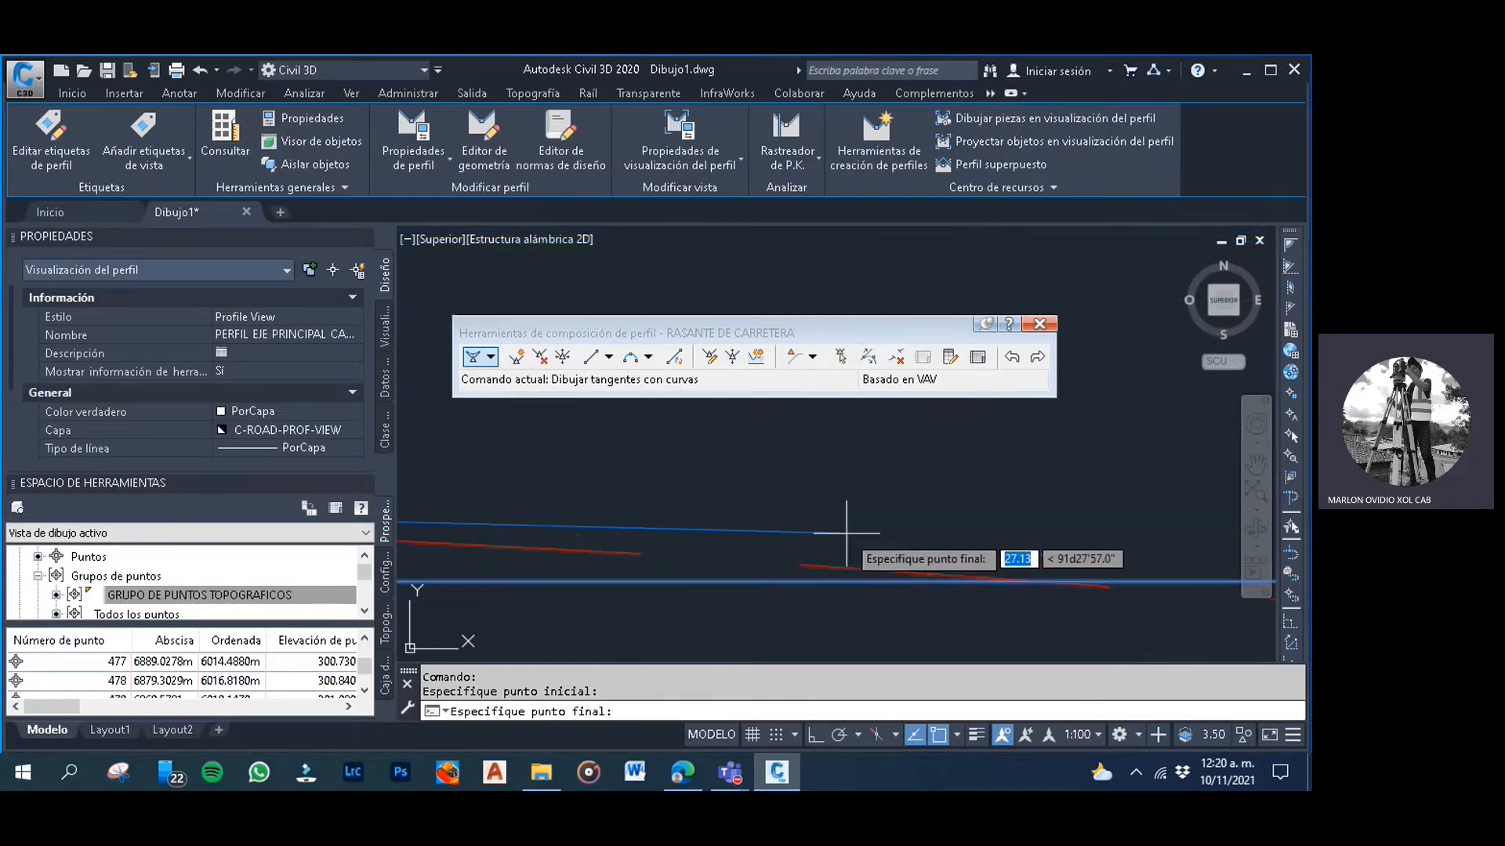
{"action": "left_click", "coordinate": [826, 548]}
Add a descending tangent about 10 m long that ends above the dip in the ground profile
{"action": "scroll", "coordinate": [813, 539], "scroll_direction": "down", "scroll_amount": 5}
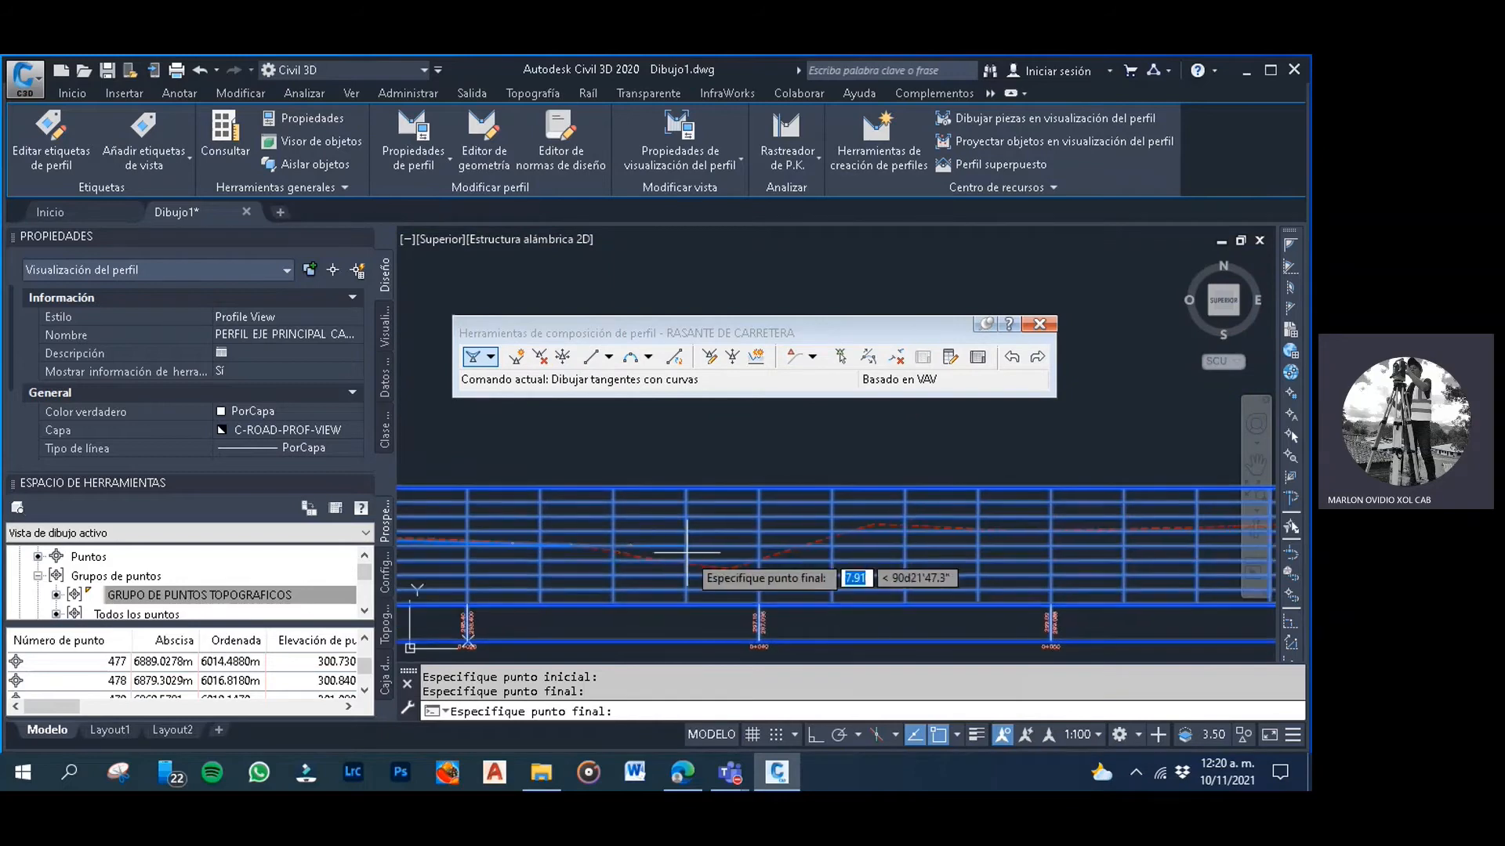
{"action": "scroll", "coordinate": [686, 552], "scroll_direction": "up", "scroll_amount": 5}
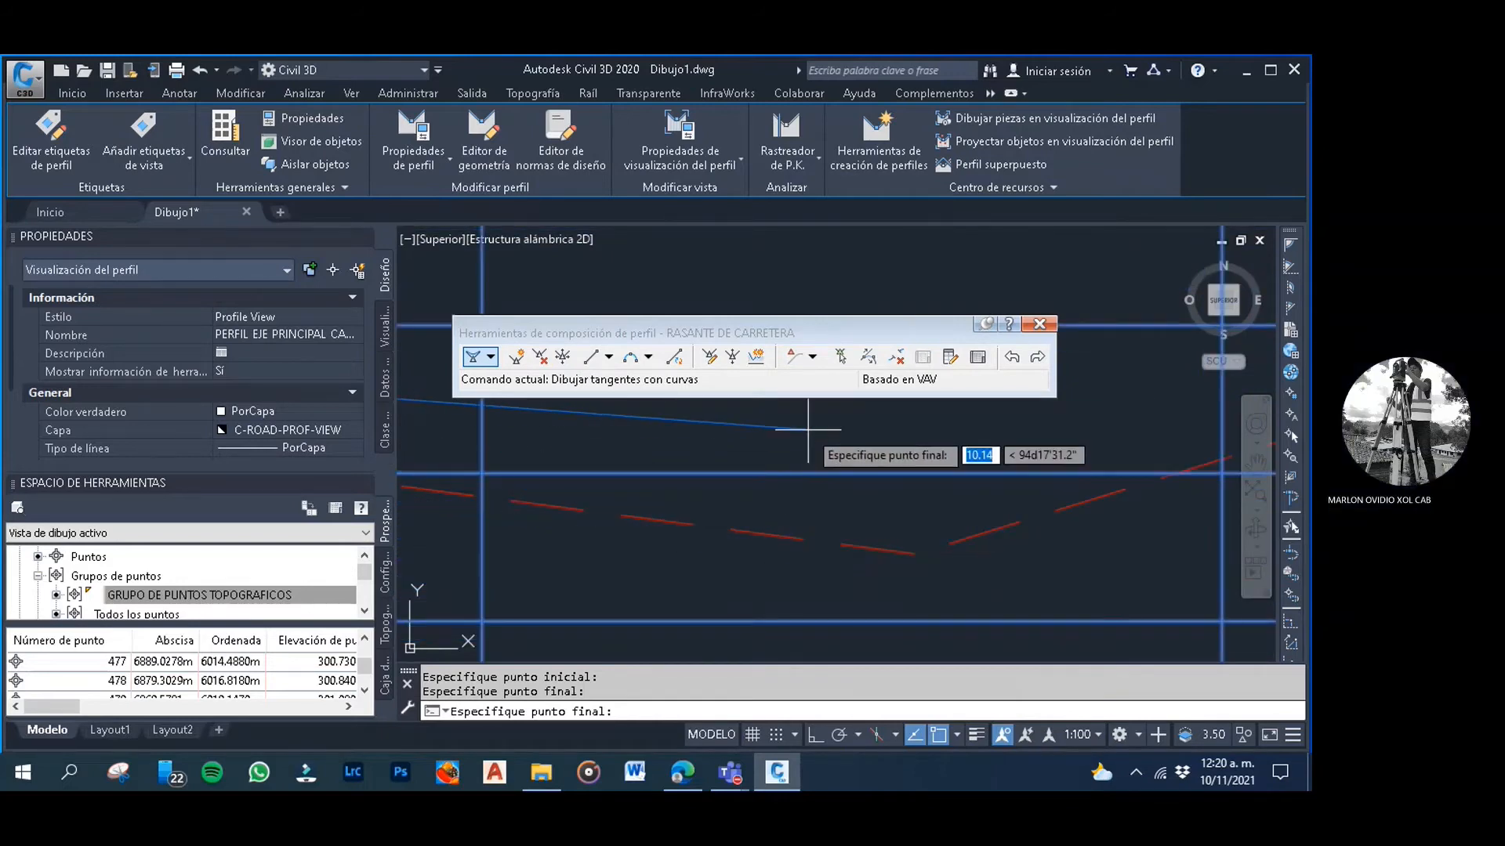
{"action": "left_click", "coordinate": [806, 431]}
Add a rising tangent about 11 m long from above the dip to the crest of the ground profile
{"action": "scroll", "coordinate": [815, 431], "scroll_direction": "down", "scroll_amount": 8}
{"action": "middle_click_drag", "start_coordinate": [839, 435], "coordinate": [807, 478]}
{"action": "scroll", "coordinate": [807, 478], "scroll_direction": "up", "scroll_amount": 6}
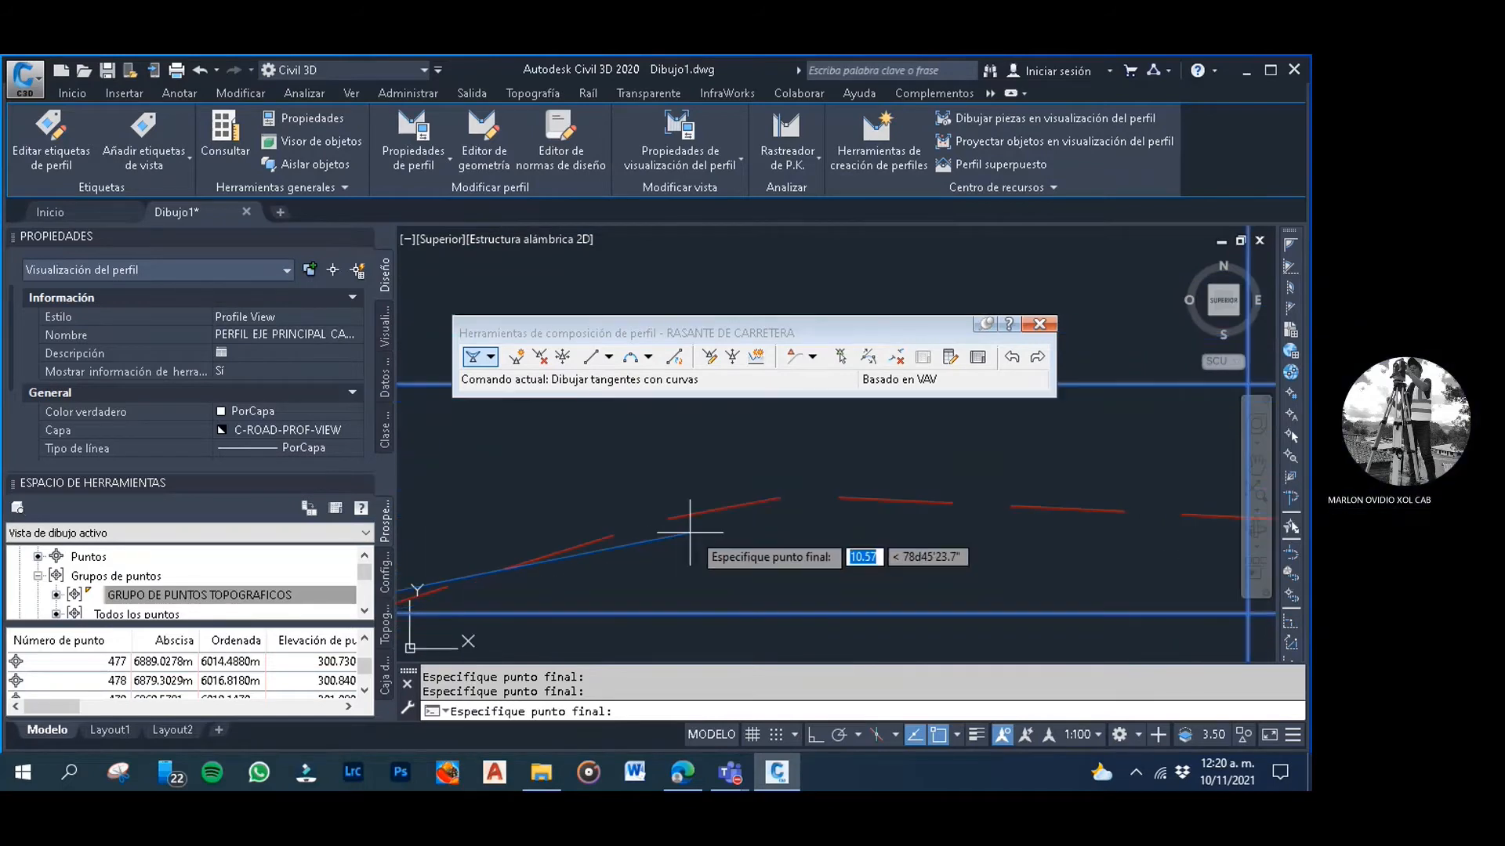
{"action": "scroll", "coordinate": [738, 520], "scroll_direction": "down", "scroll_amount": 6}
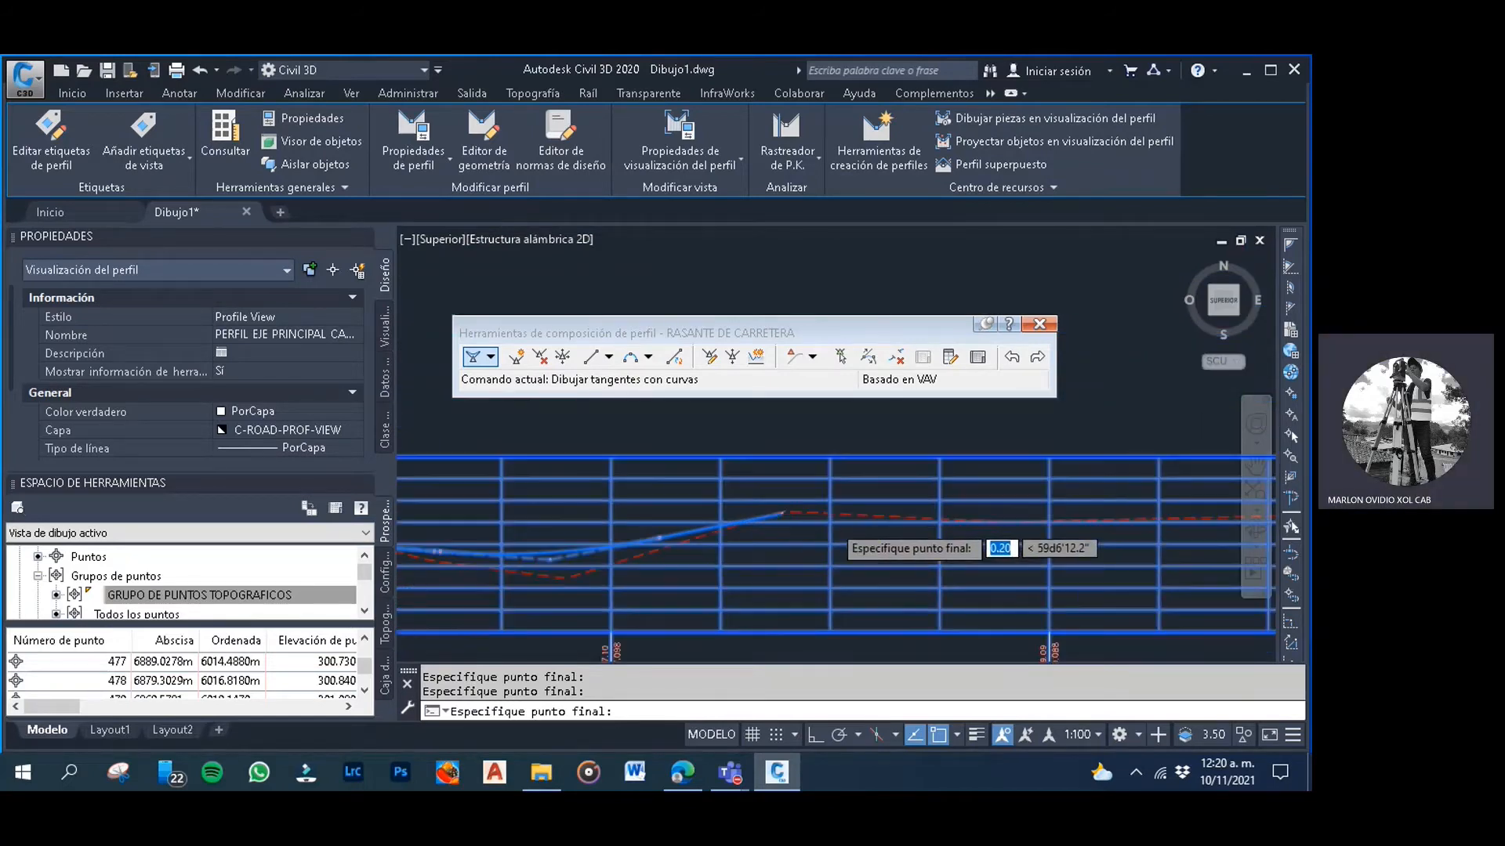
Add a nearly level tangent about 70 m long from the crest, ending slightly below the ground profile
{"action": "middle_click_drag", "start_coordinate": [787, 533], "coordinate": [537, 571]}
{"action": "scroll", "coordinate": [859, 555], "scroll_direction": "up", "scroll_amount": 5}
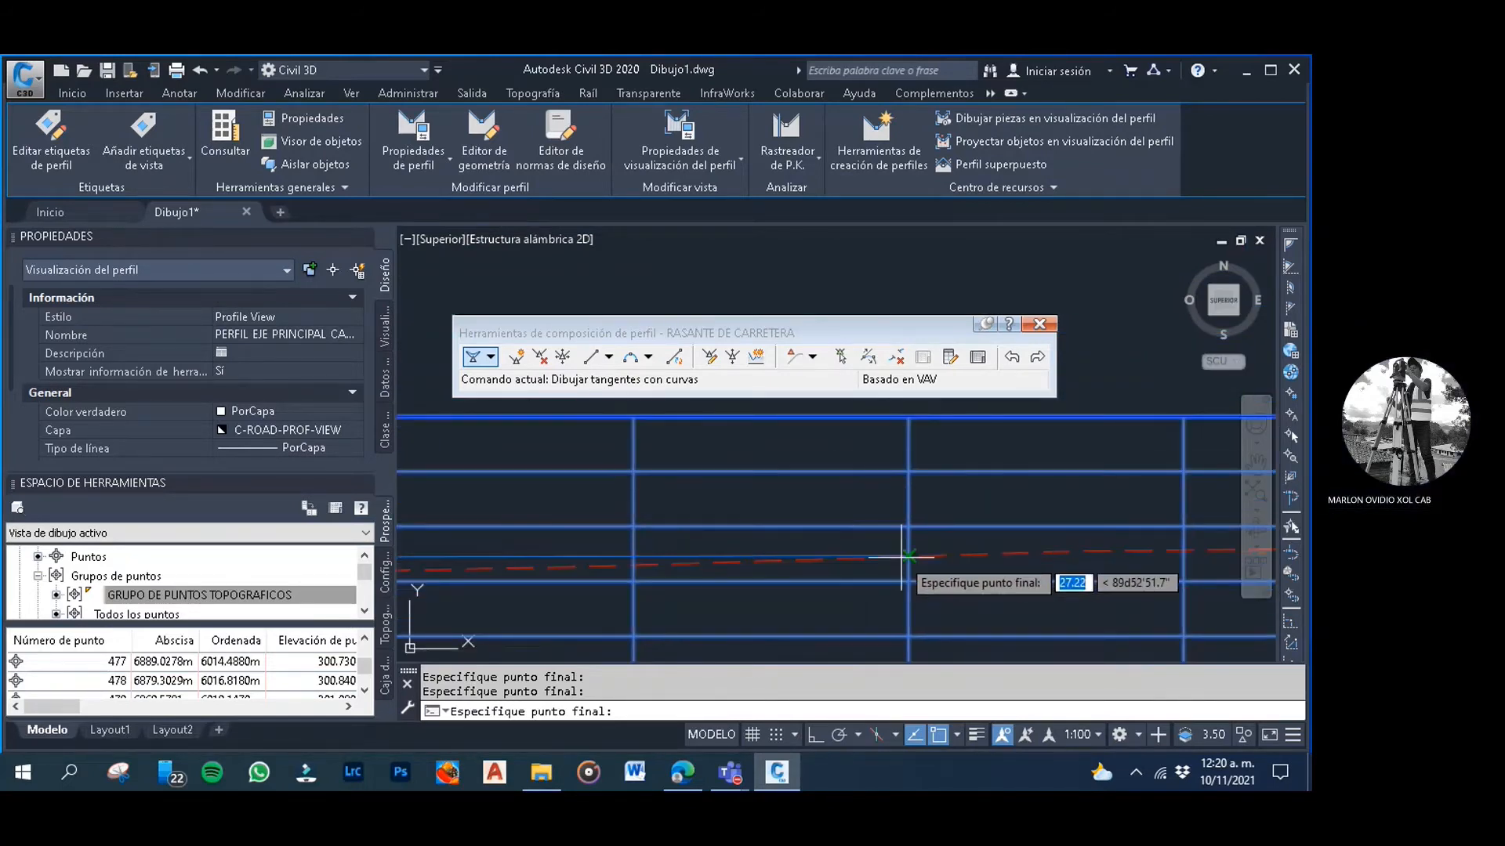
{"action": "scroll", "coordinate": [902, 556], "scroll_direction": "down", "scroll_amount": 4}
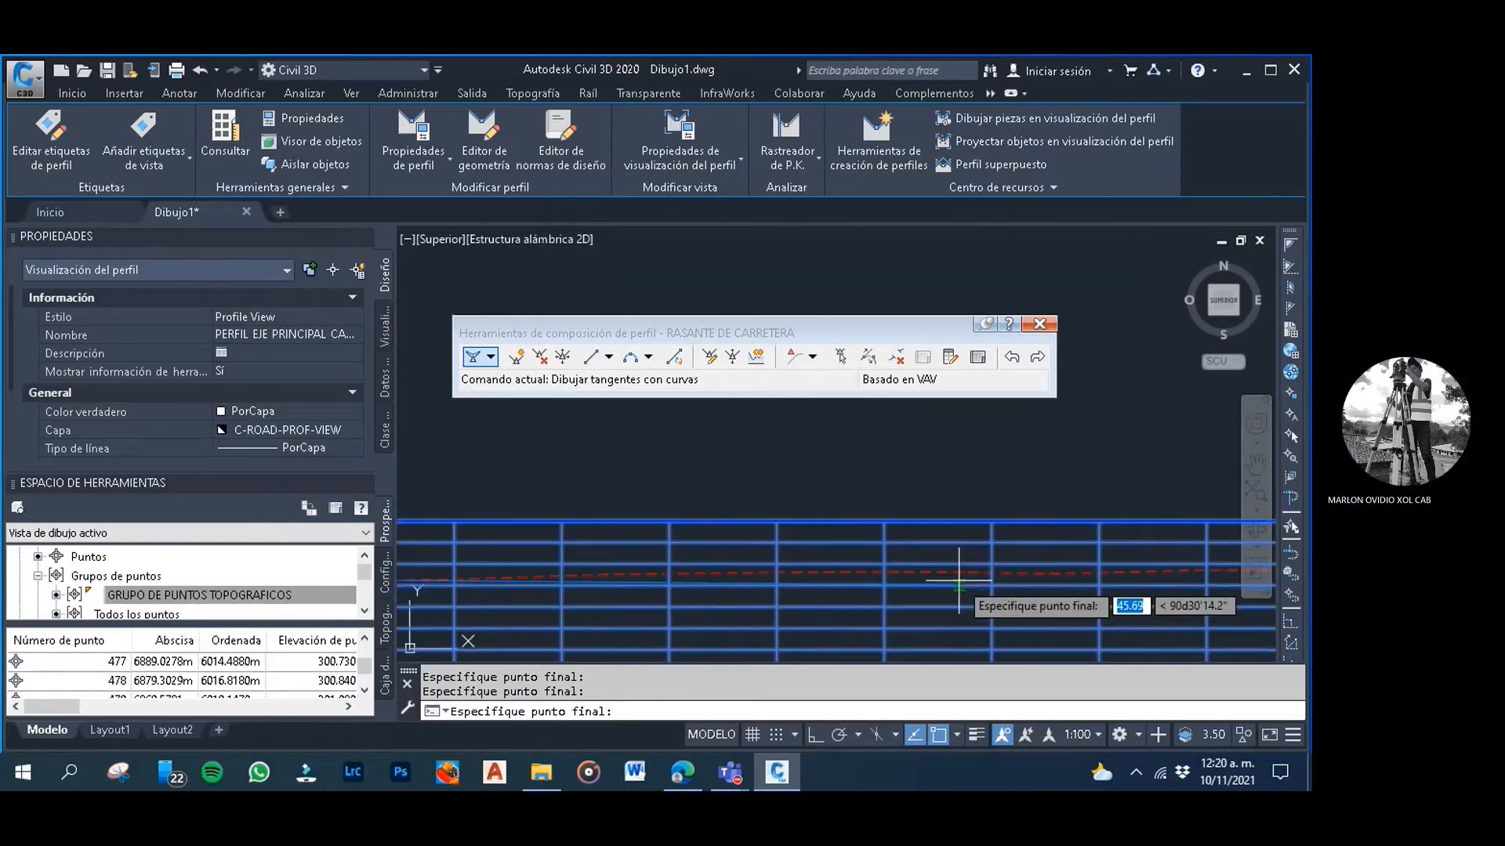
{"action": "middle_click_drag", "start_coordinate": [958, 581], "coordinate": [577, 560]}
{"action": "middle_click_drag", "start_coordinate": [1032, 555], "coordinate": [762, 555]}
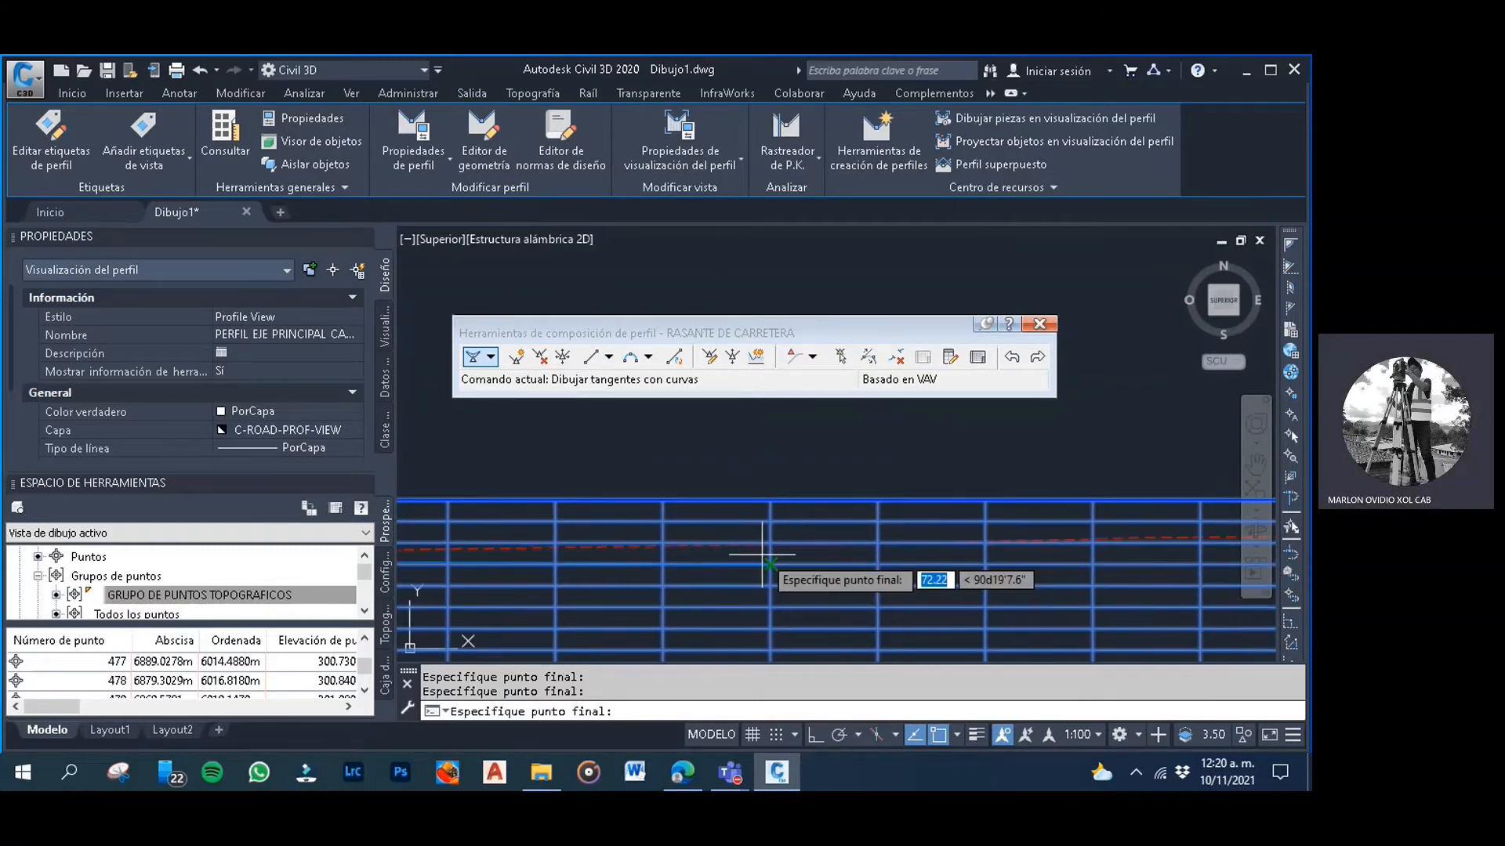
{"action": "scroll", "coordinate": [695, 562], "scroll_direction": "up", "scroll_amount": 4}
{"action": "scroll", "coordinate": [743, 529], "scroll_direction": "up", "scroll_amount": 6}
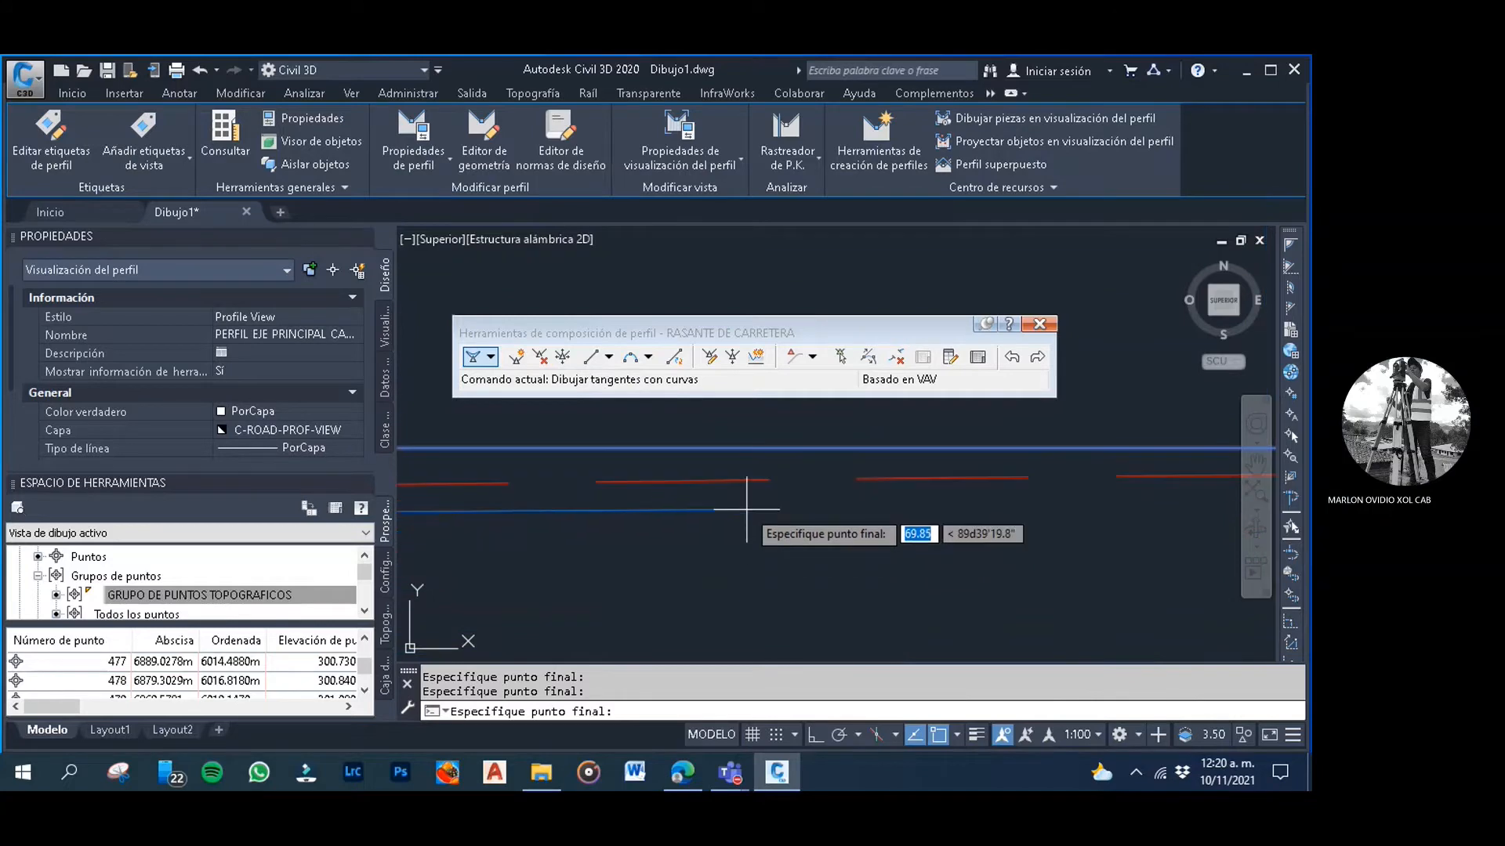
Extend the grade line with a slightly rising tangent about 34 m long, ending just below the ground line
{"action": "scroll", "coordinate": [753, 496], "scroll_direction": "down", "scroll_amount": 4}
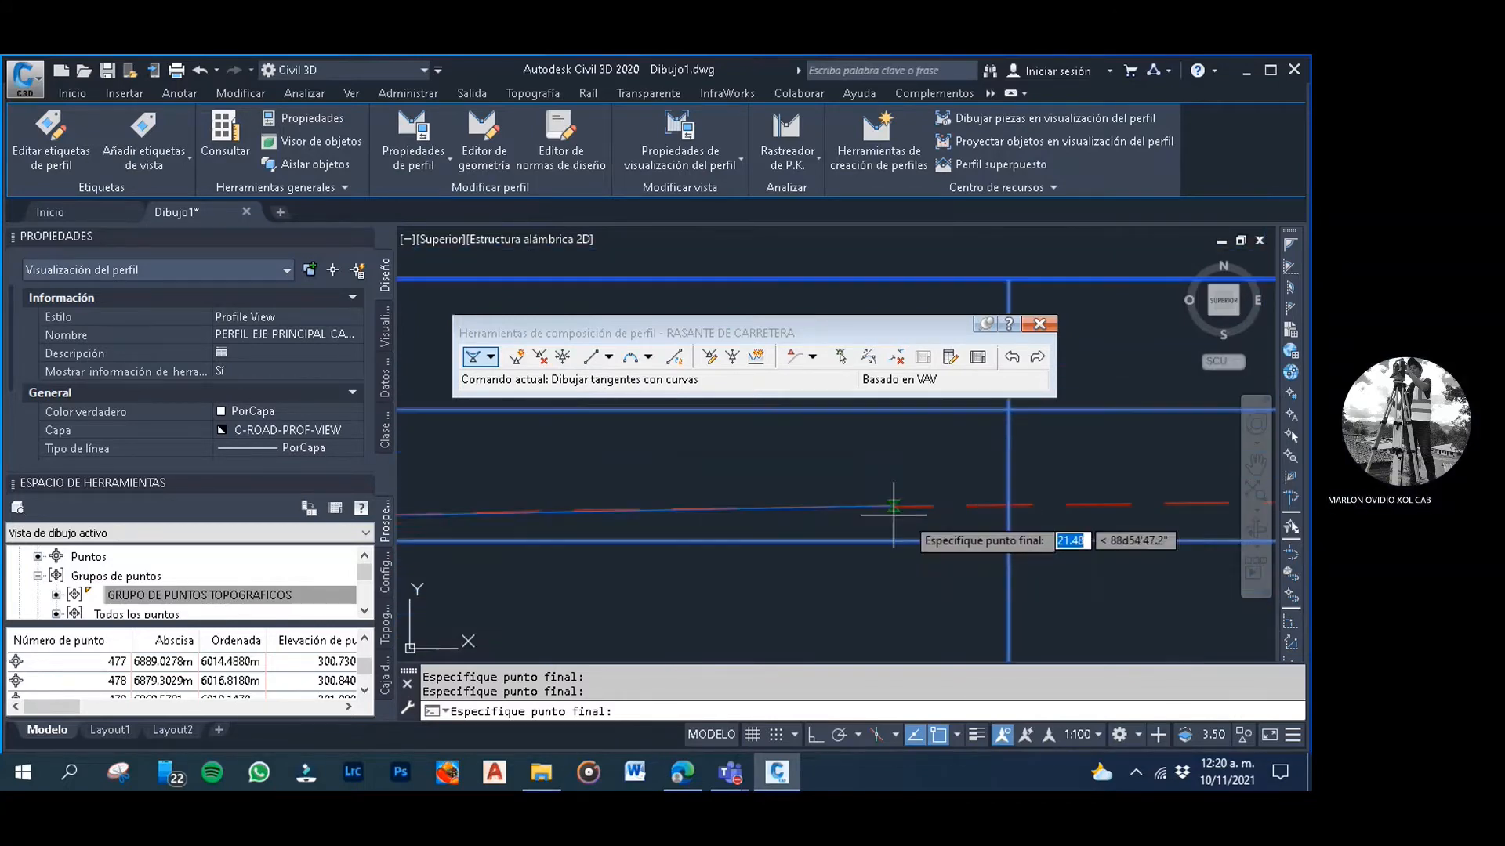
{"action": "scroll", "coordinate": [900, 510], "scroll_direction": "up", "scroll_amount": 3}
{"action": "middle_click_drag", "start_coordinate": [694, 513], "coordinate": [670, 513]}
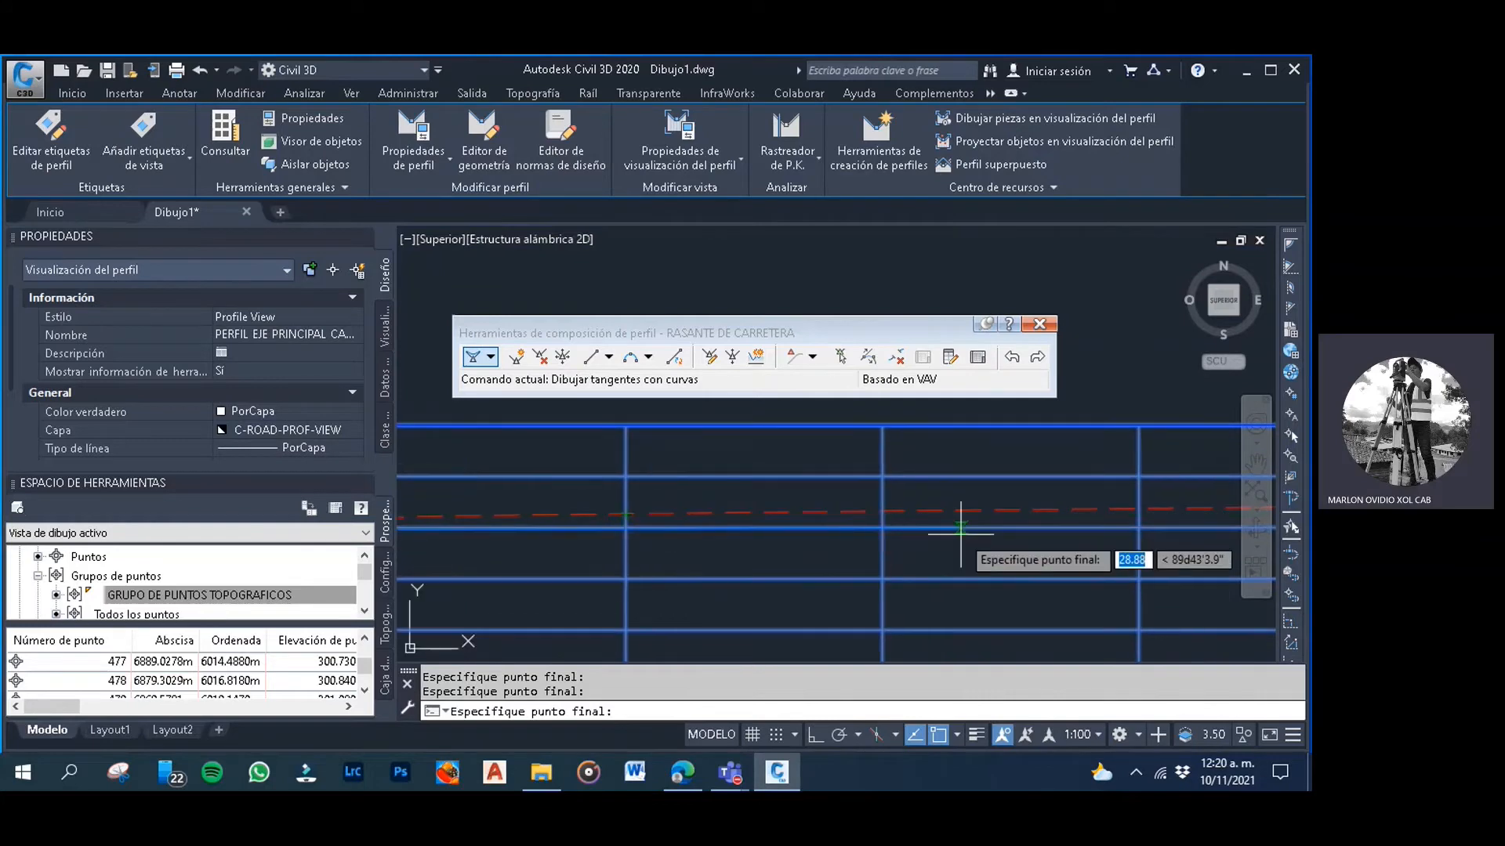
{"action": "middle_click_drag", "start_coordinate": [960, 534], "coordinate": [768, 539]}
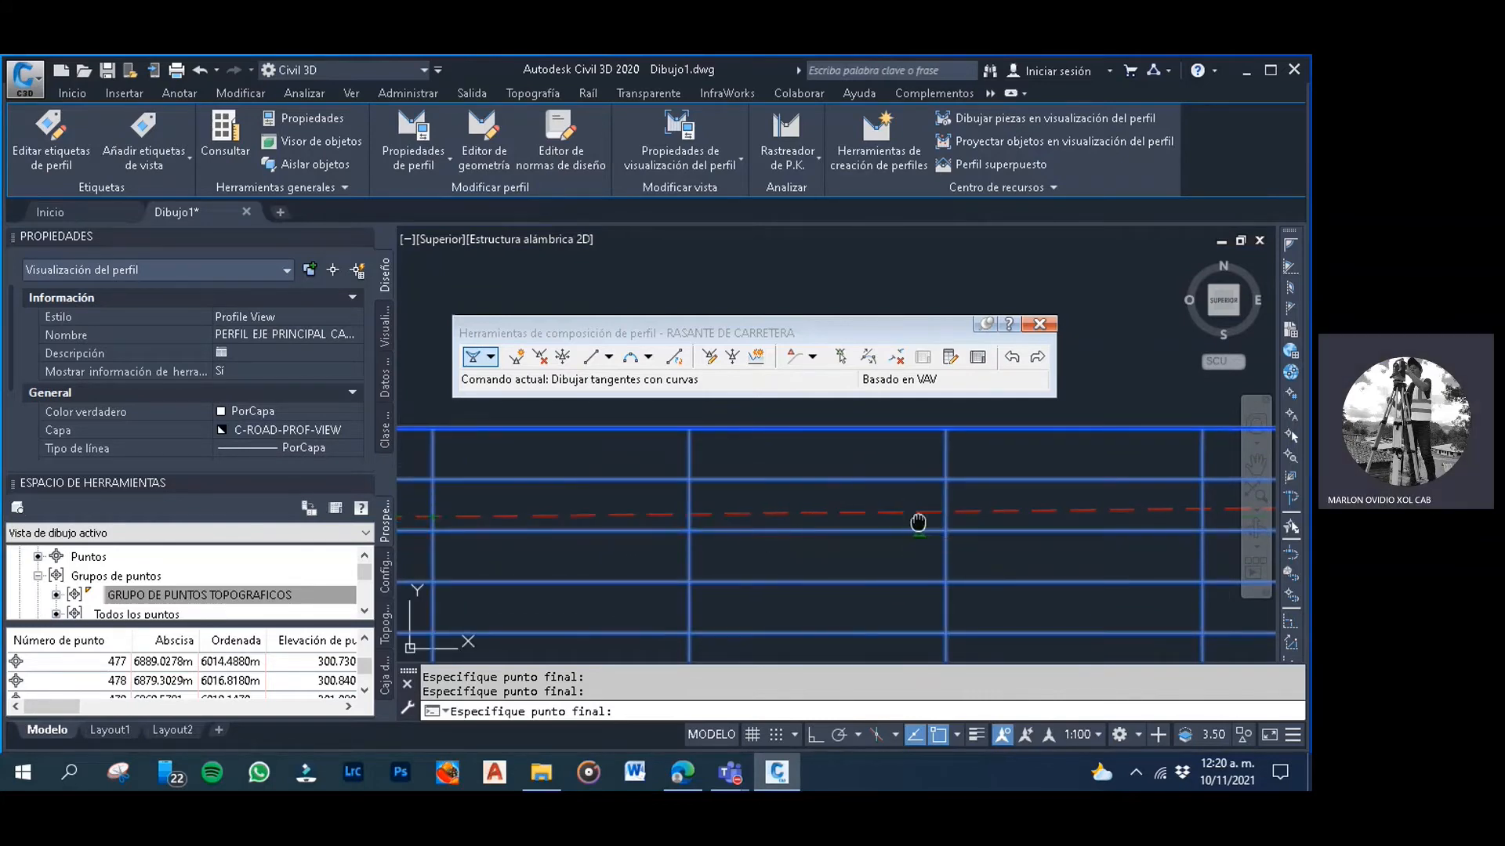
{"action": "scroll", "coordinate": [762, 519], "scroll_direction": "up", "scroll_amount": 3}
{"action": "scroll", "coordinate": [762, 520], "scroll_direction": "up", "scroll_amount": 3}
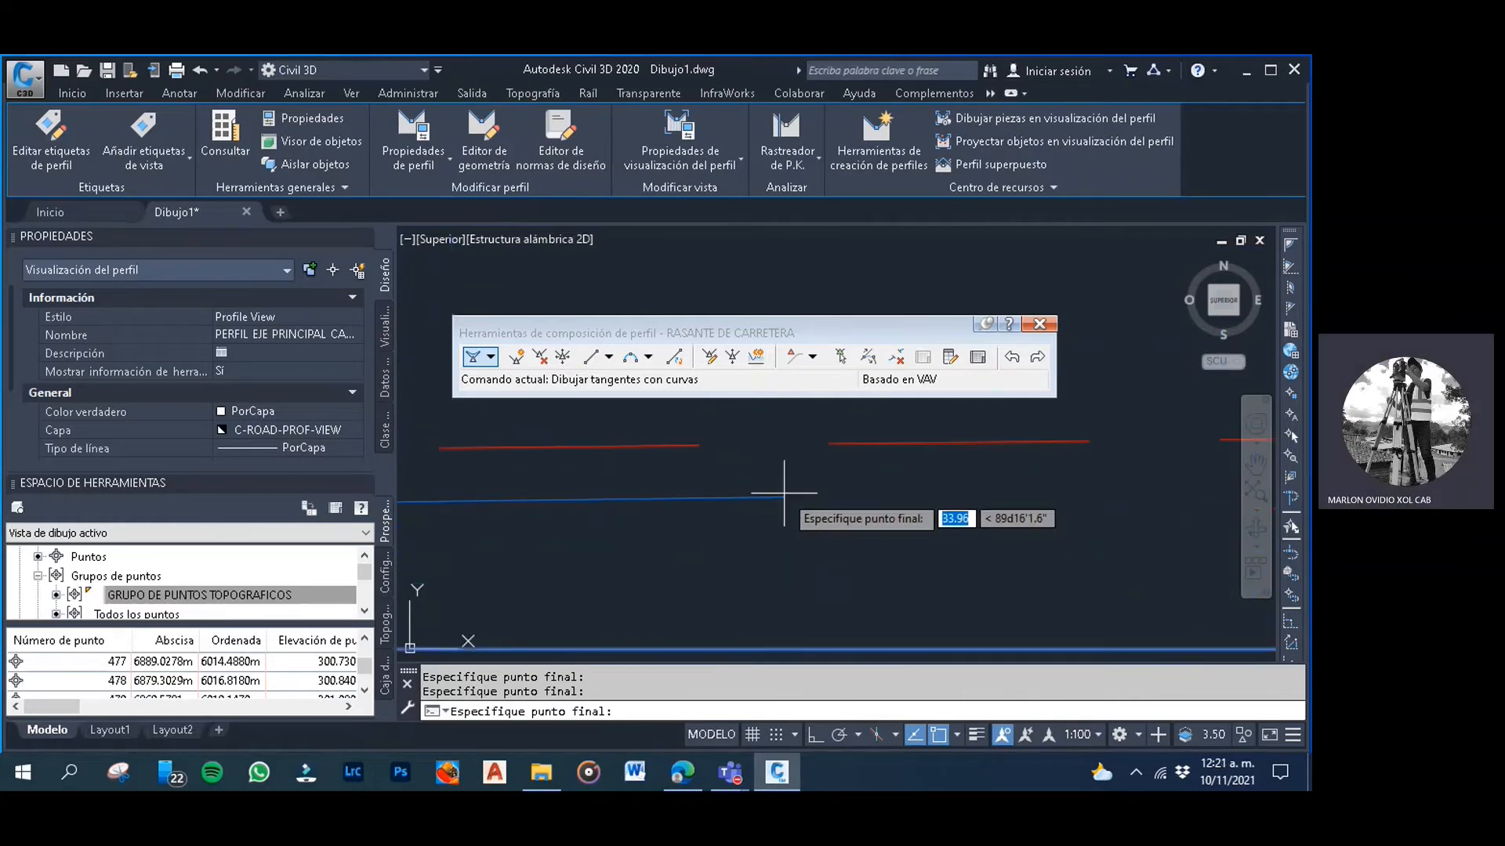
{"action": "left_click", "coordinate": [772, 458]}
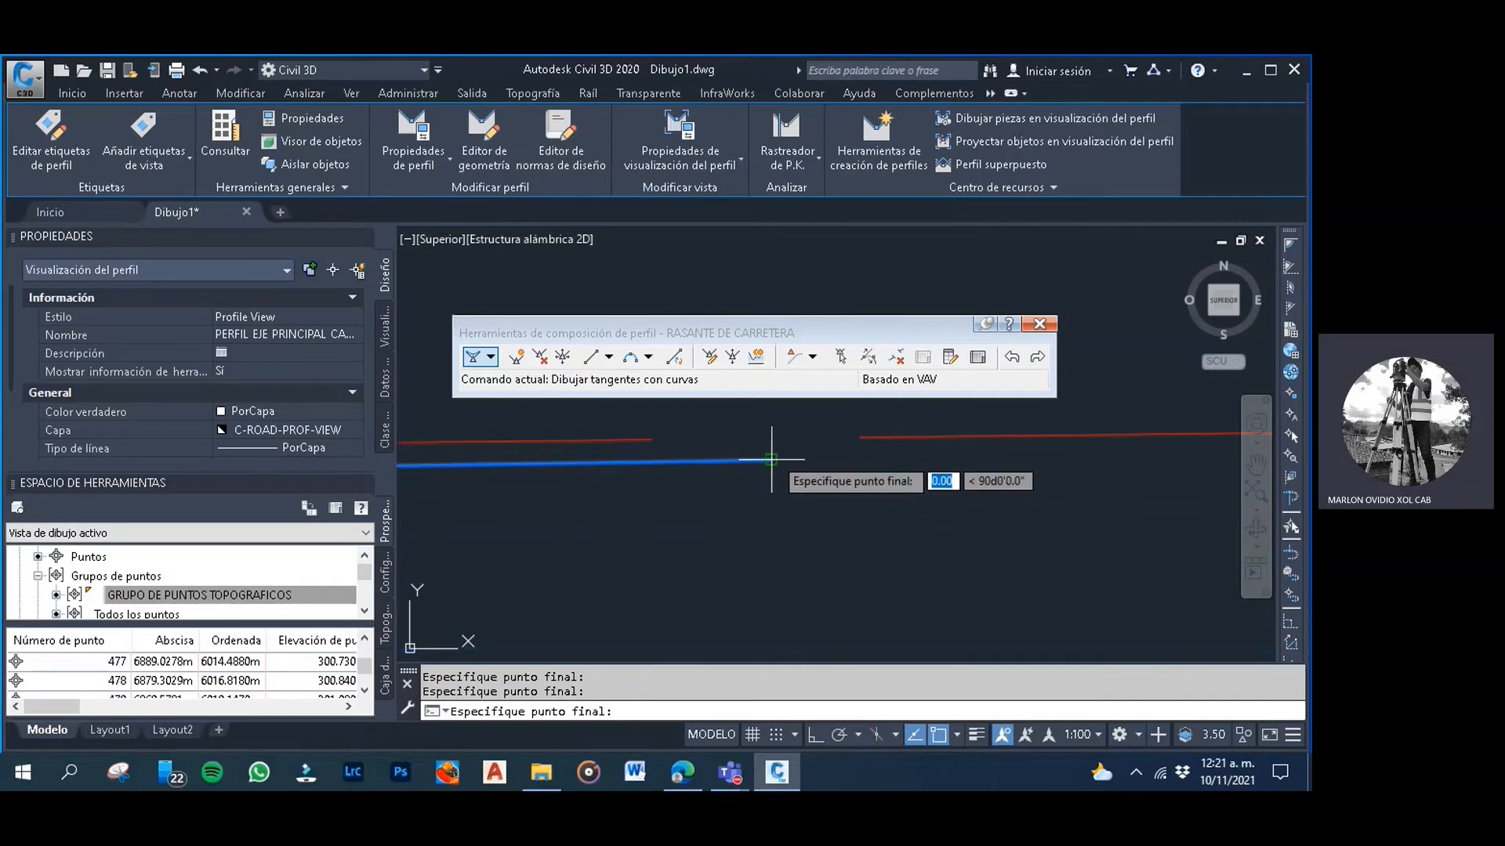
Add a nearly horizontal tangent about 20 m long, ending just above the ground profile
{"action": "scroll", "coordinate": [772, 459], "scroll_direction": "down", "scroll_amount": 3}
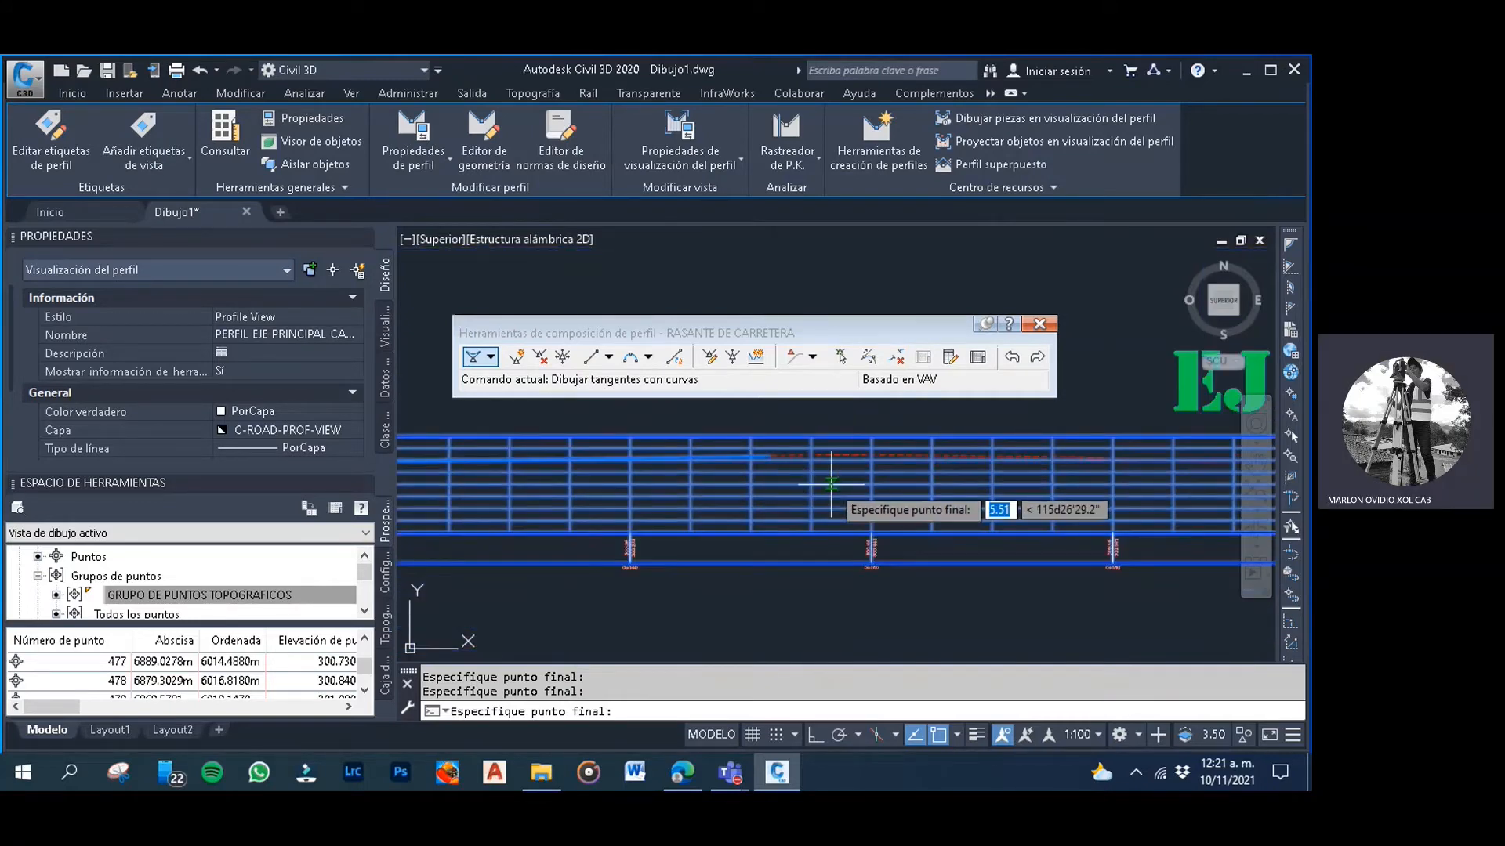
{"action": "scroll", "coordinate": [712, 473], "scroll_direction": "up", "scroll_amount": 3}
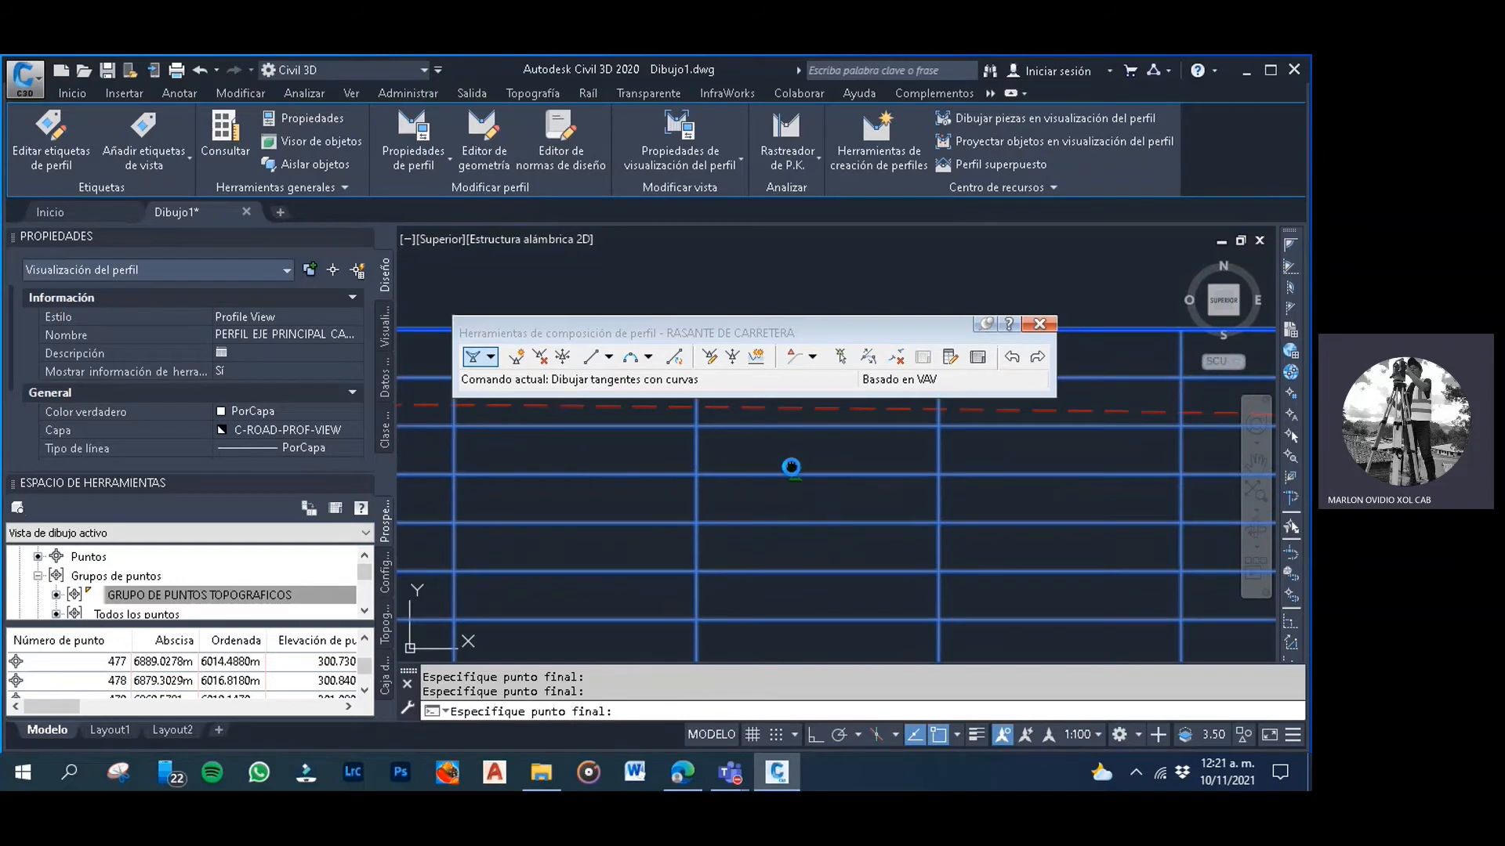
{"action": "middle_click_drag", "start_coordinate": [791, 467], "coordinate": [664, 542]}
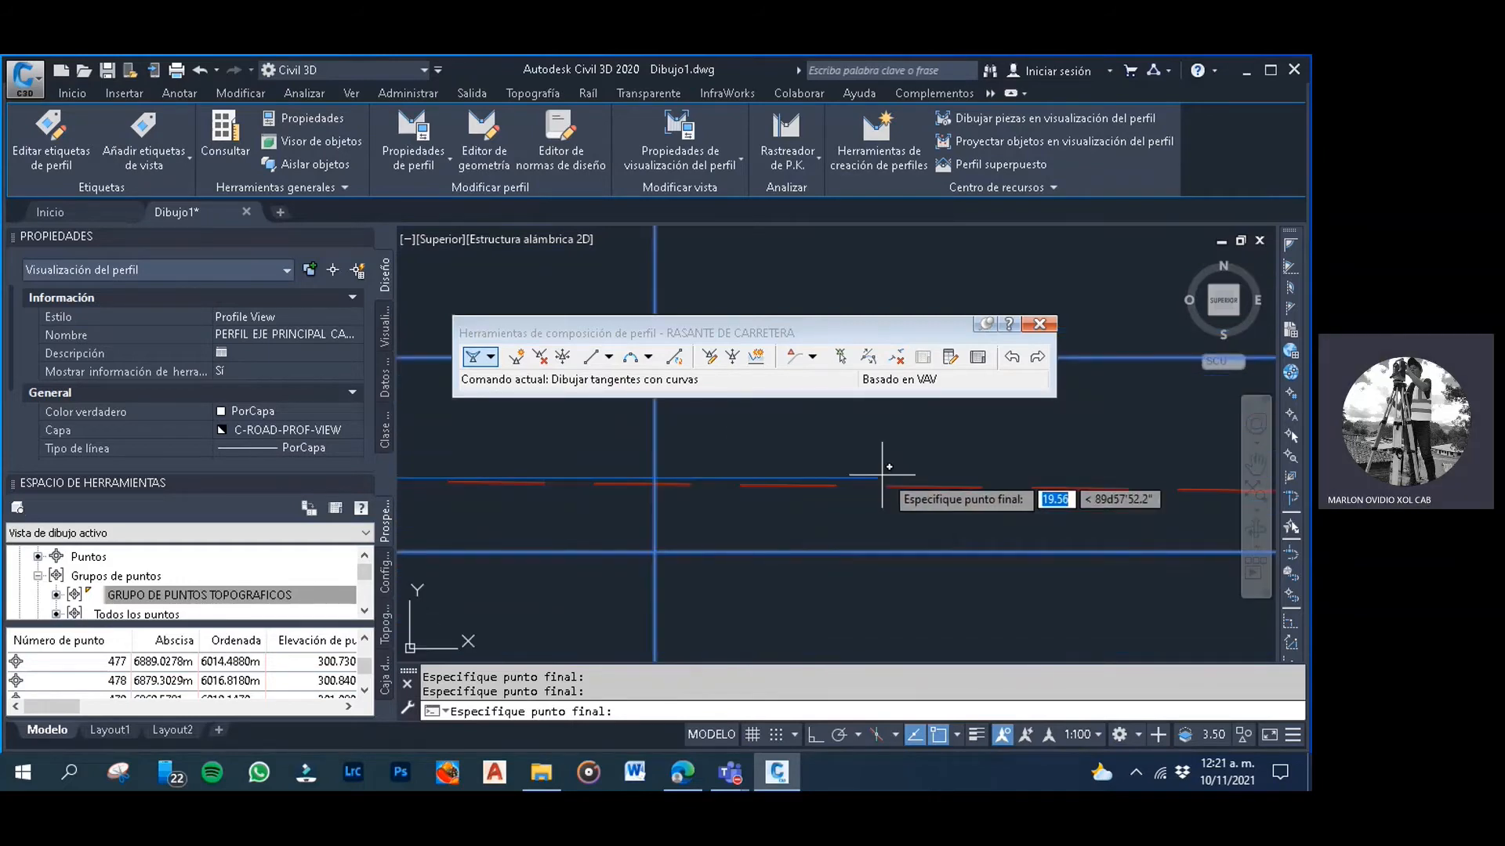
{"action": "scroll", "coordinate": [815, 484], "scroll_direction": "up", "scroll_amount": 2}
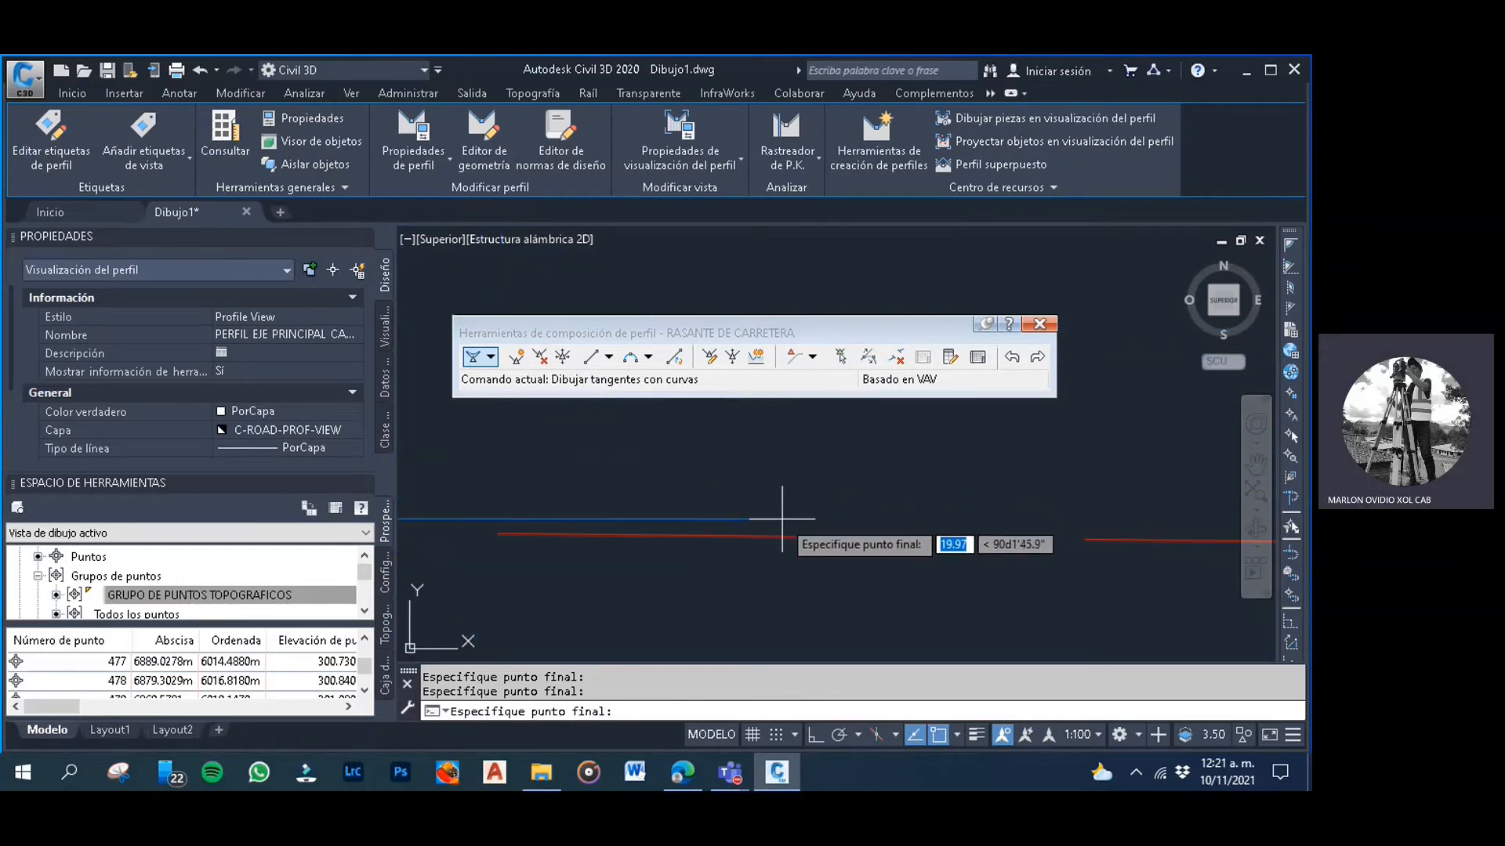
{"action": "left_click", "coordinate": [782, 518]}
Add a gently falling tangent about 30 m long to where the ground profile starts descending
{"action": "scroll", "coordinate": [775, 506], "scroll_direction": "down", "scroll_amount": 4}
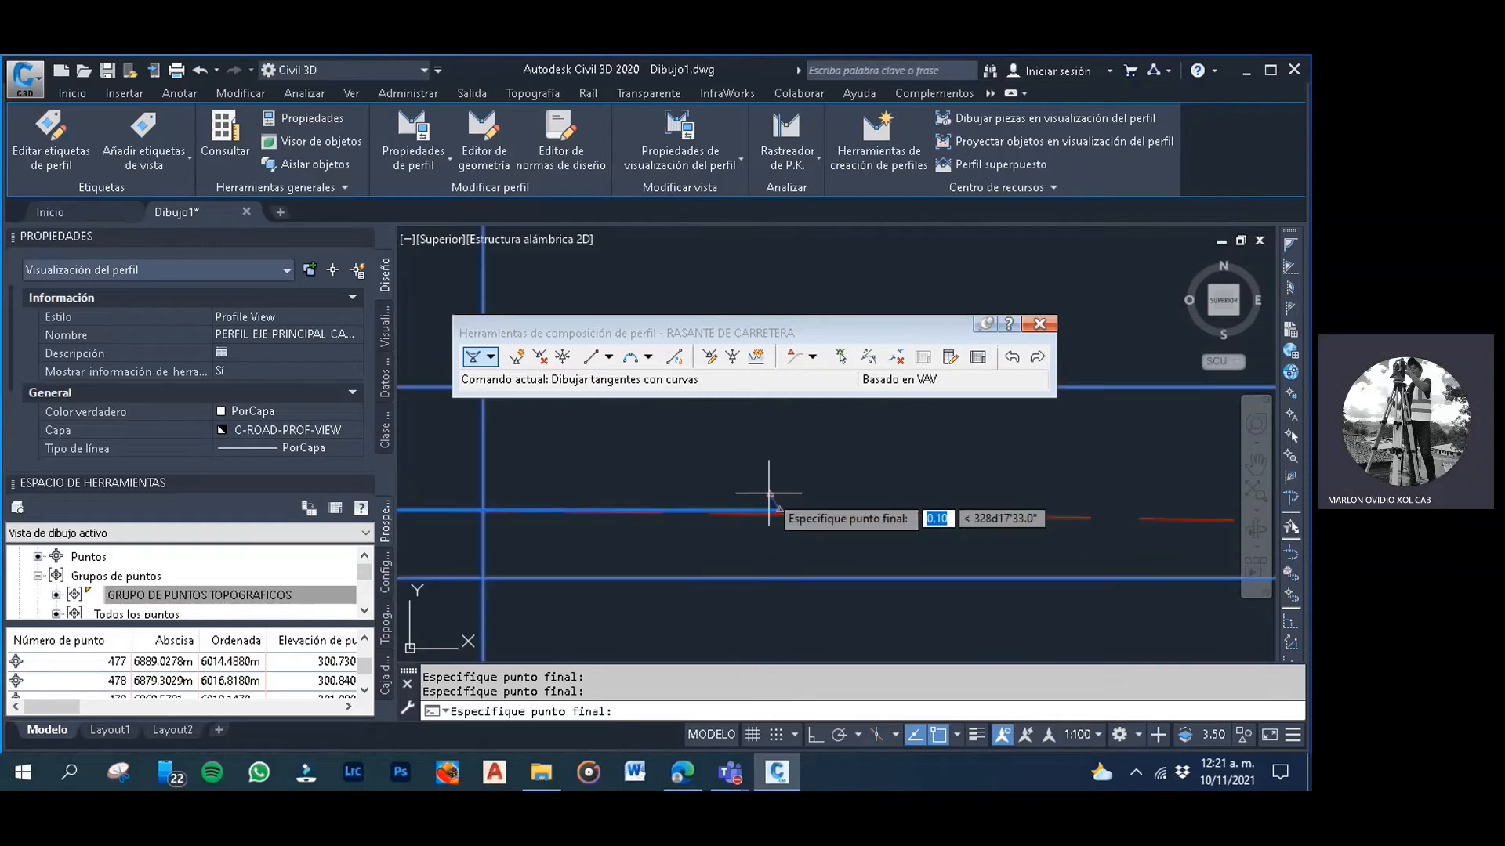
{"action": "middle_click_drag", "start_coordinate": [858, 483], "coordinate": [630, 511]}
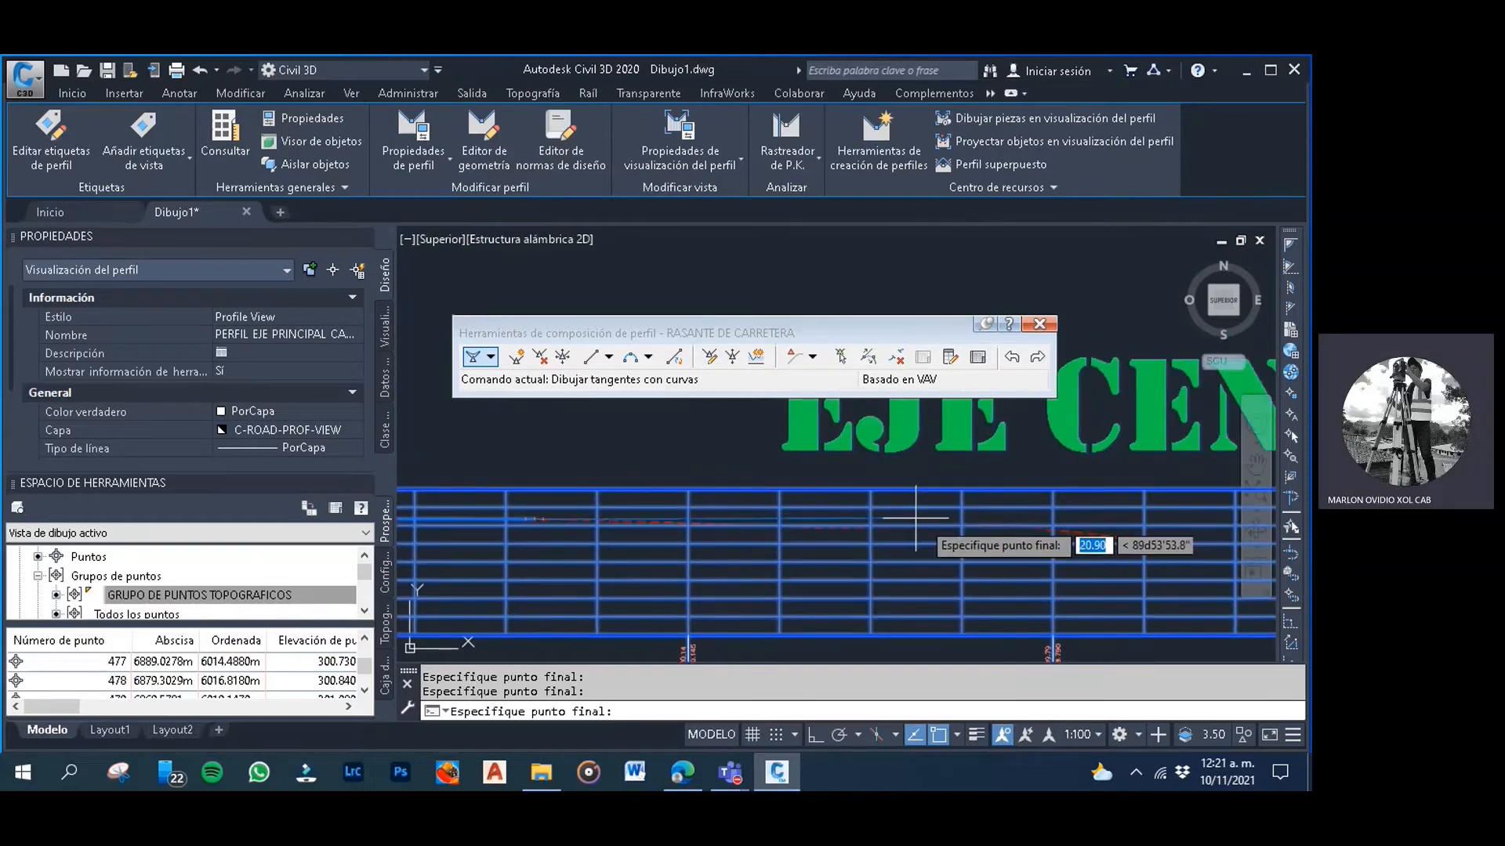
{"action": "scroll", "coordinate": [927, 520], "scroll_direction": "up", "scroll_amount": 3}
{"action": "scroll", "coordinate": [968, 535], "scroll_direction": "down", "scroll_amount": 3}
{"action": "middle_click_drag", "start_coordinate": [1001, 536], "coordinate": [698, 545]}
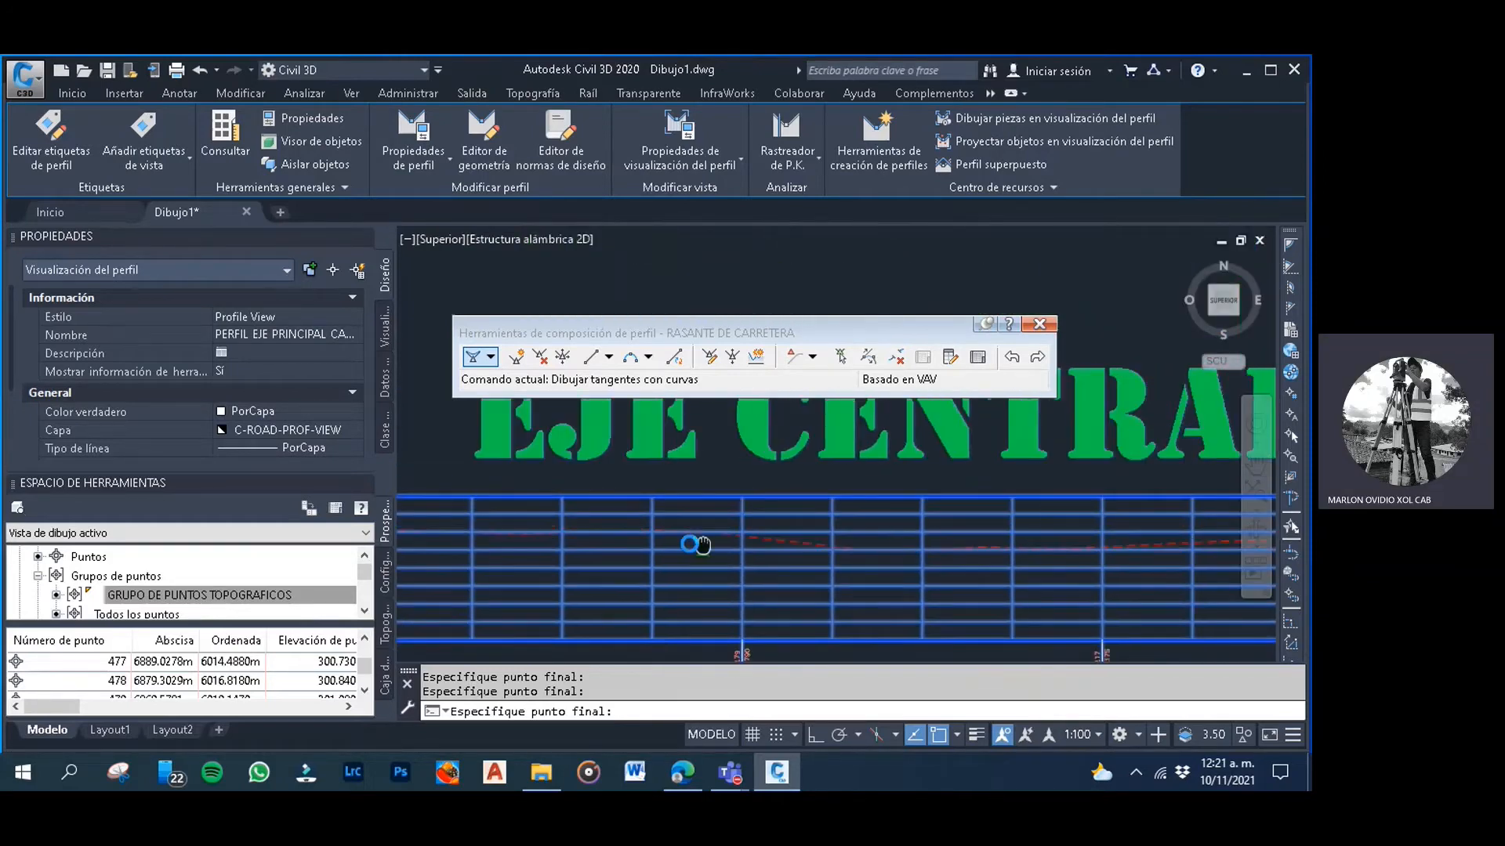
{"action": "scroll", "coordinate": [630, 556], "scroll_direction": "up", "scroll_amount": 5}
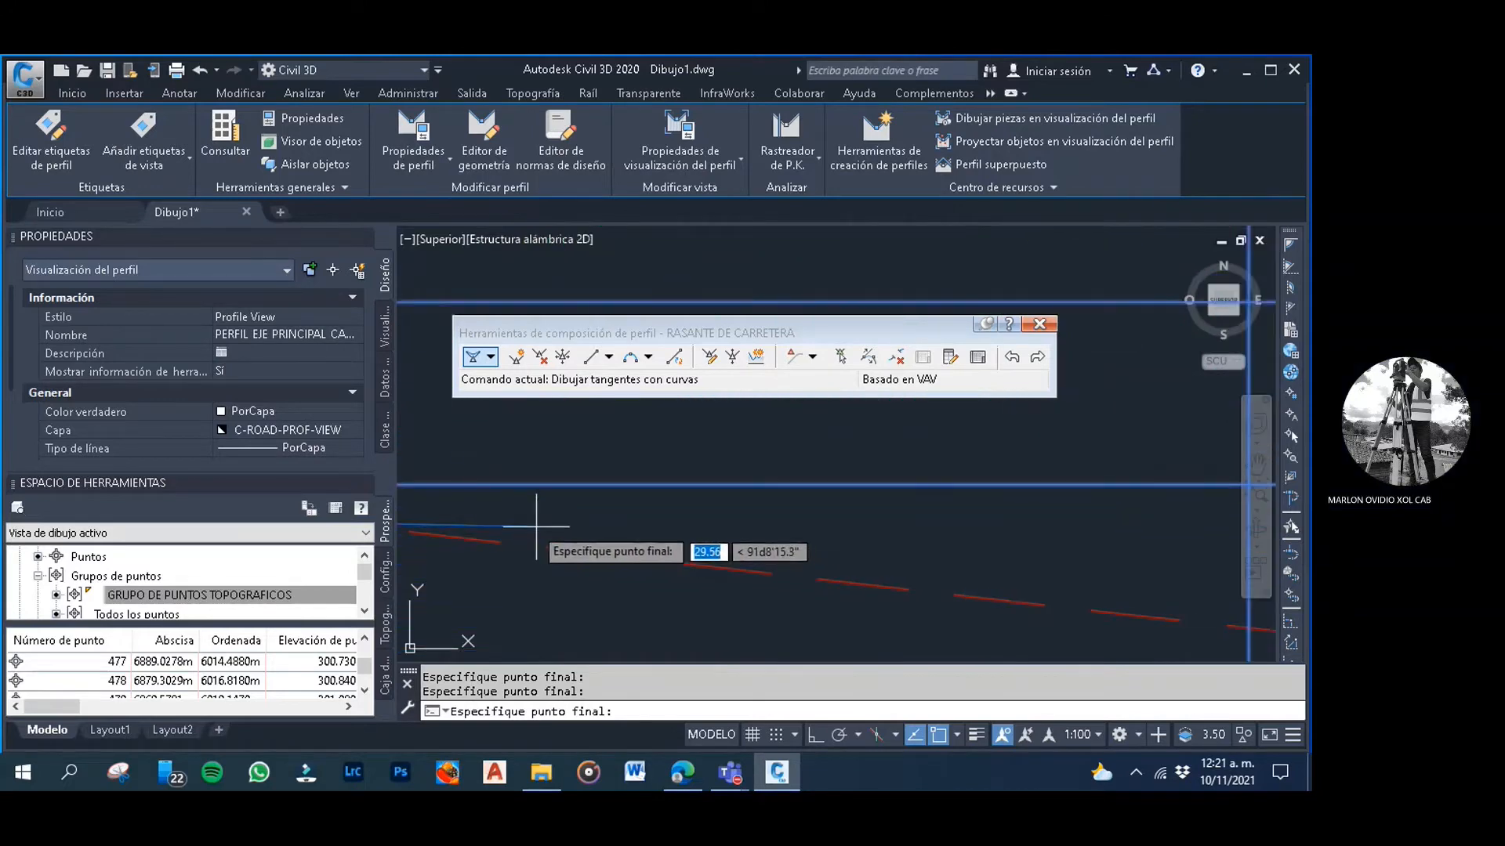
Add a descending tangent about 15 m long, ending just below the descending stretch of the ground profile
{"action": "scroll", "coordinate": [511, 525], "scroll_direction": "down", "scroll_amount": 3}
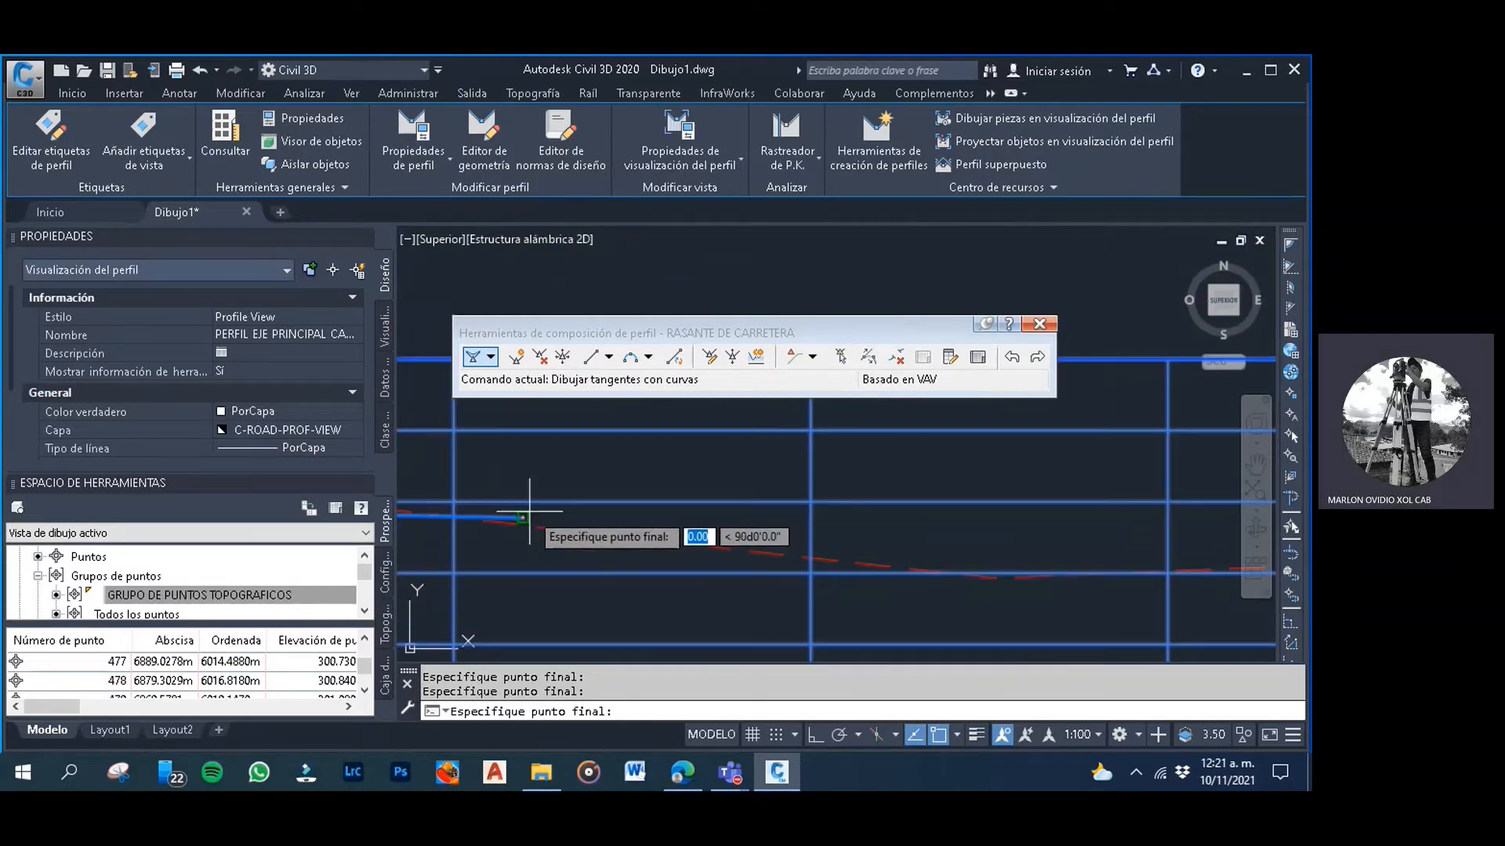
{"action": "middle_click_drag", "start_coordinate": [779, 546], "coordinate": [587, 561]}
{"action": "scroll", "coordinate": [746, 557], "scroll_direction": "up", "scroll_amount": 5}
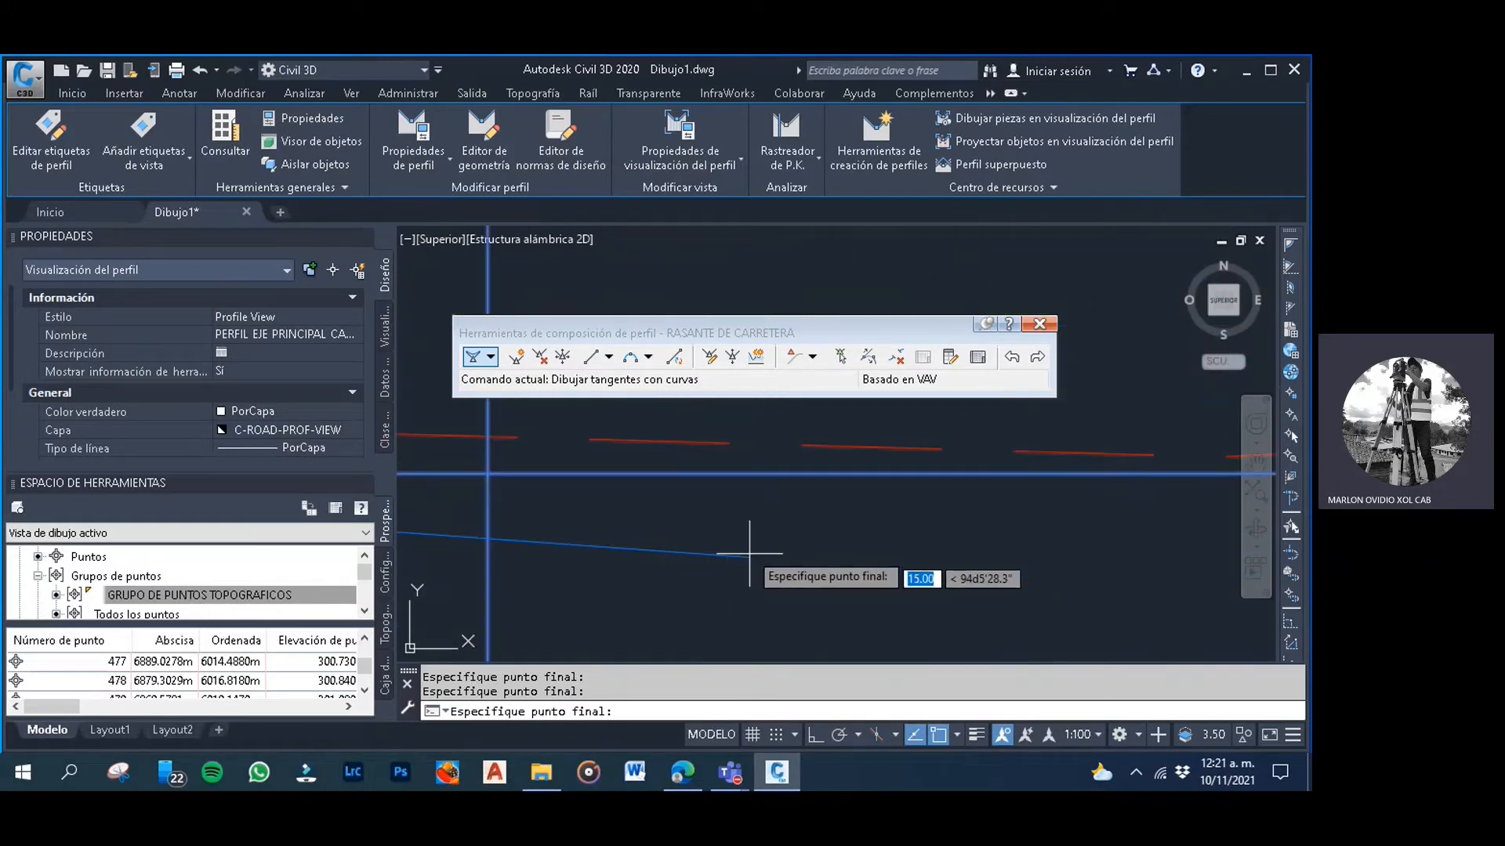
{"action": "scroll", "coordinate": [679, 452], "scroll_direction": "up", "scroll_amount": 2}
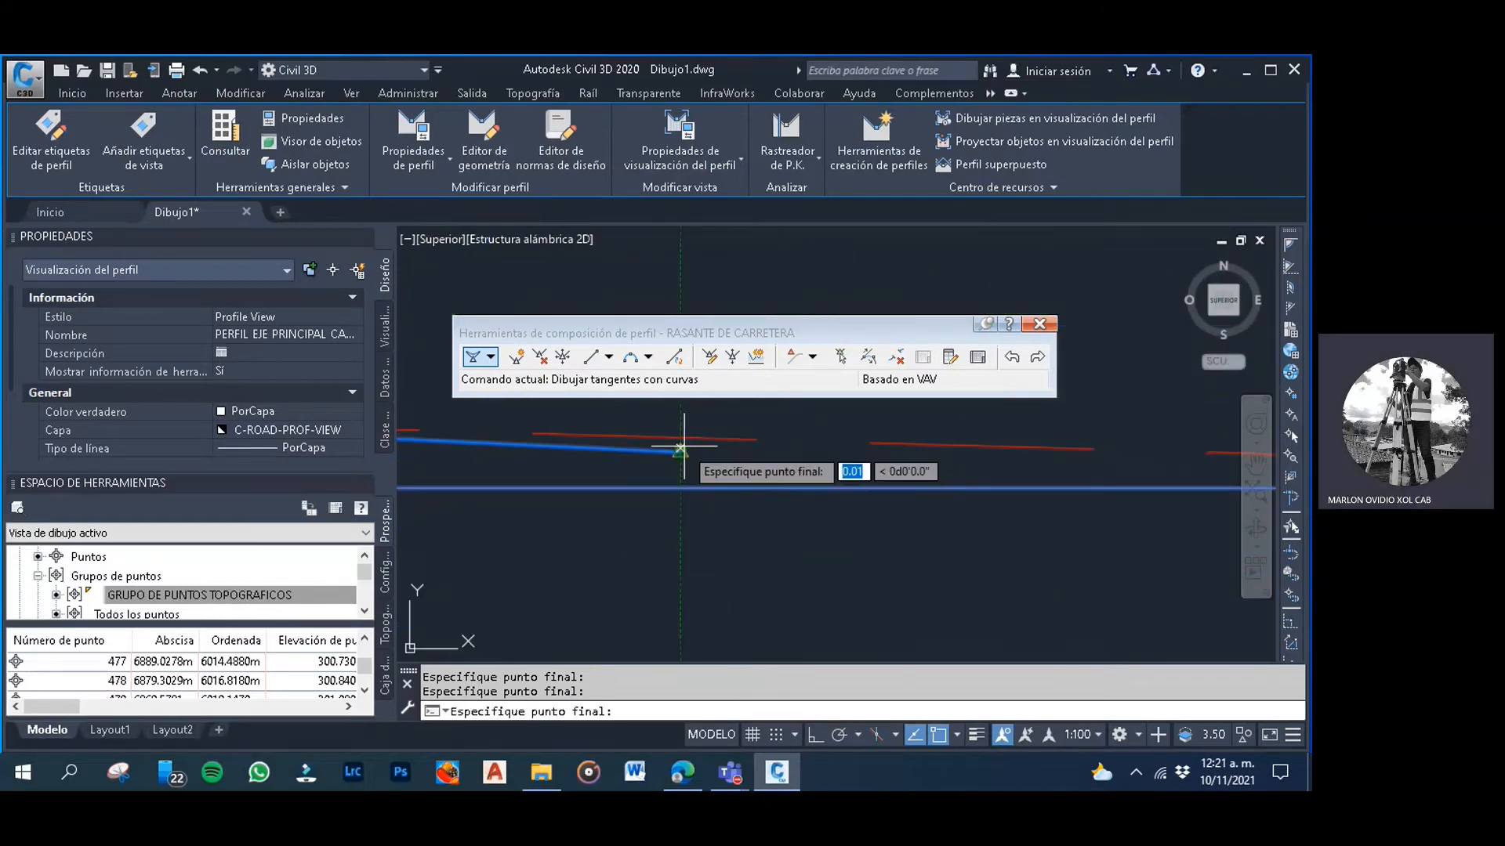
{"action": "scroll", "coordinate": [680, 449], "scroll_direction": "down", "scroll_amount": 5}
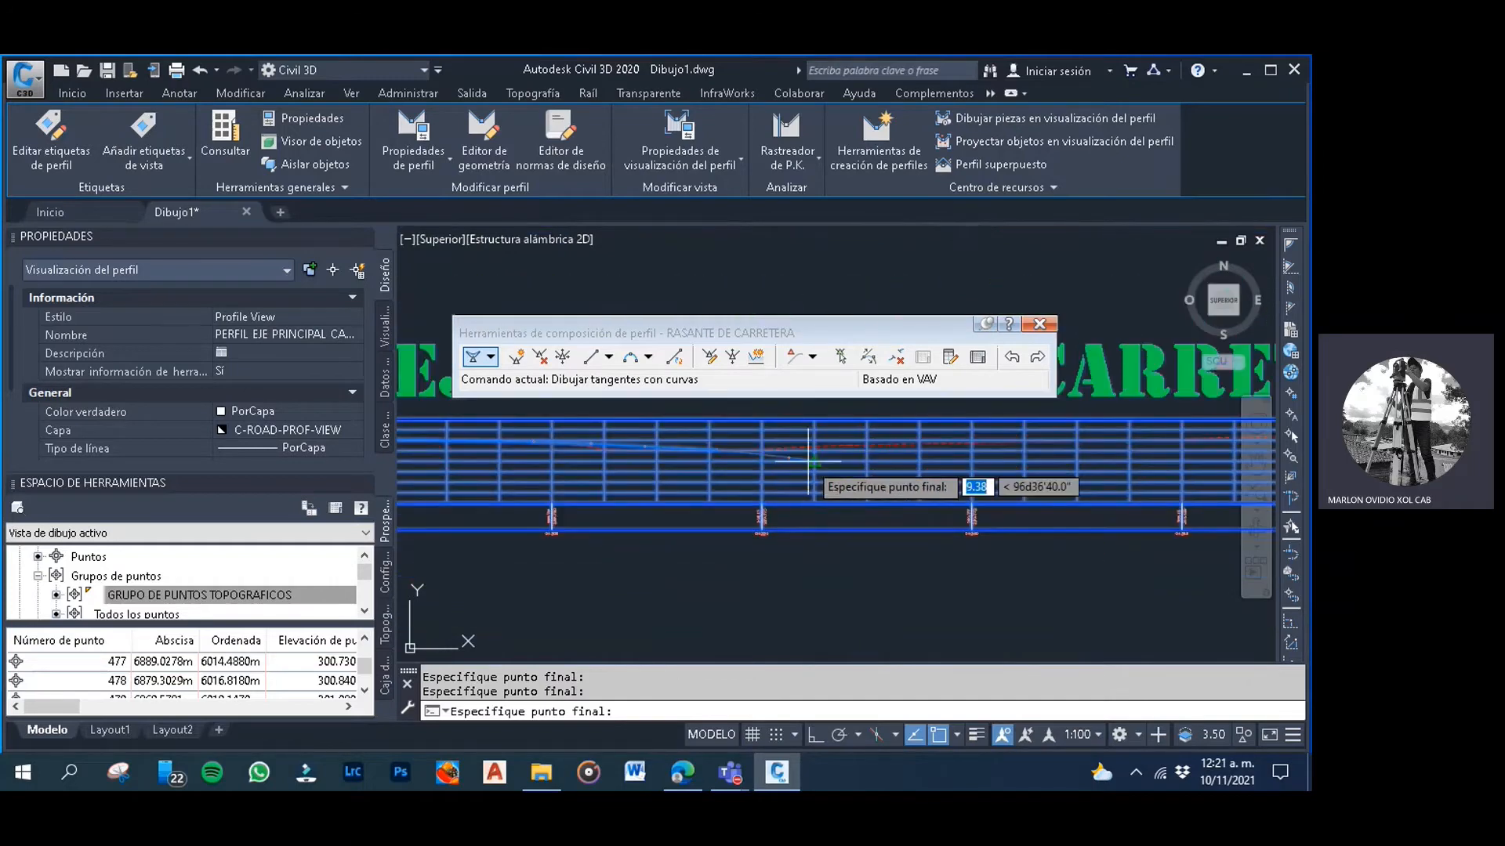
Add a long, gently rising tangent from the descending stretch, ending just above the rising ground line
{"action": "middle_click_drag", "start_coordinate": [807, 461], "coordinate": [625, 482]}
{"action": "scroll", "coordinate": [773, 461], "scroll_direction": "up", "scroll_amount": 2}
{"action": "scroll", "coordinate": [880, 465], "scroll_direction": "down", "scroll_amount": 2}
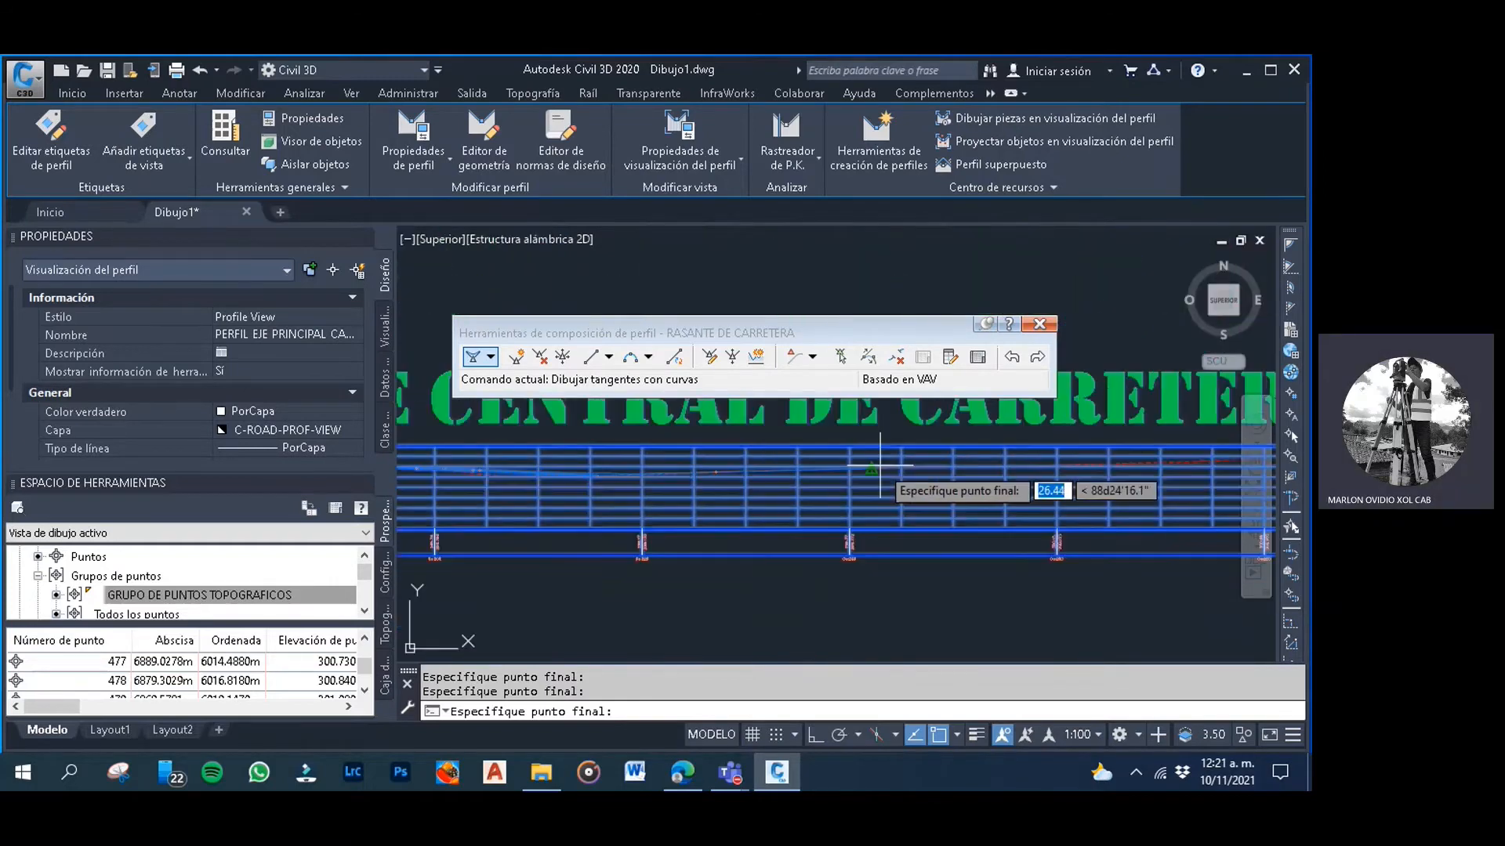
{"action": "middle_click_drag", "start_coordinate": [880, 465], "coordinate": [602, 482]}
{"action": "scroll", "coordinate": [846, 503], "scroll_direction": "up", "scroll_amount": 4}
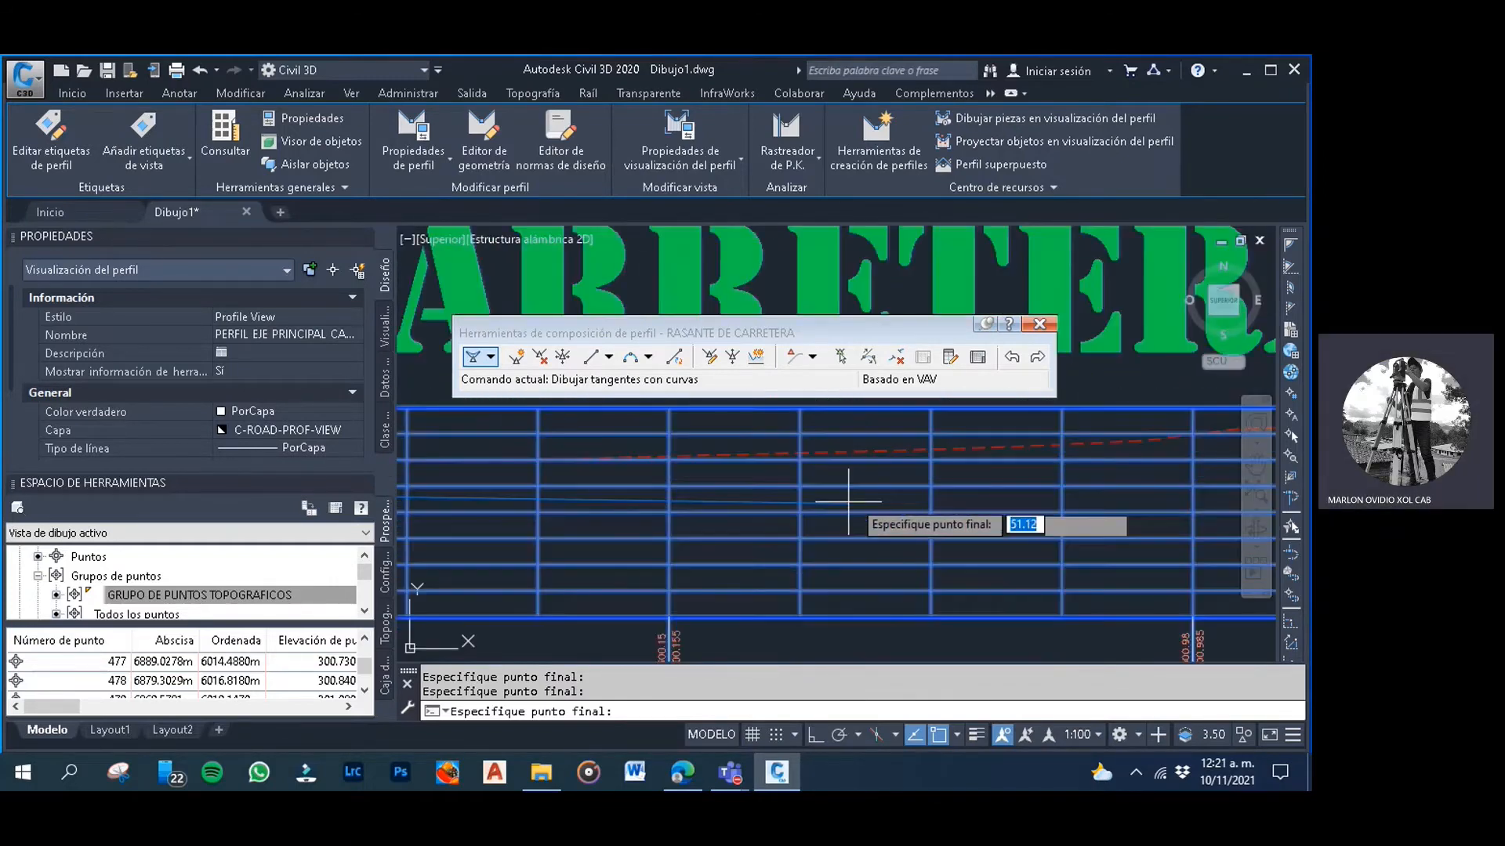
{"action": "middle_click_drag", "start_coordinate": [913, 455], "coordinate": [614, 512]}
{"action": "scroll", "coordinate": [614, 511], "scroll_direction": "up", "scroll_amount": 4}
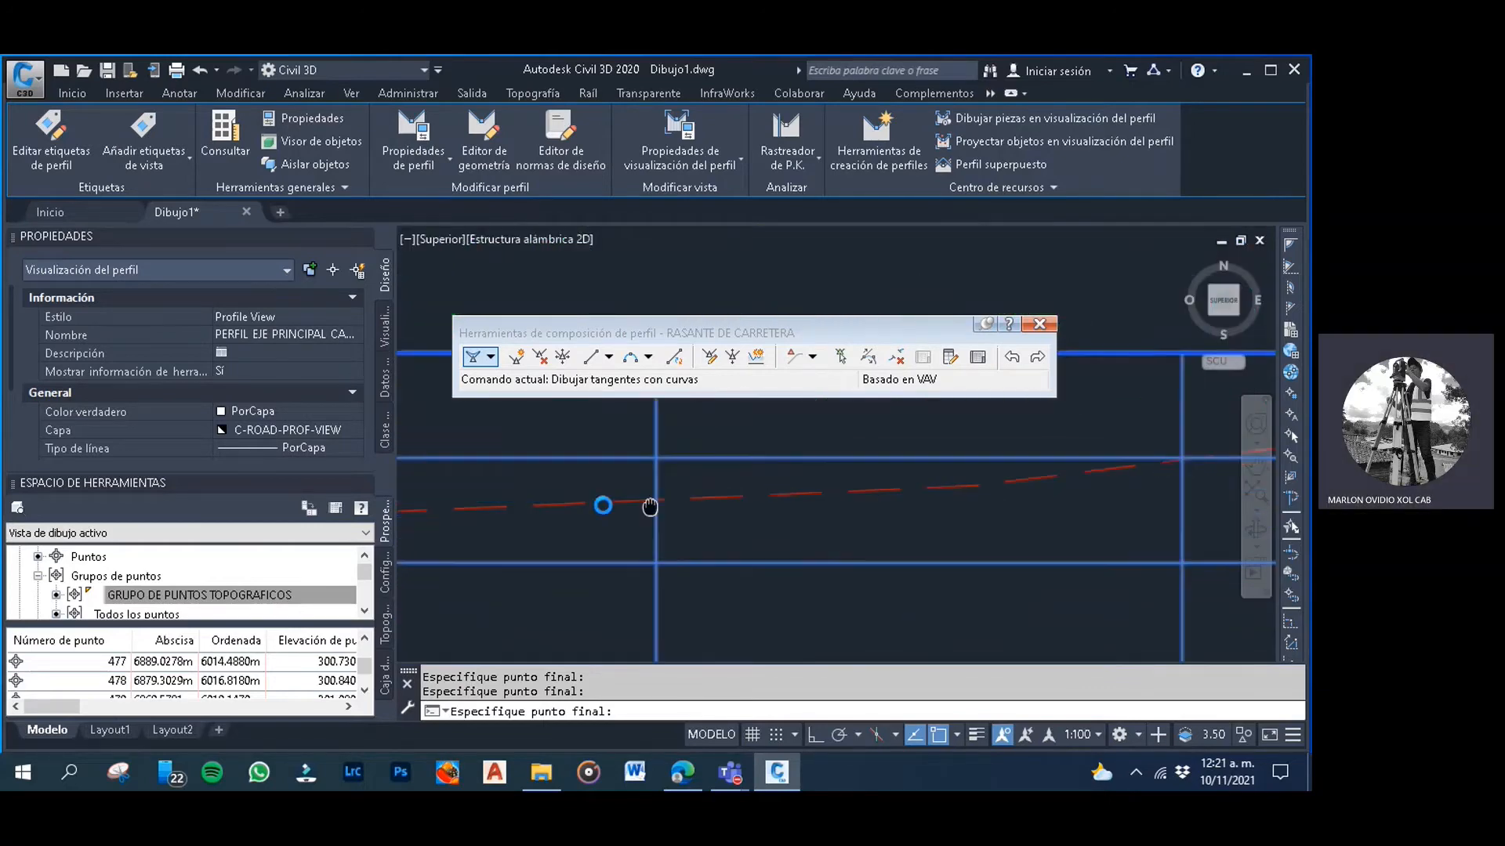
{"action": "scroll", "coordinate": [733, 498], "scroll_direction": "up", "scroll_amount": 2}
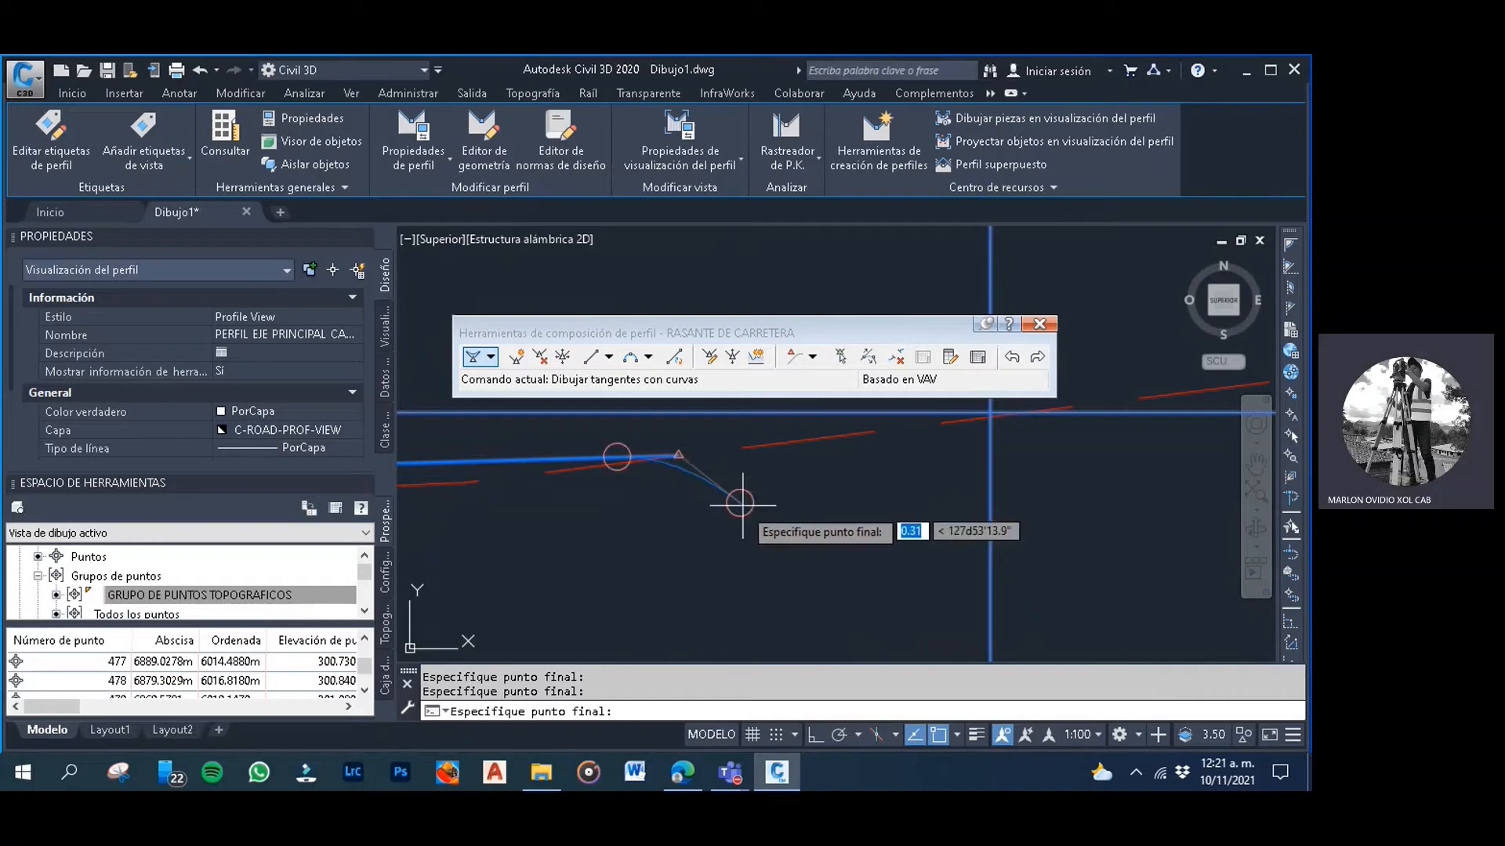
Add a slightly rising tangent about 15 m long, ending just above the flat stretch of the ground line
{"action": "scroll", "coordinate": [741, 504], "scroll_direction": "down", "scroll_amount": 8}
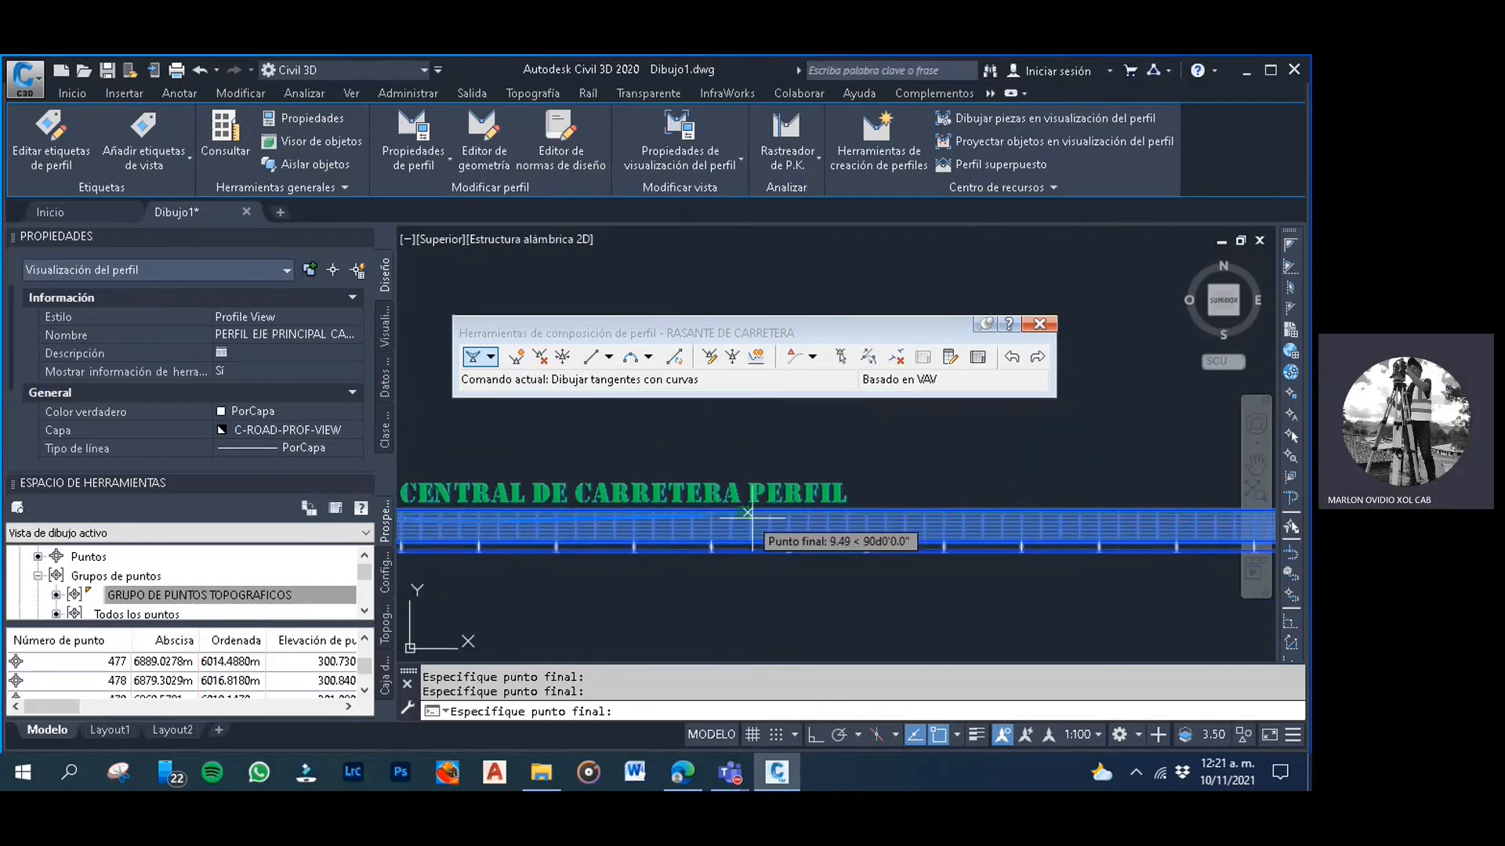
{"action": "scroll", "coordinate": [780, 513], "scroll_direction": "up", "scroll_amount": 6}
{"action": "middle_click_drag", "start_coordinate": [873, 442], "coordinate": [774, 493]}
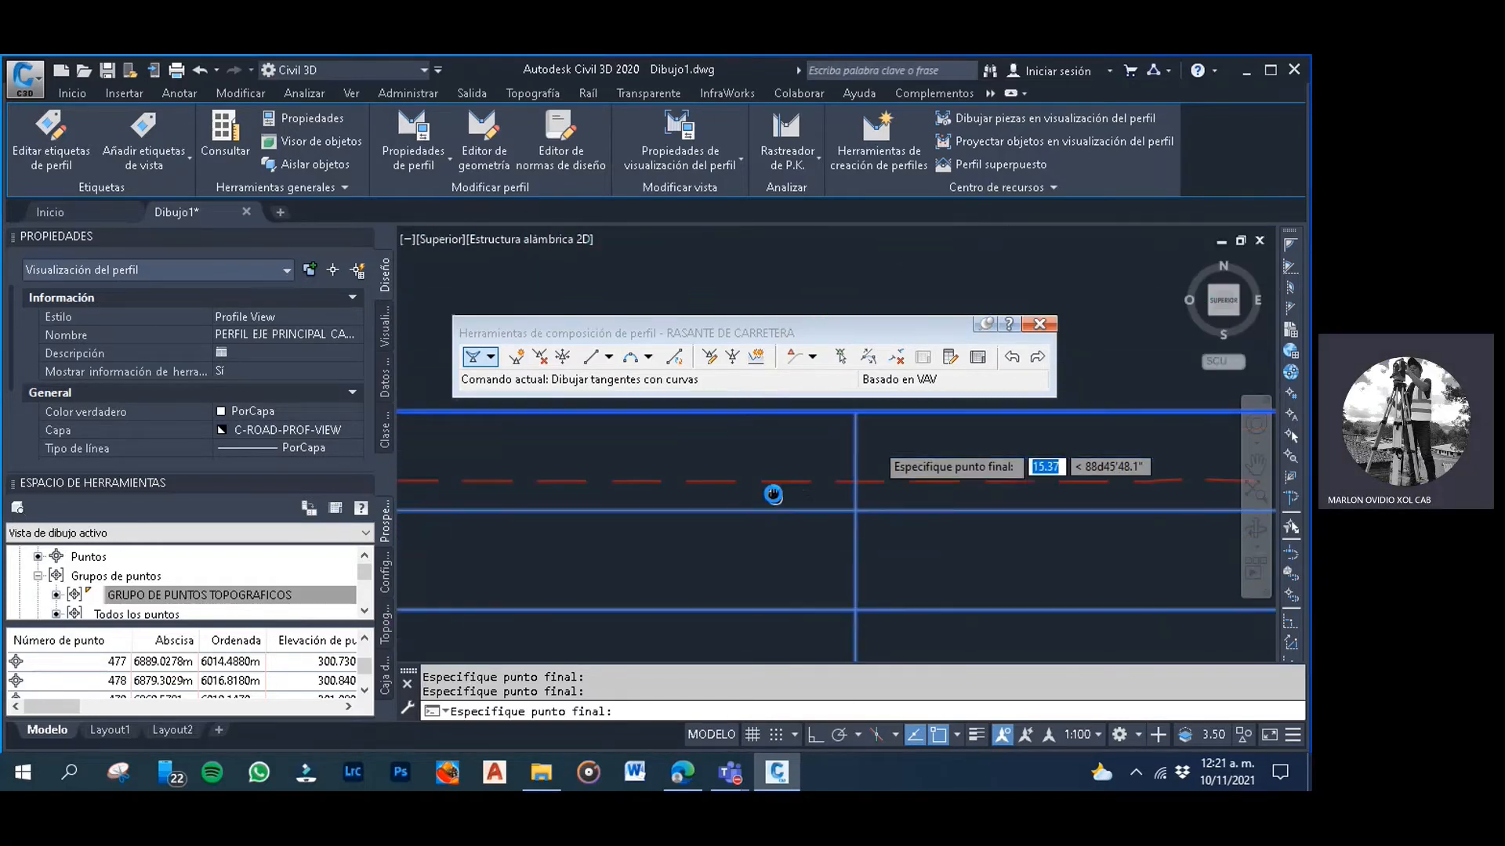
{"action": "scroll", "coordinate": [773, 492], "scroll_direction": "up", "scroll_amount": 4}
{"action": "scroll", "coordinate": [745, 449], "scroll_direction": "up", "scroll_amount": 6}
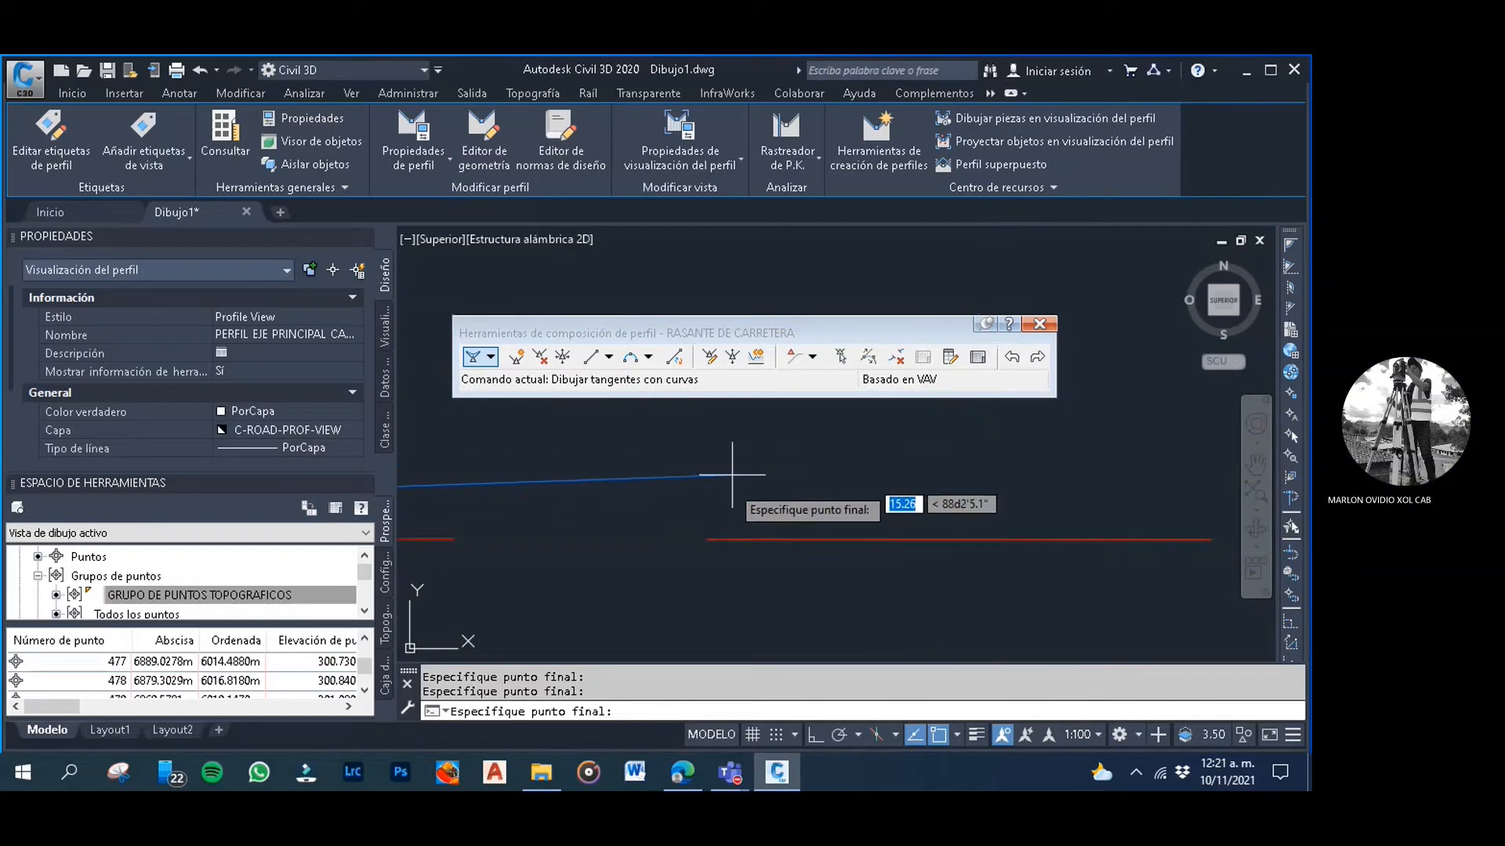
Continue the grade line with a nearly horizontal tangent about 29 m long, following the flat ground profile
{"action": "scroll", "coordinate": [726, 506], "scroll_direction": "down", "scroll_amount": 3}
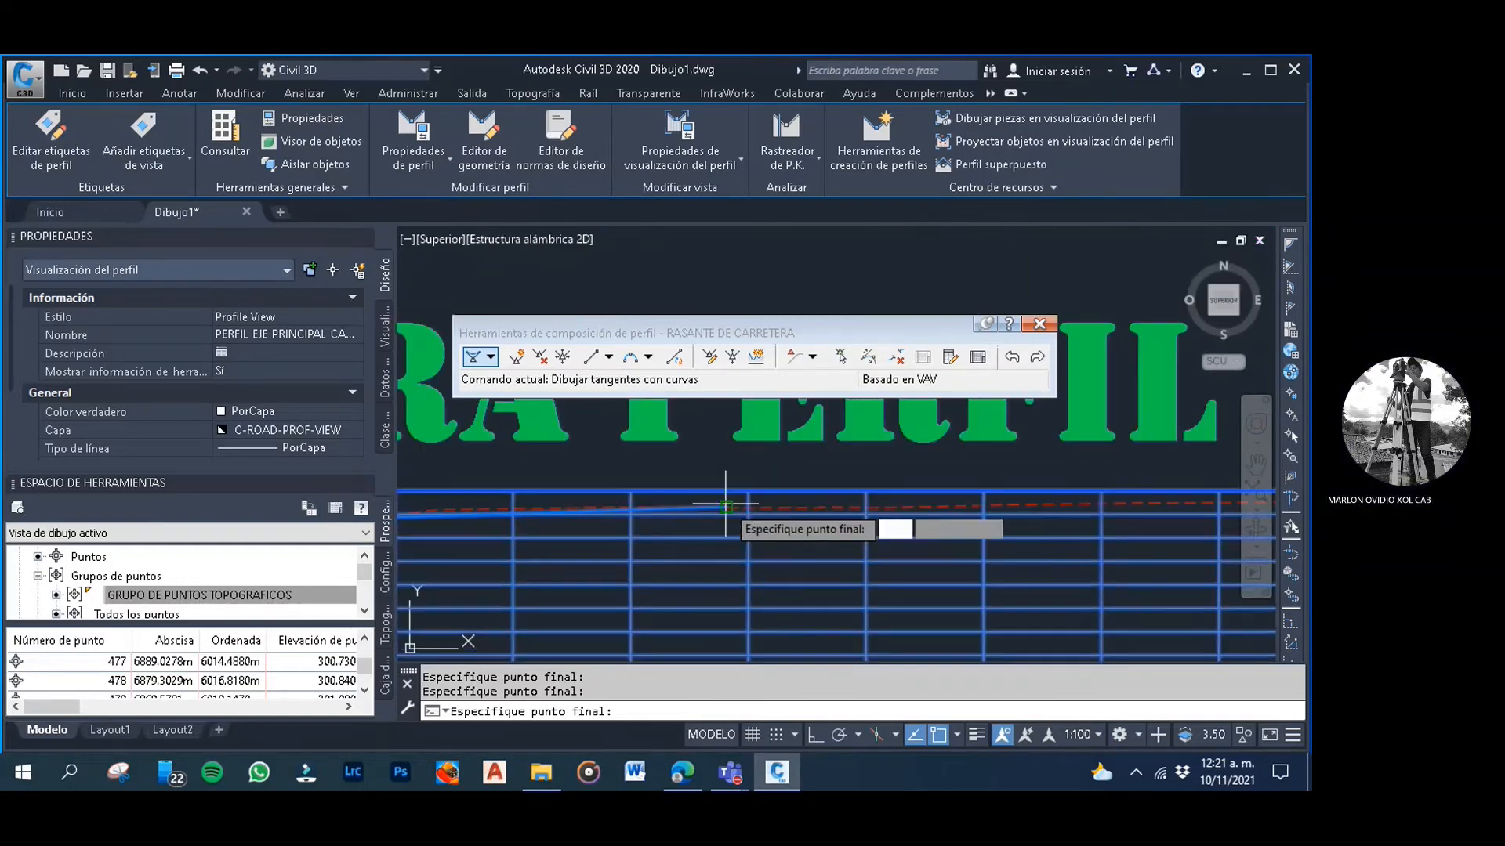
{"action": "middle_click_drag", "start_coordinate": [840, 510], "coordinate": [577, 526]}
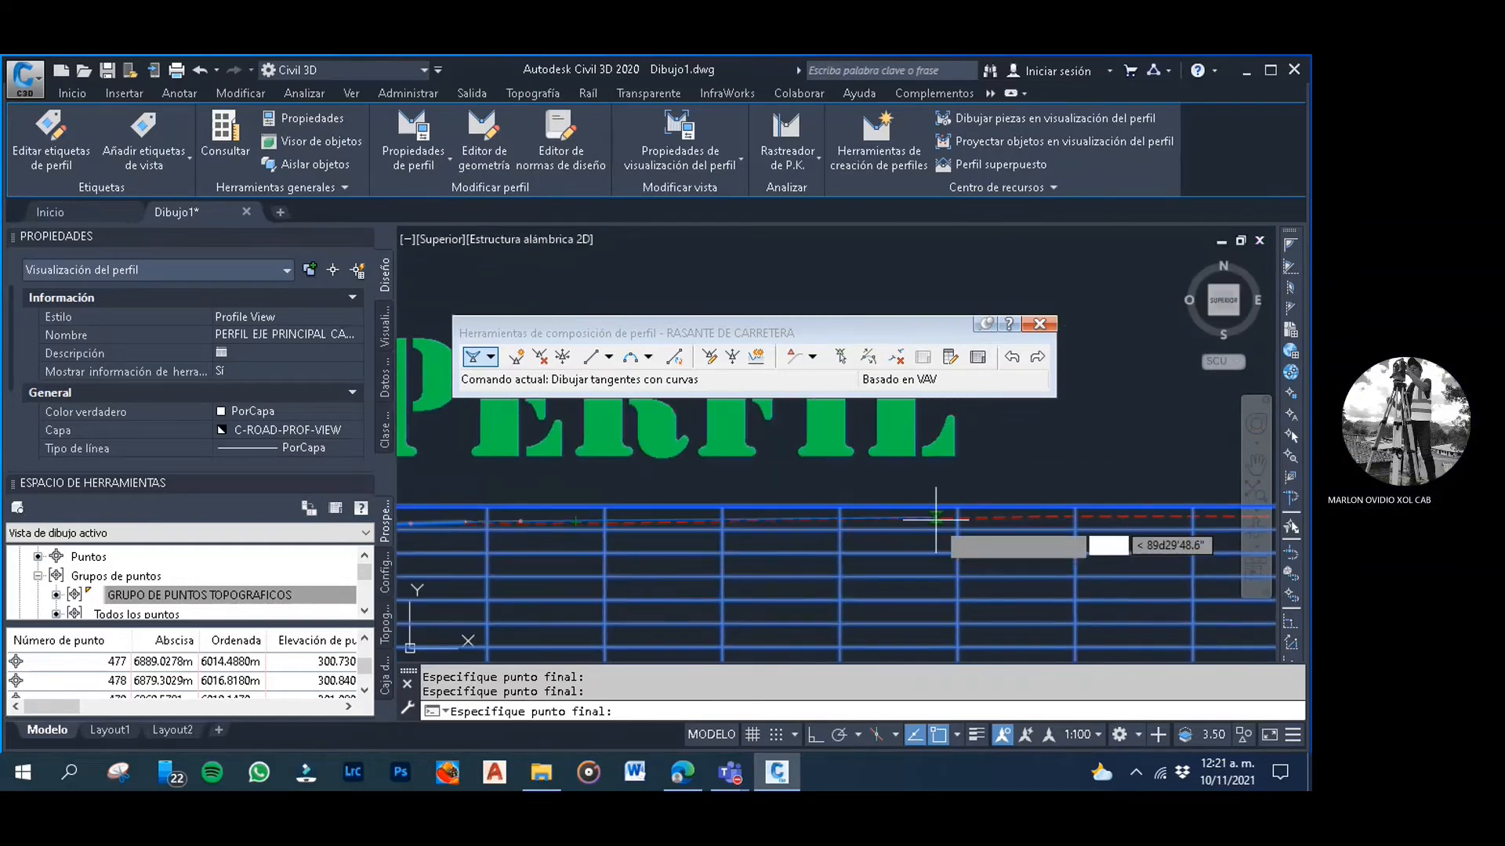
{"action": "middle_click_drag", "start_coordinate": [933, 520], "coordinate": [581, 539]}
{"action": "scroll", "coordinate": [729, 540], "scroll_direction": "up", "scroll_amount": 8}
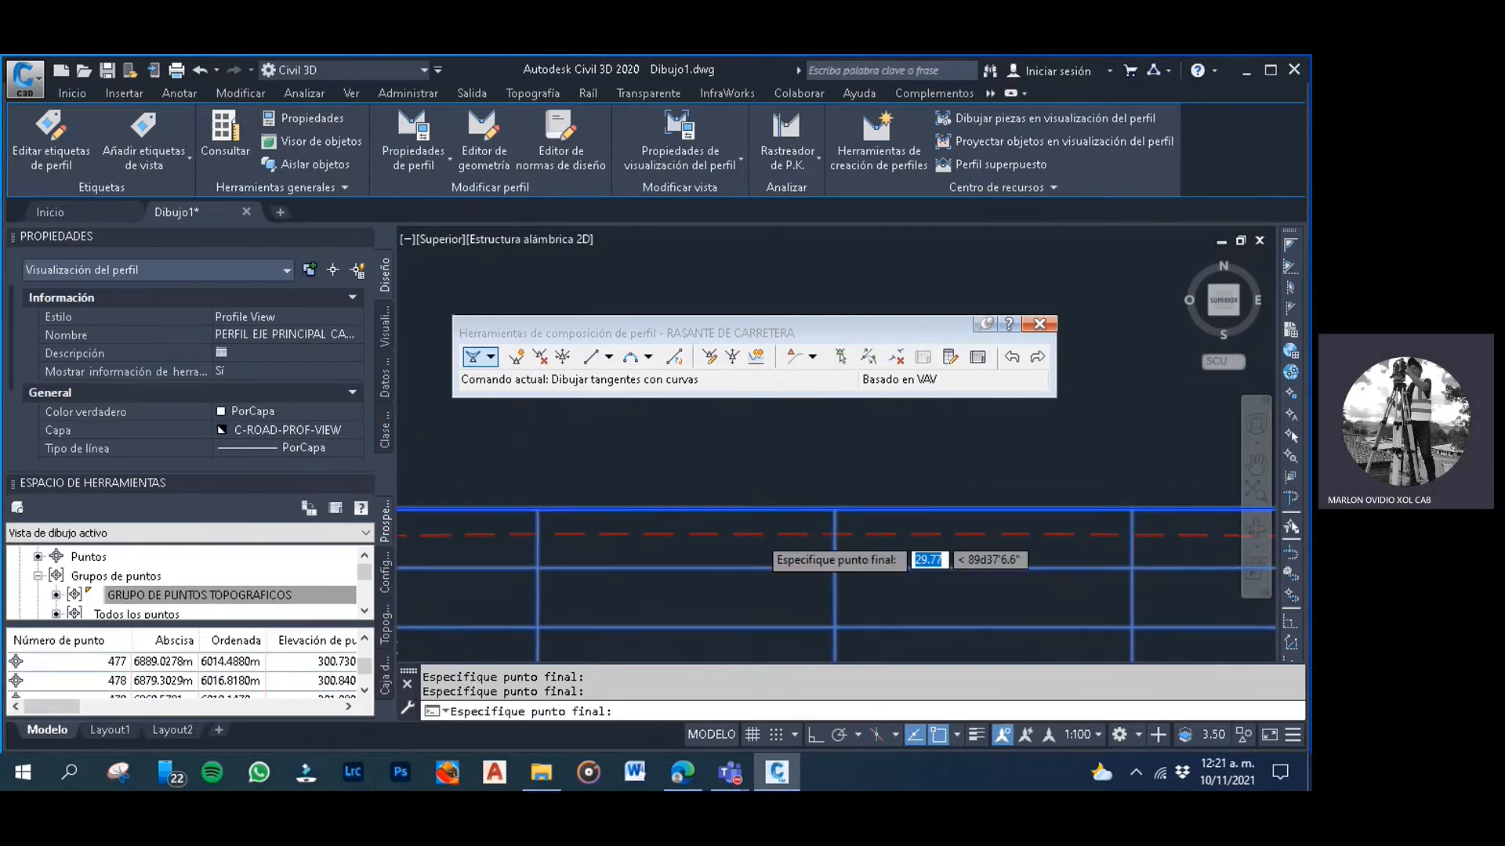
{"action": "scroll", "coordinate": [744, 539], "scroll_direction": "up", "scroll_amount": 2}
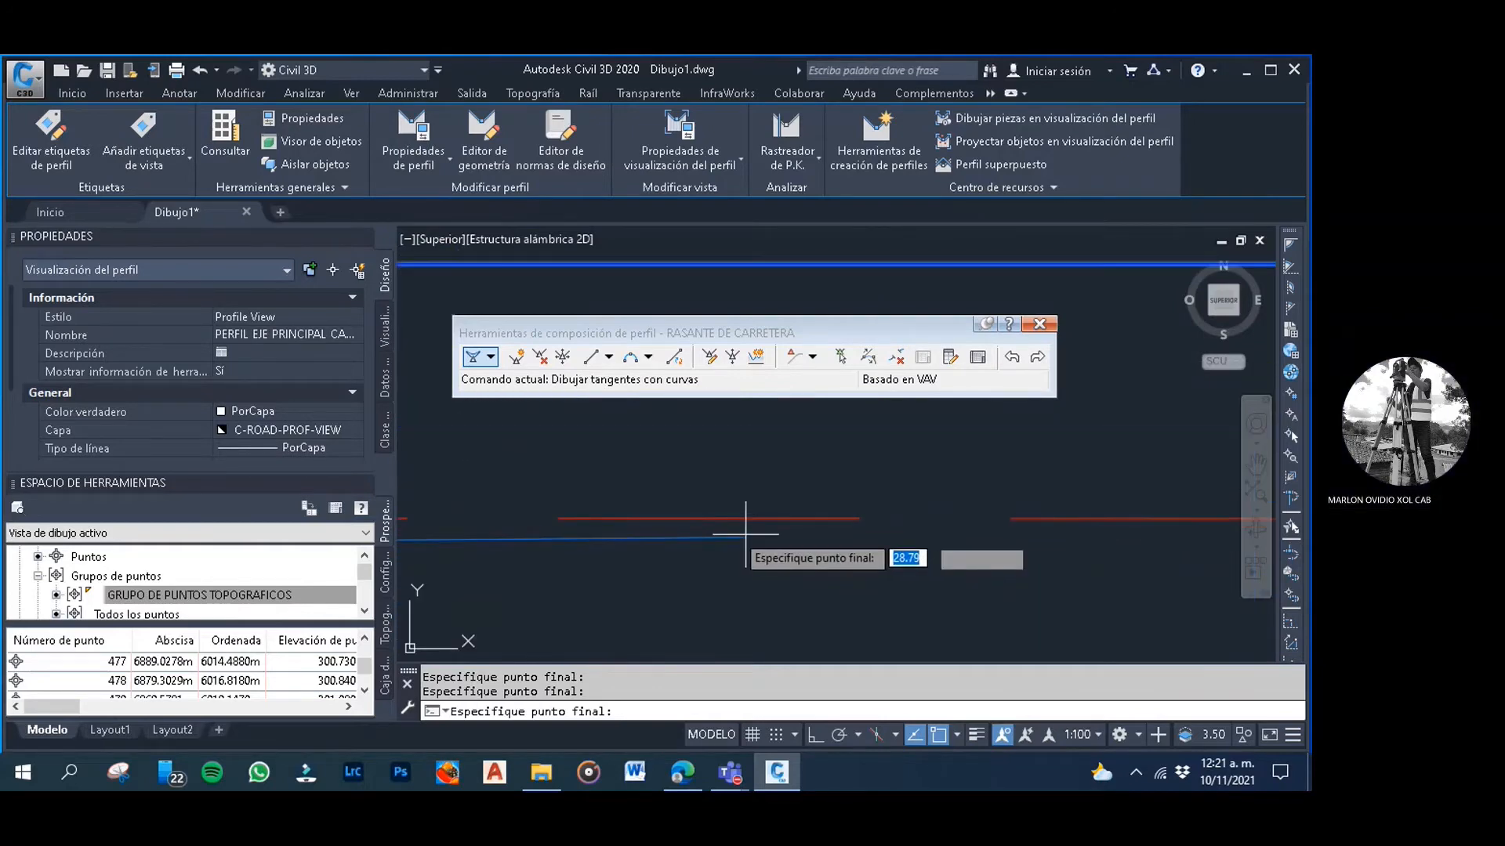
Add a very slightly falling tangent about 28 m long, ending close to the ground line
{"action": "scroll", "coordinate": [729, 525], "scroll_direction": "down", "scroll_amount": 4}
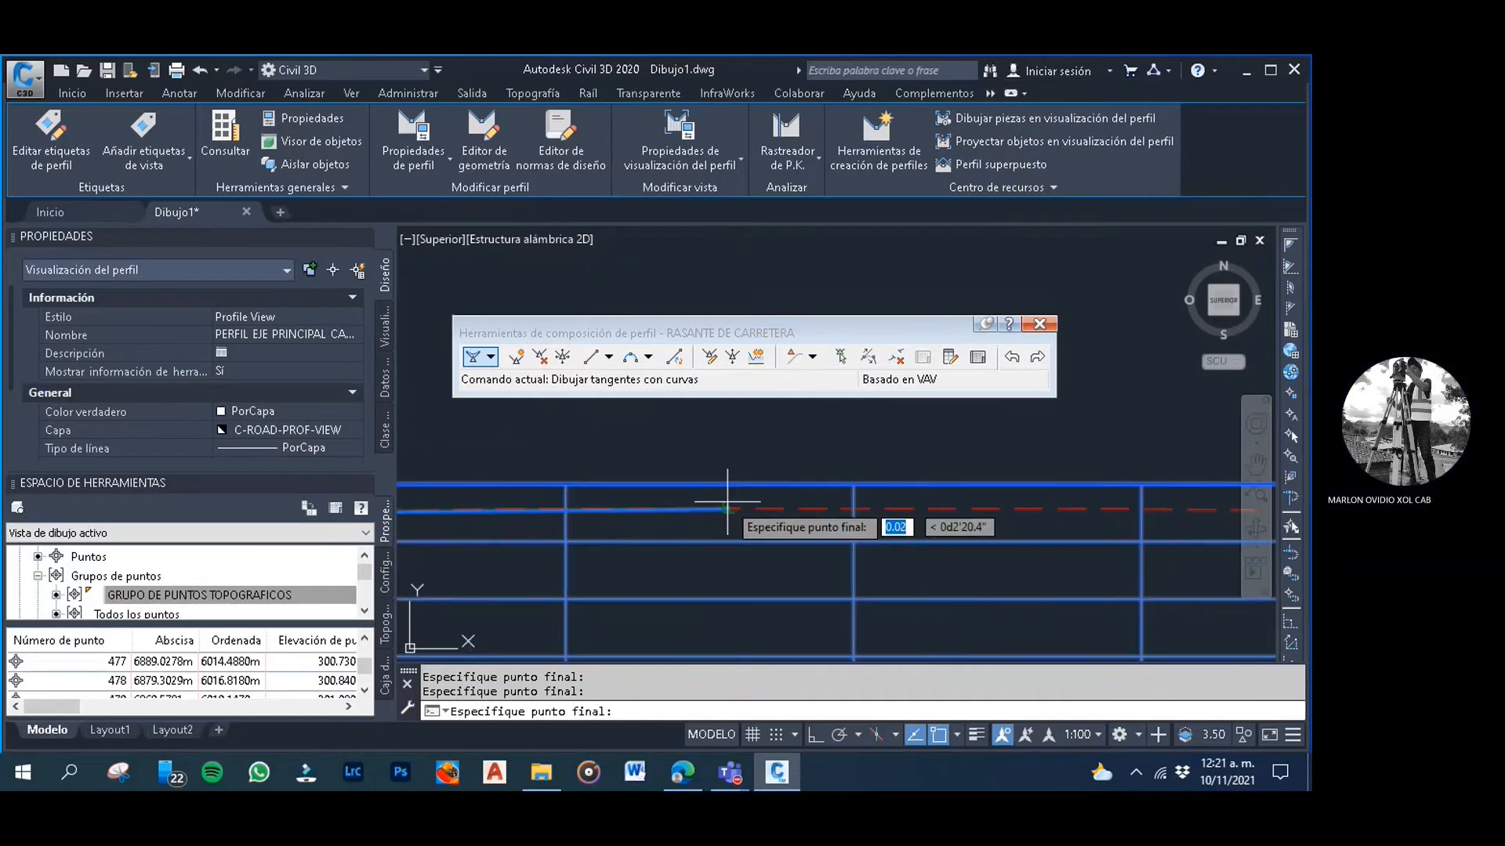
{"action": "middle_click_drag", "start_coordinate": [840, 511], "coordinate": [634, 507]}
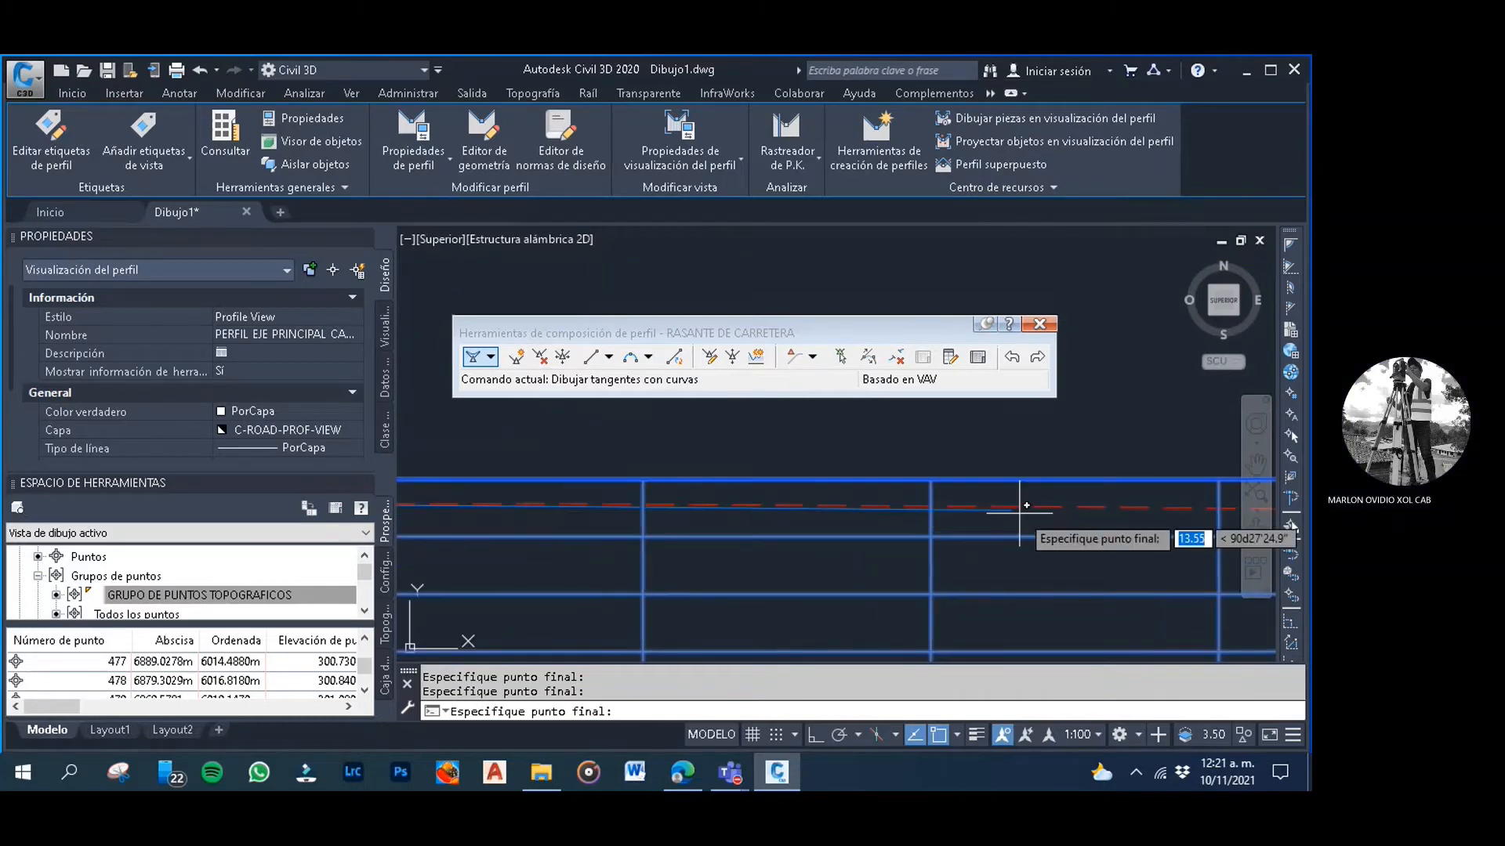
{"action": "middle_click_drag", "start_coordinate": [1032, 516], "coordinate": [416, 524]}
{"action": "middle_click_drag", "start_coordinate": [983, 527], "coordinate": [510, 530]}
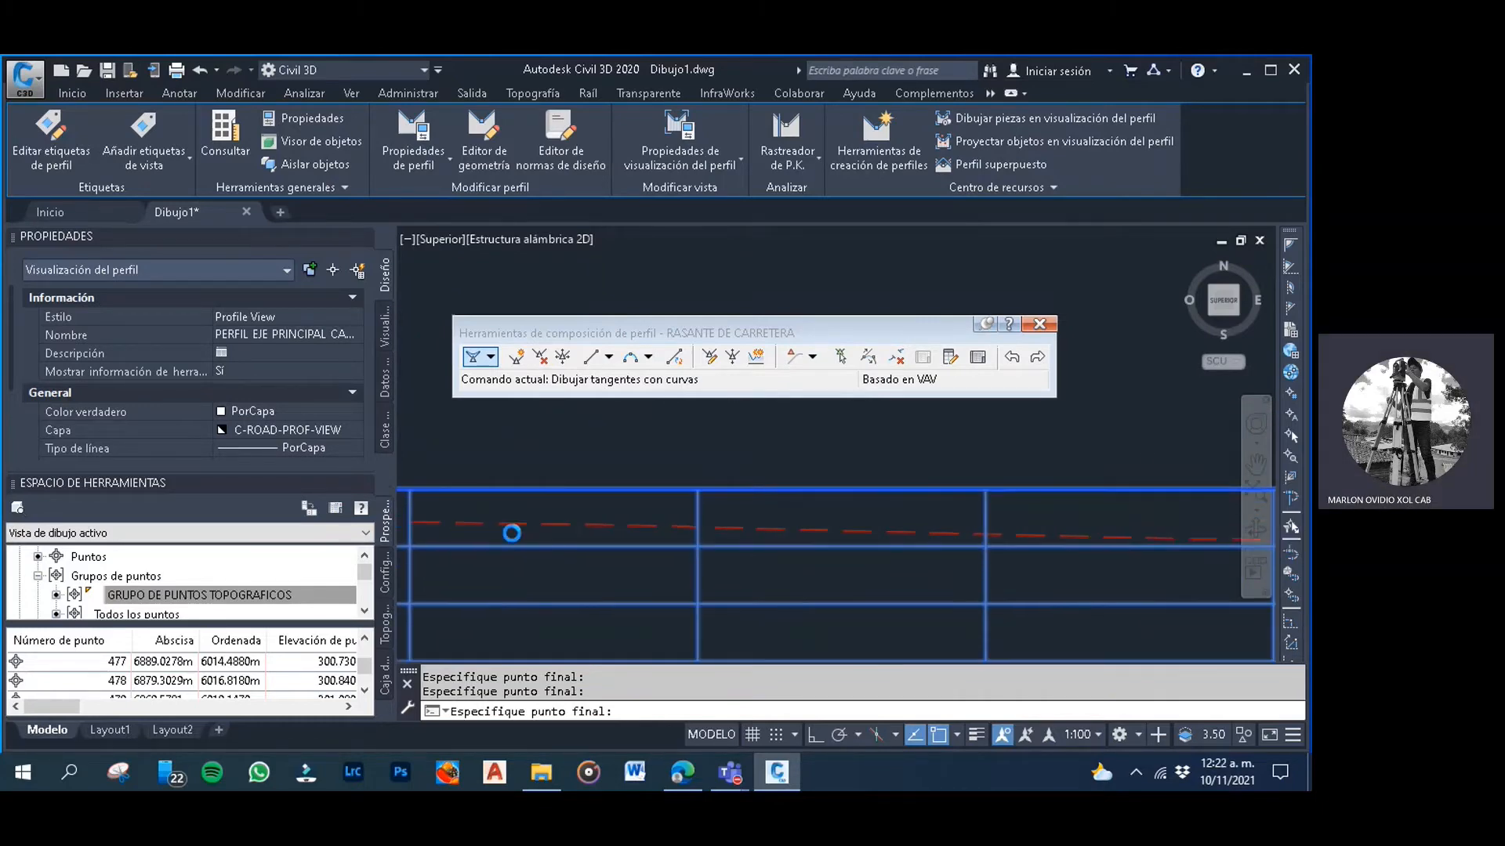
{"action": "scroll", "coordinate": [755, 510], "scroll_direction": "up", "scroll_amount": 5}
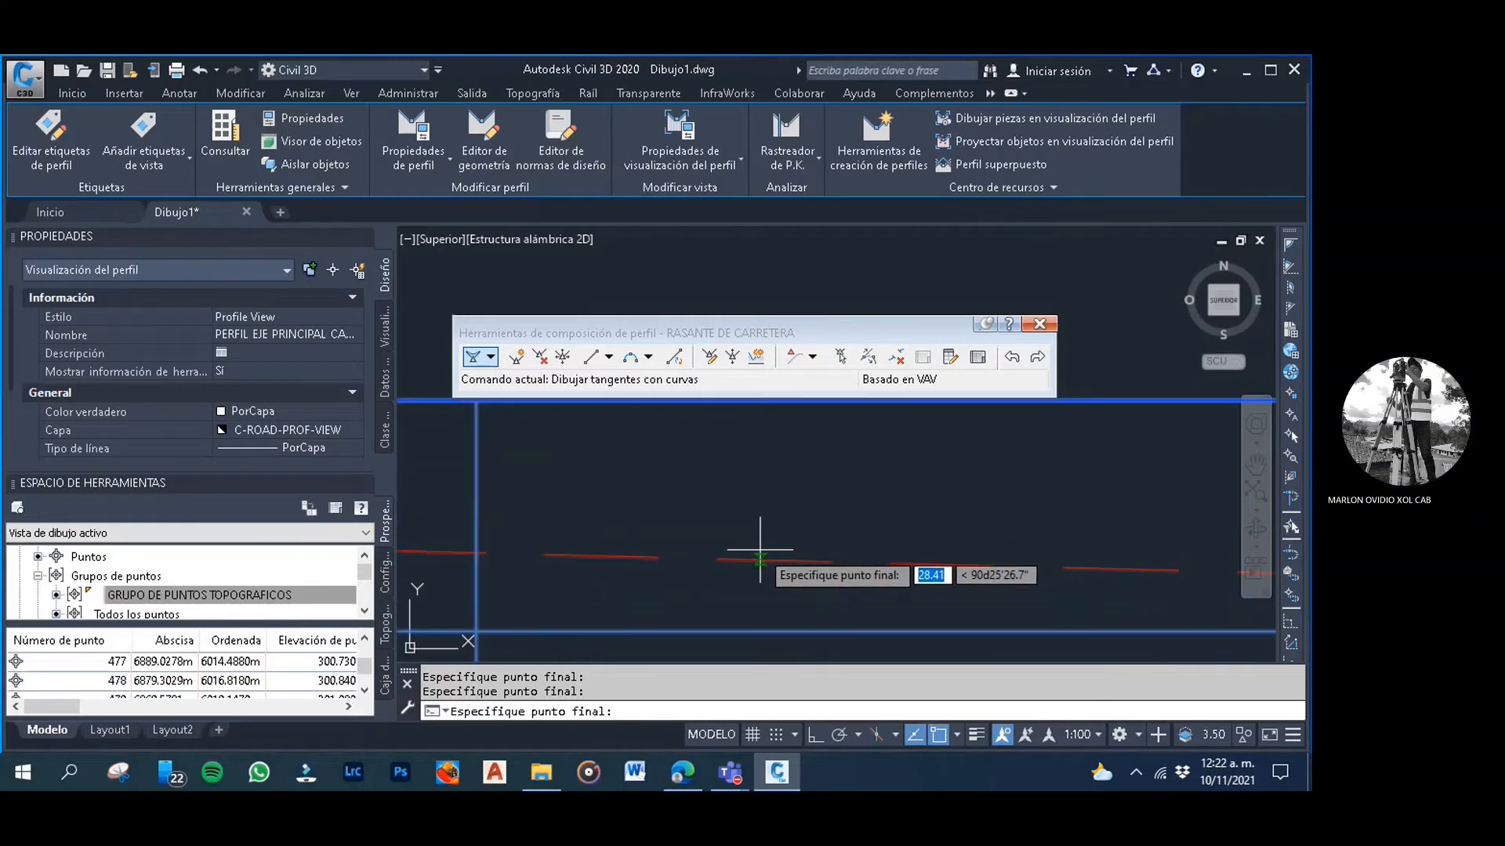
Extend the grade line with a gently falling tangent ending just above the ground where it begins to descend
{"action": "scroll", "coordinate": [758, 545], "scroll_direction": "down", "scroll_amount": 5}
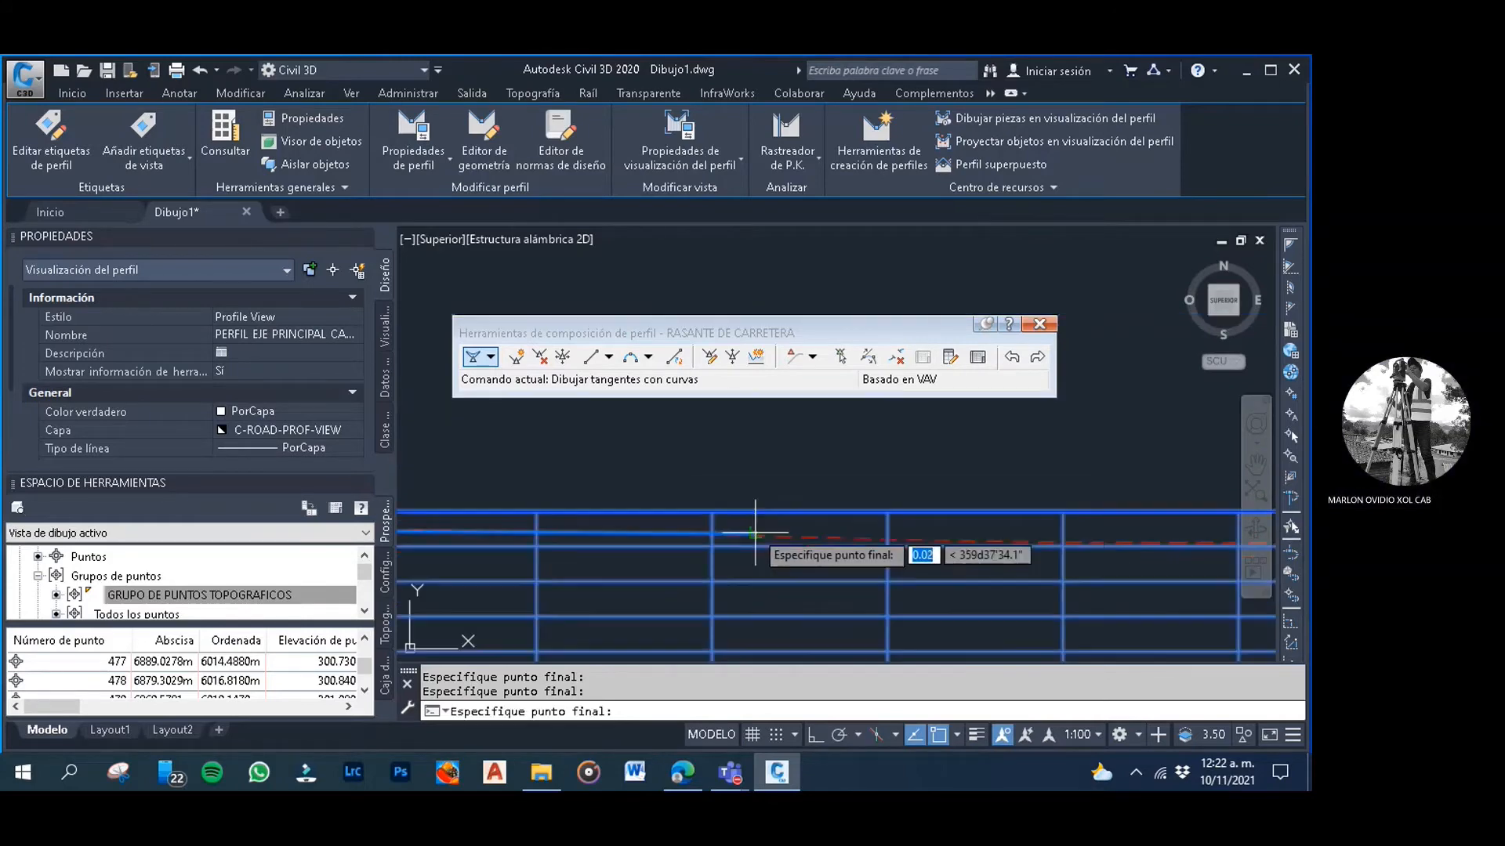
{"action": "middle_click_drag", "start_coordinate": [929, 544], "coordinate": [467, 537]}
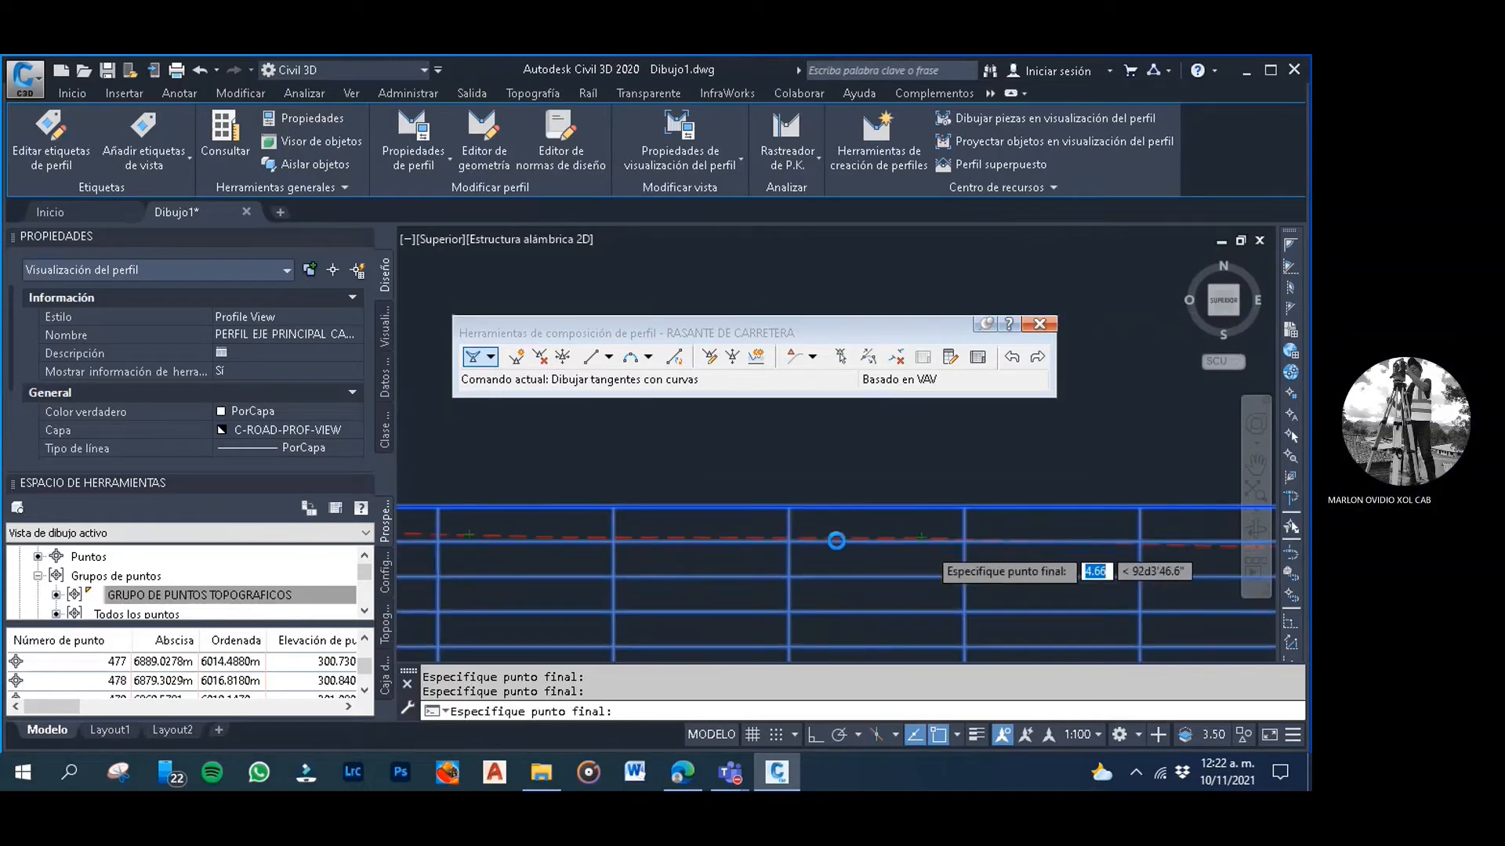
{"action": "middle_click_drag", "start_coordinate": [868, 551], "coordinate": [510, 519]}
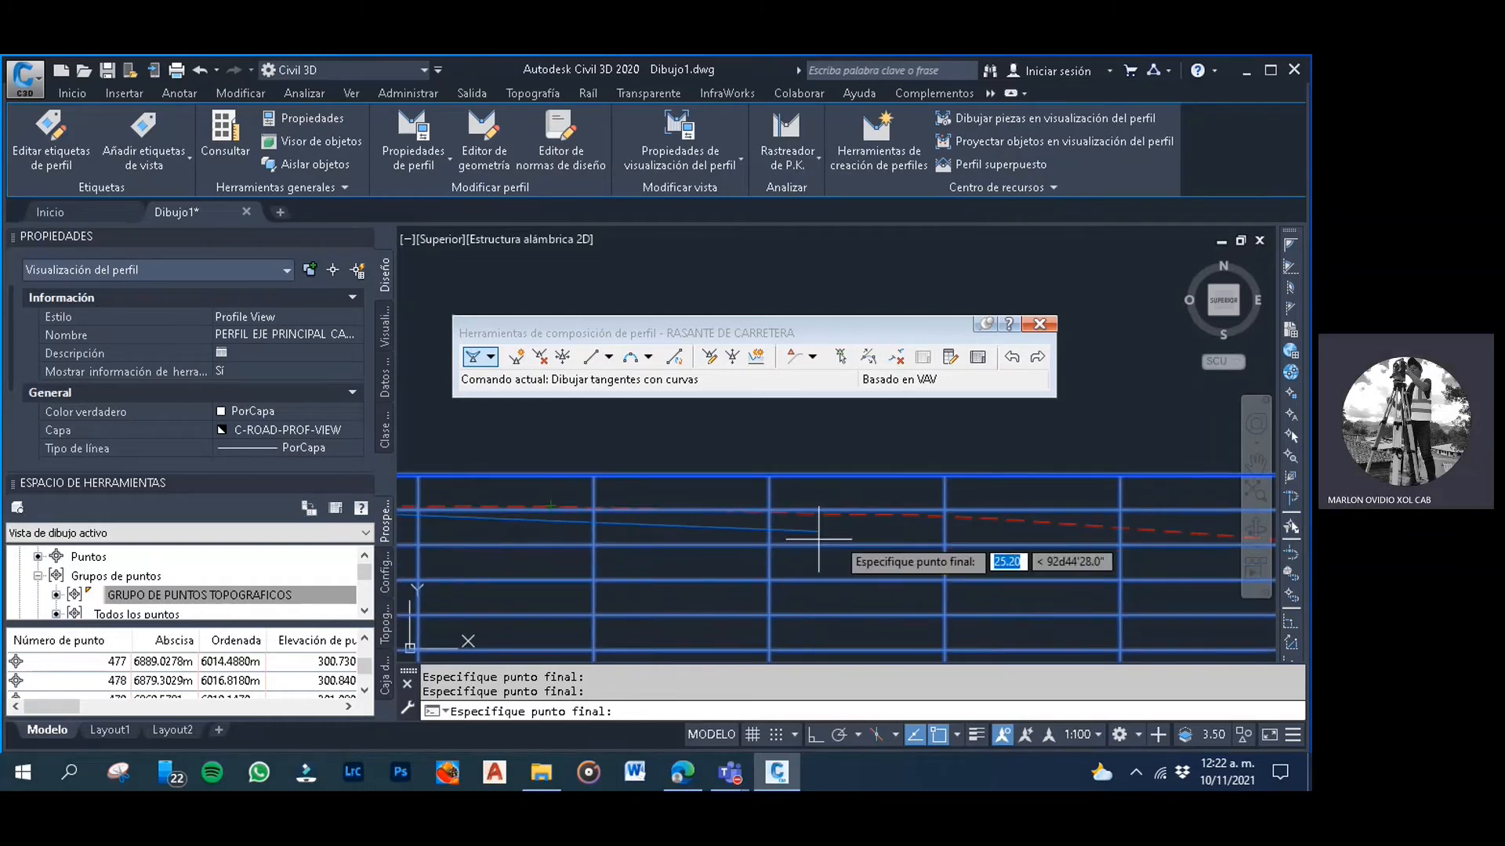
{"action": "scroll", "coordinate": [717, 533], "scroll_direction": "up", "scroll_amount": 5}
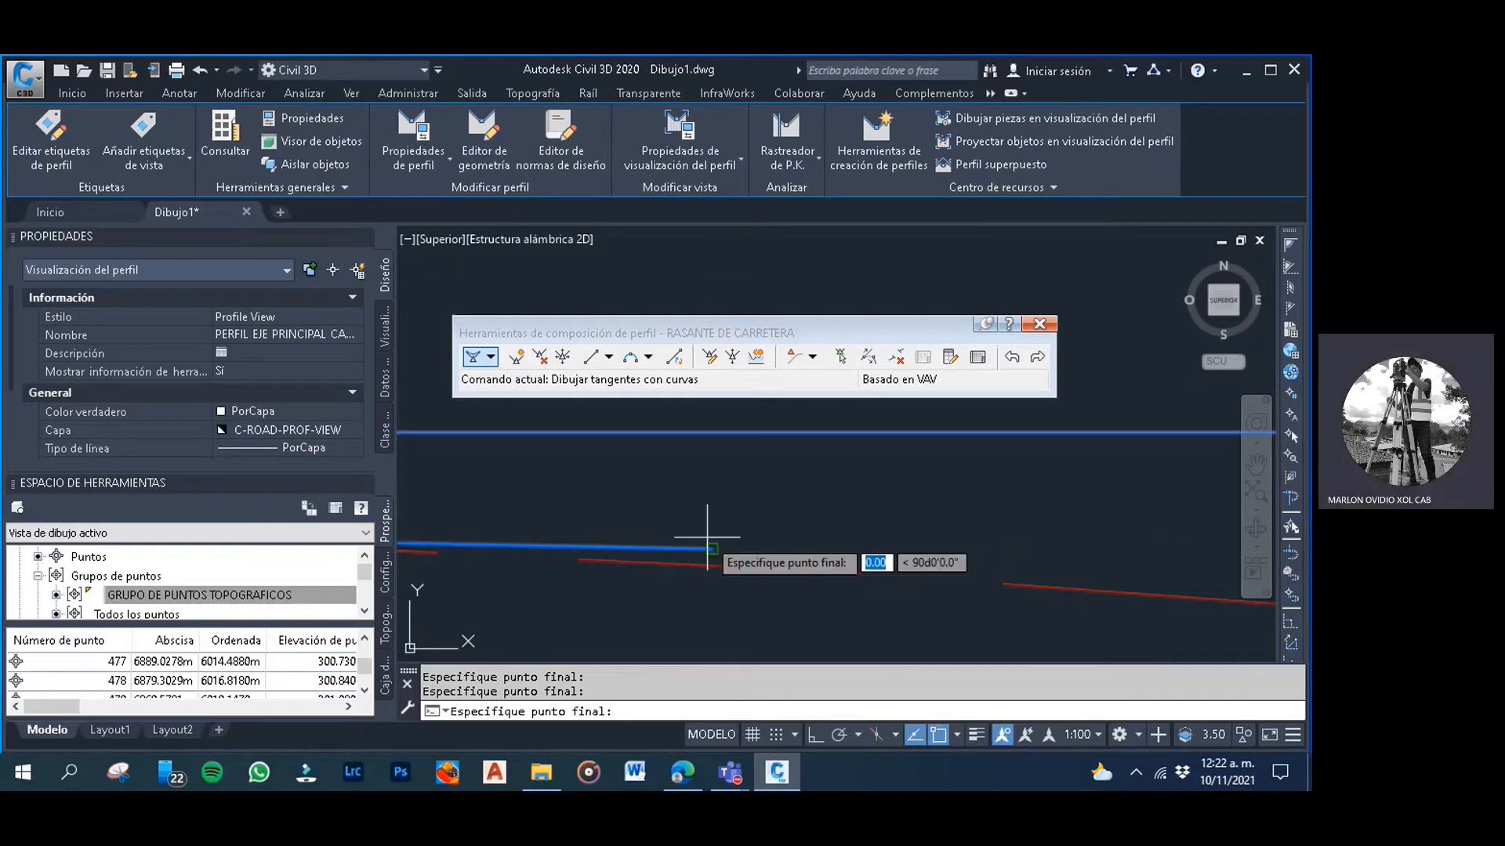
Add a descending tangent about 28 m long, ending just above the point where the ground slope steepens
{"action": "scroll", "coordinate": [712, 549], "scroll_direction": "down", "scroll_amount": 6}
{"action": "middle_click_drag", "start_coordinate": [915, 572], "coordinate": [919, 542]}
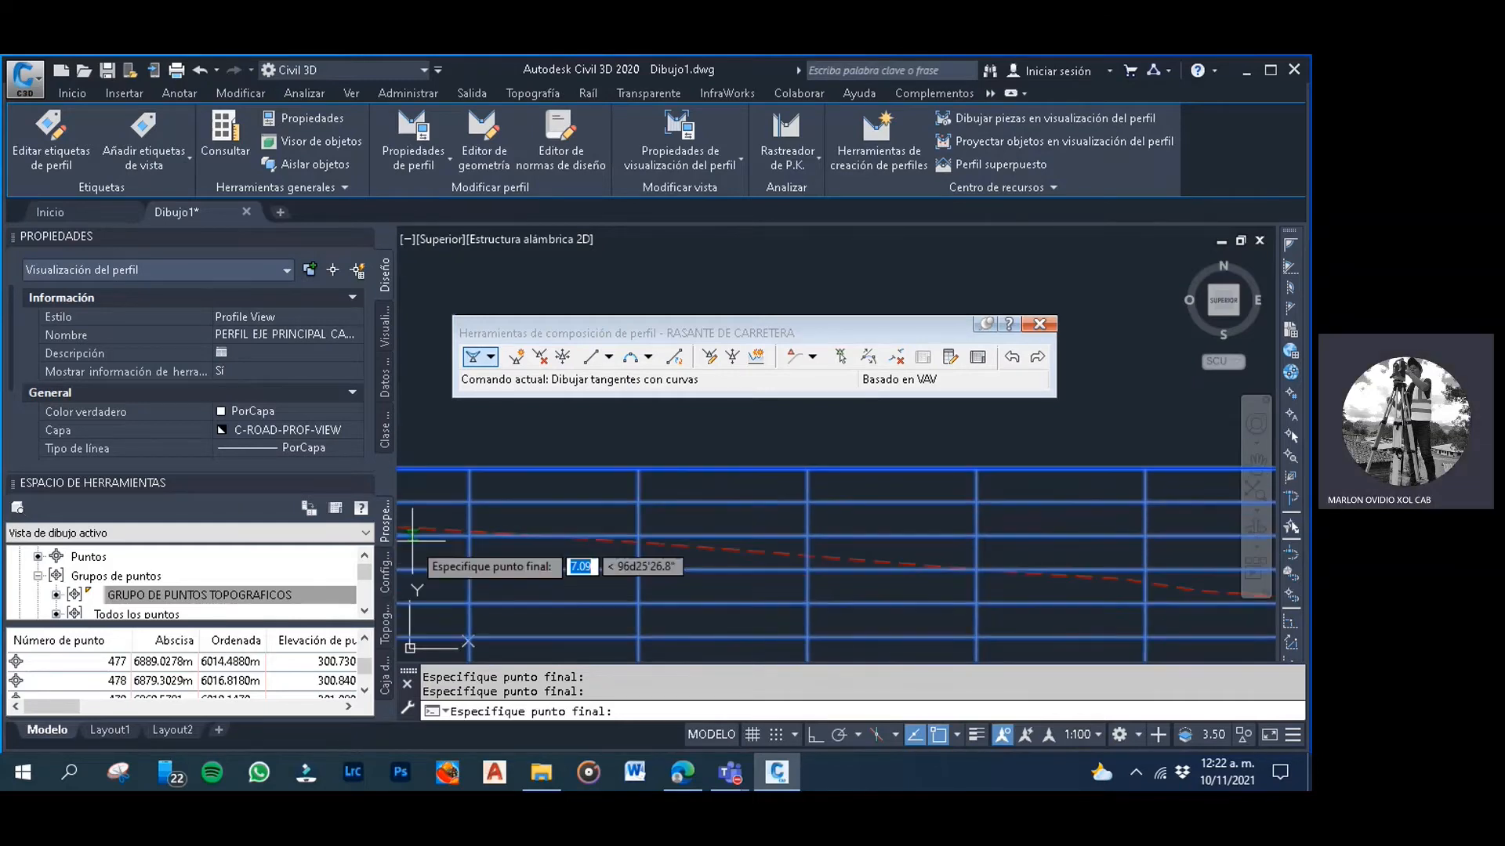
{"action": "scroll", "coordinate": [756, 576], "scroll_direction": "up", "scroll_amount": 4}
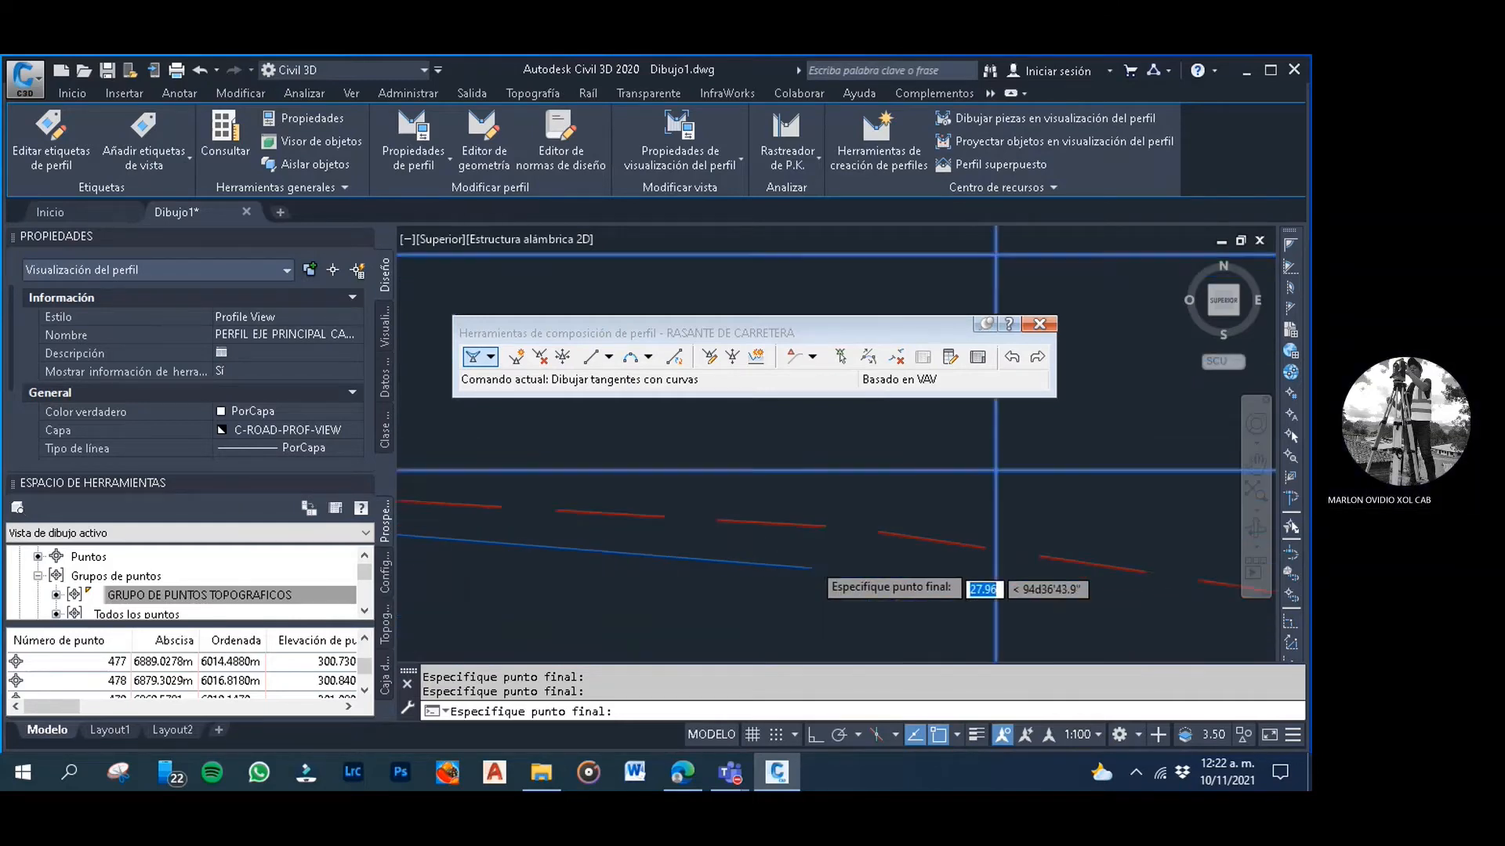
{"action": "scroll", "coordinate": [838, 500], "scroll_direction": "up", "scroll_amount": 3}
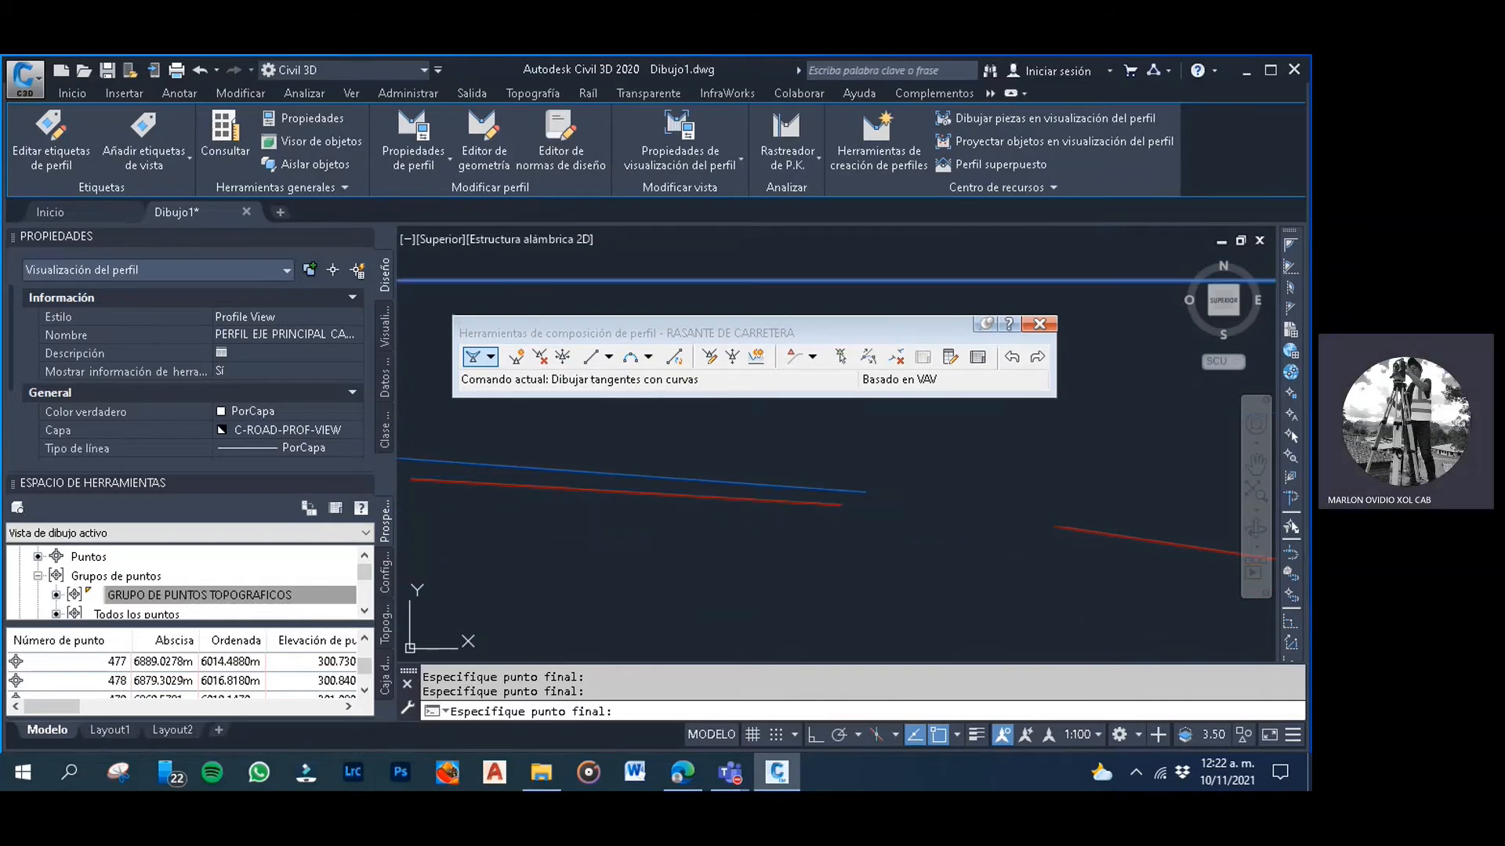
Add two descending tangents about 24 m and 14 m long above the ground line, ending just before the ground's low point
{"action": "scroll", "coordinate": [863, 491], "scroll_direction": "down", "scroll_amount": 6}
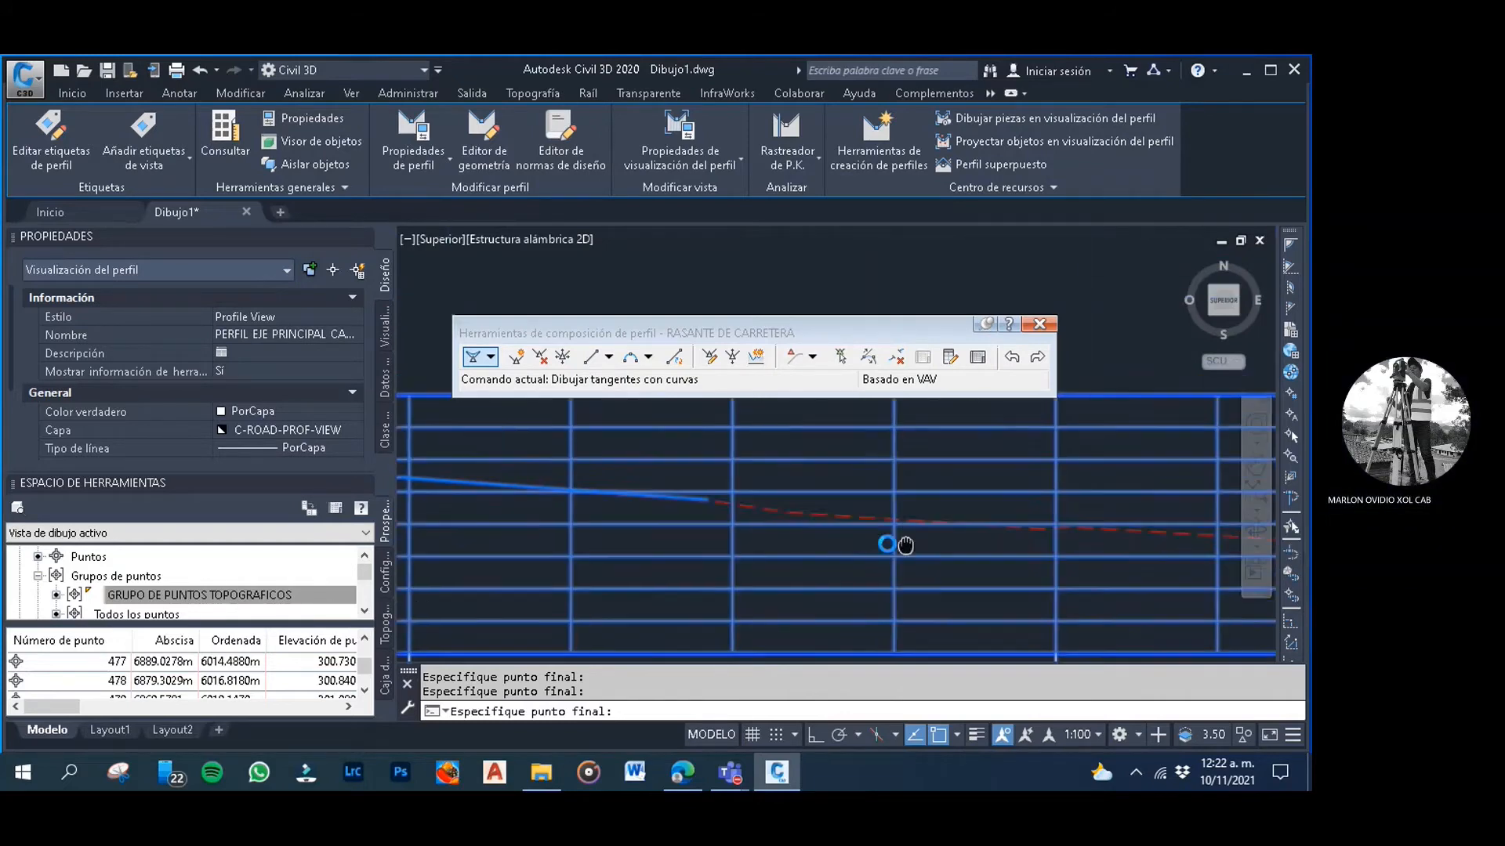
{"action": "scroll", "coordinate": [732, 539], "scroll_direction": "up", "scroll_amount": 4}
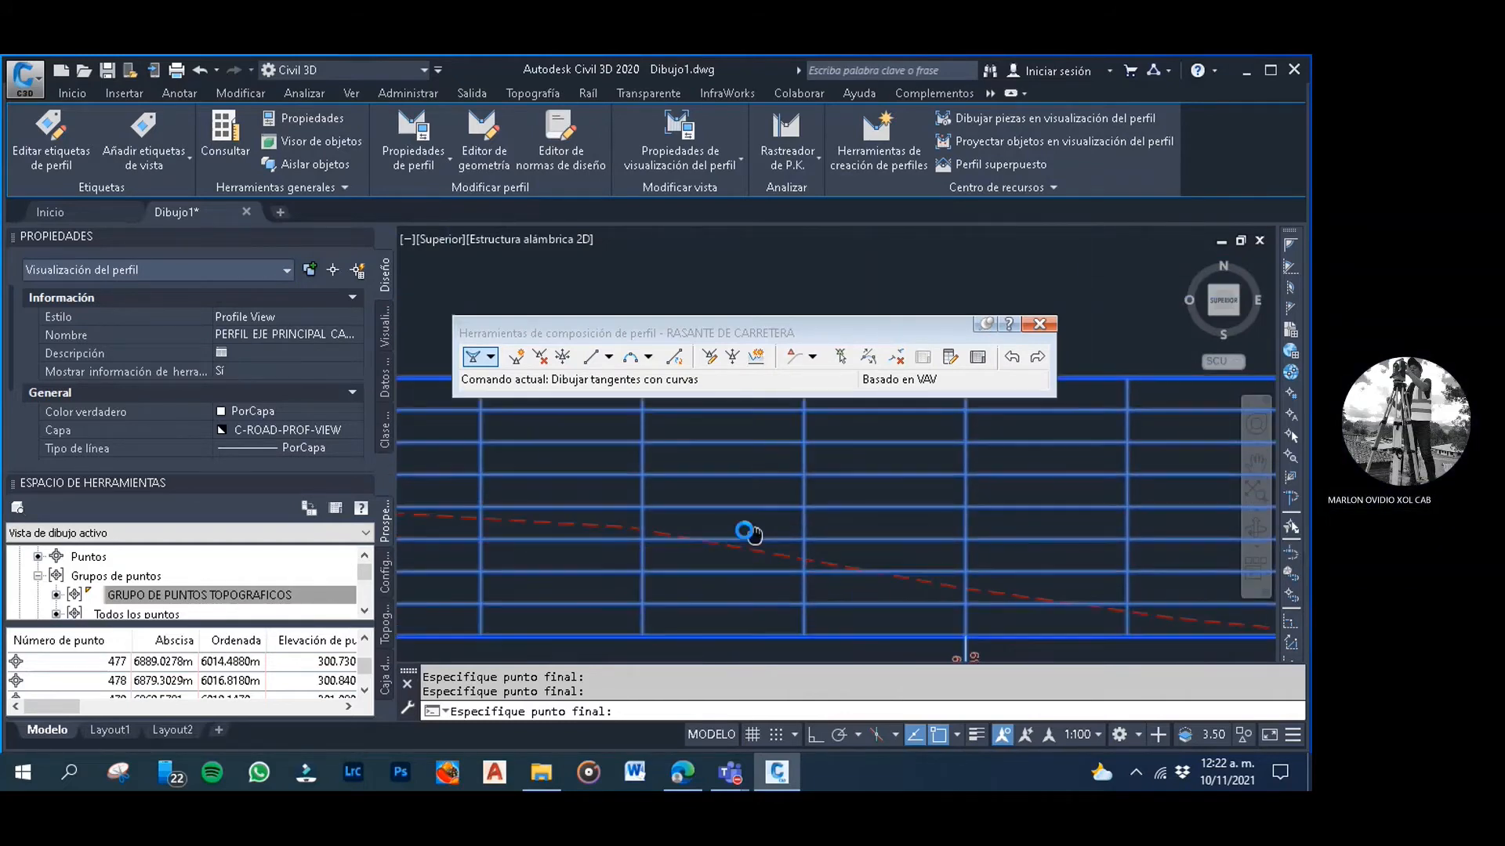
{"action": "scroll", "coordinate": [732, 540], "scroll_direction": "up", "scroll_amount": 2}
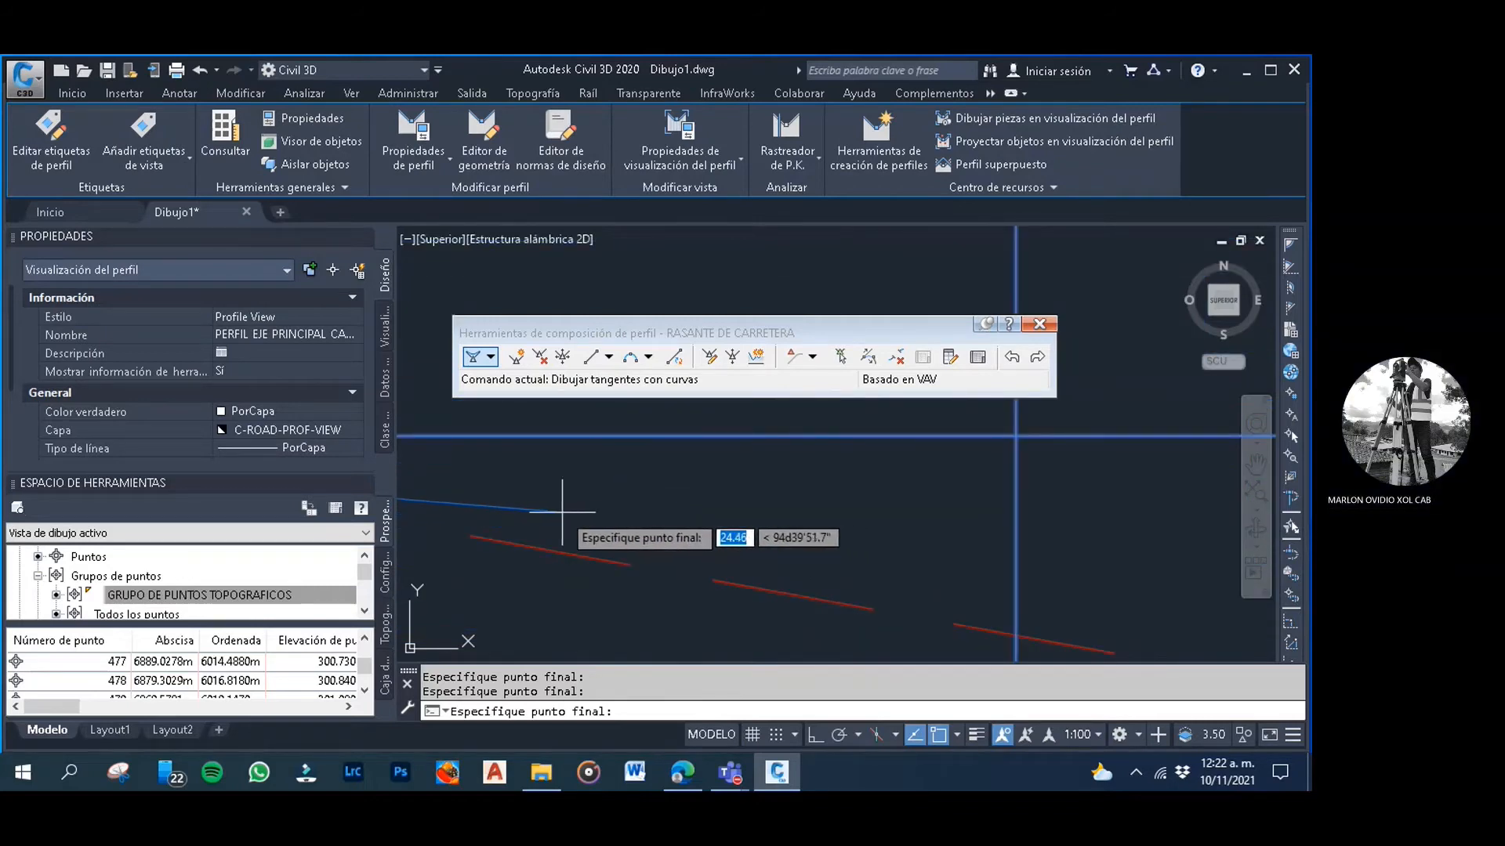
{"action": "scroll", "coordinate": [572, 510], "scroll_direction": "down", "scroll_amount": 5}
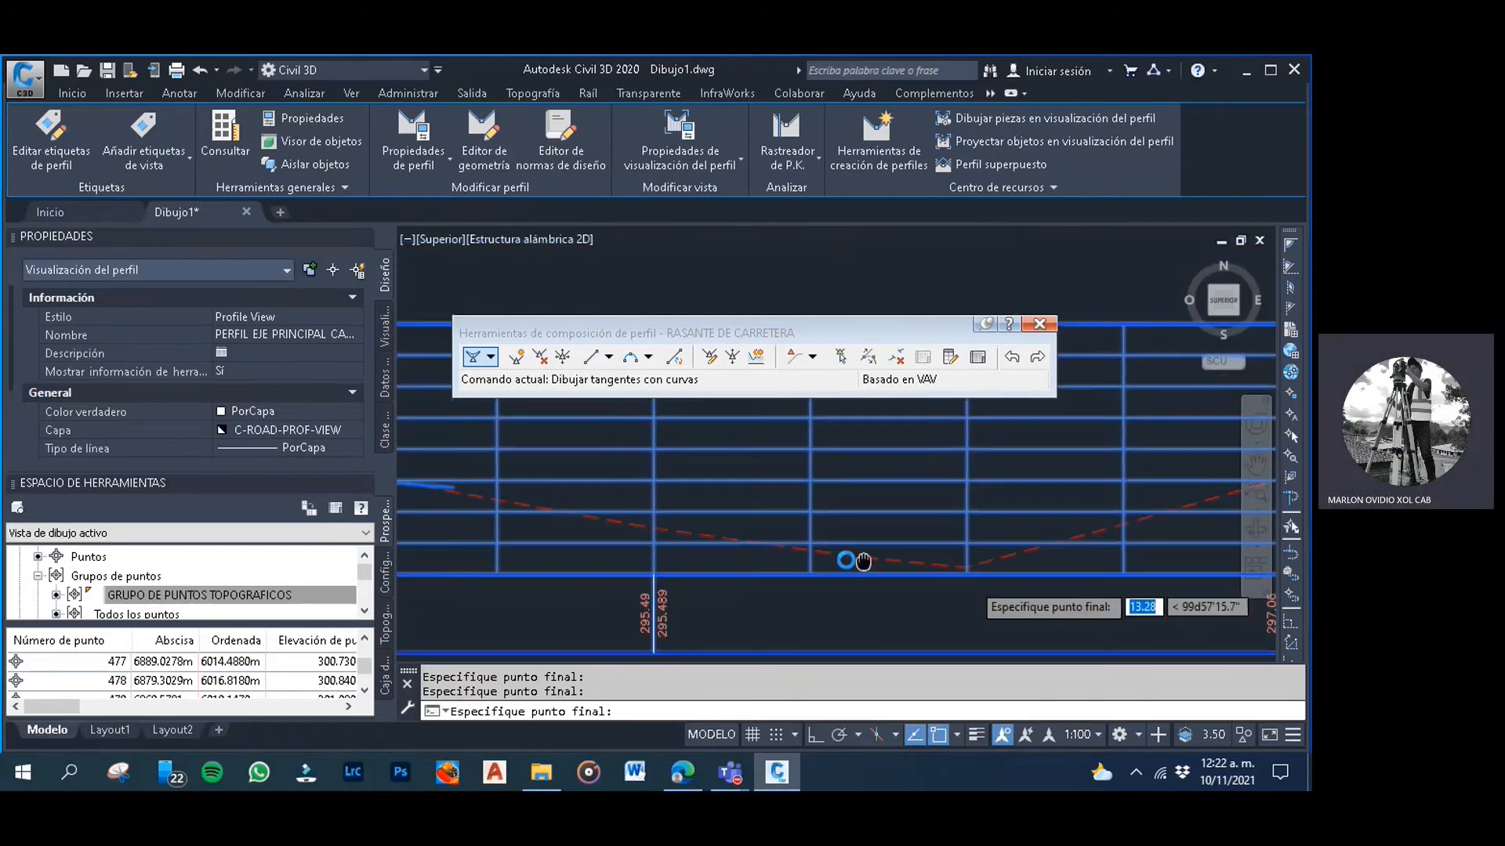
{"action": "scroll", "coordinate": [808, 561], "scroll_direction": "up", "scroll_amount": 2}
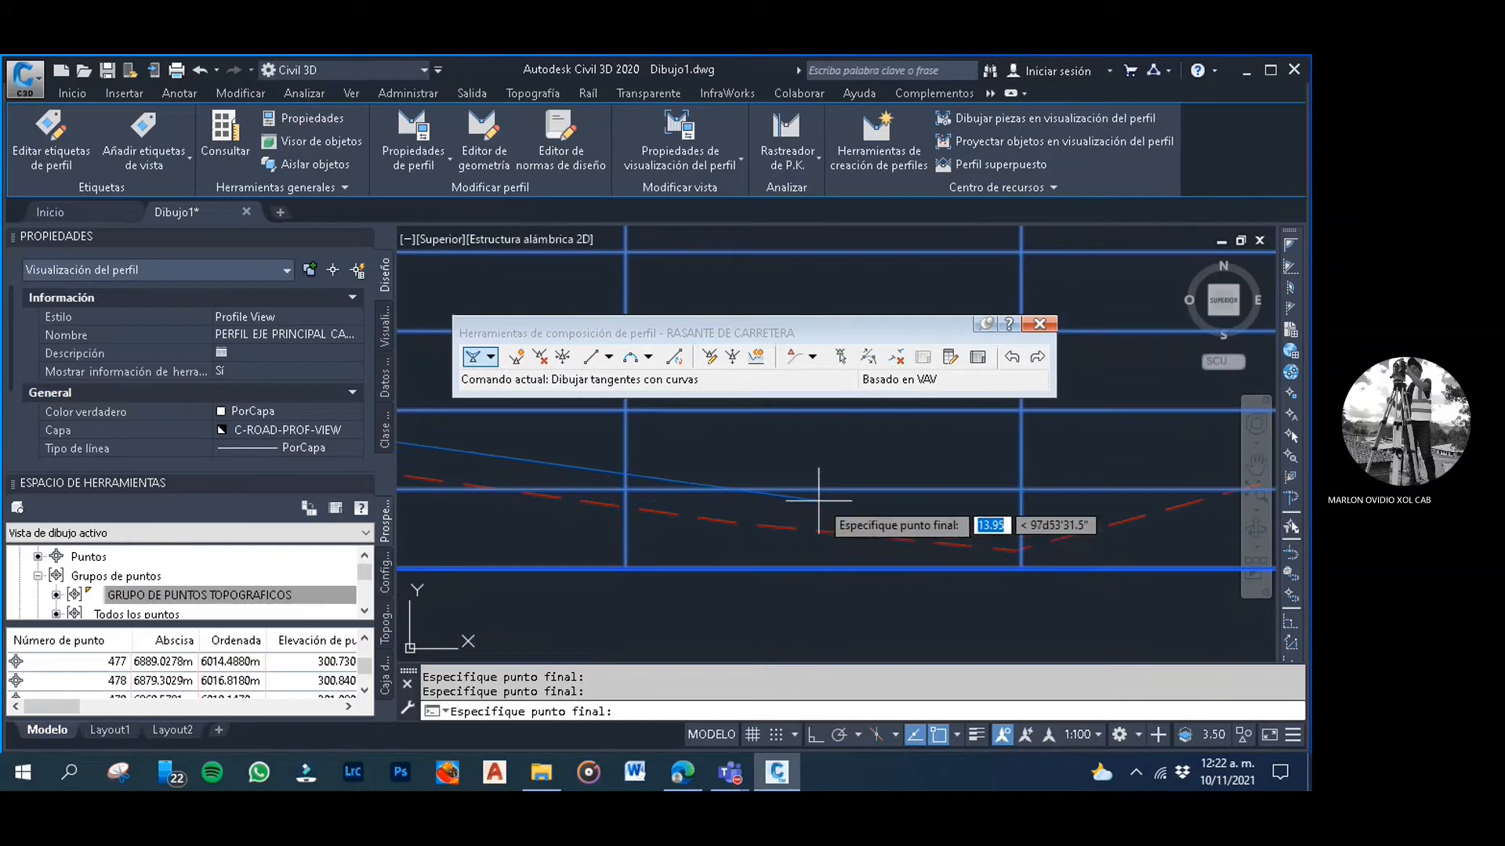
Add a rising tangent about 14 m long across the ground's low point, ending just above the ground past station 0+460
{"action": "scroll", "coordinate": [811, 501], "scroll_direction": "down", "scroll_amount": 3}
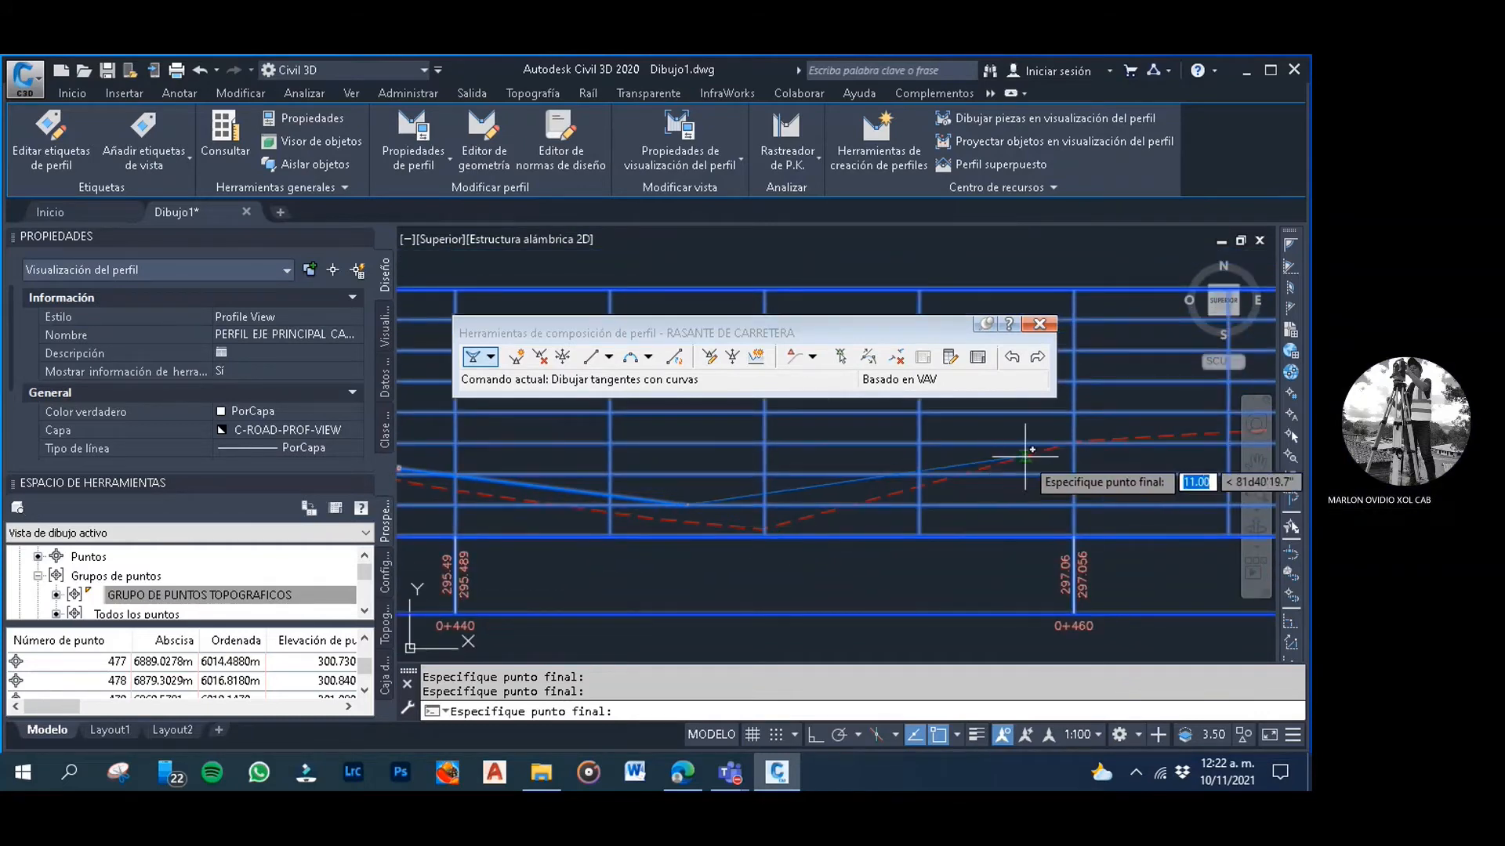
{"action": "middle_click_drag", "start_coordinate": [1027, 457], "coordinate": [1010, 462]}
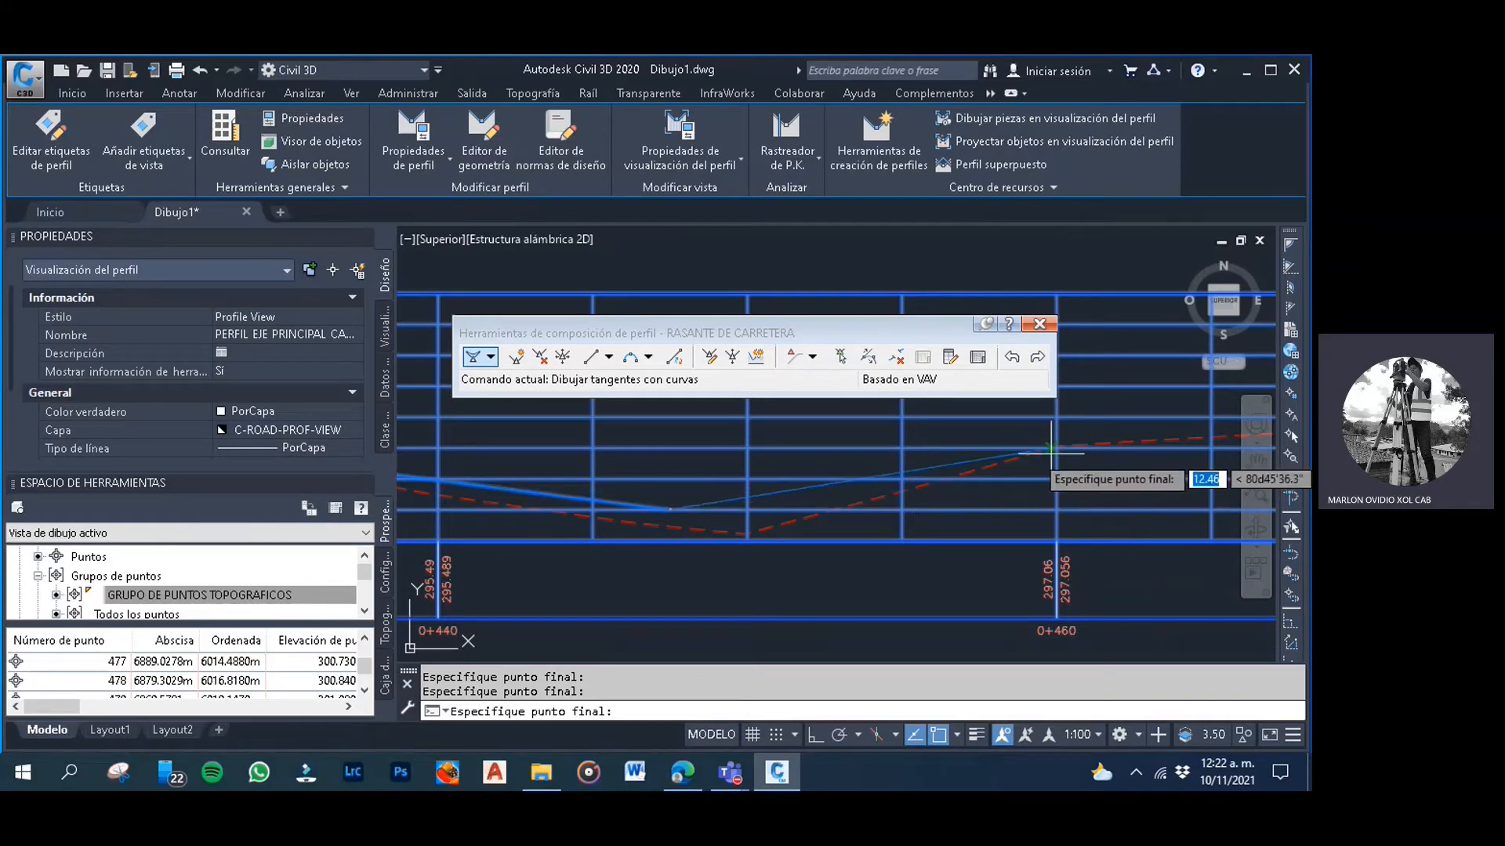
{"action": "middle_click_drag", "start_coordinate": [1051, 453], "coordinate": [1022, 452]}
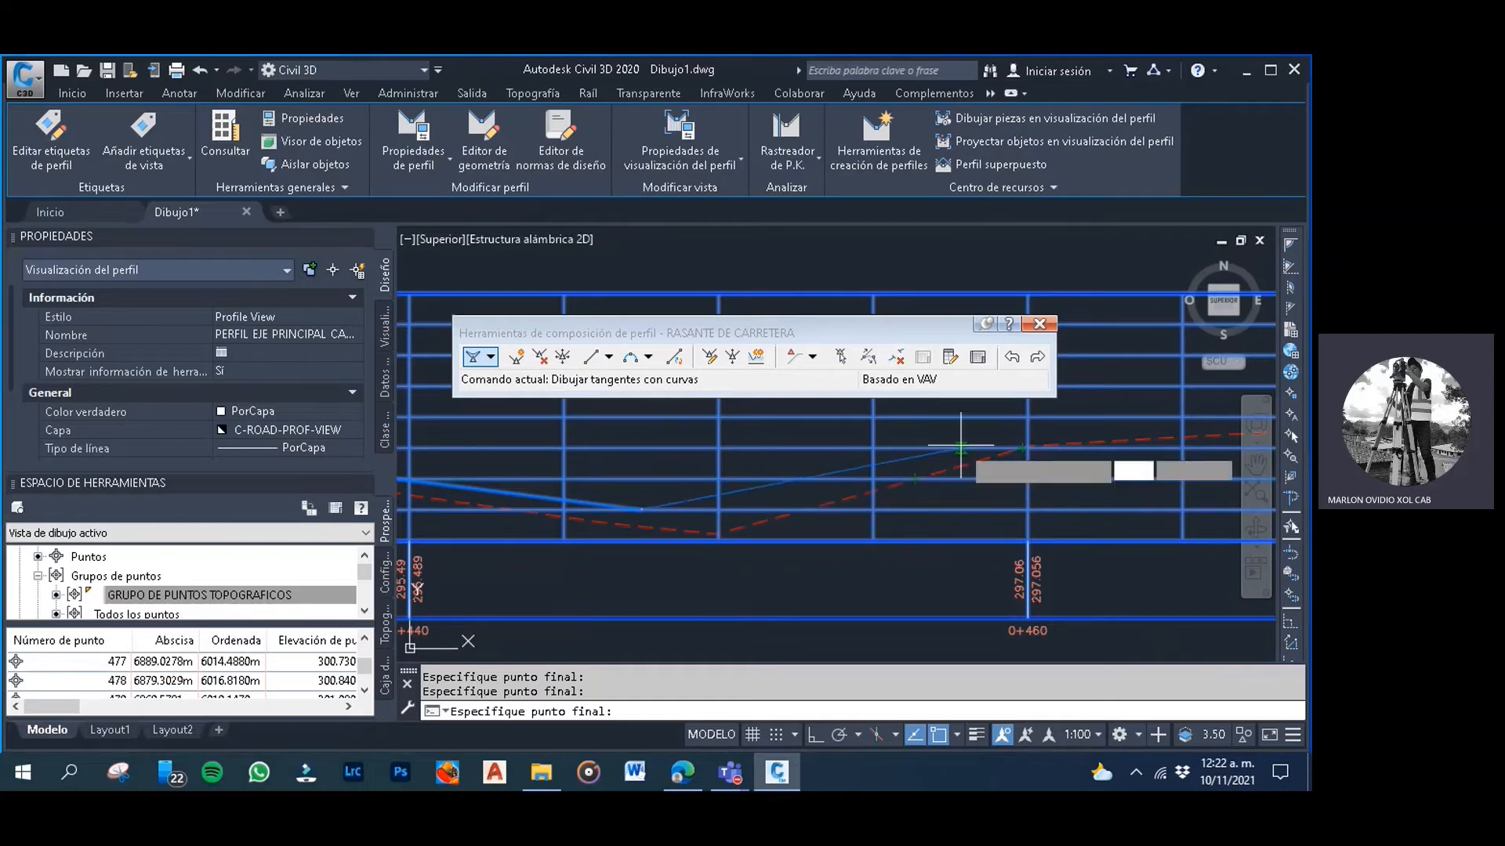
{"action": "middle_click_drag", "start_coordinate": [960, 445], "coordinate": [909, 455]}
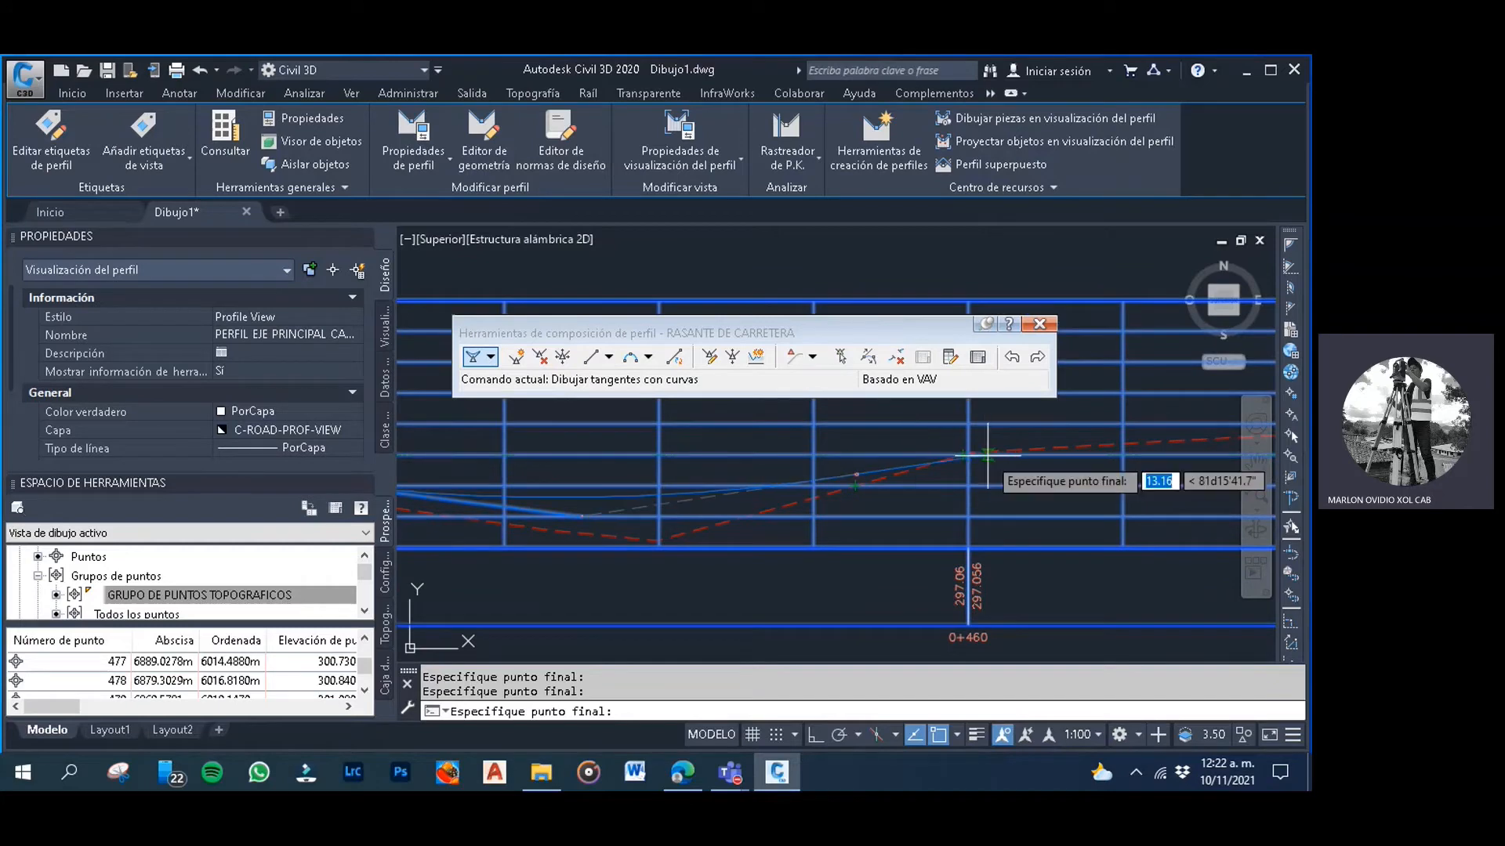
{"action": "scroll", "coordinate": [1011, 448], "scroll_direction": "up", "scroll_amount": 5}
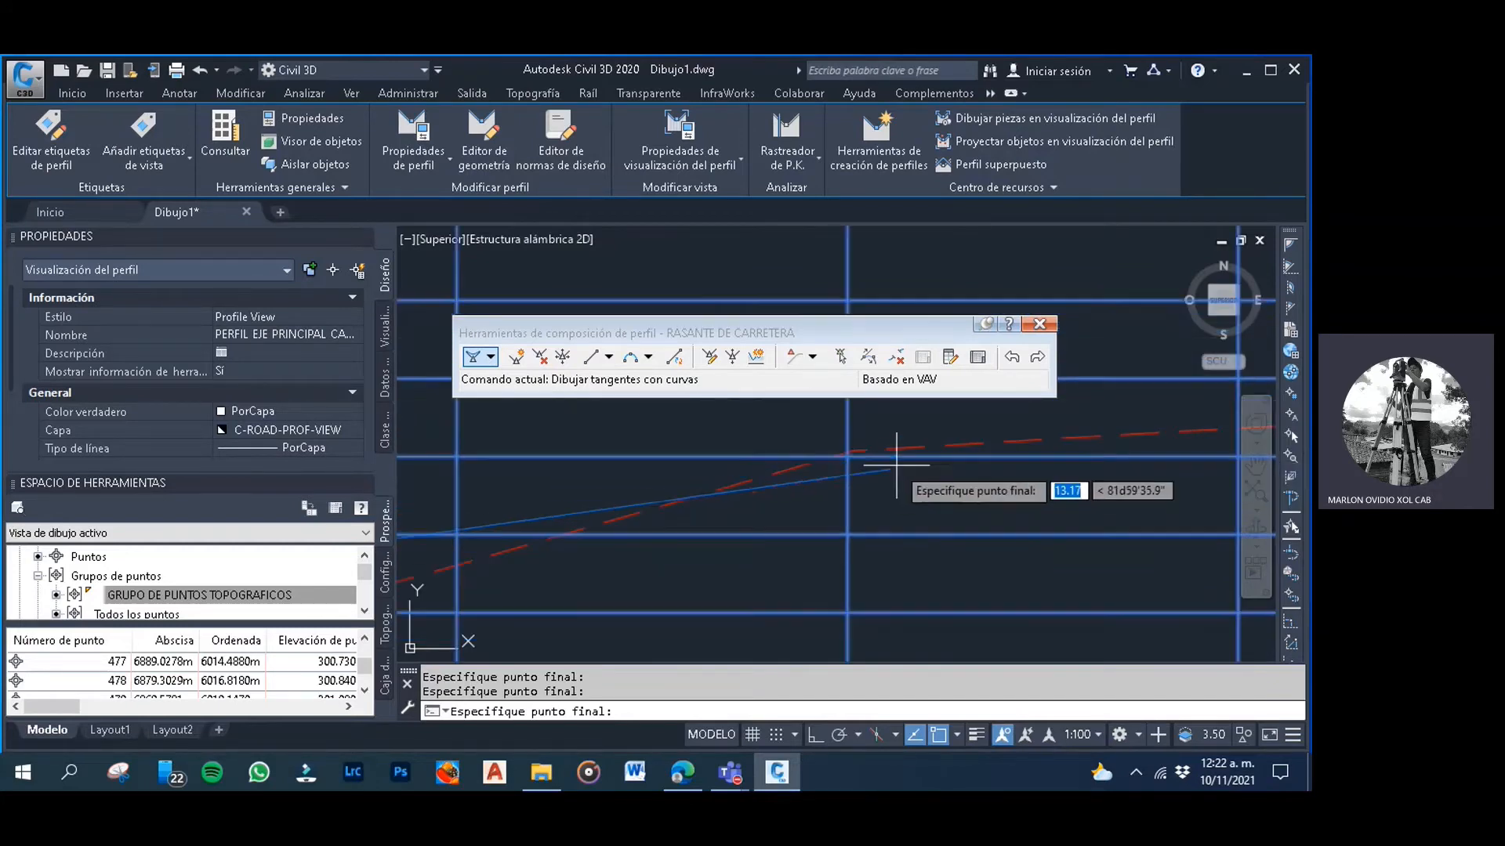
{"action": "middle_click_drag", "start_coordinate": [906, 459], "coordinate": [833, 484]}
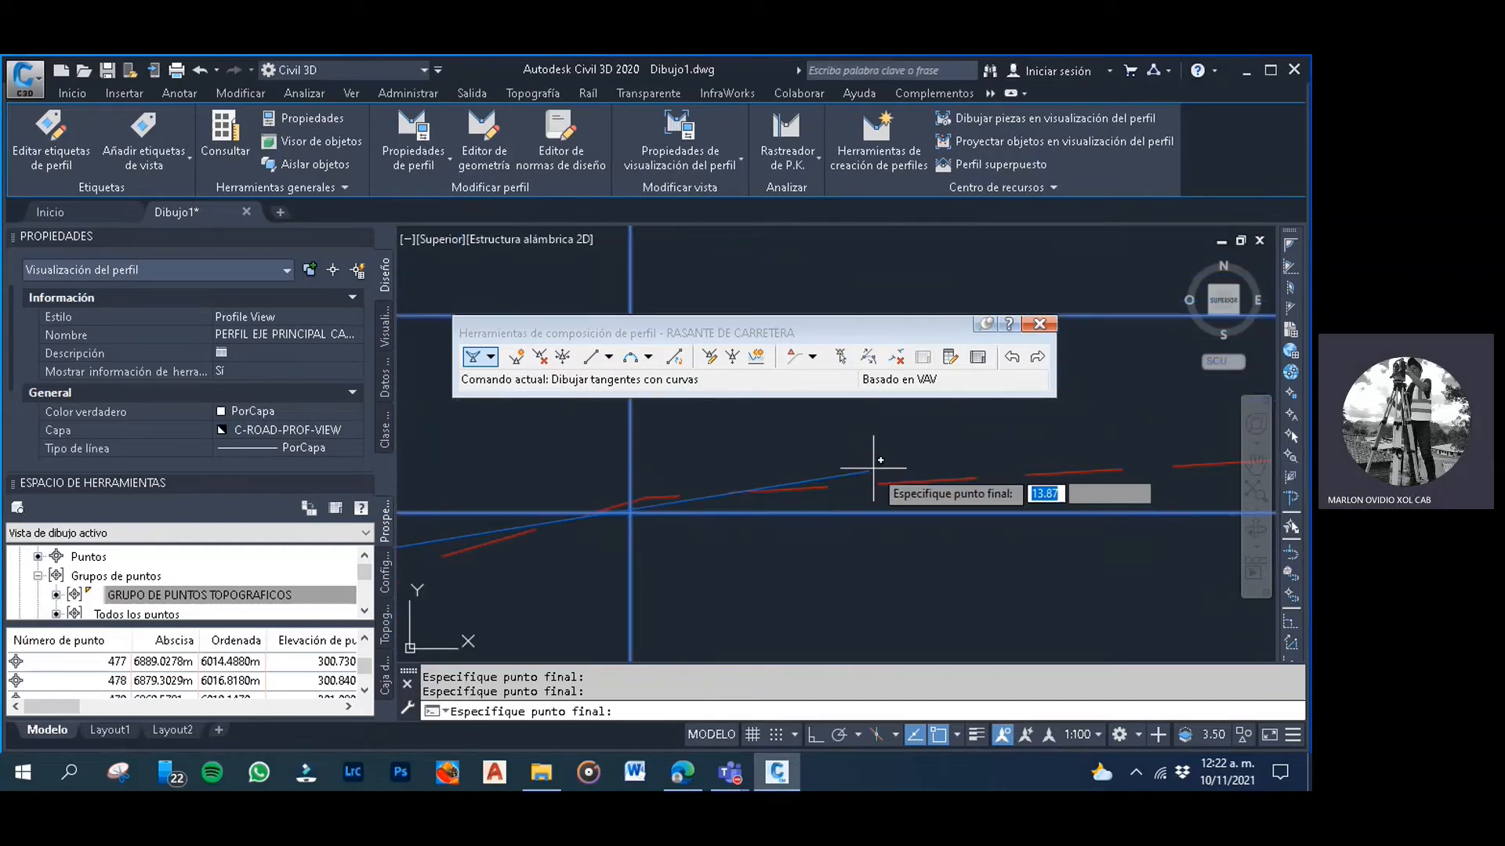
{"action": "scroll", "coordinate": [880, 461], "scroll_direction": "up", "scroll_amount": 5}
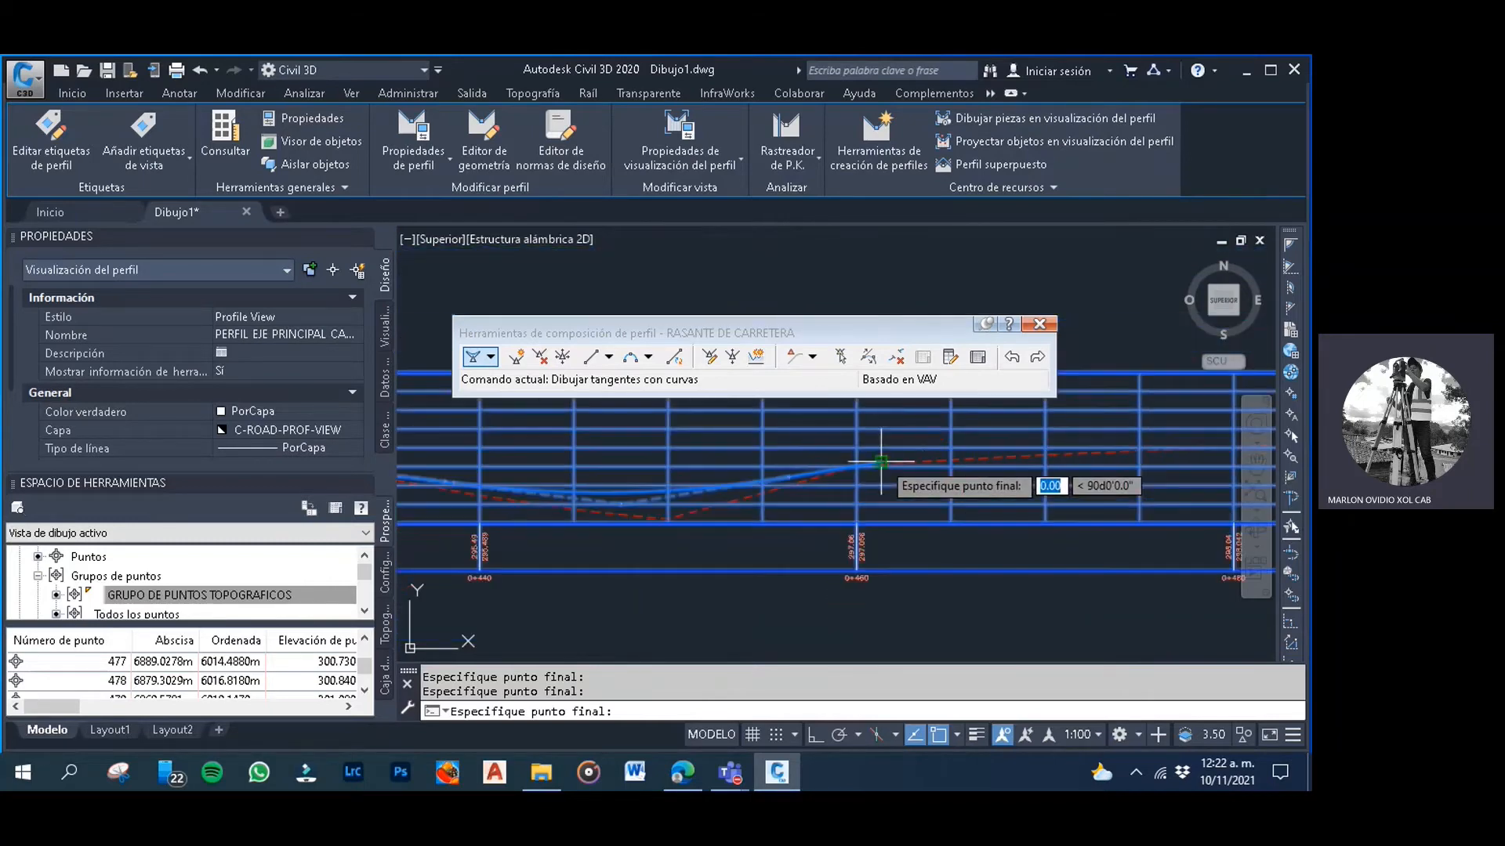
Add a gently rising tangent about 21 m long, ending just above the ground line past station 0+480
{"action": "middle_click_drag", "start_coordinate": [910, 463], "coordinate": [765, 507]}
{"action": "middle_click_drag", "start_coordinate": [960, 493], "coordinate": [847, 500]}
{"action": "scroll", "coordinate": [838, 504], "scroll_direction": "up", "scroll_amount": 2}
{"action": "scroll", "coordinate": [862, 504], "scroll_direction": "down", "scroll_amount": 3}
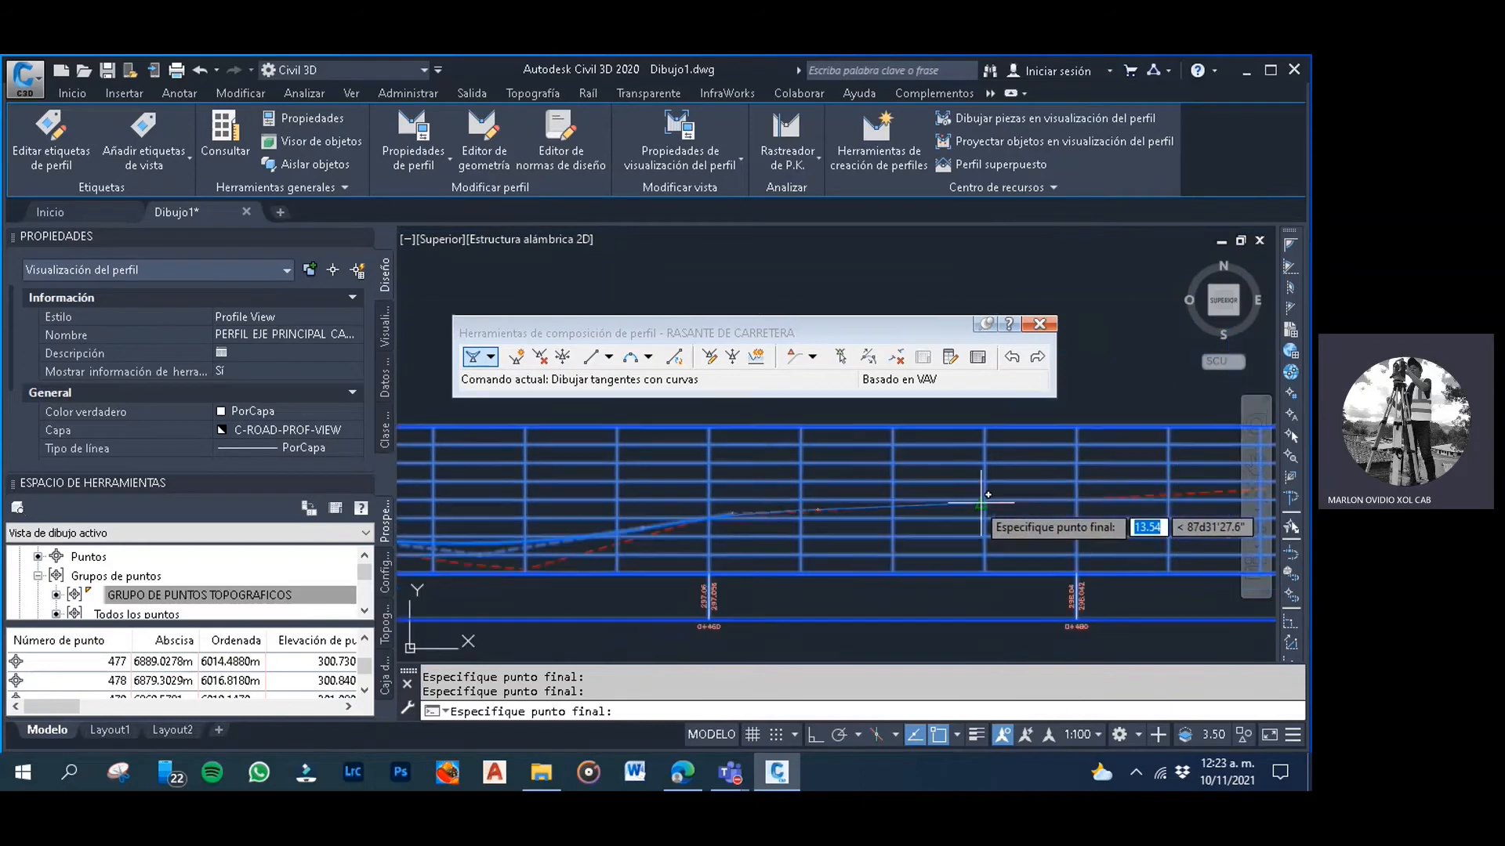
{"action": "middle_click_drag", "start_coordinate": [966, 501], "coordinate": [713, 526]}
{"action": "scroll", "coordinate": [866, 533], "scroll_direction": "up", "scroll_amount": 5}
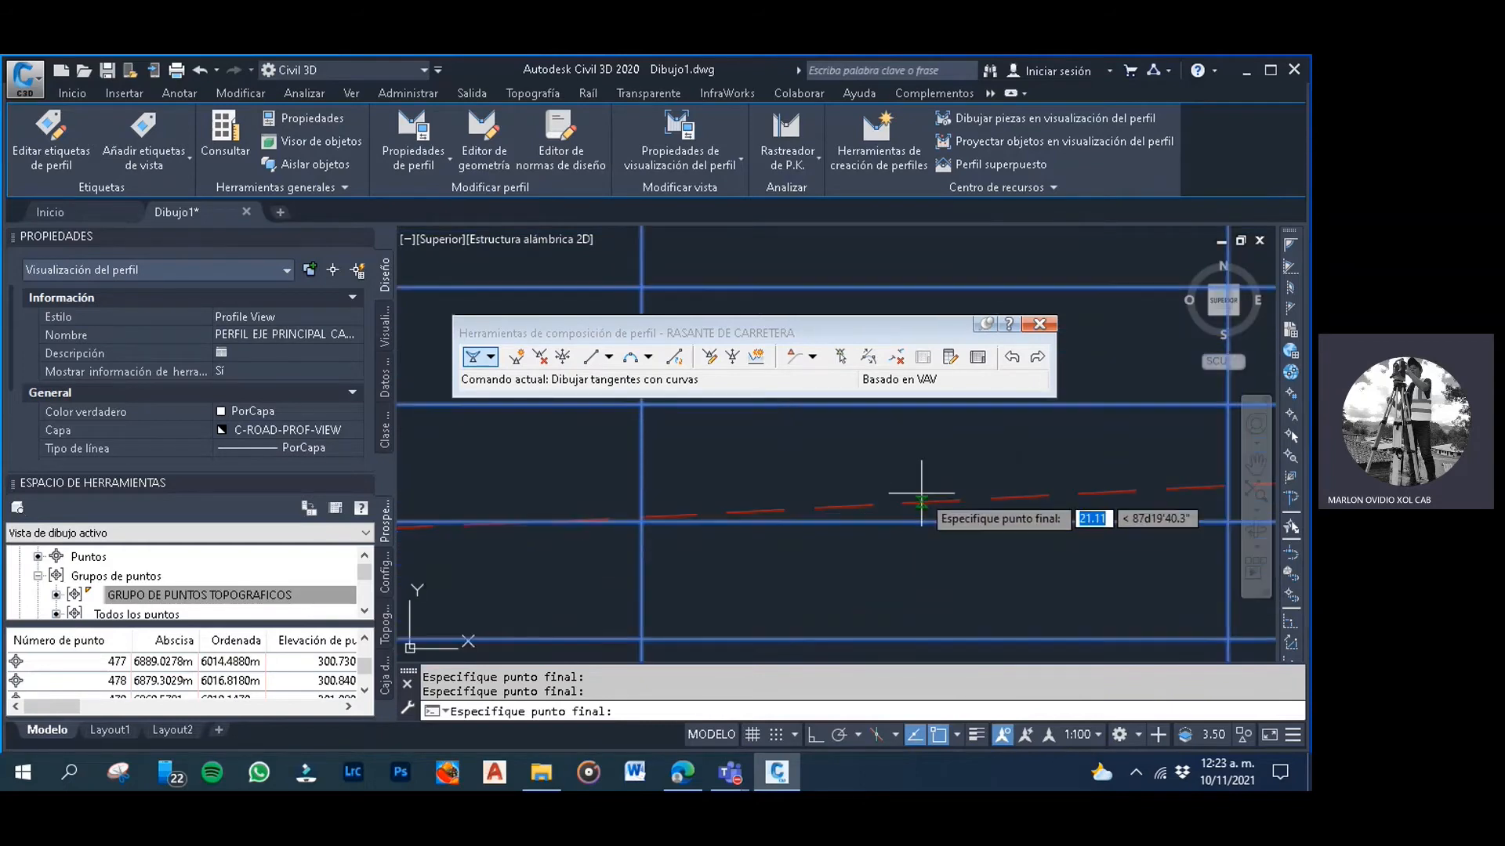
{"action": "scroll", "coordinate": [931, 494], "scroll_direction": "up", "scroll_amount": 2}
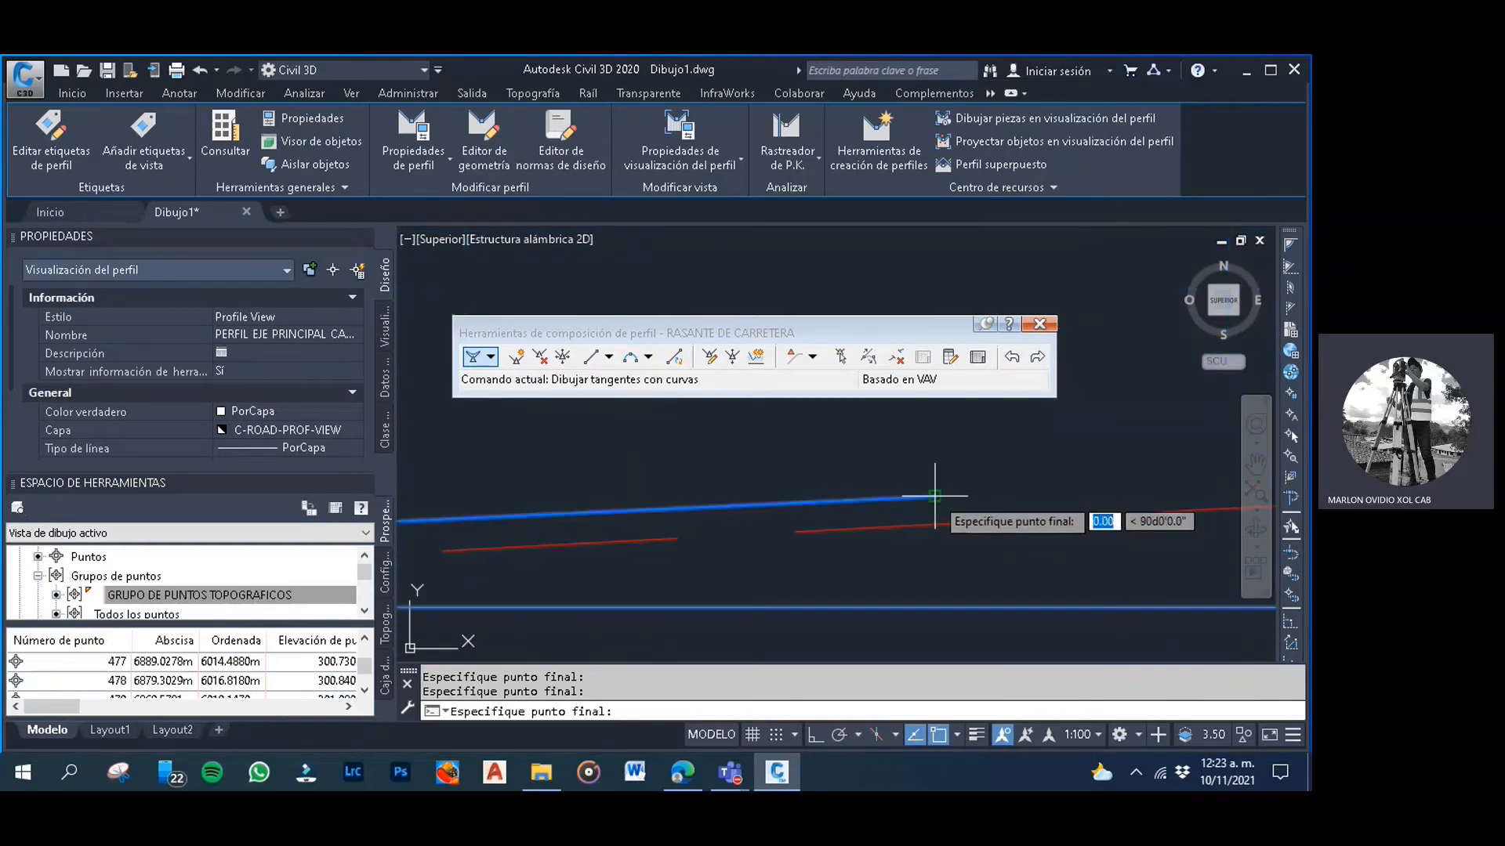
Add a final rising tangent about 8 m long to the end of the ground line and finish the profile
{"action": "scroll", "coordinate": [934, 495], "scroll_direction": "down", "scroll_amount": 4}
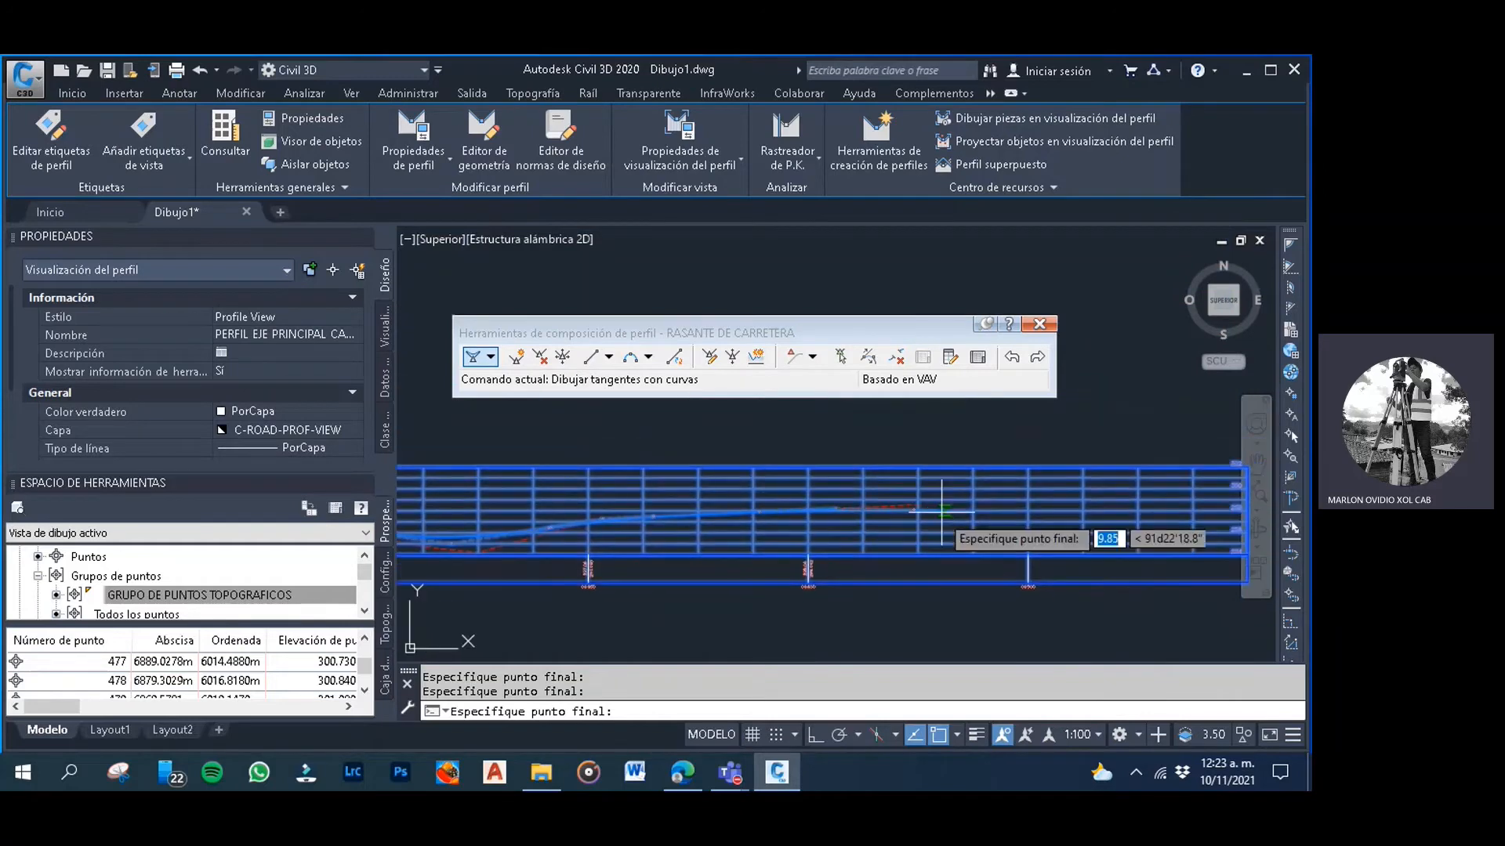
{"action": "scroll", "coordinate": [941, 511], "scroll_direction": "up", "scroll_amount": 6}
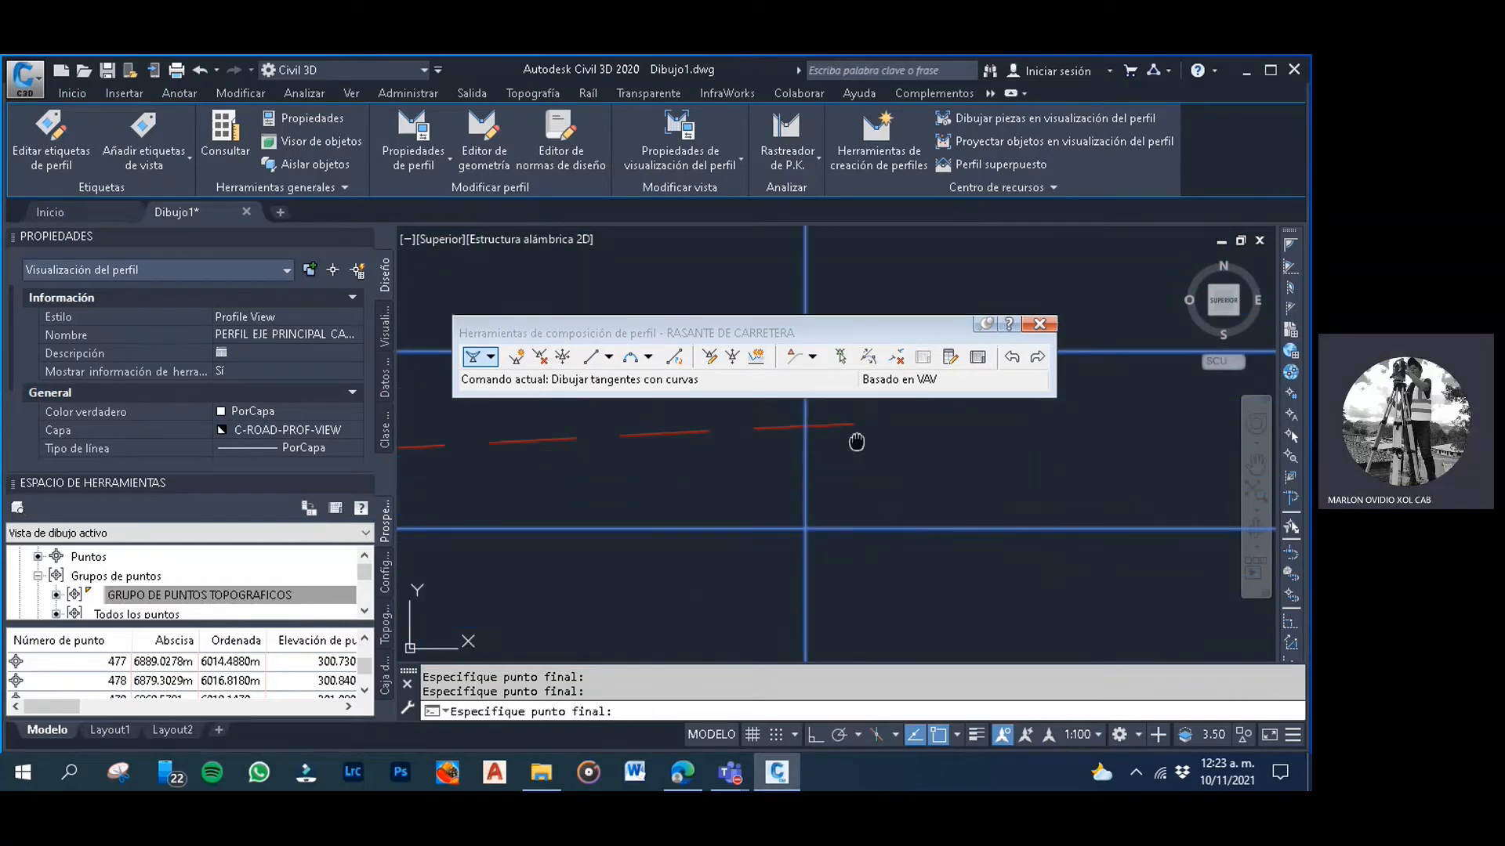
{"action": "scroll", "coordinate": [850, 504], "scroll_direction": "up", "scroll_amount": 8}
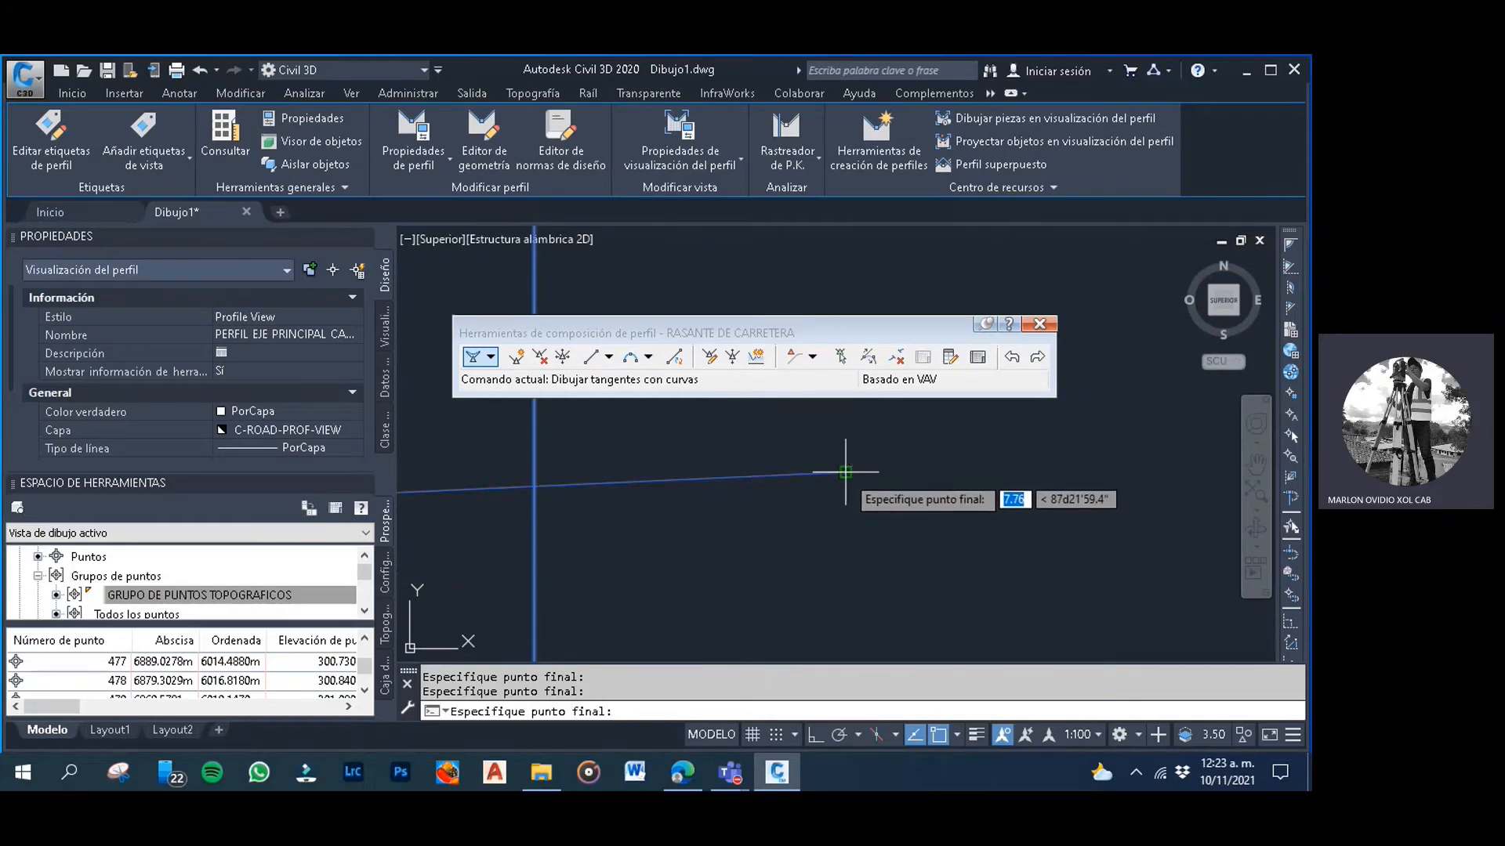
{"action": "left_click", "coordinate": [846, 472]}
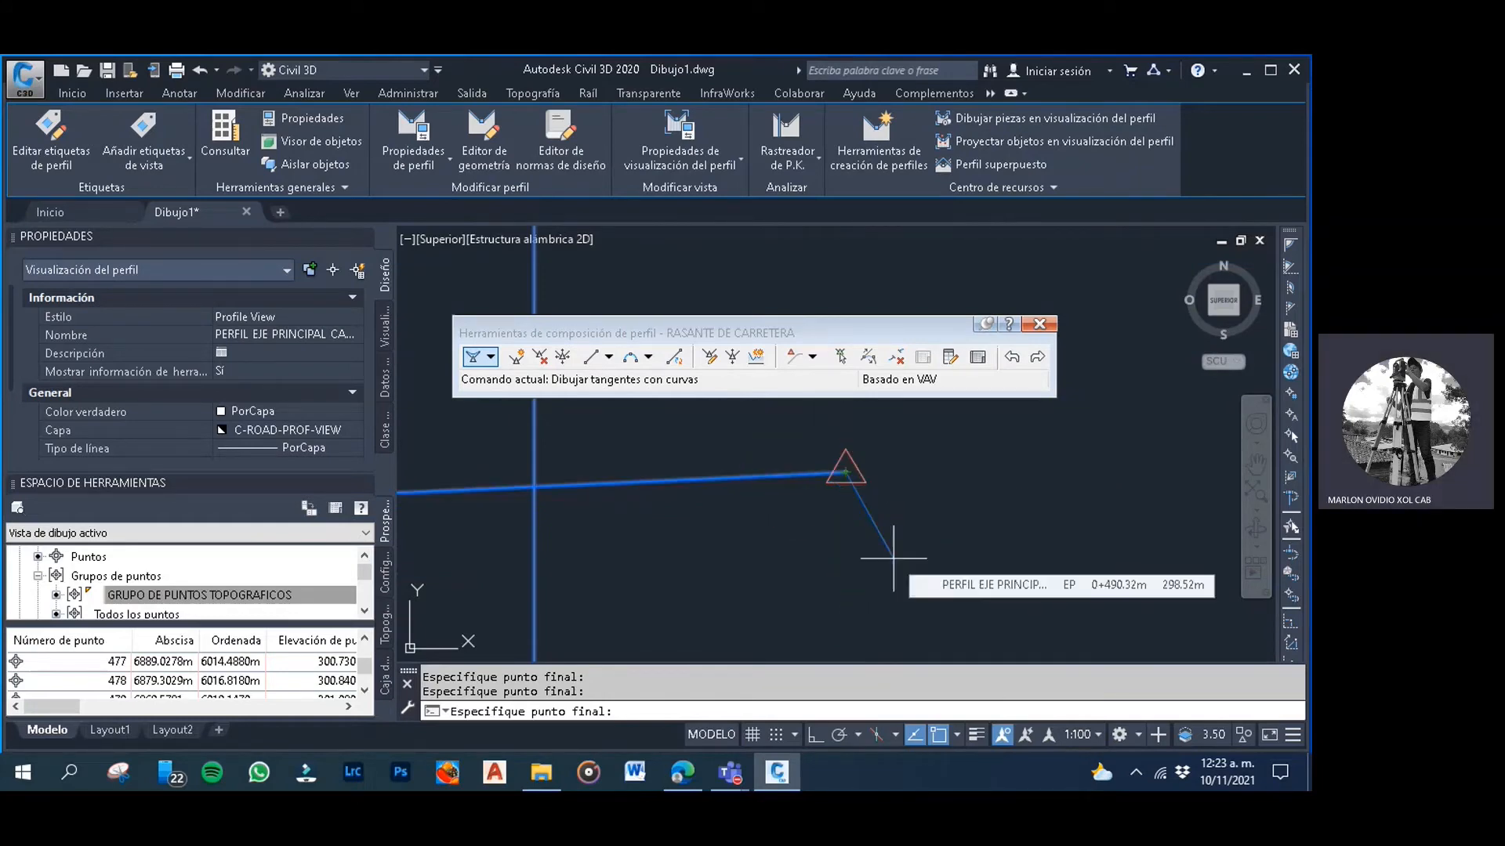
{"action": "key", "text": "Return"}
Inspect the grade and vertical curve labels along the last stretch of the finished design profile
{"action": "scroll", "coordinate": [848, 533], "scroll_direction": "up", "scroll_amount": 5}
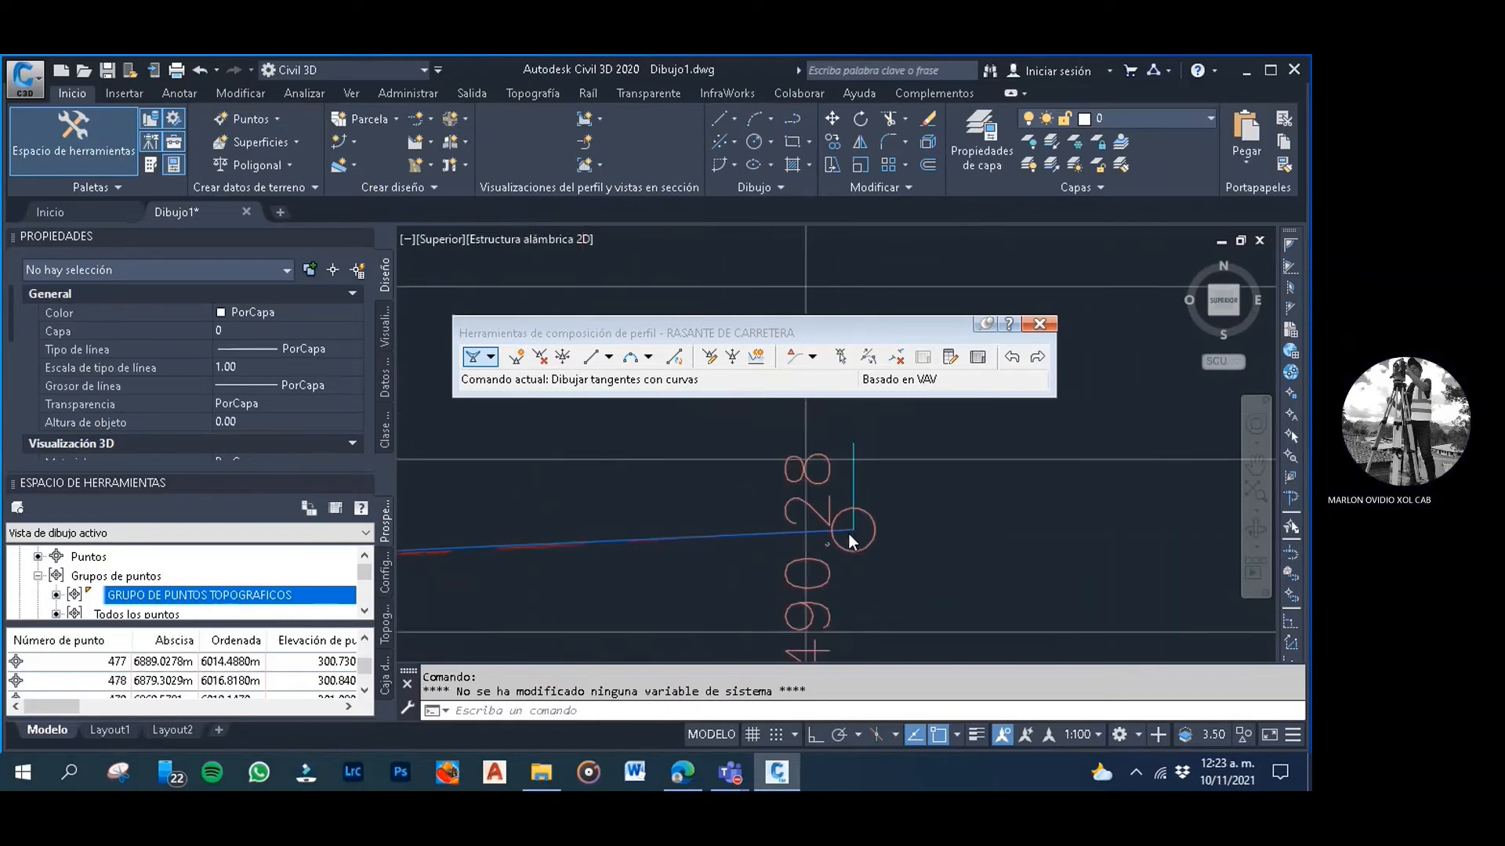
{"action": "scroll", "coordinate": [848, 534], "scroll_direction": "down", "scroll_amount": 5}
{"action": "middle_click_drag", "start_coordinate": [666, 538], "coordinate": [757, 539]}
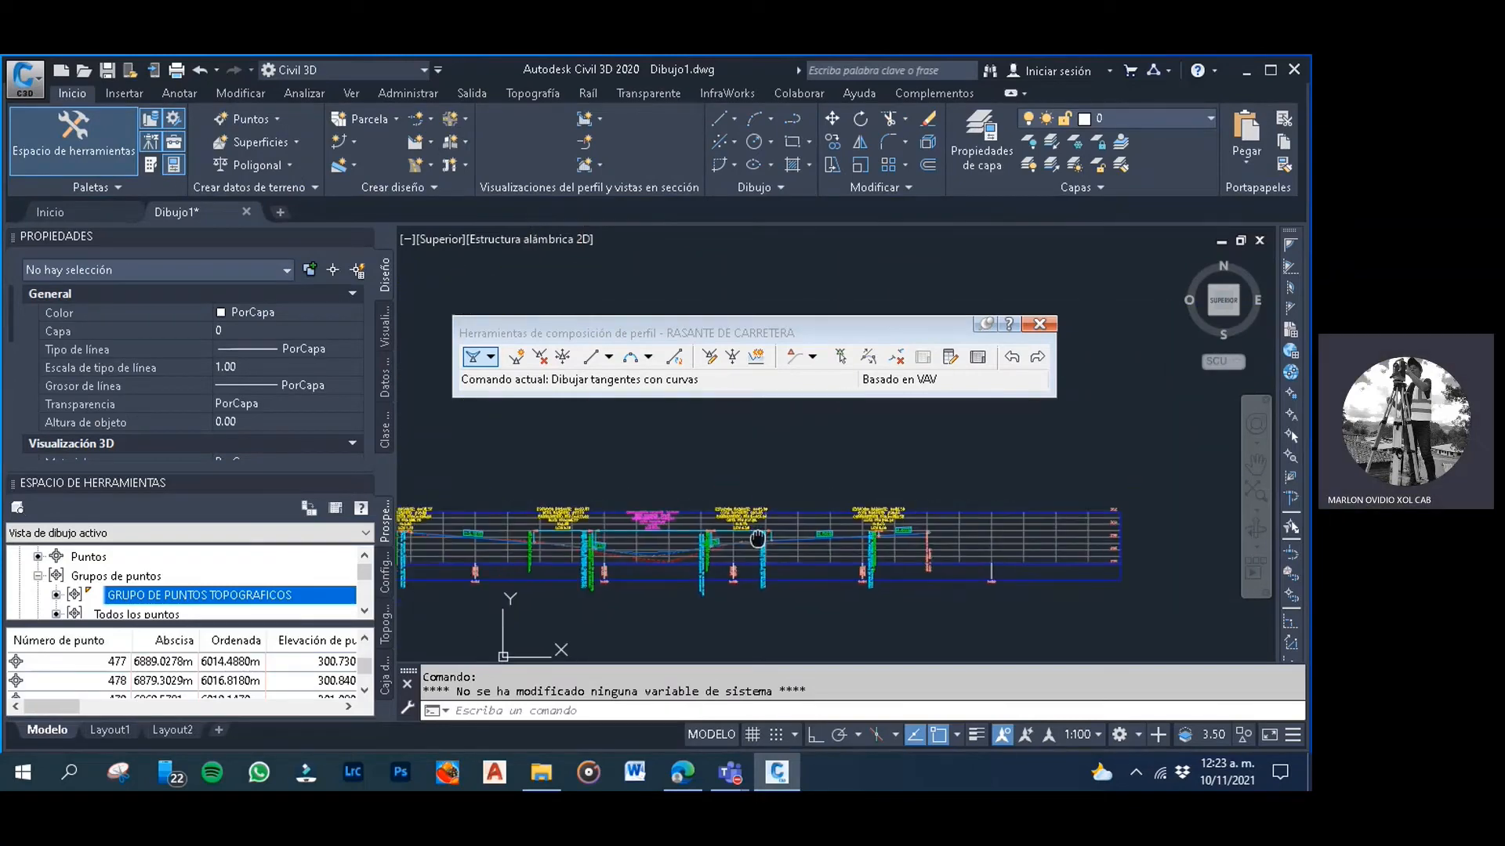
{"action": "left_click", "coordinate": [708, 478]}
{"action": "scroll", "coordinate": [674, 525], "scroll_direction": "up", "scroll_amount": 3}
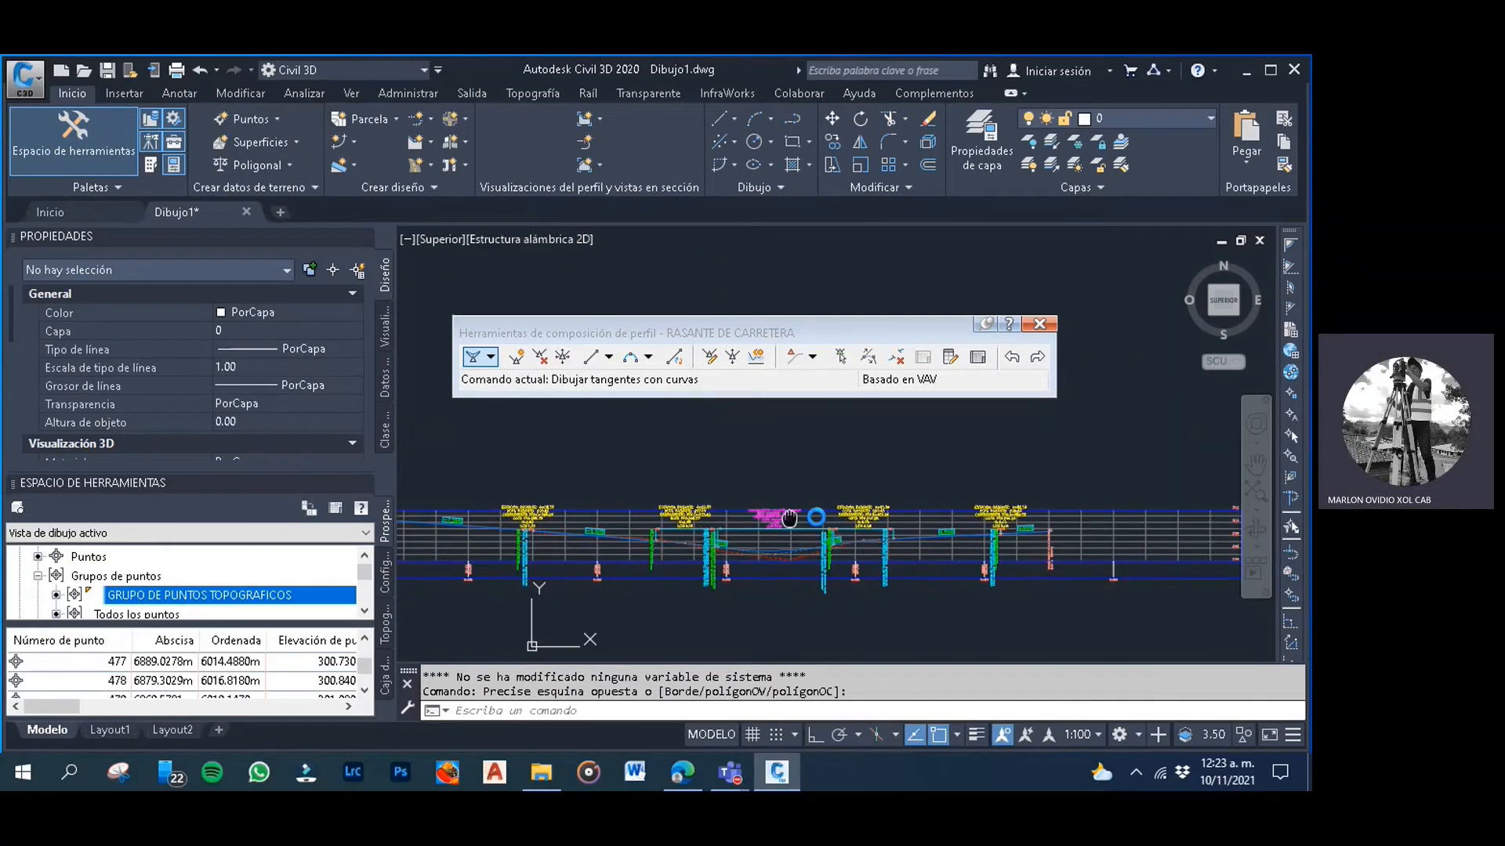
{"action": "middle_click_drag", "start_coordinate": [664, 546], "coordinate": [819, 534]}
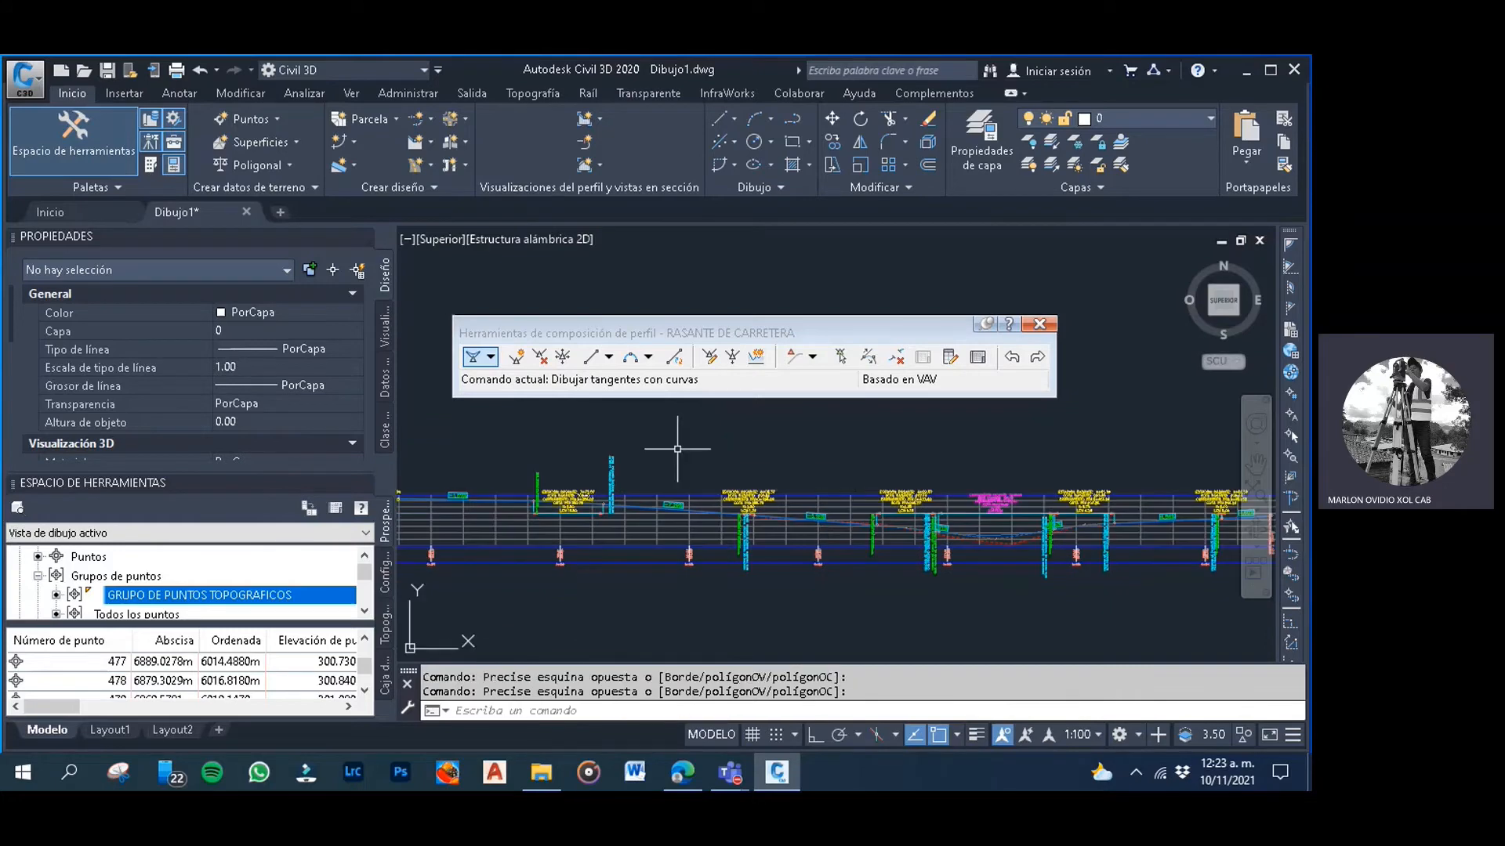
{"action": "scroll", "coordinate": [661, 473], "scroll_direction": "up", "scroll_amount": 3}
{"action": "scroll", "coordinate": [575, 513], "scroll_direction": "down", "scroll_amount": 1}
{"action": "middle_click_drag", "start_coordinate": [575, 512], "coordinate": [811, 480]}
{"action": "scroll", "coordinate": [589, 519], "scroll_direction": "up", "scroll_amount": 2}
{"action": "middle_click_drag", "start_coordinate": [561, 484], "coordinate": [600, 533]}
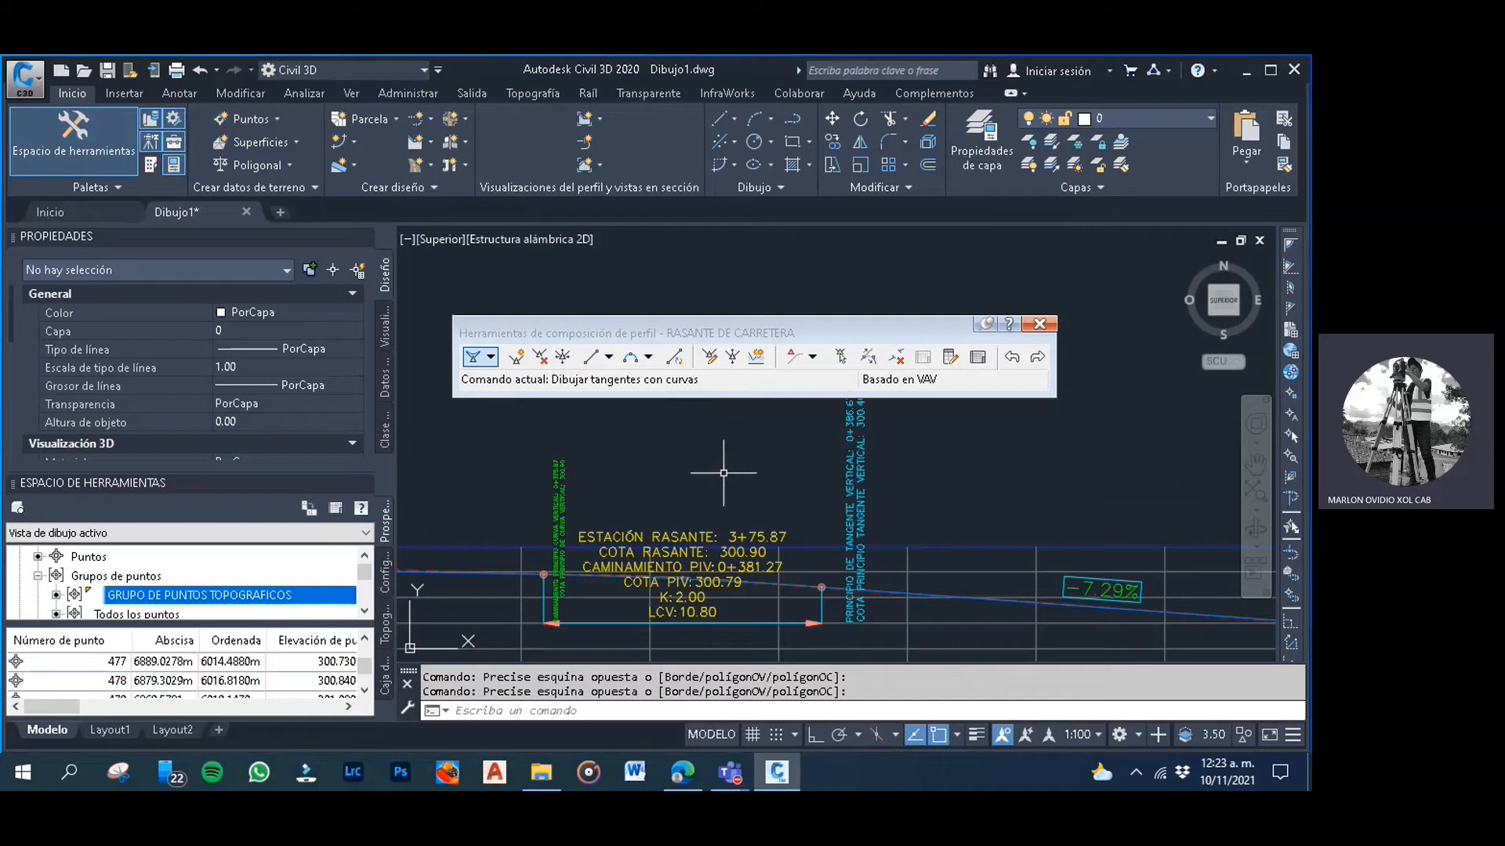
Examine the station, elevation, K value and curve length in the vertical curve label at PIV 0+381.27
{"action": "middle_click_drag", "start_coordinate": [777, 567], "coordinate": [769, 543]}
{"action": "left_click", "coordinate": [761, 475]}
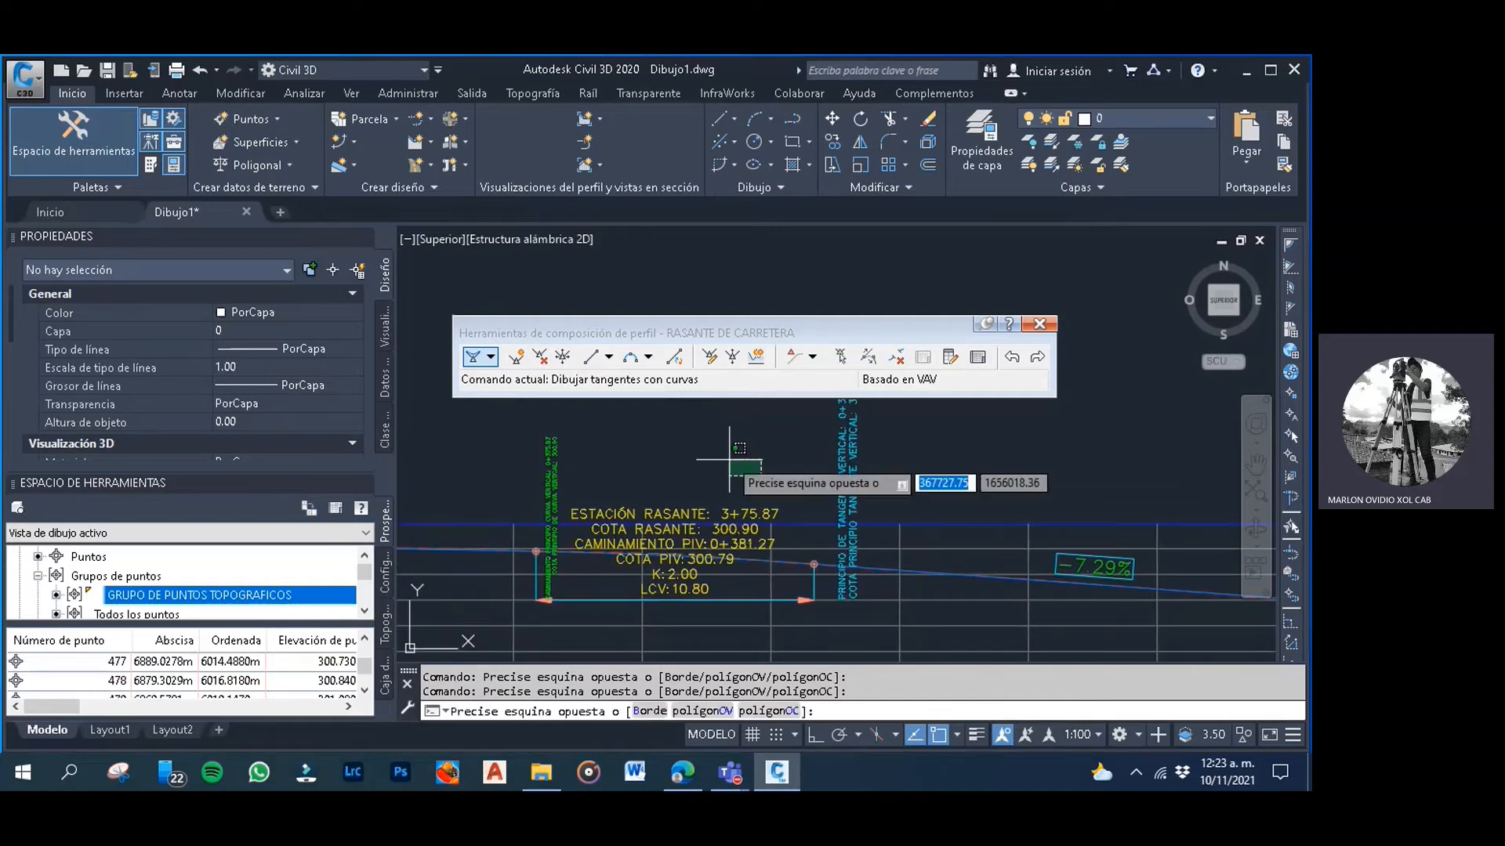
{"action": "left_click", "coordinate": [729, 460]}
{"action": "scroll", "coordinate": [732, 462], "scroll_direction": "up", "scroll_amount": 3}
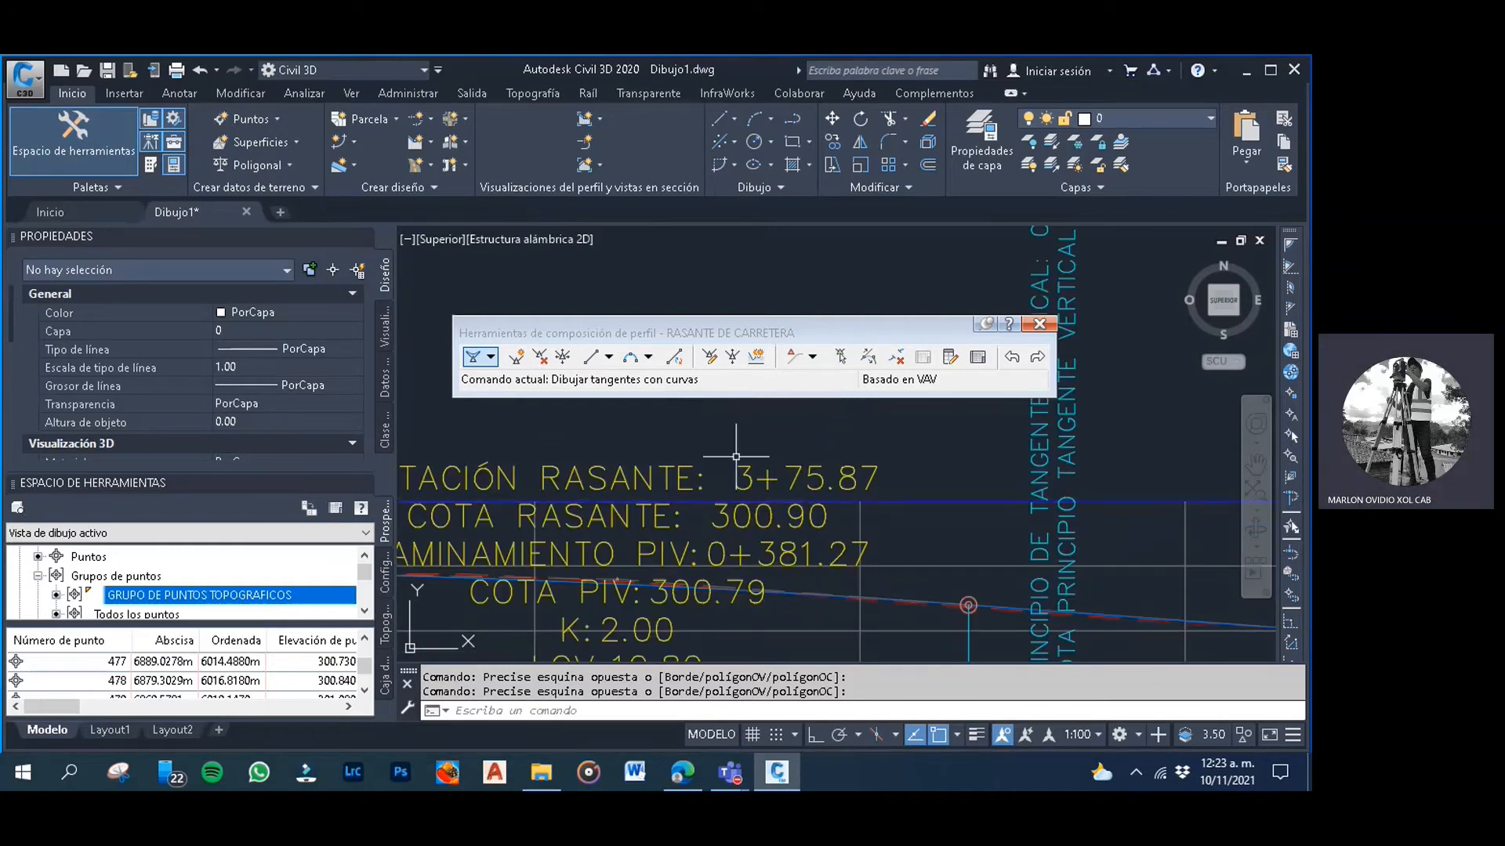
{"action": "scroll", "coordinate": [735, 450], "scroll_direction": "down", "scroll_amount": 2}
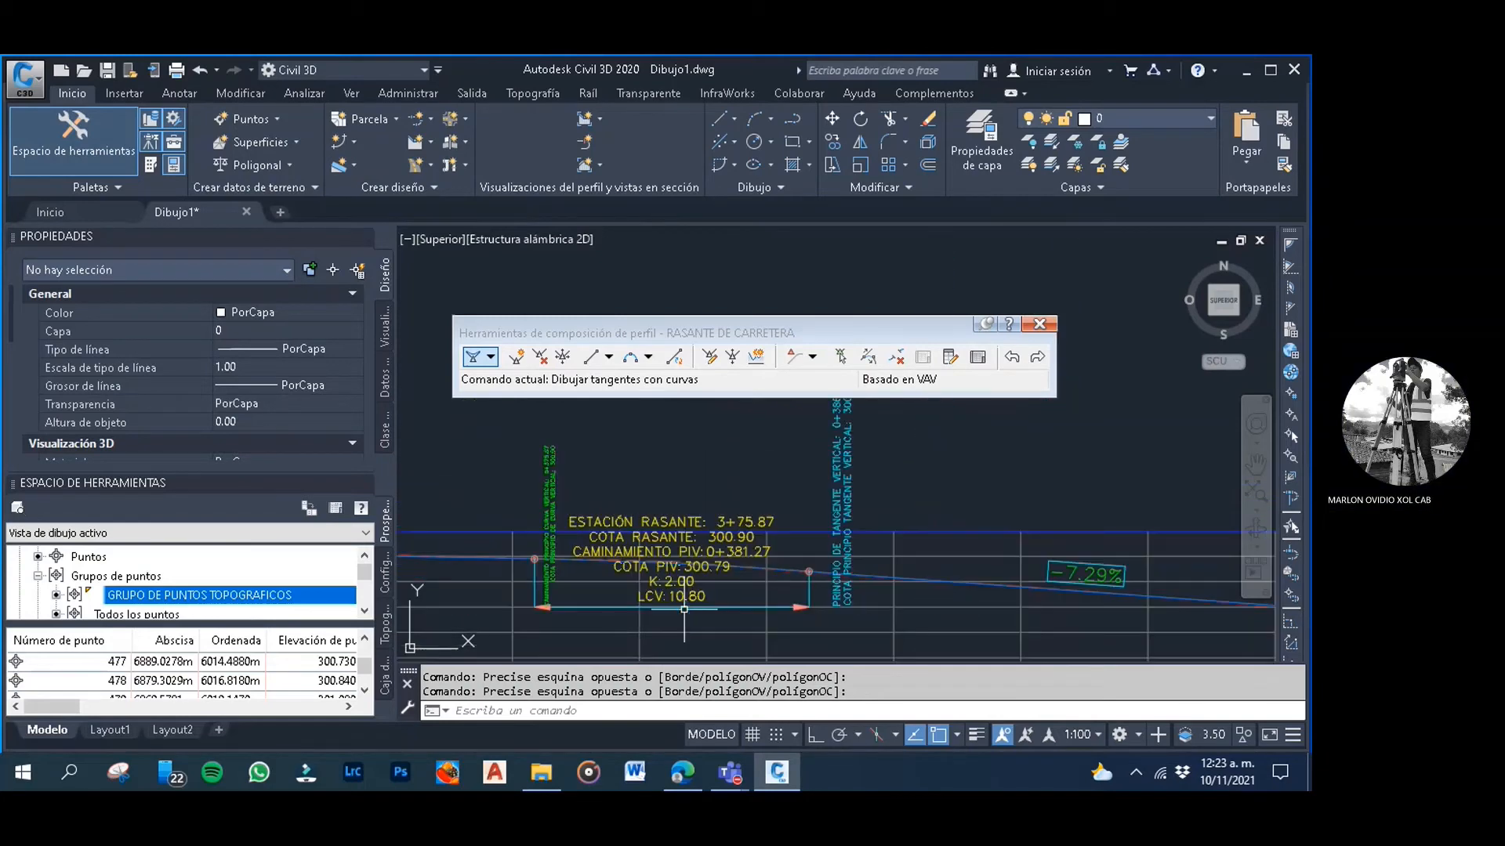
{"action": "scroll", "coordinate": [673, 576], "scroll_direction": "up", "scroll_amount": 2}
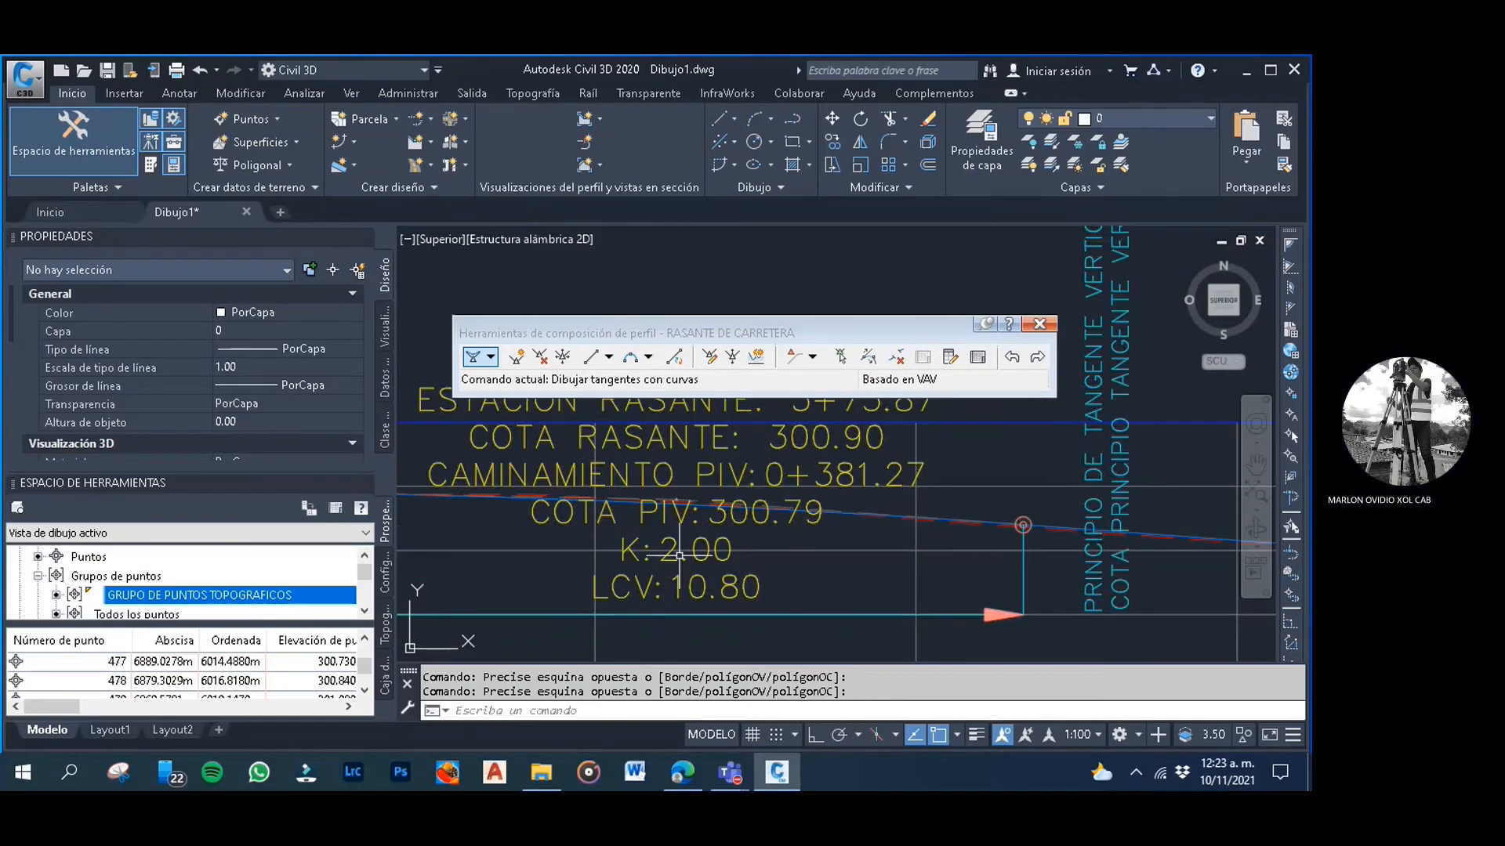
{"action": "scroll", "coordinate": [673, 552], "scroll_direction": "down", "scroll_amount": 3}
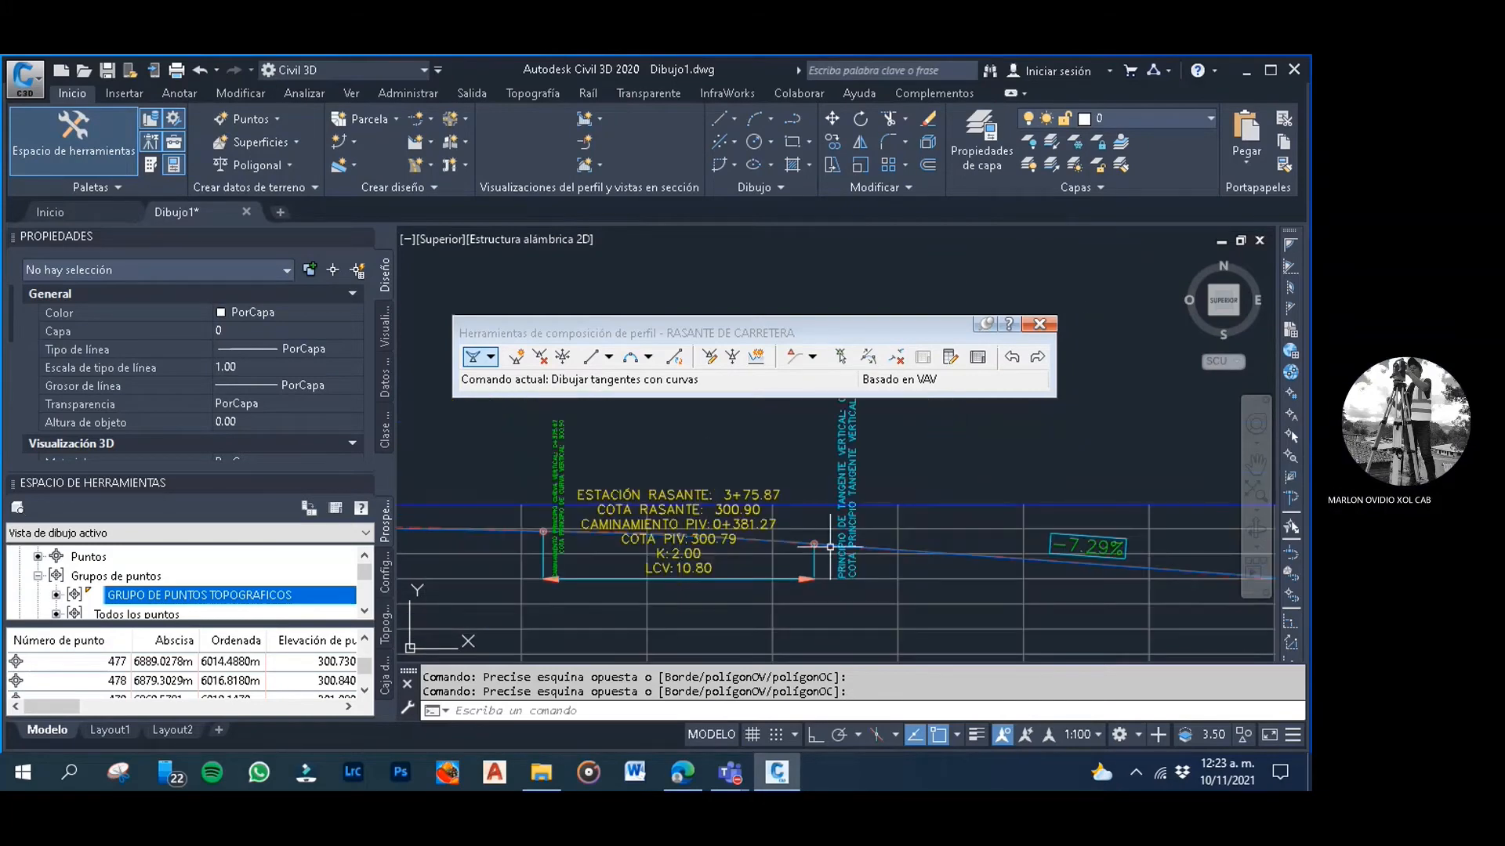
{"action": "middle_click_drag", "start_coordinate": [829, 546], "coordinate": [778, 603]}
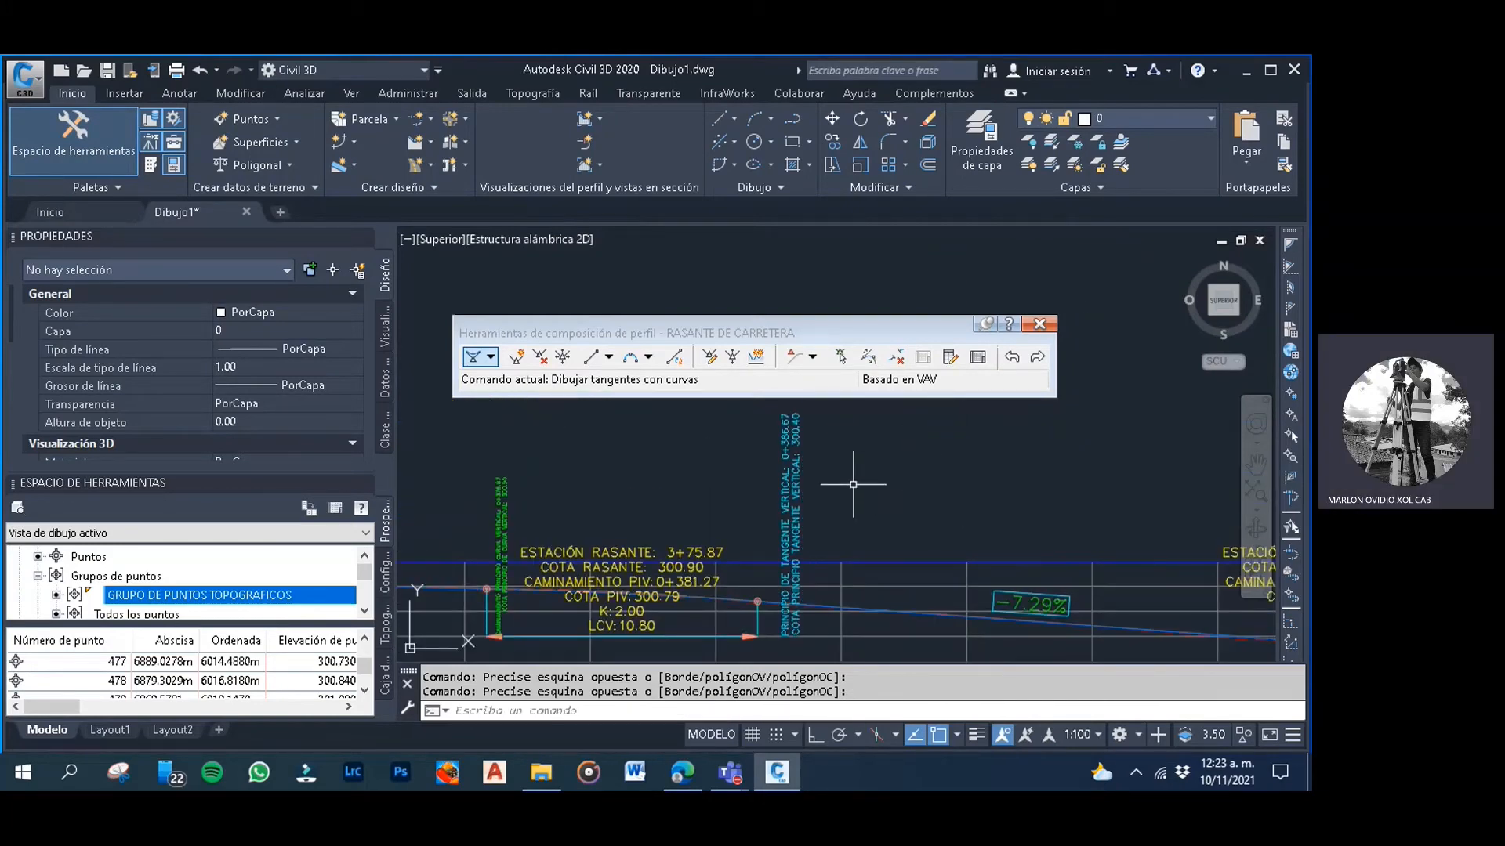
{"action": "scroll", "coordinate": [862, 490], "scroll_direction": "down", "scroll_amount": 2}
{"action": "scroll", "coordinate": [901, 533], "scroll_direction": "up", "scroll_amount": 4}
{"action": "middle_click_drag", "start_coordinate": [974, 497], "coordinate": [889, 561]}
{"action": "scroll", "coordinate": [877, 528], "scroll_direction": "down", "scroll_amount": 5}
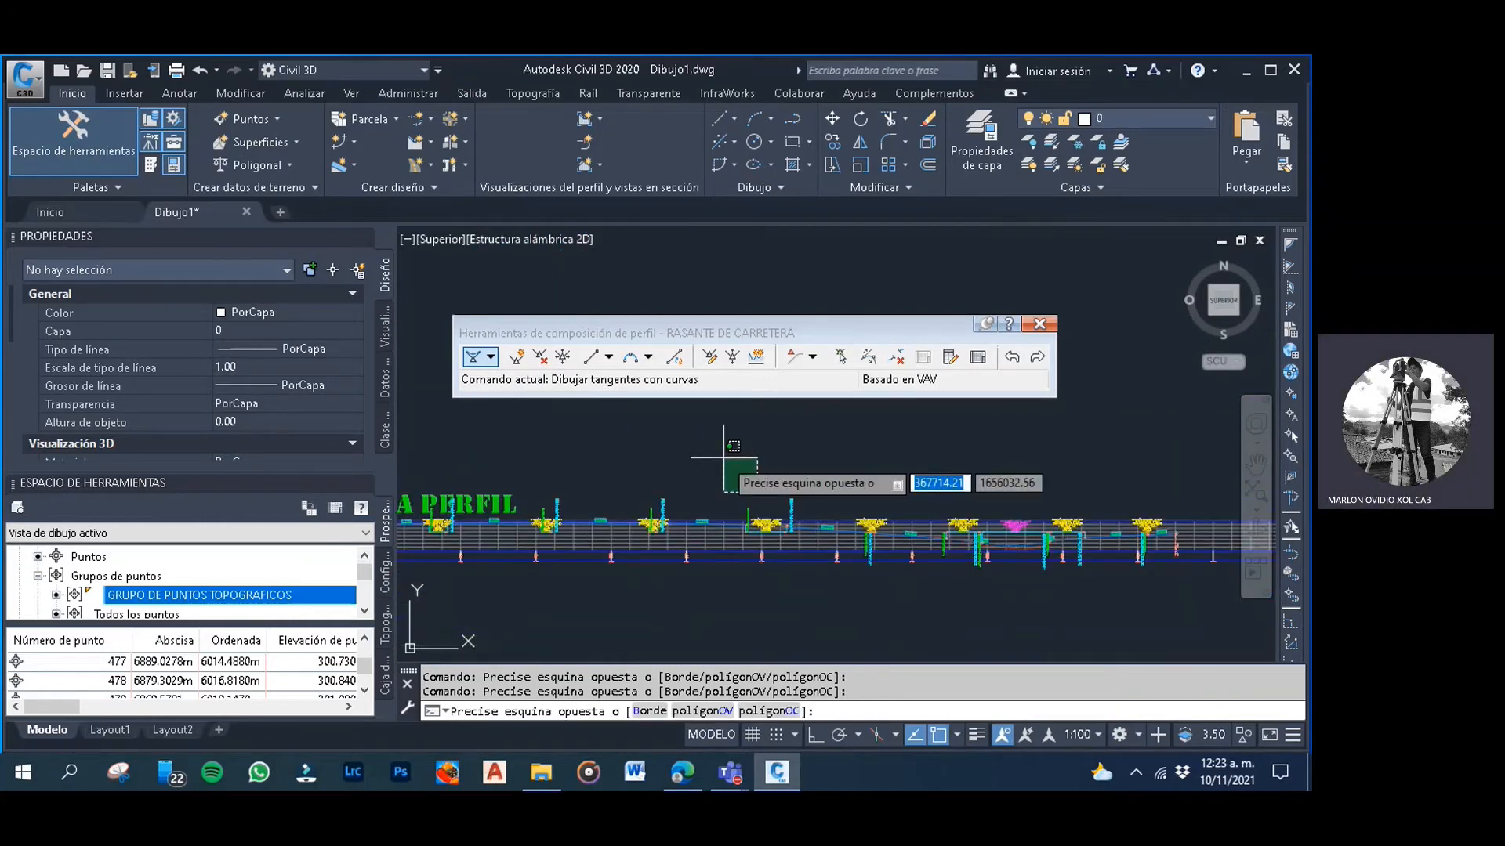
Close the profile layout tools for RASANTE DE CARRETERA
{"action": "scroll", "coordinate": [710, 446], "scroll_direction": "down", "scroll_amount": 3}
{"action": "middle_click_drag", "start_coordinate": [711, 446], "coordinate": [867, 501]}
{"action": "left_click", "coordinate": [800, 474]}
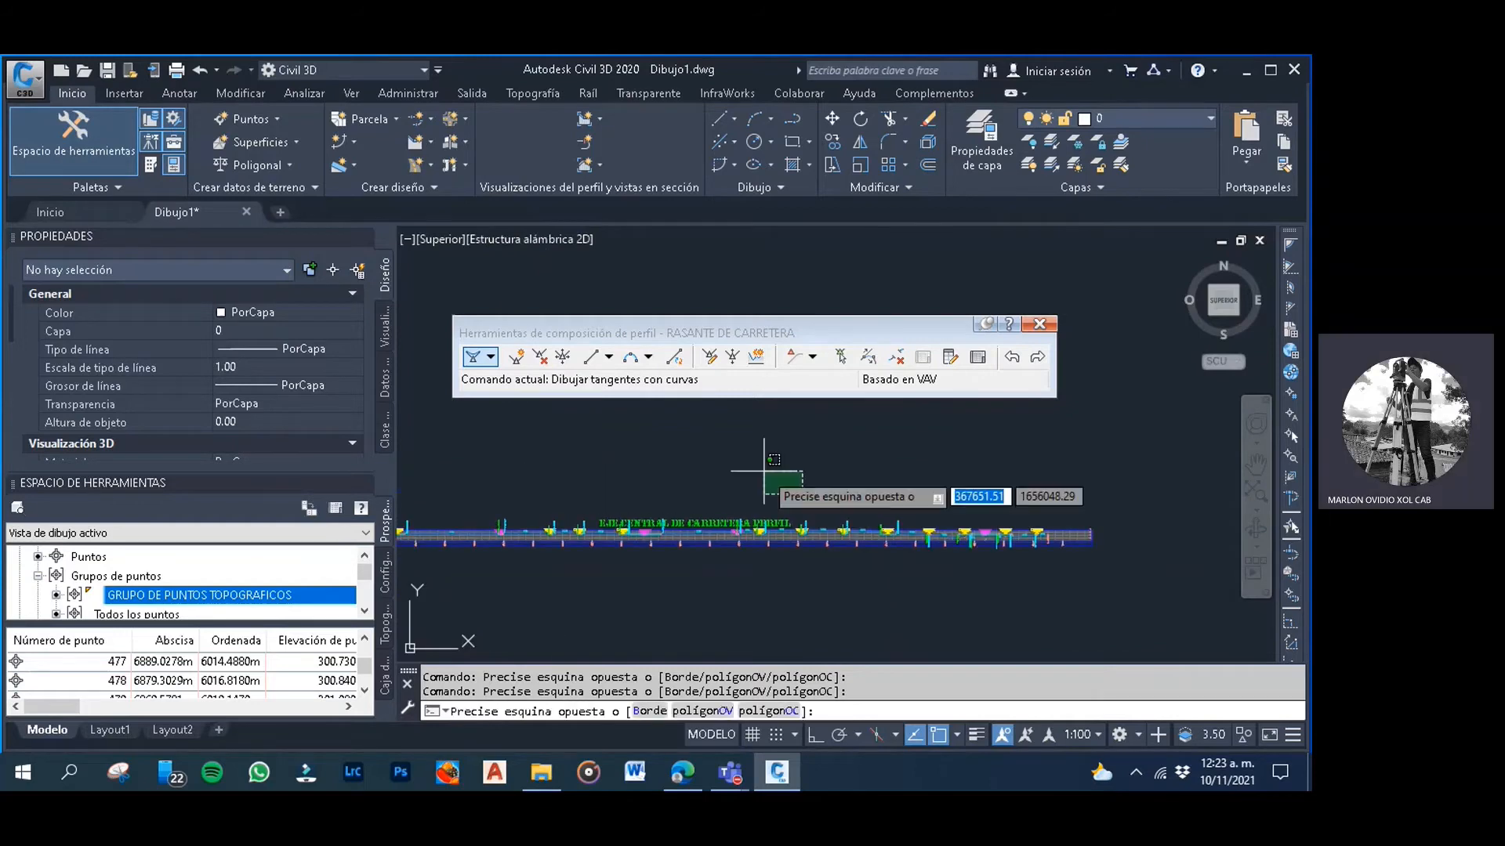
{"action": "left_click", "coordinate": [753, 468]}
{"action": "scroll", "coordinate": [742, 474], "scroll_direction": "down", "scroll_amount": 2}
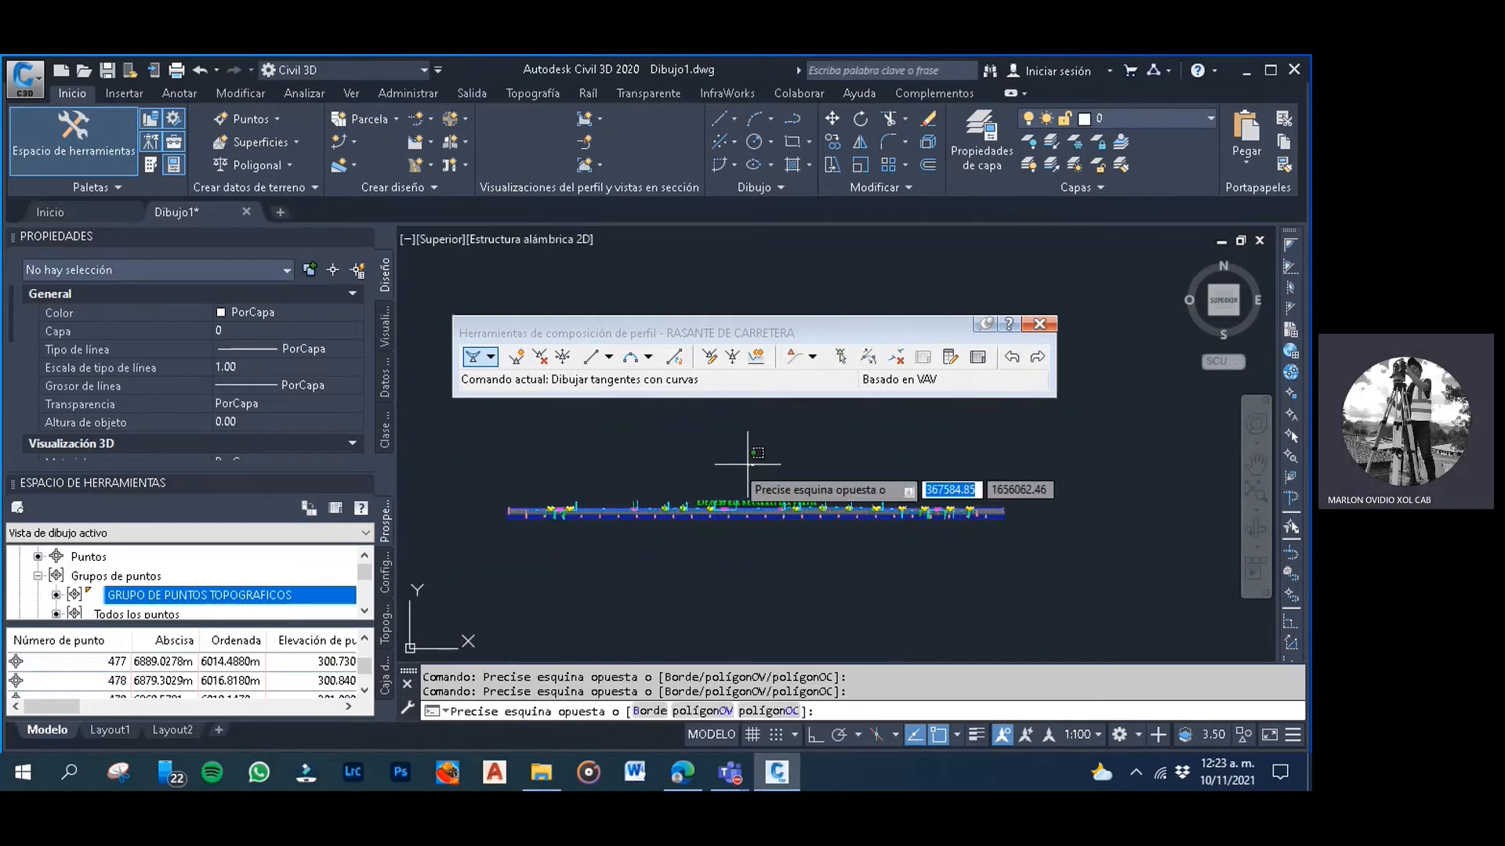
{"action": "left_click", "coordinate": [1039, 323]}
{"action": "left_click", "coordinate": [865, 437]}
{"action": "left_click", "coordinate": [793, 403]}
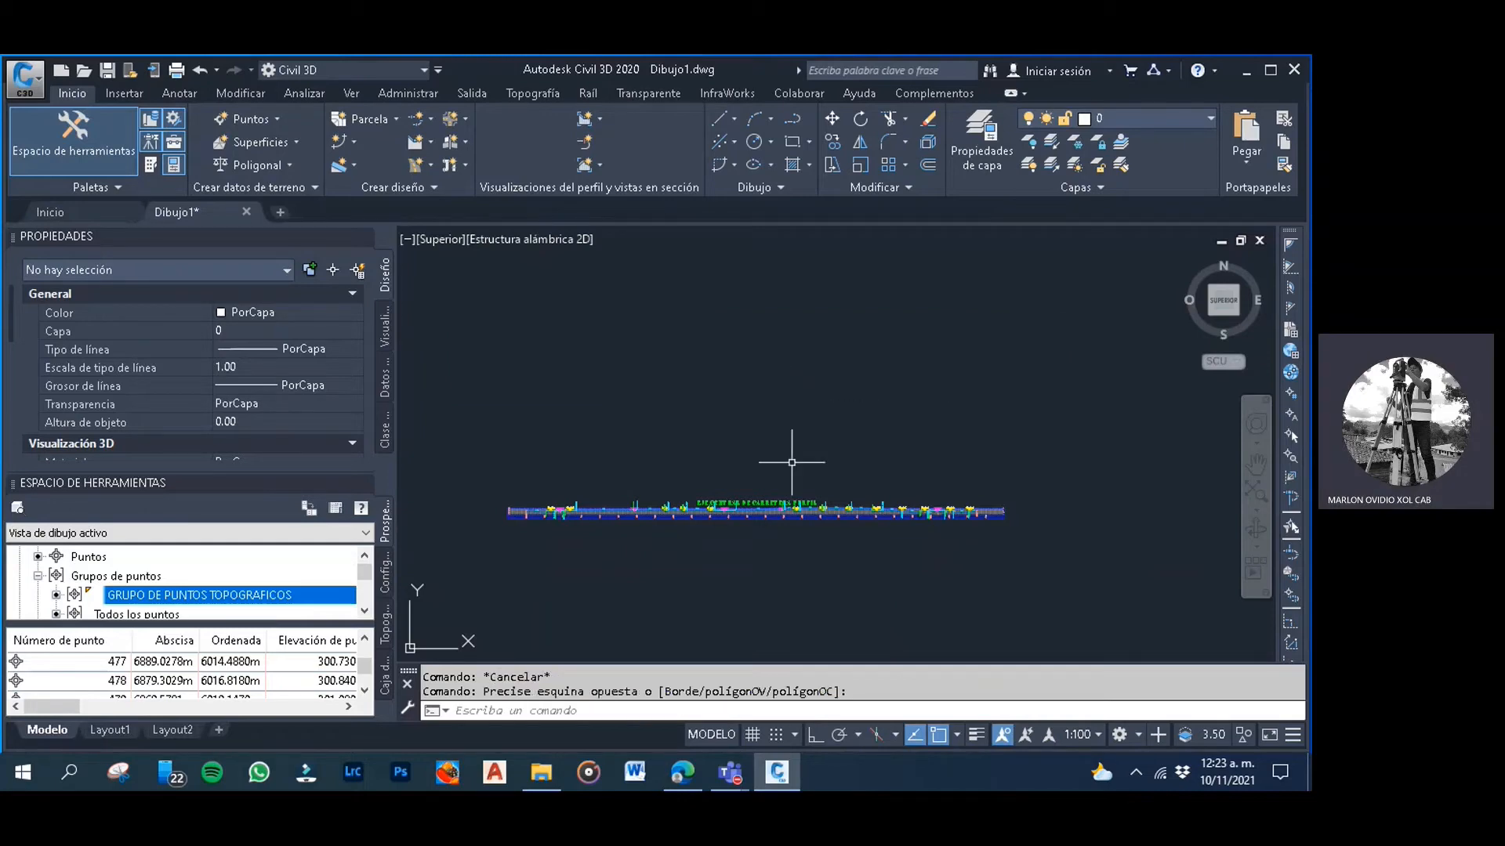
{"action": "scroll", "coordinate": [803, 493], "scroll_direction": "up", "scroll_amount": 4}
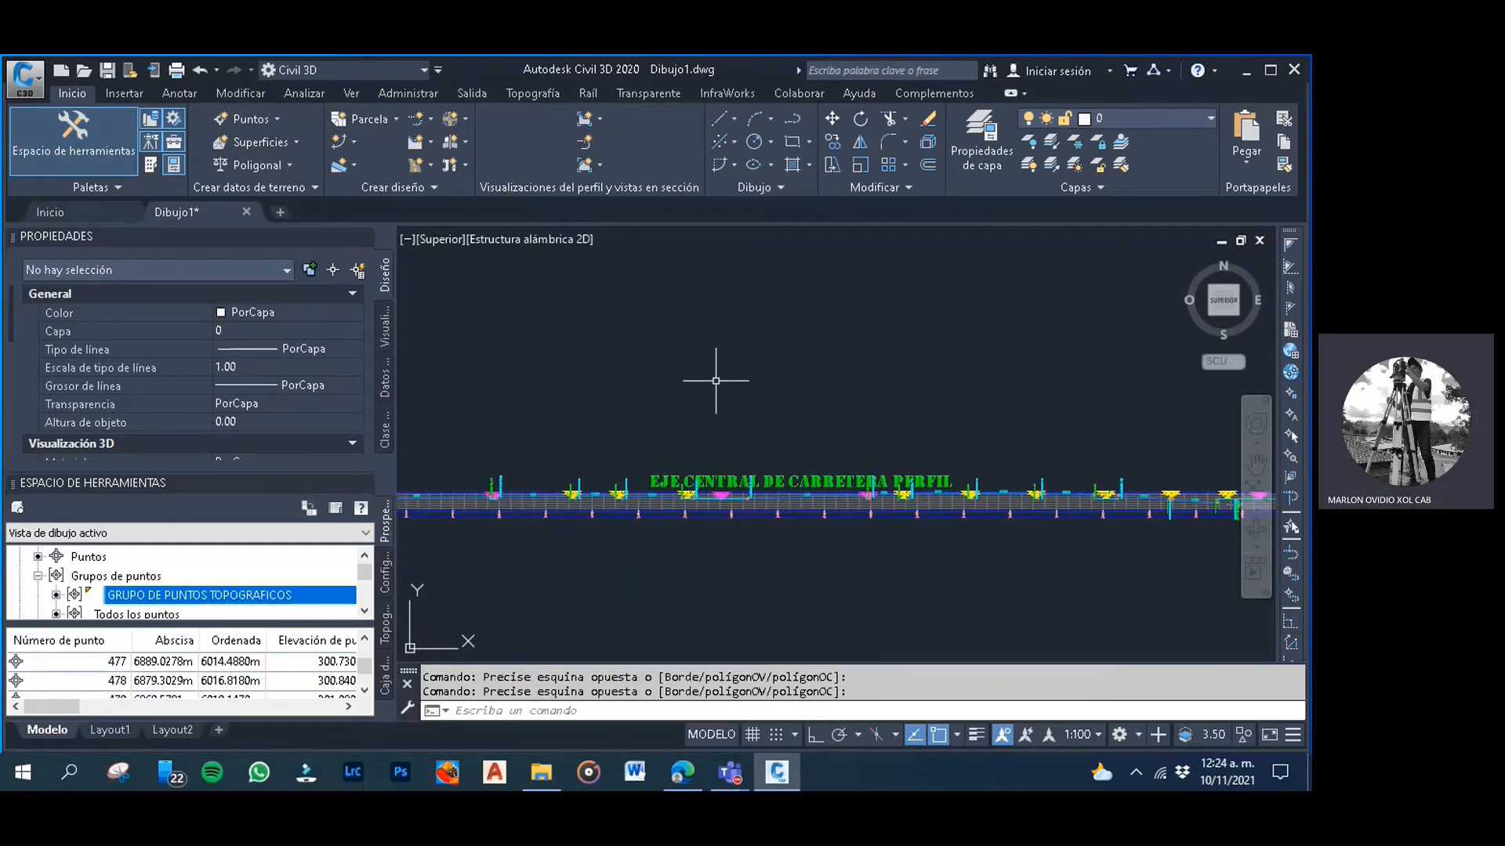
{"action": "scroll", "coordinate": [732, 397], "scroll_direction": "down", "scroll_amount": 2}
{"action": "middle_click_drag", "start_coordinate": [733, 397], "coordinate": [865, 402]}
{"action": "left_click", "coordinate": [804, 402]}
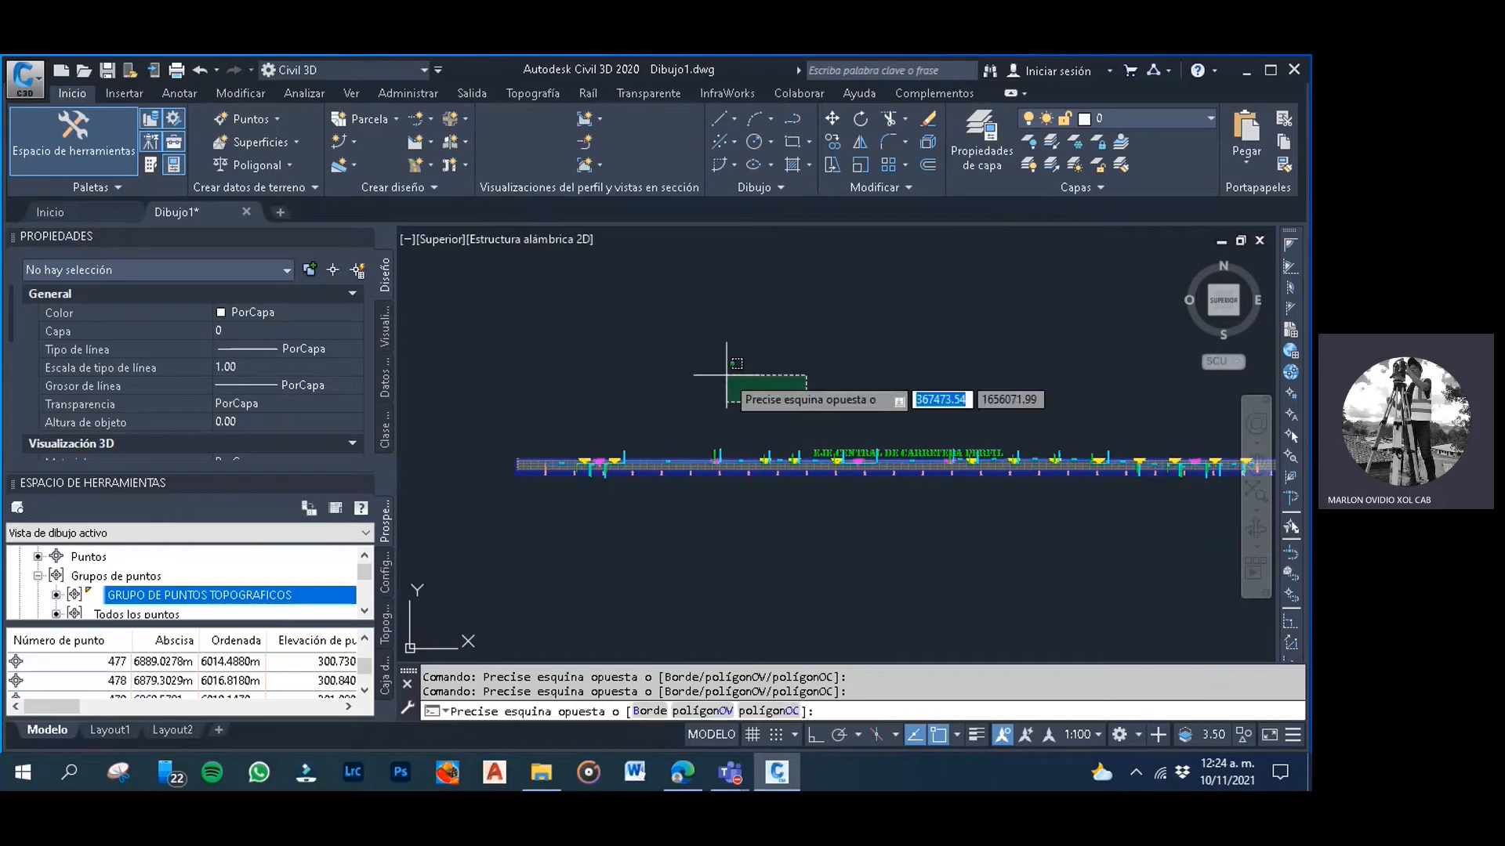
{"action": "left_click", "coordinate": [726, 373]}
{"action": "left_click", "coordinate": [766, 397]}
{"action": "left_click", "coordinate": [718, 378]}
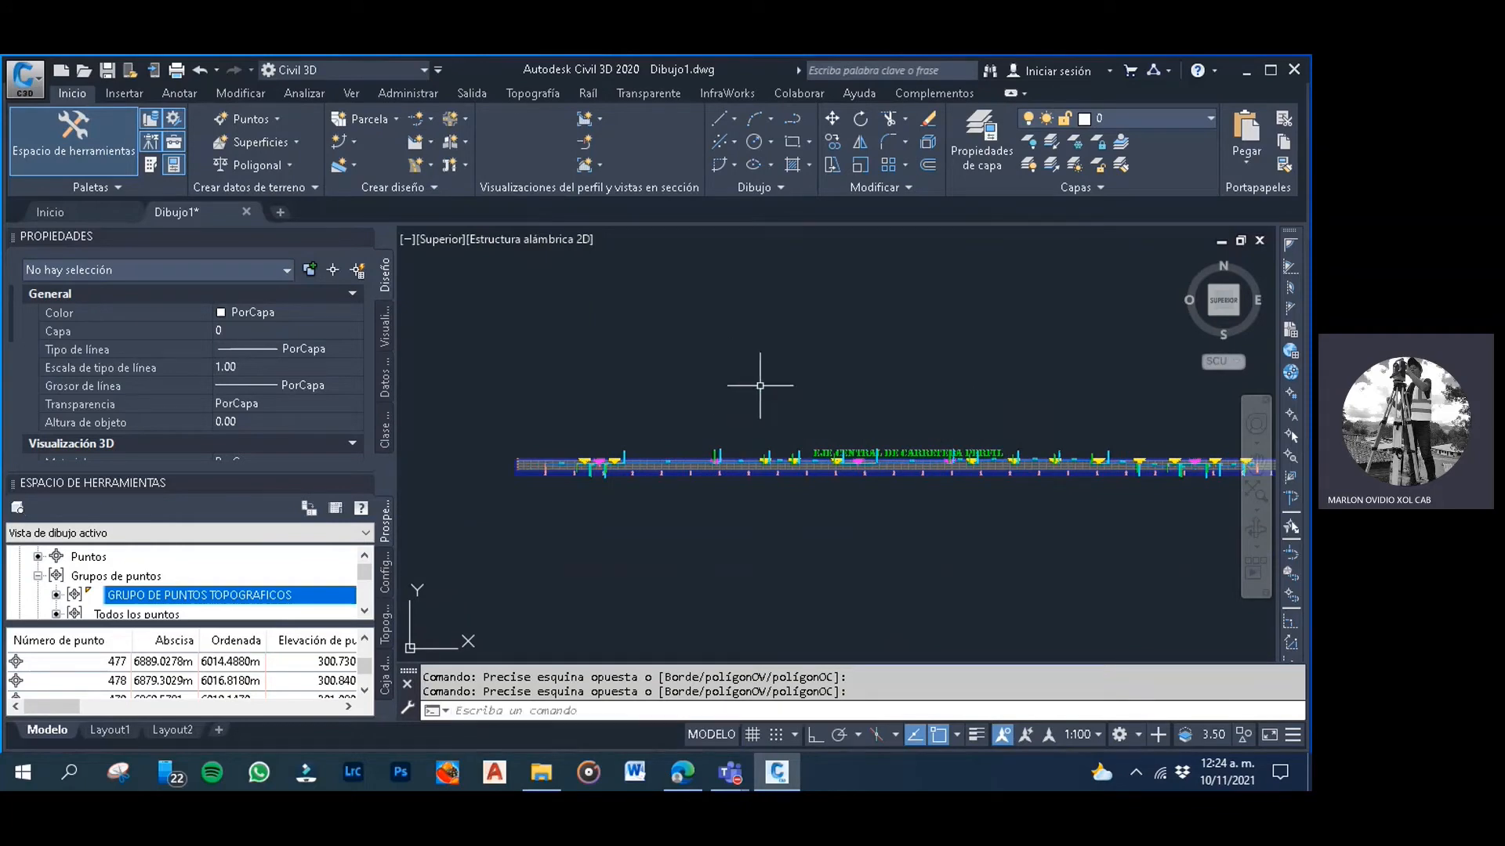
{"action": "left_click", "coordinate": [830, 417]}
{"action": "left_click", "coordinate": [748, 365]}
Open the profile view properties of the road centreline's profile view
{"action": "scroll", "coordinate": [806, 455], "scroll_direction": "up", "scroll_amount": 8}
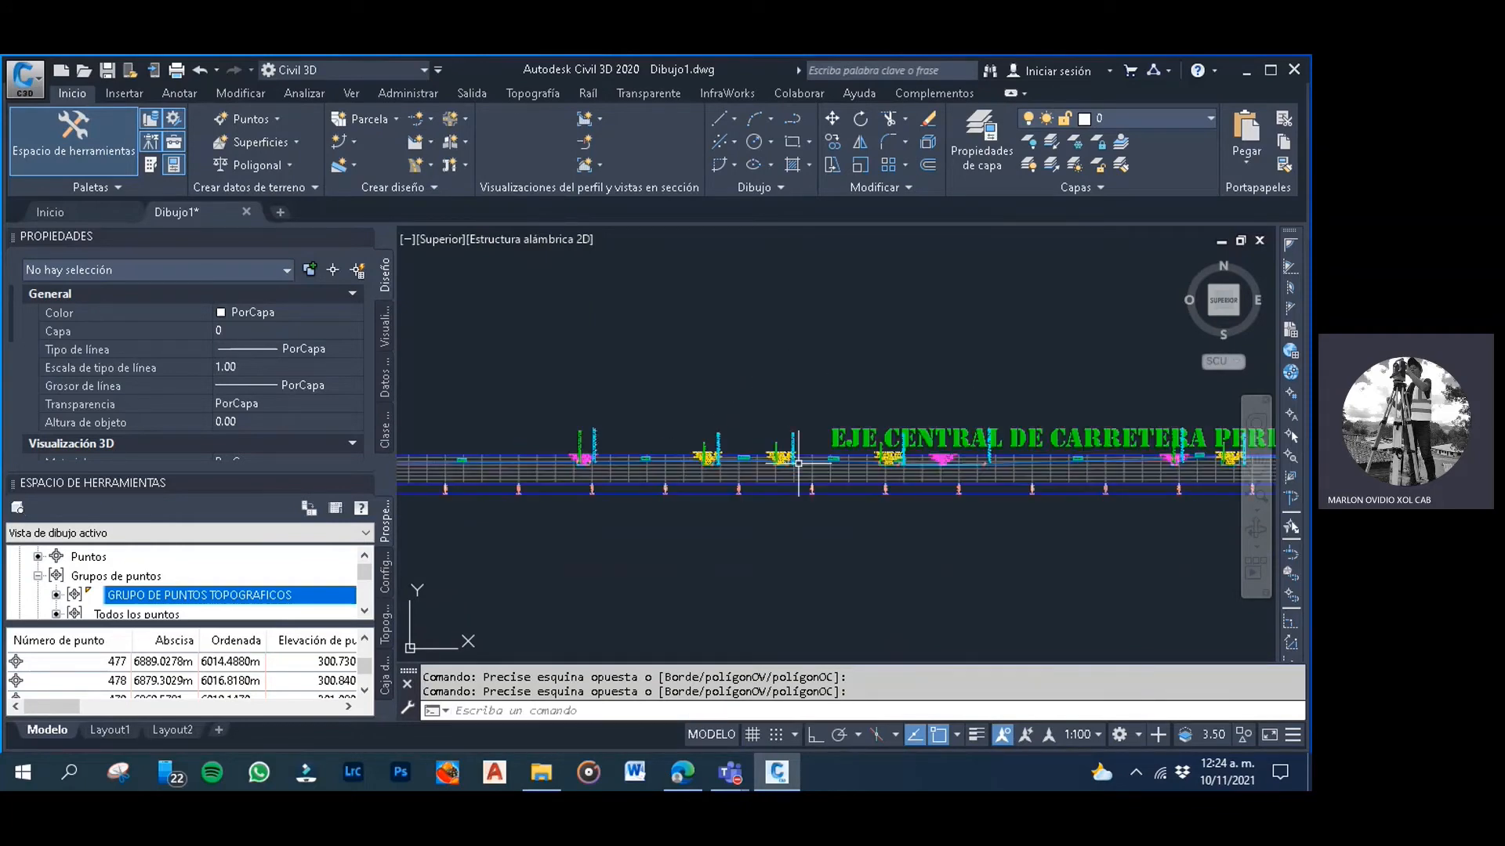
{"action": "left_click", "coordinate": [778, 321]}
{"action": "left_click", "coordinate": [709, 288]}
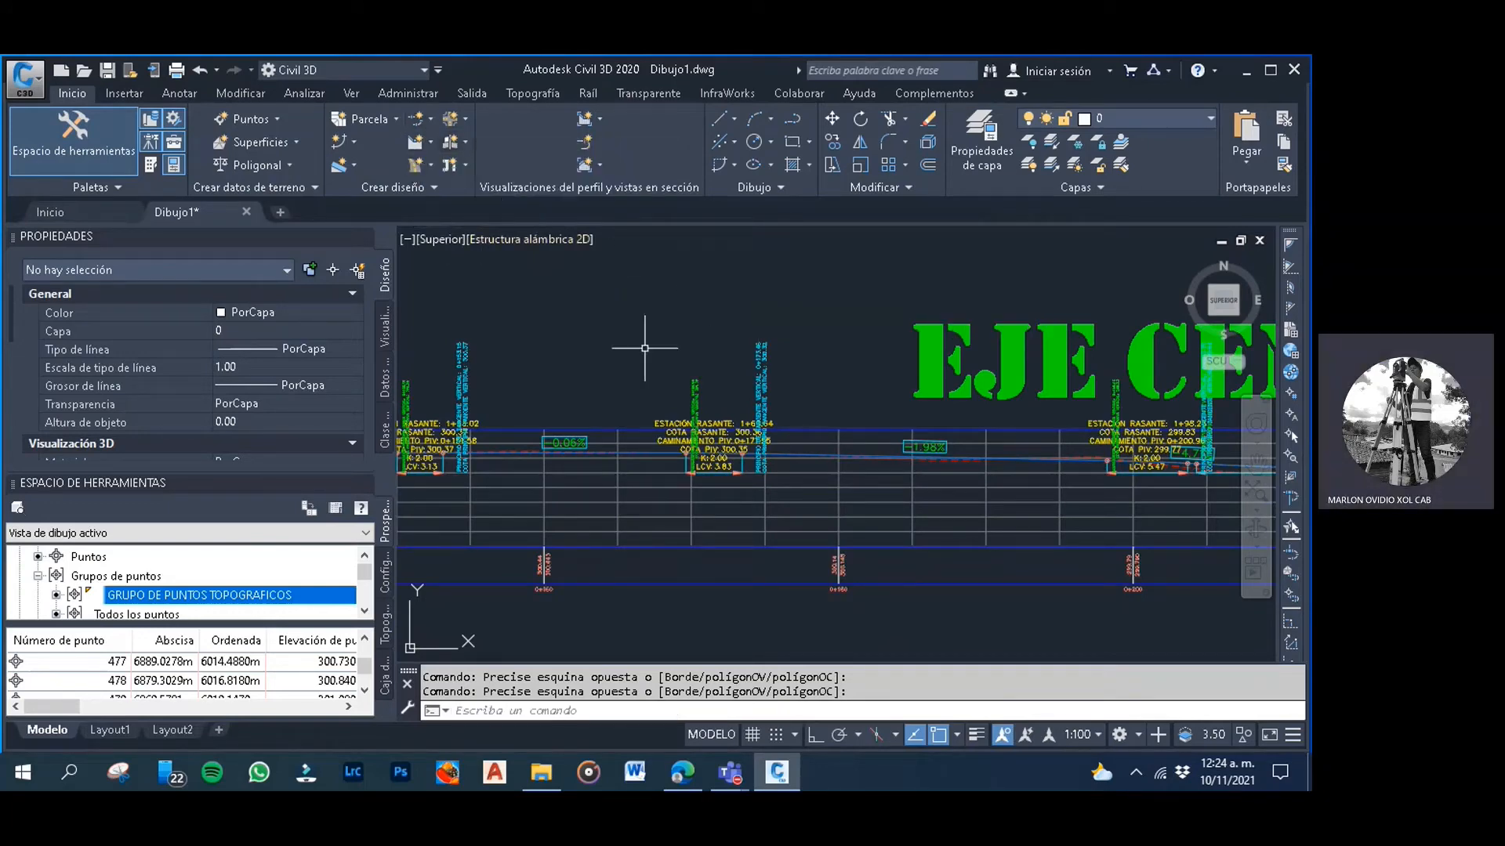
{"action": "left_click", "coordinate": [592, 425]}
{"action": "scroll", "coordinate": [590, 364], "scroll_direction": "down", "scroll_amount": 3}
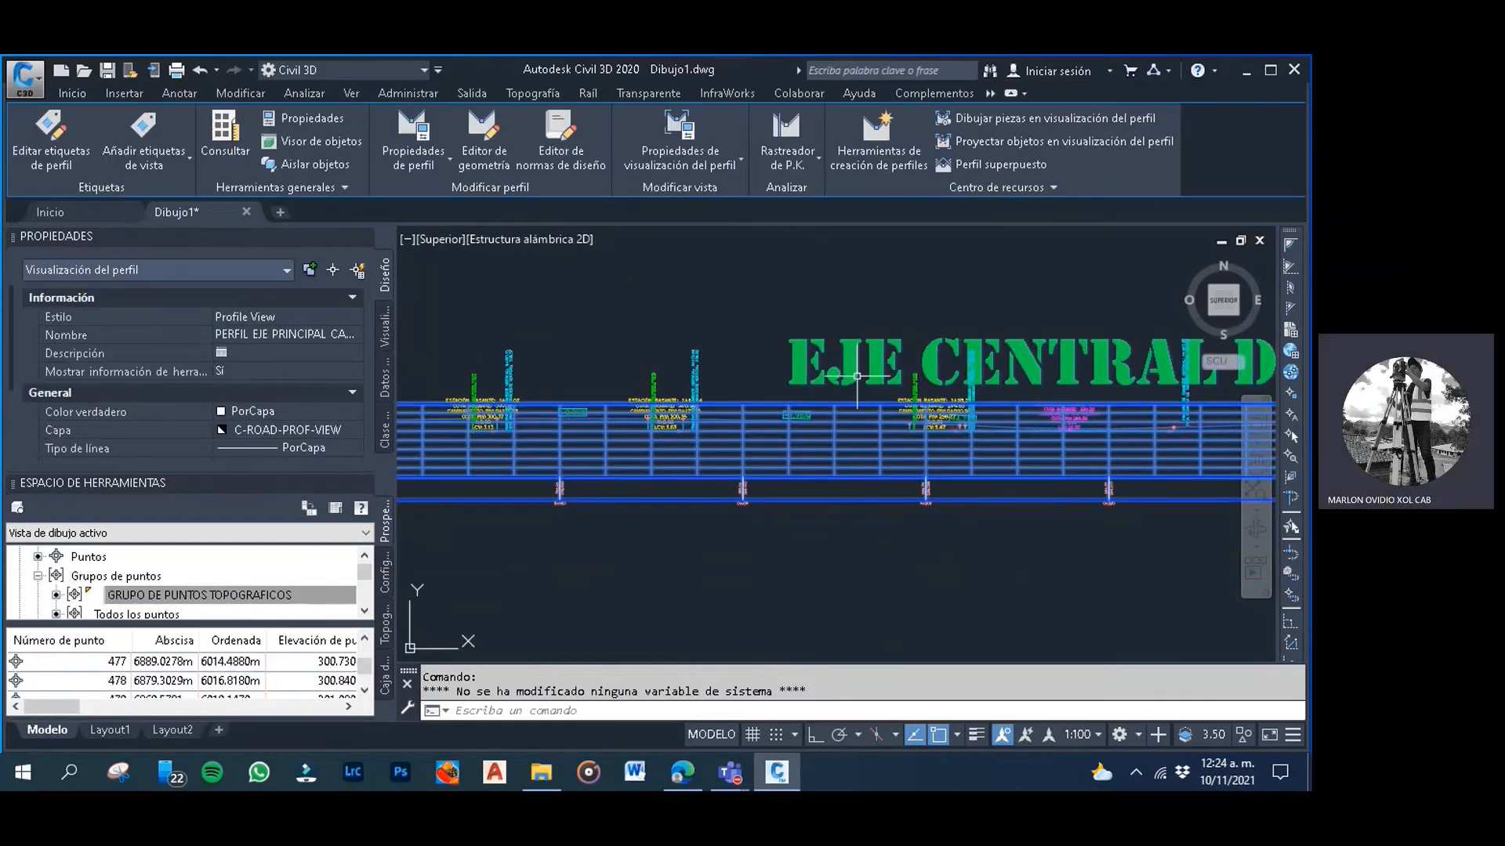
{"action": "middle_click_drag", "start_coordinate": [857, 376], "coordinate": [573, 372]}
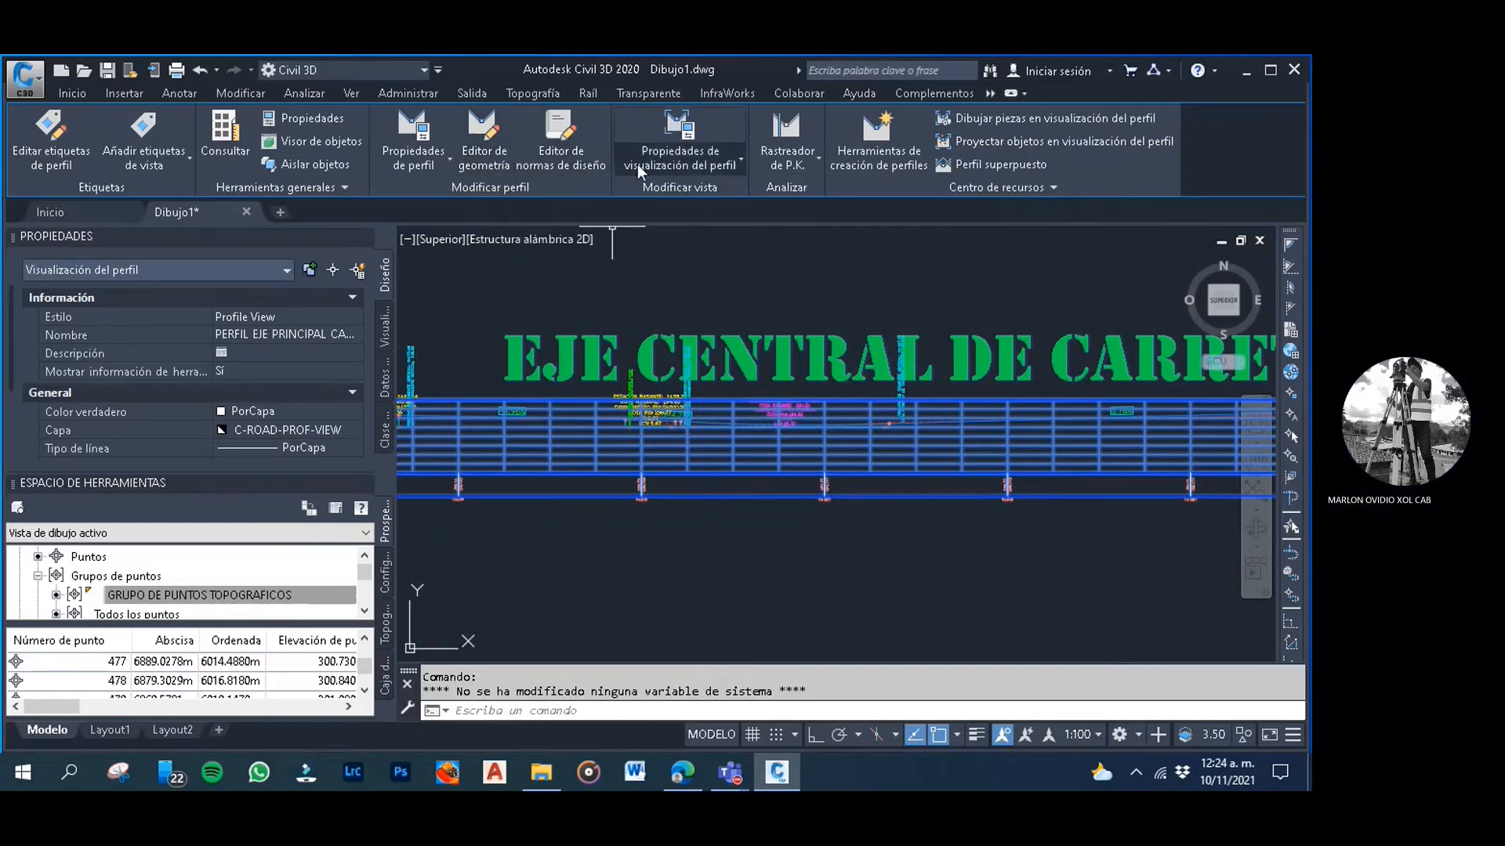
{"action": "left_click", "coordinate": [657, 166]}
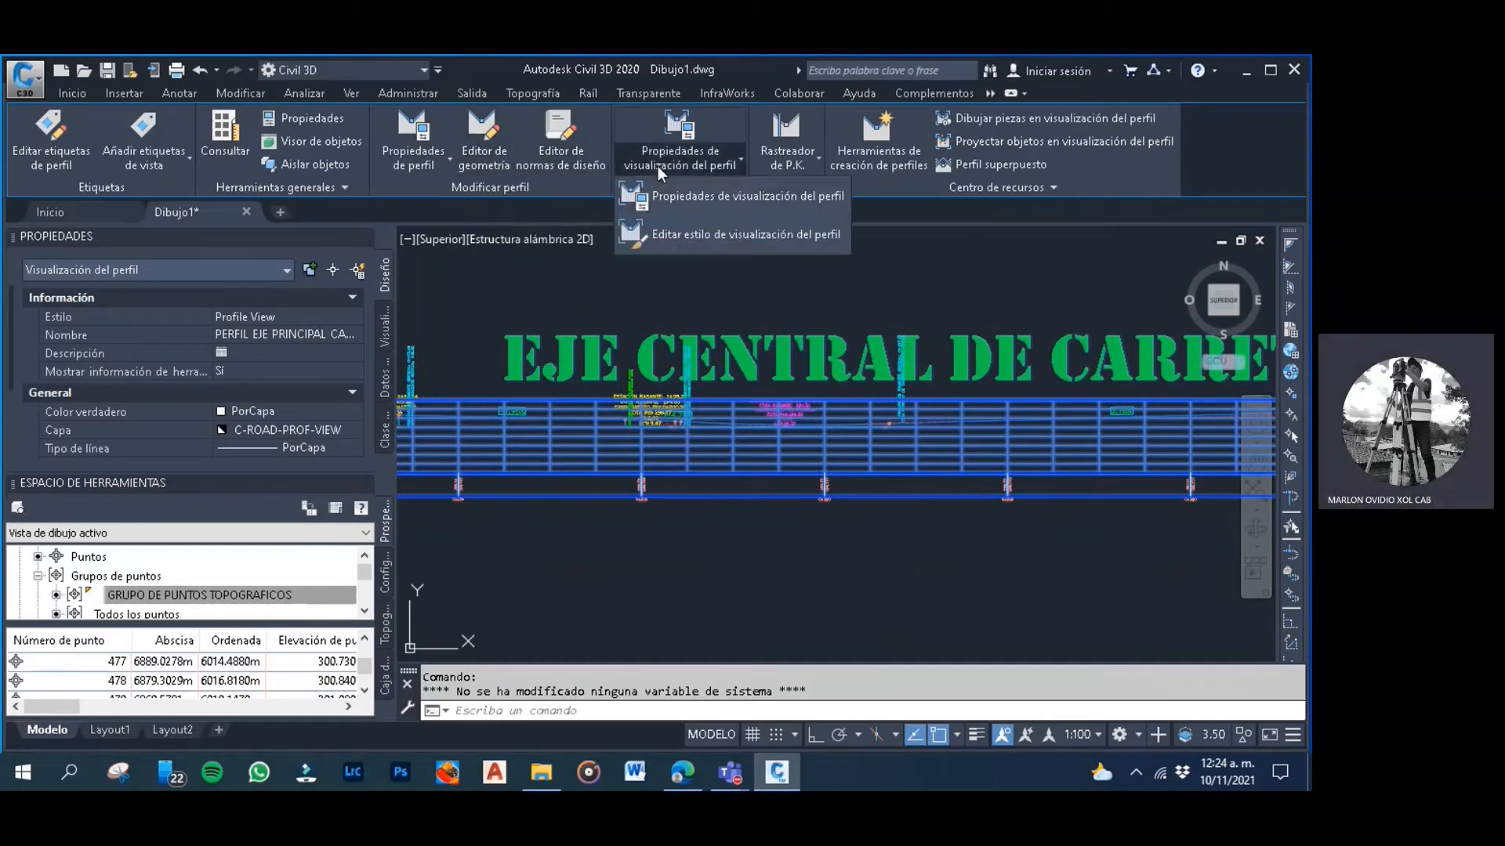
{"action": "left_click", "coordinate": [727, 204]}
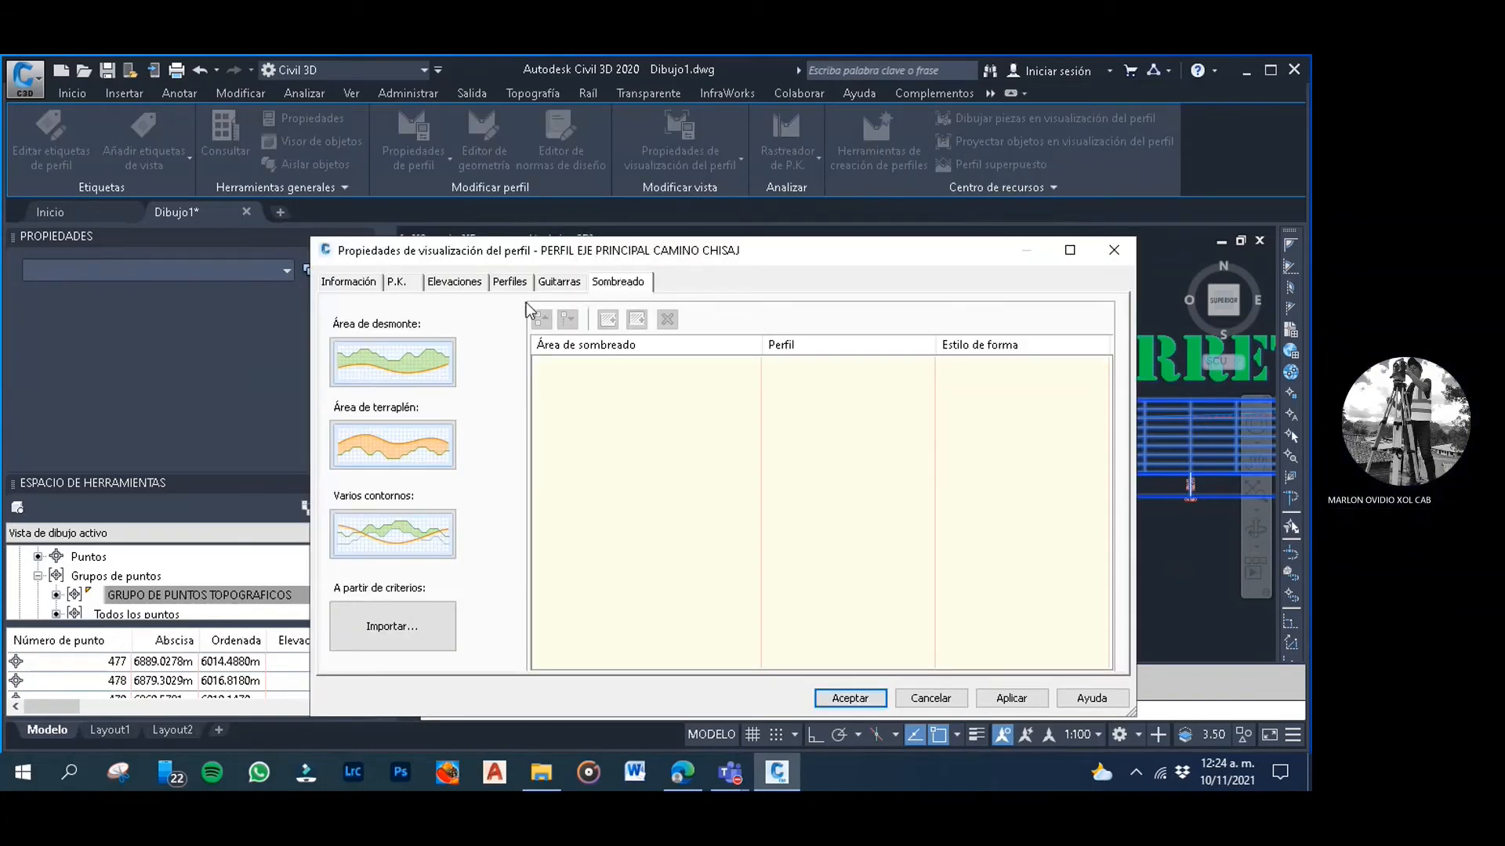
Add a cut and a fill shading area between the topographic surface profile and RASANTE DE CARRETERA in the profile view
{"action": "left_click", "coordinate": [367, 284]}
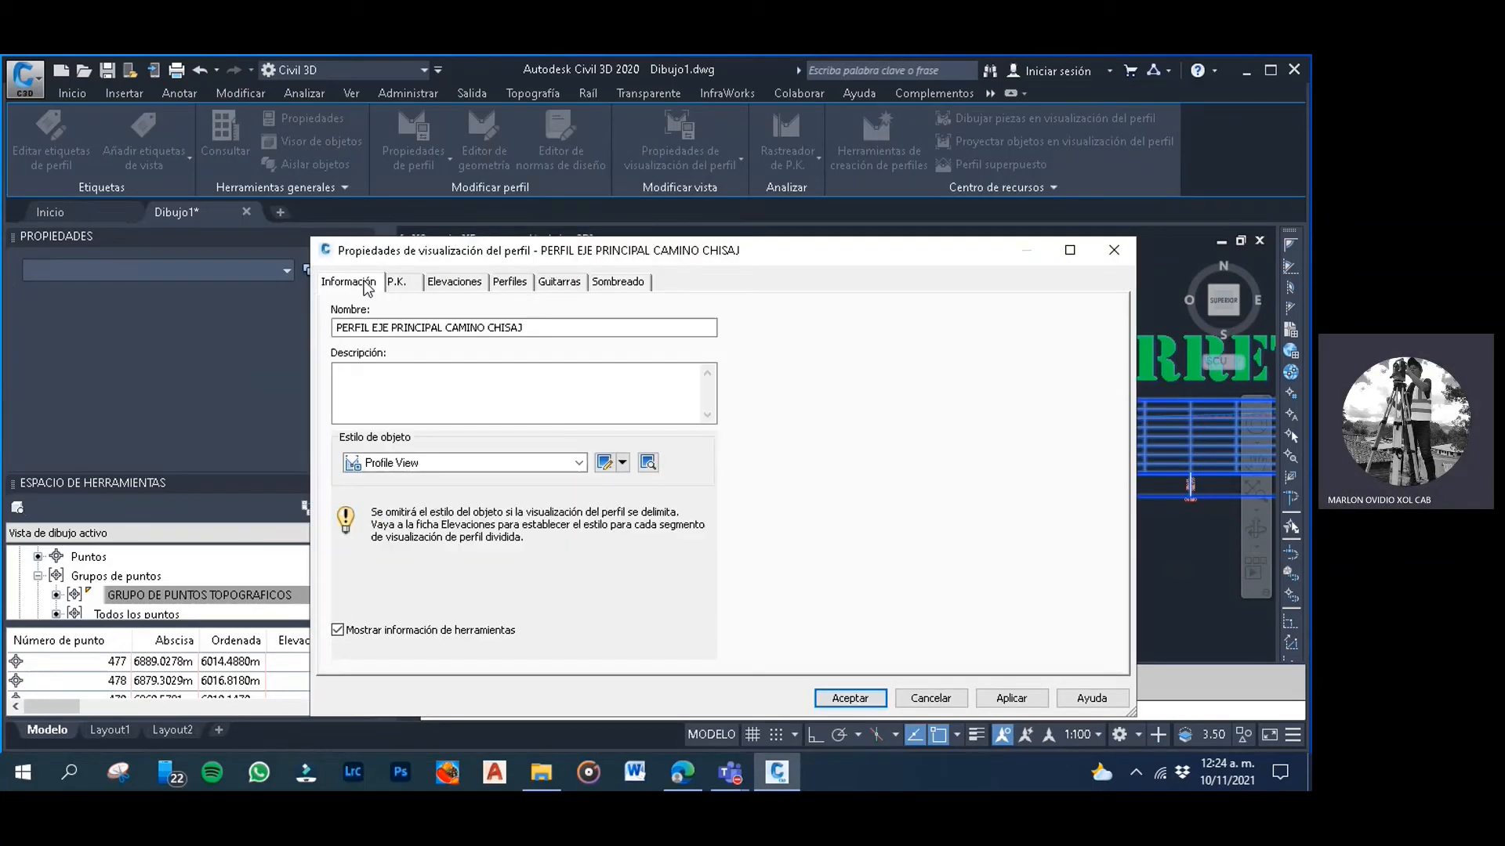
{"action": "left_click", "coordinate": [620, 278]}
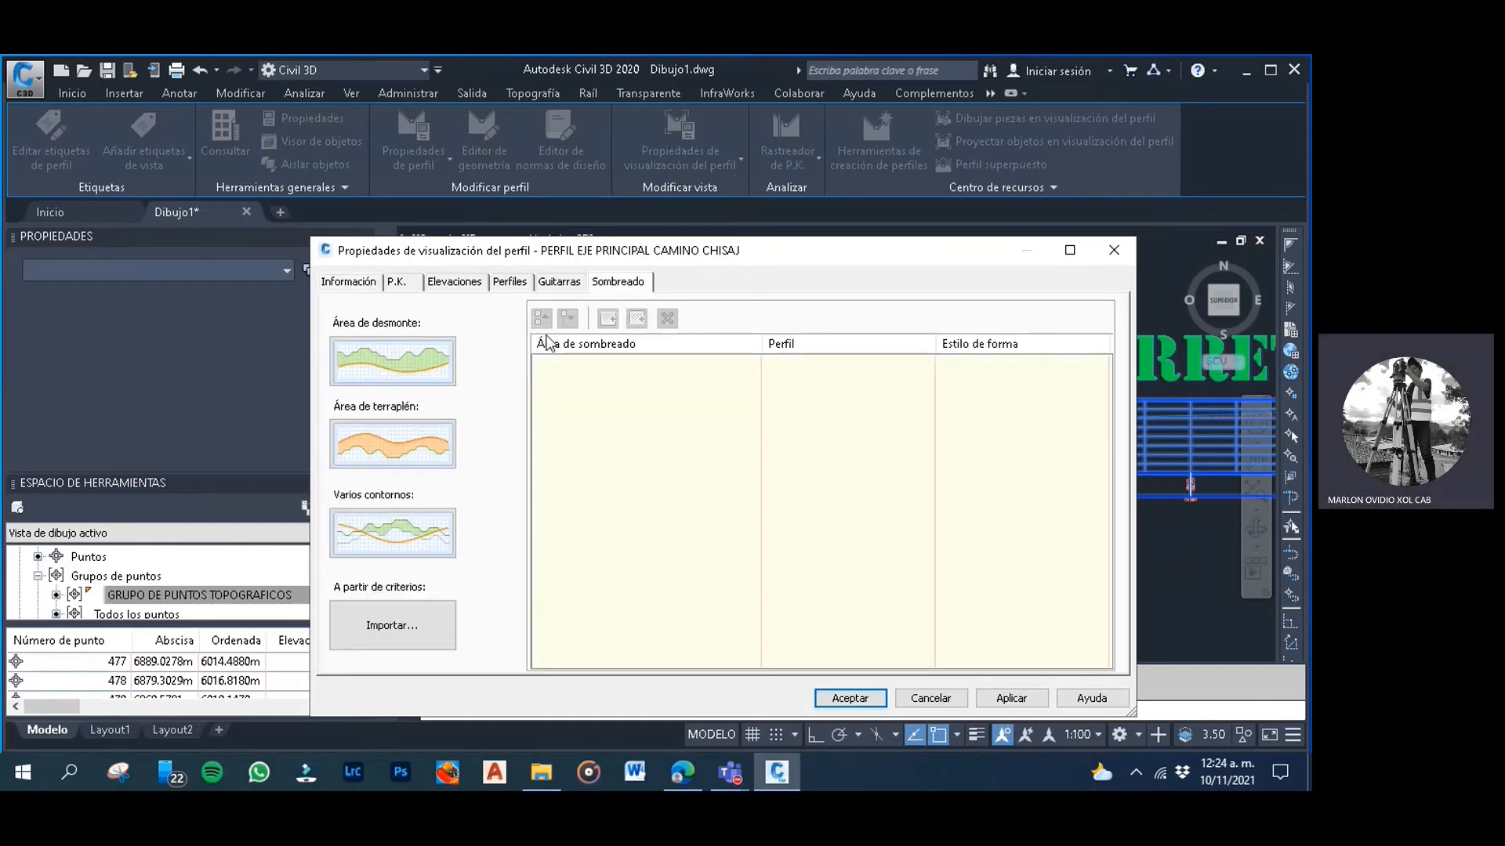
{"action": "left_click", "coordinate": [421, 358]}
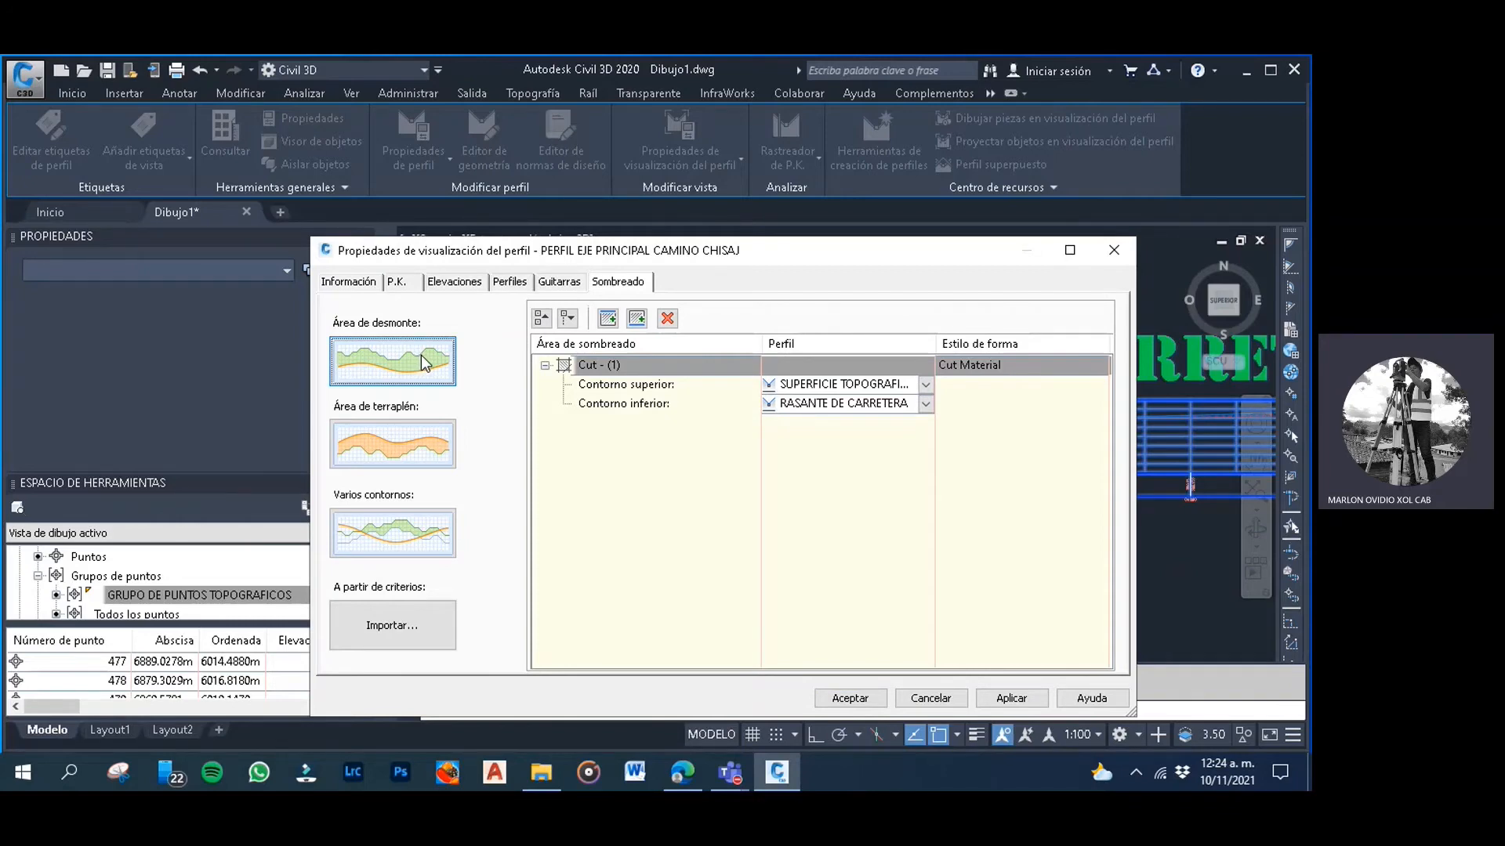
{"action": "left_click", "coordinate": [394, 439]}
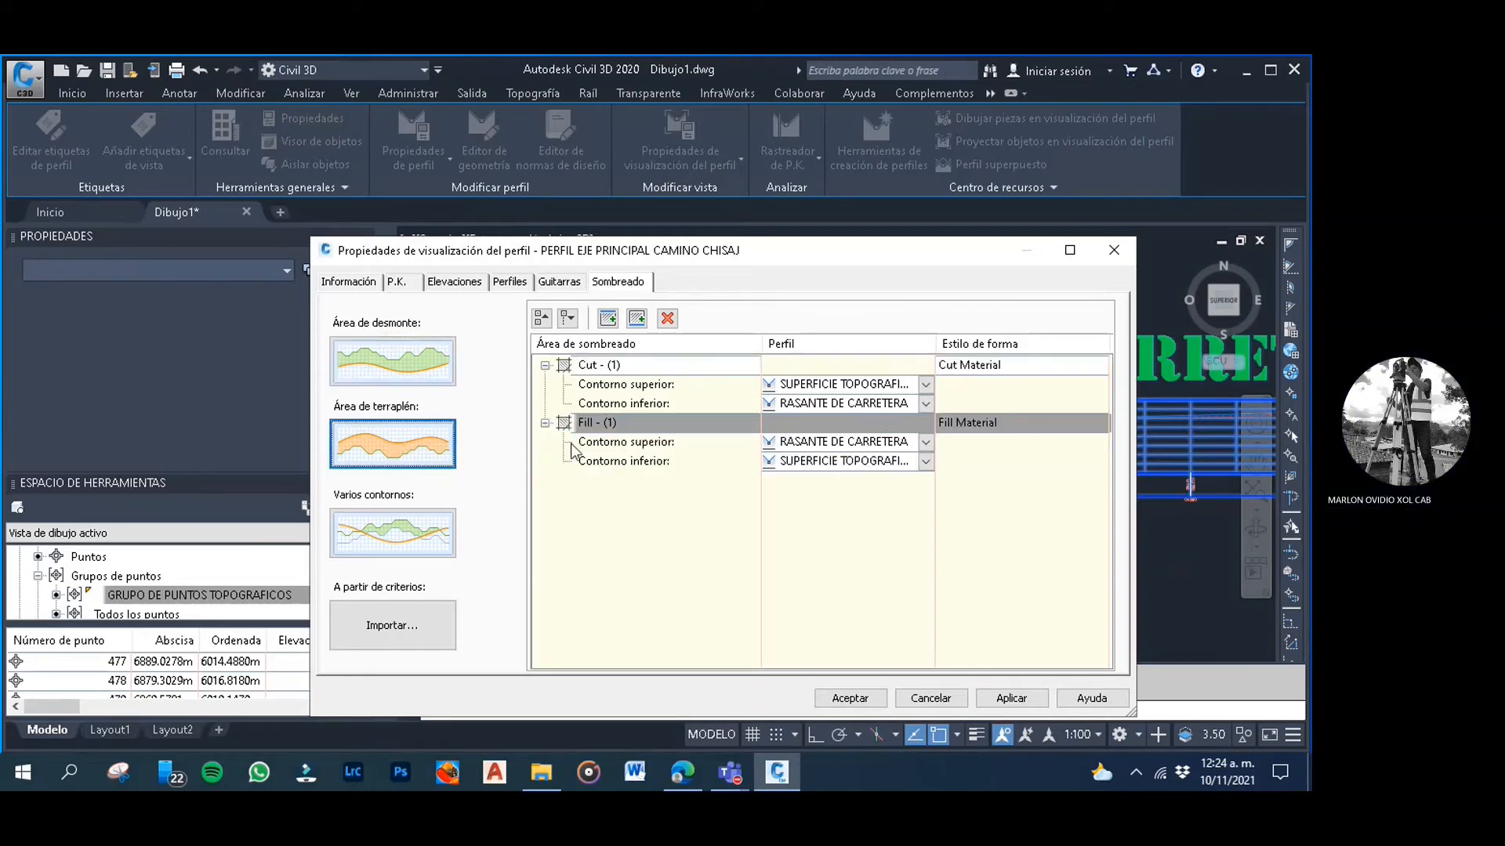
Set the cut area's upper boundary to SUPERFICIE TOPOGRAFICA - Superficie (1) and its lower boundary to RASANTE DE CARRETERA
{"action": "left_click", "coordinate": [886, 383]}
{"action": "left_click", "coordinate": [885, 383]}
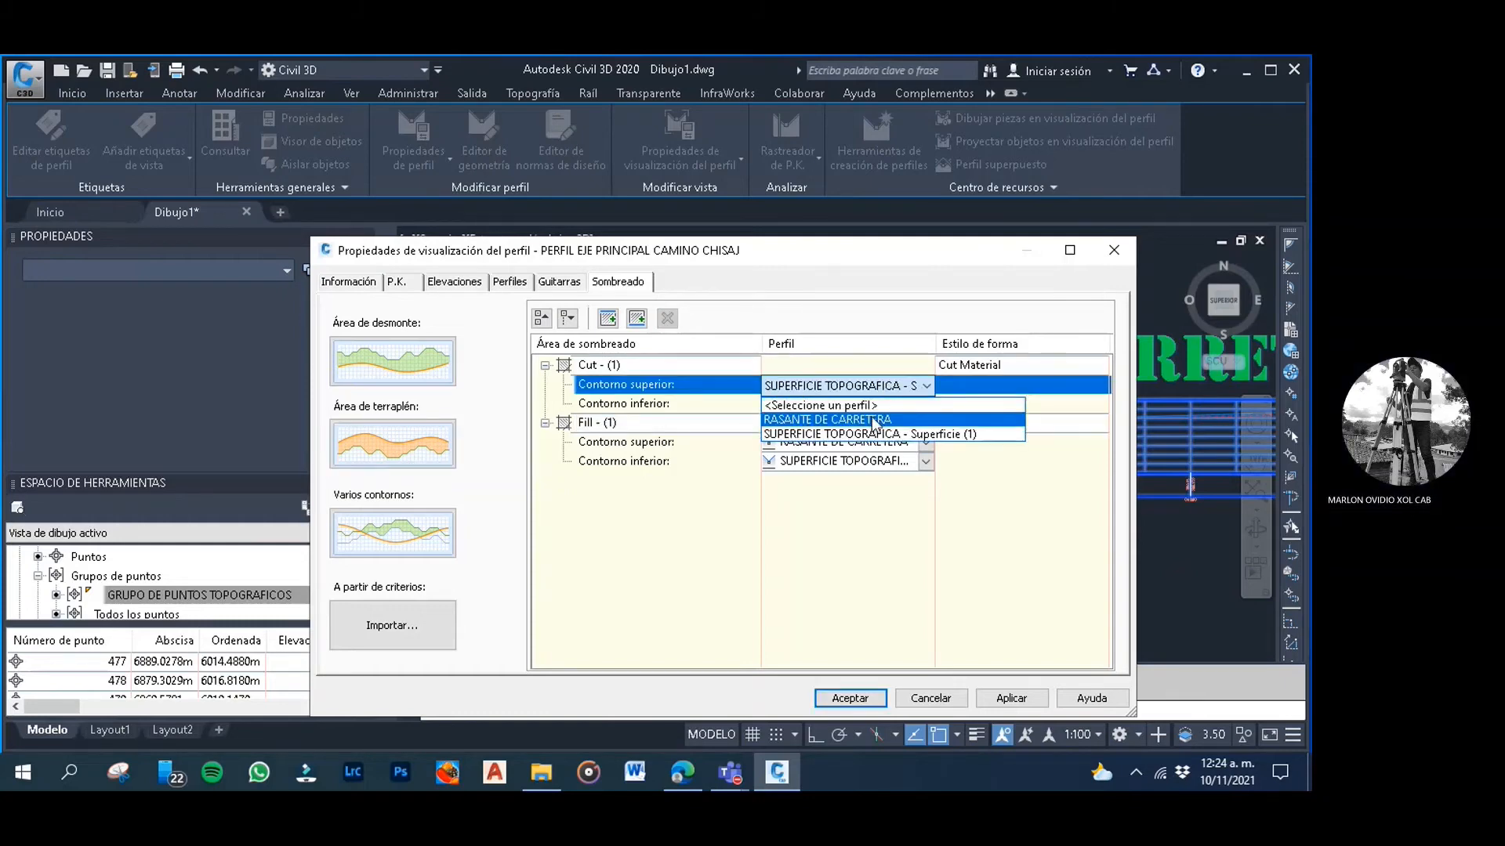
{"action": "left_click", "coordinate": [893, 386]}
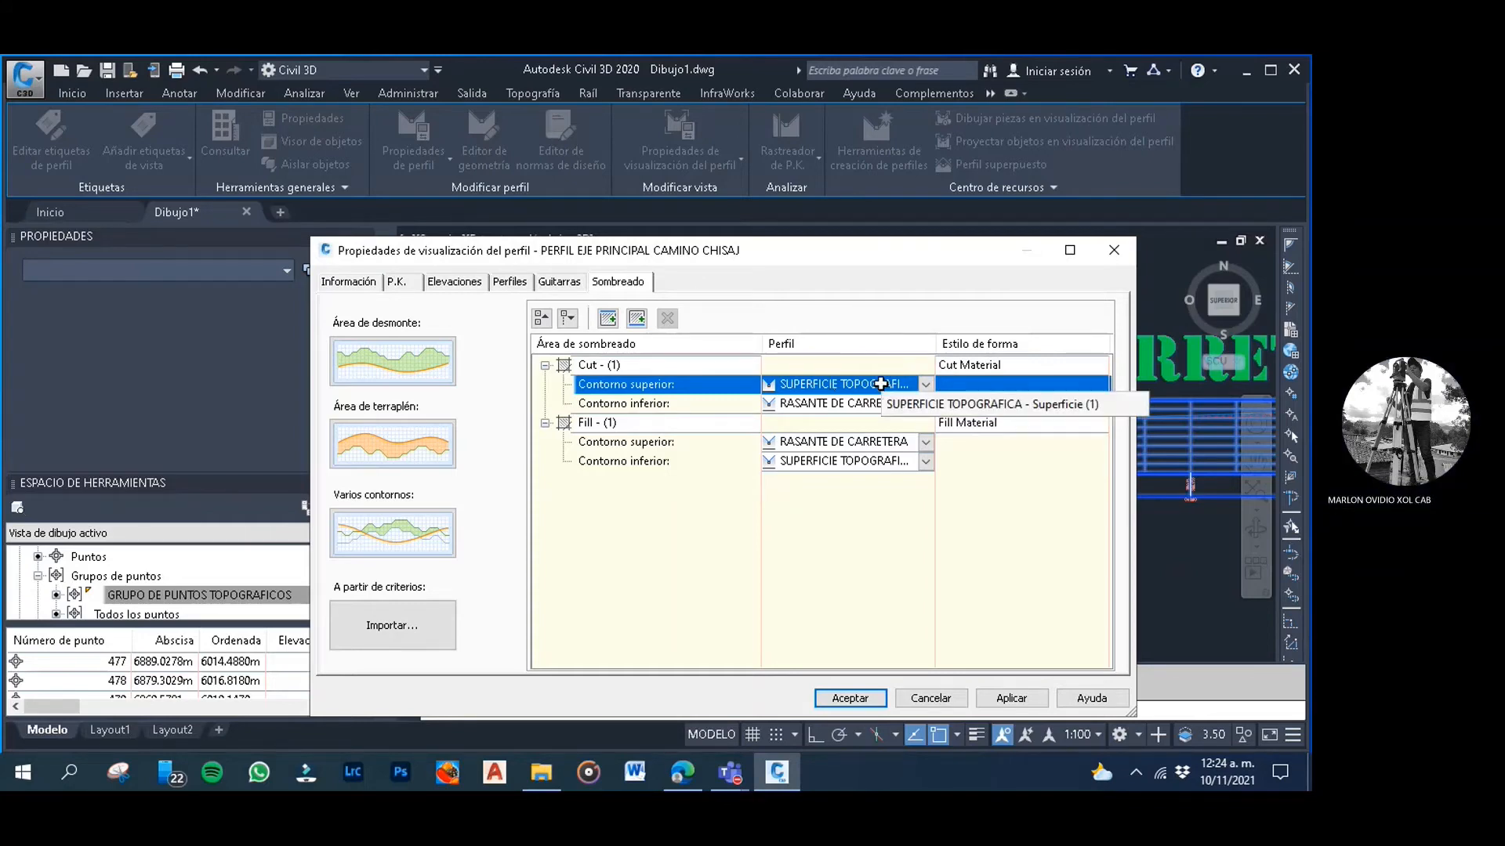
{"action": "left_click", "coordinate": [880, 384]}
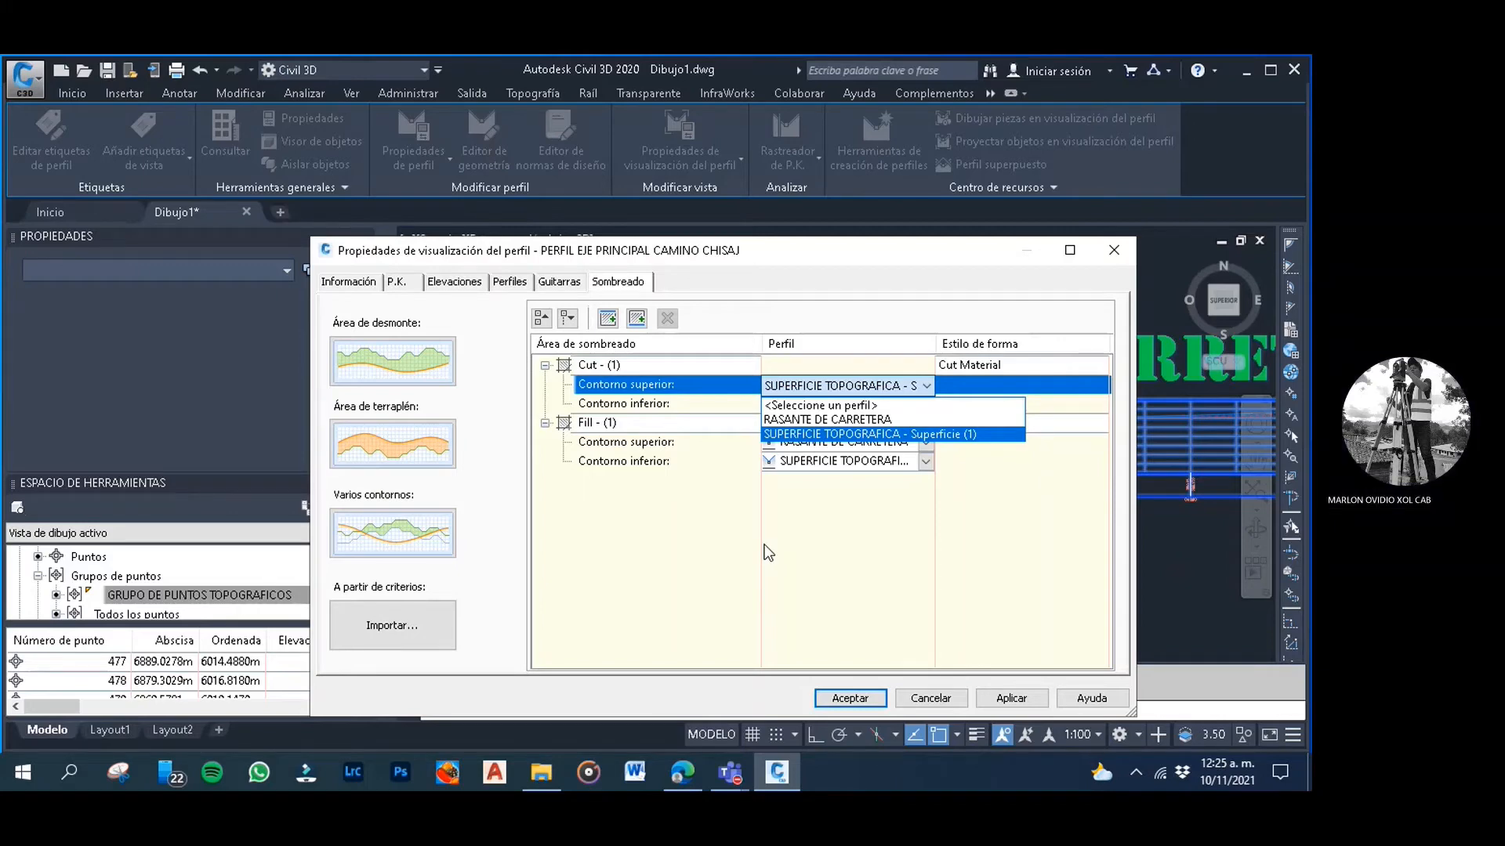
{"action": "left_click", "coordinate": [845, 436]}
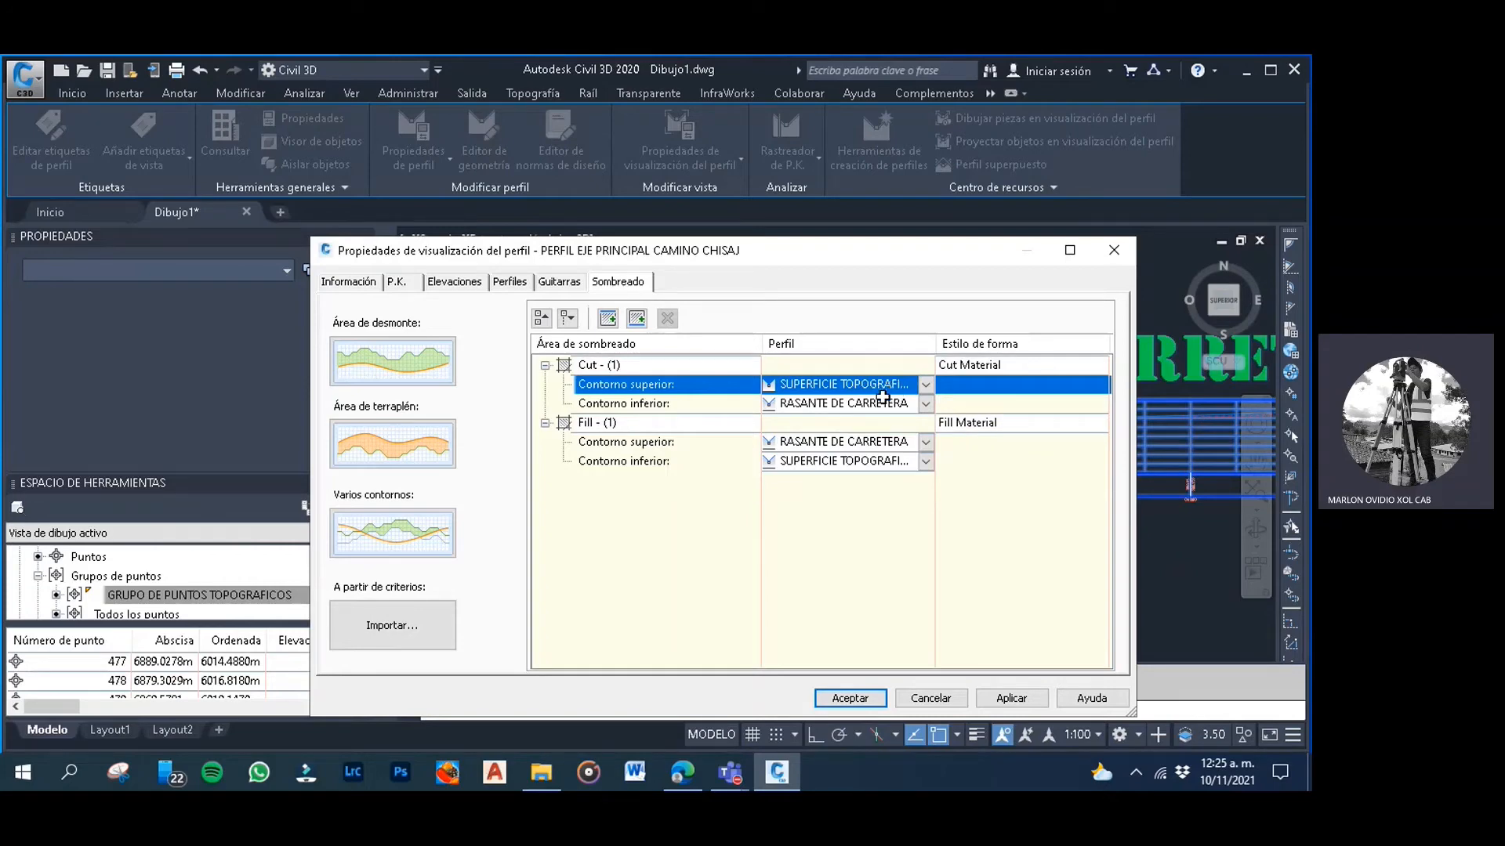
{"action": "left_click", "coordinate": [856, 404]}
{"action": "left_click", "coordinate": [917, 406]}
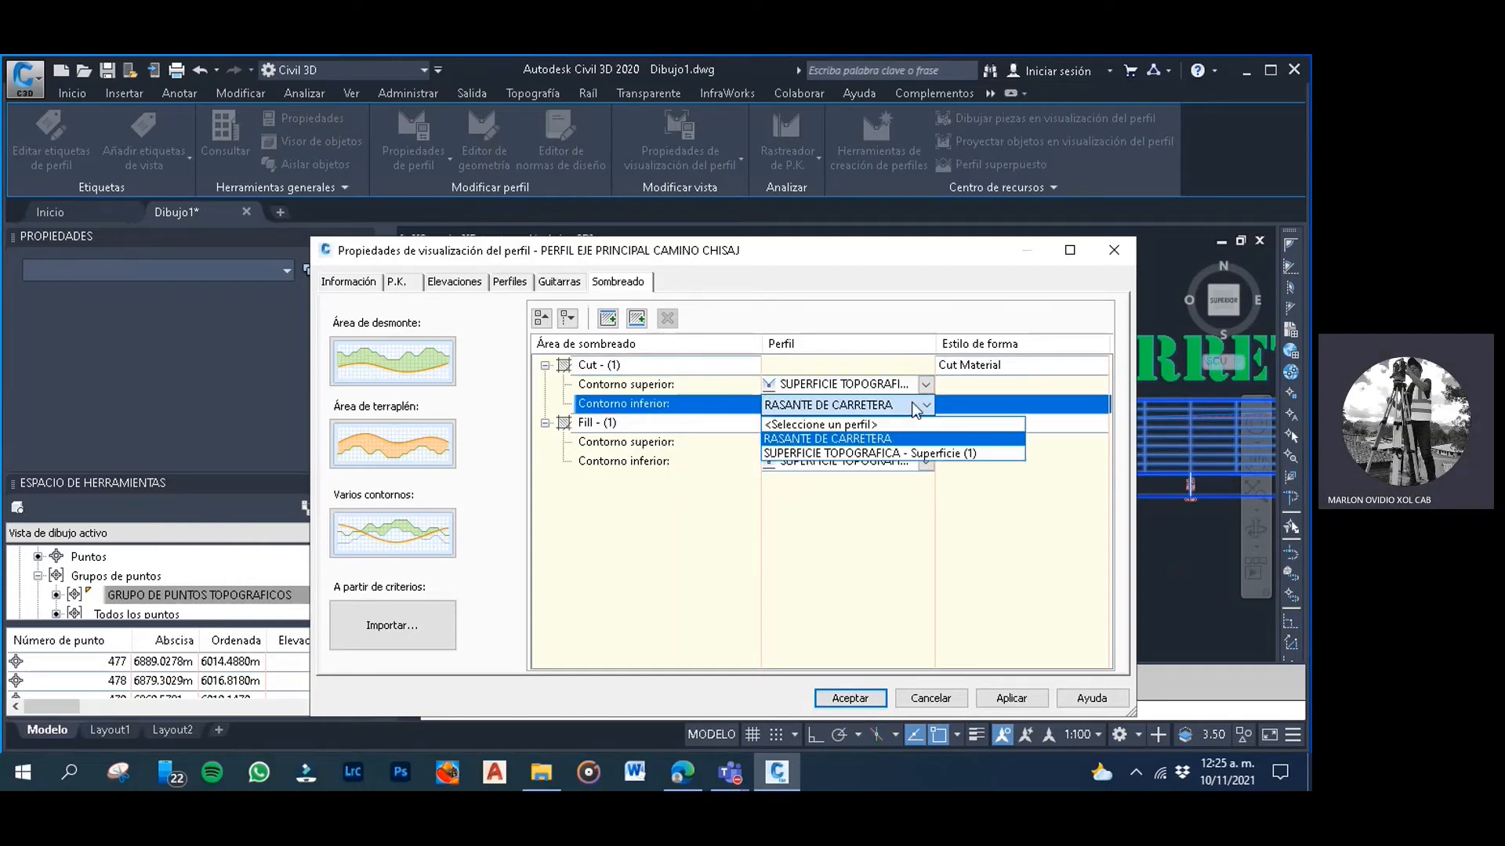
{"action": "left_click", "coordinate": [850, 438]}
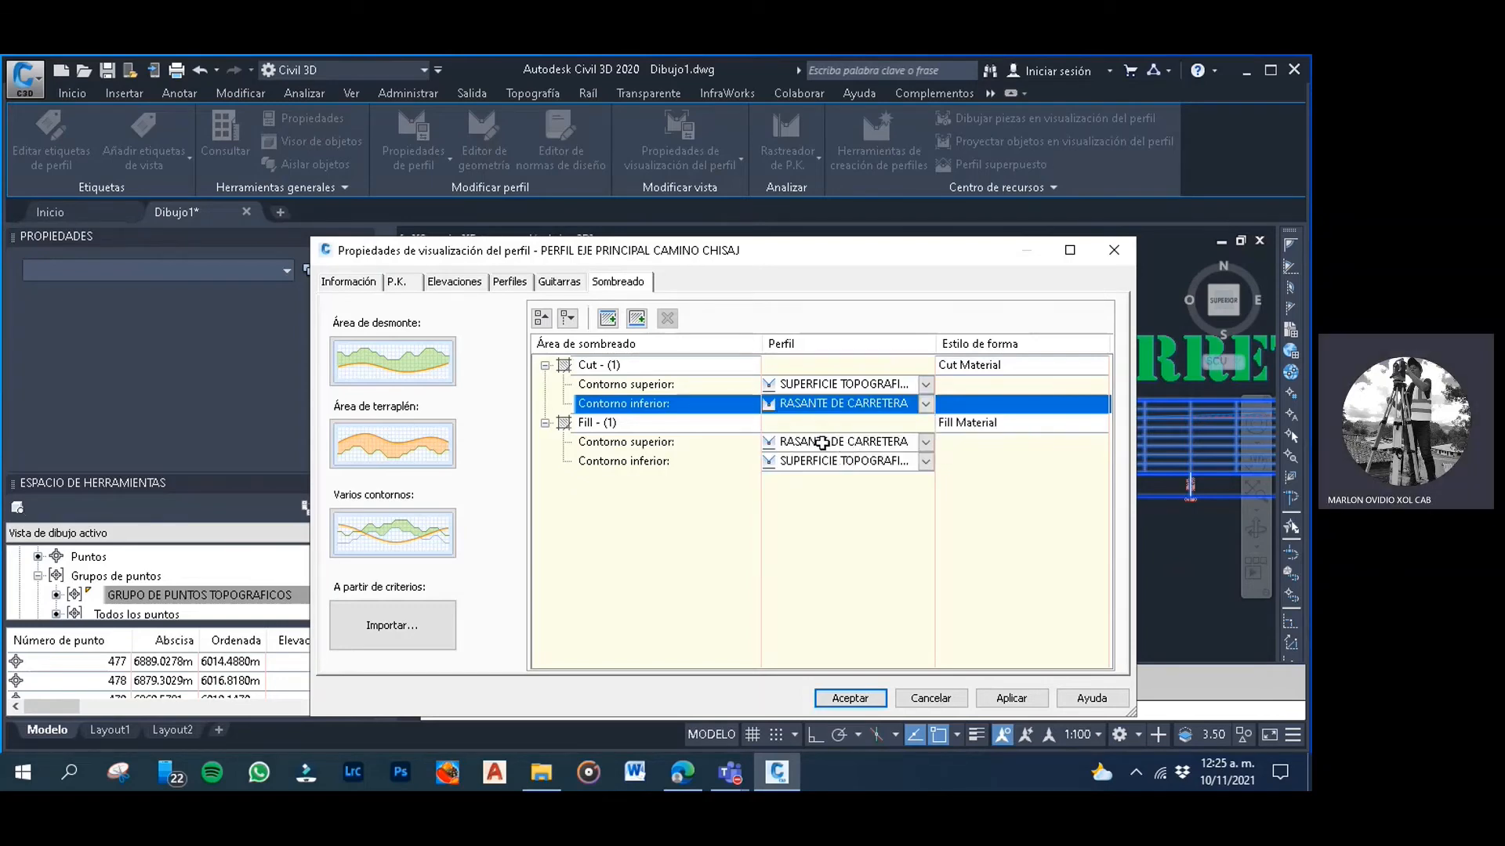
Set the fill area's upper boundary to RASANTE DE CARRETERA and its lower boundary to SUPERFICIE TOPOGRAFICA - Superficie (1)
{"action": "left_click", "coordinate": [821, 444]}
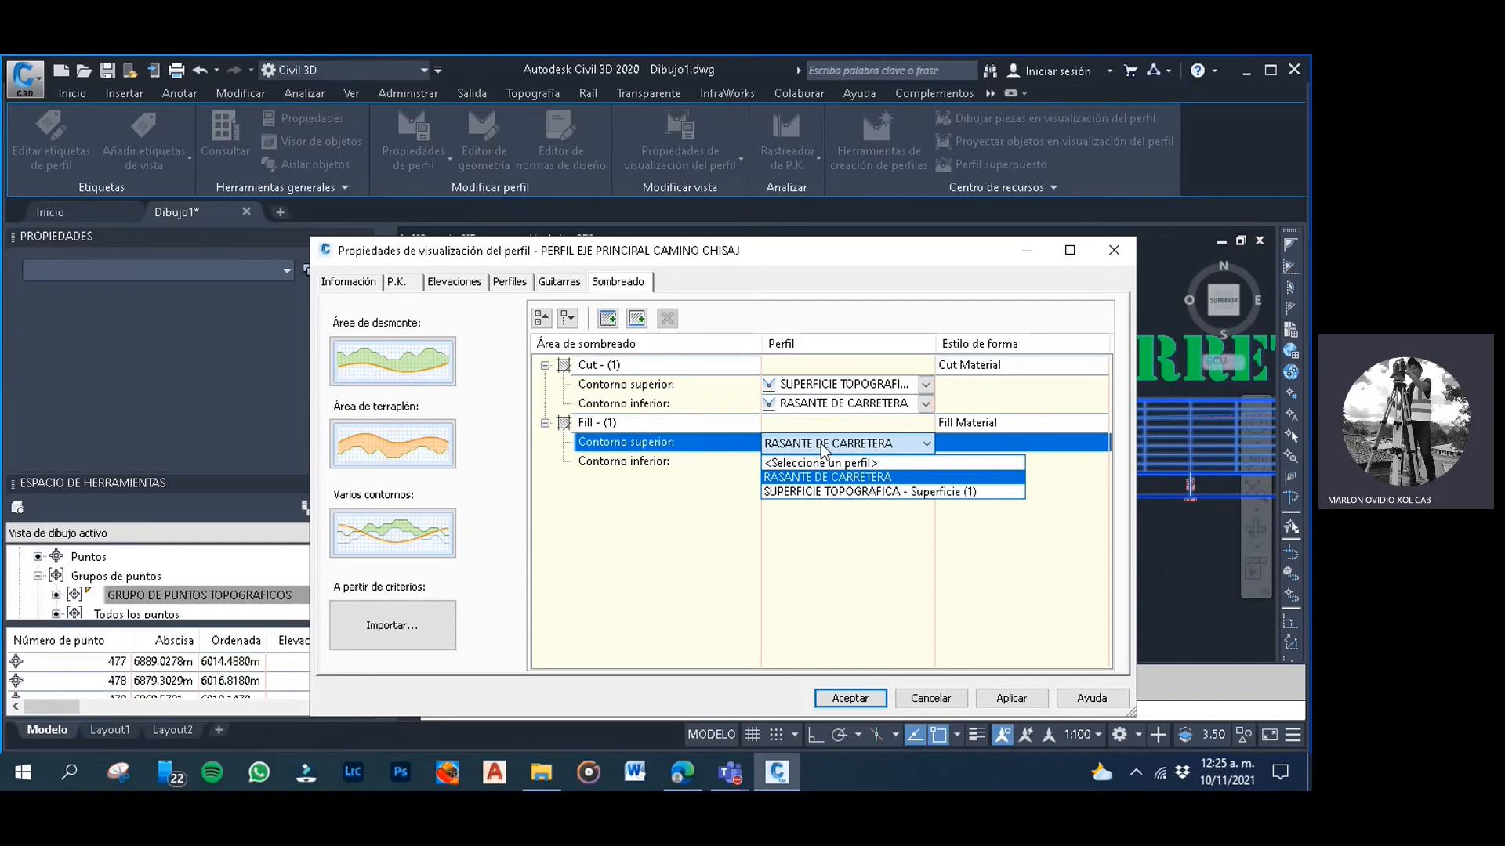
{"action": "left_click", "coordinate": [883, 477]}
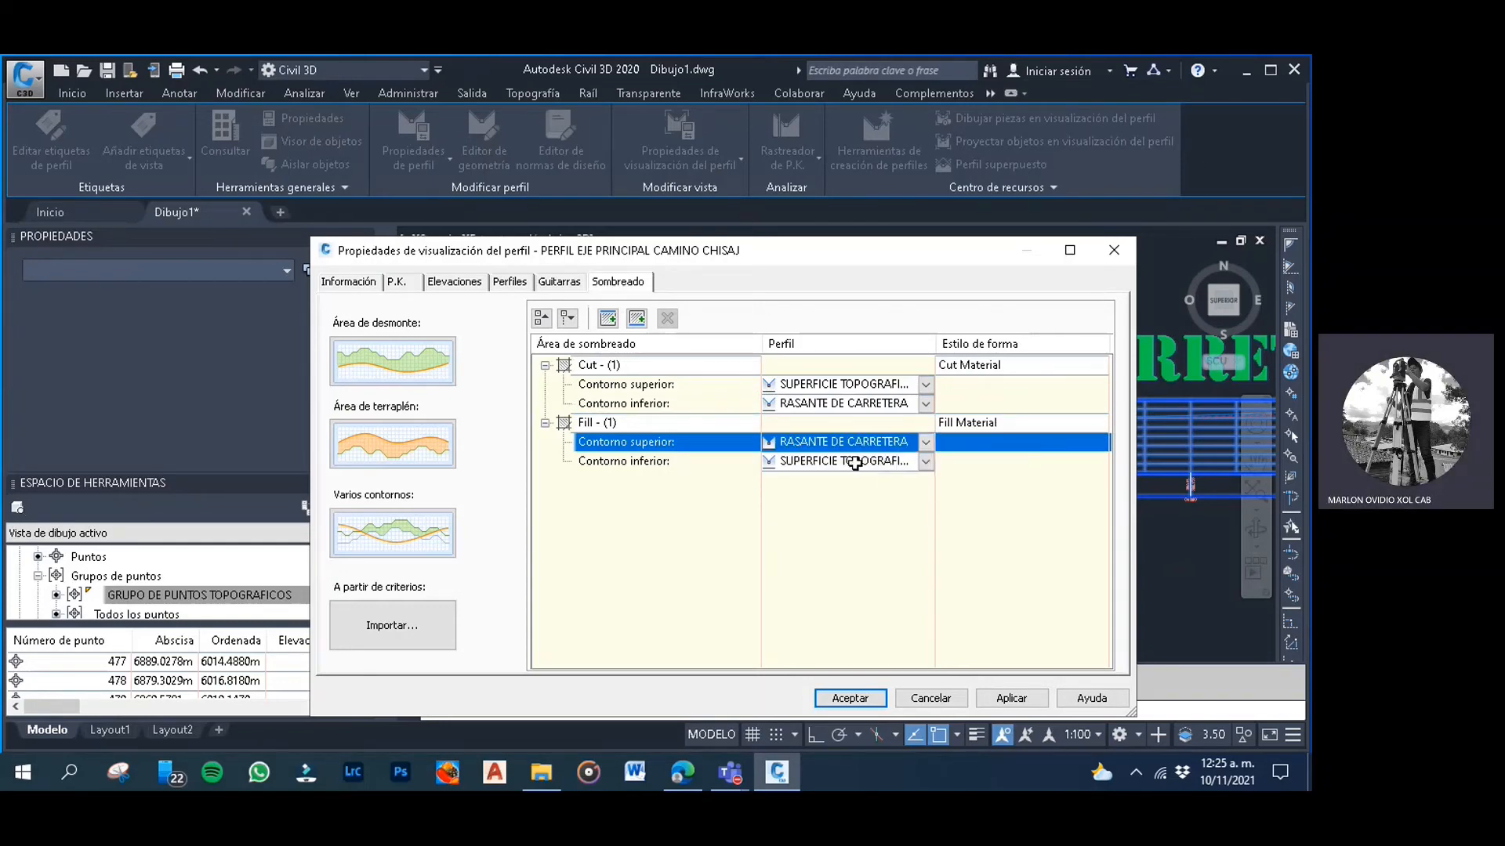
{"action": "left_click", "coordinate": [857, 462]}
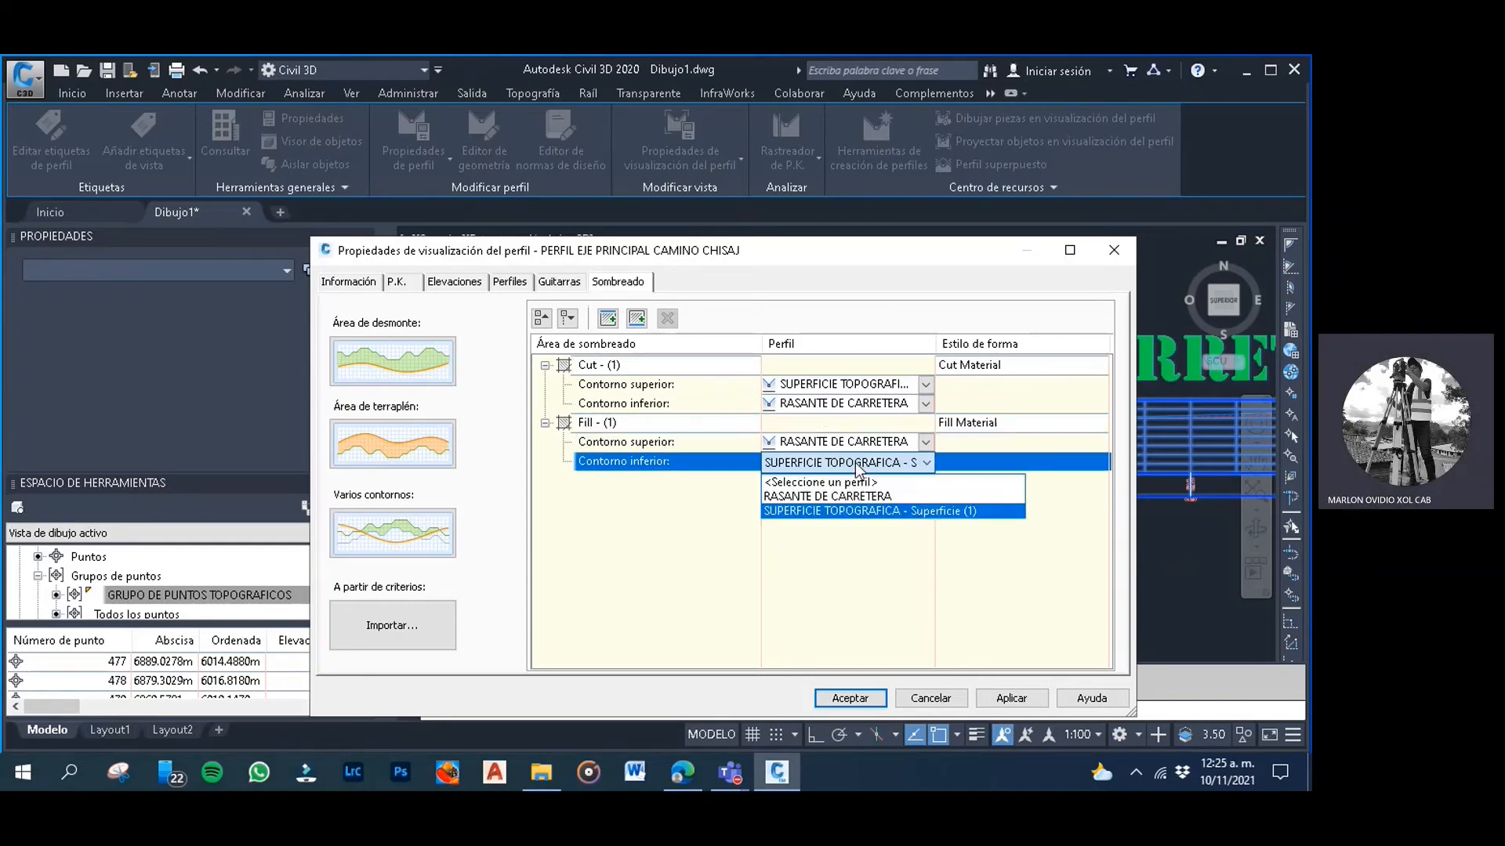
{"action": "left_click", "coordinate": [843, 509]}
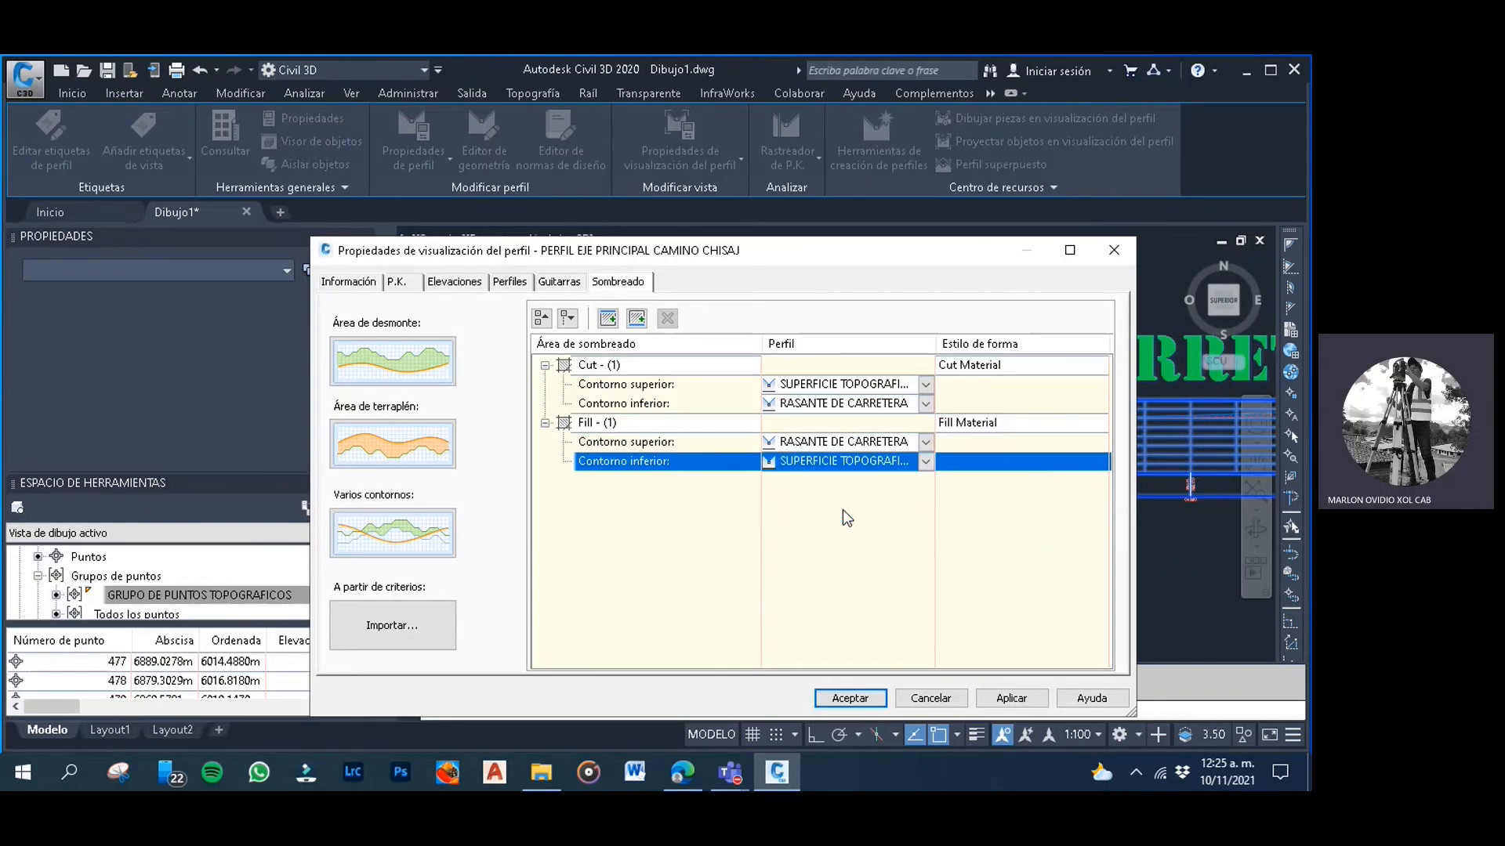
Review the component colours and hatch settings of the cut area's Cut Material shape style for the Perfil view orientation
{"action": "left_click", "coordinate": [976, 365]}
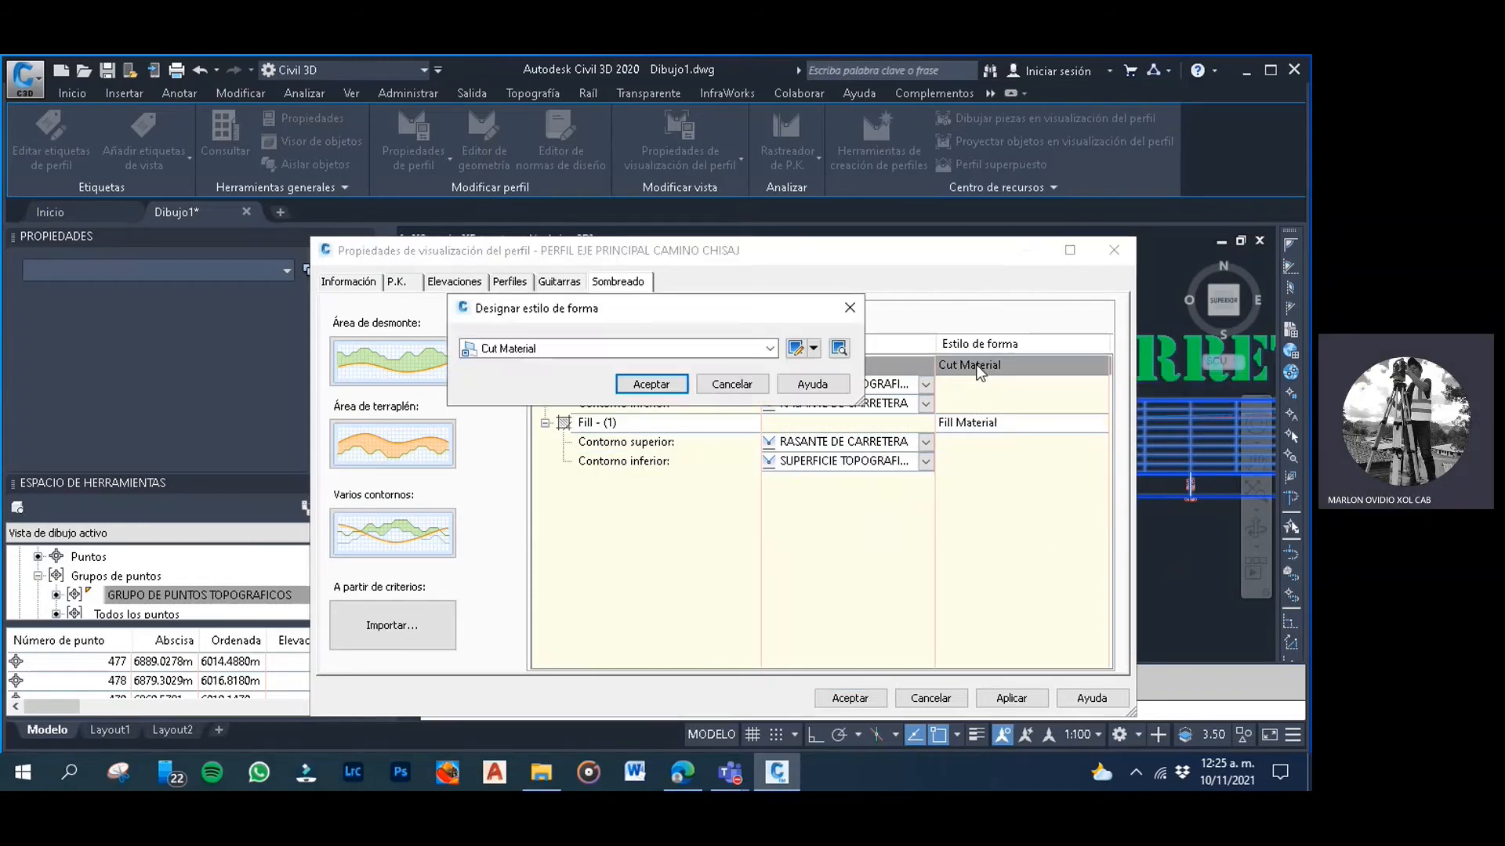
{"action": "left_click", "coordinate": [851, 311]}
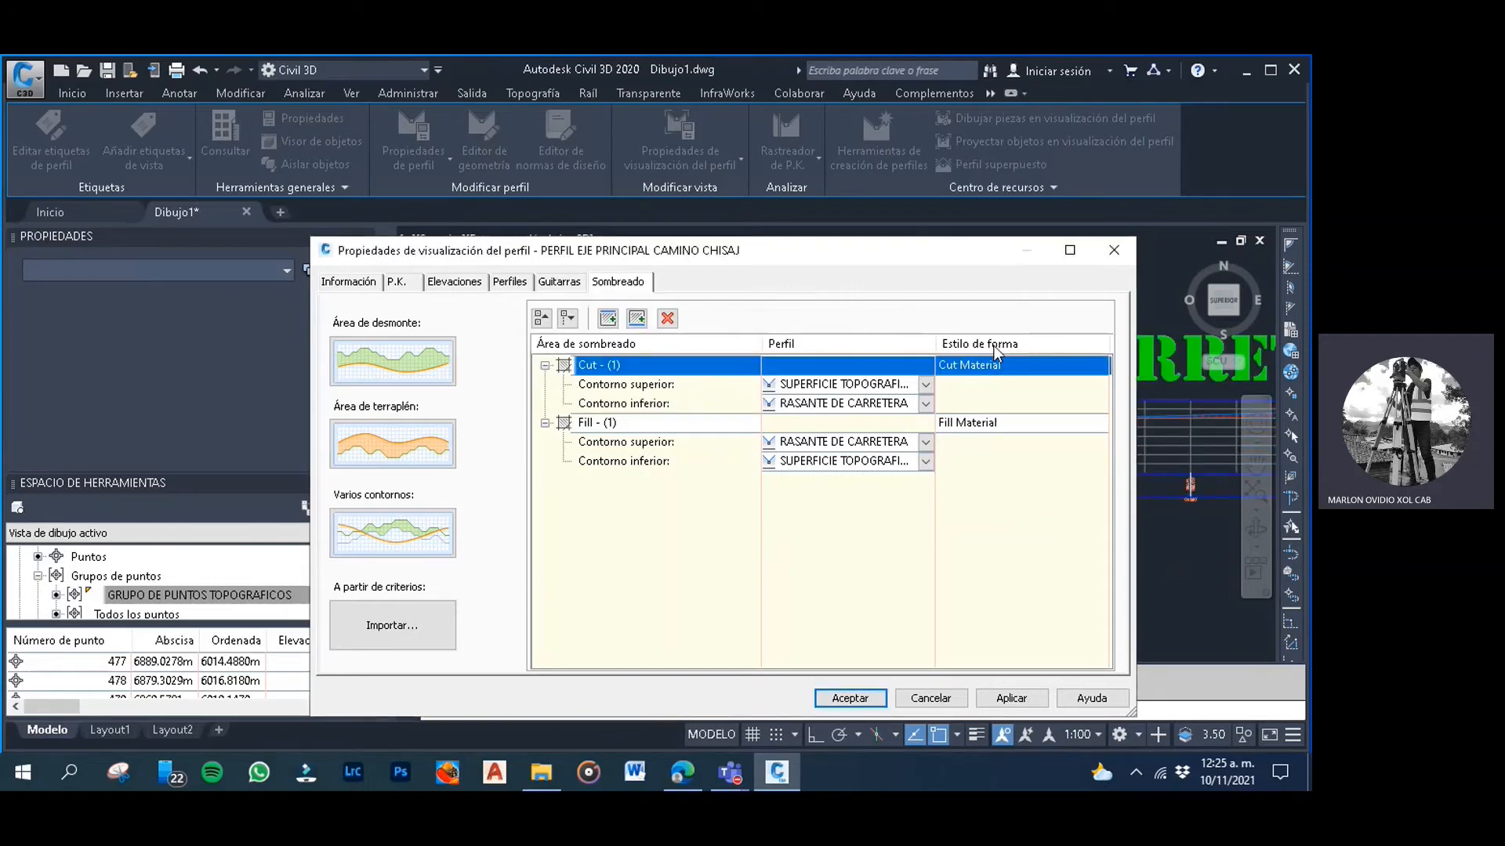
{"action": "left_click", "coordinate": [967, 366]}
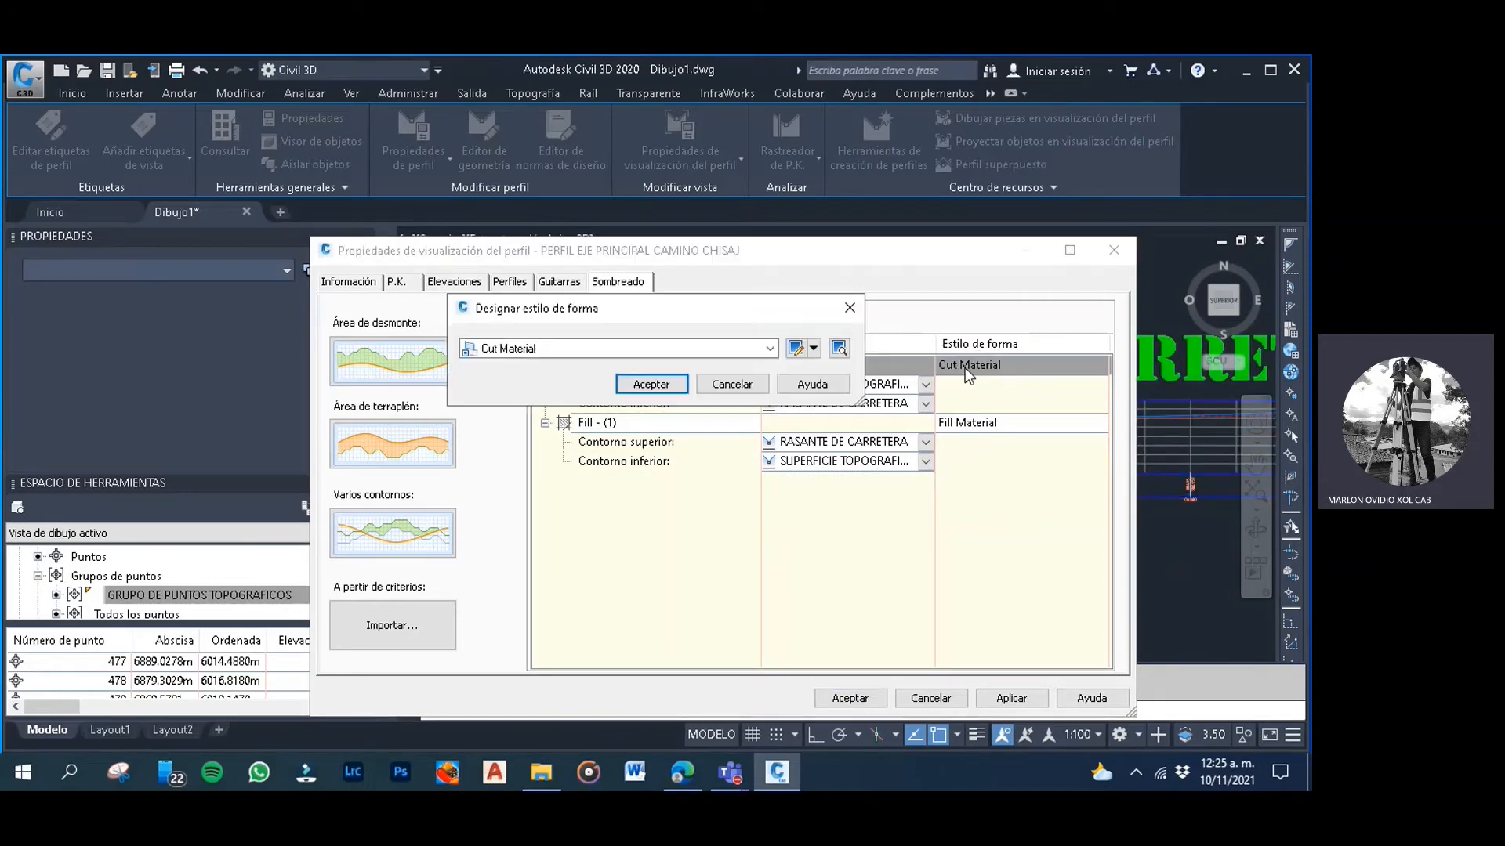
{"action": "left_click", "coordinate": [795, 348]}
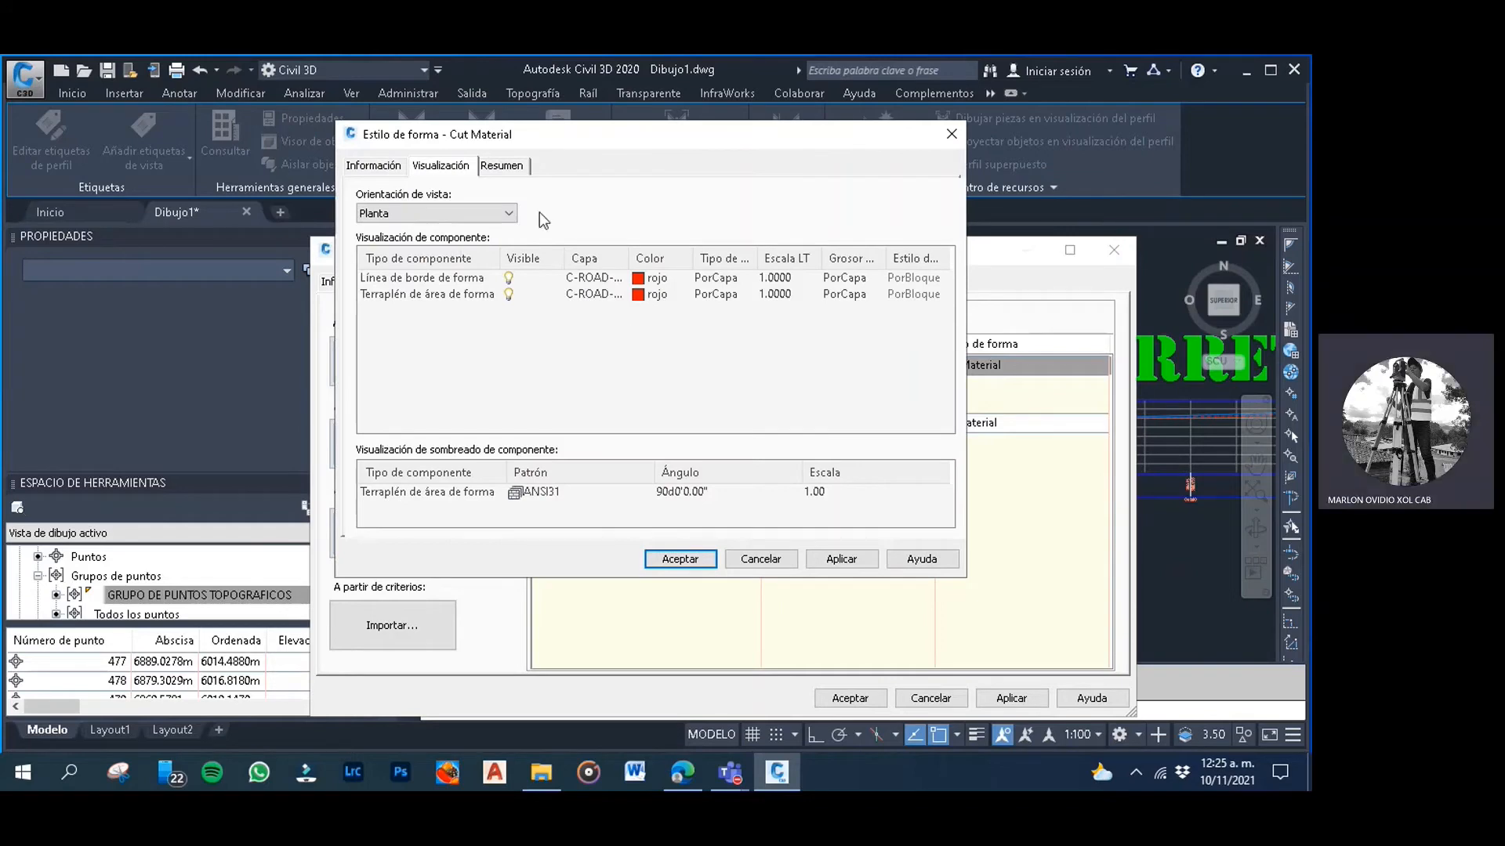
{"action": "left_click", "coordinate": [495, 212]}
{"action": "left_click", "coordinate": [493, 210]}
{"action": "left_click", "coordinate": [487, 214]}
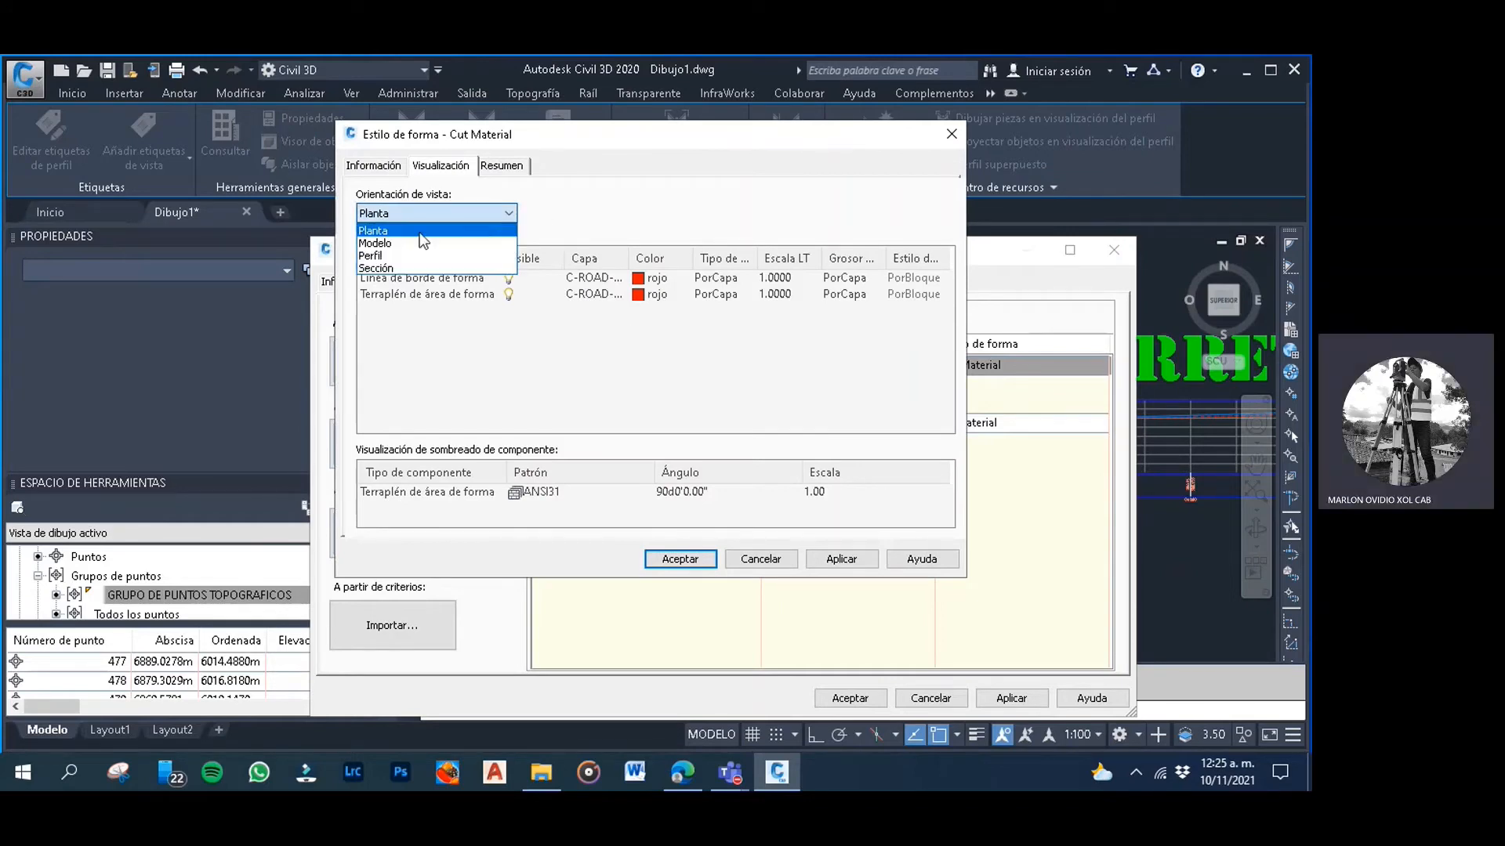
{"action": "left_click", "coordinate": [376, 255]}
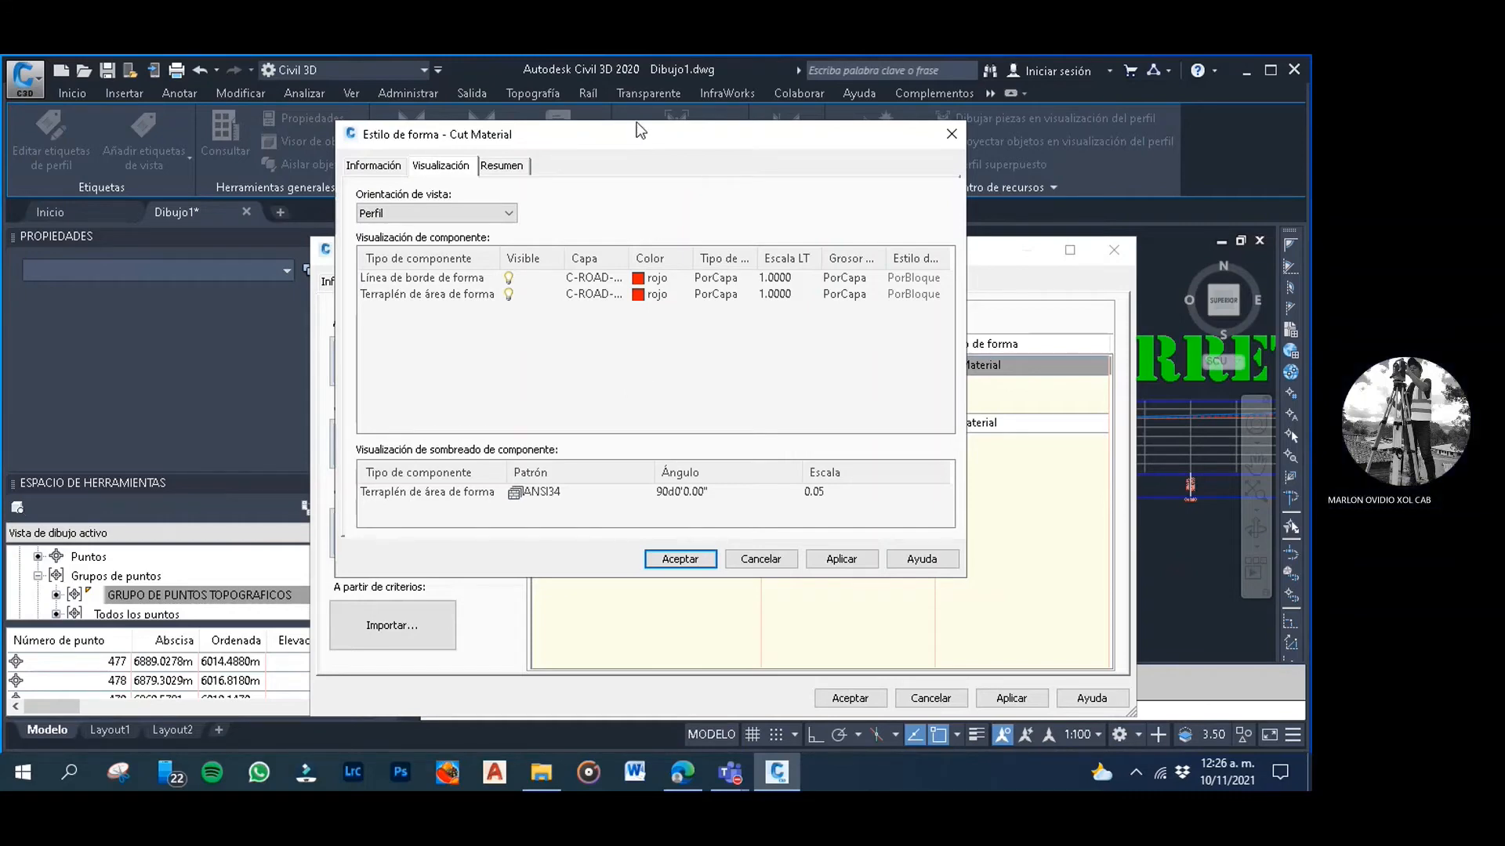
{"action": "left_click_drag", "start_coordinate": [631, 128], "coordinate": [590, 134]}
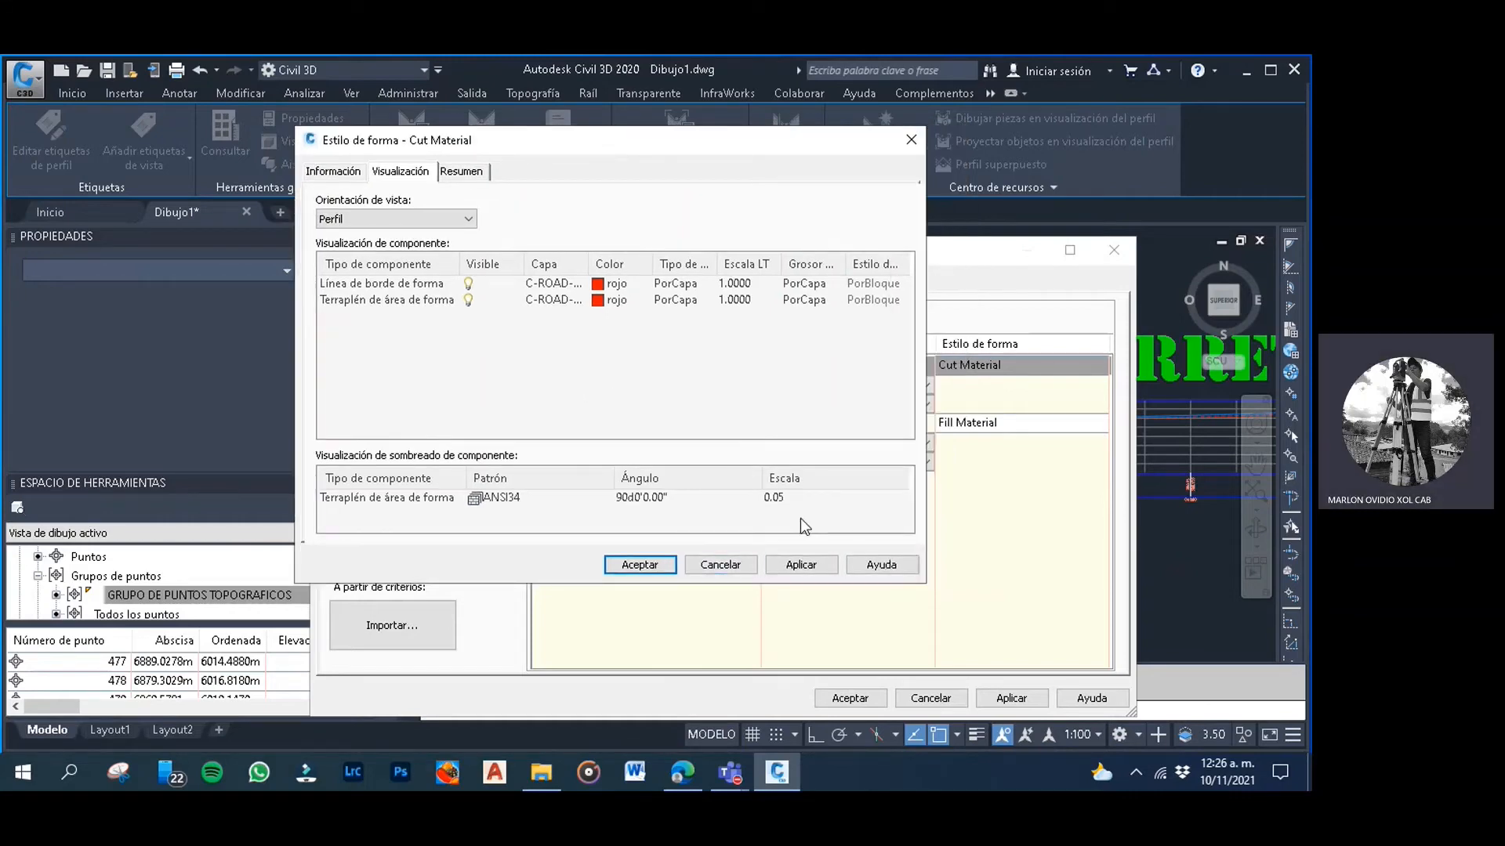
{"action": "left_click", "coordinate": [667, 565]}
{"action": "left_click", "coordinate": [651, 384]}
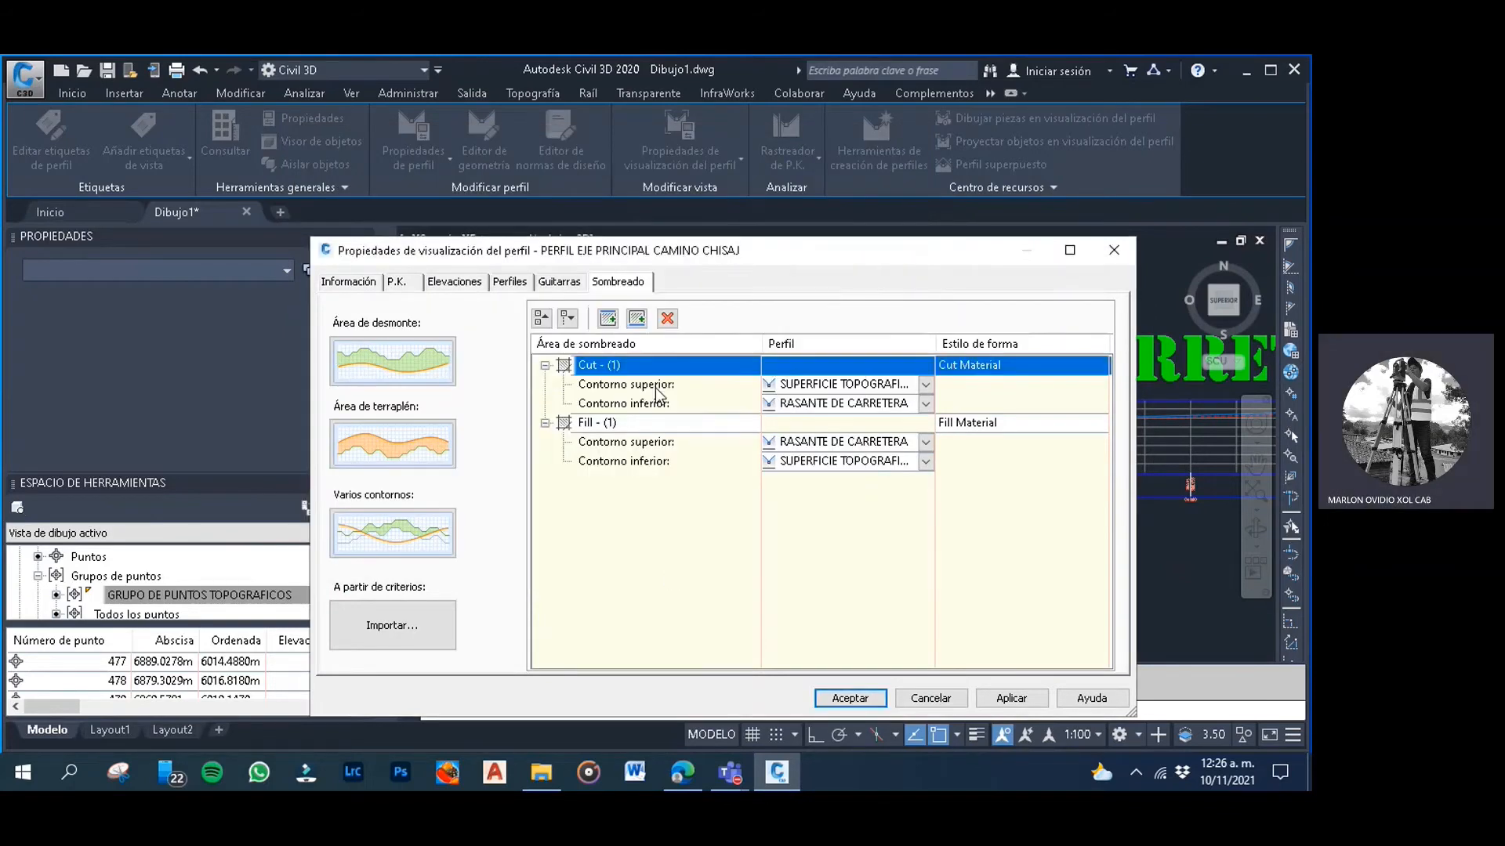
Review the component colours and hatch settings of the fill area's Fill Material shape style for the Perfil view orientation
{"action": "double_click", "coordinate": [981, 422]}
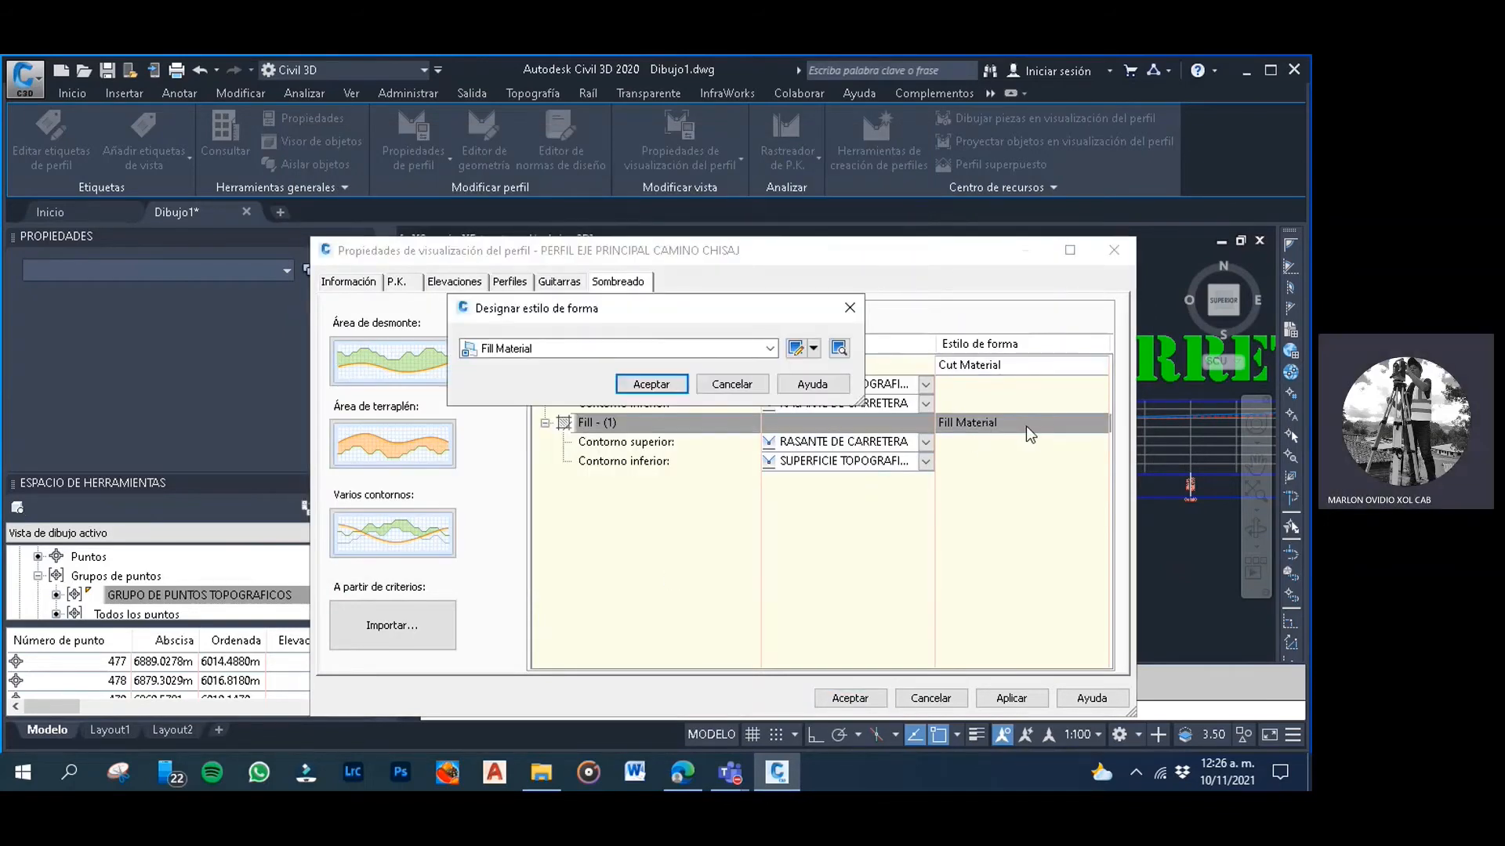
{"action": "left_click", "coordinate": [795, 348]}
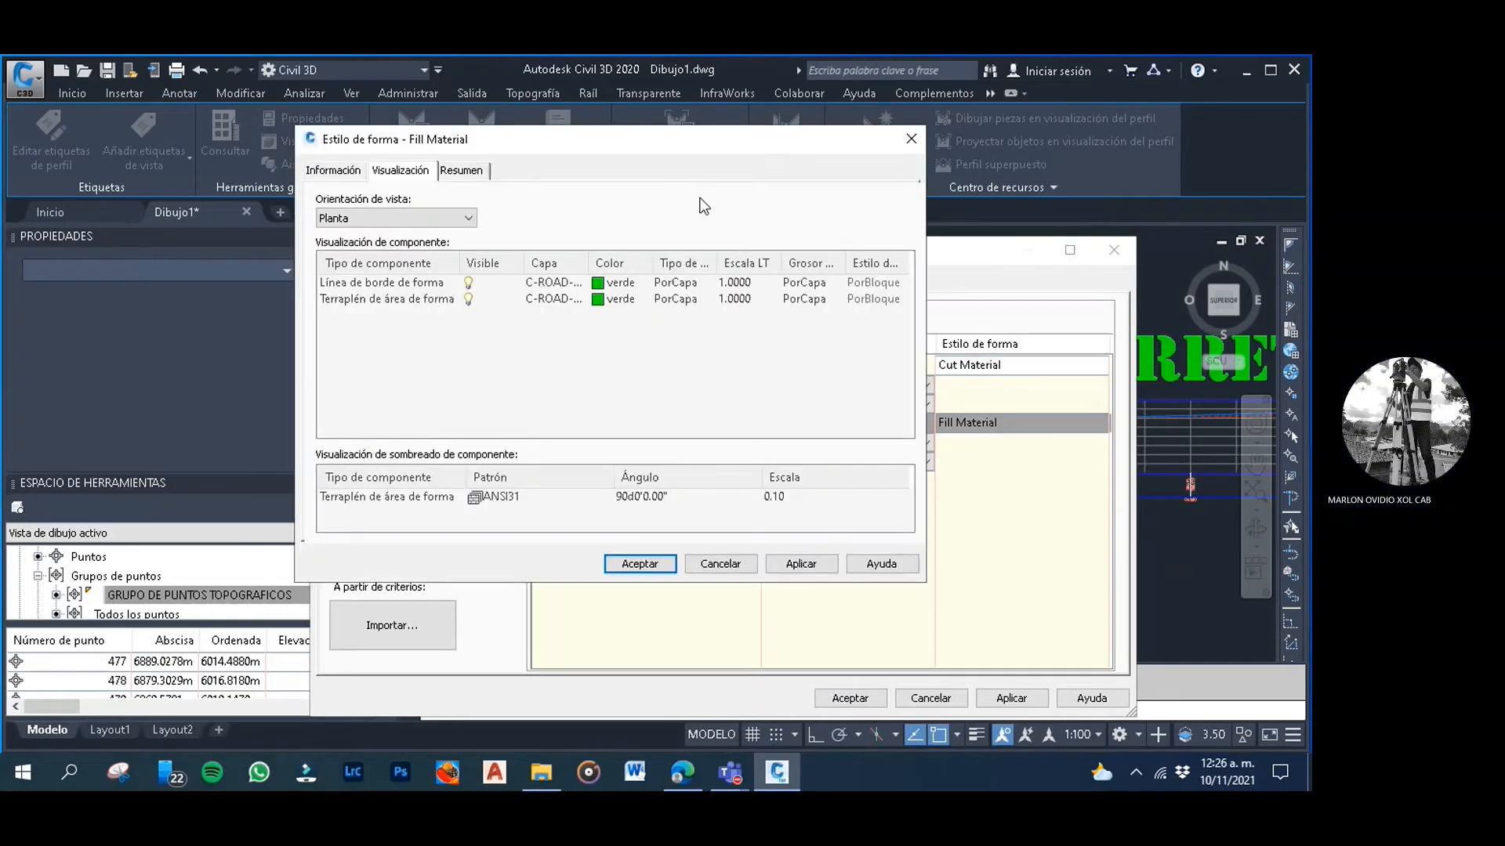
{"action": "left_click_drag", "start_coordinate": [619, 145], "coordinate": [680, 150]}
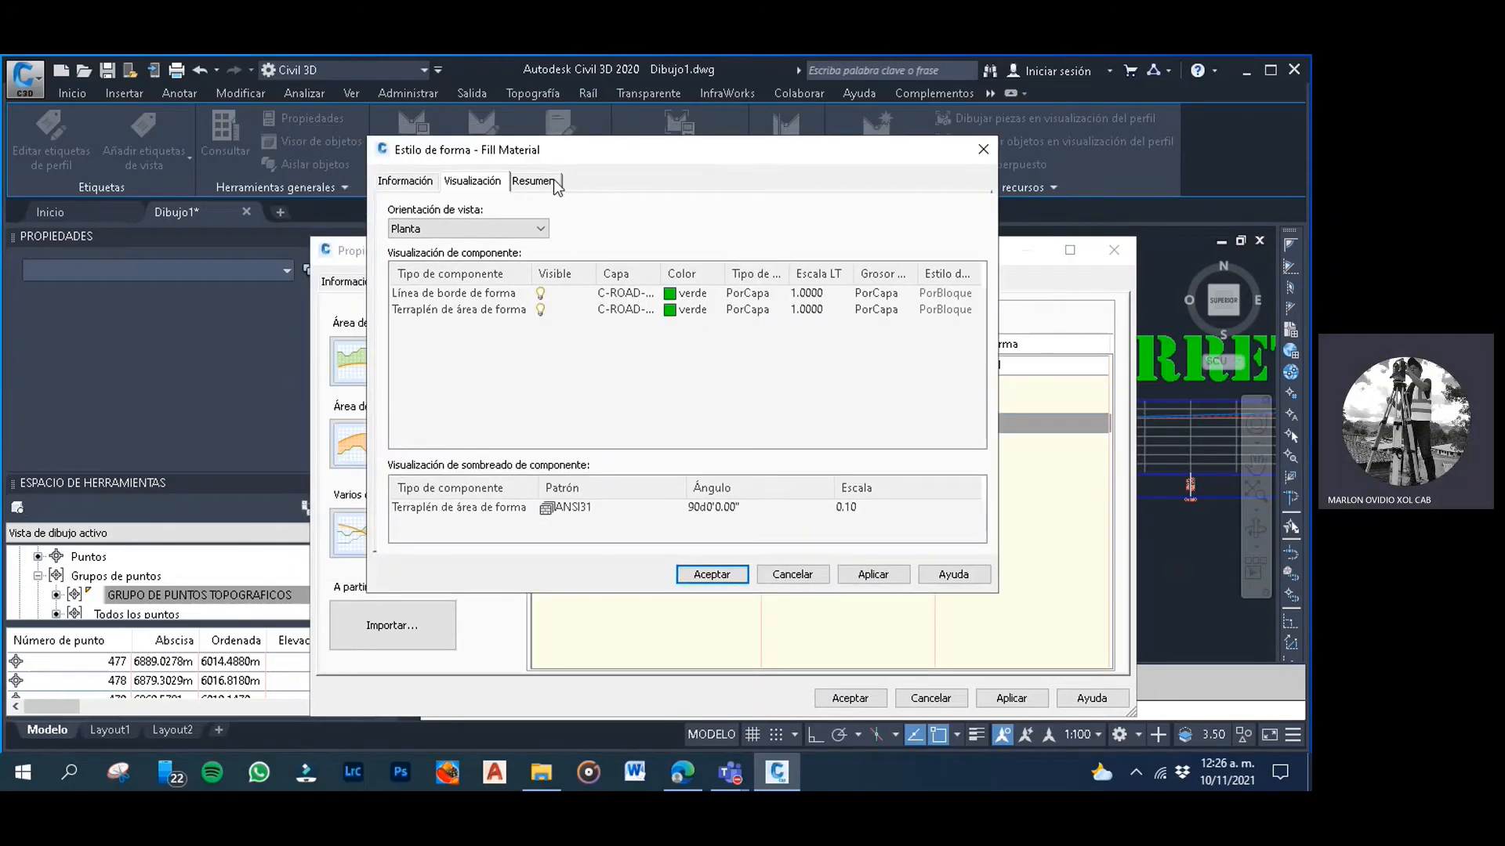
{"action": "left_click", "coordinate": [485, 233]}
{"action": "left_click", "coordinate": [447, 268]}
{"action": "left_click", "coordinate": [505, 228]}
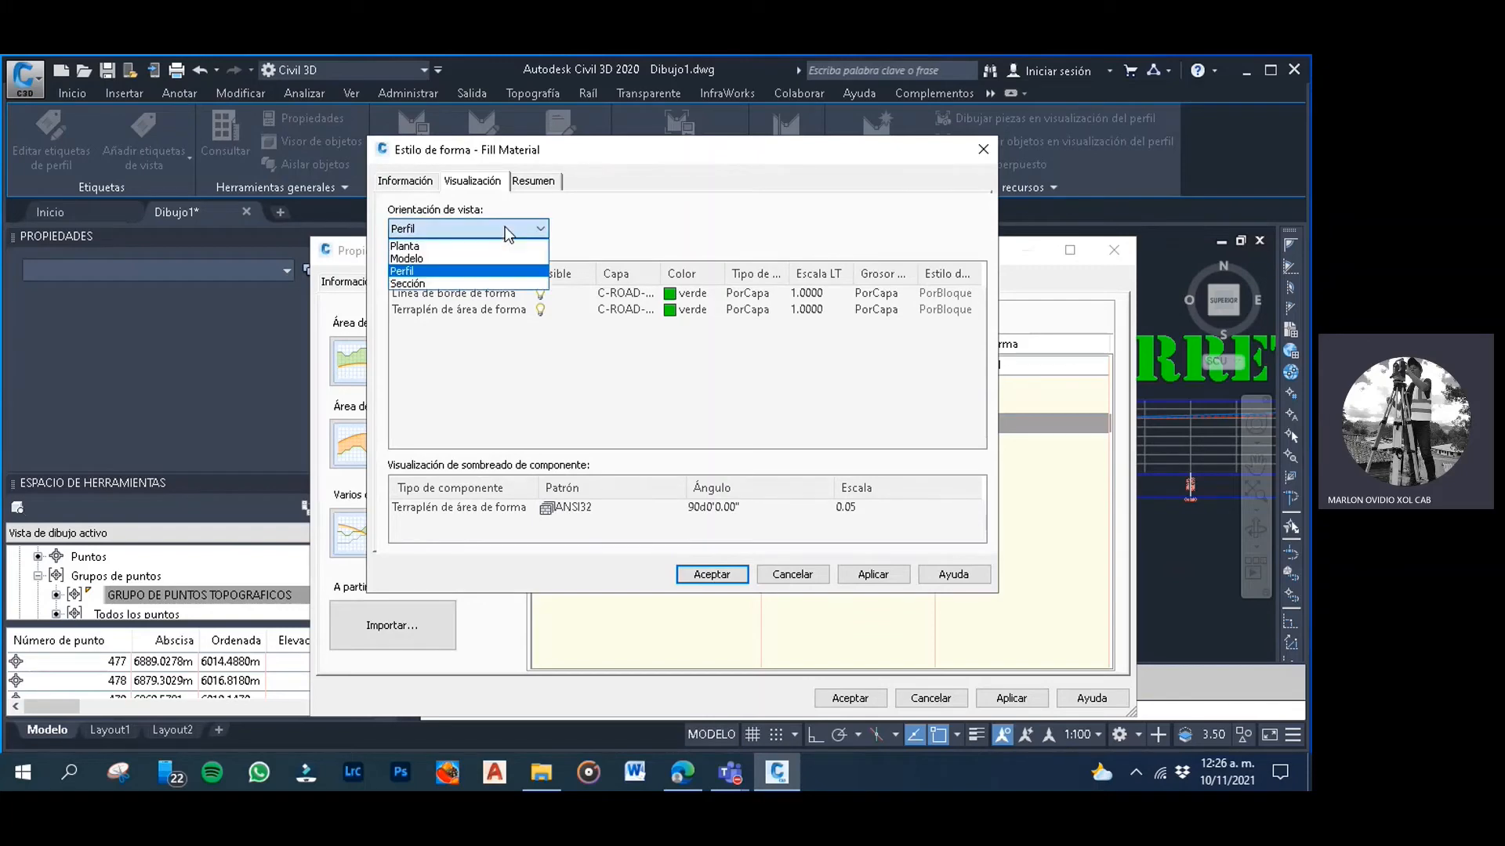
{"action": "left_click", "coordinate": [454, 265]}
{"action": "double_click", "coordinate": [857, 508]}
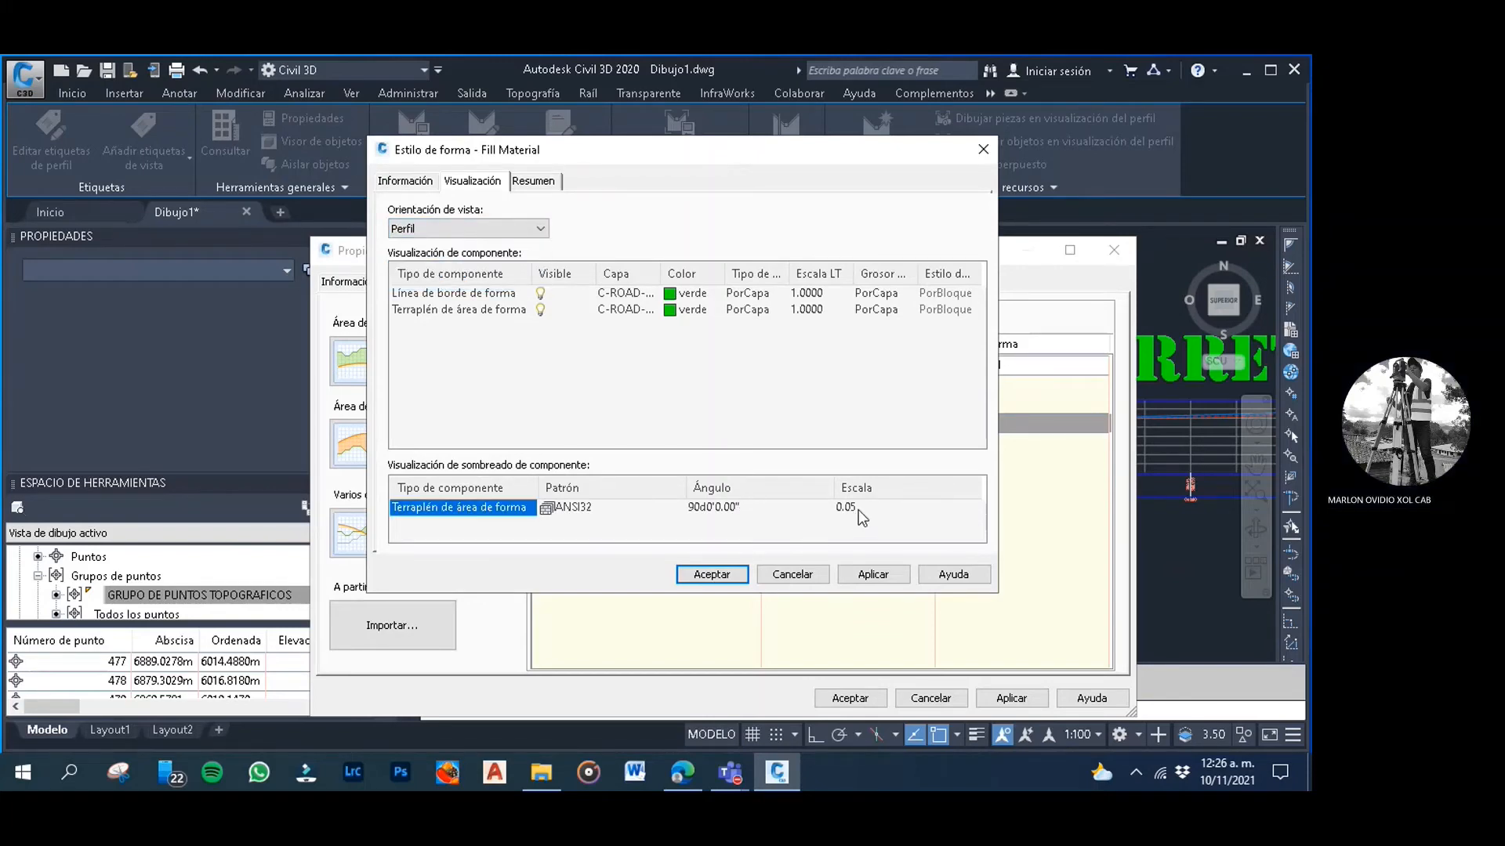
{"action": "left_click", "coordinate": [810, 436]}
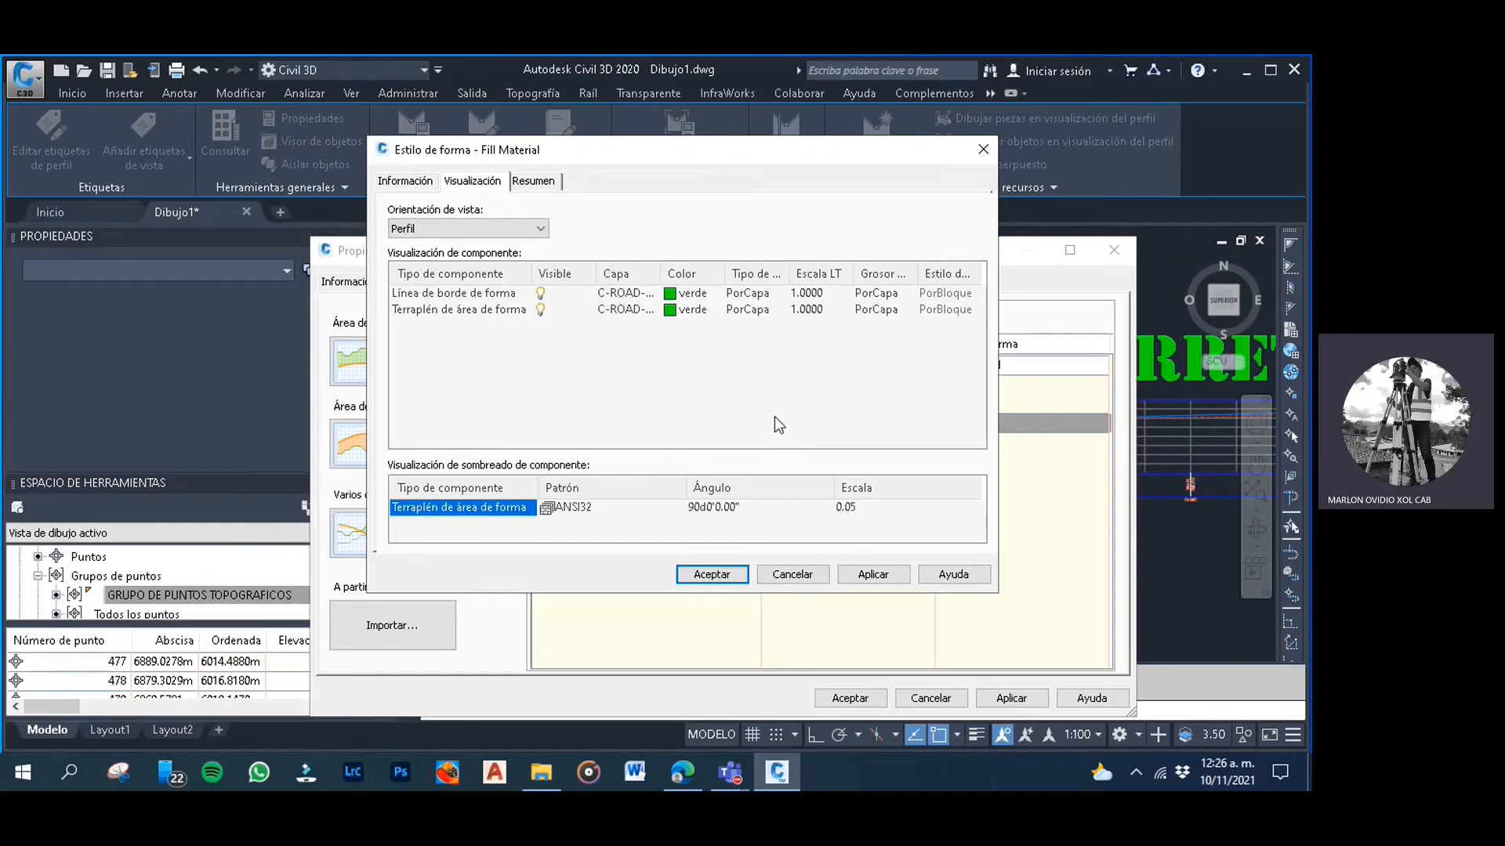
{"action": "left_click", "coordinate": [868, 576]}
{"action": "left_click", "coordinate": [709, 574]}
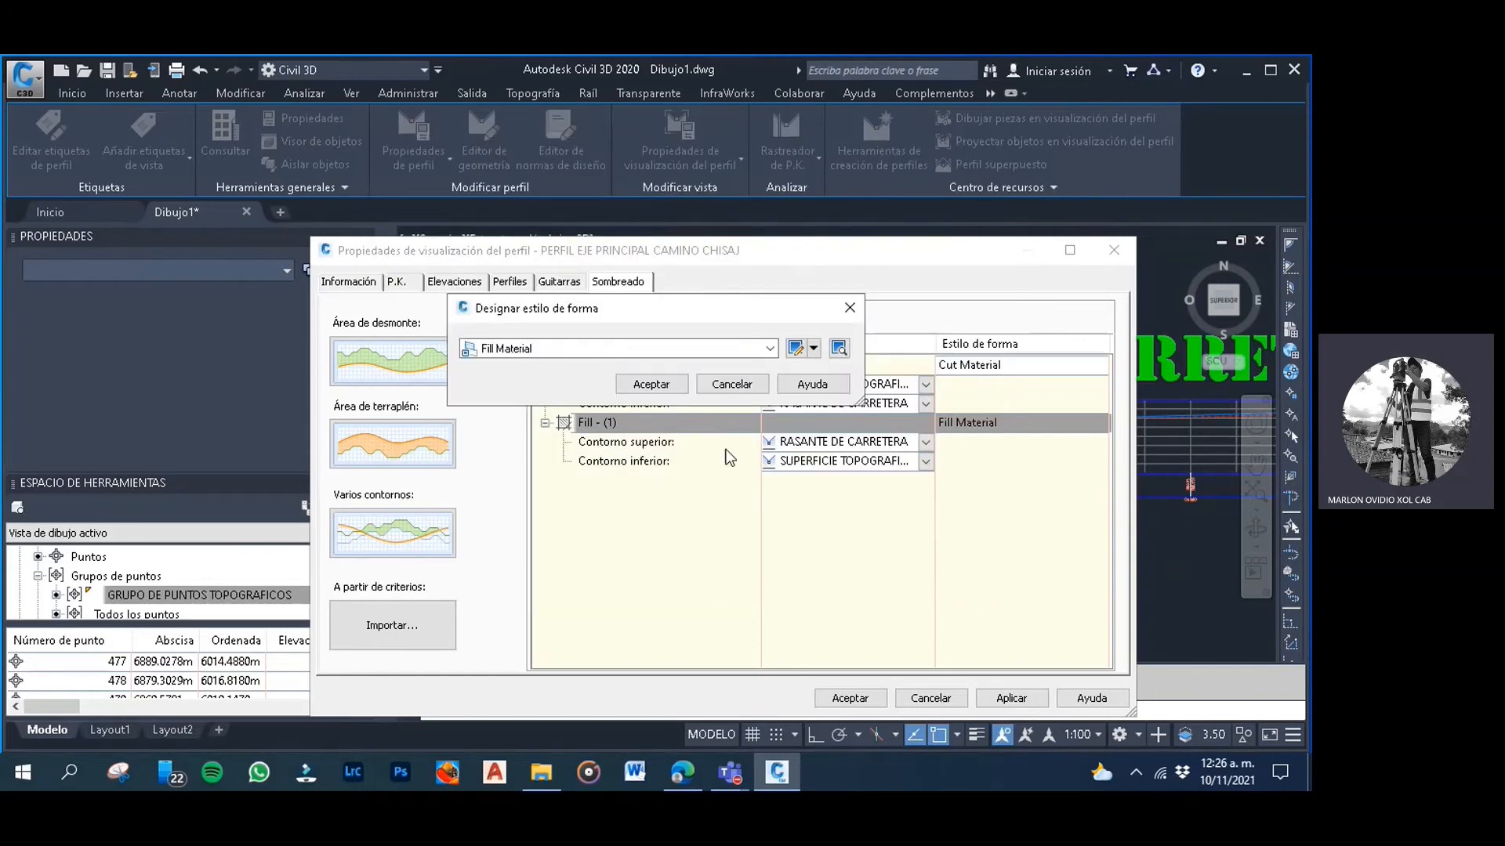
{"action": "left_click", "coordinate": [657, 382]}
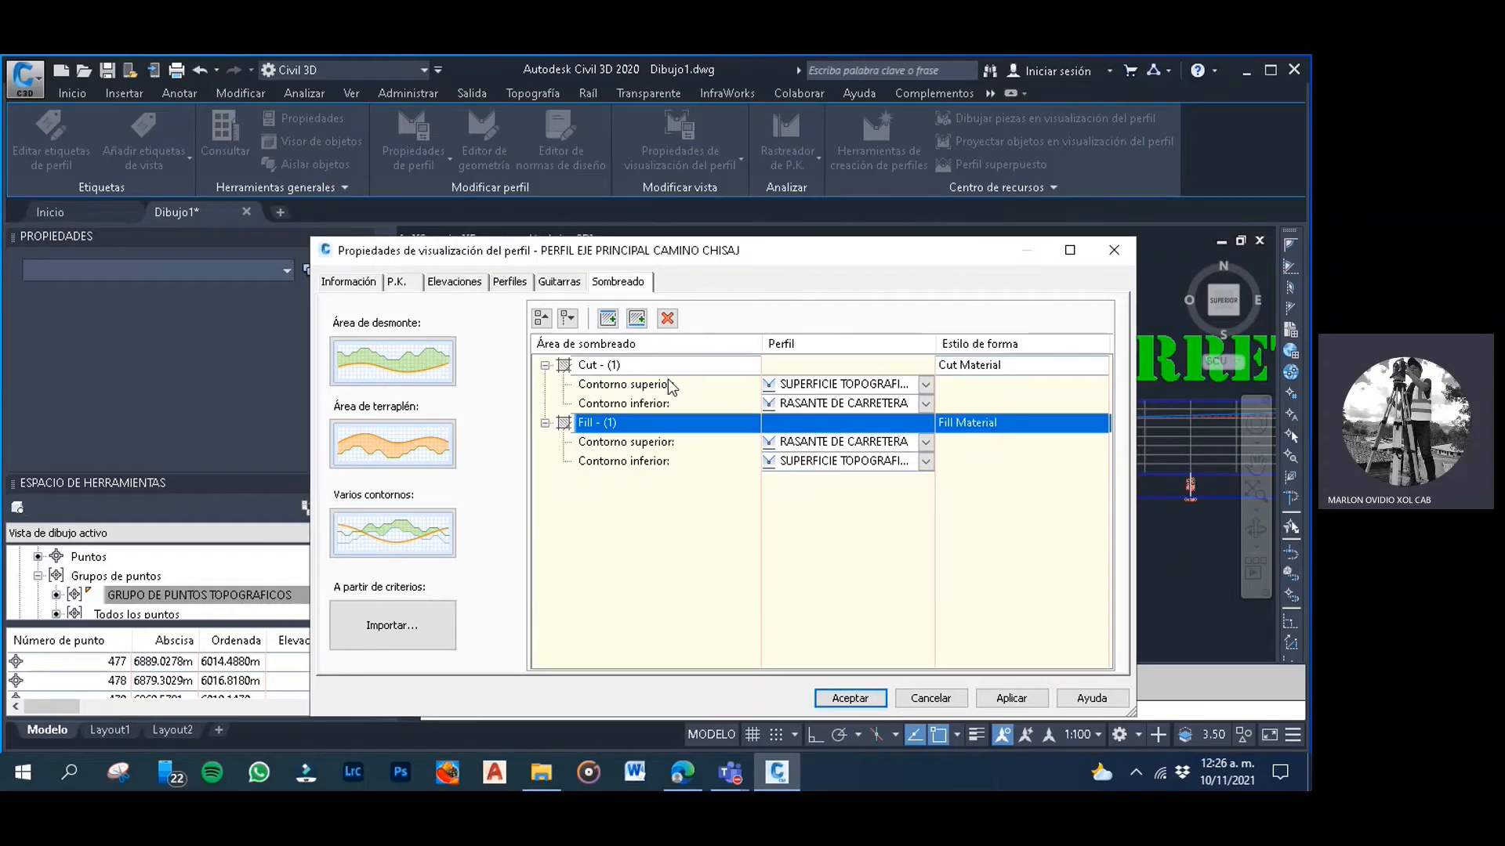
Apply the cut and fill shading to the profile view, close its properties and clear the selection
{"action": "left_click", "coordinate": [981, 700]}
{"action": "left_click", "coordinate": [860, 698]}
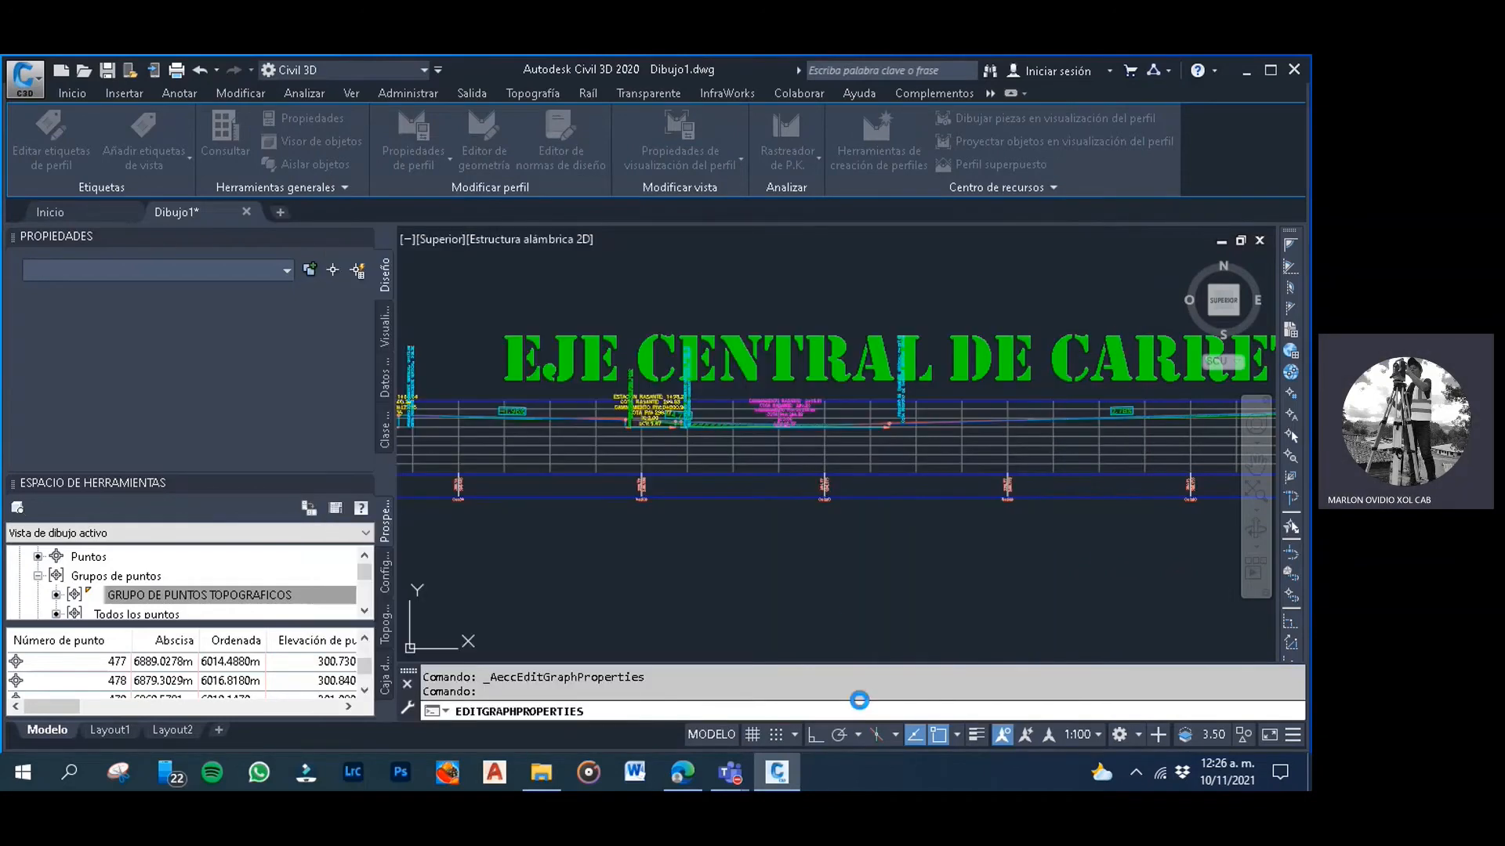
{"action": "left_click", "coordinate": [784, 600]}
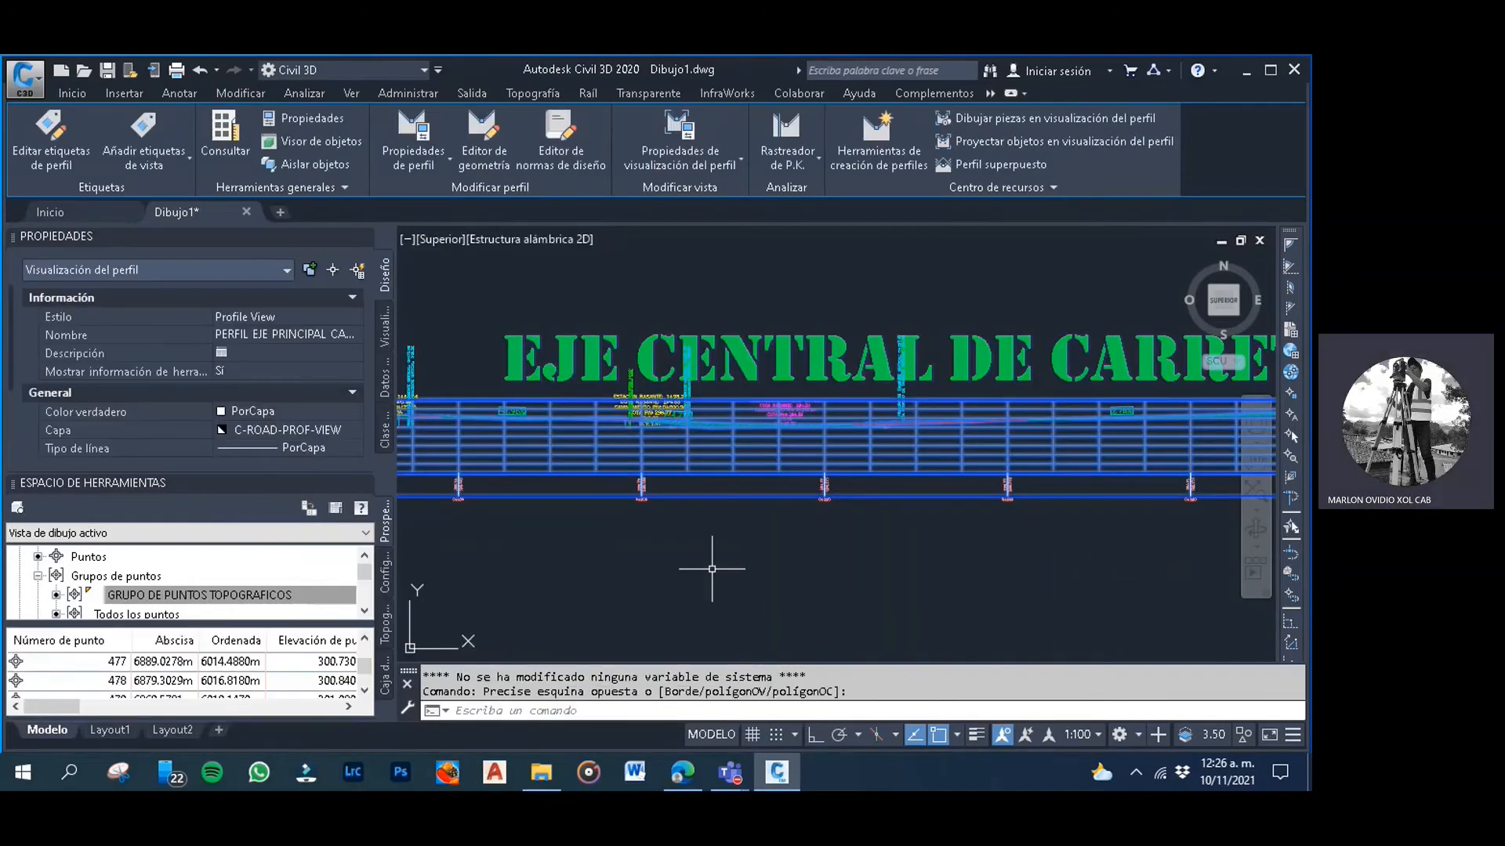
{"action": "key", "text": "Escape"}
Examine the cut and fill hatching between the terrain and the design grade along the road centreline's profile view
{"action": "scroll", "coordinate": [696, 448], "scroll_direction": "up", "scroll_amount": 5}
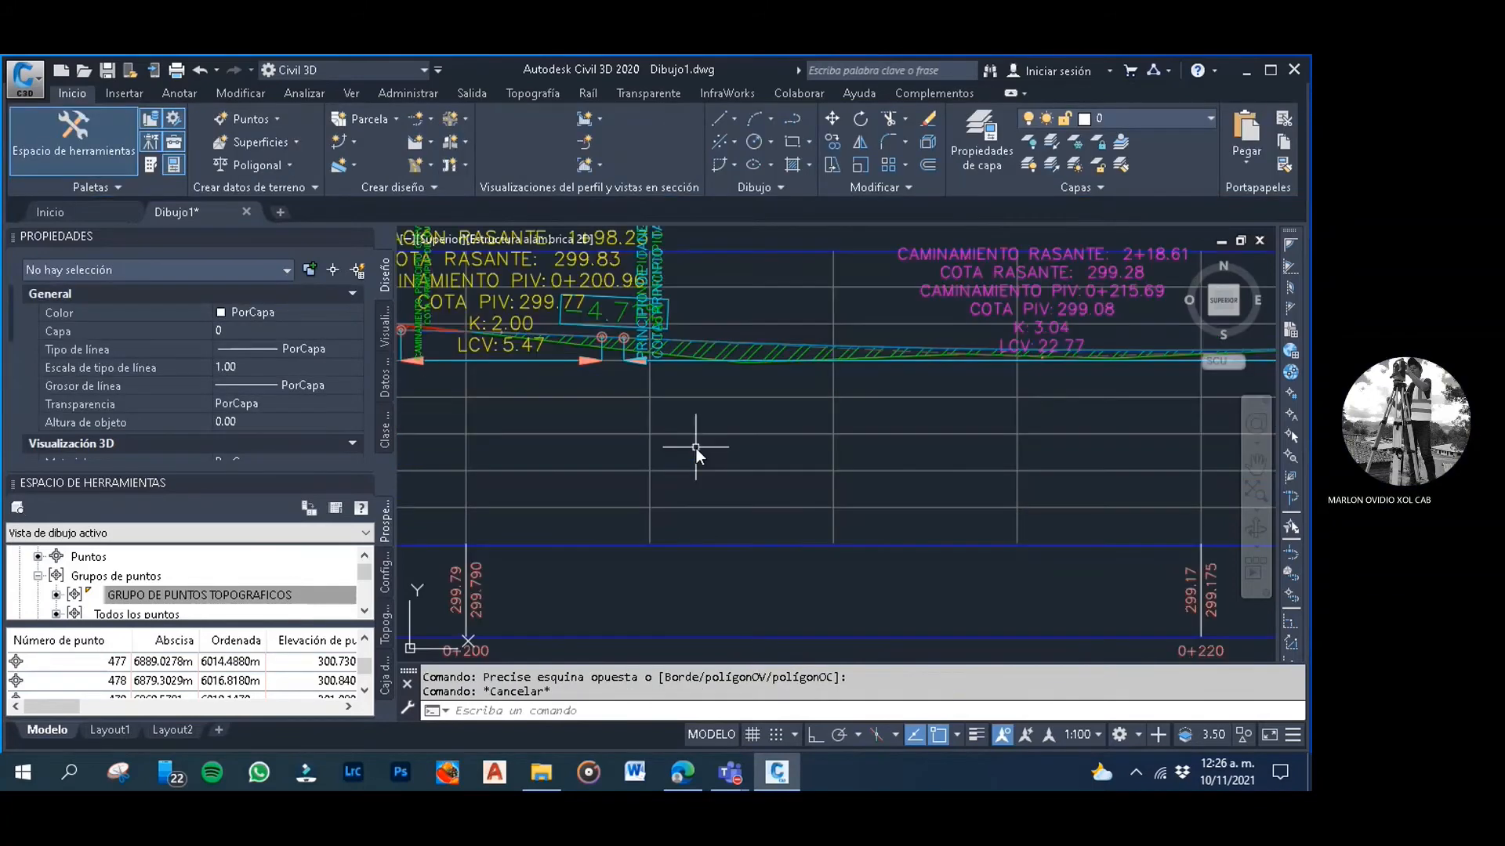
{"action": "middle_click_drag", "start_coordinate": [696, 448], "coordinate": [692, 444]}
{"action": "scroll", "coordinate": [694, 439], "scroll_direction": "down", "scroll_amount": 3}
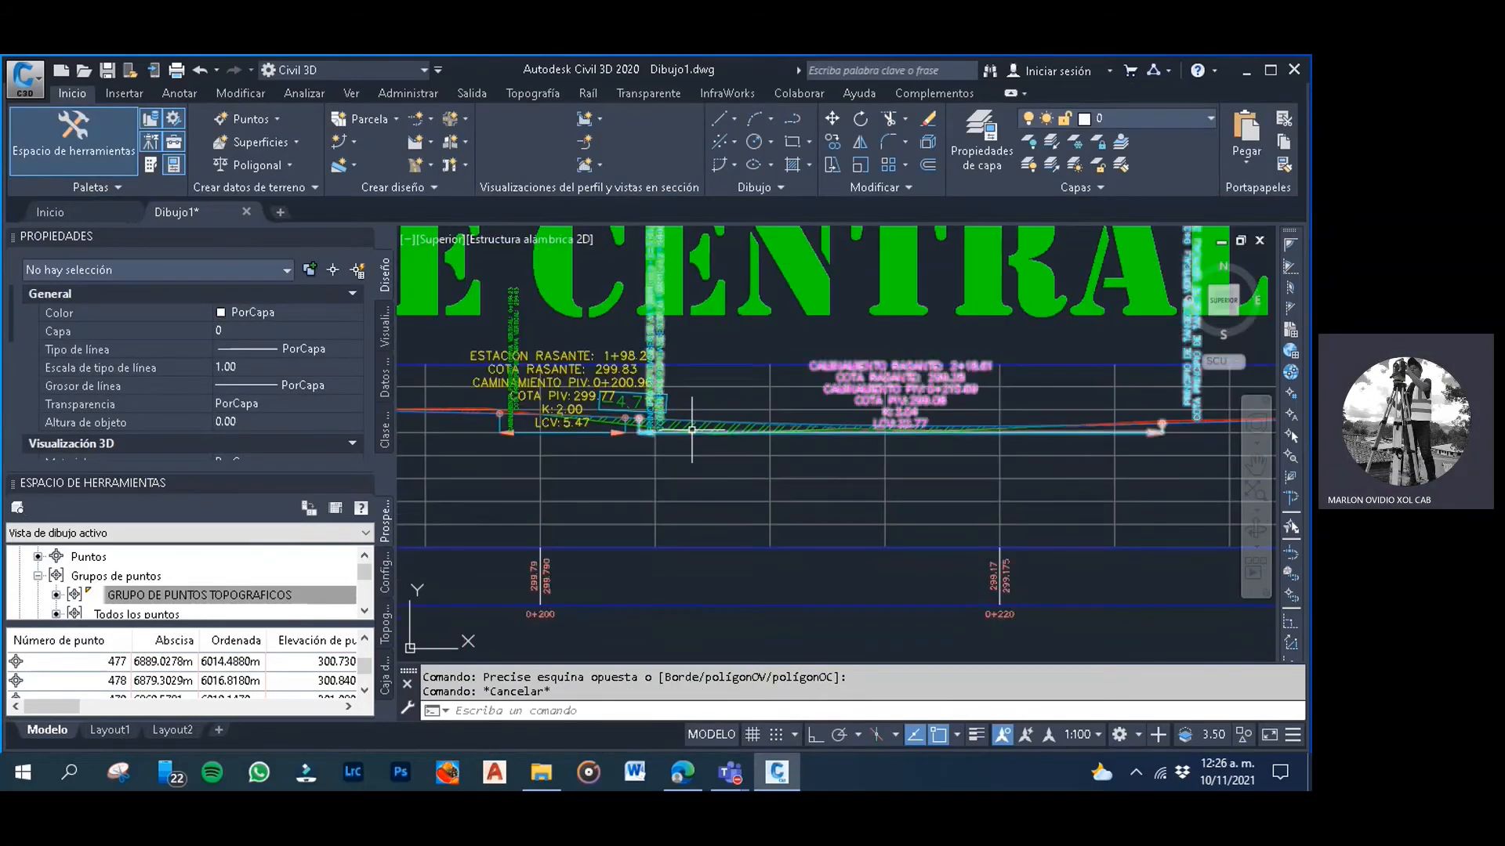
{"action": "scroll", "coordinate": [695, 431], "scroll_direction": "down", "scroll_amount": 5}
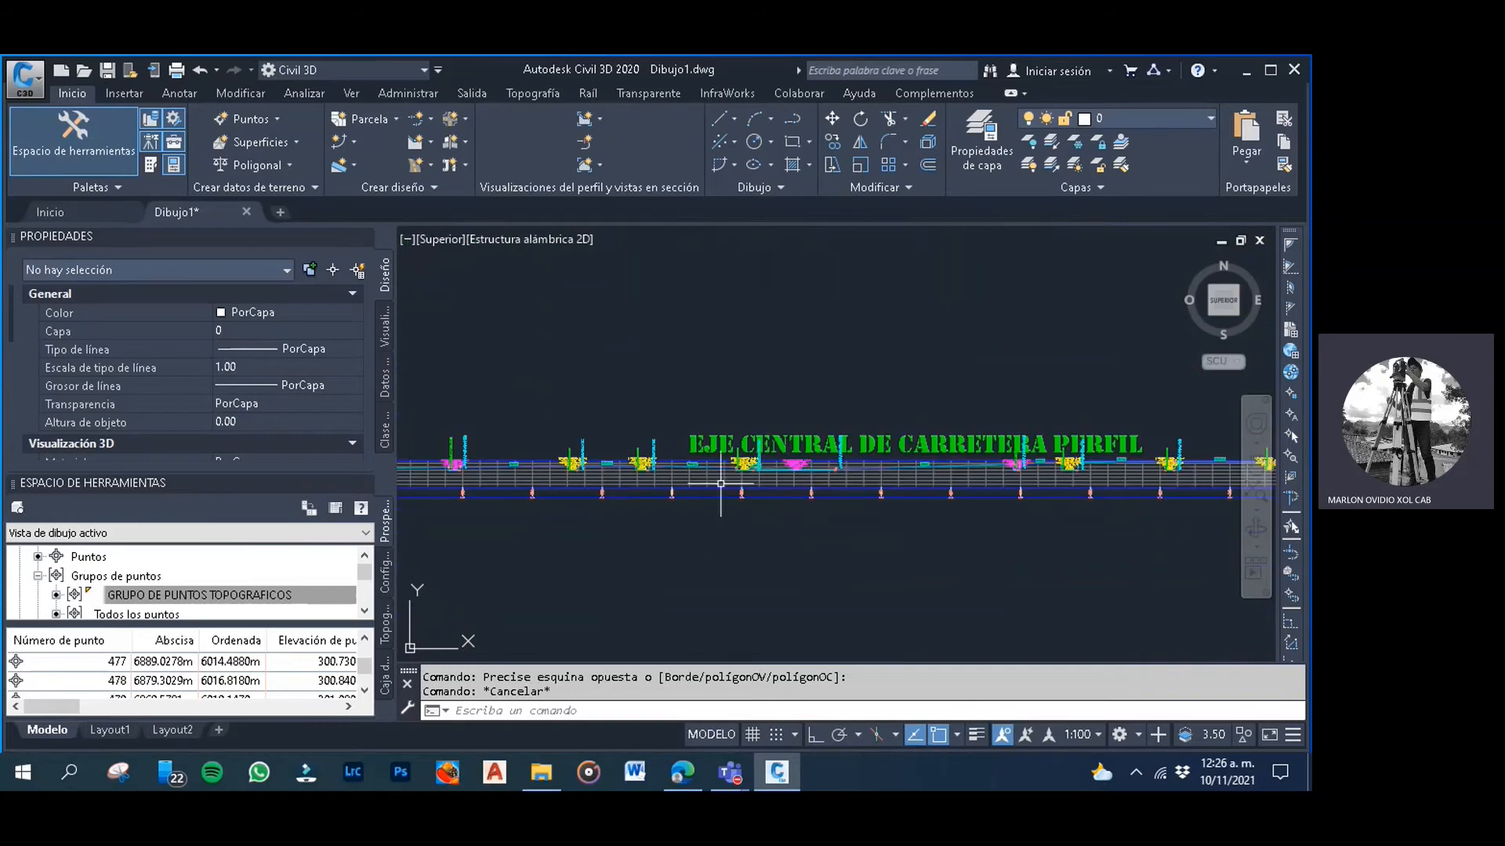
{"action": "middle_click_drag", "start_coordinate": [718, 487], "coordinate": [733, 488]}
{"action": "left_click", "coordinate": [760, 382]}
{"action": "left_click", "coordinate": [672, 331]}
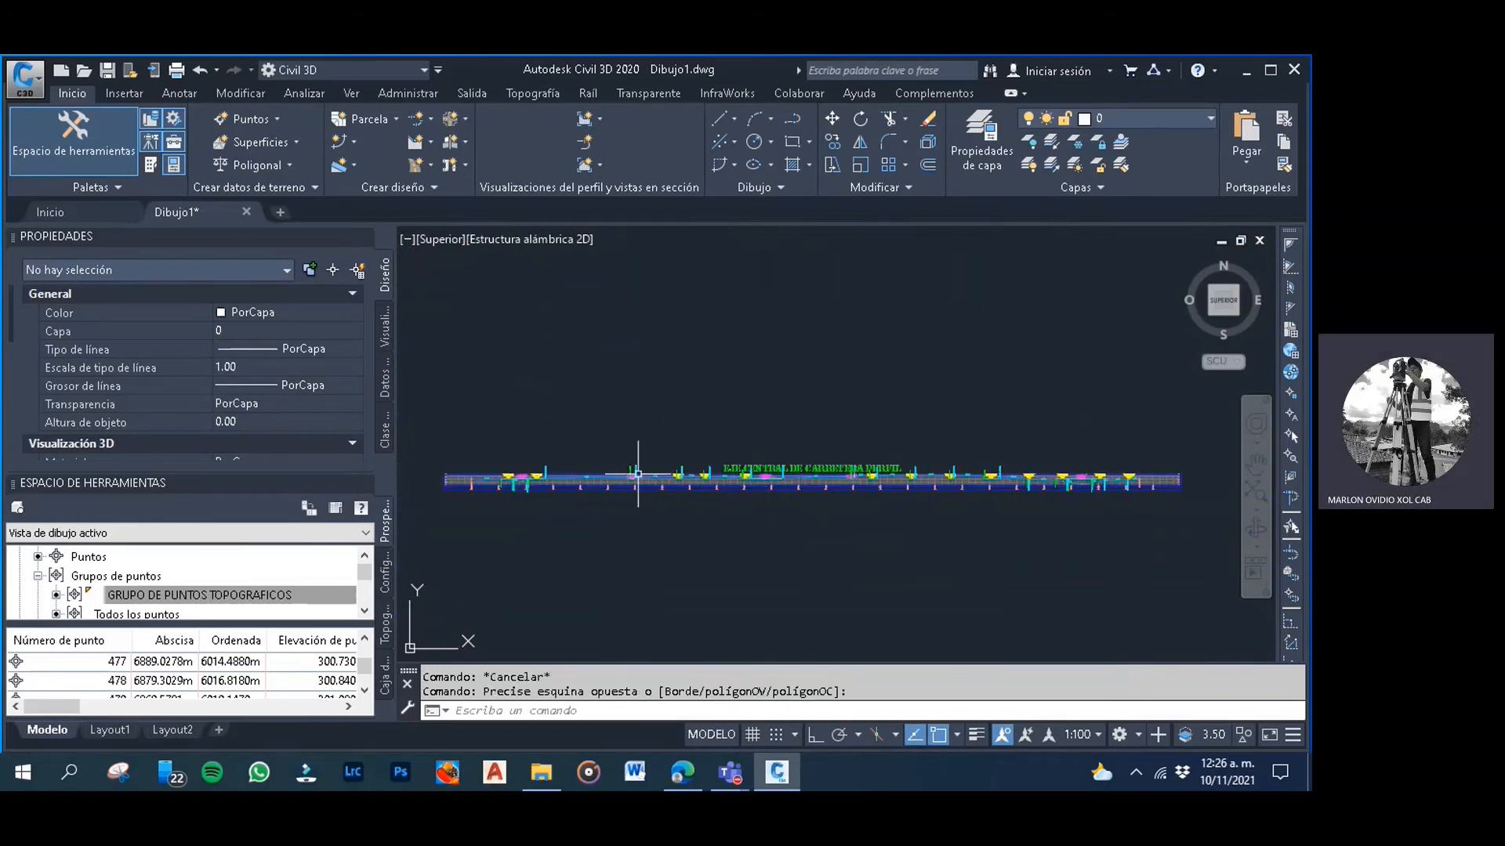
{"action": "scroll", "coordinate": [637, 476], "scroll_direction": "up", "scroll_amount": 4}
{"action": "scroll", "coordinate": [638, 477], "scroll_direction": "up", "scroll_amount": 2}
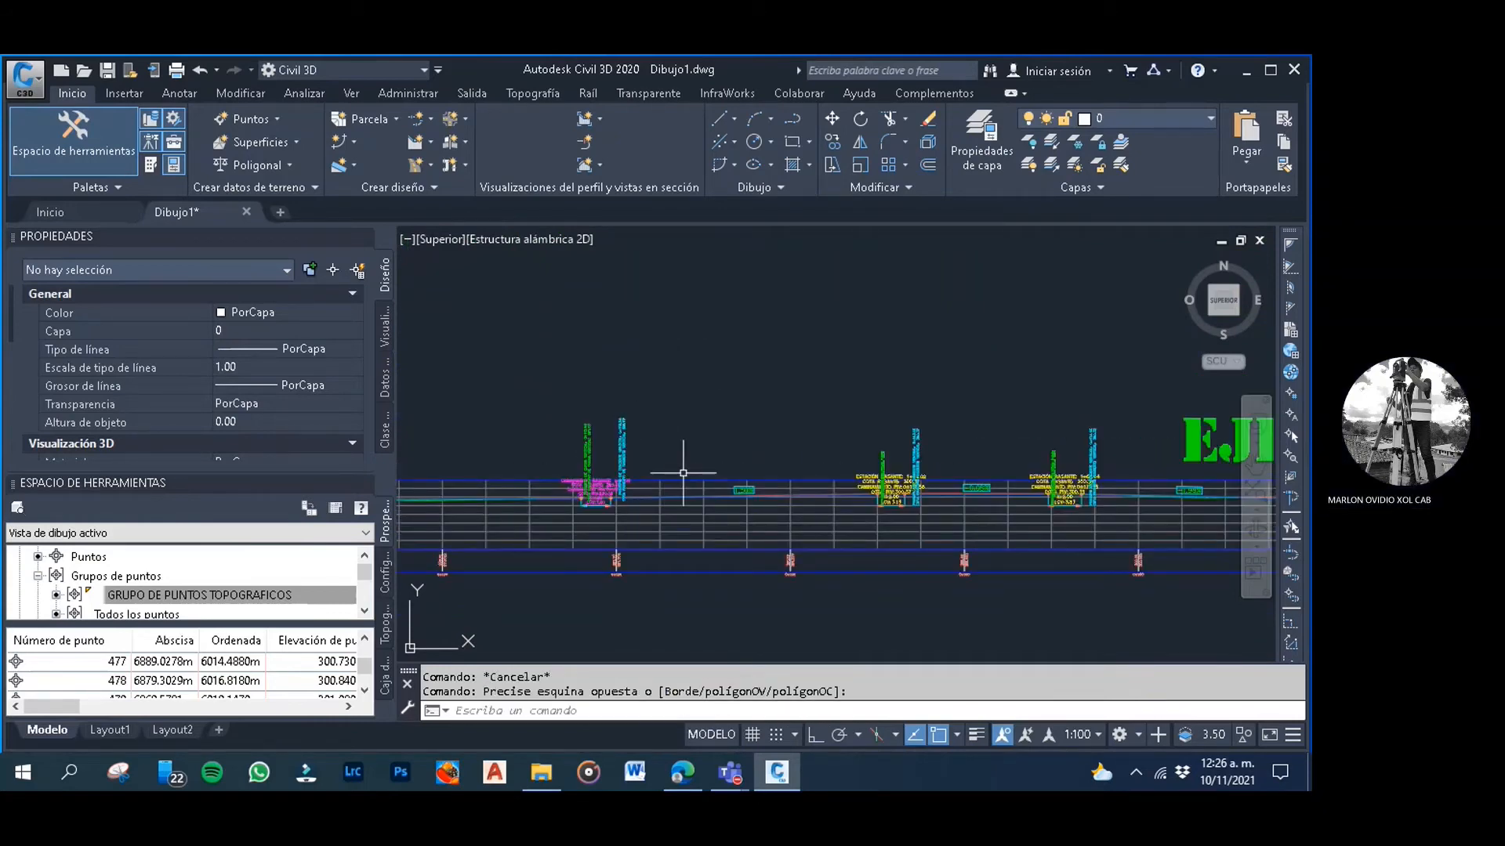
{"action": "left_click", "coordinate": [698, 386]}
{"action": "left_click", "coordinate": [656, 345]}
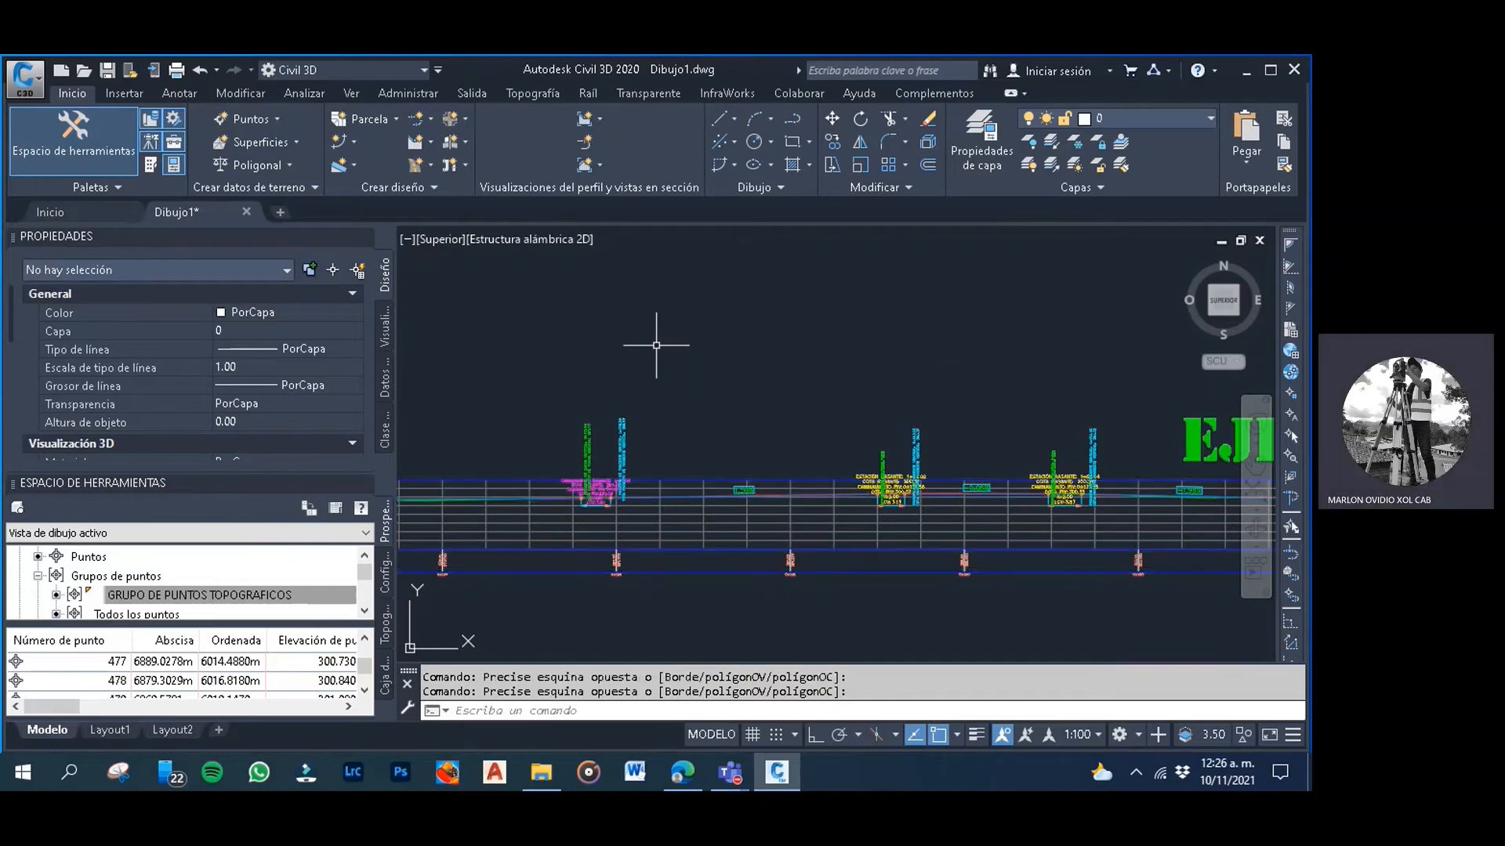
{"action": "scroll", "coordinate": [656, 345], "scroll_direction": "down", "scroll_amount": 3}
{"action": "scroll", "coordinate": [672, 339], "scroll_direction": "down", "scroll_amount": 2}
{"action": "middle_click_drag", "start_coordinate": [755, 404], "coordinate": [701, 477]}
{"action": "scroll", "coordinate": [701, 475], "scroll_direction": "down", "scroll_amount": 1}
{"action": "left_click", "coordinate": [760, 393]}
{"action": "left_click", "coordinate": [676, 354]}
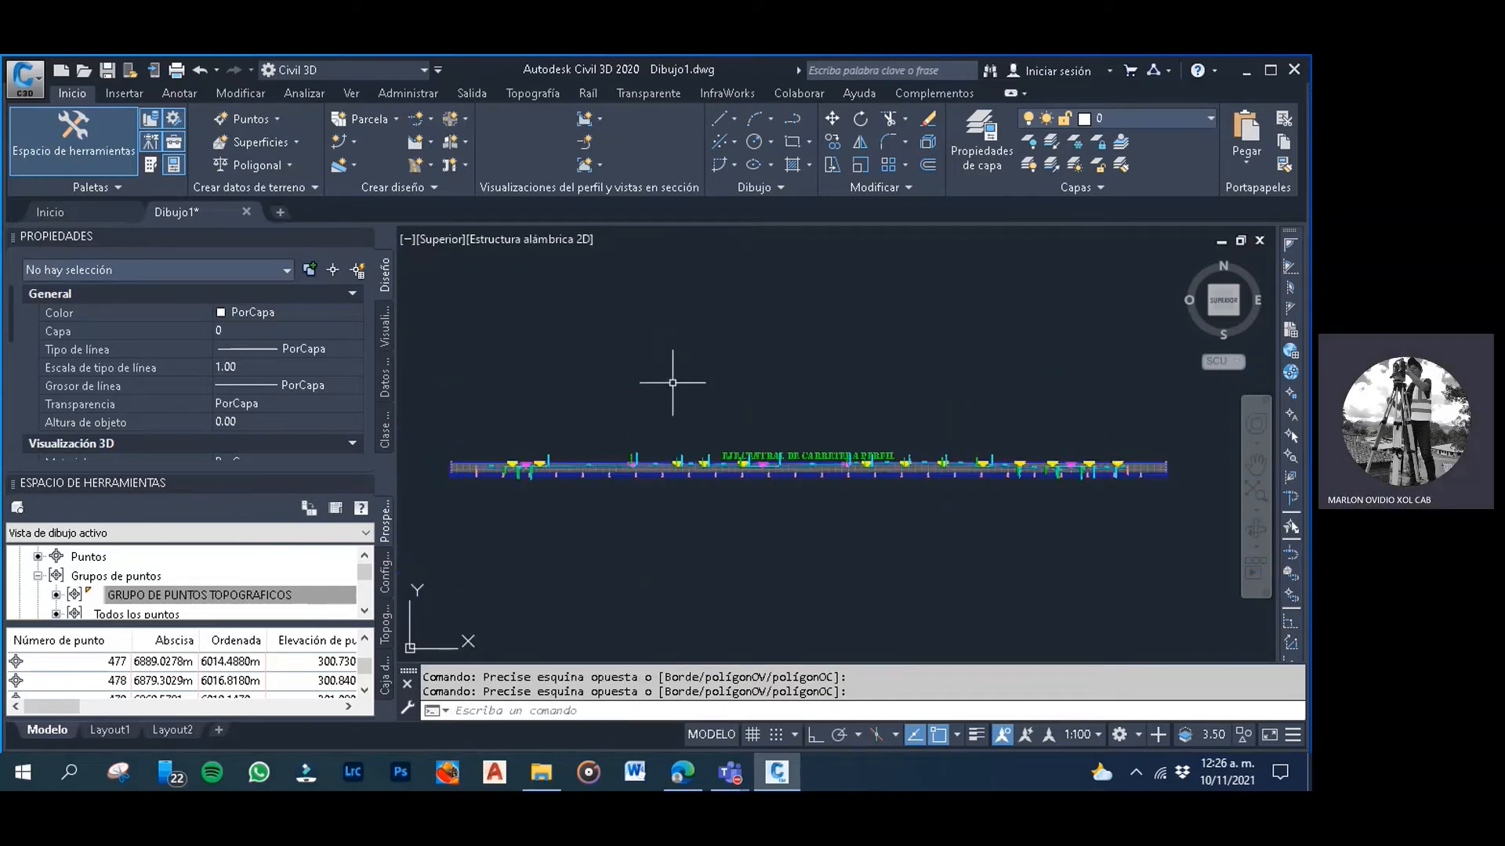
{"action": "left_click", "coordinate": [462, 125]}
{"action": "left_click", "coordinate": [462, 124]}
{"action": "left_click", "coordinate": [599, 381]}
{"action": "left_click", "coordinate": [539, 354]}
{"action": "left_click", "coordinate": [603, 370]}
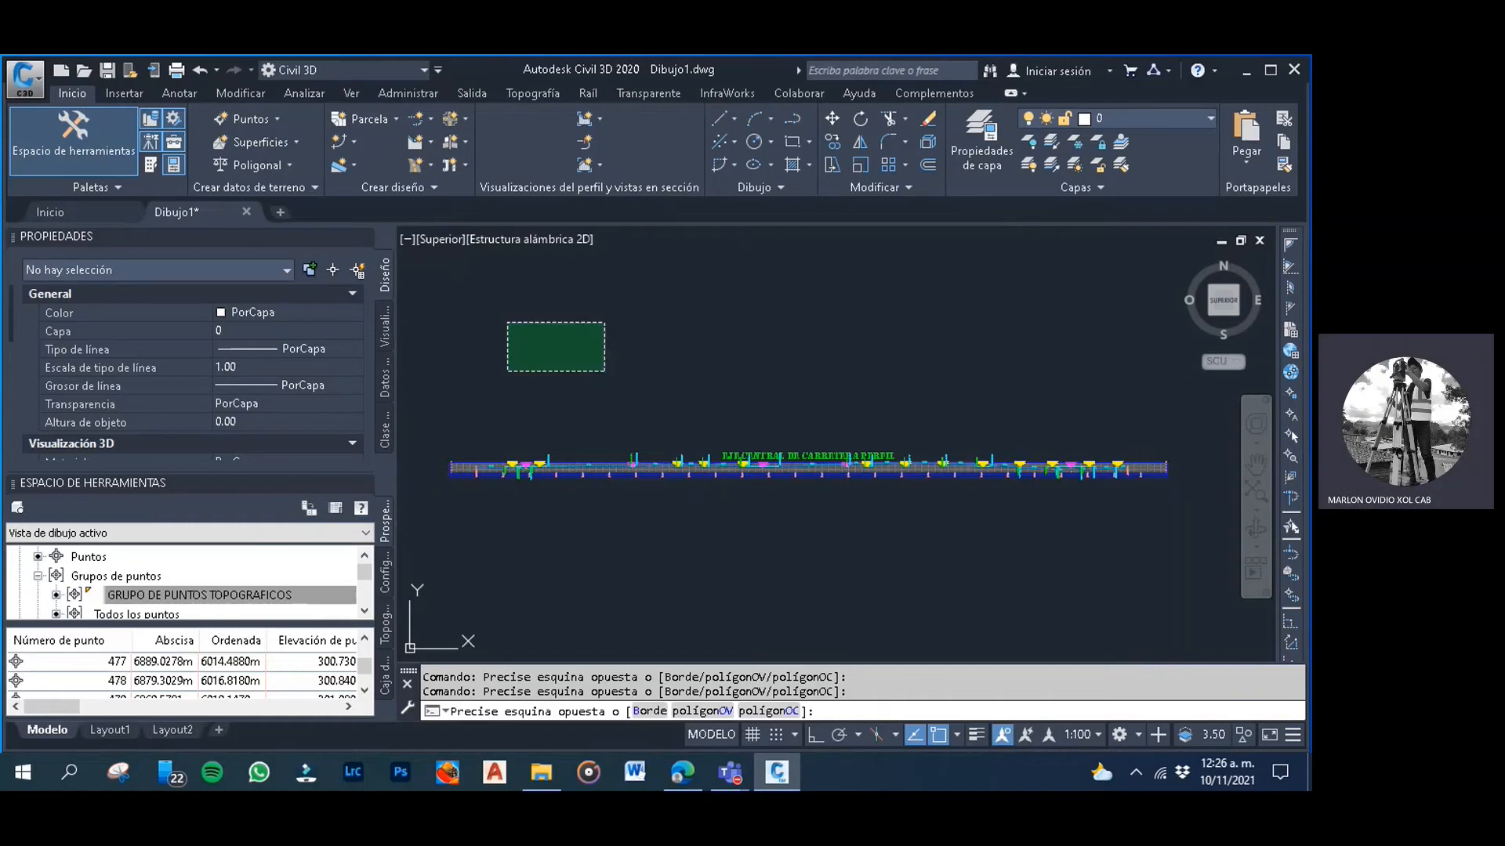
{"action": "left_click", "coordinate": [507, 322]}
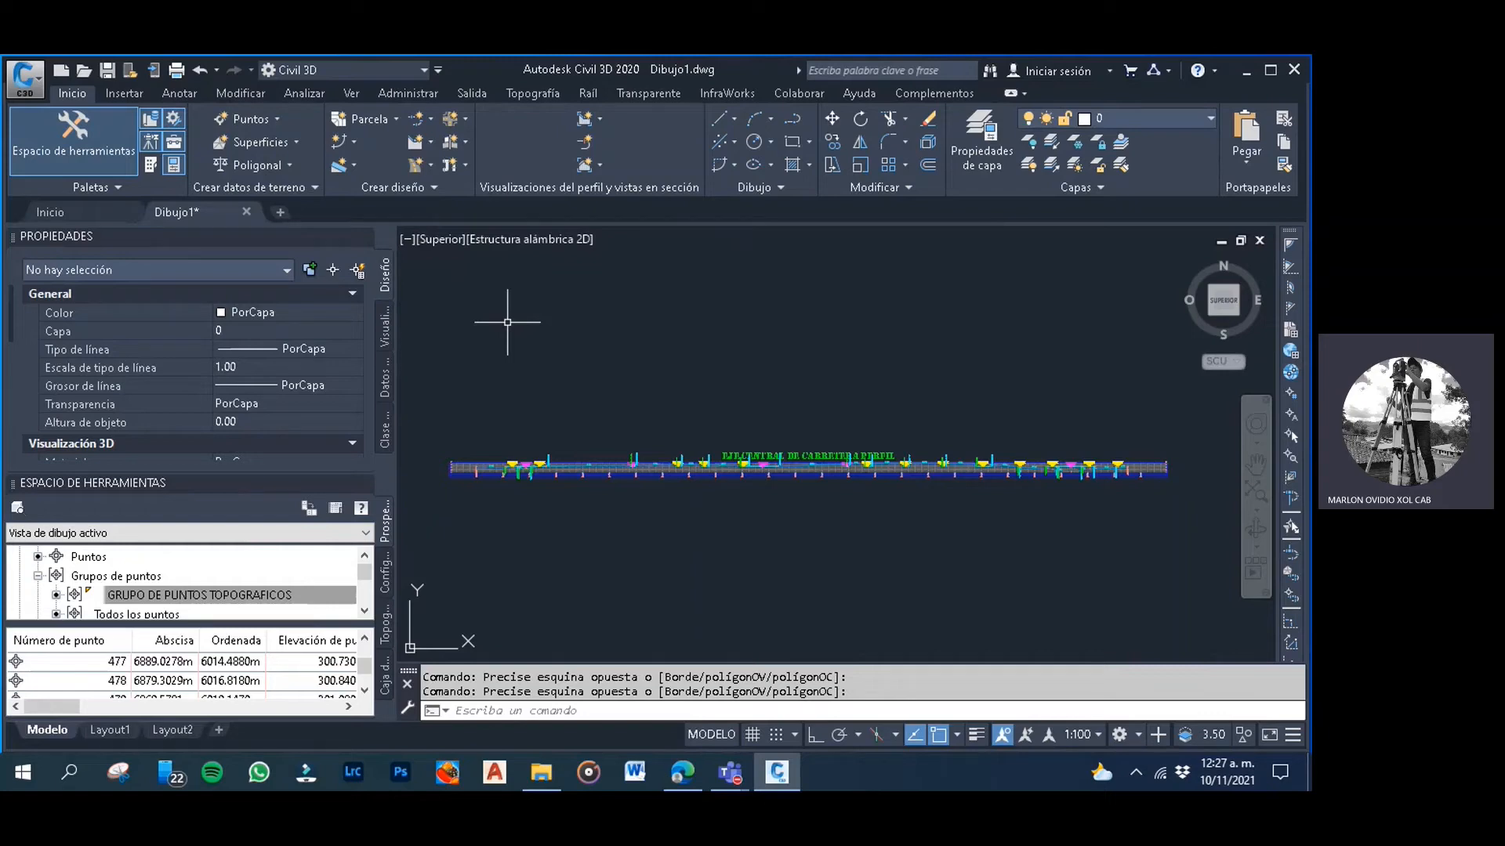
{"action": "left_click", "coordinate": [640, 363]}
{"action": "left_click", "coordinate": [601, 333]}
{"action": "left_click", "coordinate": [671, 355]}
{"action": "left_click", "coordinate": [601, 317]}
Start creating a new assembly and name it SECCION HOMBRO+CARRETERA+CUNETA
{"action": "scroll", "coordinate": [639, 337], "scroll_direction": "down", "scroll_amount": 4}
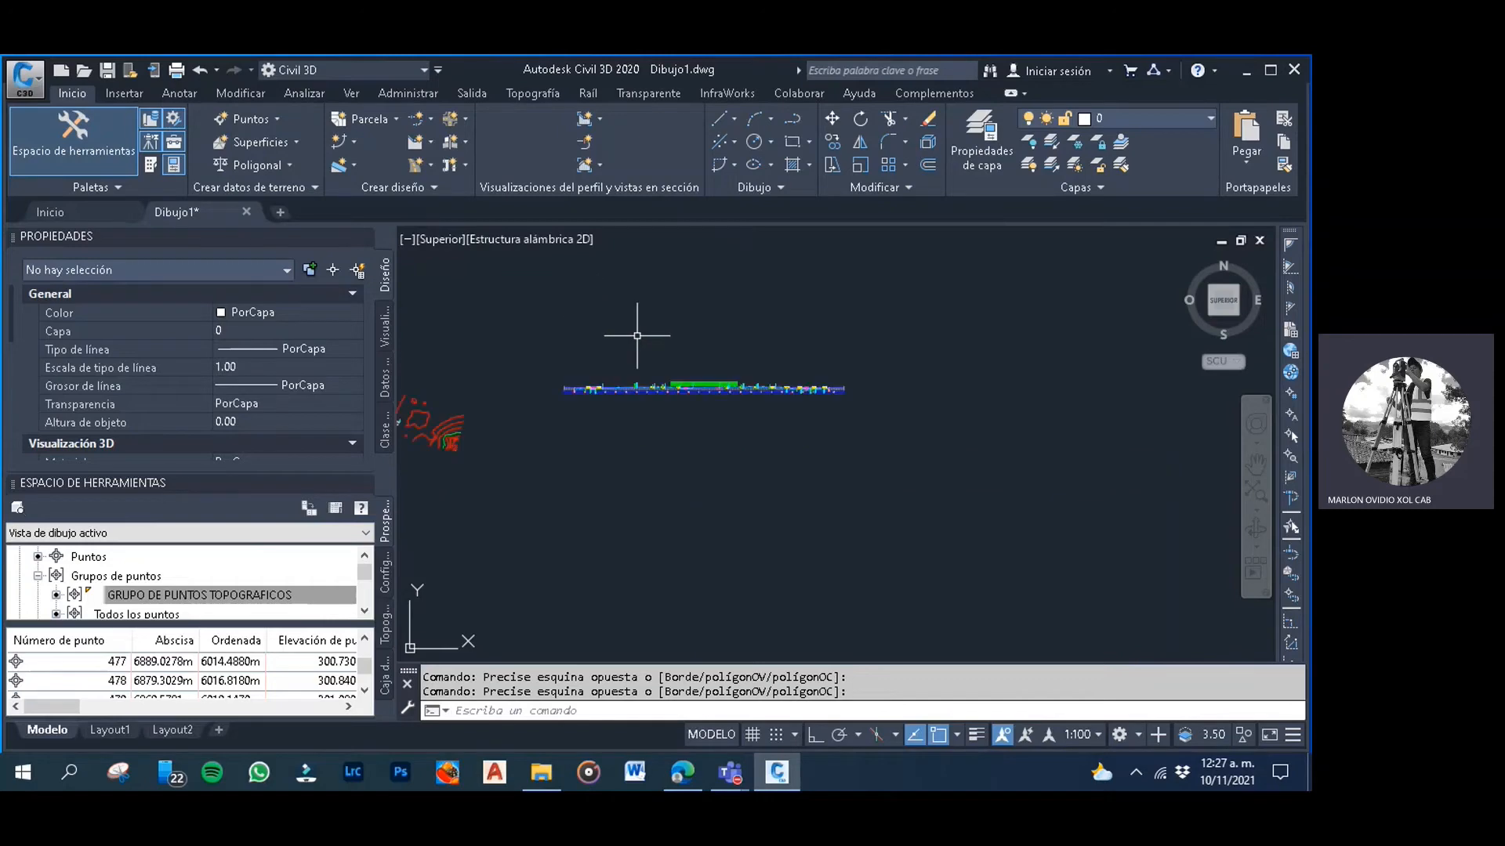
{"action": "scroll", "coordinate": [639, 337], "scroll_direction": "up", "scroll_amount": 2}
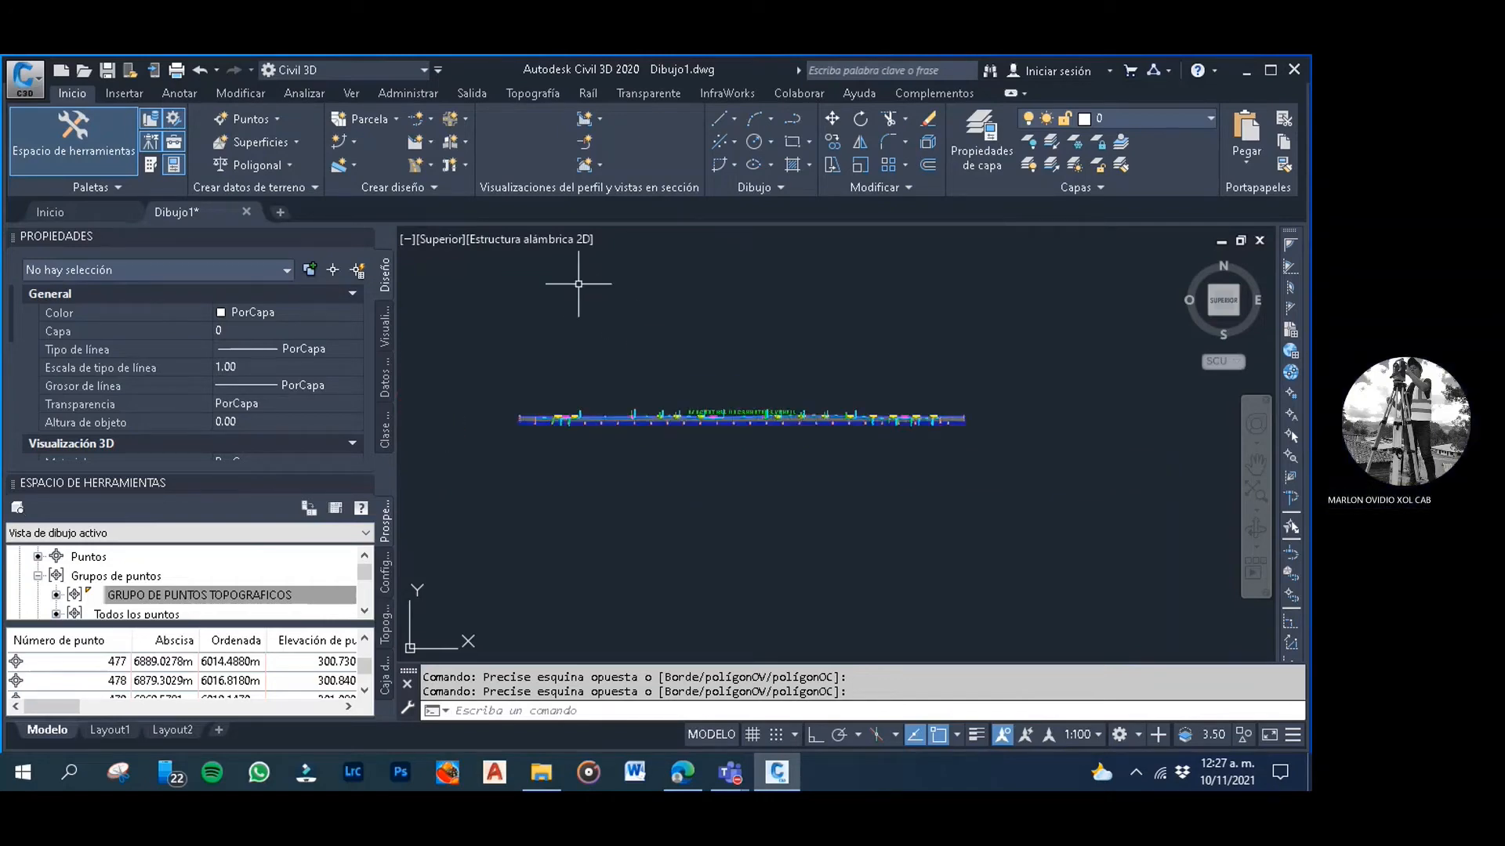
{"action": "left_click", "coordinate": [461, 153]}
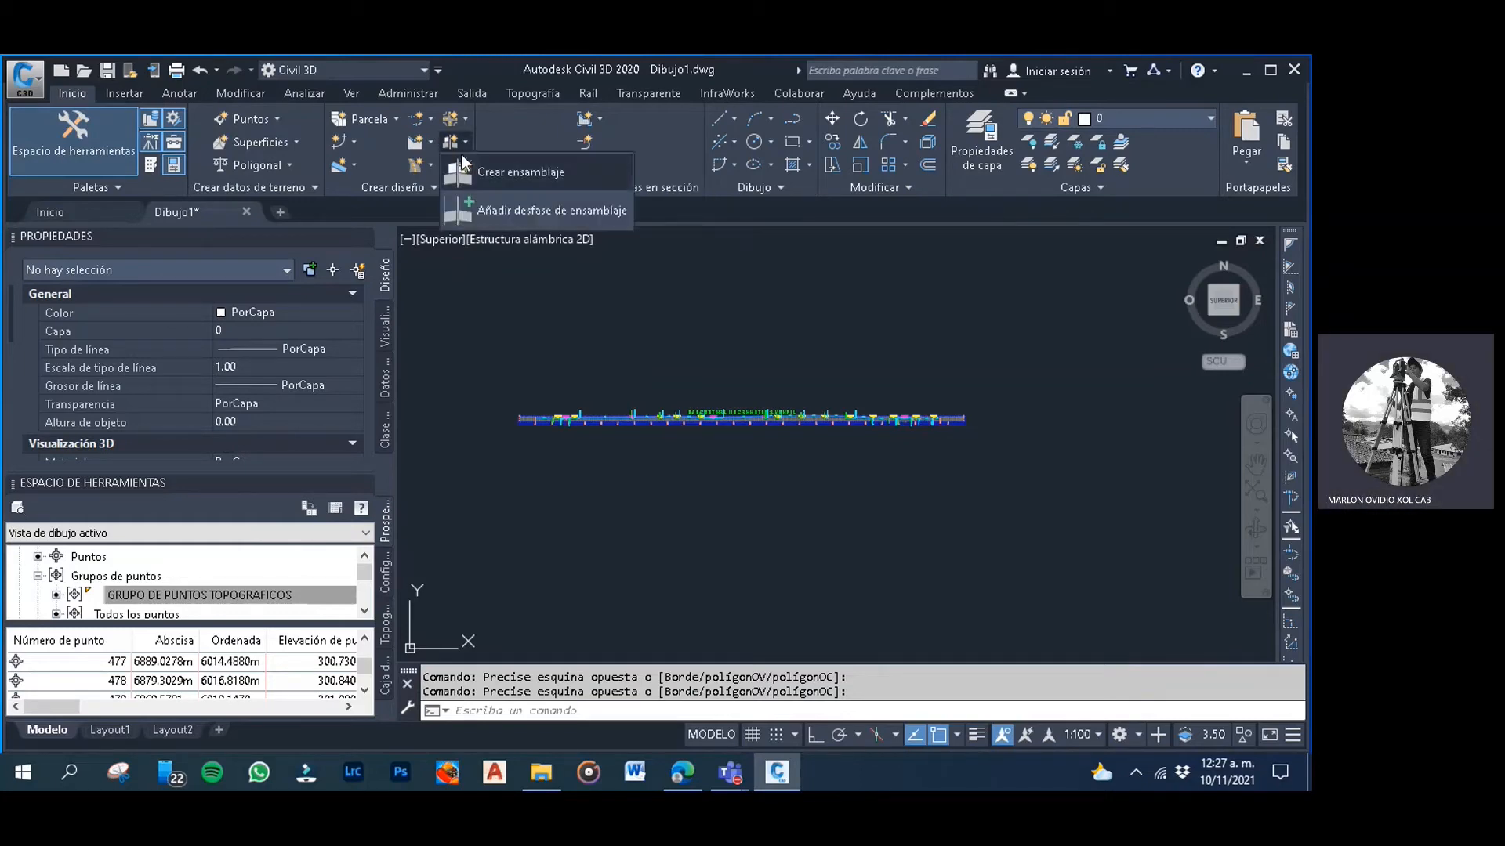
{"action": "left_click", "coordinate": [496, 171]}
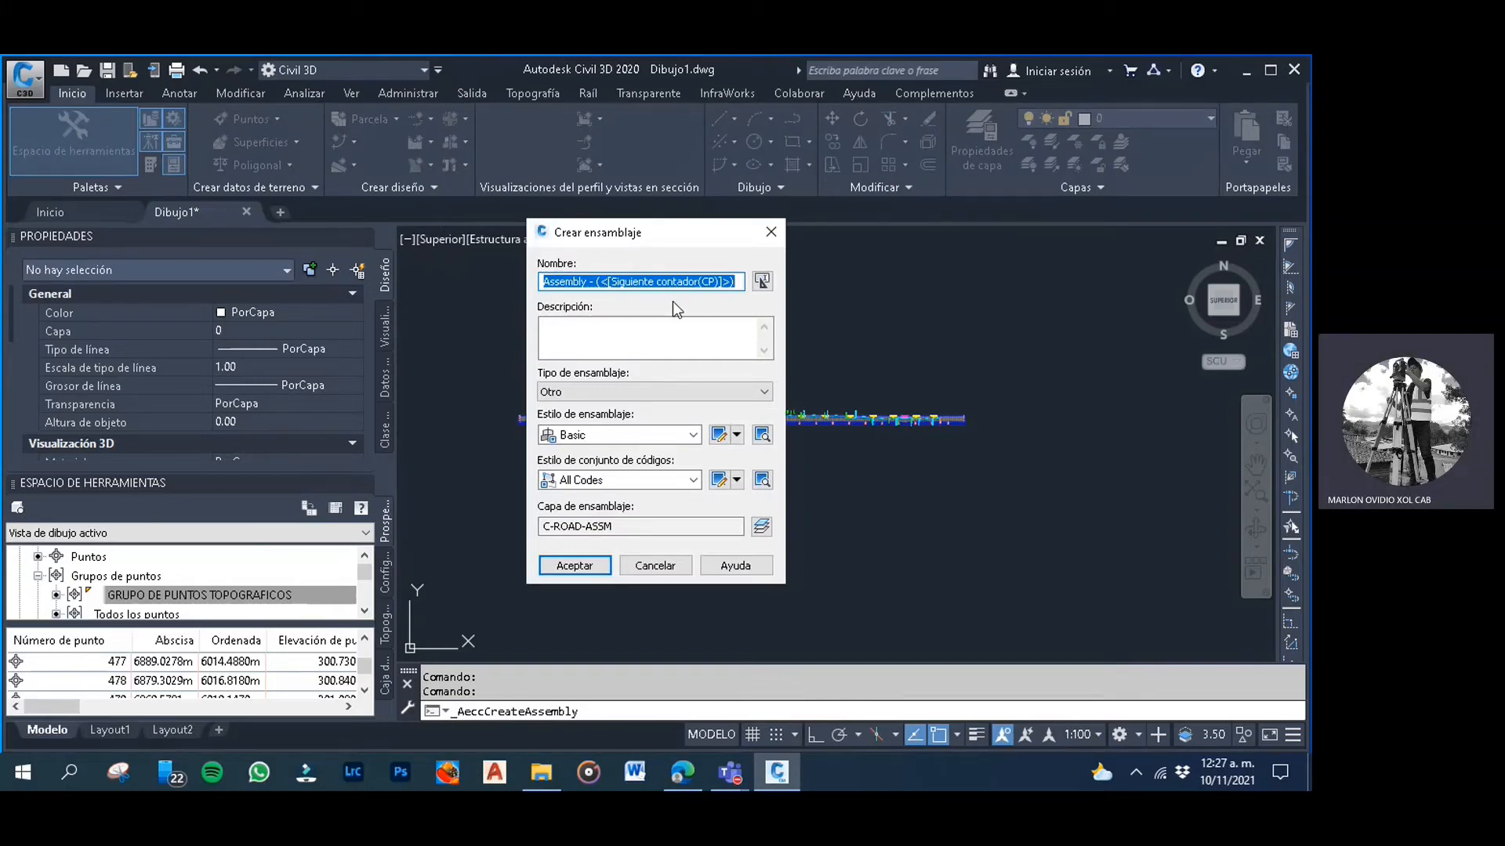
{"action": "type", "text": "O"}
{"action": "key", "text": "BackSpace"}
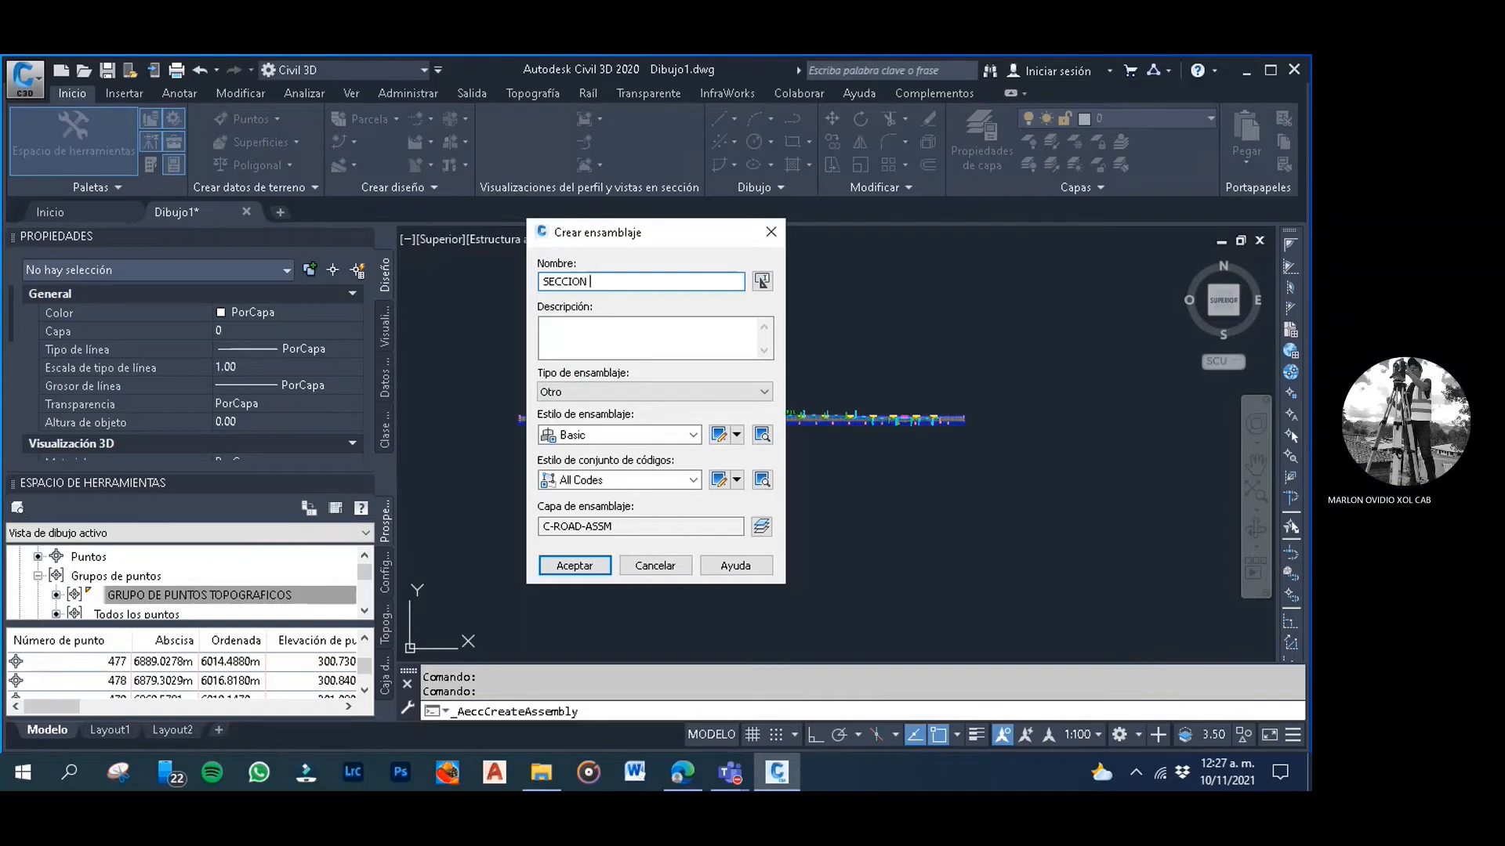
{"action": "key", "text": "BackSpace"}
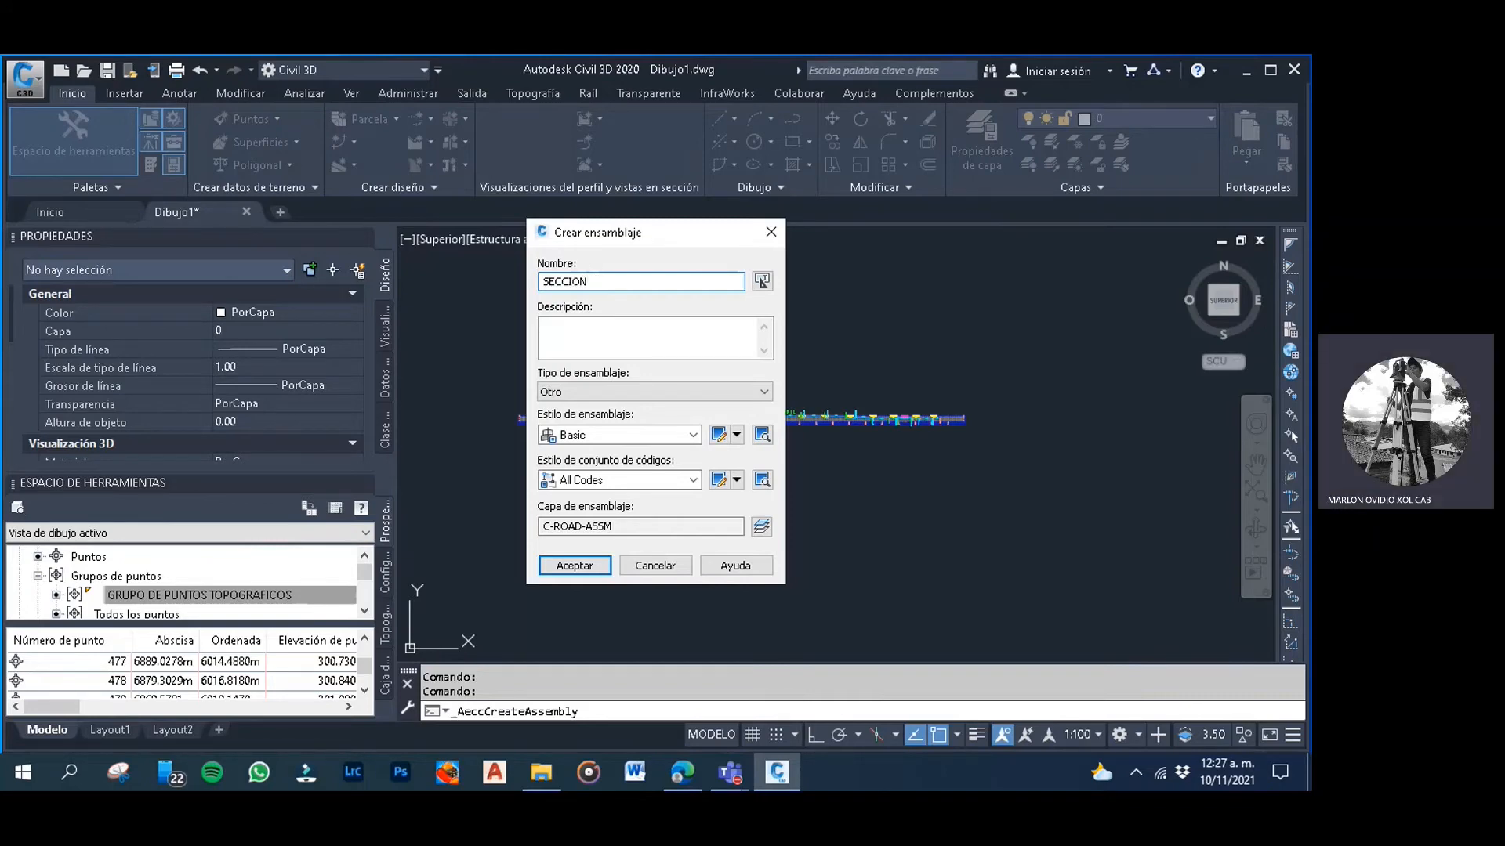
{"action": "type", "text": "CA"}
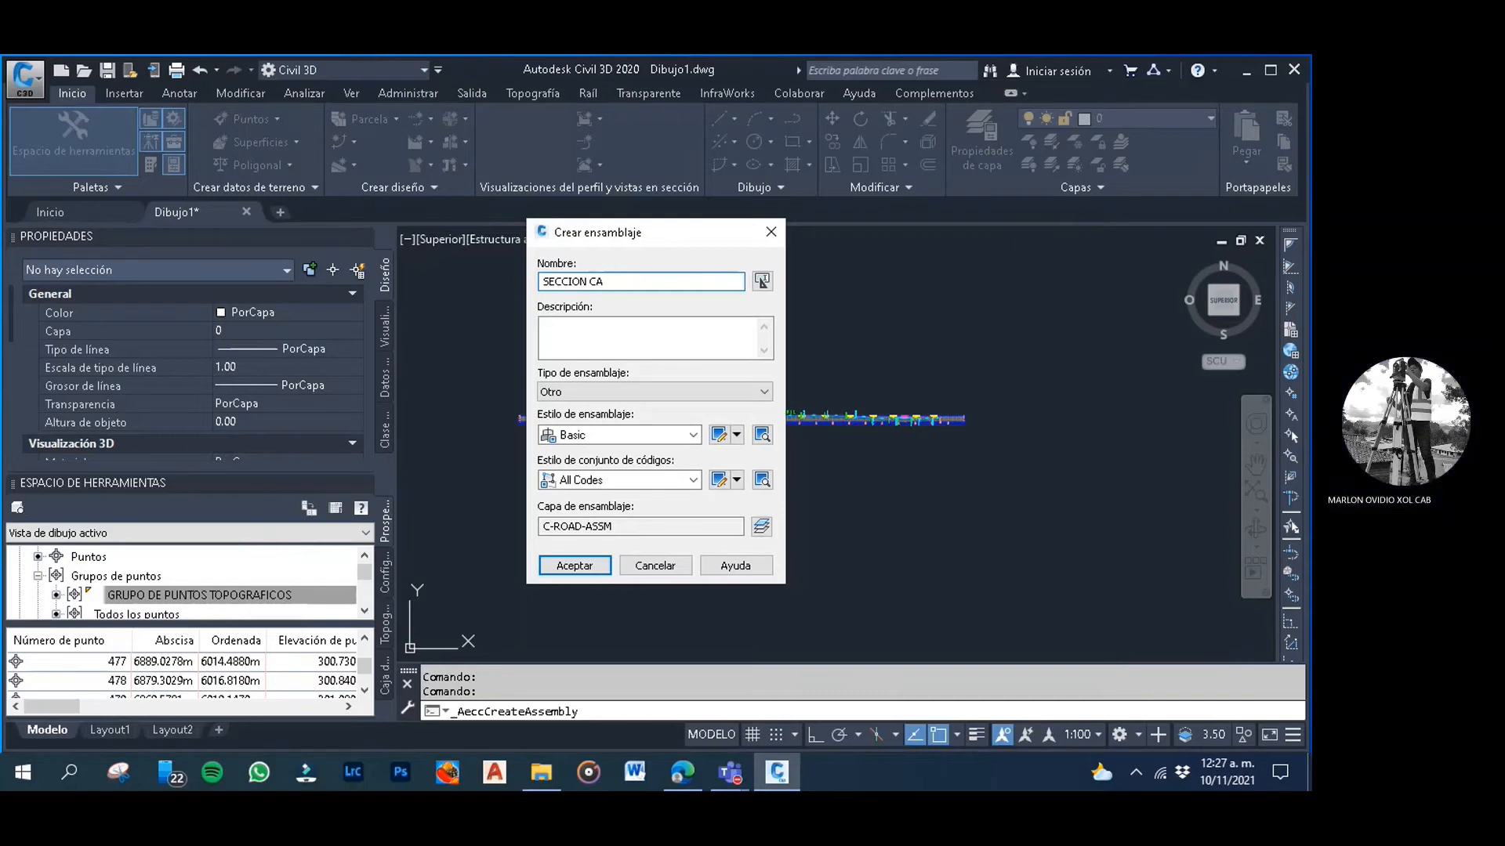
{"action": "key", "text": "BackSpace"}
{"action": "key", "text": "BackSpace"}
{"action": "type", "text": "H"}
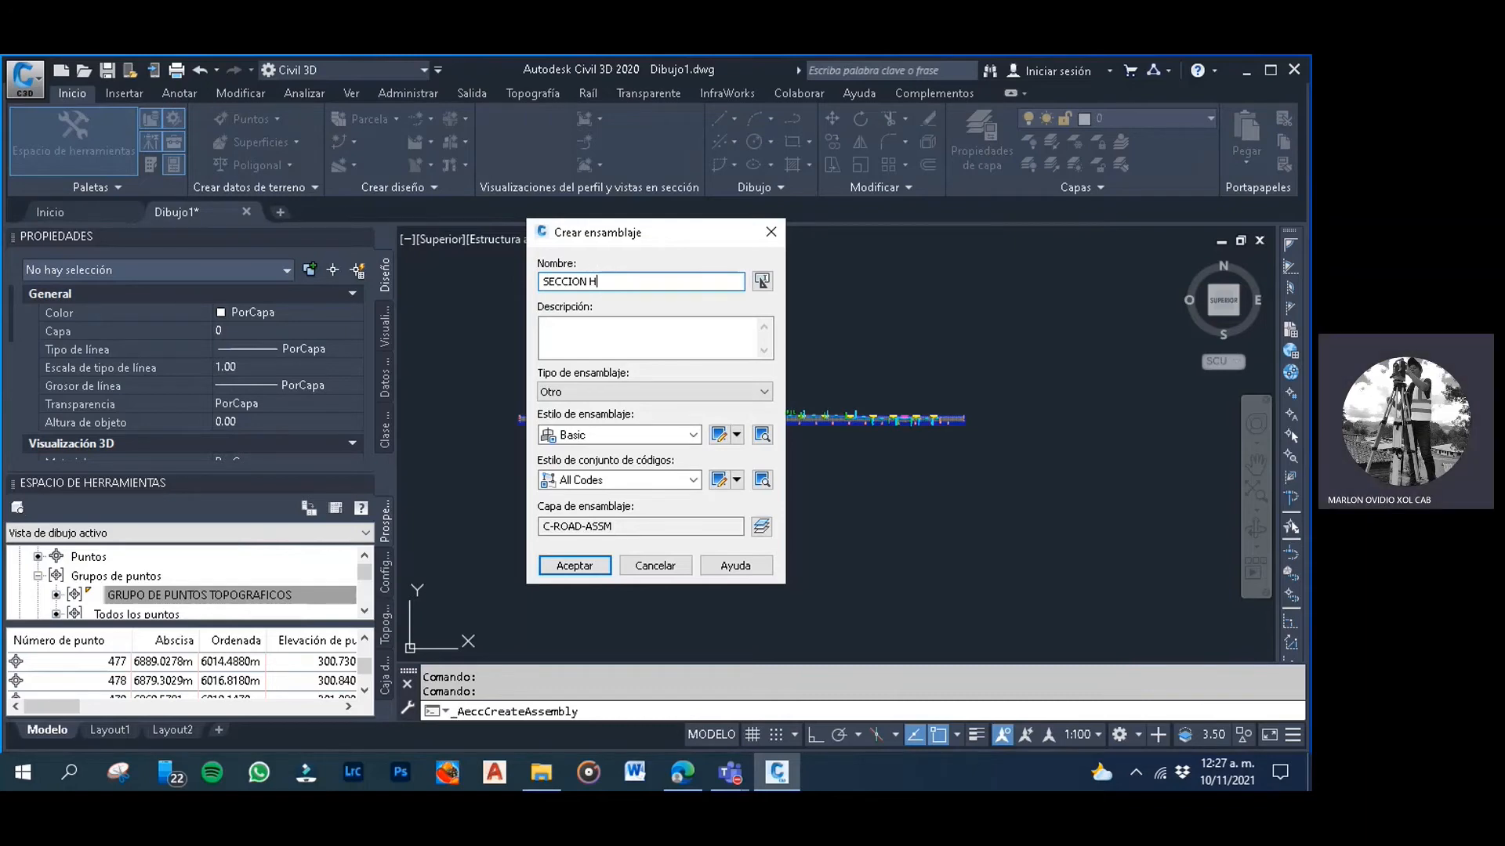
{"action": "type", "text": "OMBRO+"}
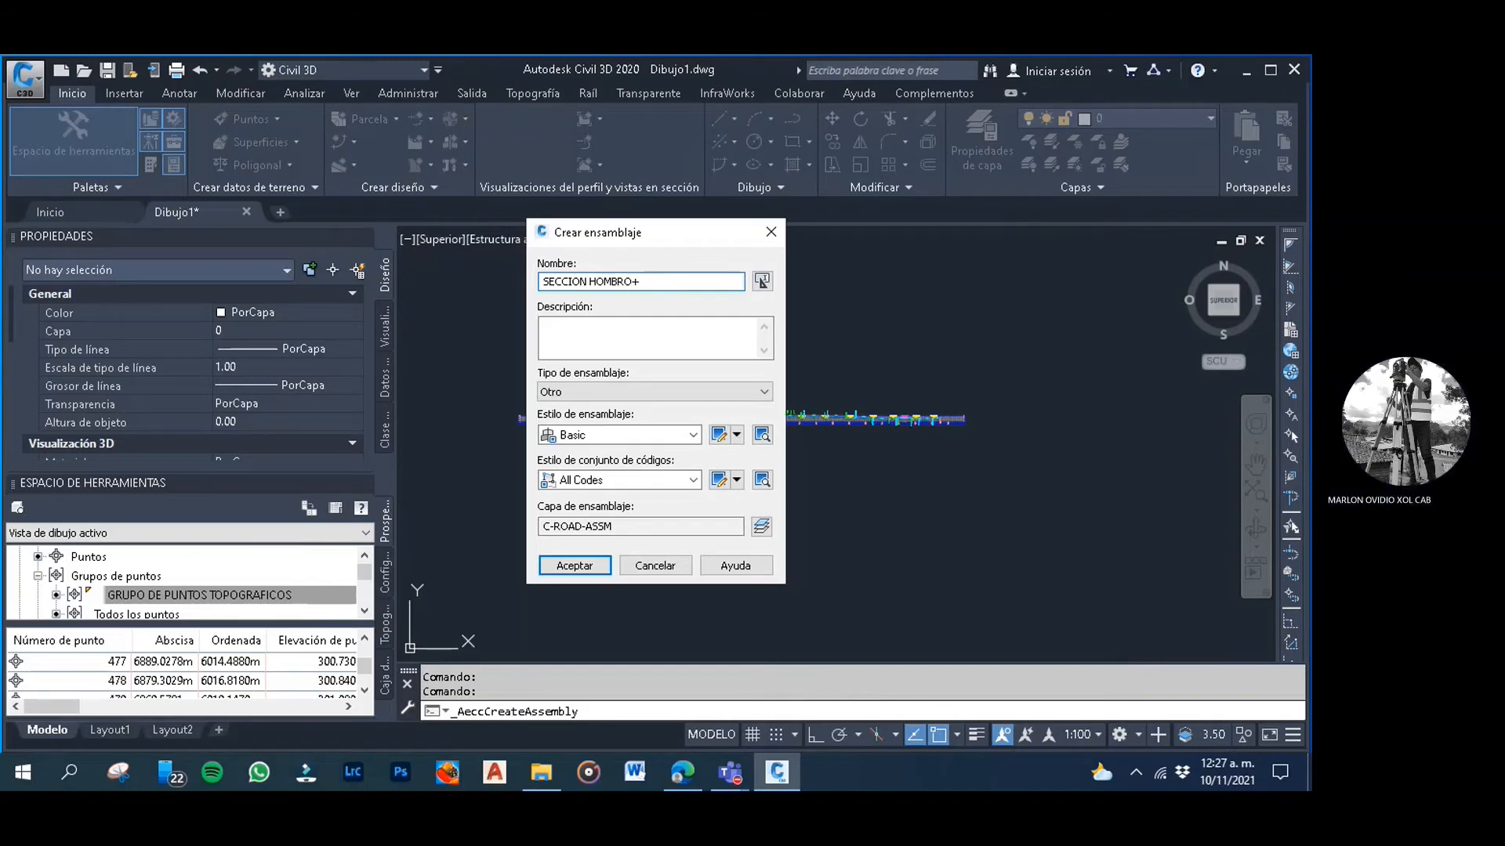
{"action": "type", "text": "CARRETER"}
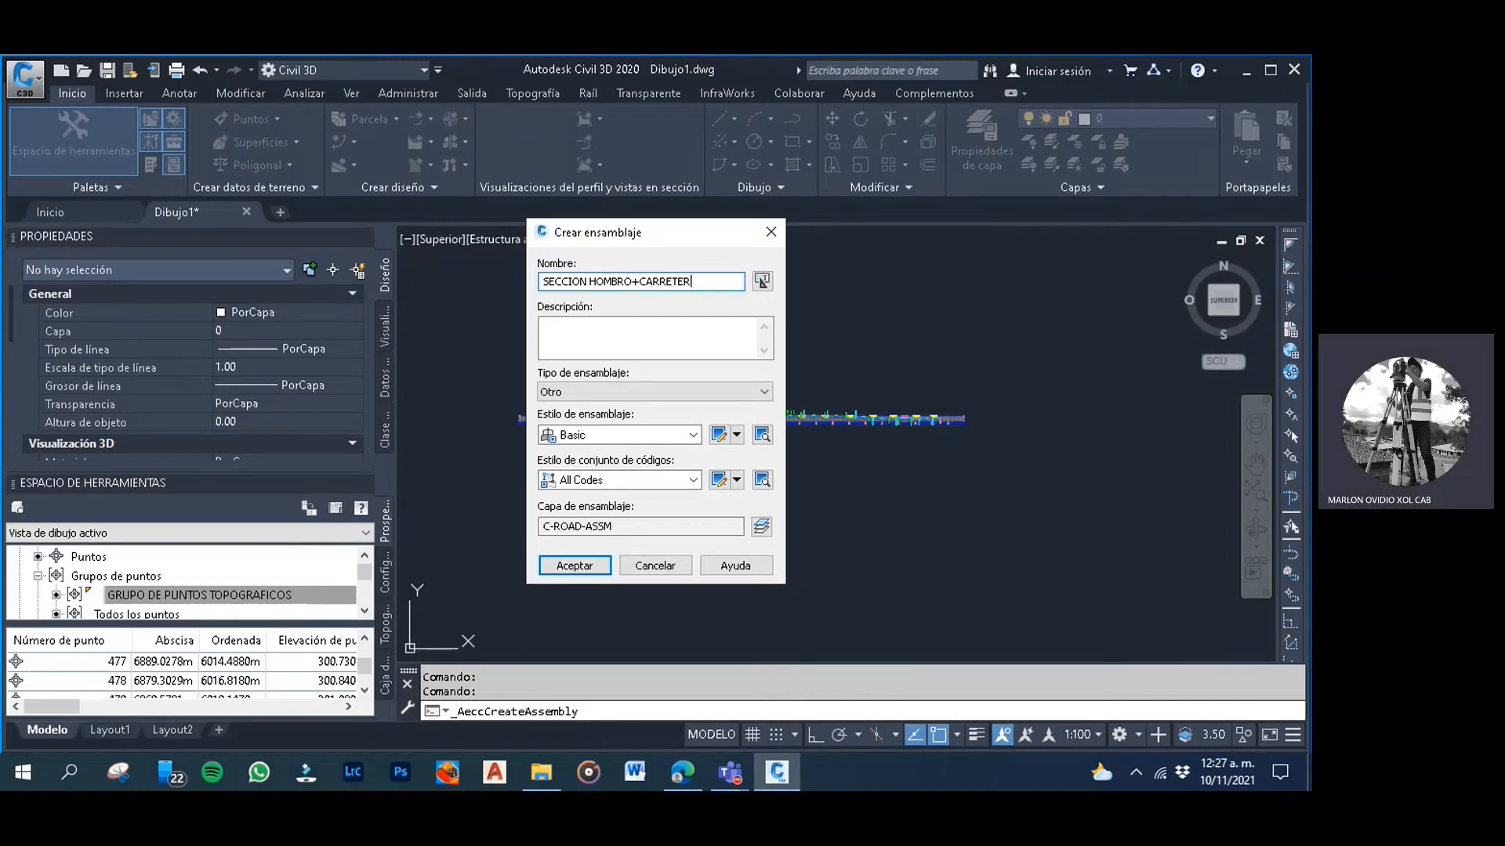
{"action": "type", "text": "A+CUNETA"}
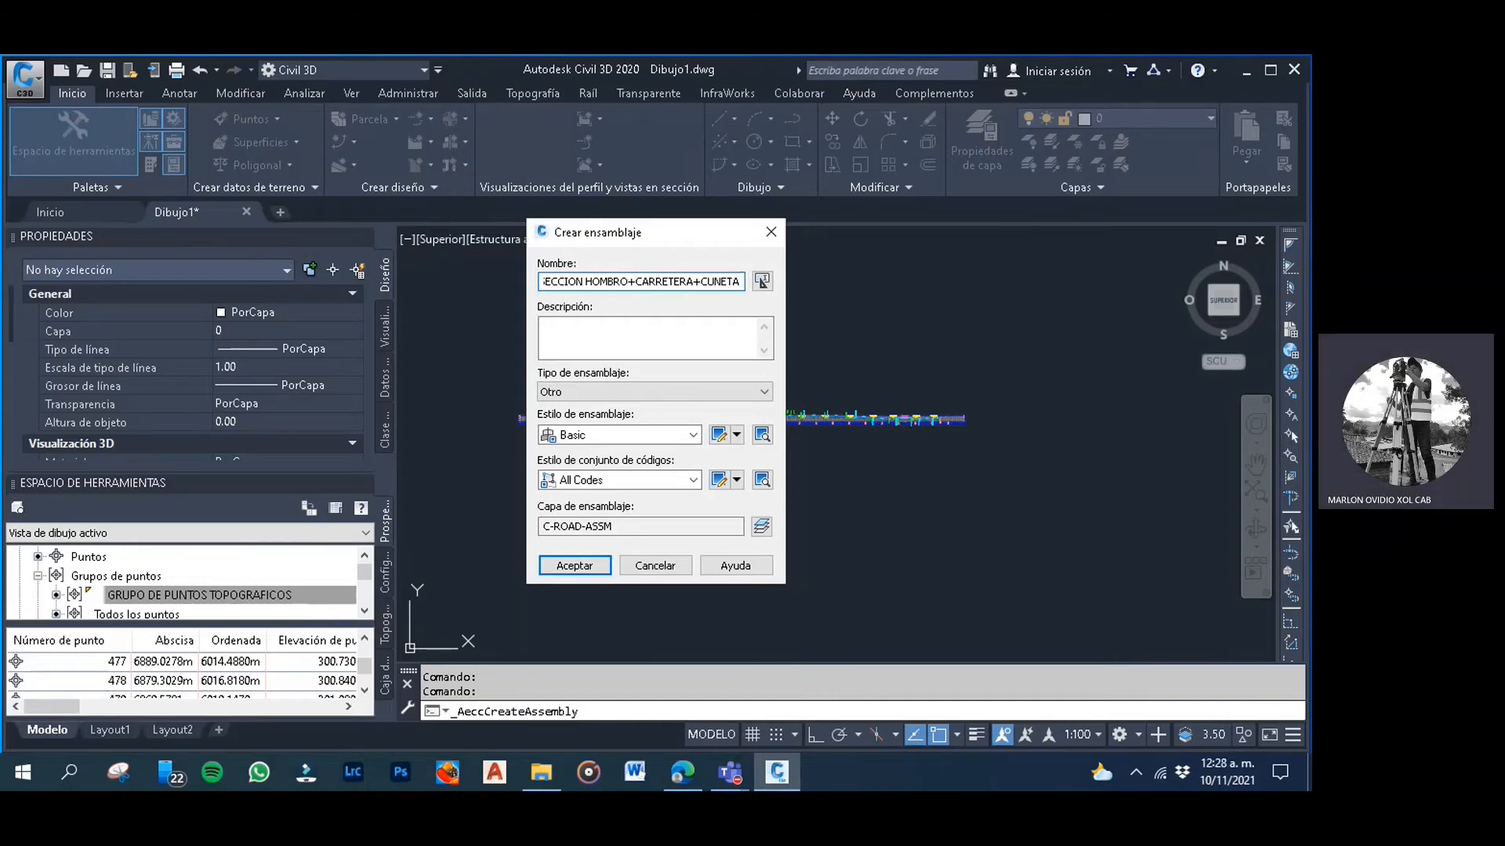
Accept the assembly settings and place its baseline in the empty area just below the road centreline's profile view
{"action": "left_click", "coordinate": [576, 566]}
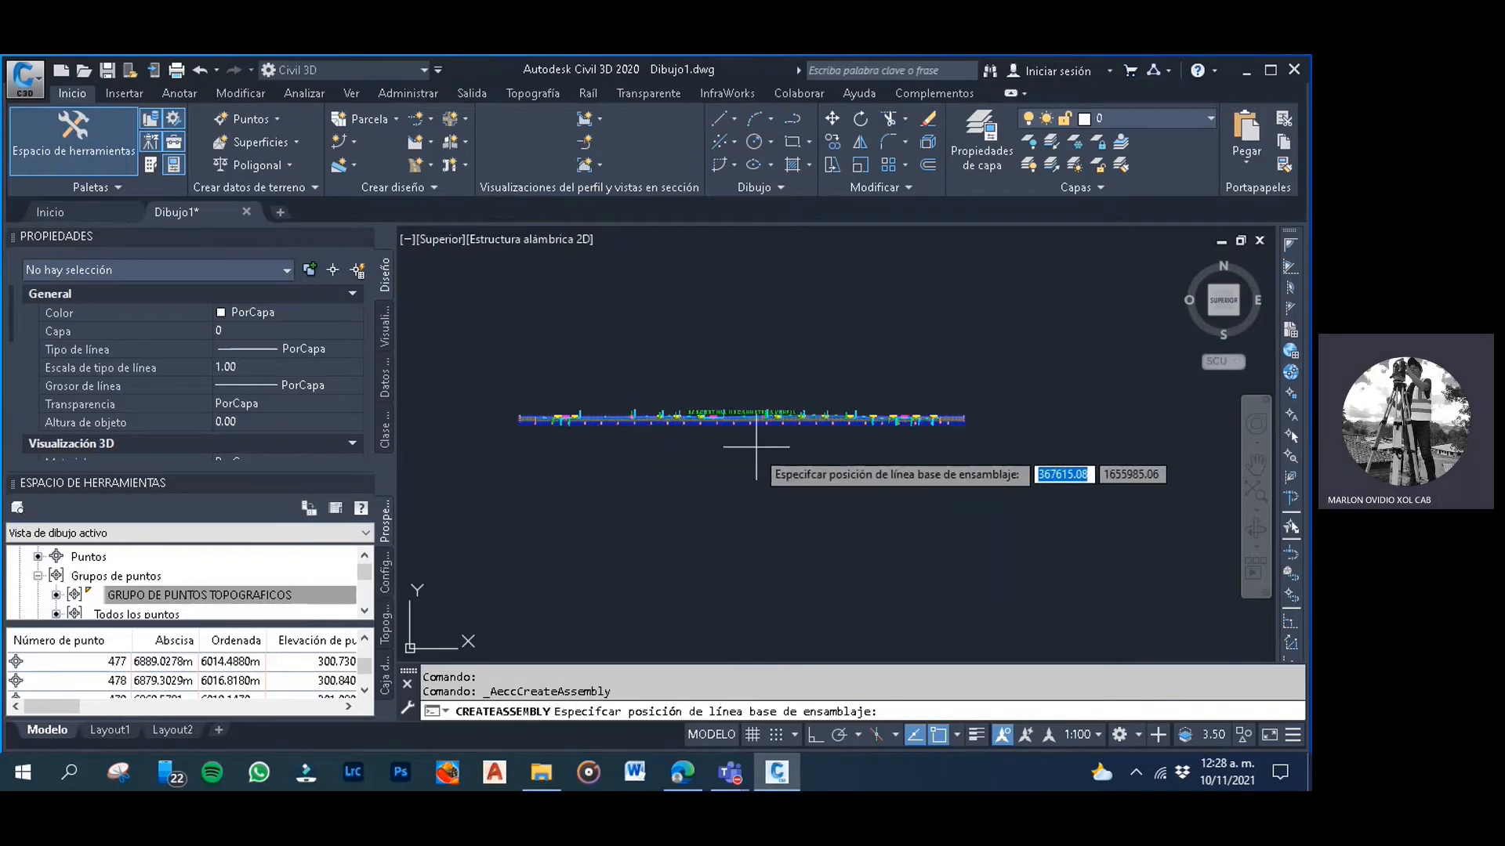
{"action": "scroll", "coordinate": [683, 453], "scroll_direction": "up", "scroll_amount": 2}
{"action": "left_click", "coordinate": [642, 460]}
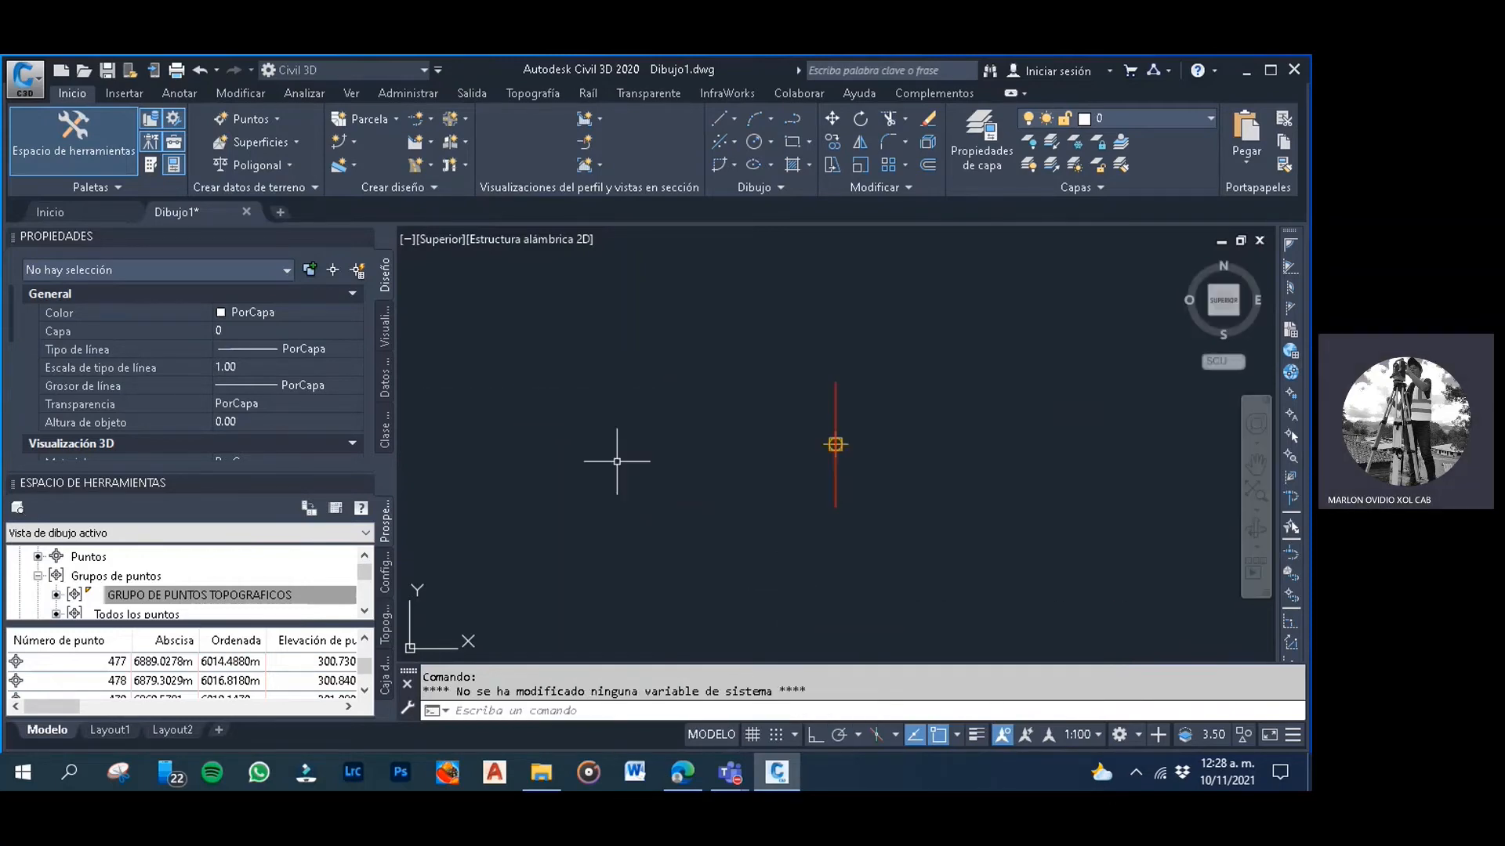
{"action": "scroll", "coordinate": [762, 409], "scroll_direction": "down", "scroll_amount": 5}
{"action": "scroll", "coordinate": [775, 412], "scroll_direction": "up", "scroll_amount": 3}
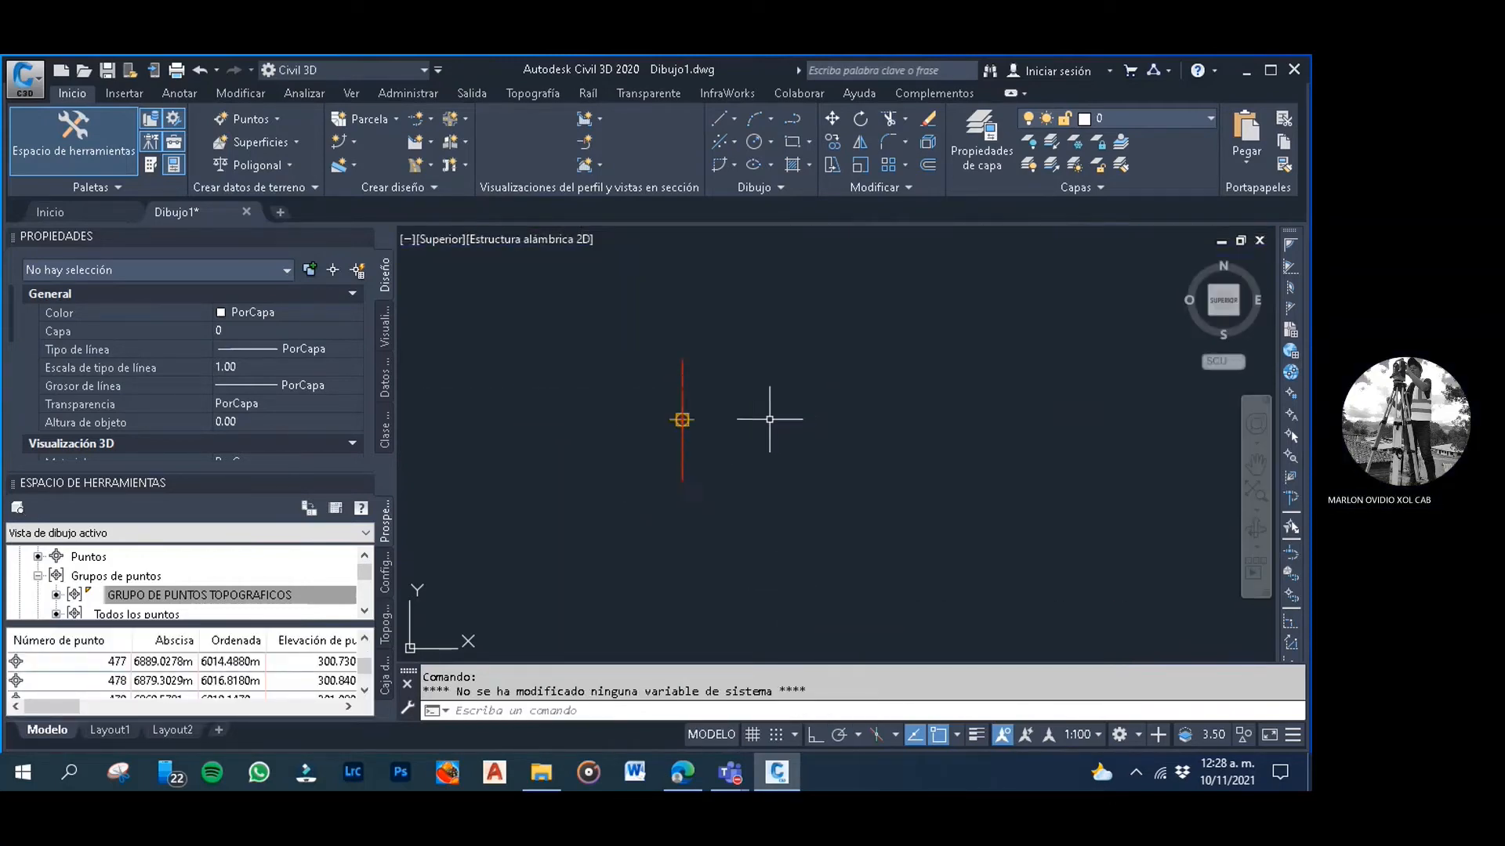
{"action": "left_click", "coordinate": [865, 403]}
{"action": "left_click", "coordinate": [804, 354]}
{"action": "left_click", "coordinate": [792, 360]}
{"action": "left_click", "coordinate": [743, 320]}
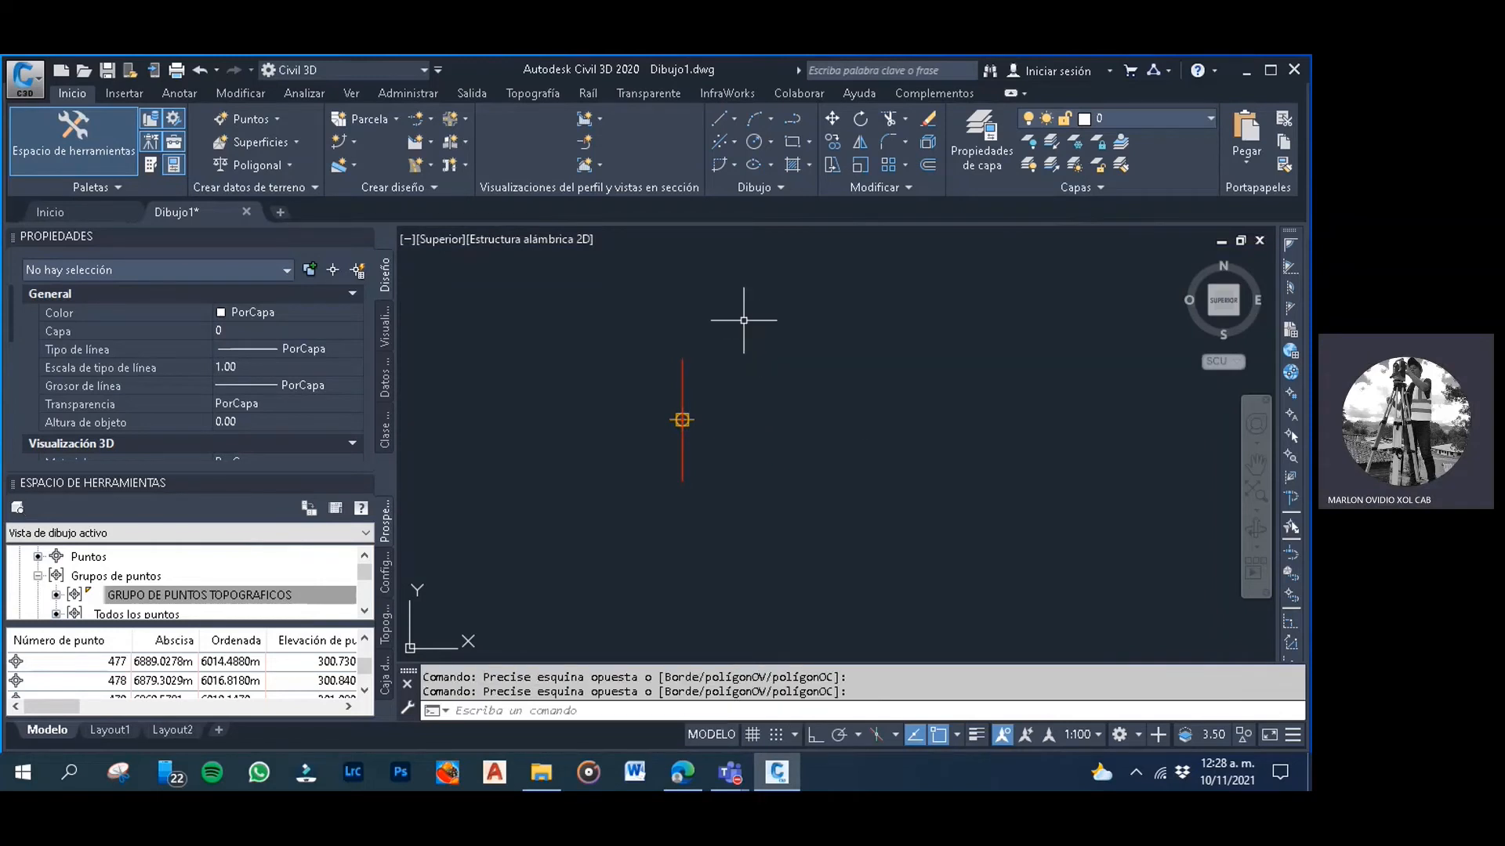
Show the tool palettes with the basic metric subassemblies (Básicos)
{"action": "left_click", "coordinate": [804, 387]}
{"action": "left_click", "coordinate": [788, 370]}
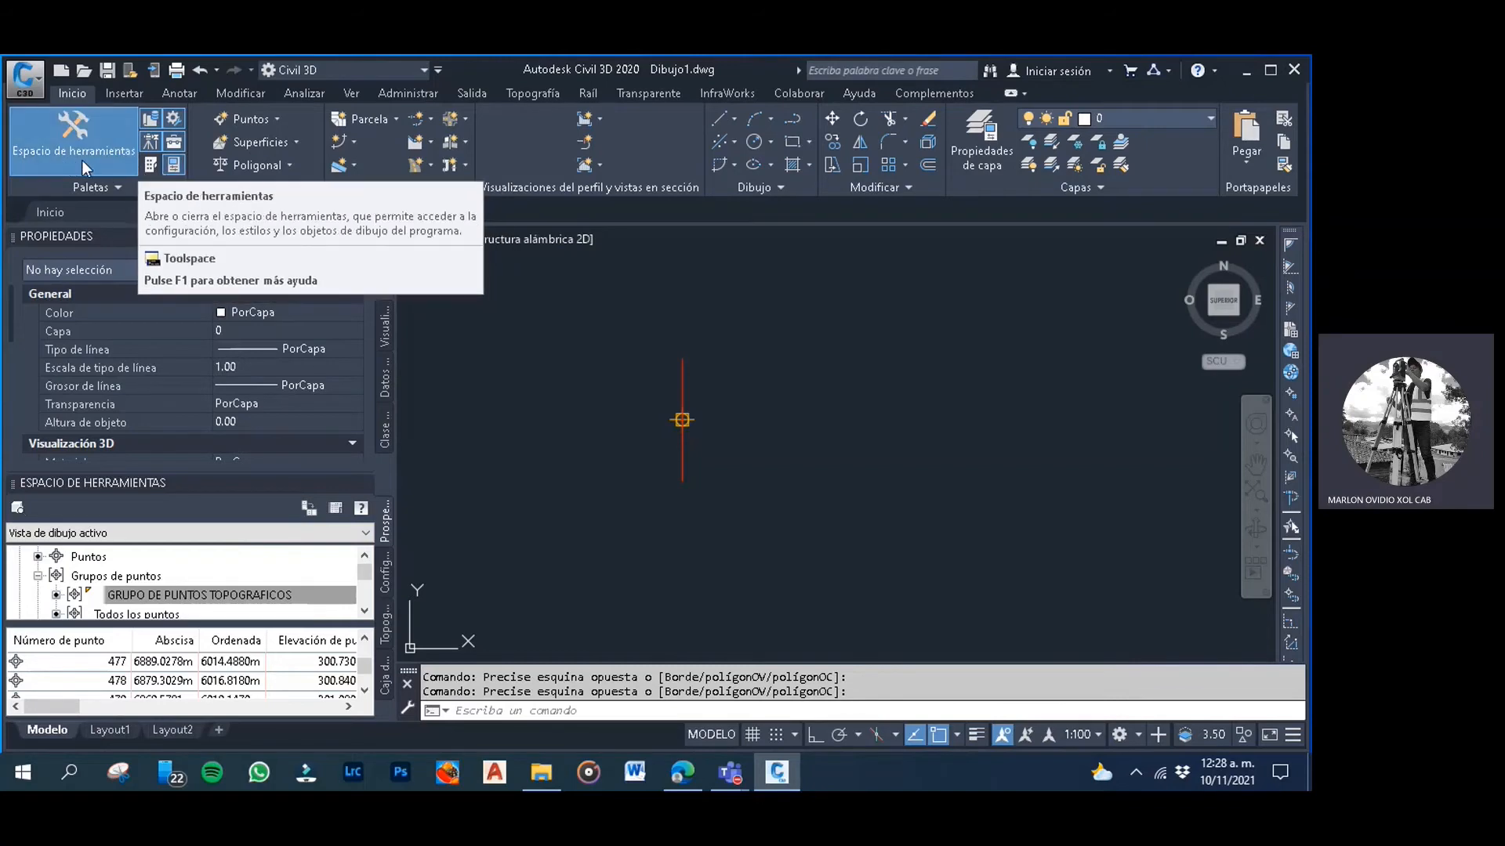
{"action": "left_click", "coordinate": [150, 165]}
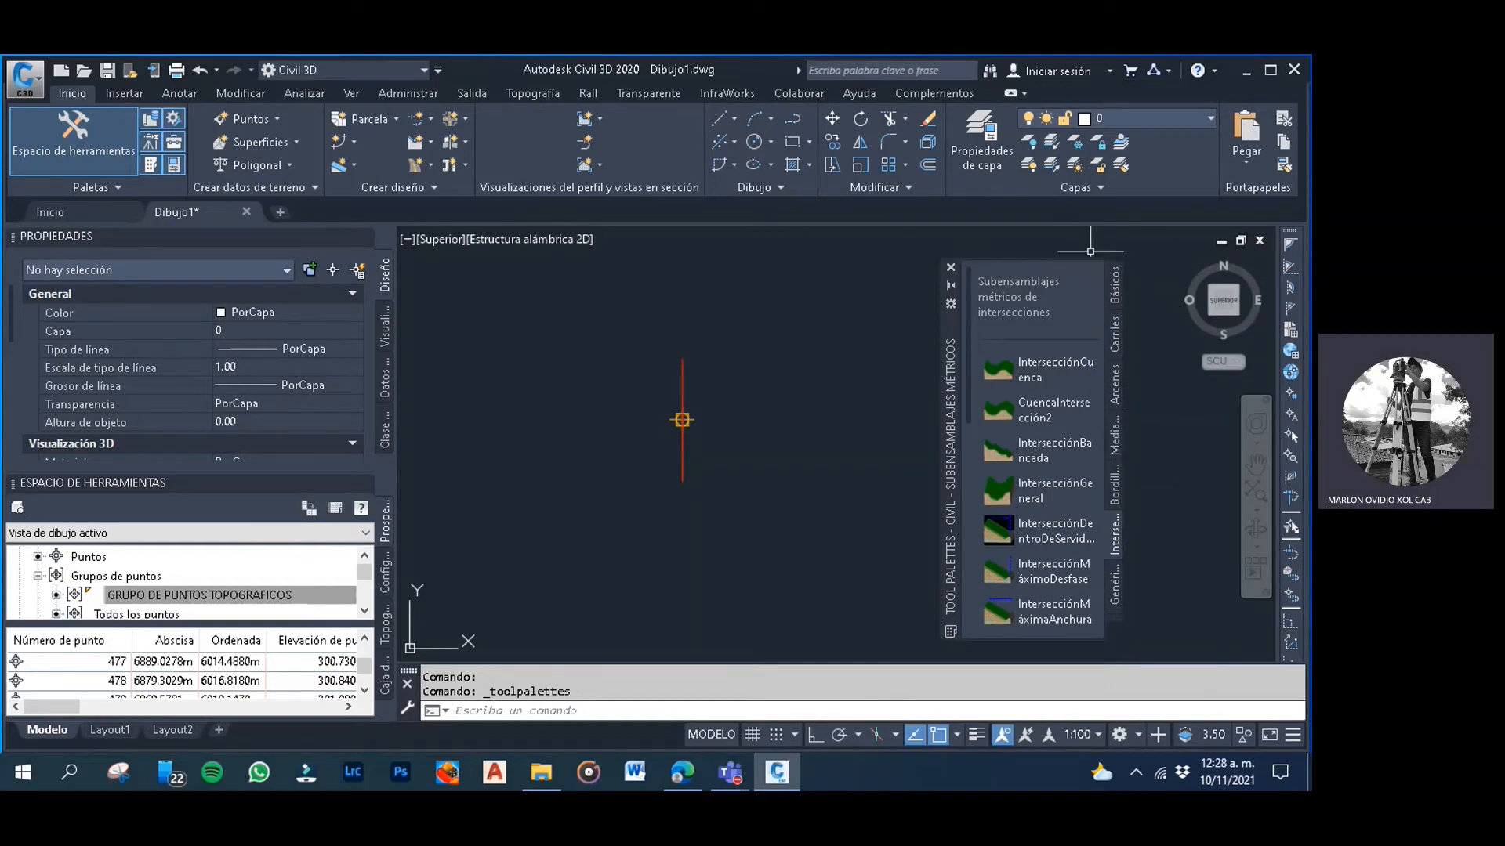
{"action": "left_click", "coordinate": [1116, 284]}
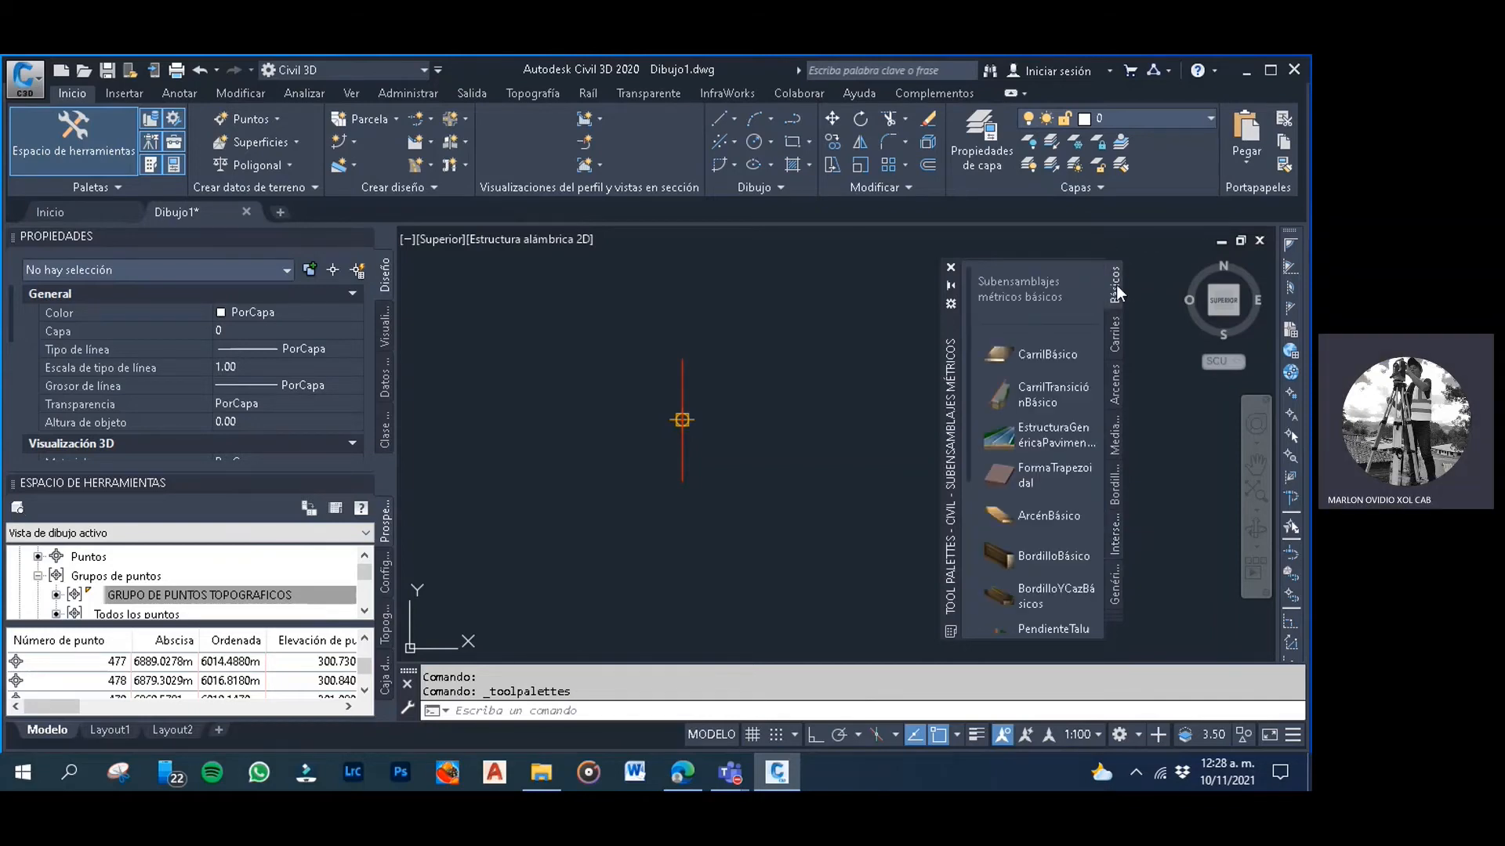
Add a CarrilBásico lane to both sides of the assembly at its centre marker
{"action": "left_click", "coordinate": [1028, 361]}
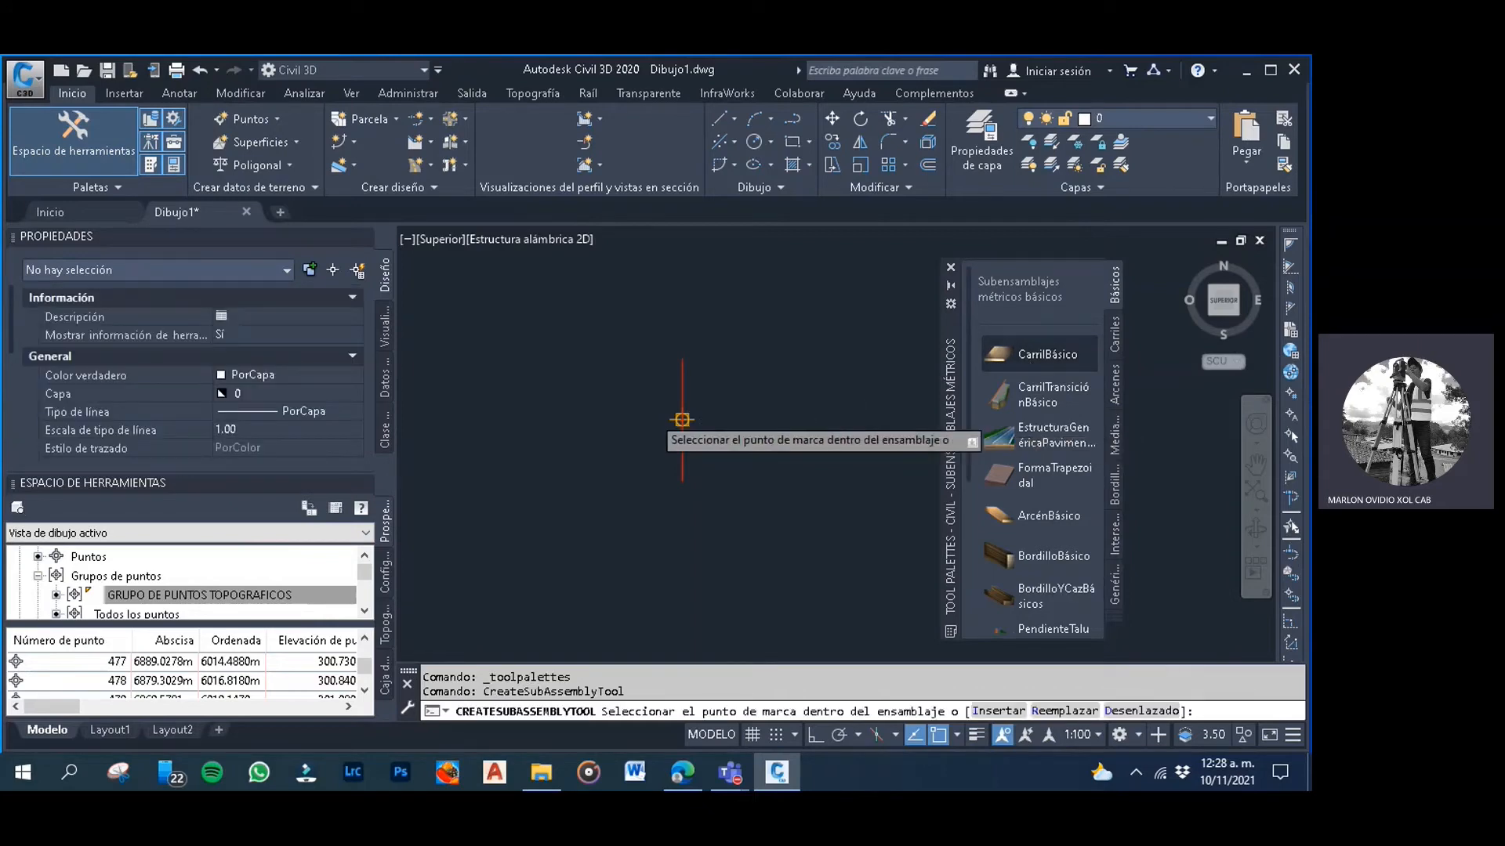
{"action": "scroll", "coordinate": [673, 420], "scroll_direction": "up", "scroll_amount": 5}
{"action": "scroll", "coordinate": [730, 430], "scroll_direction": "up", "scroll_amount": 4}
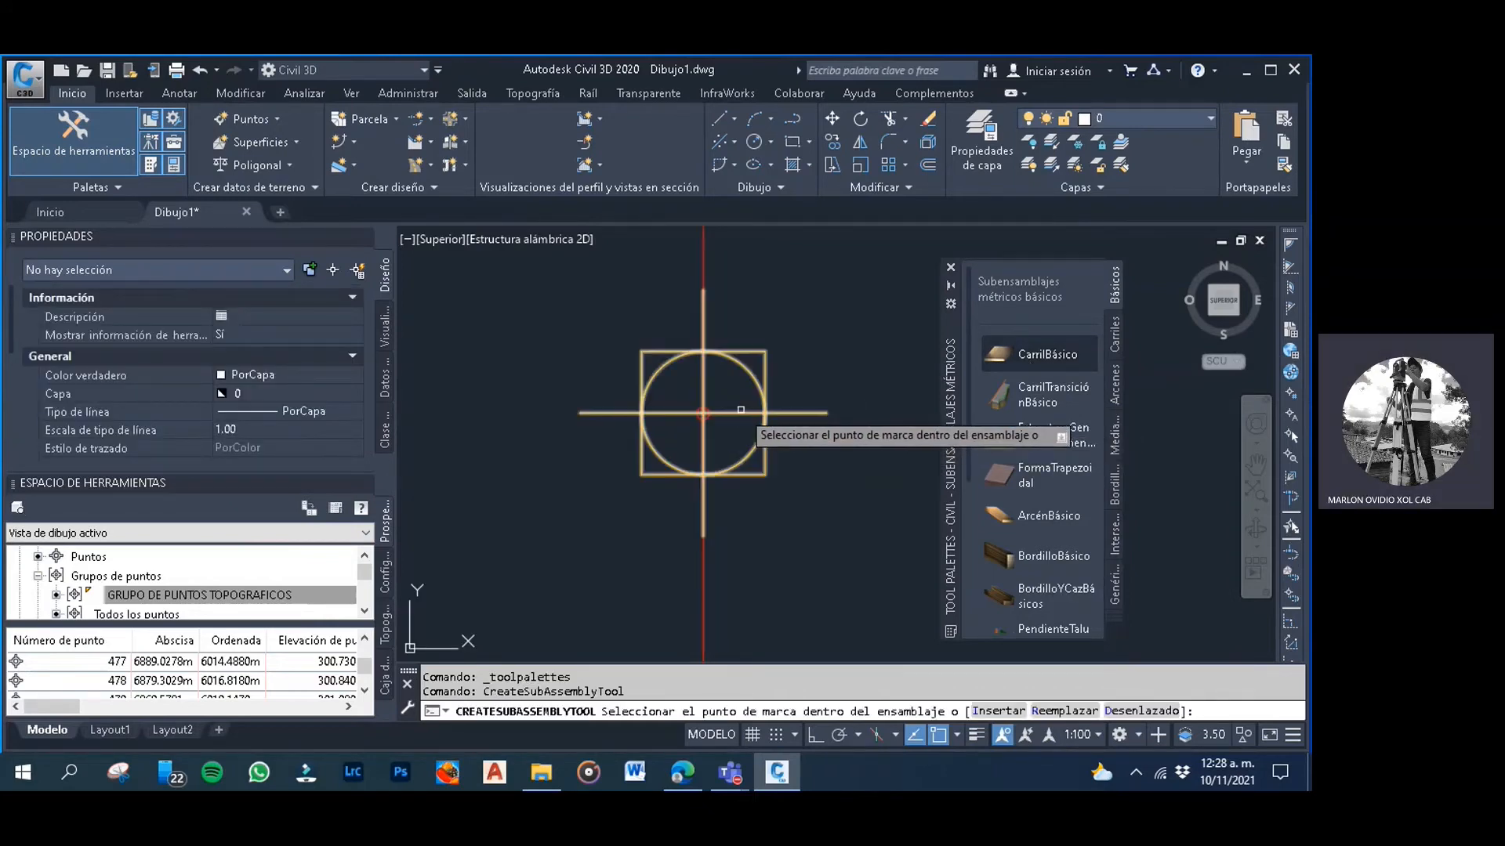
{"action": "left_click", "coordinate": [741, 410]}
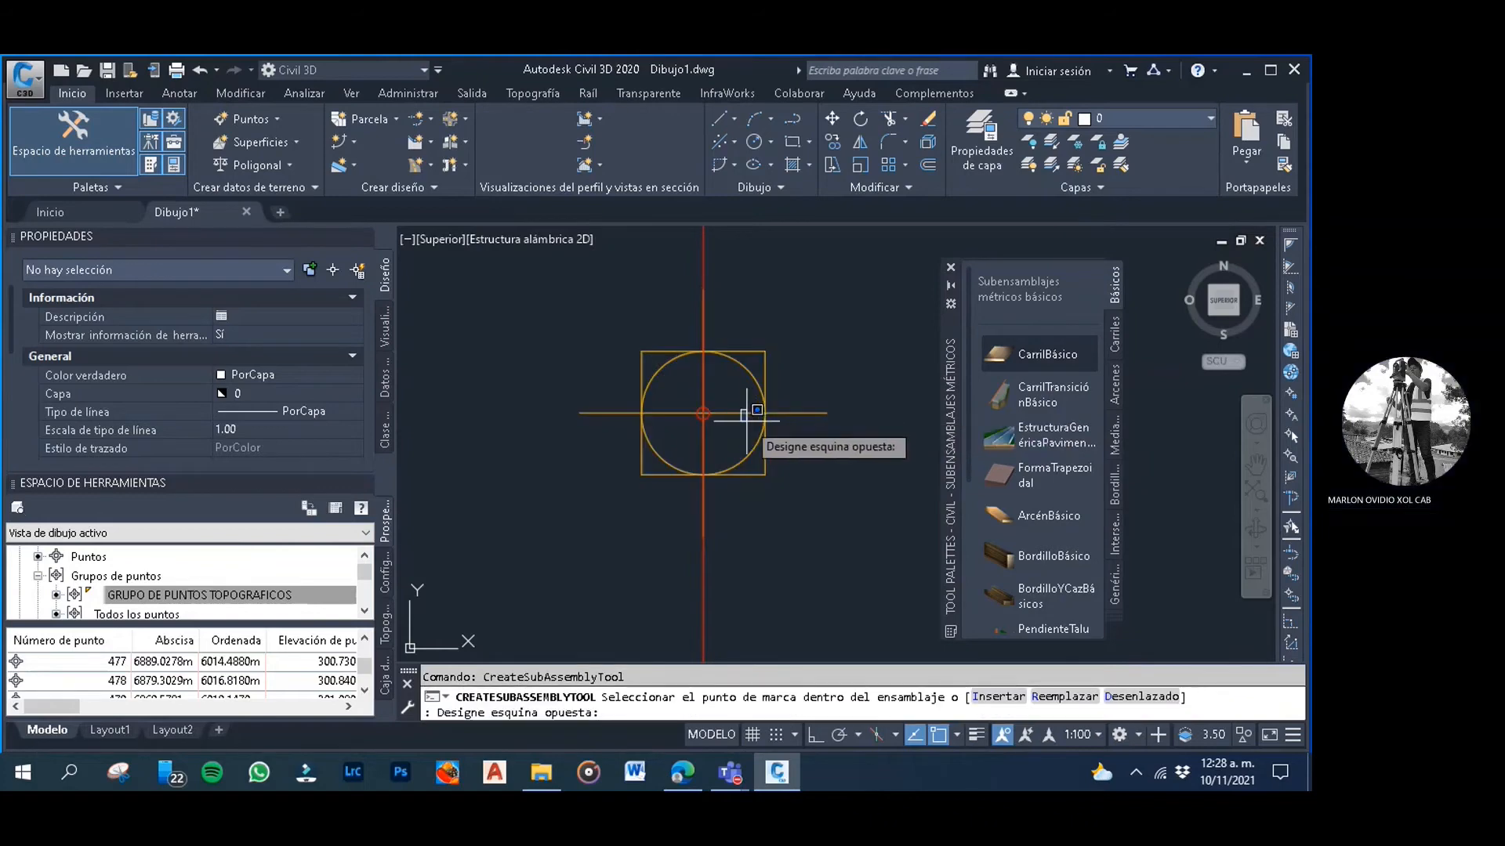
{"action": "left_click", "coordinate": [746, 413]}
{"action": "scroll", "coordinate": [682, 387], "scroll_direction": "up", "scroll_amount": 2}
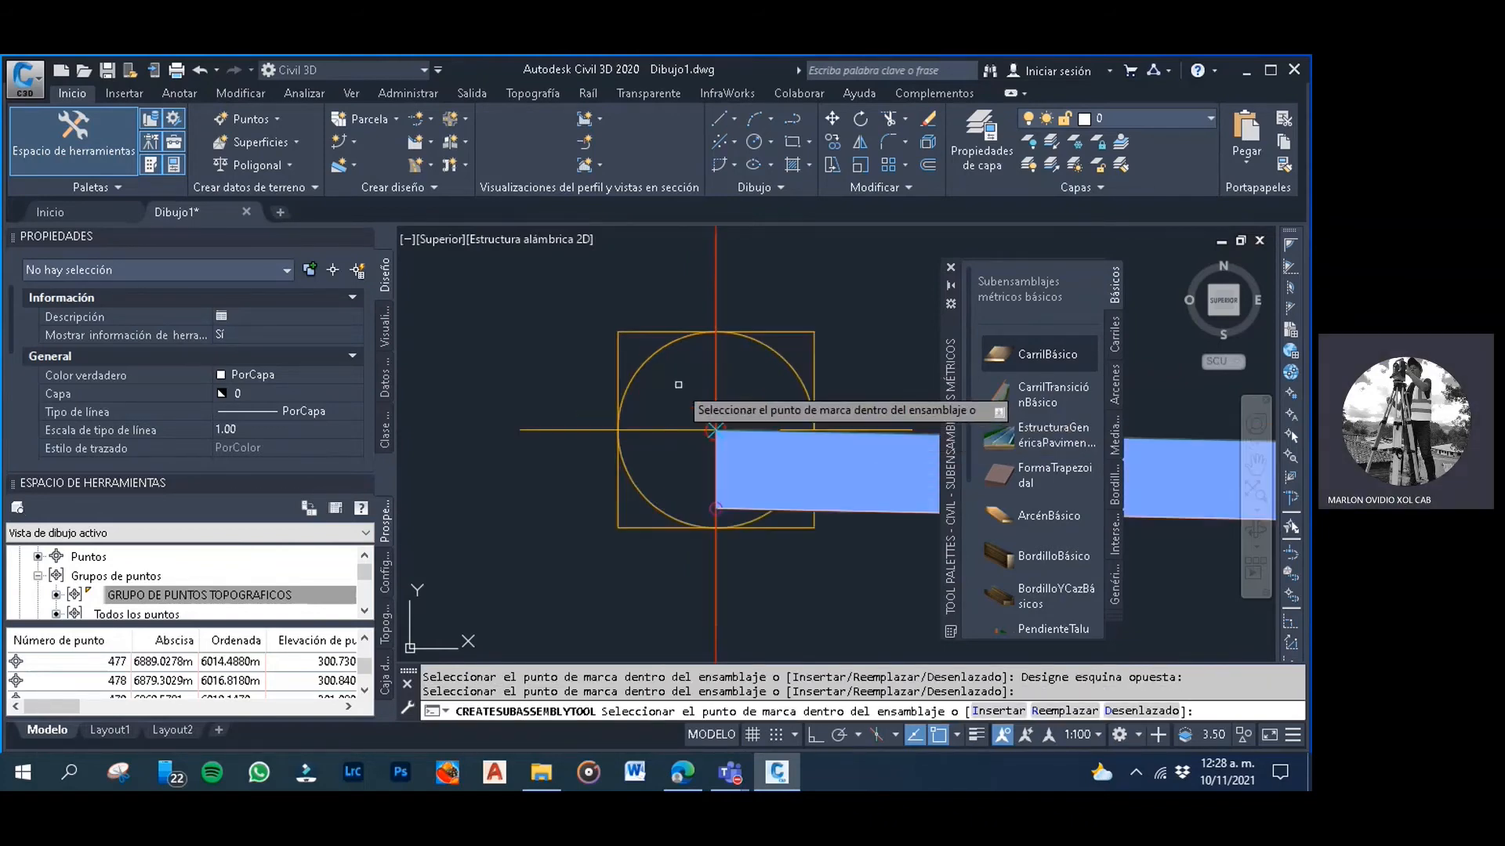
{"action": "scroll", "coordinate": [635, 427], "scroll_direction": "down", "scroll_amount": 4}
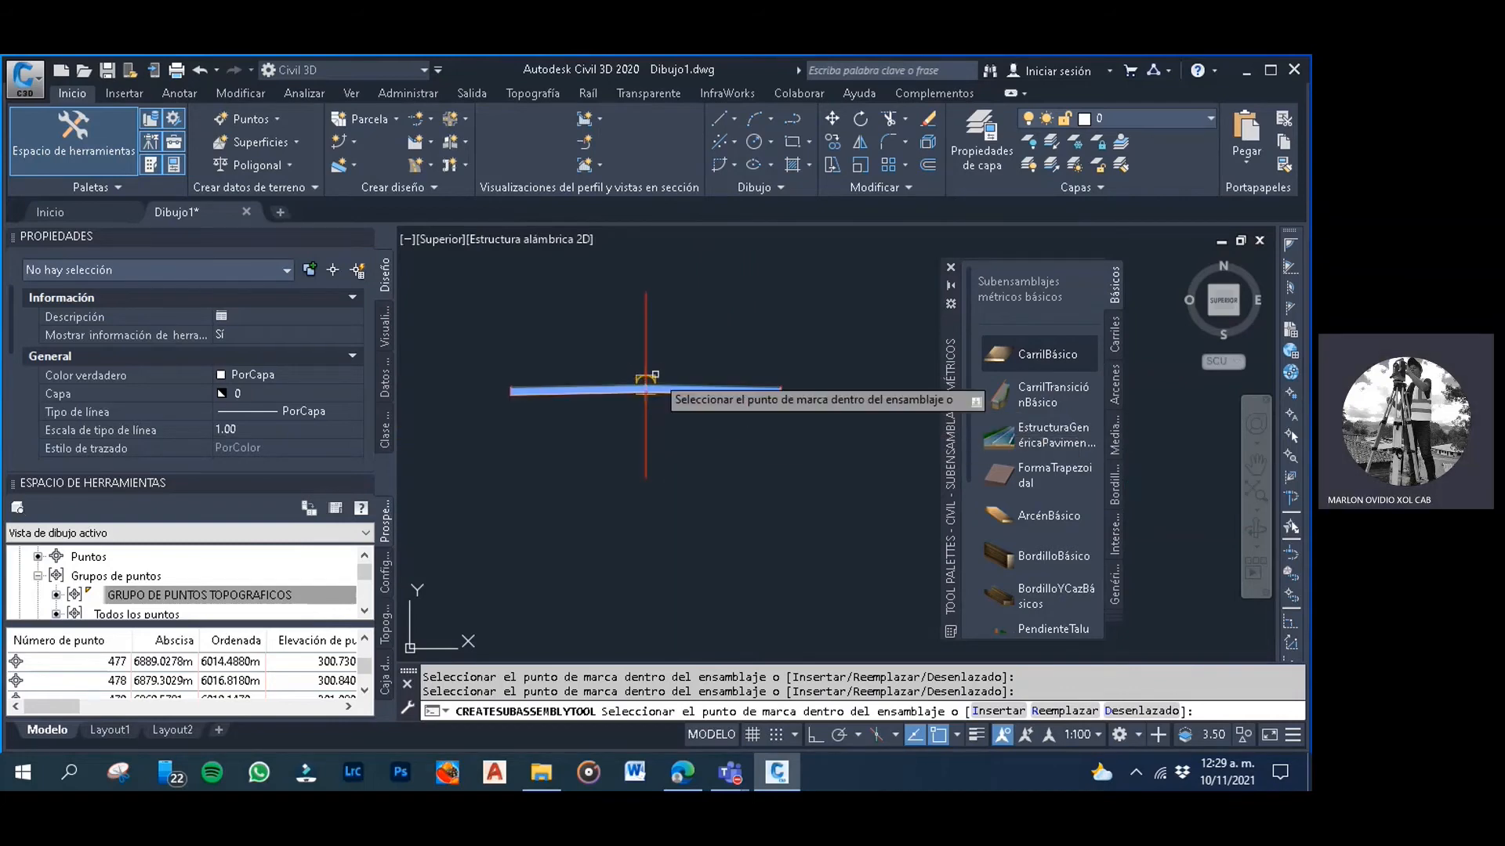
{"action": "scroll", "coordinate": [695, 387], "scroll_direction": "up", "scroll_amount": 2}
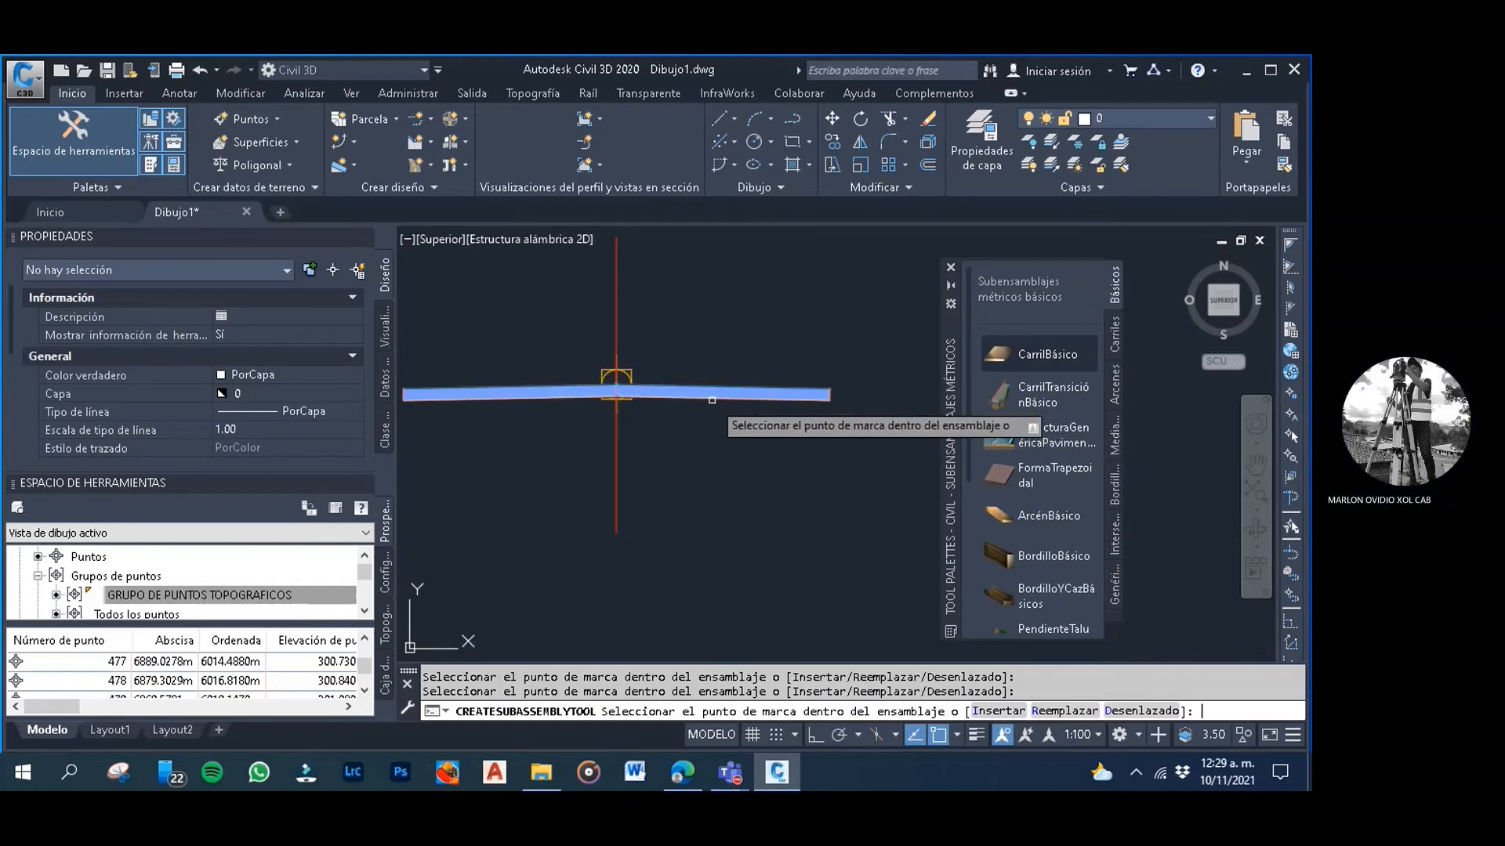
{"action": "key", "text": "Return"}
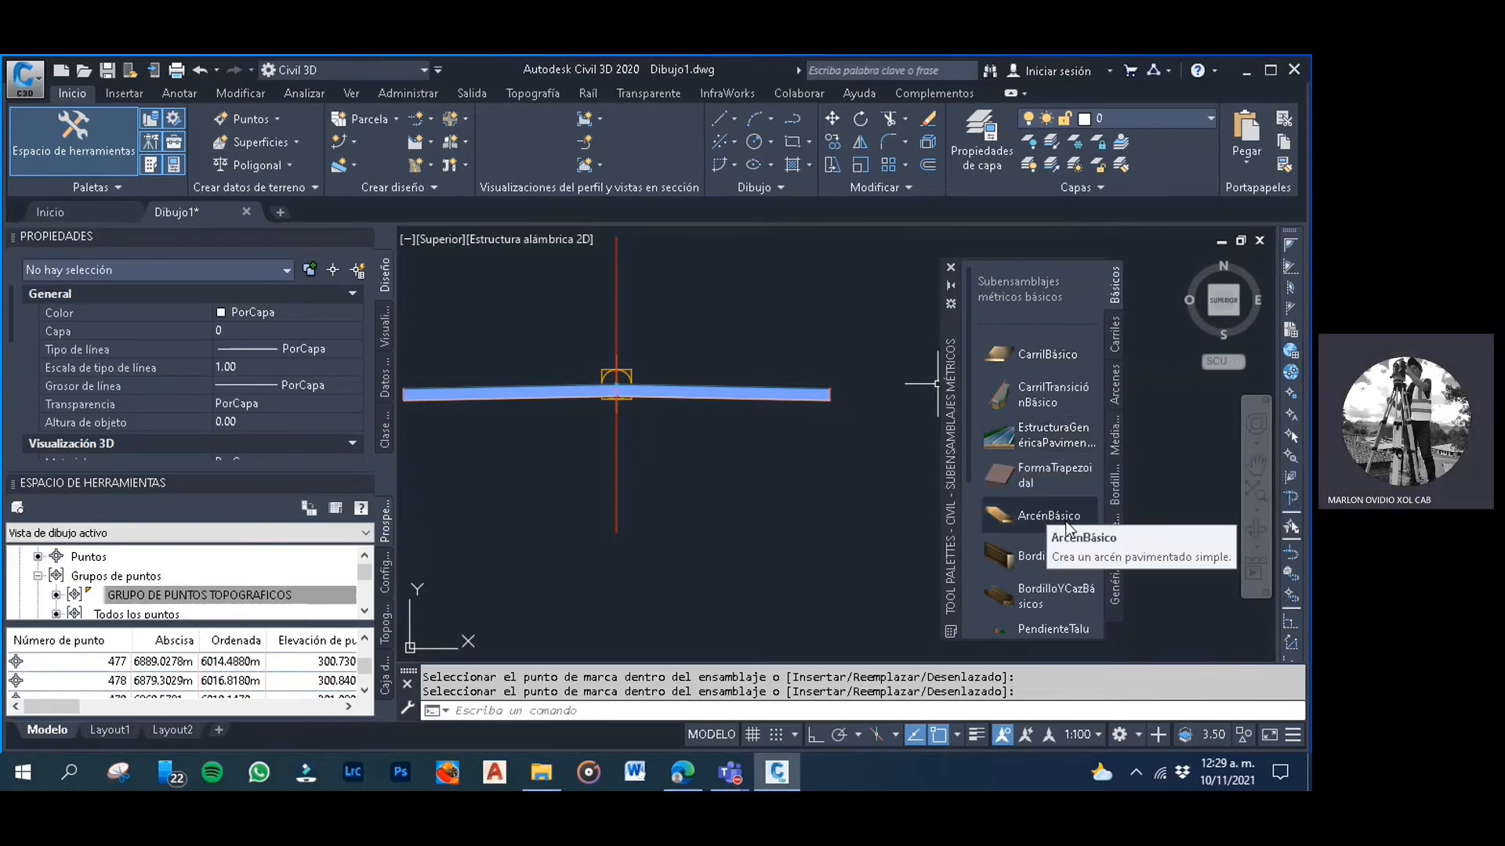
Attach an ArcénBásico shoulder to the top outer edge of the lane on each side of the assembly
{"action": "left_click", "coordinate": [1065, 520]}
{"action": "scroll", "coordinate": [830, 396], "scroll_direction": "up", "scroll_amount": 3}
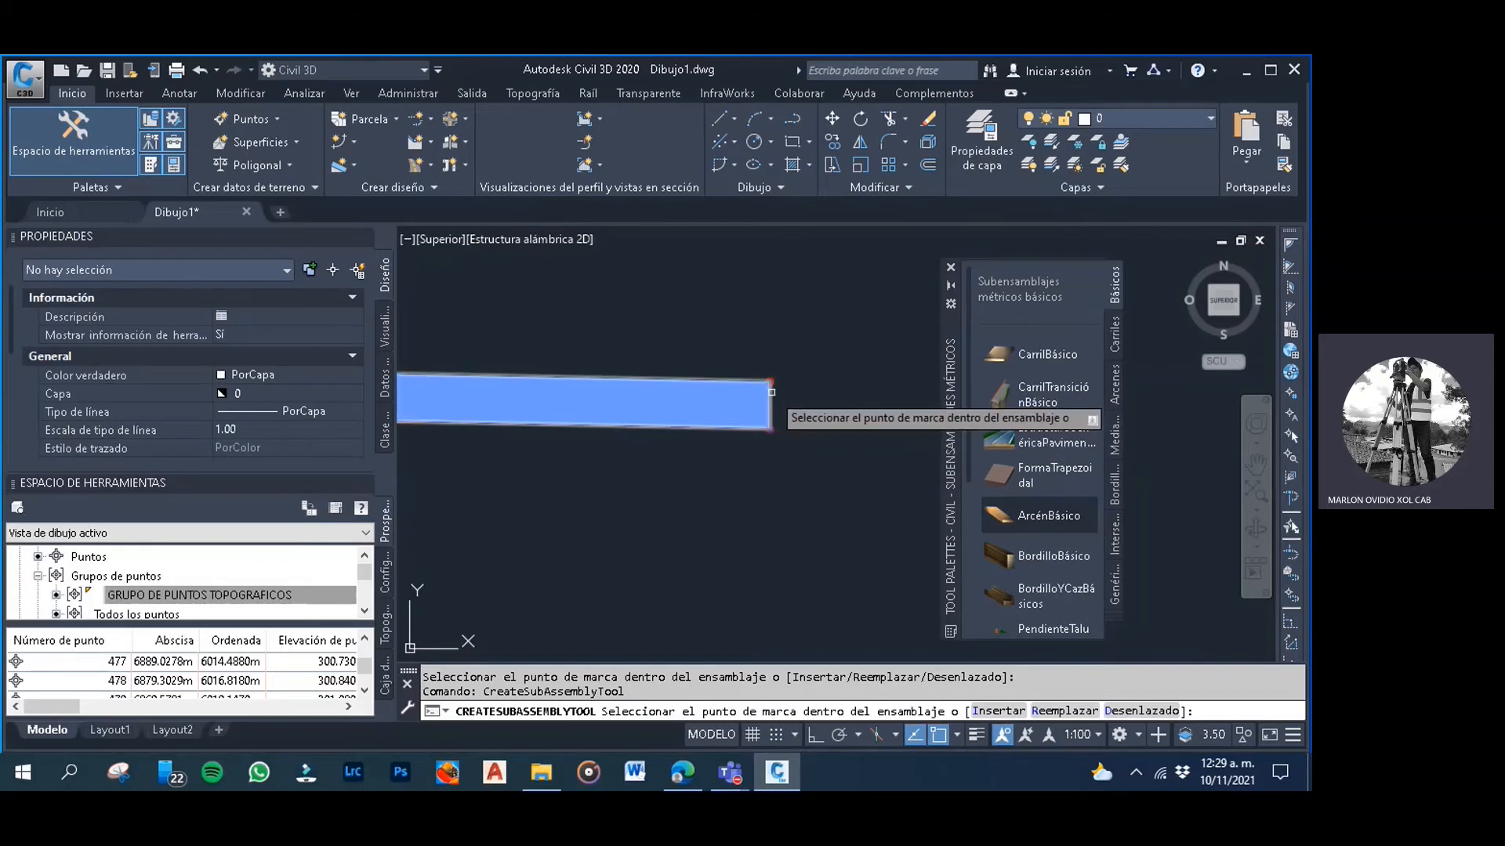
{"action": "left_click", "coordinate": [769, 386]}
{"action": "scroll", "coordinate": [772, 392], "scroll_direction": "down", "scroll_amount": 3}
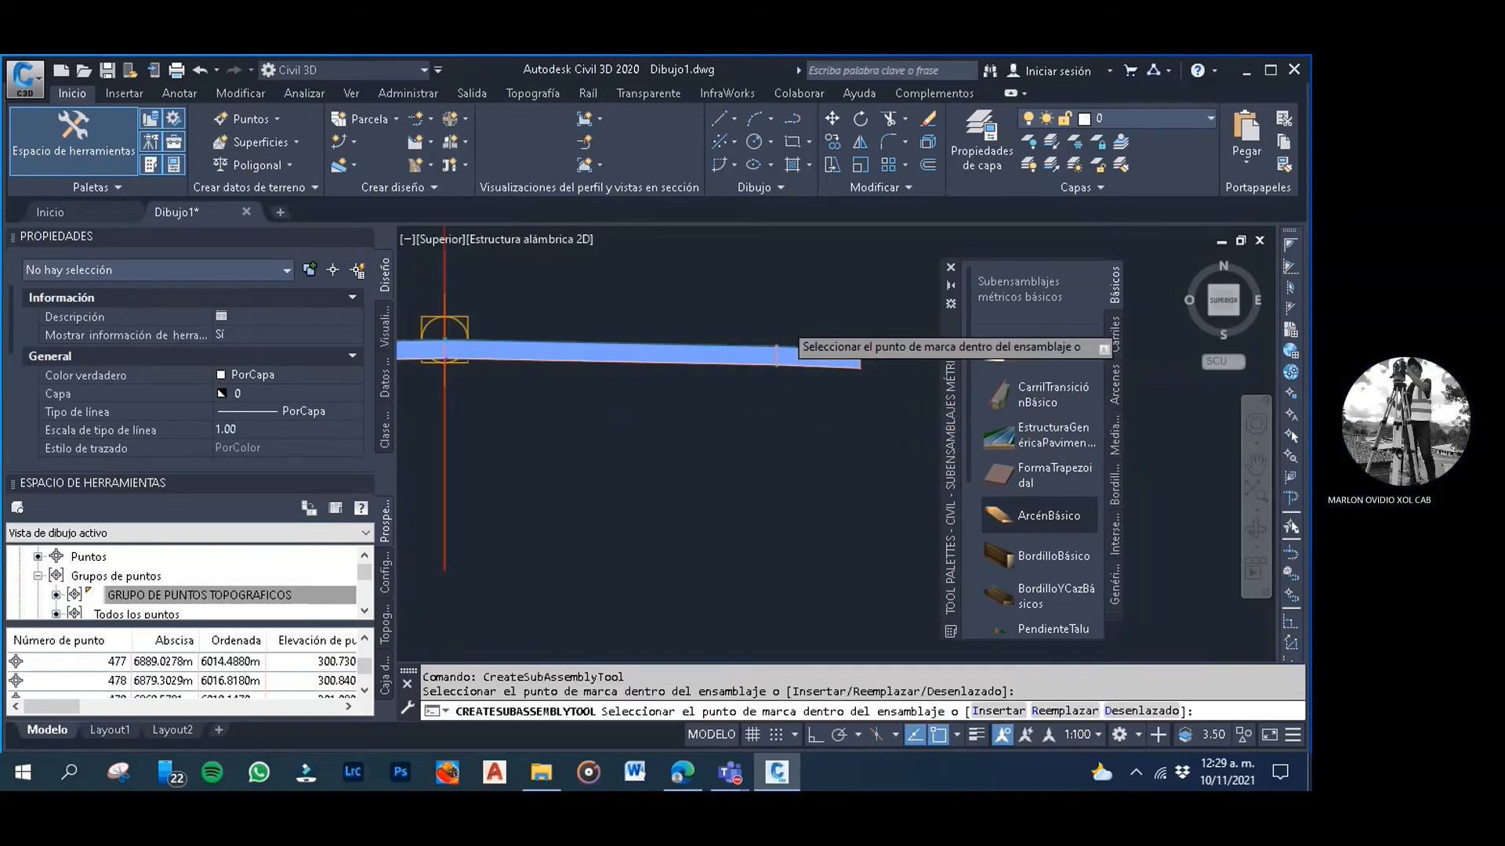
{"action": "scroll", "coordinate": [581, 401], "scroll_direction": "up", "scroll_amount": 3}
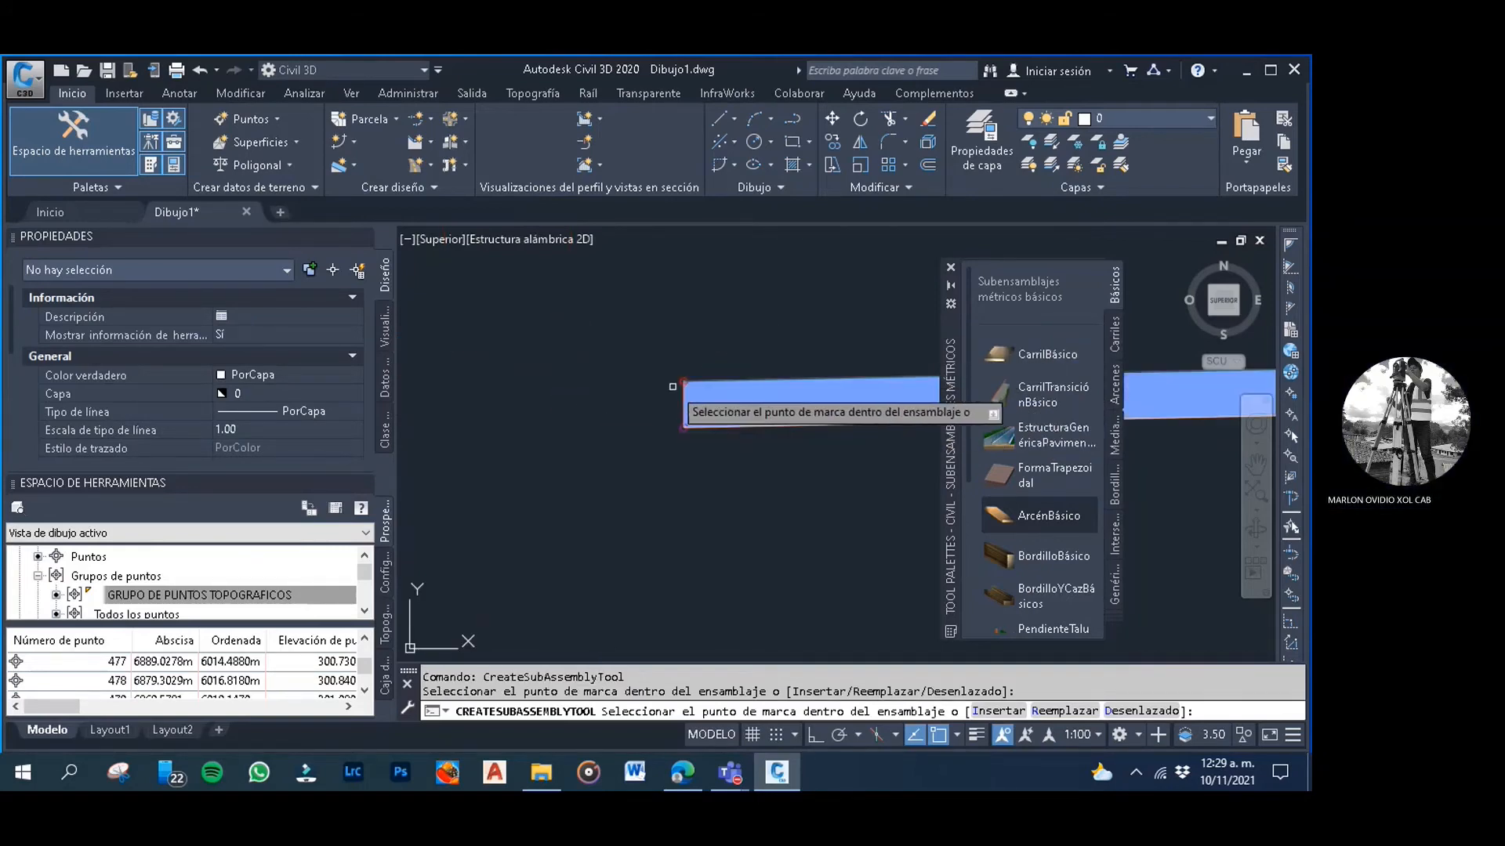
{"action": "scroll", "coordinate": [683, 380], "scroll_direction": "down", "scroll_amount": 3}
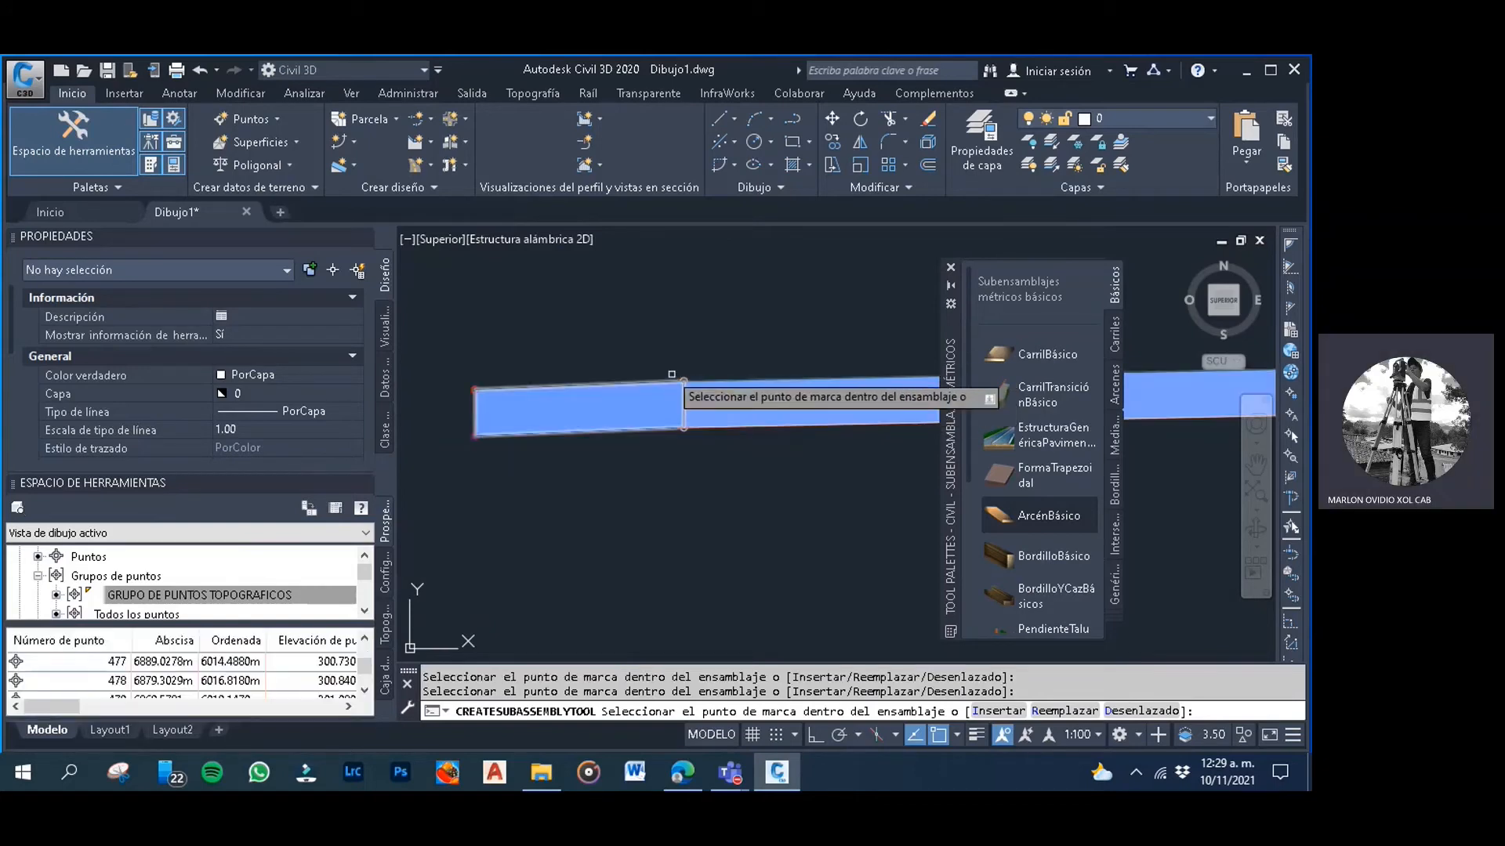
{"action": "left_click", "coordinate": [681, 369]}
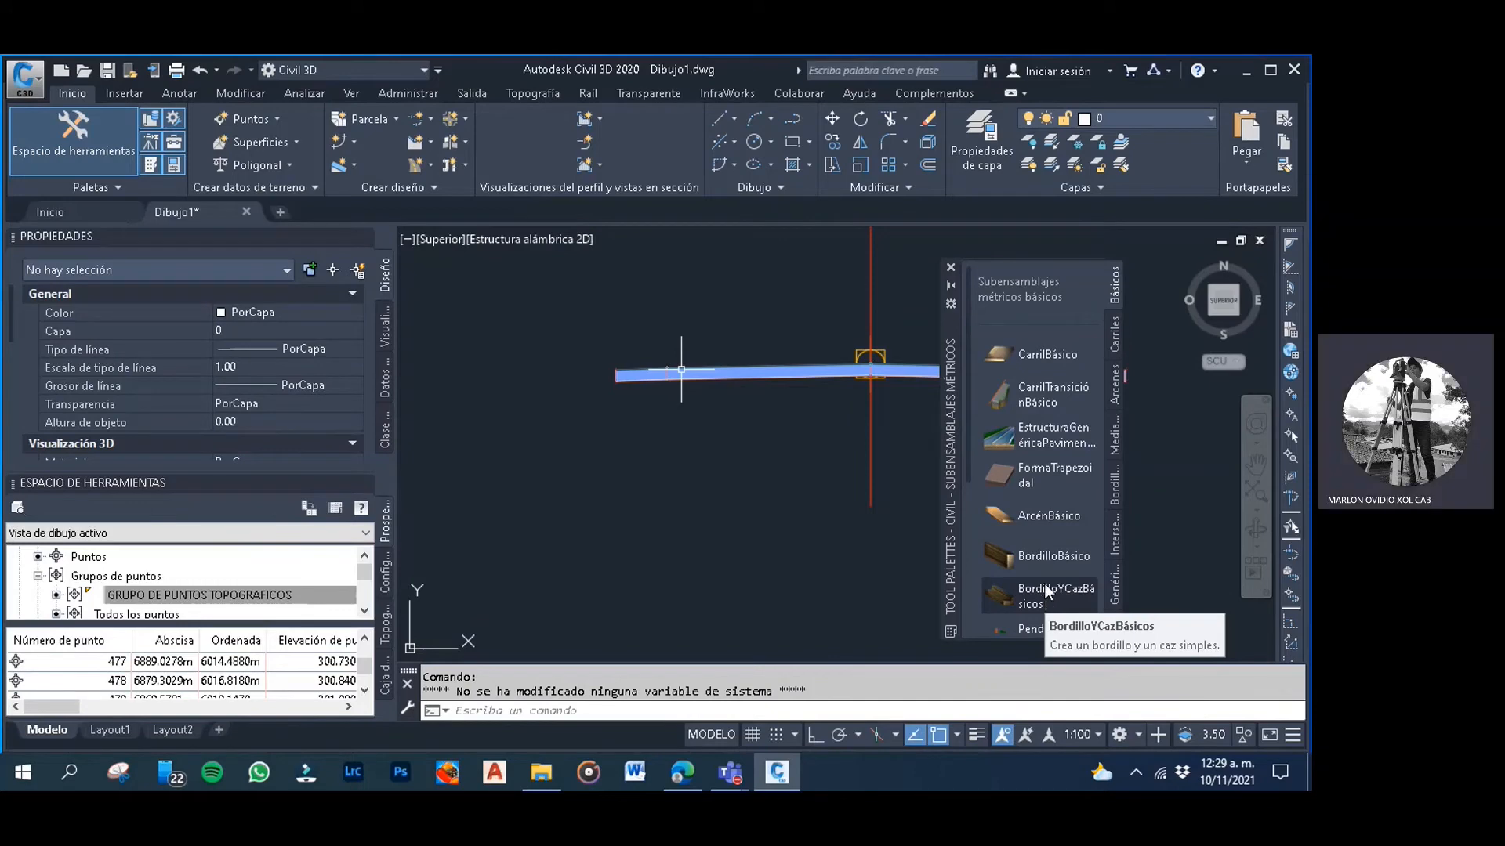
Attach a BordilloYCazBásicos curb and gutter to the outer edge of both shoulders
{"action": "scroll", "coordinate": [1042, 576], "scroll_direction": "down", "scroll_amount": 3}
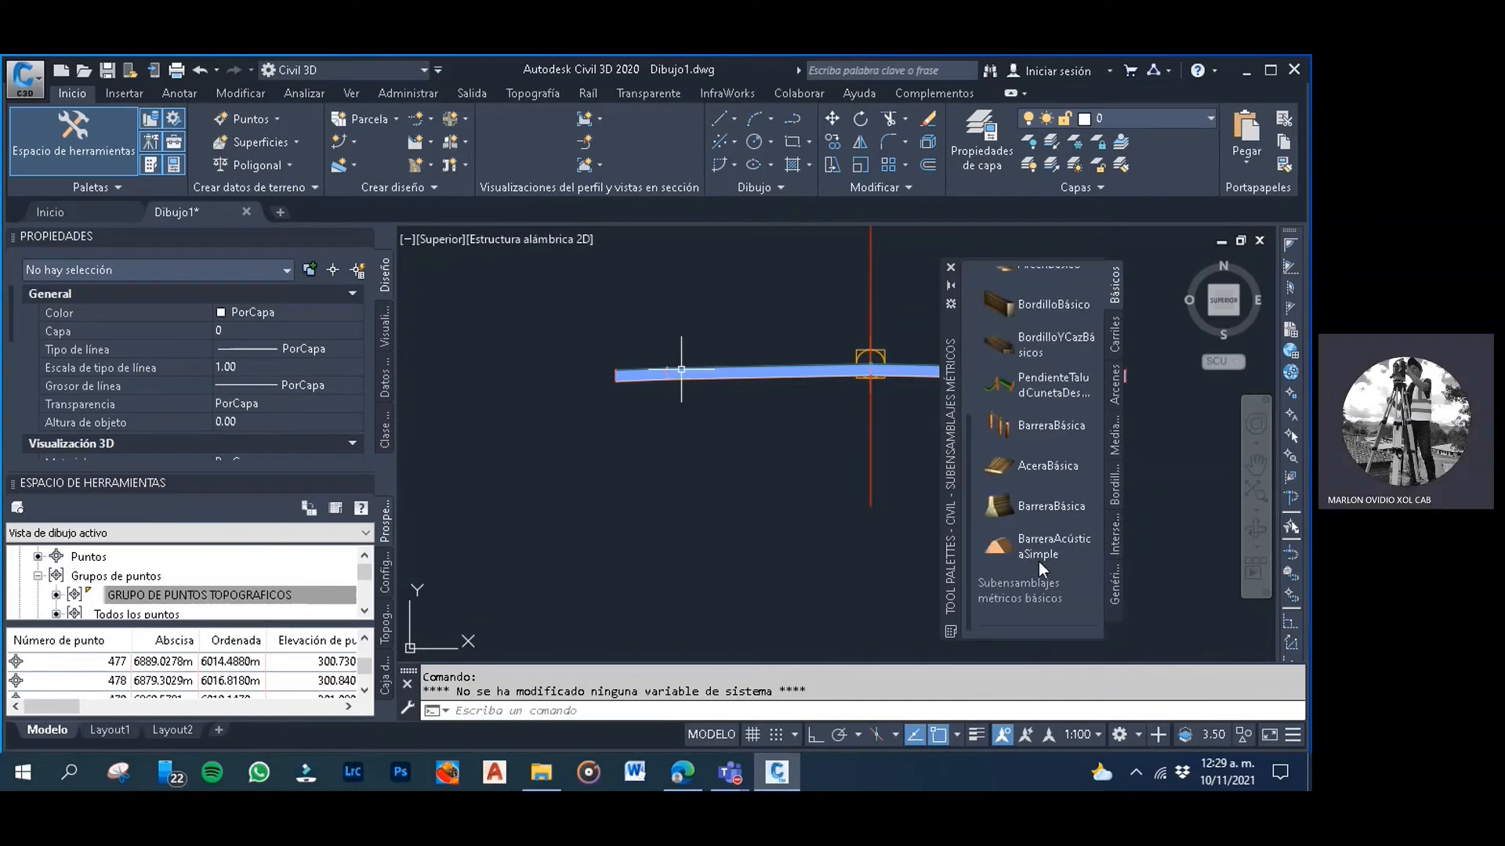
{"action": "left_click", "coordinate": [1031, 354]}
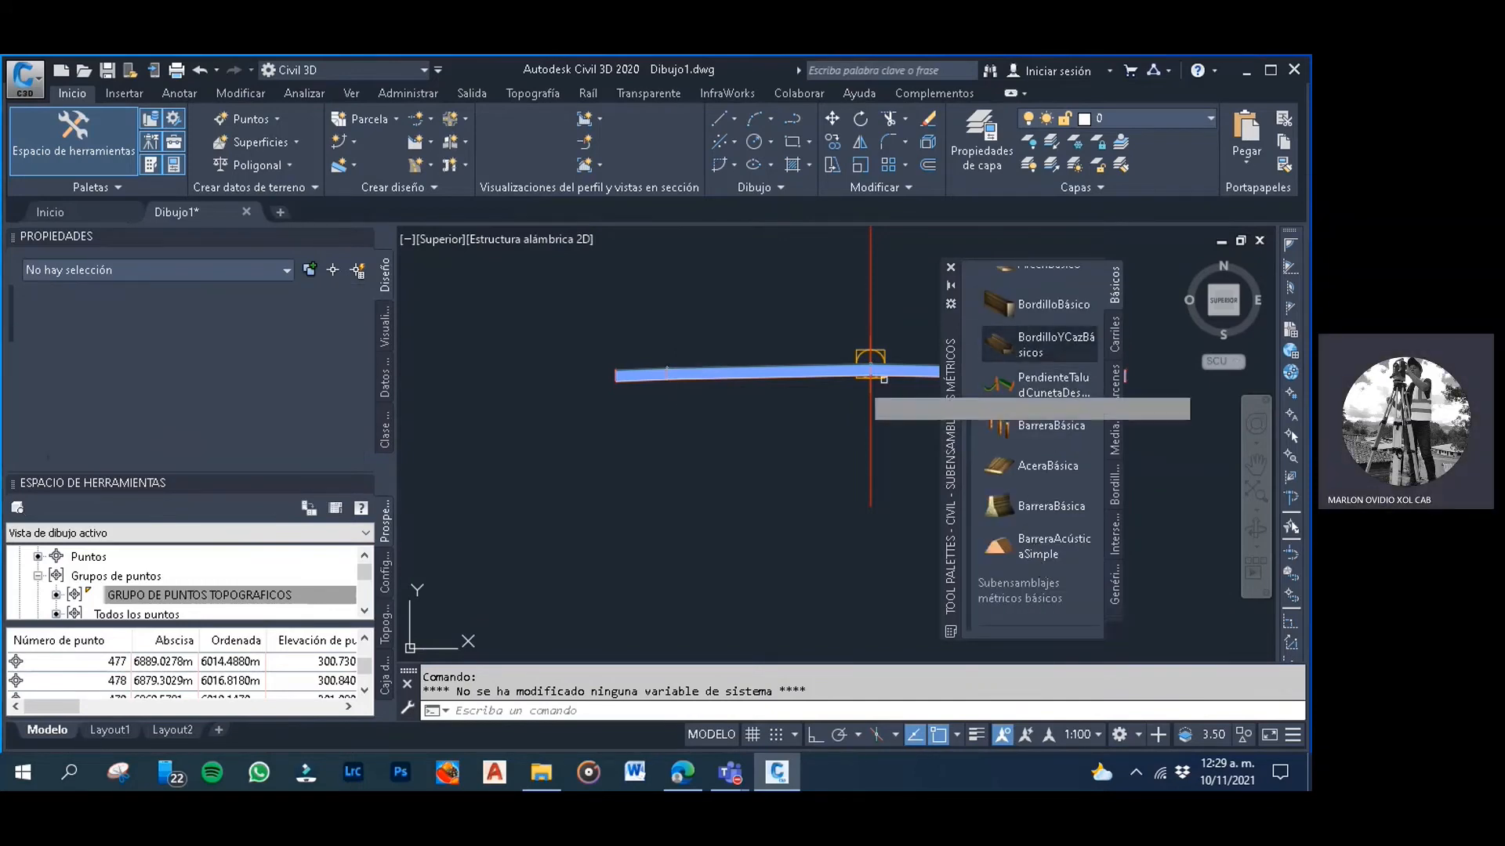
{"action": "middle_click_drag", "start_coordinate": [682, 410], "coordinate": [446, 446]}
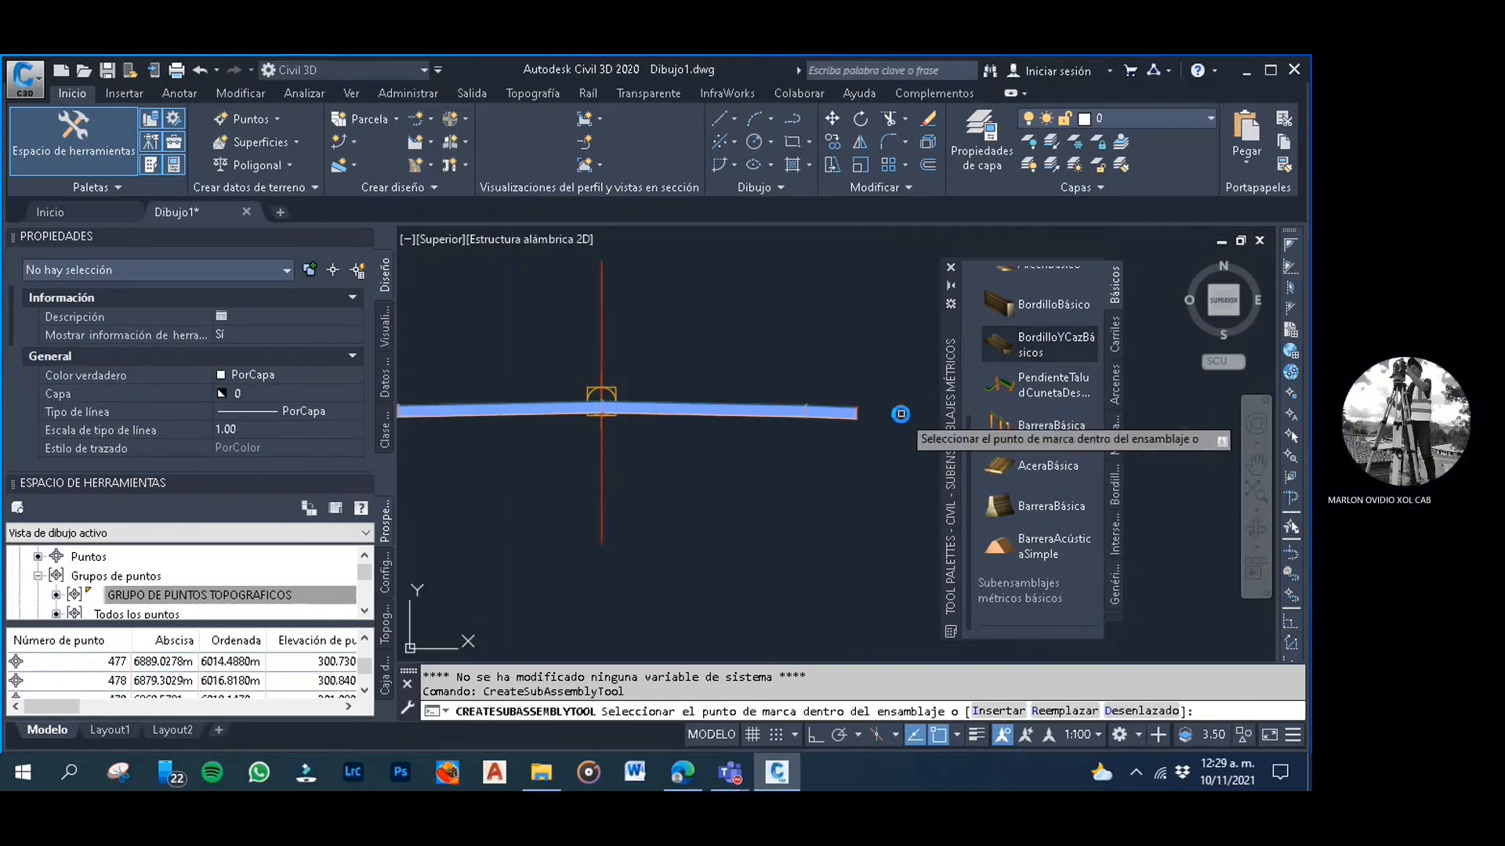
{"action": "scroll", "coordinate": [882, 415], "scroll_direction": "up", "scroll_amount": 3}
{"action": "left_click", "coordinate": [780, 391]}
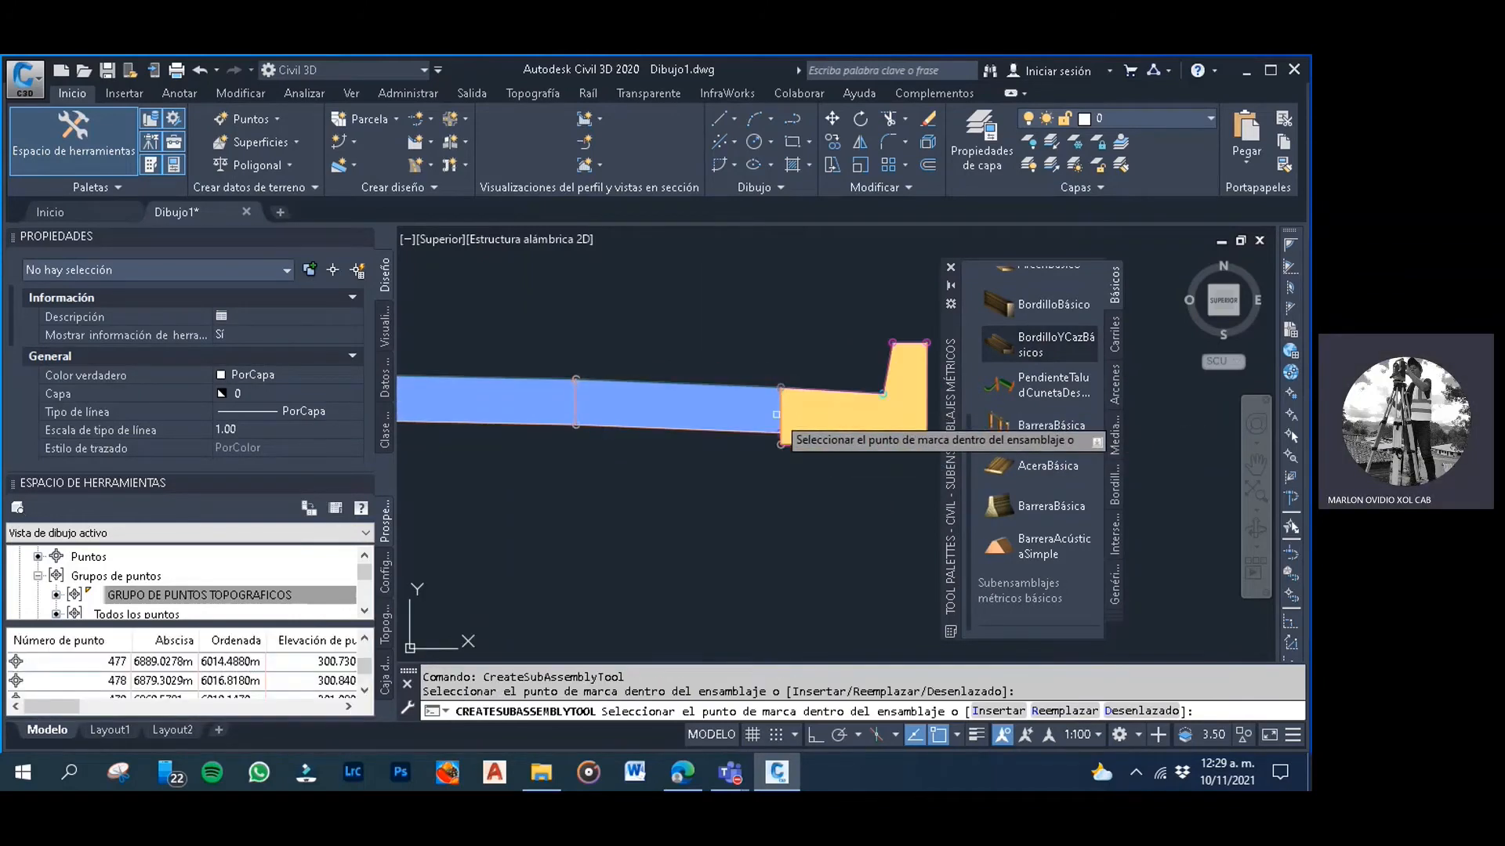
{"action": "scroll", "coordinate": [776, 409], "scroll_direction": "down", "scroll_amount": 5}
{"action": "scroll", "coordinate": [555, 403], "scroll_direction": "up", "scroll_amount": 4}
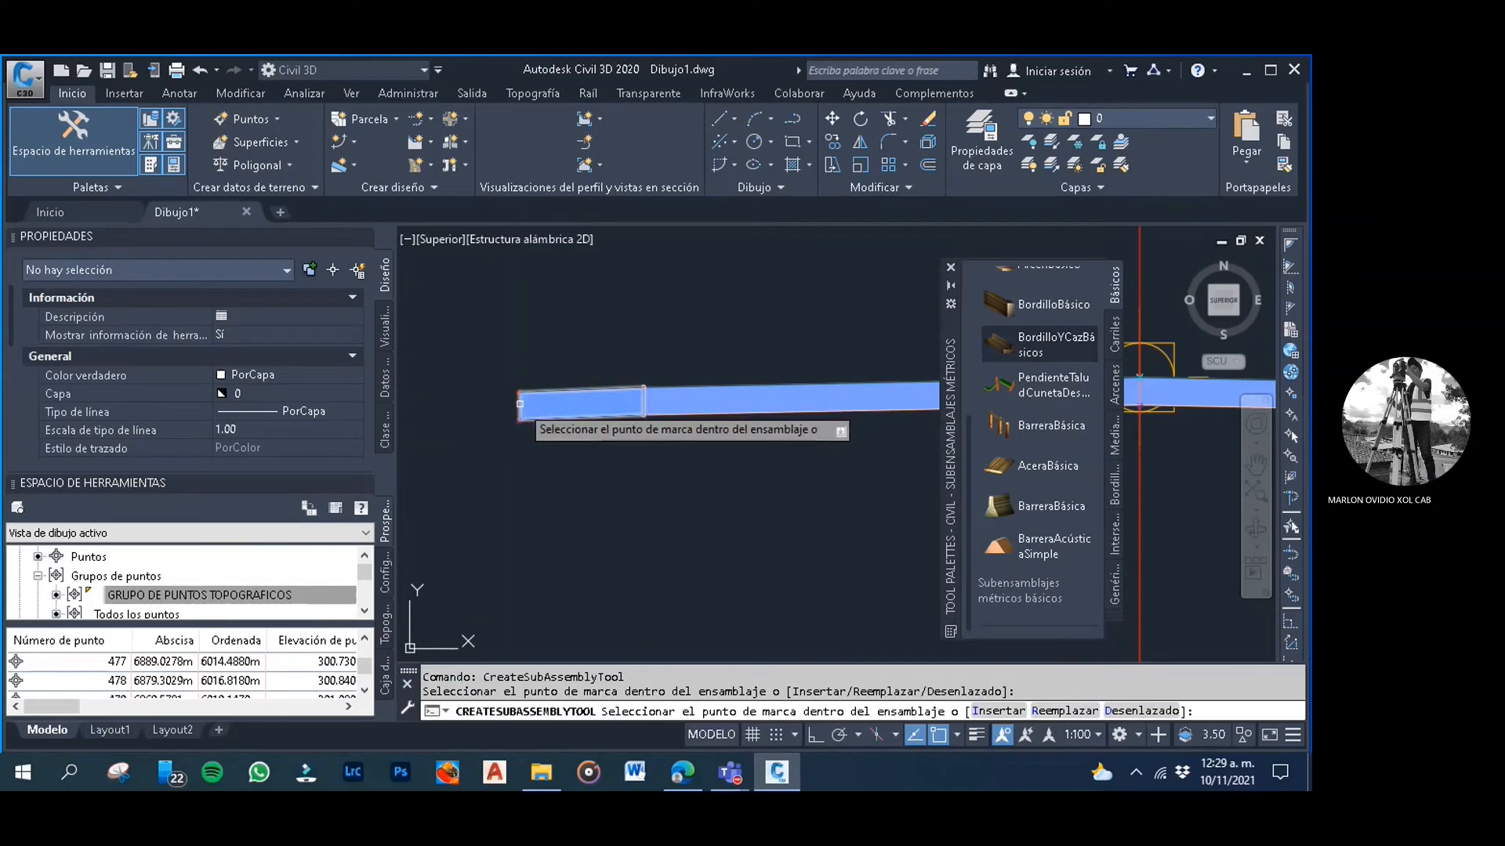
{"action": "left_click", "coordinate": [517, 399]}
{"action": "key", "text": "Escape"}
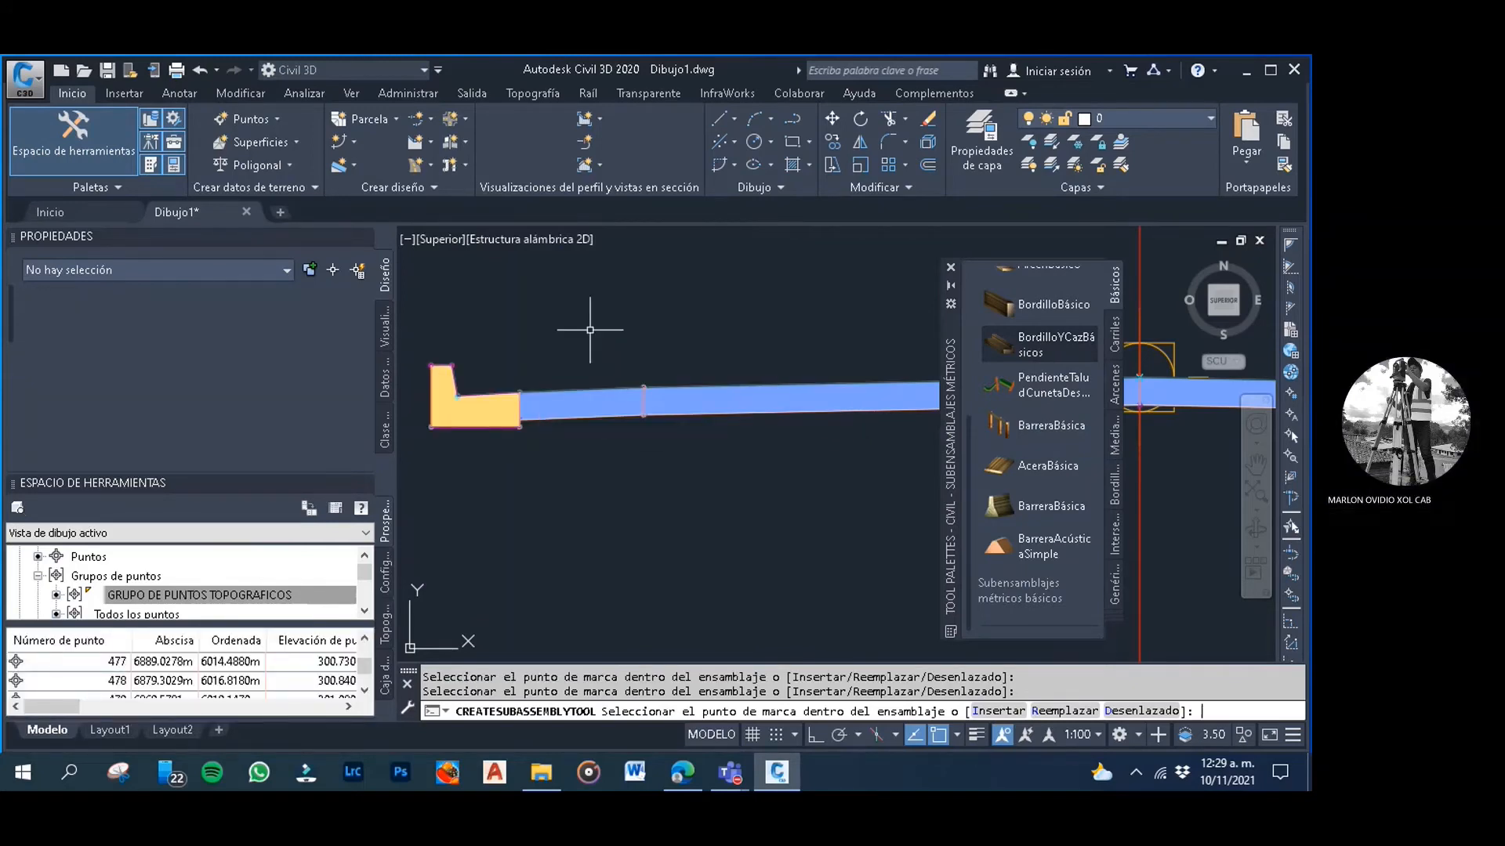
{"action": "left_click", "coordinate": [645, 327]}
{"action": "key", "text": "Escape"}
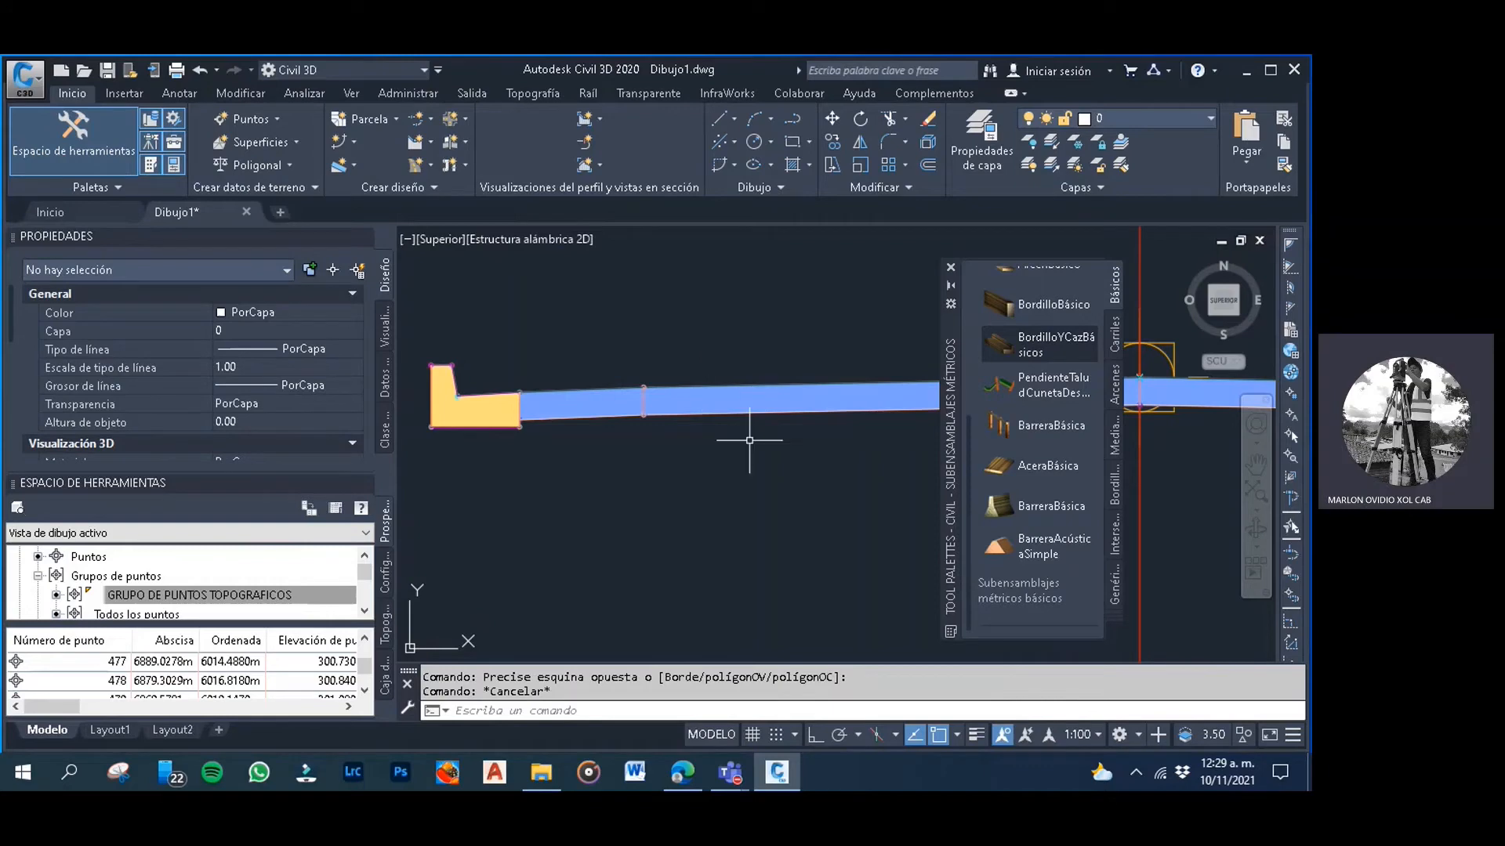
Select the left lane and close the Toolspace to make room for the full list of object properties
{"action": "left_click", "coordinate": [749, 454]}
{"action": "left_click", "coordinate": [679, 451]}
{"action": "left_click", "coordinate": [712, 444]}
{"action": "left_click", "coordinate": [676, 377]}
{"action": "left_click", "coordinate": [676, 375]}
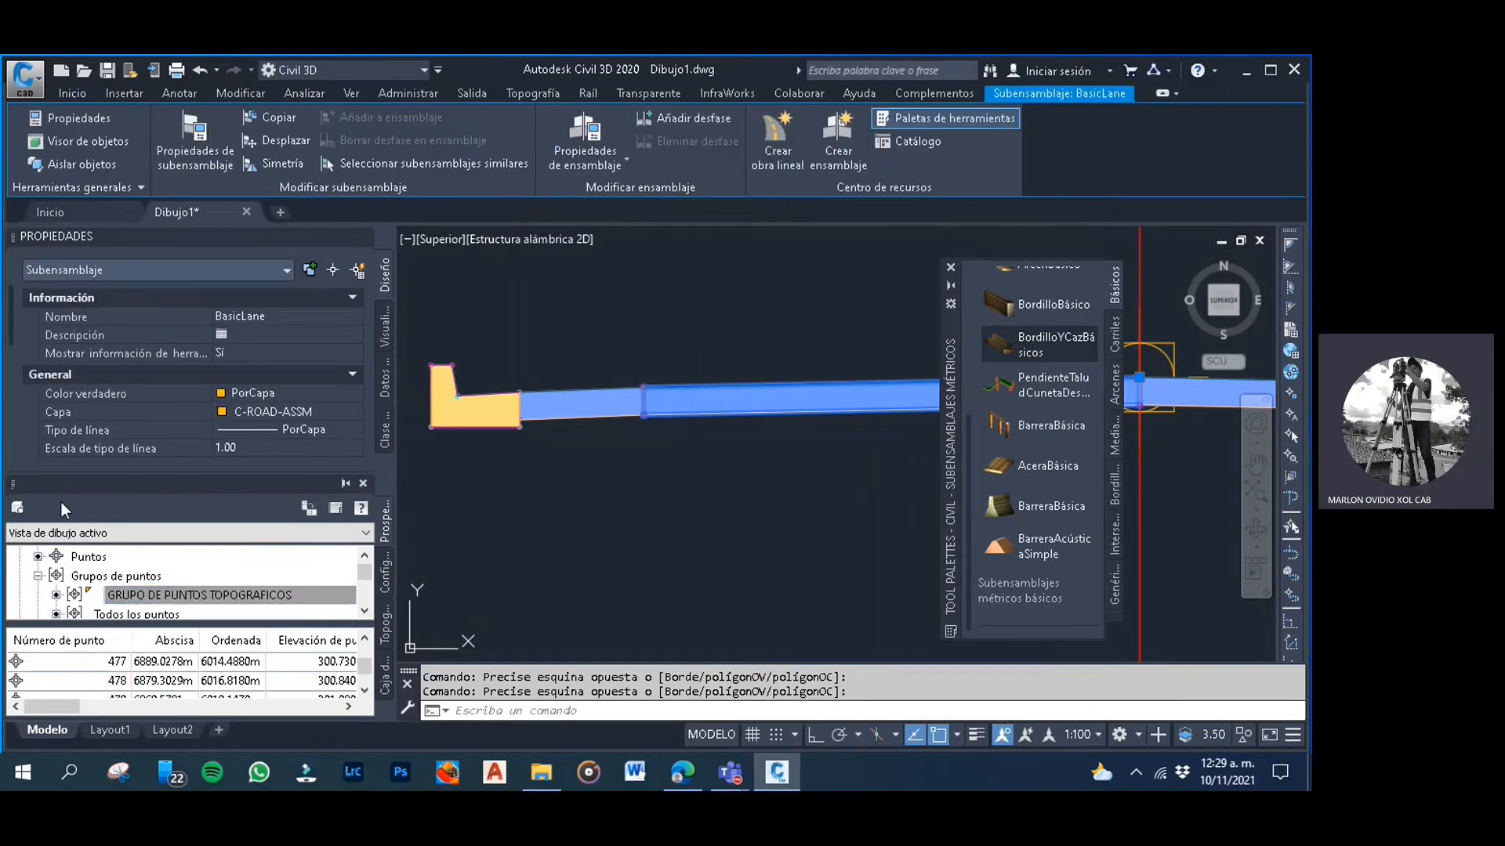
{"action": "left_click", "coordinate": [363, 482]}
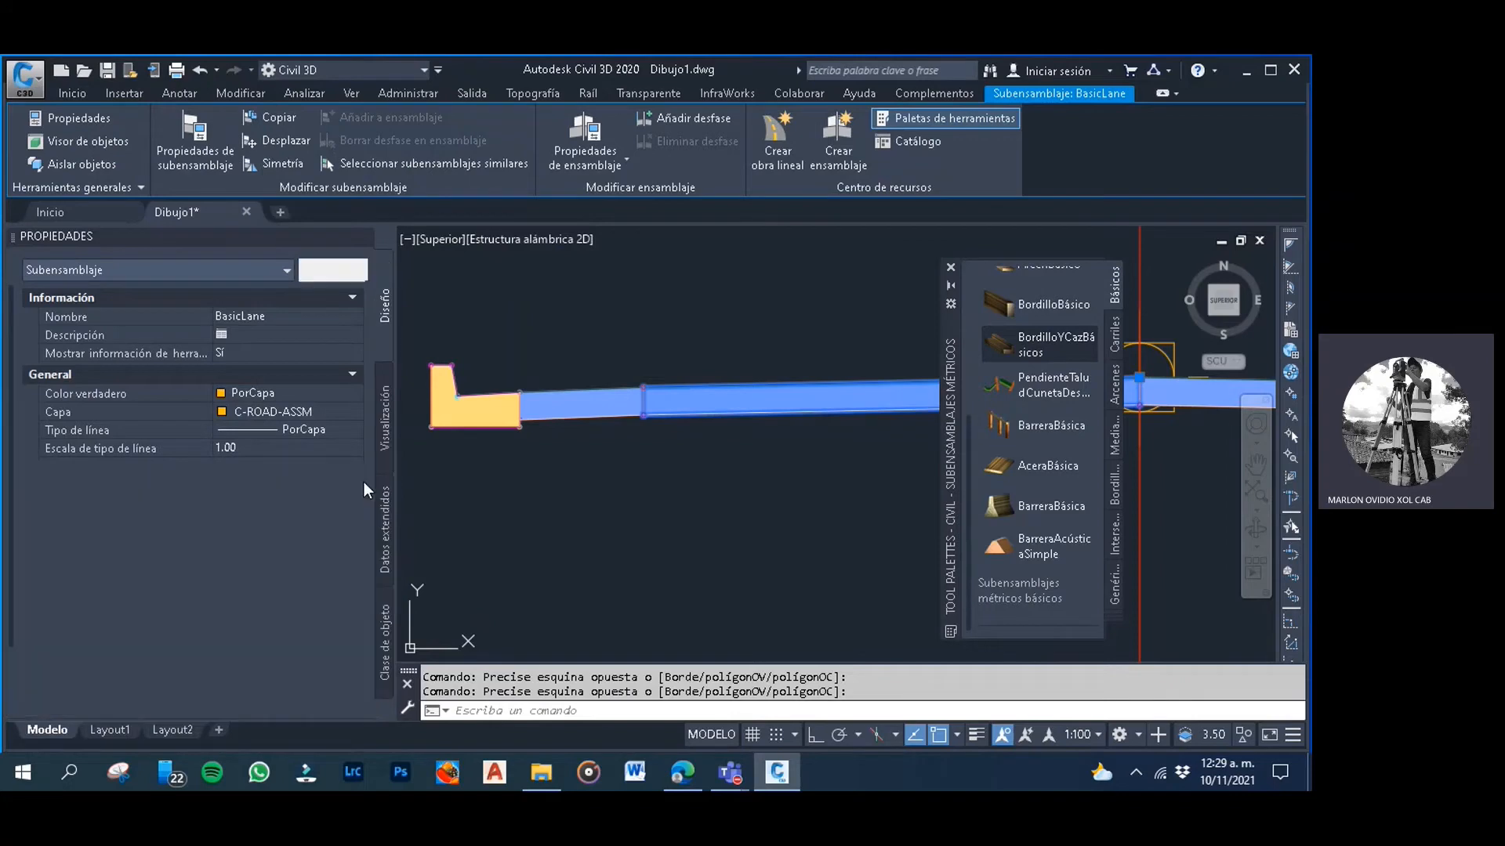
{"action": "key", "text": "Escape"}
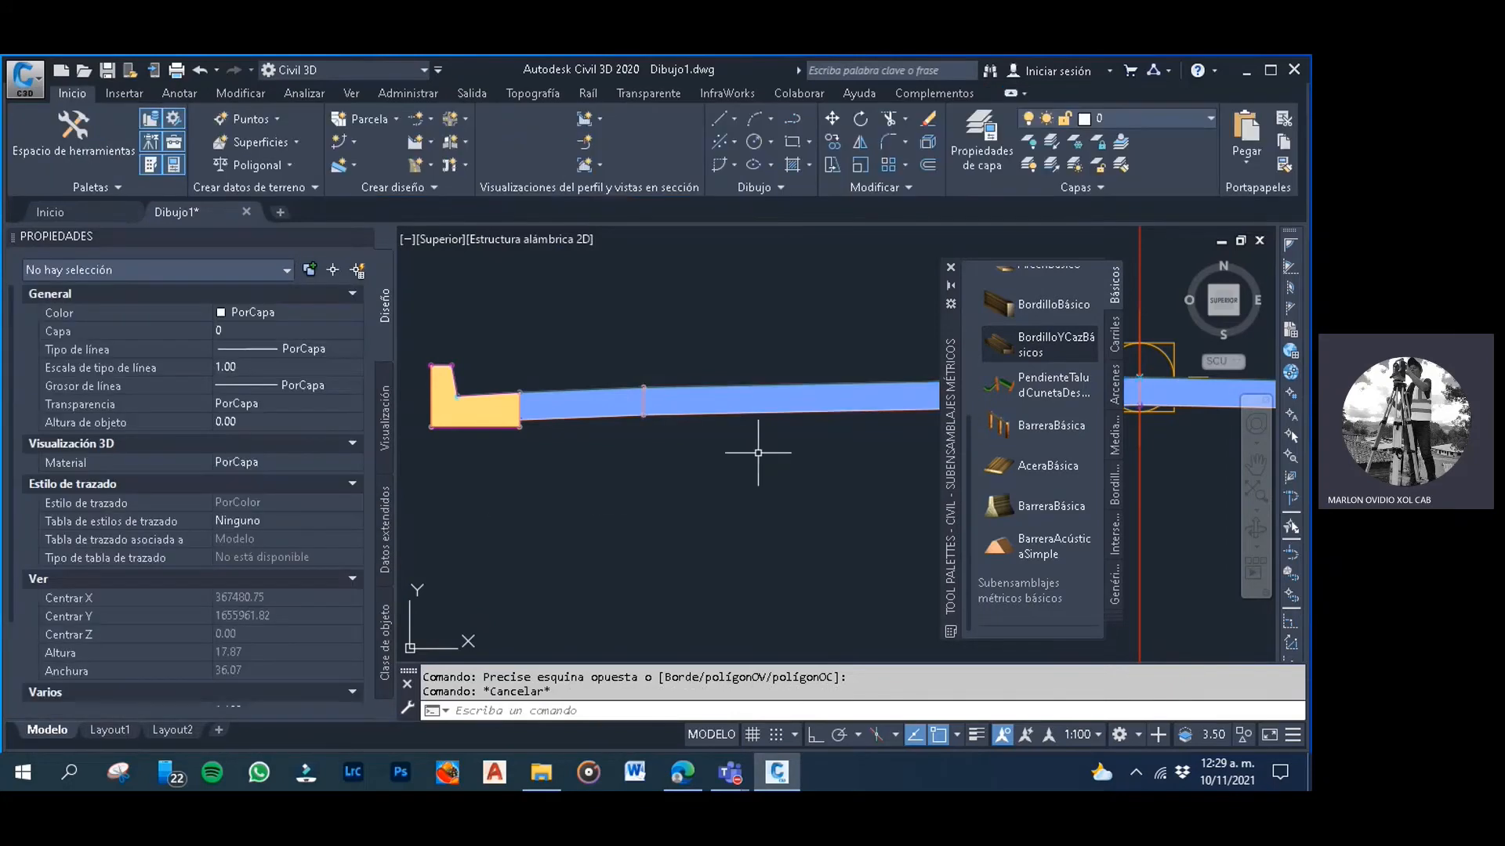
{"action": "left_click", "coordinate": [804, 444]}
{"action": "left_click", "coordinate": [748, 359]}
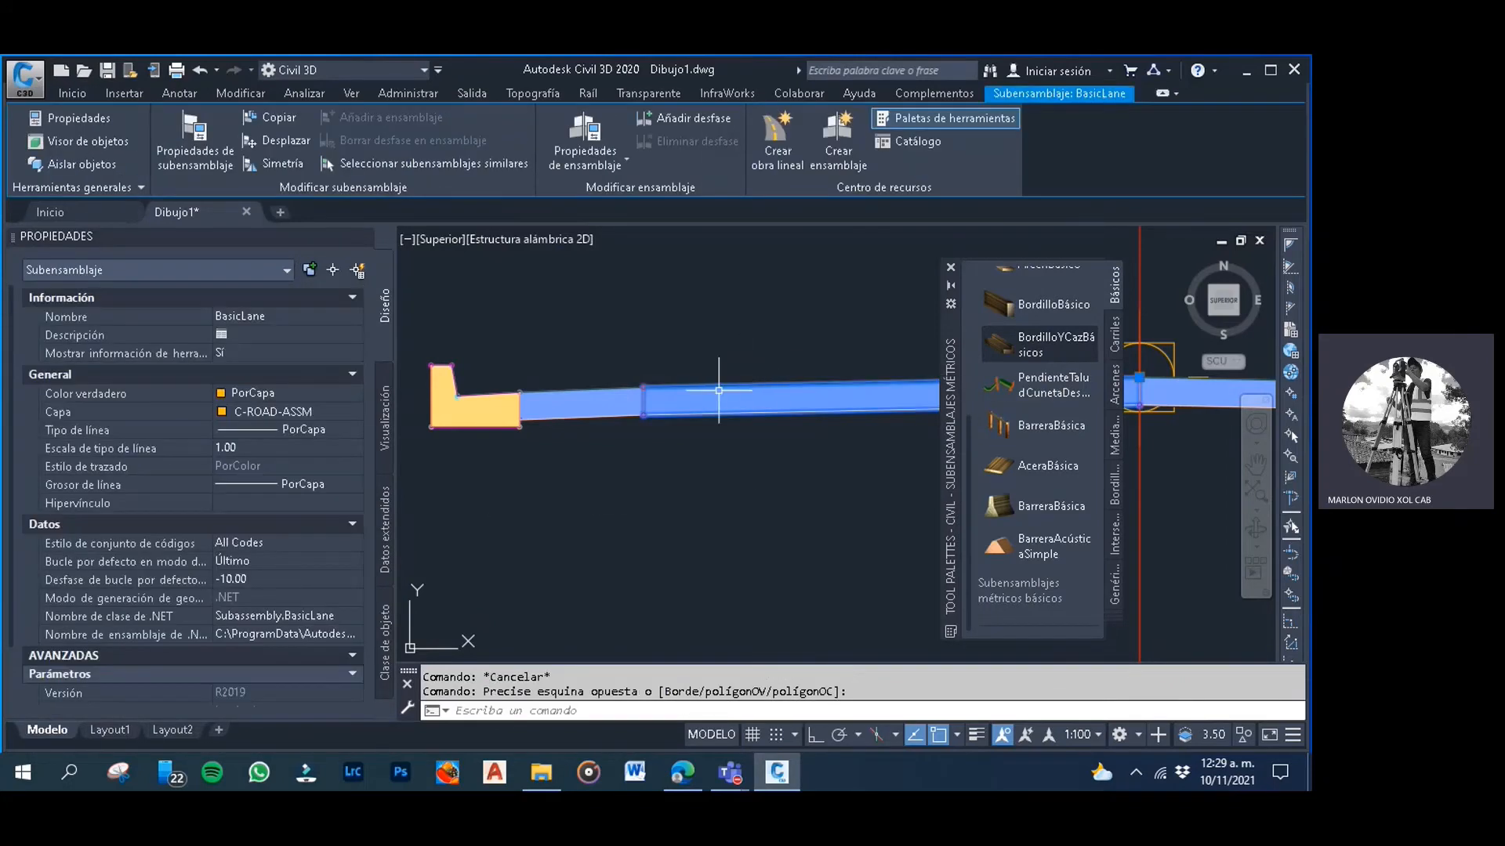
{"action": "right_click", "coordinate": [760, 400]}
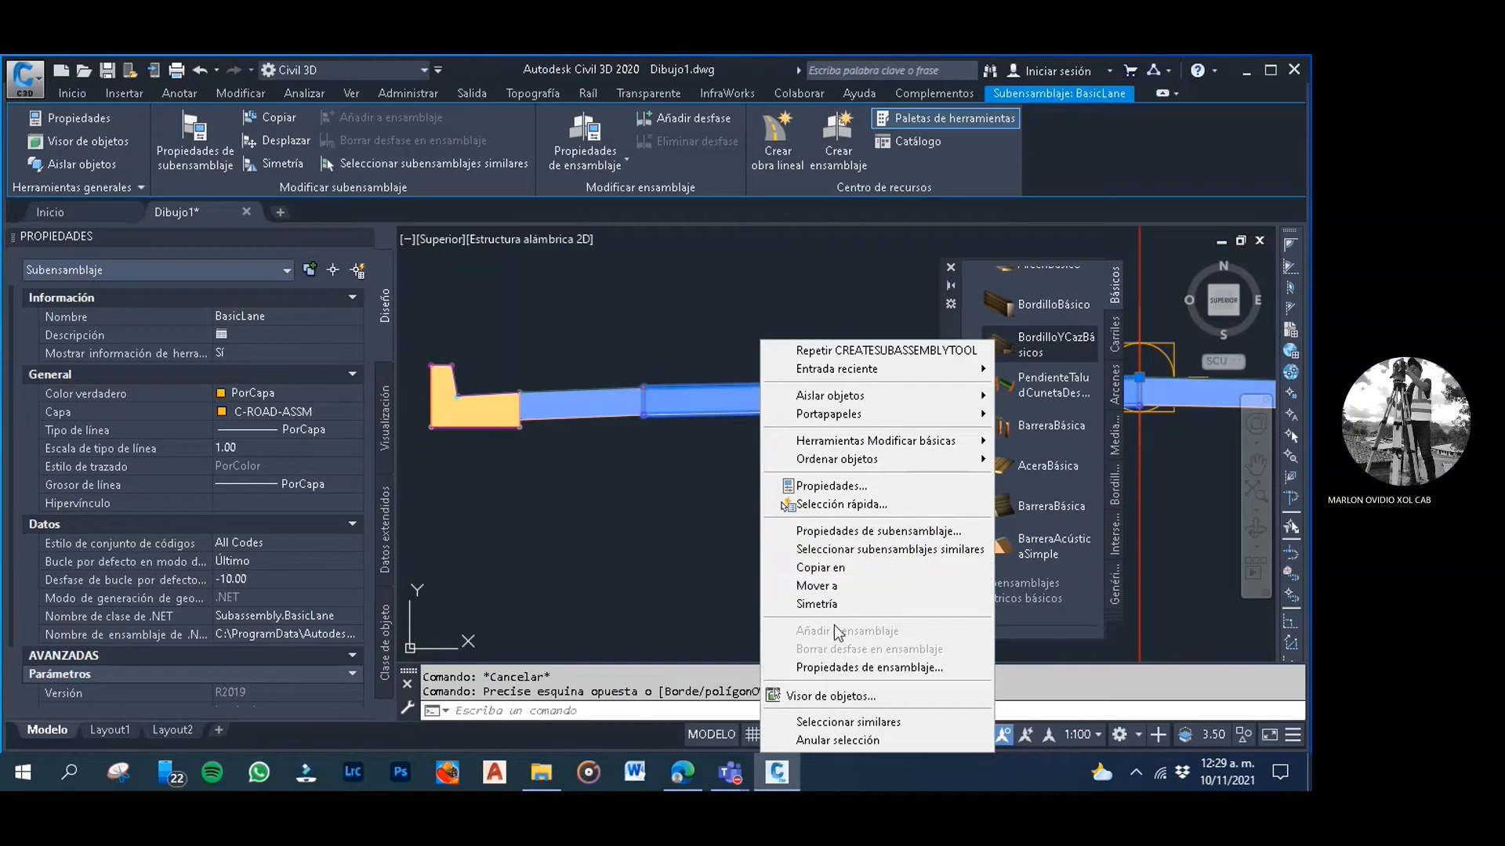
{"action": "key", "text": "Escape"}
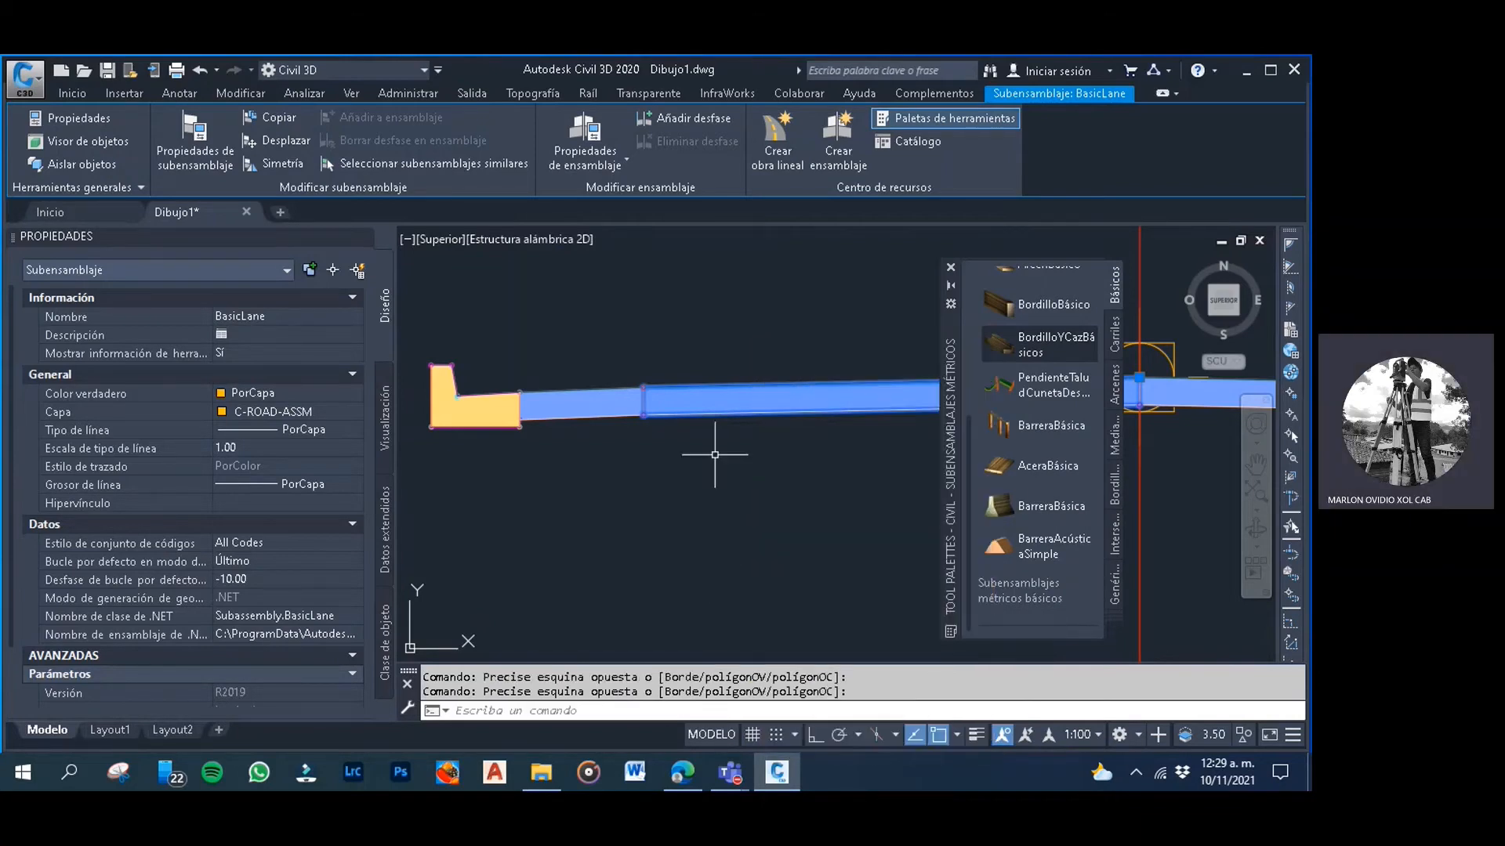
{"action": "key", "text": "Escape"}
Set the width (Anchura) of the left BasicLane subassembly to 3 m in its properties
{"action": "left_click", "coordinate": [746, 456]}
{"action": "left_click", "coordinate": [713, 392]}
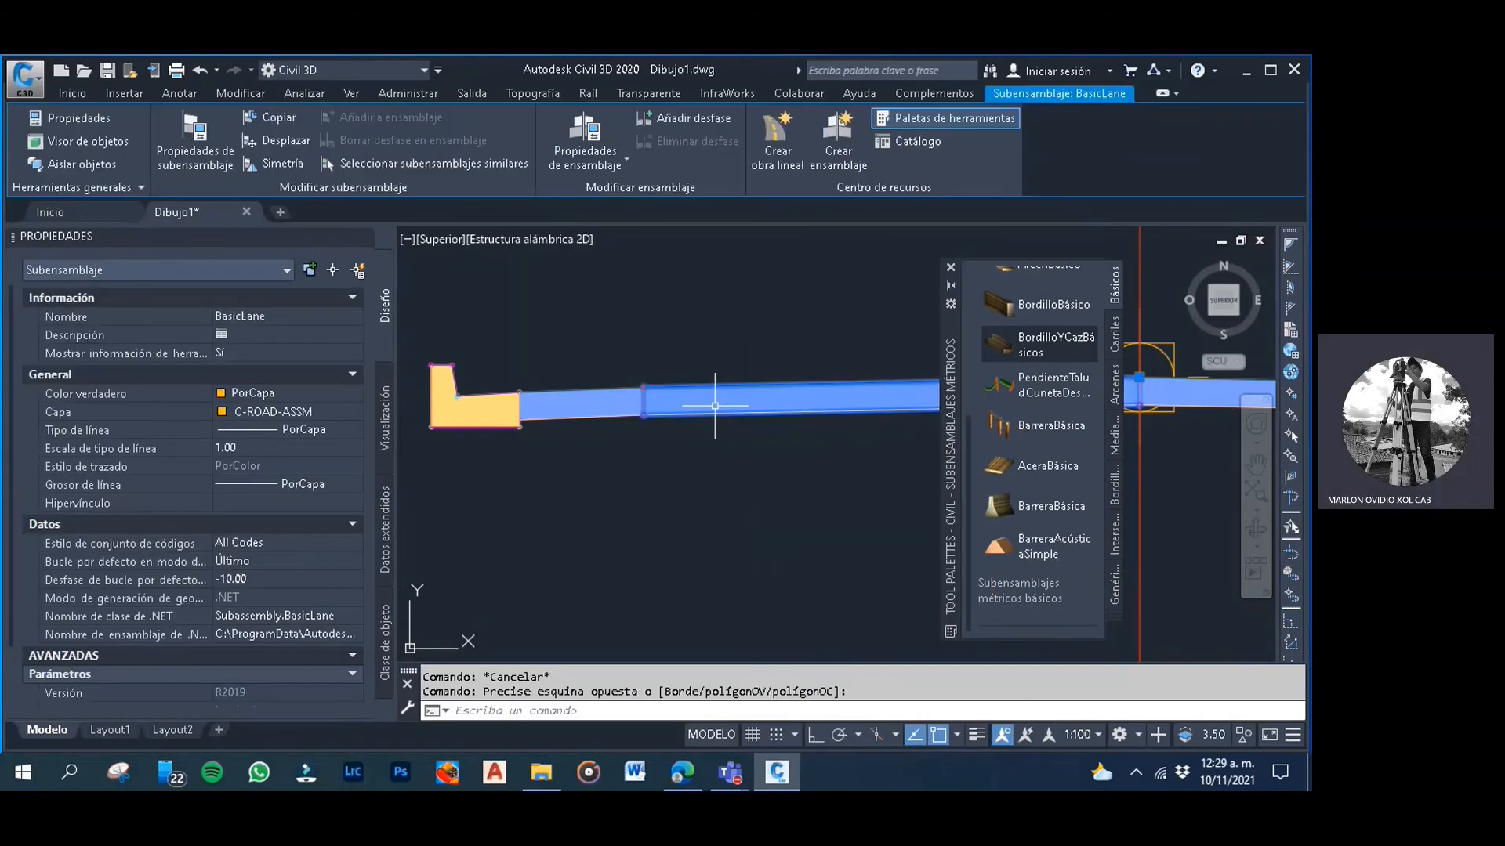
{"action": "right_click", "coordinate": [718, 410]}
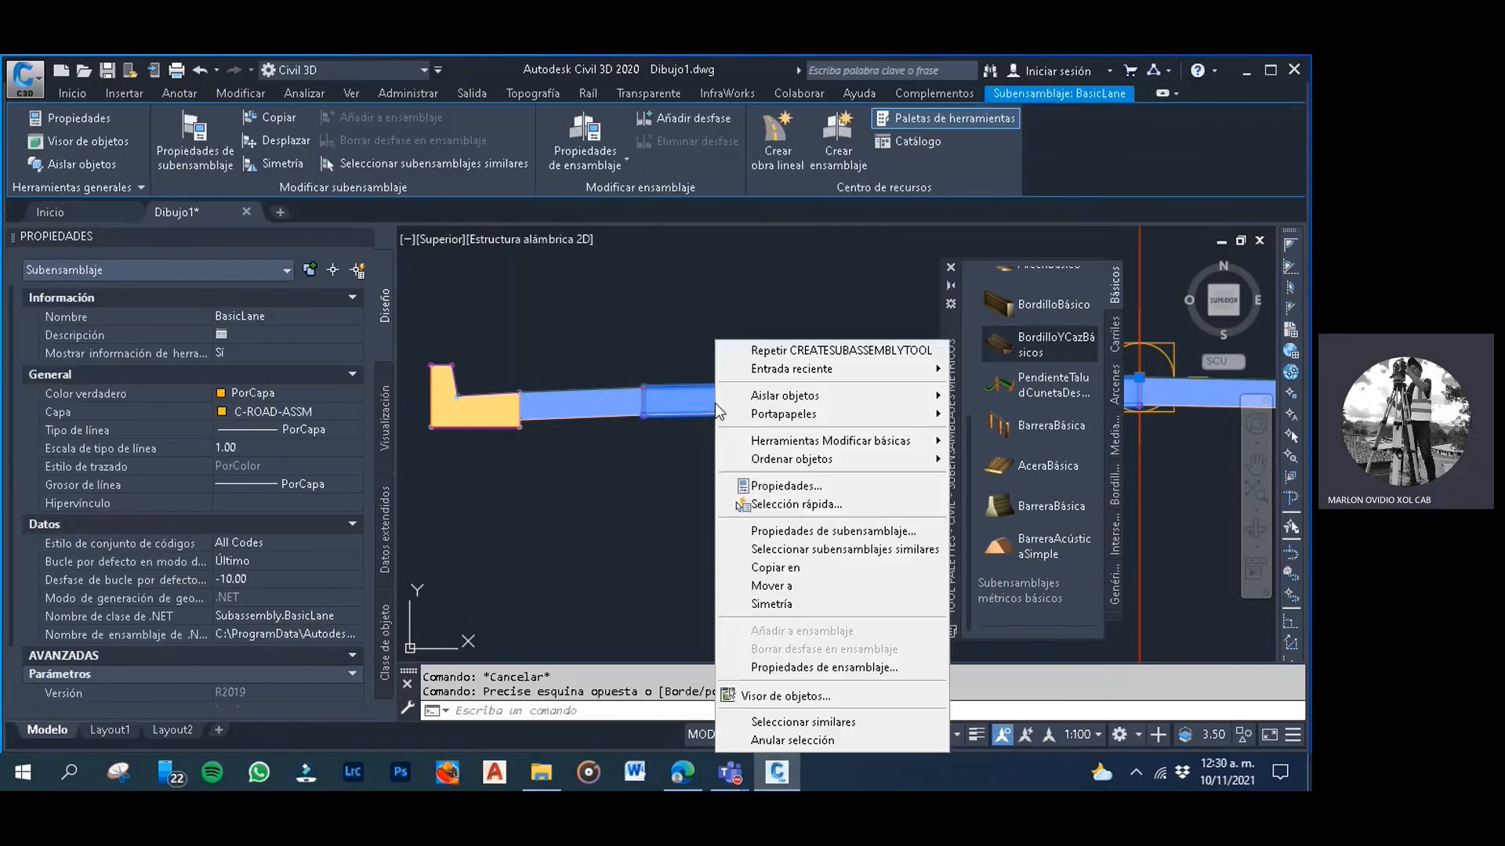
{"action": "left_click", "coordinate": [815, 493]}
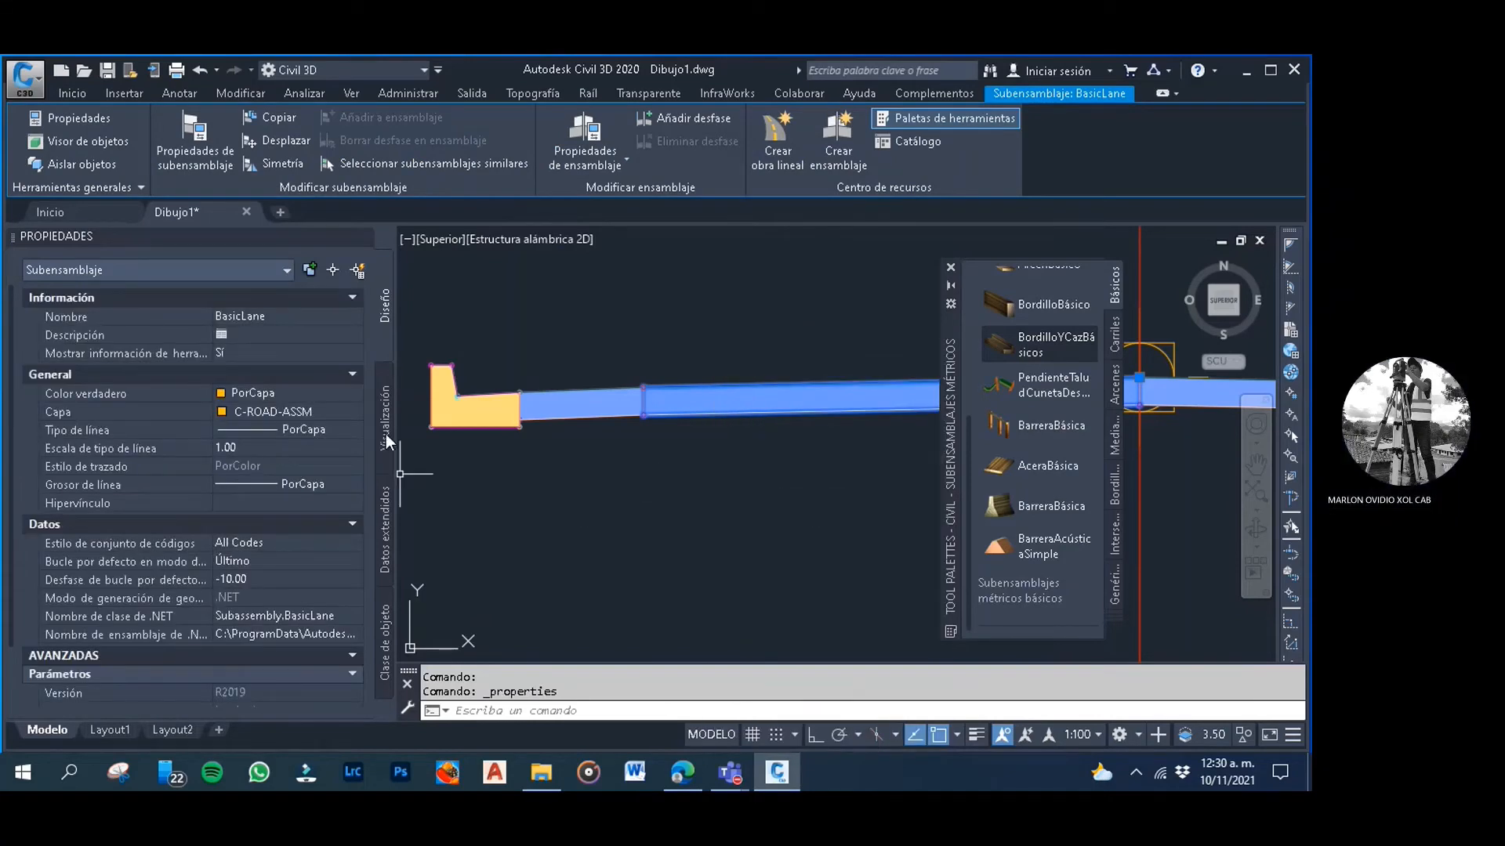
{"action": "scroll", "coordinate": [309, 458], "scroll_direction": "down", "scroll_amount": 2}
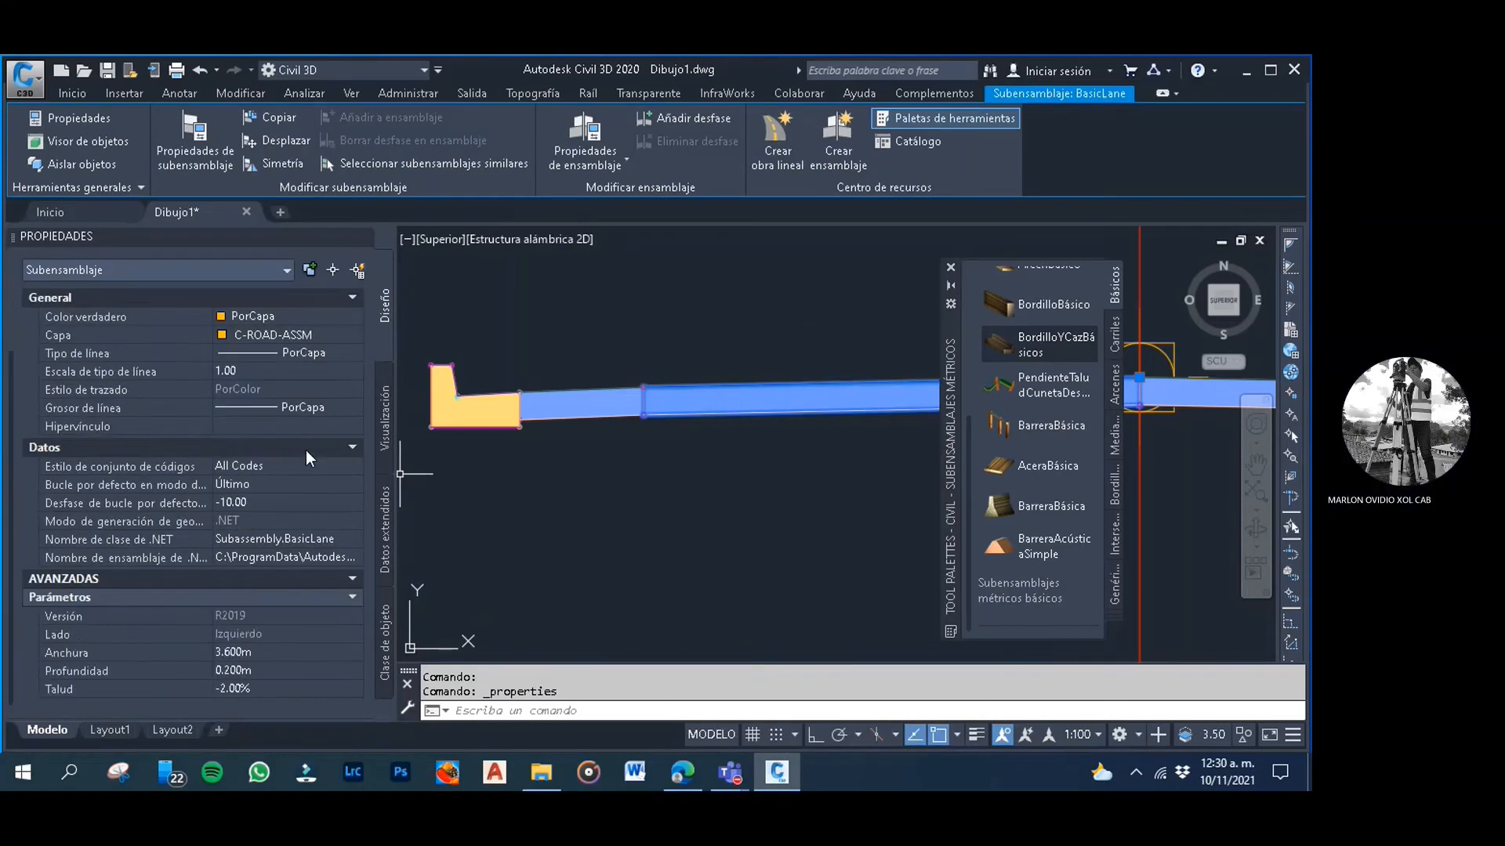
{"action": "left_click", "coordinate": [239, 651]}
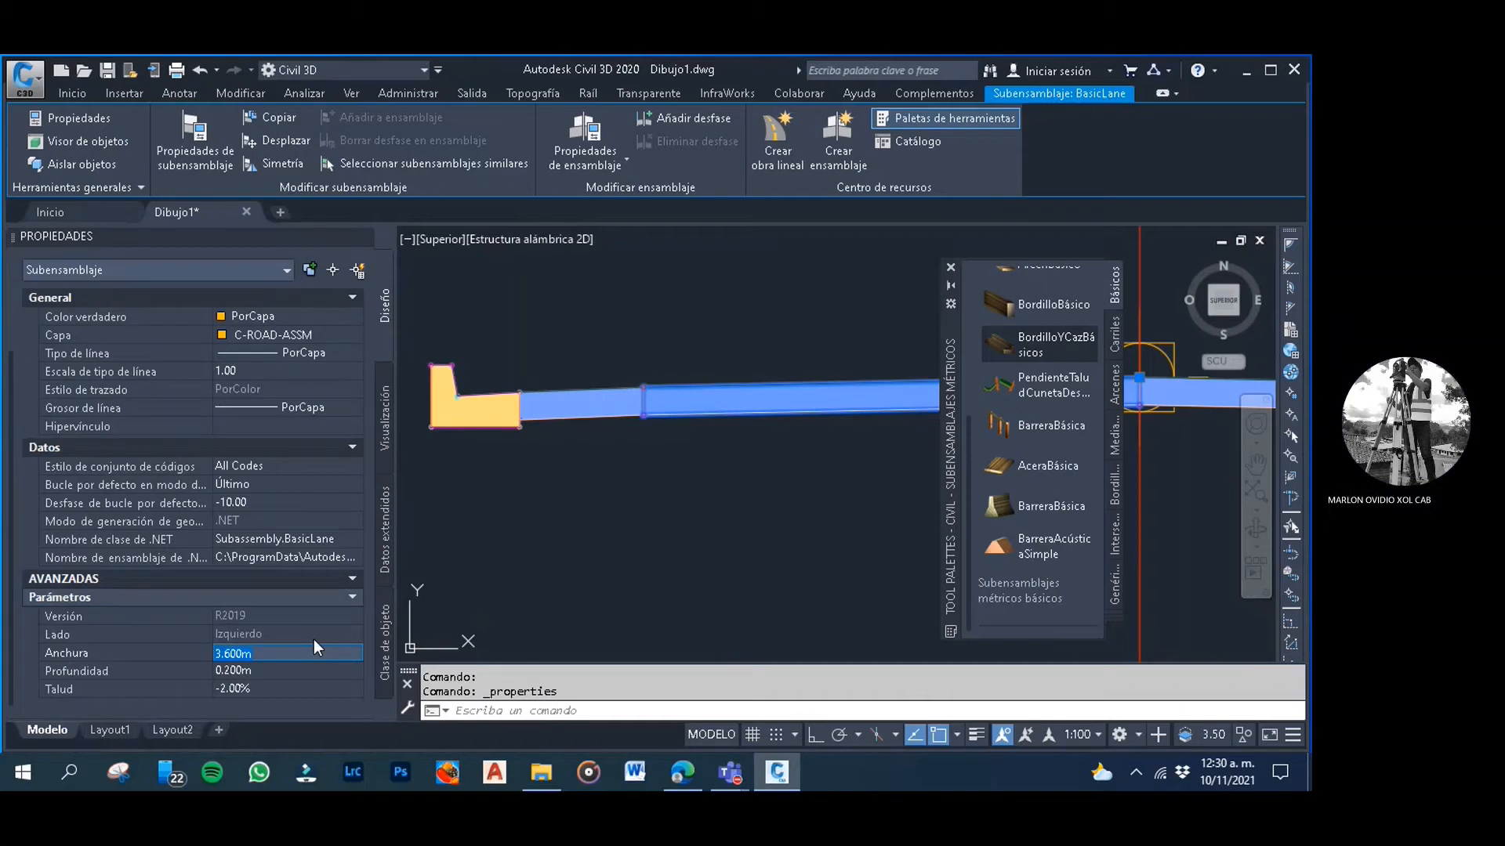
{"action": "type", "text": "3"}
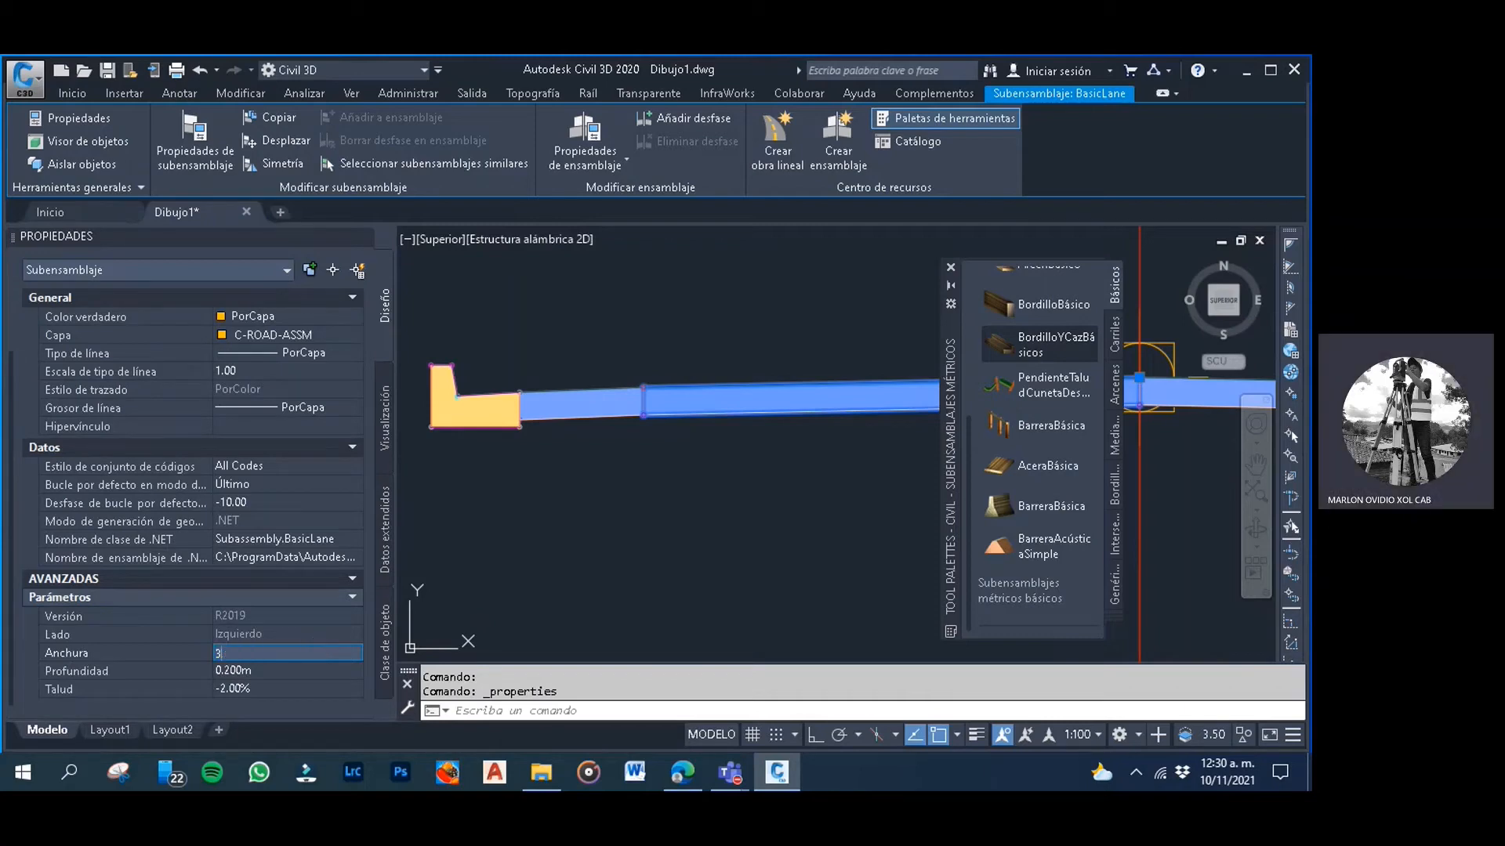
{"action": "key", "text": "Tab"}
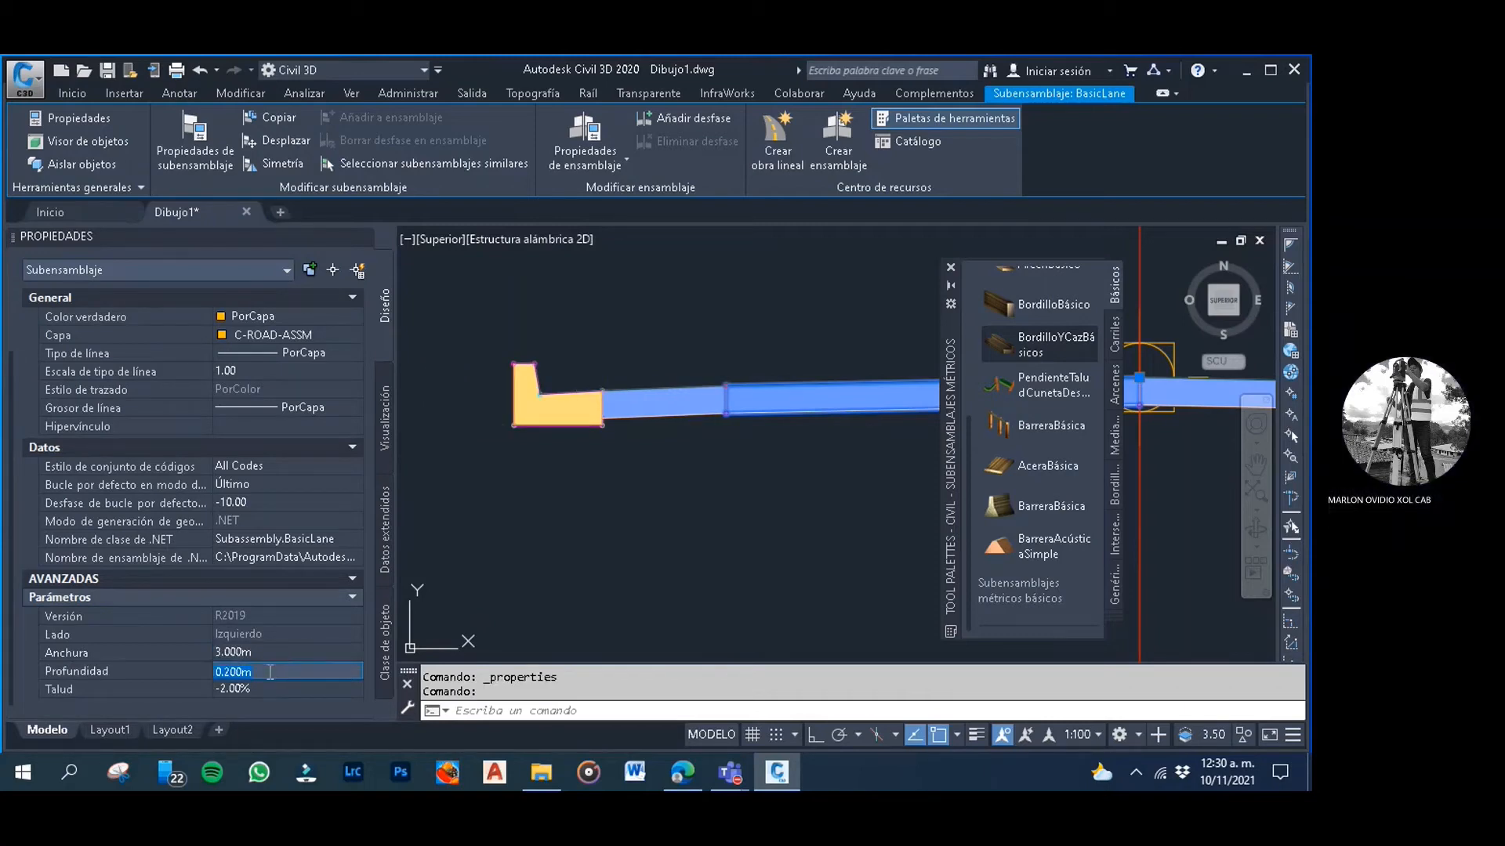
Set the depth (Profundidad) of the left lane to 0.15 m and deselect it
{"action": "type", "text": "."}
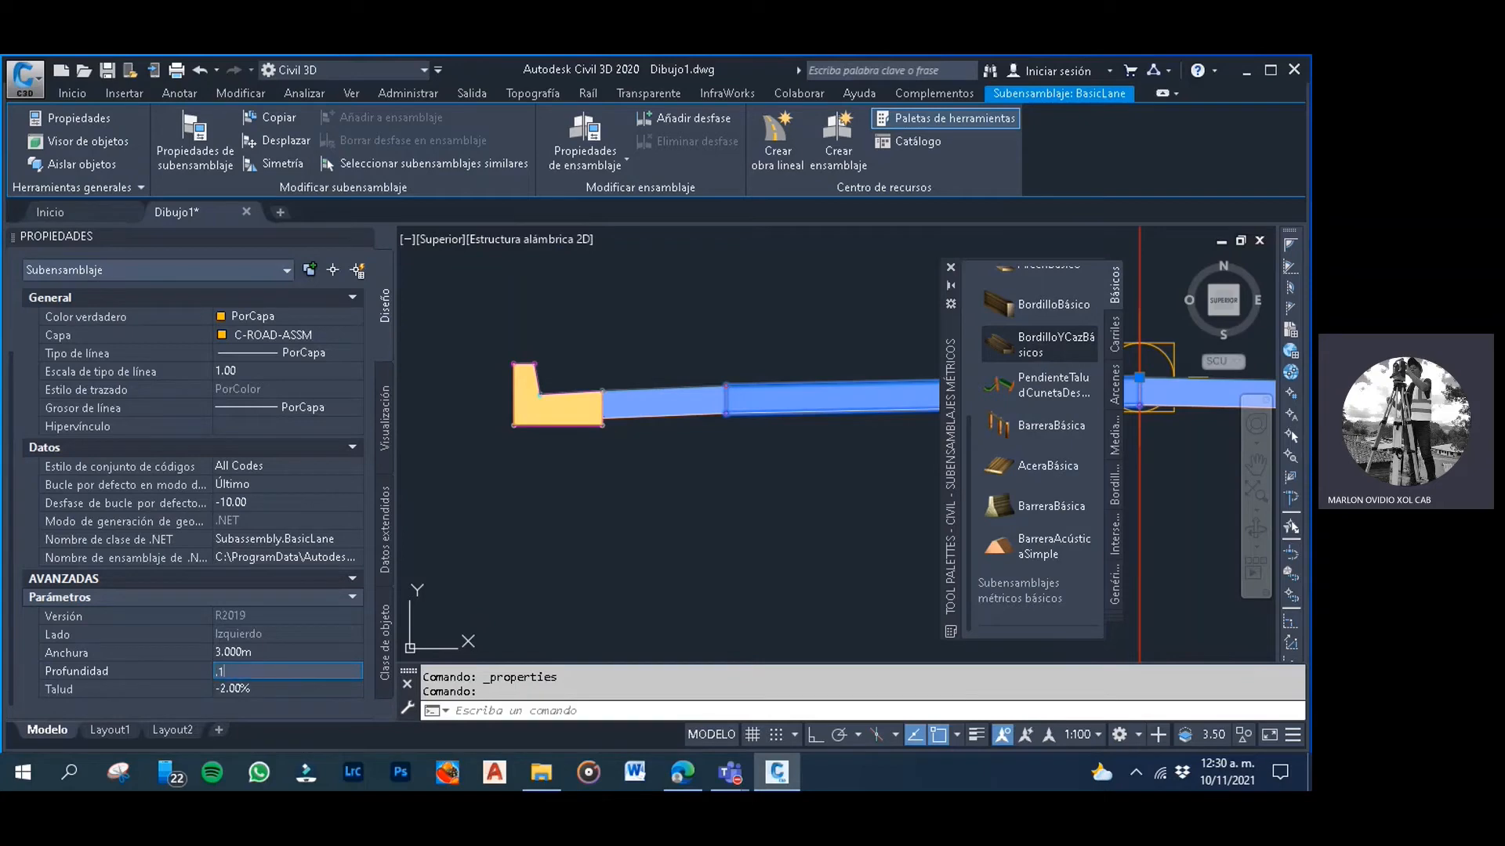
{"action": "type", "text": "15"}
{"action": "key", "text": "Tab"}
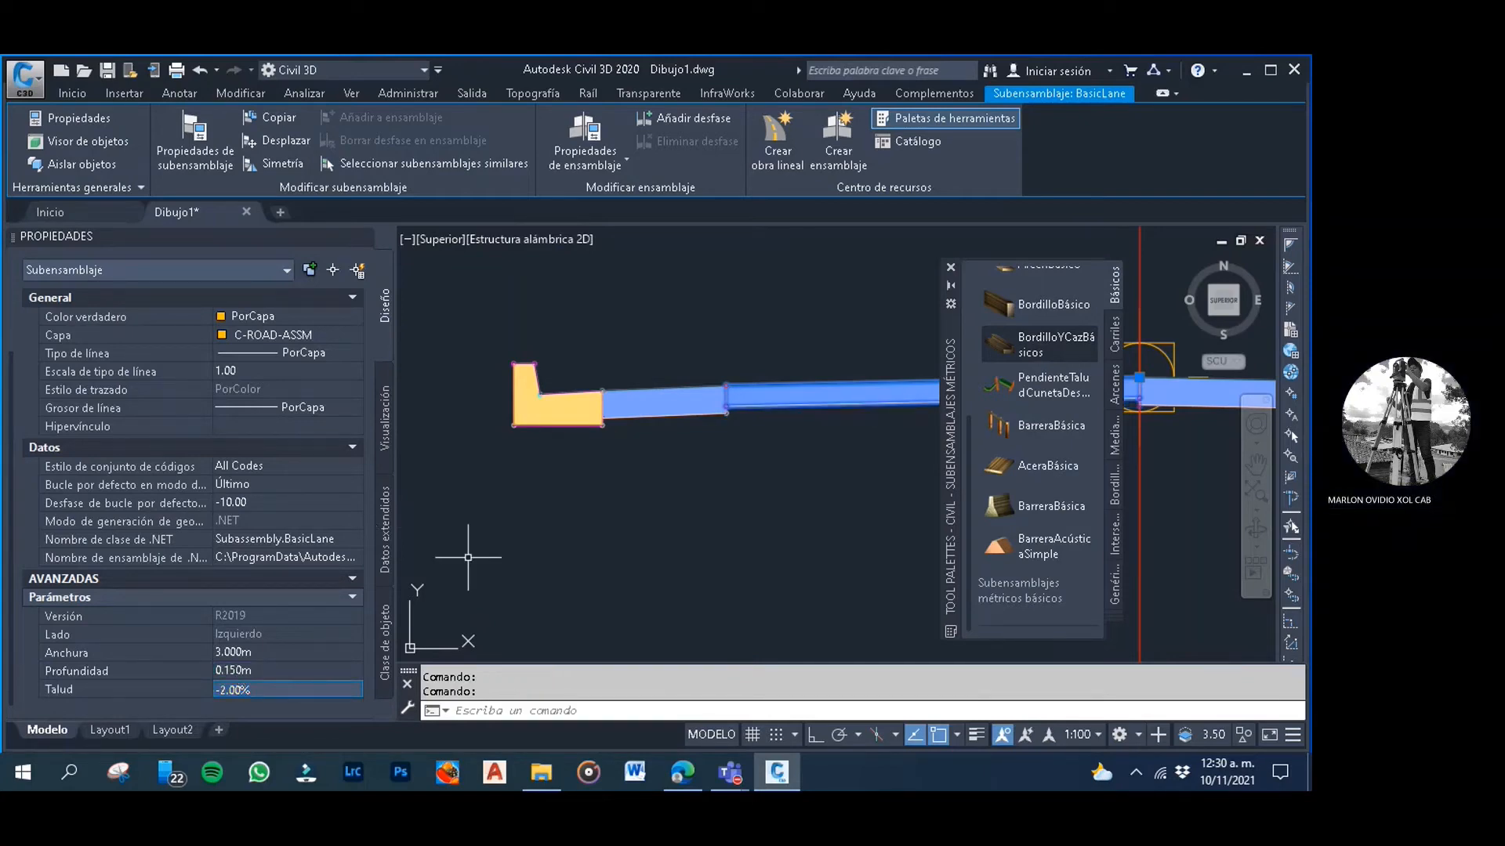
{"action": "left_click", "coordinate": [452, 507]}
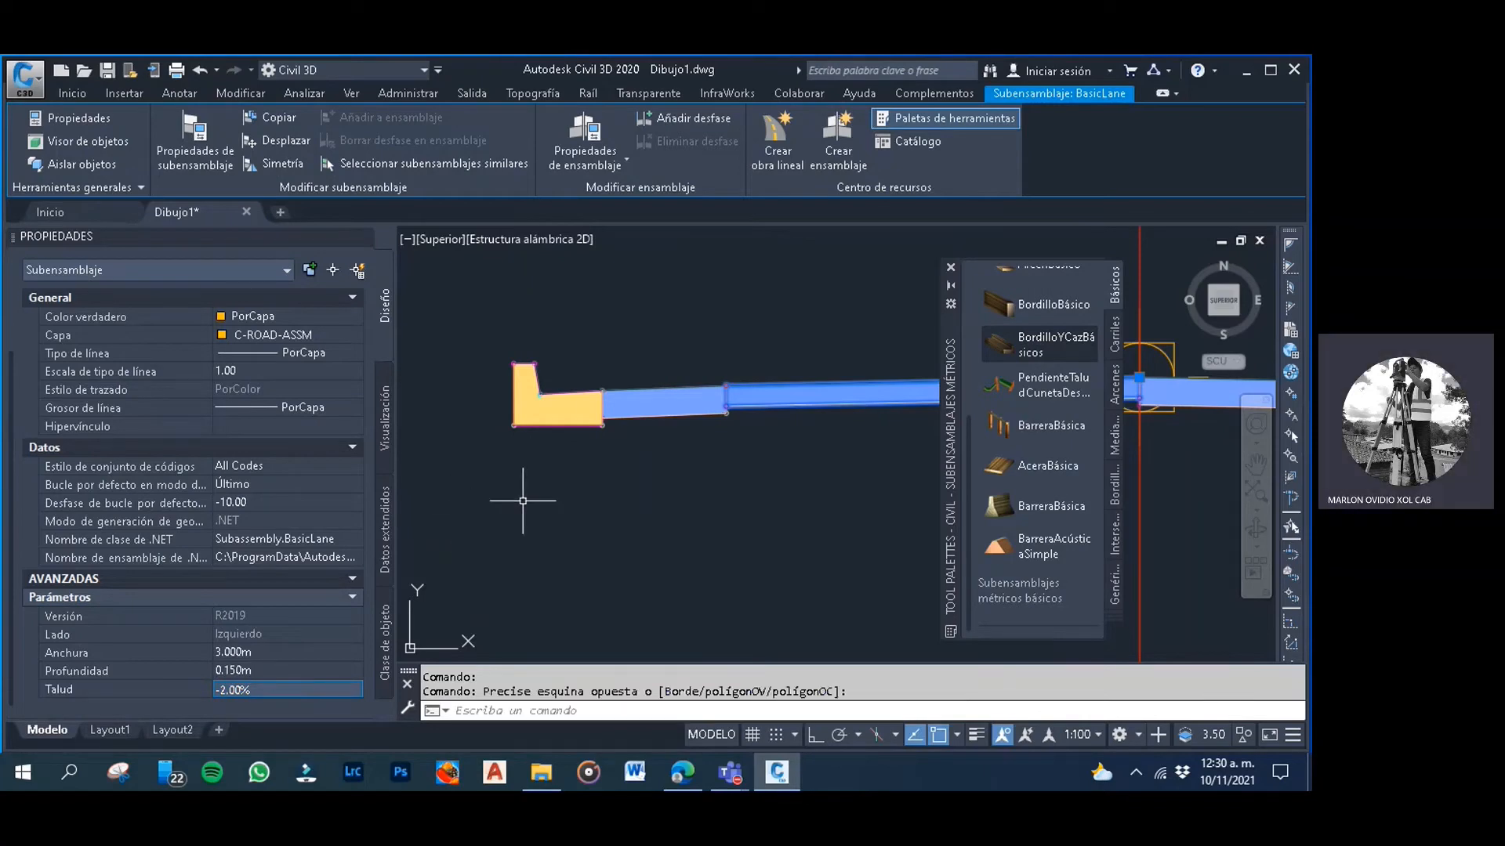
{"action": "key", "text": "Escape"}
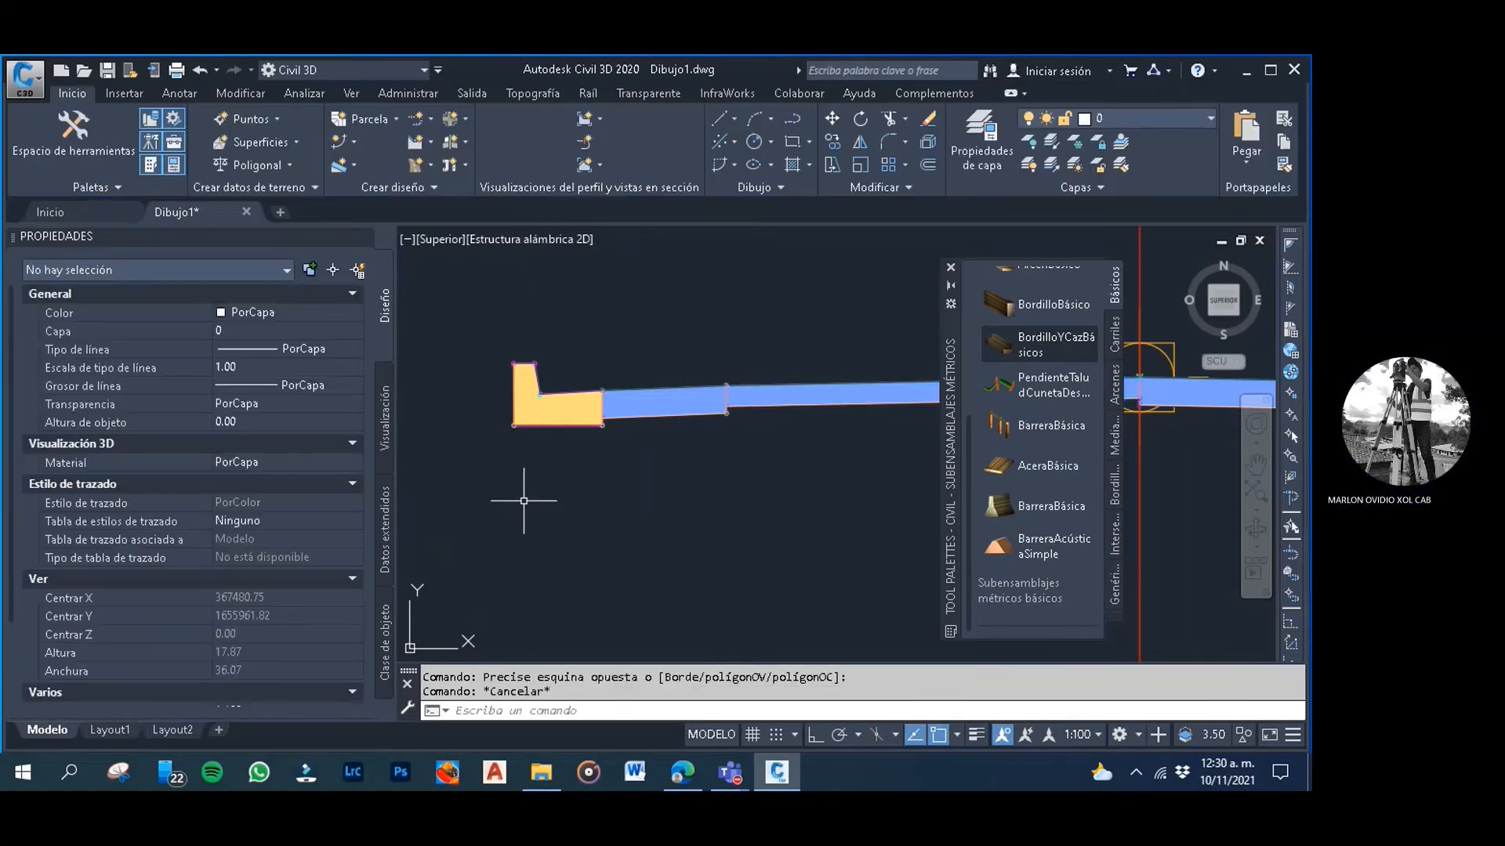
Set the left BasicShoulder subassembly's depth (Profundidad) to 0.15 m and its width (Anchura) to 0.5 m
{"action": "left_click", "coordinate": [650, 425]}
{"action": "left_click", "coordinate": [648, 412]}
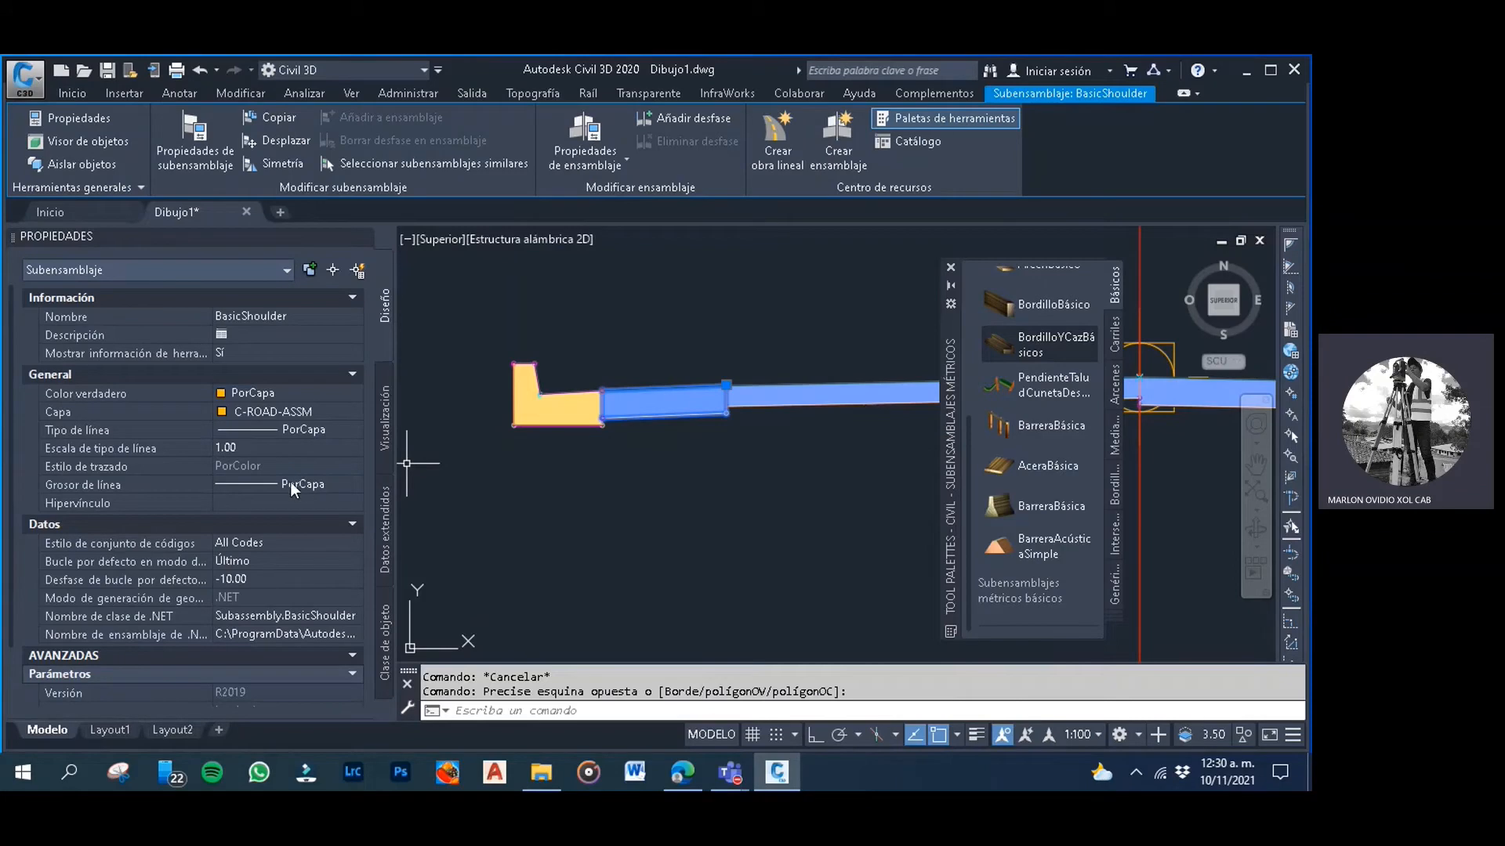
{"action": "scroll", "coordinate": [278, 481], "scroll_direction": "down", "scroll_amount": 3}
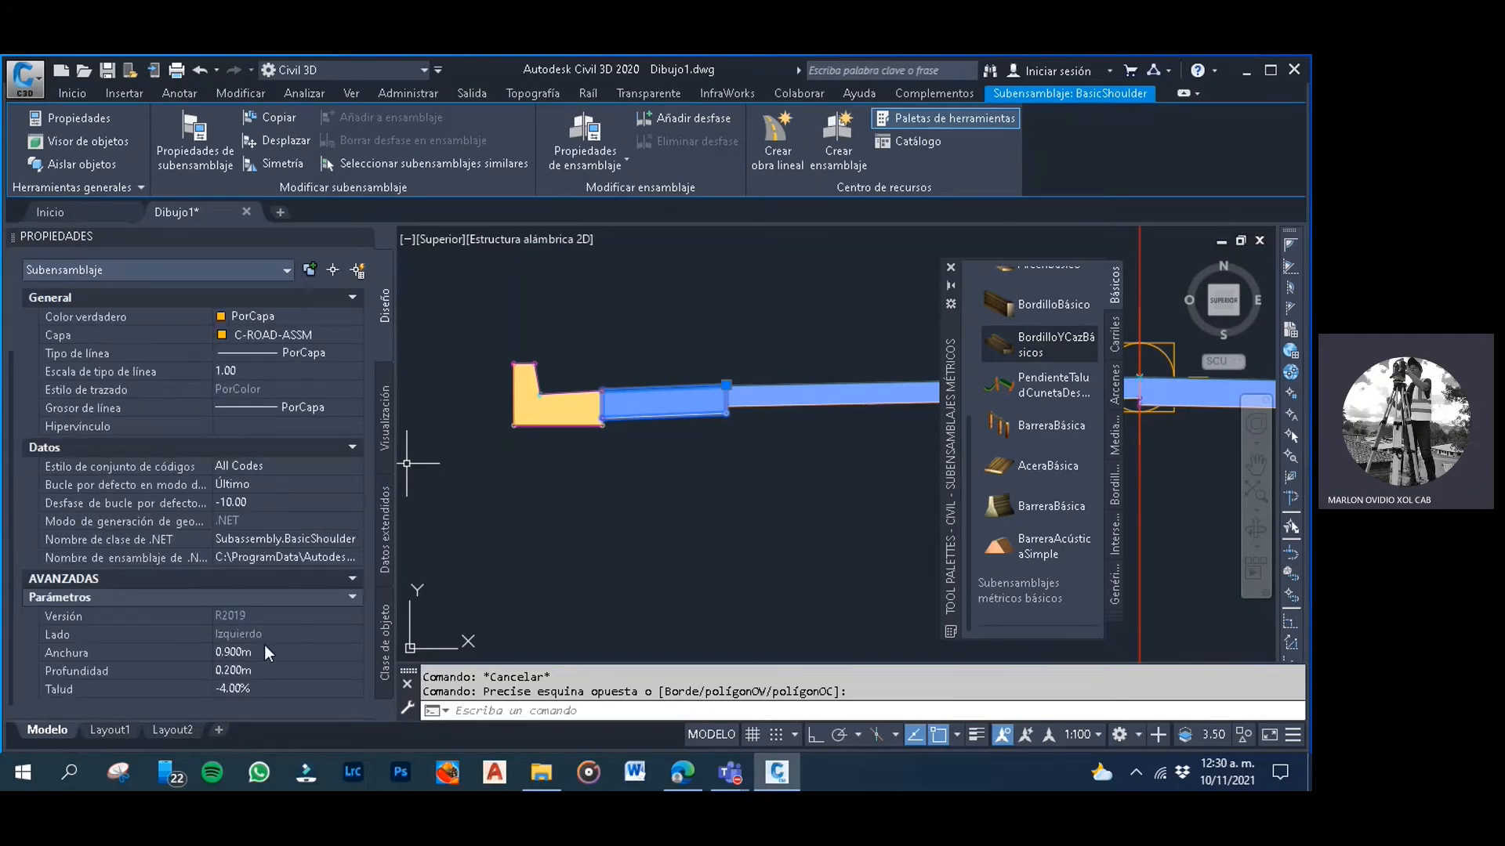
{"action": "left_click", "coordinate": [236, 670]}
{"action": "key", "text": "BackSpace"}
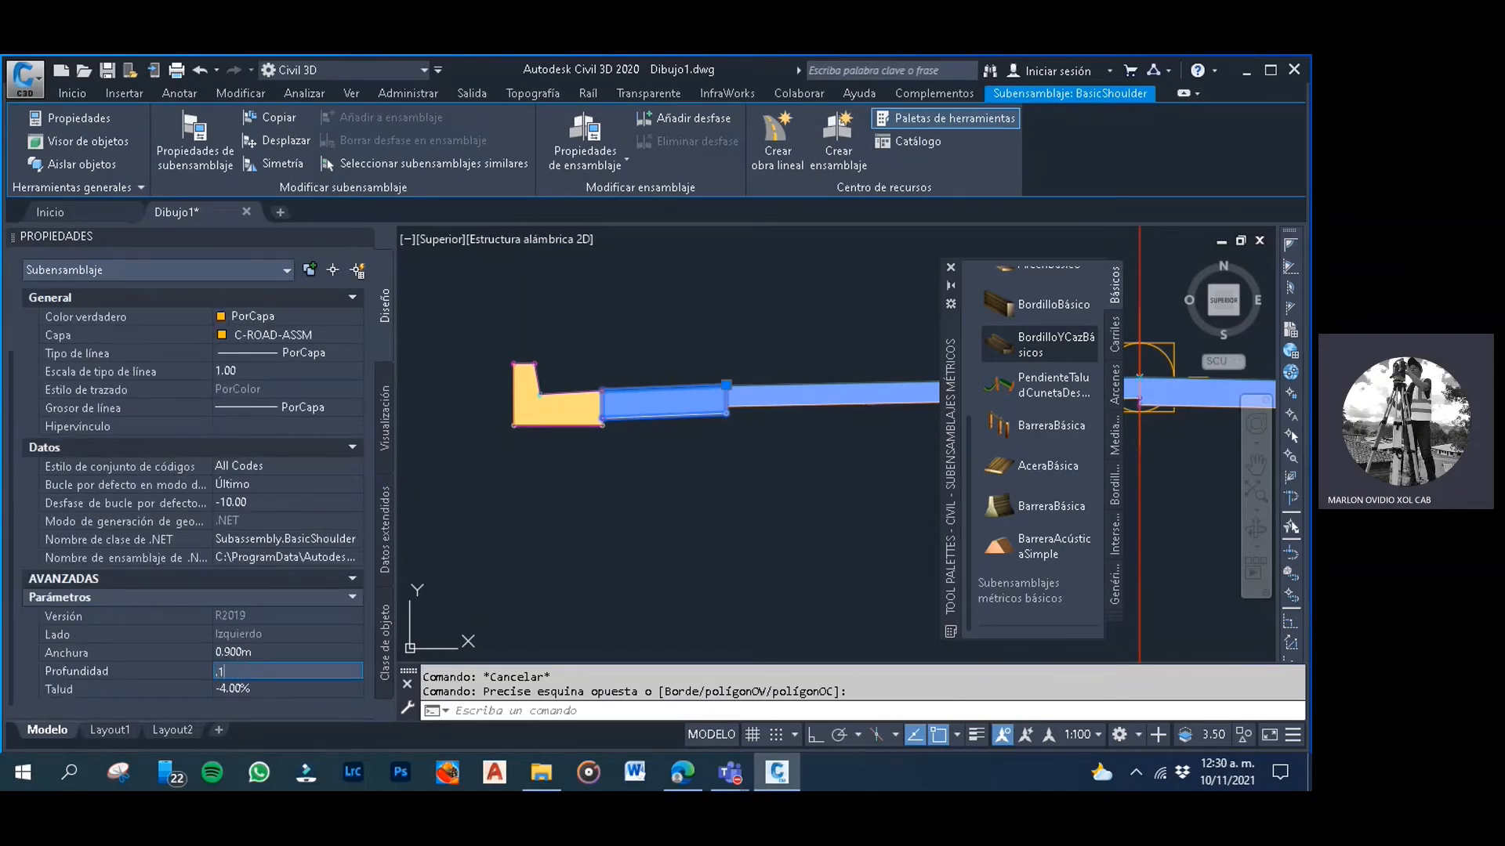
{"action": "left_click", "coordinate": [234, 650]}
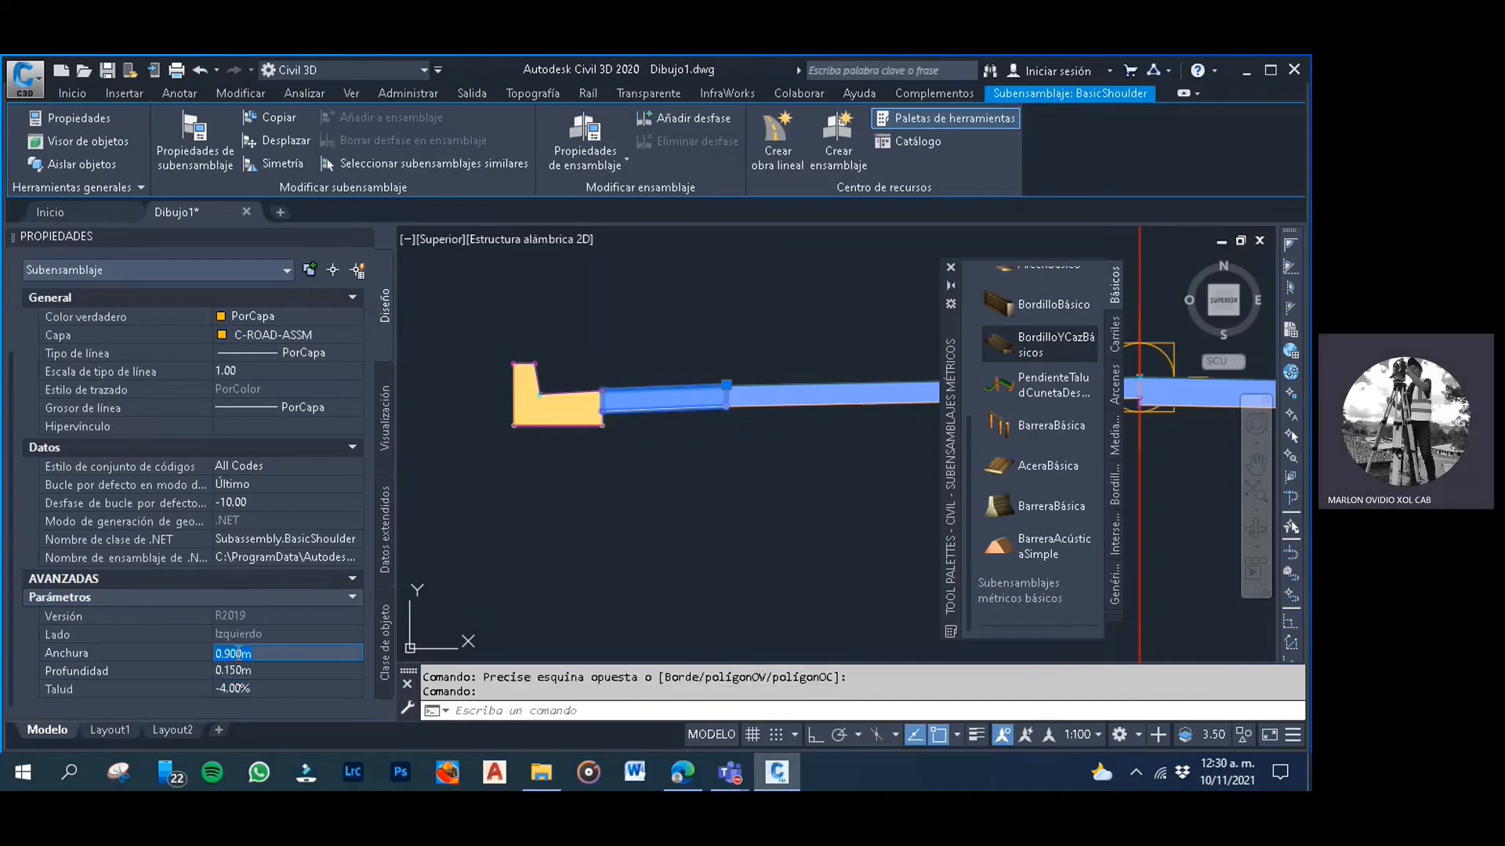
{"action": "type", "text": ".5"}
{"action": "key", "text": "Tab"}
{"action": "left_click", "coordinate": [537, 582]}
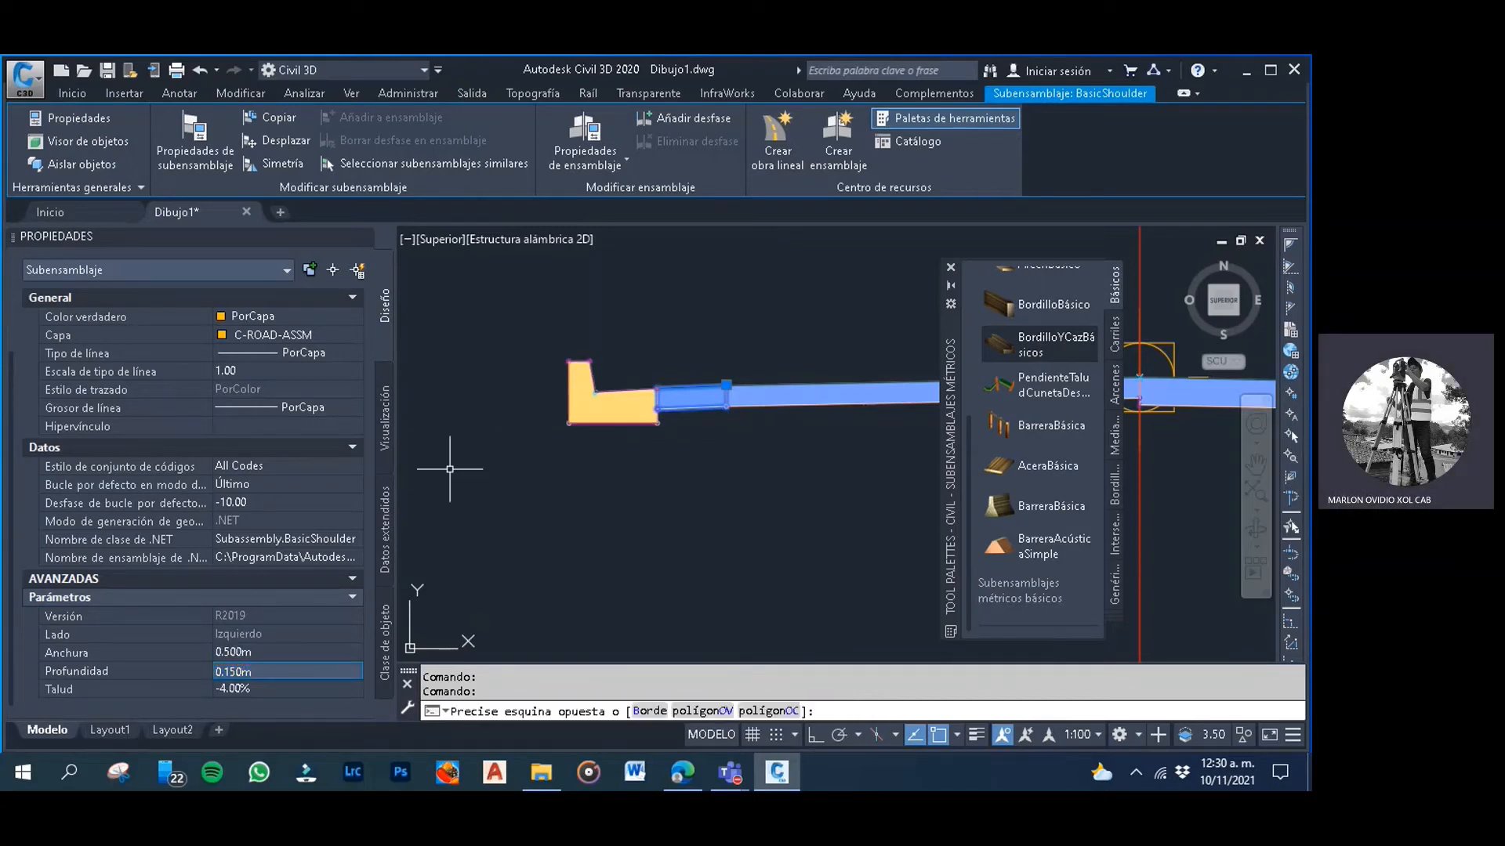
{"action": "left_click", "coordinate": [550, 543]}
{"action": "scroll", "coordinate": [558, 532], "scroll_direction": "down", "scroll_amount": 3}
{"action": "middle_click_drag", "start_coordinate": [667, 502], "coordinate": [632, 520]}
{"action": "key", "text": "Escape"}
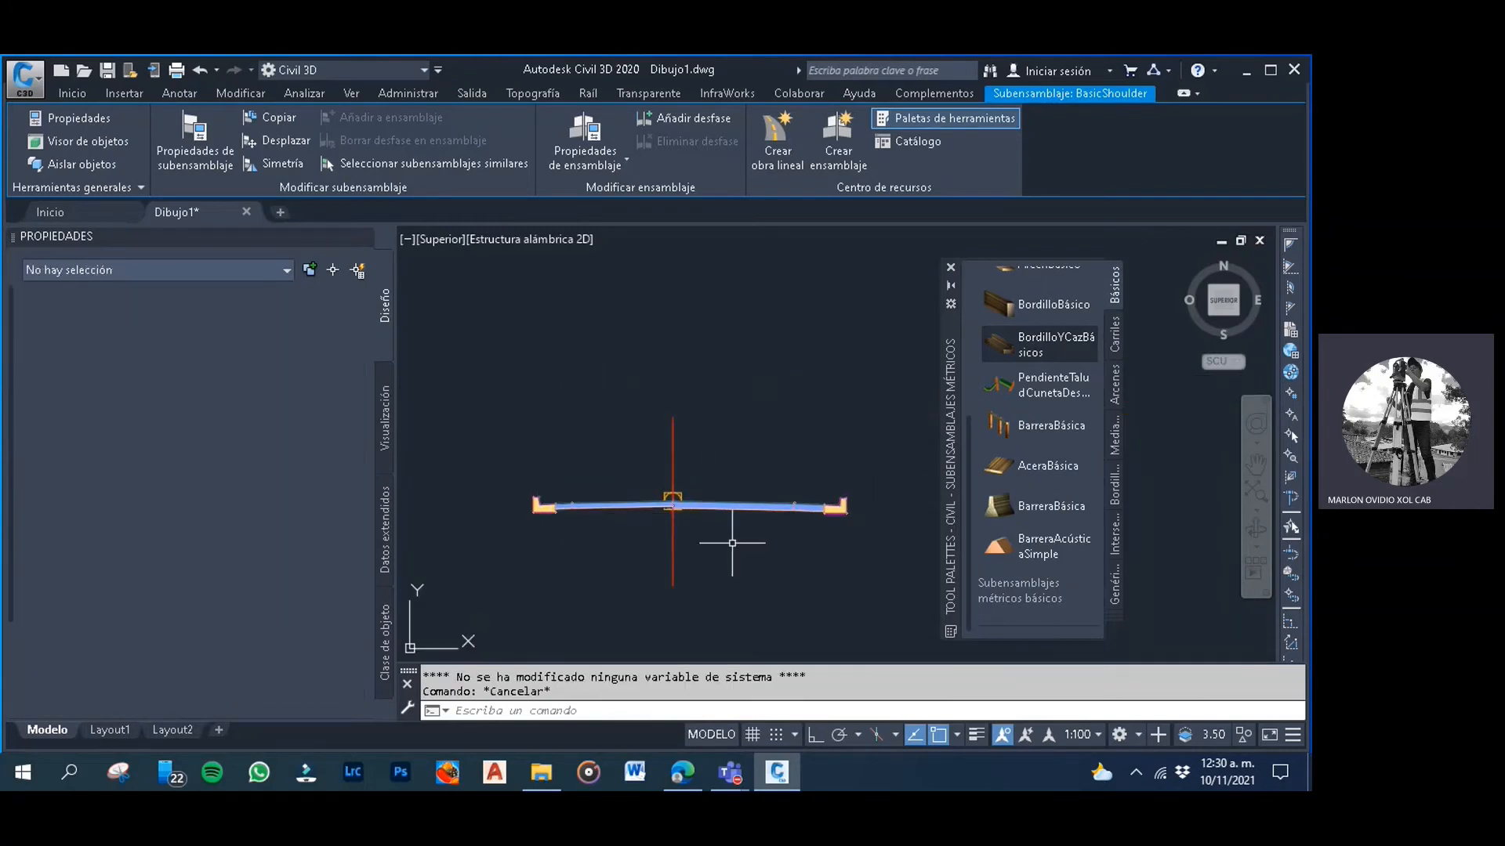
Set the right BasicLane subassembly's width (Anchura) to 3 m and its depth (Profundidad) to 0.15 m
{"action": "scroll", "coordinate": [731, 523], "scroll_direction": "up", "scroll_amount": 5}
{"action": "left_click", "coordinate": [726, 519]}
{"action": "left_click", "coordinate": [689, 431]}
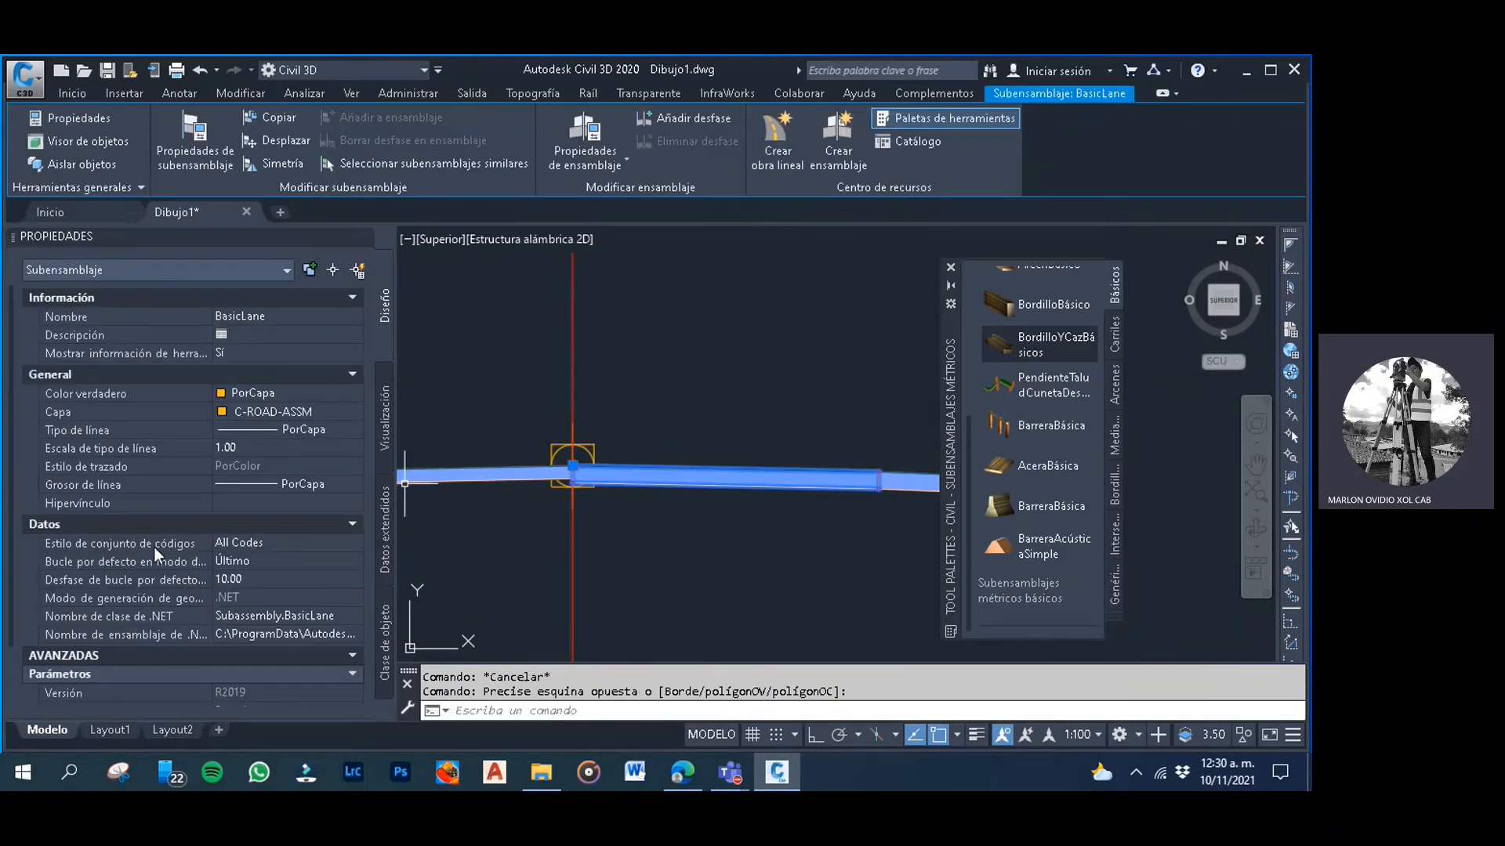
{"action": "scroll", "coordinate": [251, 550], "scroll_direction": "down", "scroll_amount": 3}
{"action": "left_click", "coordinate": [237, 654]}
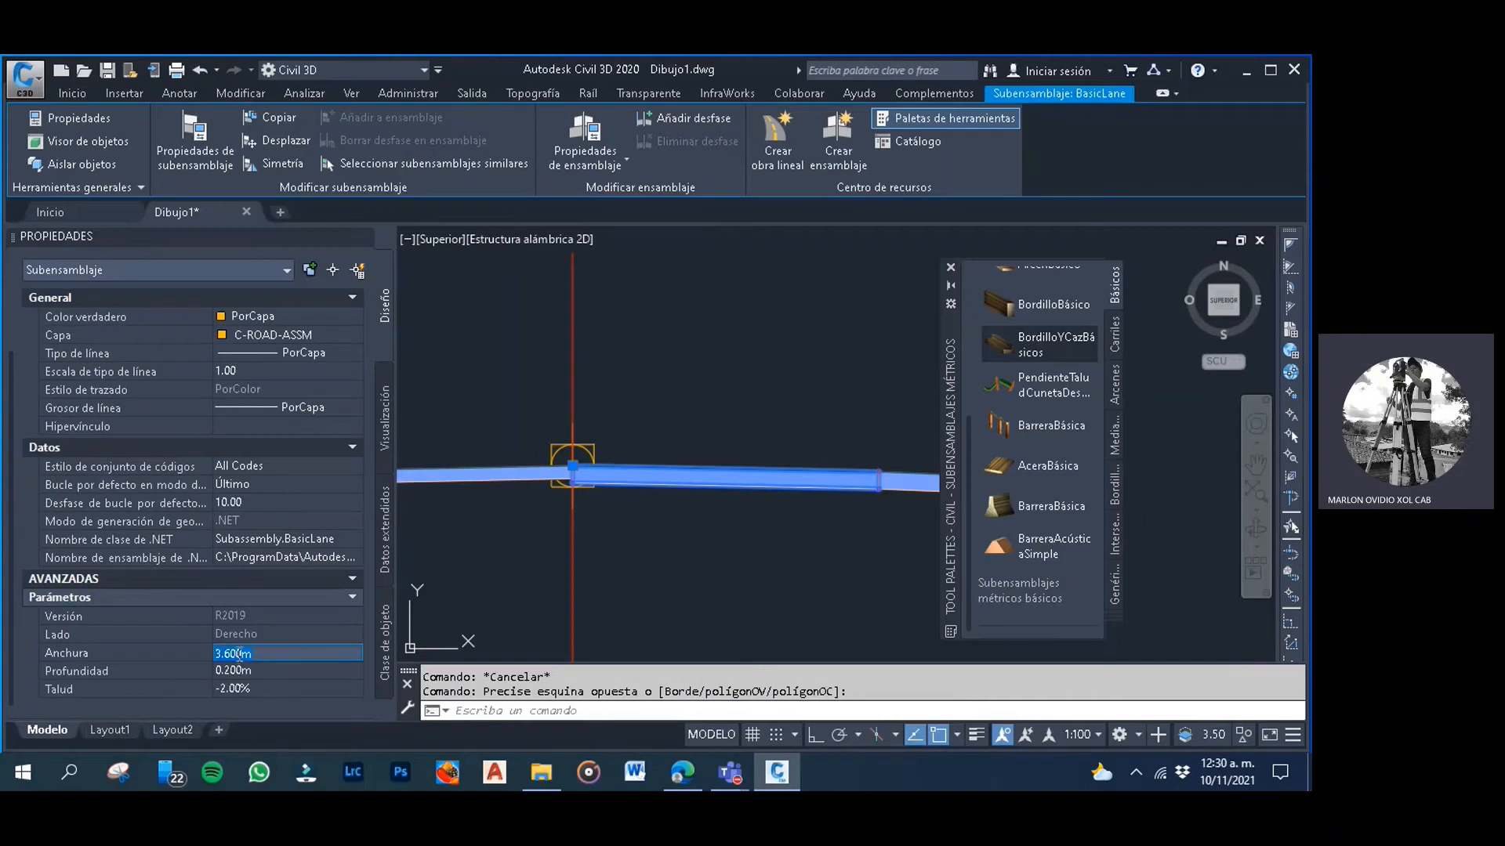
{"action": "type", "text": "3"}
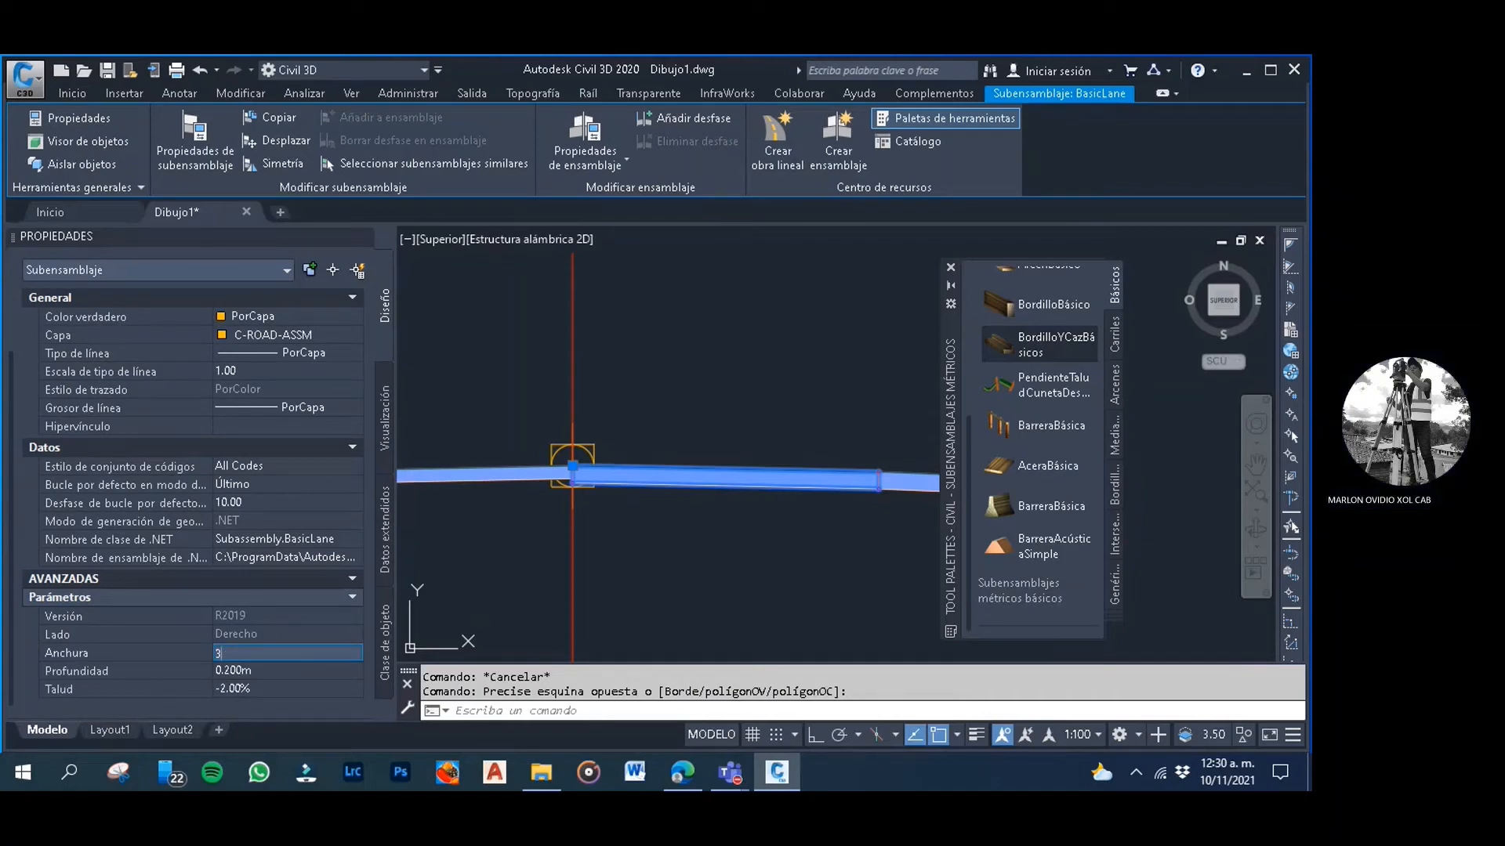
{"action": "key", "text": "Tab"}
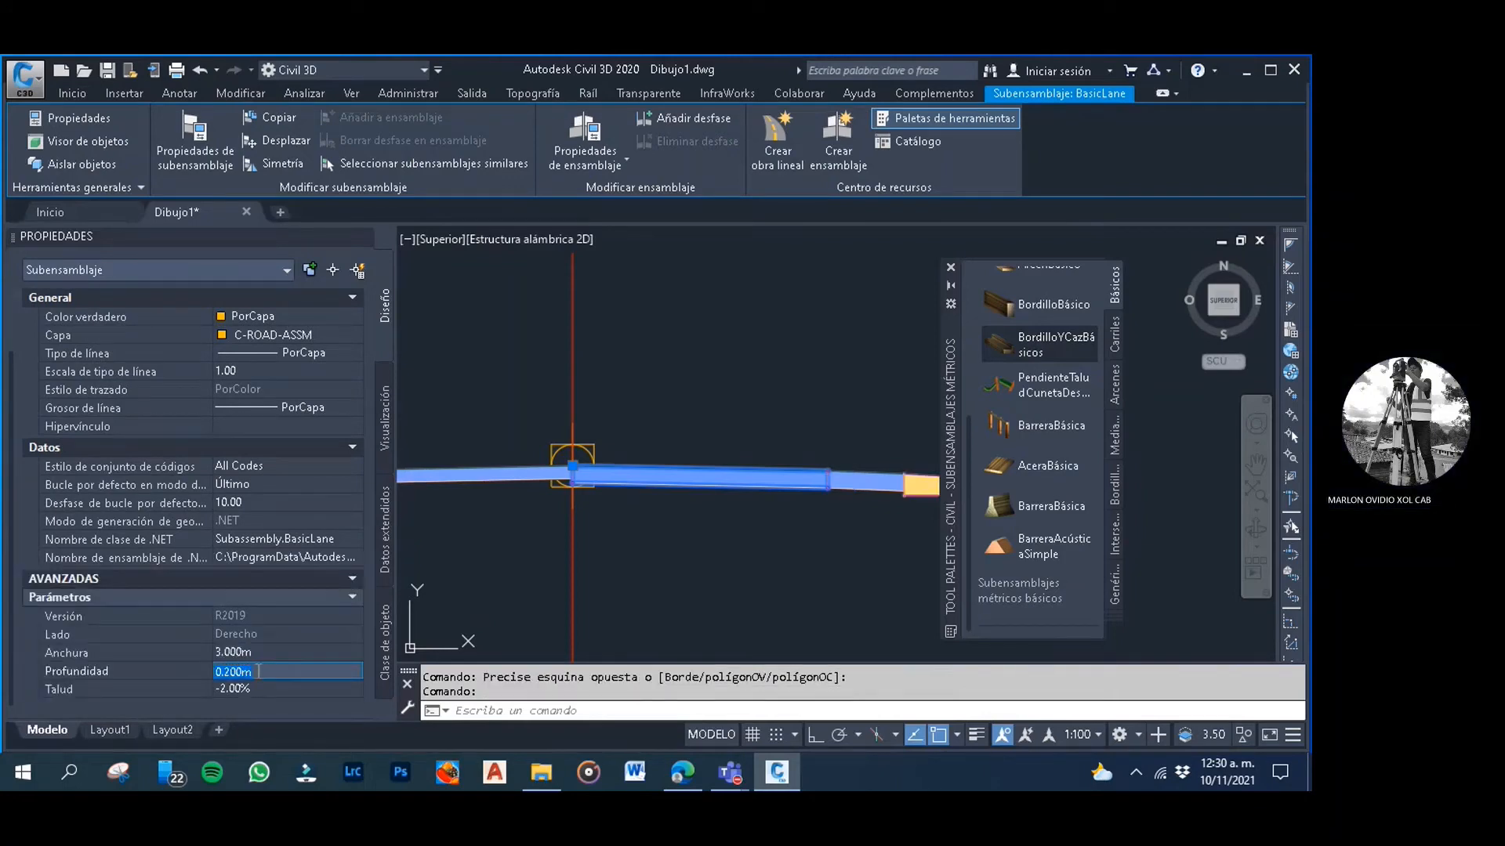
{"action": "type", "text": "0.15"}
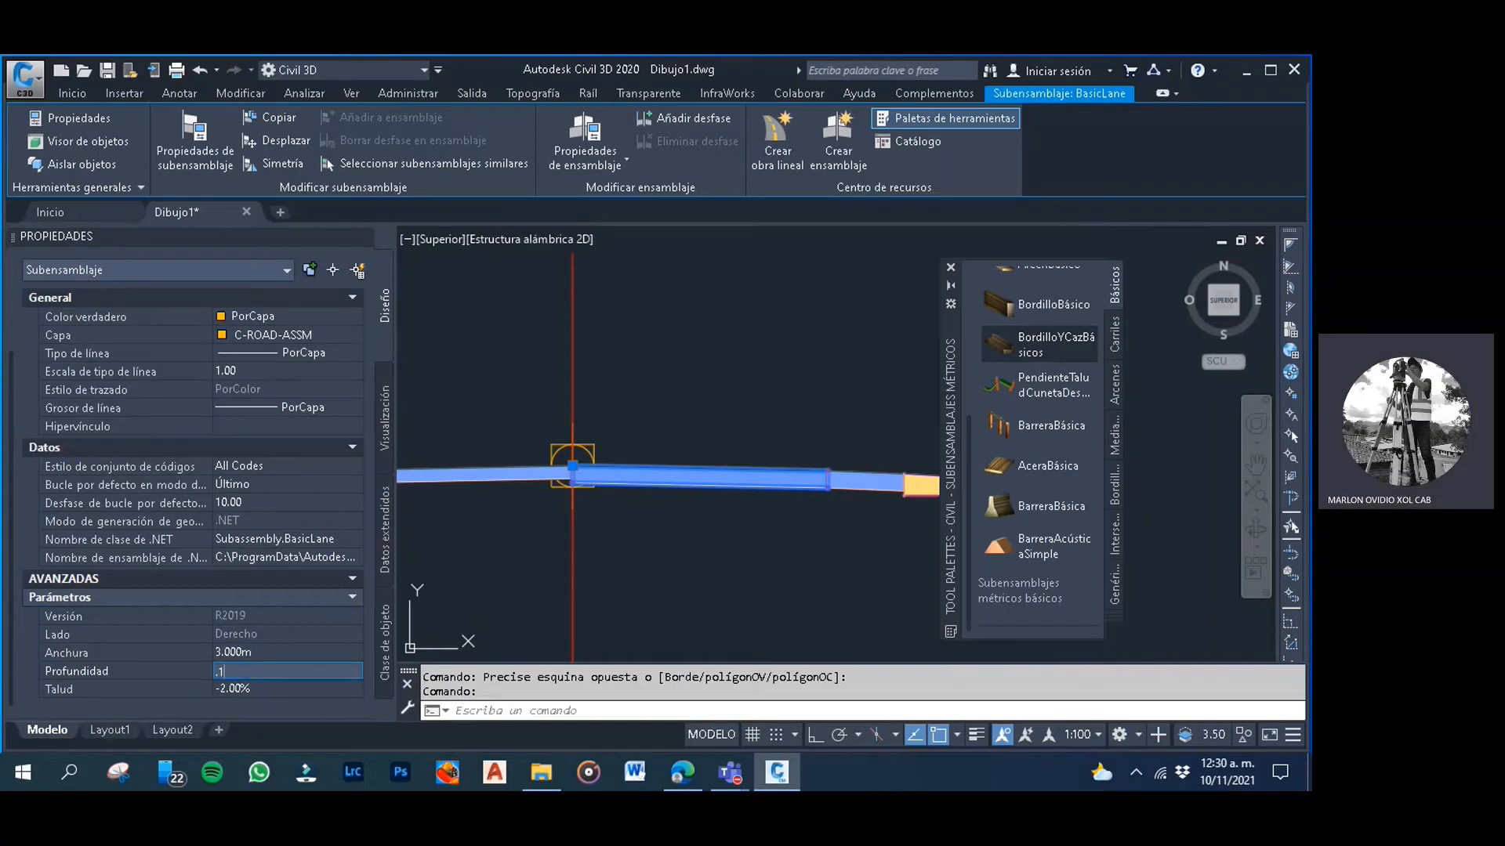
{"action": "key", "text": "Tab"}
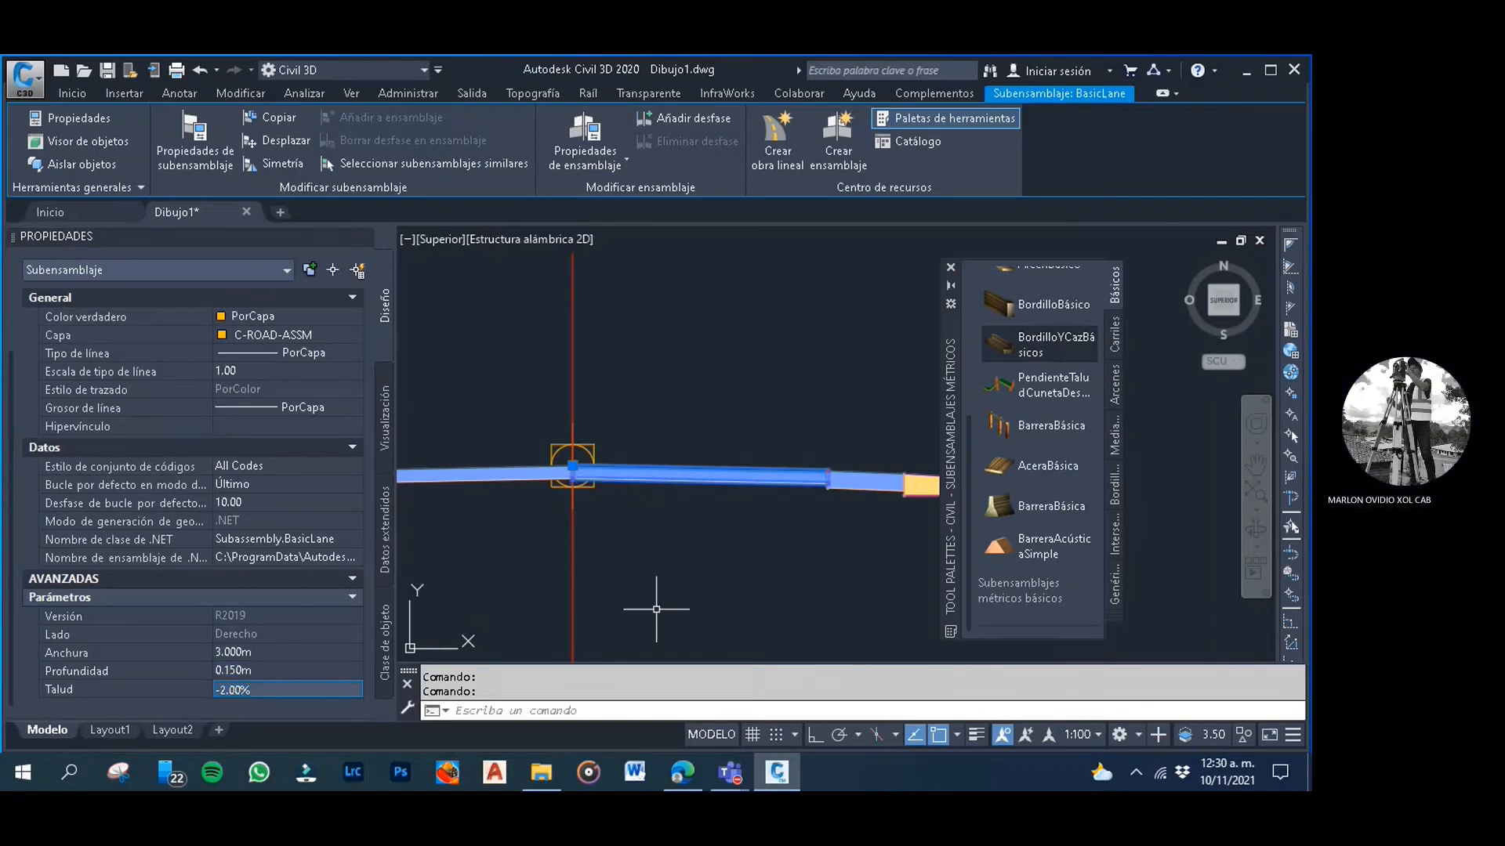
{"action": "left_click", "coordinate": [642, 568]}
{"action": "key", "text": "Escape"}
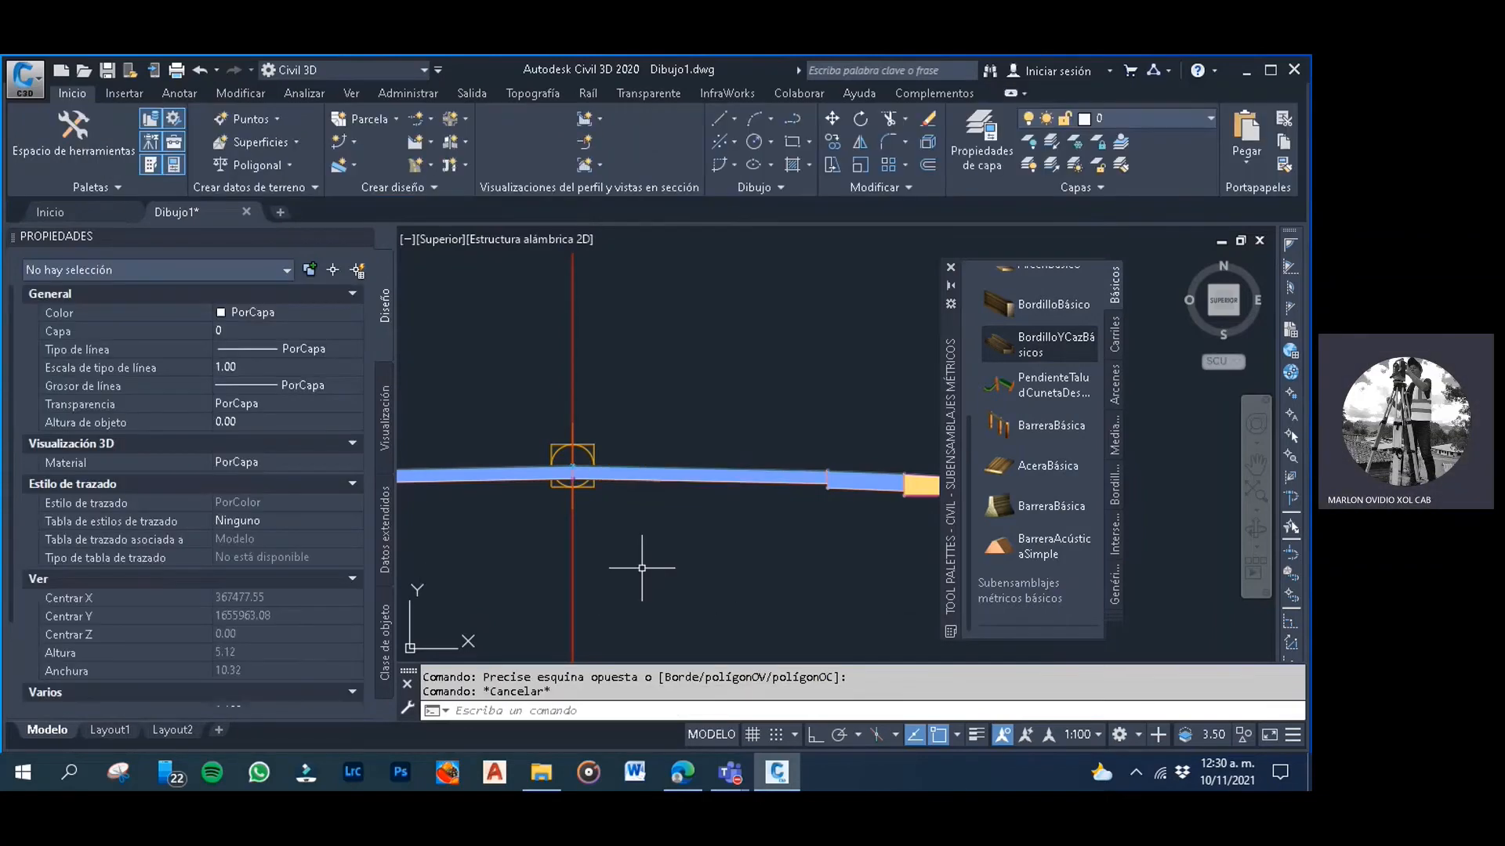
Set the right BasicShoulder subassembly's width (Anchura) to 0.5 m and its depth (Profundidad) to 0.15 m
{"action": "scroll", "coordinate": [571, 530], "scroll_direction": "up", "scroll_amount": 3}
{"action": "left_click", "coordinate": [703, 500]}
{"action": "left_click", "coordinate": [694, 404]}
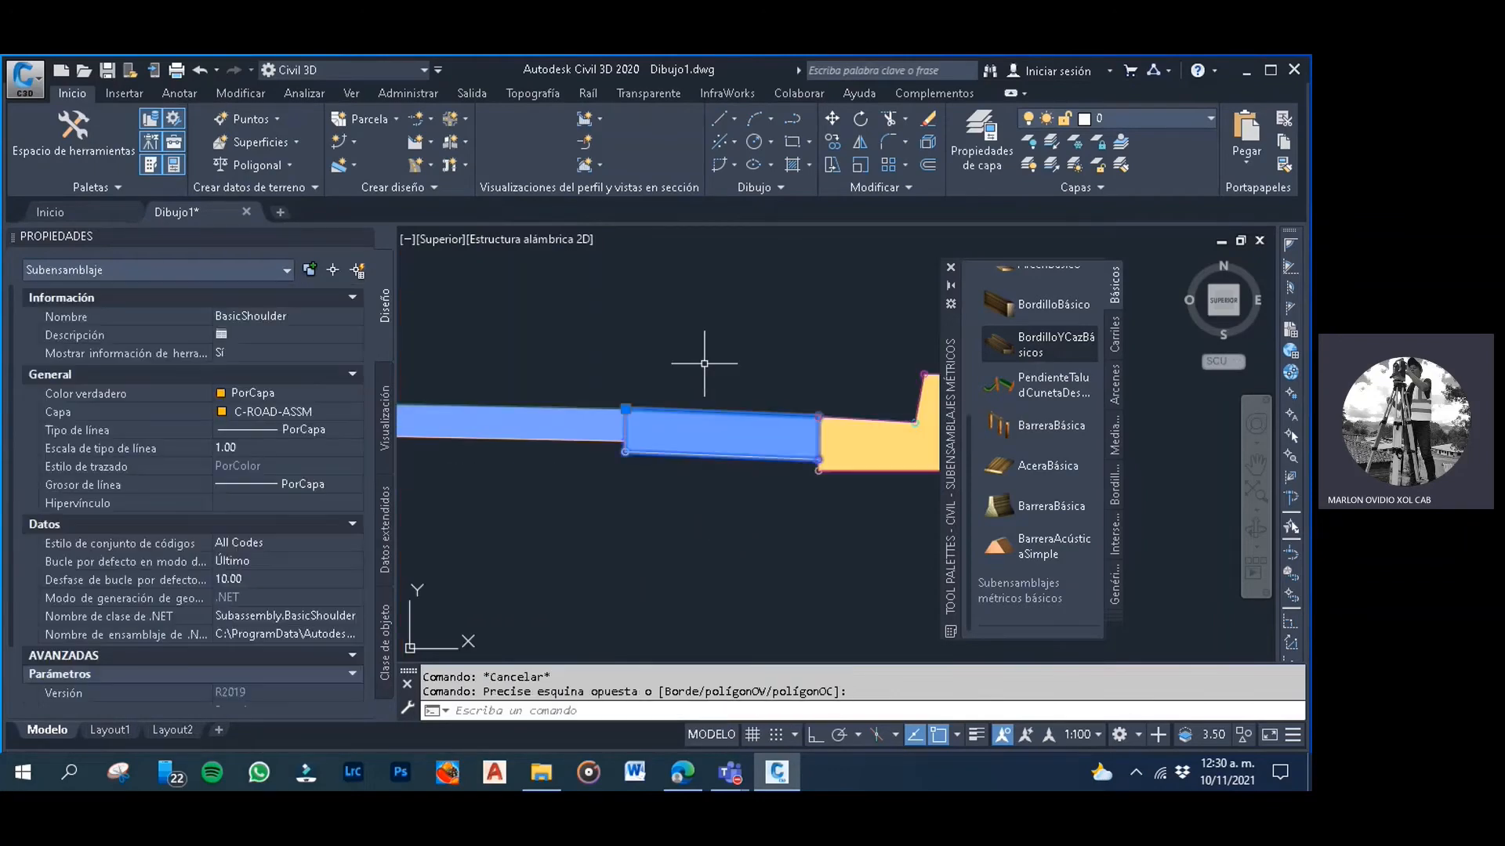
{"action": "left_click", "coordinate": [247, 650]}
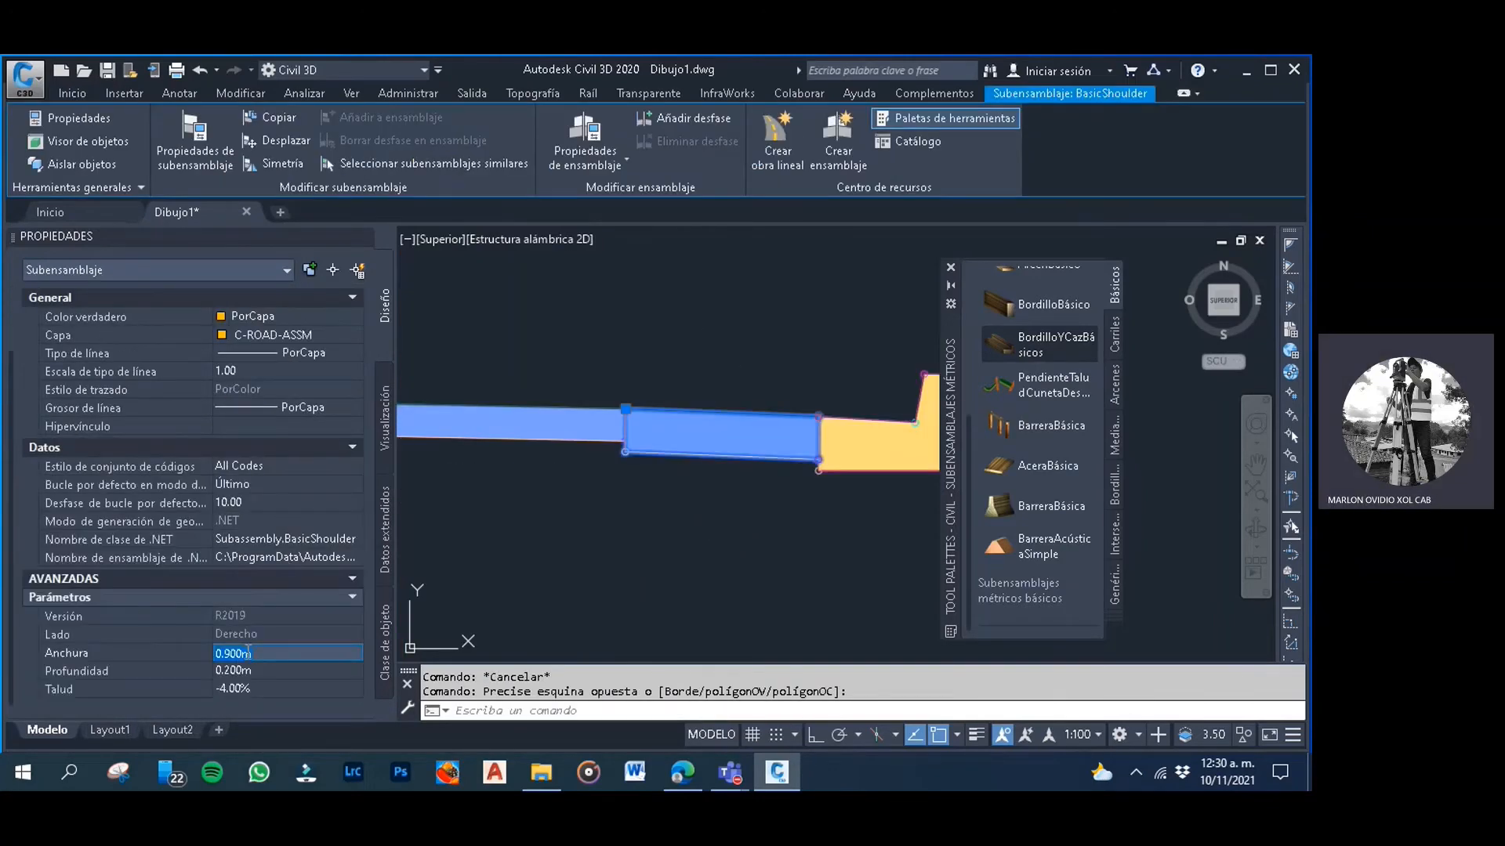
{"action": "type", "text": ".5"}
{"action": "key", "text": "Return"}
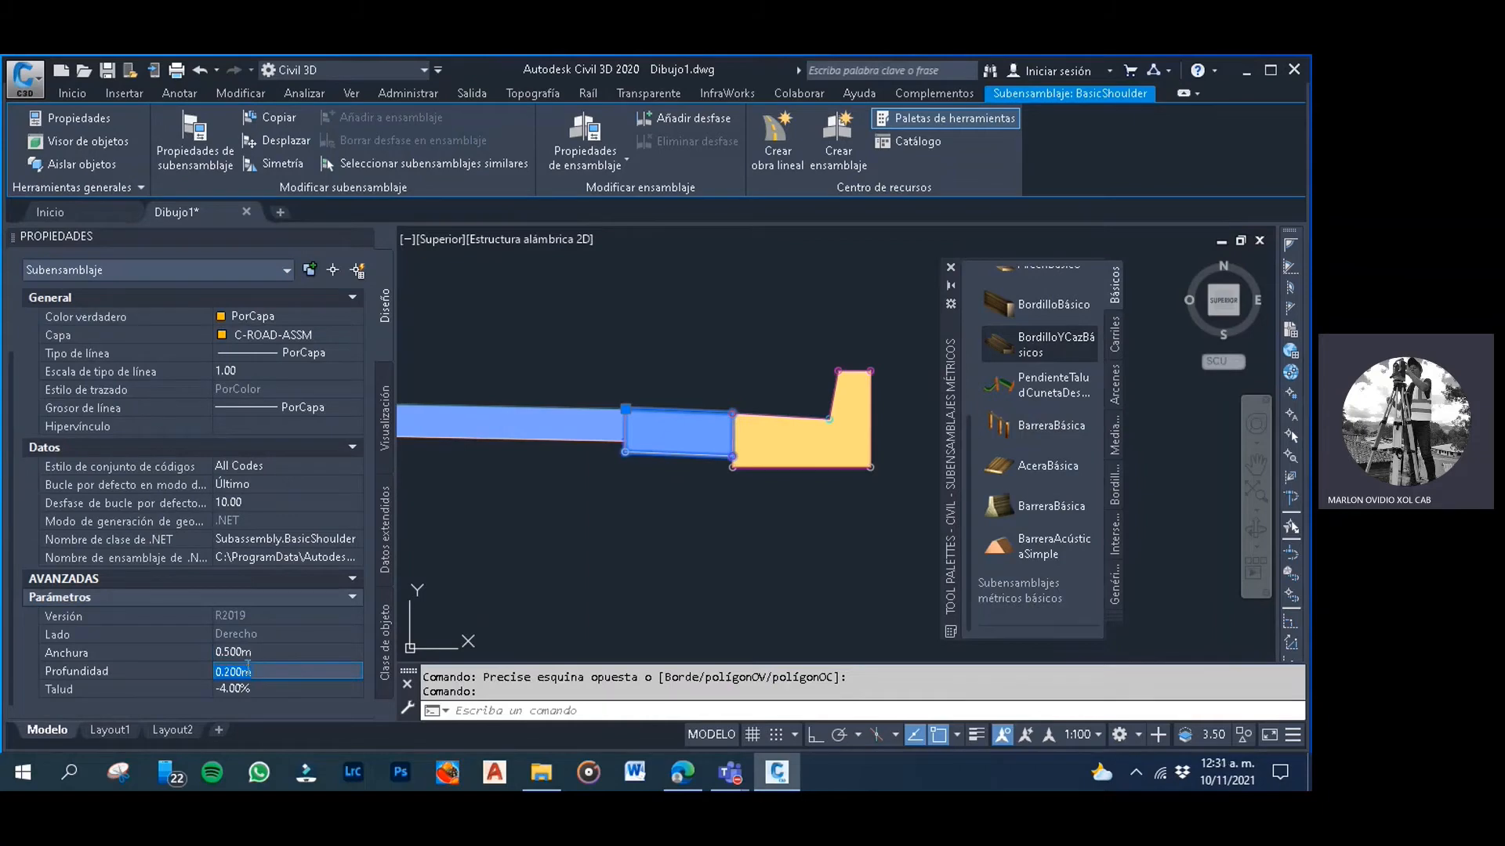
{"action": "left_click", "coordinate": [262, 668]}
{"action": "type", "text": ".15"}
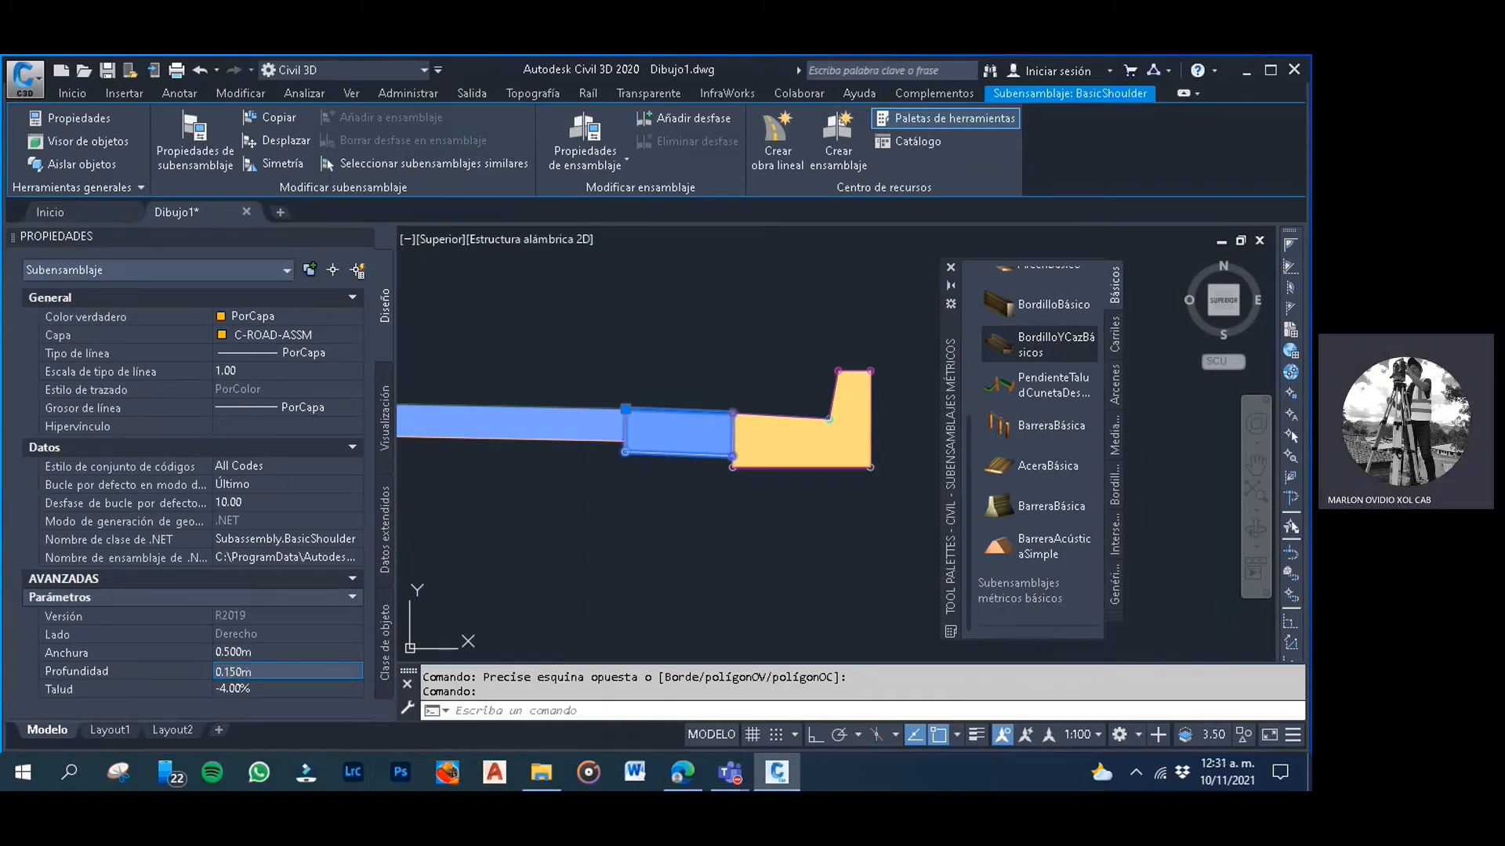
{"action": "key", "text": "Tab"}
{"action": "left_click", "coordinate": [576, 388]}
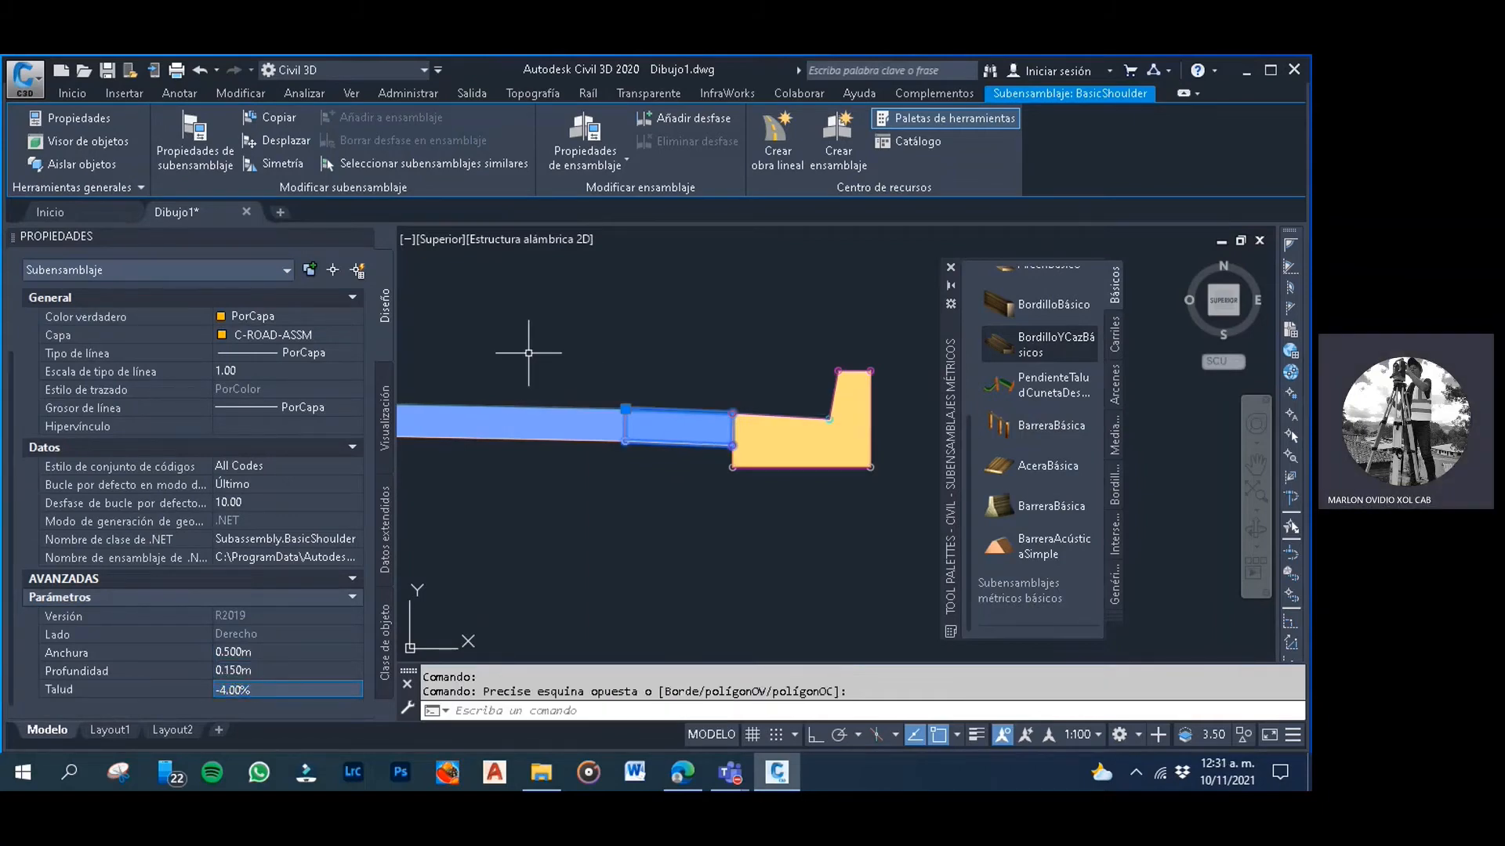
{"action": "key", "text": "Escape"}
{"action": "scroll", "coordinate": [750, 425], "scroll_direction": "down", "scroll_amount": 5}
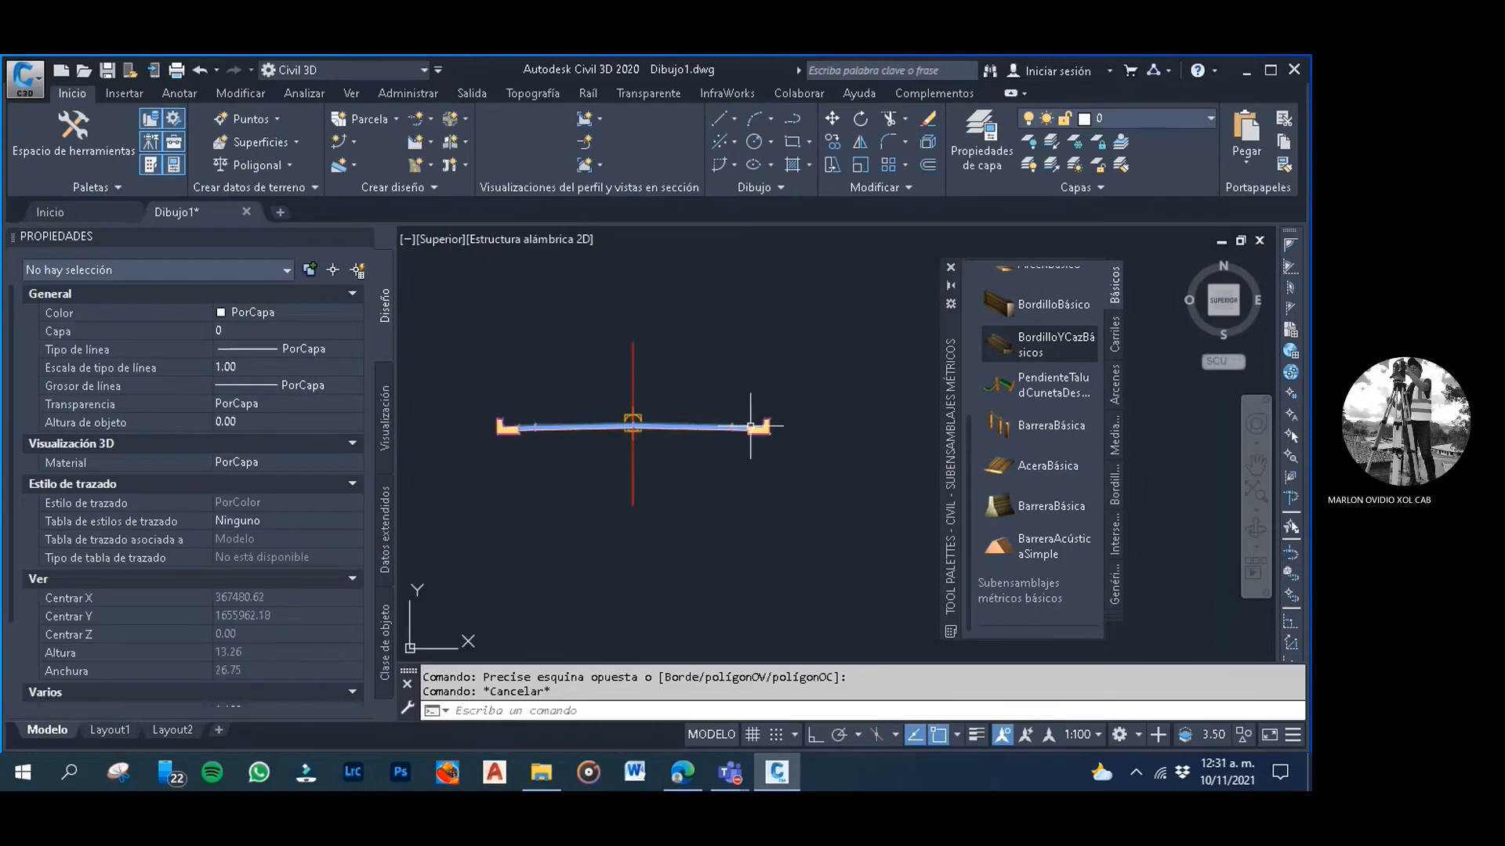
{"action": "left_click", "coordinate": [698, 460]}
{"action": "left_click", "coordinate": [616, 376]}
{"action": "left_click", "coordinate": [619, 390]}
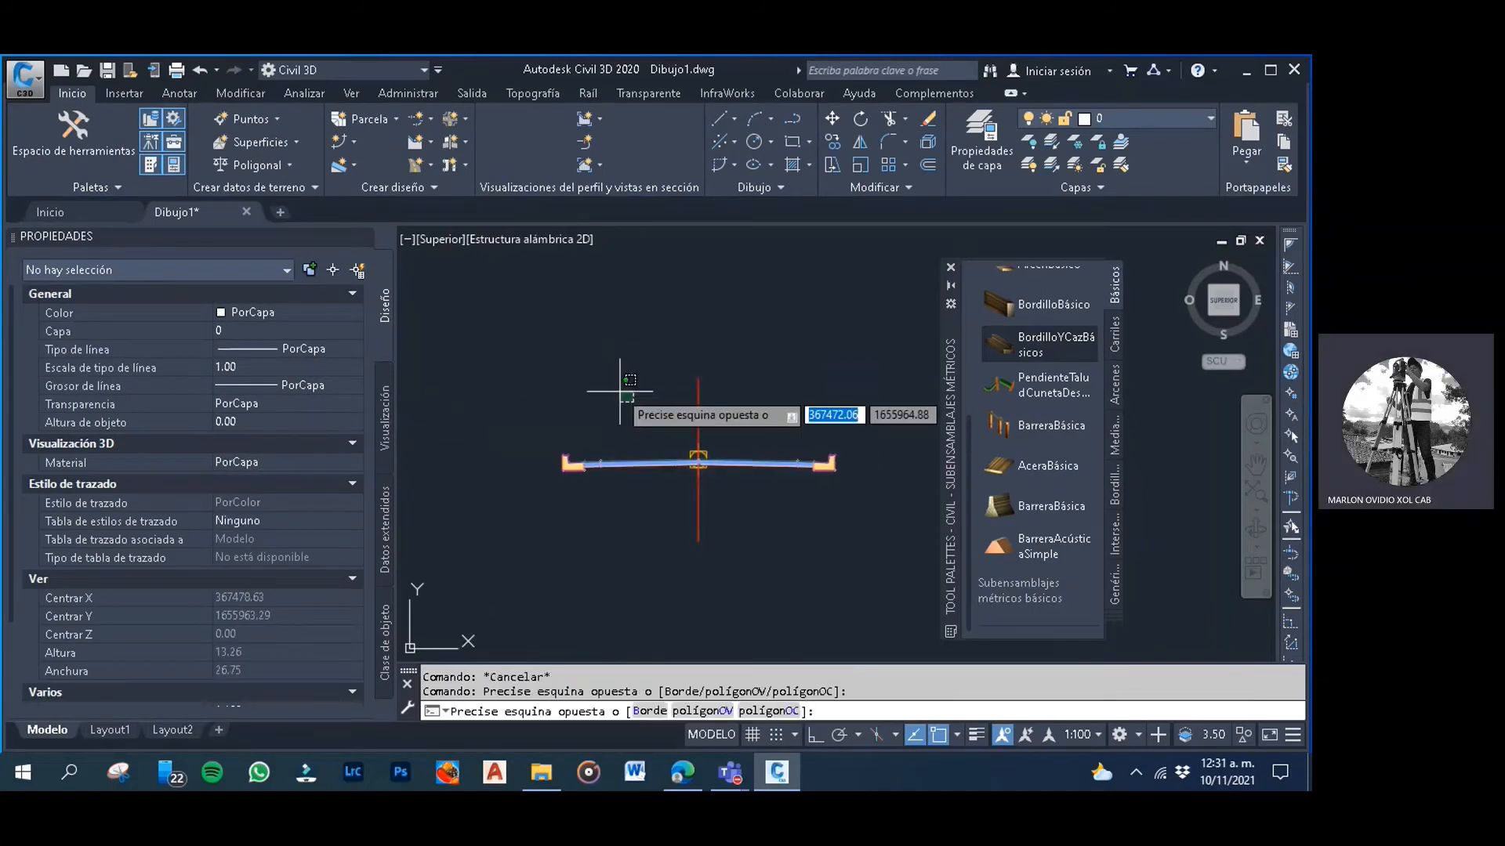
{"action": "left_click", "coordinate": [619, 390]}
{"action": "left_click", "coordinate": [601, 376]}
{"action": "left_click", "coordinate": [601, 376]}
{"action": "left_click", "coordinate": [673, 421]}
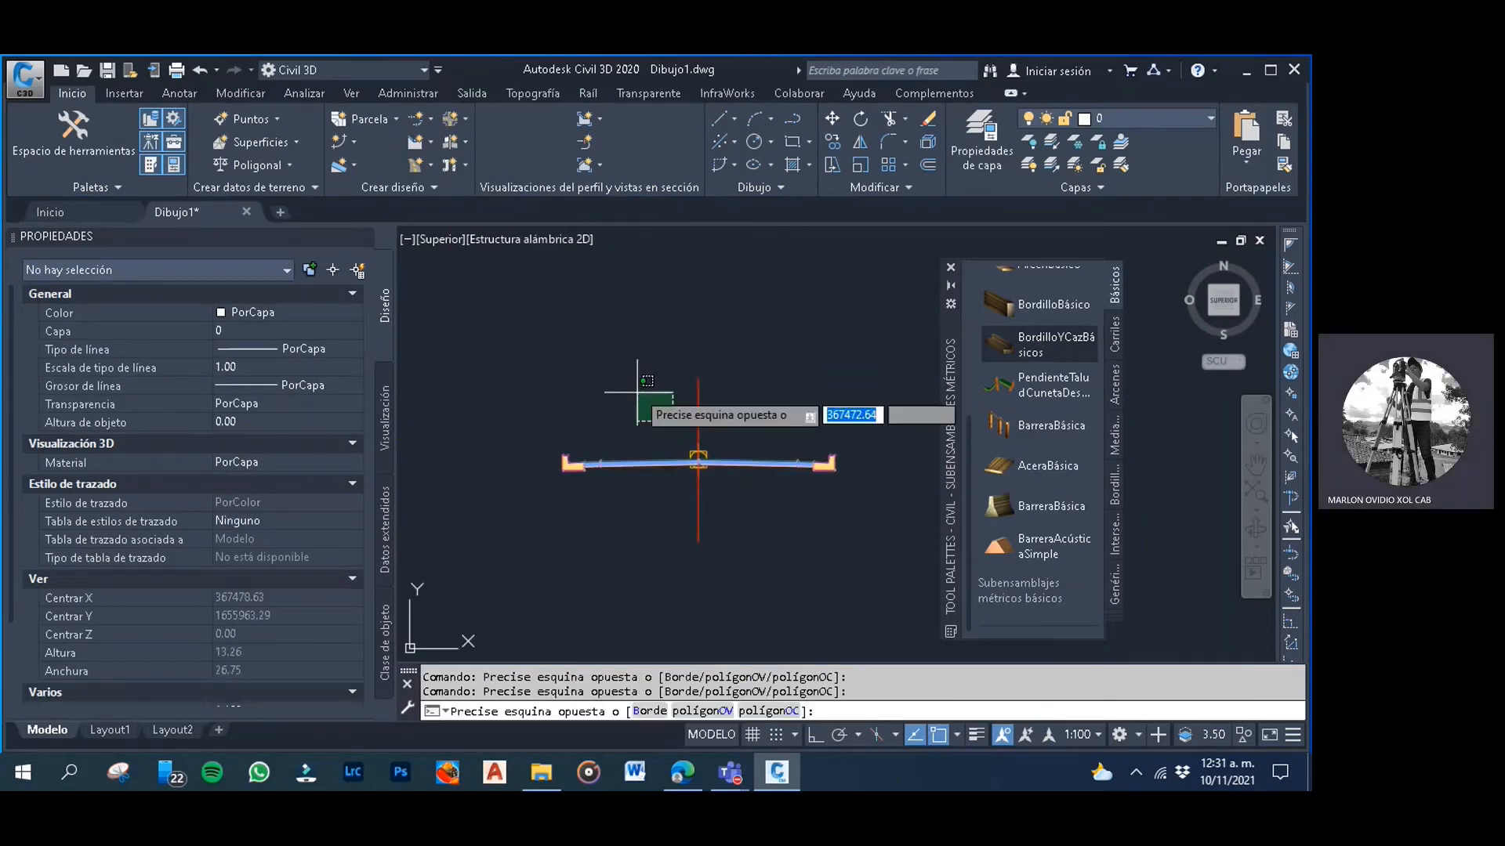
{"action": "left_click", "coordinate": [628, 387]}
{"action": "scroll", "coordinate": [709, 457], "scroll_direction": "up", "scroll_amount": 2}
{"action": "left_click", "coordinate": [823, 396]}
{"action": "left_click", "coordinate": [754, 324]}
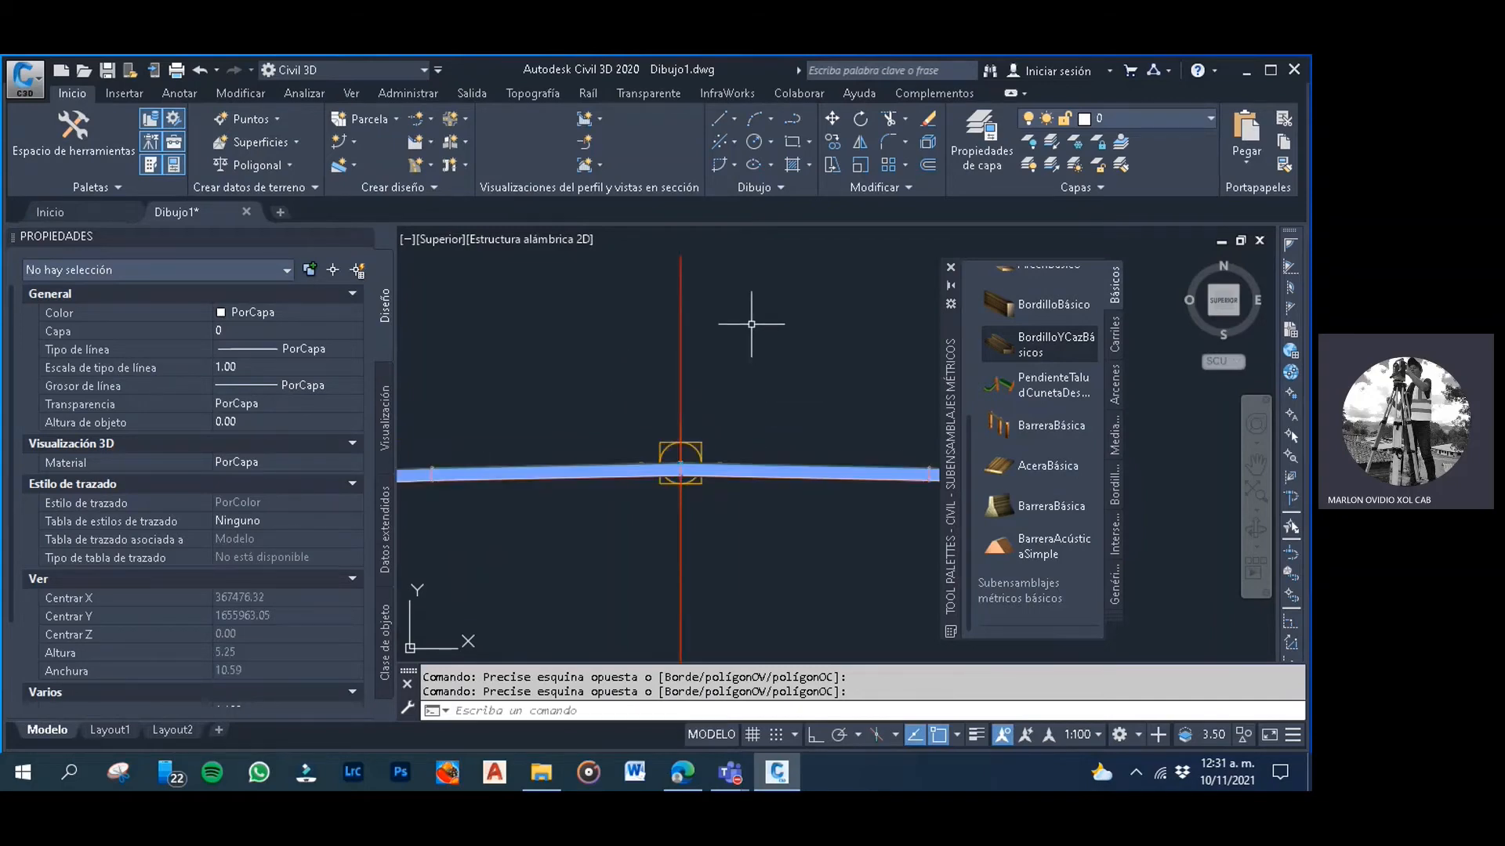
{"action": "key", "text": "Escape"}
{"action": "left_click", "coordinate": [776, 362]}
{"action": "left_click", "coordinate": [755, 340]}
{"action": "left_click", "coordinate": [811, 390]}
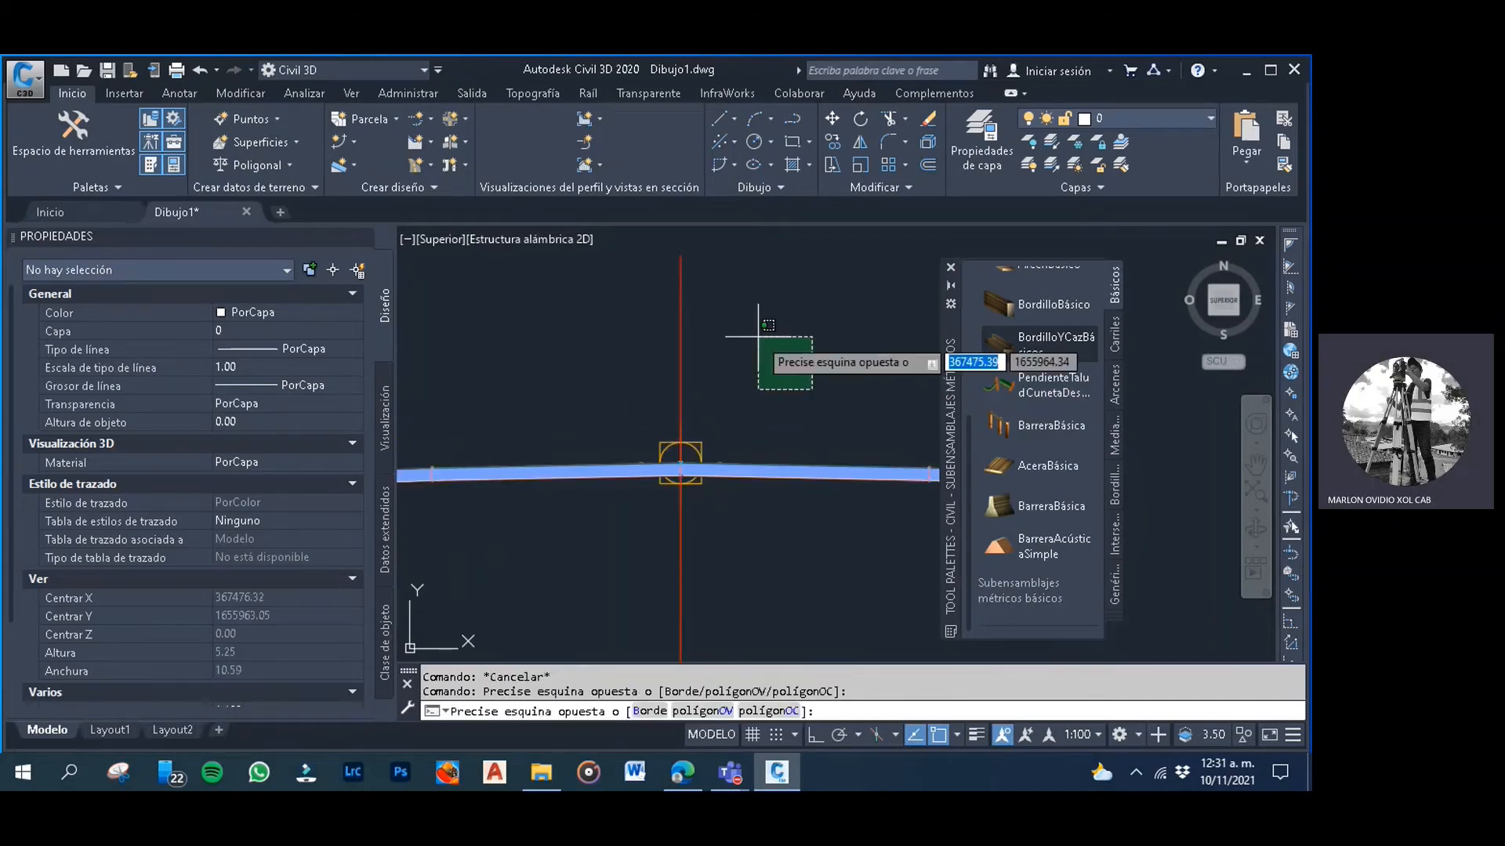
{"action": "left_click", "coordinate": [761, 329]}
{"action": "left_click", "coordinate": [780, 354]}
{"action": "left_click", "coordinate": [756, 309]}
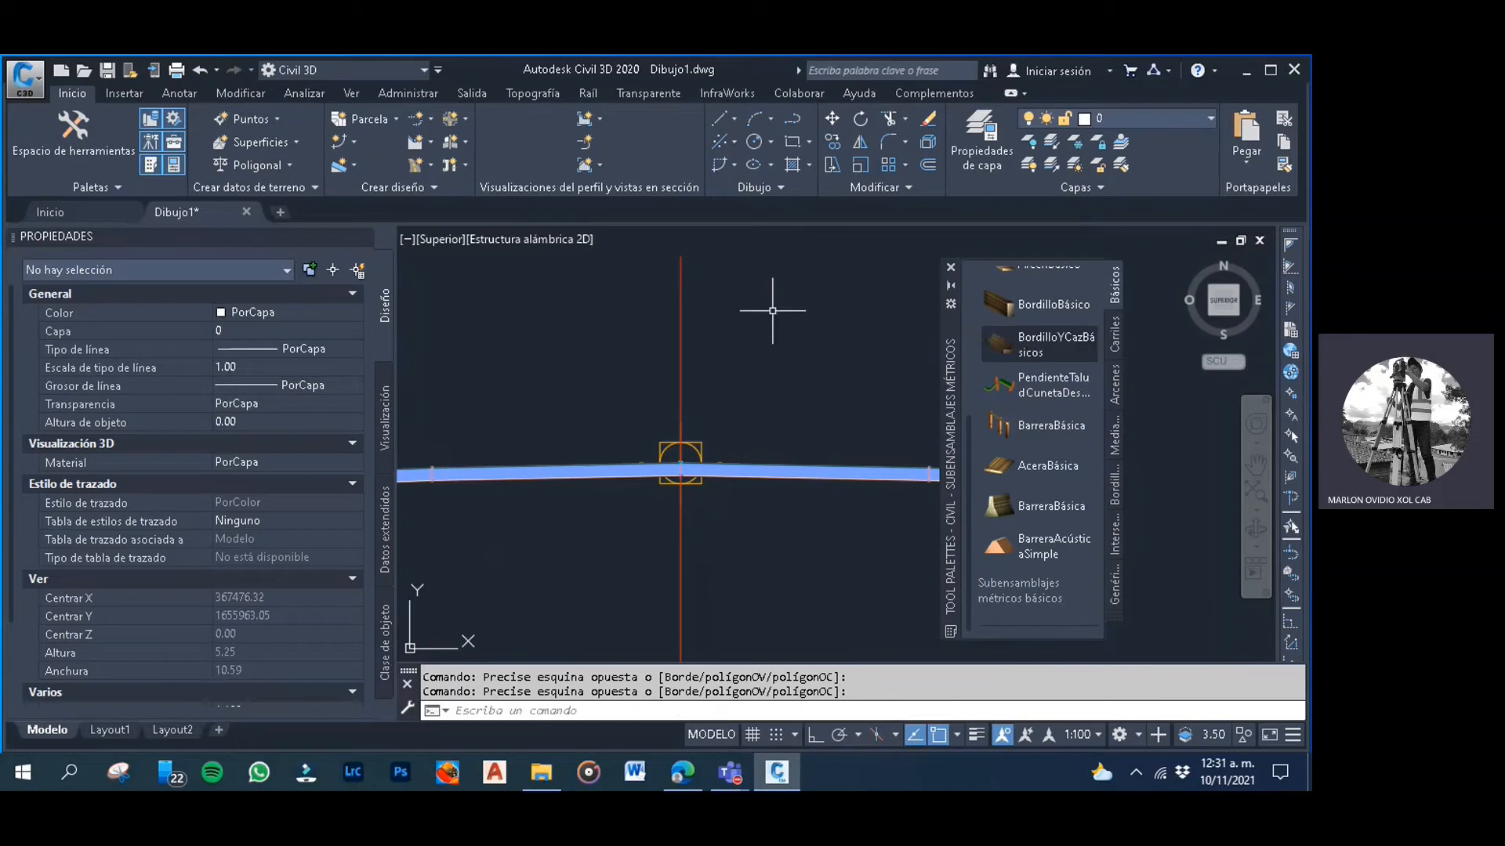
{"action": "left_click", "coordinate": [811, 339]}
{"action": "left_click", "coordinate": [759, 289]}
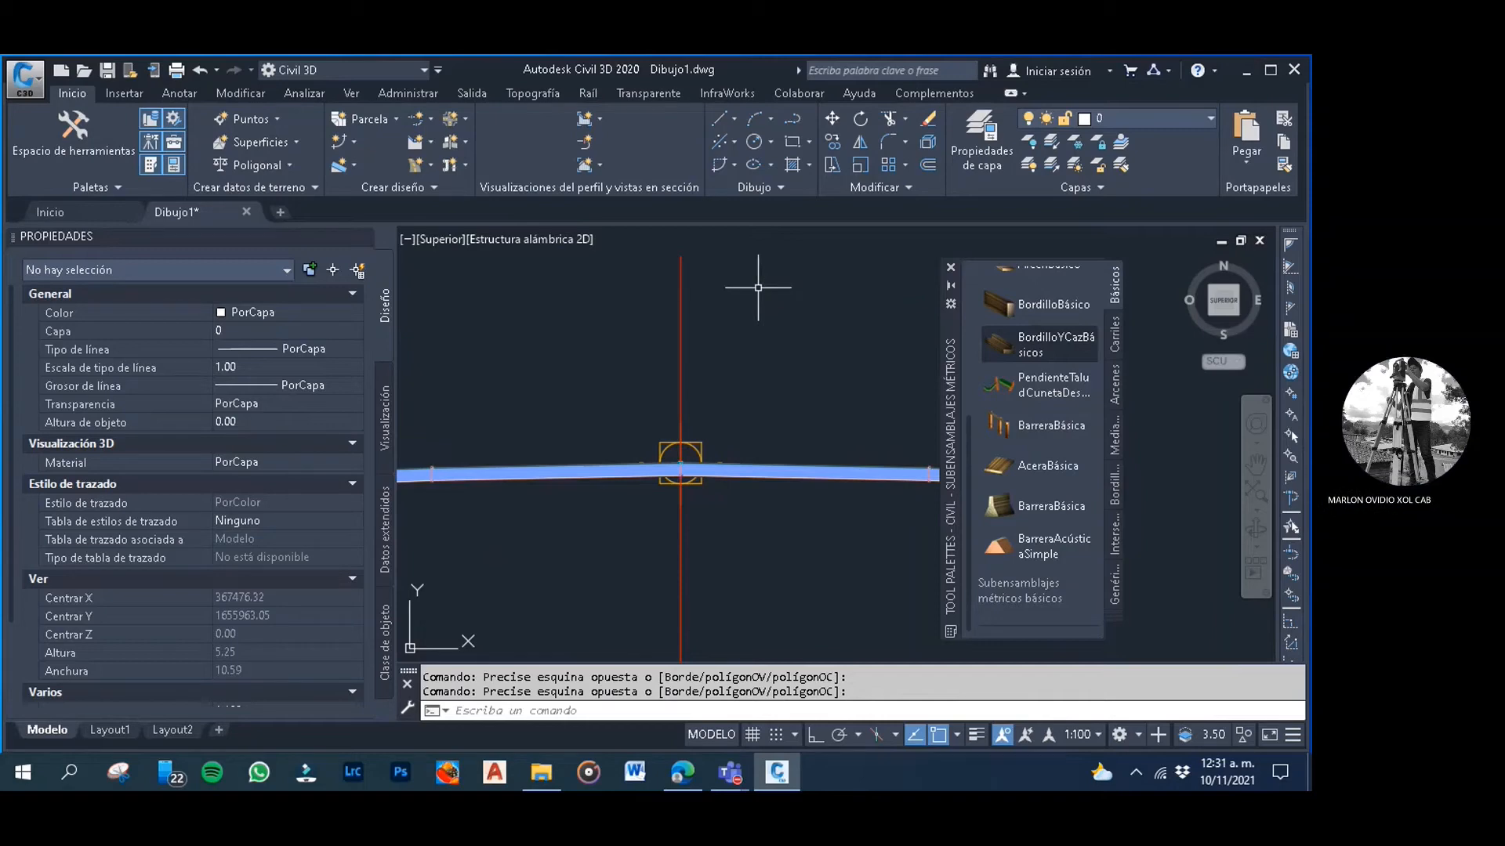
{"action": "left_click", "coordinate": [826, 347]}
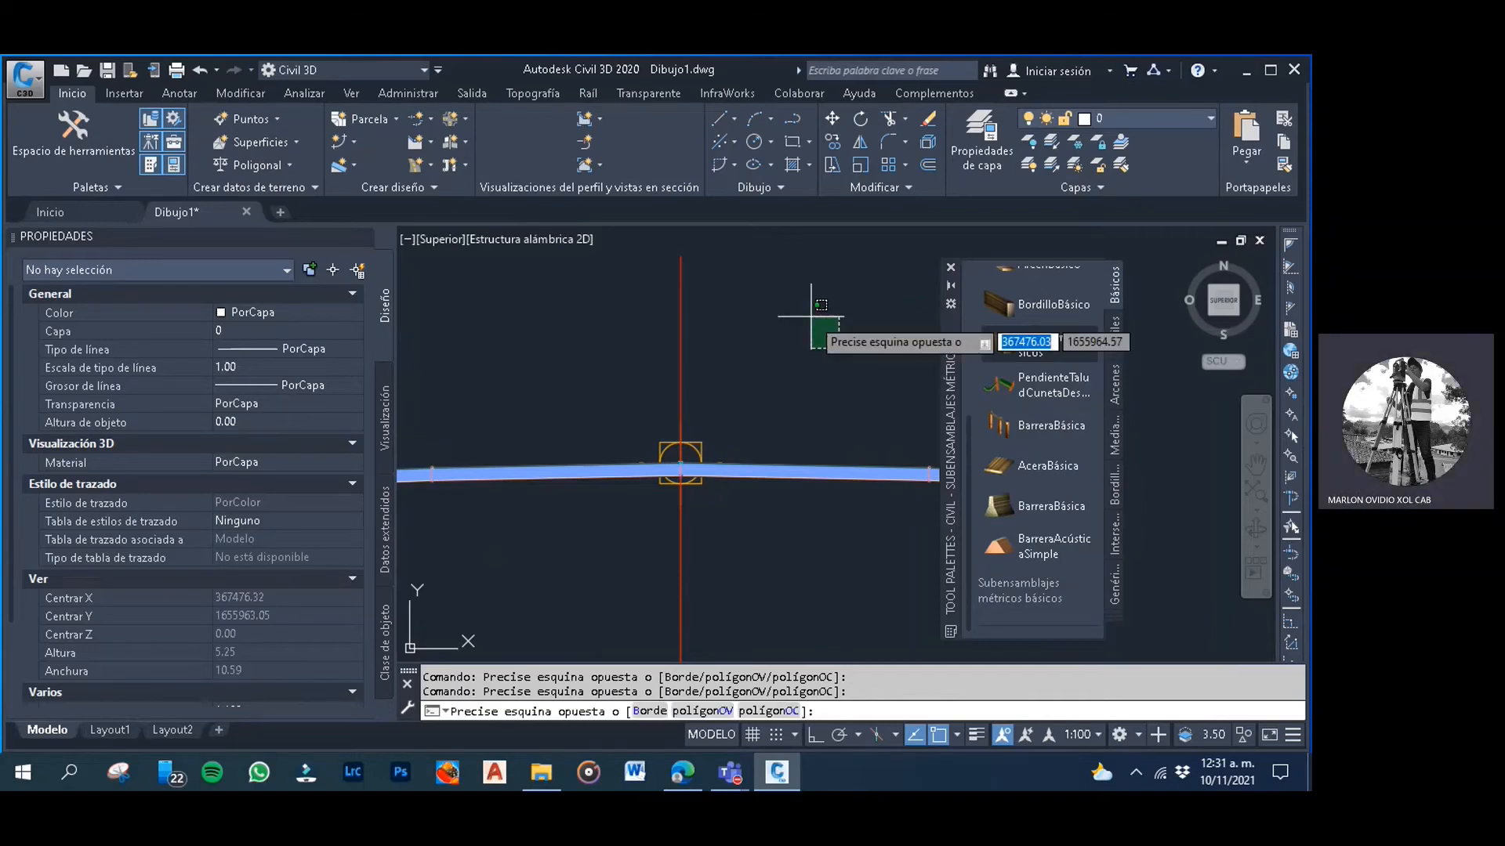
{"action": "left_click", "coordinate": [805, 309]}
{"action": "left_click", "coordinate": [863, 371]}
{"action": "left_click", "coordinate": [783, 313]}
Attach the IntersecciónGeneral subassembly to the top outer corner of the right curb and gutter
{"action": "scroll", "coordinate": [780, 310], "scroll_direction": "down", "scroll_amount": 2}
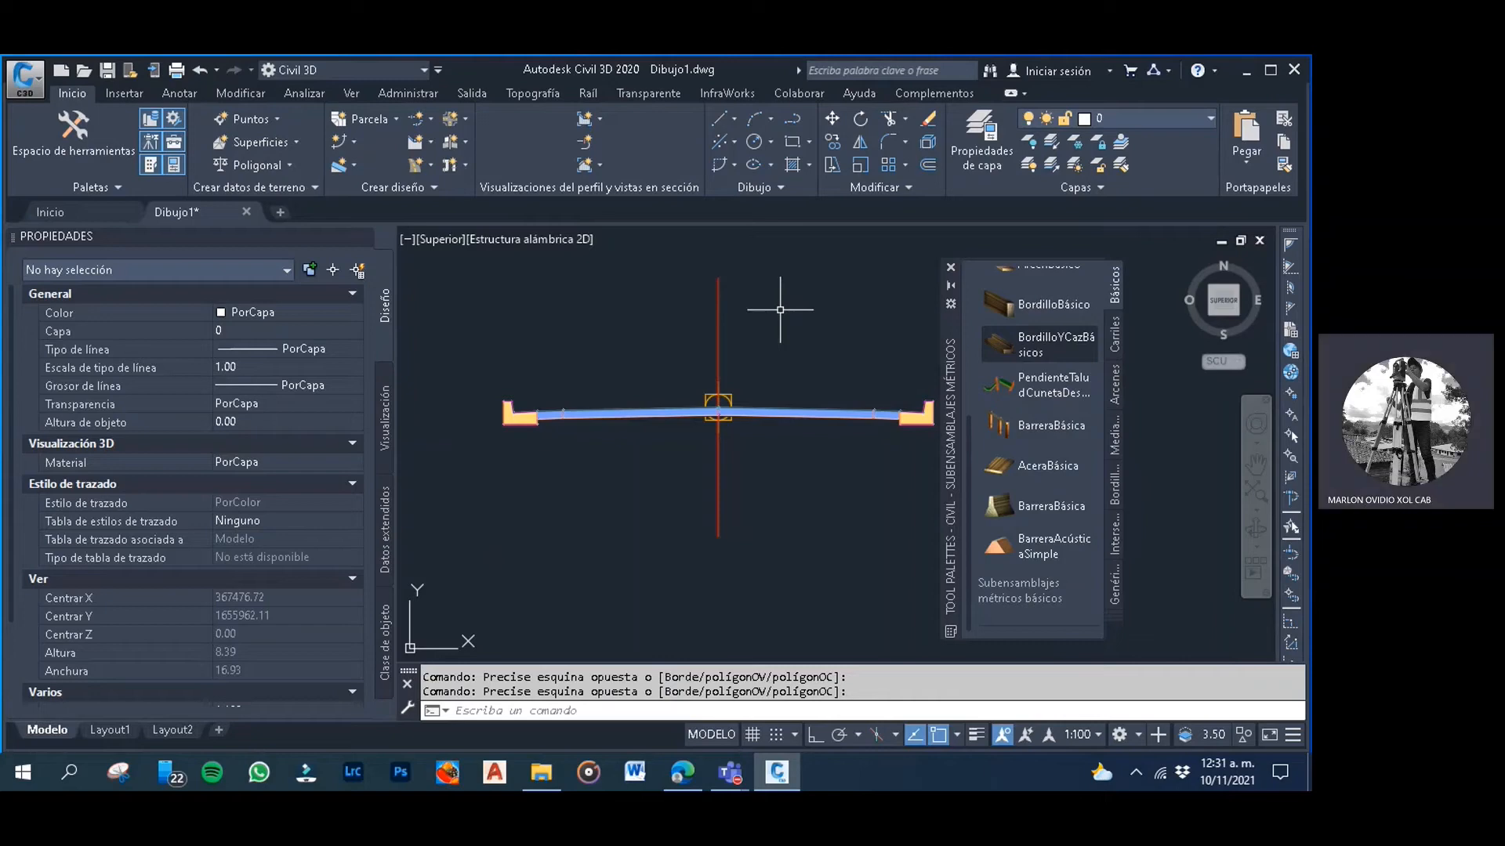
{"action": "scroll", "coordinate": [744, 420], "scroll_direction": "down", "scroll_amount": 2}
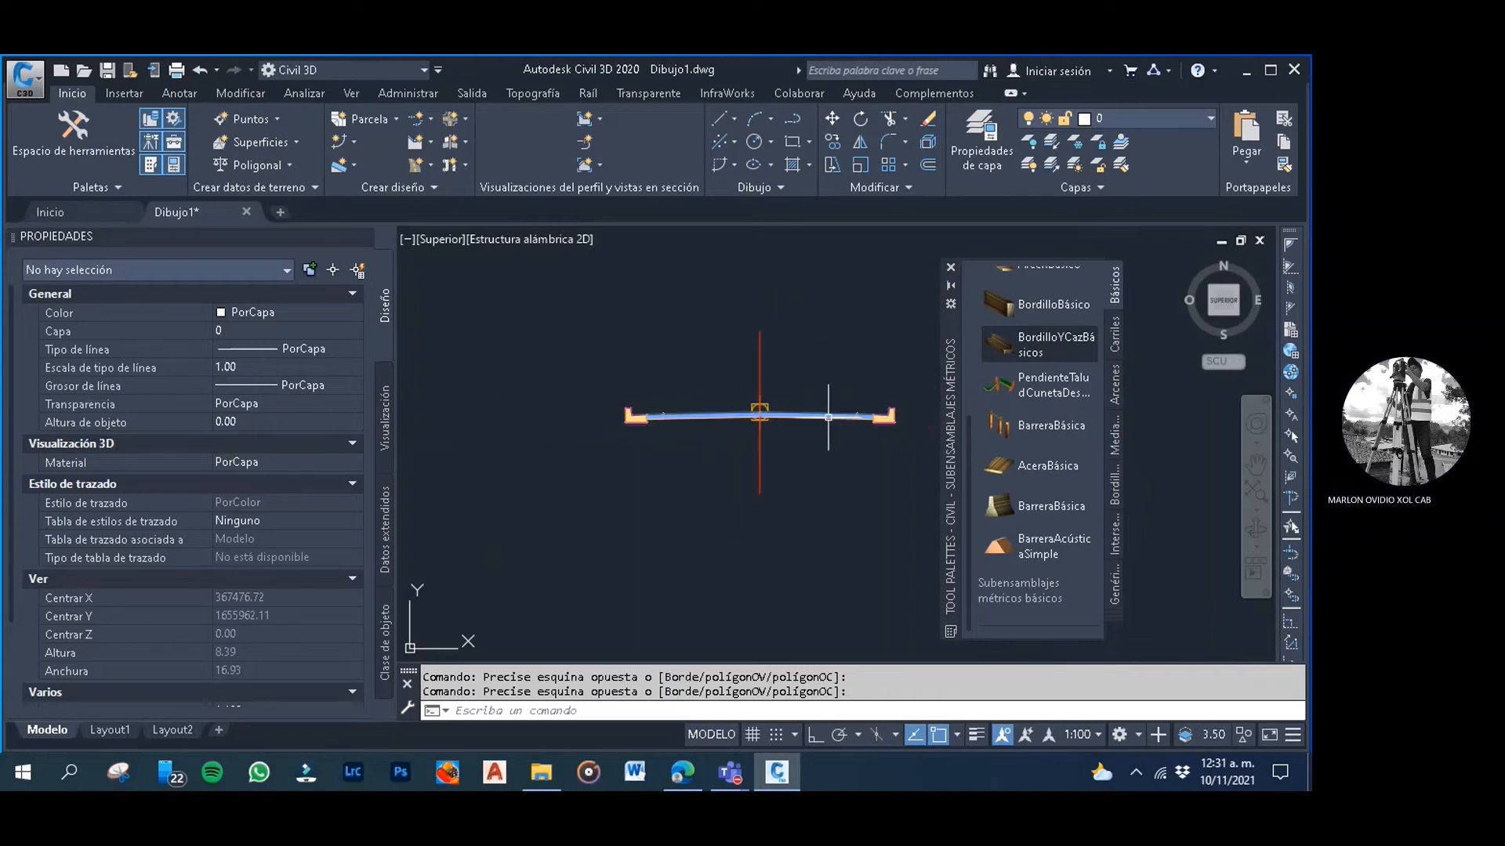
{"action": "middle_click_drag", "start_coordinate": [791, 419], "coordinate": [700, 365]}
{"action": "scroll", "coordinate": [793, 380], "scroll_direction": "up", "scroll_amount": 2}
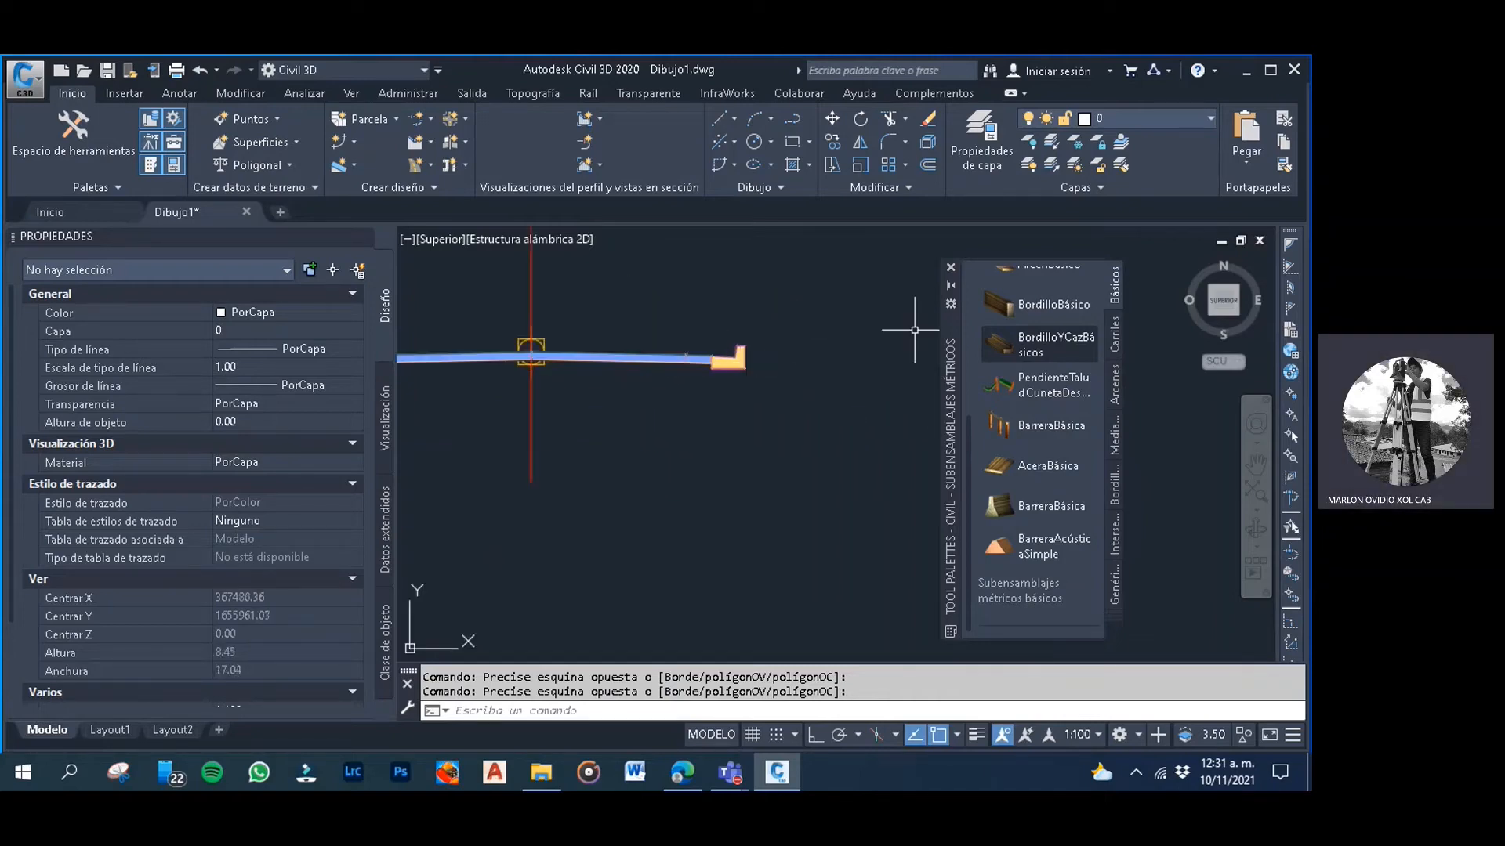
{"action": "left_click", "coordinate": [1117, 548]}
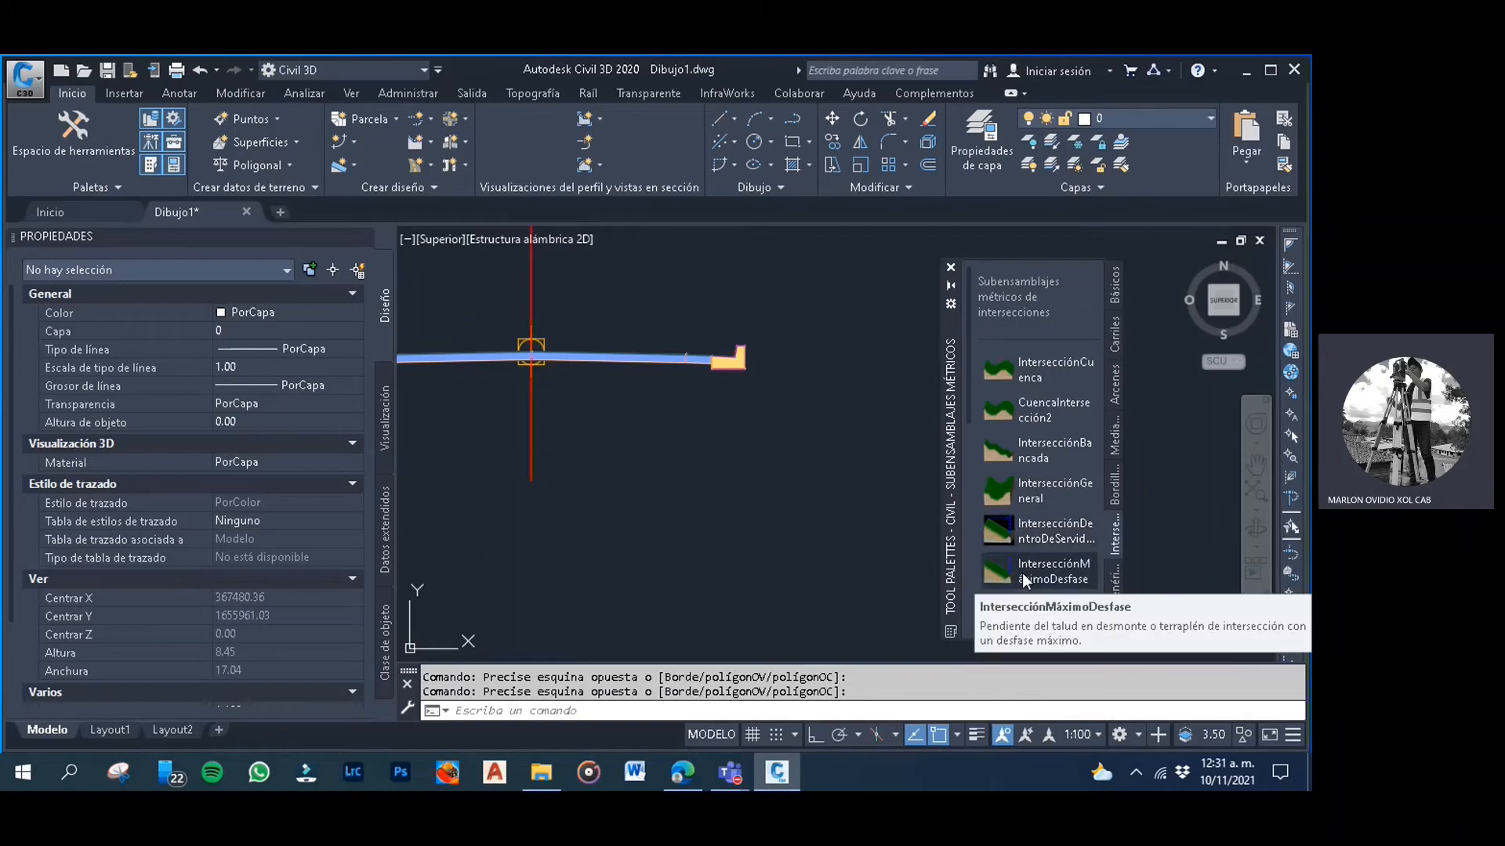
{"action": "left_click", "coordinate": [1054, 491]}
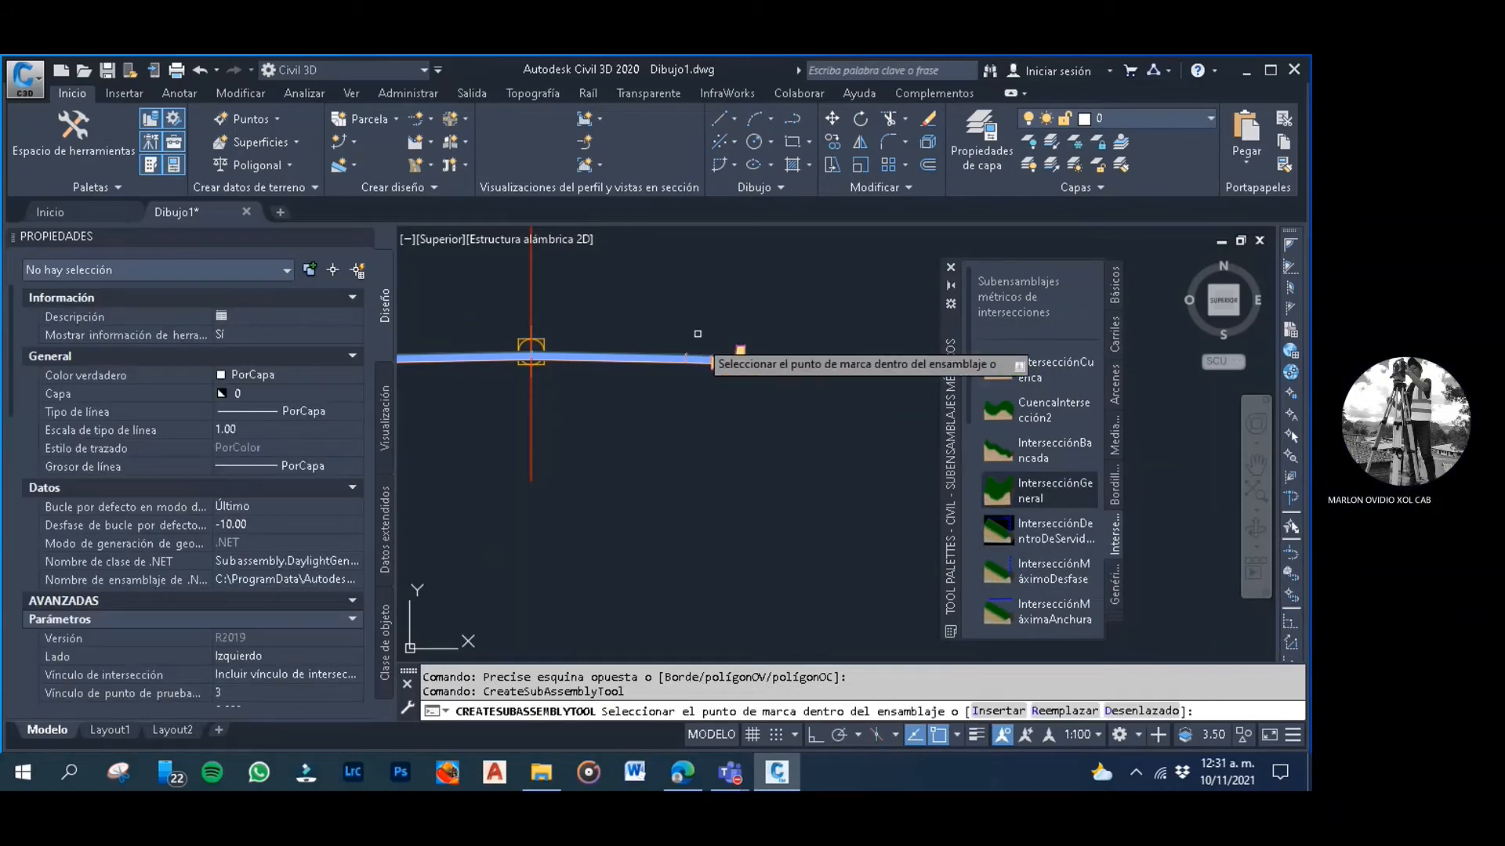
{"action": "scroll", "coordinate": [741, 329], "scroll_direction": "up", "scroll_amount": 5}
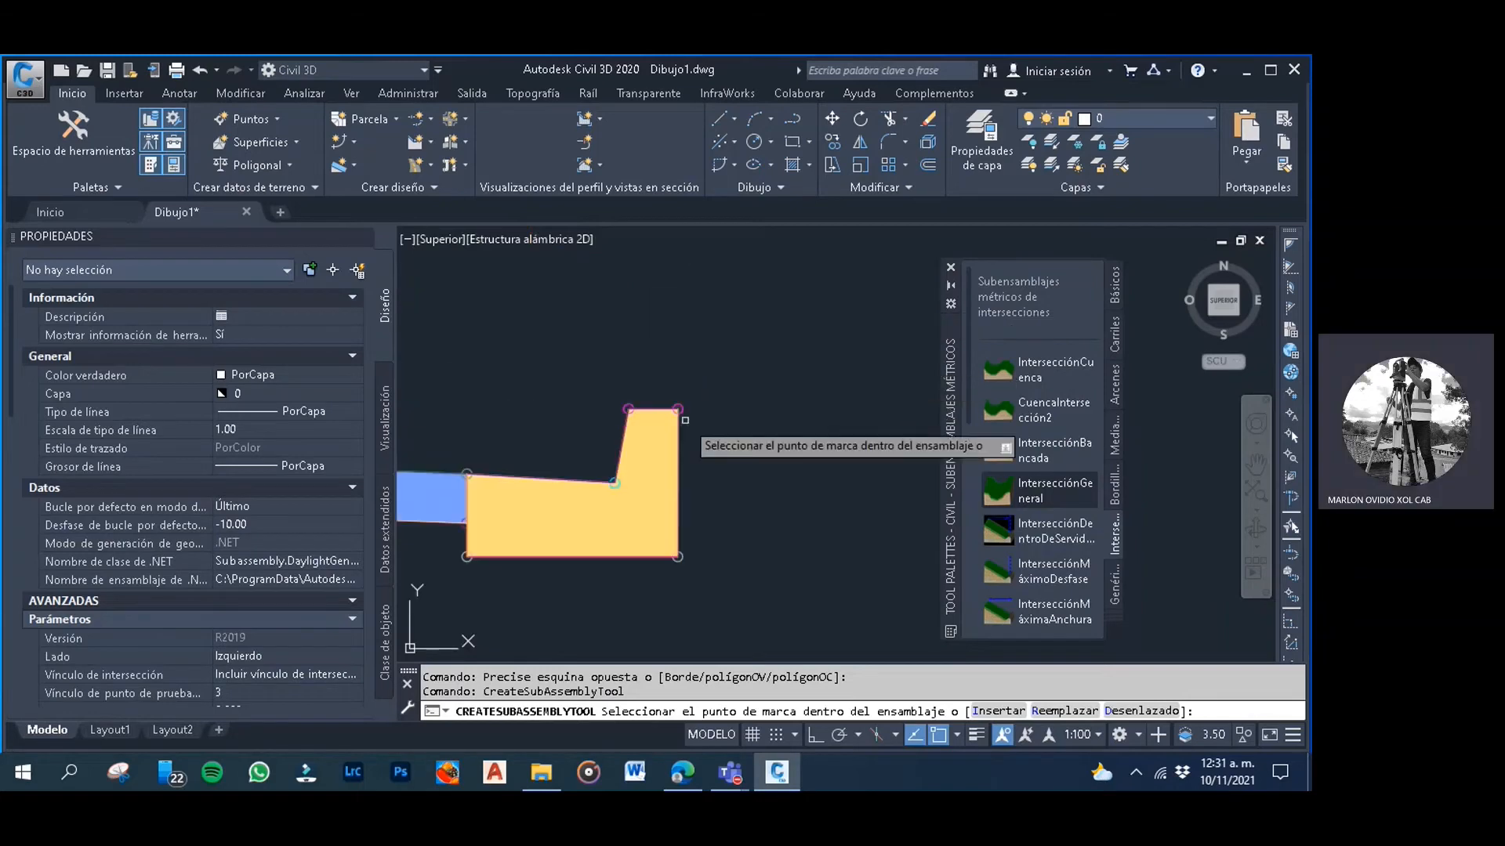
{"action": "scroll", "coordinate": [659, 364], "scroll_direction": "up", "scroll_amount": 5}
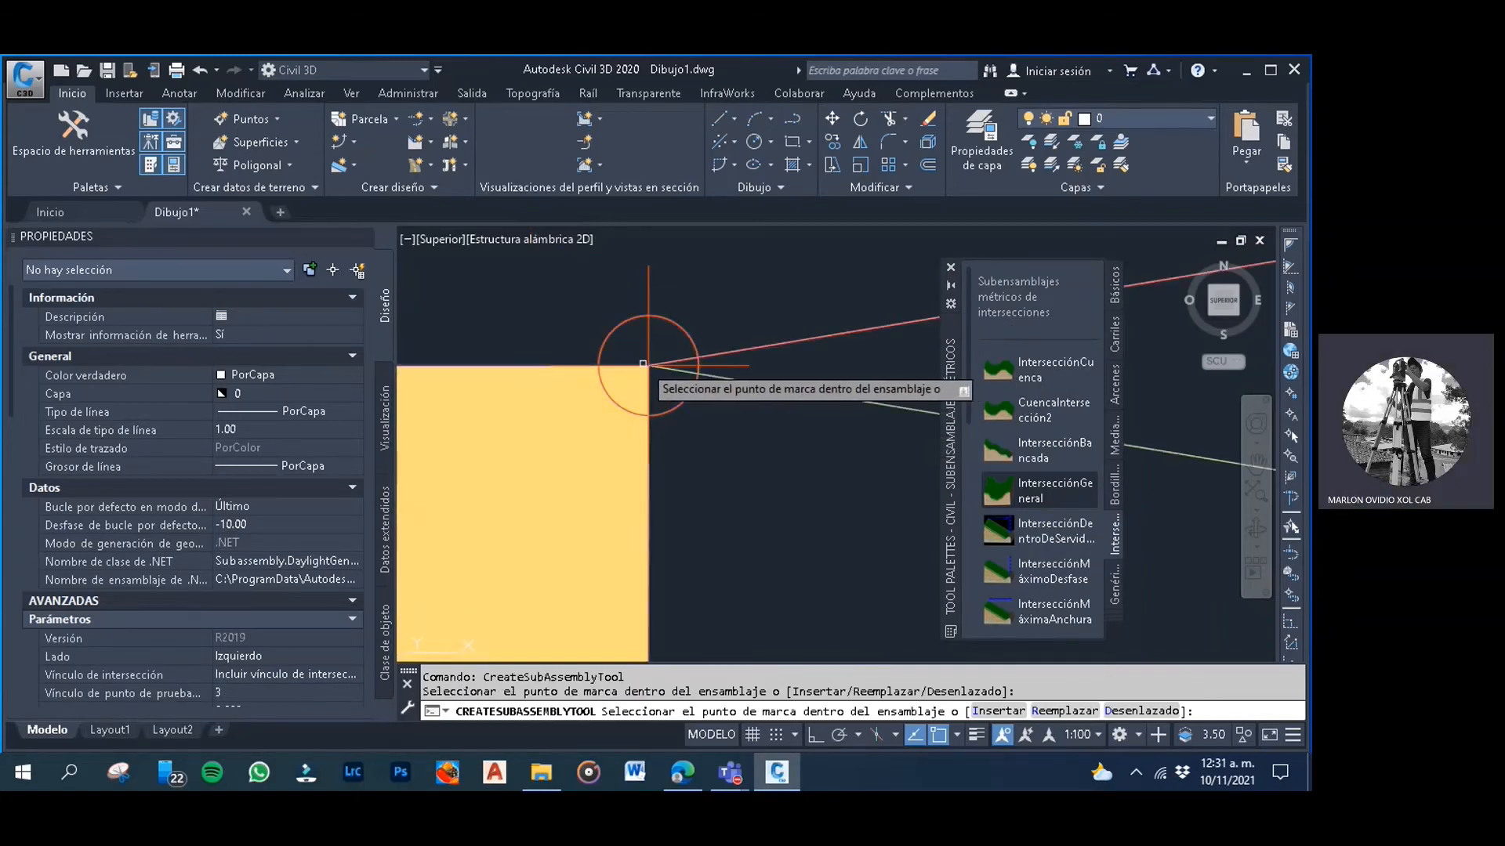
Attach another IntersecciónGeneral subassembly to the top outer corner of the left curb and end the placement
{"action": "scroll", "coordinate": [654, 368], "scroll_direction": "down", "scroll_amount": 5}
{"action": "scroll", "coordinate": [665, 390], "scroll_direction": "down", "scroll_amount": 3}
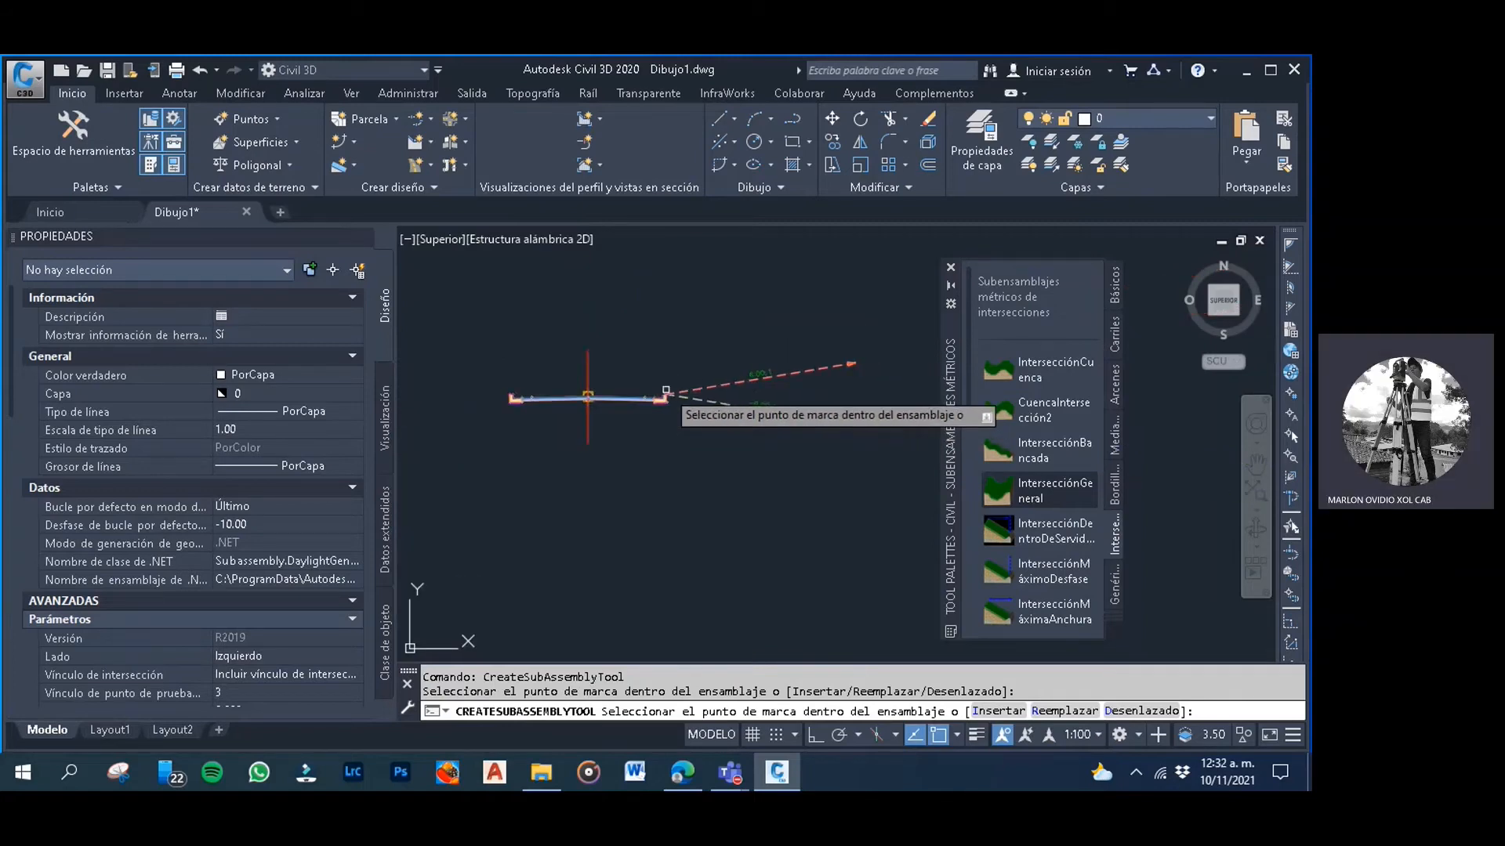
{"action": "middle_click_drag", "start_coordinate": [537, 384], "coordinate": [575, 390]}
{"action": "scroll", "coordinate": [555, 398], "scroll_direction": "up", "scroll_amount": 2}
{"action": "scroll", "coordinate": [551, 401], "scroll_direction": "up", "scroll_amount": 5}
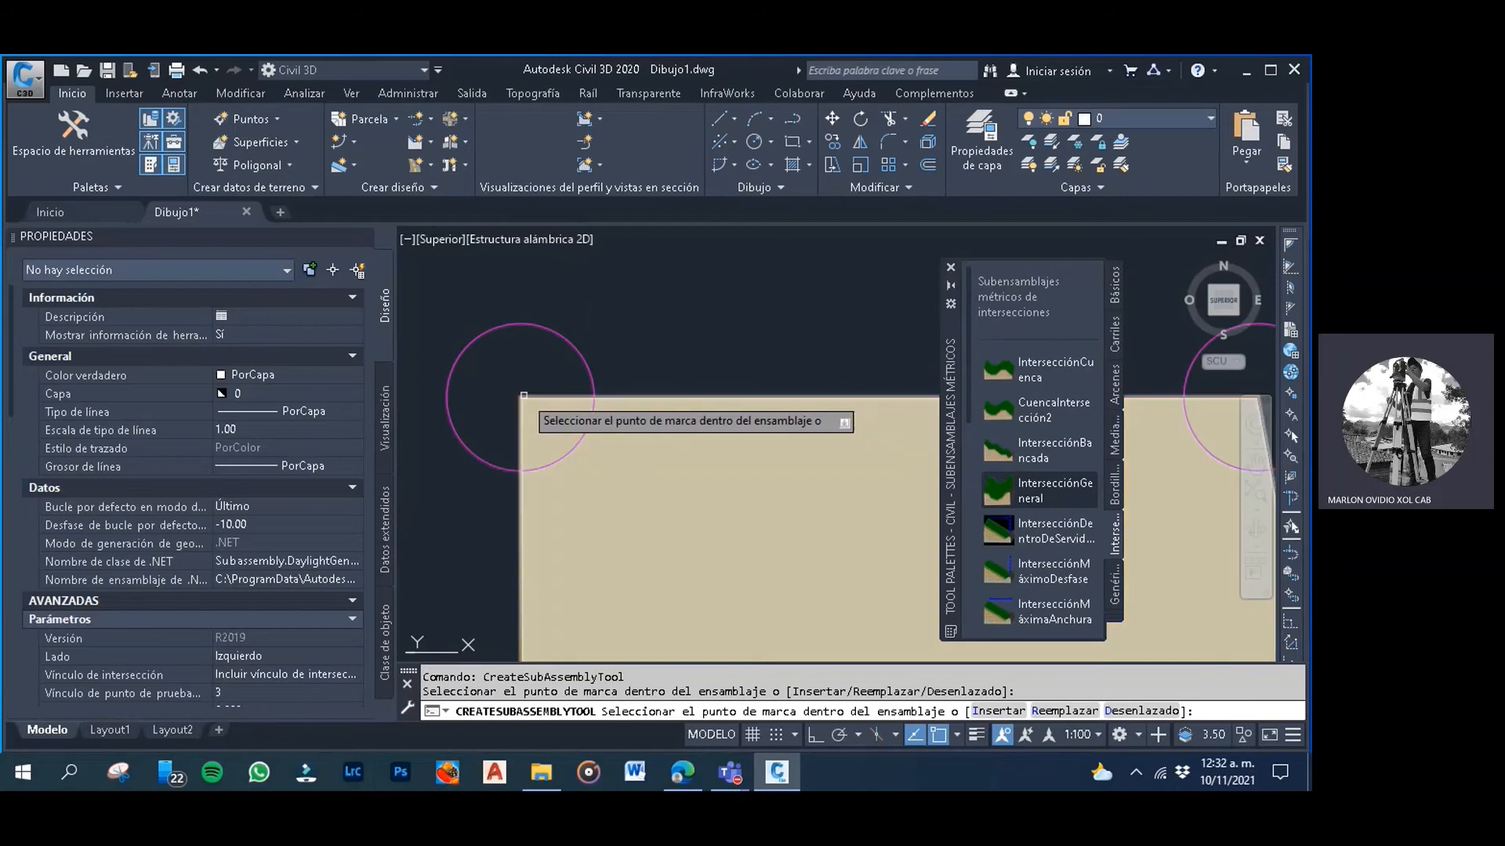
{"action": "scroll", "coordinate": [533, 384], "scroll_direction": "down", "scroll_amount": 5}
{"action": "scroll", "coordinate": [568, 413], "scroll_direction": "down", "scroll_amount": 5}
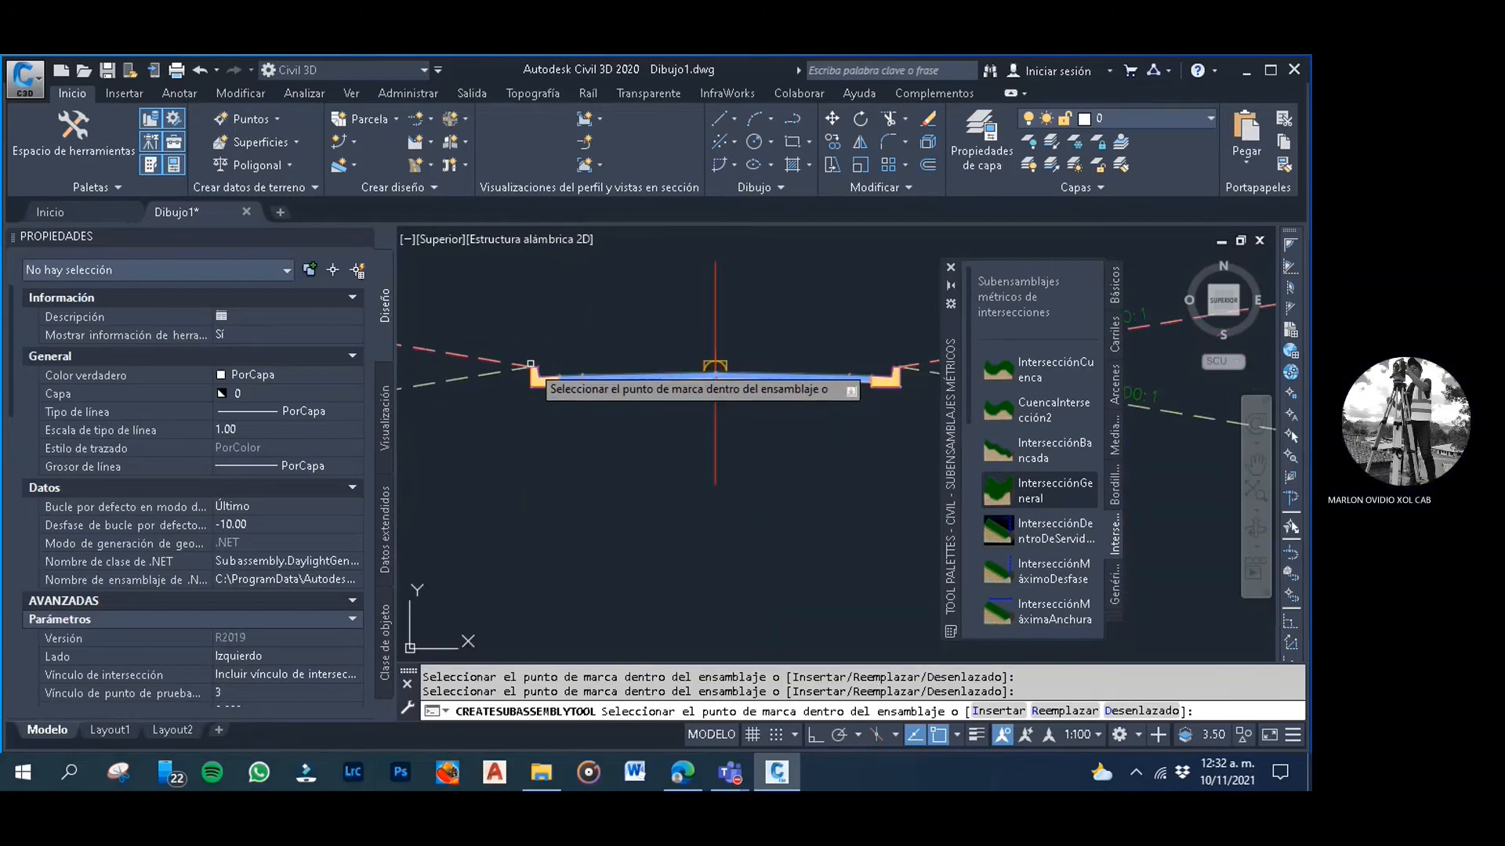
{"action": "key", "text": "Escape"}
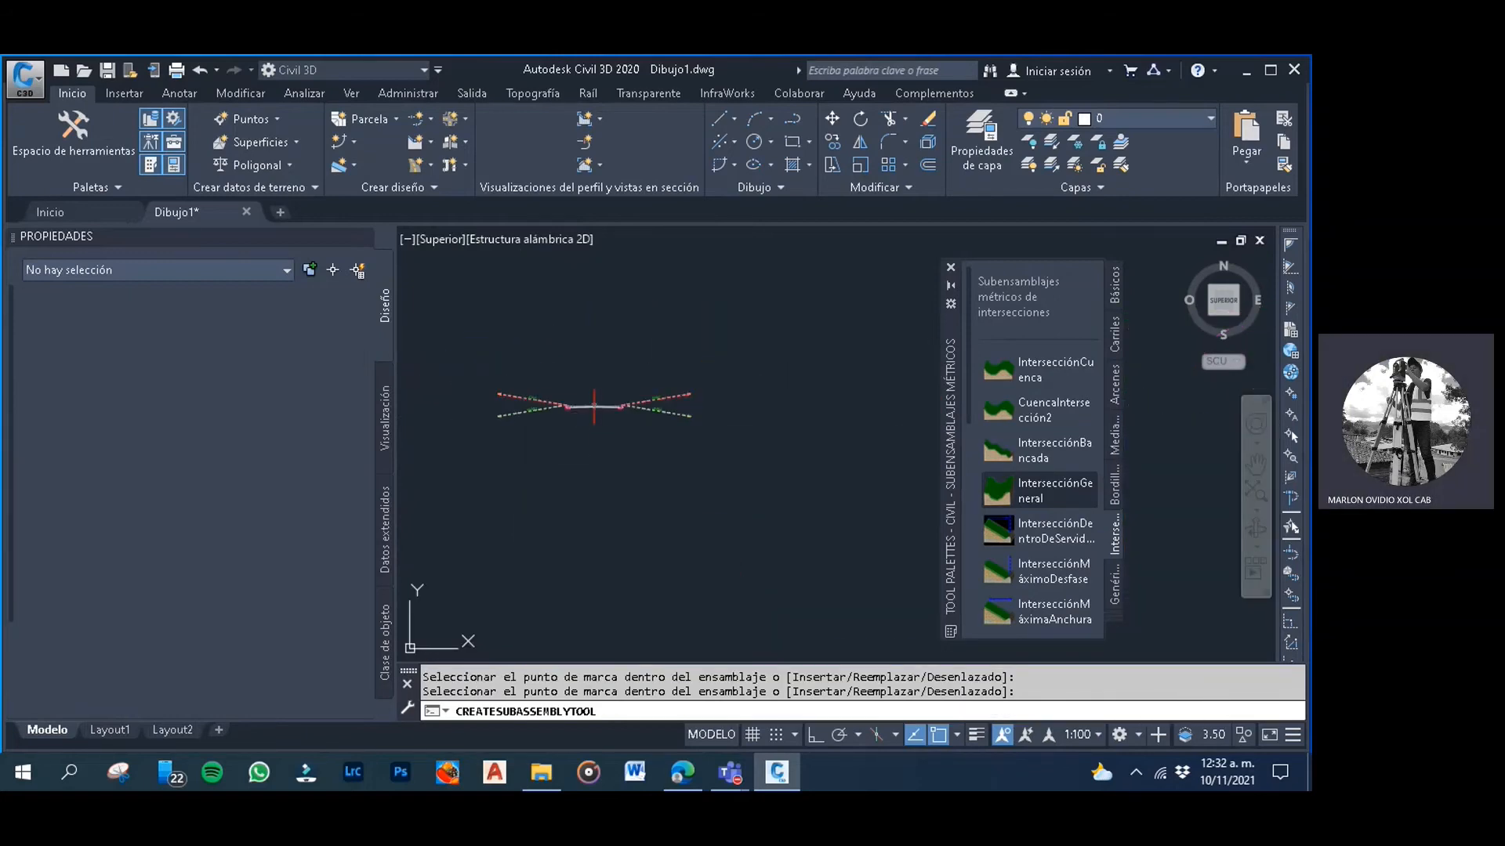
{"action": "left_click", "coordinate": [745, 319]}
{"action": "left_click", "coordinate": [616, 295]}
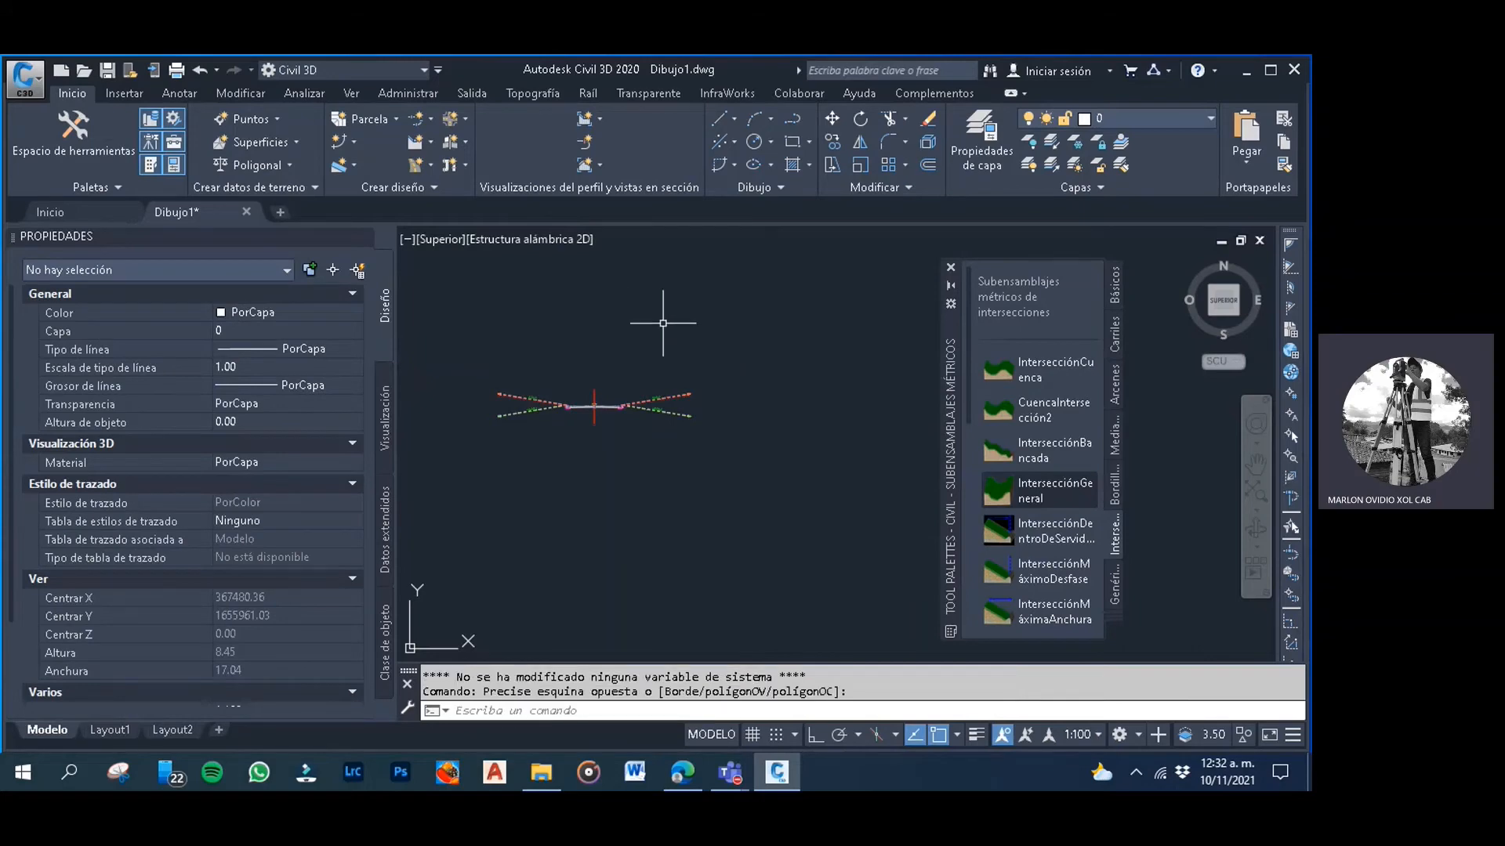
{"action": "left_click", "coordinate": [663, 322]}
{"action": "left_click", "coordinate": [589, 306]}
For the right DaylightGeneral subassembly, set Anchura de desmonte 1 to 1 m and Talud en desmonte 1 to 1:1
{"action": "left_click", "coordinate": [656, 394]}
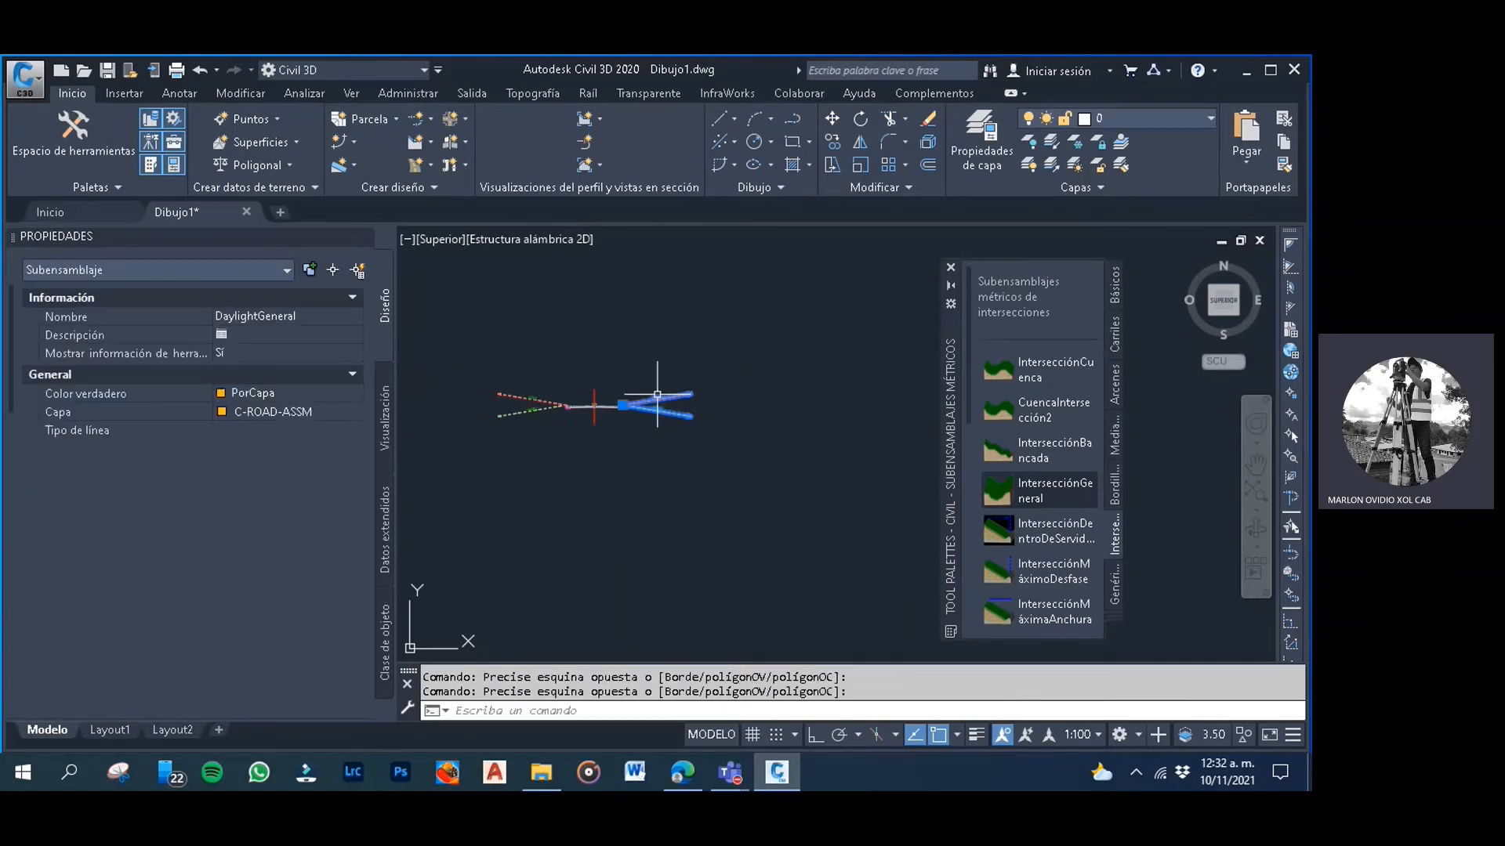
{"action": "scroll", "coordinate": [241, 445], "scroll_direction": "down", "scroll_amount": 5}
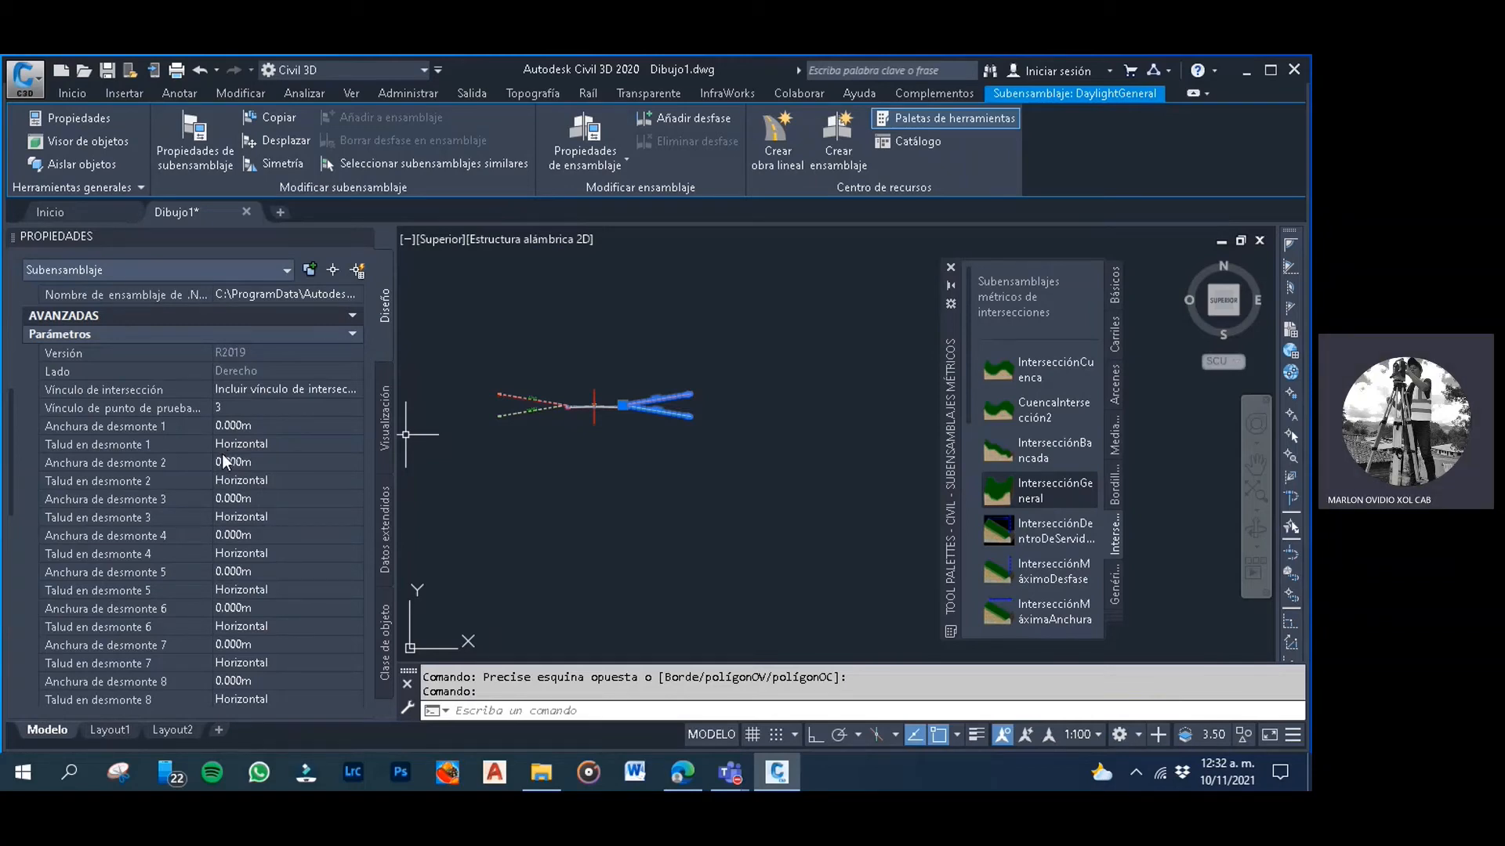
{"action": "scroll", "coordinate": [676, 394], "scroll_direction": "up", "scroll_amount": 6}
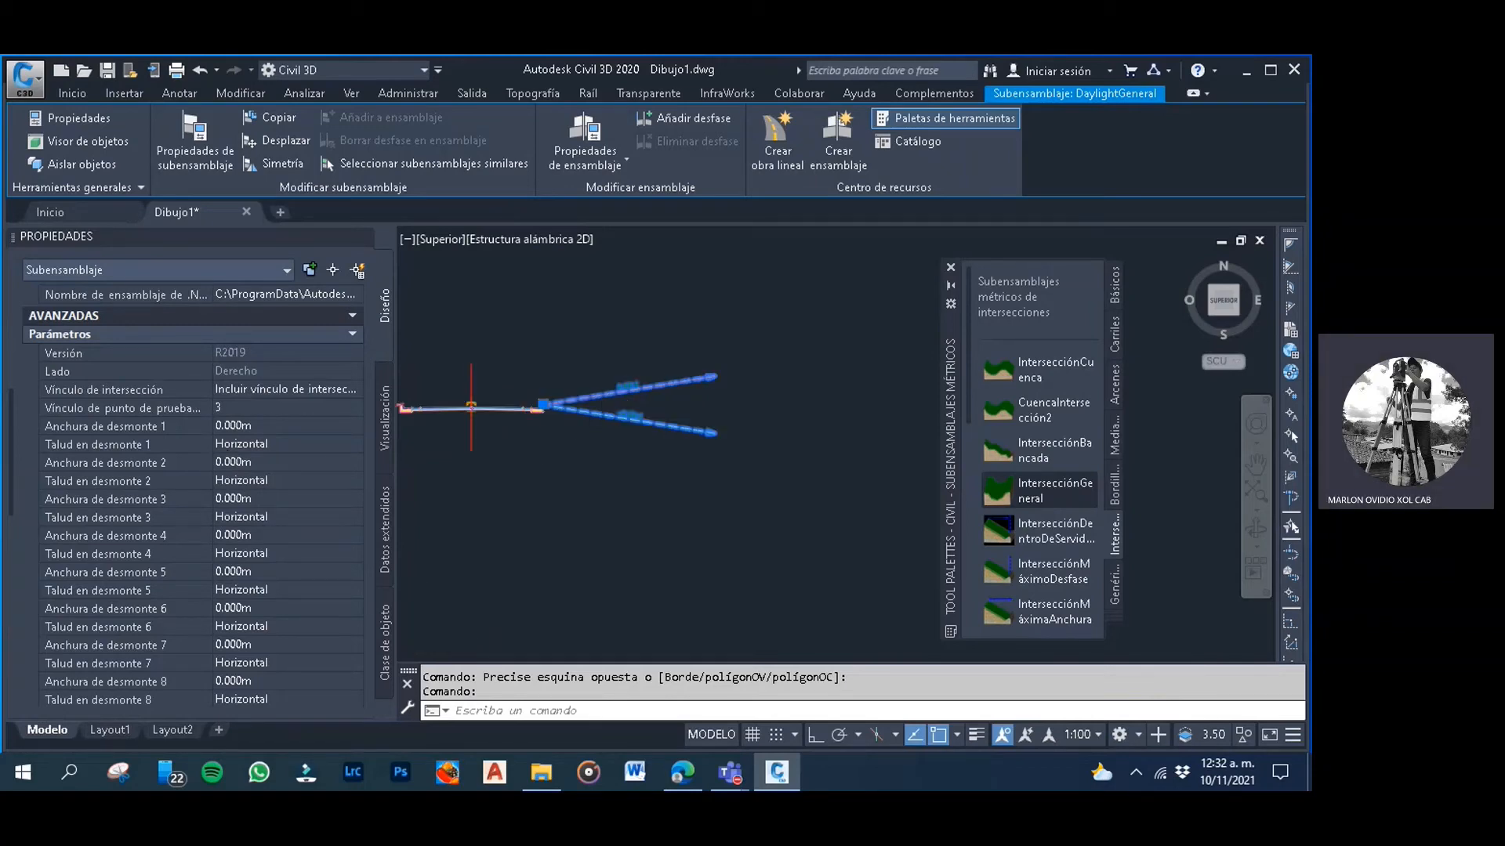
{"action": "left_click", "coordinate": [242, 424]}
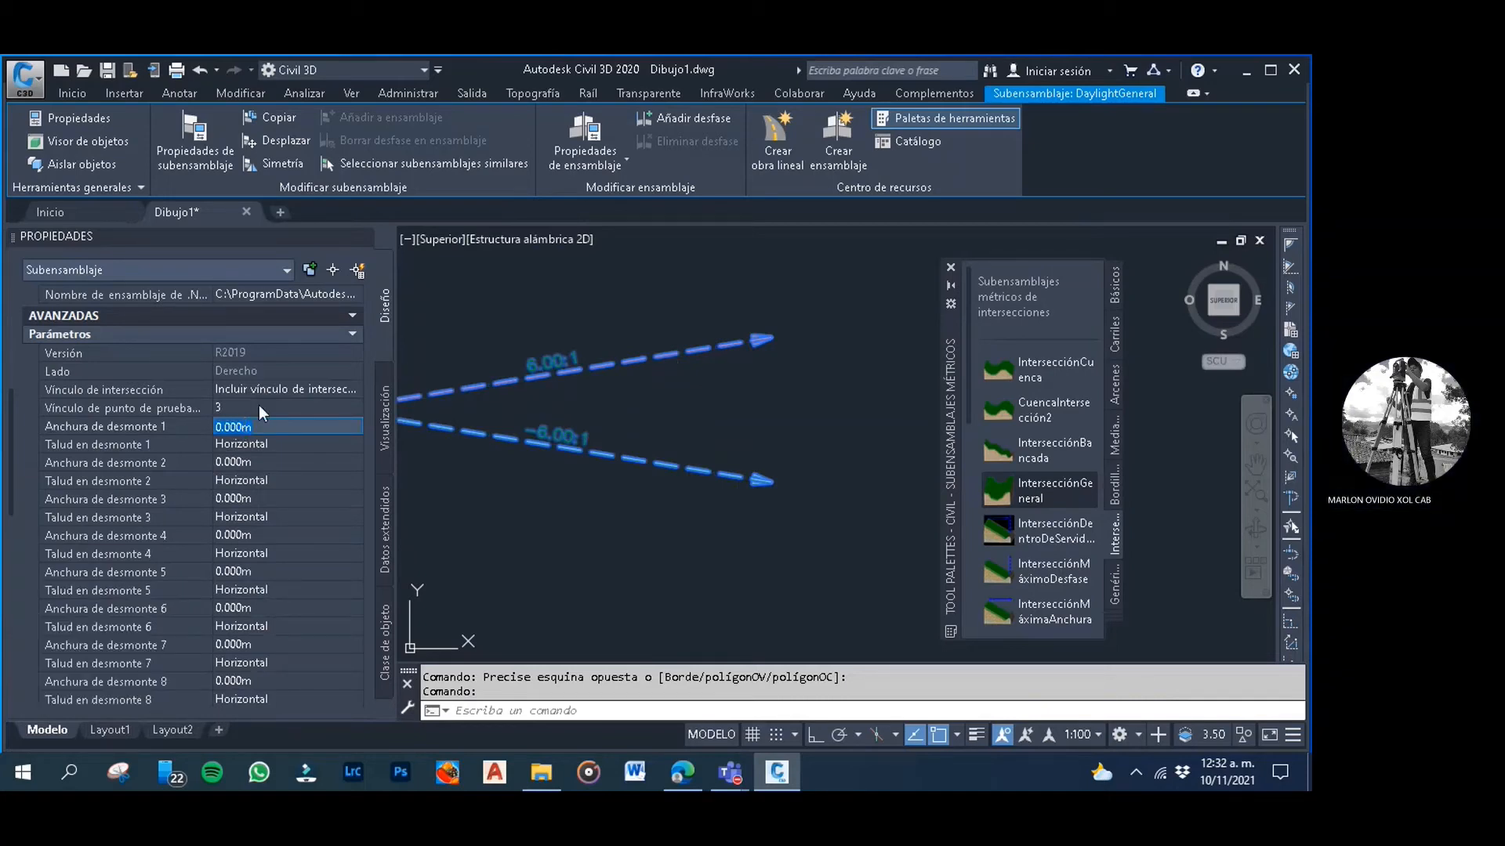
{"action": "type", "text": "1"}
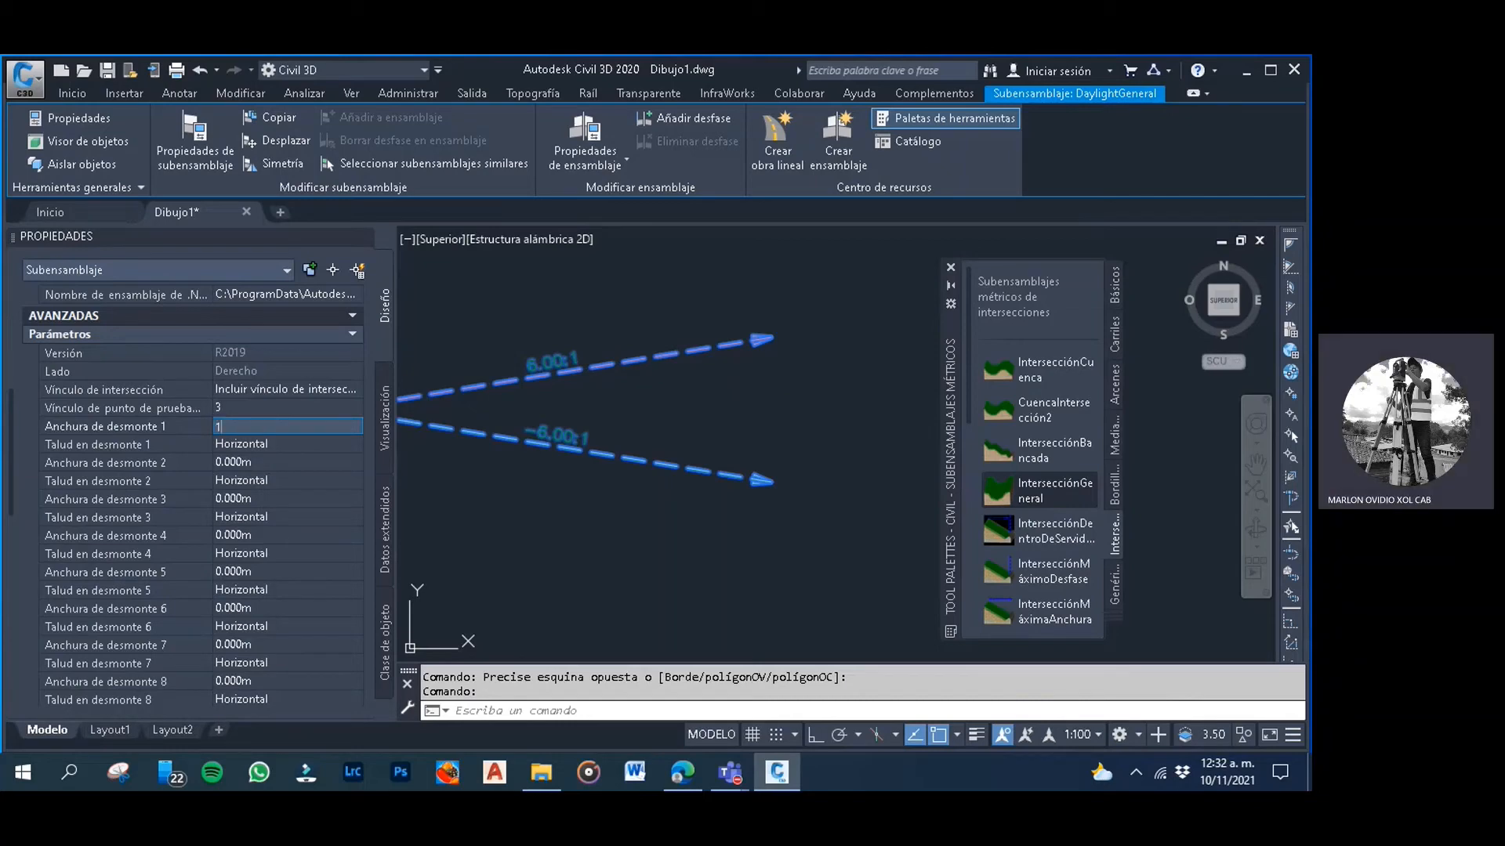
{"action": "key", "text": "Tab"}
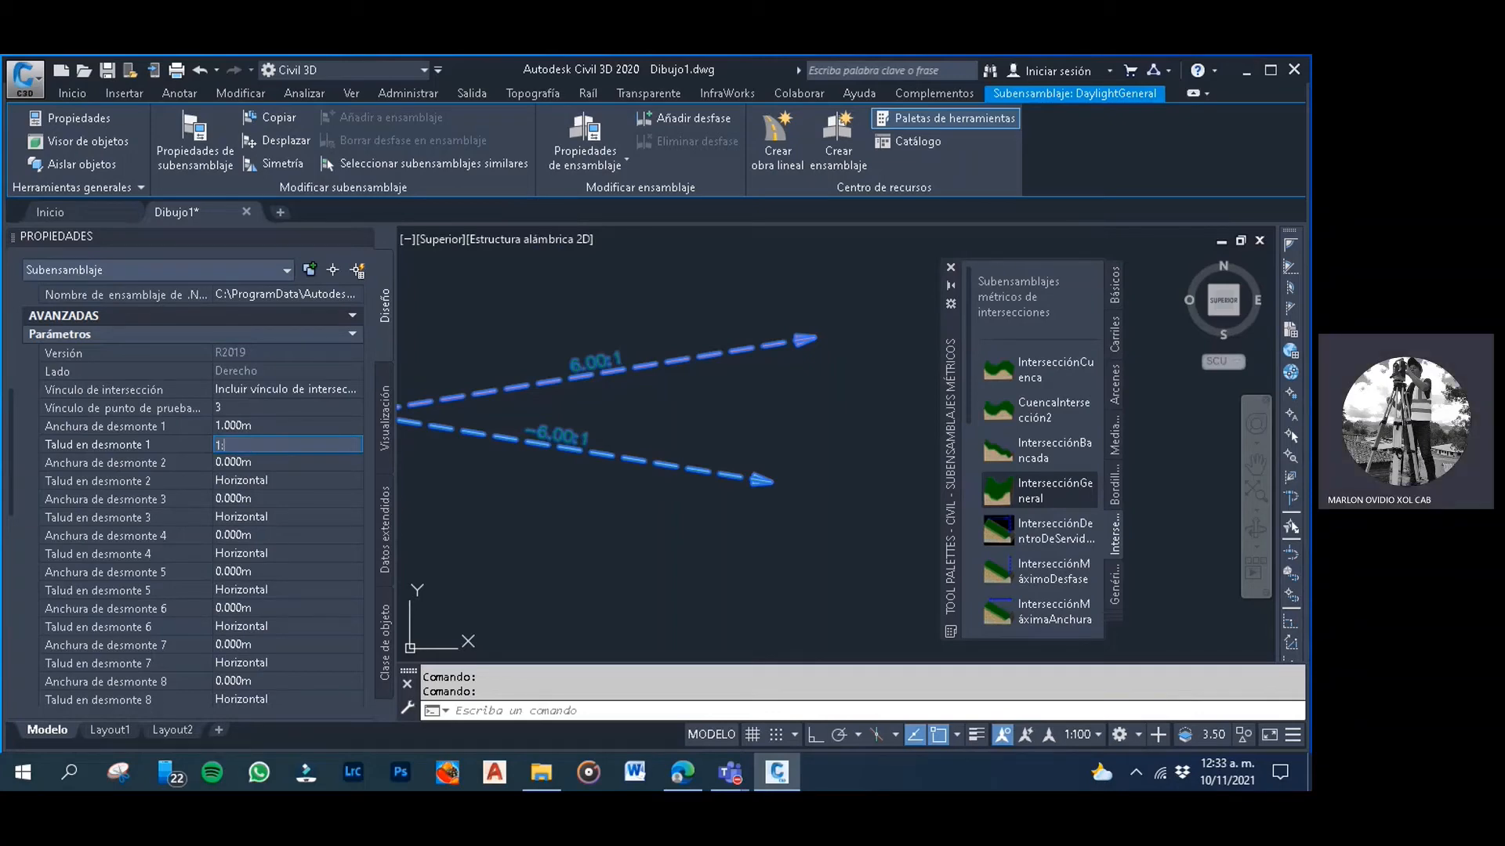
{"action": "type", "text": ":1"}
{"action": "key", "text": "Tab"}
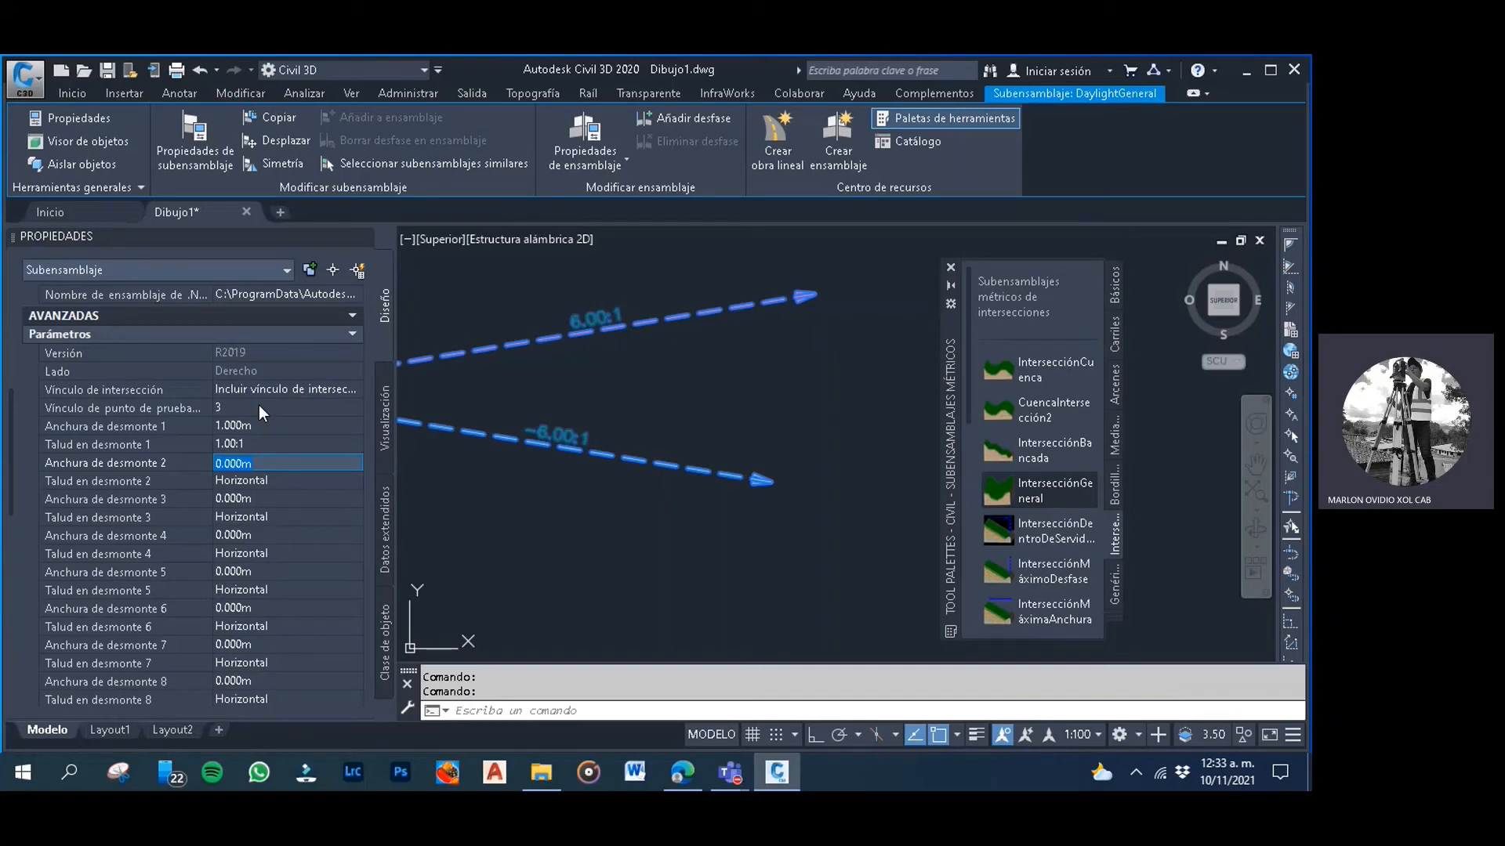
Set the right daylight's Anchura de desmonte 2 to 1 m and Talud en desmonte 2 to 2:1
{"action": "type", "text": "1"}
{"action": "key", "text": "Tab"}
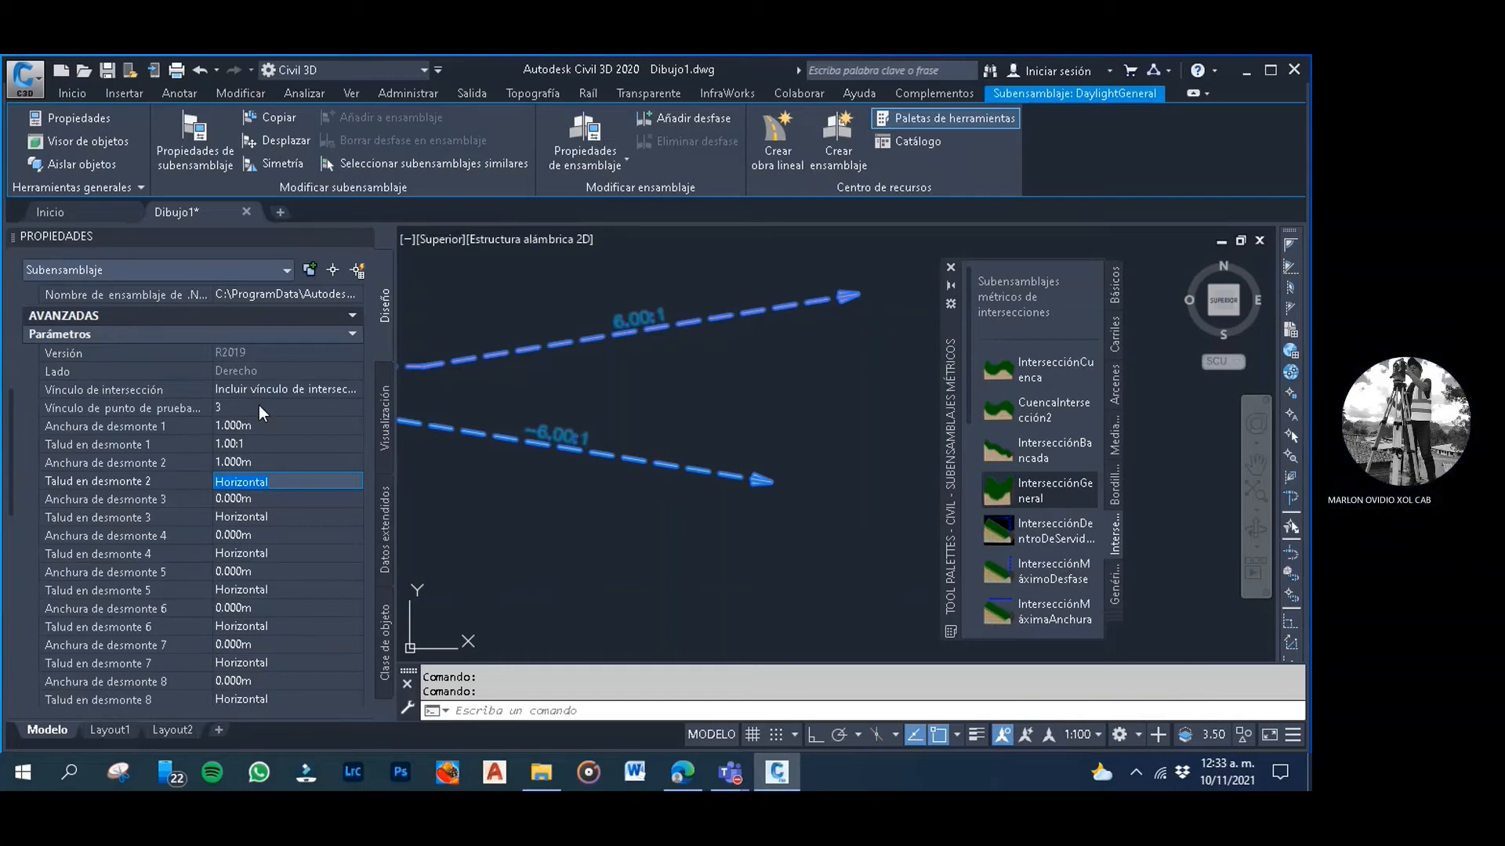
{"action": "type", "text": "2"}
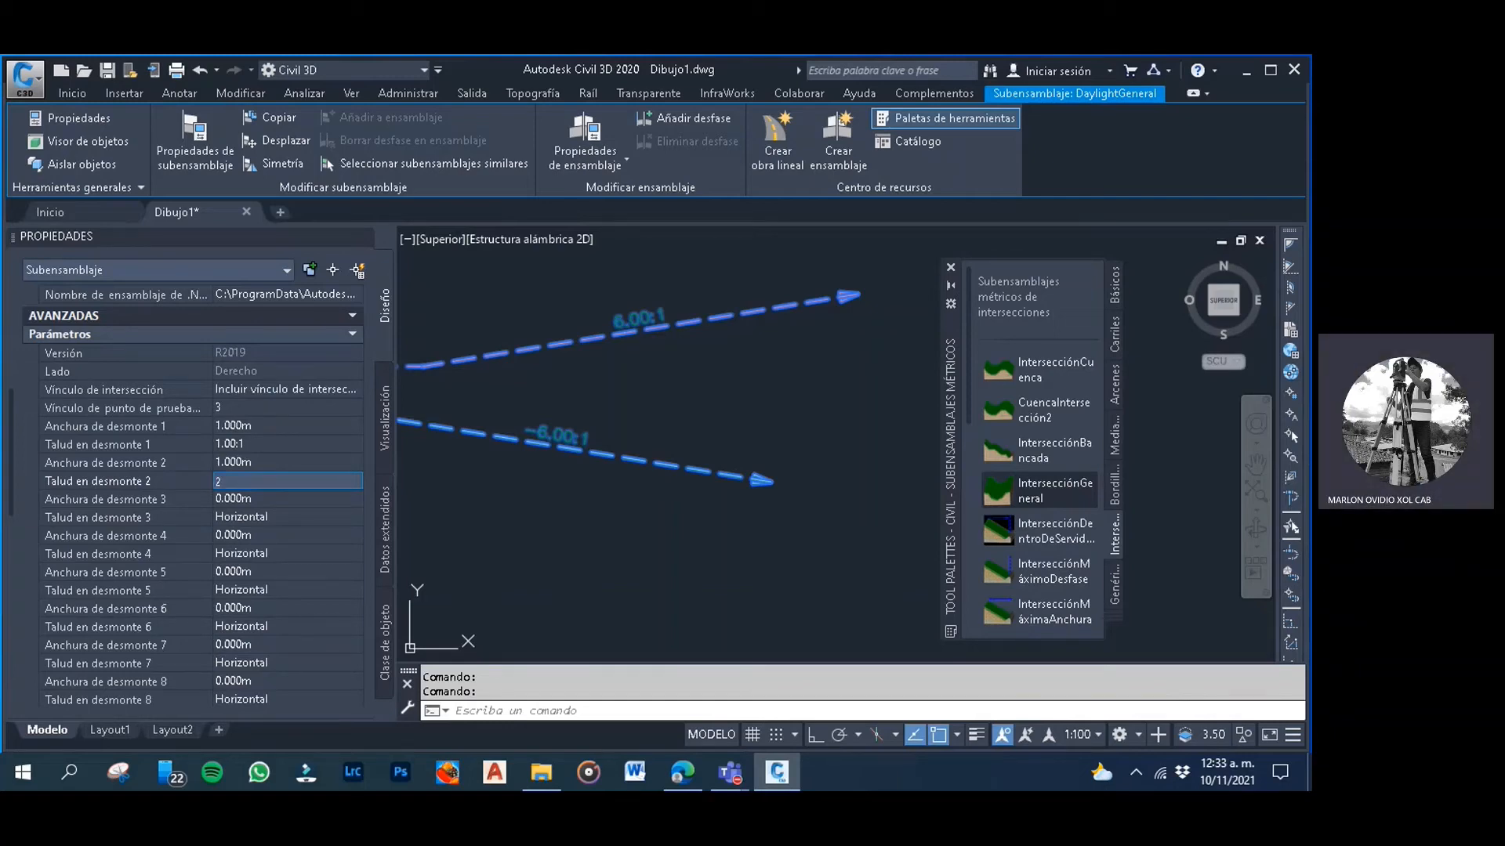
{"action": "type", "text": ":1"}
{"action": "key", "text": "Tab"}
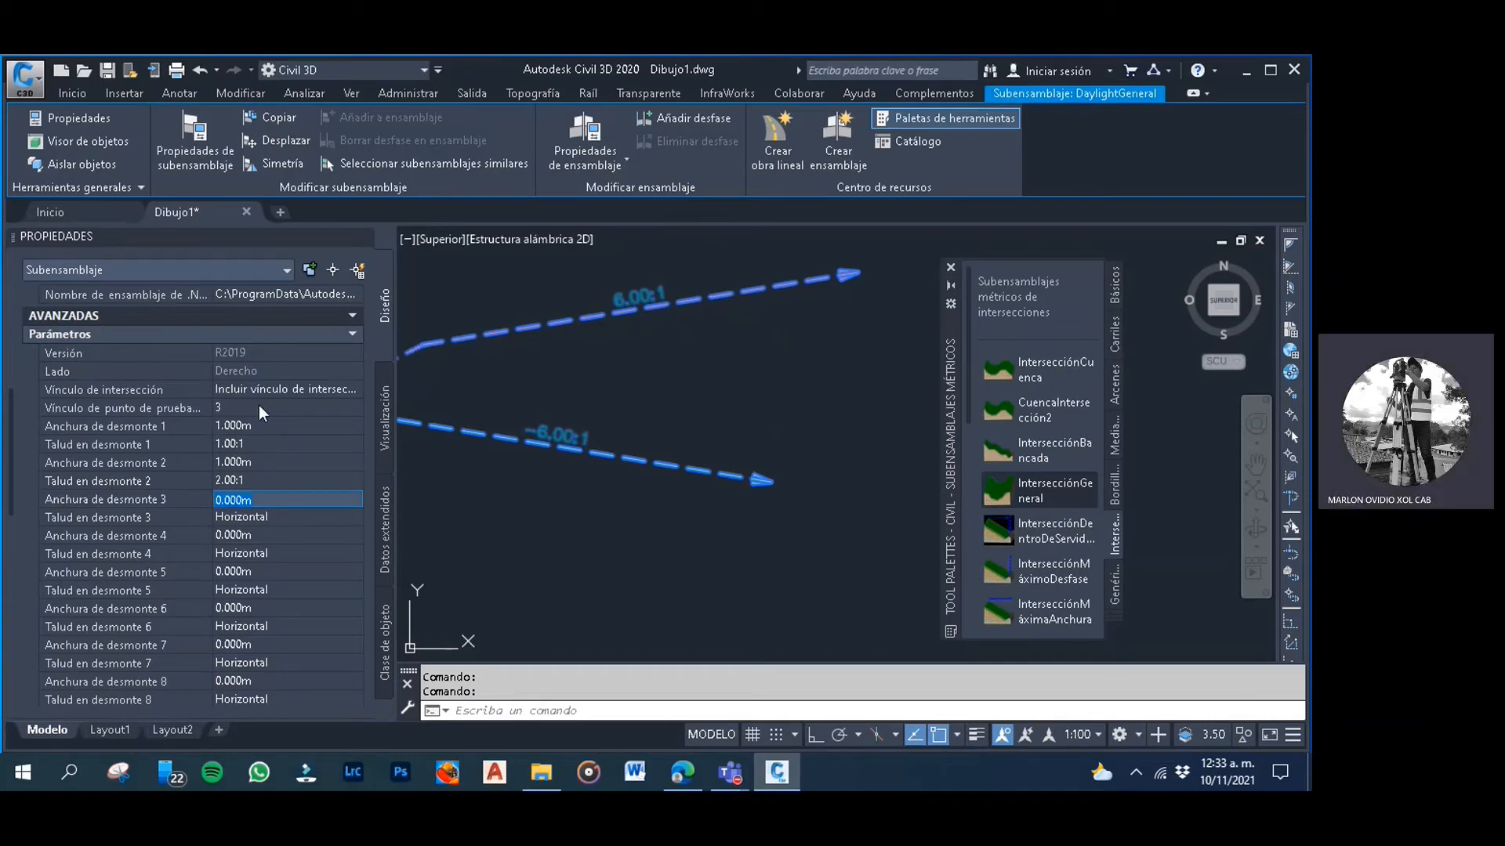
Set the right daylight's Anchura de desmonte 3 to 1 m, keeping Talud en desmonte 3 as Horizontal
{"action": "type", "text": "1"}
{"action": "key", "text": "Tab"}
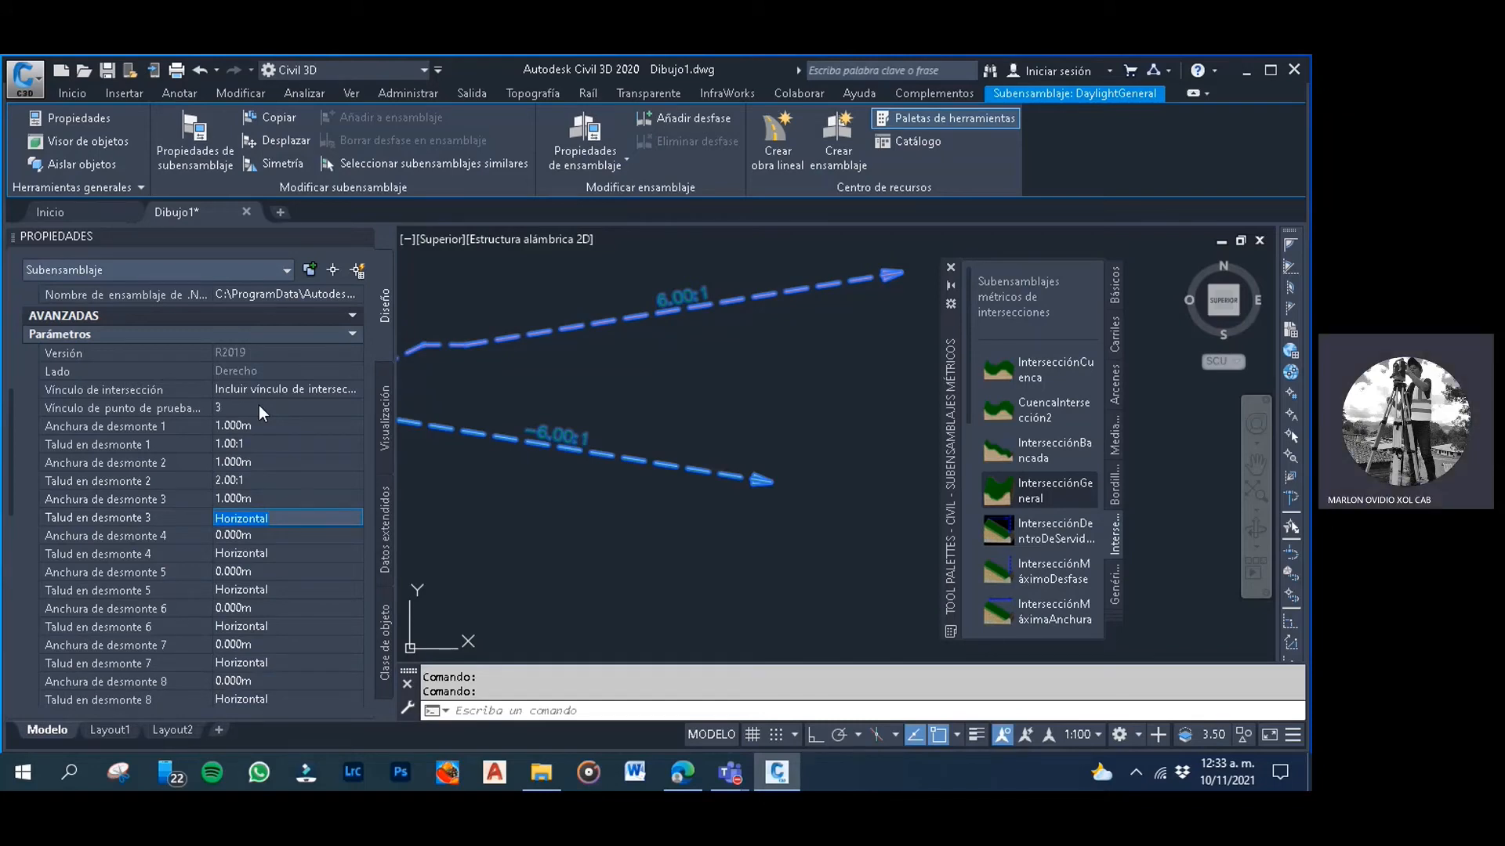
{"action": "key", "text": "Tab"}
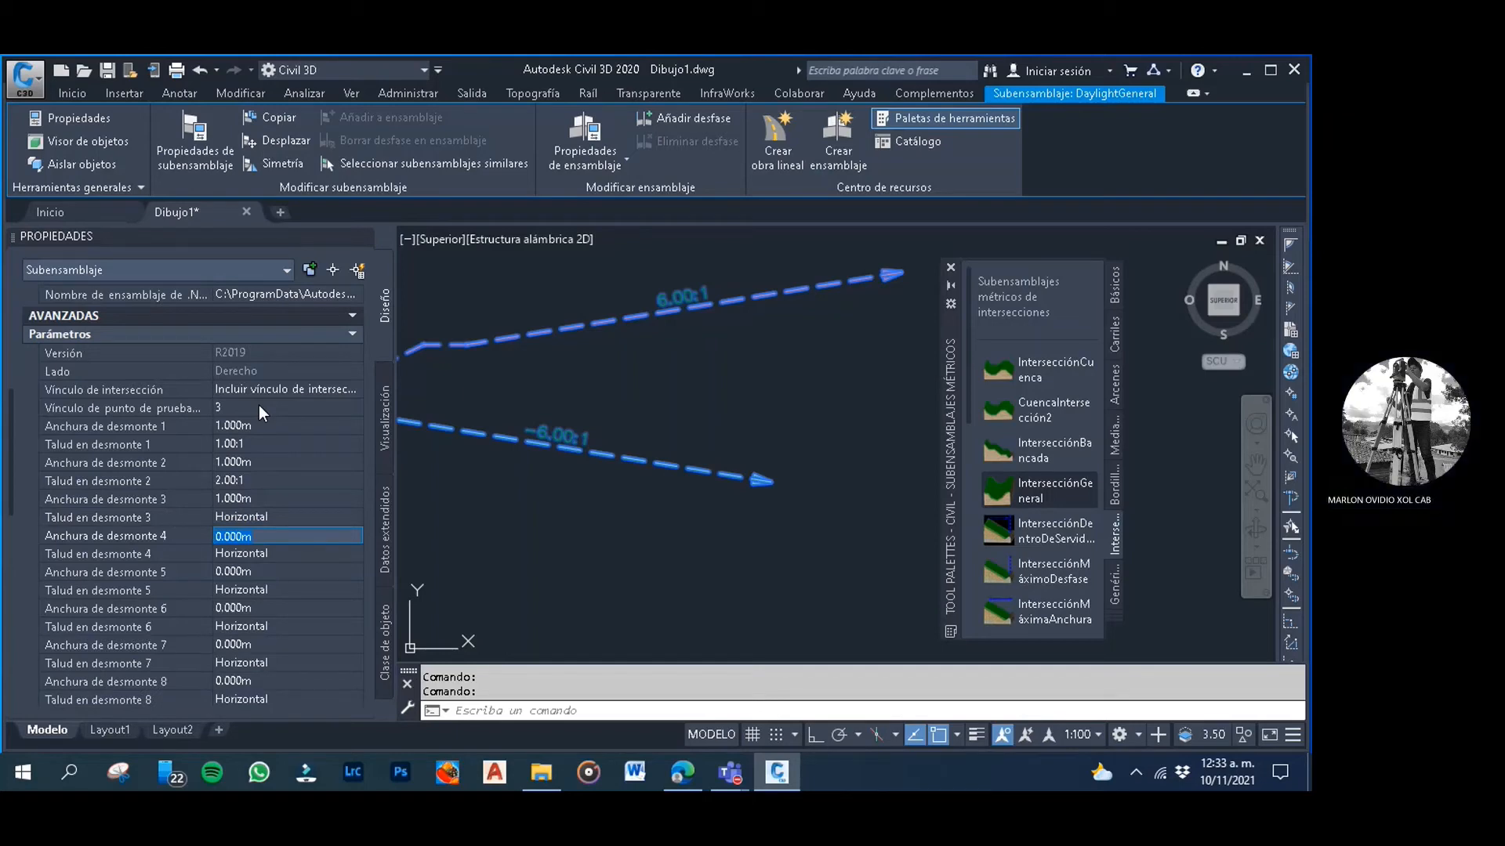
Set the right daylight's Anchura de desmonte 4 to 1 m and Talud en desmonte 4 to 1:1
{"action": "type", "text": "1"}
{"action": "key", "text": "Tab"}
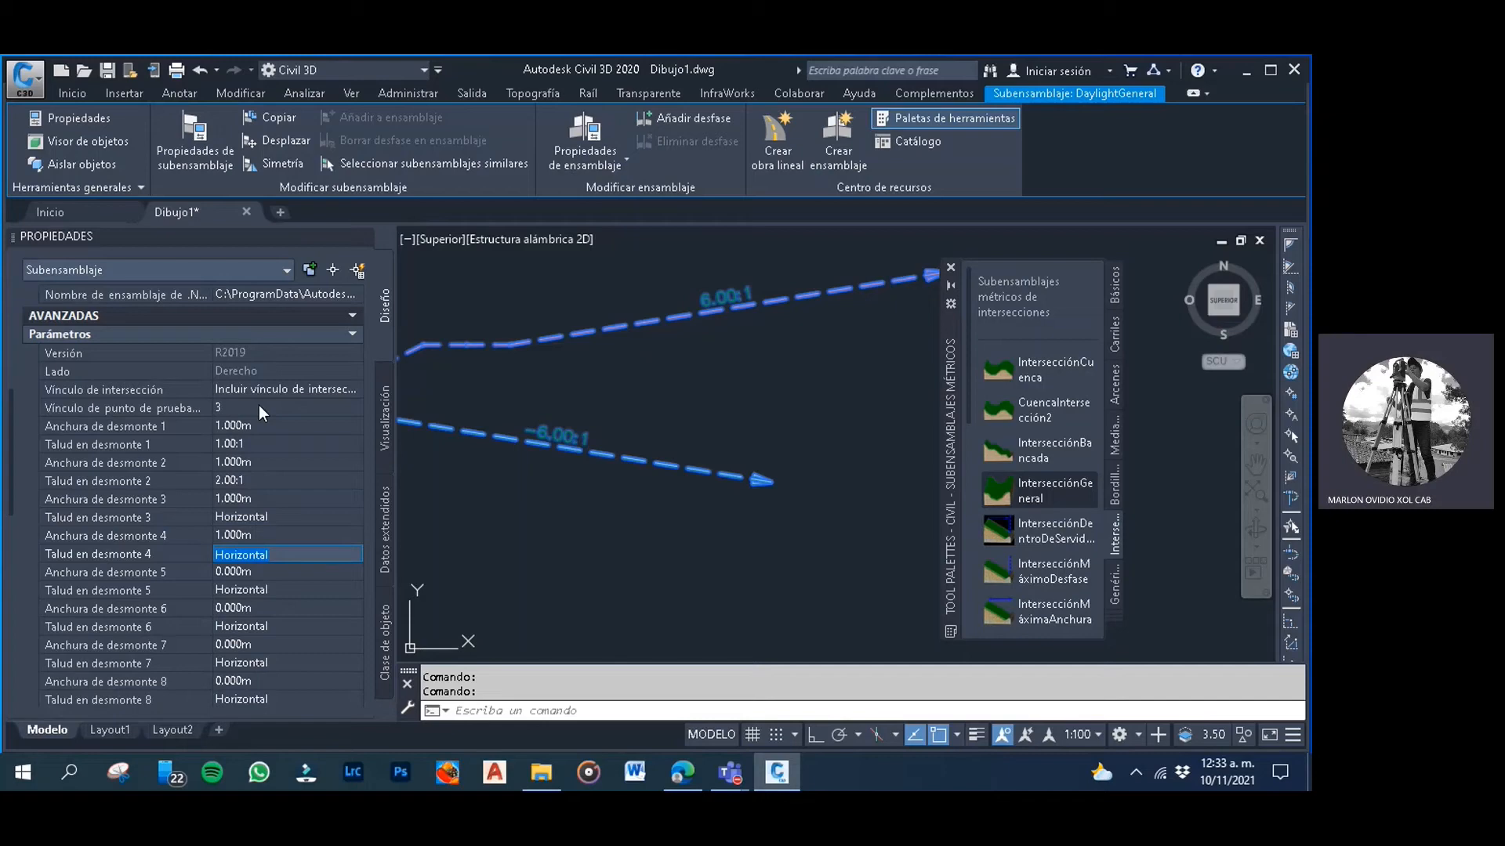
{"action": "type", "text": "1:1"}
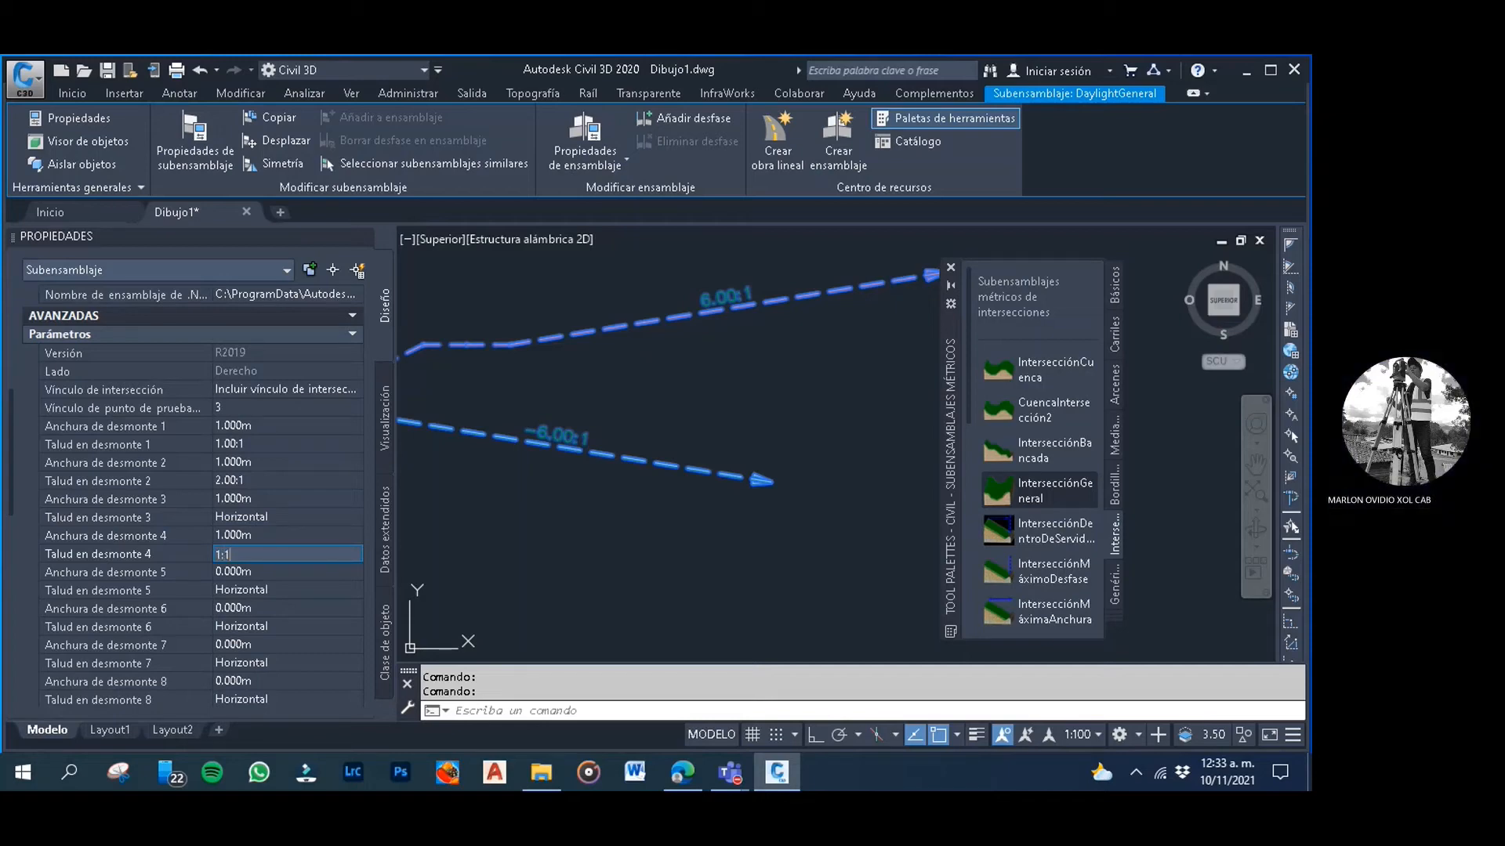
{"action": "key", "text": "Tab"}
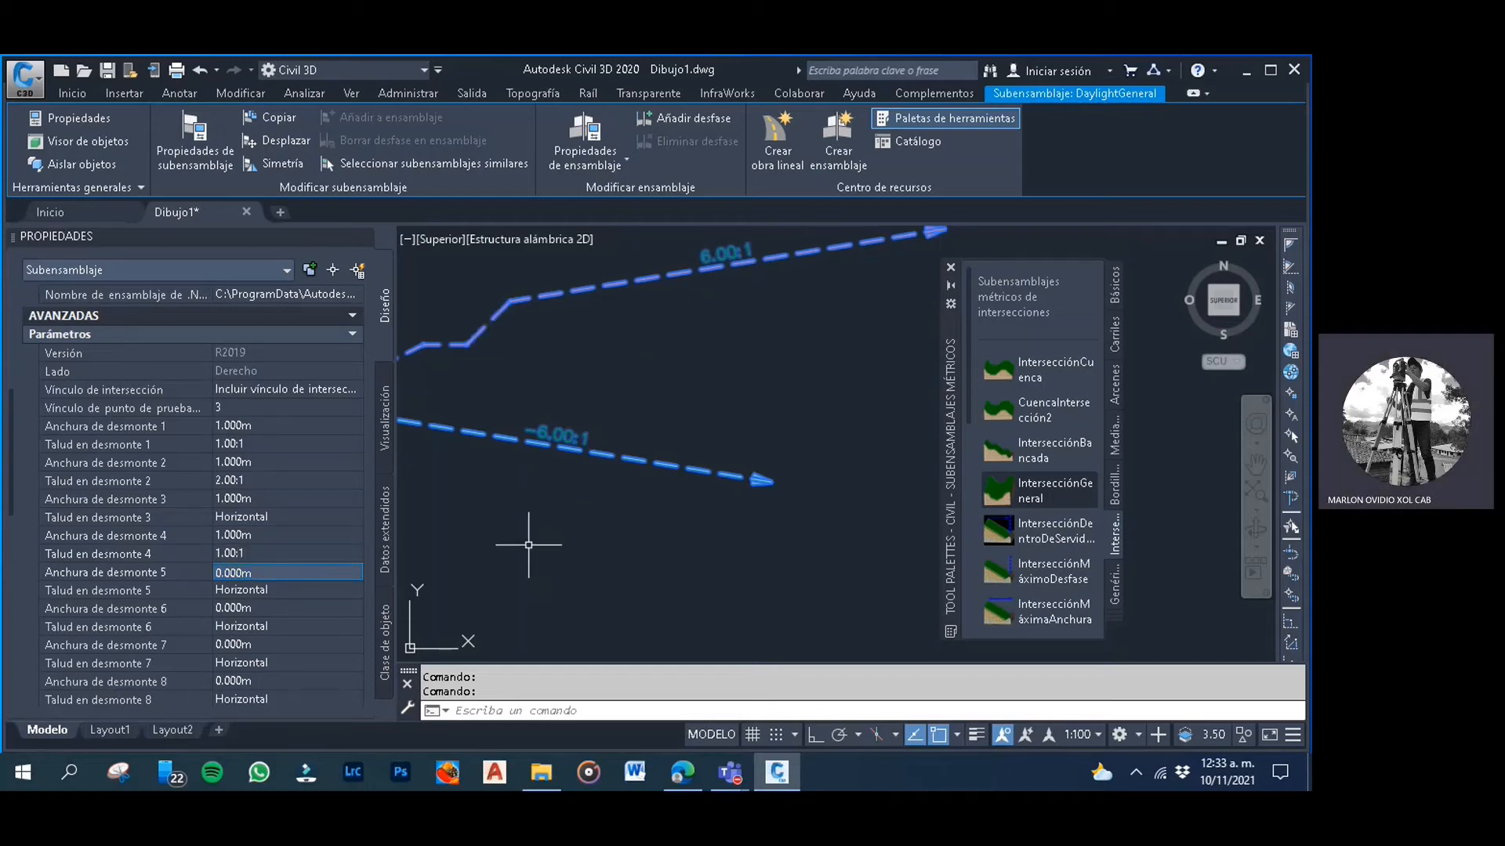
Set the right daylight's Anchura de terraplén 1 to 2 m and Talud en terraplén 1 to -1:1
{"action": "scroll", "coordinate": [579, 509], "scroll_direction": "down", "scroll_amount": 3}
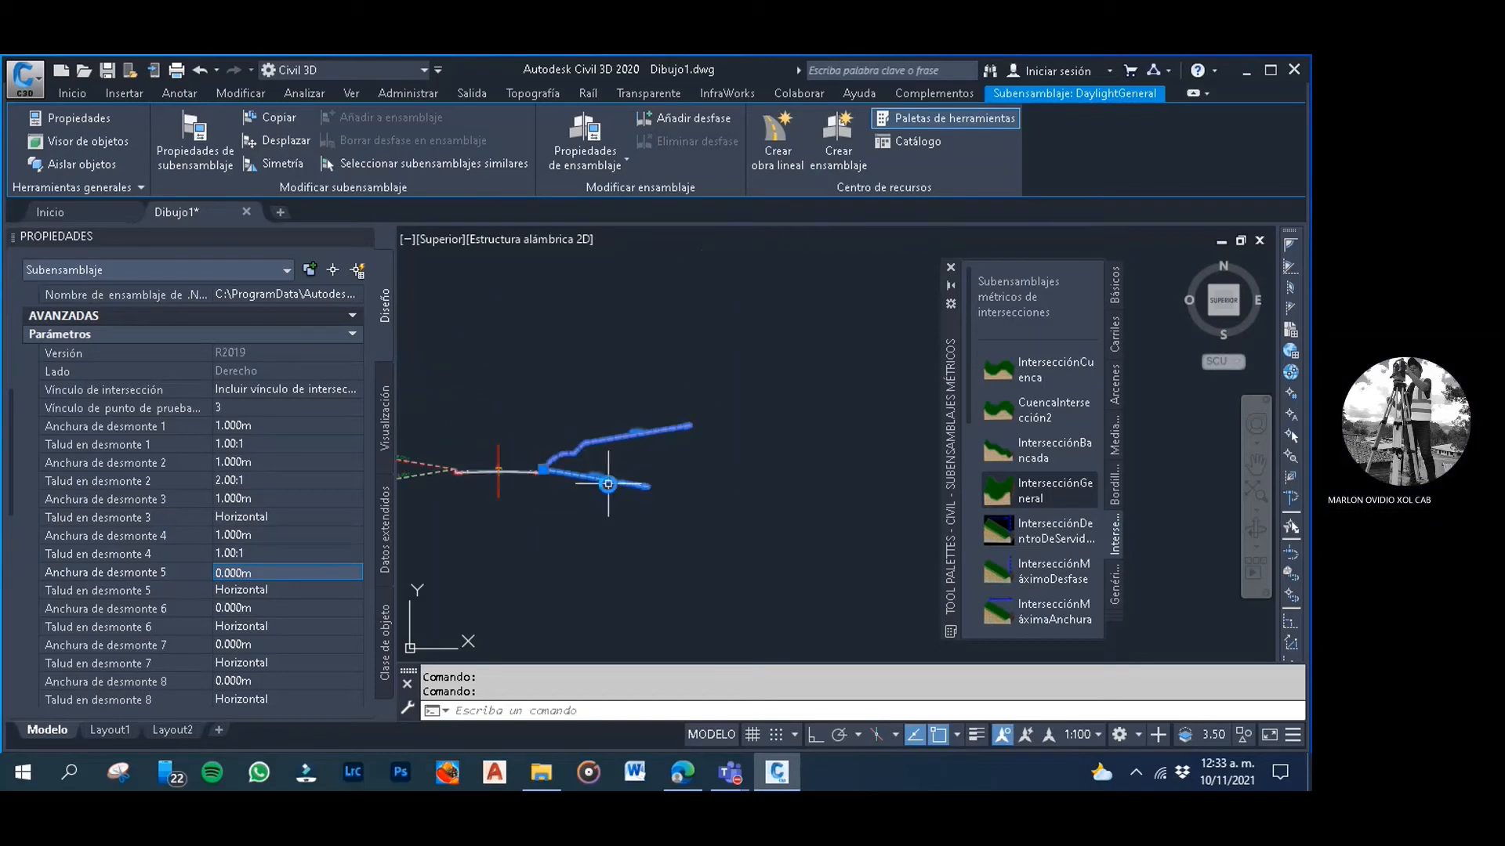
{"action": "scroll", "coordinate": [288, 447], "scroll_direction": "down", "scroll_amount": 6}
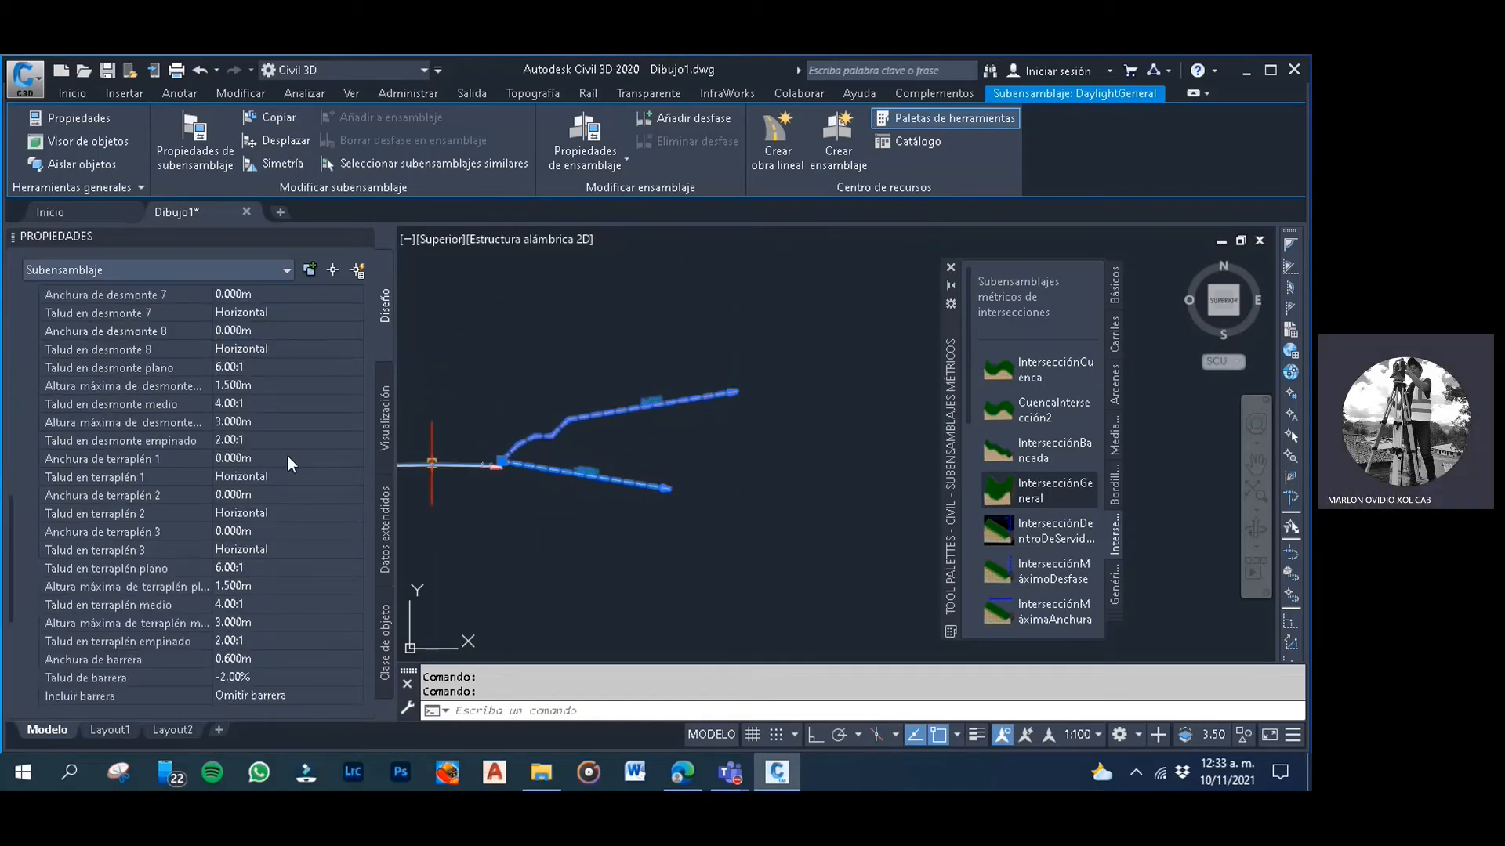
{"action": "scroll", "coordinate": [290, 474], "scroll_direction": "down", "scroll_amount": 2}
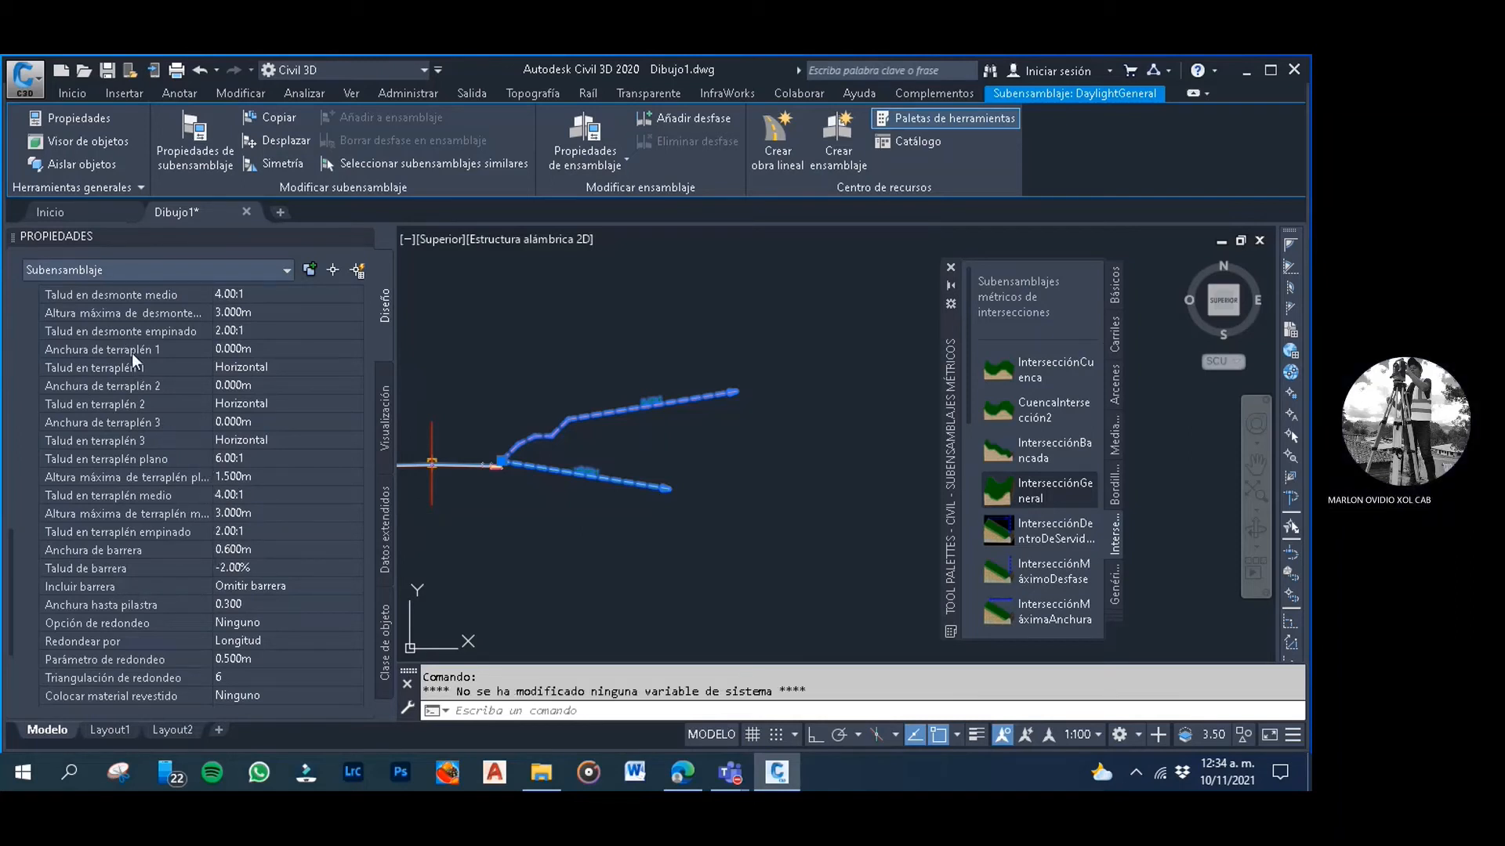
{"action": "left_click", "coordinate": [223, 350]}
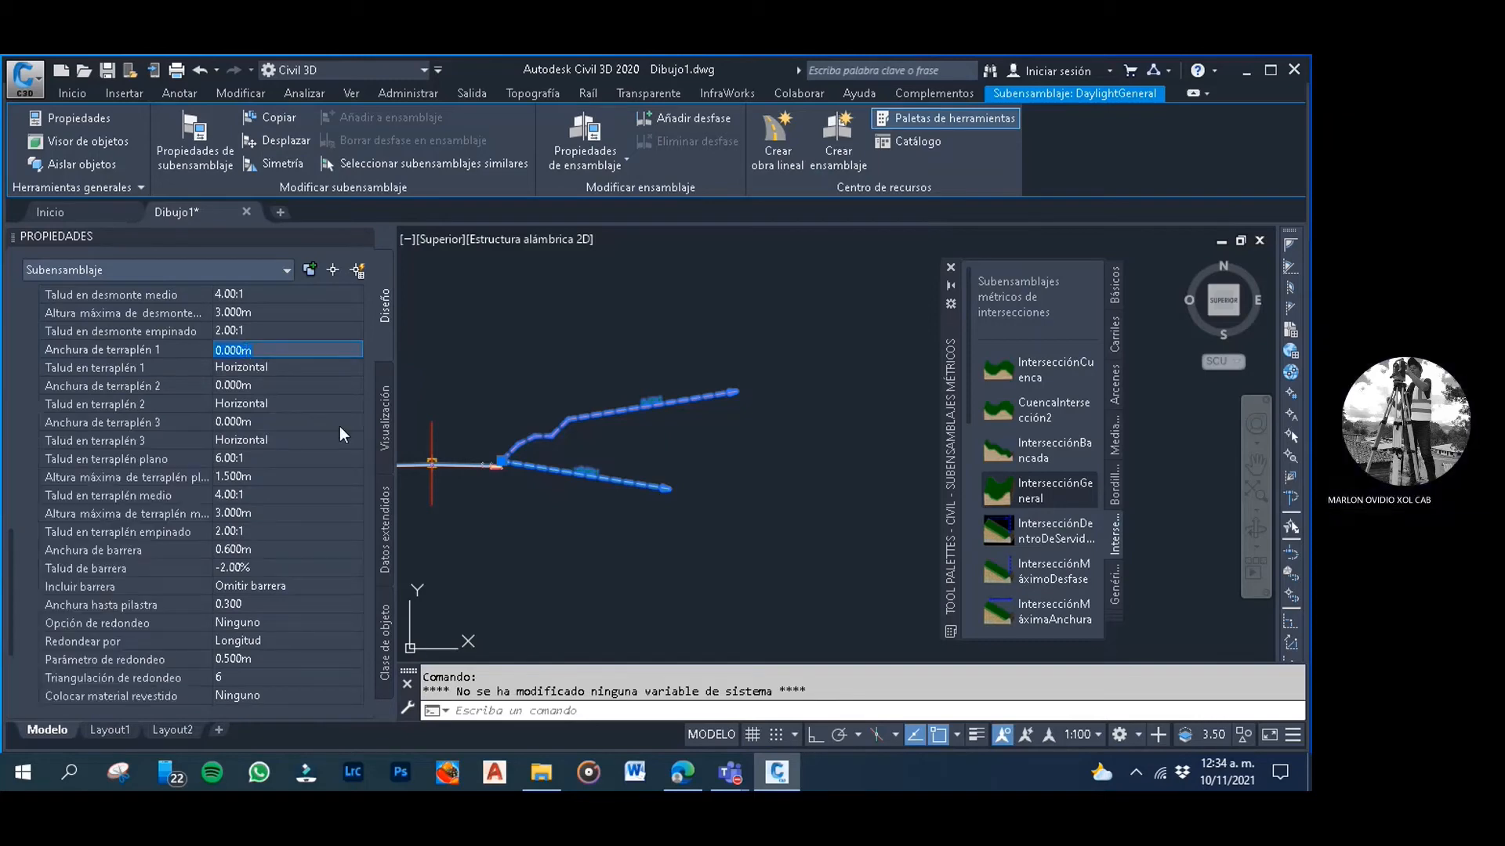
{"action": "type", "text": "2"}
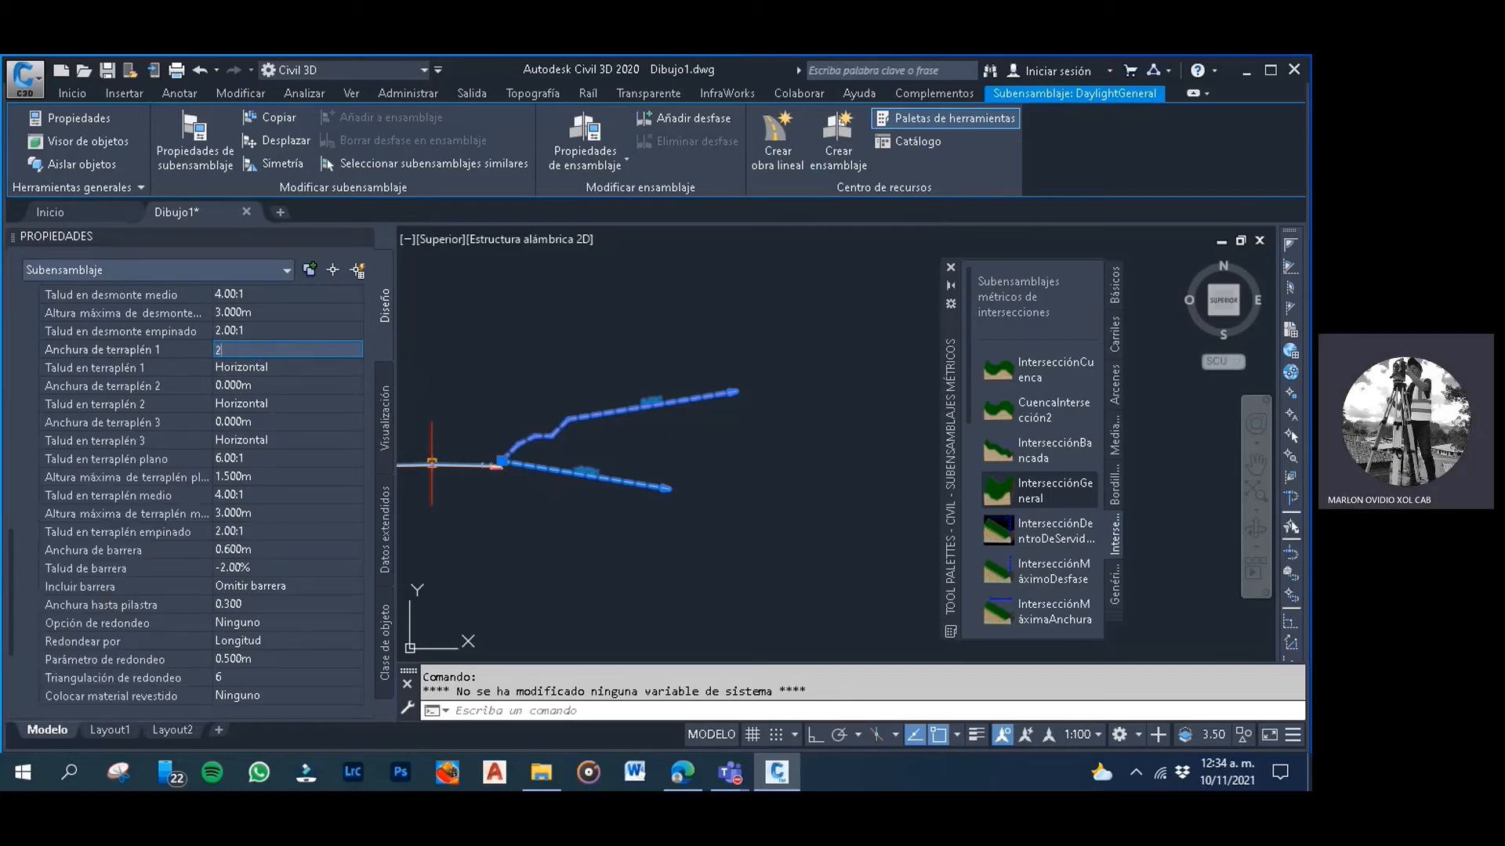
{"action": "key", "text": "Tab"}
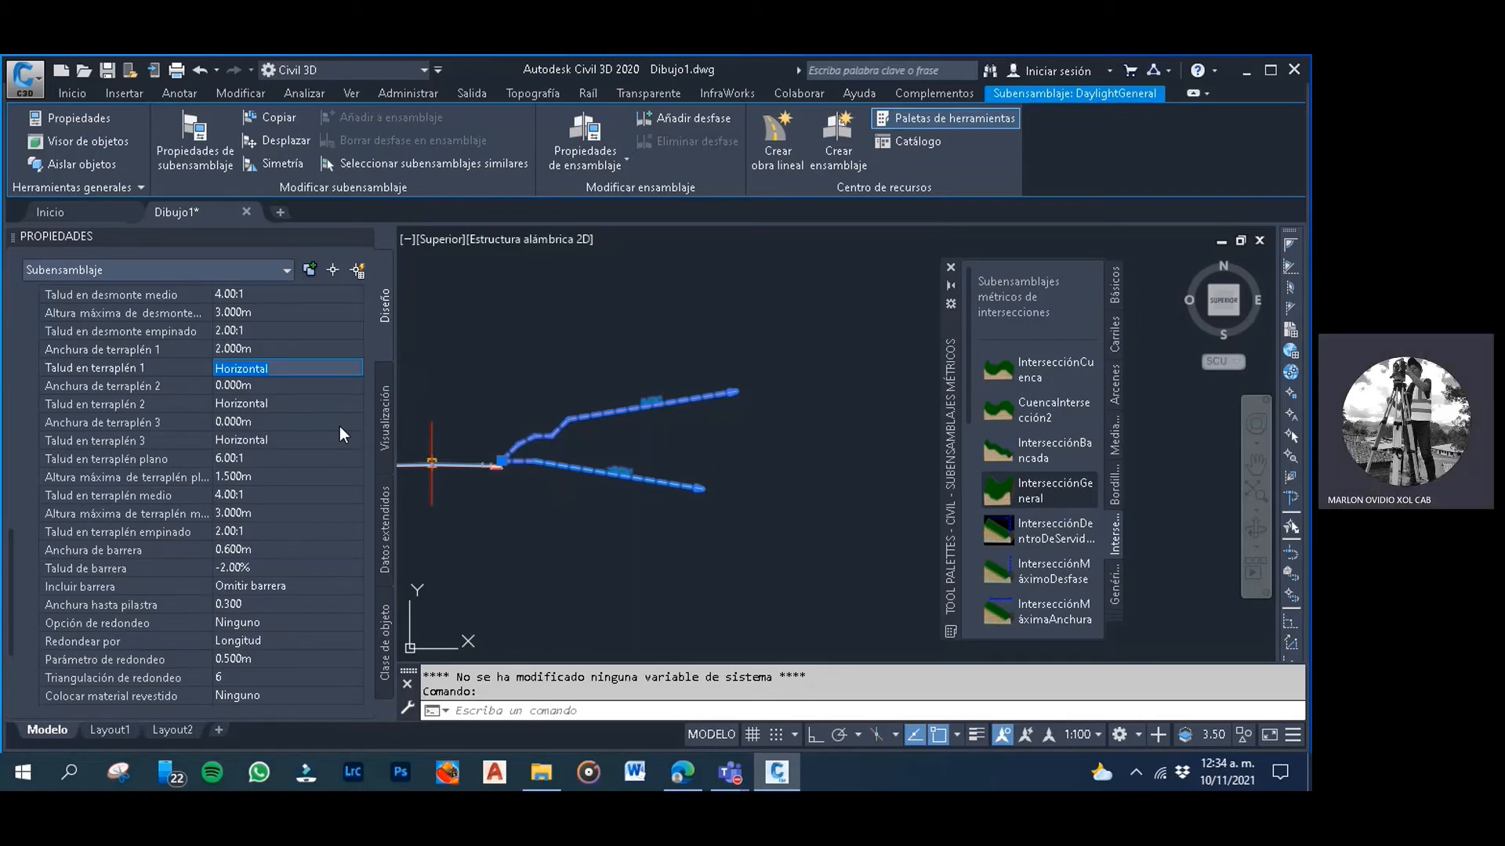
{"action": "type", "text": "-1:"}
{"action": "key", "text": "Tab"}
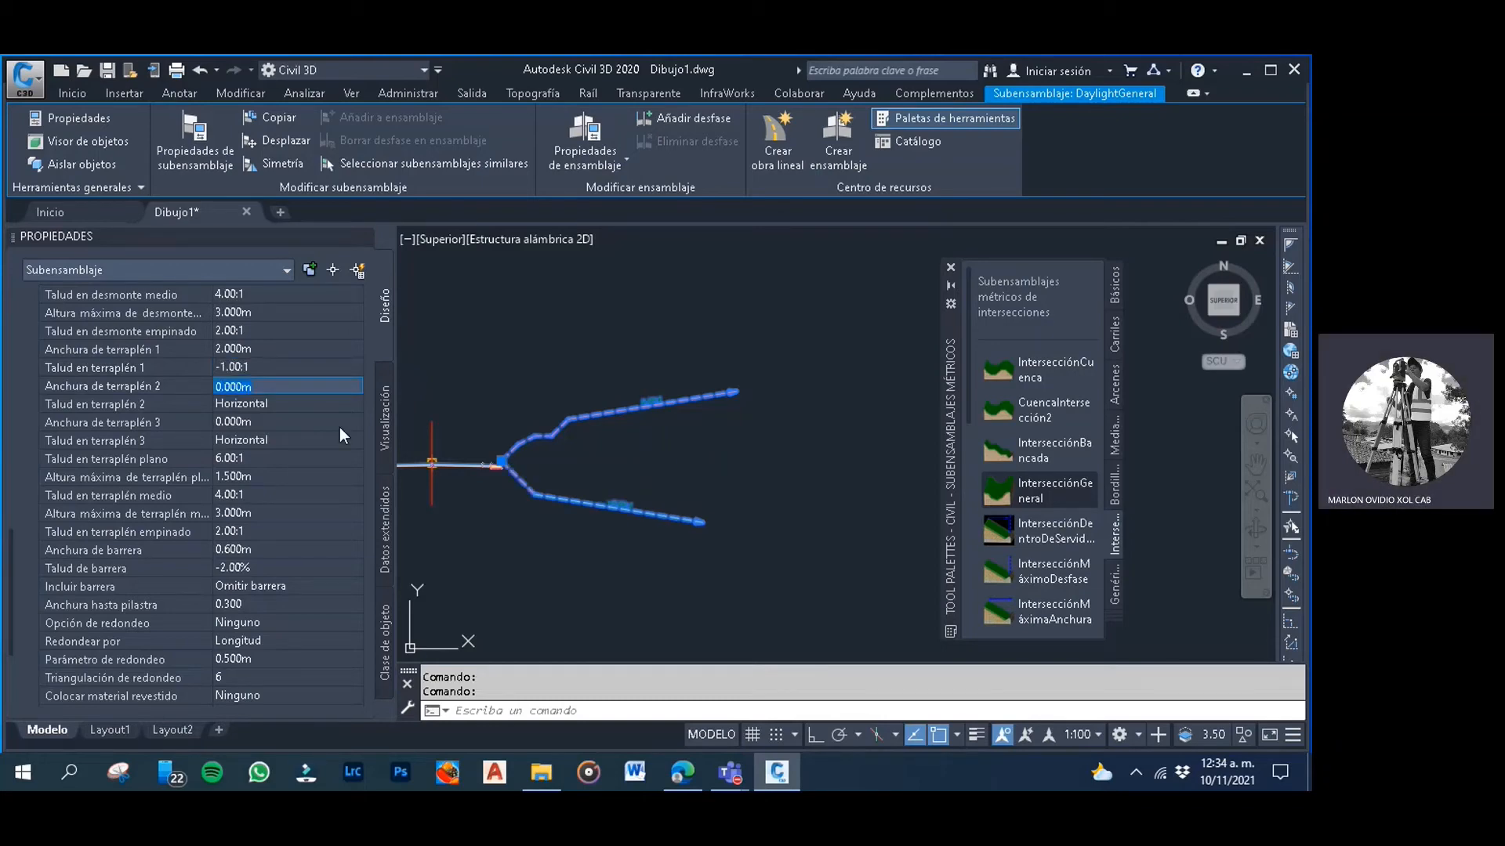
Set the right daylight's Anchura de terraplén 2 to 1 m, keeping Talud en terraplén 2 as Horizontal
{"action": "type", "text": "1"}
{"action": "key", "text": "Tab"}
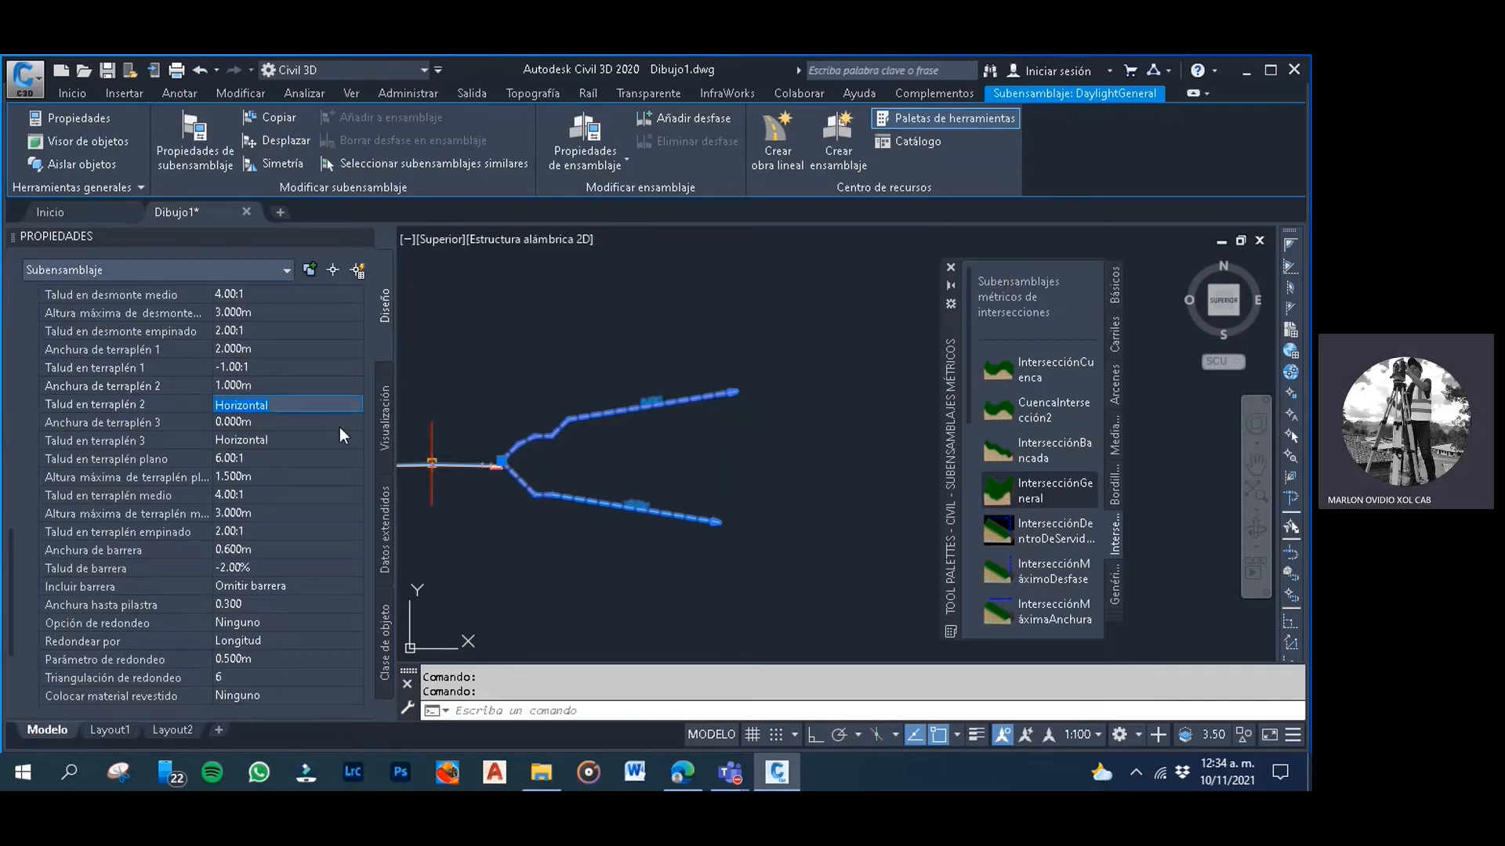
{"action": "key", "text": "Tab"}
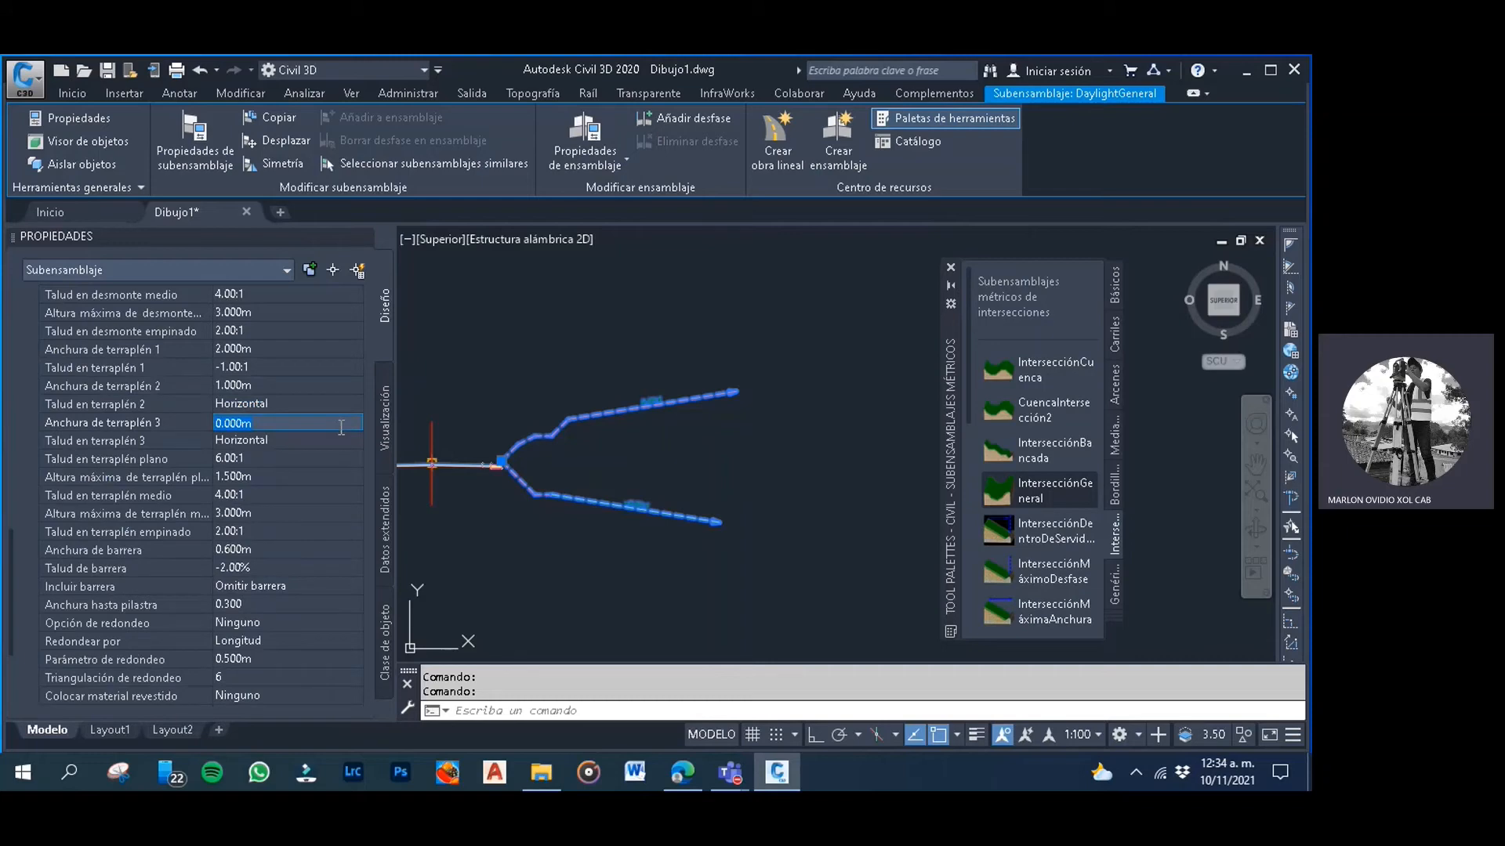
Set the right daylight's Anchura de terraplén 3 to 2 m and Talud en terraplén 3 to -1:1, and deselect it
{"action": "type", "text": "2"}
{"action": "key", "text": "Tab"}
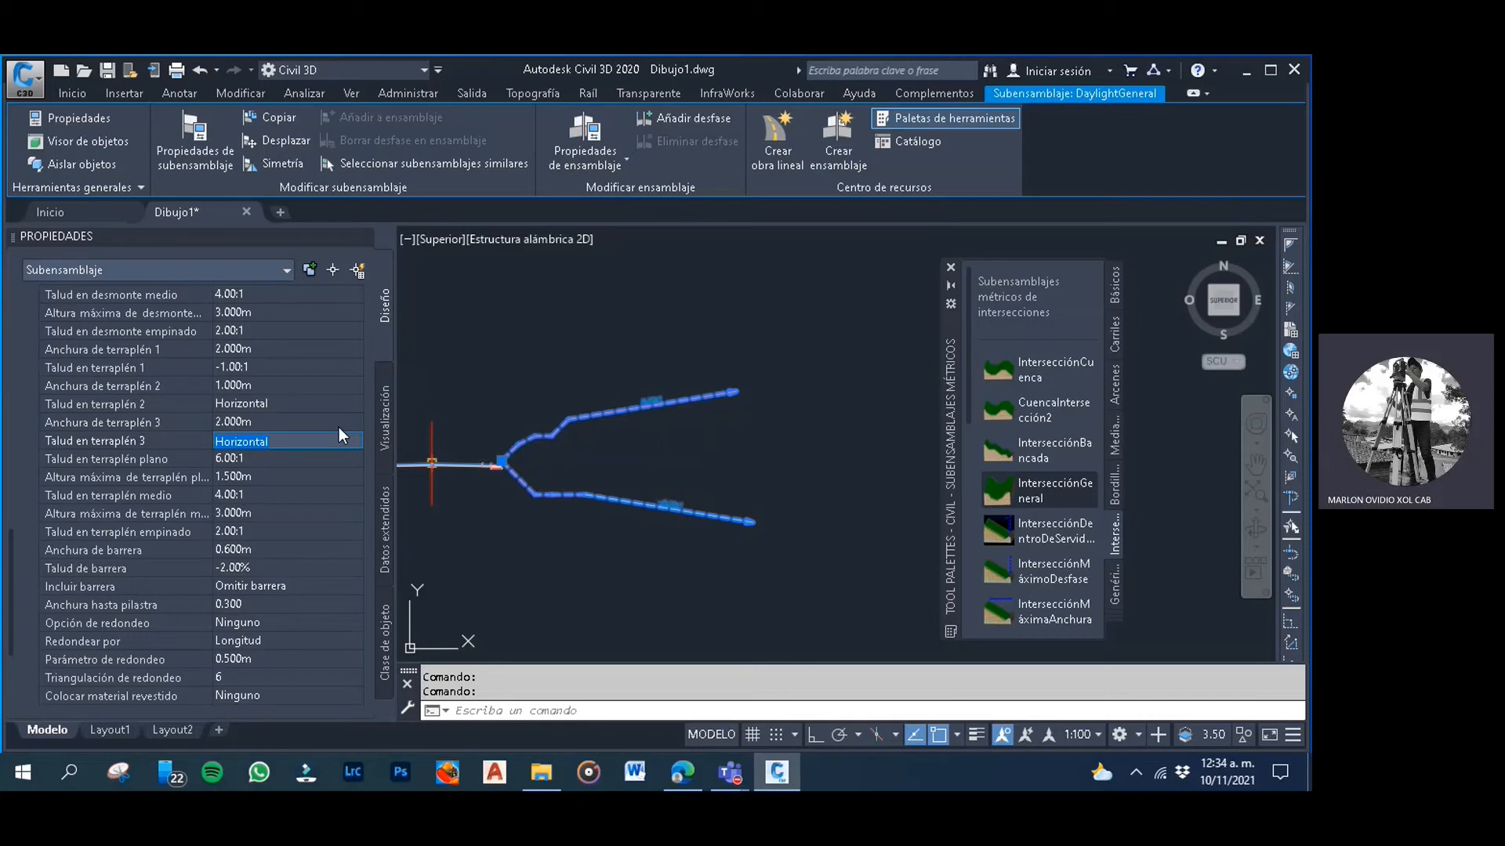
{"action": "type", "text": "-1:1"}
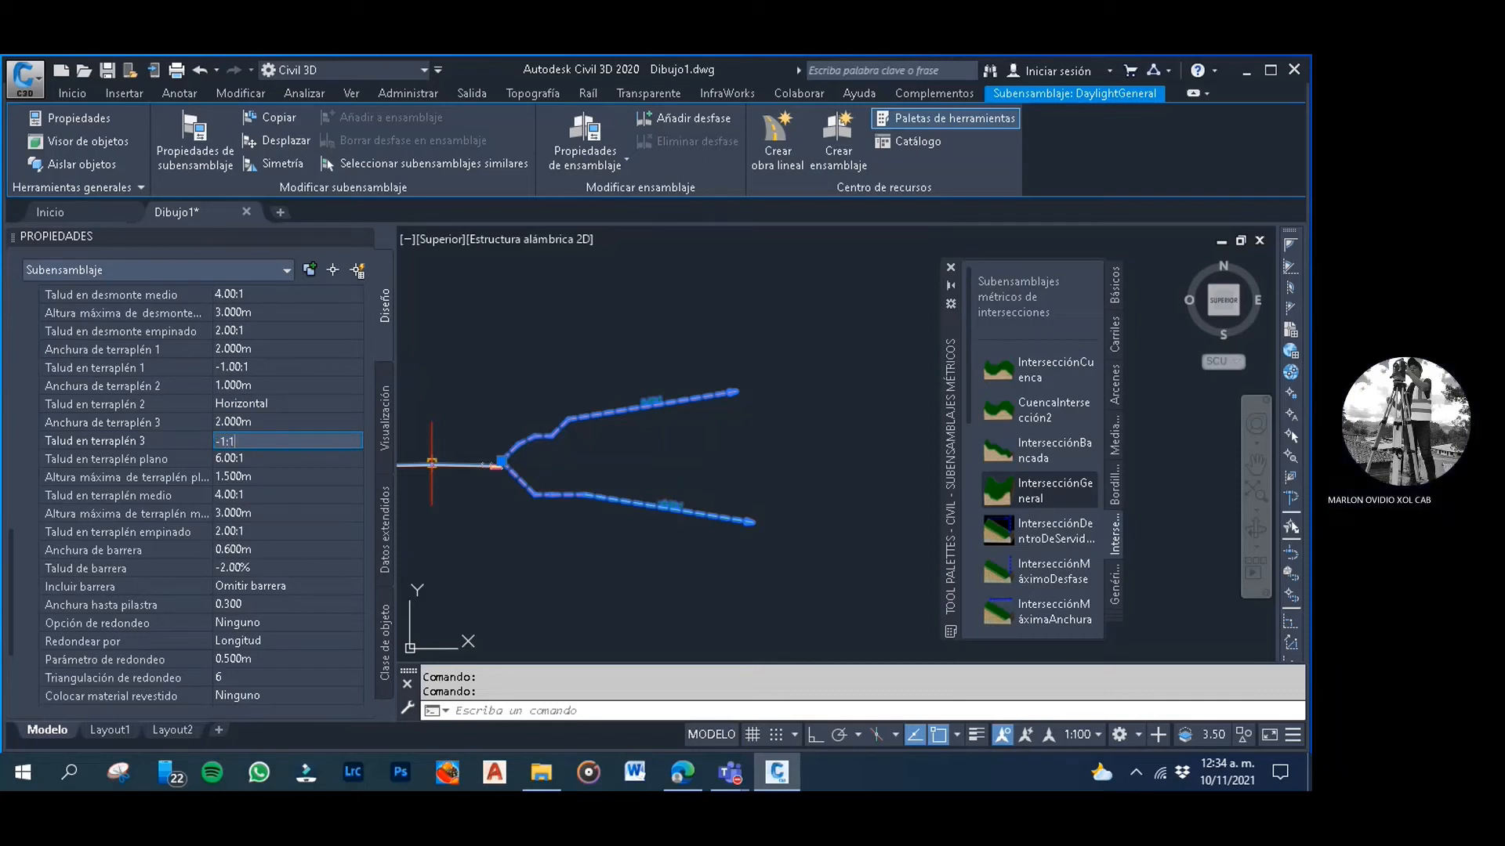
{"action": "key", "text": "Tab"}
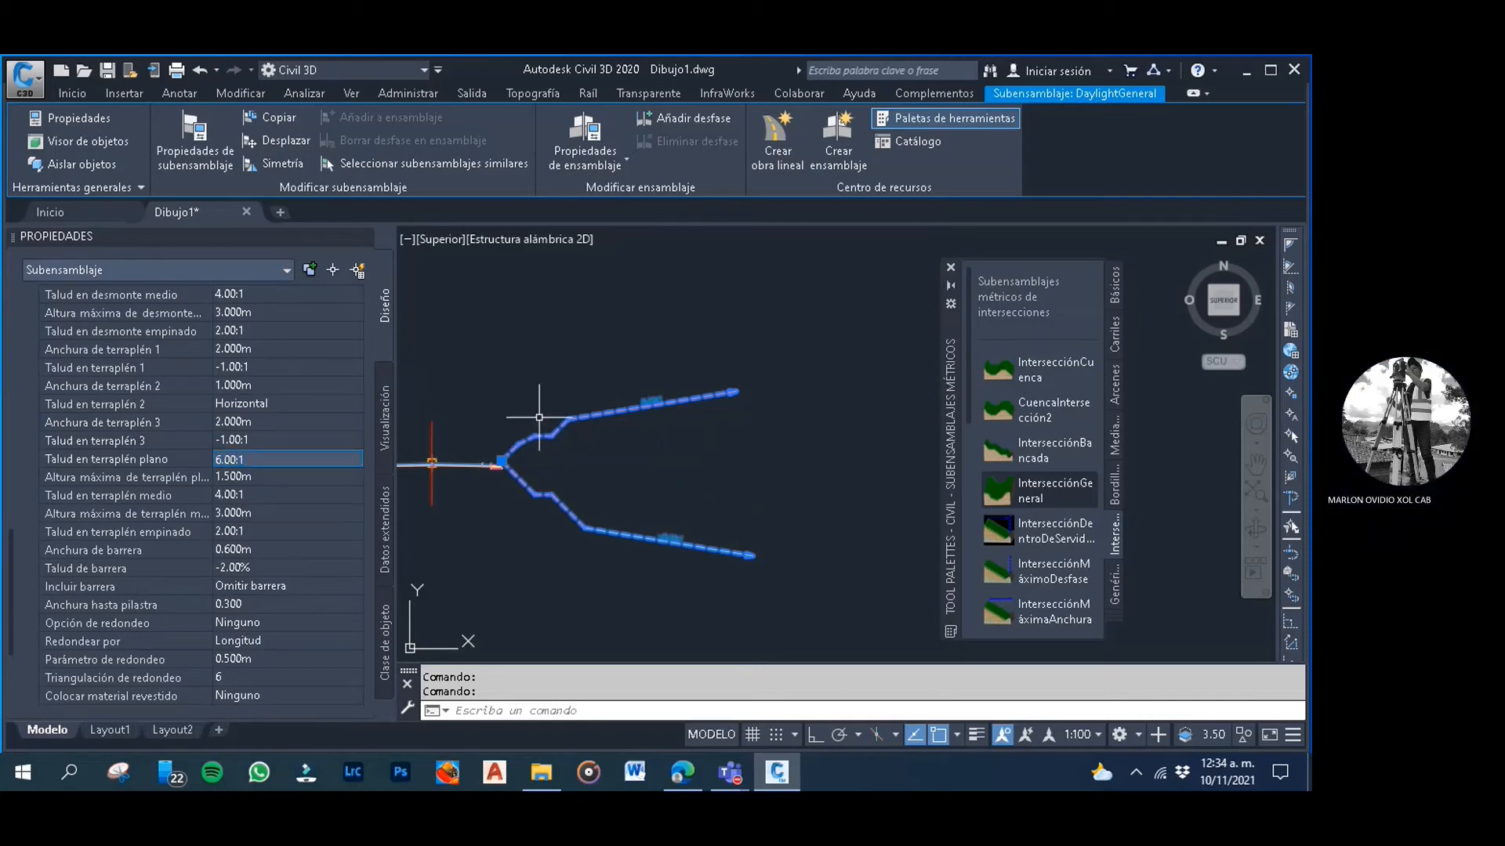
{"action": "left_click", "coordinate": [552, 400]}
{"action": "key", "text": "Escape"}
{"action": "key", "text": "Escape"}
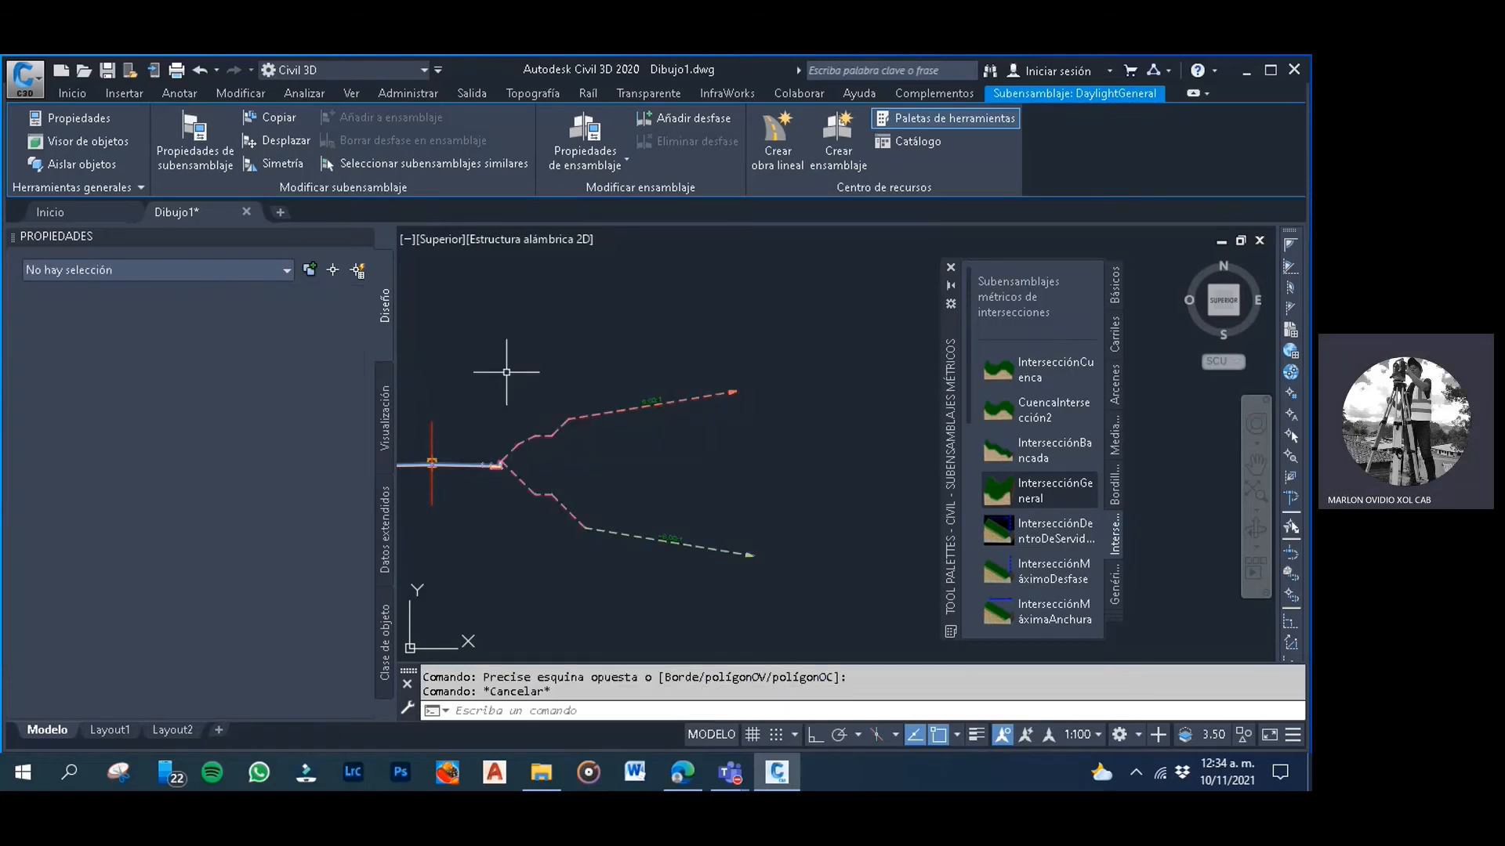
Set the right daylight's Anchura de desmonte 2 to 0 m, keeping its other cut widths and slopes, and deselect it
{"action": "left_click", "coordinate": [595, 415]}
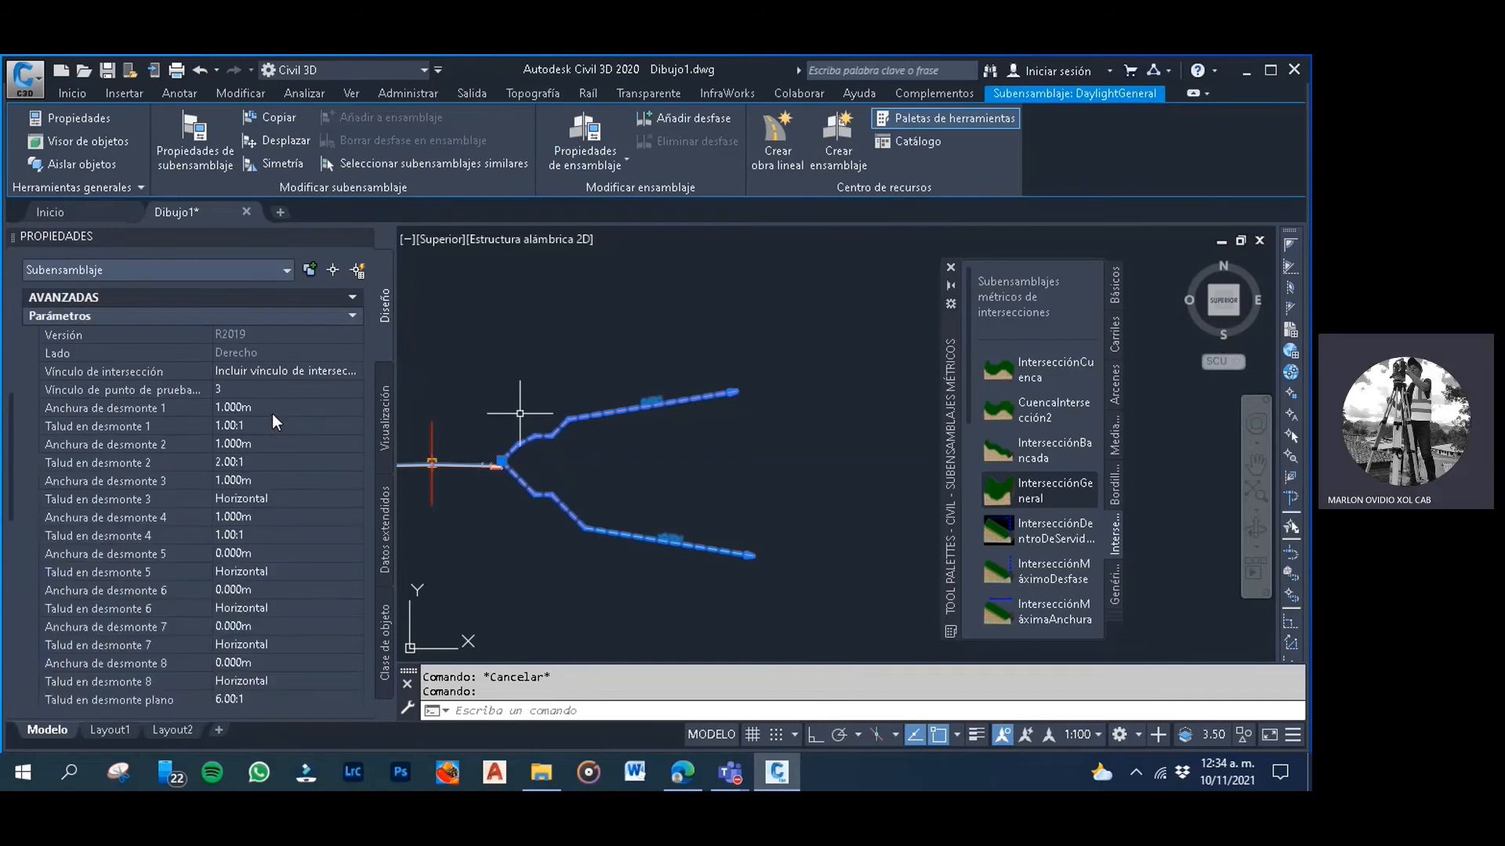
{"action": "left_click", "coordinate": [254, 409]}
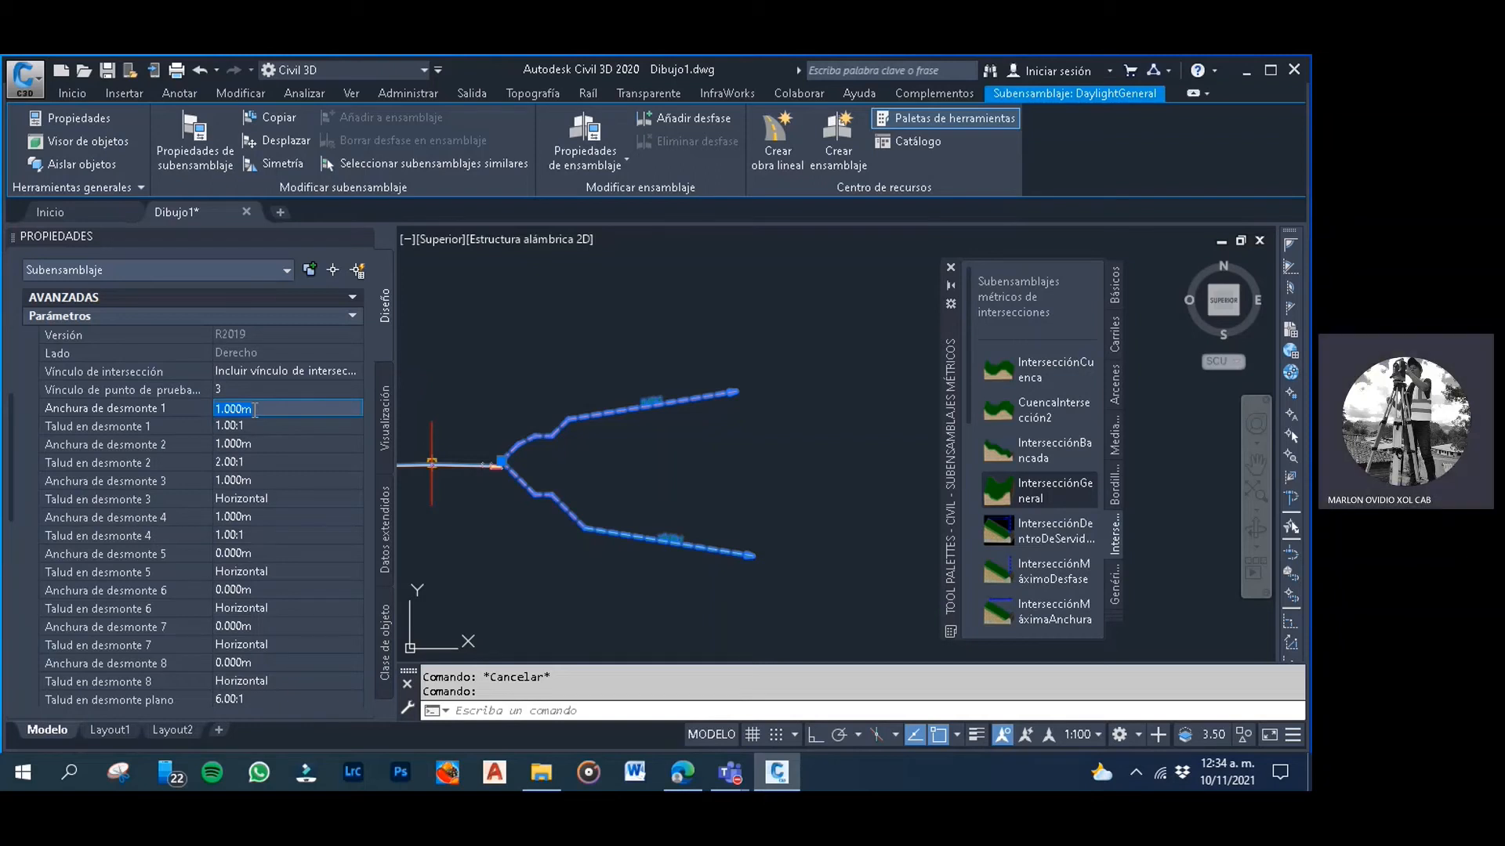
{"action": "key", "text": "Tab"}
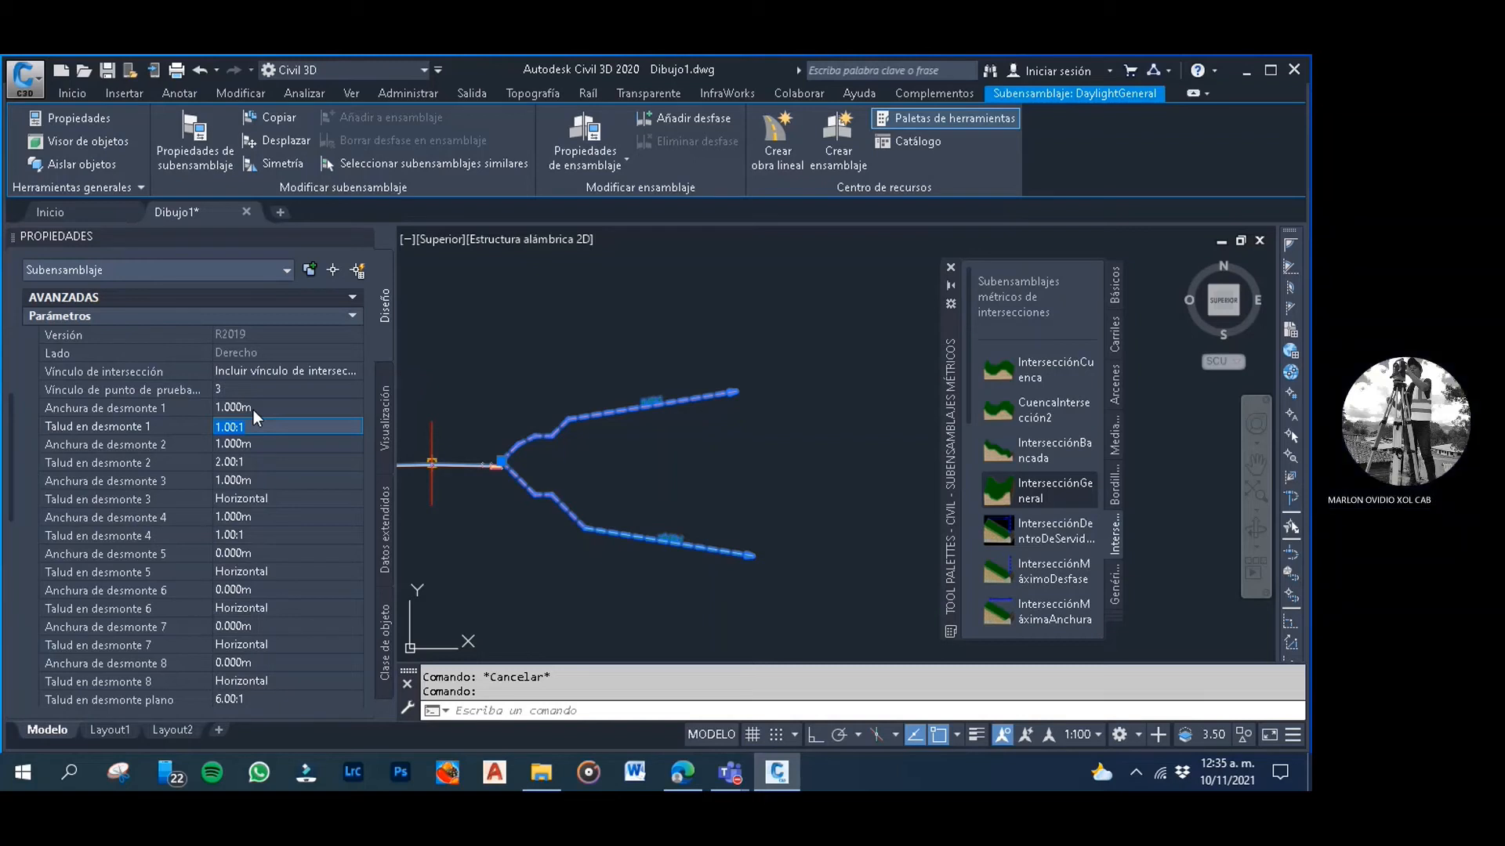
{"action": "key", "text": "Tab"}
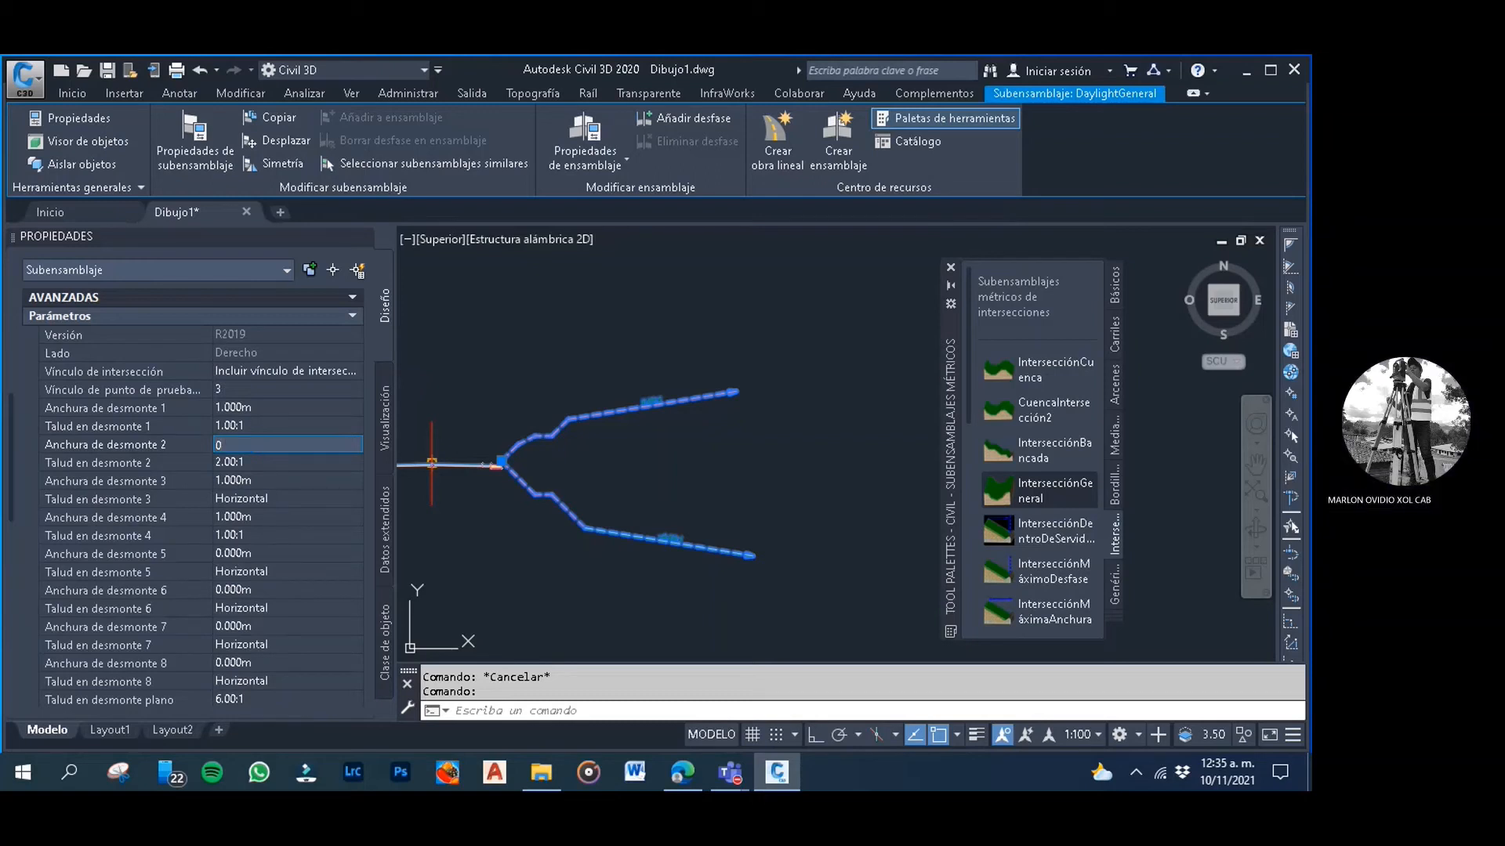
{"action": "key", "text": "Tab"}
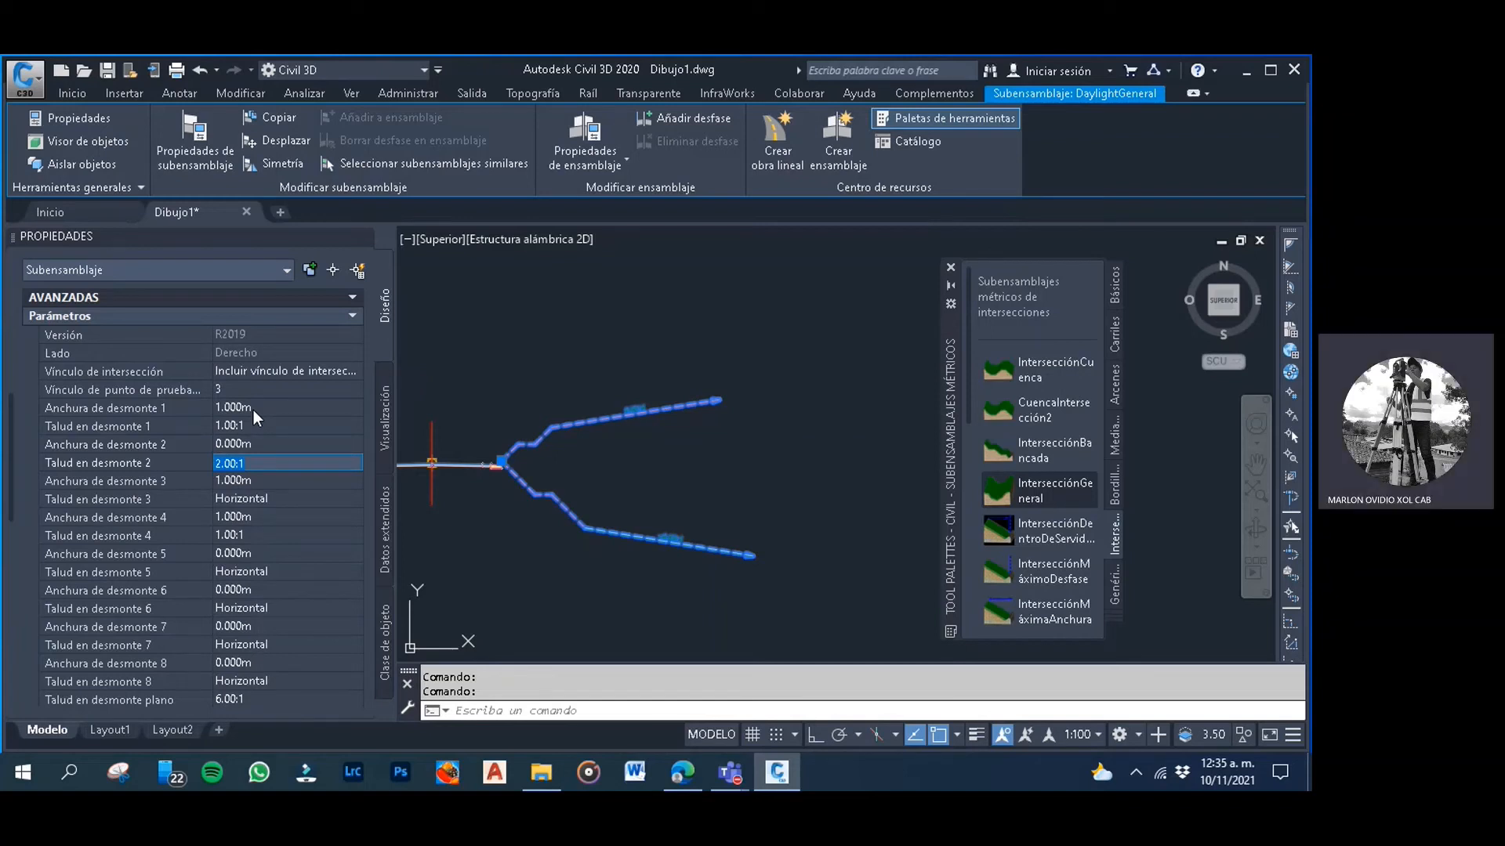
{"action": "key", "text": "Tab"}
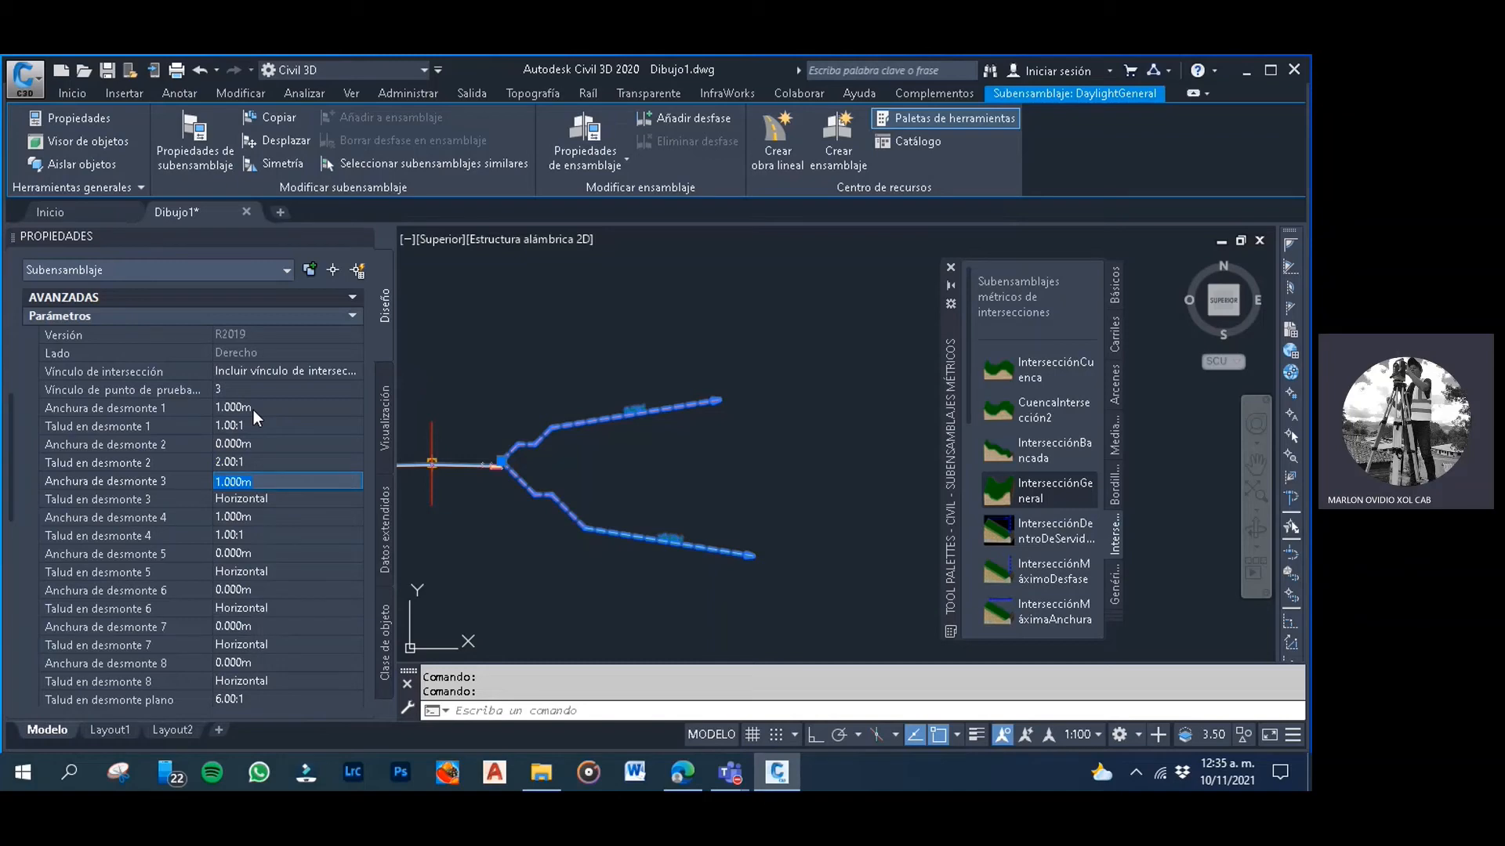
{"action": "key", "text": "Tab"}
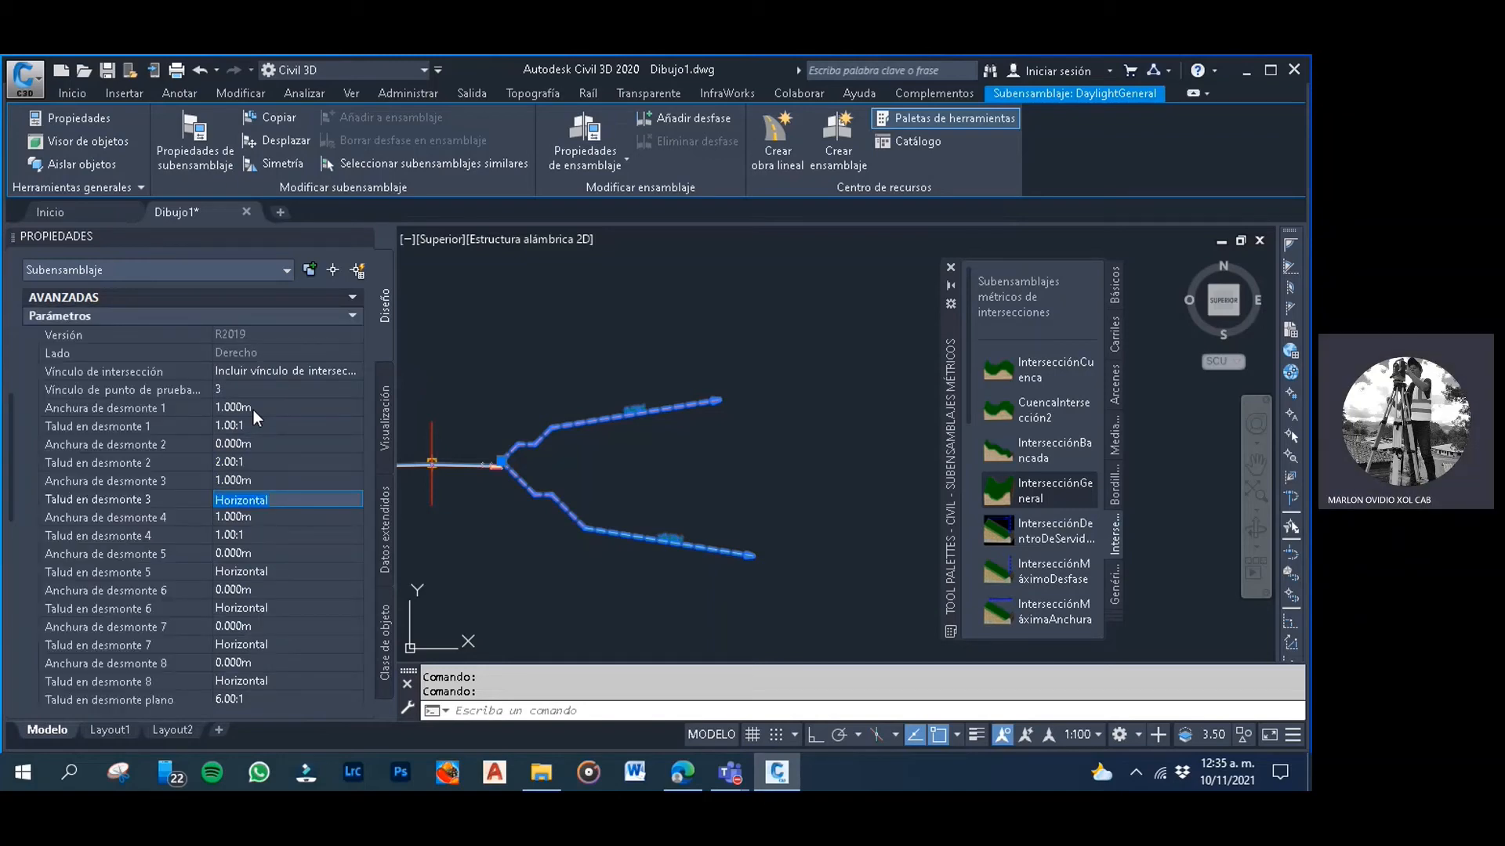
{"action": "key", "text": "Tab"}
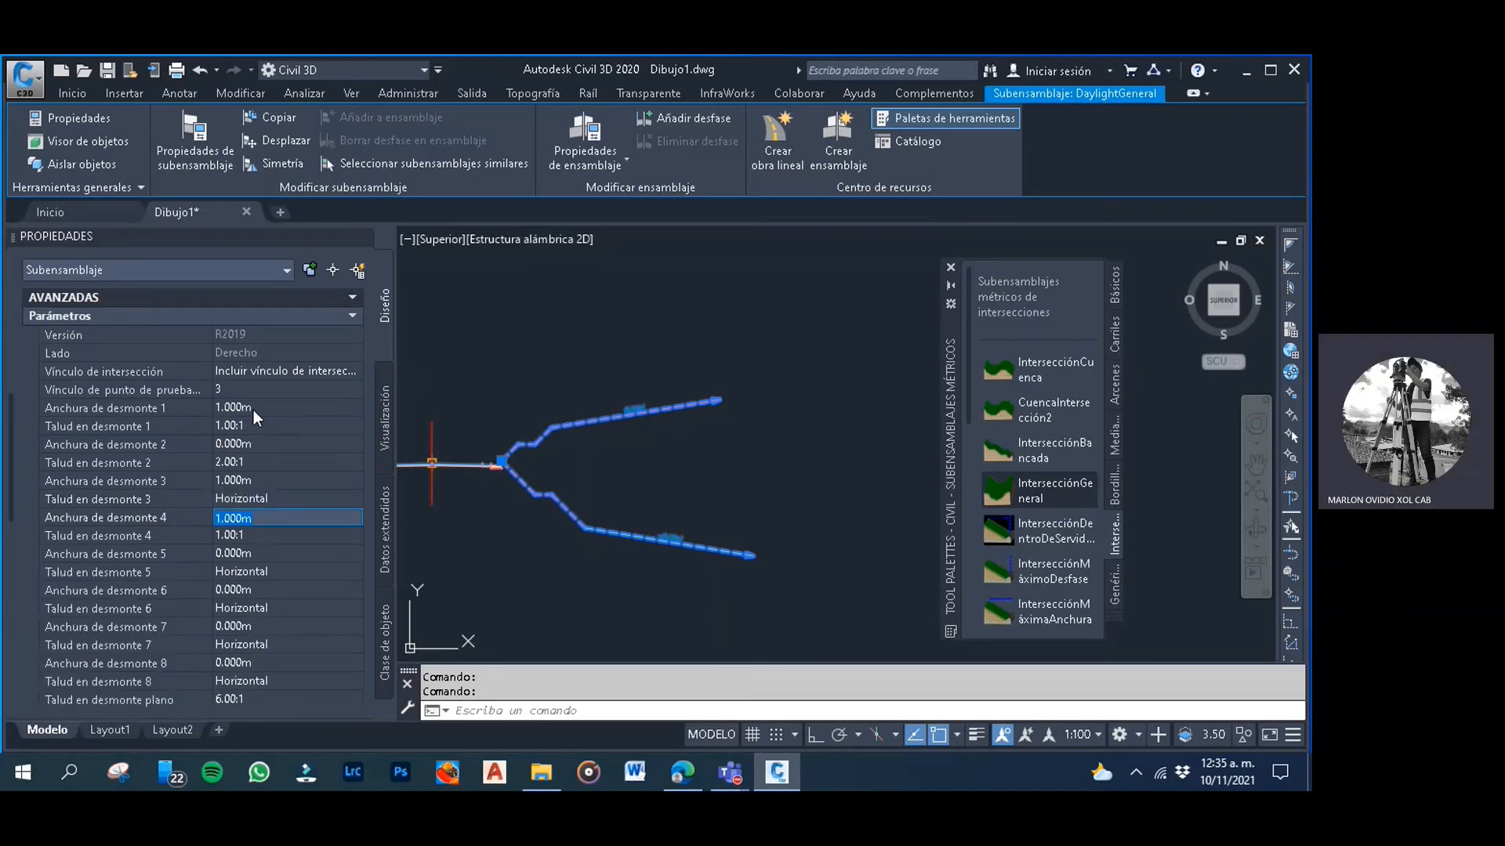
{"action": "key", "text": "Tab"}
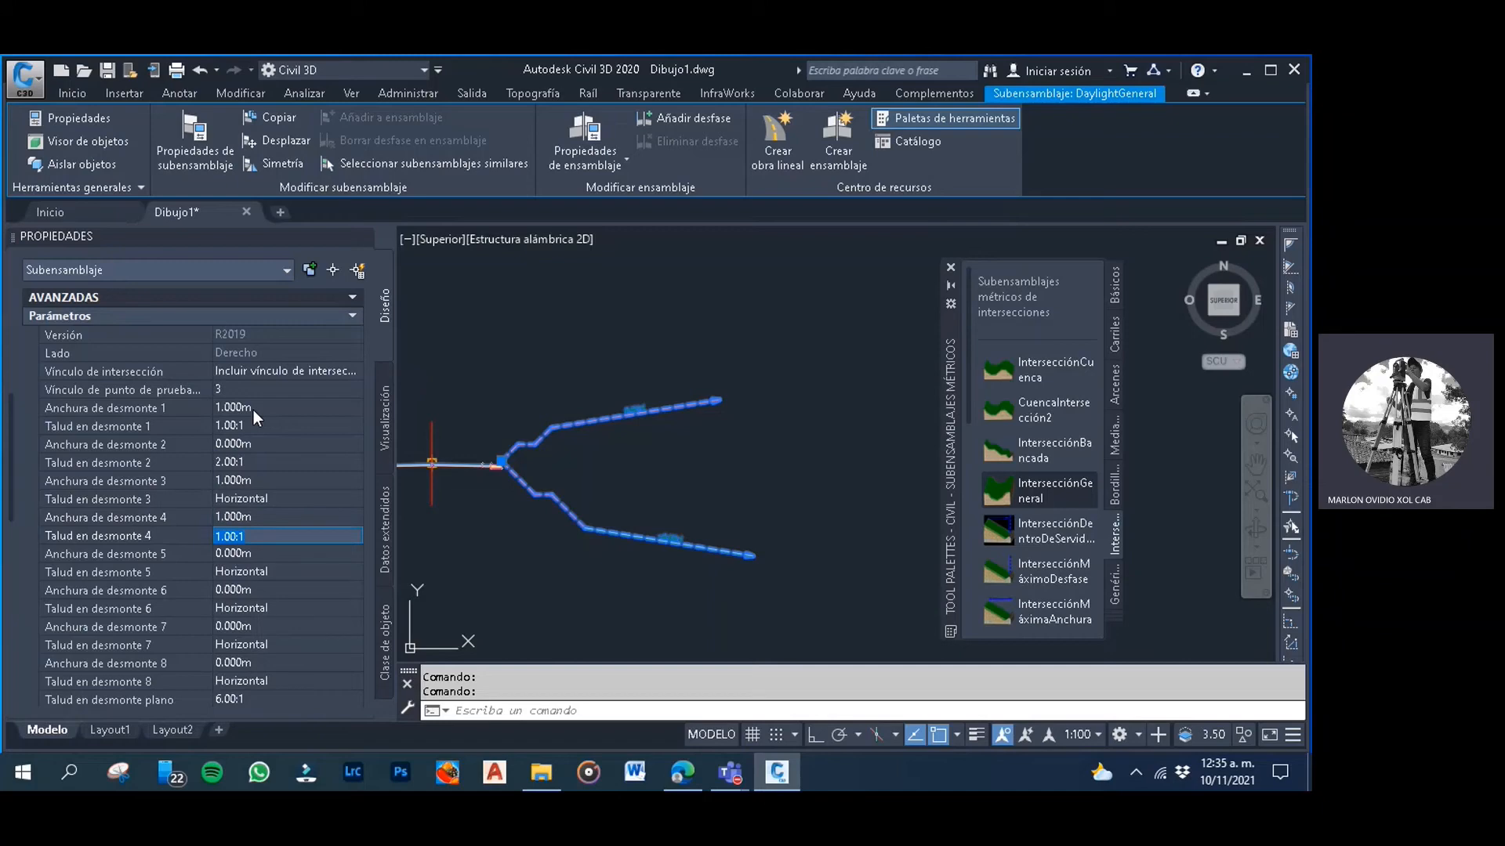
{"action": "key", "text": "Escape"}
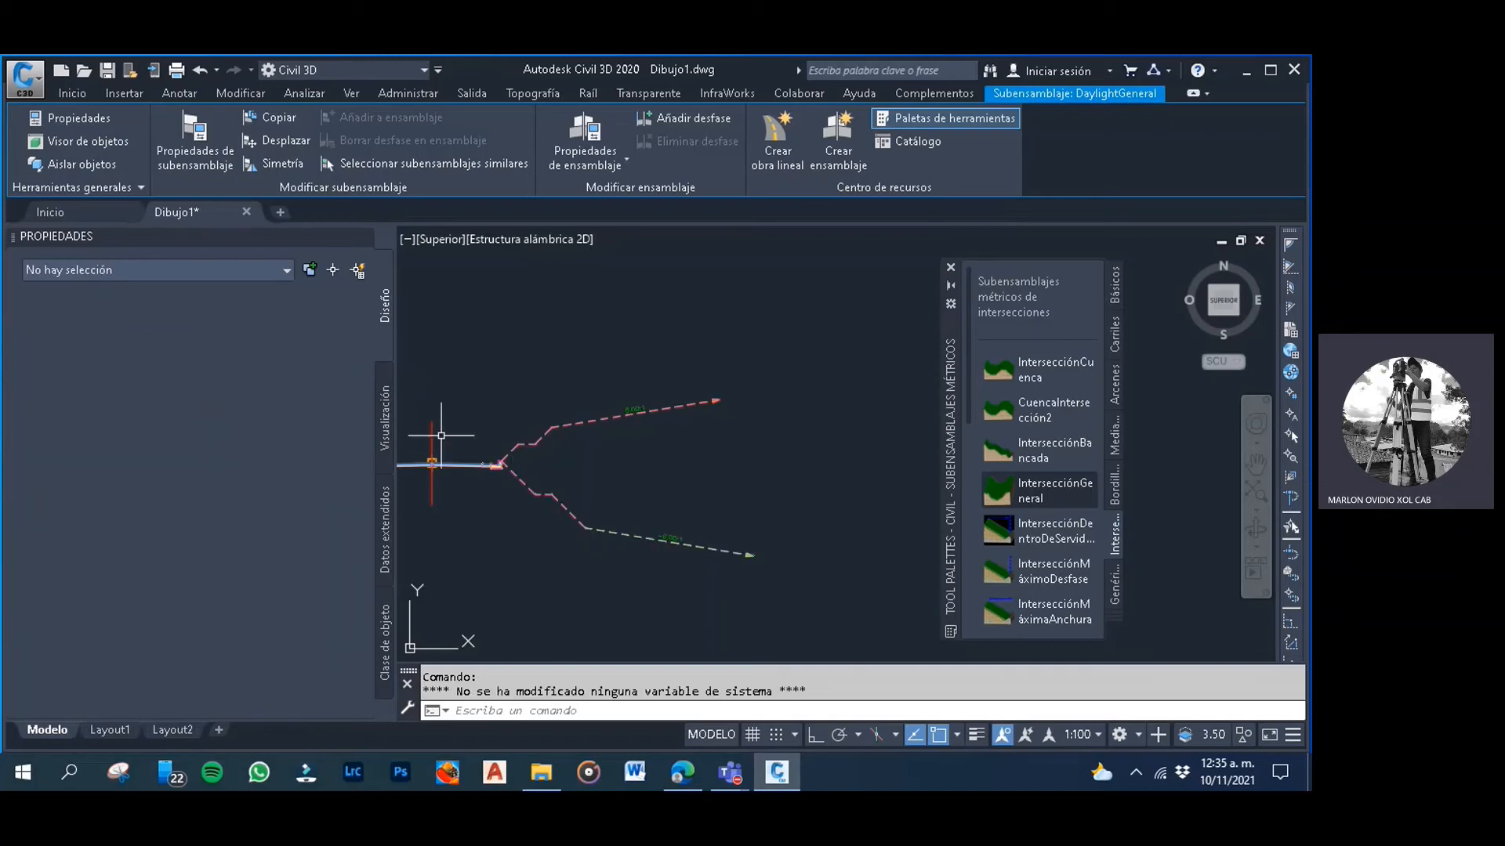
{"action": "left_click", "coordinate": [561, 569]}
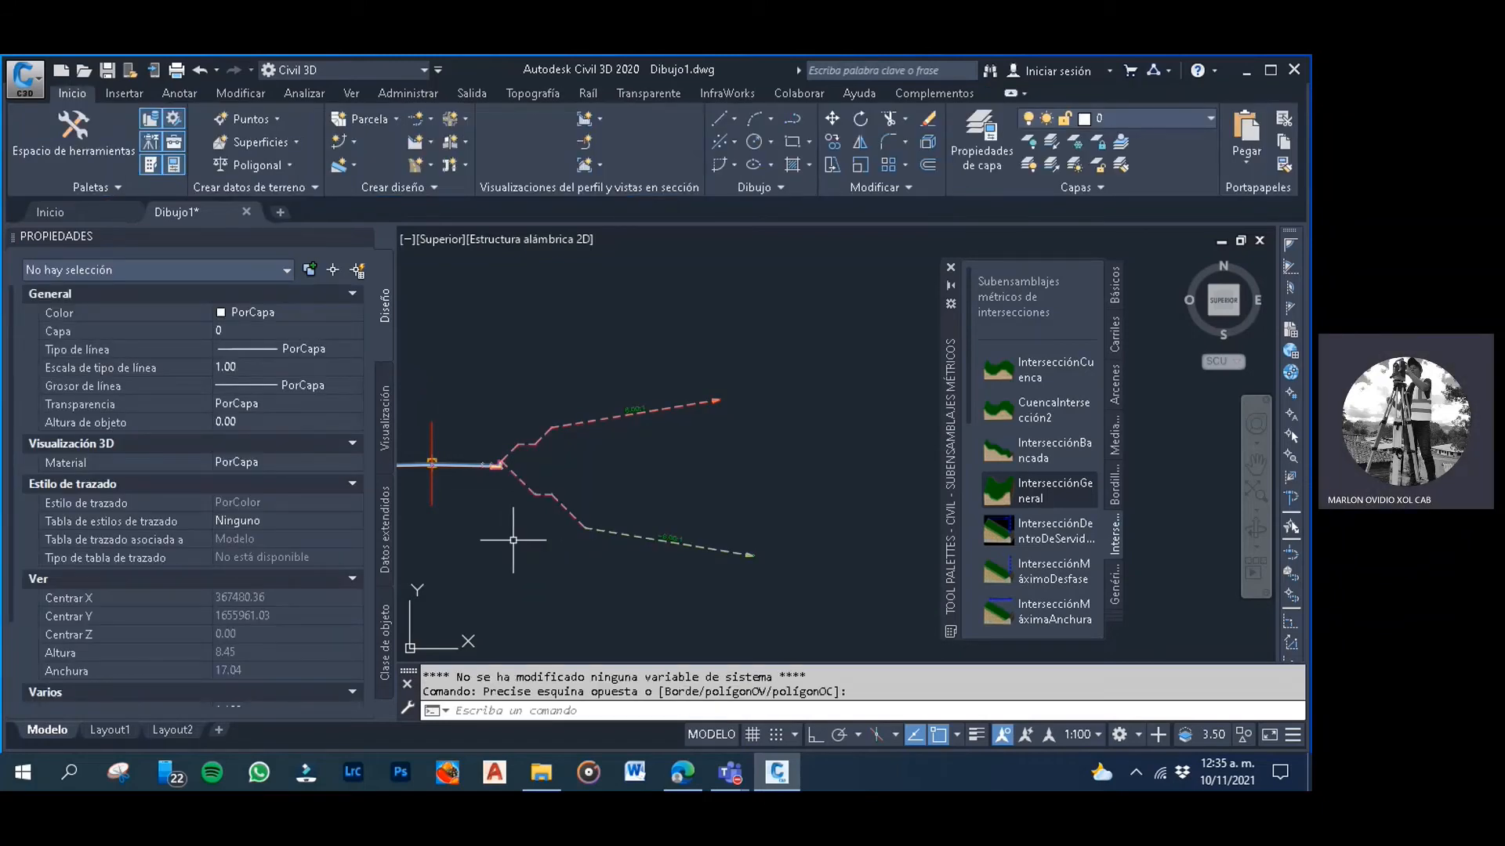
Set the left daylight's Anchura de desmonte 1 to 1 m and Talud en desmonte 1 to 1:1
{"action": "scroll", "coordinate": [522, 514], "scroll_direction": "down", "scroll_amount": 2}
{"action": "scroll", "coordinate": [541, 501], "scroll_direction": "up", "scroll_amount": 4}
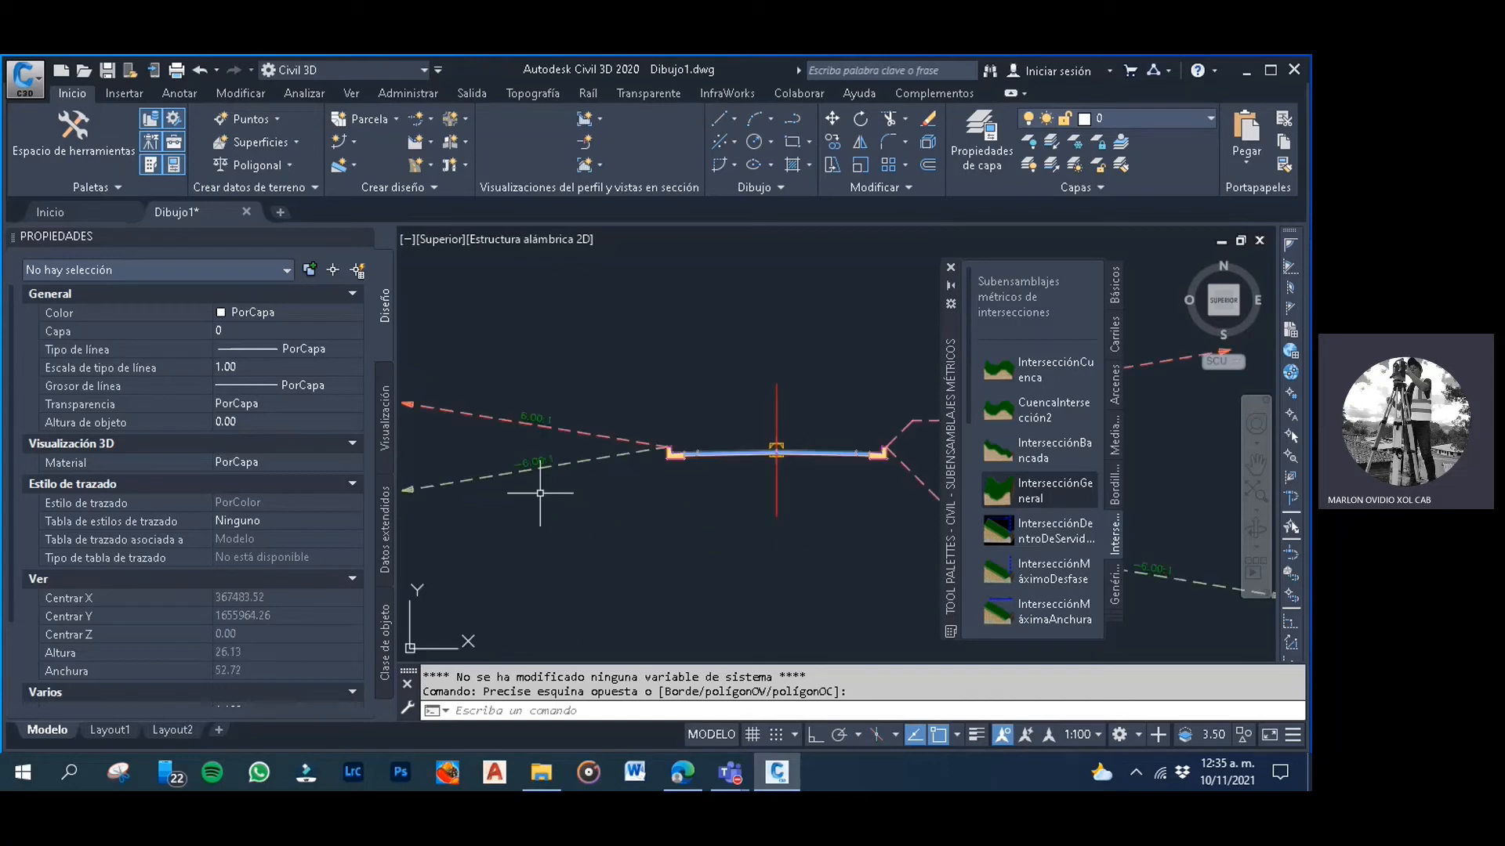
{"action": "left_click", "coordinate": [403, 420]}
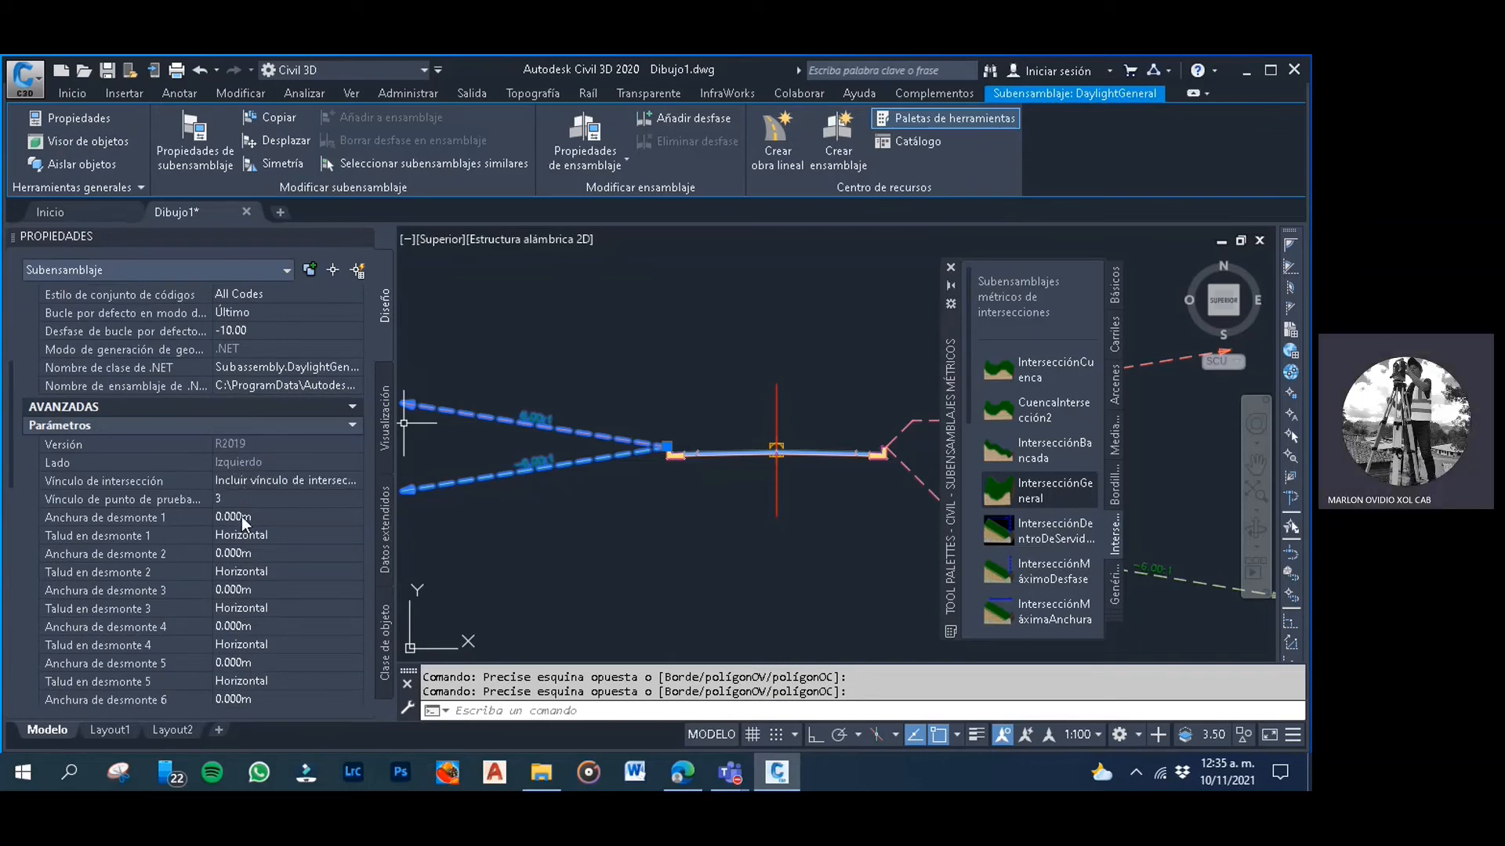
{"action": "left_click", "coordinate": [241, 515]}
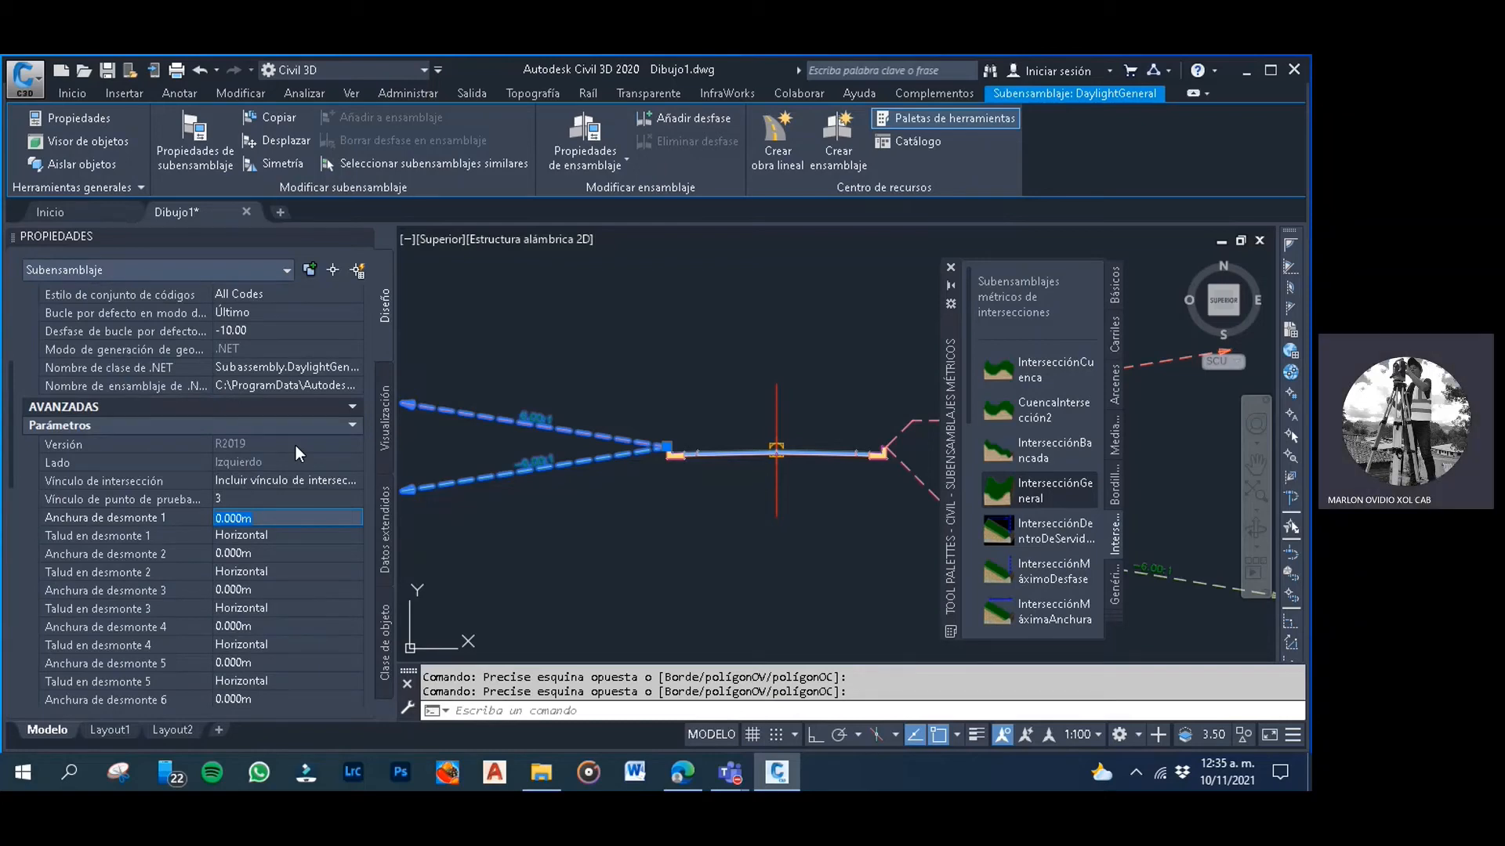
{"action": "type", "text": "1"}
{"action": "key", "text": "Tab"}
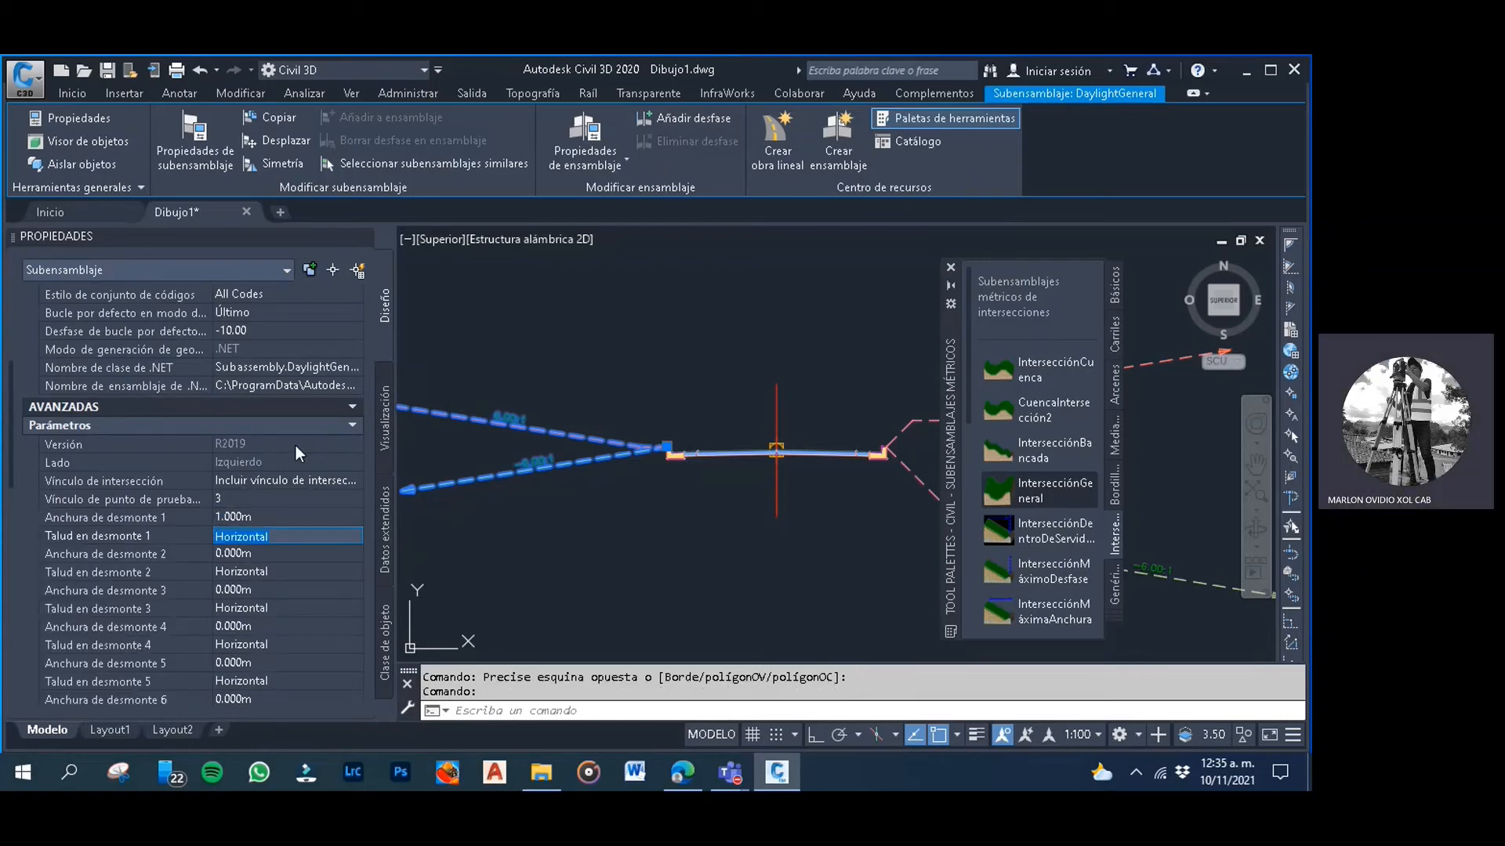
{"action": "type", "text": "1.00:1:1"}
{"action": "key", "text": "Tab"}
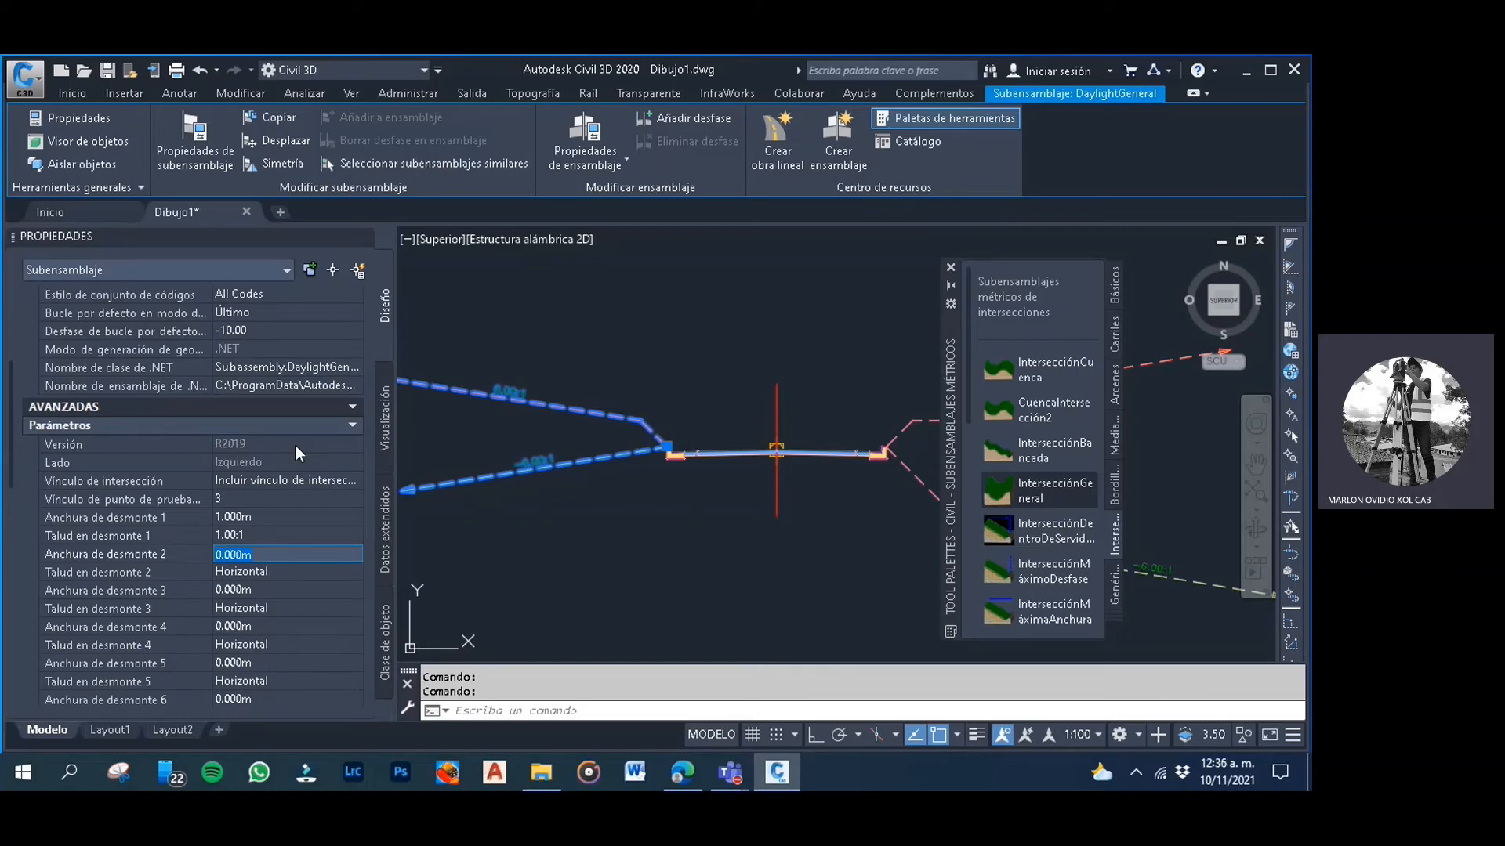
Set the left daylight's Talud en desmonte 2 to 2:1, keeping Anchura de desmonte 2 at 0 m
{"action": "key", "text": "Tab"}
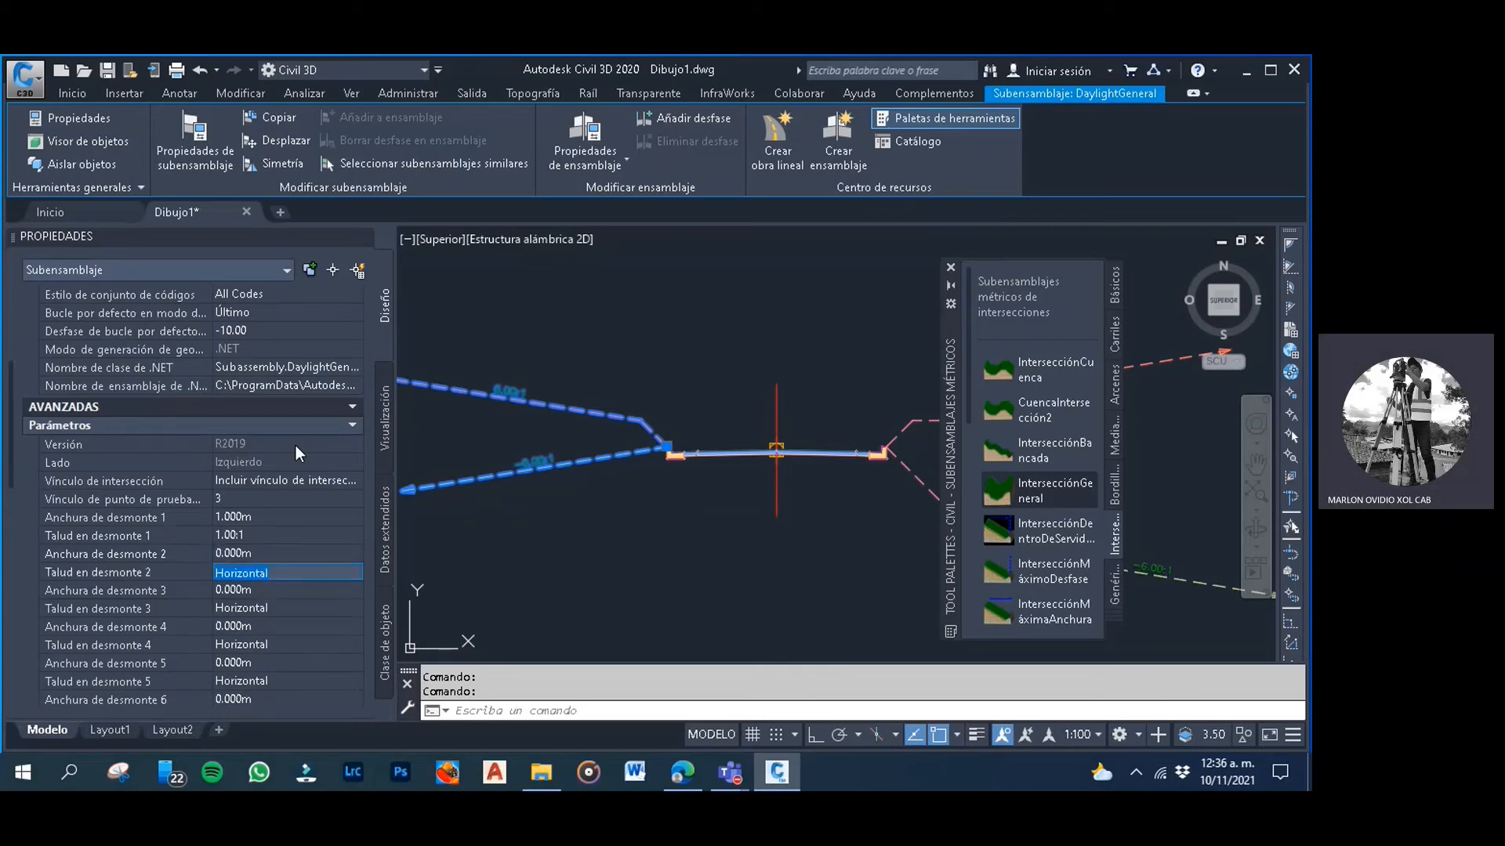
{"action": "type", "text": "2.00:1"}
{"action": "key", "text": "Tab"}
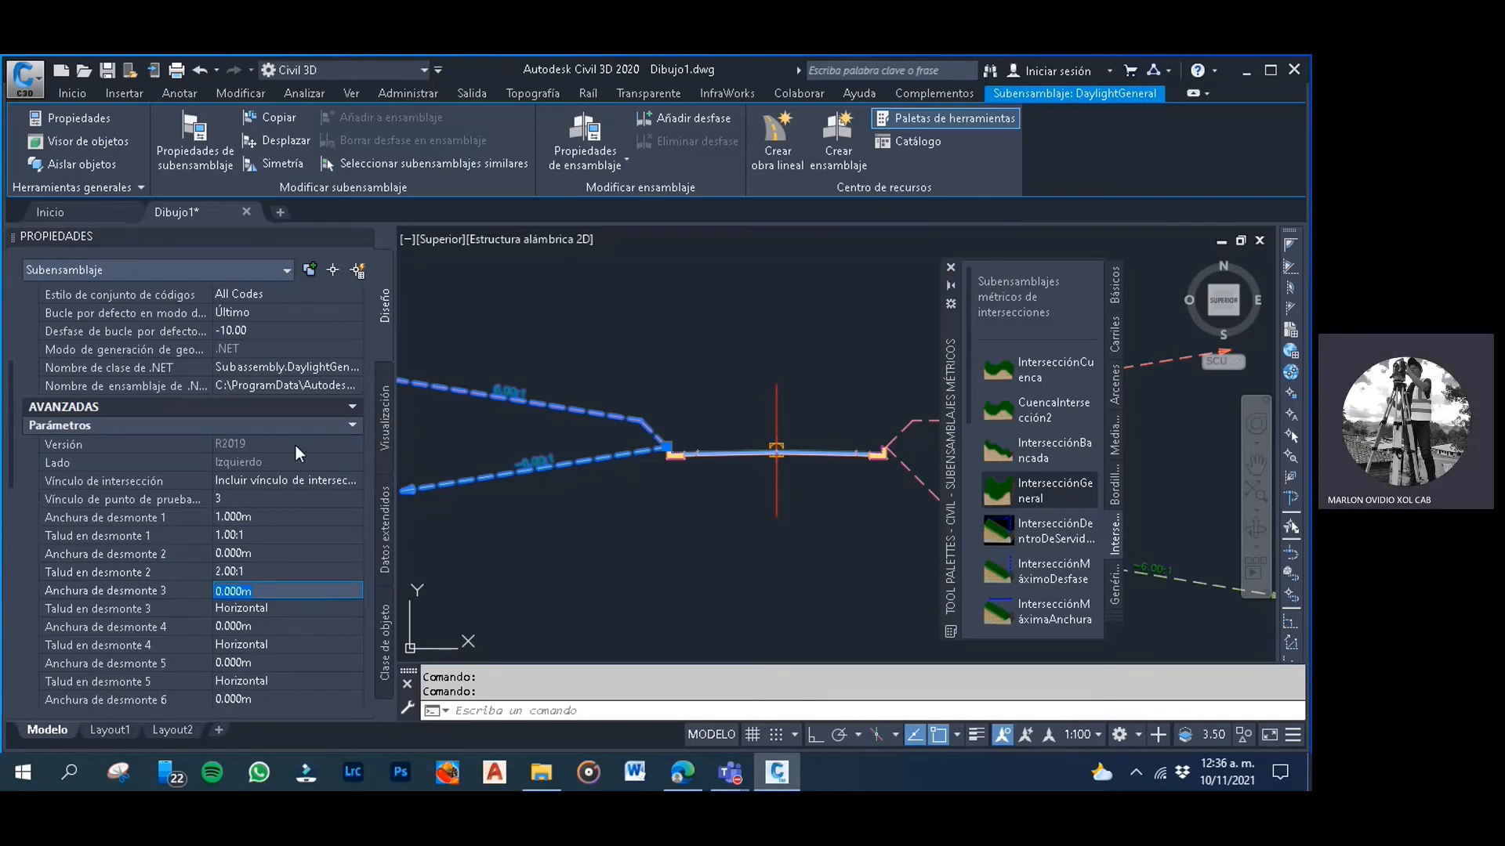
Set the left daylight's Talud en desmonte 3 to 1:1 and try entering 1:1 as Anchura de desmonte 4
{"action": "key", "text": "Tab"}
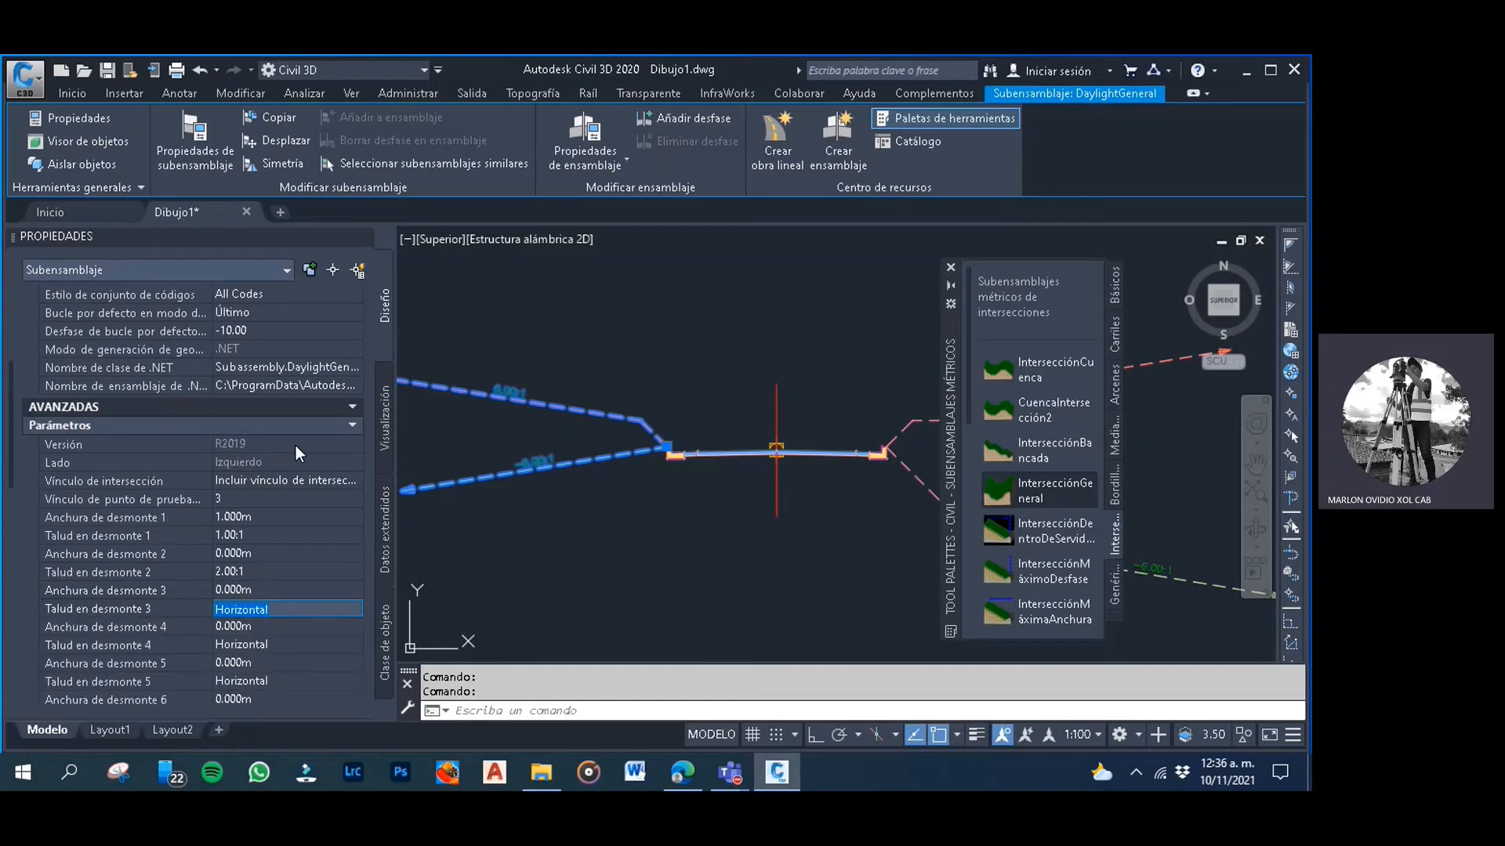
{"action": "type", "text": "1"}
{"action": "key", "text": "Tab"}
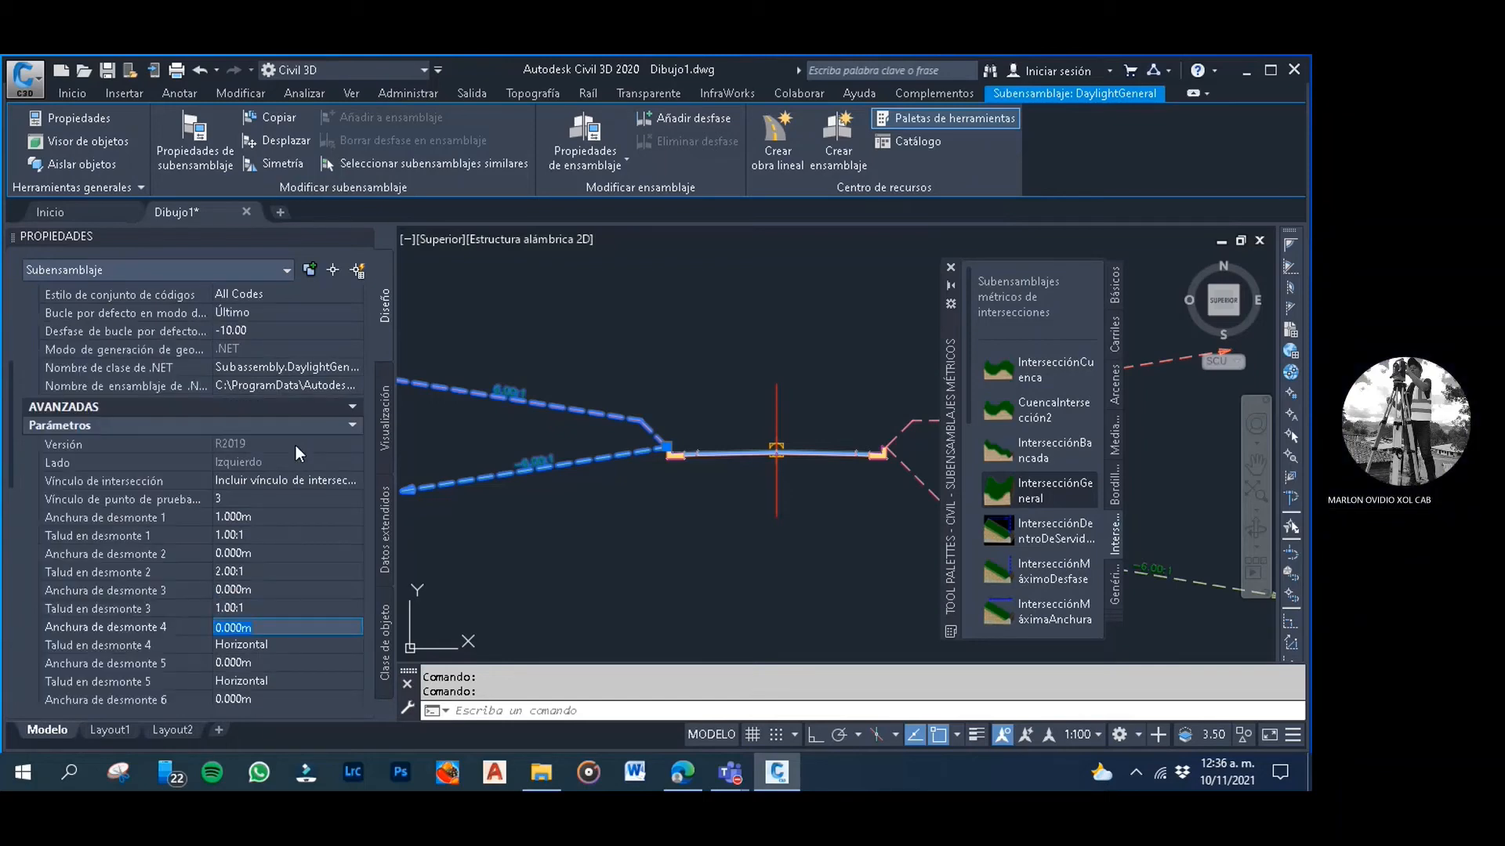
{"action": "type", "text": "1:1"}
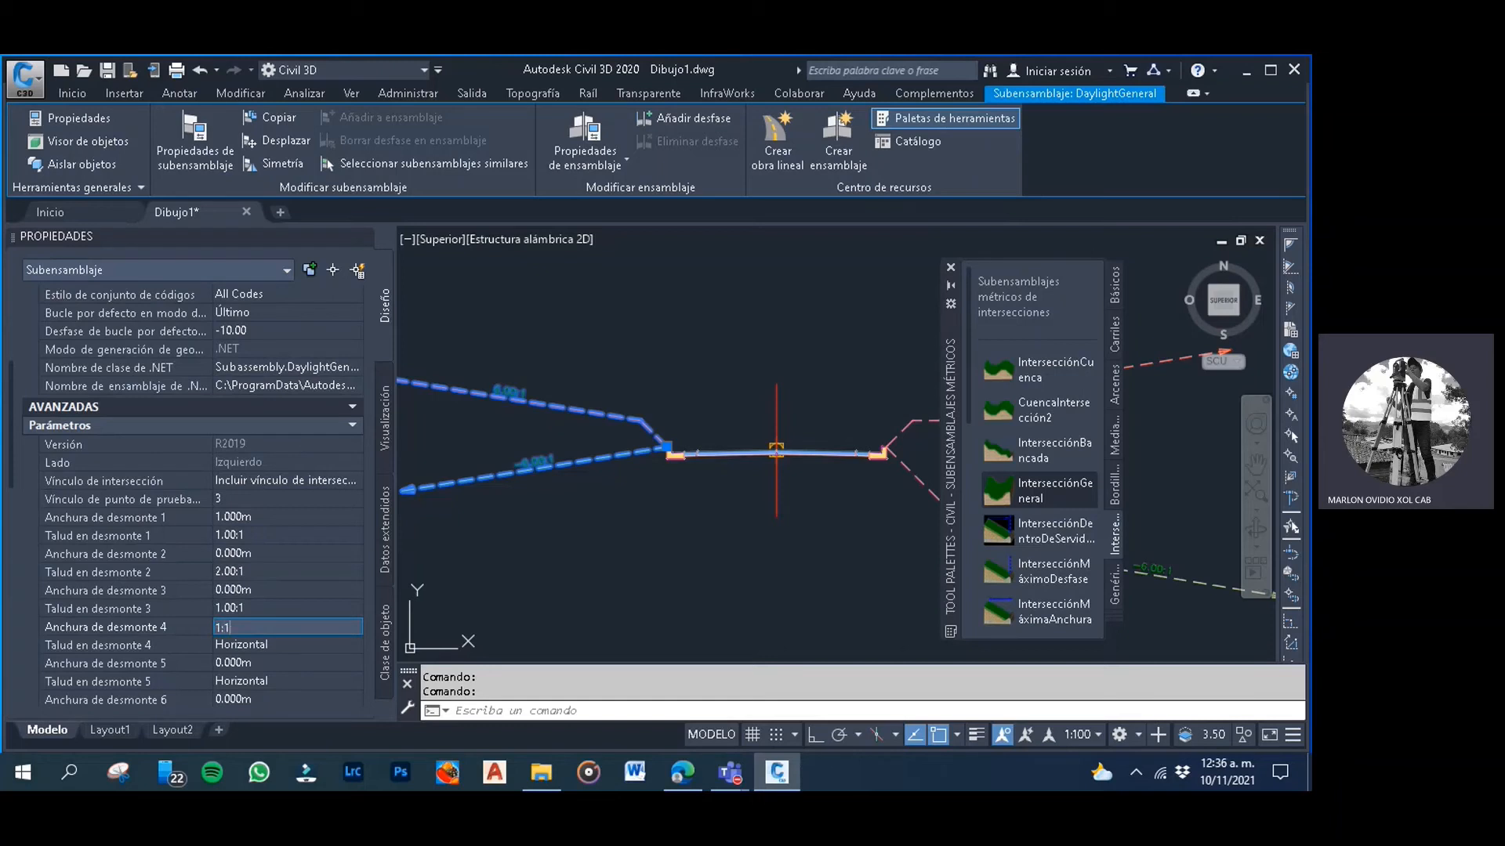
{"action": "key", "text": "Tab"}
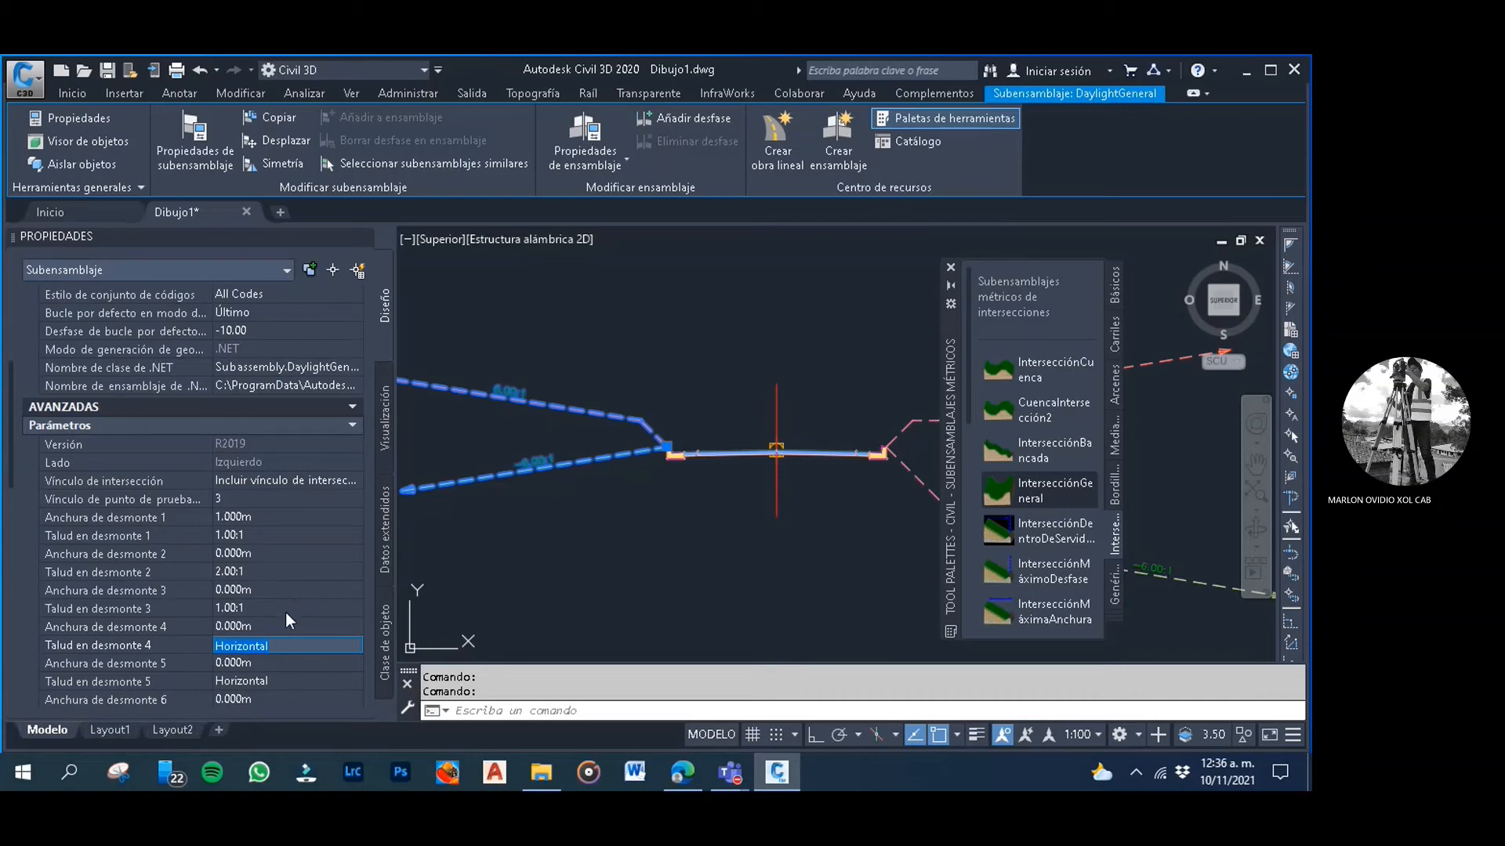
{"action": "left_click", "coordinate": [246, 602]}
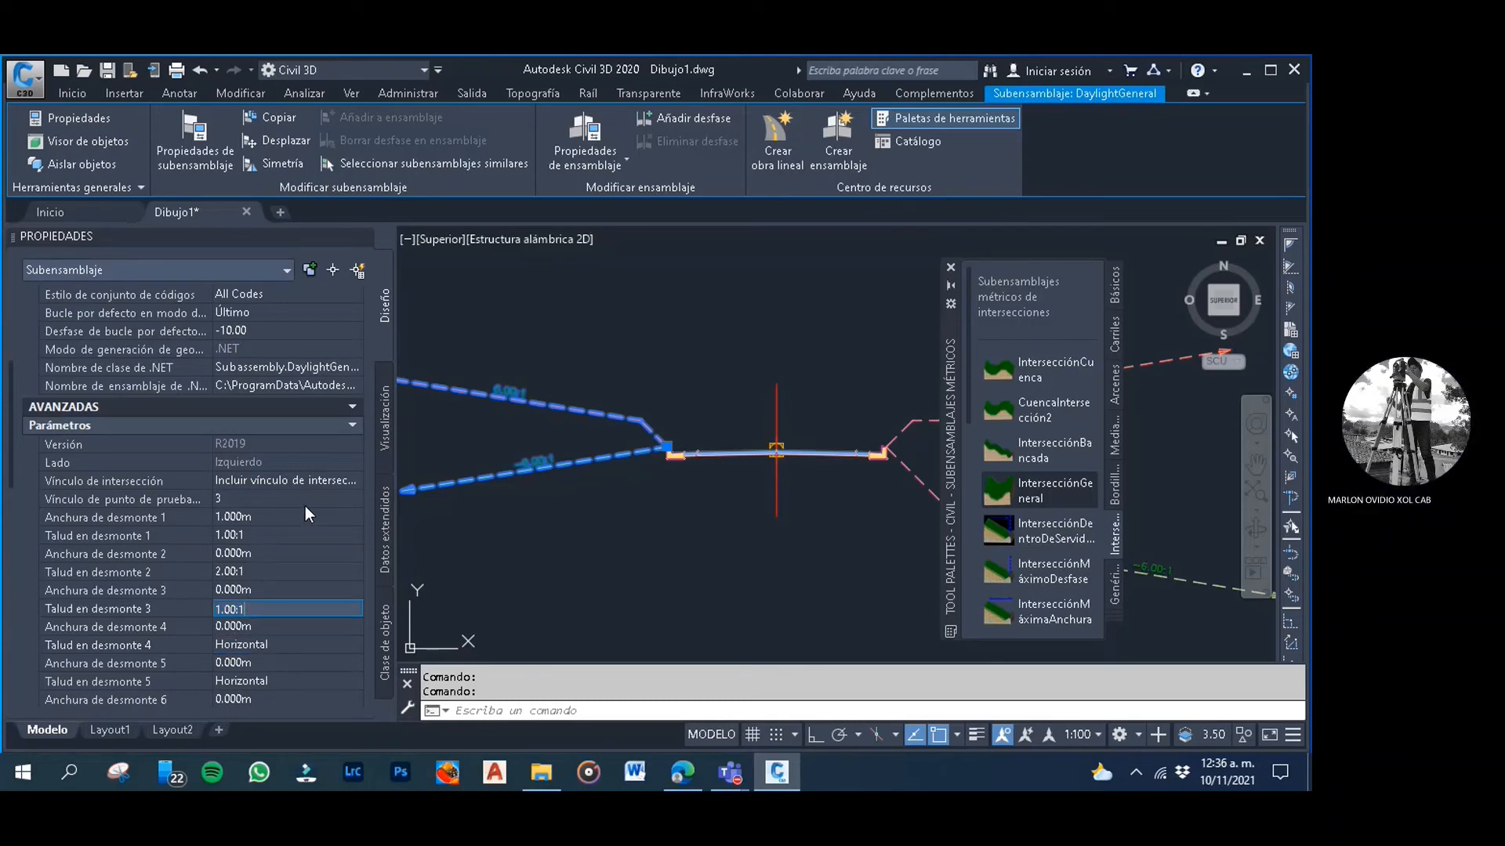
Set the left daylight's Anchura de desmonte 3 to 1 m and Talud en desmonte 3 to Horizontal
{"action": "left_click", "coordinate": [237, 590]}
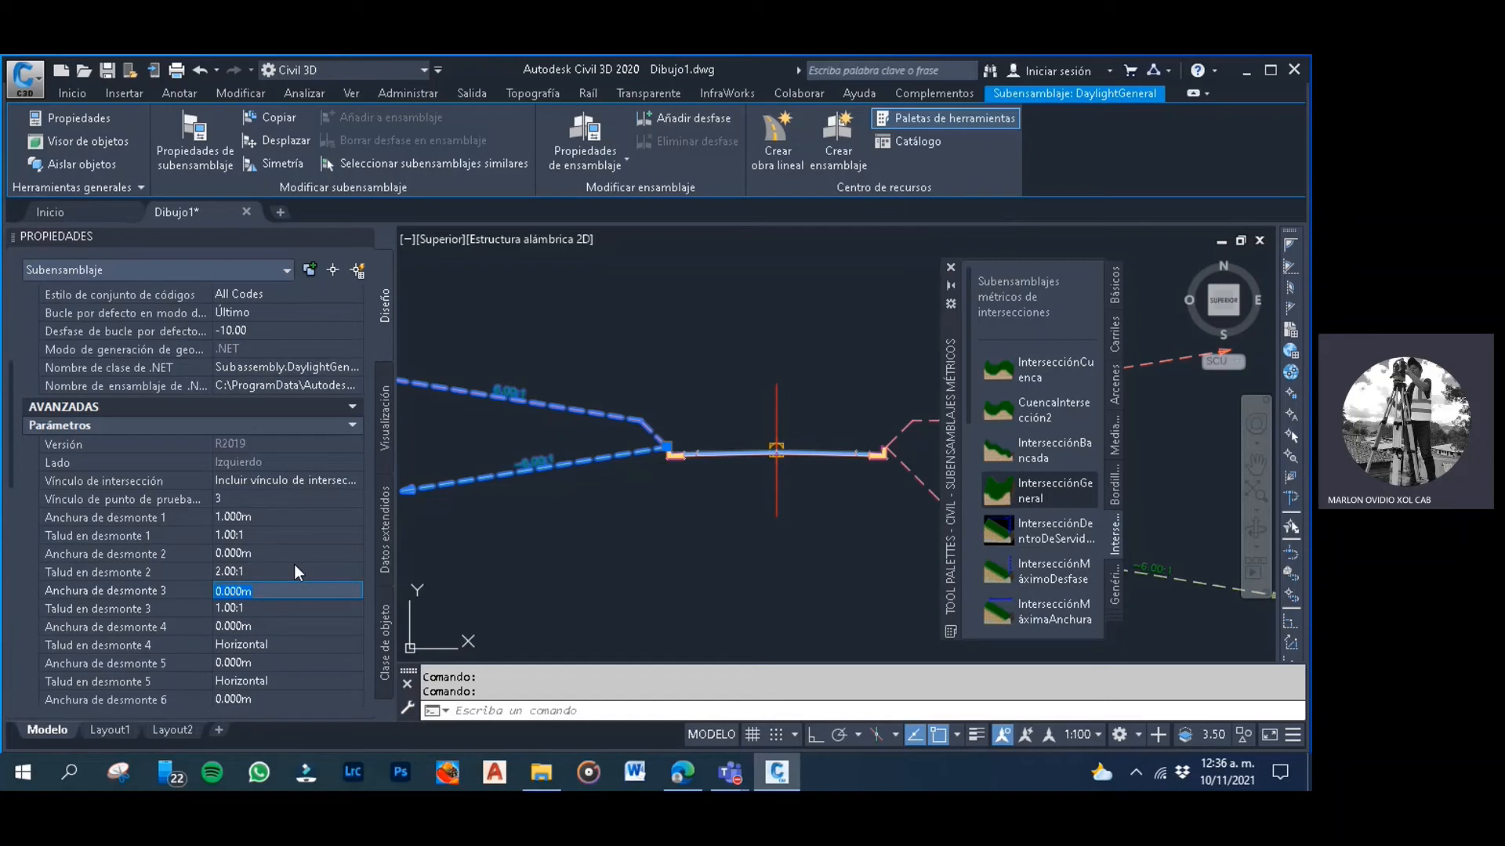
{"action": "type", "text": "1"}
{"action": "key", "text": "Tab"}
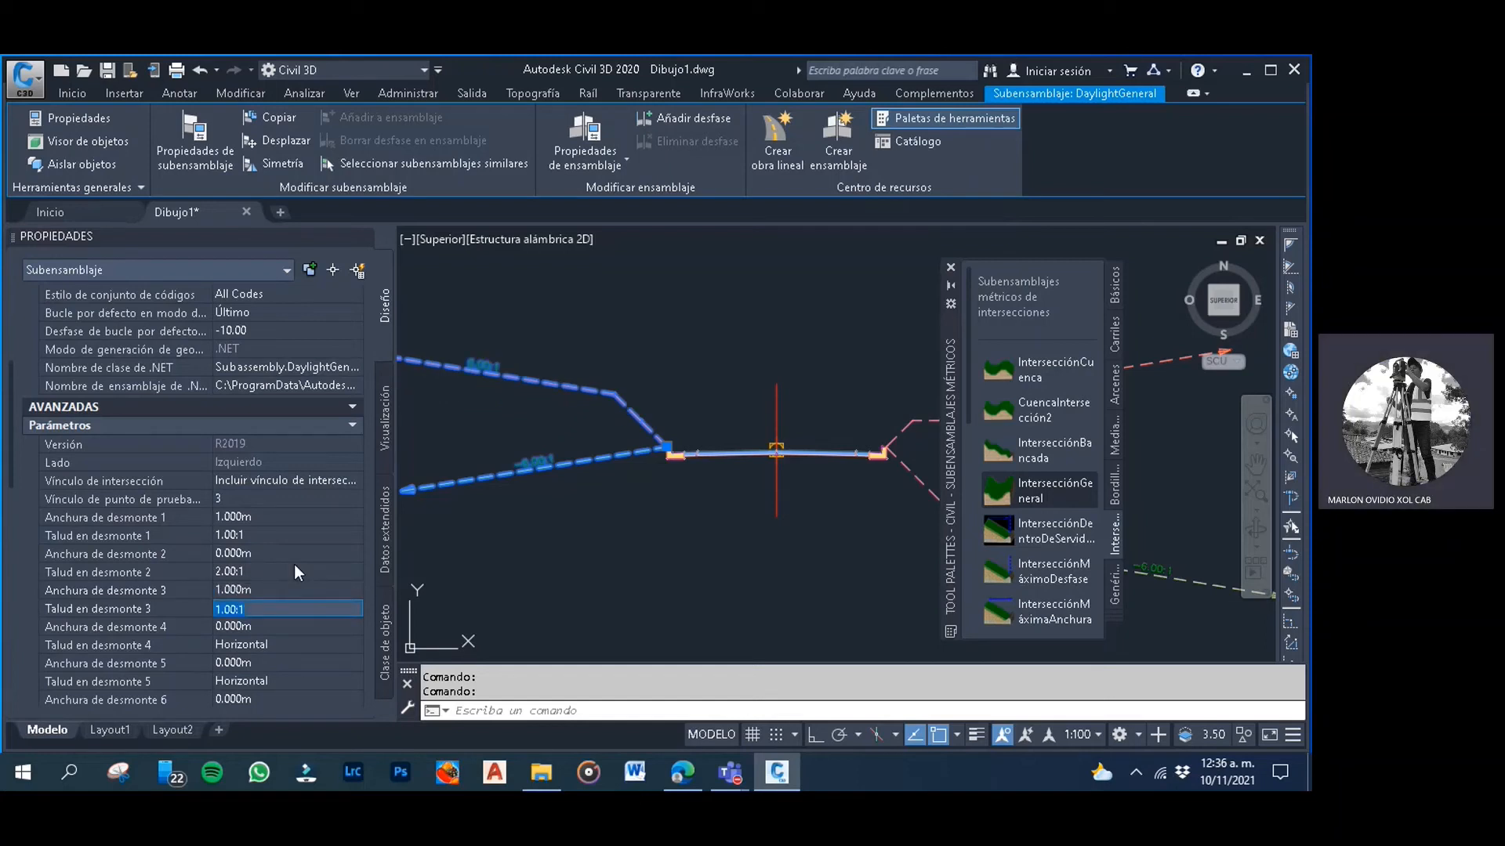
{"action": "type", "text": "HORIZONTAL"}
{"action": "key", "text": "Return"}
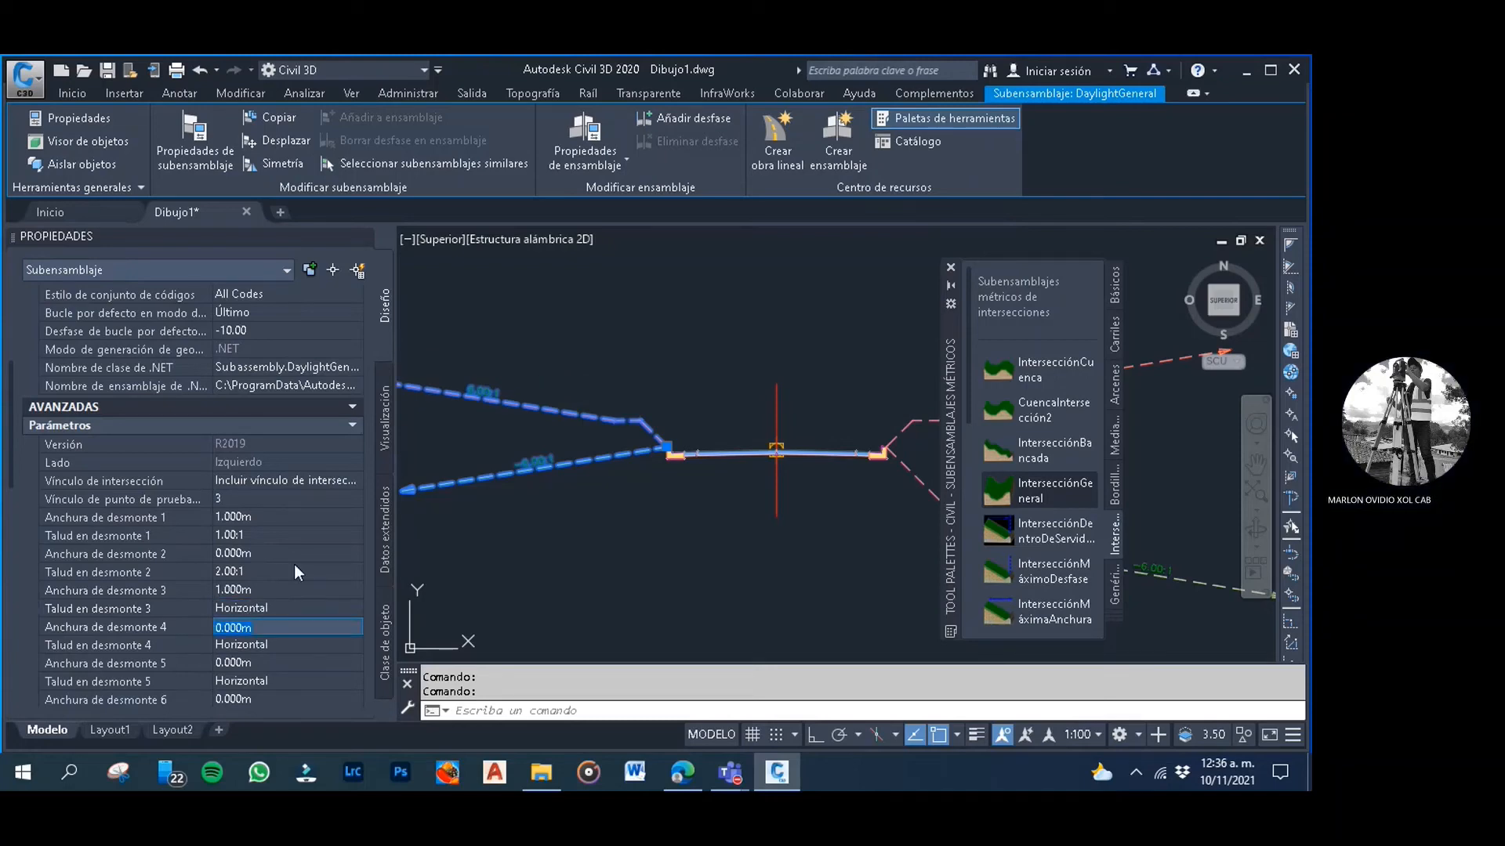
Set the left daylight's Anchura de desmonte 4 to 1 m and Talud en desmonte 4 to 1:1
{"action": "type", "text": "1"}
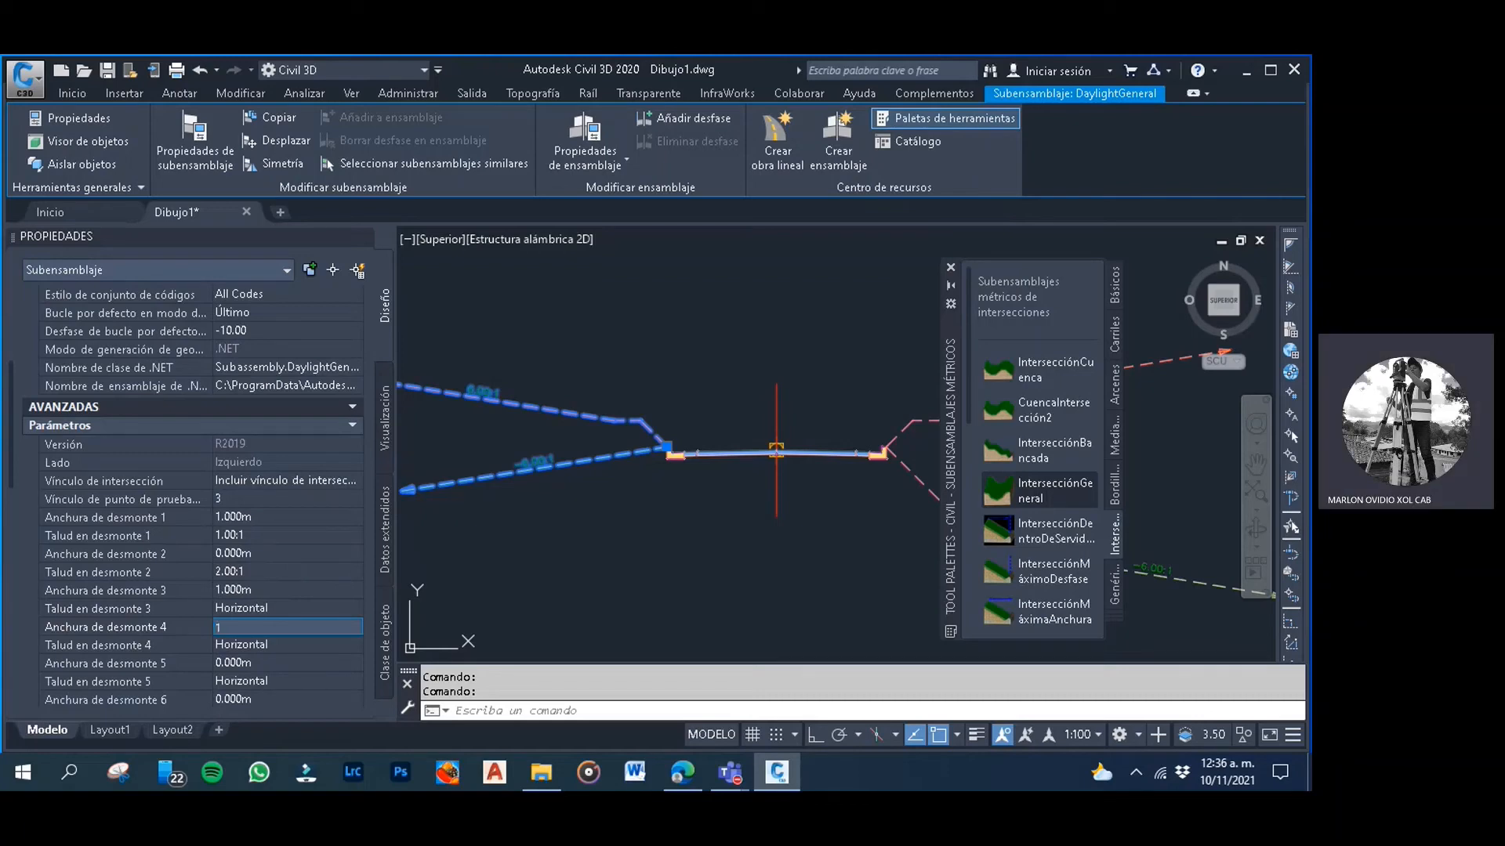
{"action": "key", "text": "Return"}
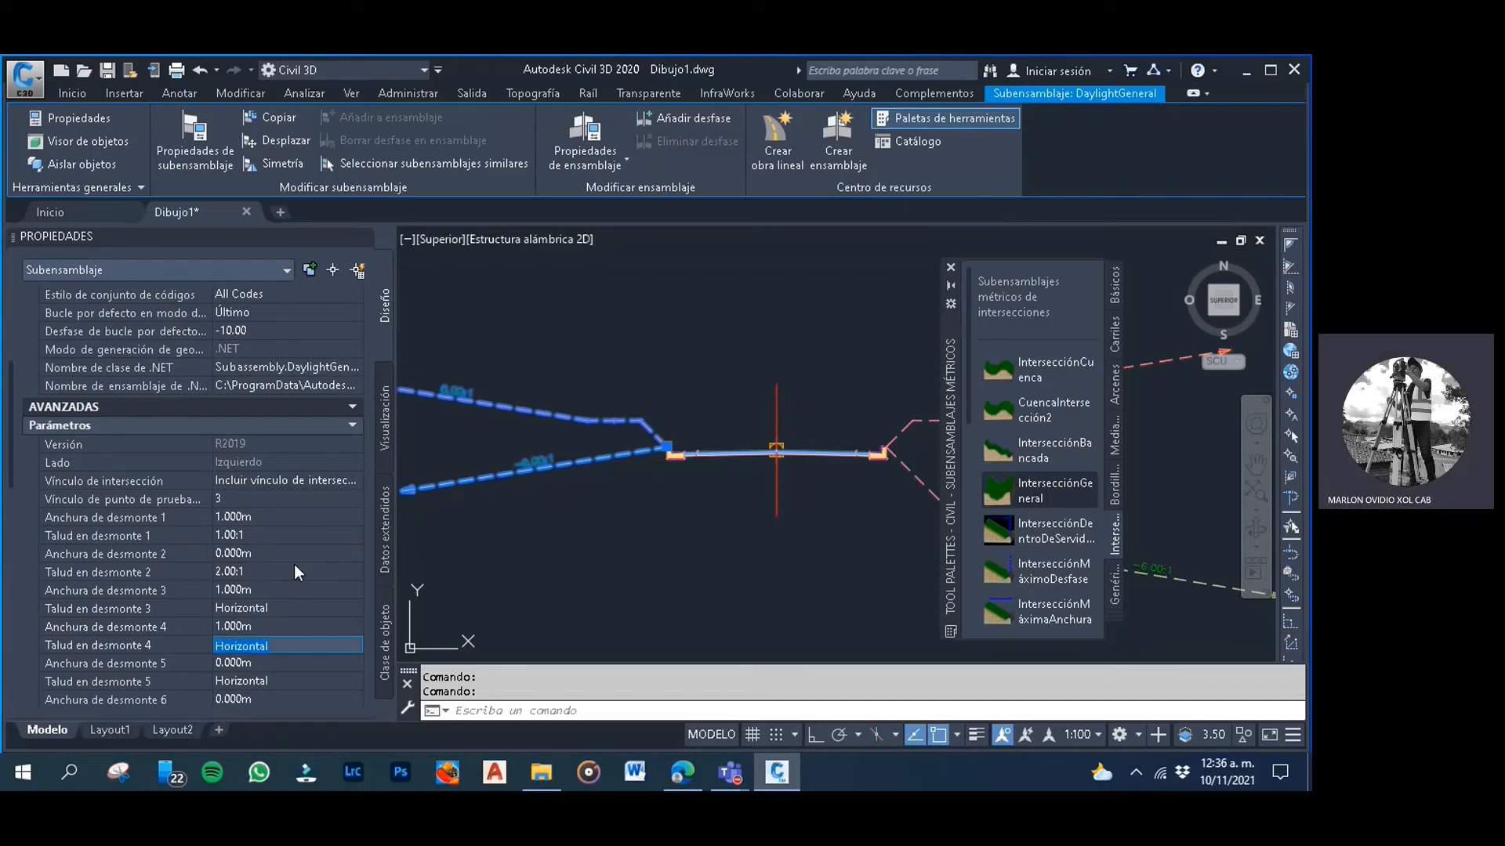
{"action": "type", "text": "1.00:1"}
{"action": "key", "text": "Return"}
{"action": "left_click", "coordinate": [590, 566]}
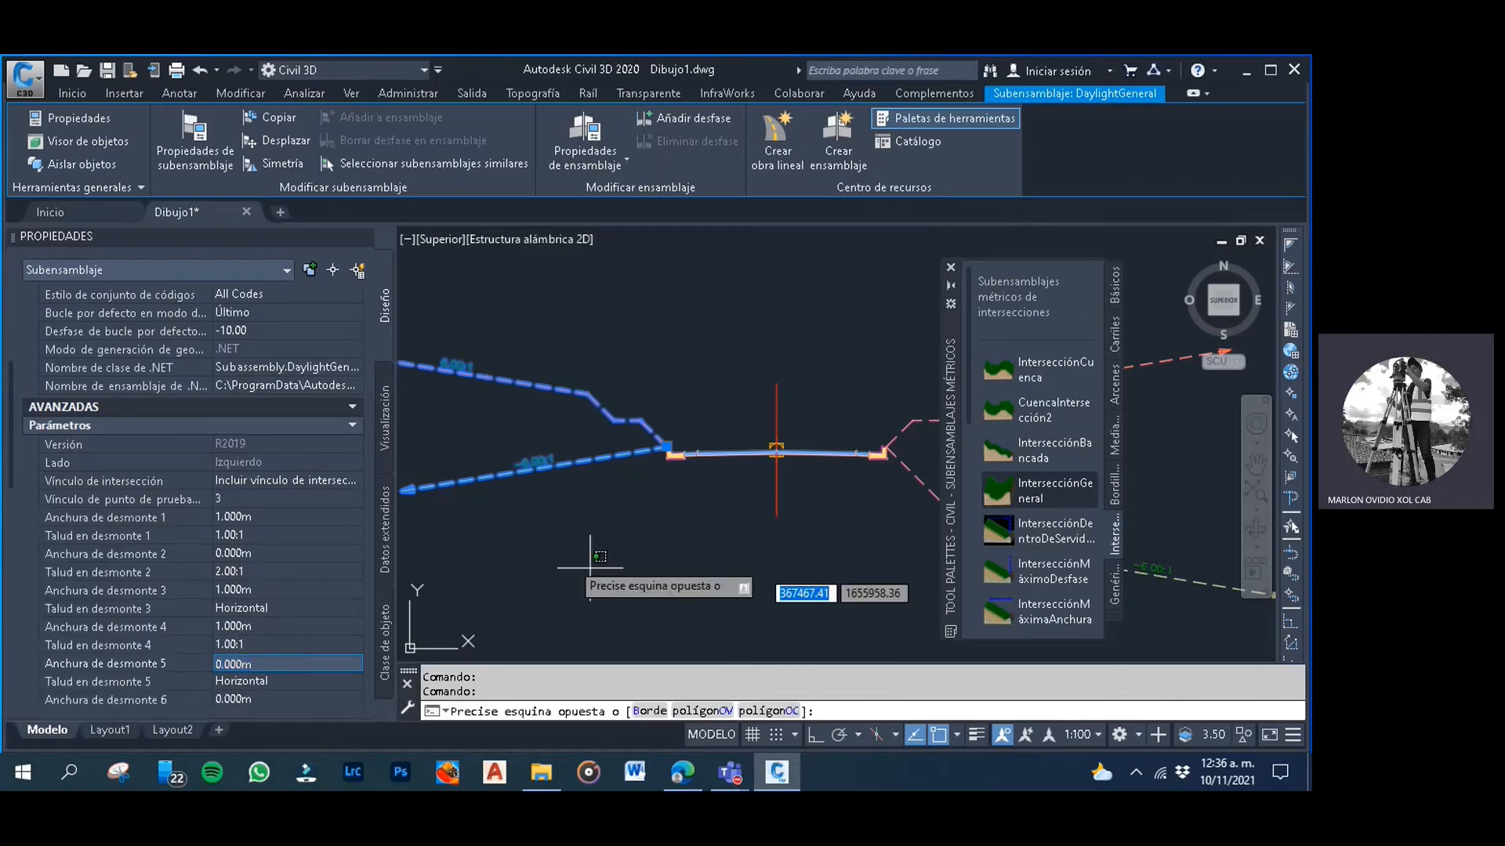
Set the left daylight's Anchura de terraplén 1 to 2 m and Talud en terraplén 1 to -1:1
{"action": "key", "text": "Escape"}
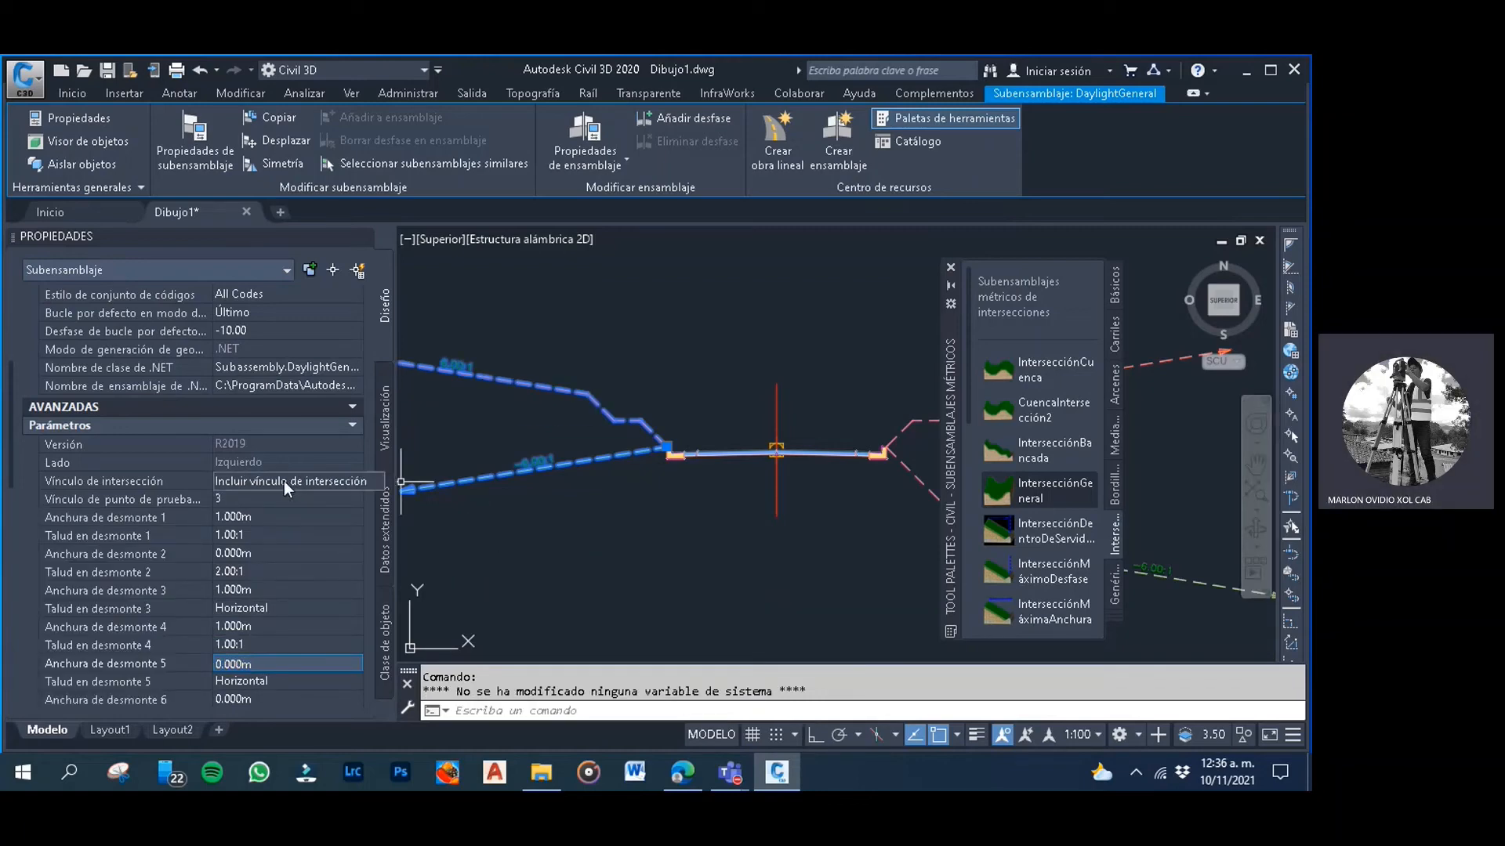
{"action": "scroll", "coordinate": [292, 523], "scroll_direction": "up", "scroll_amount": 2}
{"action": "scroll", "coordinate": [295, 541], "scroll_direction": "down", "scroll_amount": 2}
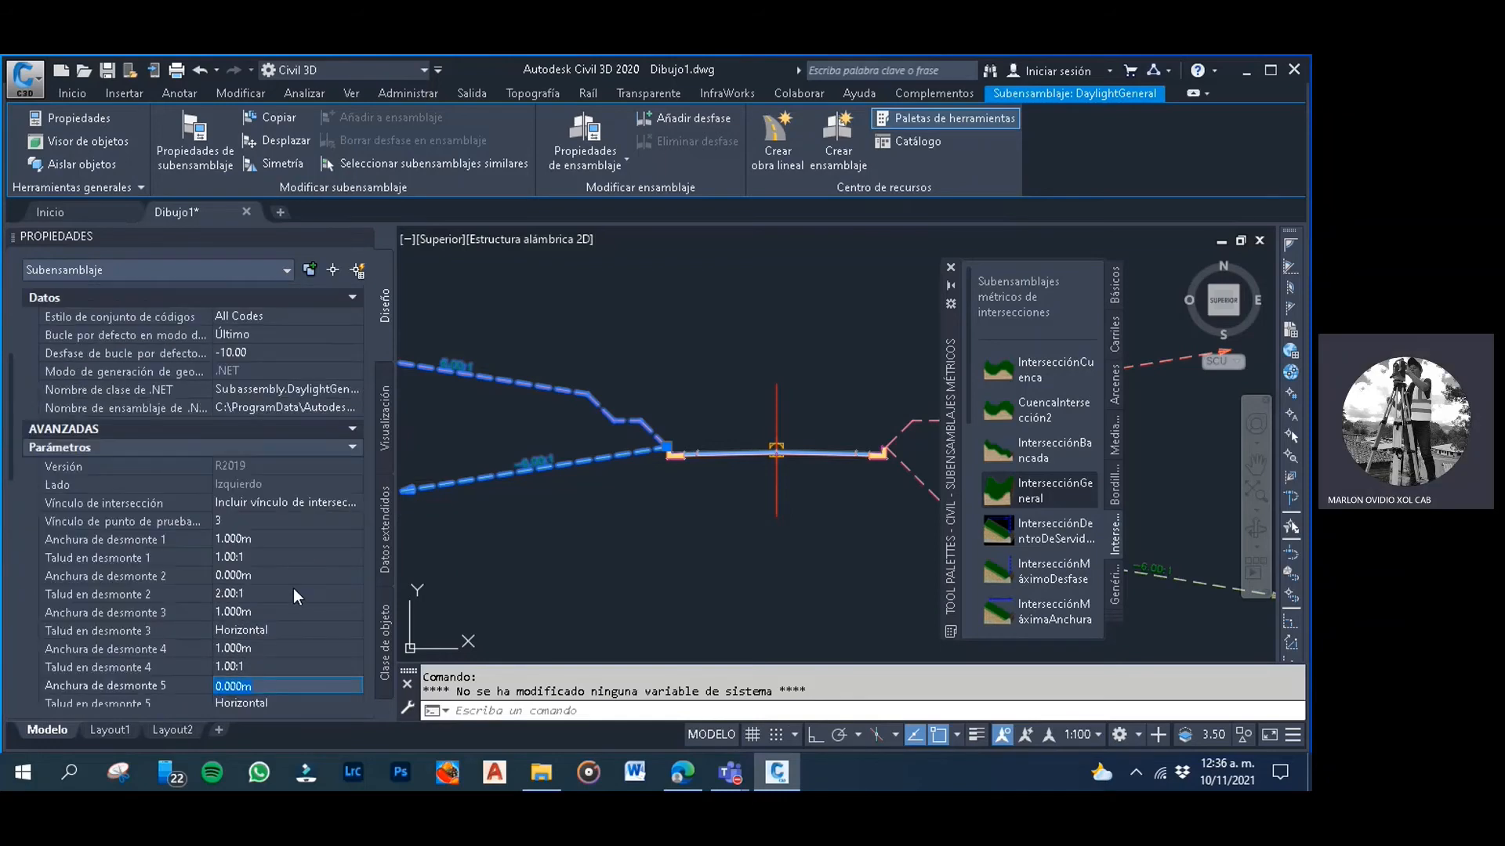
{"action": "scroll", "coordinate": [293, 590], "scroll_direction": "down", "scroll_amount": 6}
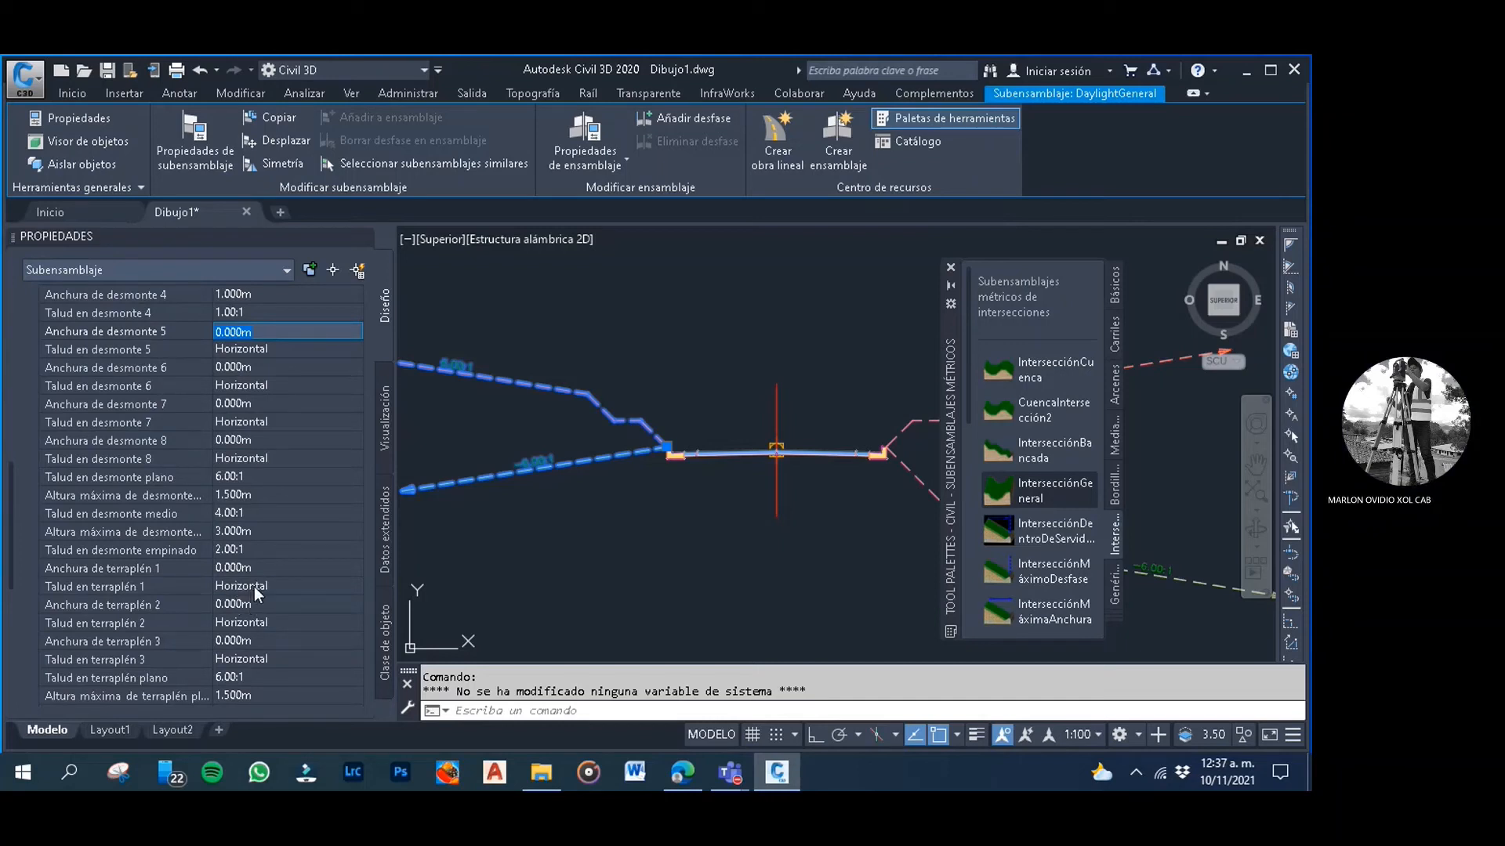
{"action": "left_click", "coordinate": [254, 589]}
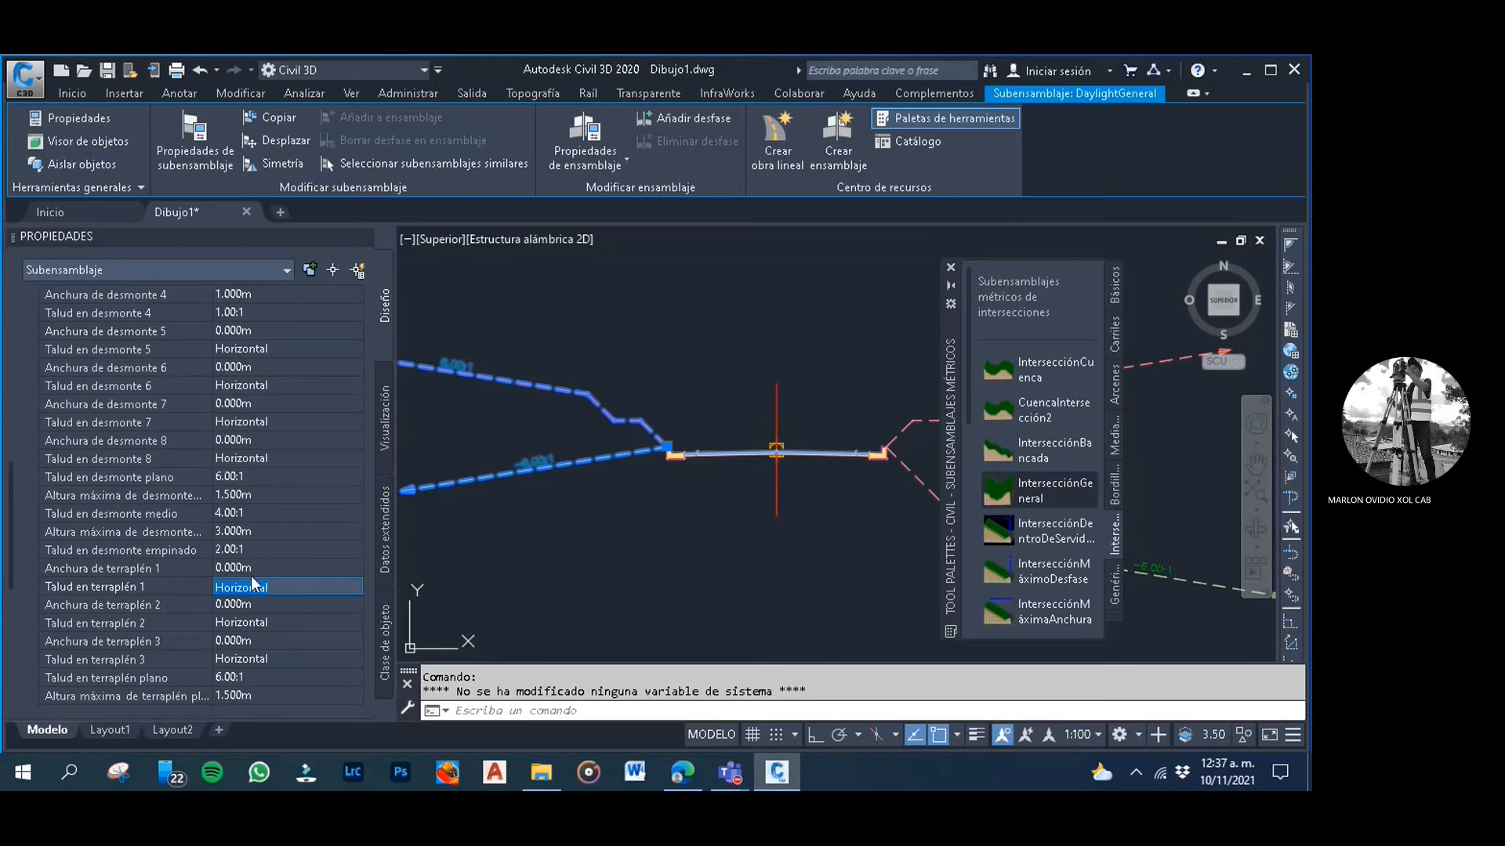
{"action": "left_click", "coordinate": [252, 570]}
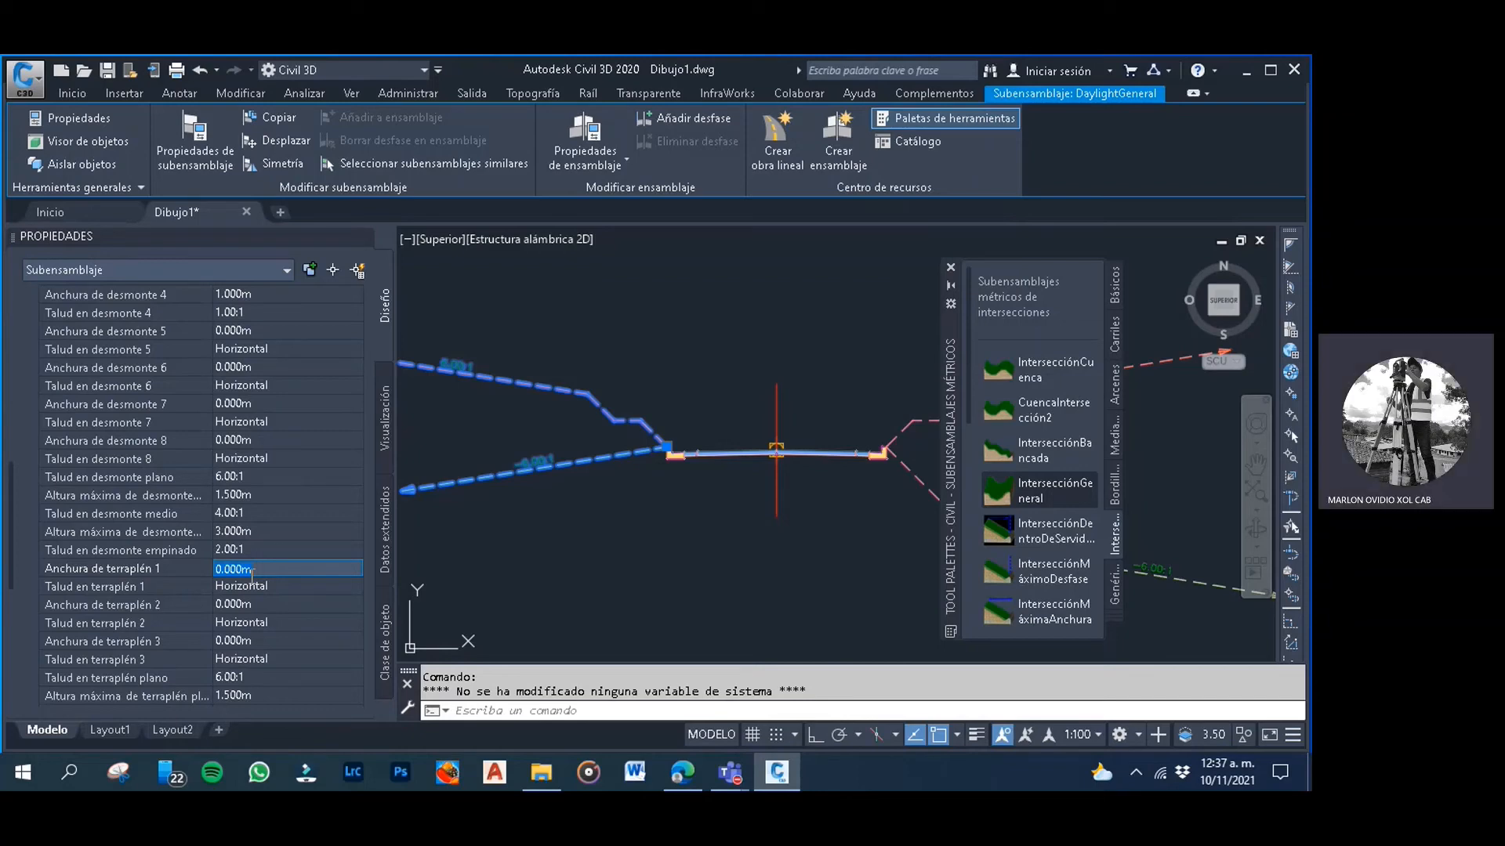
{"action": "type", "text": "2"}
{"action": "left_click", "coordinate": [250, 580]}
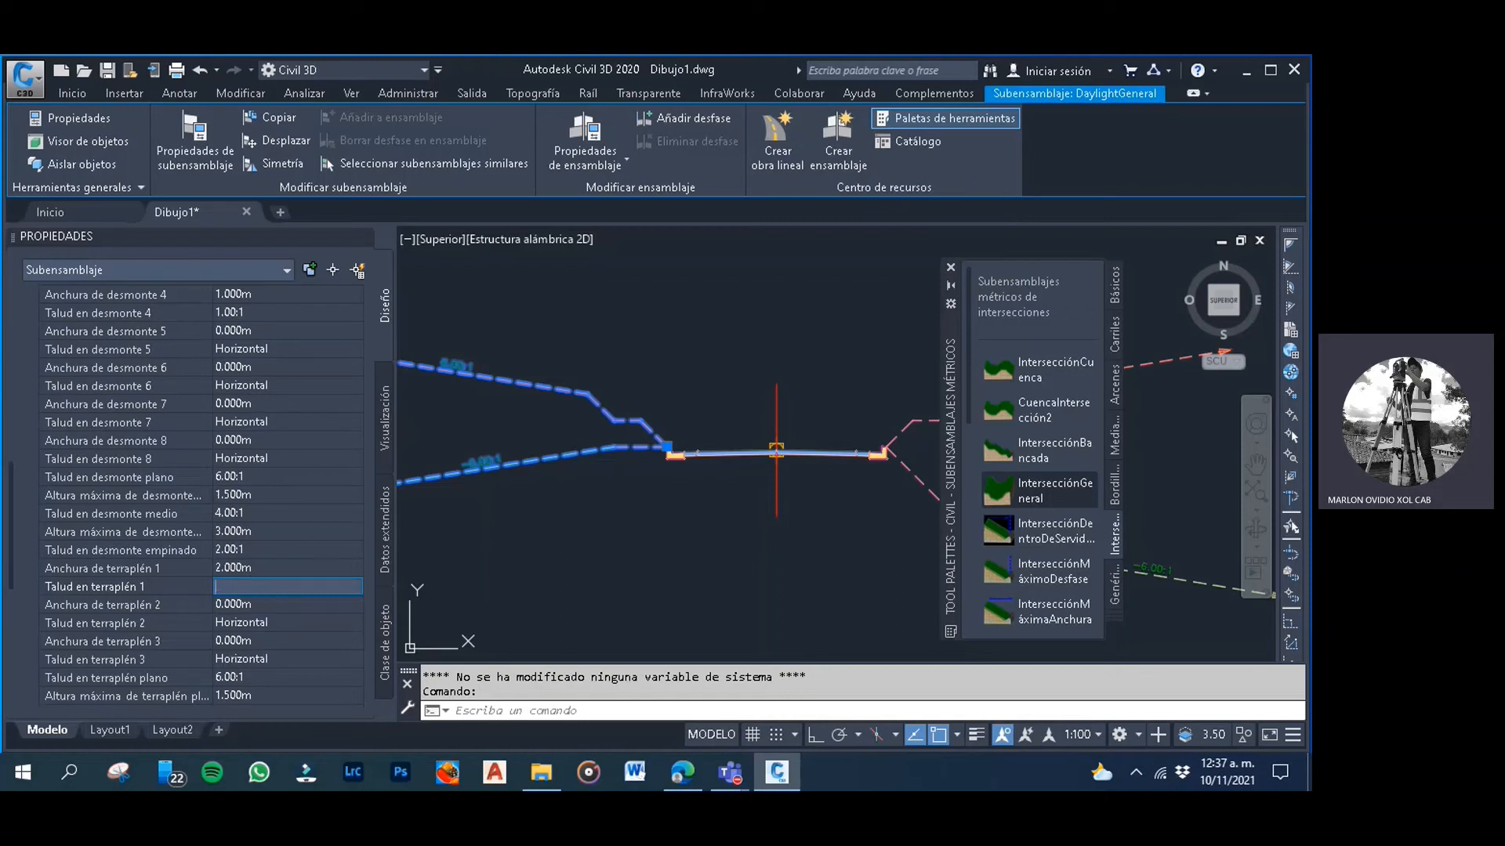
{"action": "type", "text": "-1:"}
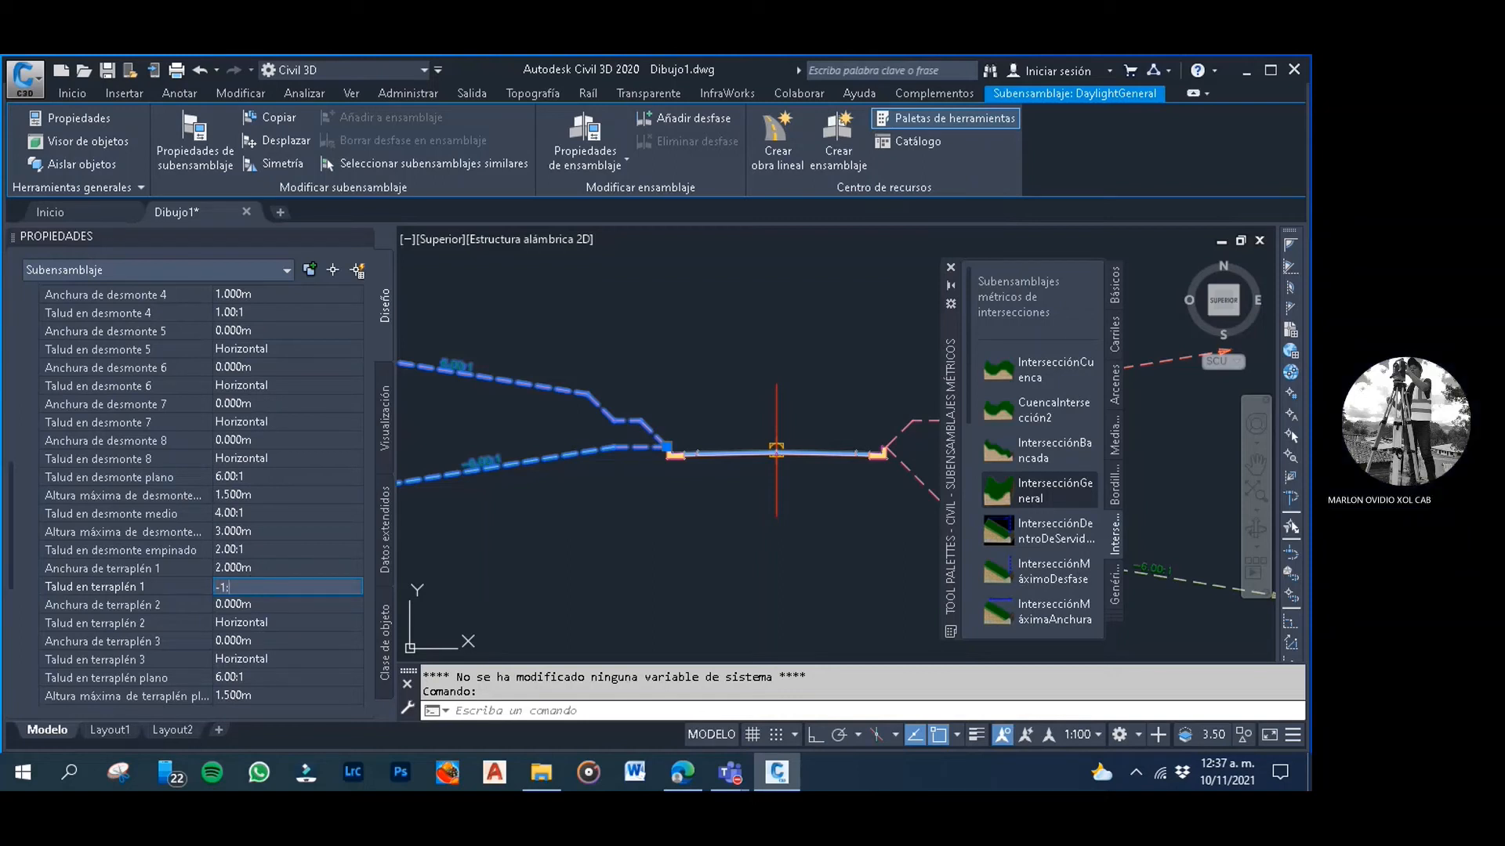
{"action": "key", "text": "Return"}
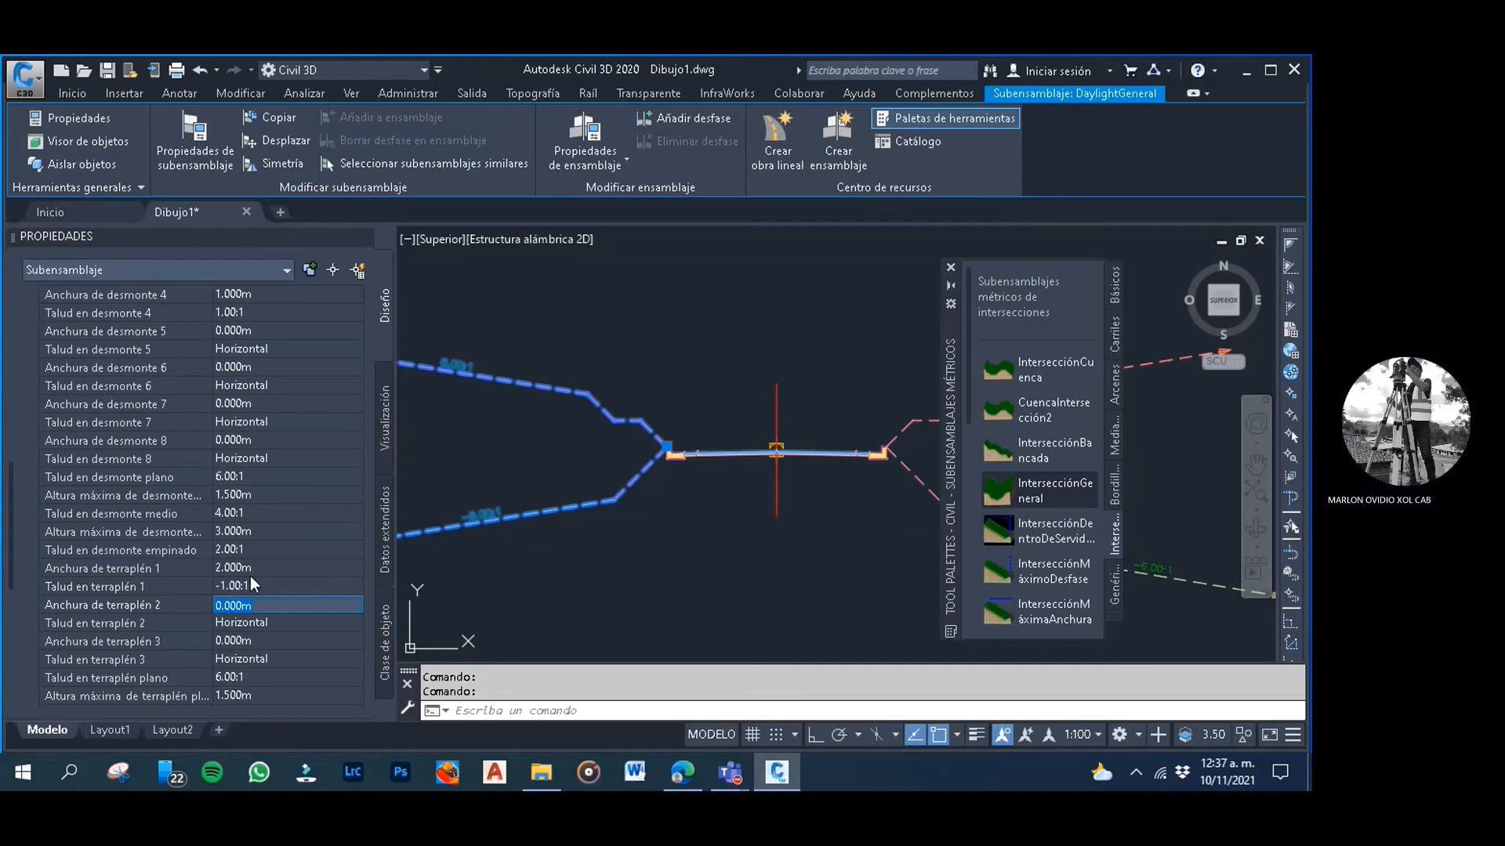
Set the left daylight's Anchura de terraplén 2 to 1 m, keeping Talud en terraplén 2 as Horizontal
{"action": "type", "text": "1"}
{"action": "key", "text": "Return"}
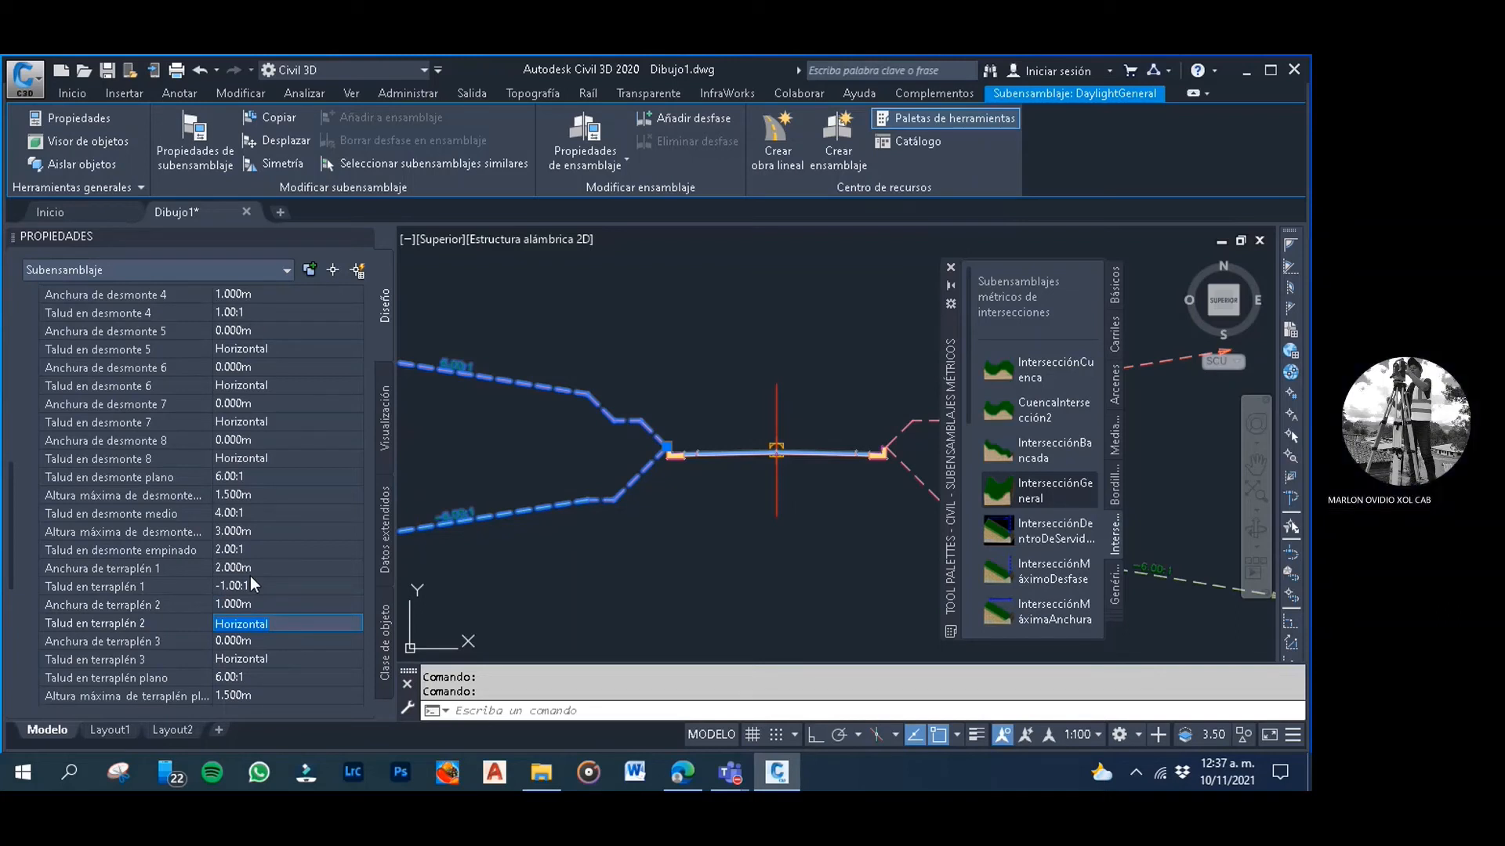
{"action": "key", "text": "Return"}
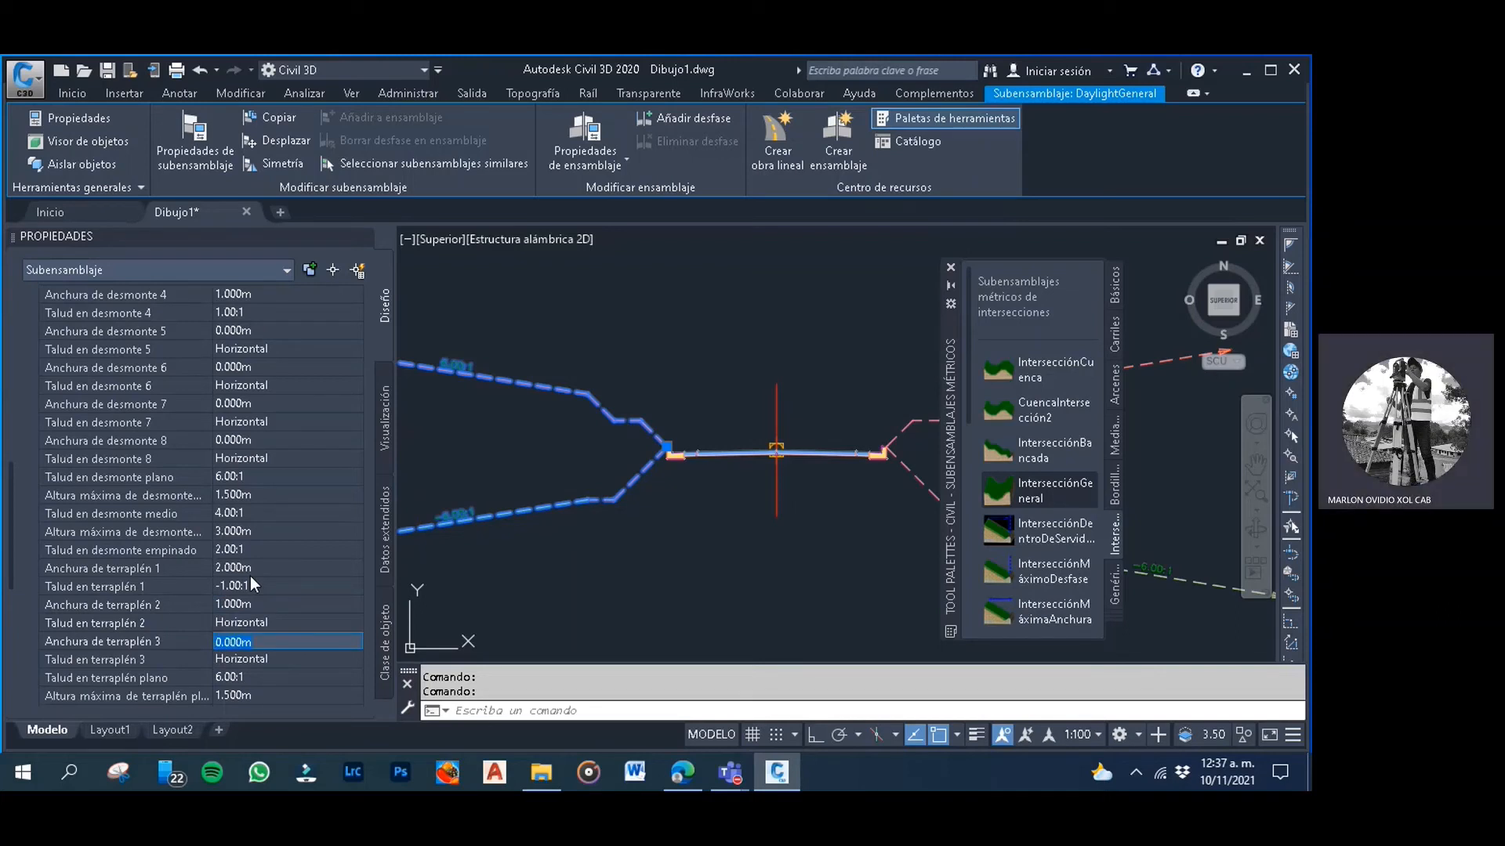
Set the left daylight's Anchura de terraplén 3 to 2 m and Talud en terraplén 3 to -1:1, then deselect it
{"action": "type", "text": "2"}
{"action": "key", "text": "Return"}
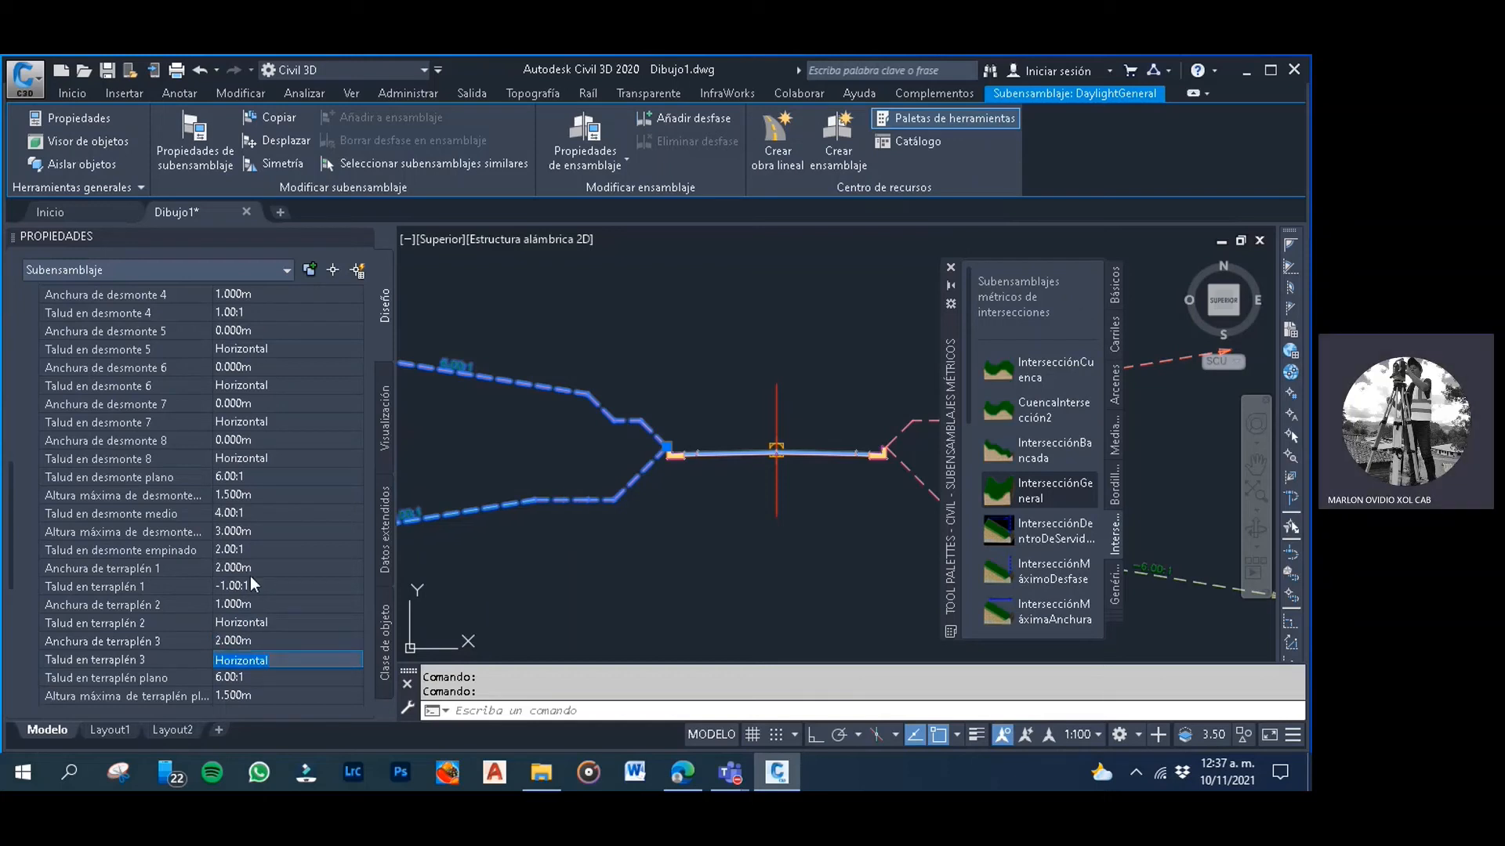
{"action": "type", "text": "-1:1"}
{"action": "key", "text": "Return"}
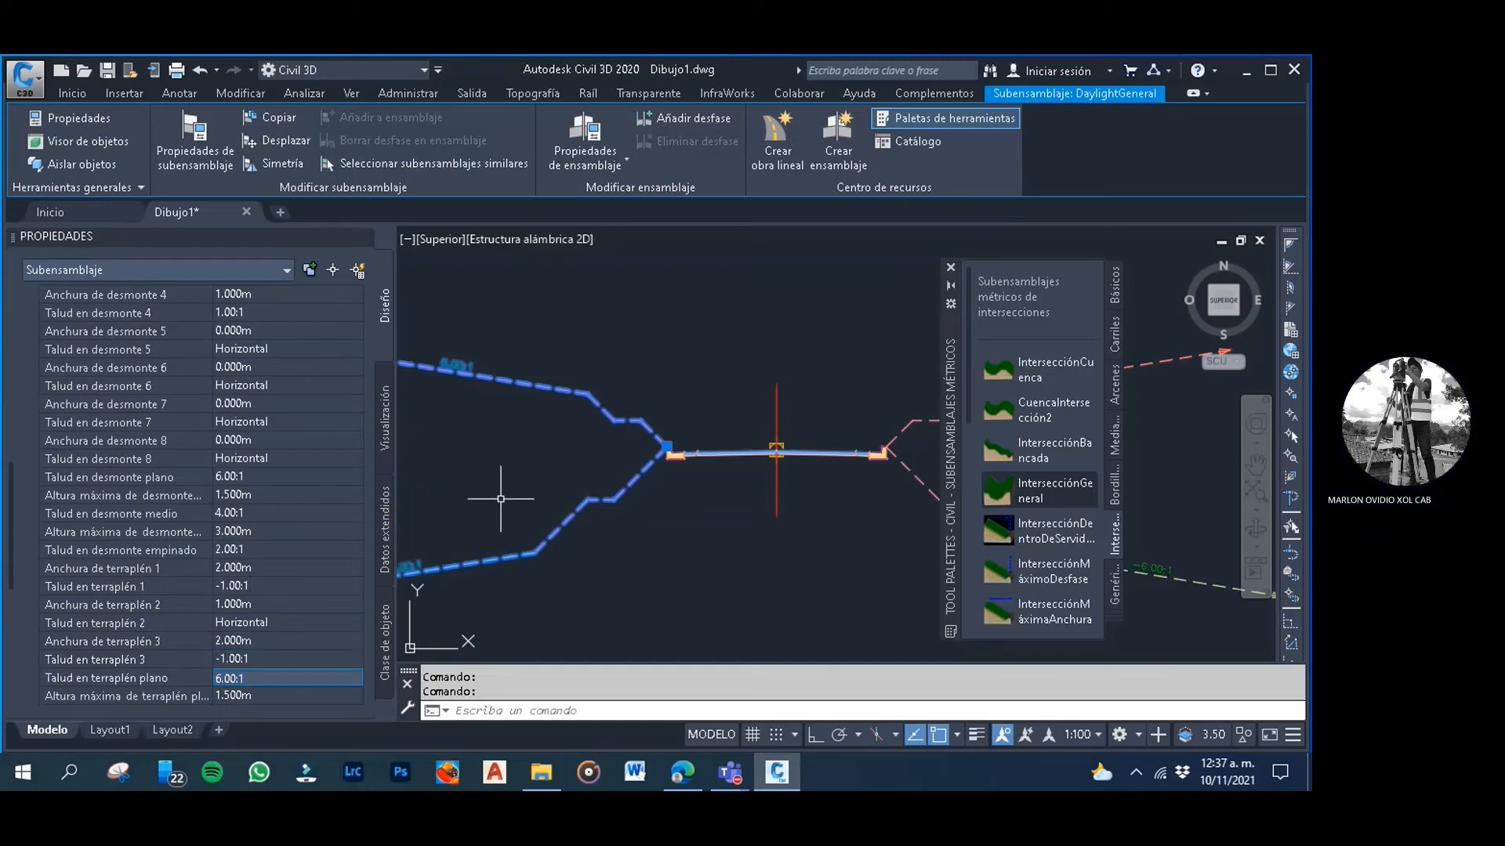
{"action": "left_click", "coordinate": [455, 450]}
{"action": "key", "text": "Escape"}
{"action": "scroll", "coordinate": [627, 455], "scroll_direction": "down", "scroll_amount": 4}
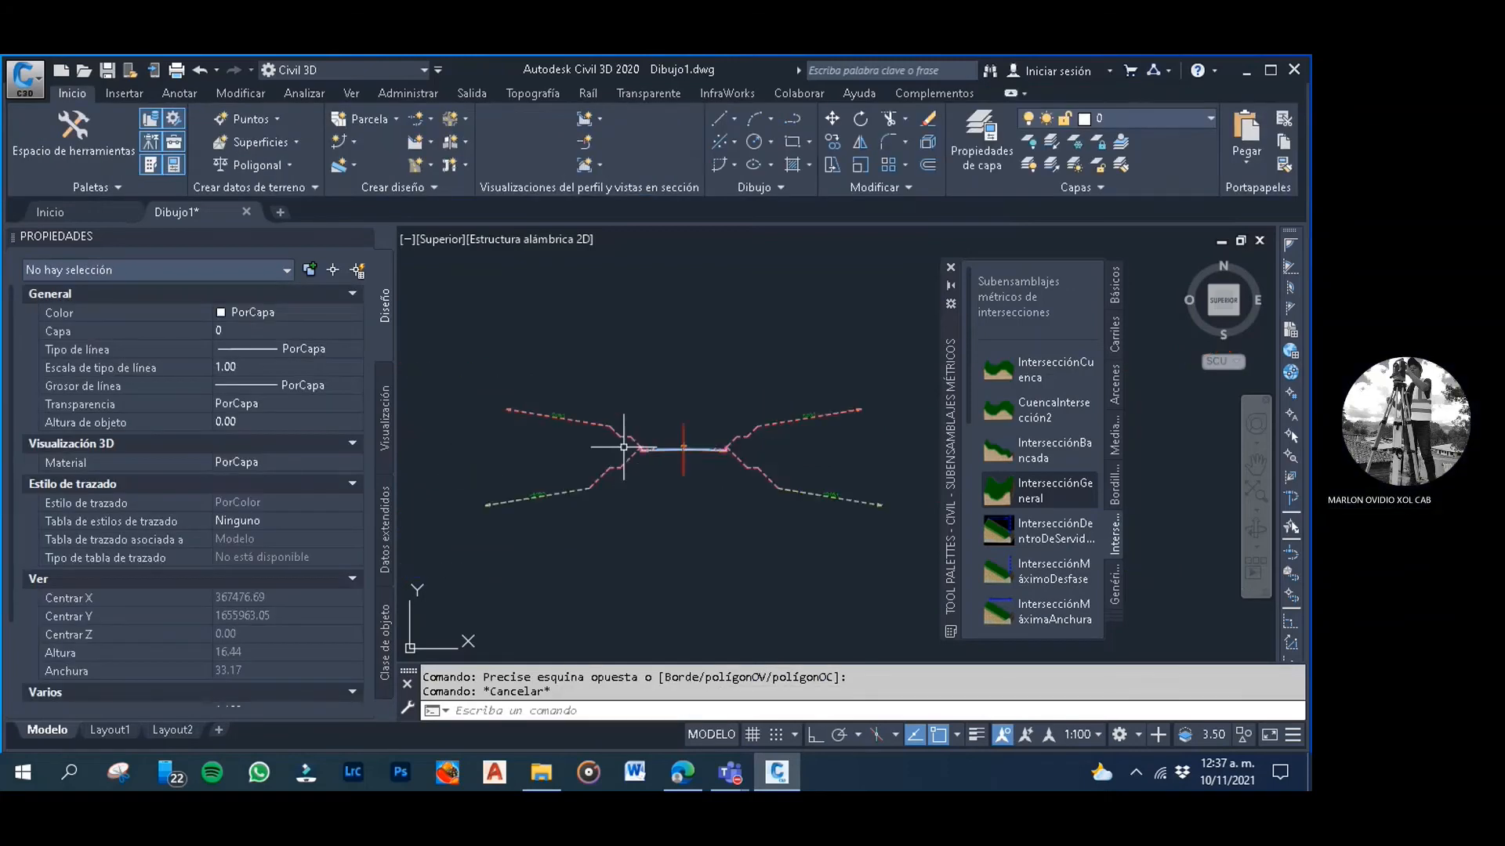
{"action": "left_click", "coordinate": [654, 402]}
{"action": "left_click", "coordinate": [594, 360]}
{"action": "key", "text": "Escape"}
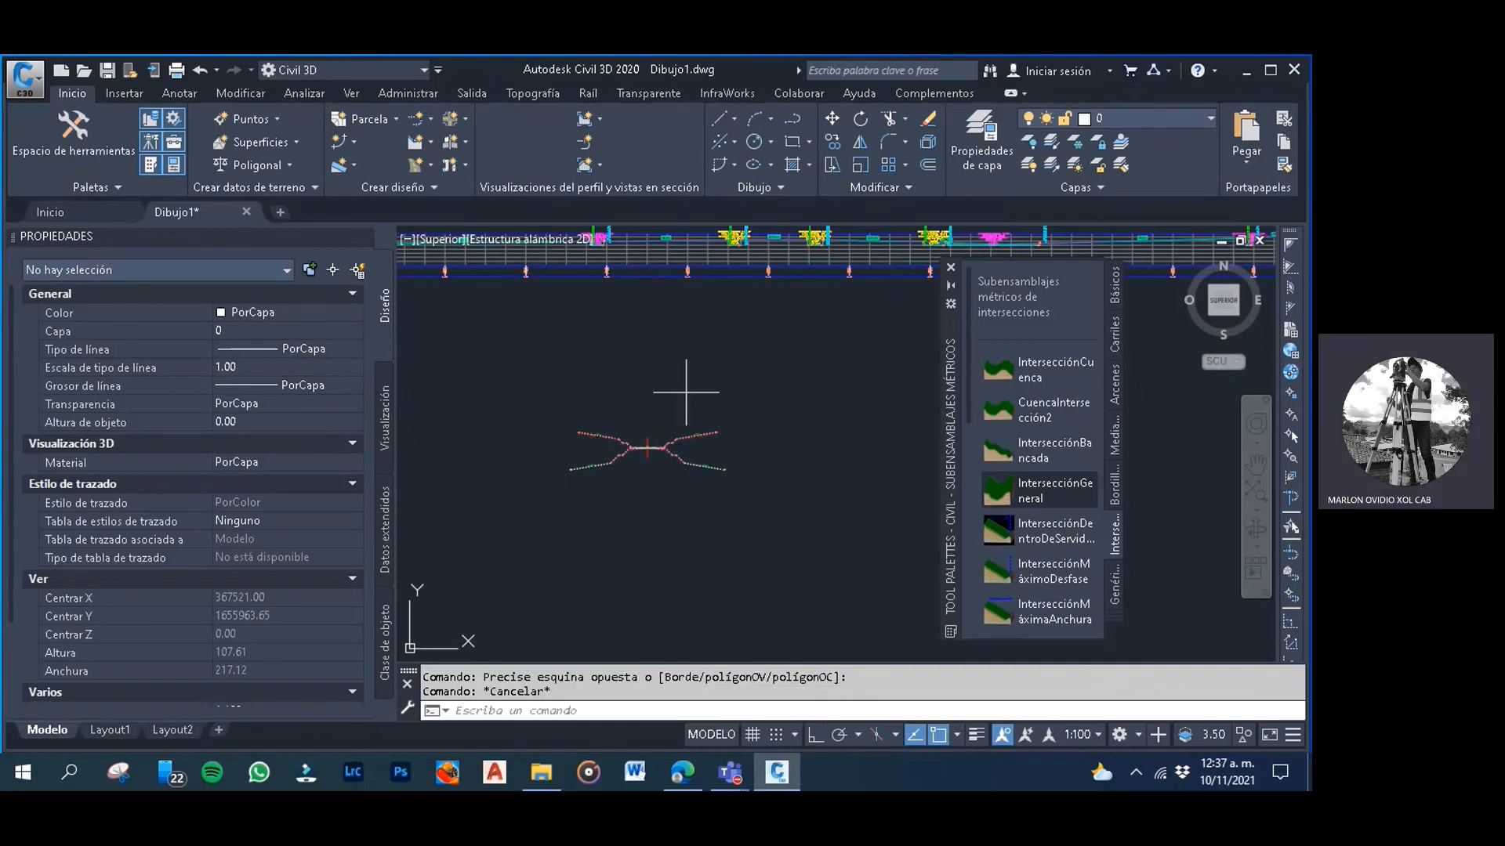
{"action": "left_click", "coordinate": [686, 391]}
{"action": "left_click", "coordinate": [632, 349]}
{"action": "left_click", "coordinate": [662, 357]}
{"action": "scroll", "coordinate": [680, 398], "scroll_direction": "up", "scroll_amount": 4}
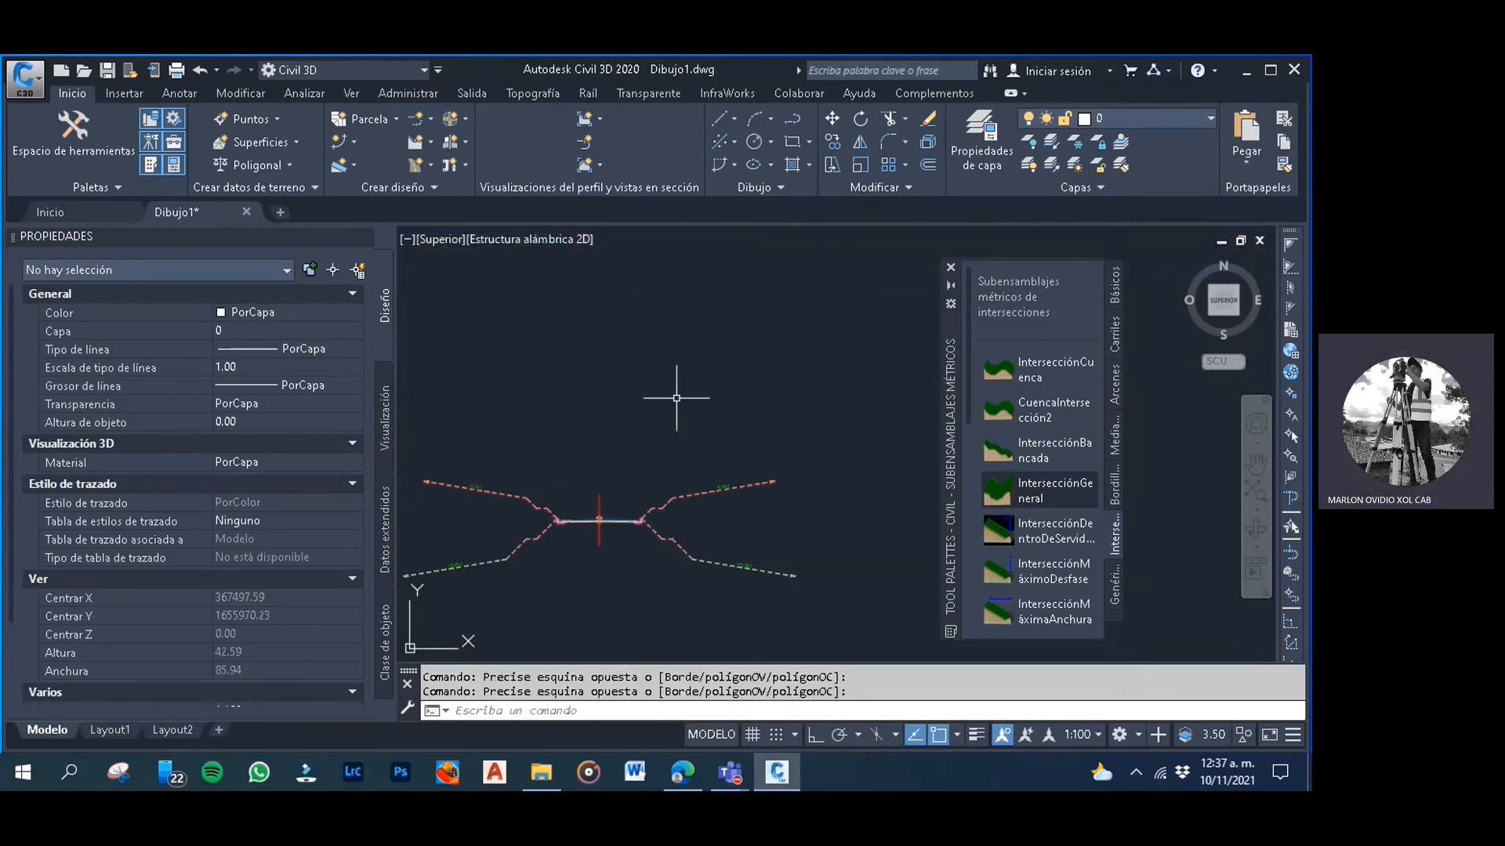
{"action": "key", "text": "Escape"}
{"action": "left_click", "coordinate": [654, 401]}
{"action": "left_click", "coordinate": [597, 368]}
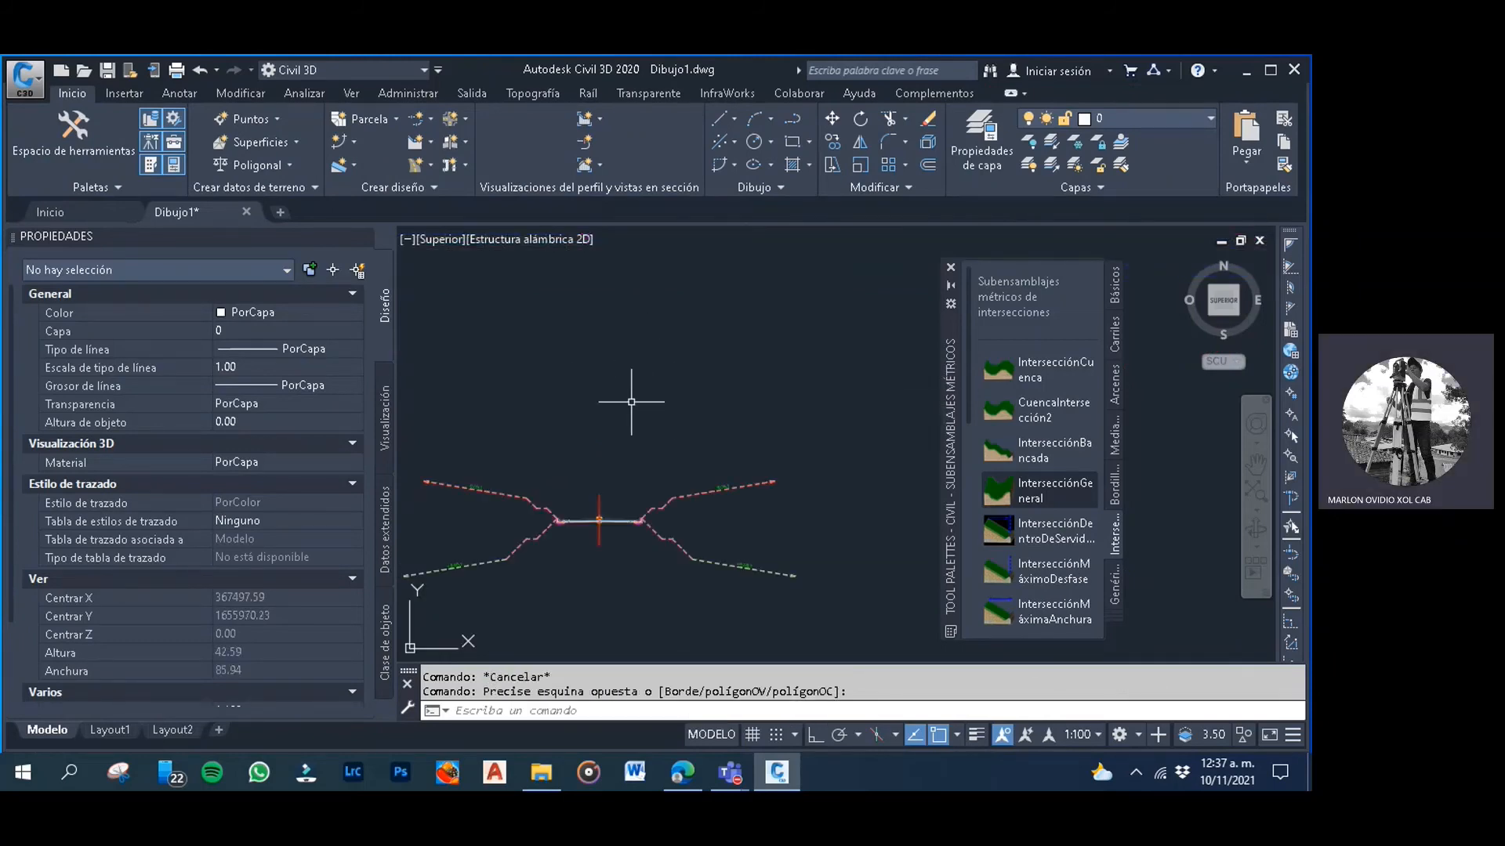
{"action": "left_click", "coordinate": [632, 400]}
{"action": "left_click", "coordinate": [584, 364]}
{"action": "scroll", "coordinate": [584, 365], "scroll_direction": "down", "scroll_amount": 2}
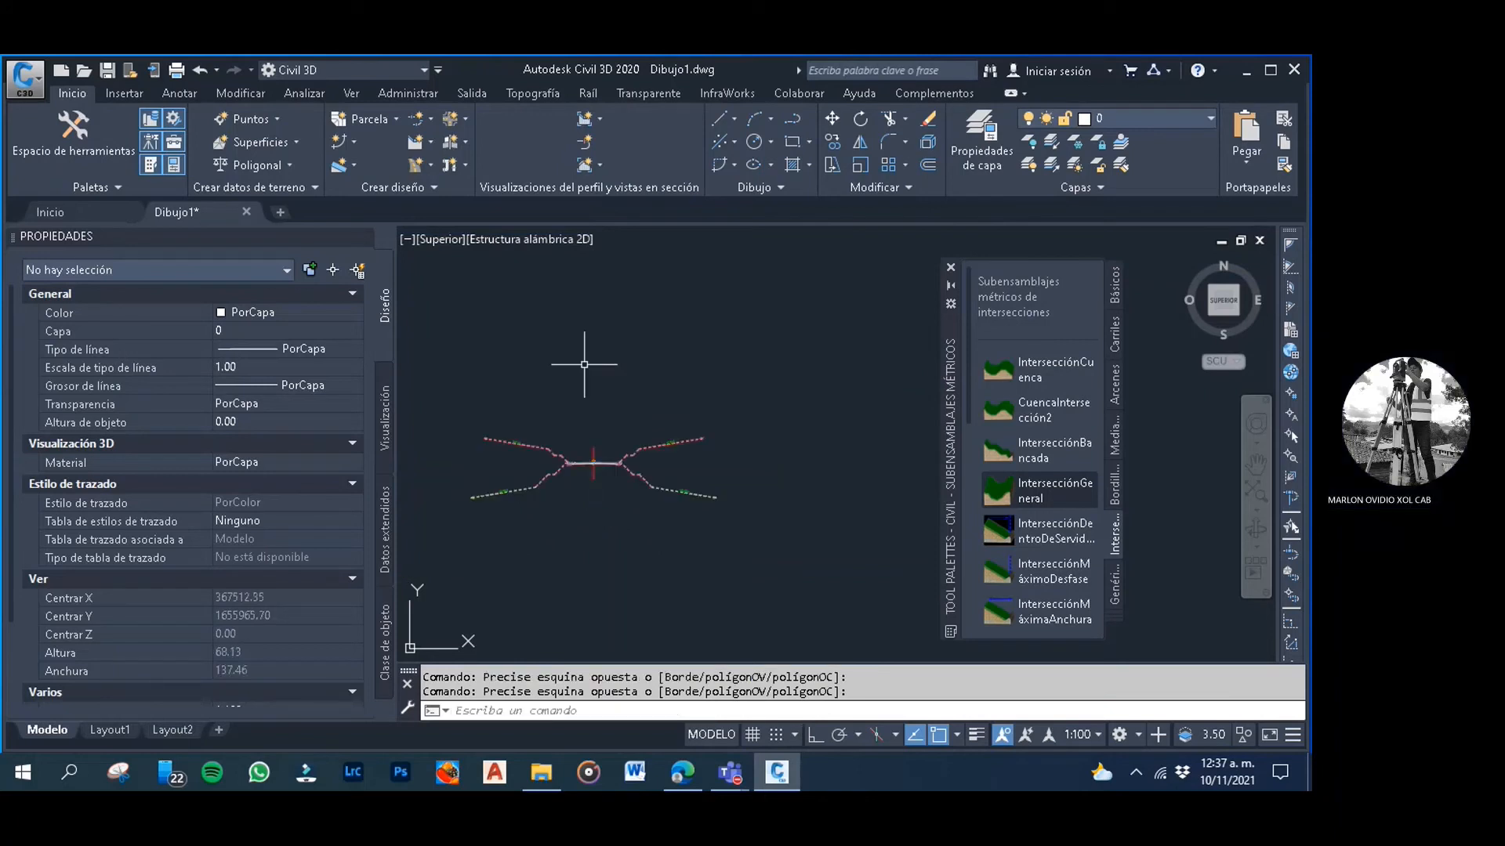
{"action": "left_click", "coordinate": [584, 364]}
{"action": "left_click", "coordinate": [589, 351]}
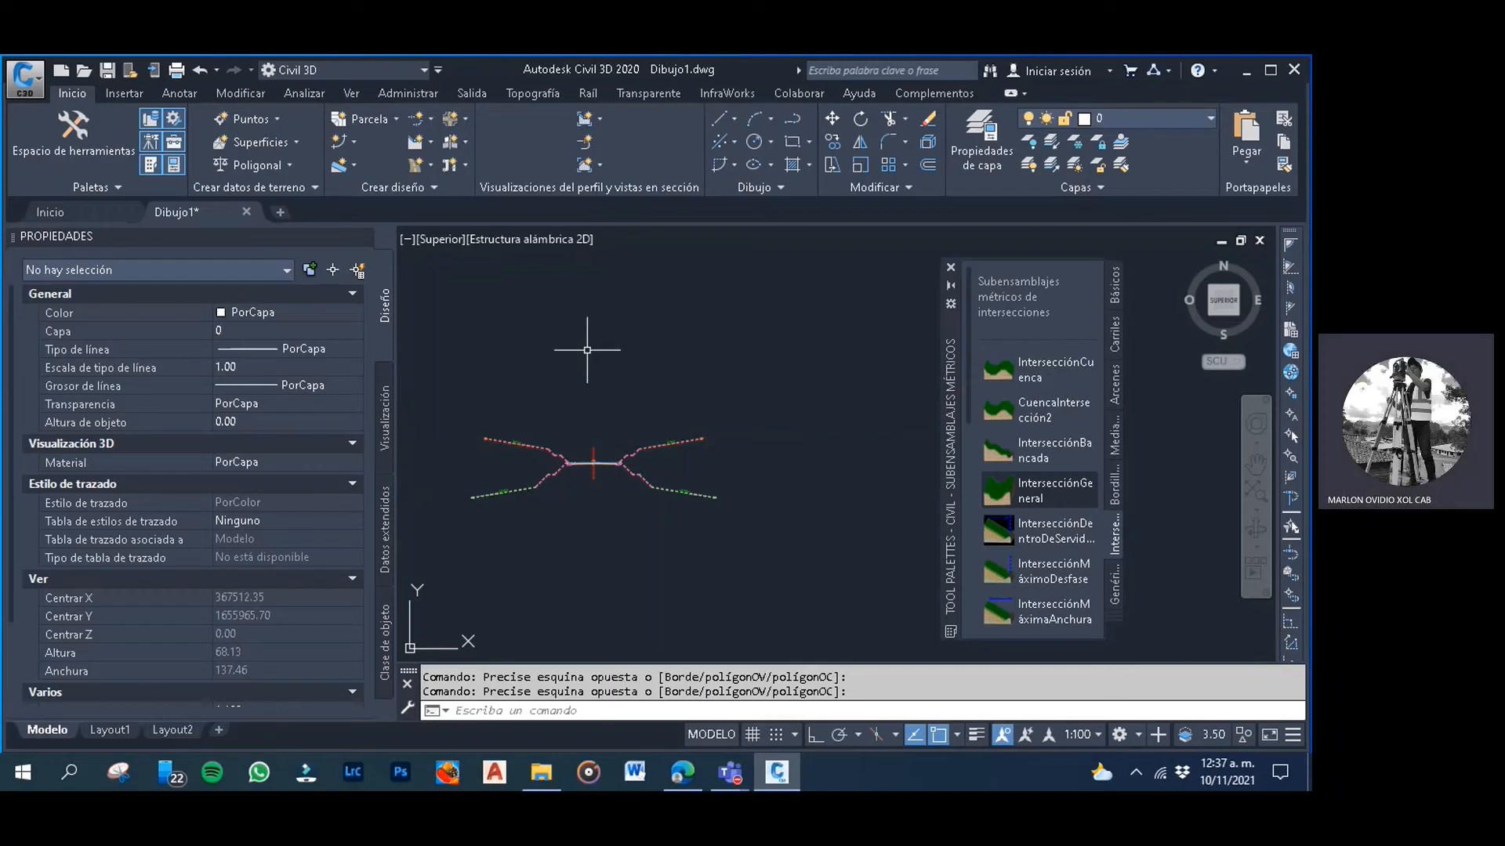
Start a new corridor (Obra lineal) and name it OBRA LINEAL DE CARRETERA CENTRAL
{"action": "left_click", "coordinate": [425, 168]}
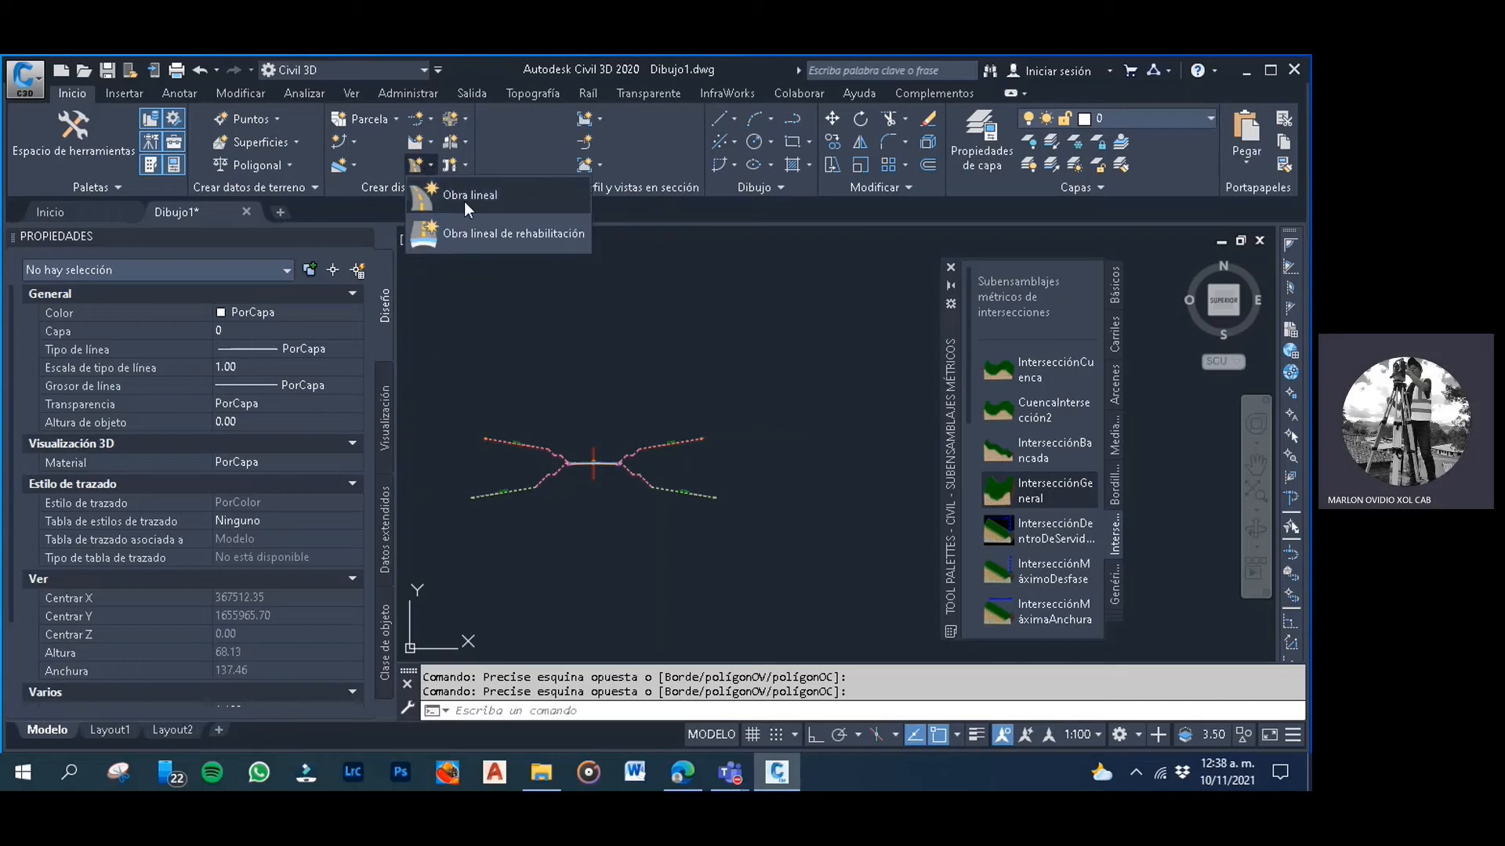
{"action": "left_click", "coordinate": [464, 201]}
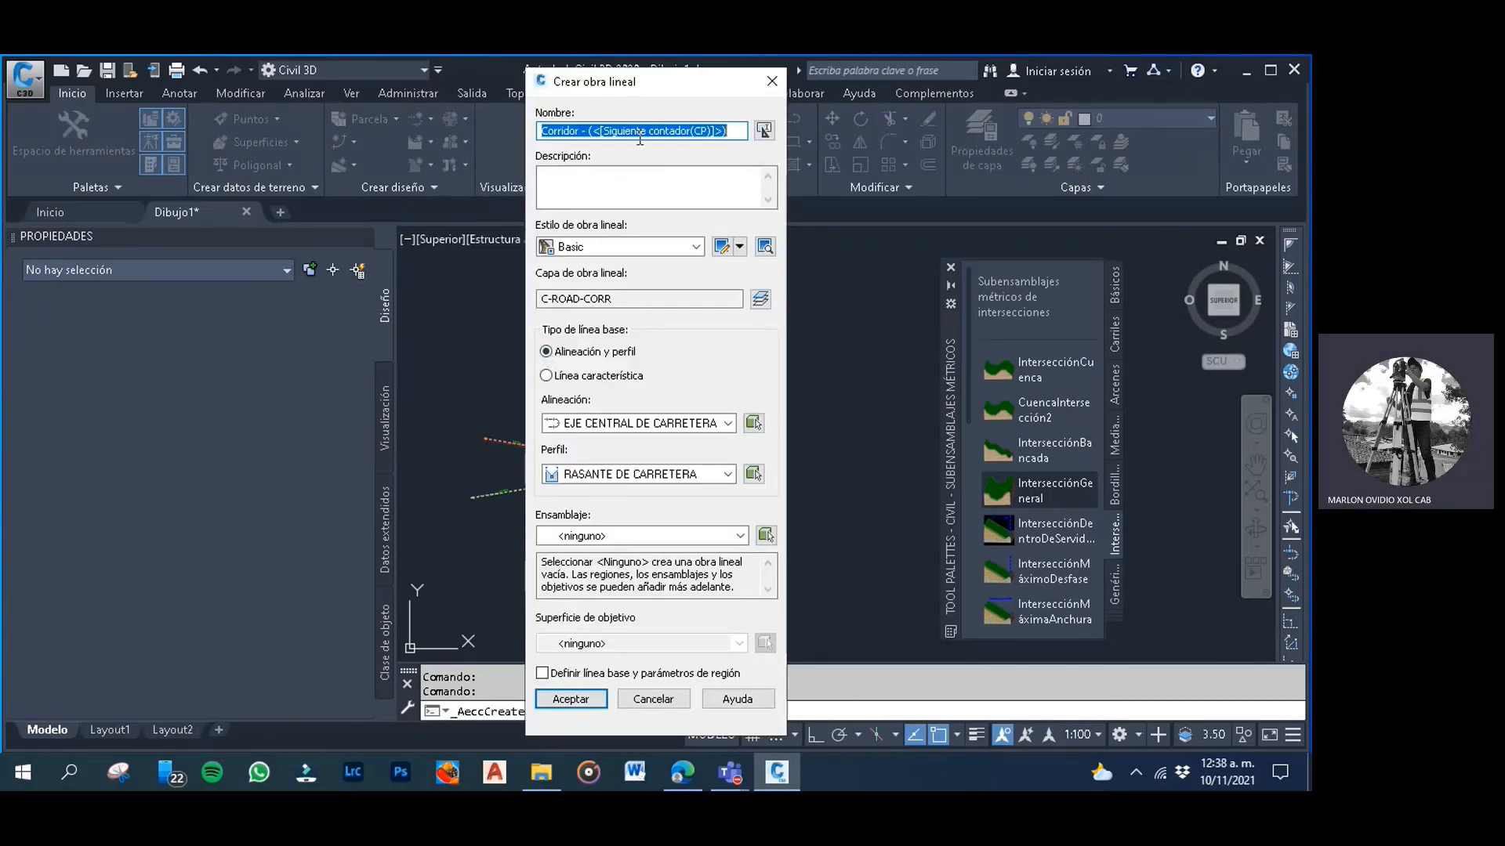
{"action": "type", "text": "OBRA"}
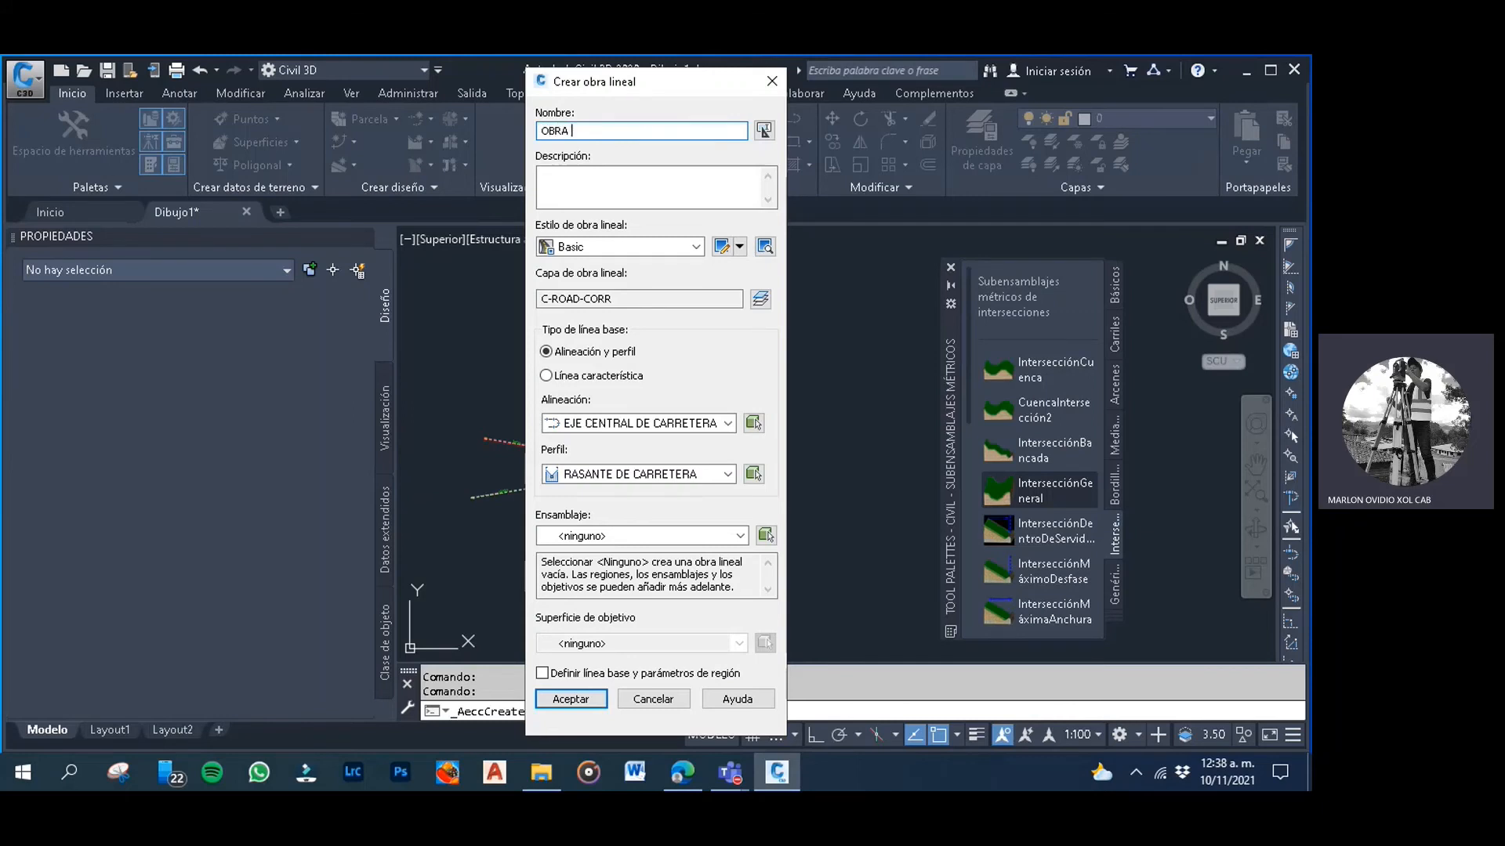
{"action": "type", "text": " LINEAL DE CARRETERA CENTRAL"}
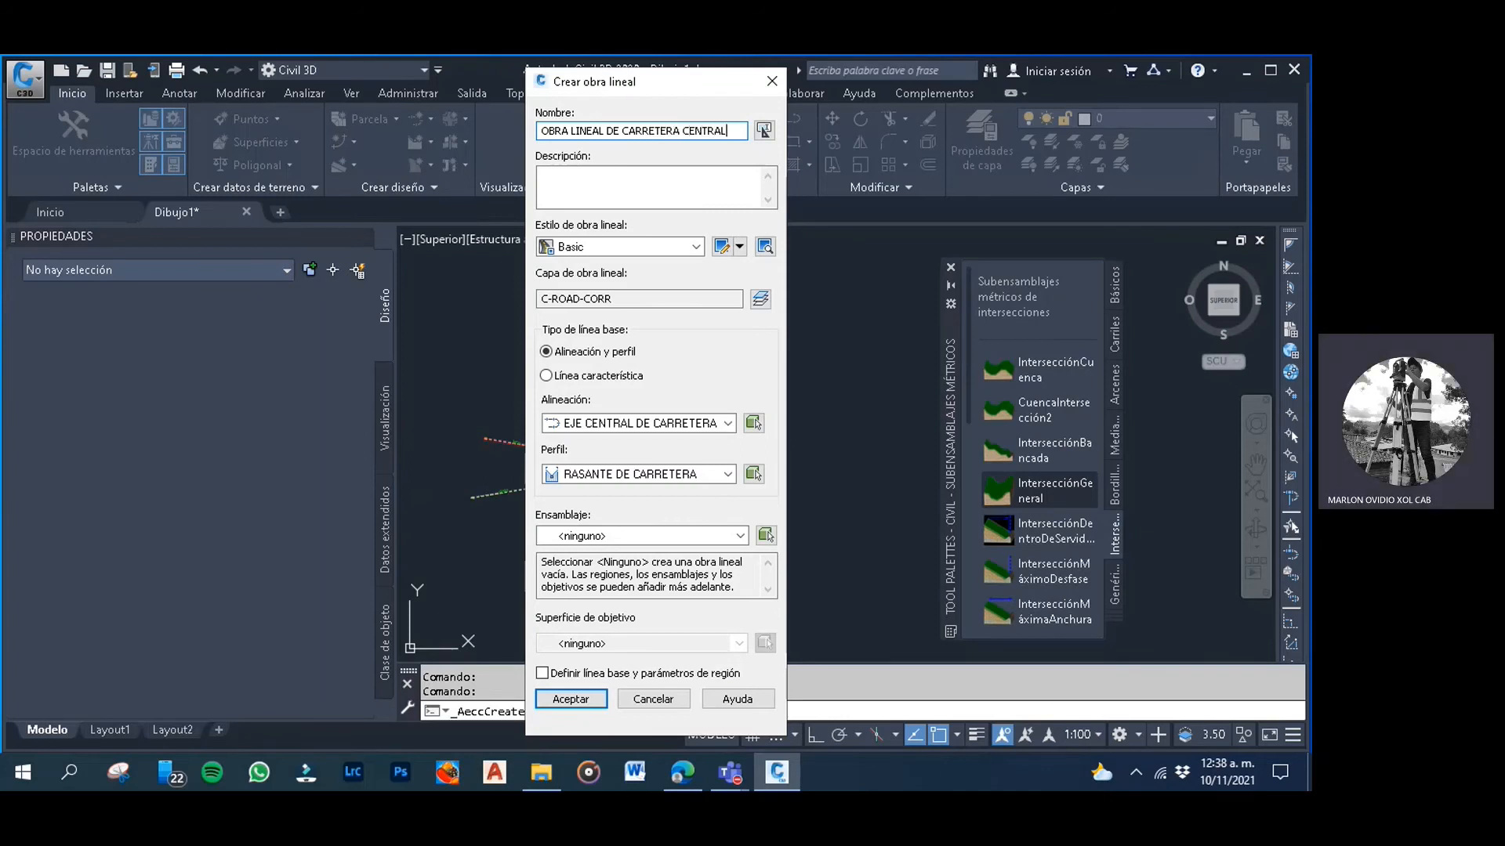
Use EJE CENTRAL DE CARRETERA as the corridor's alignment and RASANTE DE CARRETERA as its profile
{"action": "left_click", "coordinate": [703, 423]}
{"action": "left_click", "coordinate": [703, 422]}
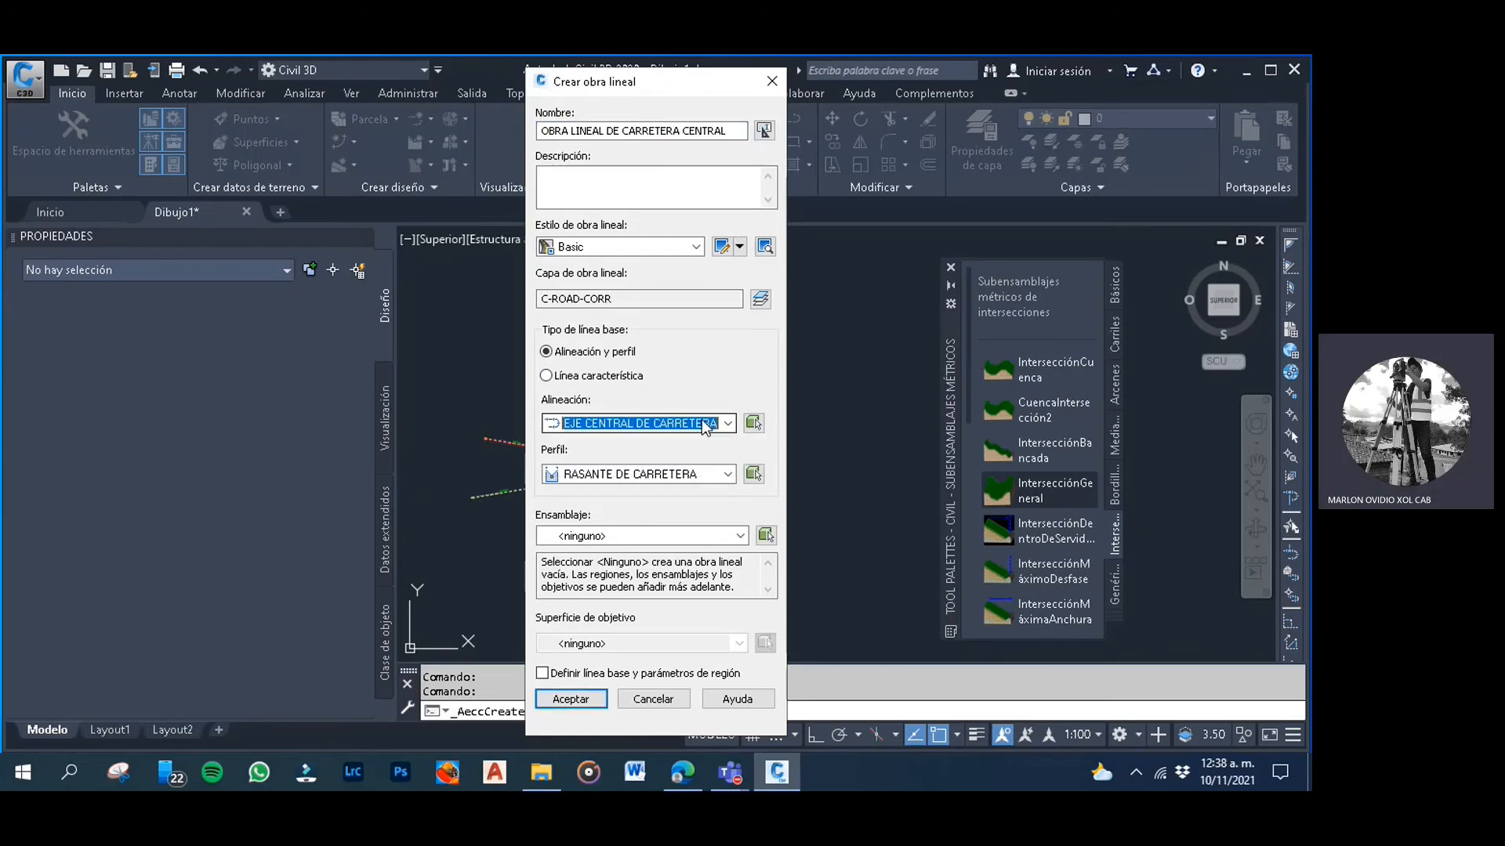
{"action": "left_click", "coordinate": [703, 422]}
{"action": "left_click", "coordinate": [702, 422]}
{"action": "left_click", "coordinate": [673, 474]}
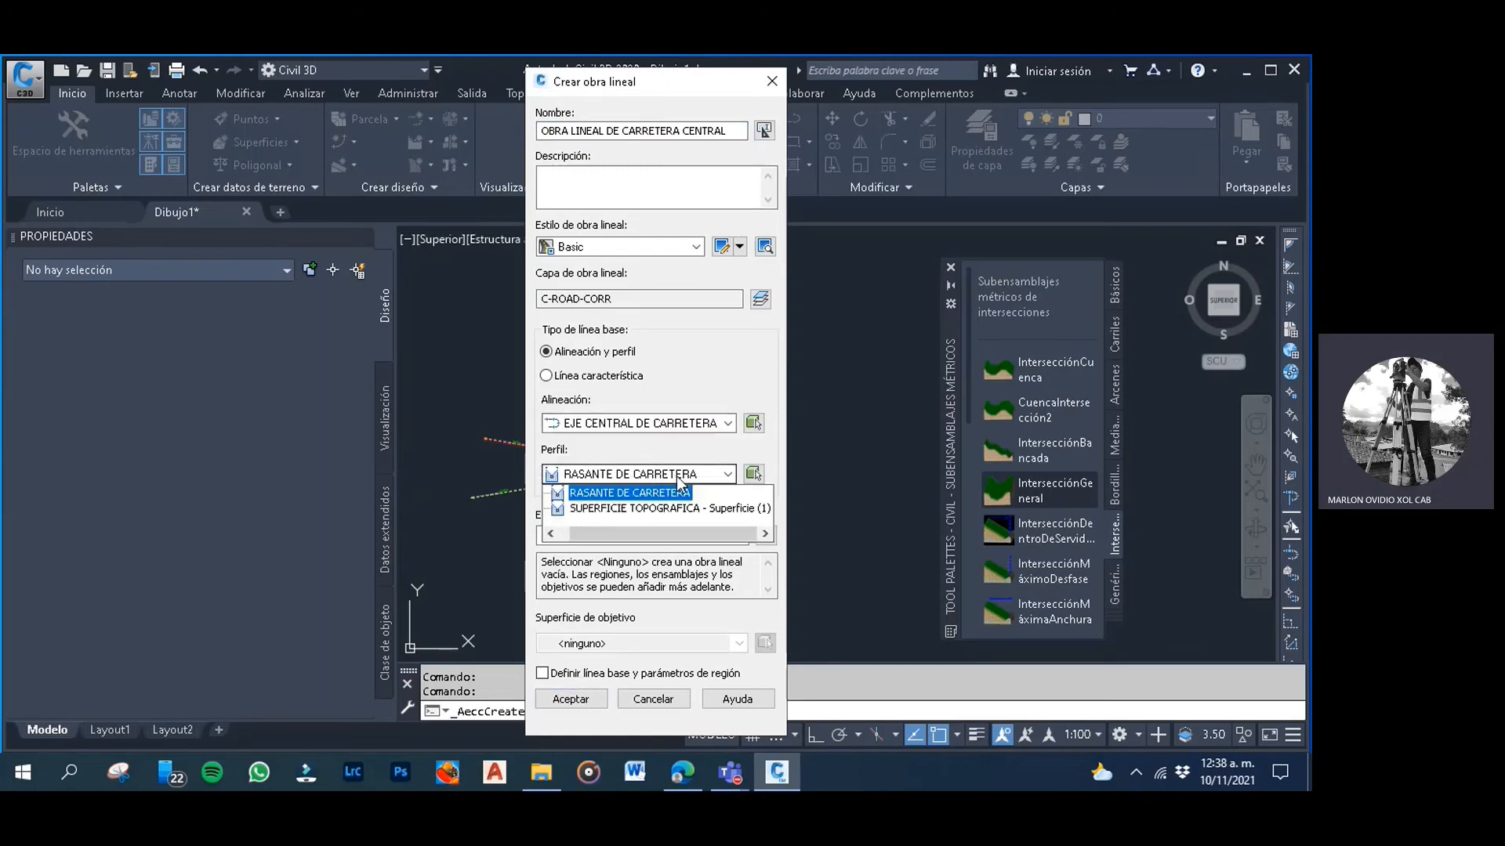
{"action": "left_click", "coordinate": [633, 492]}
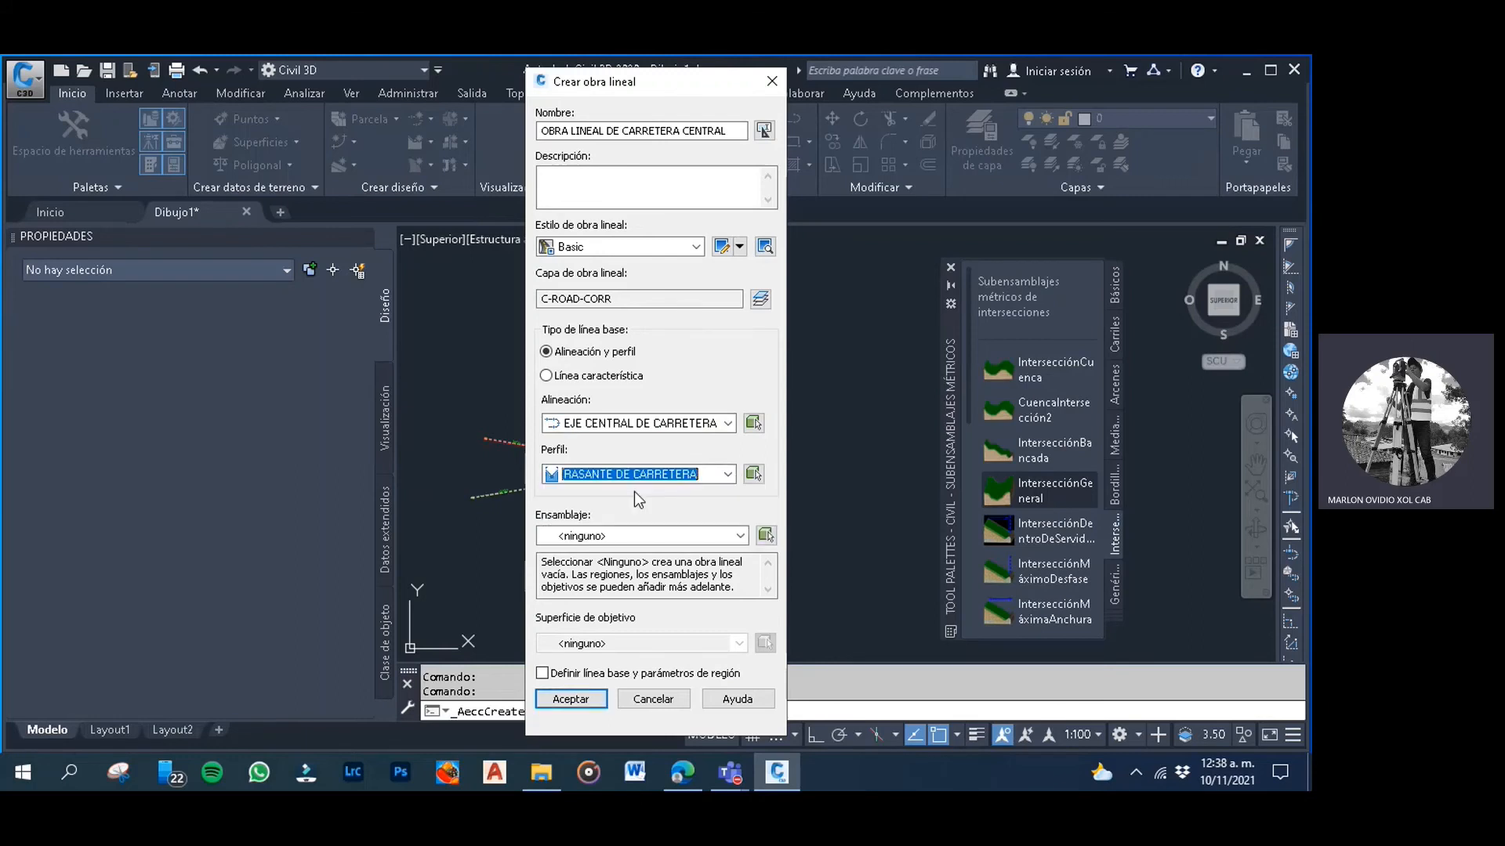
Assign the SECCION HOMBRO+CARRETERA+CUNETA assembly and the SUPERFICIE TOPOGRAFICA target surface to the corridor, and confirm its definition
{"action": "left_click", "coordinate": [648, 536]}
{"action": "left_click", "coordinate": [603, 571]}
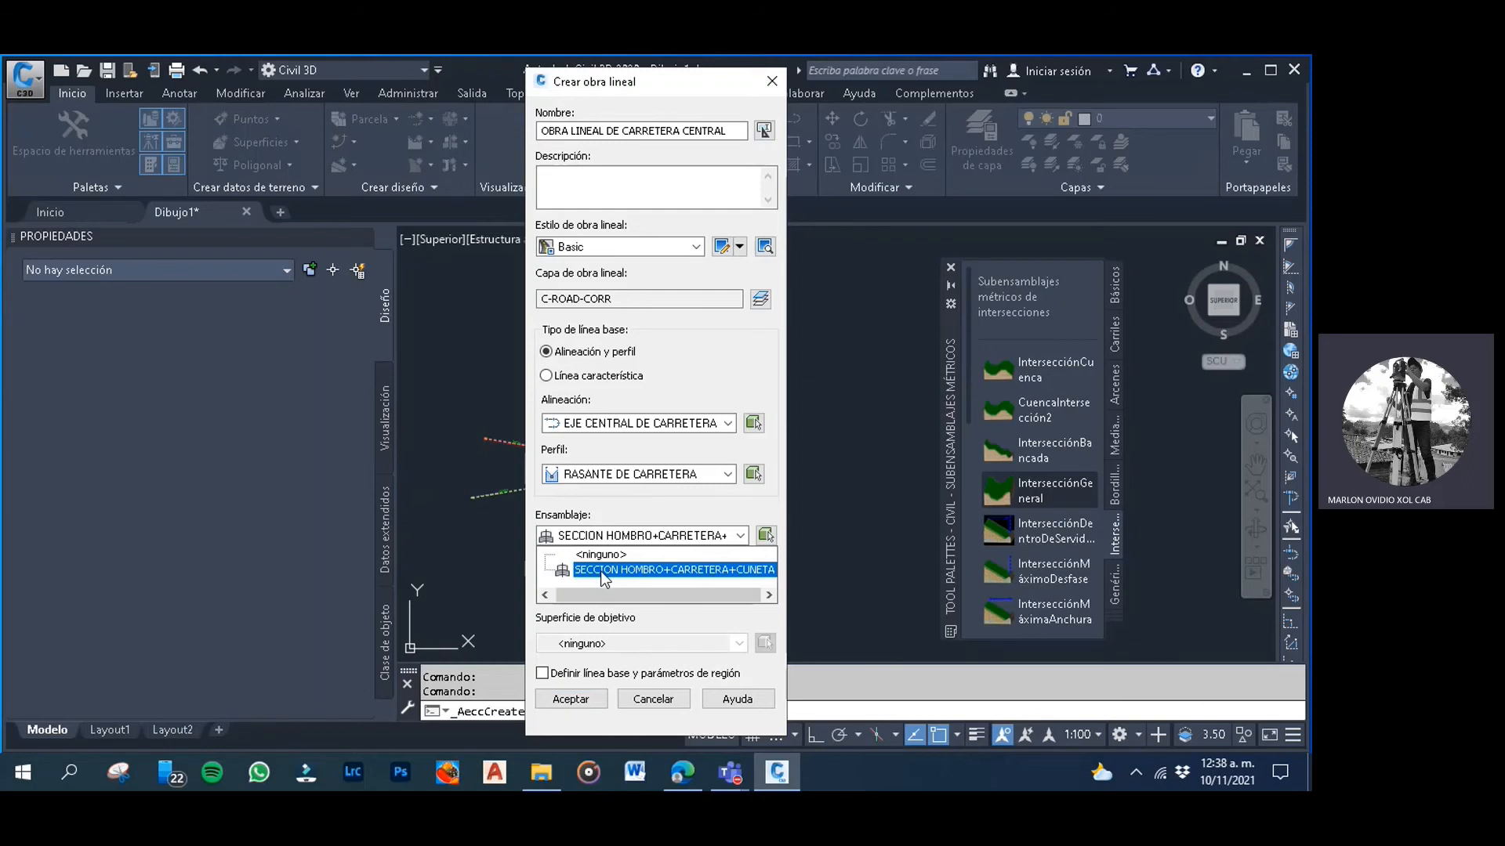
{"action": "left_click", "coordinate": [611, 572]}
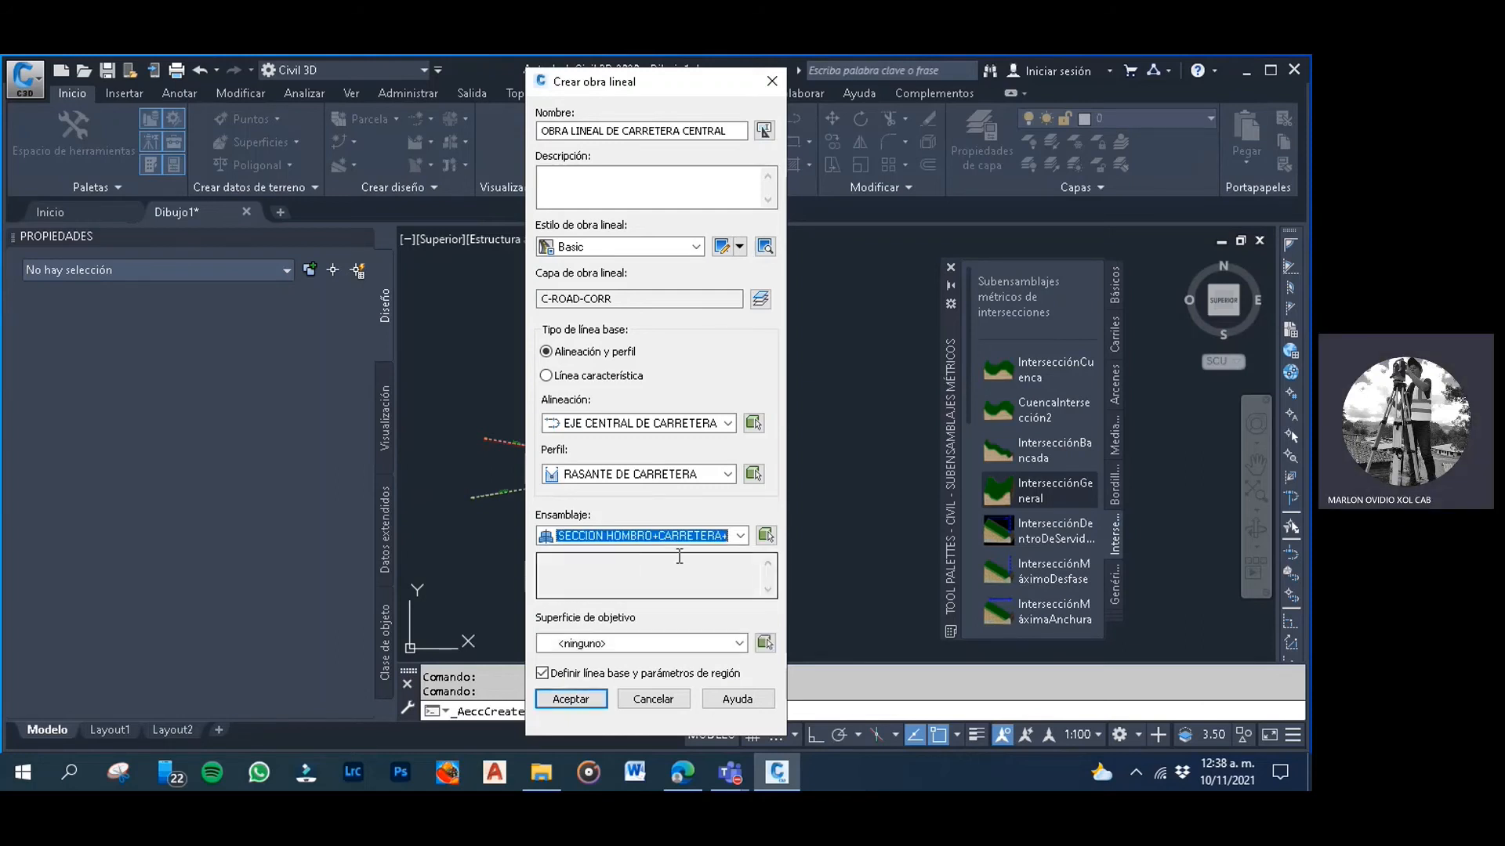
{"action": "left_click", "coordinate": [732, 644]}
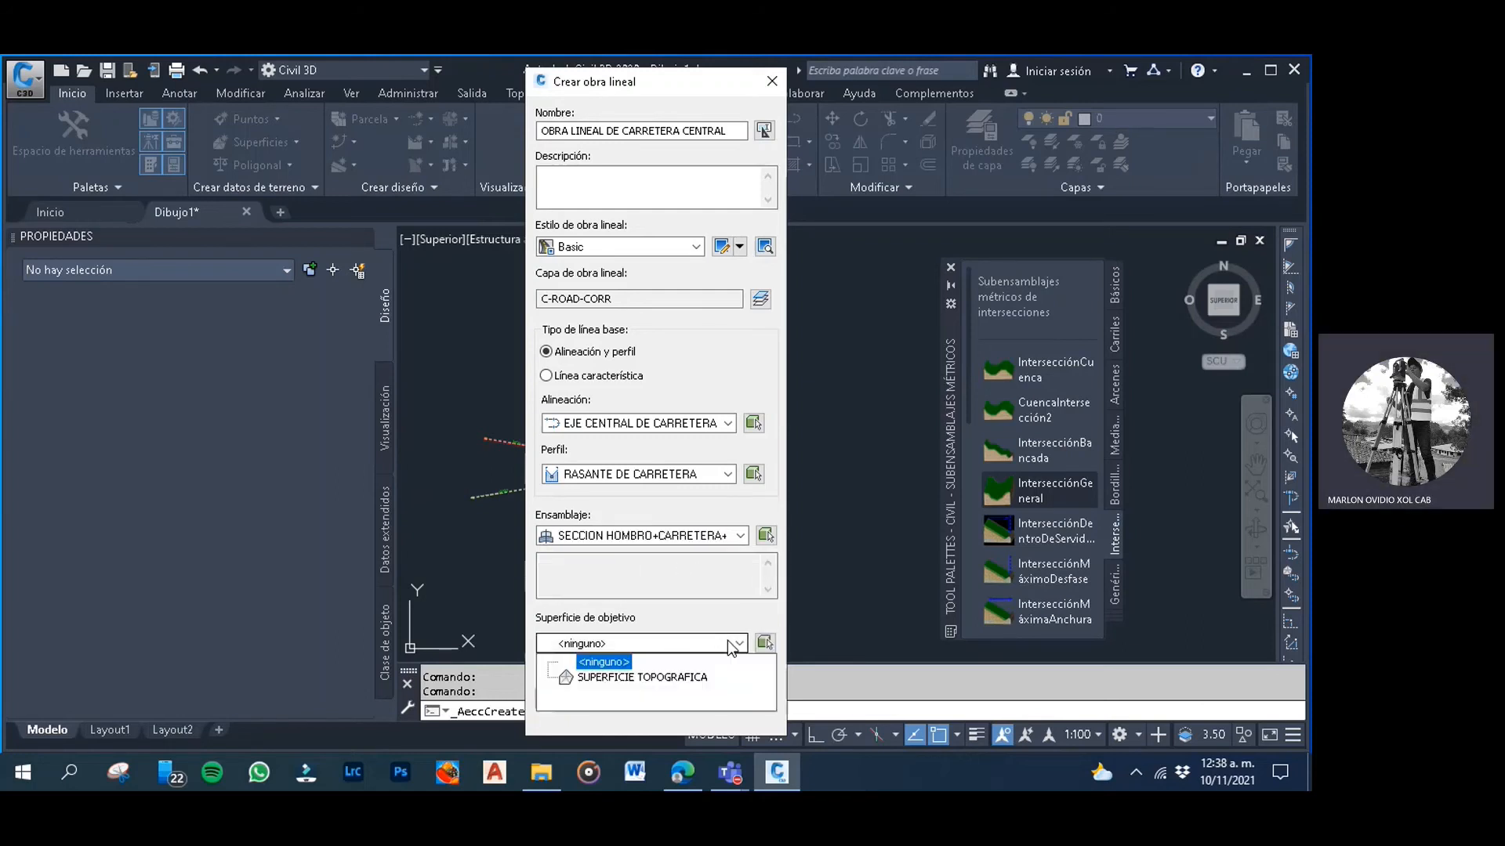
{"action": "left_click", "coordinate": [667, 615]}
{"action": "left_click", "coordinate": [663, 638]}
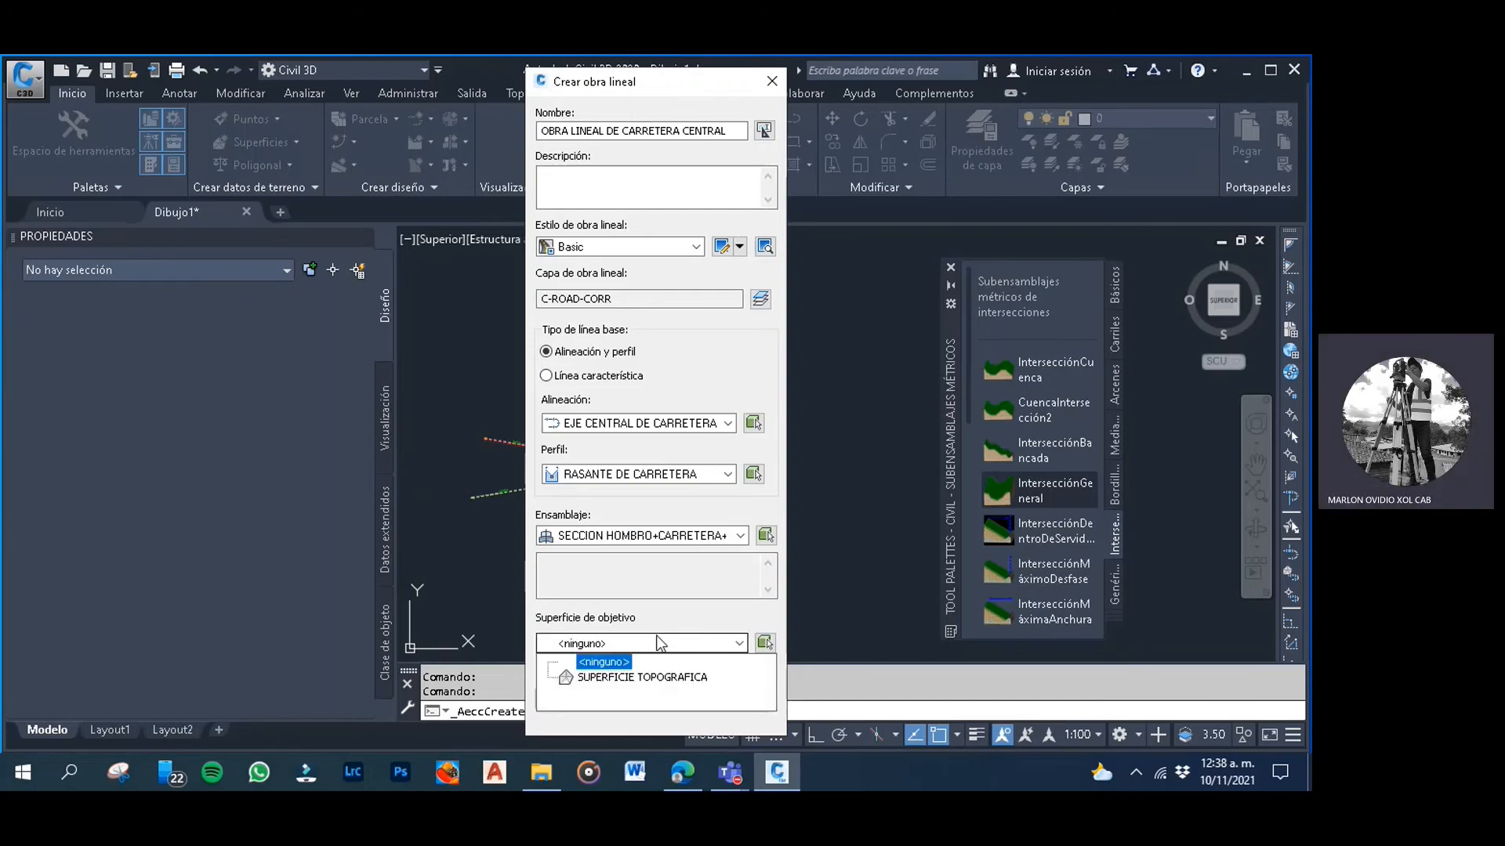
{"action": "left_click", "coordinate": [610, 679]}
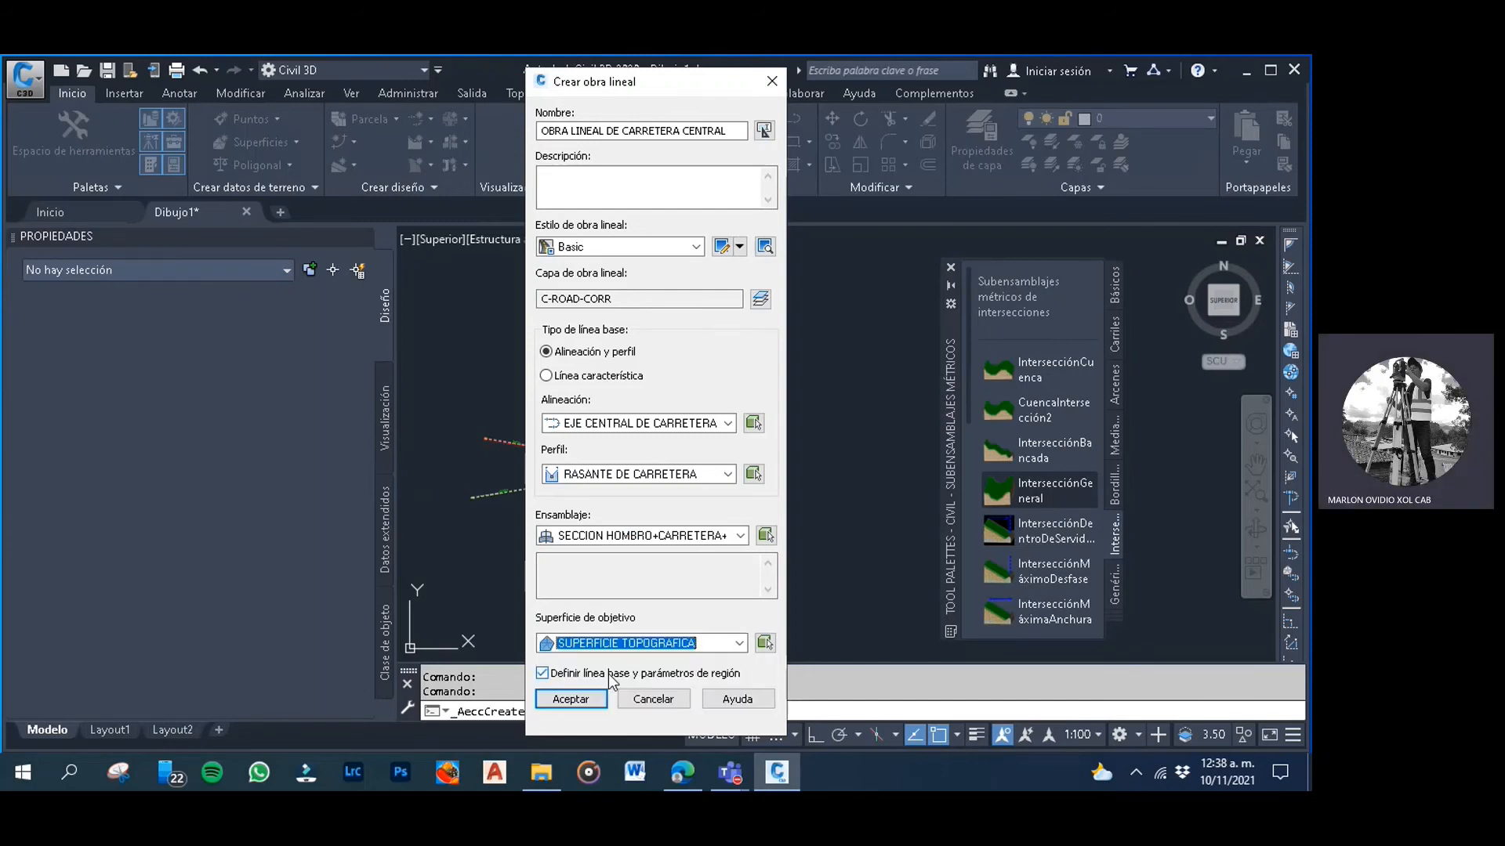
{"action": "left_click", "coordinate": [571, 698]}
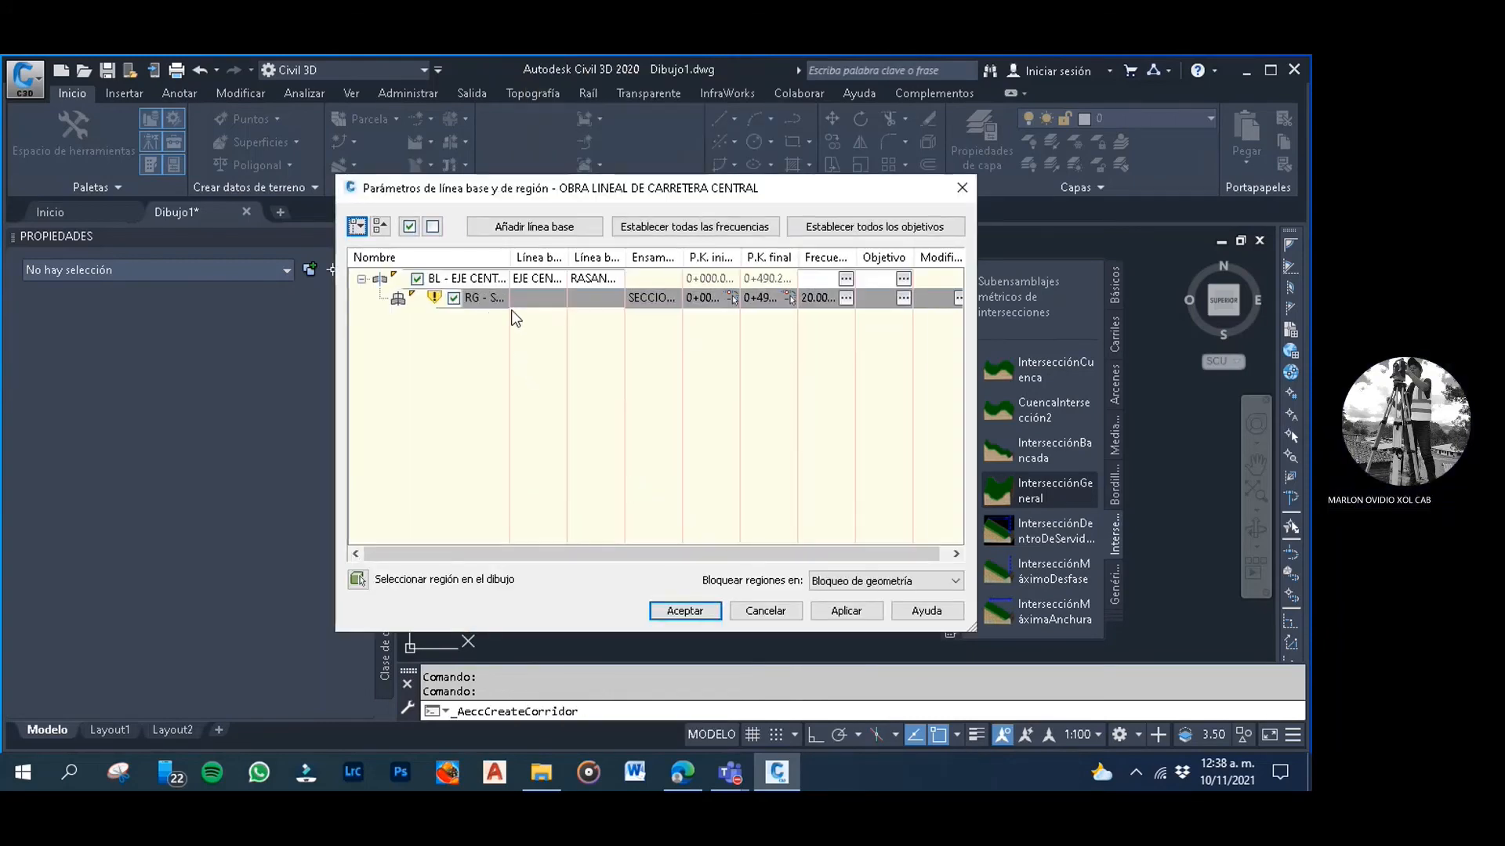
Apply the baseline and region parameters, regenerate the corridor, and accept the settings
{"action": "mouse_move", "coordinate": [439, 300]}
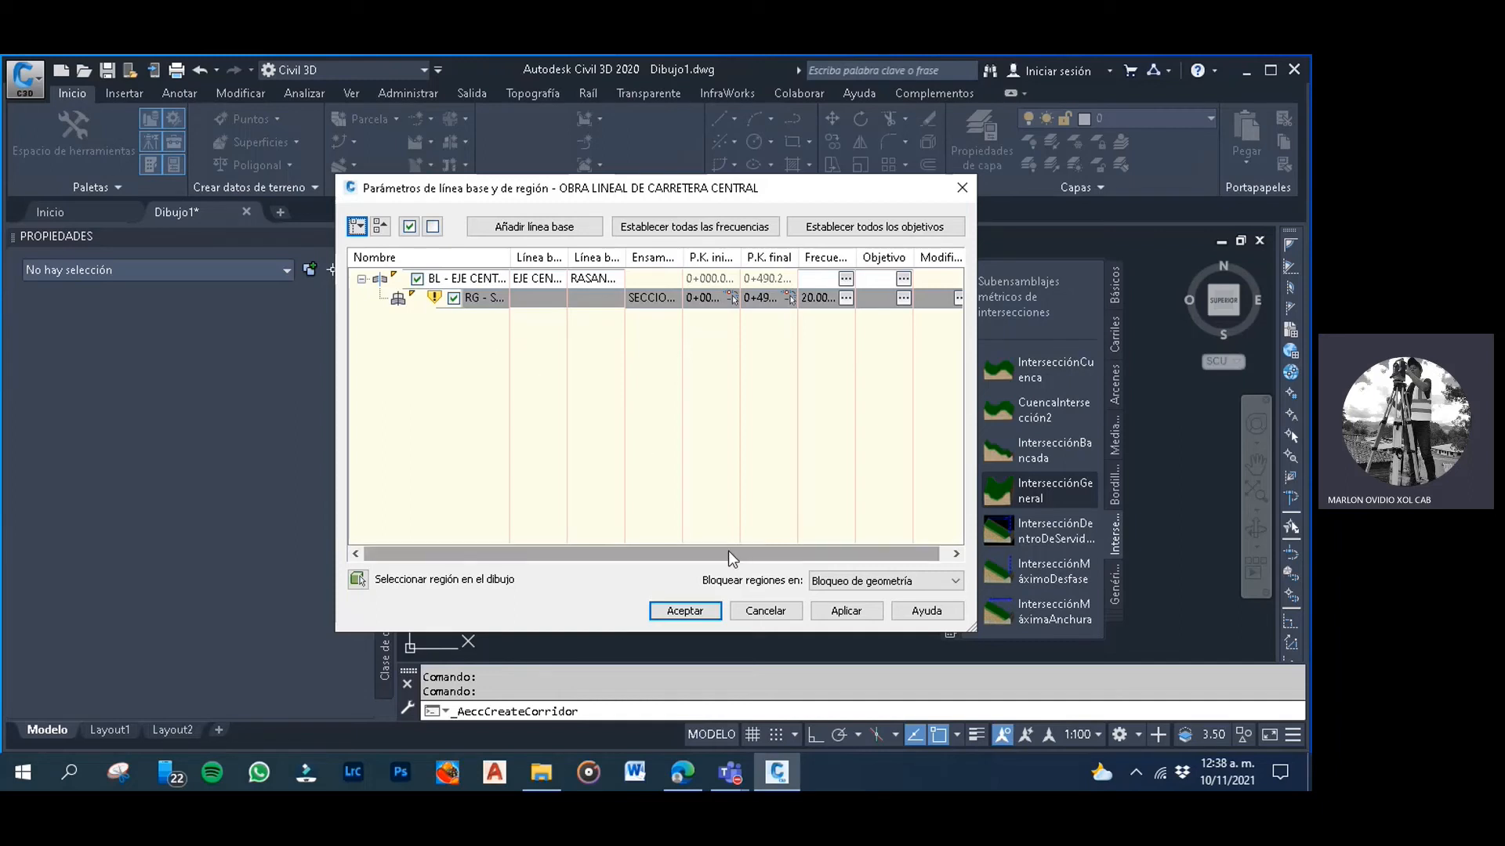
{"action": "left_click", "coordinate": [846, 611]}
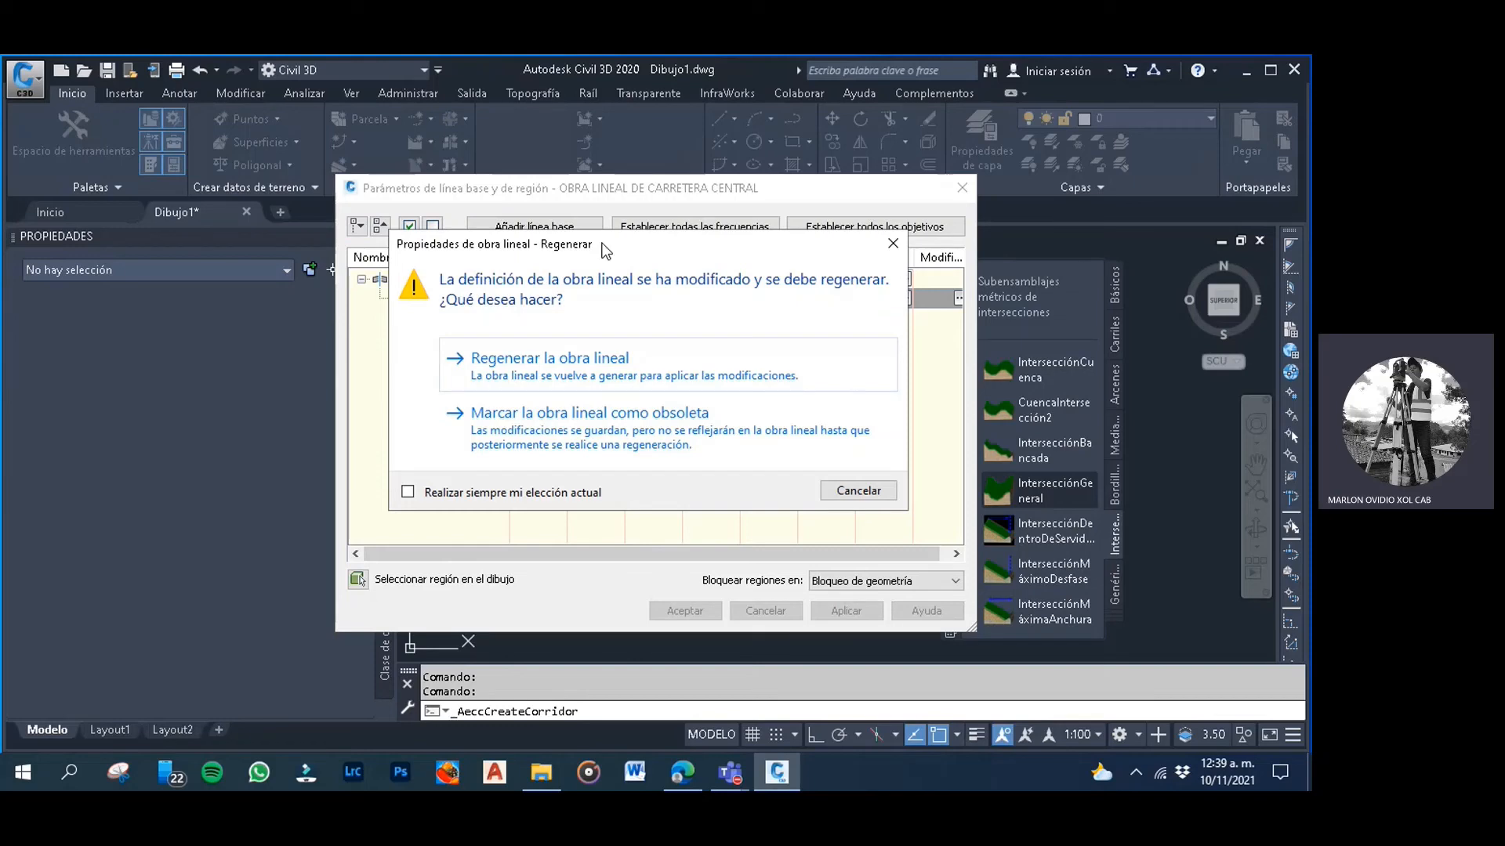
{"action": "left_click", "coordinate": [552, 367]}
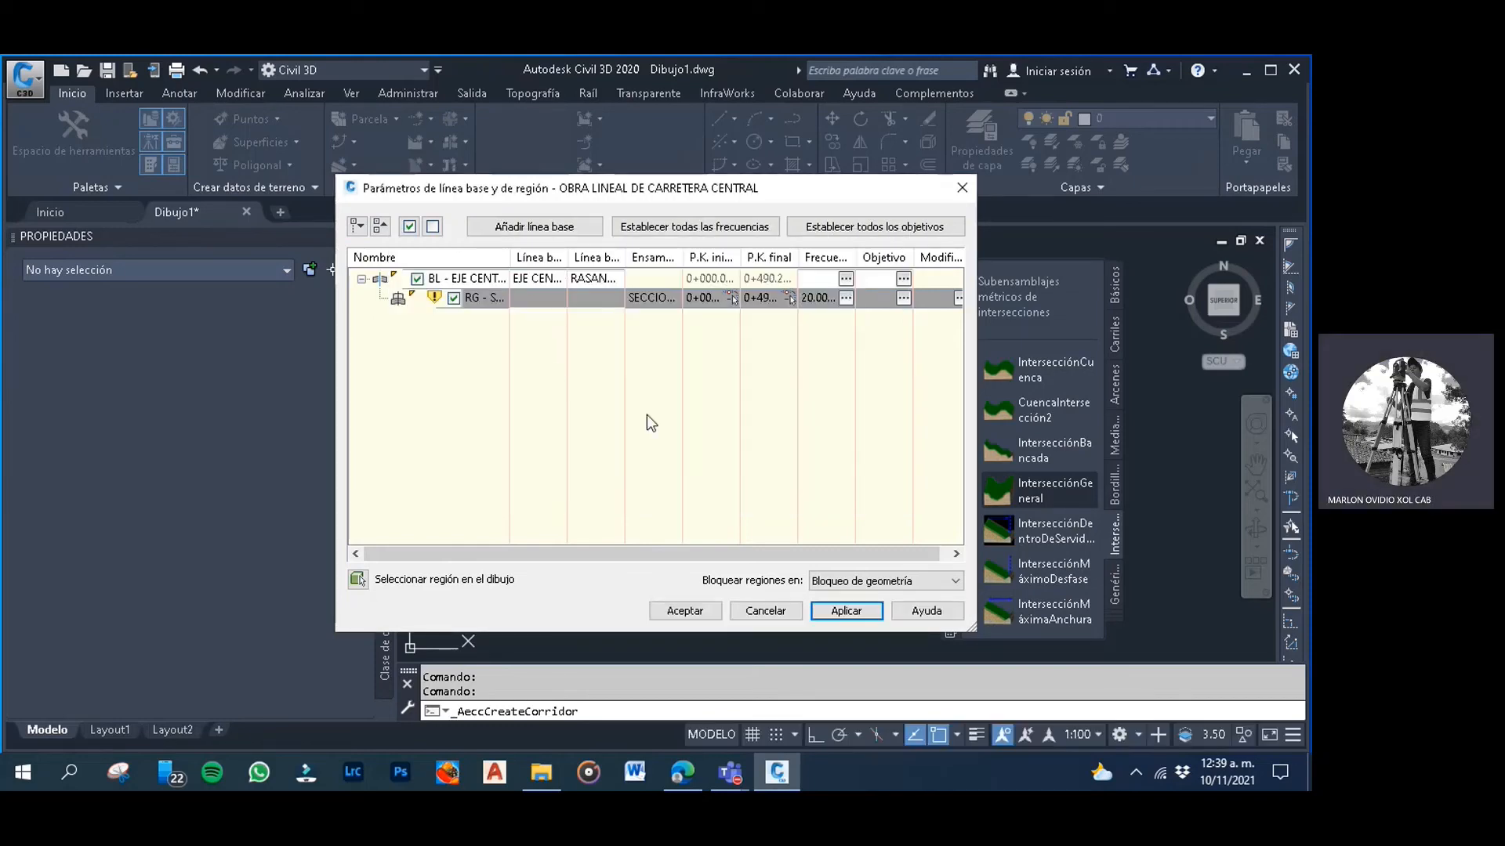
{"action": "left_click", "coordinate": [712, 615]}
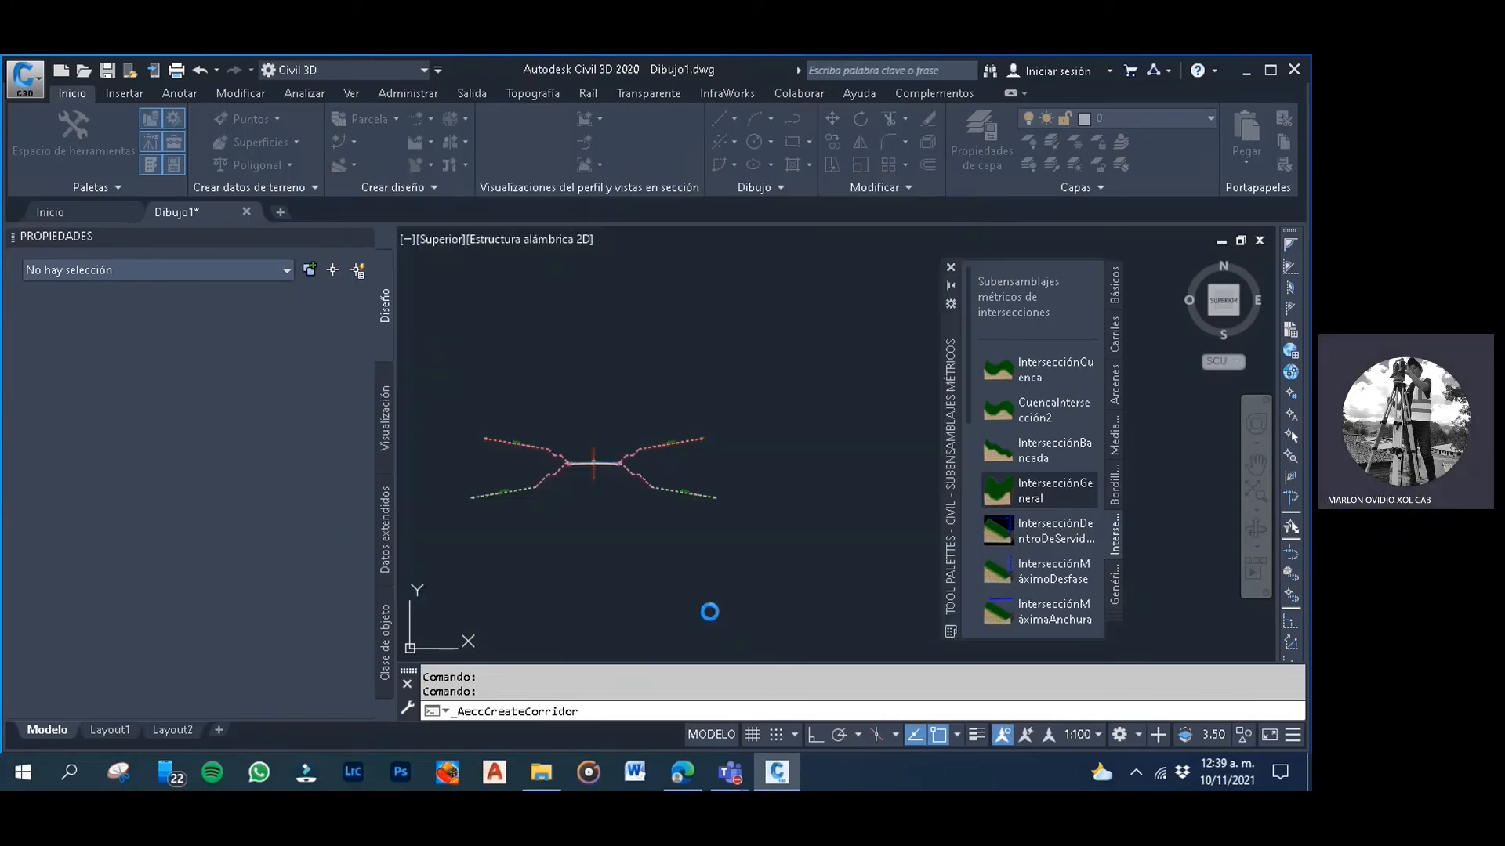
Examine the generated corridor in plan along the alignment, closely around station 0+294.23
{"action": "left_click", "coordinate": [638, 405]}
{"action": "scroll", "coordinate": [598, 345], "scroll_direction": "down", "scroll_amount": 3}
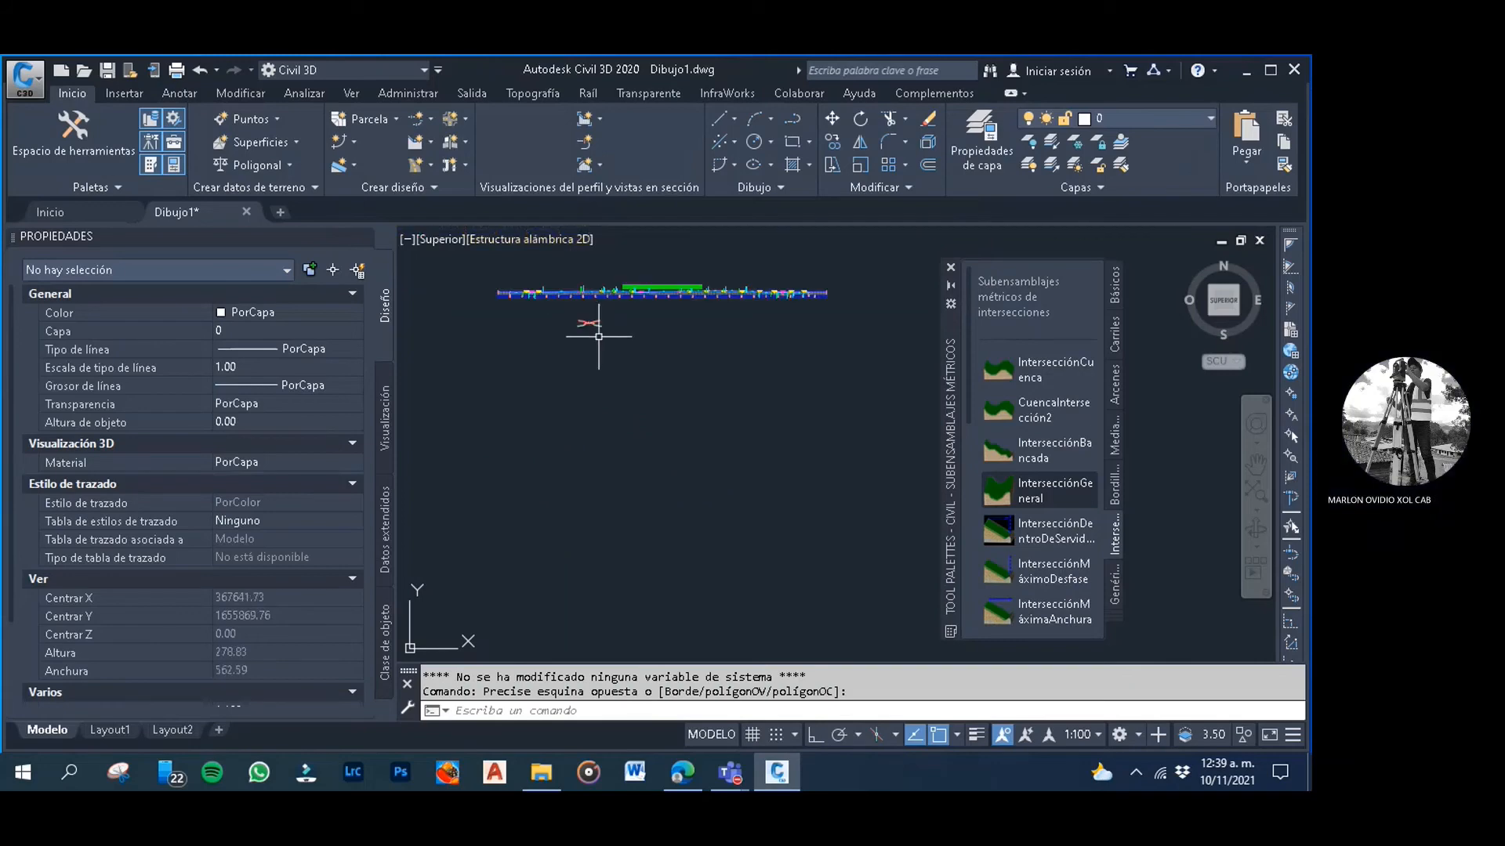
{"action": "mouse_move", "coordinate": [595, 366]}
{"action": "middle_mouse_down"}
{"action": "mouse_move", "coordinate": [591, 413]}
{"action": "mouse_move", "coordinate": [679, 578]}
{"action": "mouse_move", "coordinate": [749, 545]}
{"action": "middle_mouse_up"}
{"action": "middle_click_drag", "start_coordinate": [585, 497], "coordinate": [666, 494]}
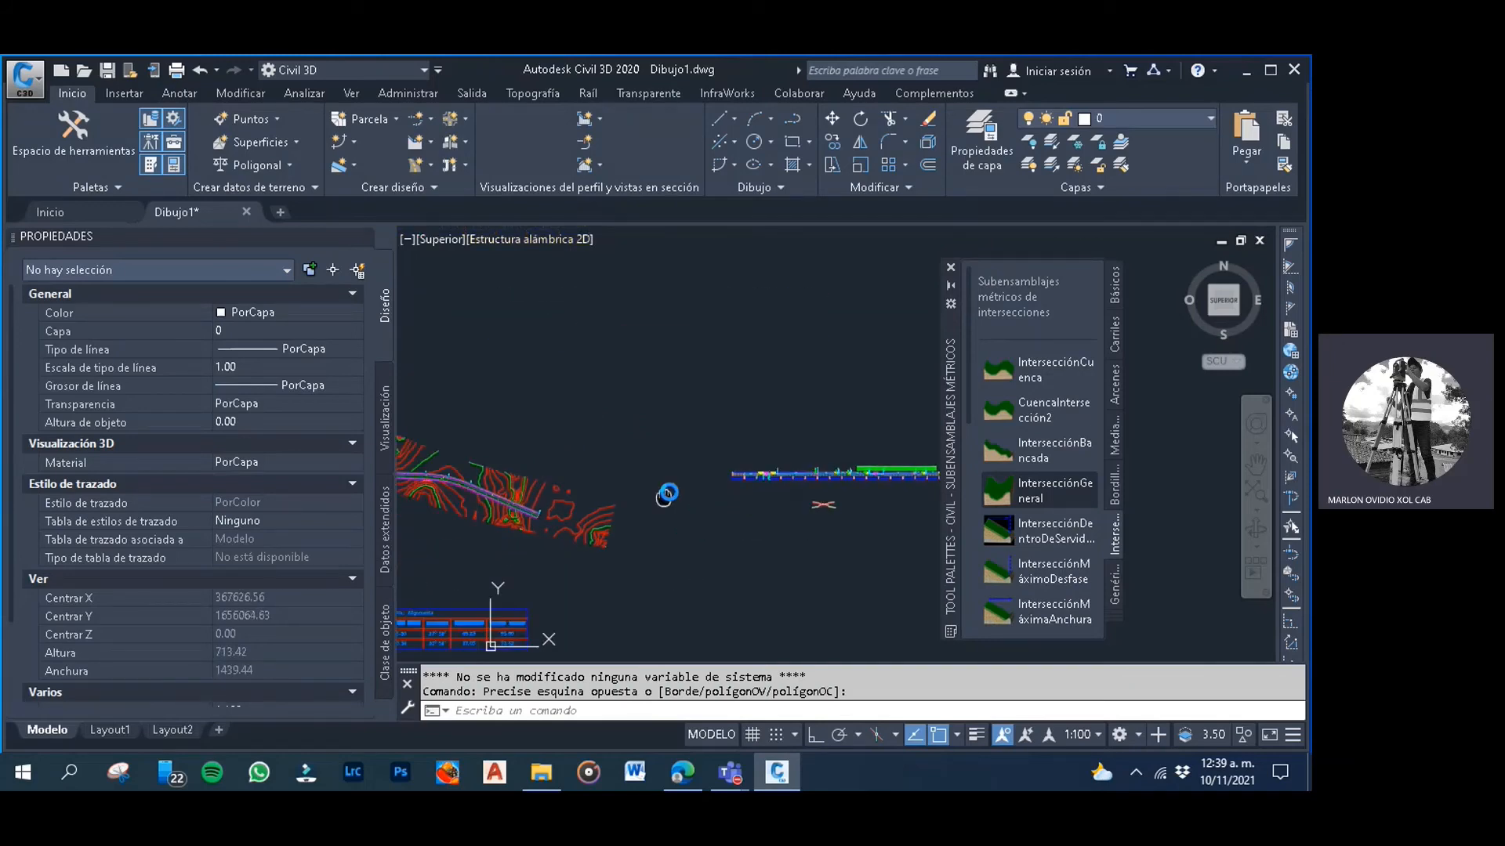
{"action": "scroll", "coordinate": [569, 462], "scroll_direction": "up", "scroll_amount": 5}
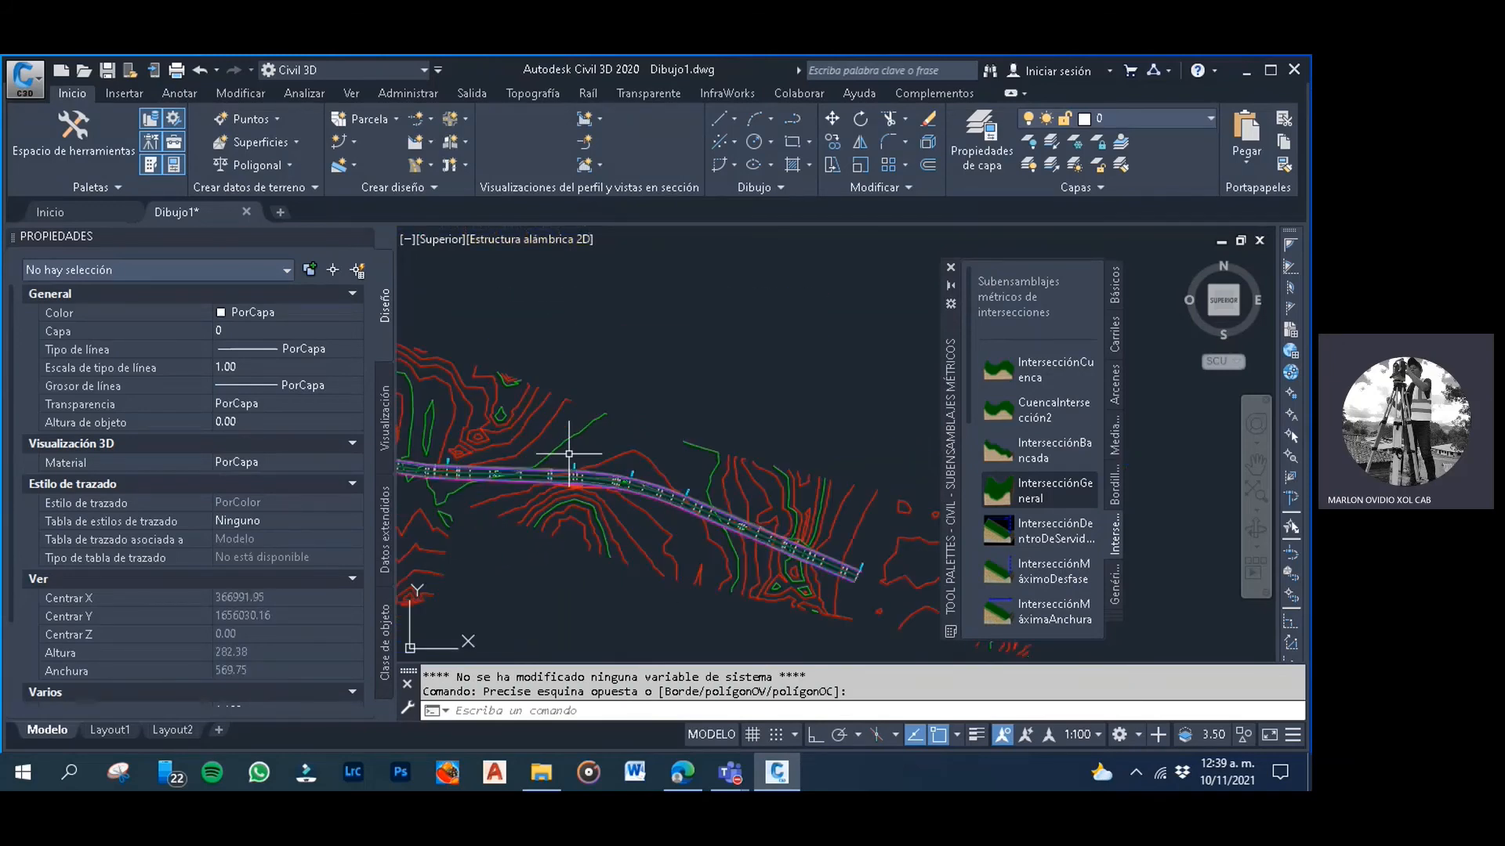
{"action": "scroll", "coordinate": [569, 453], "scroll_direction": "up", "scroll_amount": 6}
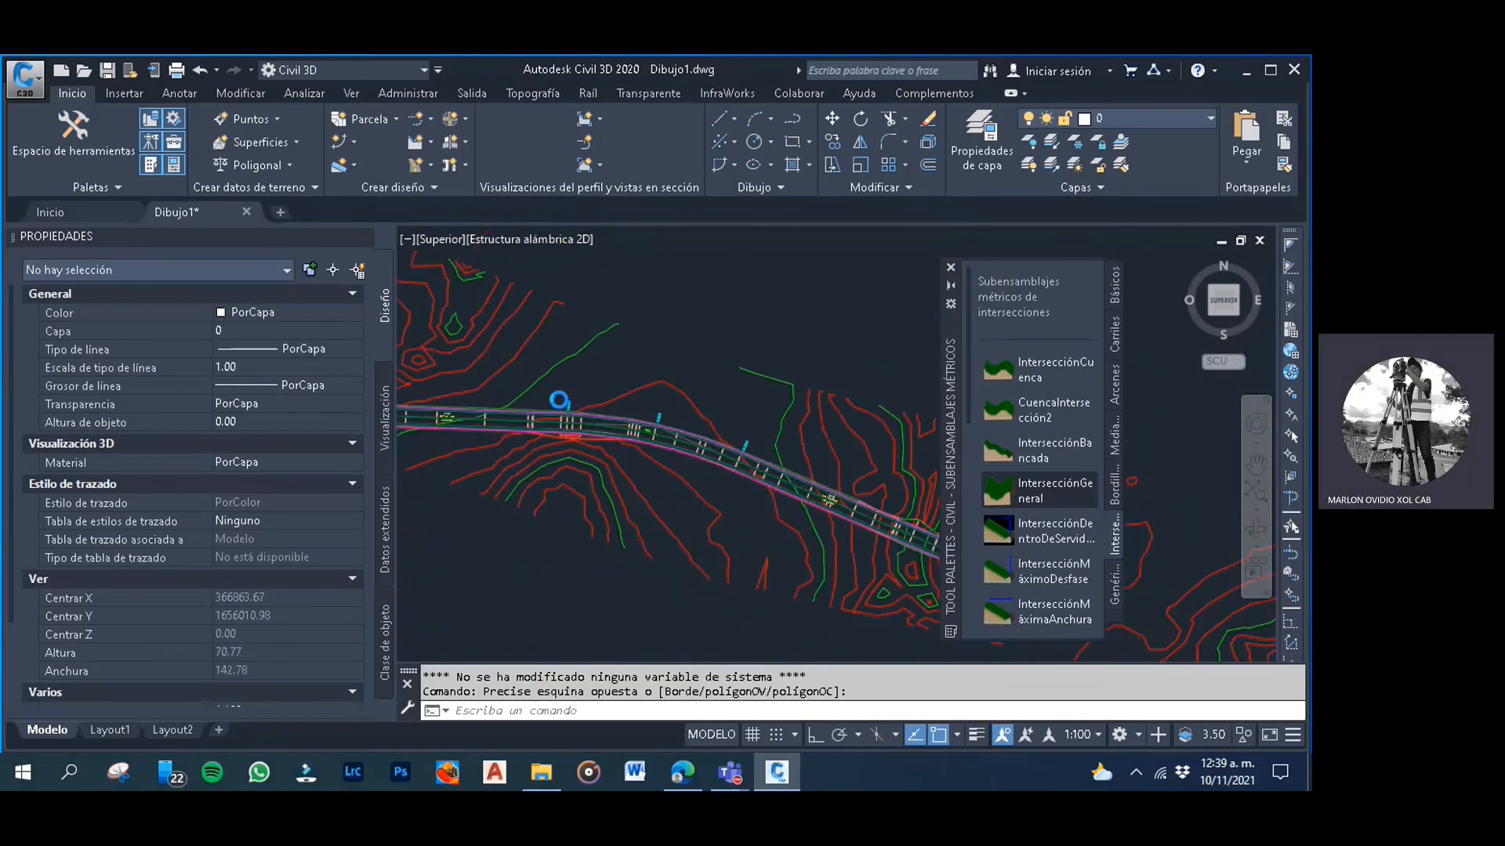
{"action": "scroll", "coordinate": [558, 401], "scroll_direction": "down", "scroll_amount": 4}
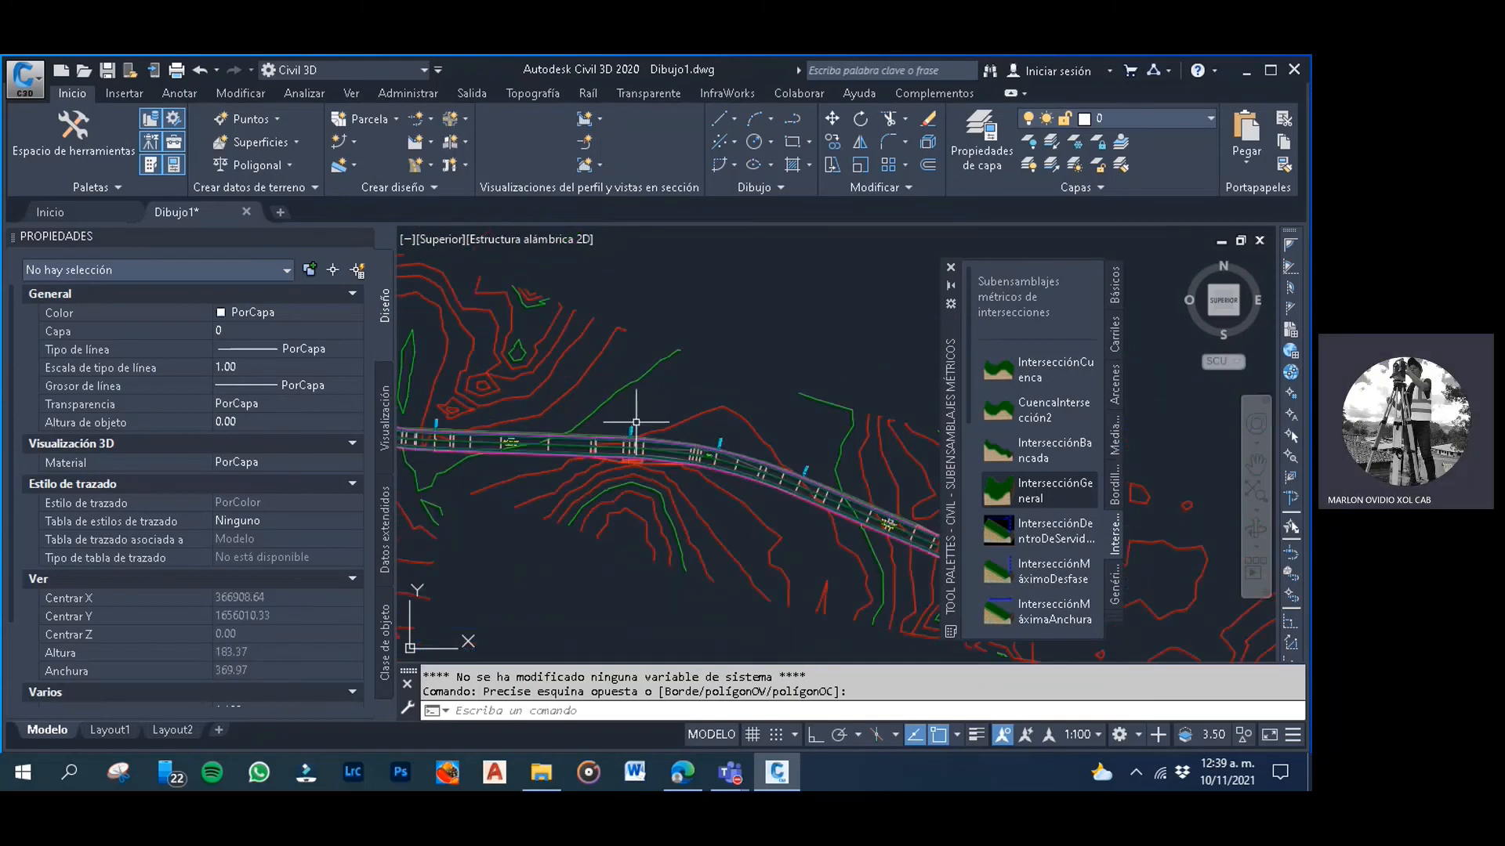
{"action": "scroll", "coordinate": [637, 422], "scroll_direction": "up", "scroll_amount": 8}
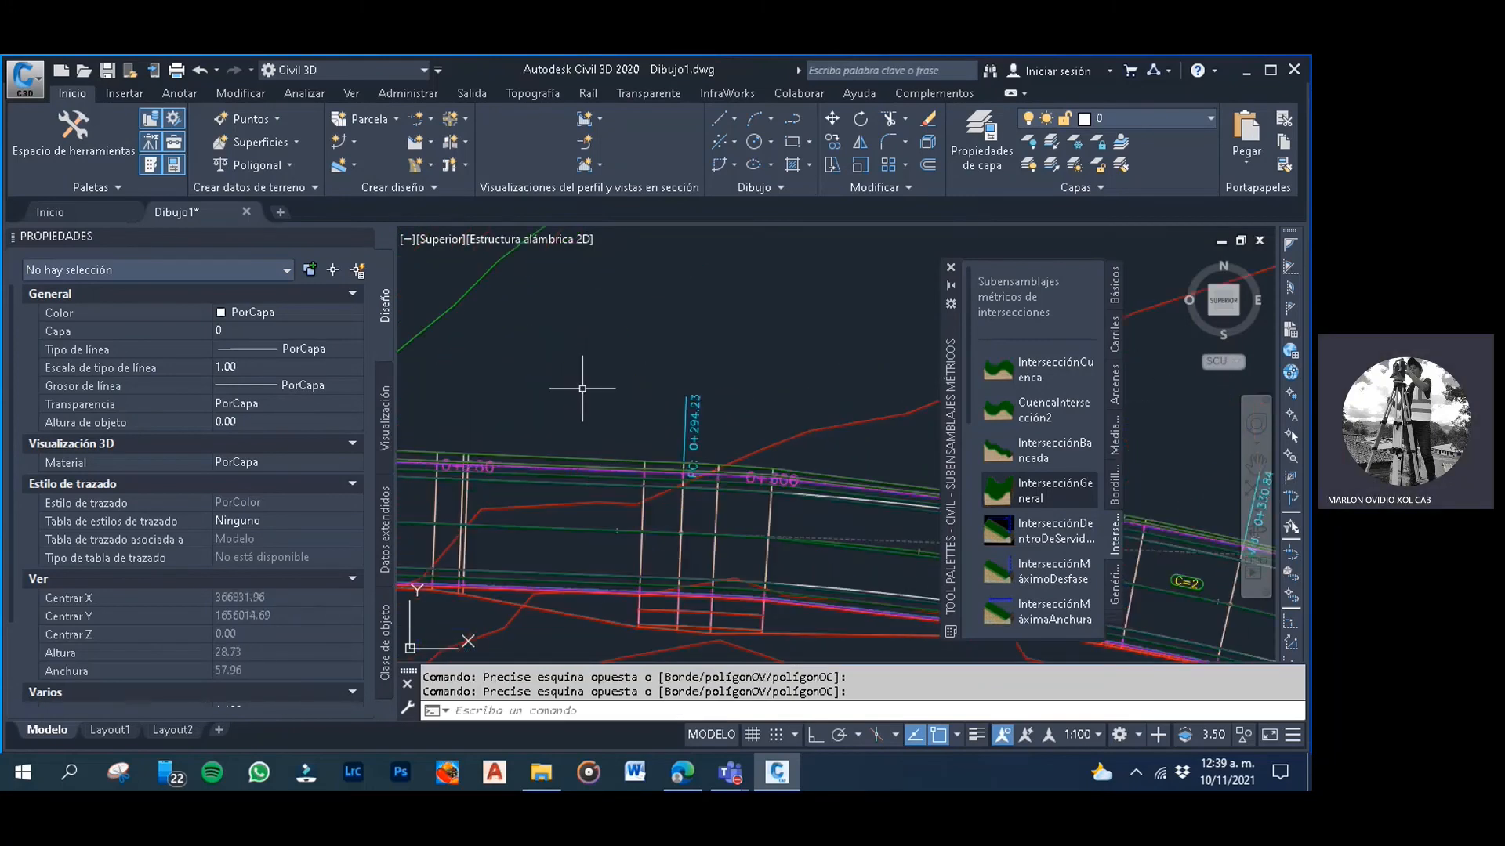
{"action": "scroll", "coordinate": [582, 388], "scroll_direction": "down", "scroll_amount": 2}
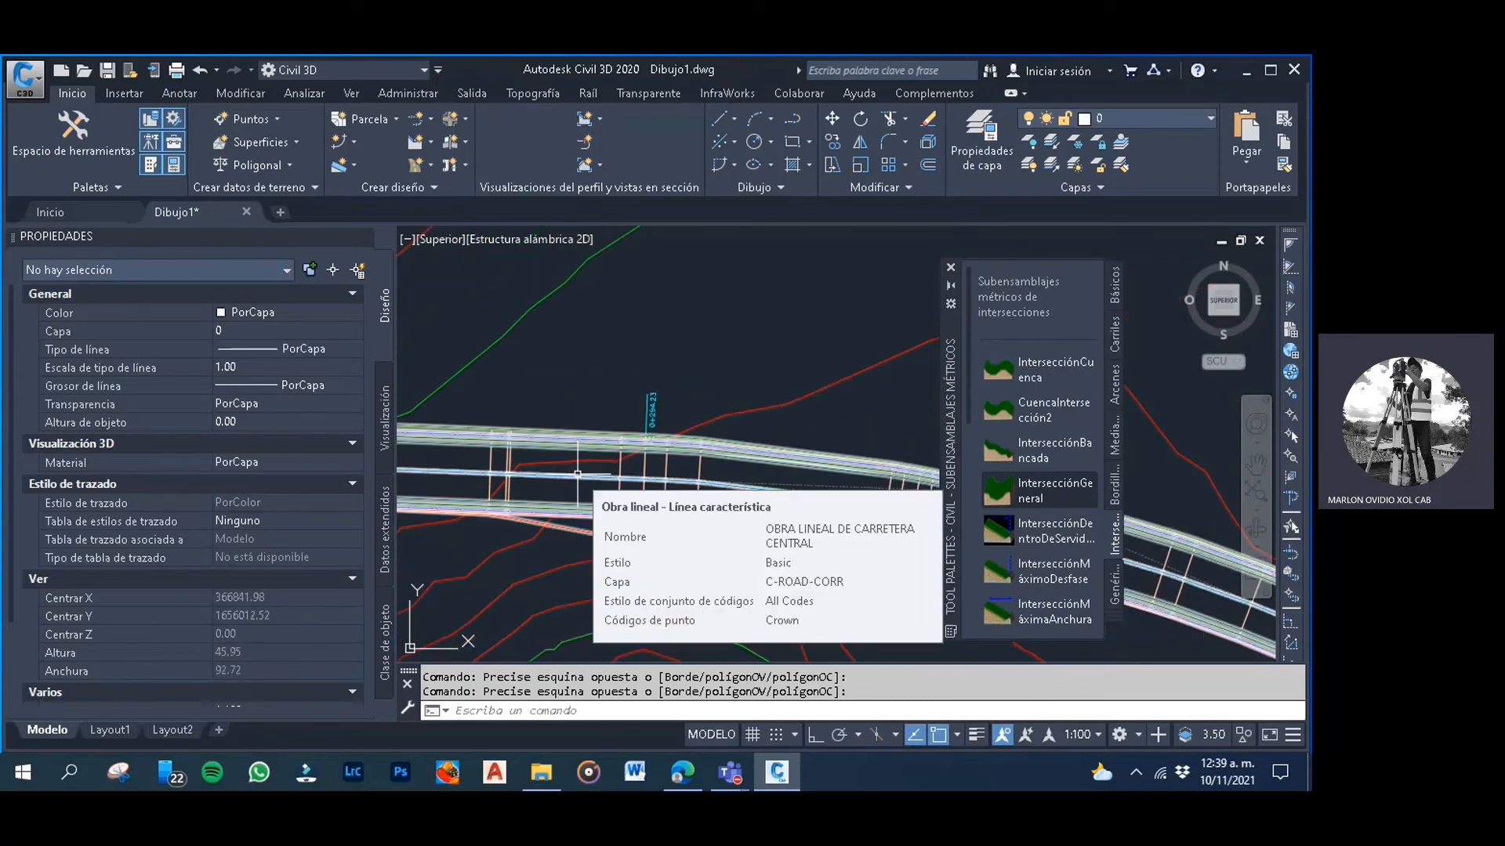
{"action": "left_click", "coordinate": [582, 376]}
{"action": "left_click", "coordinate": [564, 356]}
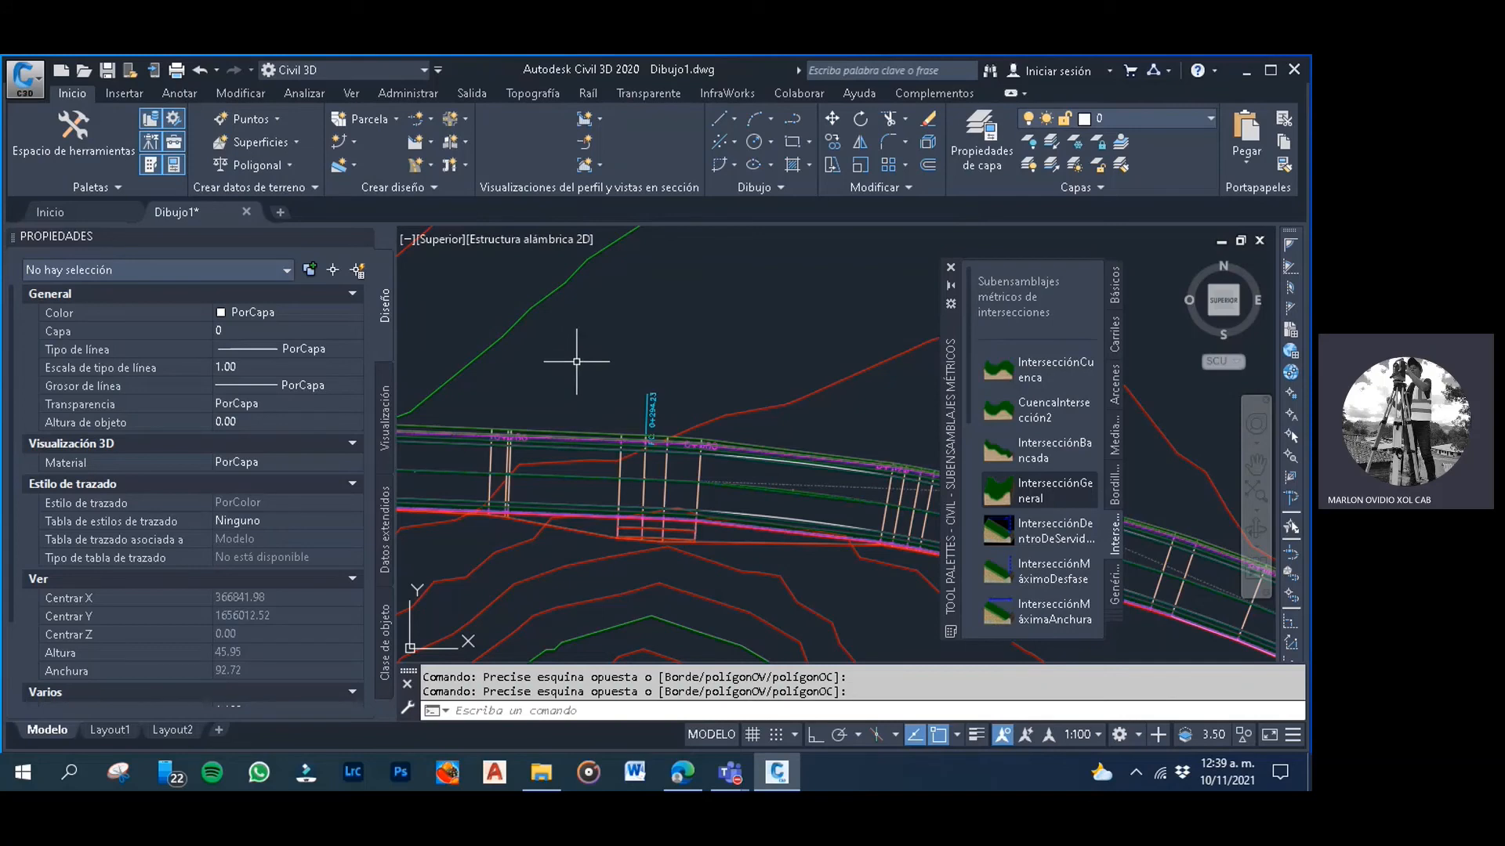
{"action": "scroll", "coordinate": [575, 392], "scroll_direction": "down", "scroll_amount": 4}
{"action": "scroll", "coordinate": [574, 392], "scroll_direction": "up", "scroll_amount": 8}
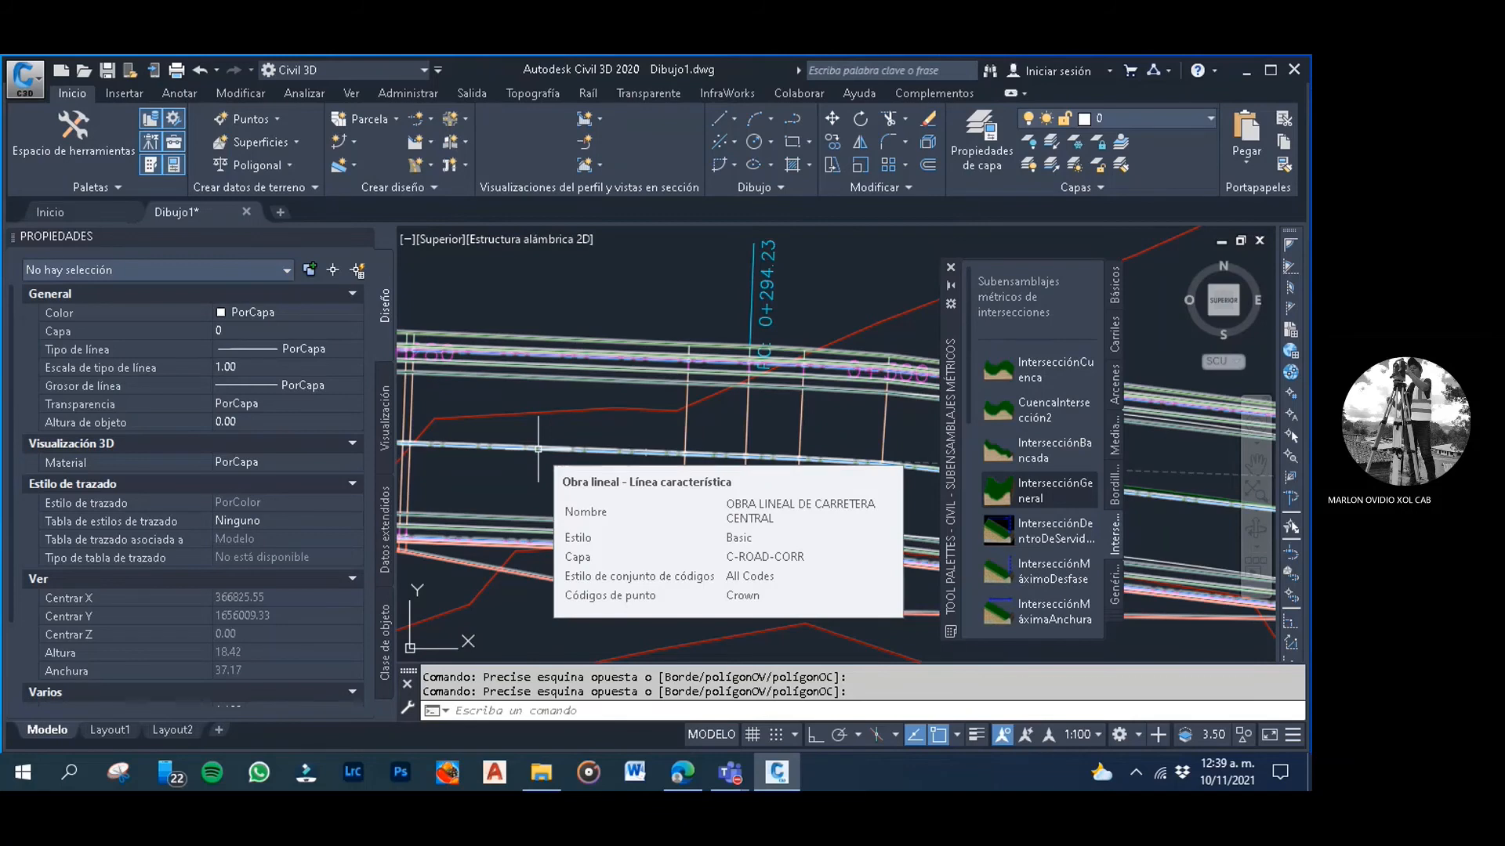
In the central road corridor's properties, create a corridor surface from Top links with overhang correction set to Vínculos superiores
{"action": "left_click", "coordinate": [538, 449]}
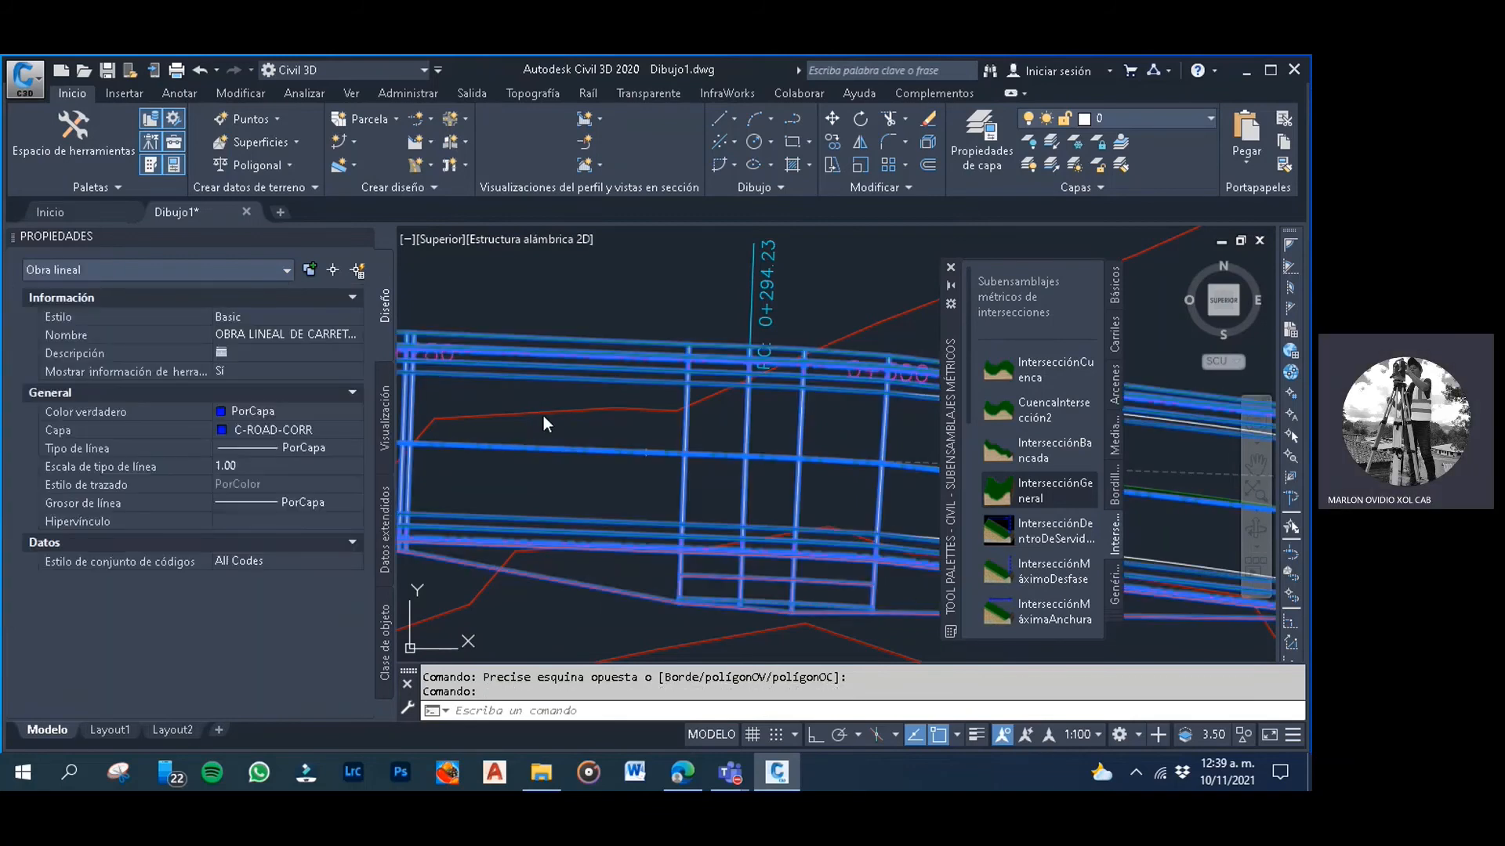
{"action": "scroll", "coordinate": [543, 416], "scroll_direction": "down", "scroll_amount": 2}
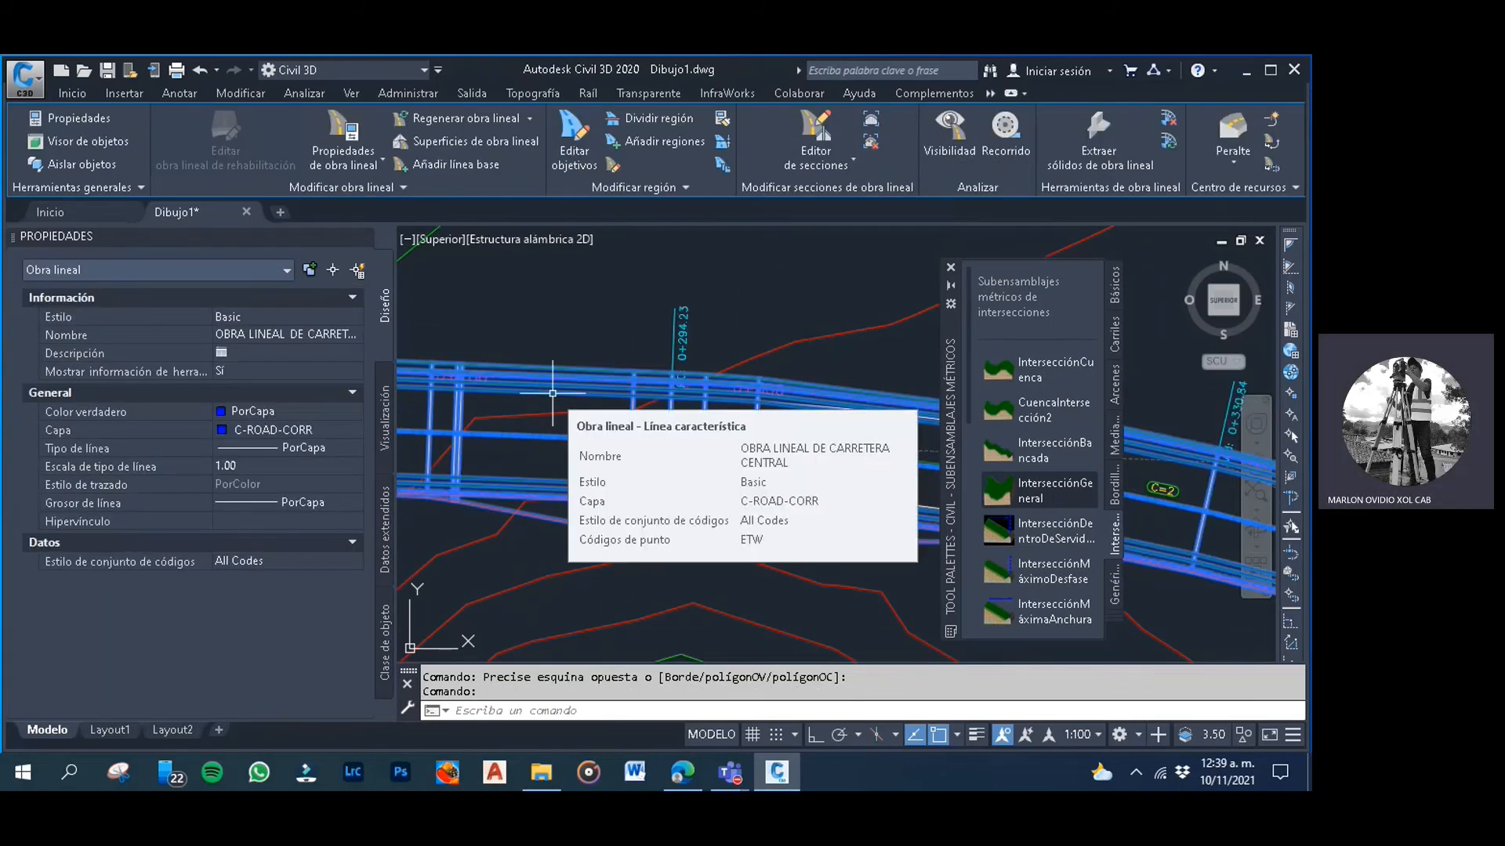
{"action": "right_click", "coordinate": [522, 388]}
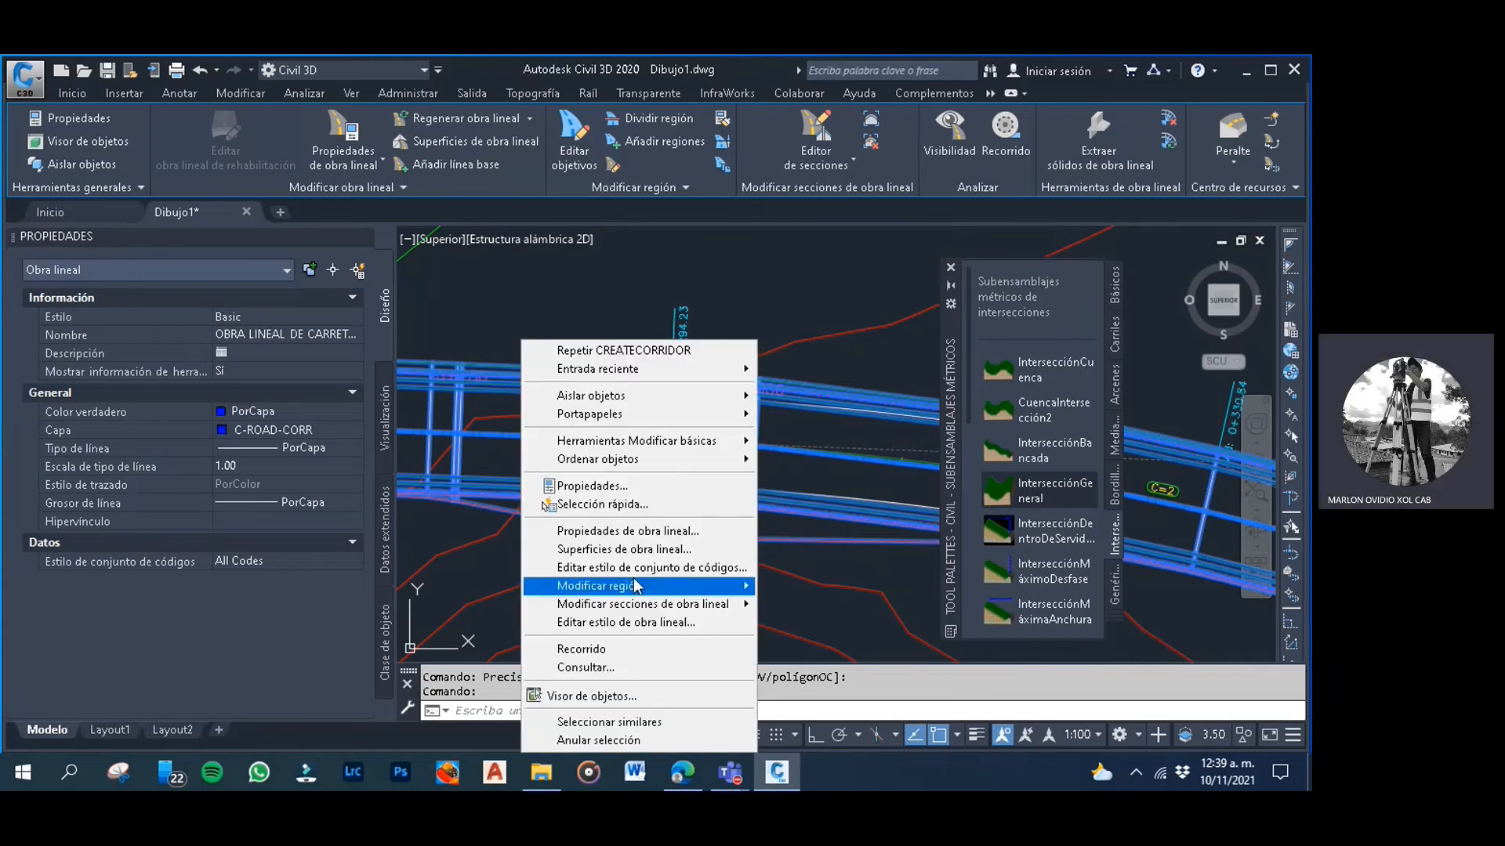
{"action": "left_click", "coordinate": [655, 533]}
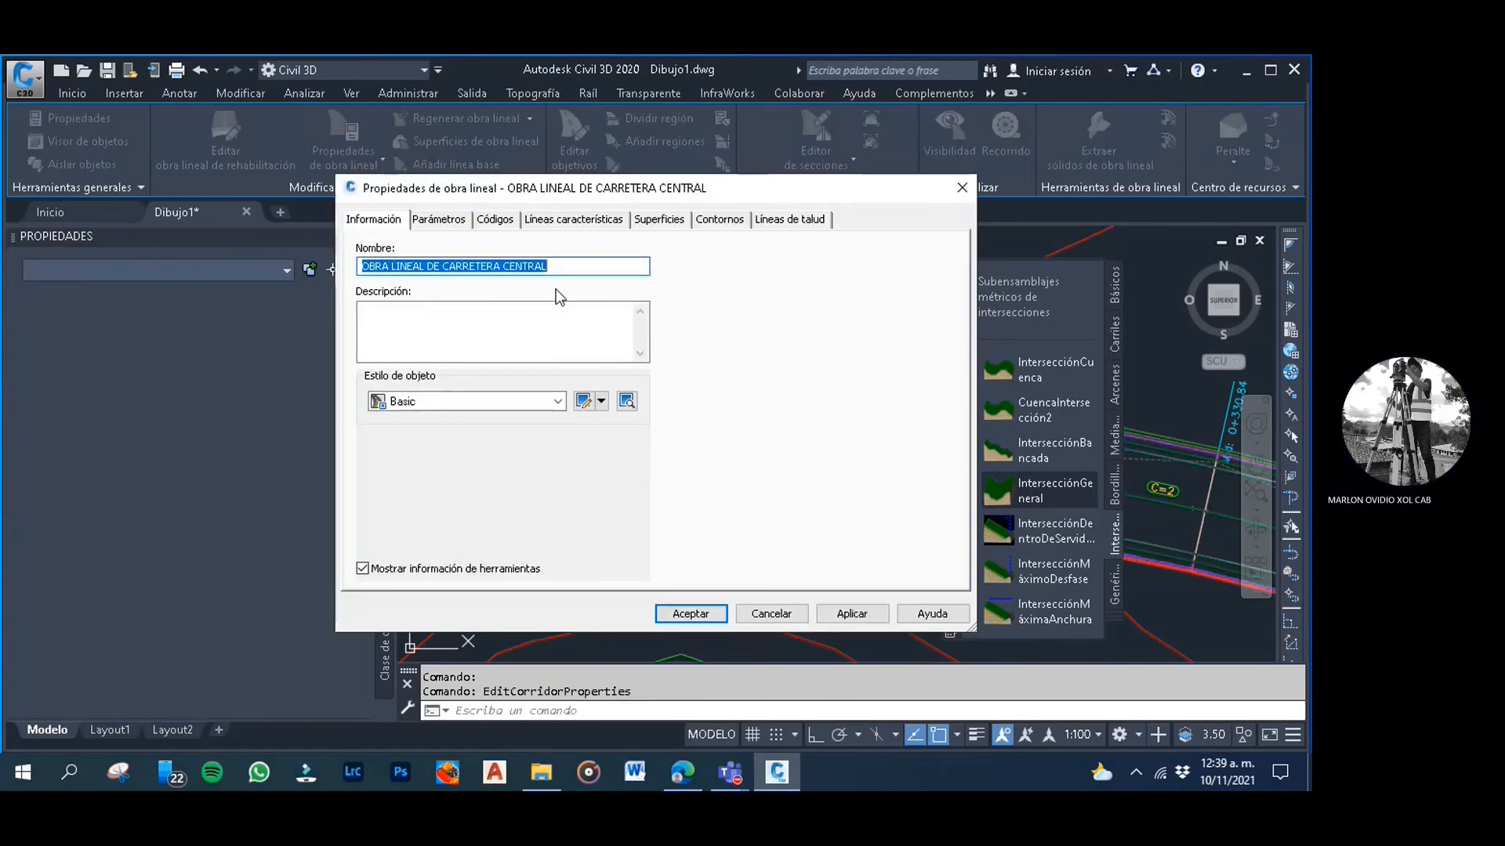
{"action": "left_click", "coordinate": [462, 226]}
{"action": "left_click", "coordinate": [547, 226]}
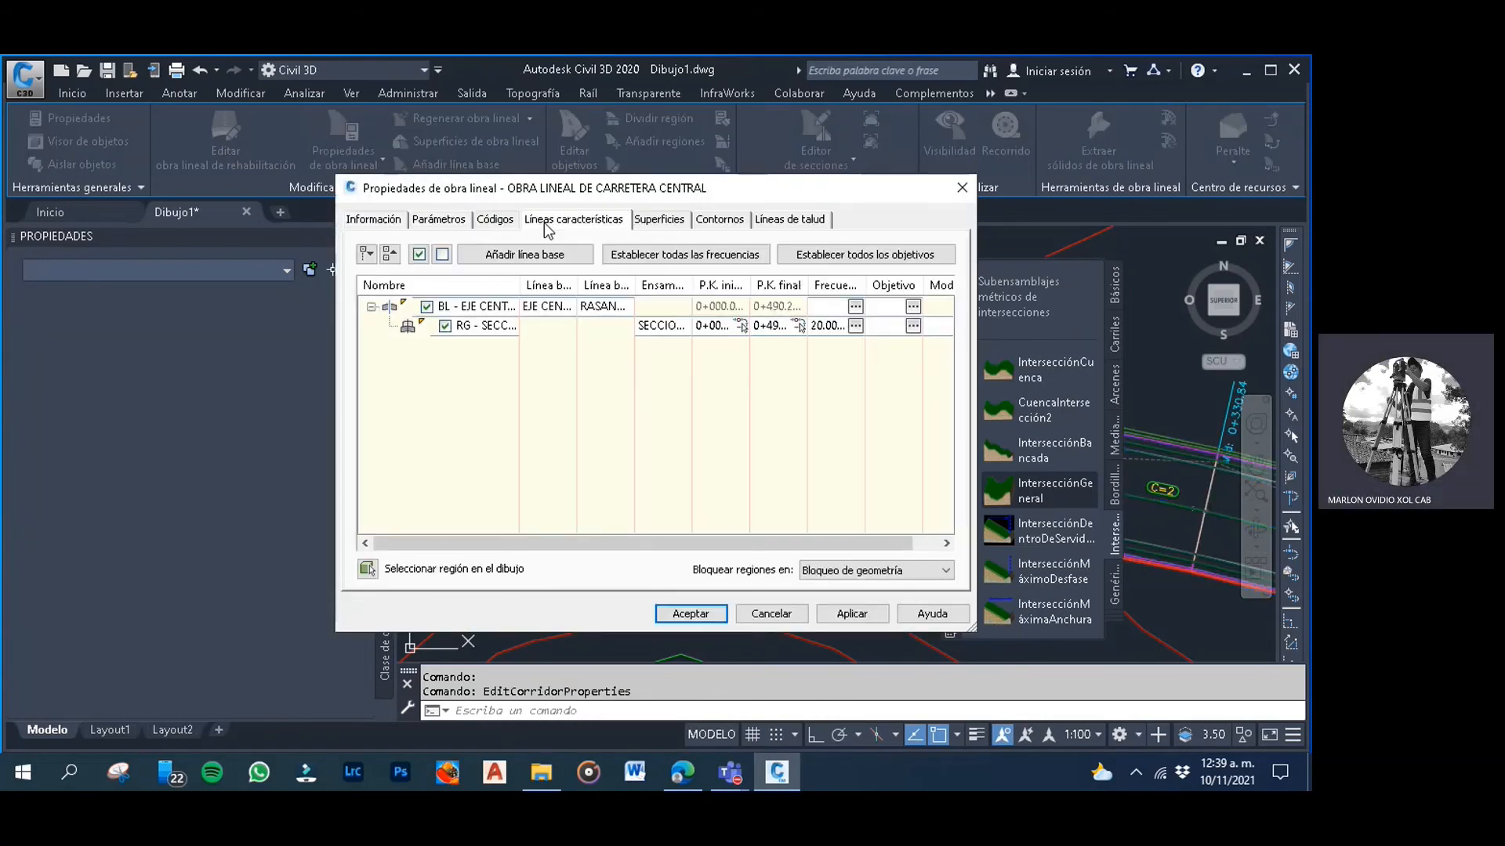
{"action": "left_click", "coordinate": [483, 219]}
{"action": "left_click", "coordinate": [649, 227]}
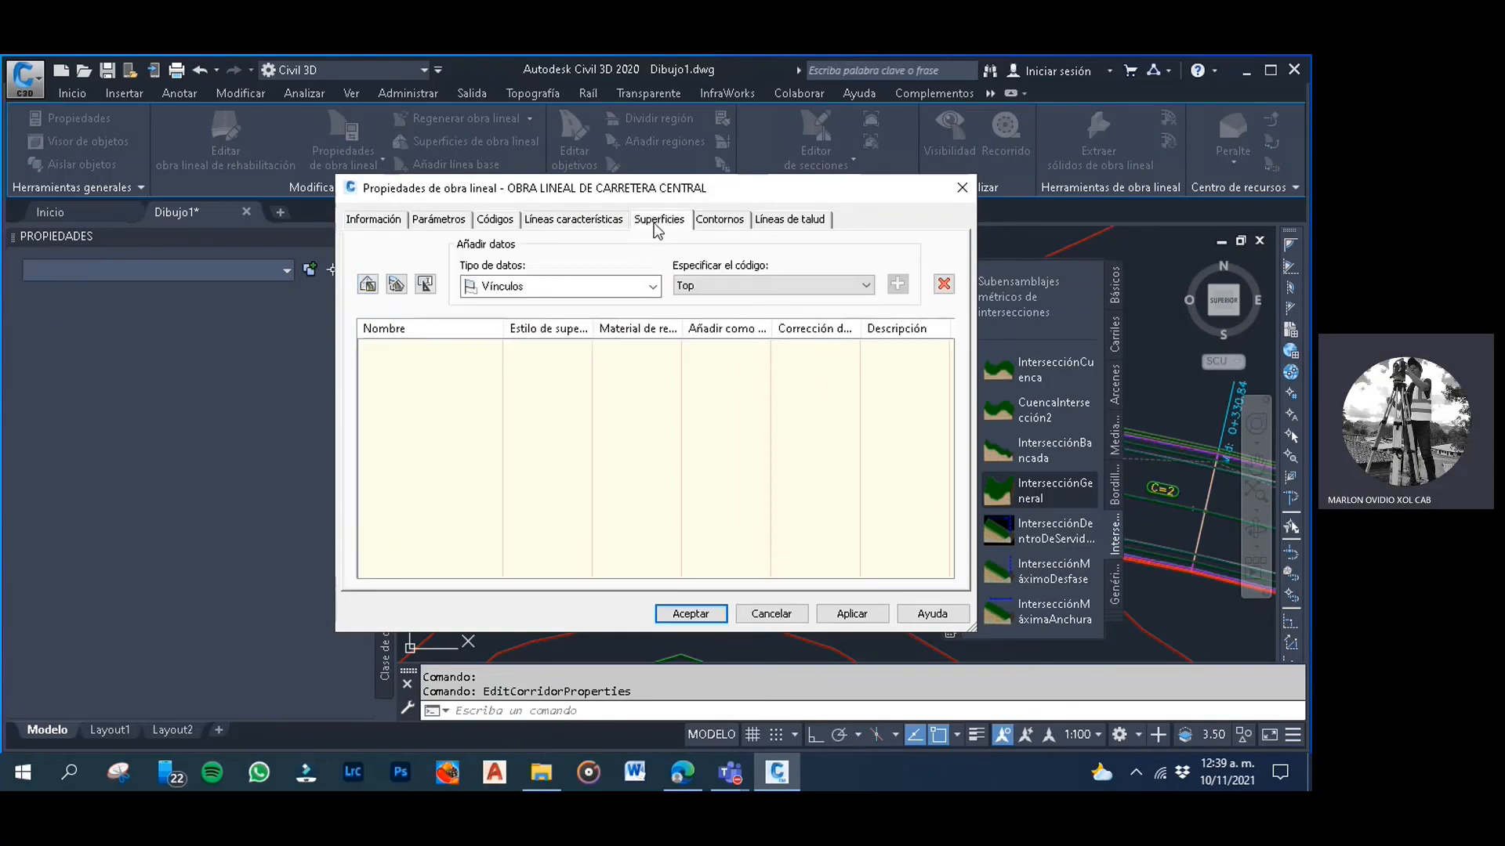
{"action": "left_click", "coordinate": [367, 284]}
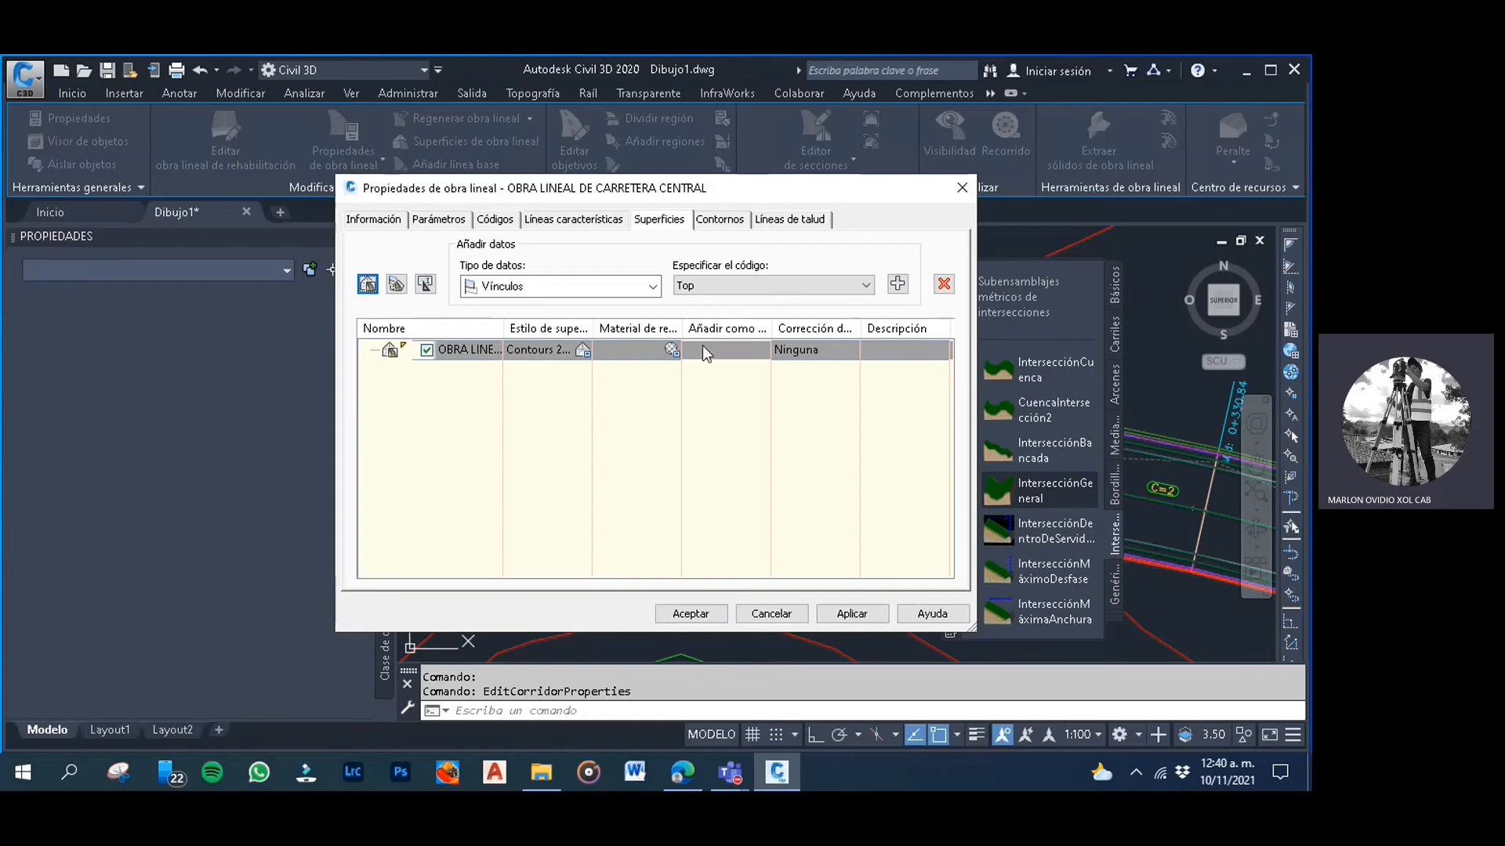
{"action": "left_click", "coordinate": [901, 287]}
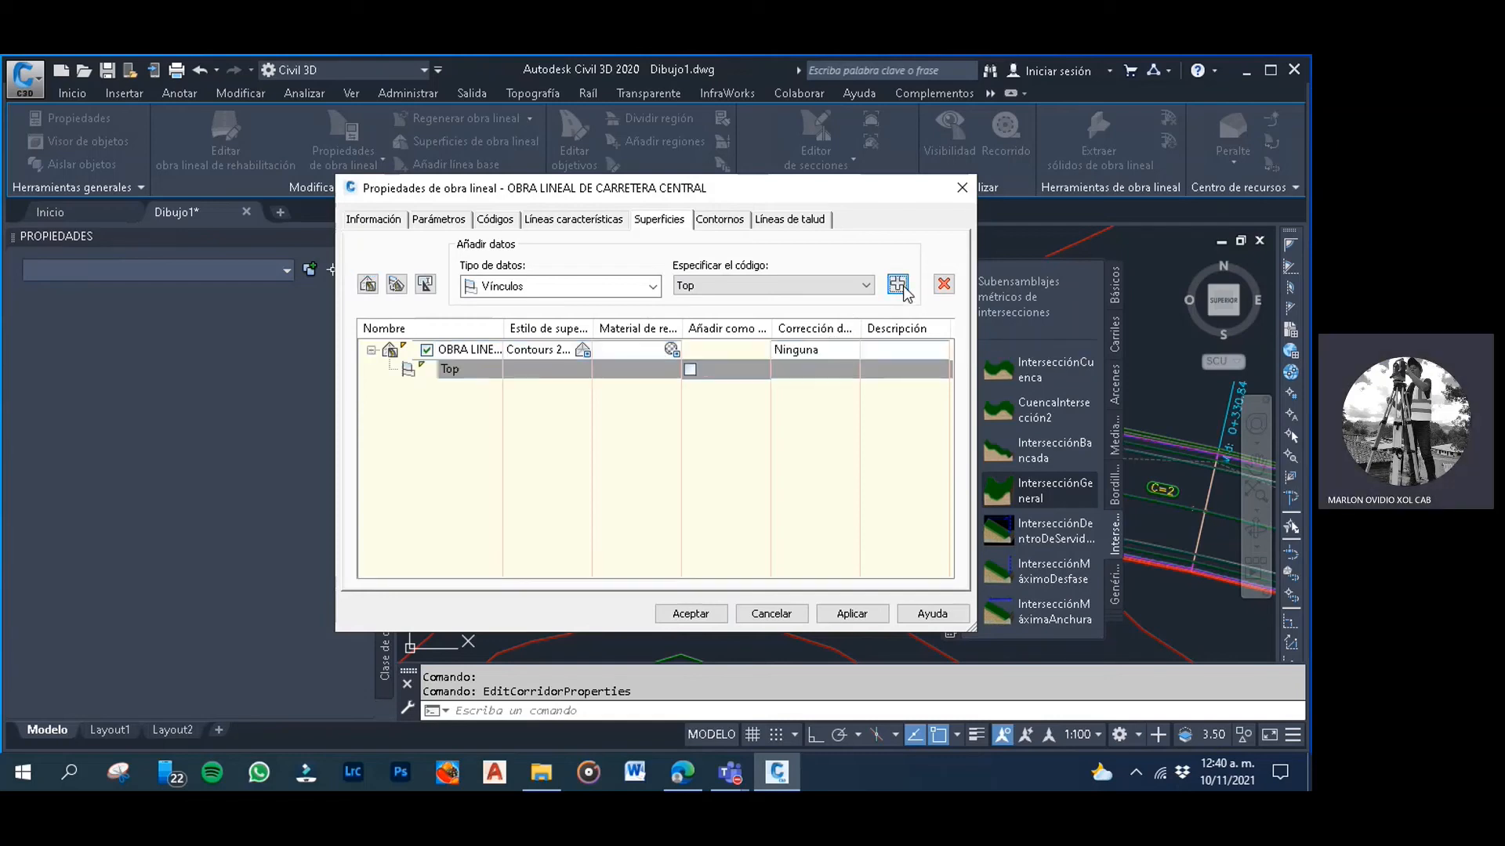
{"action": "left_click", "coordinate": [790, 350]}
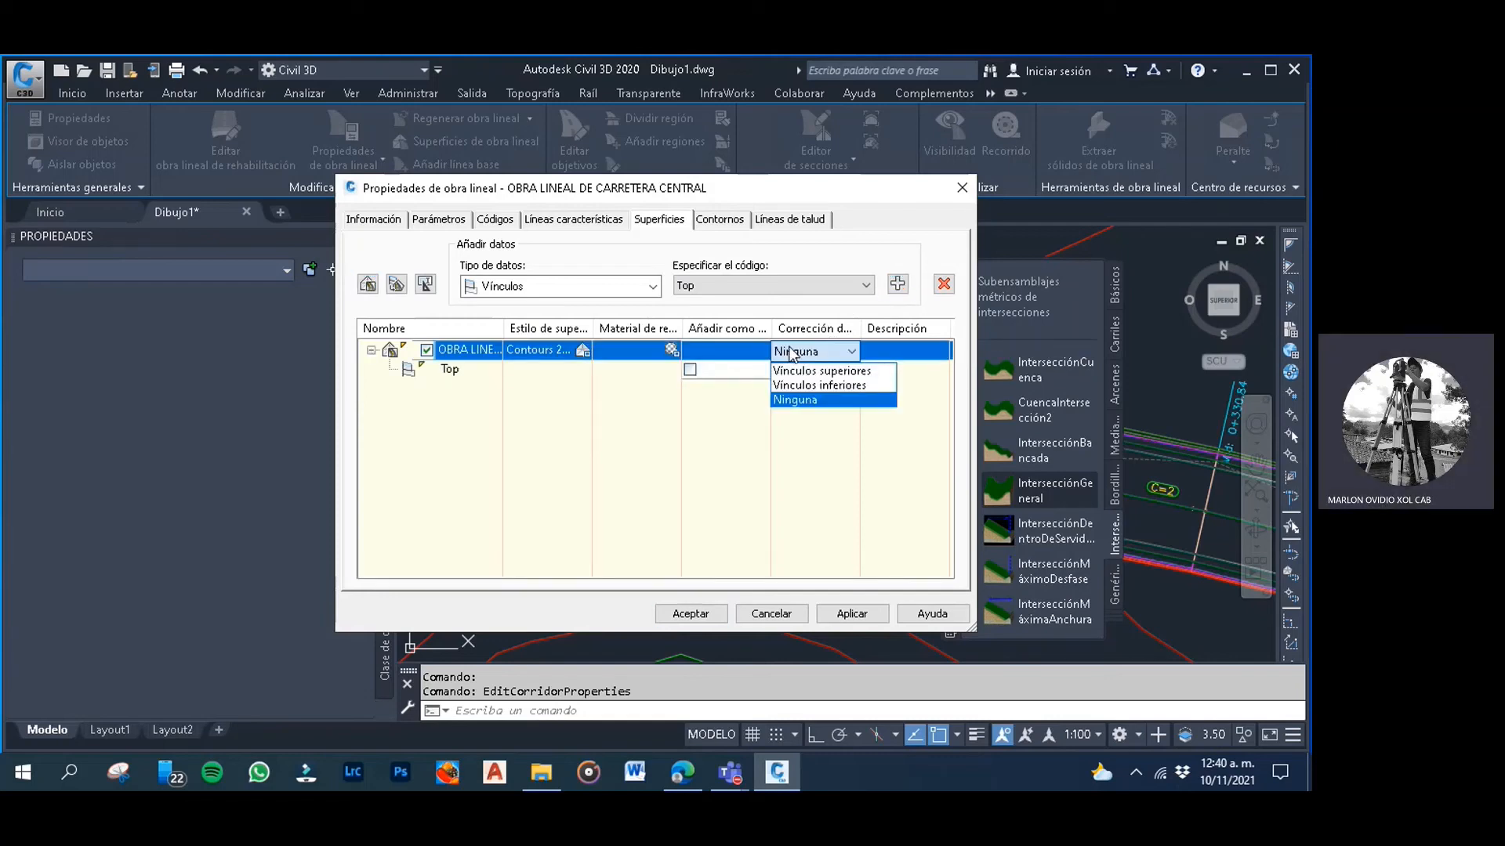
{"action": "left_click", "coordinate": [823, 373]}
Add an automatic Daylight outer boundary to the corridor surface, then apply and accept the corridor properties
{"action": "left_click", "coordinate": [714, 225]}
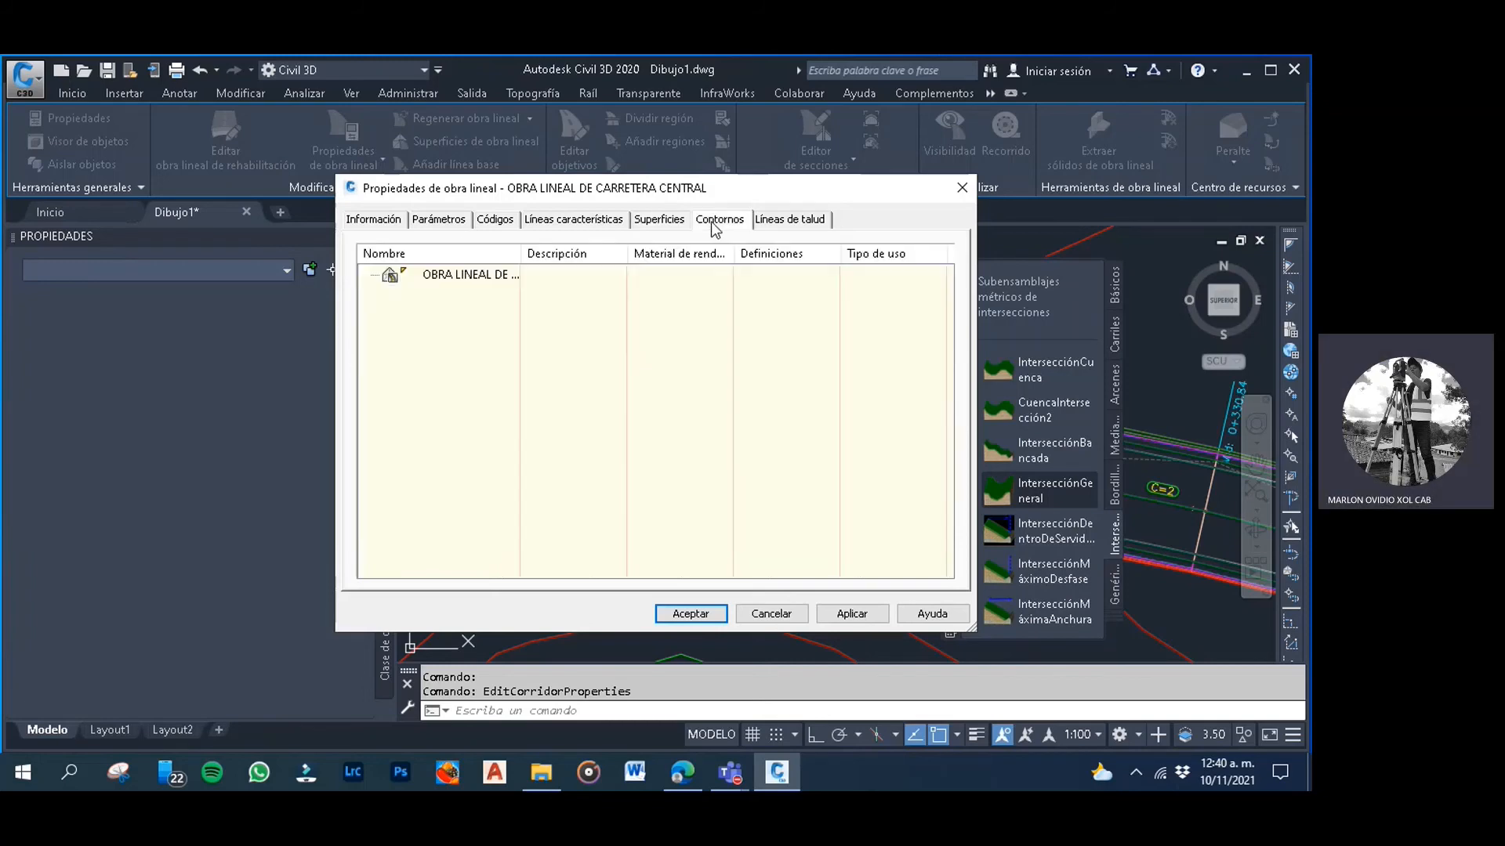
{"action": "left_click", "coordinate": [470, 279]}
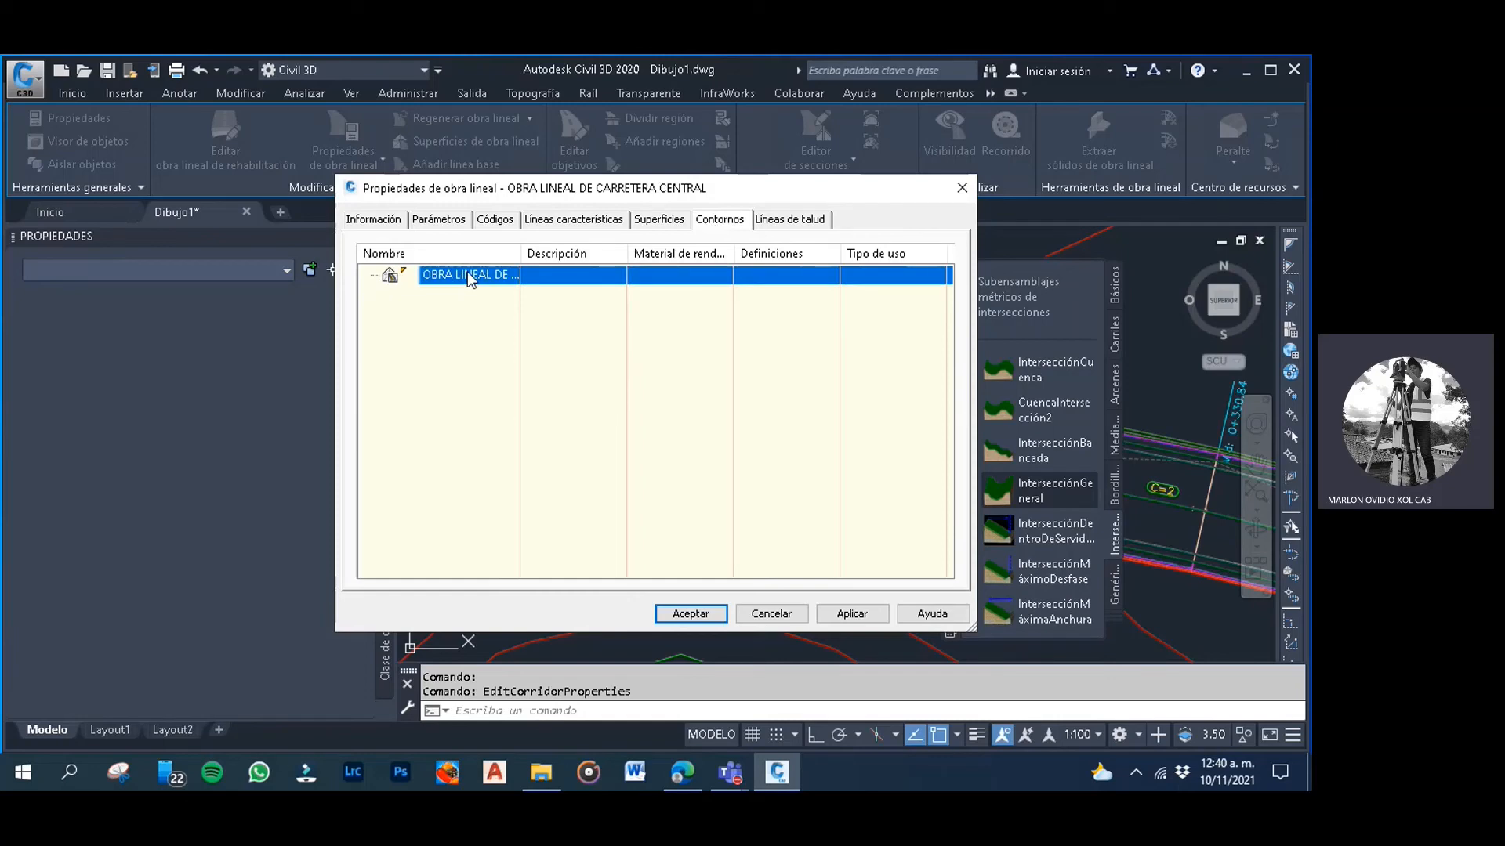
{"action": "right_click", "coordinate": [644, 280]}
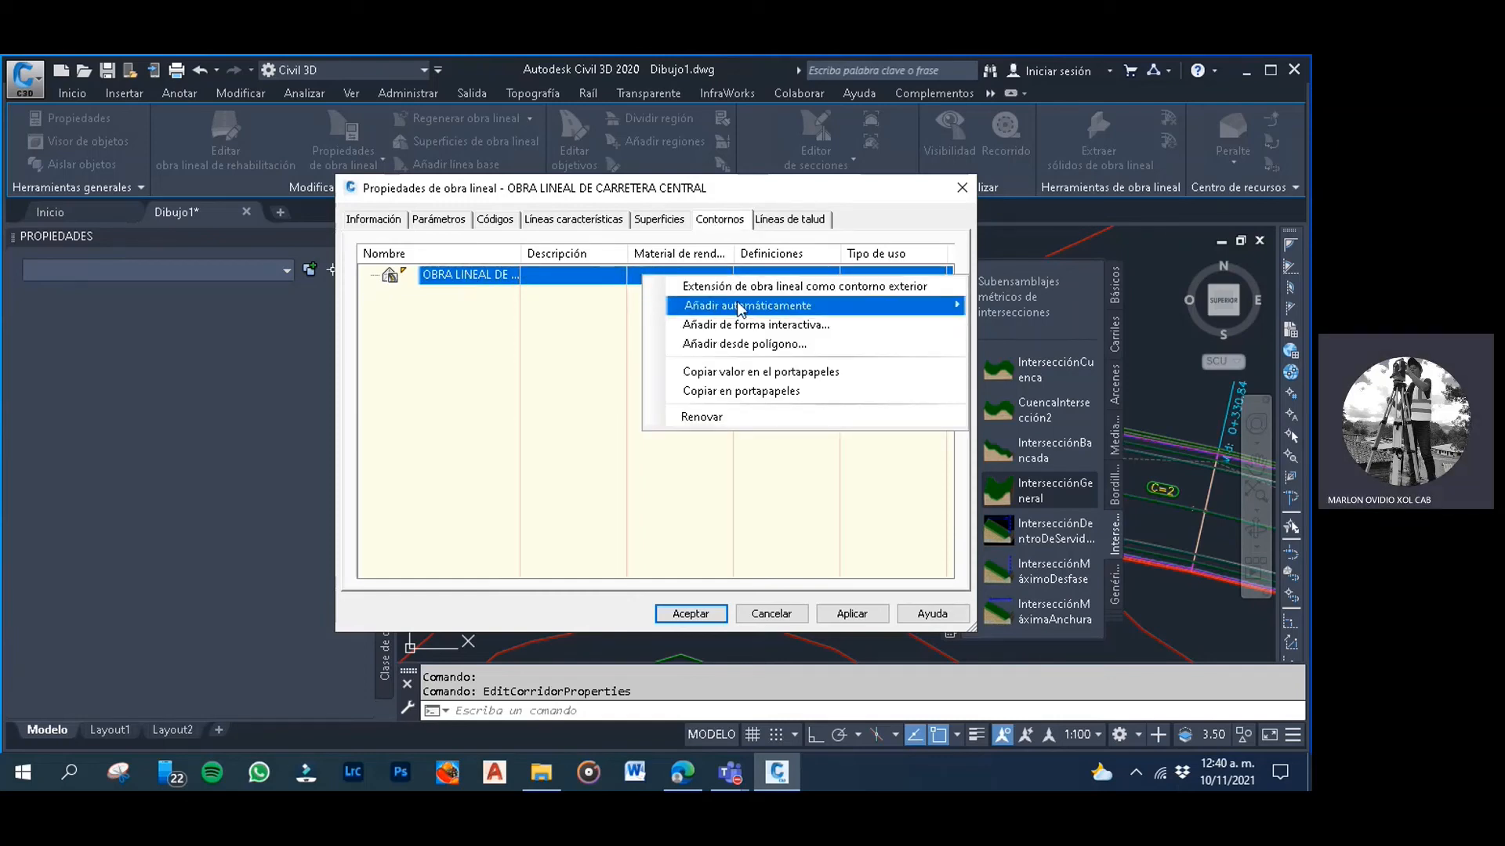
{"action": "mouse_move", "coordinate": [740, 310]}
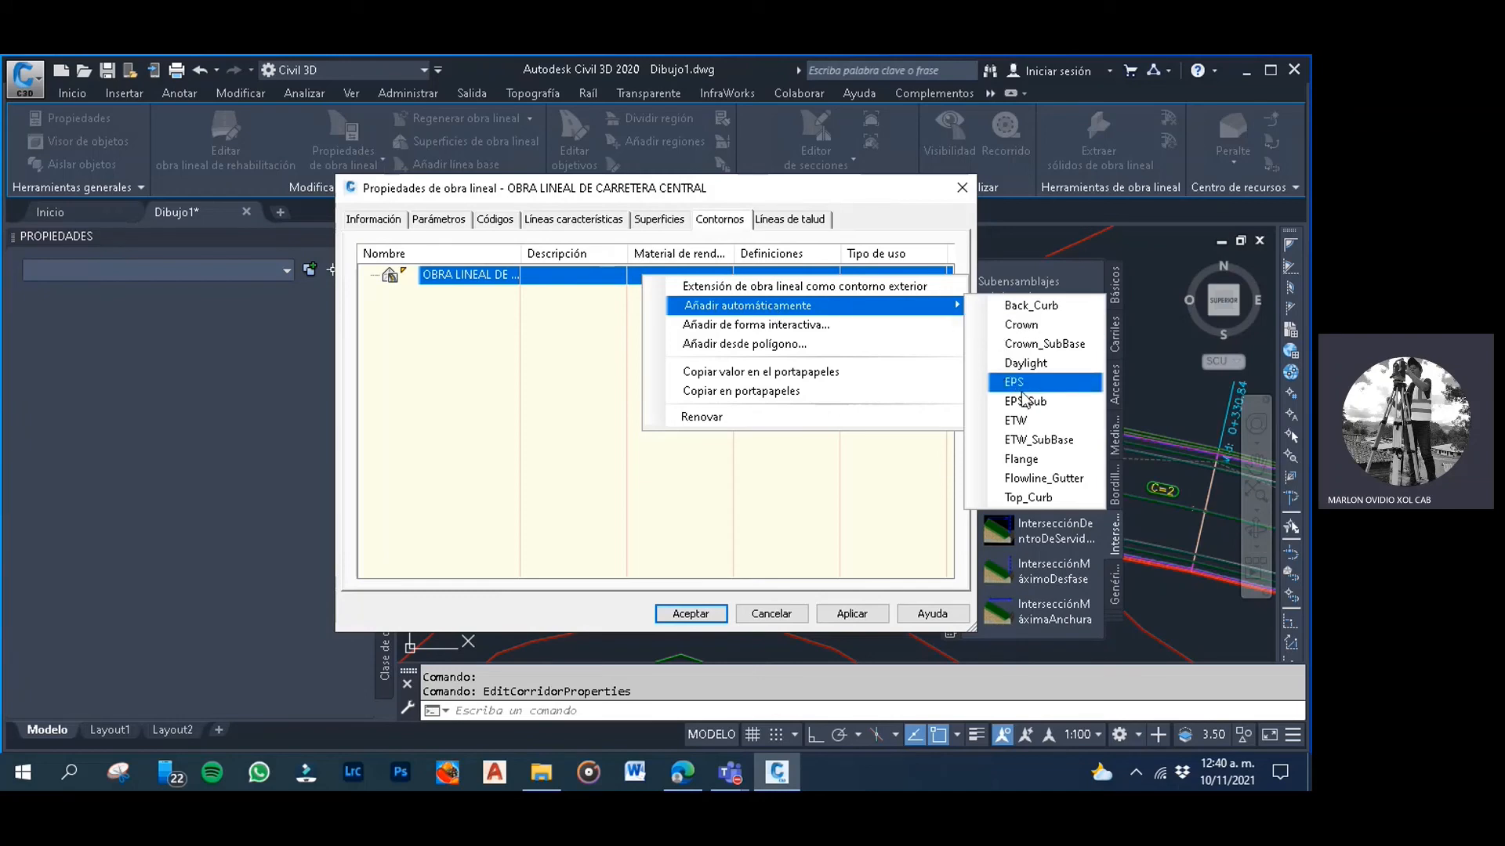
{"action": "left_click", "coordinate": [1026, 364]}
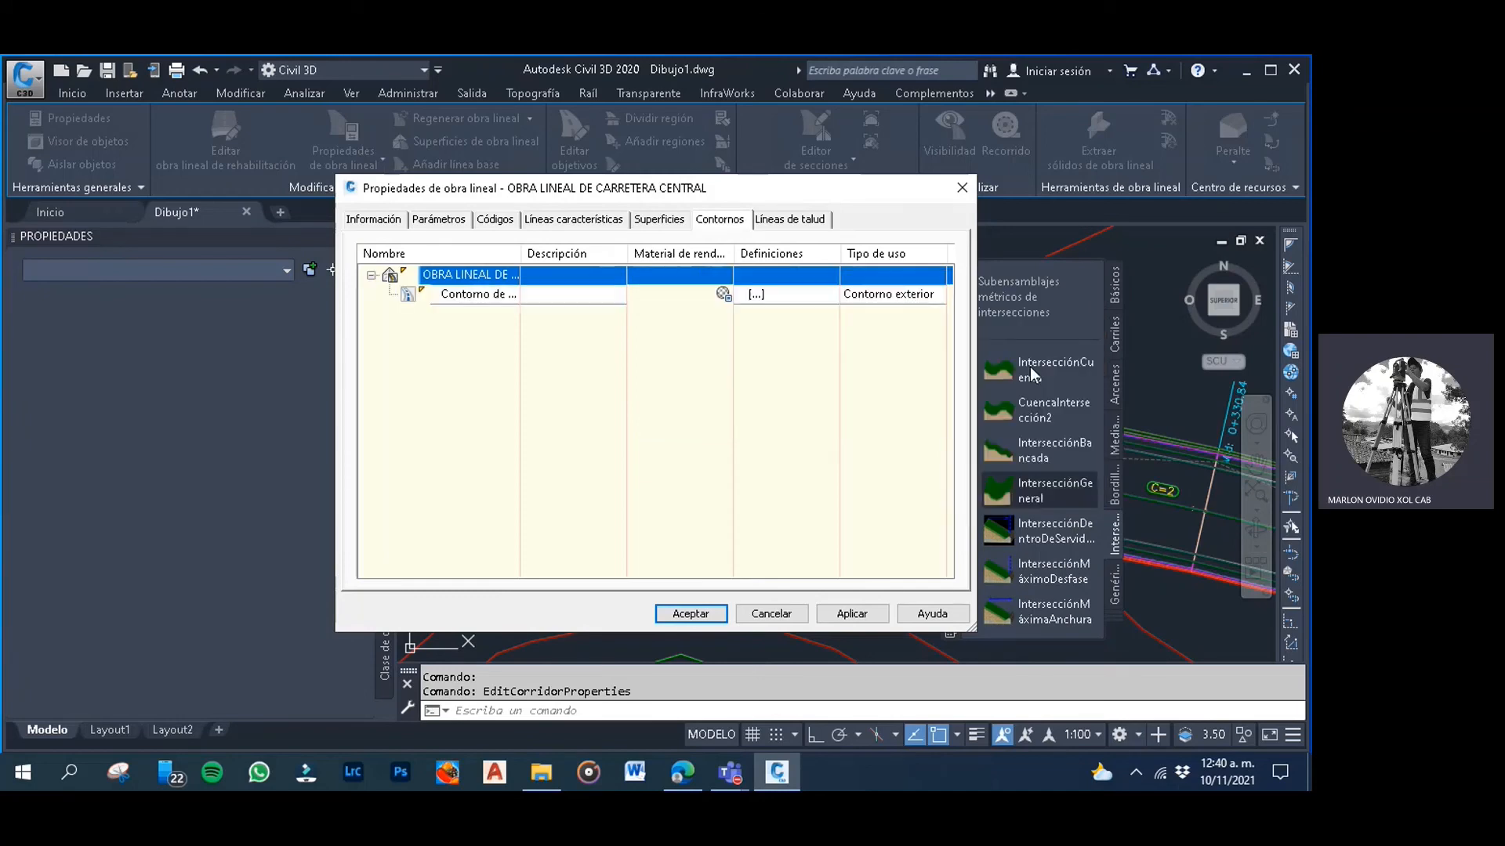
{"action": "left_click", "coordinate": [848, 613]}
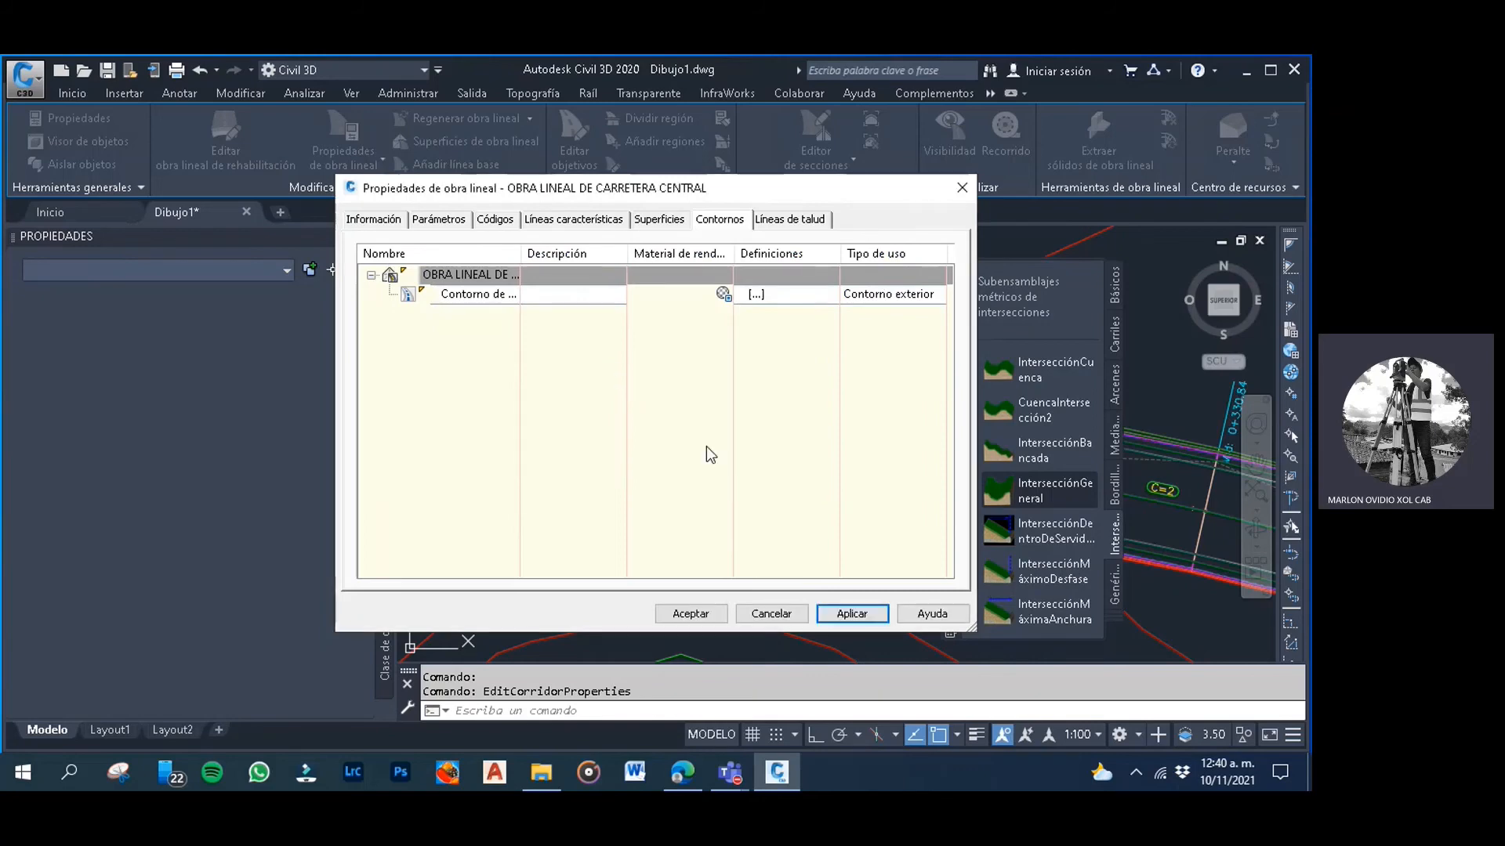
{"action": "left_click", "coordinate": [689, 613]}
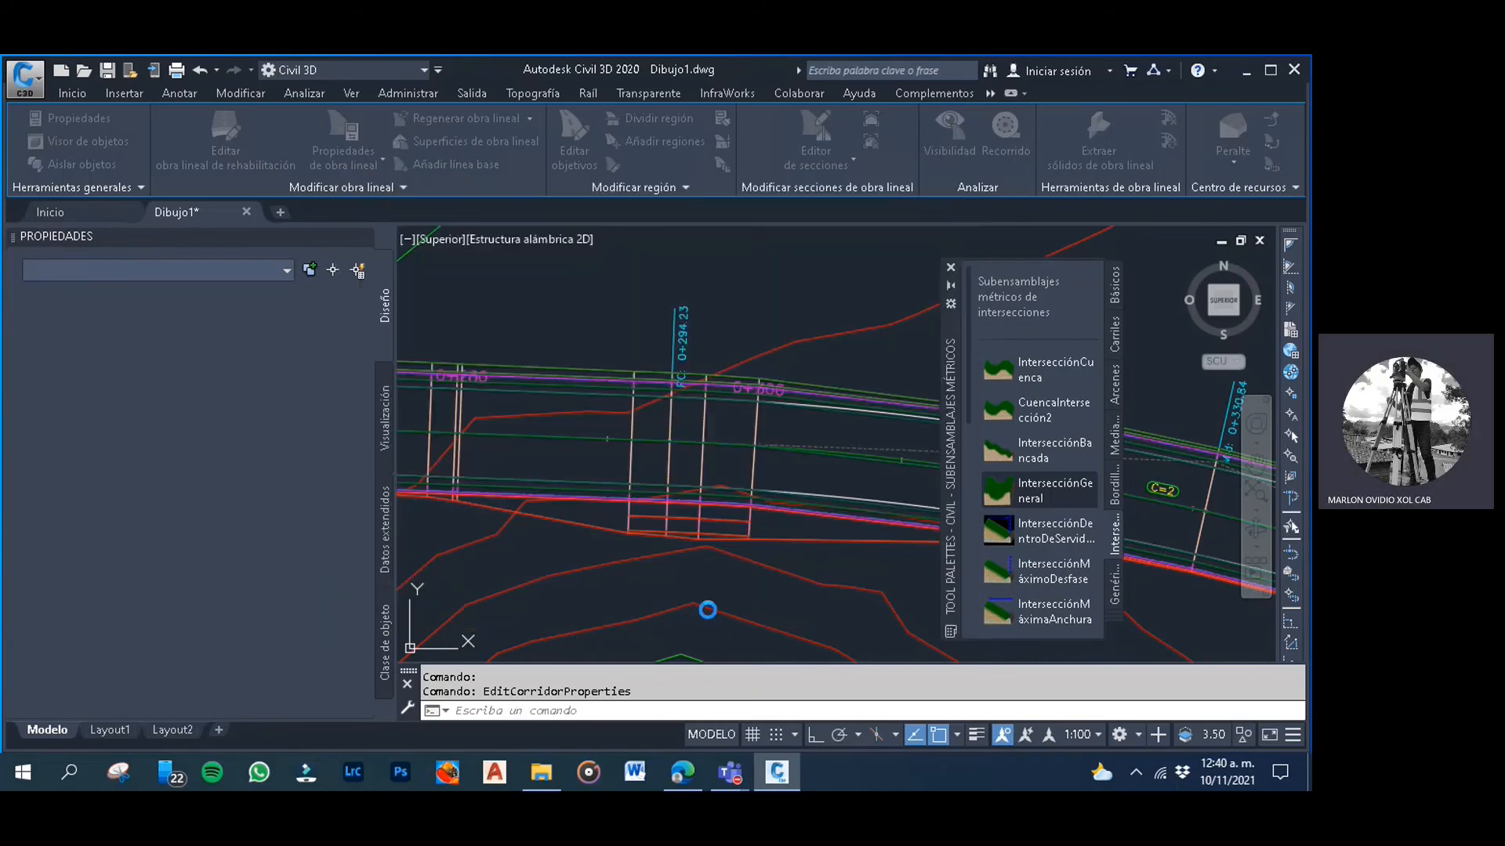
Start creating sample lines on the EJE CENTRAL DE CARRETERA alignment
{"action": "left_click", "coordinate": [605, 327]}
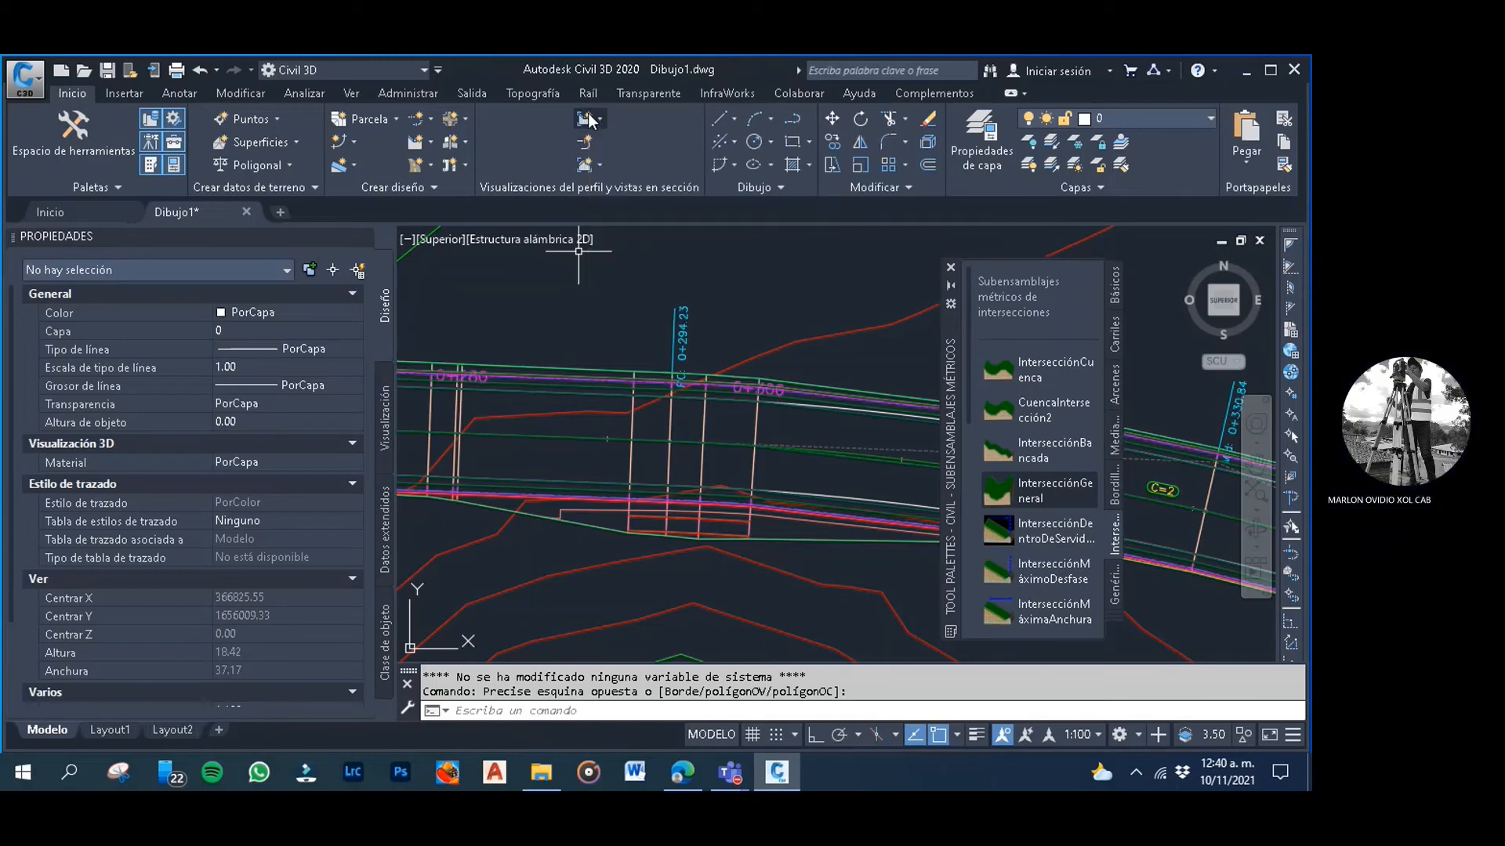
{"action": "left_click", "coordinate": [584, 143]}
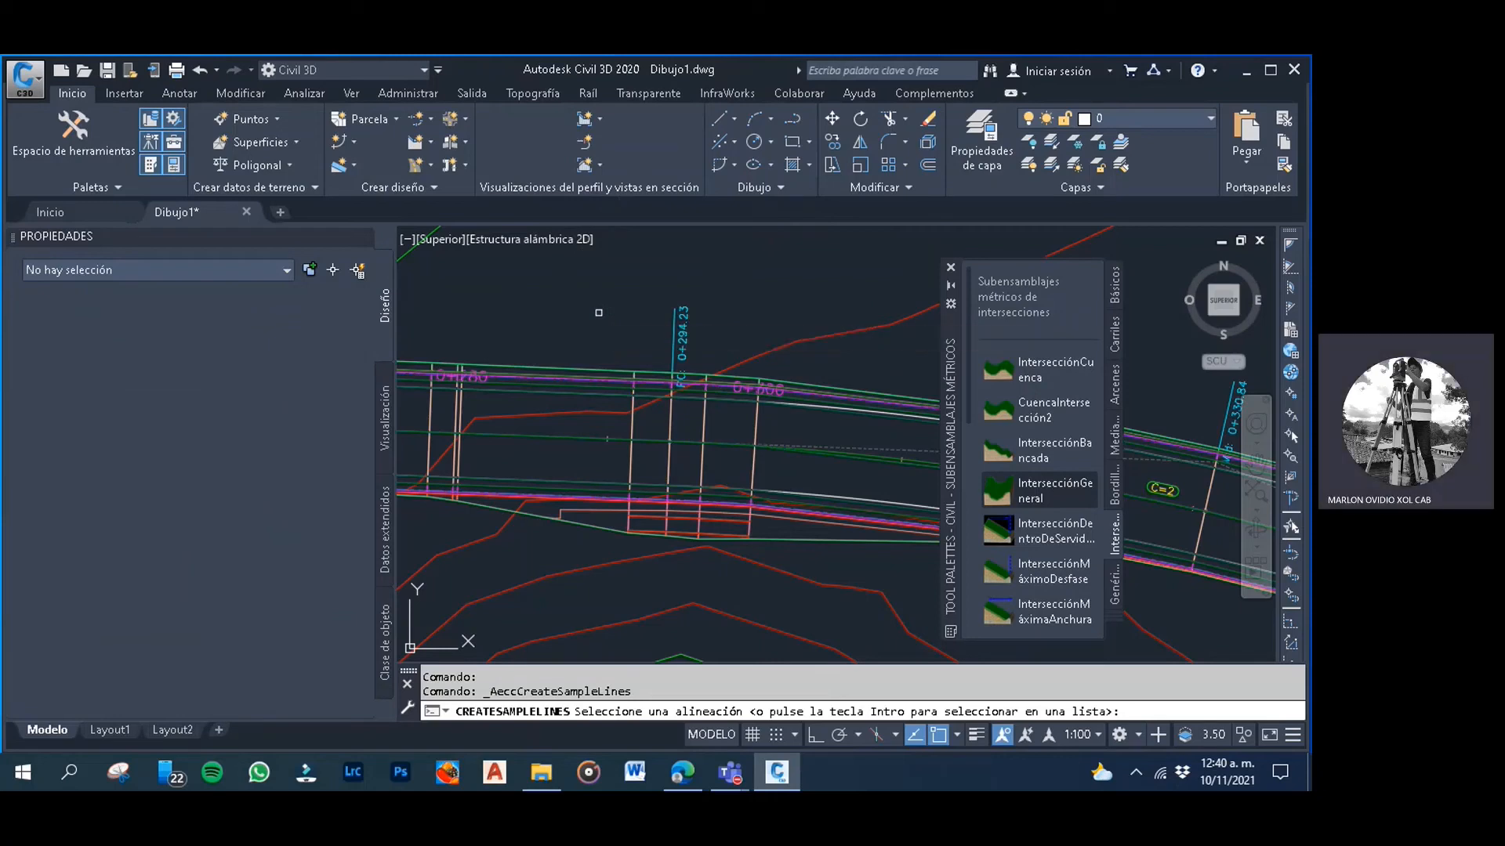
{"action": "key", "text": "Return"}
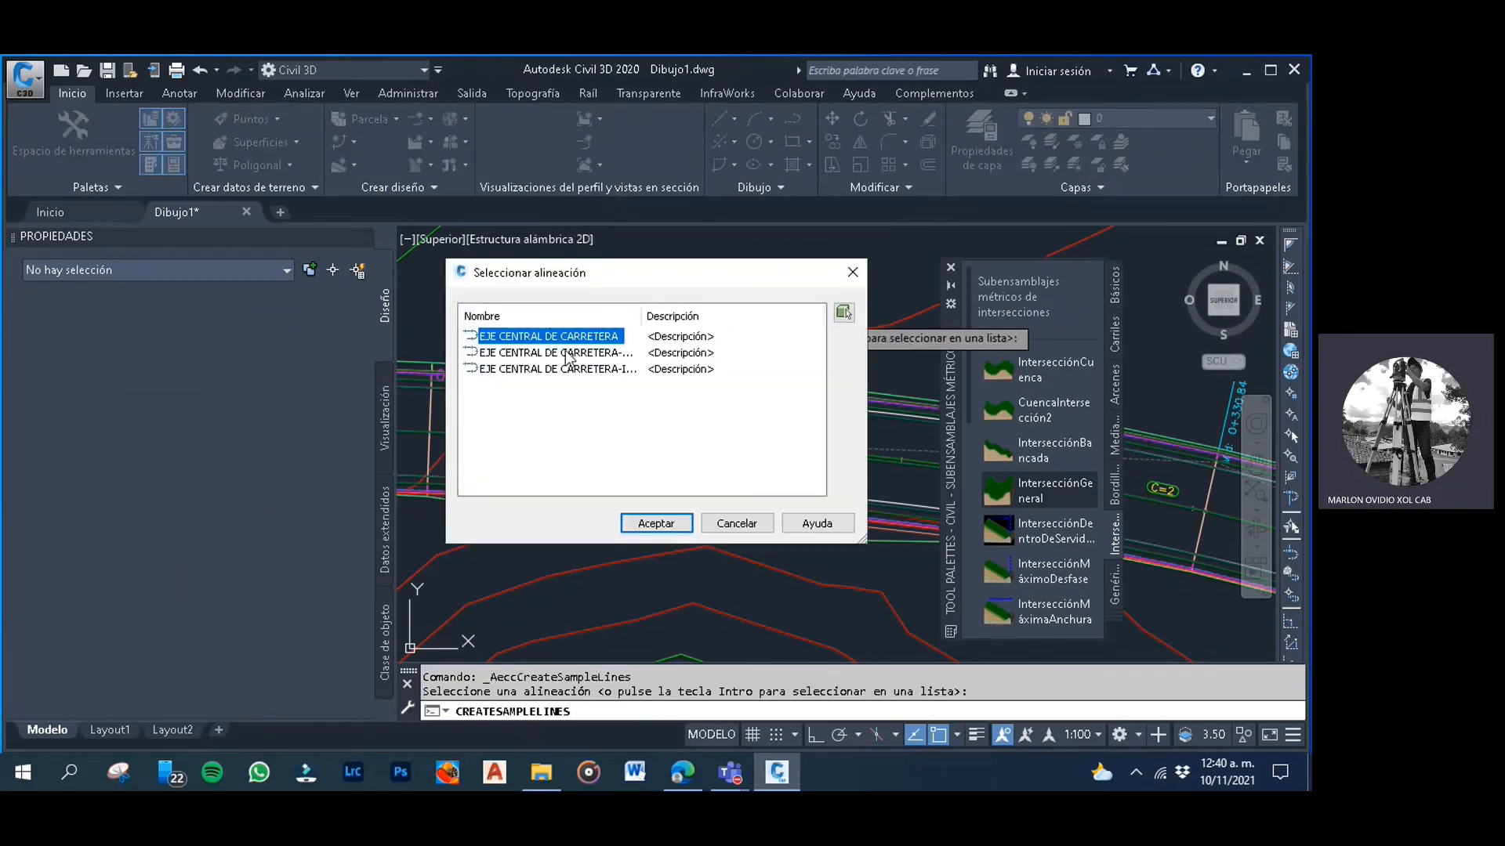
{"action": "left_click", "coordinate": [569, 354]}
{"action": "left_click", "coordinate": [555, 369]}
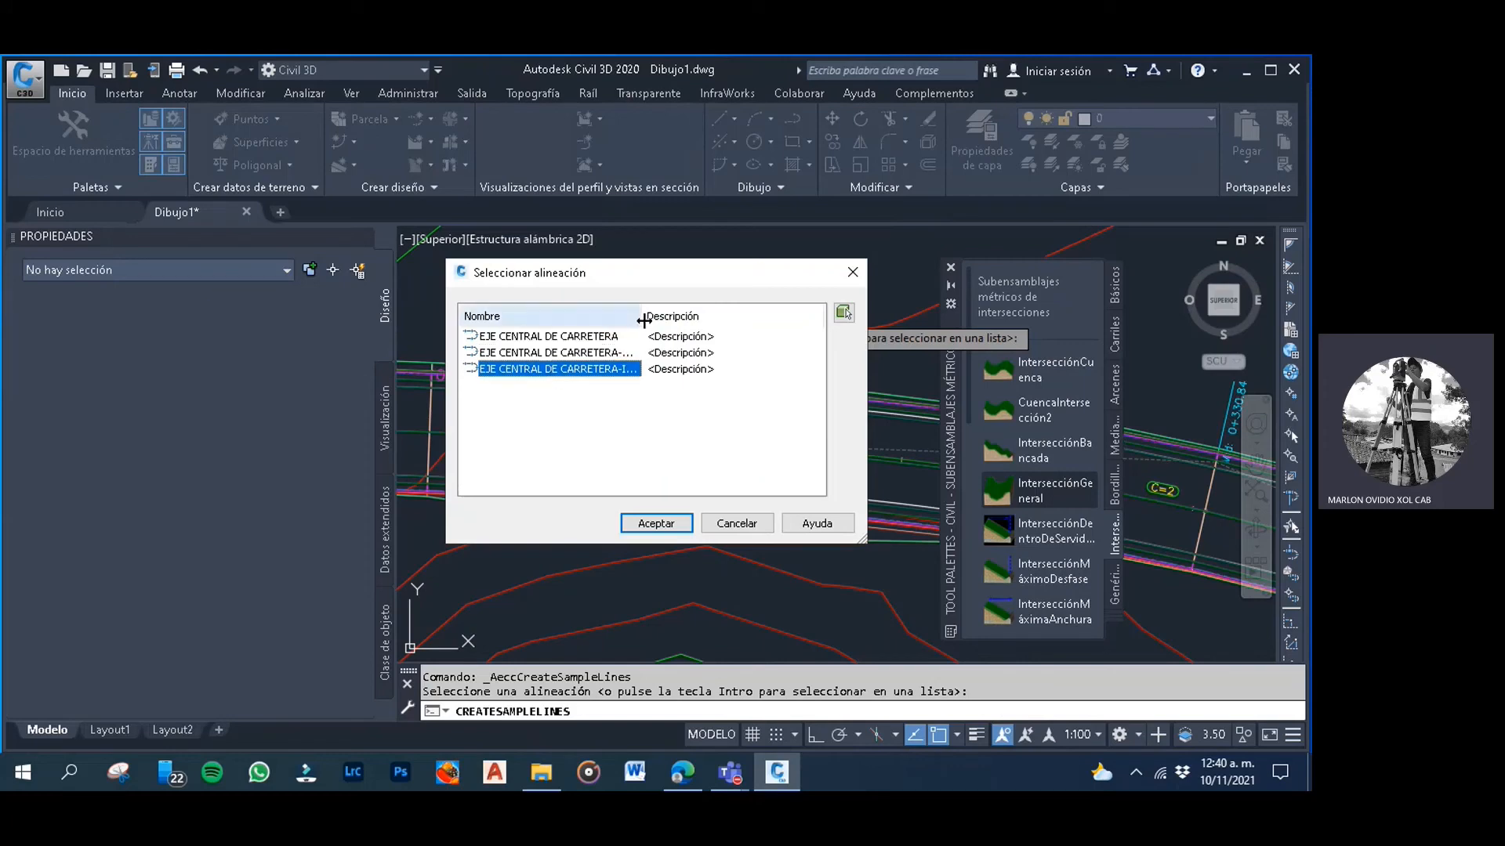
{"action": "left_click_drag", "start_coordinate": [643, 320], "coordinate": [700, 314]}
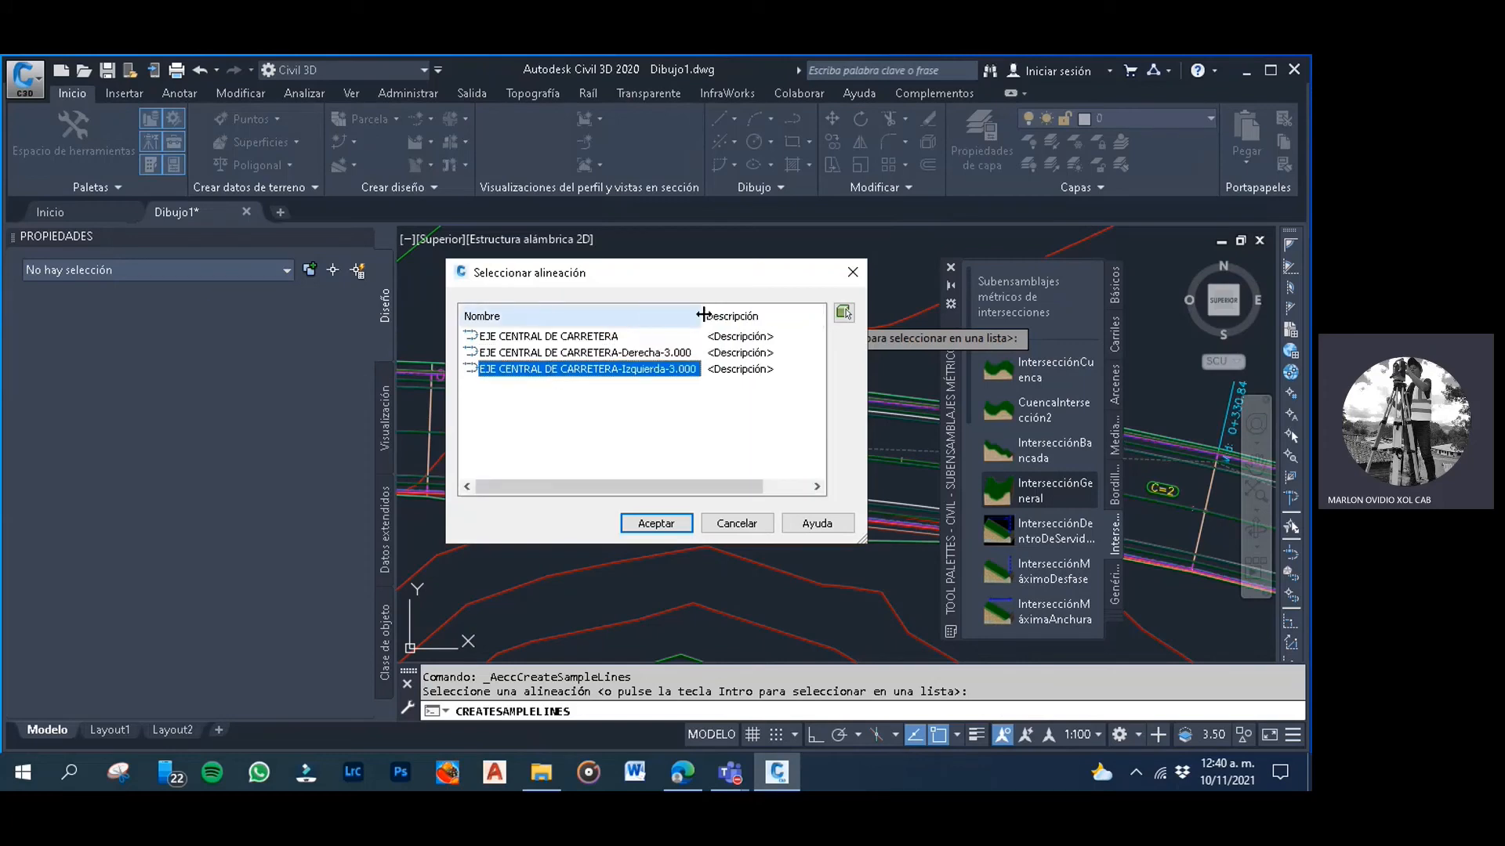
{"action": "left_click", "coordinate": [584, 336]}
{"action": "left_click", "coordinate": [669, 454]}
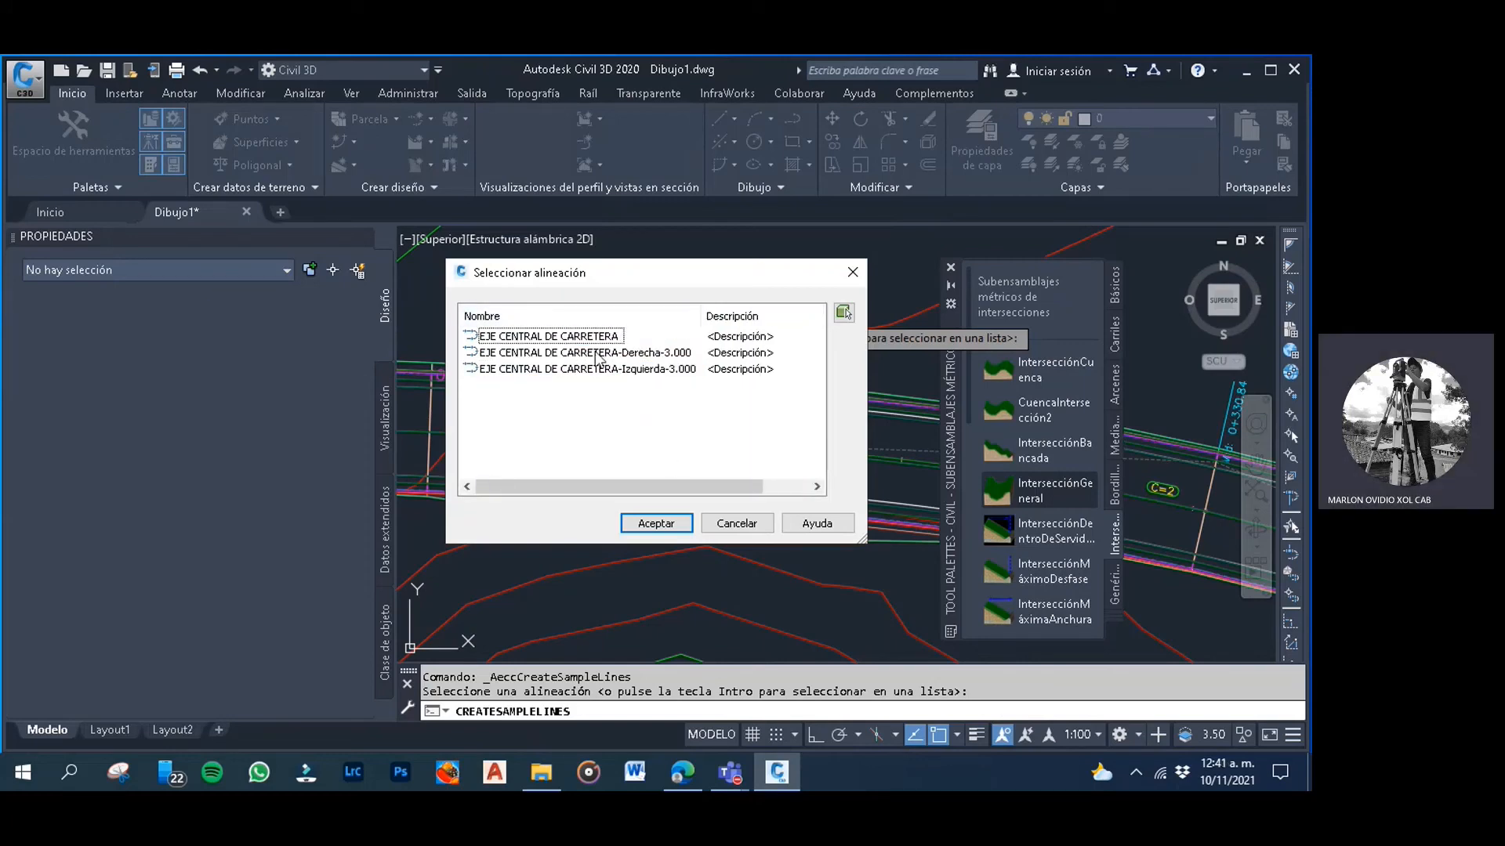
{"action": "left_click", "coordinate": [594, 340]}
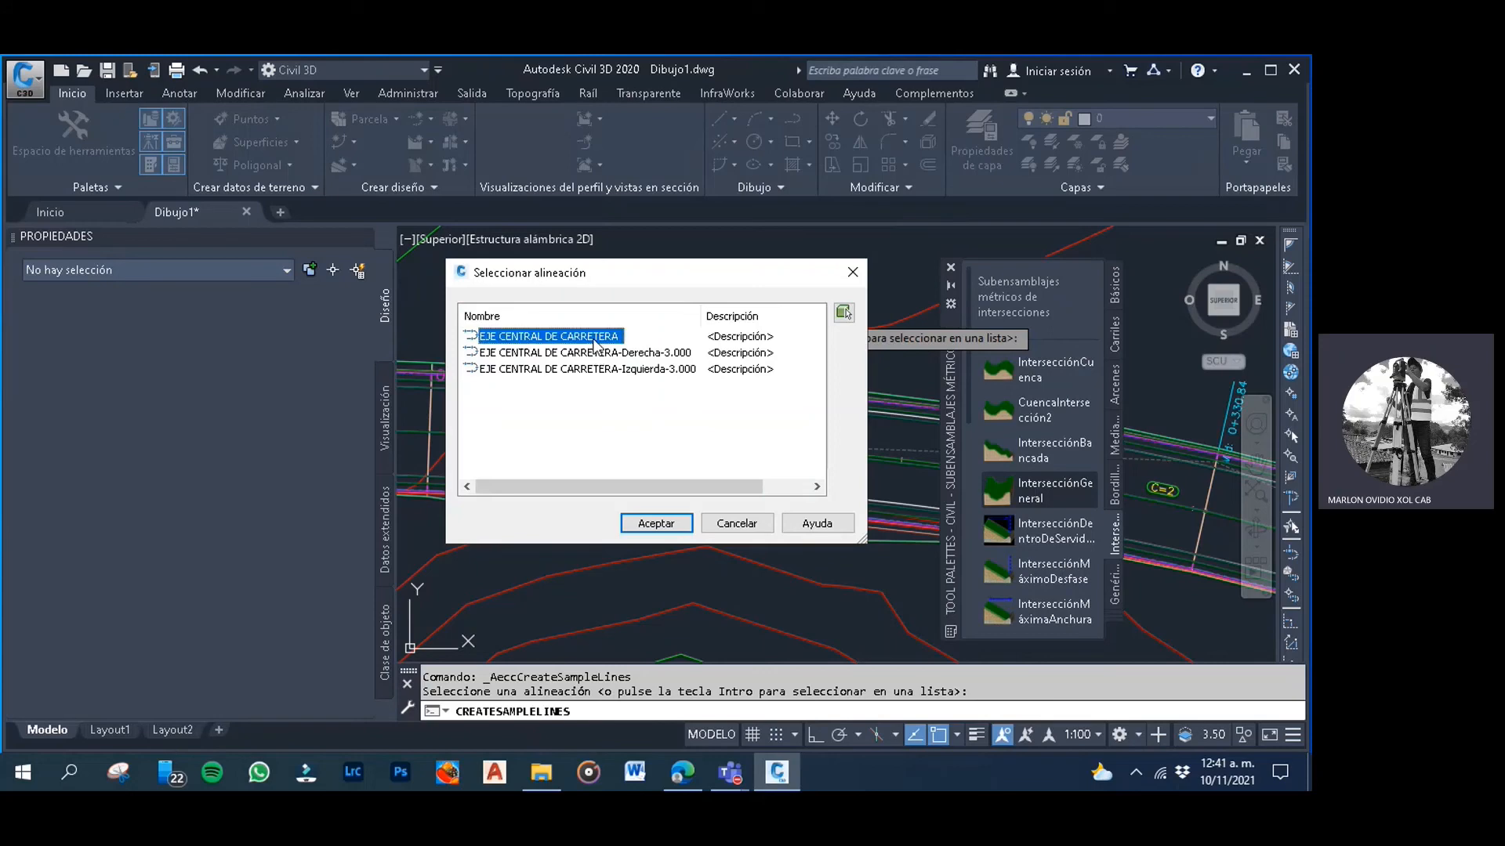
{"action": "left_click", "coordinate": [576, 399]}
{"action": "left_click", "coordinate": [572, 337]}
{"action": "left_click", "coordinate": [655, 523]}
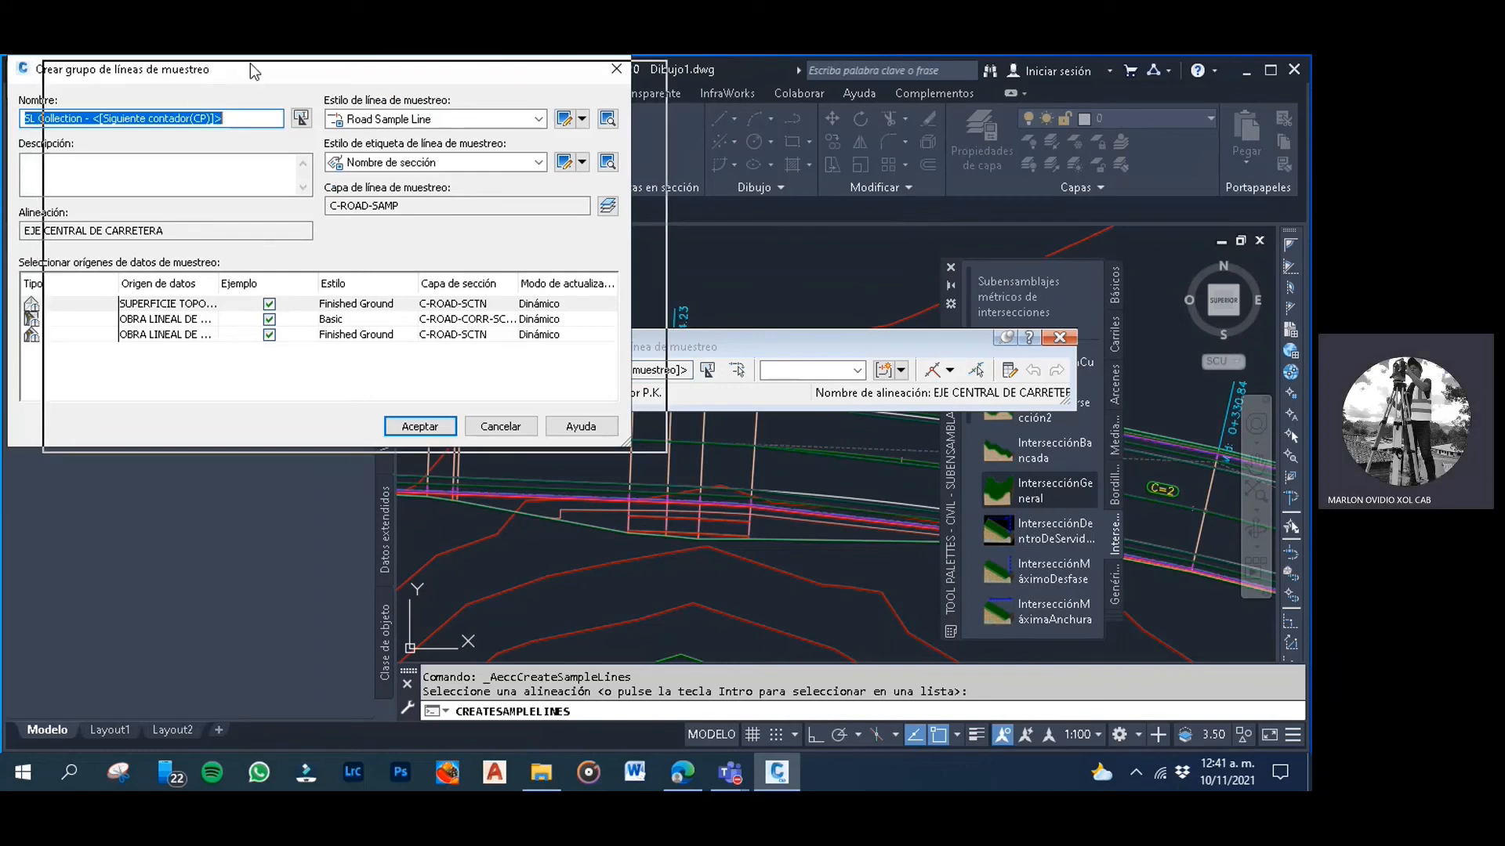
Name the new sample line group SECCIONES, accept its data sources, and leave the sample line command
{"action": "left_click_drag", "start_coordinate": [251, 62], "coordinate": [359, 90]}
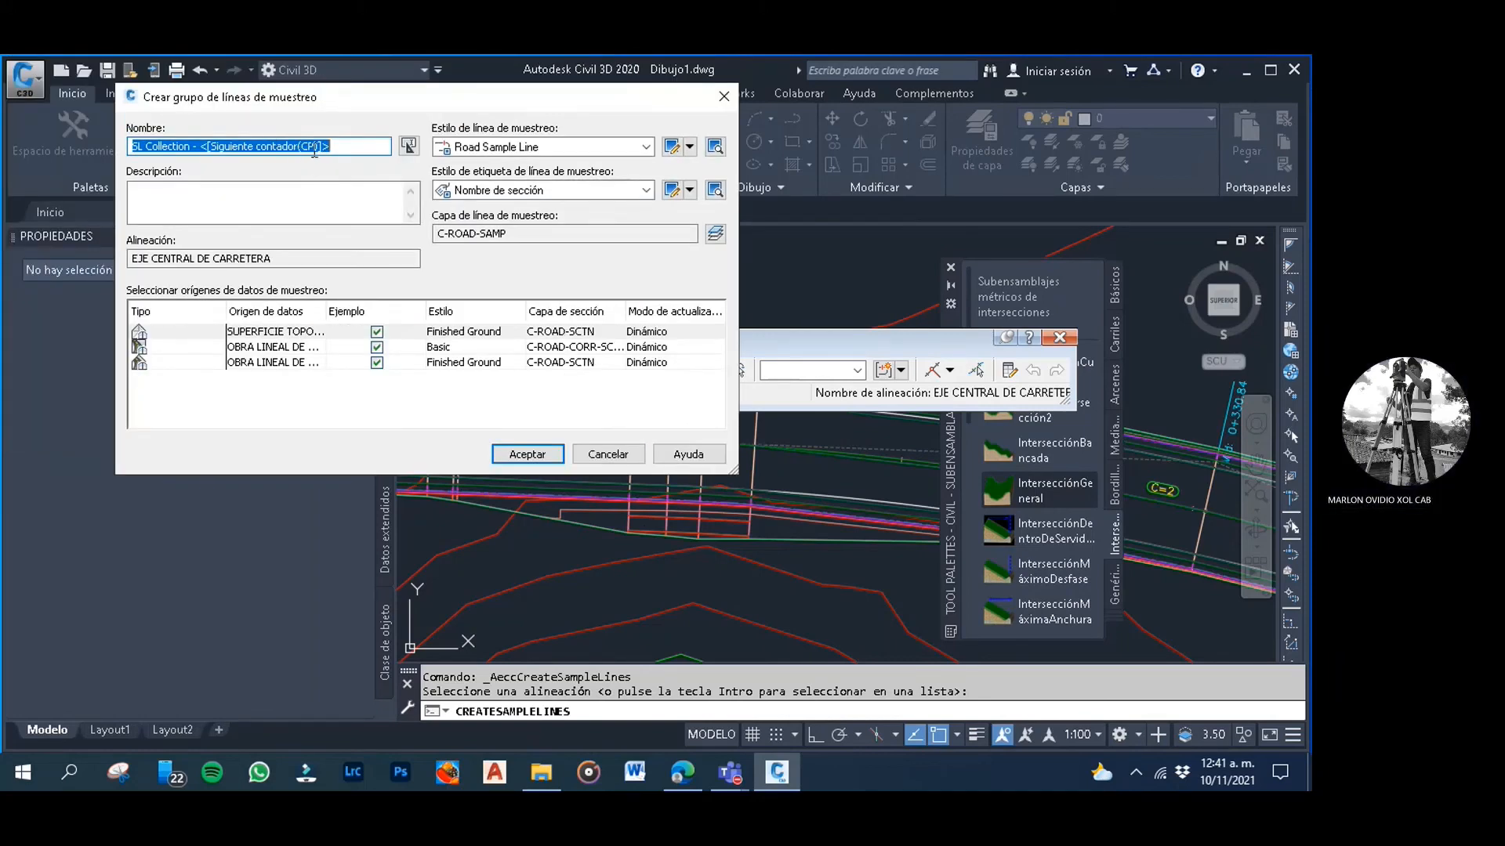
{"action": "type", "text": "SE"}
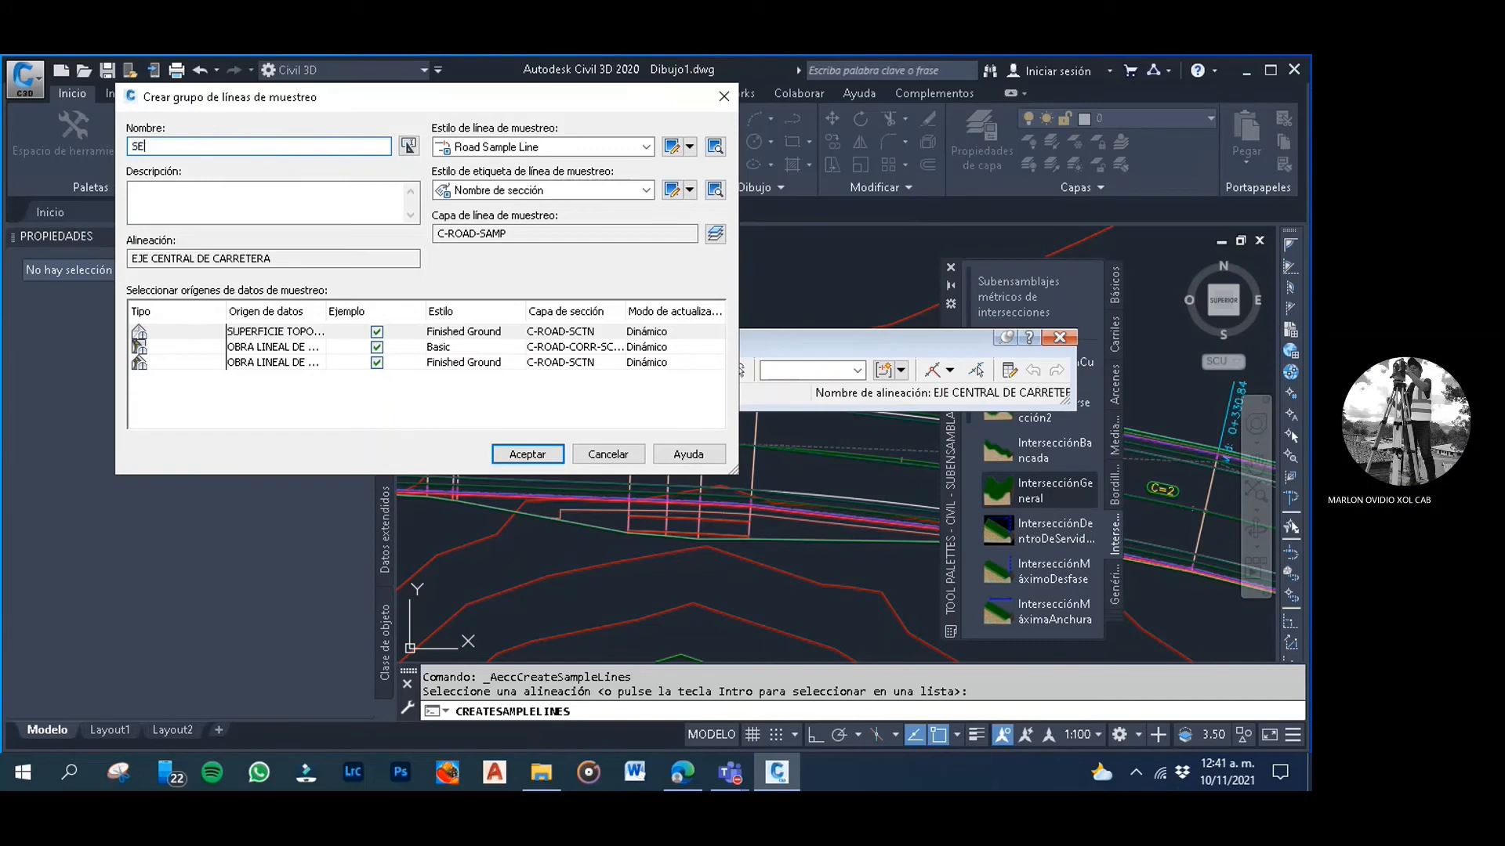
{"action": "key", "text": "BackSpace"}
{"action": "key", "text": "BackSpace"}
{"action": "key", "text": "BackSpace"}
{"action": "key", "text": "BackSpace"}
{"action": "type", "text": "NES"}
{"action": "left_click", "coordinate": [532, 453]}
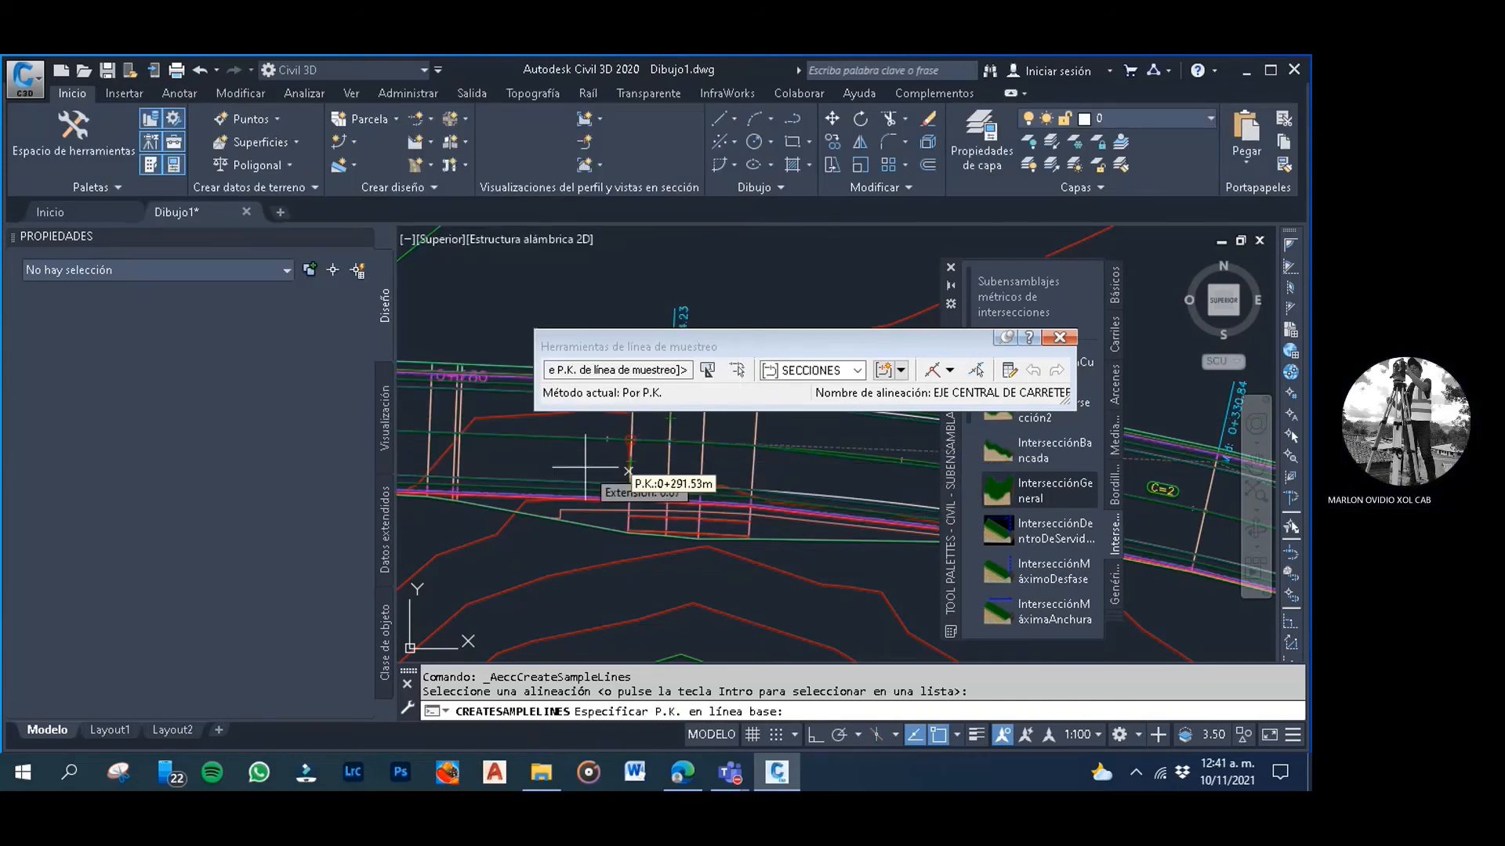
{"action": "key", "text": "Return"}
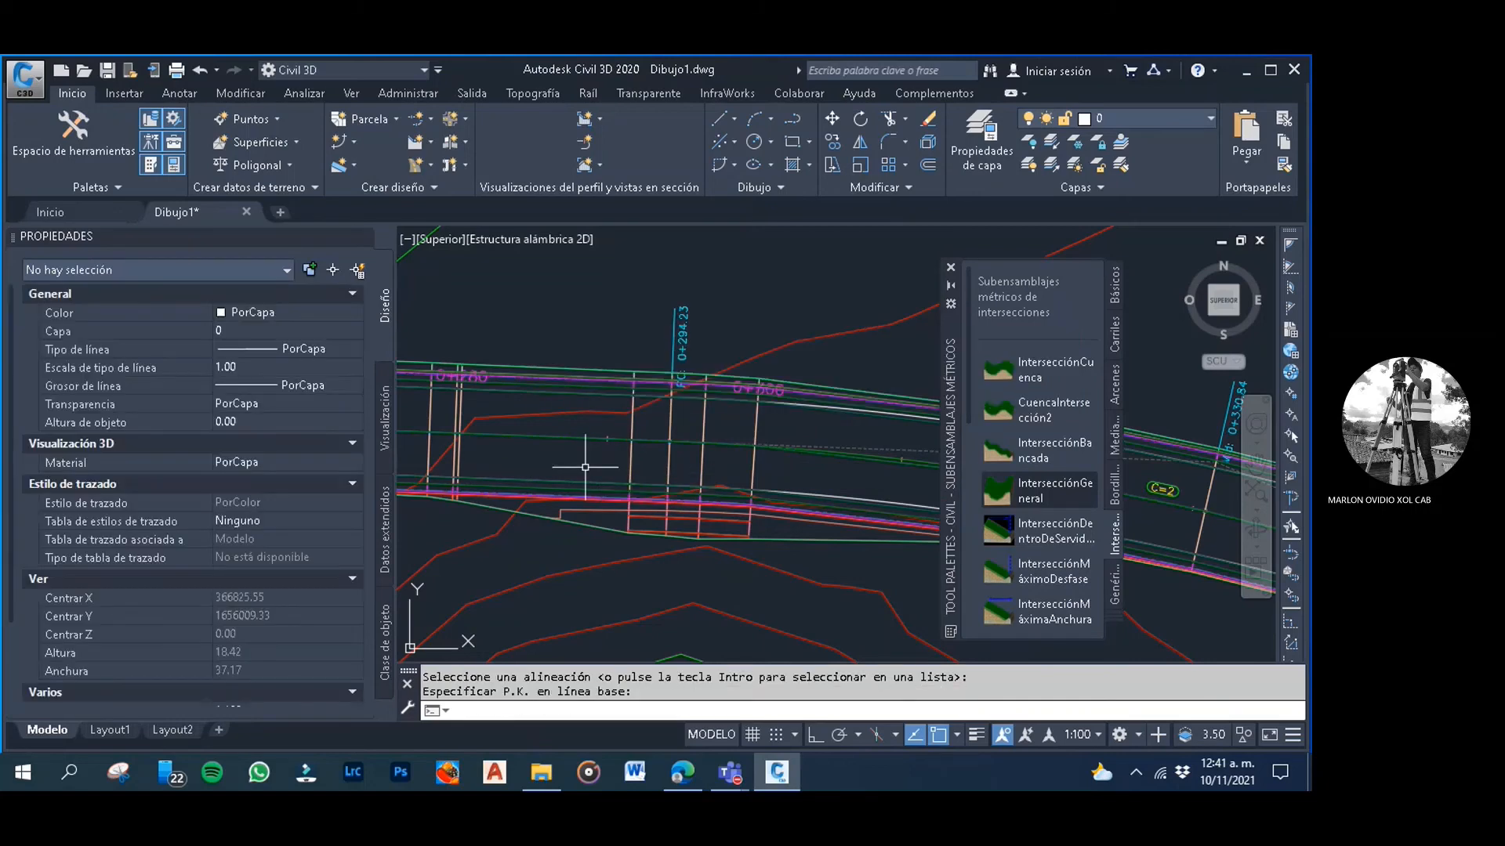
{"action": "mouse_move", "coordinate": [599, 349]}
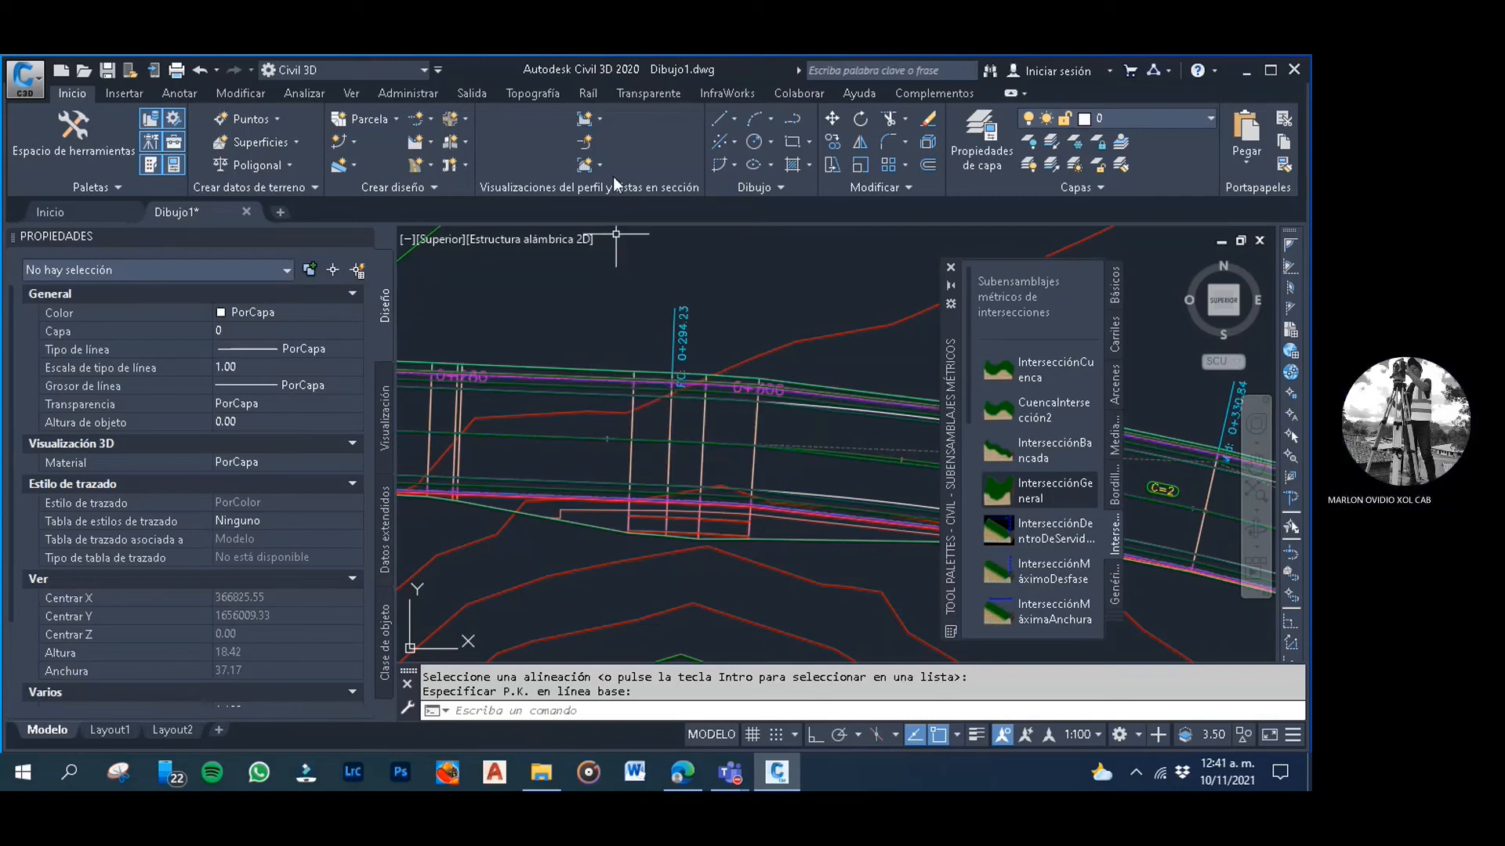
{"action": "left_click", "coordinate": [592, 166]}
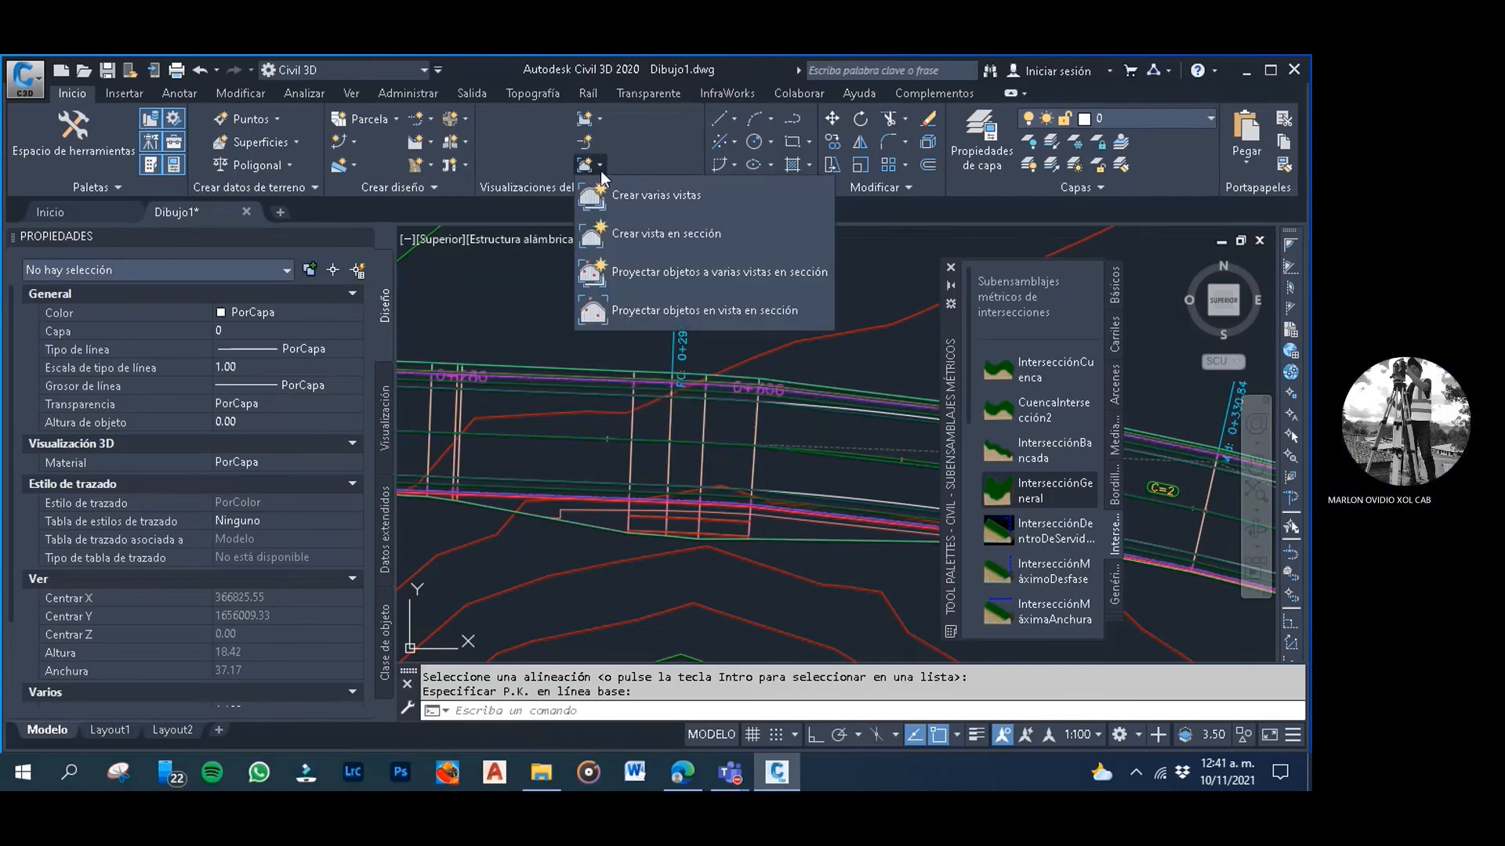
{"action": "left_click", "coordinate": [513, 329]}
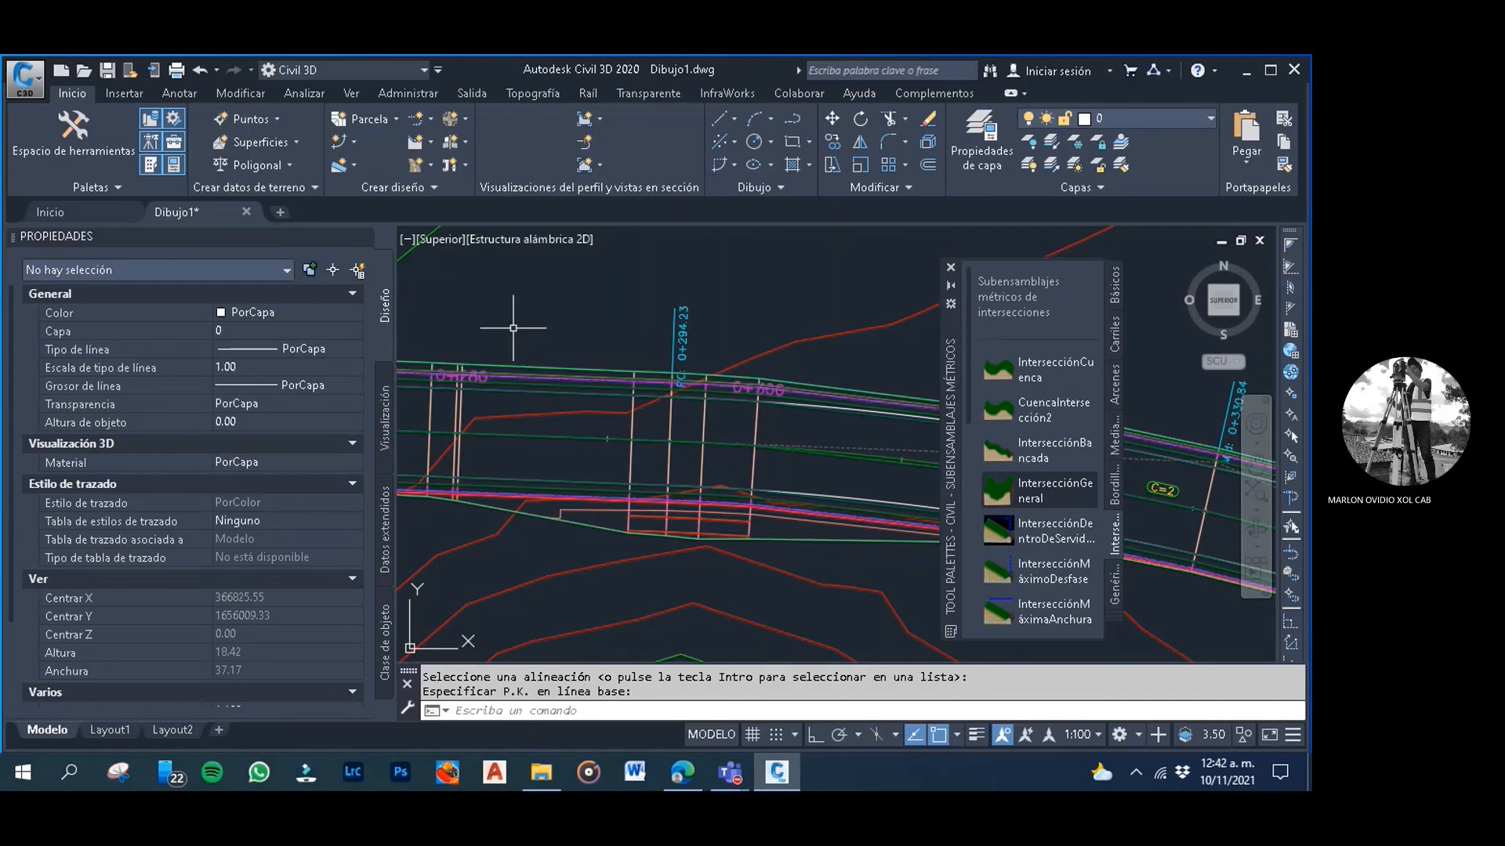
Restart sample line creation on the EJE CENTRAL DE CARRETERA alignment, using the Por intervalo de P.K. method
{"action": "left_click", "coordinate": [586, 142]}
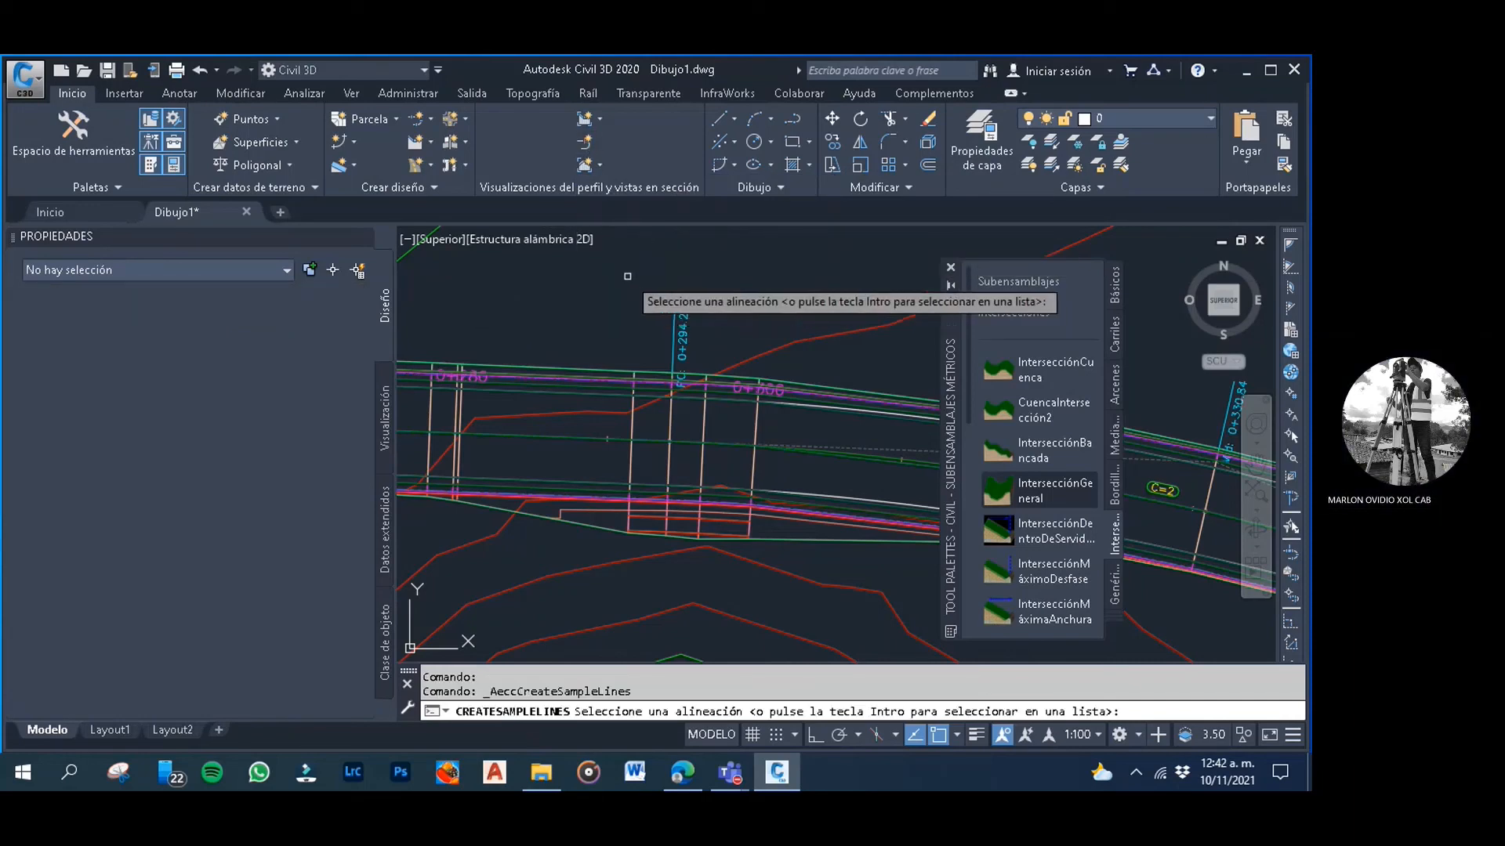
{"action": "key", "text": "Return"}
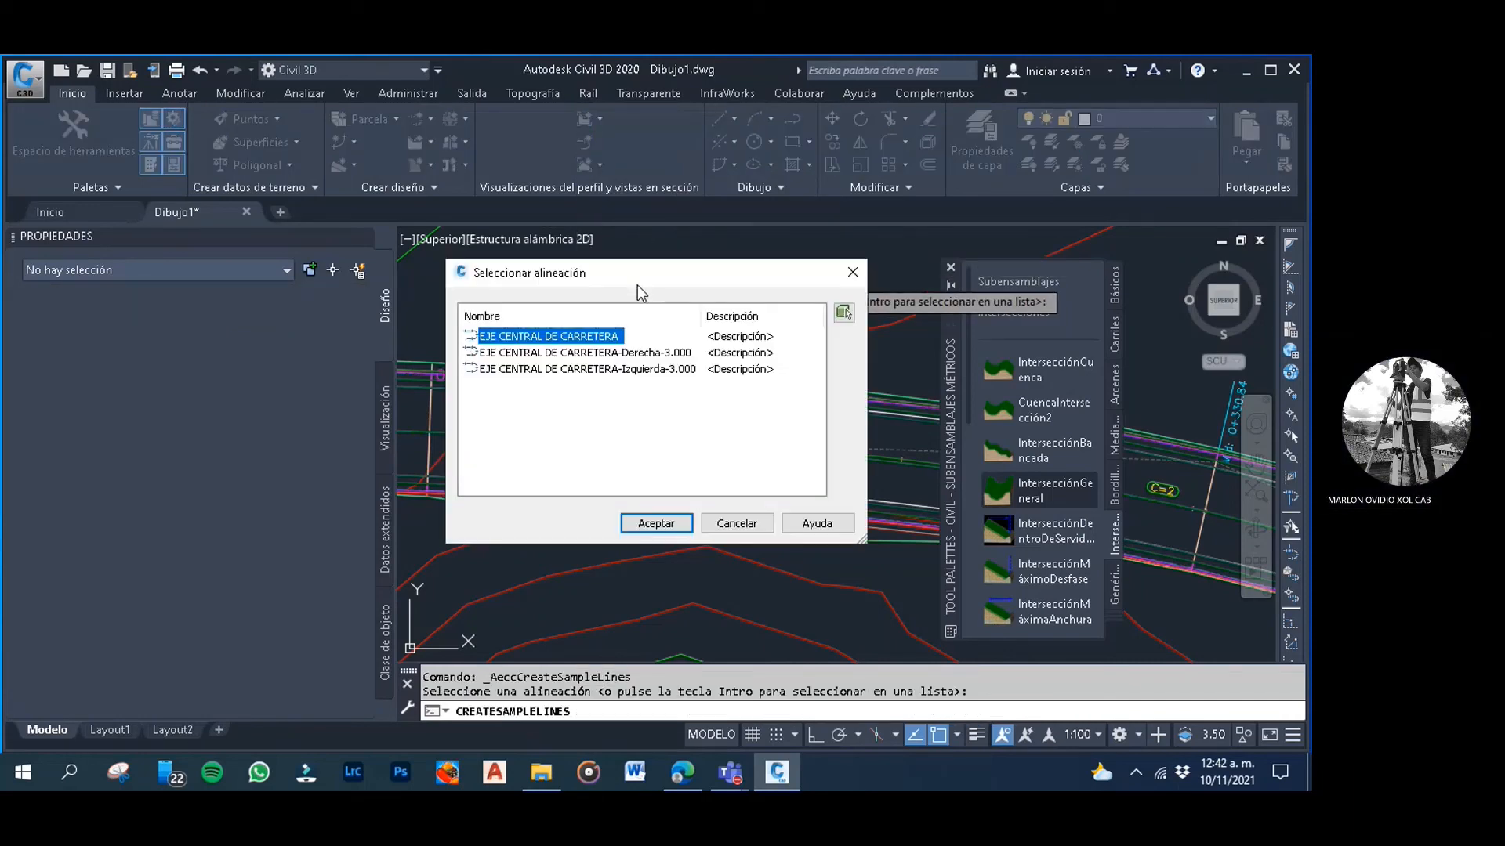
{"action": "left_click", "coordinate": [657, 523]}
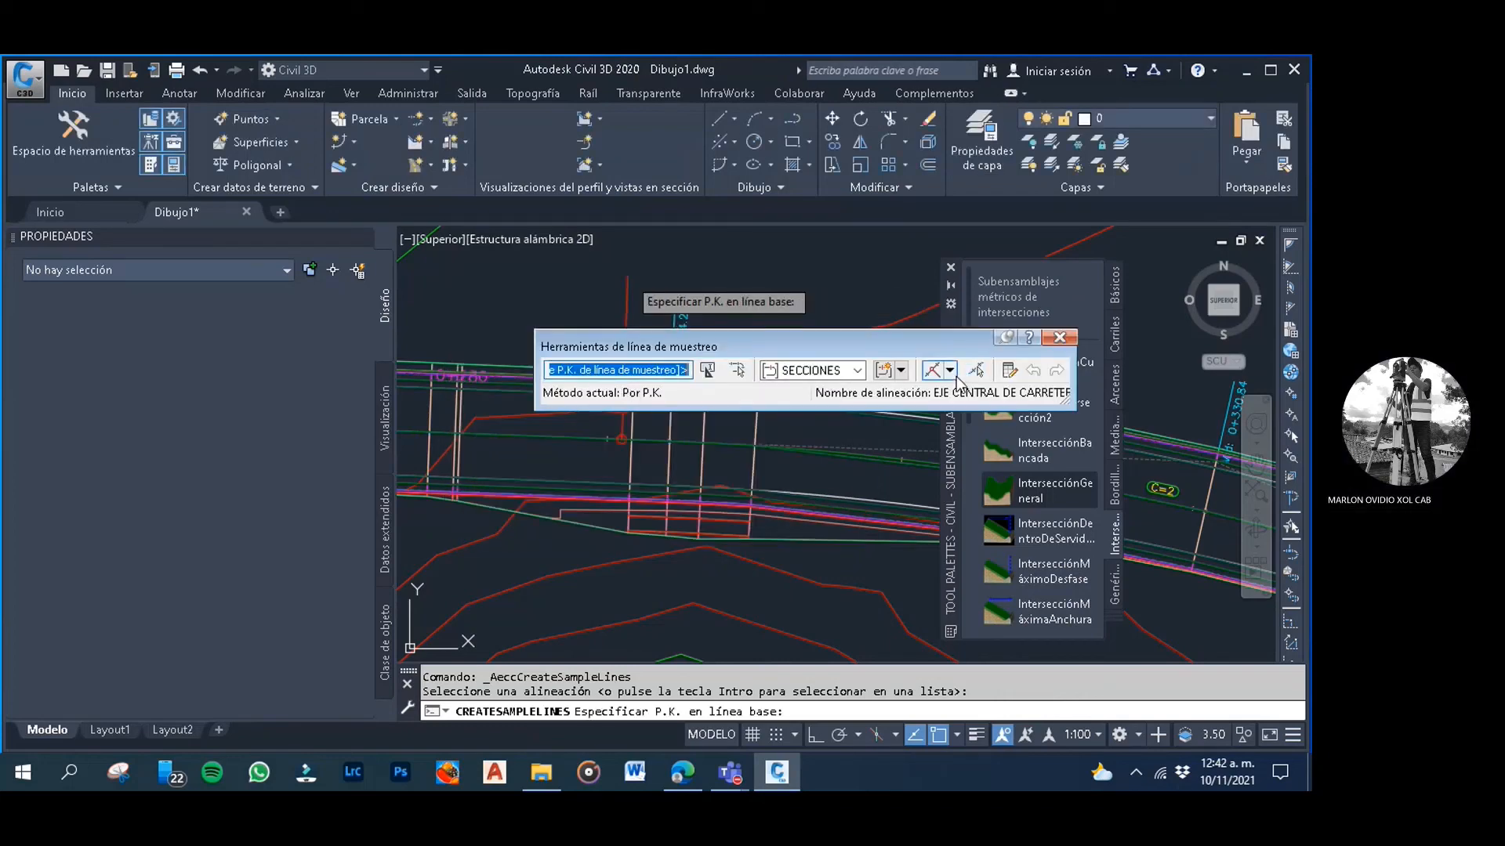
{"action": "left_click_drag", "start_coordinate": [915, 339], "coordinate": [797, 329]}
{"action": "left_click", "coordinate": [855, 360]}
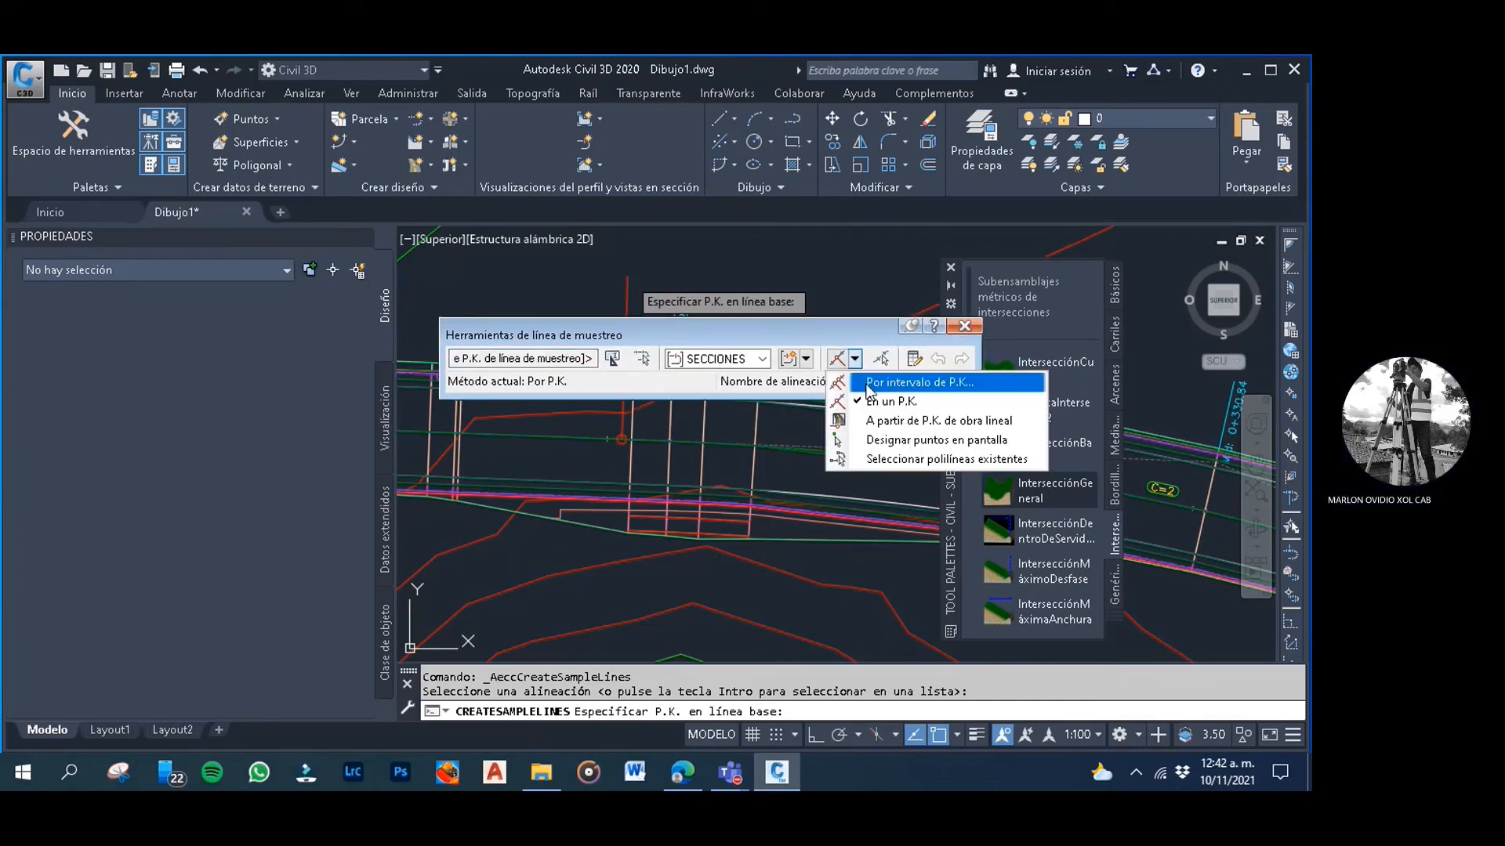
{"action": "left_click", "coordinate": [869, 383]}
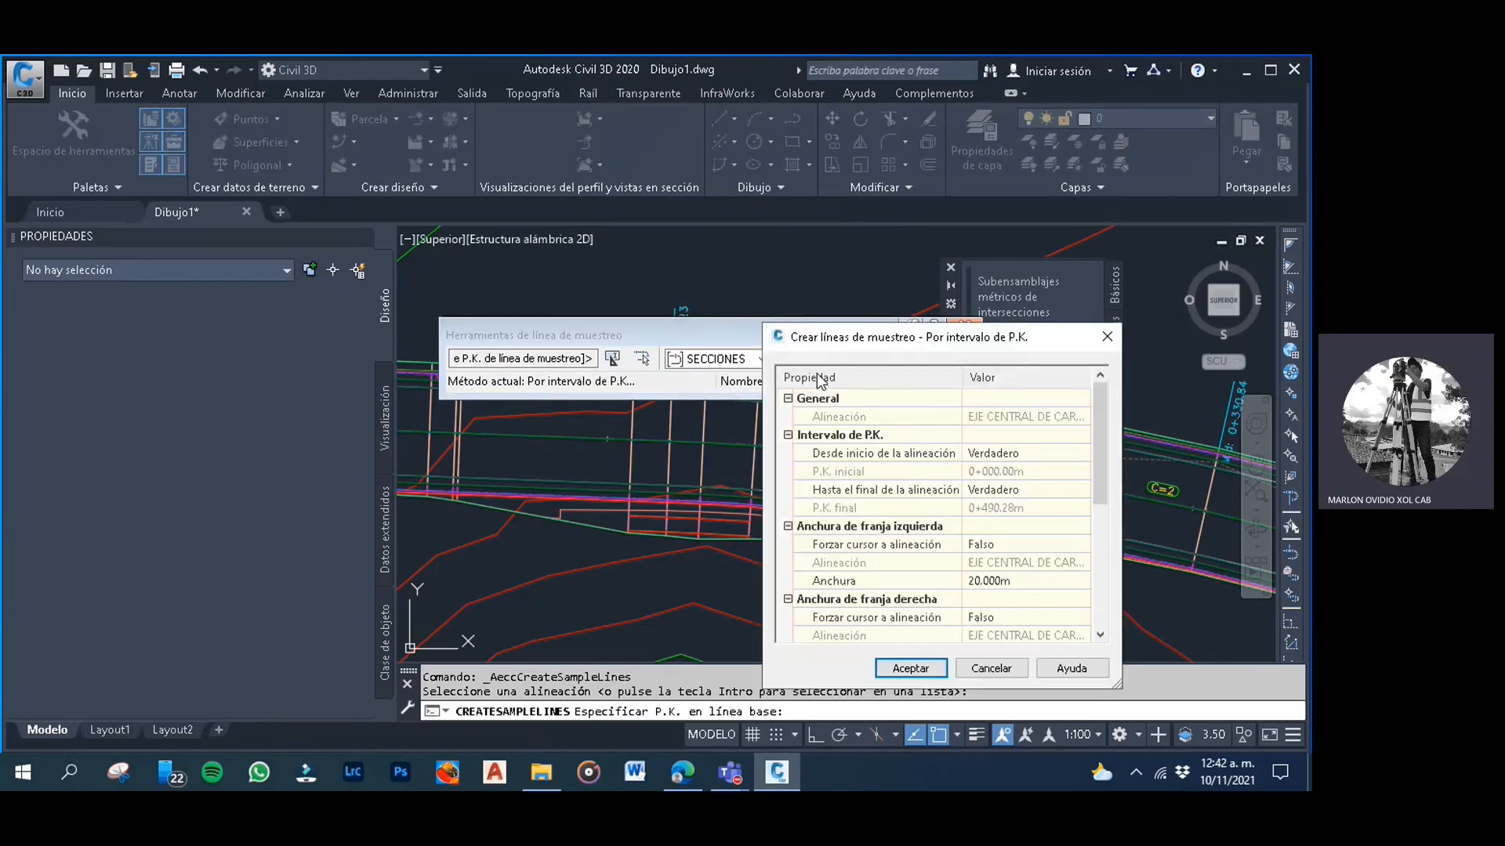
Create sample lines over the full alignment with 20 m increments on tangents, curves and spirals, and finish the command
{"action": "left_click_drag", "start_coordinate": [1106, 431], "coordinate": [1092, 568]}
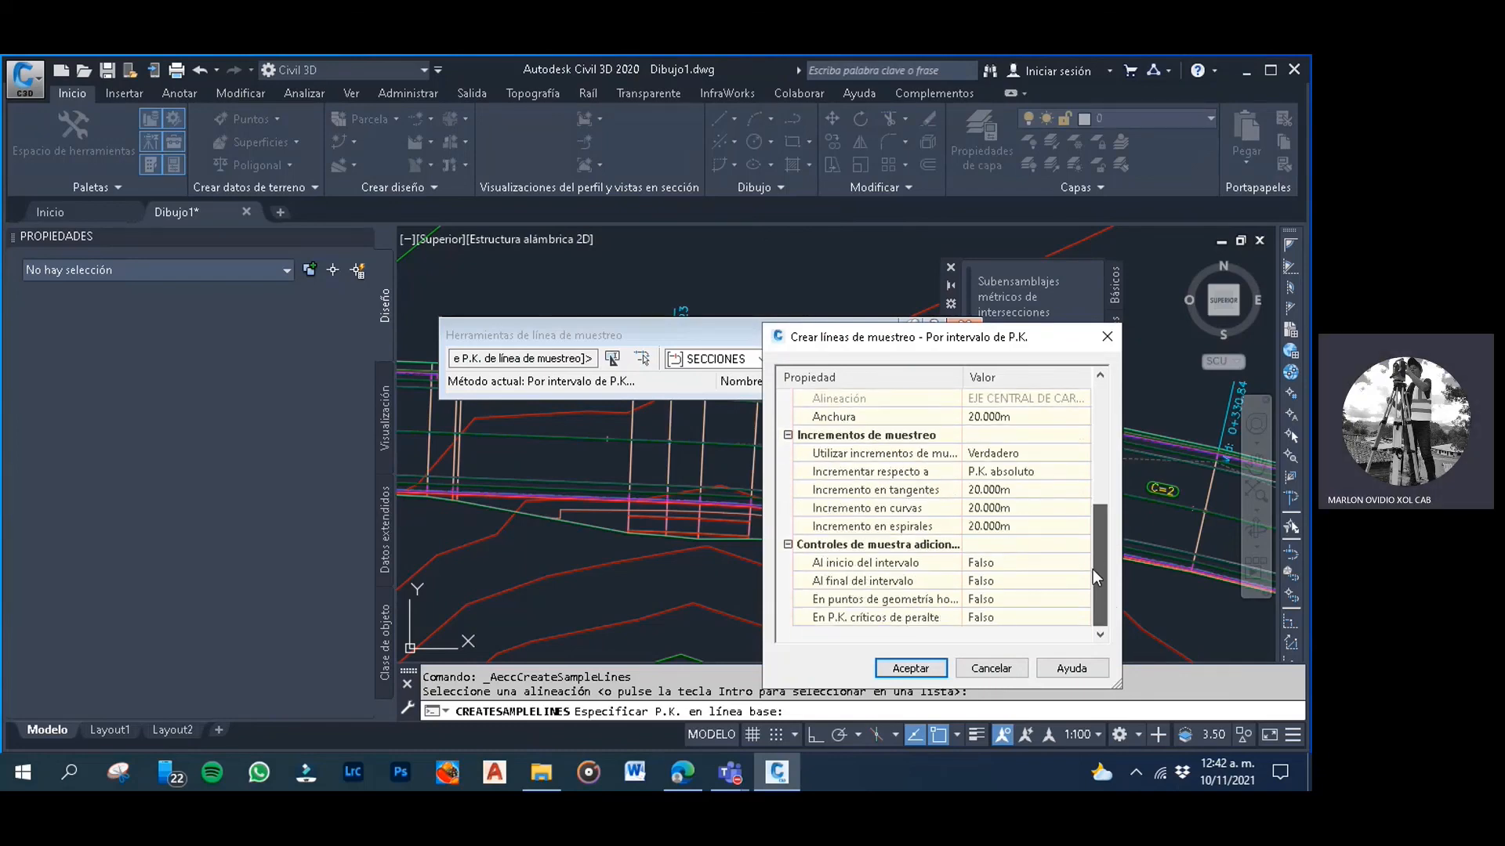
{"action": "left_click", "coordinate": [1004, 491]}
{"action": "left_click", "coordinate": [999, 508]}
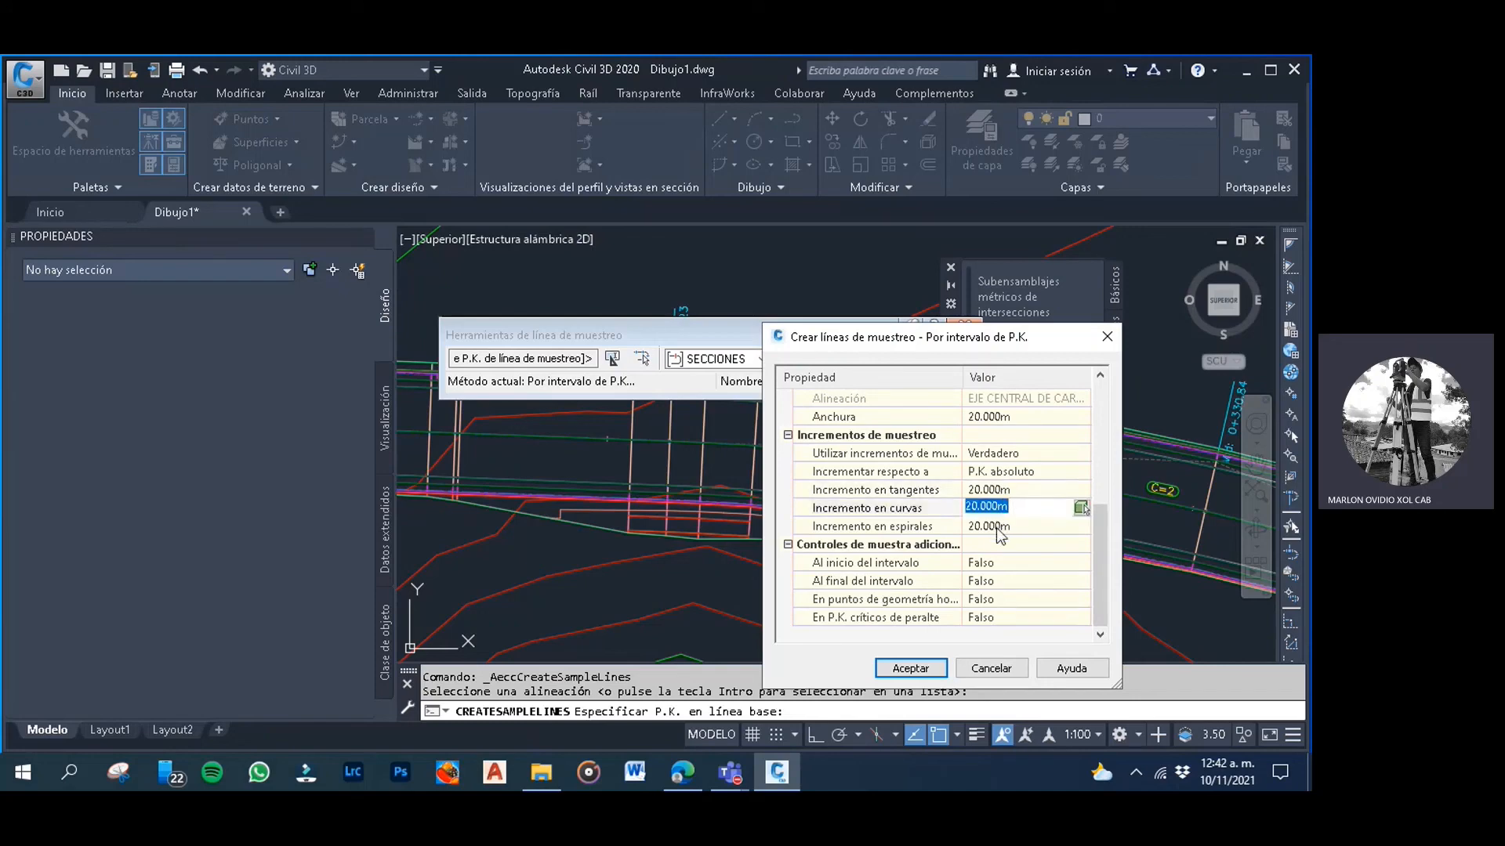
{"action": "left_click", "coordinate": [1001, 527]}
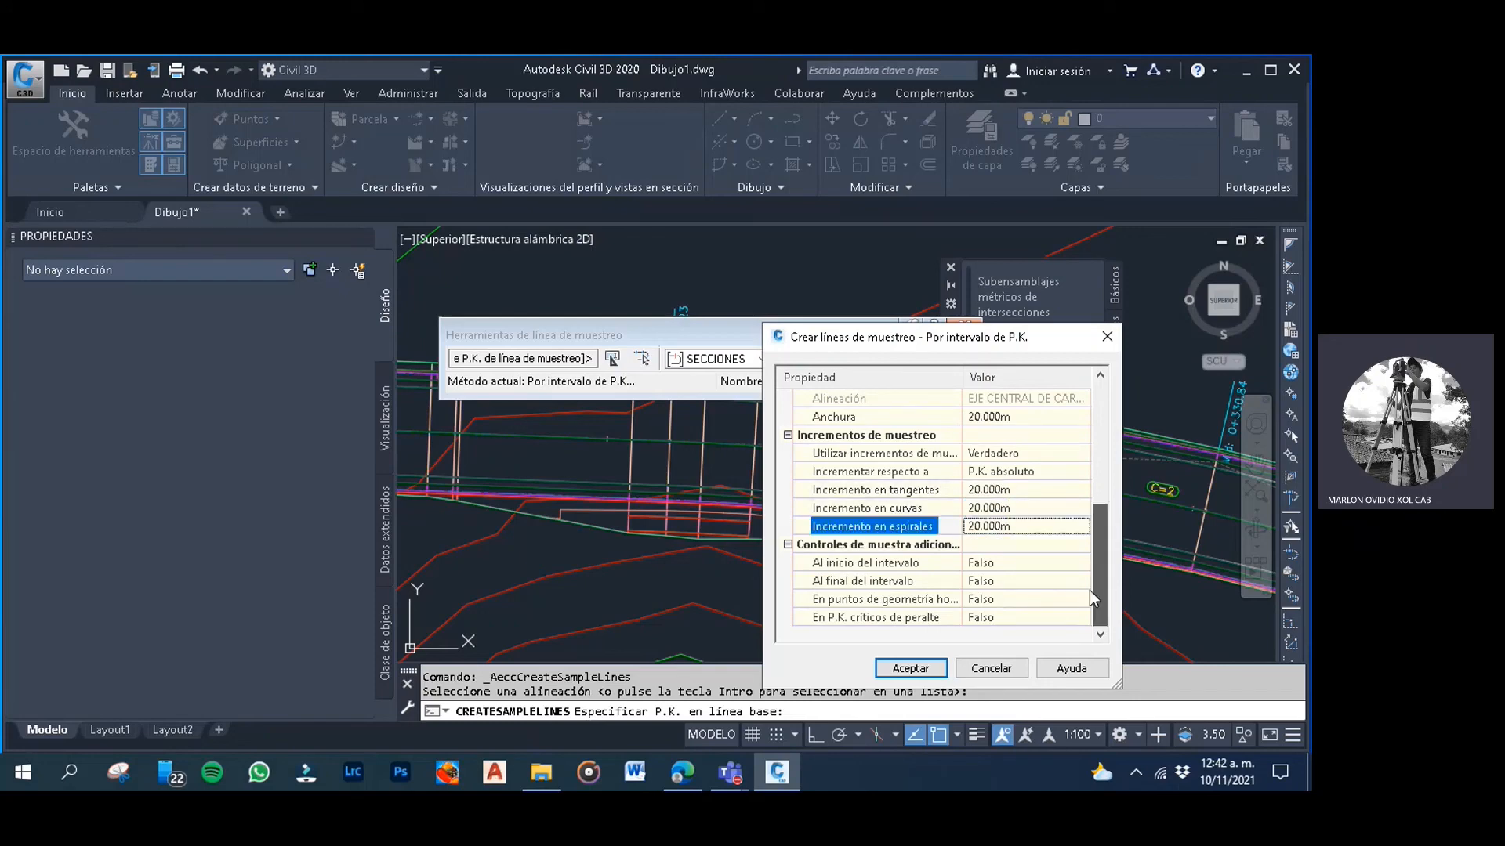
{"action": "left_click", "coordinate": [916, 666]}
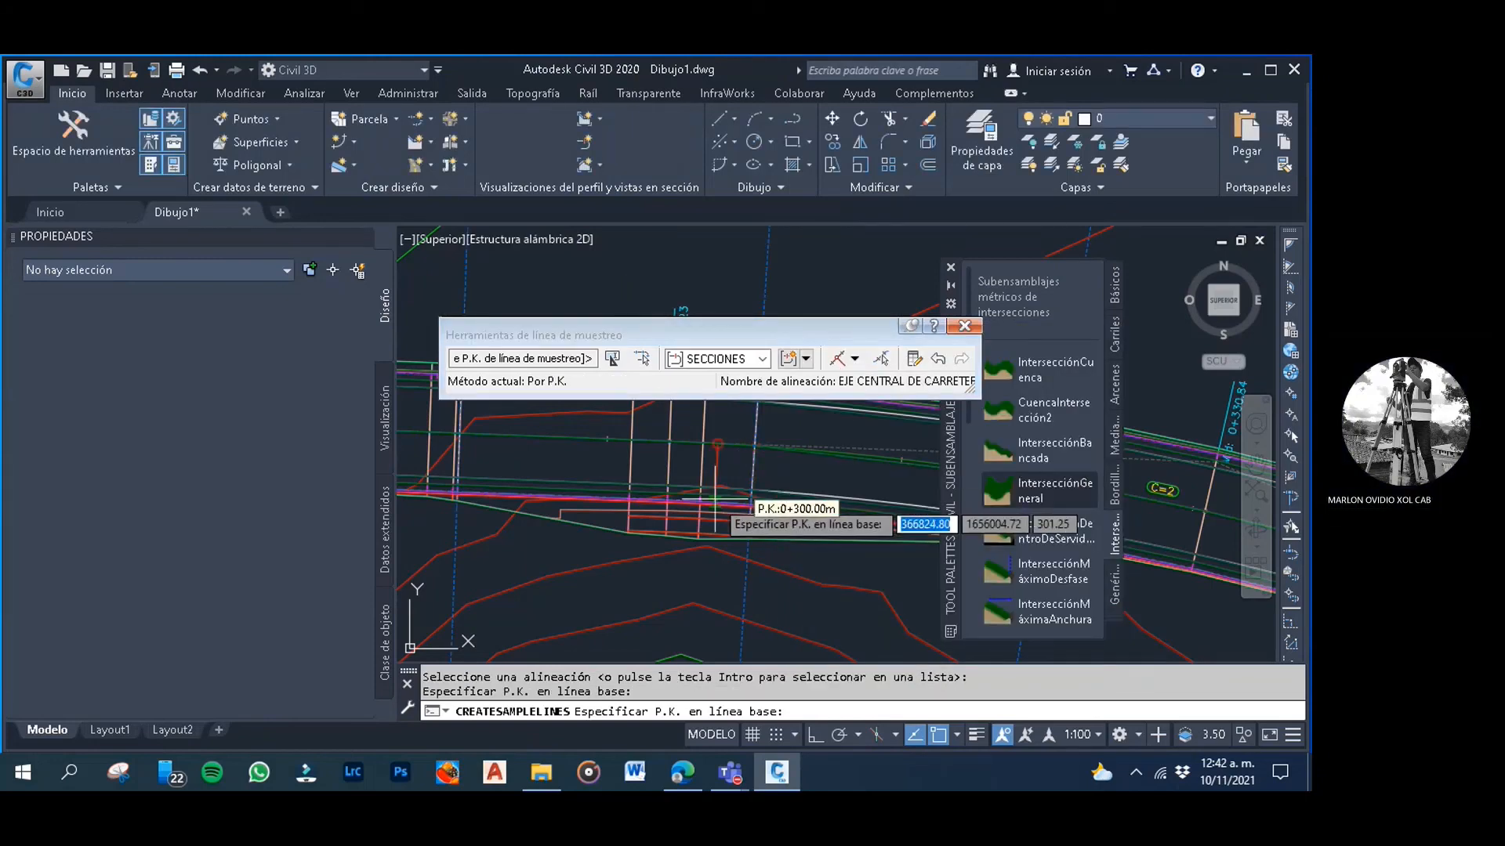
{"action": "key", "text": "Return"}
Review the sample lines along the corridor and close the subassembly tool palette
{"action": "scroll", "coordinate": [682, 437], "scroll_direction": "down", "scroll_amount": 3}
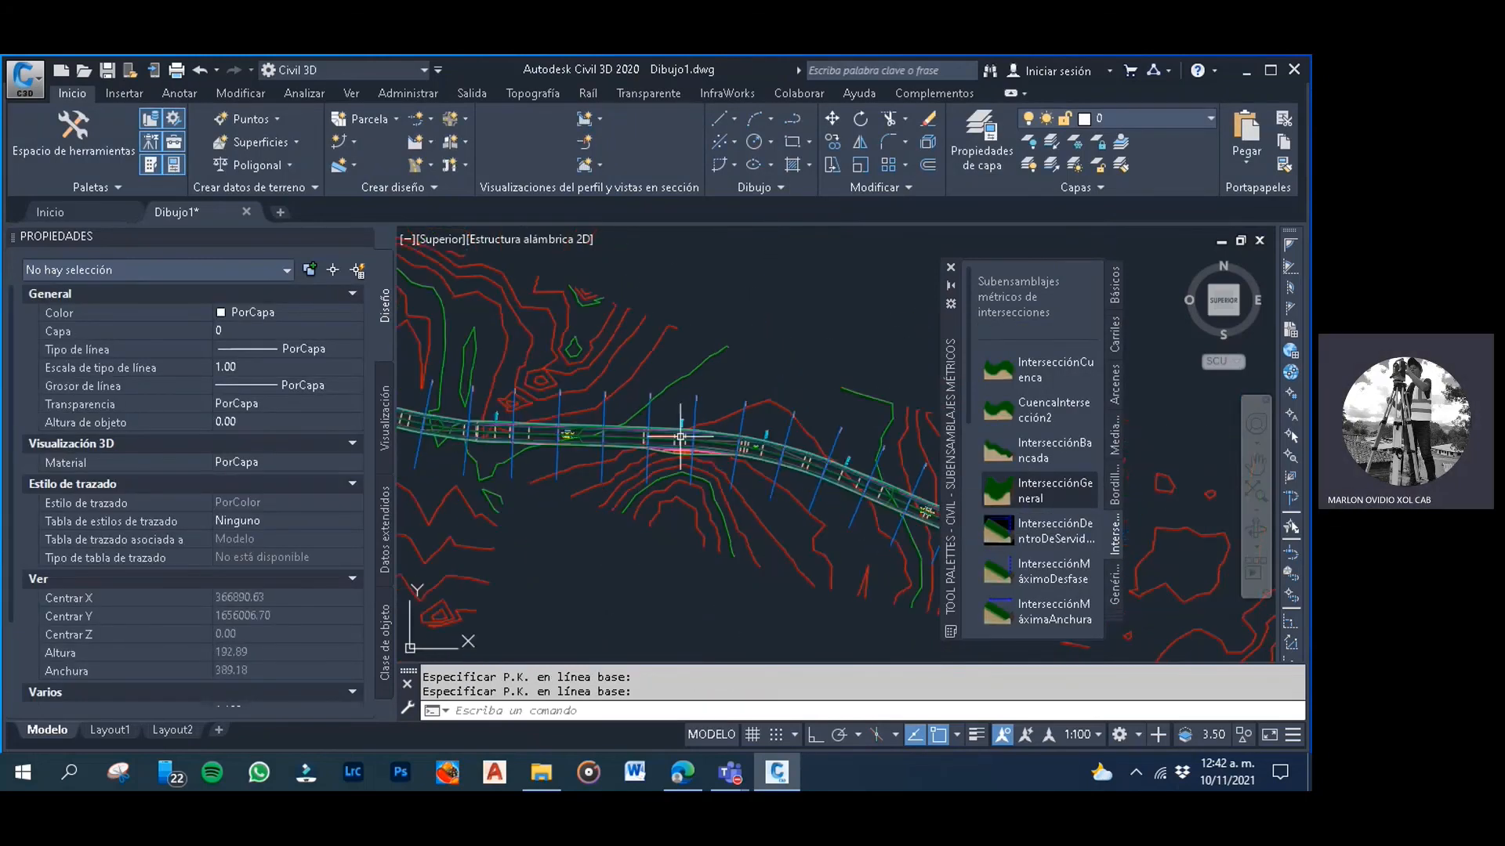
{"action": "scroll", "coordinate": [662, 410], "scroll_direction": "down", "scroll_amount": 2}
{"action": "scroll", "coordinate": [750, 319], "scroll_direction": "up", "scroll_amount": 4}
{"action": "key", "text": "Escape"}
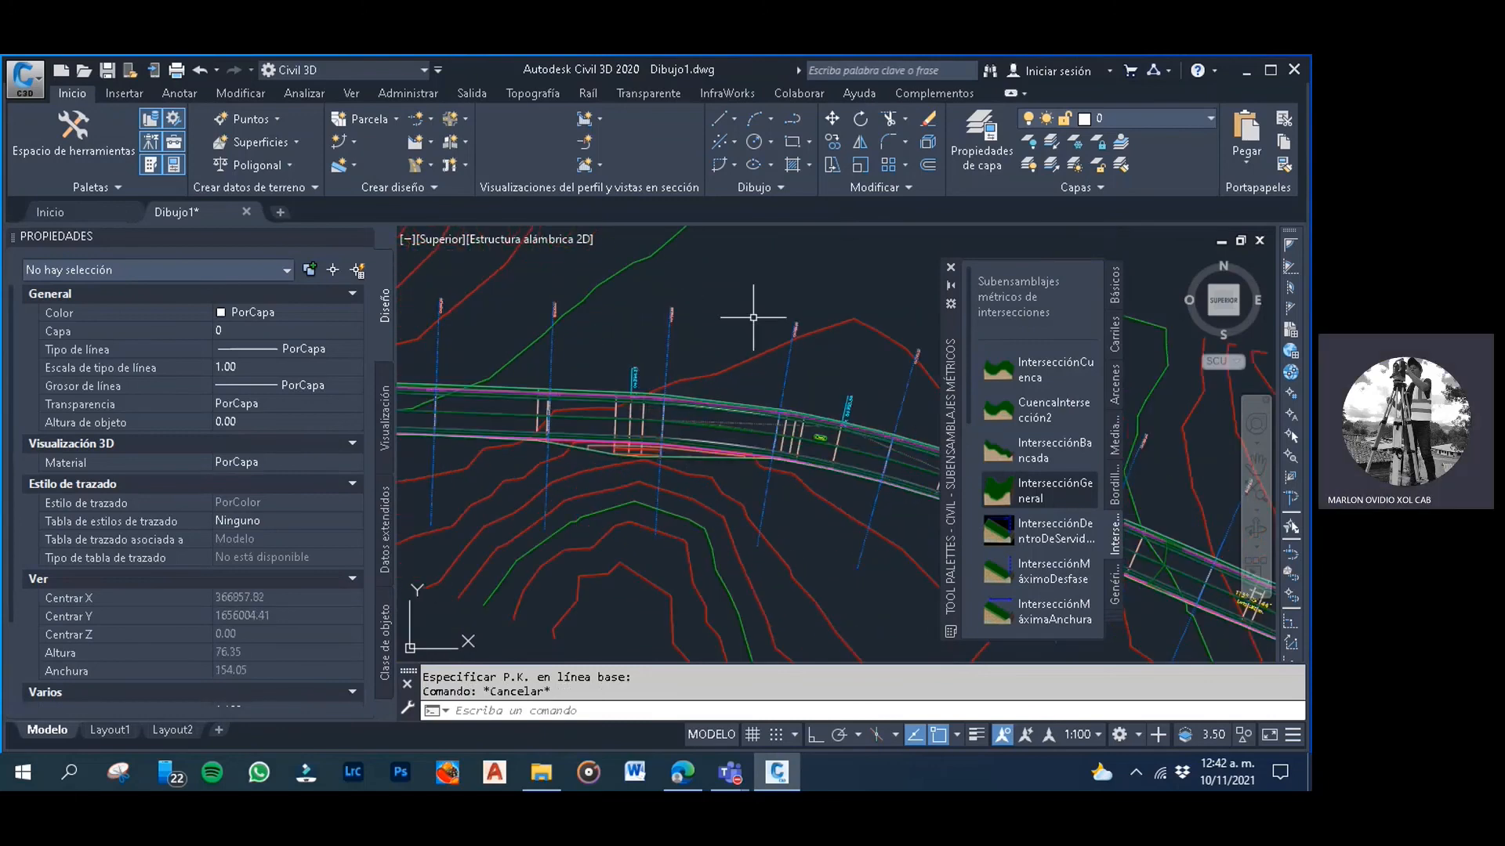
{"action": "left_click", "coordinate": [749, 317]}
{"action": "scroll", "coordinate": [720, 311], "scroll_direction": "down", "scroll_amount": 2}
{"action": "middle_click_drag", "start_coordinate": [741, 476], "coordinate": [614, 420]}
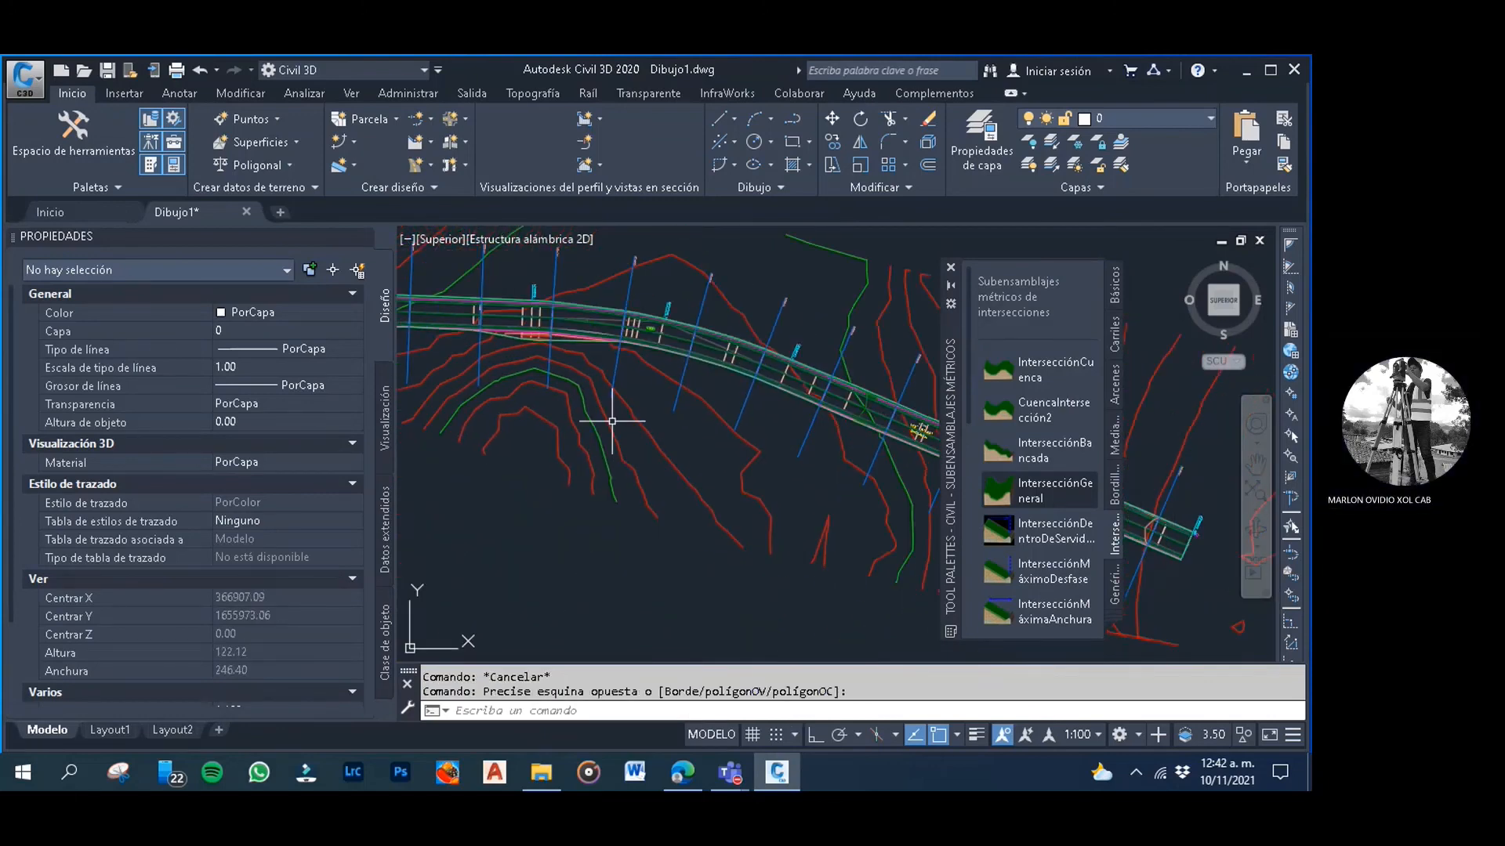
{"action": "left_click", "coordinate": [950, 268]}
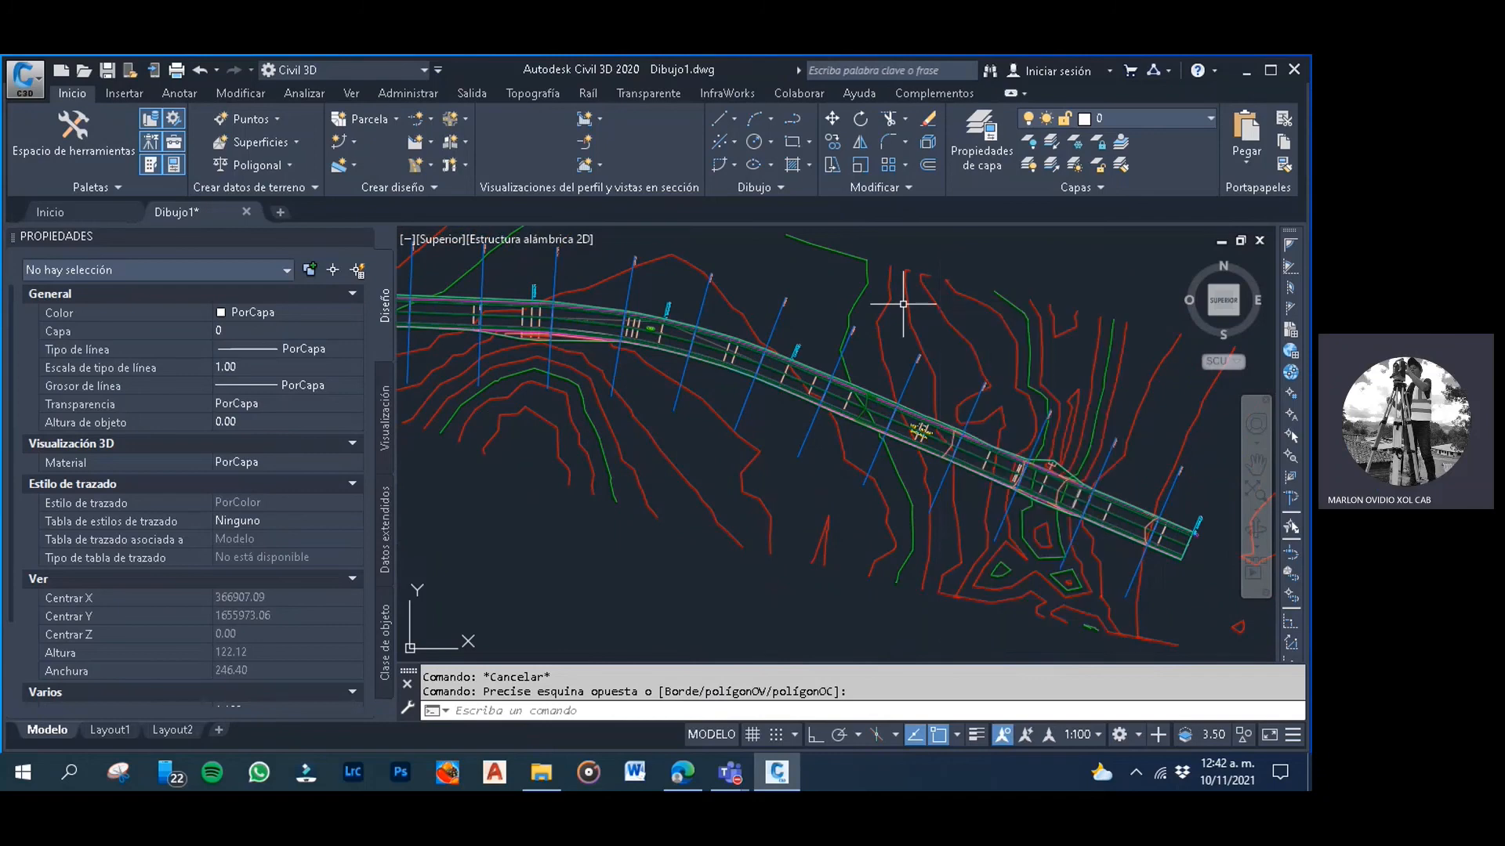
{"action": "key", "text": "Escape"}
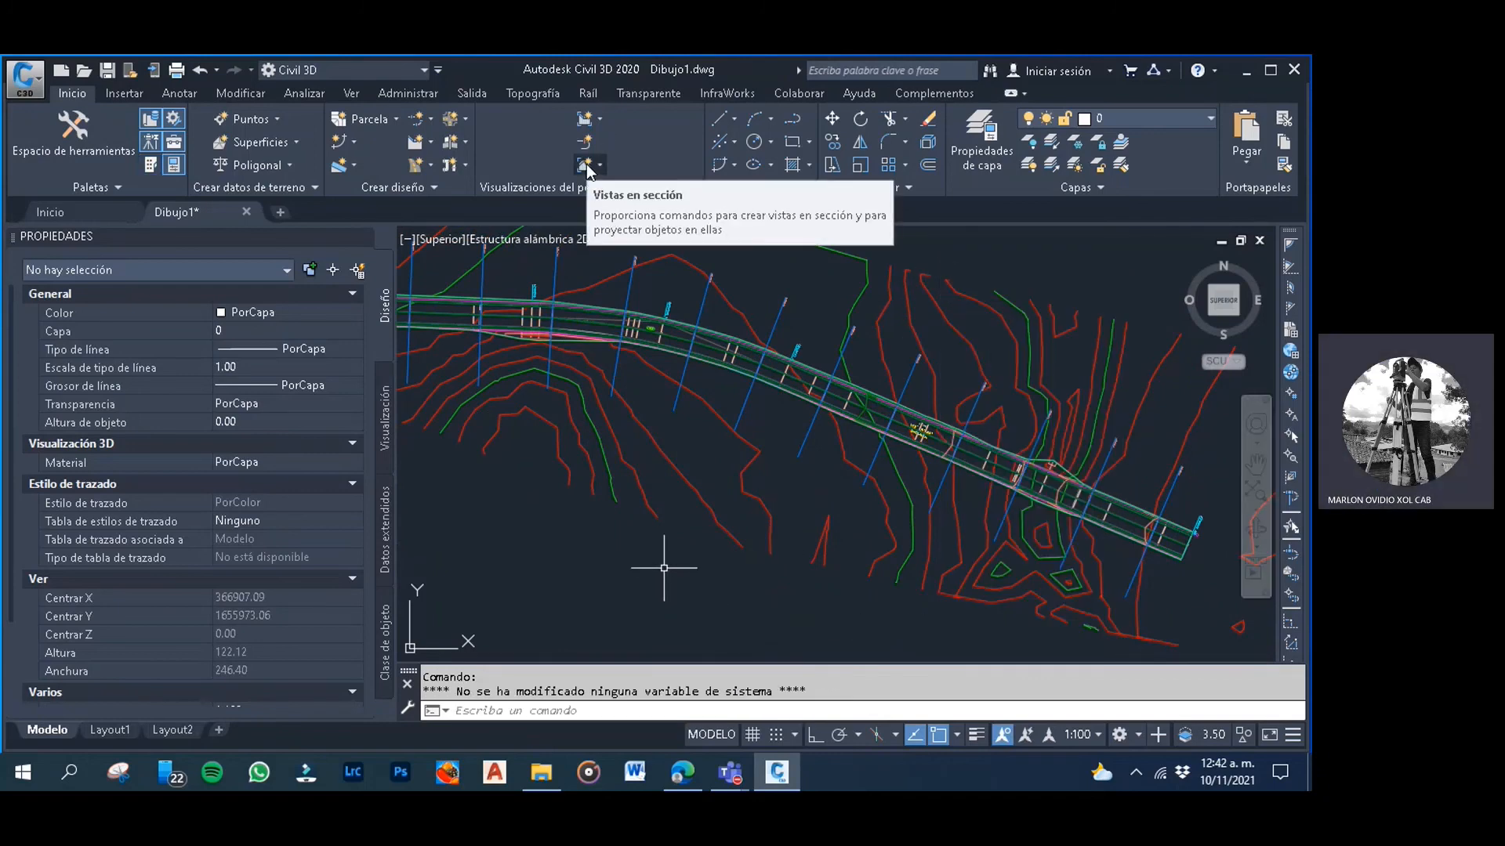
Start creating multiple section views for the EJE CENTRAL DE CARRETERA alignment and the SECCIONES sample line group
{"action": "left_click", "coordinate": [588, 167]}
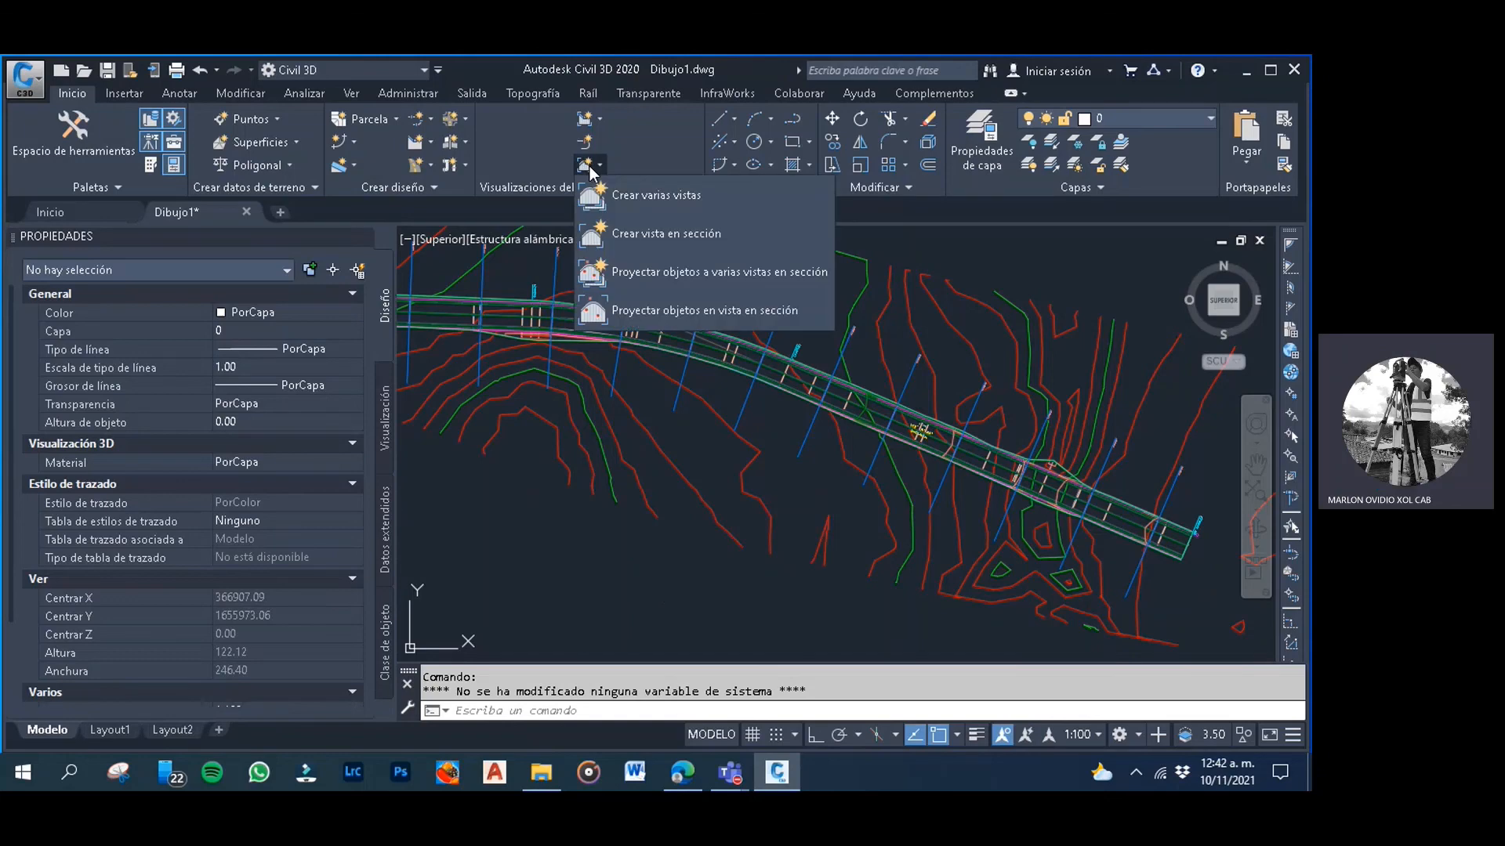
{"action": "left_click", "coordinate": [637, 199]}
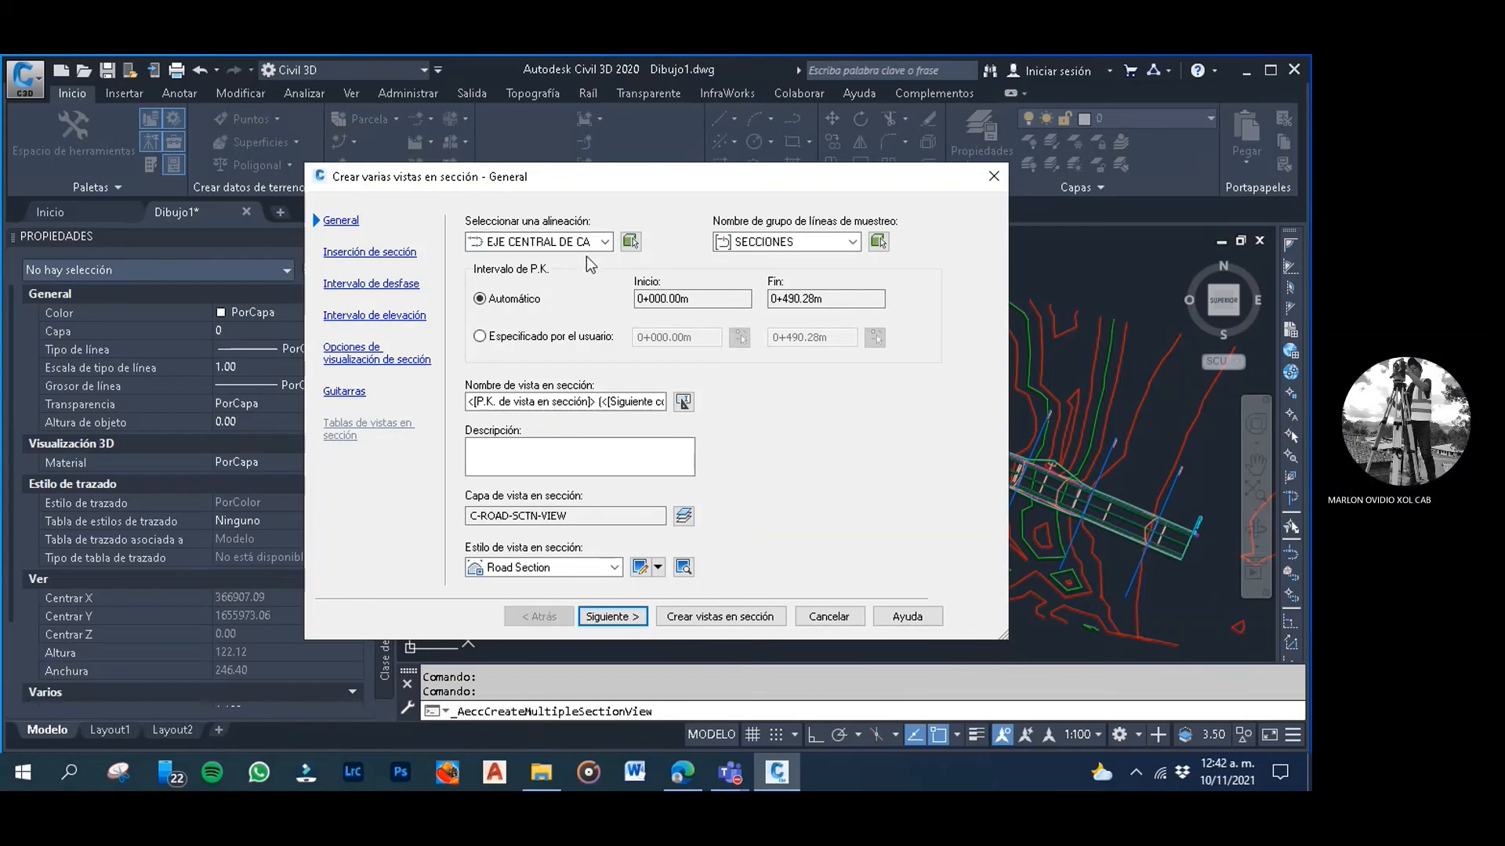
{"action": "left_click", "coordinate": [604, 242]}
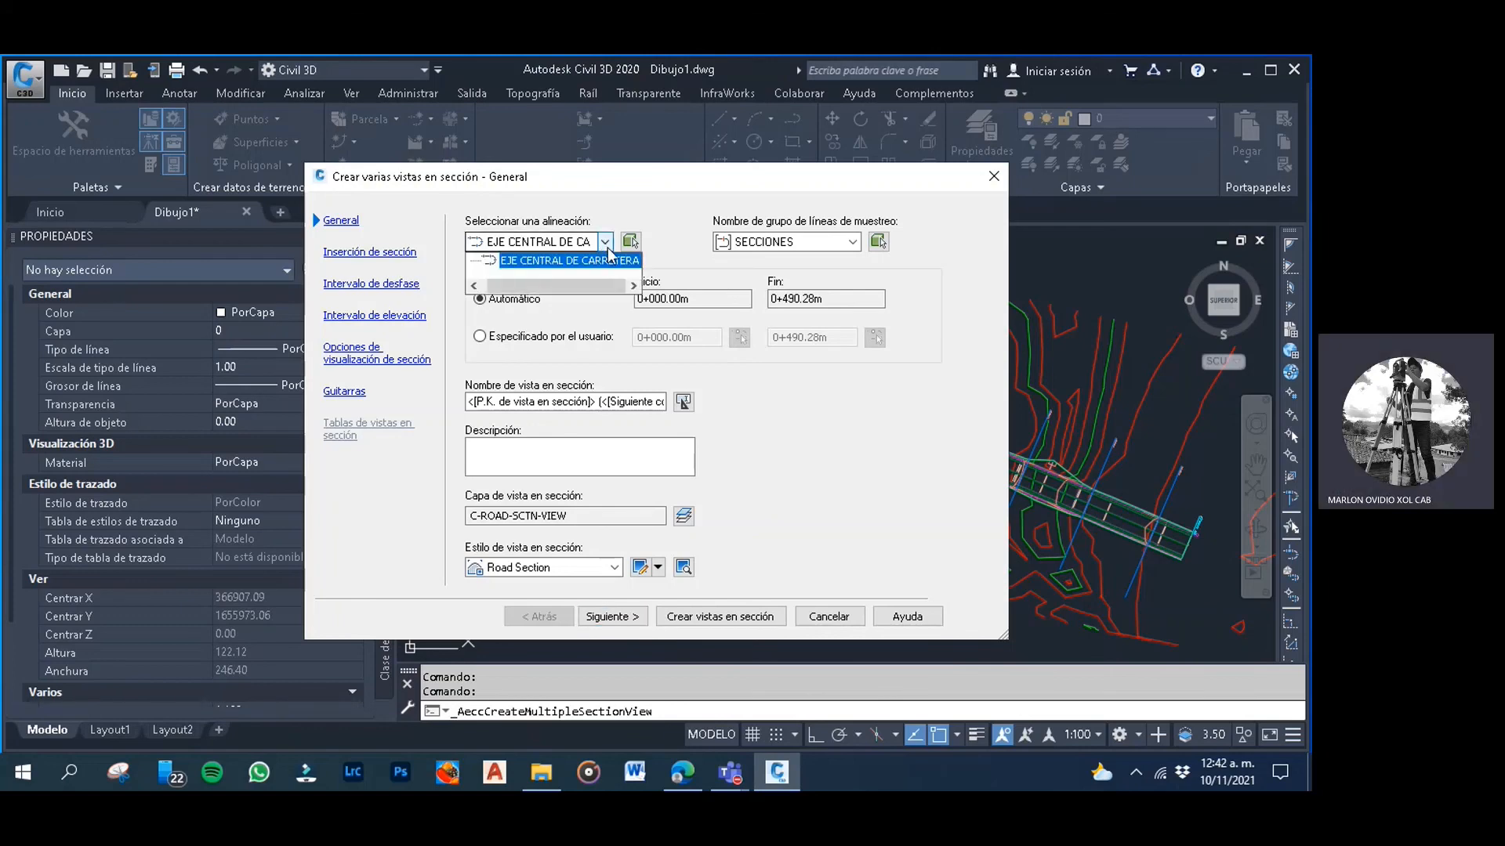
{"action": "left_click", "coordinate": [548, 258]}
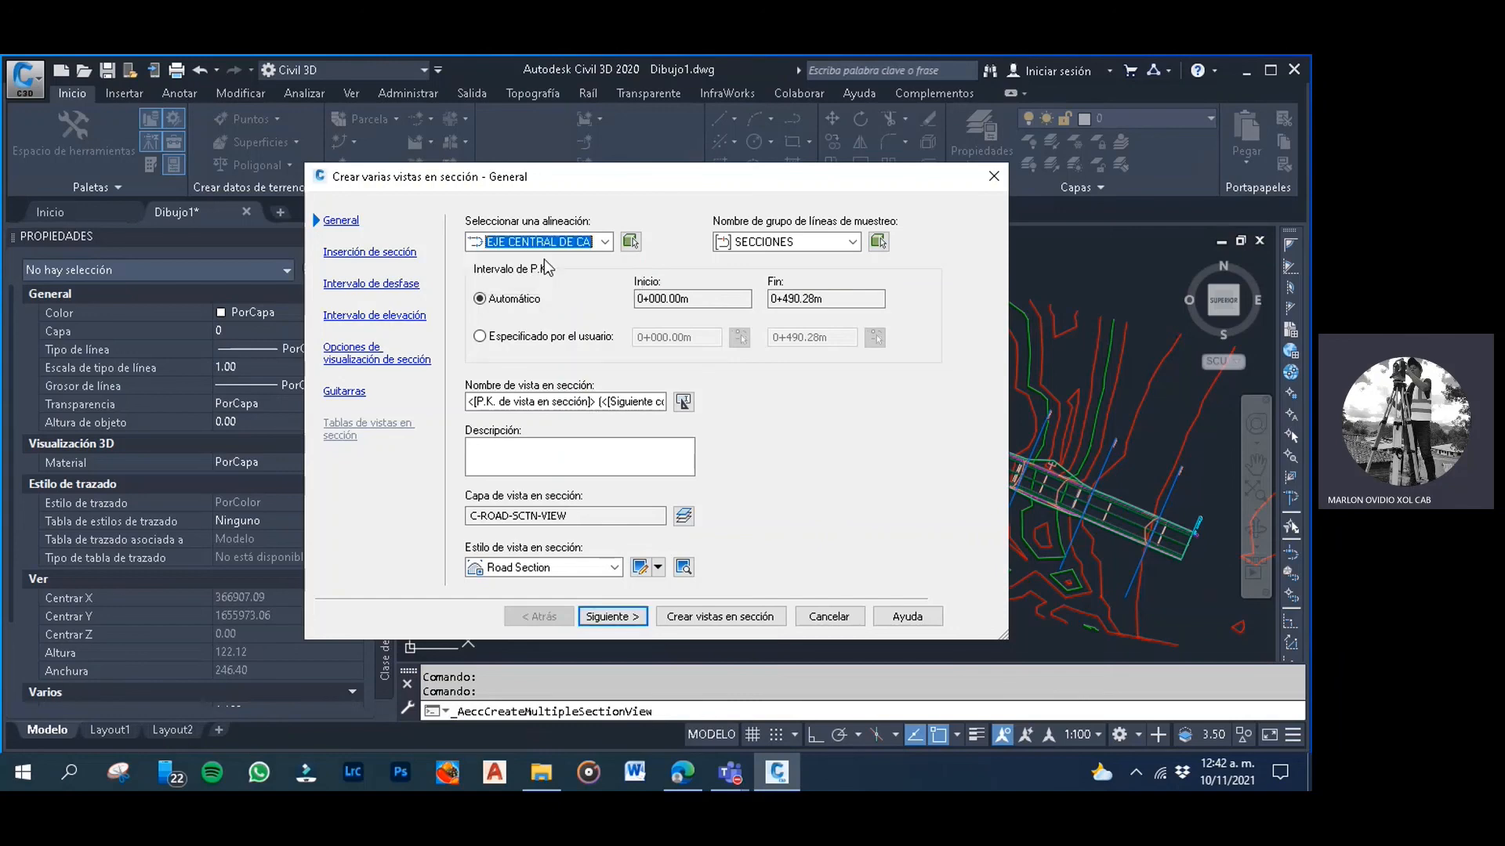
{"action": "left_click", "coordinate": [851, 245]}
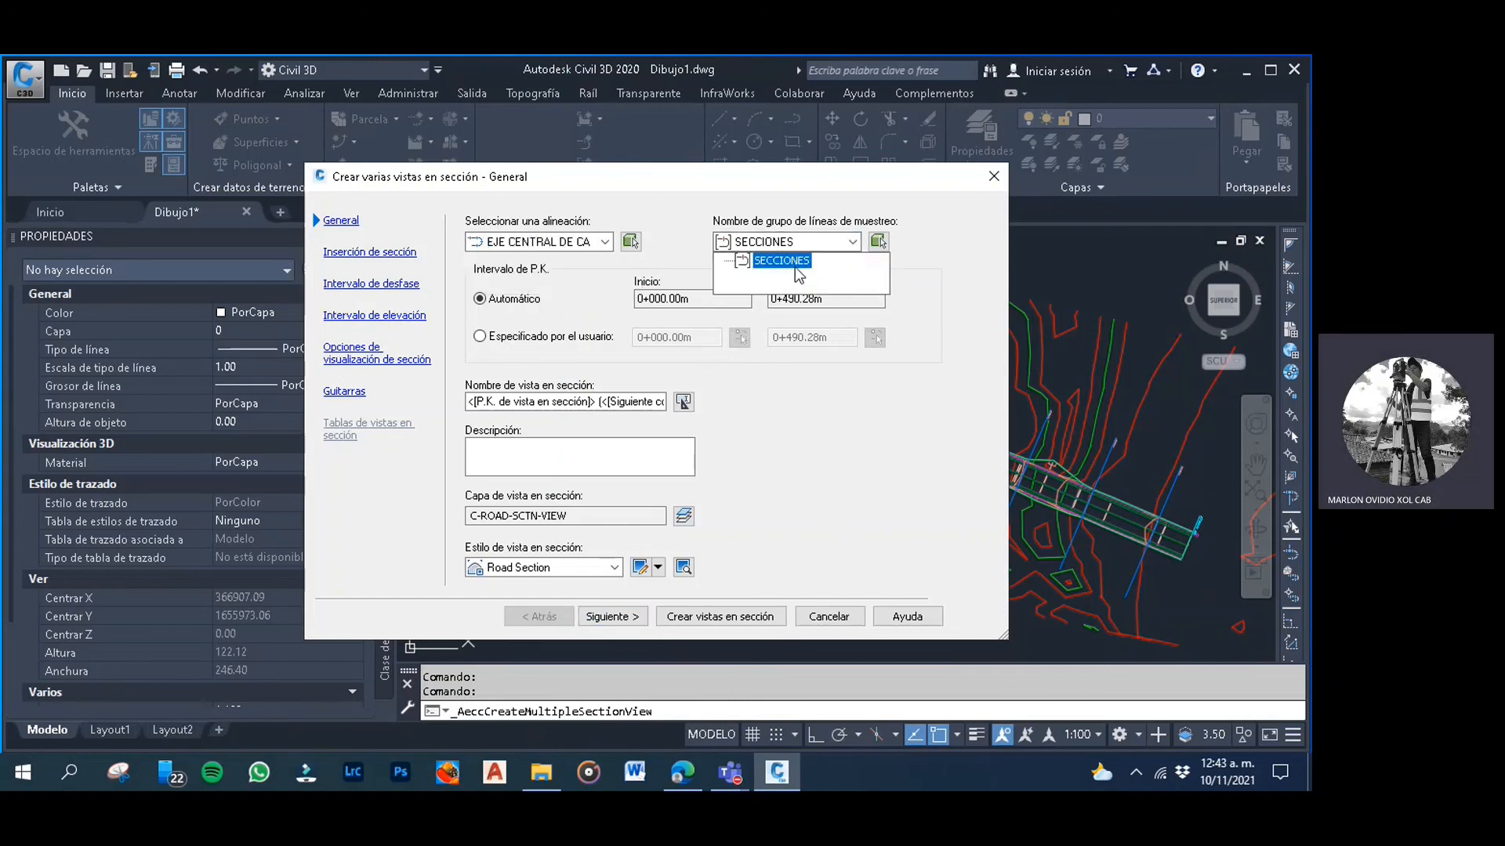
{"action": "left_click", "coordinate": [727, 296]}
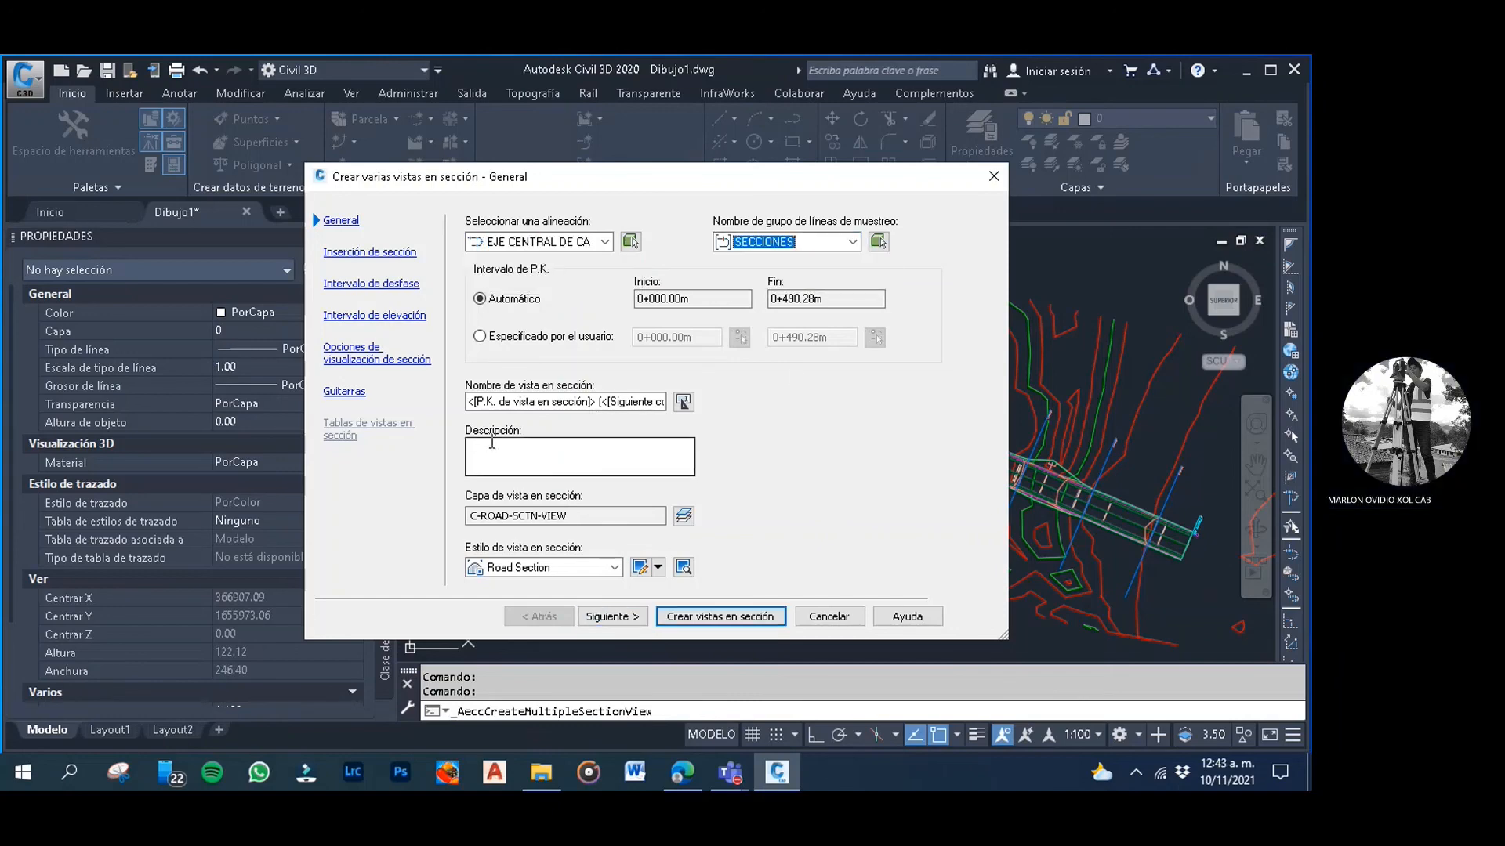
Name the section views "cortes y rellenos" and choose Borrador placement in model space
{"action": "left_click_drag", "start_coordinate": [646, 401], "coordinate": [435, 402]}
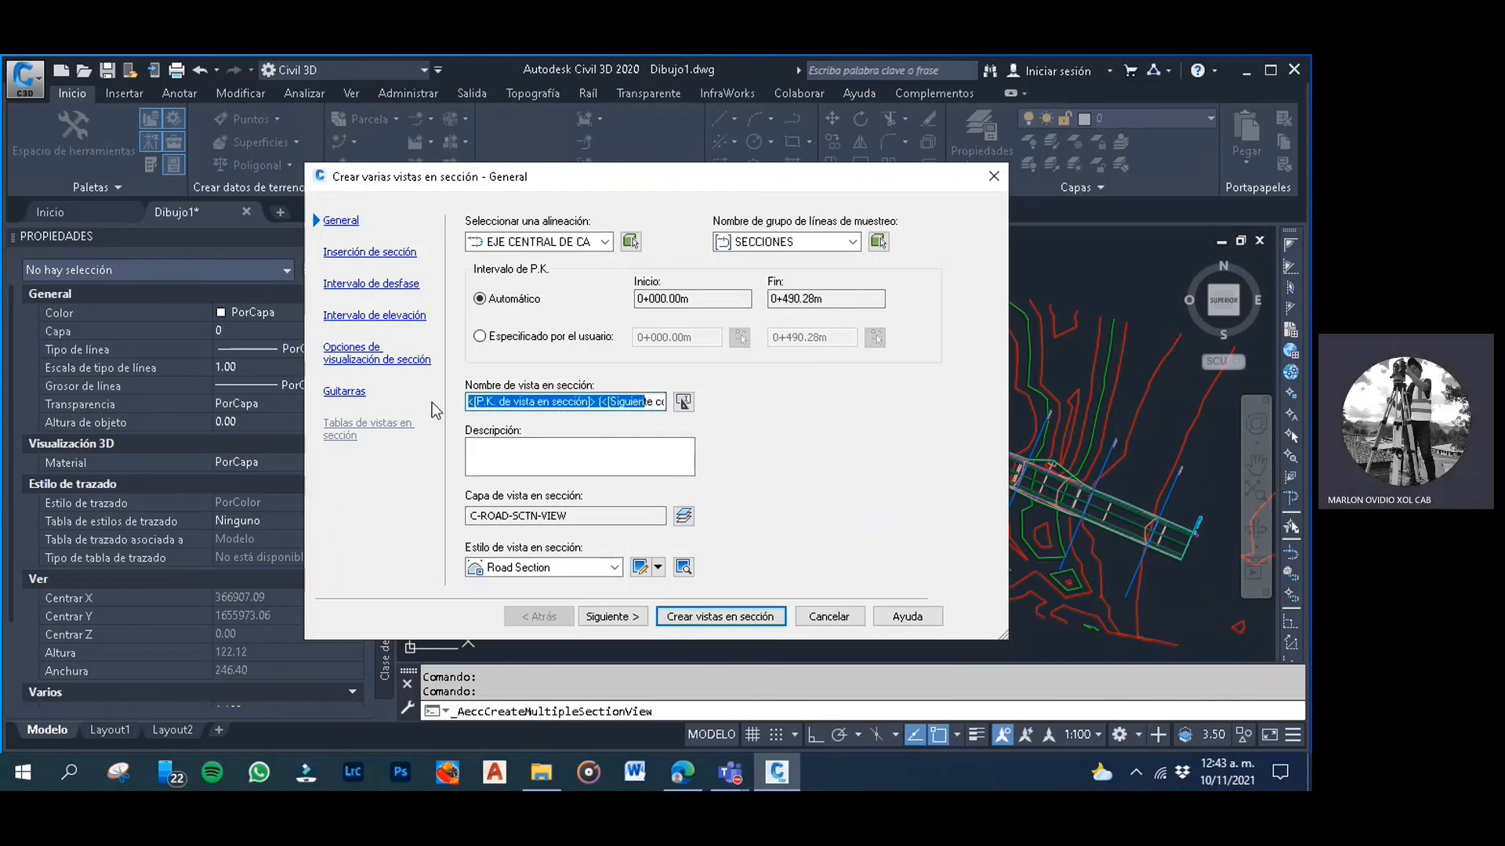
{"action": "key", "text": "BackSpace"}
{"action": "left_click_drag", "start_coordinate": [582, 403], "coordinate": [445, 386]}
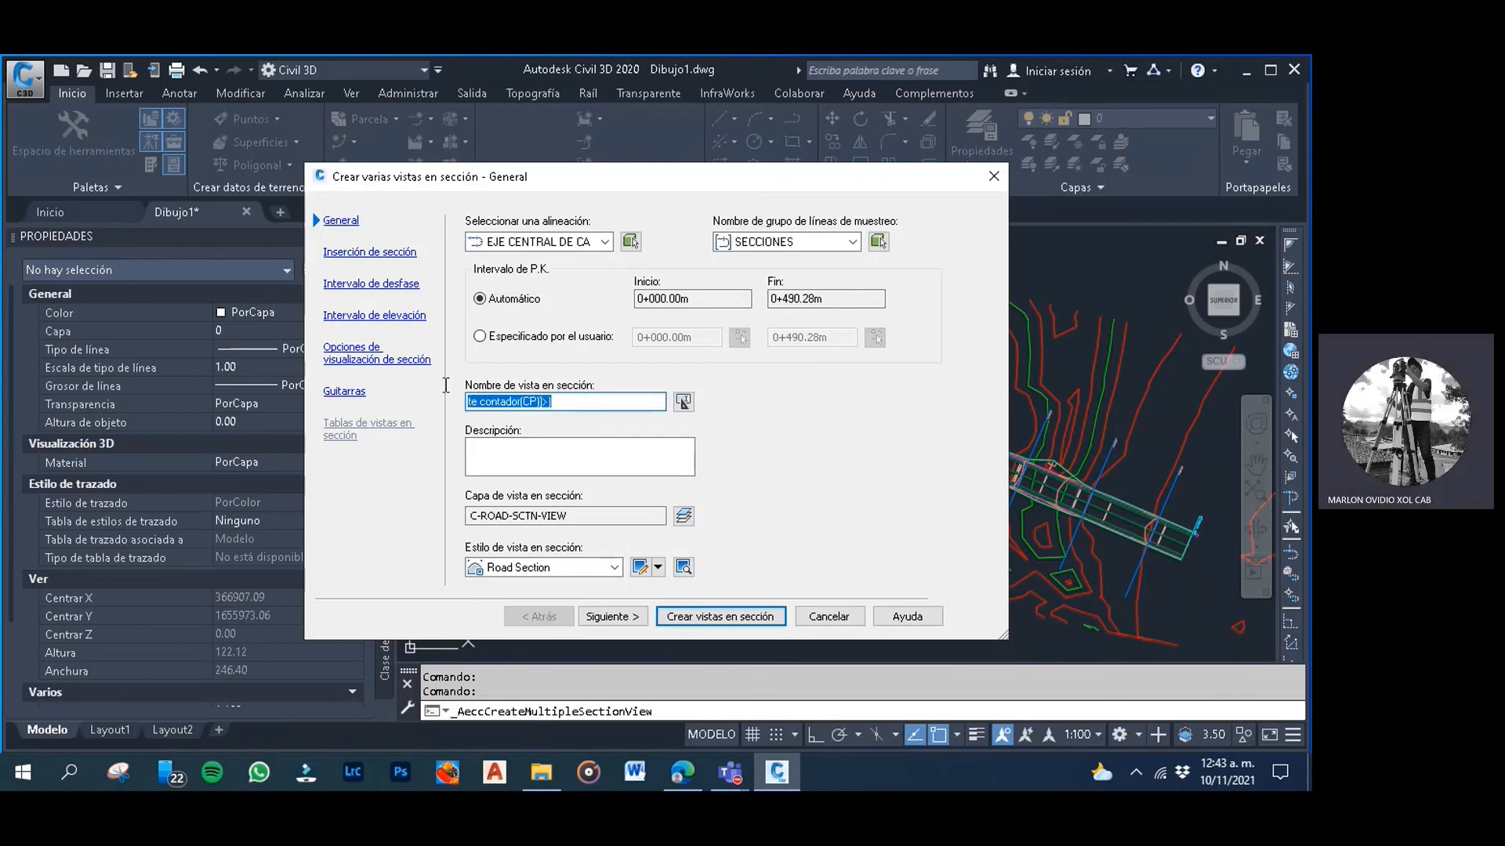
{"action": "key", "text": "BackSpace"}
{"action": "type", "text": "cortes y rellenos"}
{"action": "left_click", "coordinate": [616, 619]}
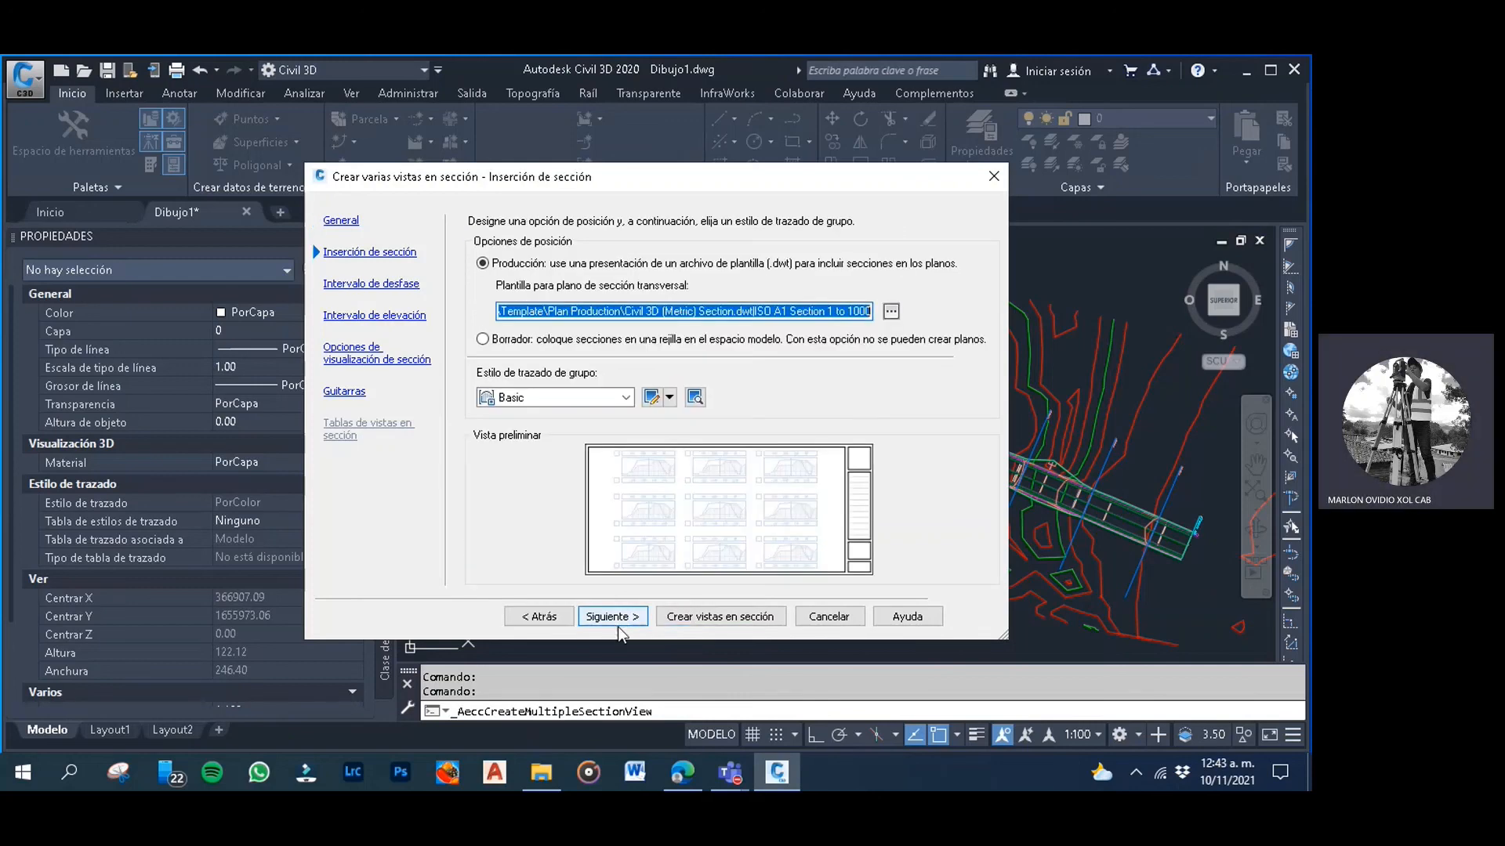
{"action": "left_click", "coordinate": [482, 340]}
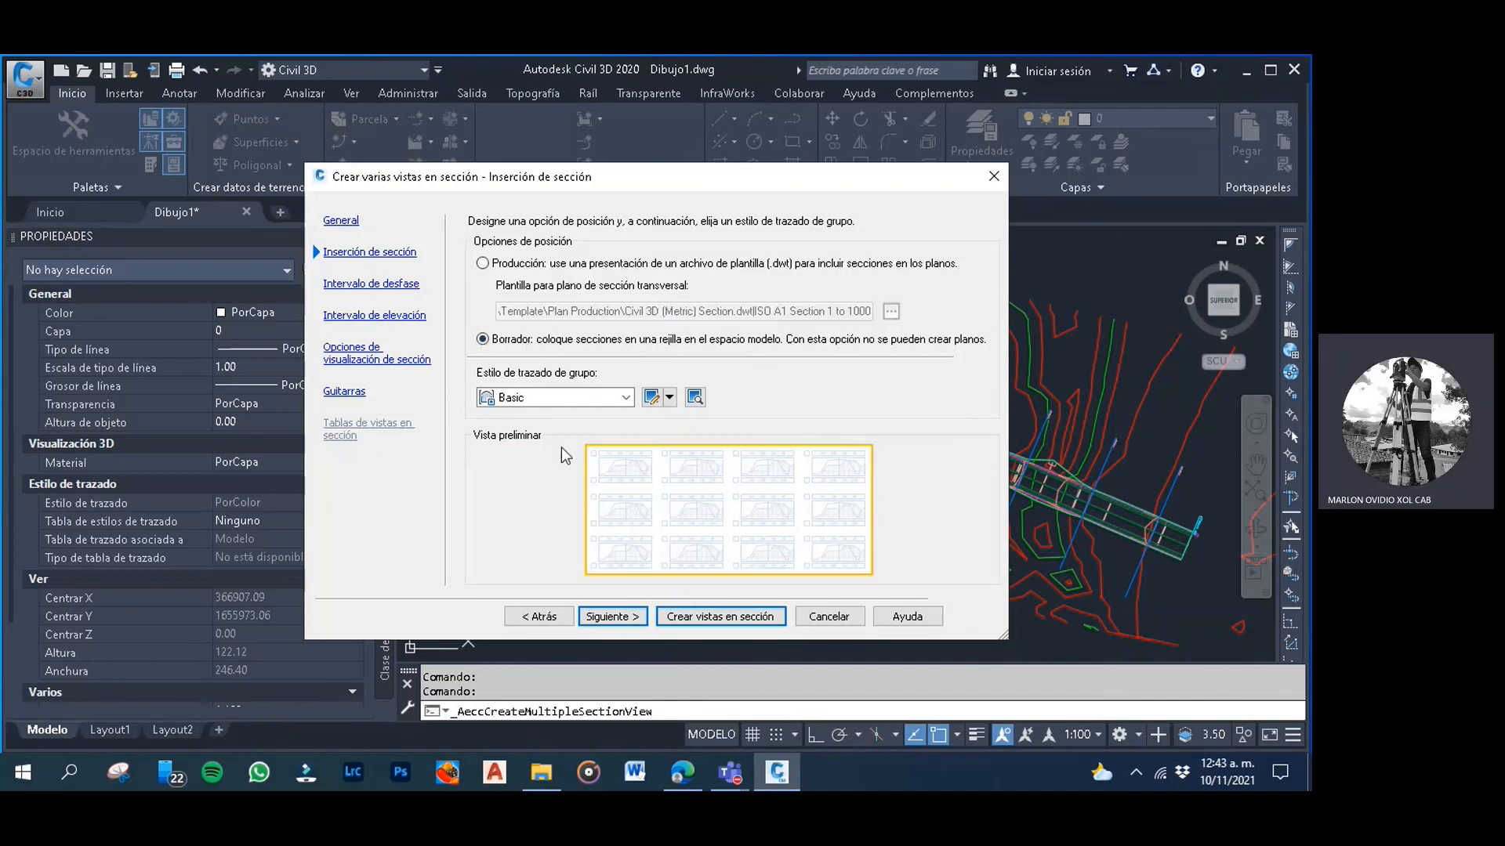
{"action": "left_click", "coordinate": [619, 616]}
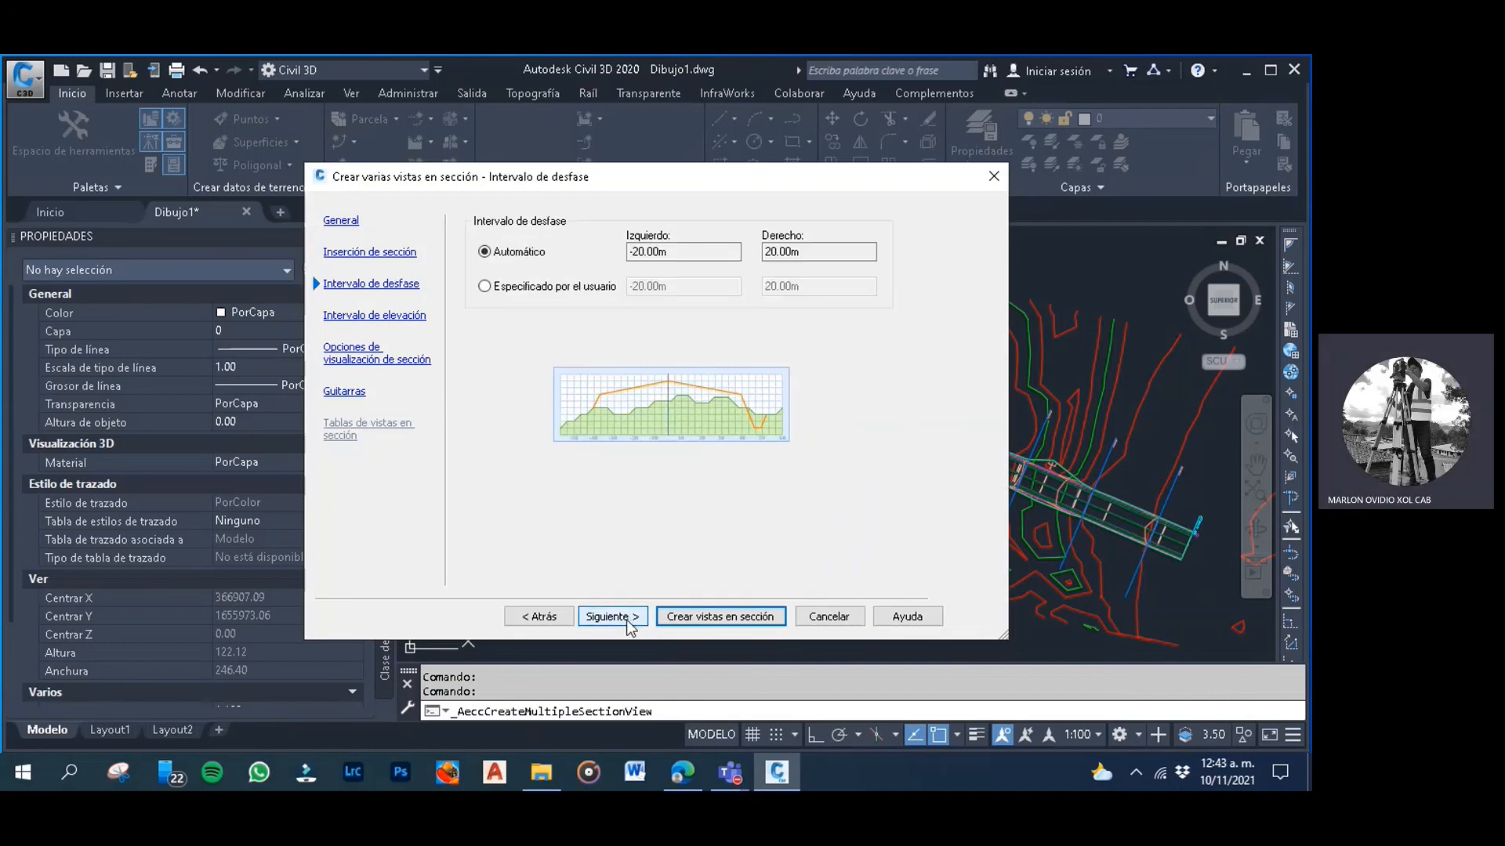
Set a user-specified offset range for the section views, from -10 m on the left to 10 m on the right
{"action": "left_click", "coordinate": [485, 286]}
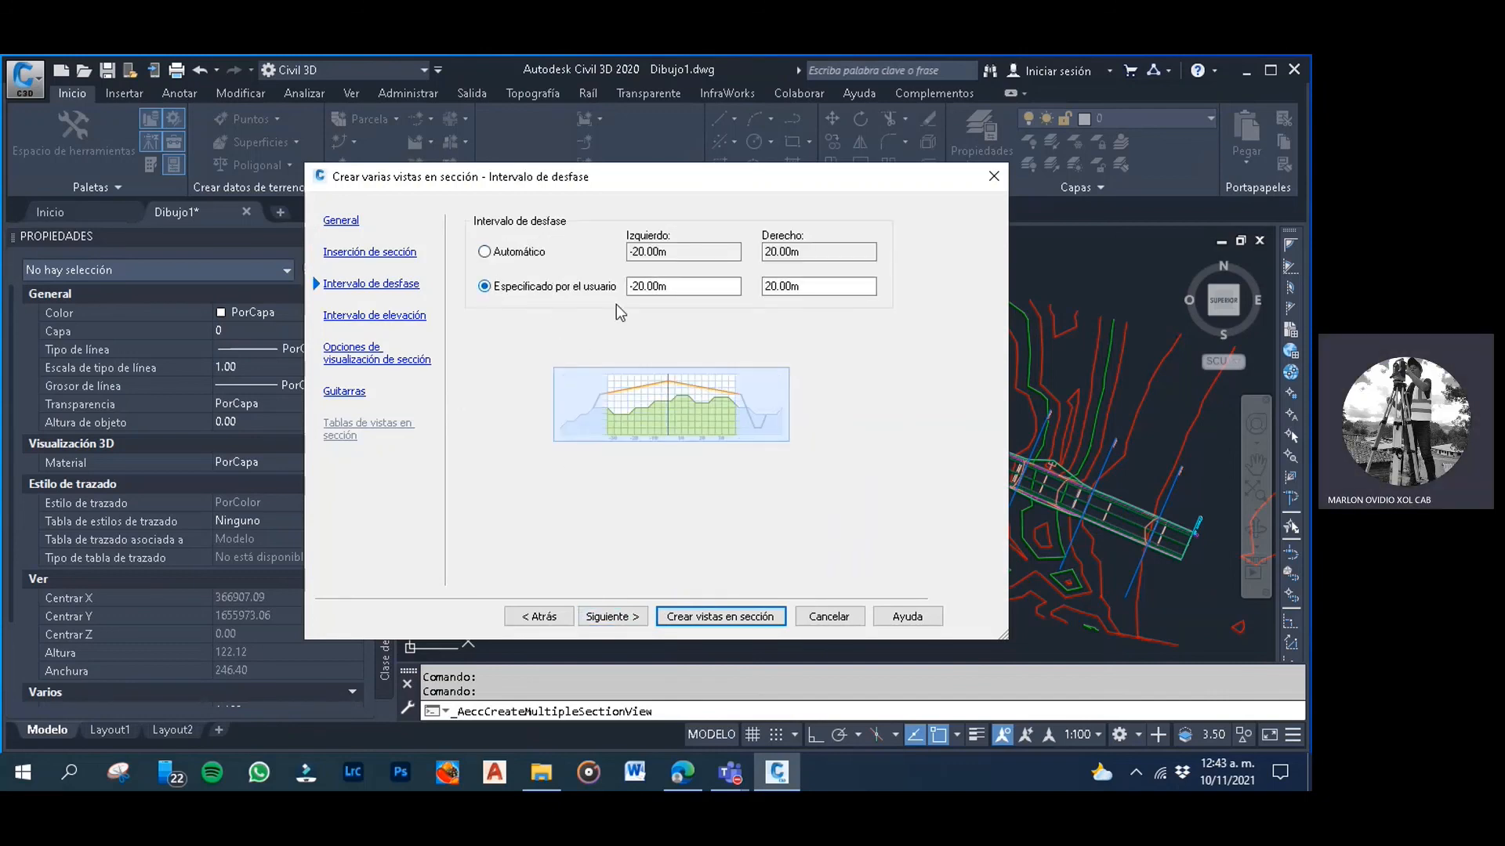
{"action": "left_click_drag", "start_coordinate": [692, 291], "coordinate": [596, 300]}
{"action": "type", "text": "-10"}
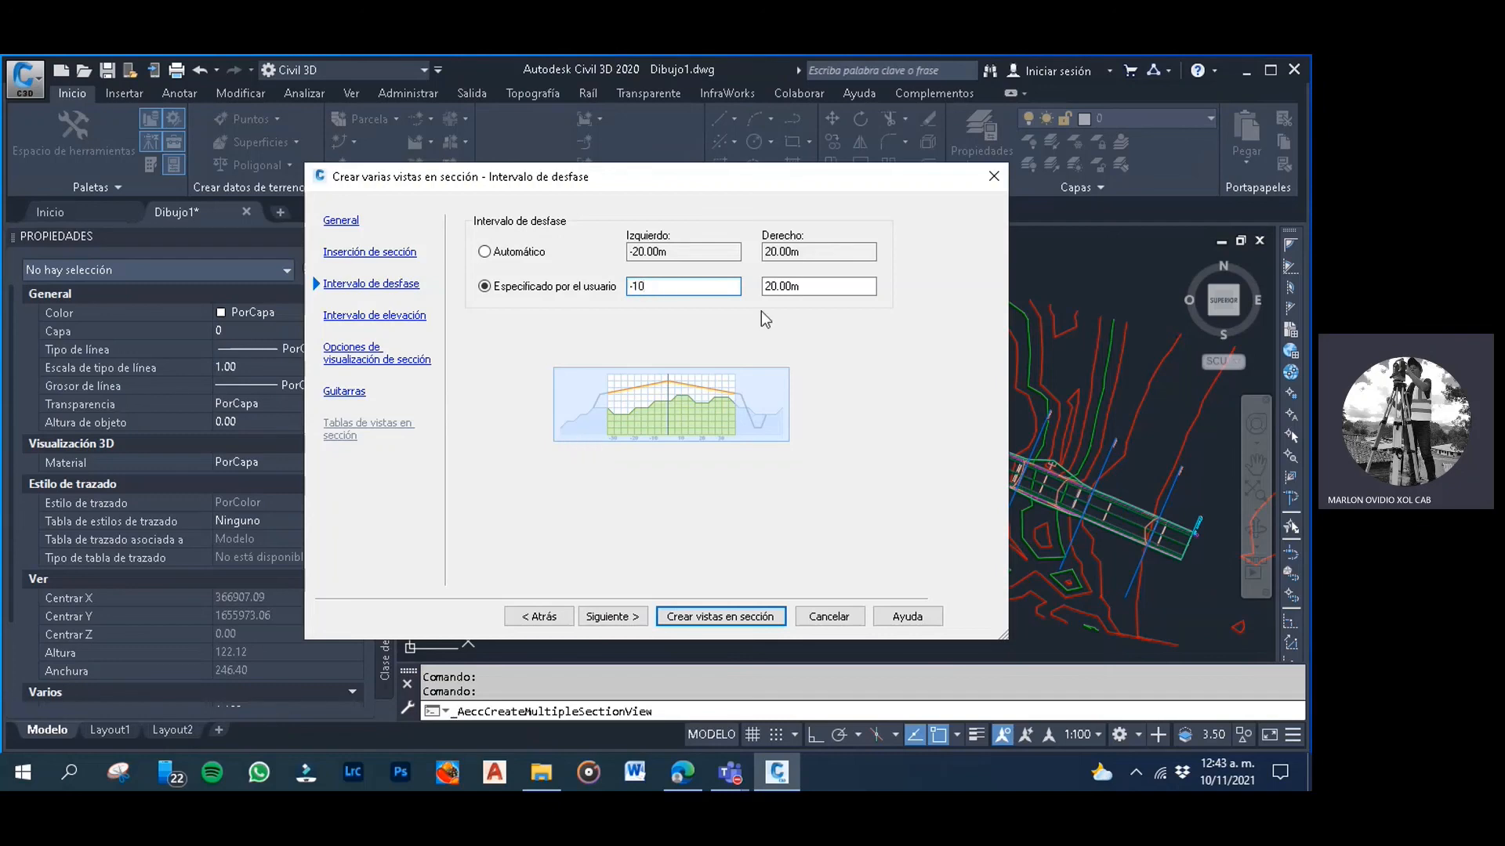
{"action": "left_click", "coordinate": [813, 286]}
{"action": "double_click", "coordinate": [813, 286]}
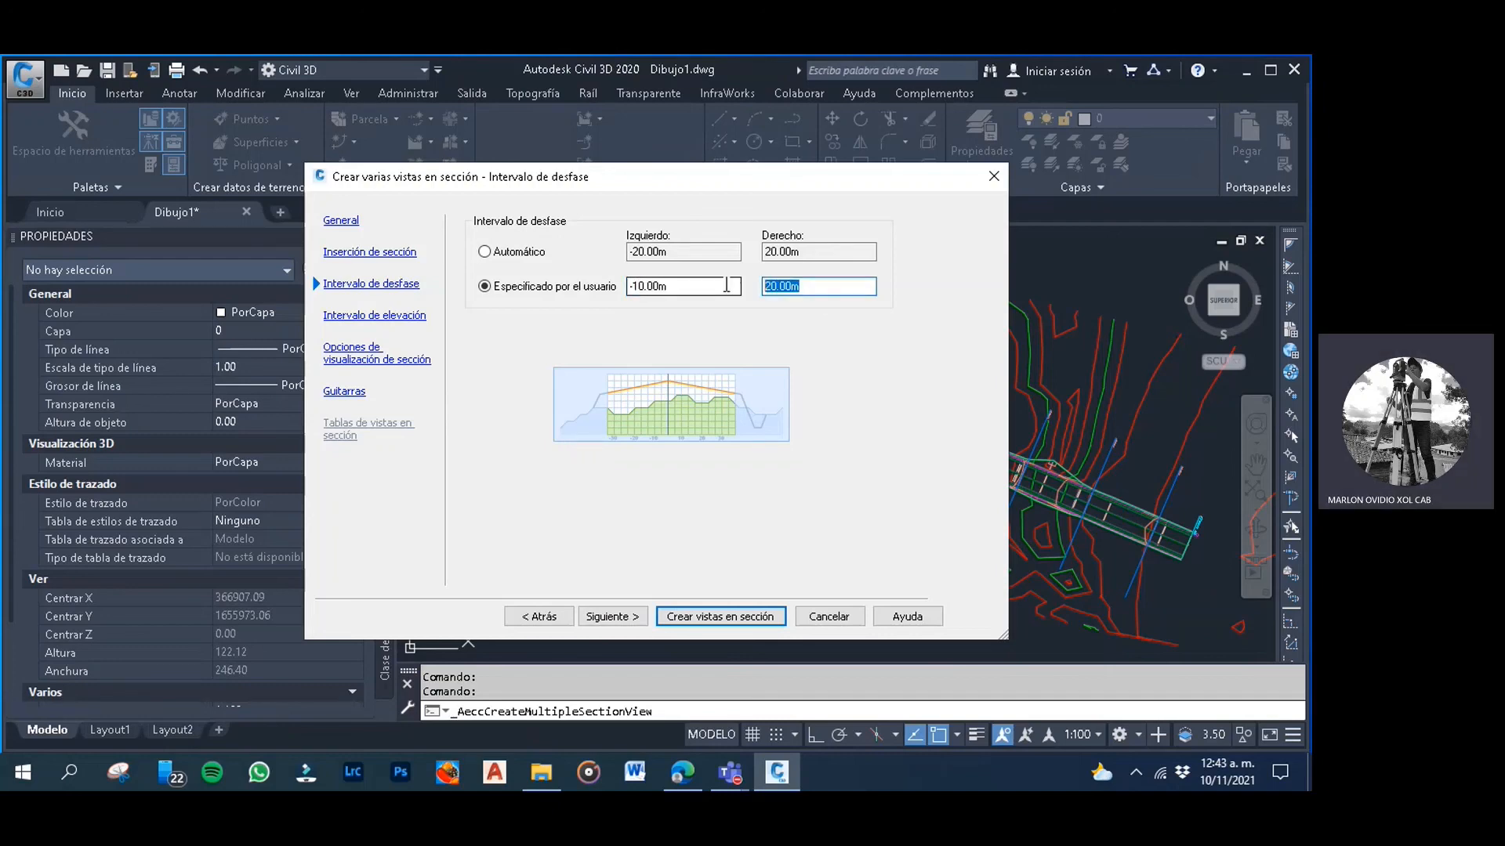
{"action": "type", "text": "10"}
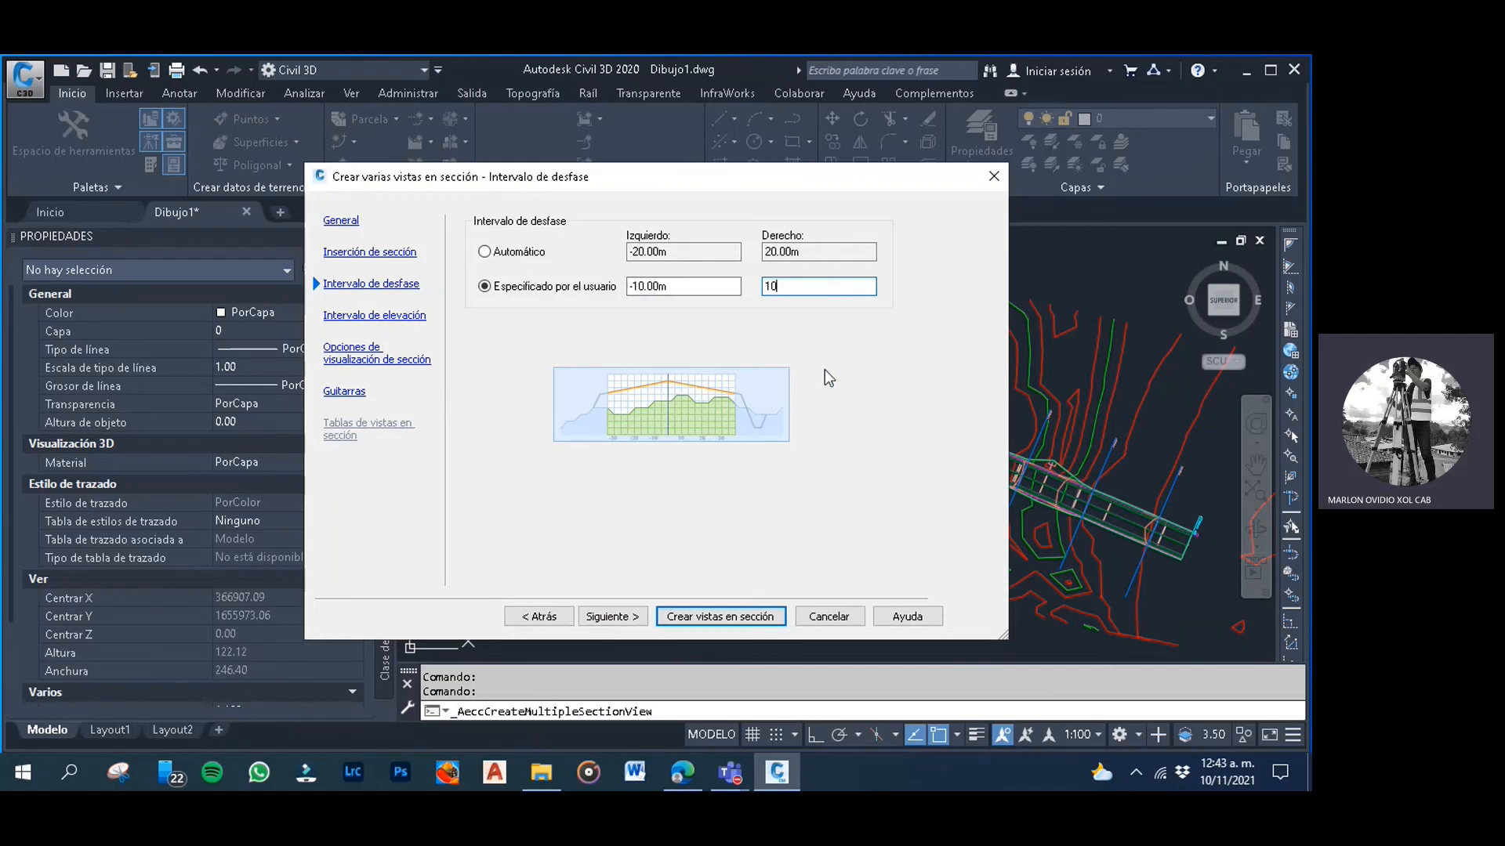
{"action": "left_click", "coordinate": [619, 617]}
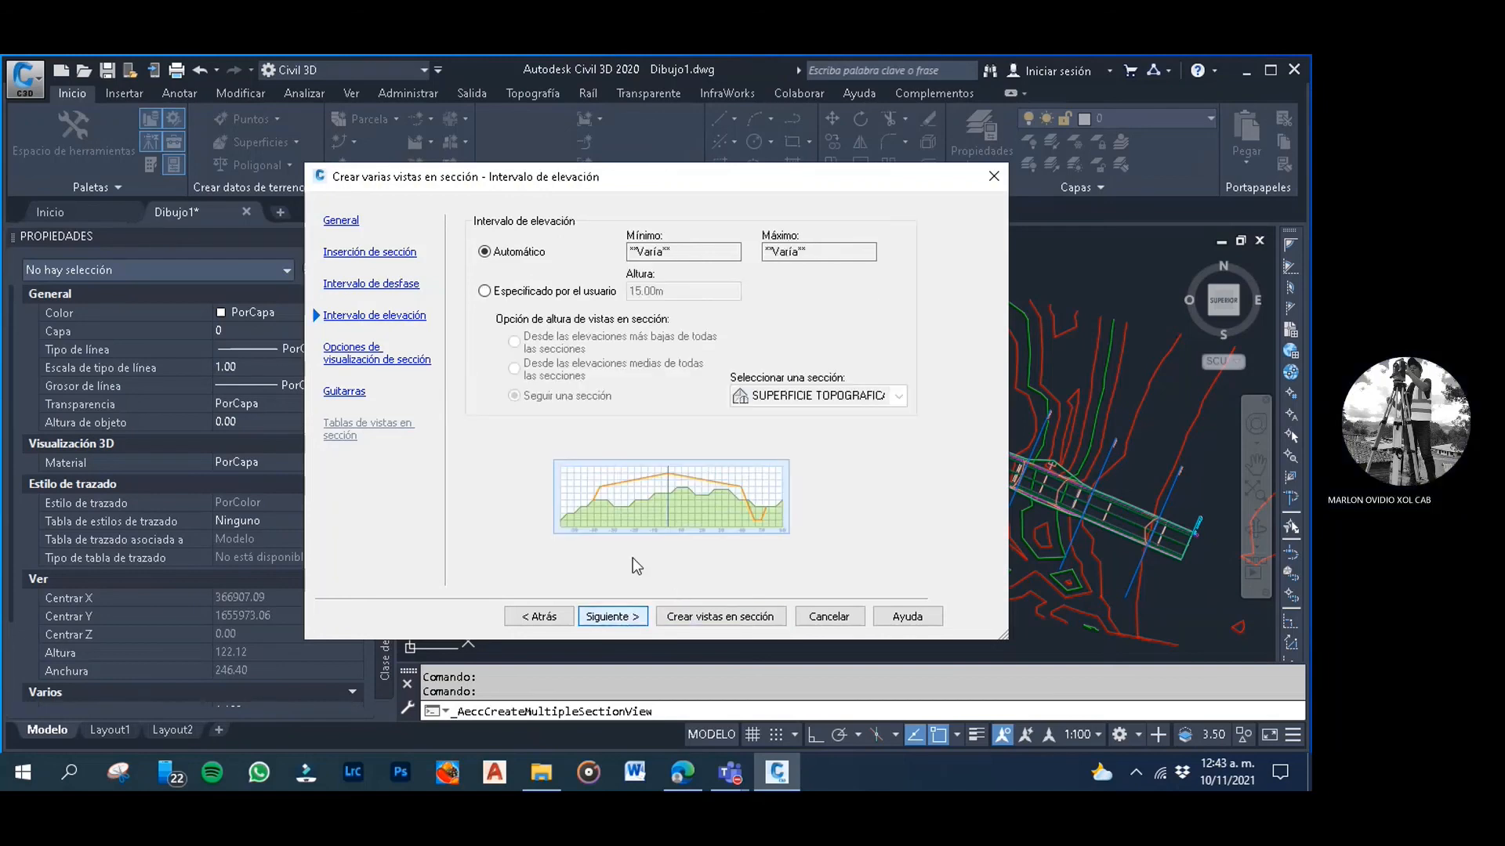
Keep the automatic elevation range and default section display options, and place the section views in the empty area beside the curve table
{"action": "left_click", "coordinate": [619, 617]}
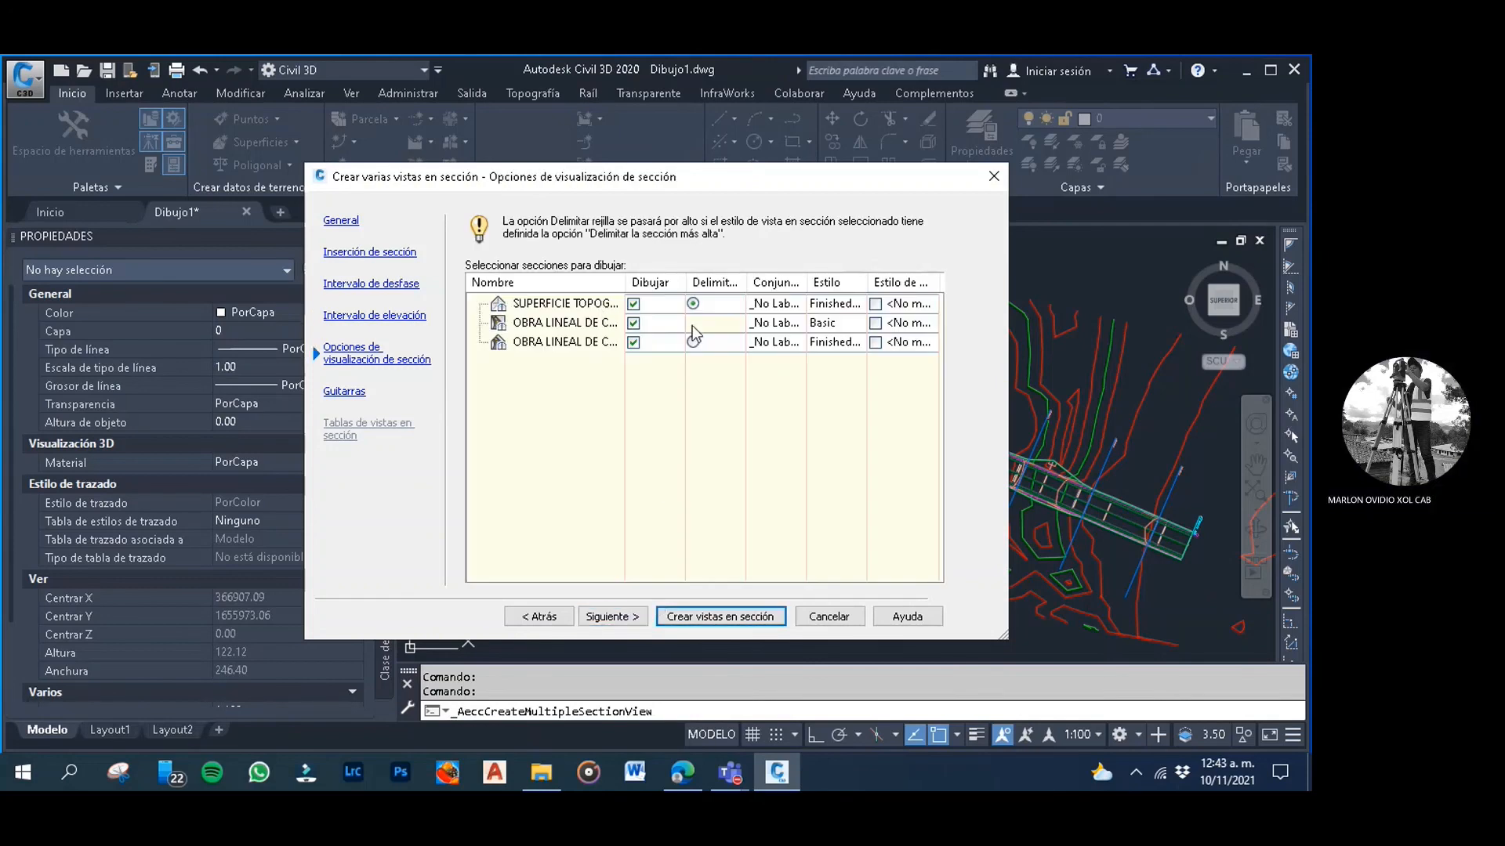
{"action": "left_click", "coordinate": [684, 619]}
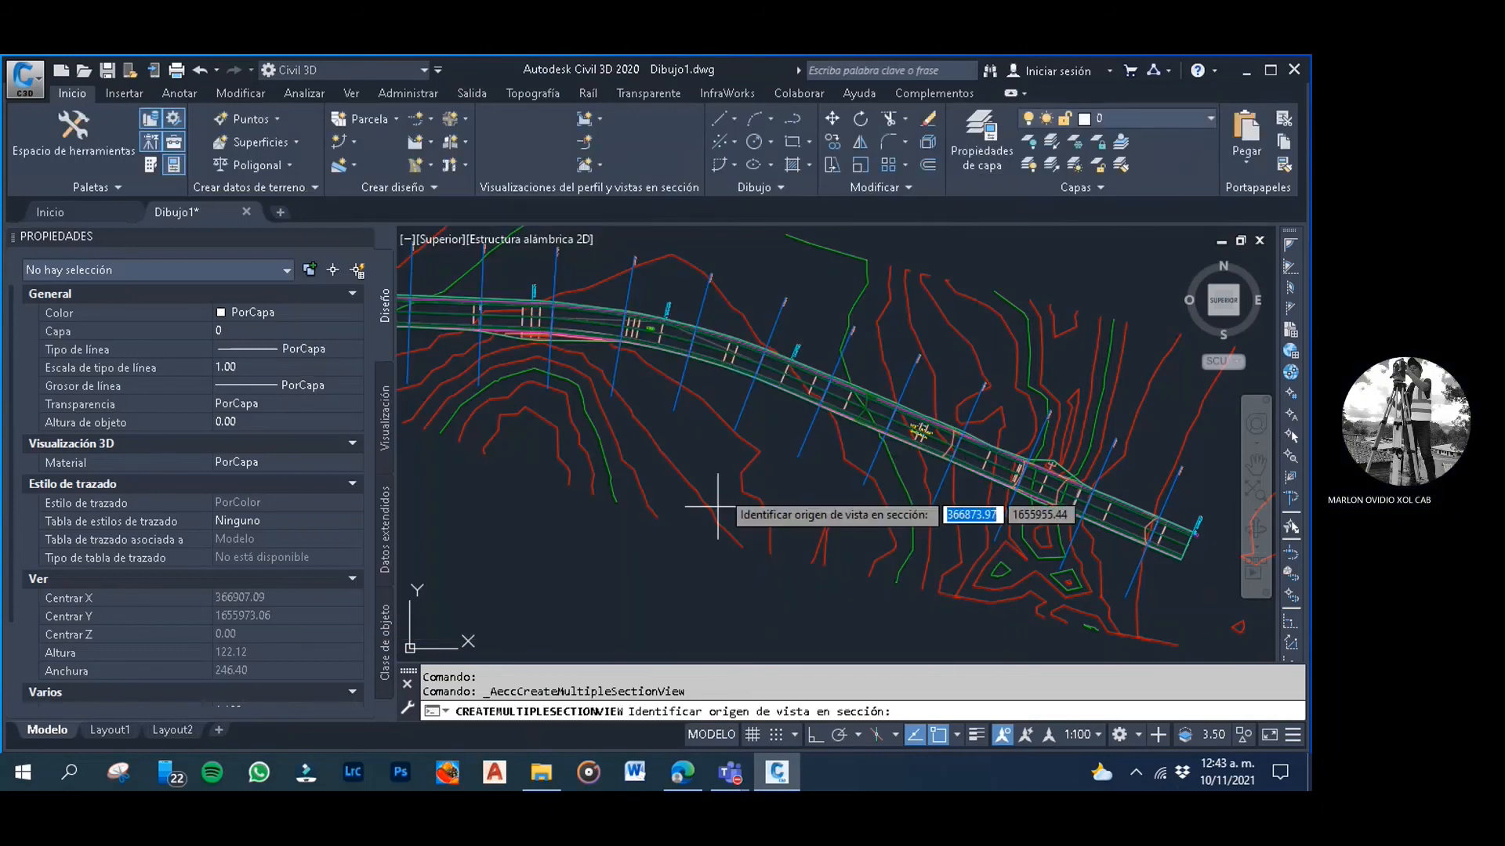
{"action": "scroll", "coordinate": [845, 447], "scroll_direction": "down", "scroll_amount": 4}
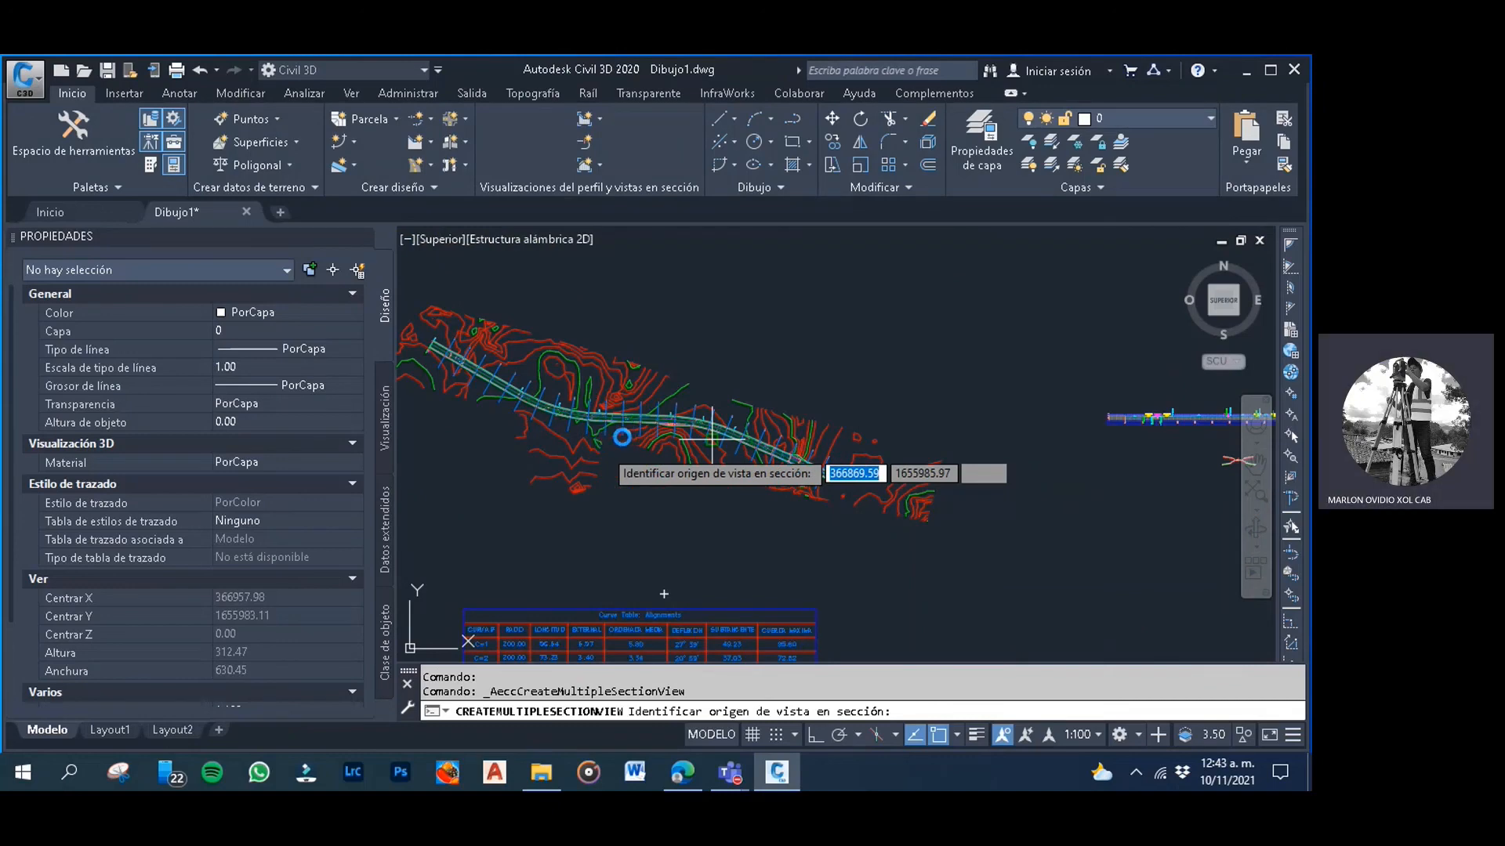
{"action": "scroll", "coordinate": [587, 445], "scroll_direction": "down", "scroll_amount": 4}
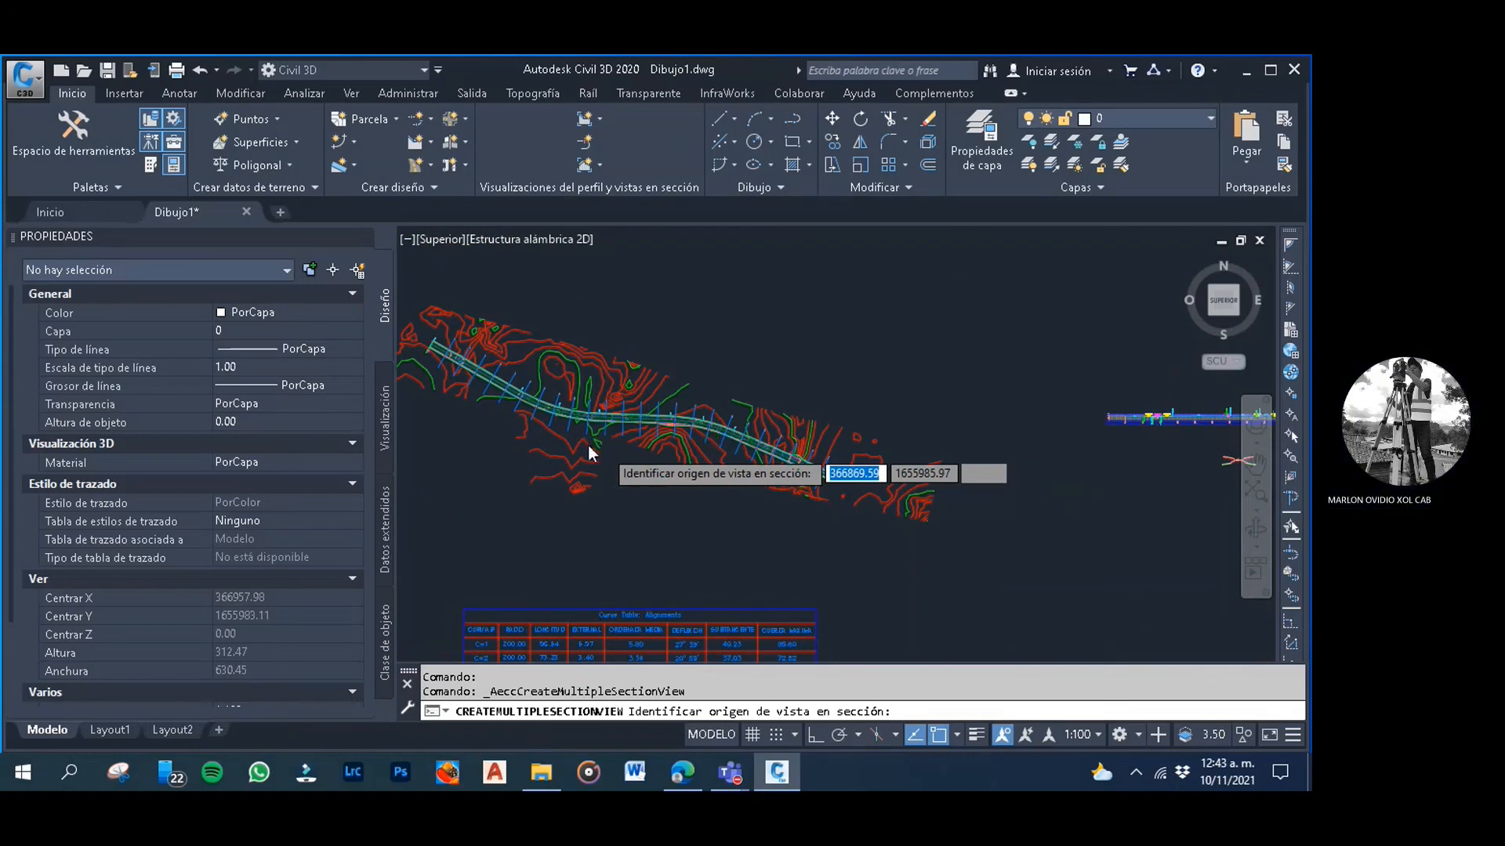
{"action": "scroll", "coordinate": [731, 489], "scroll_direction": "up", "scroll_amount": 3}
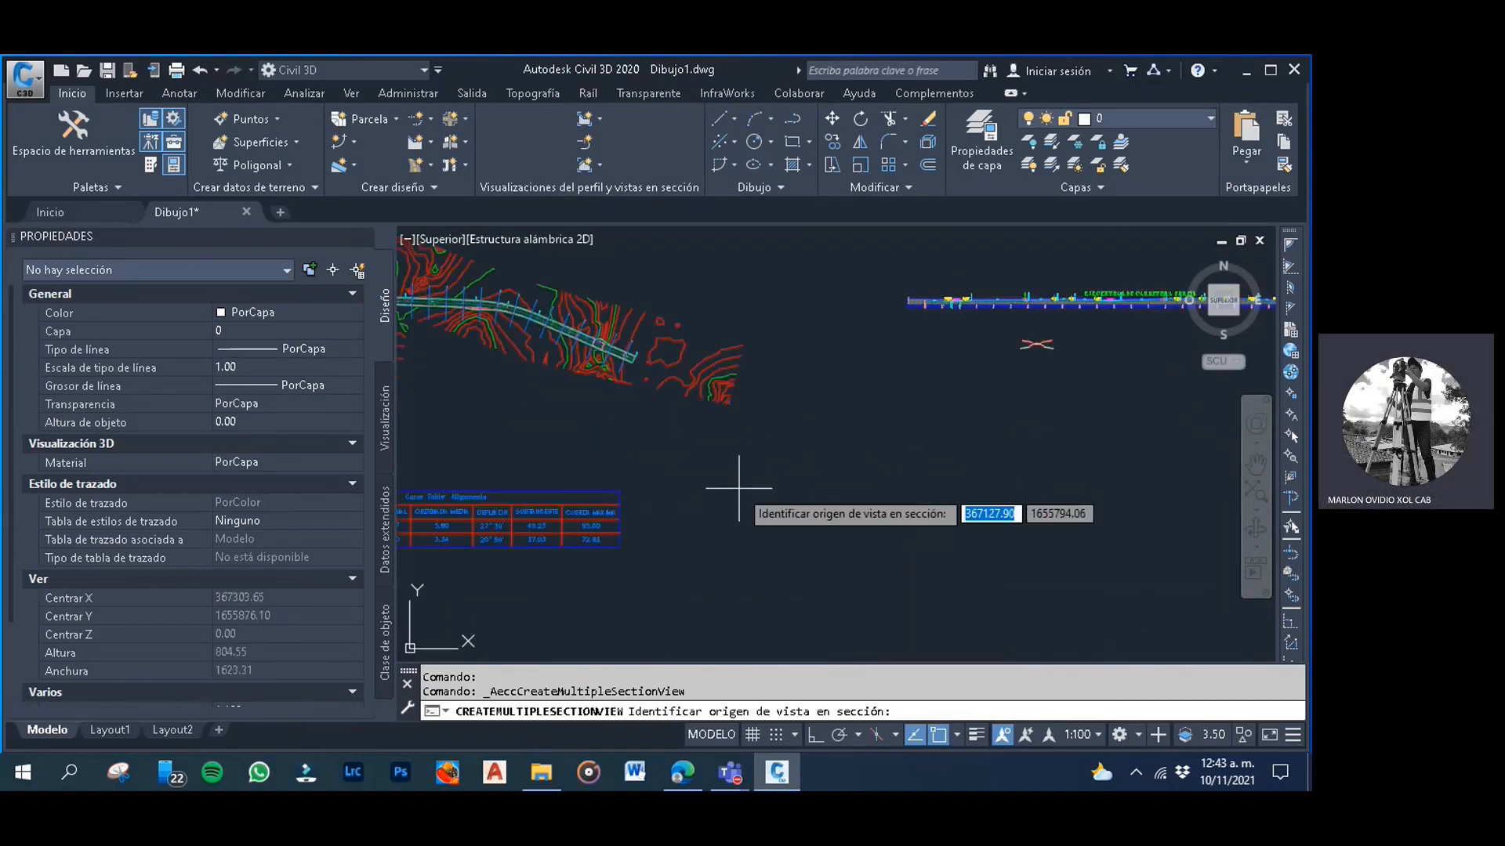
{"action": "left_click", "coordinate": [743, 541]}
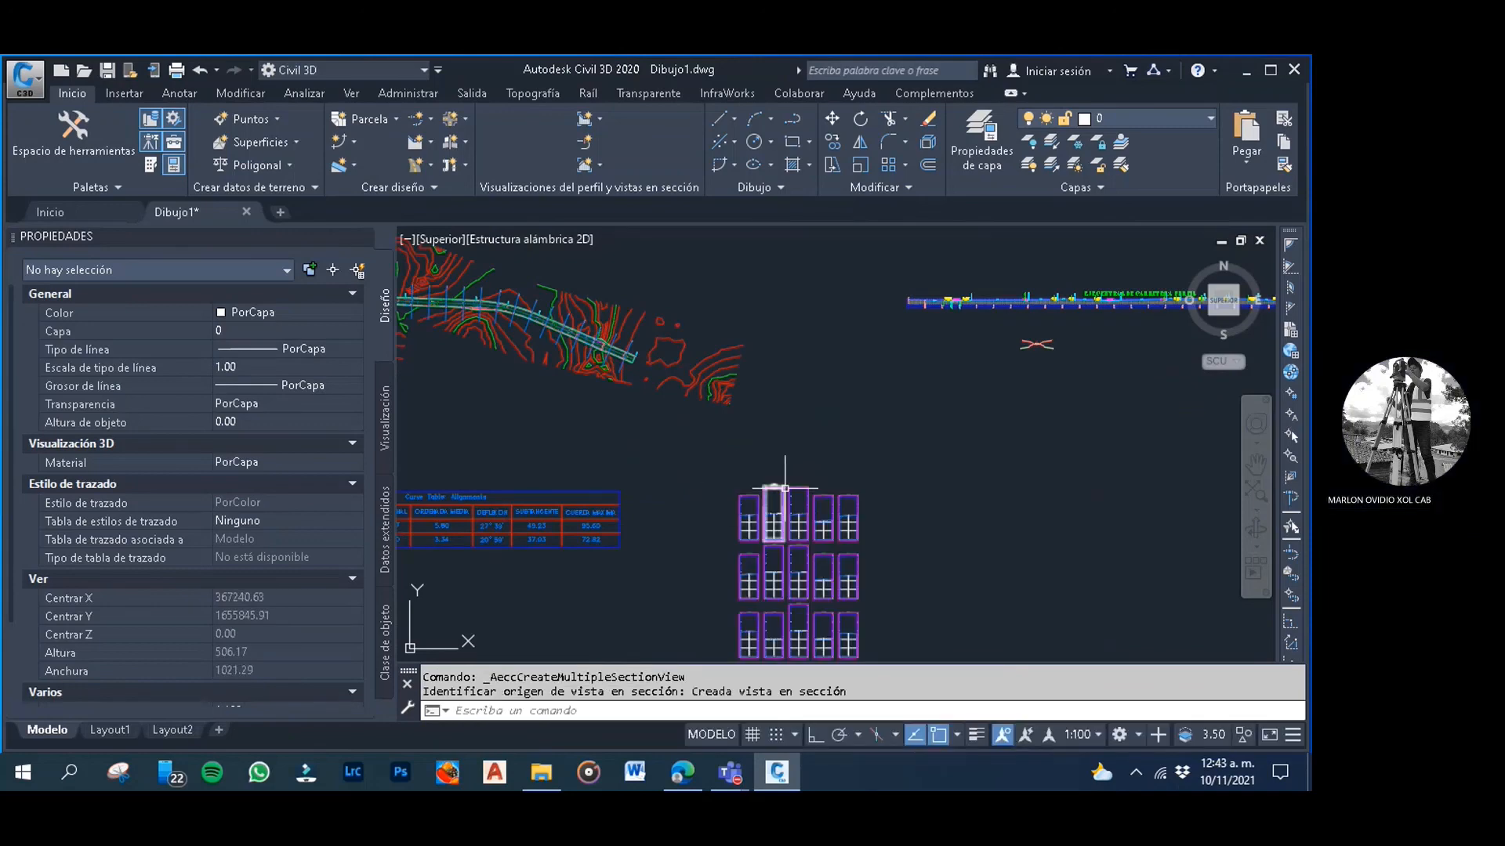
Examine the road cross sections against the natural ground line in the first row of section views
{"action": "scroll", "coordinate": [793, 527], "scroll_direction": "up", "scroll_amount": 5}
{"action": "scroll", "coordinate": [748, 455], "scroll_direction": "up", "scroll_amount": 4}
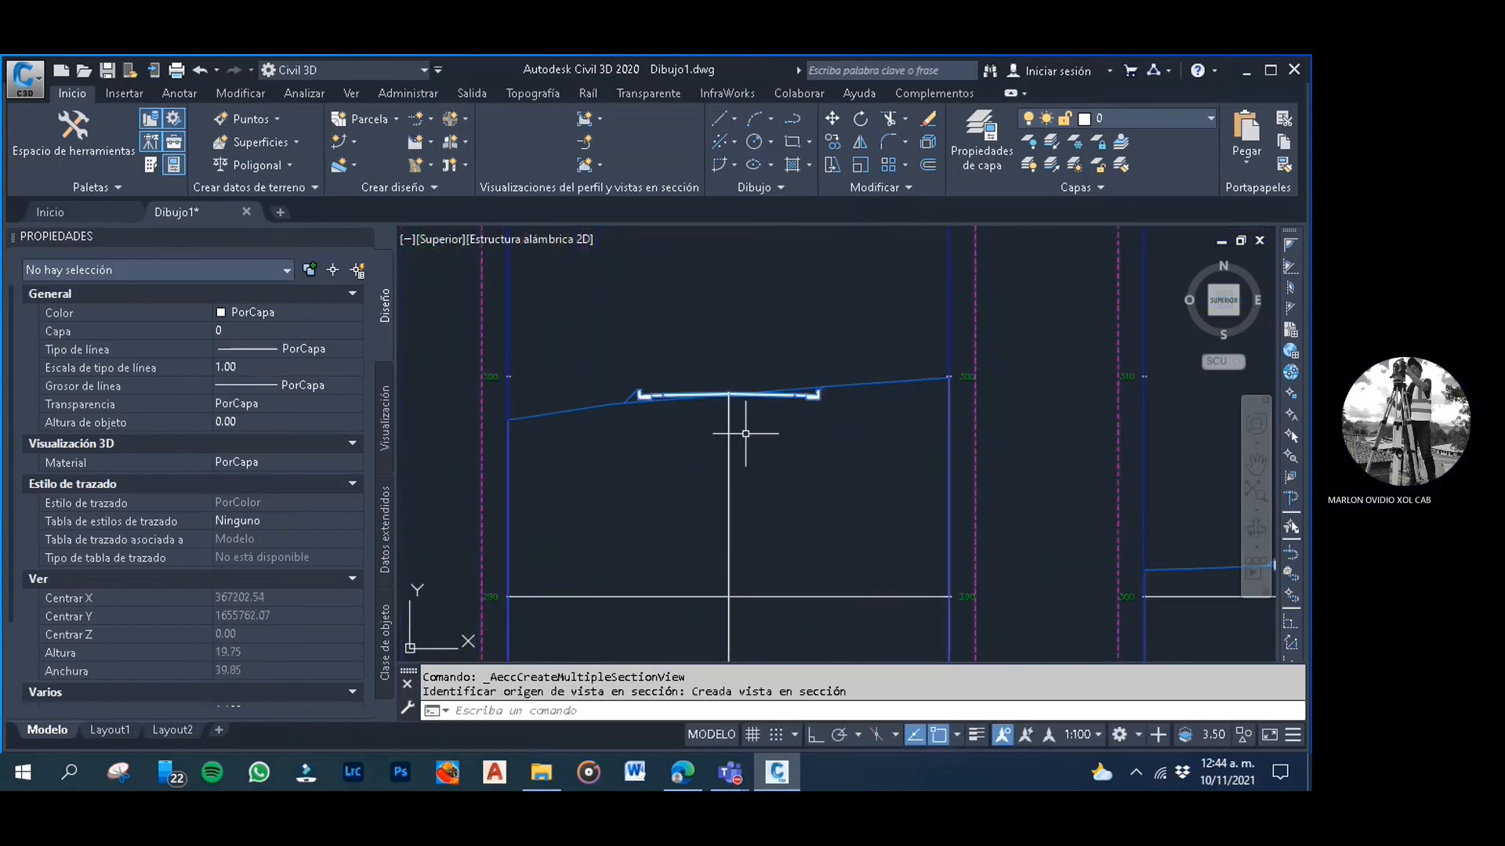
{"action": "left_click", "coordinate": [739, 319]}
{"action": "left_click", "coordinate": [739, 320]}
{"action": "double_click", "coordinate": [739, 319]}
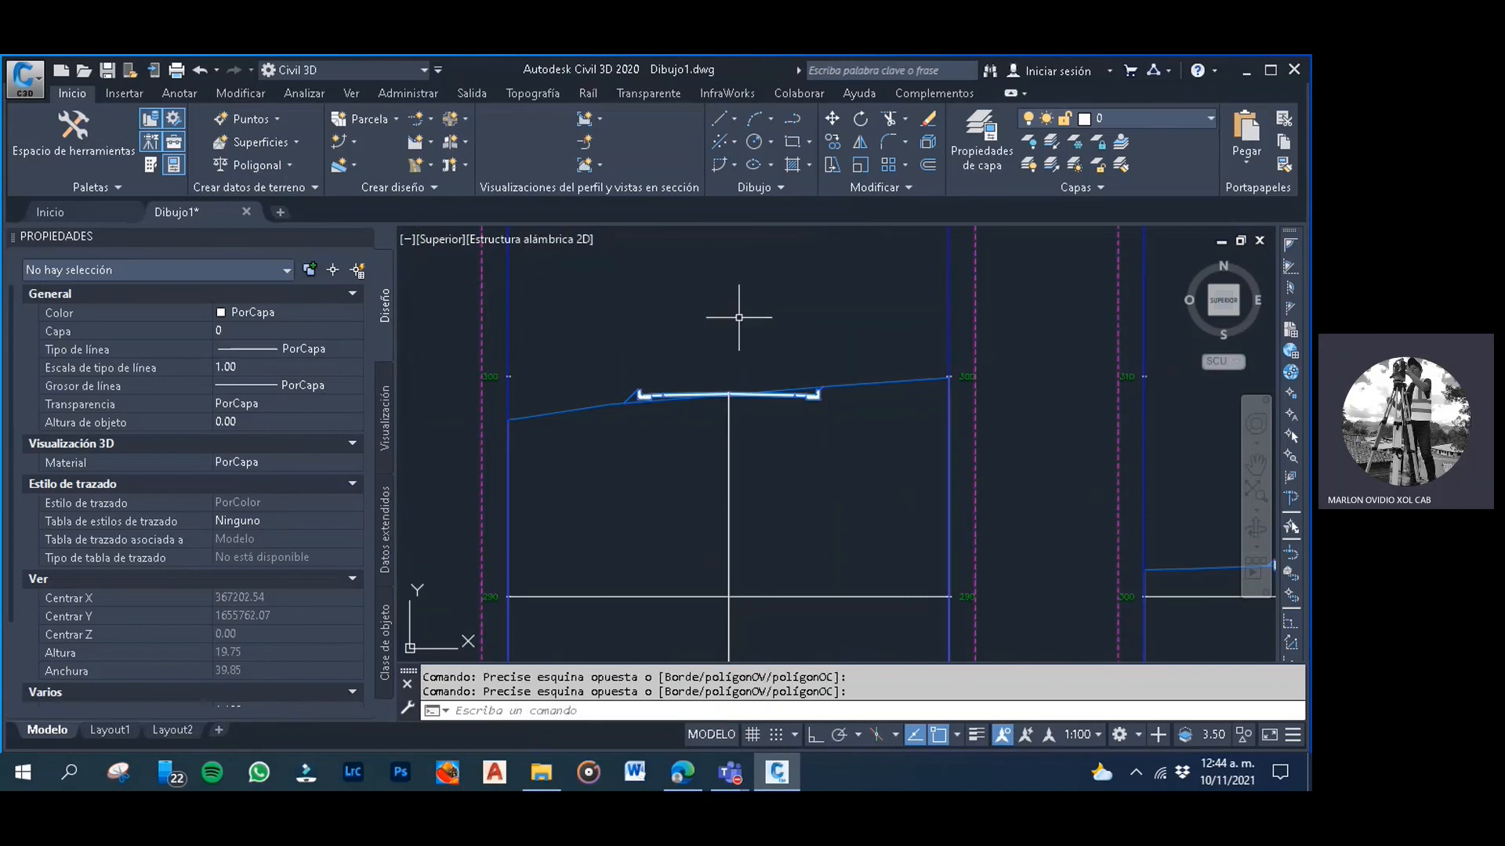
{"action": "scroll", "coordinate": [715, 386], "scroll_direction": "down", "scroll_amount": 8}
{"action": "scroll", "coordinate": [765, 396], "scroll_direction": "up", "scroll_amount": 4}
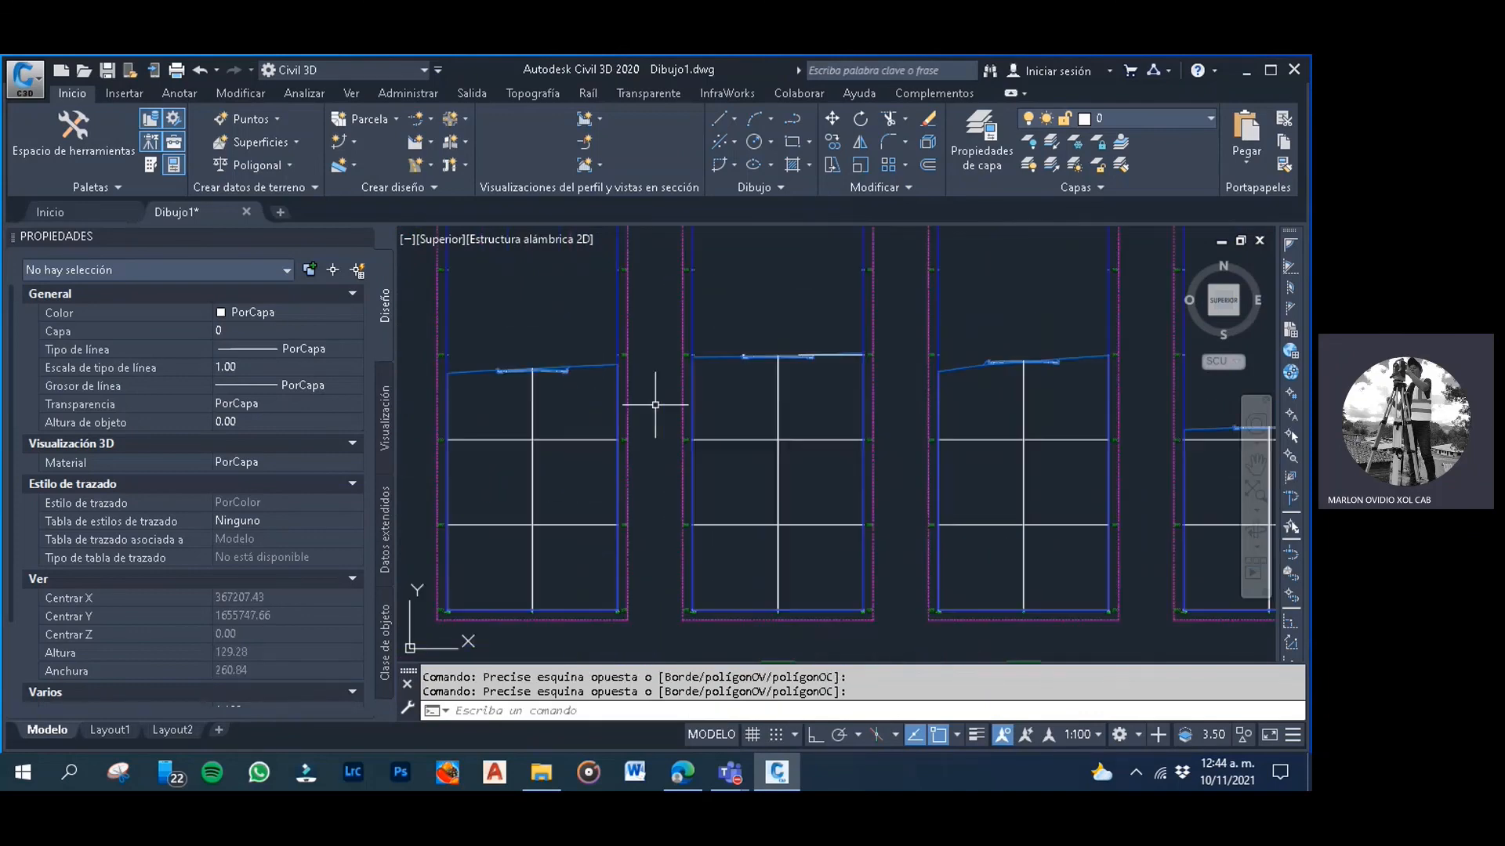
{"action": "scroll", "coordinate": [533, 361], "scroll_direction": "up", "scroll_amount": 6}
{"action": "left_click", "coordinate": [557, 347]}
{"action": "left_click", "coordinate": [554, 346]}
{"action": "scroll", "coordinate": [549, 345], "scroll_direction": "down", "scroll_amount": 8}
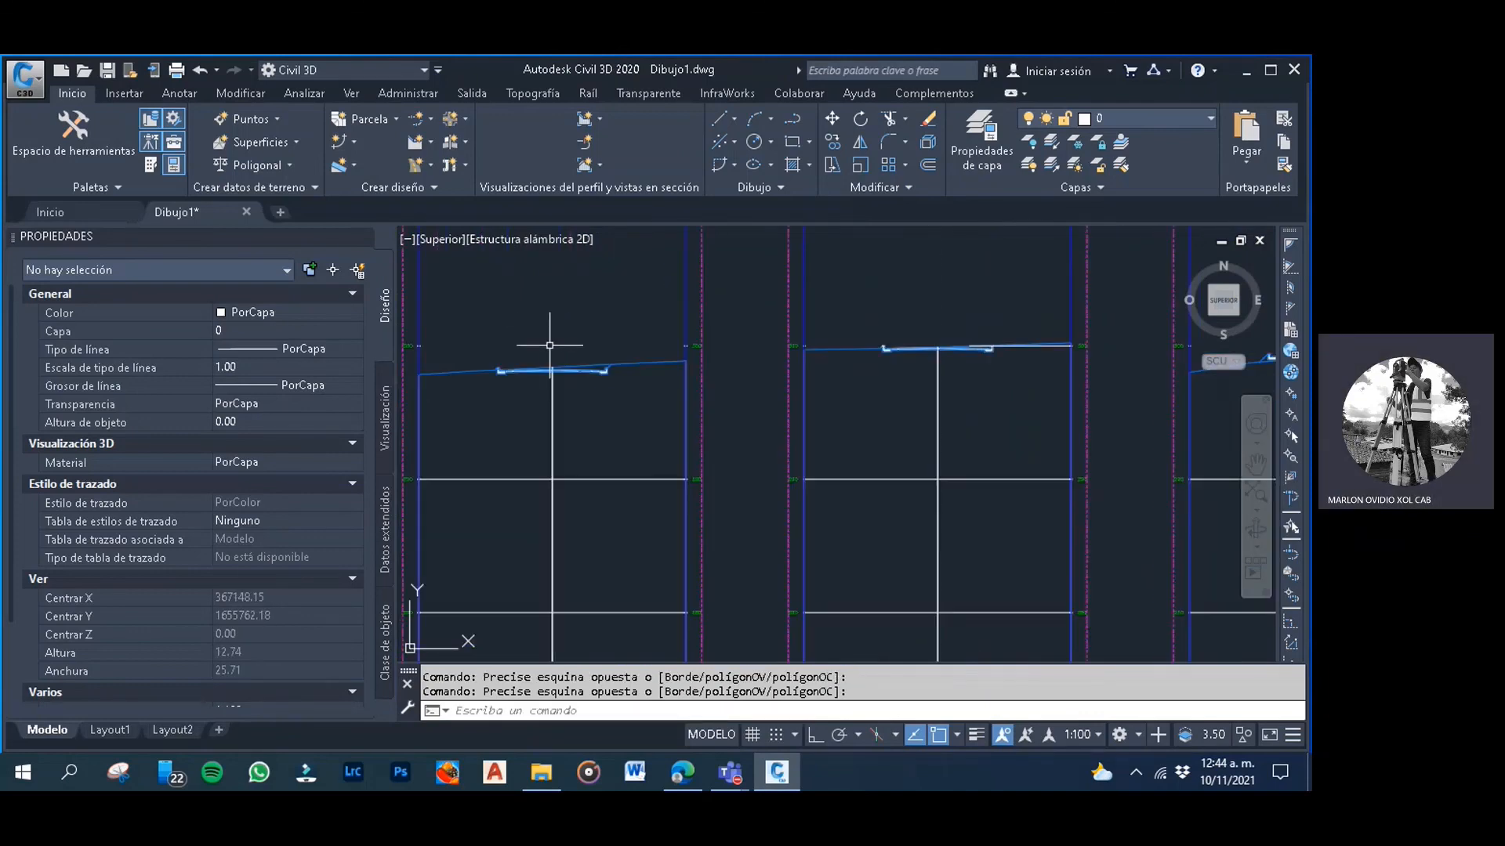
{"action": "mouse_move", "coordinate": [726, 393]}
{"action": "middle_mouse_down"}
{"action": "mouse_move", "coordinate": [578, 390]}
{"action": "mouse_move", "coordinate": [564, 375]}
{"action": "middle_mouse_up"}
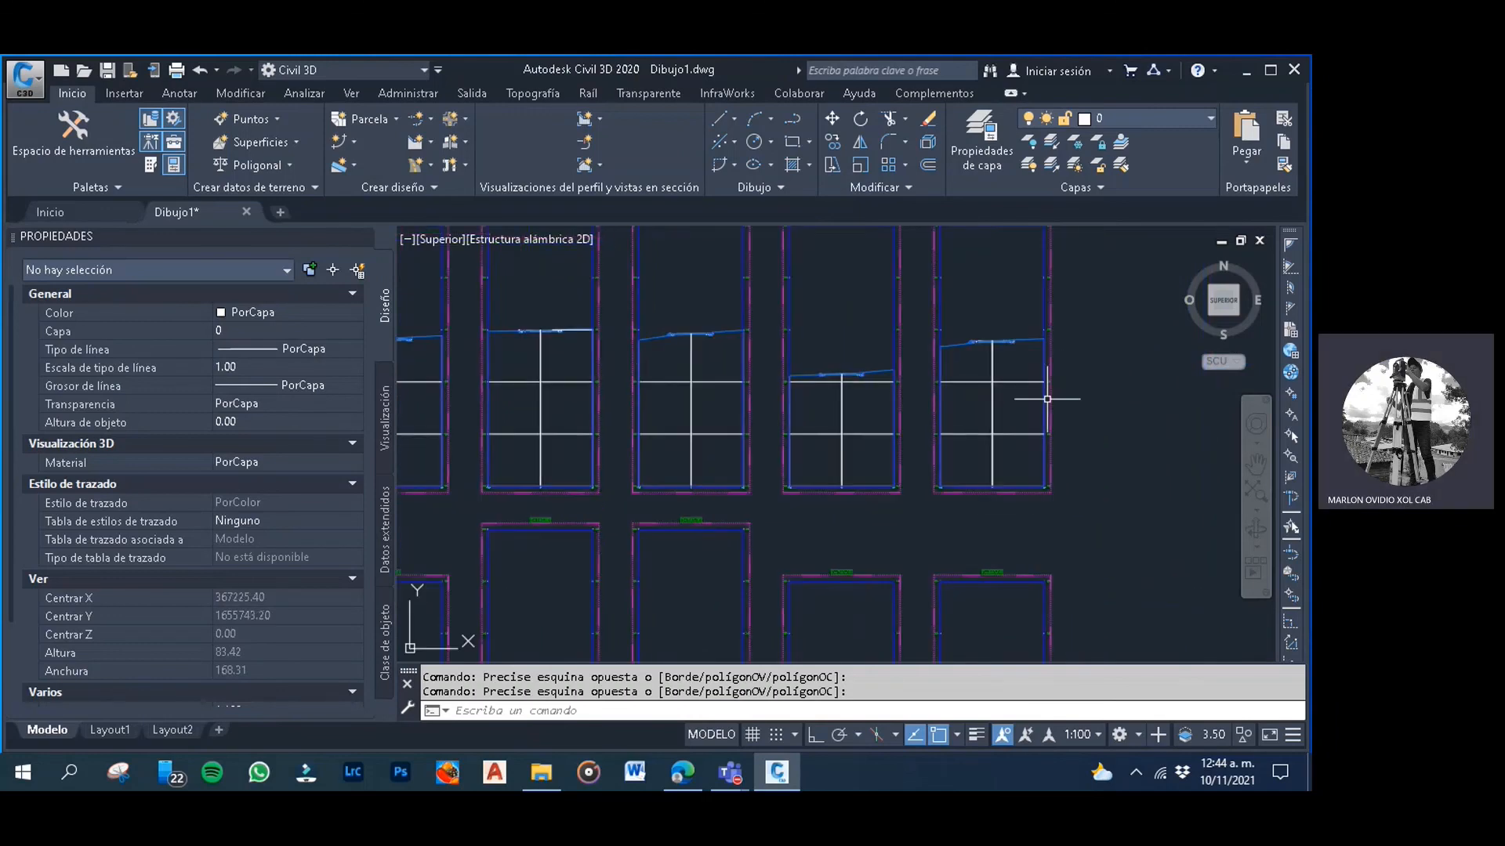
{"action": "left_click", "coordinate": [1115, 403]}
{"action": "left_click", "coordinate": [1098, 369]}
{"action": "scroll", "coordinate": [1019, 356], "scroll_direction": "down", "scroll_amount": 2}
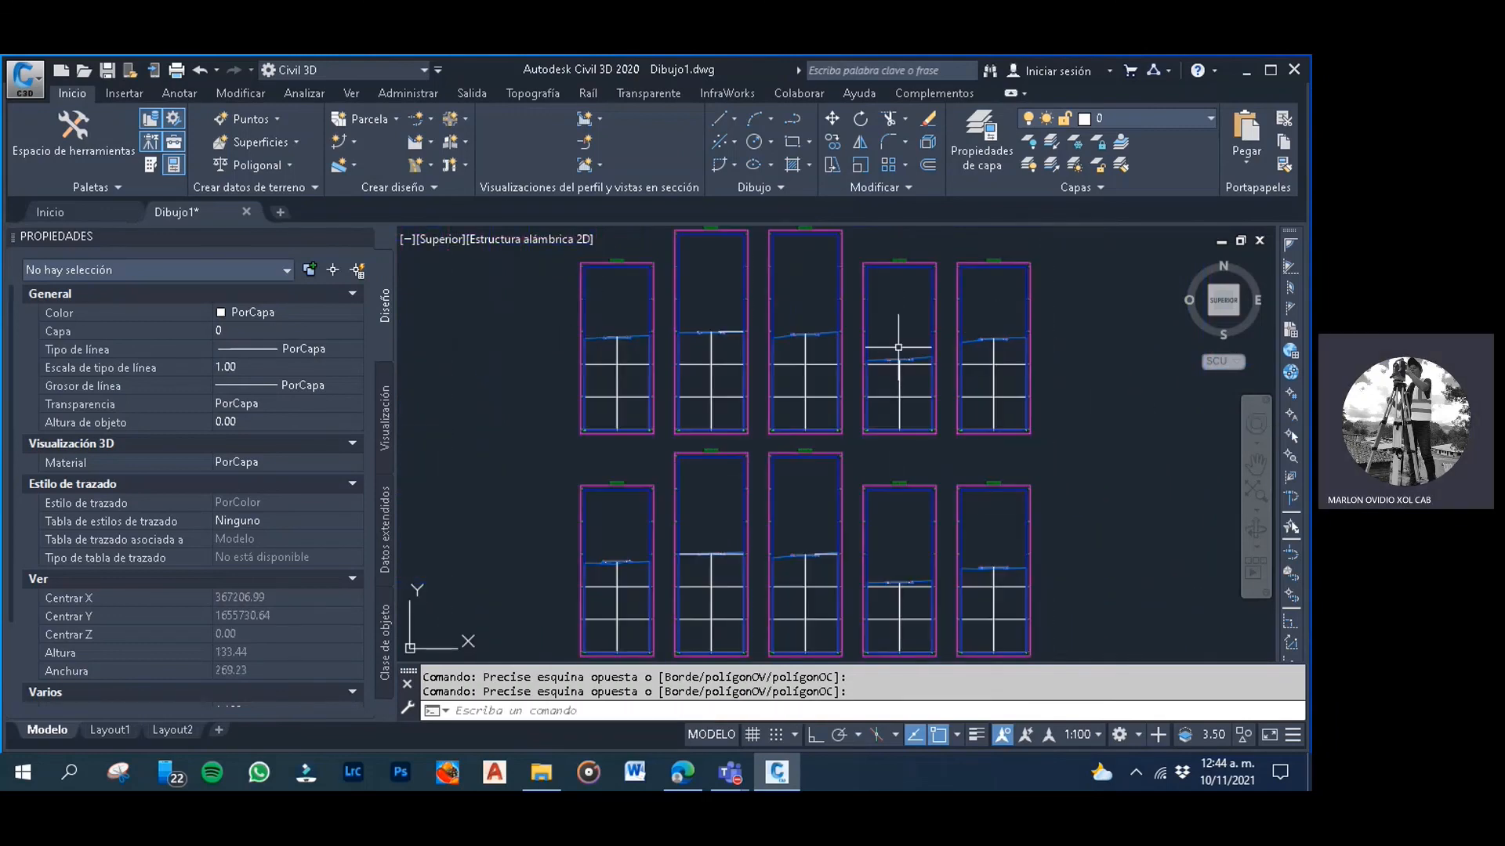
Check the station labels above the section views in the first and second rows
{"action": "scroll", "coordinate": [627, 312], "scroll_direction": "up", "scroll_amount": 8}
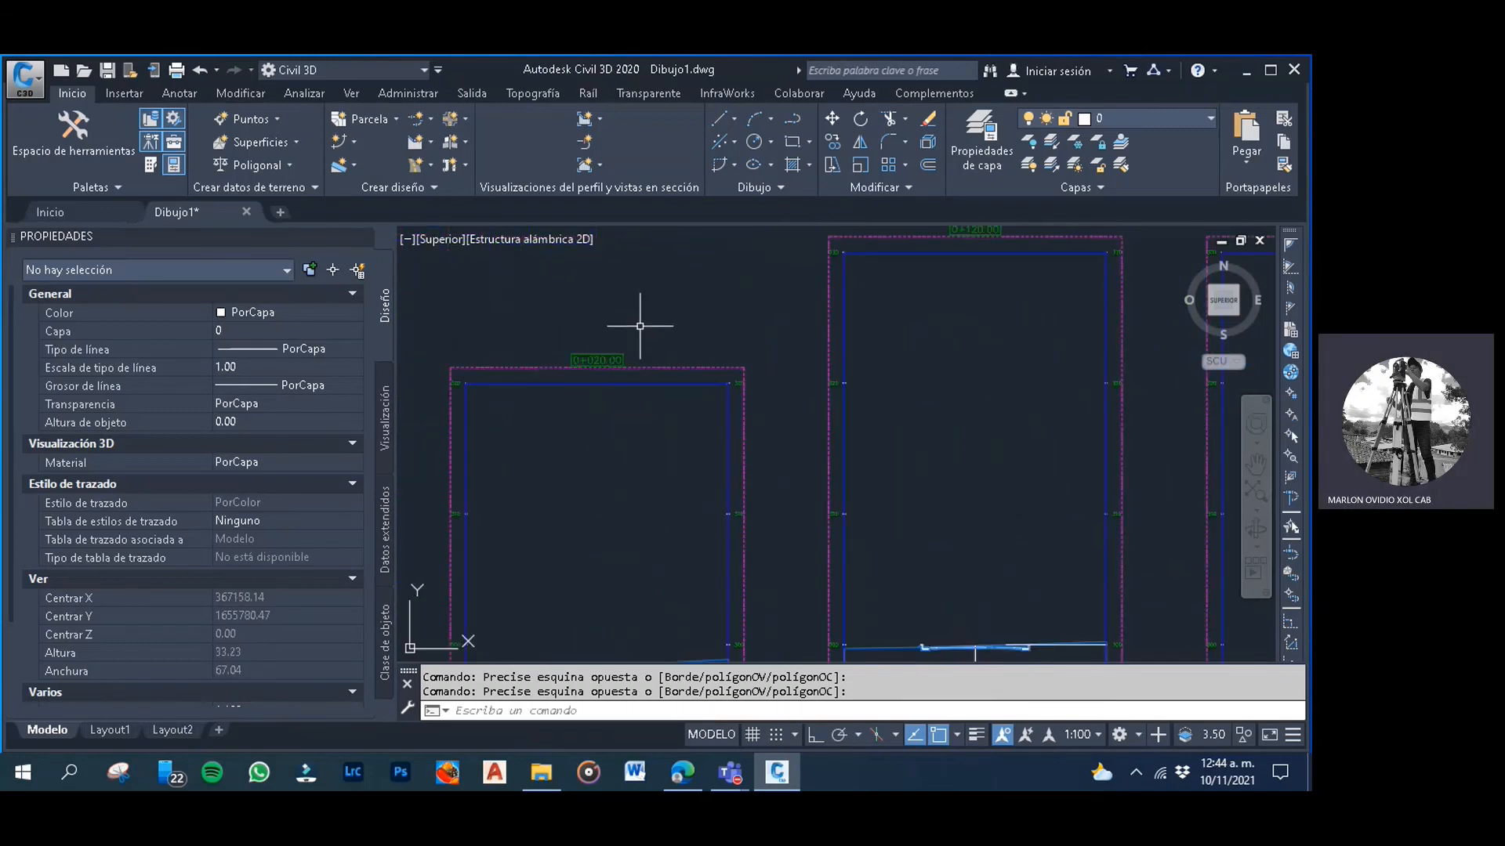
{"action": "mouse_move", "coordinate": [630, 355]}
{"action": "middle_mouse_down"}
{"action": "mouse_move", "coordinate": [803, 319]}
{"action": "mouse_move", "coordinate": [760, 298]}
{"action": "middle_mouse_up"}
{"action": "scroll", "coordinate": [732, 285], "scroll_direction": "down", "scroll_amount": 4}
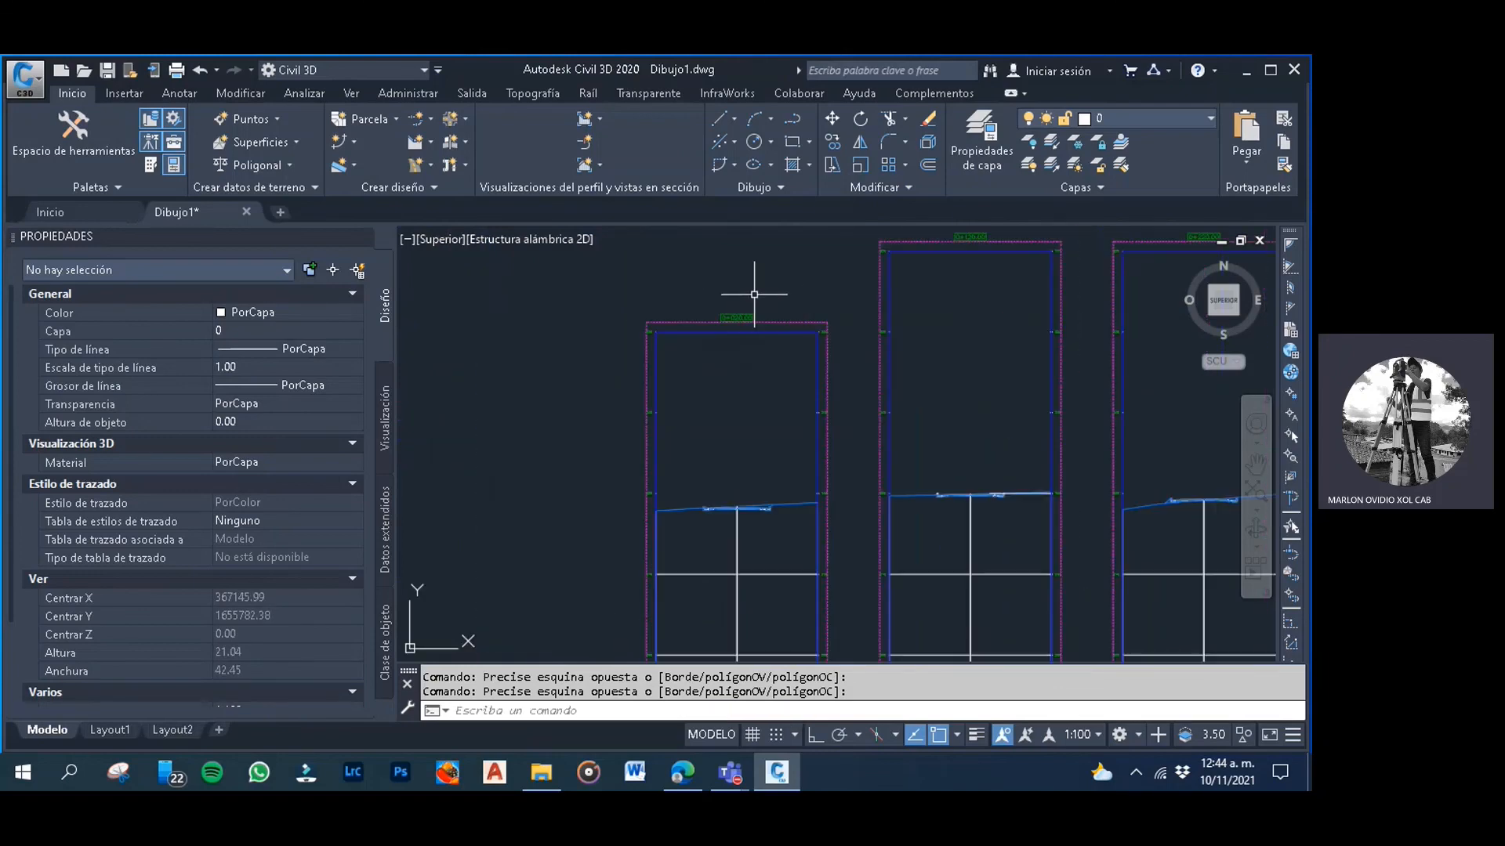
{"action": "scroll", "coordinate": [824, 332], "scroll_direction": "up", "scroll_amount": 4}
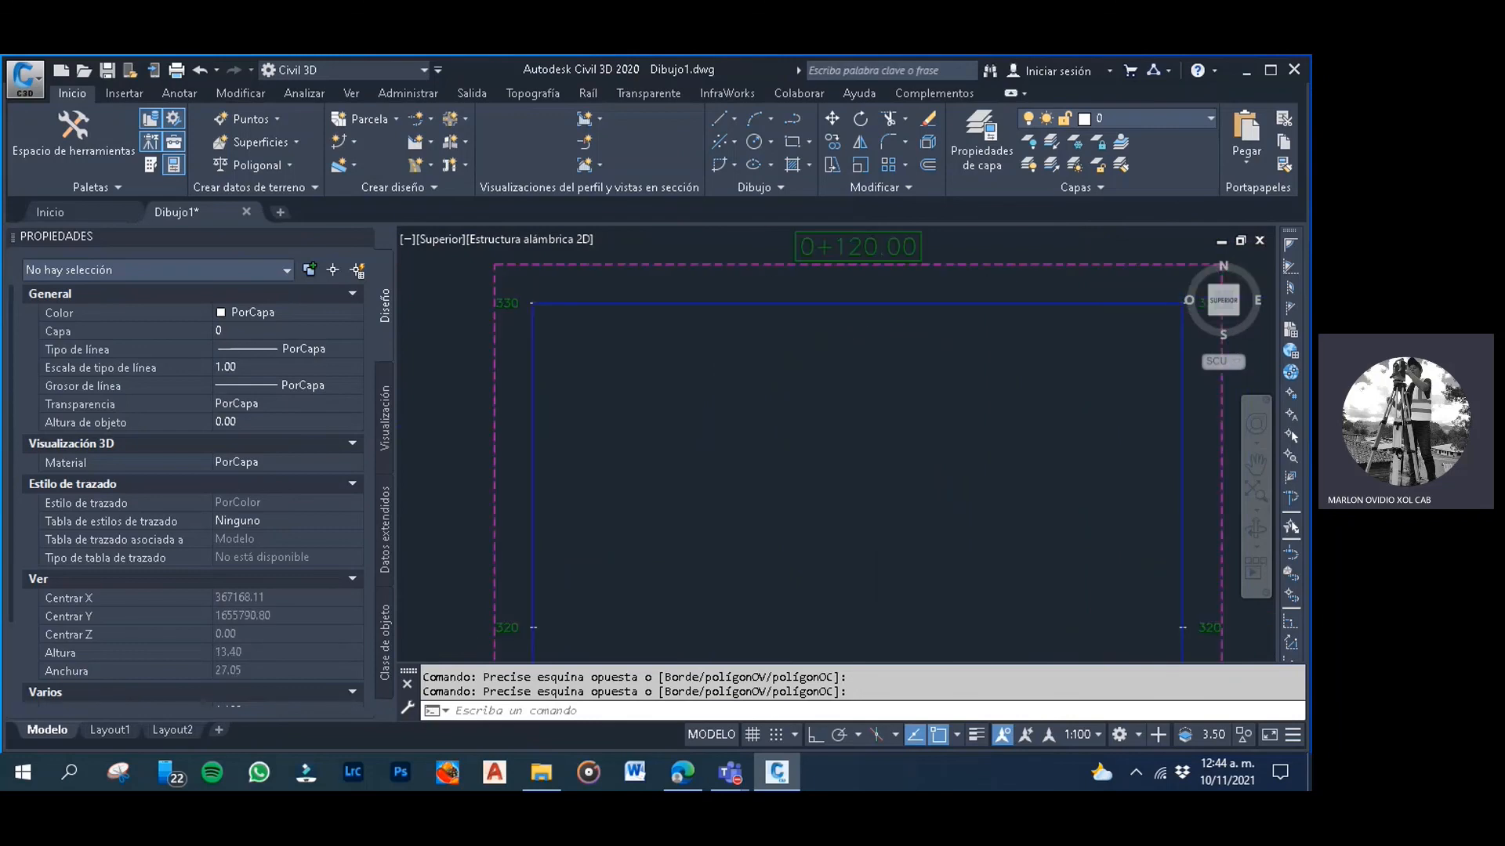
{"action": "scroll", "coordinate": [793, 347], "scroll_direction": "down", "scroll_amount": 4}
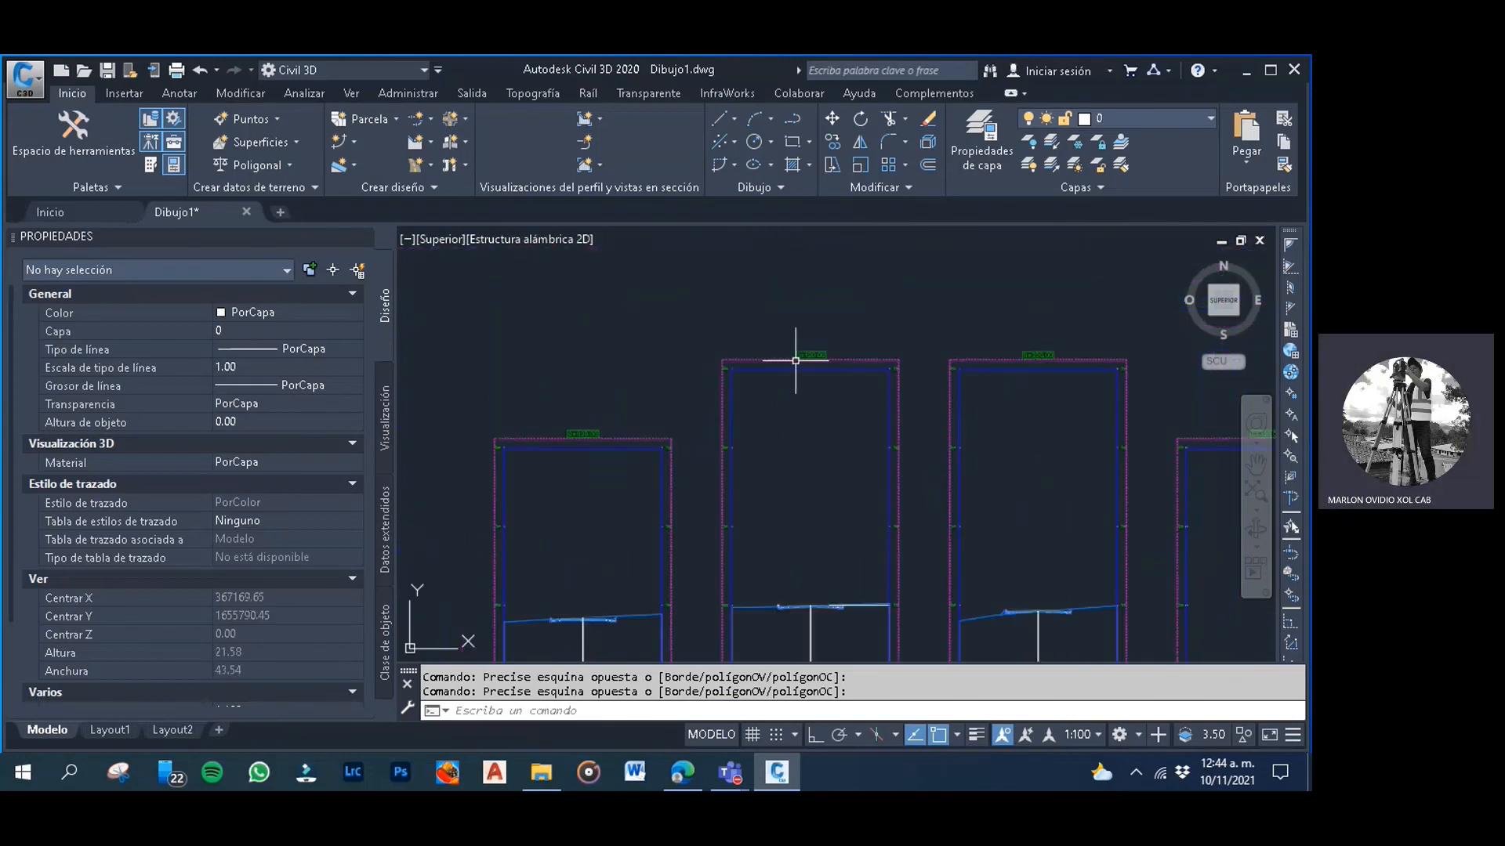
{"action": "scroll", "coordinate": [929, 408], "scroll_direction": "up", "scroll_amount": 4}
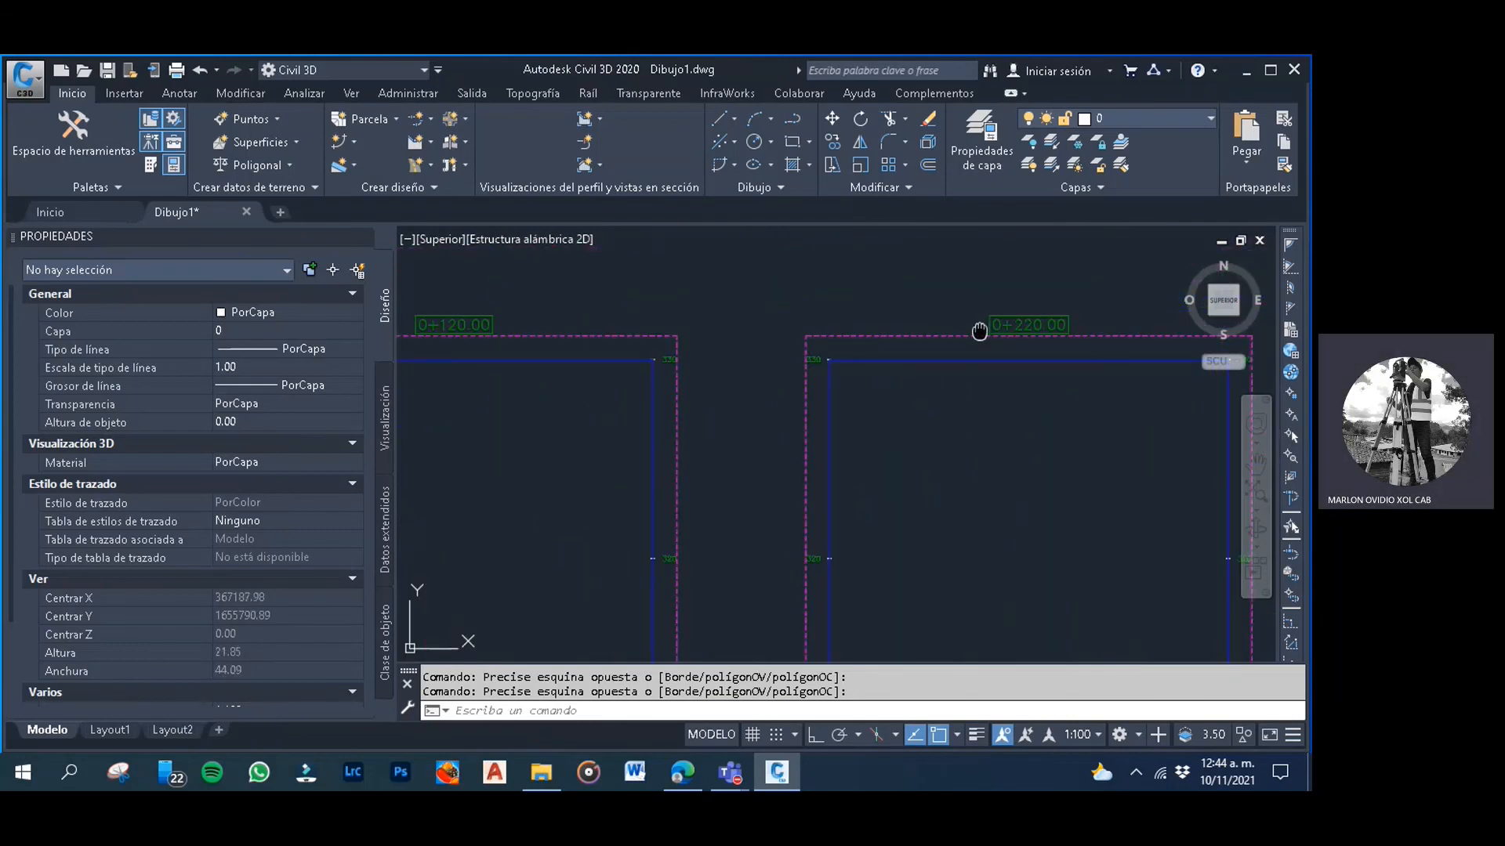
{"action": "scroll", "coordinate": [963, 400], "scroll_direction": "down", "scroll_amount": 8}
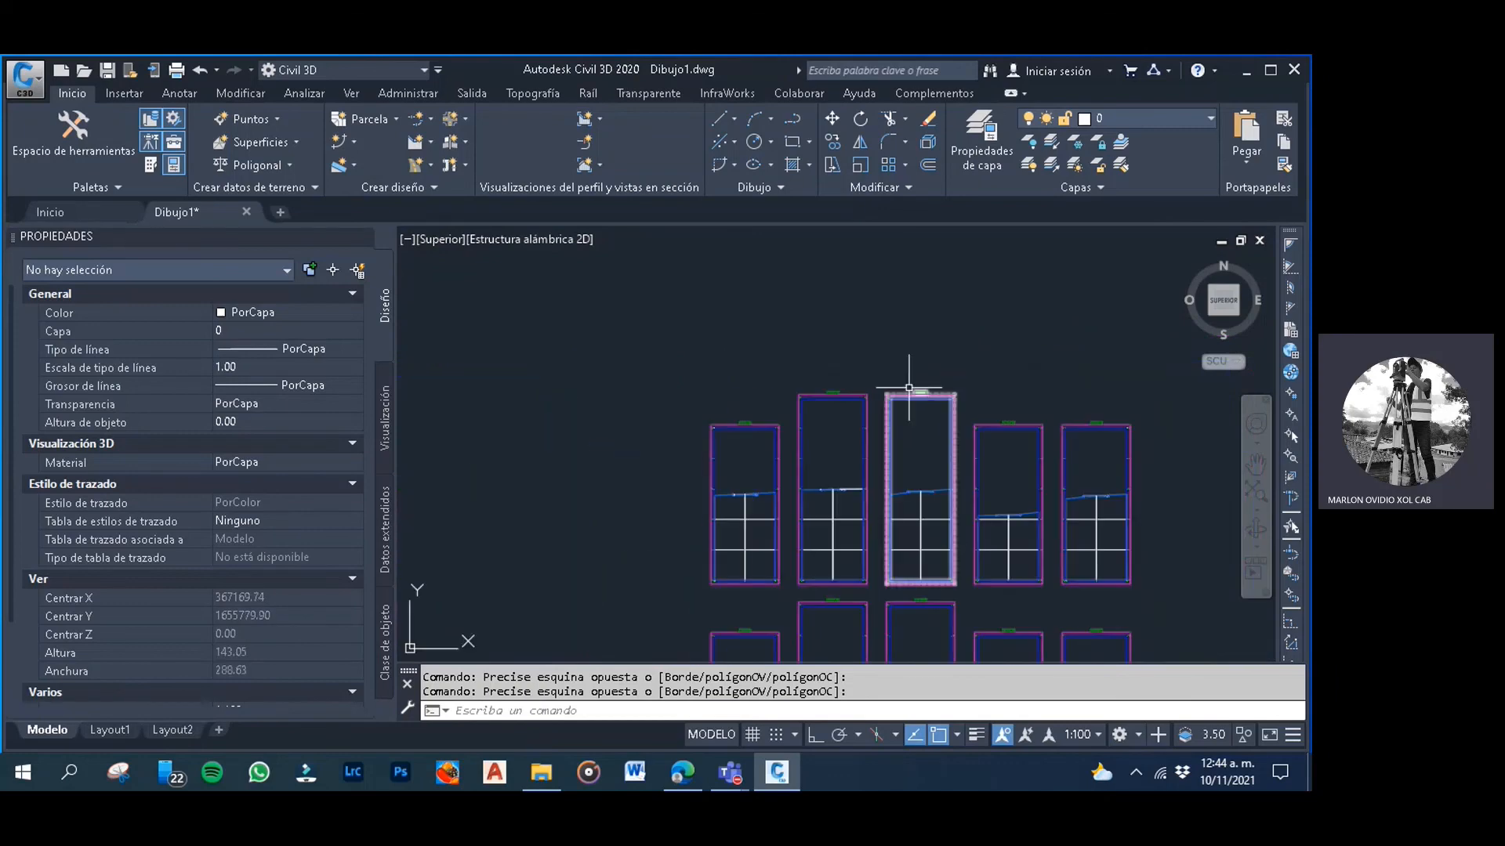
{"action": "scroll", "coordinate": [769, 532], "scroll_direction": "up", "scroll_amount": 8}
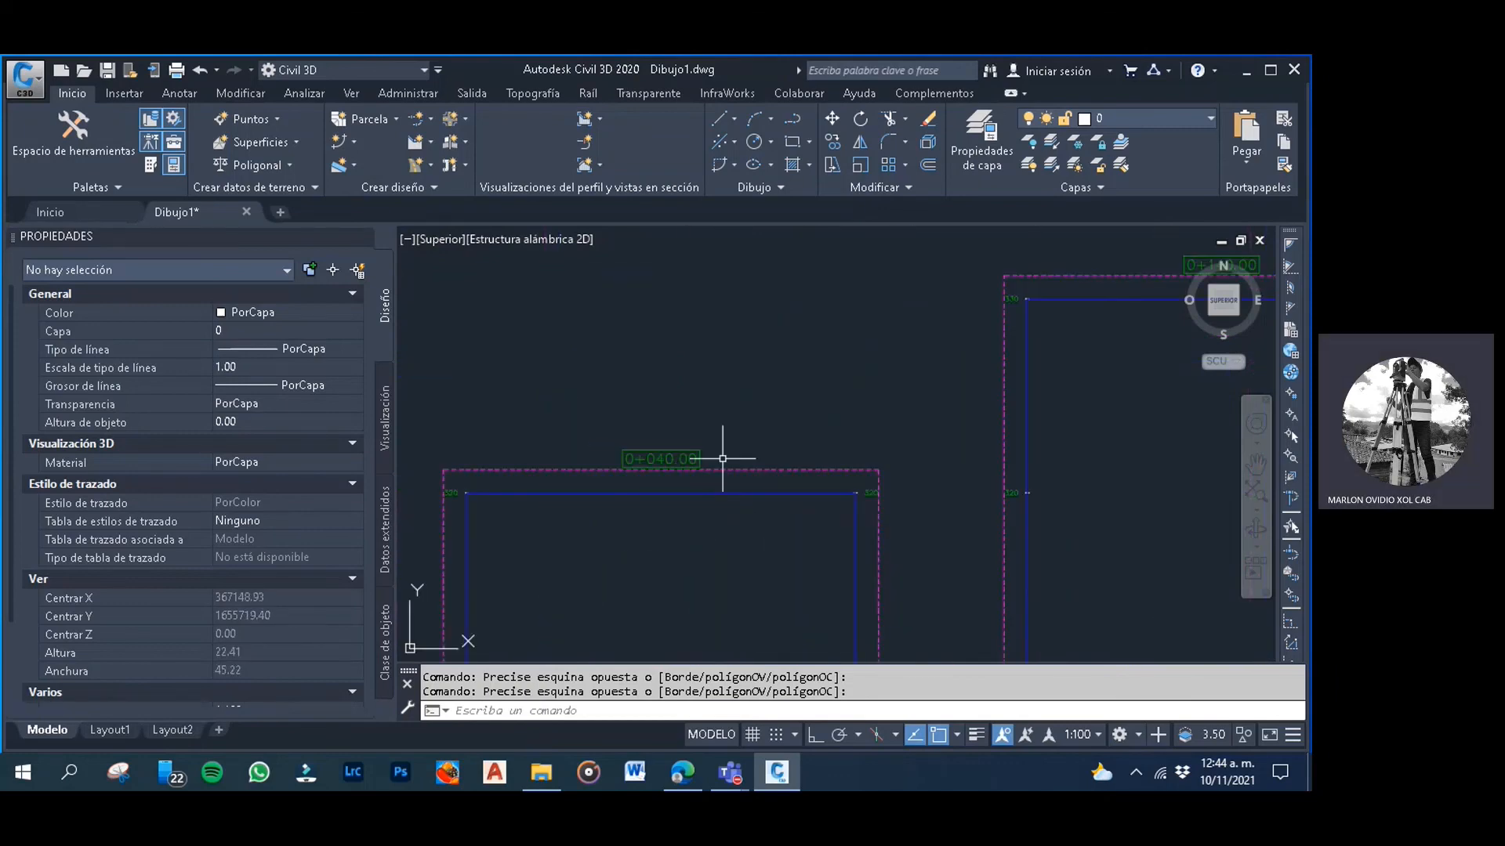
{"action": "left_click", "coordinate": [717, 380]}
{"action": "left_click", "coordinate": [696, 368]}
Examine the cut and fill areas between the road section and natural ground in the 0+040.00 section view
{"action": "scroll", "coordinate": [696, 356], "scroll_direction": "down", "scroll_amount": 4}
{"action": "scroll", "coordinate": [696, 349], "scroll_direction": "down", "scroll_amount": 2}
{"action": "scroll", "coordinate": [689, 493], "scroll_direction": "up", "scroll_amount": 6}
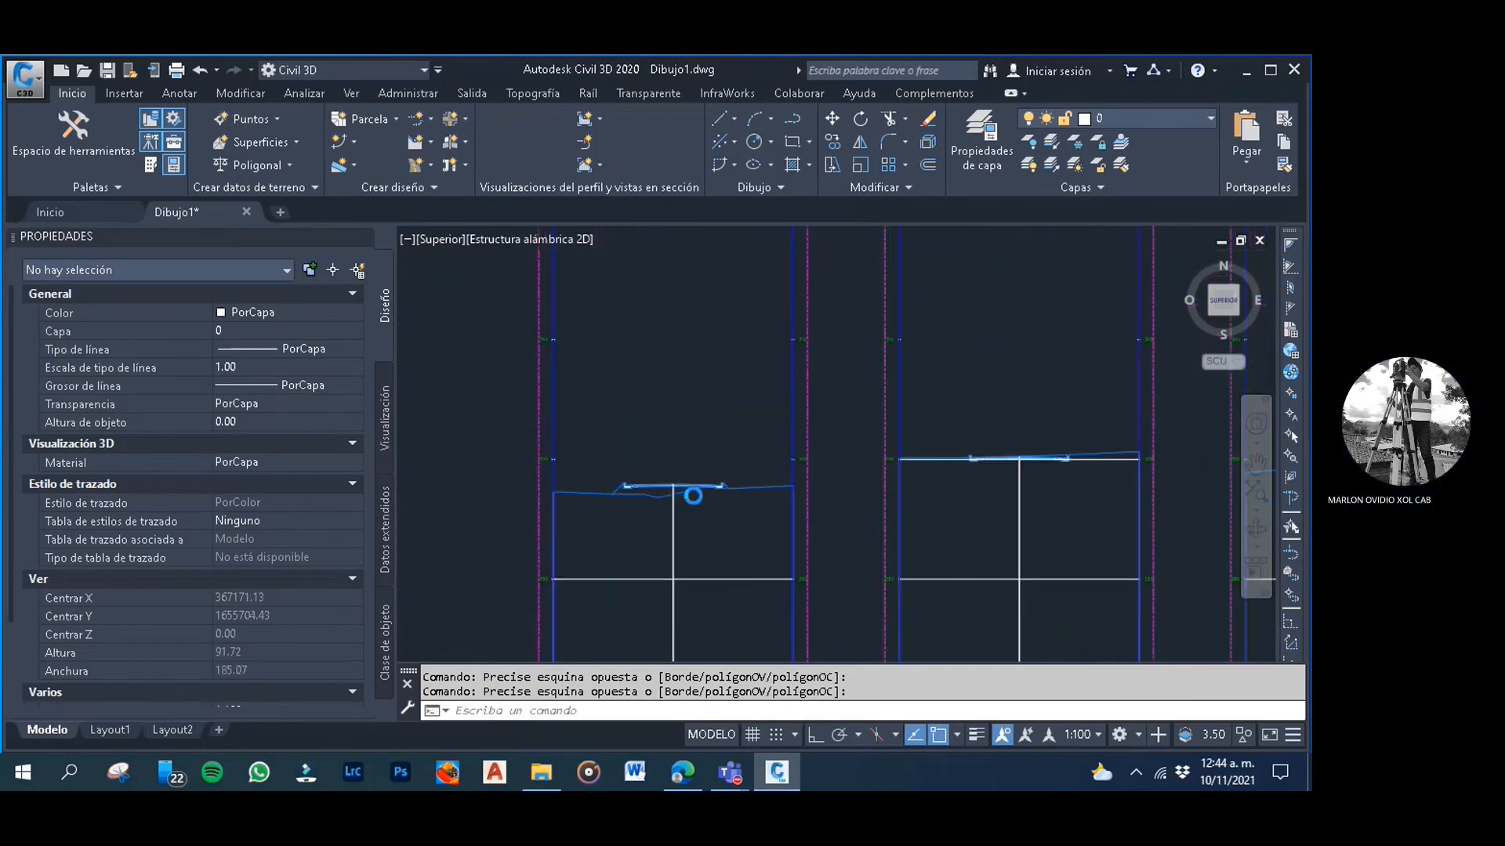
{"action": "left_click", "coordinate": [745, 345]}
{"action": "left_click", "coordinate": [611, 420]}
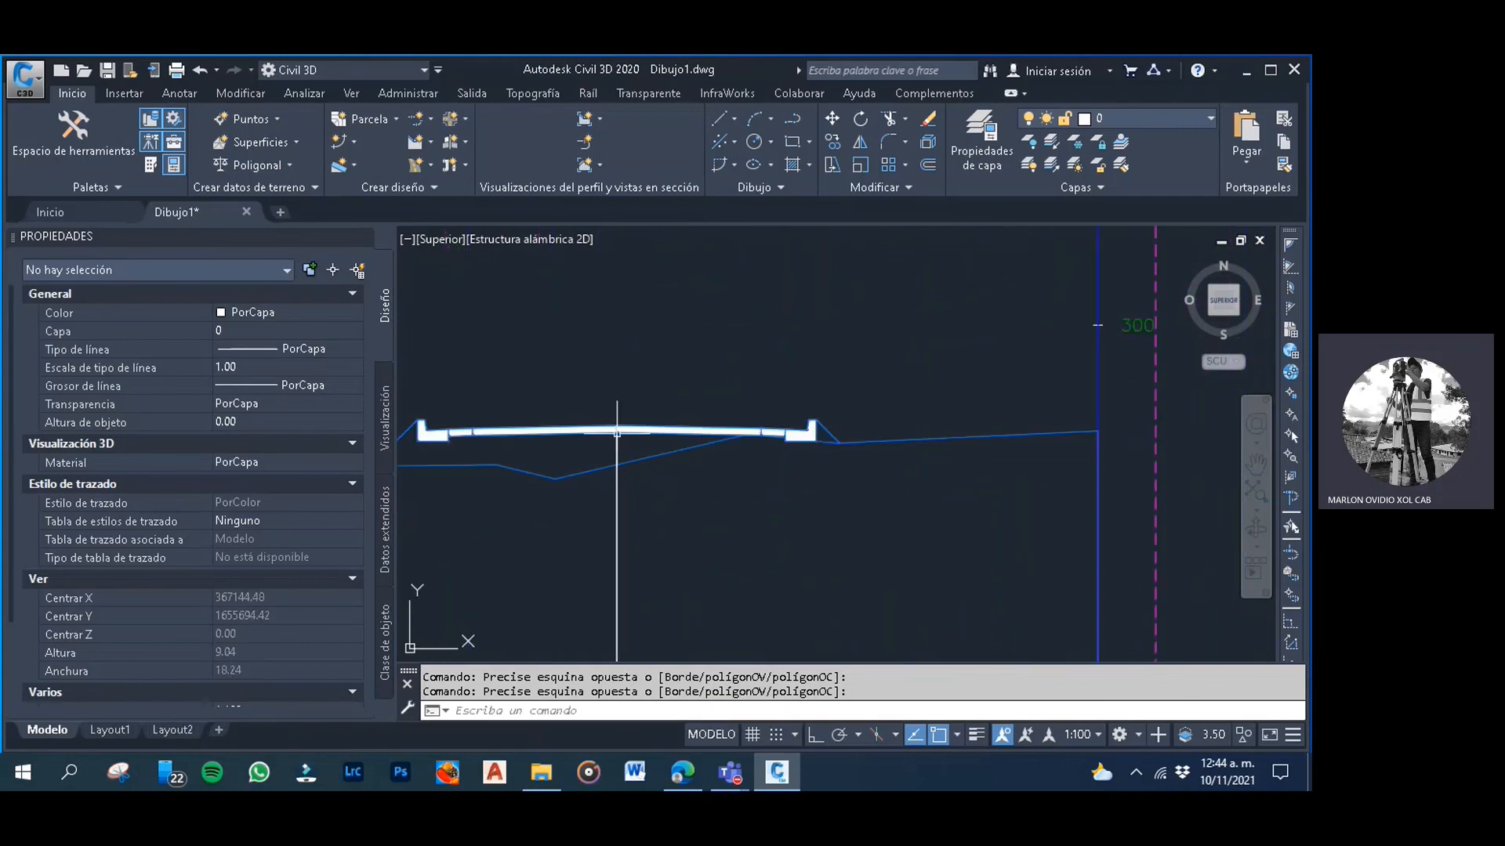
{"action": "scroll", "coordinate": [580, 454], "scroll_direction": "down", "scroll_amount": 4}
{"action": "middle_click_drag", "start_coordinate": [562, 464], "coordinate": [714, 453]}
{"action": "left_click", "coordinate": [745, 405]}
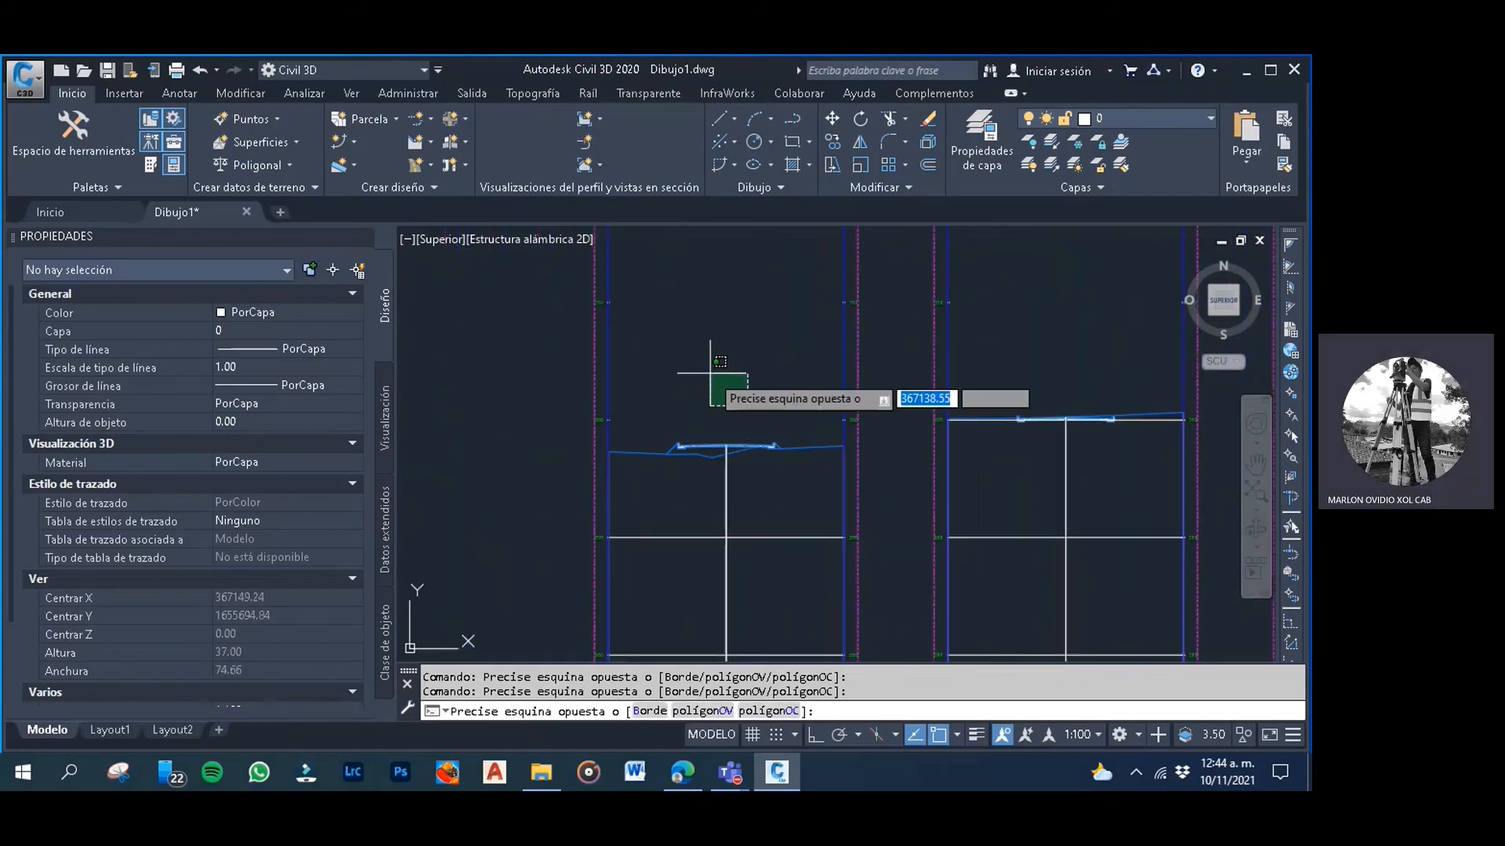
{"action": "left_click", "coordinate": [709, 373]}
{"action": "scroll", "coordinate": [709, 474], "scroll_direction": "up", "scroll_amount": 1}
{"action": "scroll", "coordinate": [709, 475], "scroll_direction": "up", "scroll_amount": 1}
{"action": "left_click", "coordinate": [731, 379]}
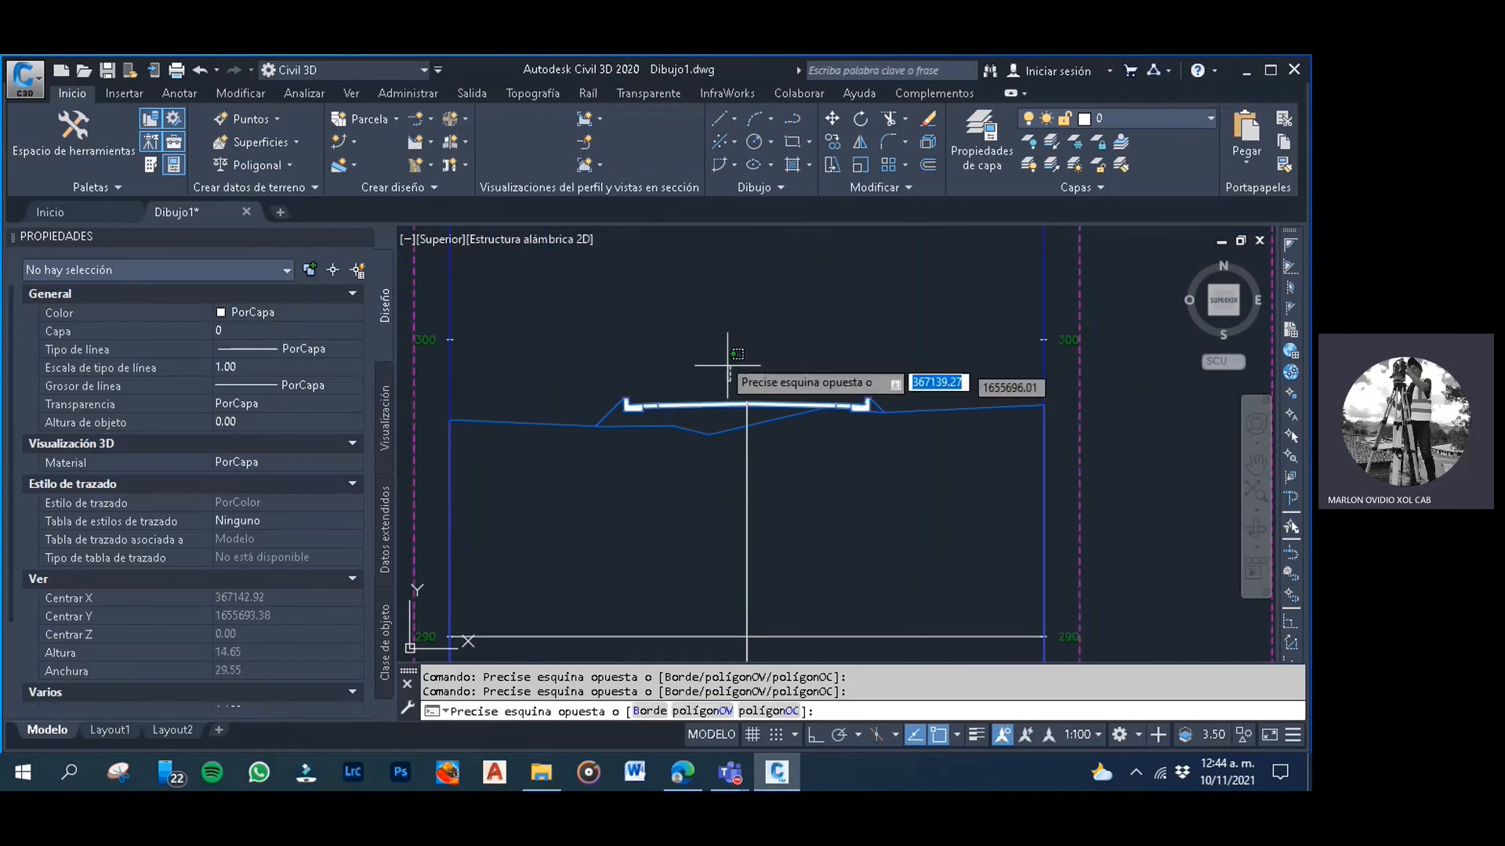
{"action": "left_click", "coordinate": [729, 363]}
{"action": "left_click", "coordinate": [755, 348]}
{"action": "left_click", "coordinate": [688, 313]}
{"action": "scroll", "coordinate": [703, 419], "scroll_direction": "up", "scroll_amount": 4}
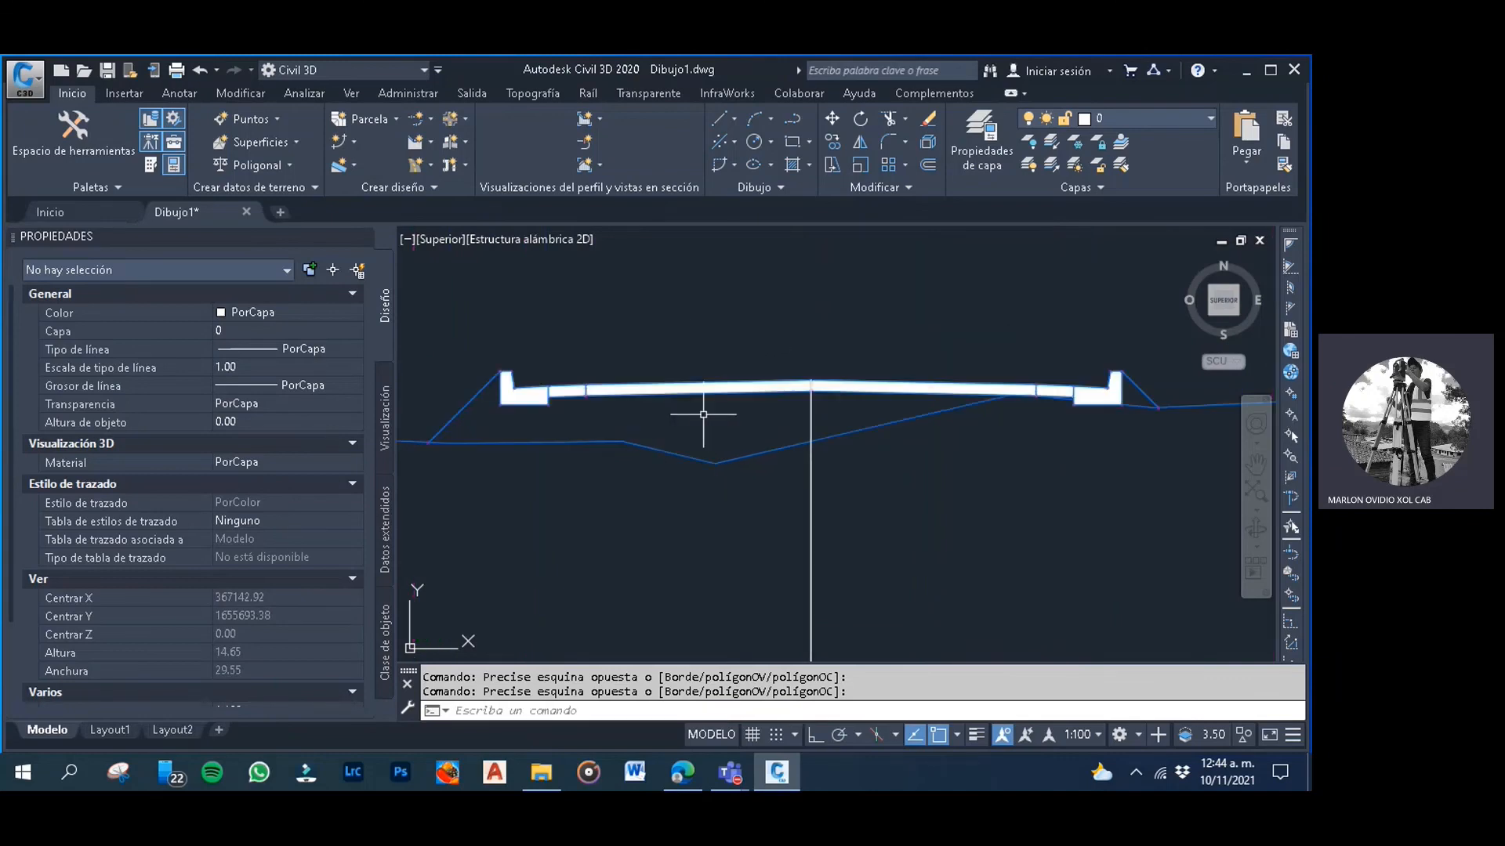
{"action": "left_click", "coordinate": [759, 332]}
{"action": "left_click", "coordinate": [724, 301]}
{"action": "scroll", "coordinate": [697, 408], "scroll_direction": "down", "scroll_amount": 10}
{"action": "scroll", "coordinate": [694, 413], "scroll_direction": "up", "scroll_amount": 5}
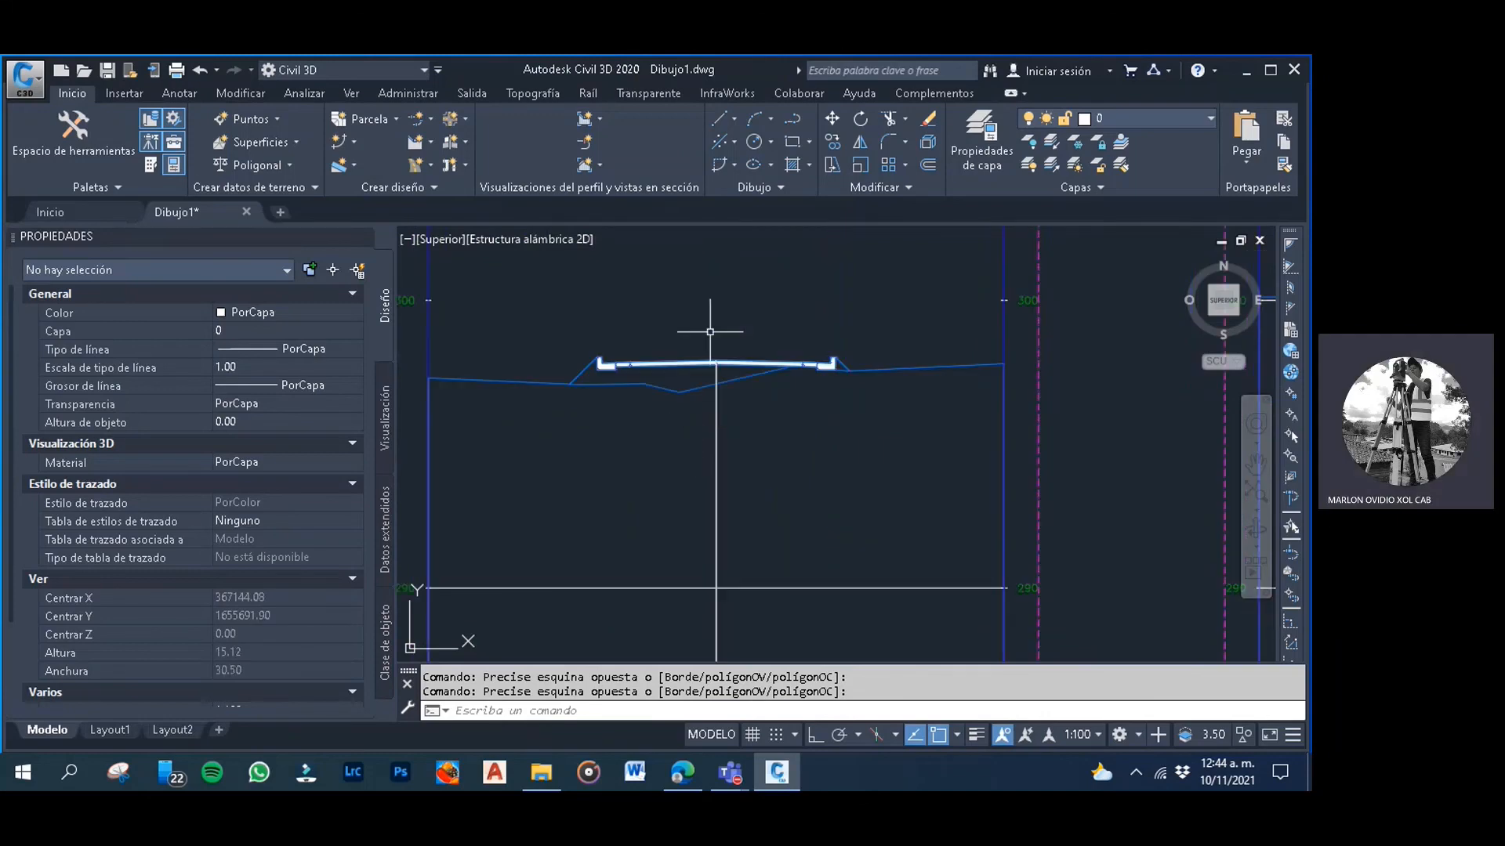
{"action": "left_click", "coordinate": [736, 313]}
{"action": "left_click", "coordinate": [672, 335]}
{"action": "scroll", "coordinate": [671, 334], "scroll_direction": "down", "scroll_amount": 9}
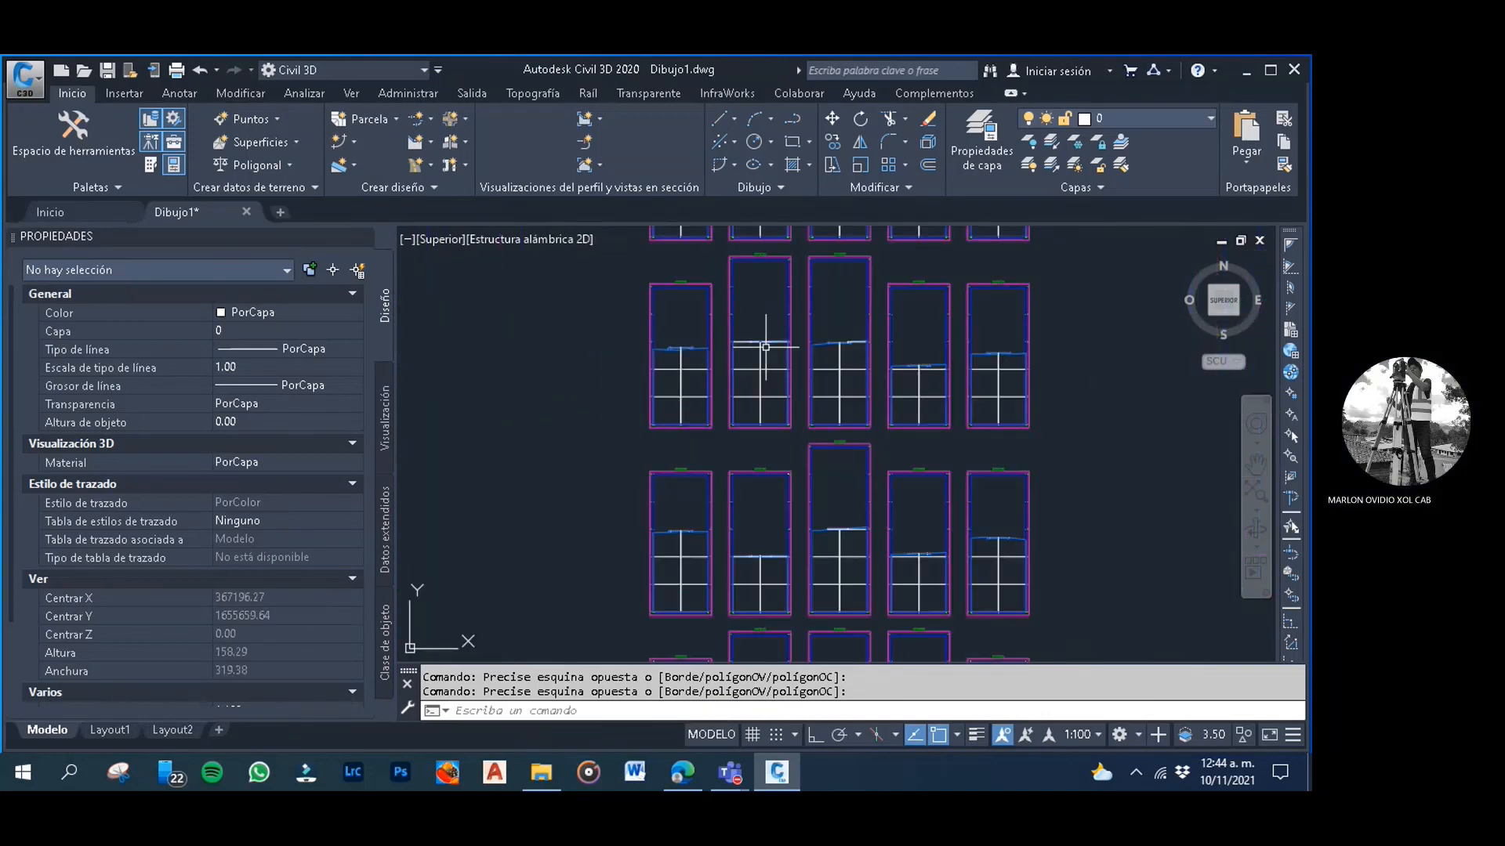
{"action": "middle_click_drag", "start_coordinate": [766, 336], "coordinate": [497, 363]}
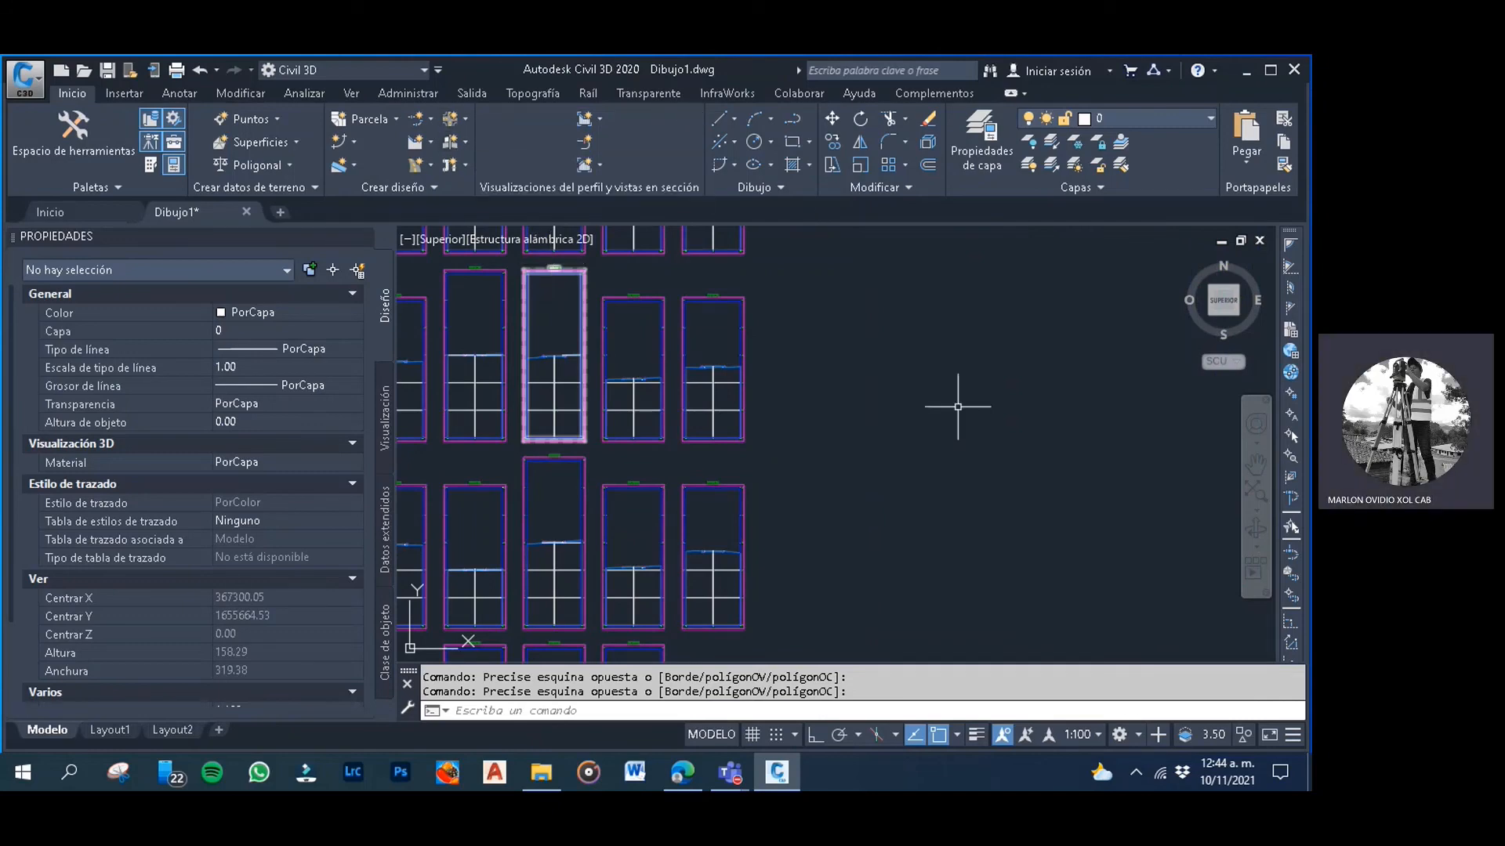
Start computing materials for the EJE CENTRAL DE CARRETERA alignment and the SECCIONES sample line group
{"action": "key", "text": "Escape"}
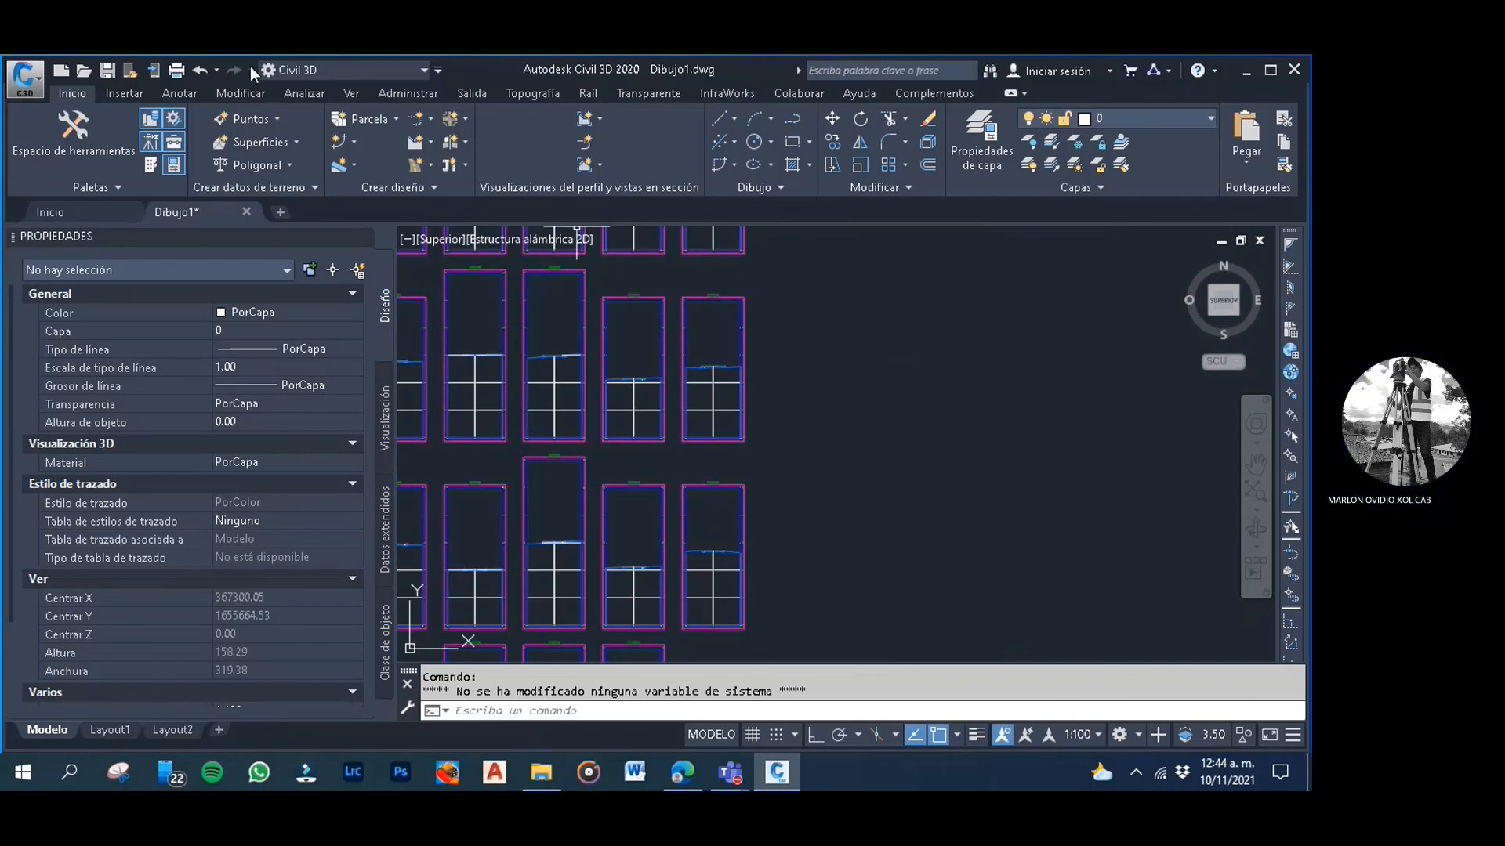
{"action": "left_click", "coordinate": [396, 95]}
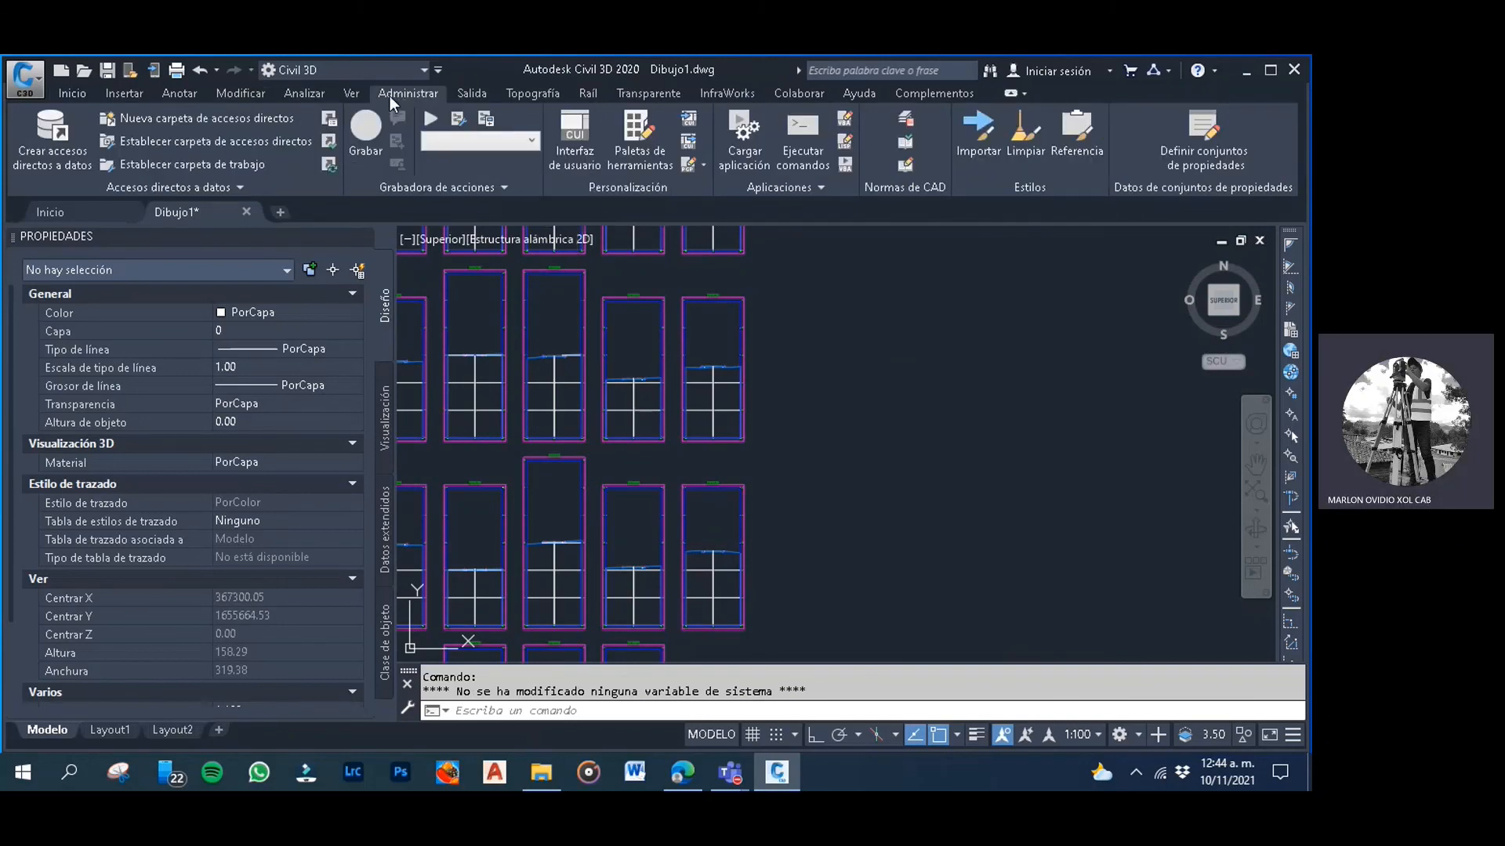
{"action": "left_click", "coordinate": [302, 91]}
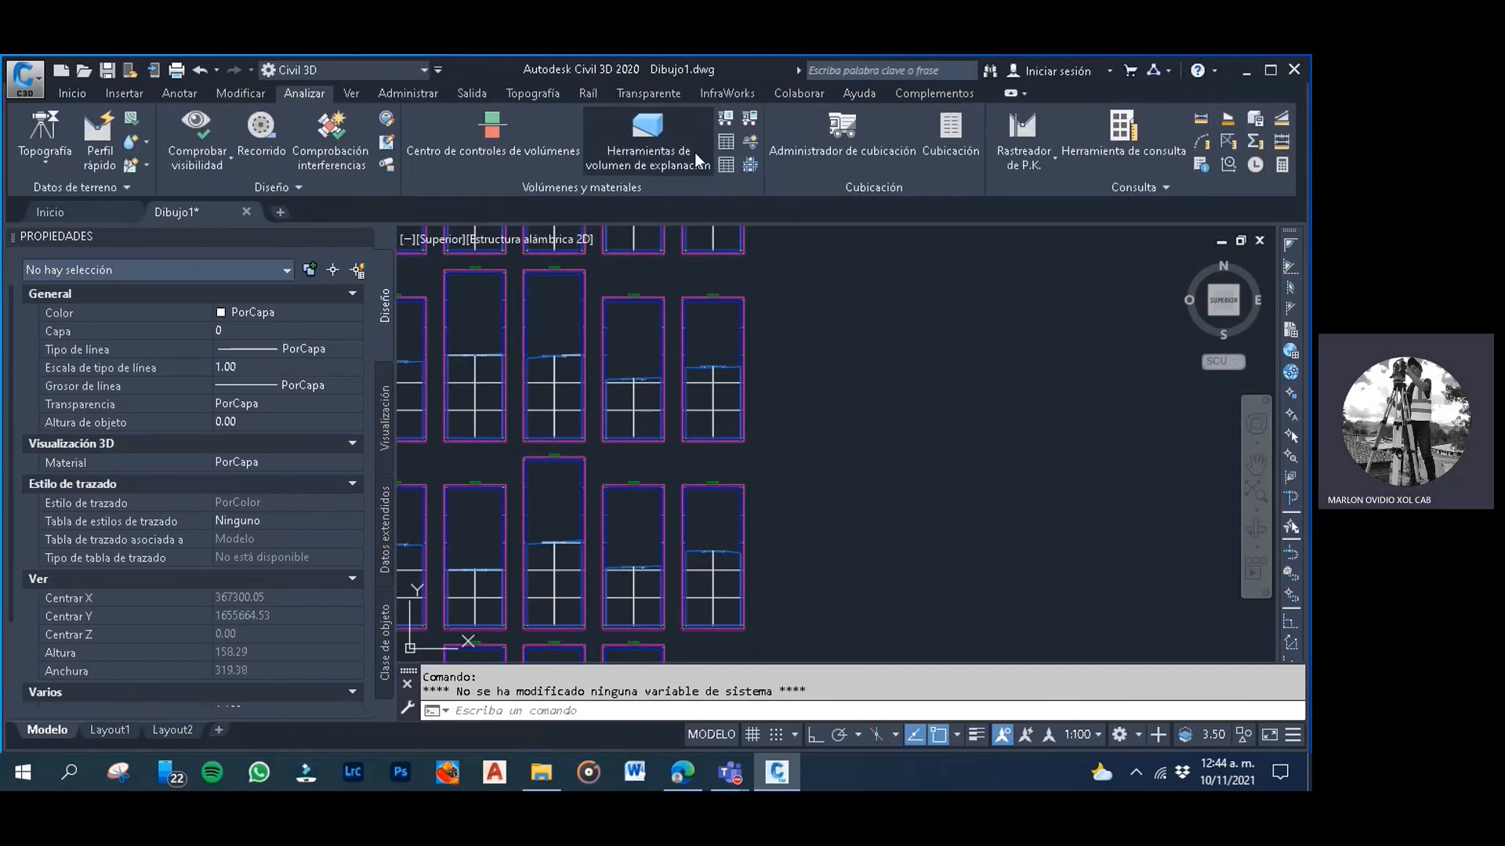
{"action": "left_click", "coordinate": [751, 122]}
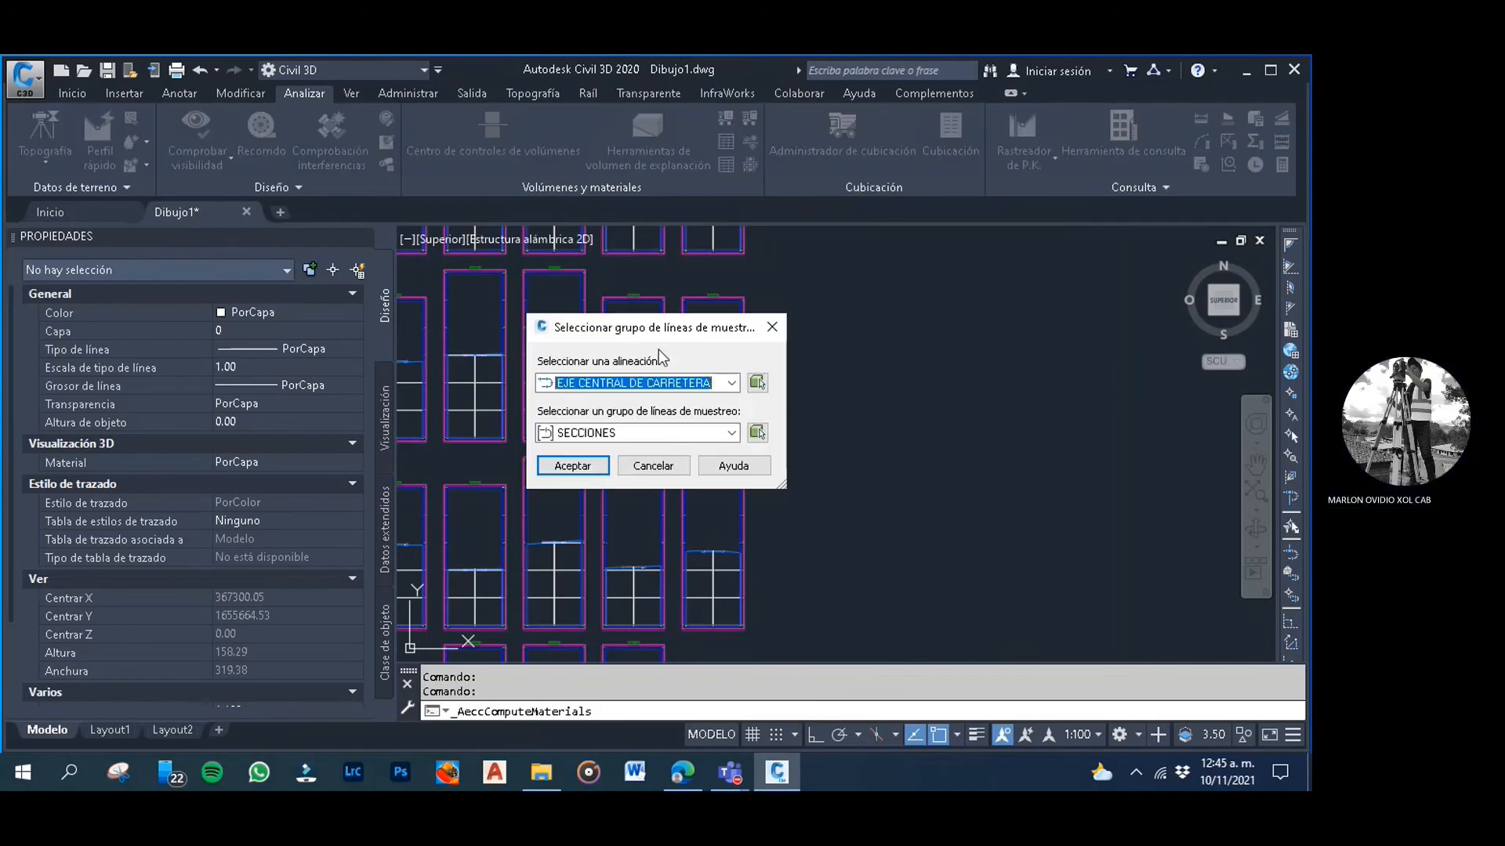
{"action": "left_click", "coordinate": [731, 383]}
{"action": "left_click", "coordinate": [733, 385]}
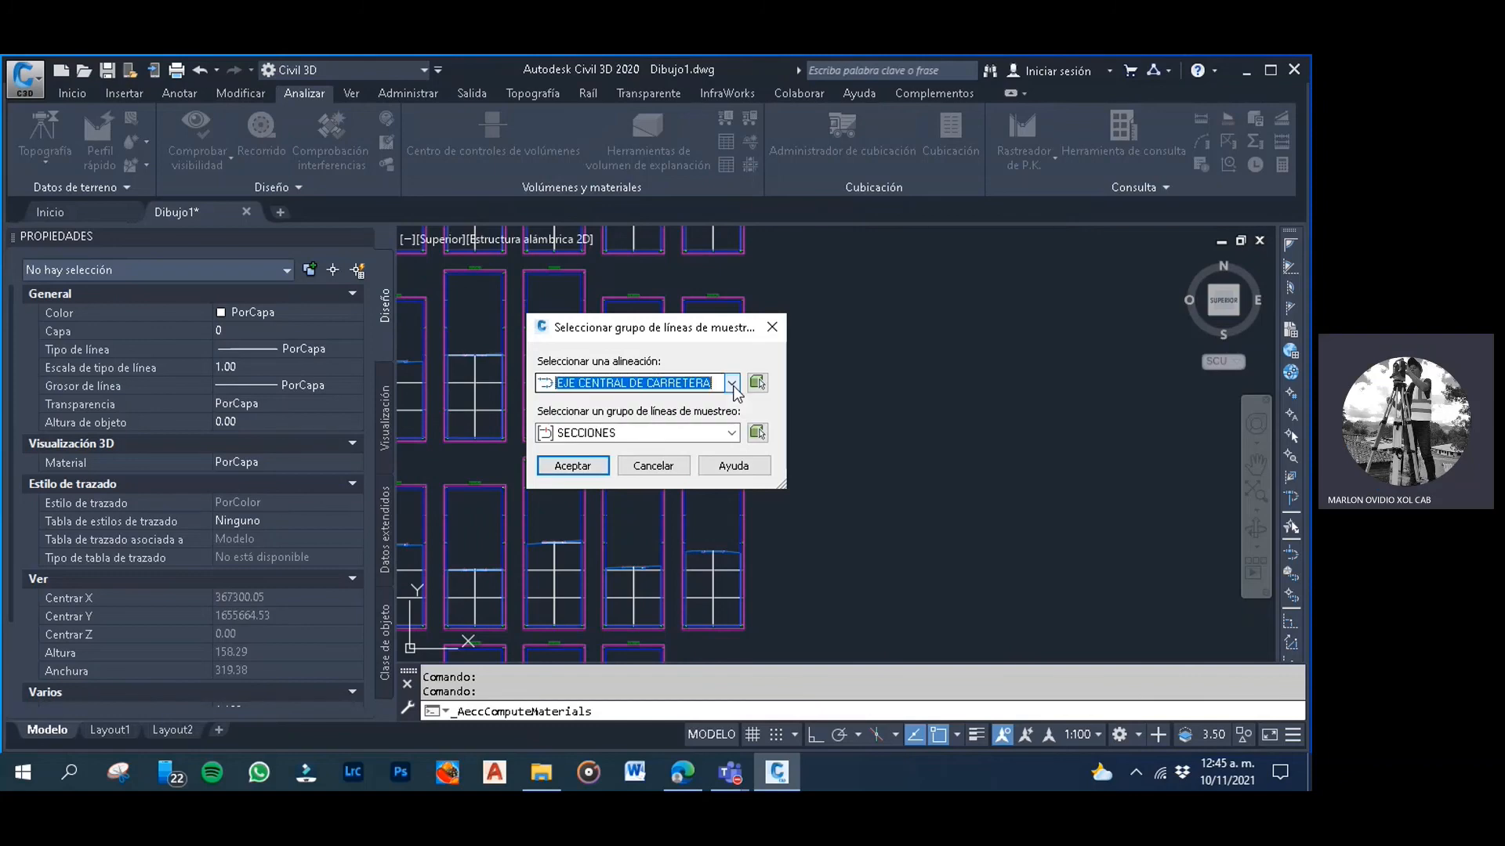
{"action": "left_click", "coordinate": [731, 383]}
{"action": "left_click", "coordinate": [732, 383]}
{"action": "left_click", "coordinate": [731, 383]}
{"action": "left_click", "coordinate": [731, 383]}
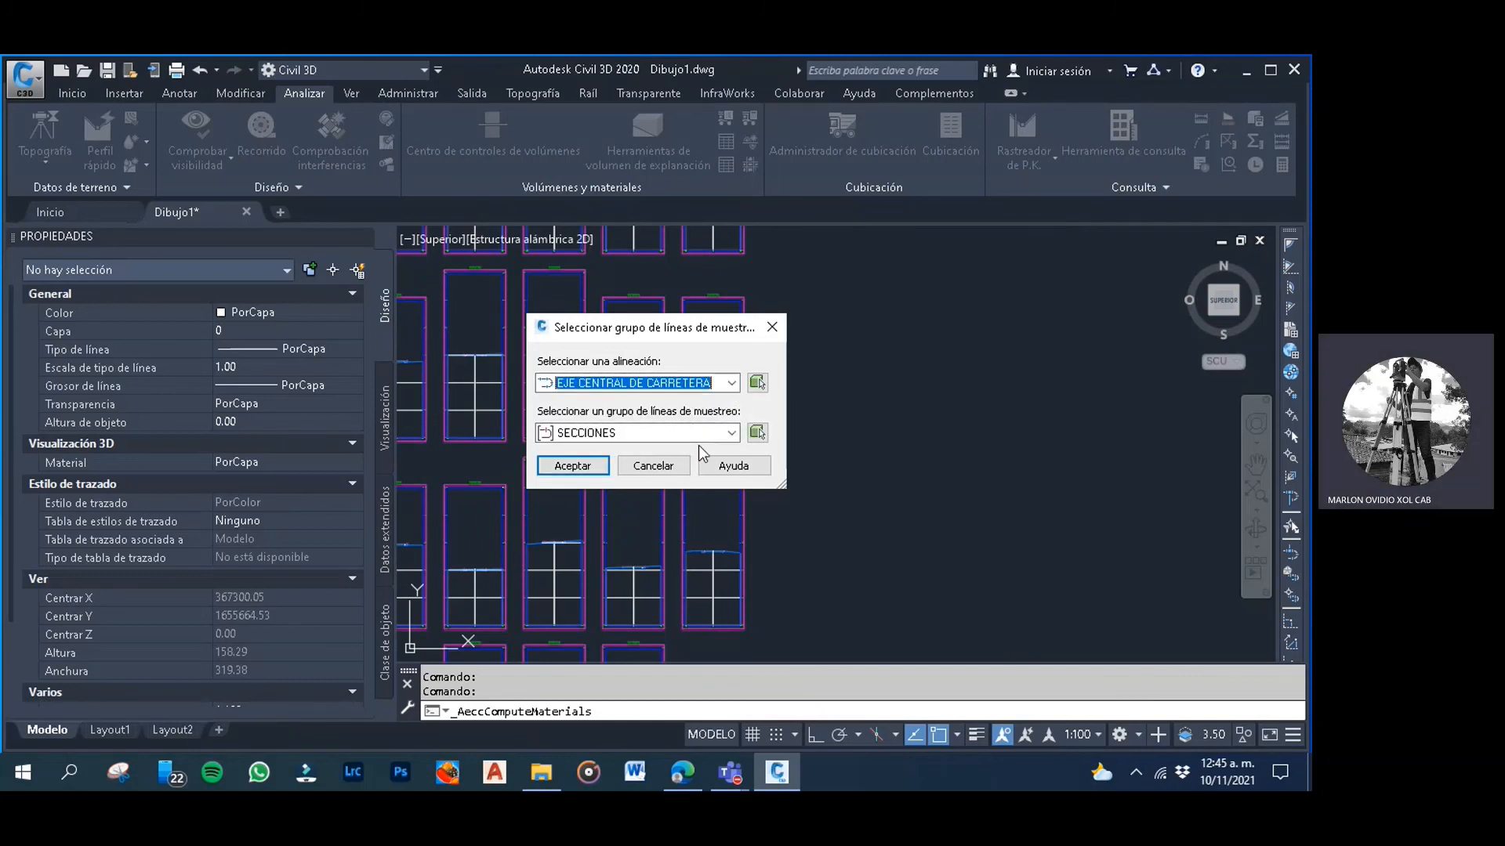
{"action": "left_click", "coordinate": [731, 432]}
{"action": "left_click", "coordinate": [576, 447]}
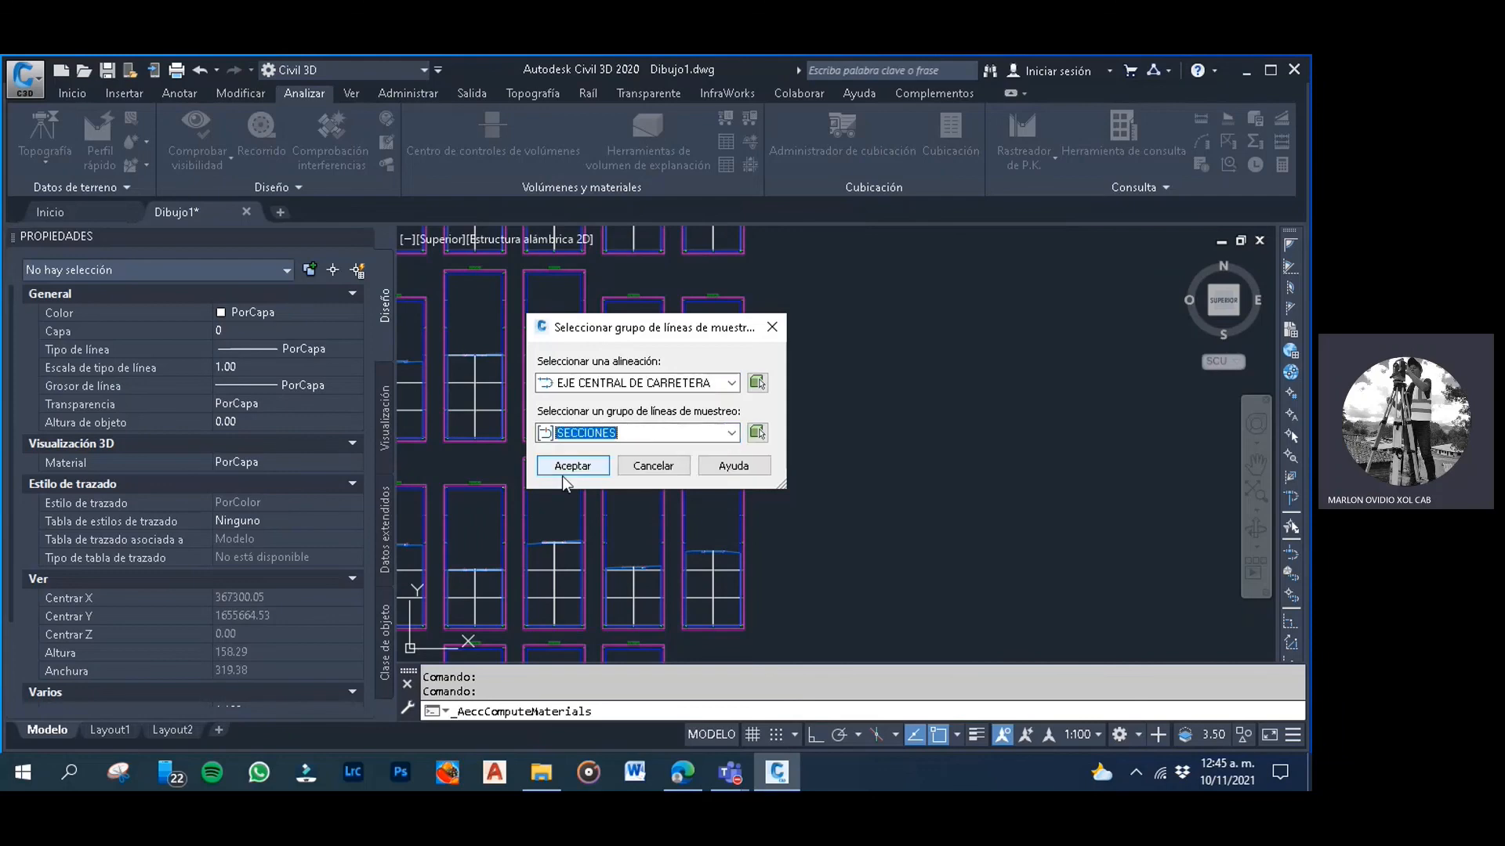
{"action": "left_click", "coordinate": [561, 471]}
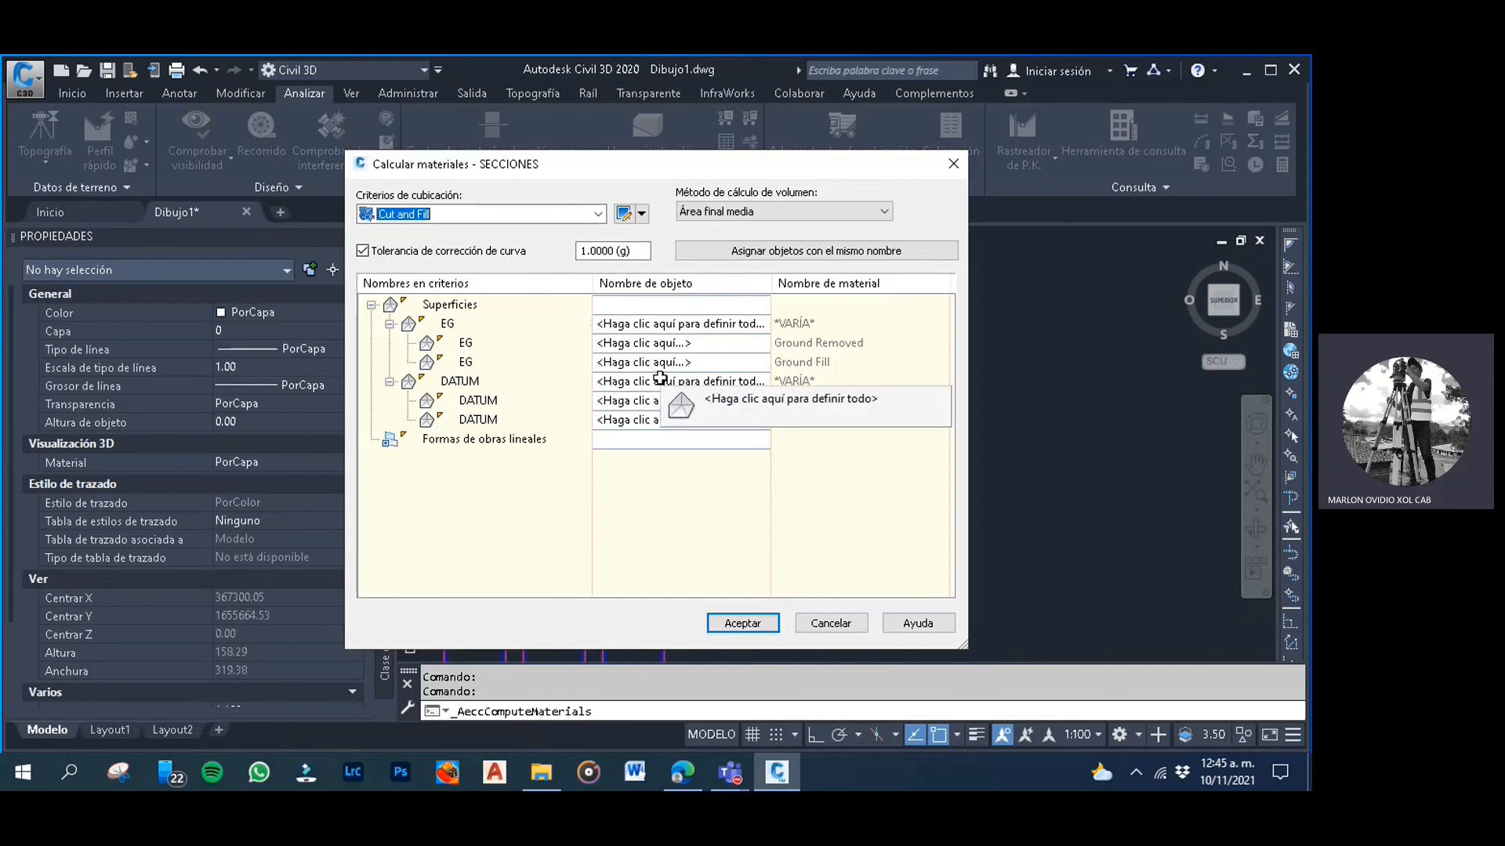
Assign SUPERFICIE TOPOGRAFICA to both EG surface entries of the Cut and Fill criteria
{"action": "left_click", "coordinate": [707, 342]}
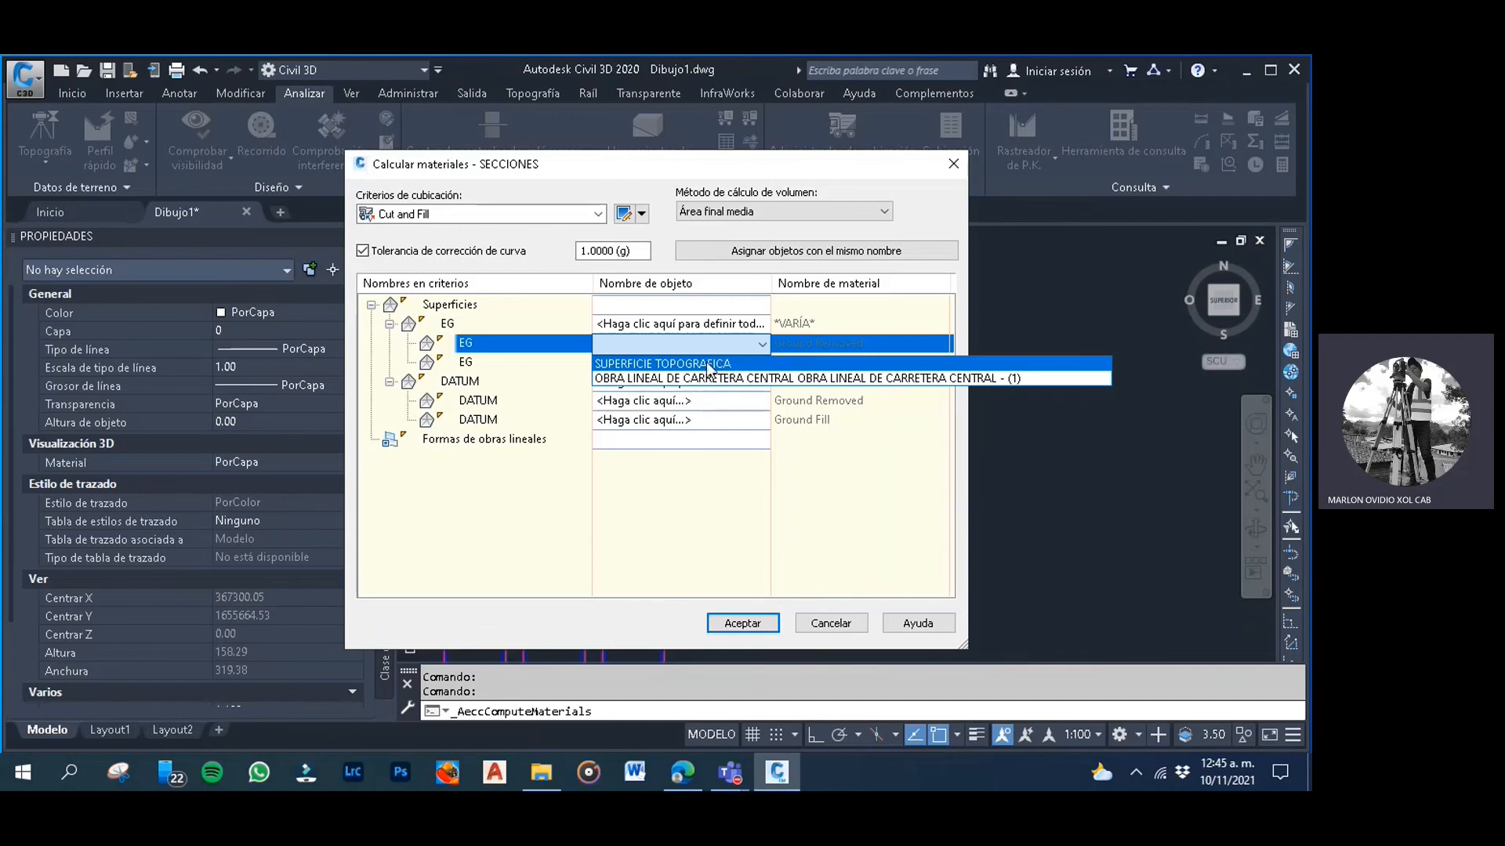
{"action": "left_click", "coordinate": [709, 364]}
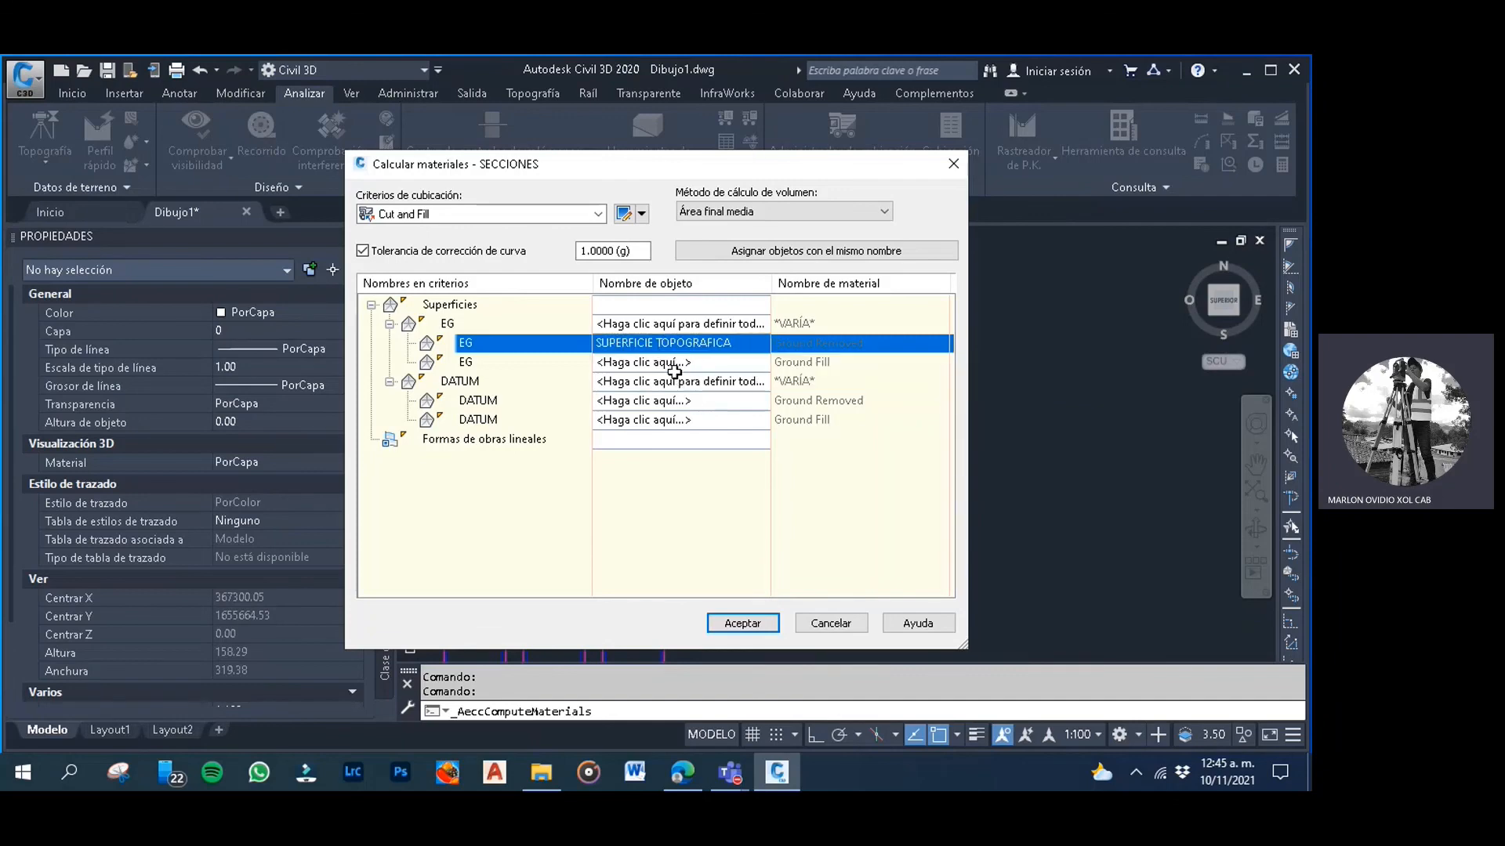
{"action": "left_click", "coordinate": [674, 366]}
{"action": "left_click", "coordinate": [662, 382]}
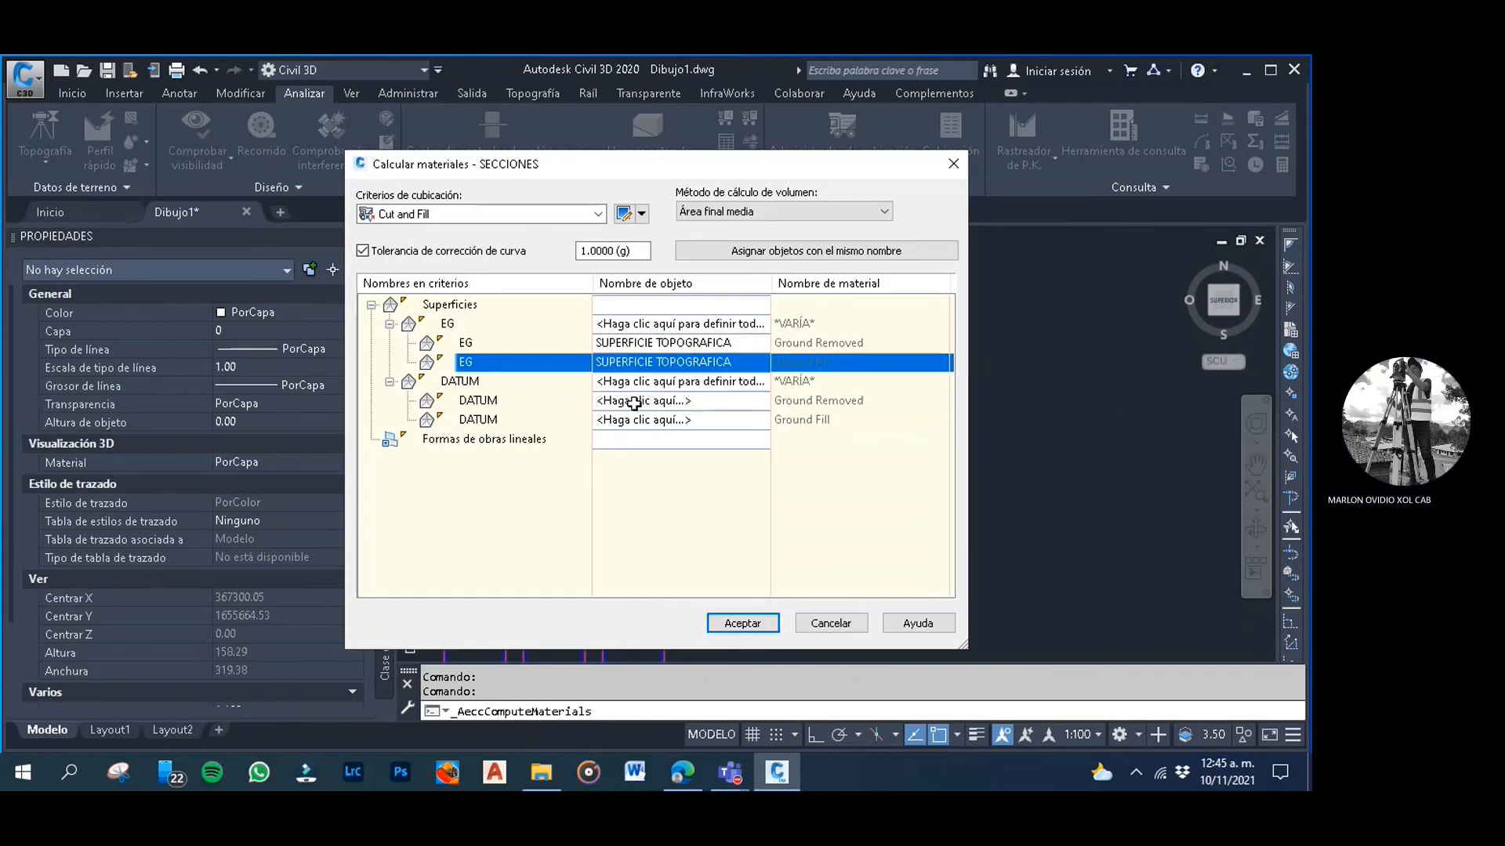
Assign the OBRA LINEAL DE CARRETERA CENTRAL corridor surface to both DATUM entries and compute the materials
{"action": "left_click", "coordinate": [634, 403]}
{"action": "left_click", "coordinate": [668, 431]}
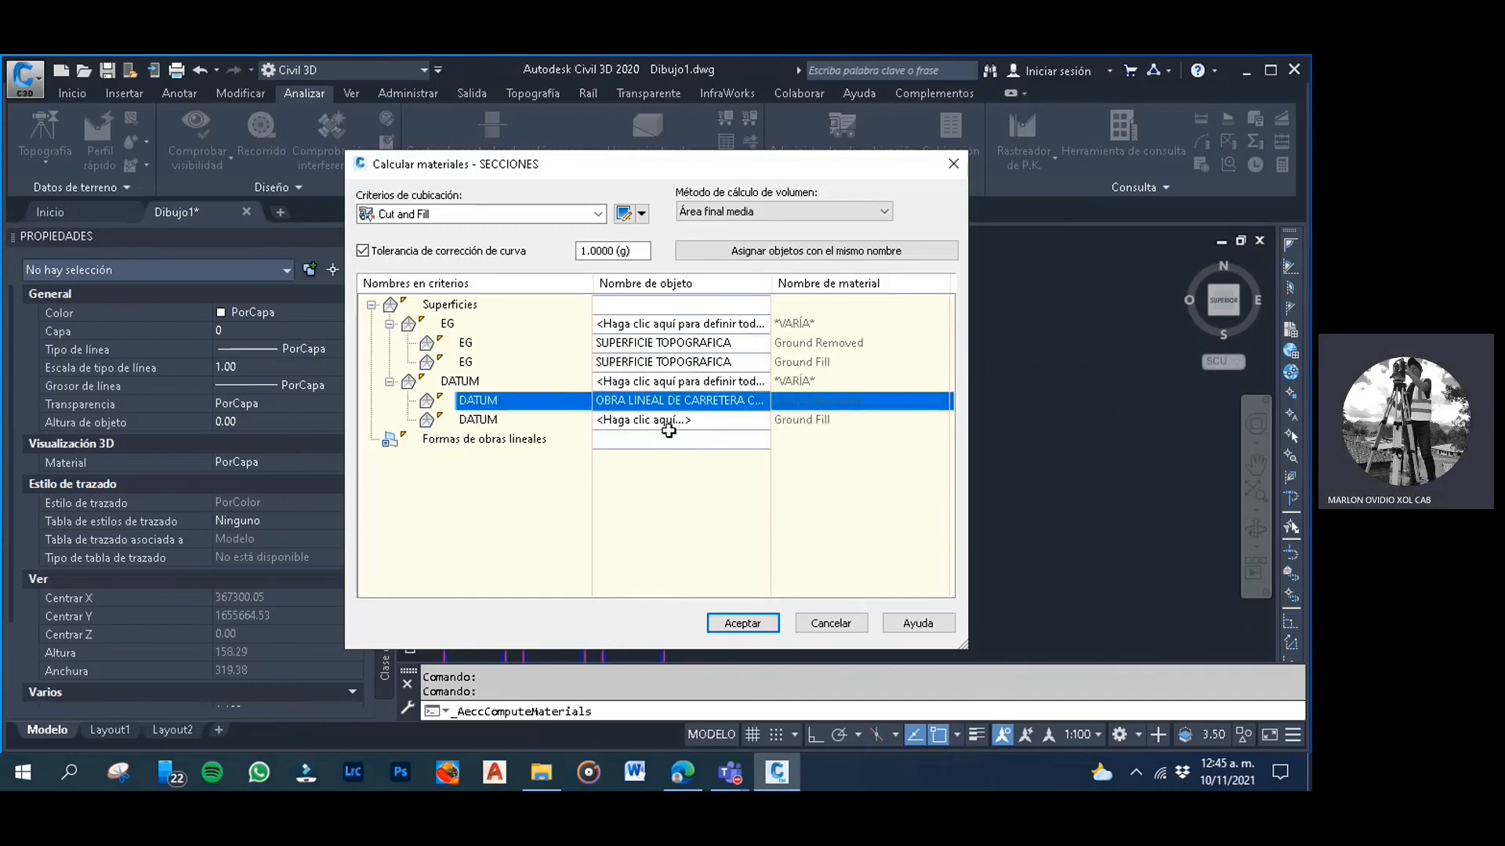
{"action": "left_click", "coordinate": [669, 422]}
{"action": "left_click", "coordinate": [709, 447]}
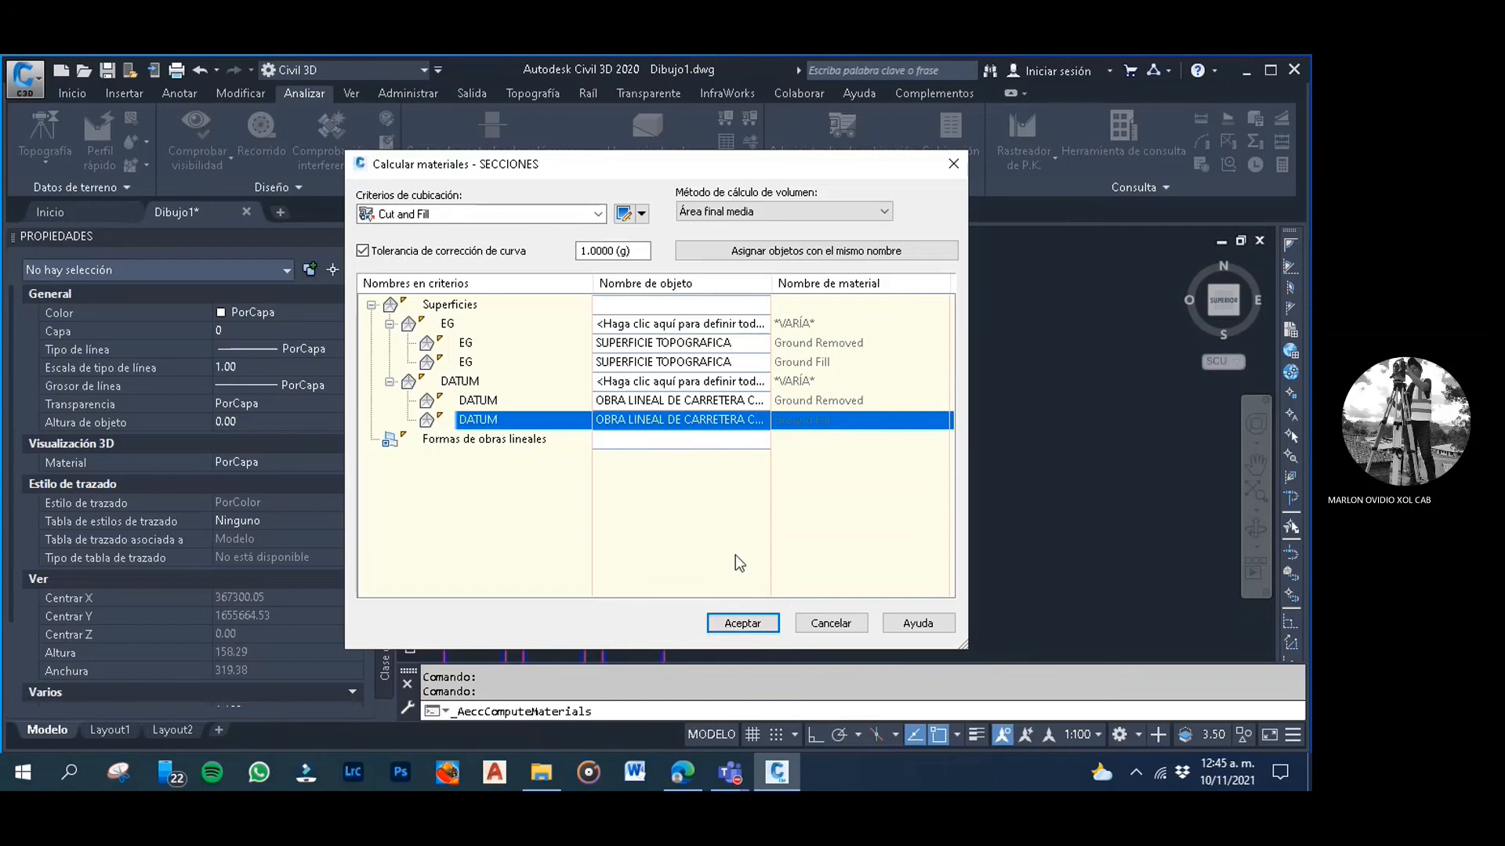
{"action": "left_click", "coordinate": [728, 626]}
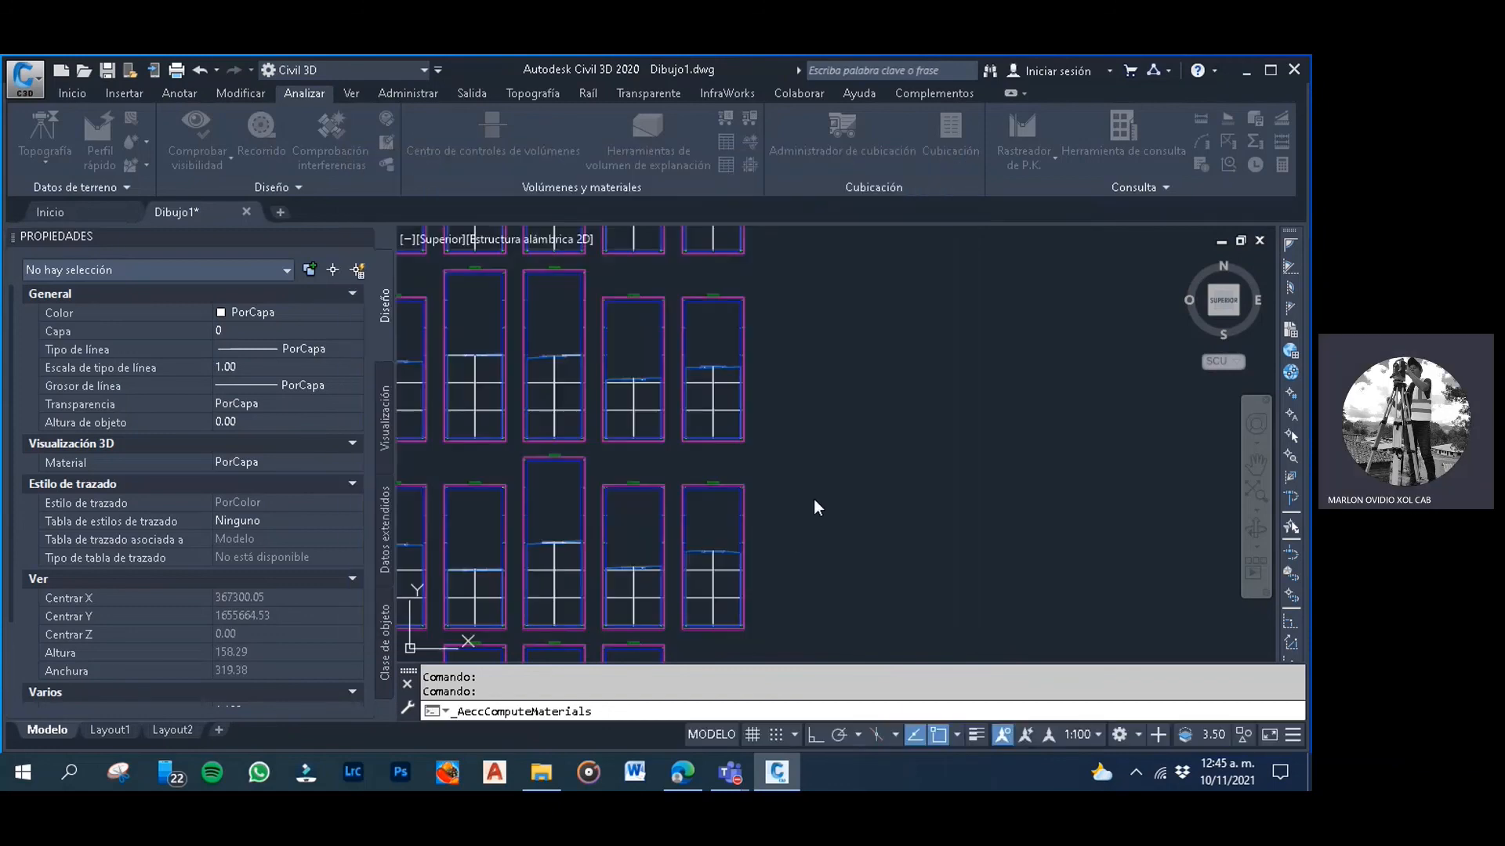
Examine the green and red material shading between the road section and natural ground across the section views
{"action": "scroll", "coordinate": [548, 344], "scroll_direction": "up", "scroll_amount": 3}
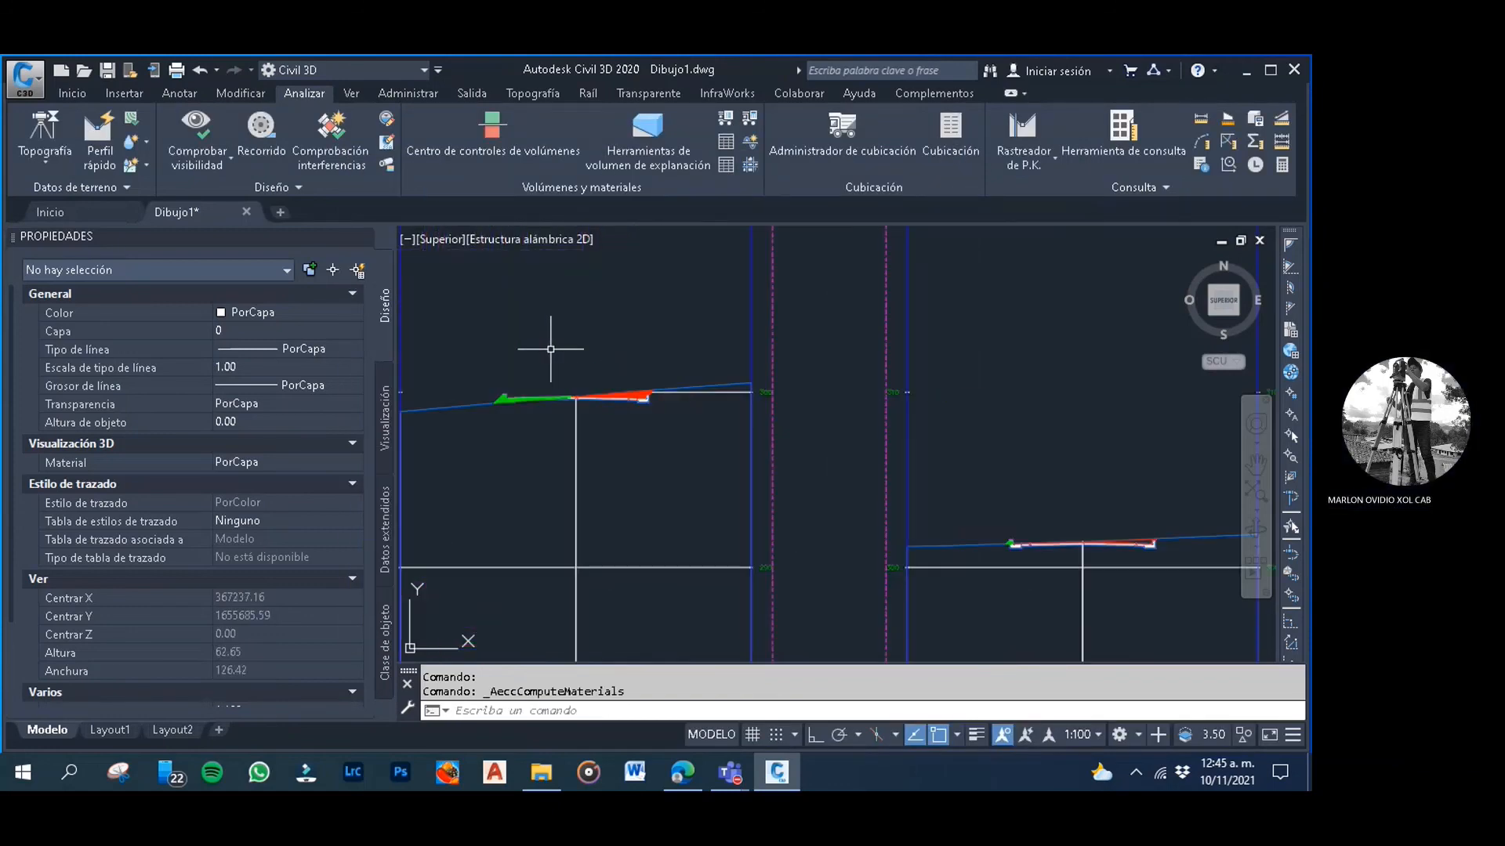
{"action": "left_click", "coordinate": [600, 337]}
{"action": "scroll", "coordinate": [595, 408], "scroll_direction": "up", "scroll_amount": 6}
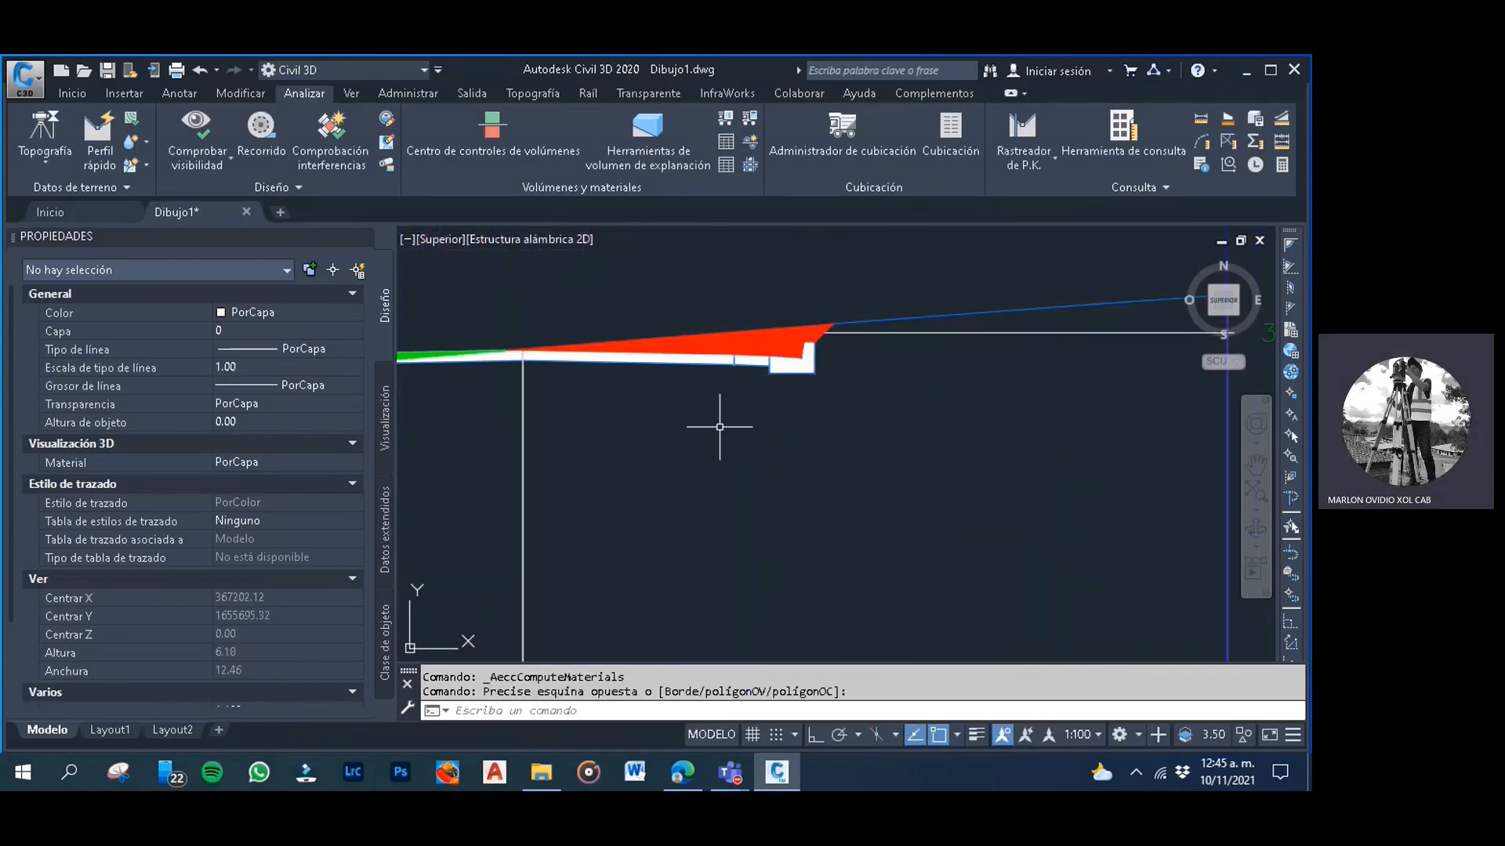
{"action": "scroll", "coordinate": [719, 427], "scroll_direction": "down", "scroll_amount": 2}
{"action": "scroll", "coordinate": [705, 437], "scroll_direction": "down", "scroll_amount": 2}
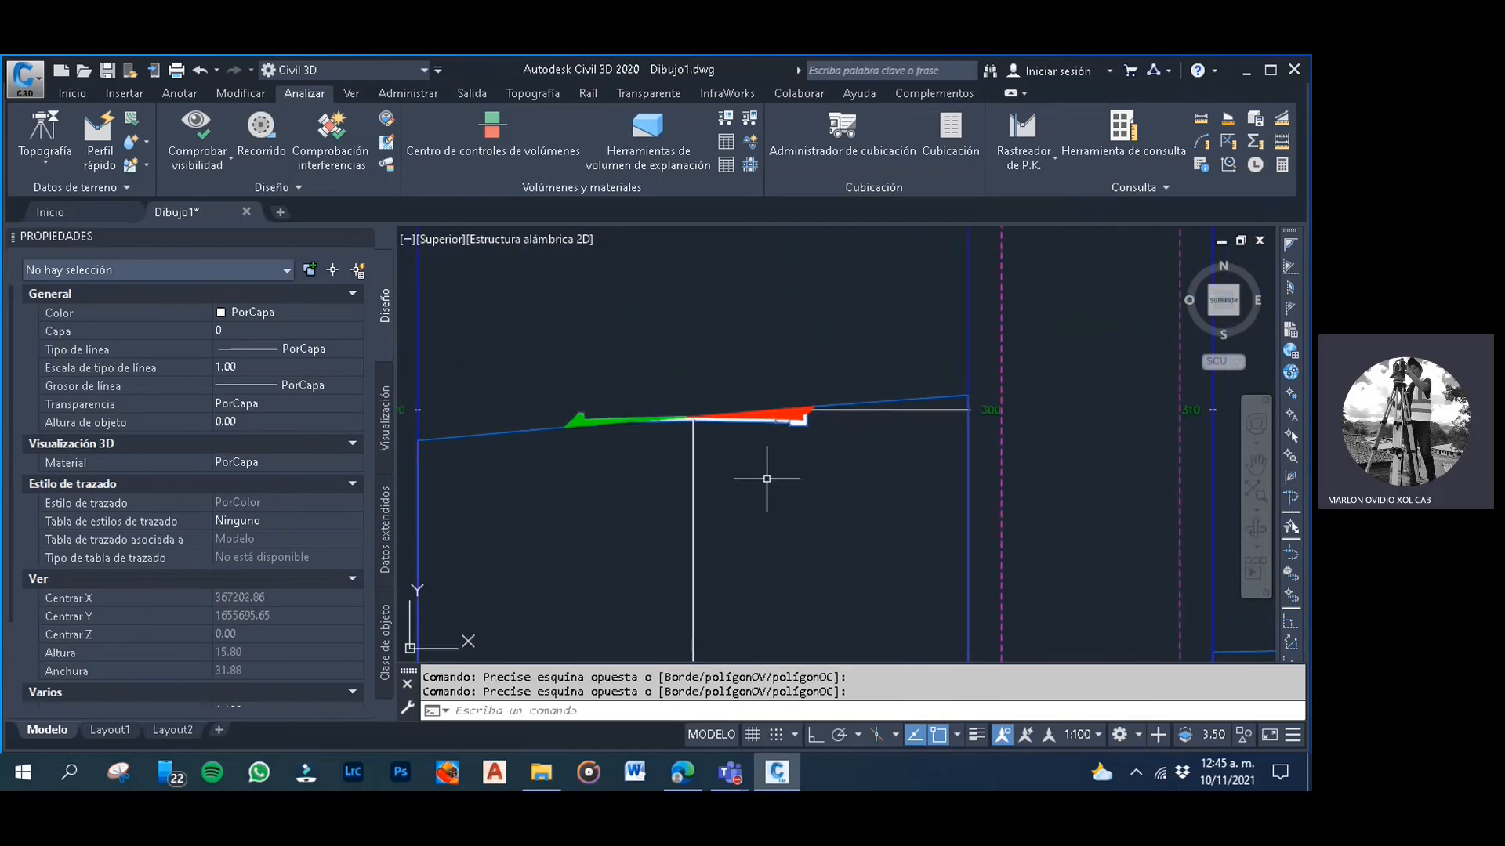
{"action": "scroll", "coordinate": [760, 470], "scroll_direction": "down", "scroll_amount": 12}
{"action": "middle_click_drag", "start_coordinate": [736, 439], "coordinate": [717, 474]}
{"action": "left_click", "coordinate": [951, 398]}
{"action": "left_click", "coordinate": [902, 328]}
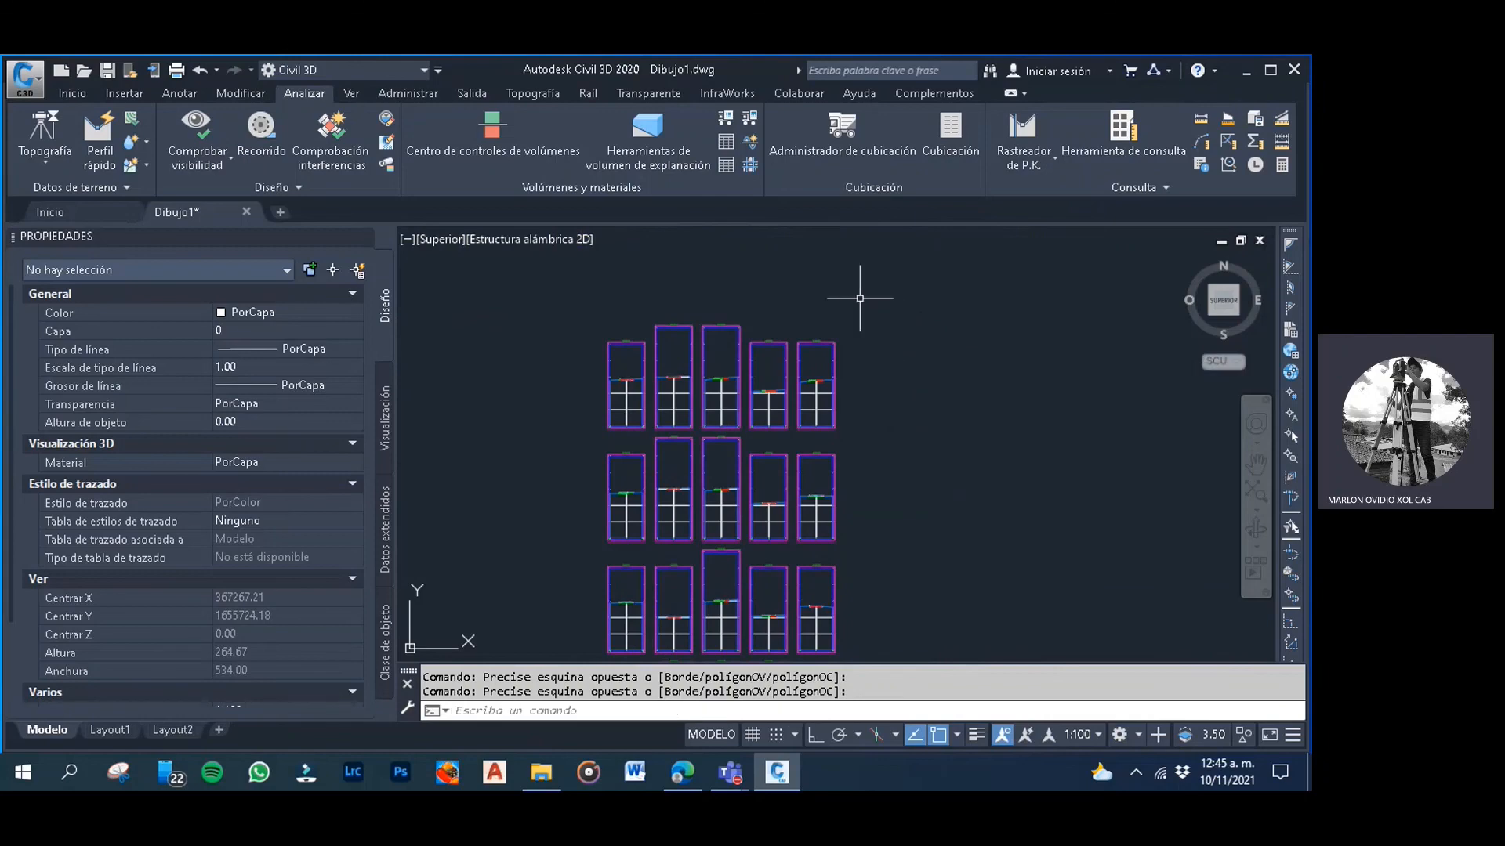
{"action": "left_click", "coordinate": [859, 298]}
{"action": "left_click", "coordinate": [717, 267]}
{"action": "left_click", "coordinate": [698, 289]}
{"action": "left_click", "coordinate": [621, 281]}
Create a Cut and Fill total volume table for EJE CENTRAL DE CARRETERA and SECCIONES, placed in the empty area beside the section views
{"action": "left_click", "coordinate": [723, 148]}
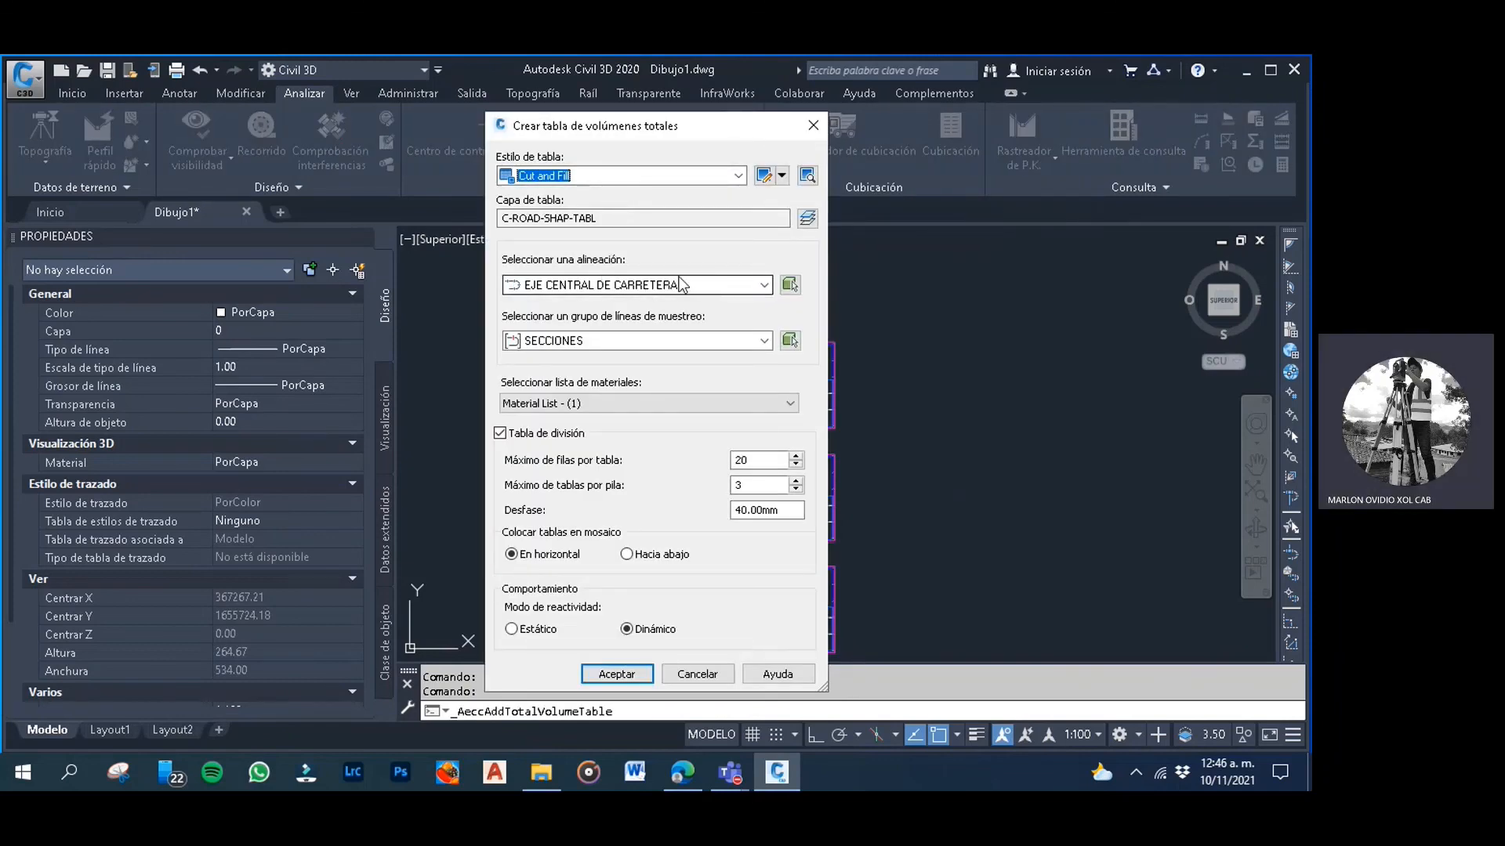
{"action": "left_click", "coordinate": [738, 286]}
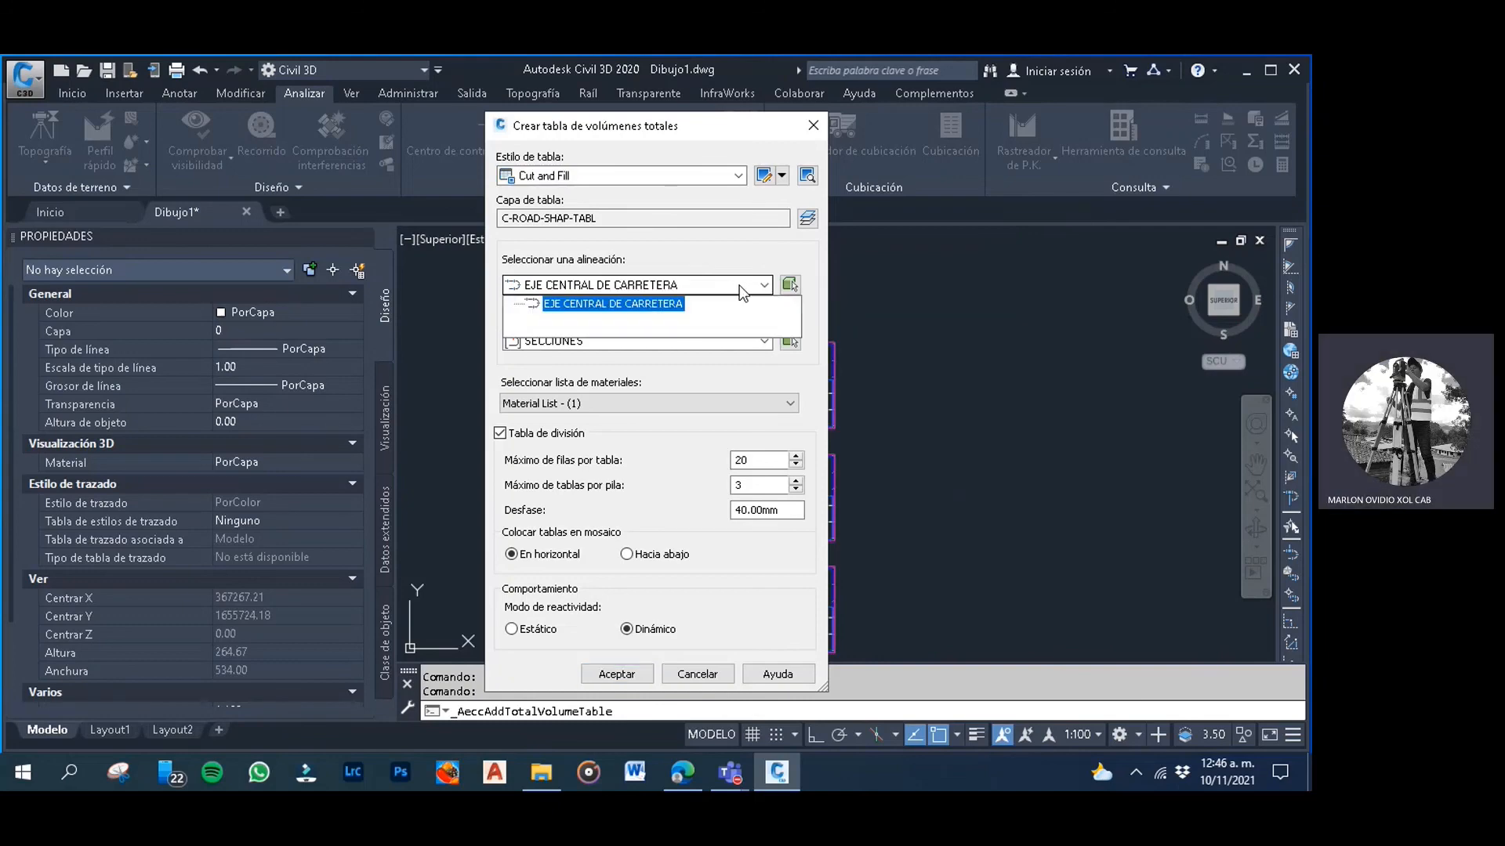
{"action": "left_click", "coordinate": [740, 298]}
{"action": "left_click", "coordinate": [757, 343]}
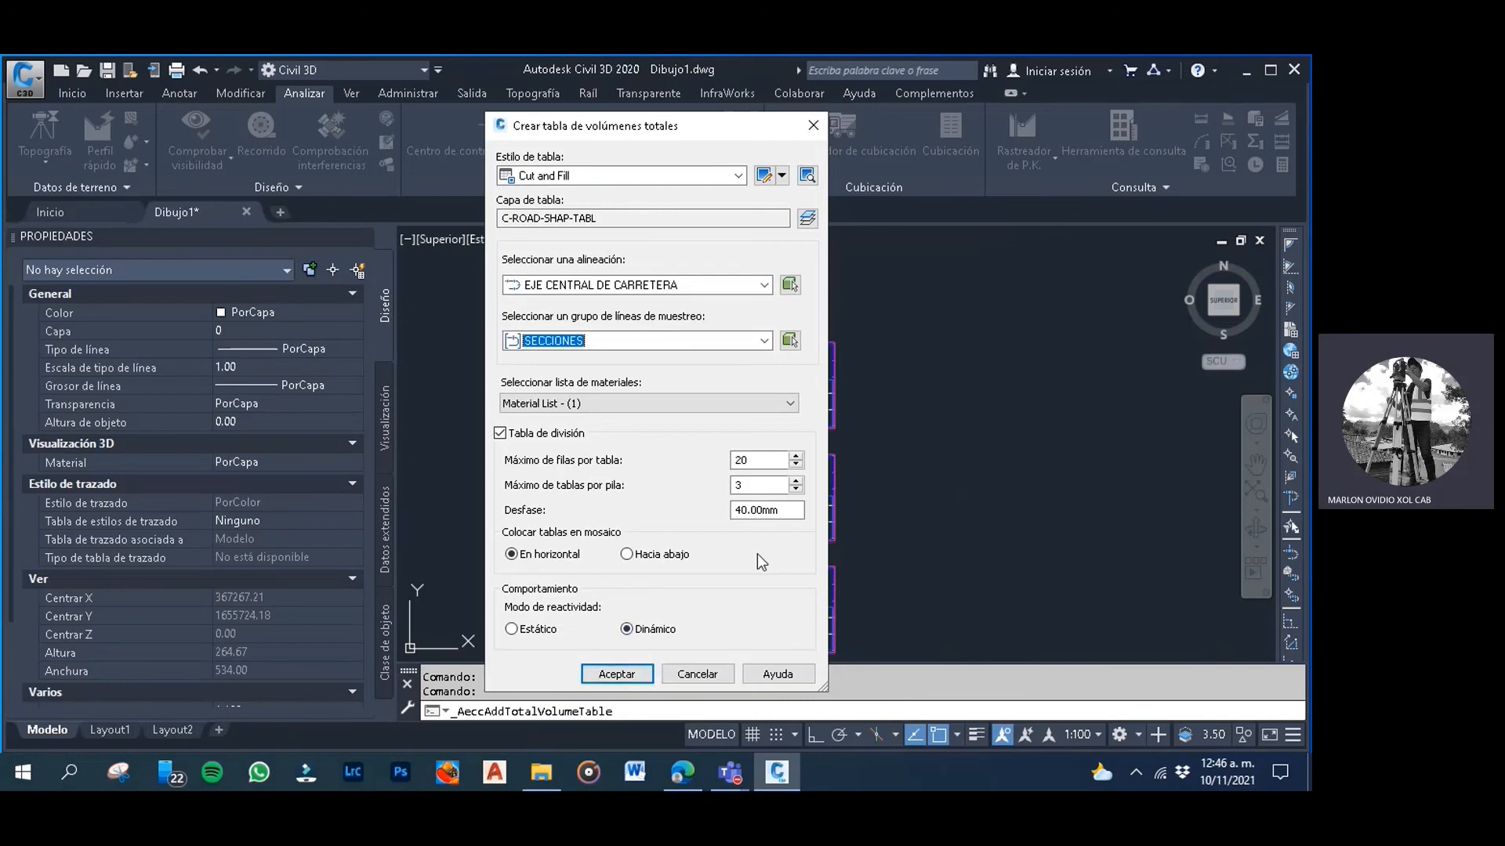
{"action": "left_click", "coordinate": [609, 674]}
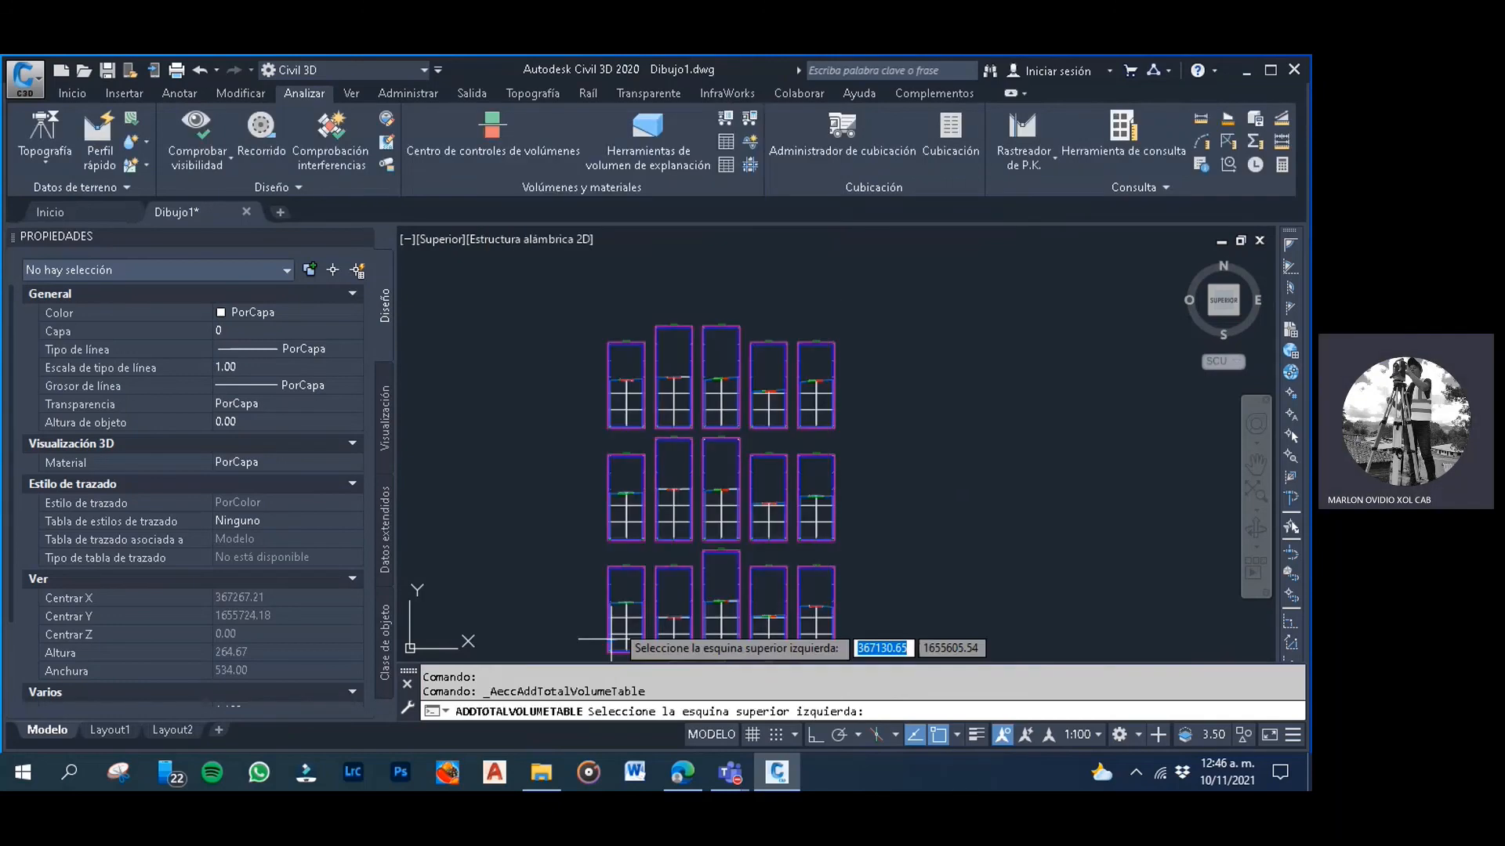
{"action": "scroll", "coordinate": [800, 397], "scroll_direction": "down", "scroll_amount": 2}
{"action": "middle_click_drag", "start_coordinate": [799, 397], "coordinate": [666, 398]}
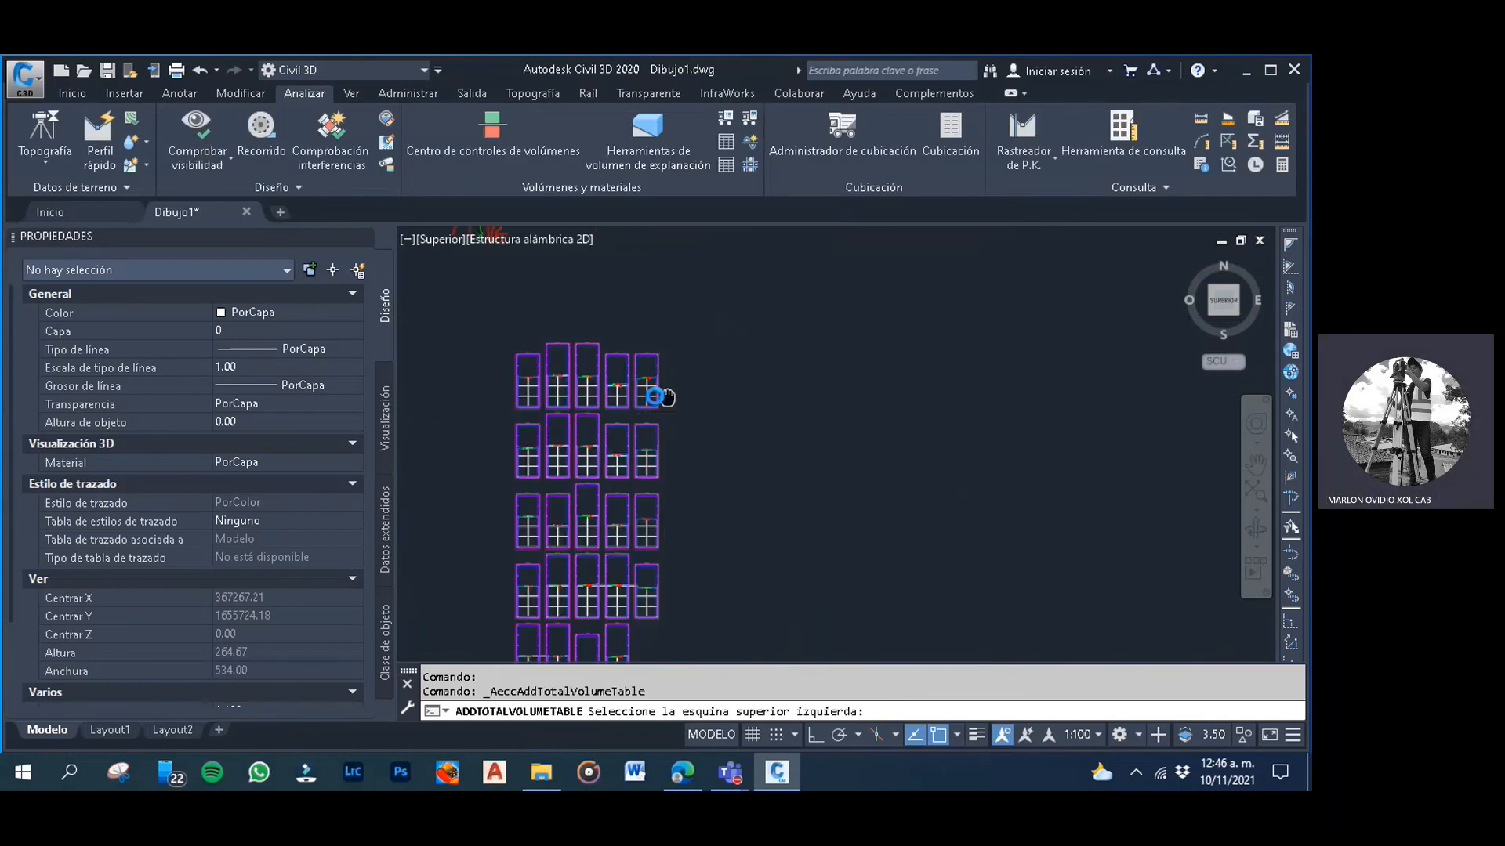
{"action": "left_click", "coordinate": [703, 402]}
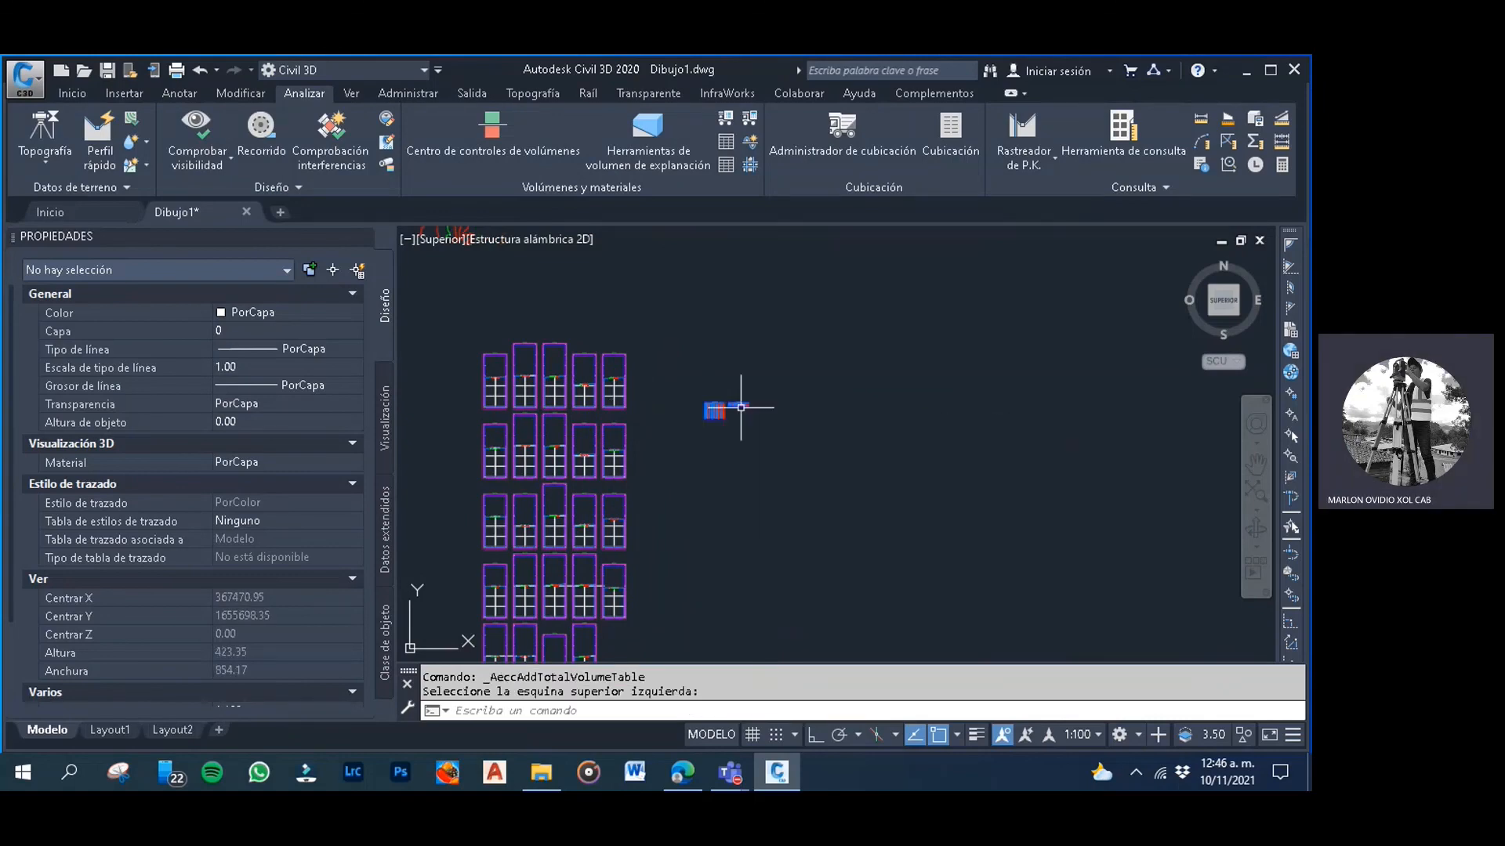
Examine the fill and cut areas, volumes and cumulative volumes per station in the total volume tables
{"action": "scroll", "coordinate": [741, 407], "scroll_direction": "up", "scroll_amount": 10}
{"action": "left_click", "coordinate": [645, 312]}
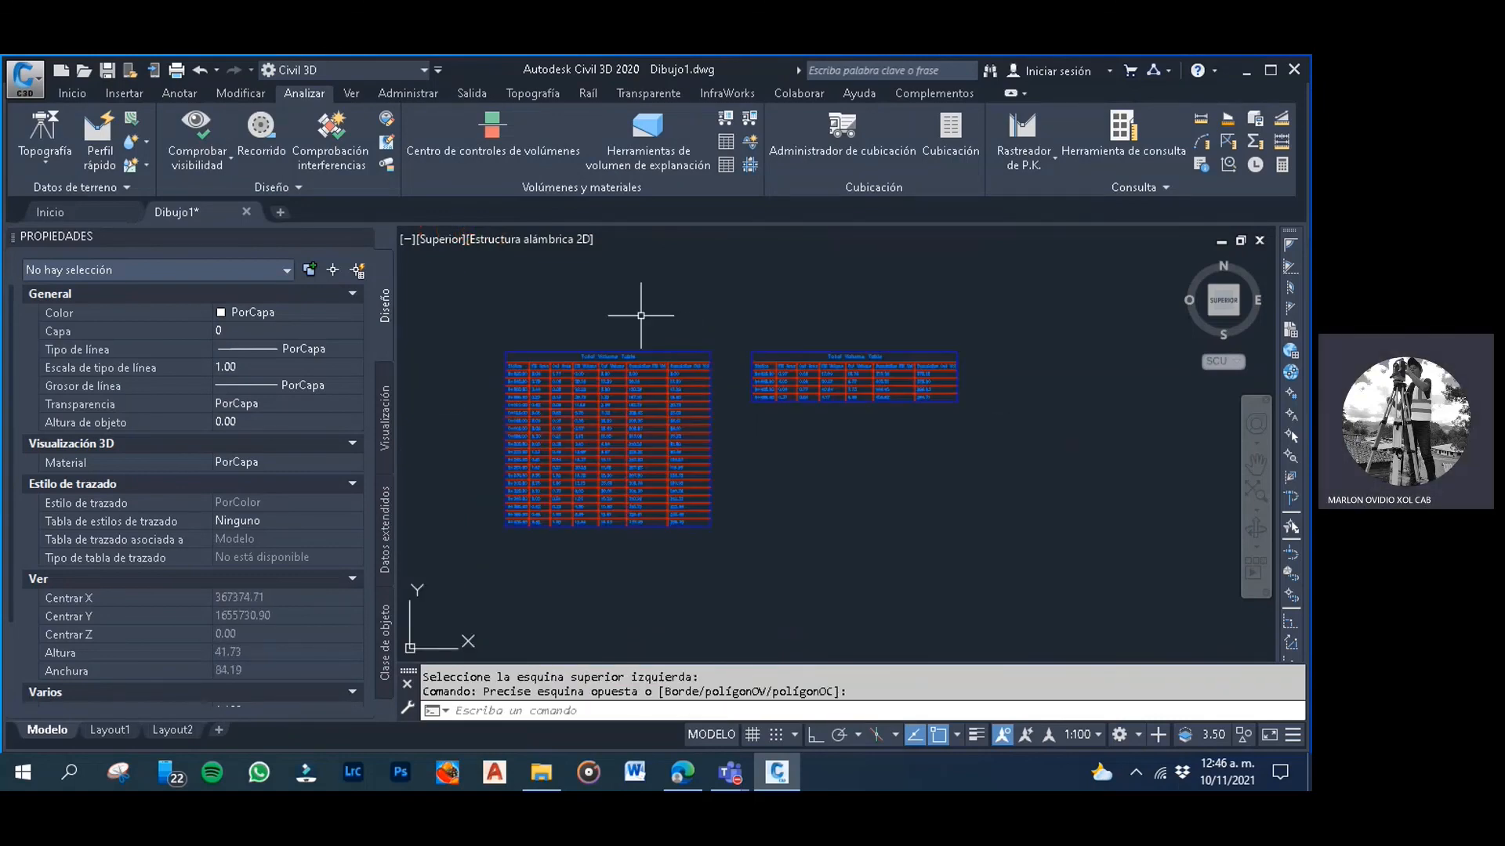
{"action": "scroll", "coordinate": [641, 315], "scroll_direction": "down", "scroll_amount": 4}
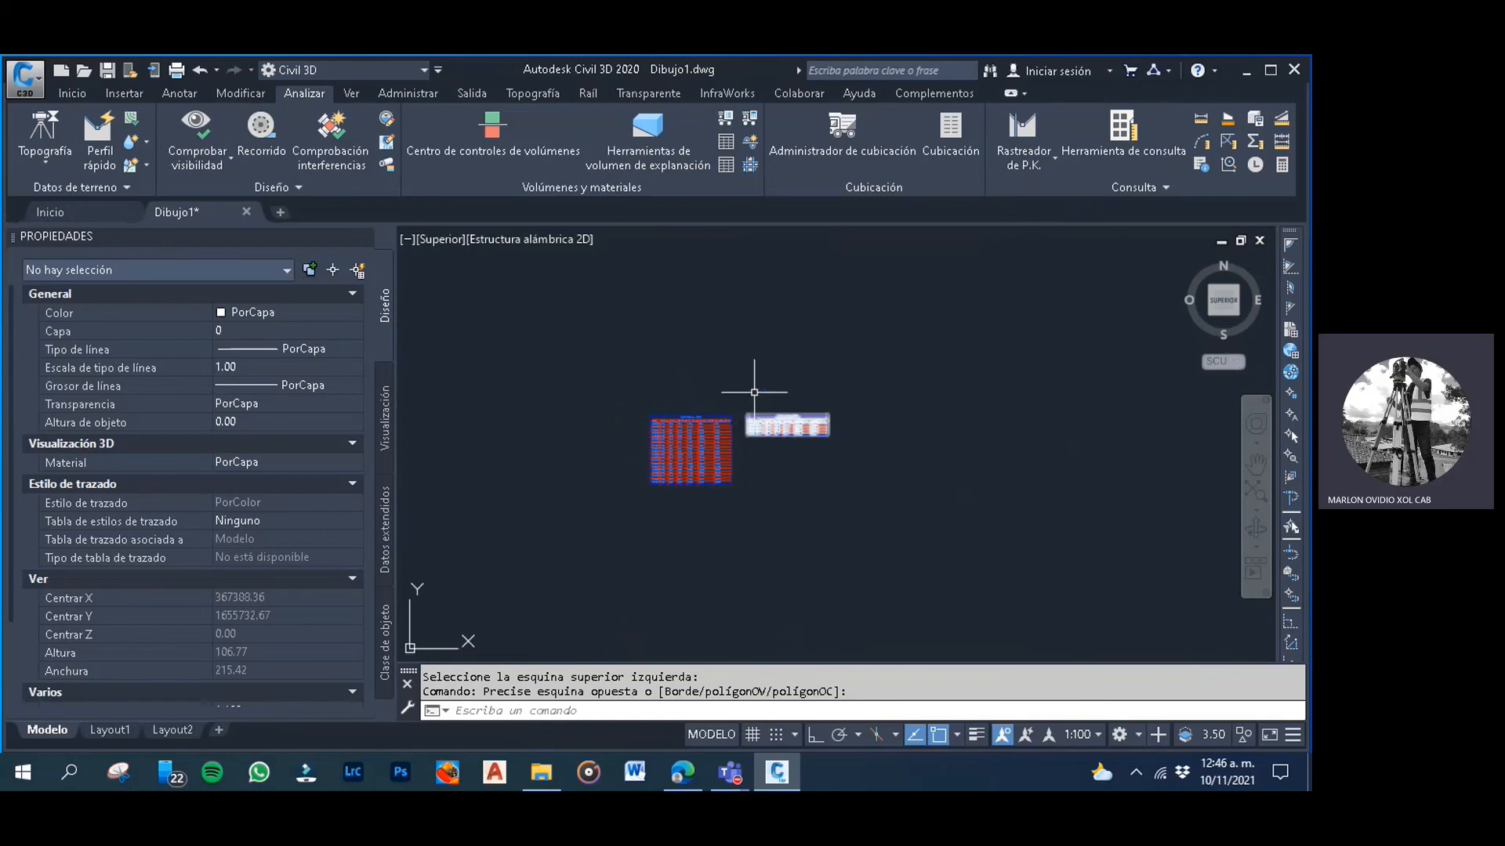
{"action": "left_click", "coordinate": [708, 364]}
{"action": "left_click", "coordinate": [708, 364]}
{"action": "left_click", "coordinate": [708, 367]}
{"action": "left_click", "coordinate": [689, 348]}
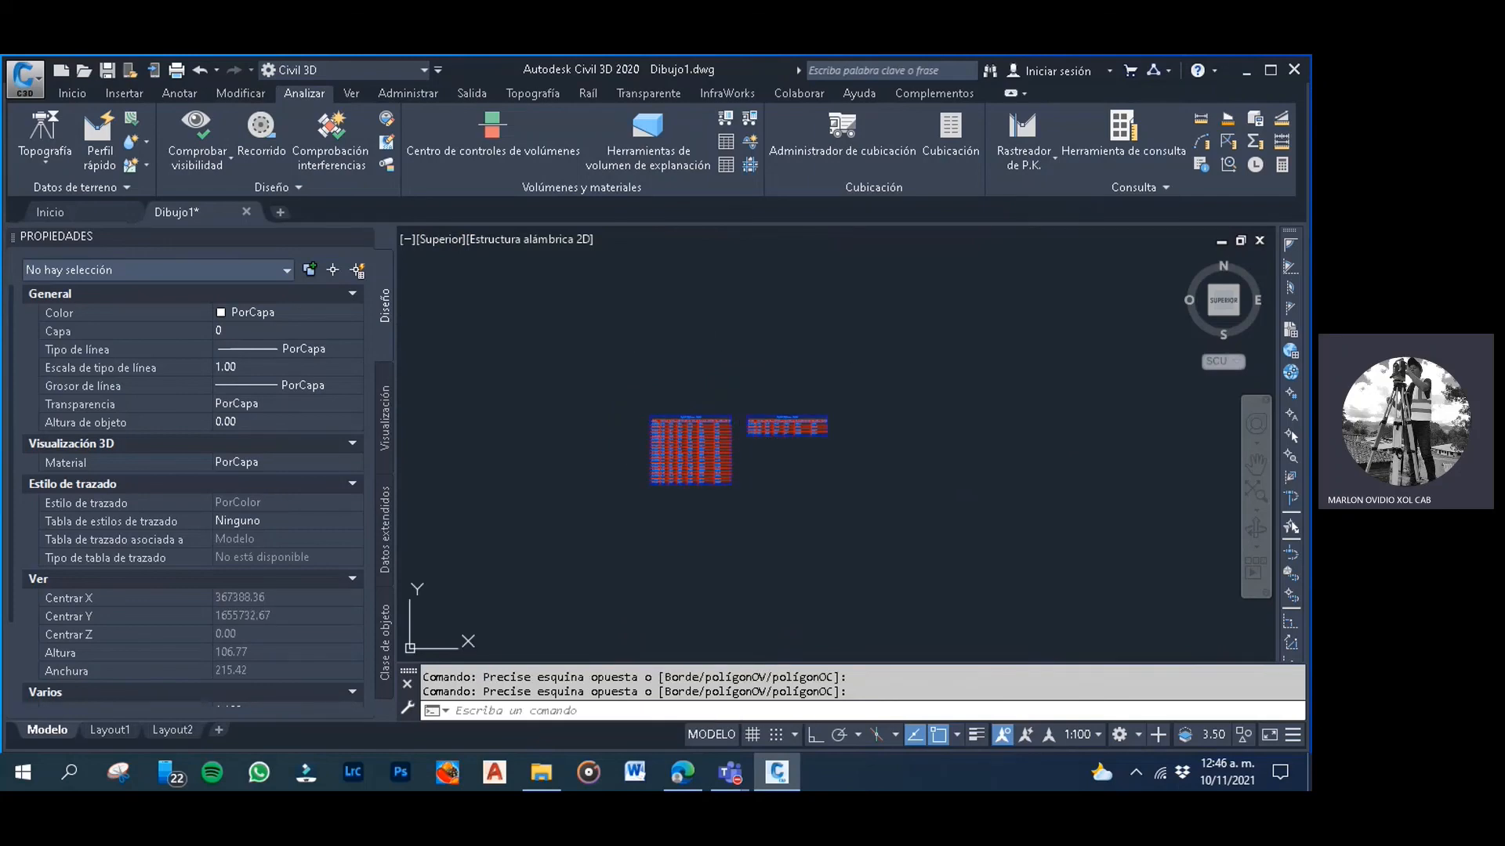
{"action": "scroll", "coordinate": [698, 443], "scroll_direction": "up", "scroll_amount": 8}
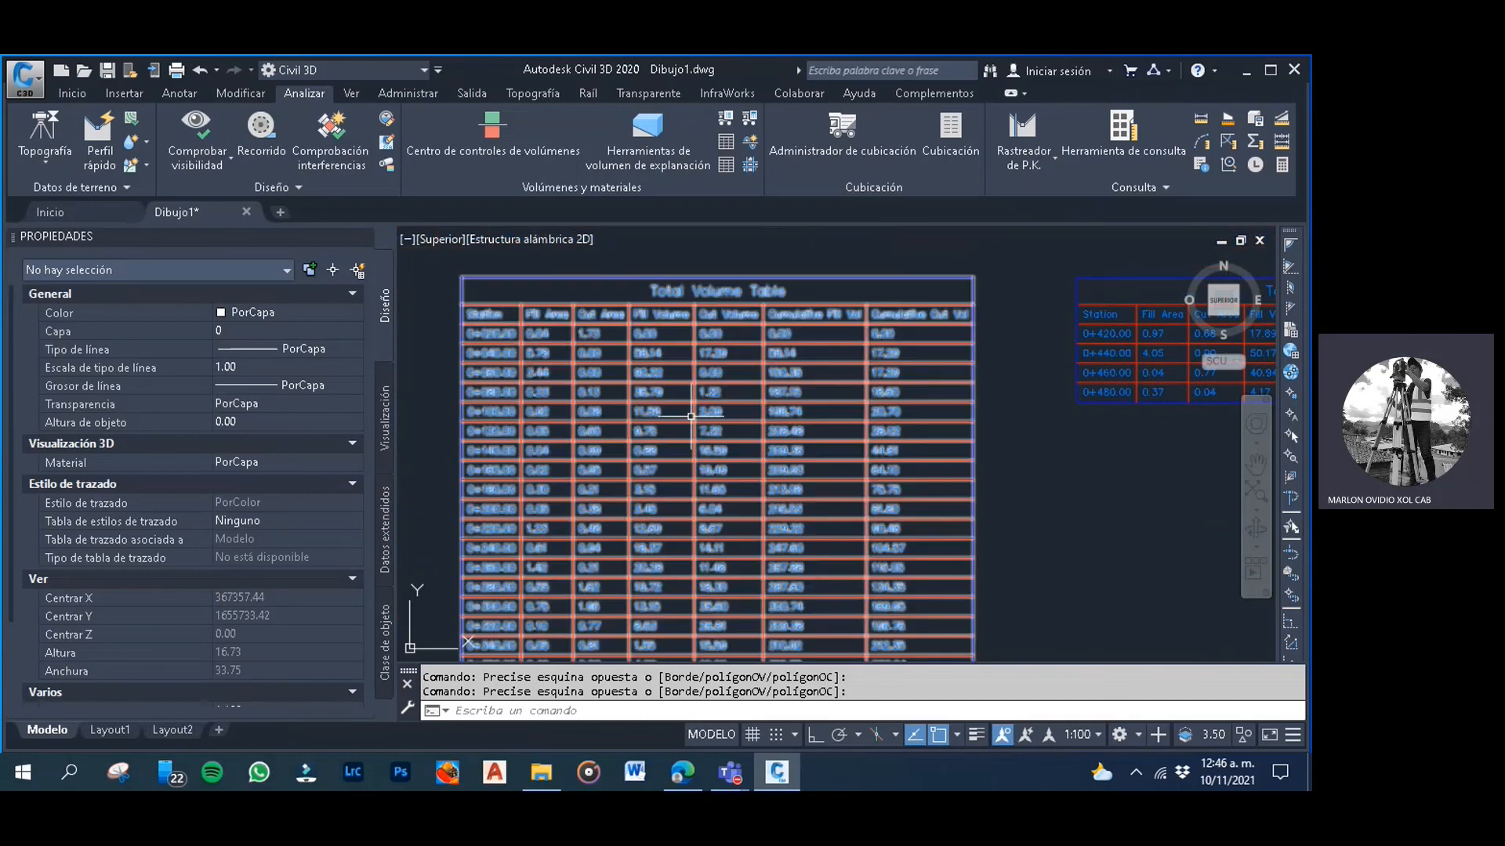
{"action": "left_click", "coordinate": [1102, 486]}
{"action": "left_click", "coordinate": [1064, 462]}
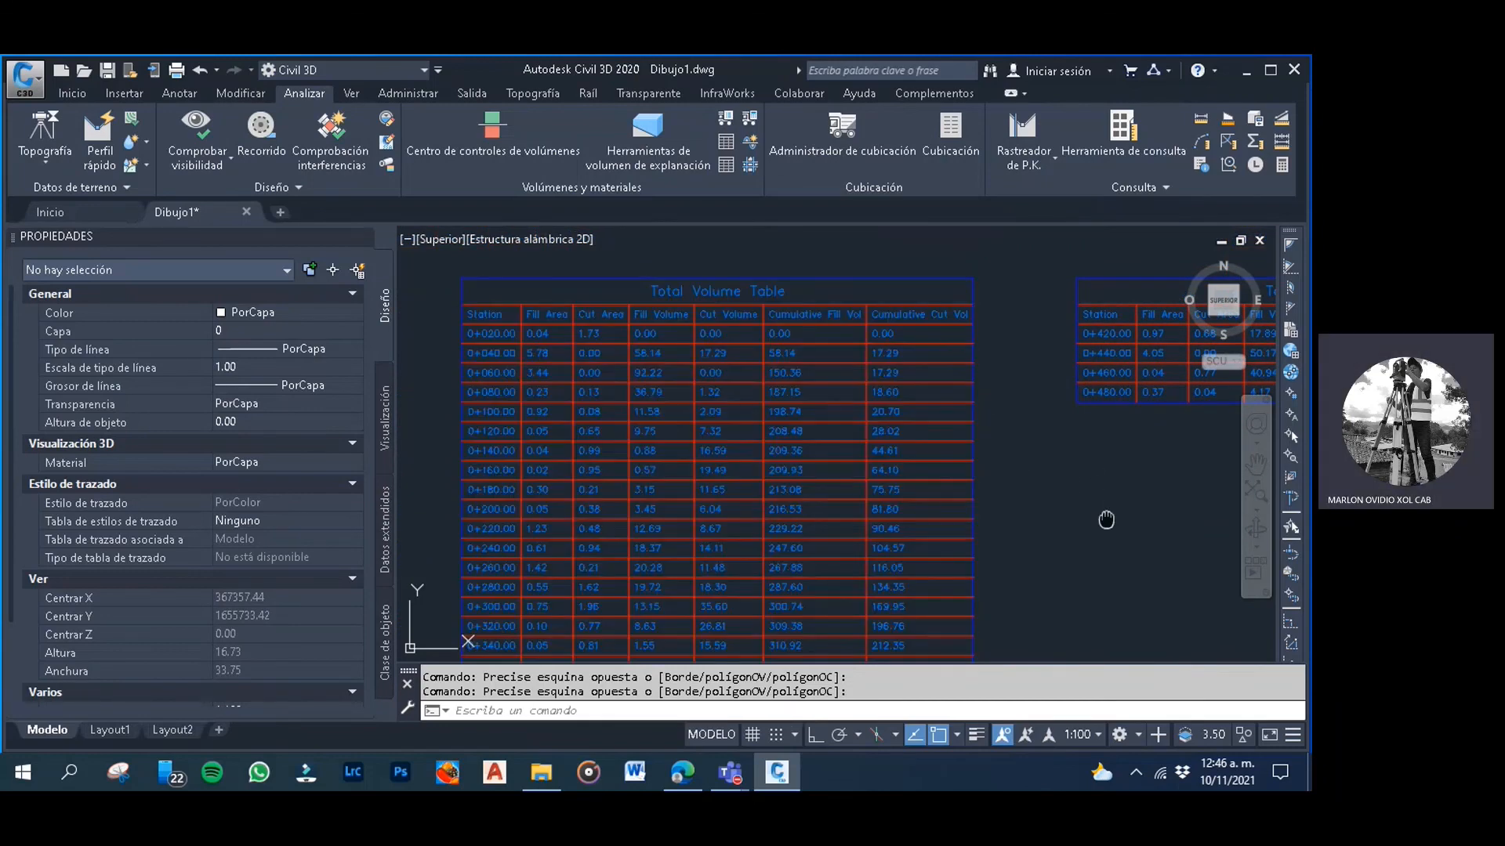
{"action": "middle_click_drag", "start_coordinate": [1105, 520], "coordinate": [1073, 544]}
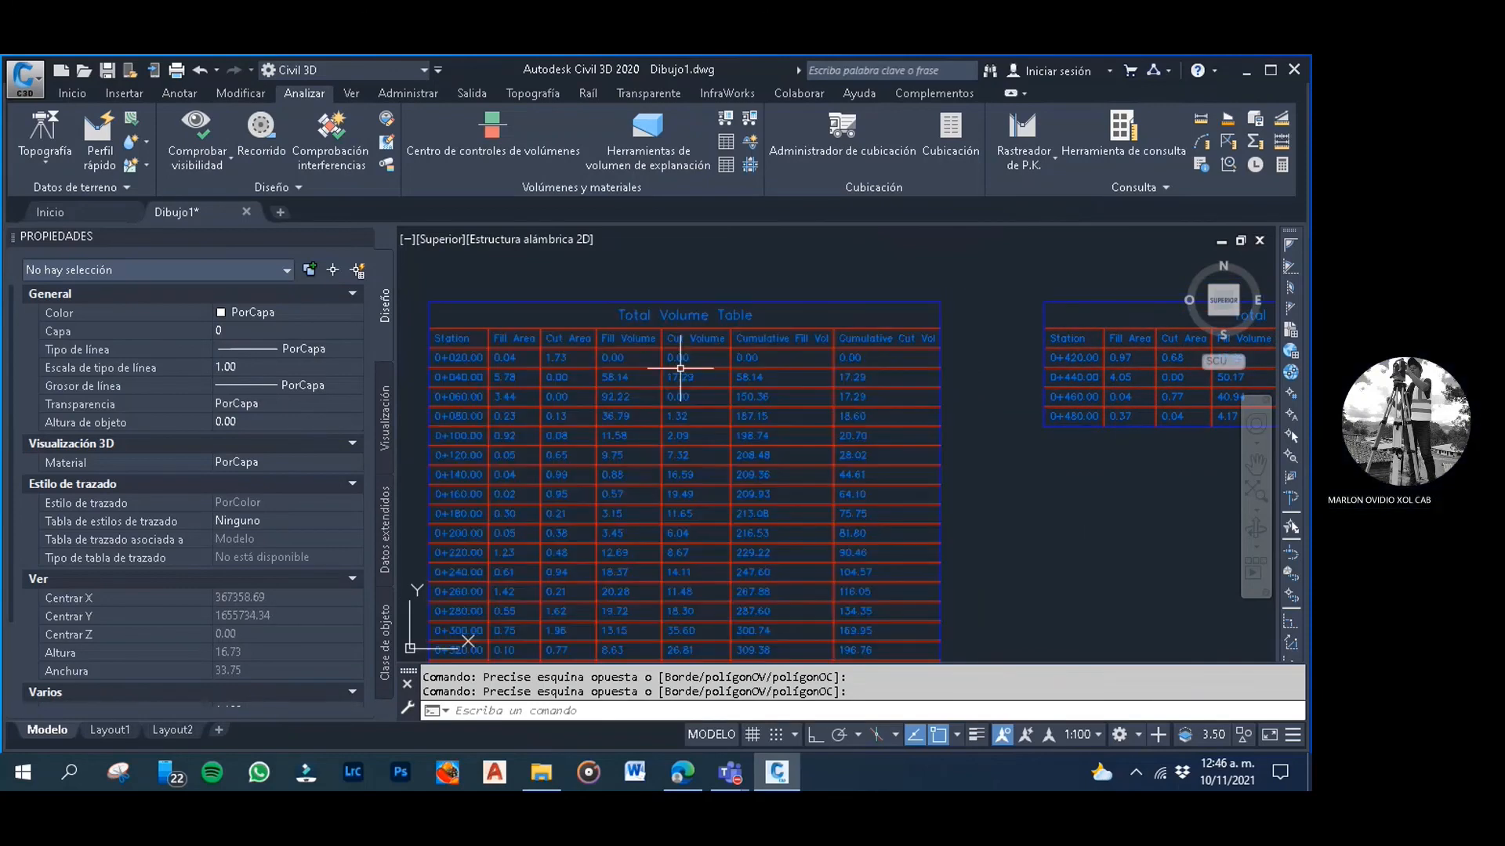
Examine the cut and fill areas around the road section in the first section view of the top row
{"action": "scroll", "coordinate": [813, 406], "scroll_direction": "down", "scroll_amount": 5}
{"action": "scroll", "coordinate": [954, 450], "scroll_direction": "up", "scroll_amount": 2}
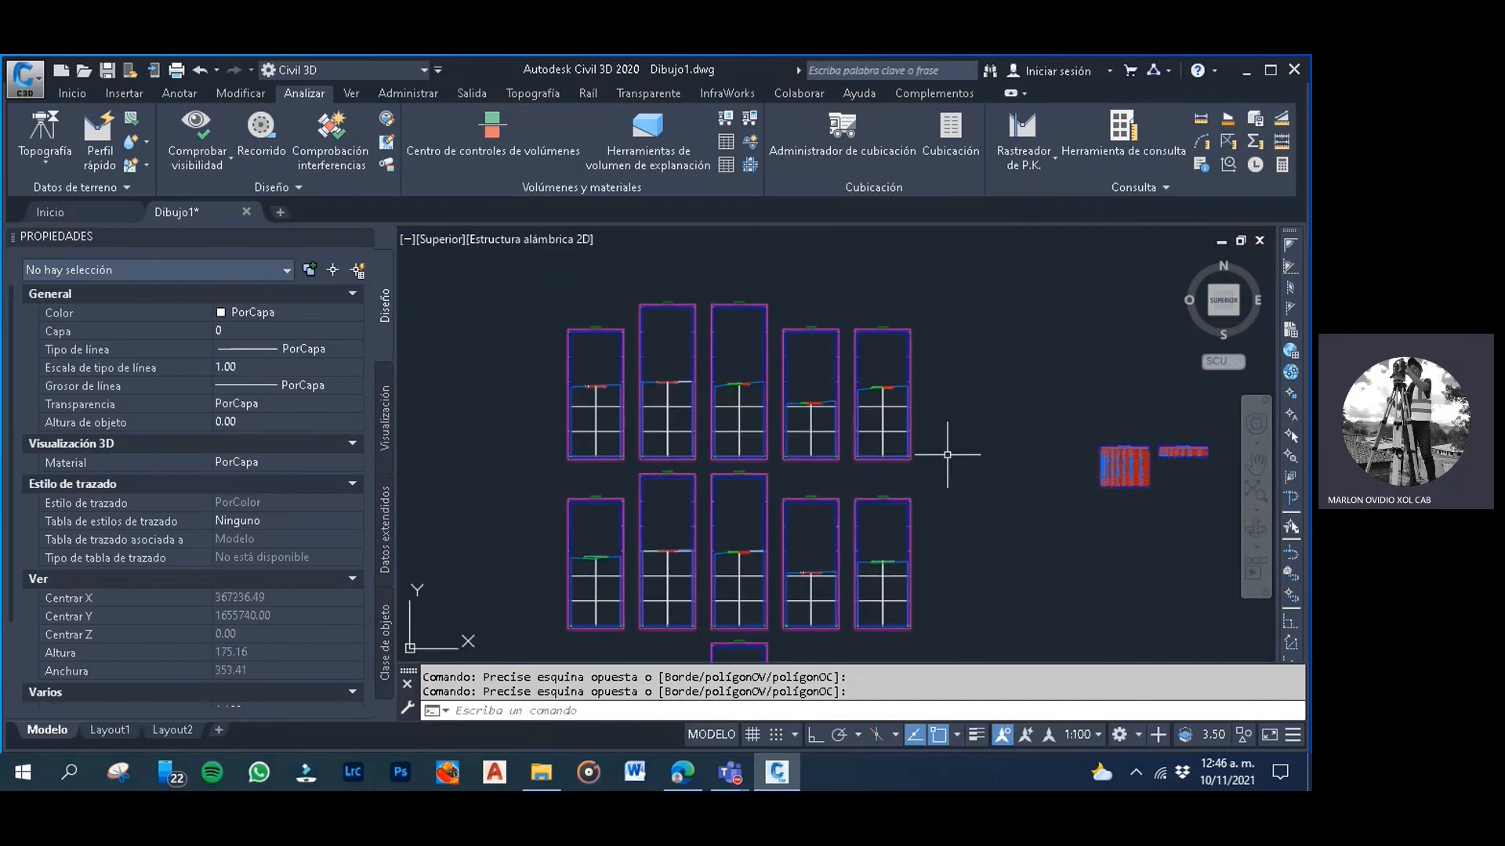
{"action": "scroll", "coordinate": [609, 383], "scroll_direction": "up", "scroll_amount": 4}
{"action": "scroll", "coordinate": [555, 372], "scroll_direction": "up", "scroll_amount": 6}
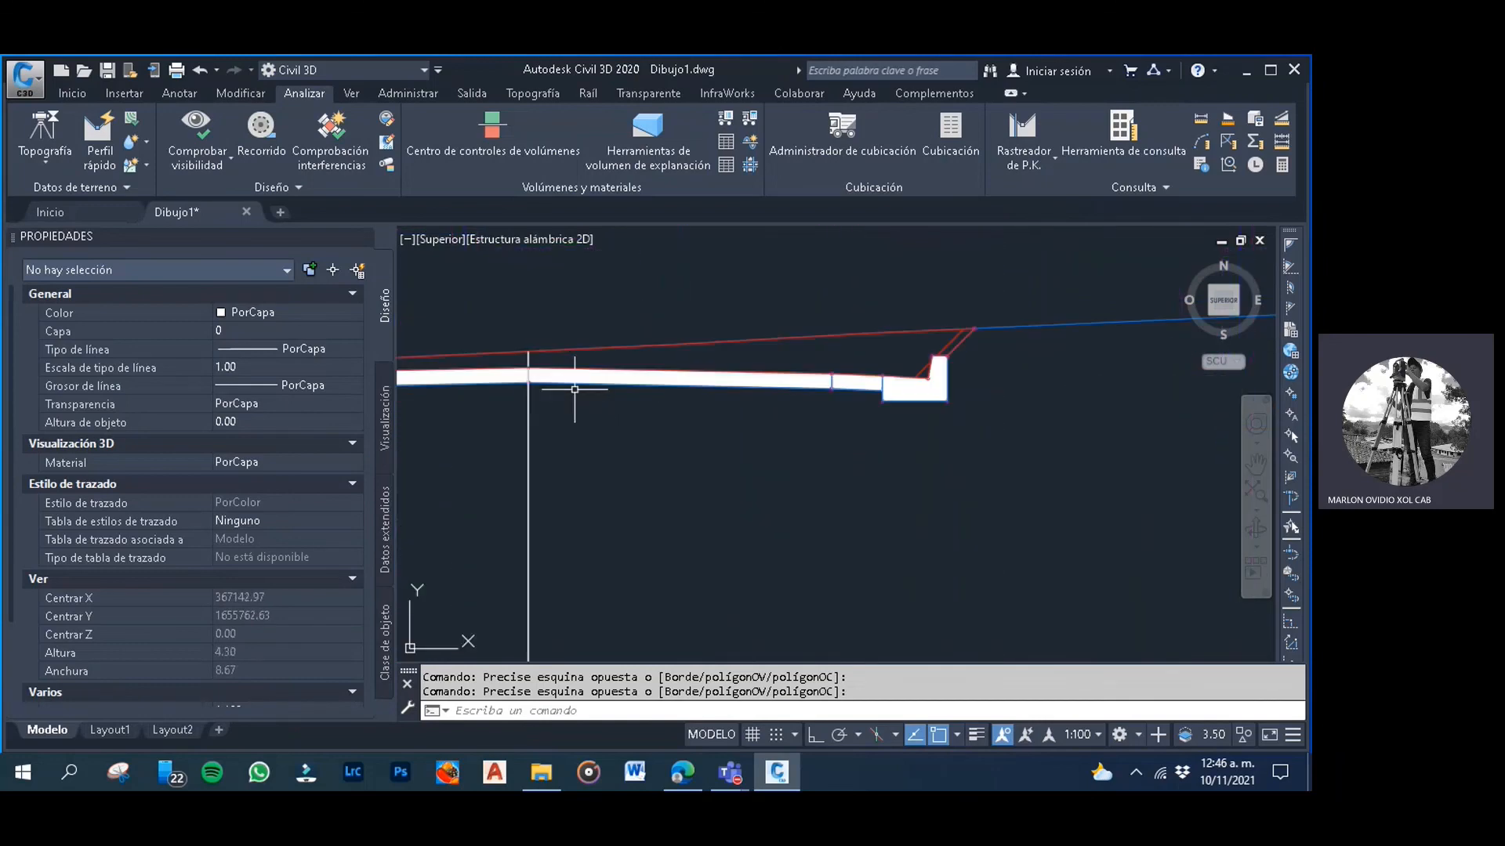
{"action": "left_click", "coordinate": [735, 409]}
{"action": "left_click", "coordinate": [702, 386]}
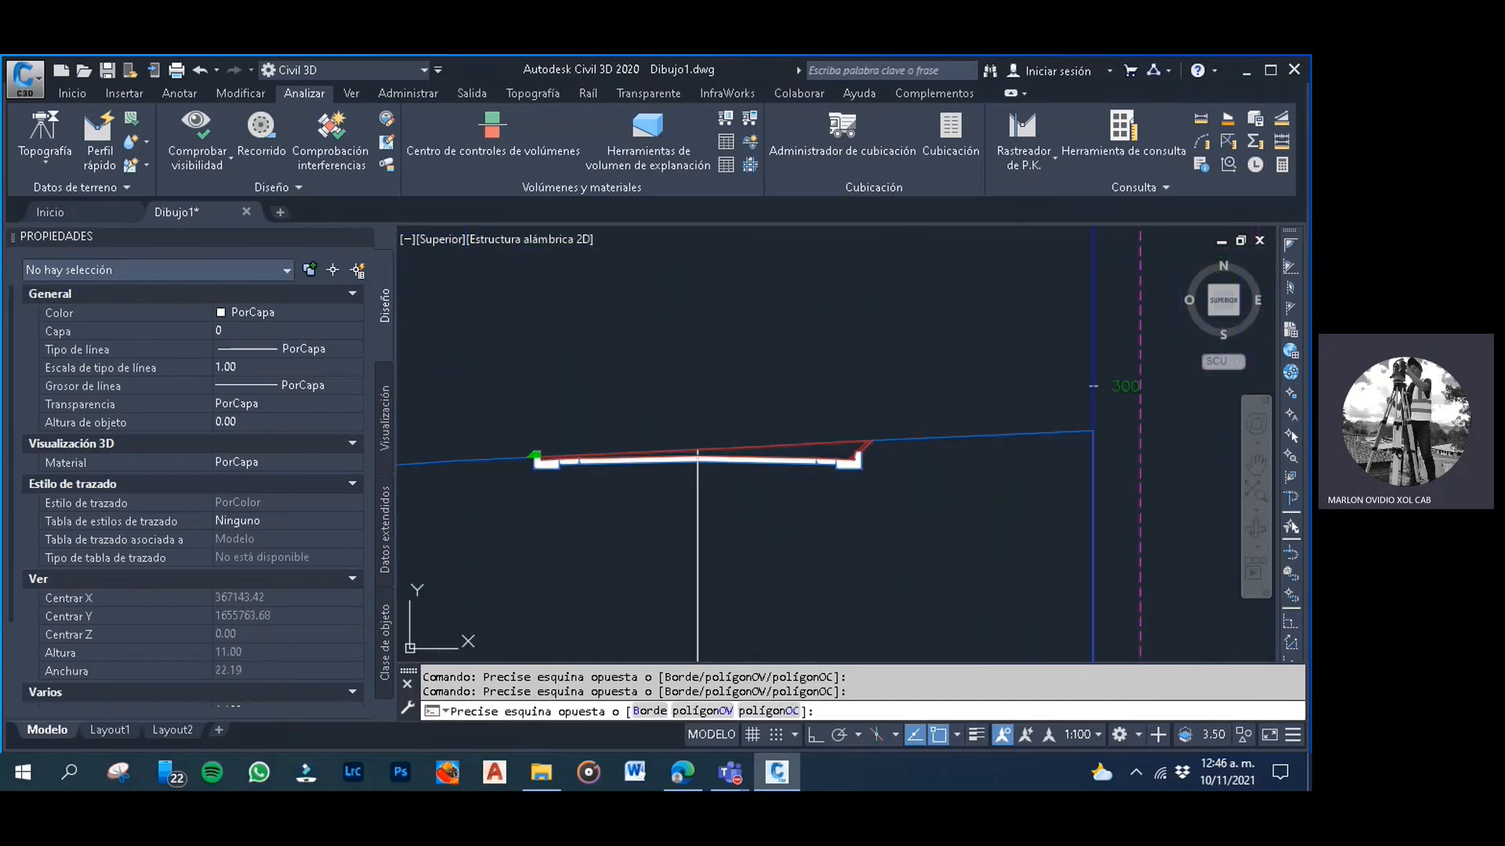
{"action": "left_click", "coordinate": [759, 389]}
{"action": "left_click", "coordinate": [731, 380]}
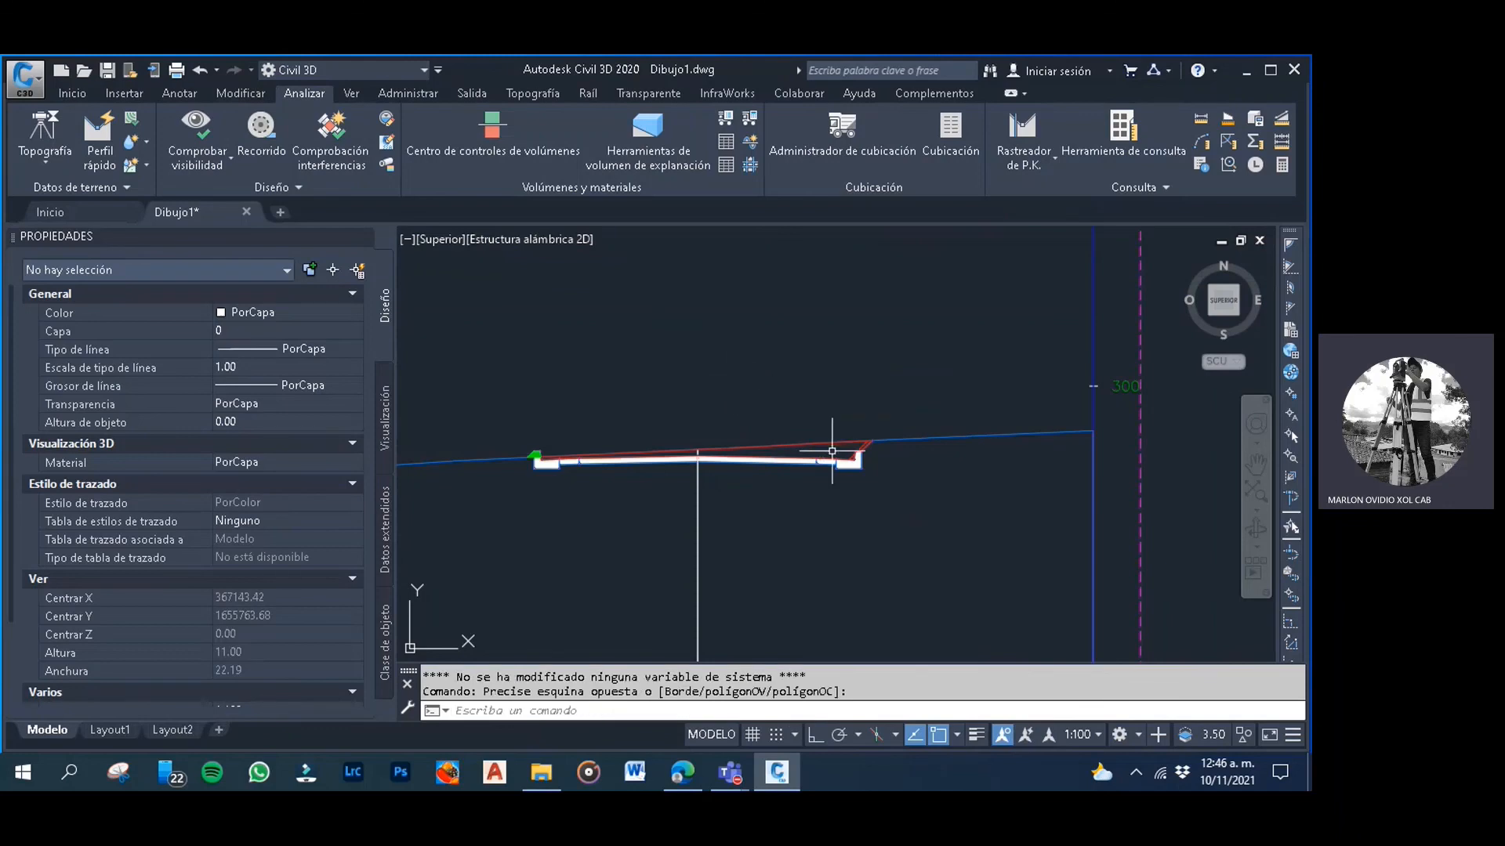
{"action": "left_click", "coordinate": [827, 400]}
{"action": "left_click", "coordinate": [780, 376]}
{"action": "left_click", "coordinate": [783, 363]}
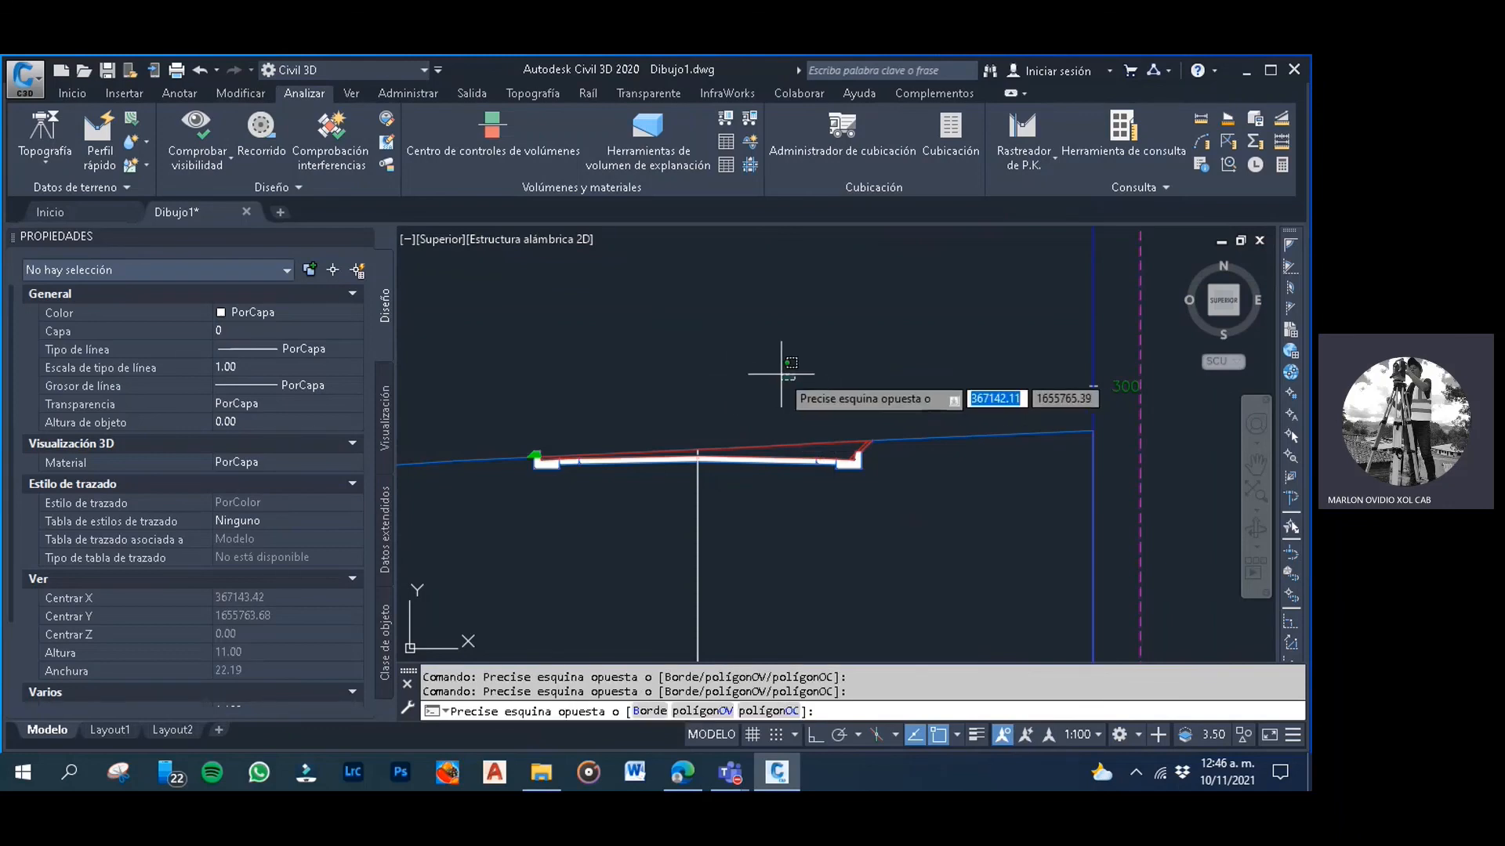
Compare the fill and cut areas and cumulative volumes for the first stations in the total volume table
{"action": "left_click", "coordinate": [764, 361]}
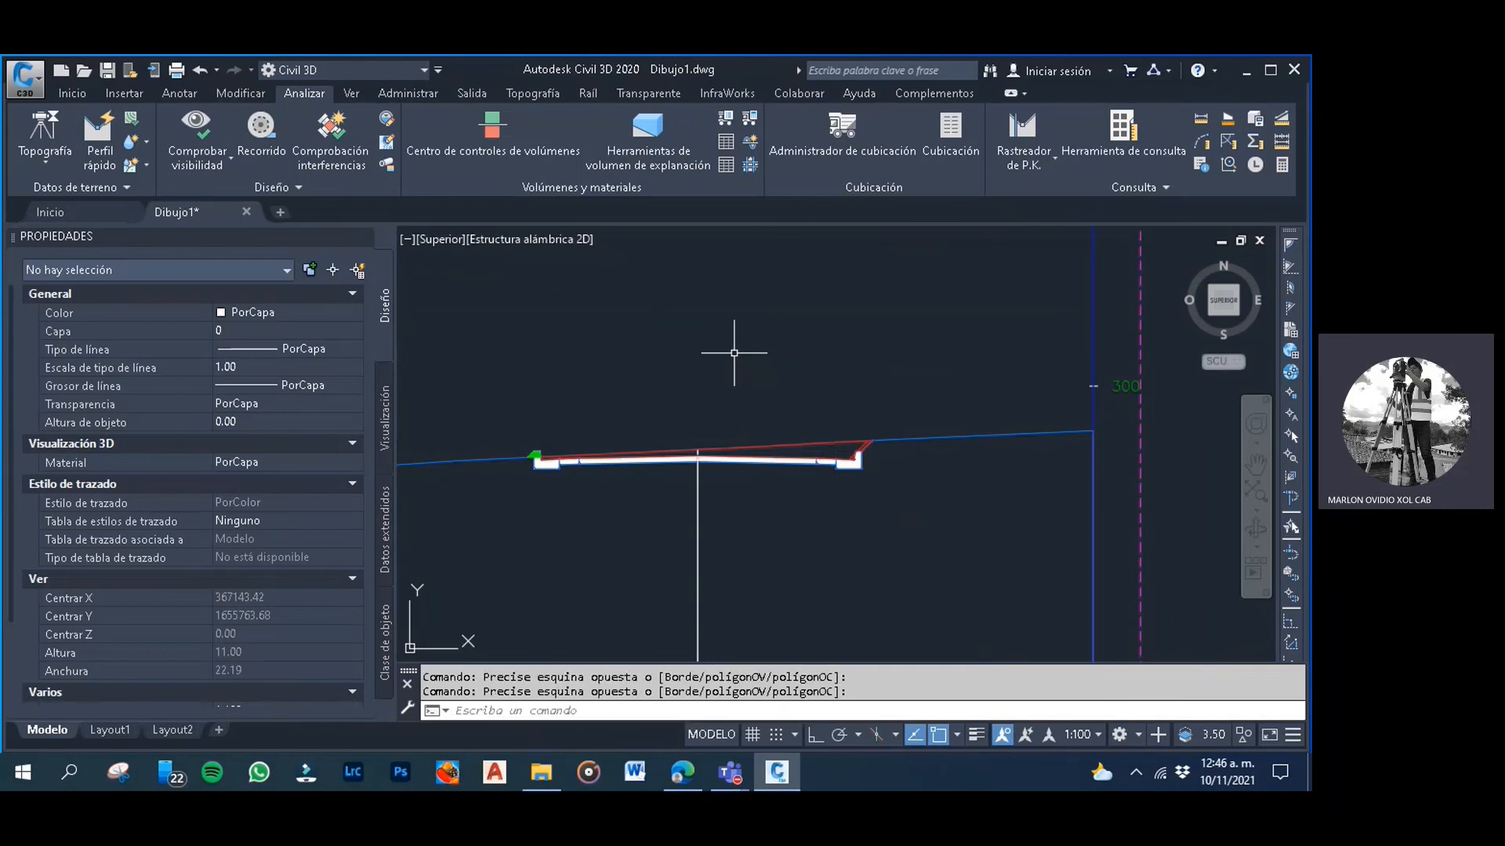
{"action": "scroll", "coordinate": [734, 352], "scroll_direction": "down", "scroll_amount": 8}
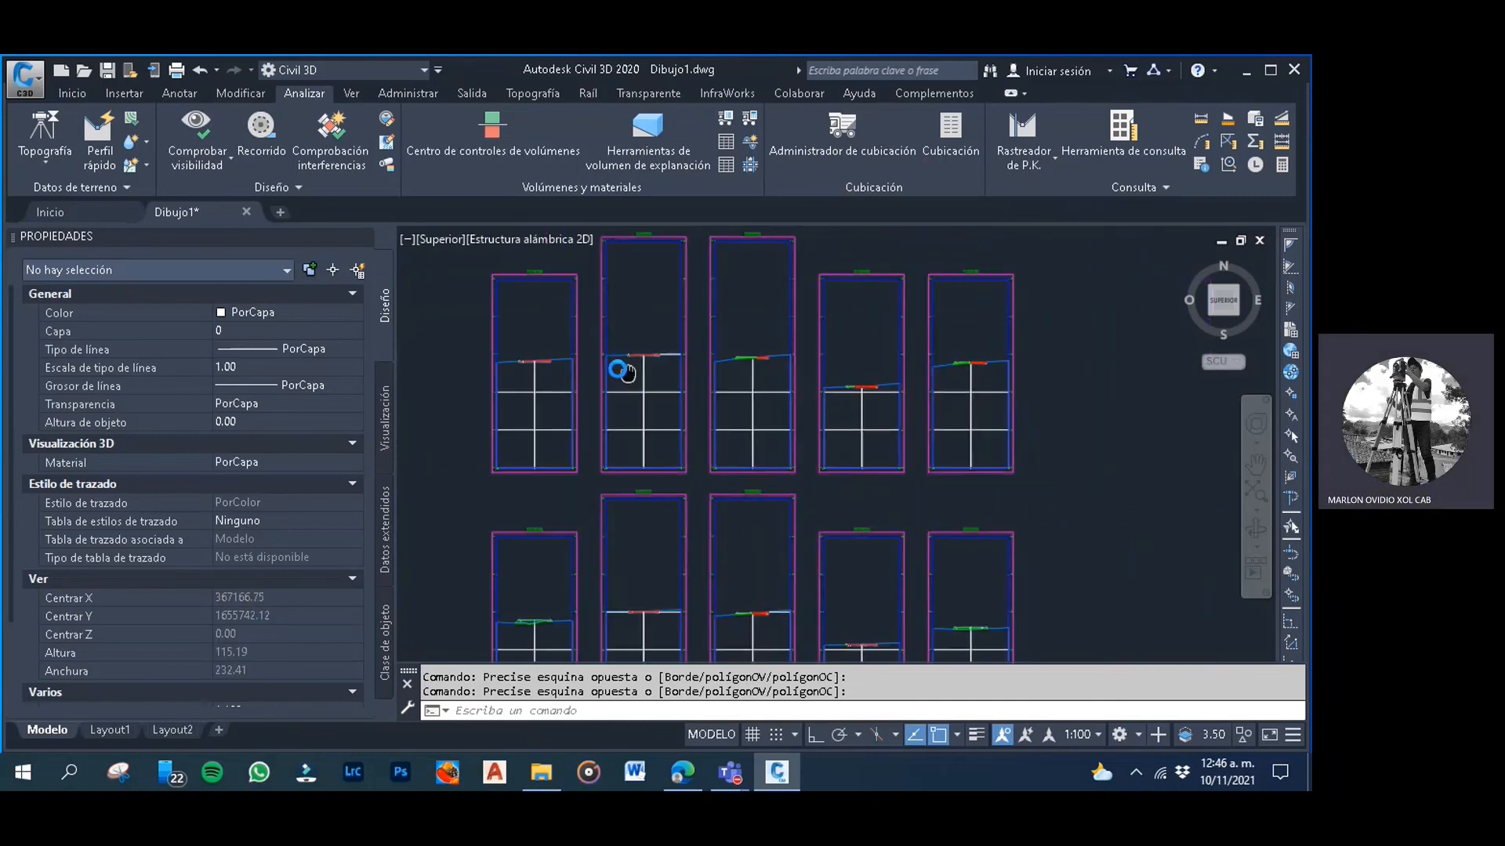
{"action": "scroll", "coordinate": [621, 369], "scroll_direction": "down", "scroll_amount": 2}
{"action": "scroll", "coordinate": [795, 396], "scroll_direction": "up", "scroll_amount": 5}
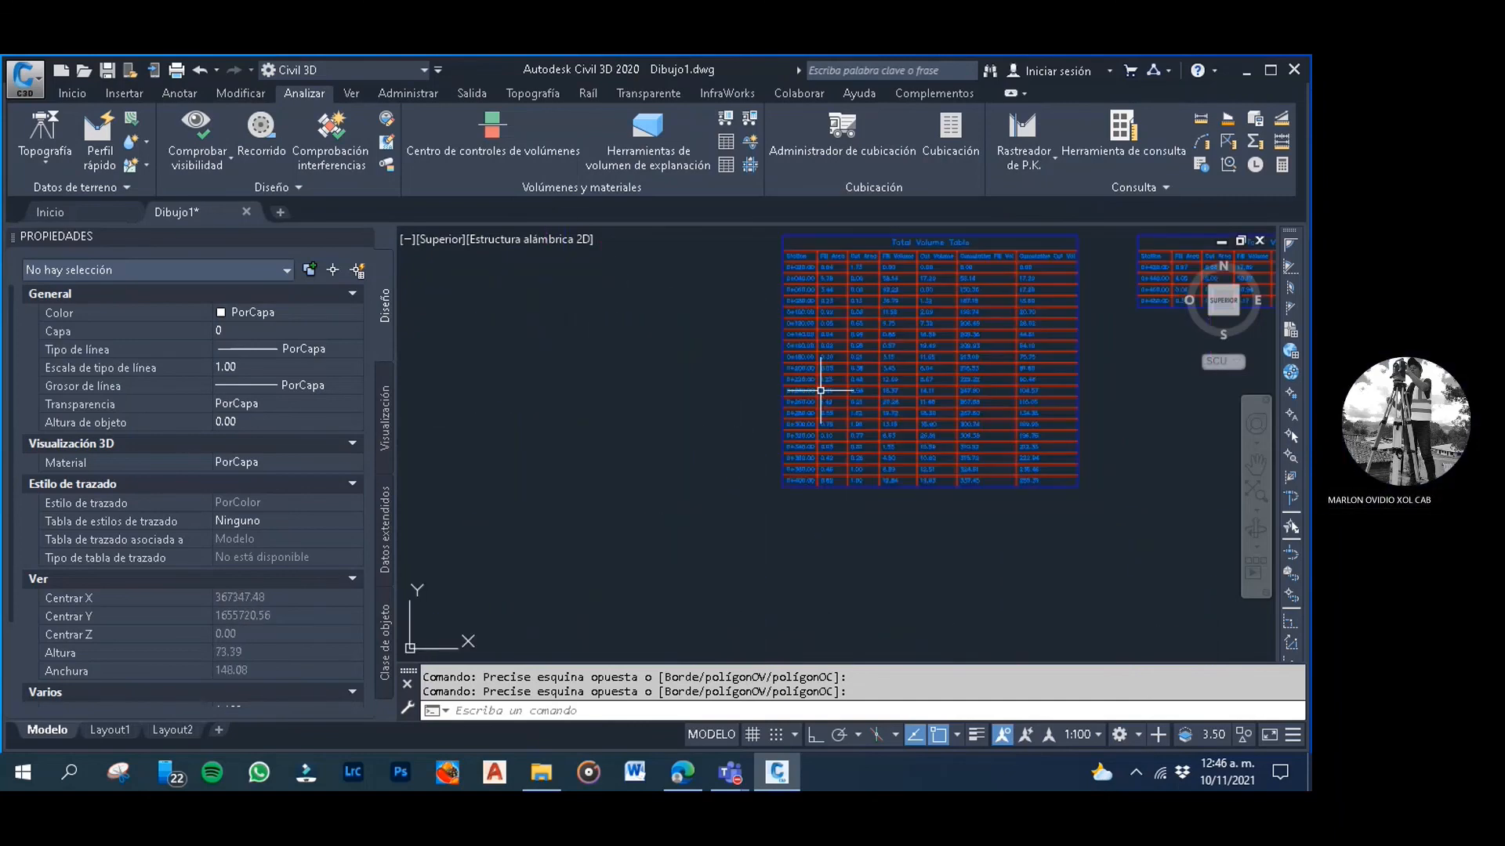
{"action": "scroll", "coordinate": [681, 447], "scroll_direction": "up", "scroll_amount": 8}
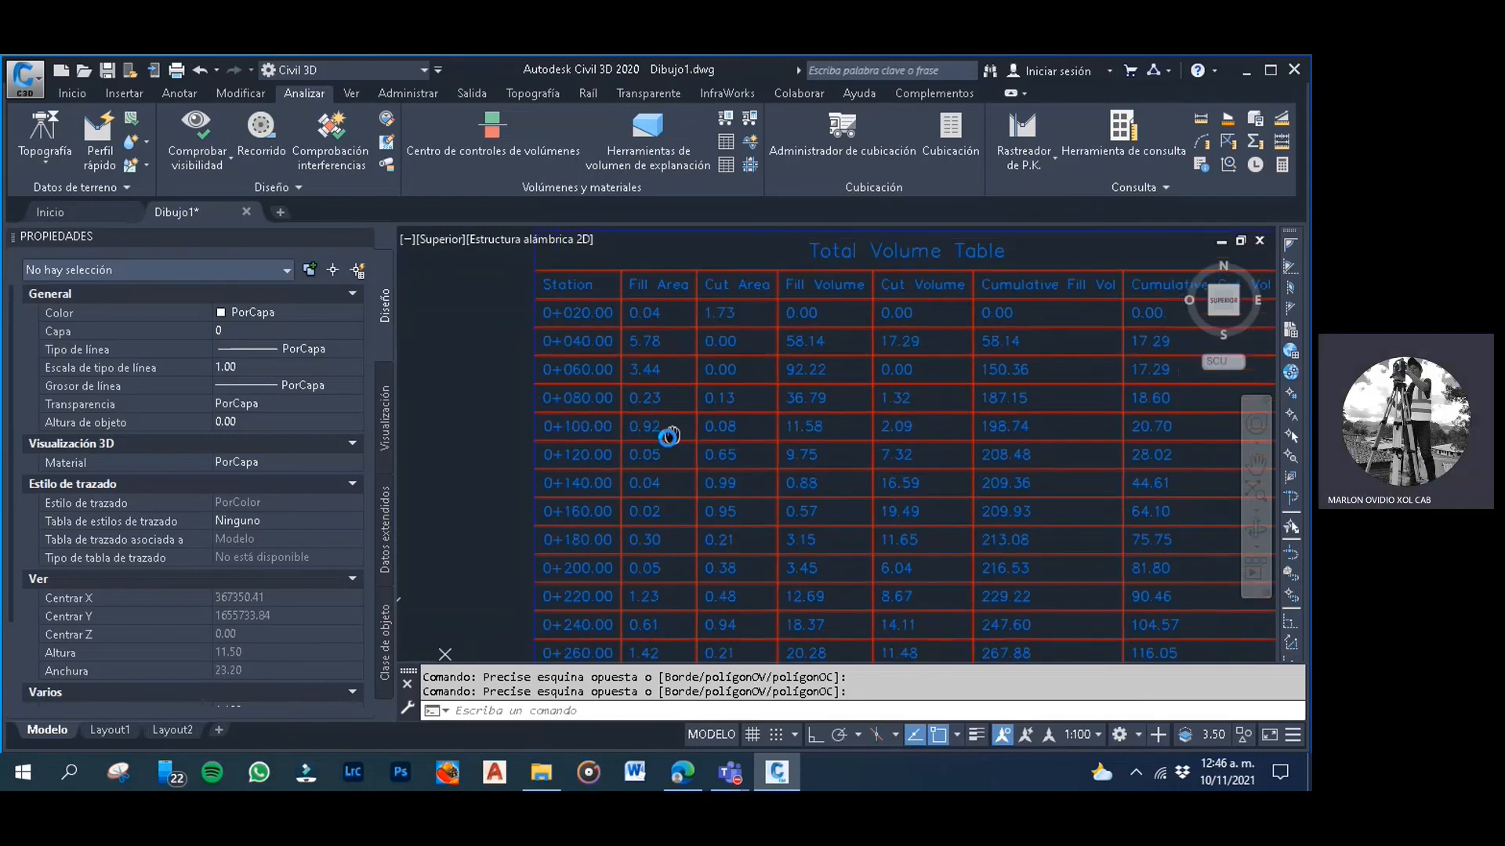
{"action": "middle_click_drag", "start_coordinate": [669, 436], "coordinate": [572, 509]}
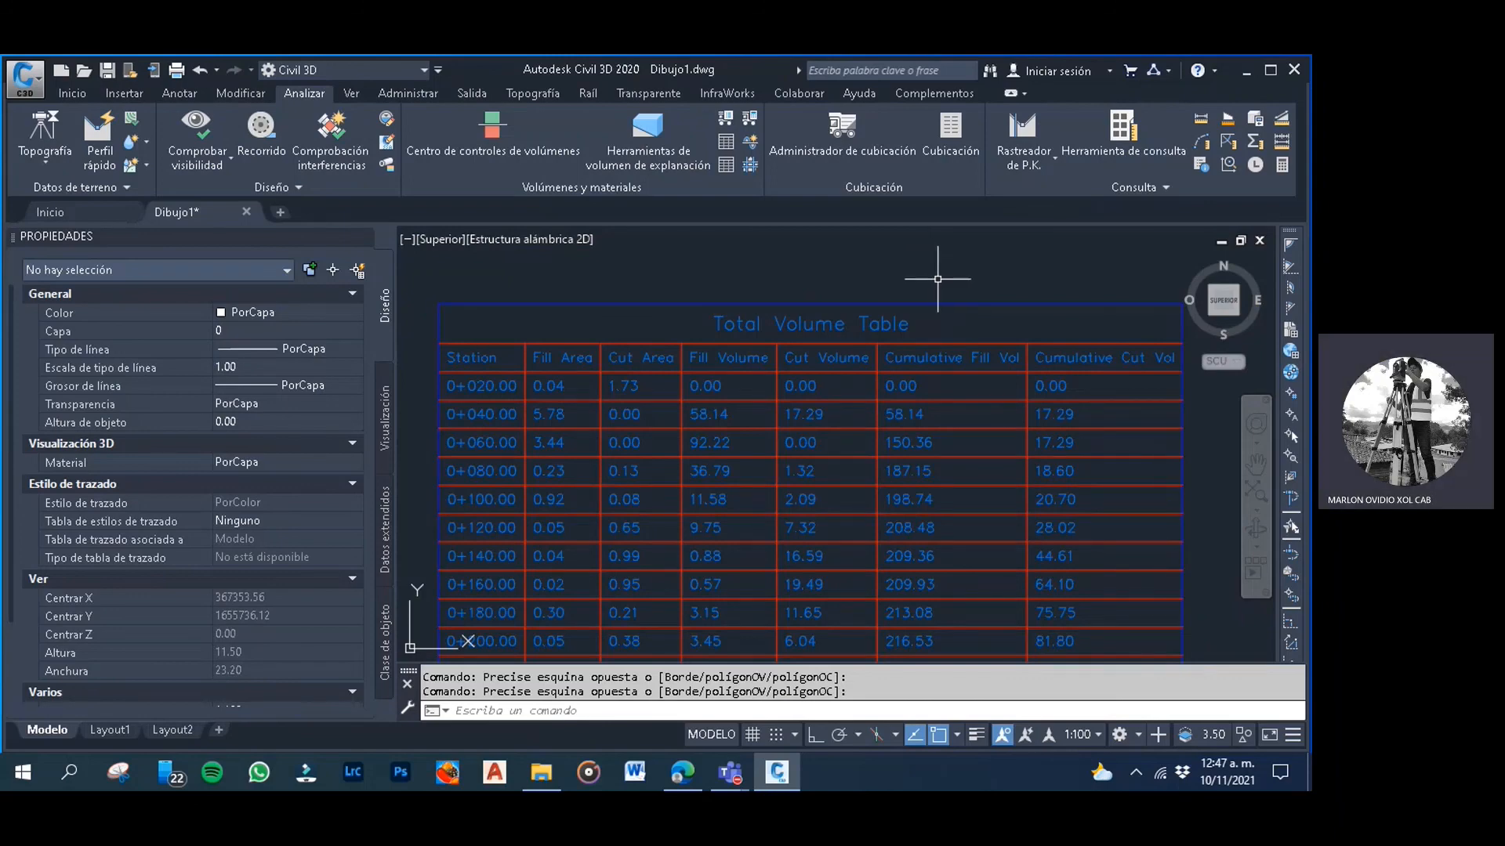
{"action": "scroll", "coordinate": [938, 391], "scroll_direction": "down", "scroll_amount": 6}
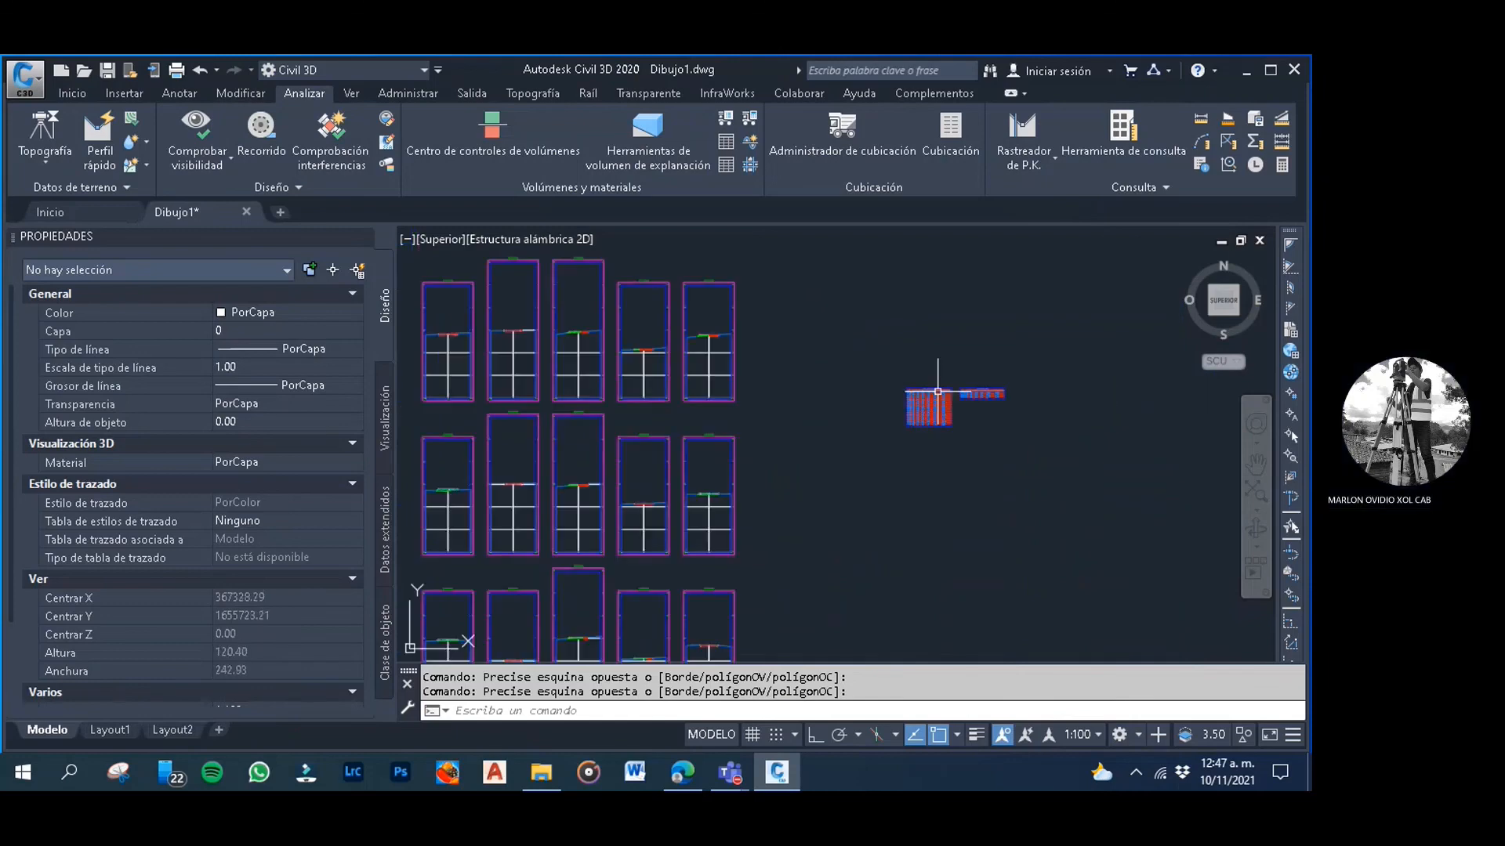
Examine the fill area beneath the road section in the first section view of the second row
{"action": "middle_click_drag", "start_coordinate": [665, 419], "coordinate": [853, 395]}
{"action": "scroll", "coordinate": [586, 440], "scroll_direction": "up", "scroll_amount": 2}
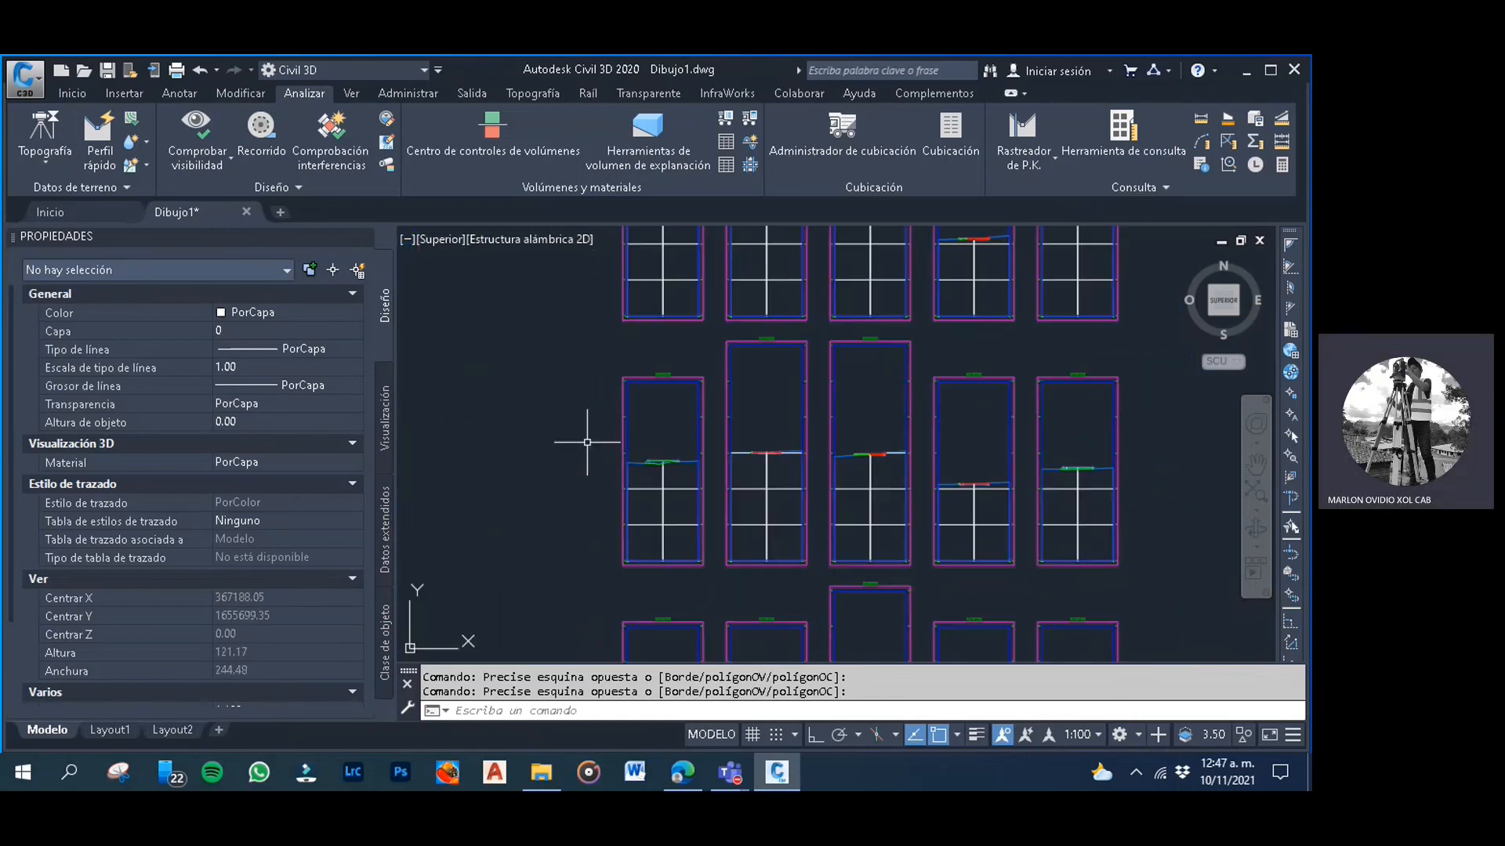
{"action": "left_click", "coordinate": [588, 437]}
{"action": "left_click", "coordinate": [561, 396]}
{"action": "scroll", "coordinate": [612, 404], "scroll_direction": "up", "scroll_amount": 2}
{"action": "scroll", "coordinate": [619, 403], "scroll_direction": "up", "scroll_amount": 4}
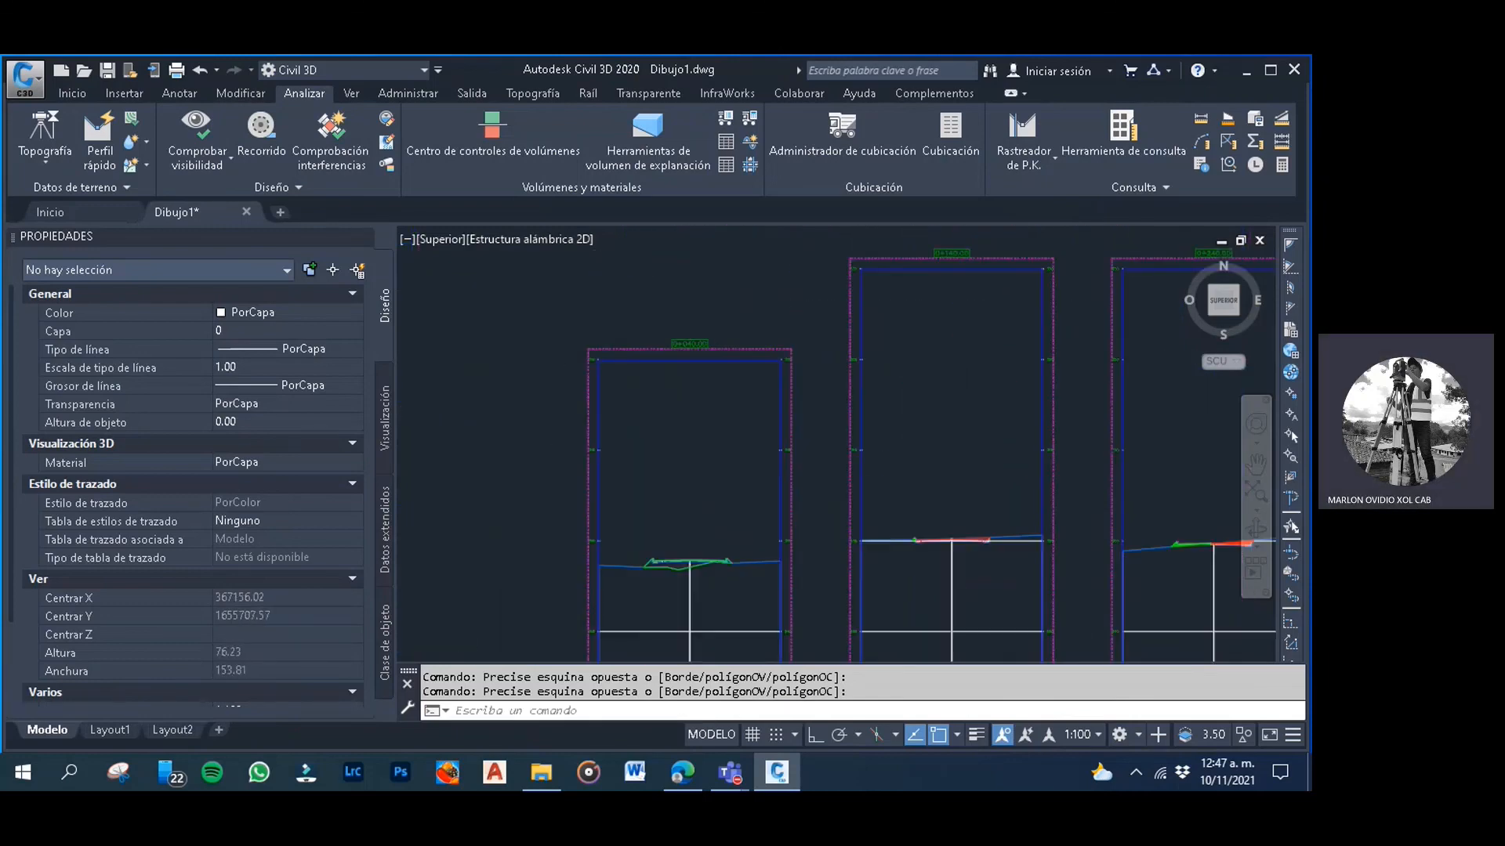
{"action": "left_click", "coordinate": [686, 407]}
{"action": "scroll", "coordinate": [684, 405], "scroll_direction": "down", "scroll_amount": 2}
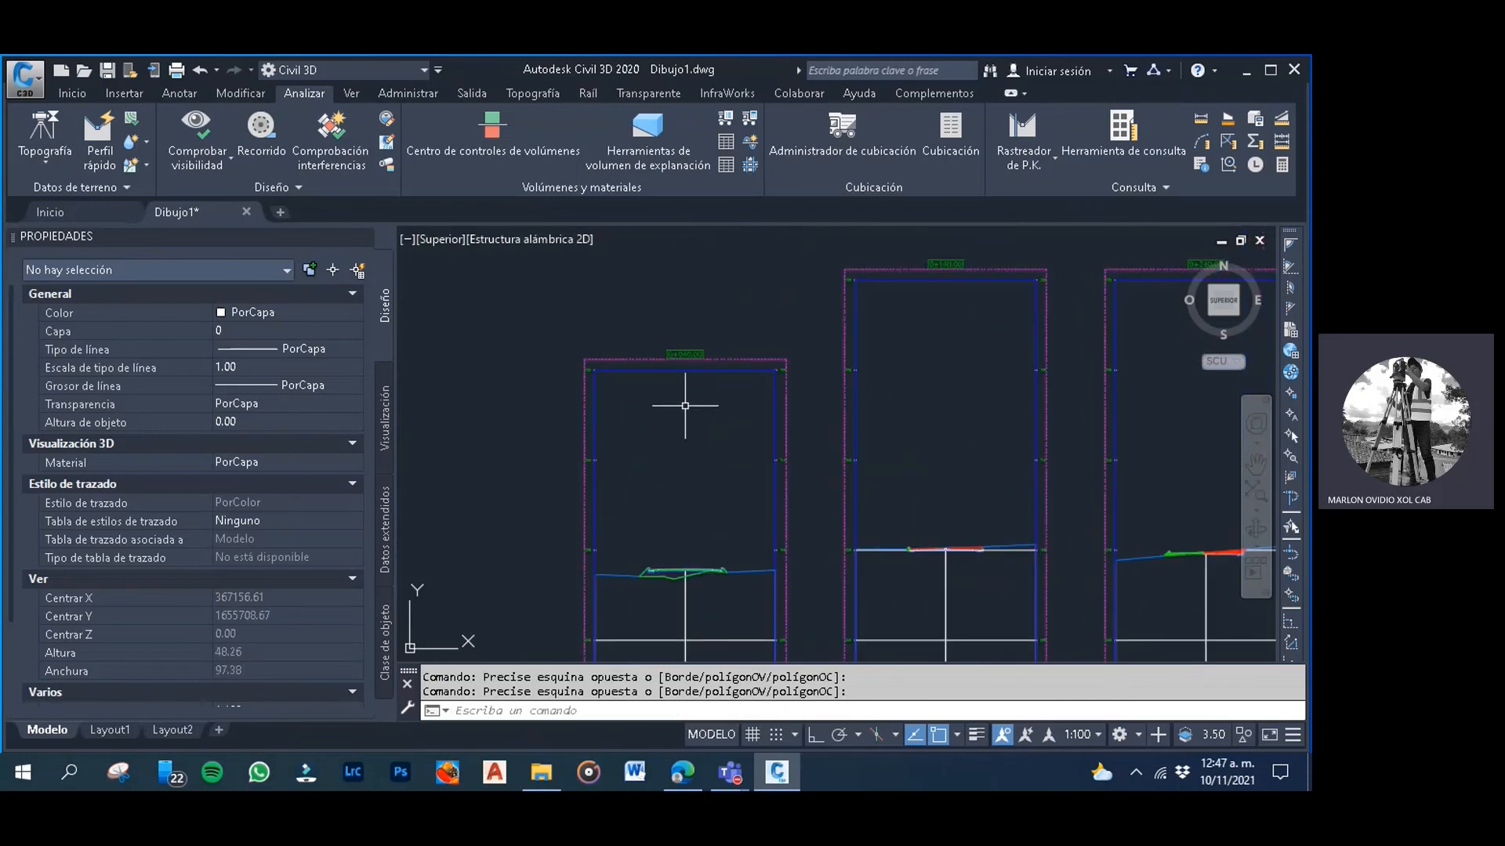
{"action": "middle_click_drag", "start_coordinate": [685, 406], "coordinate": [670, 345]}
{"action": "scroll", "coordinate": [692, 499], "scroll_direction": "up", "scroll_amount": 4}
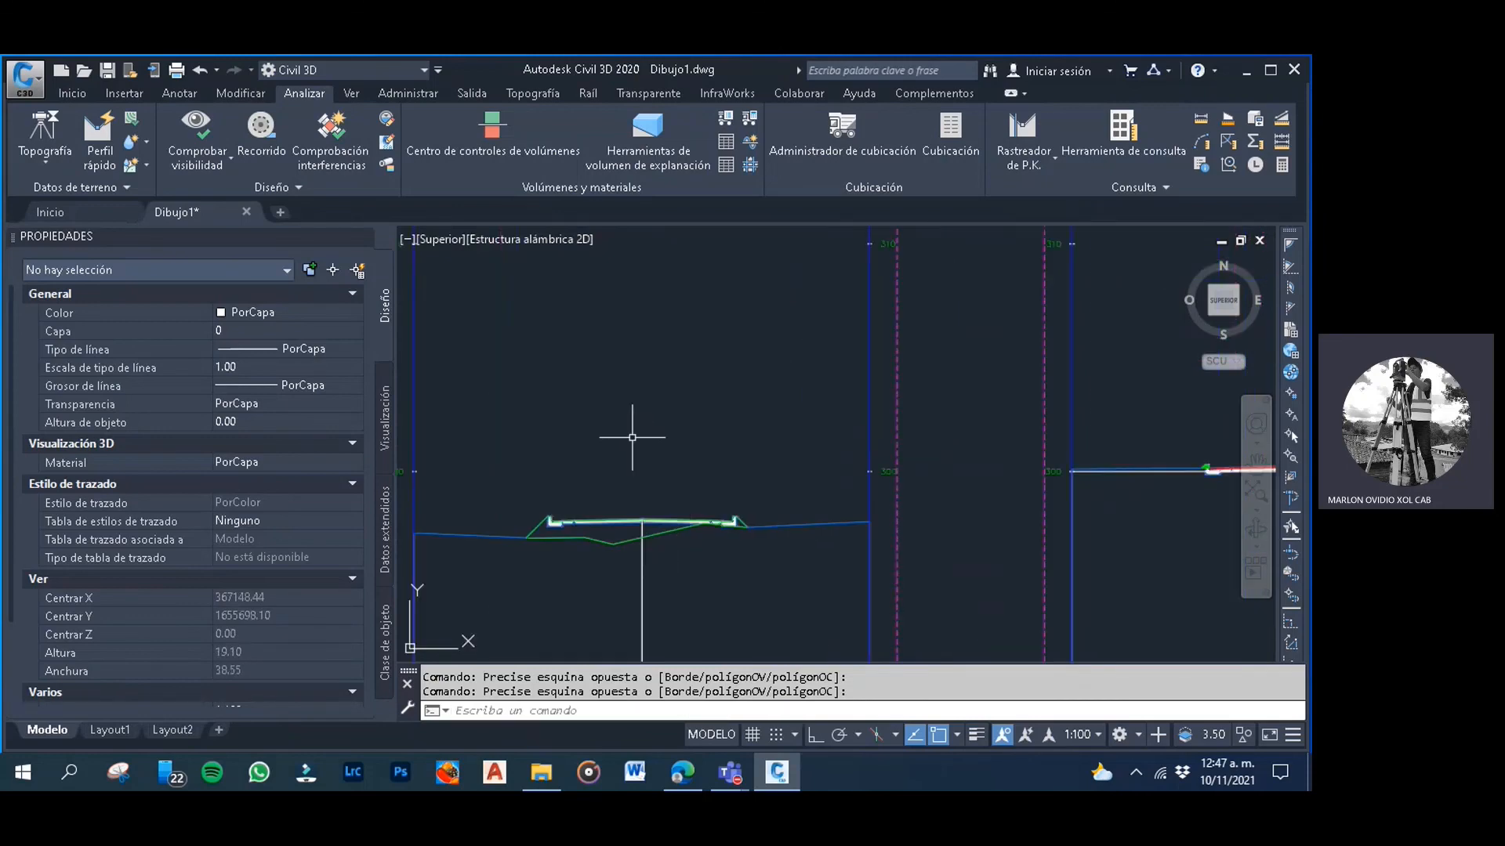
{"action": "scroll", "coordinate": [635, 430], "scroll_direction": "down", "scroll_amount": 3}
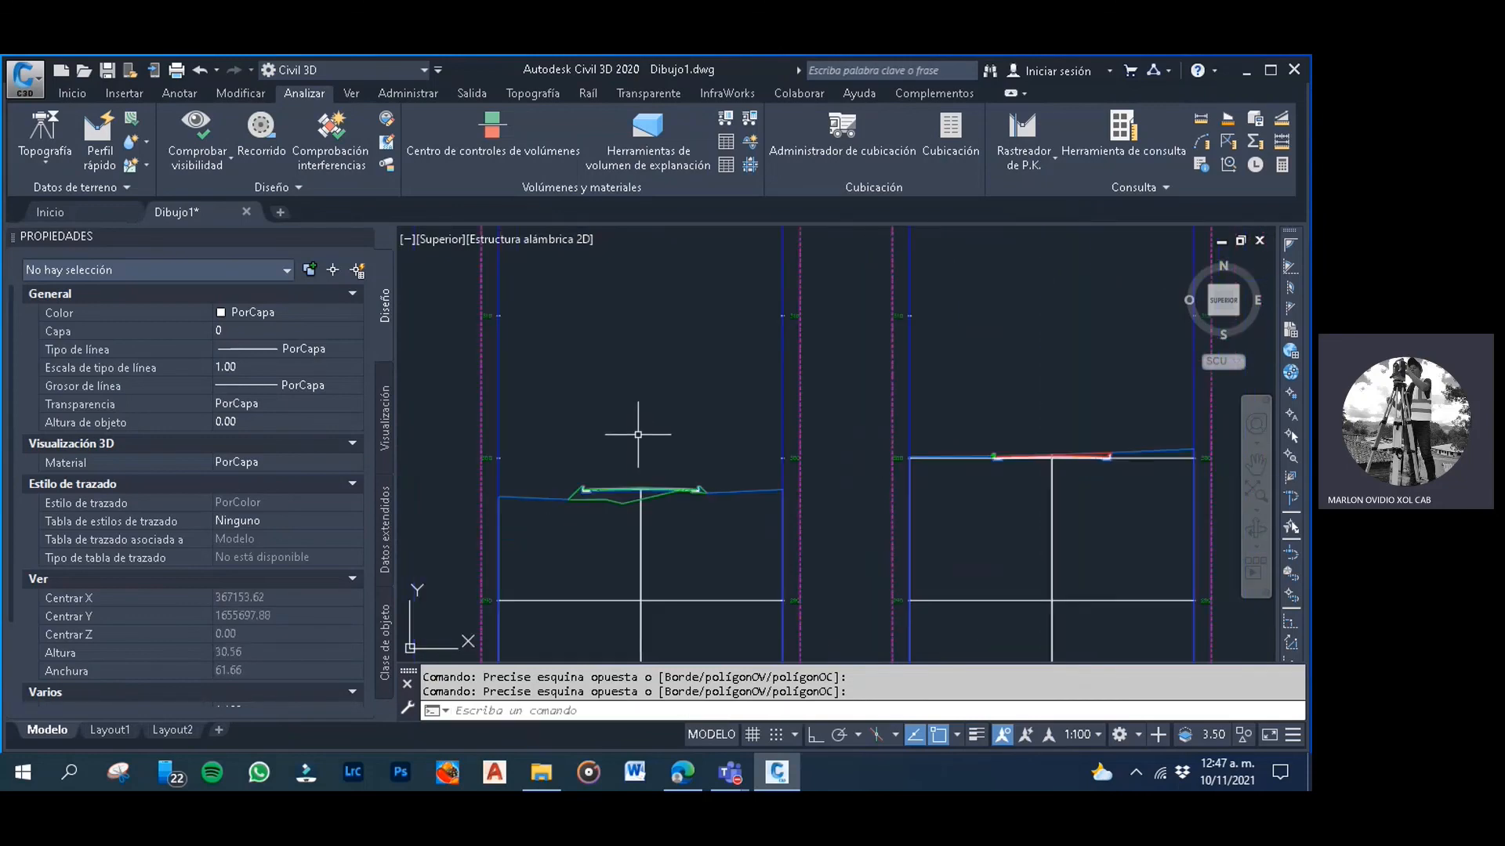
{"action": "scroll", "coordinate": [662, 439], "scroll_direction": "up", "scroll_amount": 5}
{"action": "left_click", "coordinate": [655, 353]}
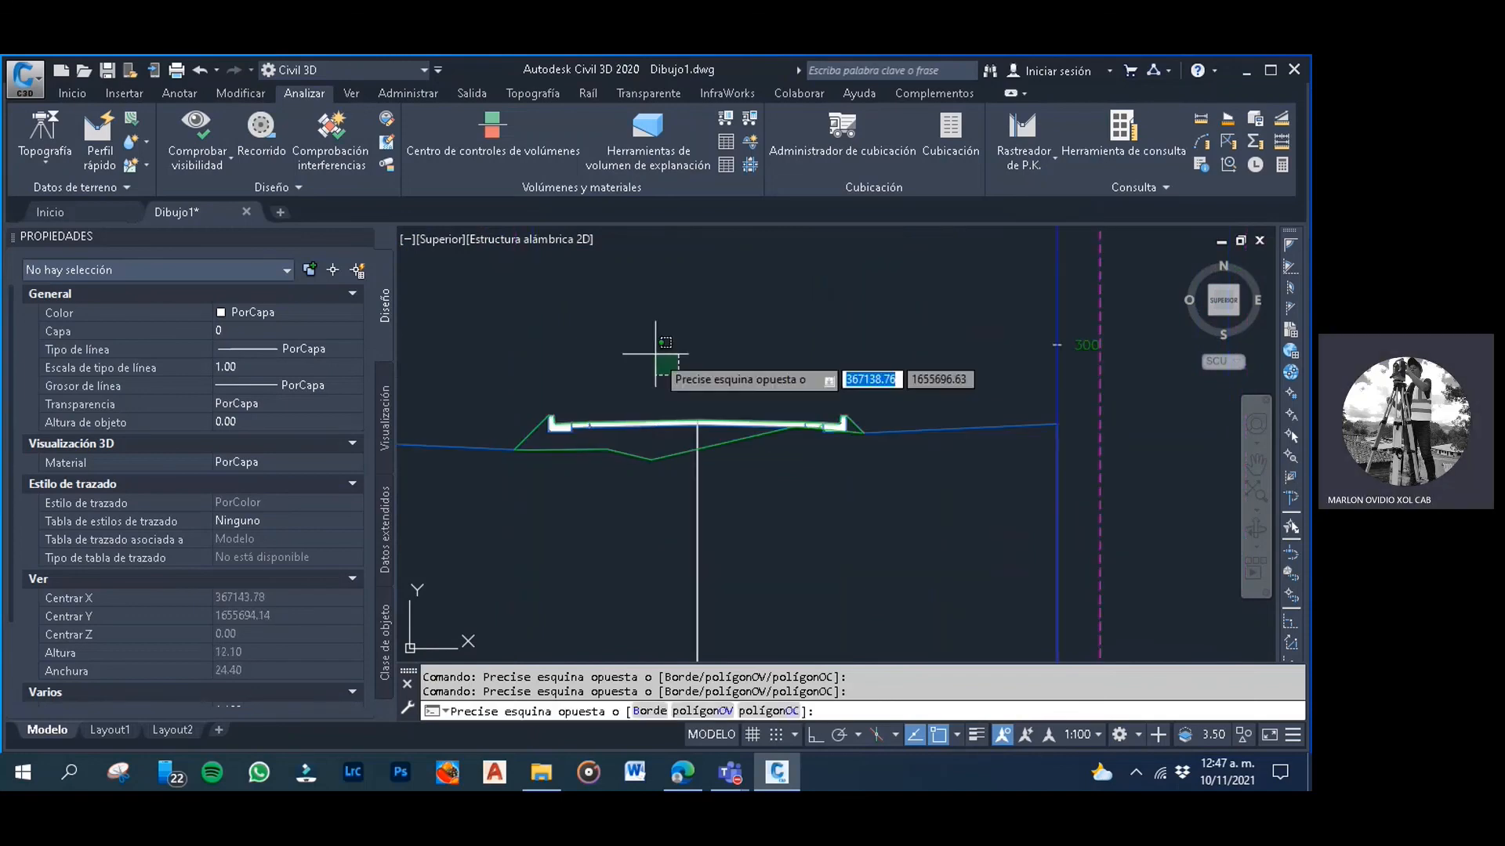
{"action": "left_click", "coordinate": [658, 353]}
Review the overall drawing layout with the road plan, profile, section views and volume tables
{"action": "scroll", "coordinate": [662, 353], "scroll_direction": "down", "scroll_amount": 4}
{"action": "scroll", "coordinate": [661, 353], "scroll_direction": "down", "scroll_amount": 7}
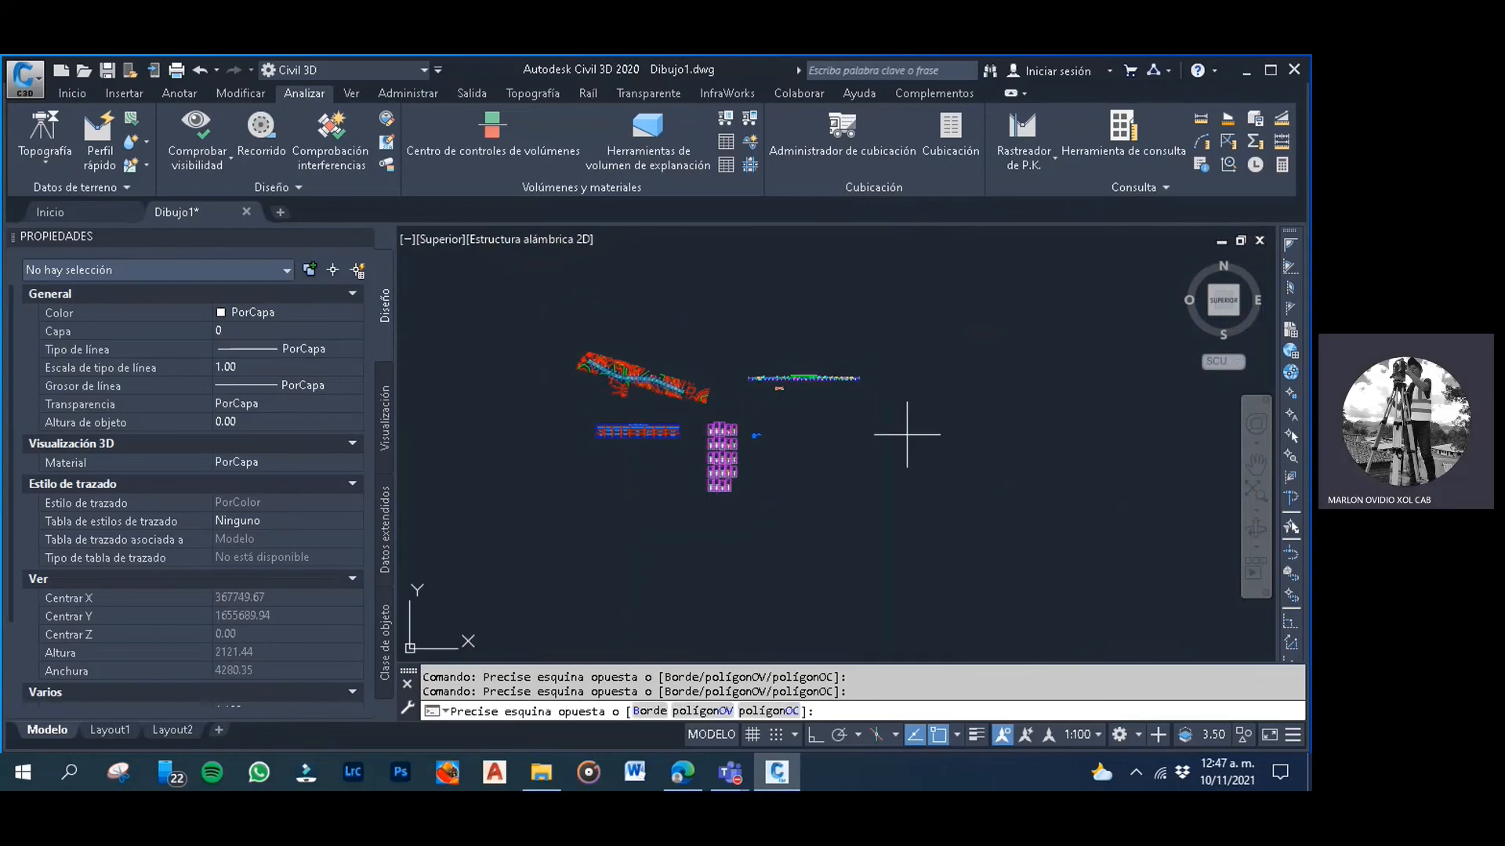
{"action": "scroll", "coordinate": [815, 400], "scroll_direction": "up", "scroll_amount": 2}
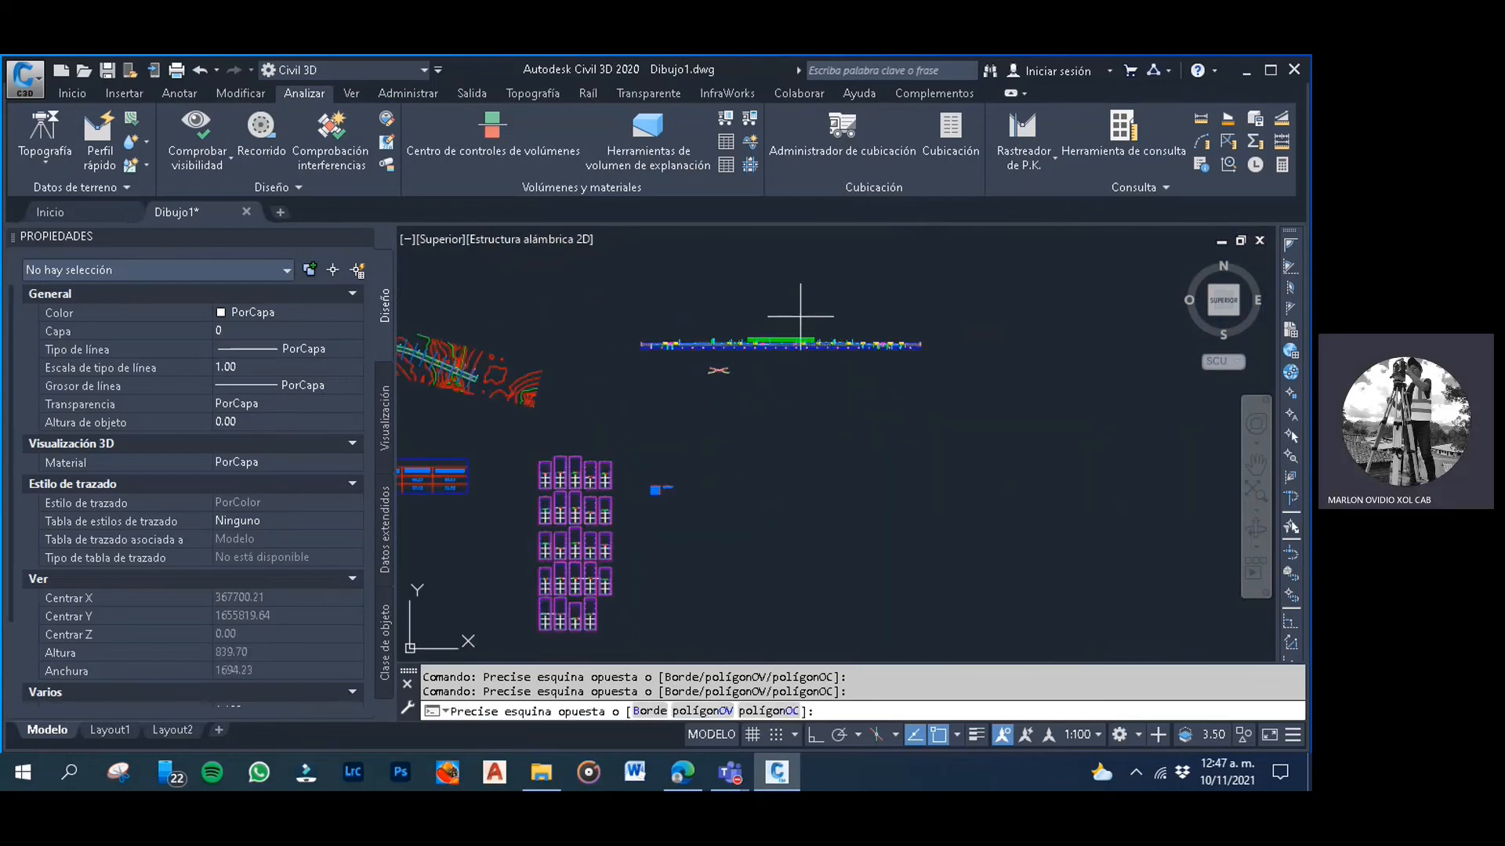
{"action": "left_click", "coordinate": [746, 294]}
{"action": "scroll", "coordinate": [670, 293], "scroll_direction": "down", "scroll_amount": 2}
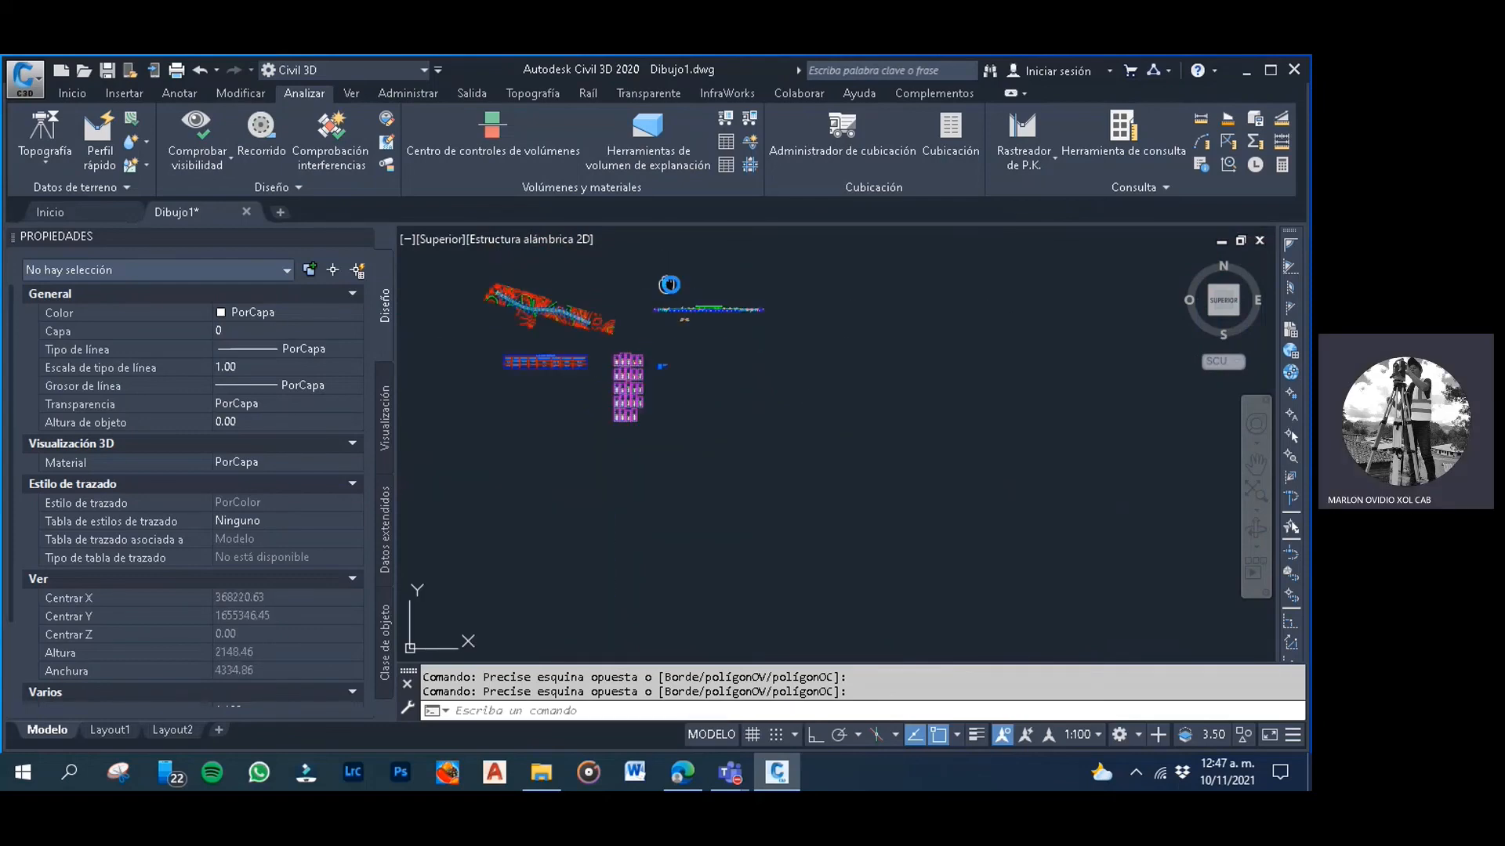
{"action": "left_click", "coordinate": [758, 328]}
{"action": "left_click", "coordinate": [686, 297]}
{"action": "left_click", "coordinate": [732, 303]}
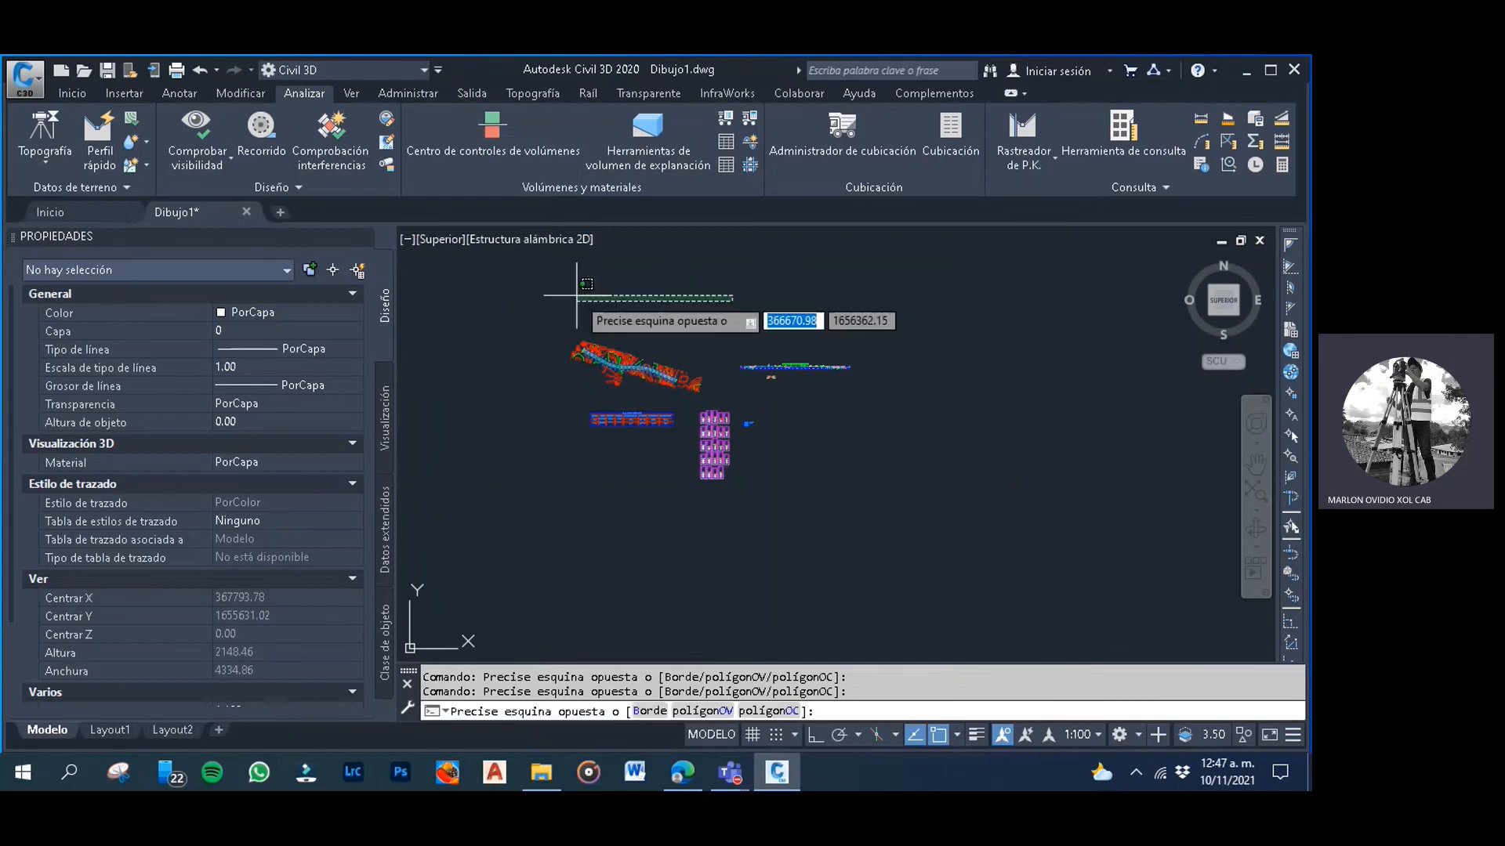
{"action": "left_click", "coordinate": [552, 314]}
{"action": "left_click", "coordinate": [617, 322]}
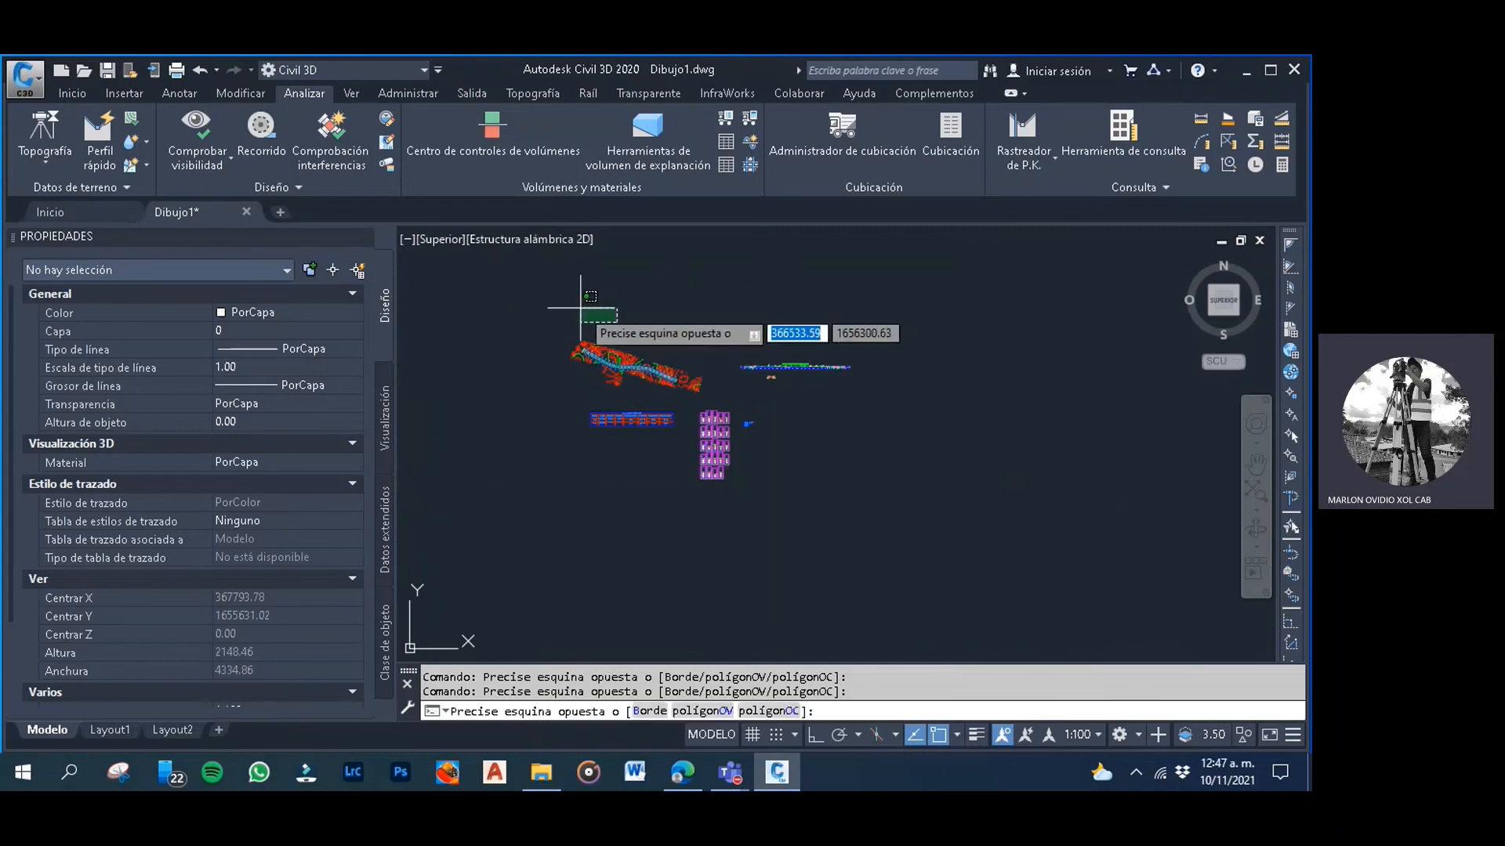
{"action": "left_click", "coordinate": [559, 308]}
{"action": "left_click", "coordinate": [590, 308]}
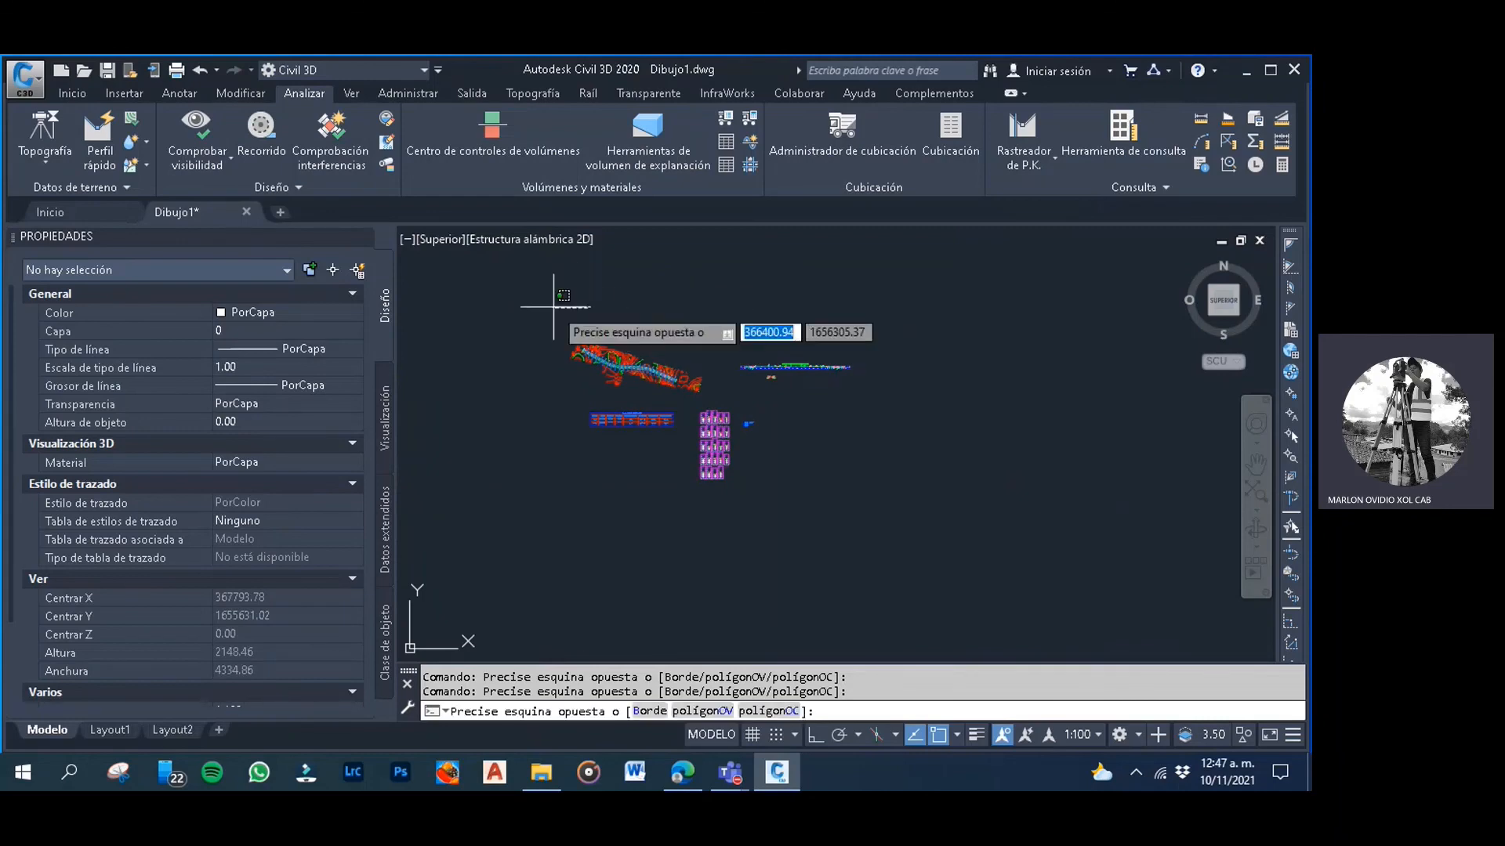
{"action": "left_click", "coordinate": [508, 290]}
{"action": "left_click", "coordinate": [543, 301]}
{"action": "left_click", "coordinate": [507, 292]}
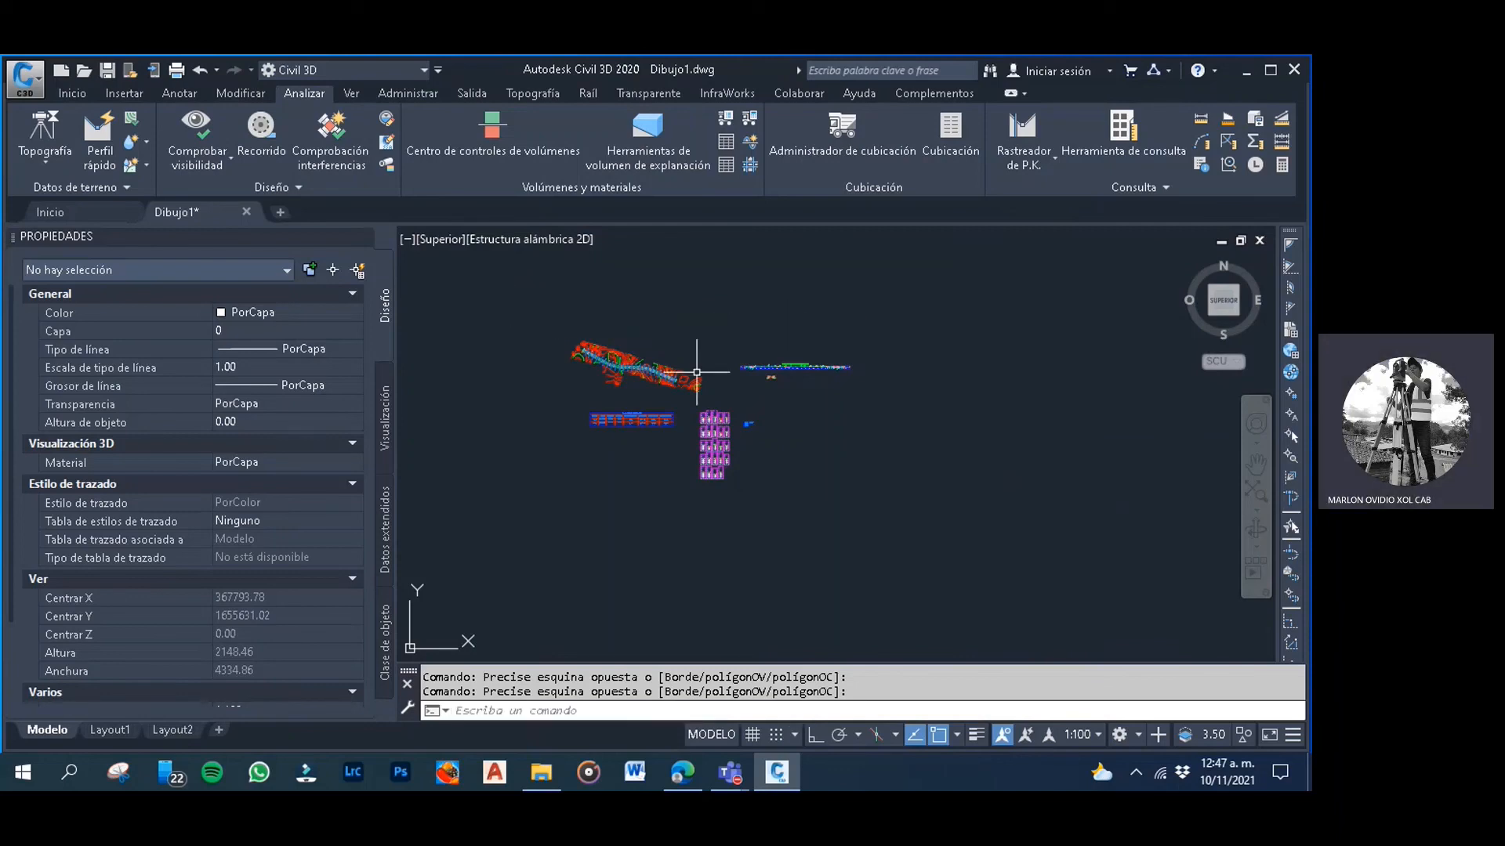
{"action": "left_click", "coordinate": [816, 441]}
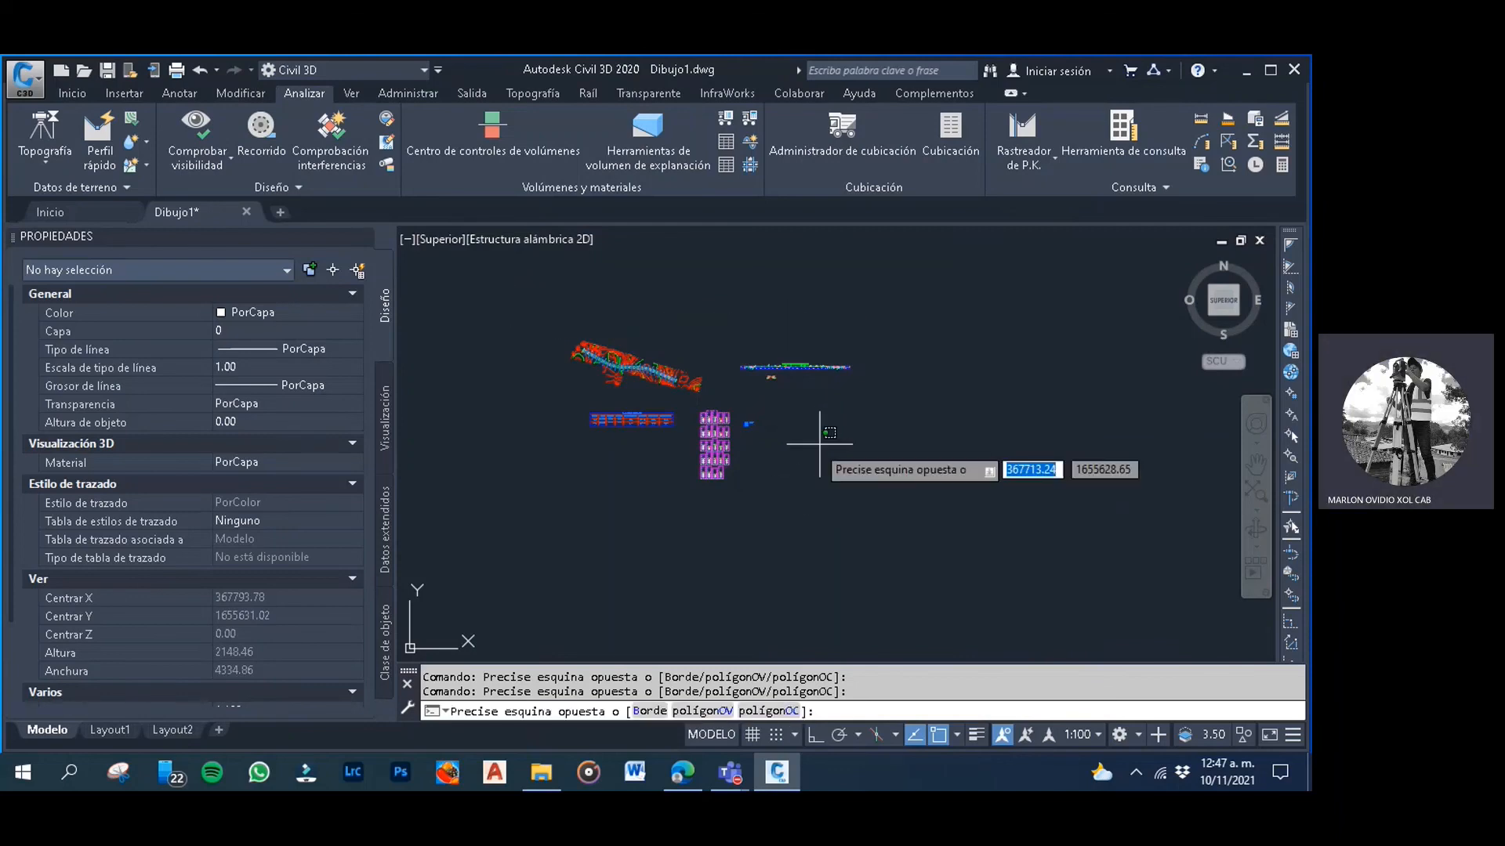
{"action": "left_click", "coordinate": [798, 422]}
{"action": "scroll", "coordinate": [798, 367], "scroll_direction": "up", "scroll_amount": 4}
{"action": "scroll", "coordinate": [789, 363], "scroll_direction": "down", "scroll_amount": 4}
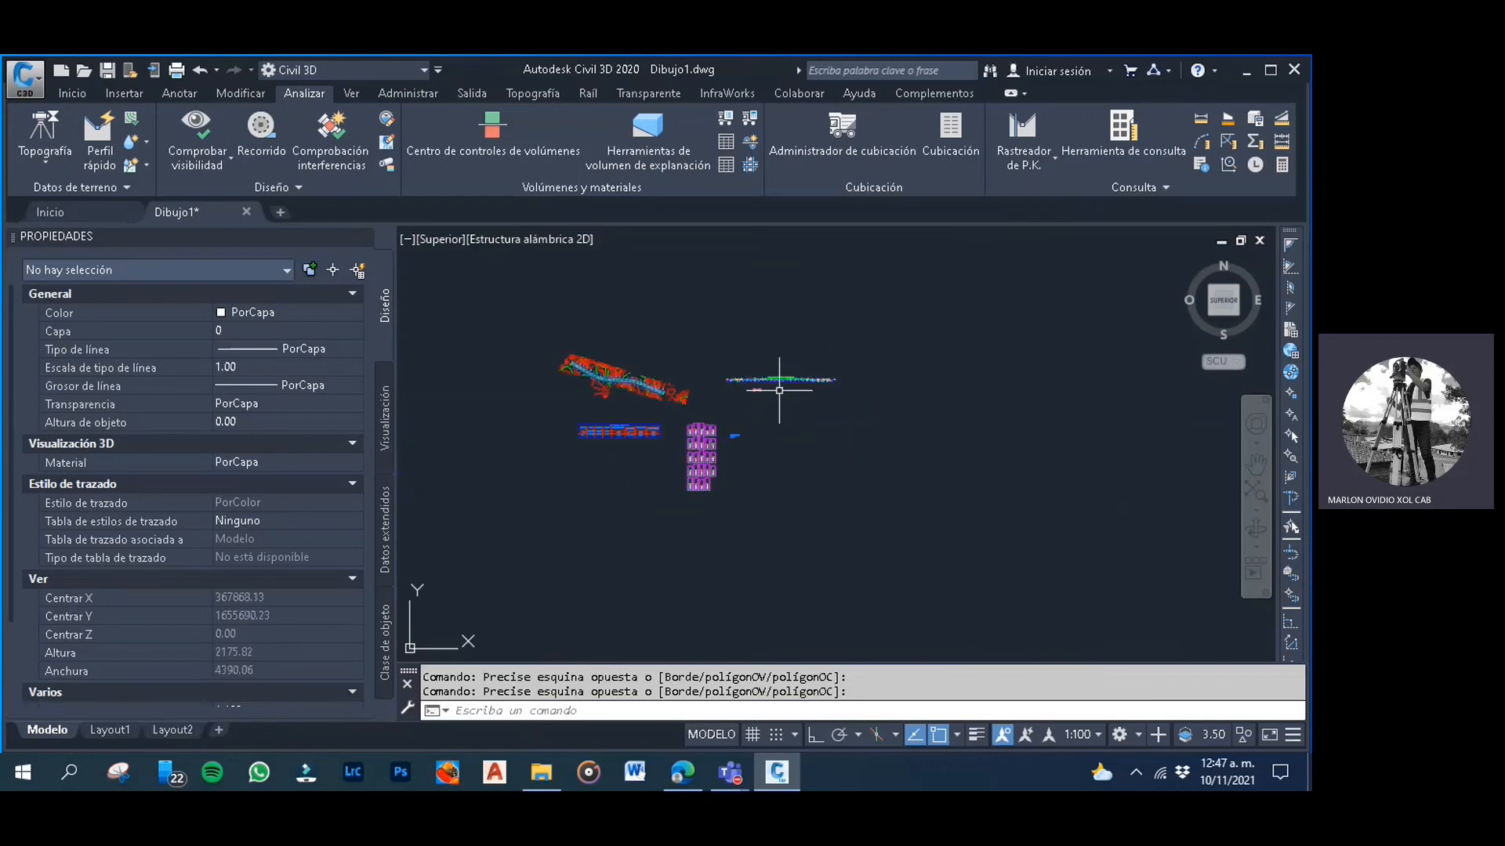